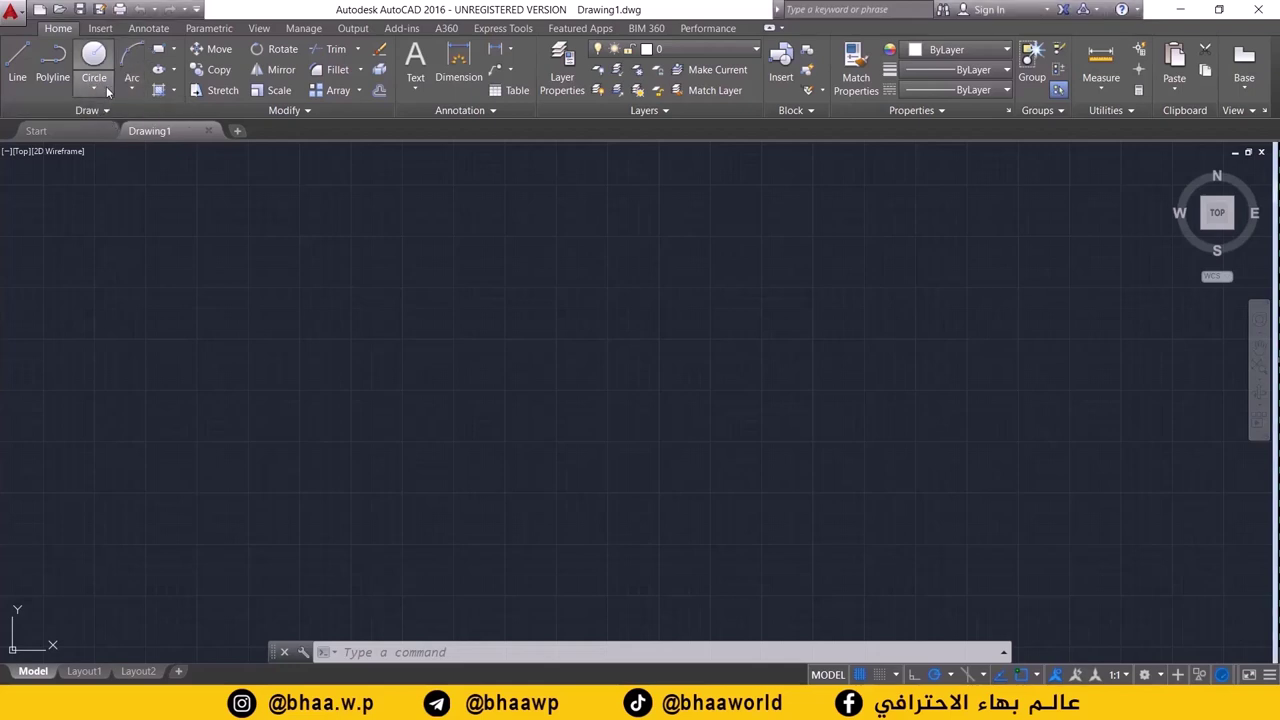
# - Draw a radius-50 circle by centre and radius, then zoom in on it
pyautogui.click(93, 89)
pyautogui.click(108, 118)
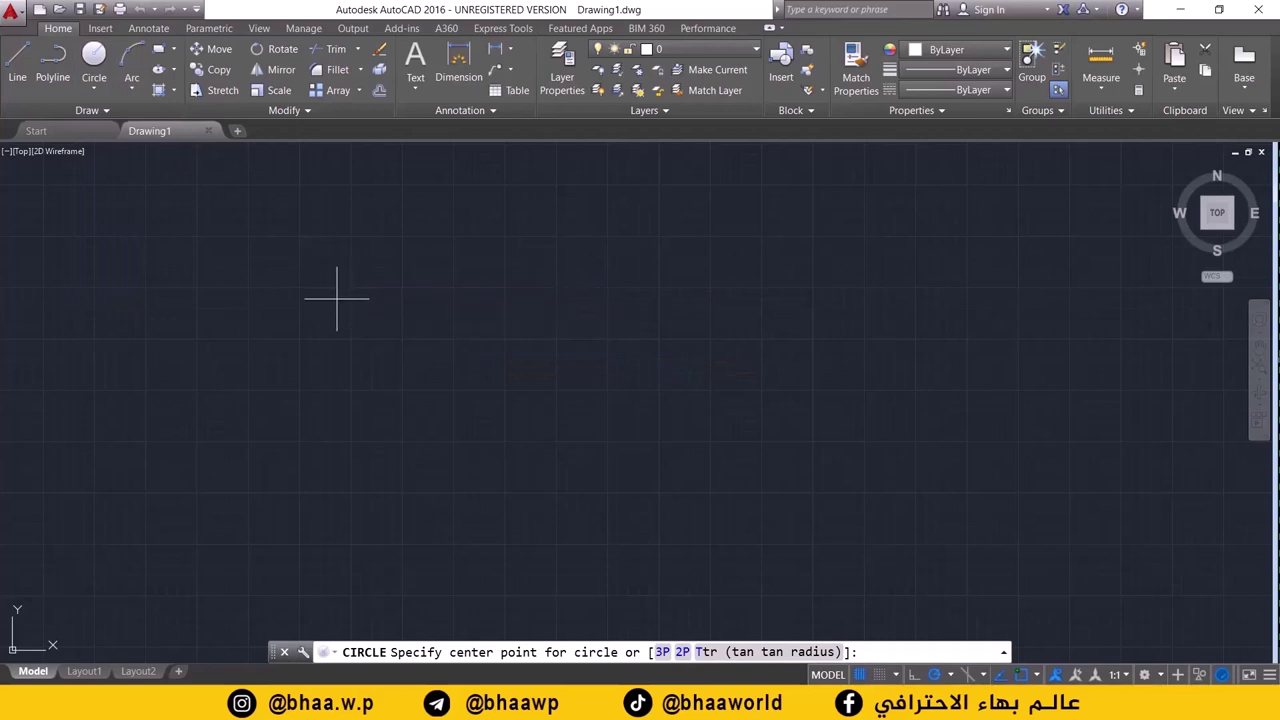
pyautogui.click(338, 297)
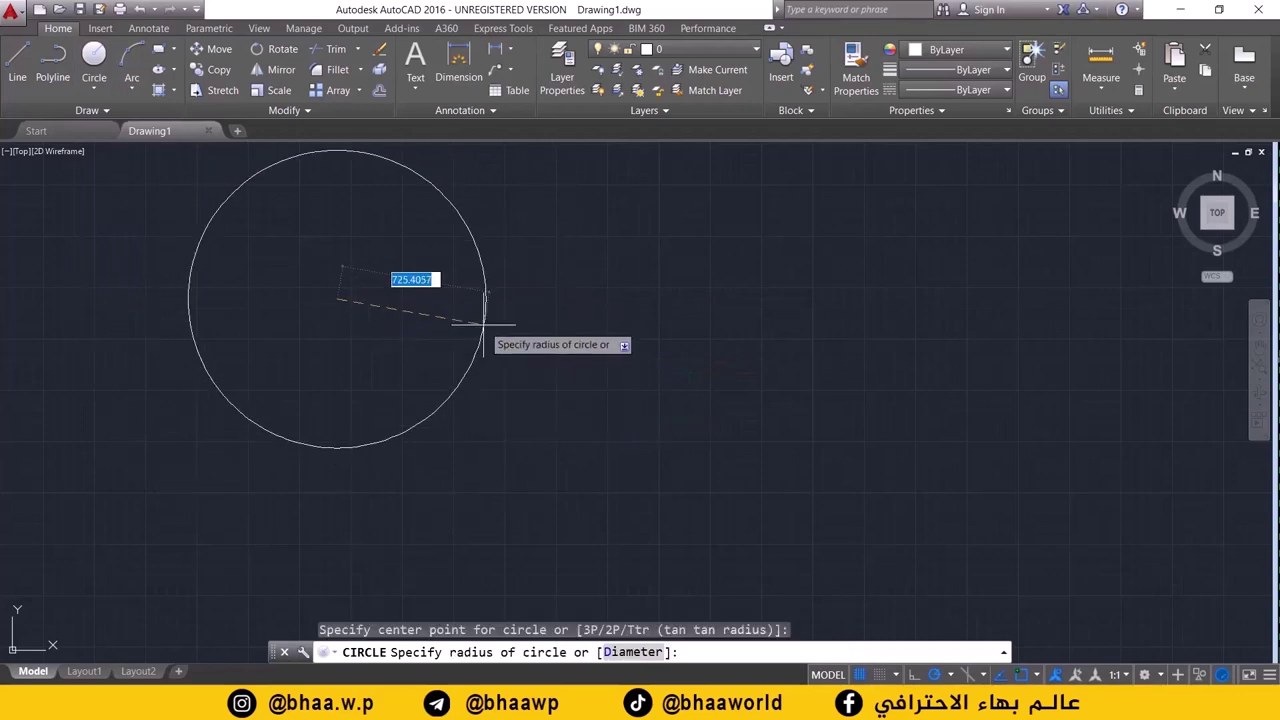
pyautogui.write('50')
pyautogui.press('Return')
pyautogui.scroll(5, 394, 282)
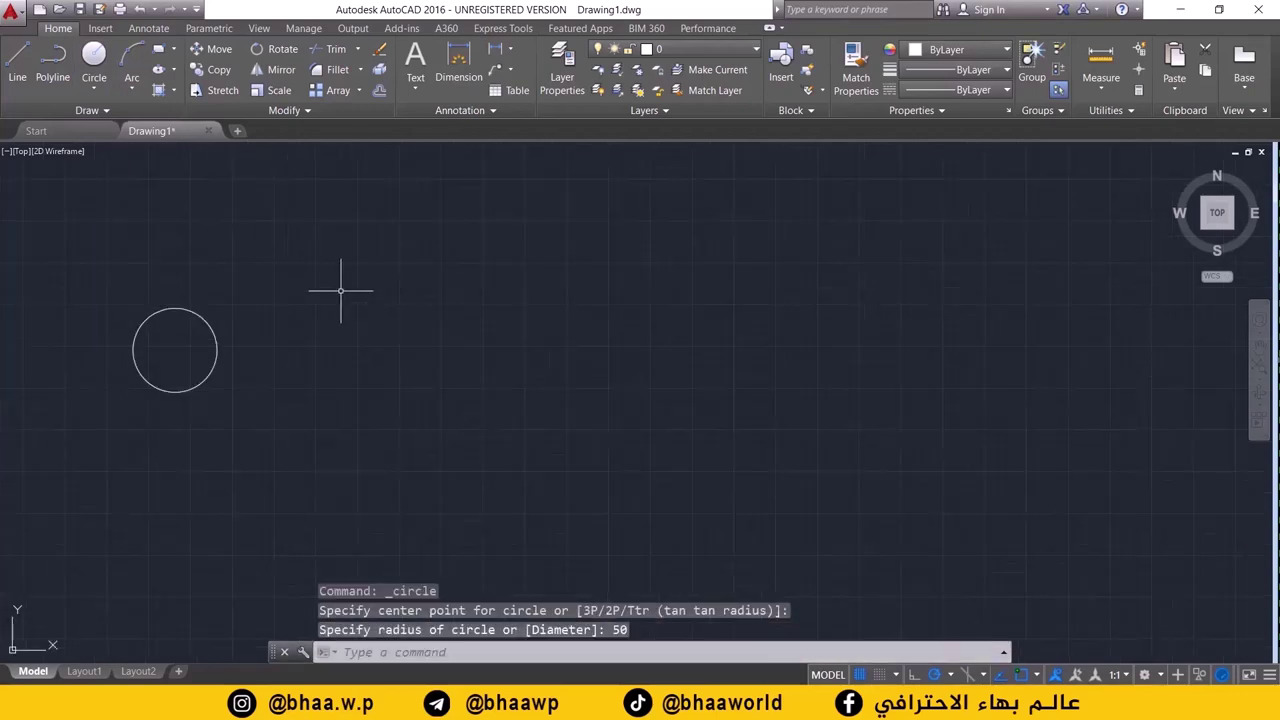
pyautogui.moveTo(171, 349); pyautogui.dragTo(480, 386, button='middle')
pyautogui.scroll(2, 485, 372)
pyautogui.scroll(2, 485, 372)
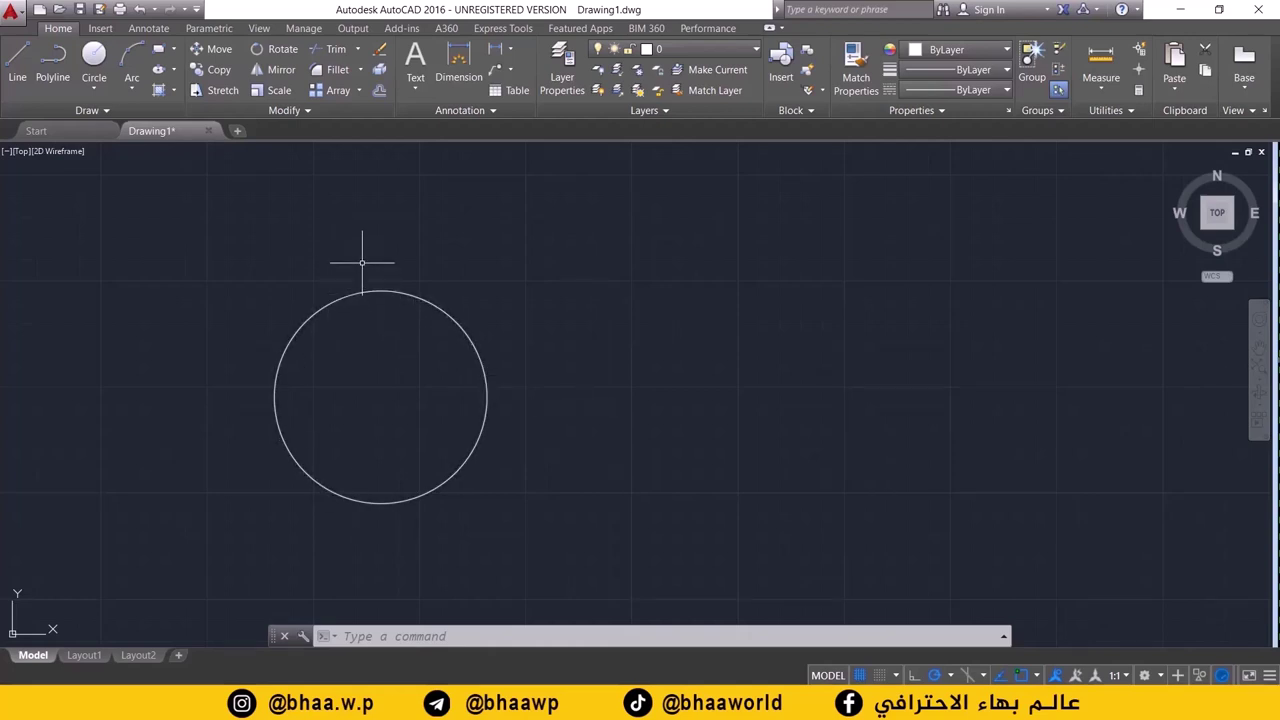
pyautogui.click(95, 87)
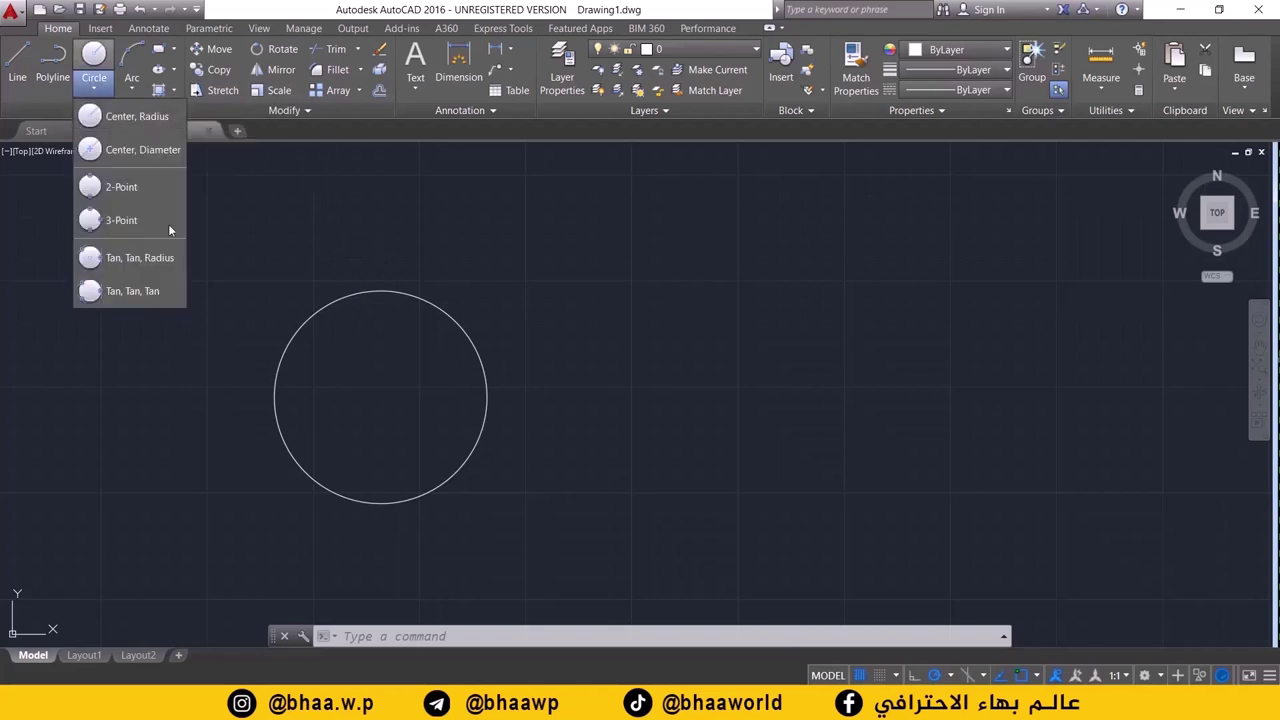
pyautogui.click(119, 117)
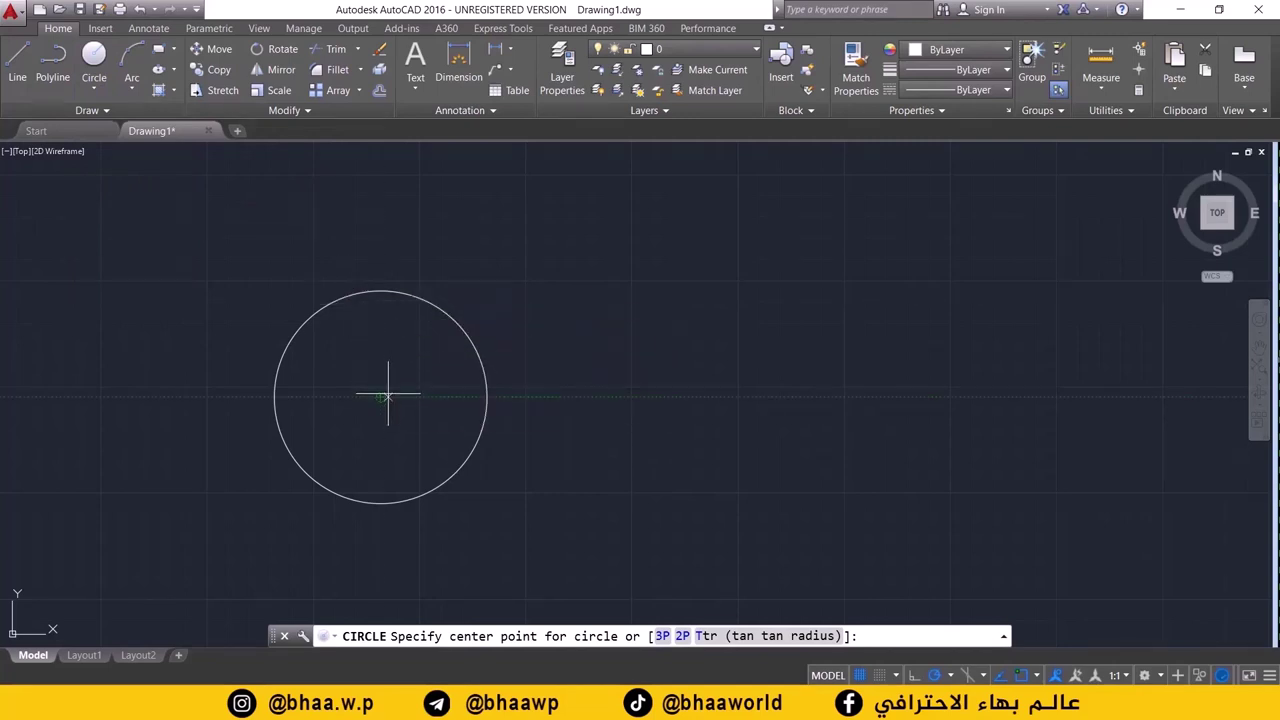
pyautogui.click(381, 397)
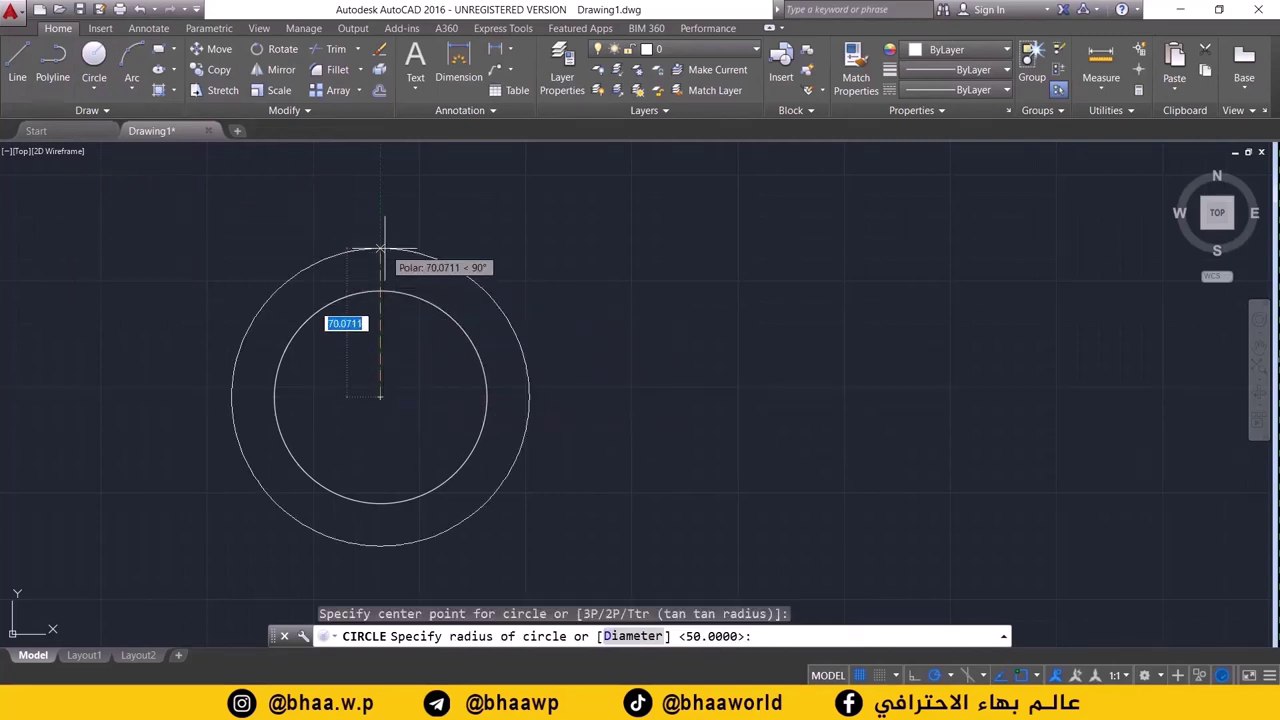
pyautogui.write('55')
pyautogui.press('Return')
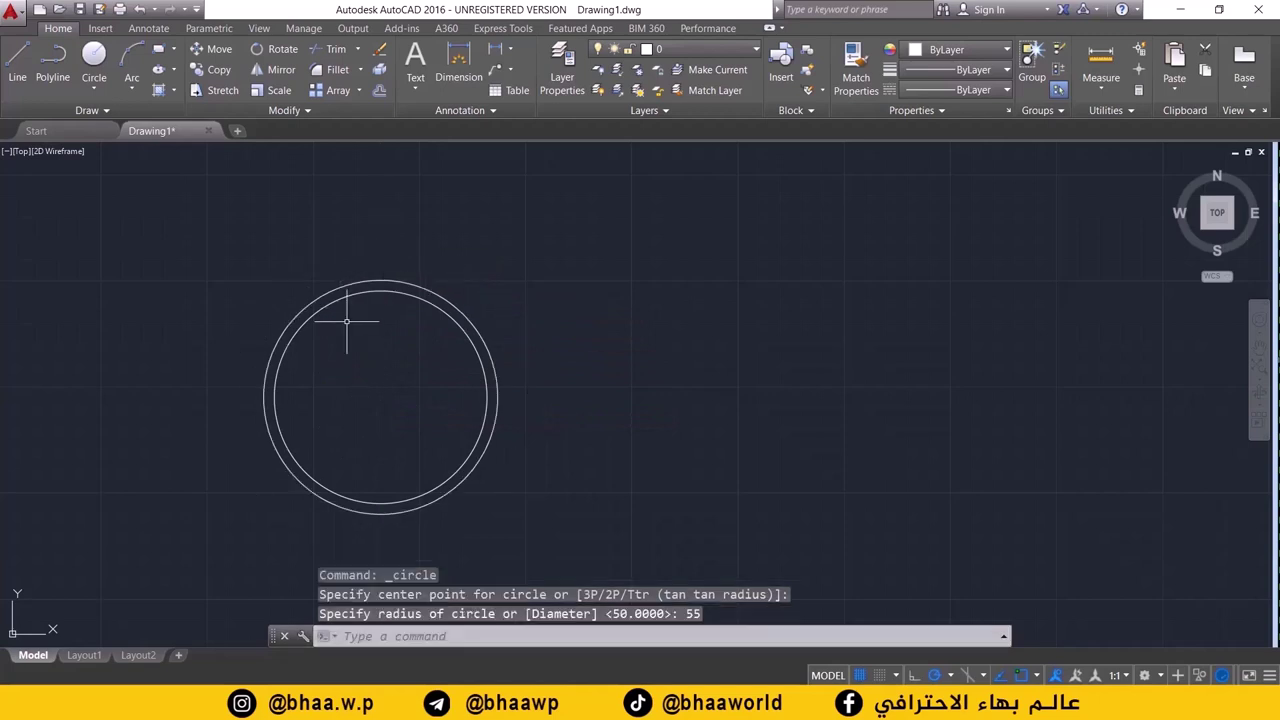
pyautogui.scroll(2, 352, 351)
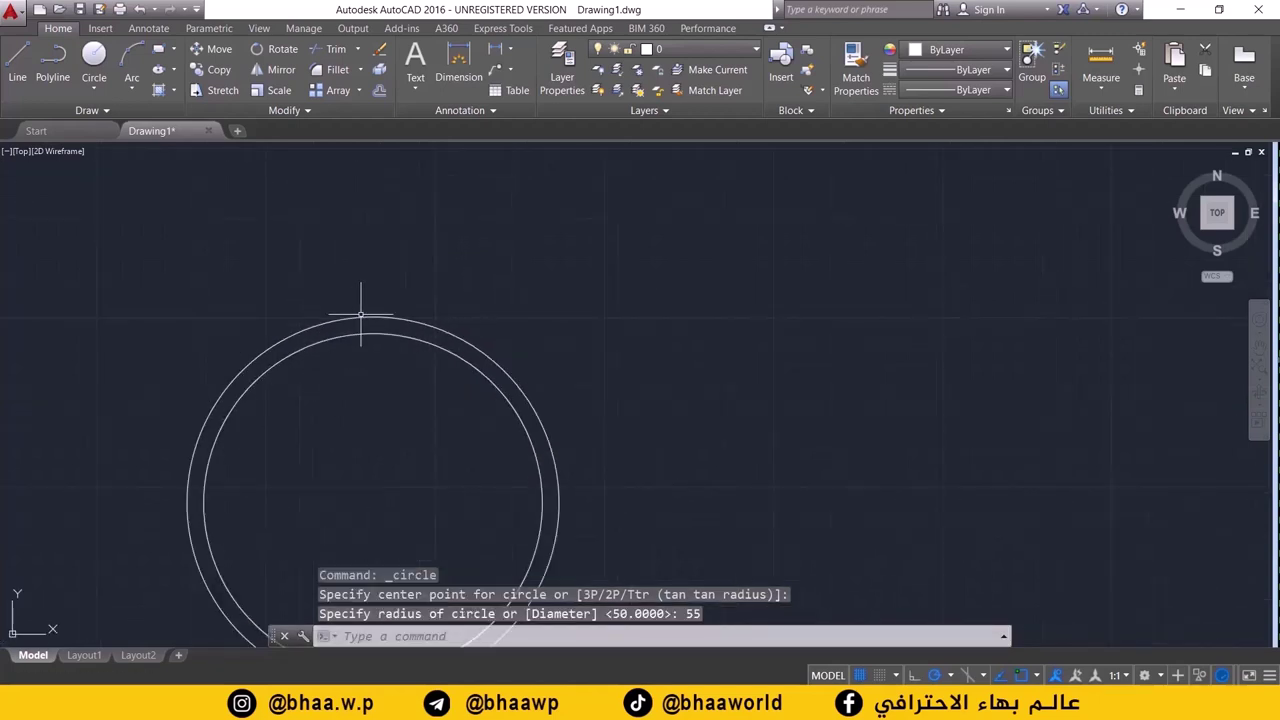
pyautogui.click(371, 312)
pyautogui.click(373, 296)
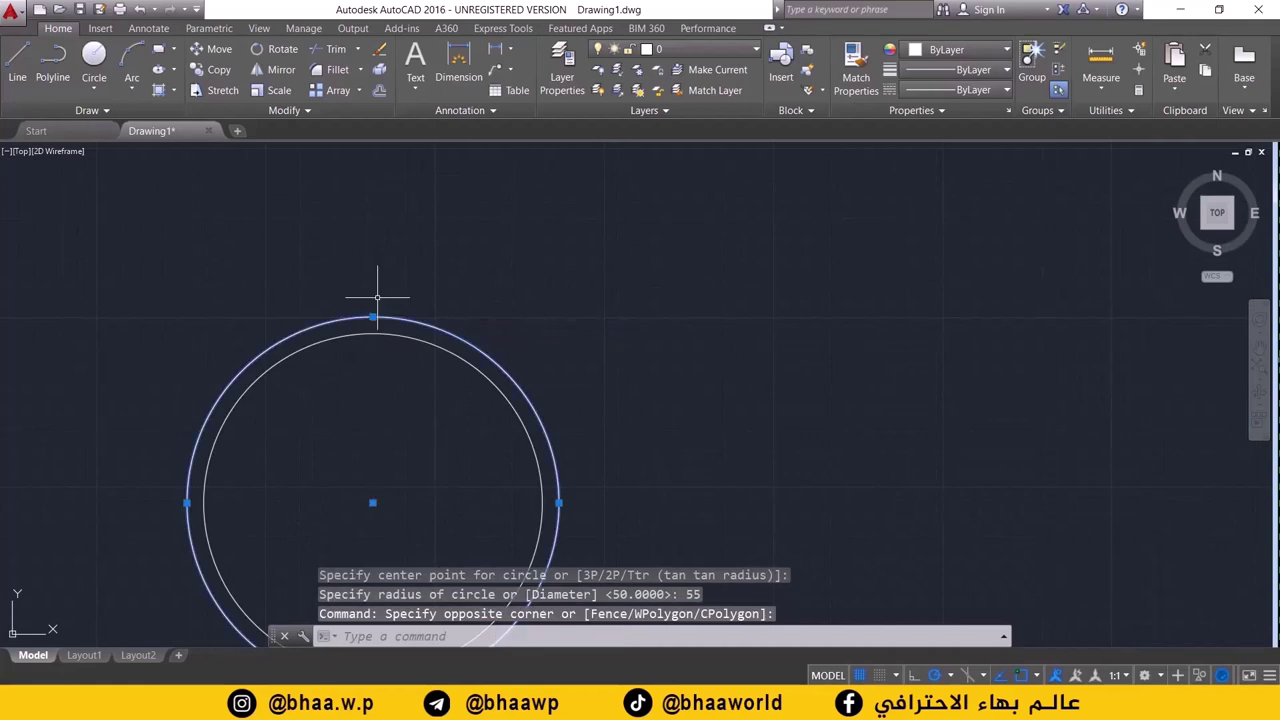
pyautogui.press('Delete')
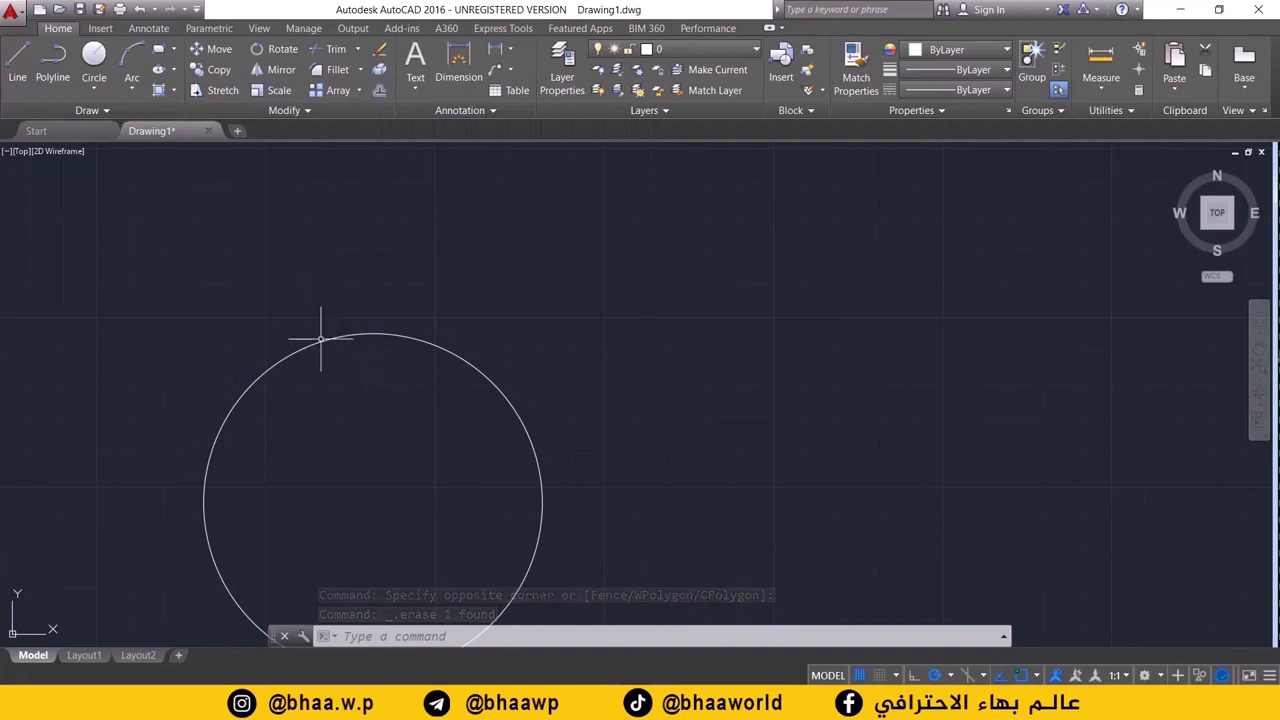
# - Offset the circle at distance 5, once outward and several times inward
pyautogui.click(378, 92)
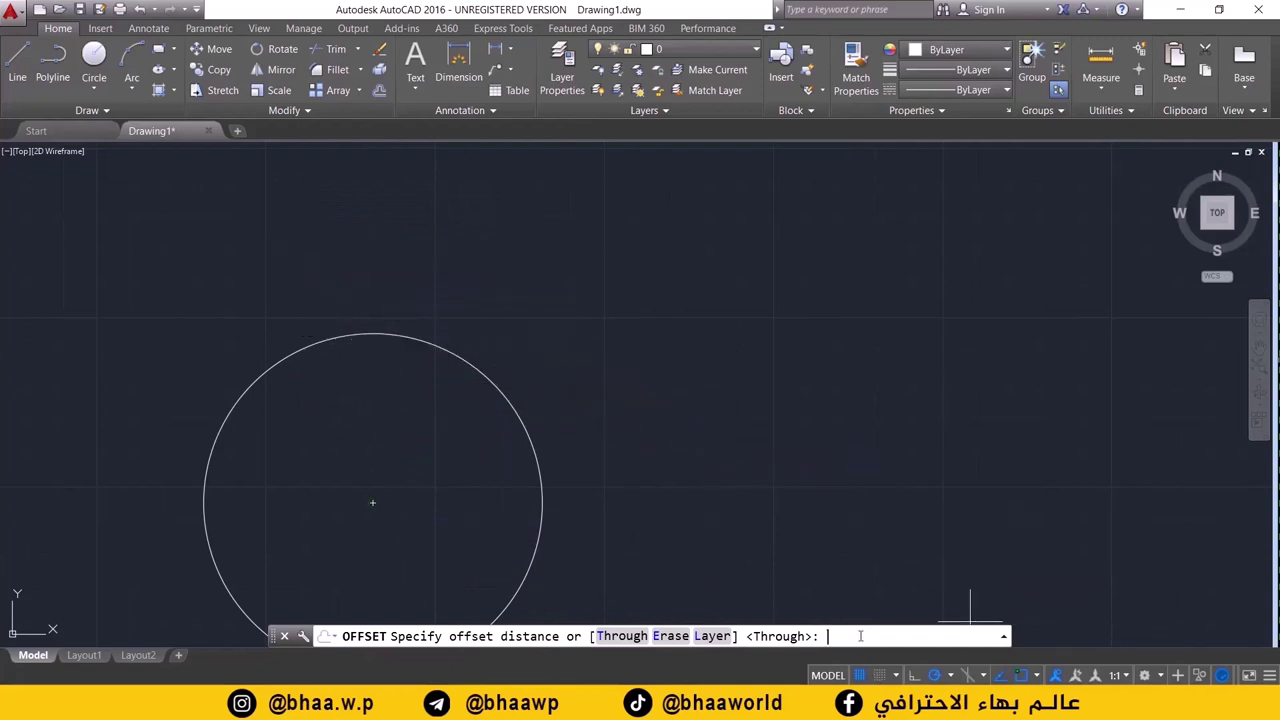
pyautogui.write('5')
pyautogui.press('Return')
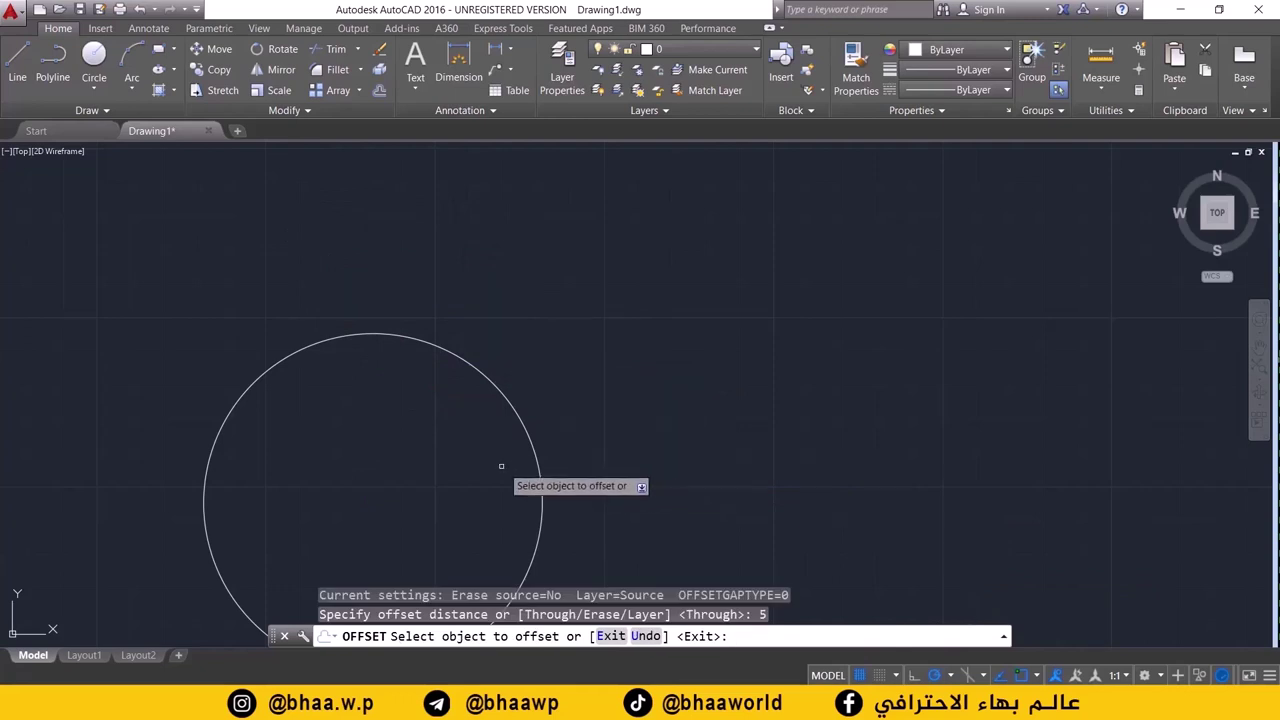
pyautogui.click(343, 336)
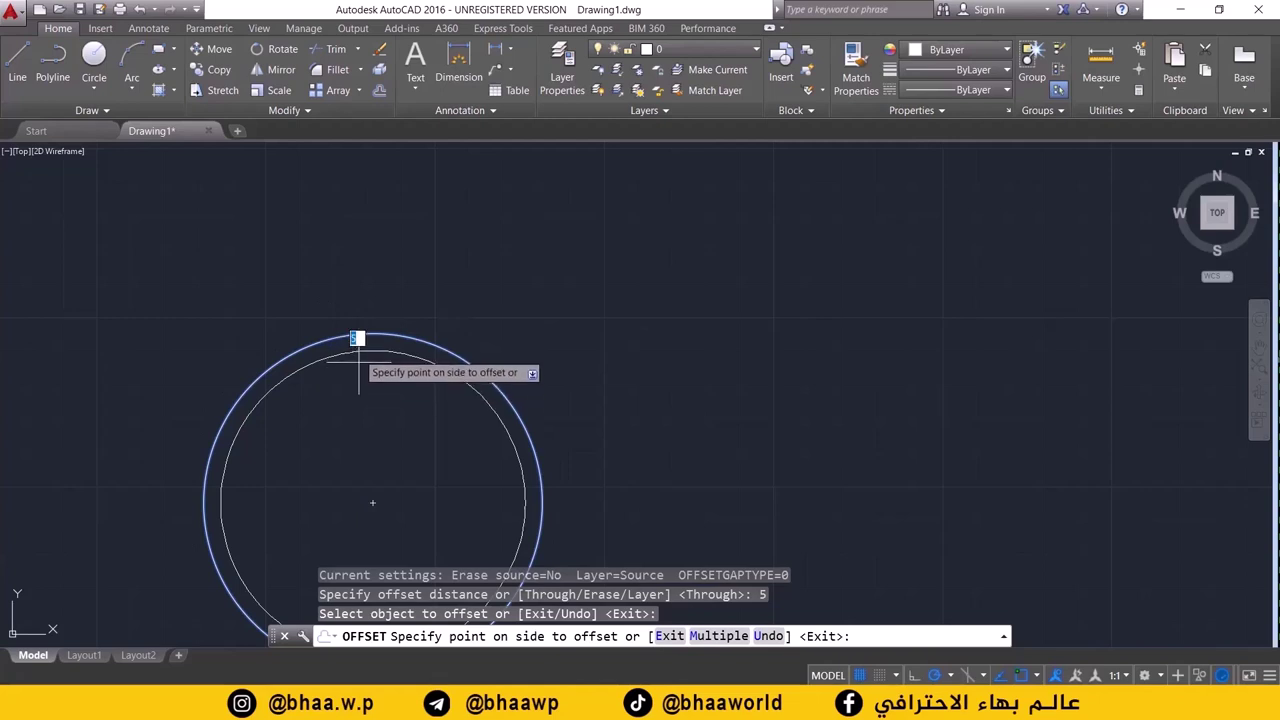
pyautogui.click(346, 296)
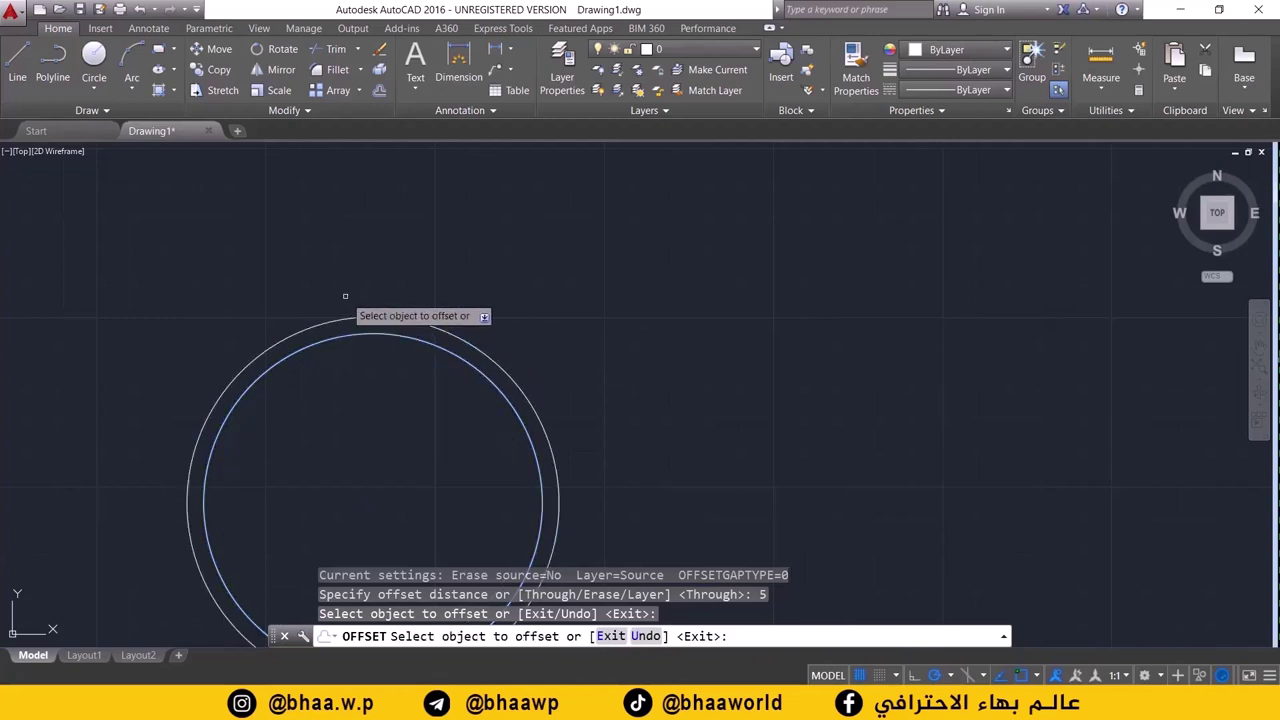
pyautogui.click(353, 335)
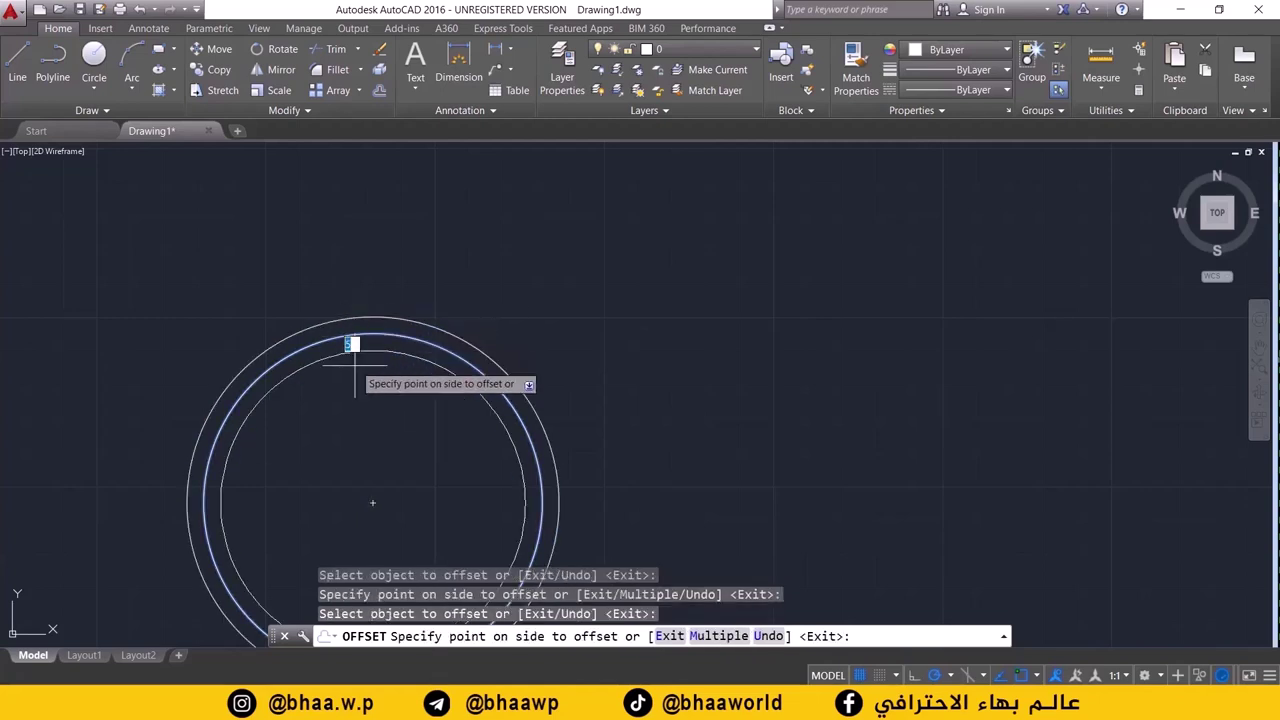
pyautogui.click(348, 350)
pyautogui.click(357, 338)
pyautogui.click(359, 368)
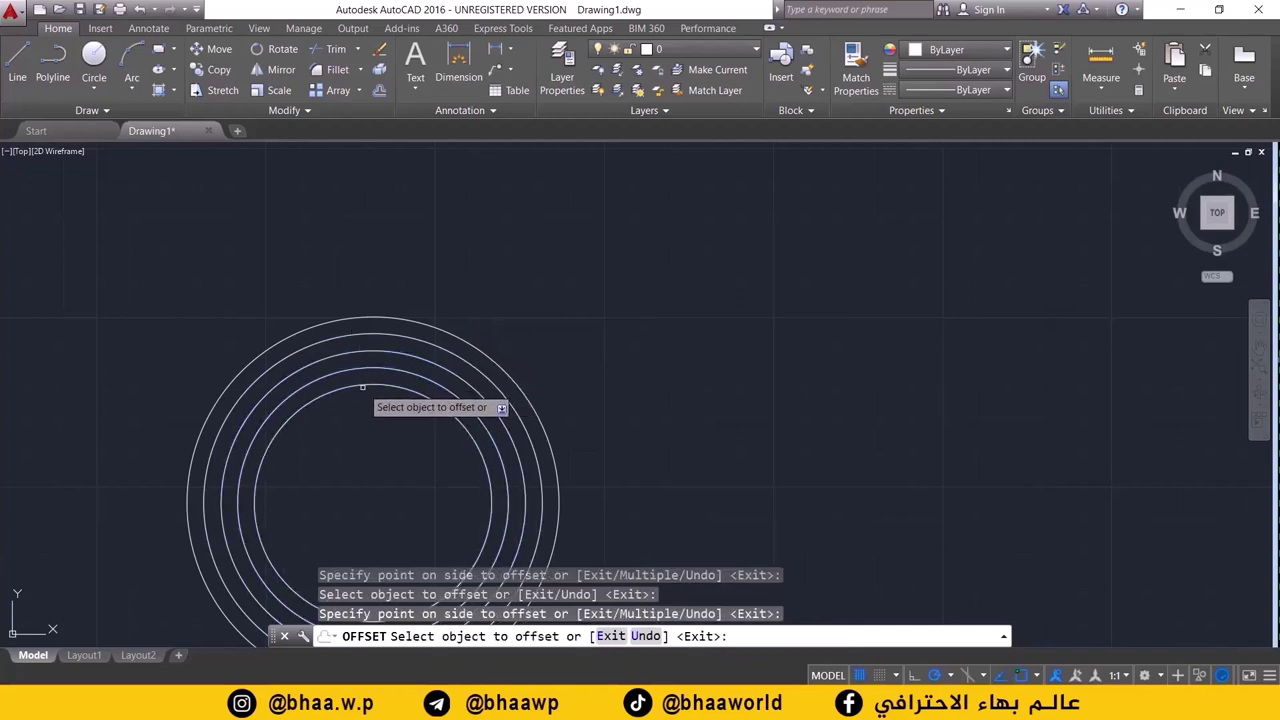
pyautogui.click(362, 383)
pyautogui.click(361, 383)
pyautogui.click(361, 390)
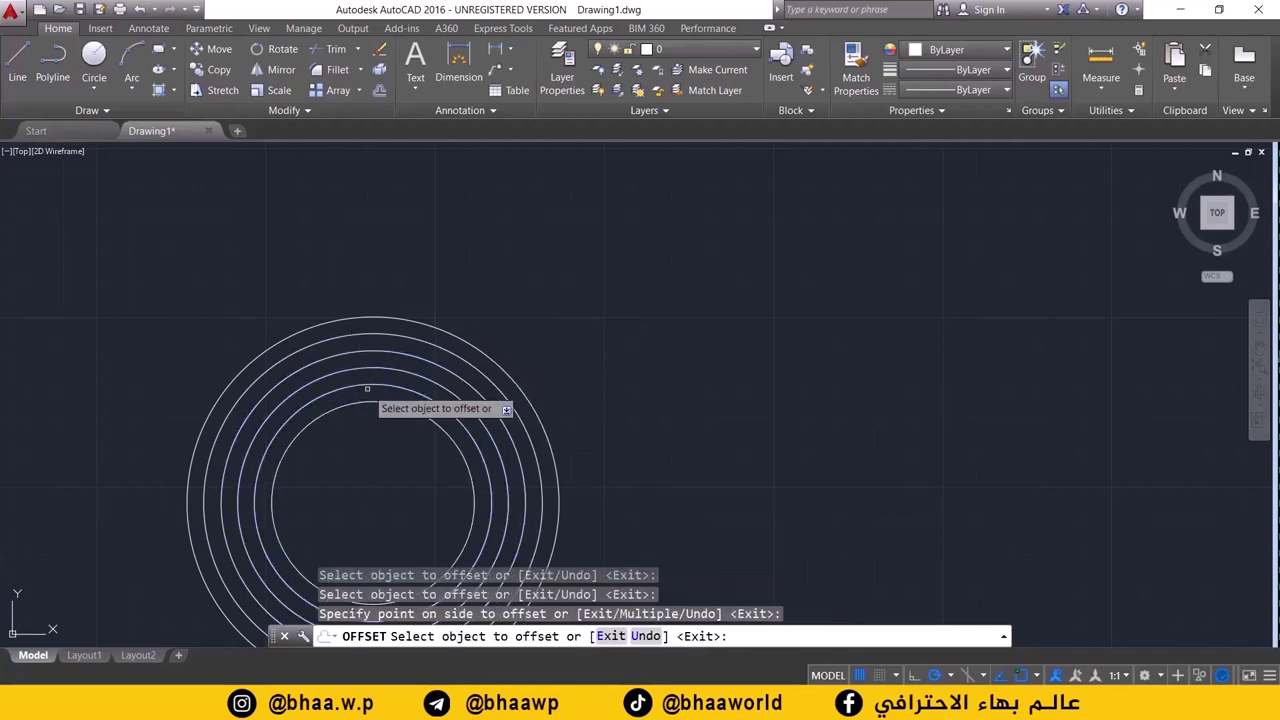
pyautogui.moveTo(360, 421); pyautogui.dragTo(374, 329, button='middle')
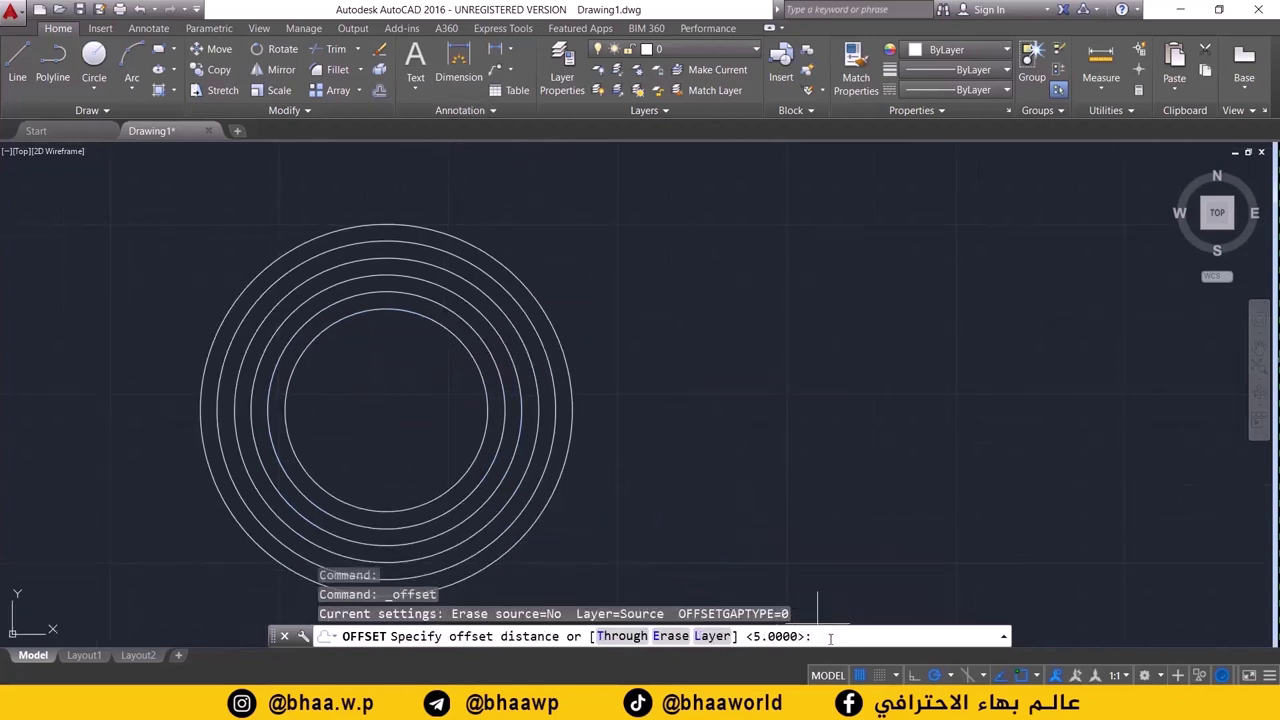
pyautogui.write('10')
# - Add more rings at a 10-unit offset inside and outside, then zoom out
pyautogui.press('Return')
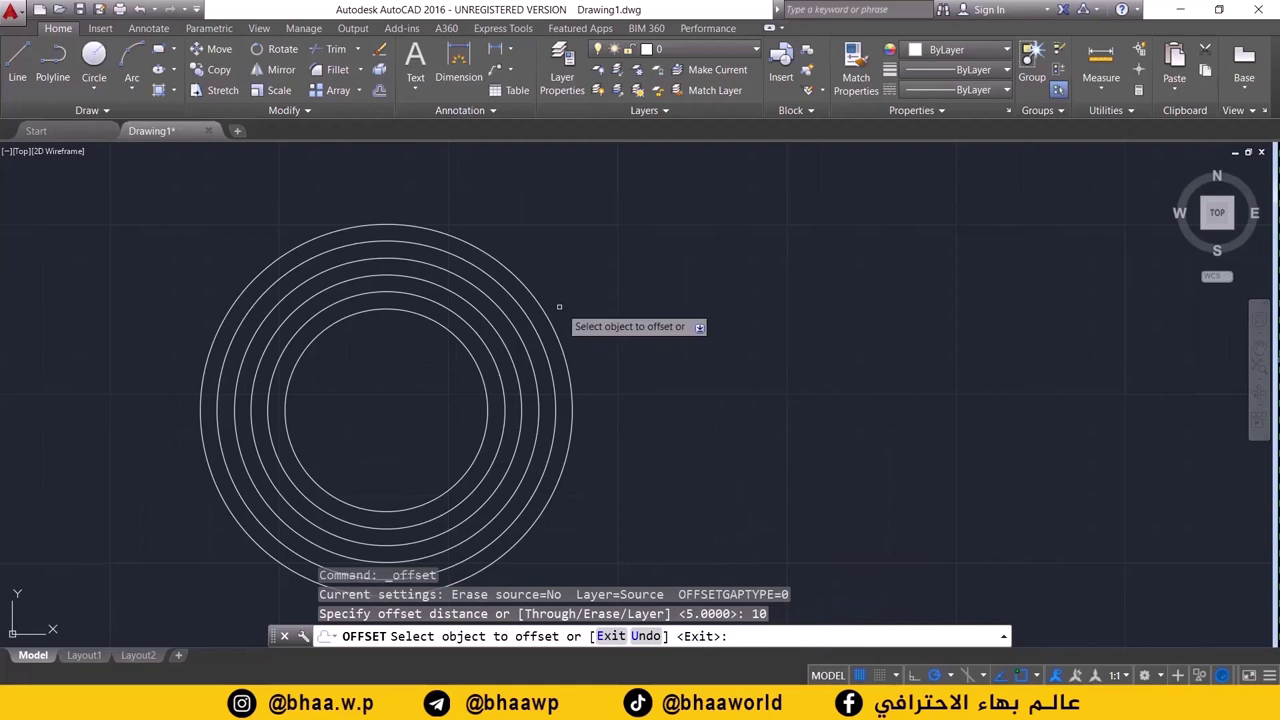
pyautogui.click(418, 316)
pyautogui.click(414, 357)
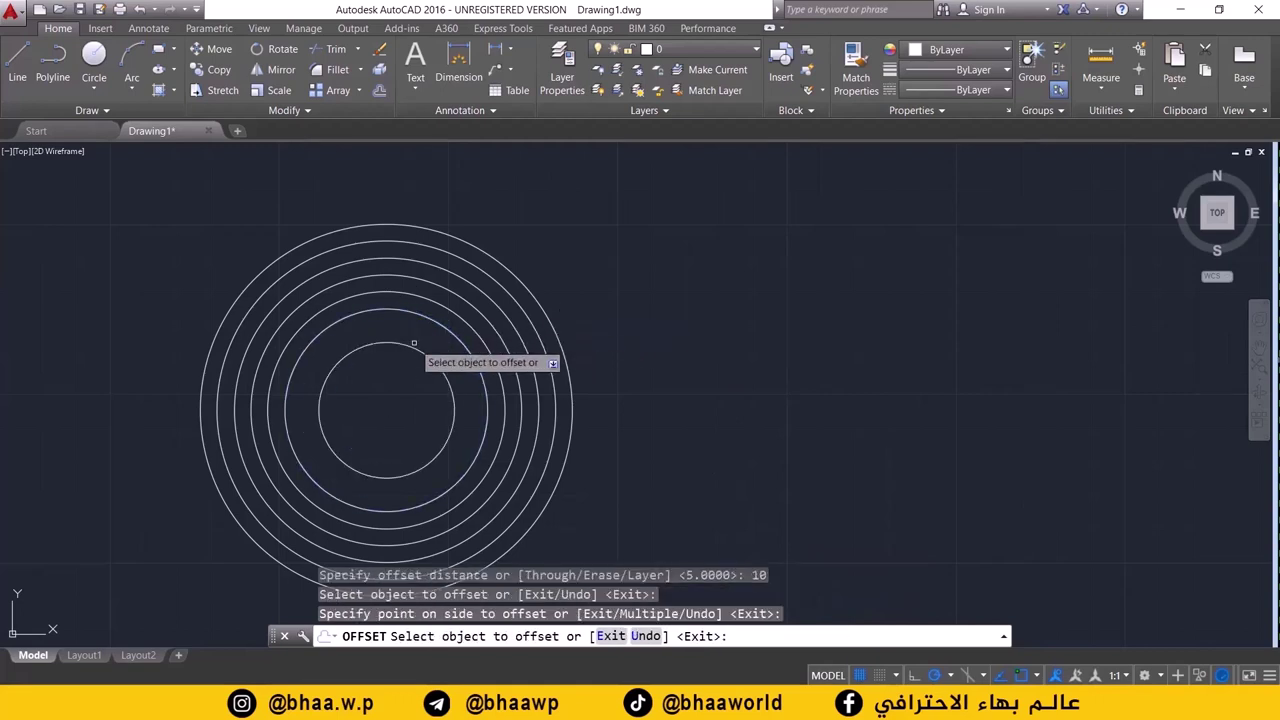
pyautogui.click(410, 345)
pyautogui.click(401, 381)
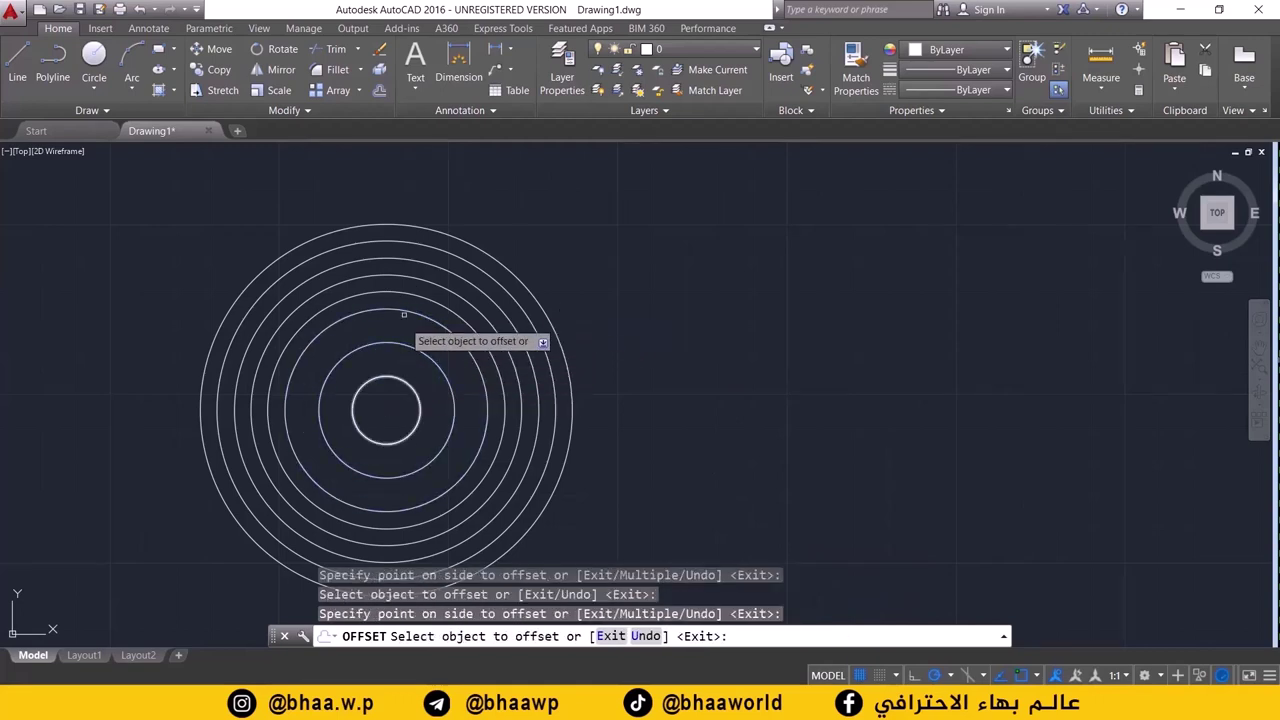
pyautogui.click(402, 225)
pyautogui.click(410, 190)
pyautogui.click(418, 189)
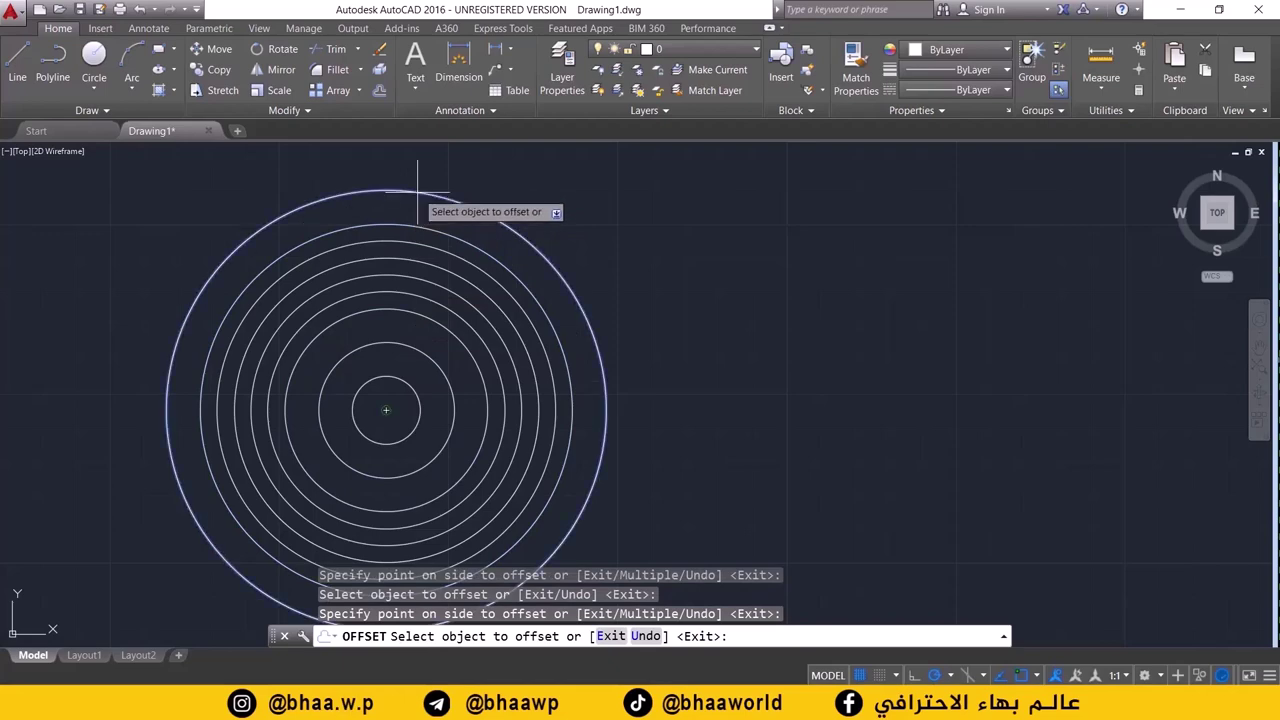
pyautogui.click(420, 178)
pyautogui.moveTo(637, 249); pyautogui.dragTo(391, 346, button='middle')
pyautogui.scroll(-3, 414, 357)
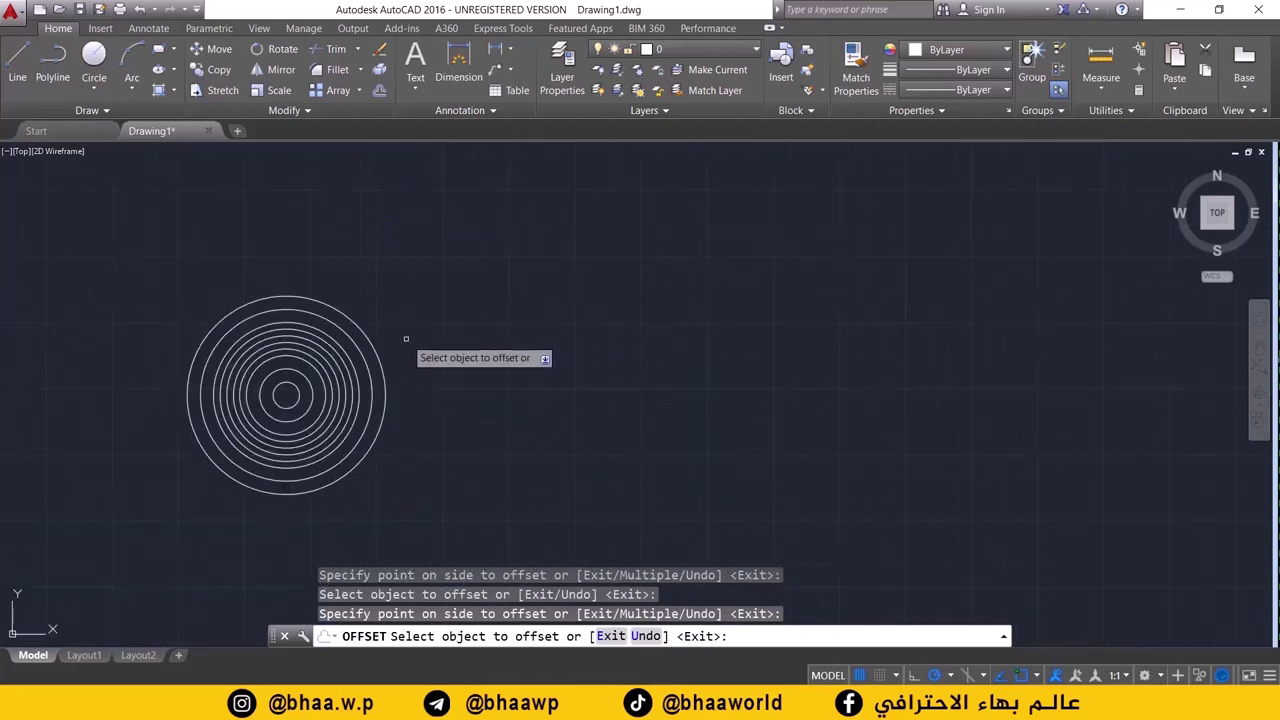
# - Draw a 50-unit horizontal line and zoom in on it
pyautogui.click(17, 62)
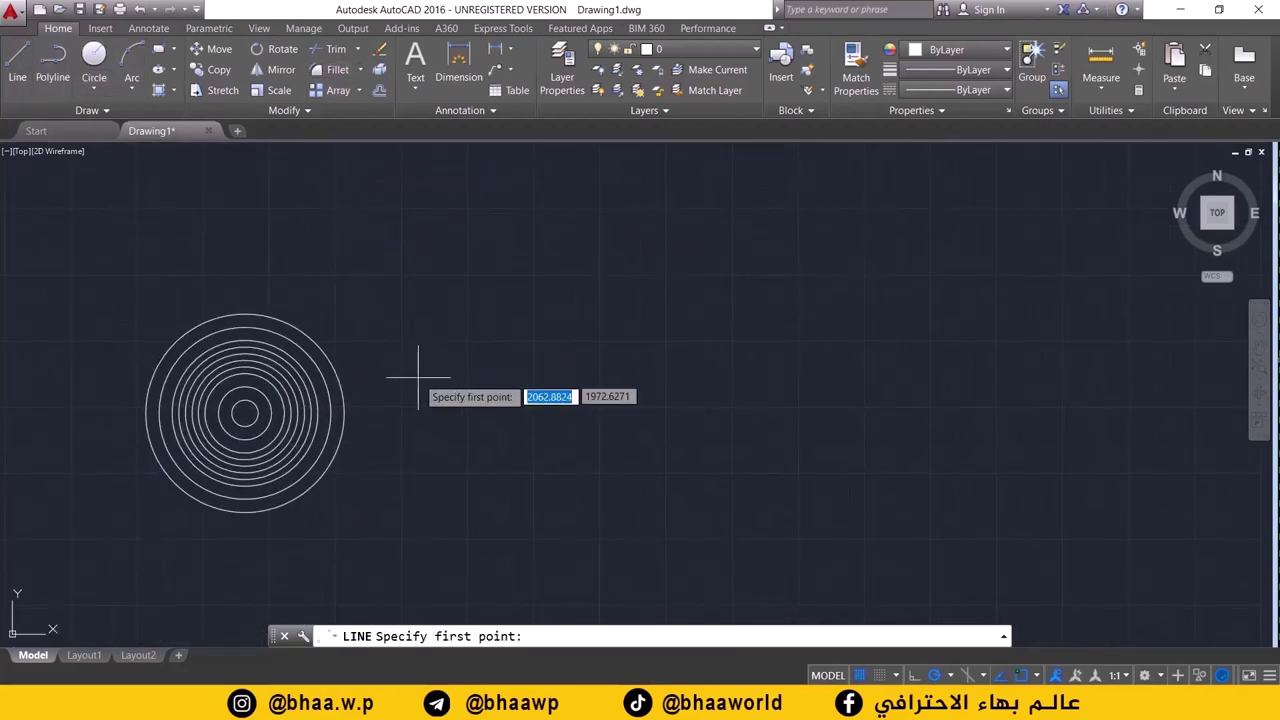
pyautogui.click(465, 407)
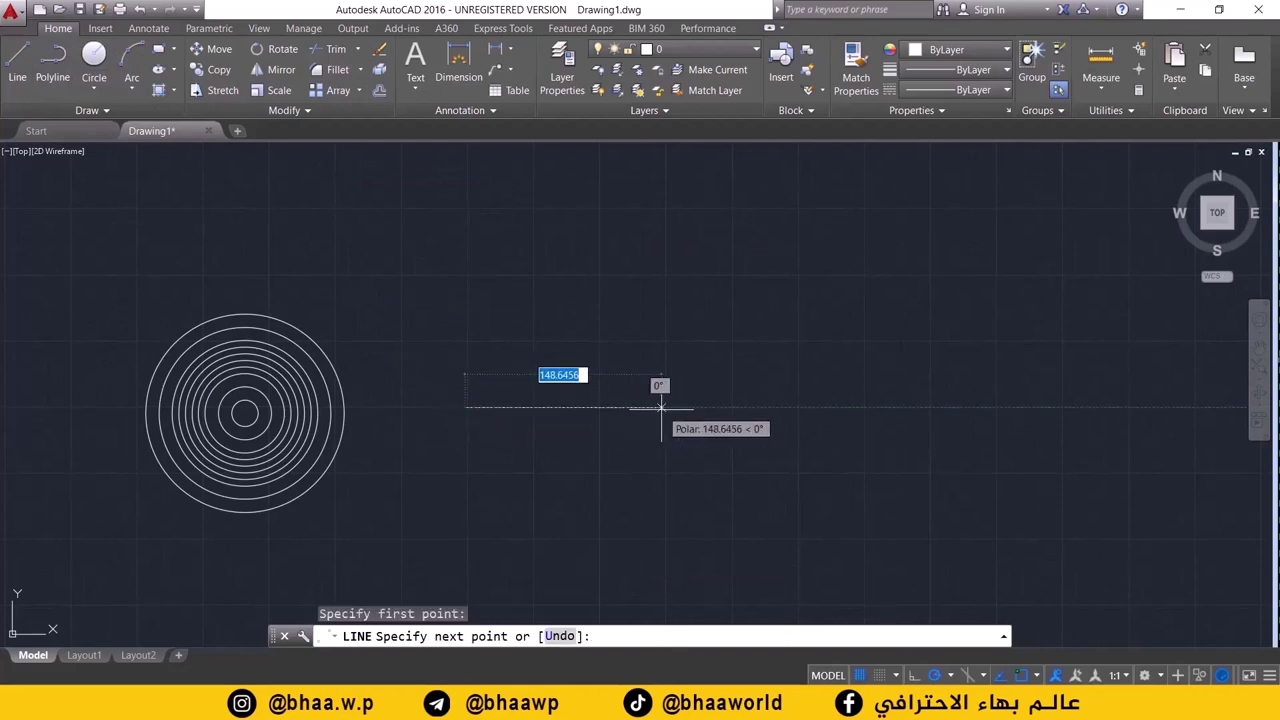
pyautogui.write('50')
pyautogui.press('Return')
pyautogui.press('Return')
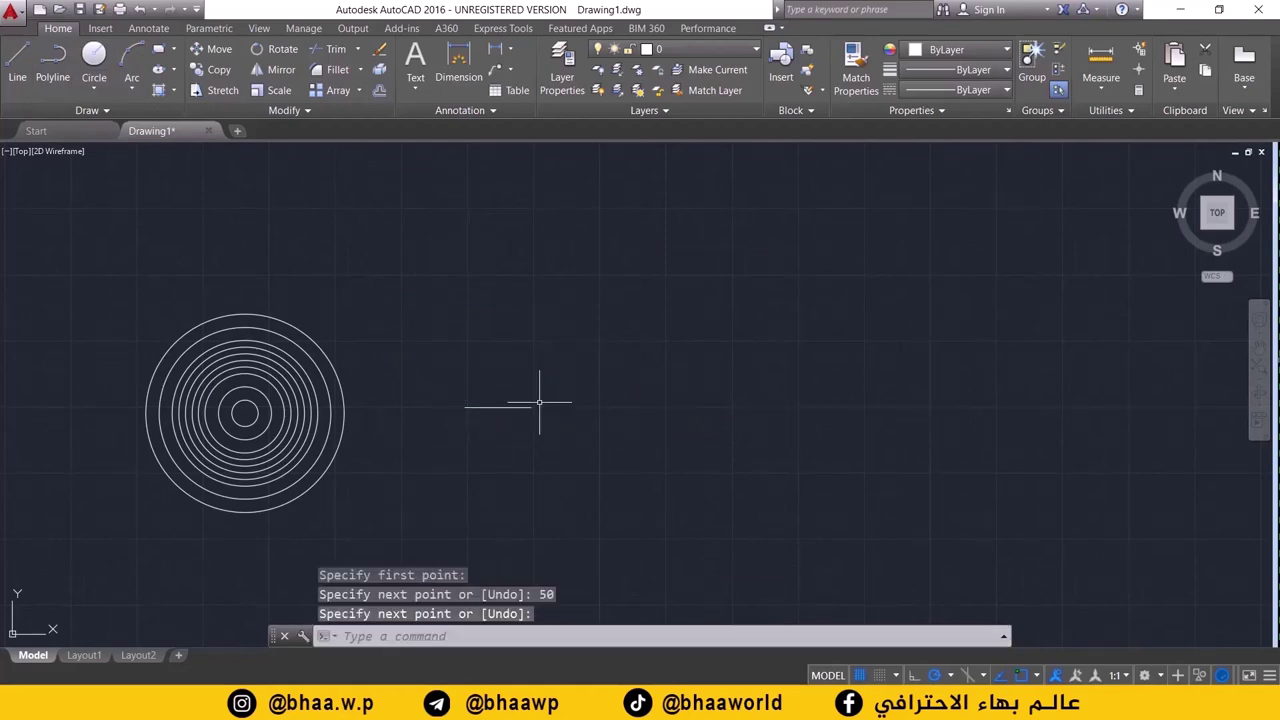
pyautogui.scroll(4, 530, 410)
pyautogui.scroll(2, 466, 409)
pyautogui.scroll(2, 475, 418)
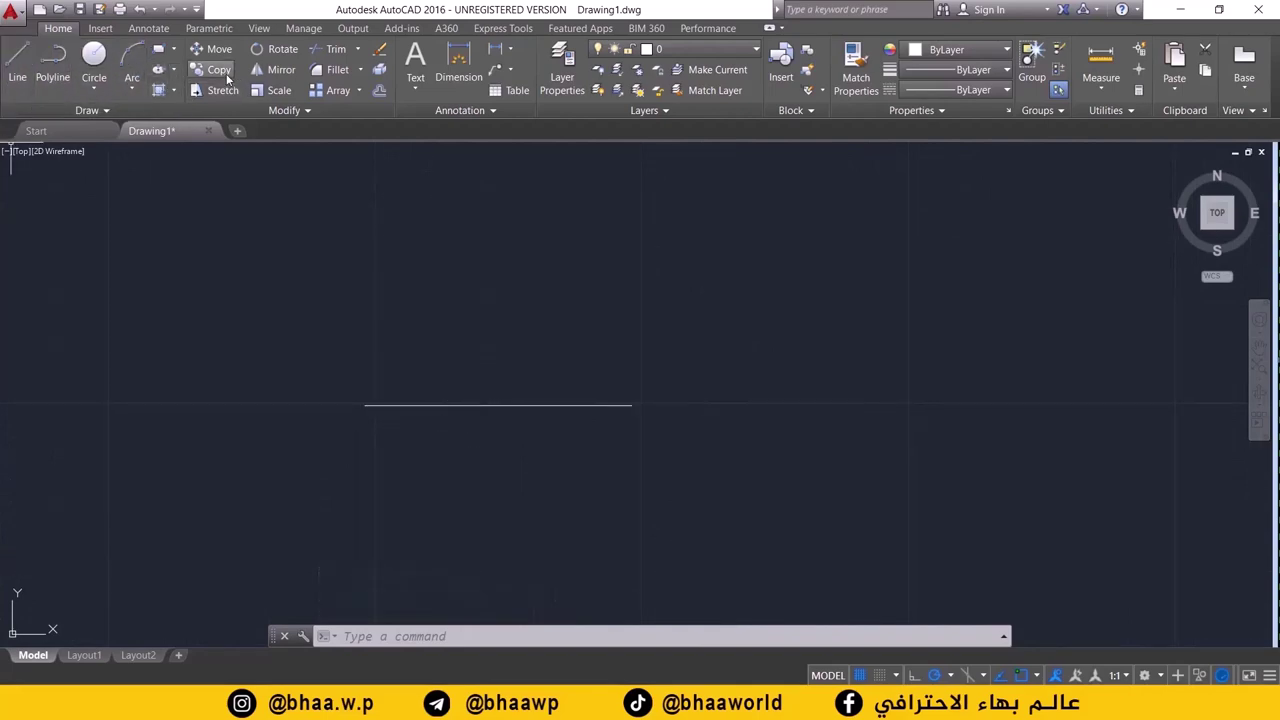
# - Offset the line twice at distance 5 to create two parallel copies
pyautogui.click(380, 90)
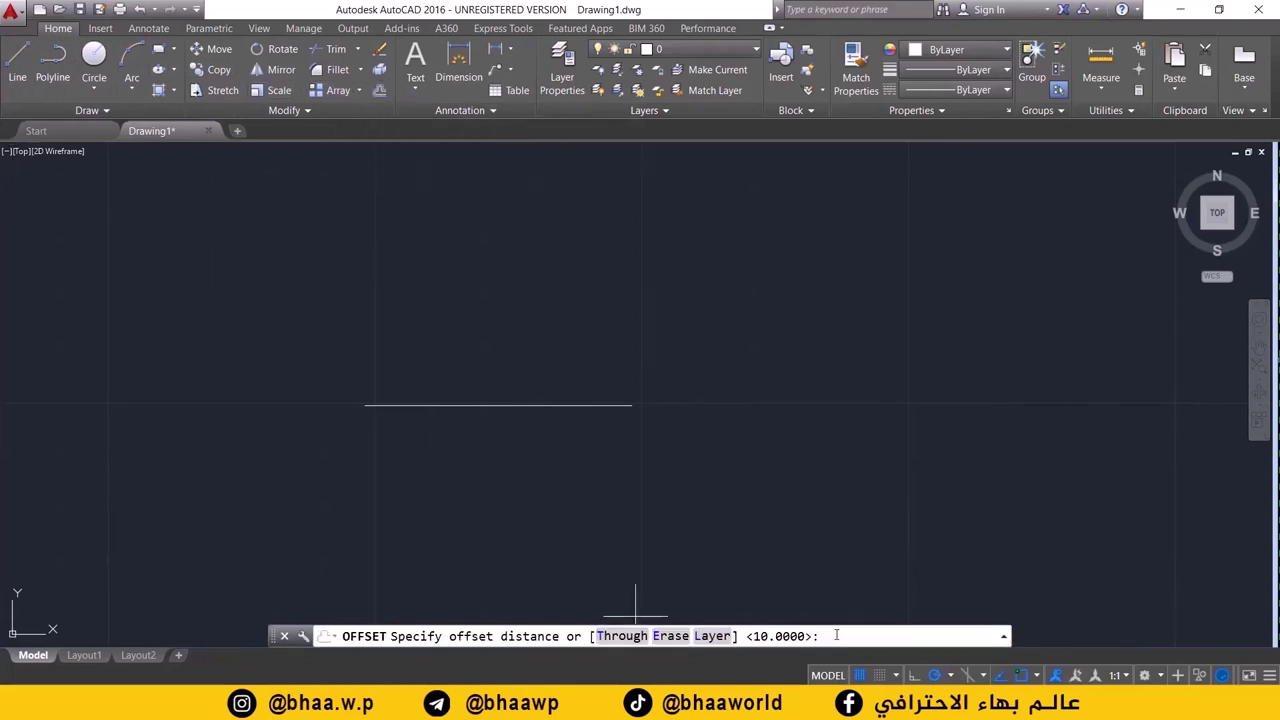
pyautogui.write('5')
pyautogui.press('Return')
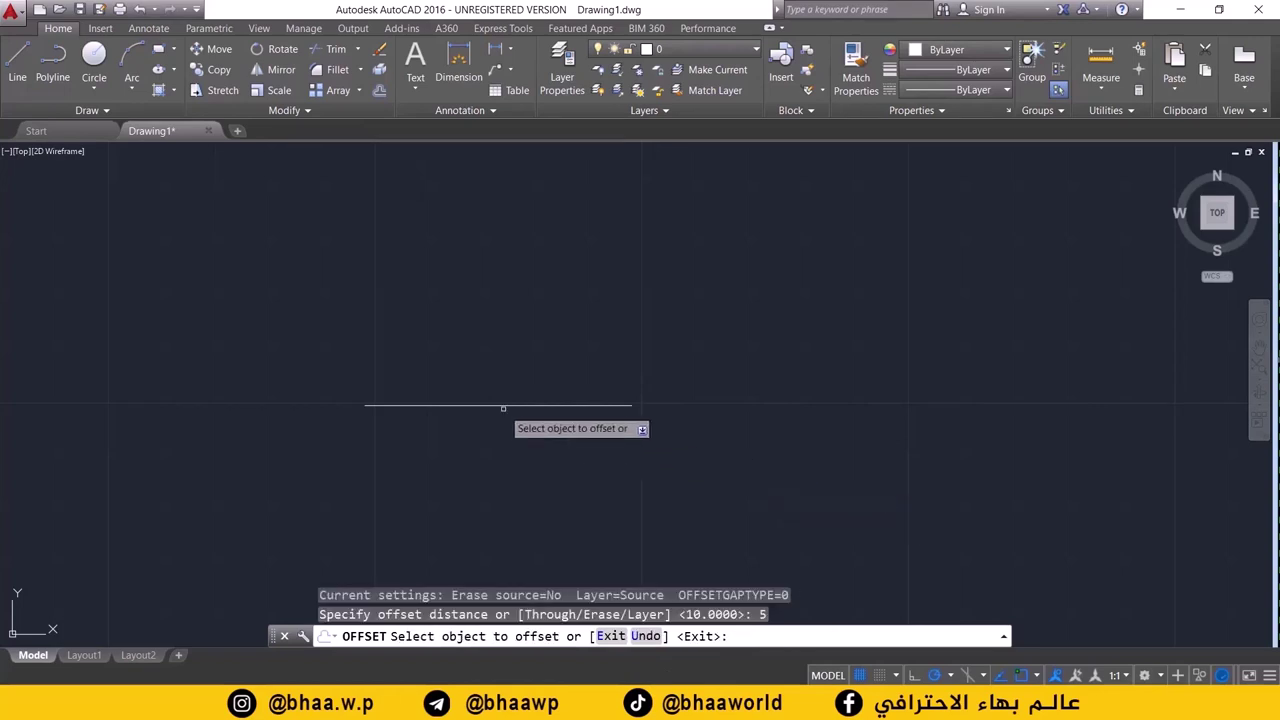
pyautogui.click(503, 406)
pyautogui.click(503, 391)
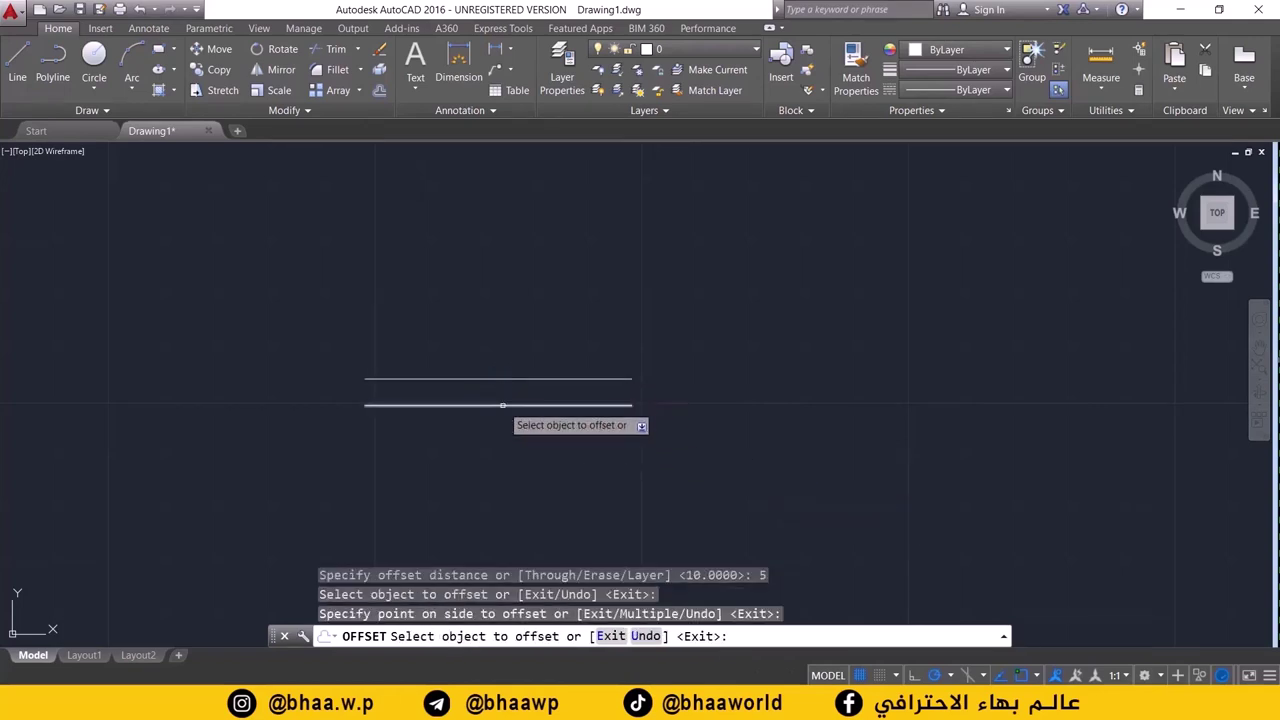
pyautogui.click(501, 406)
pyautogui.click(487, 430)
pyautogui.scroll(-2, 491, 466)
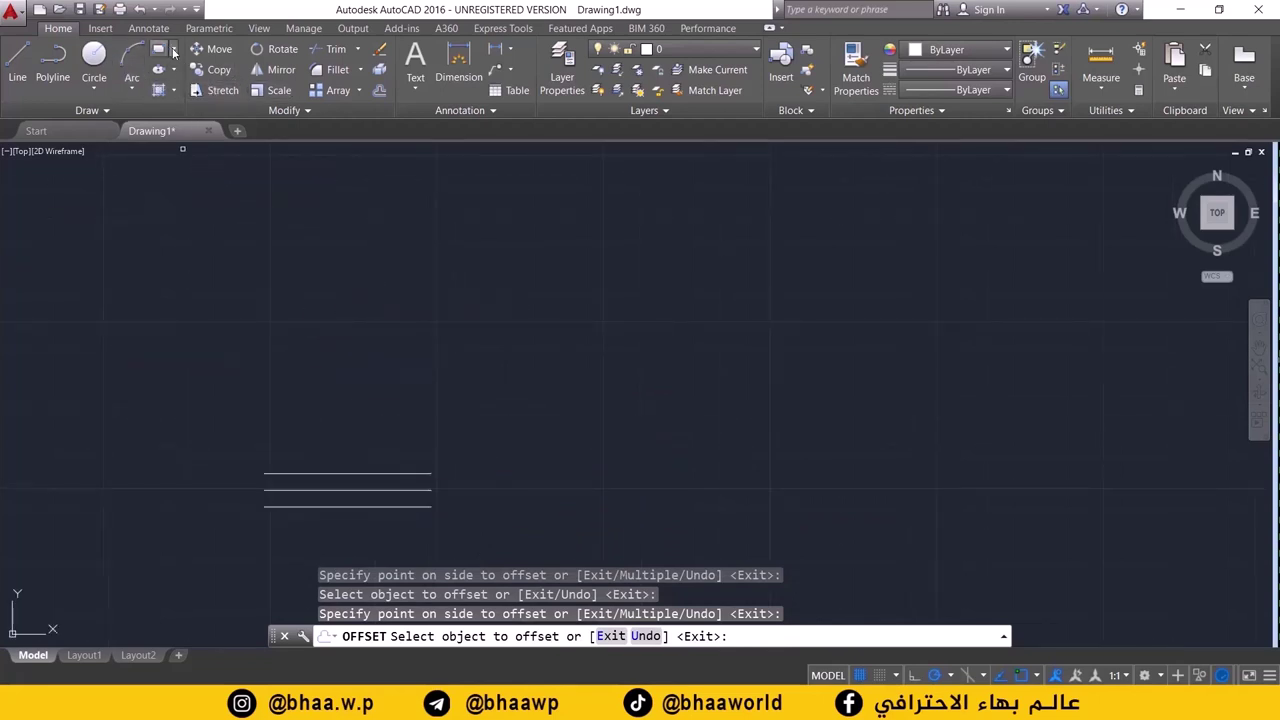
# - Draw a 100 by 100 rectangle using the Dimensions option
pyautogui.click(173, 52)
pyautogui.click(180, 83)
pyautogui.moveTo(731, 331); pyautogui.dragTo(394, 340, button='middle')
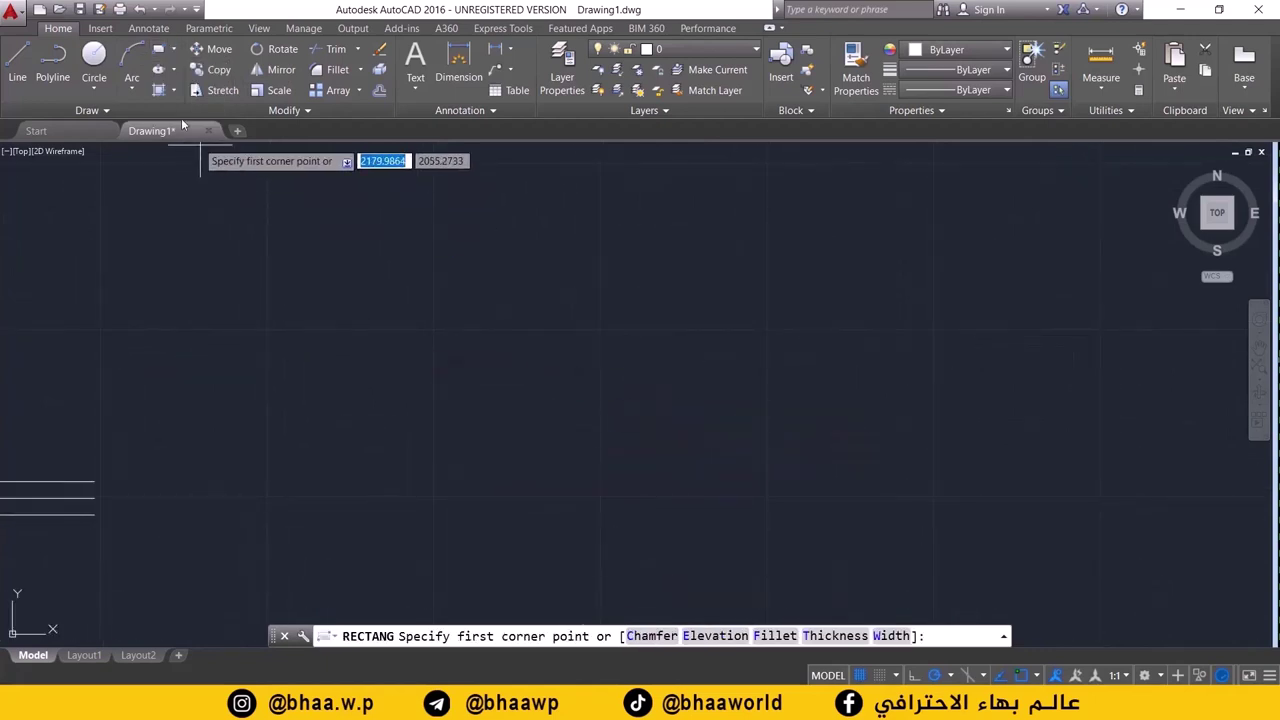
pyautogui.click(406, 305)
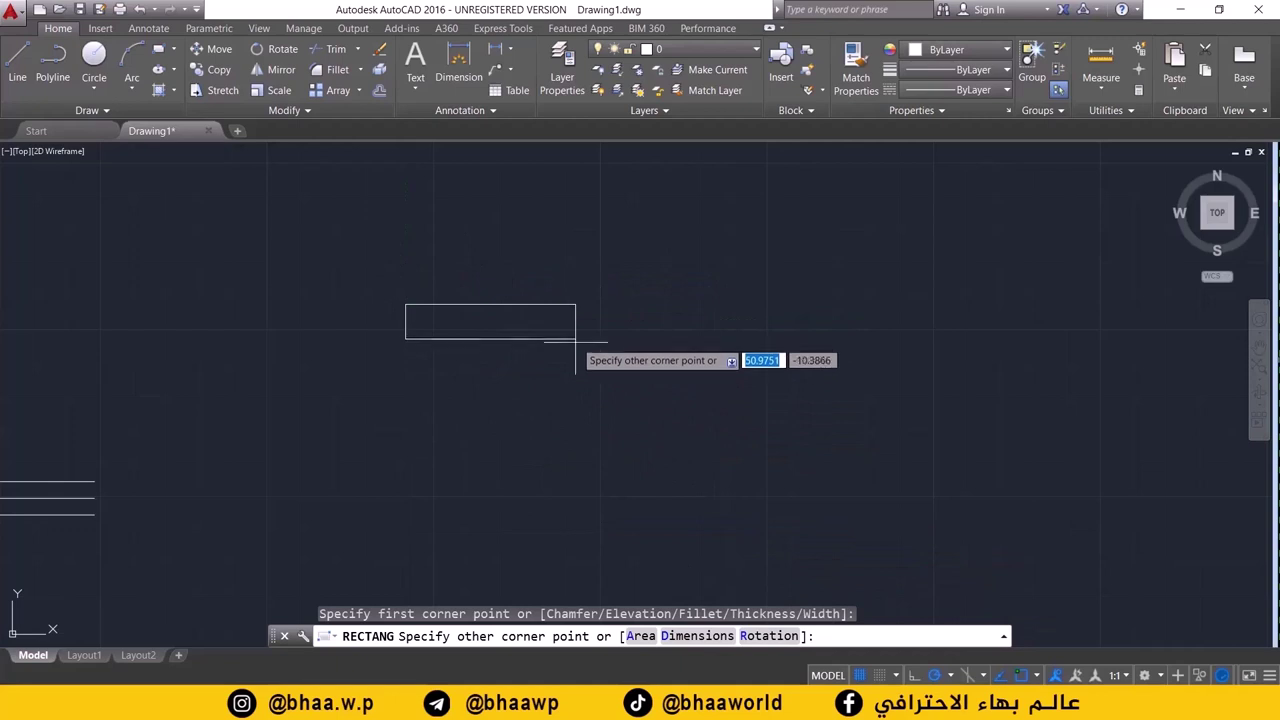
pyautogui.click(698, 636)
pyautogui.write('100')
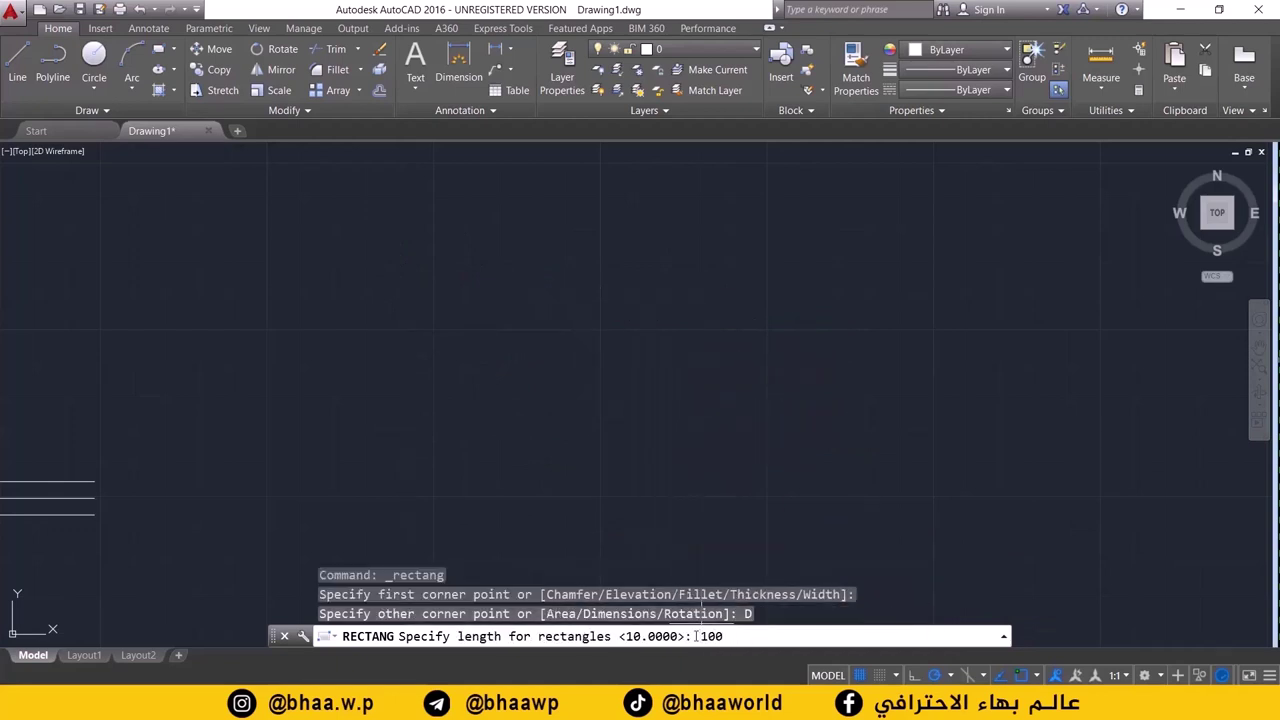
pyautogui.press('Return')
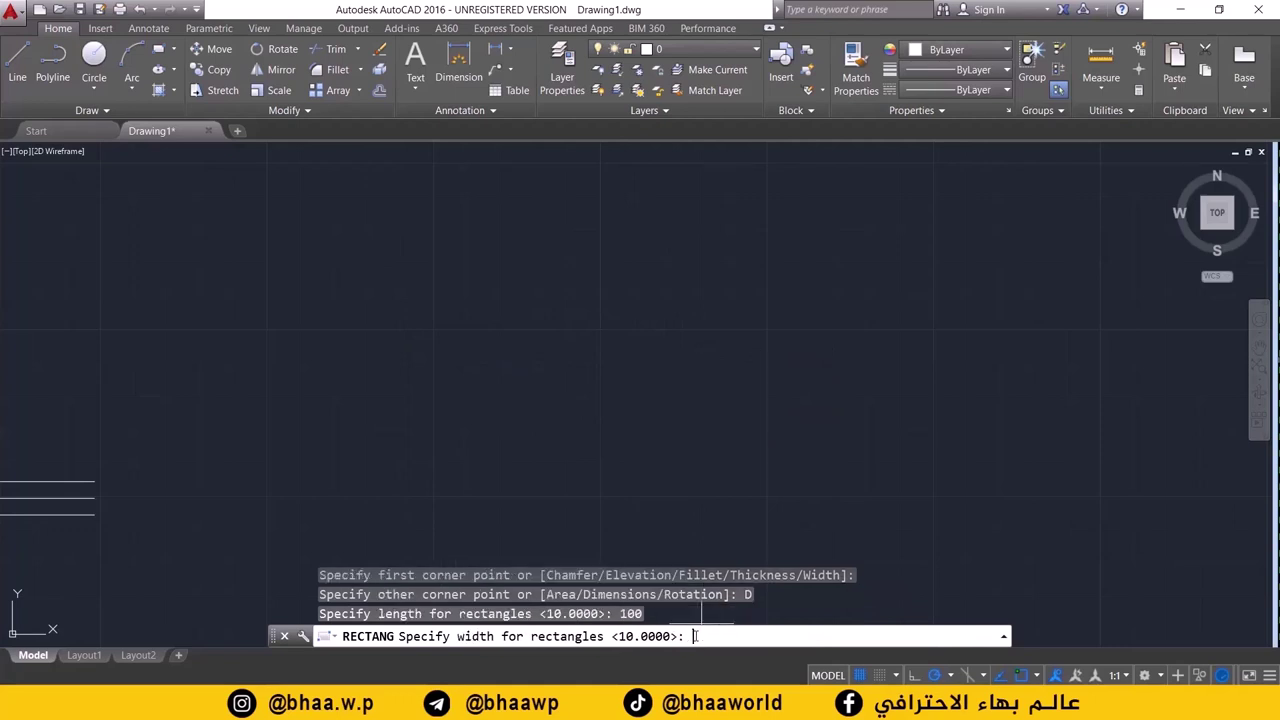
pyautogui.press('Return')
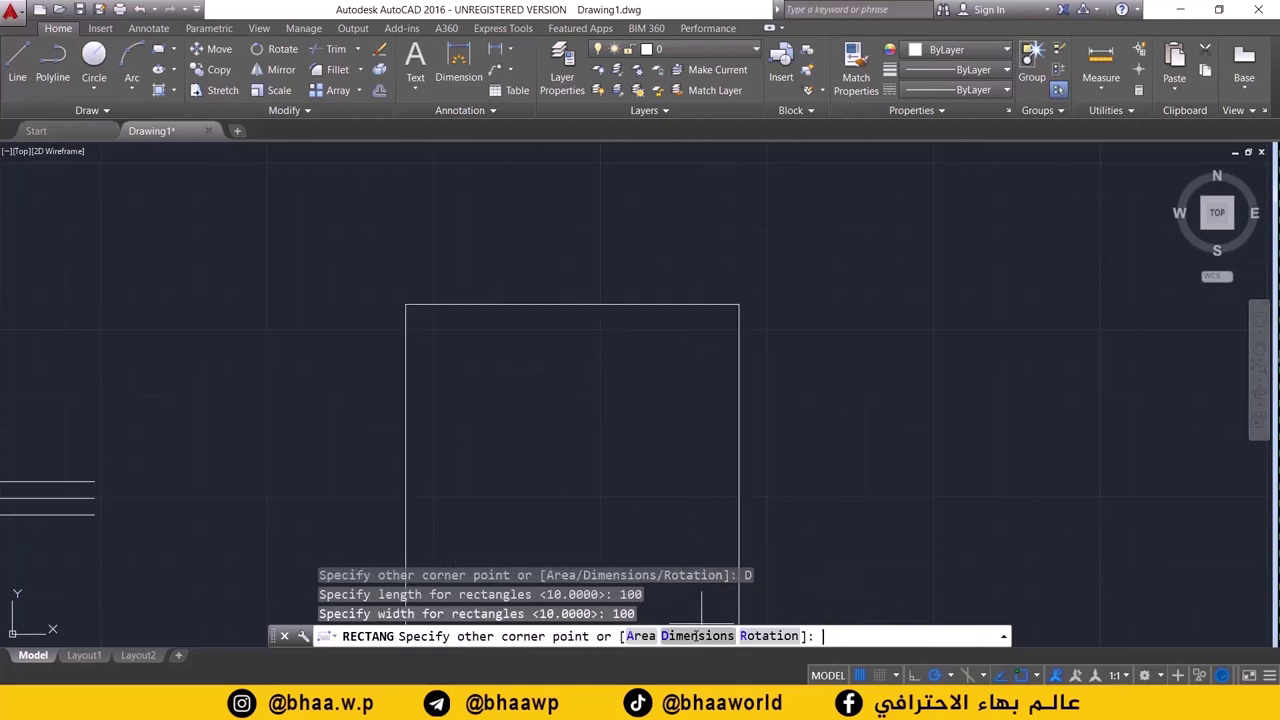
pyautogui.click(652, 490)
pyautogui.scroll(-2, 597, 410)
pyautogui.moveTo(597, 410); pyautogui.dragTo(568, 355, button='middle')
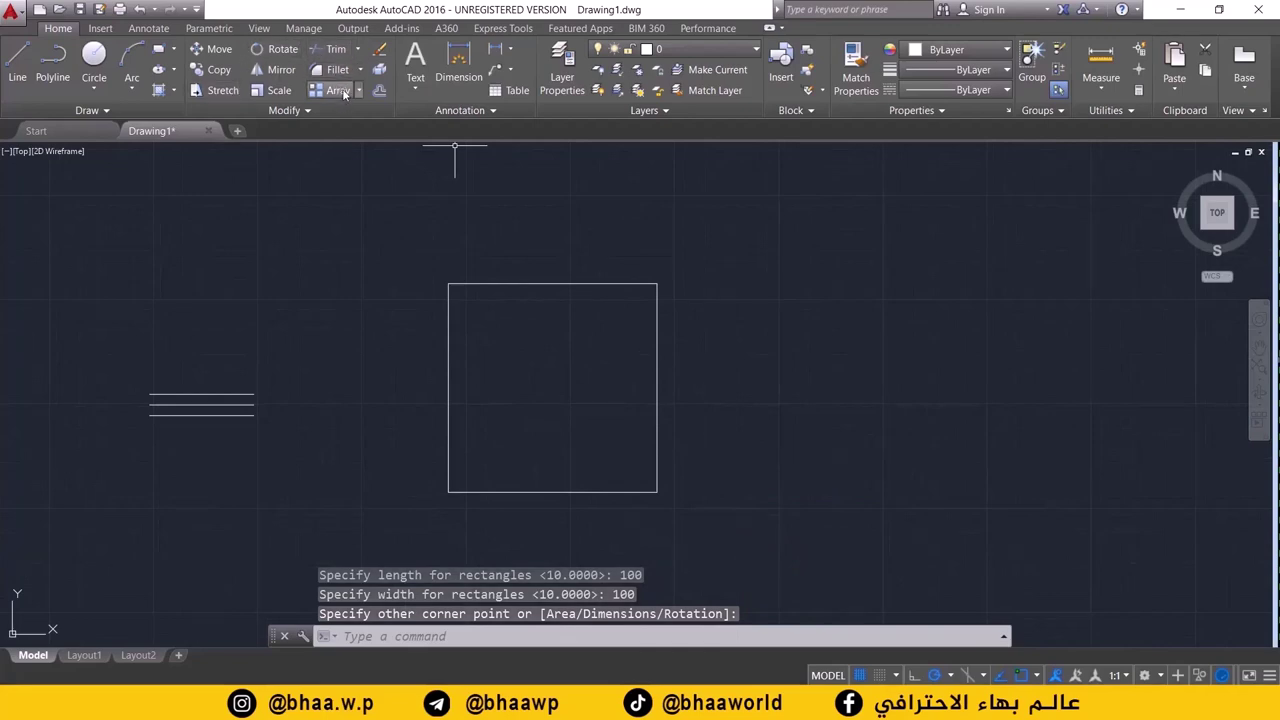
# - Offset the rectangle 10 outward and 10 inward
pyautogui.click(381, 91)
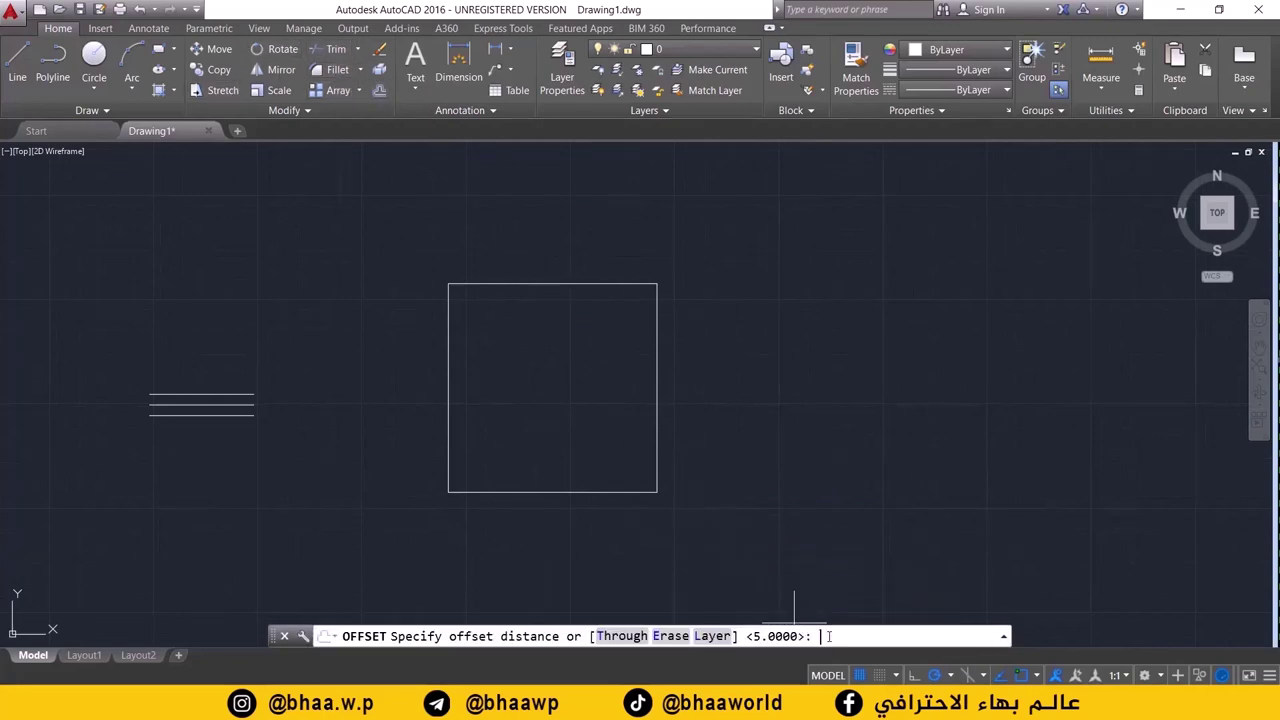
pyautogui.write('10')
pyautogui.press('Return')
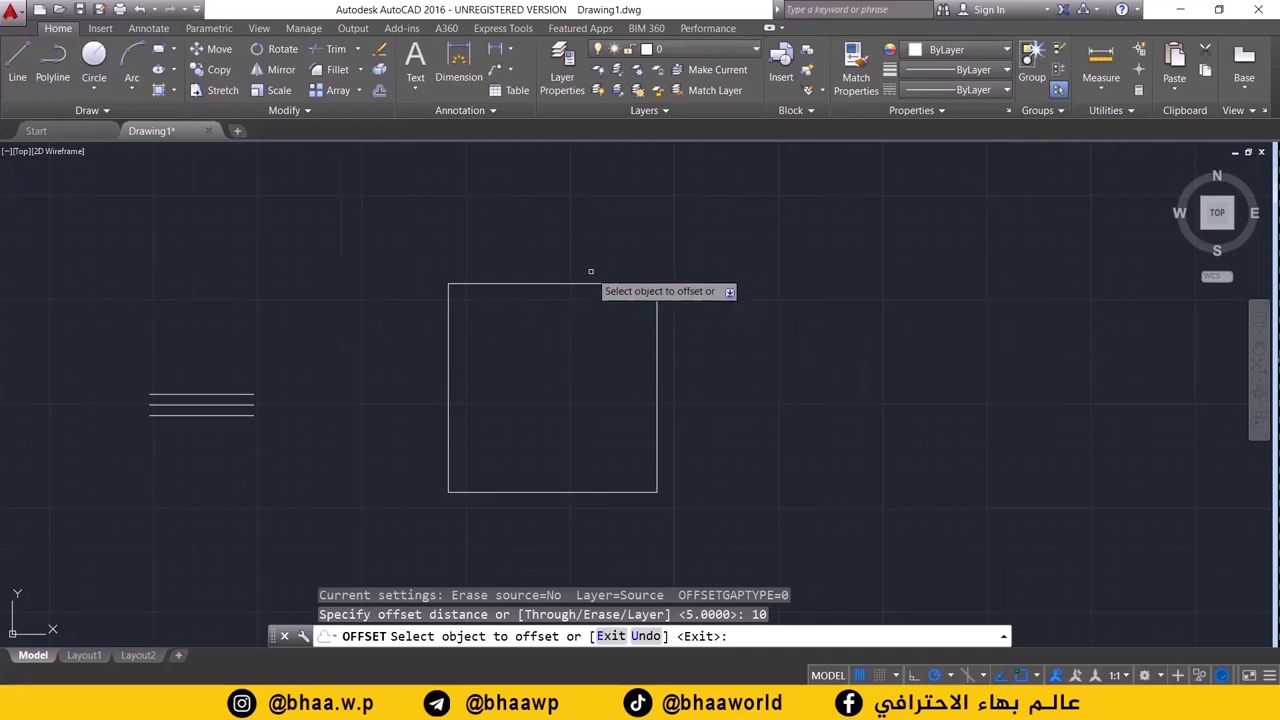
pyautogui.click(589, 281)
pyautogui.click(586, 266)
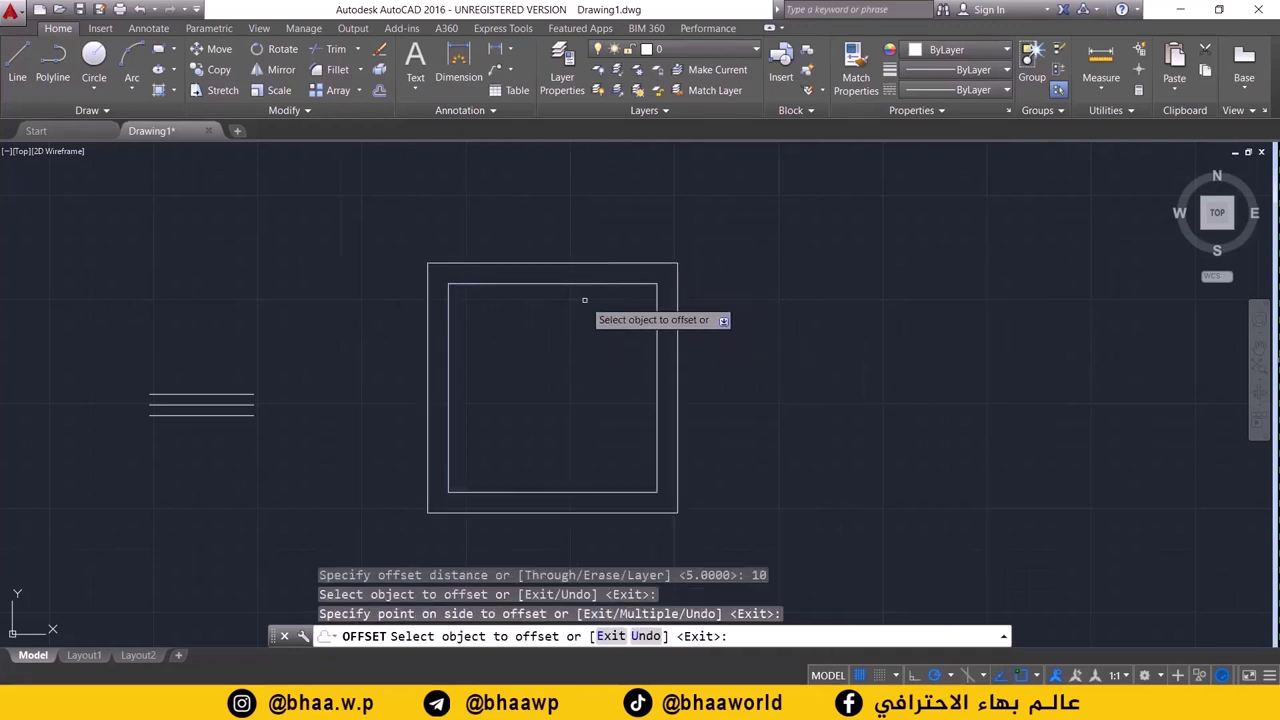
pyautogui.click(585, 286)
pyautogui.click(585, 286)
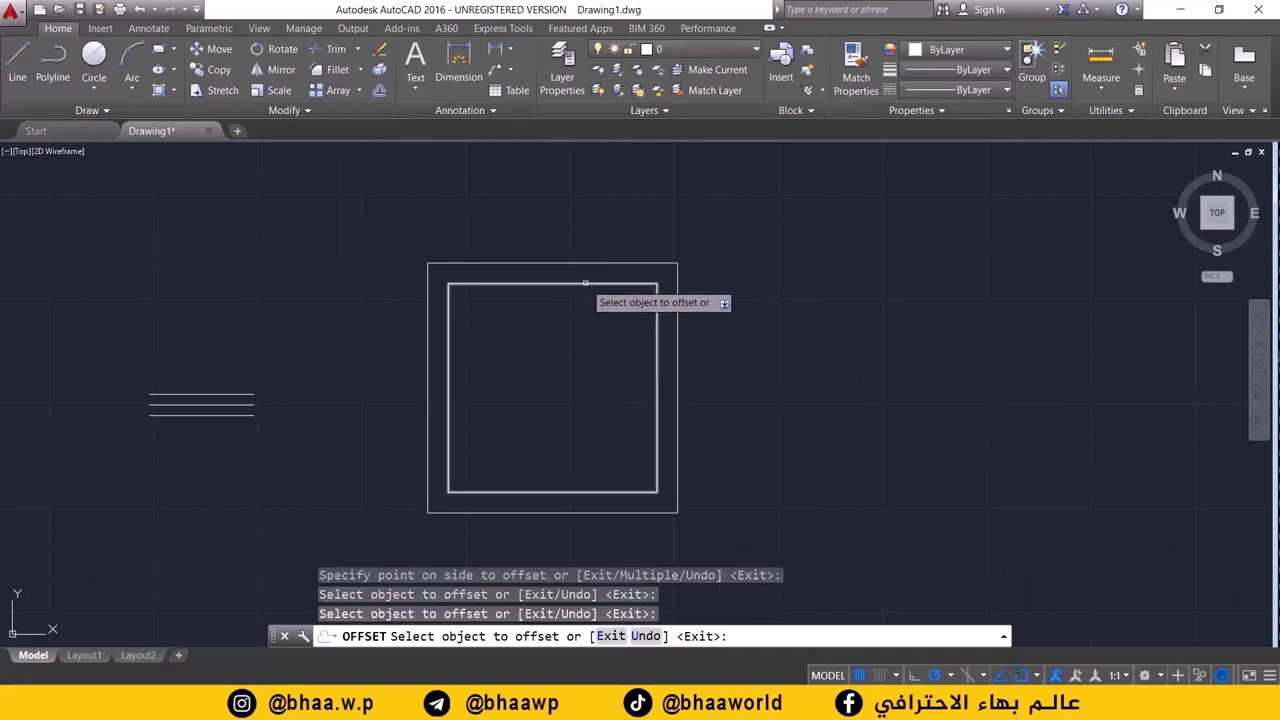
pyautogui.click(584, 307)
pyautogui.scroll(-3, 563, 389)
pyautogui.moveTo(563, 389); pyautogui.dragTo(691, 383, button='middle')
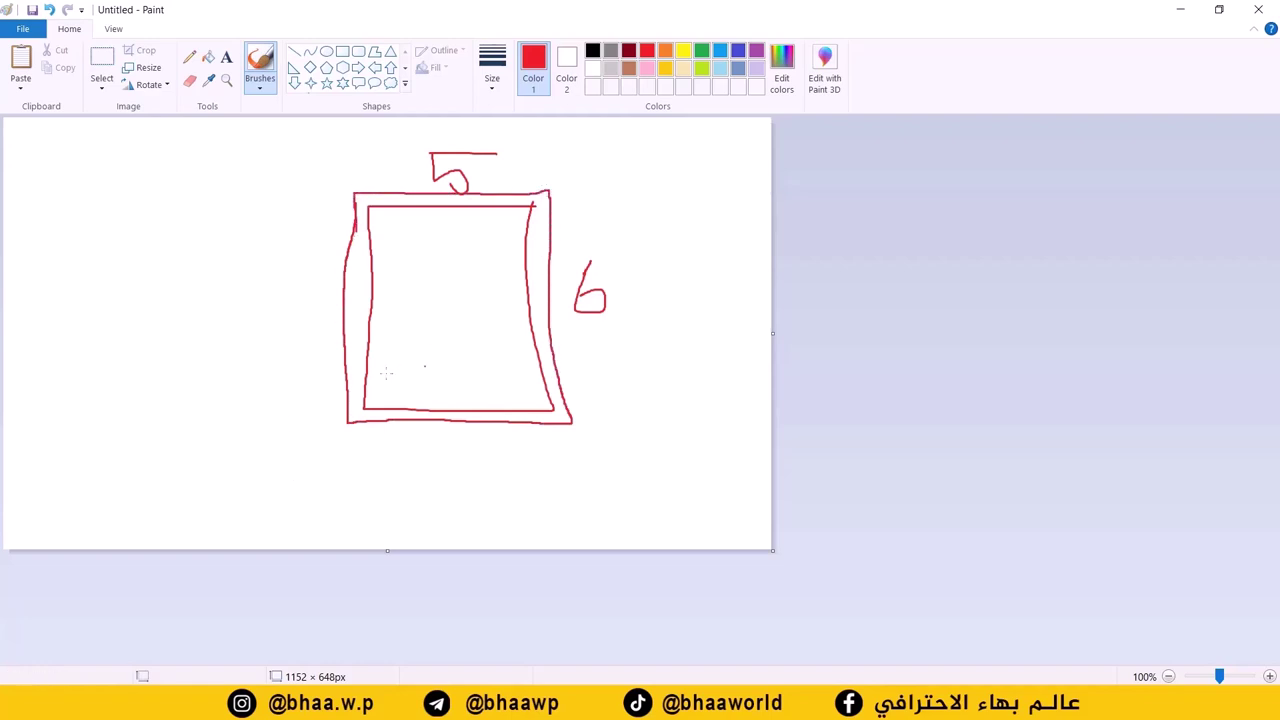
# - Trace the room's left and bottom edges in red, then undo the stray strokes
pyautogui.moveTo(354, 258); pyautogui.dragTo(362, 369)
pyautogui.moveTo(377, 413)
pyautogui.mouseDown()
pyautogui.moveTo(546, 414)
pyautogui.moveTo(542, 255)
pyautogui.moveTo(526, 195)
pyautogui.moveTo(396, 195)
pyautogui.mouseUp()
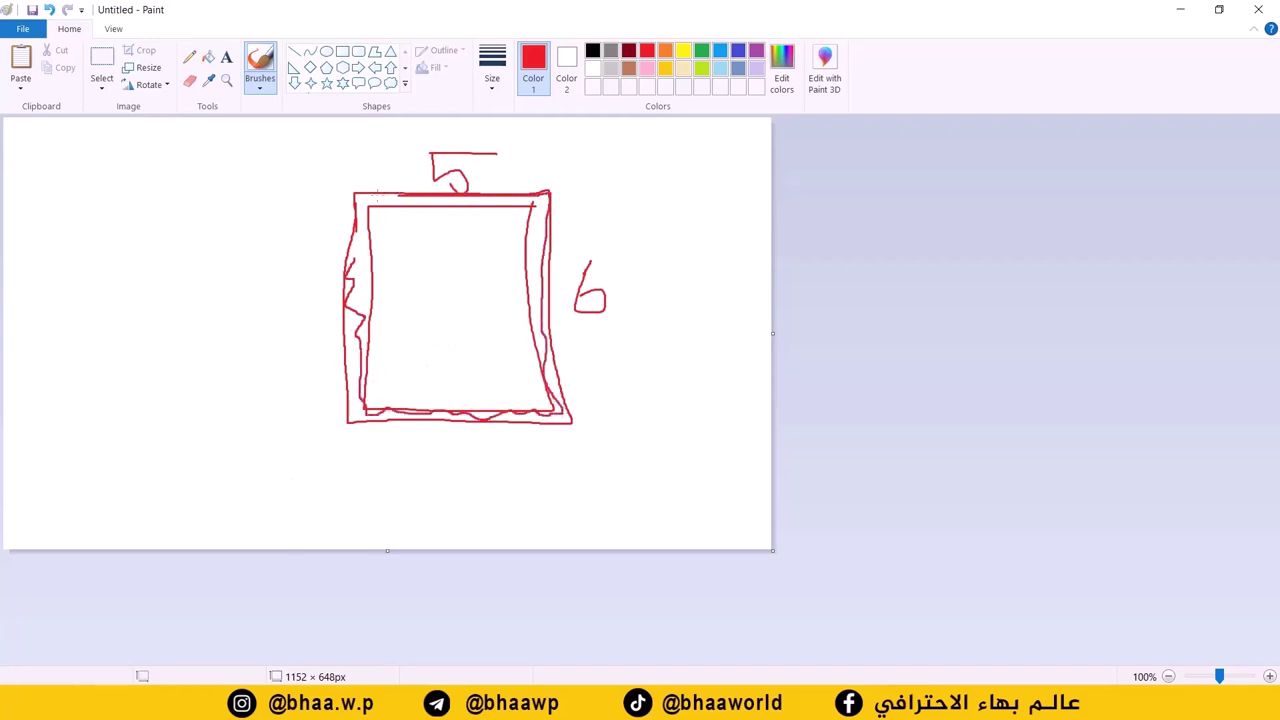
pyautogui.hotkey('ctrl', 'z')
pyautogui.hotkey('ctrl', 'z')
pyautogui.hotkey('ctrl', 'z')
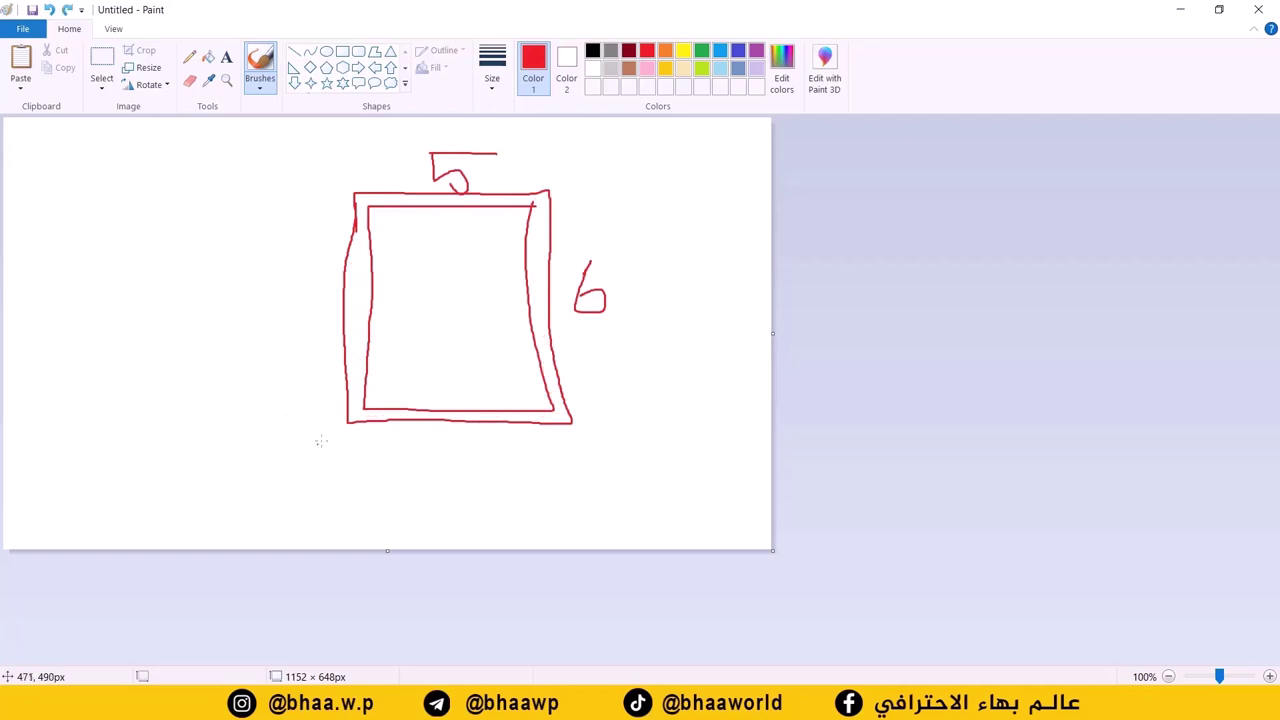
# - In green, write the 0.25 wall note and draw two lines along the room's left wall
pyautogui.click(702, 52)
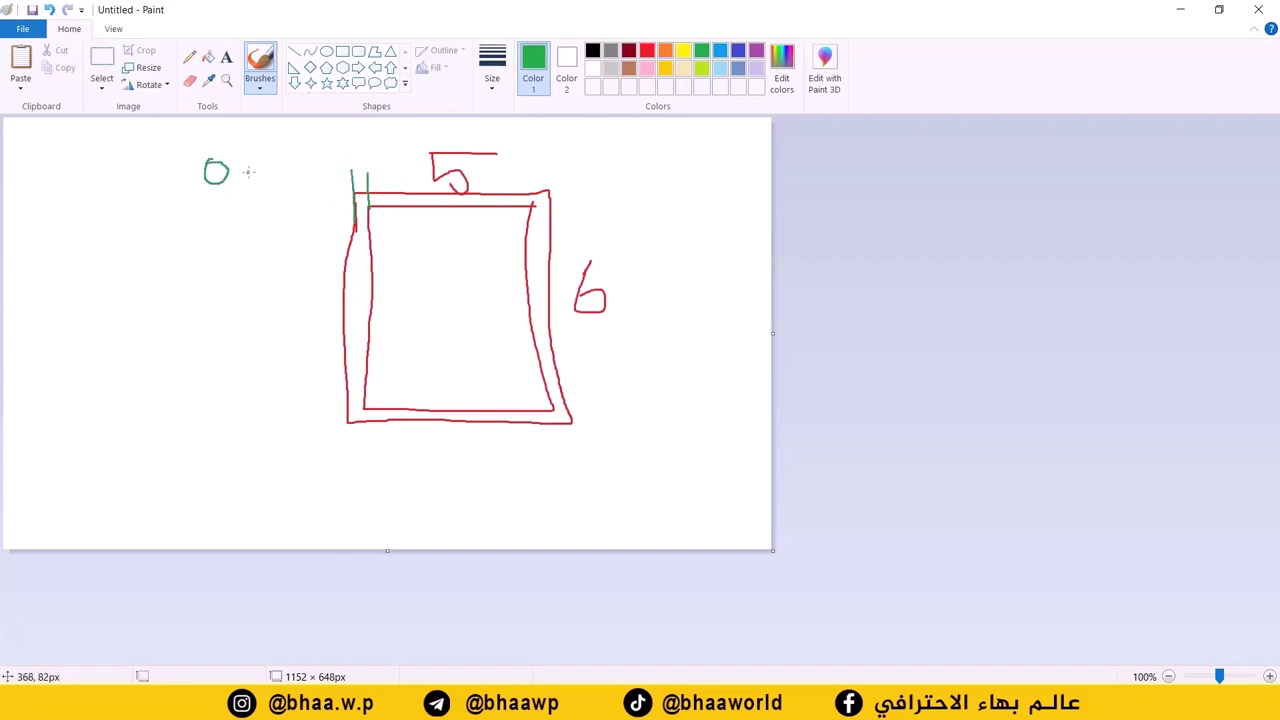
pyautogui.moveTo(297, 173); pyautogui.dragTo(309, 194)
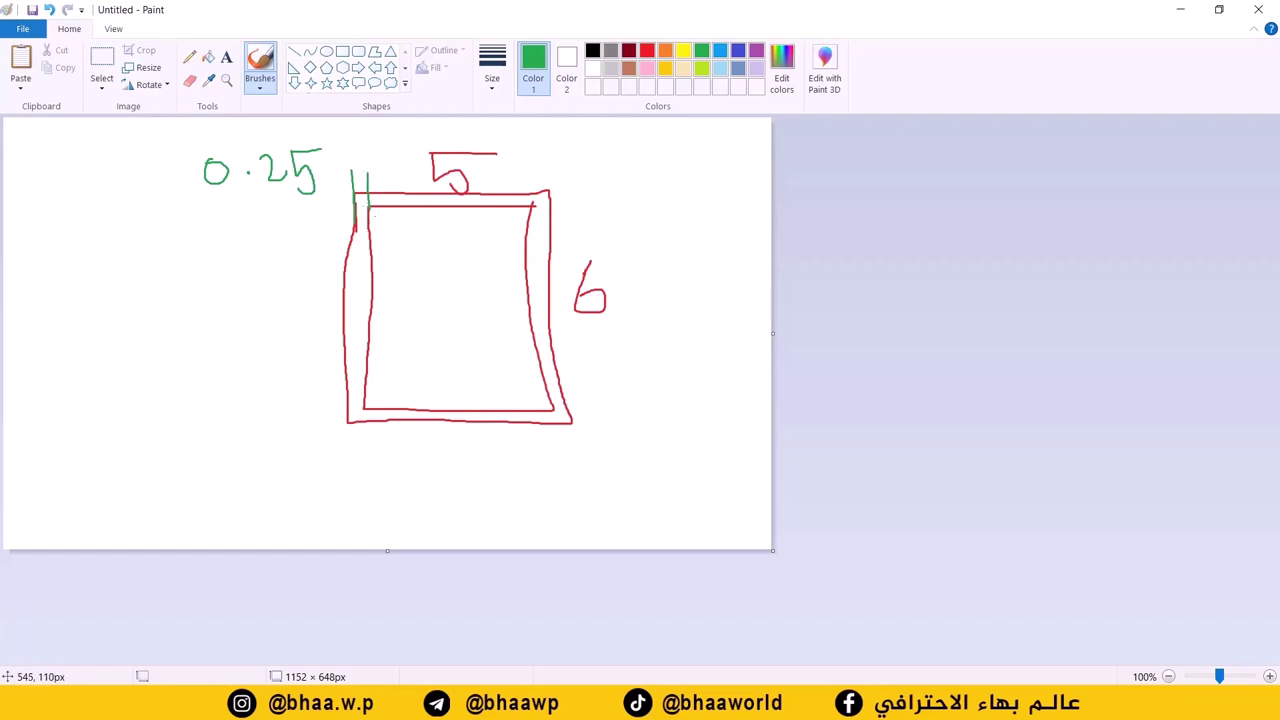
pyautogui.moveTo(353, 189); pyautogui.dragTo(350, 432)
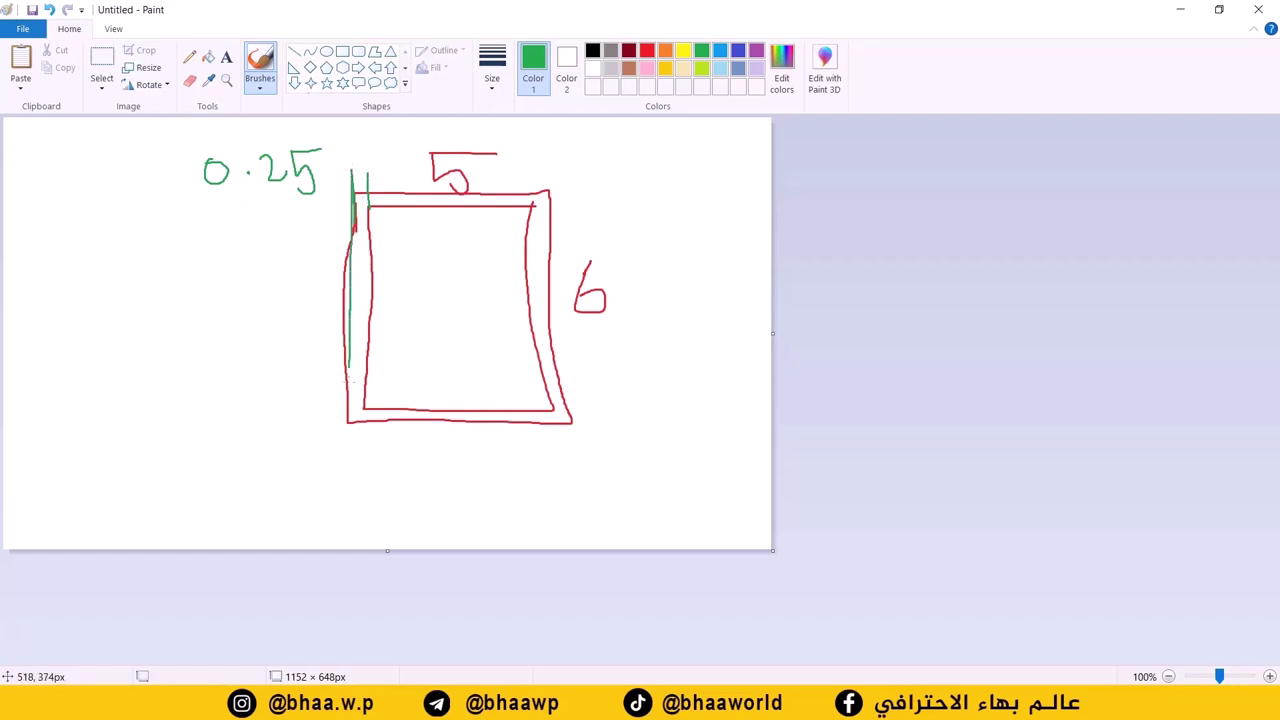
pyautogui.moveTo(368, 172); pyautogui.dragTo(362, 430)
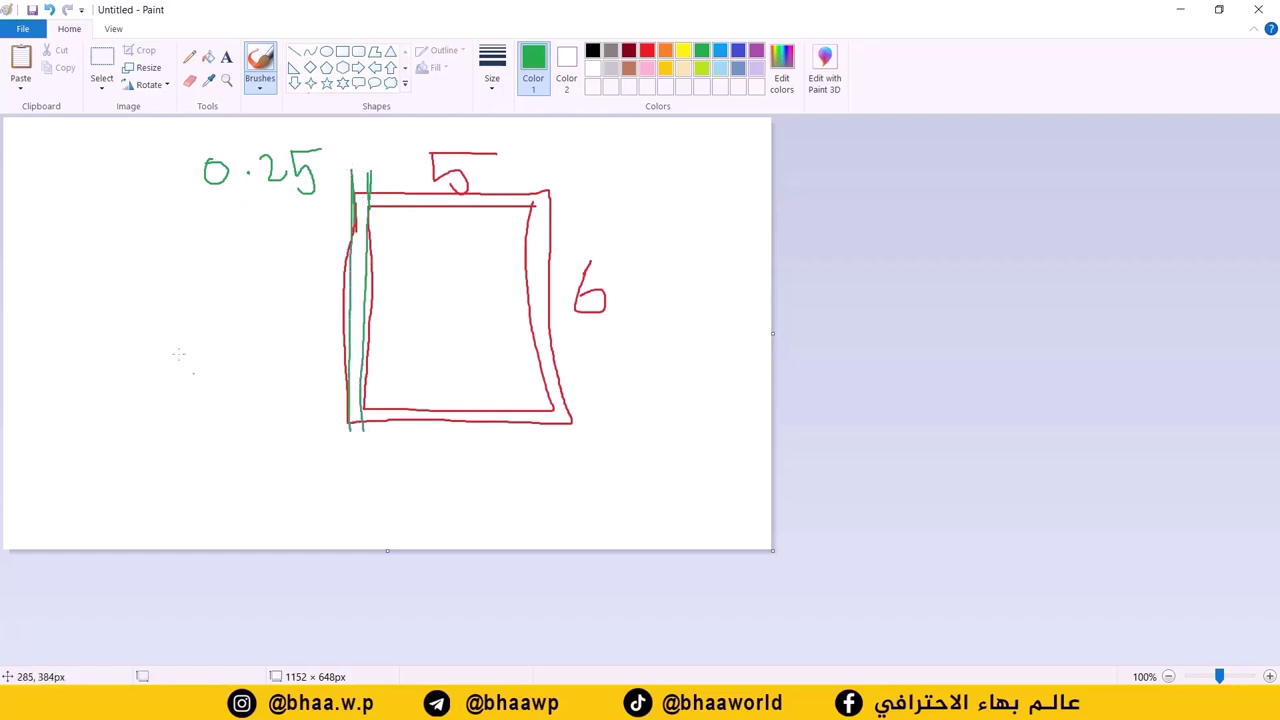
# - Sketch green parallel wall lines, a small box and long lines left of and below the room
pyautogui.moveTo(244, 316); pyautogui.dragTo(144, 322)
pyautogui.moveTo(255, 342); pyautogui.dragTo(131, 344)
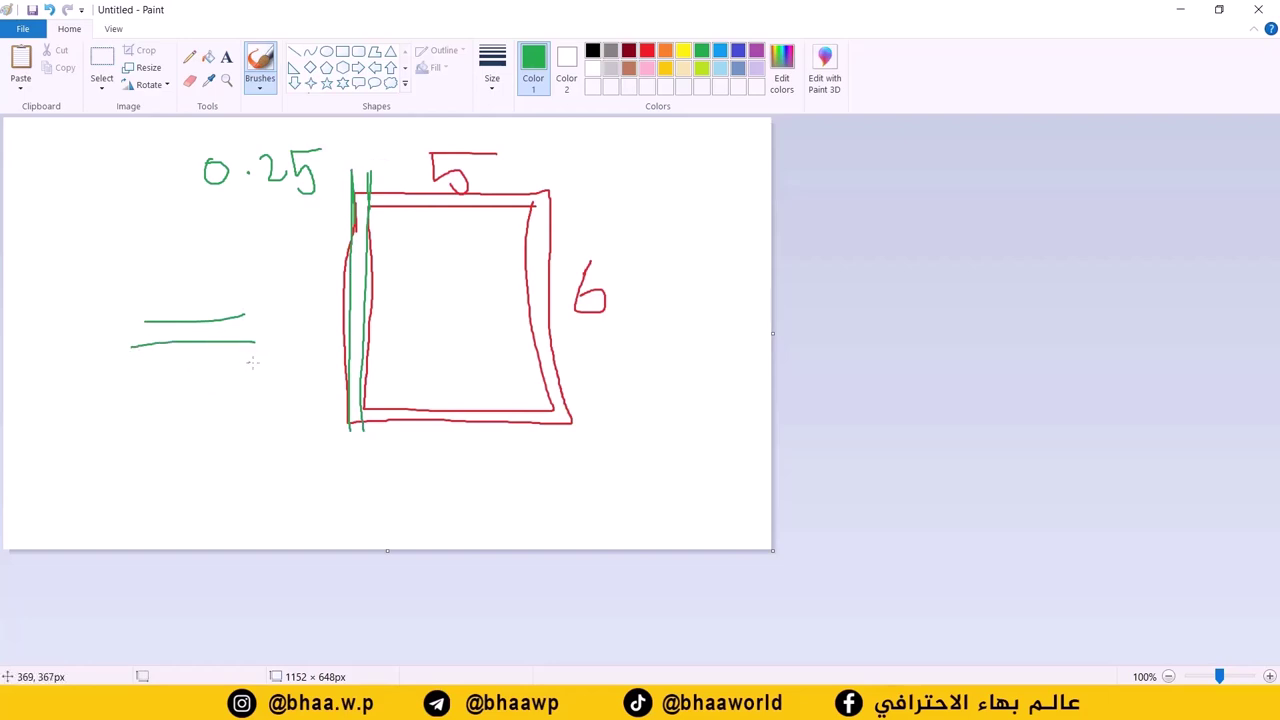
pyautogui.moveTo(251, 361)
pyautogui.mouseDown()
pyautogui.moveTo(140, 366)
pyautogui.moveTo(162, 374)
pyautogui.mouseUp()
pyautogui.moveTo(240, 310); pyautogui.dragTo(243, 390)
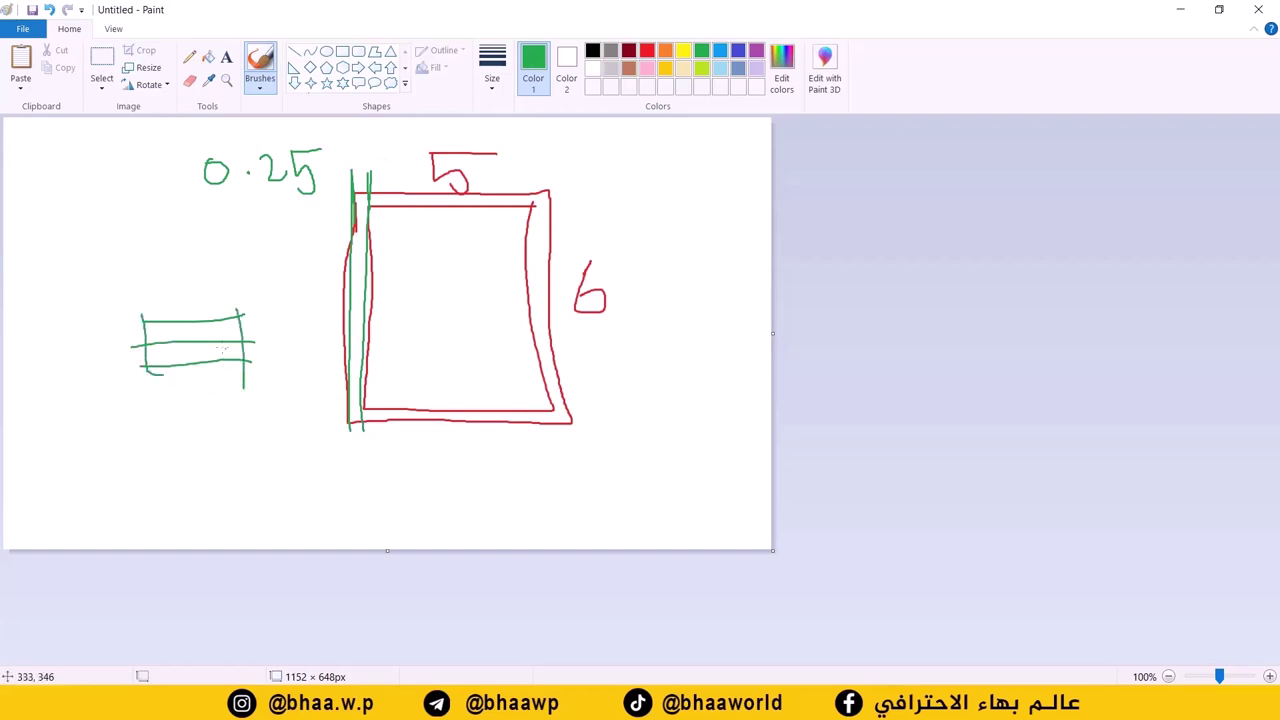
pyautogui.moveTo(257, 314); pyautogui.dragTo(89, 320)
pyautogui.moveTo(266, 363); pyautogui.dragTo(58, 370)
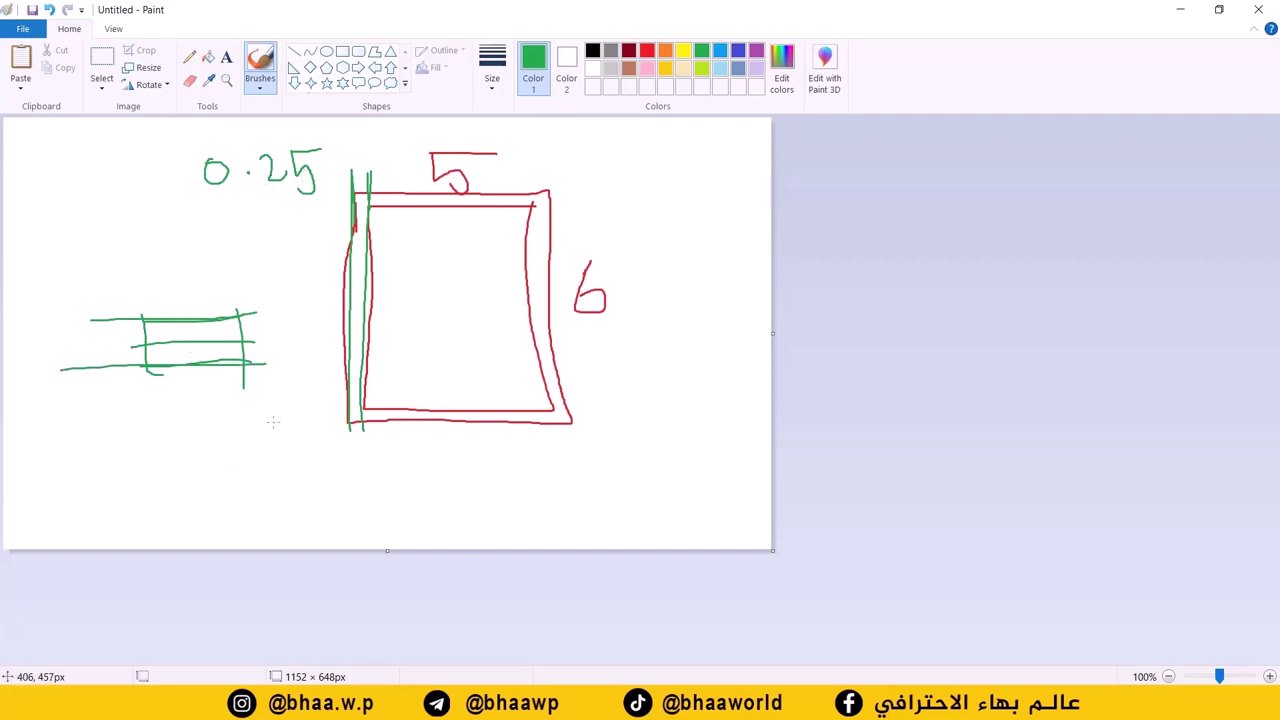
pyautogui.moveTo(272, 422); pyautogui.dragTo(301, 430)
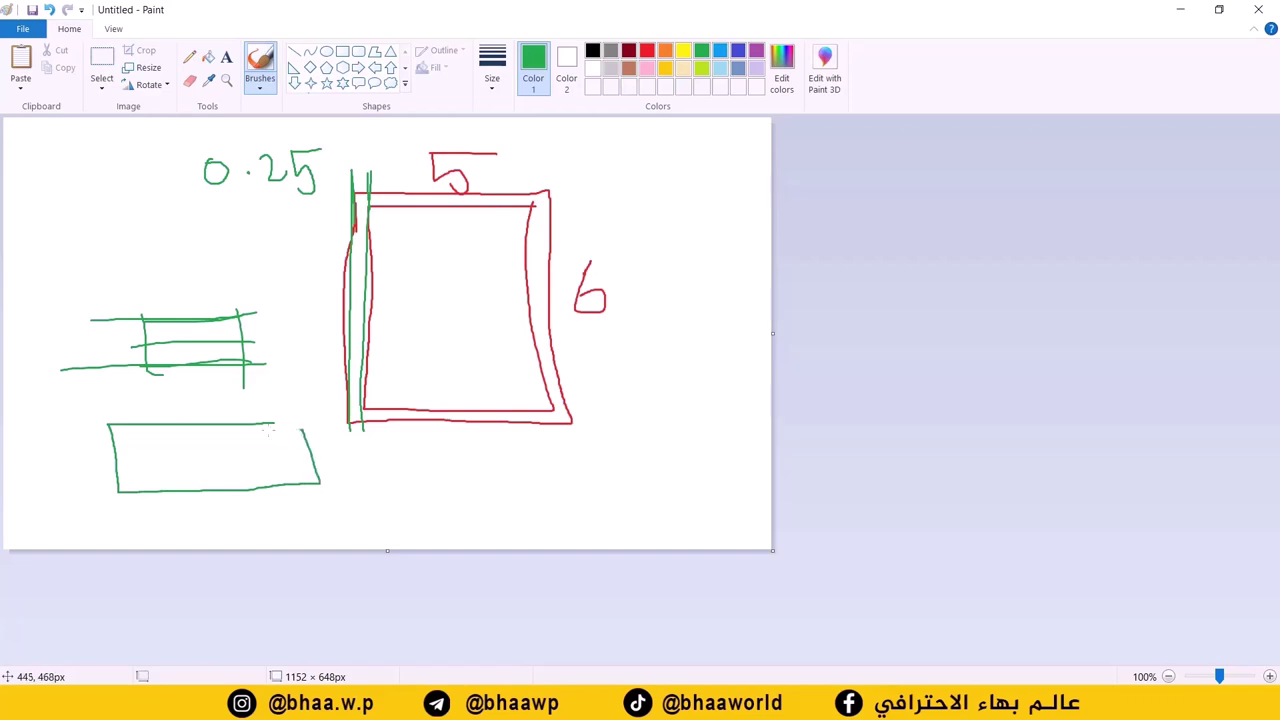
pyautogui.moveTo(54, 424); pyautogui.dragTo(380, 424)
pyautogui.moveTo(330, 485); pyautogui.dragTo(8, 500)
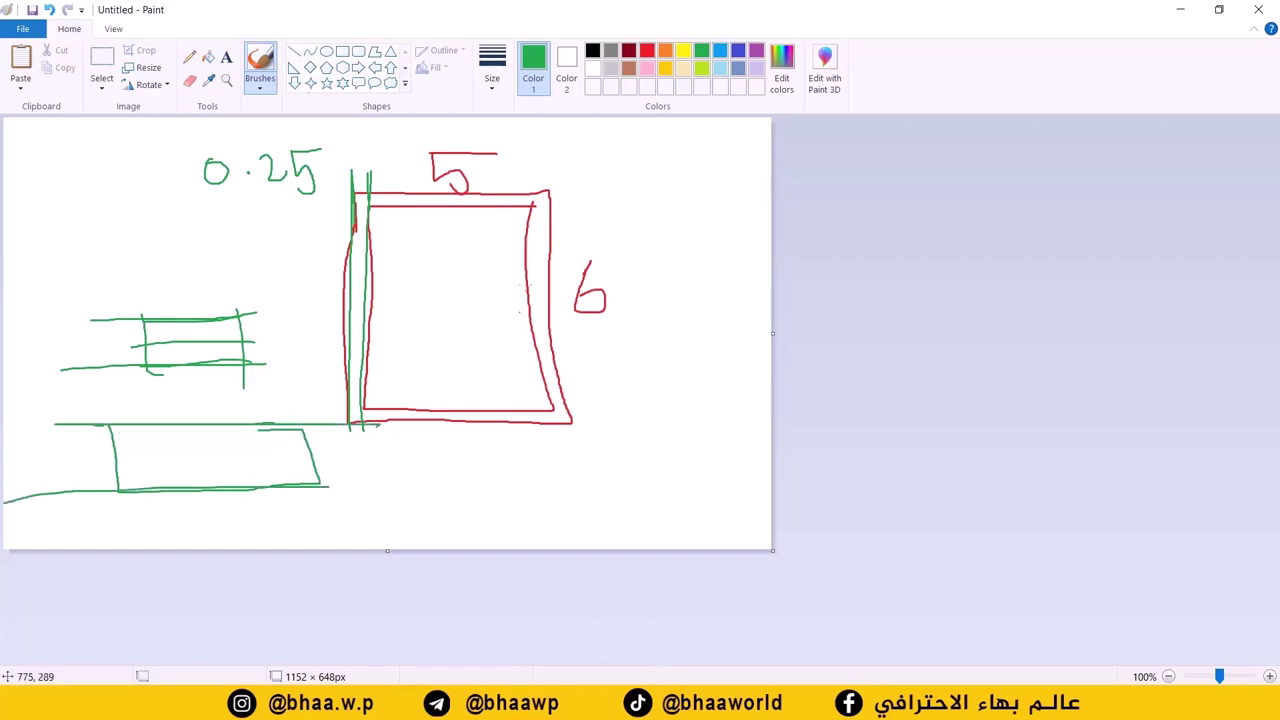
# - Outline the red room in green and add a long boundary line across the top
pyautogui.moveTo(558, 190)
pyautogui.mouseDown()
pyautogui.moveTo(580, 205)
pyautogui.moveTo(350, 230)
pyautogui.moveTo(356, 408)
pyautogui.moveTo(526, 252)
pyautogui.moveTo(555, 379)
pyautogui.moveTo(512, 262)
pyautogui.mouseUp()
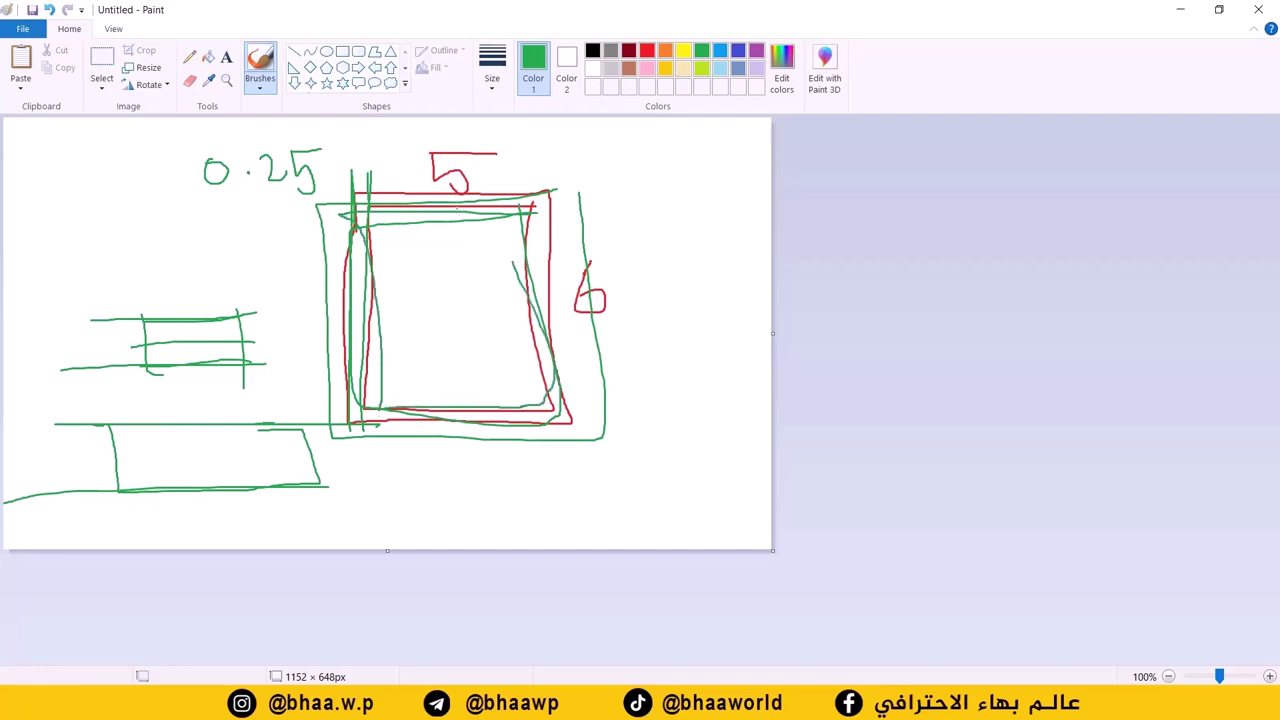
pyautogui.moveTo(380, 203); pyautogui.dragTo(258, 205)
pyautogui.moveTo(607, 180); pyautogui.dragTo(204, 186)
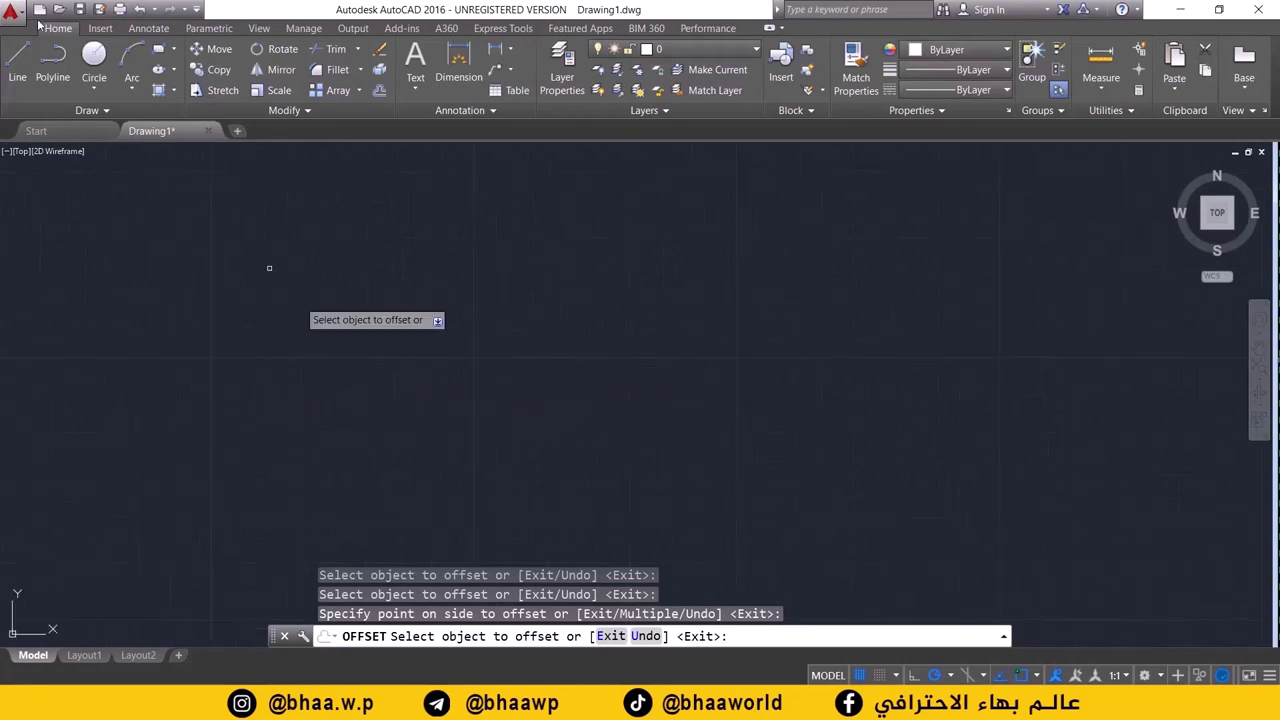
# - Draw a 4 by 5 rectangle by dimensions and start Offset with distance 0.25
pyautogui.click(163, 52)
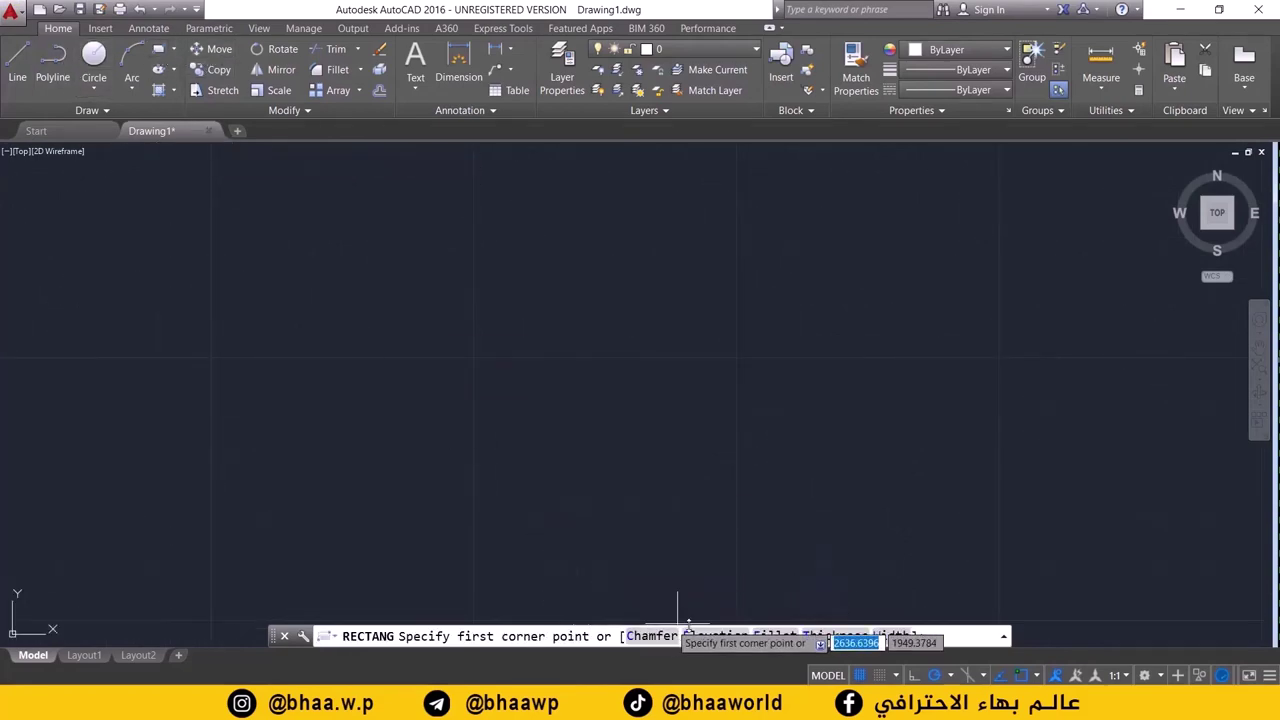
pyautogui.click(418, 276)
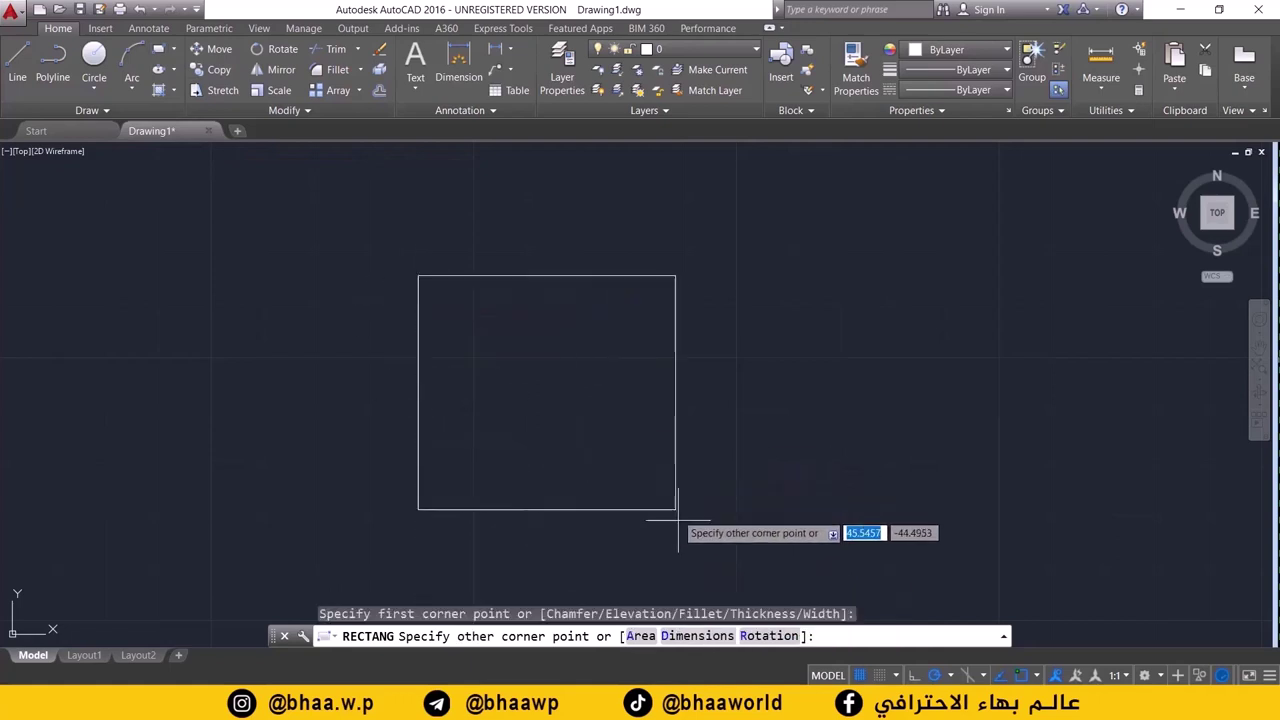
pyautogui.click(688, 636)
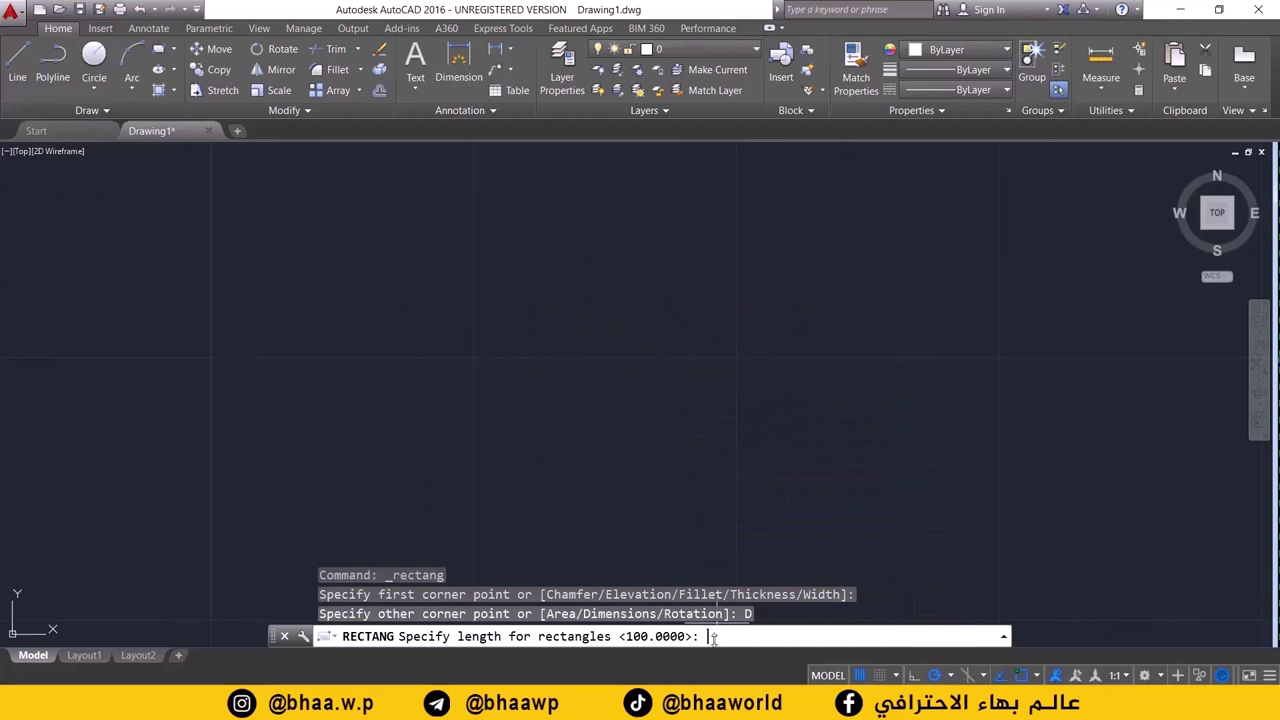
pyautogui.write('4')
pyautogui.press('Return')
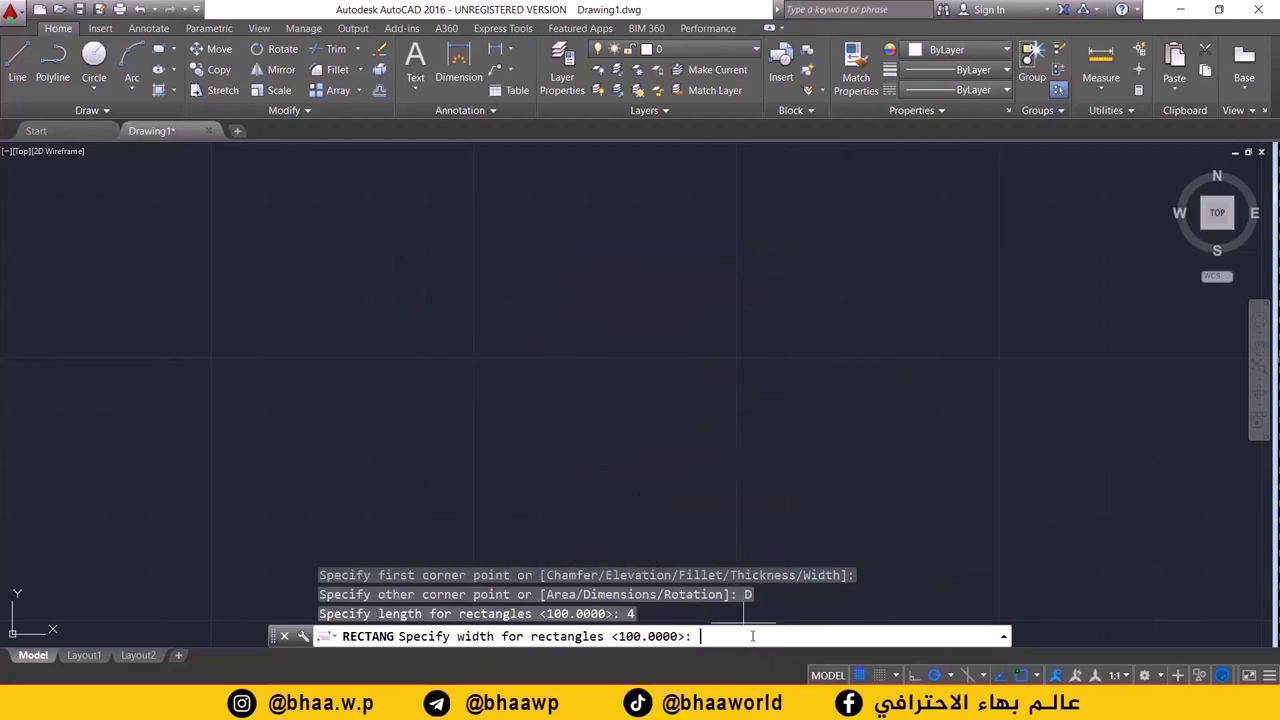
pyautogui.press('Return')
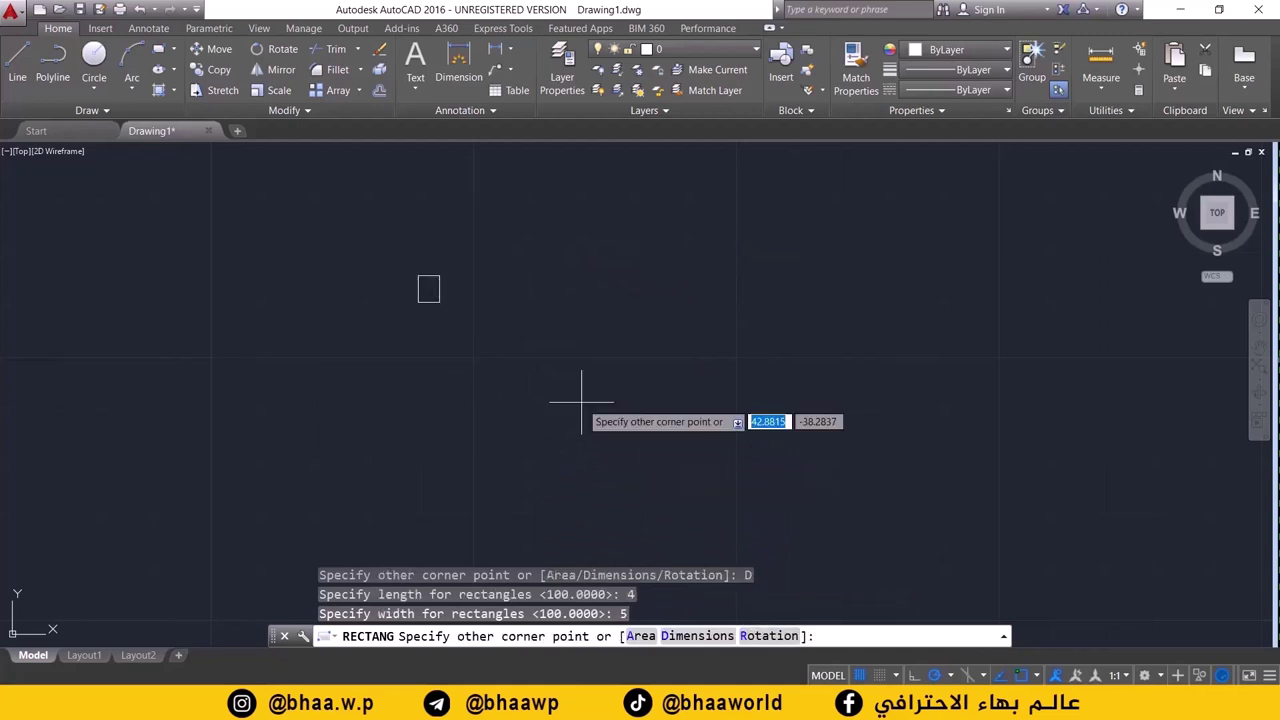
pyautogui.scroll(6, 447, 287)
pyautogui.moveTo(363, 277); pyautogui.dragTo(534, 371, button='middle')
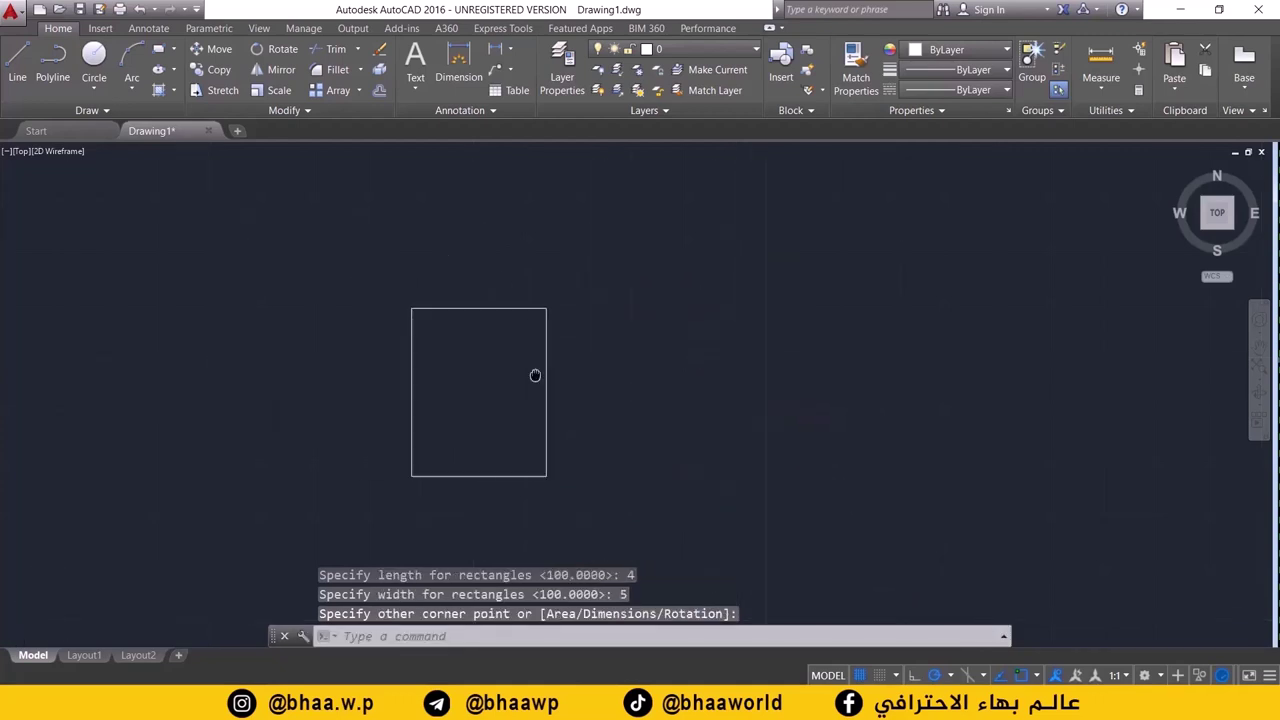
pyautogui.click(537, 366)
pyautogui.scroll(2, 537, 366)
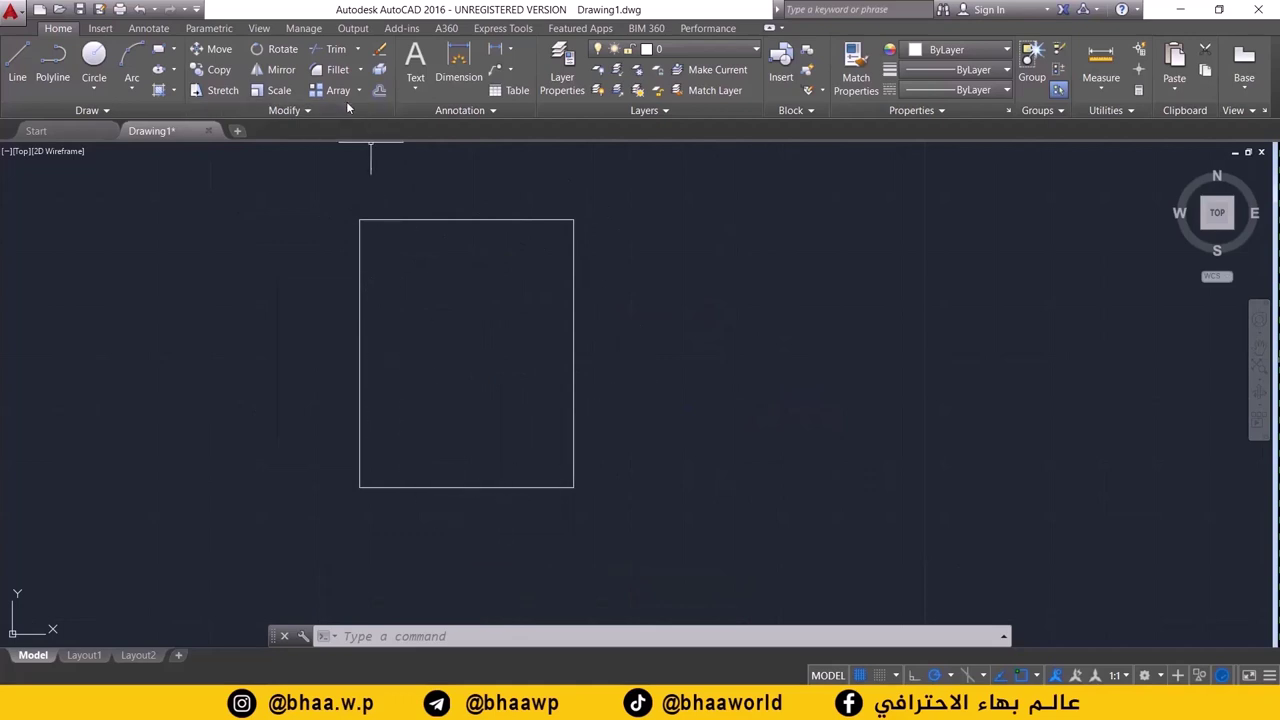
pyautogui.click(379, 90)
pyautogui.write('0.25')
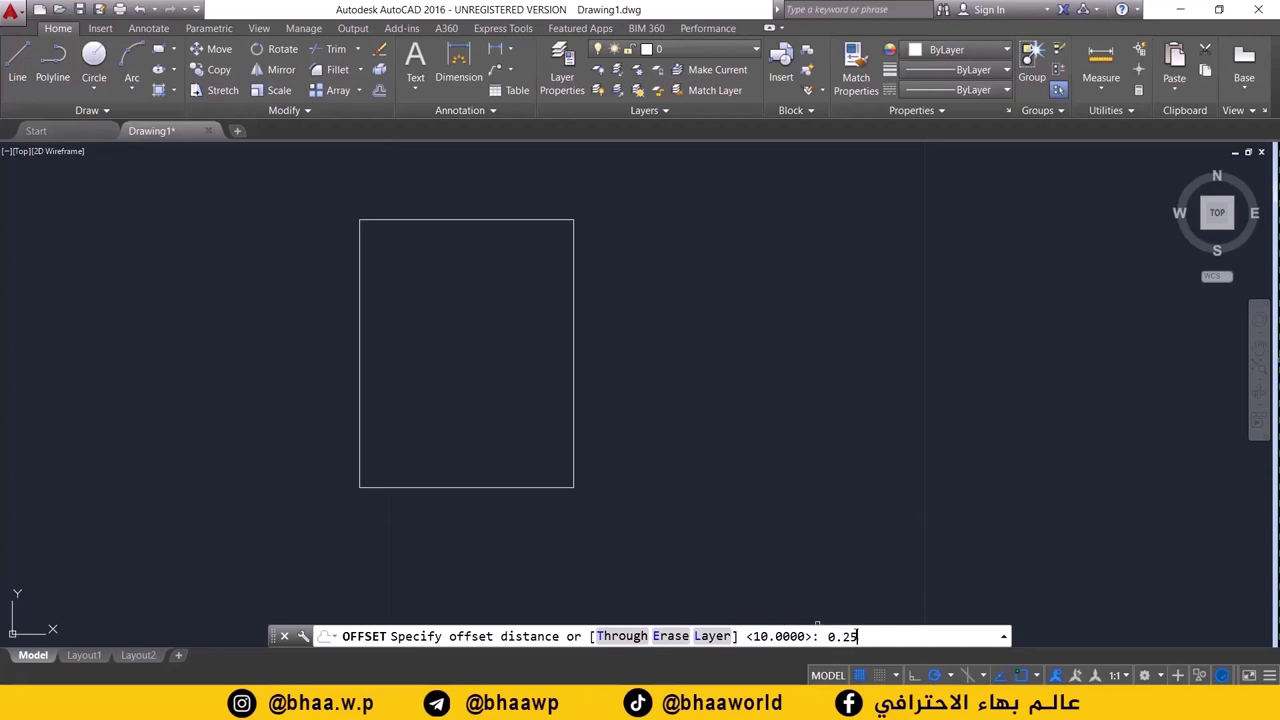
pyautogui.press('Return')
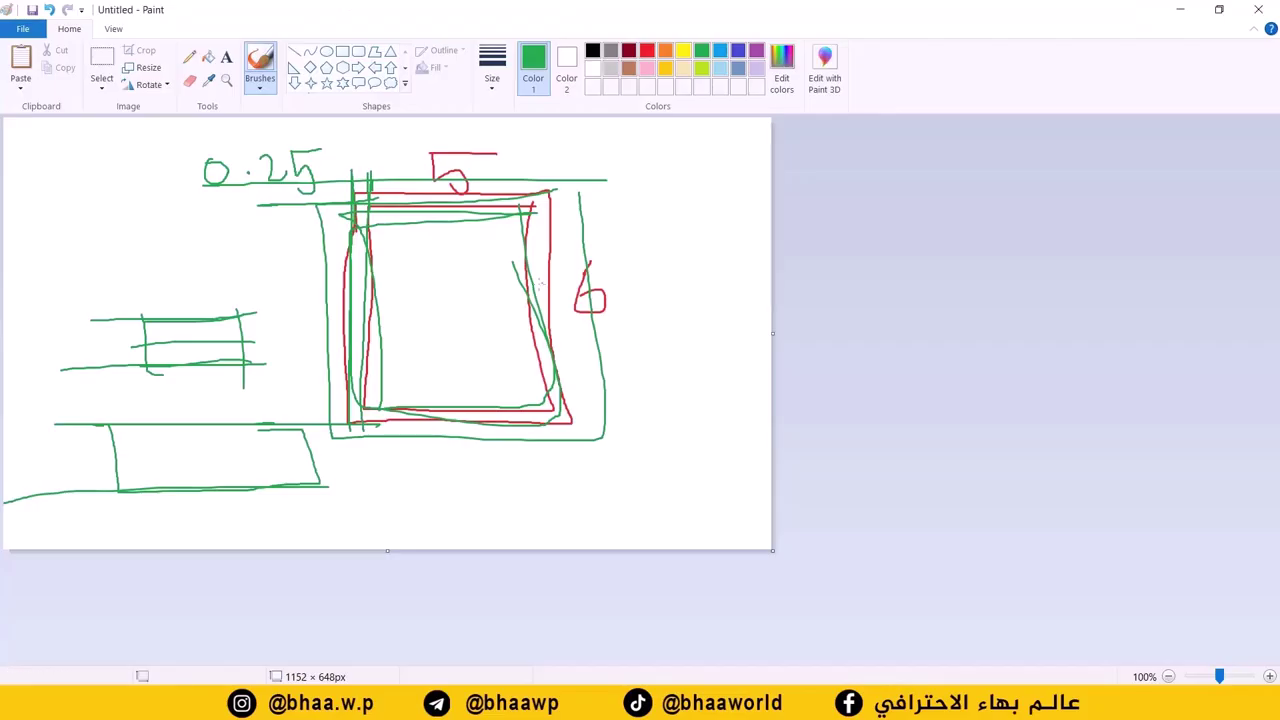
# - Undo the four most recent green sketch strokes
pyautogui.hotkey('ctrl', 'z')
pyautogui.hotkey('ctrl', 'z')
pyautogui.hotkey('ctrl', 'z')
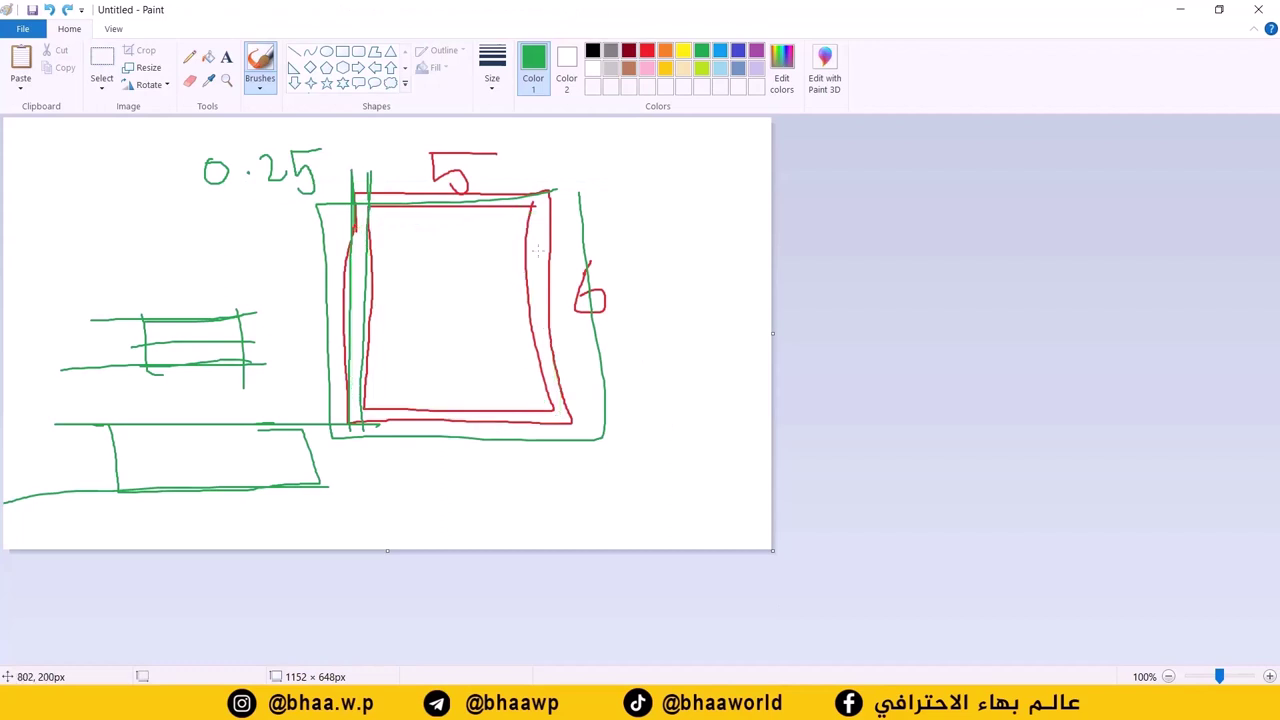
pyautogui.hotkey('ctrl', 'z')
pyautogui.hotkey('ctrl', 'z')
pyautogui.hotkey('ctrl', 'z')
pyautogui.hotkey('ctrl', 'z')
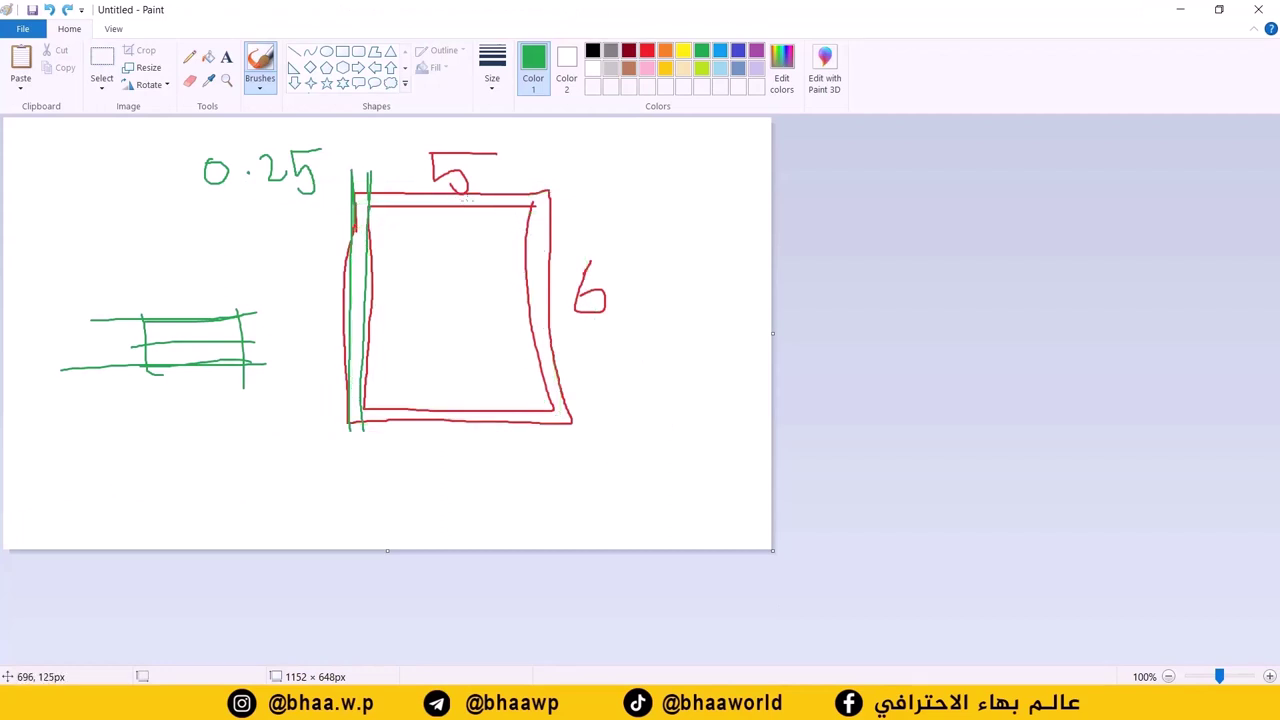
pyautogui.hotkey('ctrl', 'z')
pyautogui.hotkey('ctrl', 'z')
pyautogui.hotkey('ctrl', 'z')
pyautogui.hotkey('ctrl', 'z')
pyautogui.hotkey('ctrl', 'z')
pyautogui.hotkey('ctrl', 'z')
pyautogui.hotkey('ctrl', 'z')
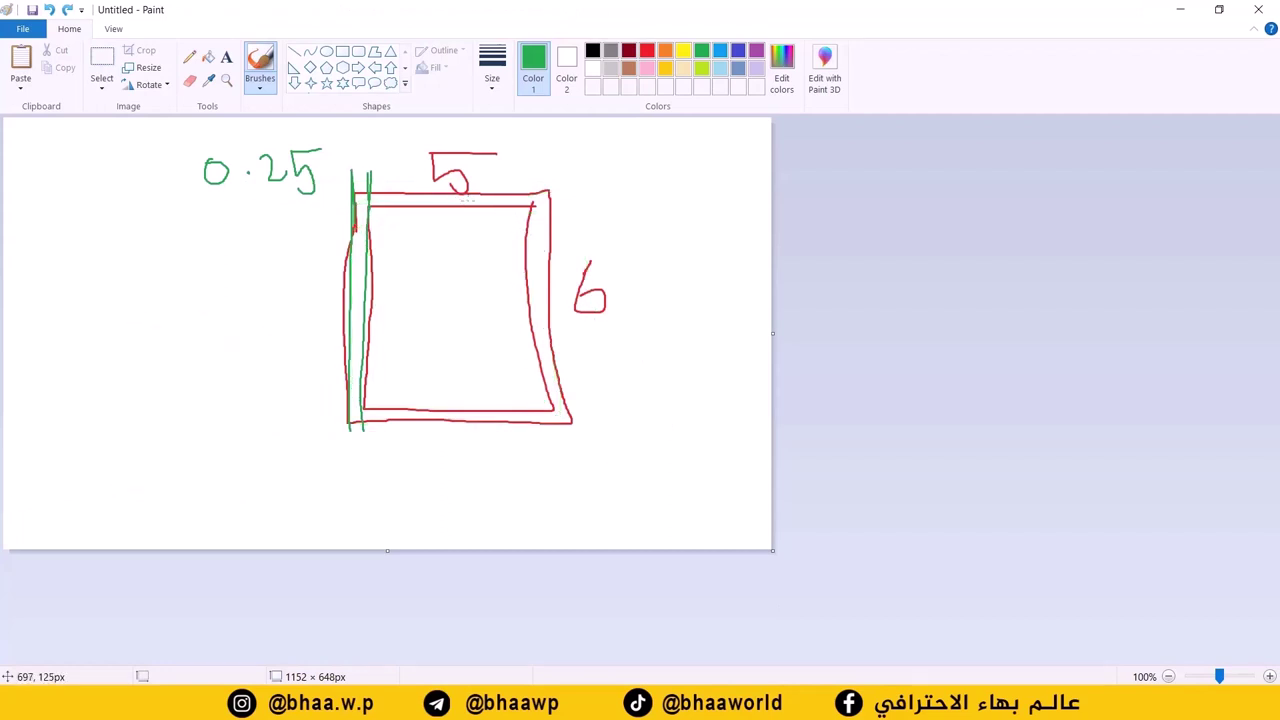
pyautogui.hotkey('ctrl', 'z')
pyautogui.hotkey('ctrl', 'z')
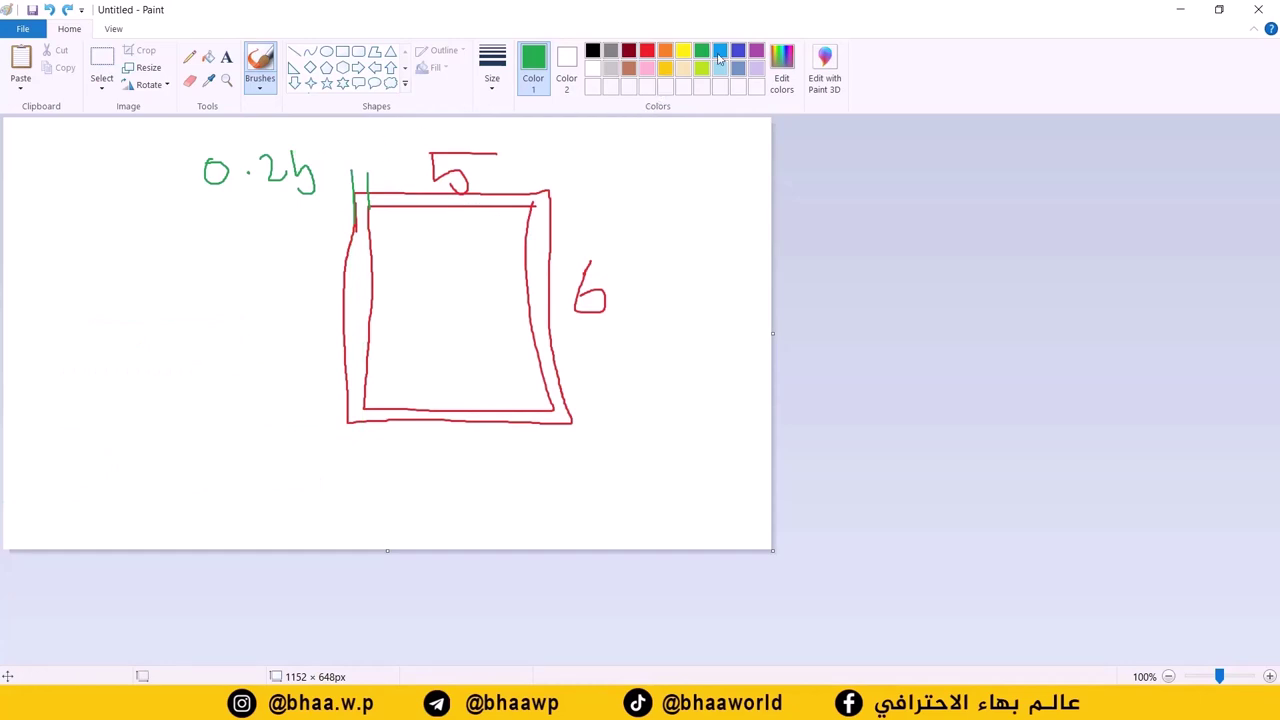
# - Trace the inner room outline in blue and draw a green rectangle inside it
pyautogui.moveTo(366, 203)
pyautogui.mouseDown()
pyautogui.moveTo(404, 424)
pyautogui.moveTo(368, 284)
pyautogui.moveTo(376, 193)
pyautogui.mouseUp()
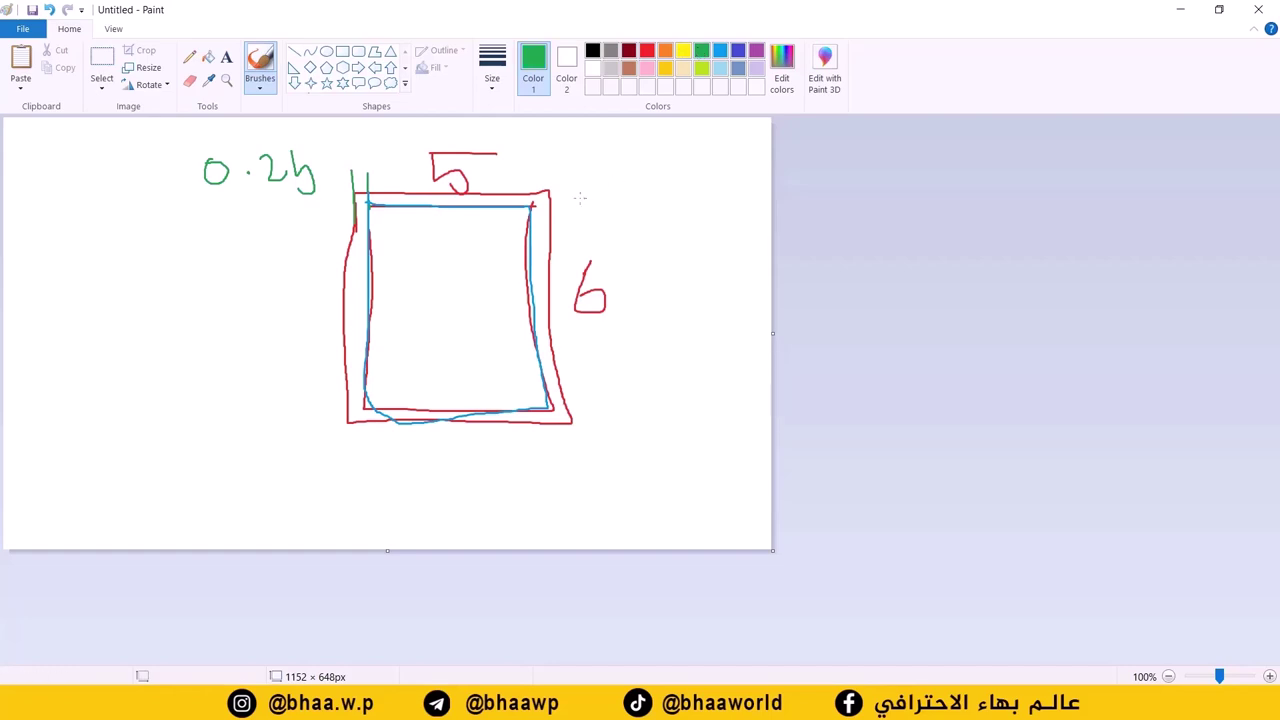
pyautogui.moveTo(554, 190)
pyautogui.mouseDown()
pyautogui.moveTo(354, 190)
pyautogui.moveTo(326, 274)
pyautogui.moveTo(325, 426)
pyautogui.moveTo(578, 418)
pyautogui.moveTo(560, 173)
pyautogui.mouseUp()
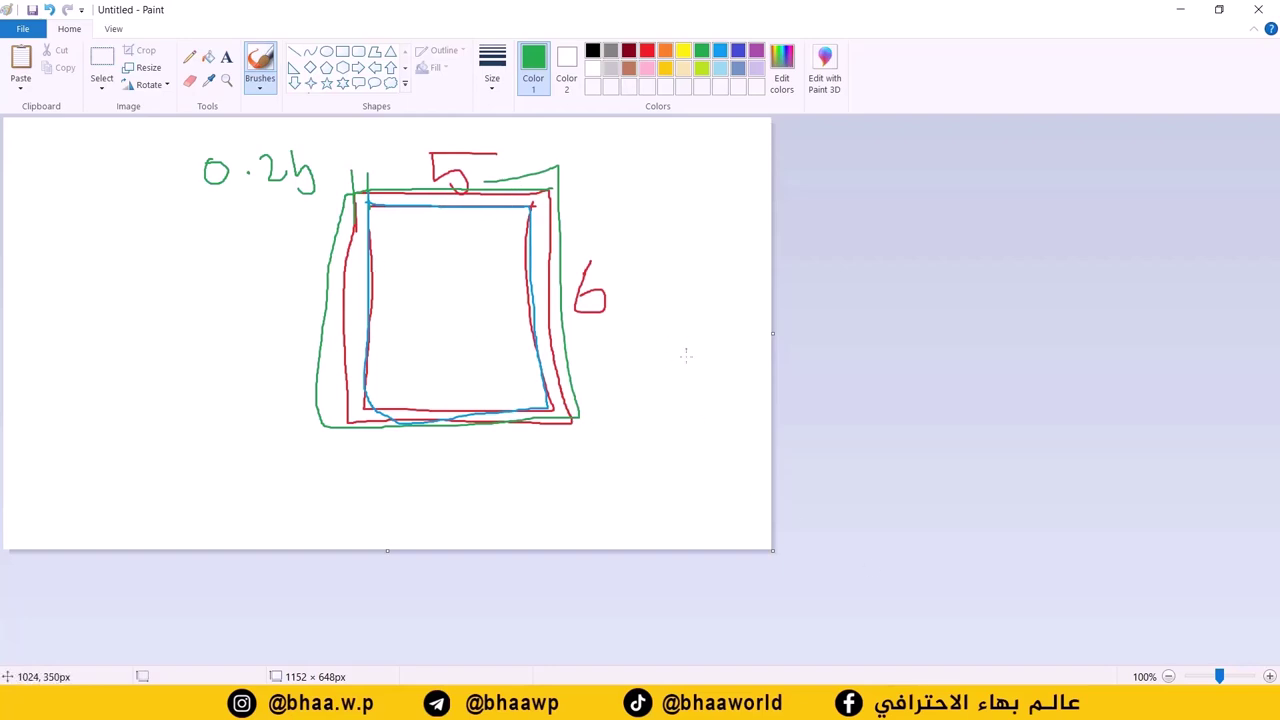
pyautogui.hotkey('ctrl', 'z')
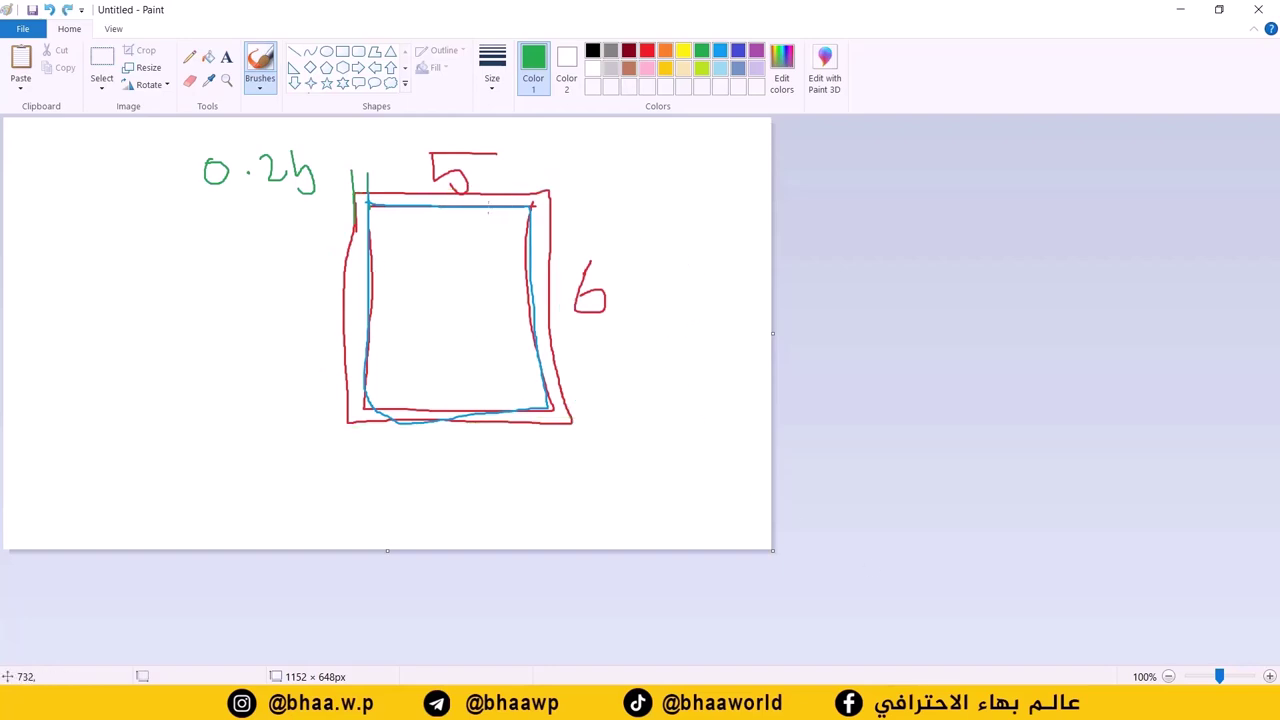
pyautogui.moveTo(546, 409)
pyautogui.mouseDown()
pyautogui.moveTo(380, 402)
pyautogui.moveTo(376, 218)
pyautogui.moveTo(528, 327)
pyautogui.moveTo(534, 390)
pyautogui.mouseUp()
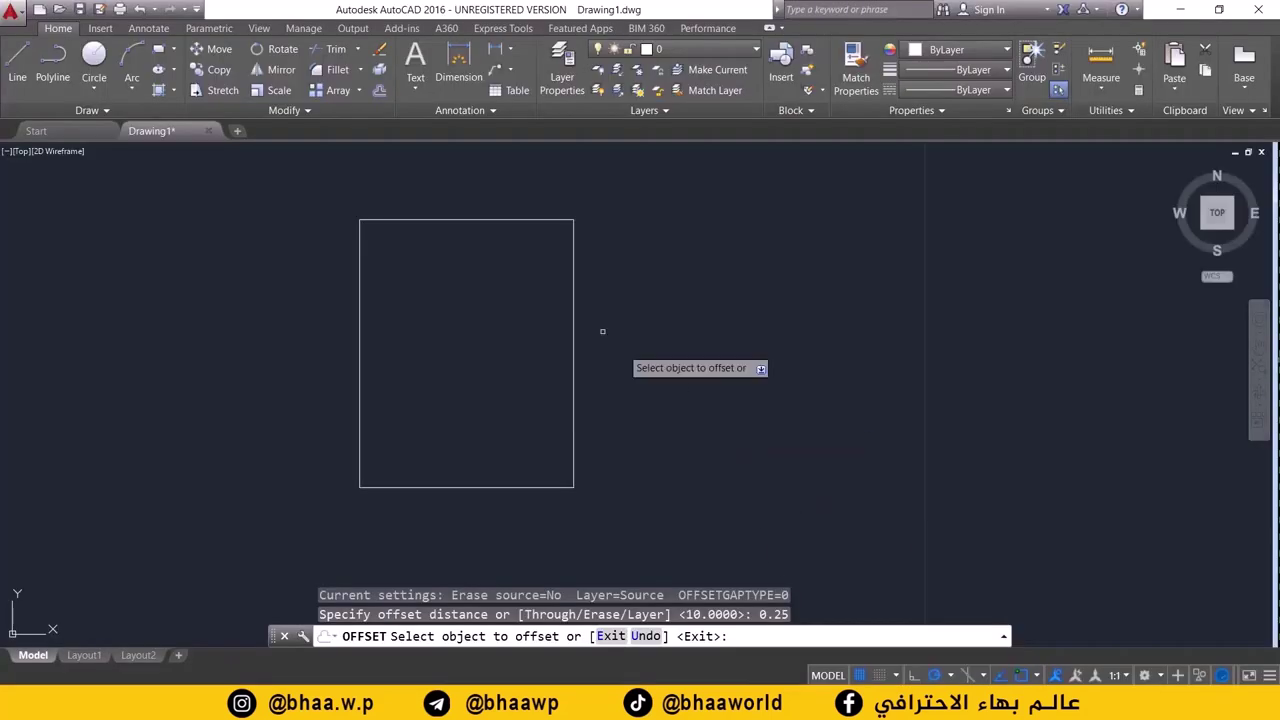
# - Offset the 4 by 5 rectangle 0.25 outward, then zoom and pan to view both outlines
pyautogui.click(459, 219)
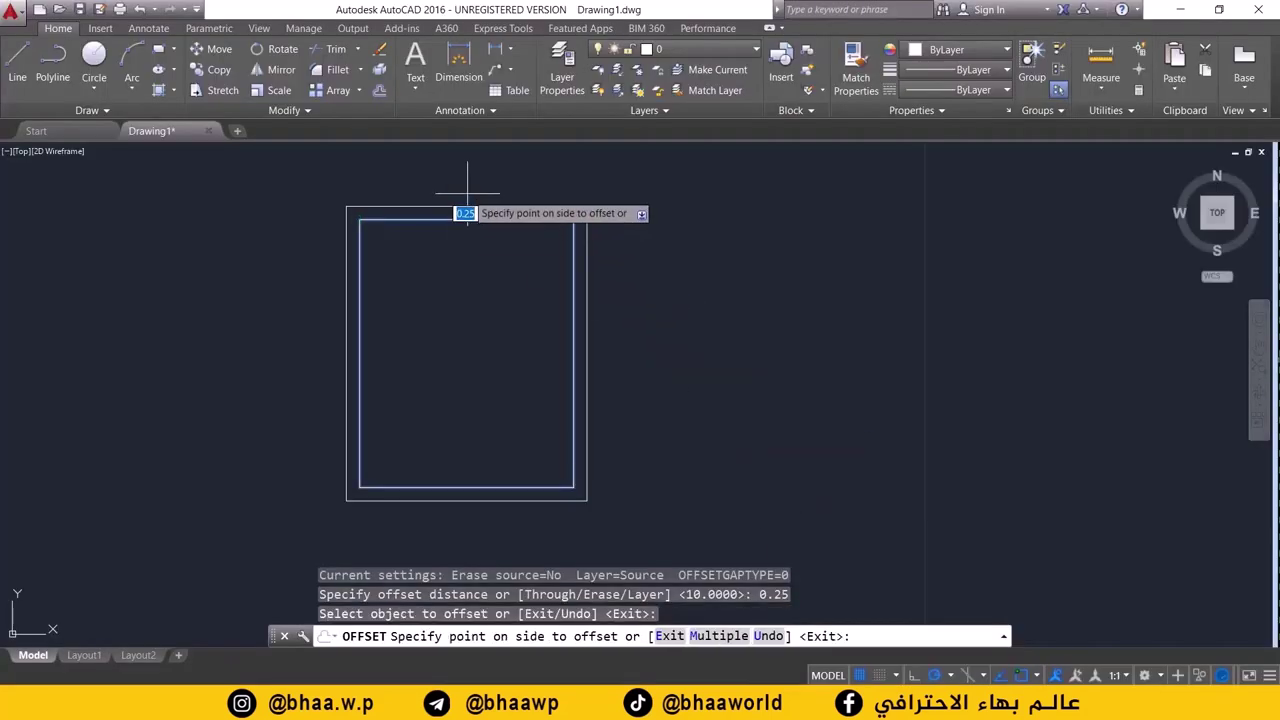
pyautogui.click(467, 190)
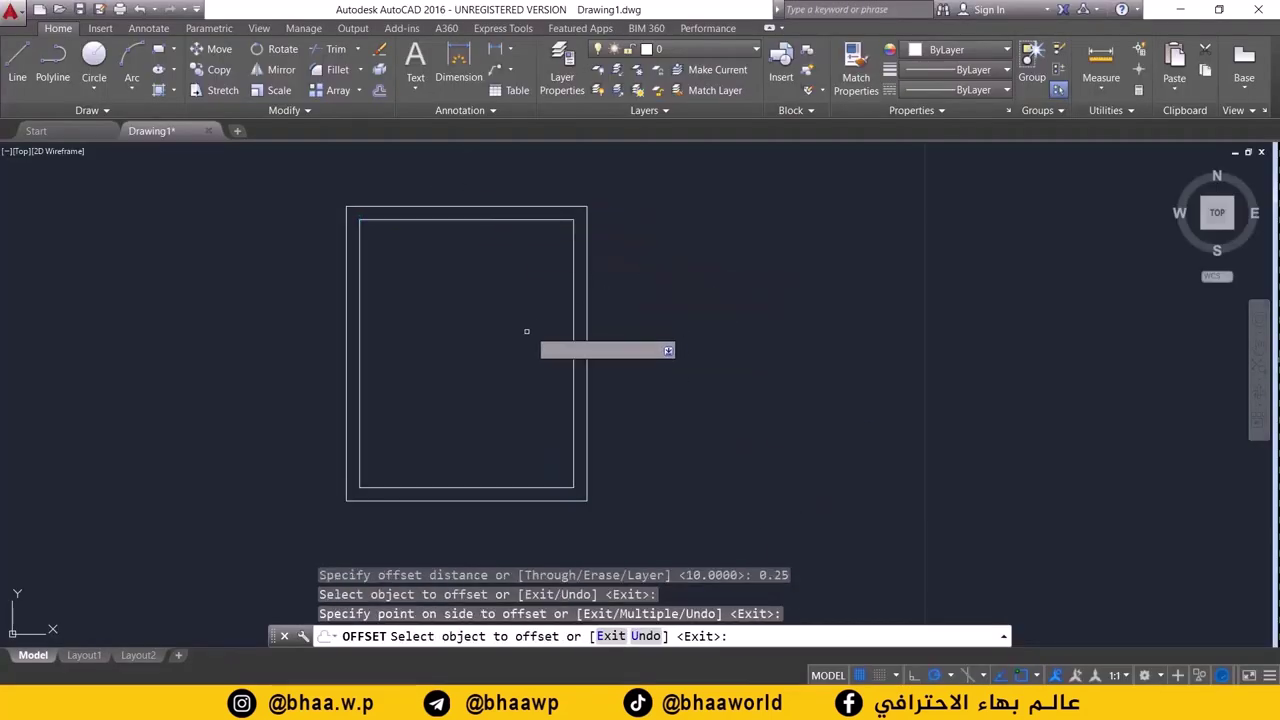
pyautogui.scroll(1, 396, 401)
pyautogui.scroll(-2, 411, 381)
pyautogui.scroll(-1, 414, 317)
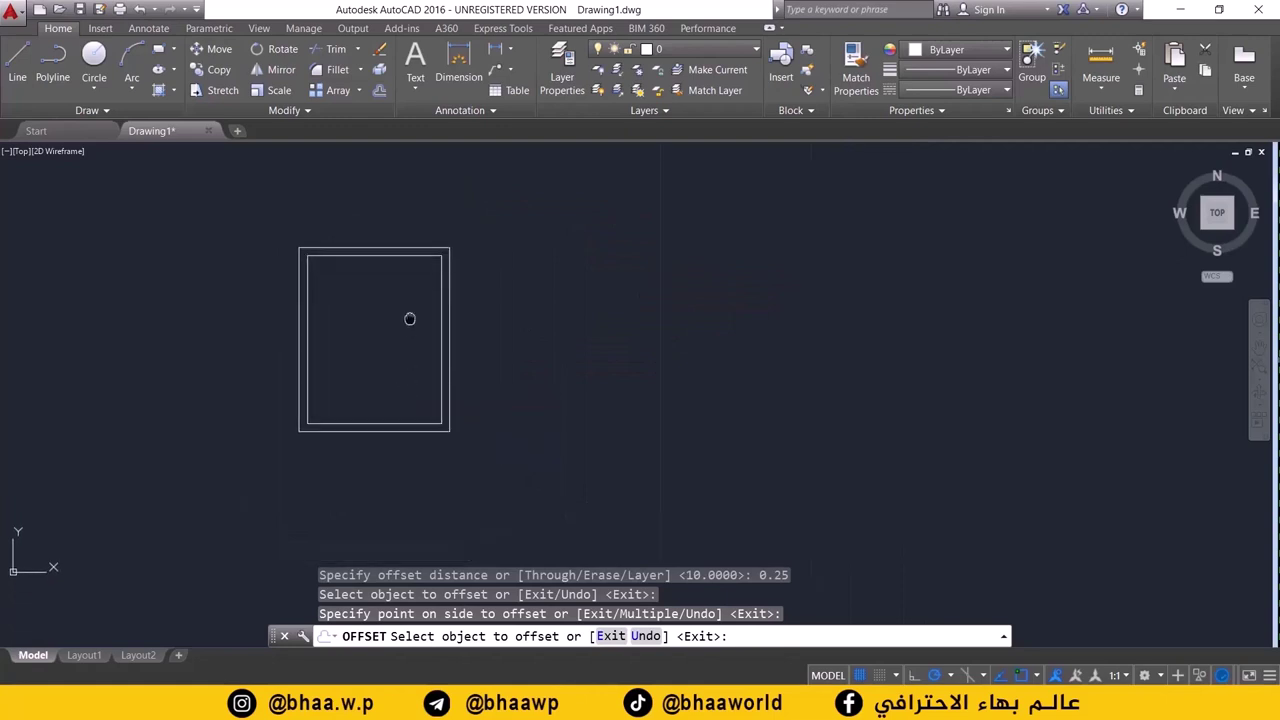
pyautogui.scroll(-1, 408, 313)
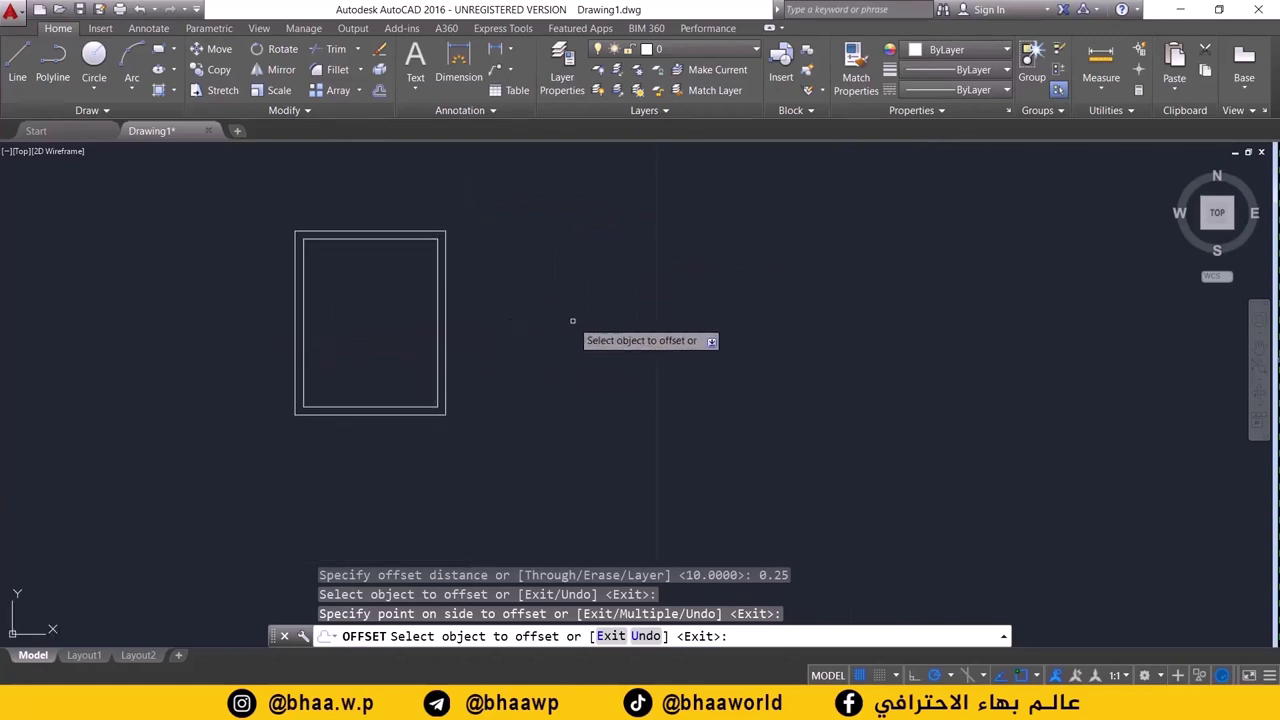
pyautogui.moveTo(581, 356)
pyautogui.mouseDown(button='middle')
pyautogui.moveTo(405, 374)
pyautogui.moveTo(311, 364)
pyautogui.mouseUp(button='middle')
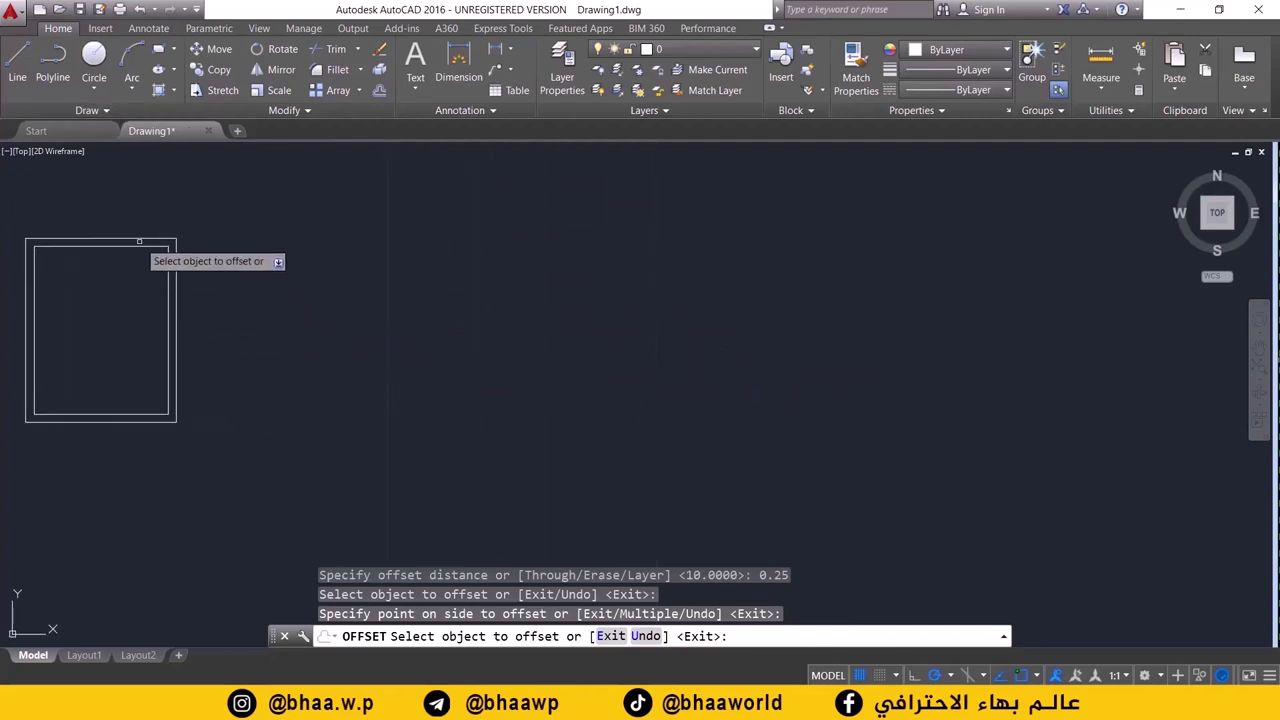
pyautogui.moveTo(180, 255); pyautogui.dragTo(362, 262, button='middle')
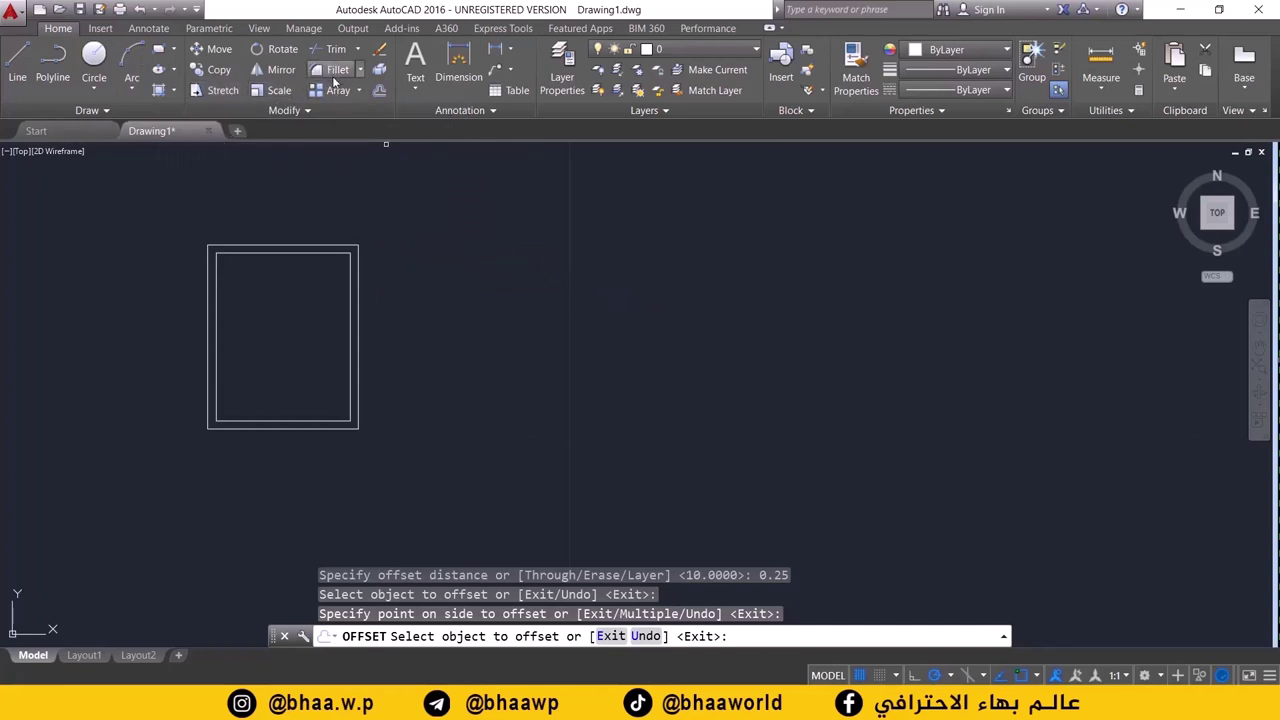
# - Start a new rectangle and frame the double-walled 4 by 5 outline in view
pyautogui.click(159, 49)
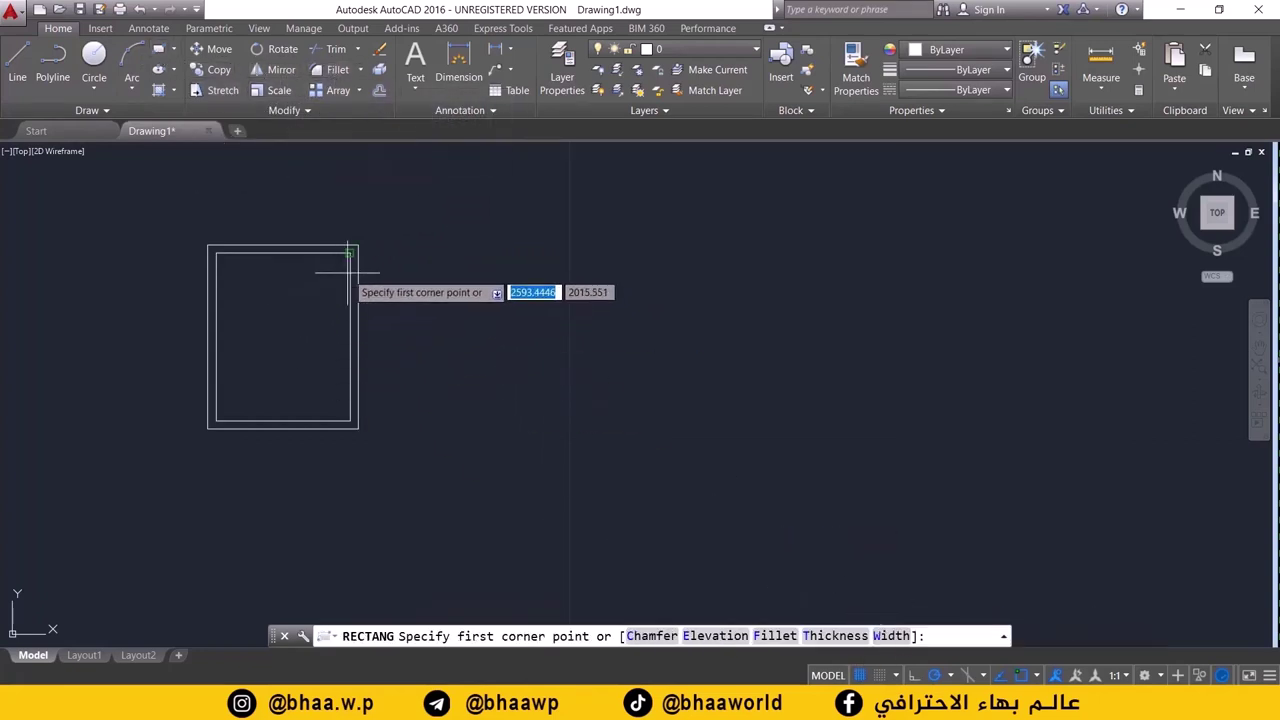
pyautogui.scroll(2, 410, 281)
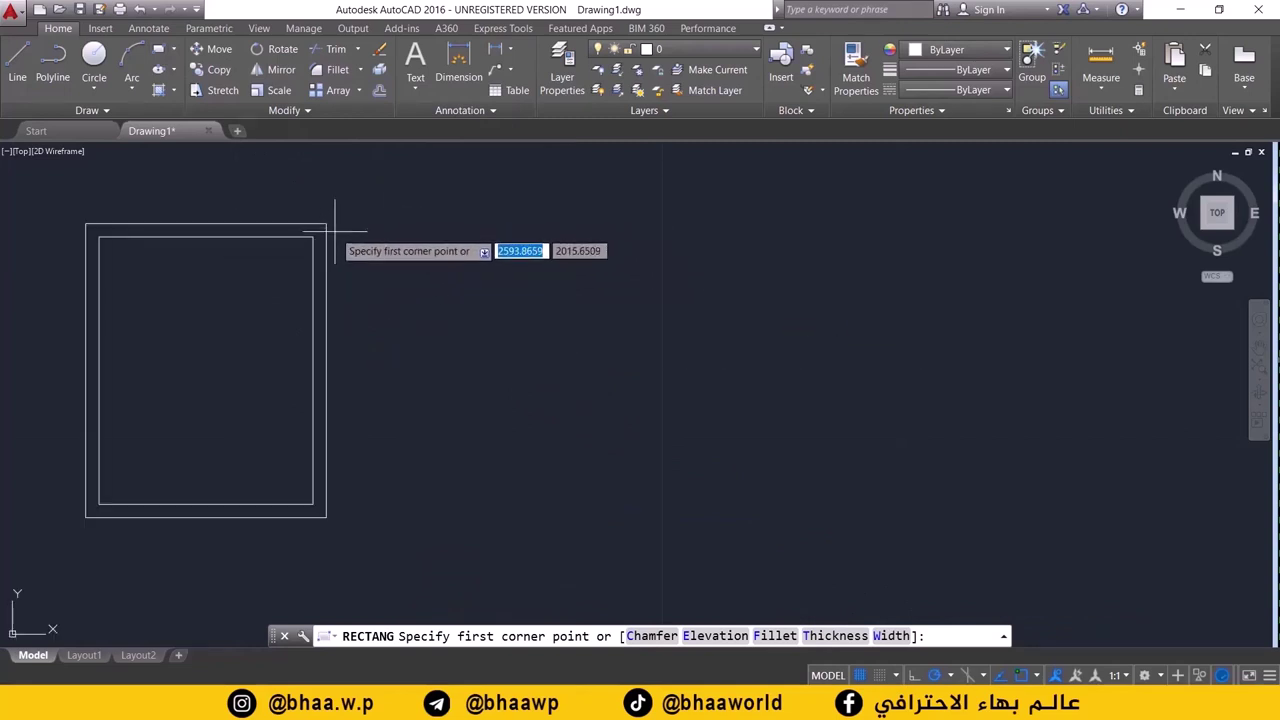
pyautogui.scroll(-1, 337, 343)
pyautogui.scroll(2, 357, 344)
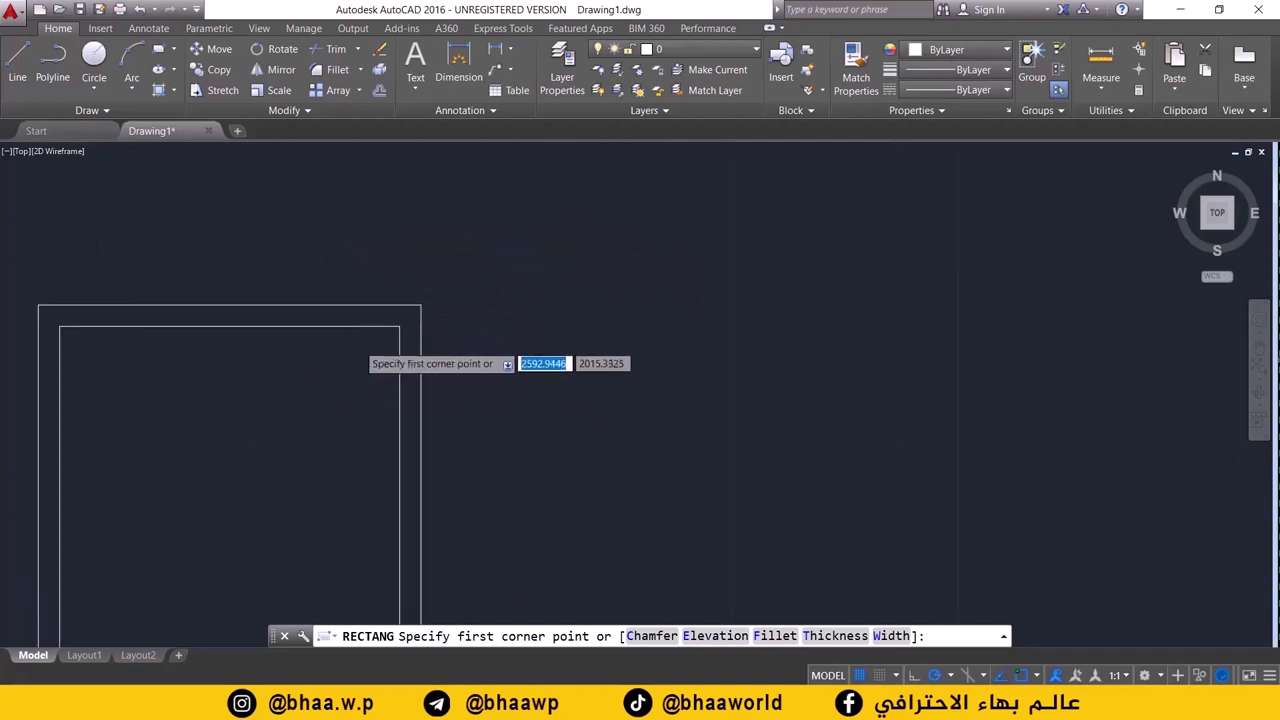
pyautogui.scroll(4, 418, 322)
pyautogui.scroll(-2, 418, 322)
pyautogui.scroll(-2, 420, 320)
pyautogui.moveTo(420, 320)
pyautogui.mouseDown(button='middle')
pyautogui.moveTo(421, 292)
pyautogui.moveTo(411, 299)
pyautogui.mouseUp(button='middle')
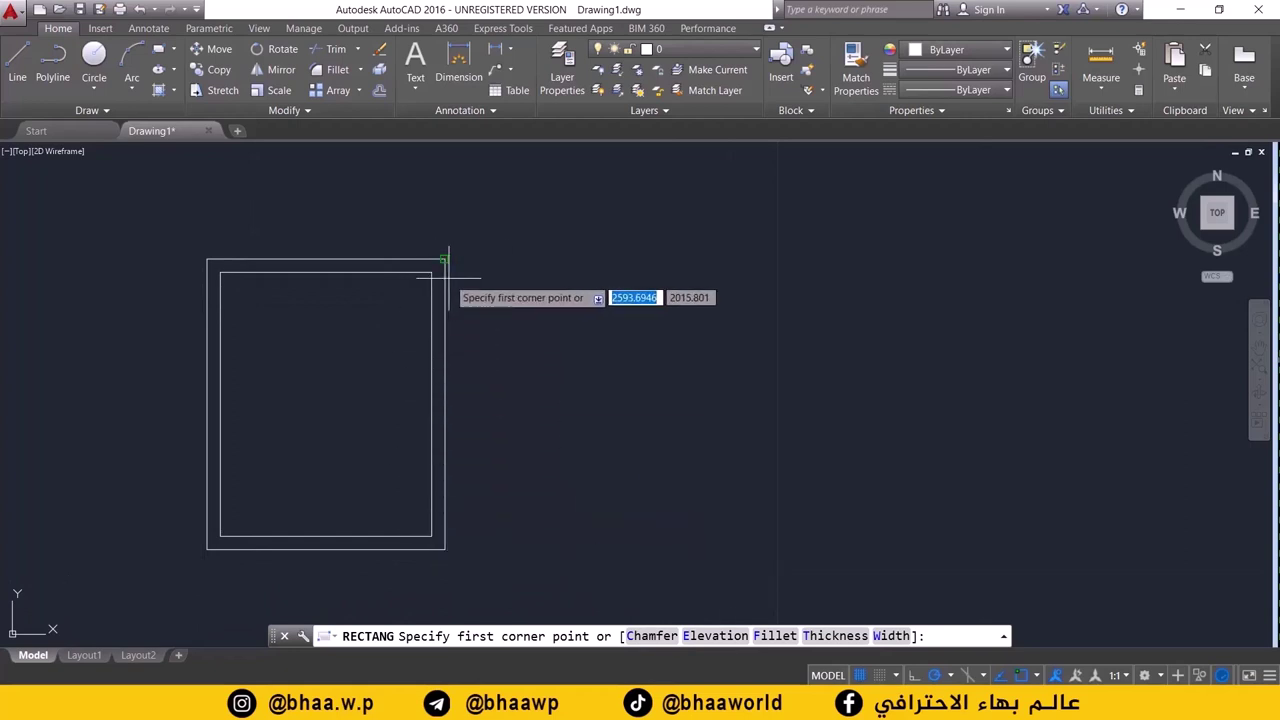
pyautogui.scroll(3, 446, 272)
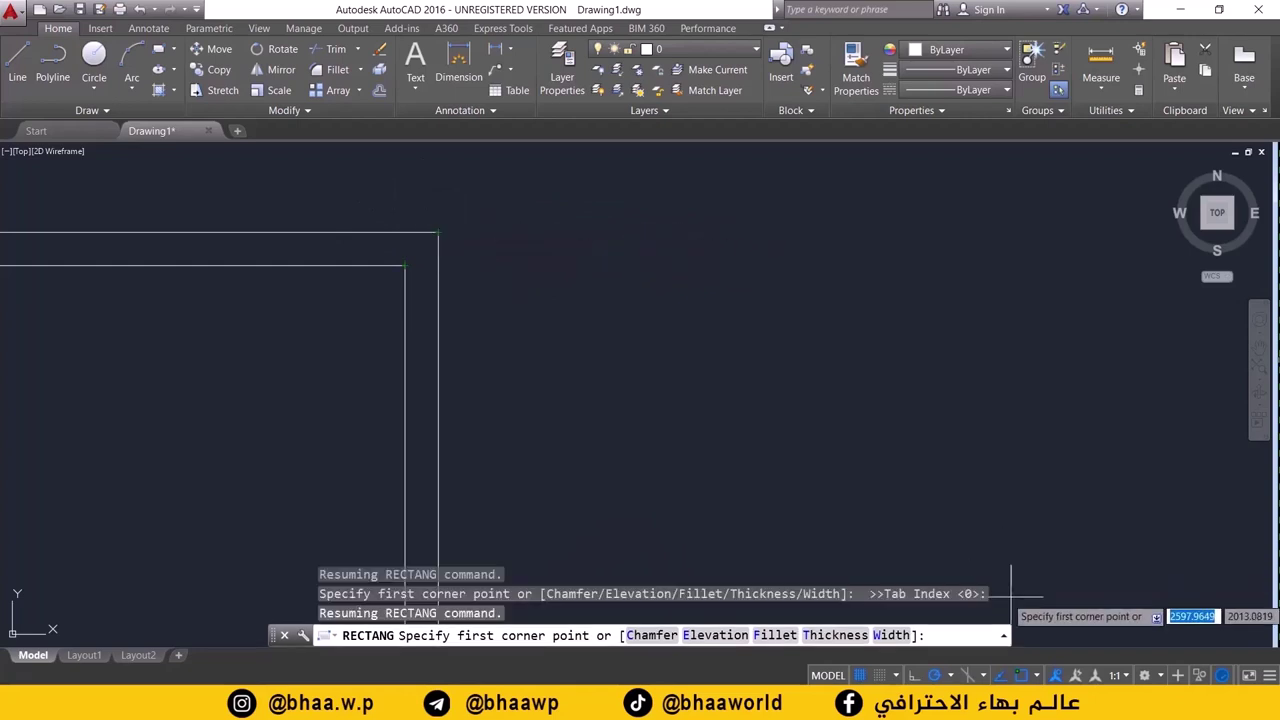
# - Clear all object snap modes in the Object Snap settings
pyautogui.click(1036, 676)
pyautogui.click(1054, 654)
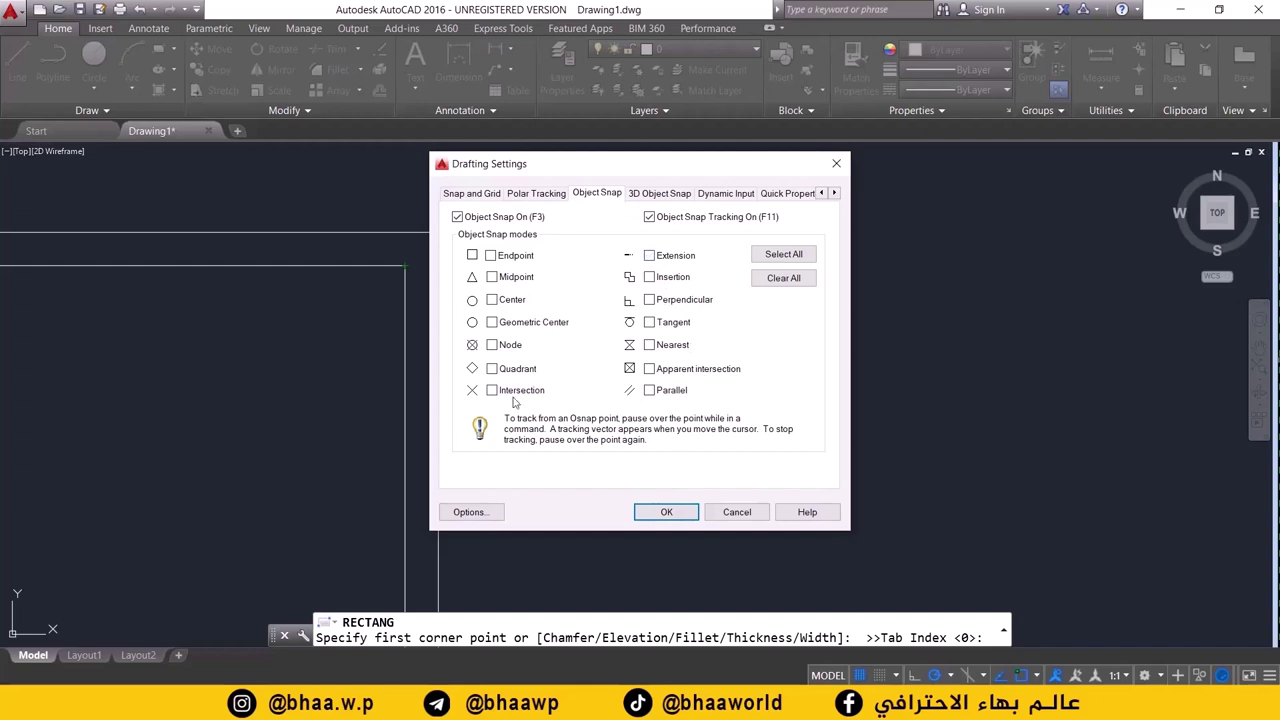
pyautogui.click(788, 279)
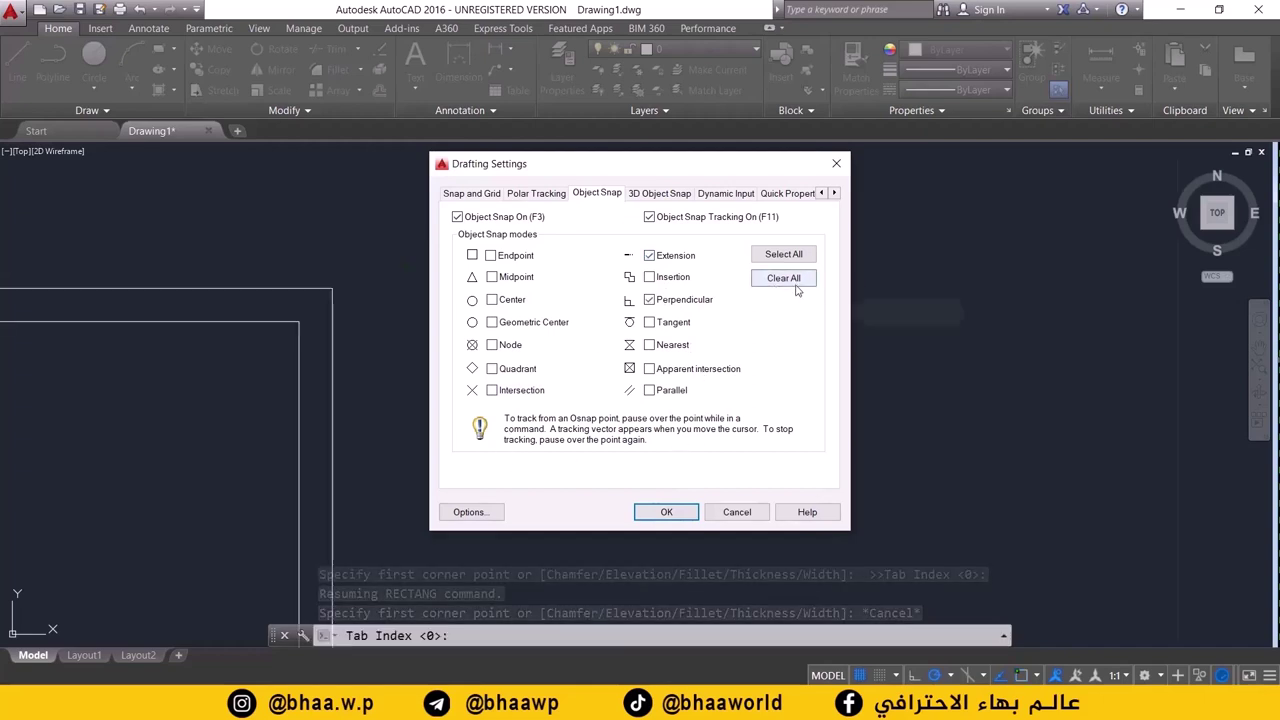
pyautogui.click(666, 512)
# - Start the LINE command (L), ready to pick a first point
pyautogui.write('l')
pyautogui.press('Return')
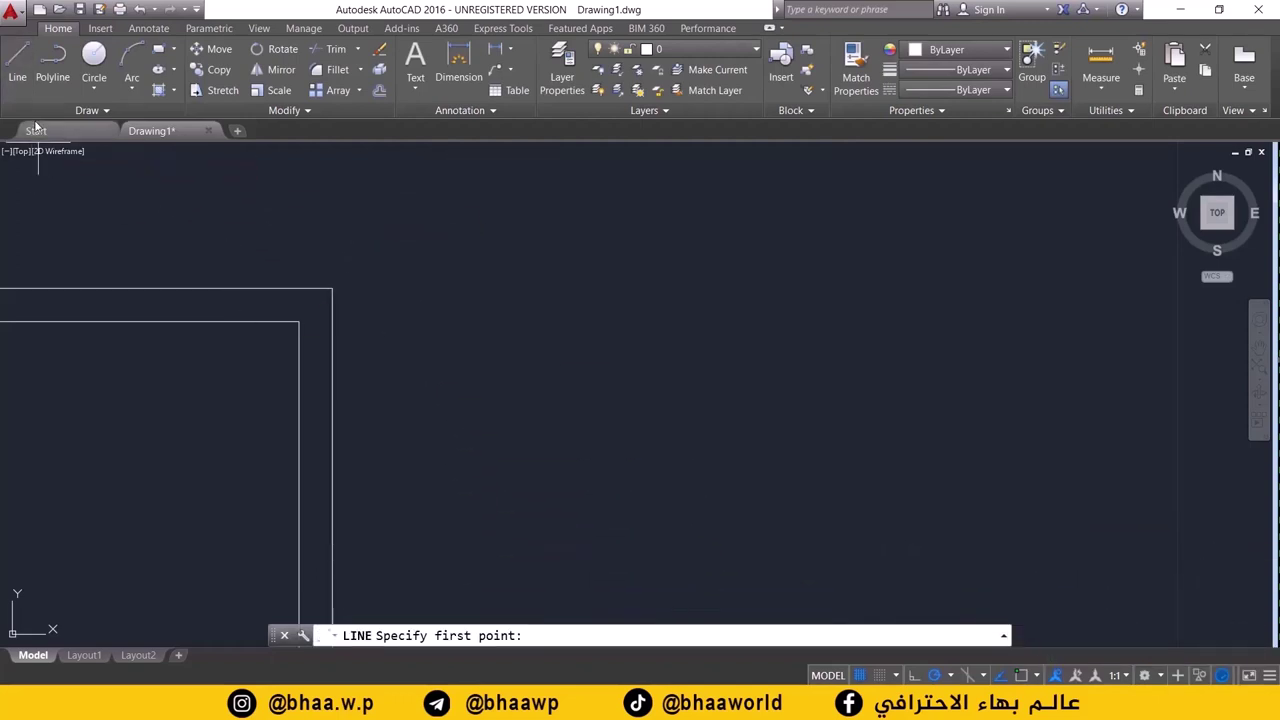
pyautogui.click(17, 65)
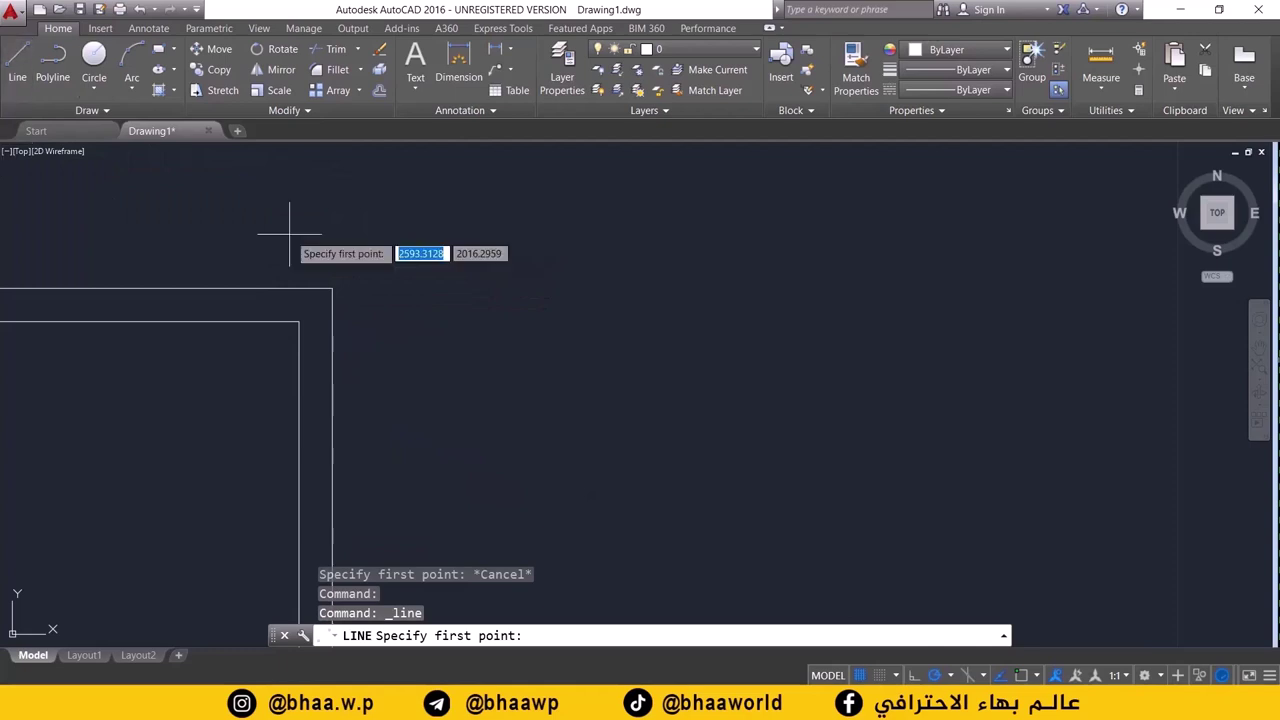
# - Draw a horizontal line rightward from the outer outline's top-right corner
pyautogui.click(332, 289)
pyautogui.click(574, 289)
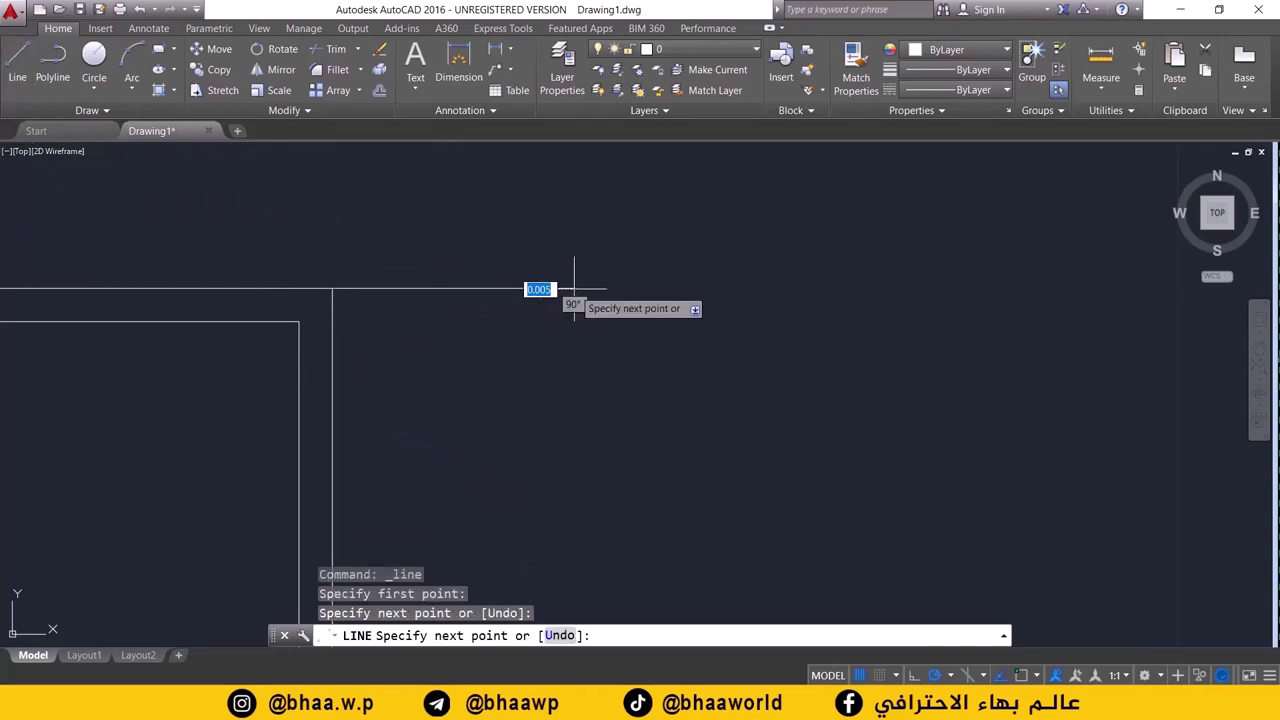
pyautogui.press('Return')
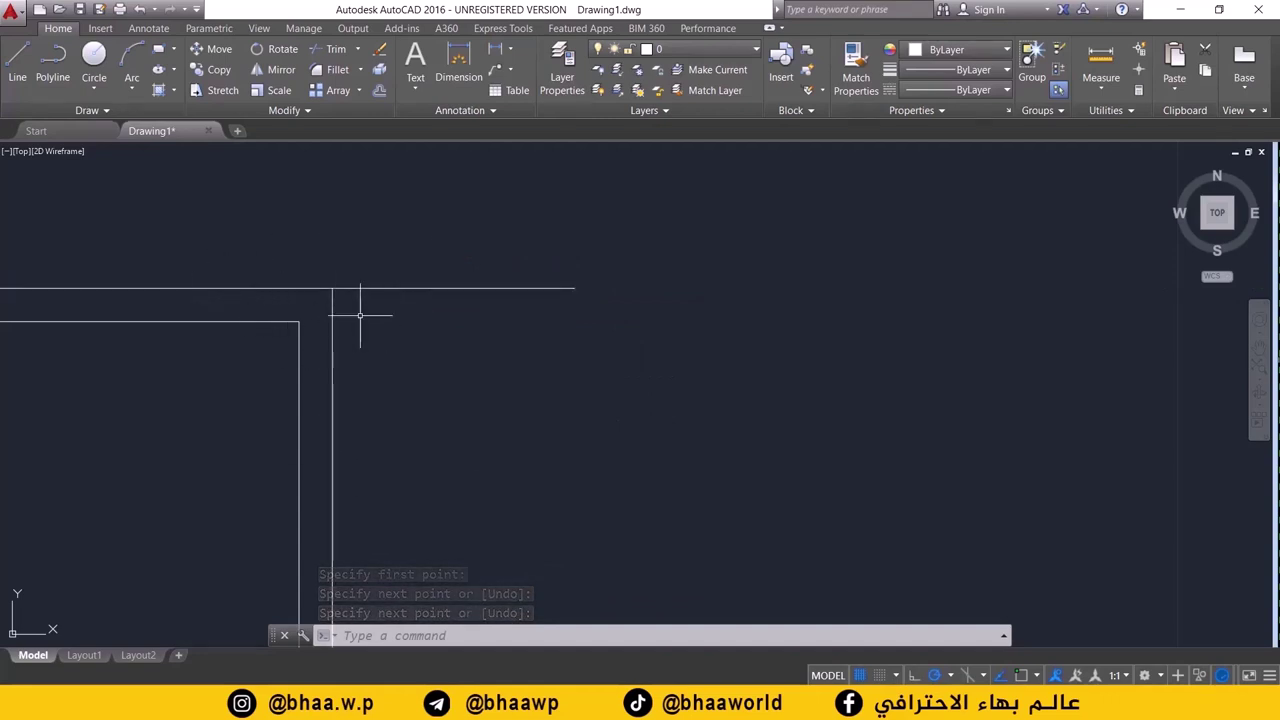
# - Select the long stray horizontal line and delete it
pyautogui.scroll(1, 337, 275)
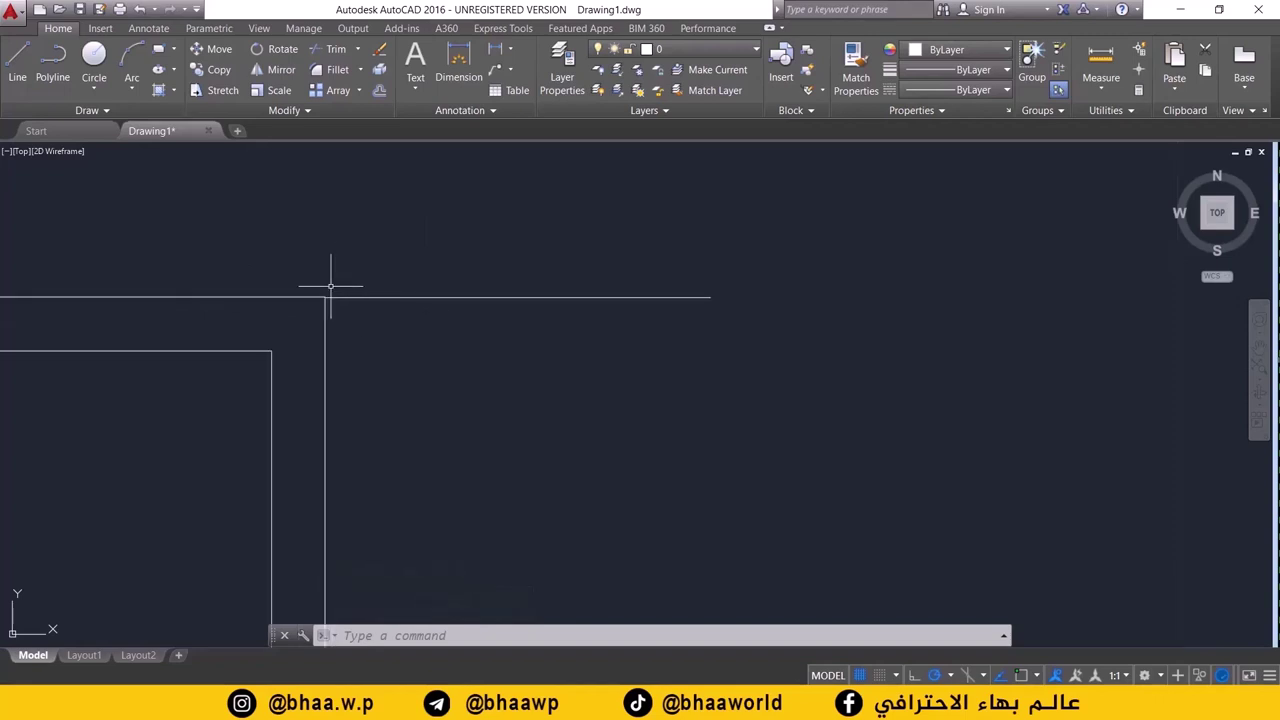
pyautogui.scroll(1, 333, 295)
pyautogui.scroll(2, 331, 290)
pyautogui.scroll(1, 320, 295)
pyautogui.scroll(1, 295, 325)
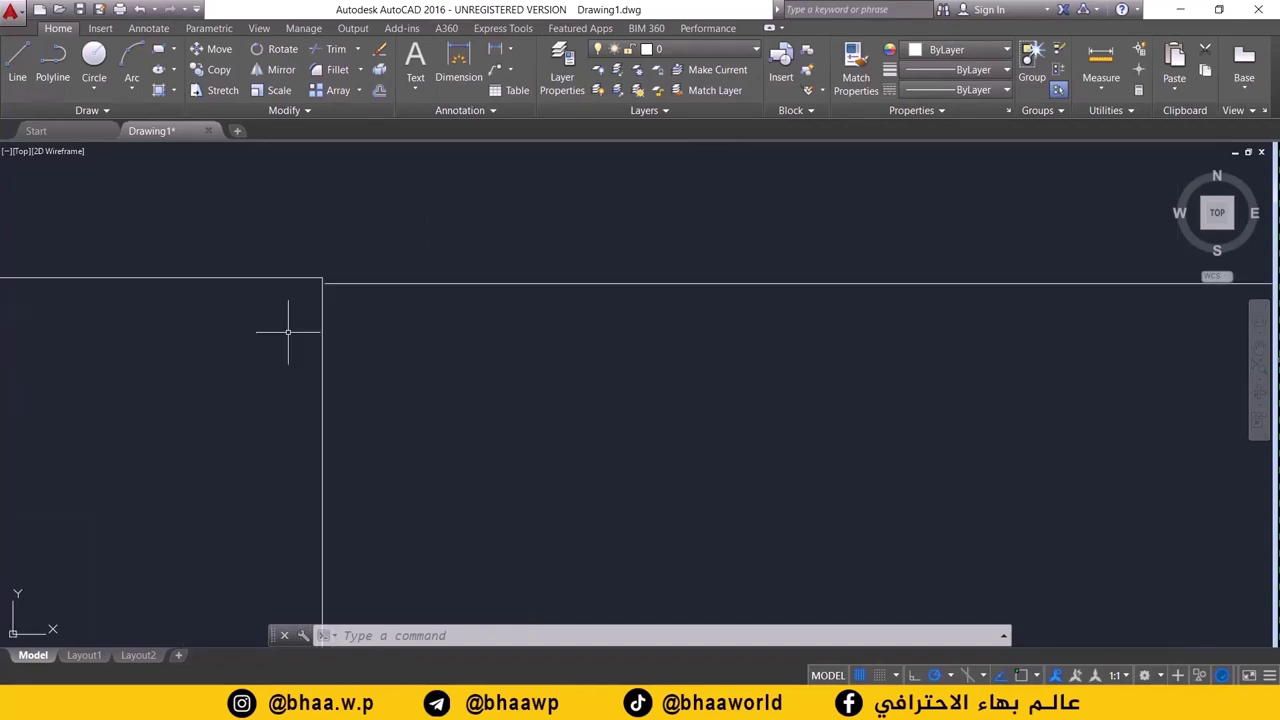
pyautogui.scroll(1, 329, 277)
pyautogui.scroll(1, 306, 266)
pyautogui.scroll(2, 317, 280)
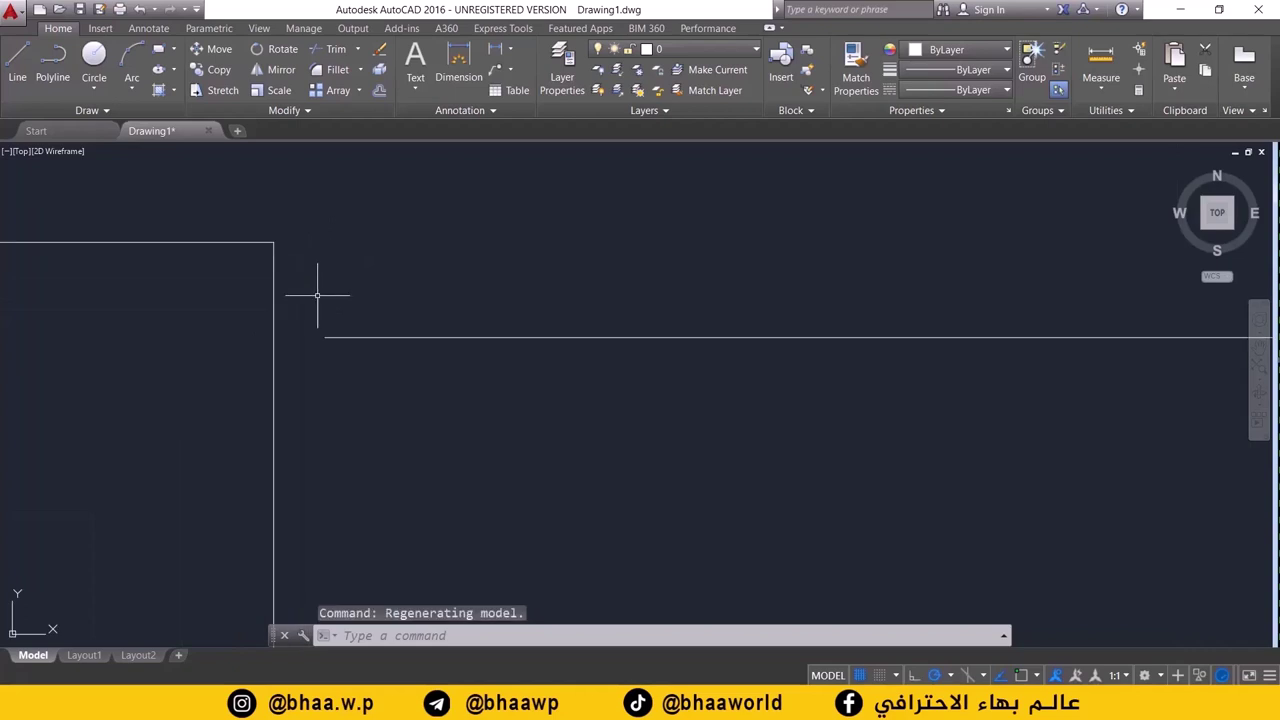
pyautogui.click(338, 337)
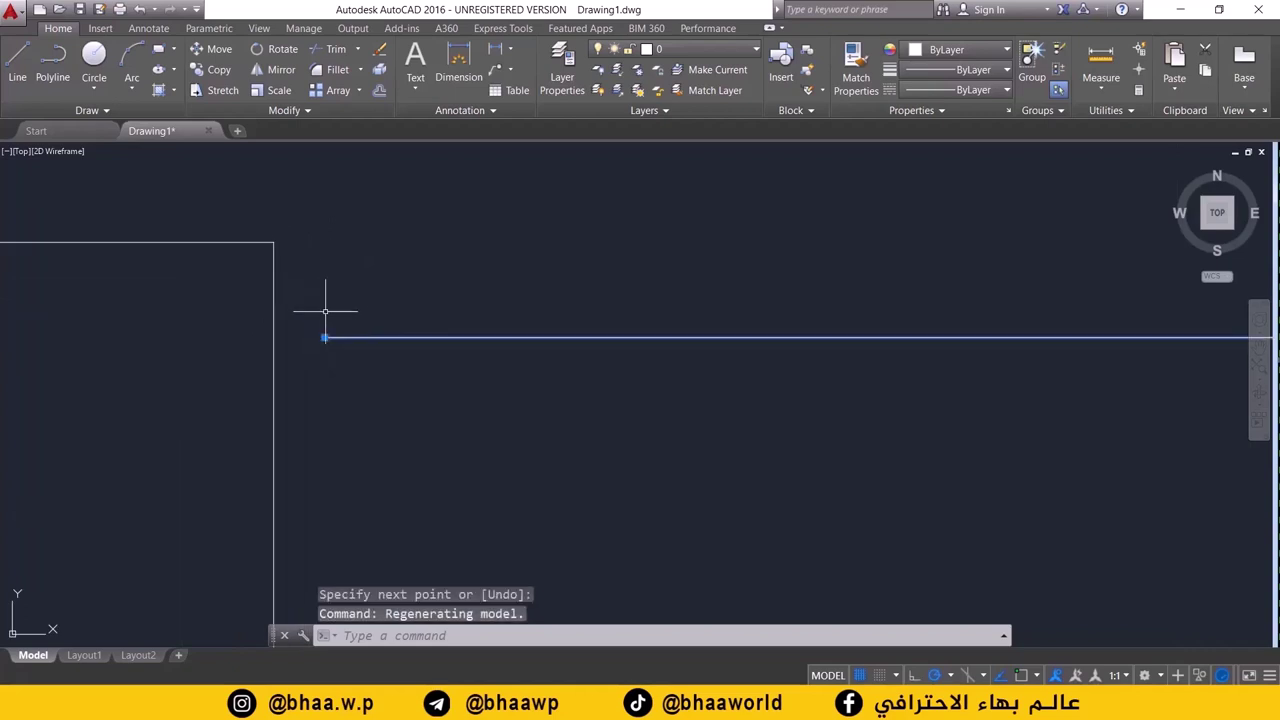
pyautogui.scroll(2, 329, 309)
pyautogui.scroll(1, 329, 314)
pyautogui.scroll(-1, 300, 400)
pyautogui.scroll(-1, 309, 420)
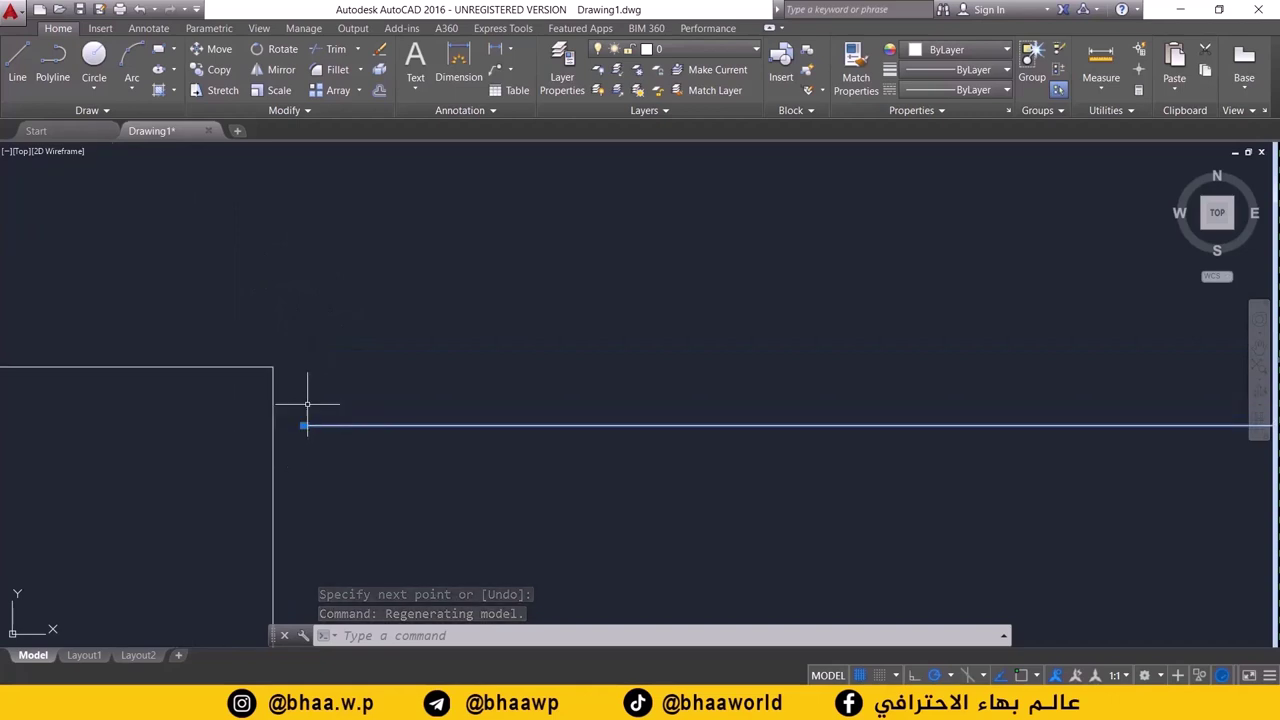
pyautogui.scroll(-1, 320, 395)
pyautogui.scroll(-1, 333, 410)
pyautogui.scroll(-1, 338, 410)
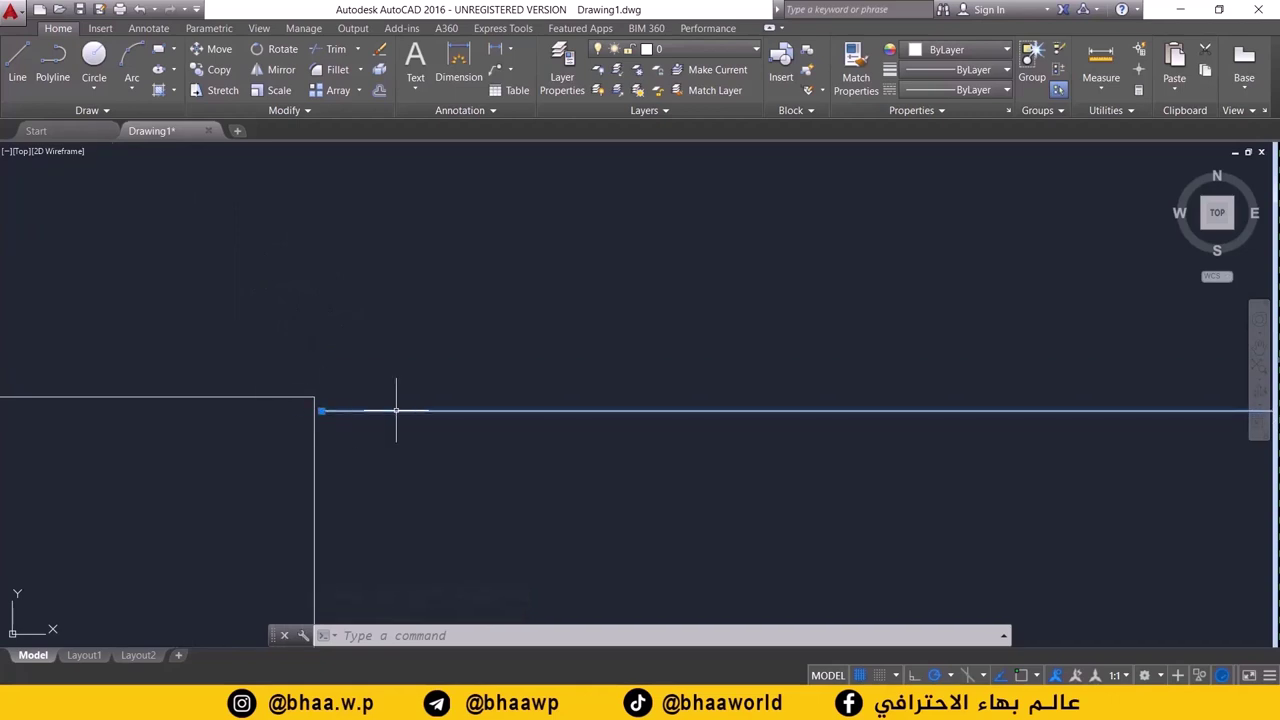
pyautogui.scroll(-3, 396, 410)
pyautogui.scroll(3, 493, 402)
pyautogui.scroll(-3, 325, 402)
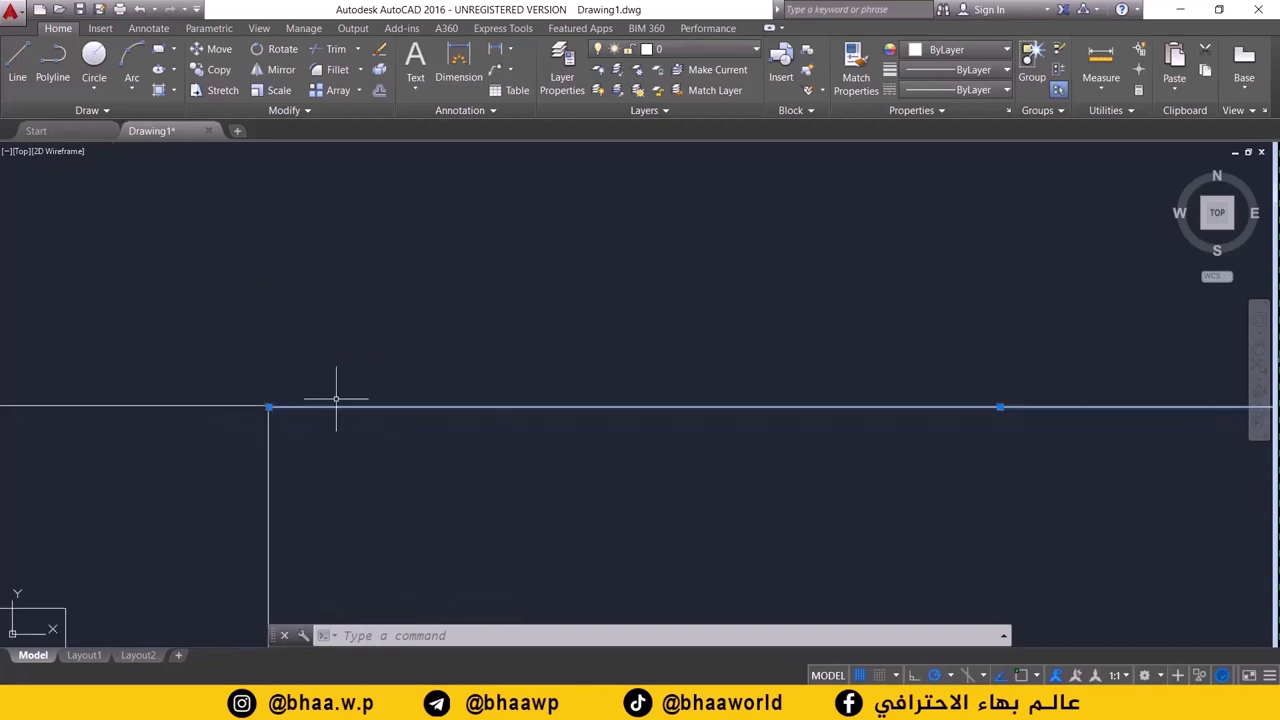
pyautogui.scroll(-3, 350, 400)
pyautogui.scroll(-2, 390, 395)
pyautogui.press('Delete')
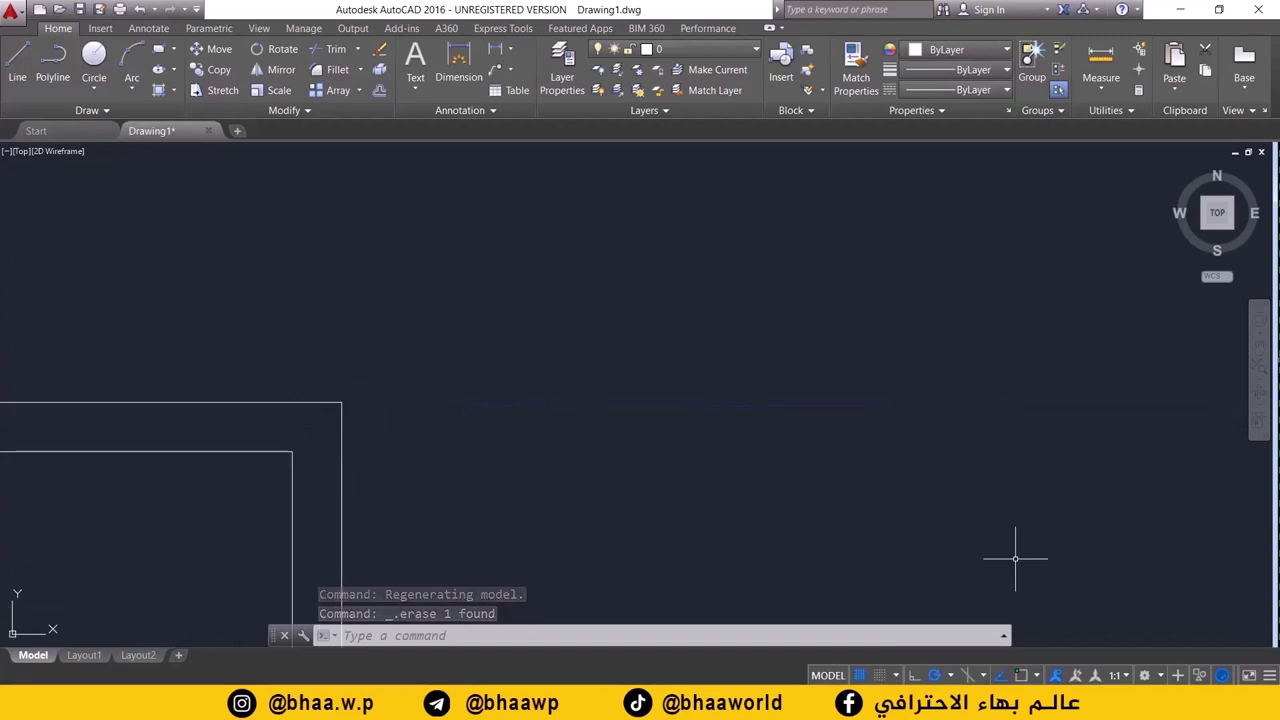
# - Enable Endpoint, Center and Extension snaps in the Object Snap settings
pyautogui.rightClick(1027, 677)
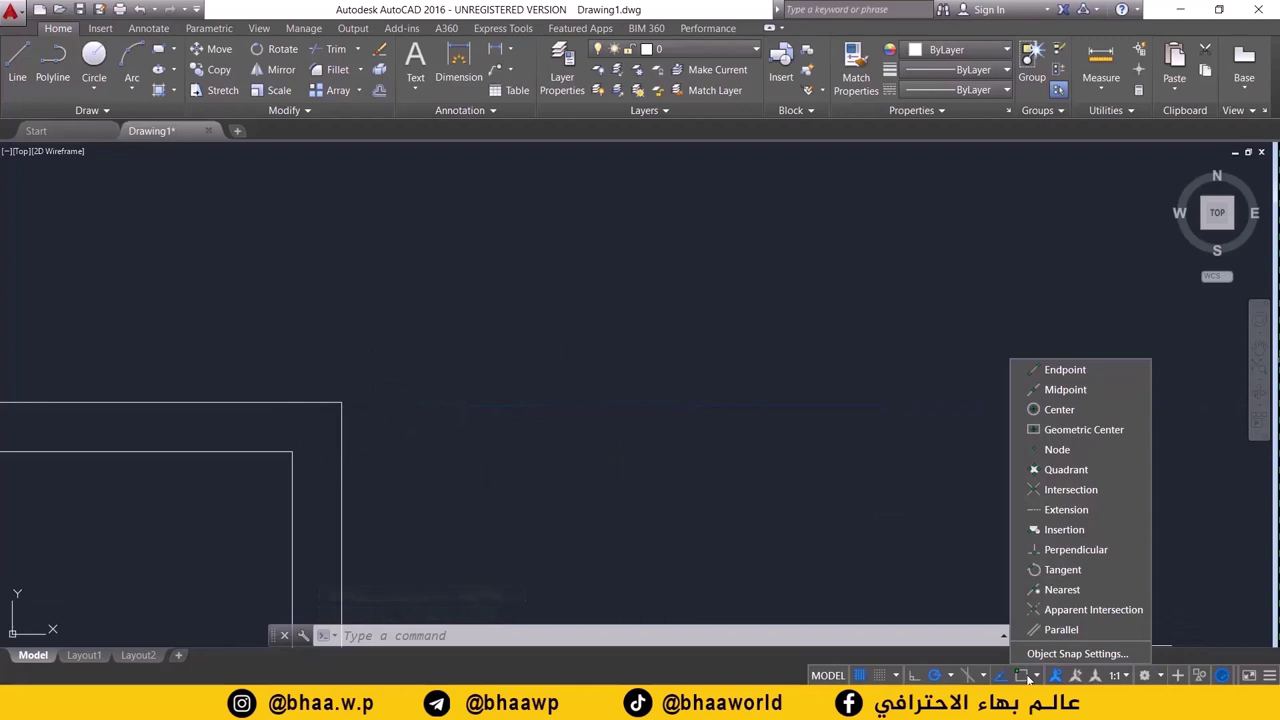
pyautogui.click(1041, 654)
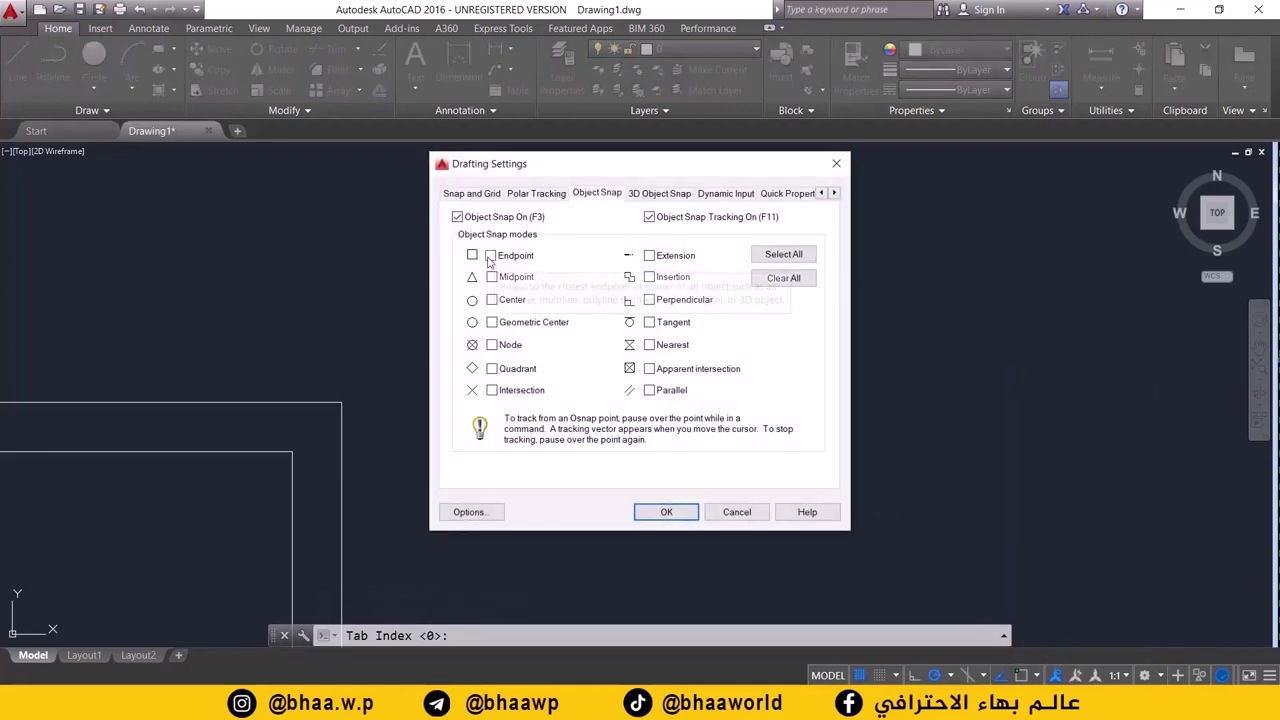
pyautogui.click(490, 257)
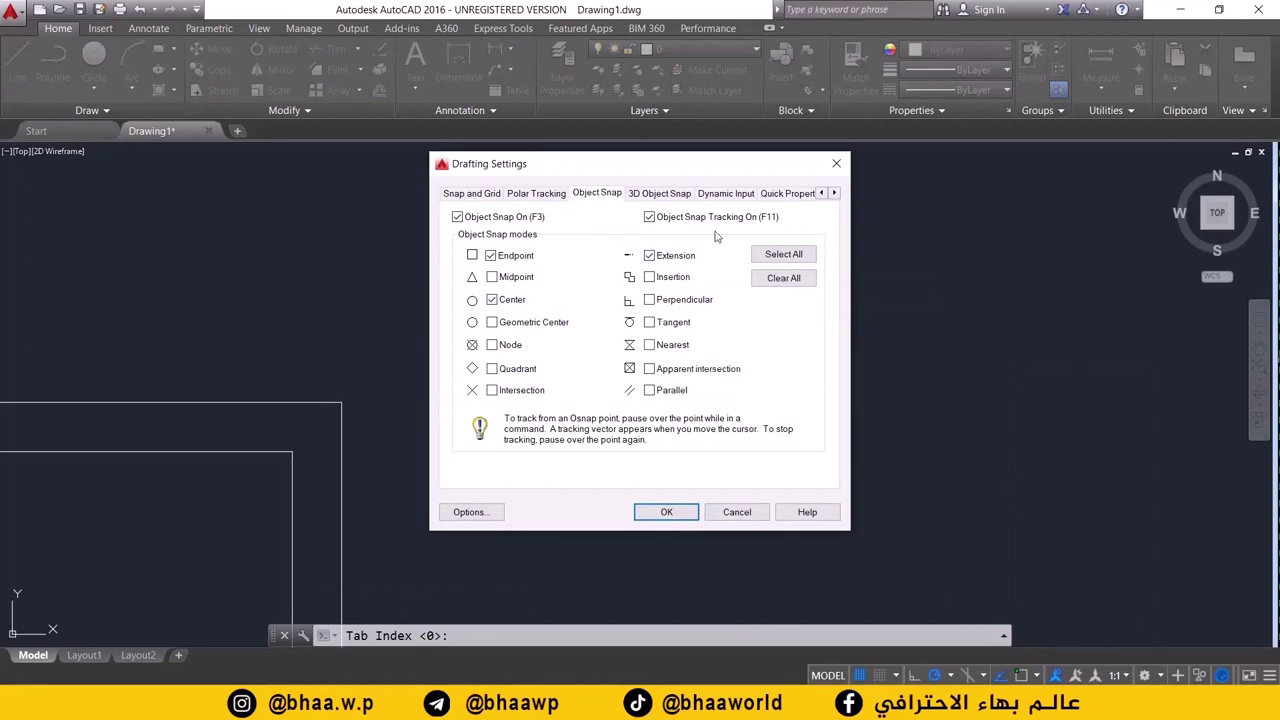
pyautogui.click(680, 513)
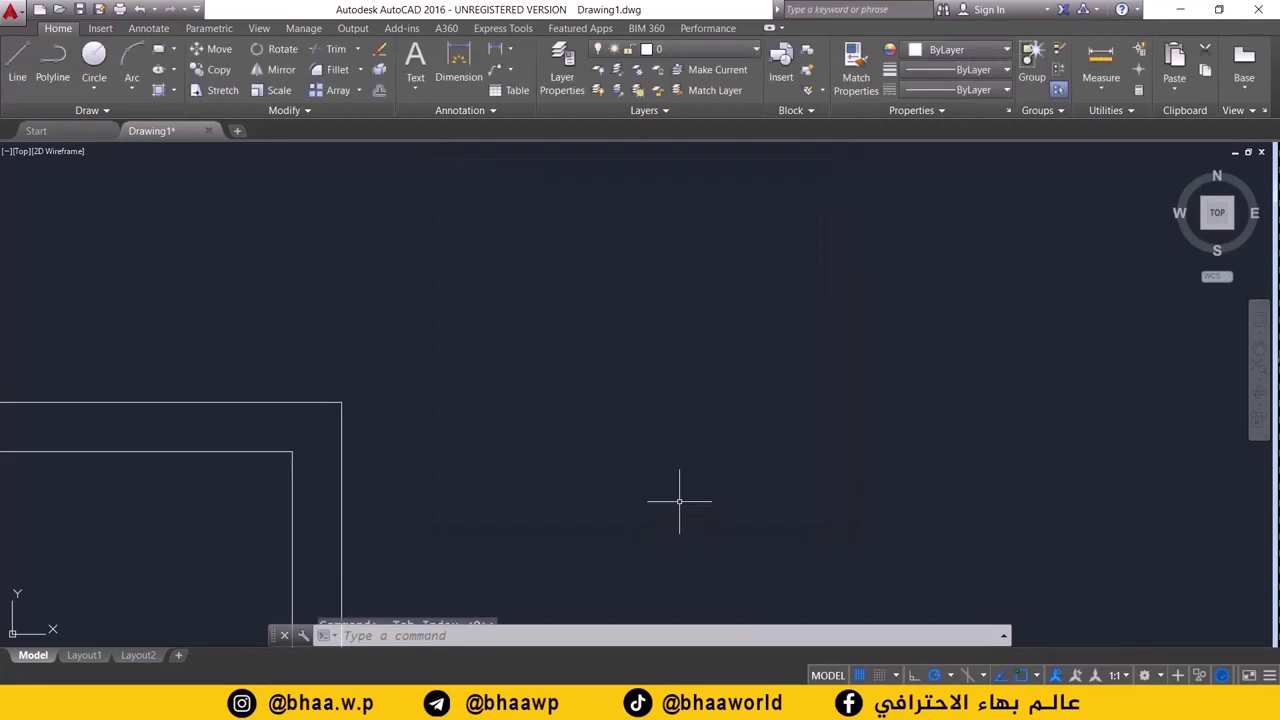
pyautogui.click(17, 62)
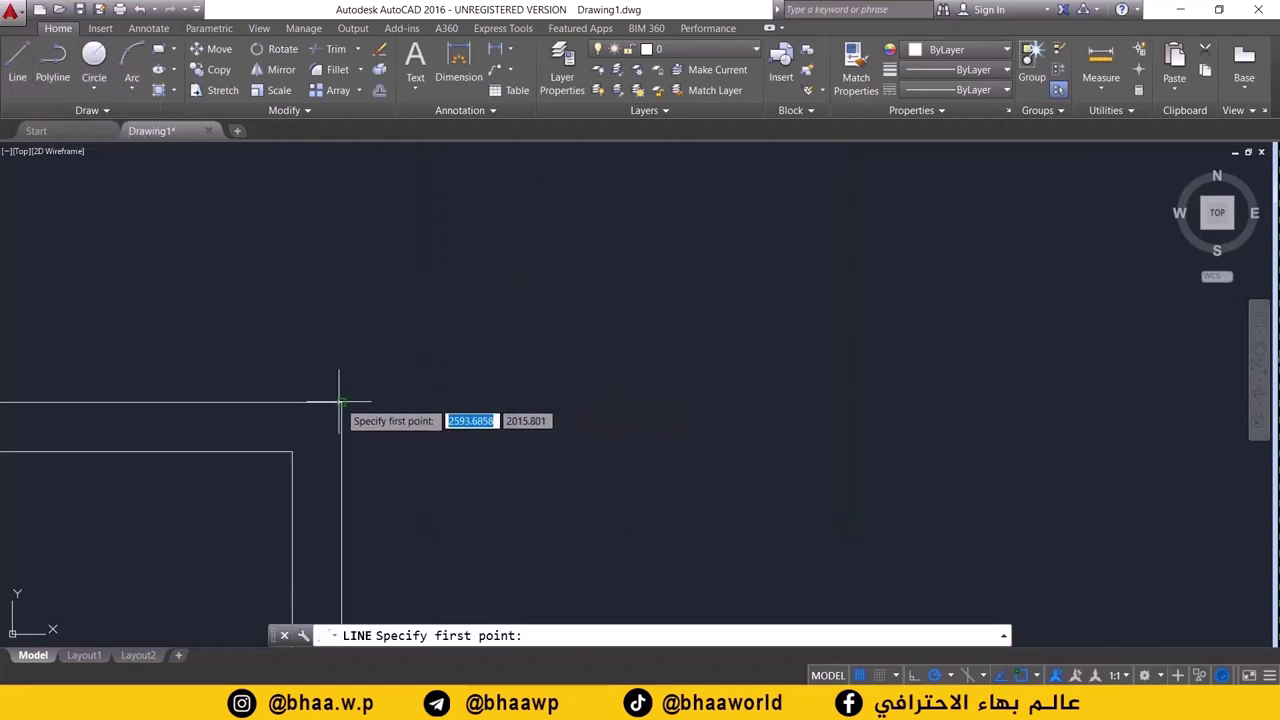
pyautogui.scroll(3, 336, 376)
pyautogui.scroll(2, 334, 374)
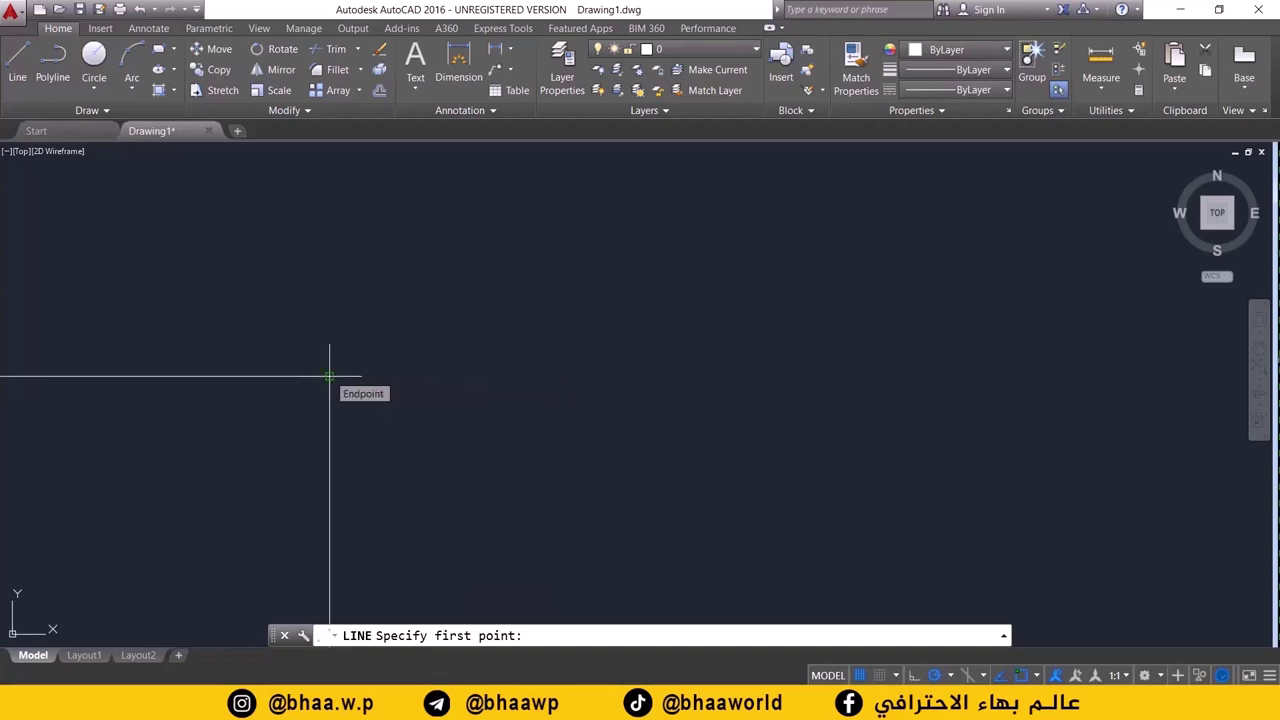
pyautogui.click(329, 377)
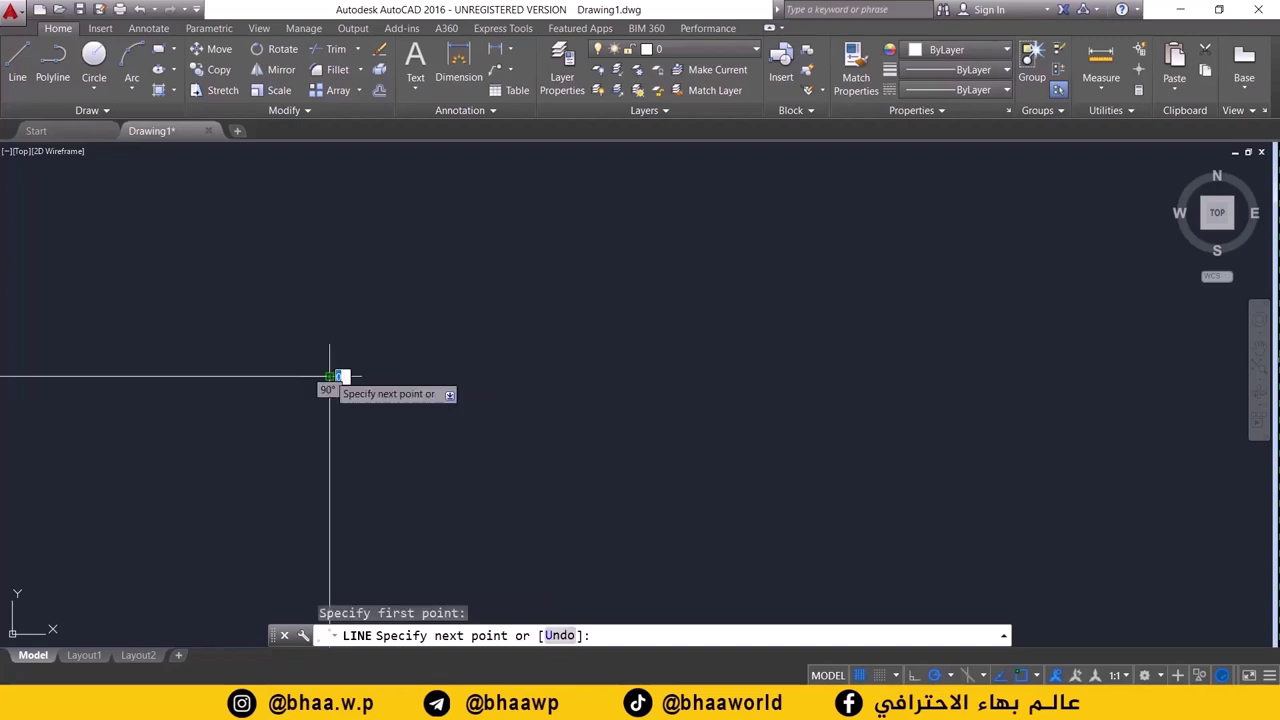
pyautogui.click(688, 377)
pyautogui.press('Return')
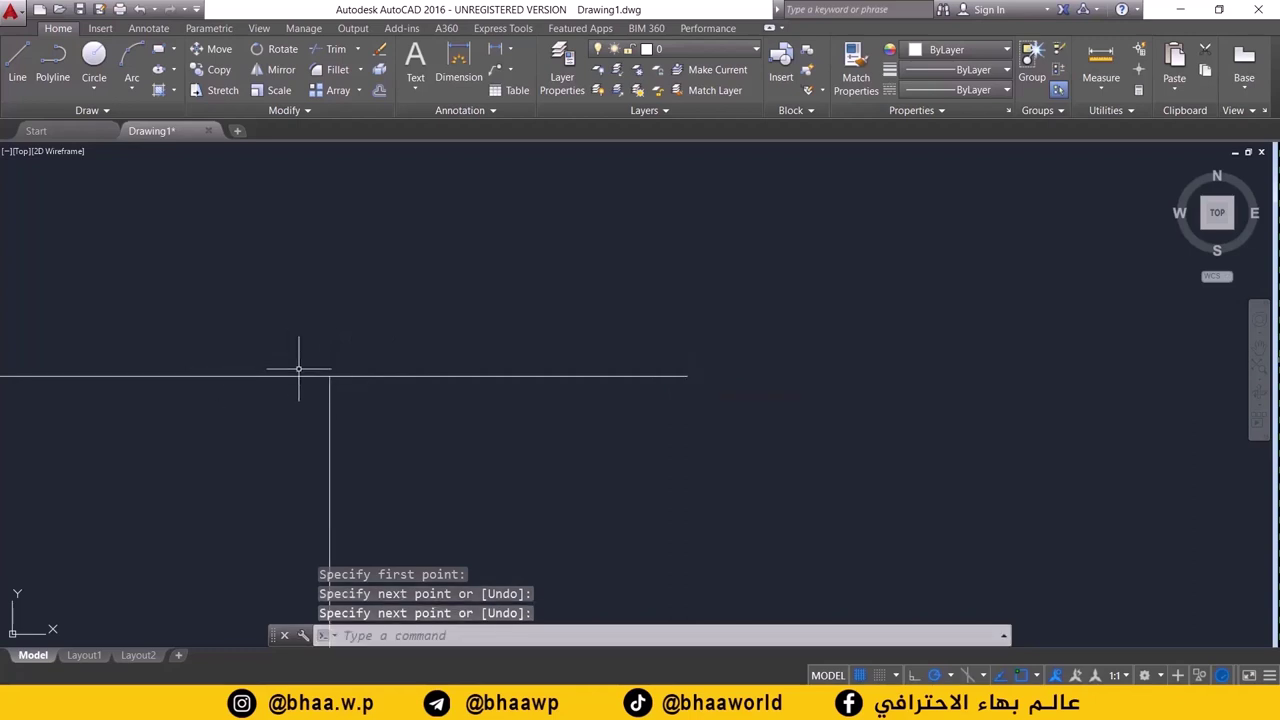
pyautogui.moveTo(321, 329)
pyautogui.mouseDown(button='middle')
pyautogui.moveTo(271, 359)
pyautogui.moveTo(214, 429)
pyautogui.moveTo(234, 357)
pyautogui.moveTo(330, 372)
pyautogui.mouseUp(button='middle')
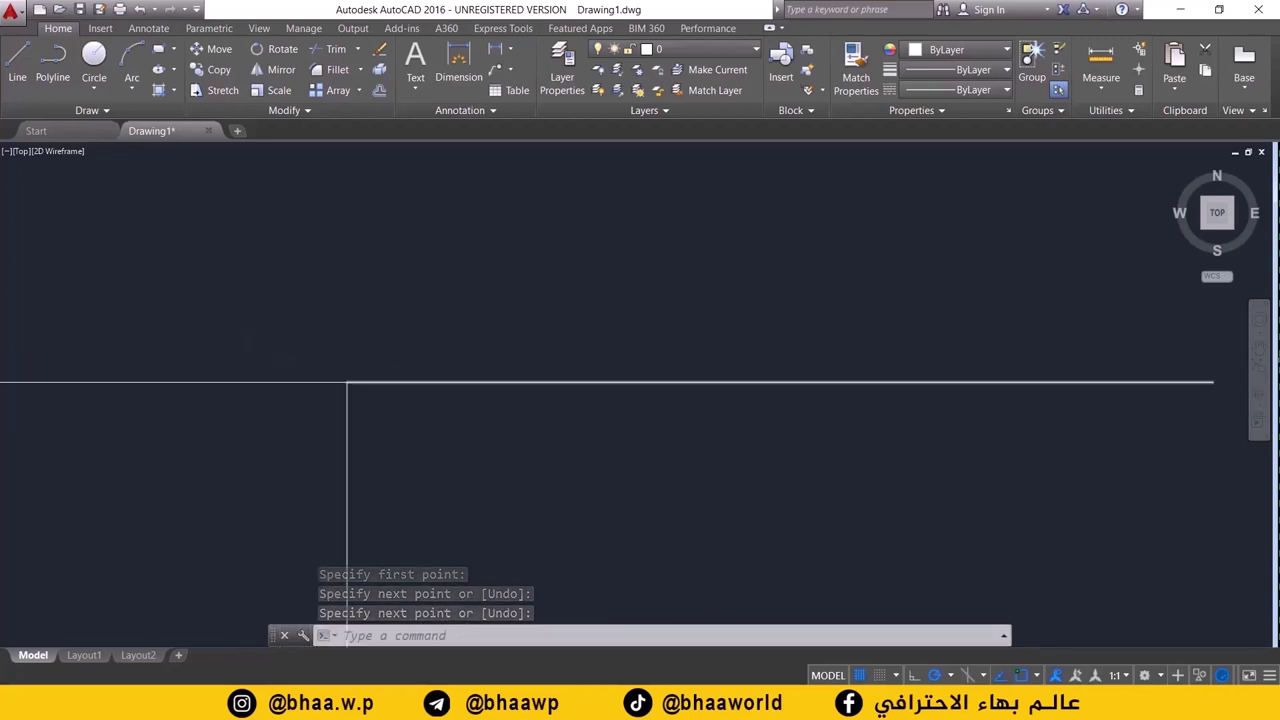
pyautogui.scroll(-3, 354, 374)
pyautogui.scroll(-2, 400, 372)
pyautogui.scroll(4, 409, 371)
pyautogui.moveTo(414, 373); pyautogui.dragTo(320, 397)
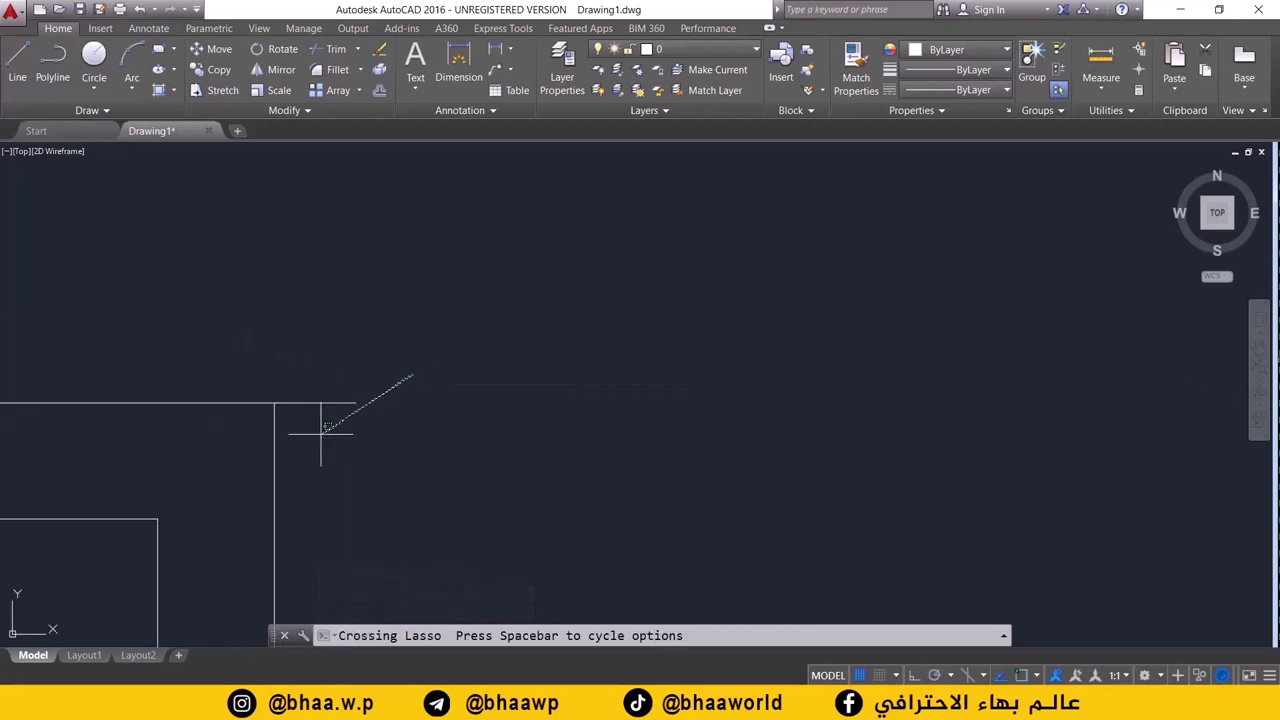
pyautogui.press('Delete')
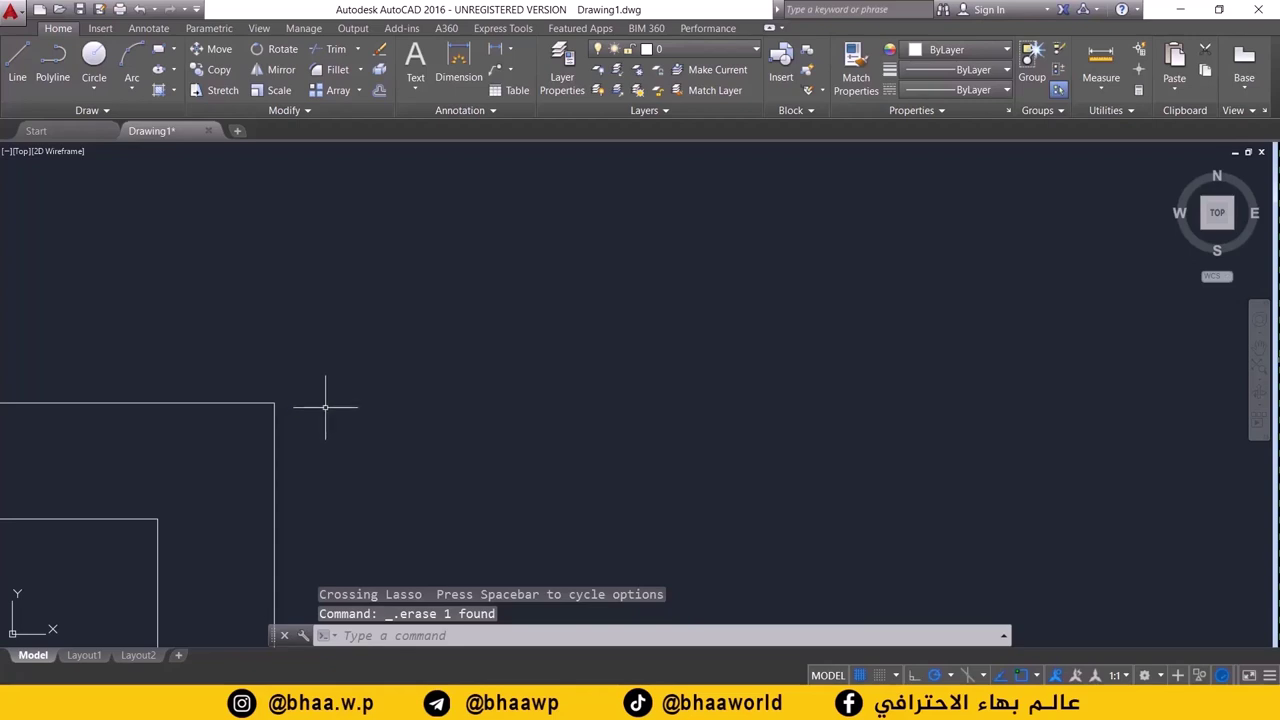
pyautogui.scroll(-3, 254, 401)
pyautogui.scroll(2, 290, 360)
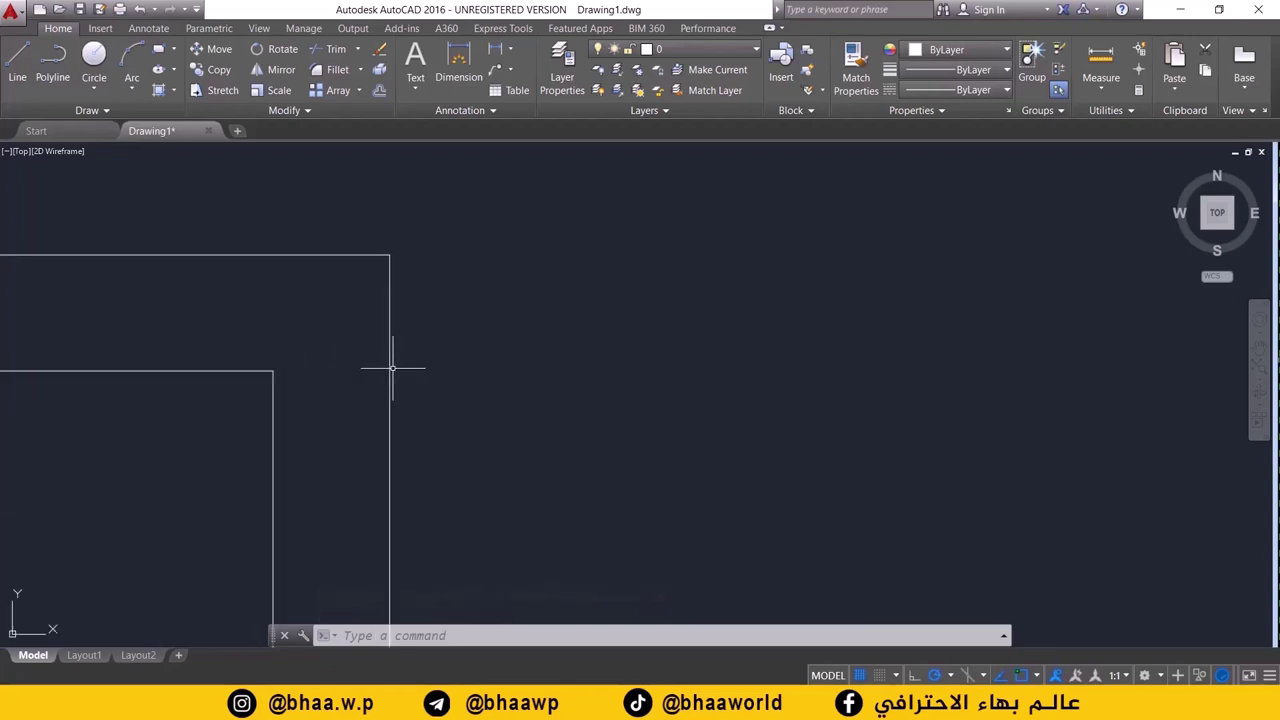
pyautogui.click(17, 65)
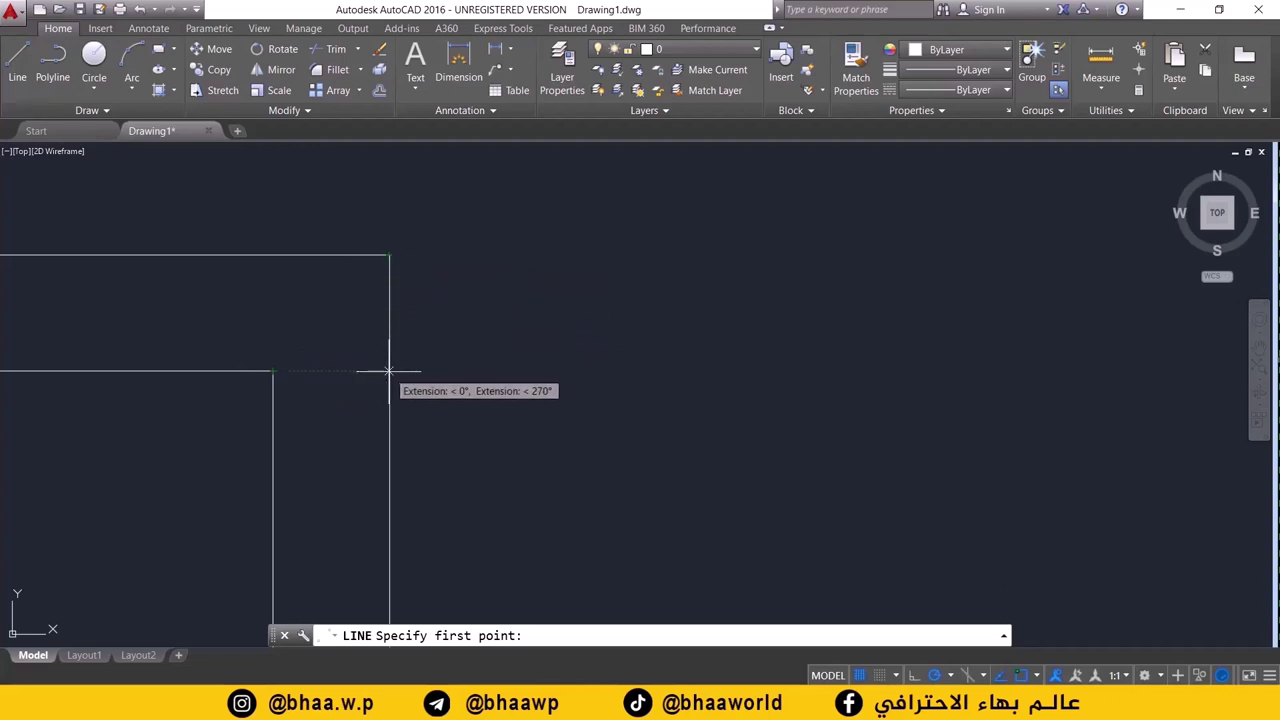
pyautogui.click(389, 371)
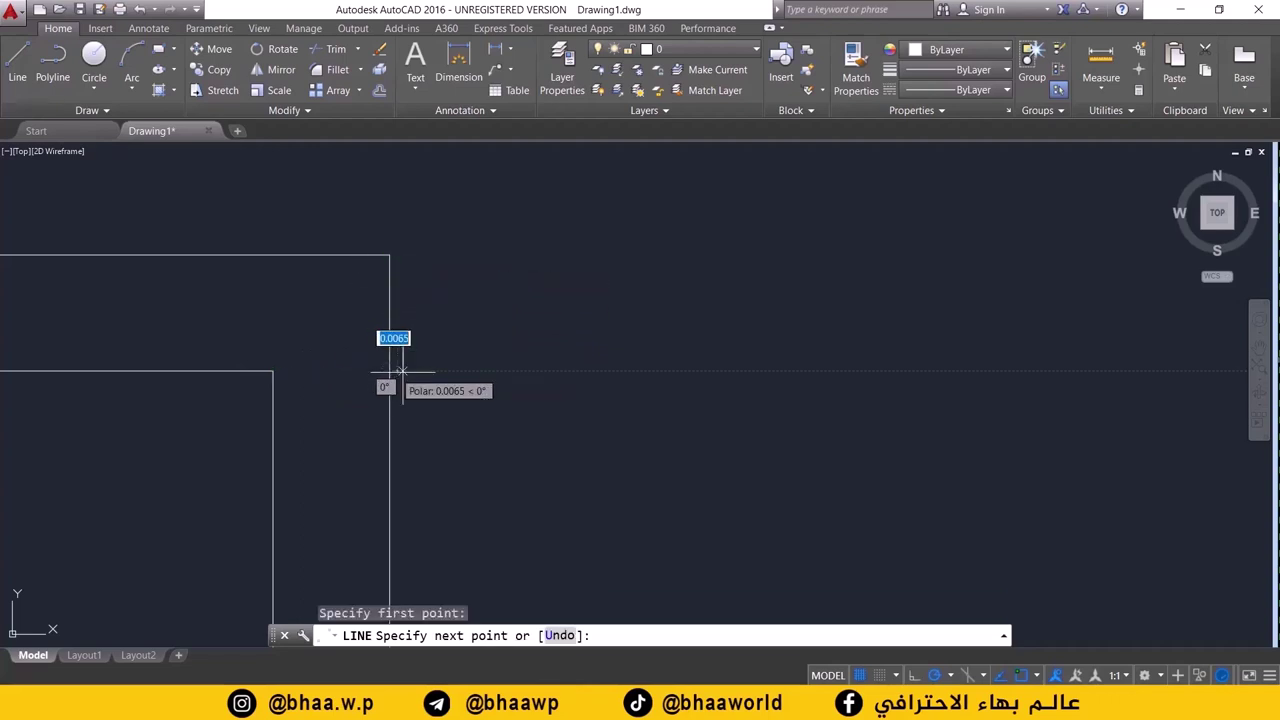
pyautogui.click(736, 371)
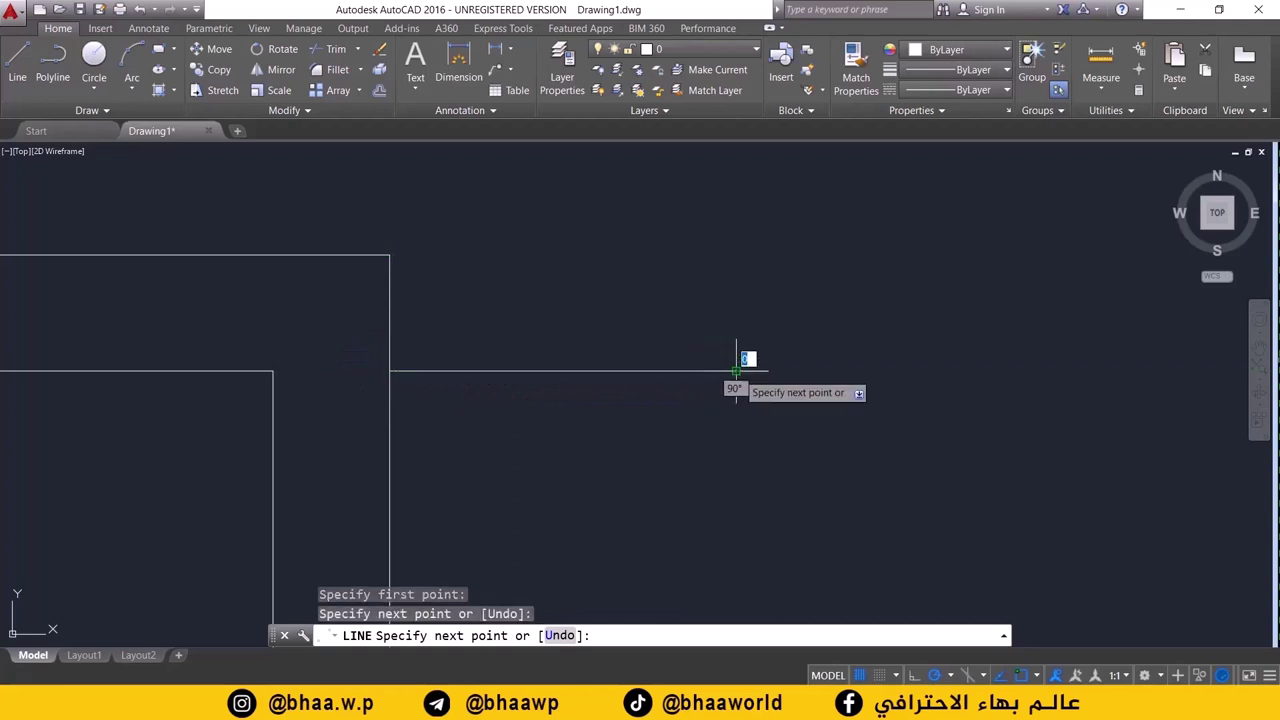
pyautogui.press('Return')
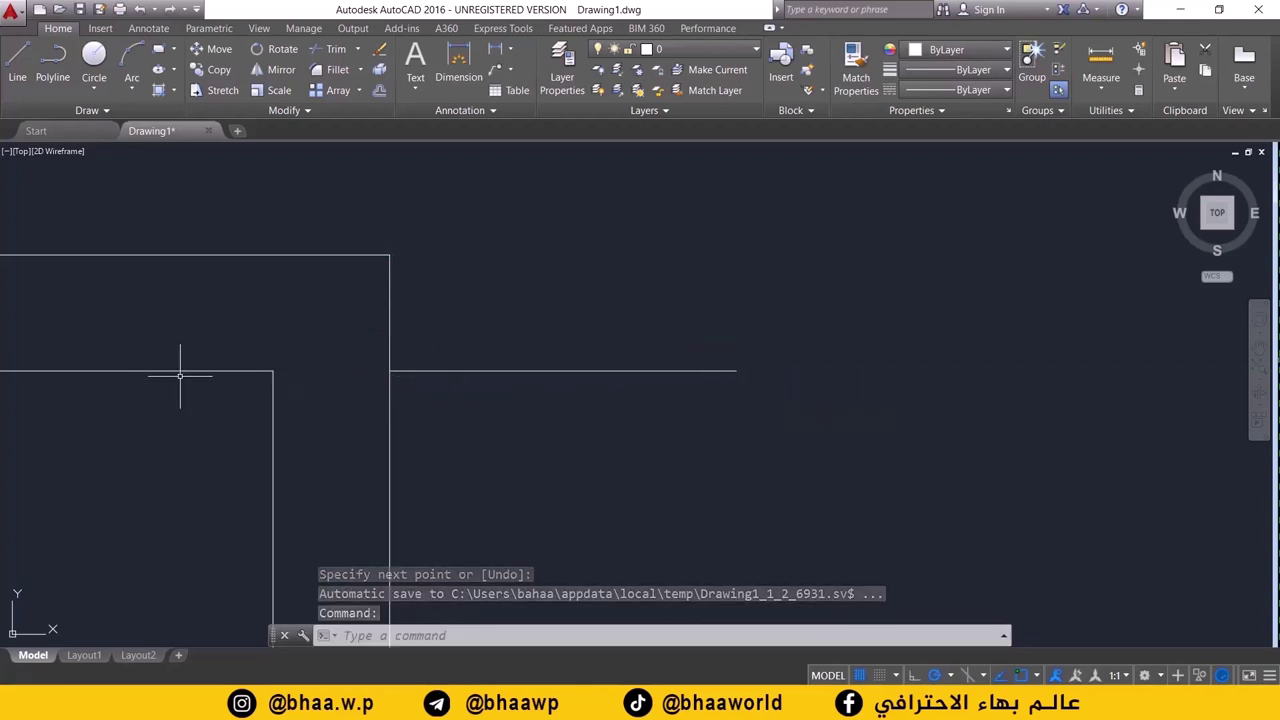
pyautogui.scroll(3, 391, 349)
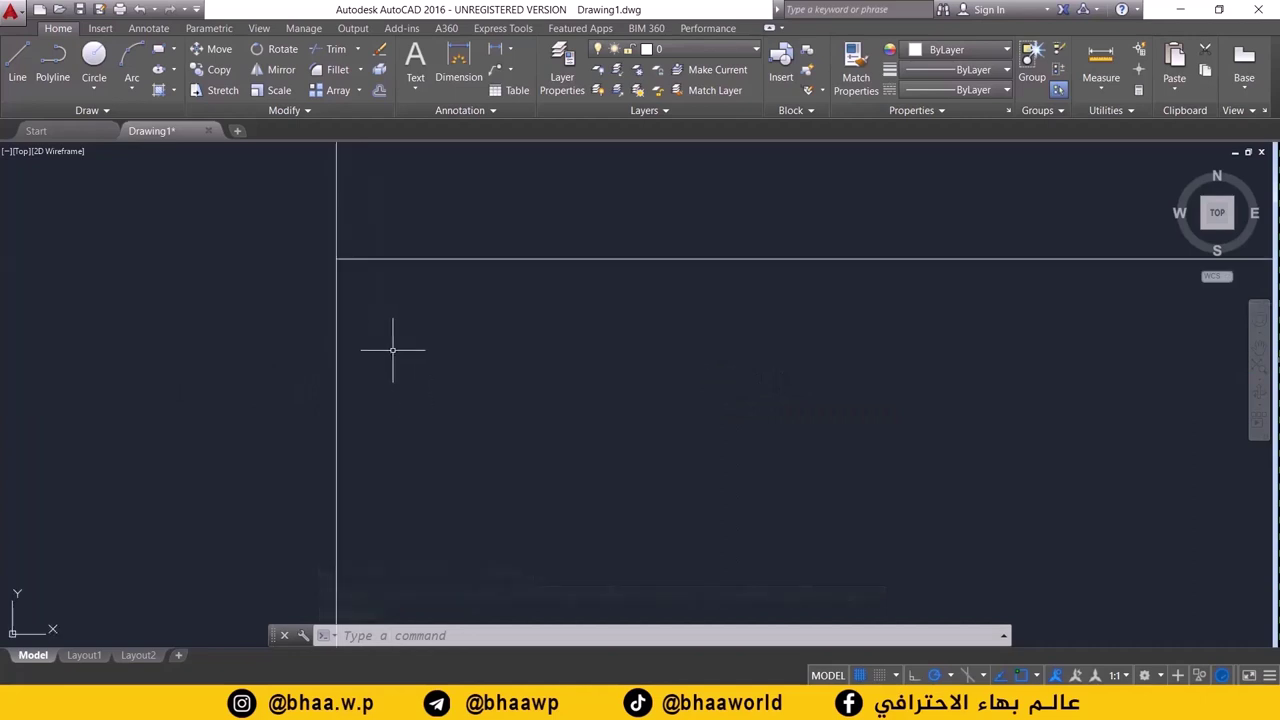
pyautogui.scroll(-4, 466, 414)
pyautogui.scroll(-1, 562, 416)
pyautogui.moveTo(757, 368); pyautogui.dragTo(620, 417)
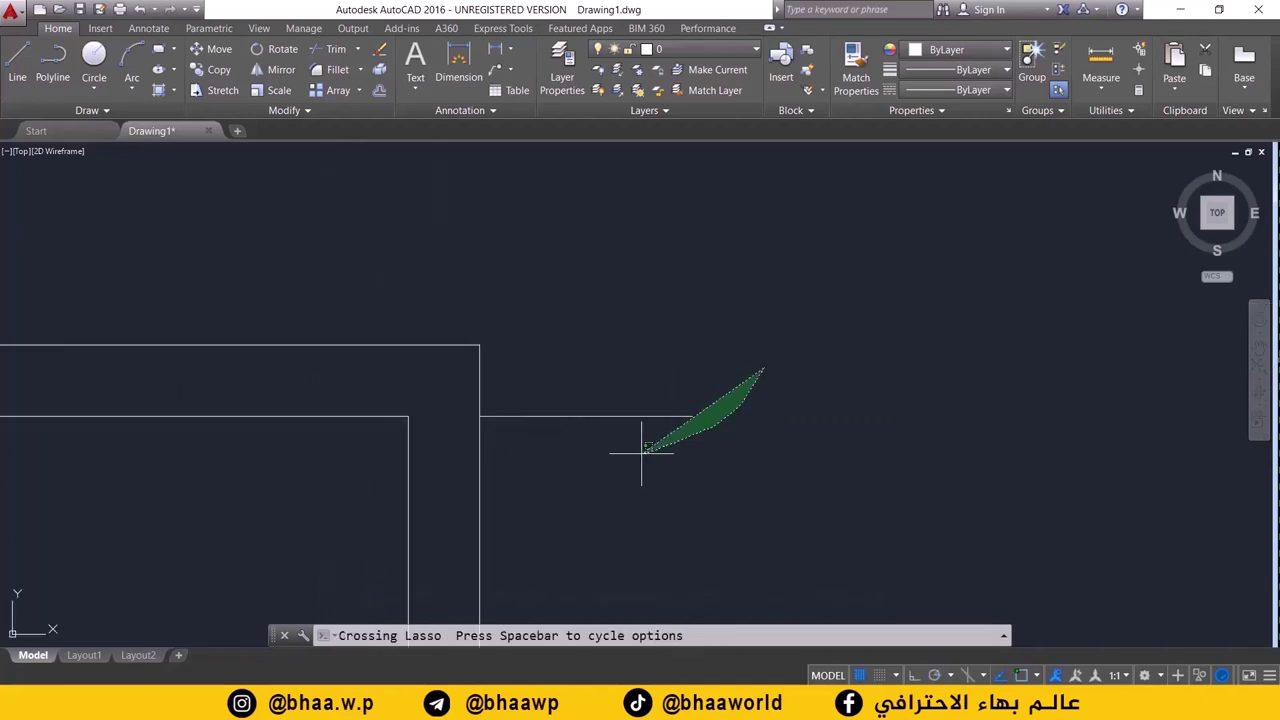
pyautogui.press('Delete')
pyautogui.scroll(-5, 560, 432)
pyautogui.moveTo(560, 432)
pyautogui.mouseDown(button='middle')
pyautogui.moveTo(521, 409)
pyautogui.moveTo(560, 277)
pyautogui.mouseUp(button='middle')
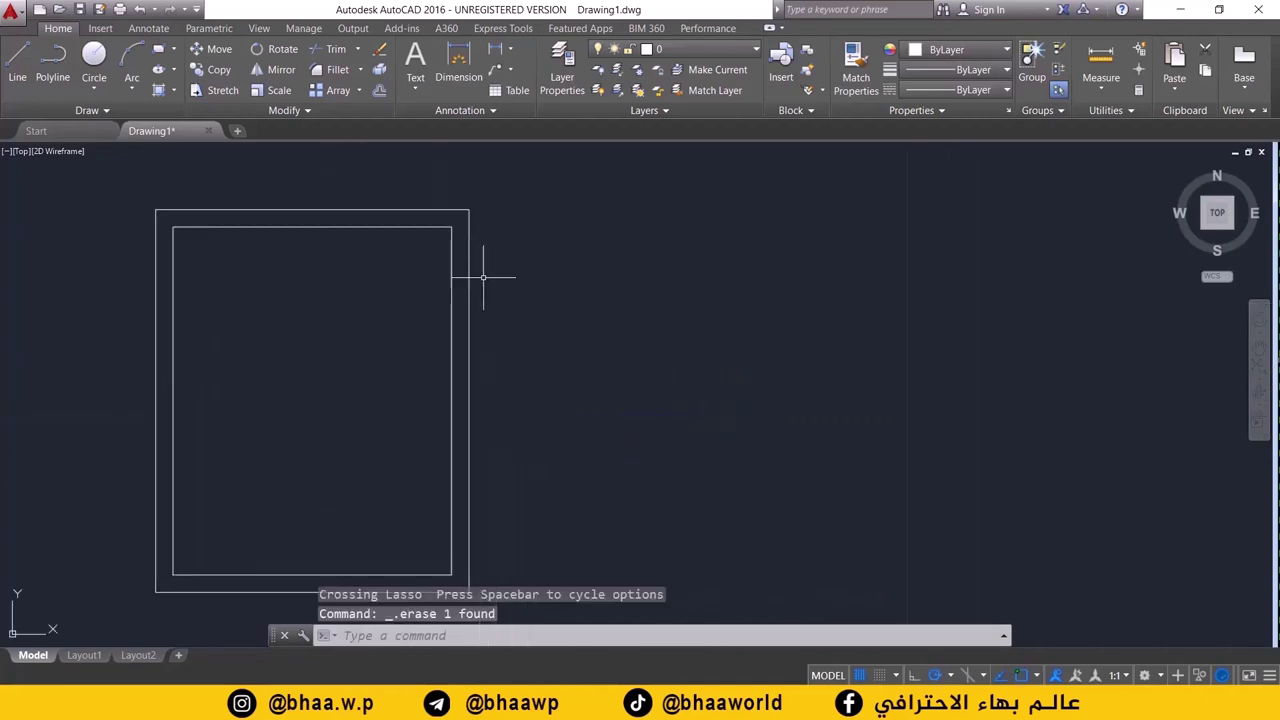
# - Pan right of the walled room and start a line at the new rectangle's first corner
pyautogui.scroll(-3, 560, 277)
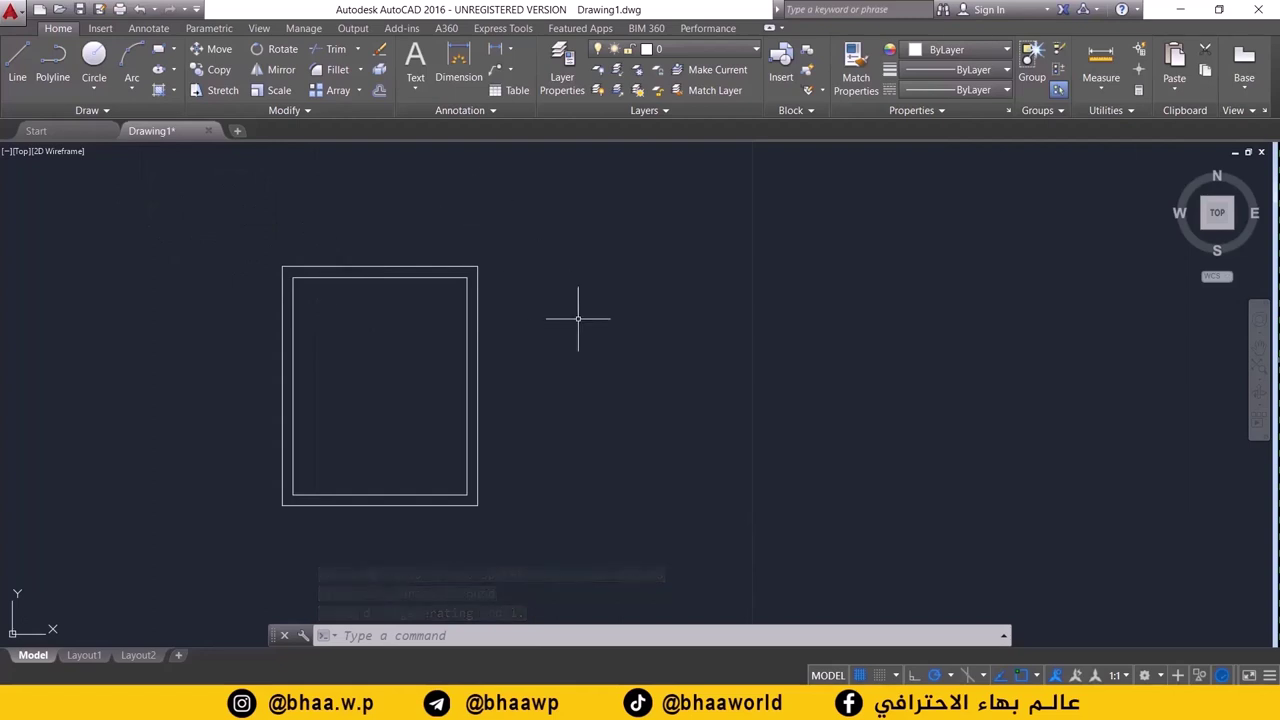
pyautogui.moveTo(510, 354); pyautogui.dragTo(308, 327, button='middle')
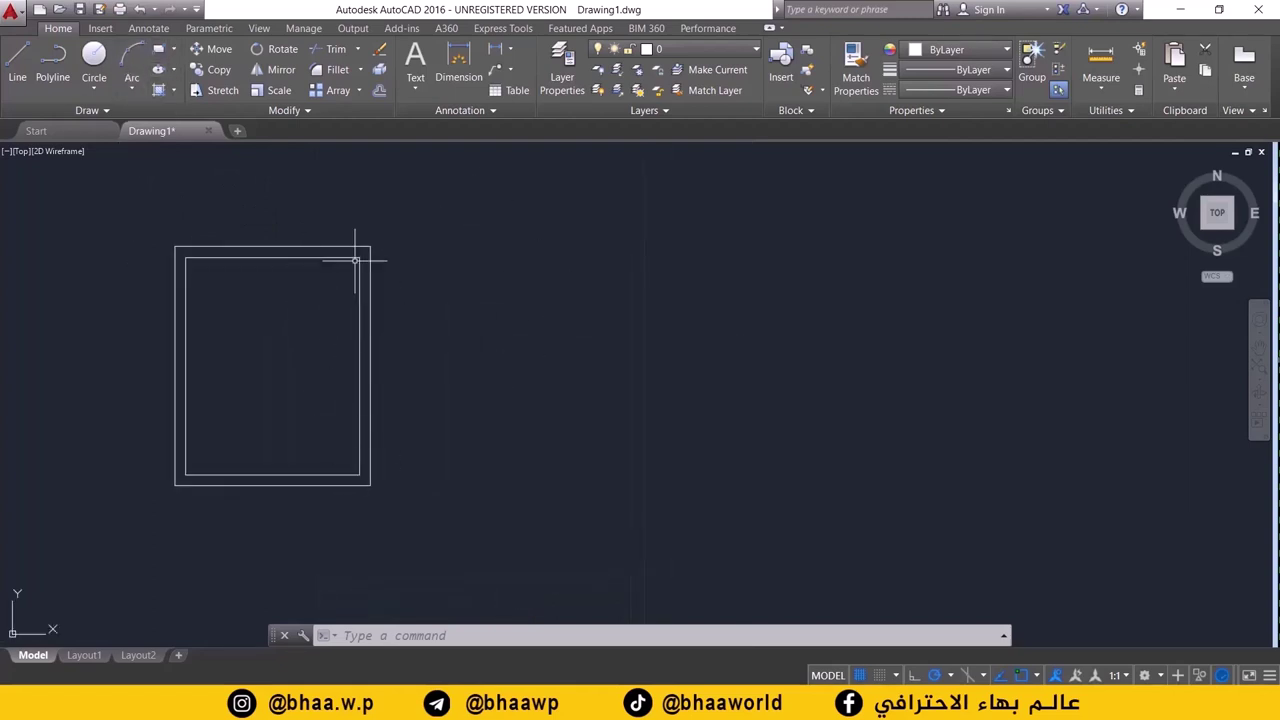
pyautogui.moveTo(339, 332)
pyautogui.mouseDown(button='middle')
pyautogui.moveTo(383, 346)
pyautogui.moveTo(311, 343)
pyautogui.moveTo(382, 291)
pyautogui.mouseUp(button='middle')
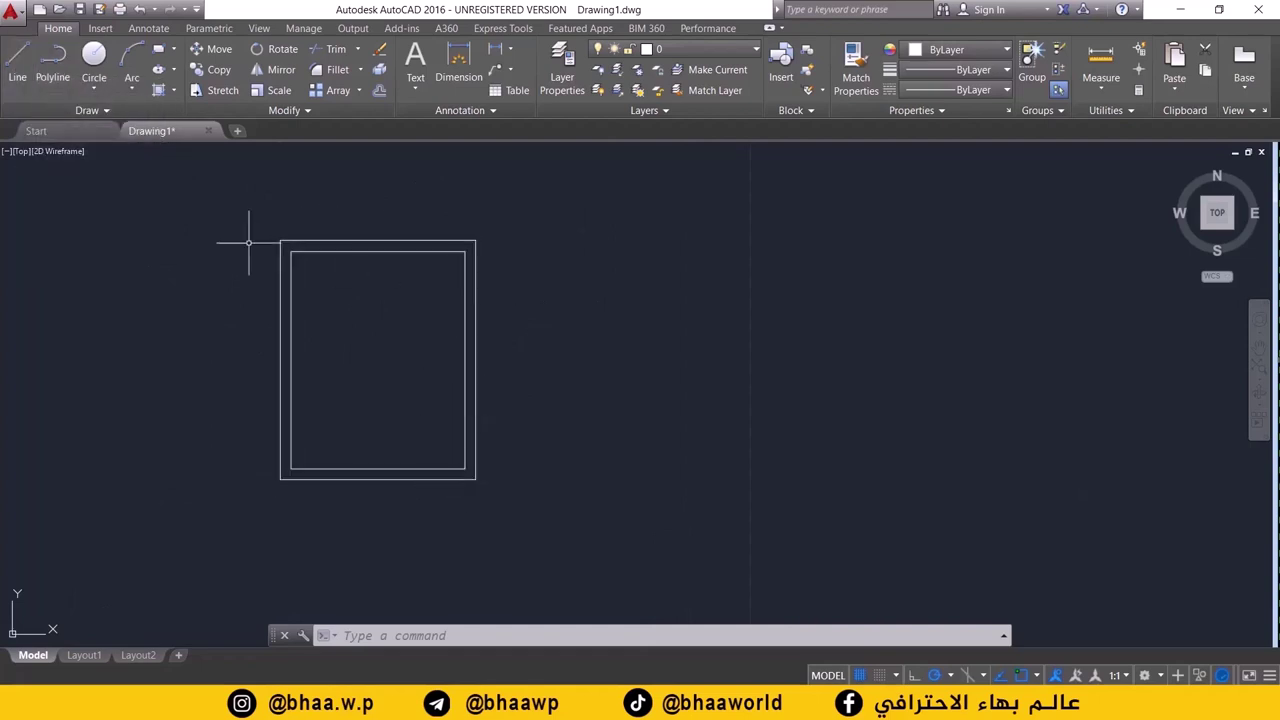
pyautogui.click(12, 60)
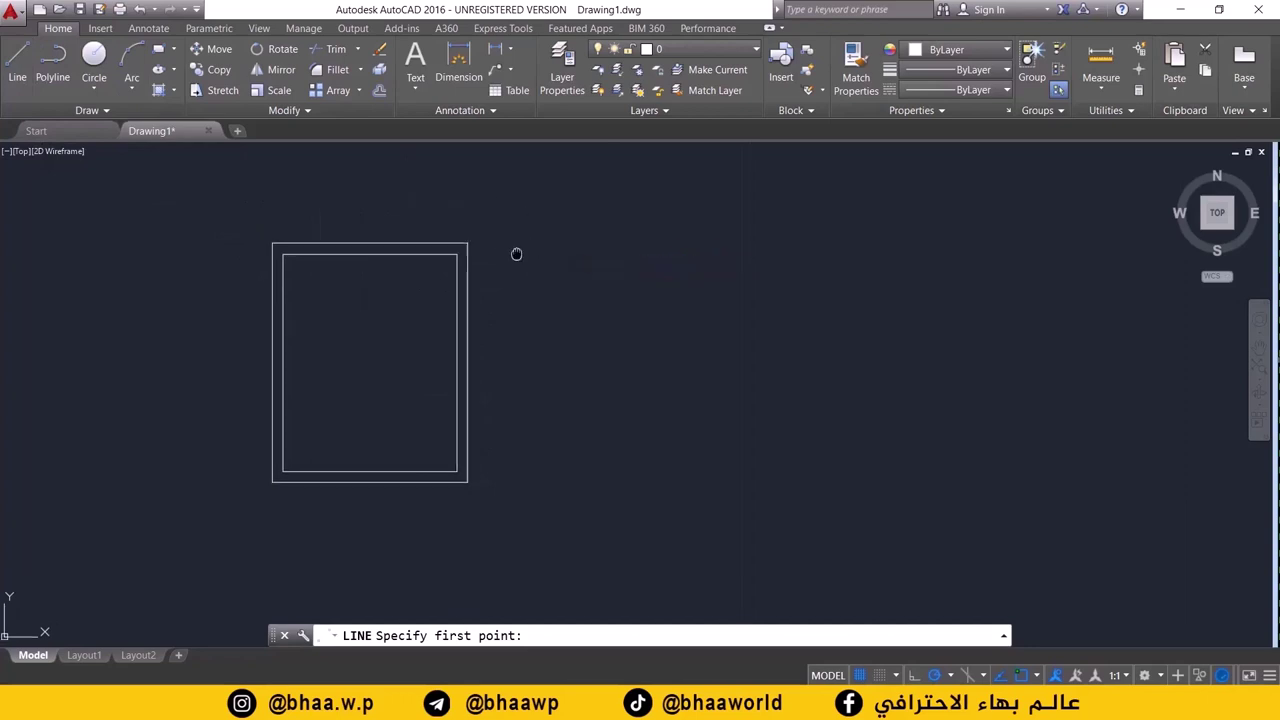
pyautogui.moveTo(514, 254); pyautogui.dragTo(204, 298, button='middle')
pyautogui.click(349, 293)
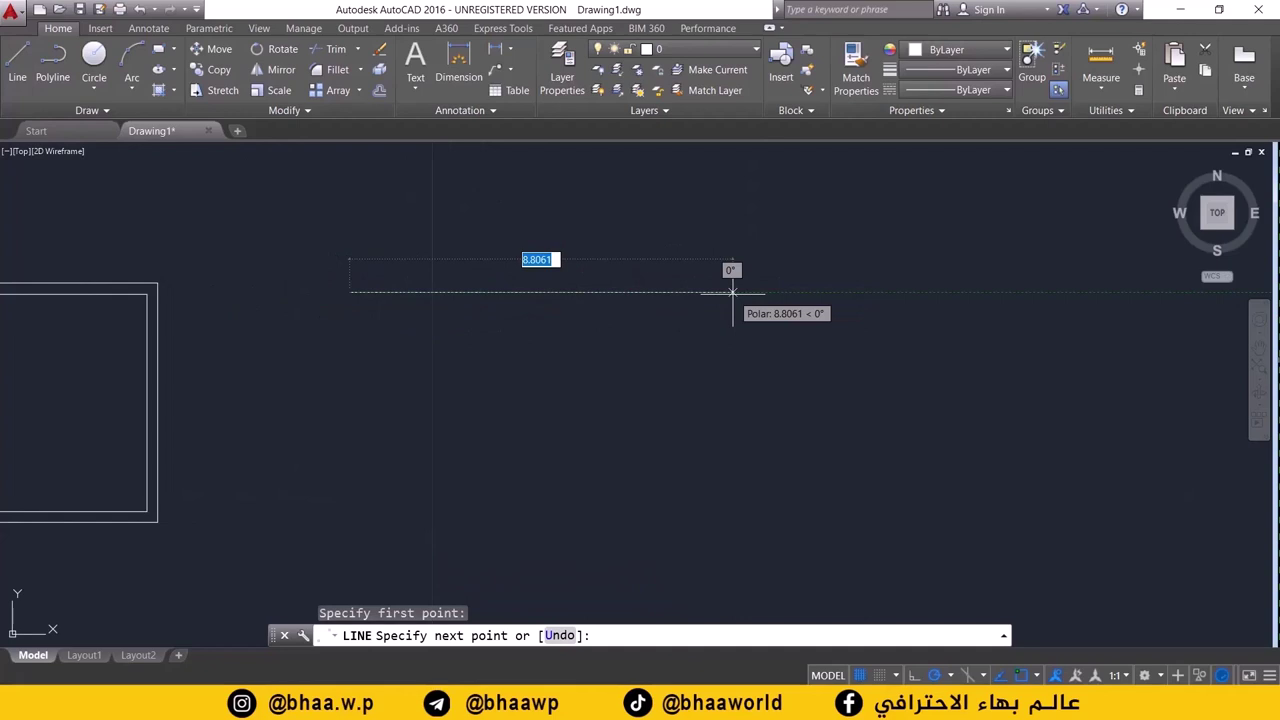
# - Draw the 4-unit top, 5-unit right and 4-unit bottom sides, closing at the start
pyautogui.write('4')
pyautogui.press('Return')
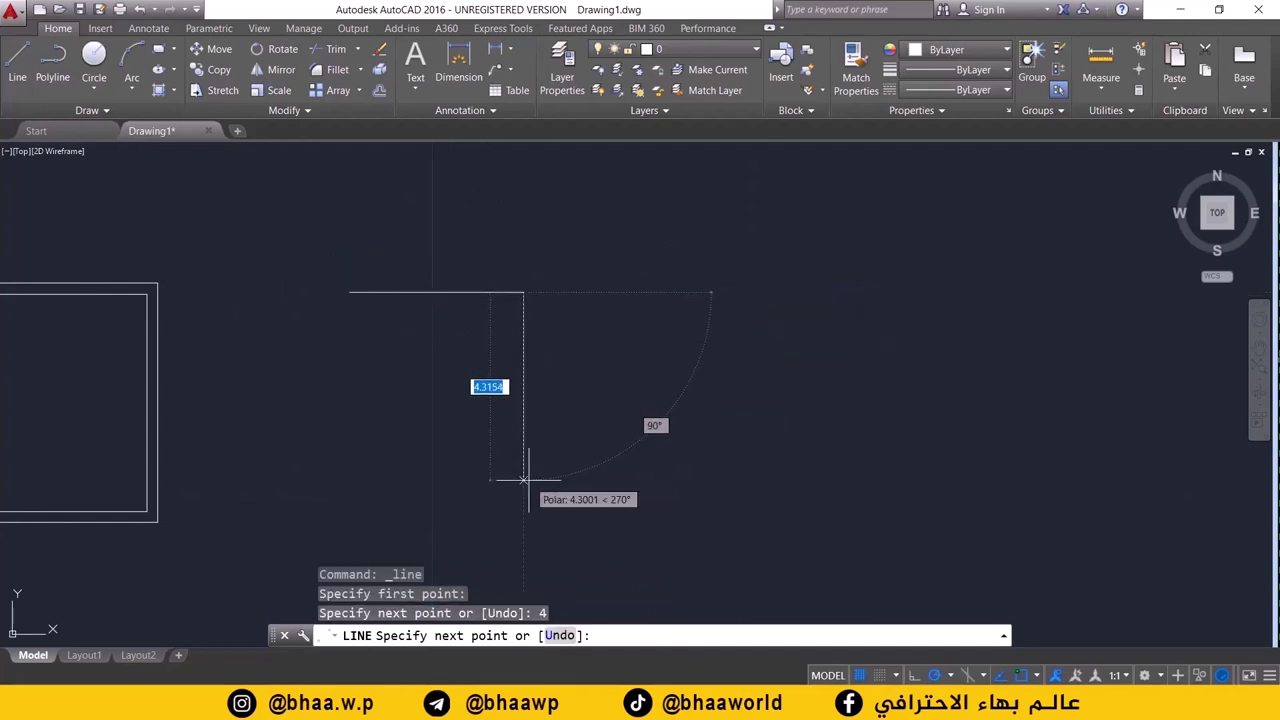
pyautogui.write('5')
pyautogui.press('Return')
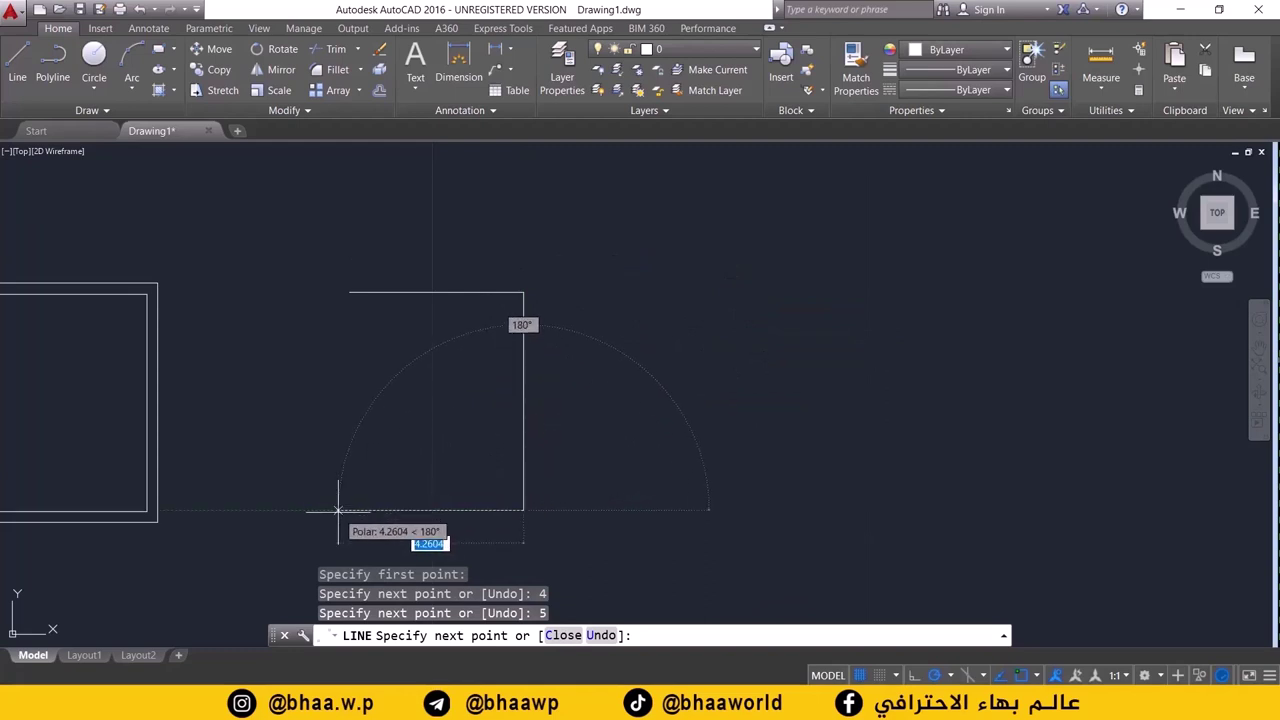
pyautogui.write('54')
pyautogui.press('Return')
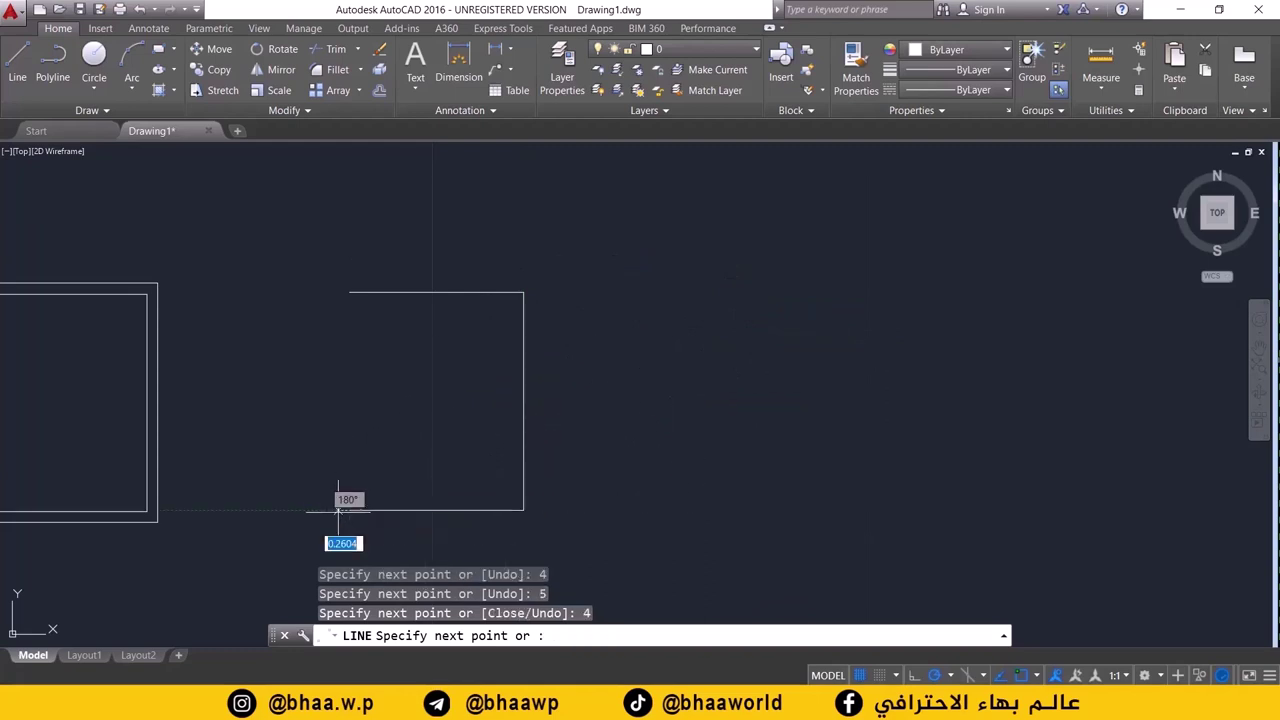
pyautogui.click(349, 292)
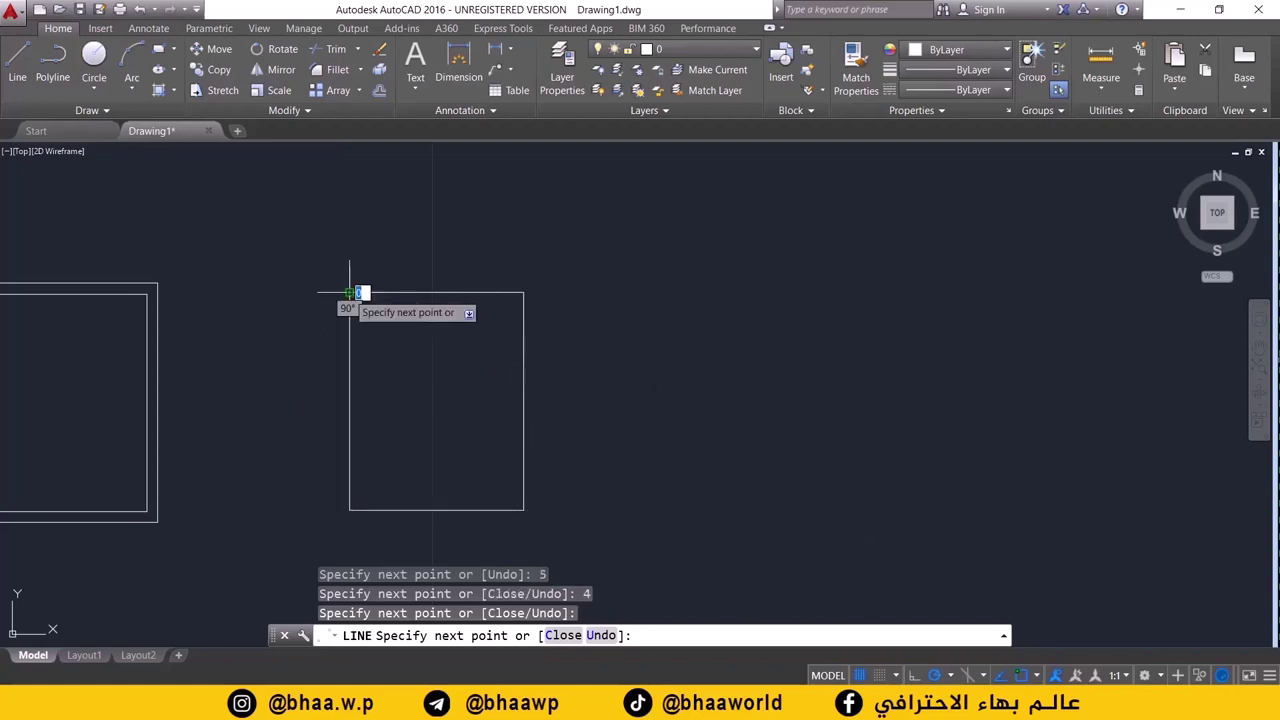
pyautogui.press('Escape')
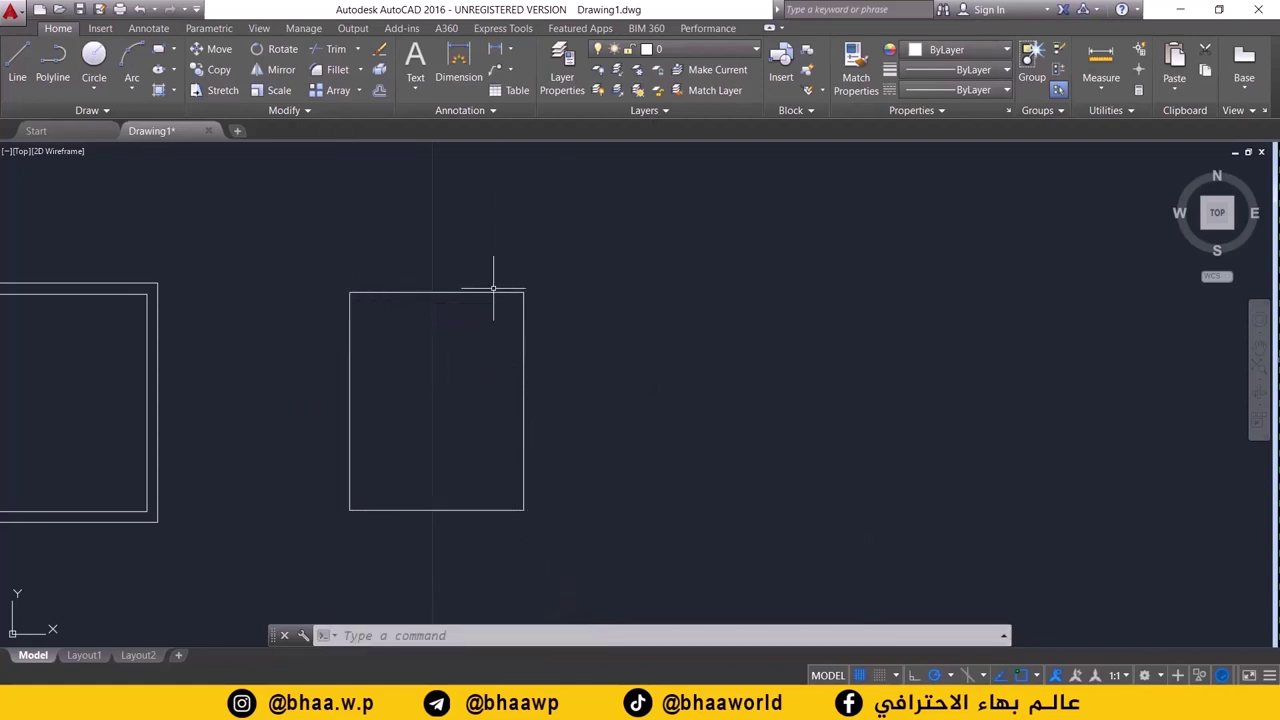
# - Offset the rectangle's bottom and right edges outward by 0.25
pyautogui.click(381, 90)
pyautogui.write('0.25')
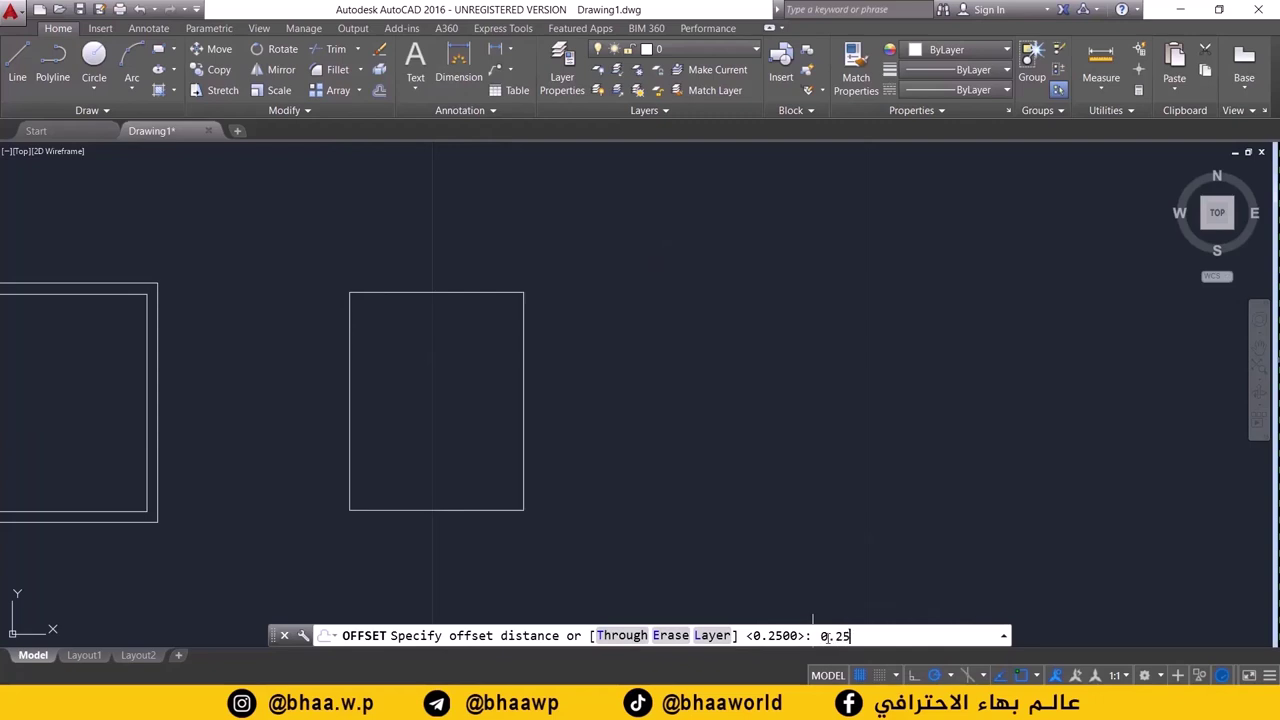
pyautogui.press('Return')
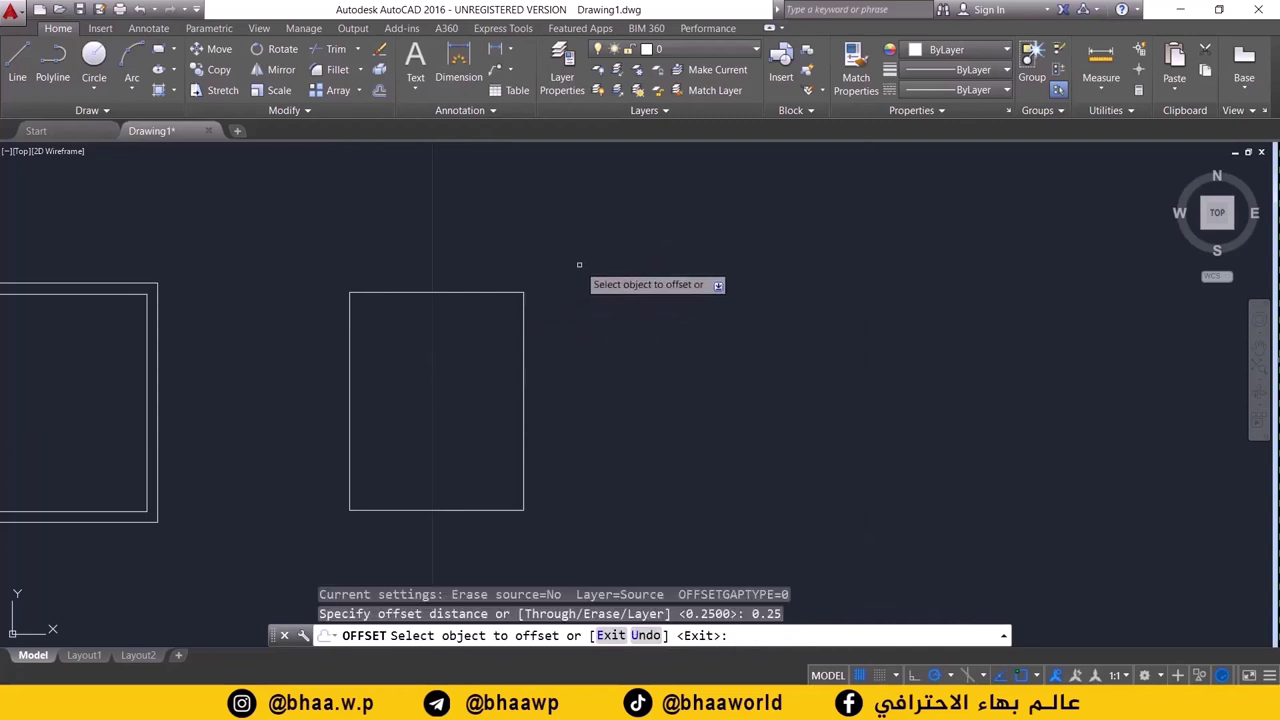
pyautogui.click(400, 510)
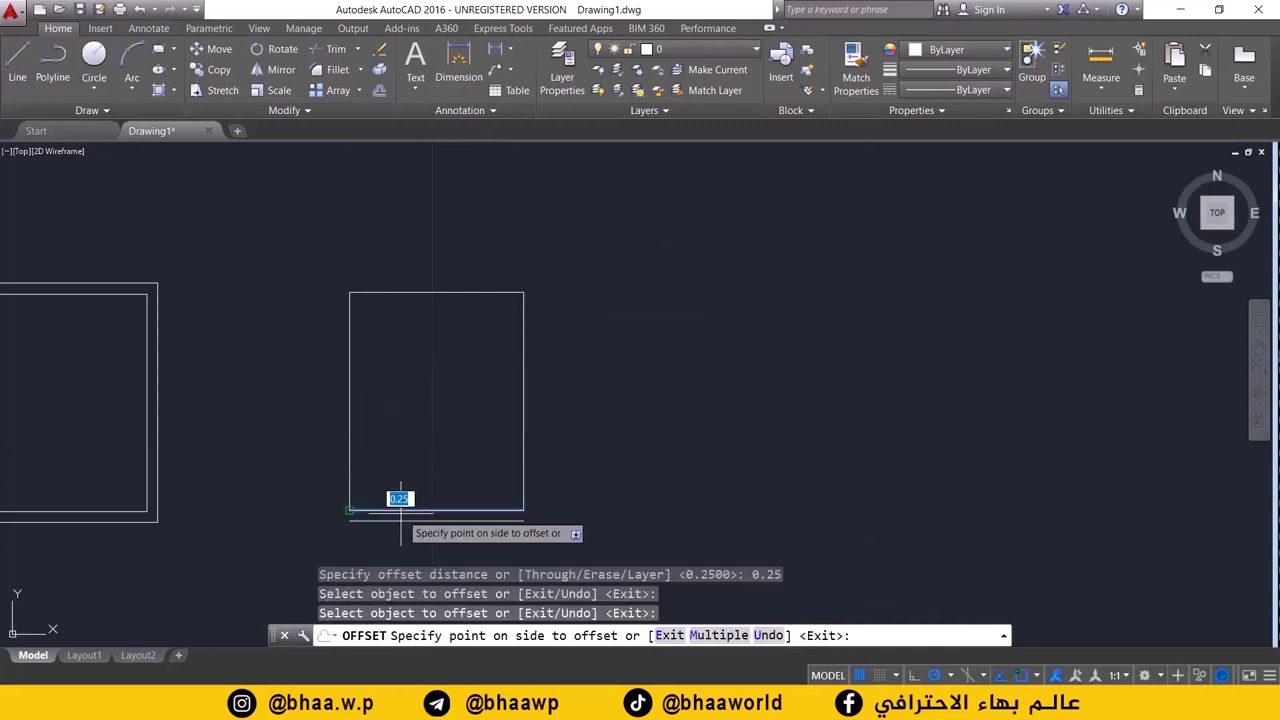
pyautogui.click(390, 524)
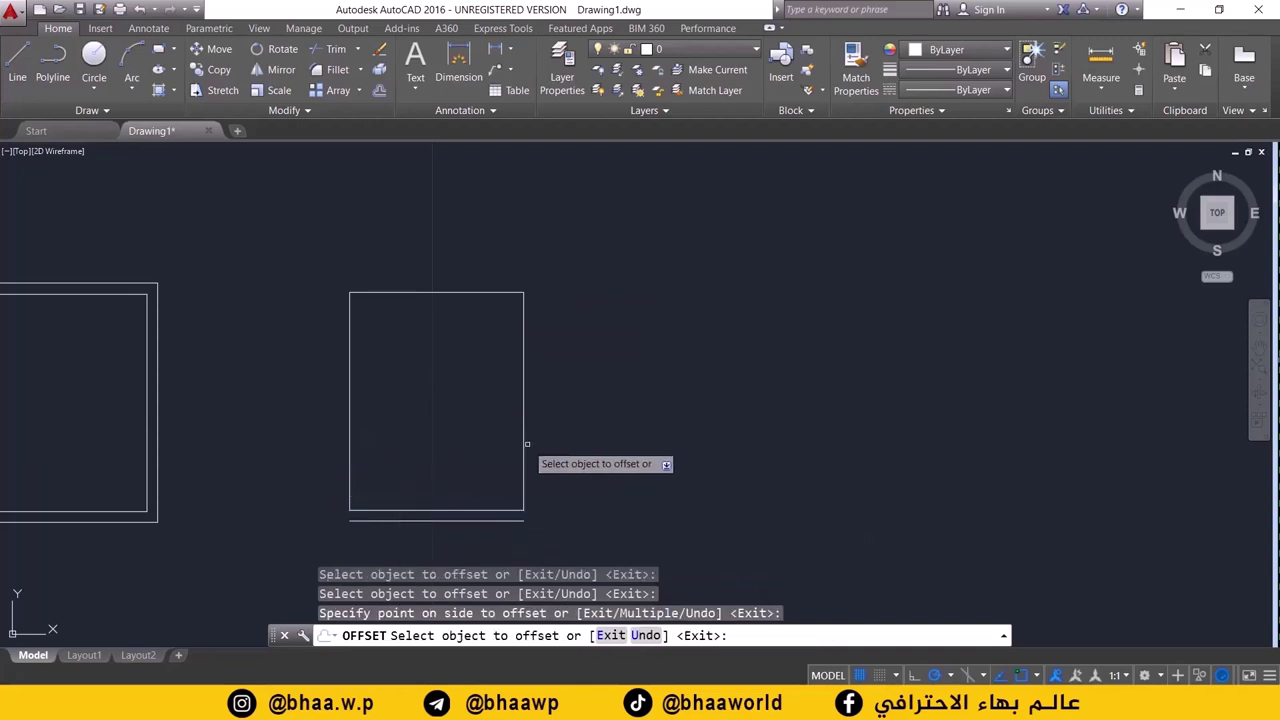
pyautogui.click(524, 444)
pyautogui.click(550, 440)
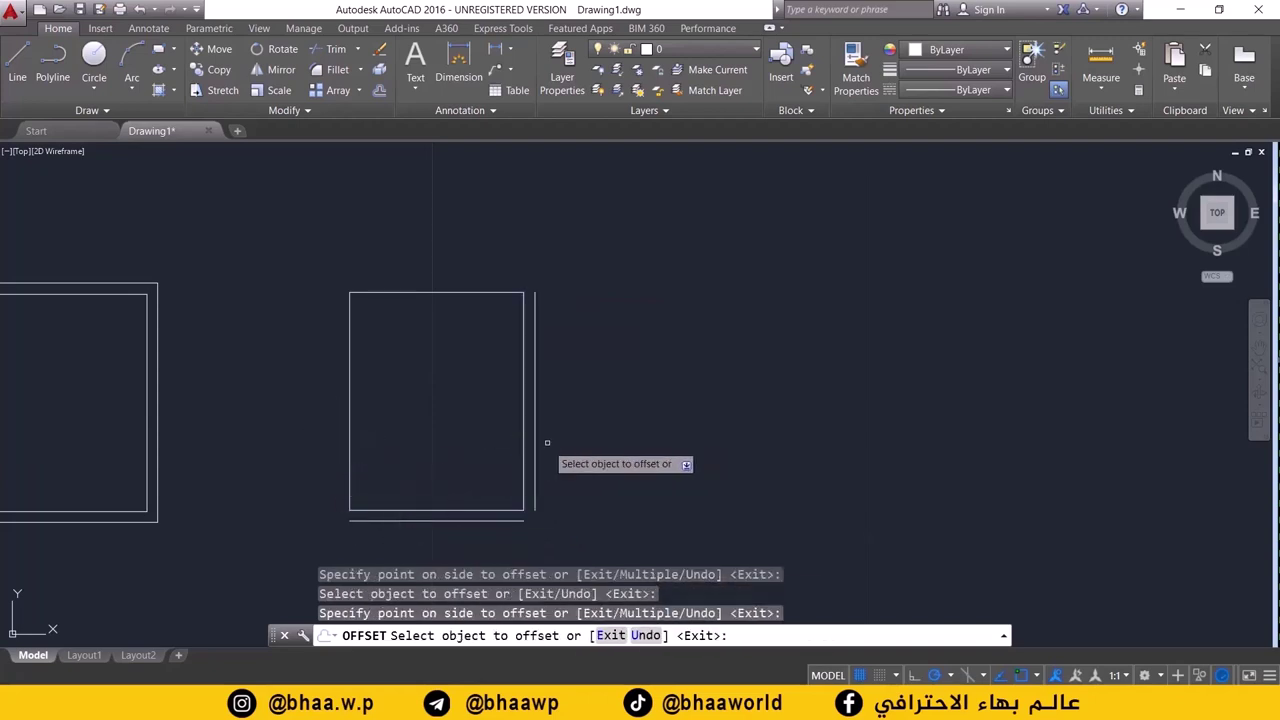
# - Offset the top and left edges outward by 0.25 as well
pyautogui.click(478, 292)
pyautogui.click(476, 276)
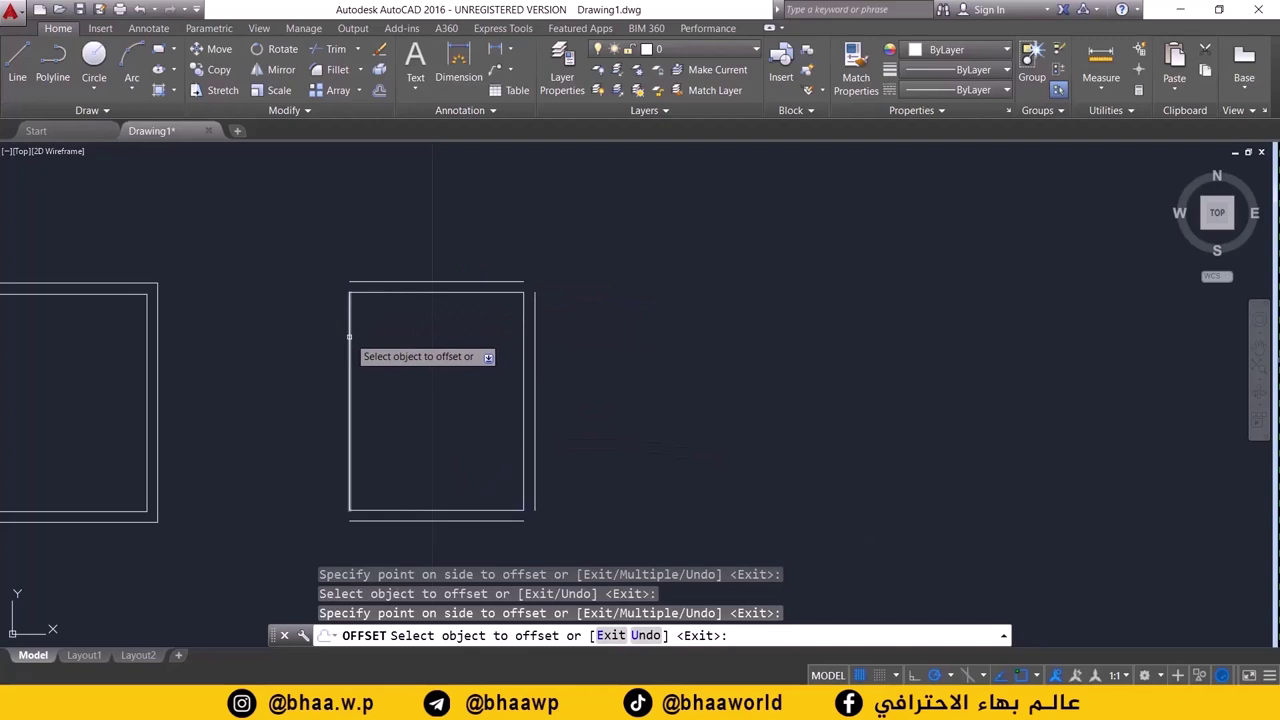
pyautogui.click(349, 336)
pyautogui.click(328, 345)
pyautogui.moveTo(482, 367); pyautogui.dragTo(504, 338, button='middle')
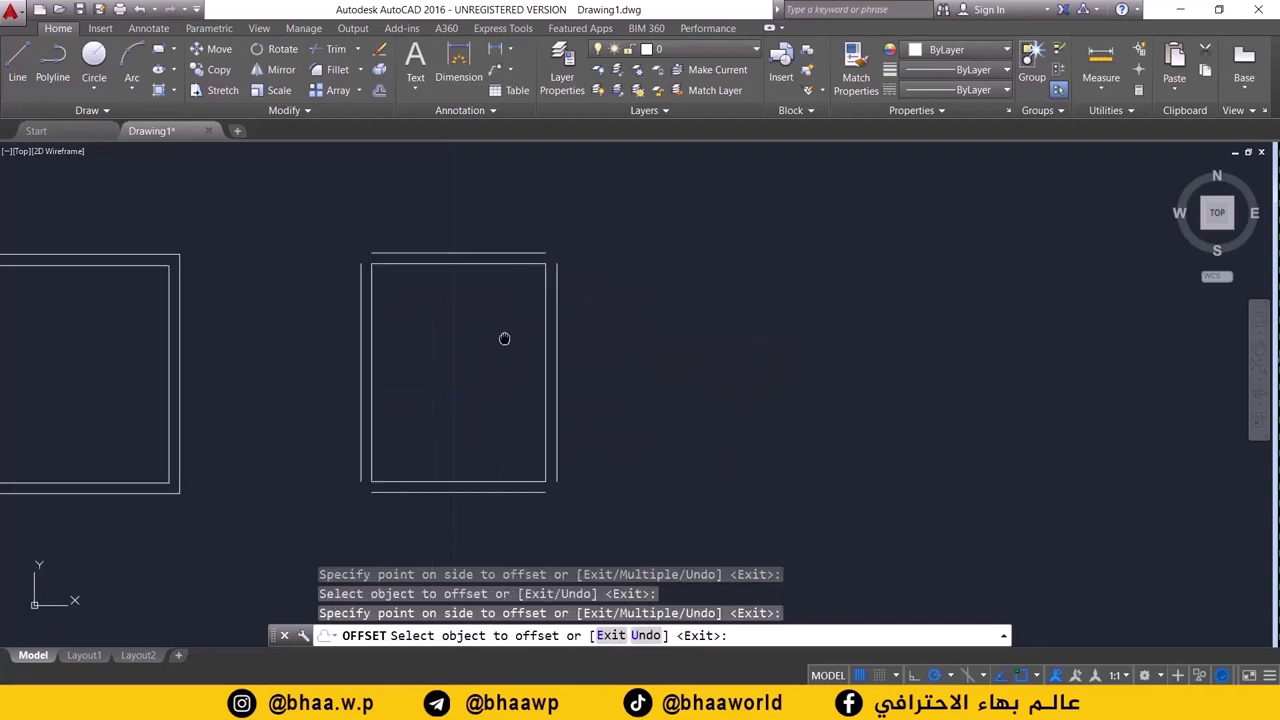
pyautogui.scroll(1, 537, 357)
pyautogui.scroll(1, 560, 354)
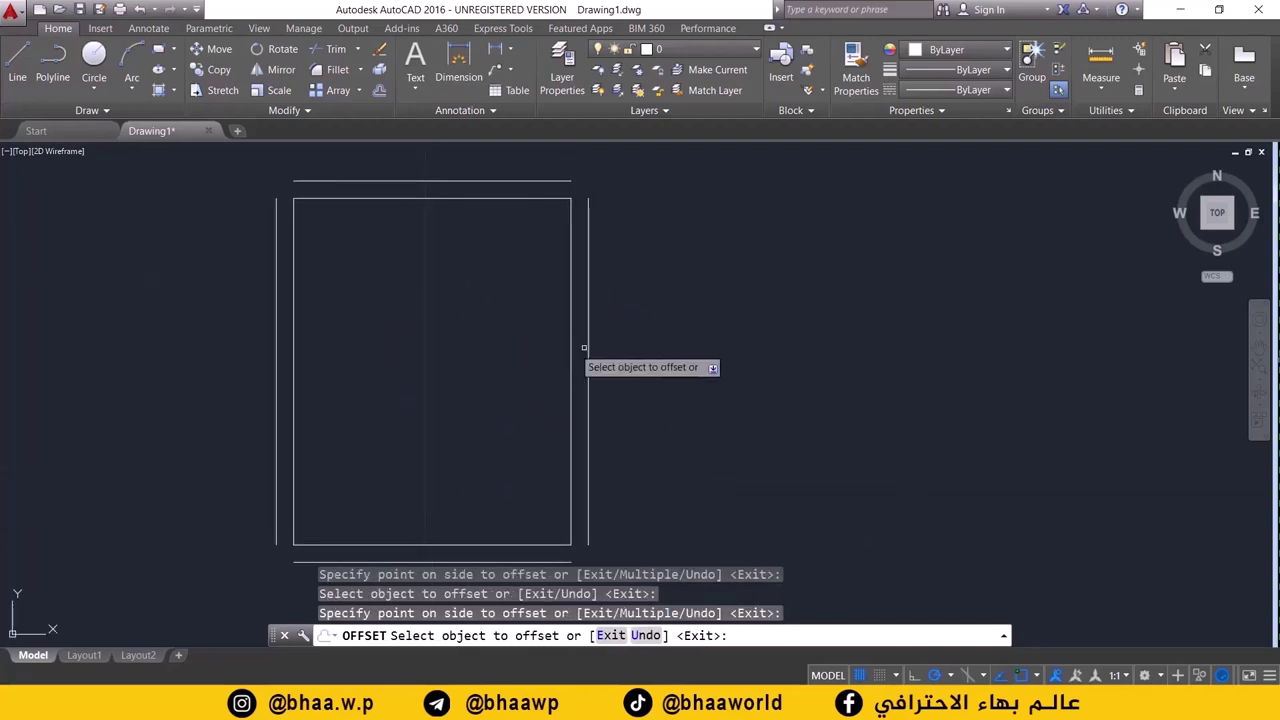
pyautogui.scroll(-2, 517, 374)
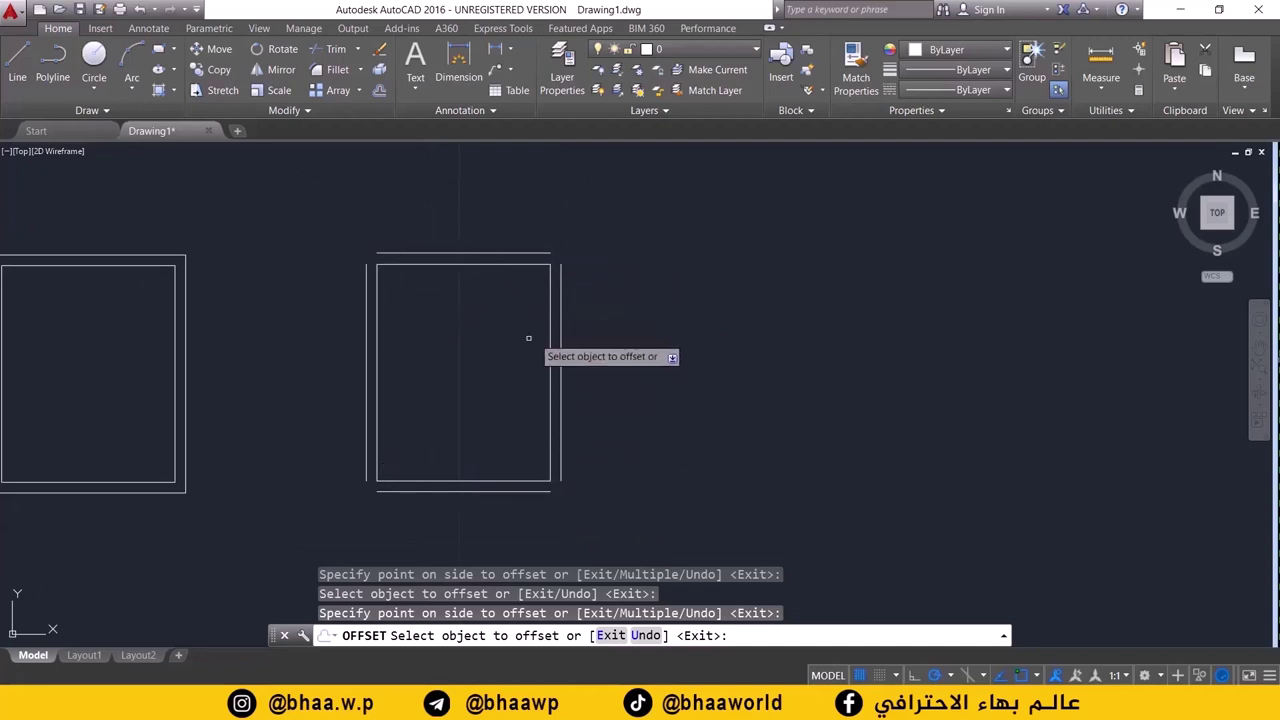
pyautogui.press('Escape')
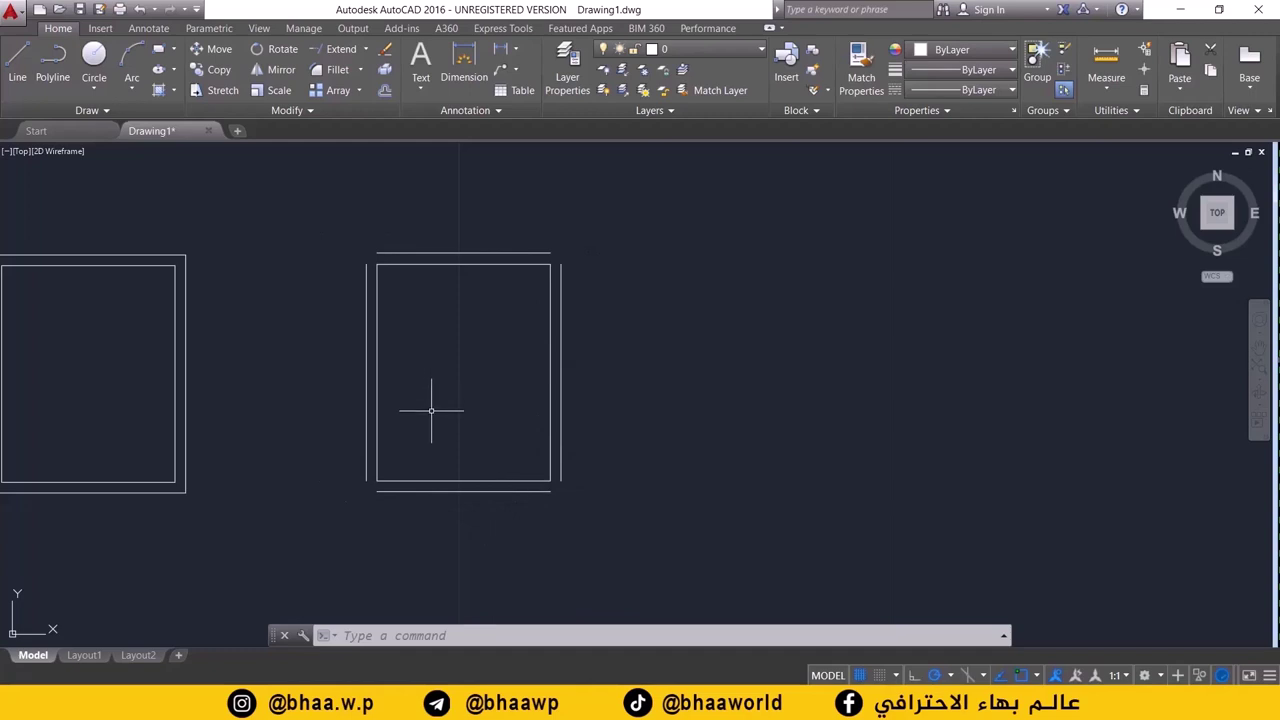
# - Undo the offset wall lines and try selecting the rectangle's edges
pyautogui.hotkey('ctrl', 'z')
pyautogui.hotkey('ctrl', 'z')
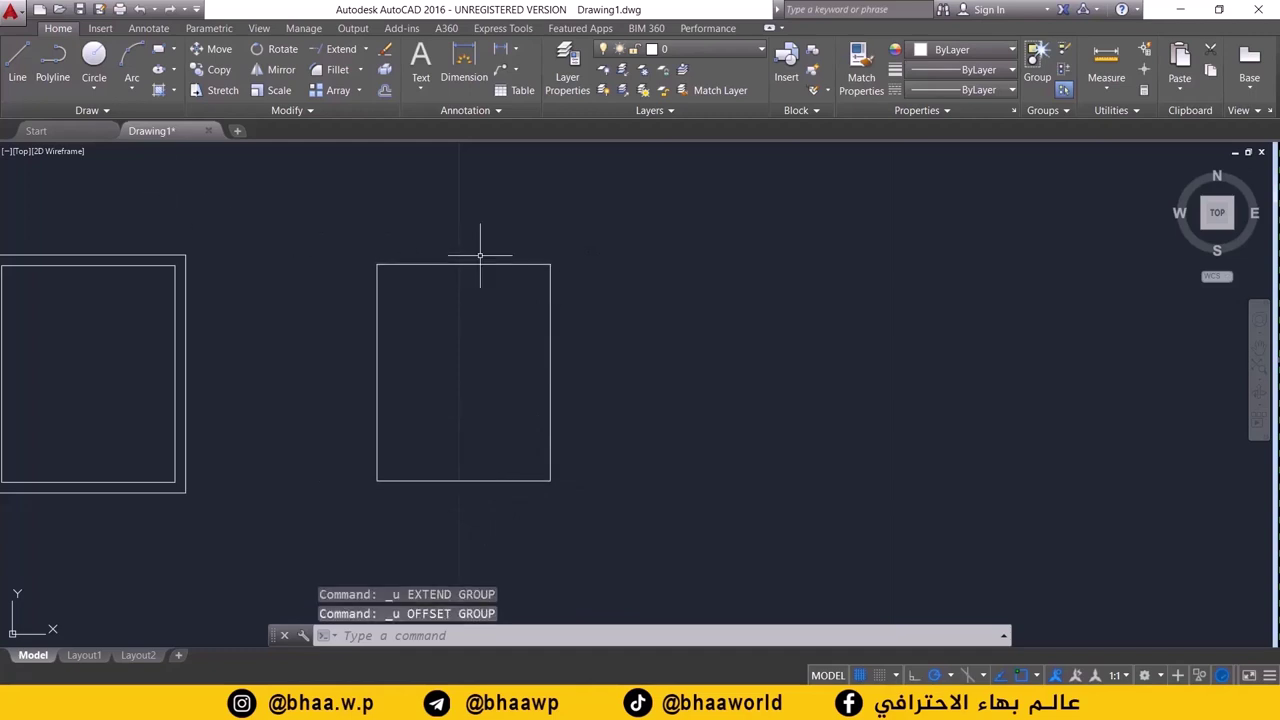
pyautogui.click(460, 264)
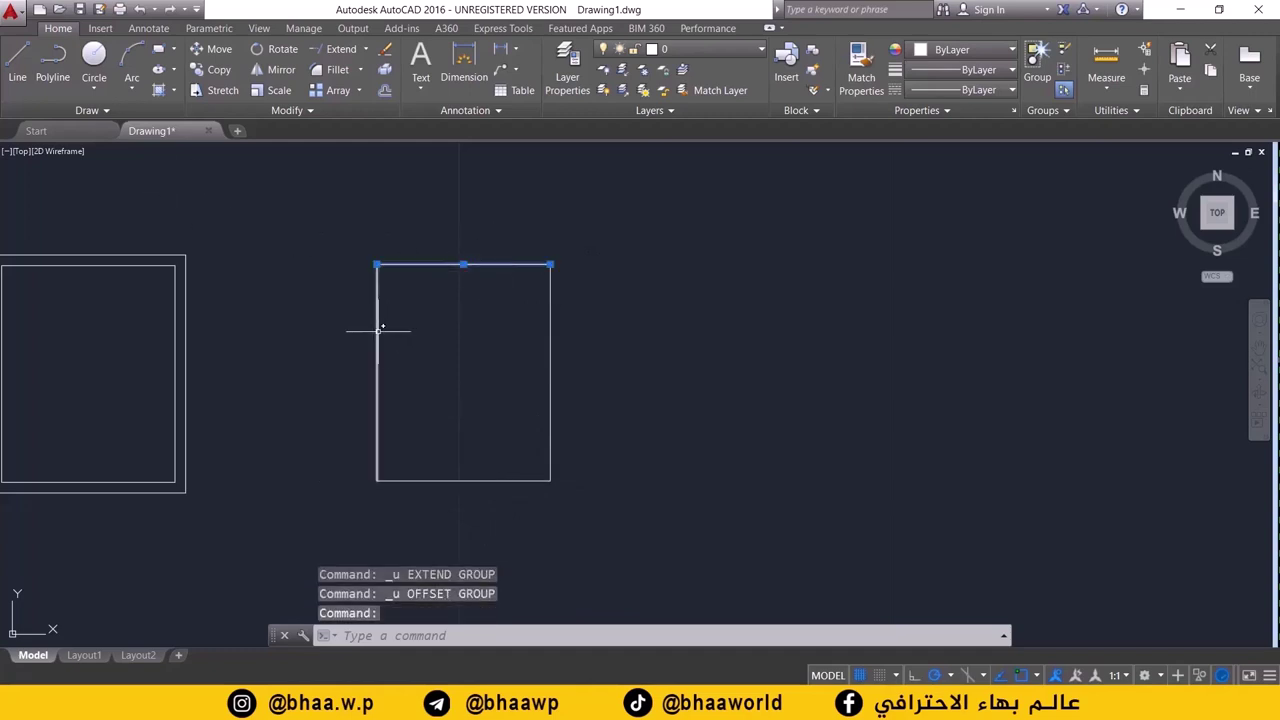
pyautogui.click(377, 335)
pyautogui.press('Escape')
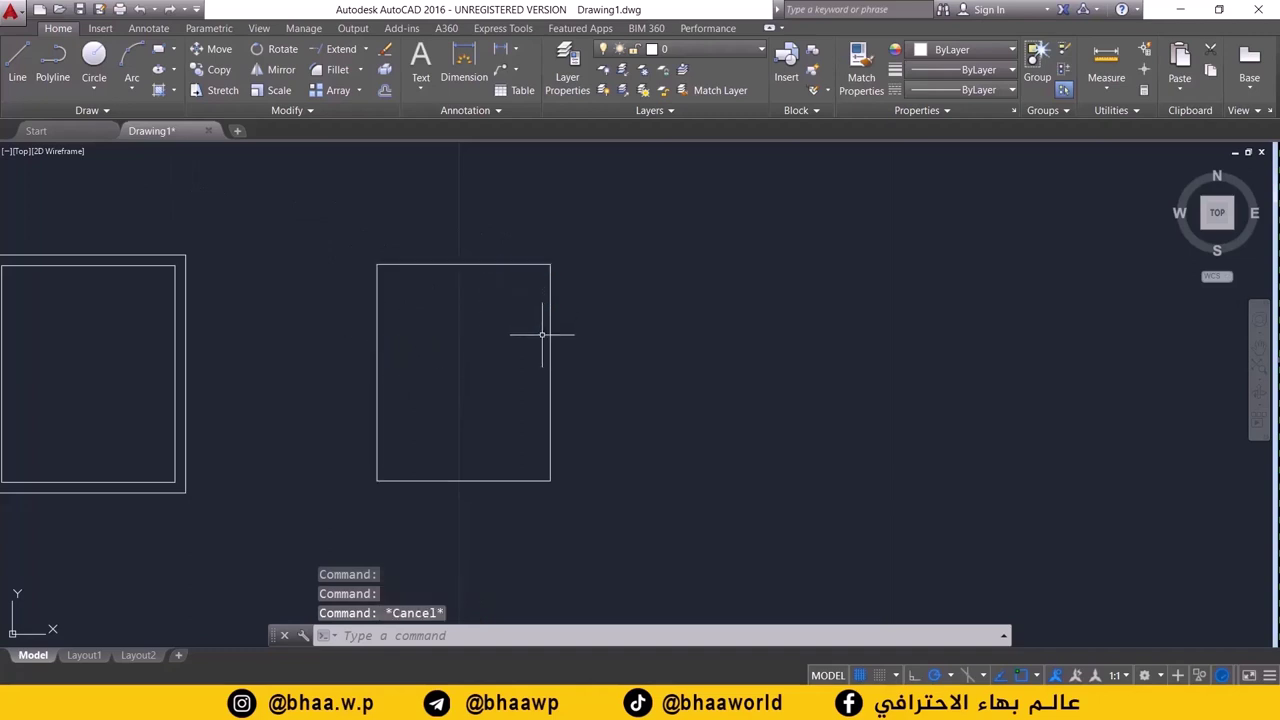
pyautogui.press('Escape')
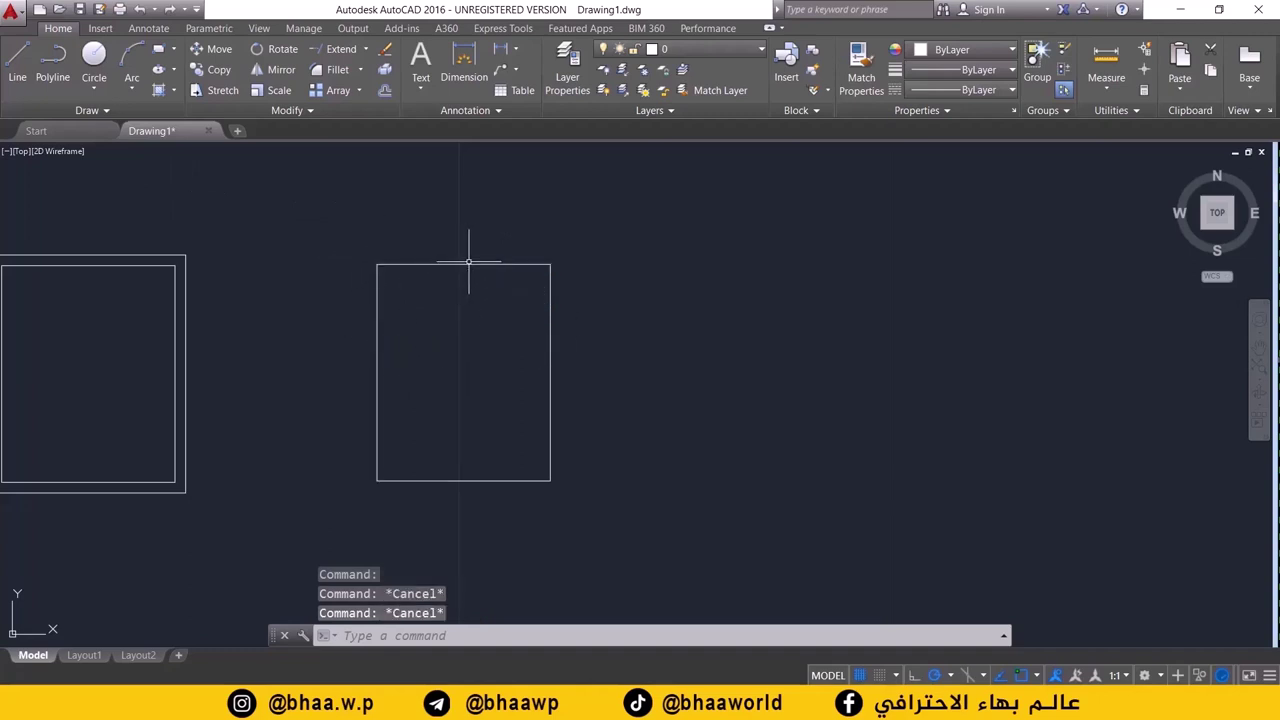
# - Lasso-select all four sides and Join them into a single polyline
pyautogui.moveTo(642, 234); pyautogui.dragTo(501, 497)
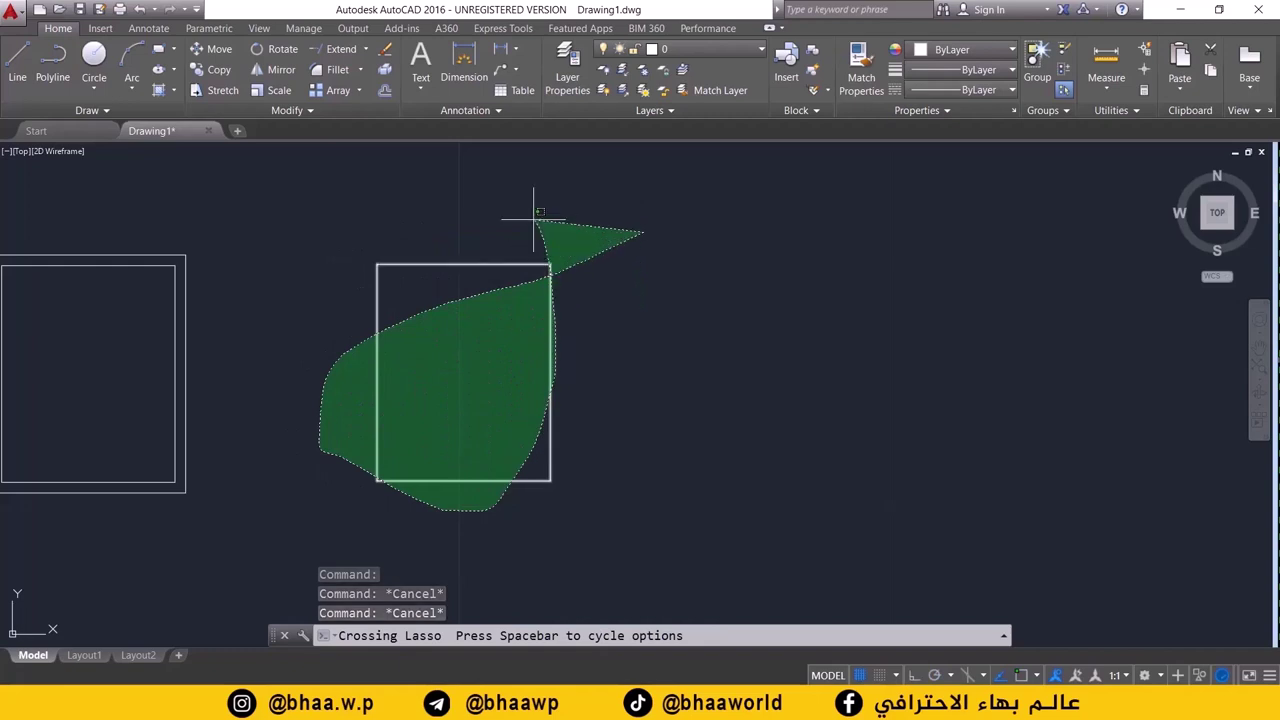
pyautogui.moveTo(501, 497); pyautogui.dragTo(436, 295)
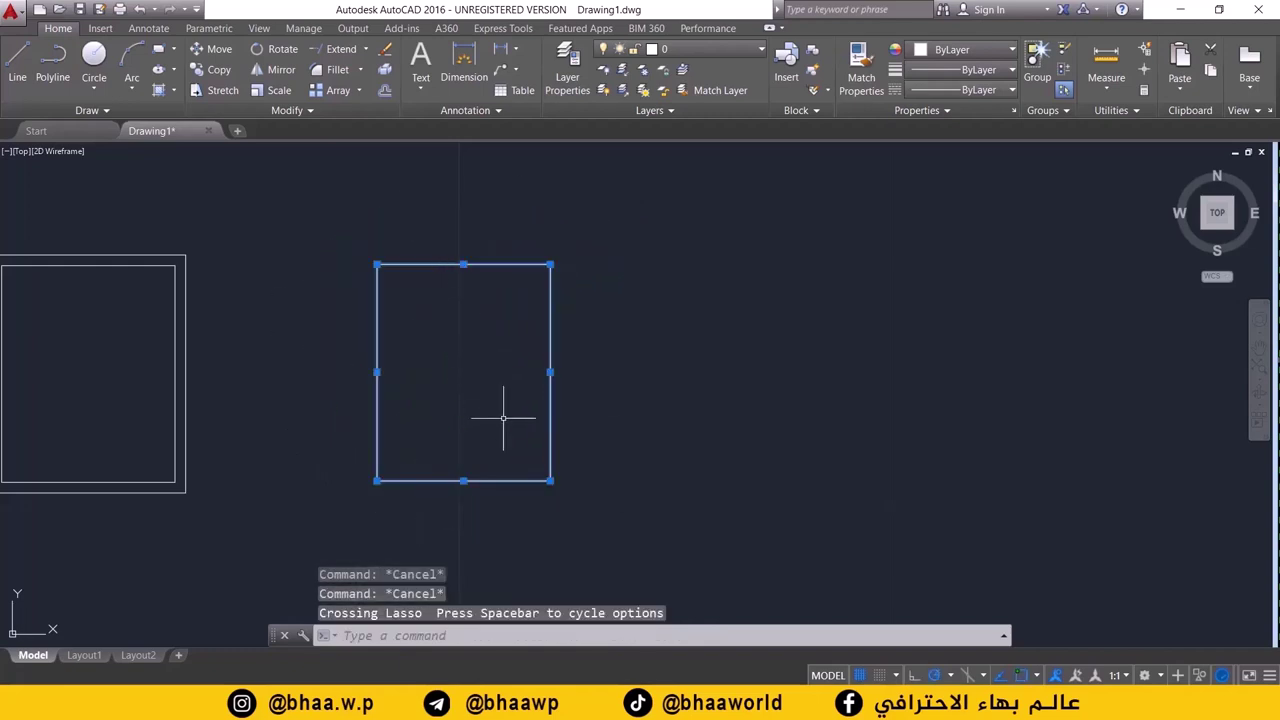
pyautogui.press('Escape')
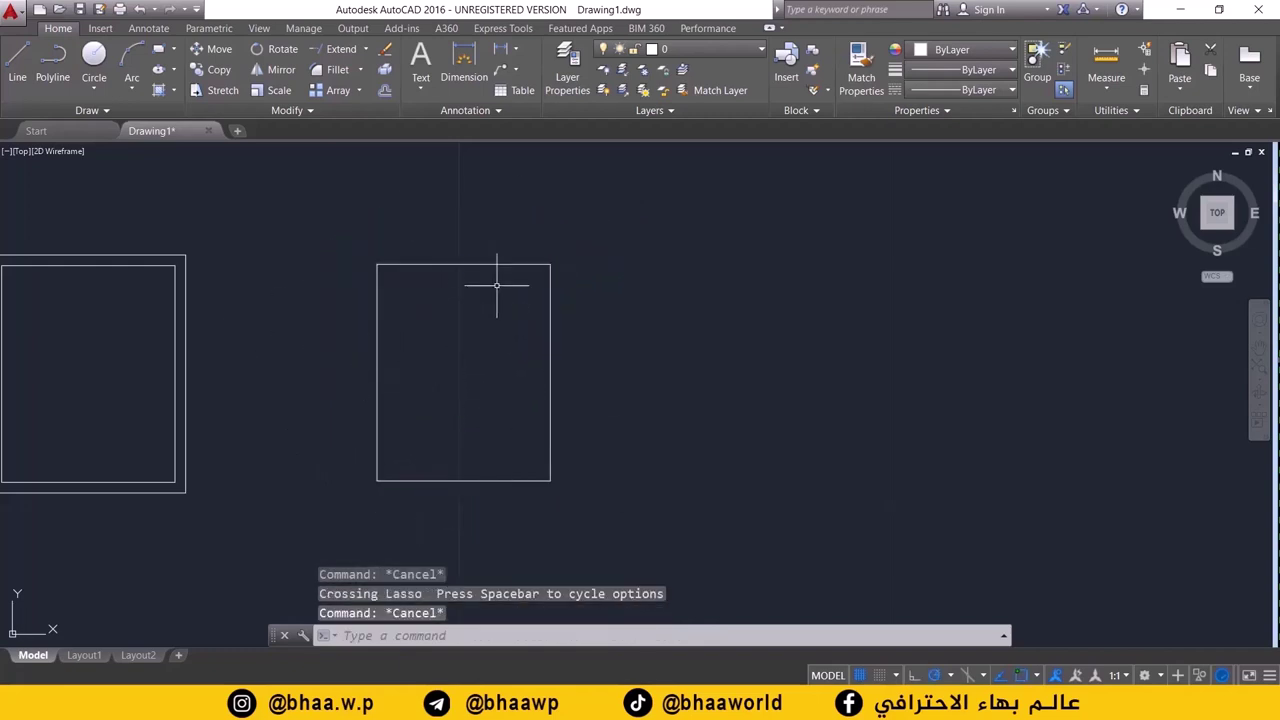
pyautogui.moveTo(606, 240)
pyautogui.mouseDown()
pyautogui.moveTo(368, 388)
pyautogui.moveTo(443, 537)
pyautogui.moveTo(523, 257)
pyautogui.moveTo(277, 337)
pyautogui.moveTo(508, 516)
pyautogui.mouseUp()
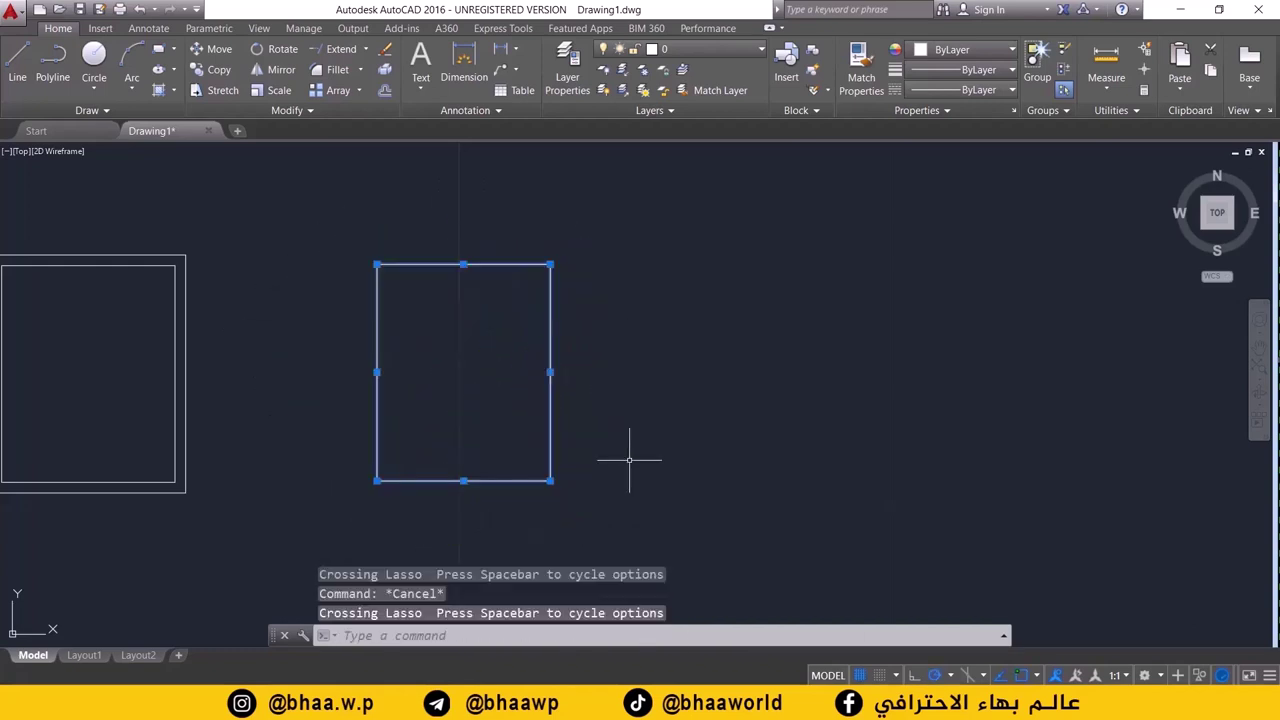
pyautogui.click(338, 107)
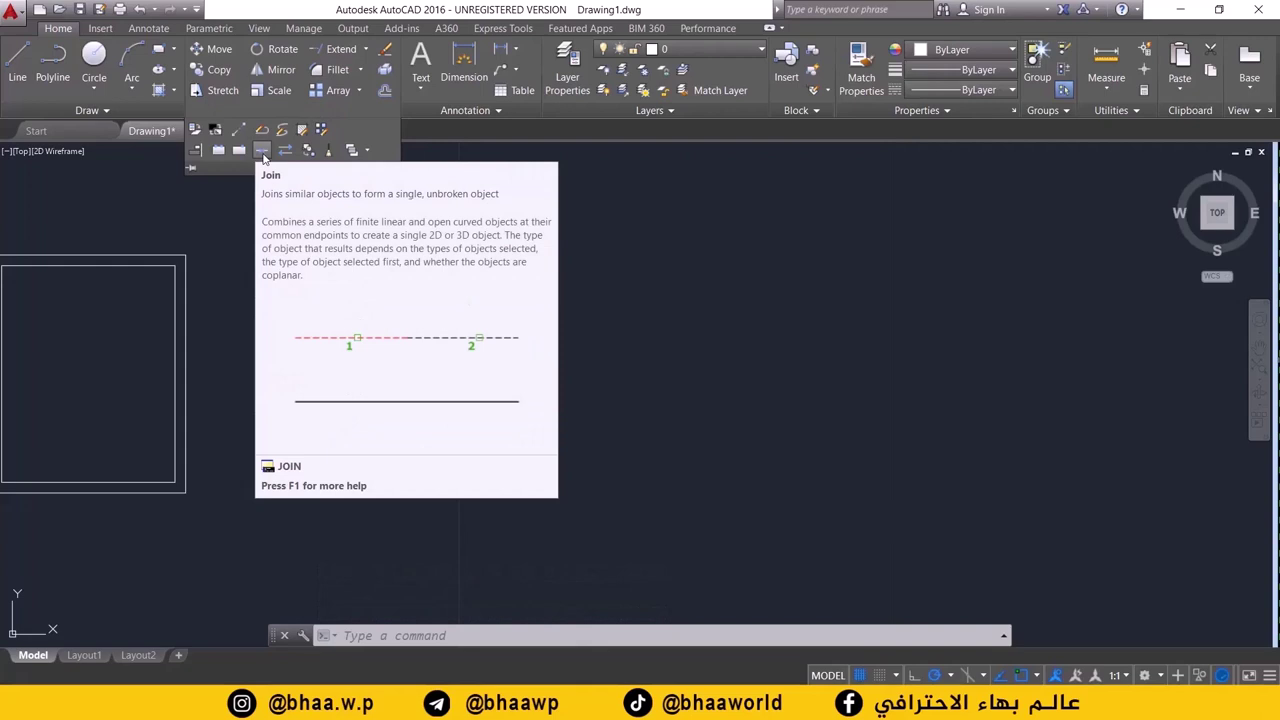
pyautogui.click(263, 157)
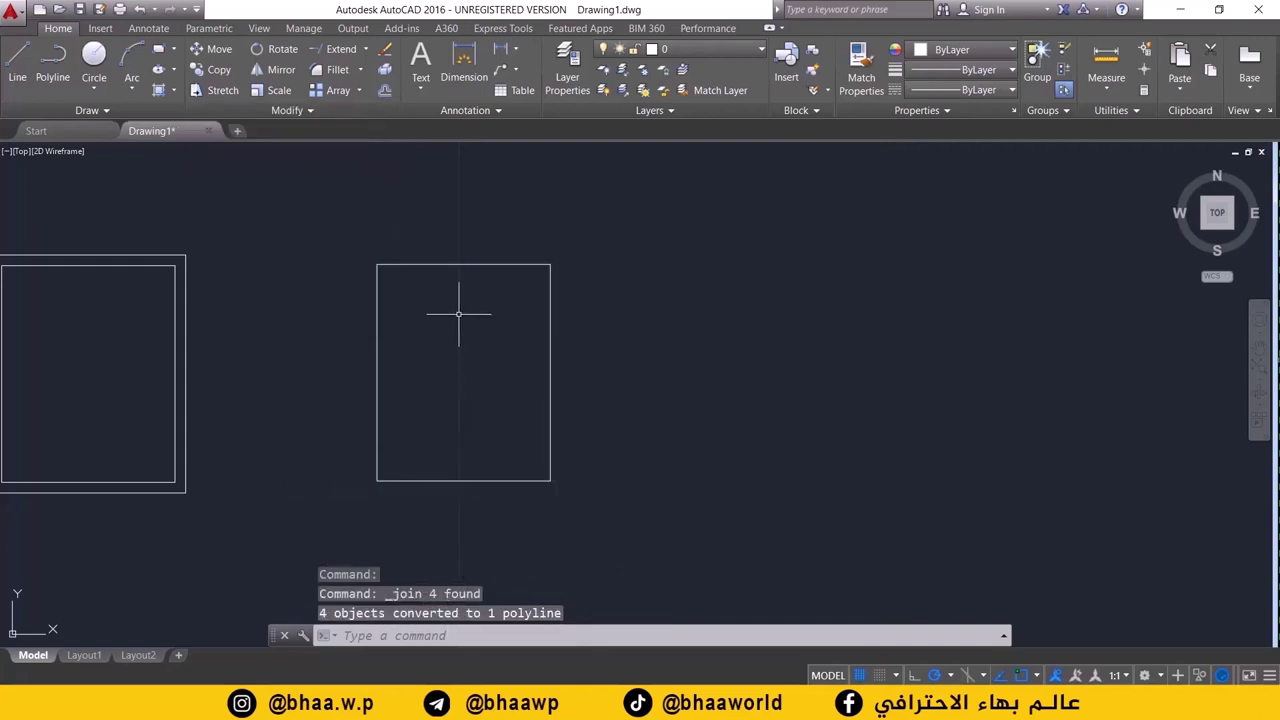
# - Offset the joined right rectangle 0.25 outward as its outer wall line
pyautogui.click(456, 263)
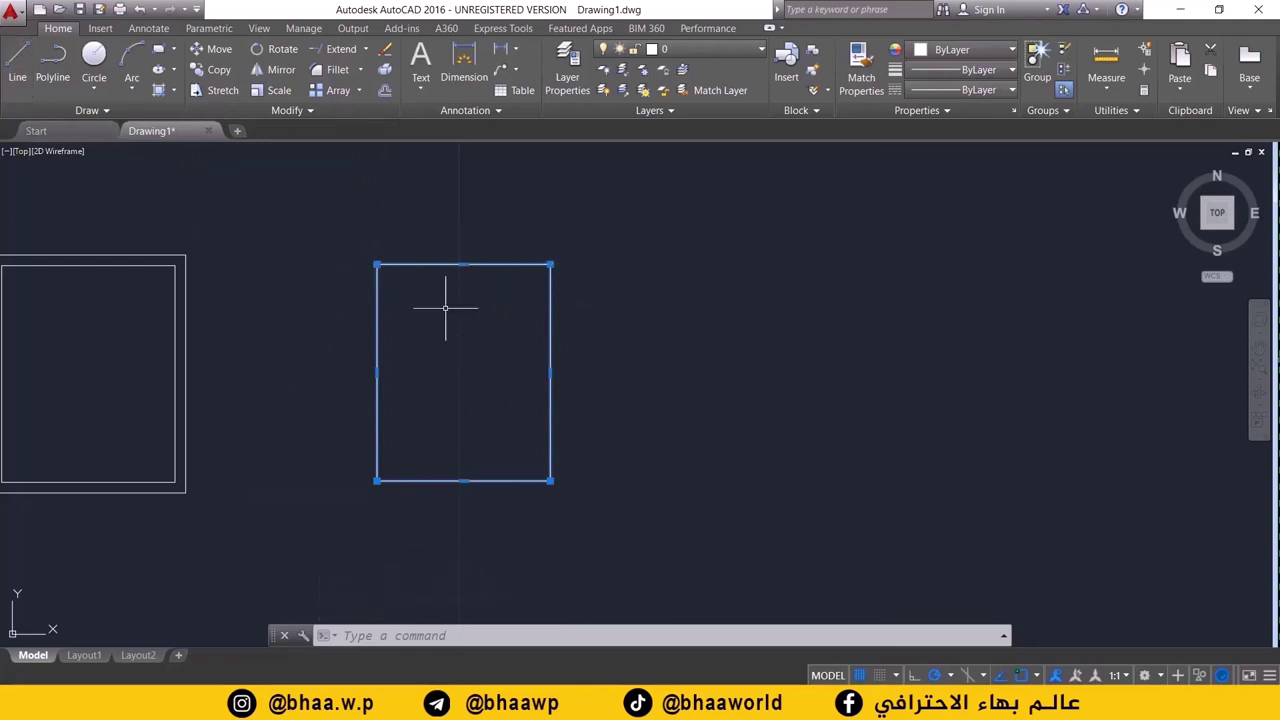
pyautogui.click(384, 92)
pyautogui.write('0.25')
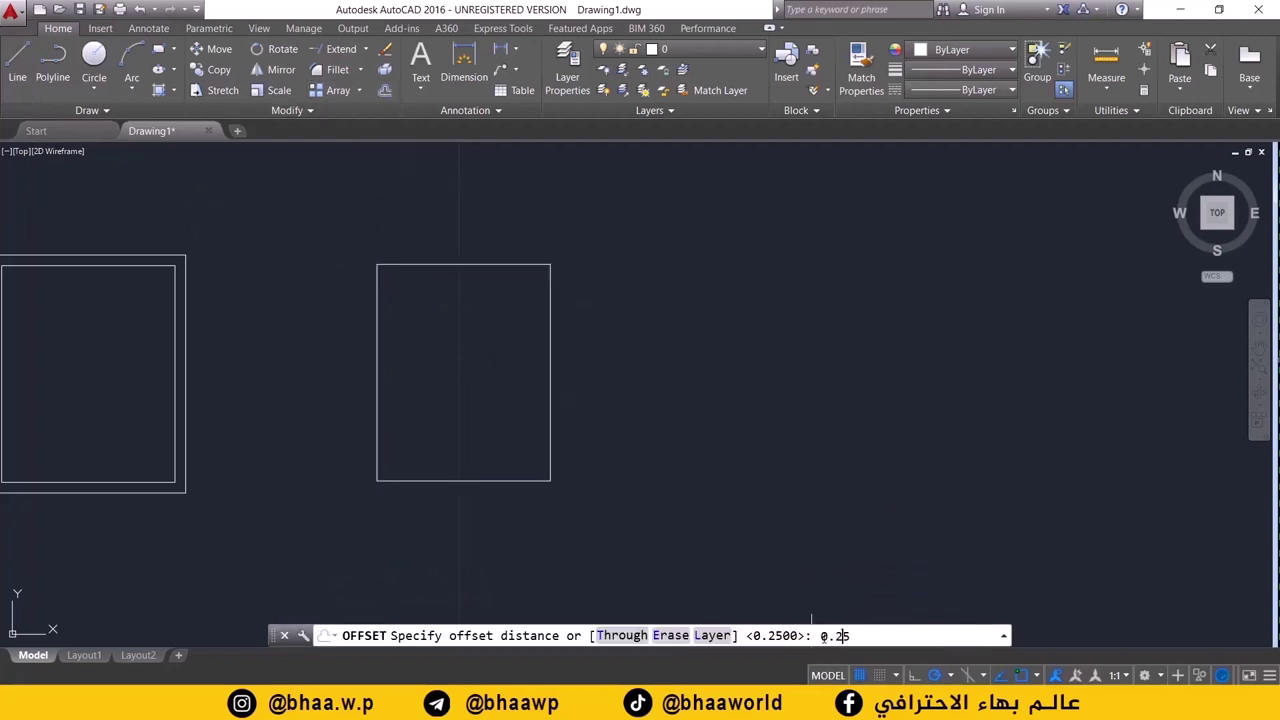
pyautogui.press('Return')
pyautogui.click(552, 482)
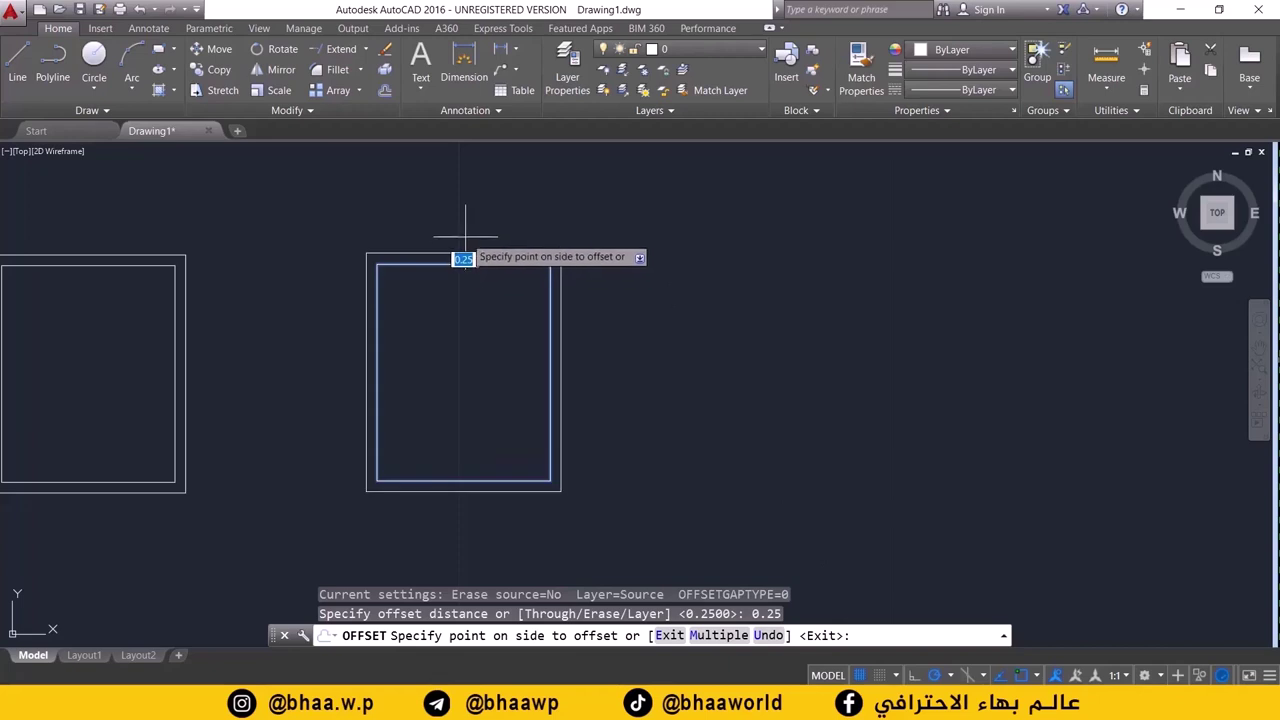
pyautogui.click(465, 238)
pyautogui.moveTo(366, 313); pyautogui.dragTo(547, 303, button='middle')
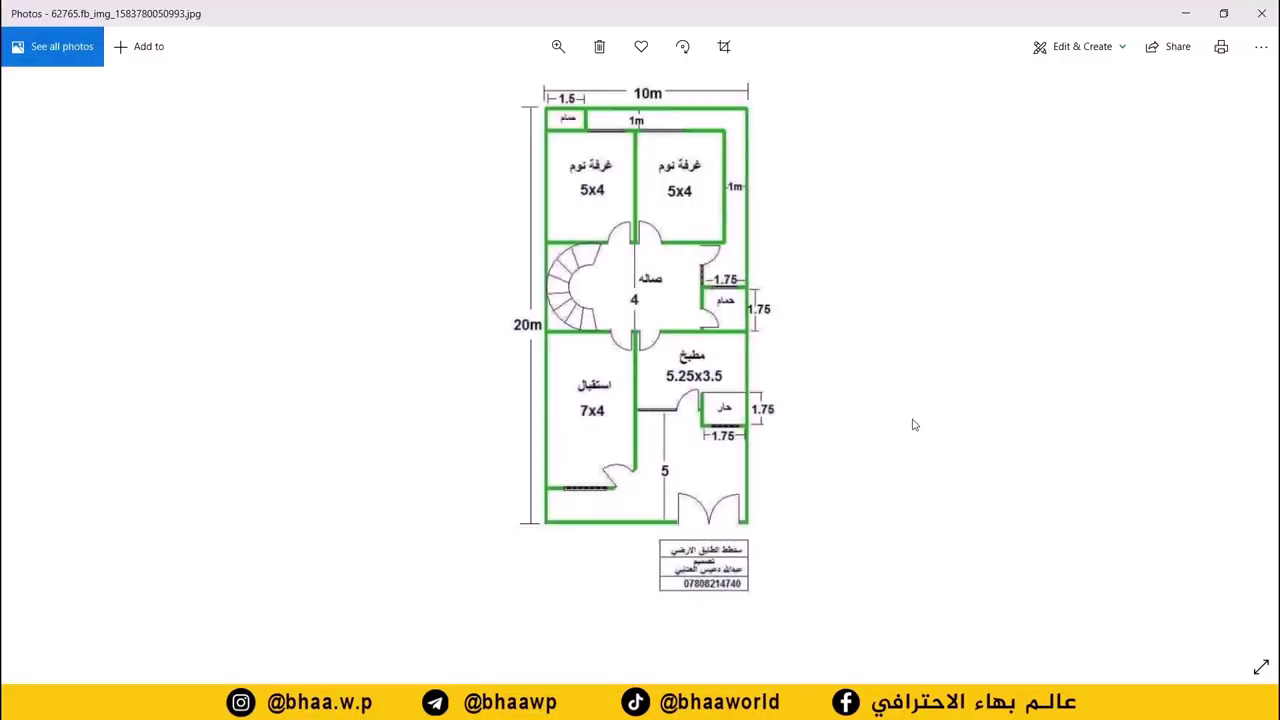
# - Zoom into the floor plan image to read sizes like the 7x4 reception and 5.25x3.5 kitchen
pyautogui.scroll(3, 650, 254)
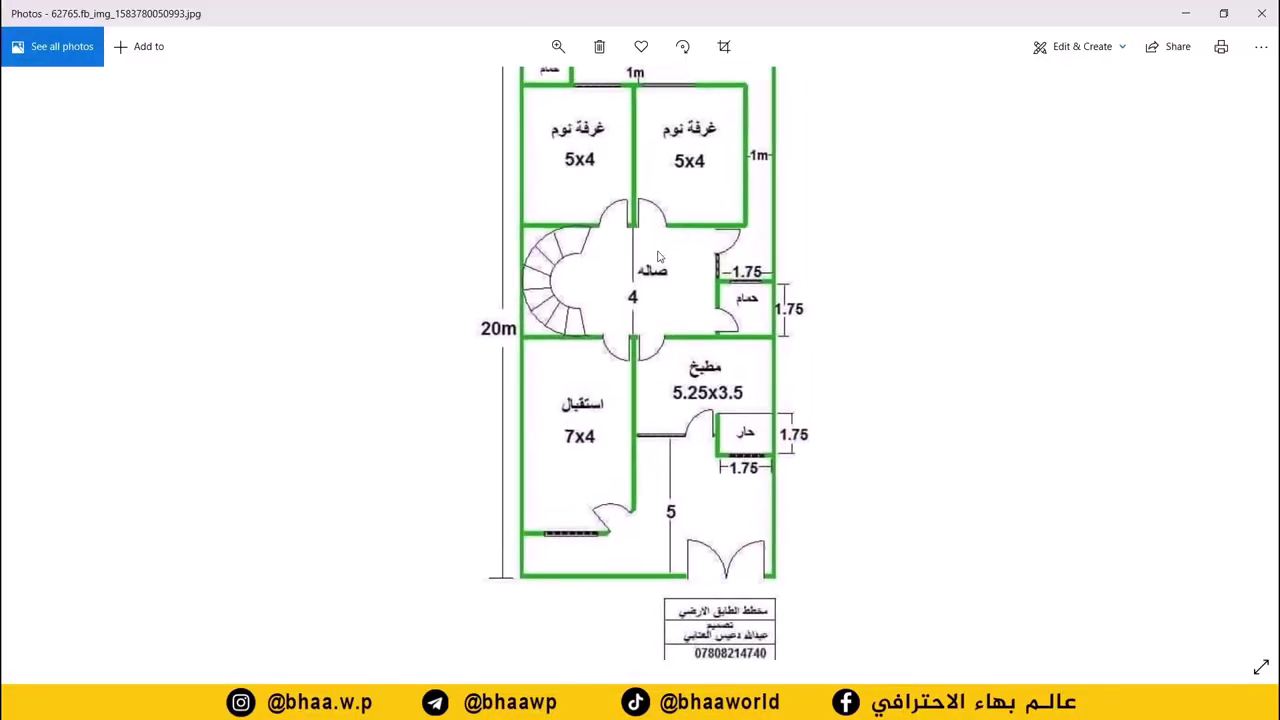
pyautogui.scroll(1, 642, 389)
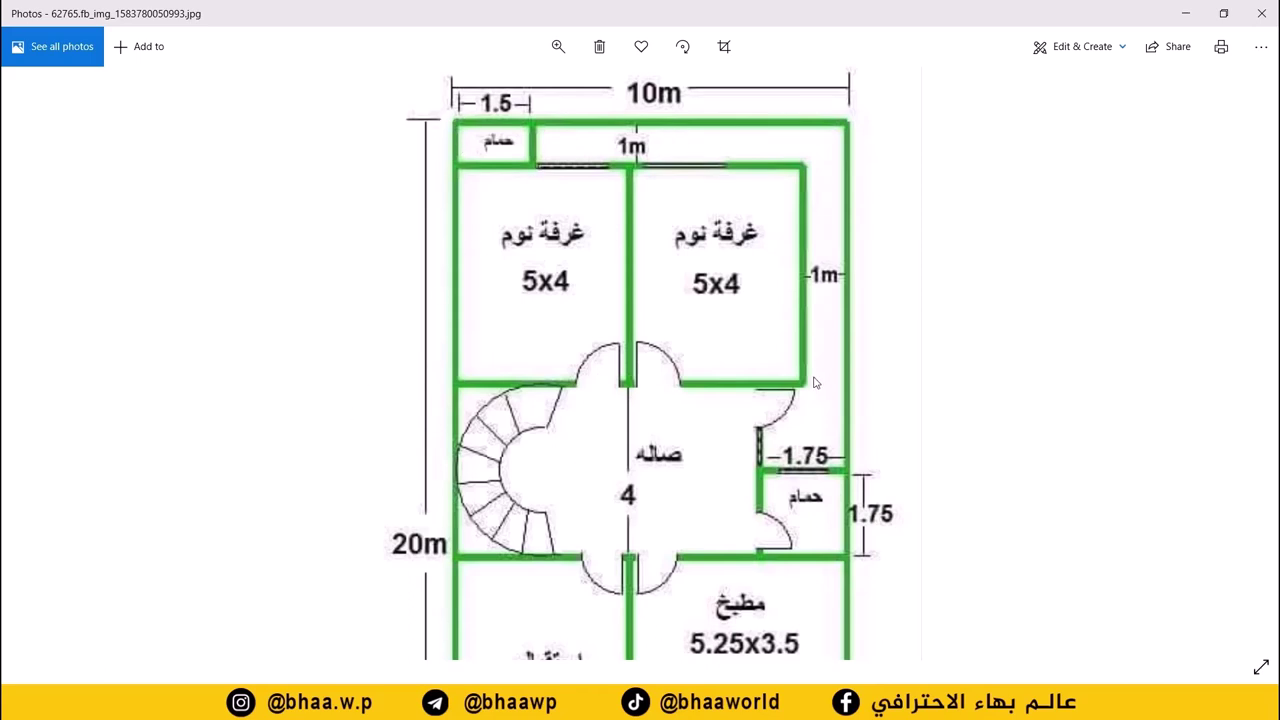
pyautogui.scroll(1, 543, 153)
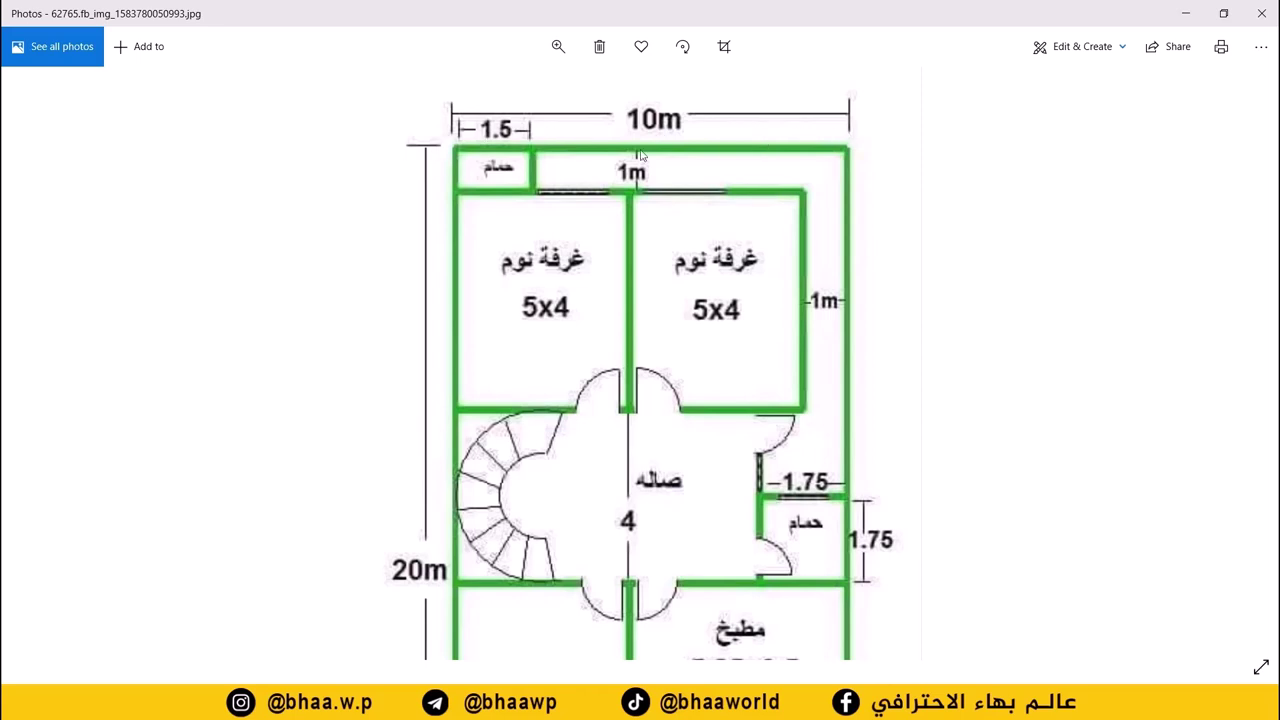
pyautogui.scroll(-3, 625, 530)
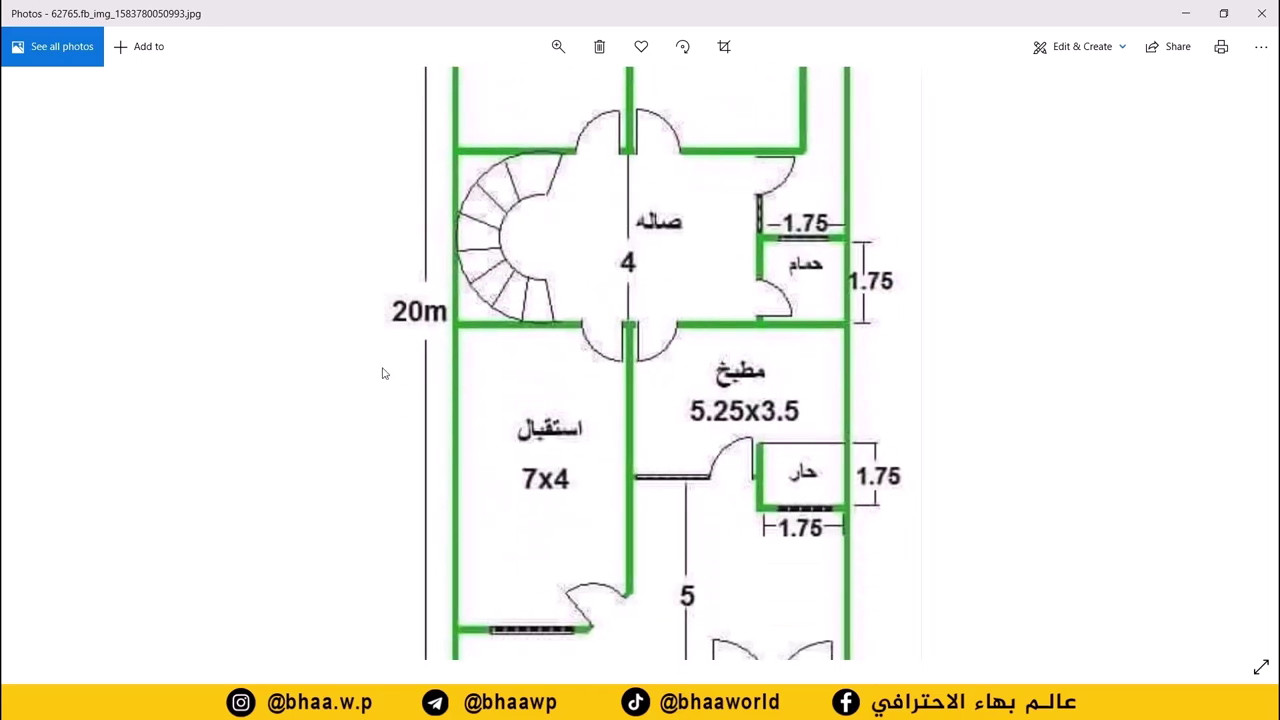
pyautogui.scroll(3, 546, 328)
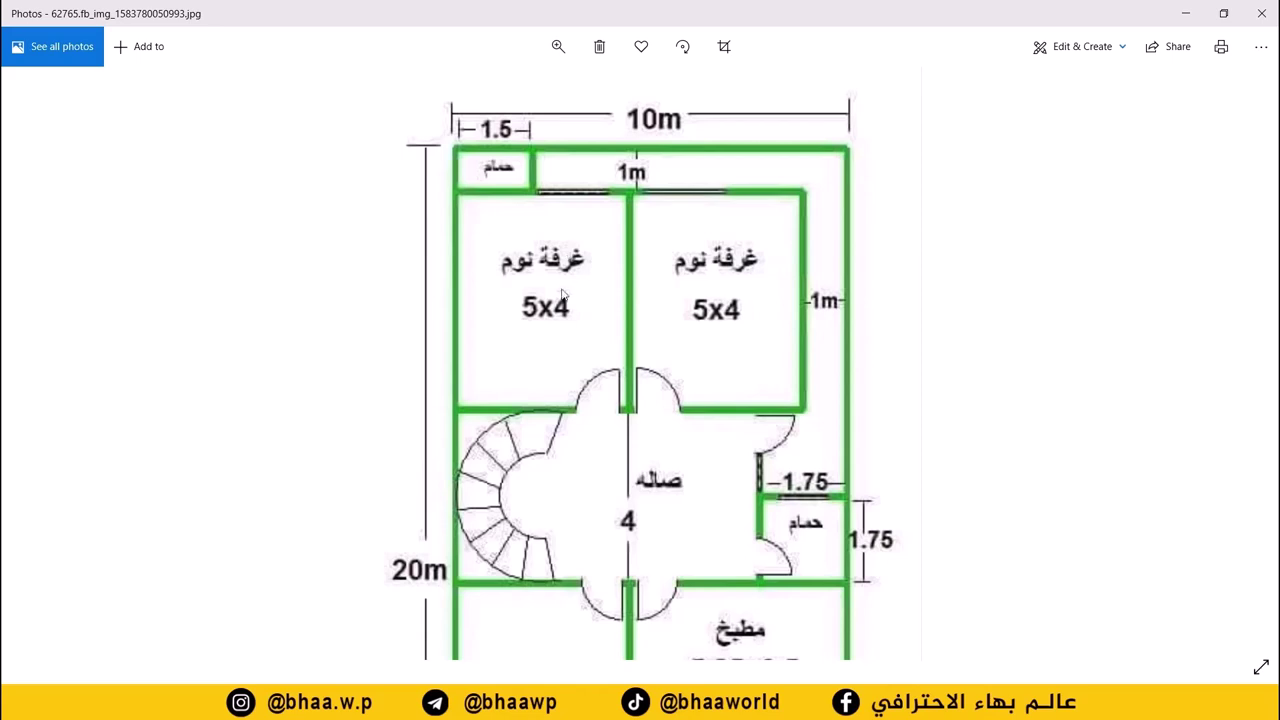
pyautogui.scroll(-3, 588, 400)
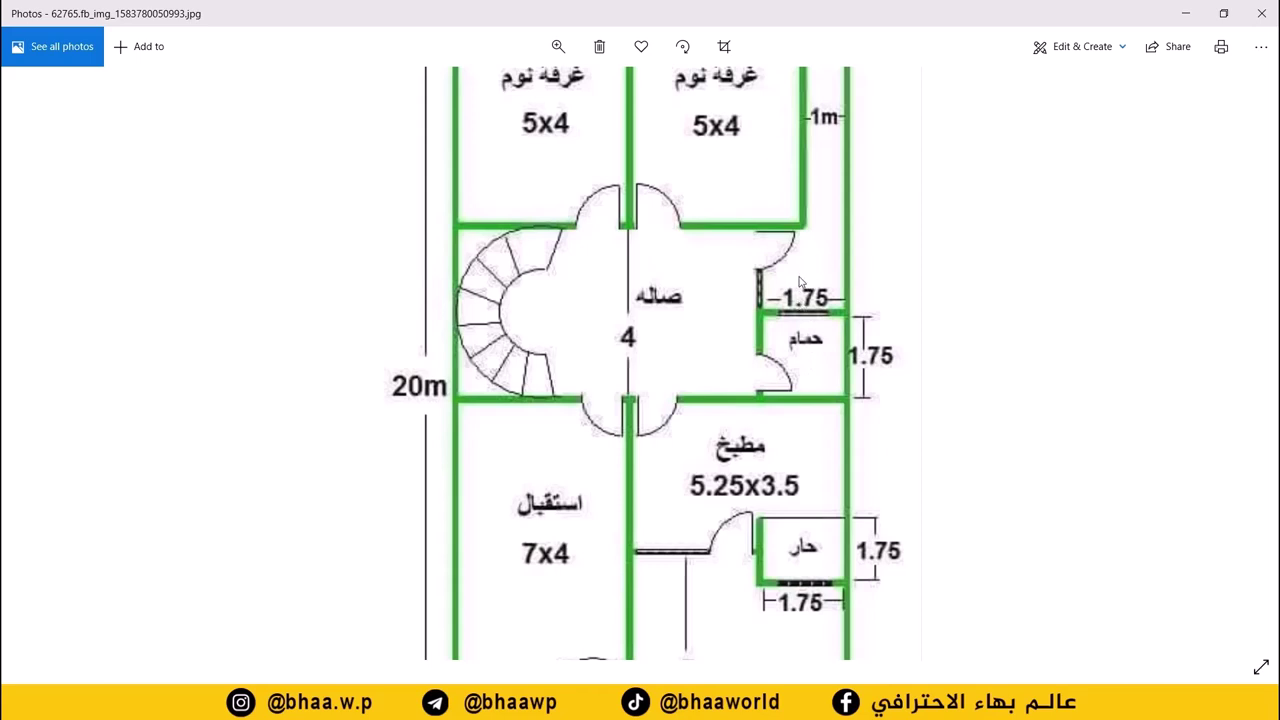
pyautogui.scroll(-3, 773, 381)
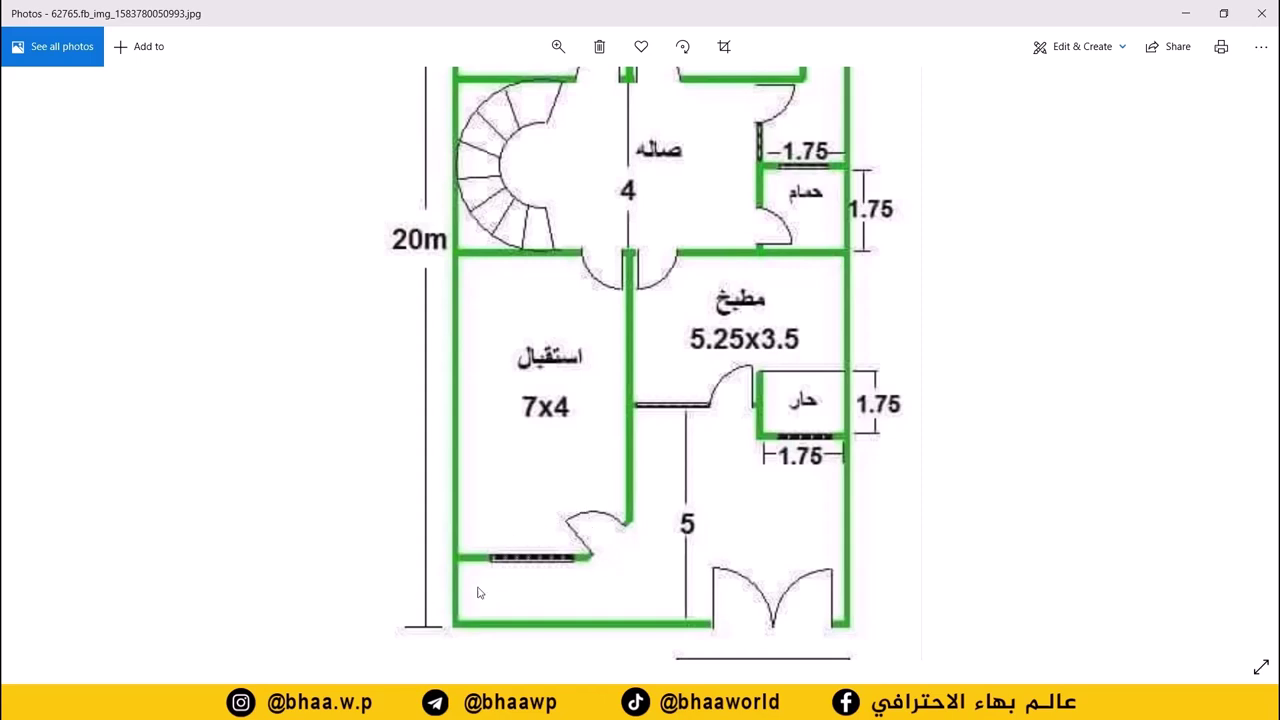
pyautogui.scroll(2, 583, 417)
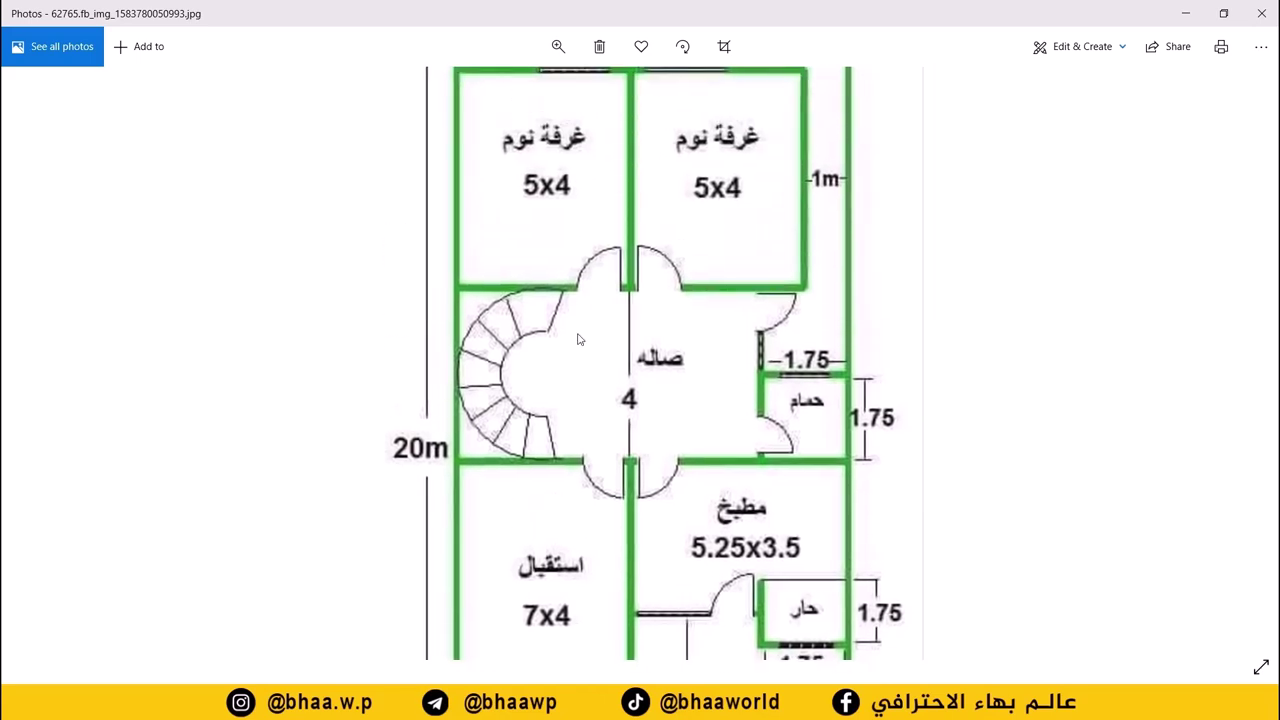
pyautogui.scroll(3, 590, 560)
pyautogui.scroll(-1, 590, 590)
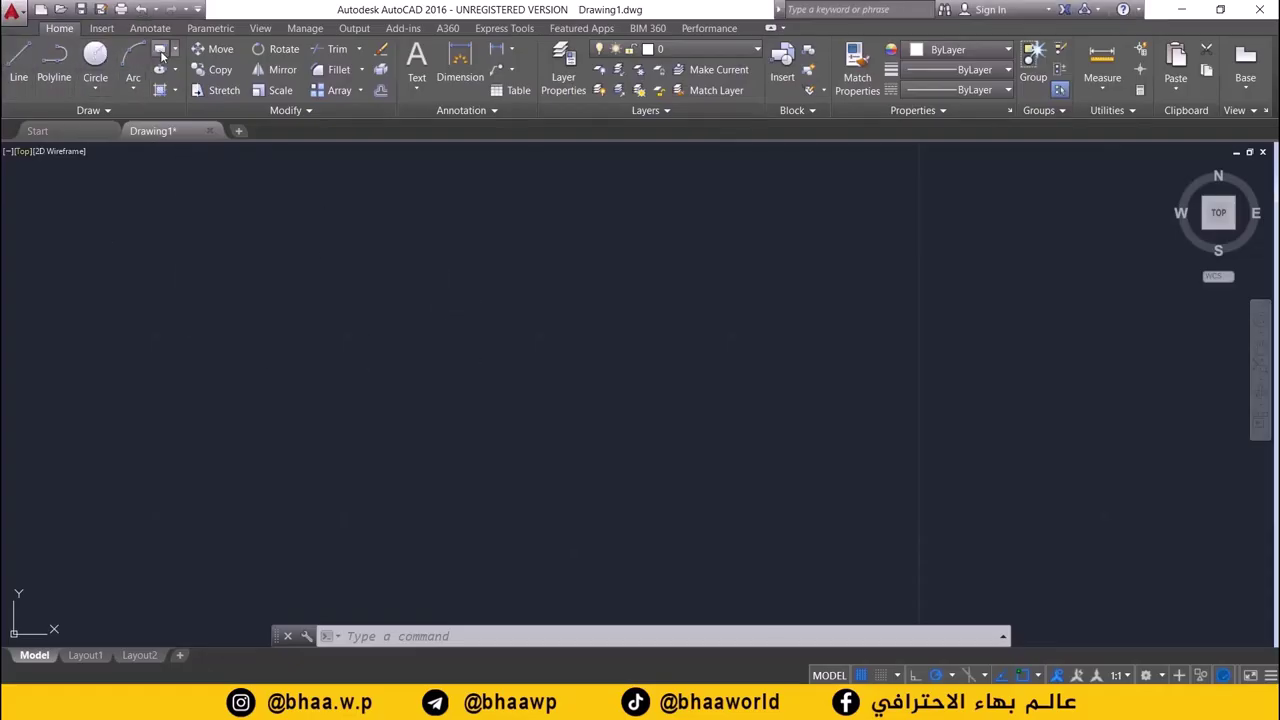
# - Draw a rectangle using Dimensions with length 4 and width 5, then zoom in on it
pyautogui.click(161, 55)
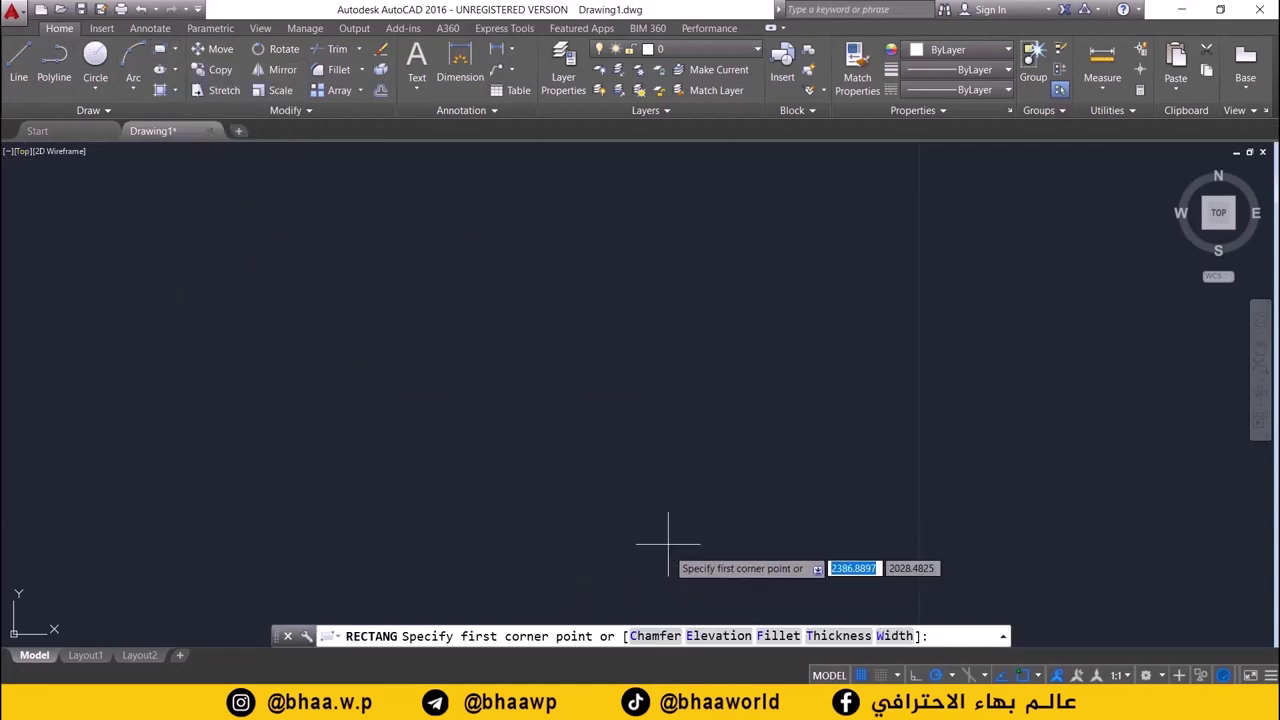
pyautogui.click(362, 305)
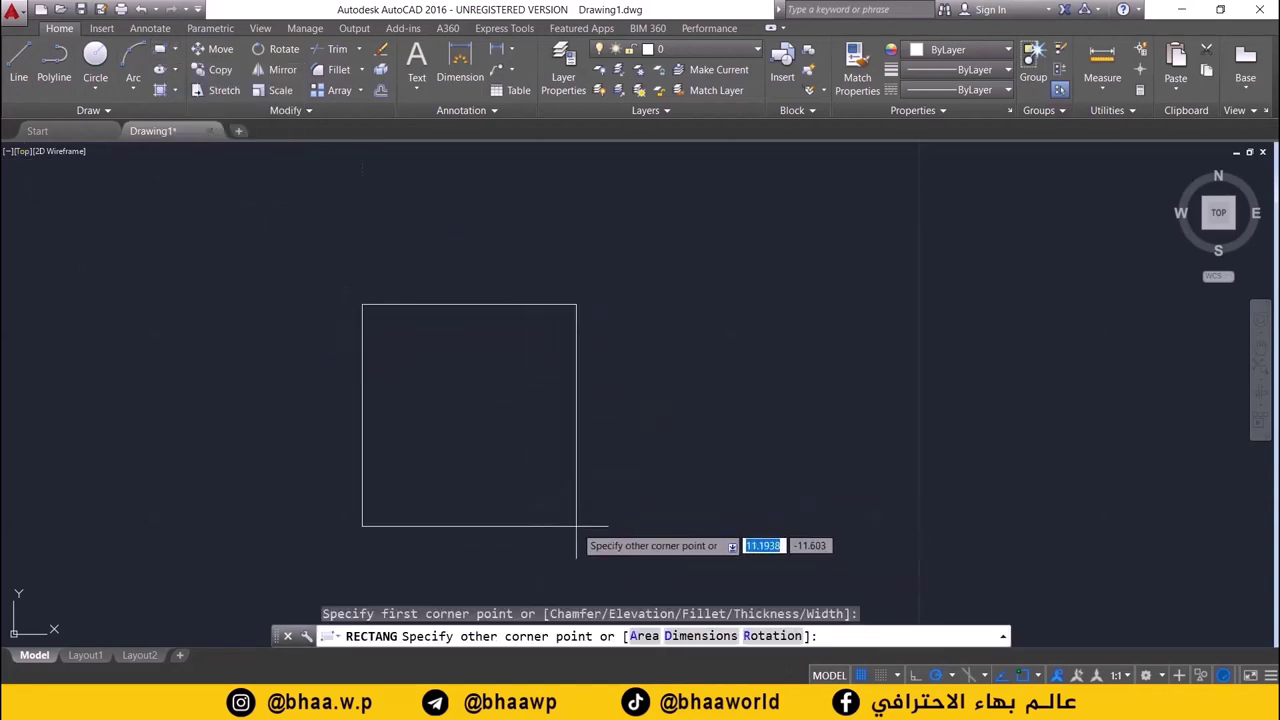
pyautogui.click(707, 636)
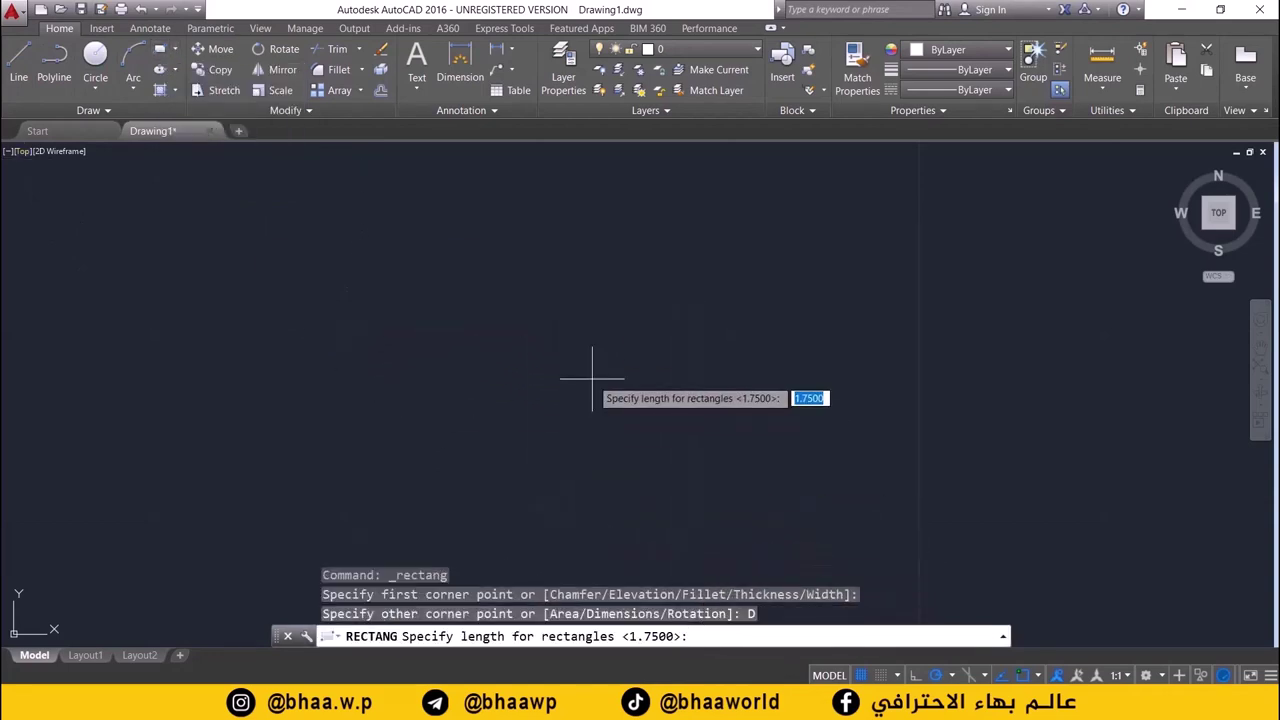
pyautogui.write('4')
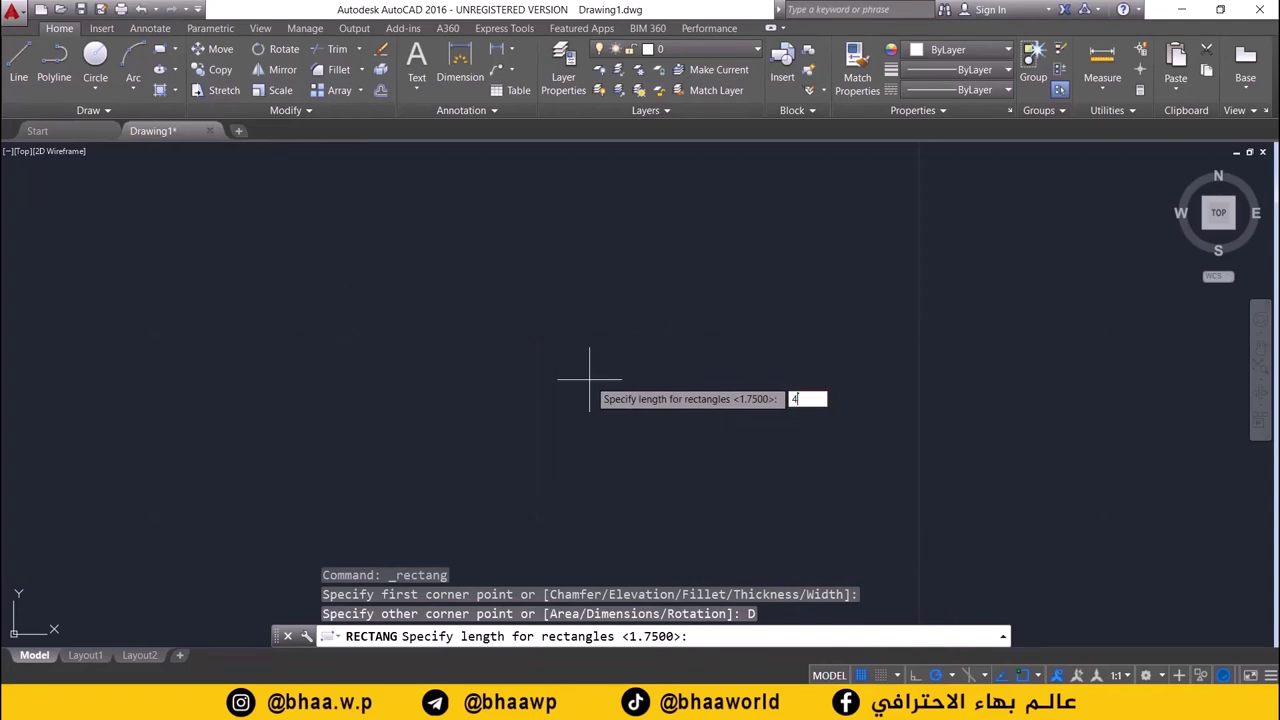
pyautogui.press('Return')
pyautogui.write('5')
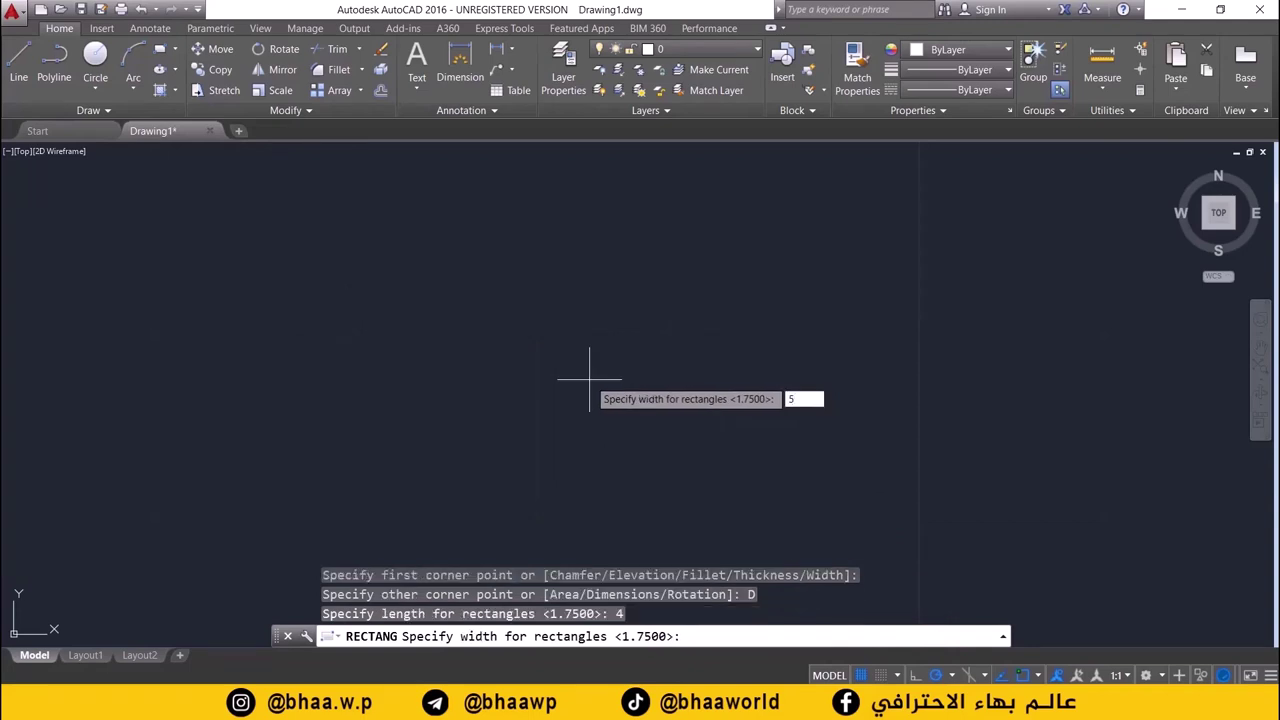
pyautogui.press('Return')
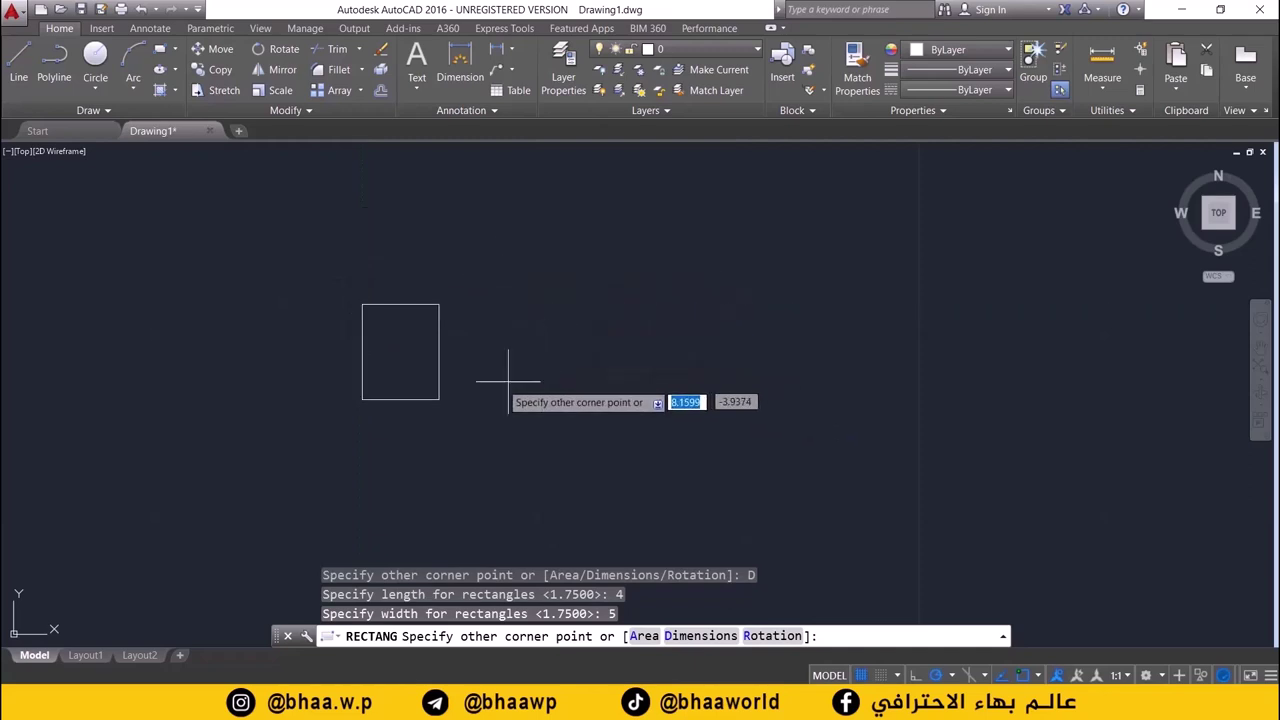
pyautogui.click(404, 341)
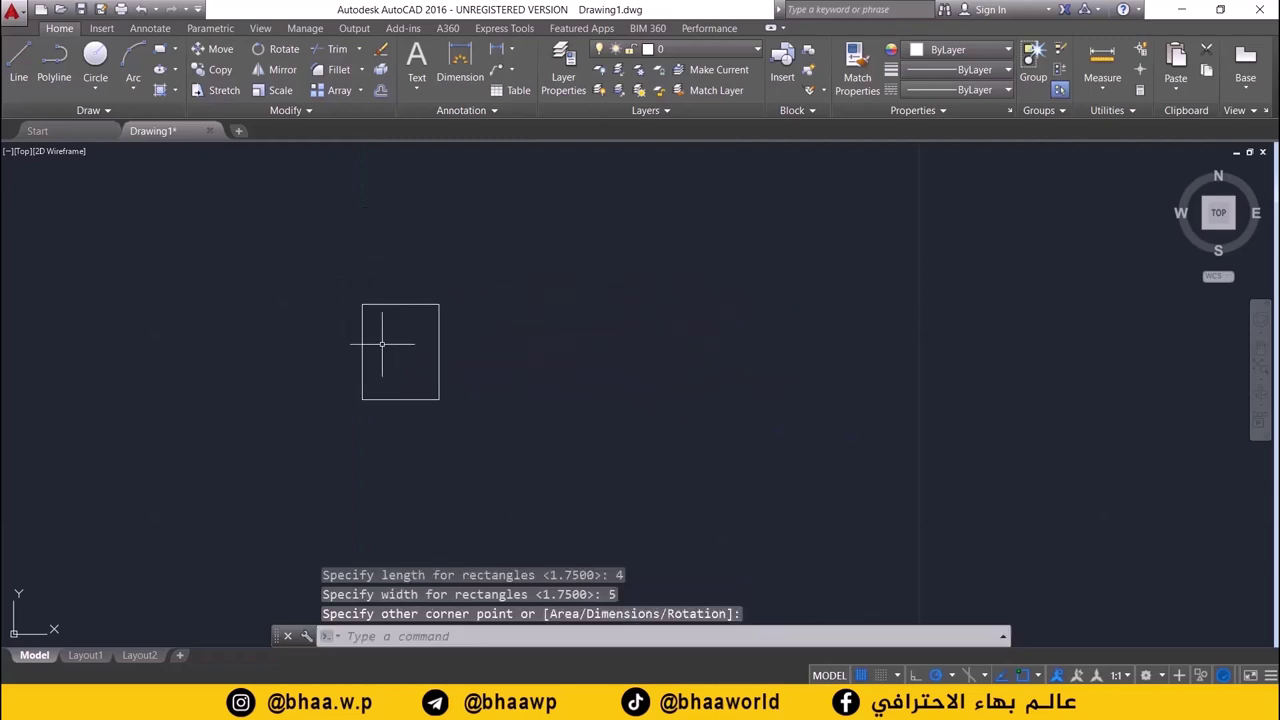
pyautogui.scroll(1, 423, 343)
pyautogui.scroll(2, 430, 363)
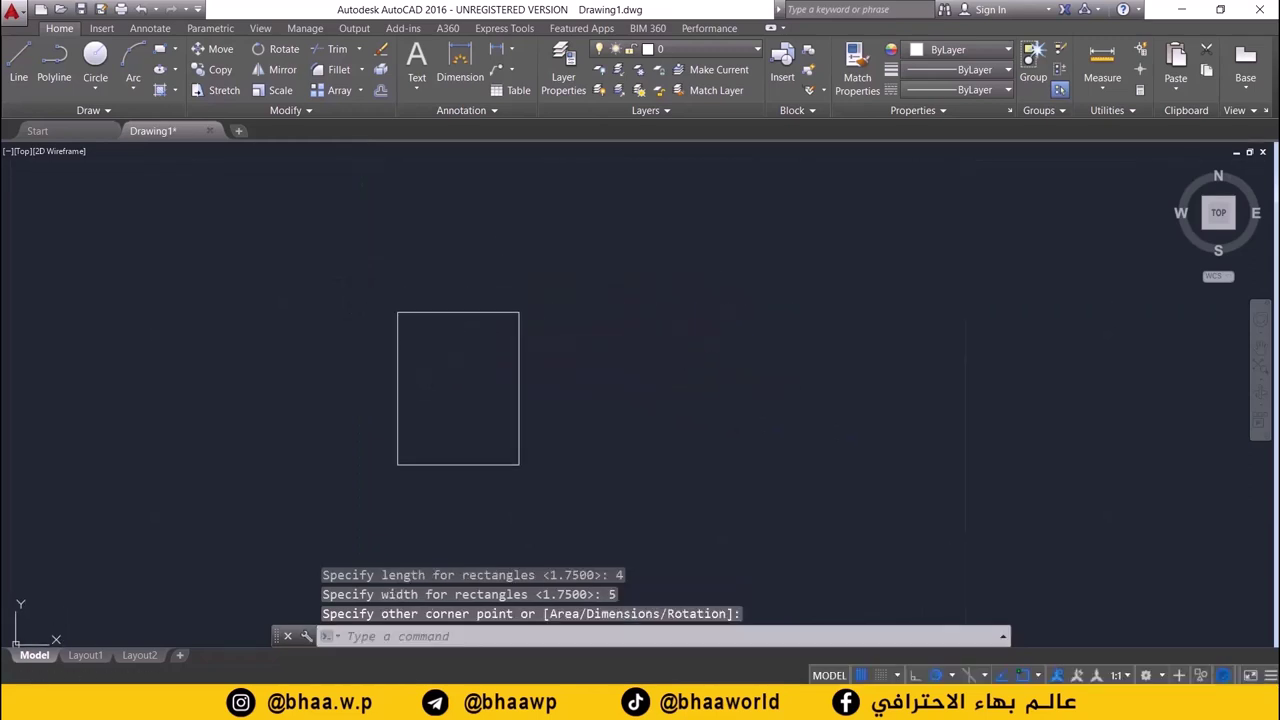
pyautogui.moveTo(451, 321)
pyautogui.mouseDown(button='middle')
pyautogui.moveTo(491, 300)
pyautogui.moveTo(491, 348)
pyautogui.mouseUp(button='middle')
pyautogui.scroll(2, 491, 303)
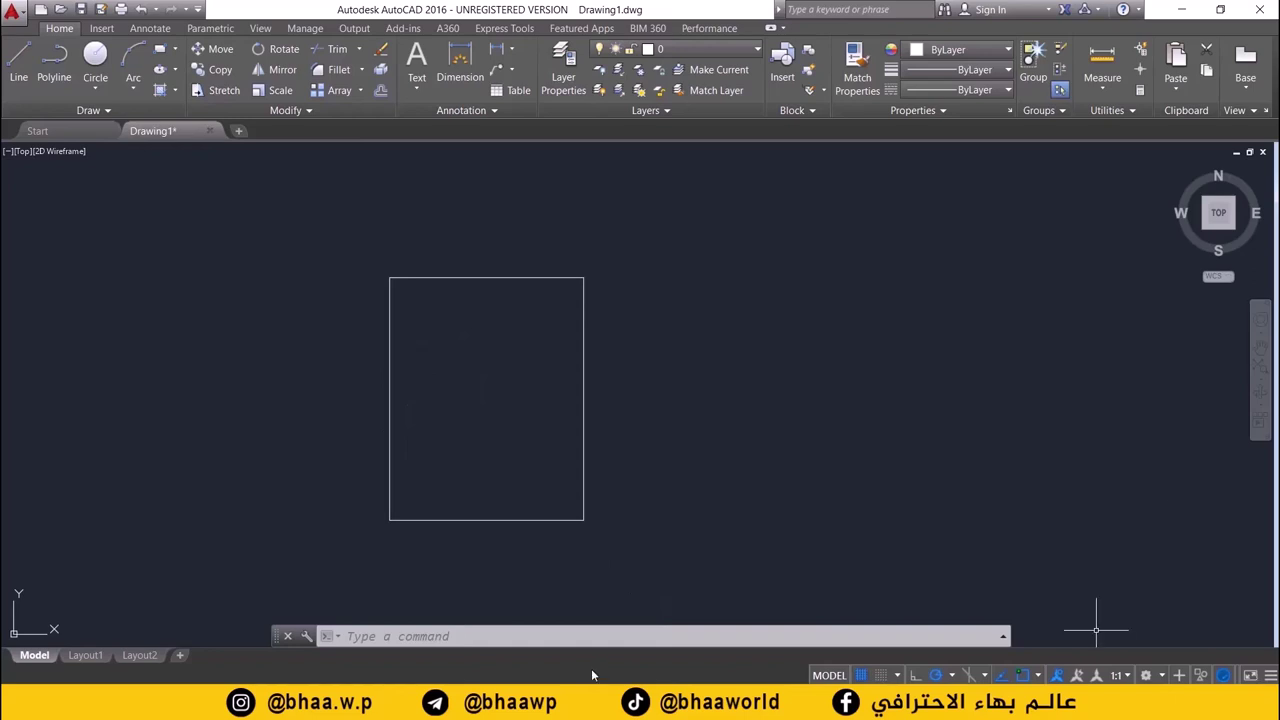
pyautogui.hotkey('alt', 'Tab')
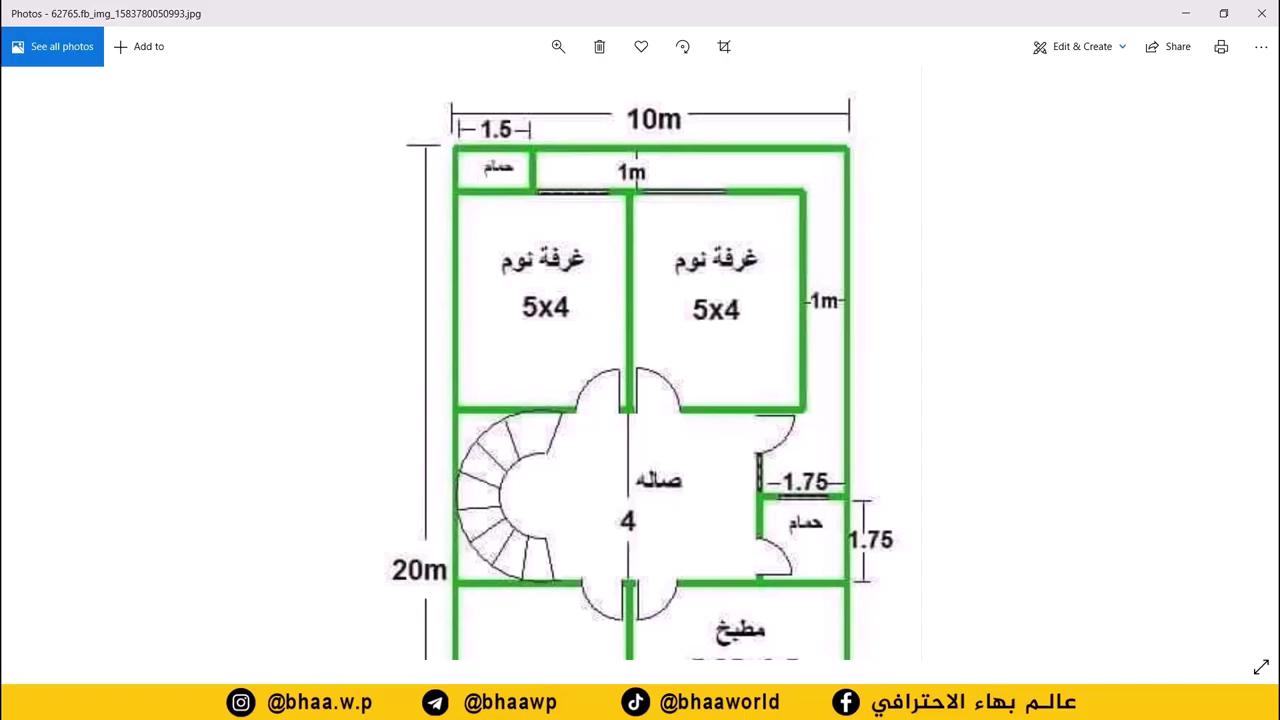
pyautogui.hotkey('alt', 'Tab')
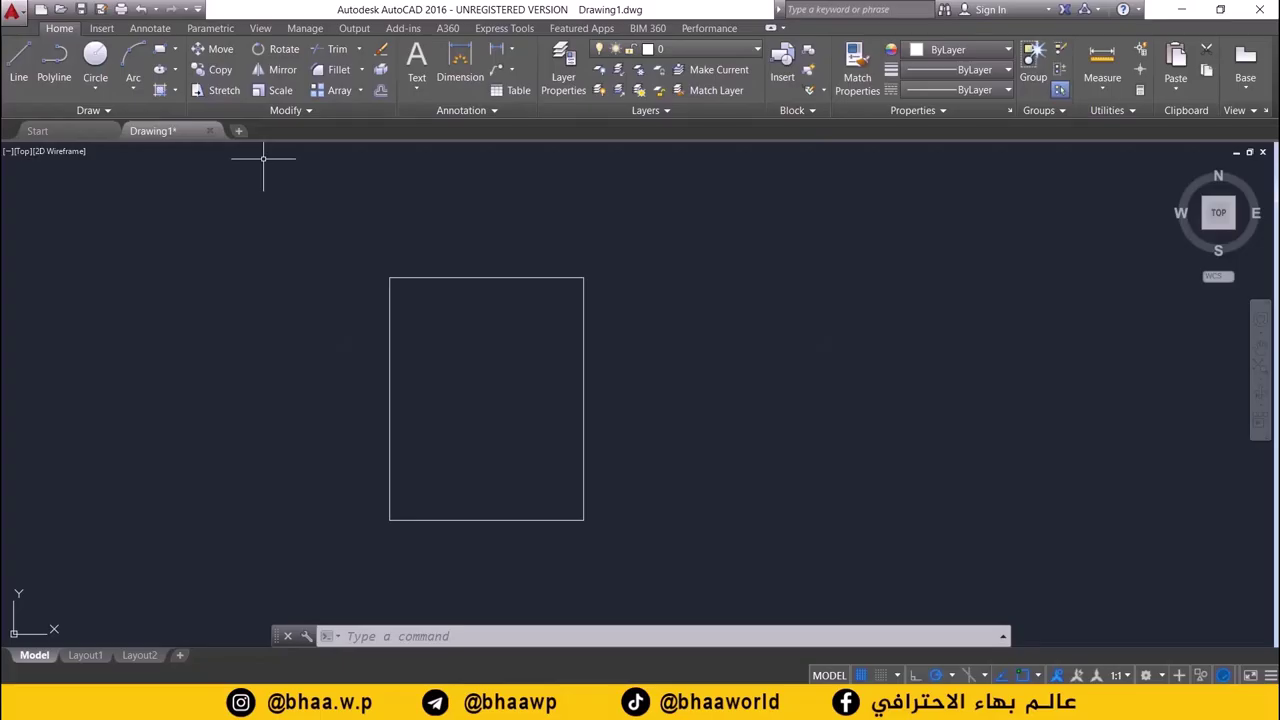
pyautogui.click(379, 91)
pyautogui.write('0.25')
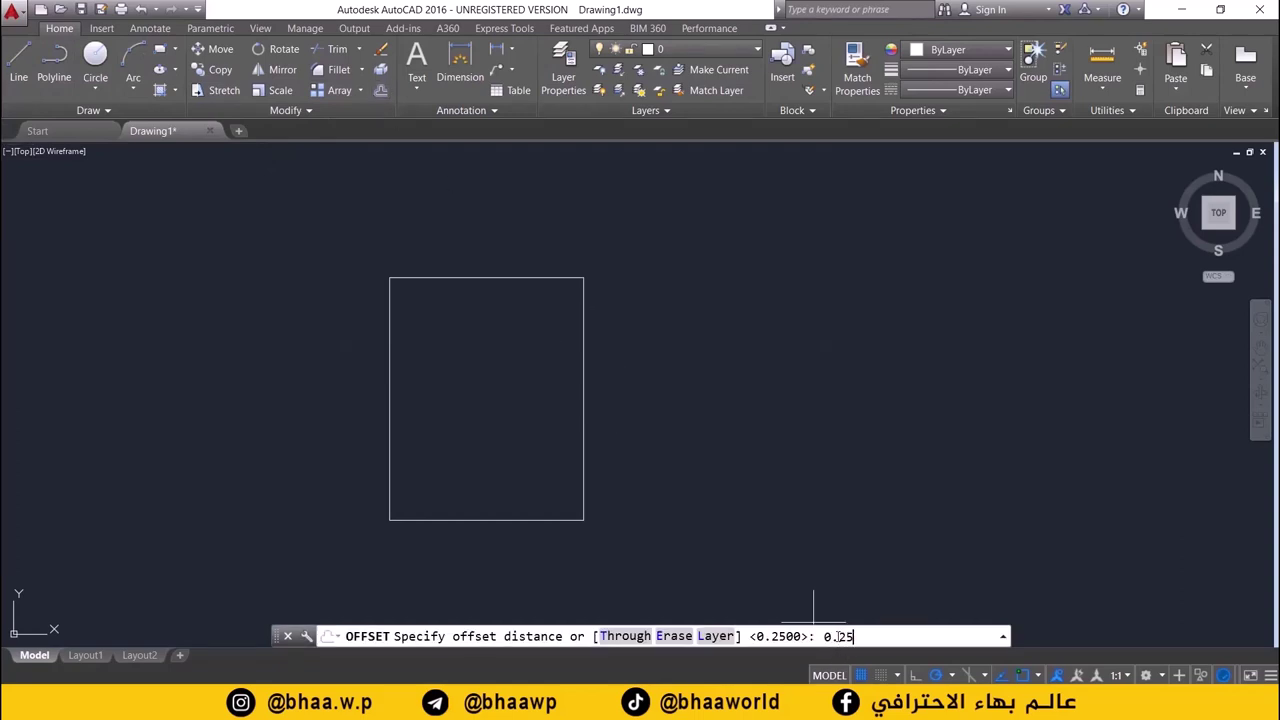
# - Offset the 4 by 5 rectangle by 0.25 to form its wall line
pyautogui.press('Return')
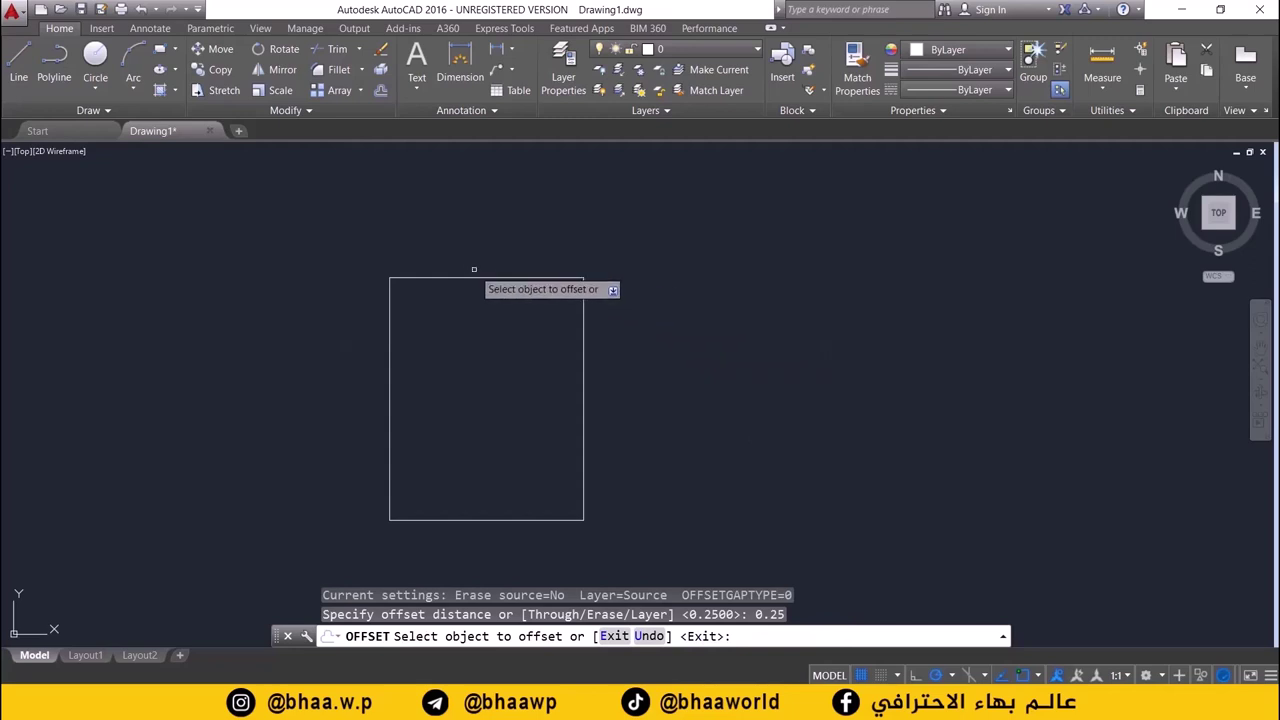
pyautogui.click(486, 277)
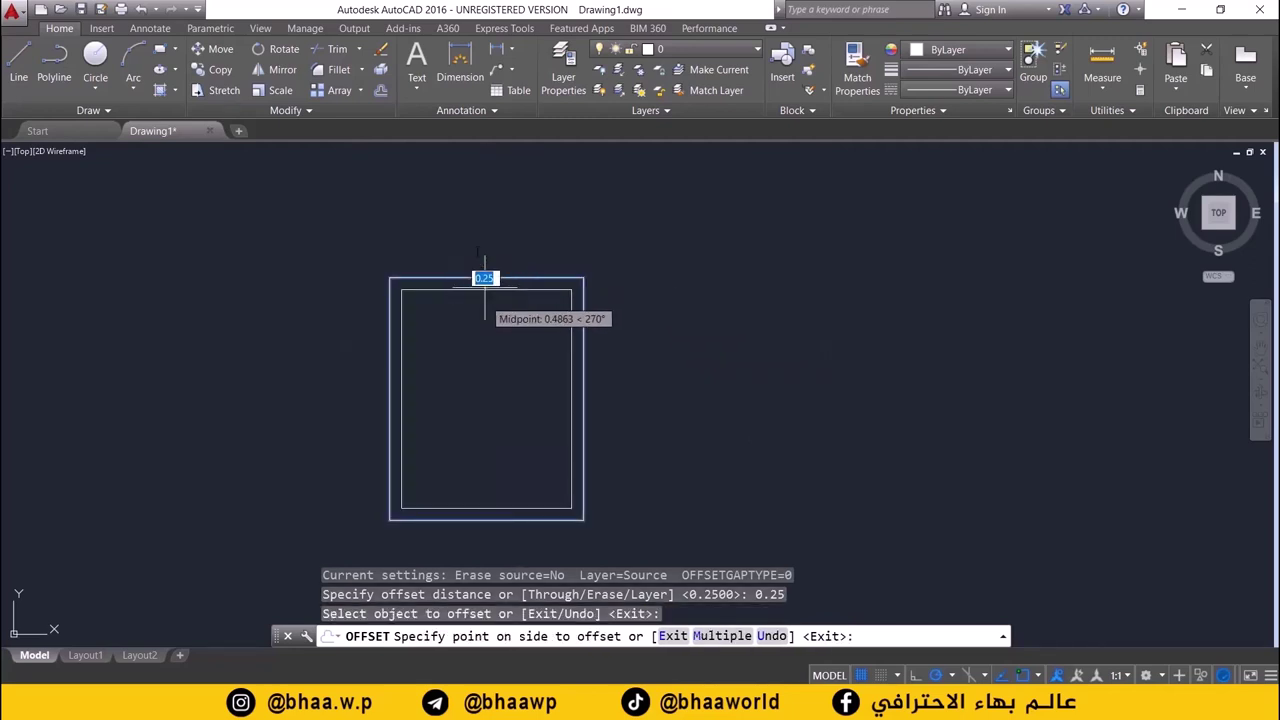
pyautogui.click(474, 238)
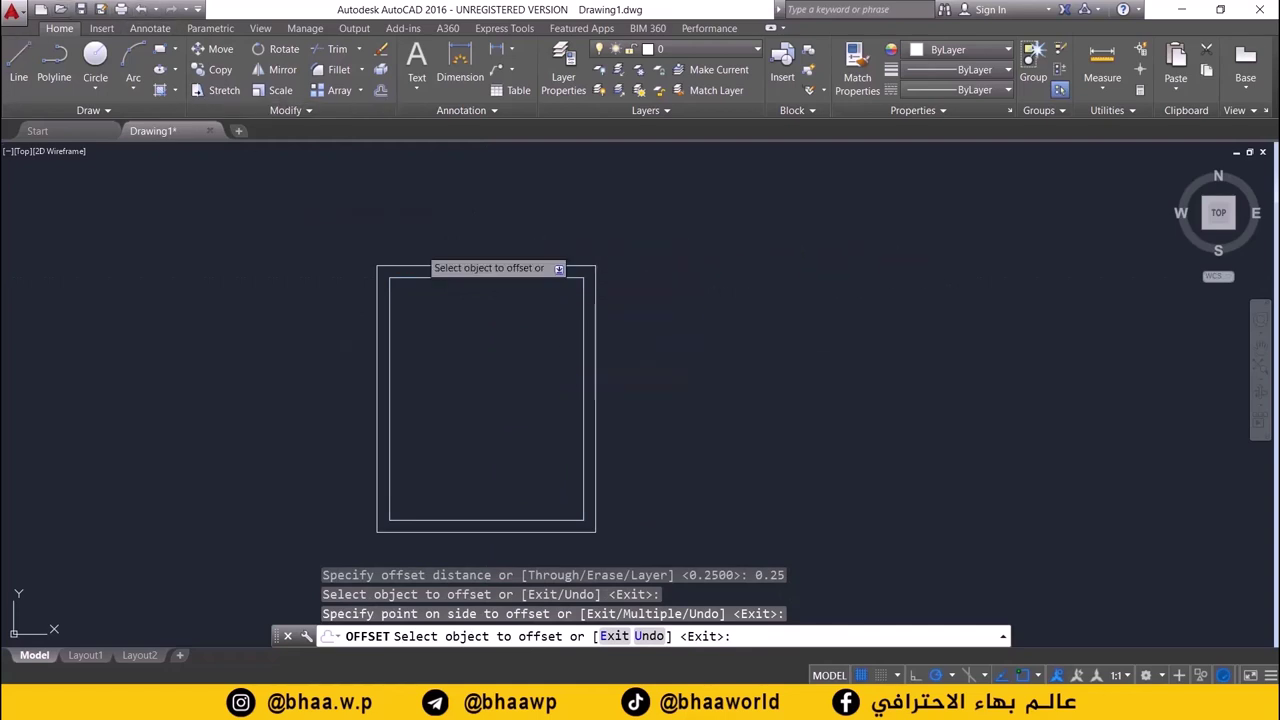
pyautogui.click(160, 48)
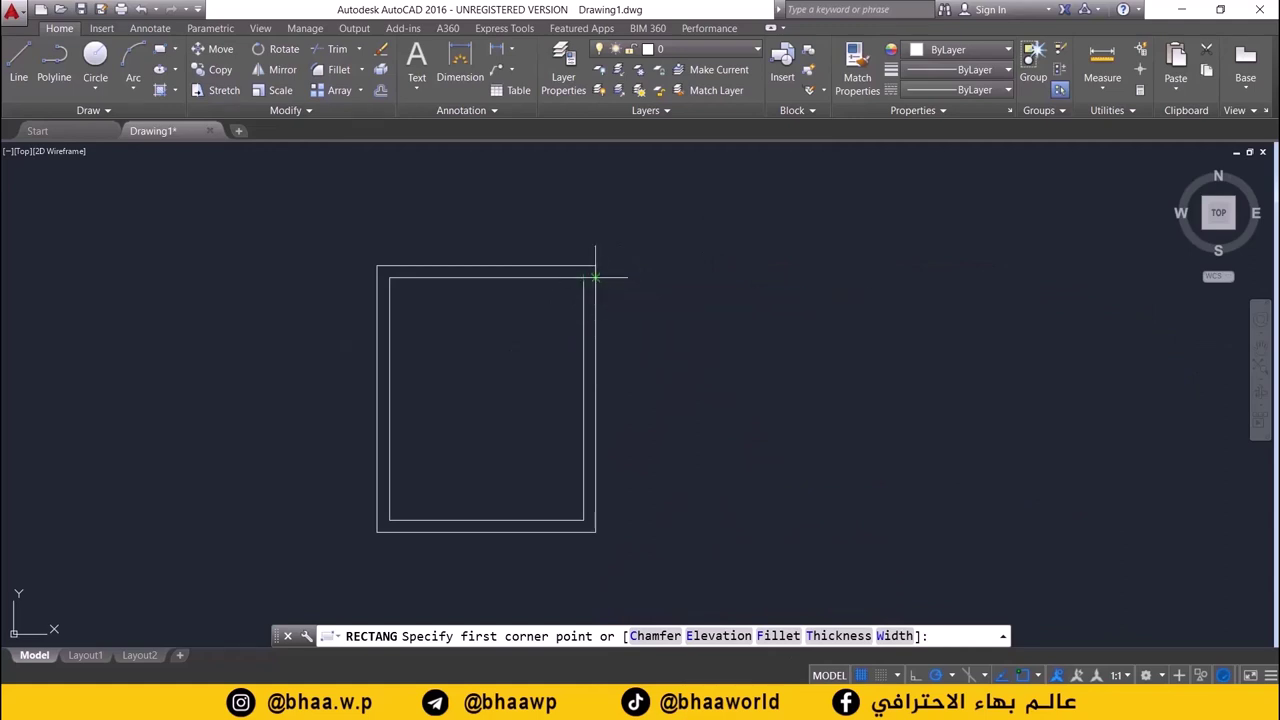
# - Draw a 4 by 5 rectangle from the outer wall corner, extending right of the first room
pyautogui.scroll(3, 595, 277)
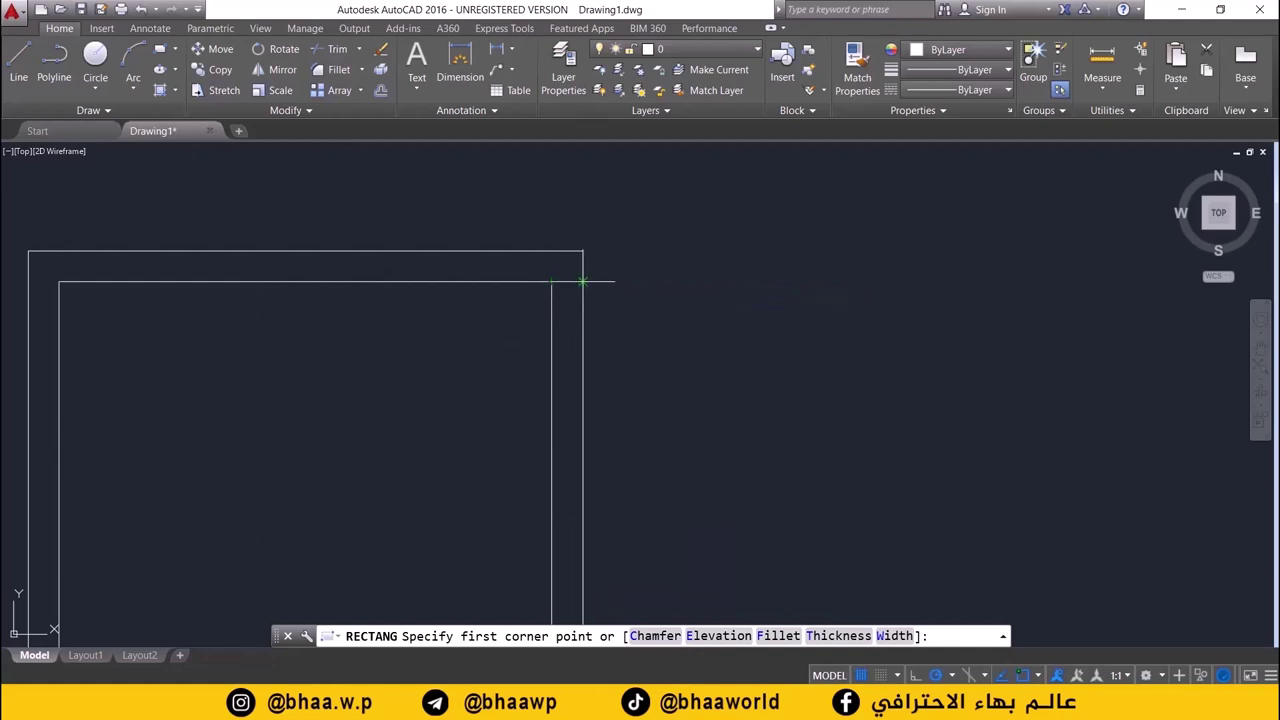
pyautogui.click(583, 282)
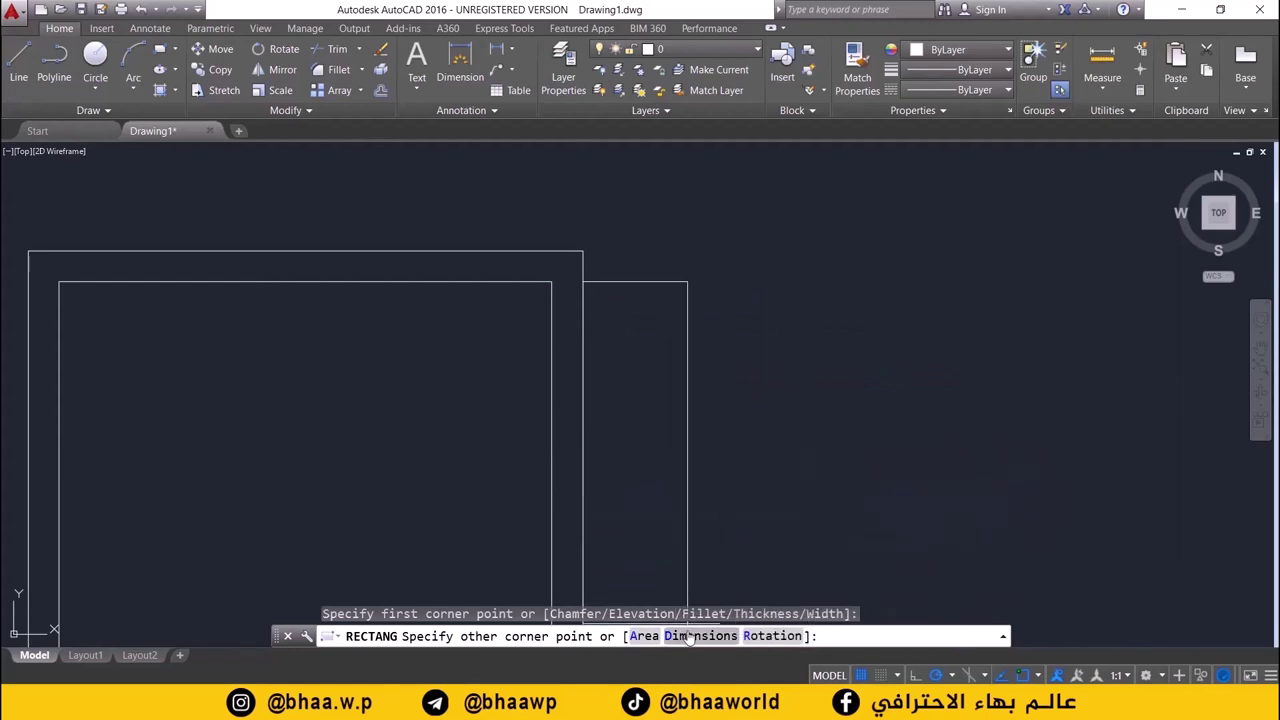
pyautogui.write('D')
pyautogui.press('Return')
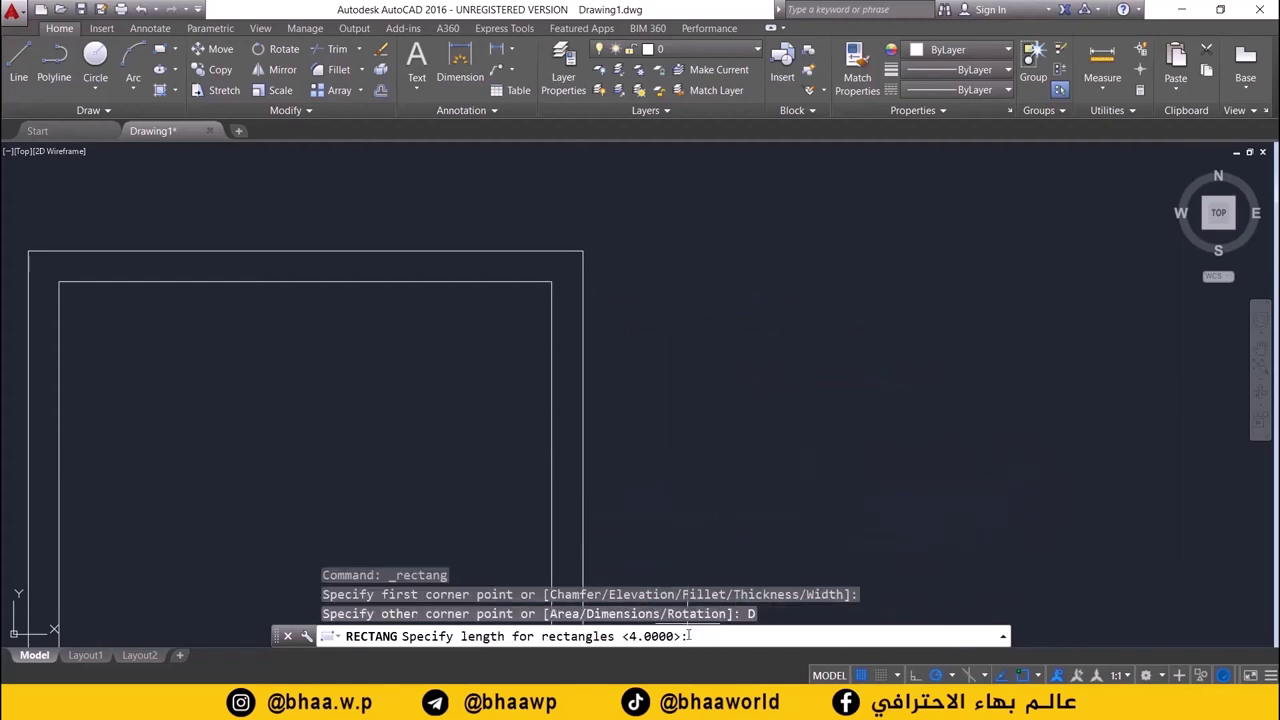
pyautogui.press('Return')
pyautogui.write('5')
pyautogui.press('Return')
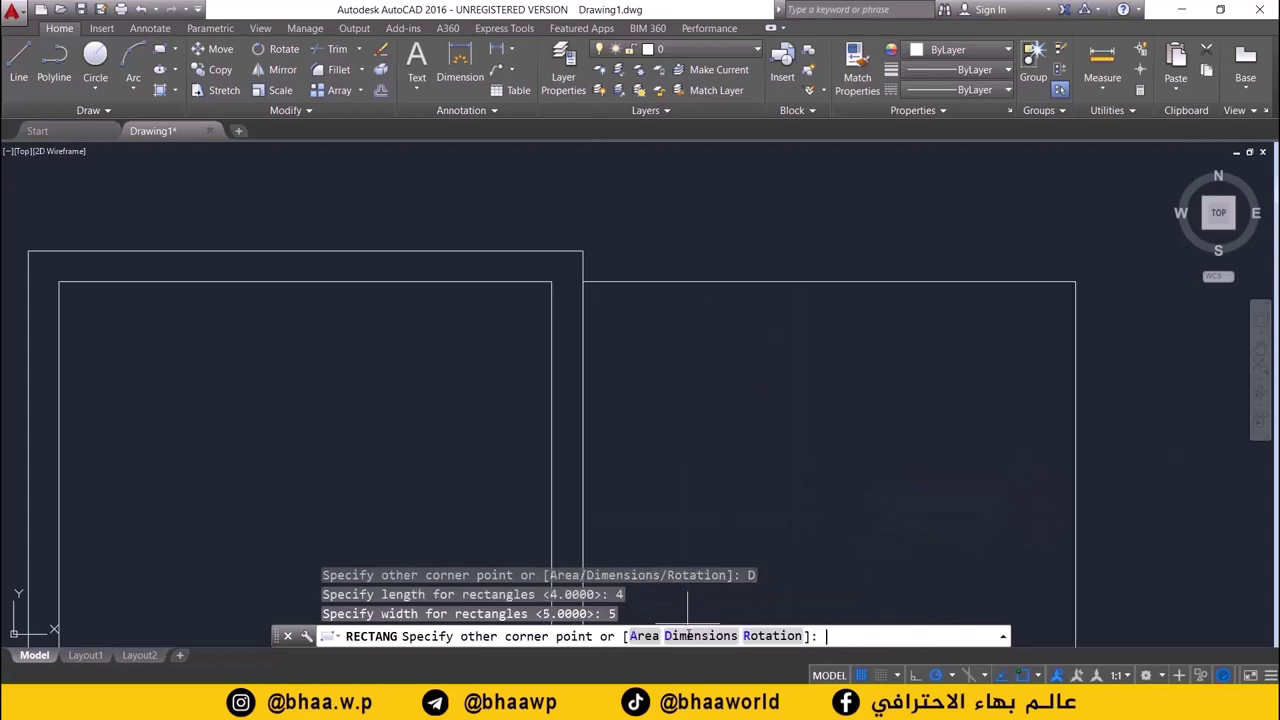
pyautogui.scroll(-3, 785, 436)
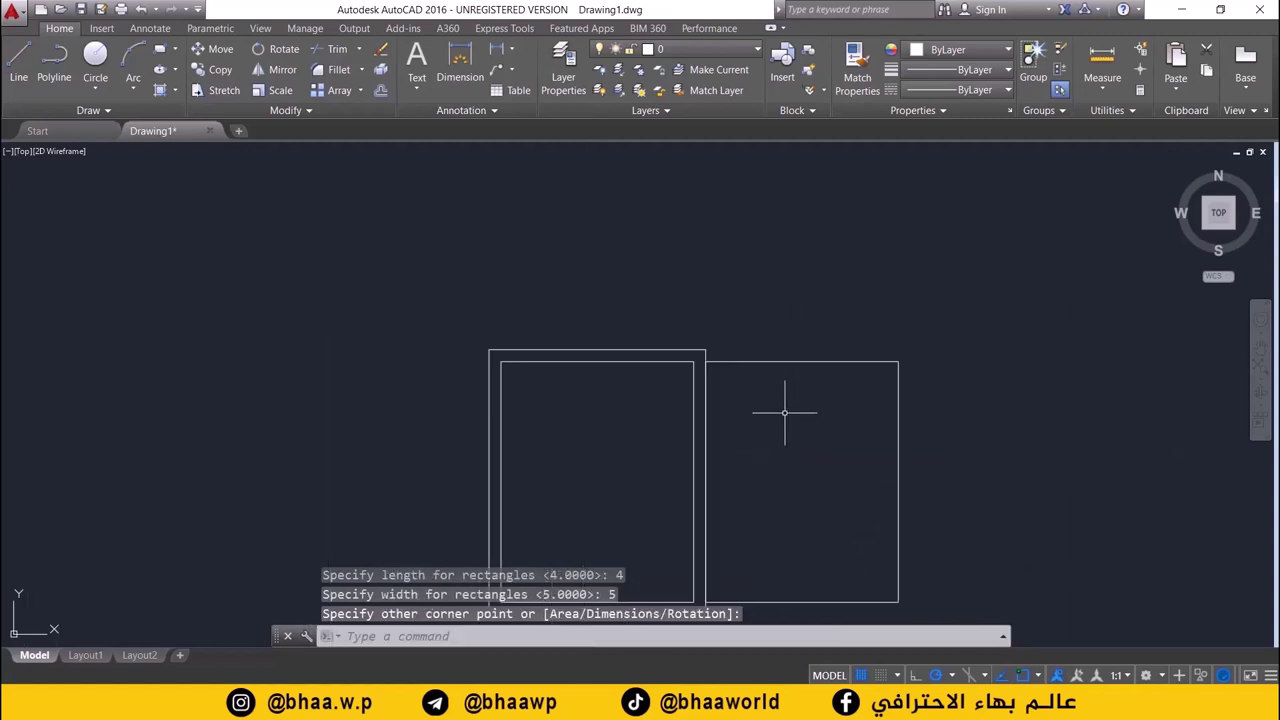
pyautogui.scroll(1, 770, 405)
pyautogui.moveTo(757, 403); pyautogui.dragTo(754, 354, button='middle')
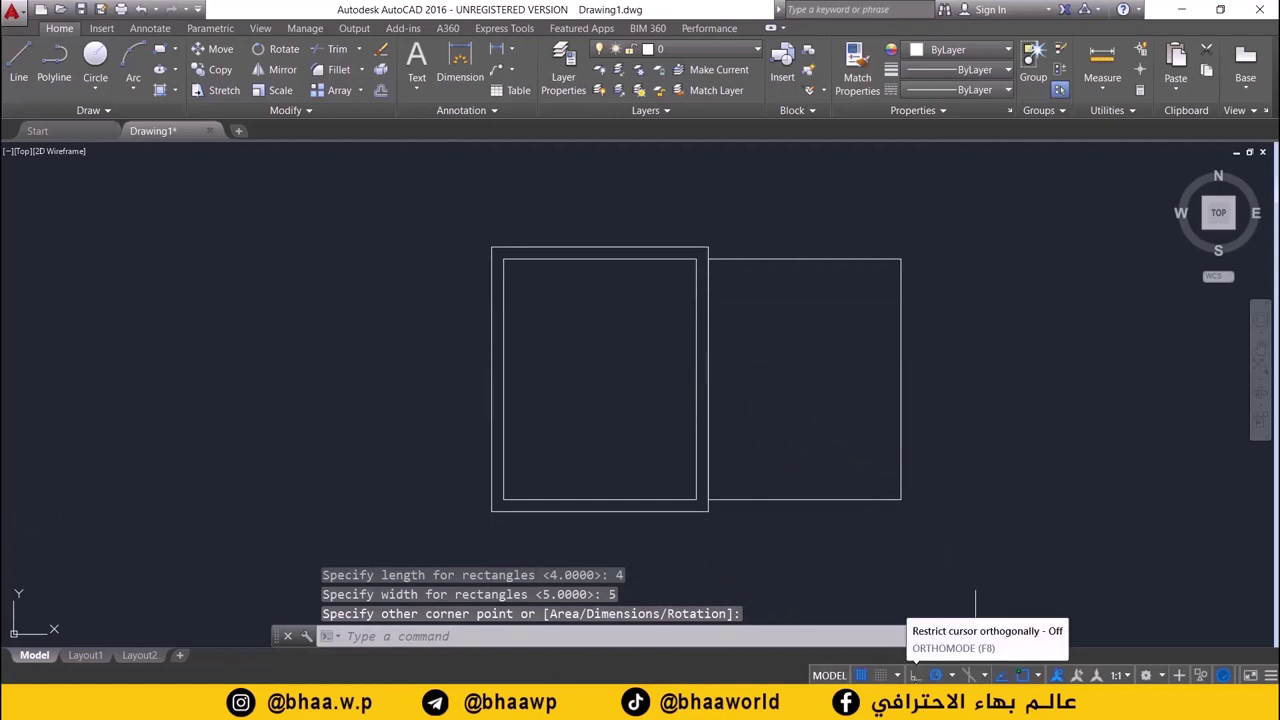
# - Draw a trial line left of the rooms, then erase it
pyautogui.click(915, 676)
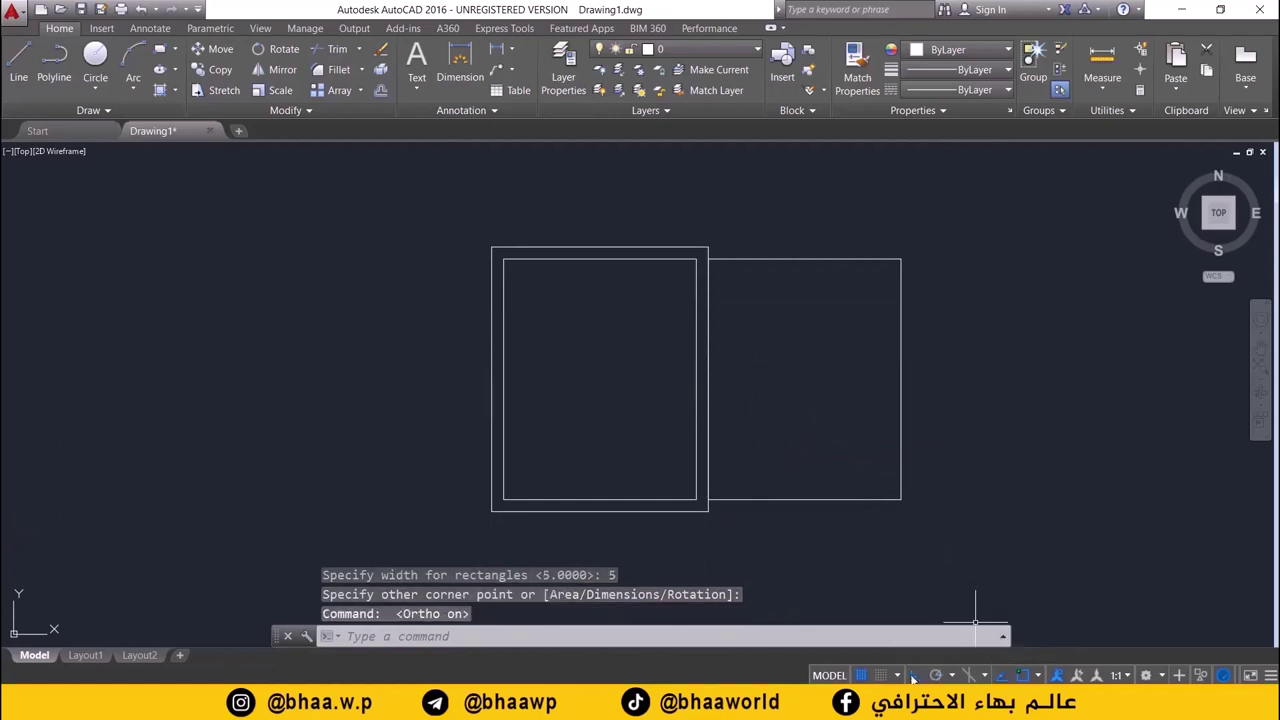
pyautogui.click(913, 677)
pyautogui.click(18, 65)
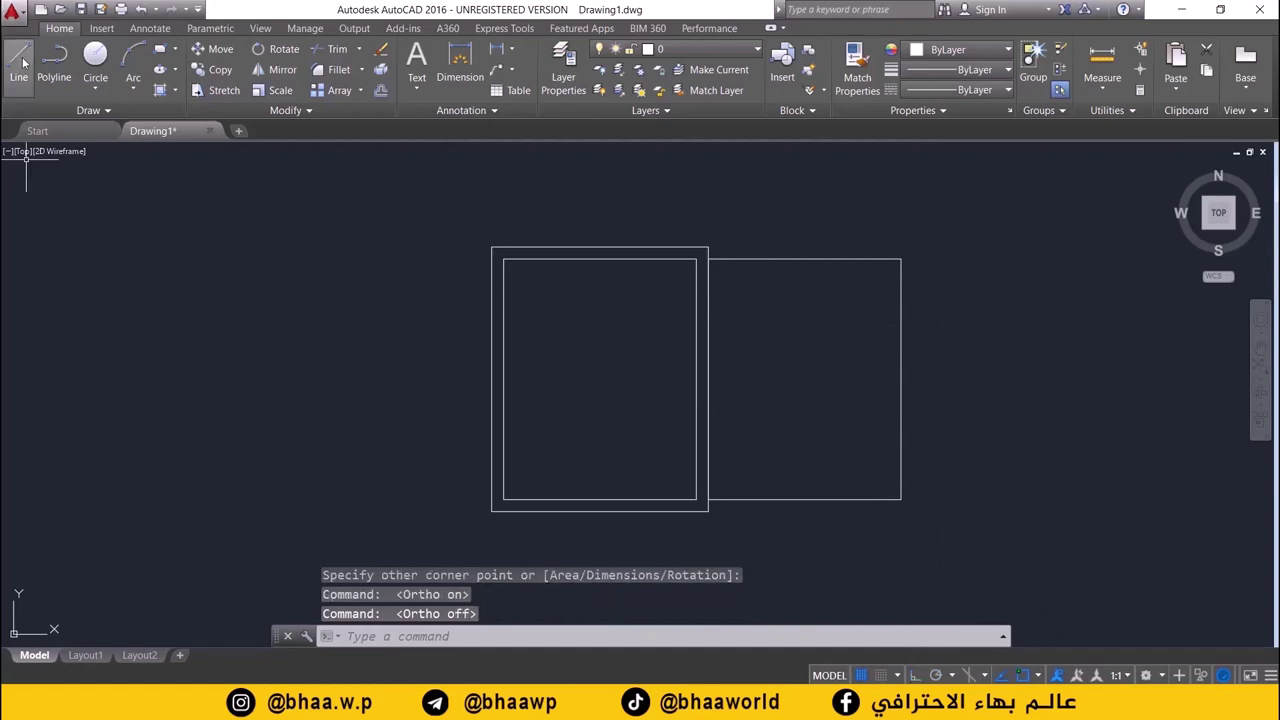
pyautogui.click(145, 343)
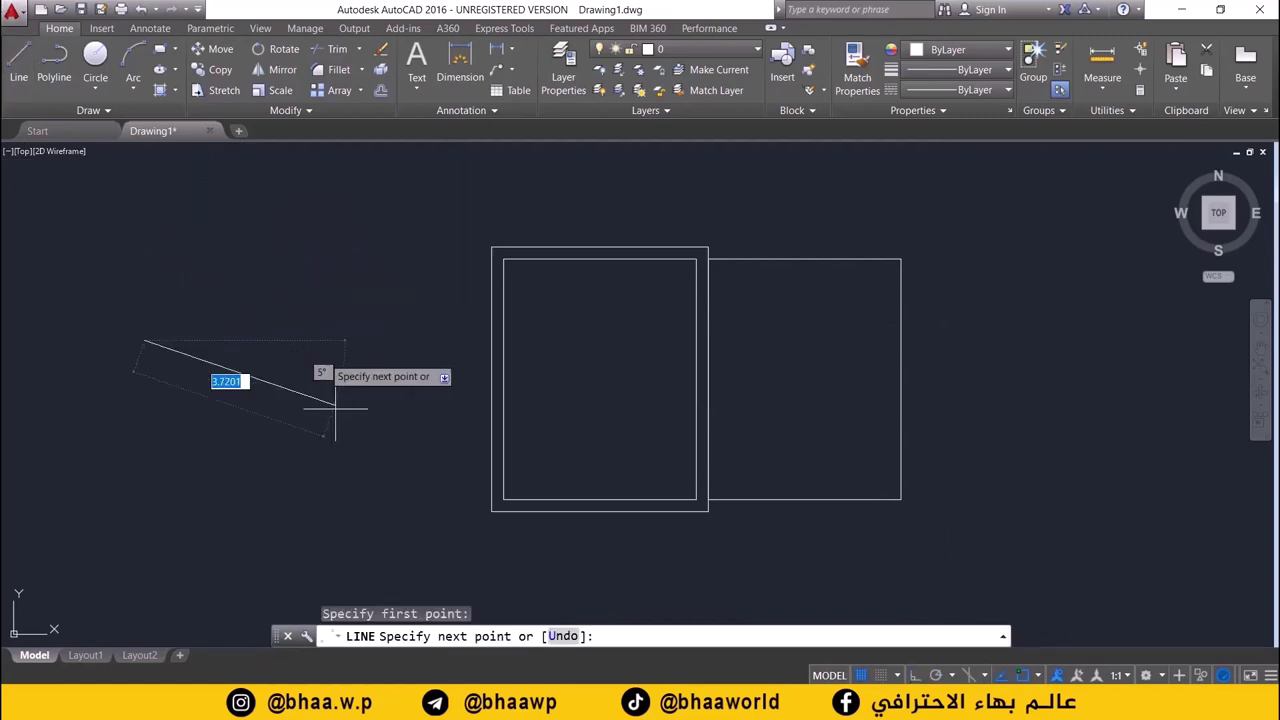
pyautogui.click(361, 358)
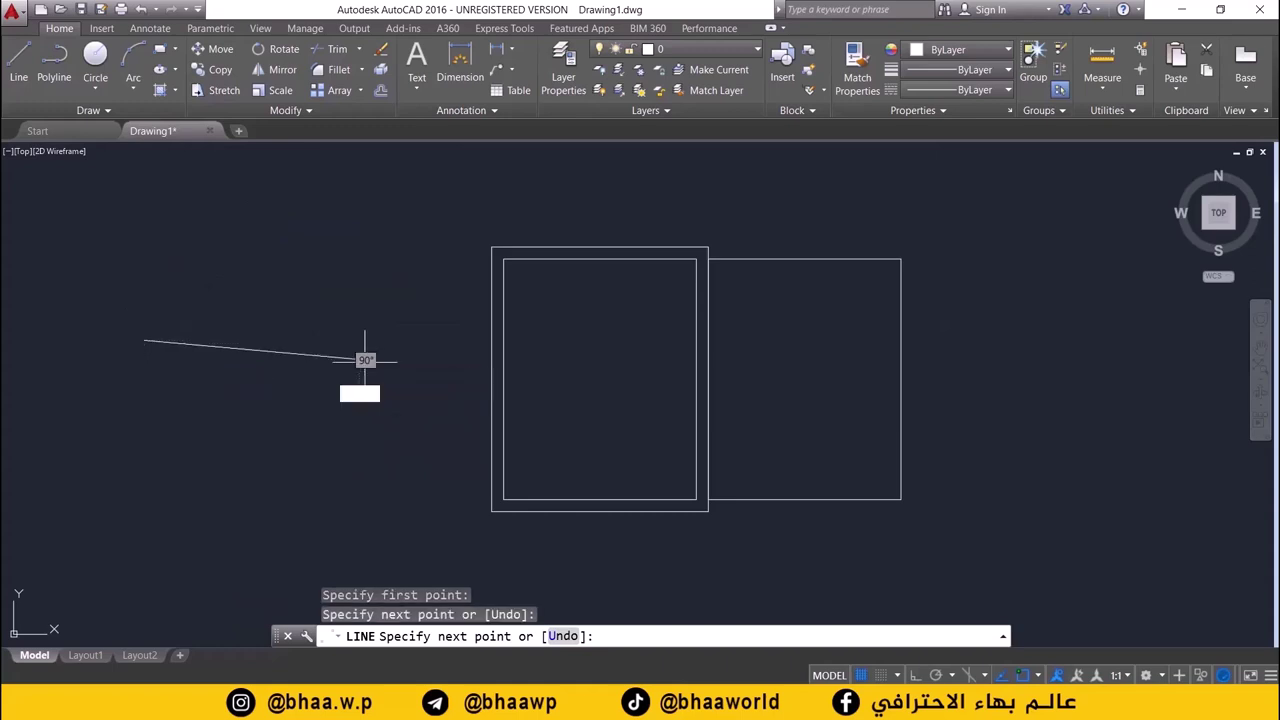
pyautogui.press('Return')
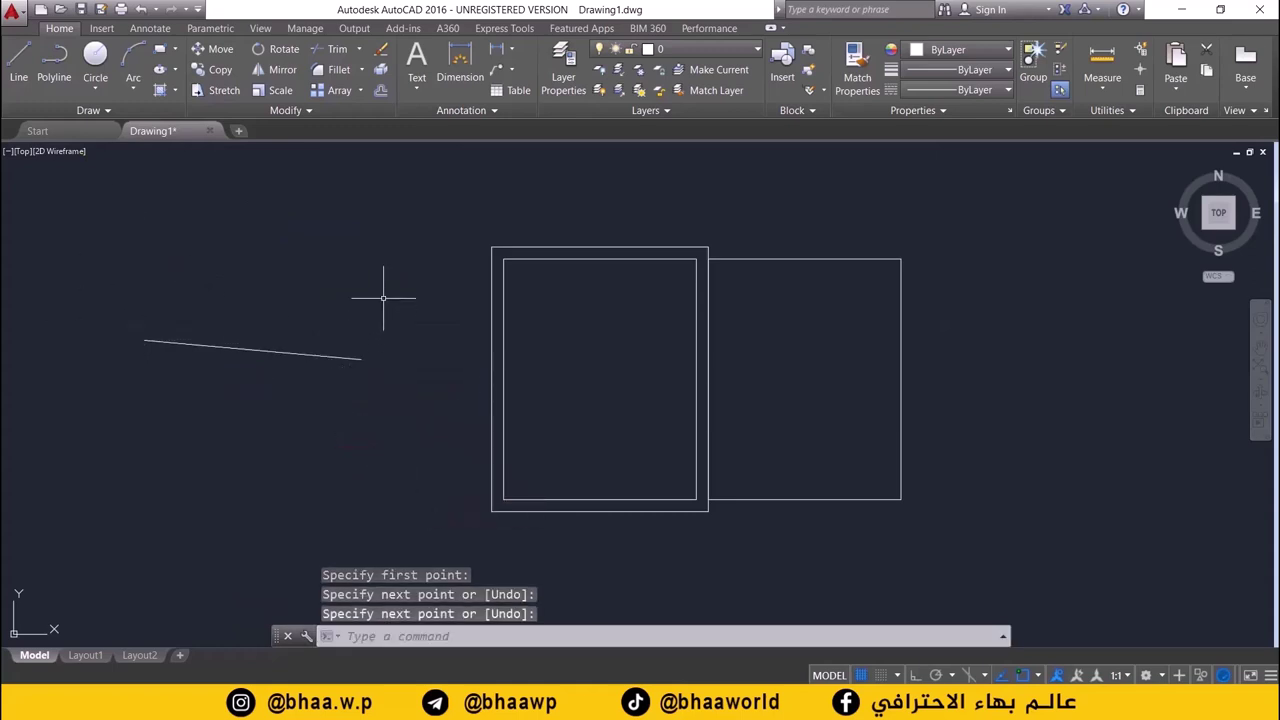
pyautogui.moveTo(378, 298); pyautogui.dragTo(242, 375)
pyautogui.press('Delete')
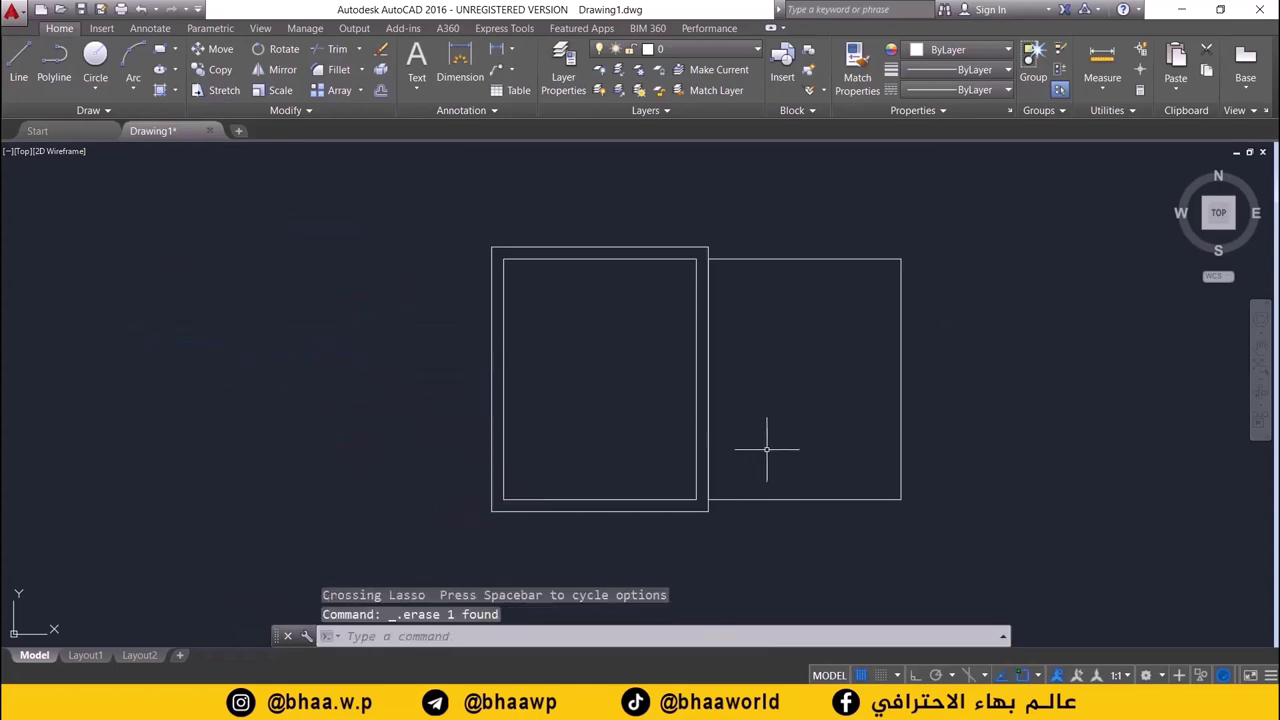
# - Turn Ortho on, start a line left of the rooms and cancel it
pyautogui.click(912, 677)
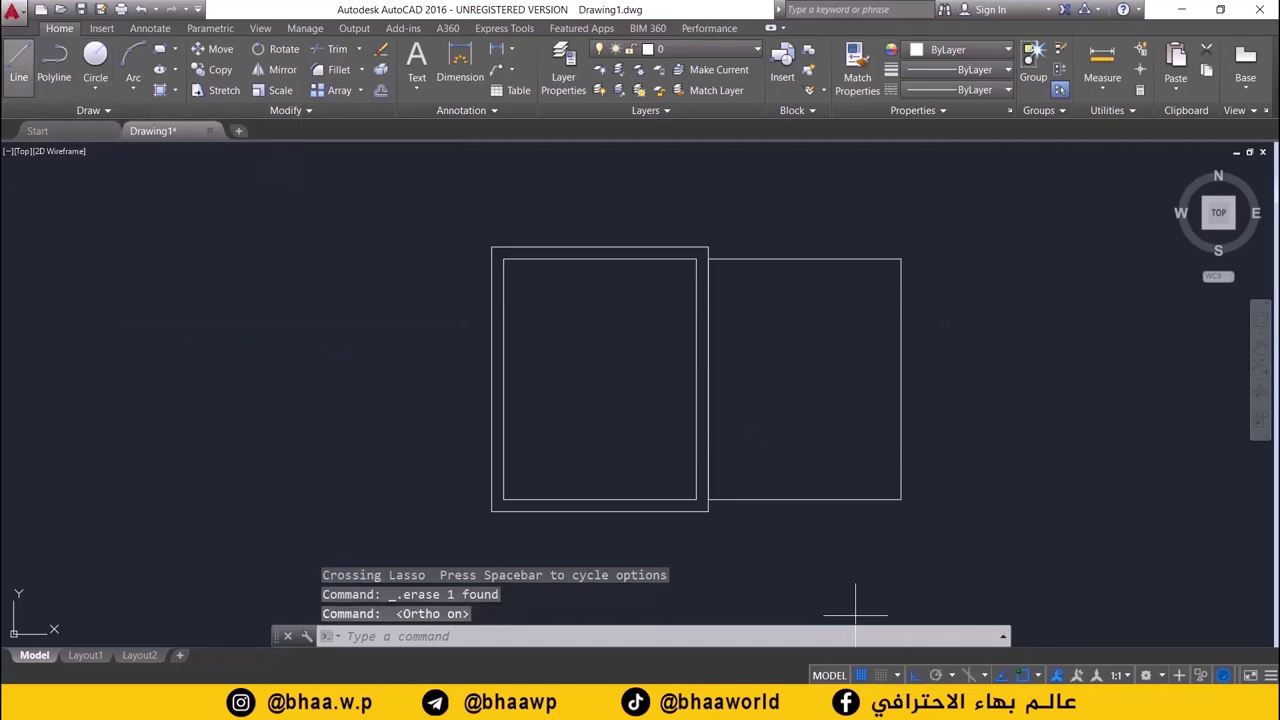
pyautogui.click(18, 65)
pyautogui.click(119, 362)
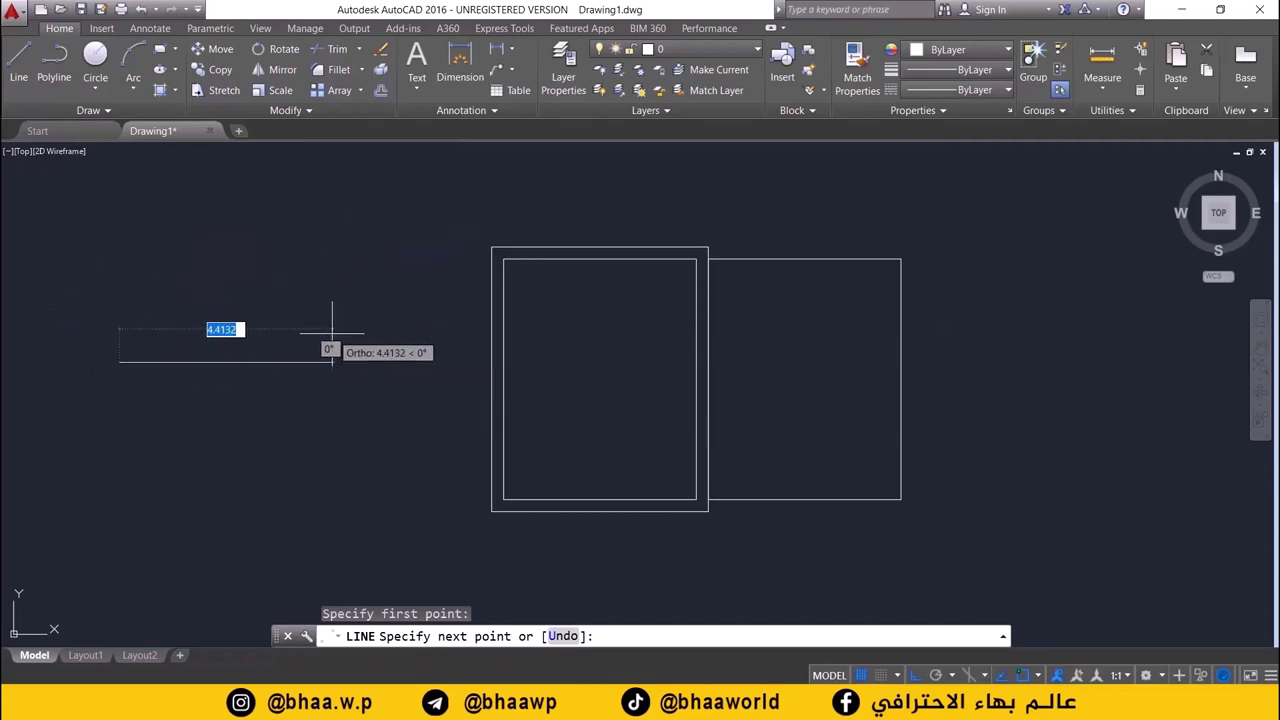
pyautogui.press('Escape')
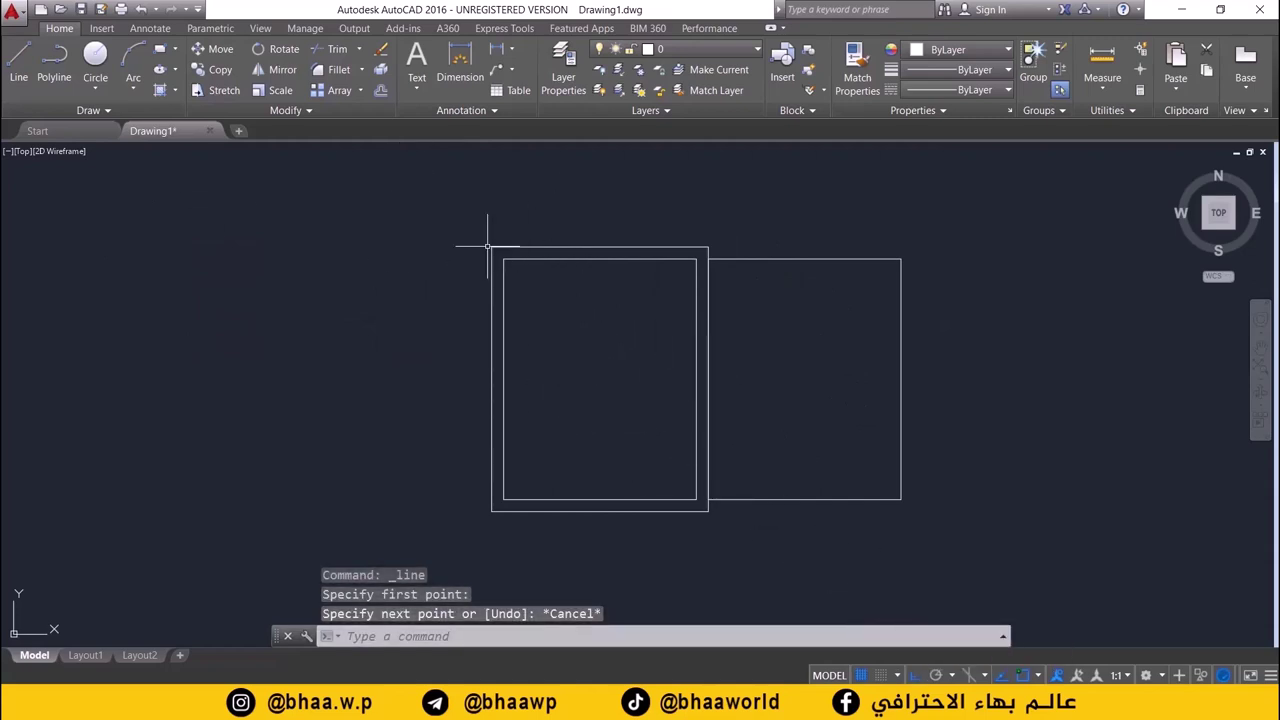
pyautogui.moveTo(758, 403); pyautogui.dragTo(615, 381, button='middle')
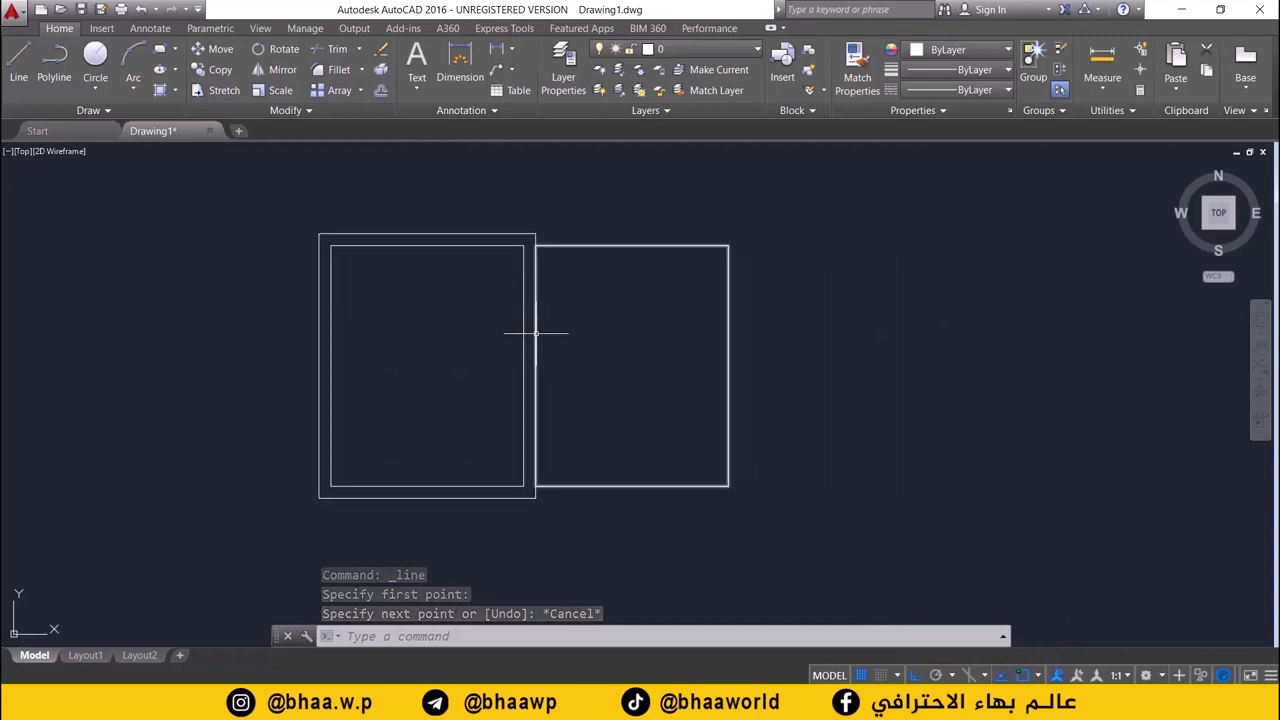
pyautogui.moveTo(540, 330); pyautogui.dragTo(449, 346, button='middle')
# - Offset the right 4 by 5 room rectangle 0.25 outward as its outer wall
pyautogui.click(380, 90)
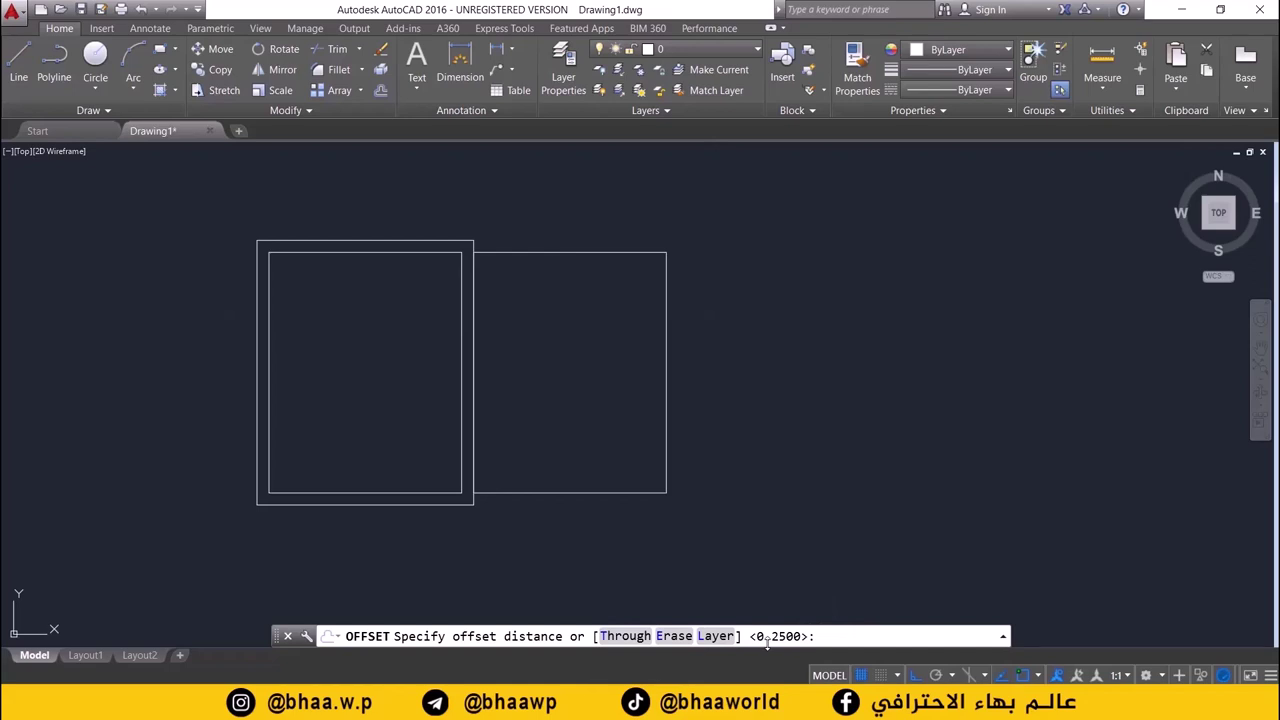
pyautogui.press('Return')
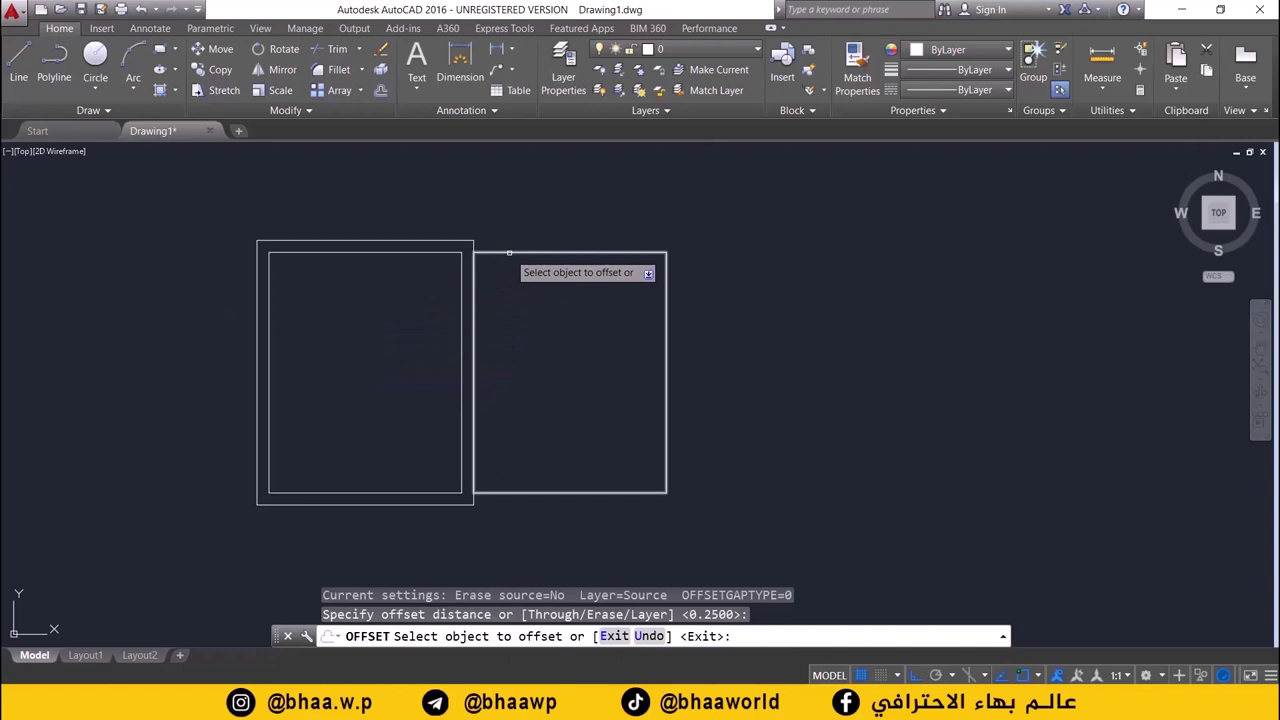
pyautogui.click(509, 253)
pyautogui.click(515, 216)
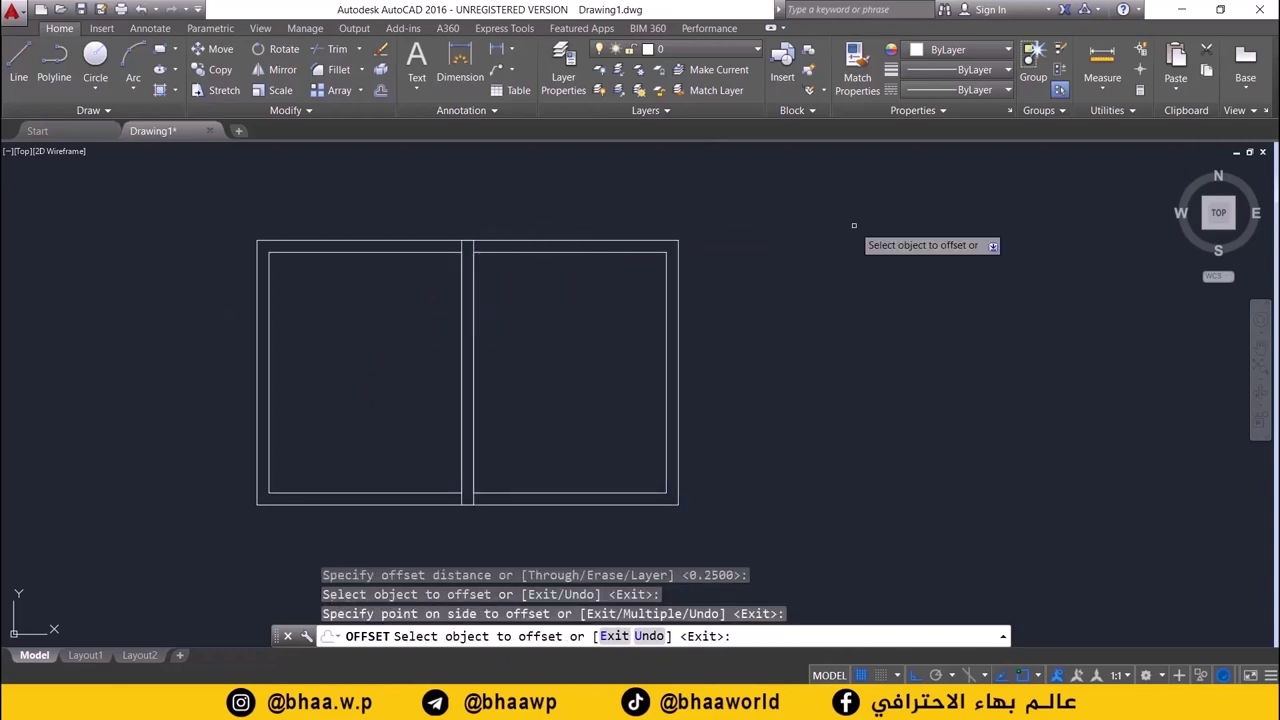
pyautogui.moveTo(496, 320)
pyautogui.mouseDown(button='middle')
pyautogui.moveTo(533, 345)
pyautogui.moveTo(536, 379)
pyautogui.mouseUp(button='middle')
pyautogui.press('Escape')
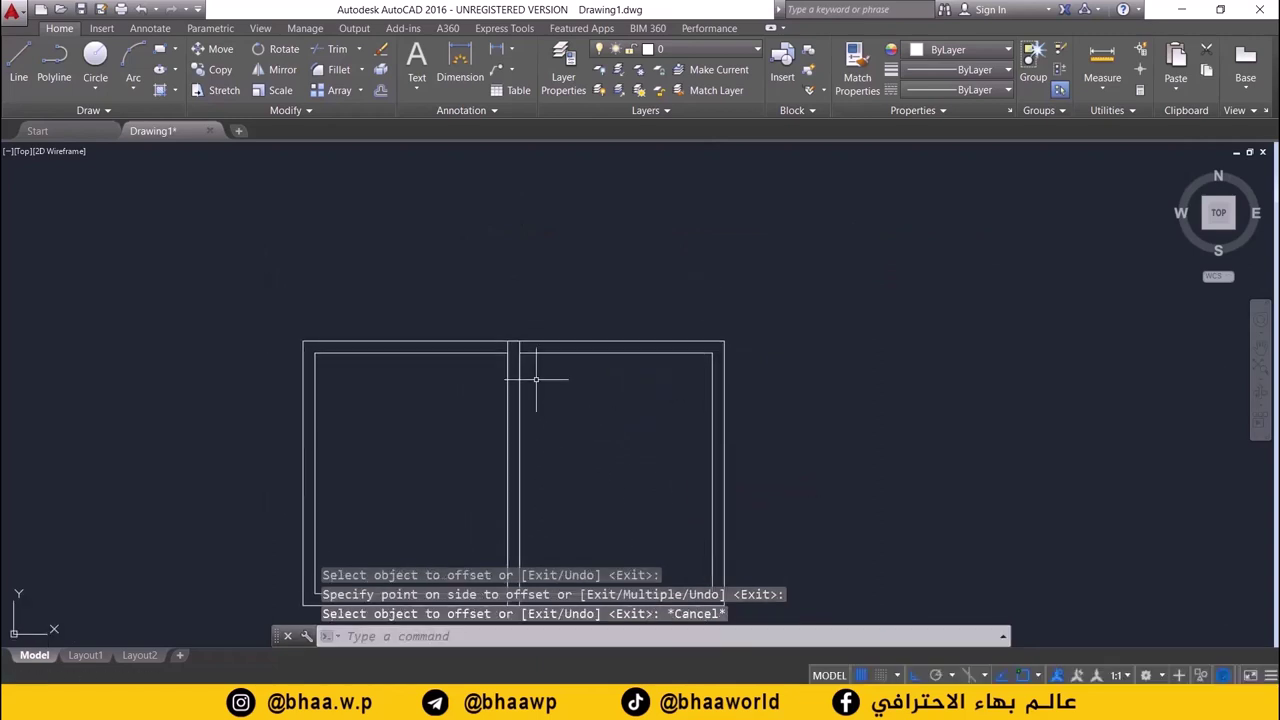
pyautogui.scroll(2, 536, 379)
pyautogui.click(448, 320)
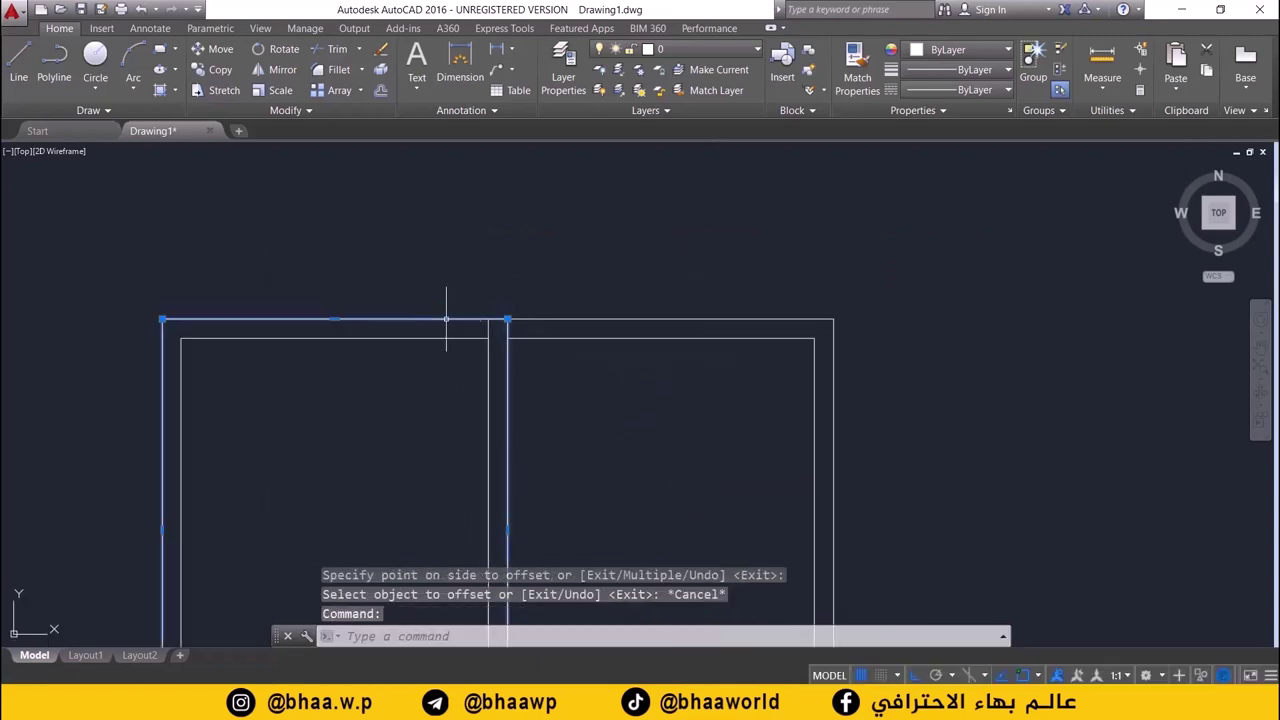
pyautogui.moveTo(429, 321); pyautogui.dragTo(330, 278)
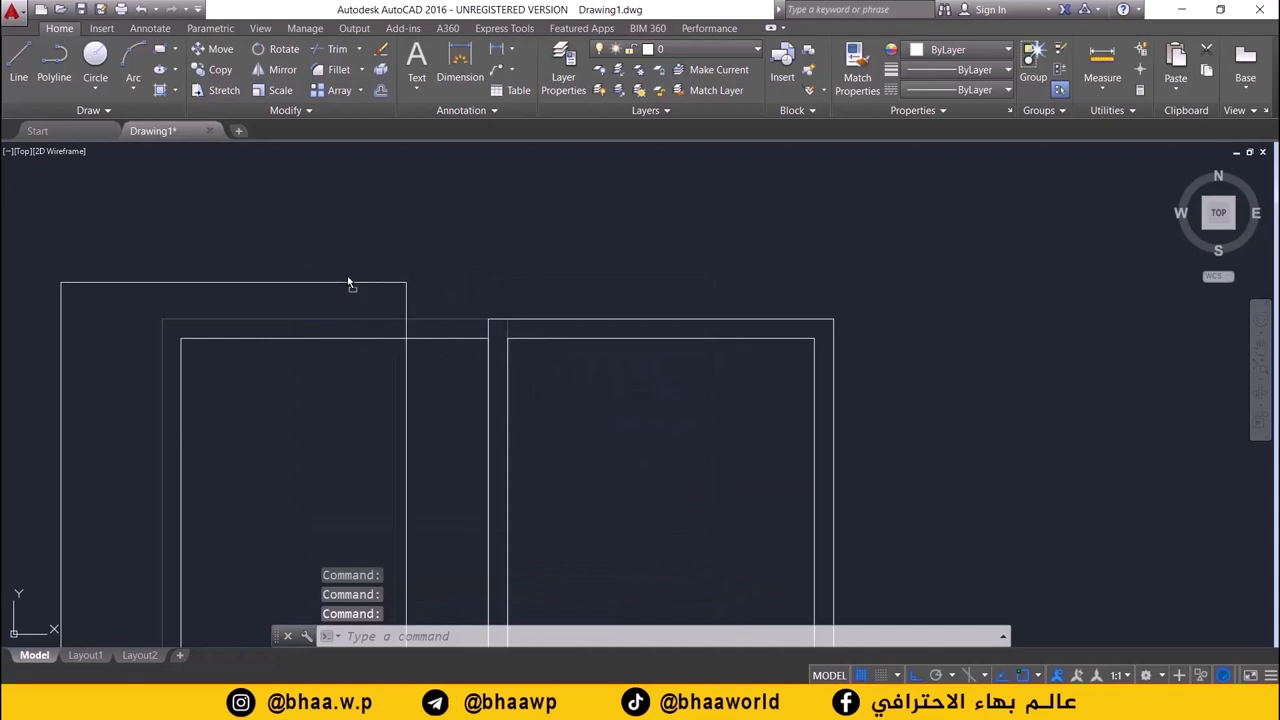
pyautogui.click(555, 322)
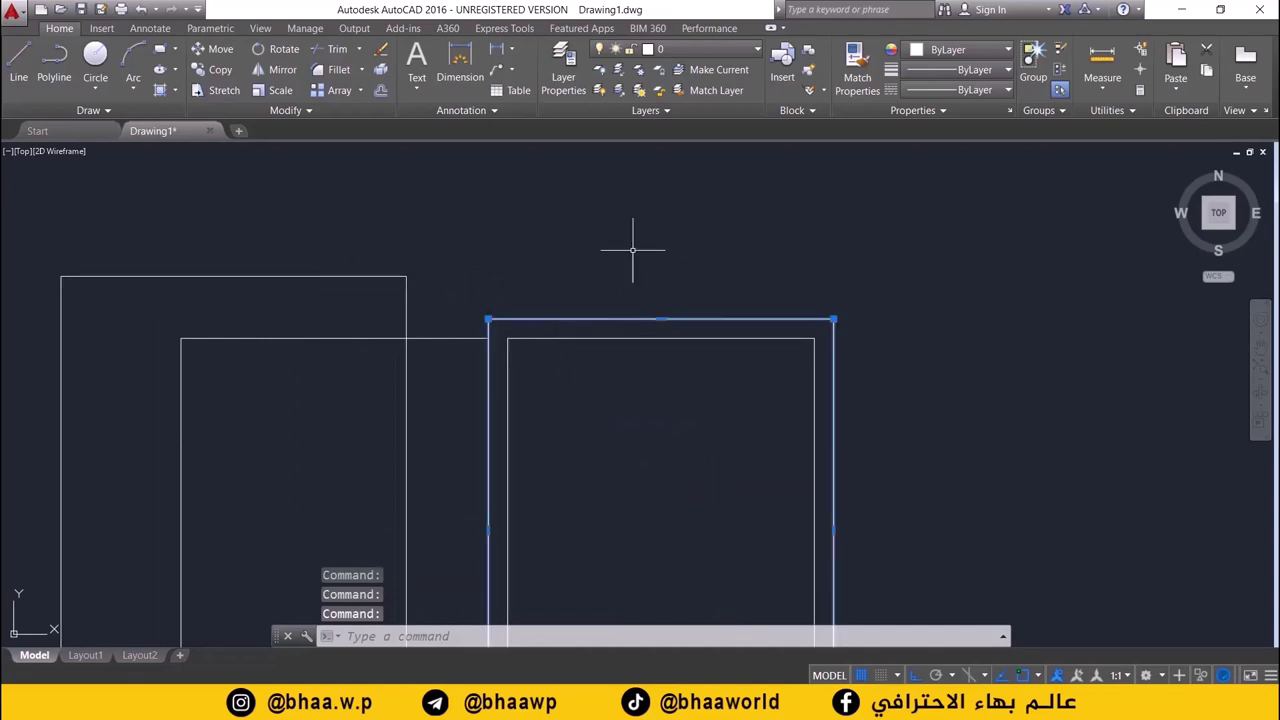
pyautogui.hotkey('ctrl', 'z')
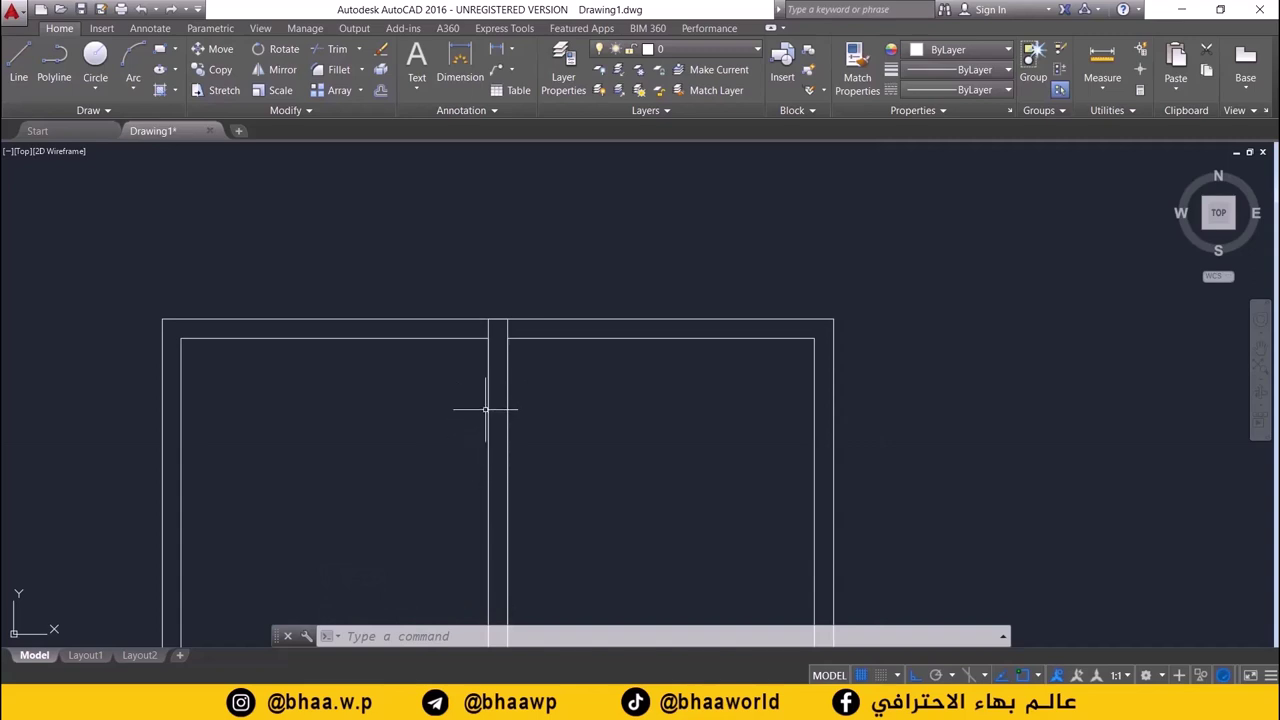
pyautogui.scroll(-2, 474, 372)
pyautogui.moveTo(474, 389); pyautogui.dragTo(476, 358, button='middle')
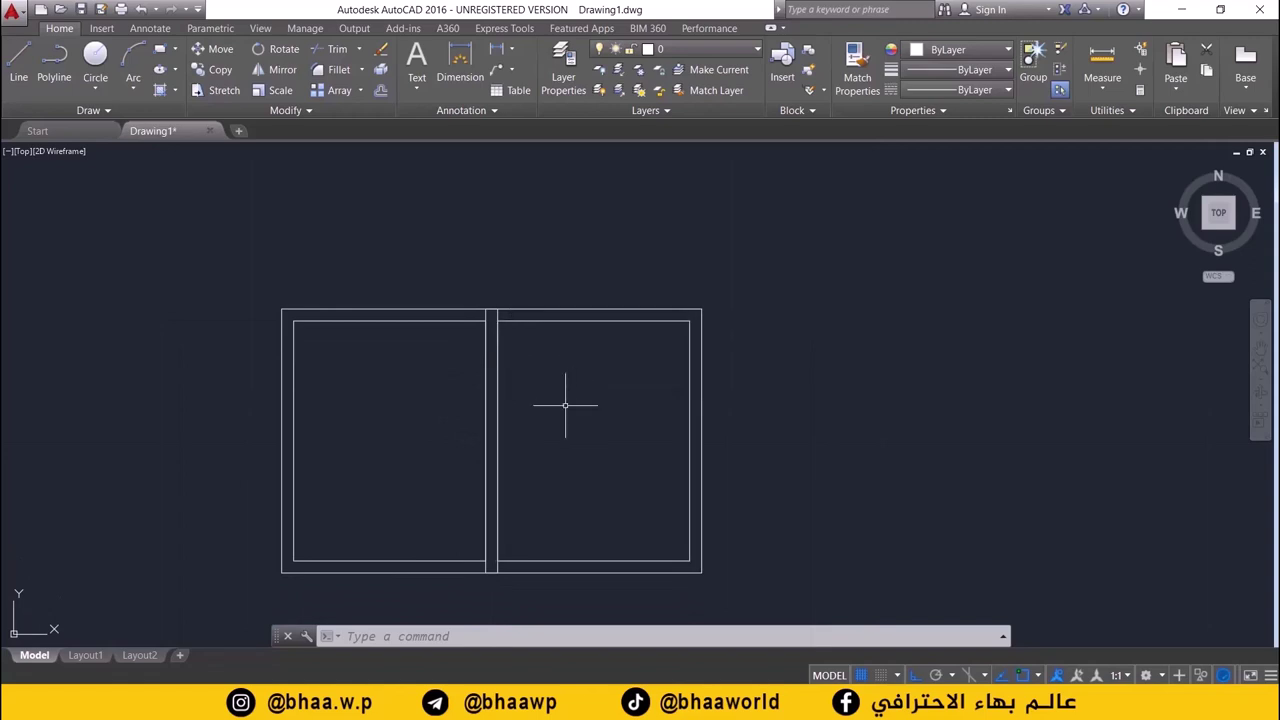
pyautogui.scroll(-2, 503, 383)
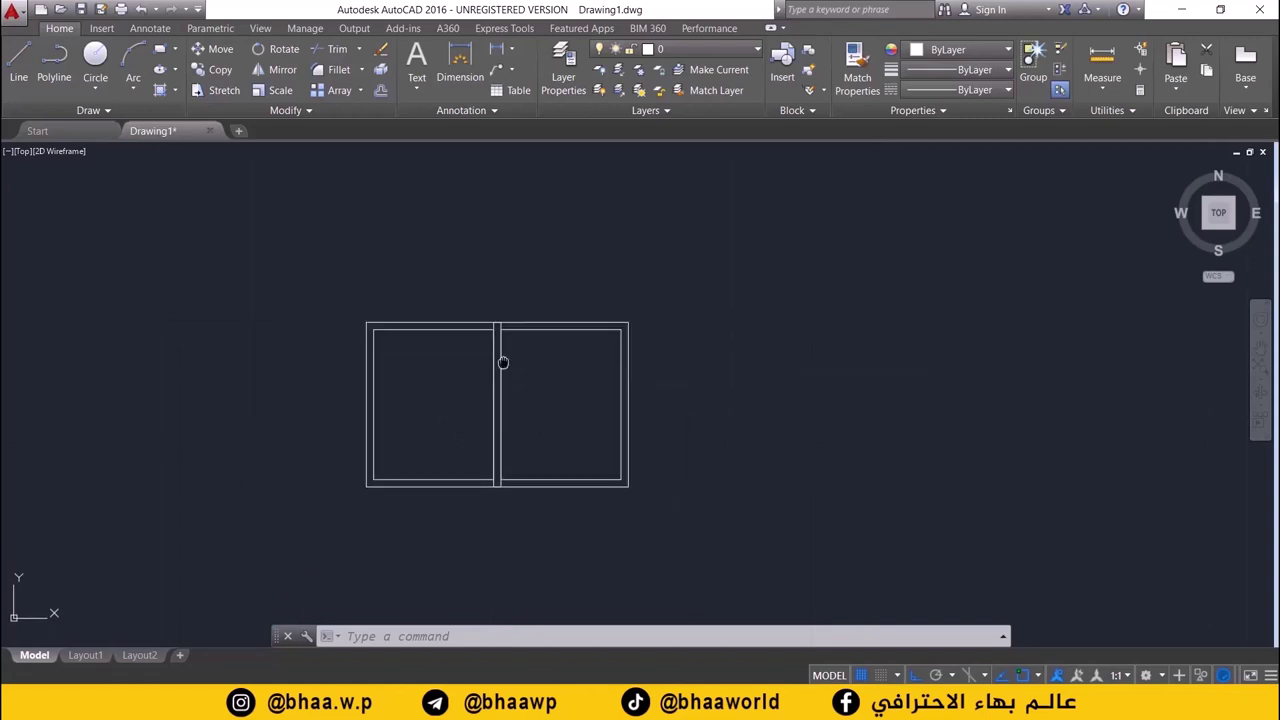
pyautogui.moveTo(503, 371)
pyautogui.mouseDown(button='middle')
pyautogui.moveTo(523, 295)
pyautogui.moveTo(529, 340)
pyautogui.mouseUp(button='middle')
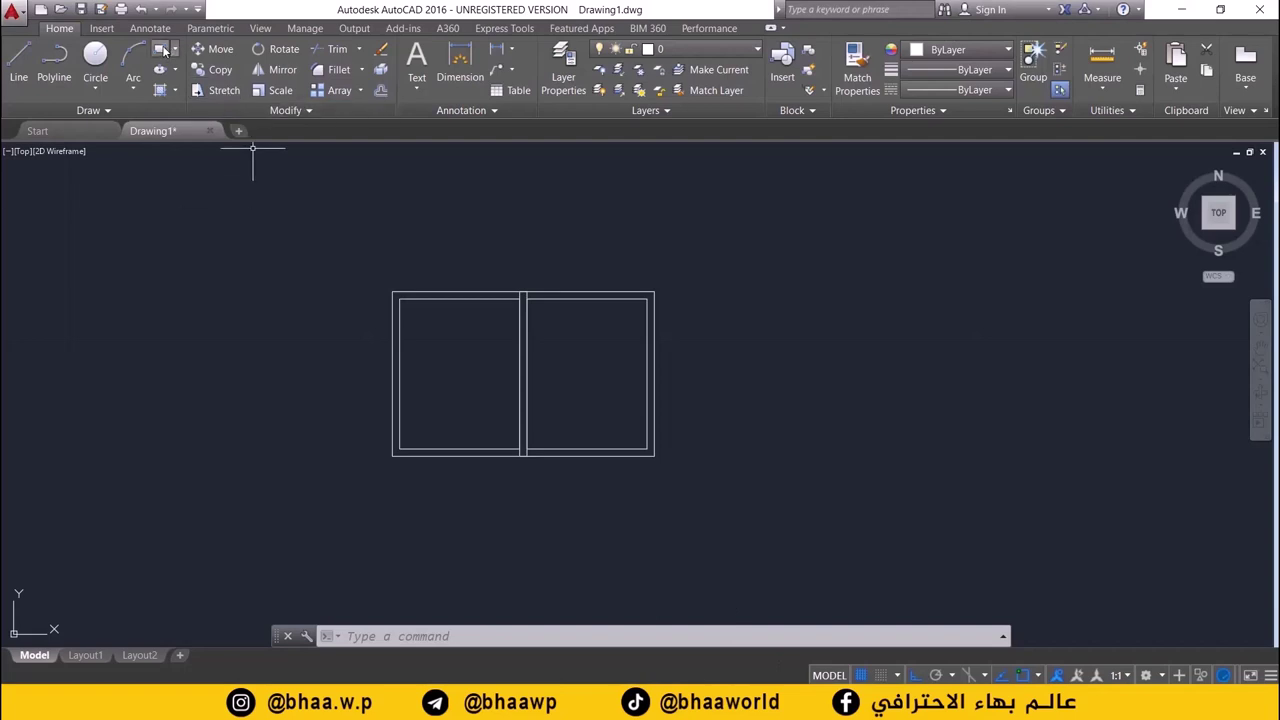
# - Draw a 4 by 4 rectangle from the outer wall's bottom-left corner below the left room
pyautogui.click(160, 49)
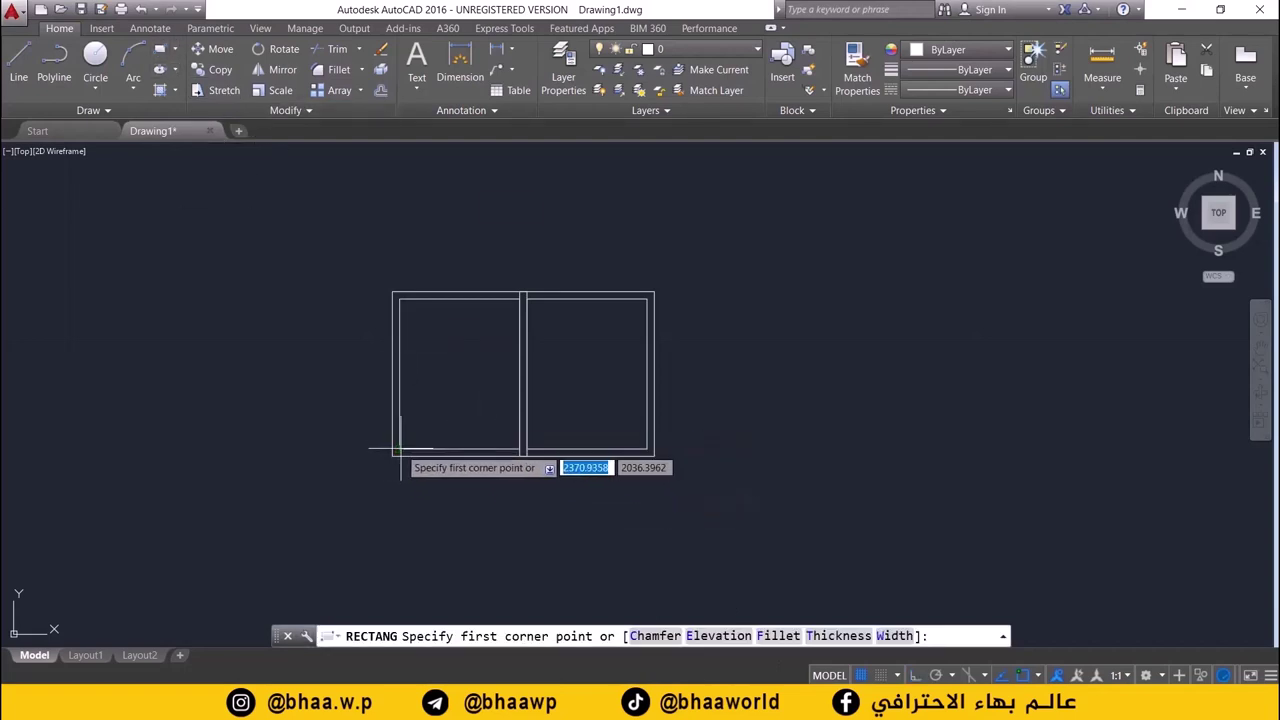
pyautogui.scroll(2, 399, 451)
pyautogui.scroll(2, 400, 443)
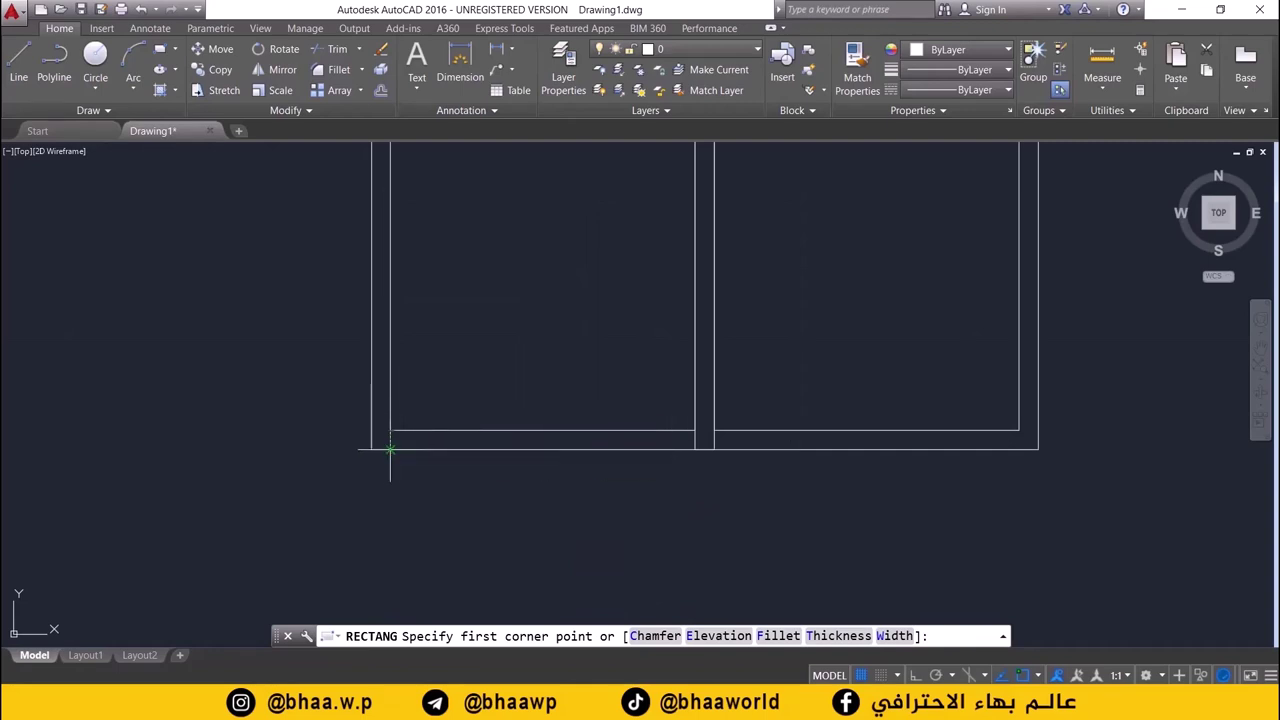
pyautogui.click(390, 449)
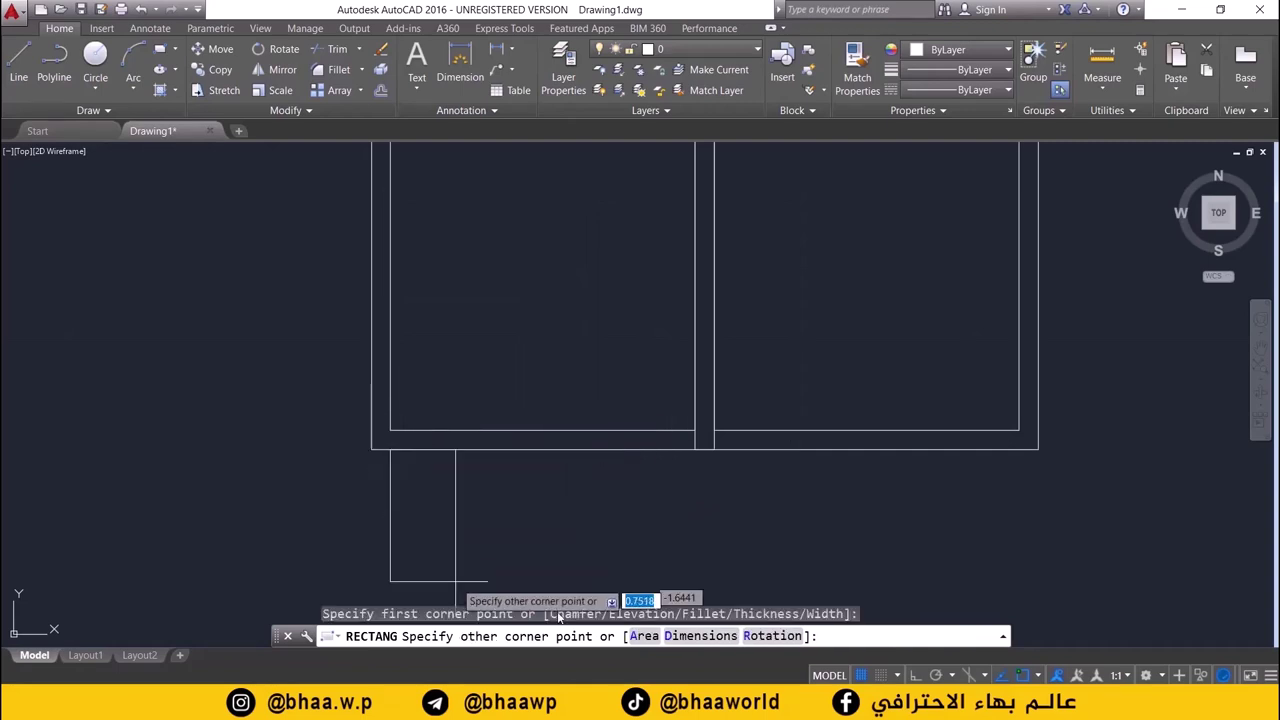
pyautogui.click(697, 637)
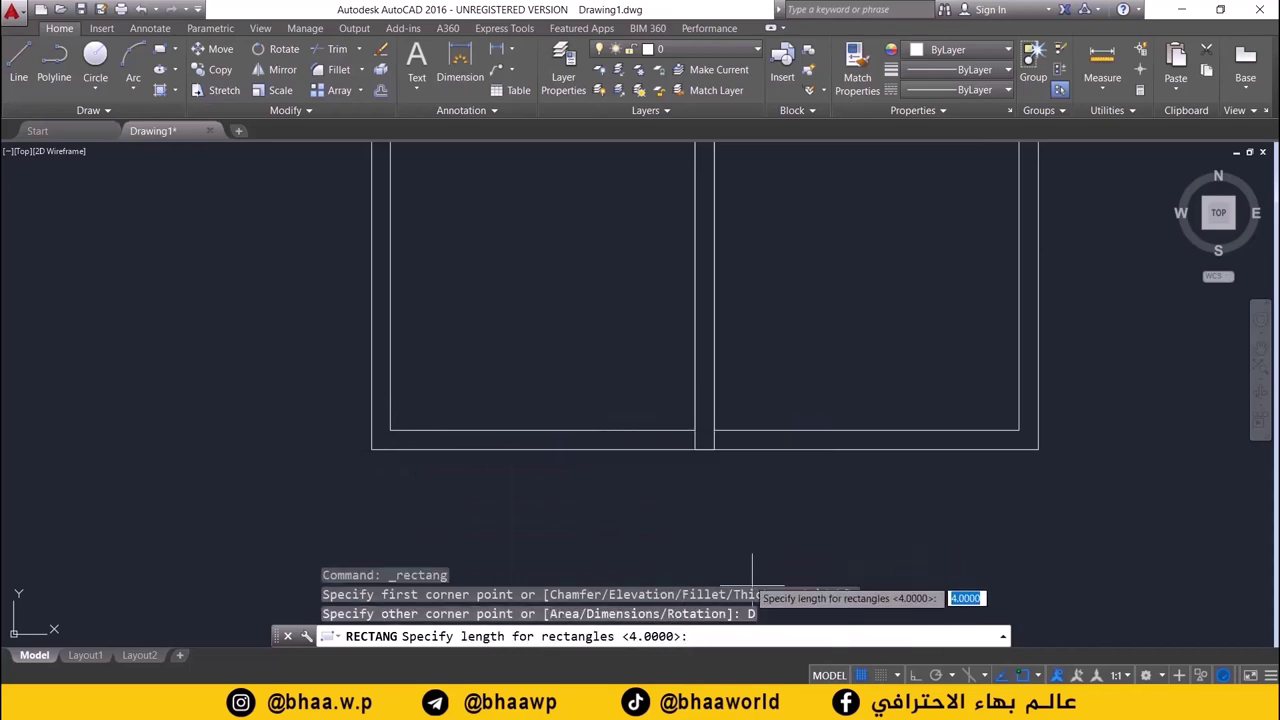
pyautogui.write('4')
pyautogui.press('Return')
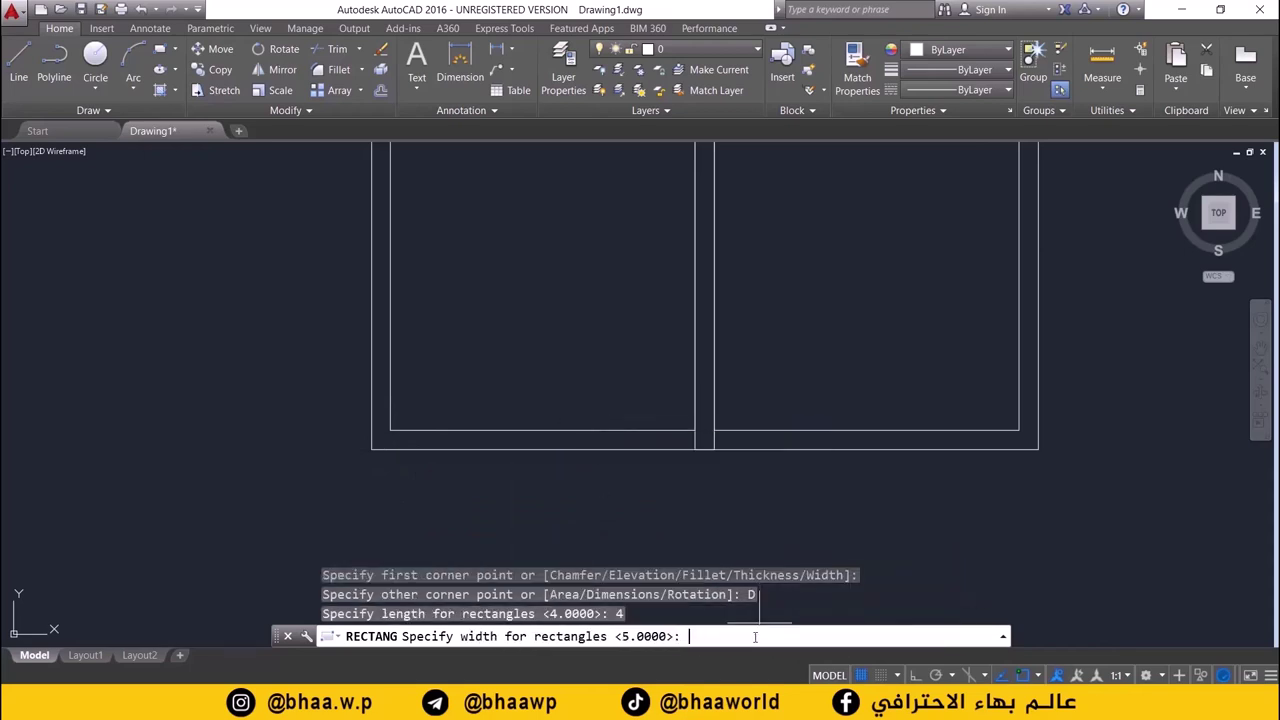
pyautogui.write('4')
pyautogui.press('Return')
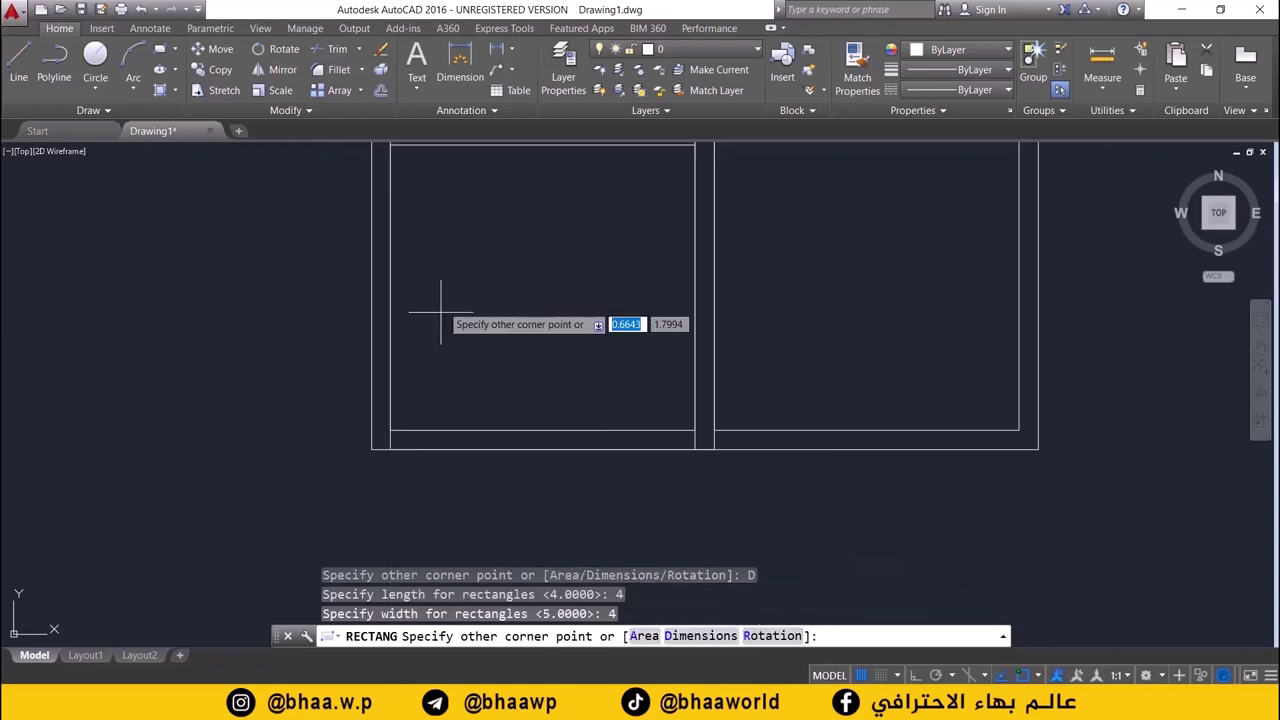
pyautogui.click(566, 520)
pyautogui.scroll(-2, 566, 515)
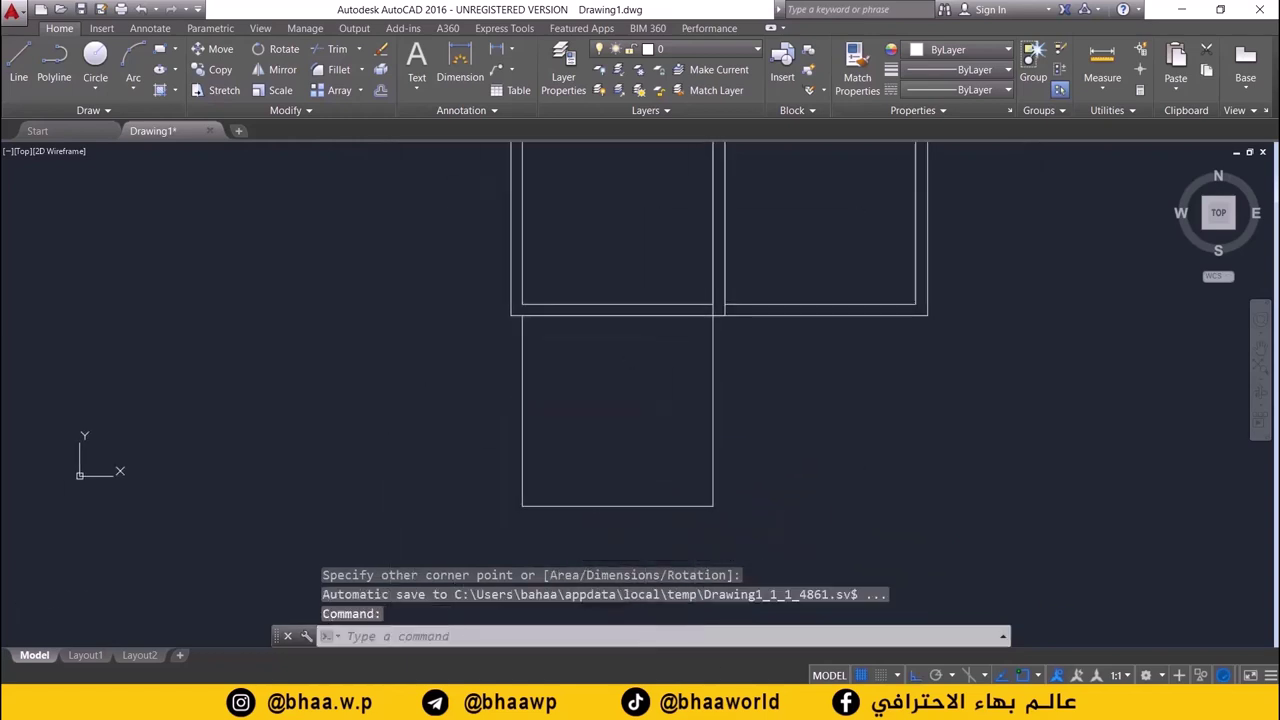
pyautogui.scroll(-2, 632, 357)
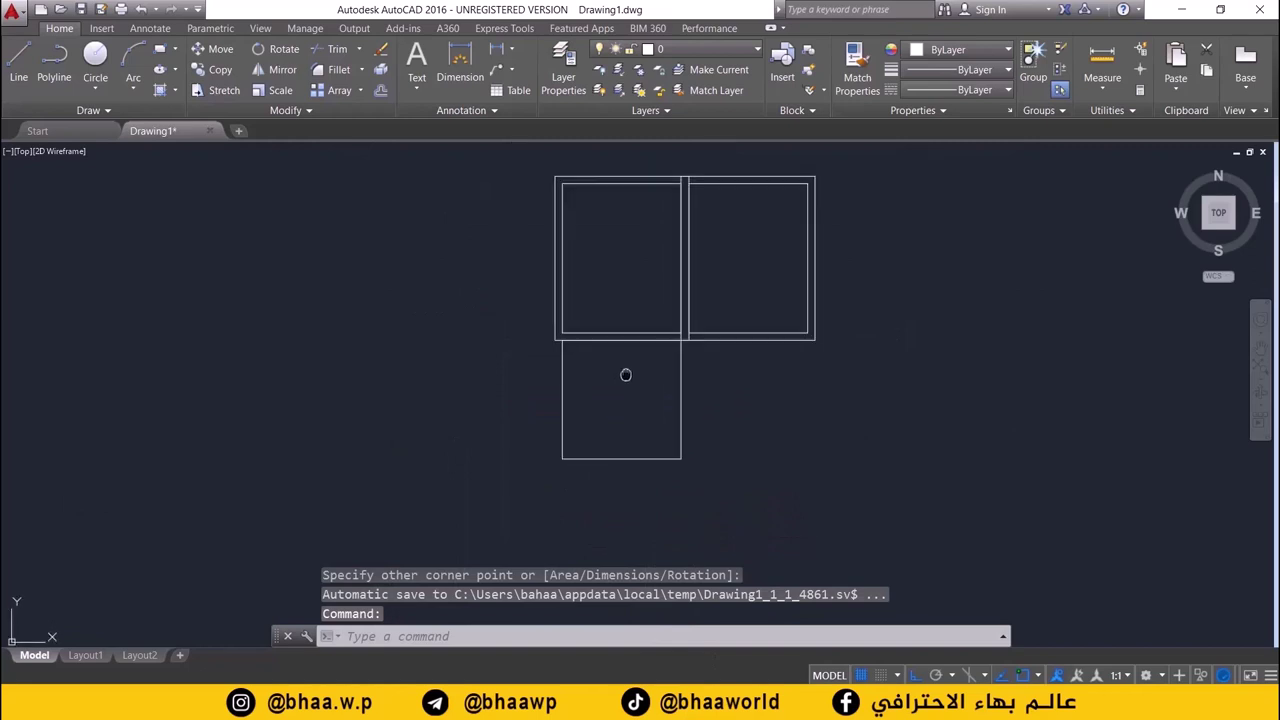
# - Offset the lower 4 by 4 rectangle 0.25 outward to form its wall
pyautogui.click(380, 92)
pyautogui.press('Return')
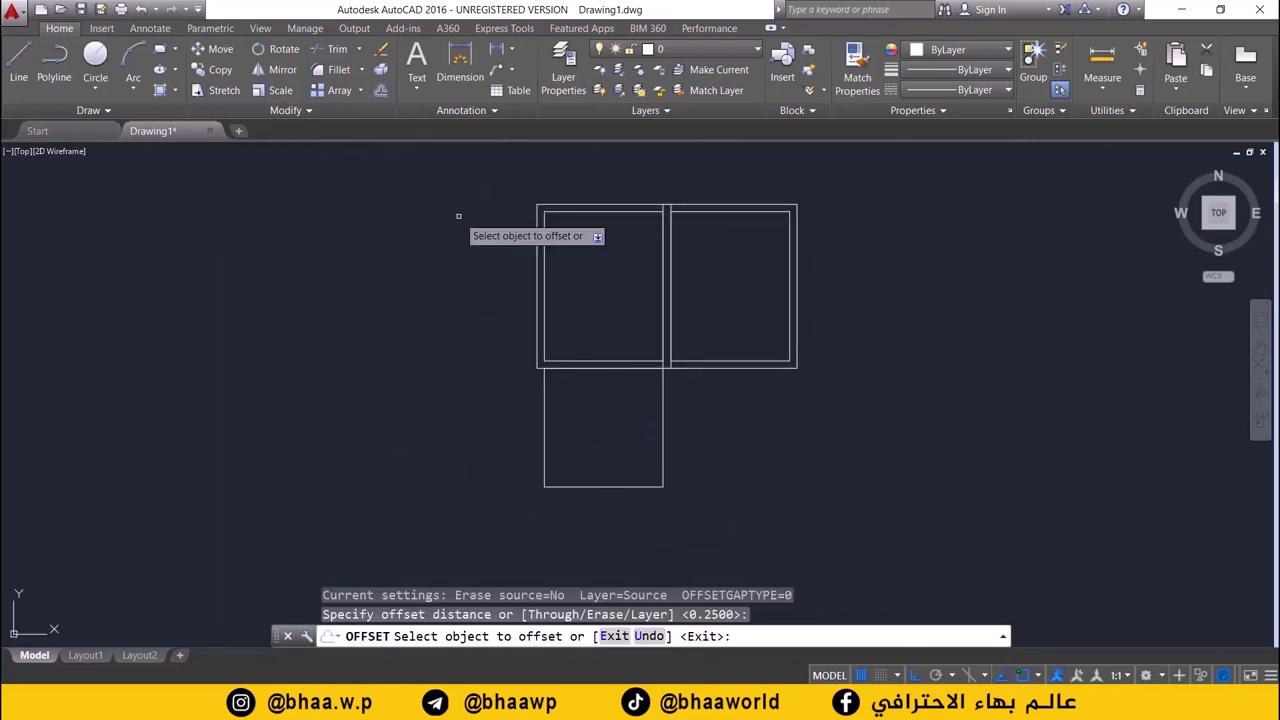
pyautogui.click(663, 404)
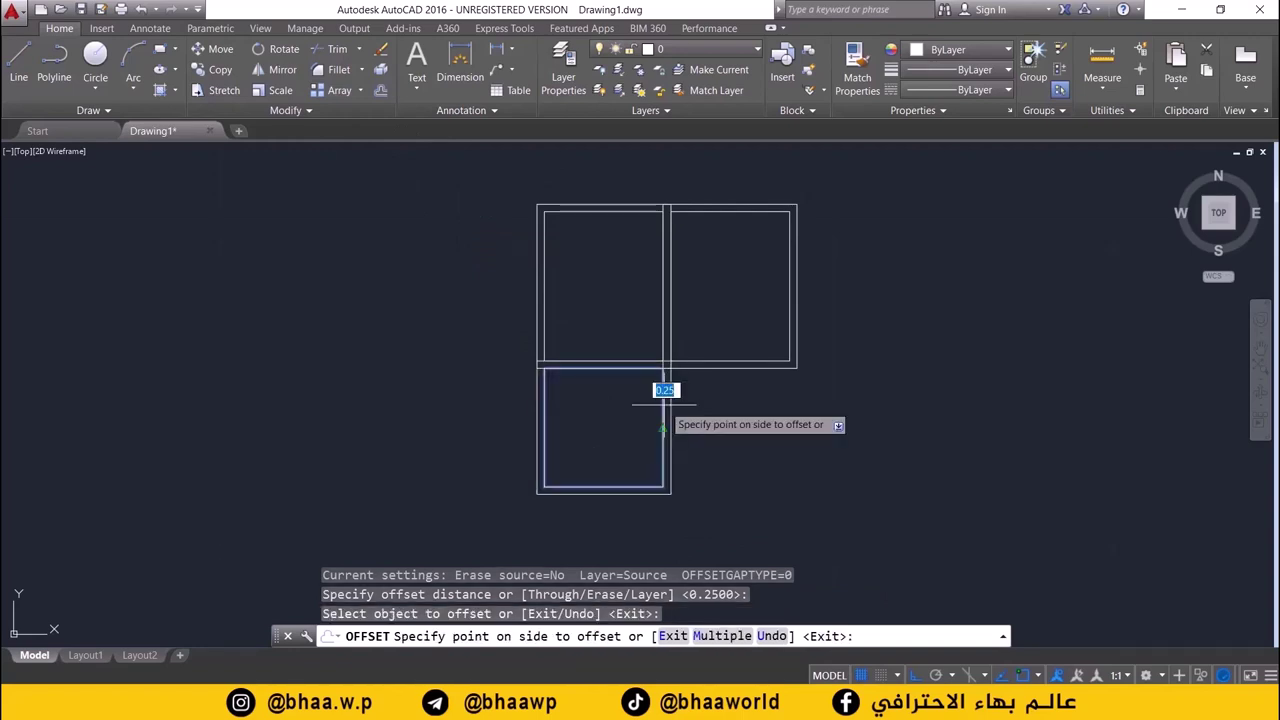
pyautogui.click(676, 407)
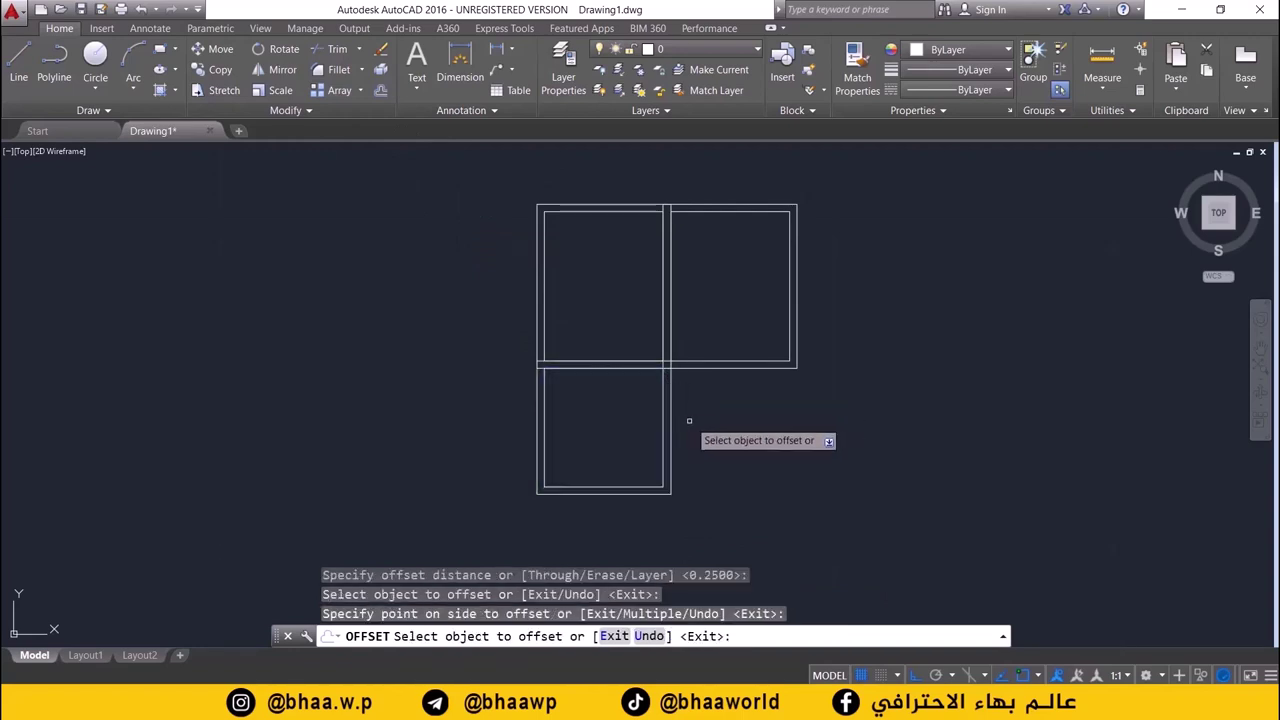
pyautogui.scroll(-2, 642, 436)
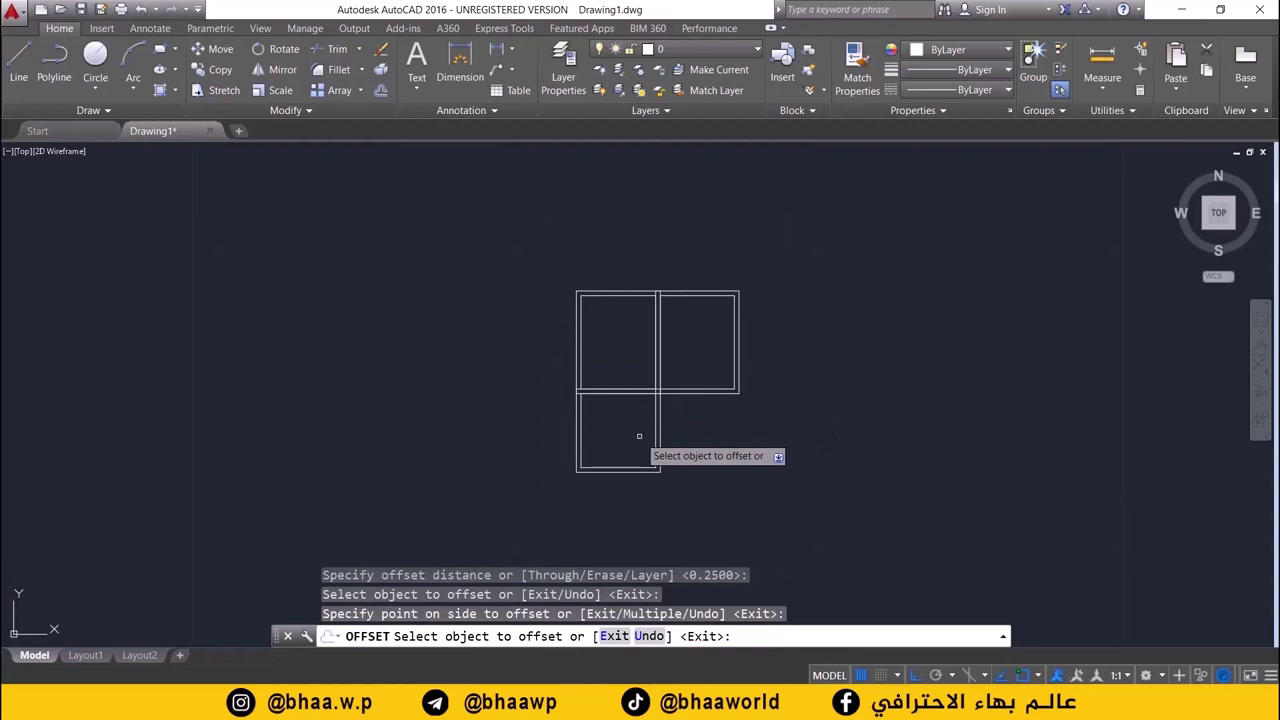
pyautogui.moveTo(639, 436); pyautogui.dragTo(553, 418, button='middle')
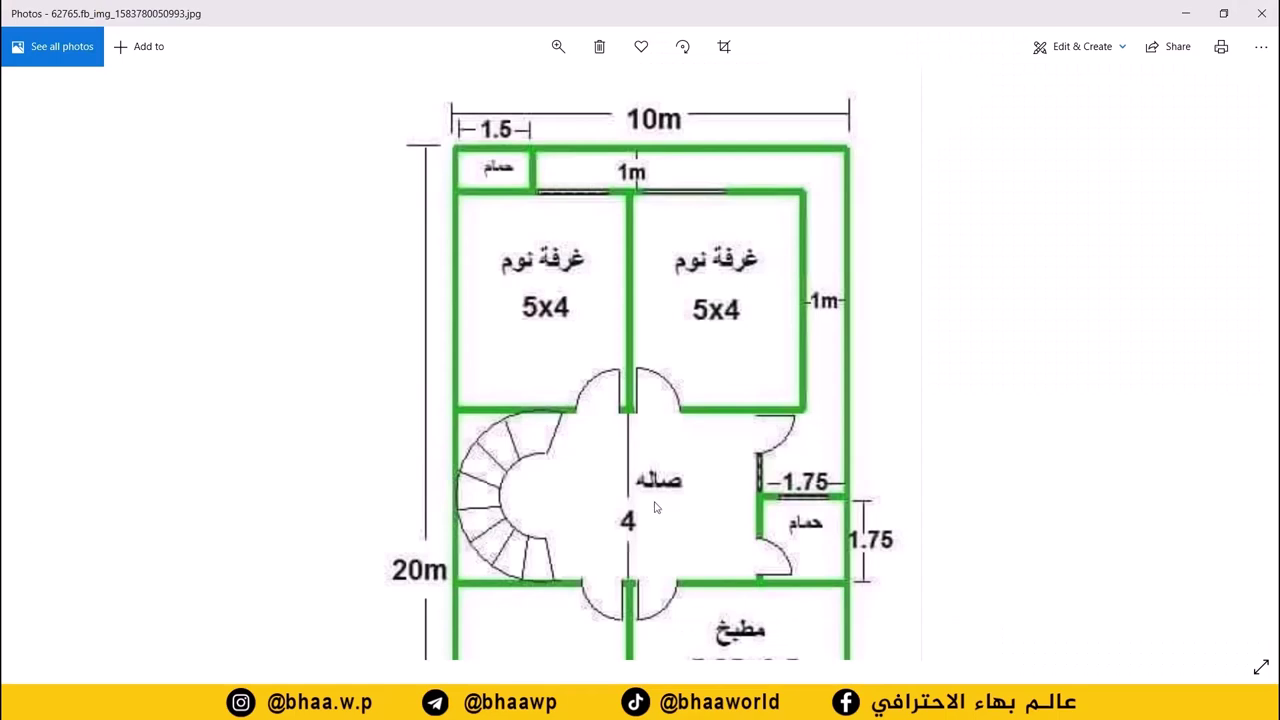
pyautogui.scroll(-5, 655, 507)
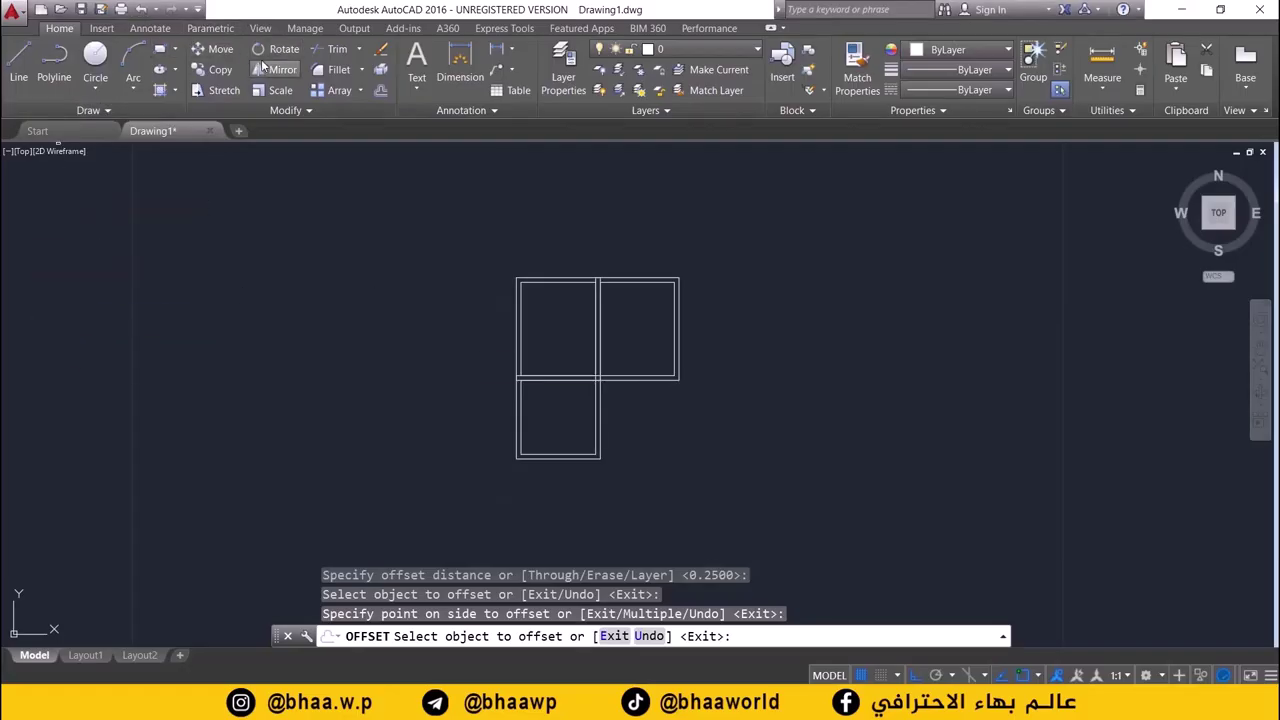
# - Start a rectangle at the lower room's bottom-left wall corner, sized 4 by 7
pyautogui.click(162, 50)
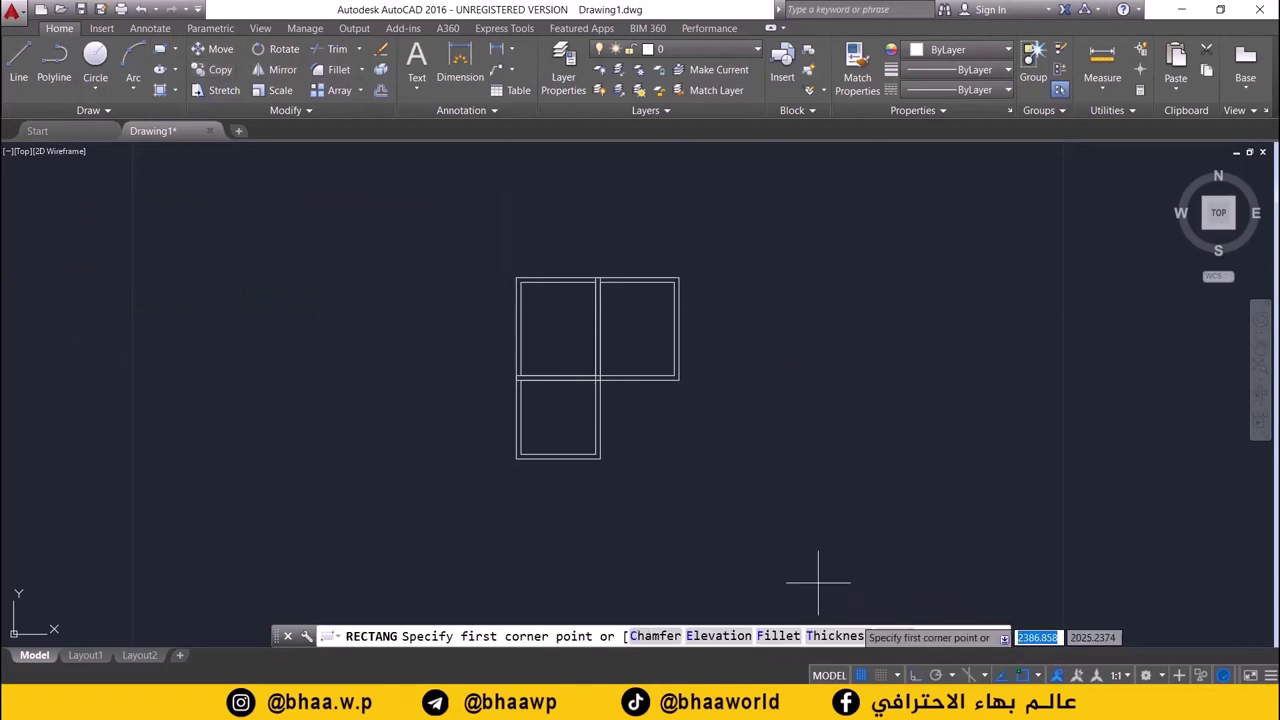
pyautogui.scroll(4, 558, 477)
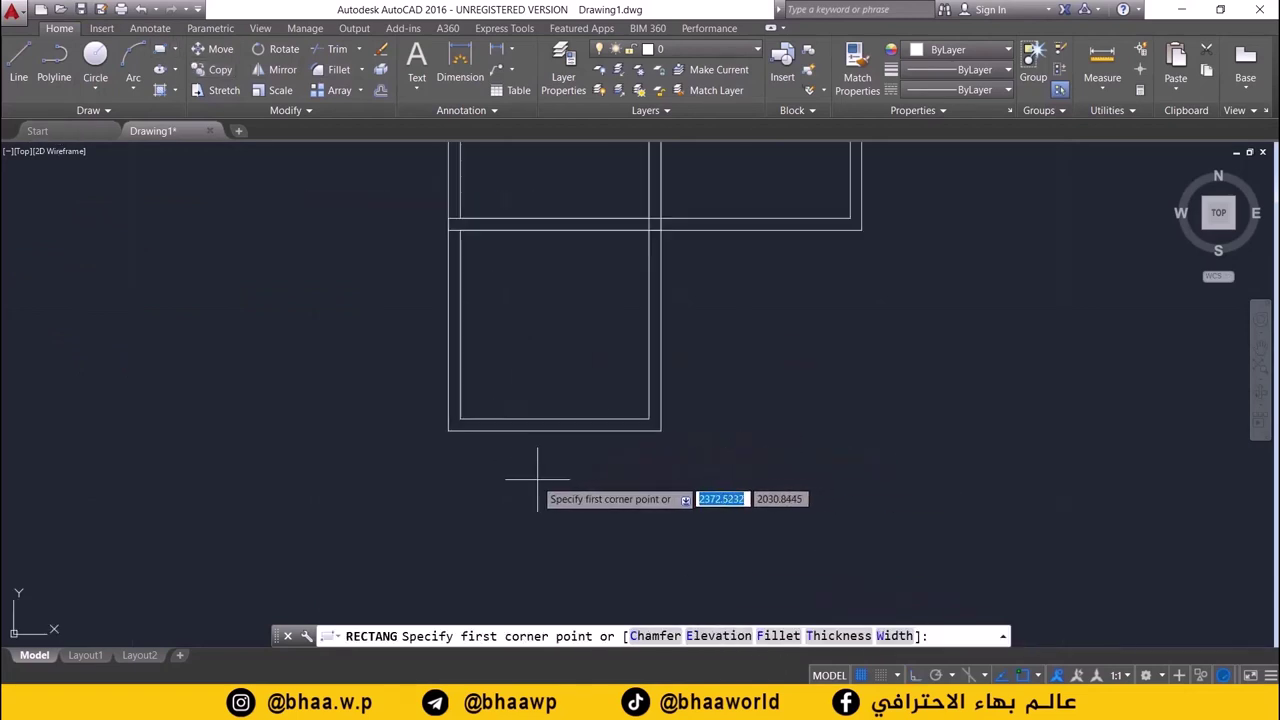
pyautogui.click(460, 431)
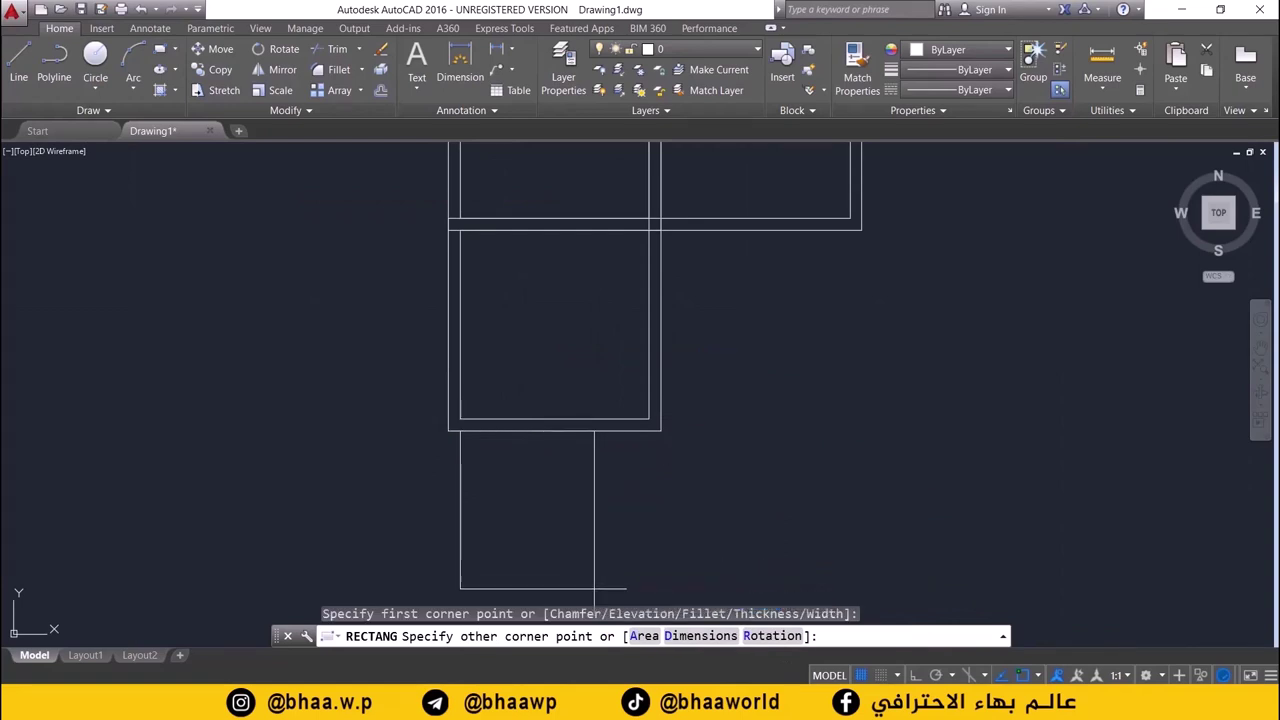
pyautogui.click(708, 644)
pyautogui.write('4')
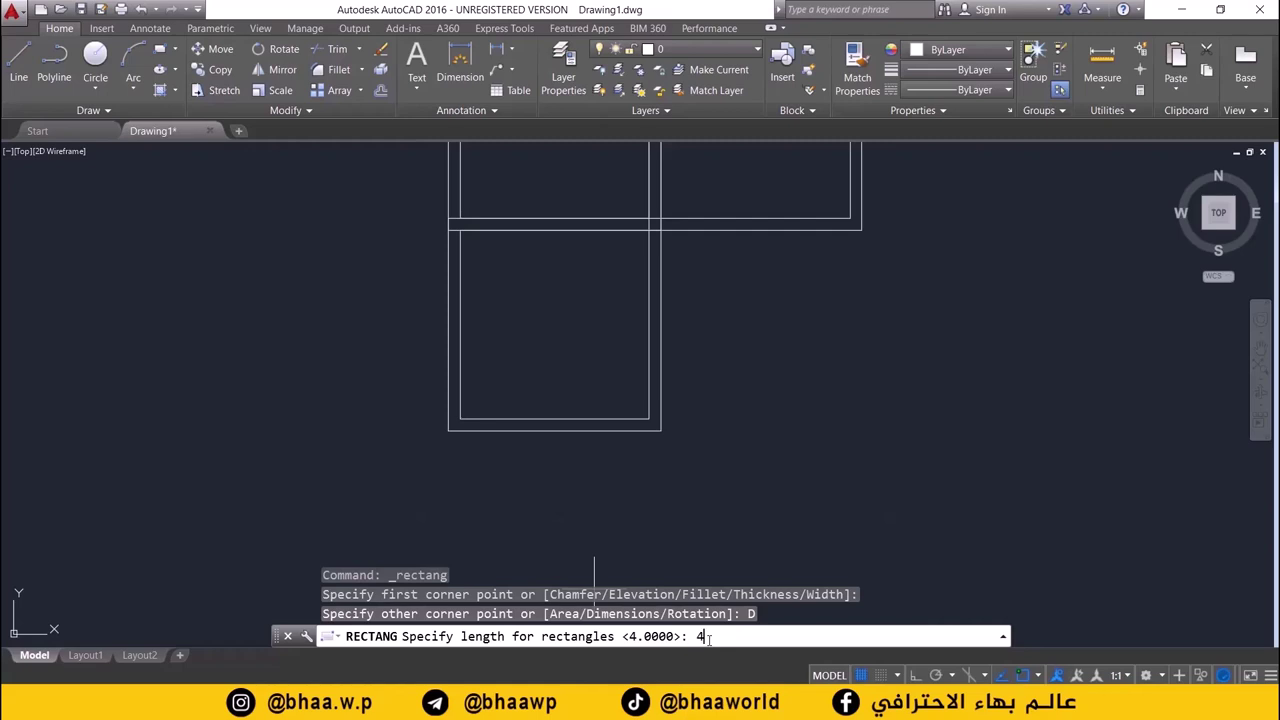
pyautogui.press('Return')
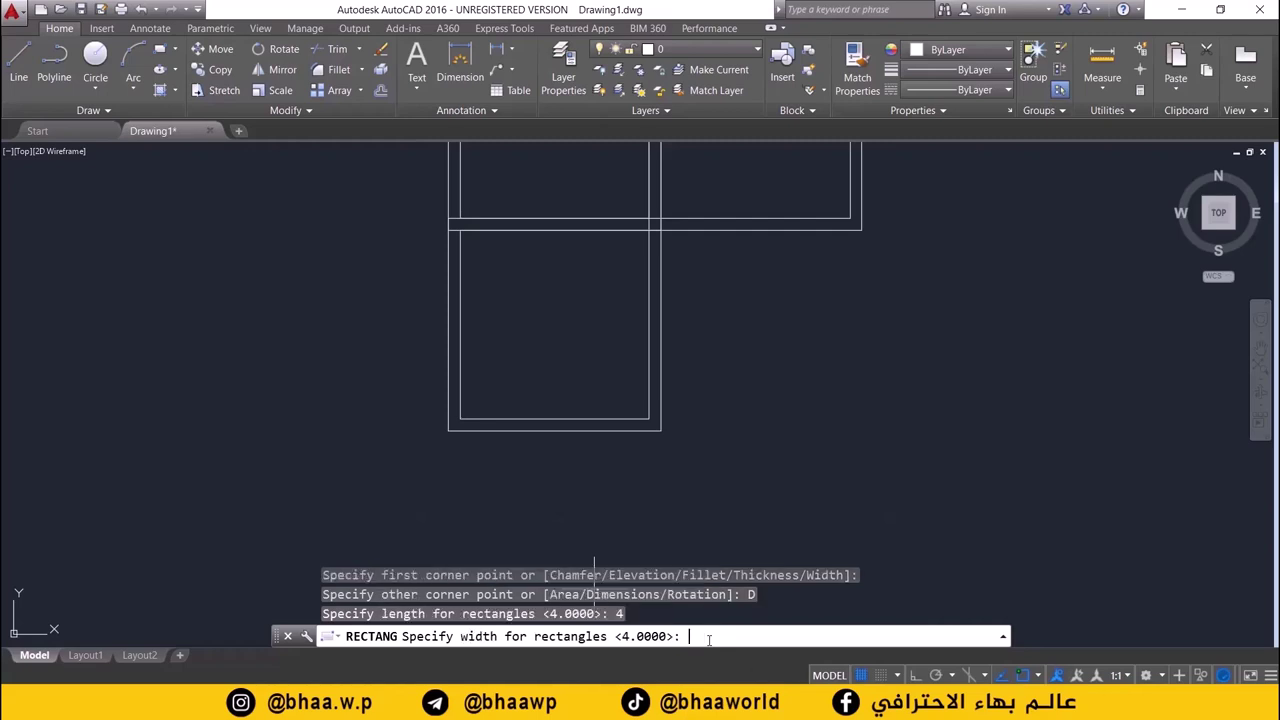
pyautogui.write('7')
pyautogui.press('Return')
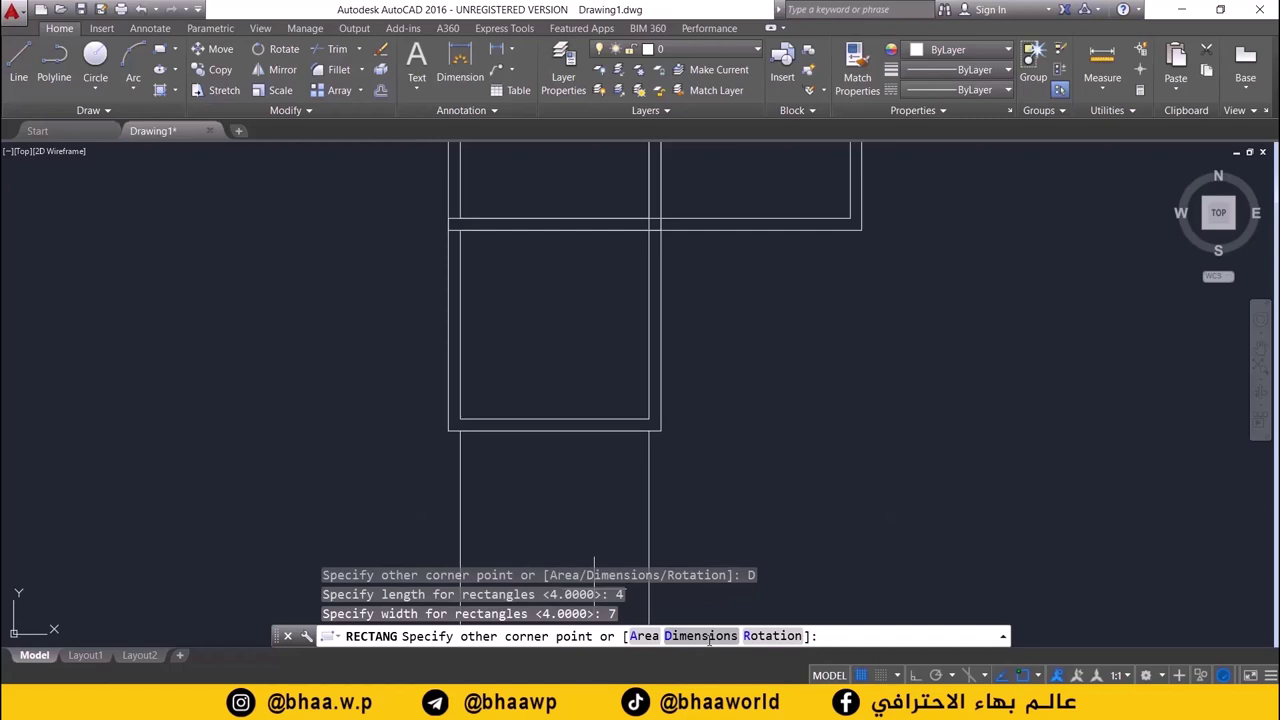
# - Place the 4 by 7 rectangle below the lower room and recentre the view
pyautogui.scroll(-2, 594, 437)
pyautogui.scroll(-1, 586, 500)
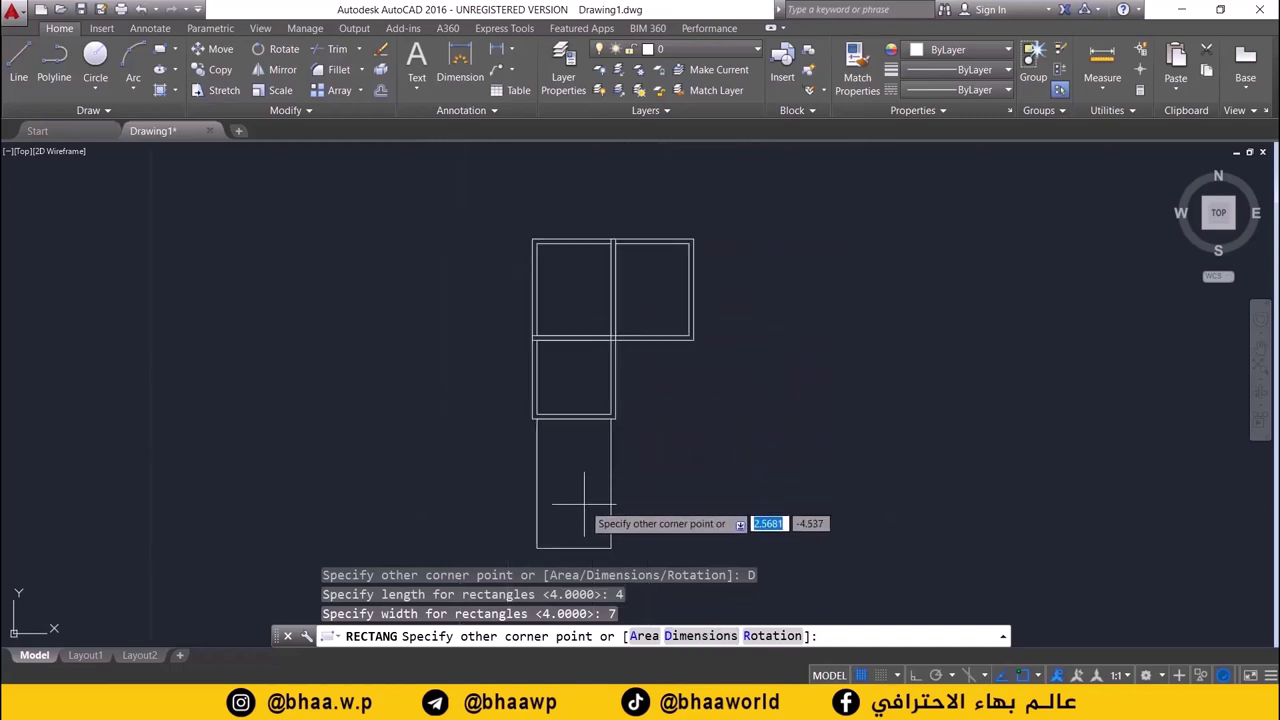
pyautogui.click(588, 504)
pyautogui.scroll(-1, 588, 504)
pyautogui.moveTo(620, 449)
pyautogui.mouseDown(button='middle')
pyautogui.moveTo(486, 357)
pyautogui.moveTo(474, 411)
pyautogui.moveTo(491, 422)
pyautogui.mouseUp(button='middle')
pyautogui.scroll(2, 466, 364)
pyautogui.scroll(1, 474, 411)
pyautogui.scroll(1, 494, 411)
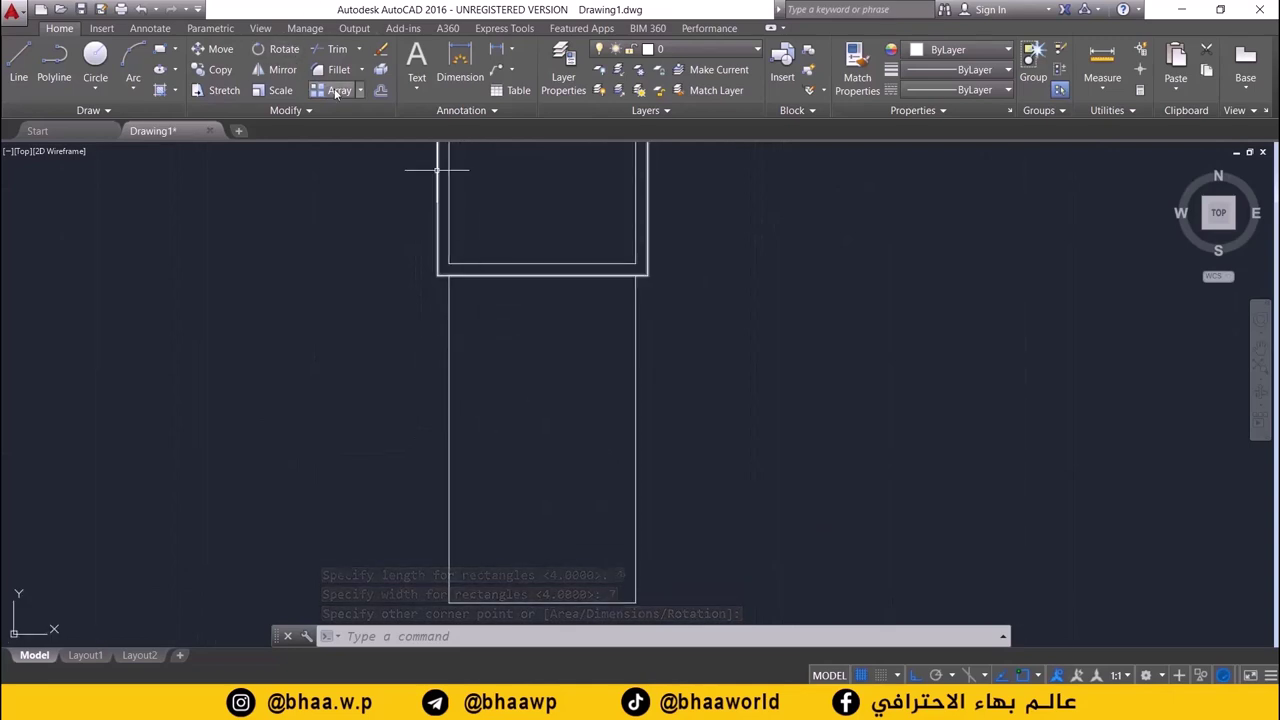
# - Offset the 4 by 7 rectangle 0.25 outward, then switch to the reference plan in Photos
pyautogui.click(380, 91)
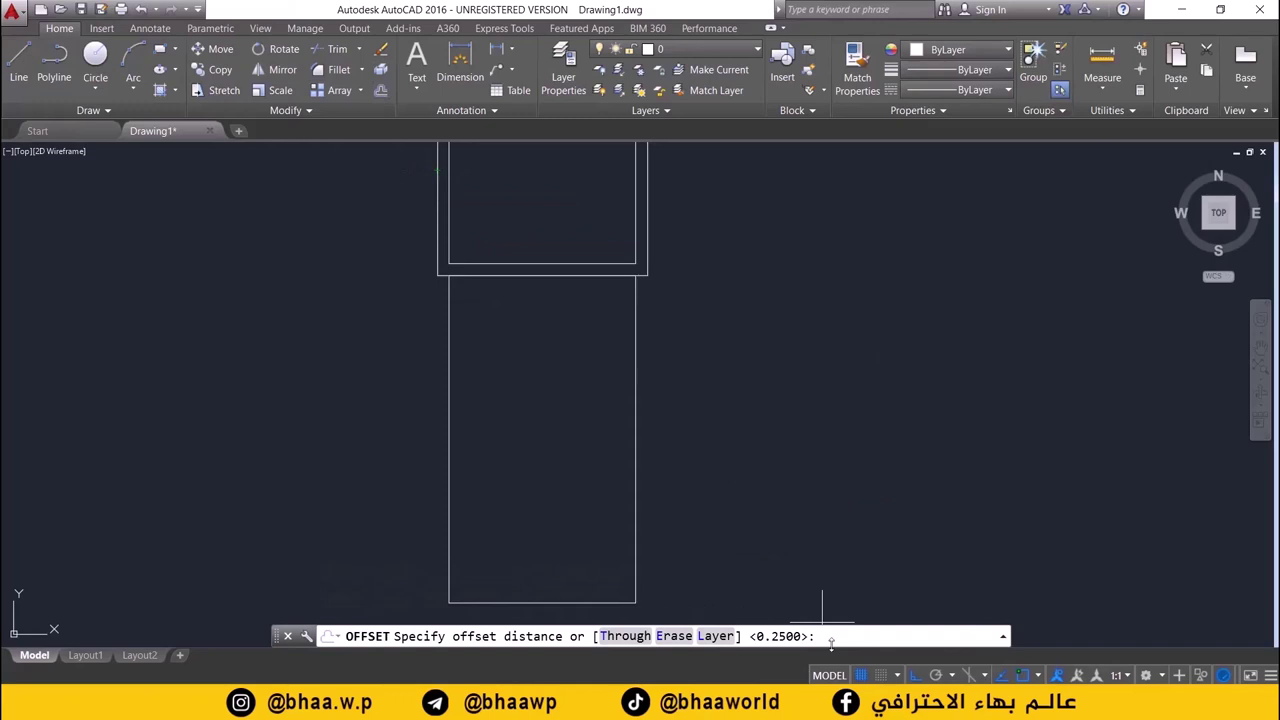
pyautogui.press('Return')
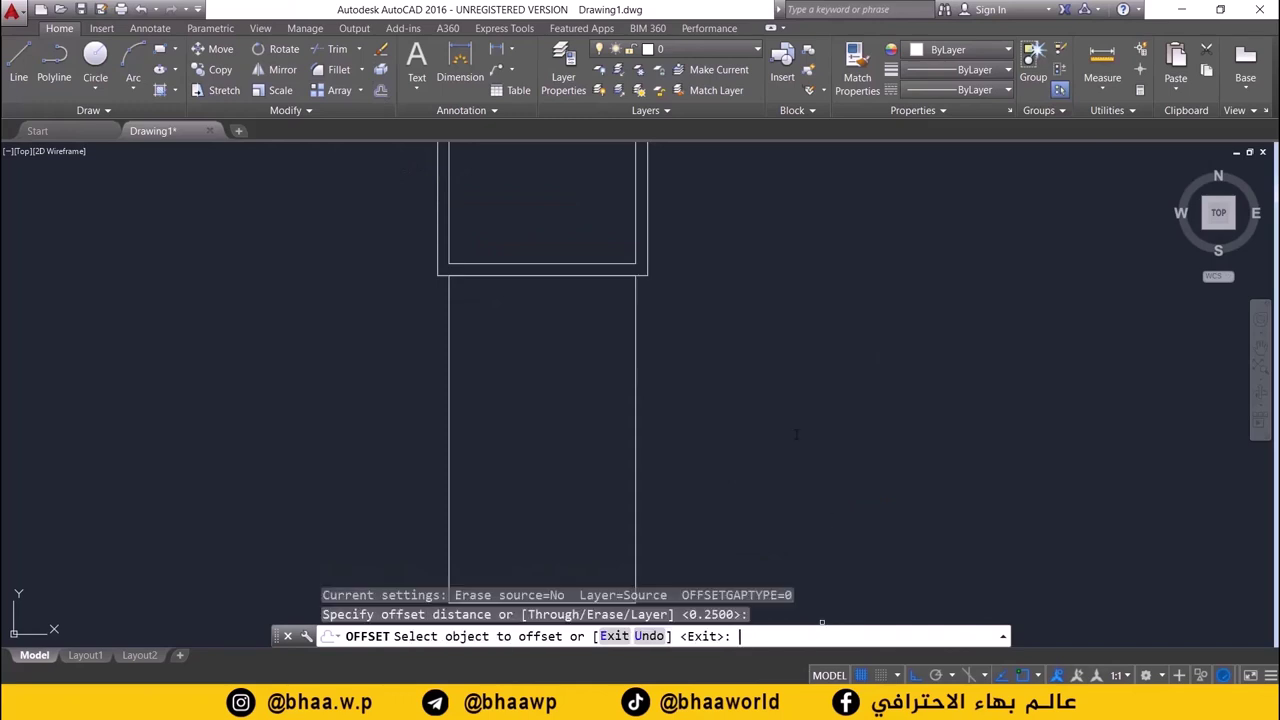
pyautogui.click(448, 352)
pyautogui.click(443, 366)
pyautogui.scroll(-5, 736, 414)
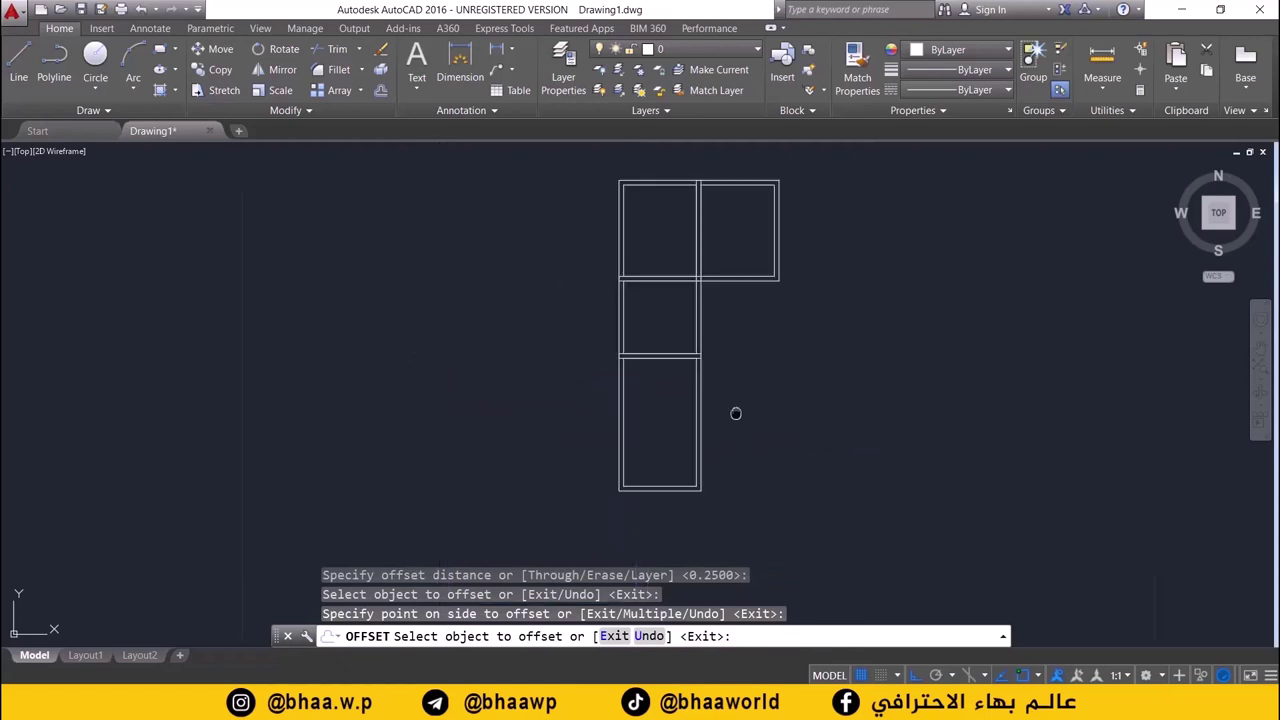
pyautogui.moveTo(736, 414); pyautogui.dragTo(646, 443, button='middle')
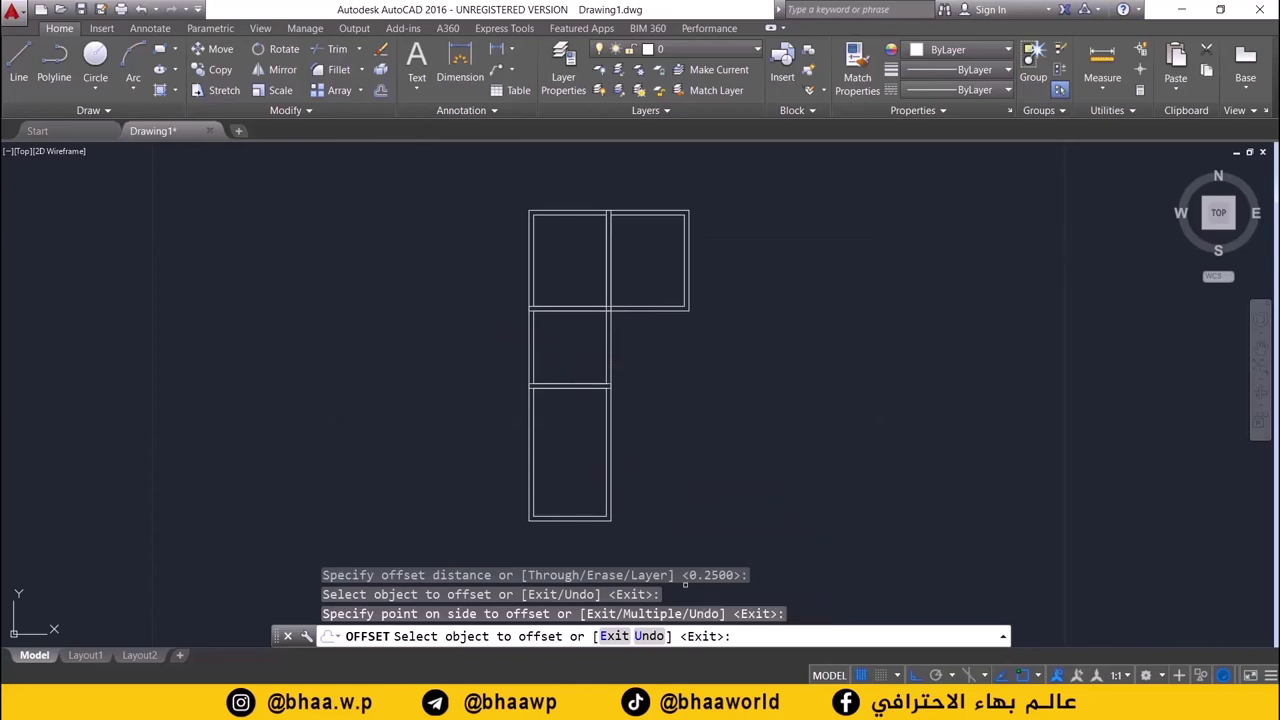
pyautogui.hotkey('alt', 'Tab')
# - Scroll the reference plan to inspect its top section with the 10m width
pyautogui.scroll(3, 707, 514)
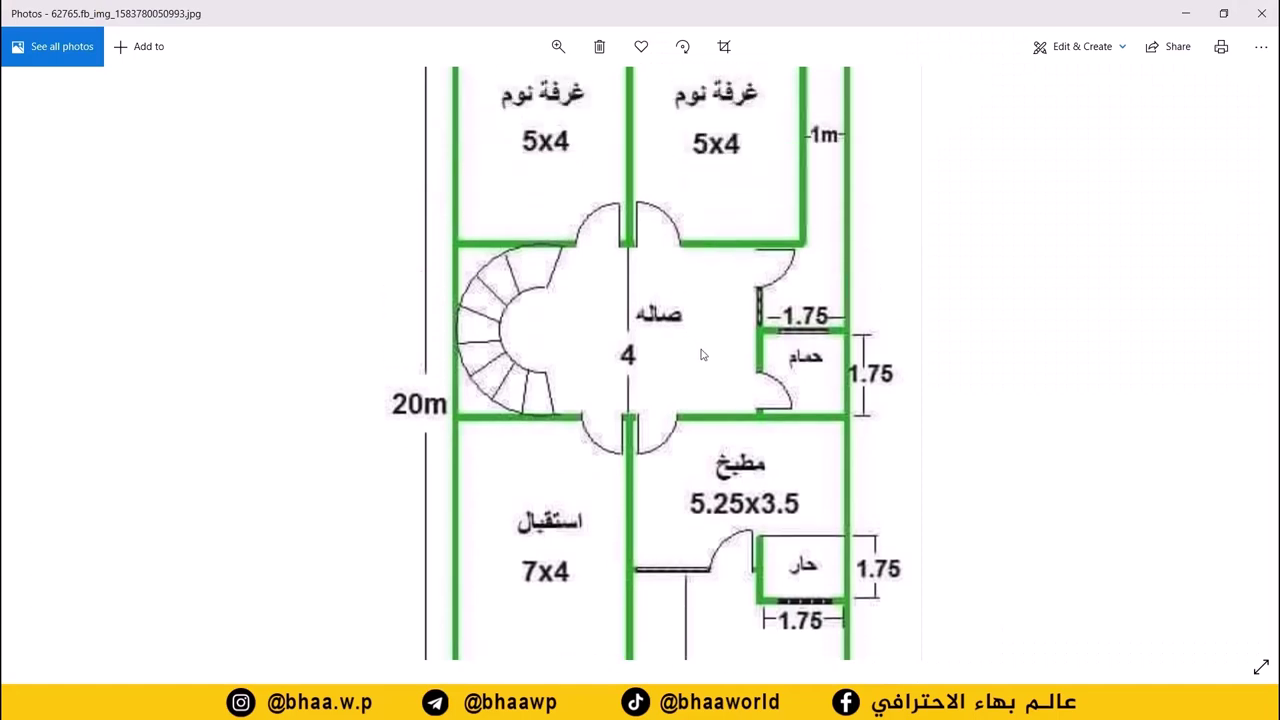
pyautogui.scroll(3, 707, 514)
pyautogui.scroll(-1, 707, 514)
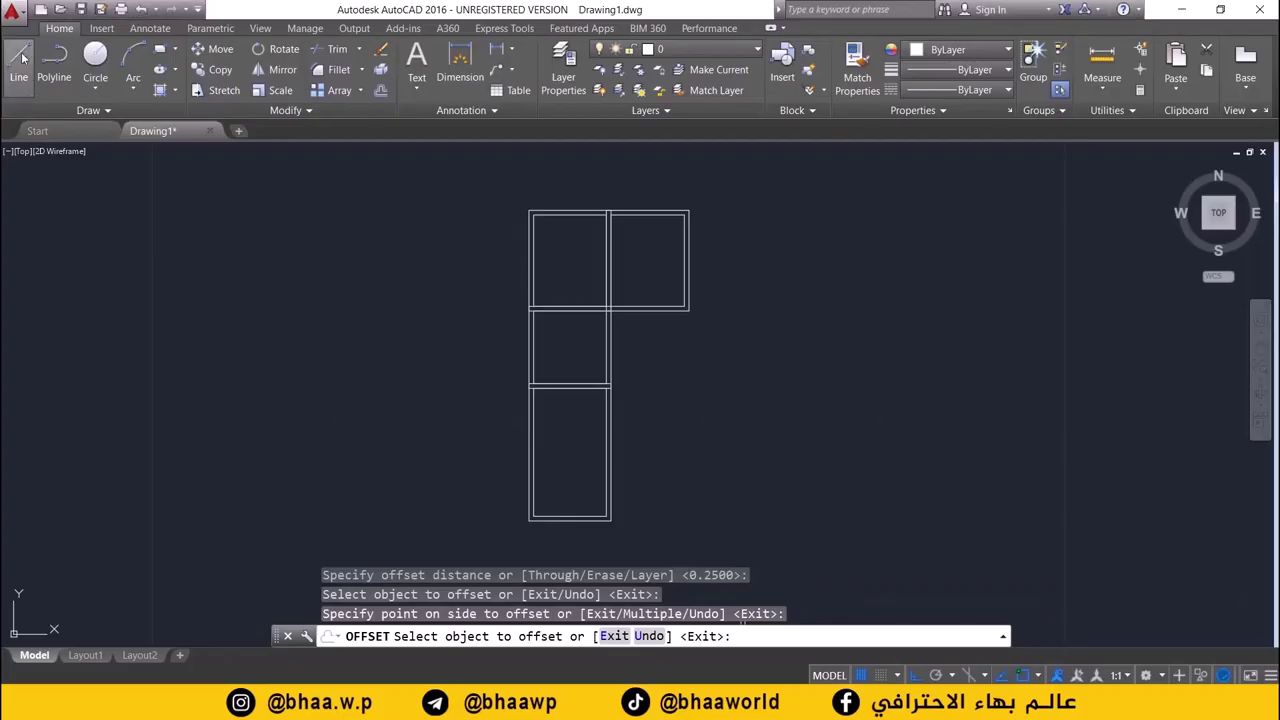
# - Draw a 1-unit line up from the top-left outer corner, then 10 units right
pyautogui.click(18, 62)
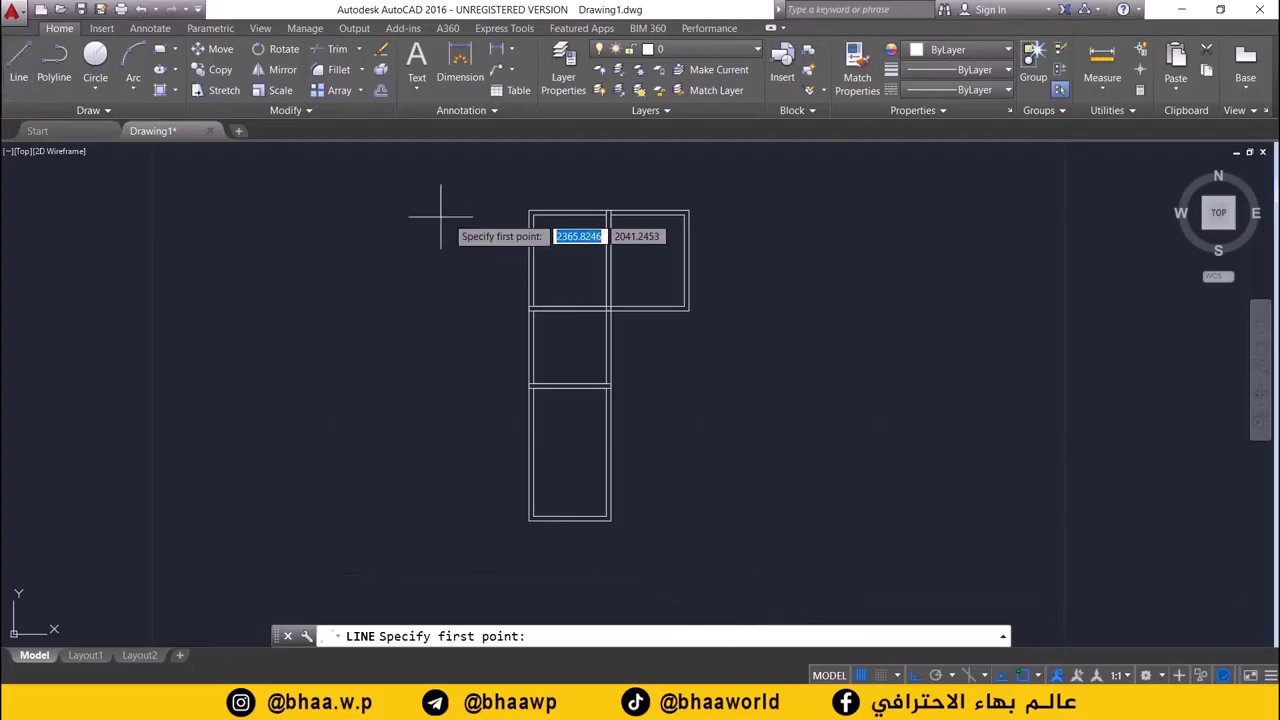
pyautogui.scroll(2, 493, 203)
pyautogui.moveTo(564, 217); pyautogui.dragTo(517, 337, button='middle')
pyautogui.scroll(2, 510, 332)
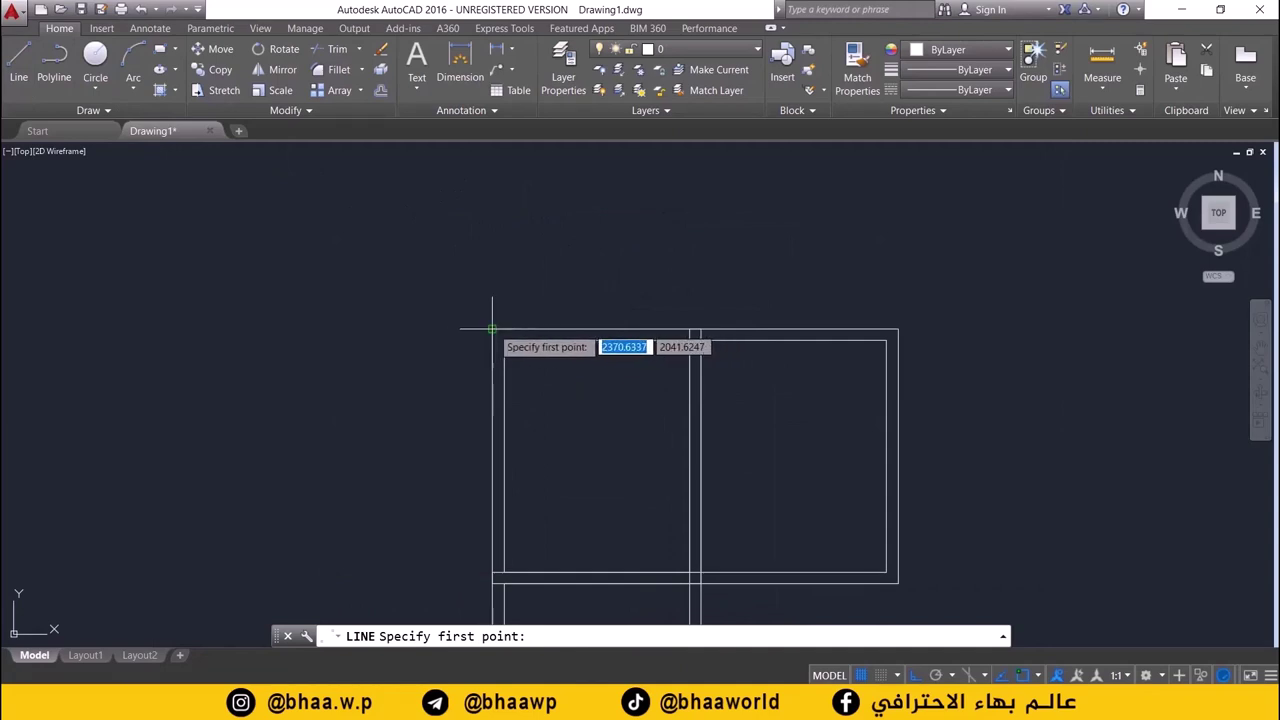
pyautogui.click(493, 329)
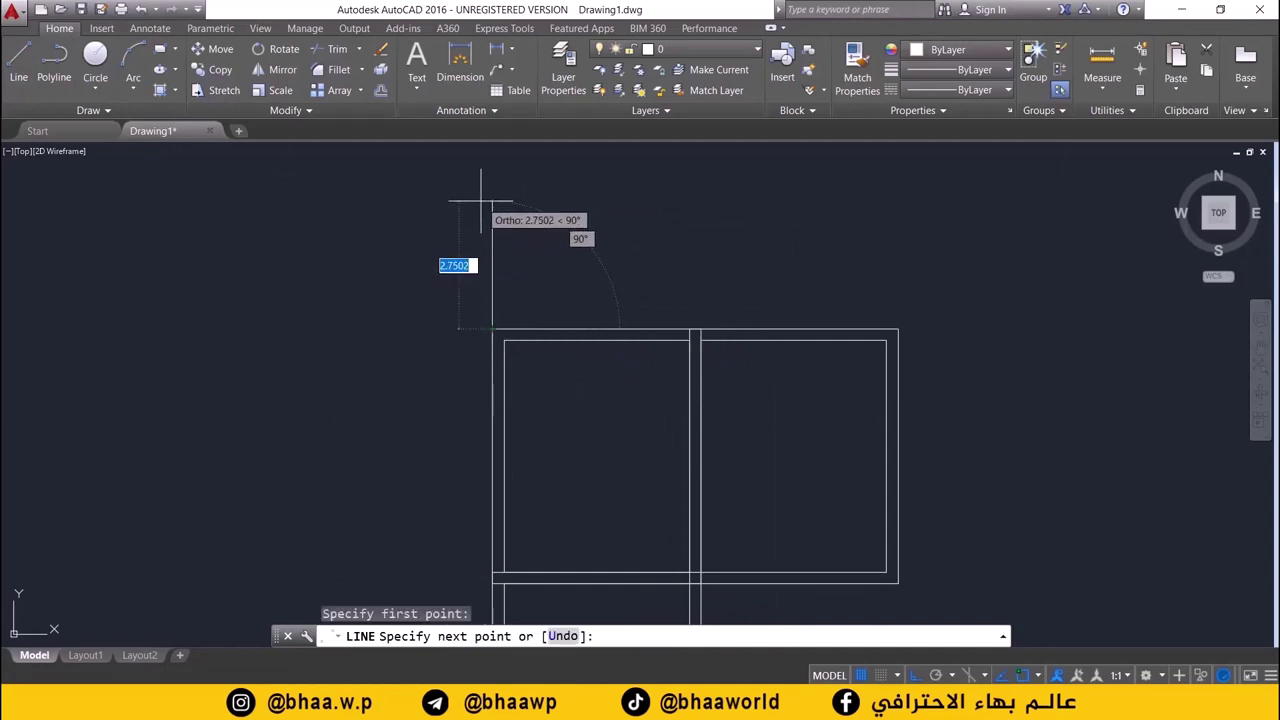
pyautogui.write('1')
pyautogui.press('Return')
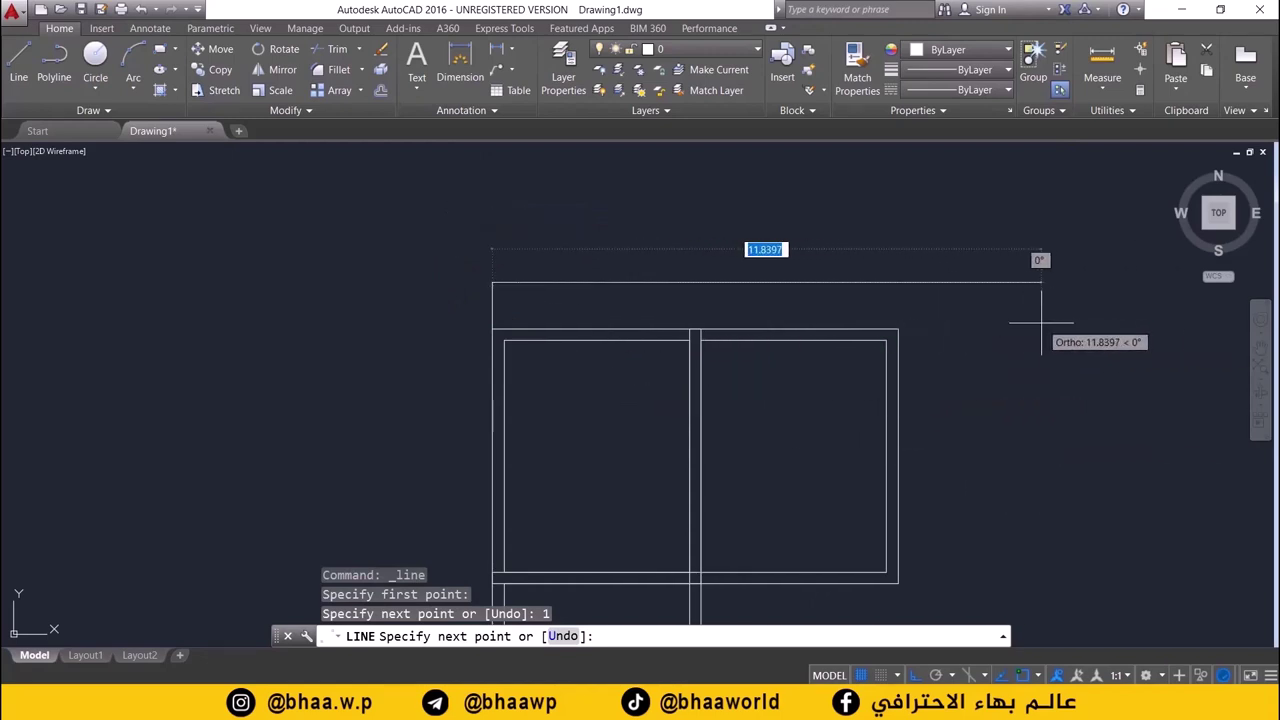
pyautogui.write('10')
pyautogui.press('Return')
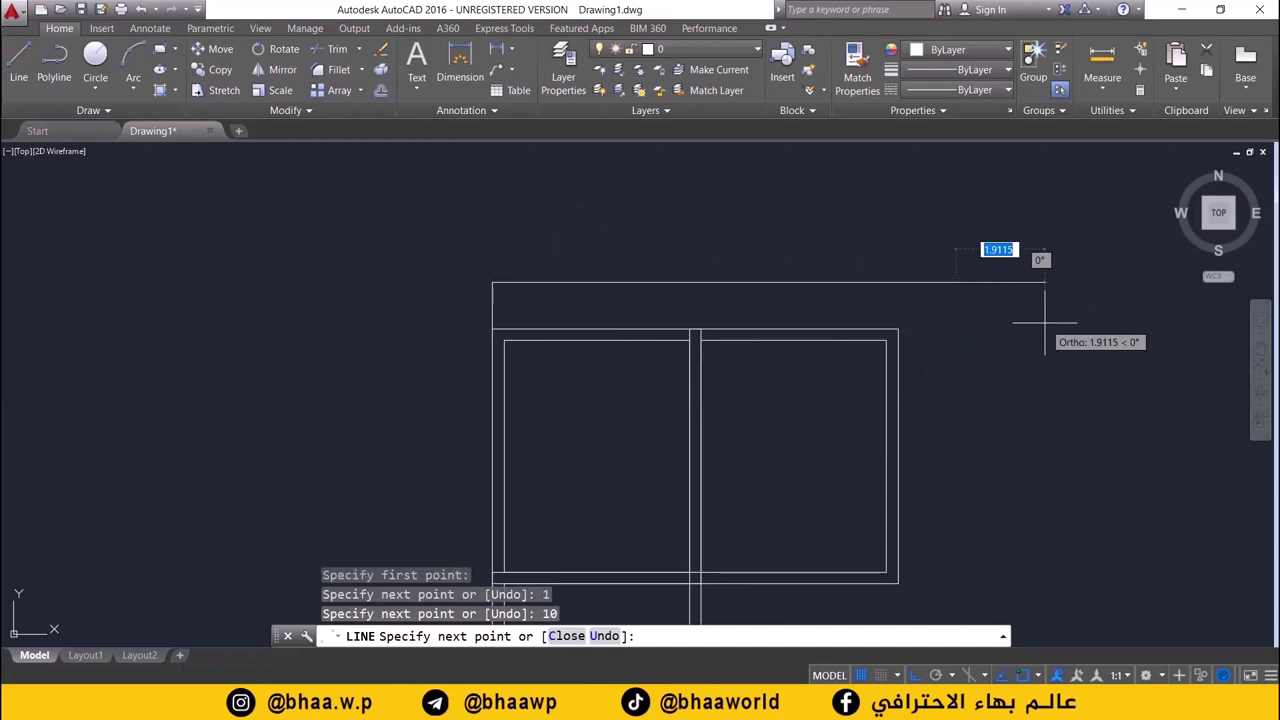
pyautogui.press('Return')
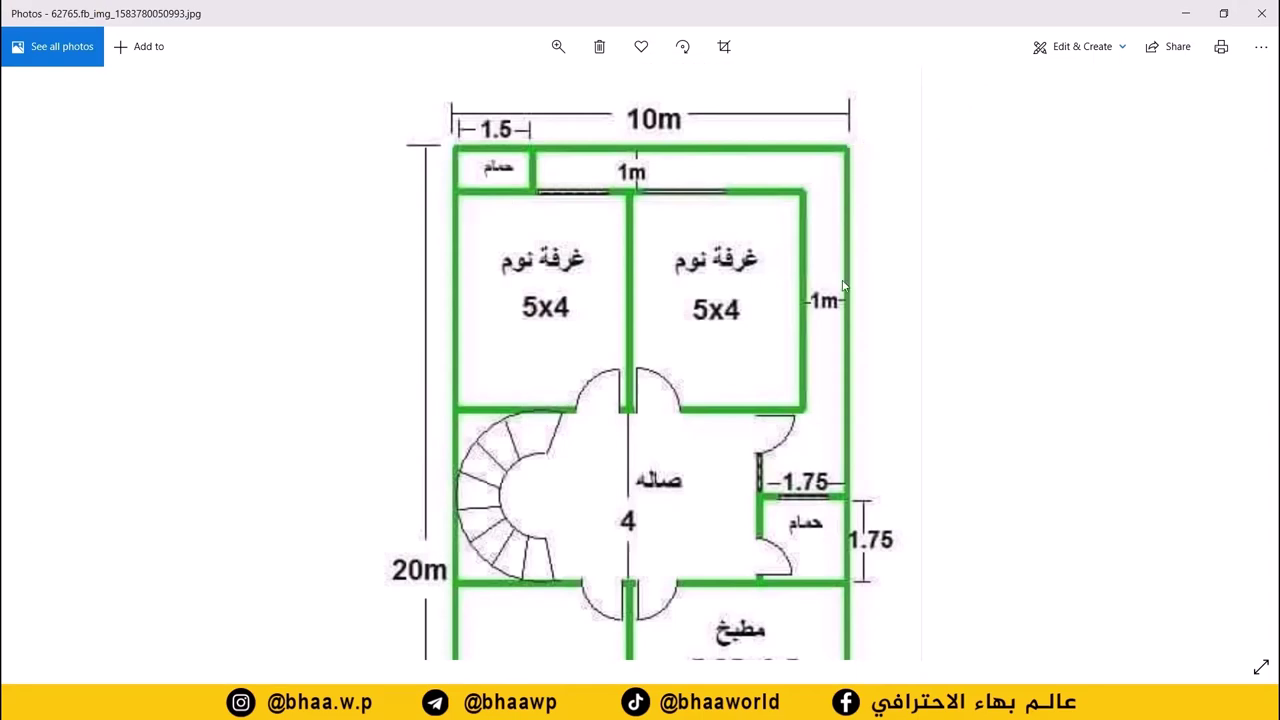
pyautogui.moveTo(740, 566); pyautogui.dragTo(737, 366)
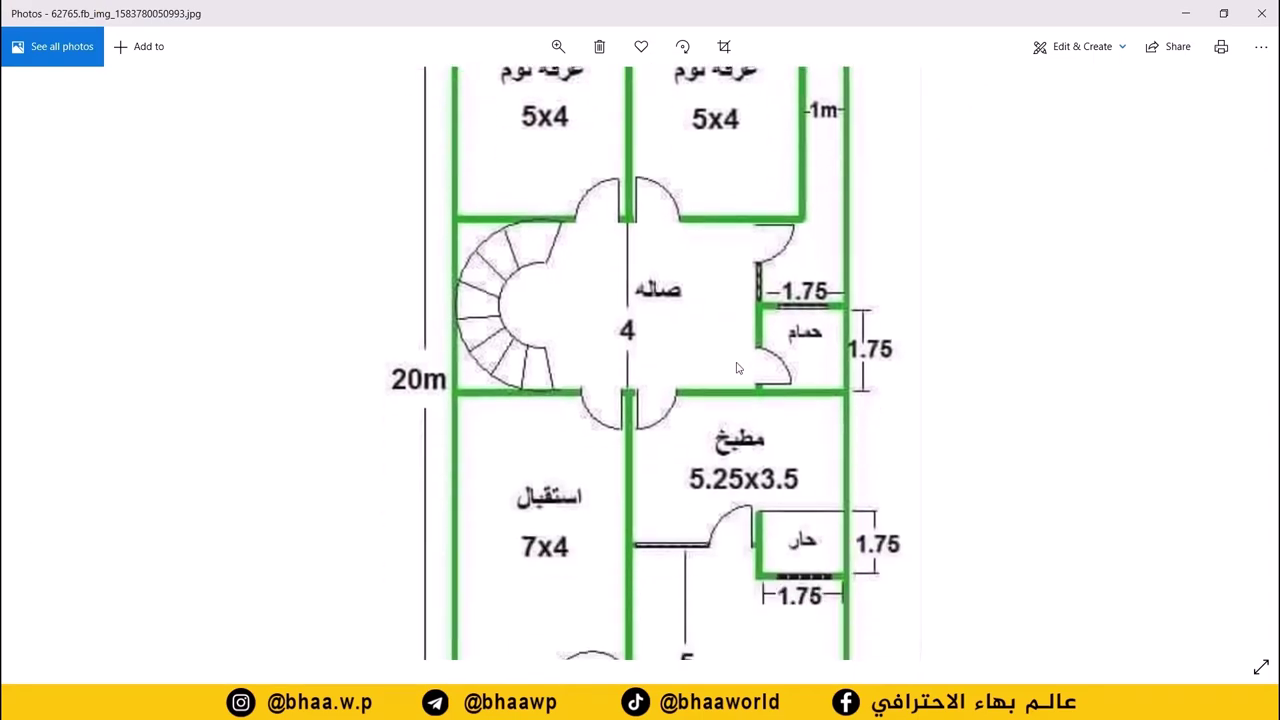
pyautogui.scroll(2, 827, 195)
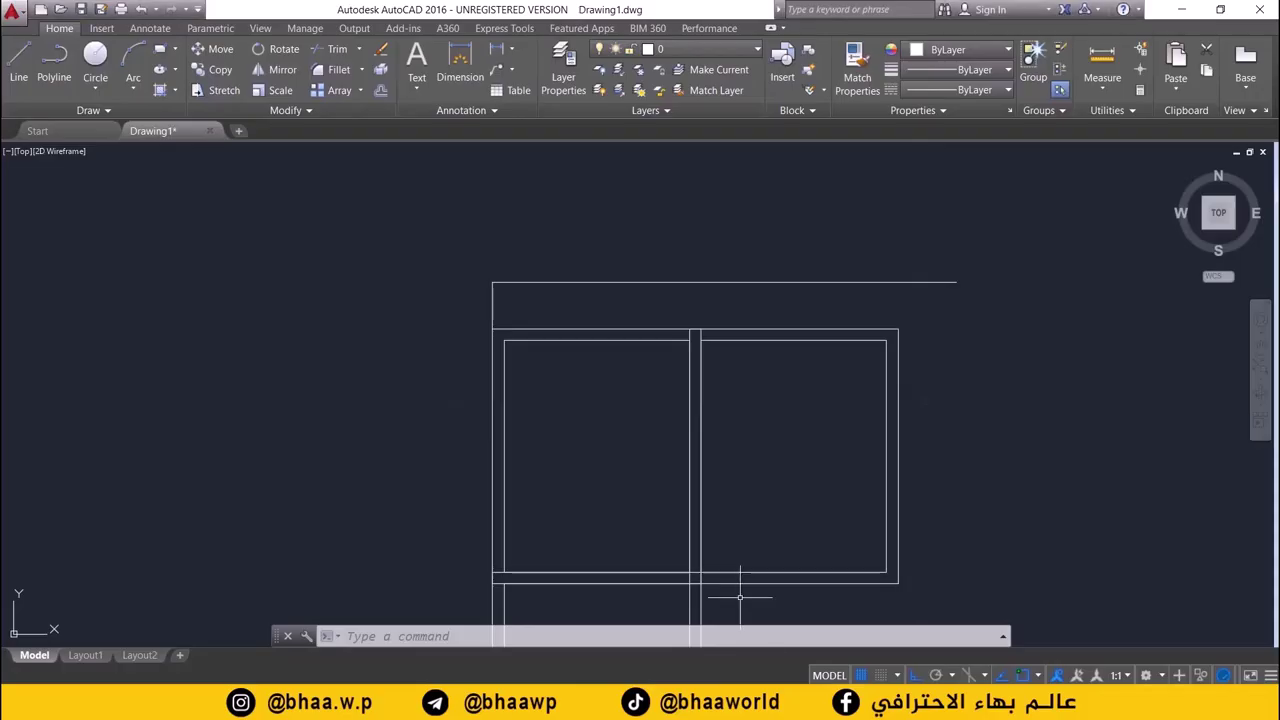
pyautogui.scroll(2, 314, 323)
# - Offset the top room's left edge 0.25 inward and its top edge 0.25 upward
pyautogui.scroll(2, 457, 237)
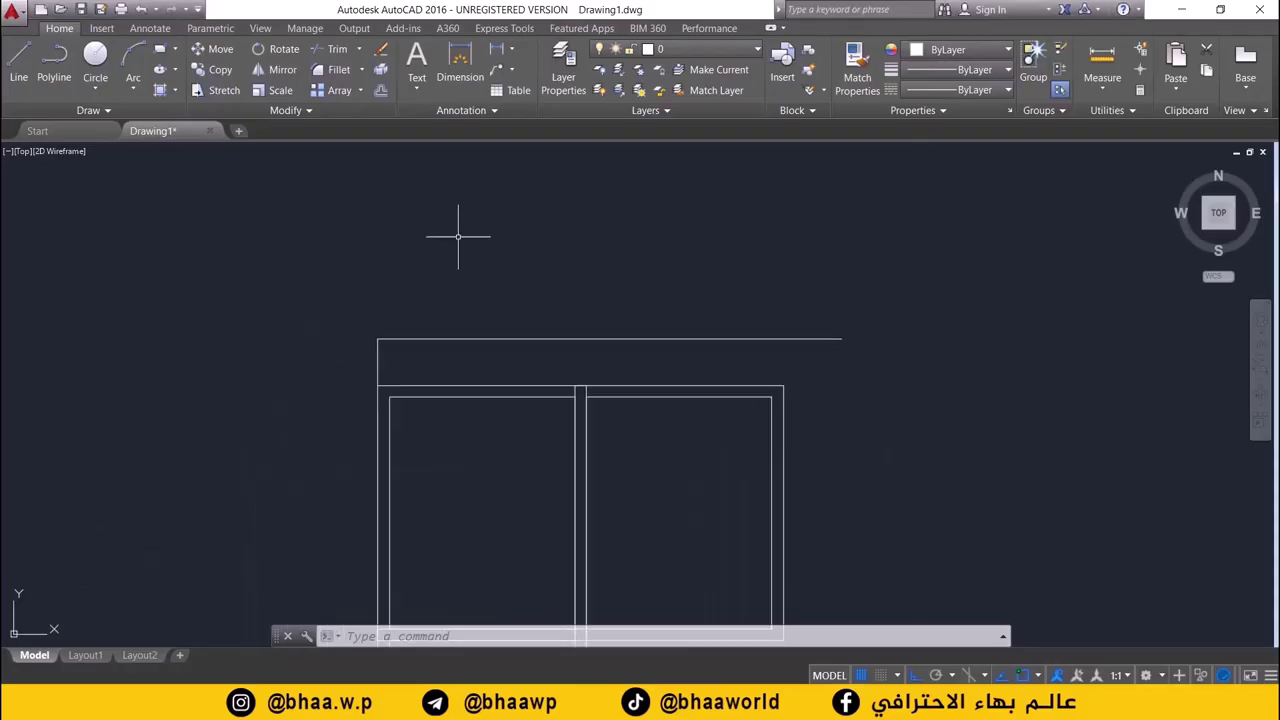
pyautogui.scroll(2, 427, 308)
pyautogui.moveTo(427, 308); pyautogui.dragTo(498, 218, button='middle')
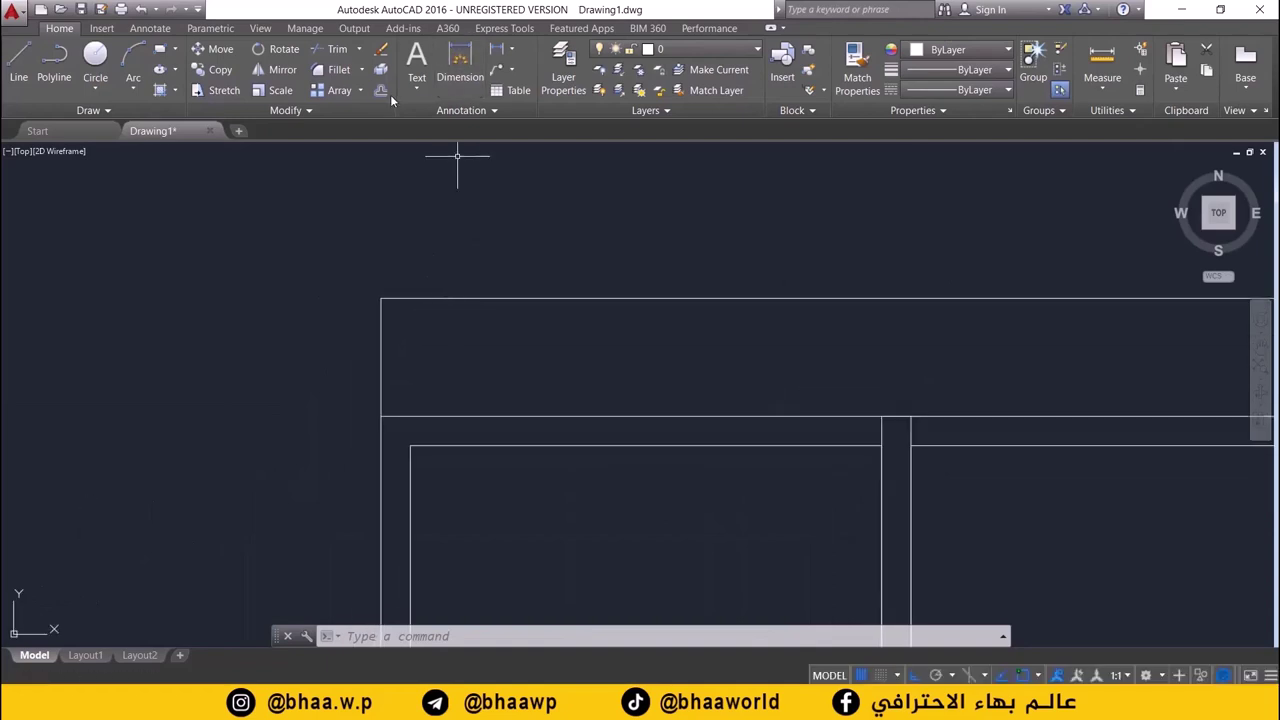
pyautogui.write('OFFSET')
pyautogui.press('Return')
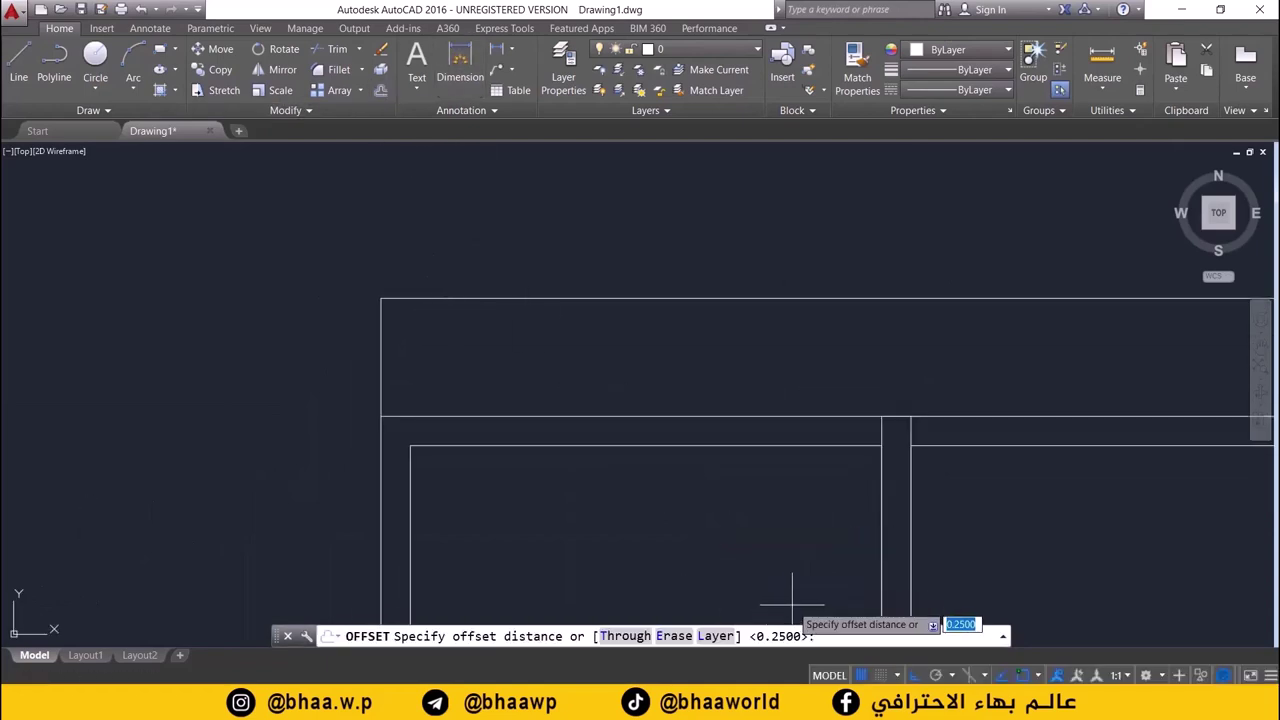
pyautogui.press('Return')
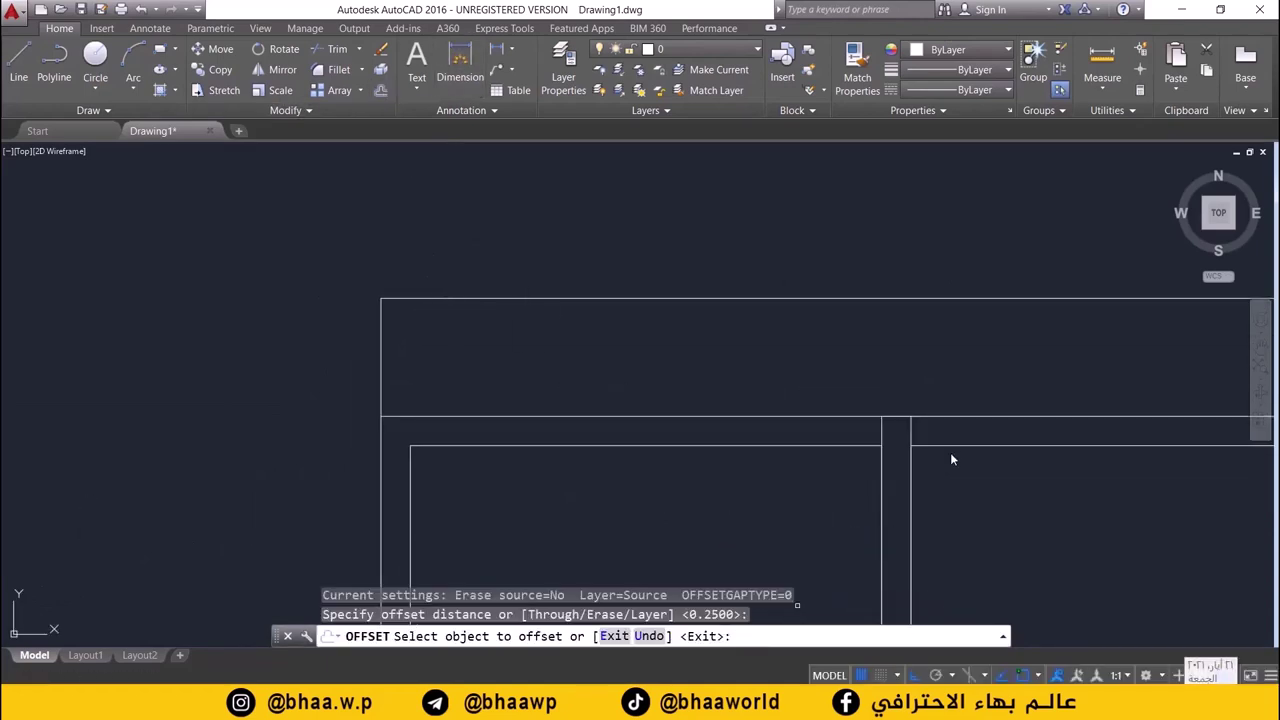
pyautogui.click(381, 349)
pyautogui.click(410, 345)
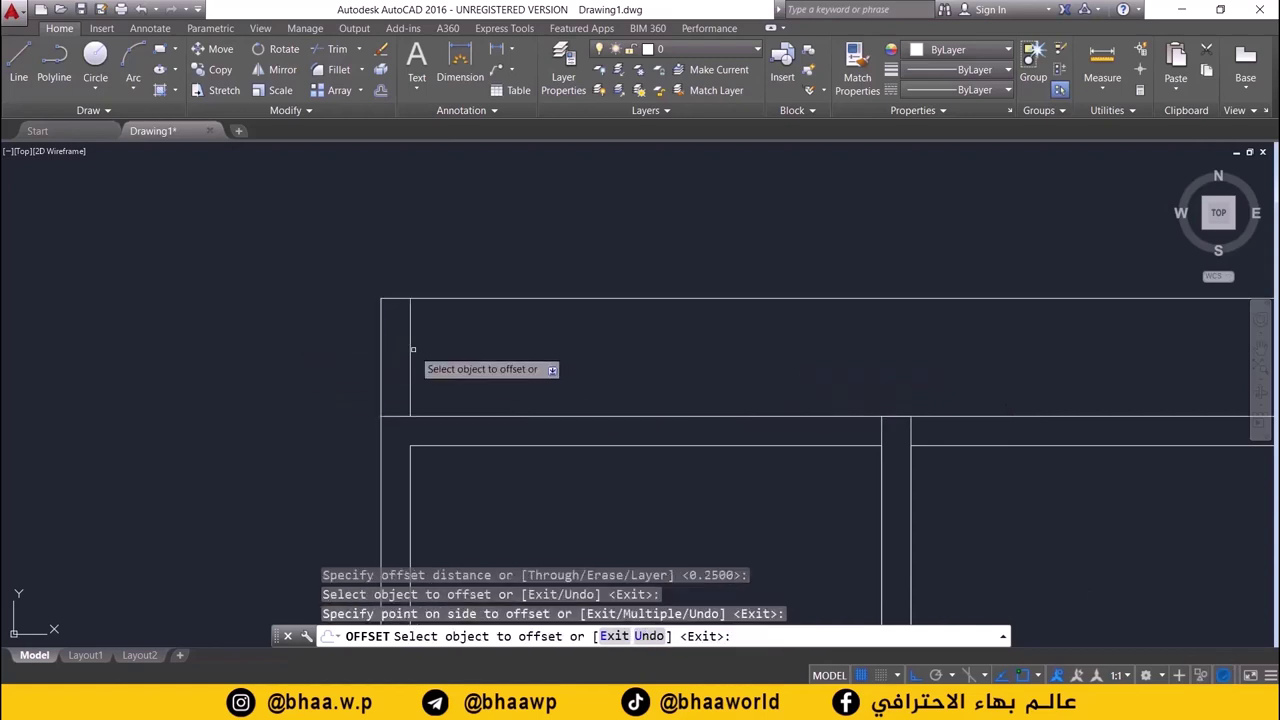
pyautogui.click(467, 299)
pyautogui.click(467, 271)
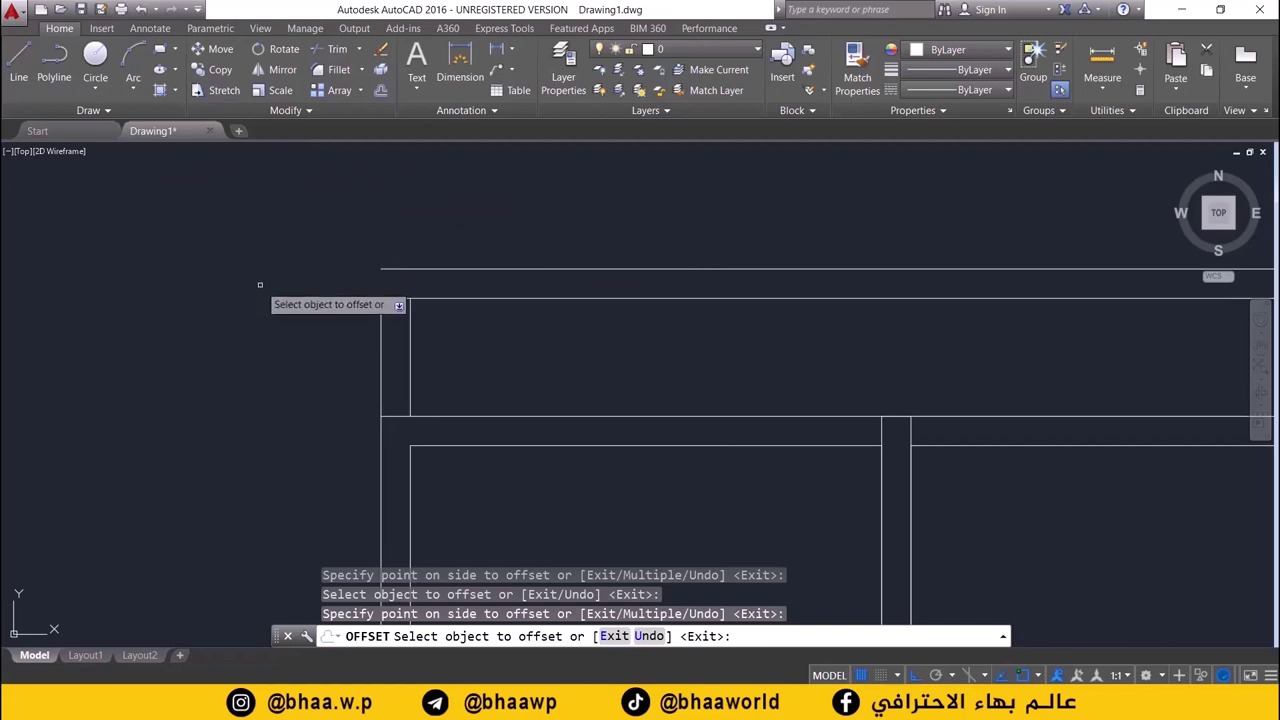
pyautogui.press('Escape')
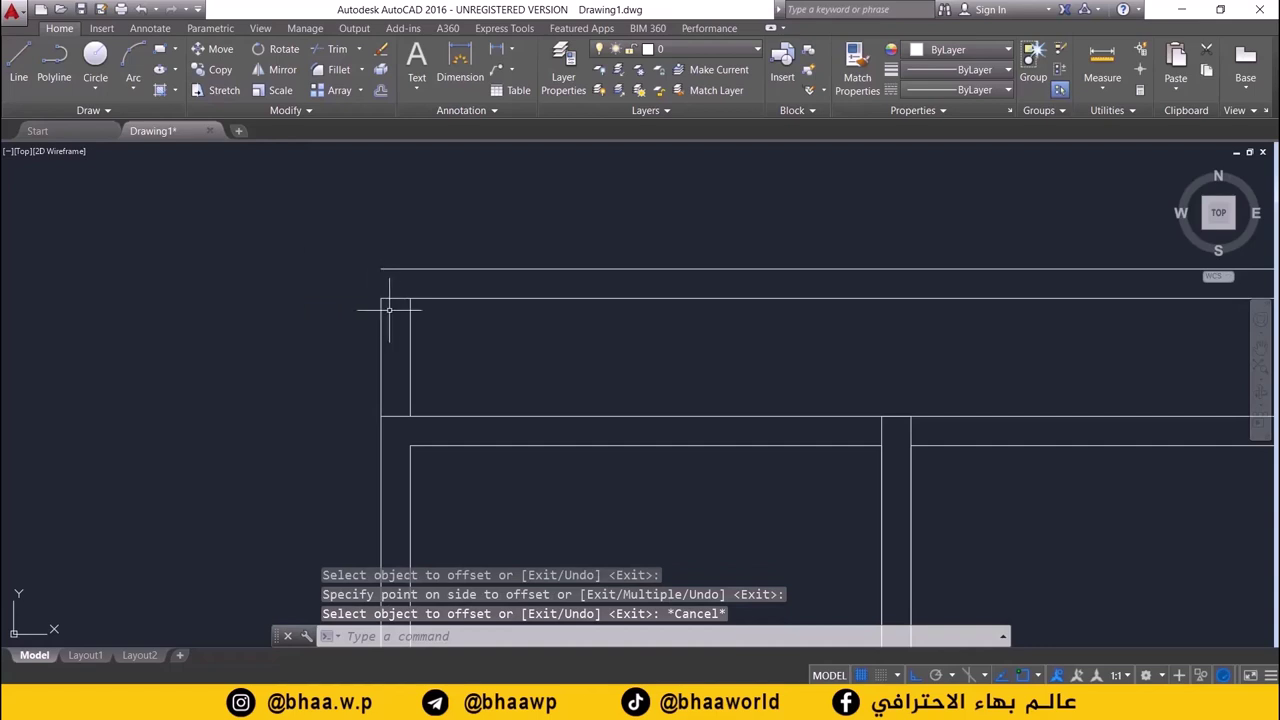
# - Stretch the left wall line's top endpoint up to the end of the upper 10-unit boundary line
pyautogui.click(380, 316)
pyautogui.moveTo(380, 298)
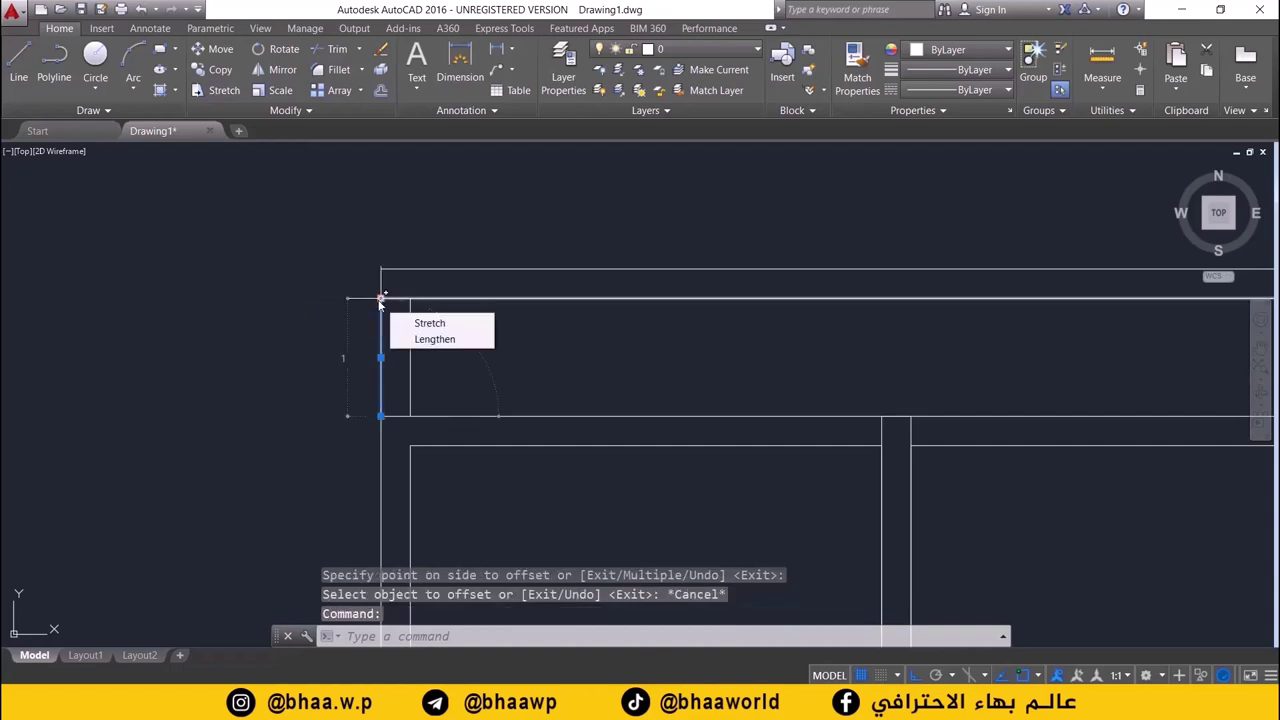
pyautogui.click(380, 298)
pyautogui.click(380, 268)
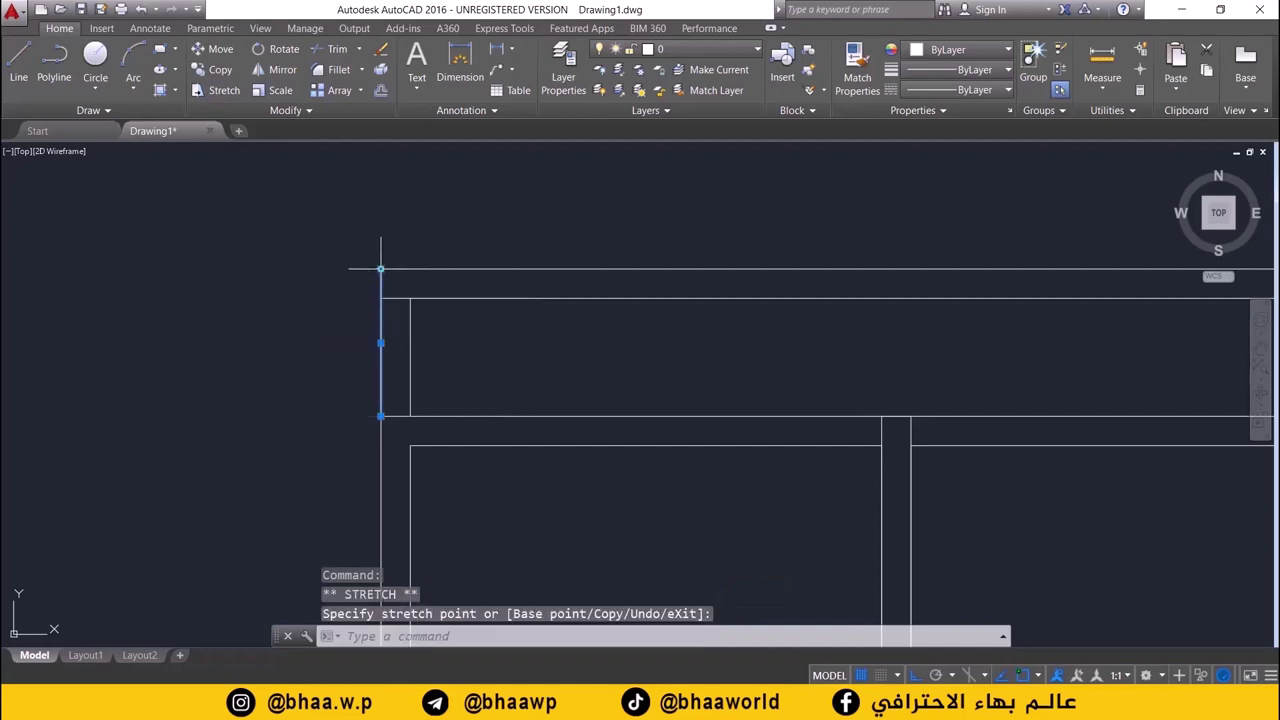
# - Start an offset, shift the view slightly right, then cancel and pick the Line tool
pyautogui.write('o')
pyautogui.press('Return')
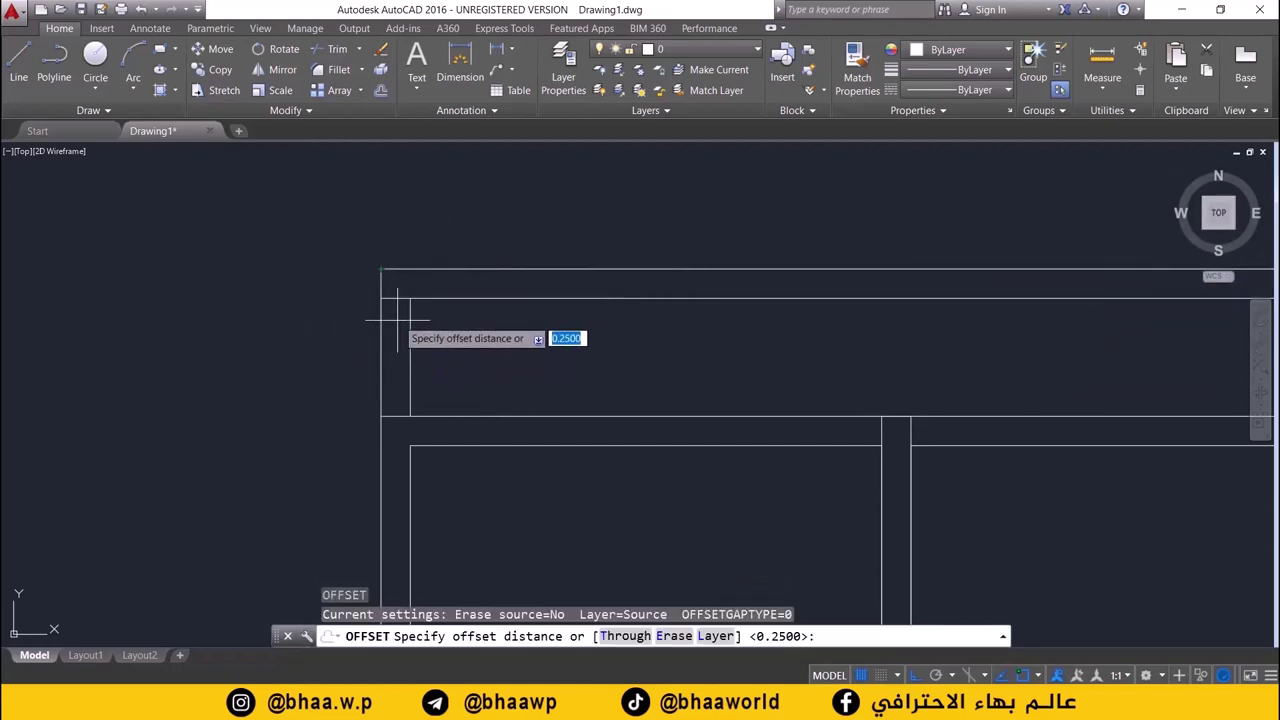
pyautogui.scroll(-3, 590, 355)
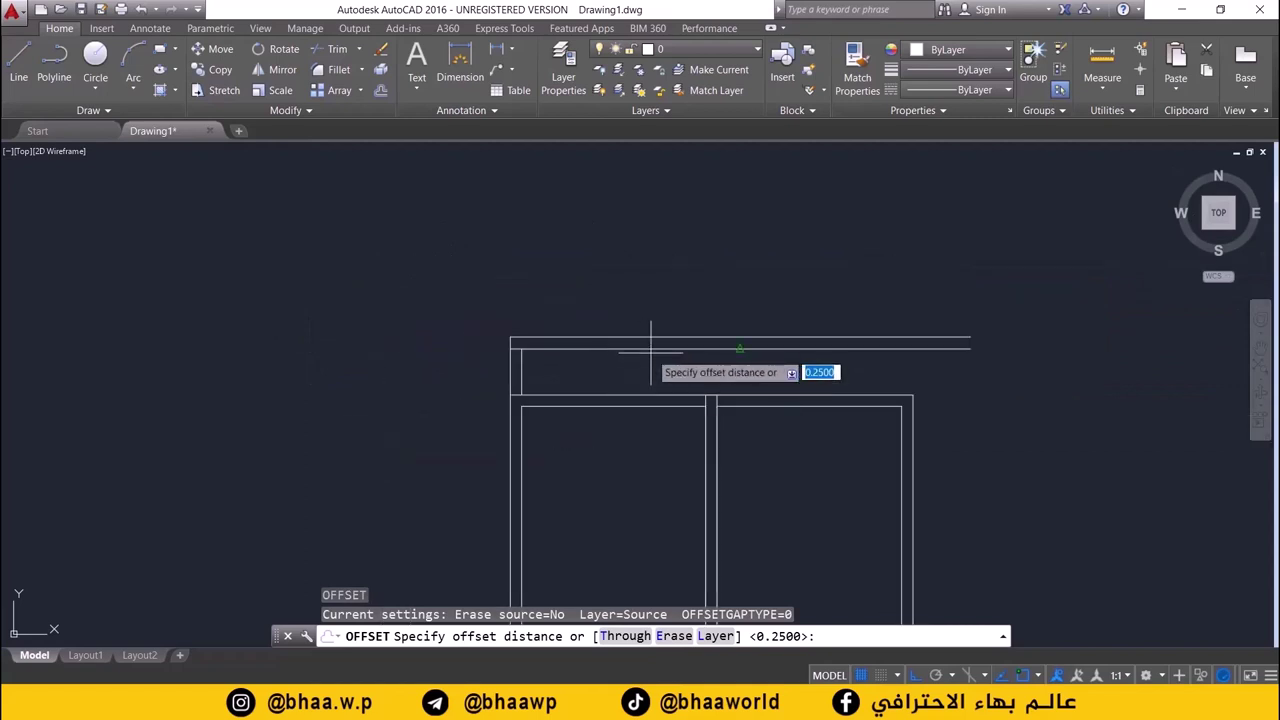
pyautogui.moveTo(660, 352); pyautogui.dragTo(682, 352, button='middle')
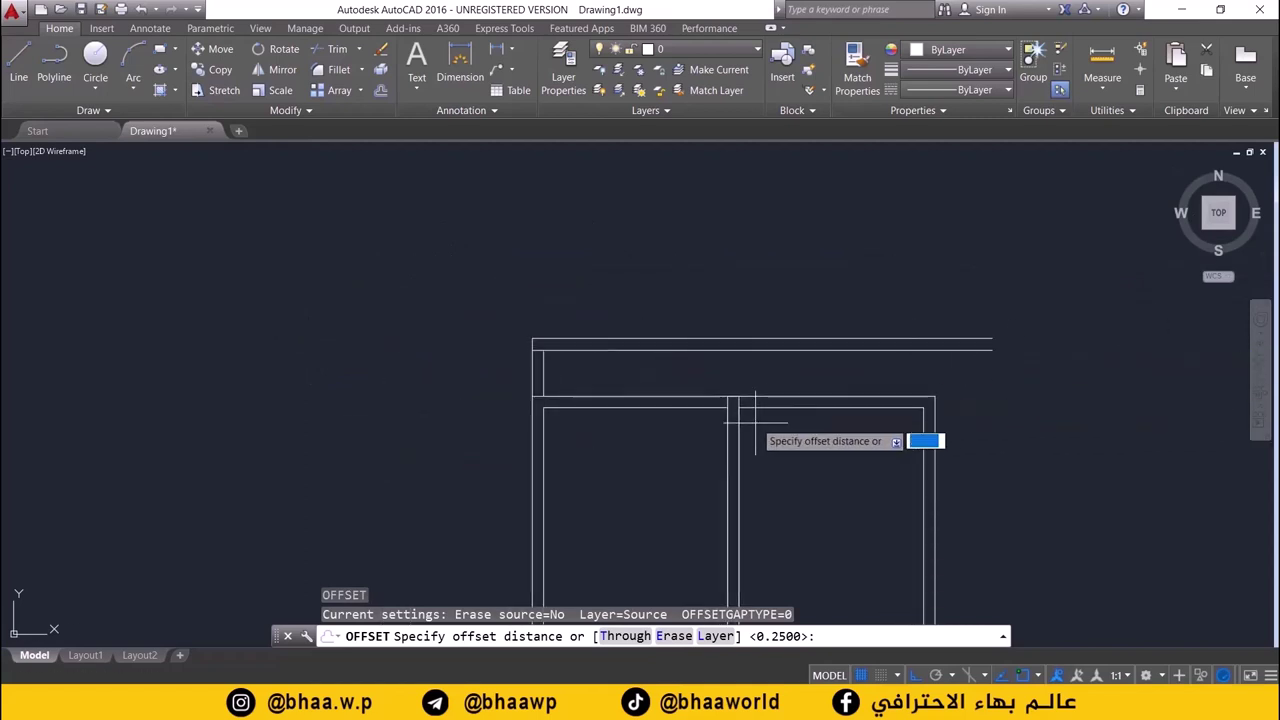
pyautogui.moveTo(760, 360); pyautogui.dragTo(763, 362, button='middle')
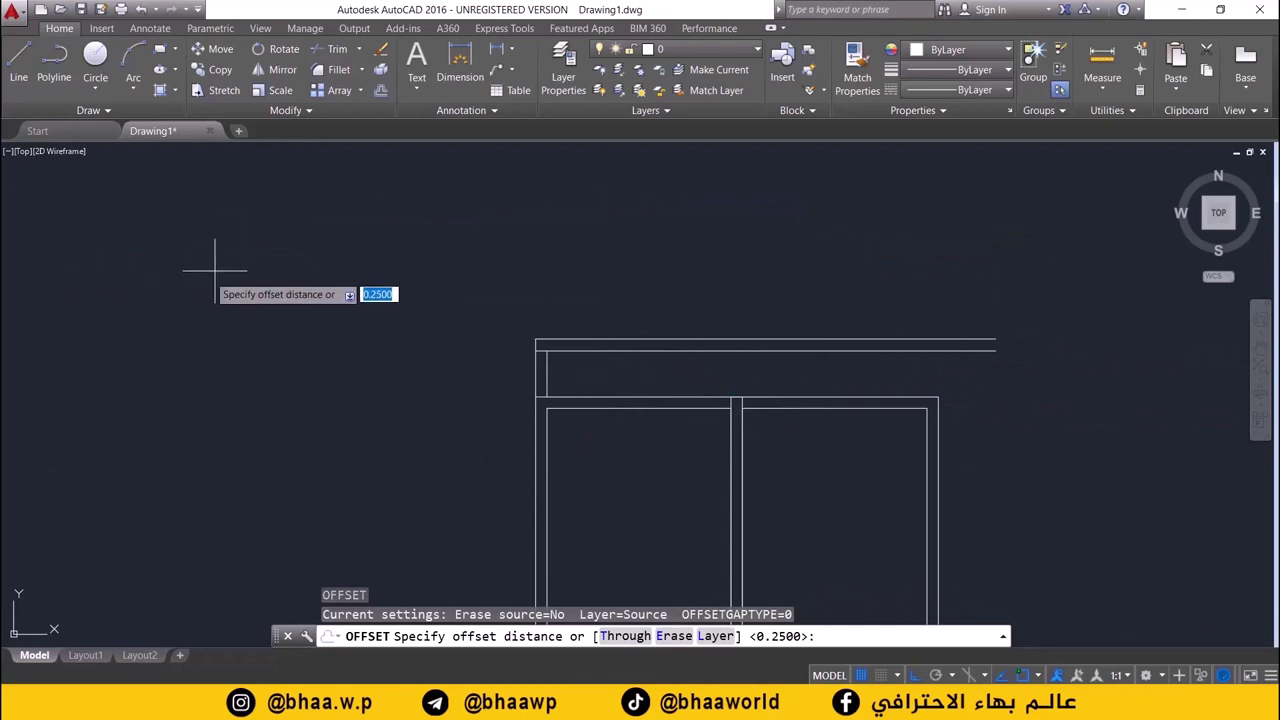
pyautogui.press('Escape')
pyautogui.click(18, 60)
# - Draw a 20-unit vertical boundary line down from the top-right outer corner
pyautogui.click(866, 257)
pyautogui.press('Escape')
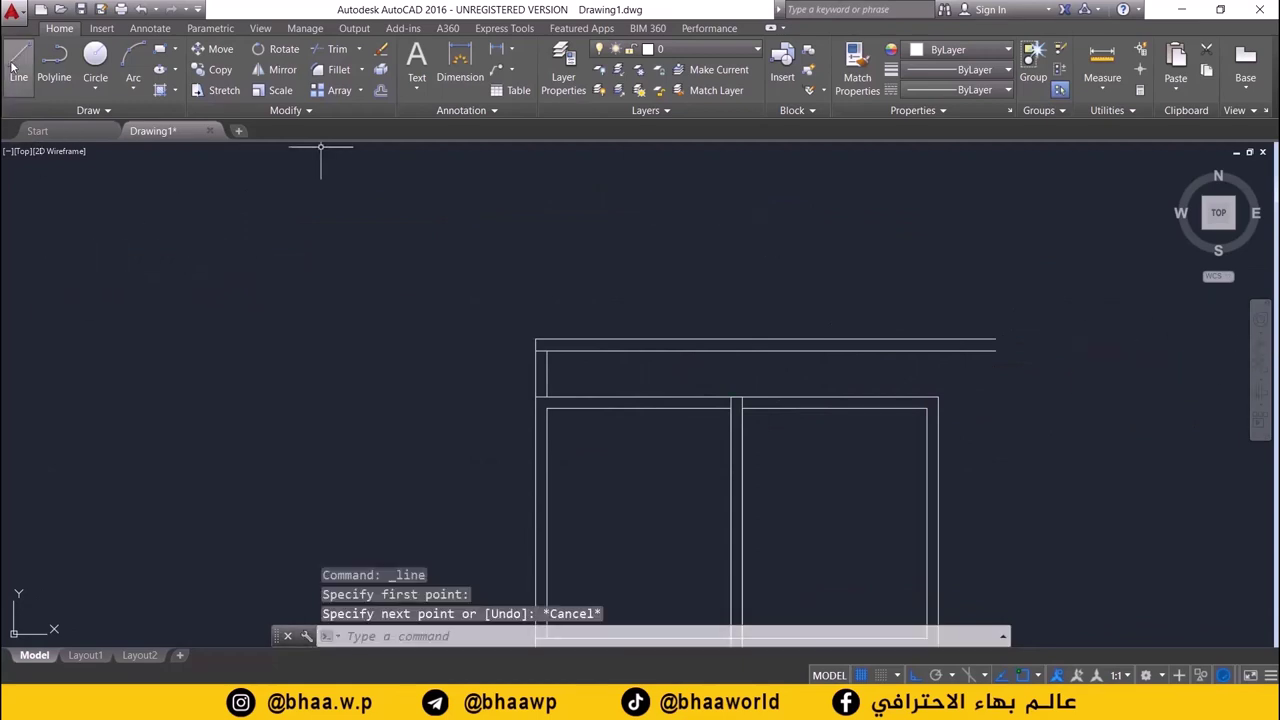
pyautogui.click(14, 62)
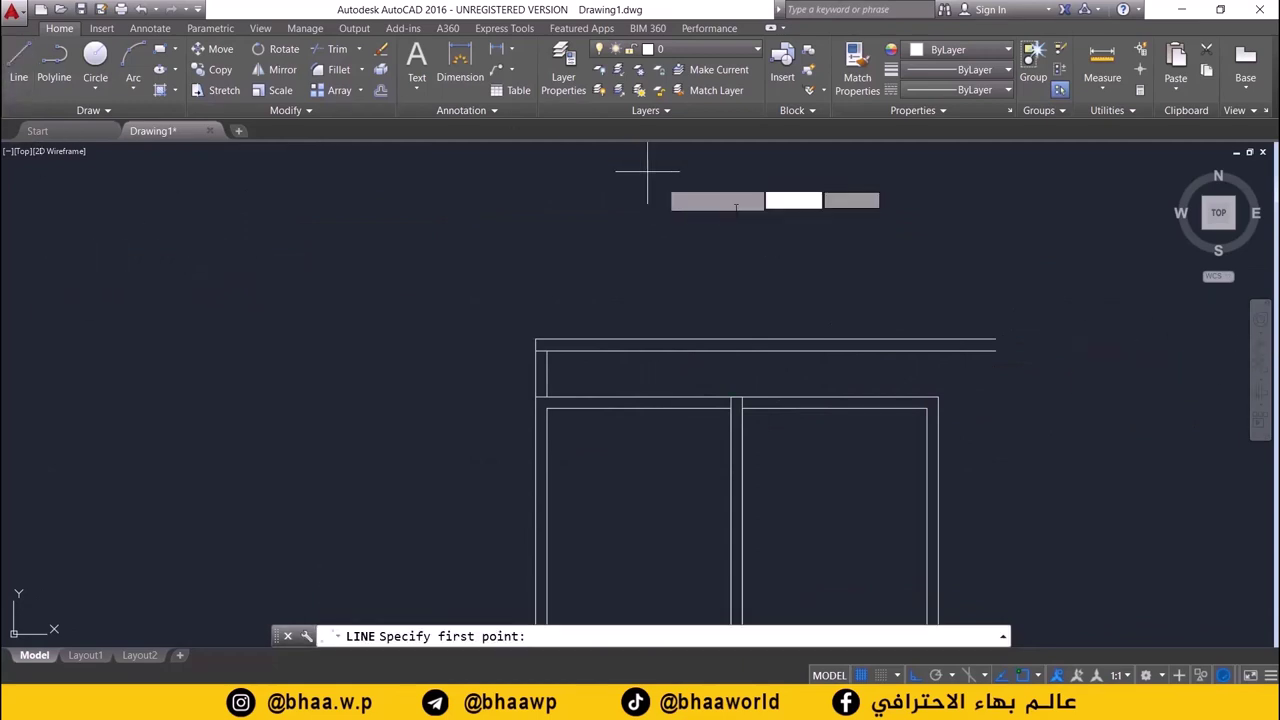
pyautogui.click(995, 340)
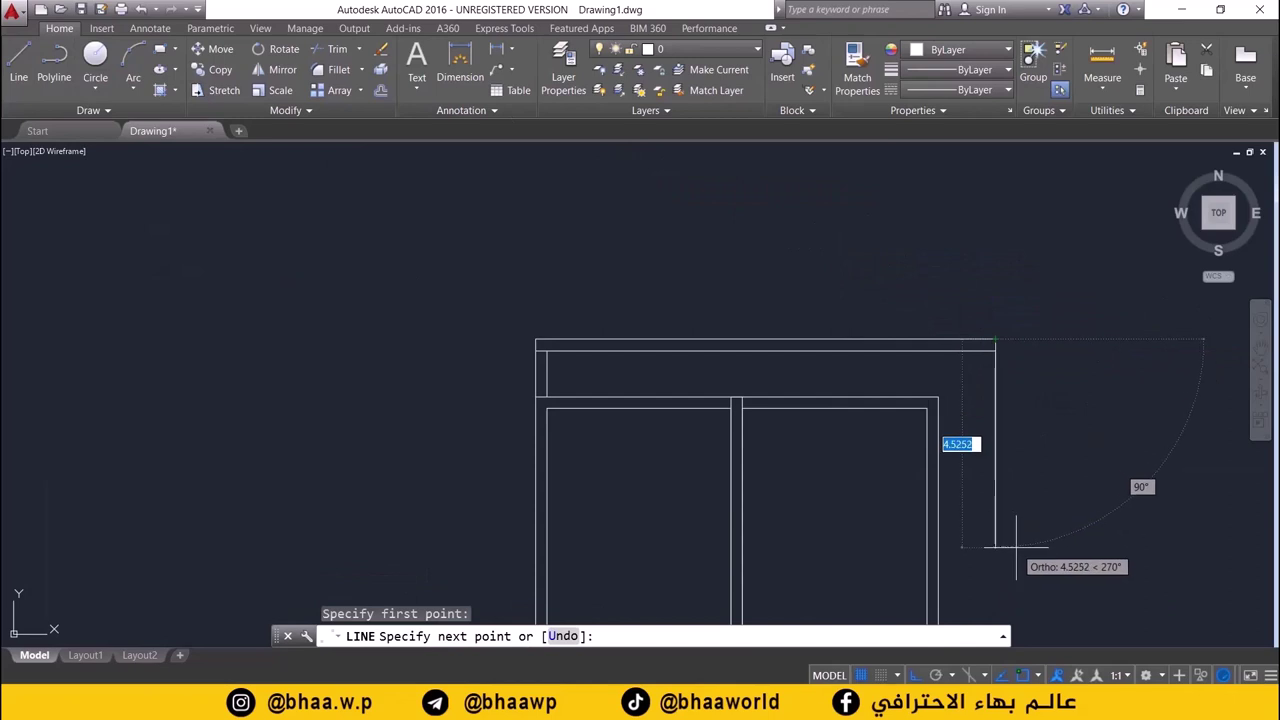
pyautogui.write('20')
pyautogui.press('Return')
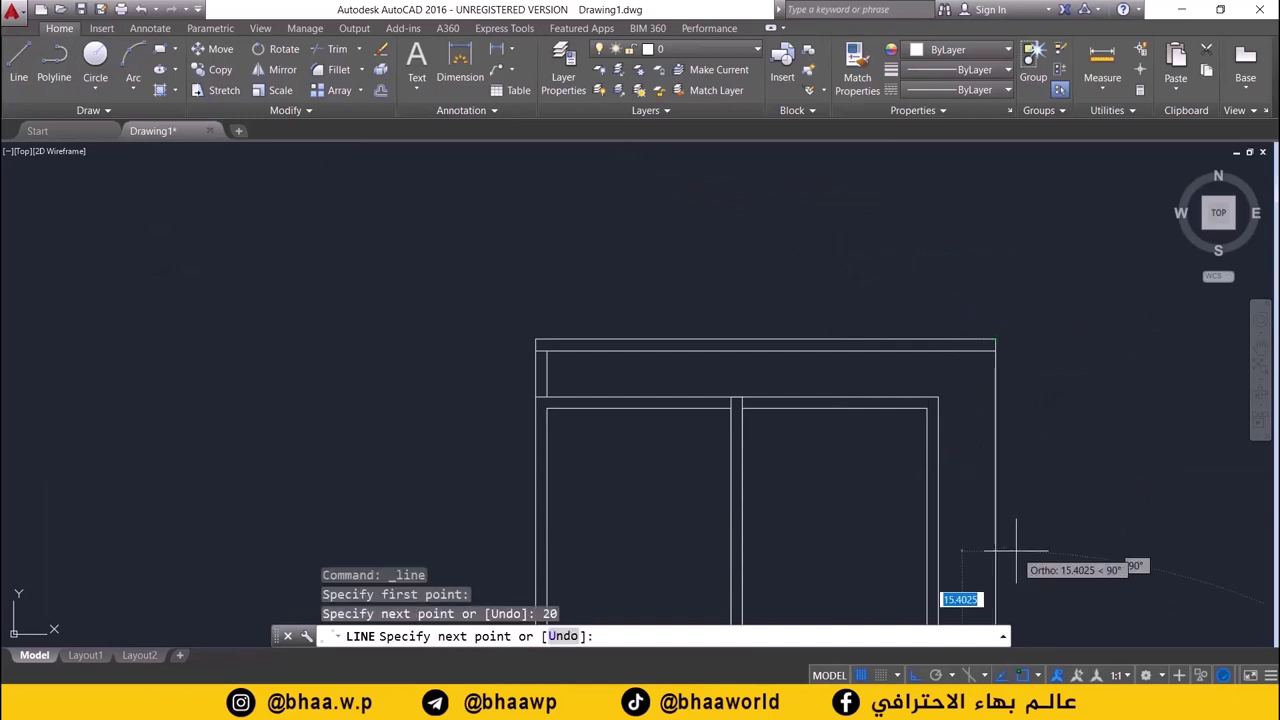
pyautogui.press('Return')
# - Offset the new 20-unit line 0.25 units to the right, with the floor plan re-centered in view
pyautogui.scroll(-4, 799, 442)
pyautogui.moveTo(858, 457); pyautogui.dragTo(751, 300, button='middle')
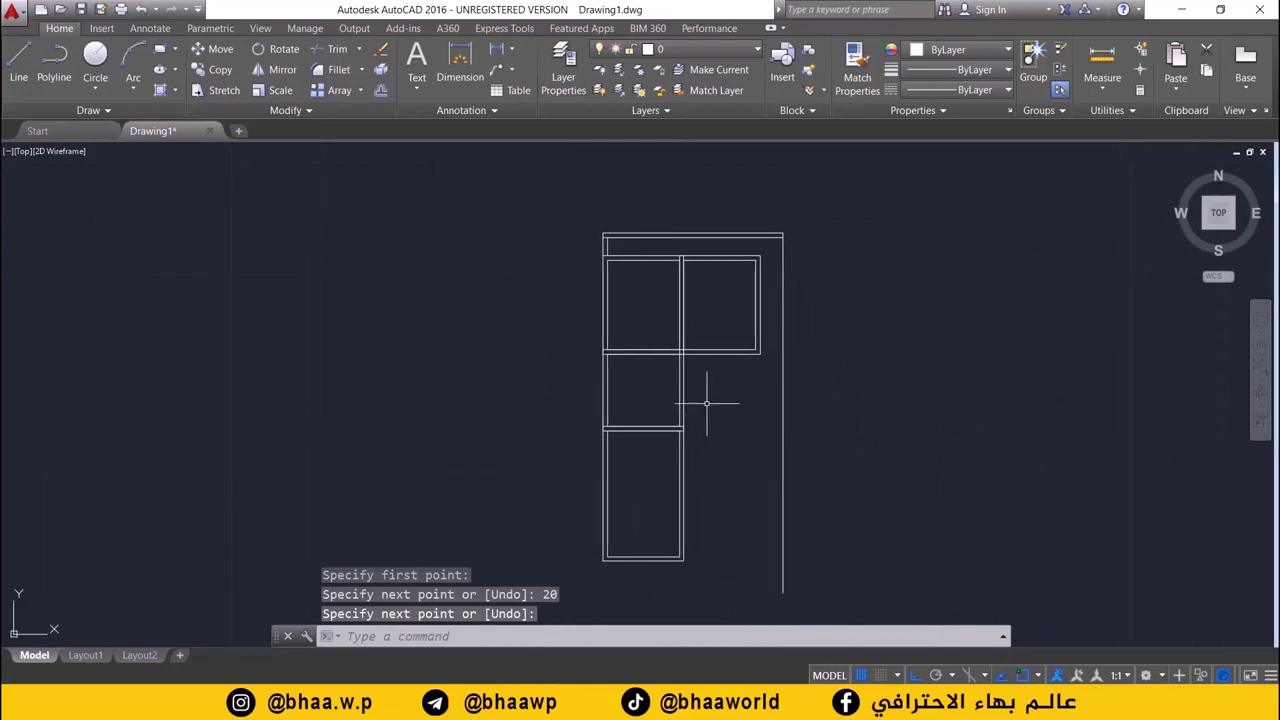
pyautogui.click(380, 90)
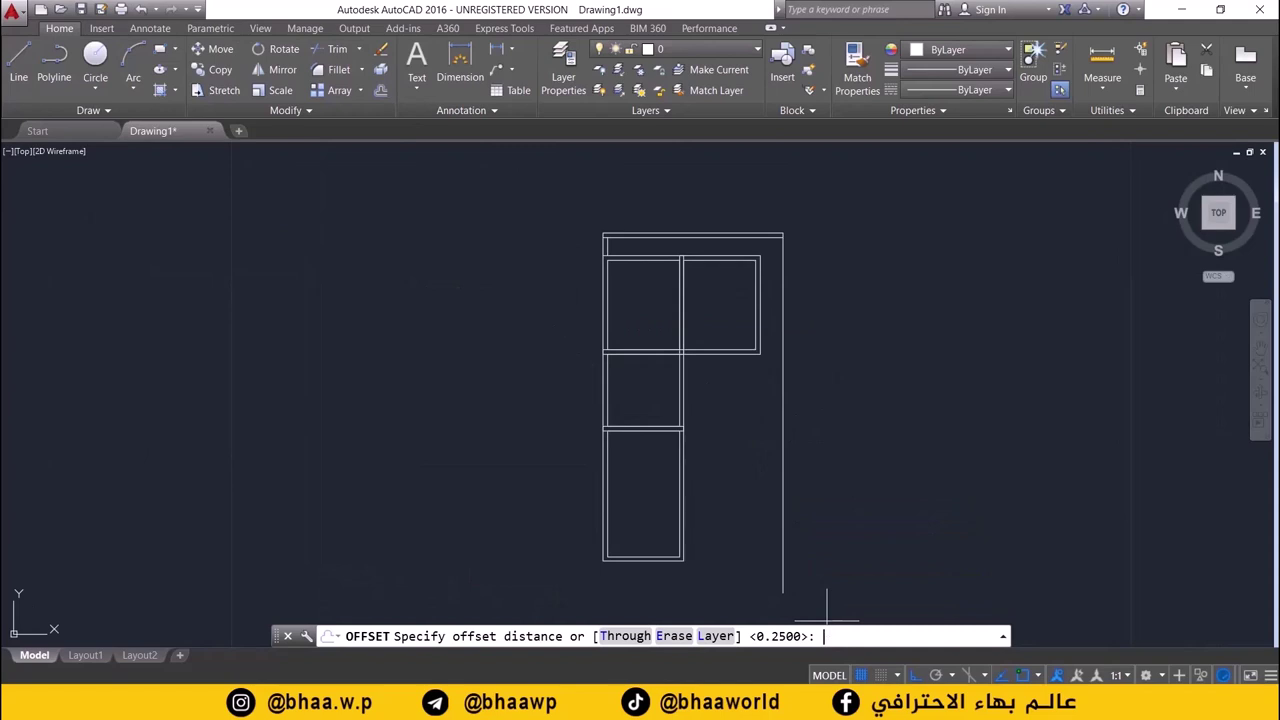
pyautogui.press('Return')
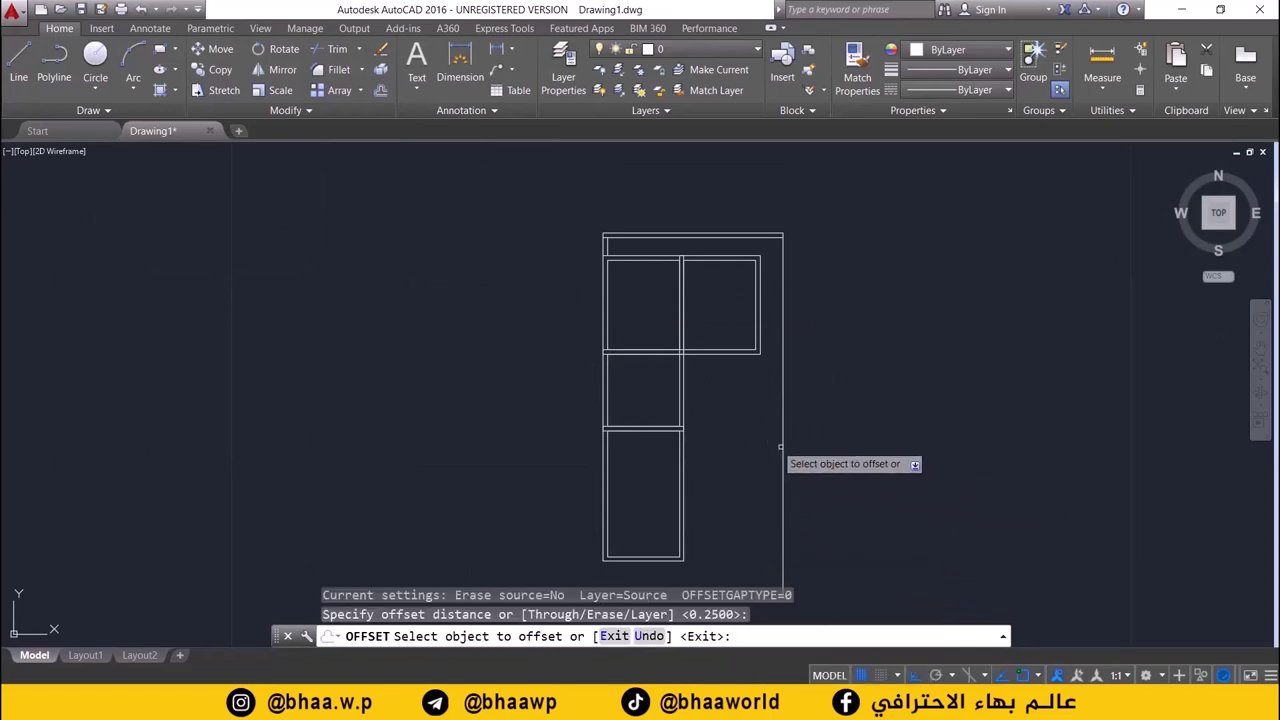
pyautogui.click(781, 445)
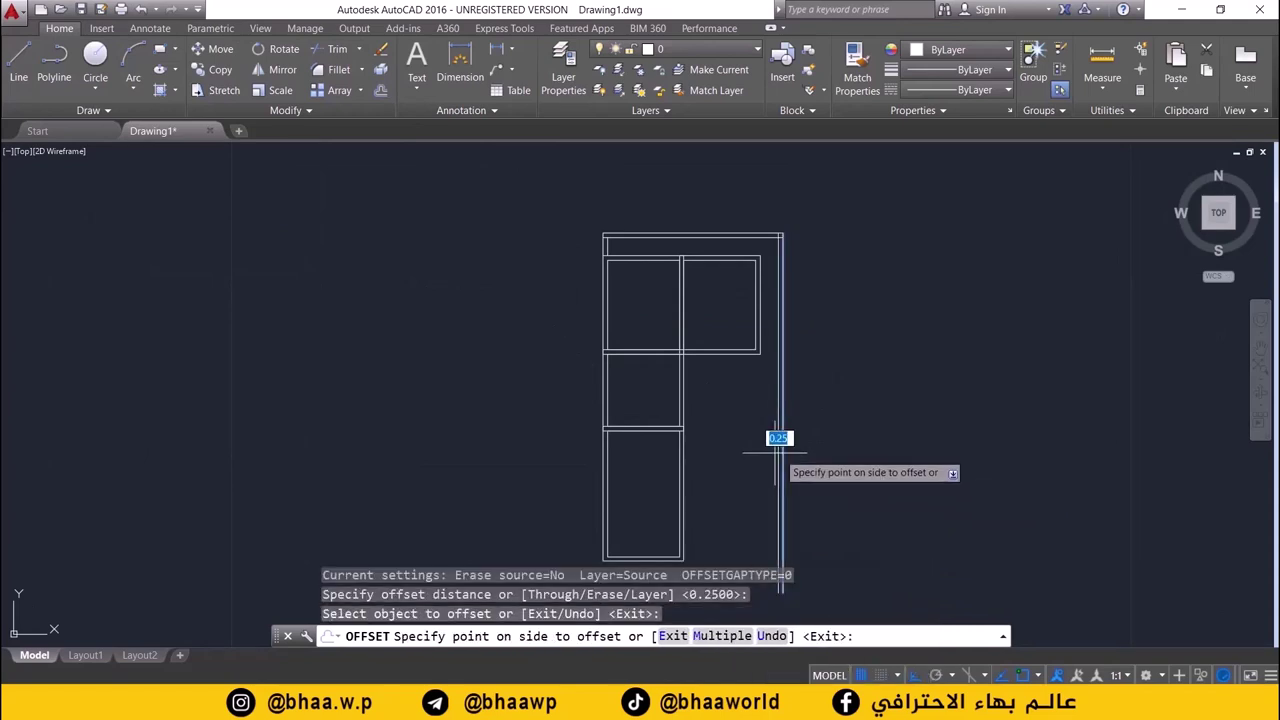
pyautogui.click(798, 412)
pyautogui.scroll(-1, 800, 408)
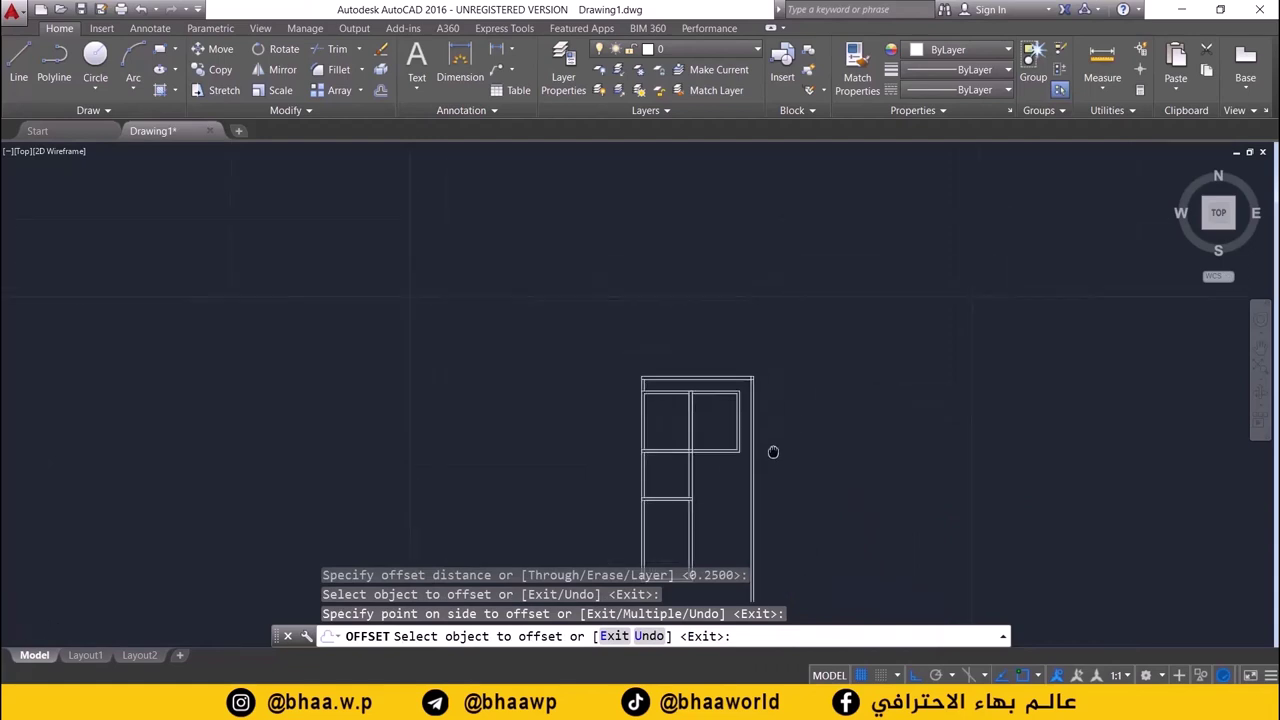
pyautogui.scroll(2, 786, 423)
pyautogui.scroll(3, 712, 400)
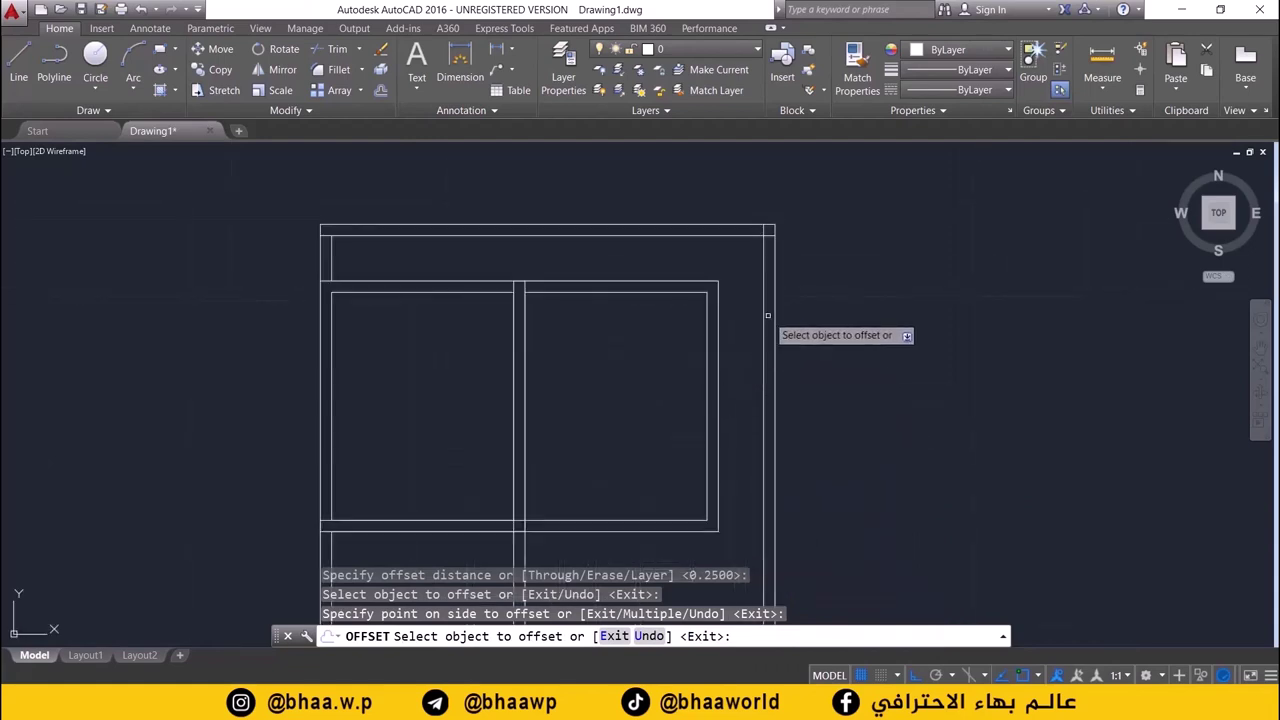
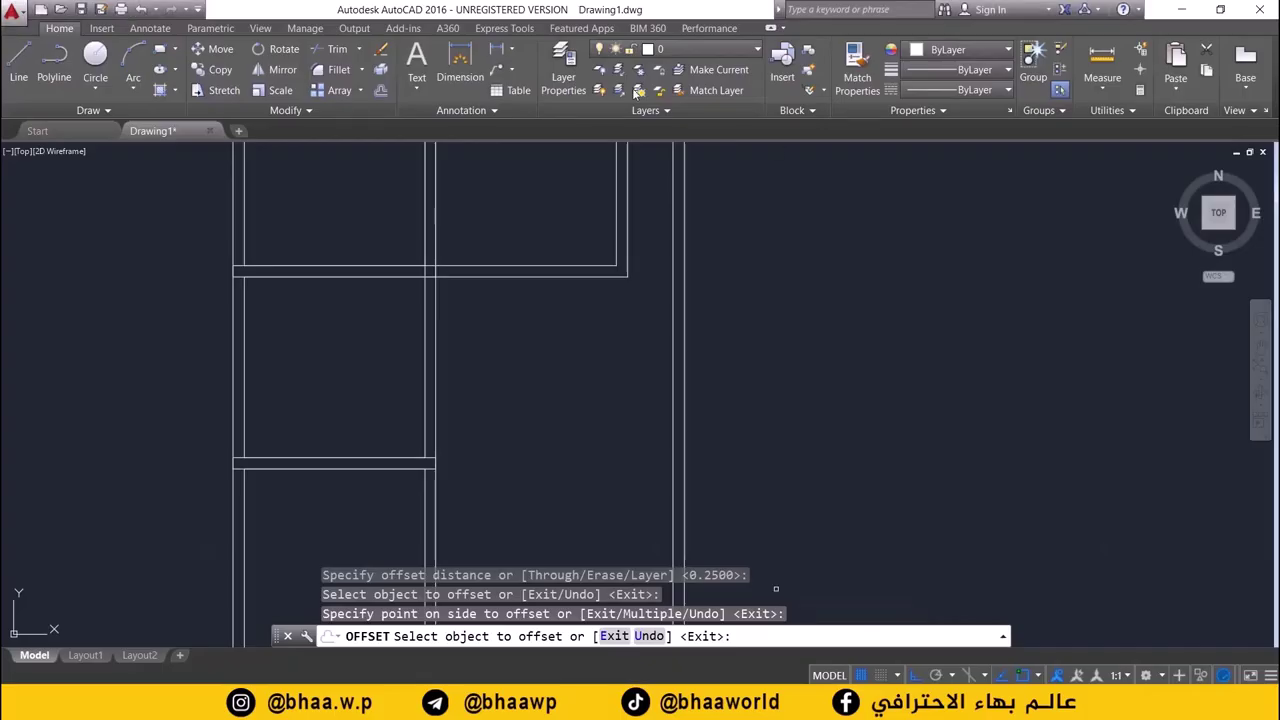
# - Draw two horizontal wall lines from the wall corners, extending past the right-hand wall
pyautogui.scroll(-2, 600, 440)
pyautogui.moveTo(557, 422); pyautogui.dragTo(537, 314, button='middle')
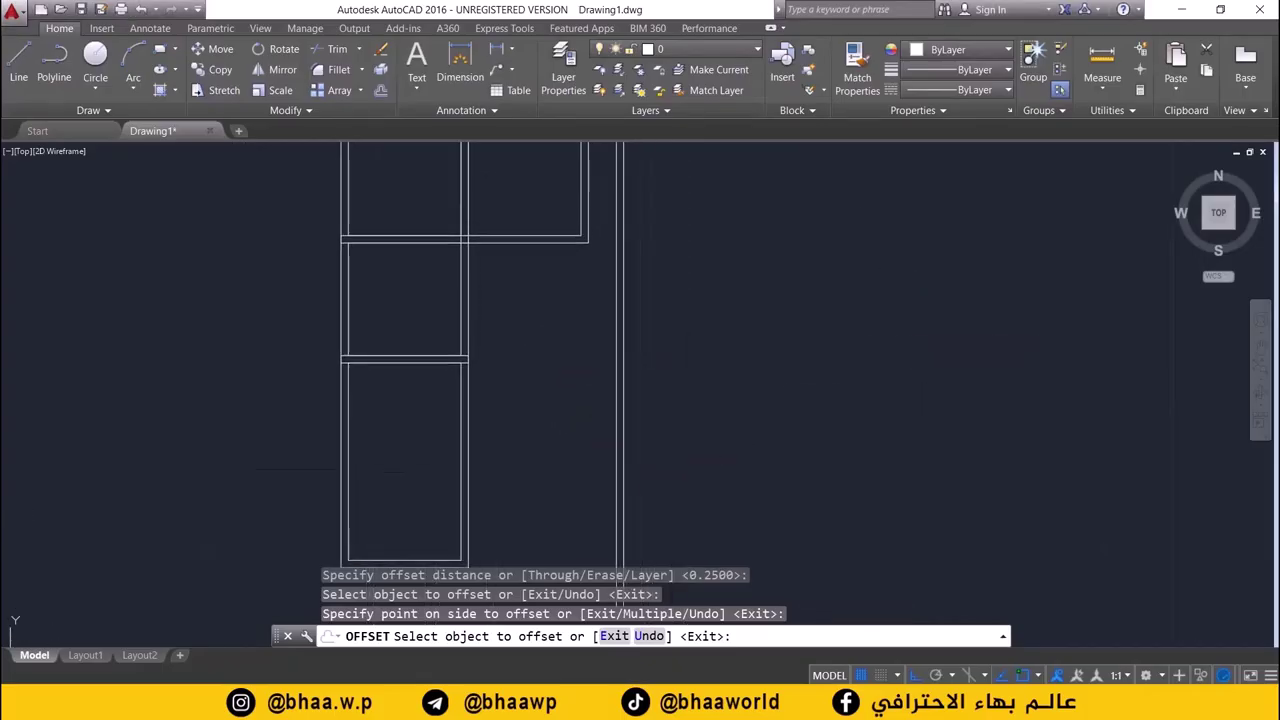
pyautogui.scroll(2, 540, 390)
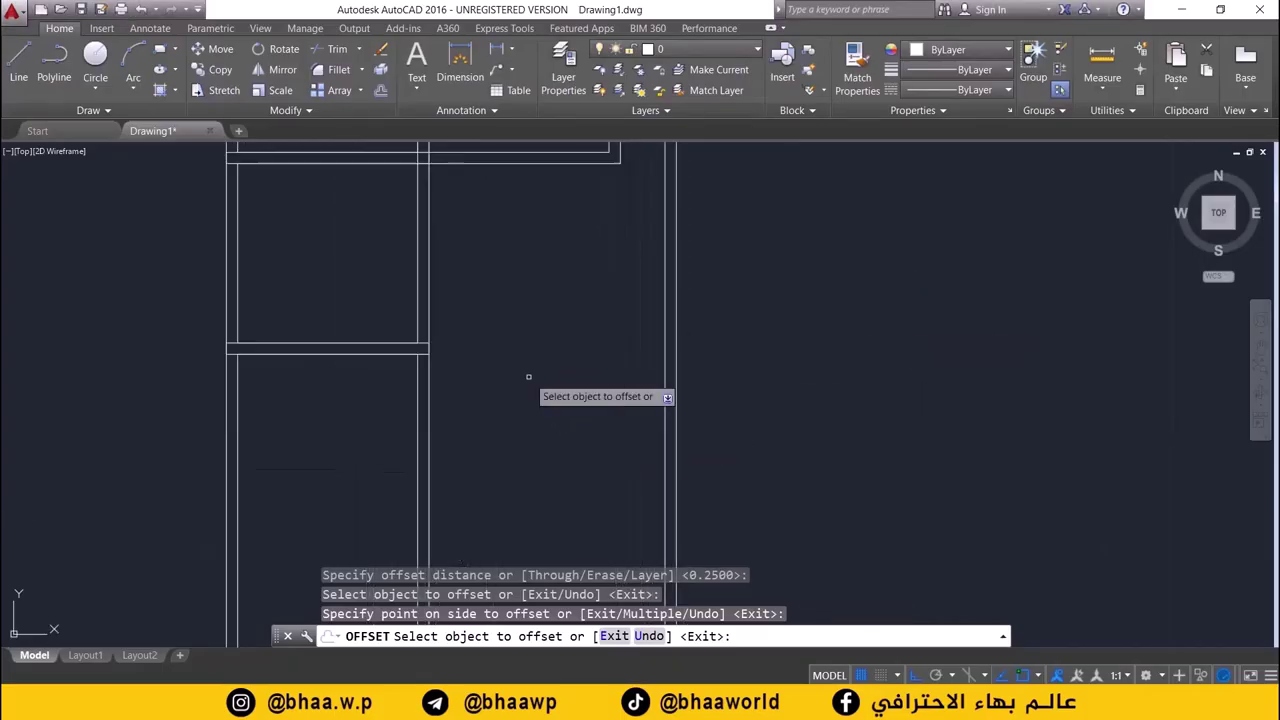
pyautogui.click(19, 65)
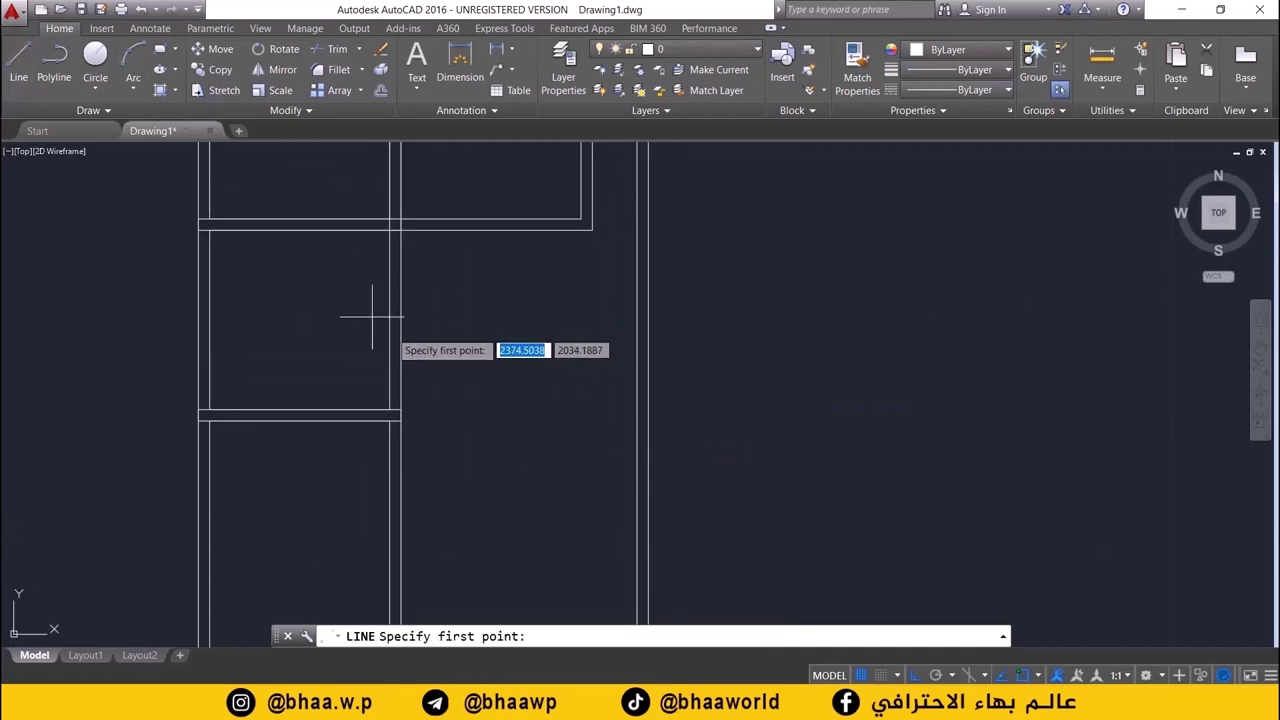
pyautogui.click(401, 409)
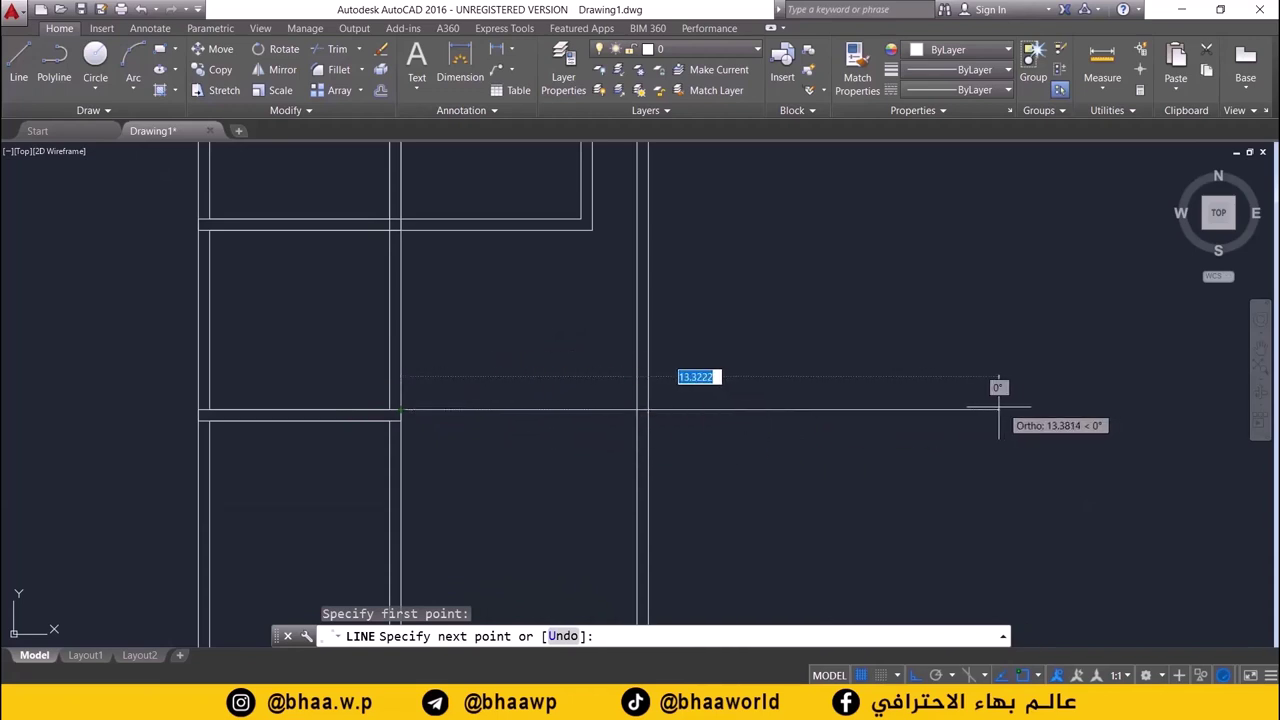
pyautogui.click(848, 412)
pyautogui.press('Return')
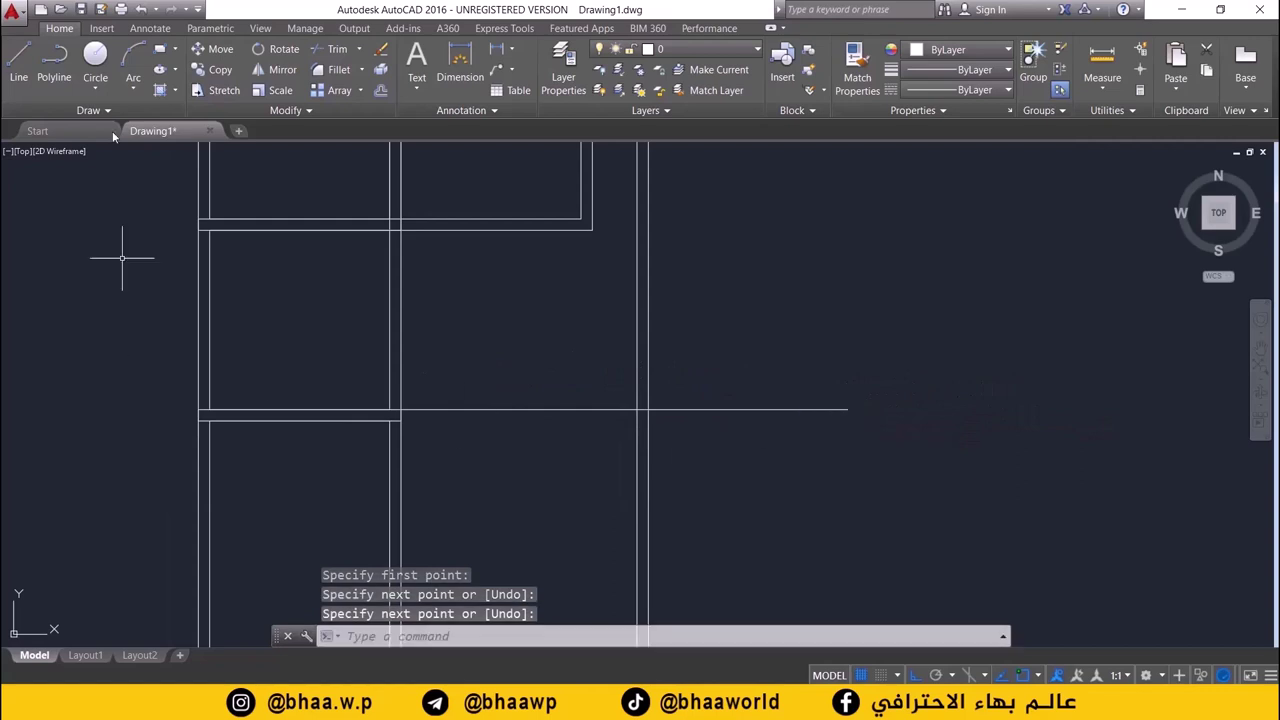
pyautogui.click(25, 57)
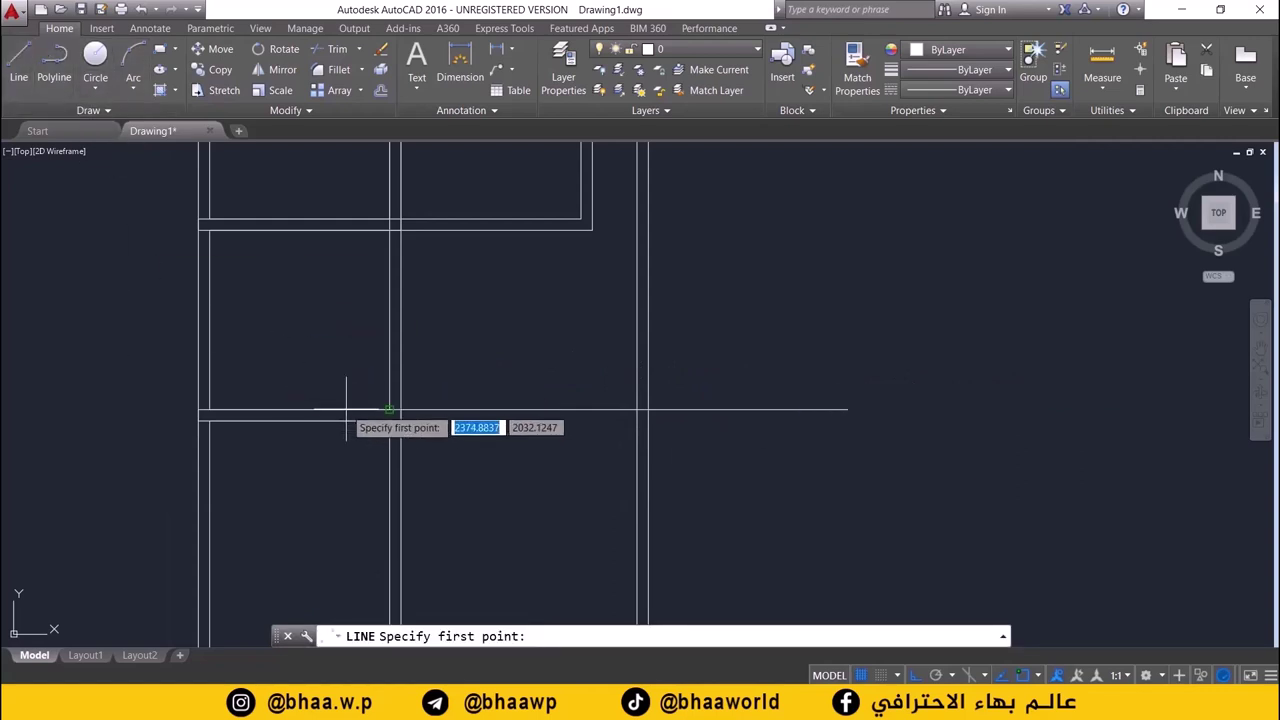
pyautogui.click(389, 418)
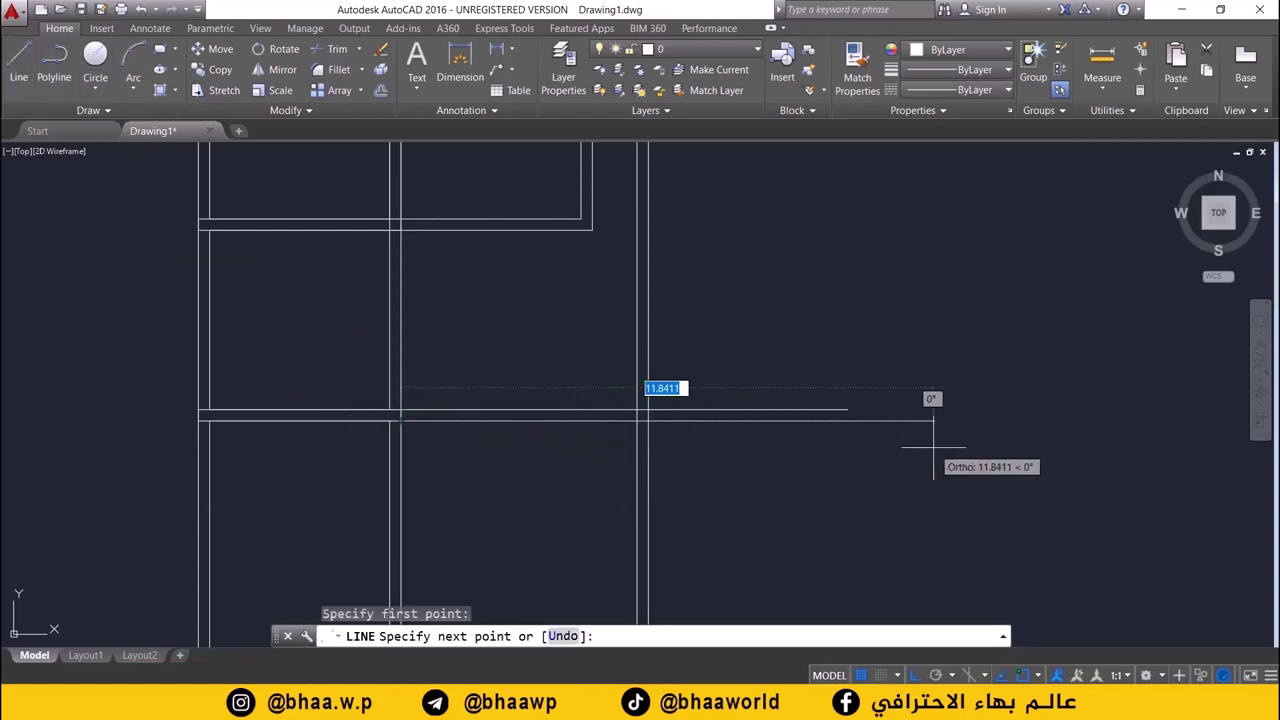
pyautogui.write('0.631')
pyautogui.press('Return')
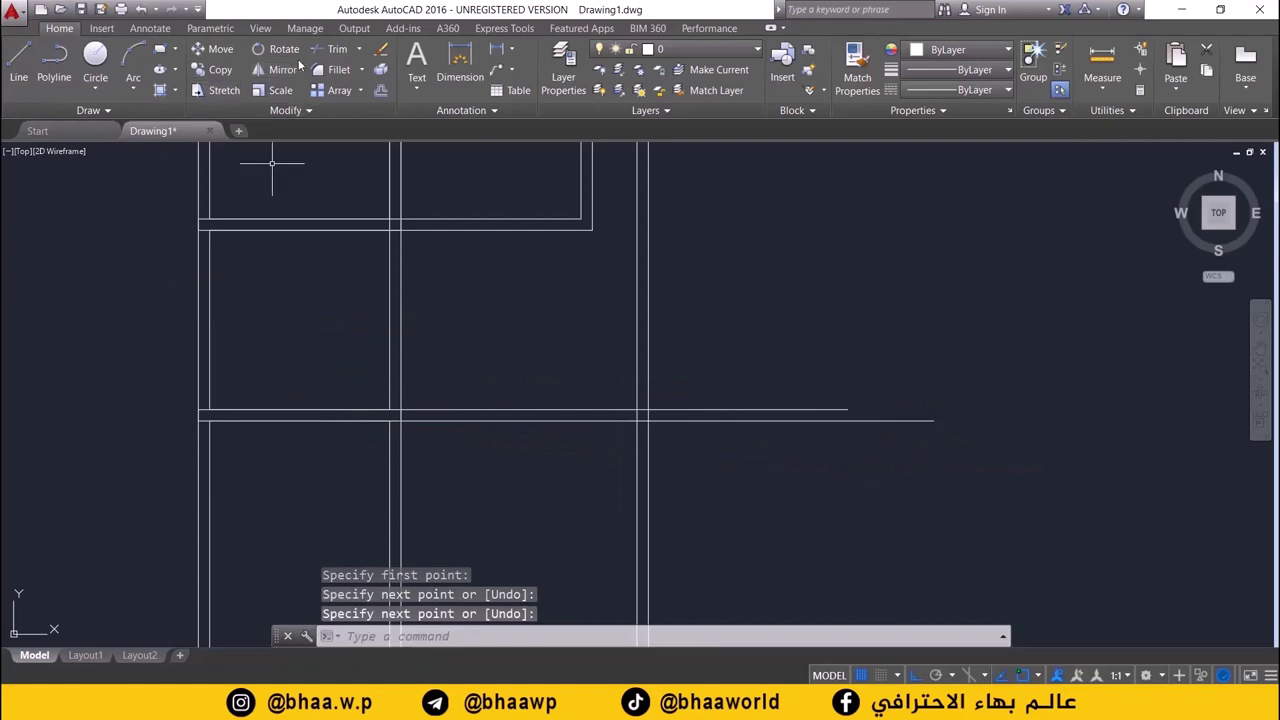
# - Trim the overshooting line ends at the right wall and erase the leftover stray segment
pyautogui.click(328, 50)
pyautogui.press('Return')
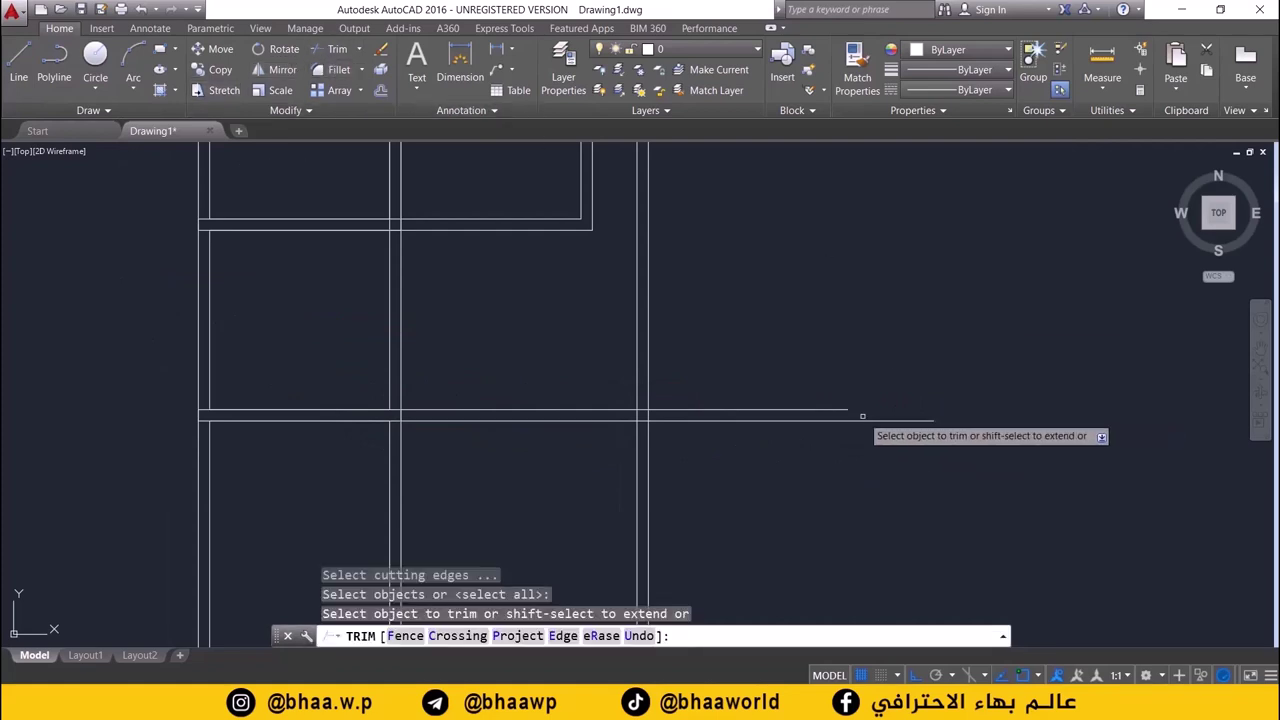
pyautogui.click(884, 357)
pyautogui.click(827, 421)
pyautogui.click(800, 429)
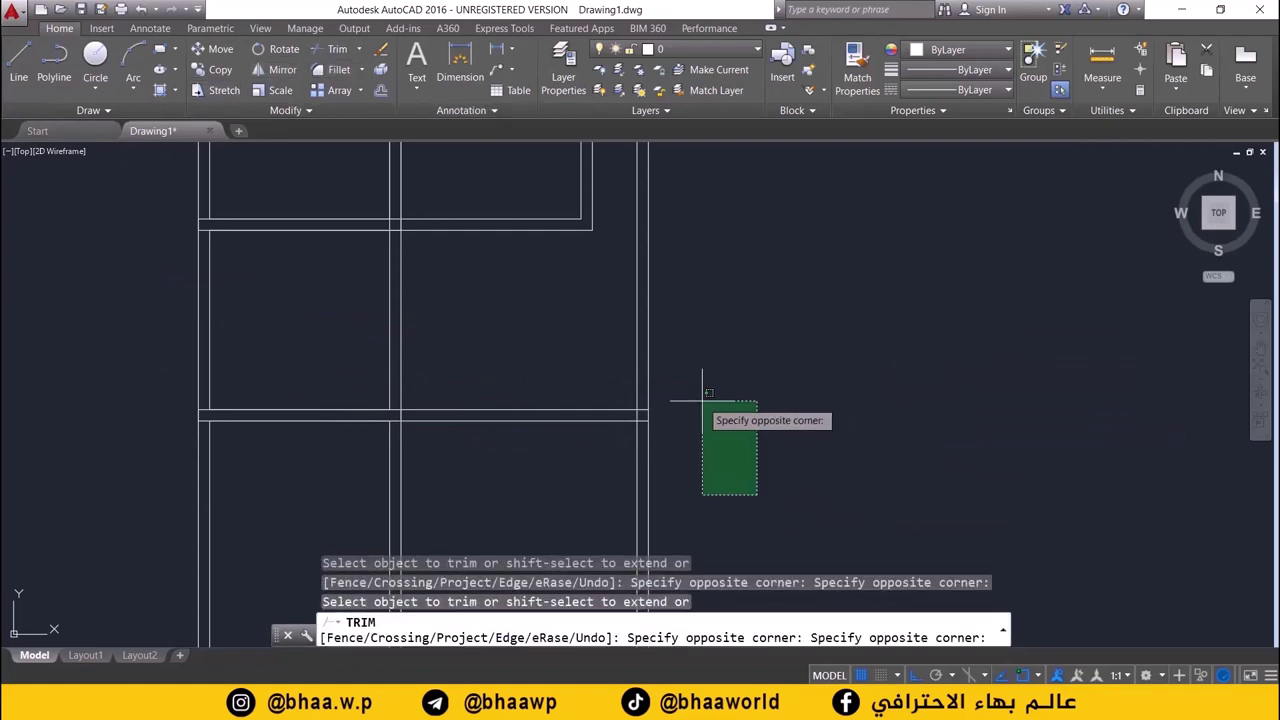
pyautogui.press('Escape')
pyautogui.scroll(2, 591, 447)
pyautogui.press('Delete')
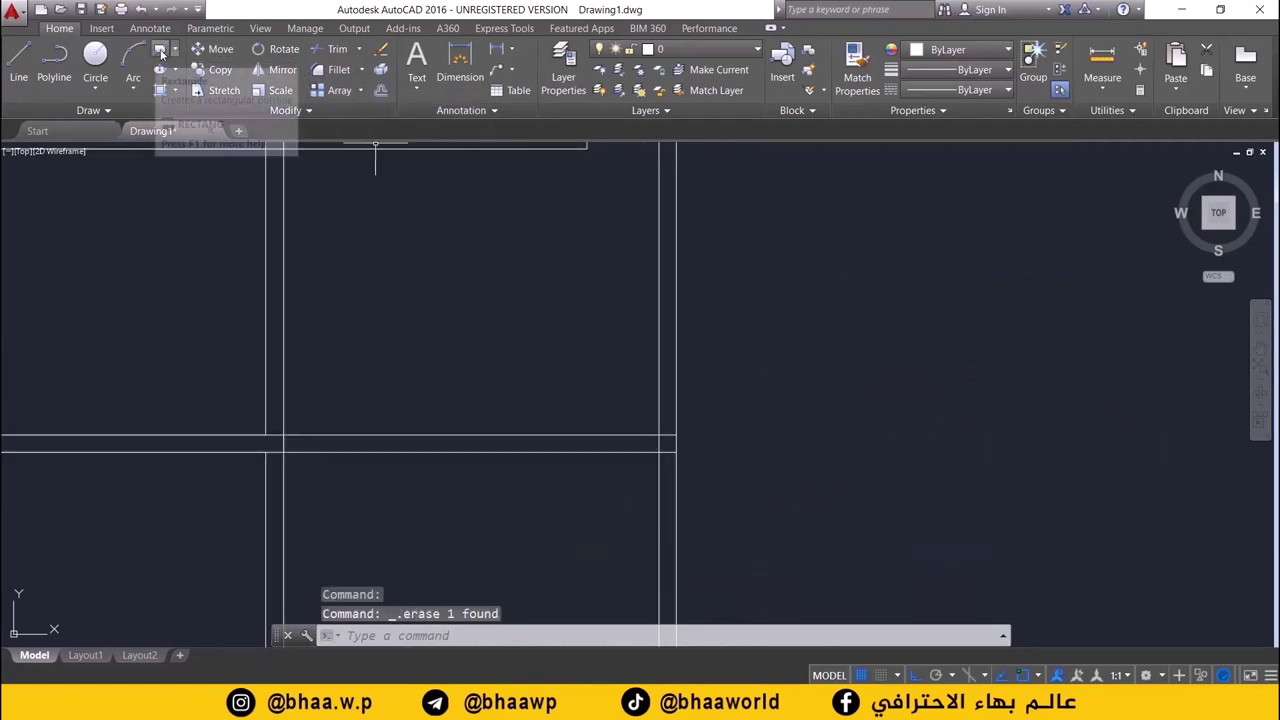
pyautogui.click(160, 49)
pyautogui.moveTo(540, 440); pyautogui.dragTo(470, 410, button='middle')
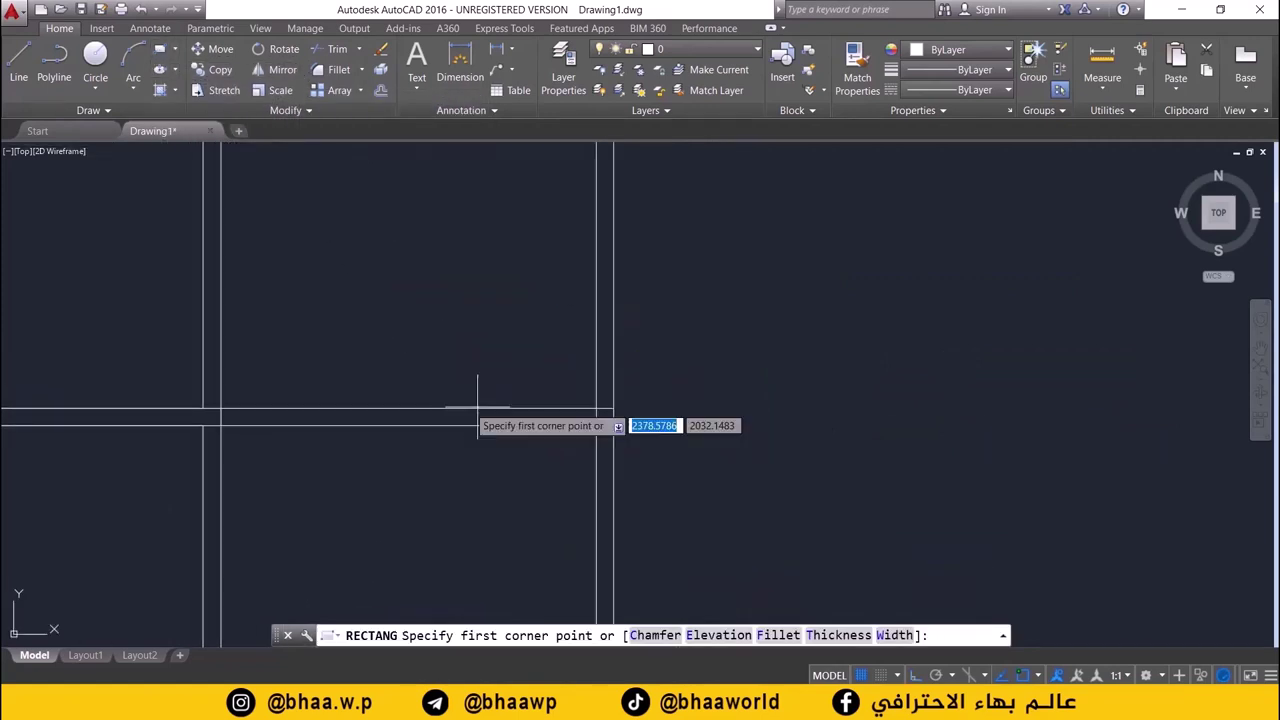
# - Draw a 1.75 × 1.75 square rectangle from the inner wall corner
pyautogui.click(596, 409)
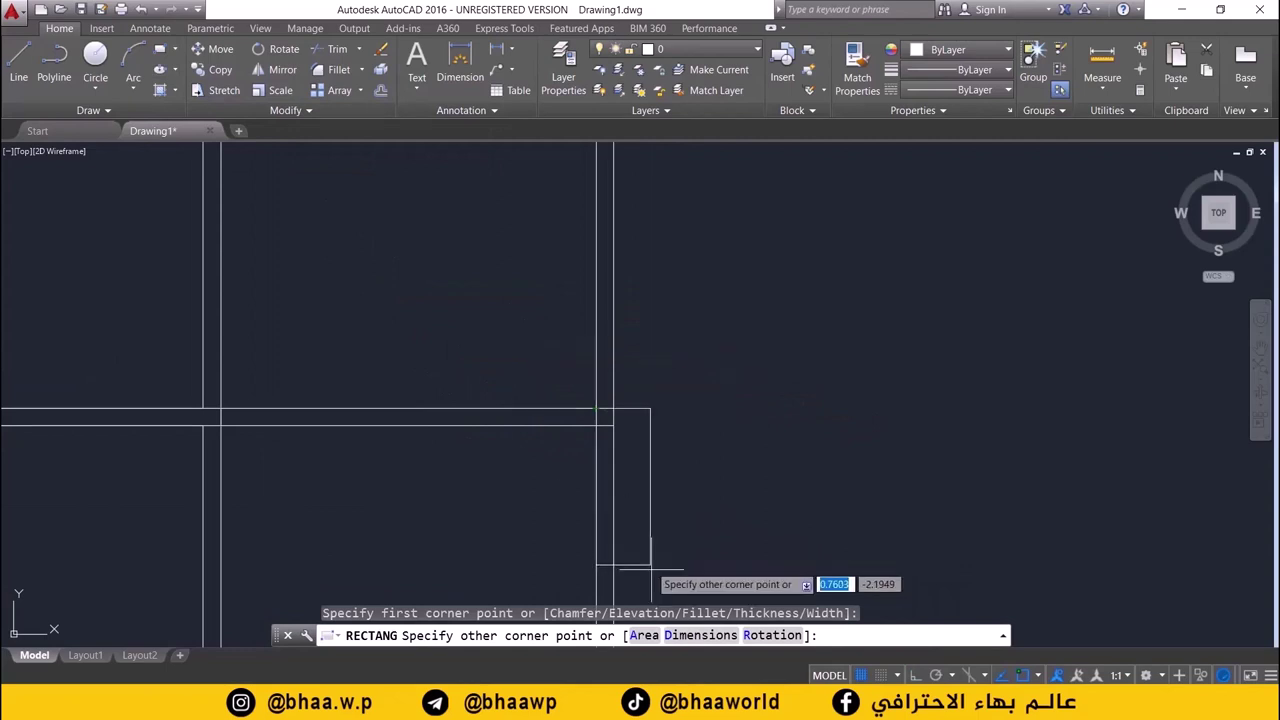
pyautogui.click(697, 635)
pyautogui.write('1.75')
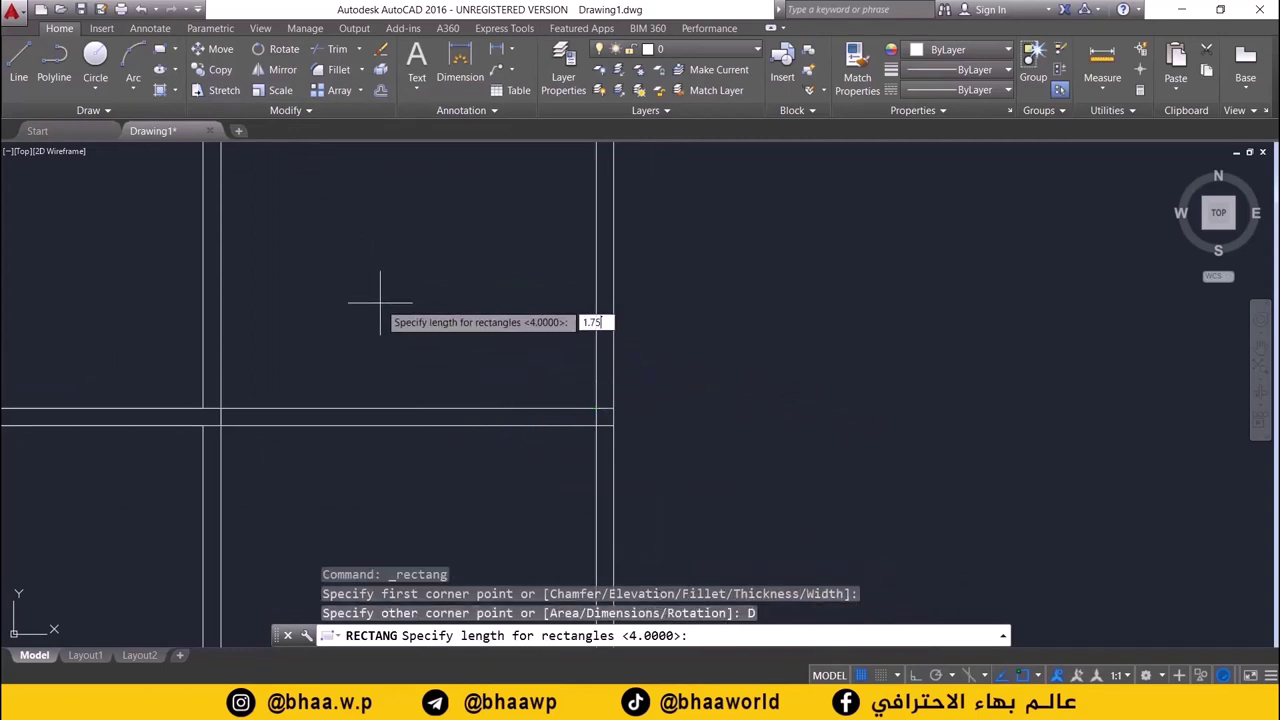
pyautogui.press('Return')
pyautogui.write('1.75')
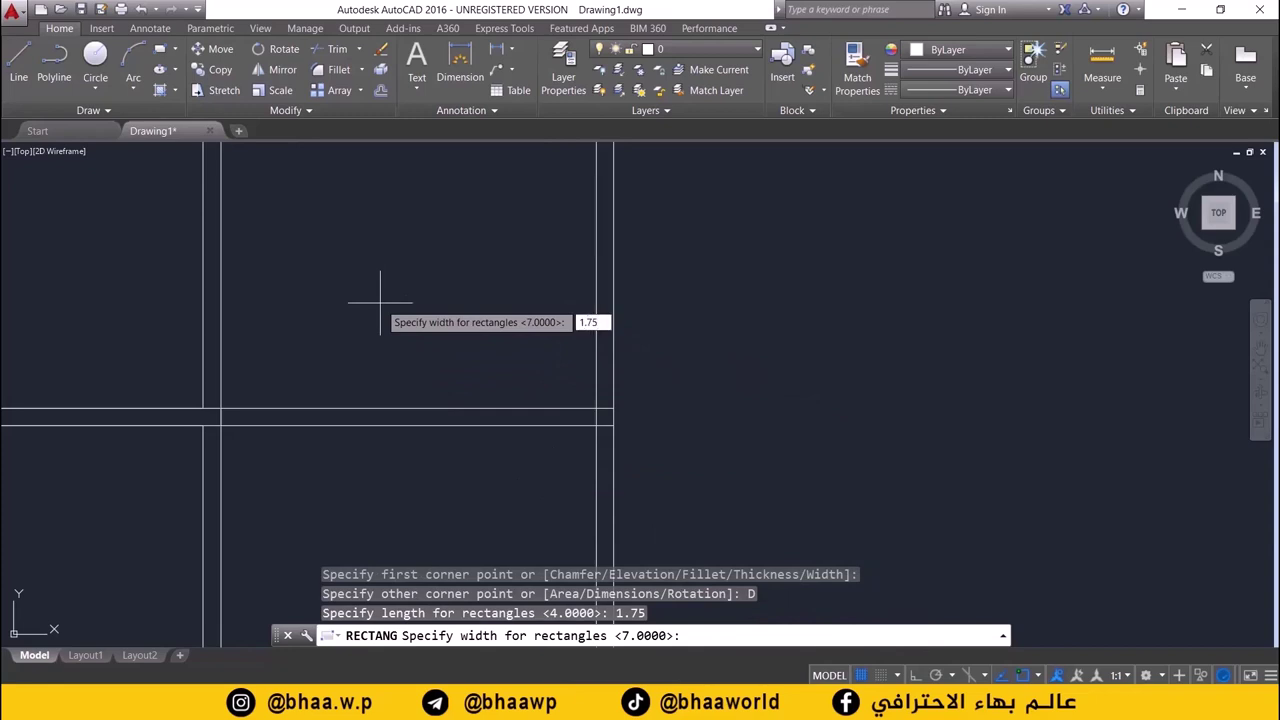
pyautogui.press('Return')
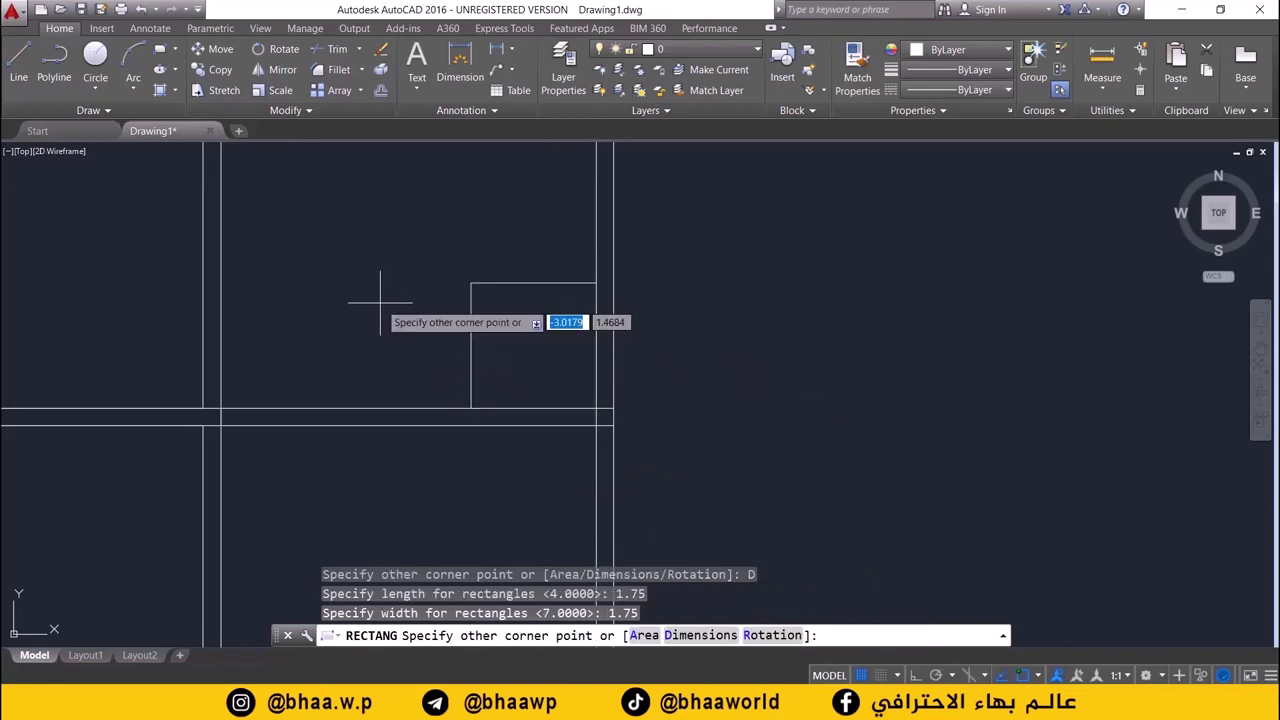
pyautogui.click(508, 321)
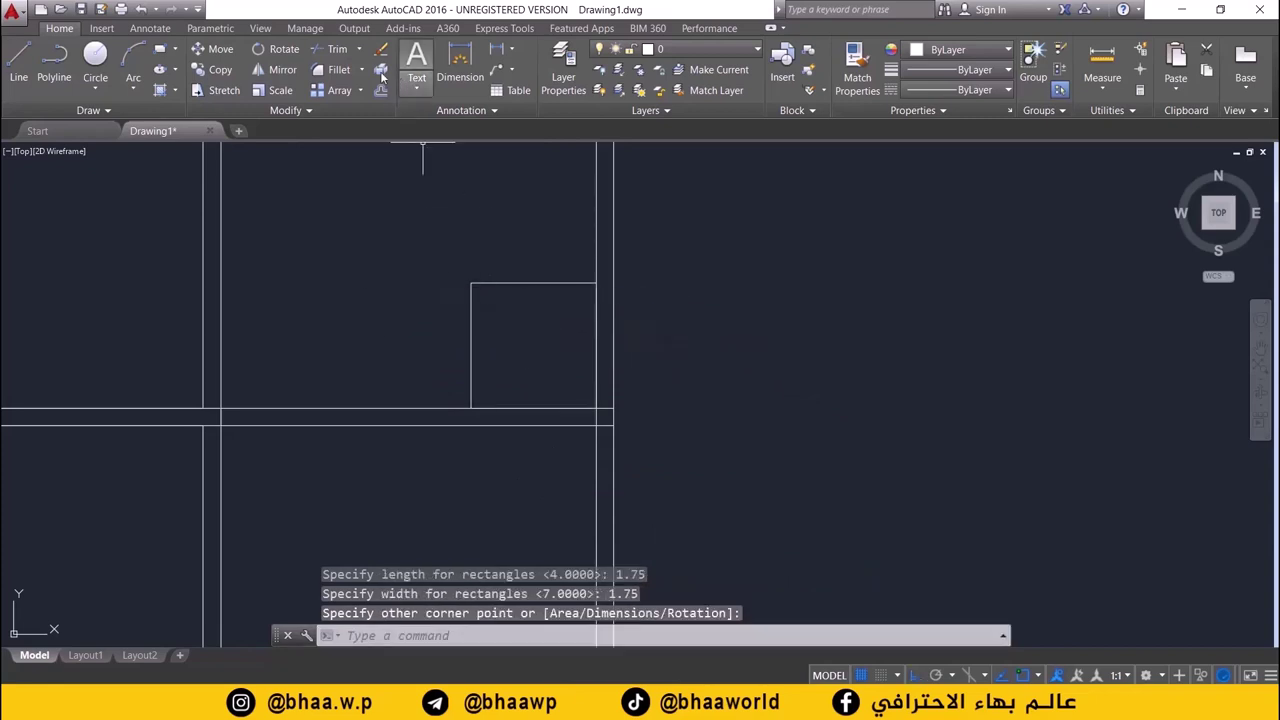
# - Offset the square 0.25 outward for wall thickness, then check the reference plan
pyautogui.click(381, 92)
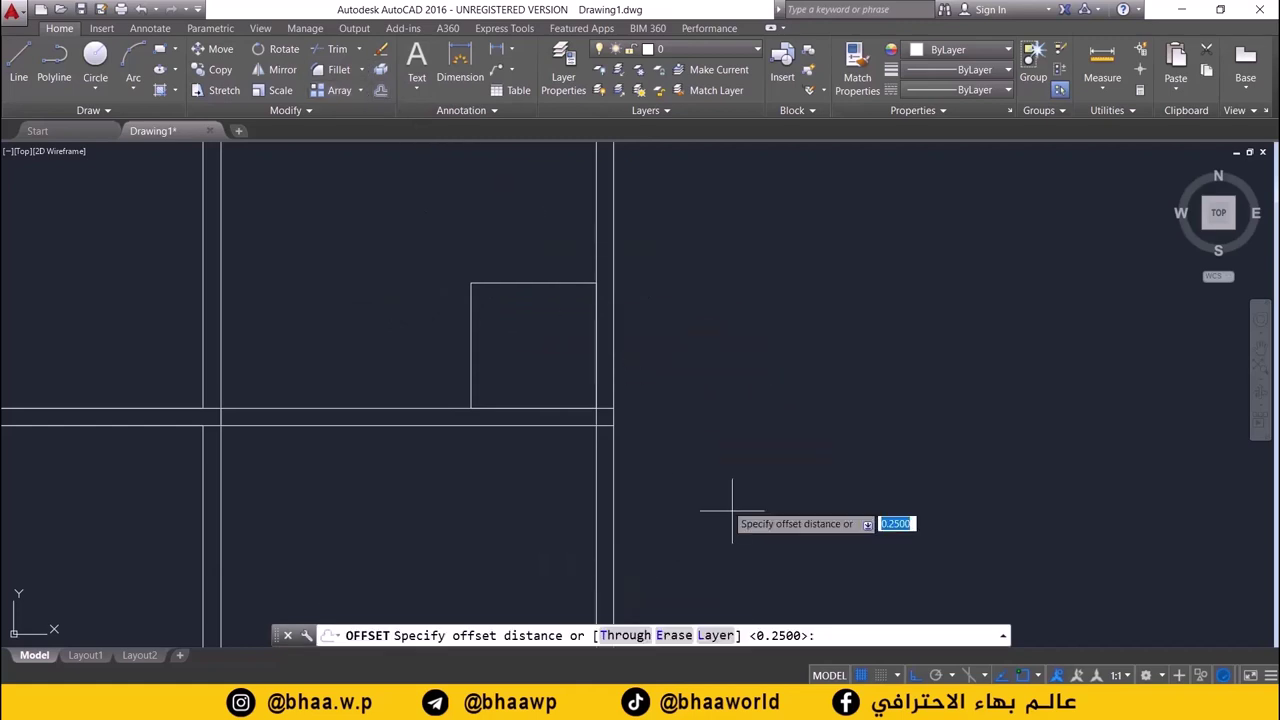
pyautogui.press('Return')
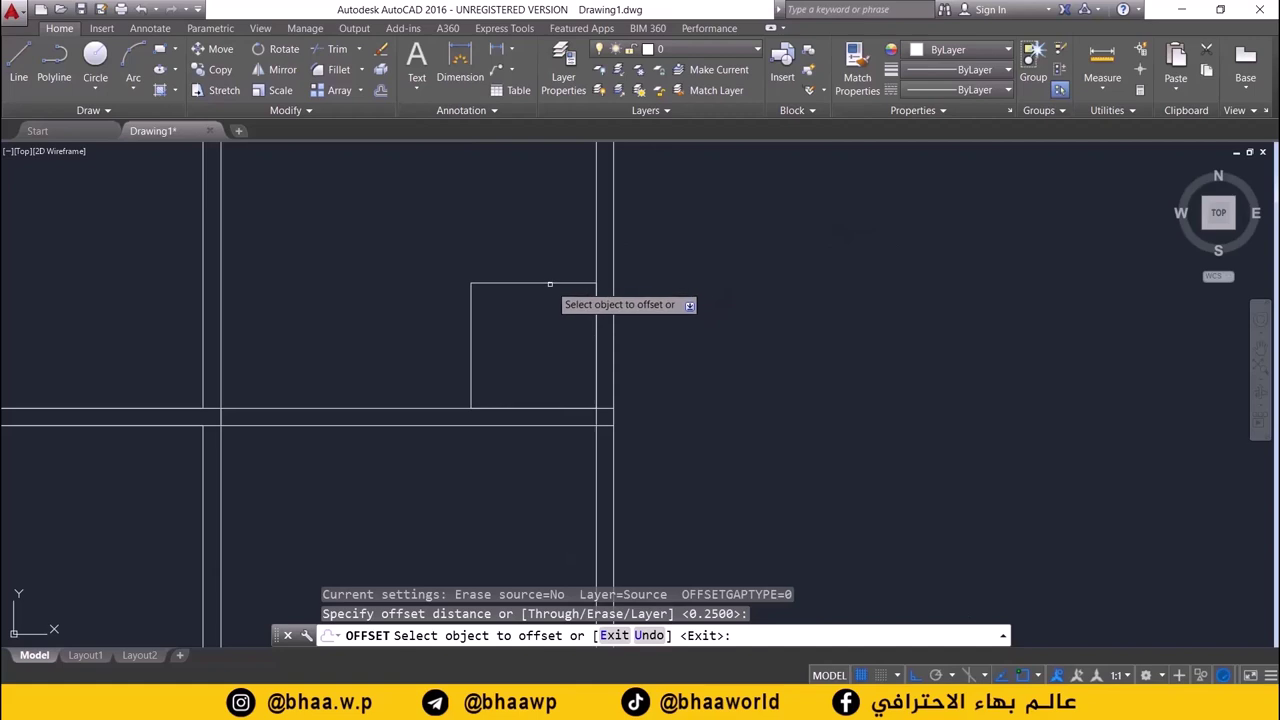
pyautogui.click(547, 283)
pyautogui.click(509, 251)
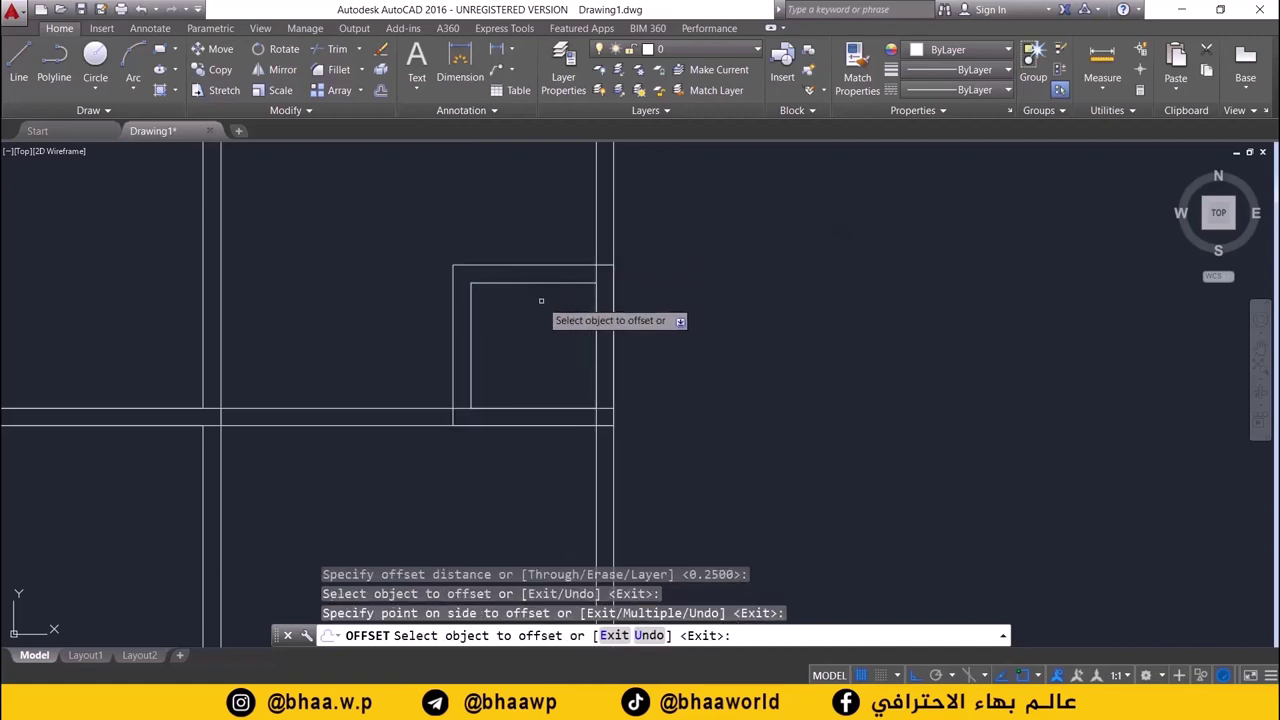
pyautogui.scroll(-2, 525, 330)
pyautogui.moveTo(517, 334); pyautogui.dragTo(517, 364, button='middle')
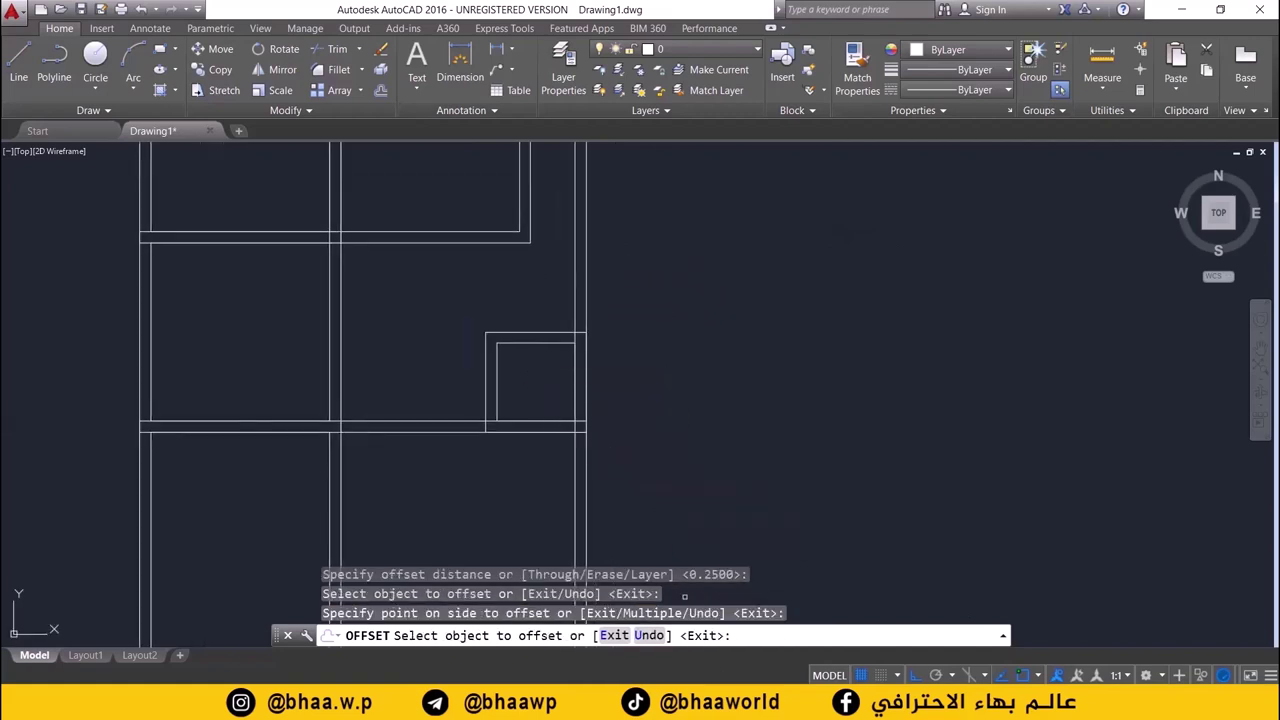
pyautogui.hotkey('alt', 'Tab')
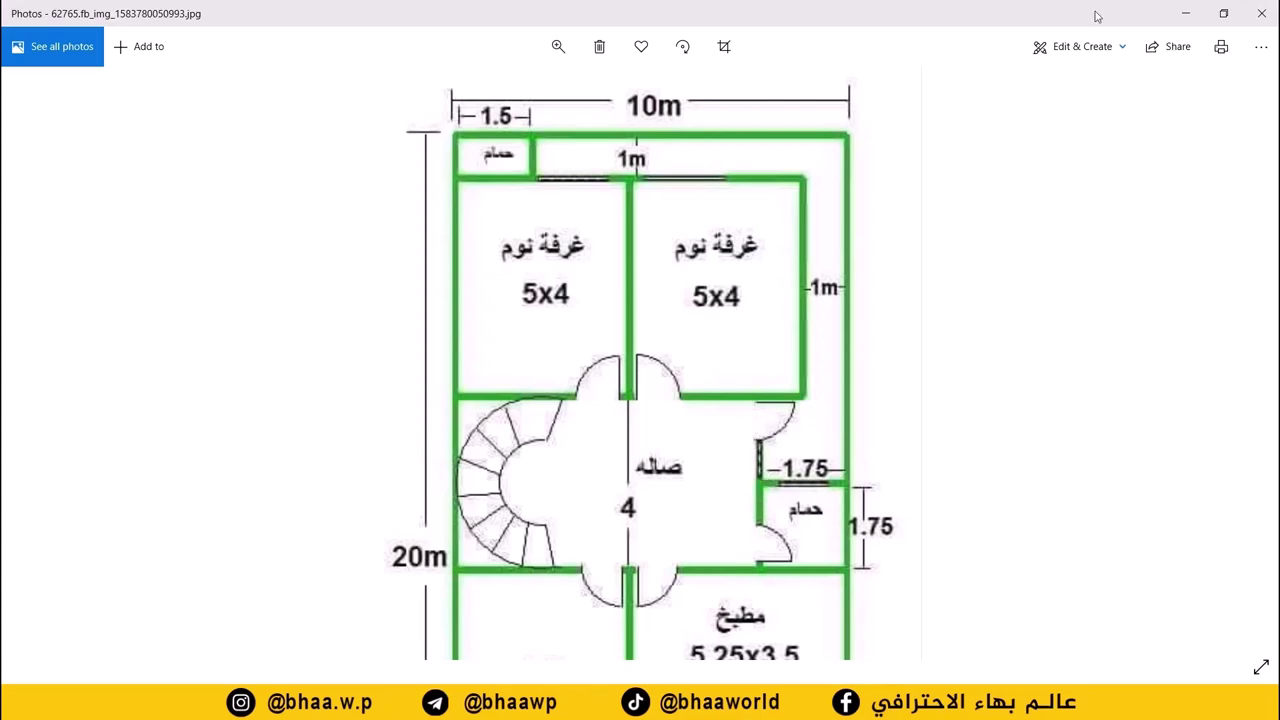
pyautogui.click(1182, 16)
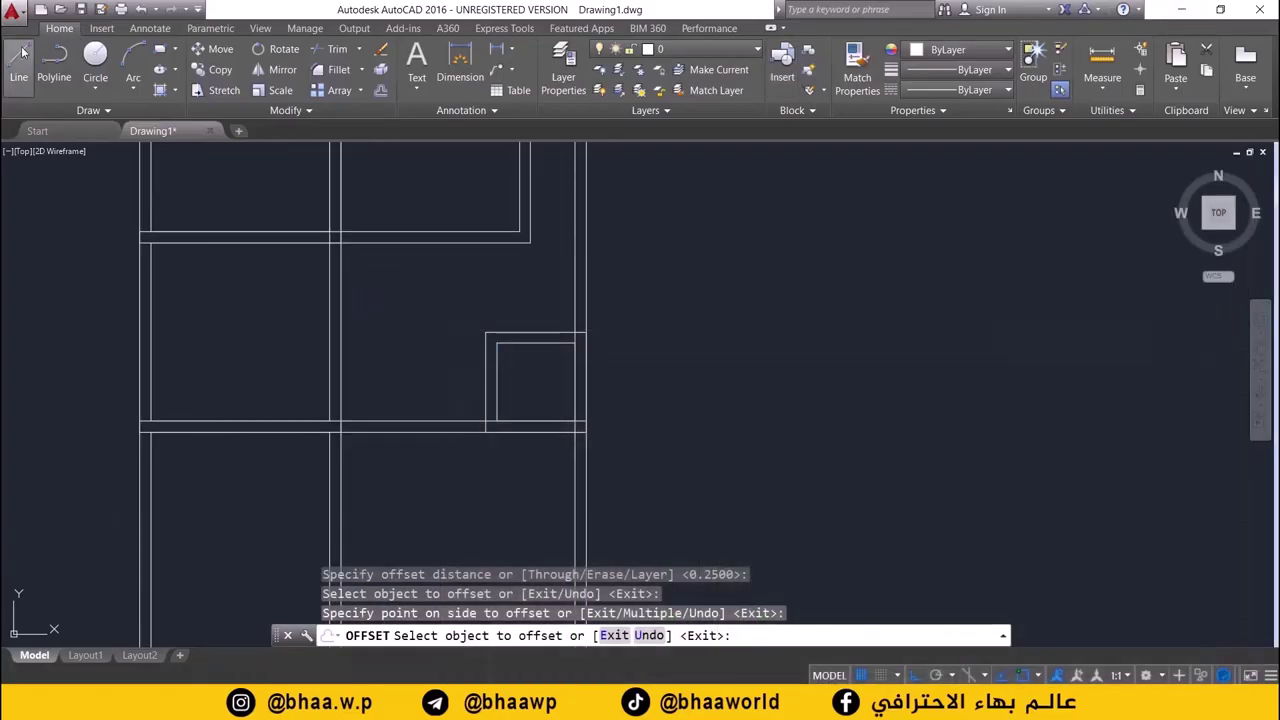
# - Draw a vertical wall line from the square's outer corner up to the upper wall
pyautogui.moveTo(469, 351); pyautogui.dragTo(438, 433, button='middle')
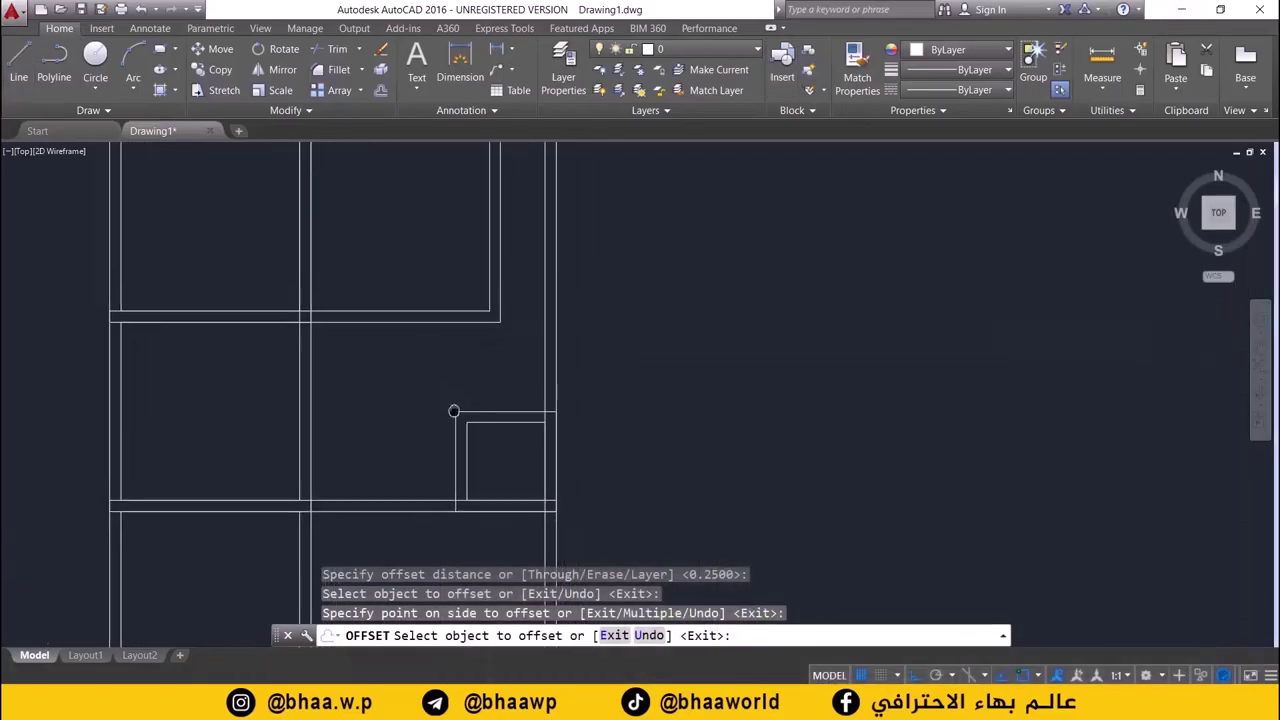
pyautogui.click(16, 72)
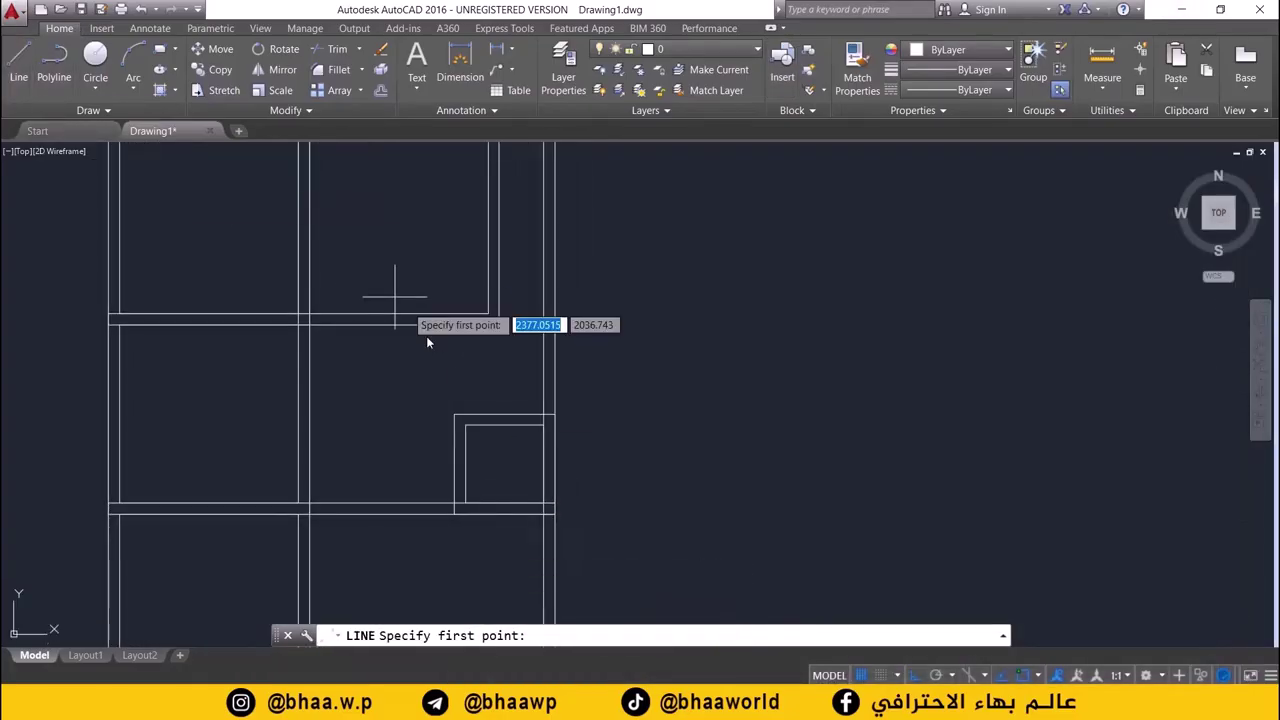
pyautogui.click(454, 414)
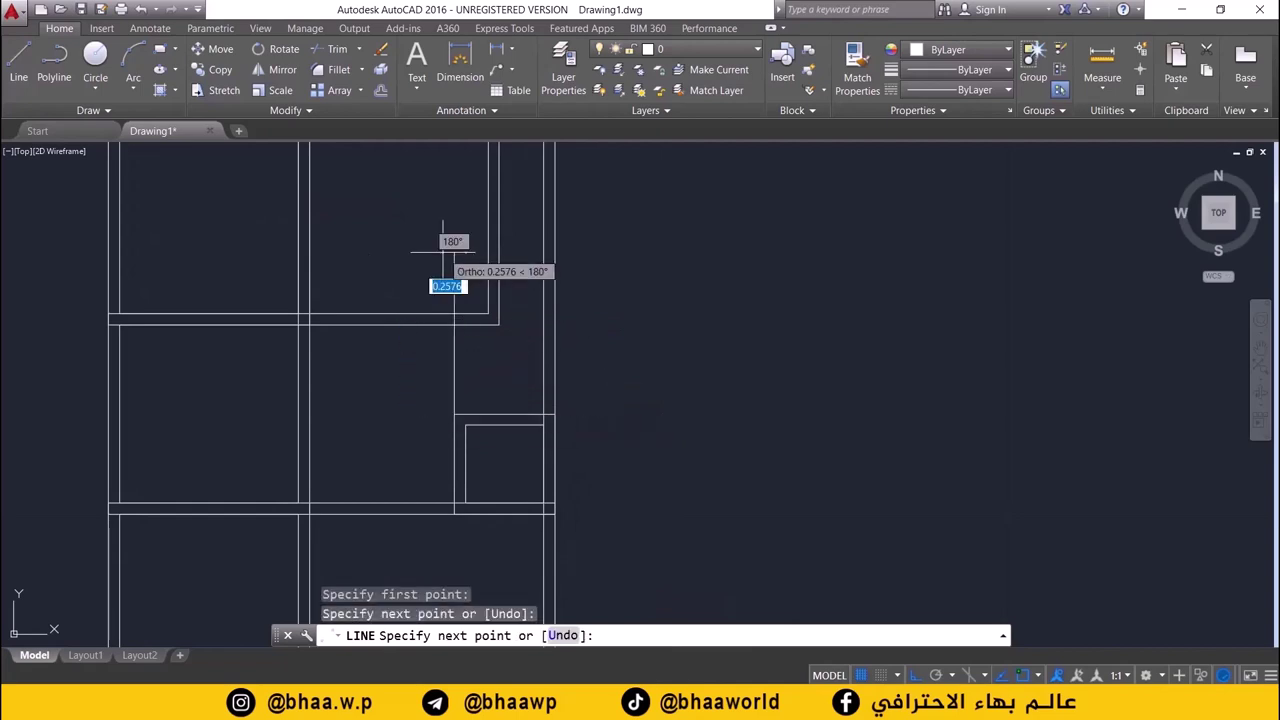
pyautogui.click(443, 252)
pyautogui.press('Return')
pyautogui.scroll(2, 543, 371)
pyautogui.scroll(2, 451, 271)
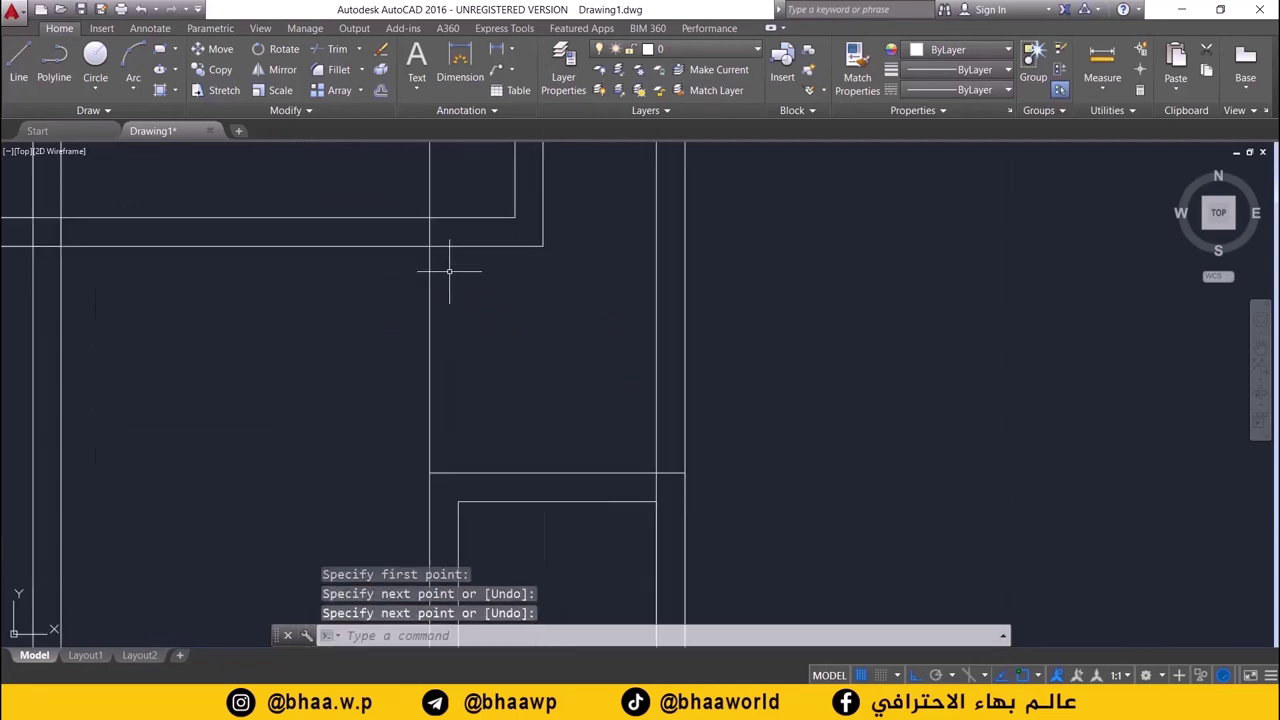
pyautogui.moveTo(451, 271); pyautogui.dragTo(489, 324, button='middle')
pyautogui.scroll(-2, 489, 326)
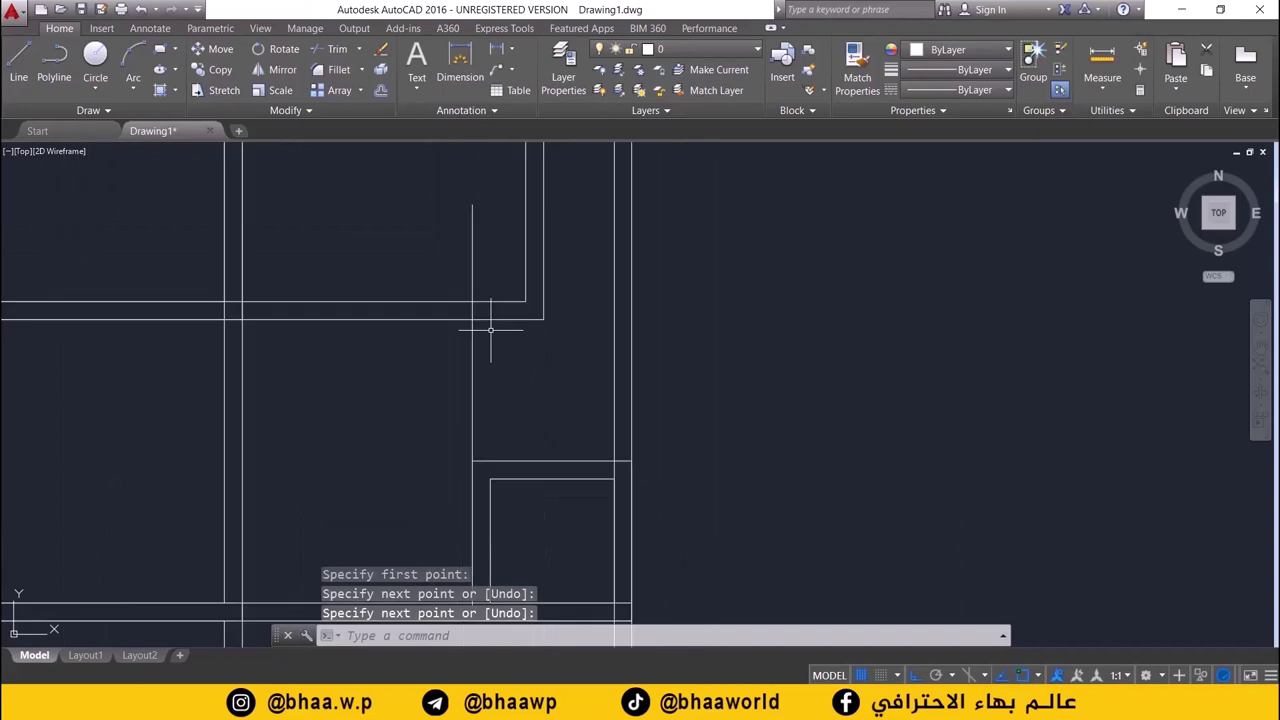
pyautogui.click(471, 243)
pyautogui.click(472, 204)
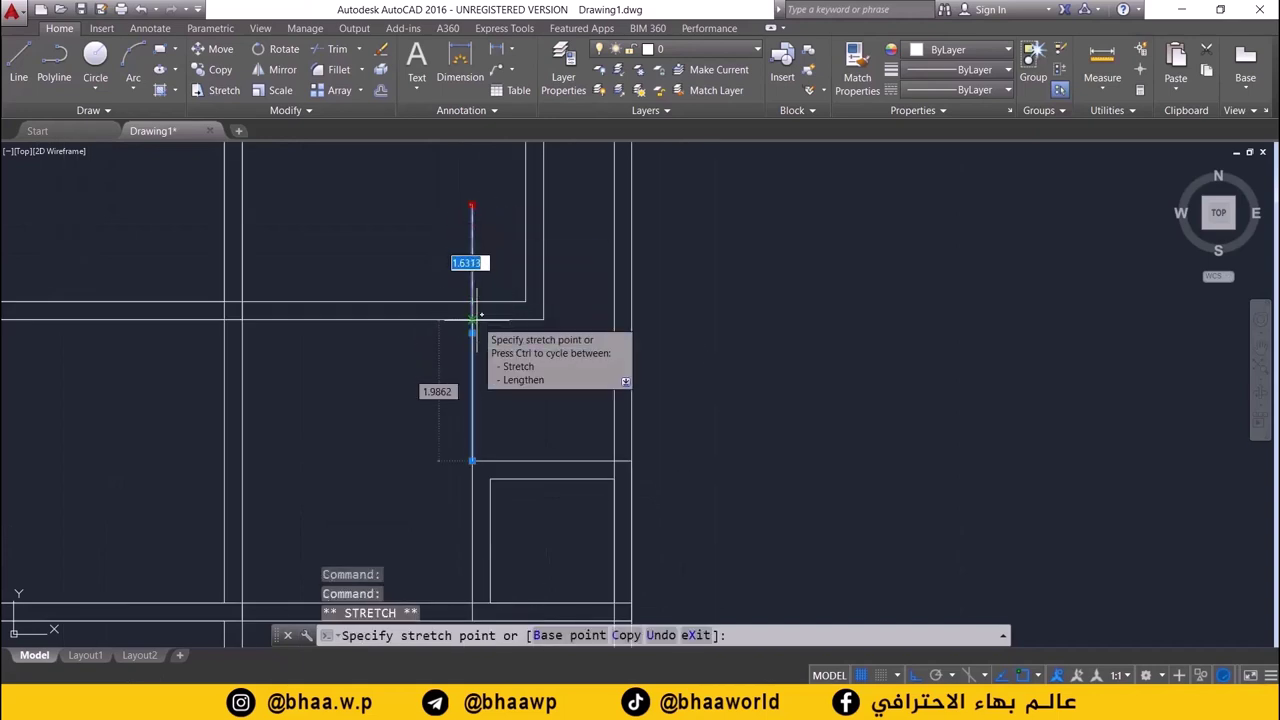
pyautogui.click(472, 320)
# - Offset the vertical wall line 0.25 to the right
pyautogui.write('l')
pyautogui.press('Return')
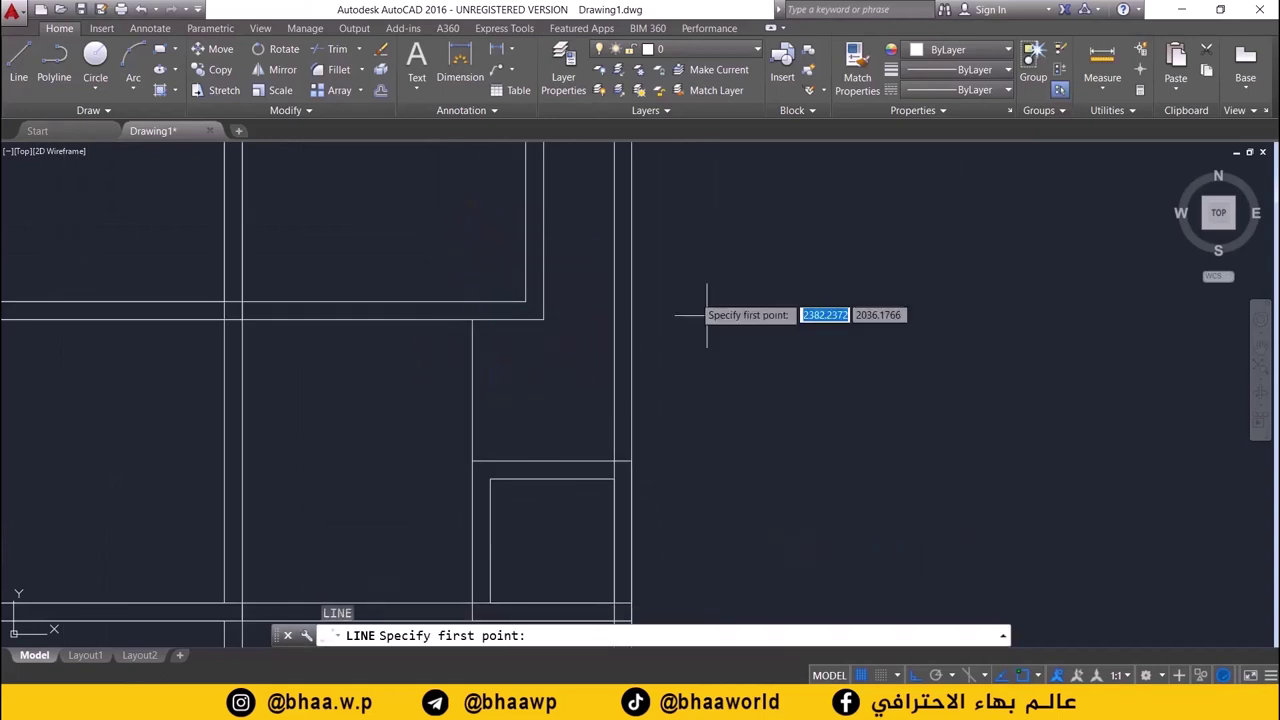
pyautogui.click(380, 91)
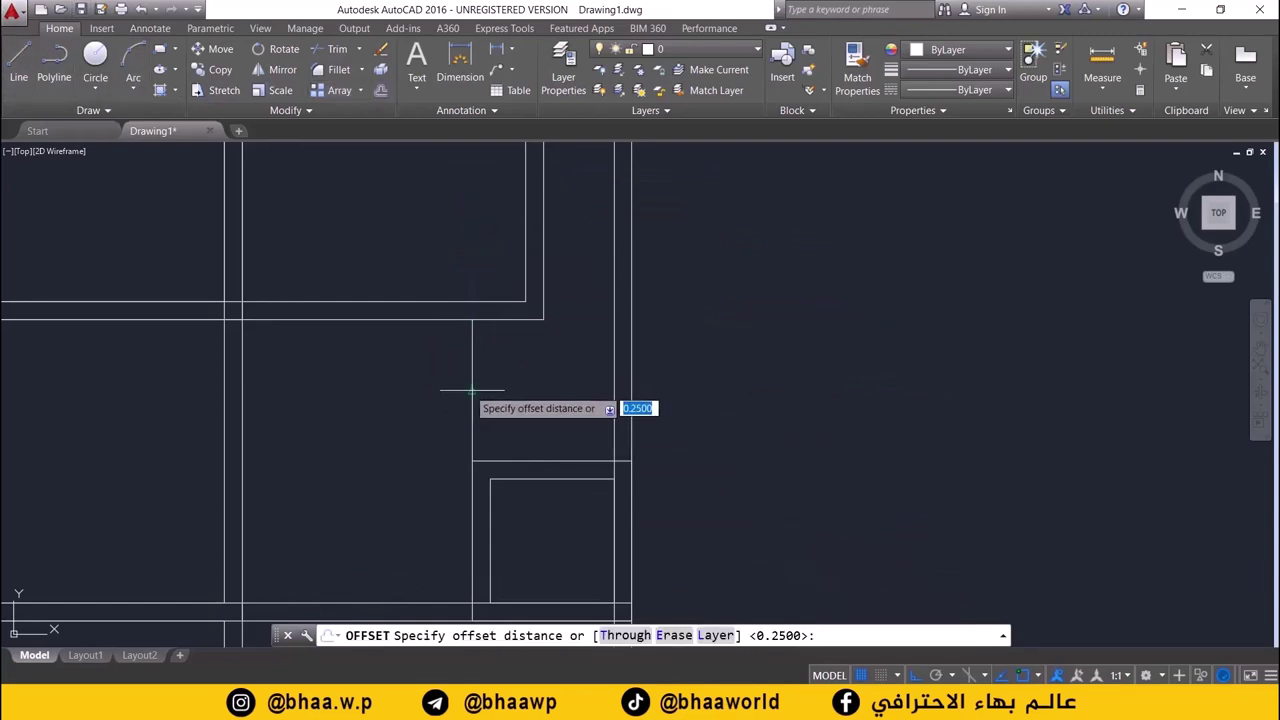
pyautogui.press('Return')
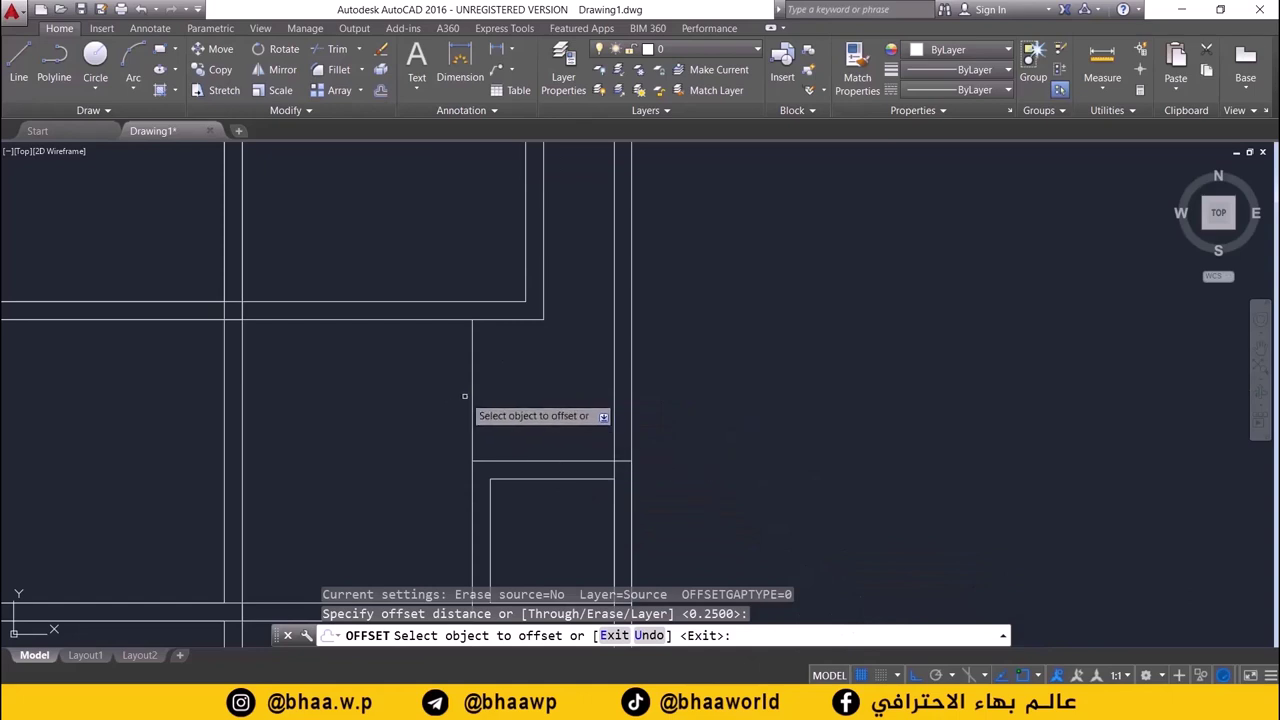
pyautogui.click(473, 392)
pyautogui.click(550, 445)
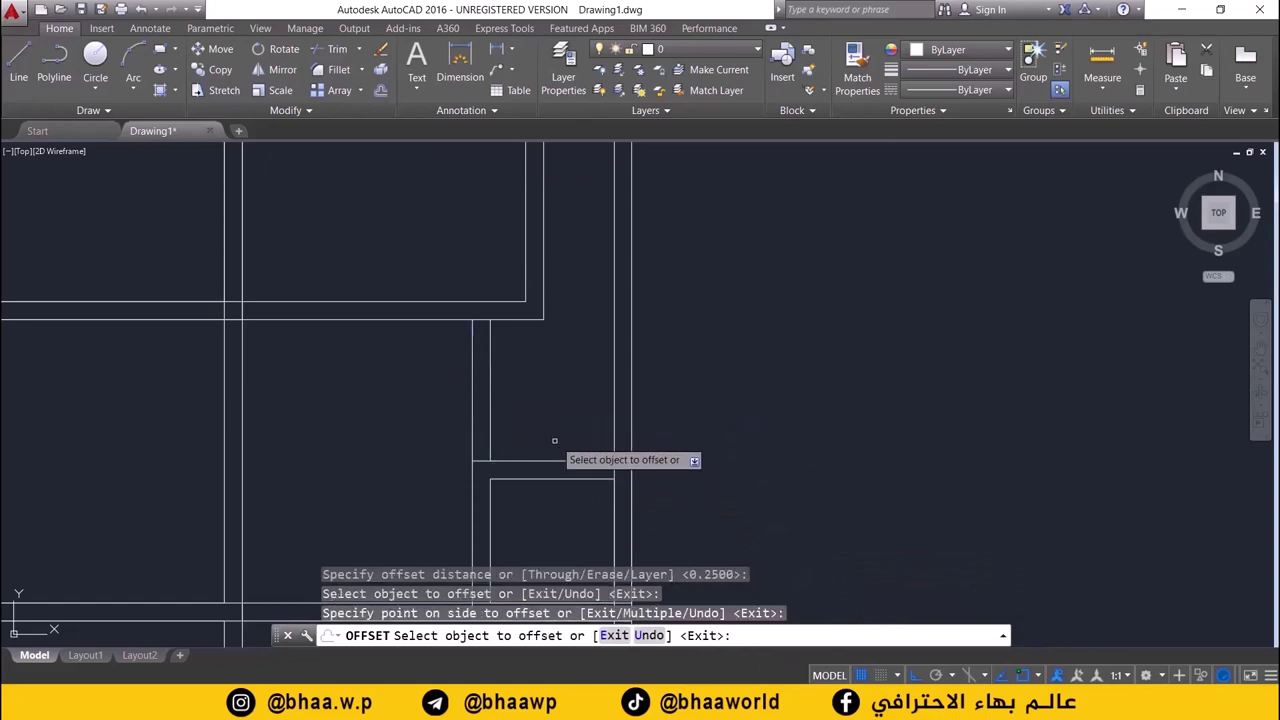
pyautogui.scroll(-2, 546, 438)
pyautogui.moveTo(546, 438); pyautogui.dragTo(562, 373, button='middle')
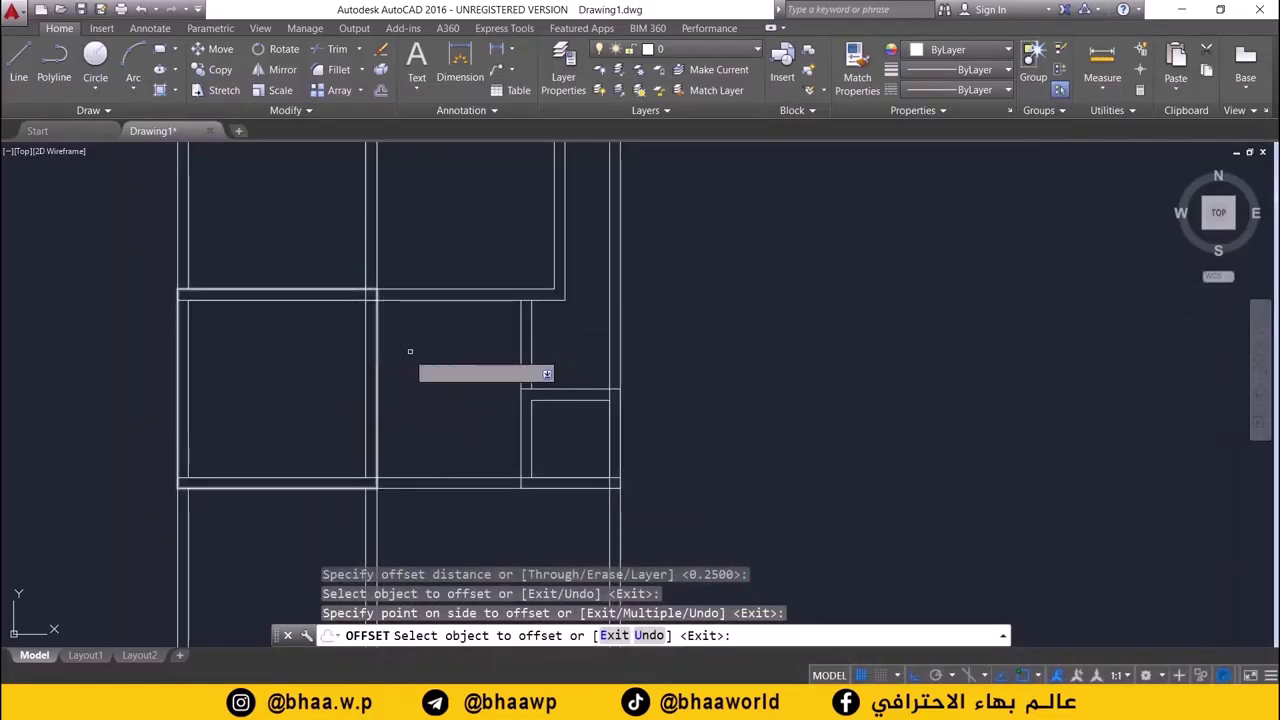
# - Trim away the two leftover vertical segments inside the middle room
pyautogui.click(331, 52)
pyautogui.press('Return')
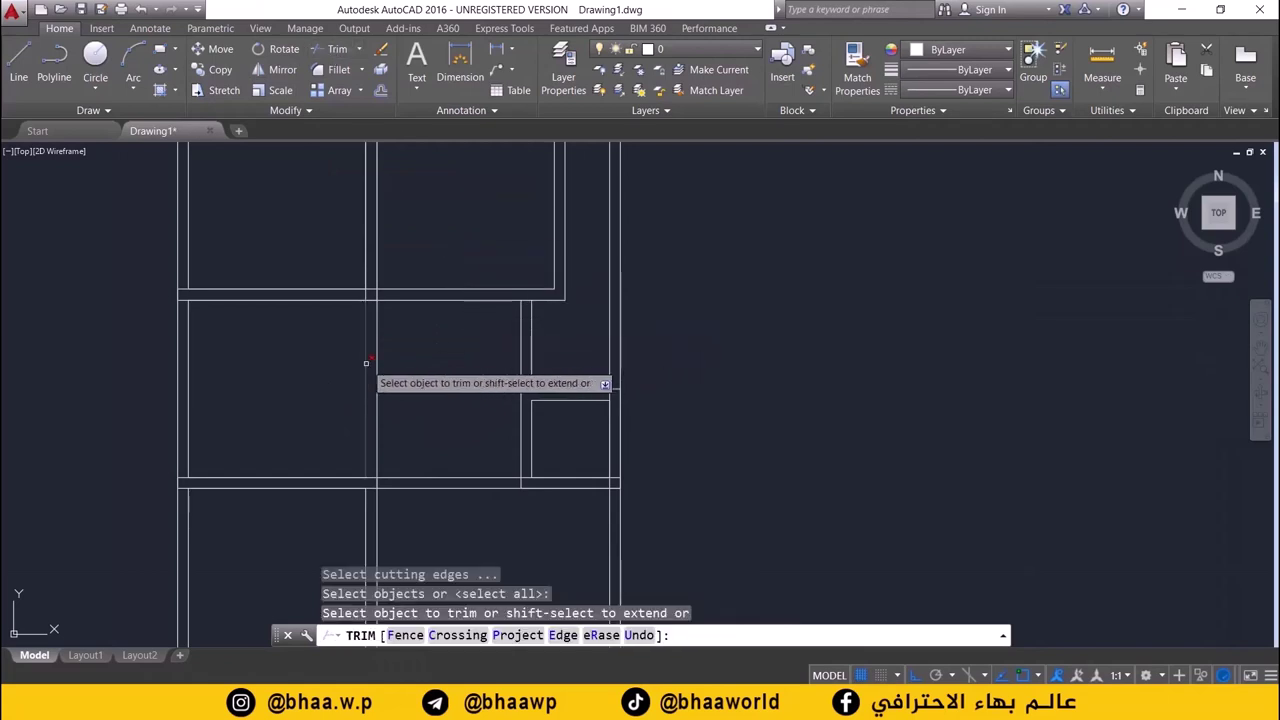
pyautogui.click(367, 364)
pyautogui.click(376, 363)
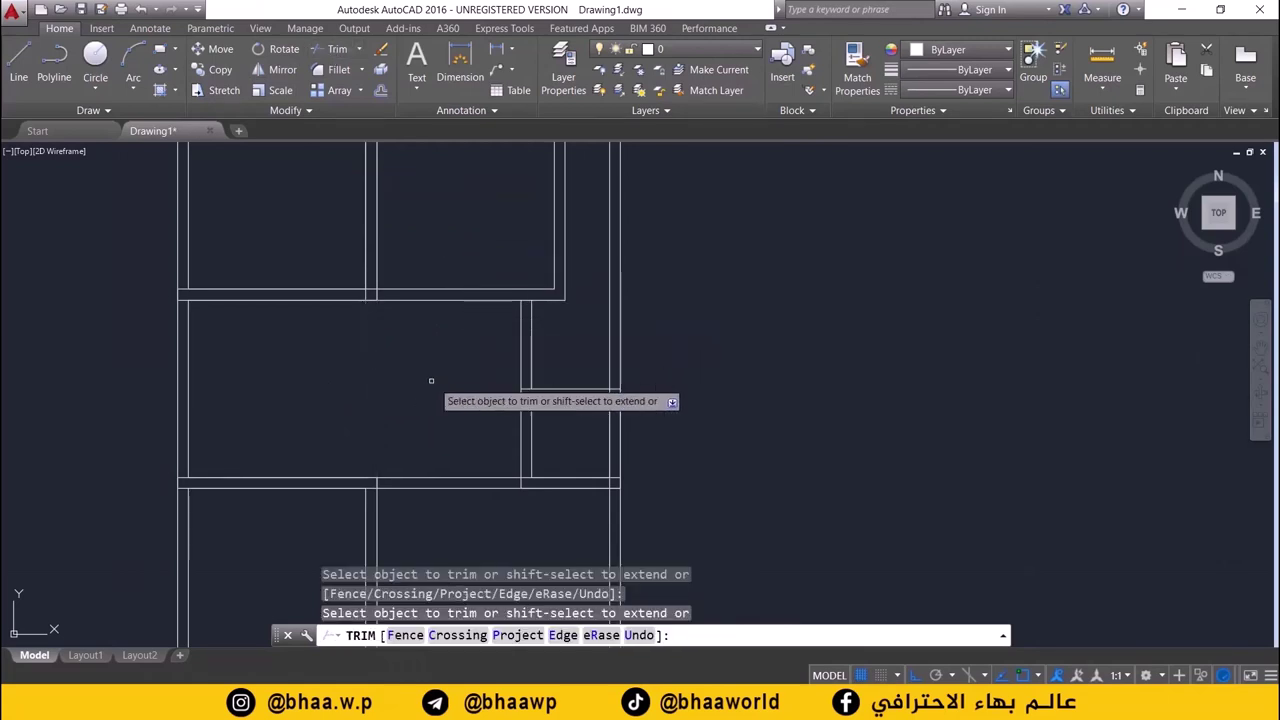
pyautogui.scroll(-1, 472, 372)
pyautogui.scroll(-1, 476, 385)
pyautogui.scroll(-1, 474, 394)
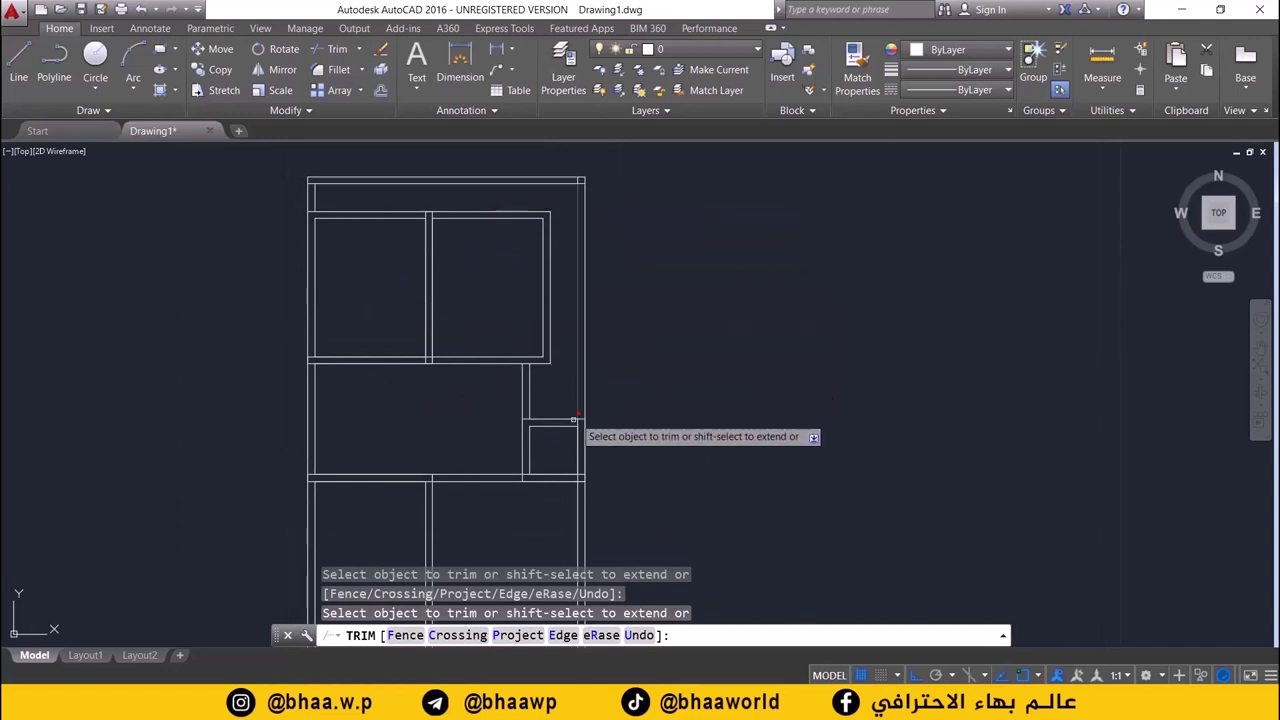
pyautogui.moveTo(424, 453); pyautogui.dragTo(457, 283, button='middle')
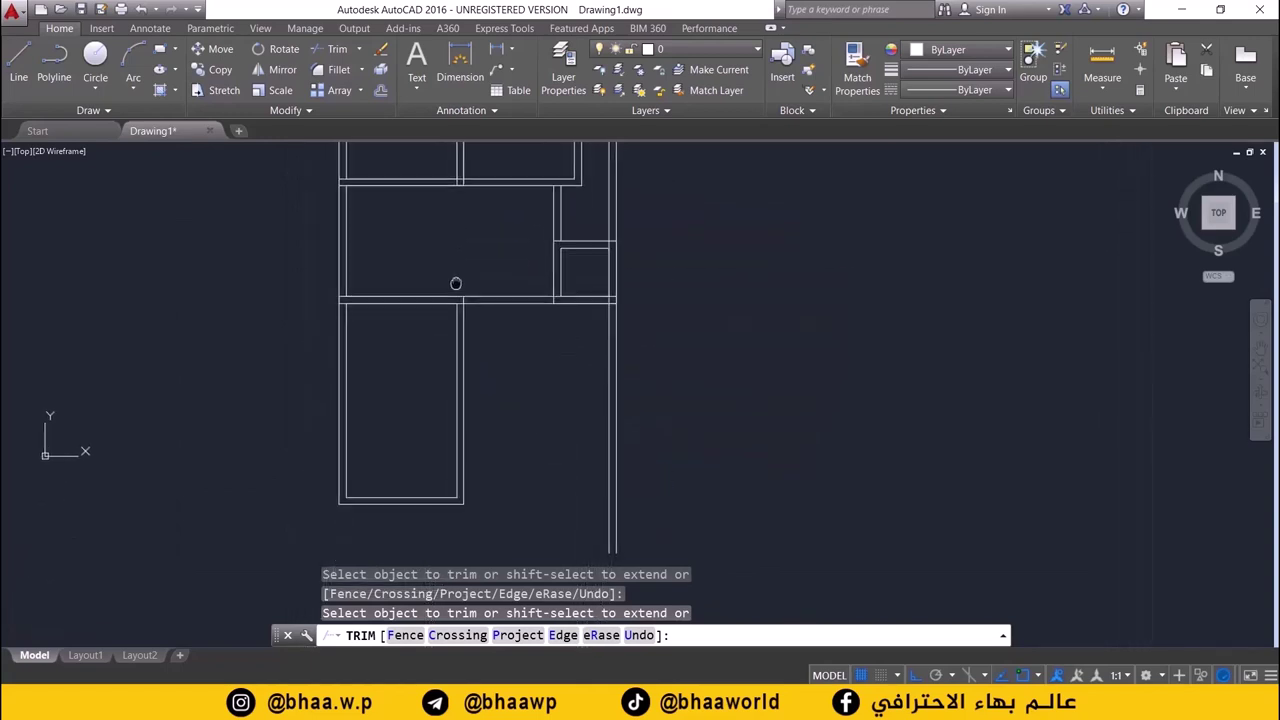
pyautogui.moveTo(496, 425); pyautogui.dragTo(516, 357, button='middle')
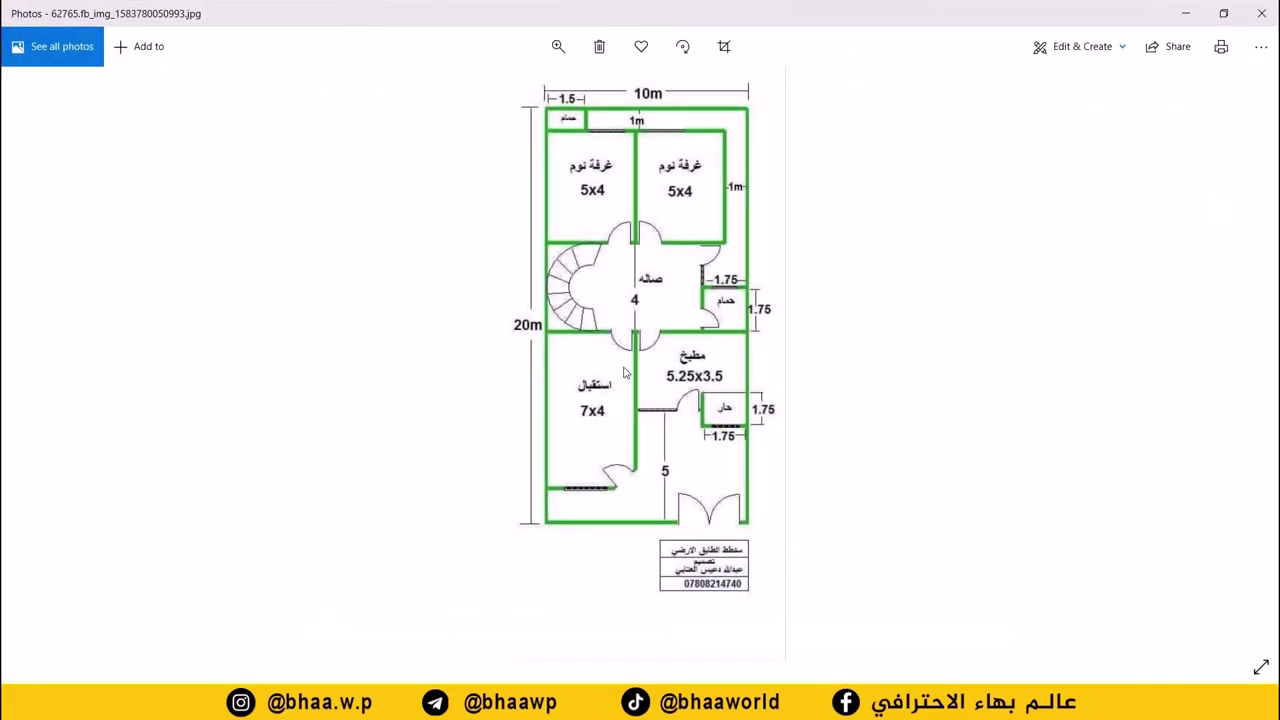
# - Zoom into the reference floor plan image to read its room dimensions
pyautogui.scroll(2, 624, 372)
pyautogui.scroll(2, 680, 420)
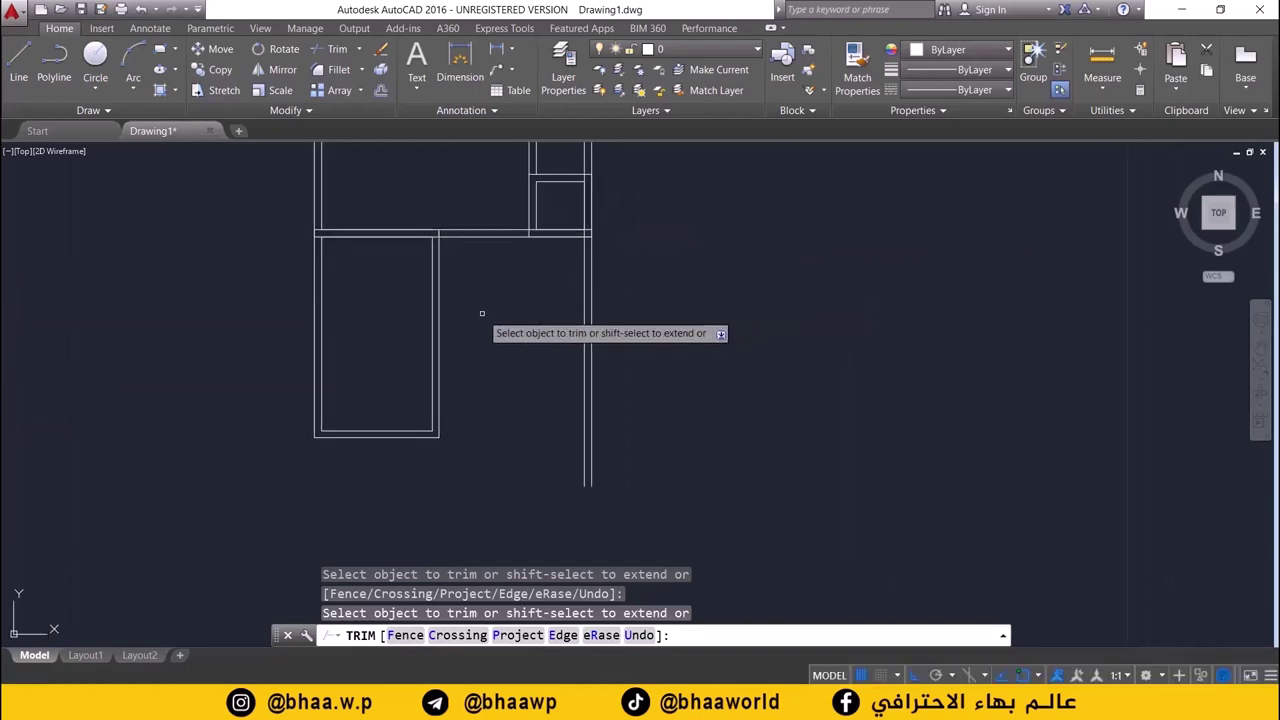
# - Zoom in on the drawing and start an OFFSET for the kitchen wall
pyautogui.scroll(2, 480, 320)
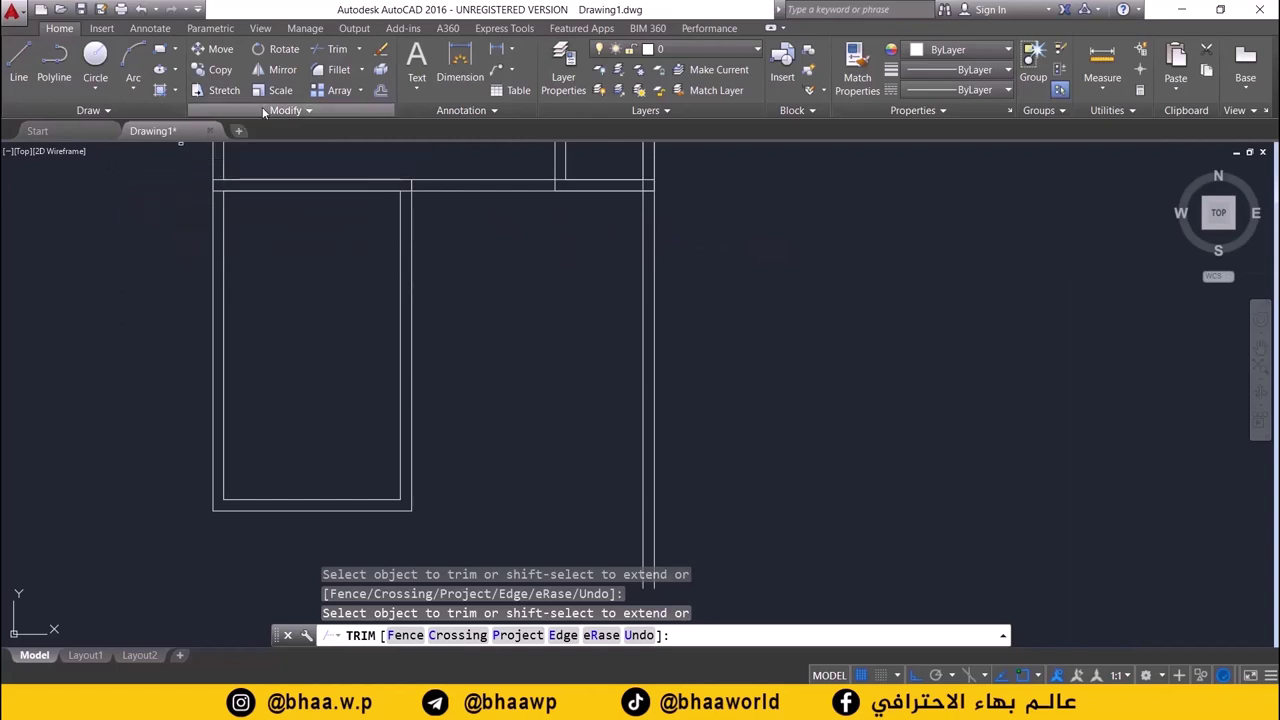
pyautogui.click(381, 91)
pyautogui.write('3.3')
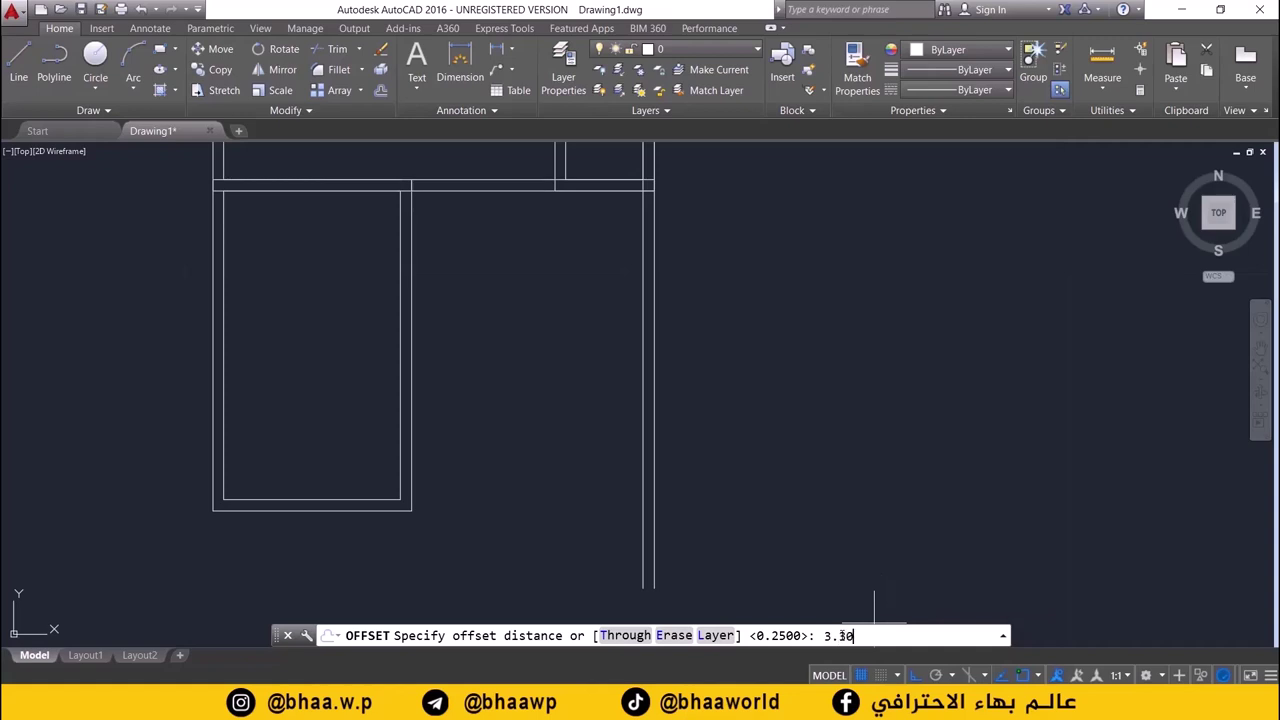
# - Check the kitchen's 5.25x3.5 size on the reference plan, then return to AutoCAD
pyautogui.hotkey('alt', 'Tab')
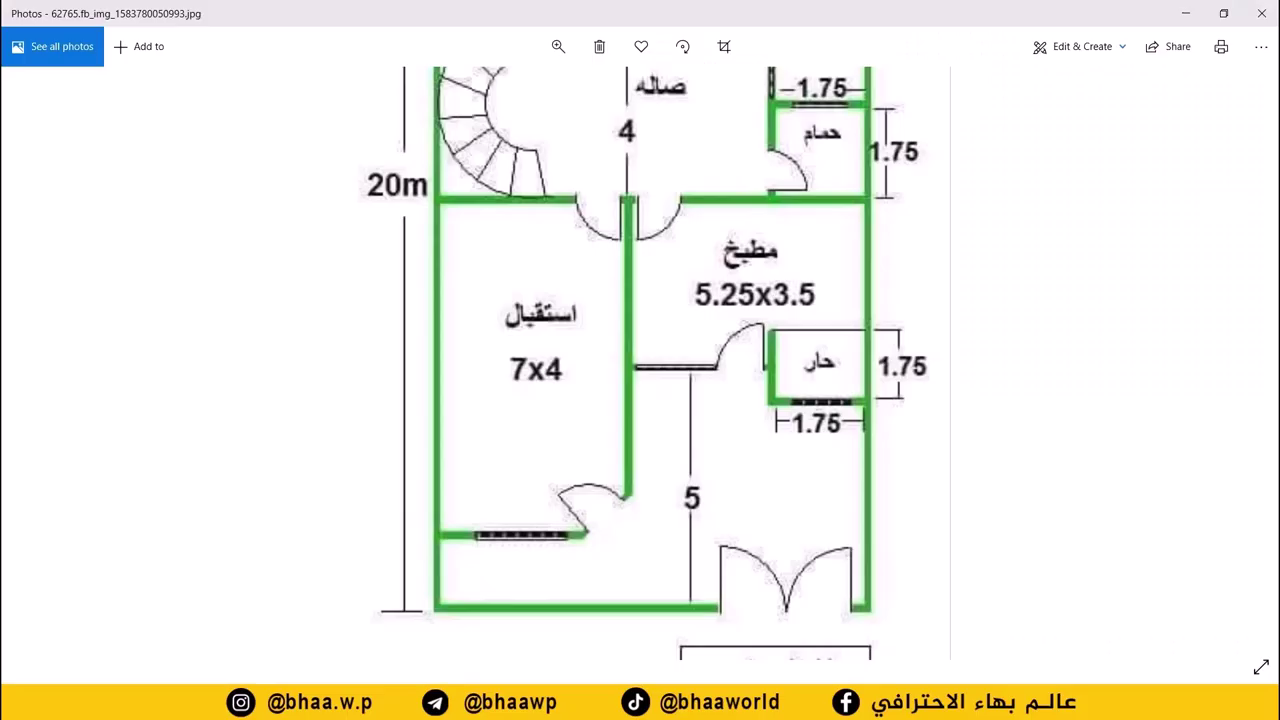
pyautogui.hotkey('alt', 'Tab')
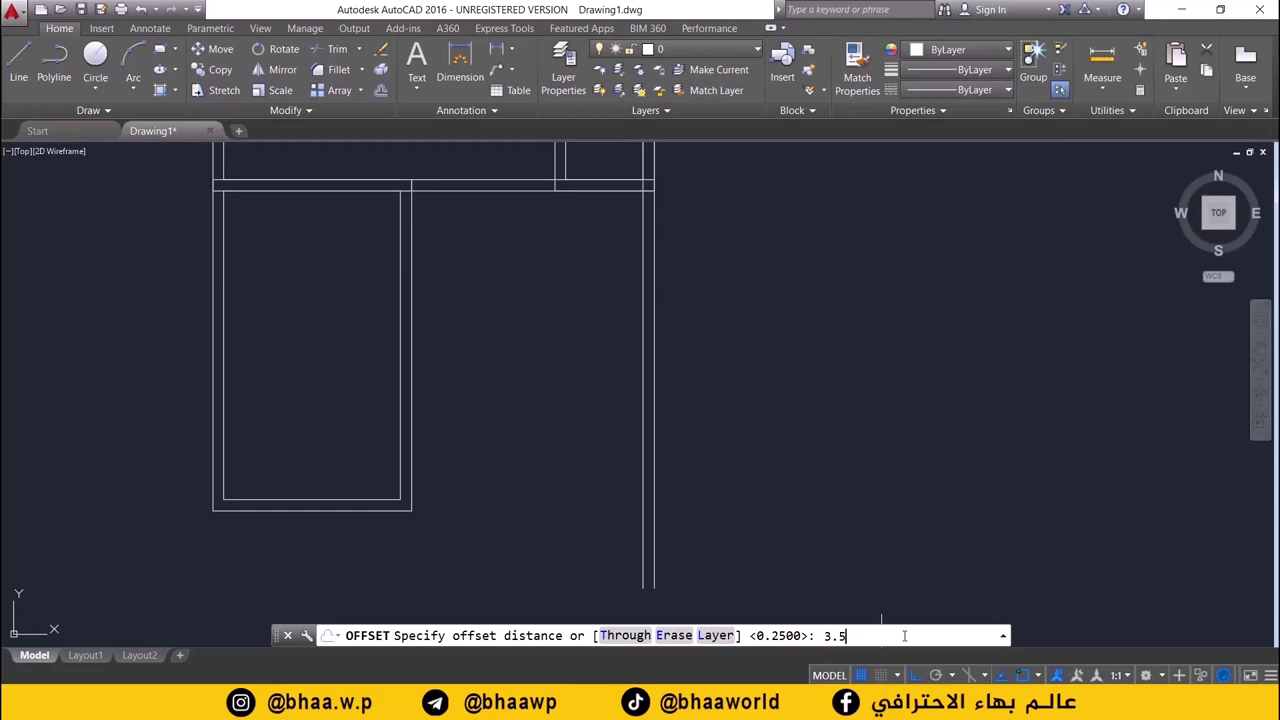
# - Offset the horizontal wall line 3.5 downward as the kitchen's lower wall
pyautogui.press('Return')
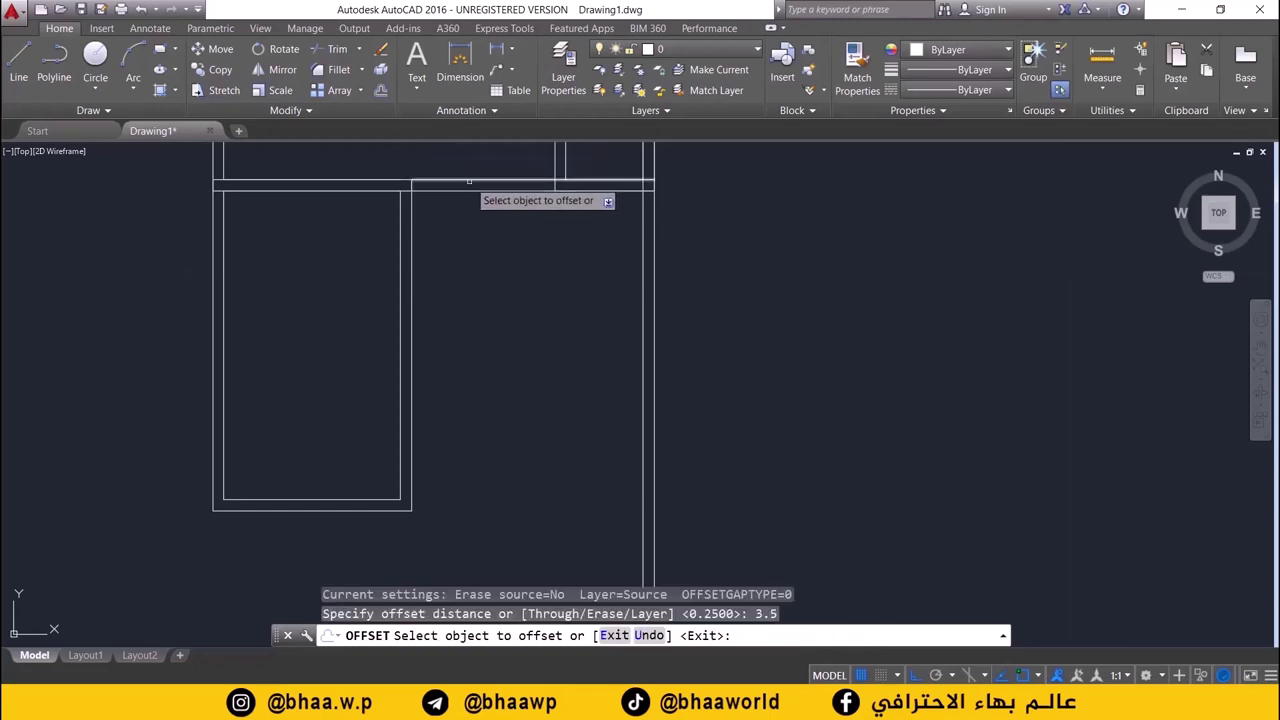
pyautogui.scroll(-2, 465, 545)
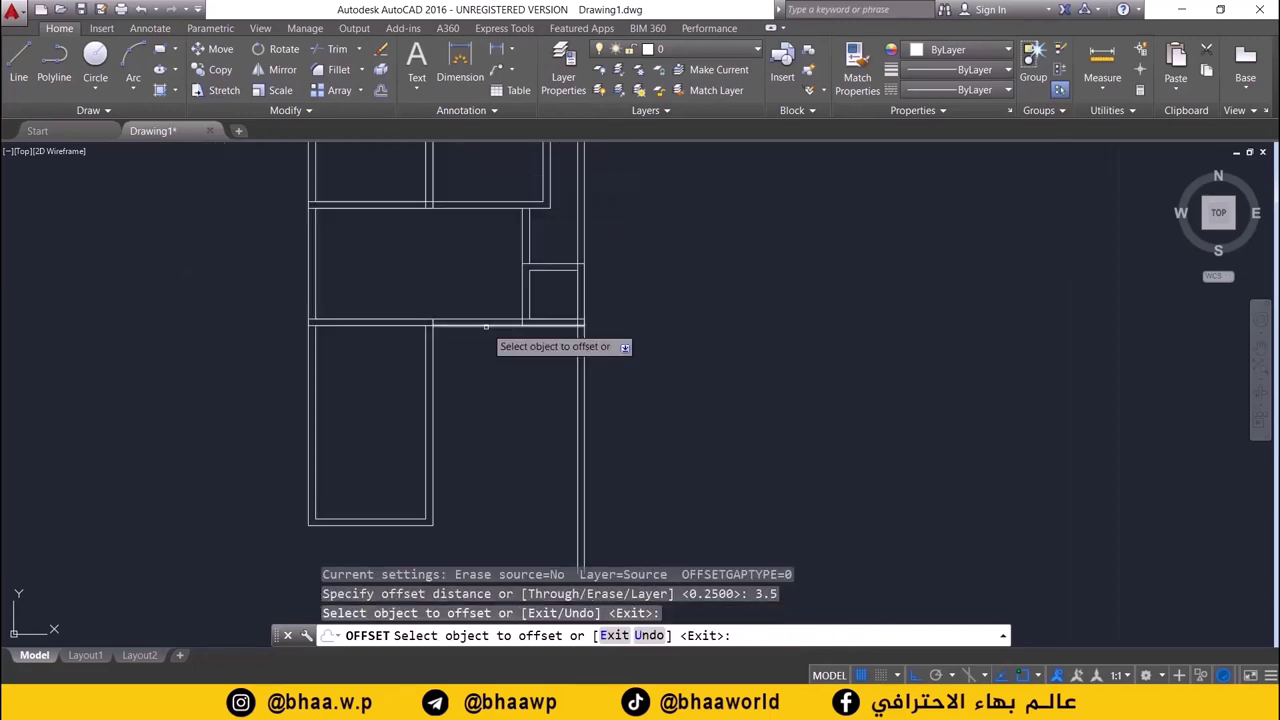
pyautogui.click(486, 324)
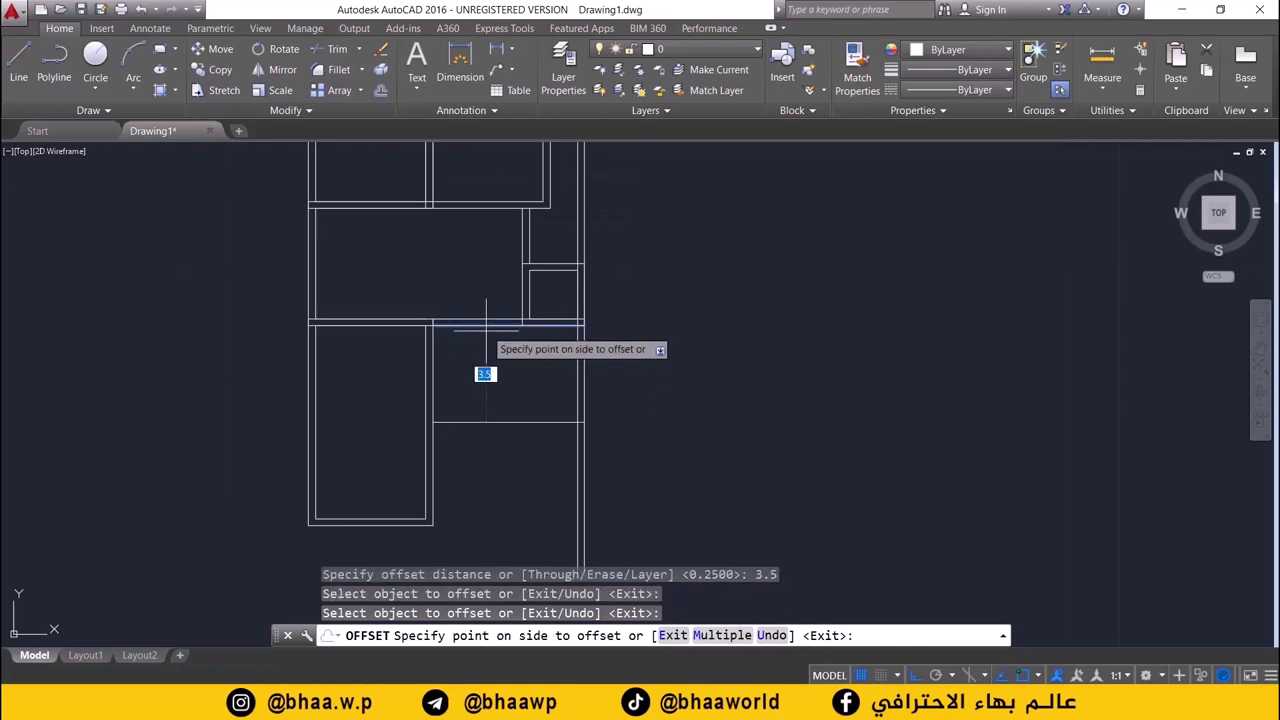
pyautogui.click(490, 424)
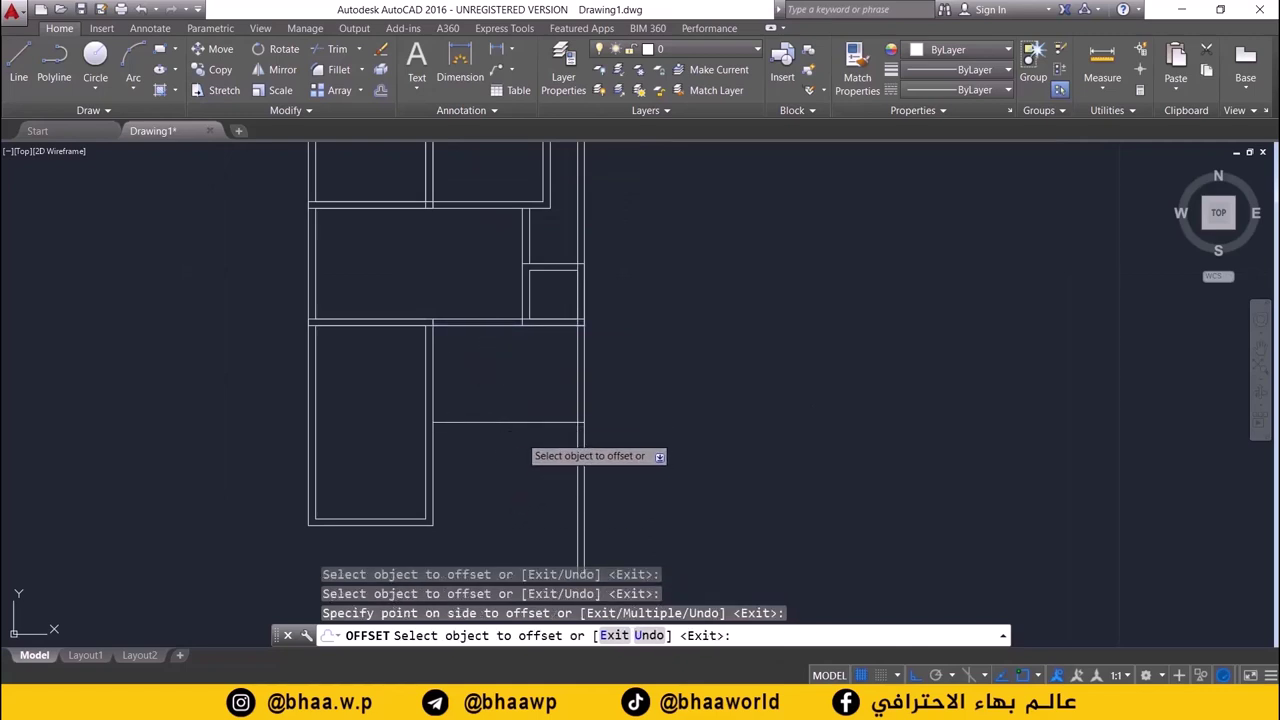
pyautogui.moveTo(517, 434); pyautogui.dragTo(523, 410, button='middle')
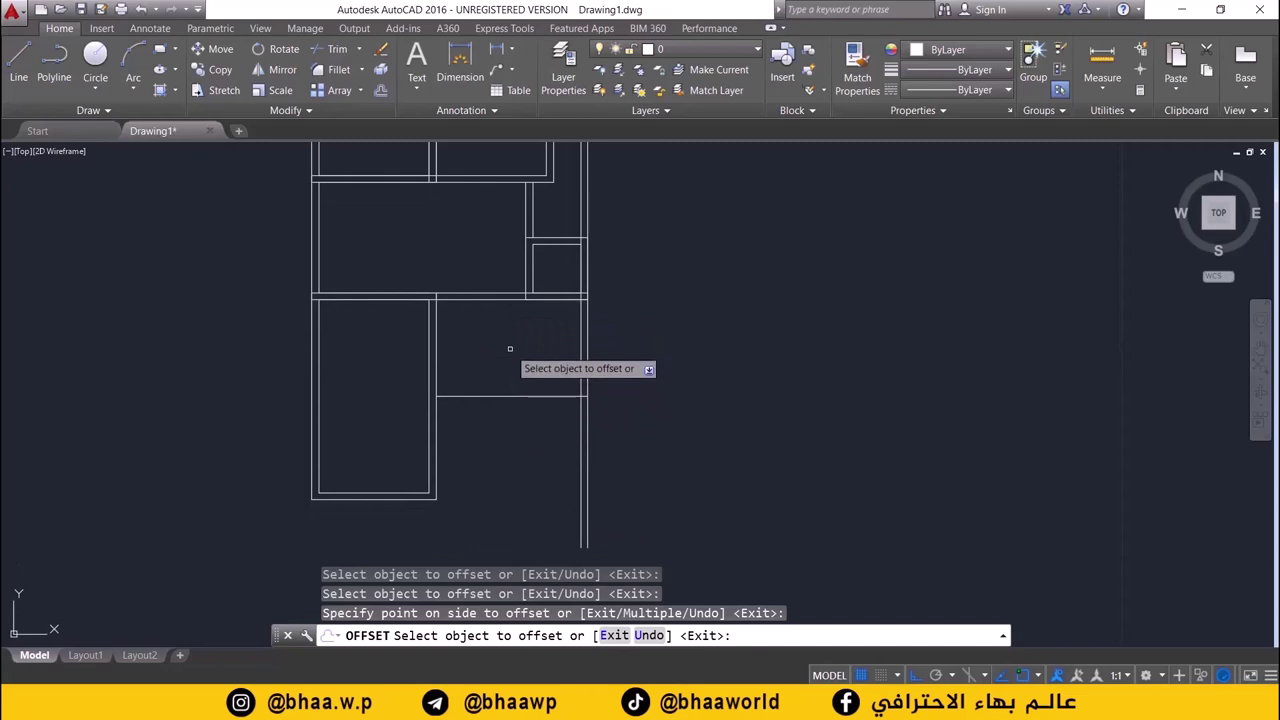
# - Double the new kitchen wall with a 0.25 offset line
pyautogui.click(380, 90)
pyautogui.write('0.2')
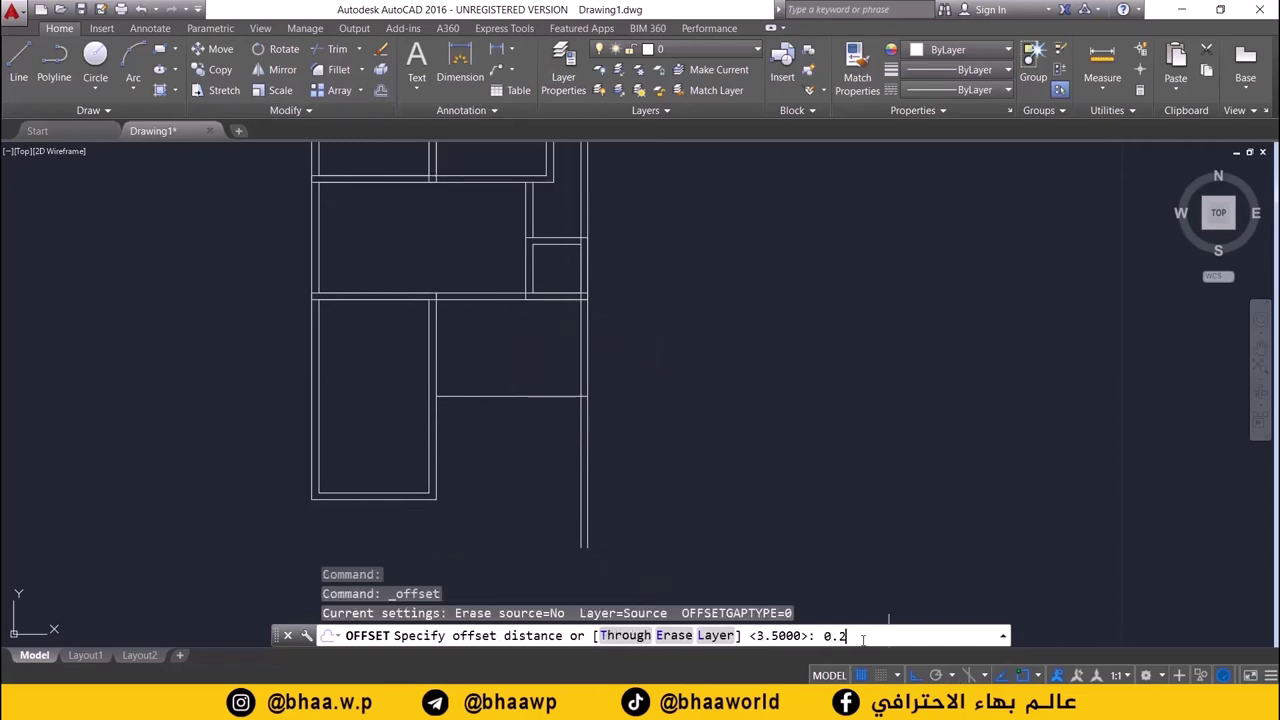
pyautogui.write('5')
pyautogui.press('Return')
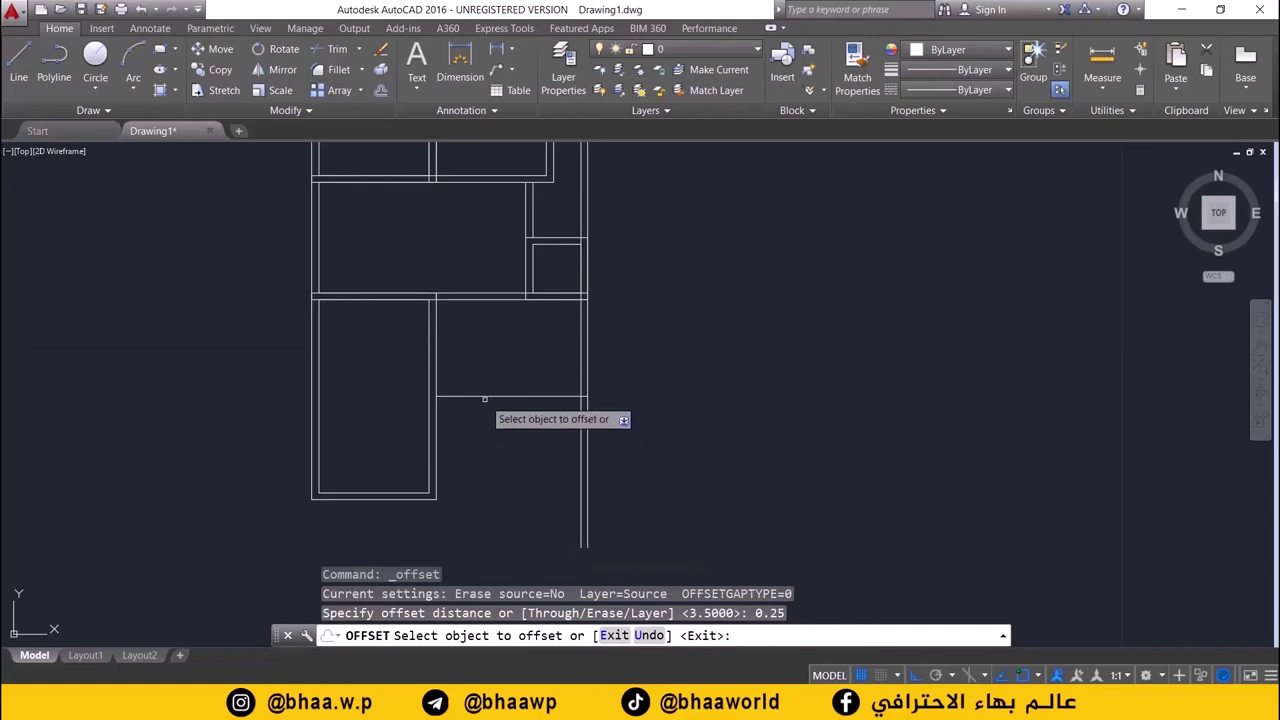
pyautogui.click(489, 398)
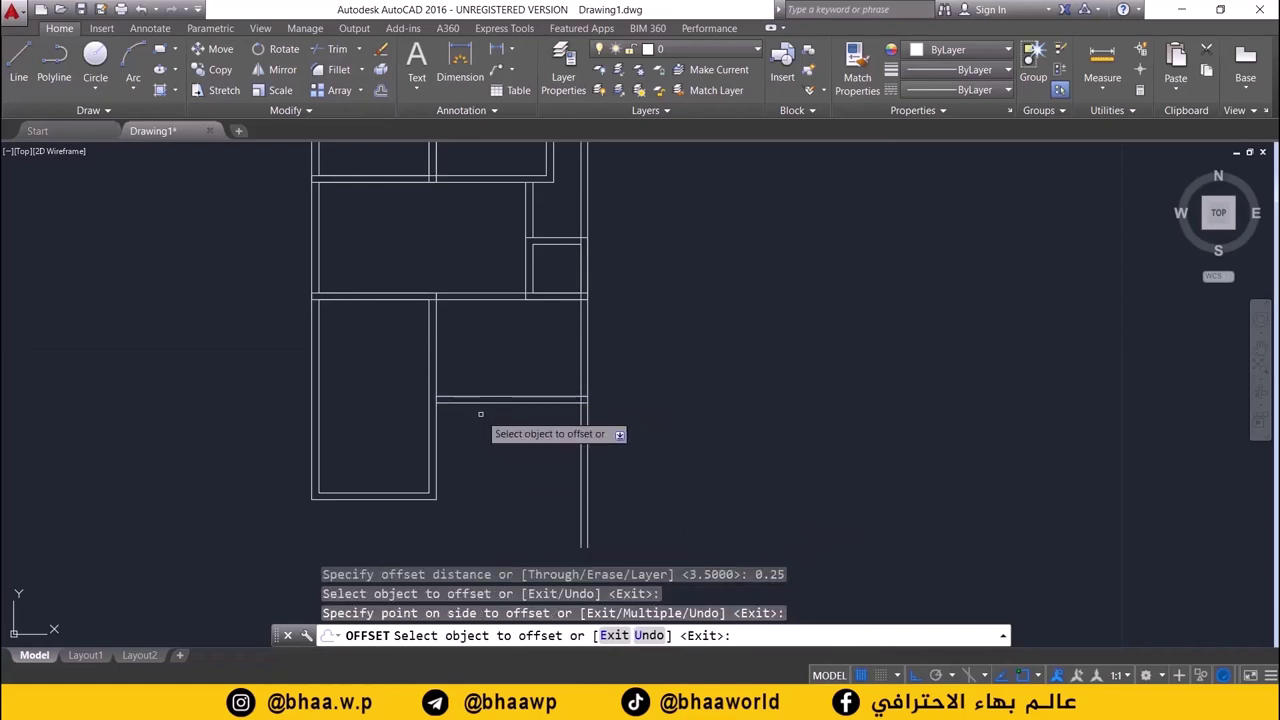
pyautogui.moveTo(540, 369)
pyautogui.mouseDown(button='middle')
pyautogui.moveTo(565, 349)
pyautogui.moveTo(612, 395)
pyautogui.mouseUp(button='middle')
pyautogui.scroll(2, 565, 349)
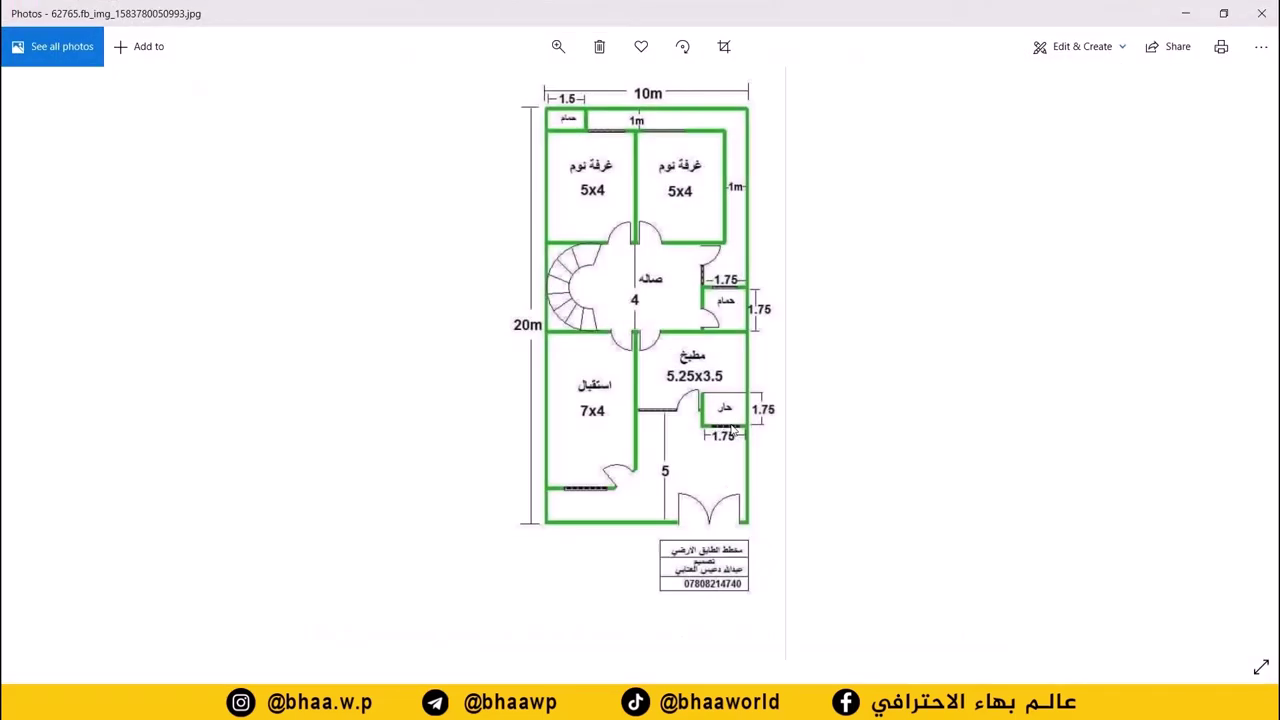
# - Zoom into the reception room, kitchen and entrance on the reference plan
pyautogui.scroll(2, 733, 428)
pyautogui.scroll(2, 749, 423)
pyautogui.scroll(1, 800, 380)
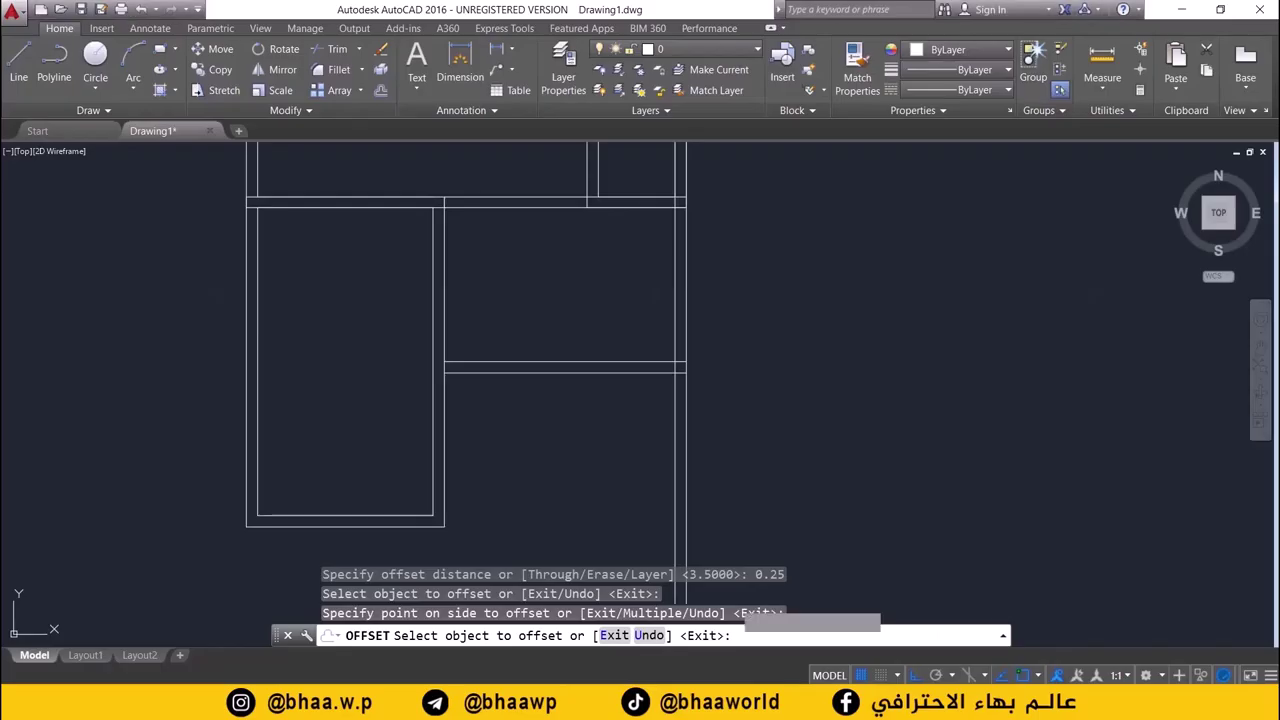
pyautogui.scroll(-2, 420, 220)
# - Draw the bottom wall line and a short vertical line down to it from the room's lower-left corner
pyautogui.moveTo(386, 257); pyautogui.dragTo(423, 286, button='middle')
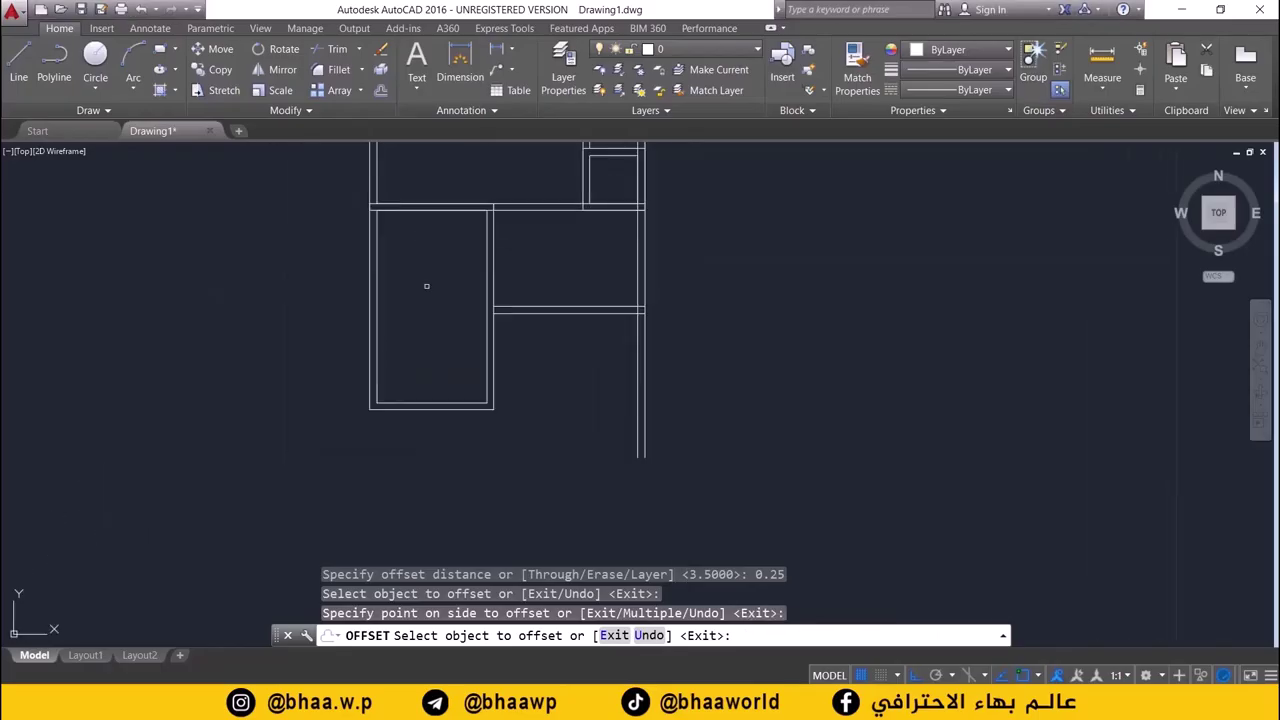
pyautogui.click(19, 60)
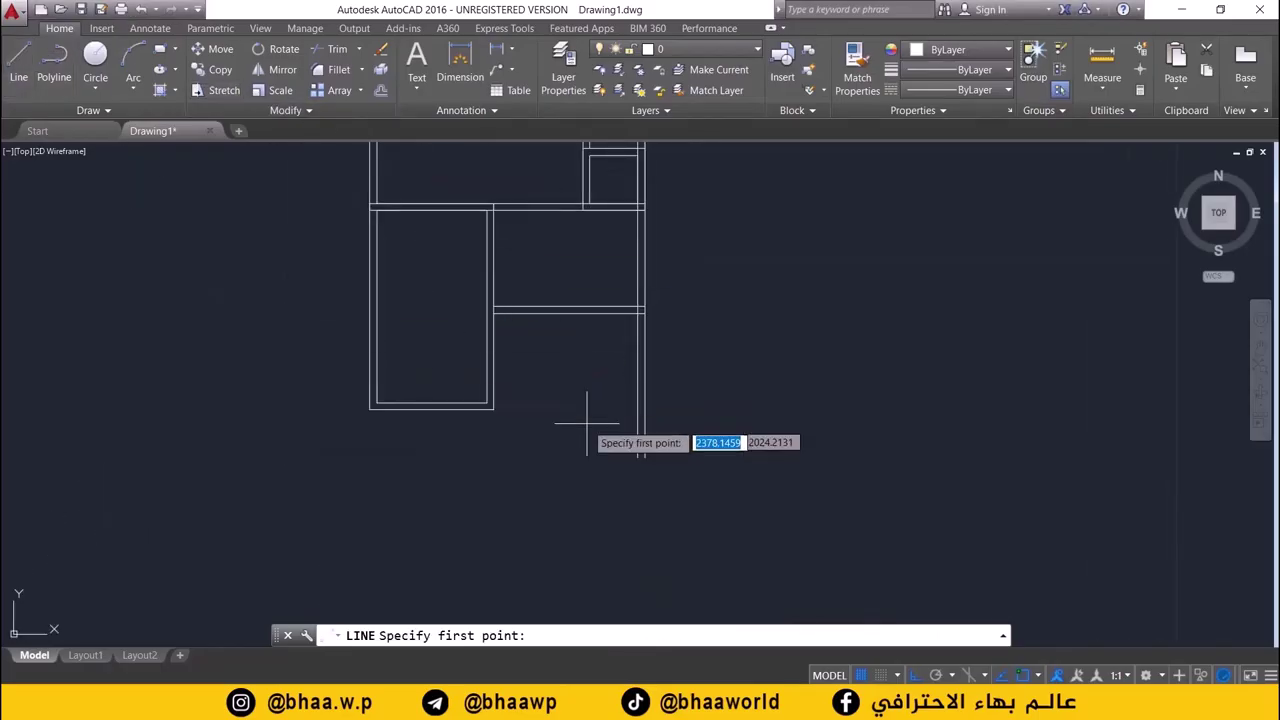
pyautogui.click(644, 458)
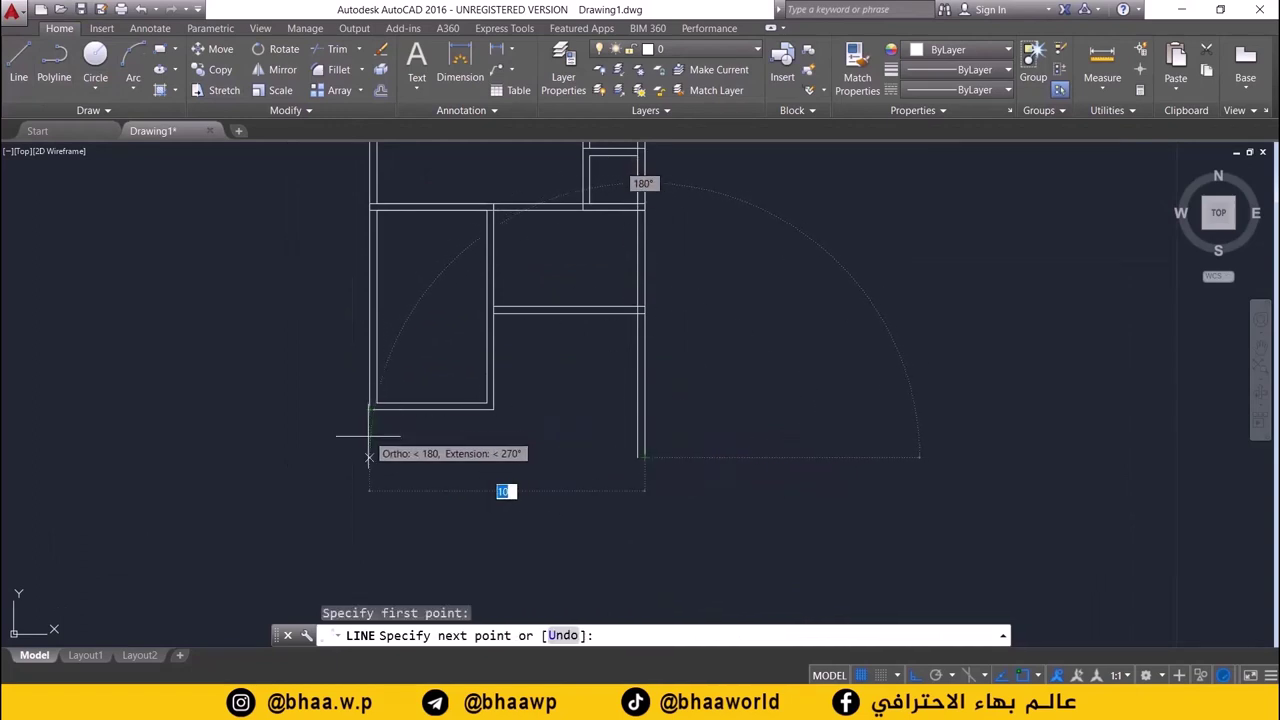
pyautogui.click(370, 458)
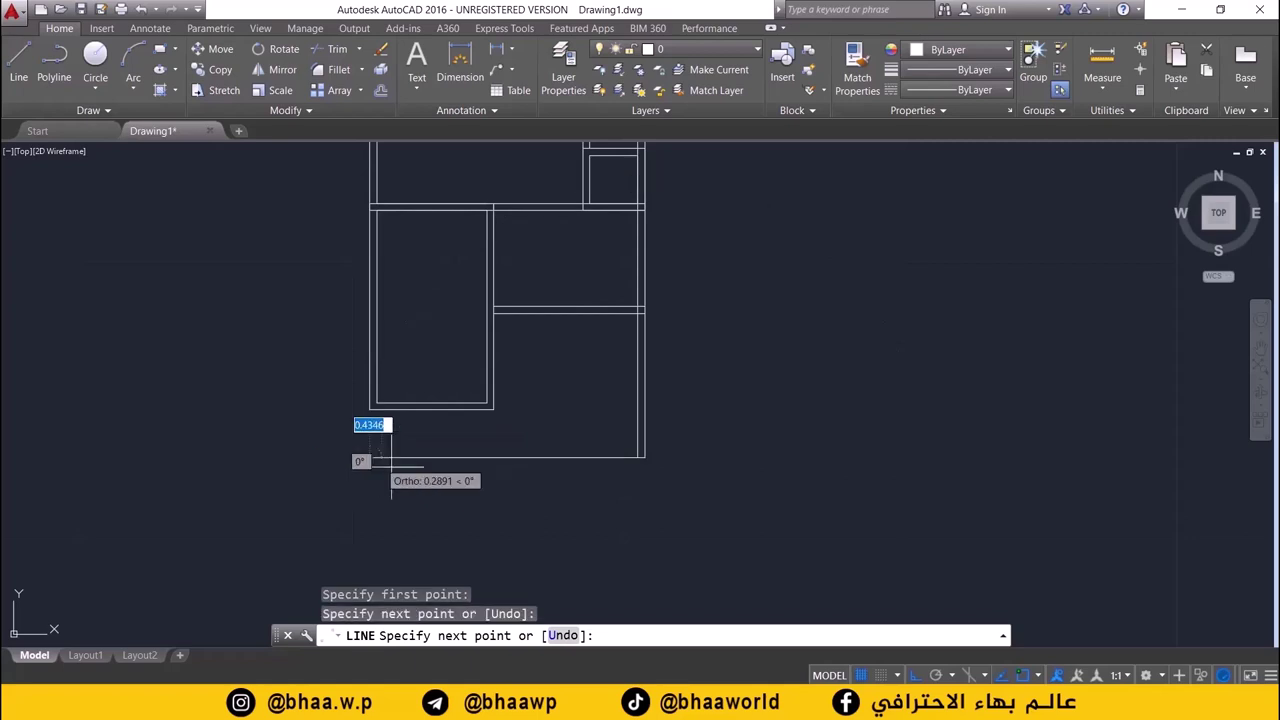
pyautogui.press('Return')
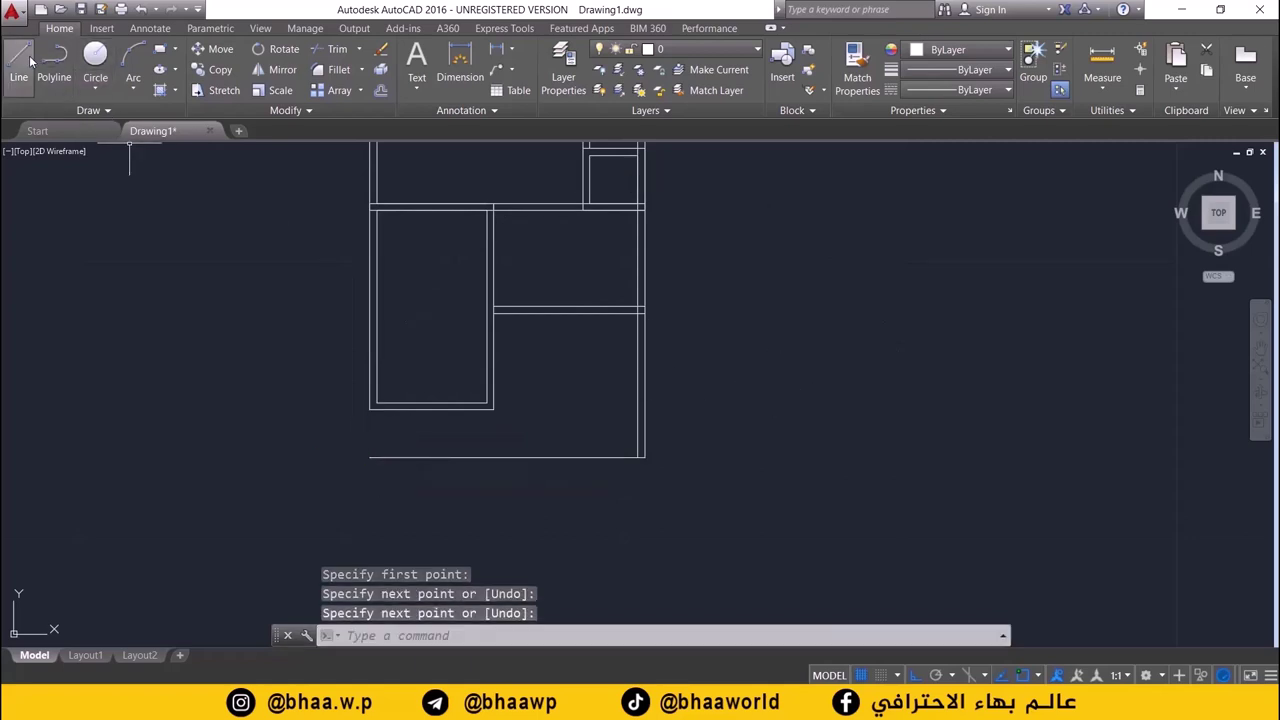
pyautogui.click(20, 62)
pyautogui.scroll(2, 368, 460)
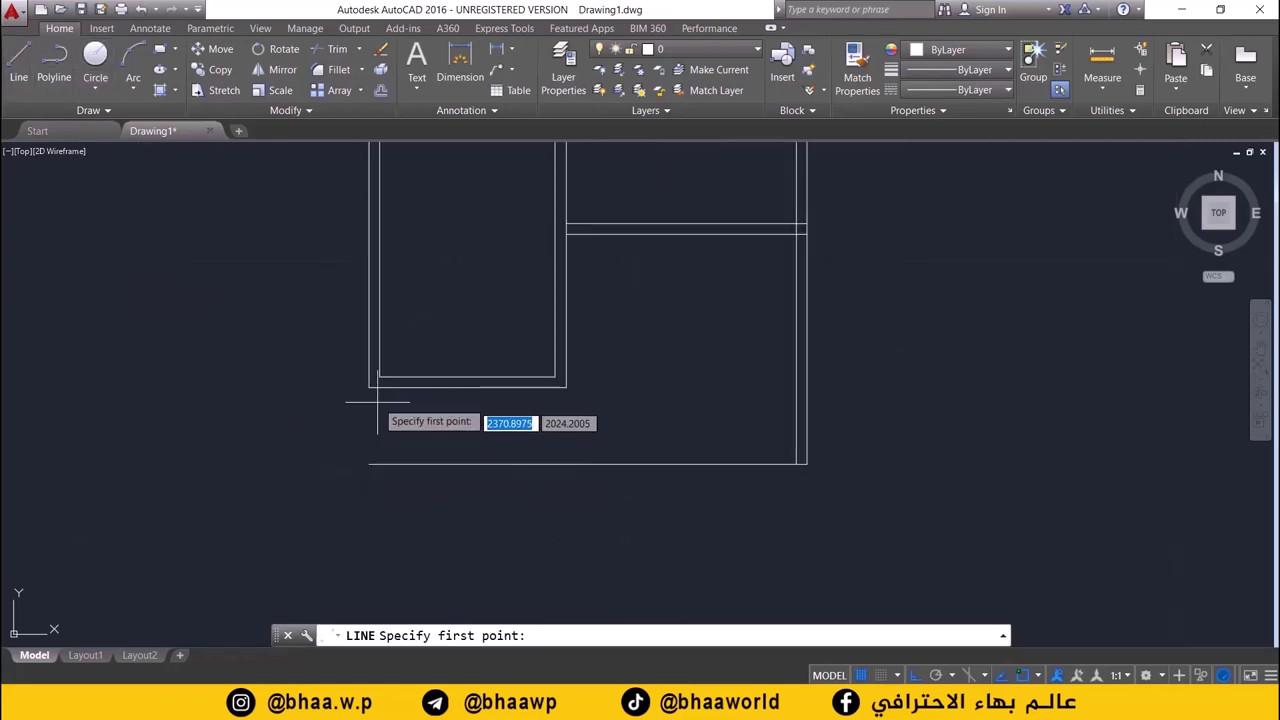
pyautogui.click(369, 385)
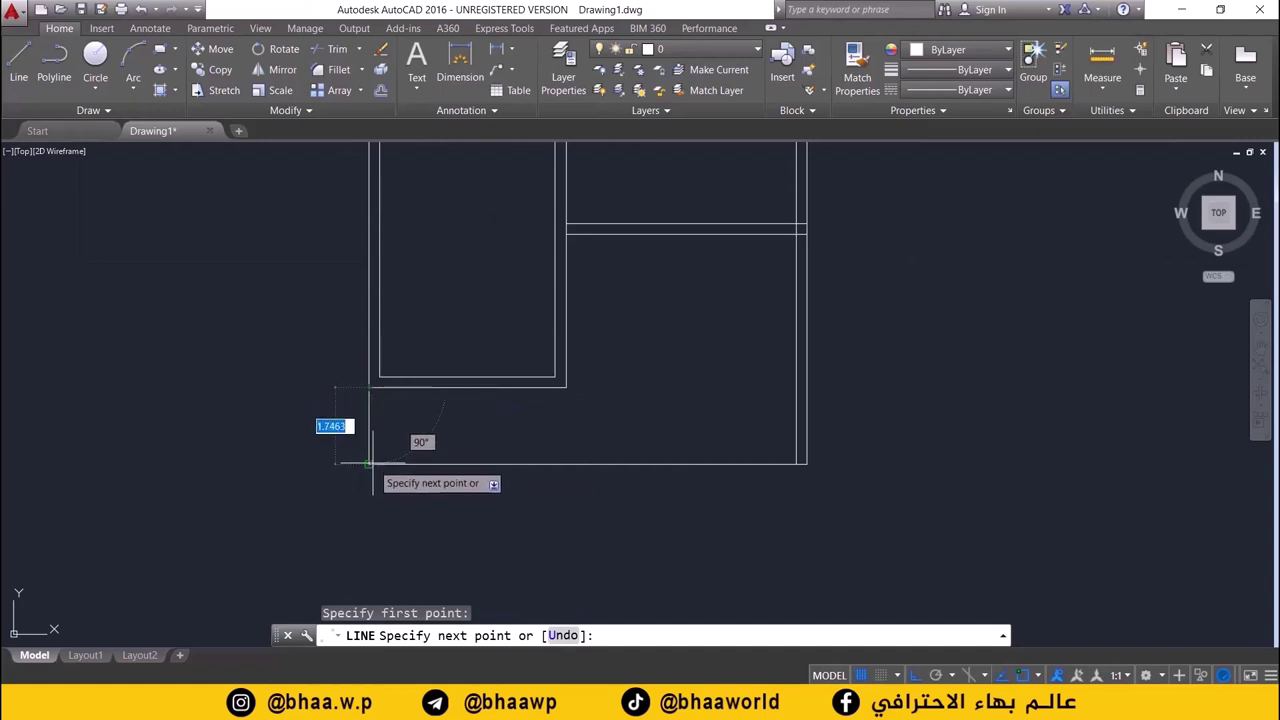
pyautogui.click(369, 463)
pyautogui.press('Return')
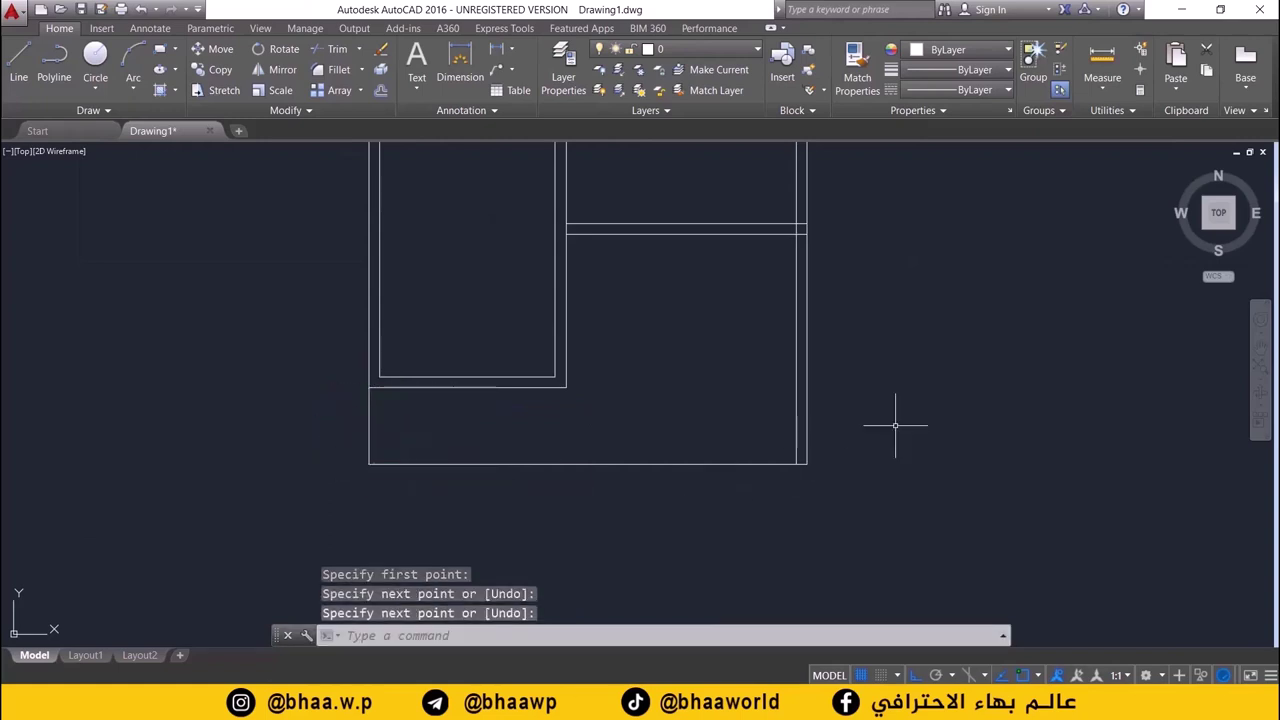
# - Offset the bottom line 0.25 upward and the left line 0.25 rightward, then view the reference plan
pyautogui.click(380, 90)
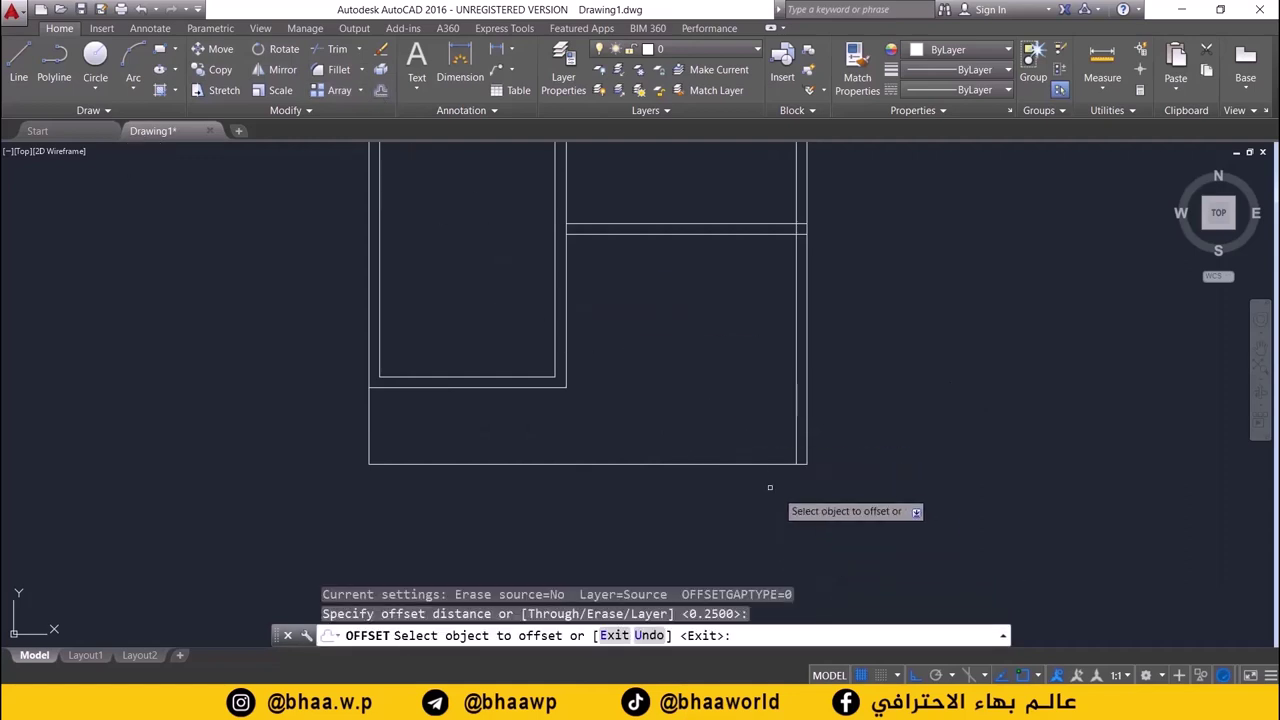
pyautogui.press('Return')
pyautogui.click(722, 463)
pyautogui.click(722, 447)
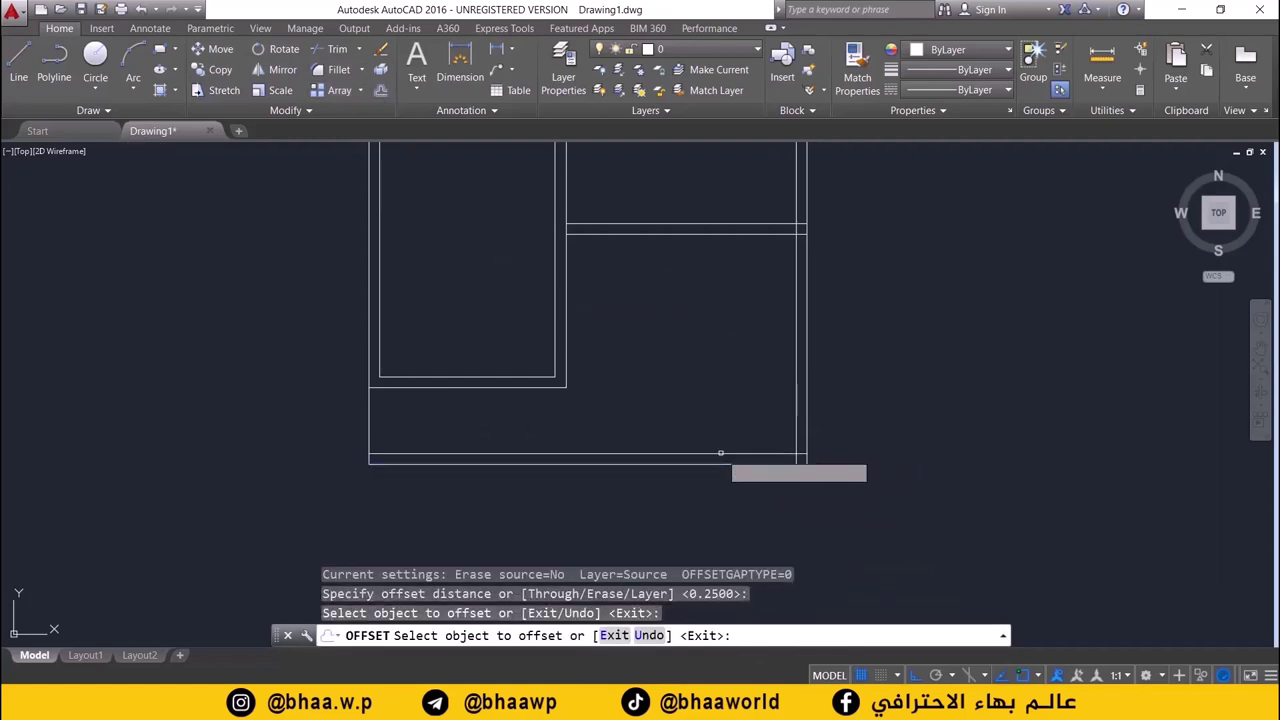
pyautogui.click(450, 455)
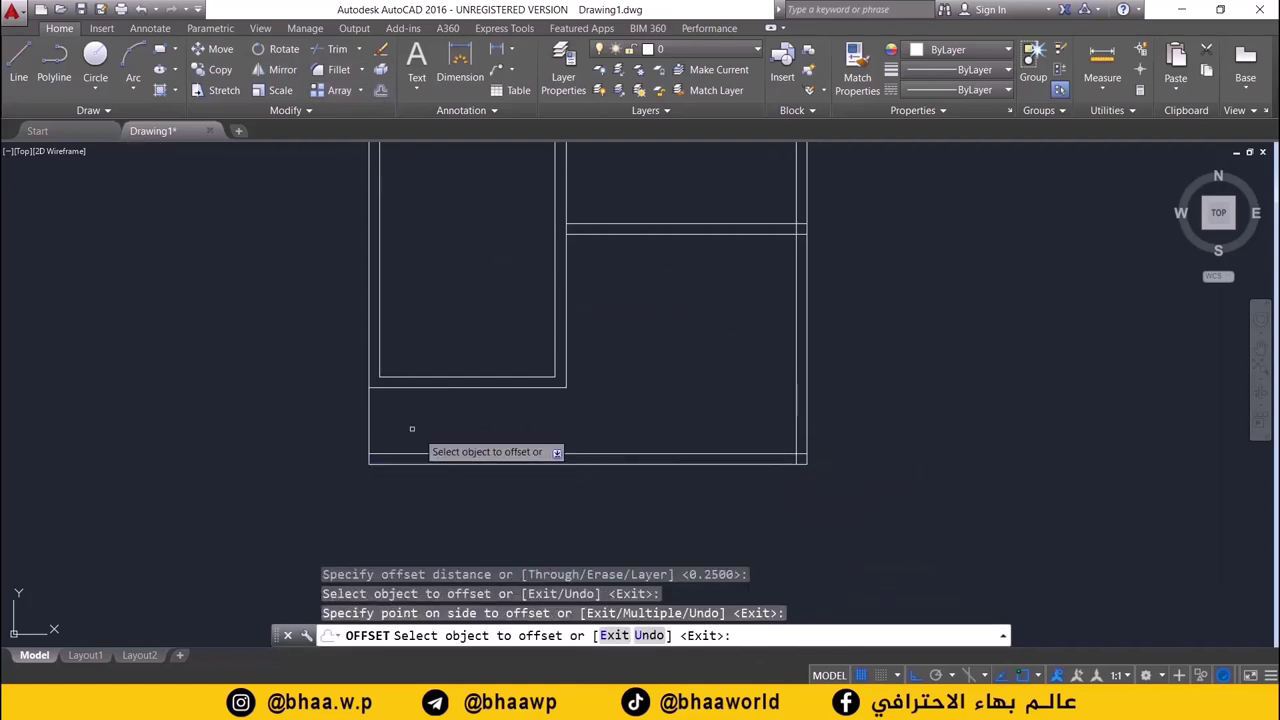
pyautogui.click(370, 400)
pyautogui.click(430, 433)
pyautogui.scroll(-2, 520, 460)
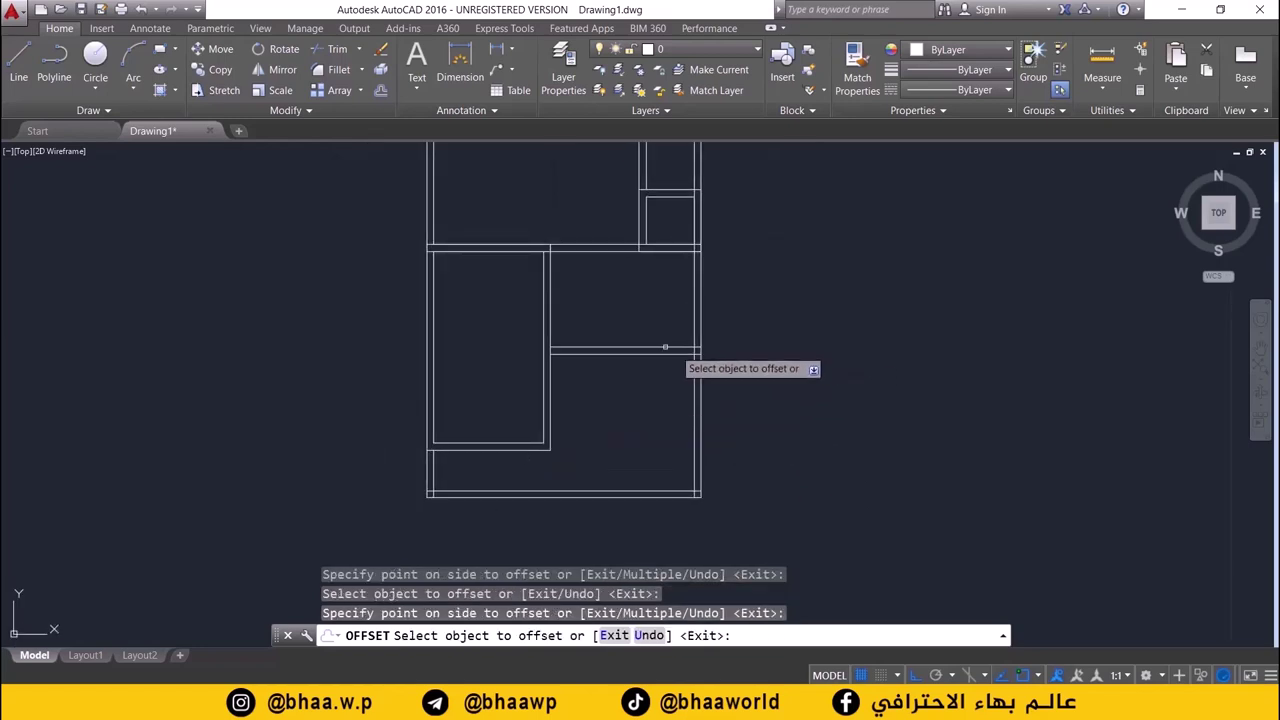
pyautogui.scroll(1, 586, 387)
pyautogui.scroll(3, 585, 382)
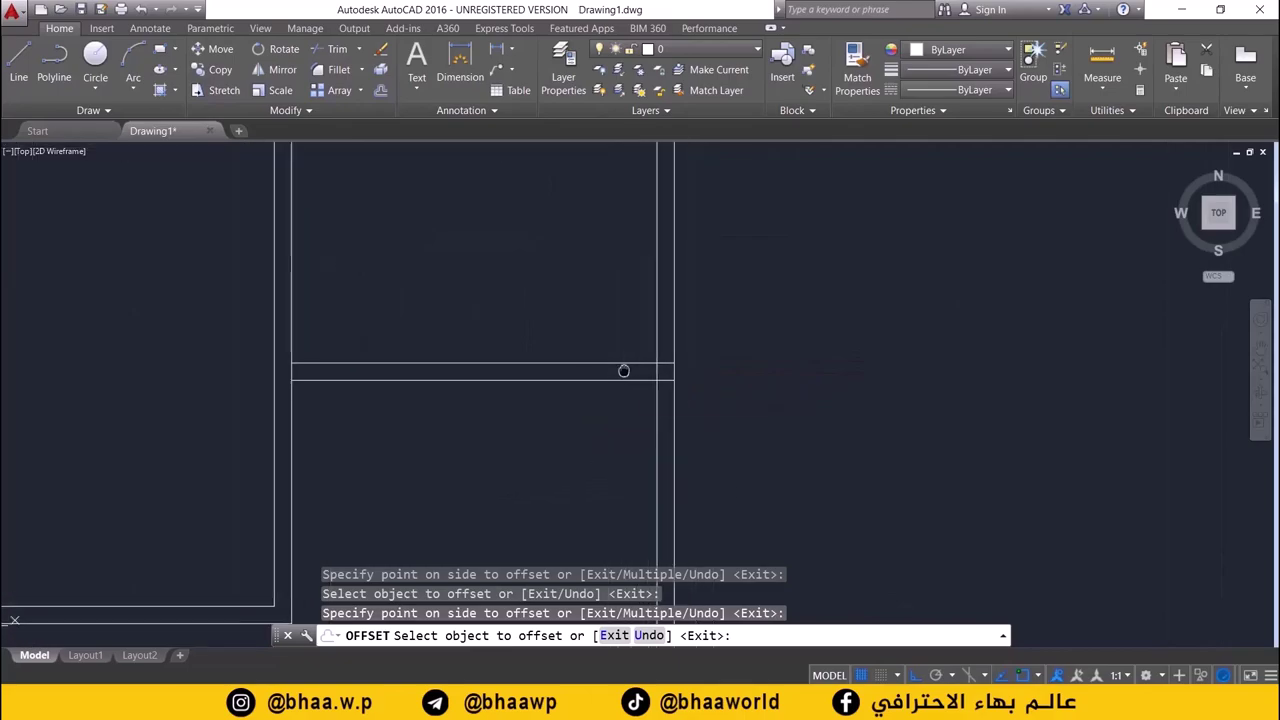
pyautogui.hotkey('alt', 'Tab')
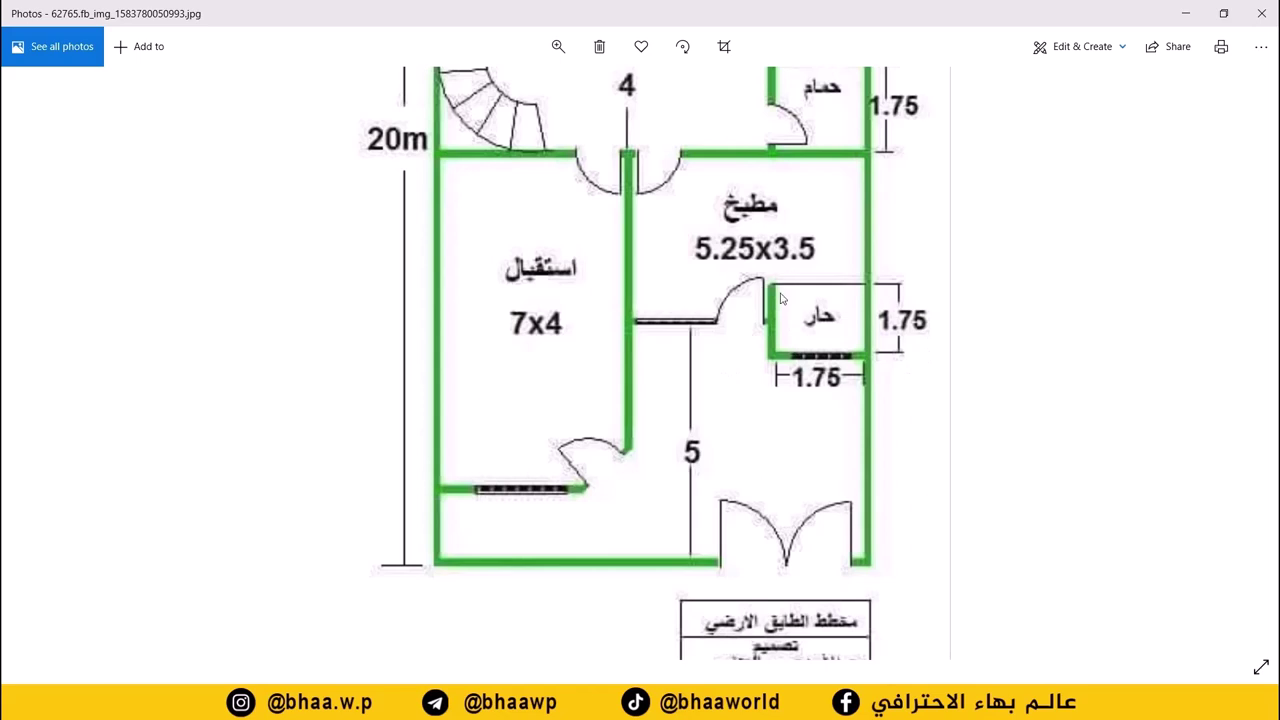
# - Pan the Photos reference plan to the staircase and the small 1.75 room, then return to AutoCAD
pyautogui.moveTo(779, 319); pyautogui.dragTo(779, 404)
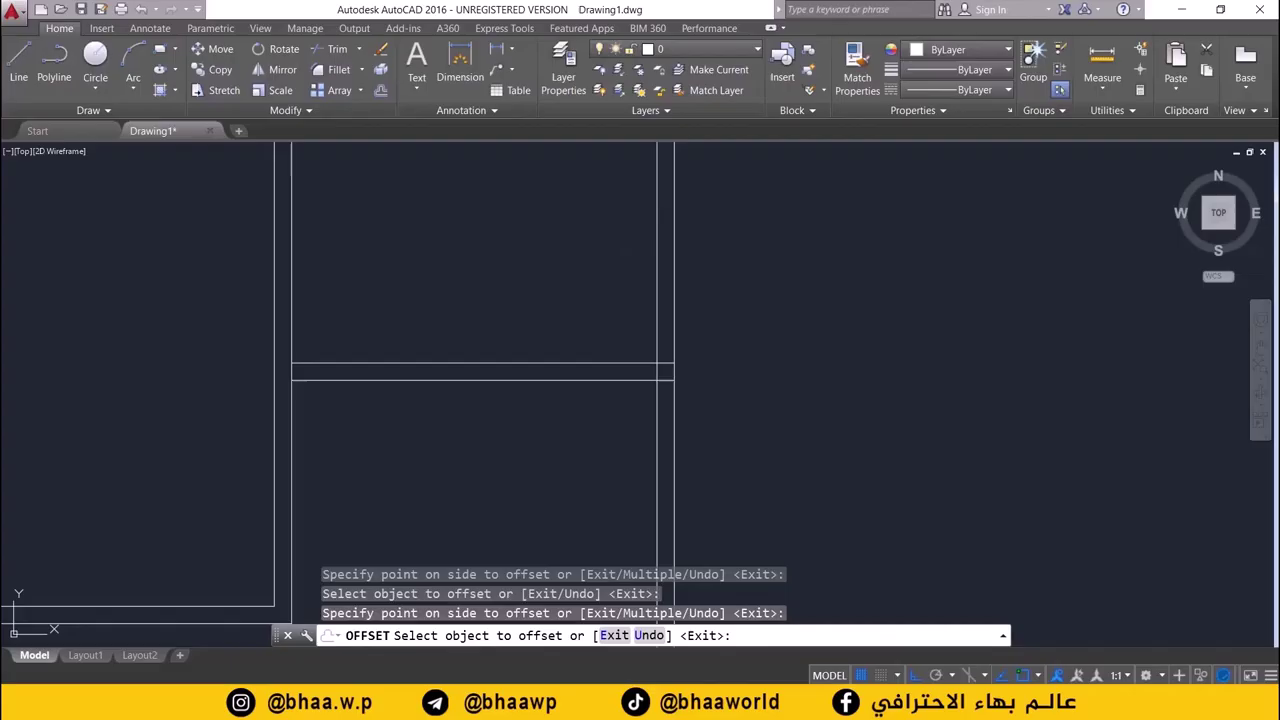
pyautogui.click(208, 71)
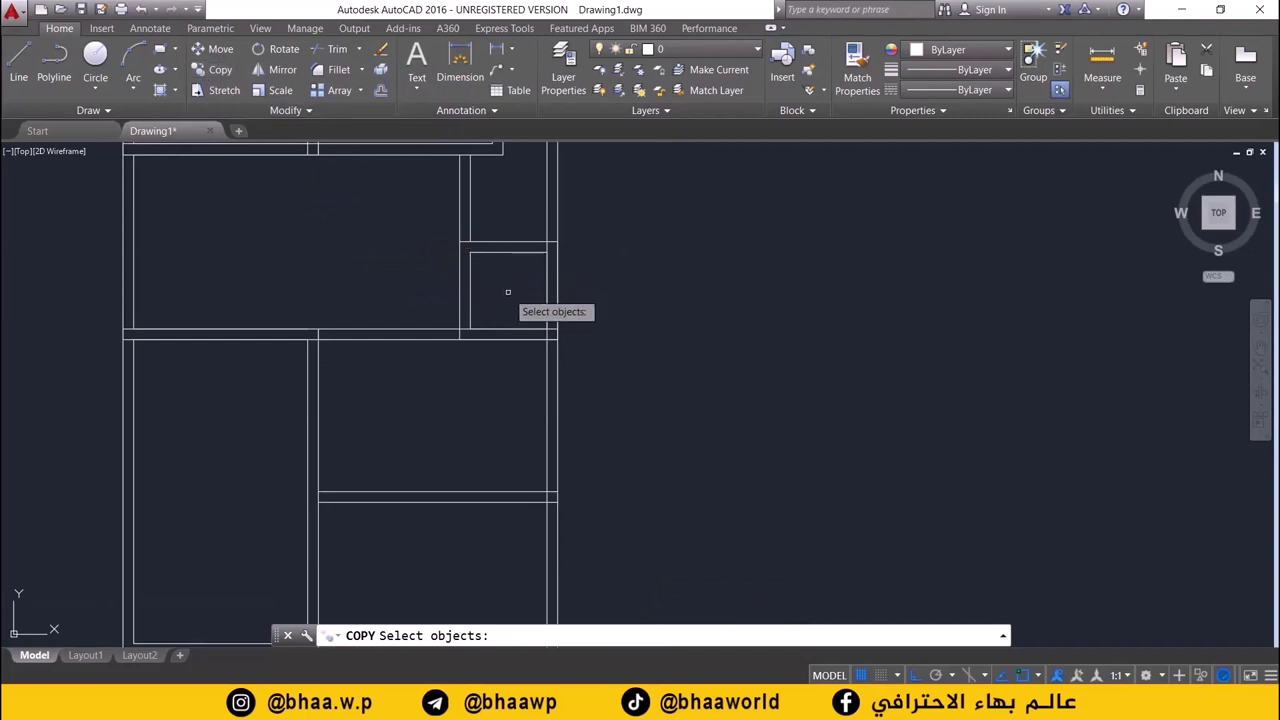
pyautogui.scroll(2, 518, 277)
pyautogui.click(516, 237)
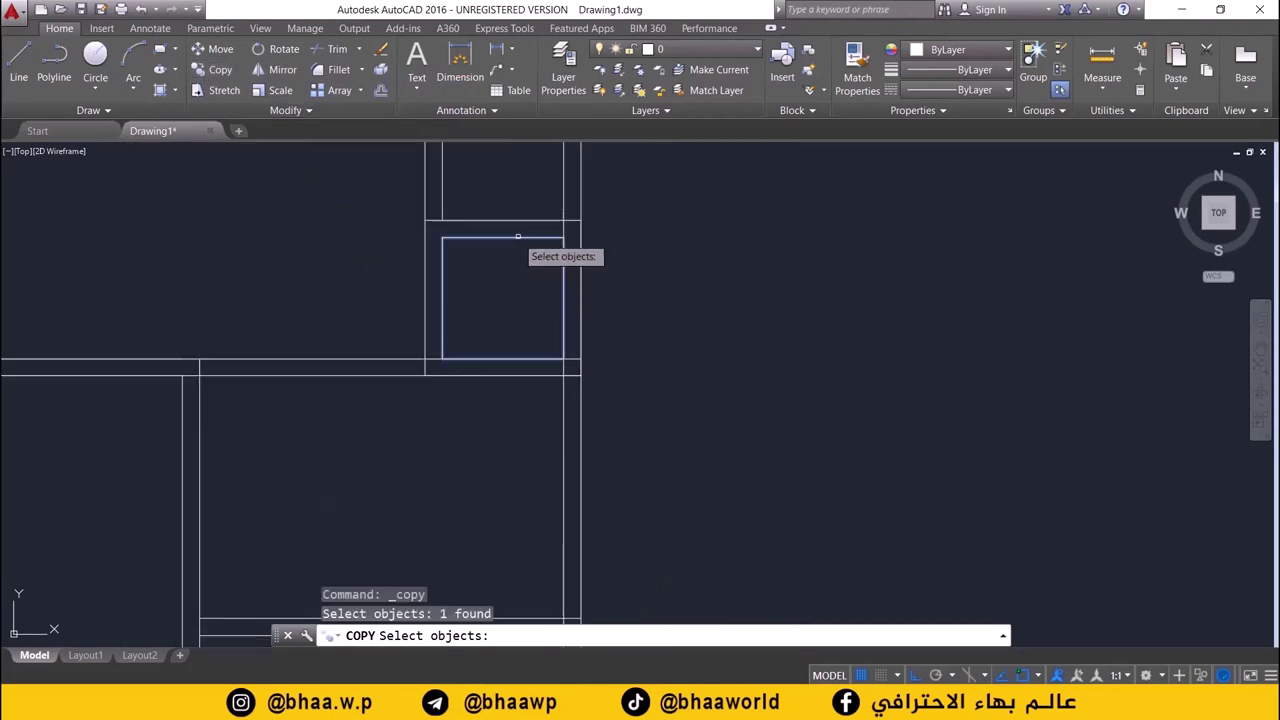
pyautogui.click(520, 220)
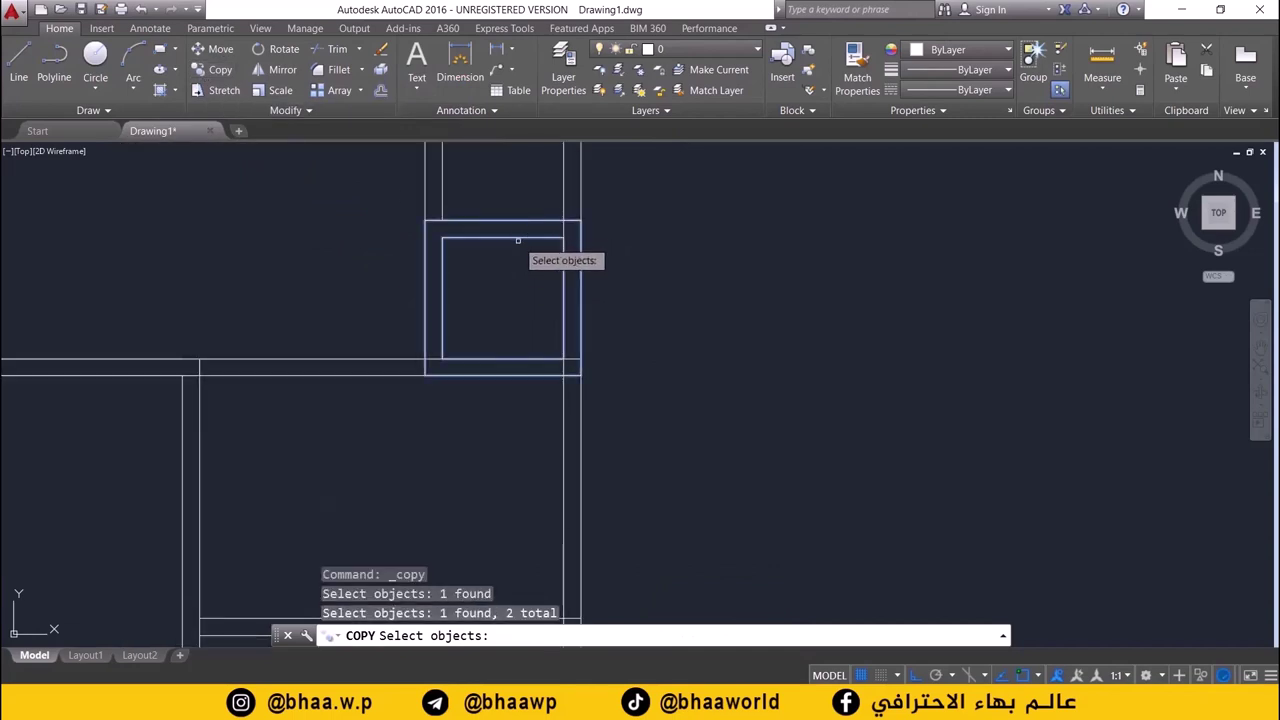
pyautogui.press('Return')
pyautogui.scroll(-2, 575, 405)
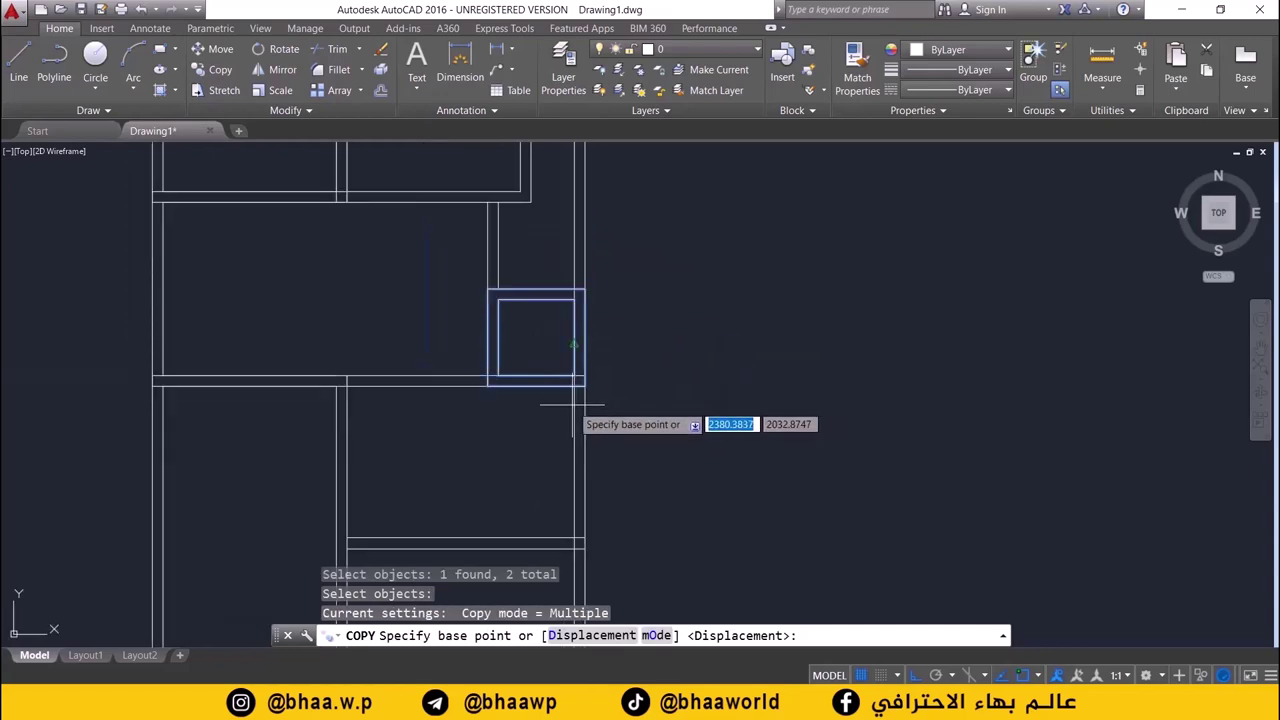
pyautogui.scroll(-2, 575, 405)
pyautogui.moveTo(565, 428); pyautogui.dragTo(593, 365, button='middle')
pyautogui.scroll(2, 593, 365)
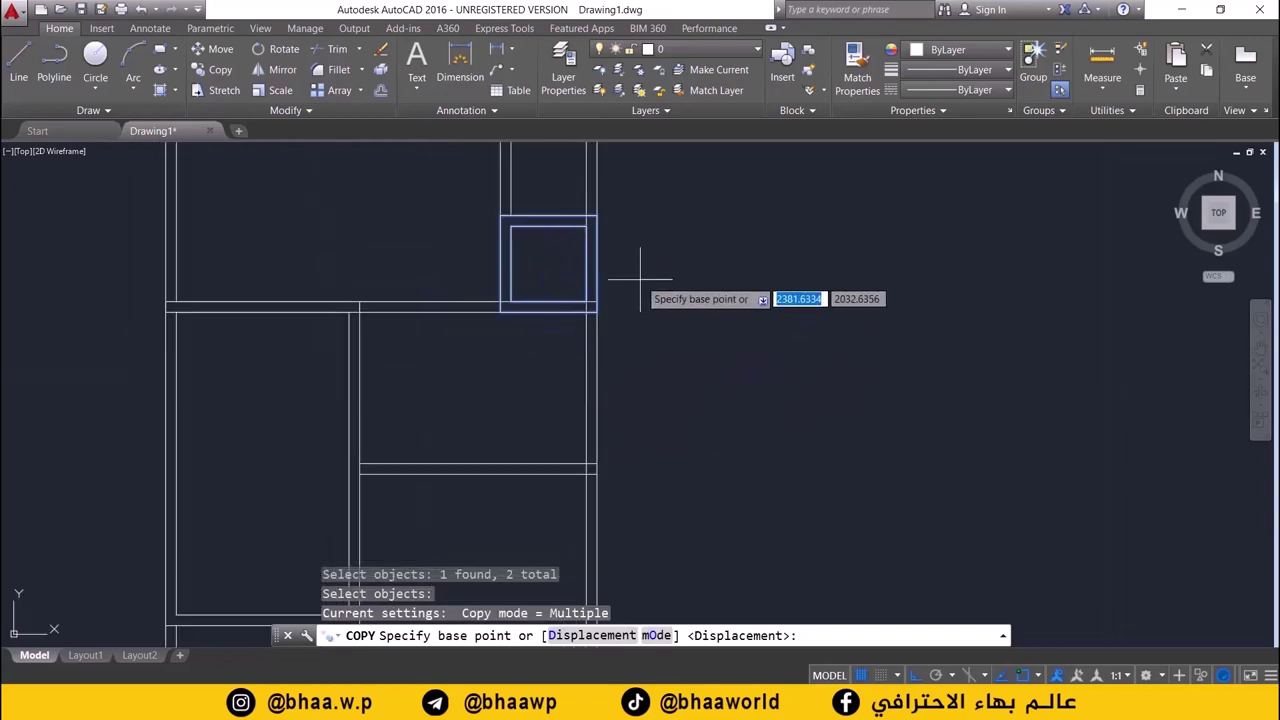
pyautogui.click(597, 264)
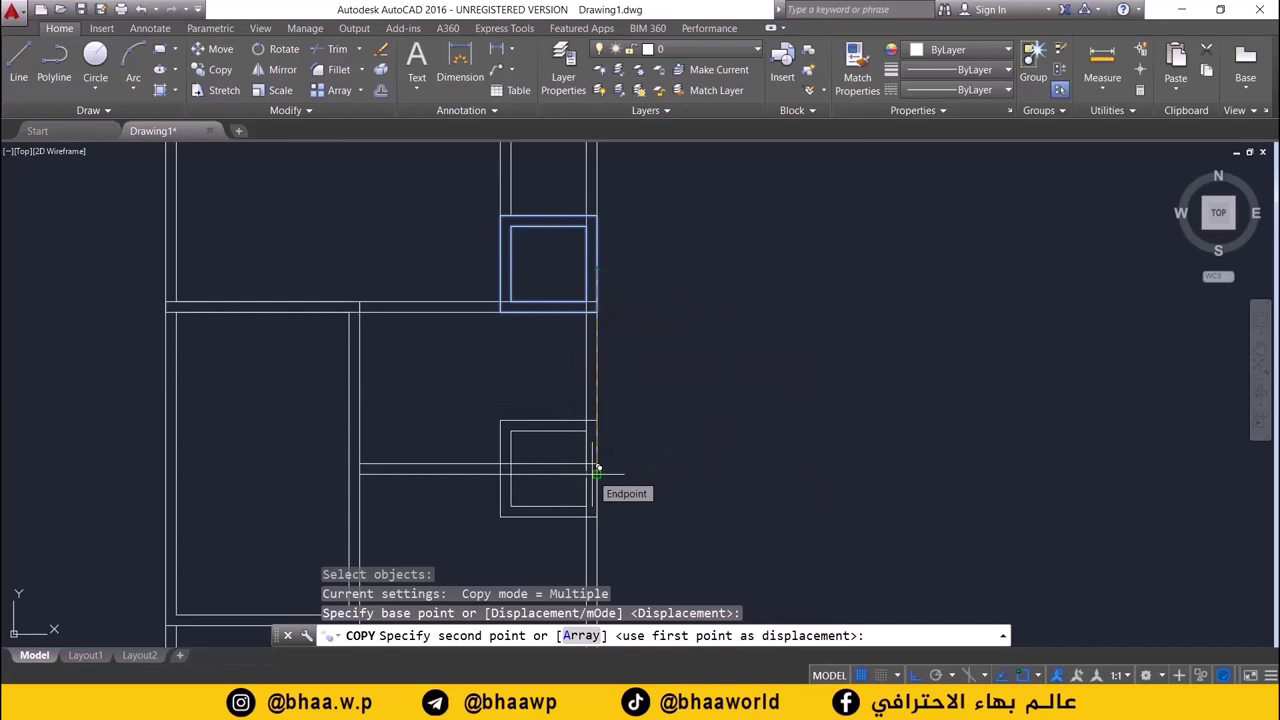
pyautogui.click(597, 467)
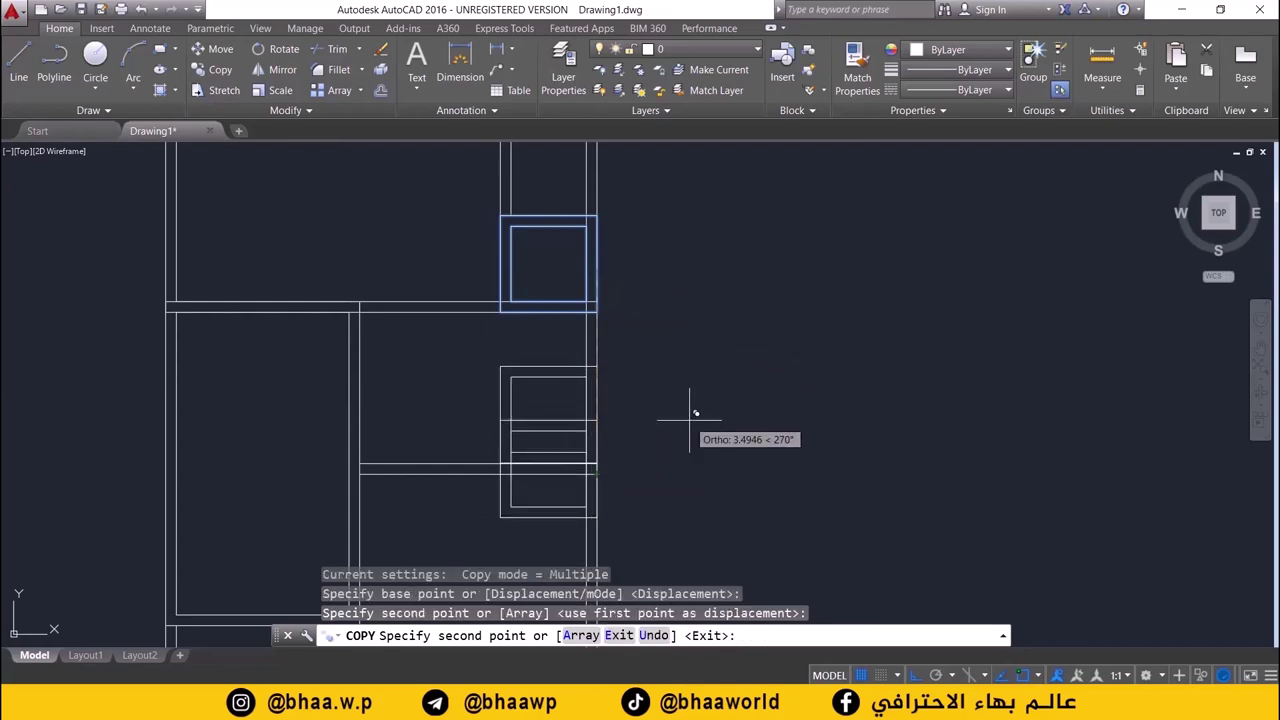
pyautogui.press('Escape')
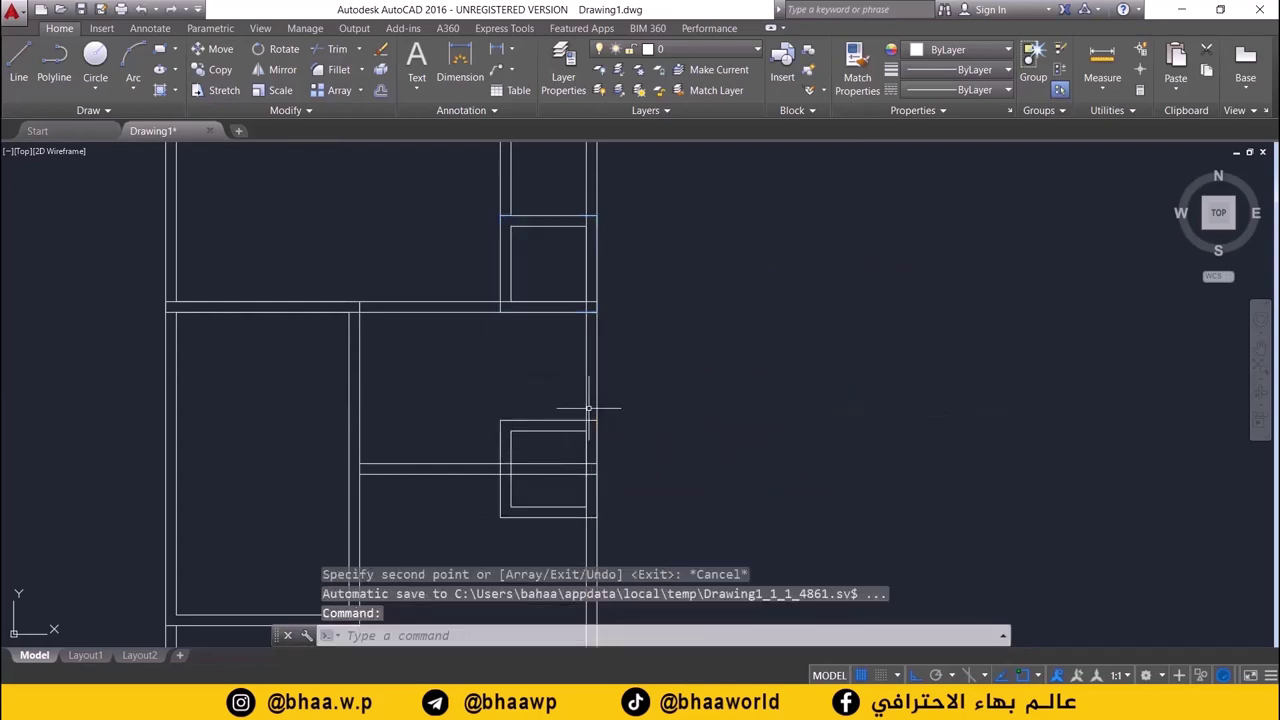
pyautogui.scroll(-2, 479, 433)
pyautogui.scroll(2, 501, 393)
pyautogui.moveTo(501, 393); pyautogui.dragTo(503, 347, button='middle')
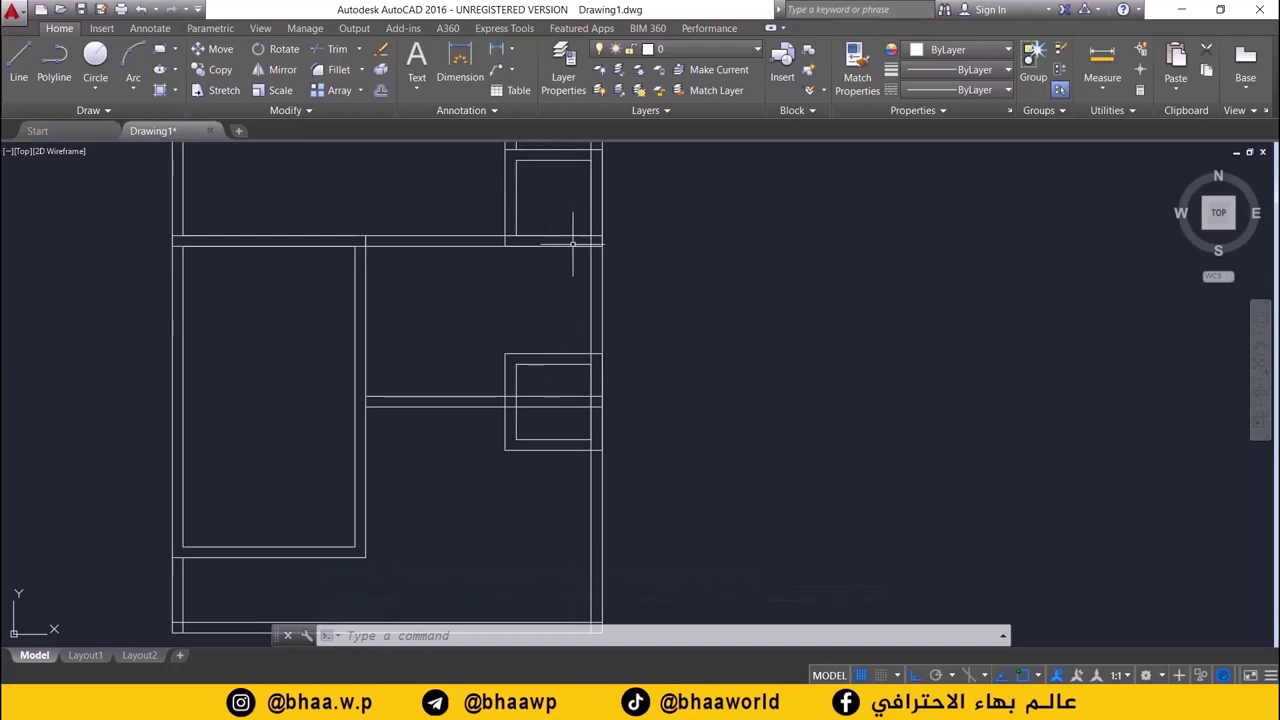
pyautogui.hotkey('ctrl', 'z')
pyautogui.hotkey('ctrl', 'z')
pyautogui.hotkey('ctrl', 'z')
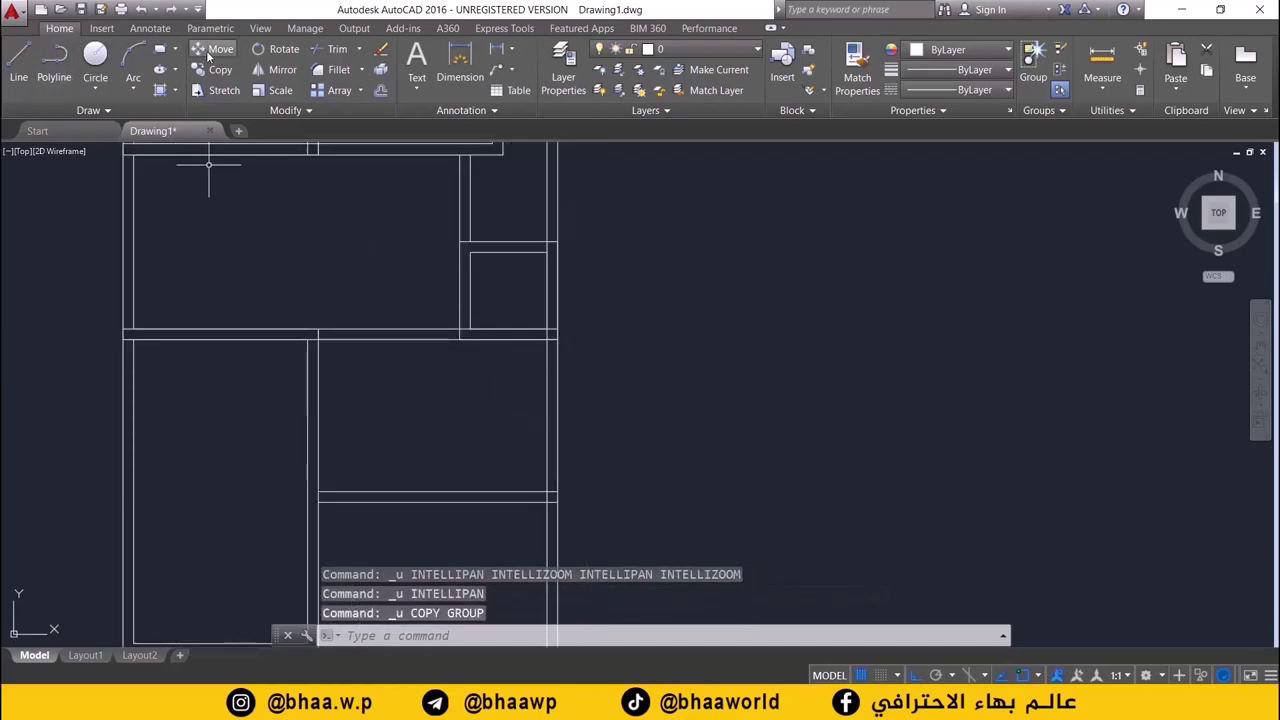
# - Copy both squares of the small box from its edge midpoint onto the lower right wall junction
pyautogui.click(513, 252)
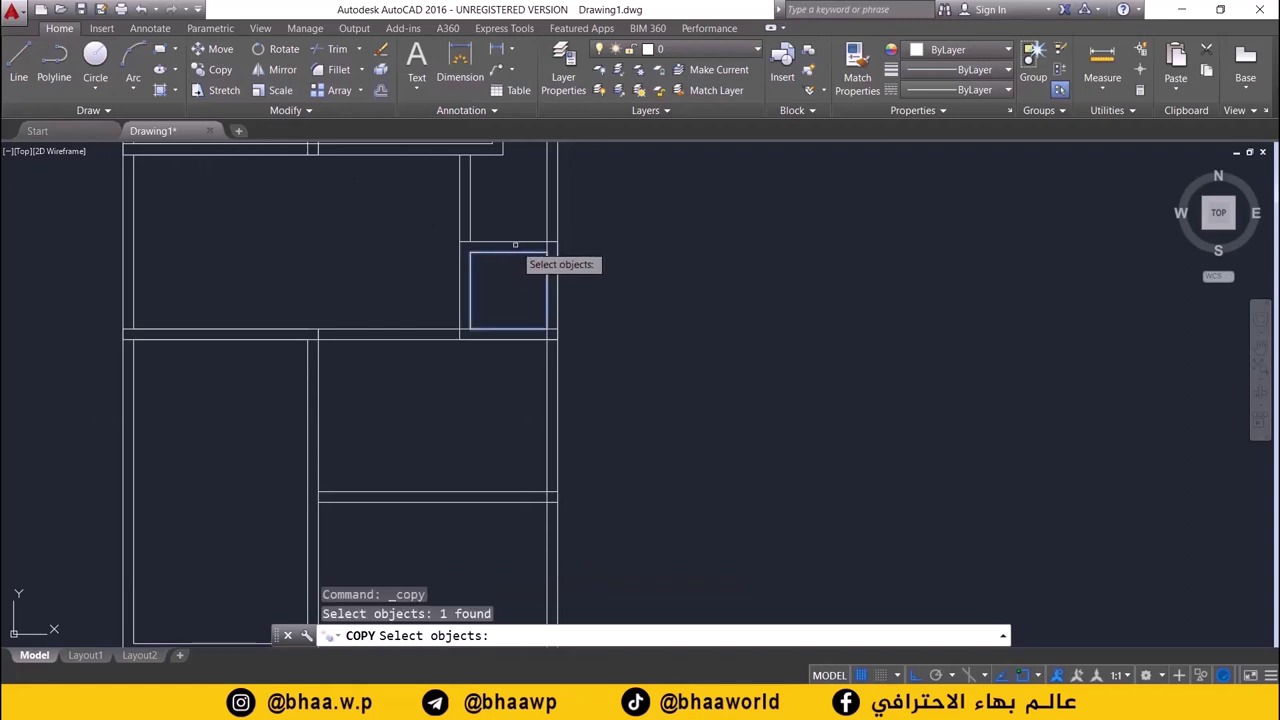
pyautogui.click(516, 242)
pyautogui.press('Return')
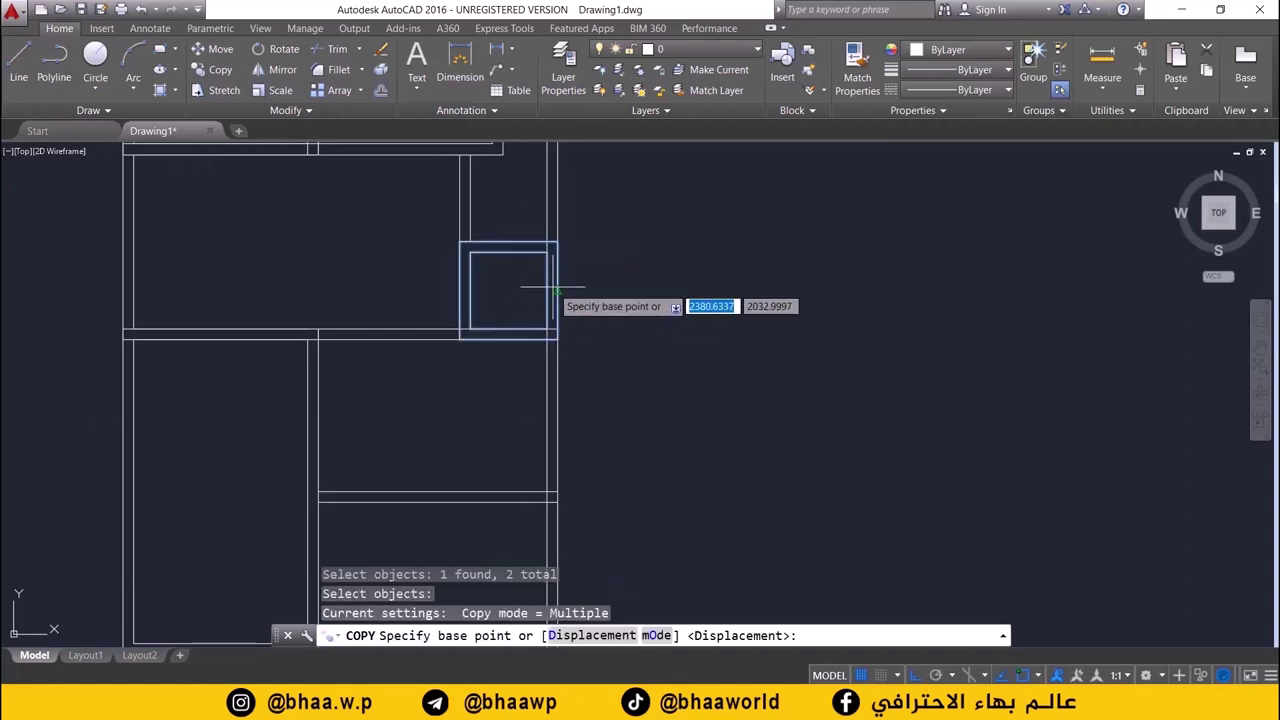
pyautogui.rightClick(1023, 677)
pyautogui.click(1067, 654)
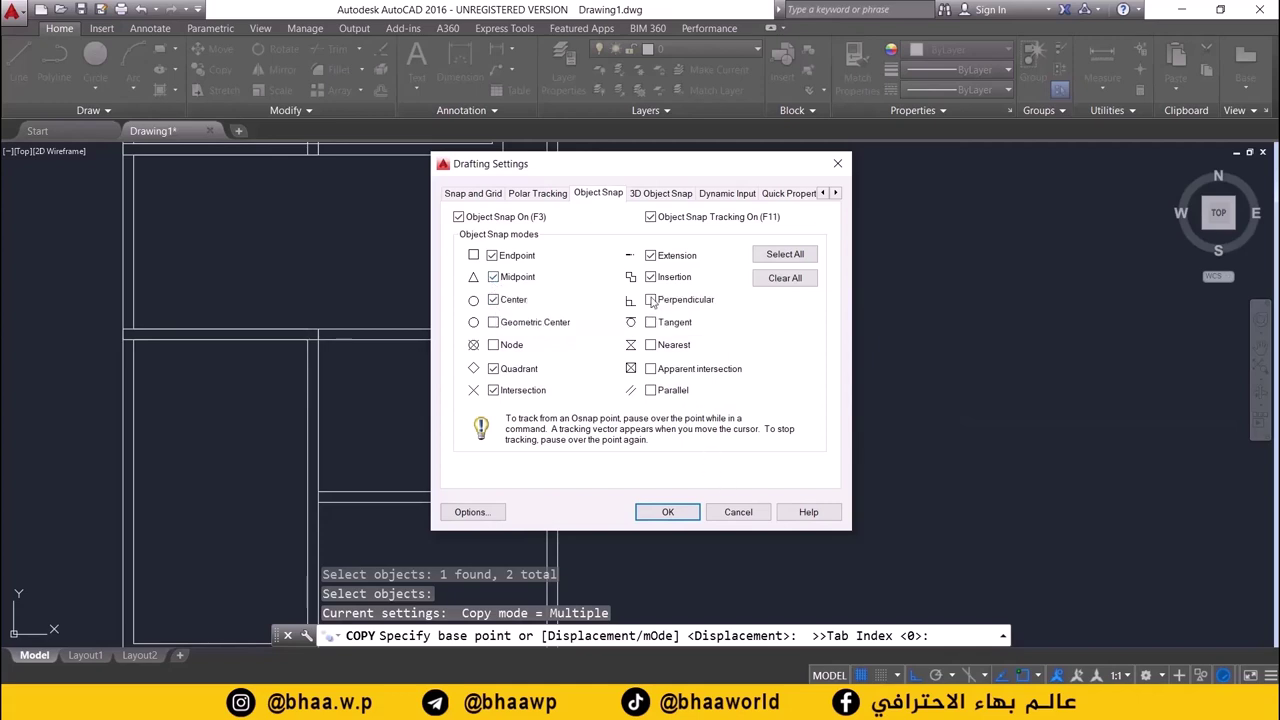
pyautogui.click(667, 512)
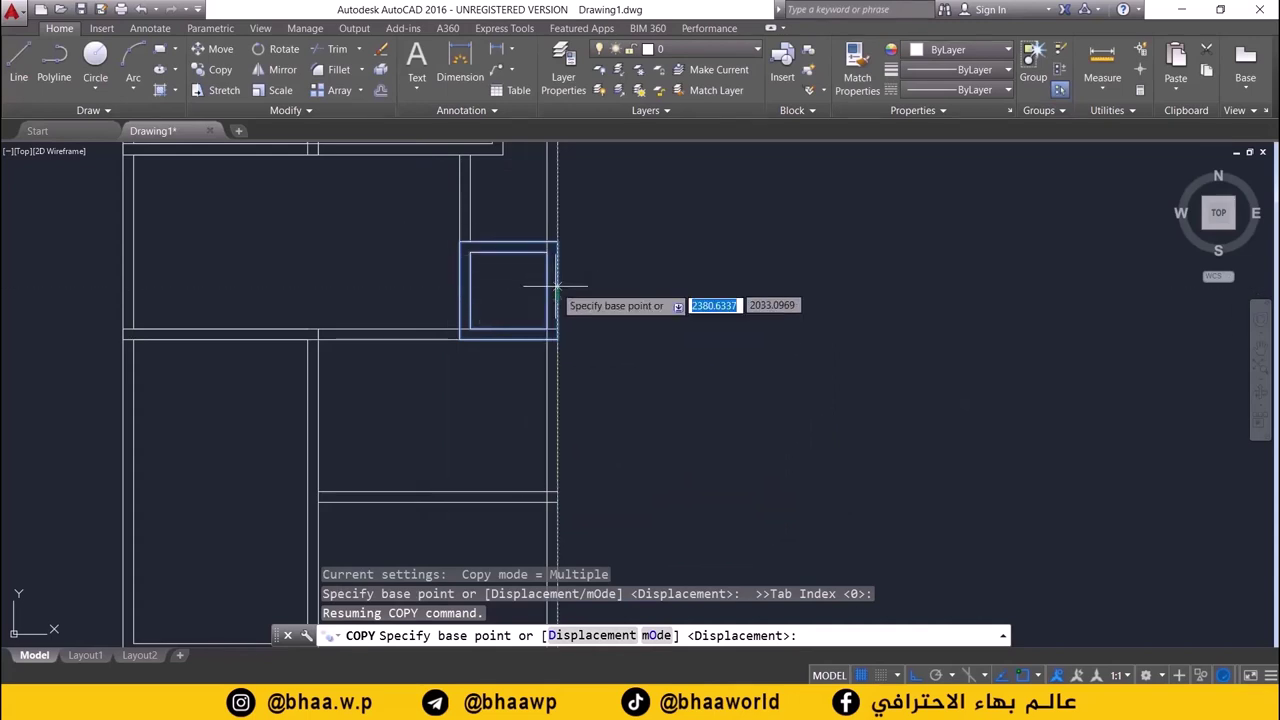
pyautogui.click(557, 290)
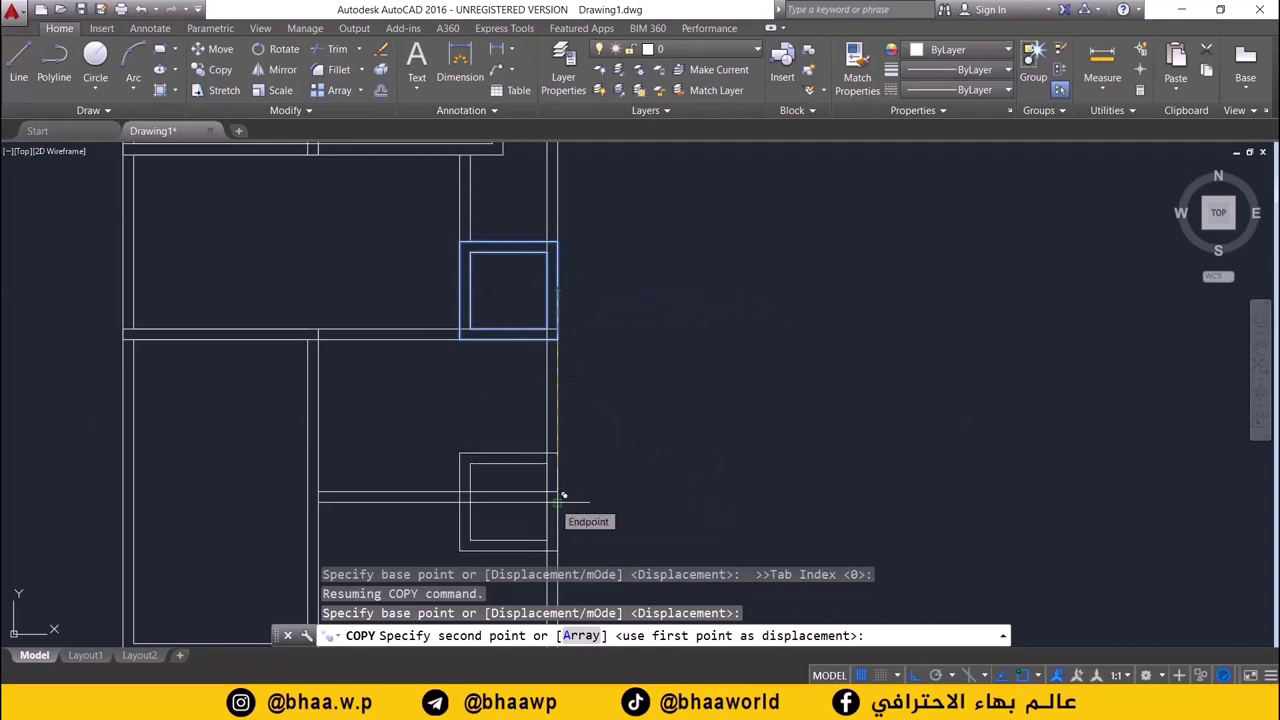
pyautogui.click(563, 495)
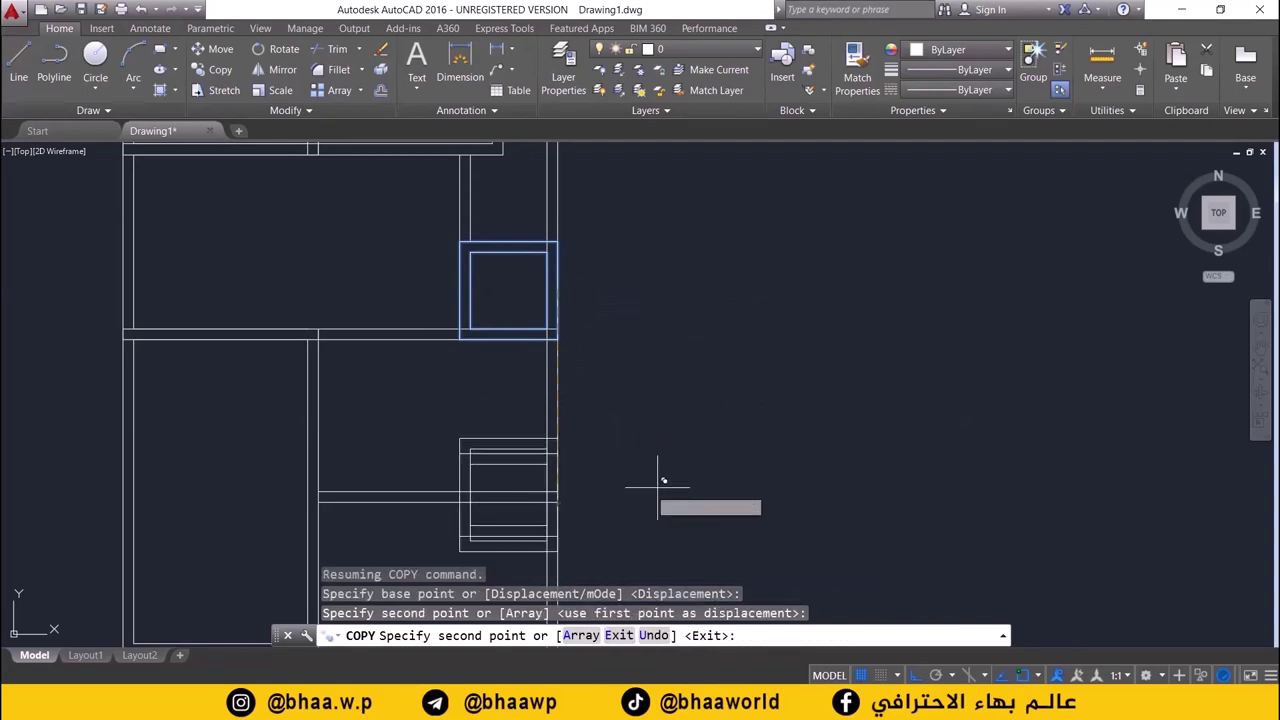
pyautogui.press('Return')
pyautogui.scroll(-2, 651, 380)
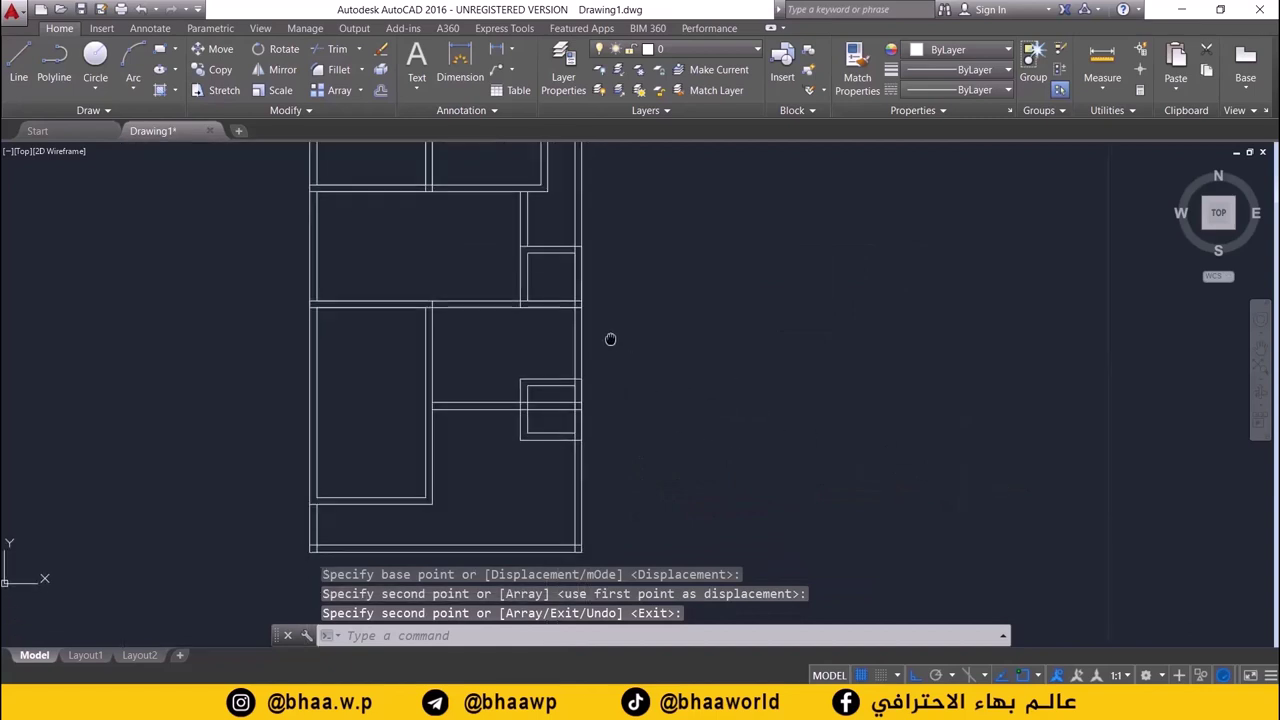
# - Zoom in on the copied box and undo an accidental trim
pyautogui.scroll(1, 570, 385)
pyautogui.scroll(1, 545, 392)
pyautogui.scroll(1, 515, 400)
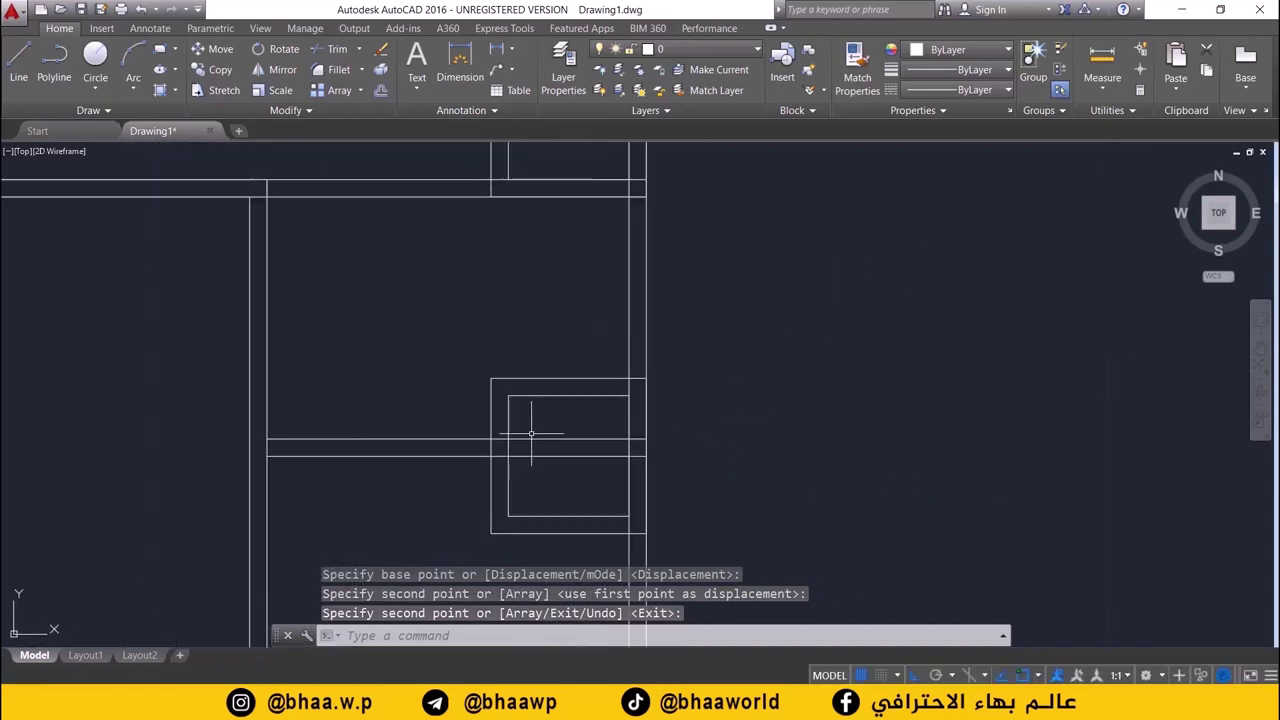
pyautogui.scroll(1, 488, 410)
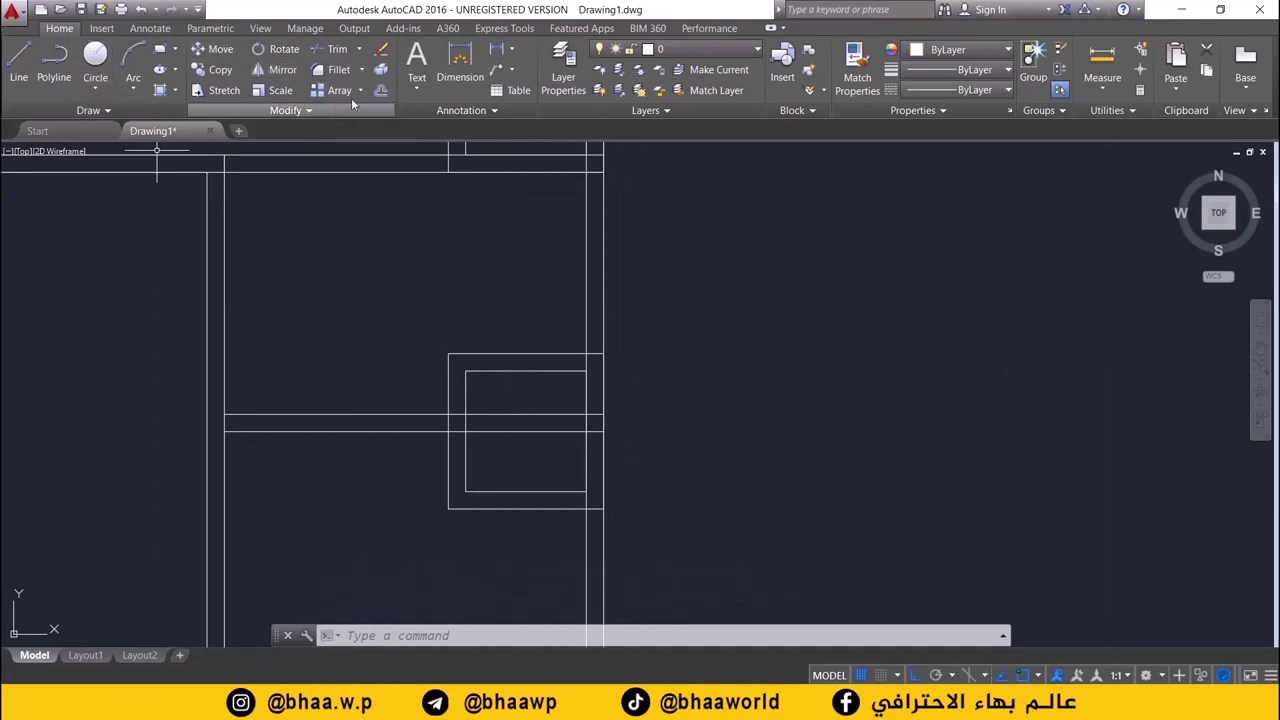
pyautogui.click(338, 49)
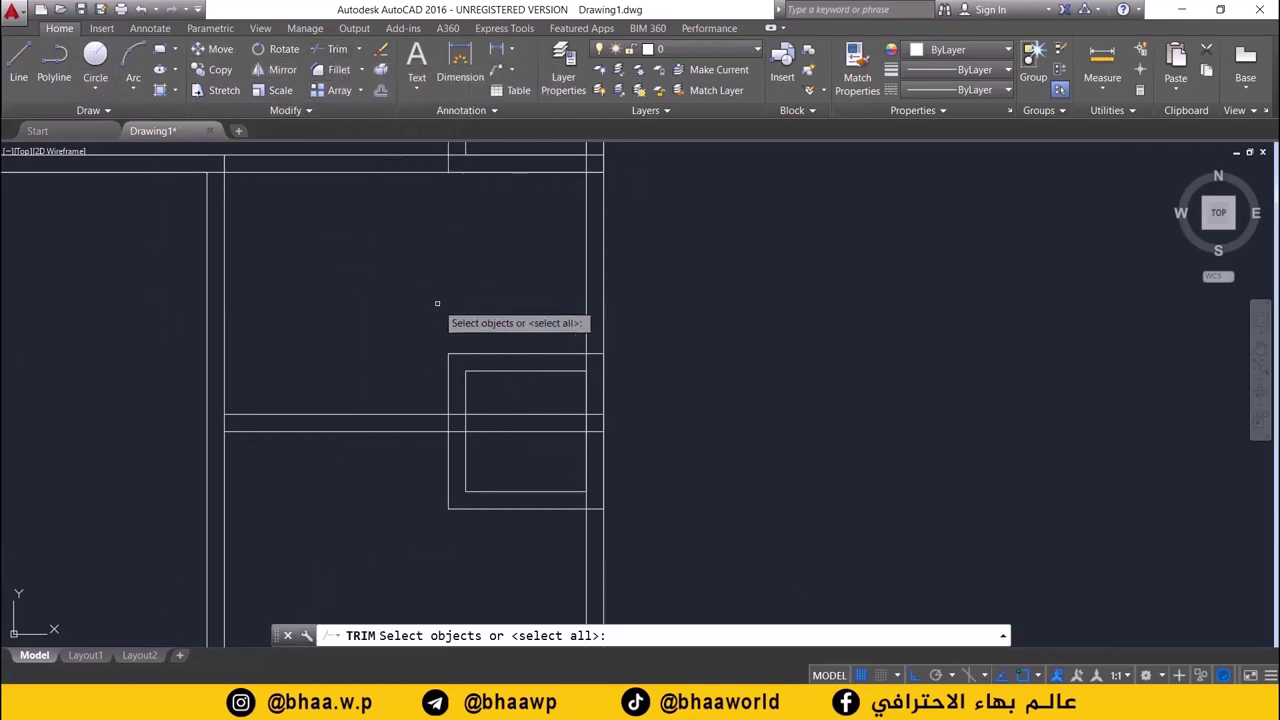
pyautogui.press('Return')
pyautogui.press('Escape')
pyautogui.hotkey('ctrl', 'z')
pyautogui.scroll(2, 503, 371)
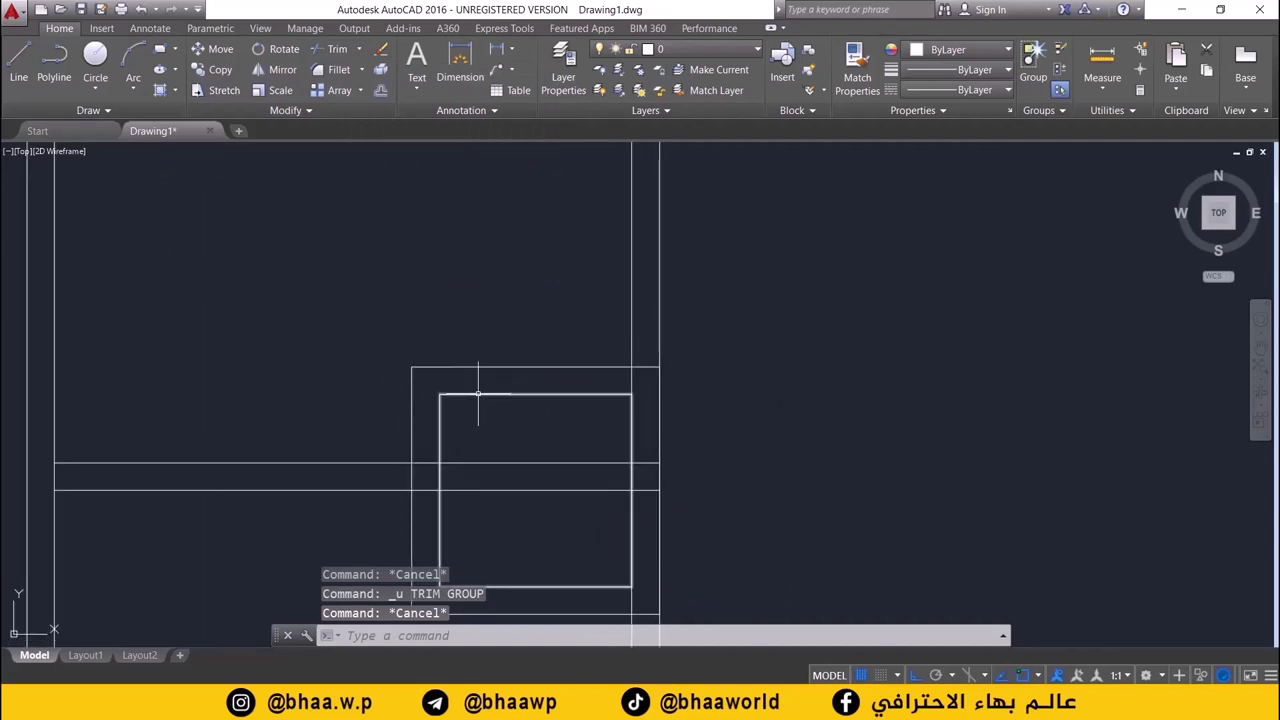
# - Explode the copied box's inner square into separate lines
pyautogui.click(478, 394)
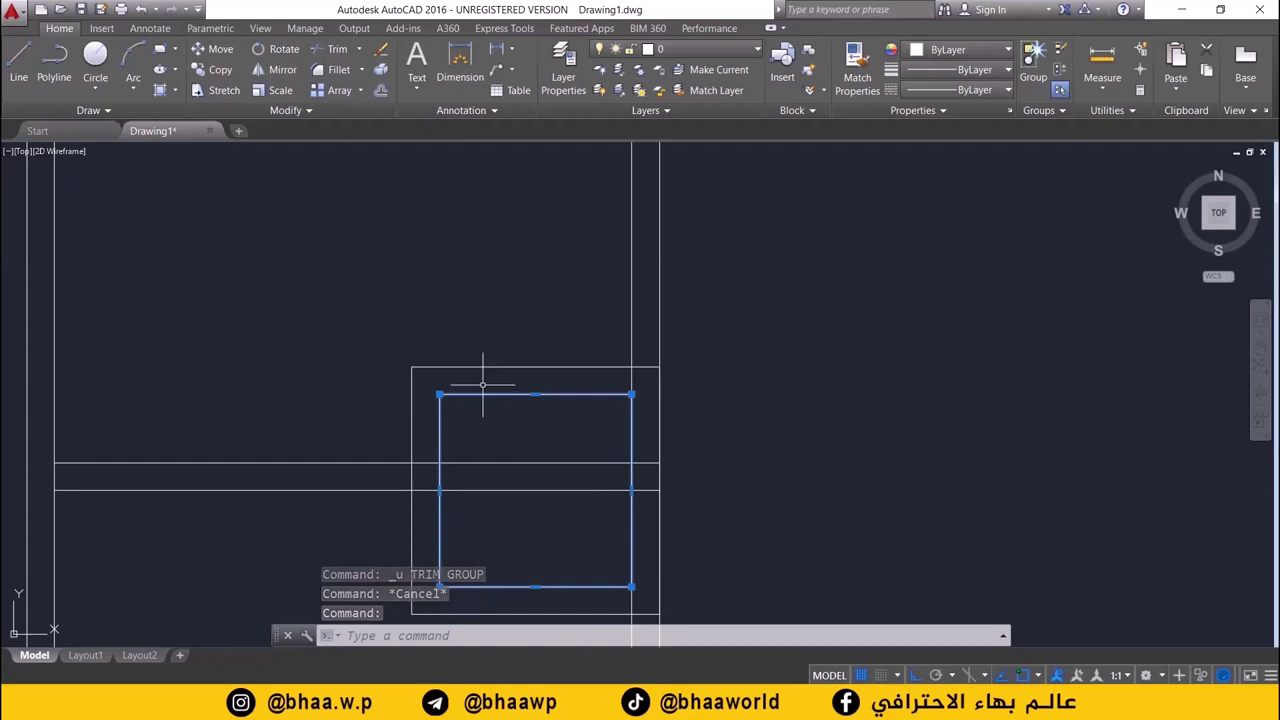
pyautogui.click(491, 314)
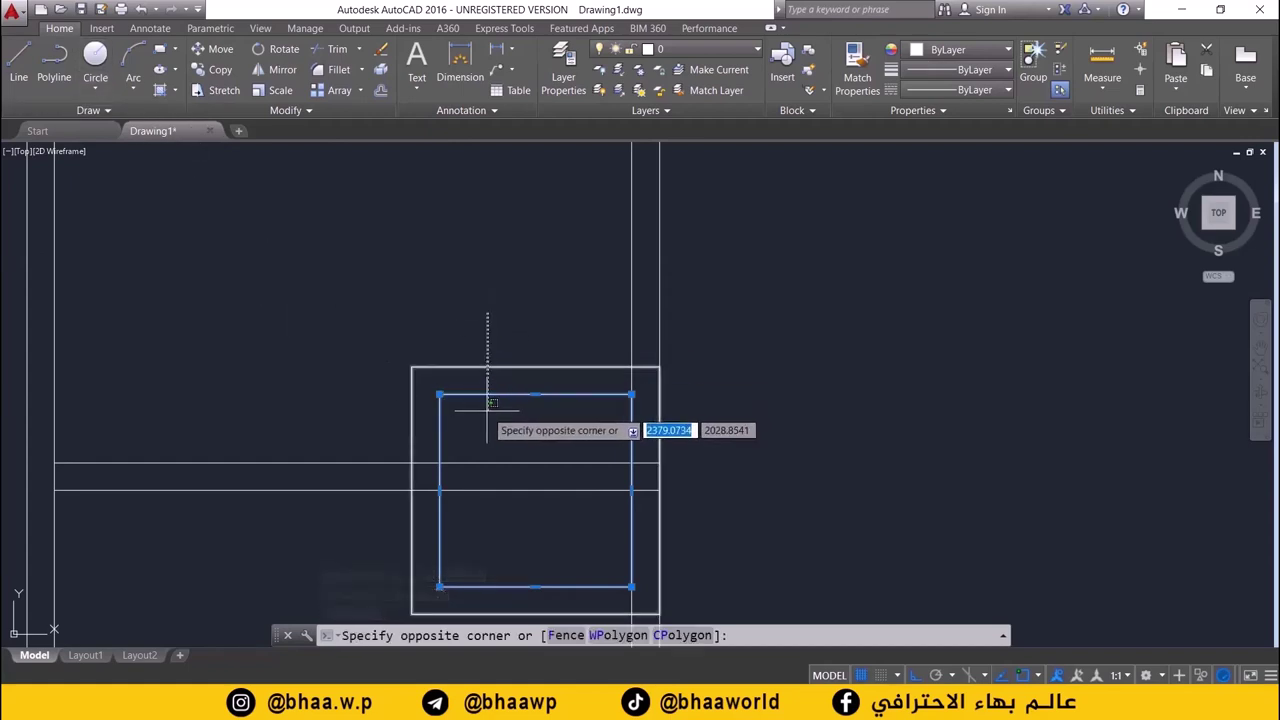
pyautogui.click(493, 397)
pyautogui.press('Escape')
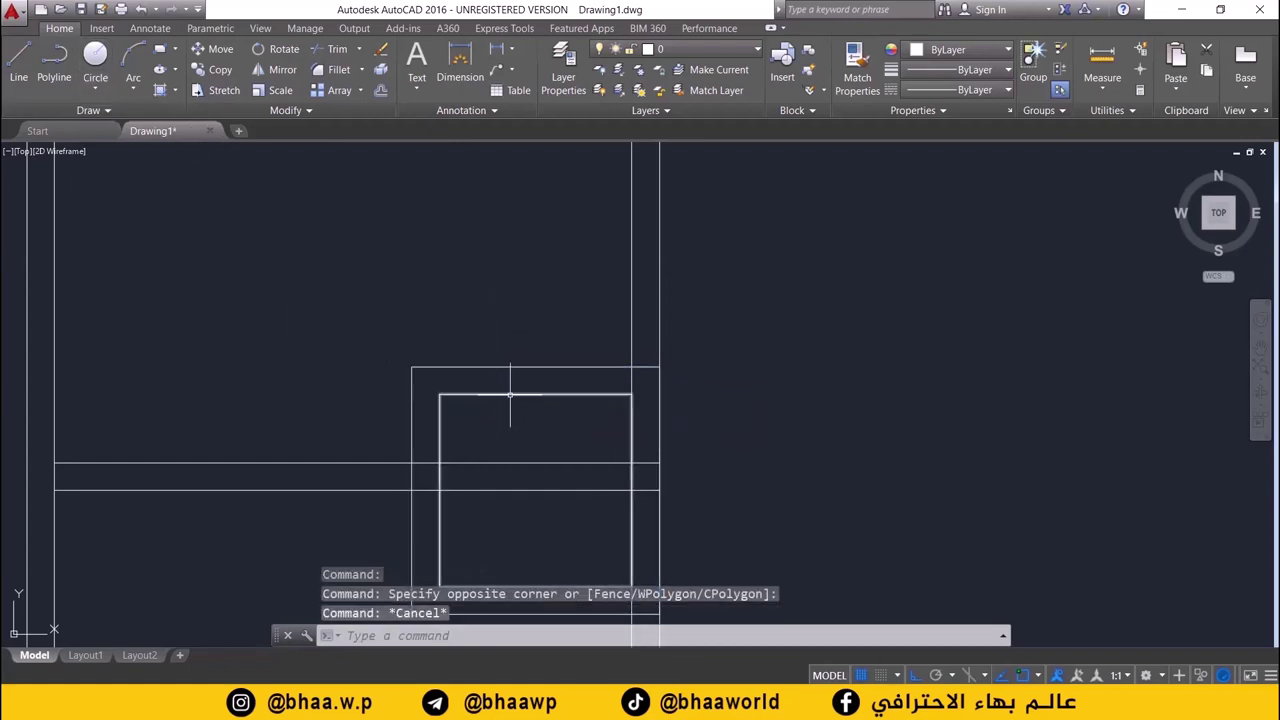
pyautogui.click(494, 396)
pyautogui.press('Escape')
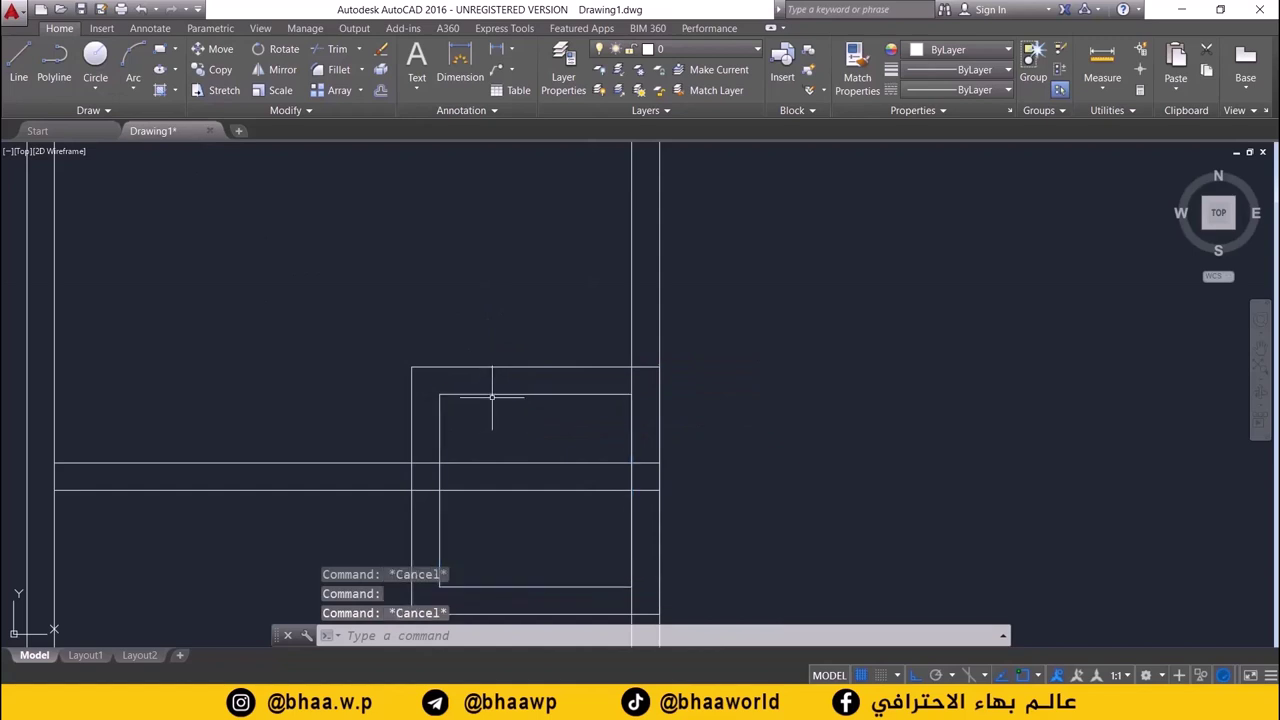
pyautogui.click(494, 396)
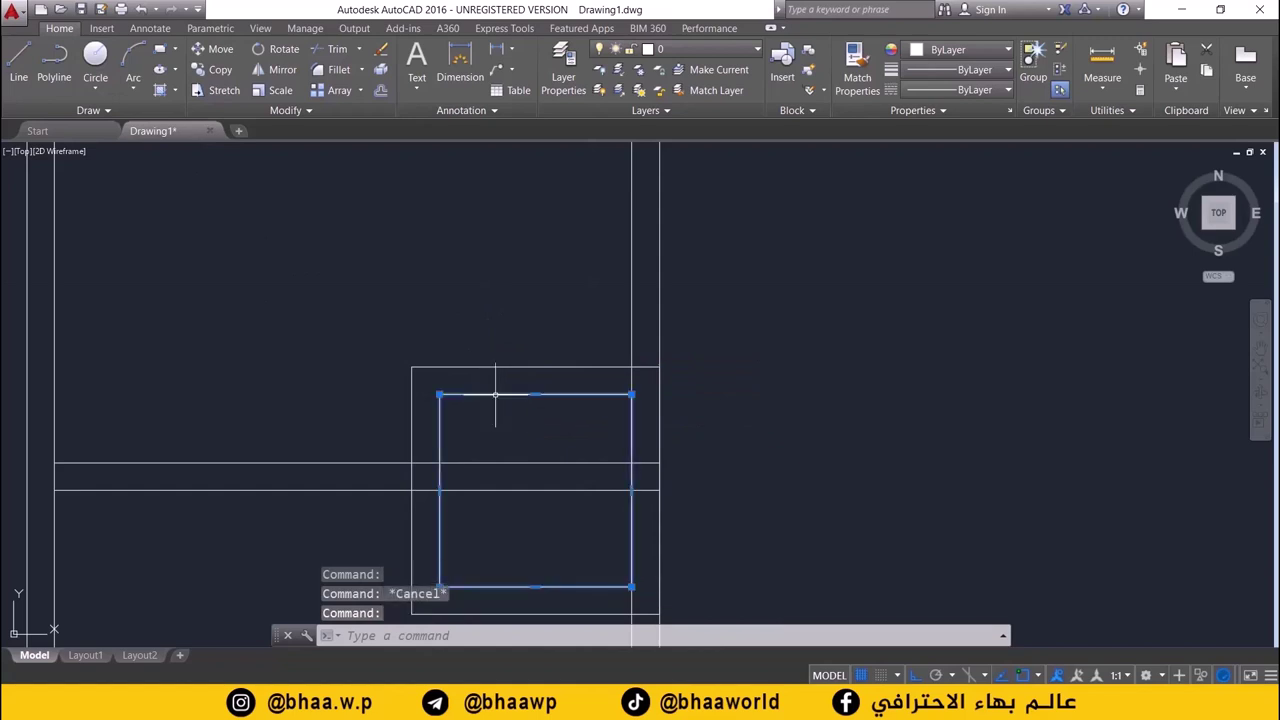
pyautogui.click(382, 71)
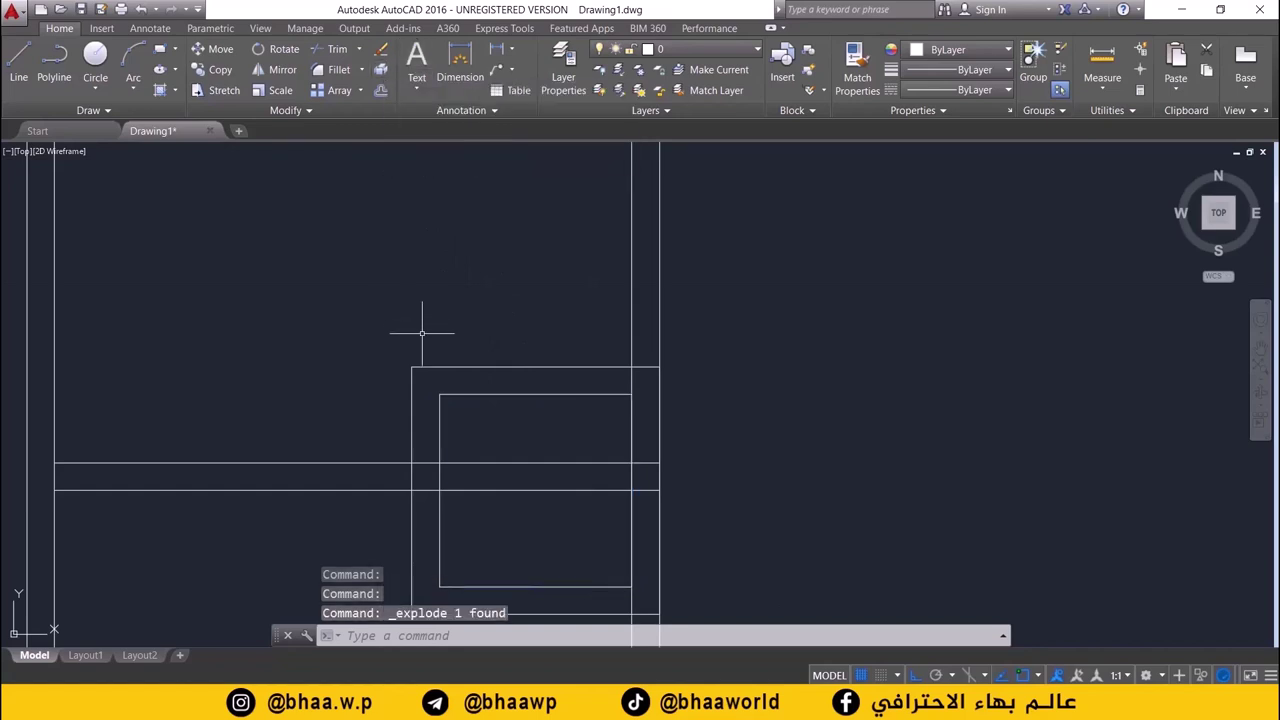
# - Stretch the inner left edge up to the outer top line and explode the outer rectangle
pyautogui.click(516, 395)
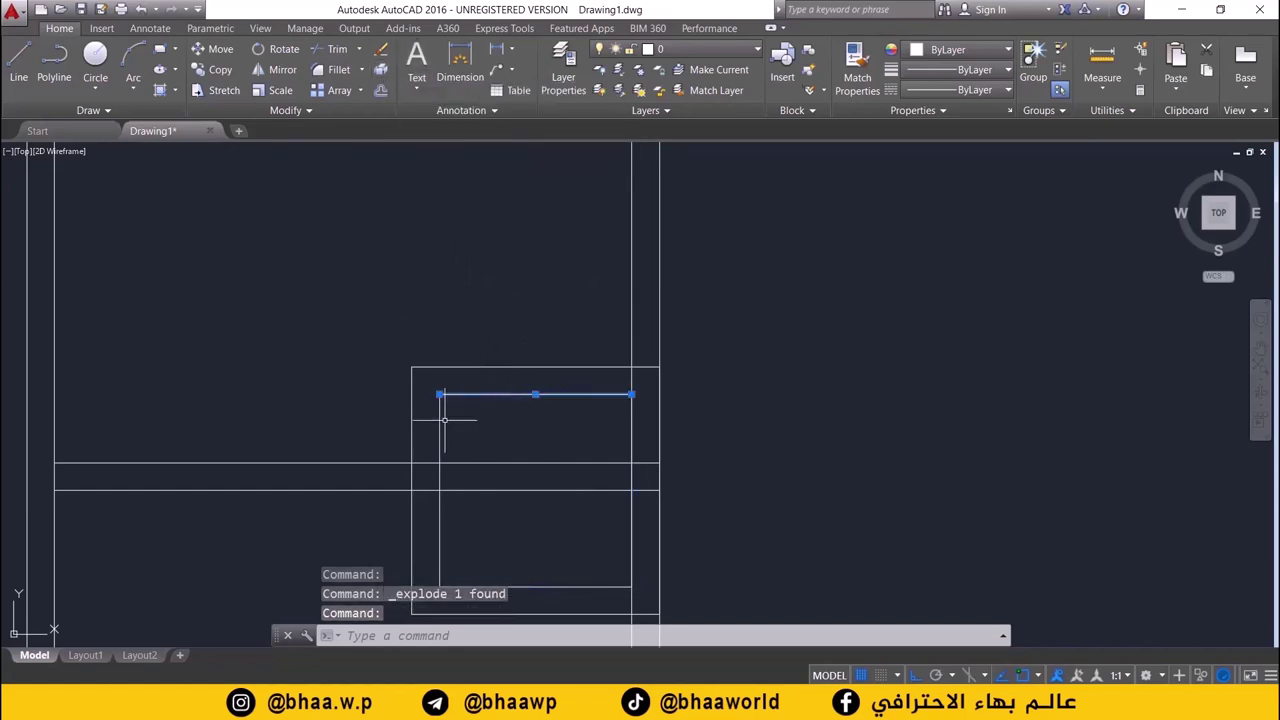
pyautogui.press('Escape')
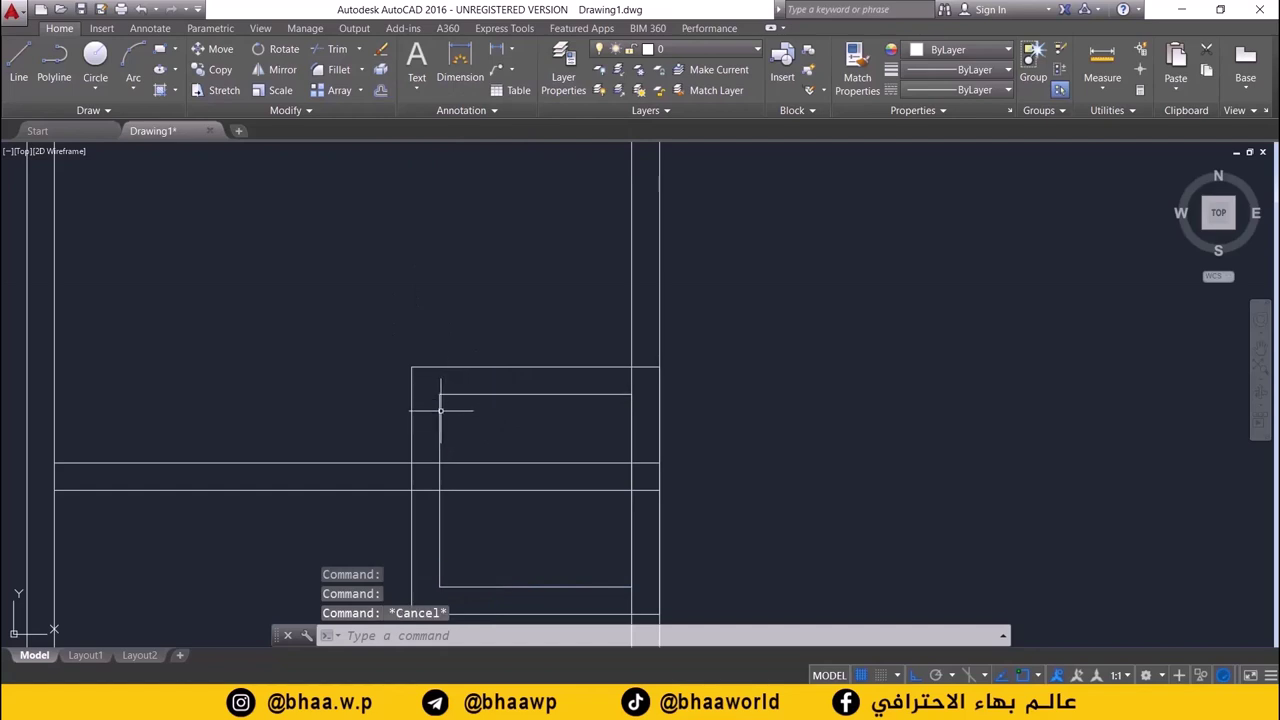
pyautogui.click(440, 410)
pyautogui.click(440, 394)
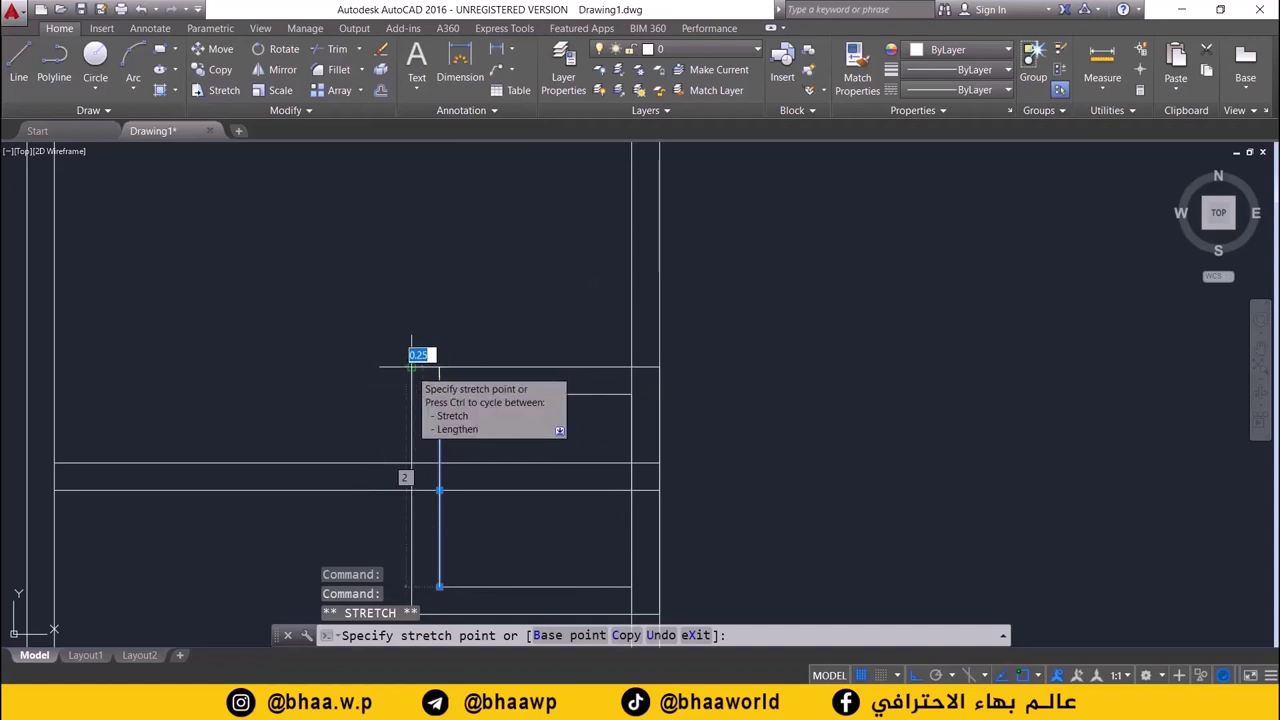
pyautogui.click(440, 367)
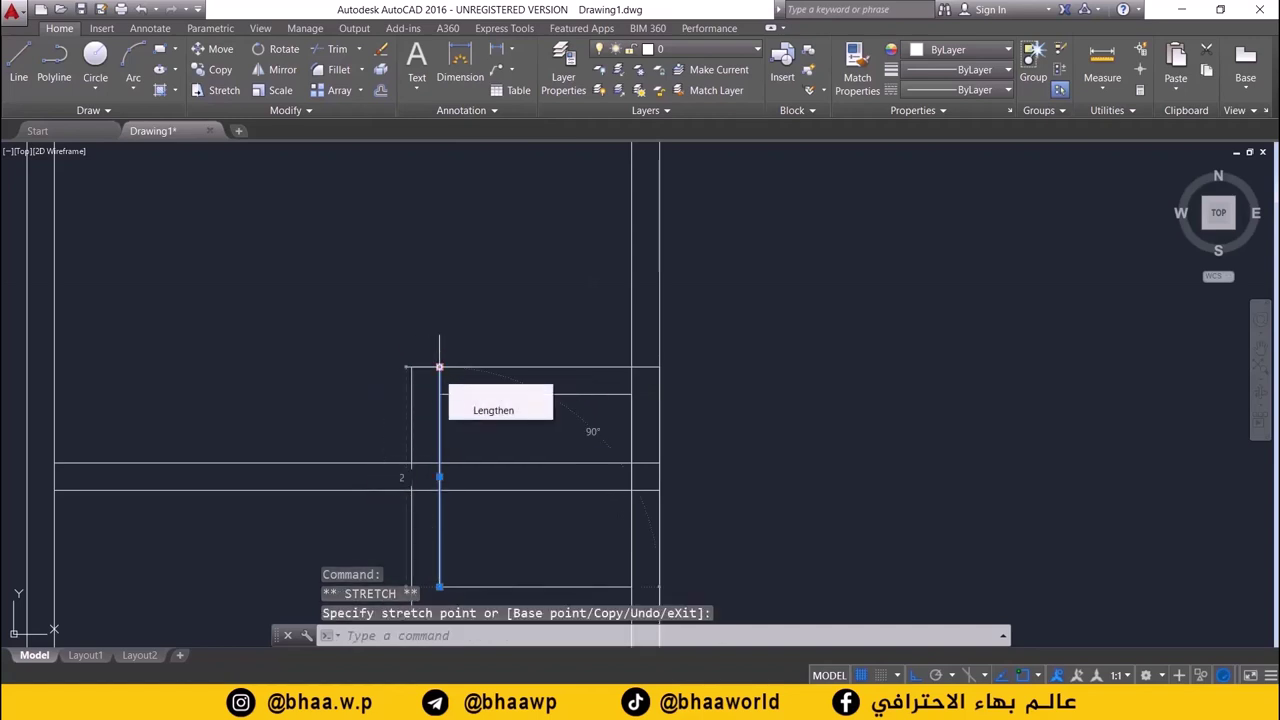
pyautogui.write('x')
pyautogui.press('Return')
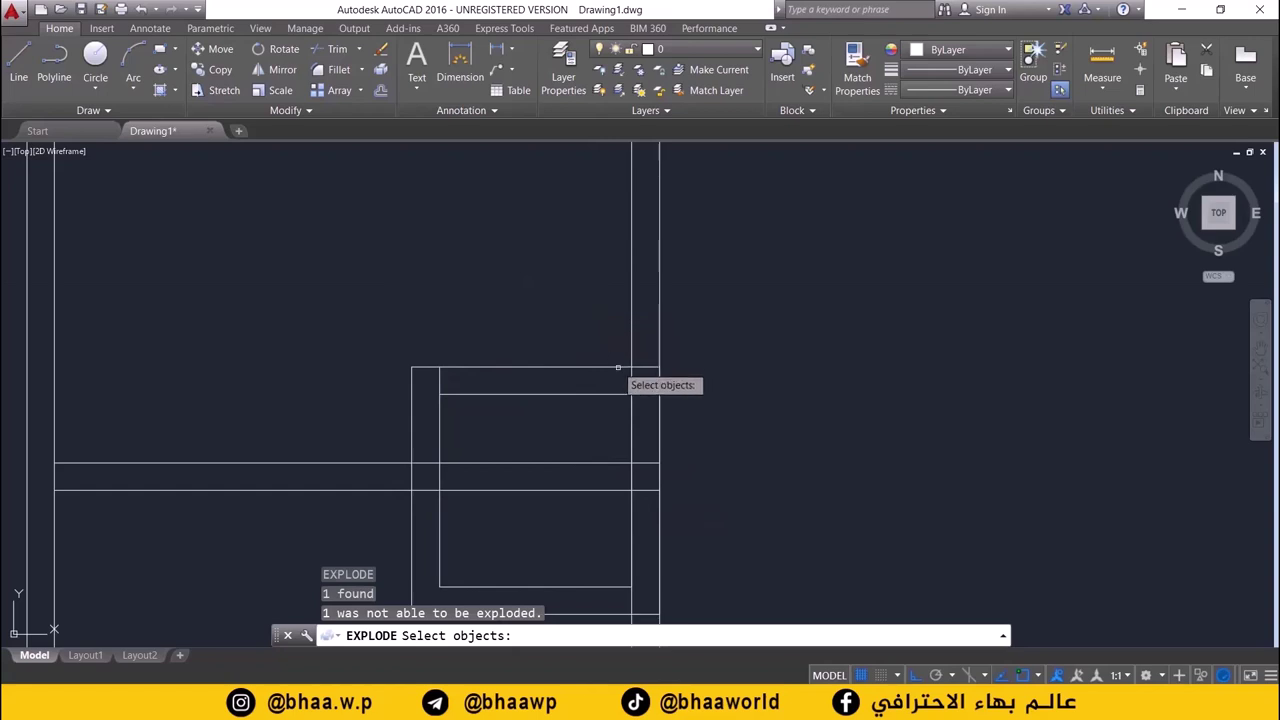
pyautogui.click(640, 366)
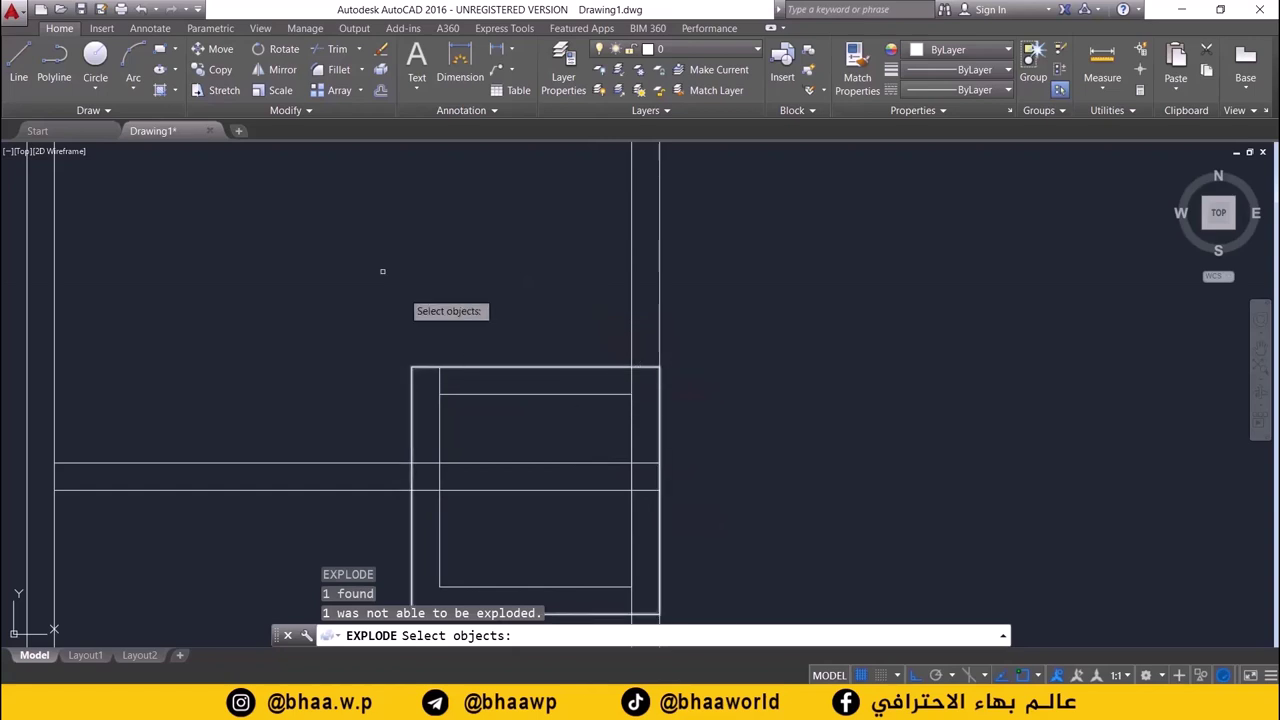
# - Trim the outer top edge between the box's vertical walls
pyautogui.click(336, 49)
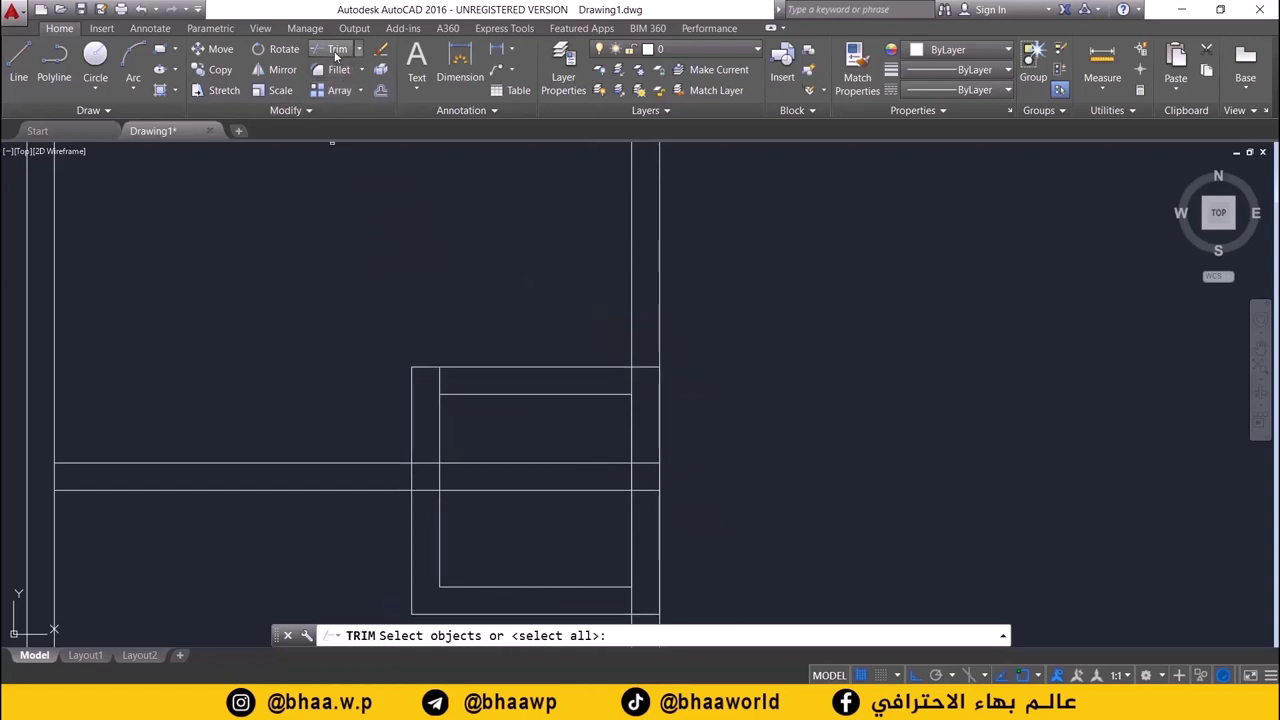
pyautogui.click(558, 364)
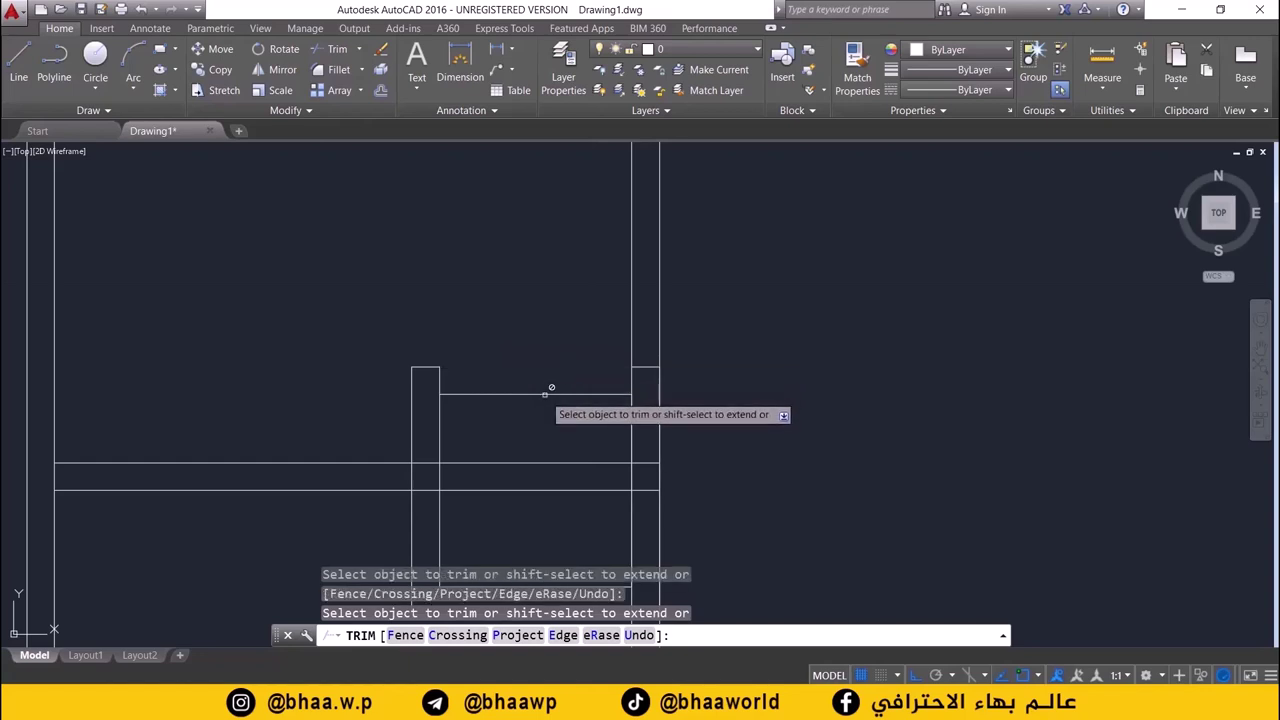
pyautogui.click(544, 392)
pyautogui.click(544, 392)
pyautogui.click(549, 377)
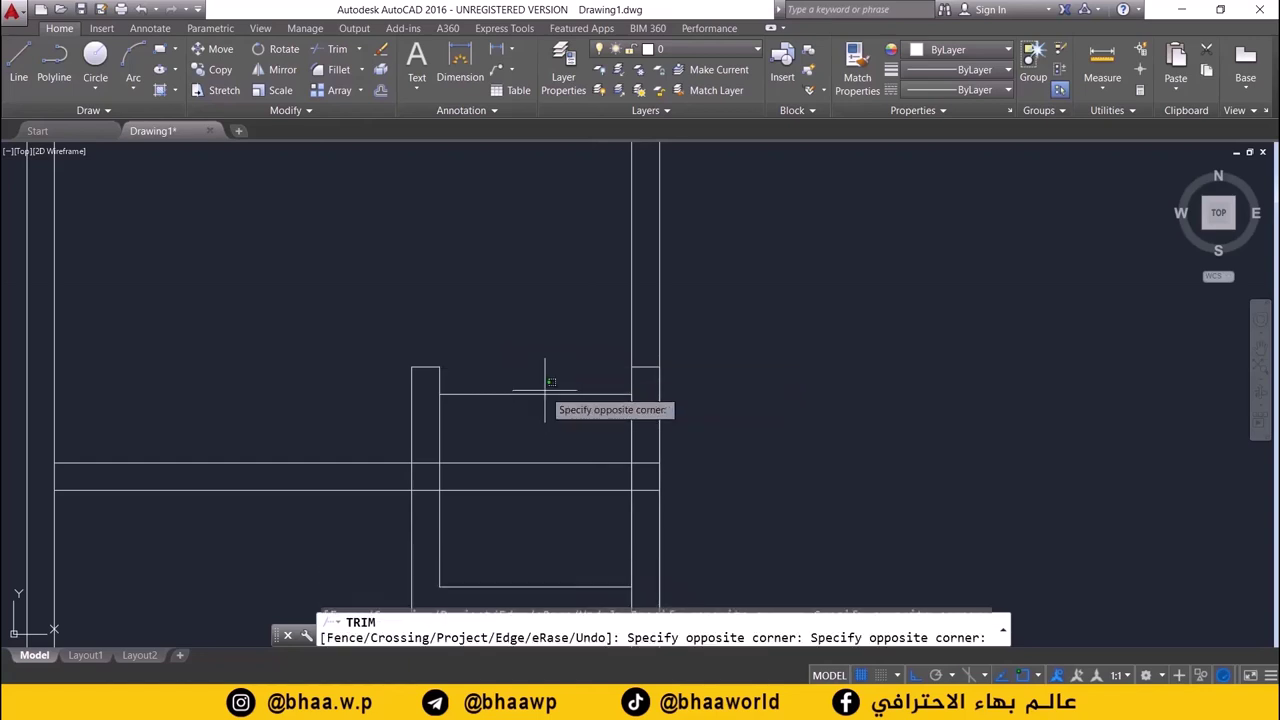
pyautogui.click(551, 376)
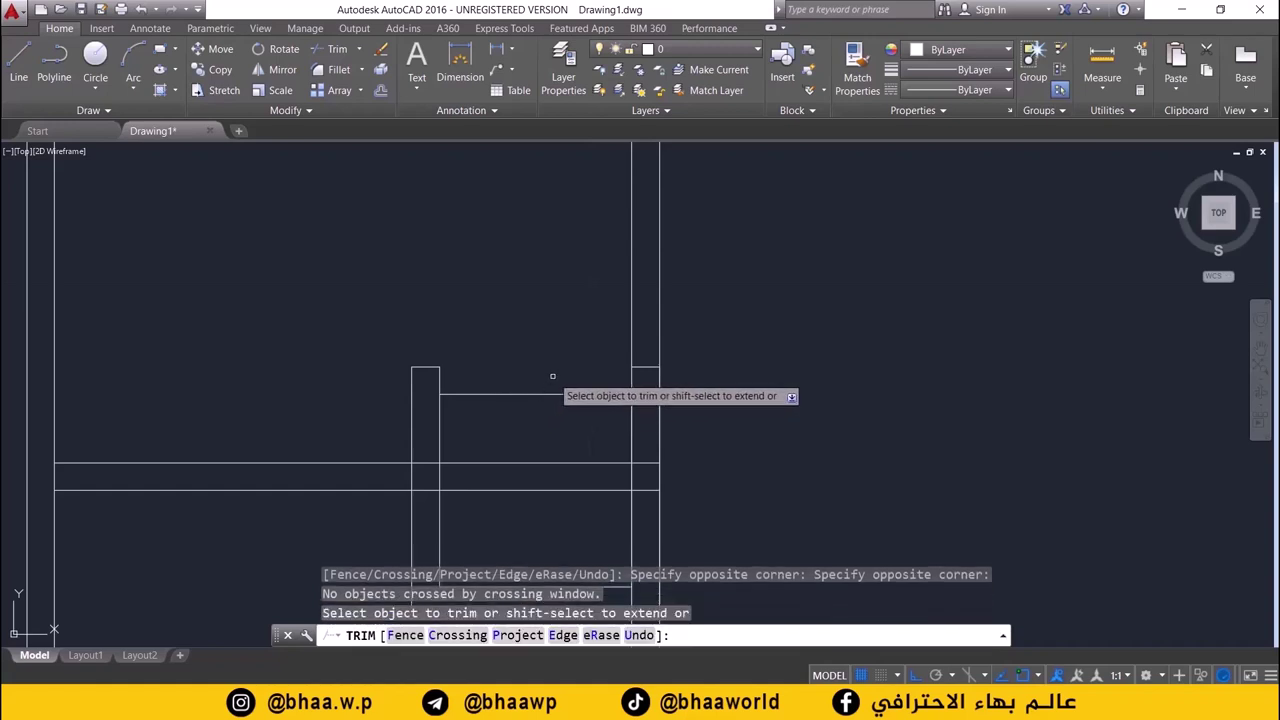
pyautogui.press('Escape')
# - Delete the inner top edge line so the box opens upward
pyautogui.click(522, 395)
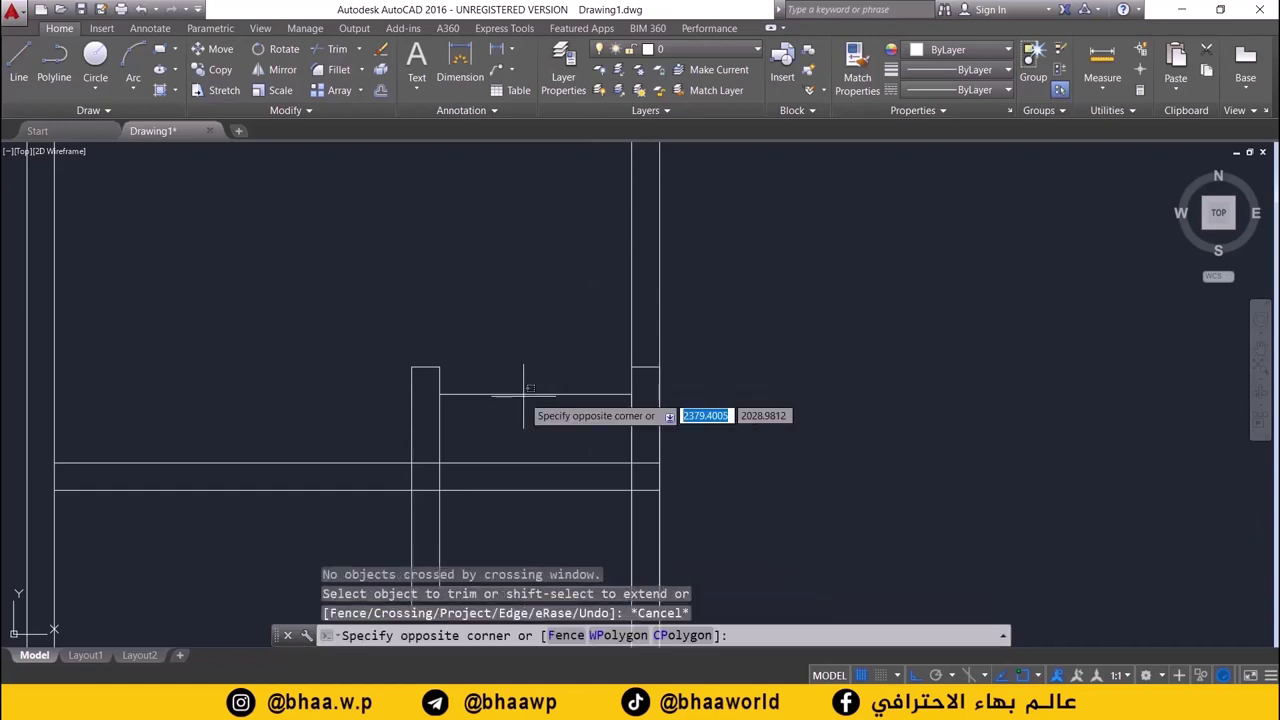
pyautogui.click(524, 395)
pyautogui.click(524, 395)
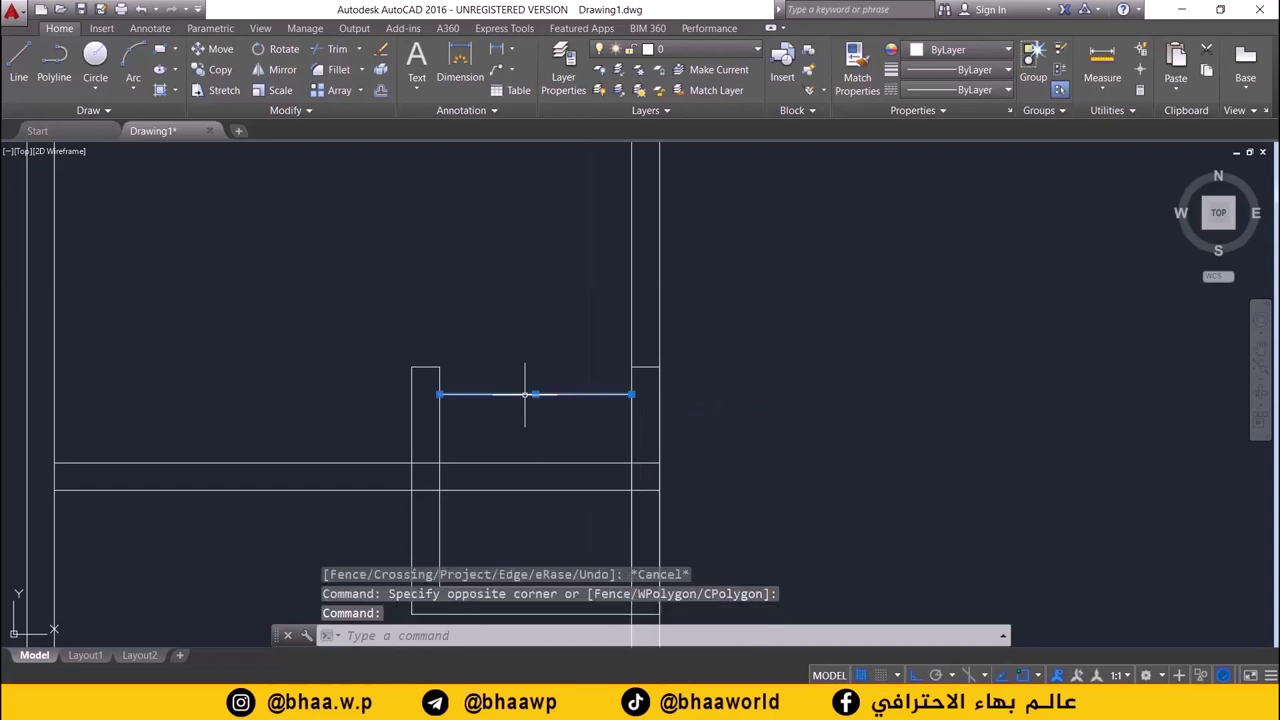
pyautogui.press('Delete')
pyautogui.moveTo(566, 416); pyautogui.dragTo(569, 360, button='middle')
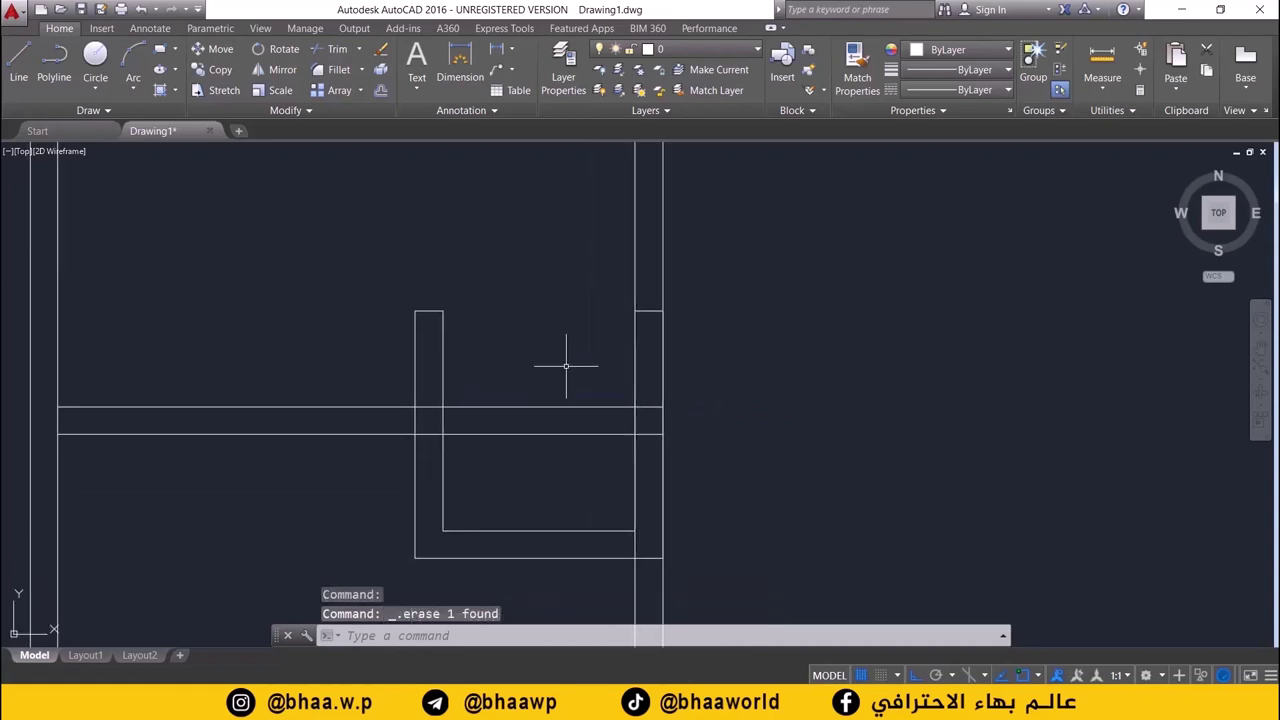
# - Trim the horizontal wall lines running inside the U-shaped piece
pyautogui.click(337, 49)
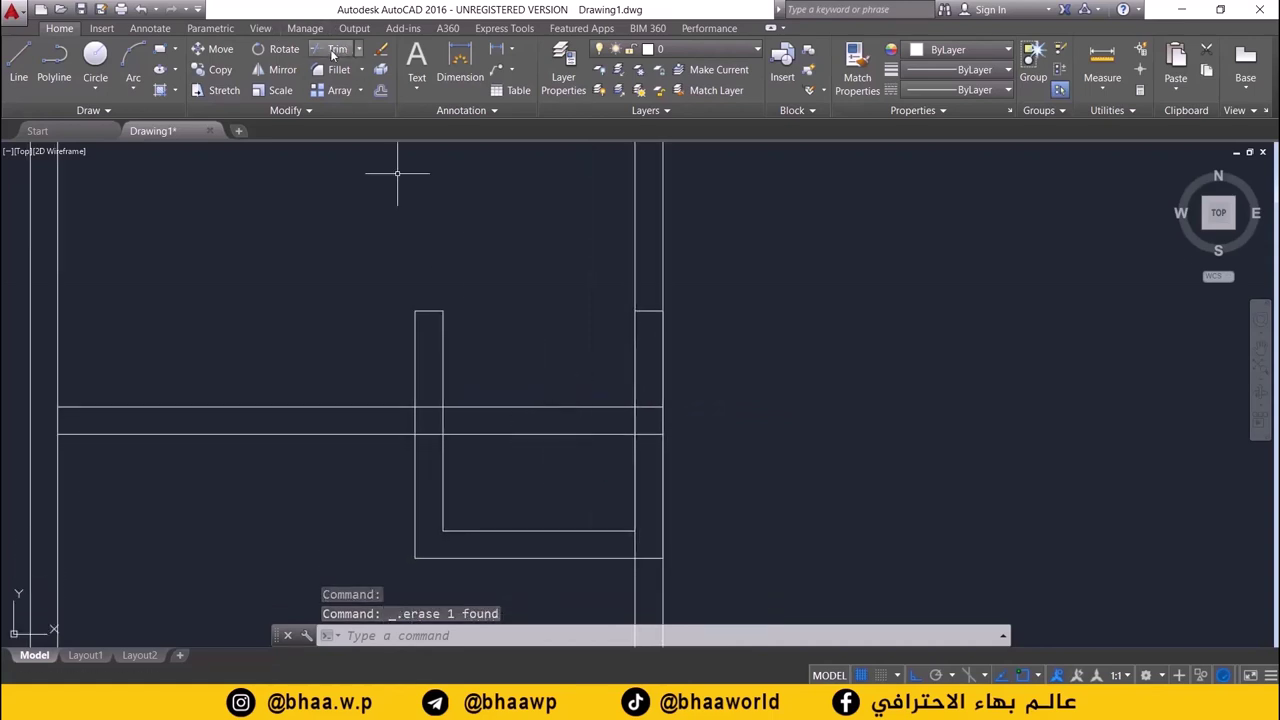
pyautogui.press('Return')
pyautogui.click(535, 406)
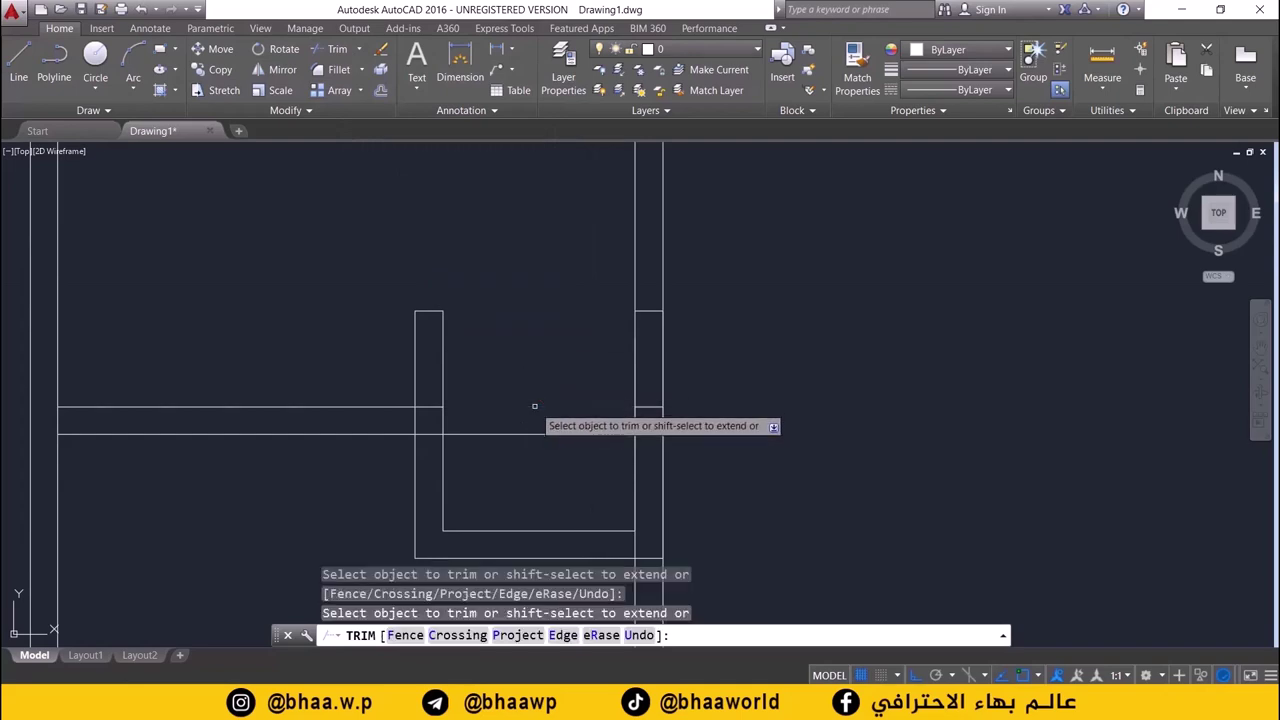
pyautogui.click(532, 434)
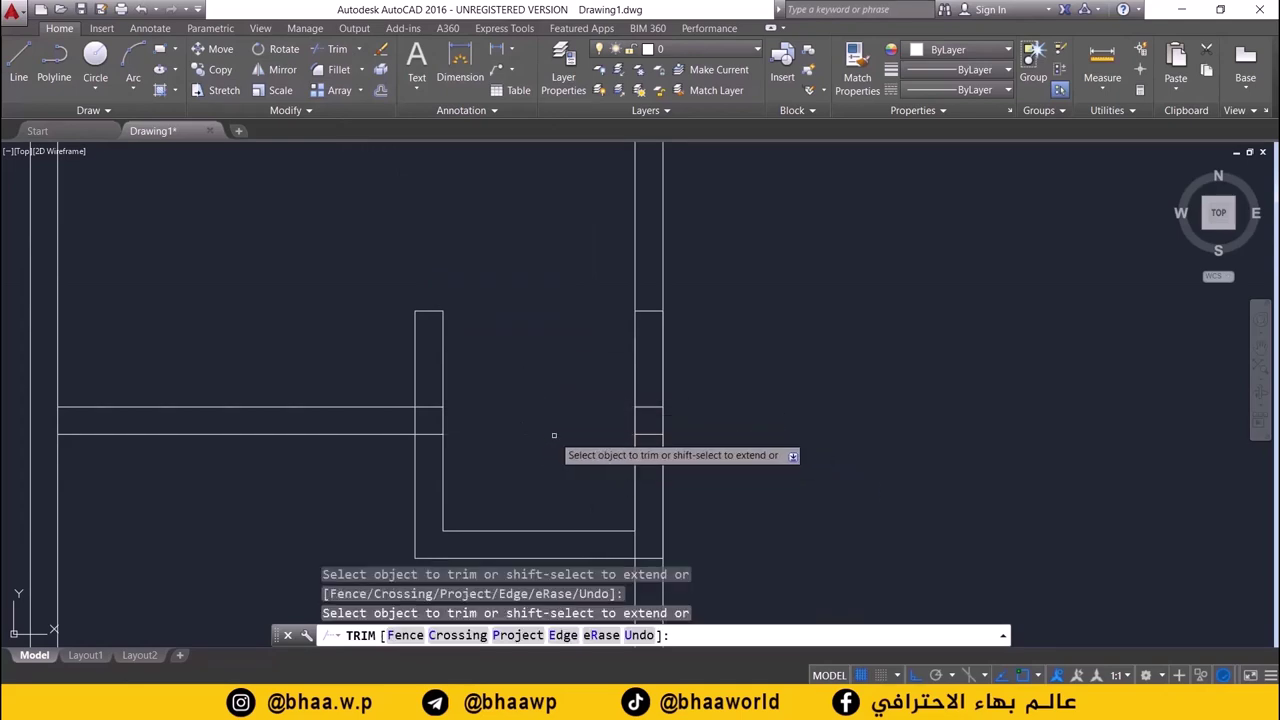
pyautogui.scroll(-2, 548, 432)
pyautogui.press('Escape')
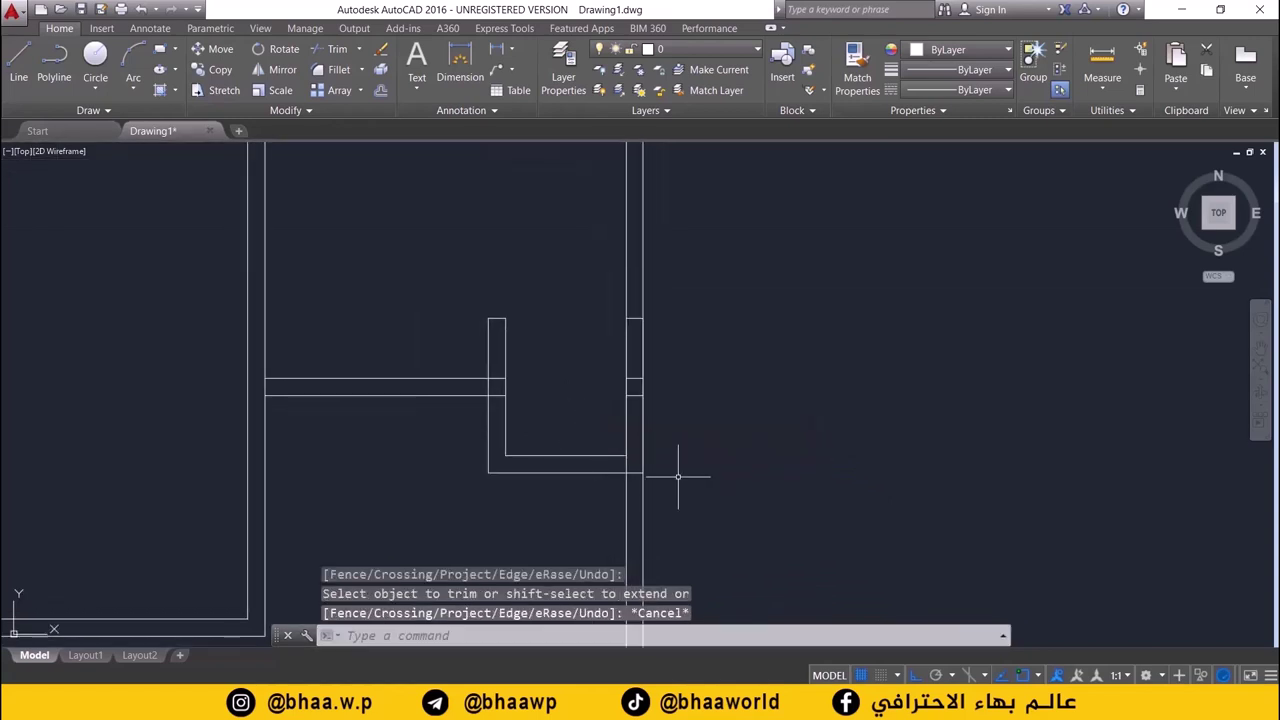
pyautogui.click(639, 318)
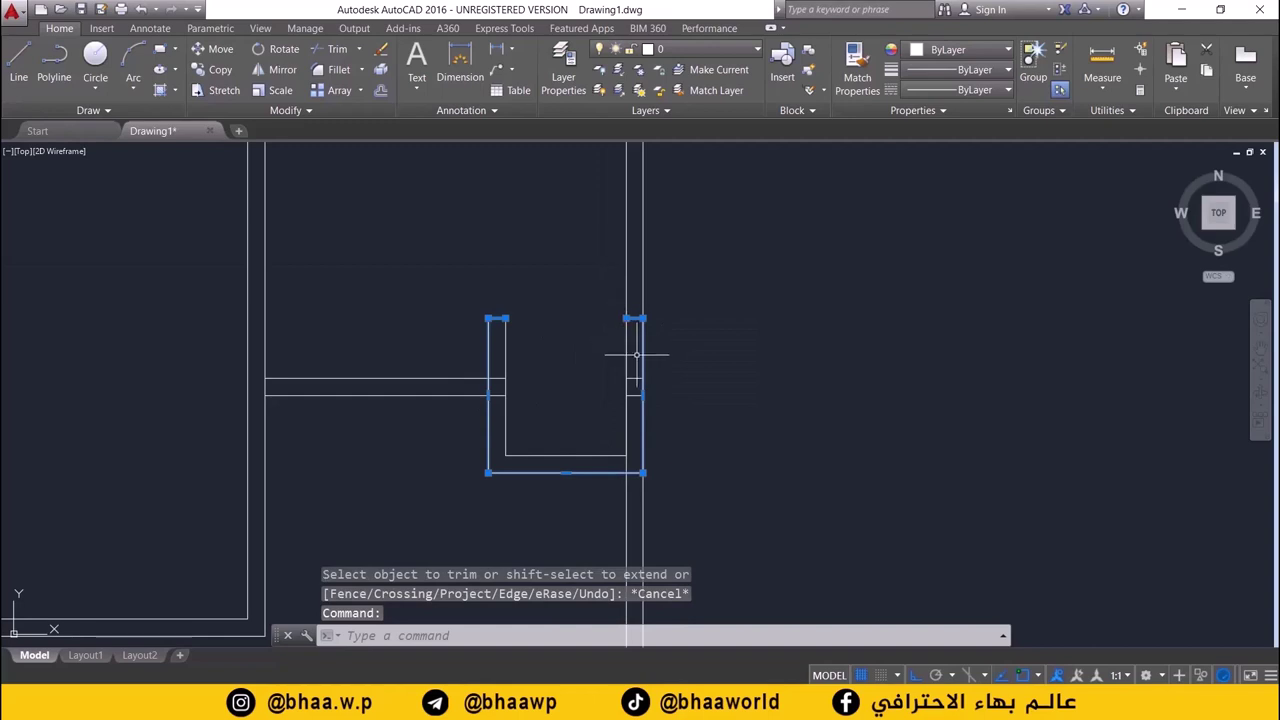
pyautogui.scroll(2, 634, 357)
pyautogui.press('Escape')
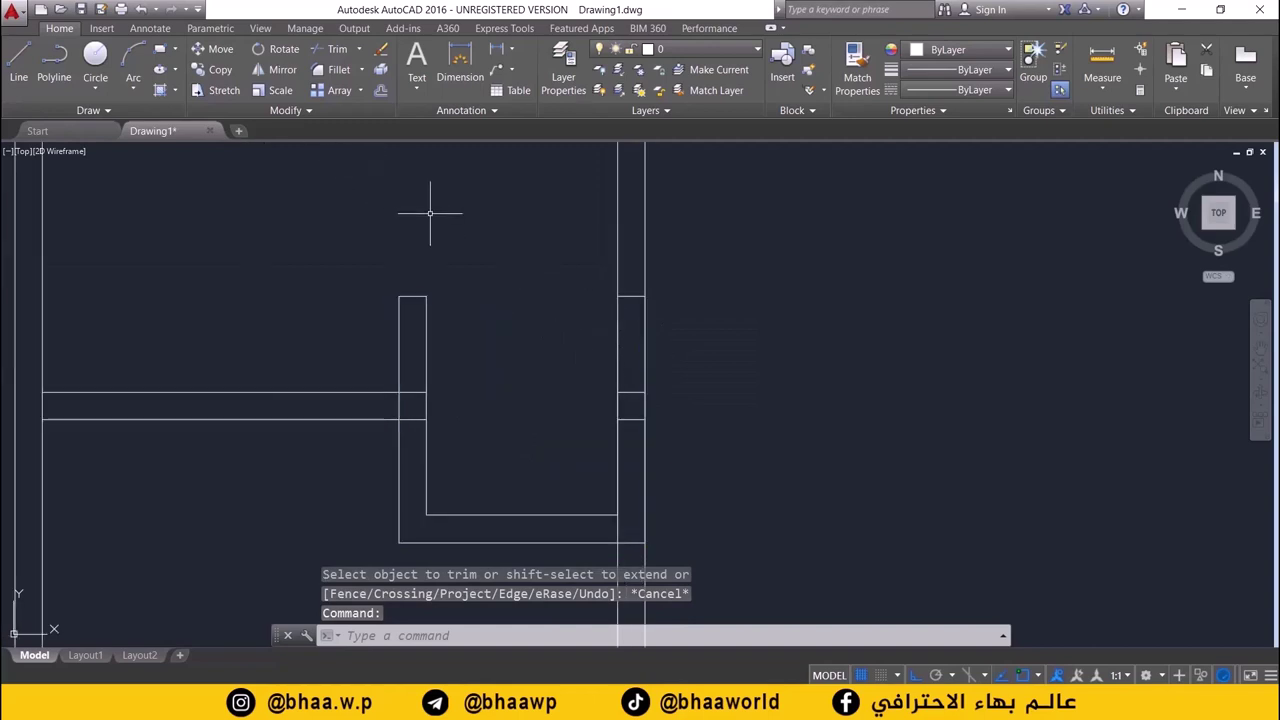
# - Trim the overlapping lines at the right wall junction and delete the leftover segment
pyautogui.click(330, 49)
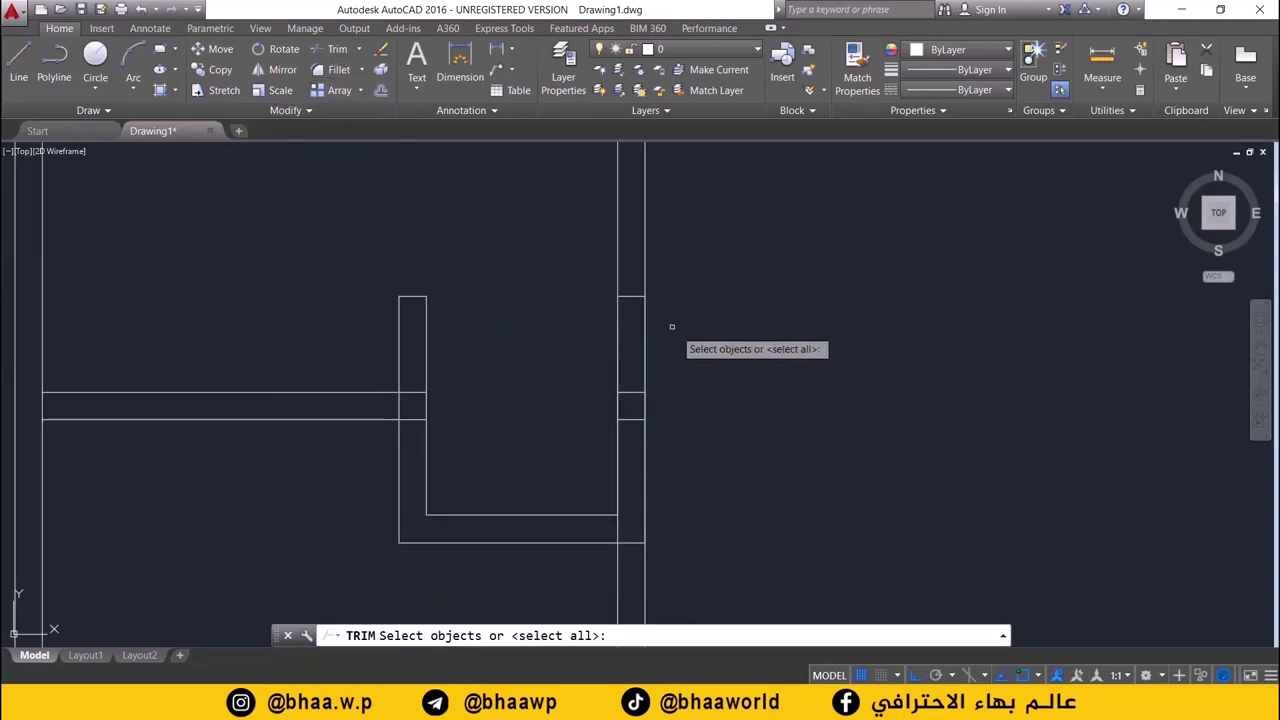
pyautogui.press('Return')
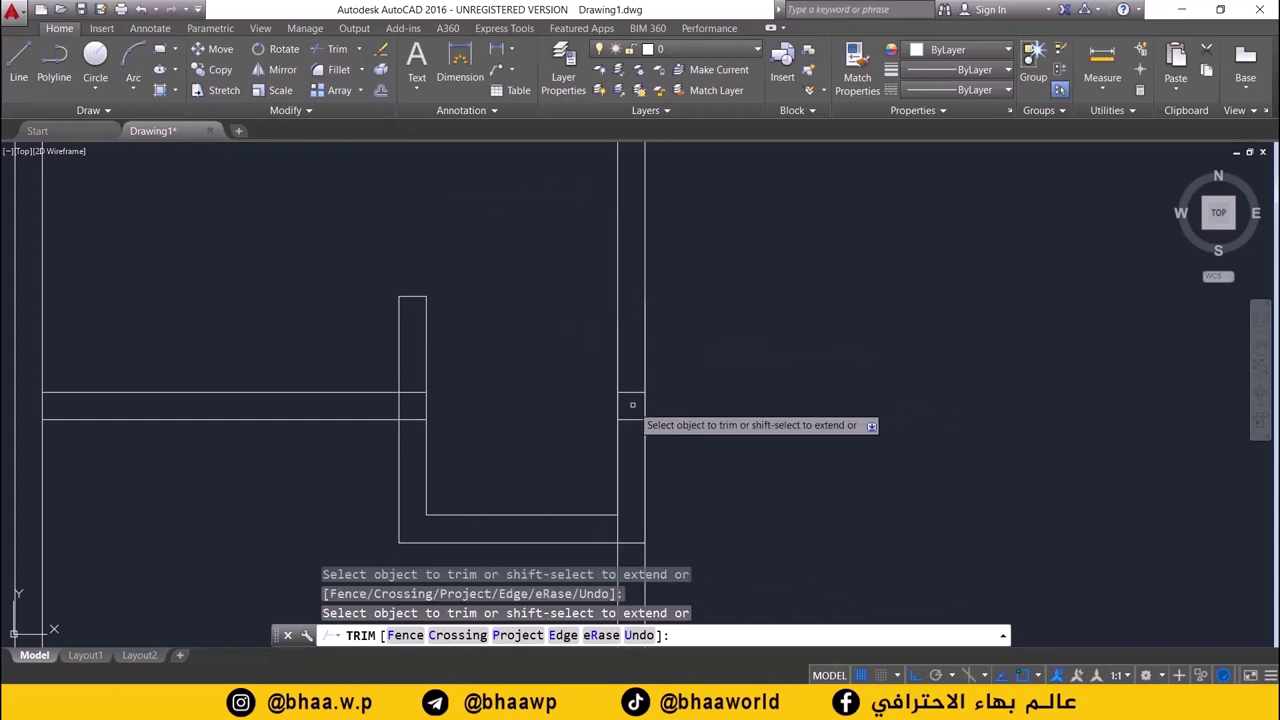
pyautogui.click(632, 396)
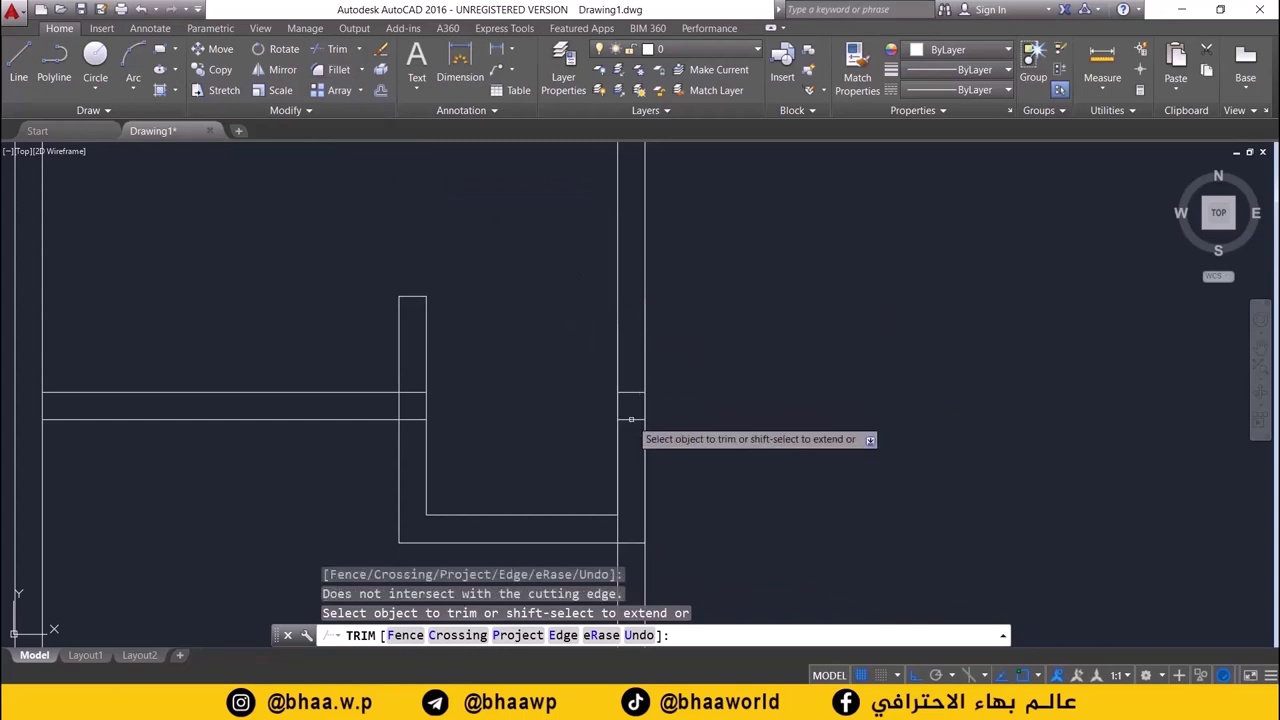
pyautogui.click(633, 541)
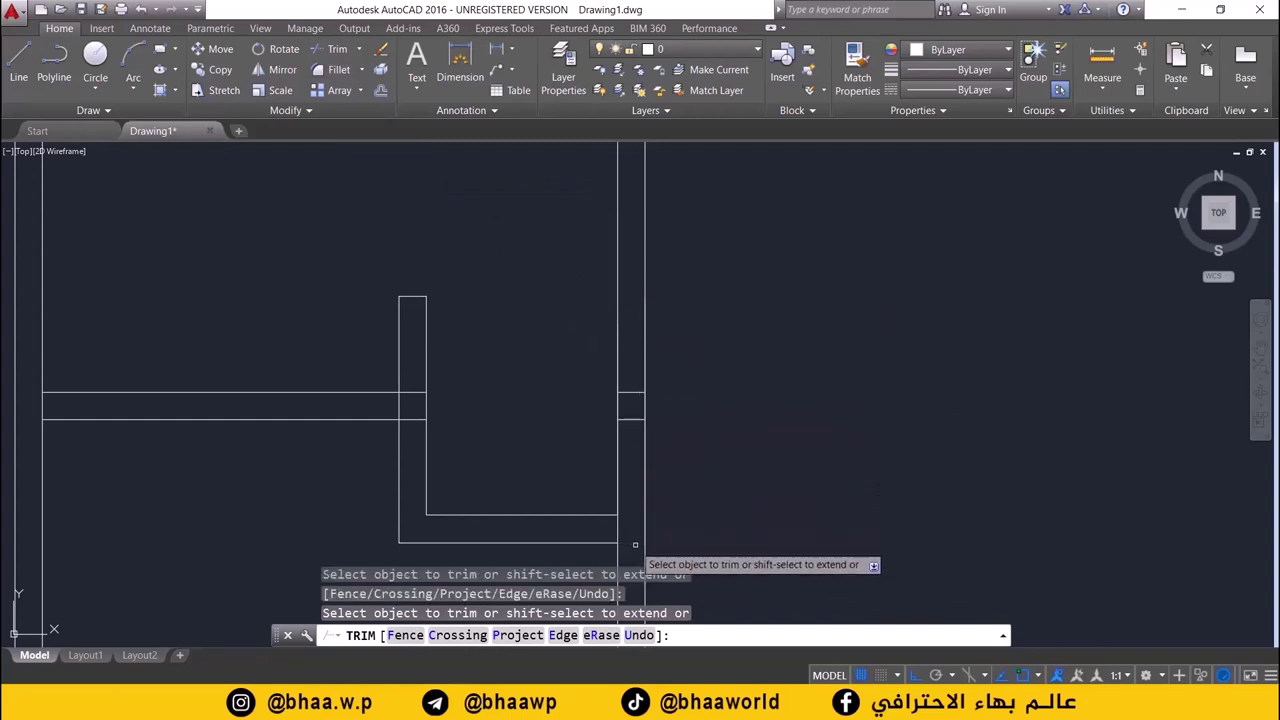
pyautogui.click(644, 538)
pyautogui.press('Escape')
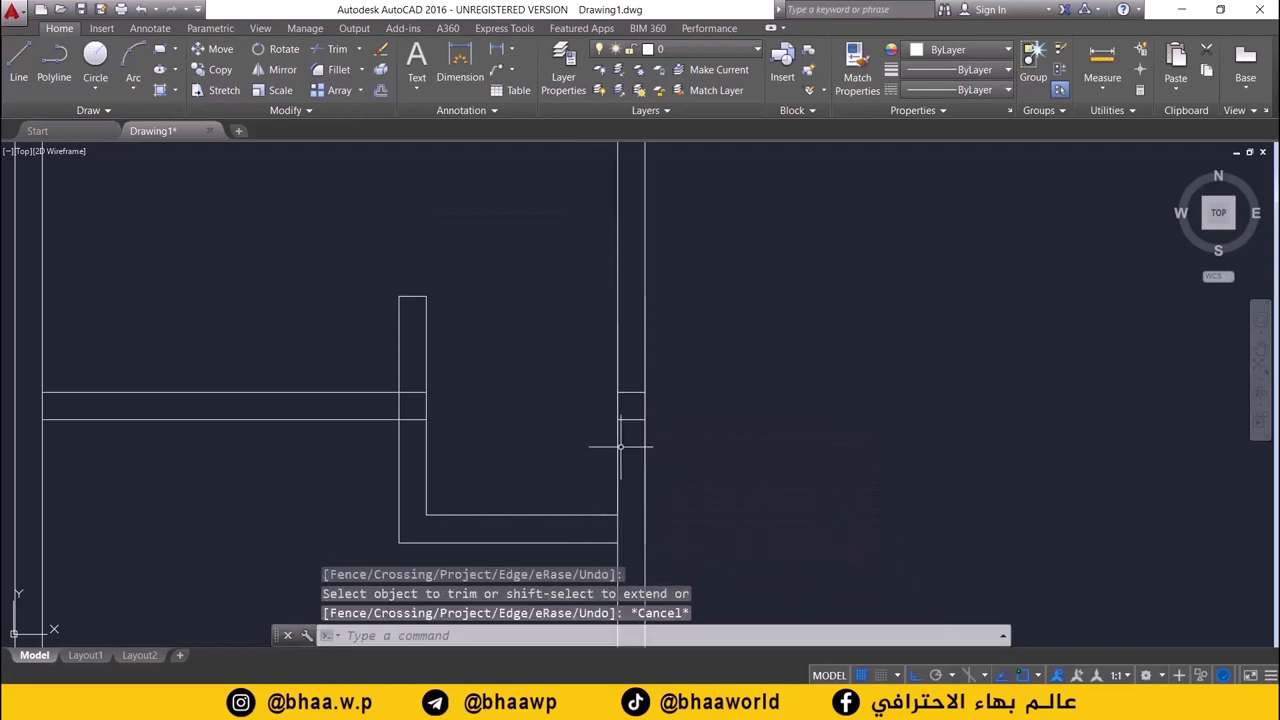
pyautogui.click(633, 393)
pyautogui.press('Delete')
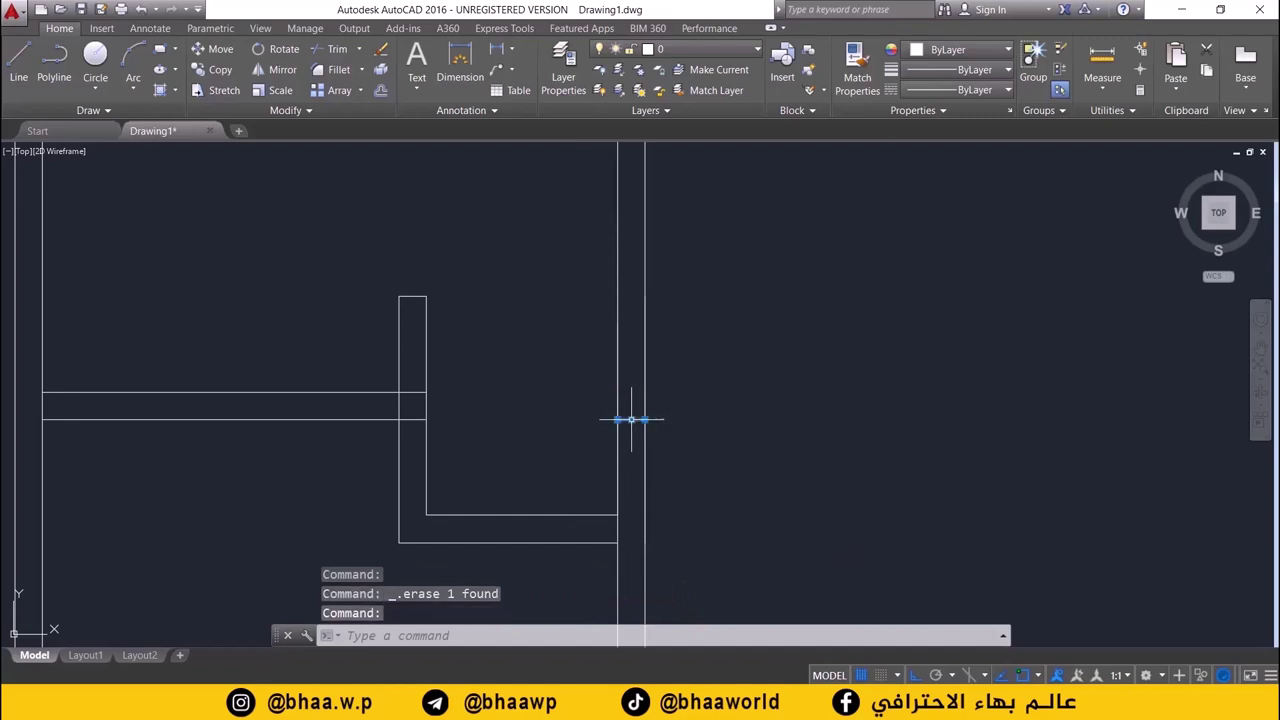
# - Zoom and pan to review the top rooms and the whole floor plan
pyautogui.scroll(-2, 576, 436)
pyautogui.scroll(-1, 600, 430)
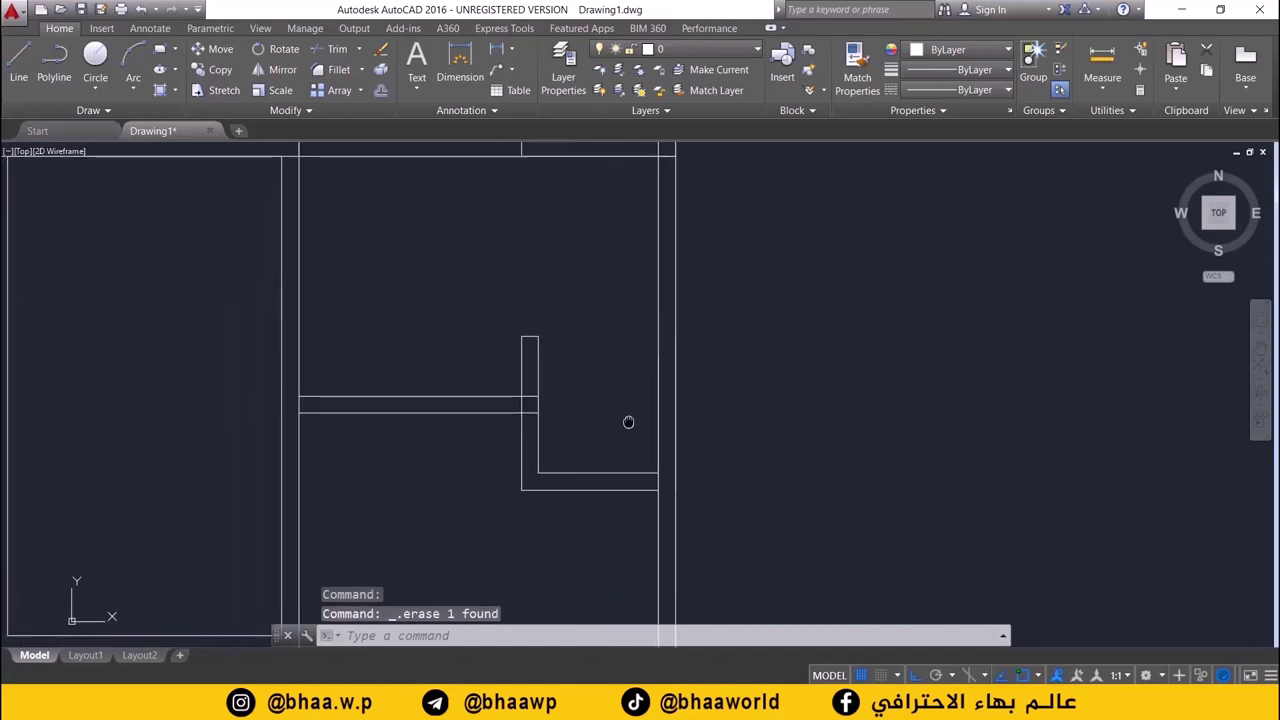
pyautogui.scroll(-2, 600, 423)
pyautogui.scroll(-1, 560, 435)
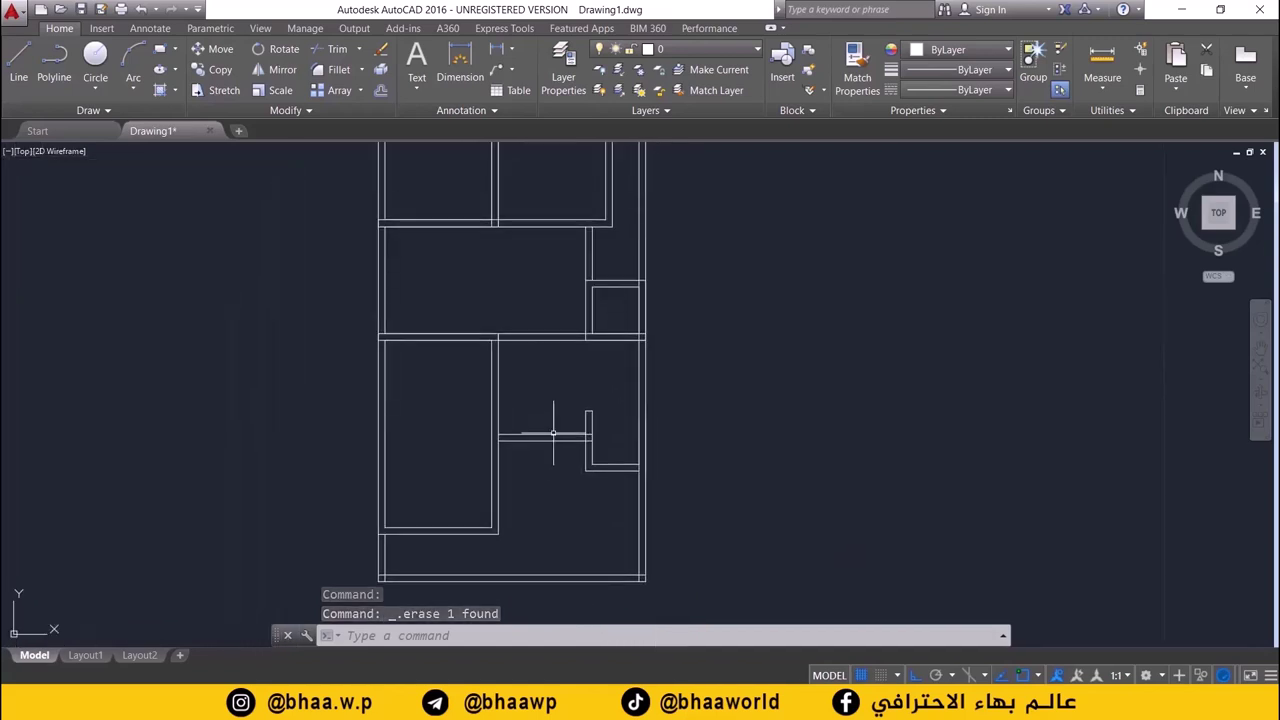
pyautogui.scroll(-1, 550, 436)
pyautogui.scroll(-1, 562, 437)
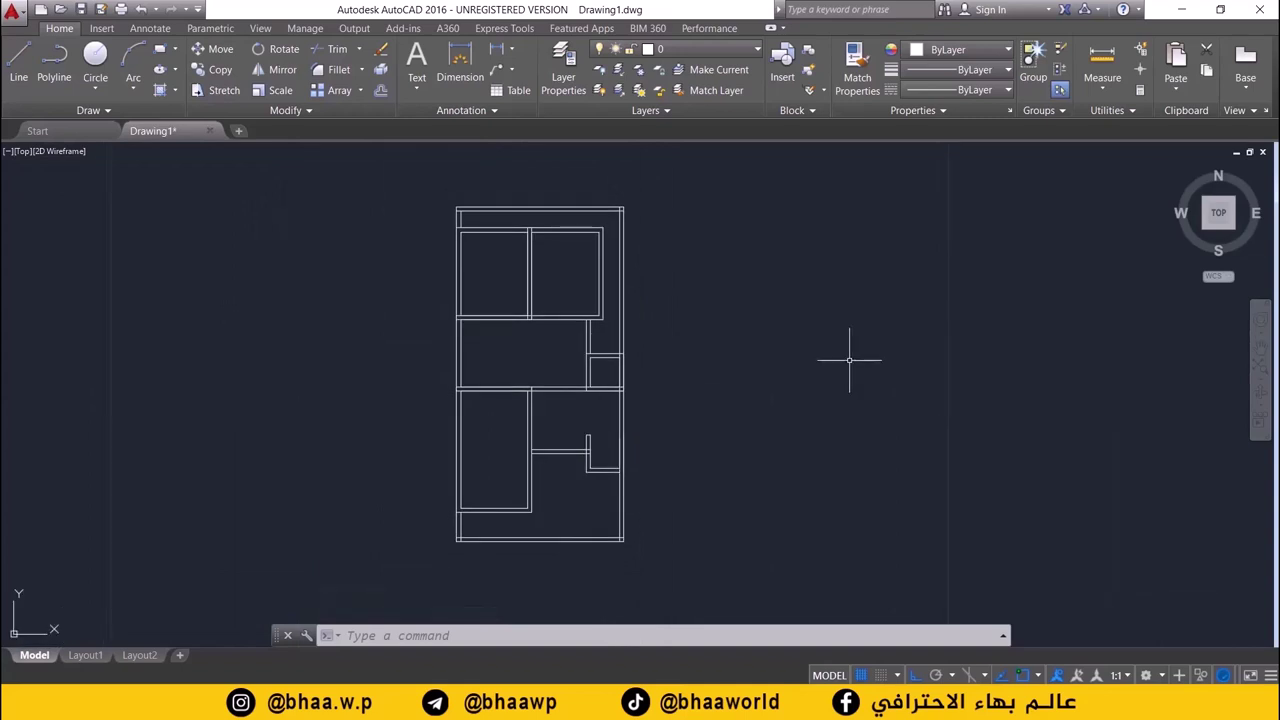
pyautogui.scroll(2, 535, 287)
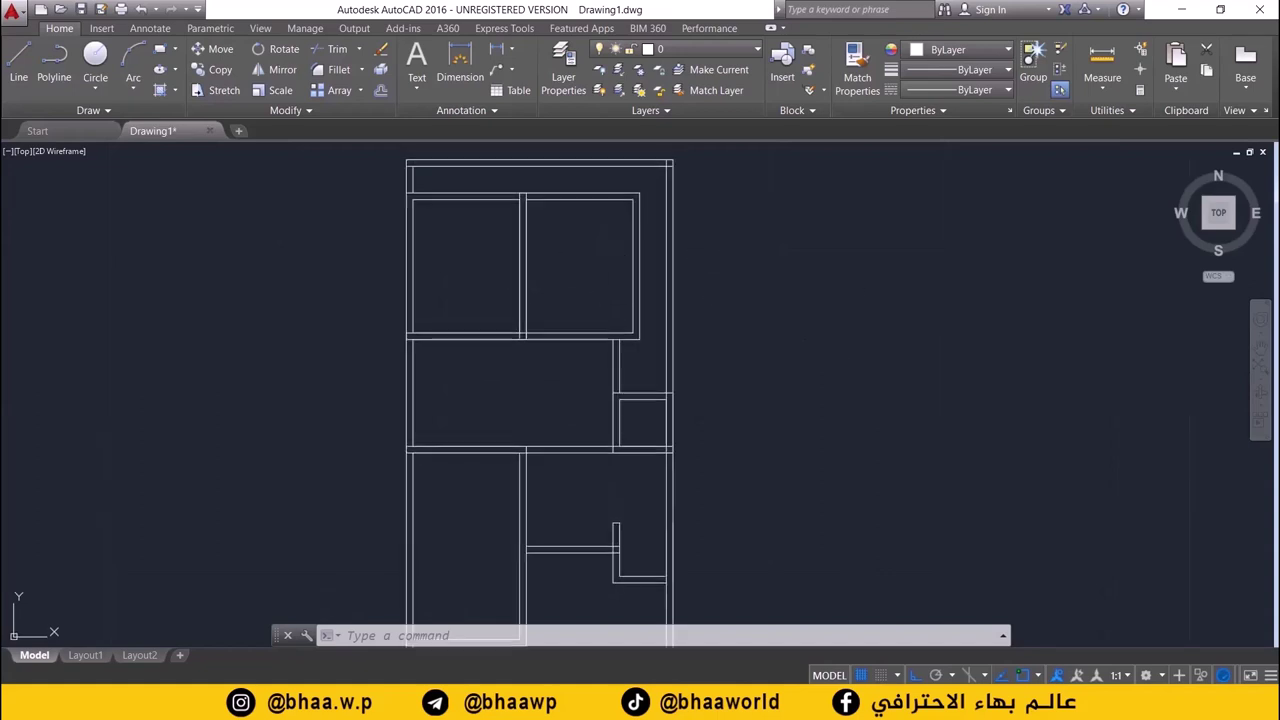
pyautogui.scroll(2, 614, 277)
pyautogui.moveTo(614, 277); pyautogui.dragTo(591, 494, button='middle')
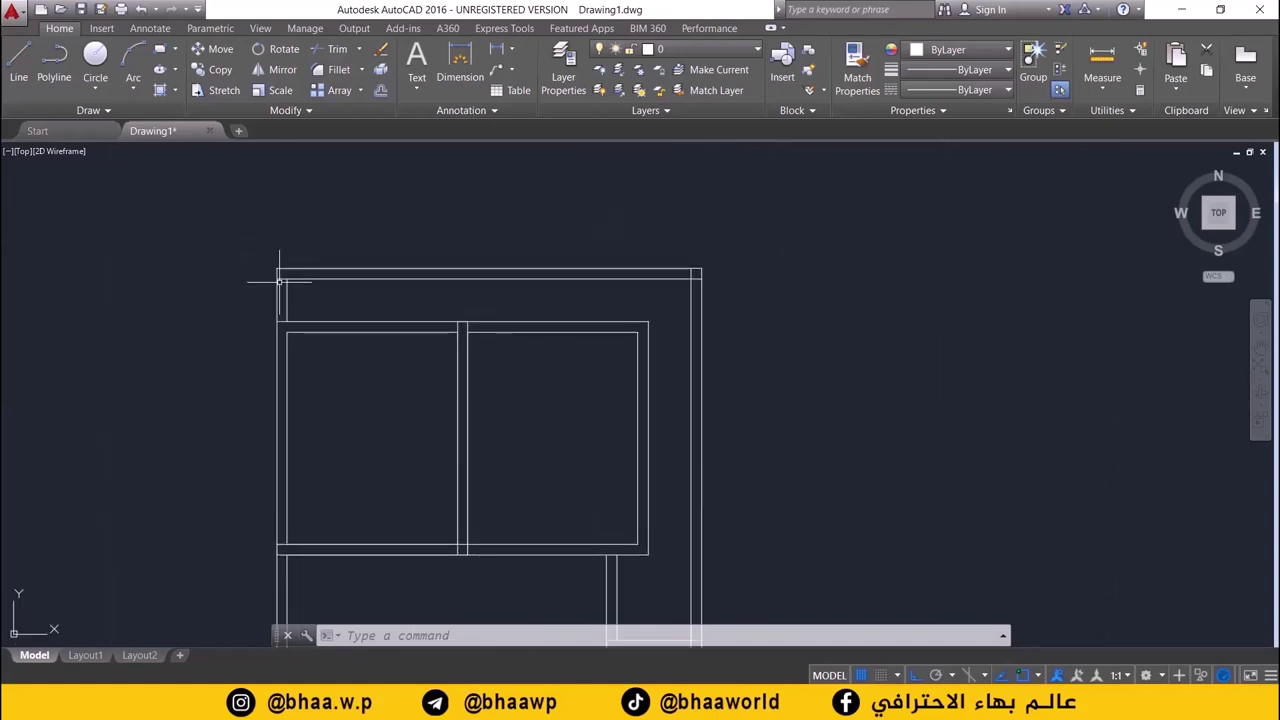
pyautogui.scroll(-2, 666, 423)
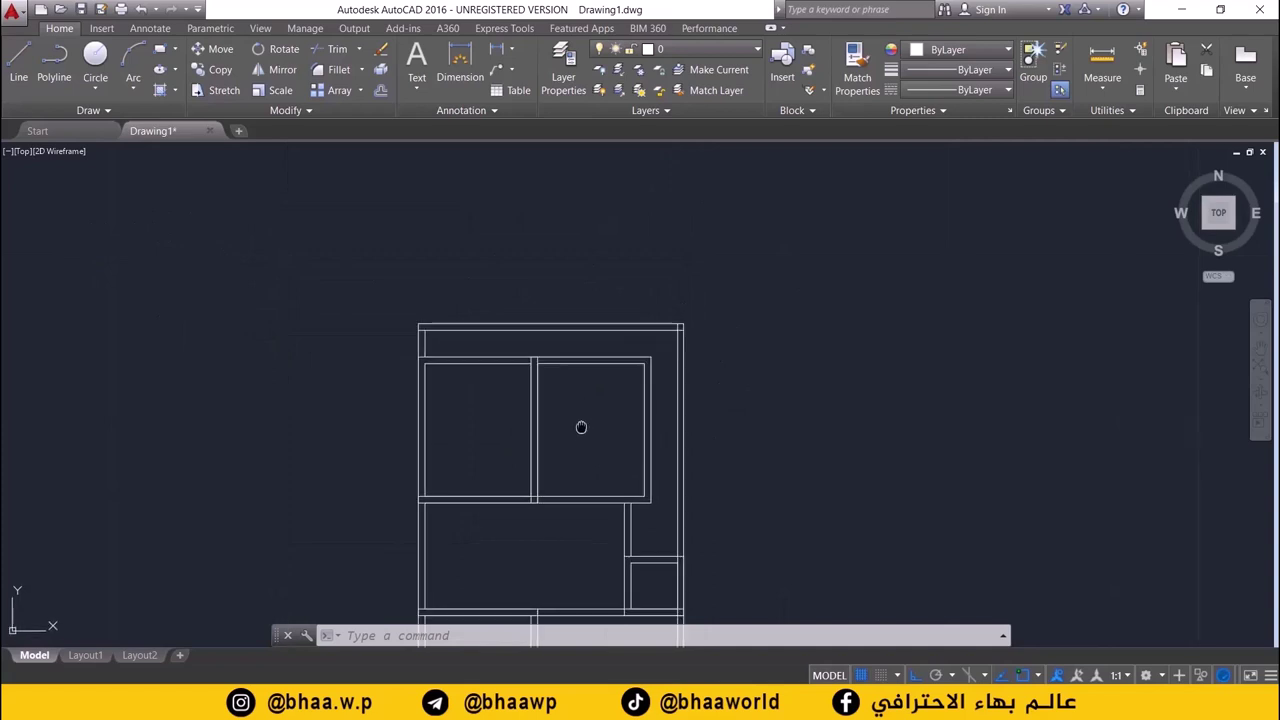
pyautogui.moveTo(581, 427); pyautogui.dragTo(583, 349, button='middle')
pyautogui.scroll(-2, 582, 352)
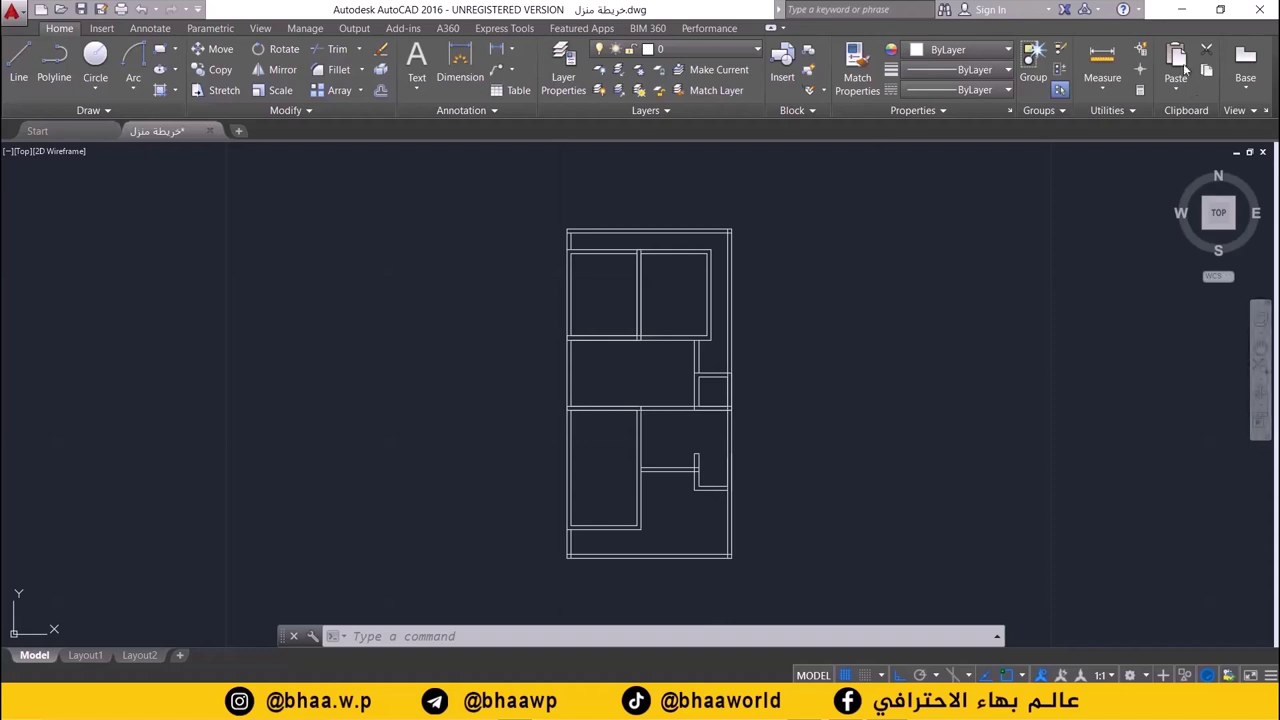
# - Zoom, then pan the floor plan to the left side of the view
pyautogui.scroll(2, 683, 335)
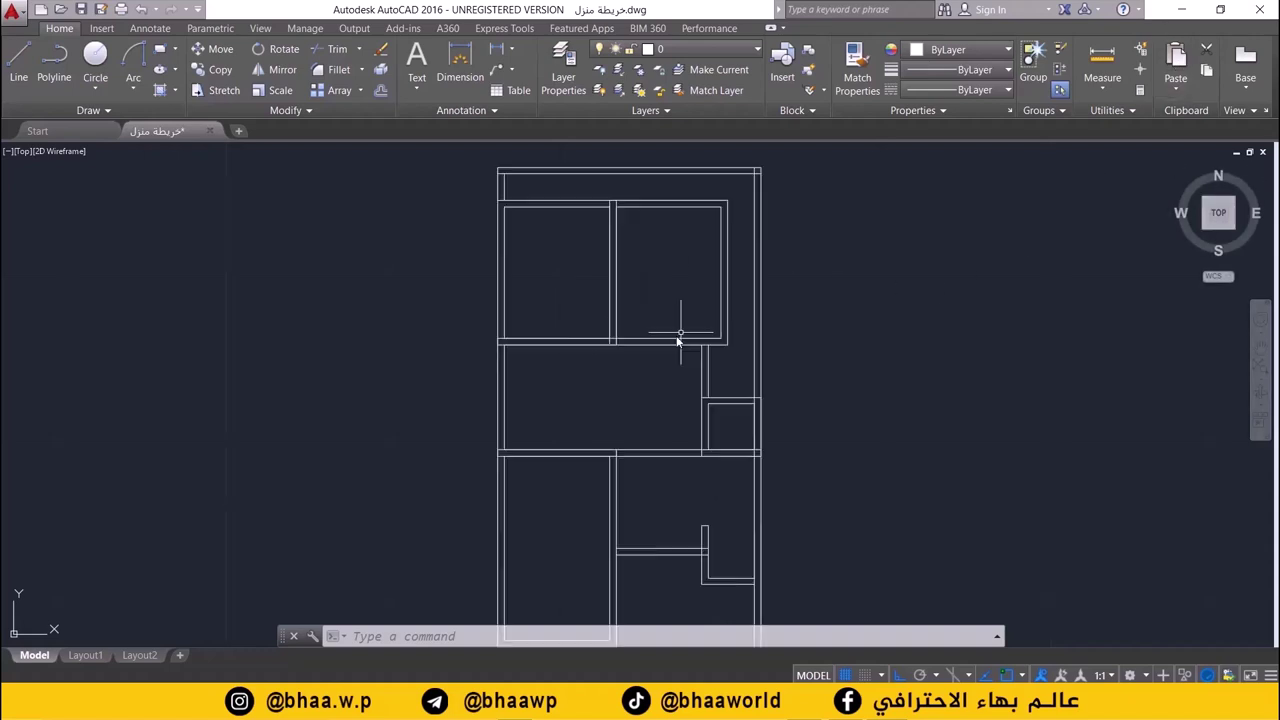
pyautogui.scroll(-2, 546, 313)
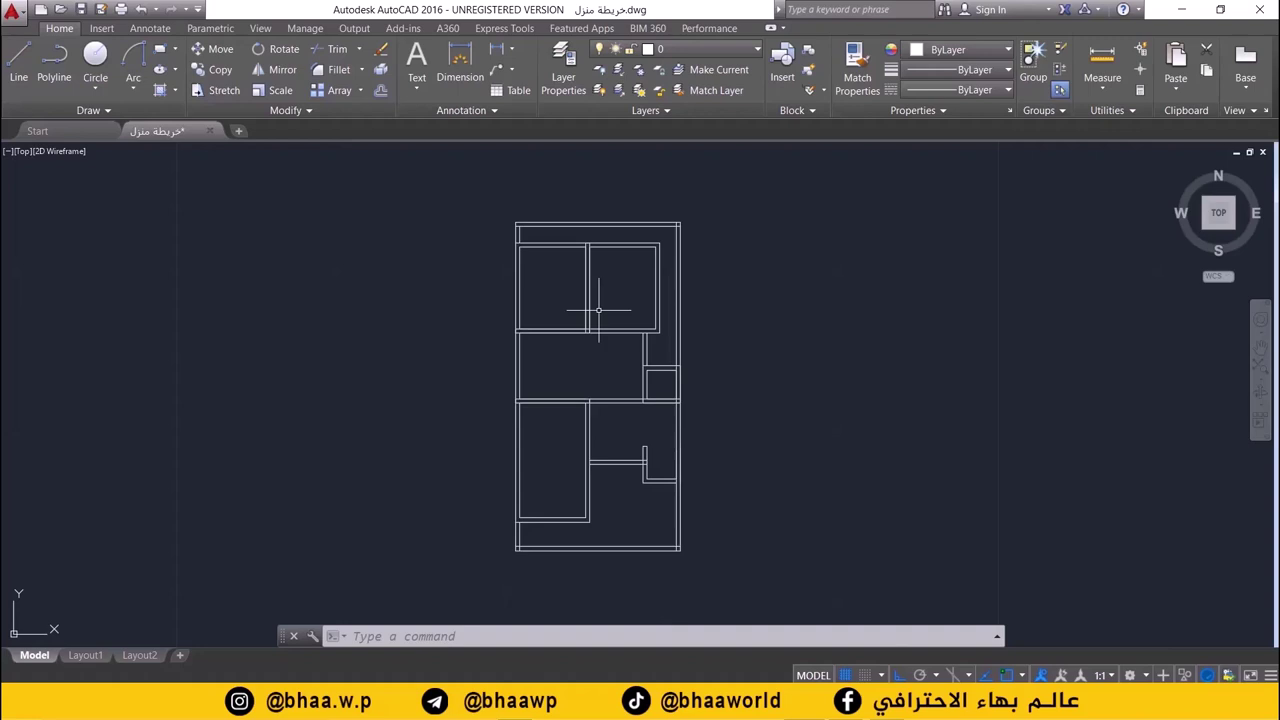
pyautogui.moveTo(629, 320)
pyautogui.mouseDown(button='middle')
pyautogui.moveTo(197, 334)
pyautogui.moveTo(141, 322)
pyautogui.mouseUp(button='middle')
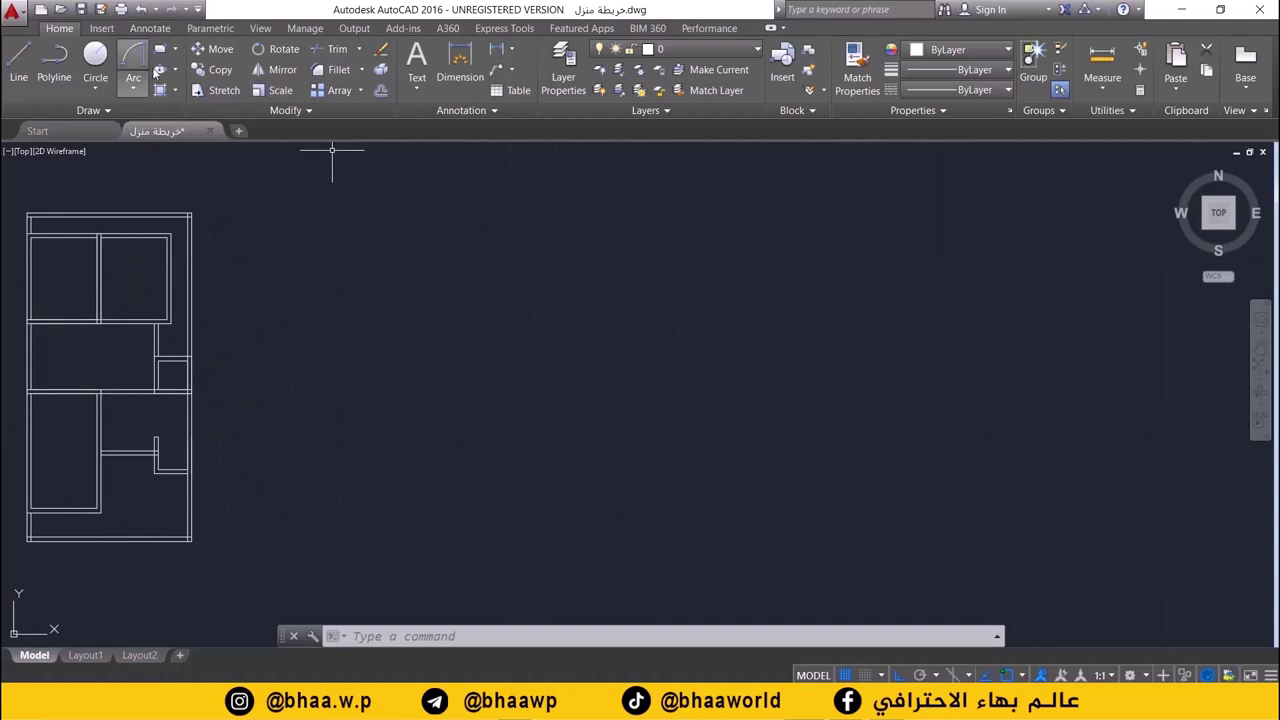
# - Draw a 5 by 4 rectangle in the empty space beside the plan
pyautogui.click(176, 50)
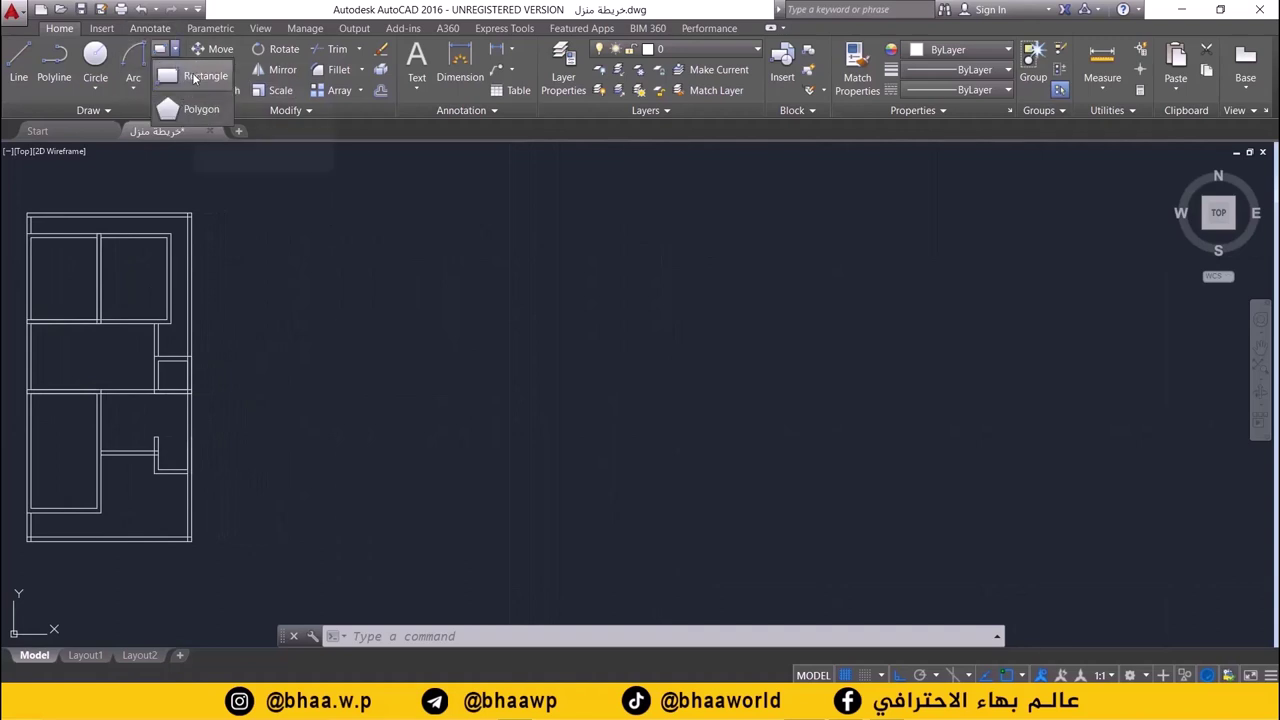
pyautogui.click(195, 77)
pyautogui.click(510, 262)
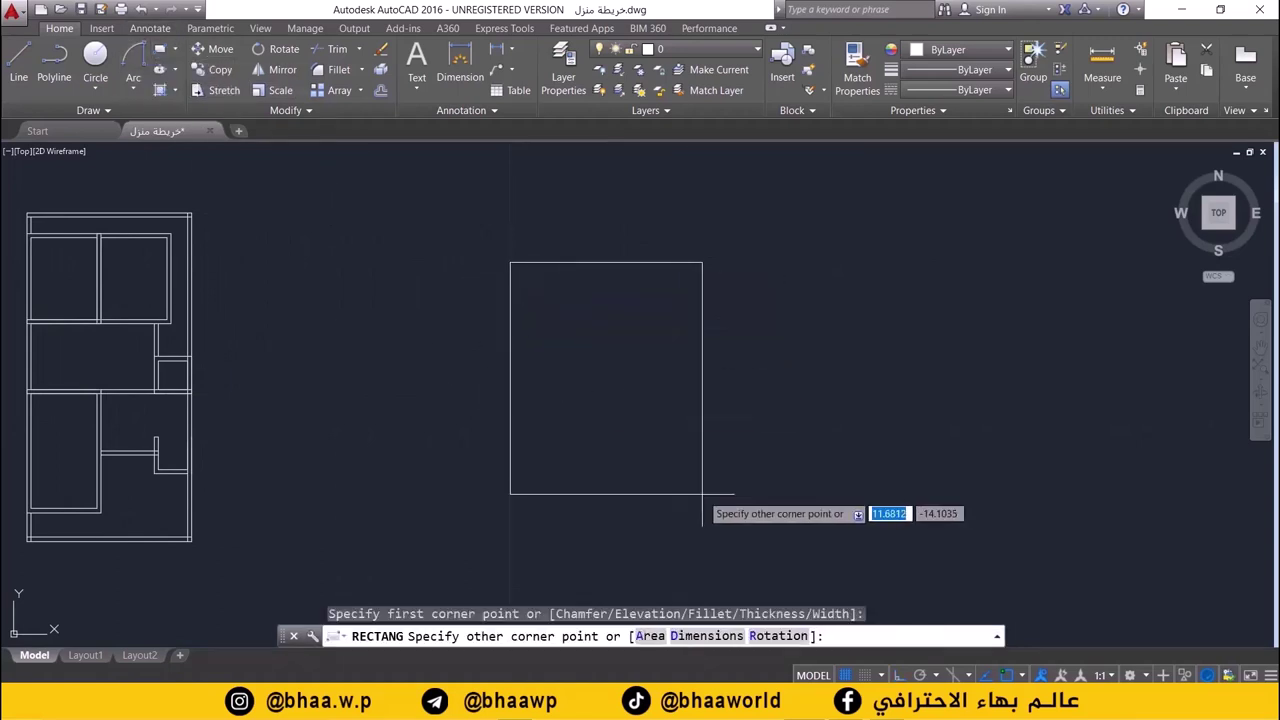
pyautogui.click(703, 636)
pyautogui.write('5')
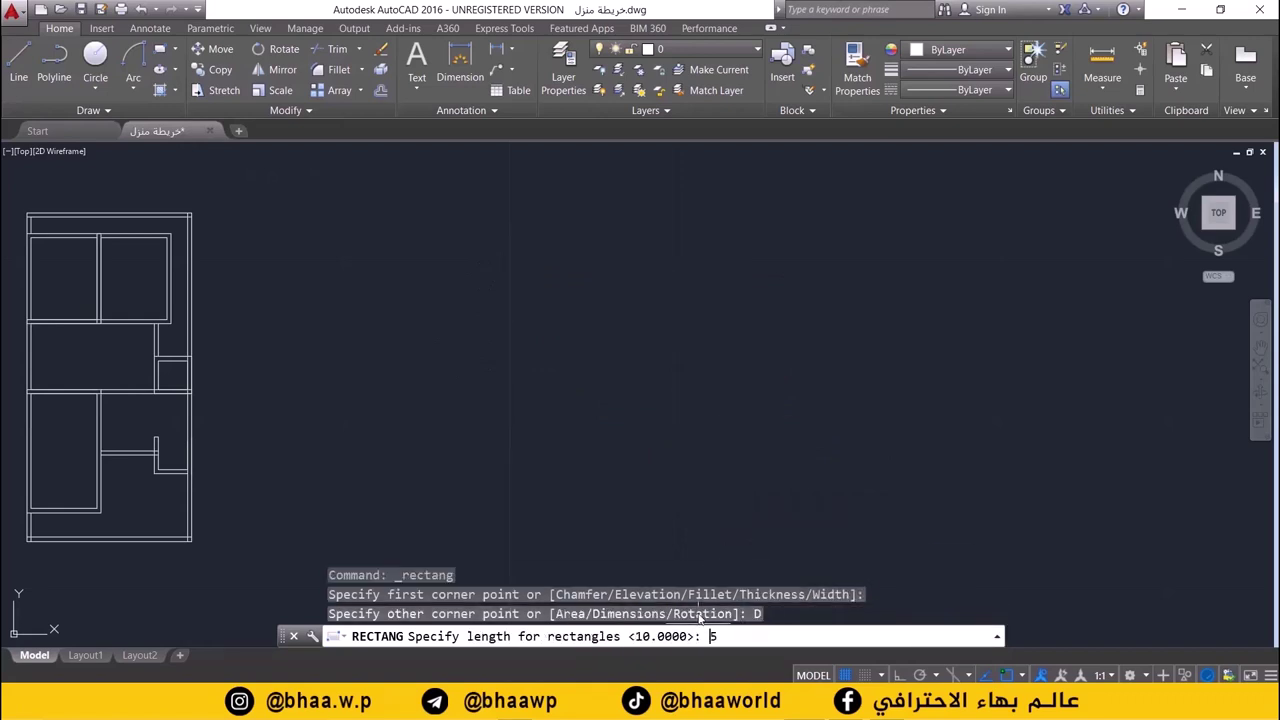
pyautogui.press('Return')
pyautogui.press('Return')
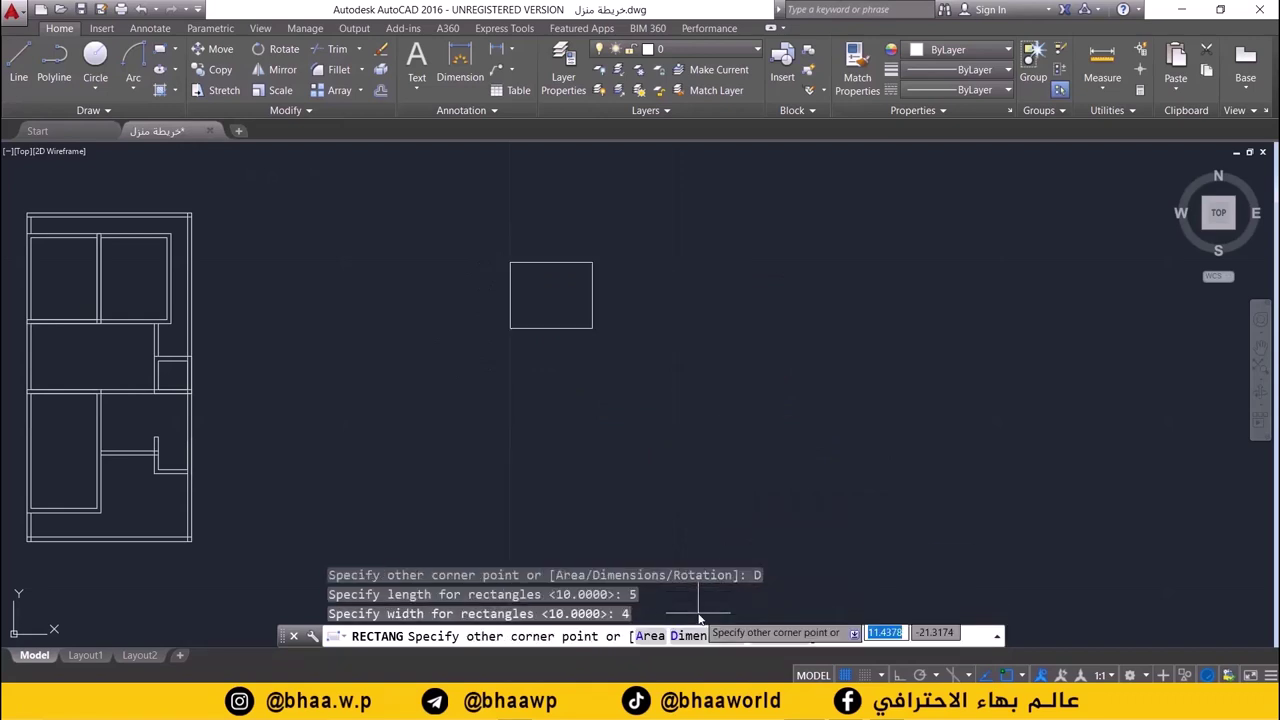
pyautogui.click(570, 278)
pyautogui.scroll(2, 552, 279)
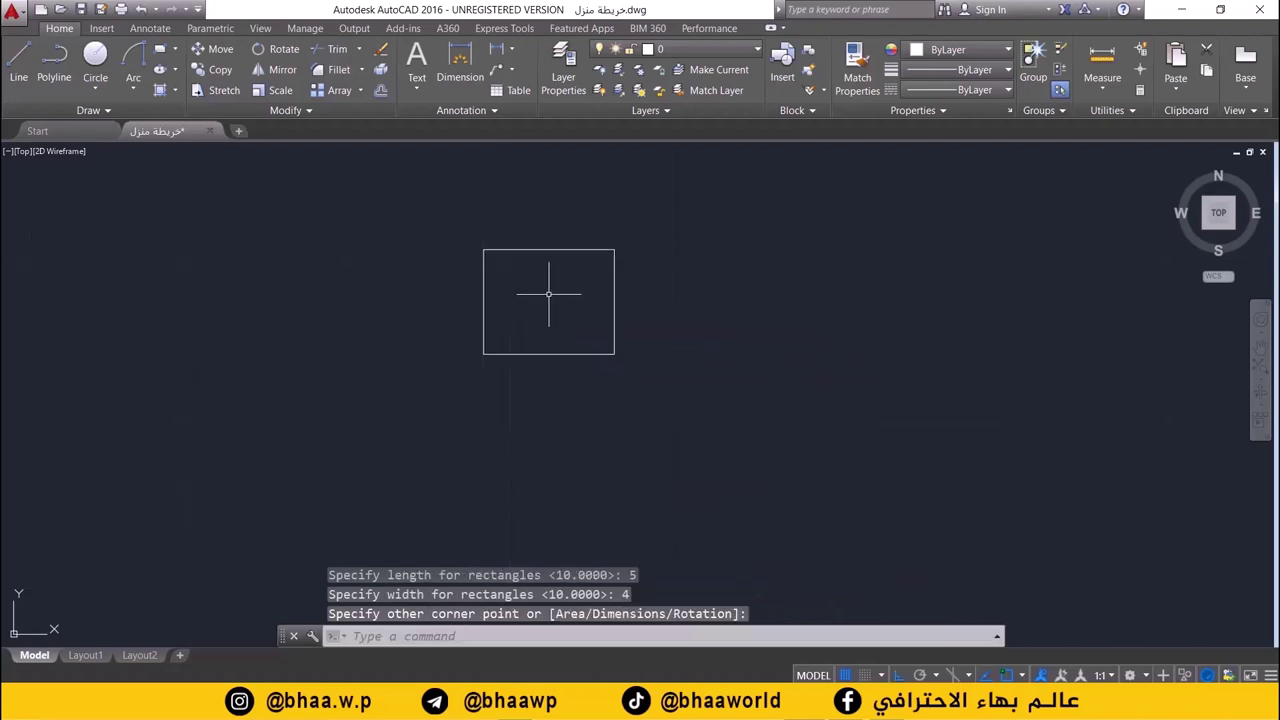
pyautogui.scroll(2, 558, 292)
pyautogui.moveTo(543, 306); pyautogui.dragTo(465, 401, button='middle')
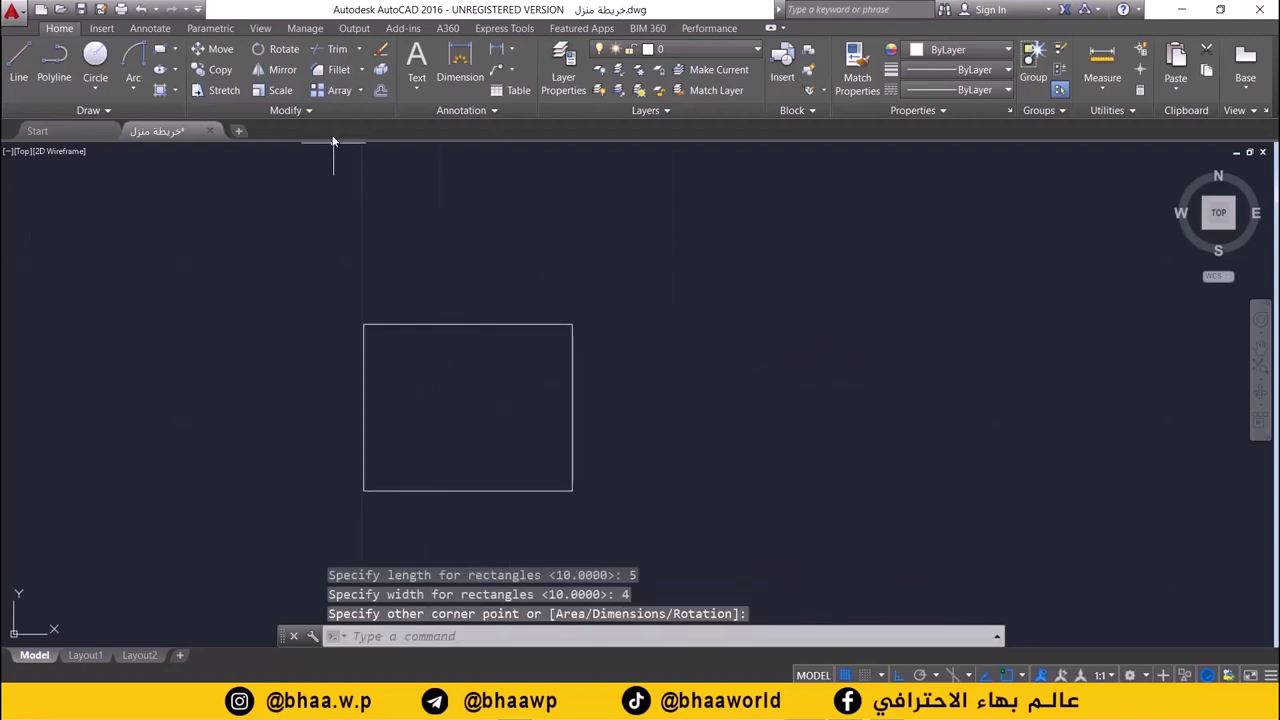
# - Offset the rectangle 0.25 outward to form double-line walls
pyautogui.click(380, 90)
pyautogui.write('0.25')
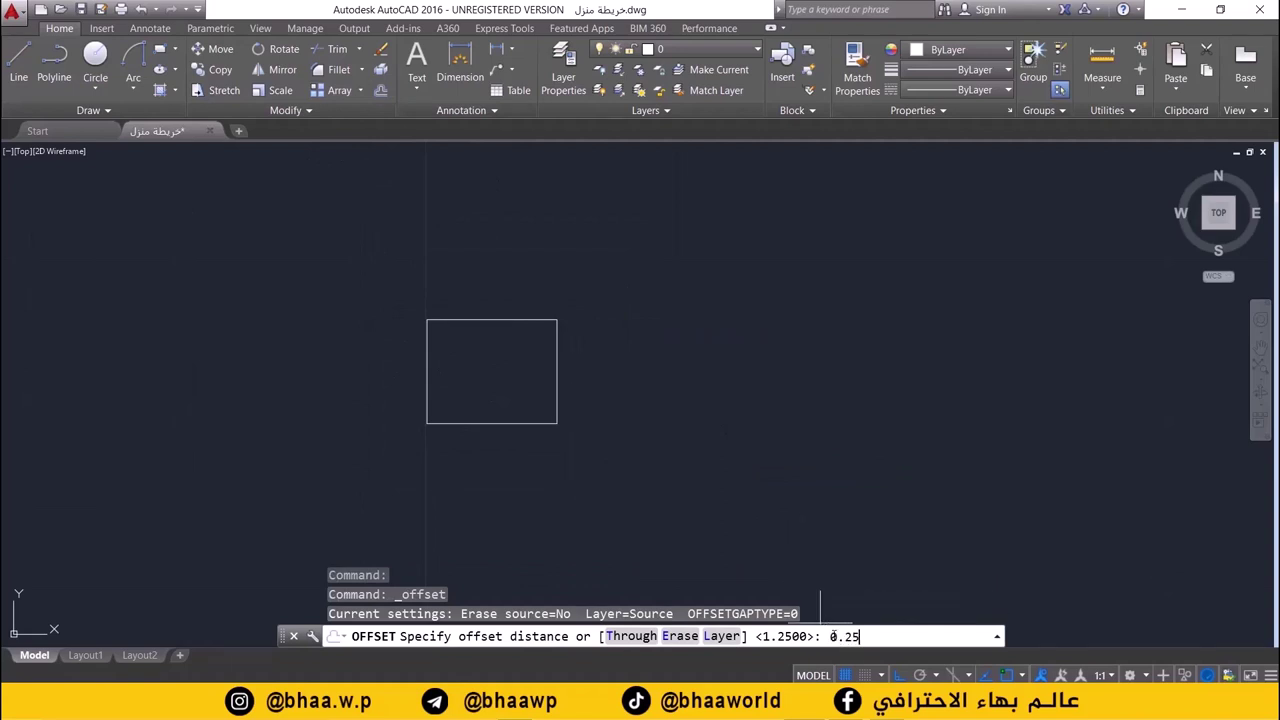
pyautogui.press('Return')
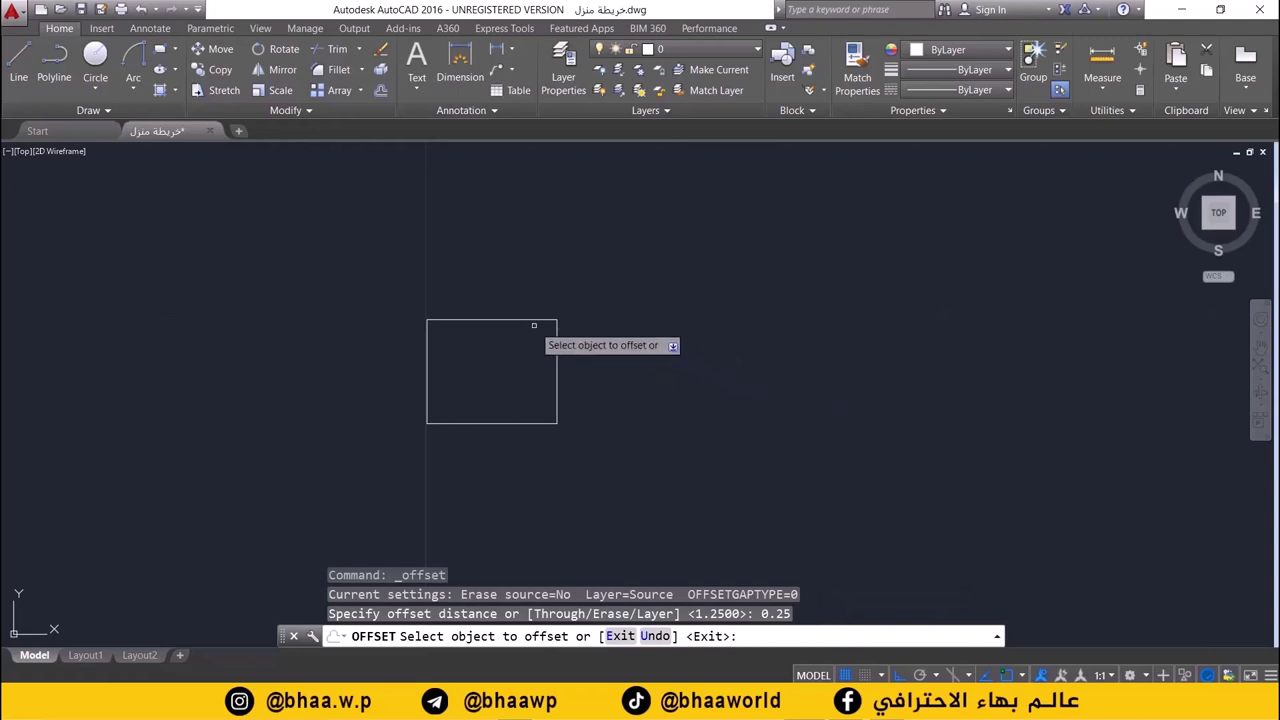
pyautogui.click(525, 323)
pyautogui.click(525, 300)
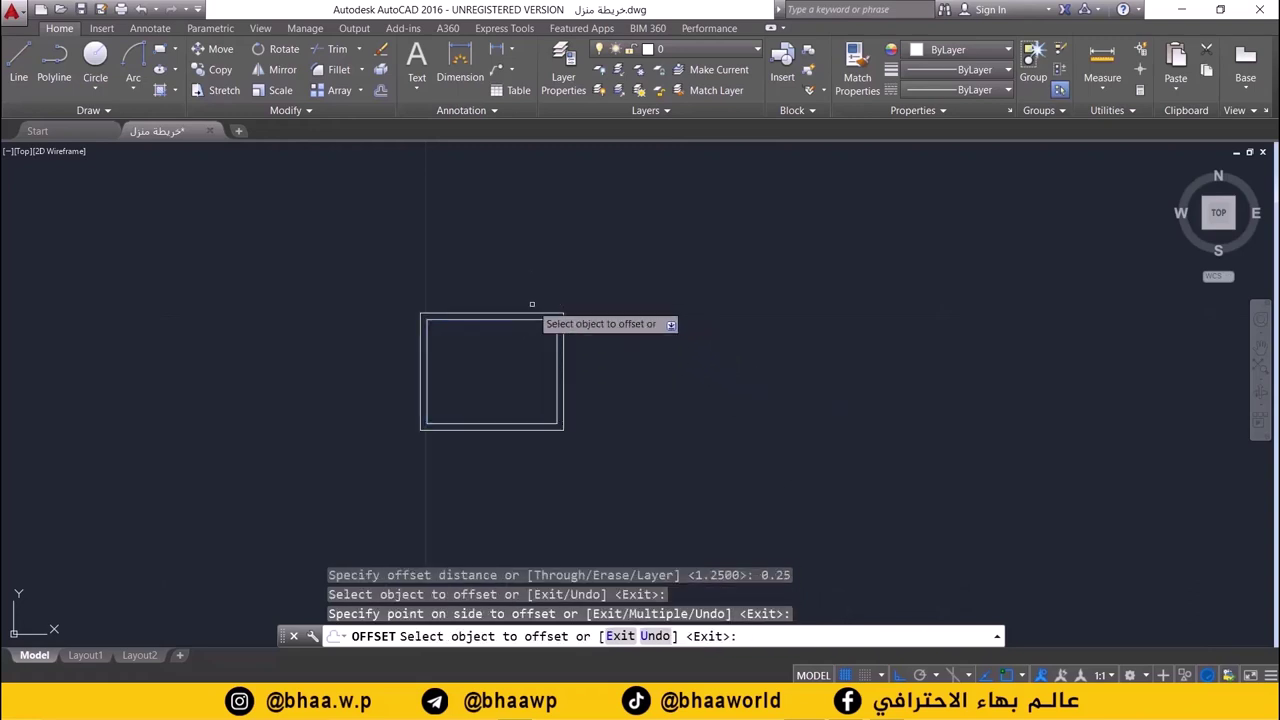
pyautogui.scroll(3, 520, 326)
pyautogui.scroll(-2, 580, 370)
pyautogui.scroll(3, 510, 383)
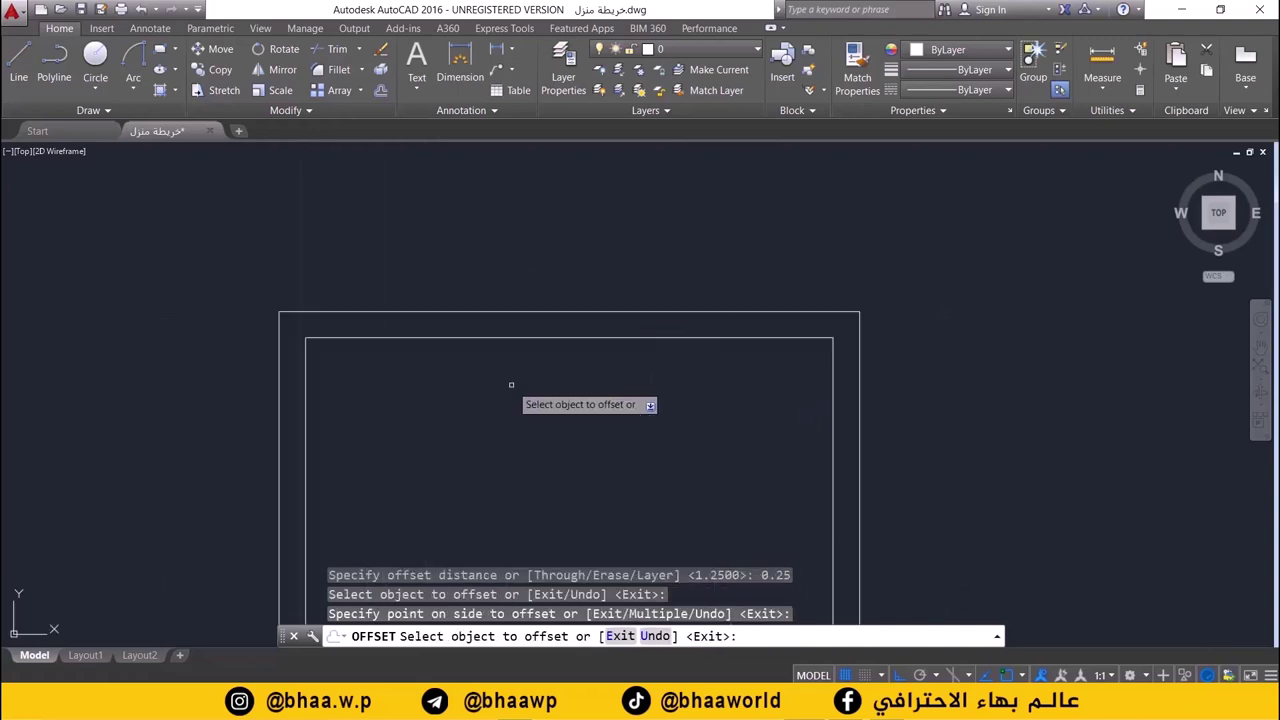
pyautogui.moveTo(494, 386); pyautogui.dragTo(470, 314, button='middle')
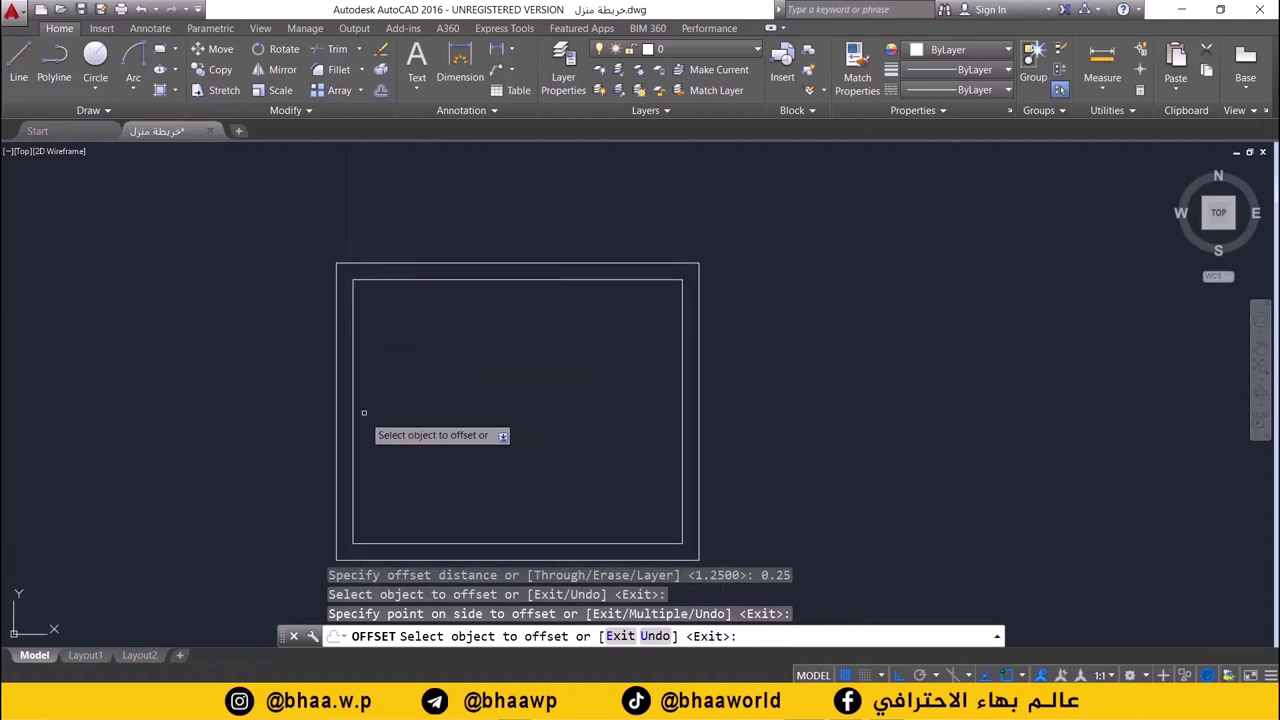
pyautogui.click(13, 62)
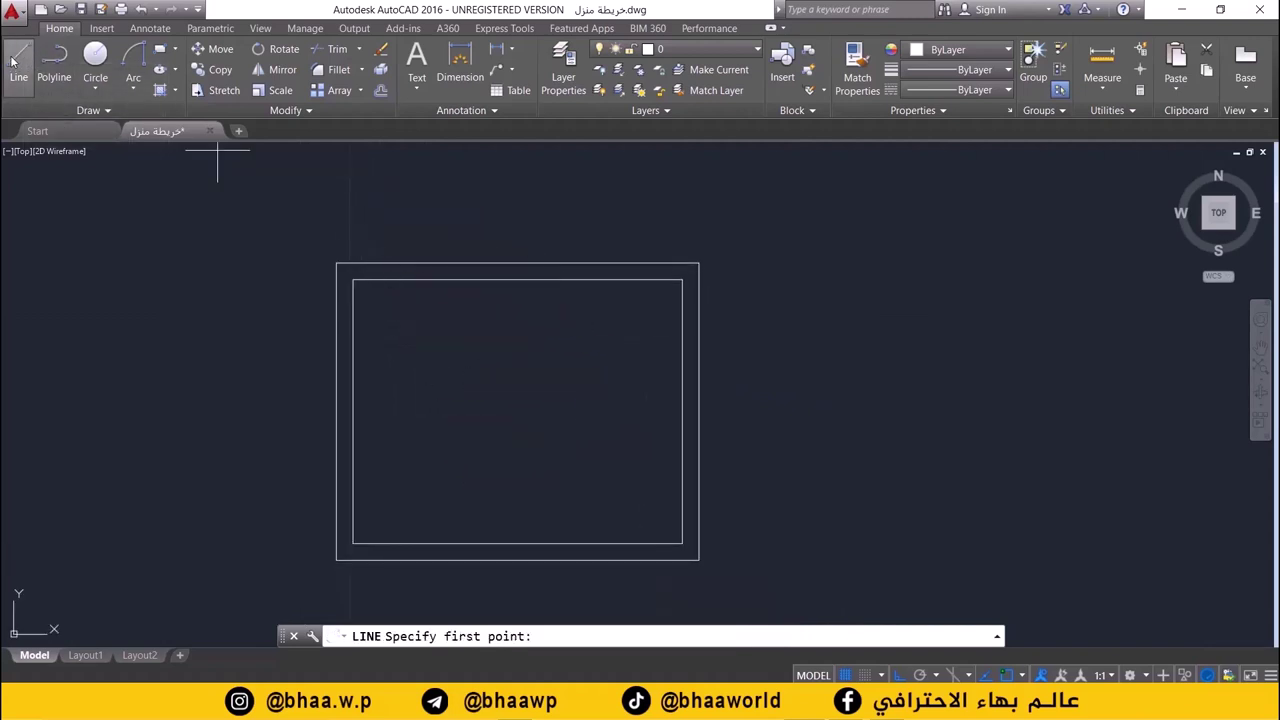
# - Draw a short vertical line from the inner top-left corner up to the outer wall line
pyautogui.scroll(4, 343, 262)
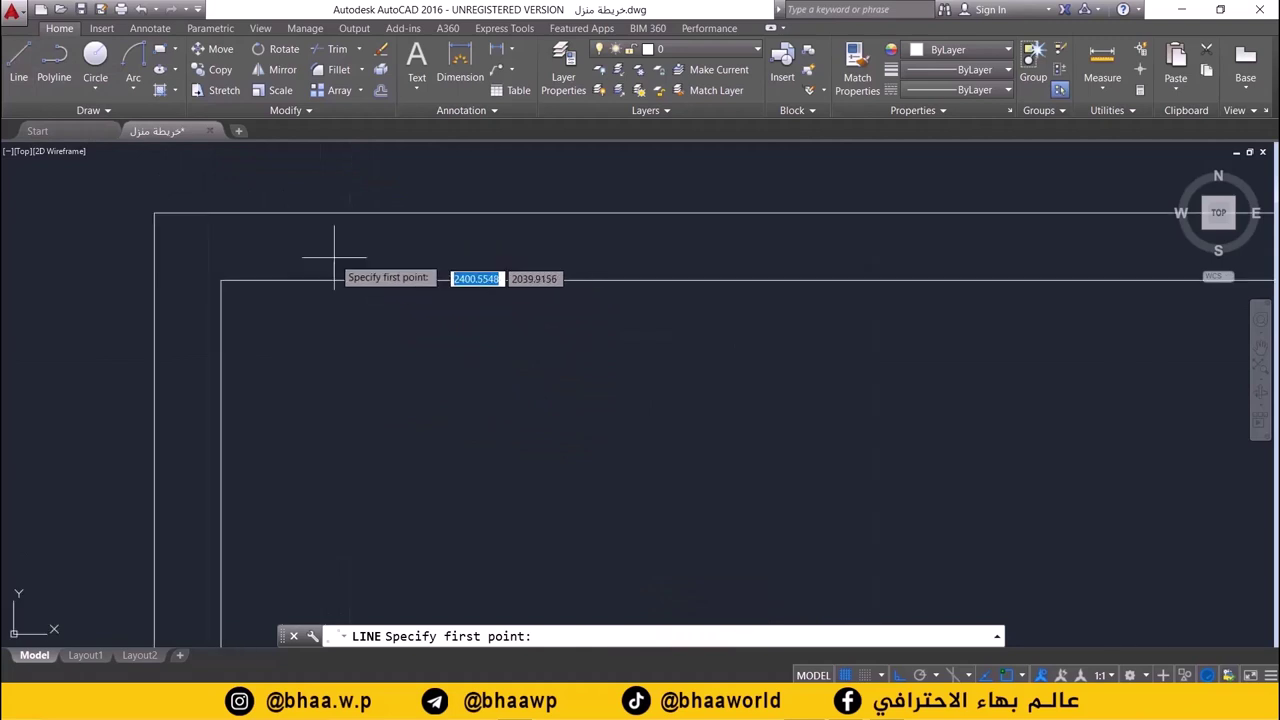
pyautogui.scroll(2, 340, 255)
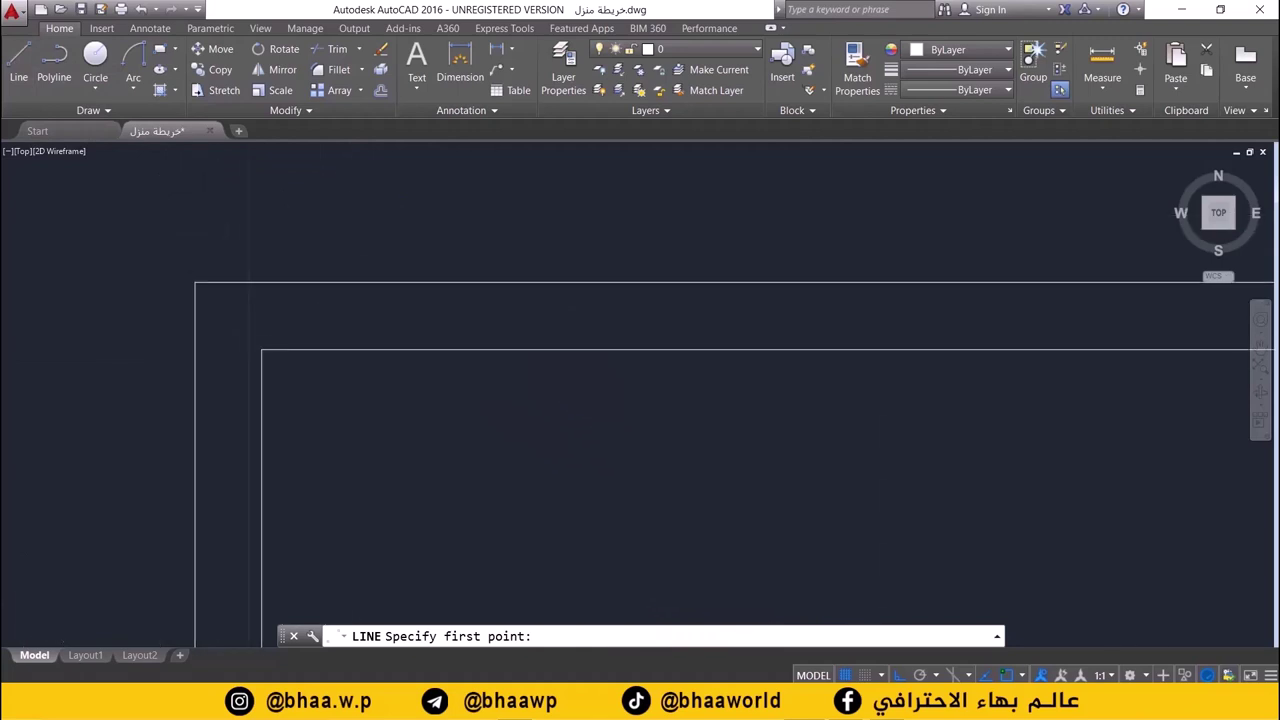
pyautogui.click(1021, 675)
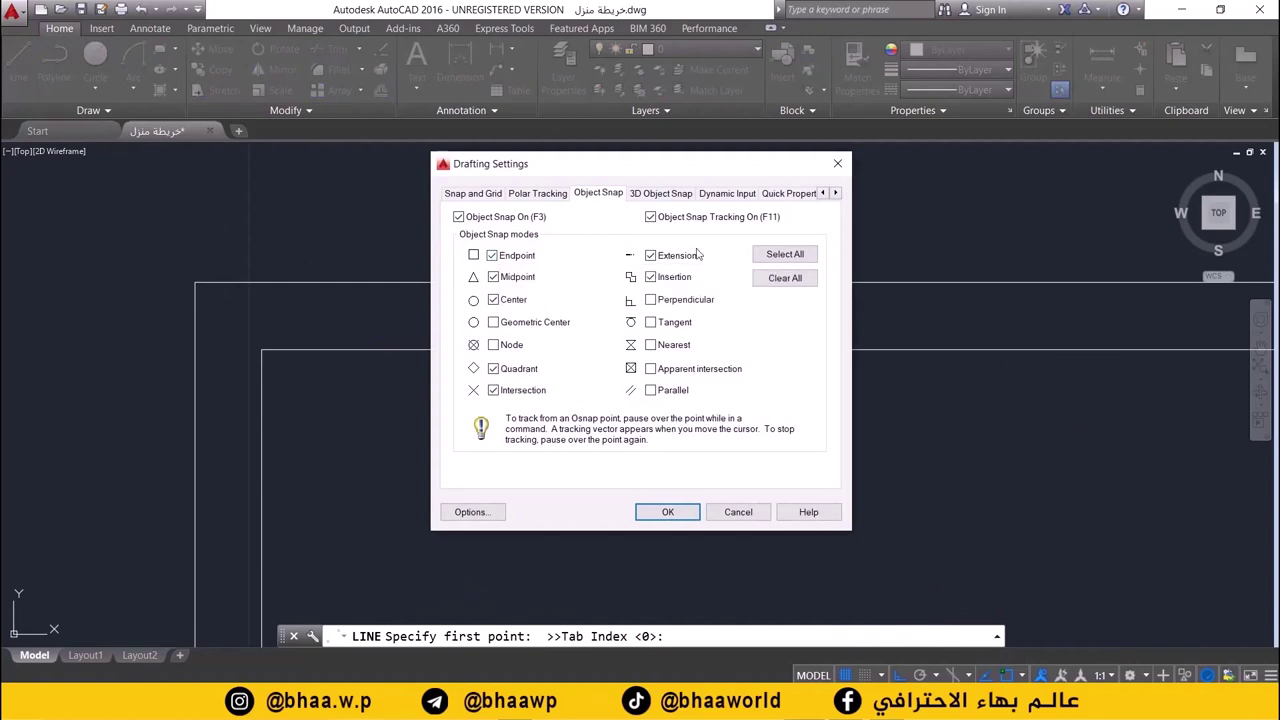
pyautogui.press('Return')
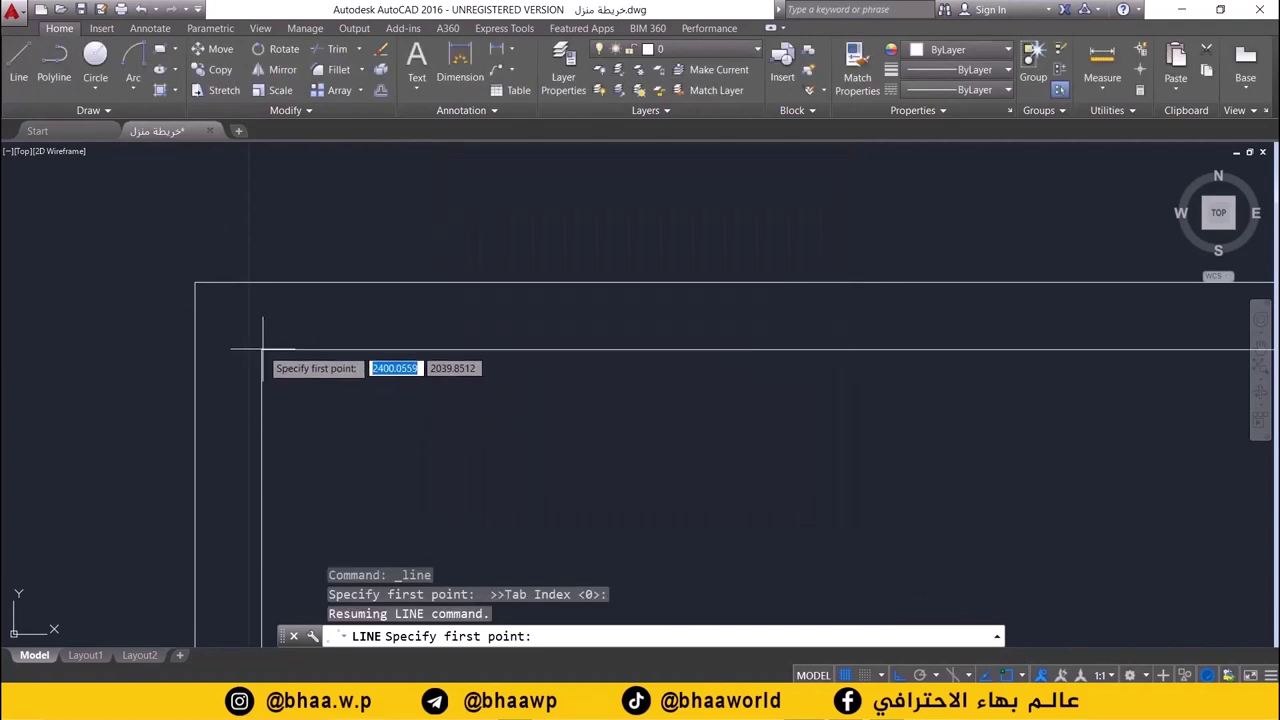
pyautogui.click(261, 349)
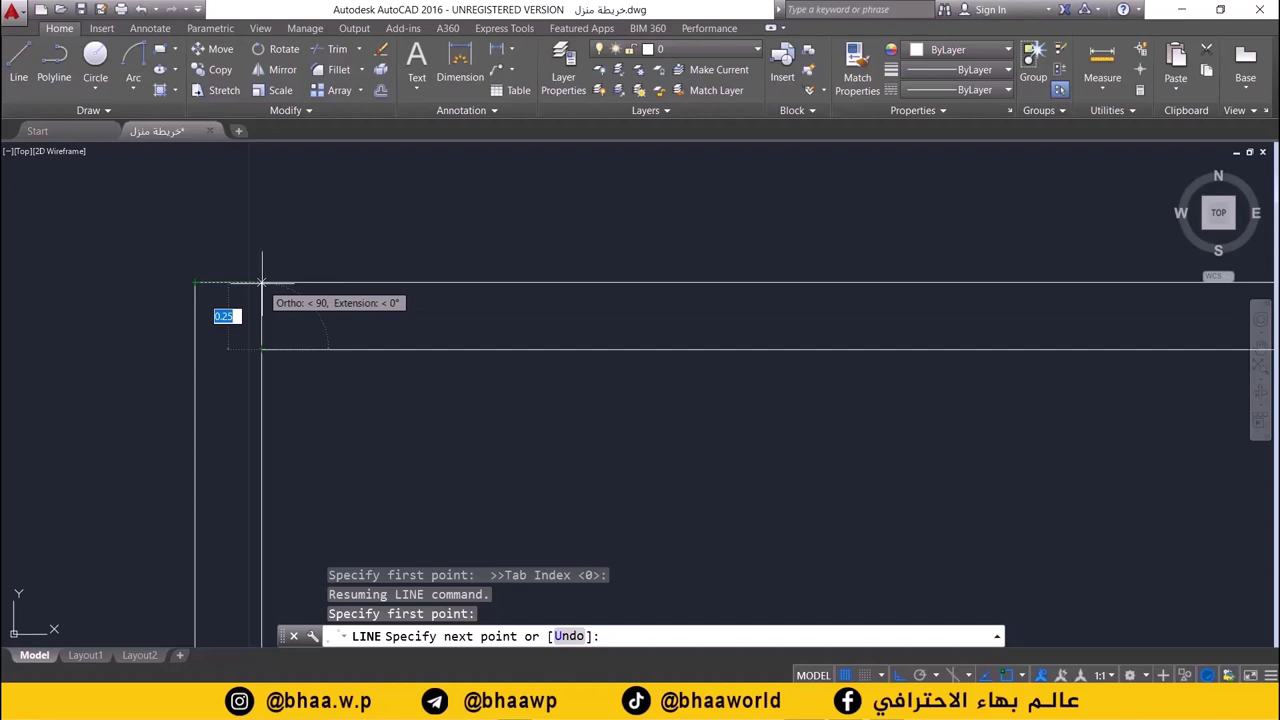
pyautogui.click(262, 283)
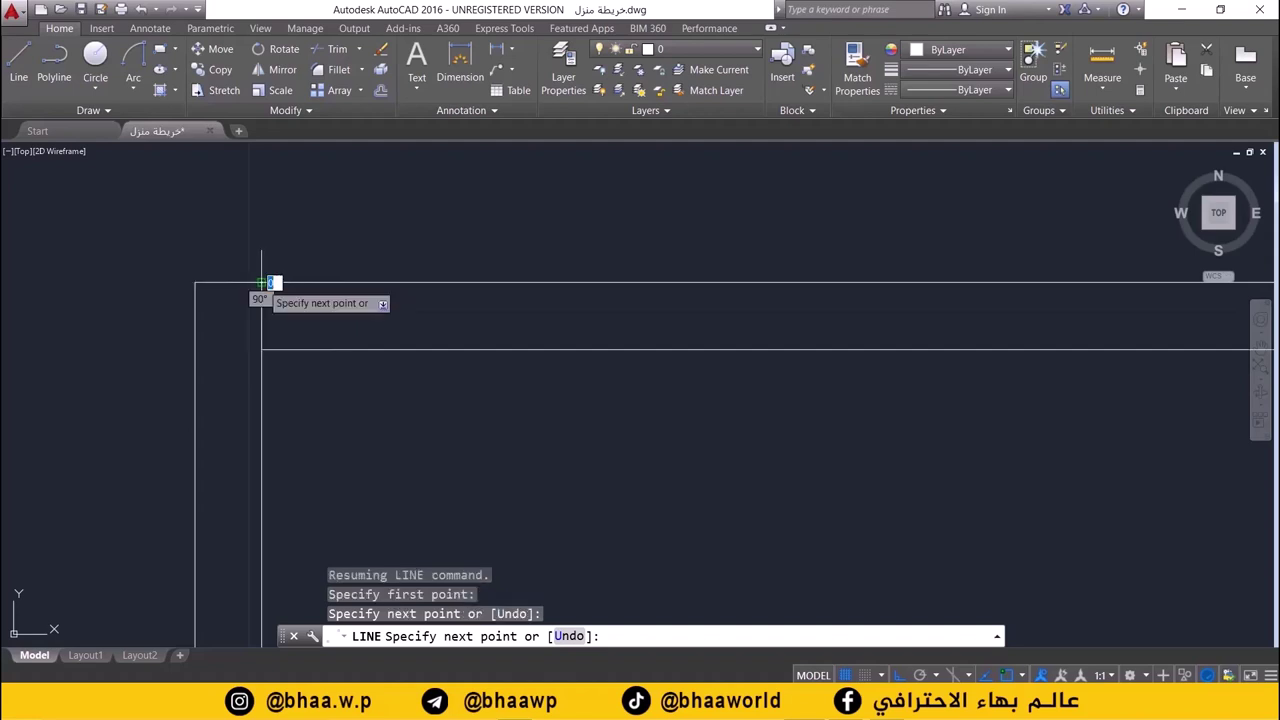
pyautogui.press('Return')
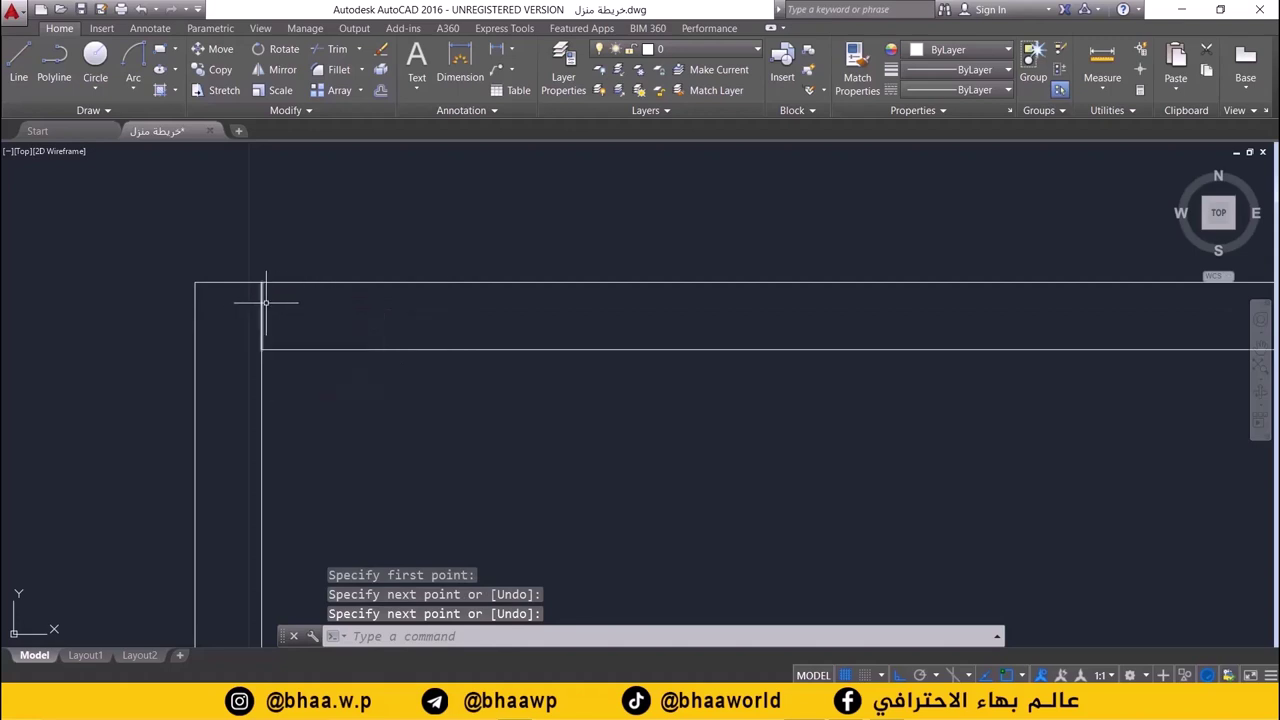
# - Offset the short corner line 0.25 right, then offset that copy 1 unit further right
pyautogui.click(381, 93)
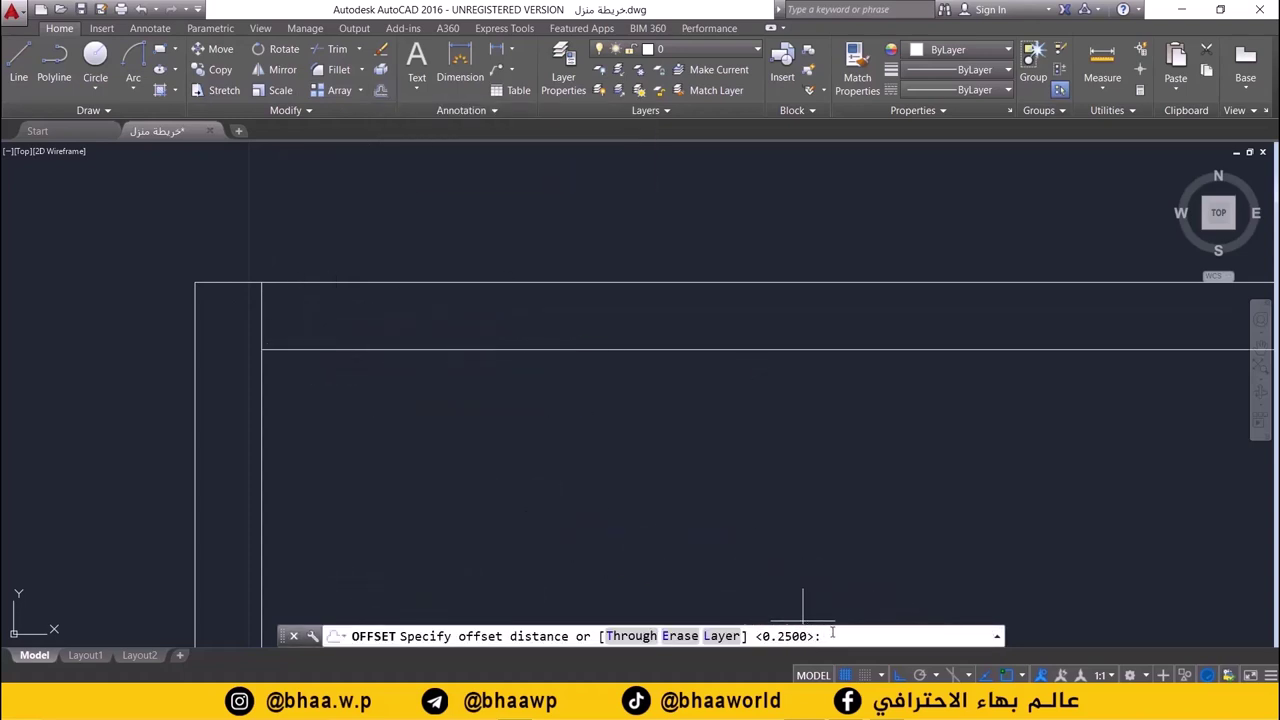
pyautogui.press('Return')
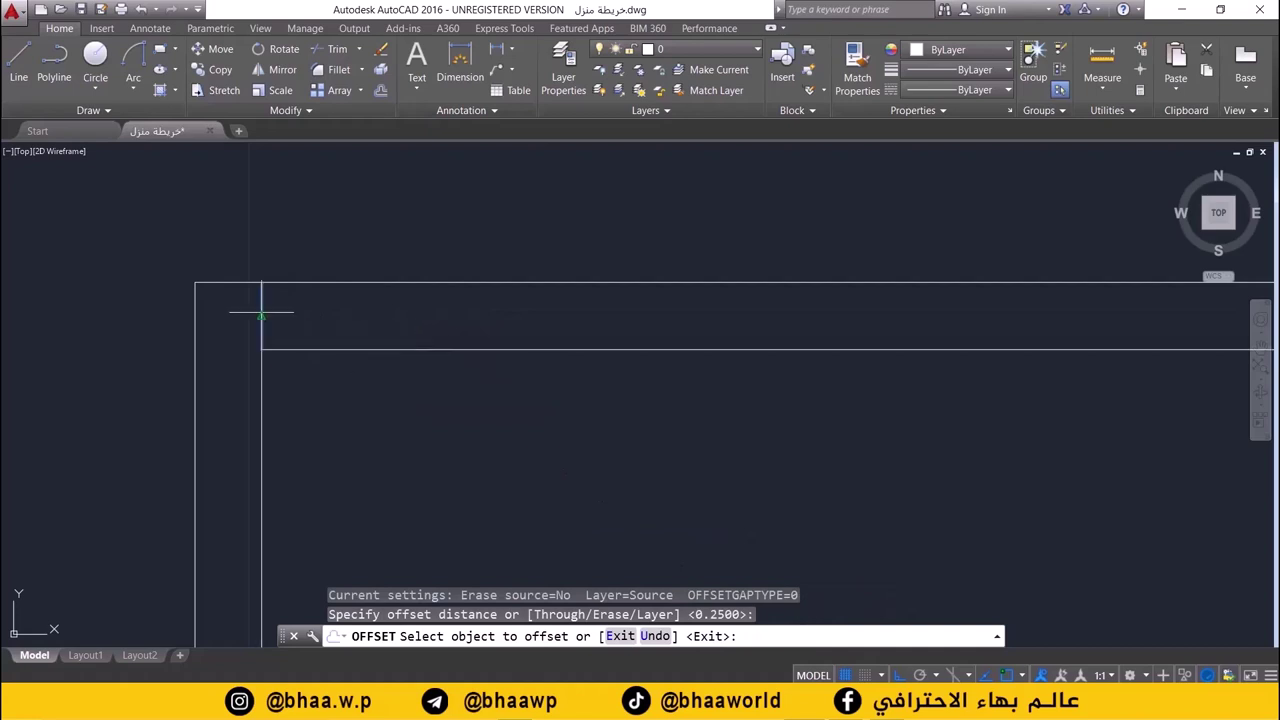
pyautogui.click(261, 315)
pyautogui.click(300, 305)
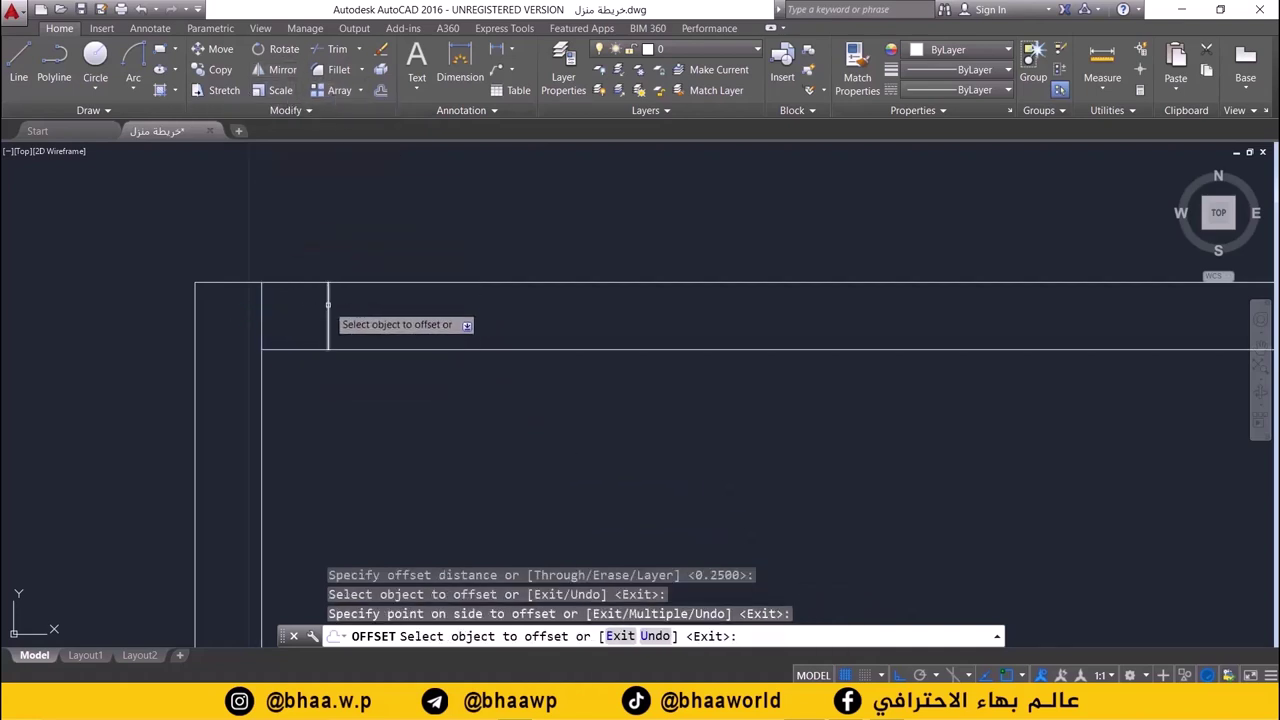
pyautogui.click(18, 62)
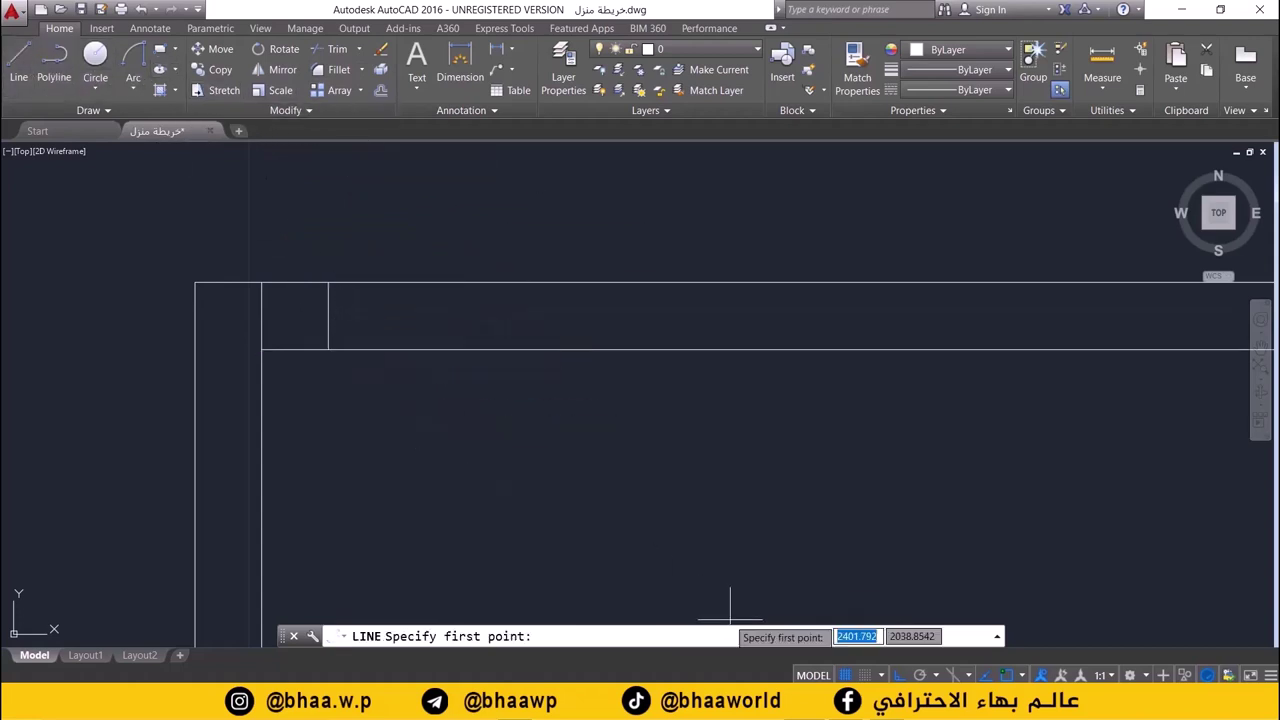
pyautogui.click(381, 91)
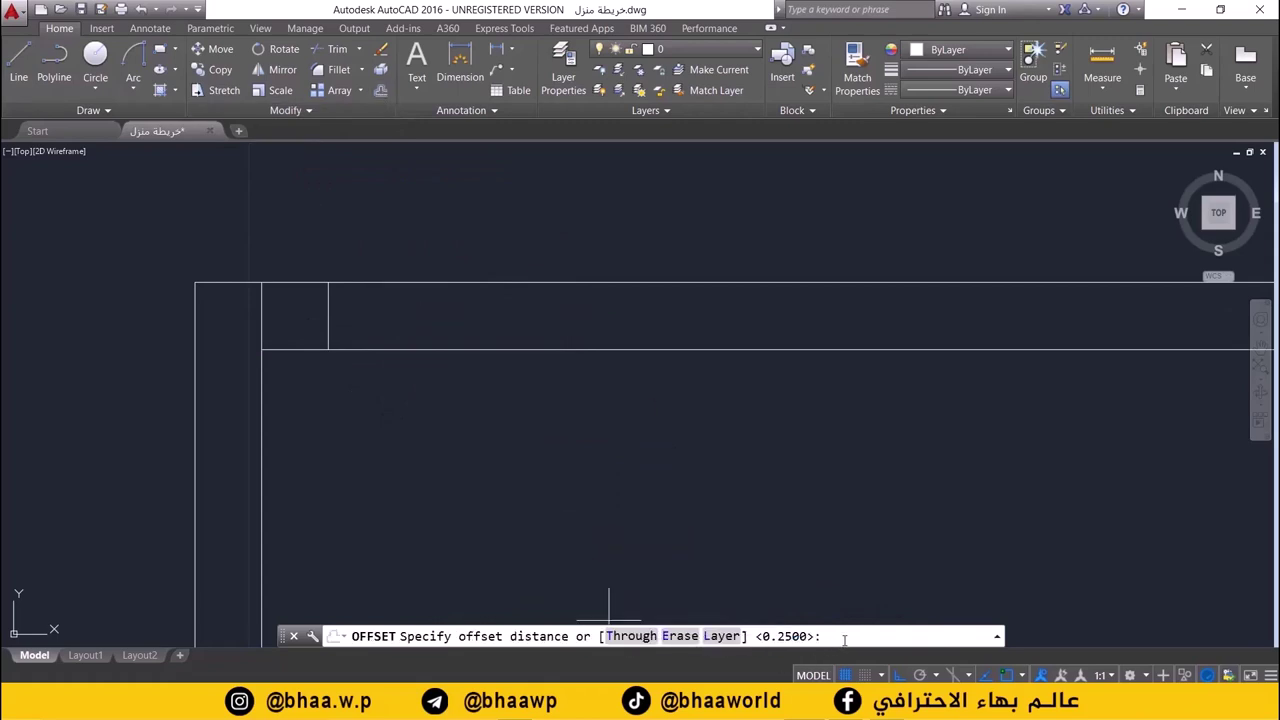
pyautogui.write('1')
pyautogui.press('Return')
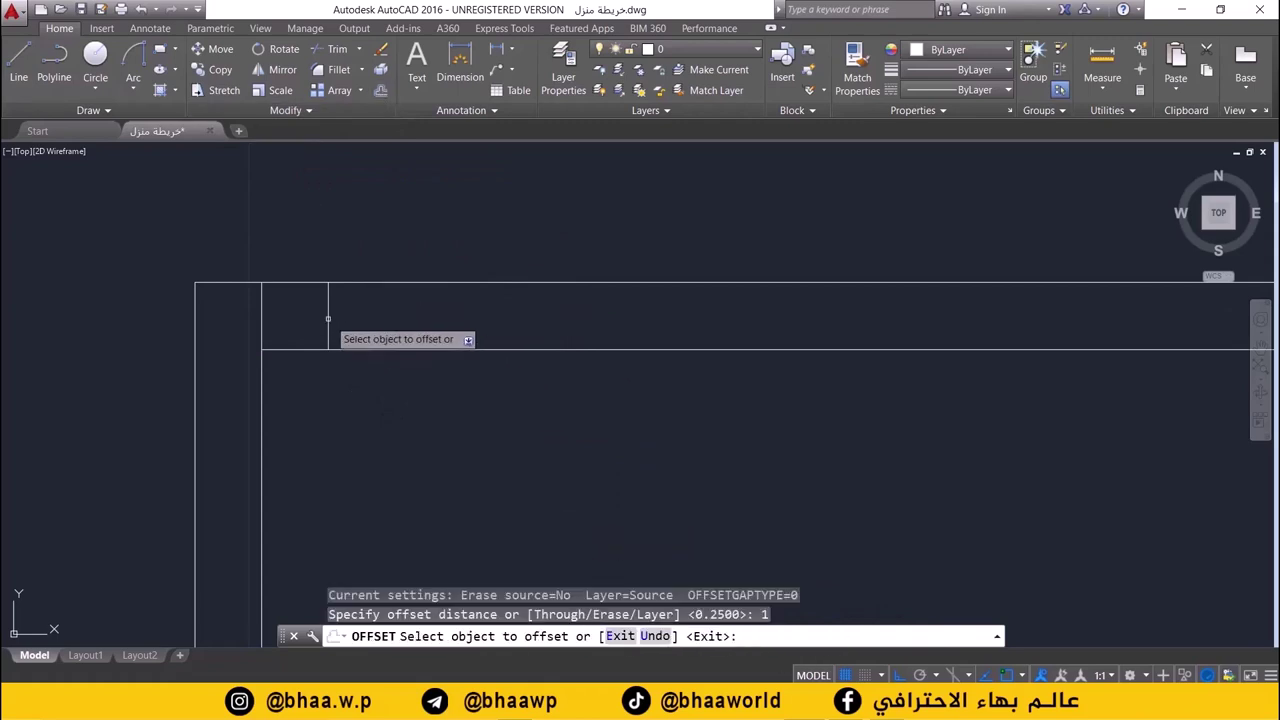
pyautogui.click(328, 322)
pyautogui.click(469, 317)
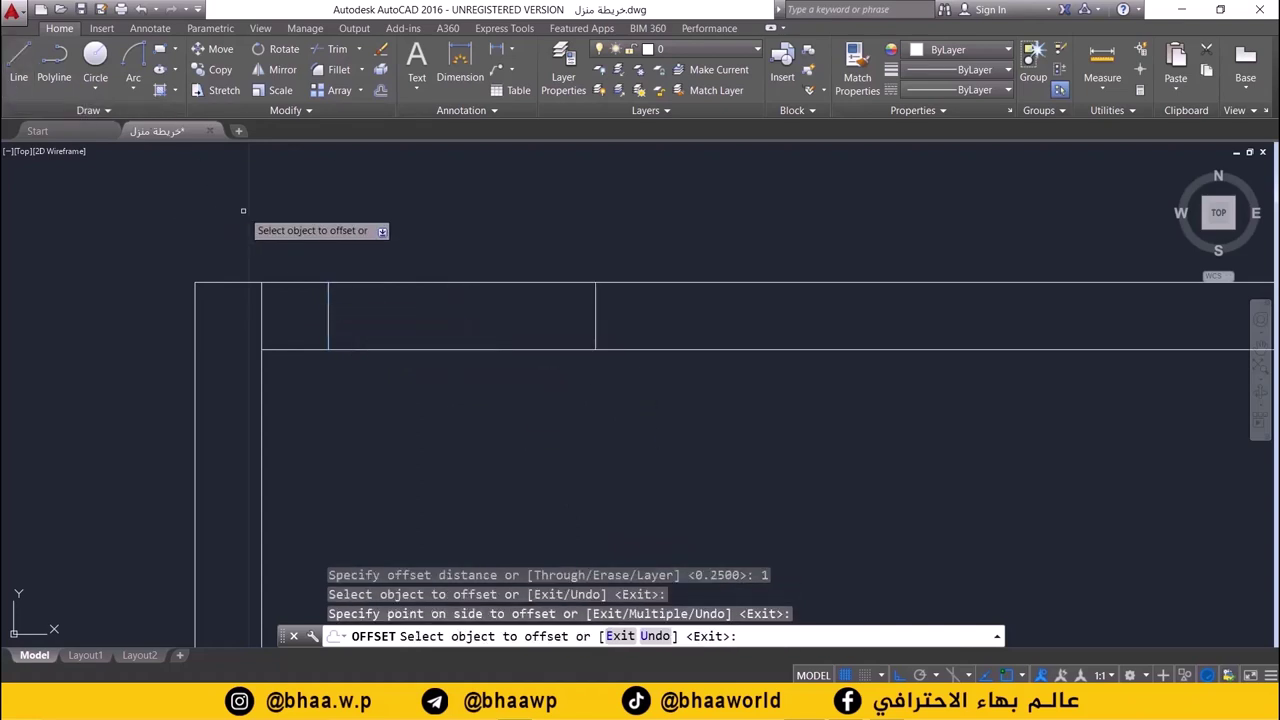
pyautogui.press('Escape')
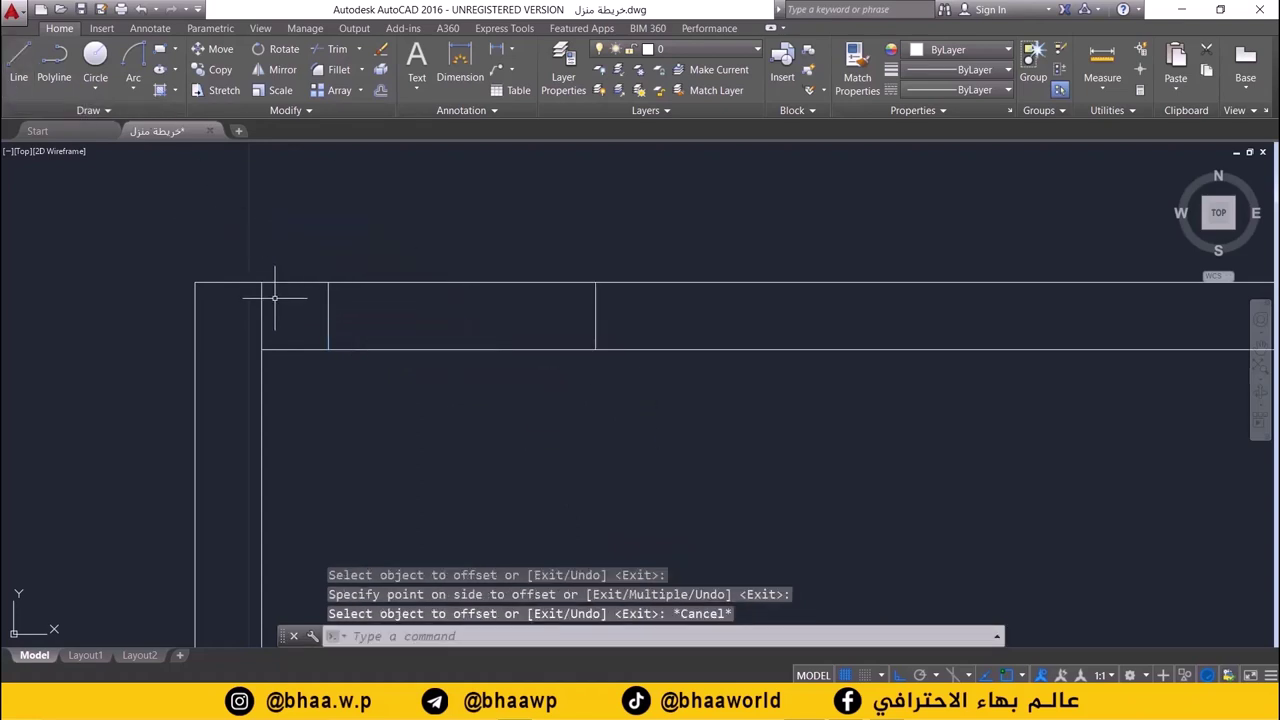
# - Erase the original short vertical stub at the inner top-left corner
pyautogui.click(264, 314)
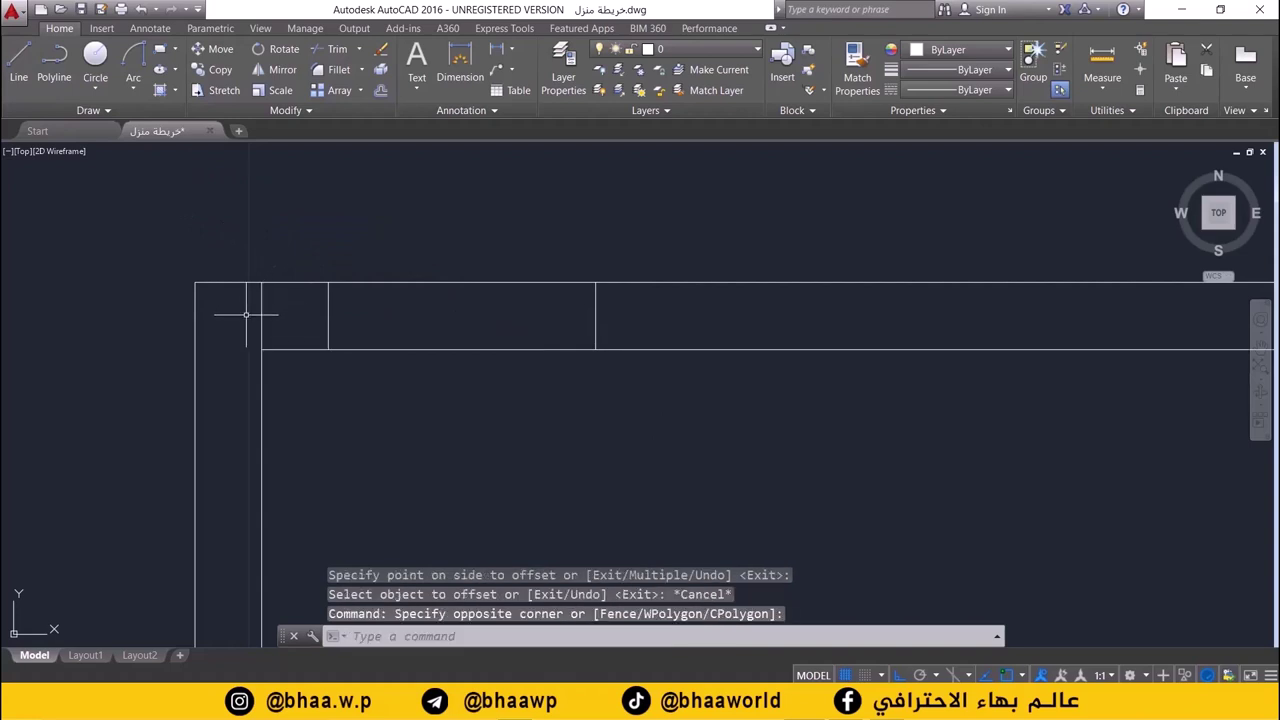
pyautogui.click(262, 315)
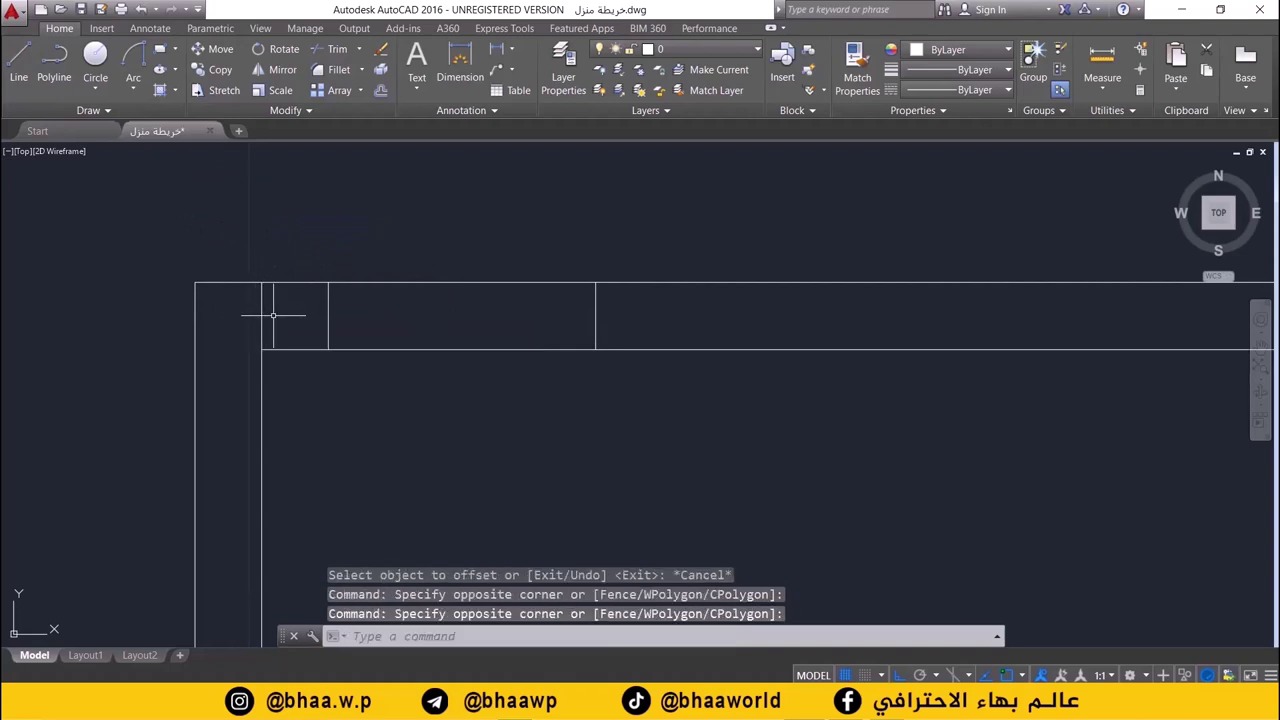
pyautogui.click(268, 315)
pyautogui.click(261, 315)
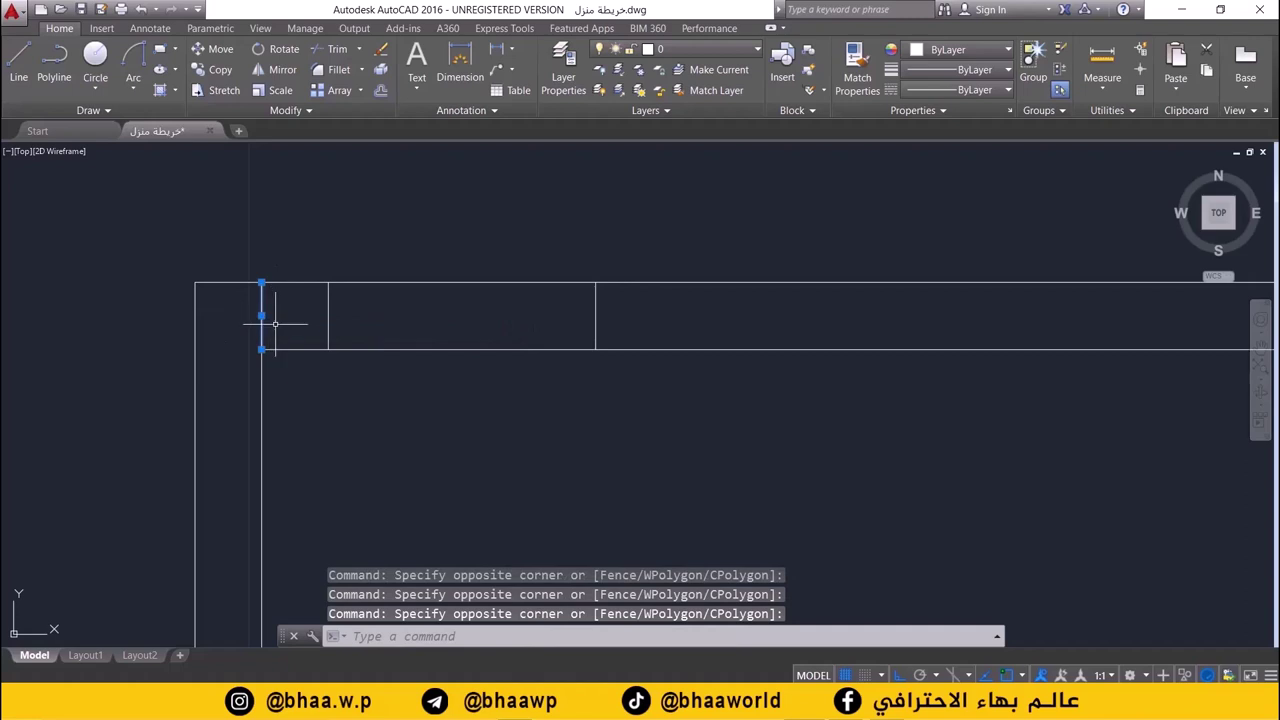
pyautogui.press('Delete')
# - Trim the outer and inner top wall lines between the two jamb lines
pyautogui.click(337, 49)
pyautogui.press('Escape')
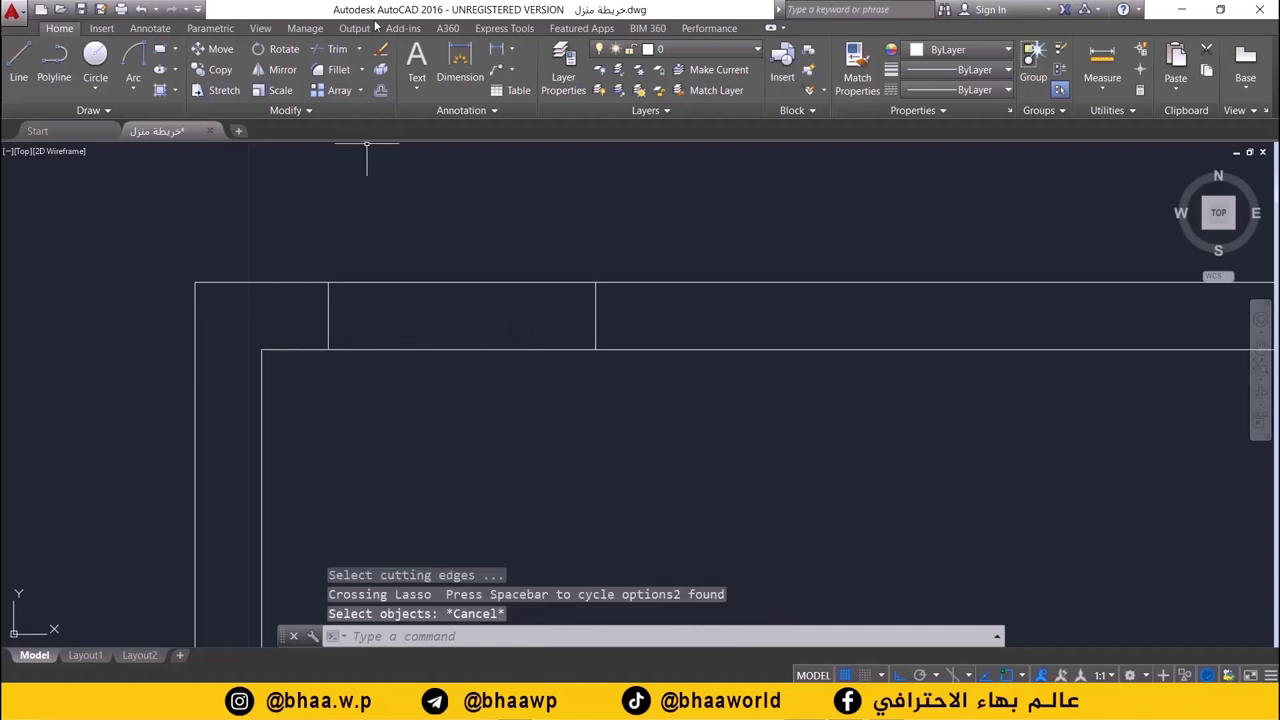
pyautogui.click(337, 49)
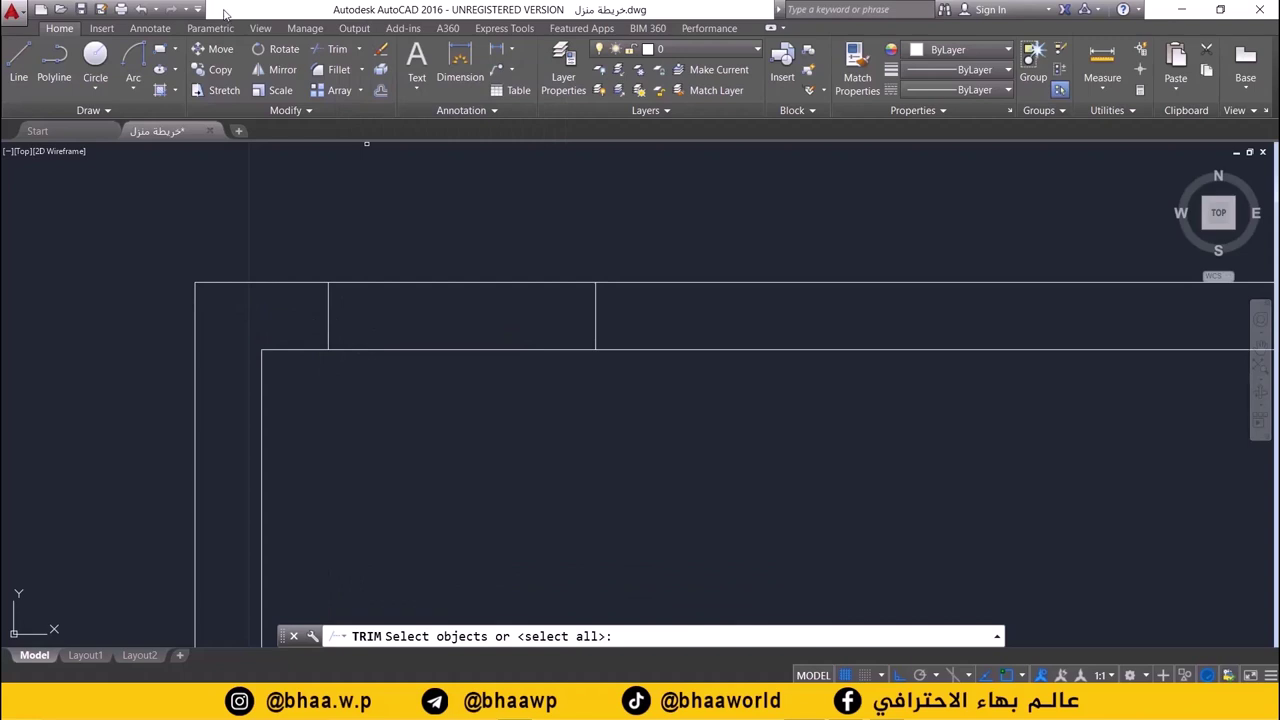
pyautogui.press('Return')
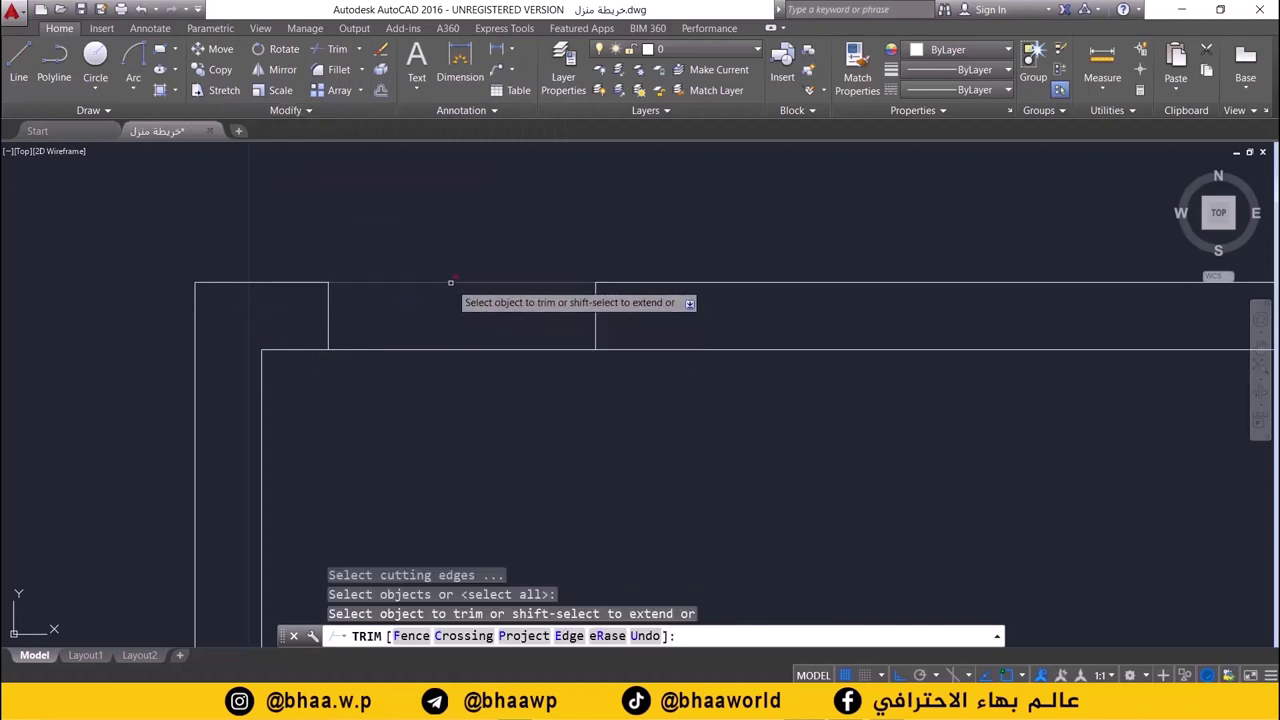
pyautogui.click(450, 283)
pyautogui.click(455, 349)
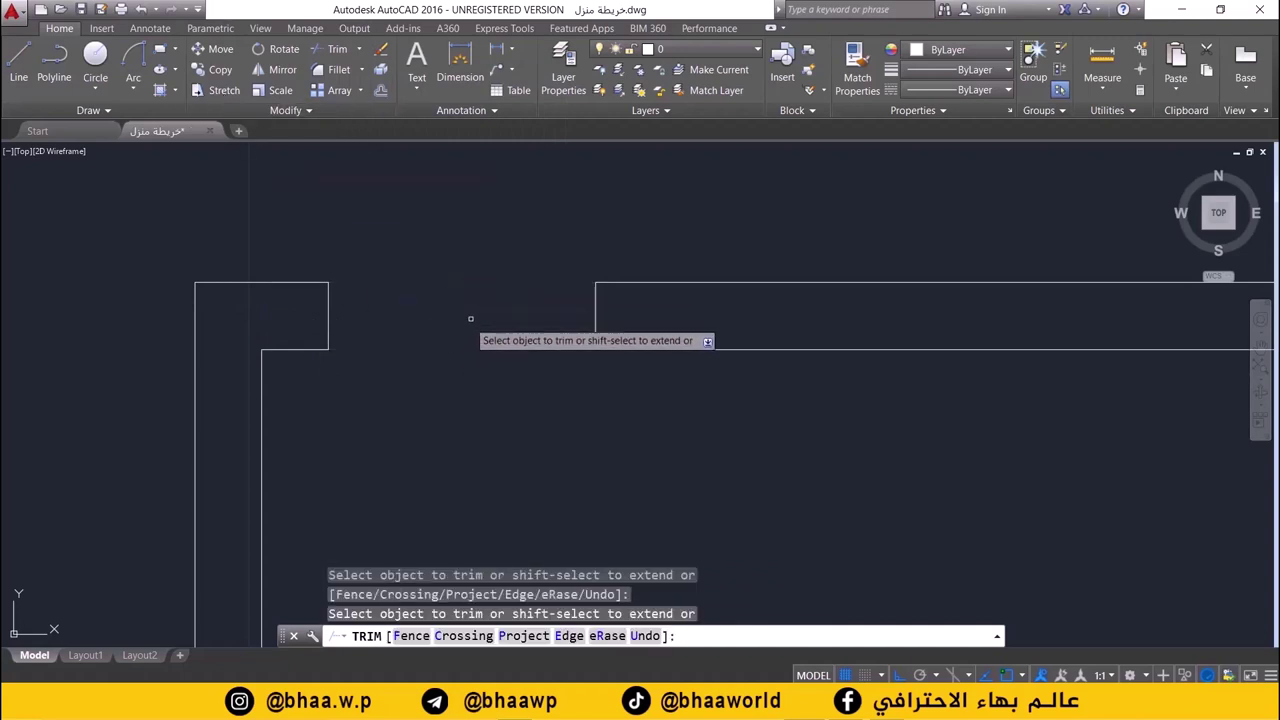
pyautogui.scroll(-3, 472, 328)
pyautogui.scroll(-1, 476, 340)
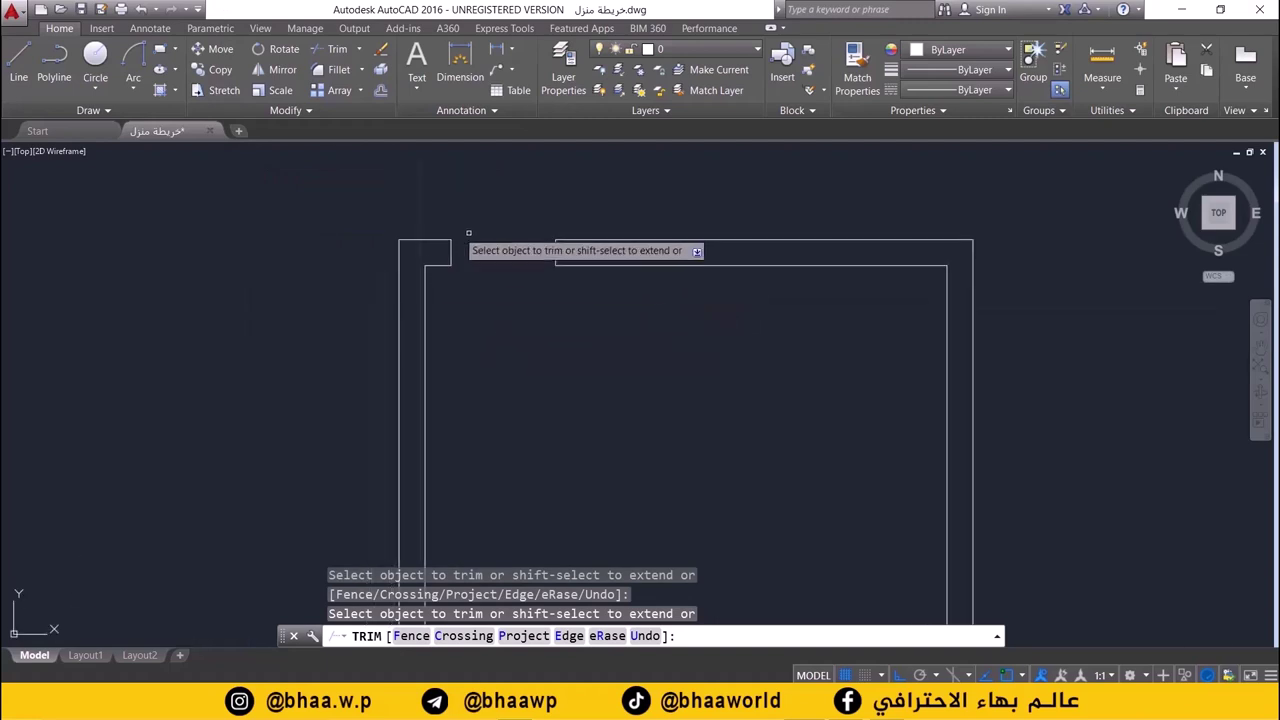
pyautogui.click(18, 65)
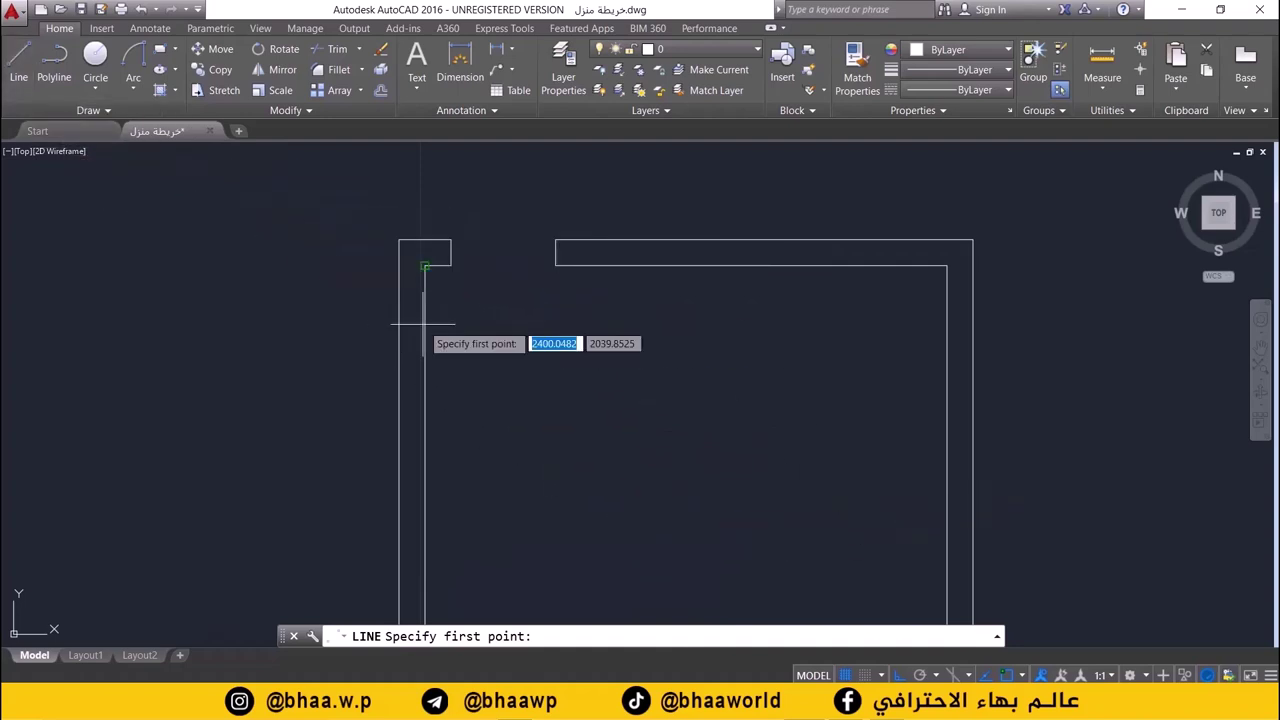
pyautogui.scroll(-2, 424, 324)
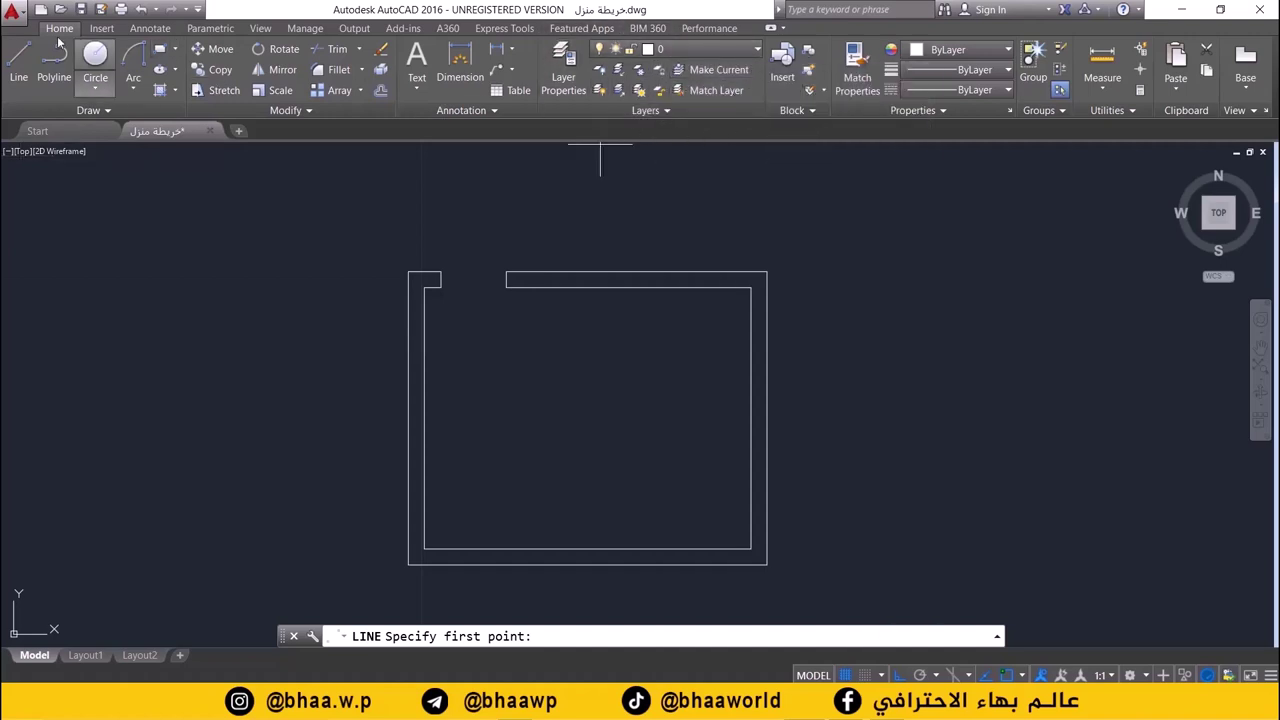
# - Open the Layer Properties Manager from the Layers panel's layer list
pyautogui.click(696, 47)
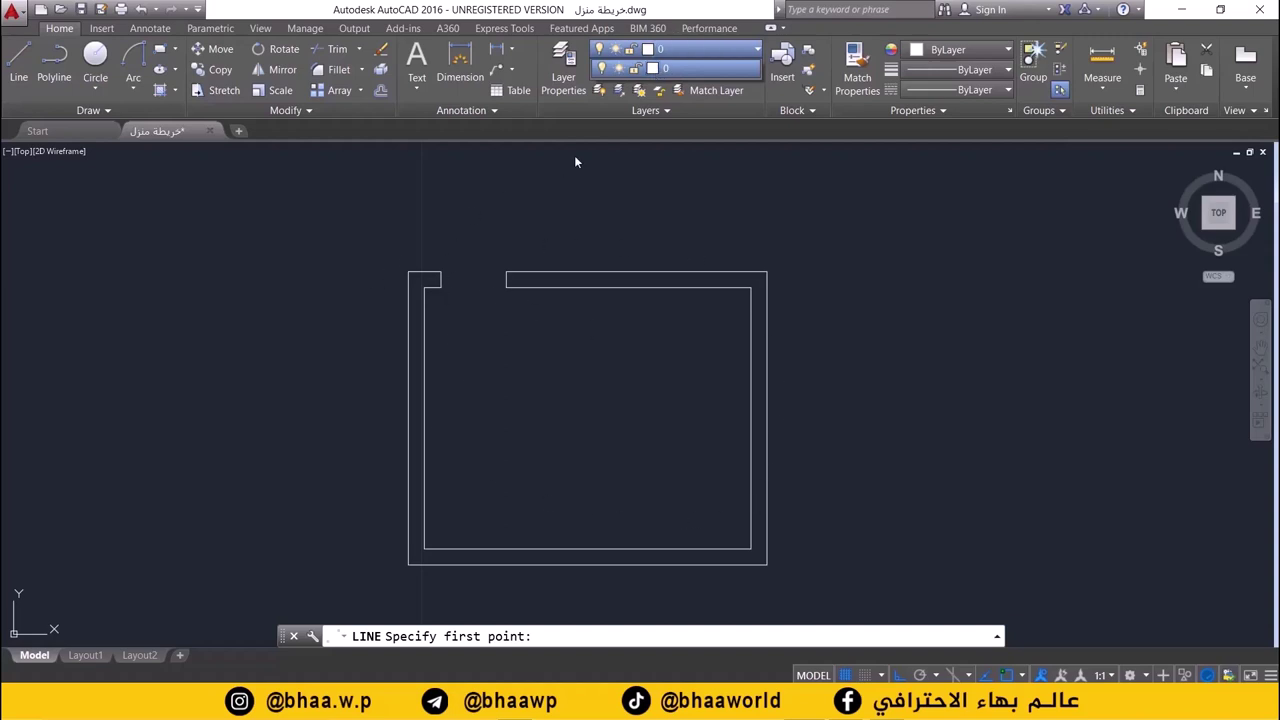
pyautogui.click(560, 80)
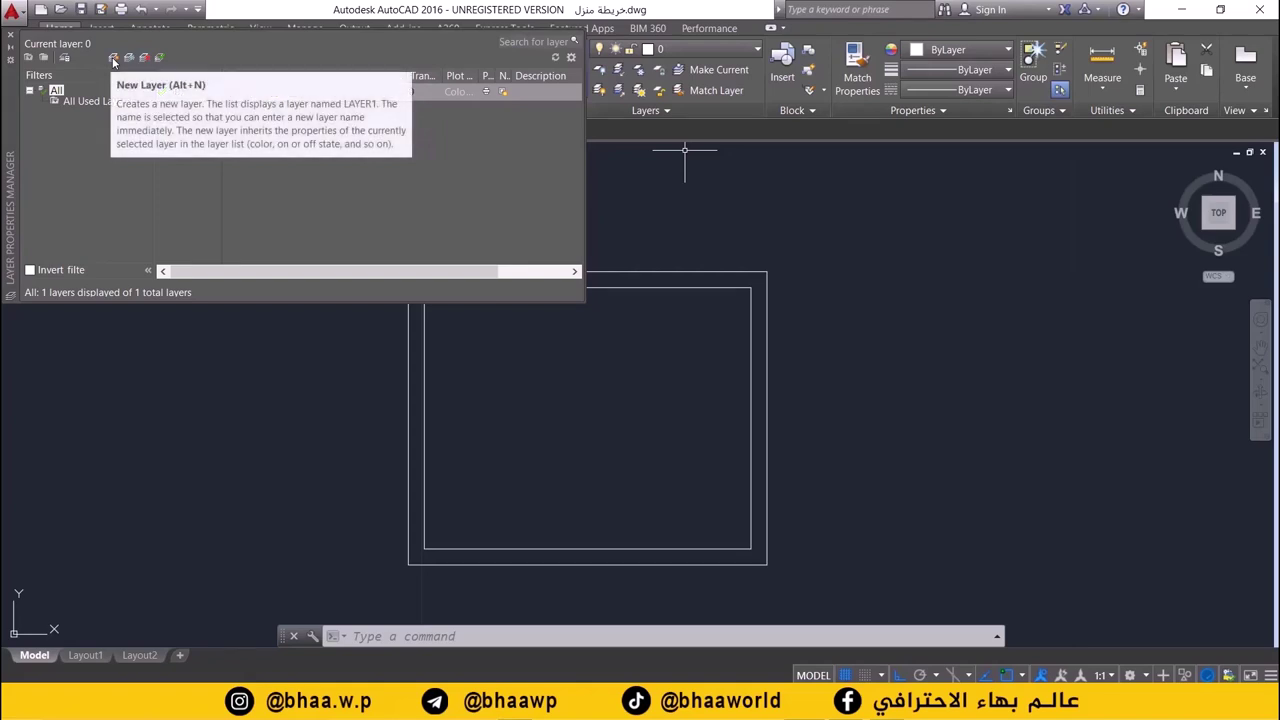
# - Add a new layer named 'door' with colour index 20
pyautogui.click(113, 60)
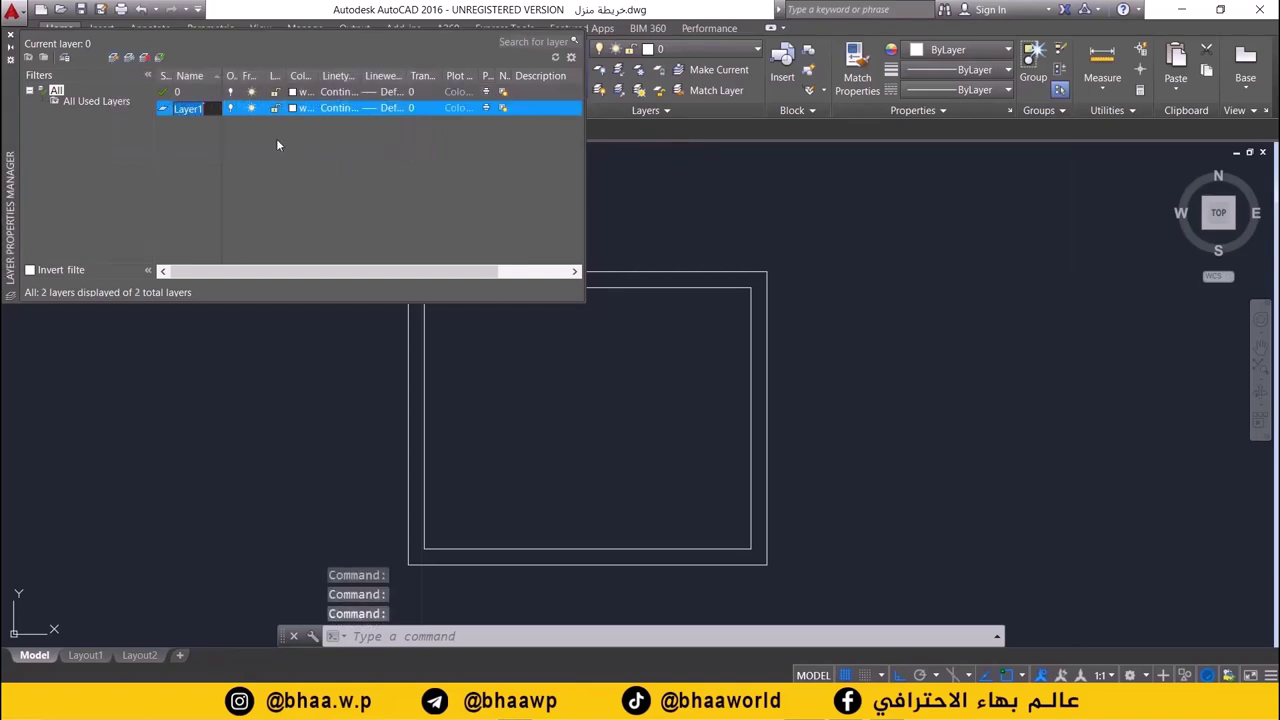
pyautogui.press('BackSpace')
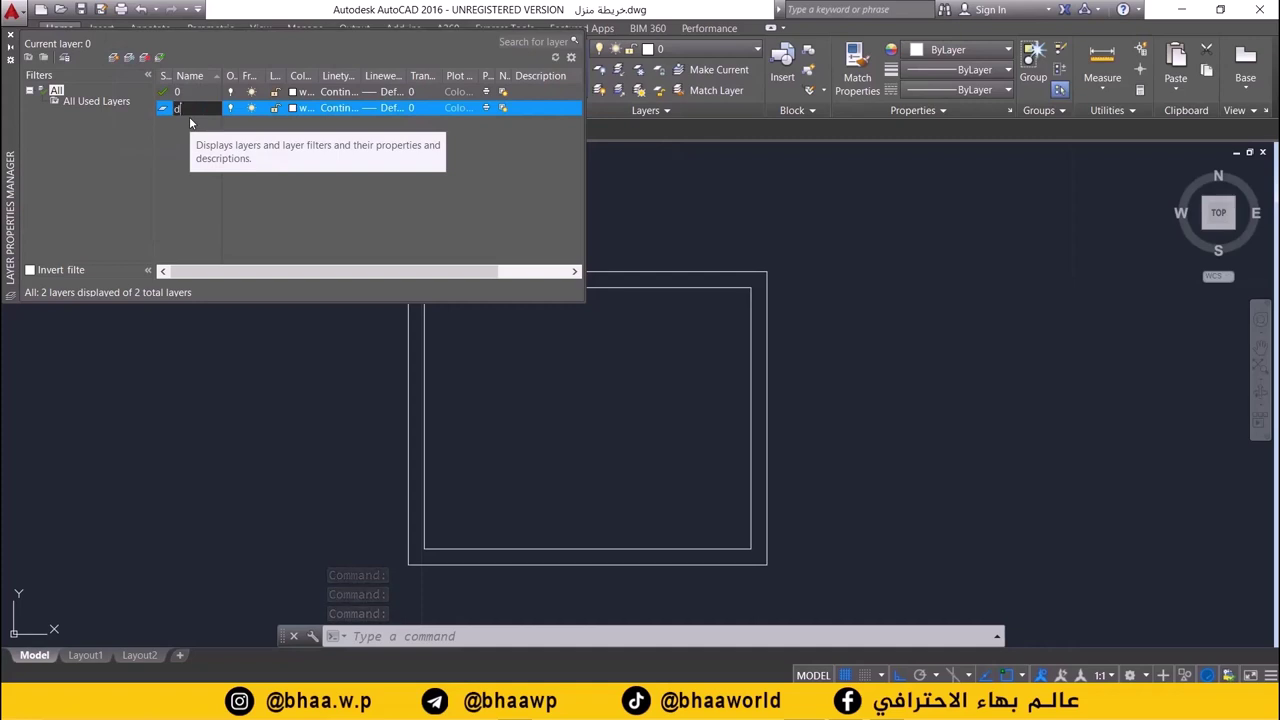
pyautogui.write('d')
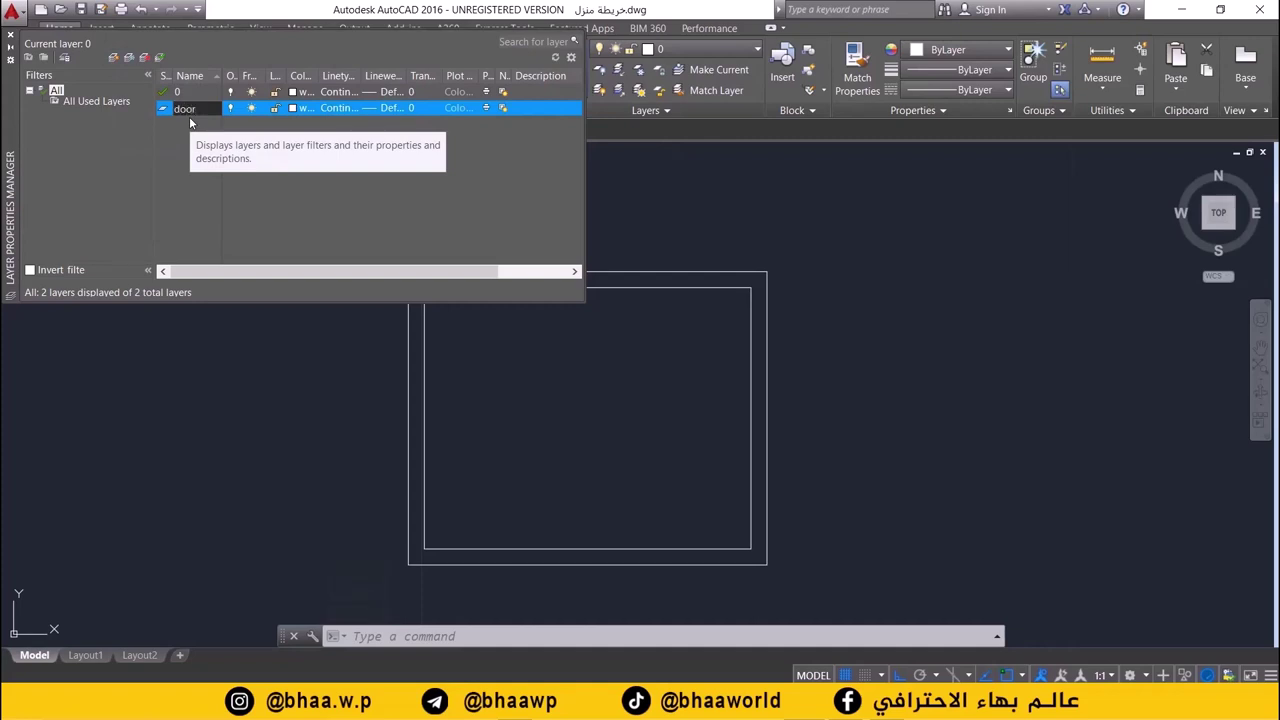
pyautogui.click(292, 108)
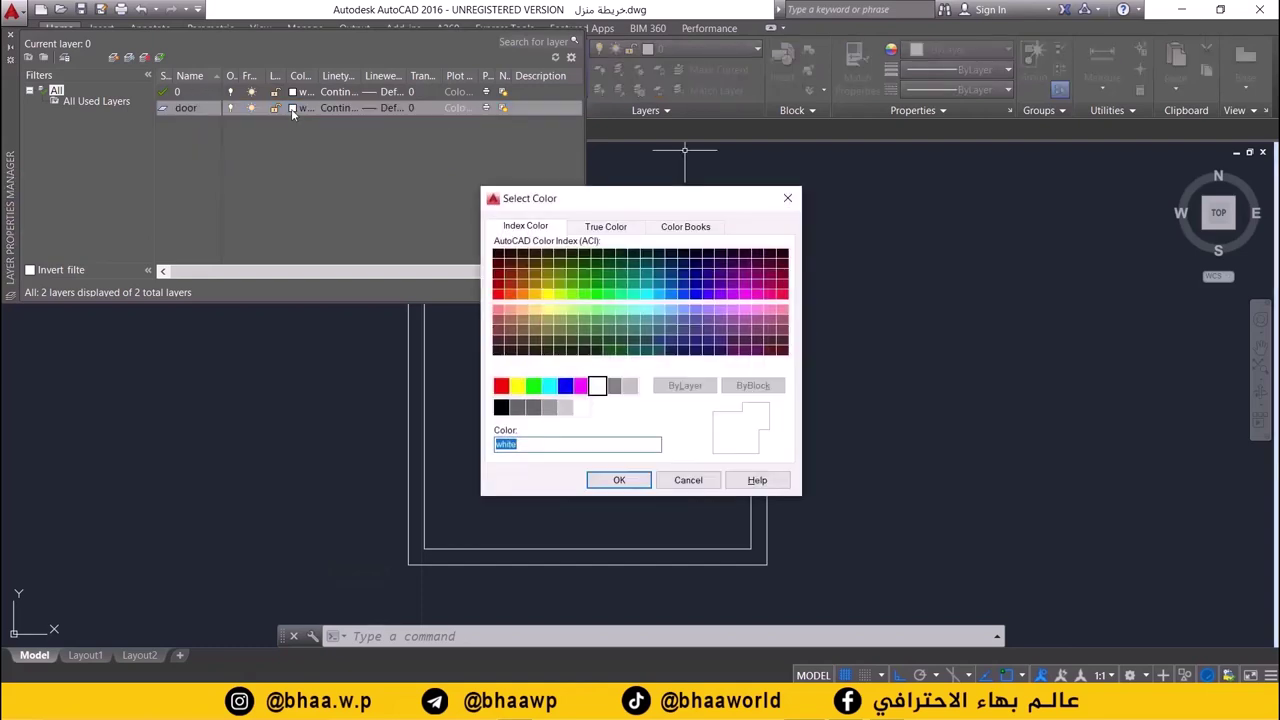
pyautogui.click(510, 293)
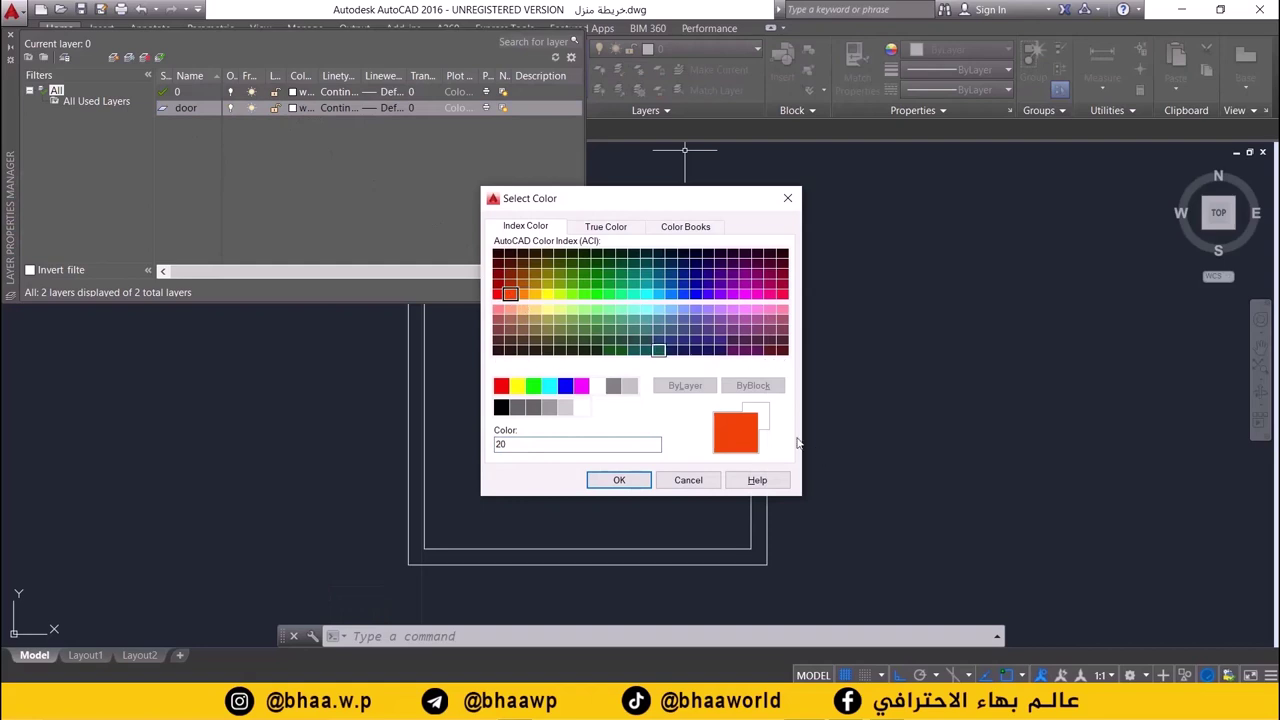
pyautogui.click(619, 480)
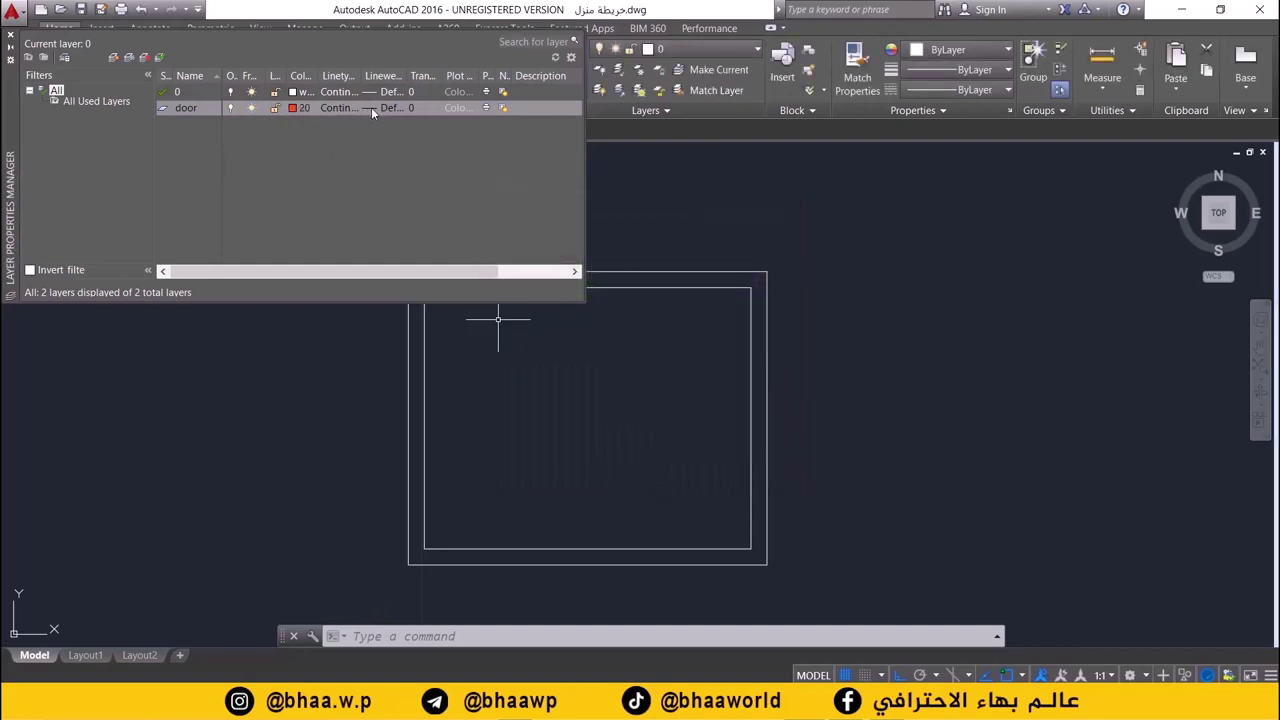
# - Leave the door layer's lineweight at Default and close the layer manager
pyautogui.click(371, 108)
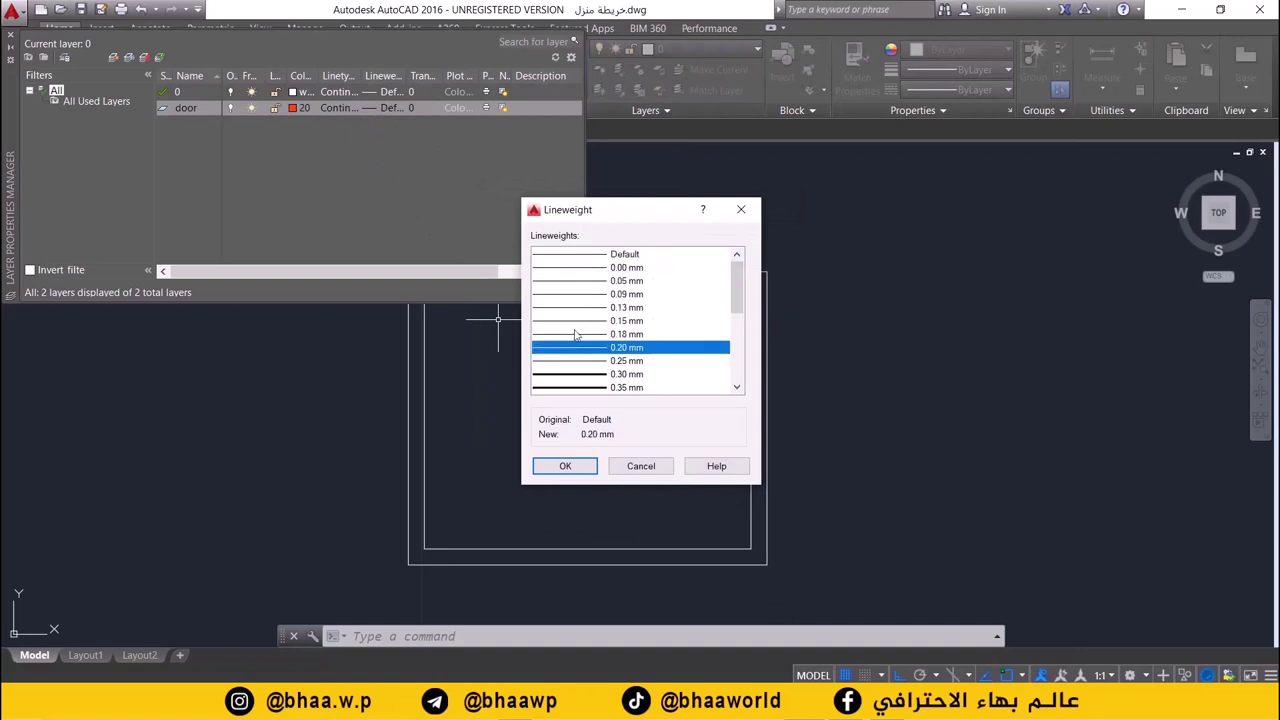
pyautogui.click(580, 386)
pyautogui.click(584, 255)
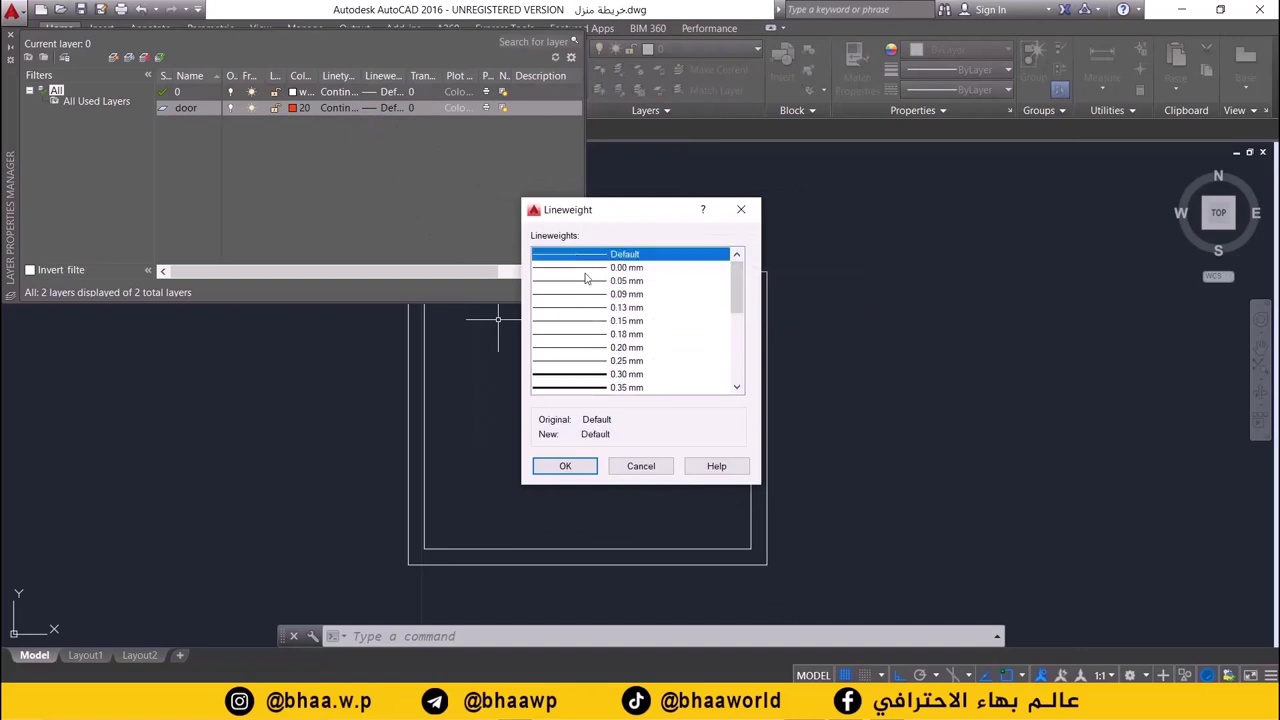
pyautogui.click(565, 466)
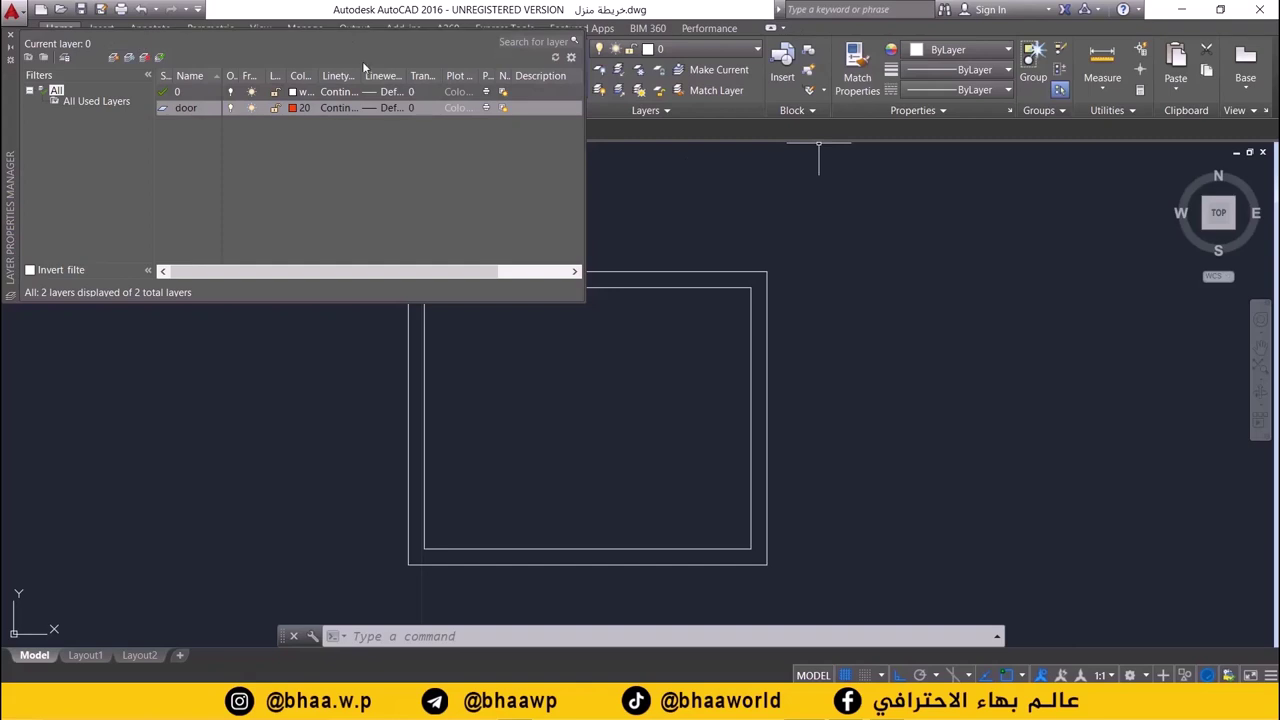
pyautogui.click(11, 40)
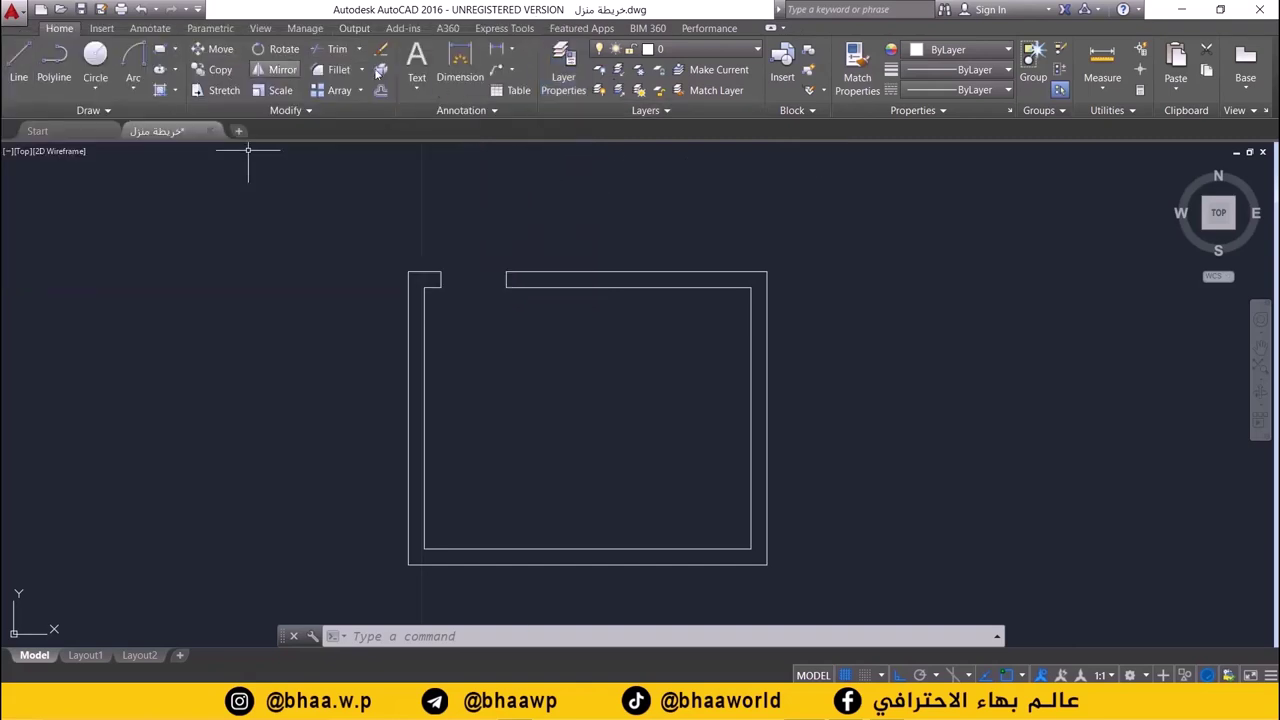
# - Make 'door' the current layer from the Layer dropdown
pyautogui.click(744, 48)
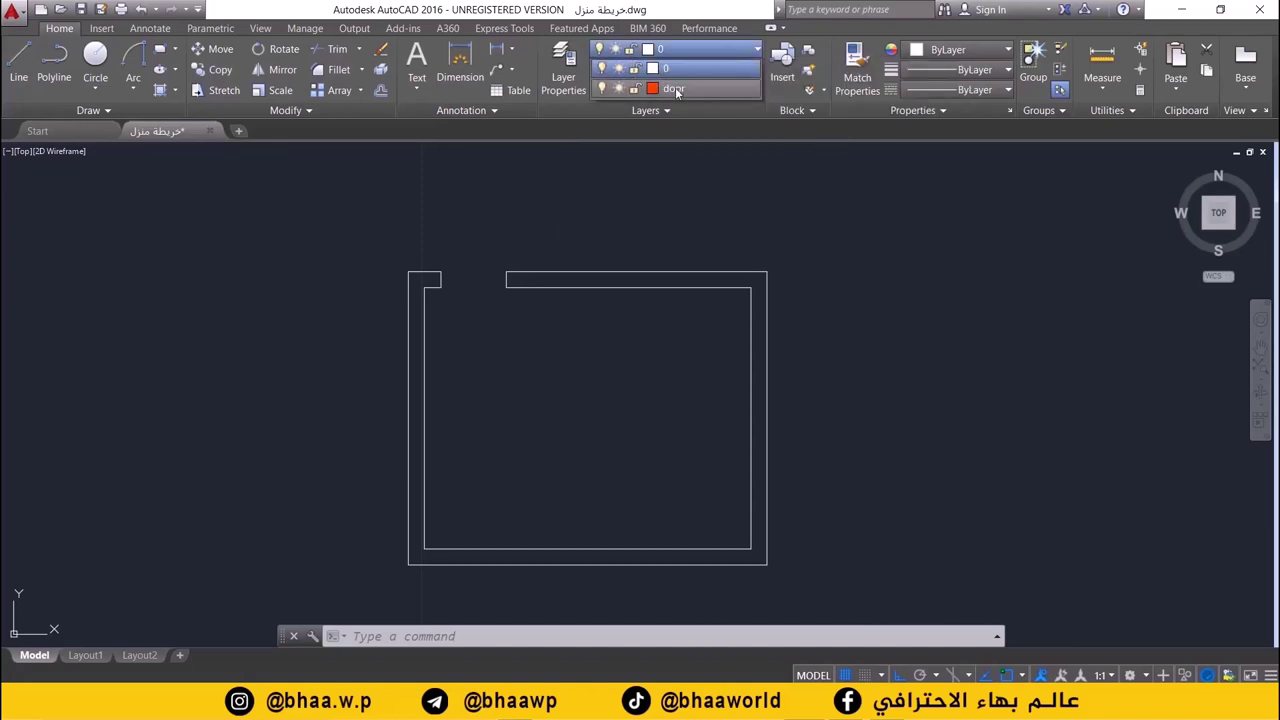
pyautogui.click(681, 271)
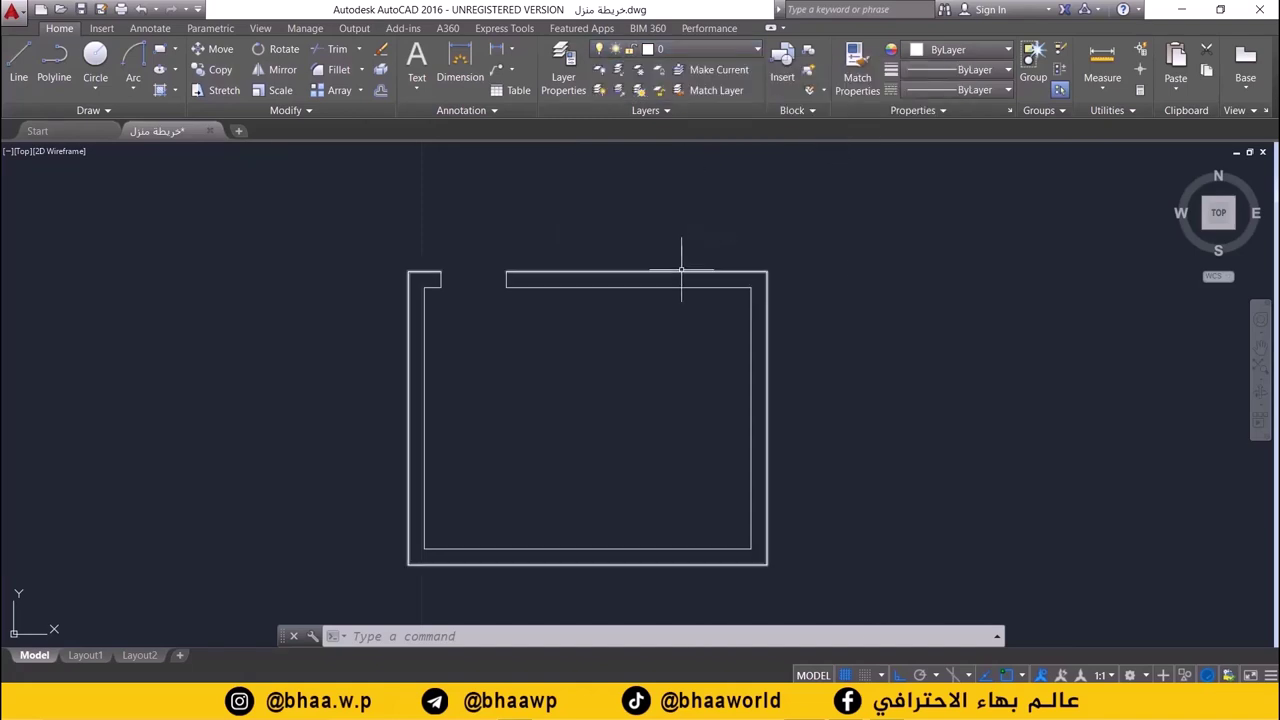
pyautogui.click(655, 49)
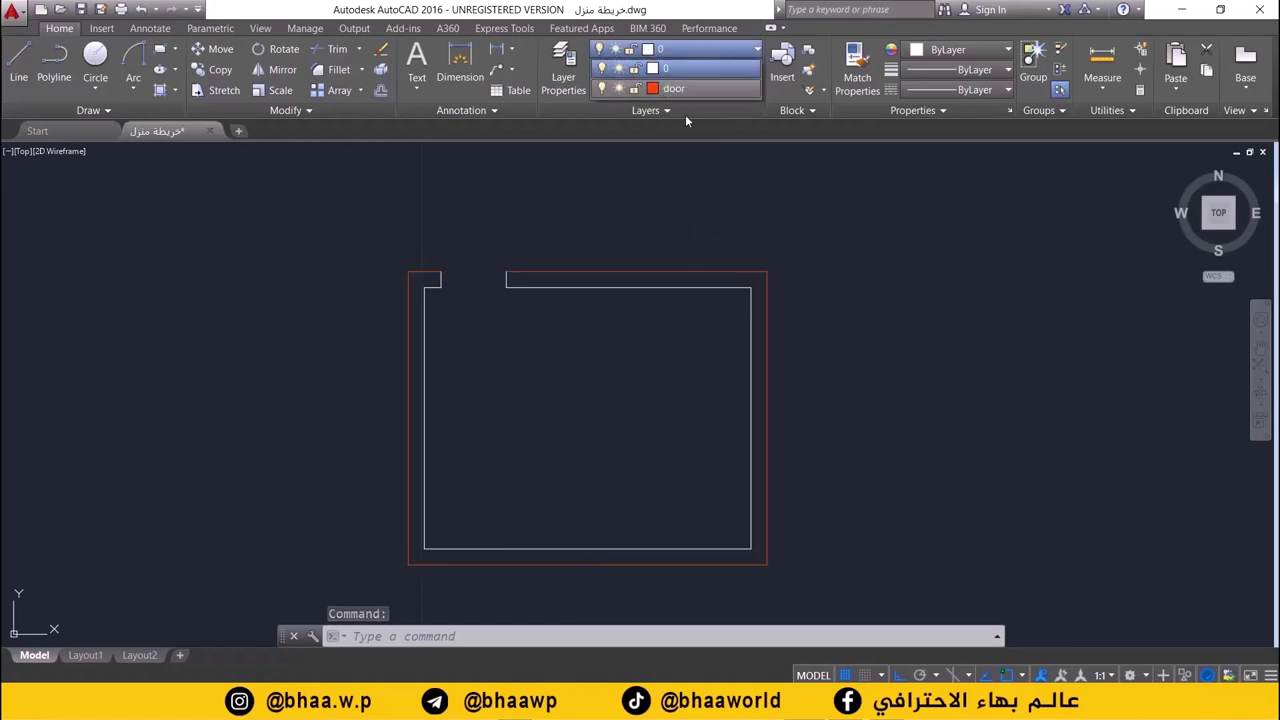
pyautogui.press('Escape')
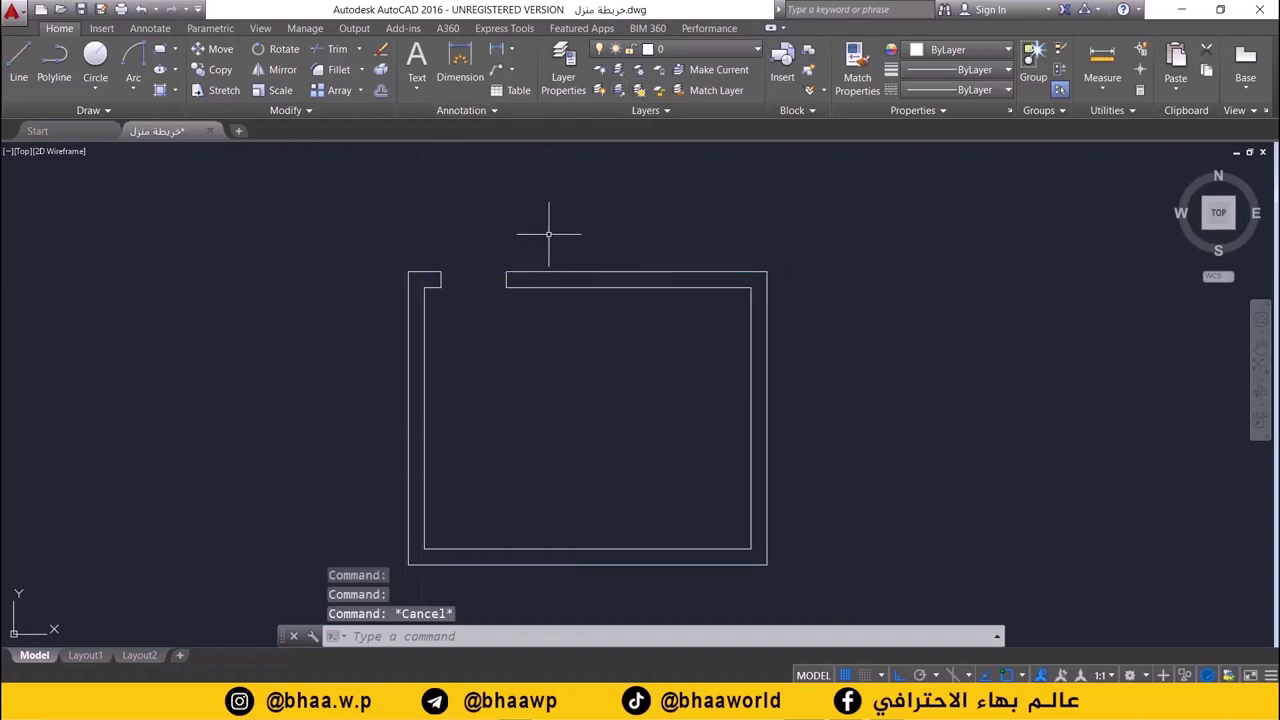
pyautogui.click(691, 48)
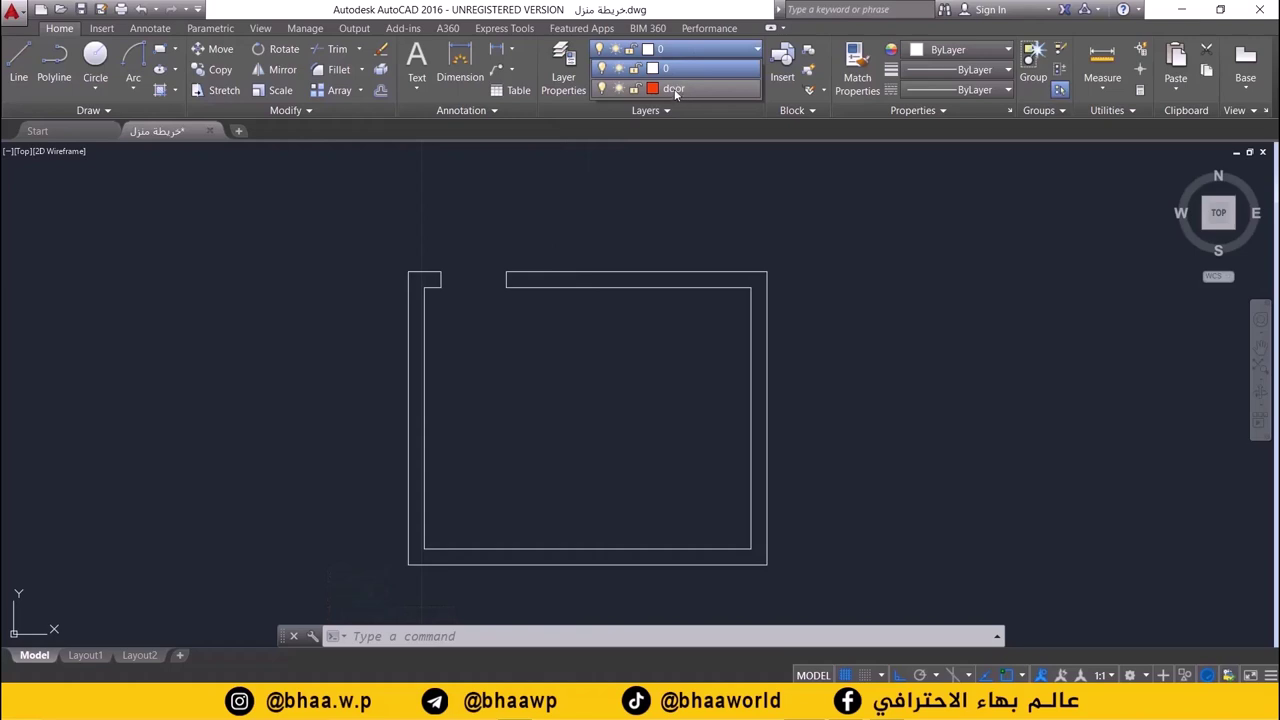
pyautogui.click(675, 90)
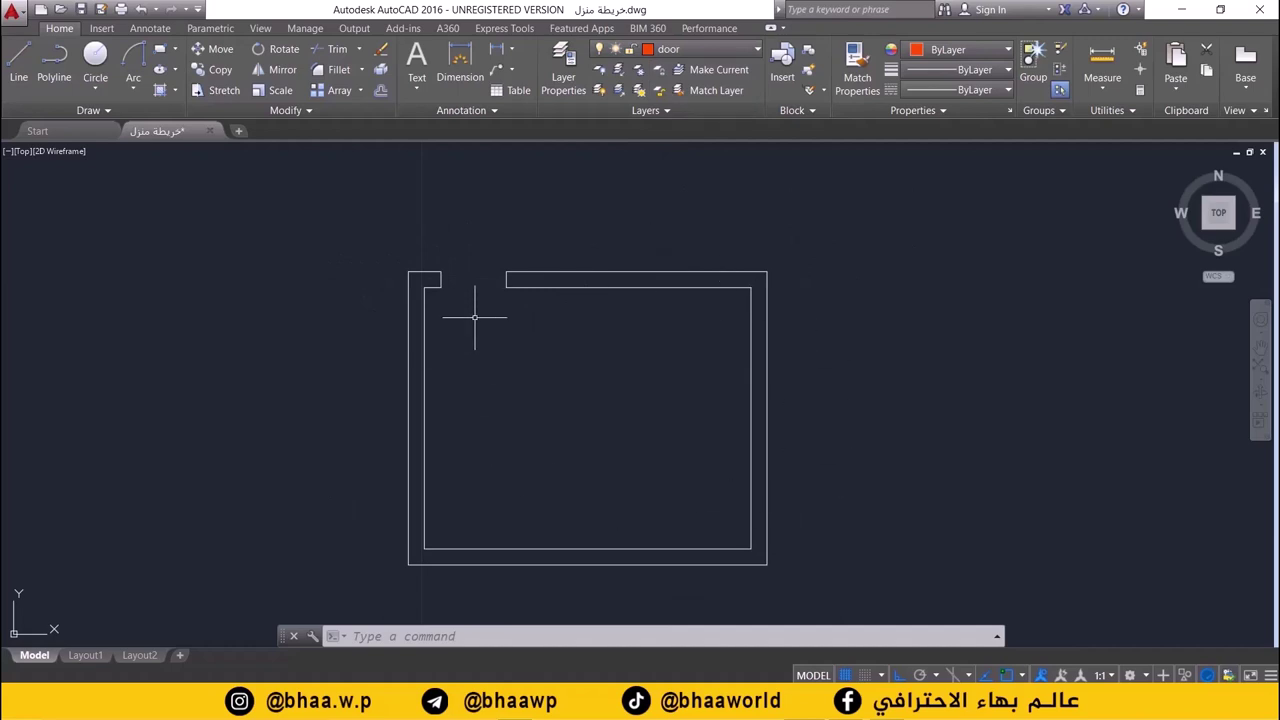
# - Draw a door leaf line of length 1 from the opening's corner
pyautogui.click(18, 62)
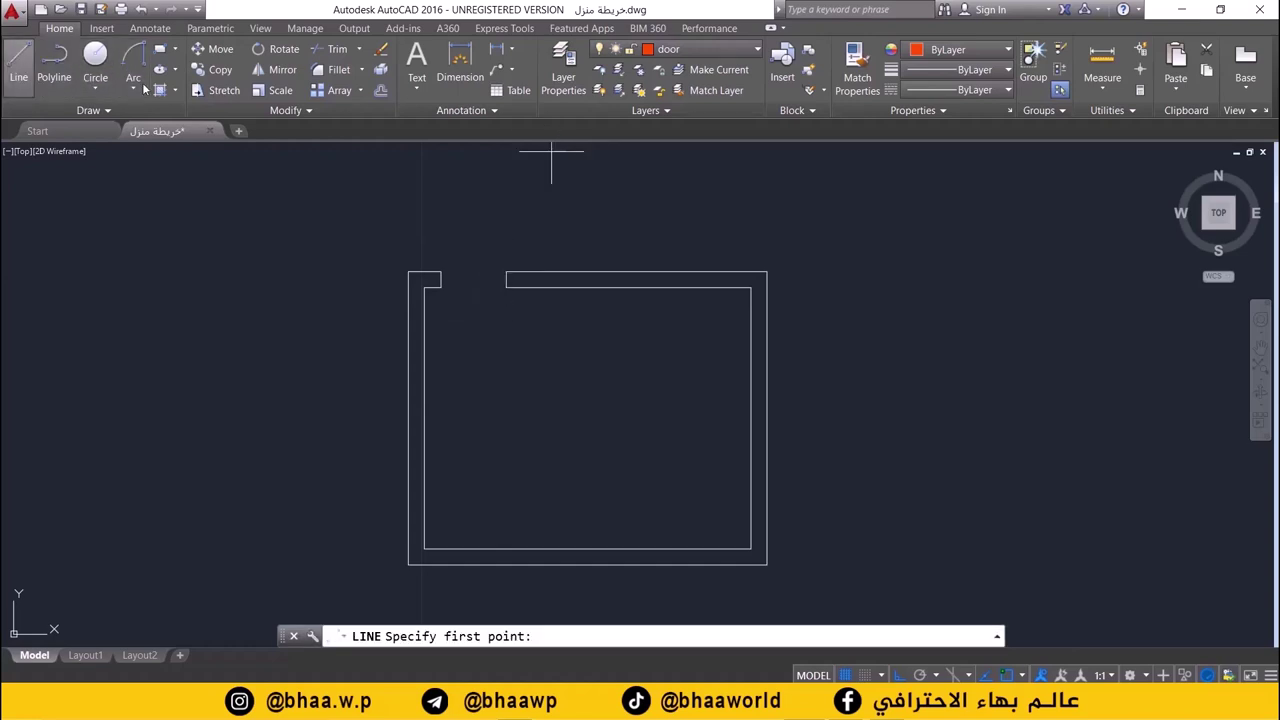
pyautogui.click(440, 288)
pyautogui.write('1')
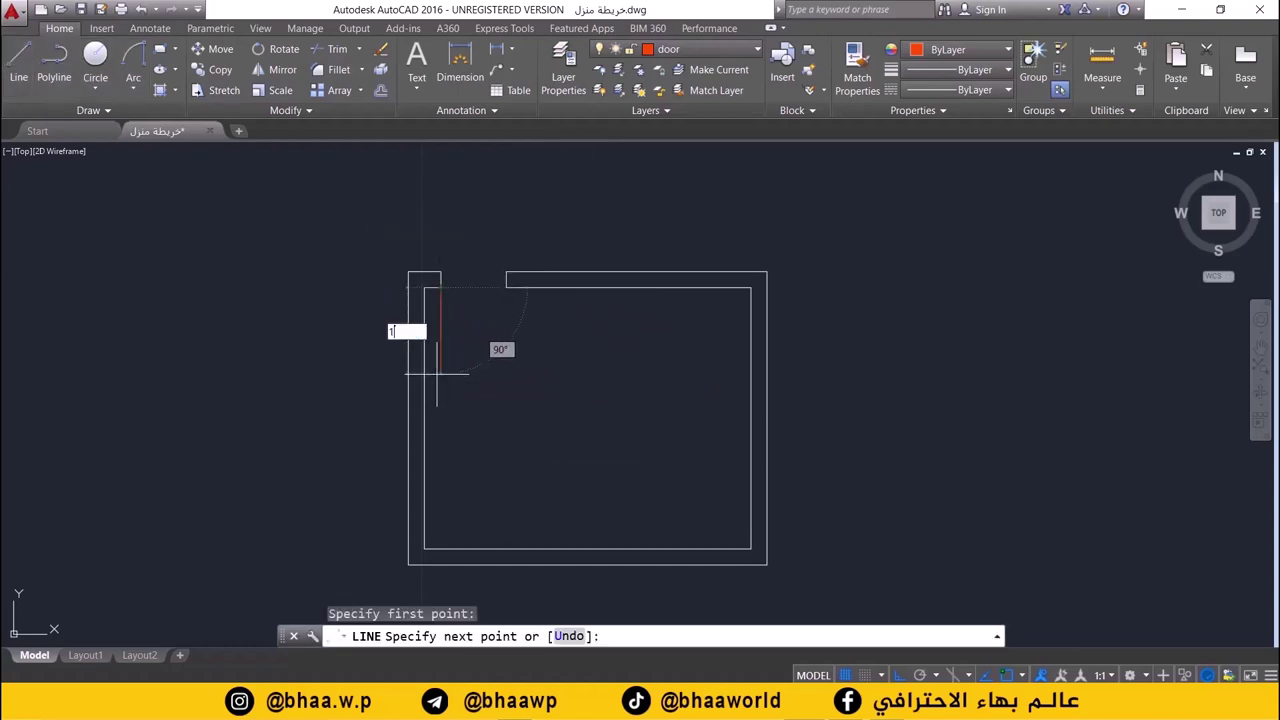
pyautogui.press('Return')
pyautogui.press('Escape')
# - Draw the door swing as a start-end-radius arc of radius 1 to the opening's far corner
pyautogui.click(131, 76)
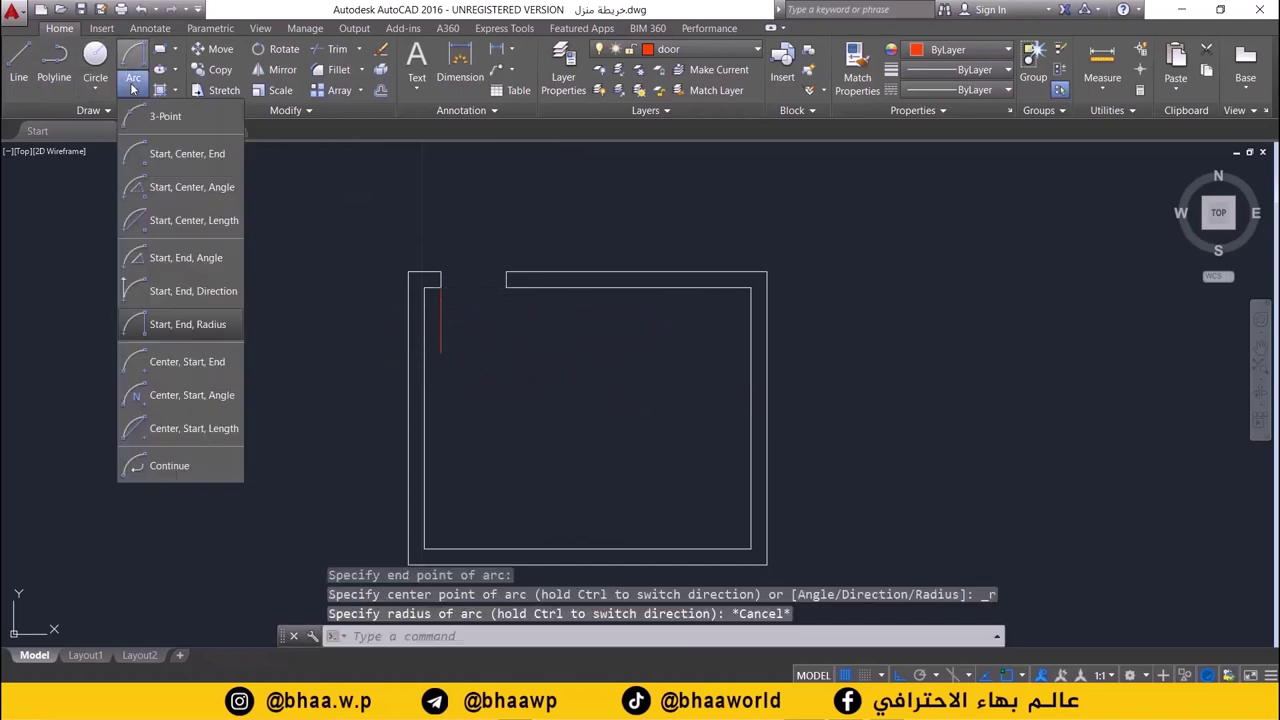
pyautogui.click(183, 323)
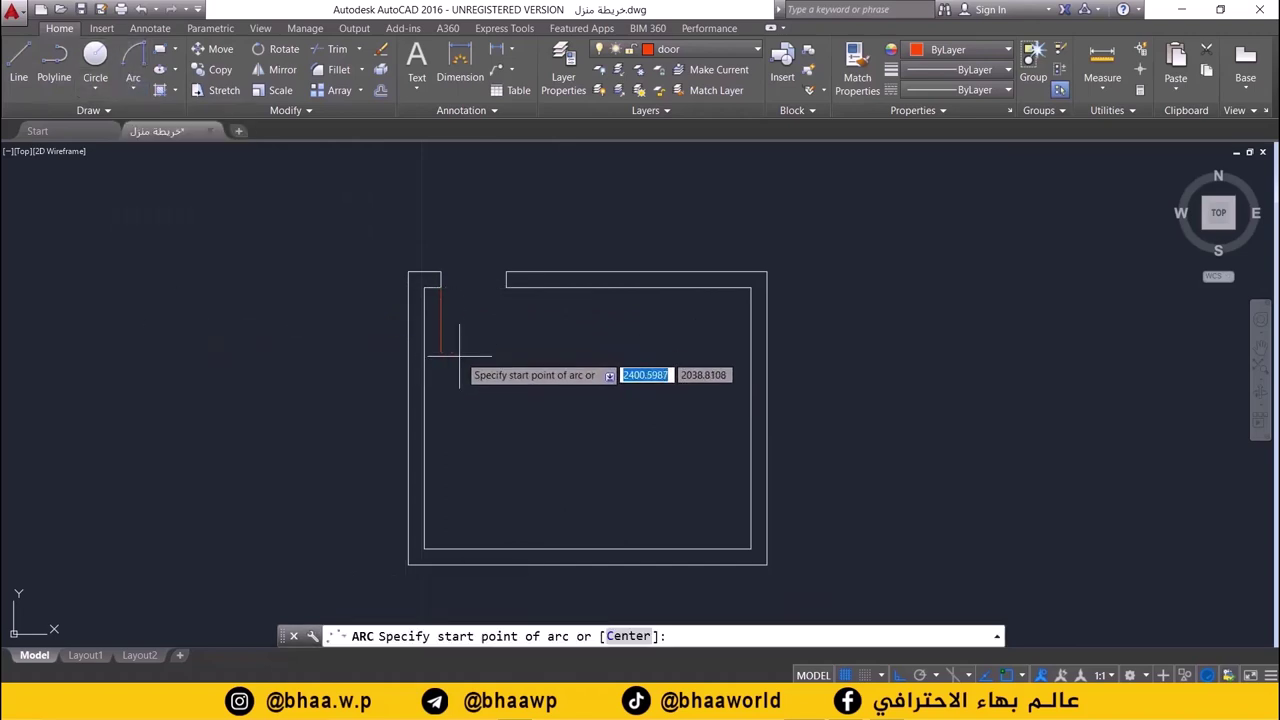
pyautogui.click(455, 352)
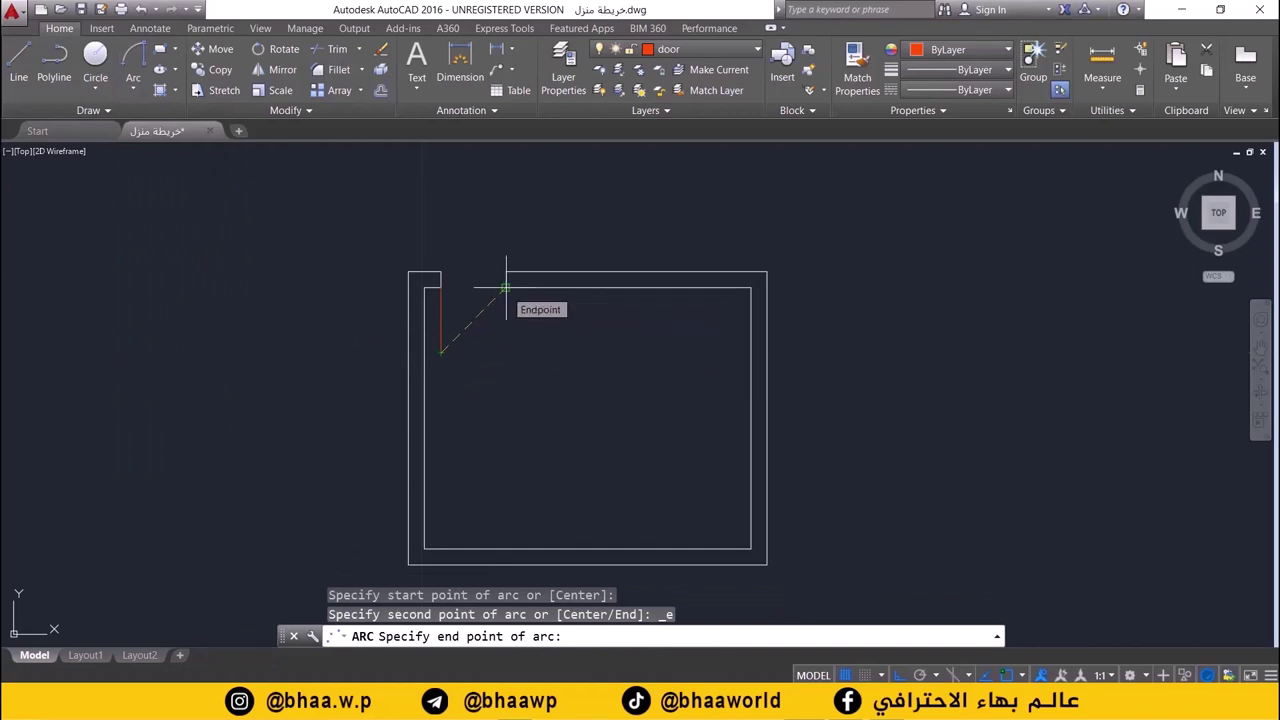
pyautogui.click(505, 288)
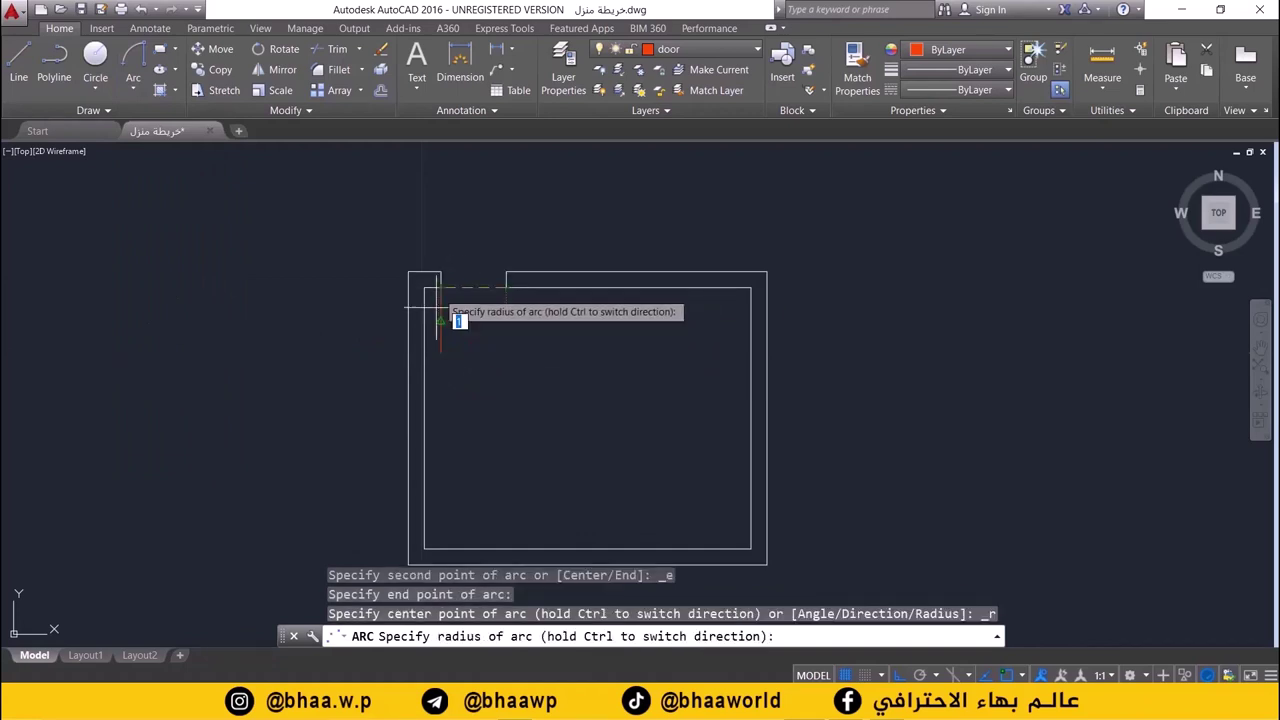
pyautogui.write('1')
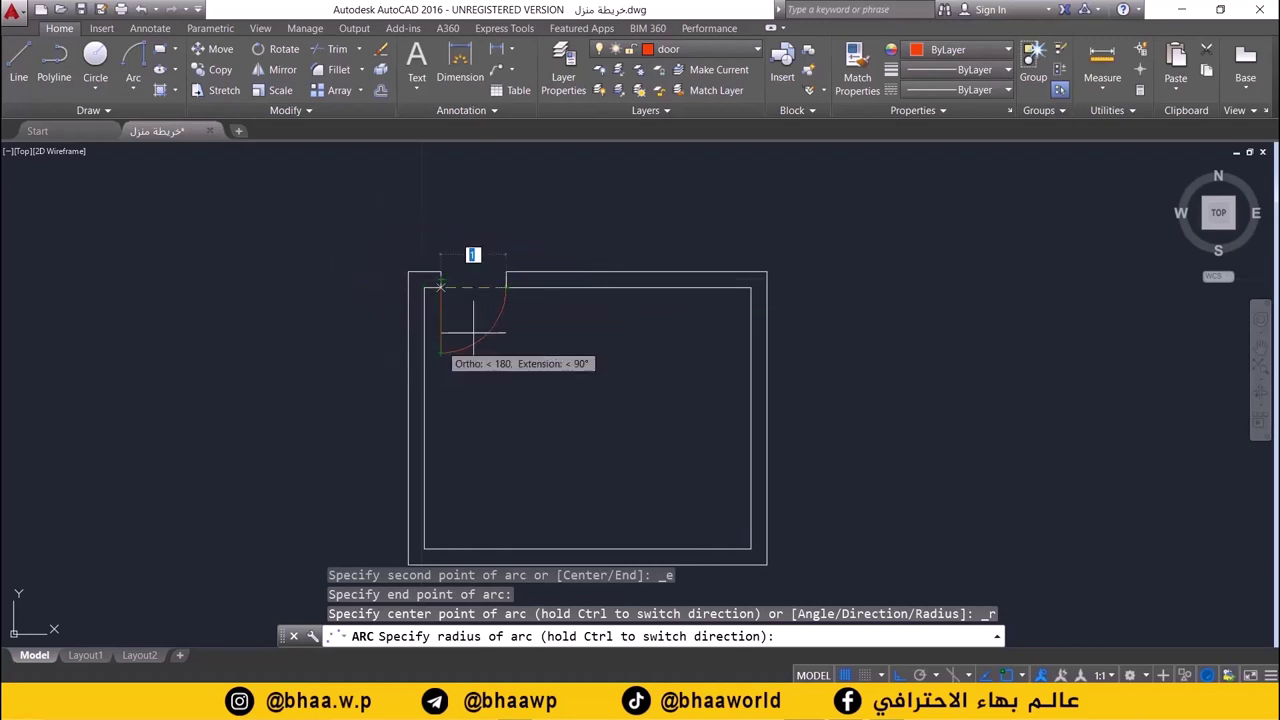
pyautogui.press('Return')
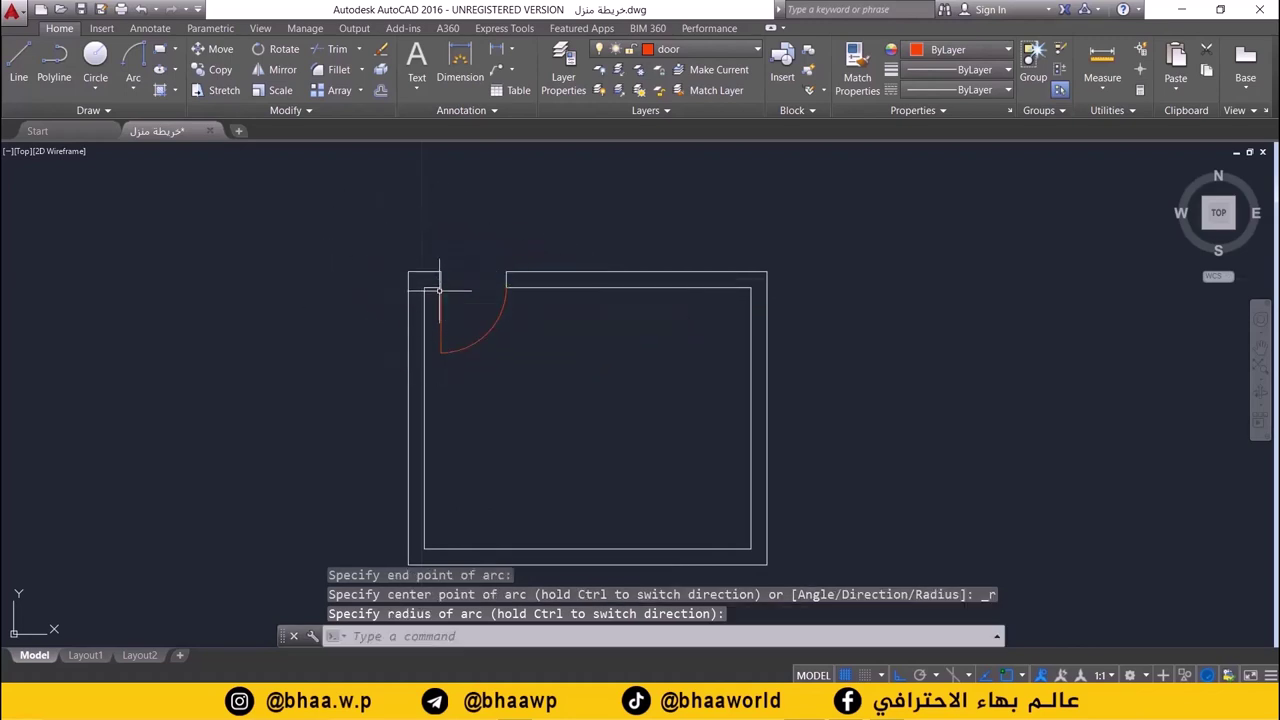
pyautogui.press('Return')
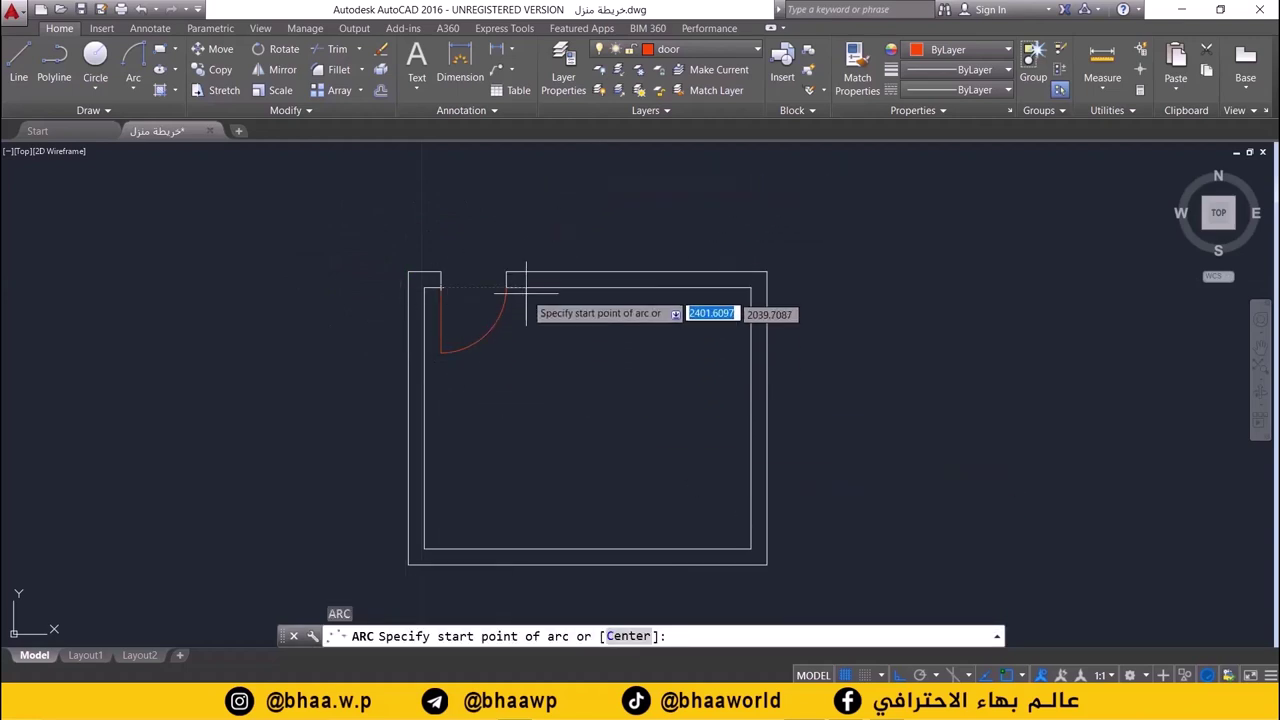
# - Confirm the door layer is still current and zoom toward the top wall
pyautogui.click(700, 49)
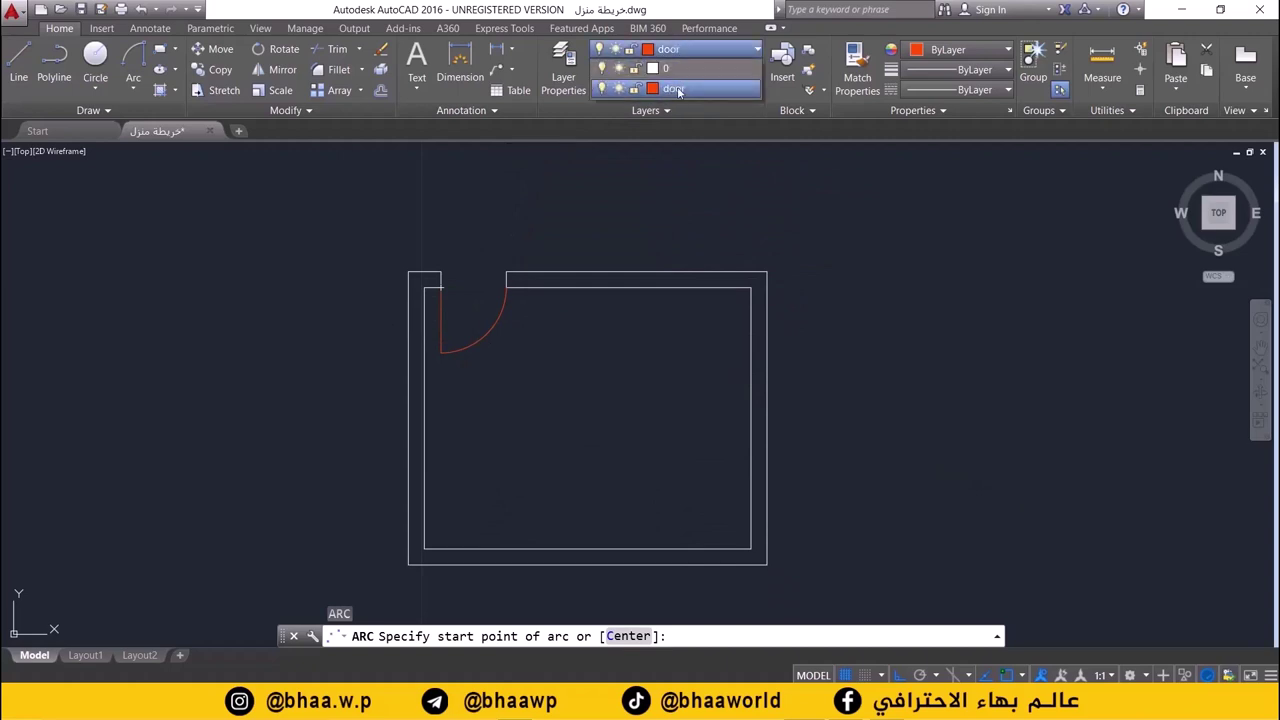
pyautogui.click(720, 46)
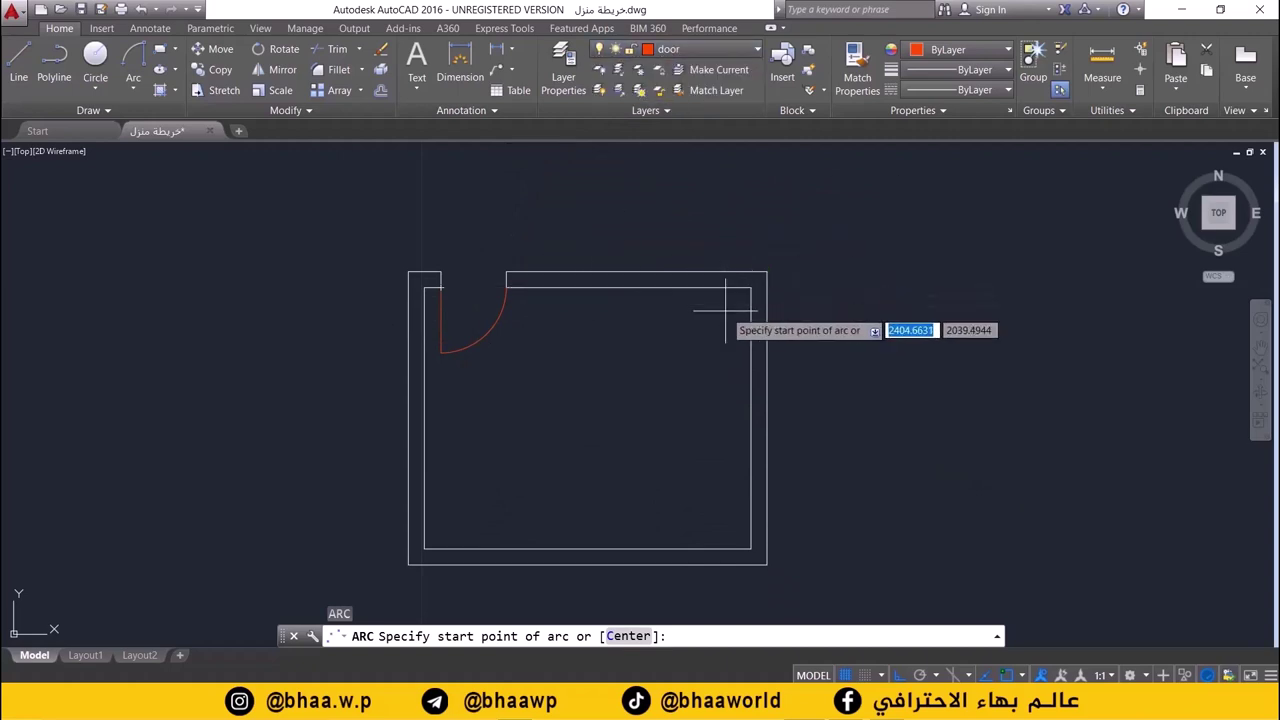
pyautogui.scroll(2, 724, 313)
pyautogui.moveTo(724, 313); pyautogui.dragTo(720, 320, button='middle')
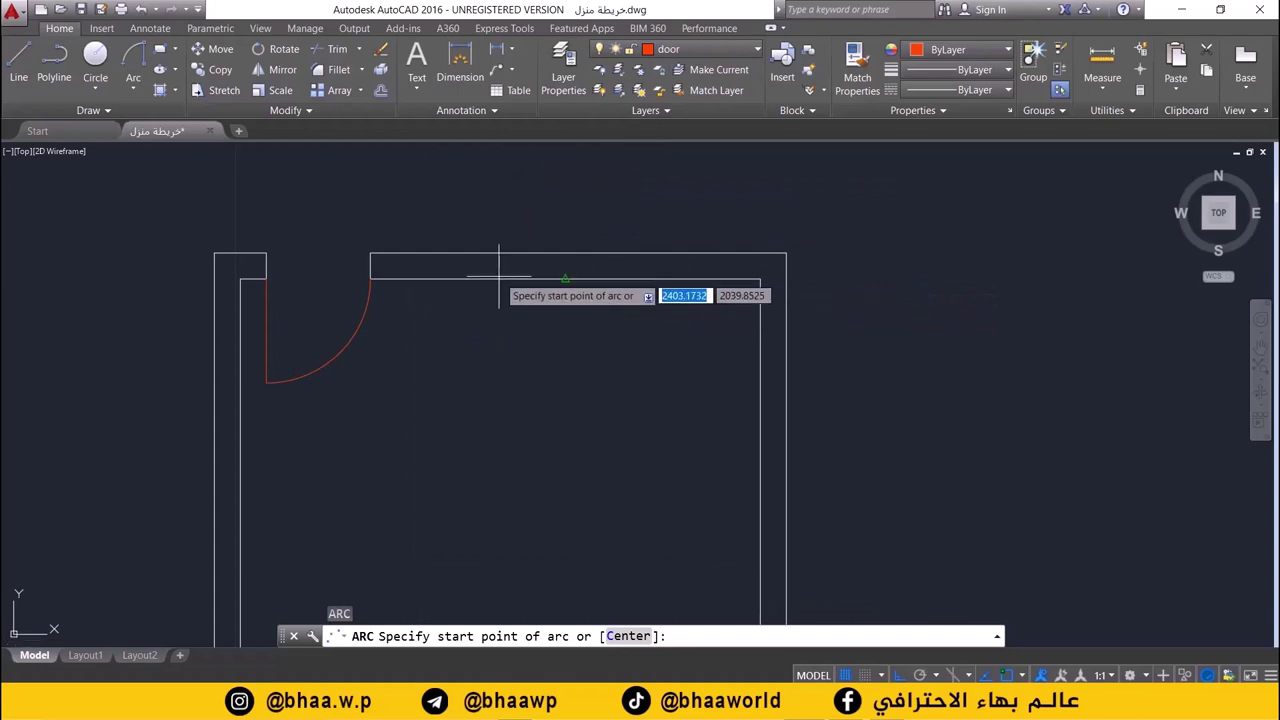
# - Draw a short line across the top wall's thickness at the top-right inner corner
pyautogui.click(22, 62)
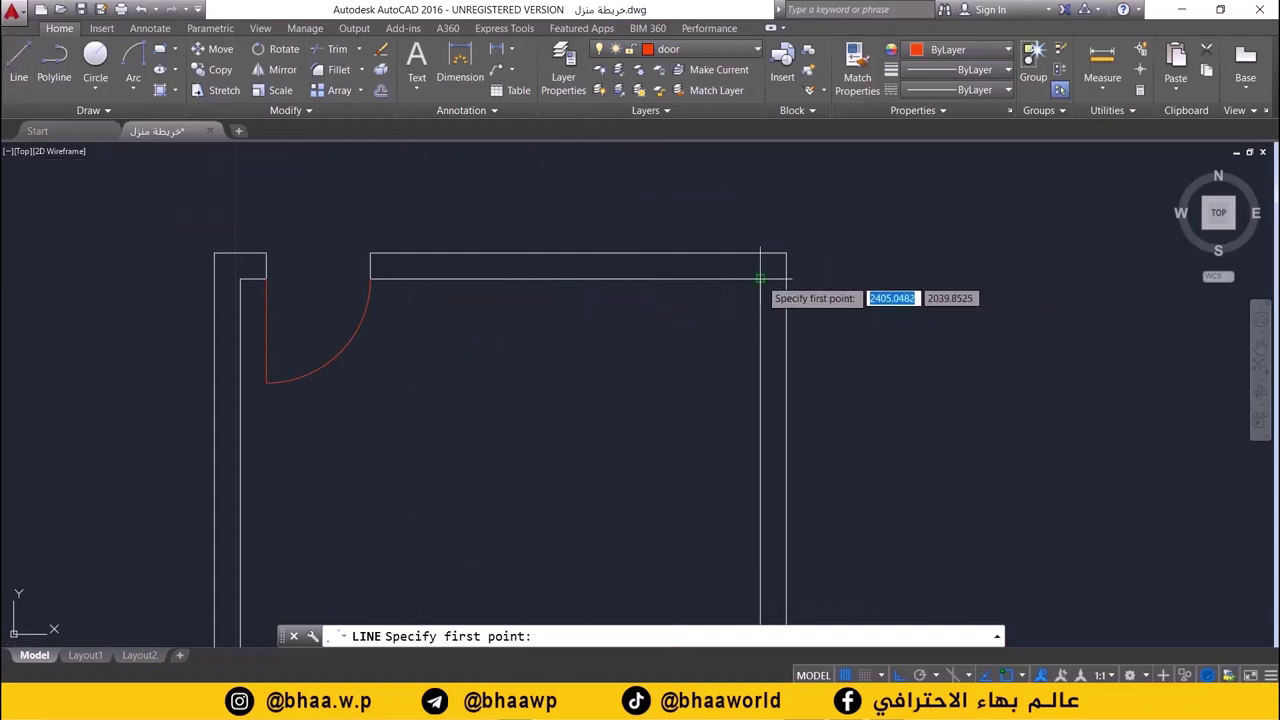
pyautogui.click(760, 279)
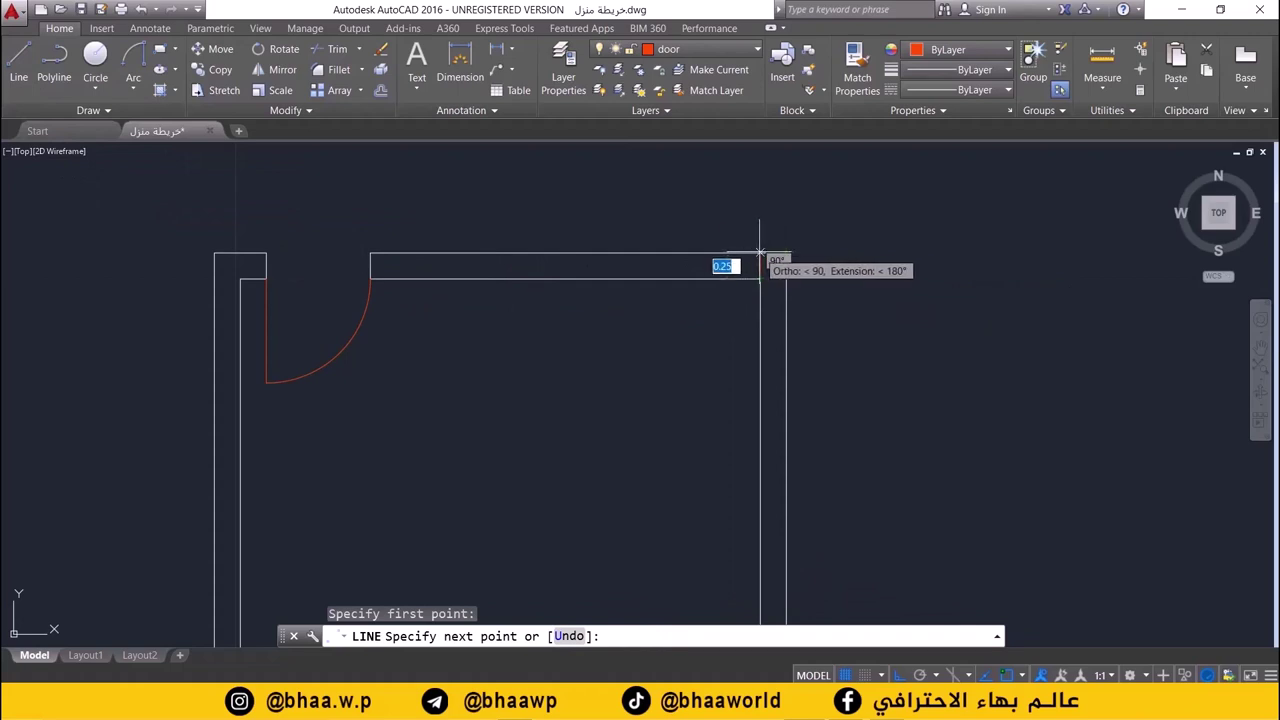
pyautogui.click(760, 253)
pyautogui.press('Return')
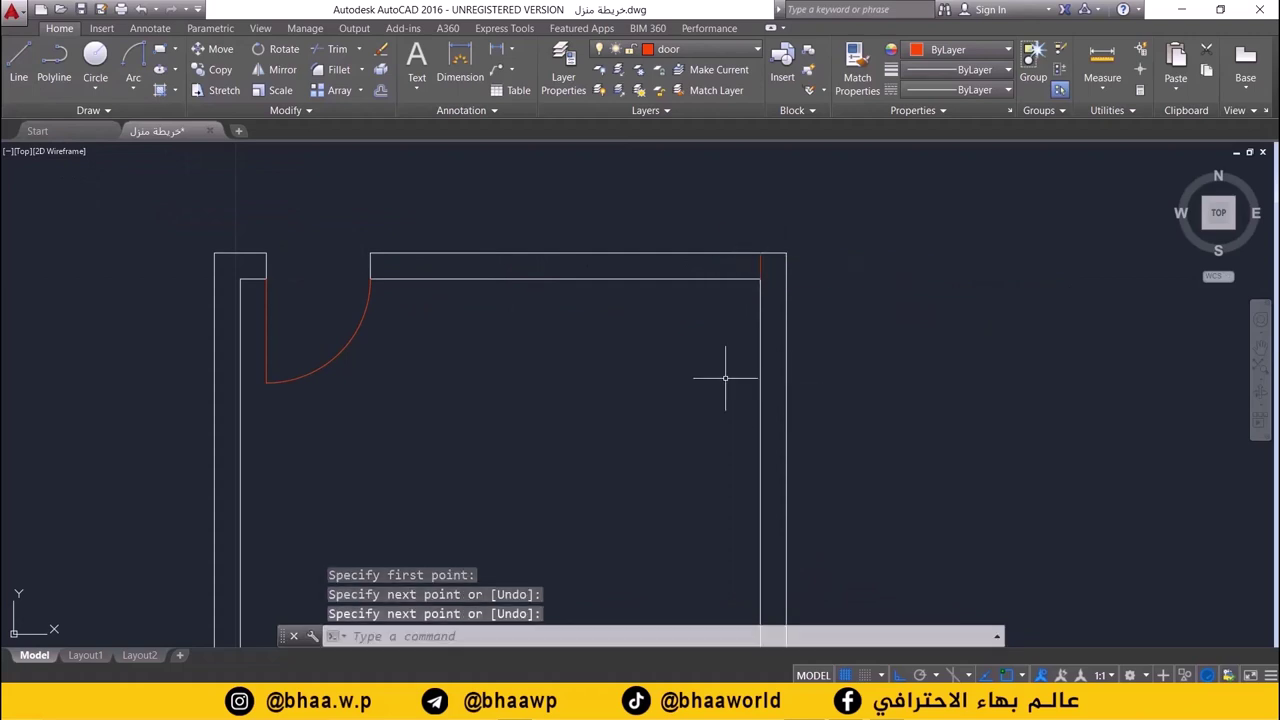
pyautogui.scroll(2, 729, 371)
pyautogui.scroll(2, 720, 314)
pyautogui.moveTo(704, 373); pyautogui.dragTo(697, 400, button='middle')
pyautogui.scroll(-2, 697, 400)
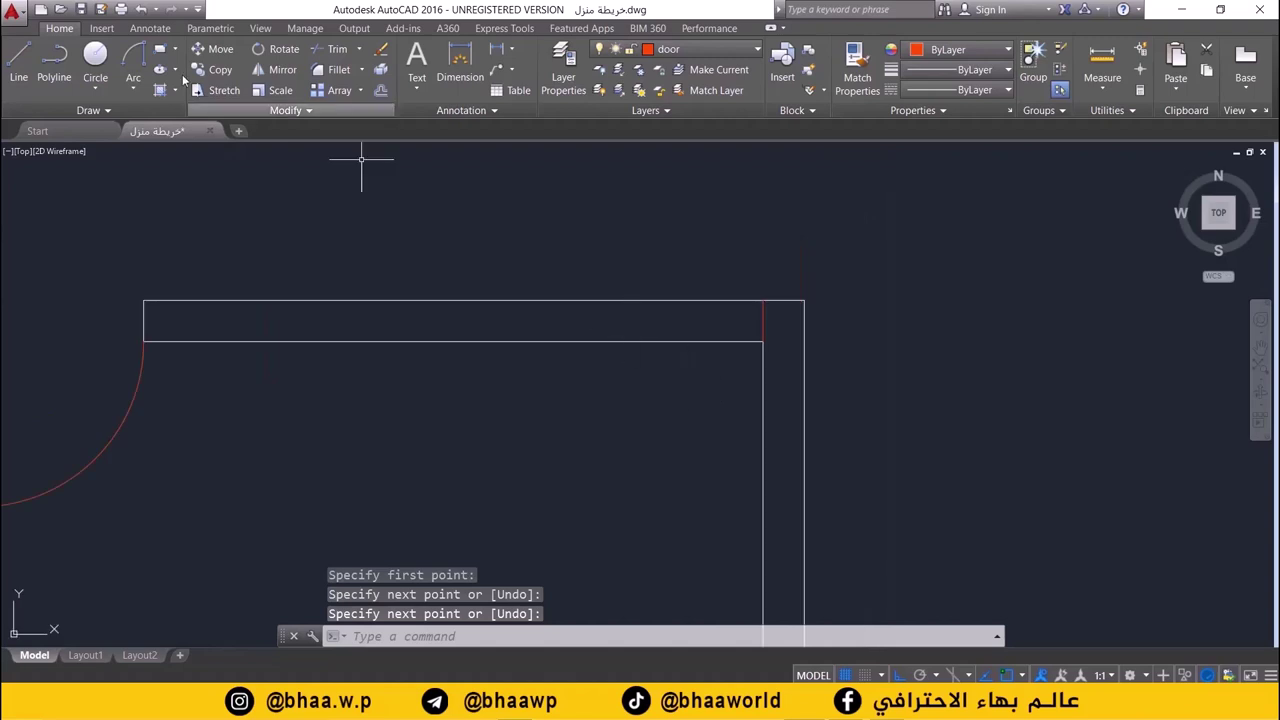
pyautogui.click(381, 91)
pyautogui.write('0.5')
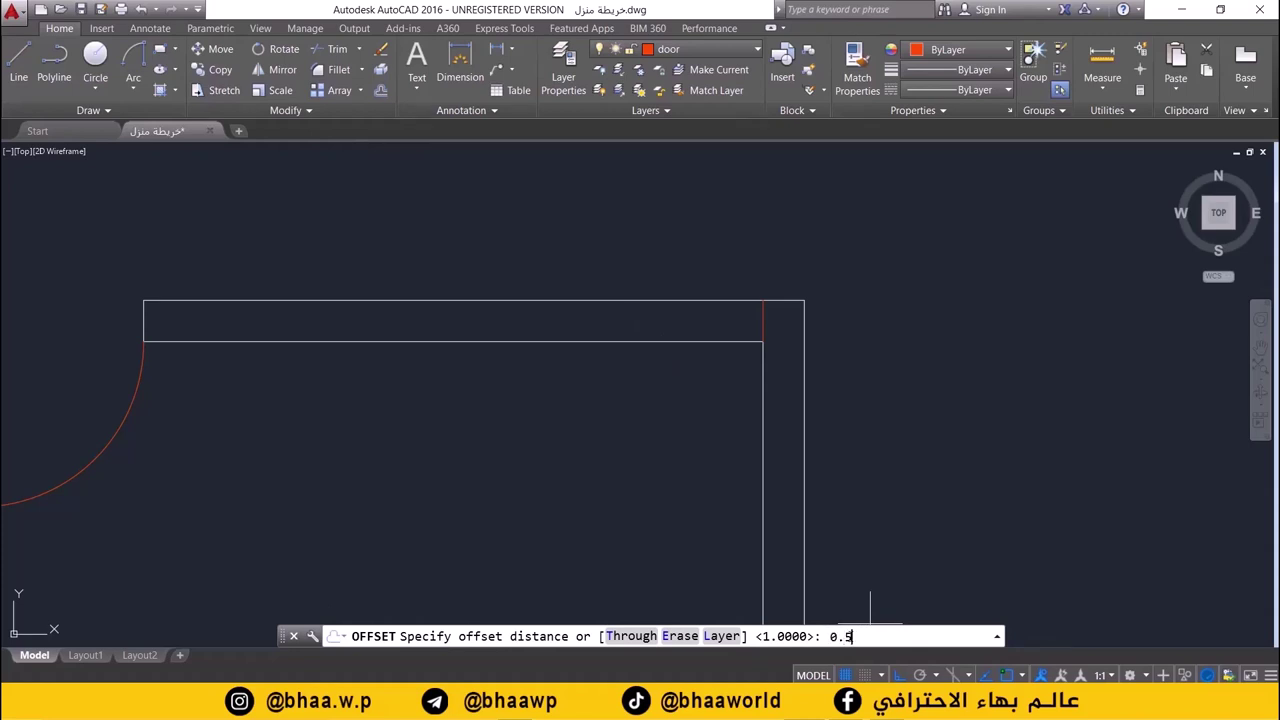
# - Offset the corner line 0.5 to the left inside the top wall
pyautogui.press('Return')
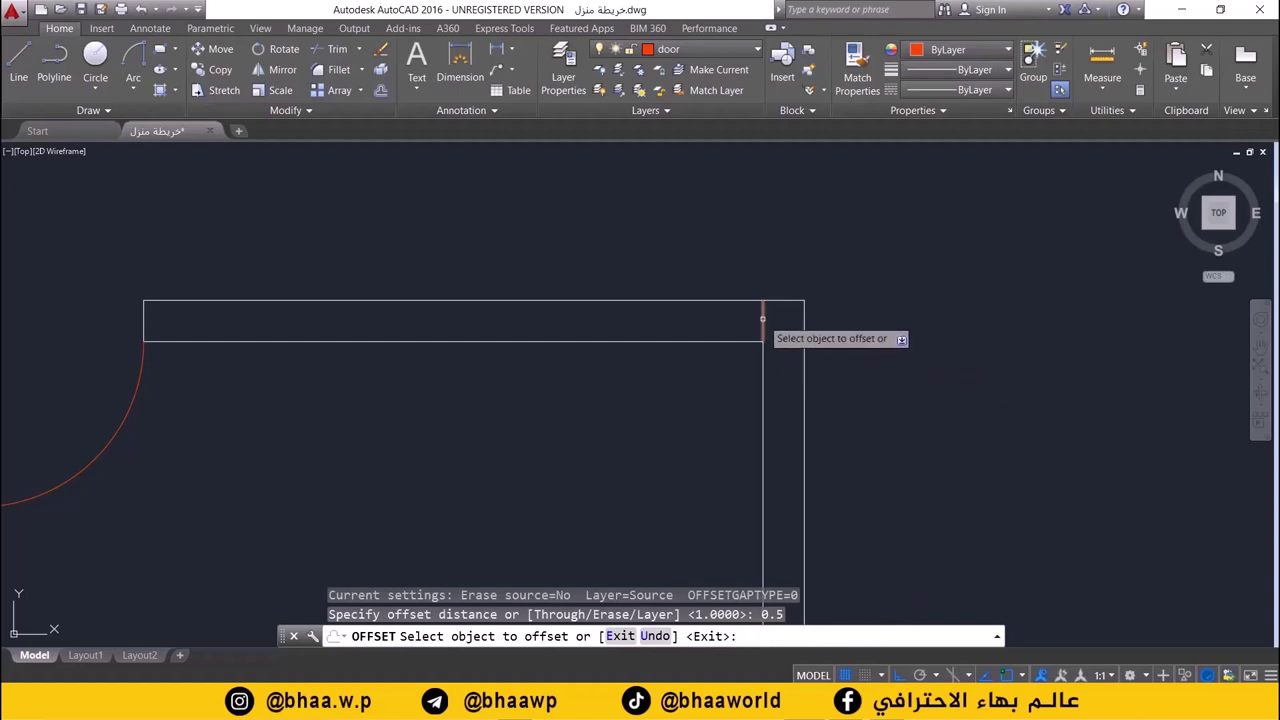
pyautogui.click(762, 318)
pyautogui.click(690, 320)
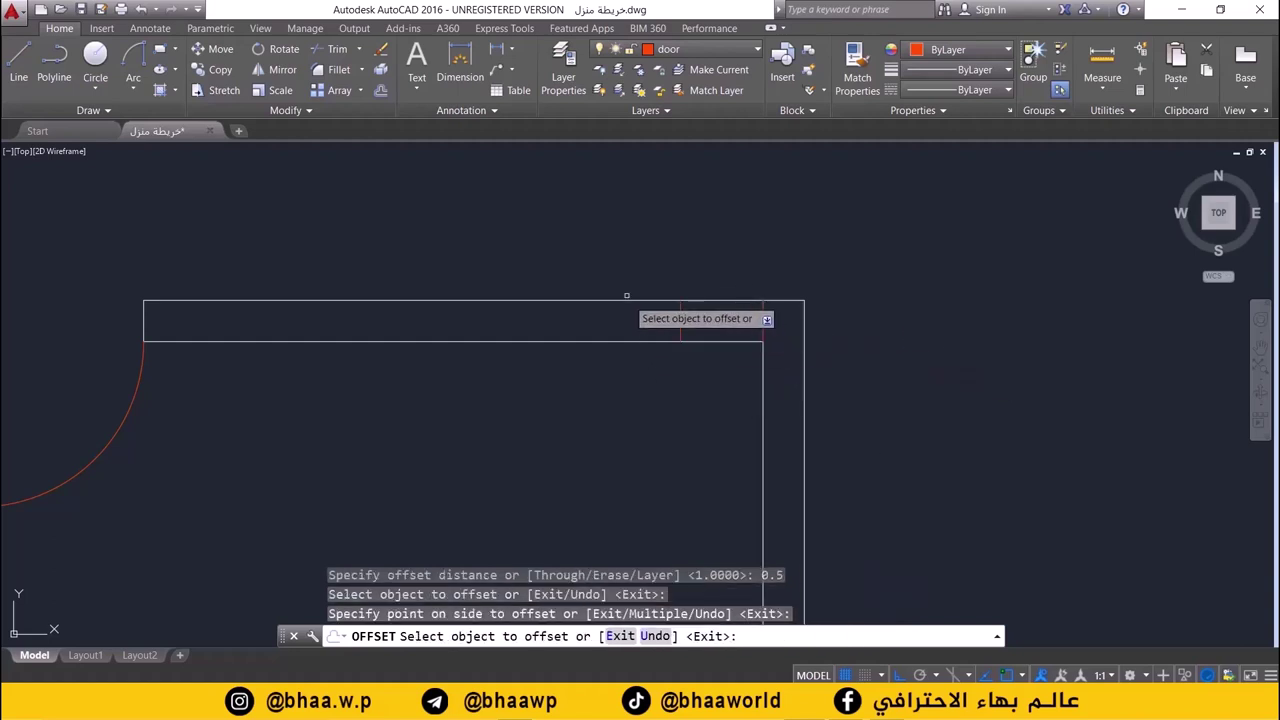
# - Offset that copy 1.5 further left and erase the original corner line
pyautogui.click(380, 90)
pyautogui.write('1.5')
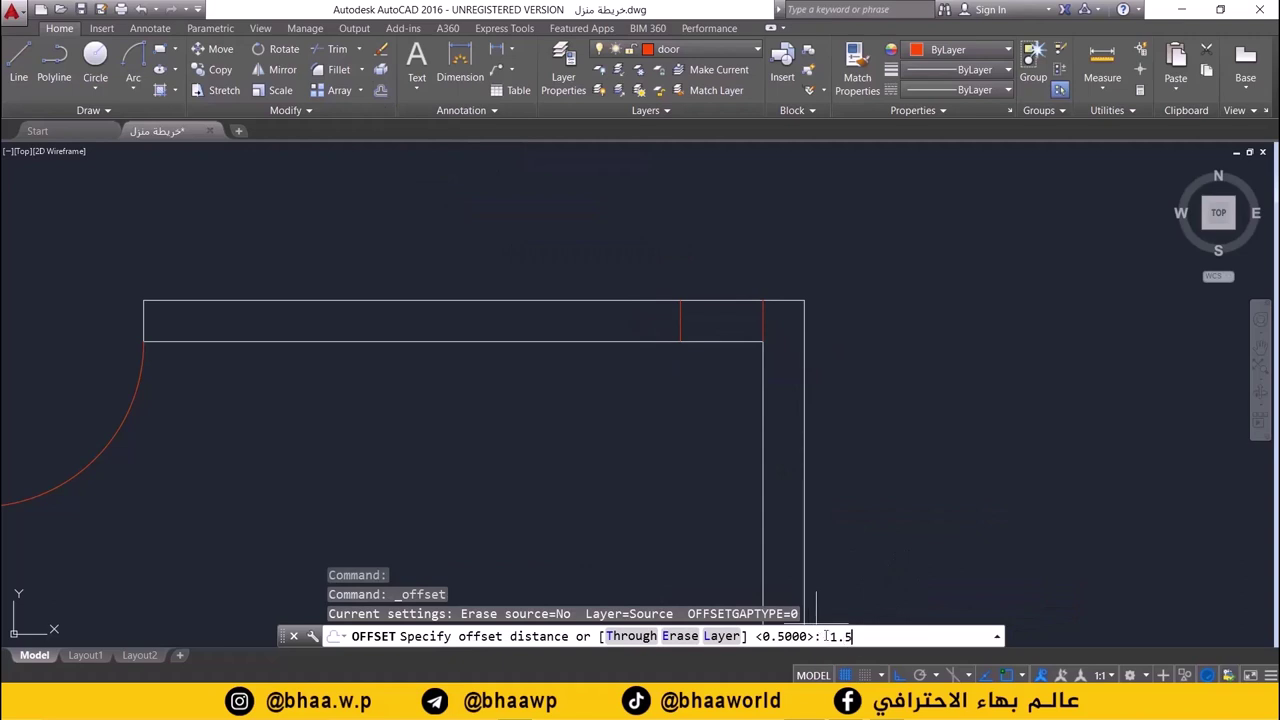
pyautogui.press('Return')
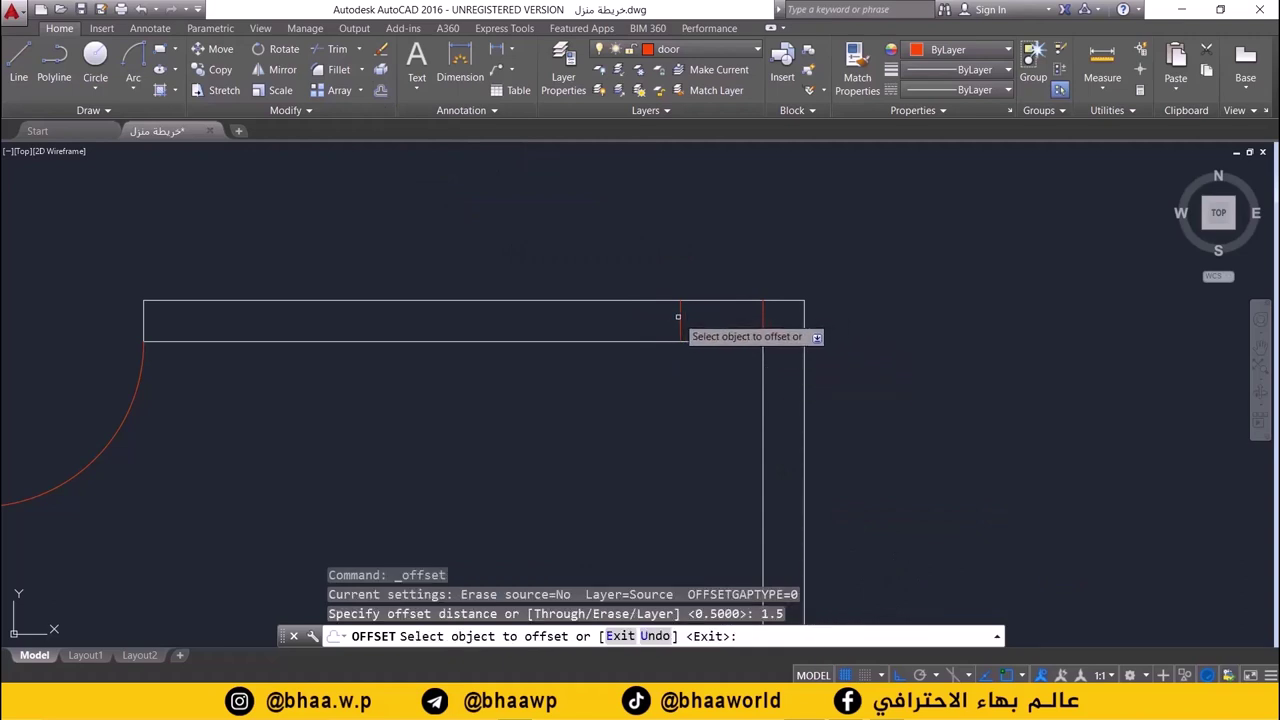
pyautogui.click(679, 317)
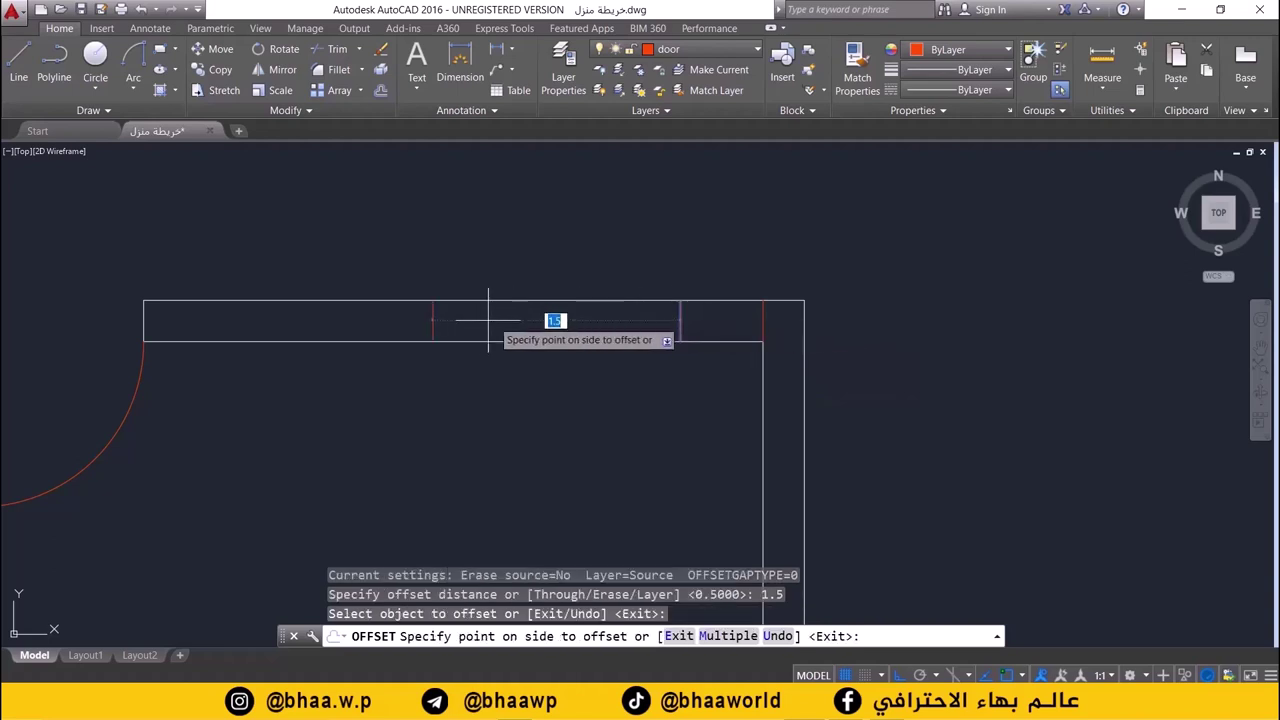
pyautogui.click(436, 316)
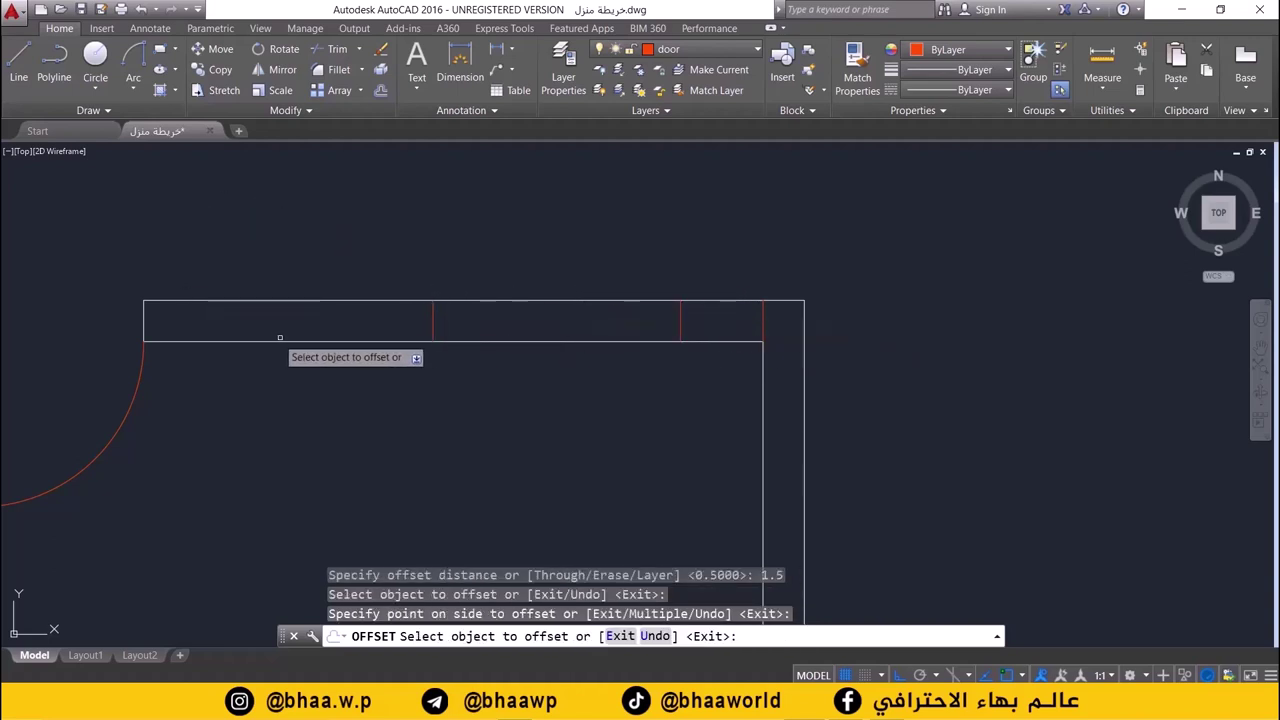
pyautogui.press('Escape')
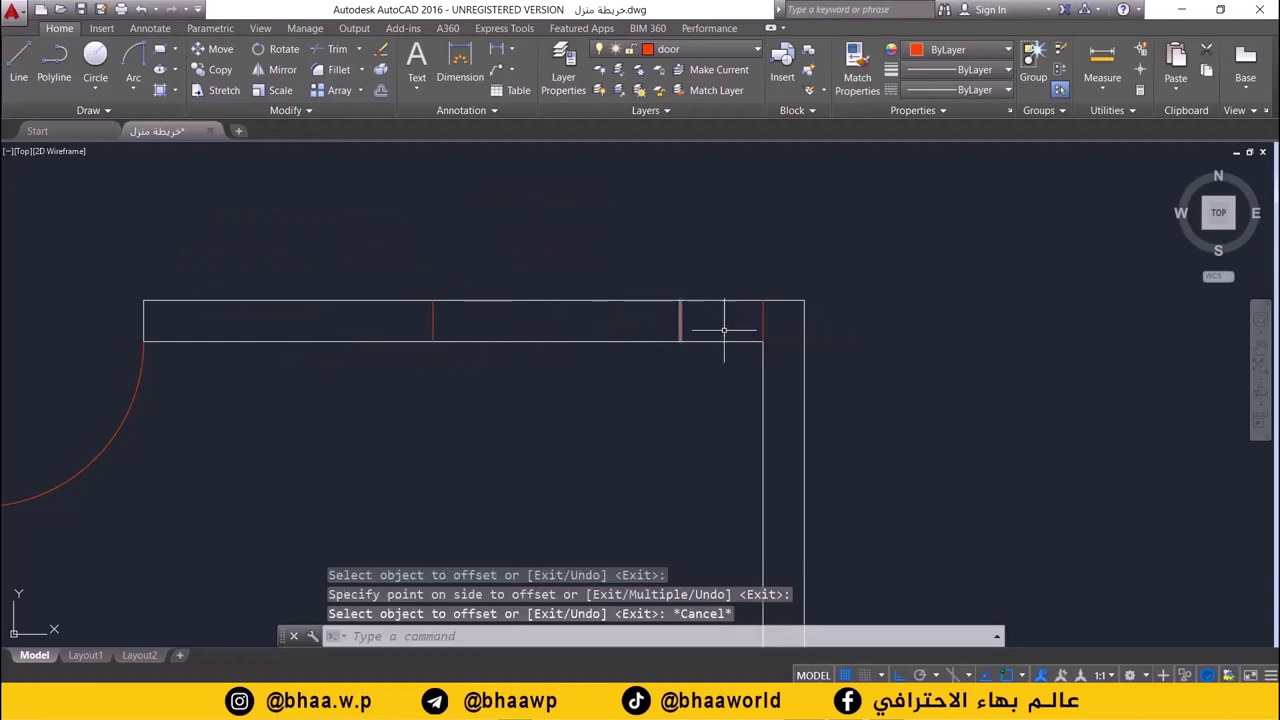
pyautogui.click(761, 320)
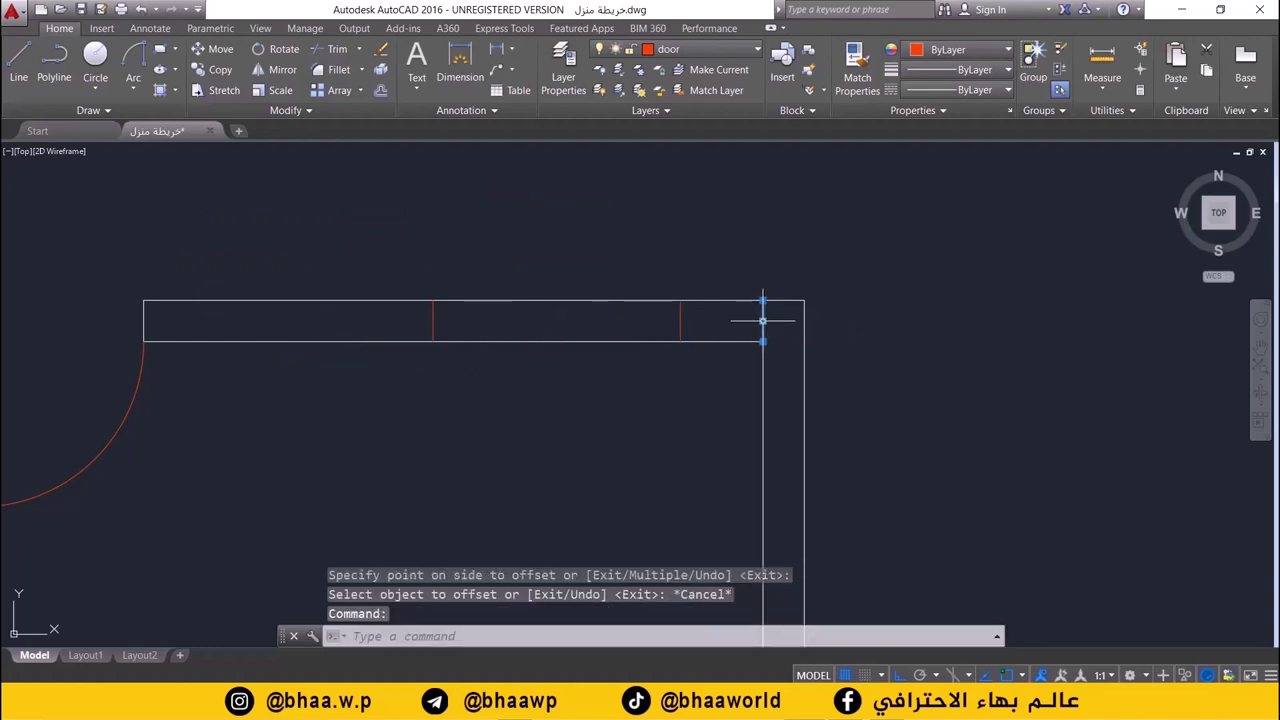
pyautogui.press('Delete')
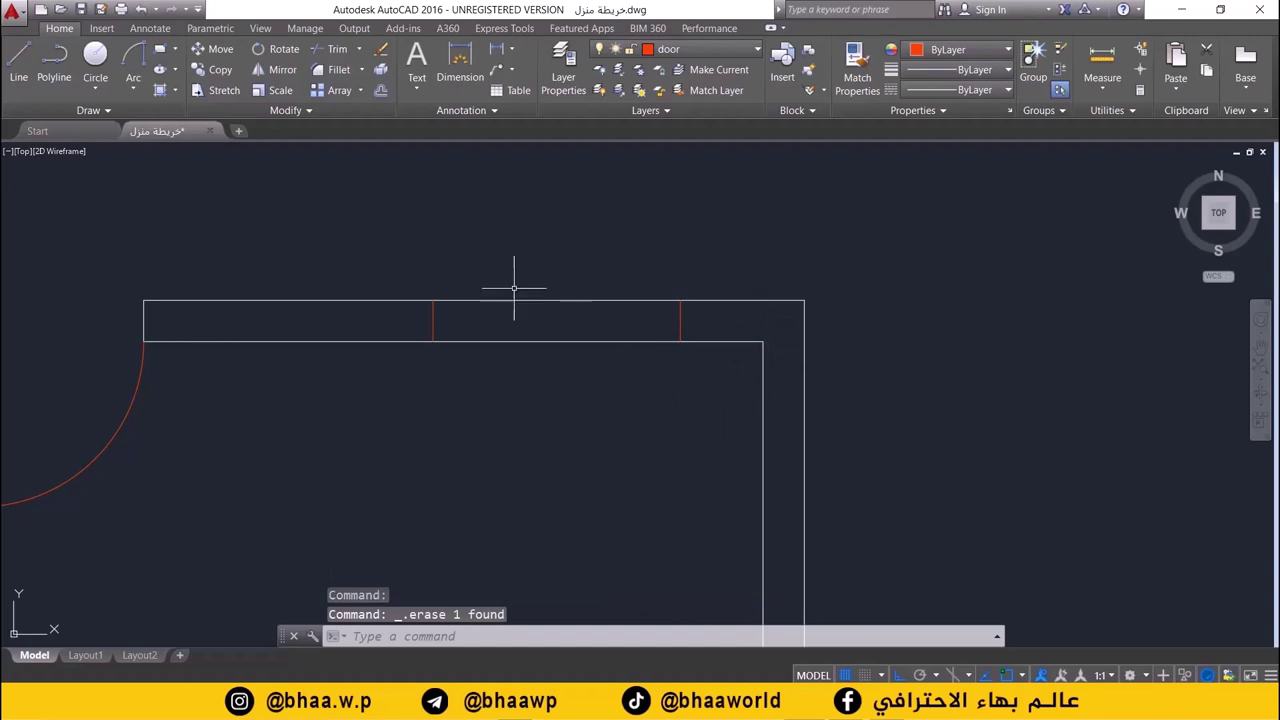
# - Draw a window line between the two jamb tops along the wall's outer edge
pyautogui.write('l')
pyautogui.press('Return')
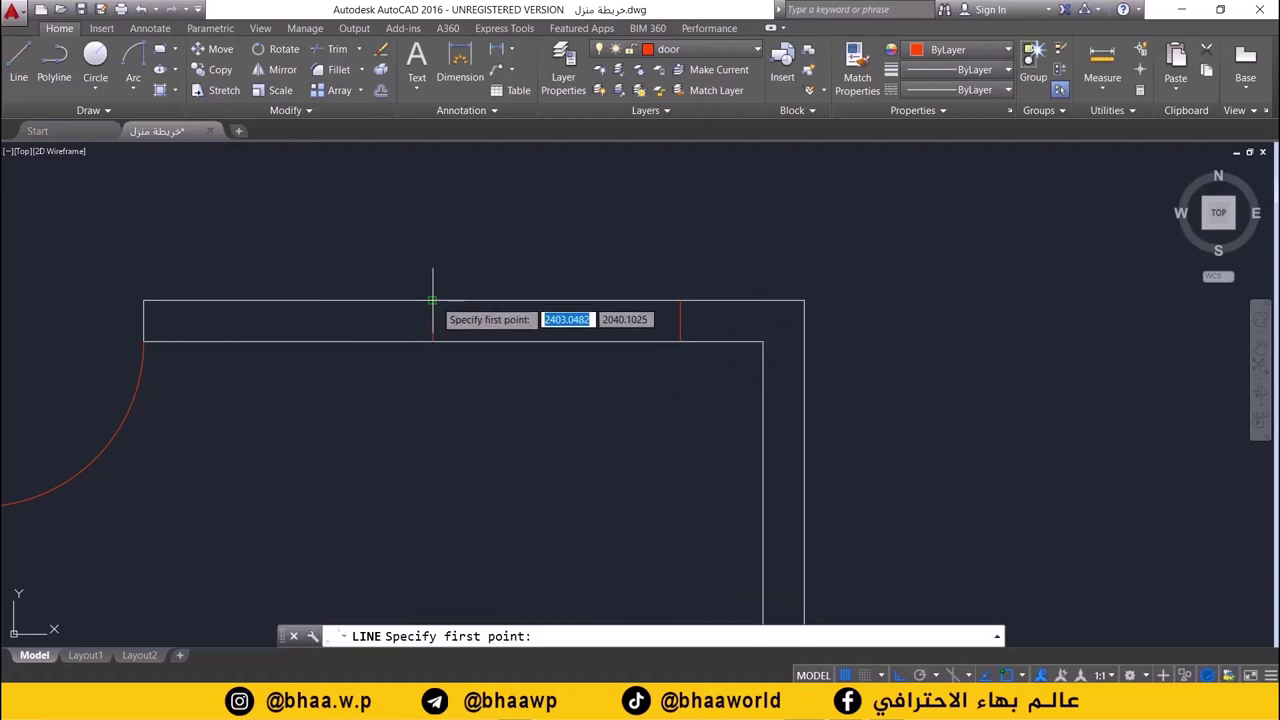
pyautogui.click(433, 300)
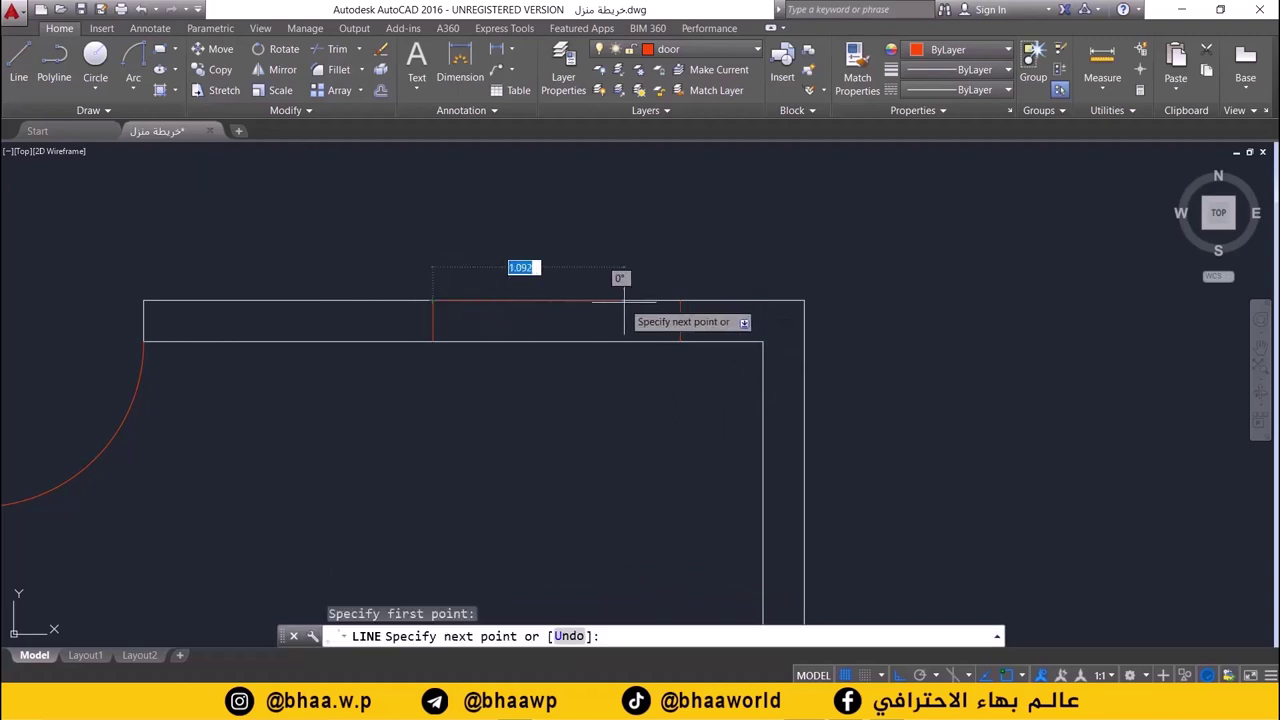
pyautogui.click(680, 300)
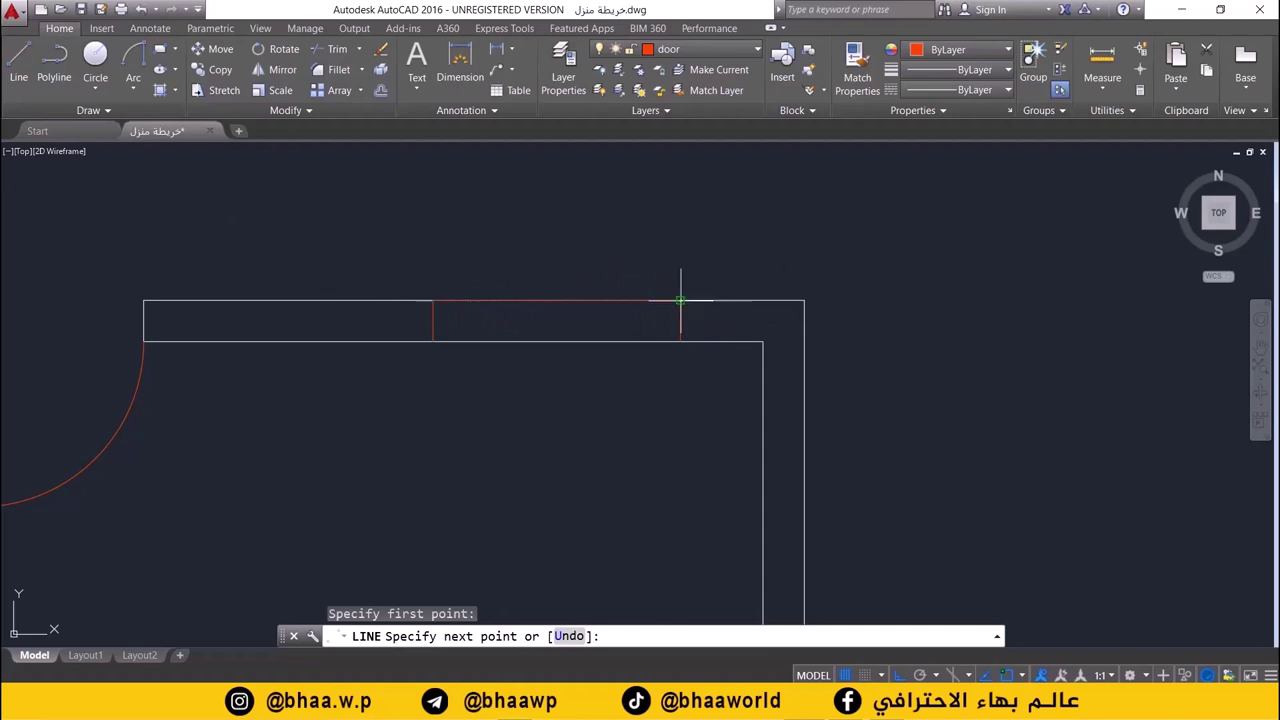
pyautogui.press('Return')
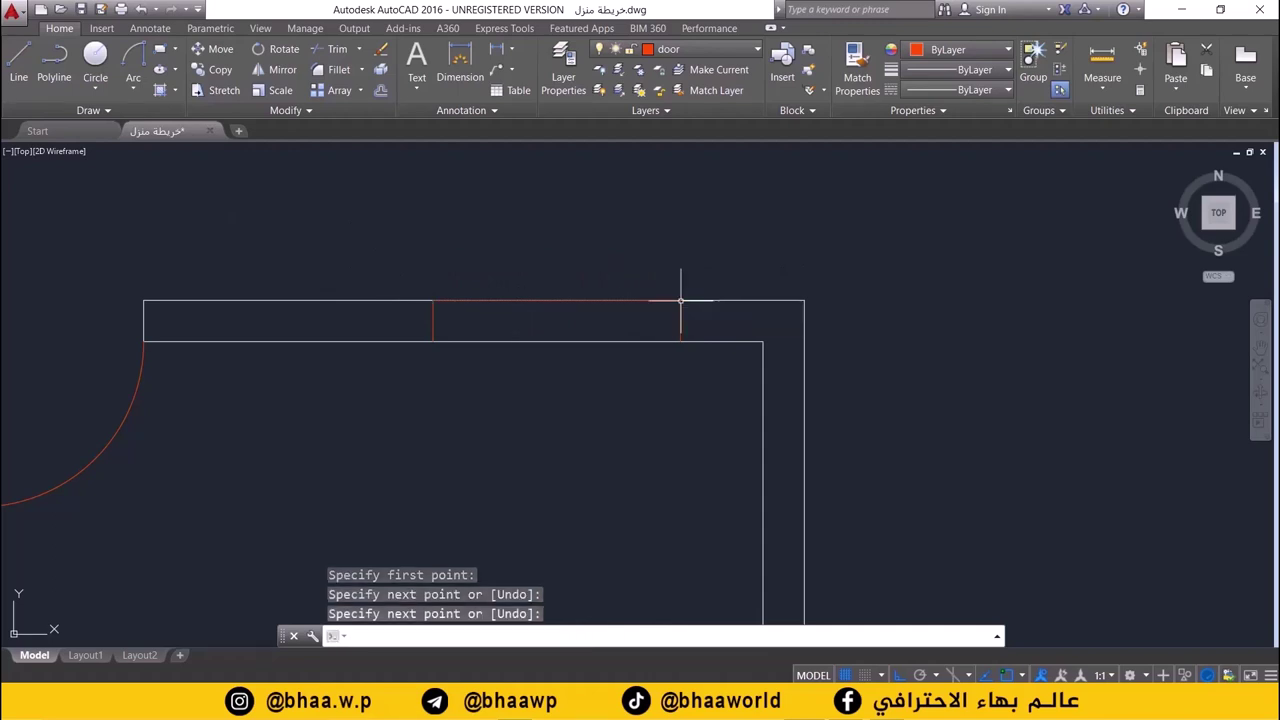
# - Draw a second window line through the middle of the wall between the jambs
pyautogui.scroll(4, 570, 337)
pyautogui.press('Return')
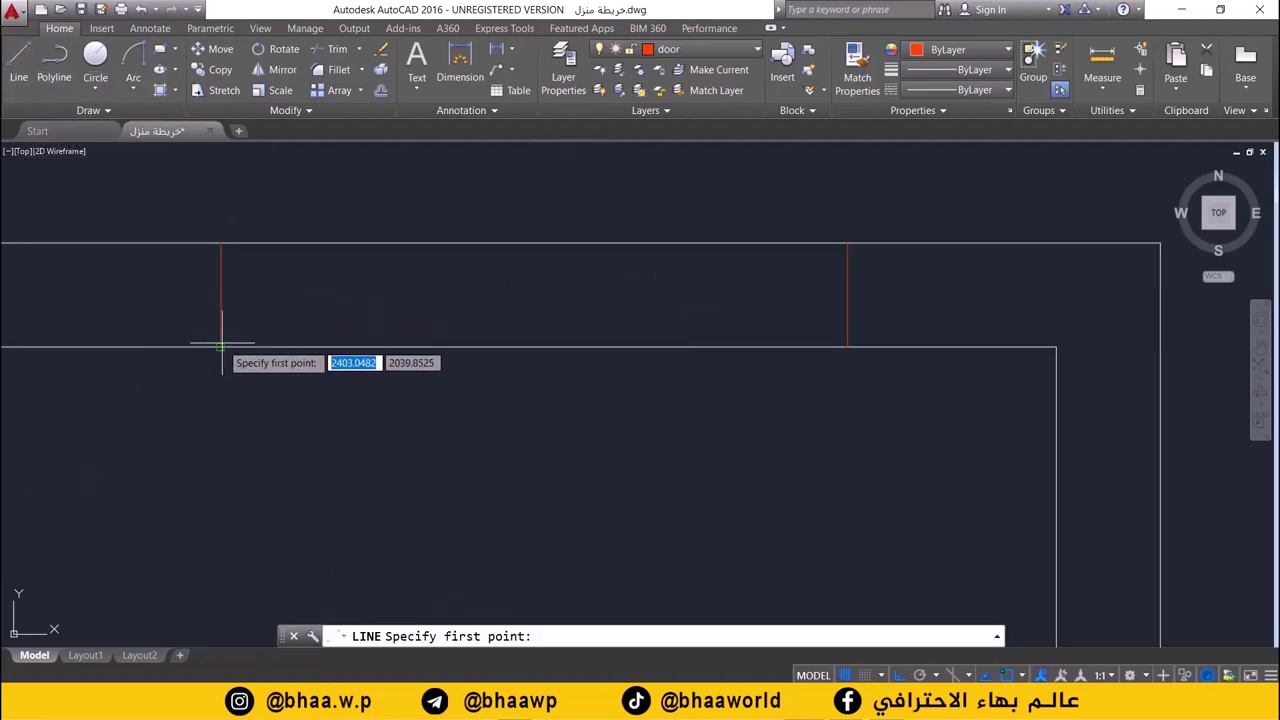
pyautogui.click(221, 294)
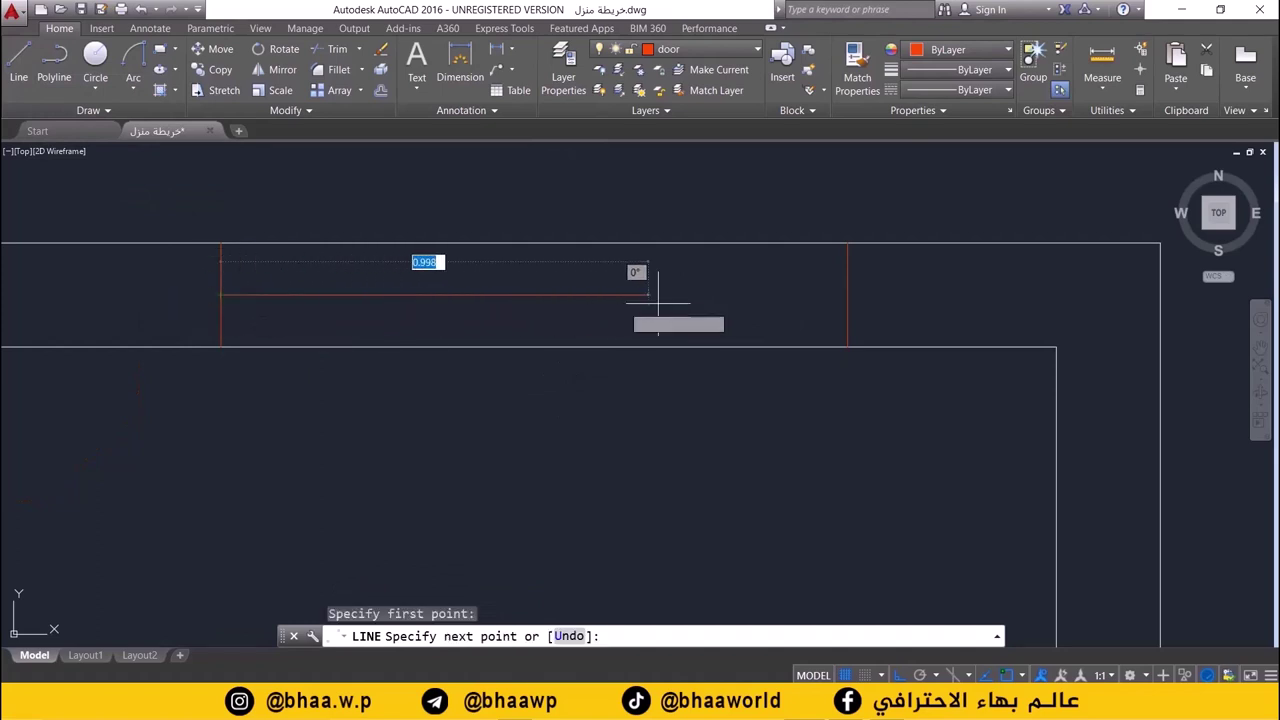
pyautogui.click(848, 294)
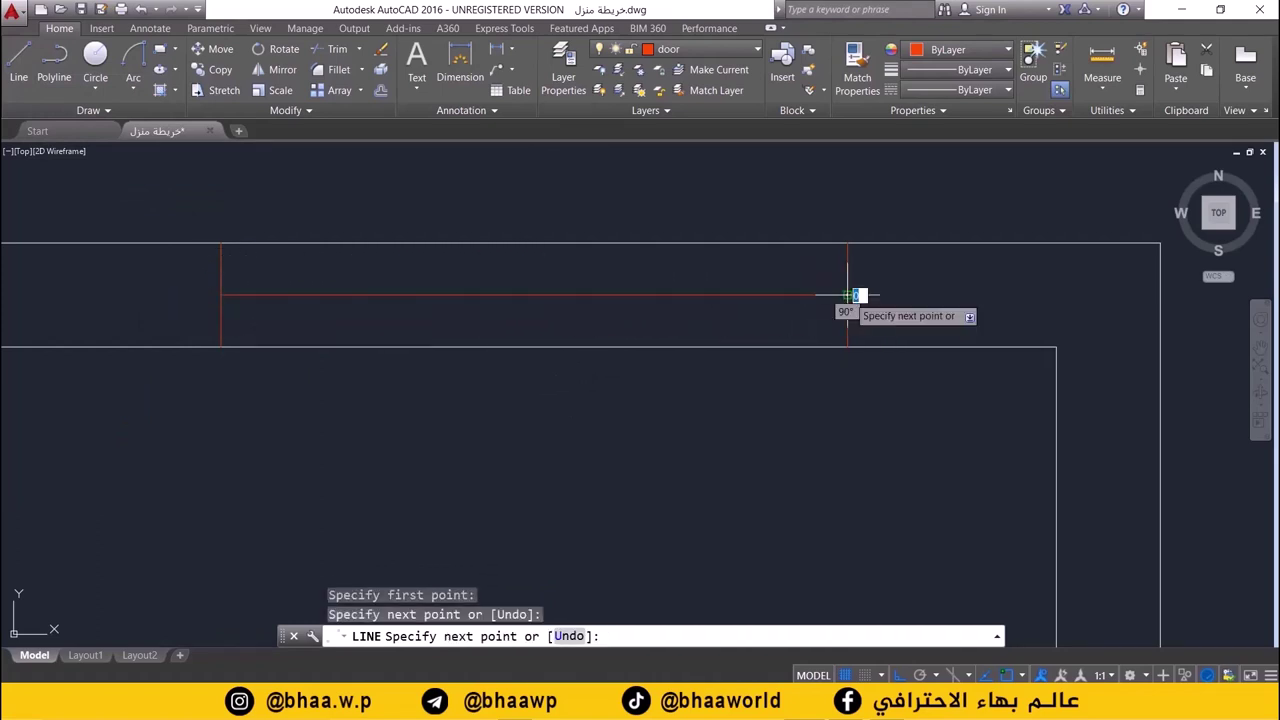
pyautogui.press('Return')
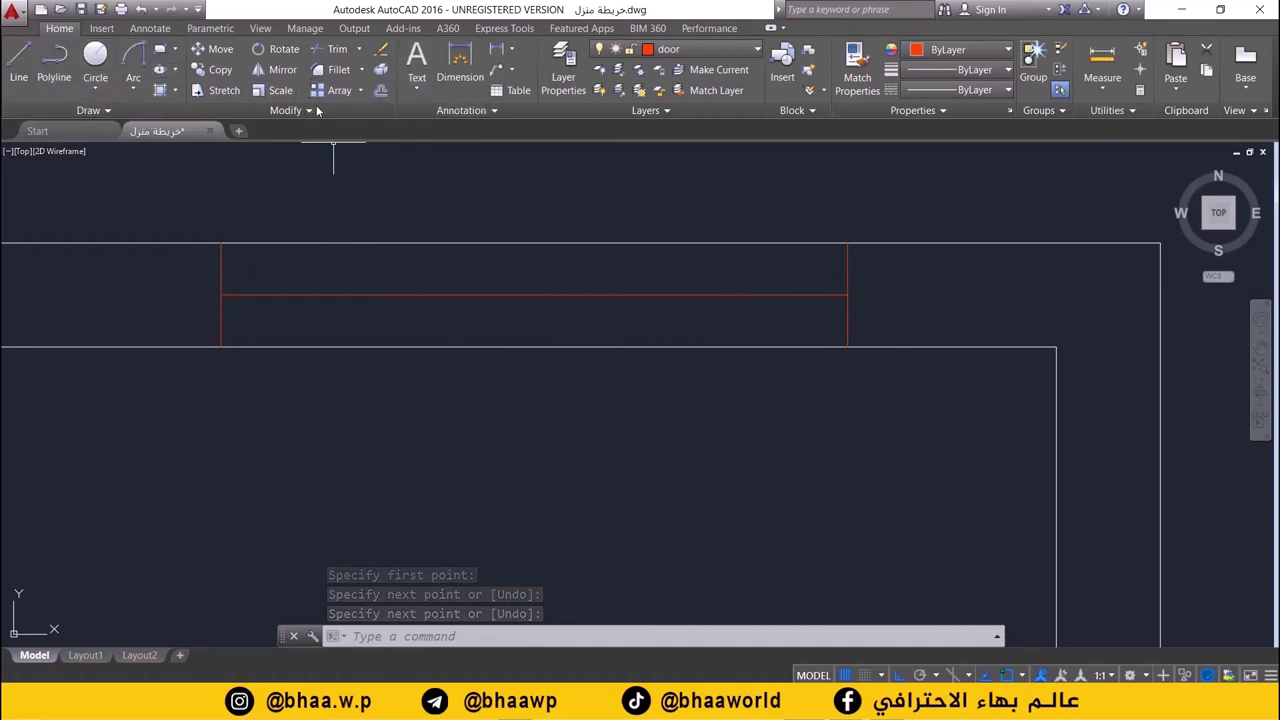
pyautogui.click(380, 90)
pyautogui.write('0.05')
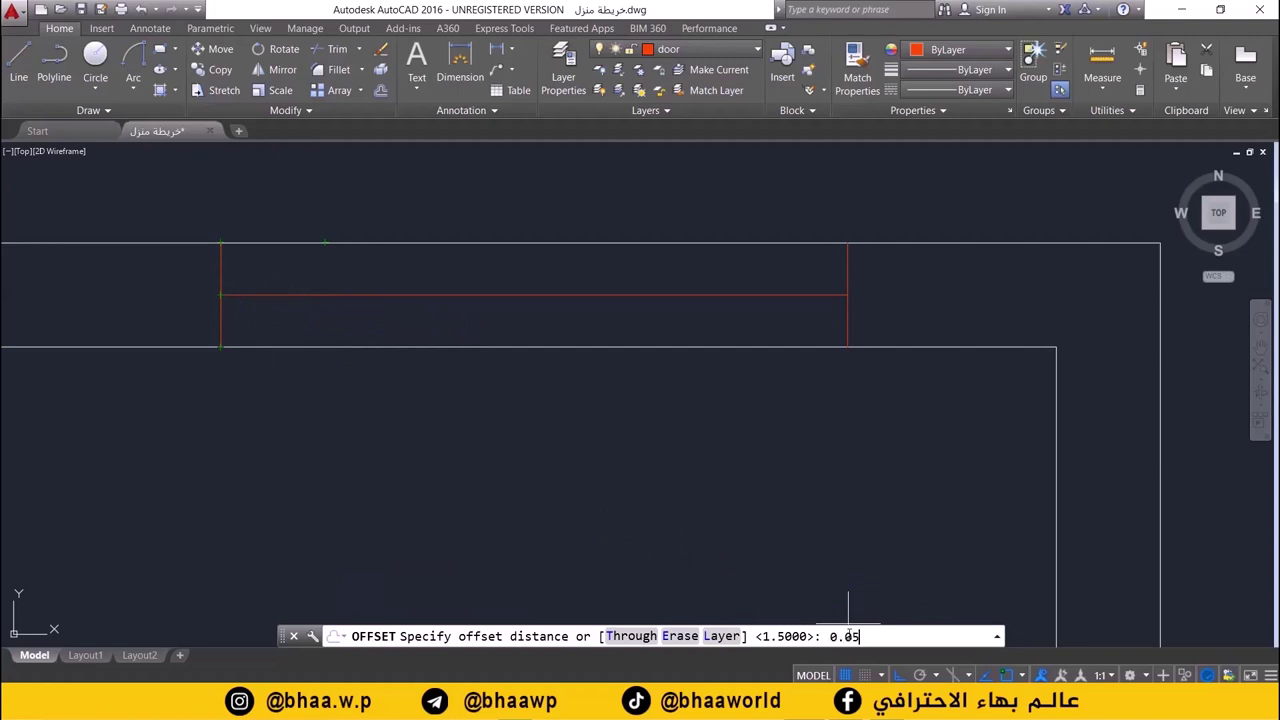
# - Offset the middle window line 0.05 both above and below
pyautogui.press('Return')
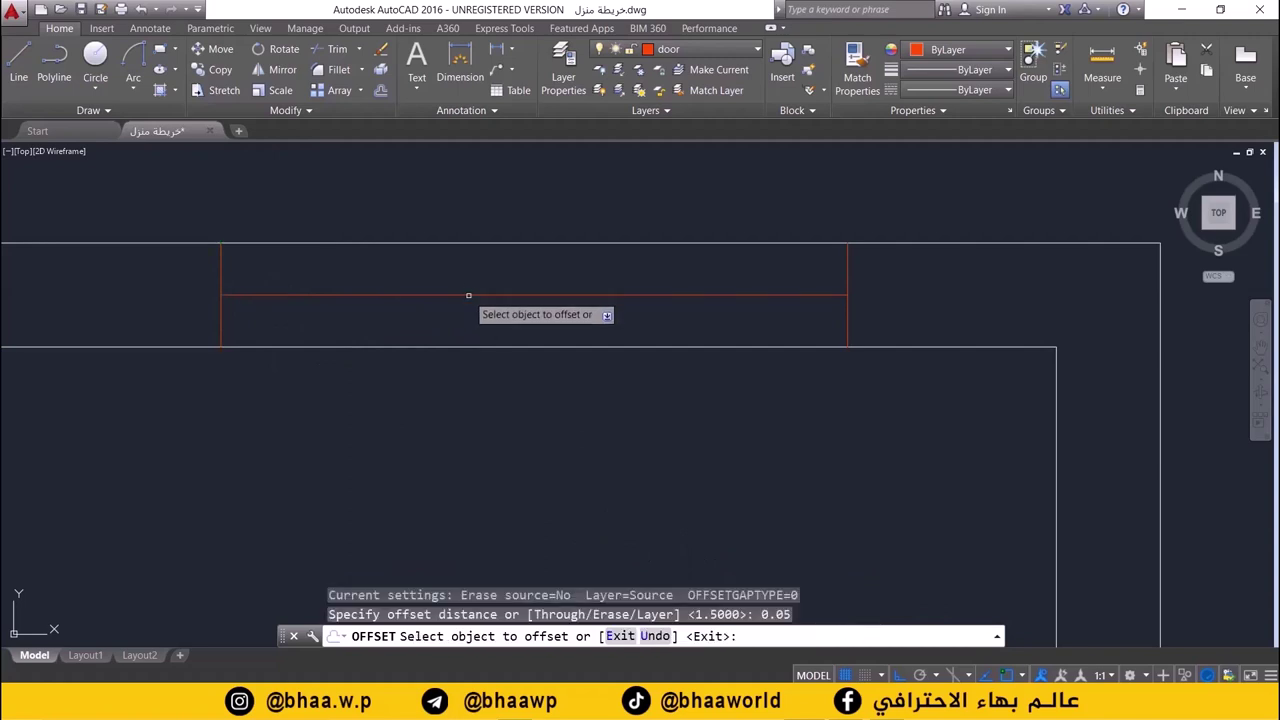
pyautogui.click(472, 295)
pyautogui.click(472, 290)
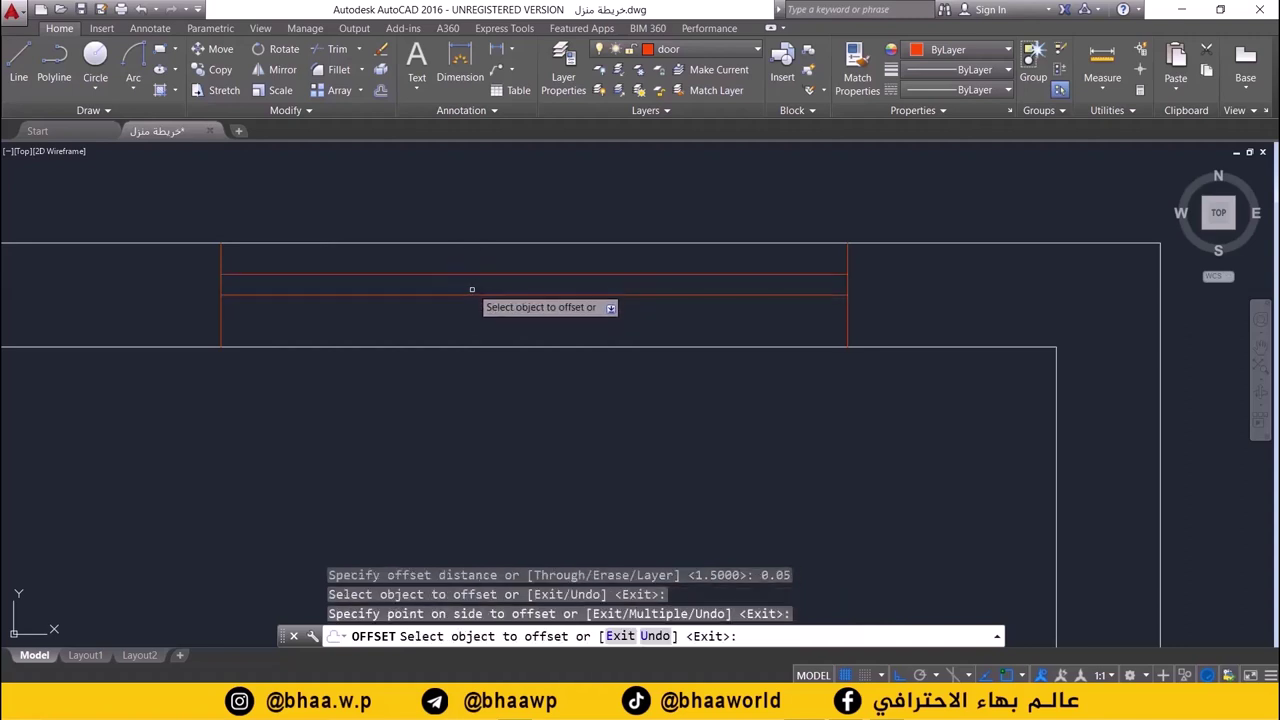
pyautogui.click(470, 296)
pyautogui.click(470, 300)
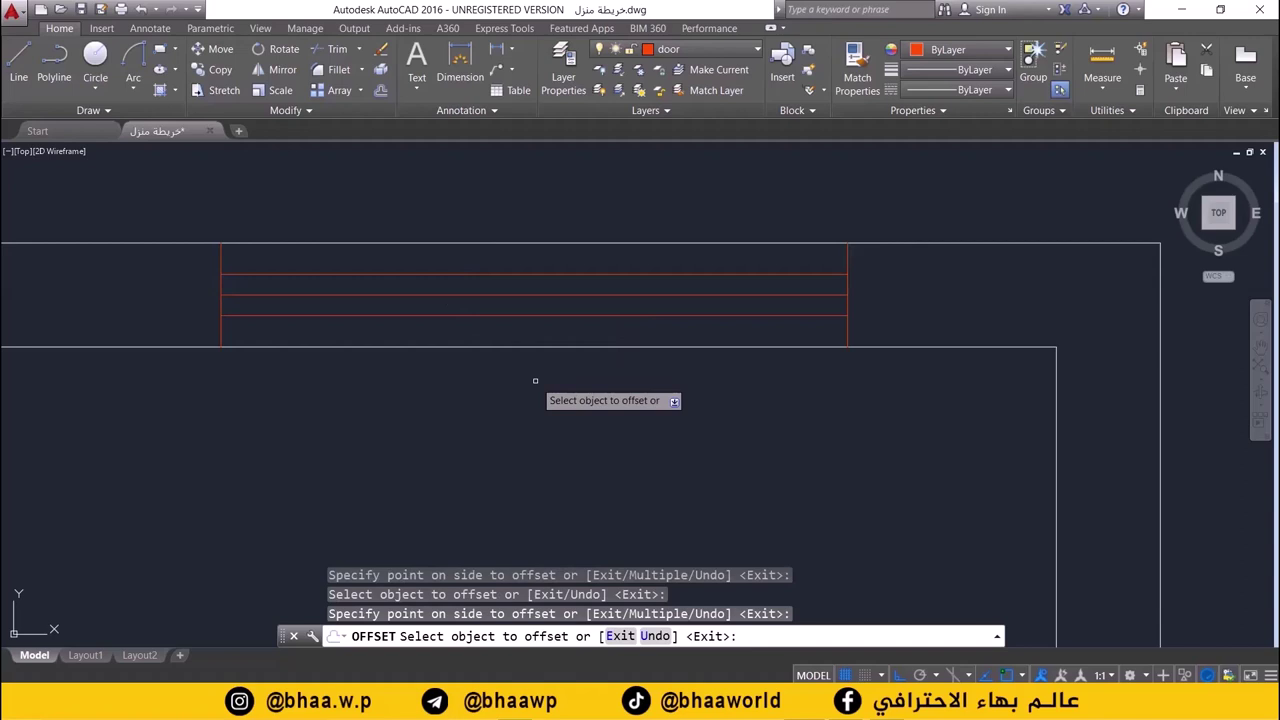
pyautogui.press('Escape')
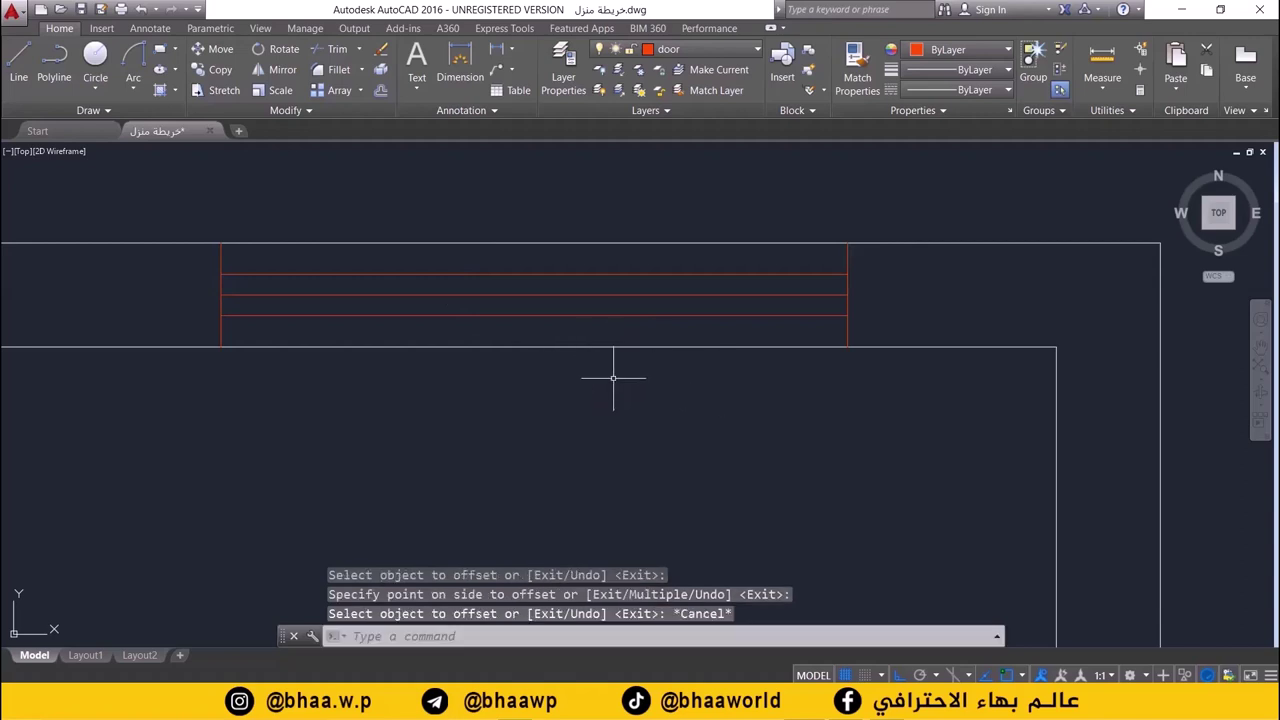
# - Delete the middle window line, leaving the parallel window lines, and zoom out
pyautogui.scroll(-4, 613, 378)
pyautogui.scroll(2, 494, 414)
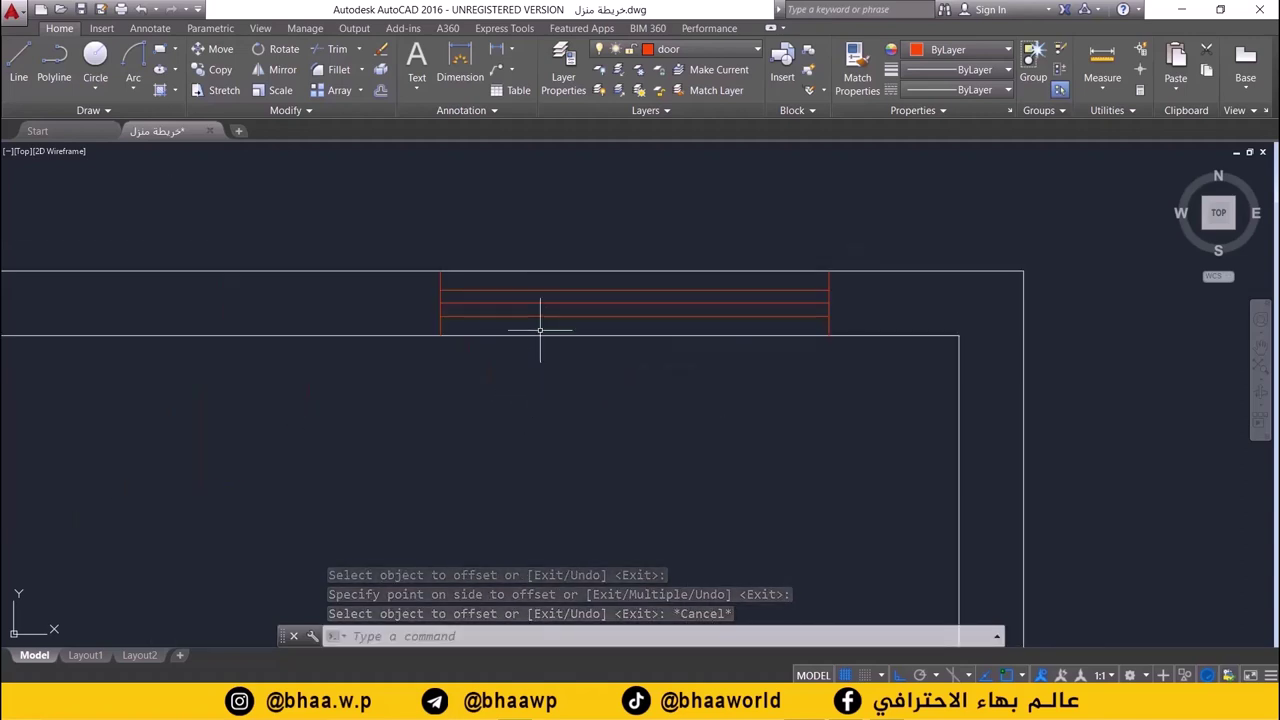
pyautogui.click(528, 301)
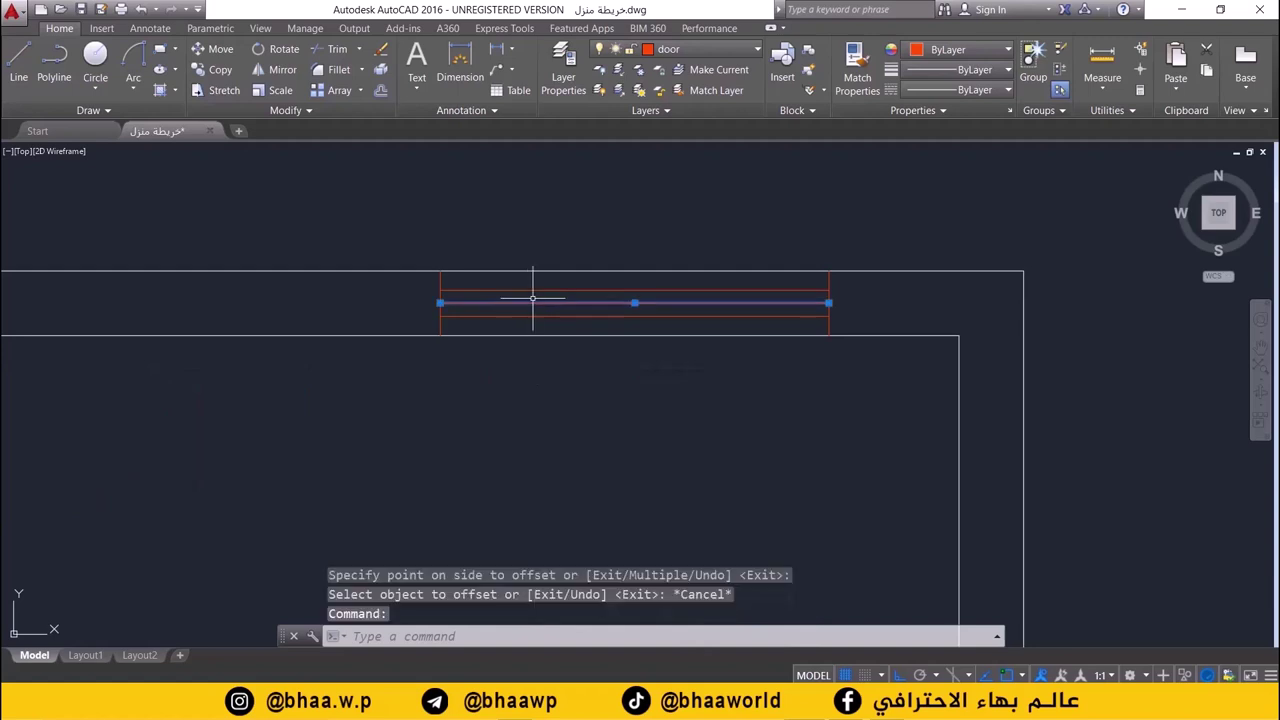
pyautogui.press('Delete')
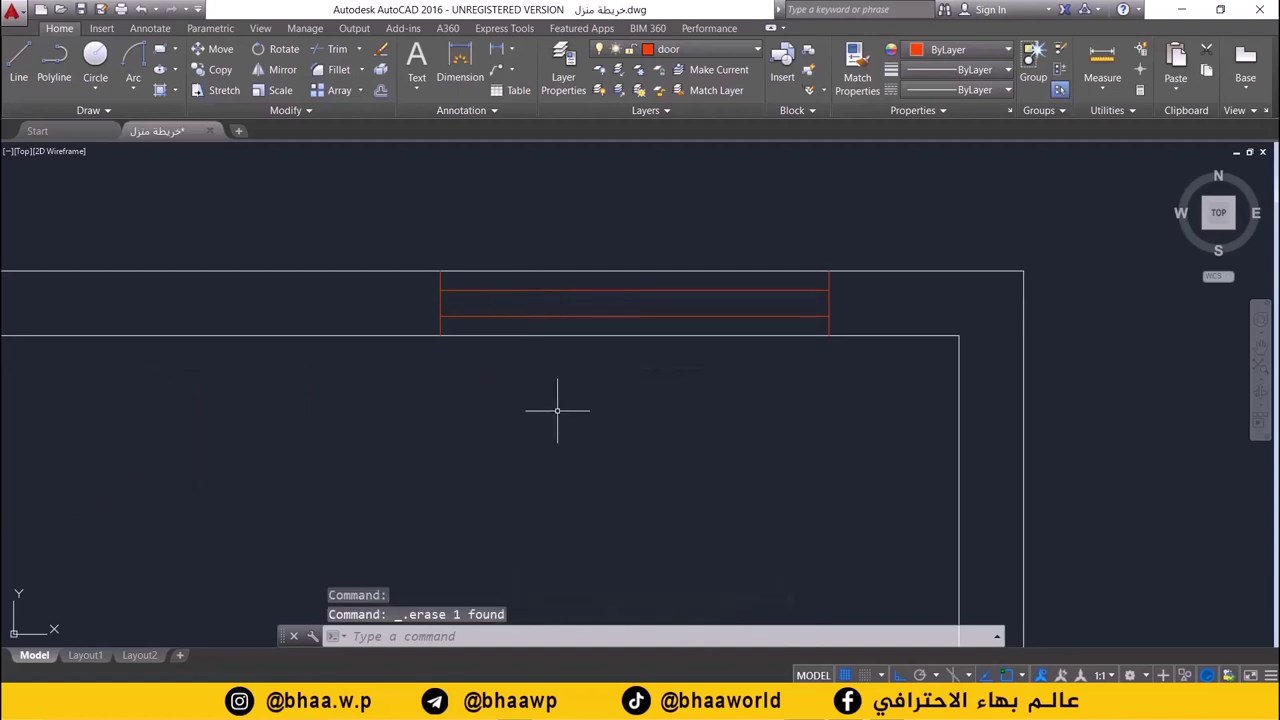
pyautogui.scroll(-3, 557, 410)
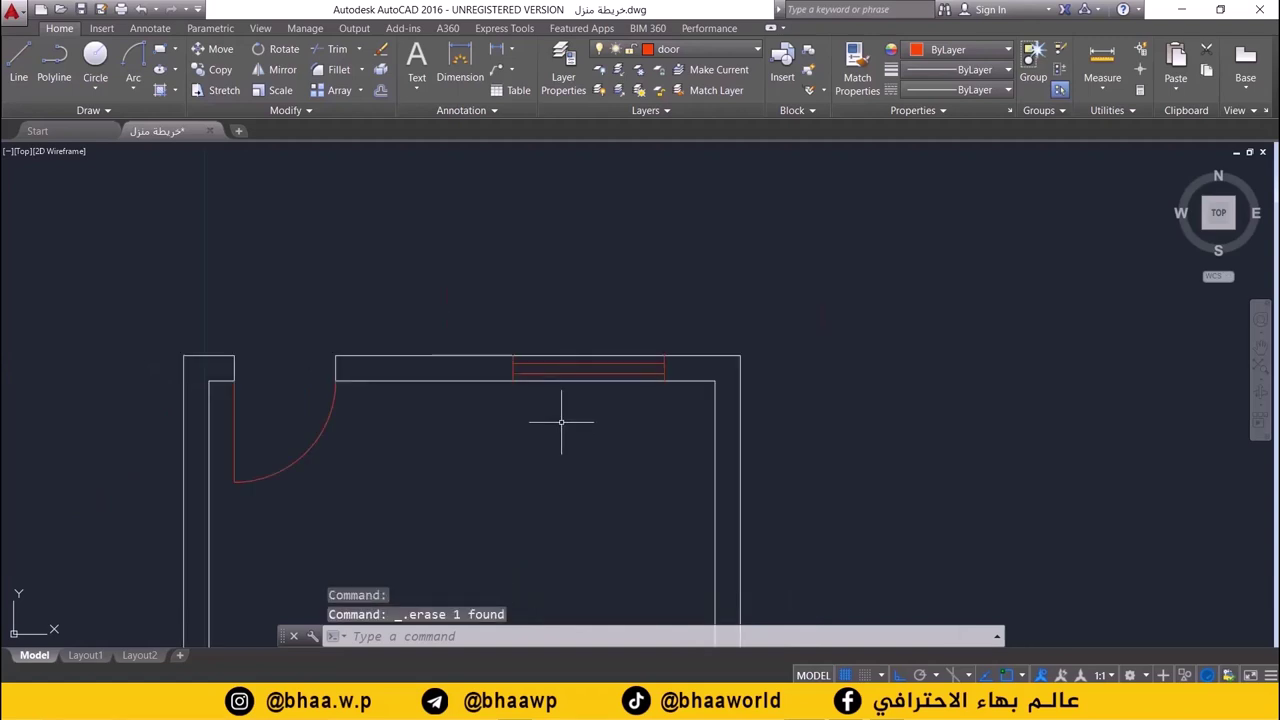
pyautogui.scroll(-1, 561, 421)
pyautogui.scroll(-1, 594, 491)
pyautogui.scroll(-1, 594, 400)
pyautogui.scroll(-1, 606, 389)
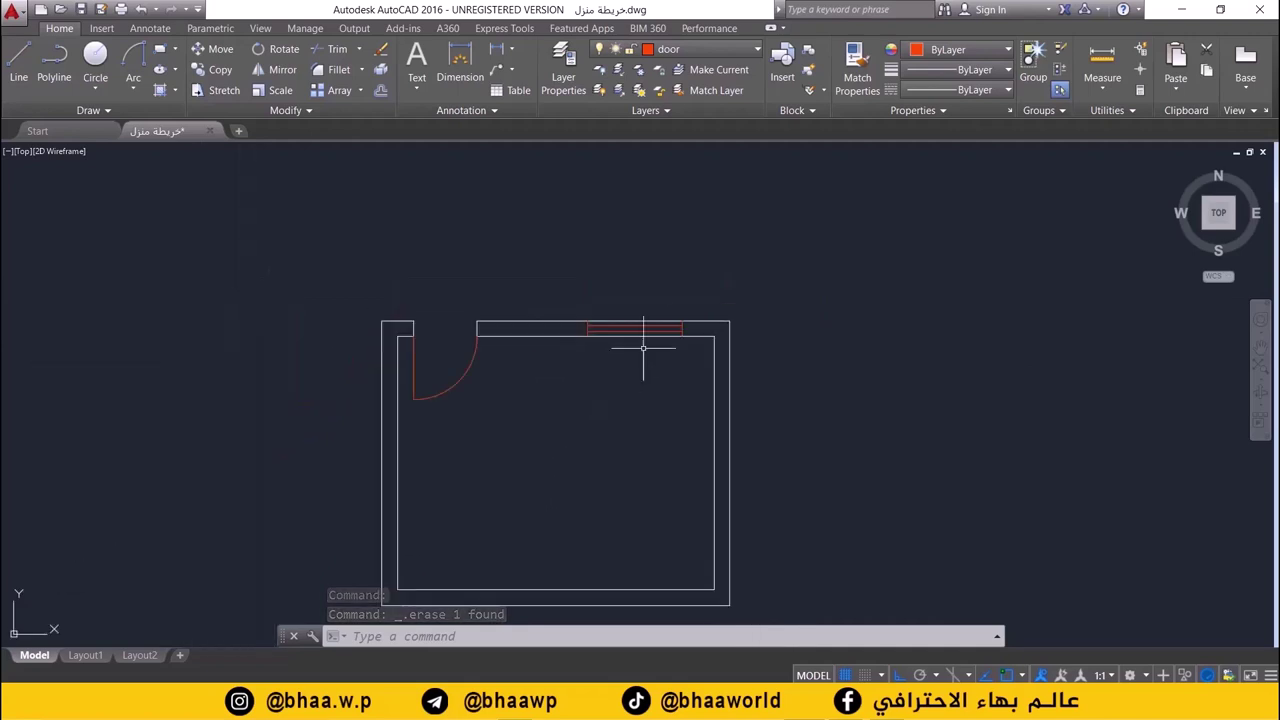
pyautogui.click(695, 47)
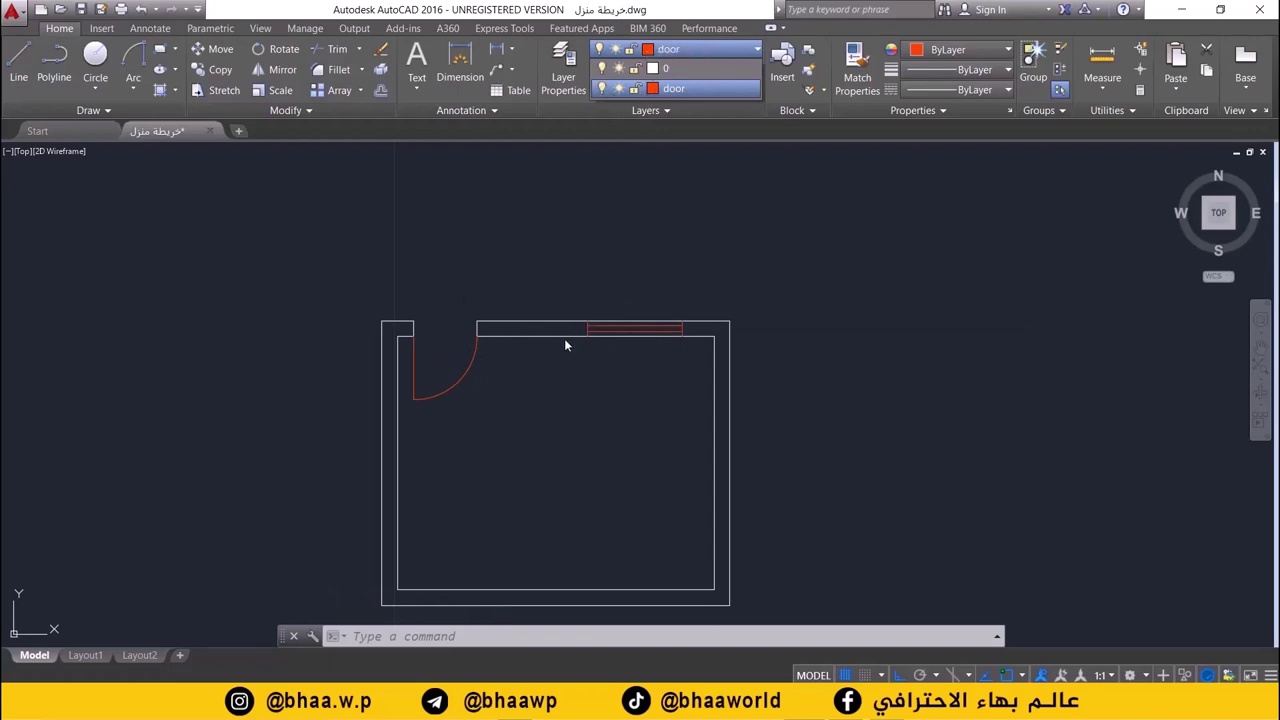
# - Switch off the current door layer, hiding the door swing and window lines
pyautogui.click(603, 88)
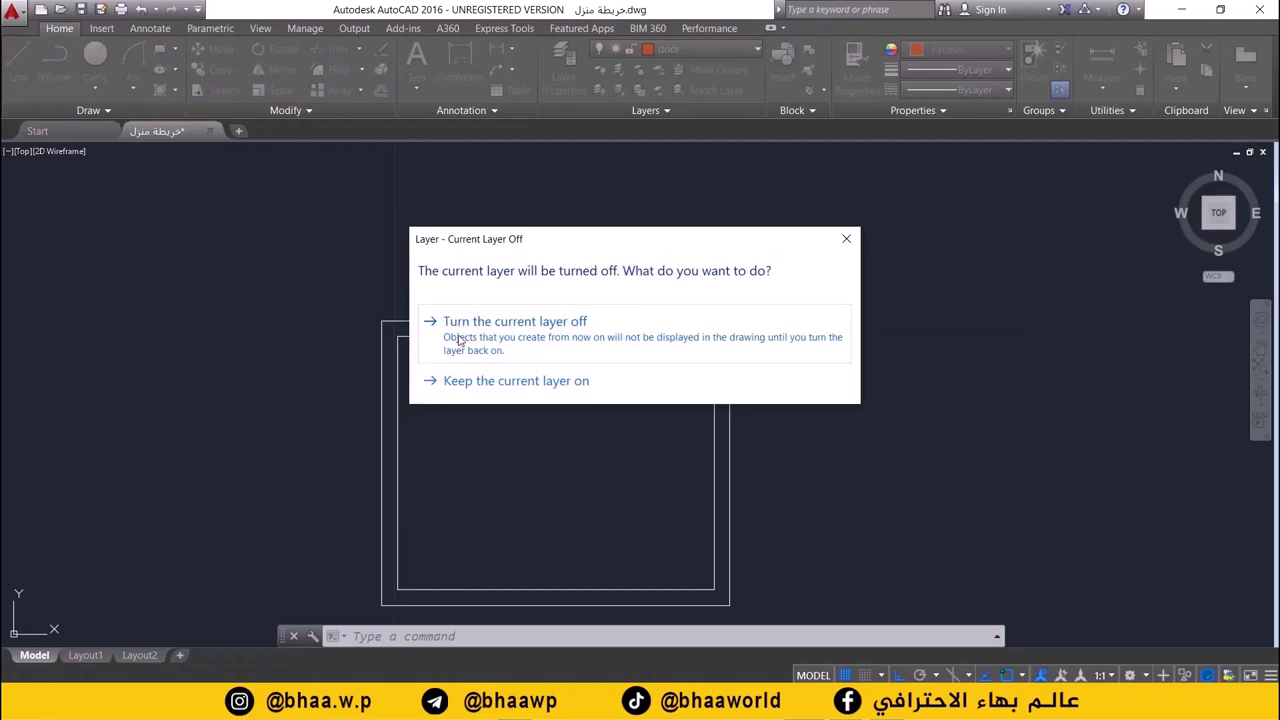
pyautogui.click(543, 331)
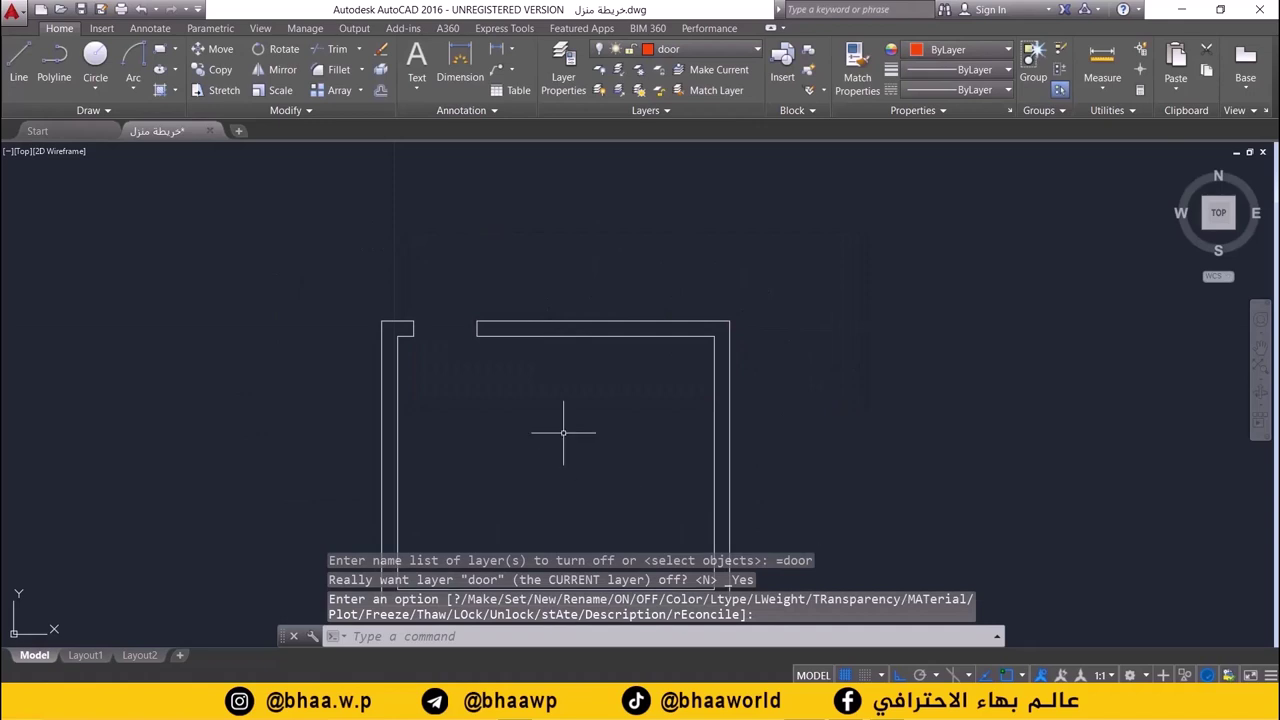
pyautogui.scroll(-2, 563, 433)
pyautogui.moveTo(571, 423); pyautogui.dragTo(586, 363, button='middle')
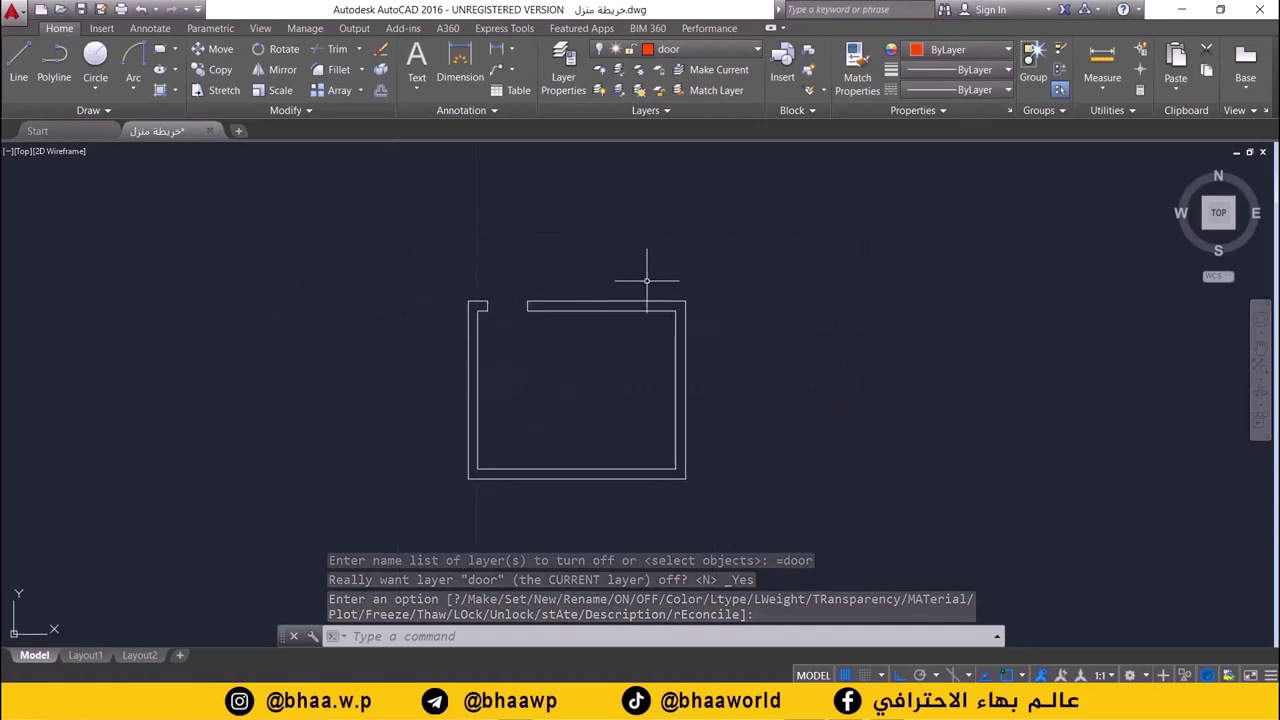
# - Turn the door layer back on and lock it, checking the door arc can't be selected
pyautogui.click(663, 50)
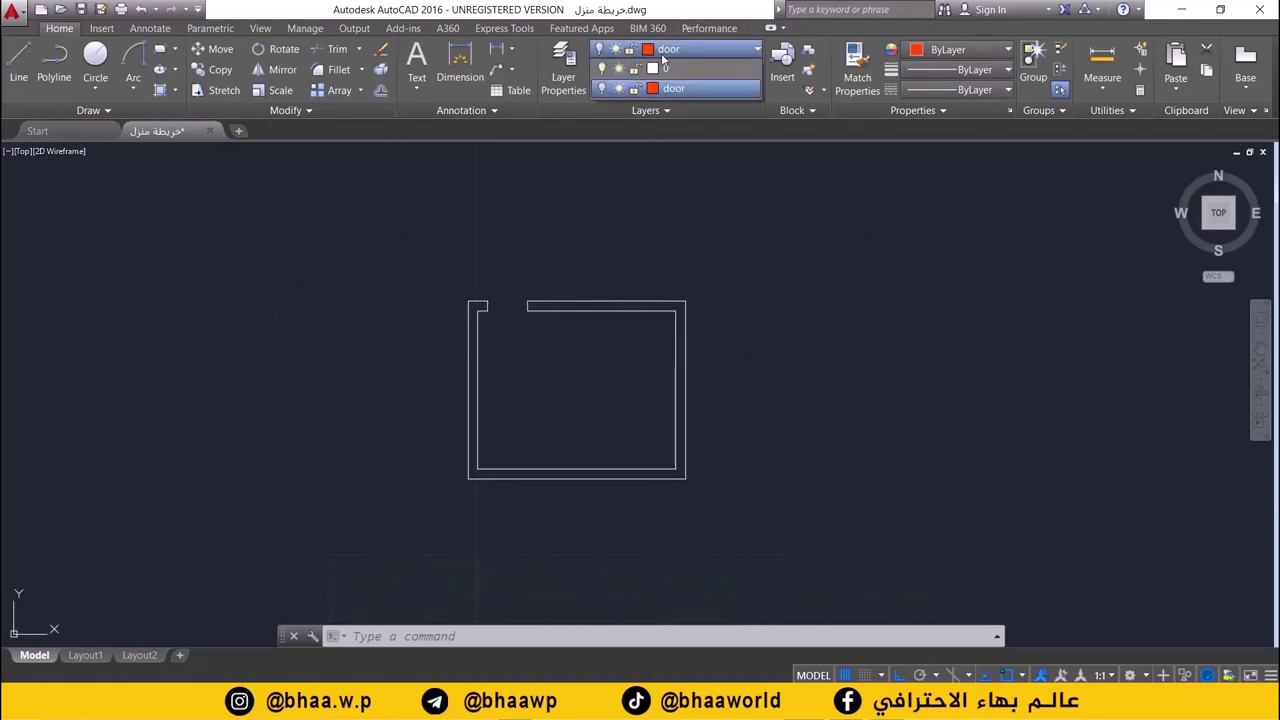
pyautogui.click(601, 89)
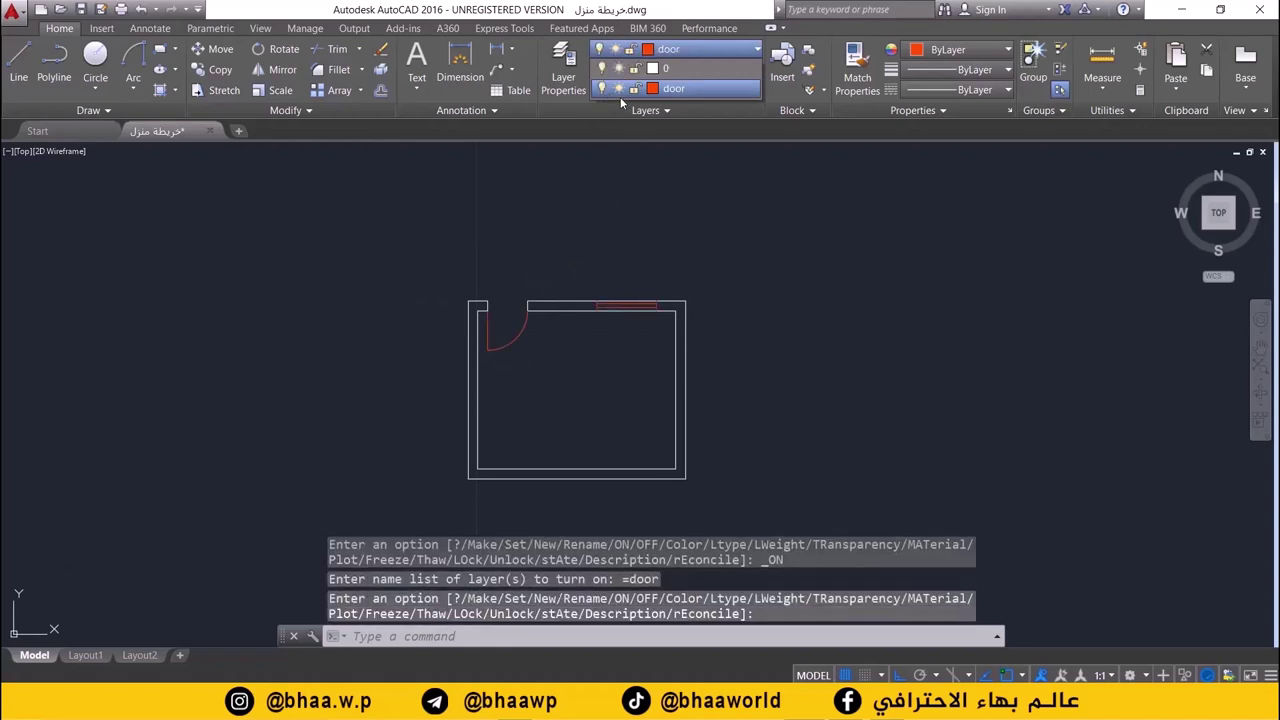
pyautogui.click(633, 89)
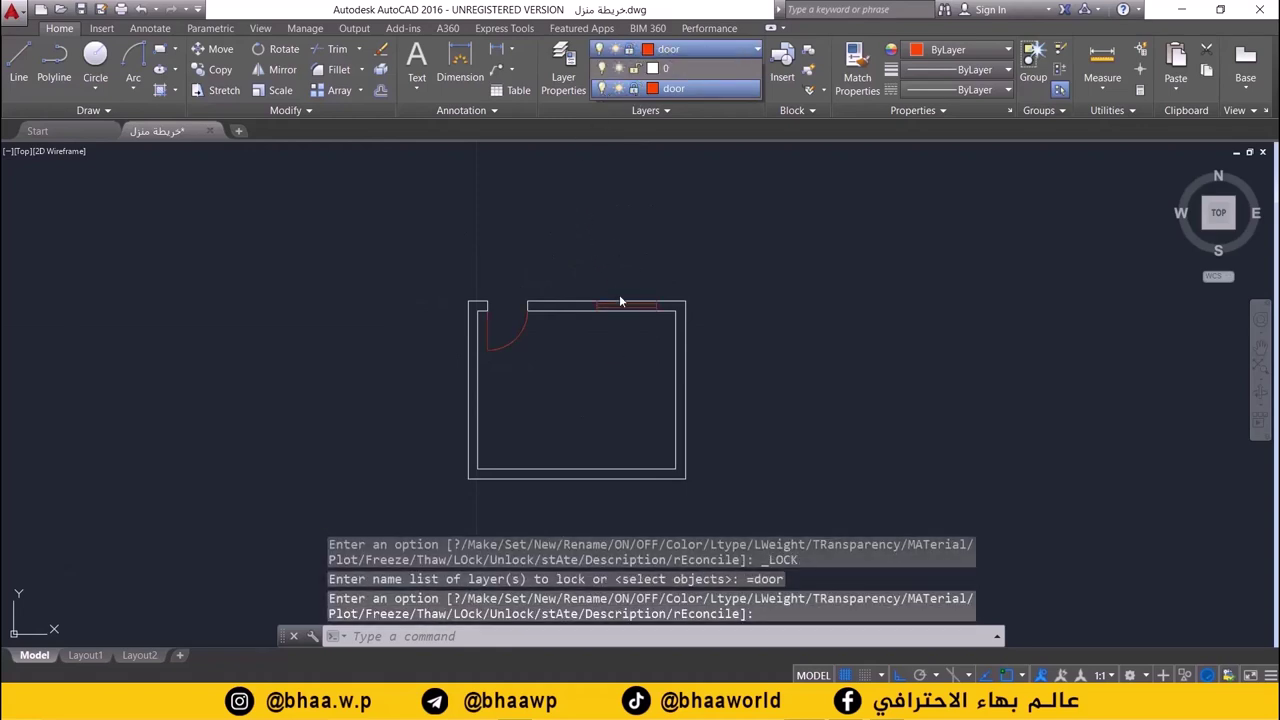
pyautogui.scroll(2, 581, 379)
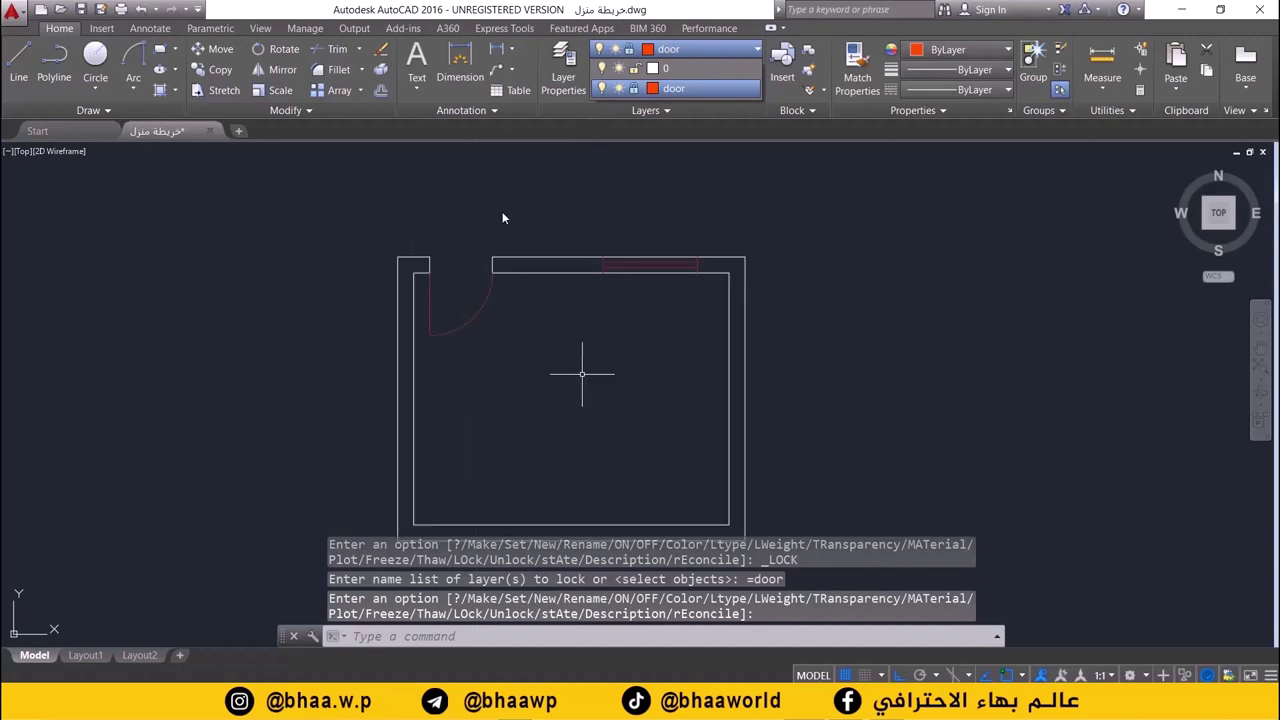
pyautogui.click(420, 280)
pyautogui.click(456, 284)
pyautogui.click(472, 337)
pyautogui.click(474, 313)
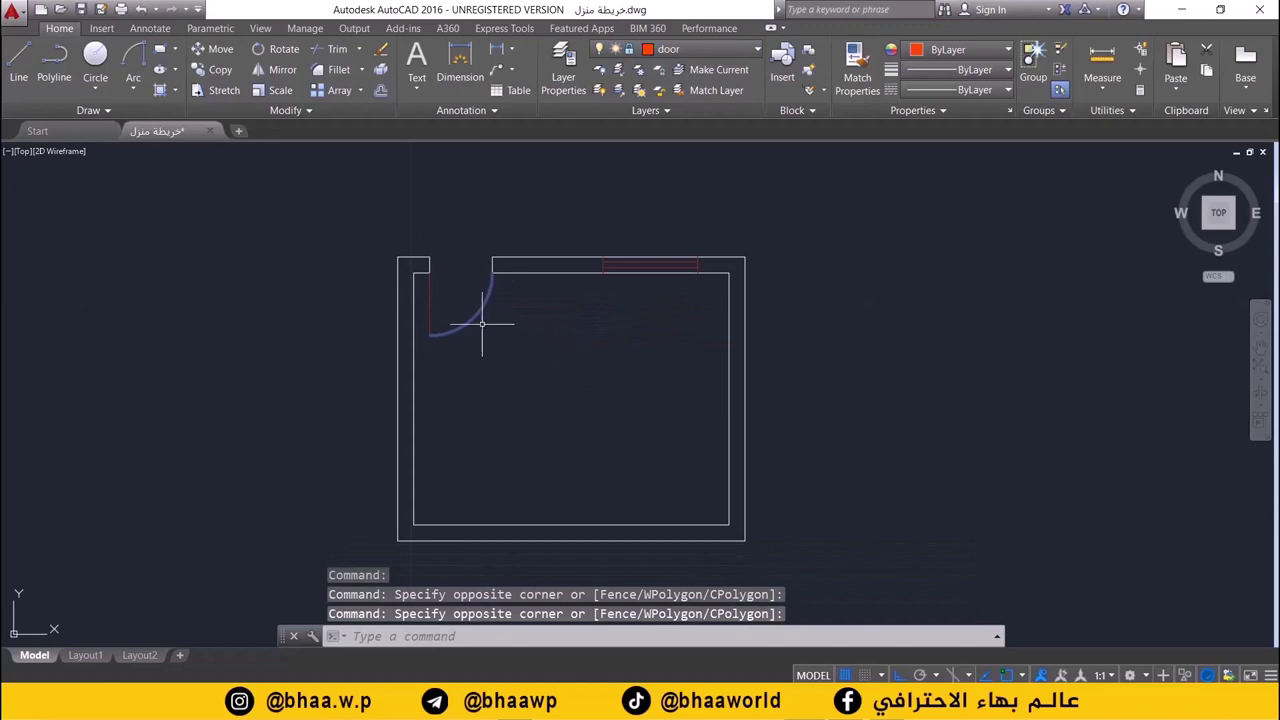
pyautogui.click(483, 315)
pyautogui.click(488, 312)
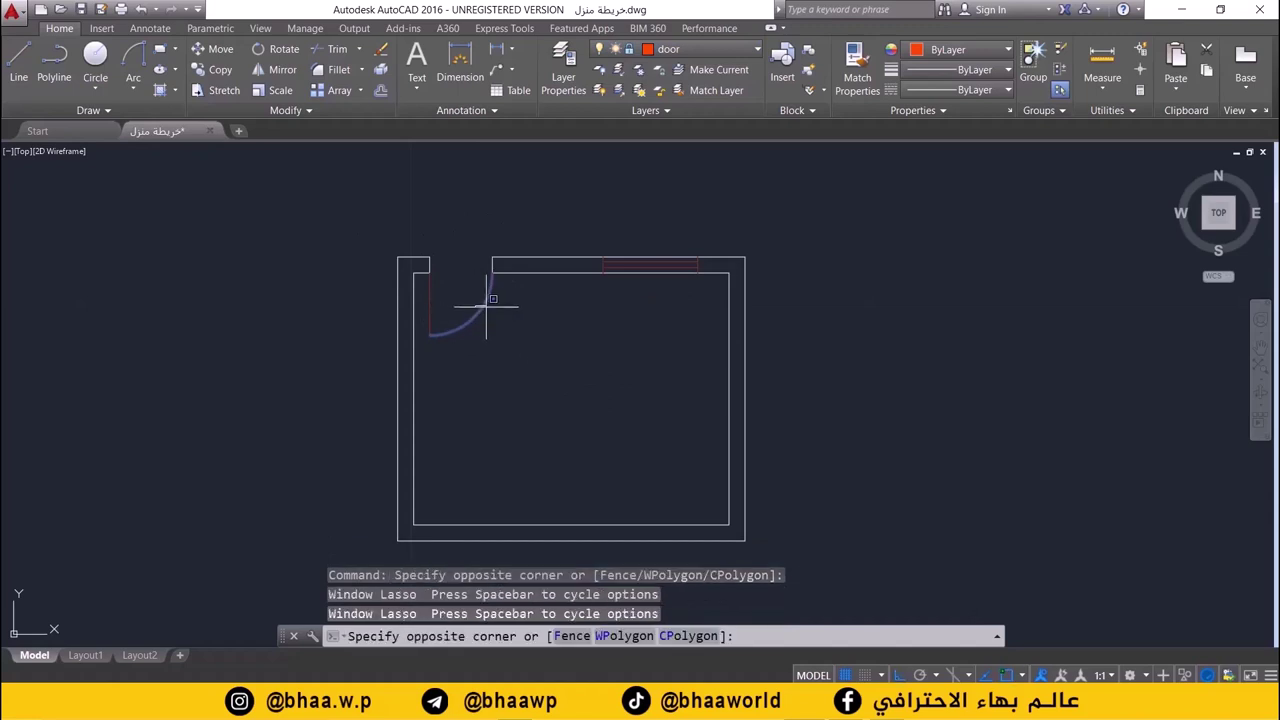
pyautogui.click(475, 319)
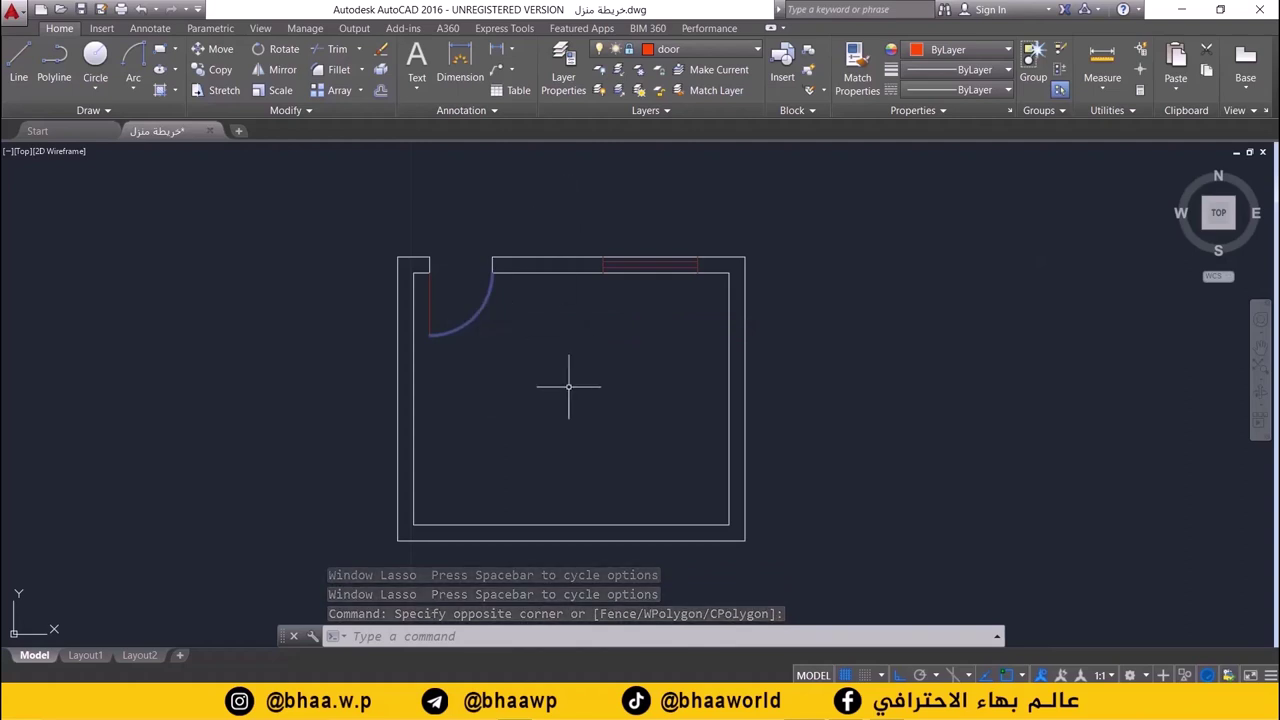
# - Select the wall outlines, unlock the door layer, then clear the selection
pyautogui.click(534, 258)
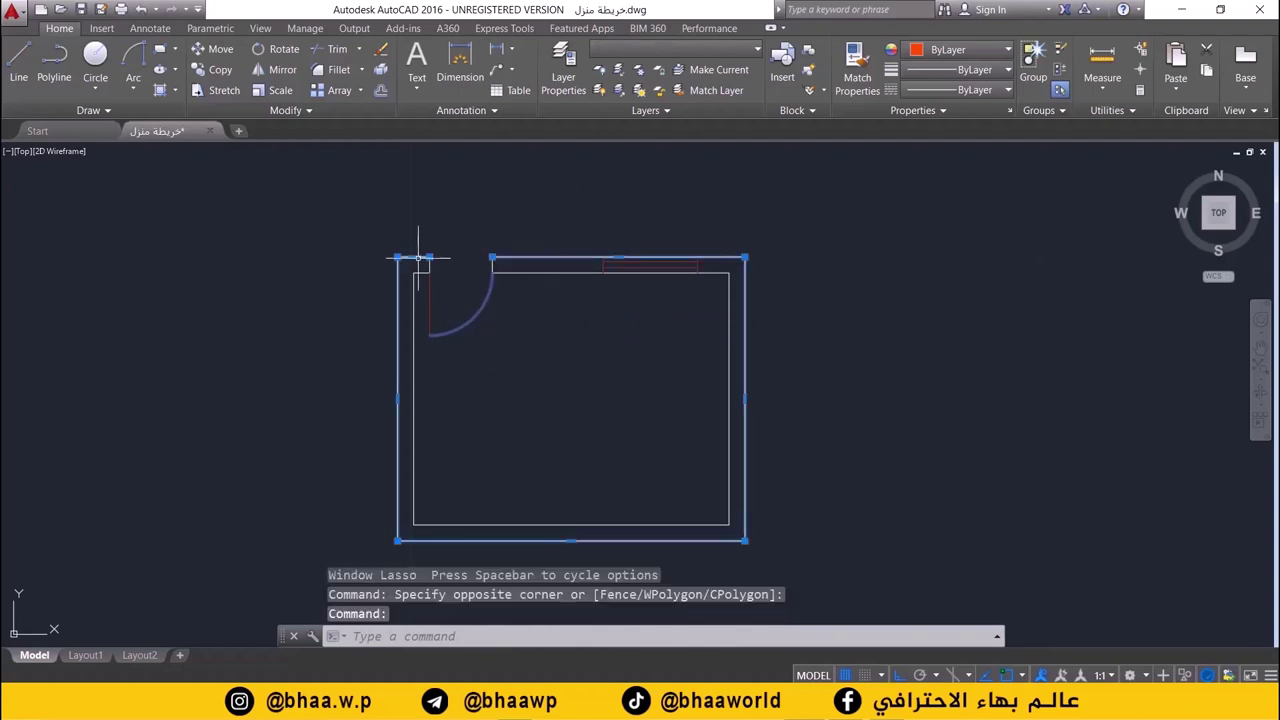
pyautogui.click(413, 292)
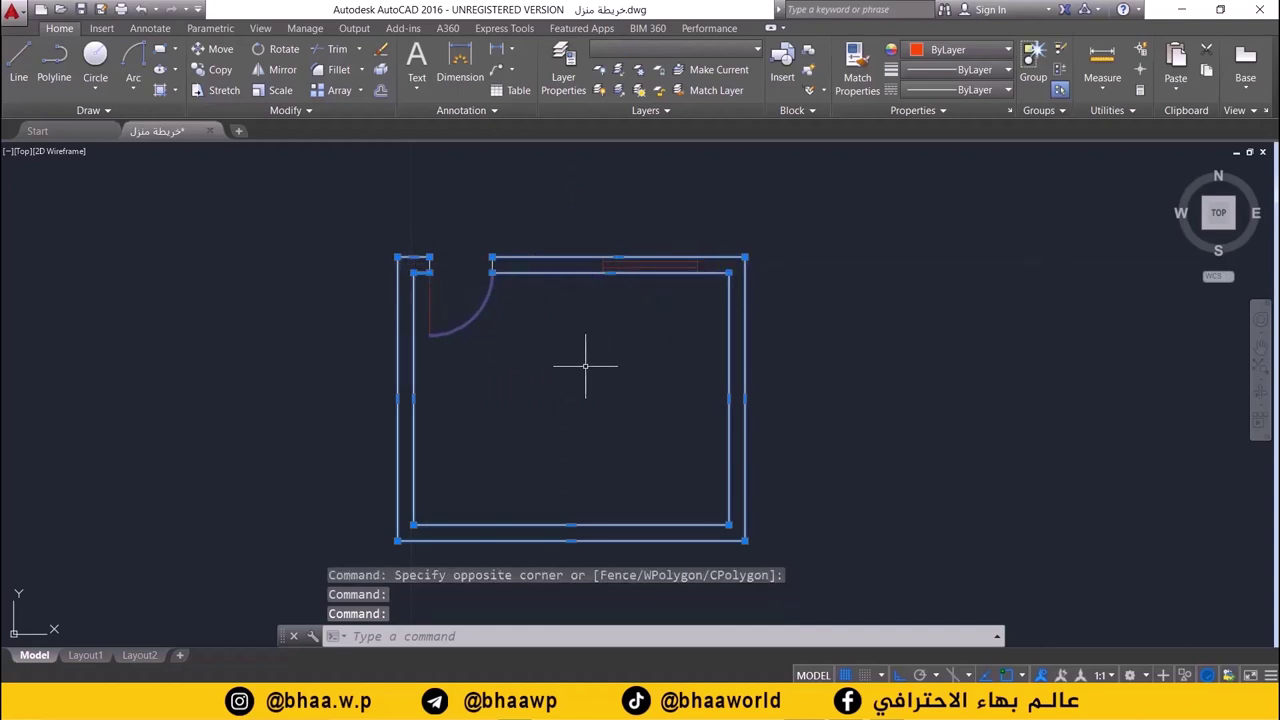
pyautogui.click(654, 48)
pyautogui.click(633, 89)
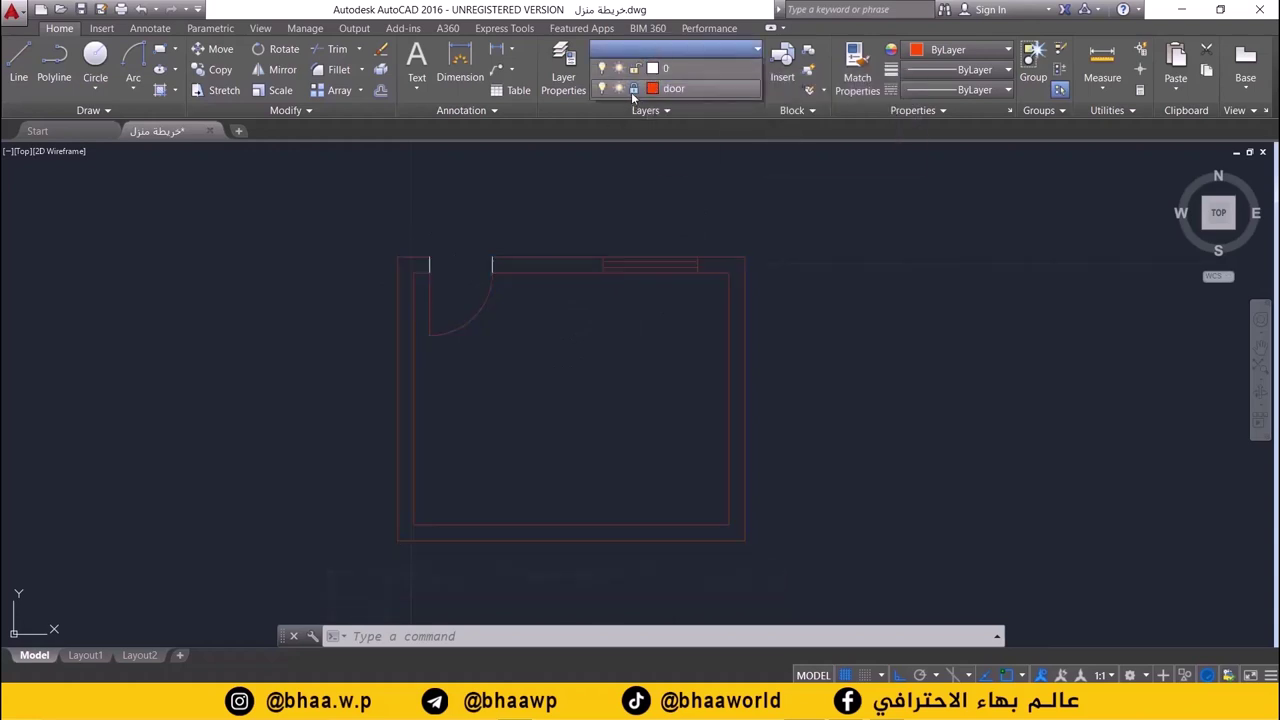
pyautogui.click(633, 89)
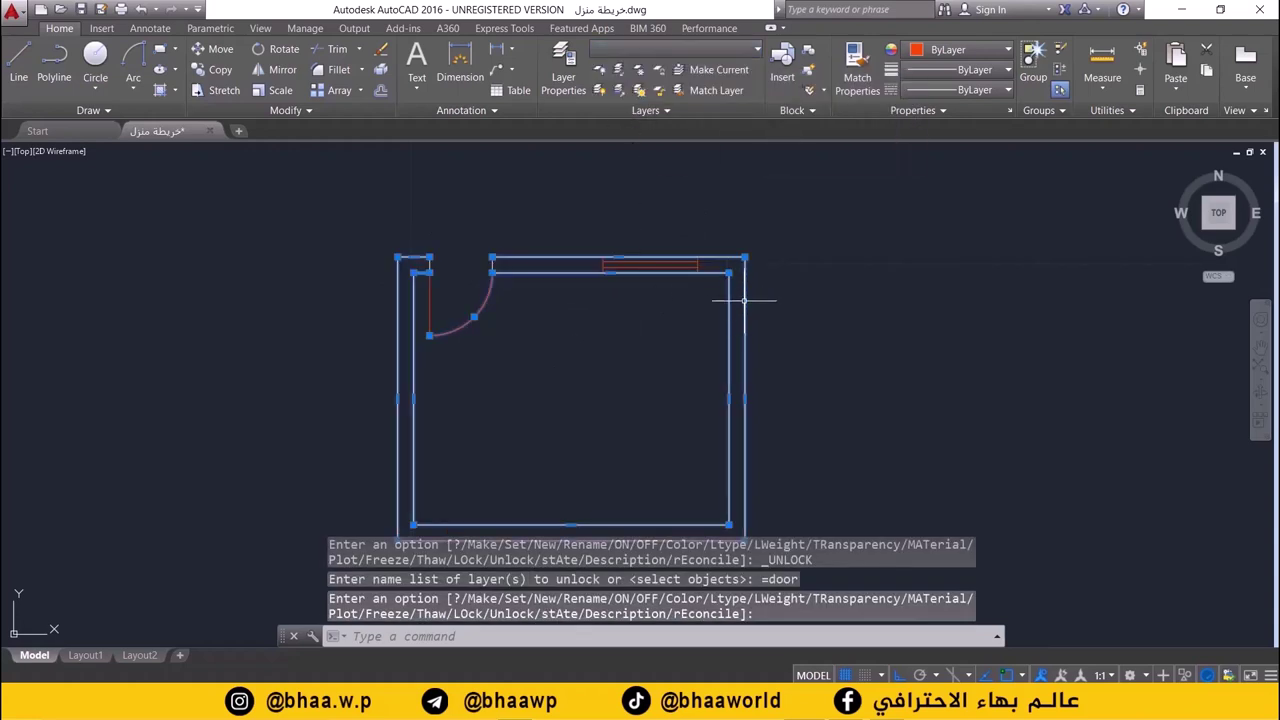
pyautogui.press('Escape')
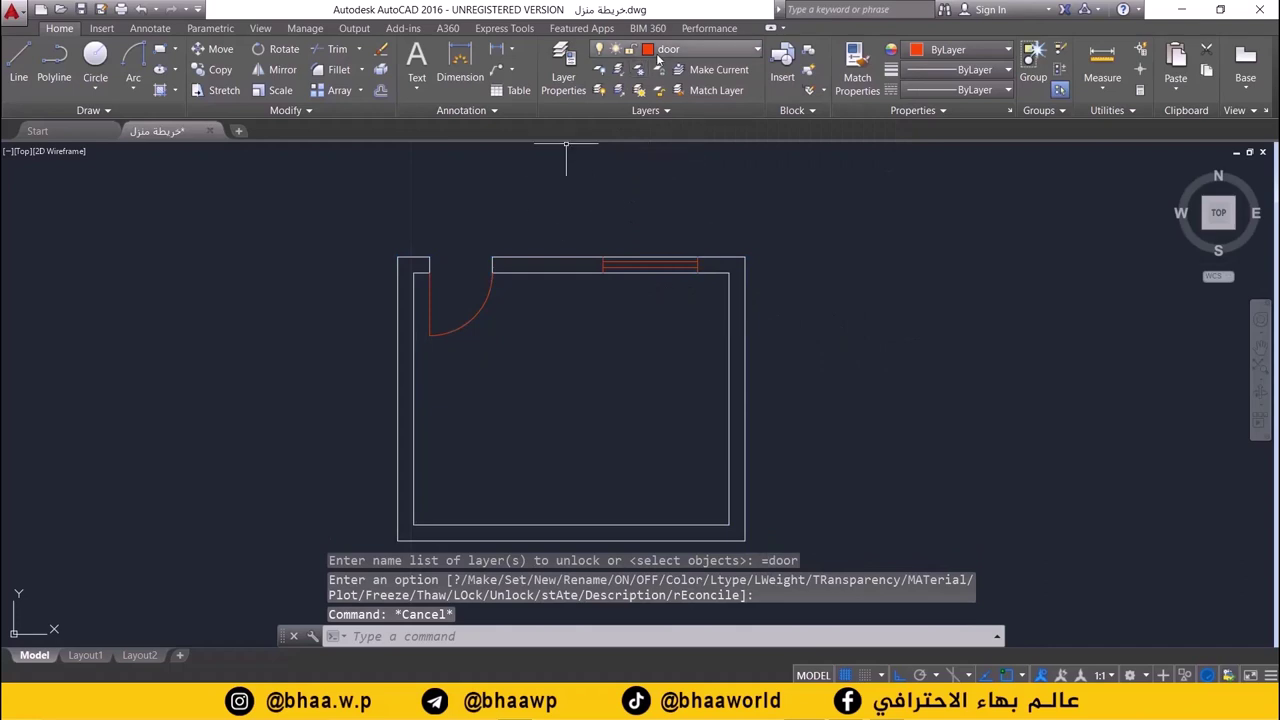
# - Lock layer 0 so the wall outlines can't be edited
pyautogui.click(657, 55)
pyautogui.click(634, 68)
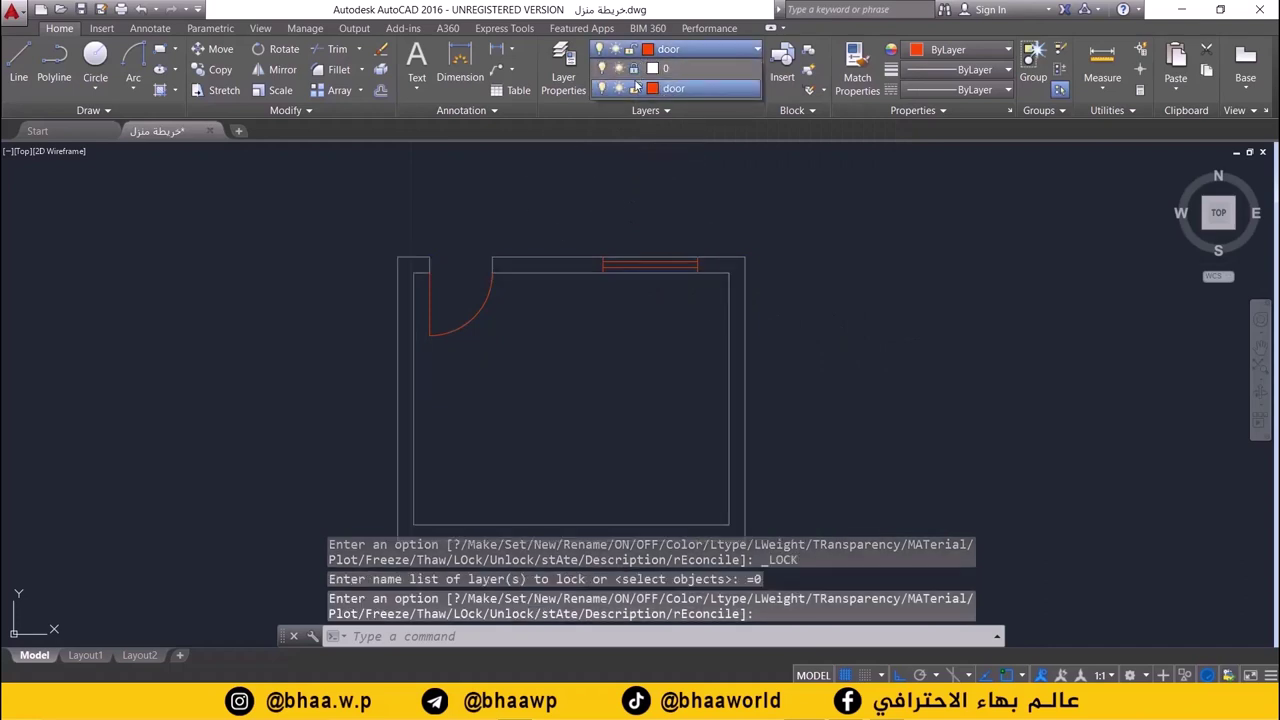
pyautogui.click(425, 263)
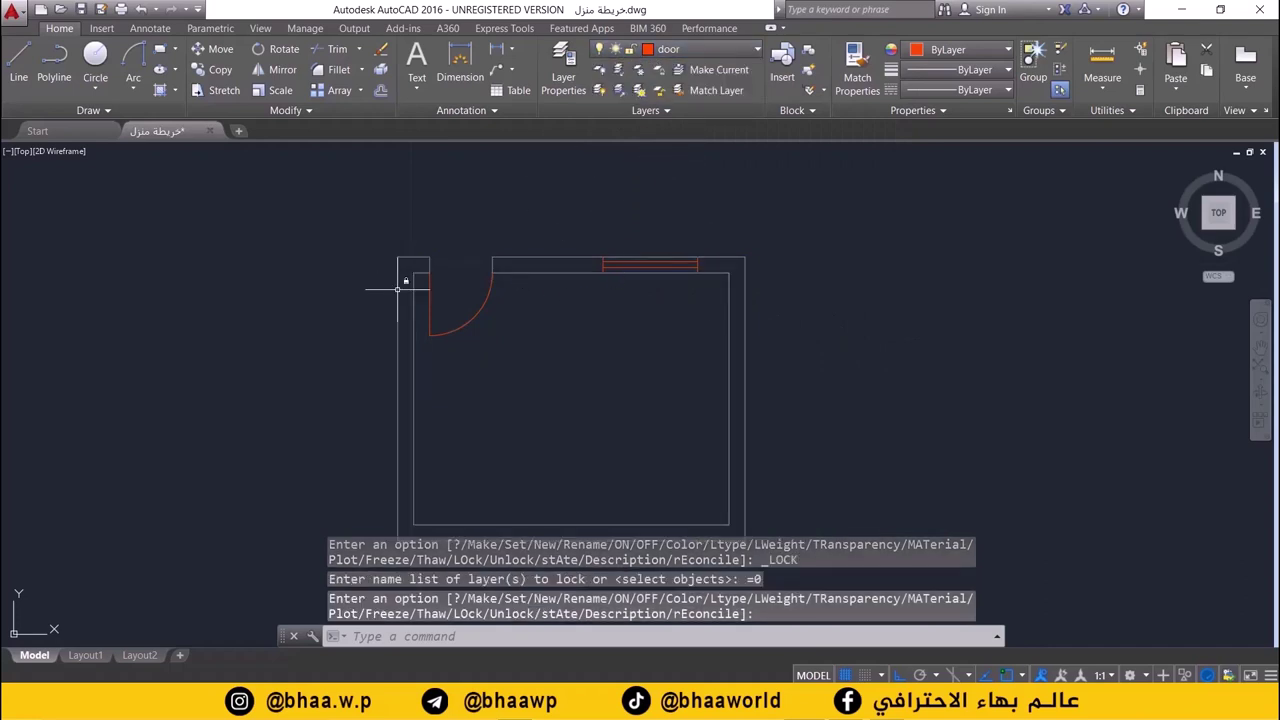
# - Check the wall outlines' properties in Quick Properties, then clear the selection
pyautogui.click(421, 336)
pyautogui.click(645, 375)
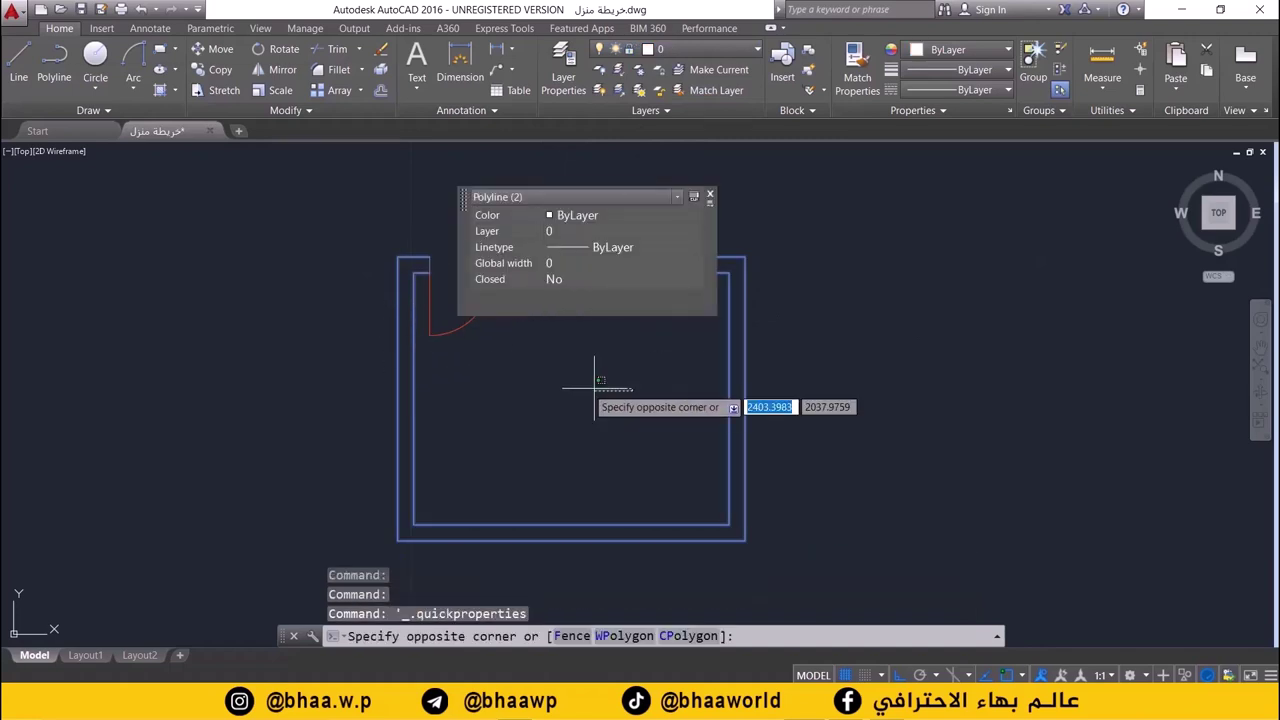
pyautogui.click(500, 365)
pyautogui.press('Escape')
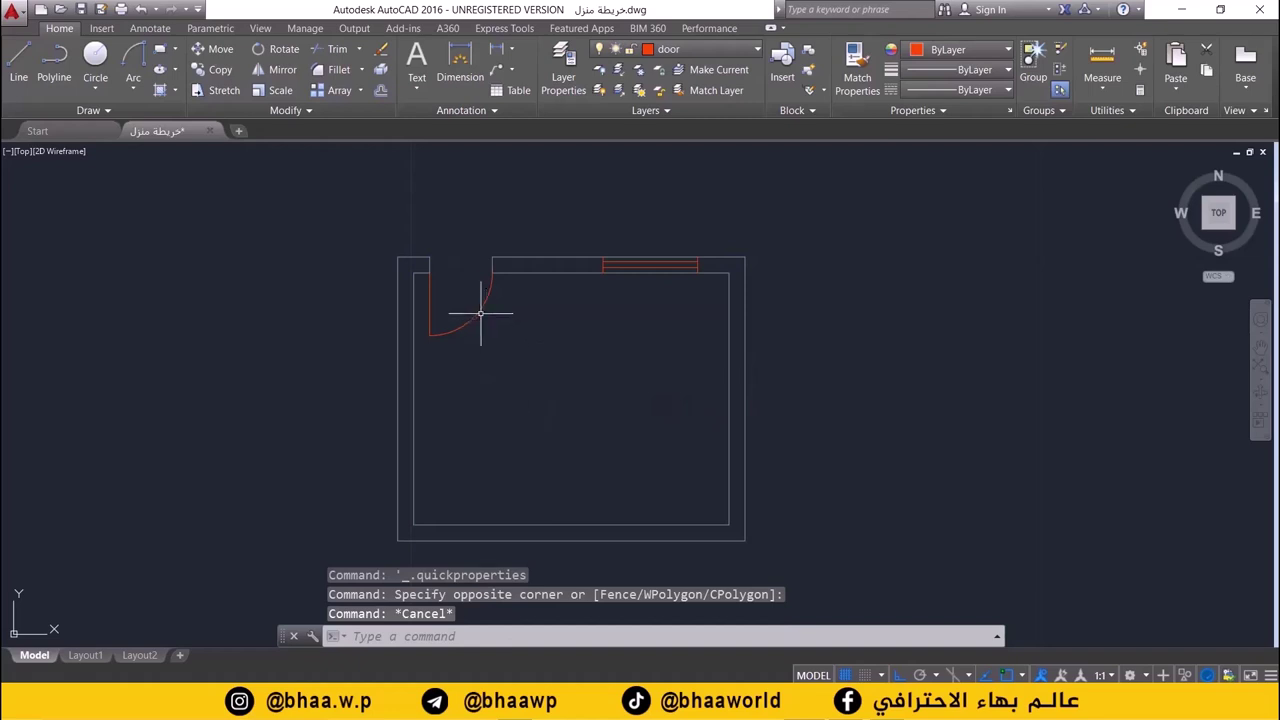
# - Move the door arc down and right into the room
pyautogui.click(443, 312)
pyautogui.moveTo(449, 328); pyautogui.dragTo(441, 383)
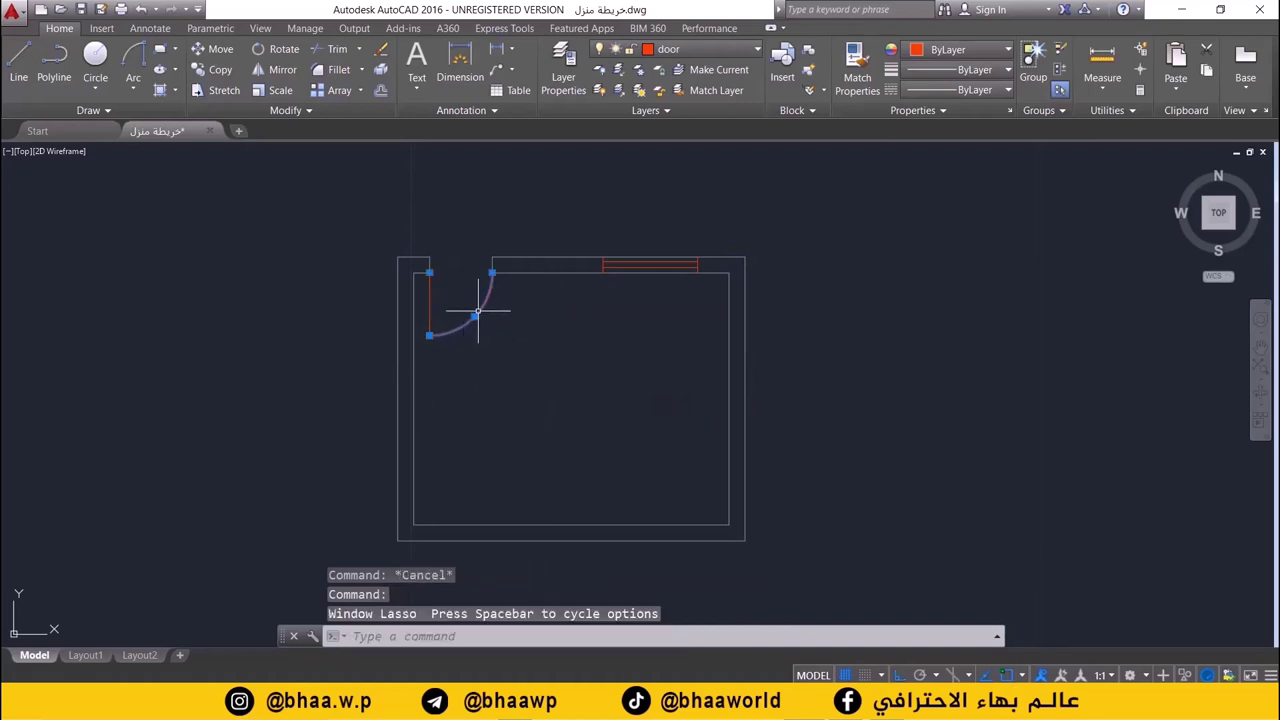
pyautogui.moveTo(478, 312); pyautogui.dragTo(512, 345)
pyautogui.press('Escape')
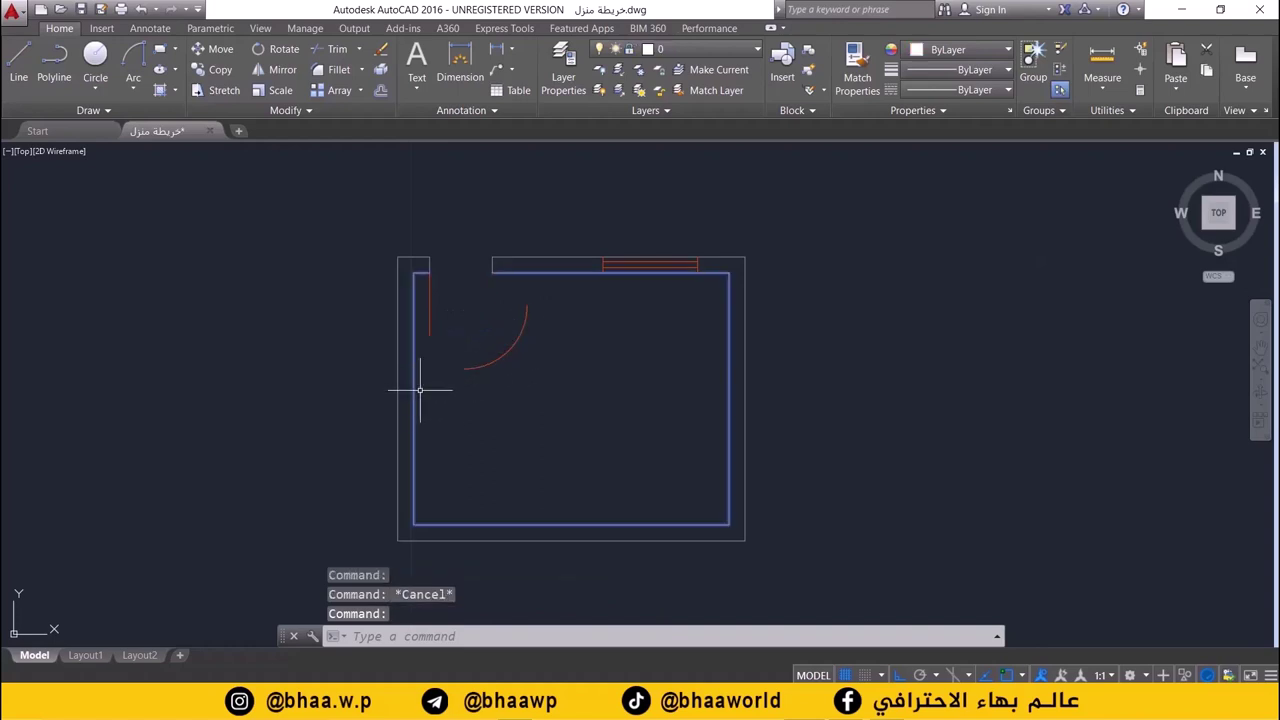
# - Confirm the walls on locked layer 0 can't be selected, then undo the door arc move
pyautogui.click(420, 390)
pyautogui.click(460, 401)
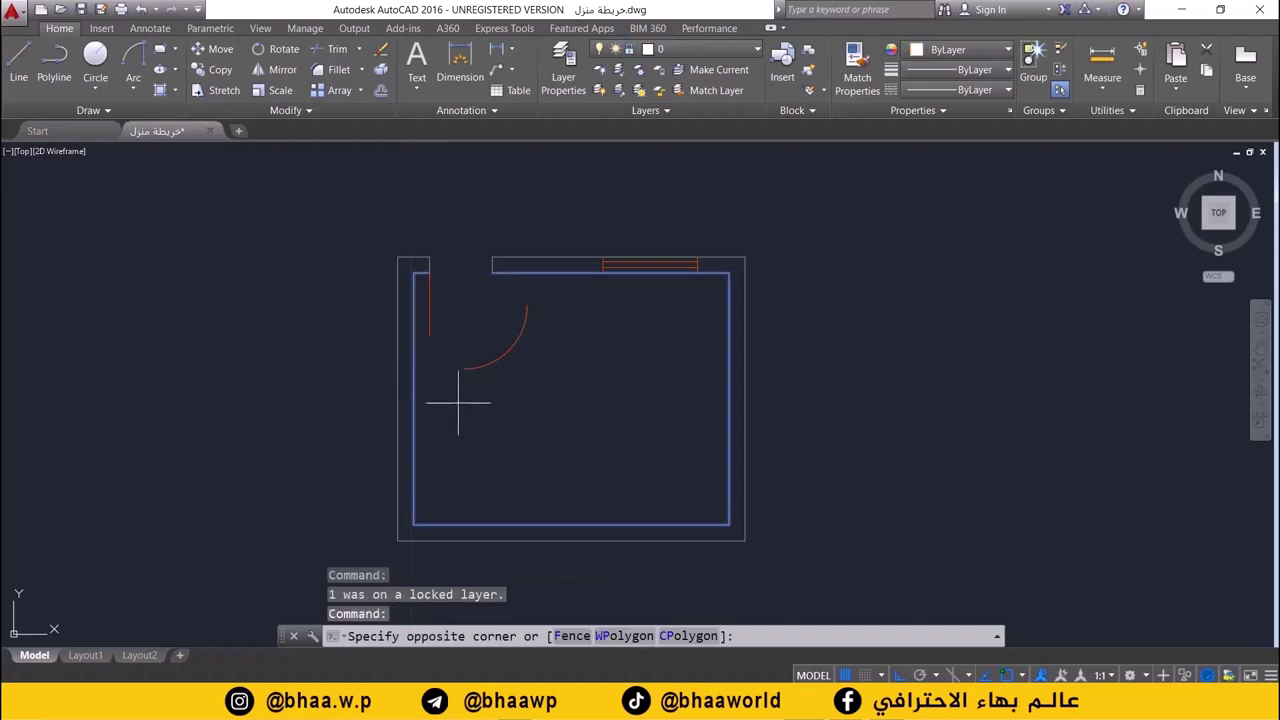
pyautogui.press('Escape')
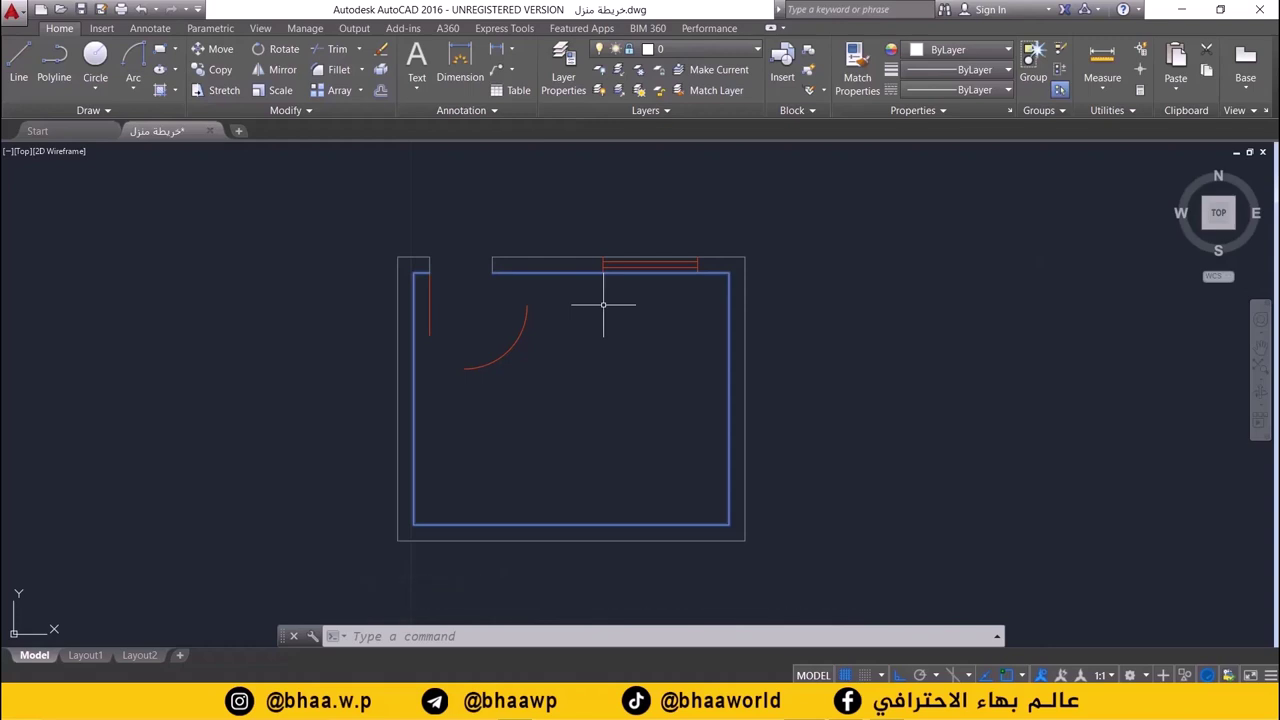
pyautogui.hotkey('ctrl', 'z')
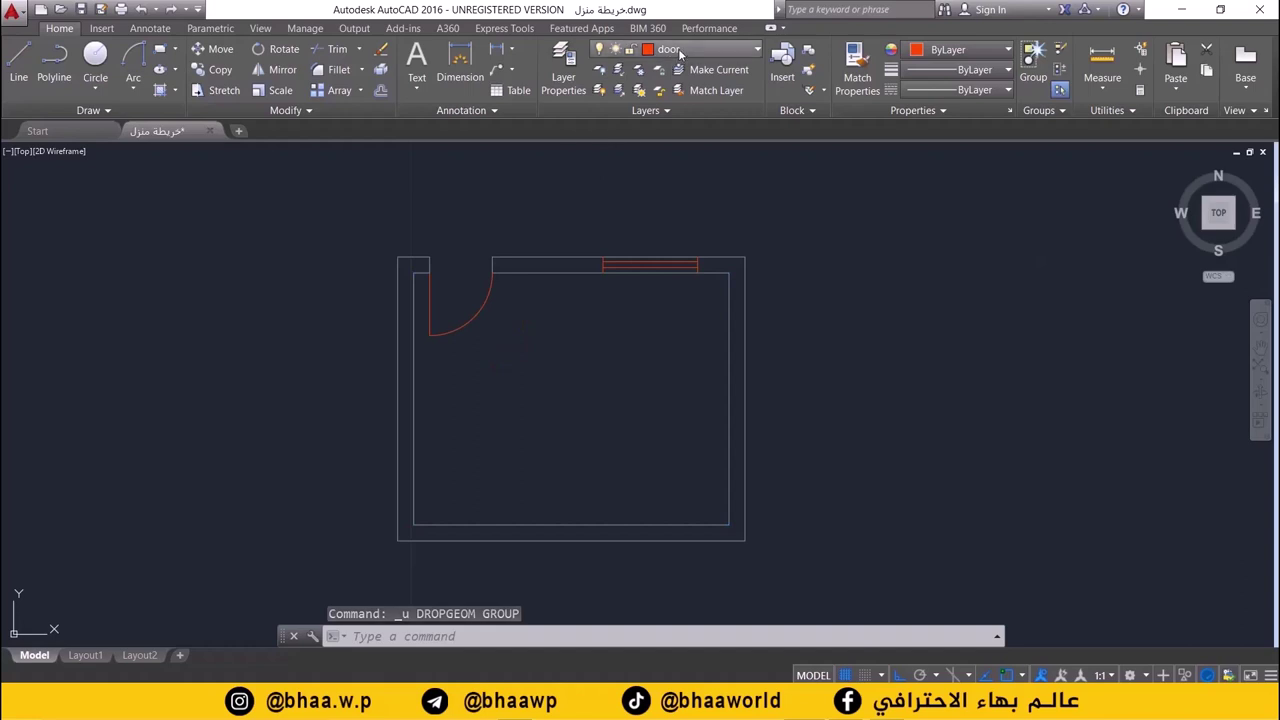
pyautogui.click(675, 50)
# - Unlock layer 0 and create a new layer named 'text'
pyautogui.click(633, 70)
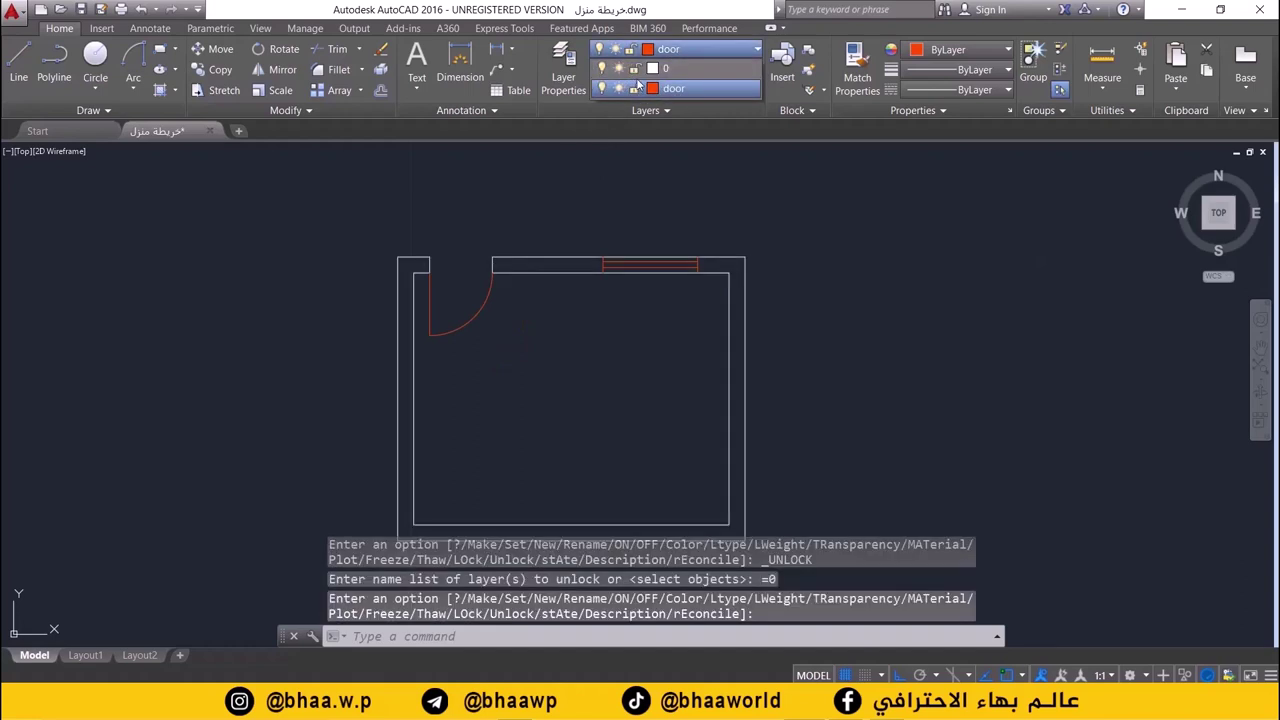
pyautogui.click(563, 75)
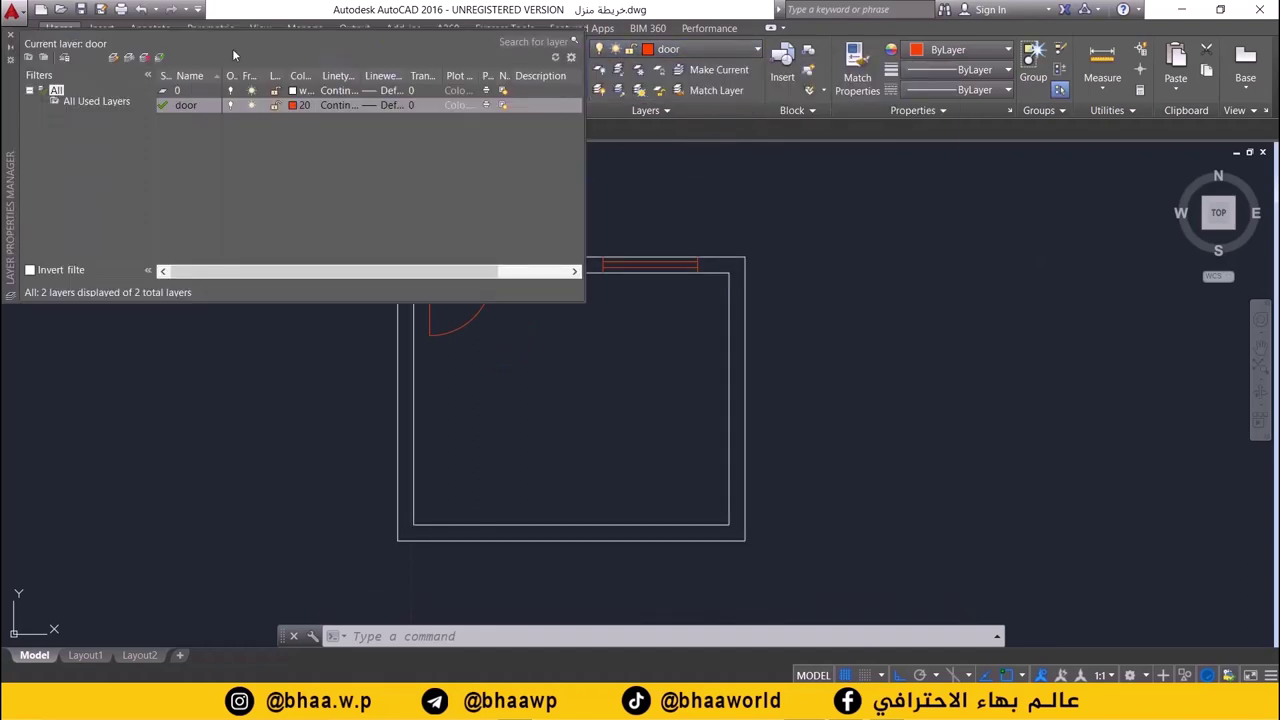
pyautogui.click(114, 58)
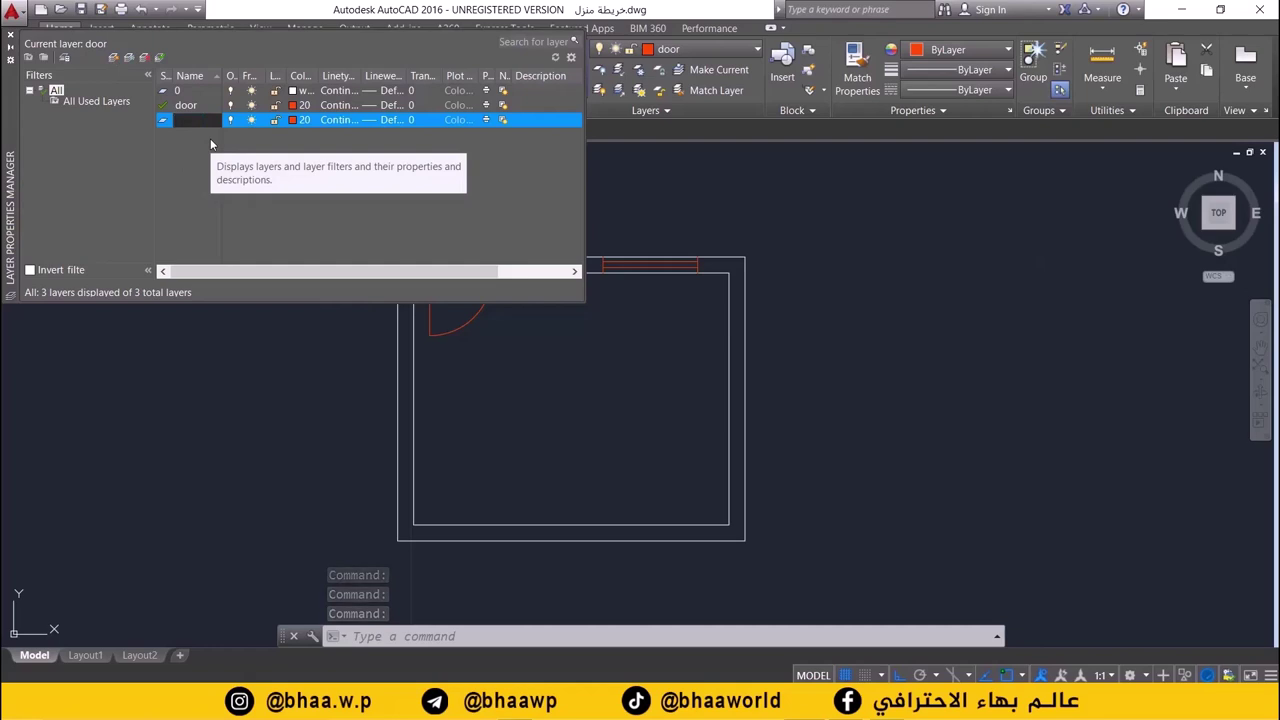
pyautogui.write('text')
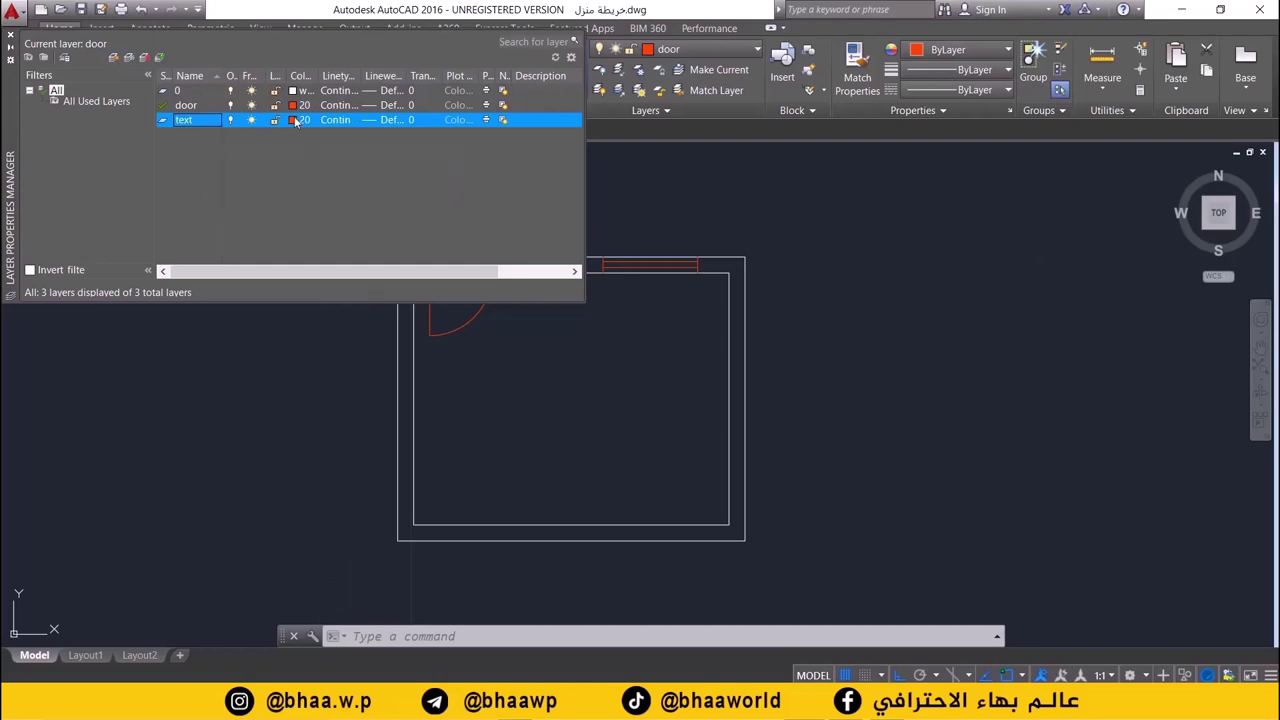
# - Give the text layer yellow colour 50, make it current, and close the layer manager
pyautogui.click(296, 120)
pyautogui.click(547, 296)
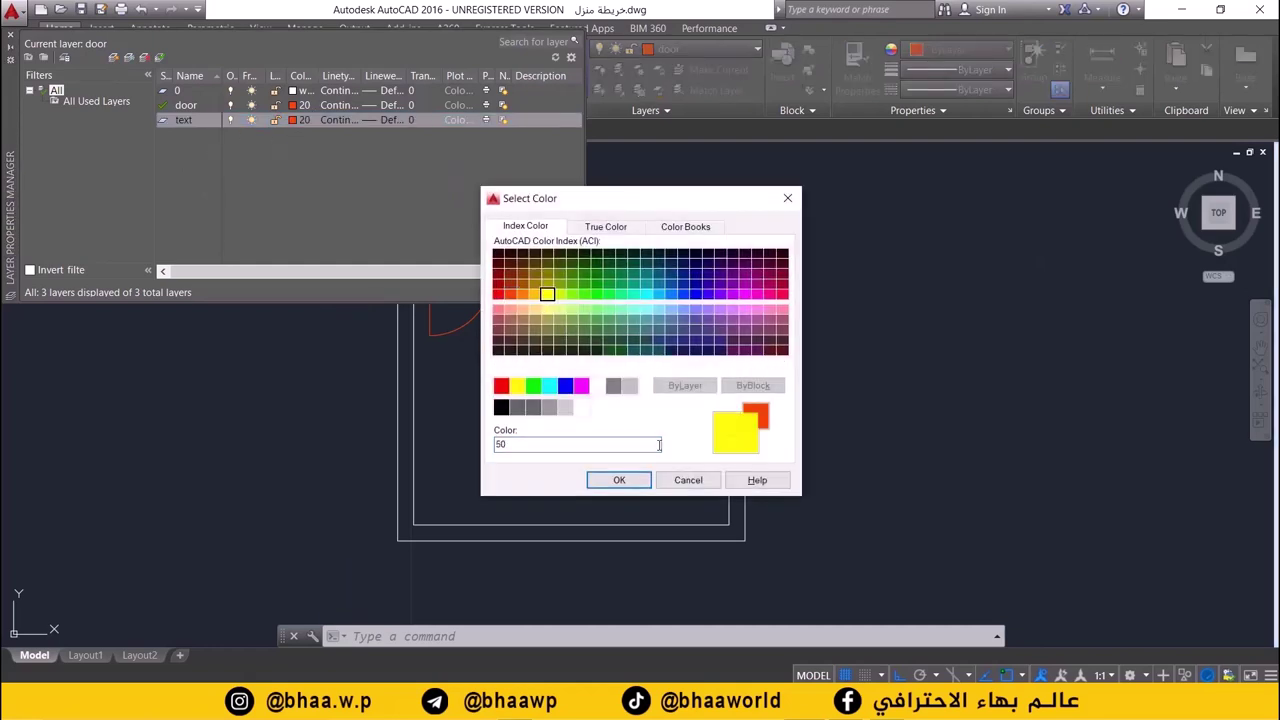
pyautogui.click(619, 480)
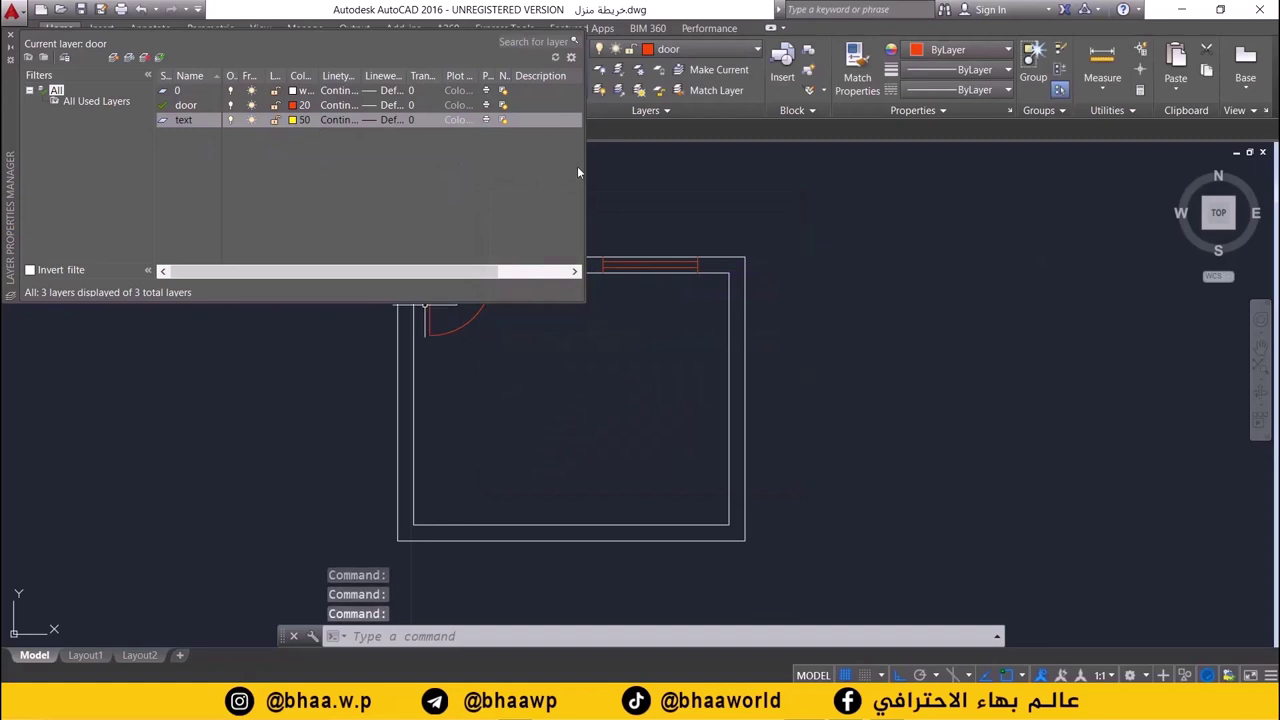
pyautogui.click(700, 49)
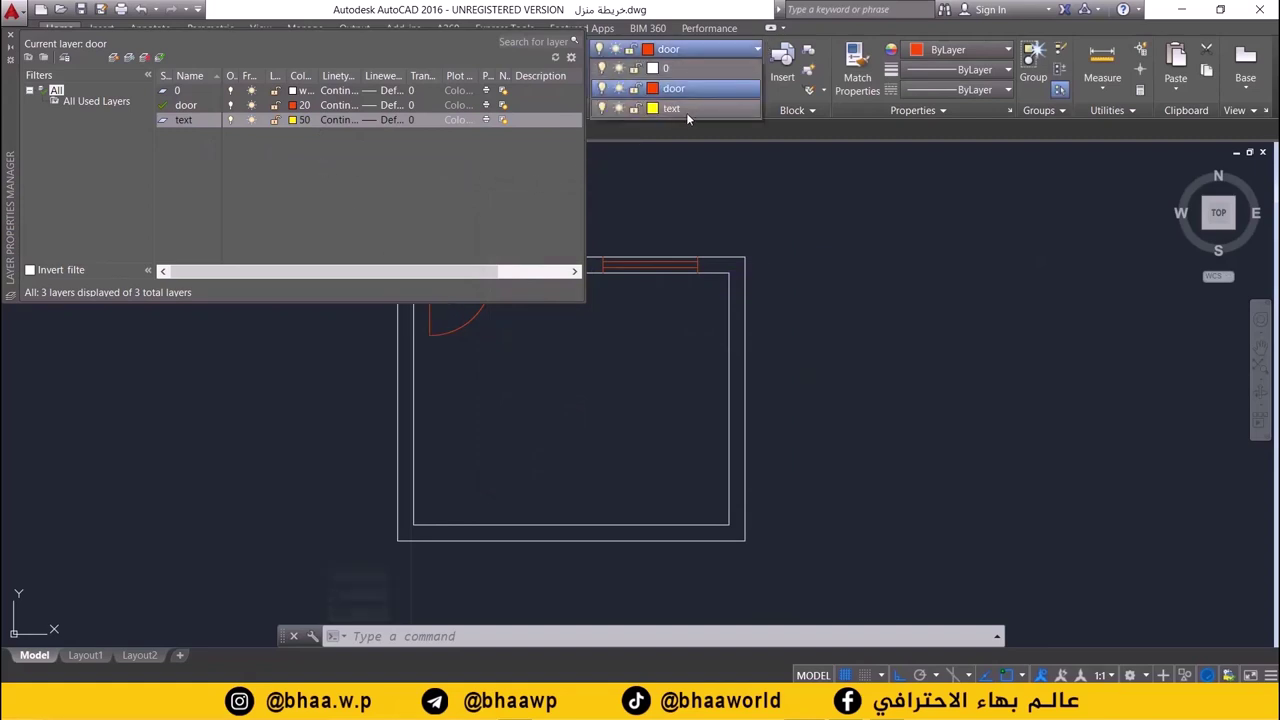
pyautogui.click(686, 112)
pyautogui.click(11, 36)
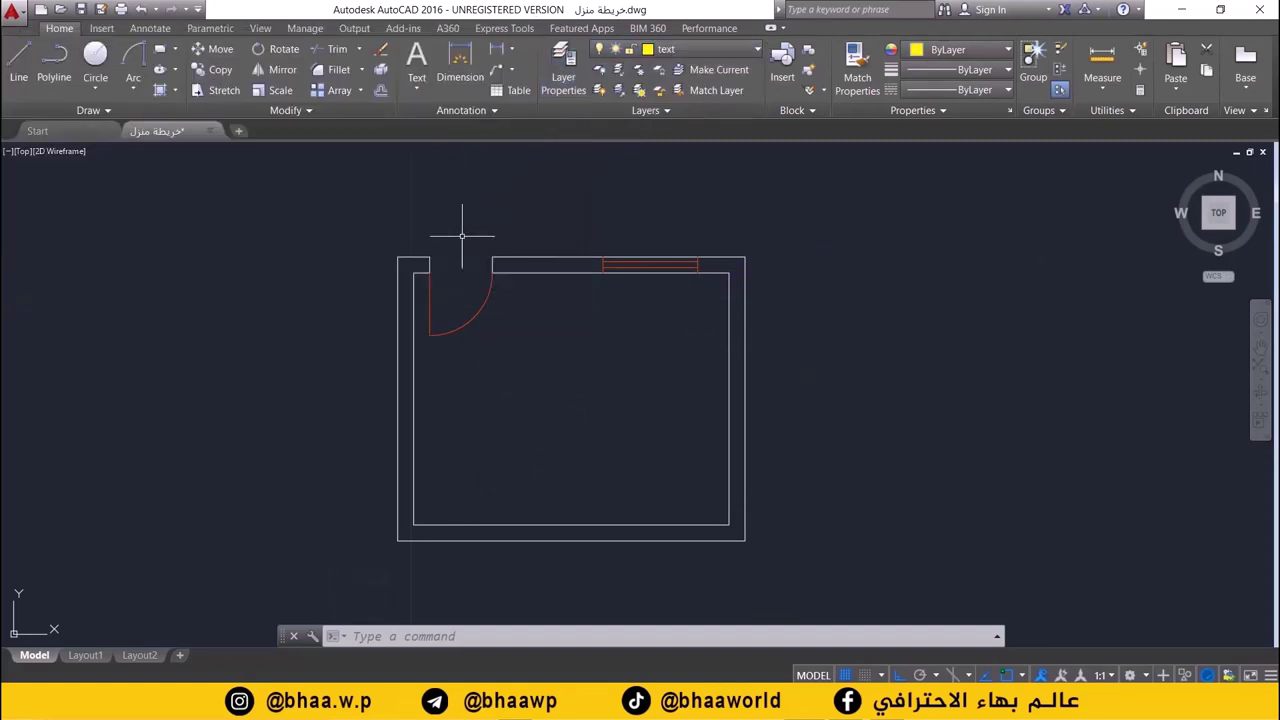
# - Write the Arabic label 'غرفة' as multiline text inside the room at height 0.5
pyautogui.click(418, 89)
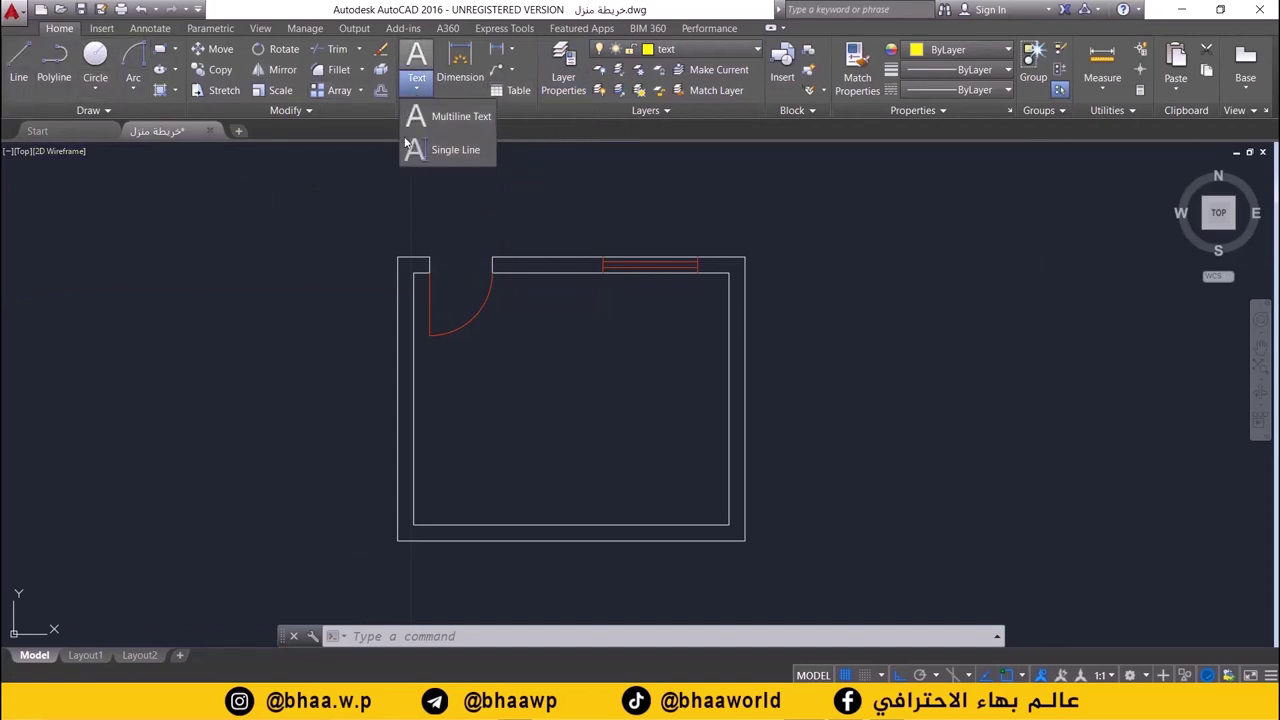
pyautogui.click(455, 116)
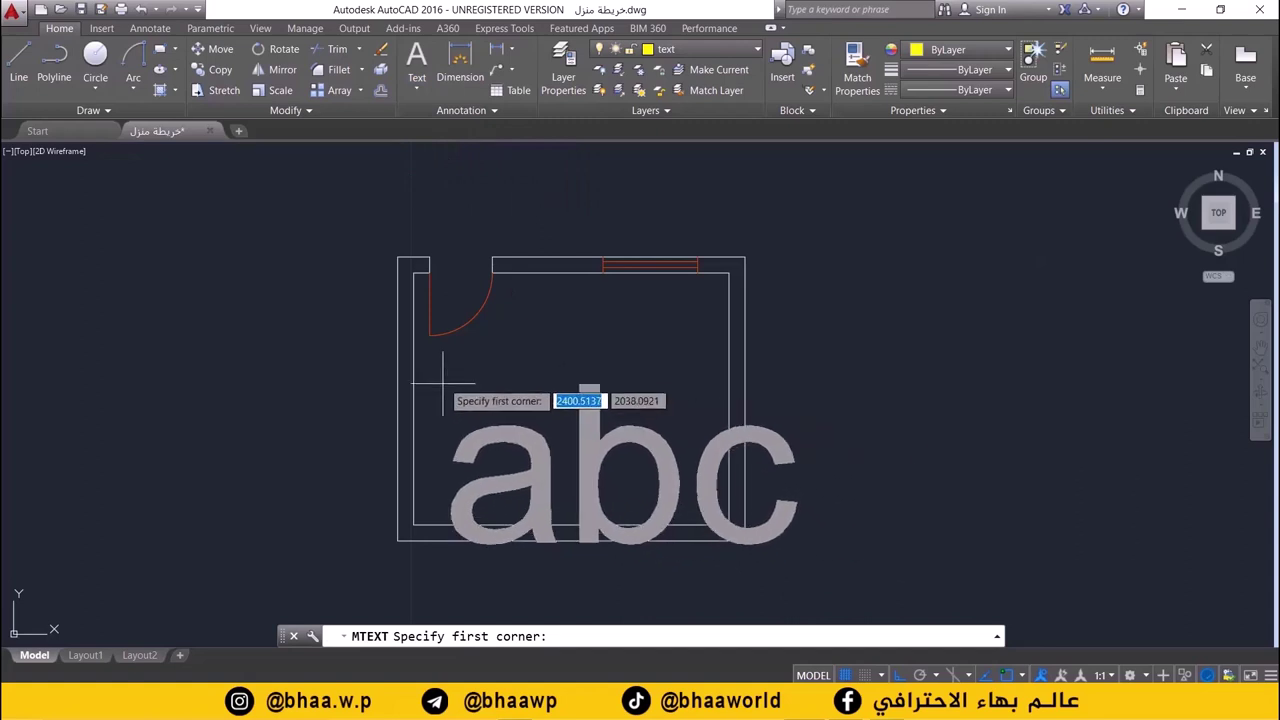
pyautogui.click(425, 354)
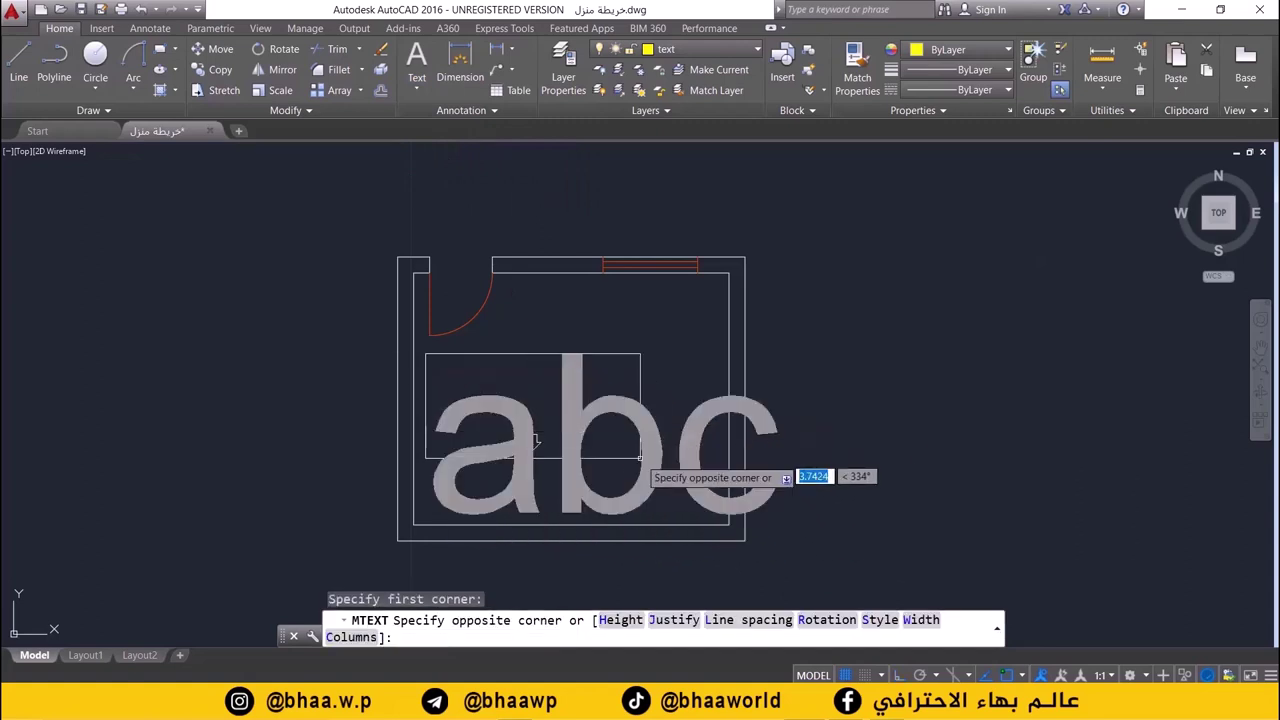
pyautogui.click(685, 481)
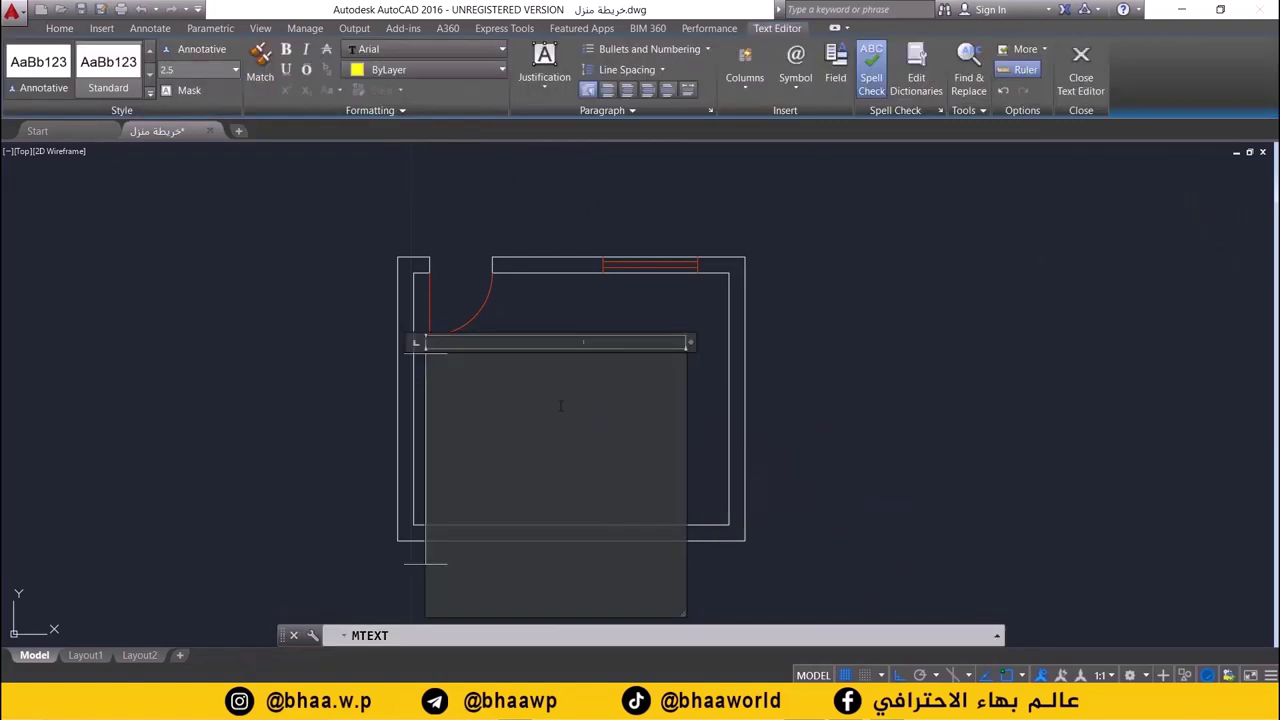
pyautogui.write('غرفة')
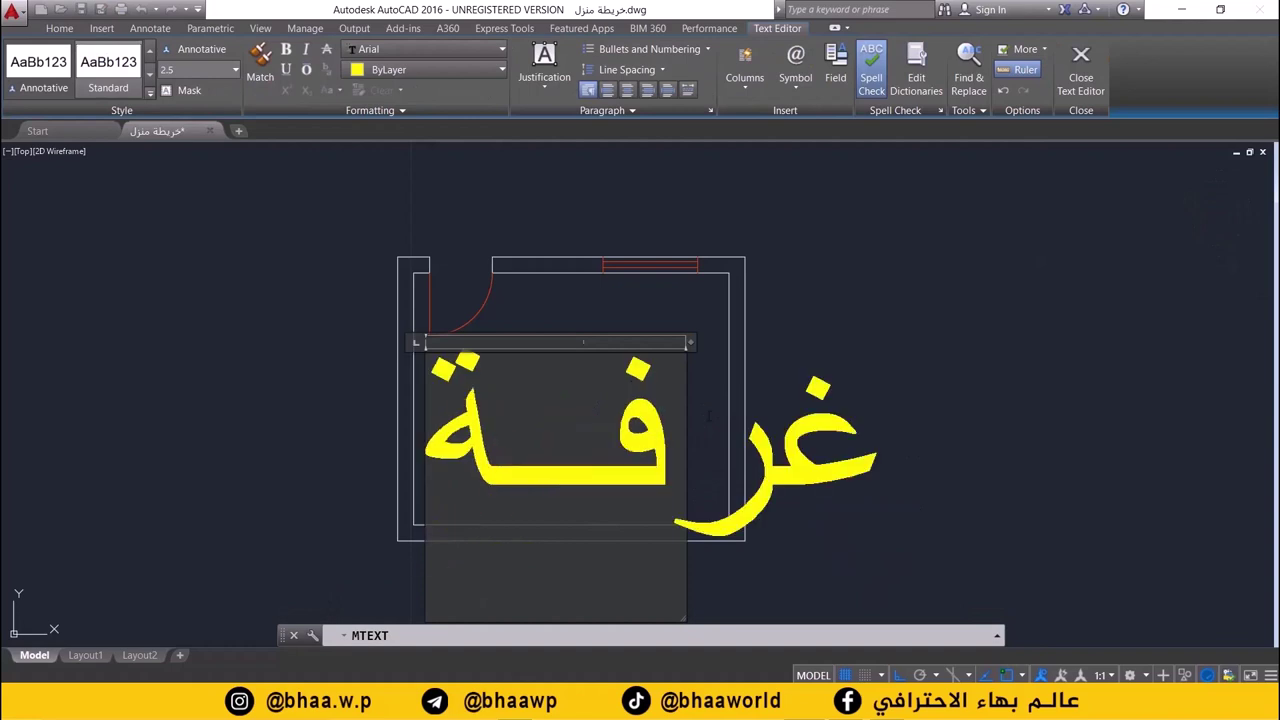
pyautogui.hotkey('ctrl', 'a')
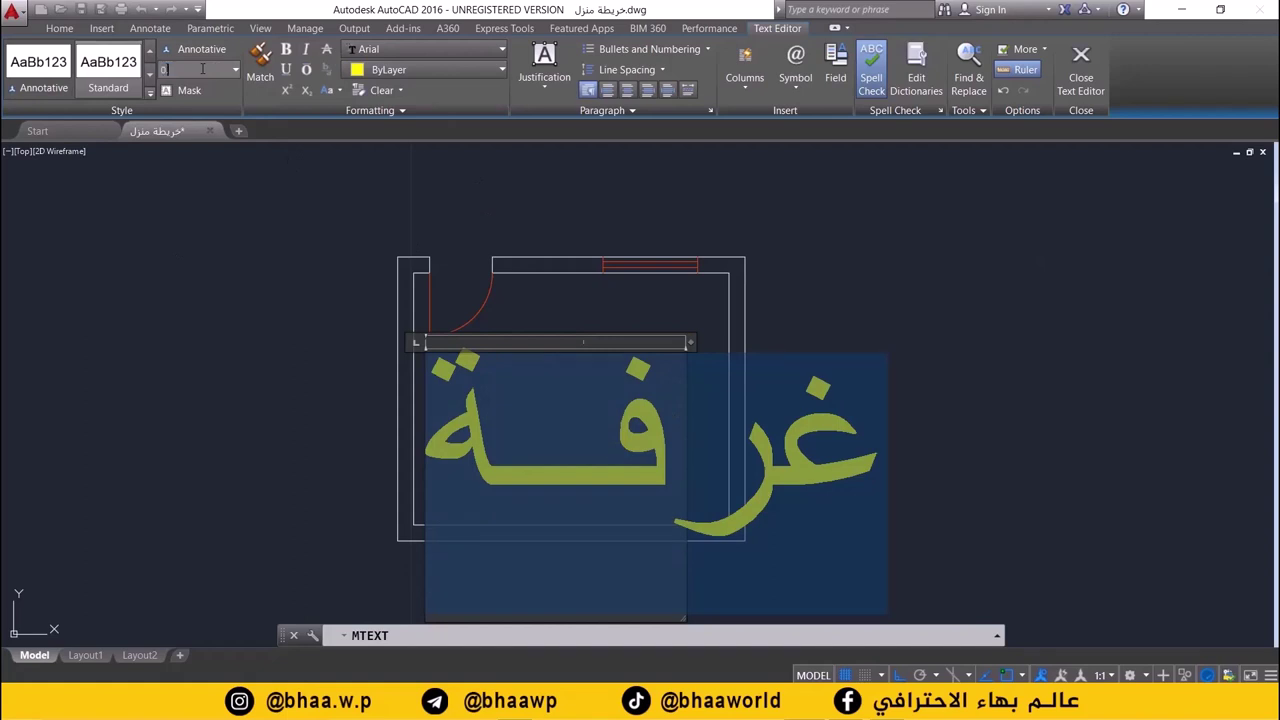
pyautogui.write('.5')
pyautogui.press('Return')
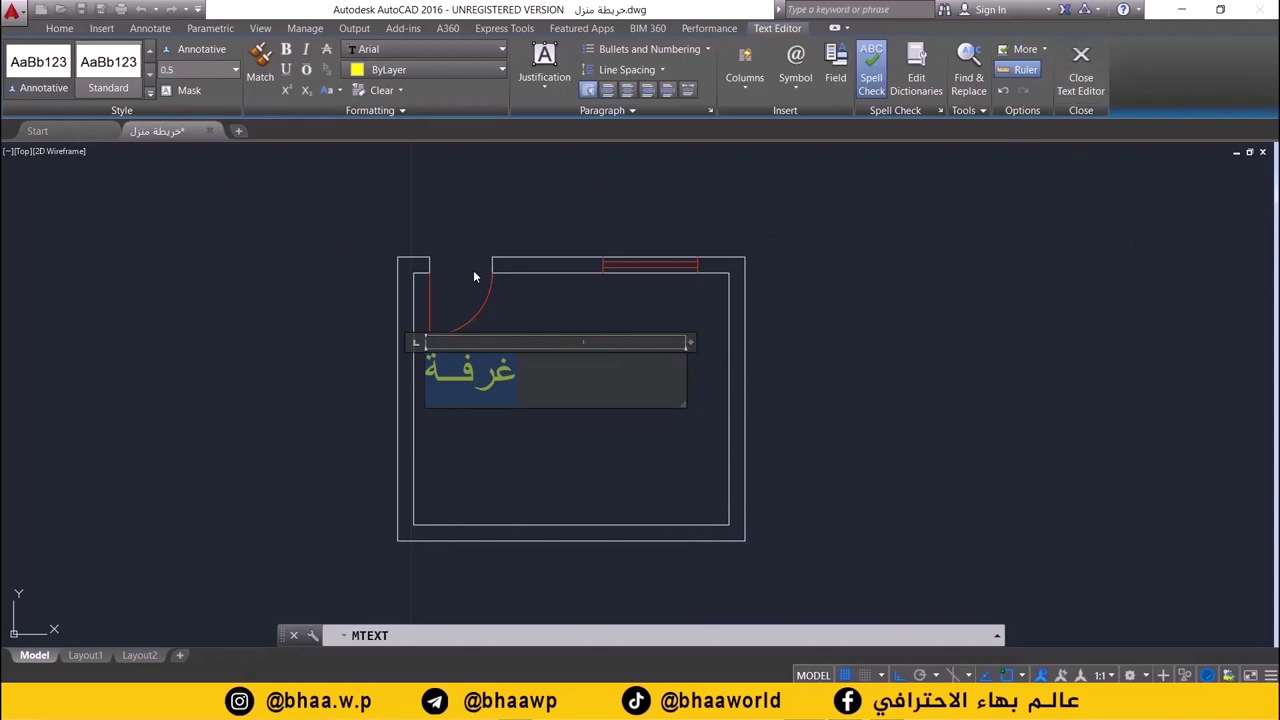
pyautogui.click(1081, 80)
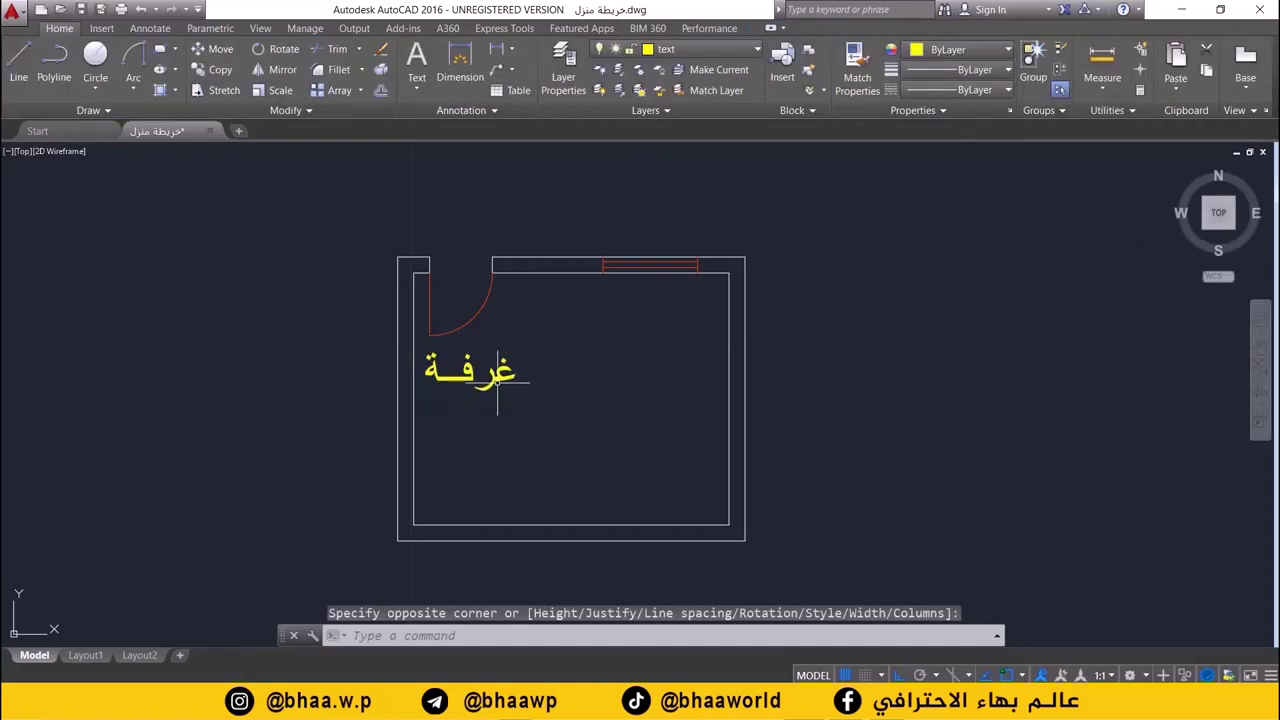
# - Select the غرفة label and drop it lower in the room
pyautogui.click(600, 410)
pyautogui.click(449, 378)
pyautogui.click(426, 353)
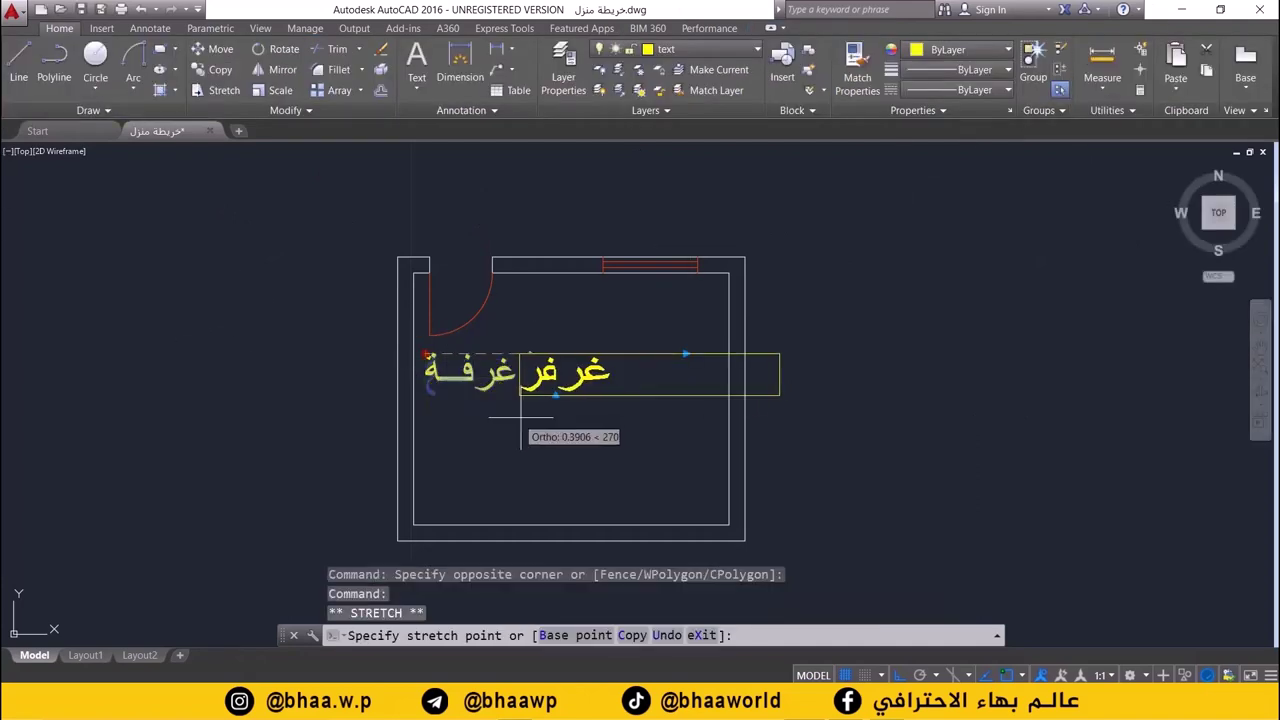
pyautogui.click(426, 432)
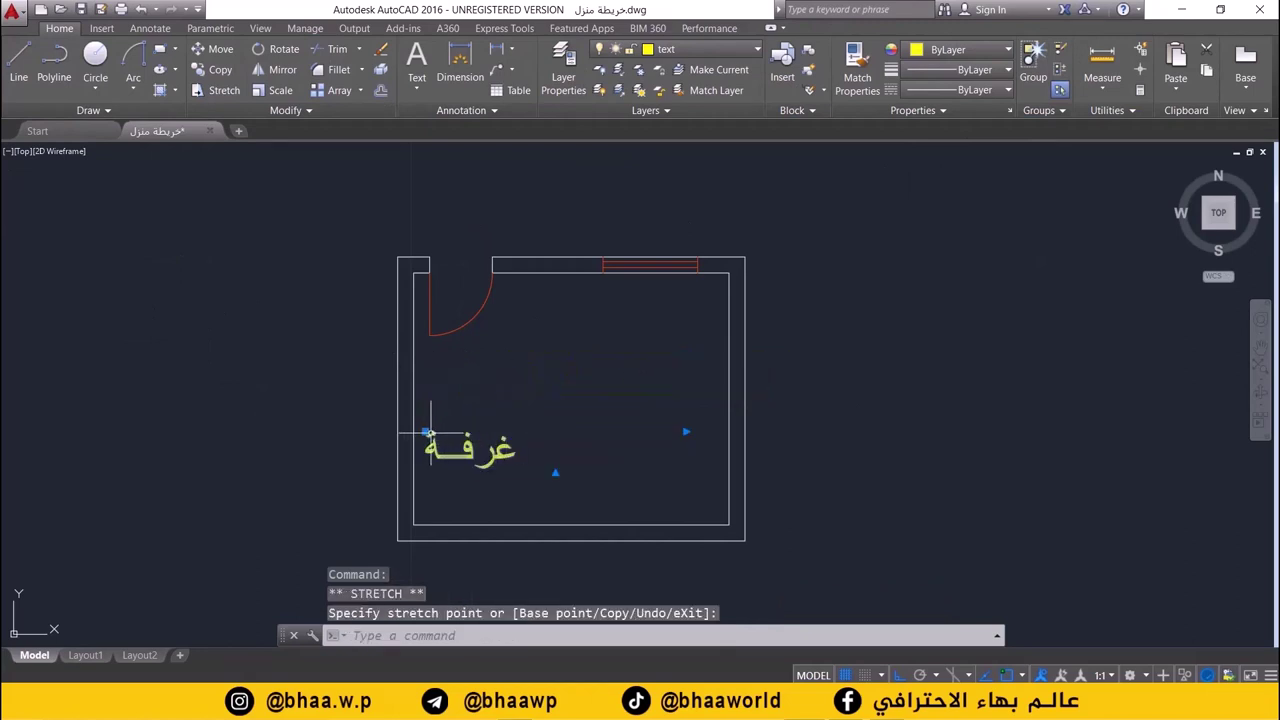
pyautogui.click(428, 432)
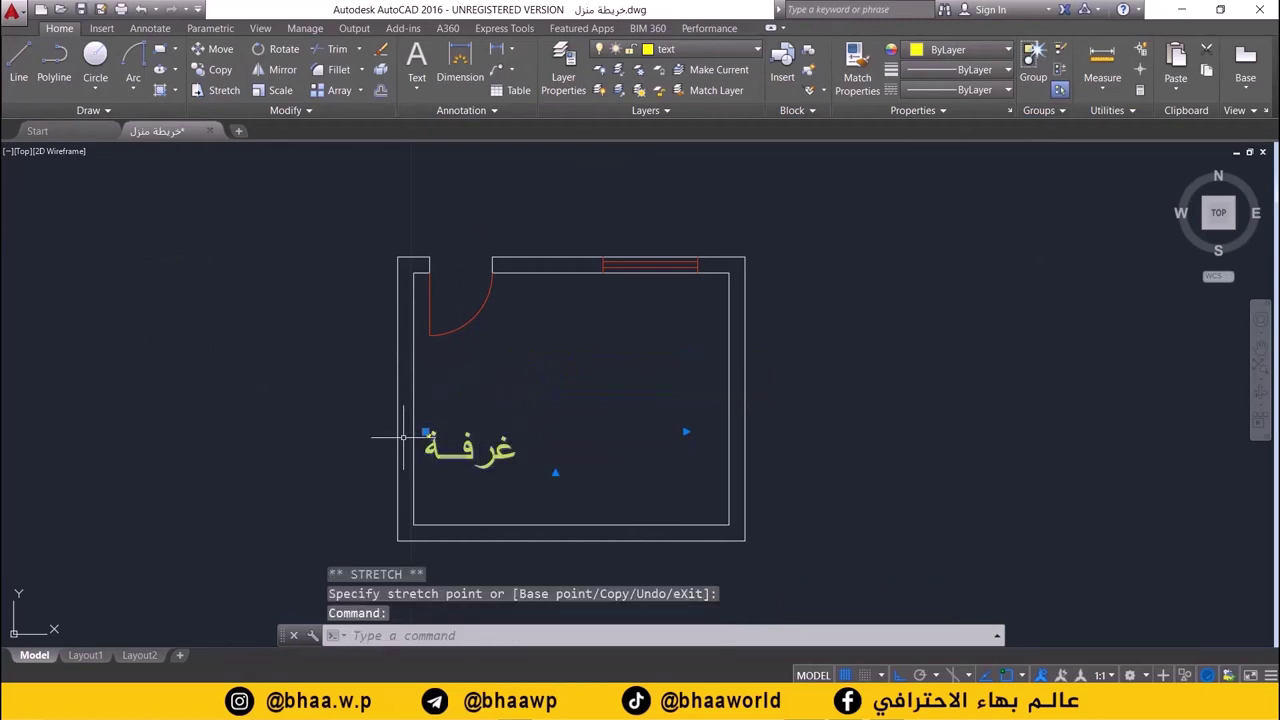
pyautogui.click(426, 432)
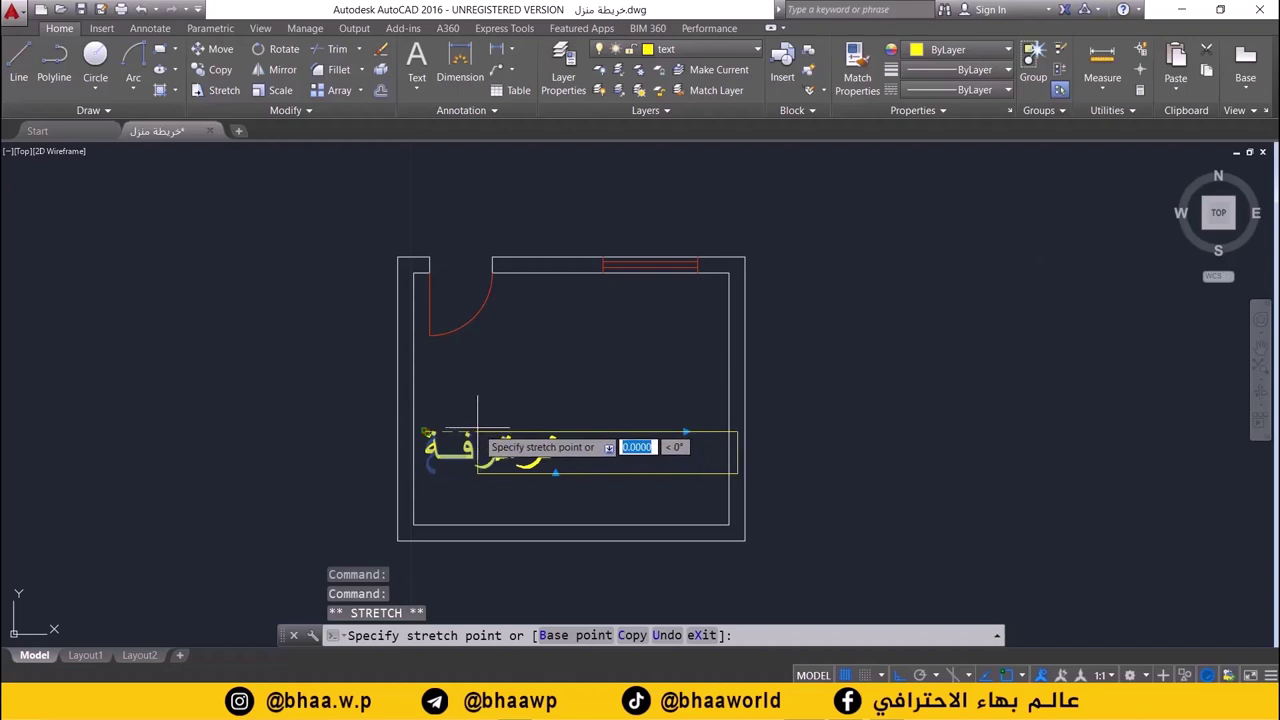
pyautogui.press('Escape')
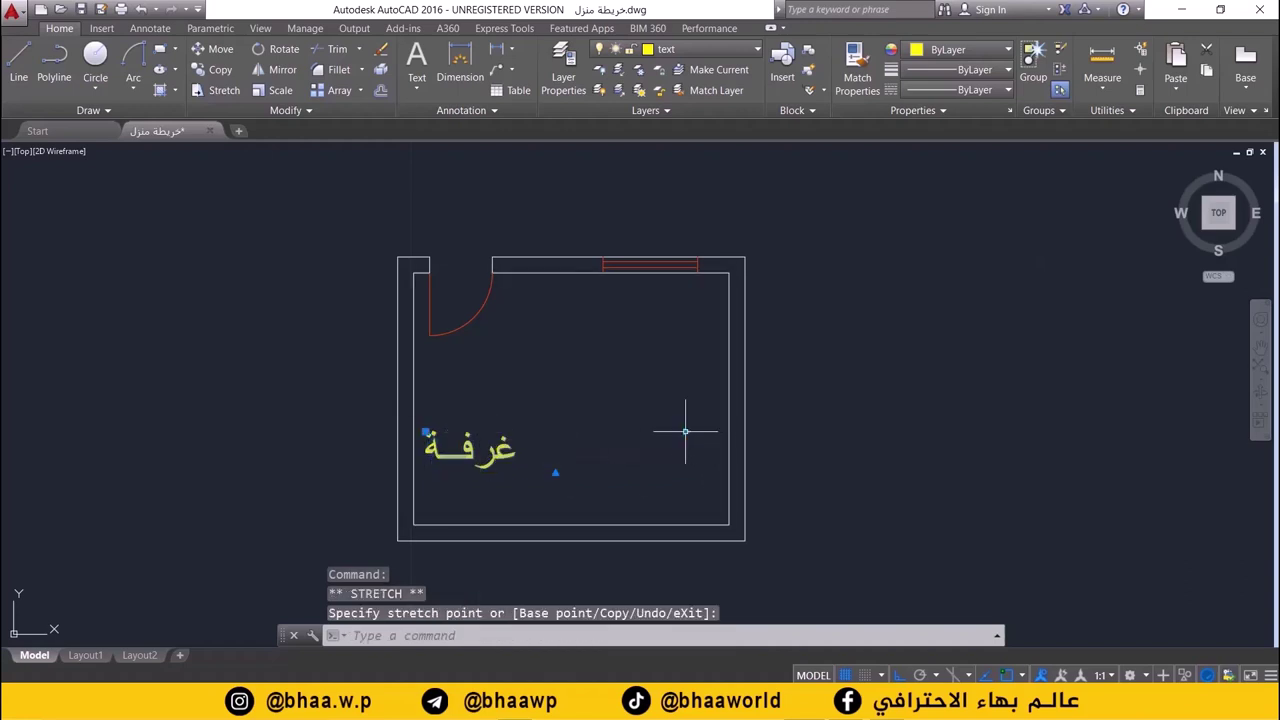
# - Narrow the label's text box and place it at the lower middle of the room
pyautogui.click(686, 432)
pyautogui.click(555, 432)
pyautogui.click(426, 432)
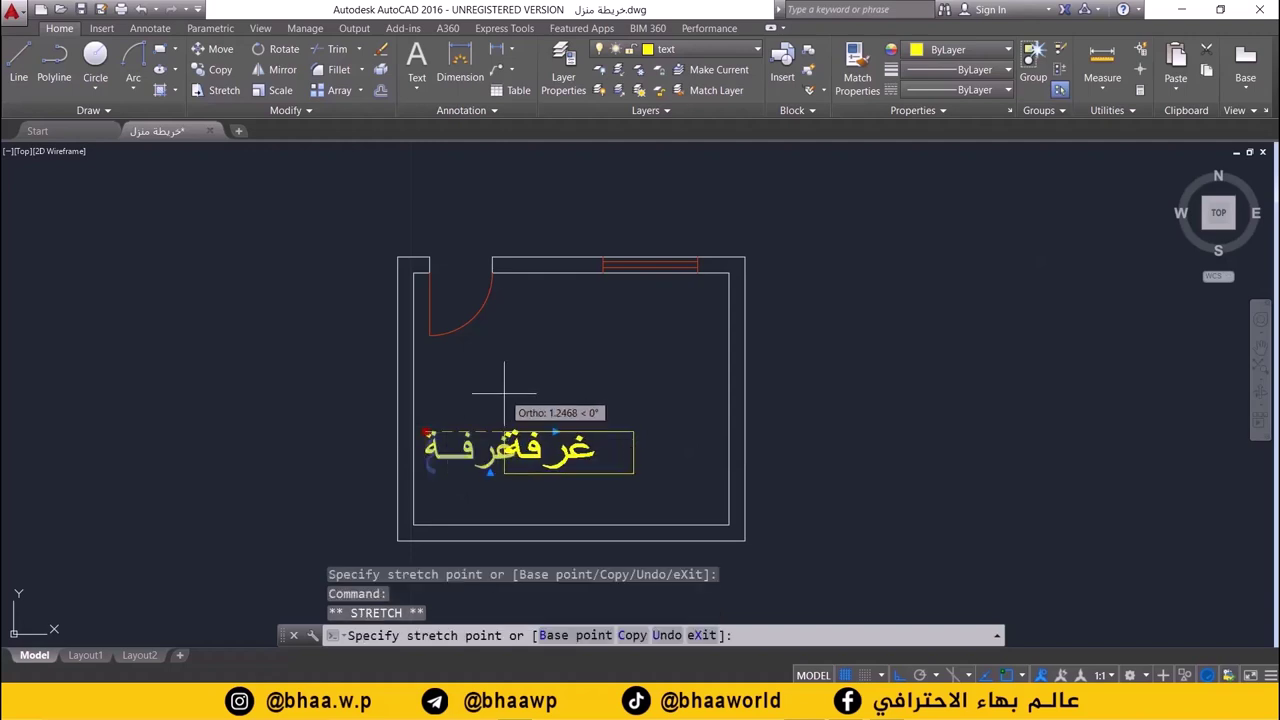
pyautogui.click(512, 395)
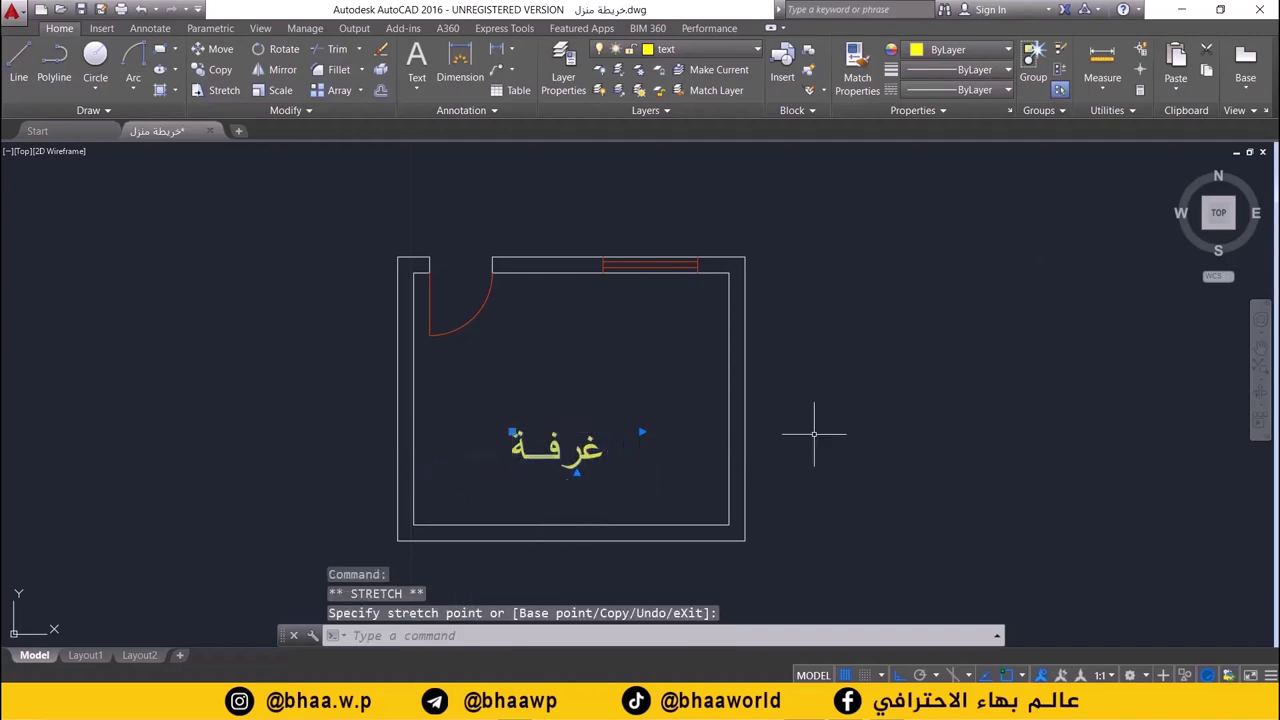
pyautogui.click(929, 423)
pyautogui.hotkey('ctrl', 'z')
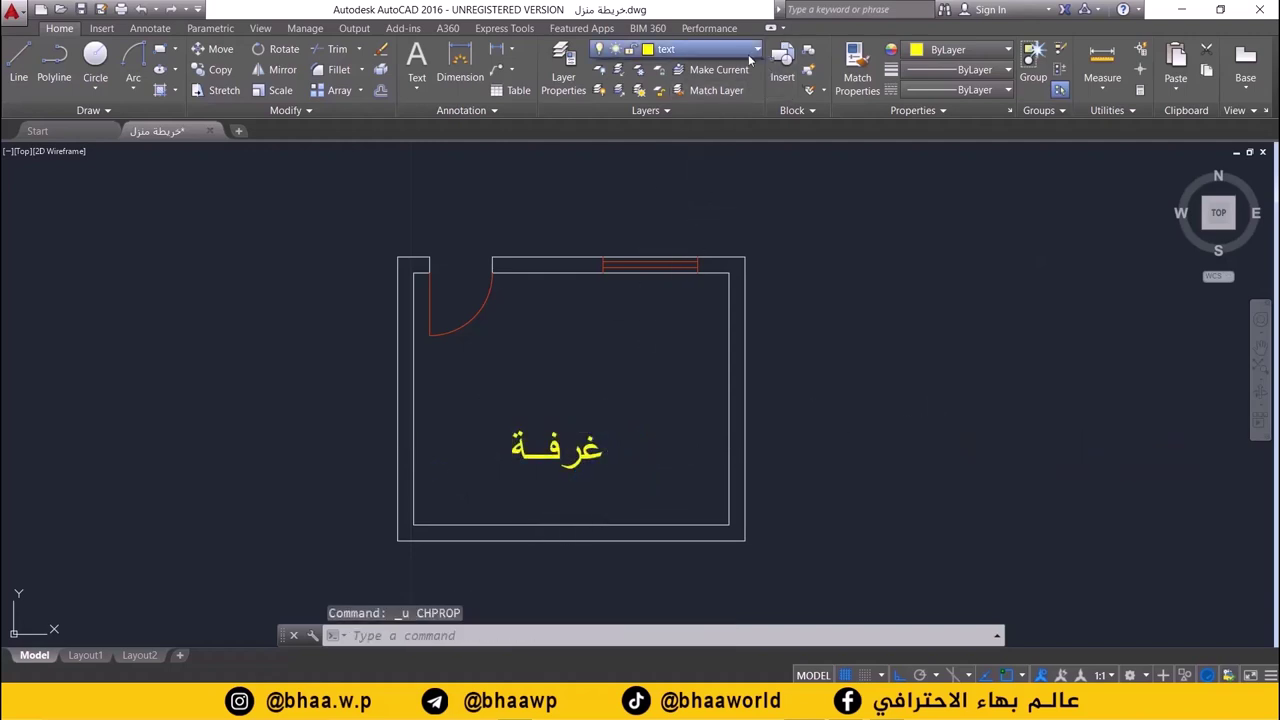
pyautogui.click(749, 52)
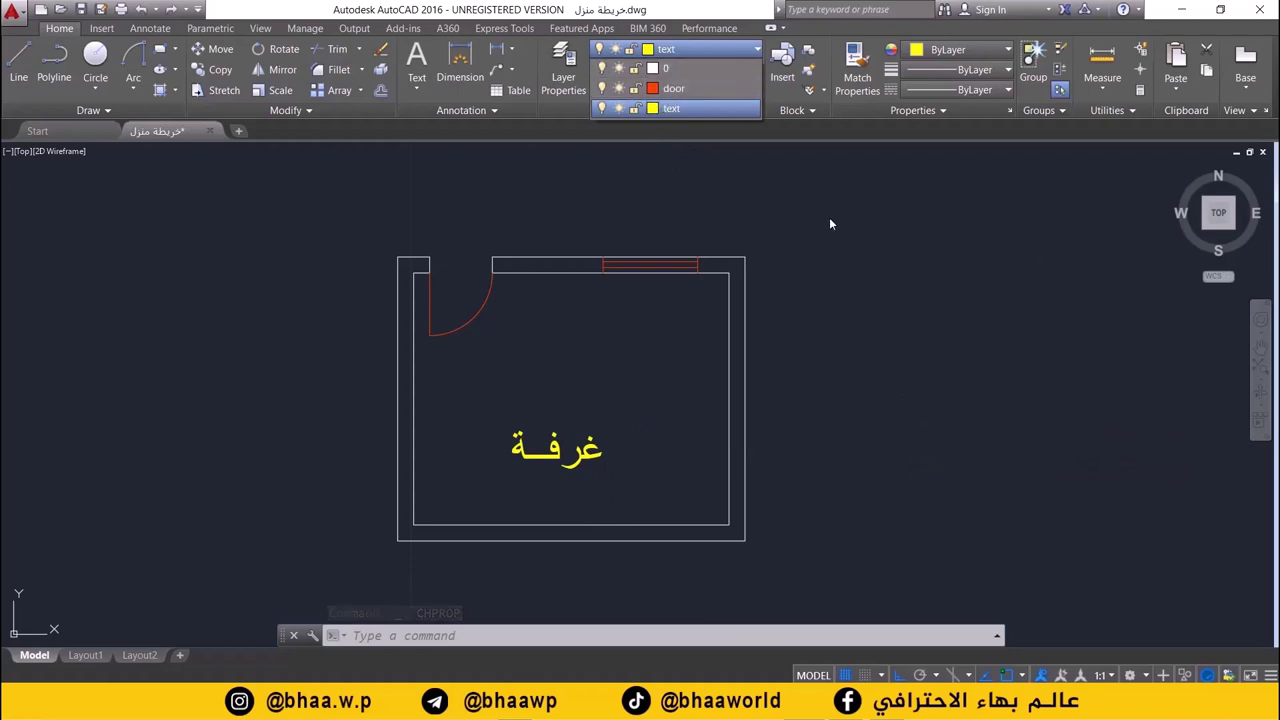
pyautogui.click(858, 285)
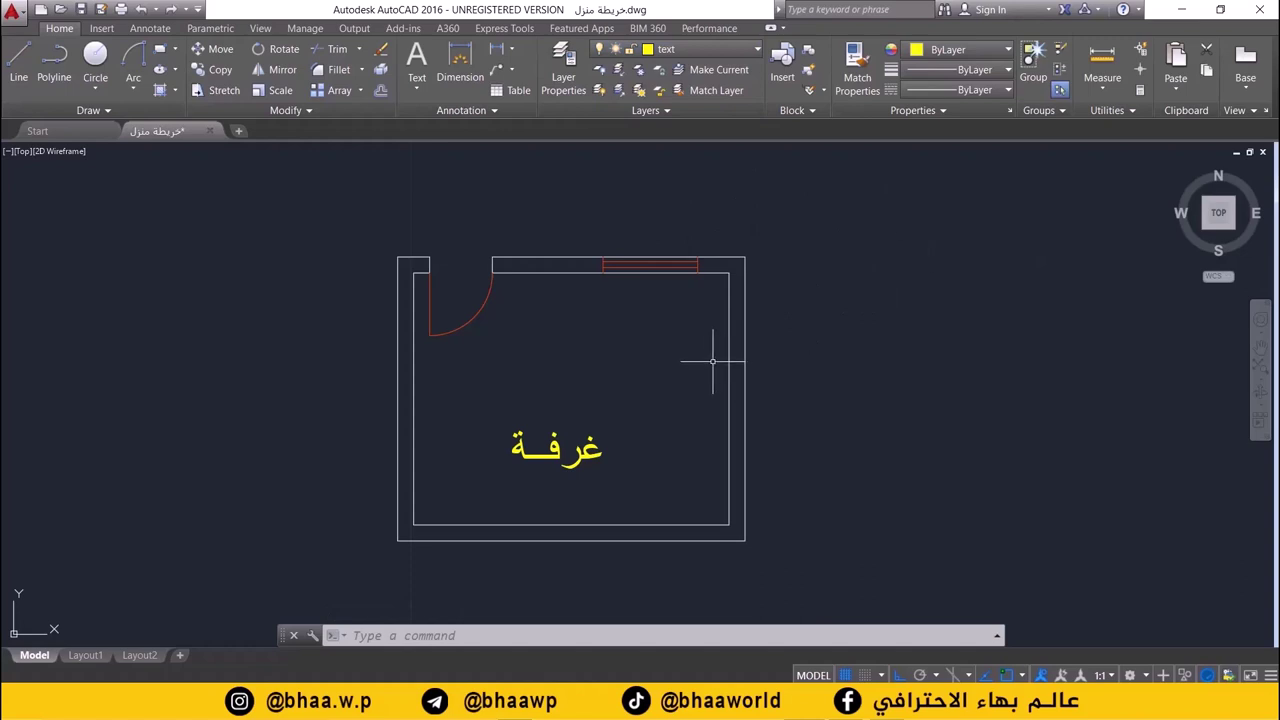
pyautogui.moveTo(644, 407); pyautogui.dragTo(486, 486)
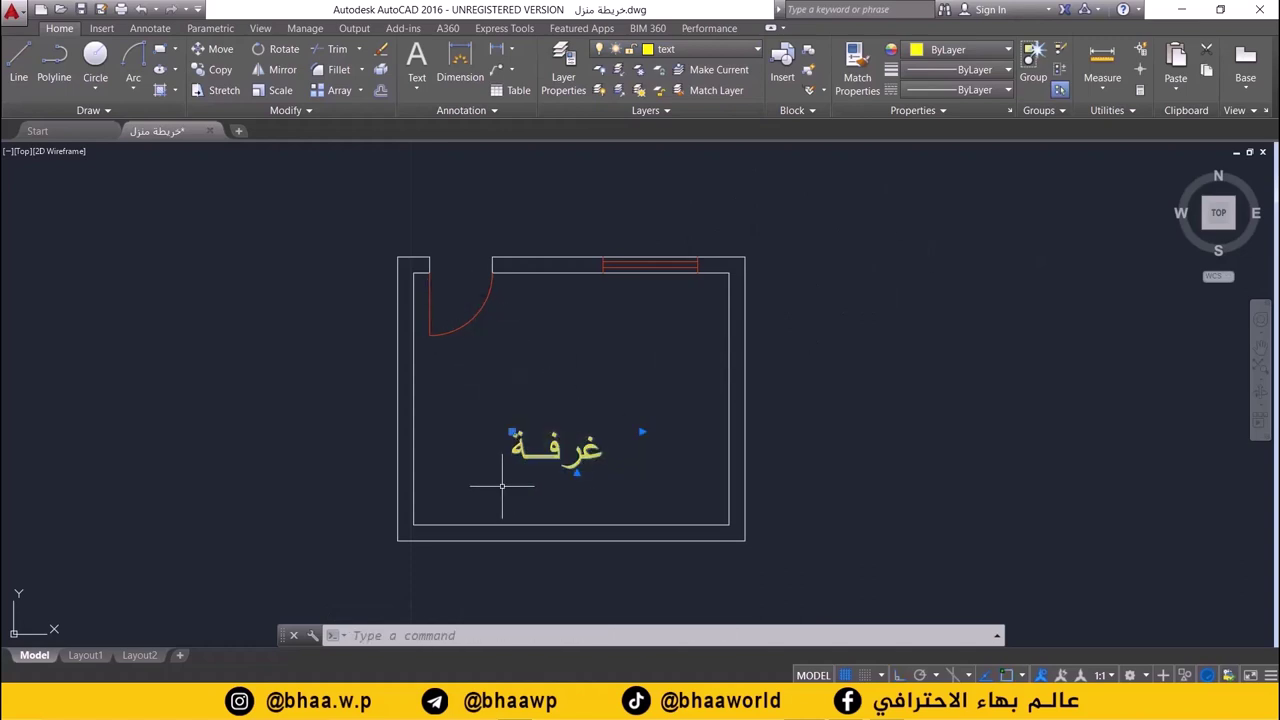
pyautogui.click(692, 51)
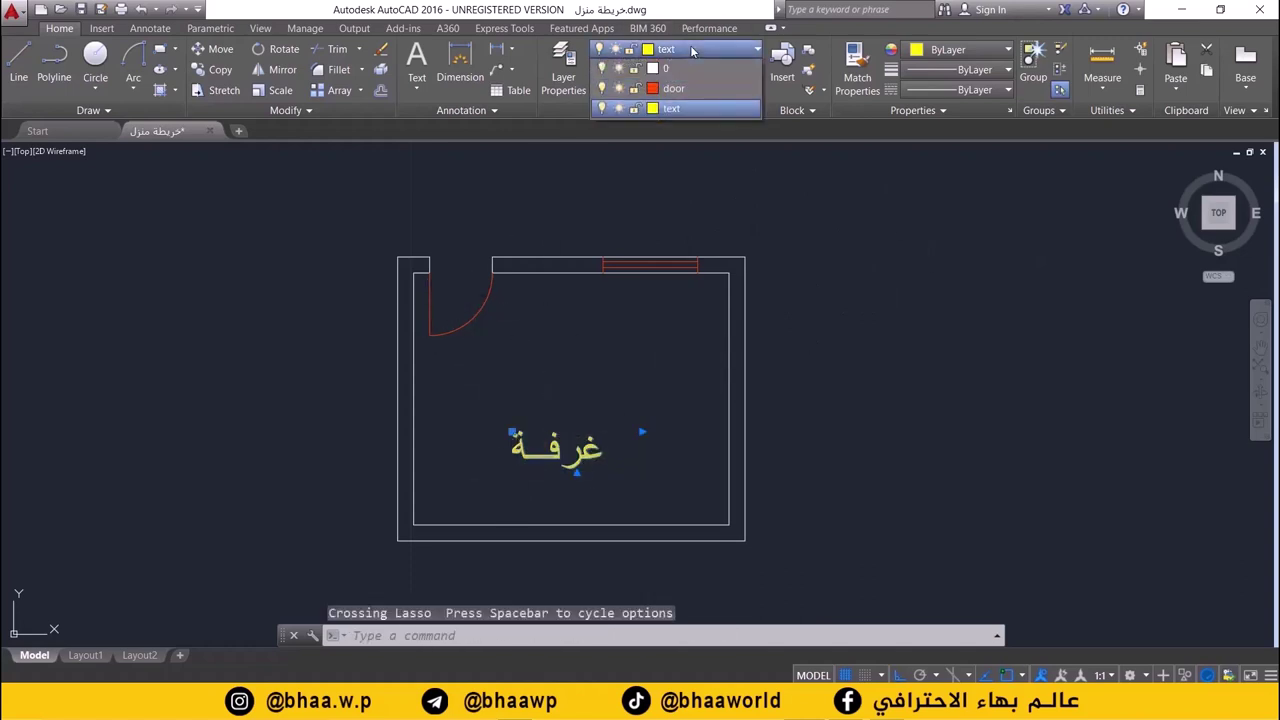
pyautogui.click(674, 89)
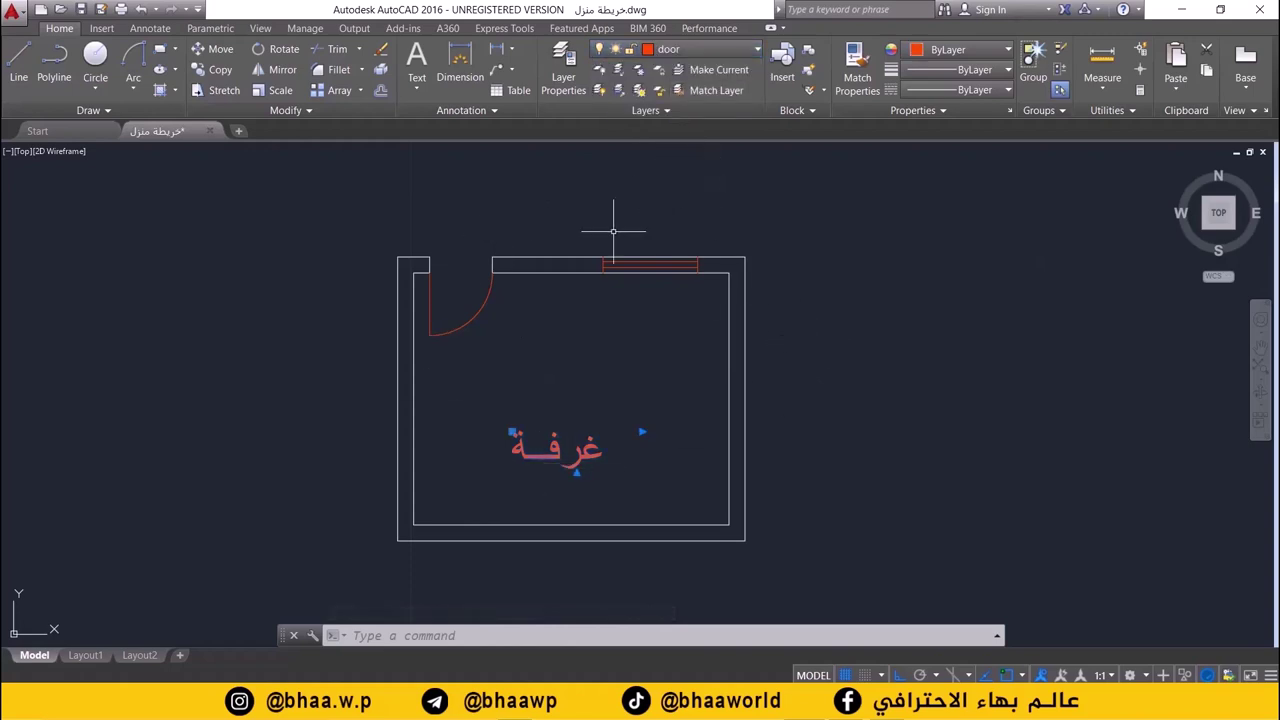
pyautogui.click(700, 49)
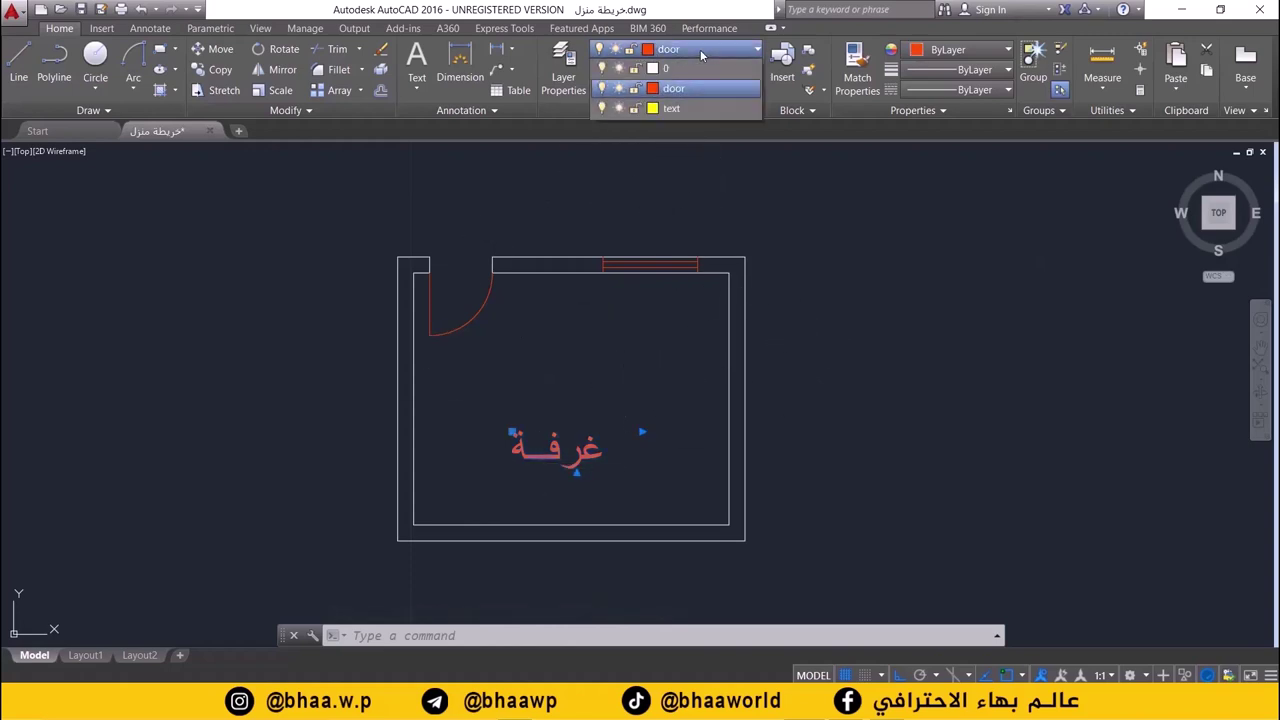
pyautogui.click(672, 111)
pyautogui.click(900, 365)
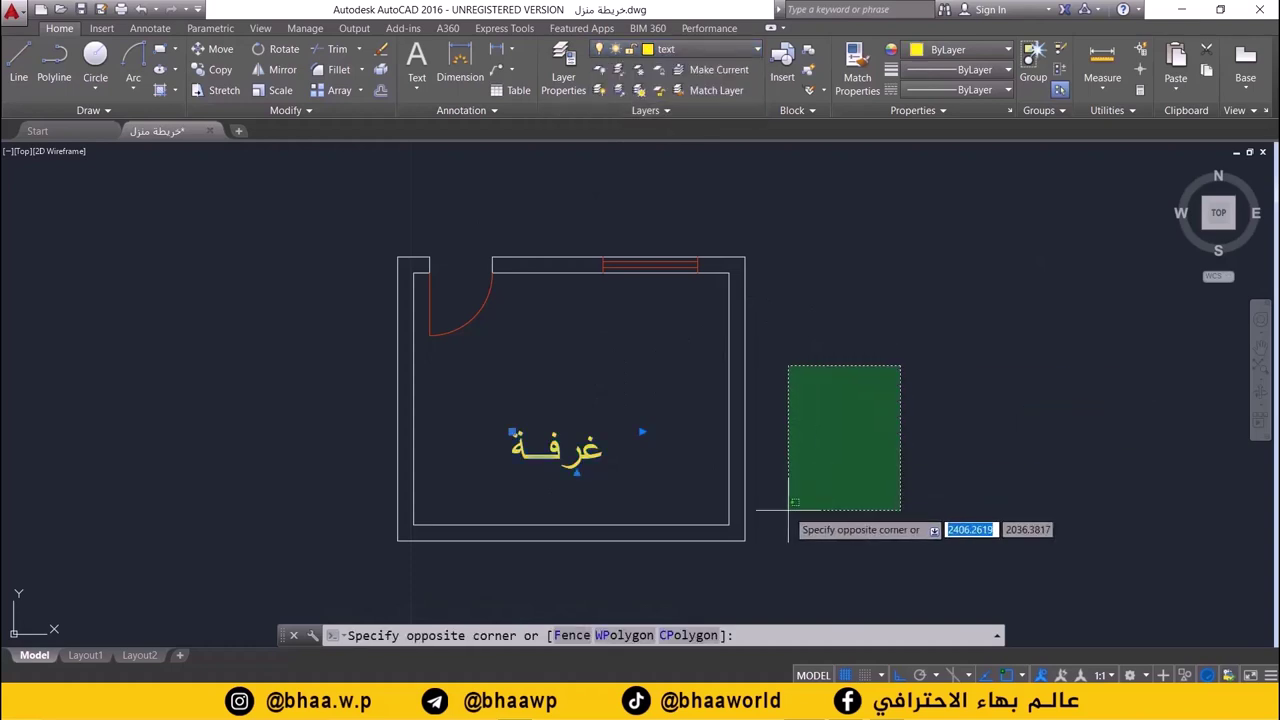
pyautogui.click(795, 515)
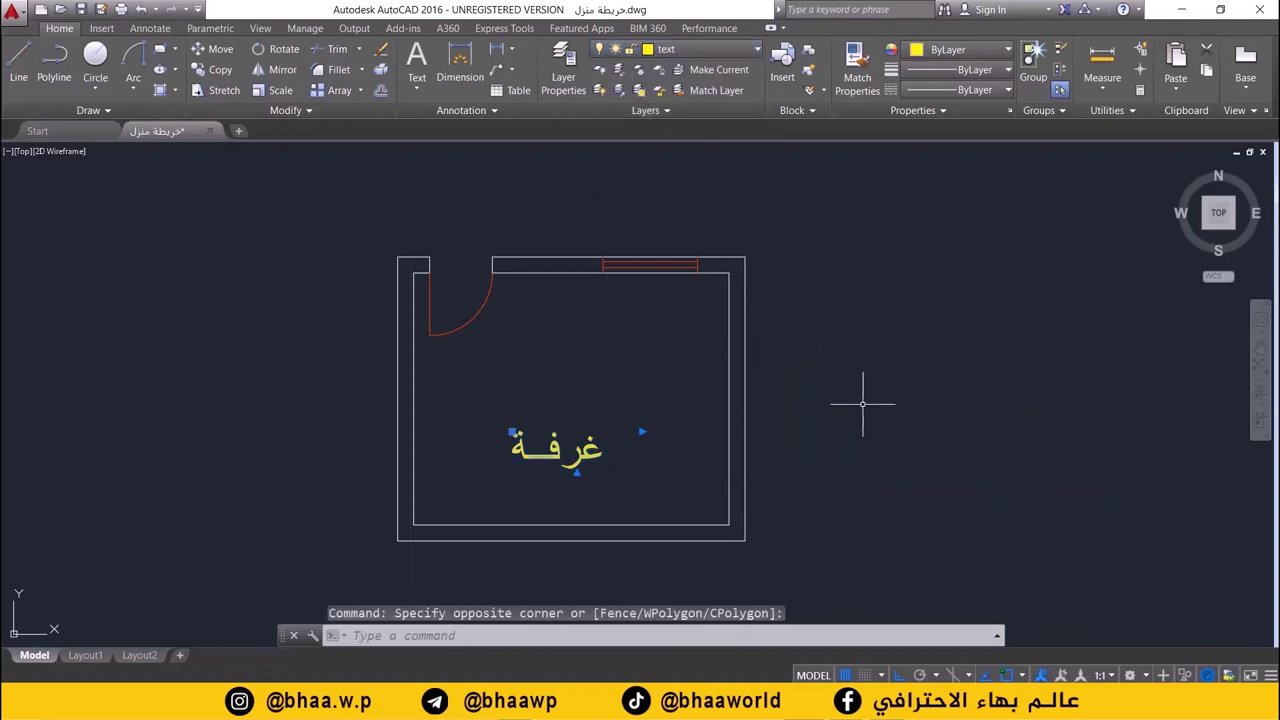
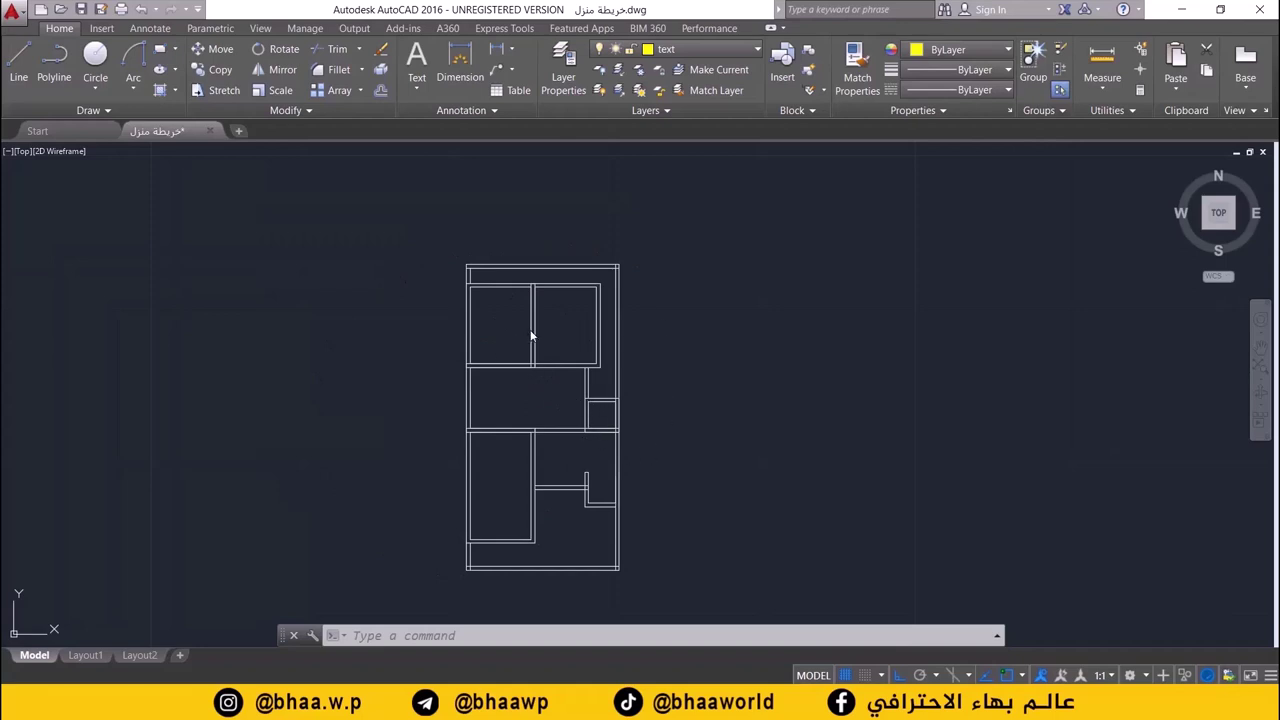
# - Zoom in on the top-left corner of the double-line walls and start the Trim command
pyautogui.scroll(5, 531, 336)
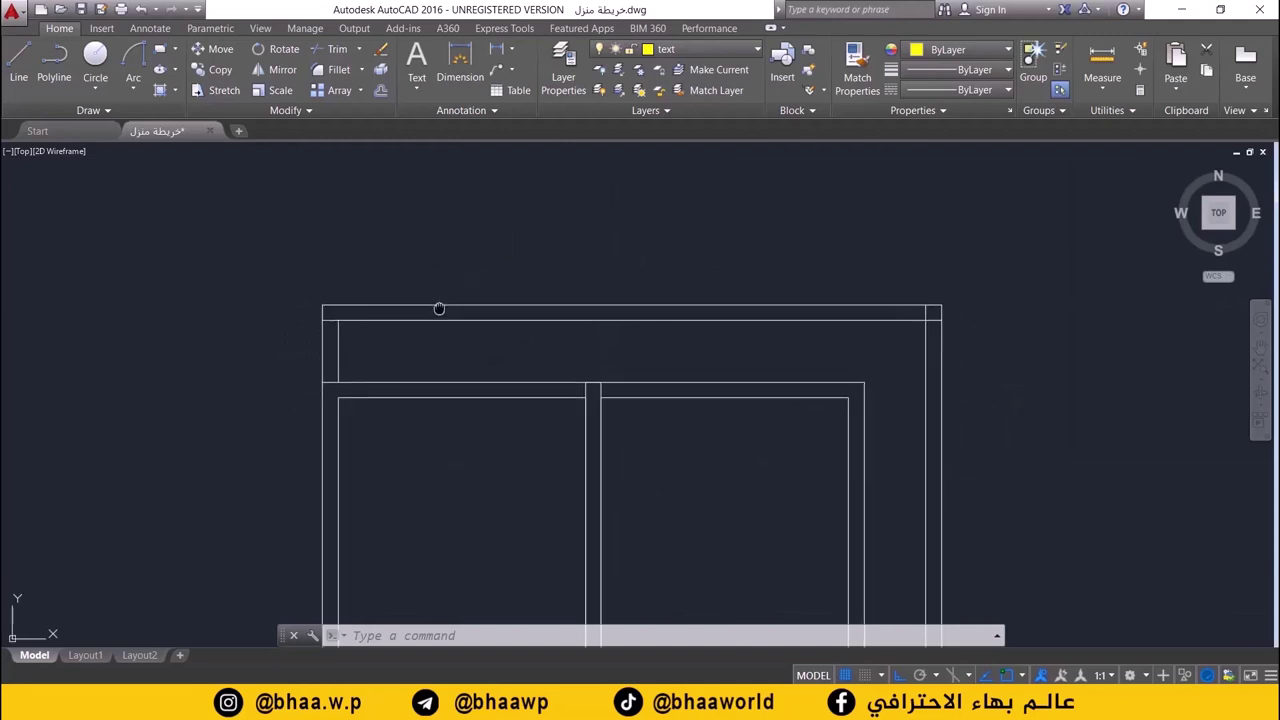
pyautogui.scroll(1, 437, 306)
pyautogui.scroll(1, 400, 315)
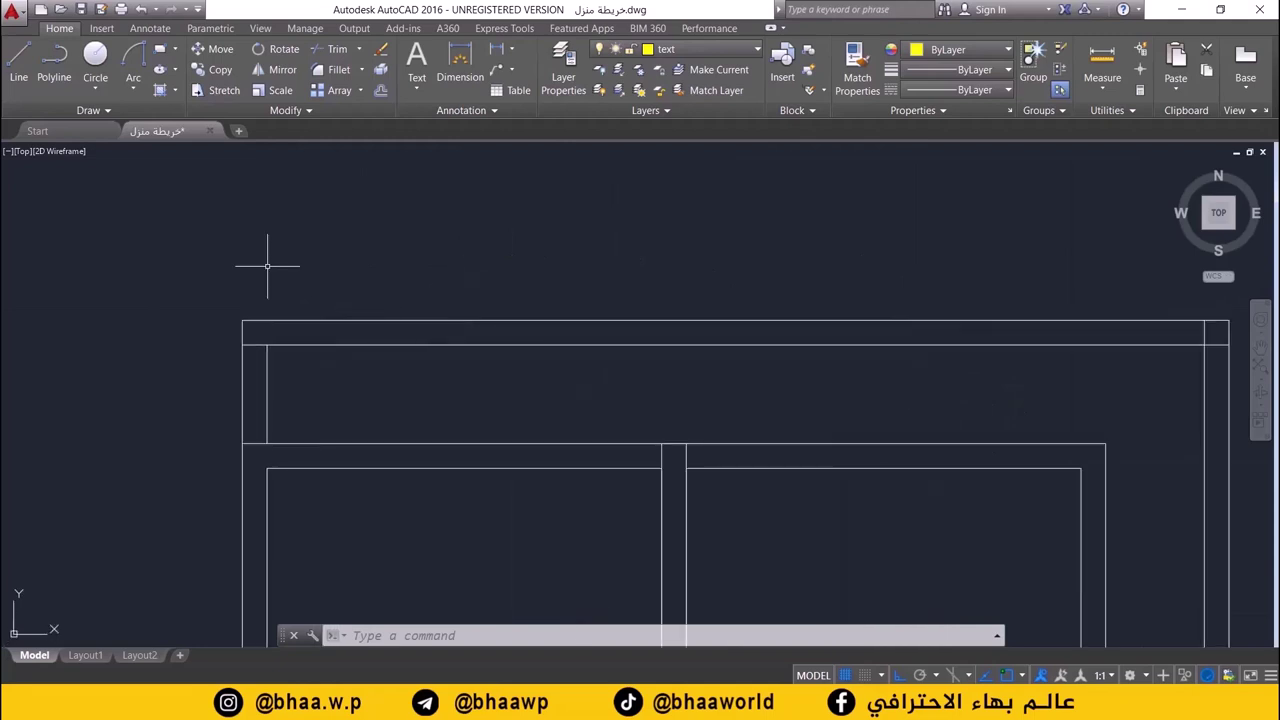
pyautogui.click(325, 55)
# - Use all lines as cutting edges and trim overlapping wall pieces at the upper-left partition junctions
pyautogui.press('Return')
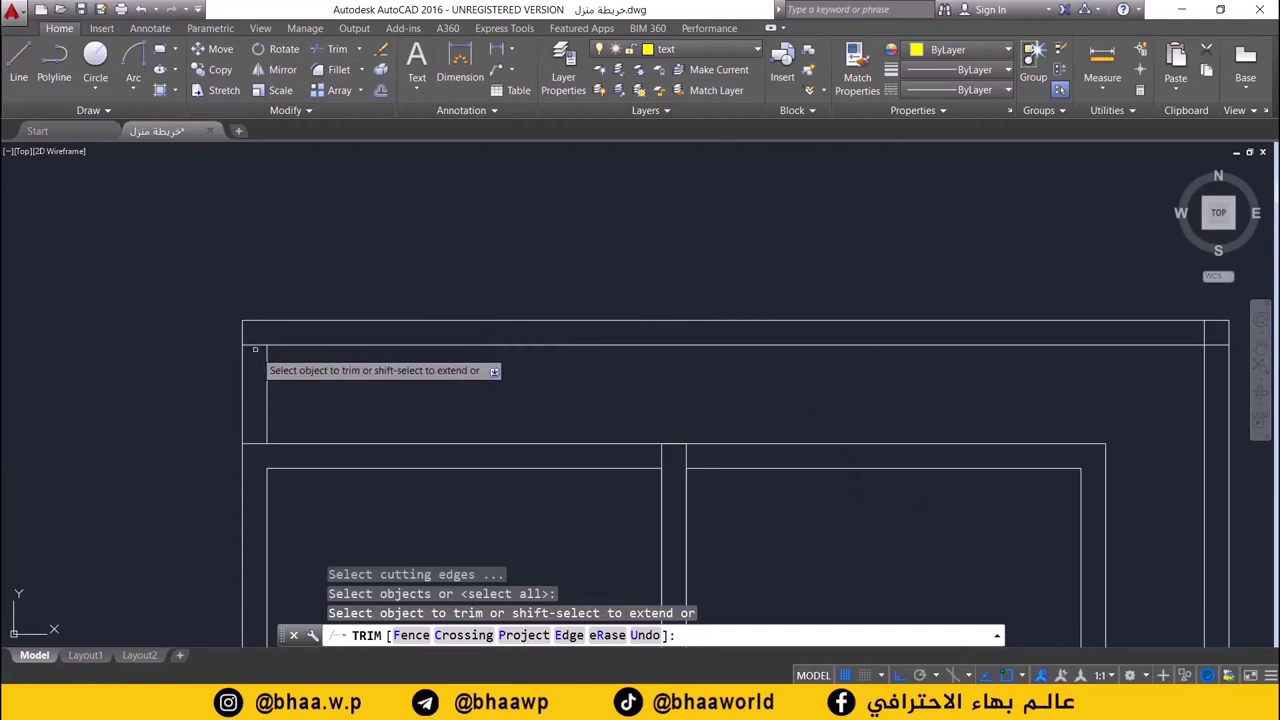
pyautogui.click(257, 446)
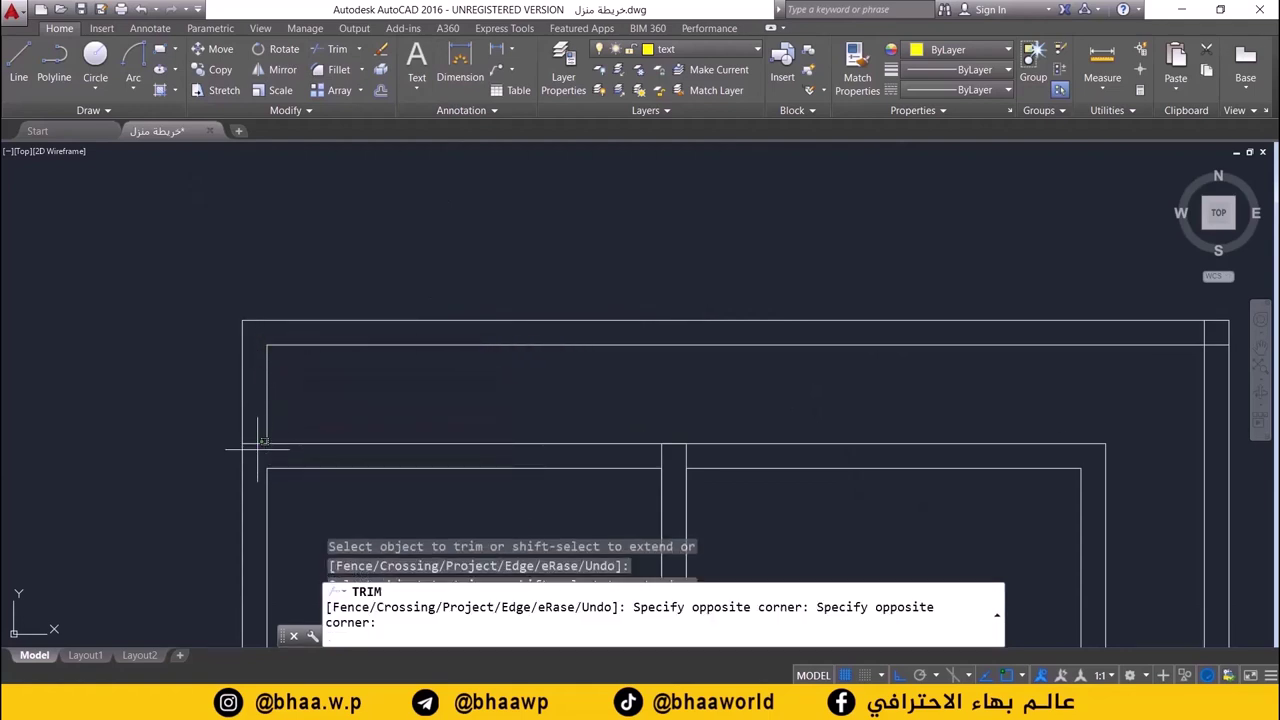
pyautogui.click(240, 442)
pyautogui.click(249, 431)
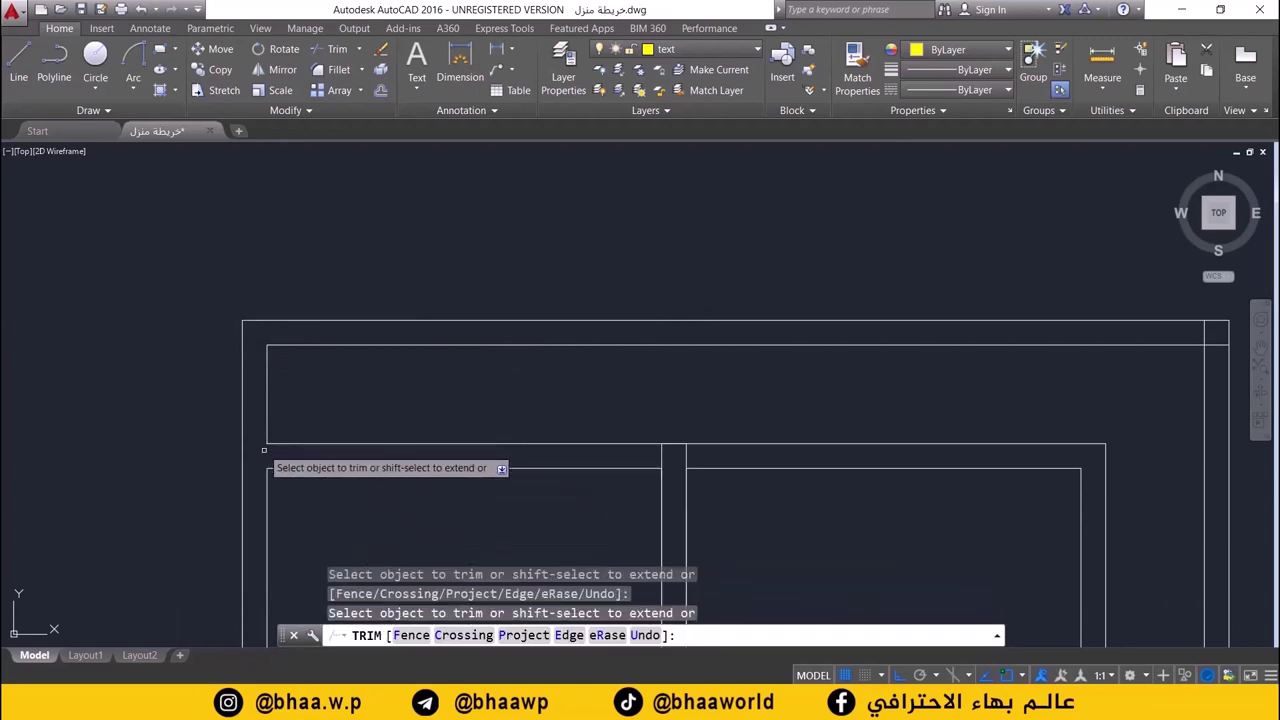
pyautogui.scroll(-2, 310, 443)
pyautogui.moveTo(314, 443); pyautogui.dragTo(236, 426, button='middle')
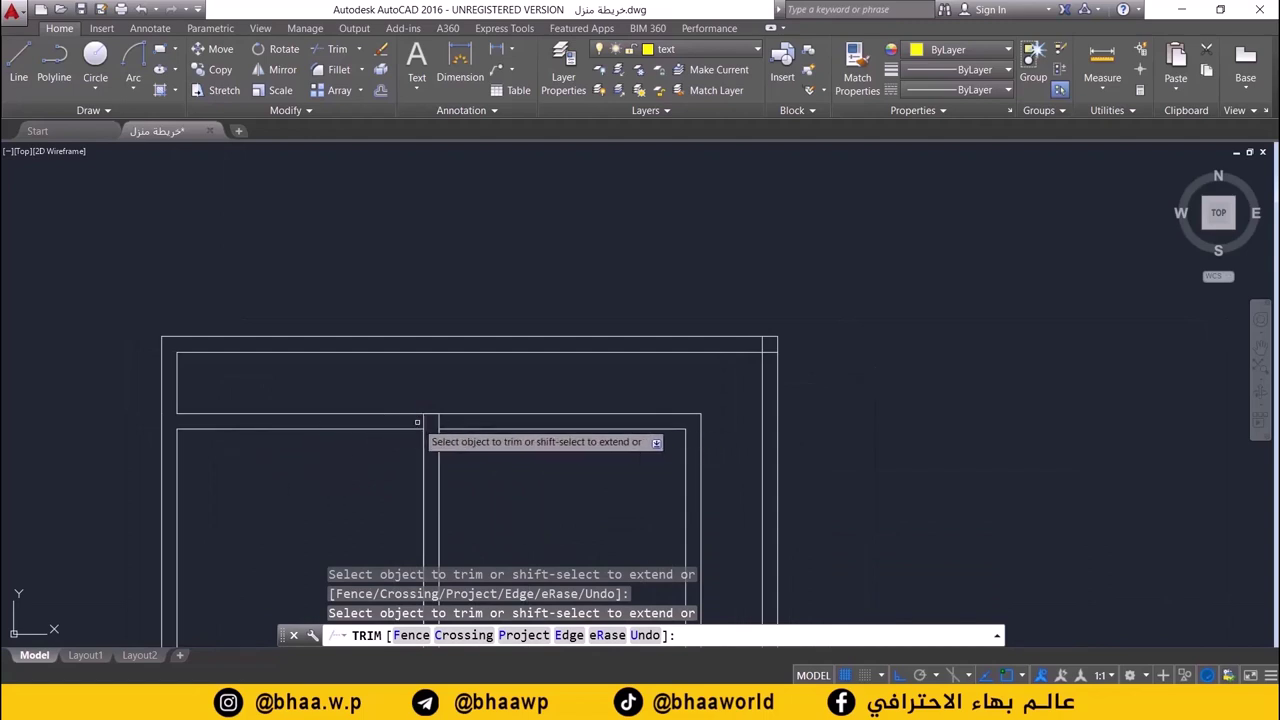
pyautogui.click(425, 420)
pyautogui.click(425, 421)
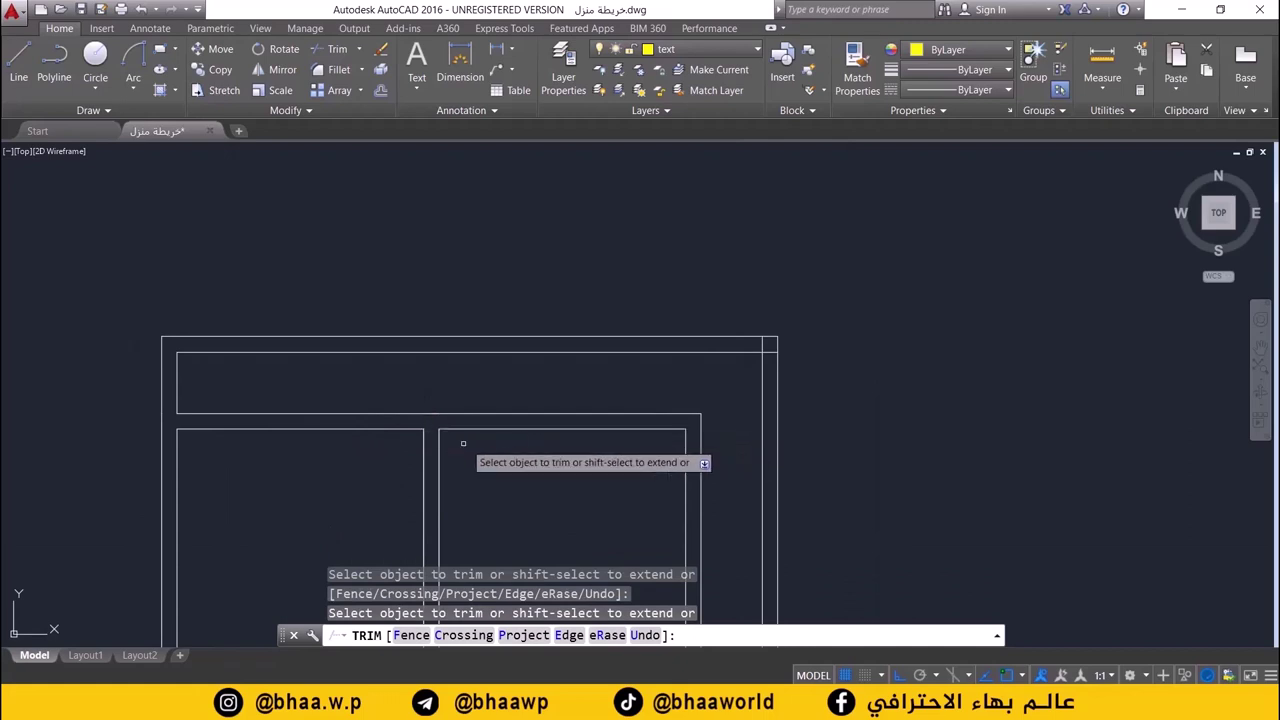
# - Trim the overlapping line pieces where the middle partitions meet the walls
pyautogui.moveTo(515, 436); pyautogui.dragTo(453, 440, button='middle')
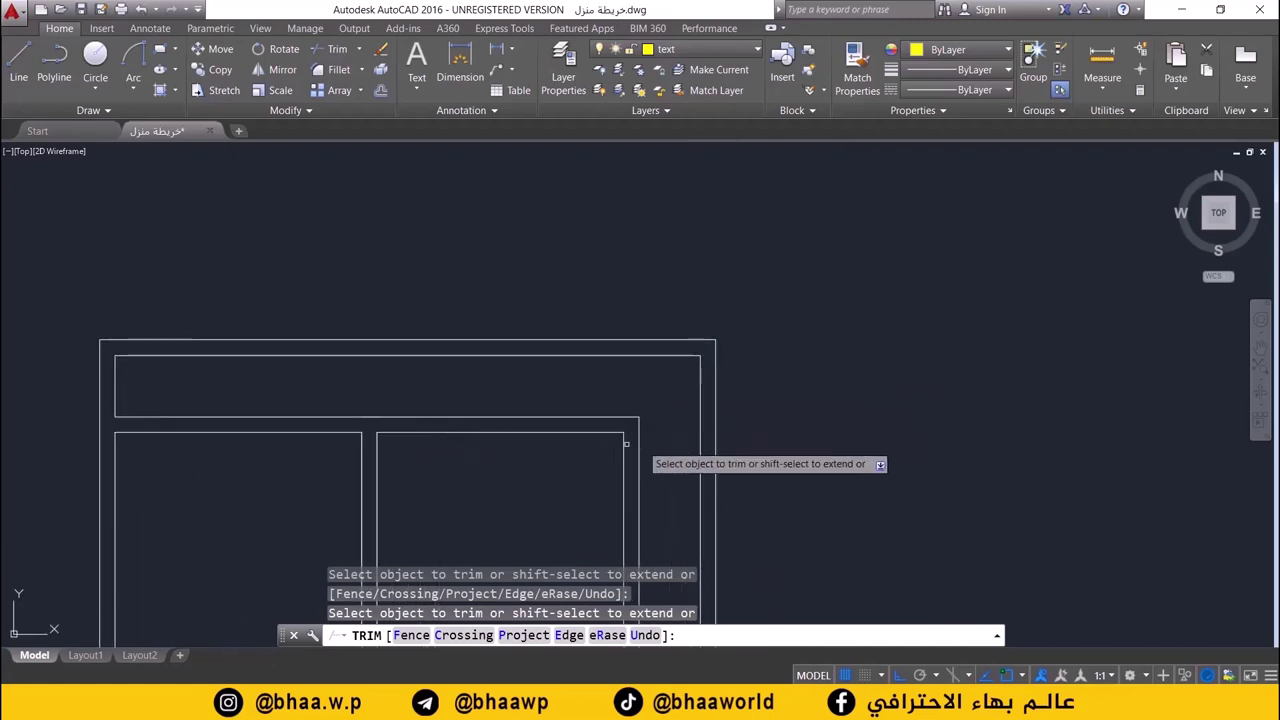
pyautogui.scroll(-2, 620, 455)
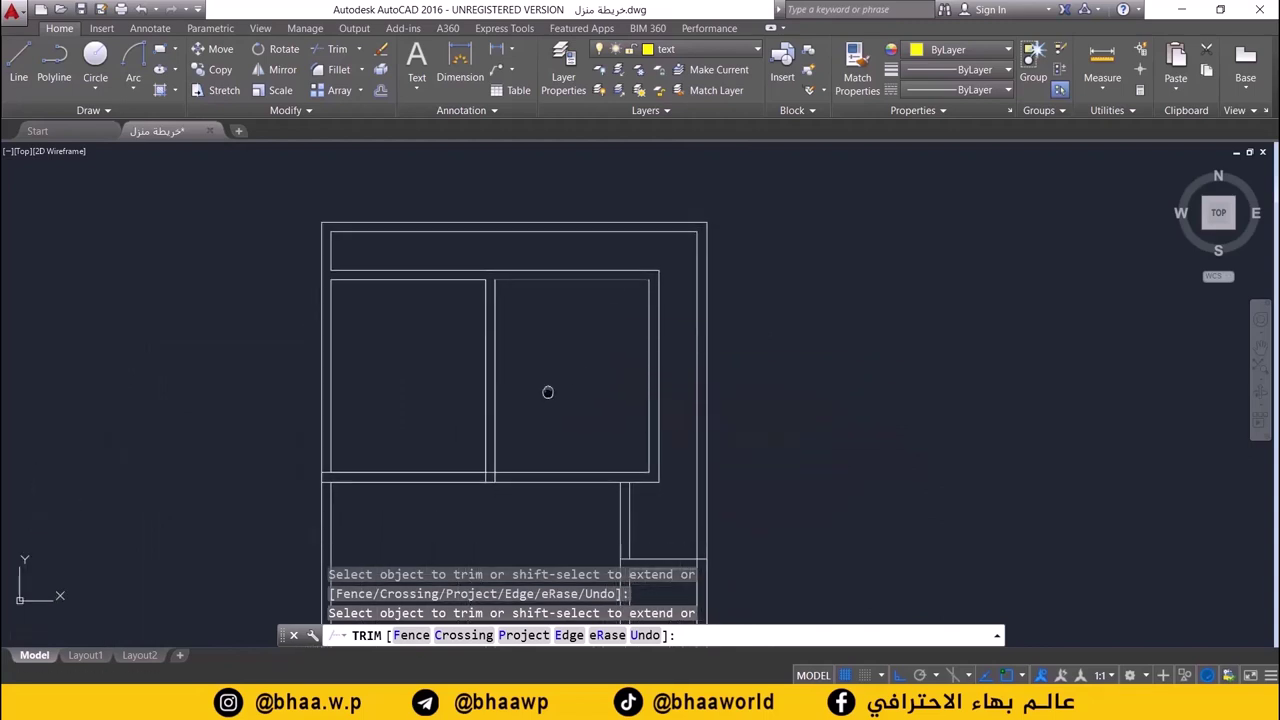
pyautogui.scroll(2, 560, 540)
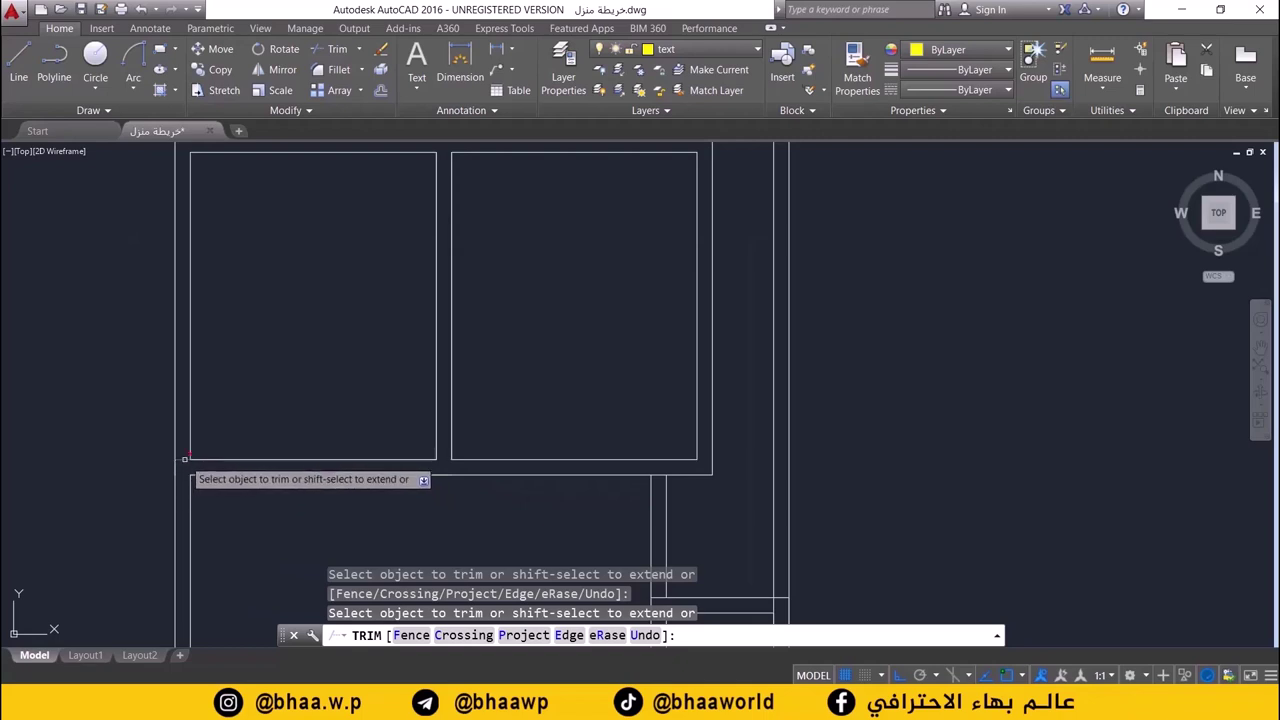
pyautogui.moveTo(414, 494); pyautogui.dragTo(414, 366, button='middle')
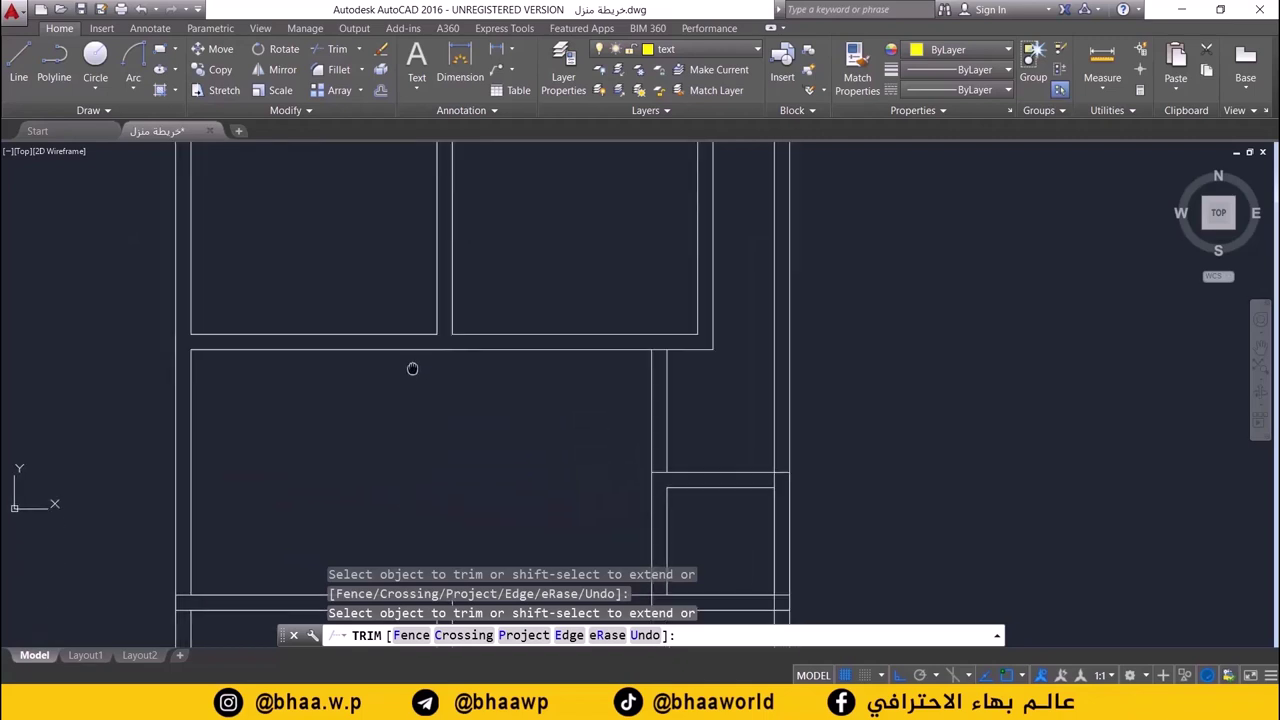
pyautogui.click(659, 342)
pyautogui.click(685, 340)
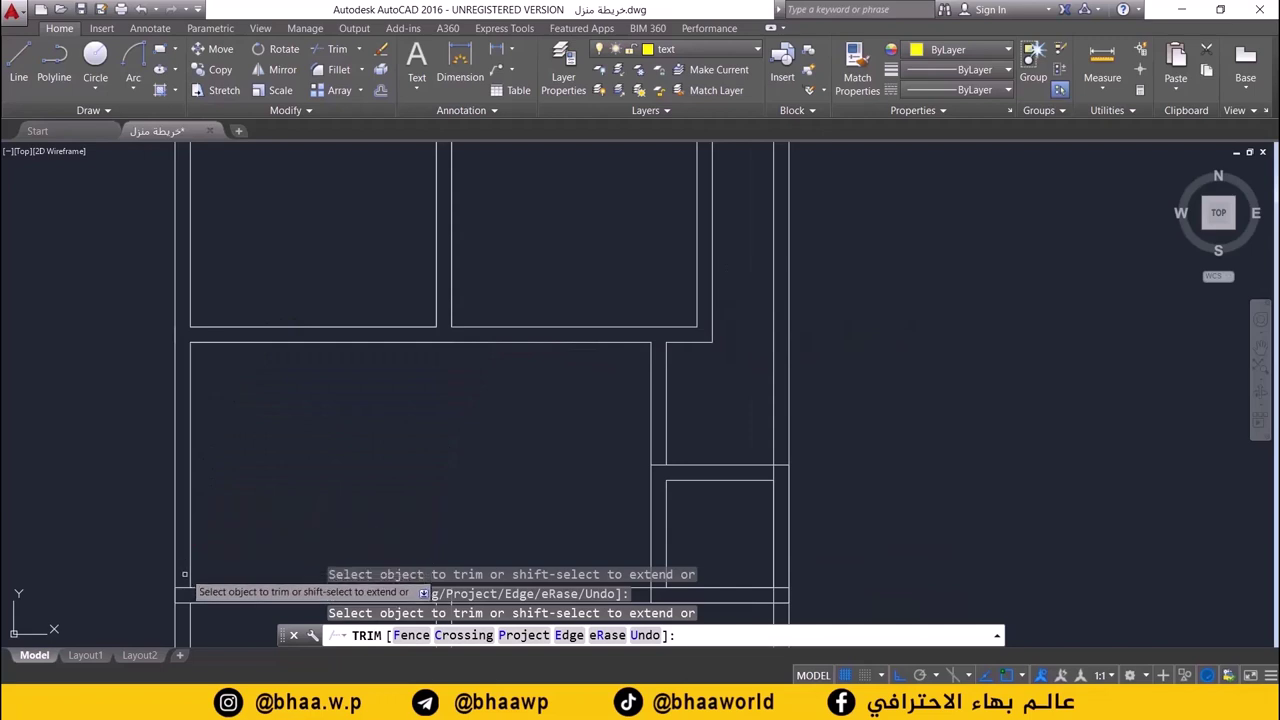
pyautogui.scroll(-3, 310, 360)
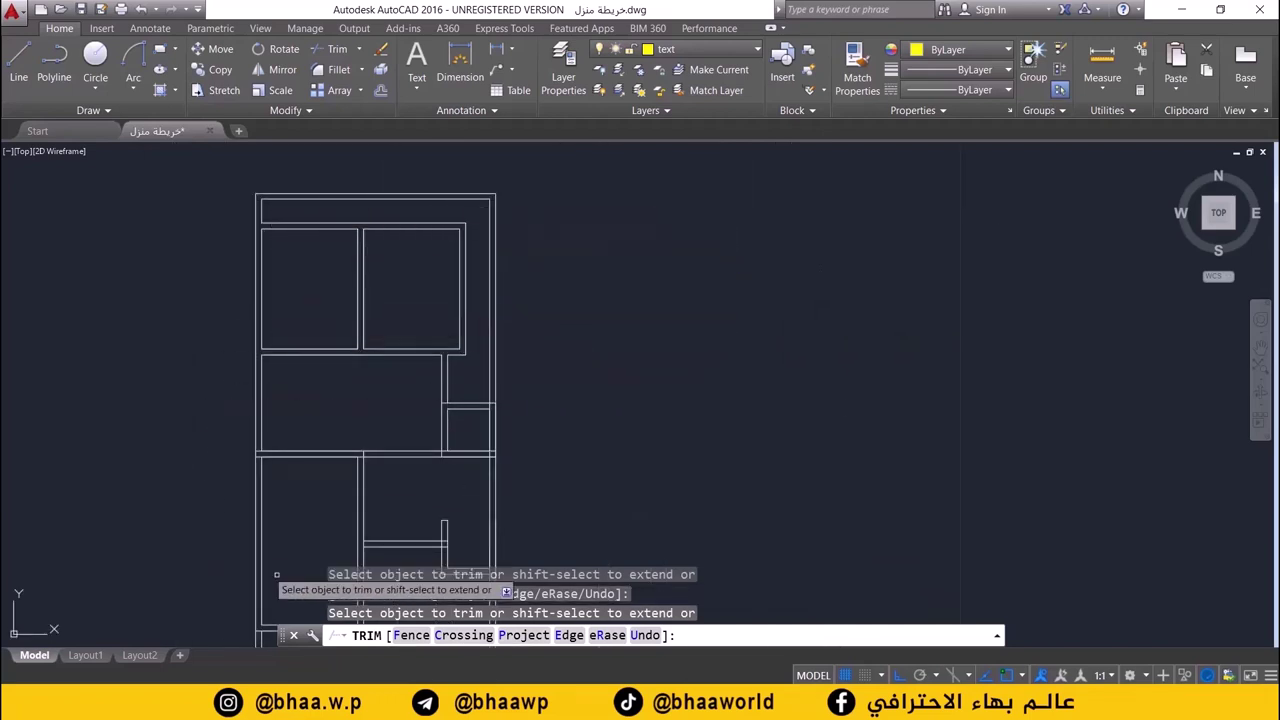
pyautogui.scroll(2, 277, 447)
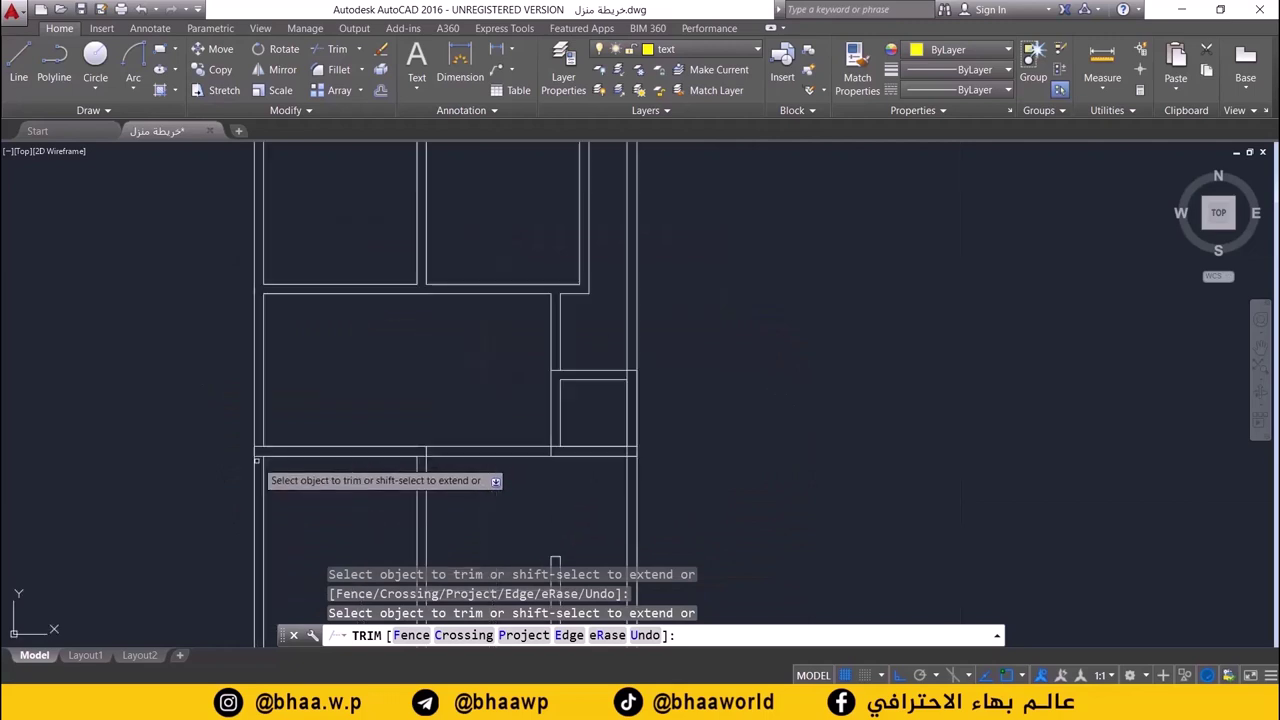
pyautogui.scroll(2, 276, 440)
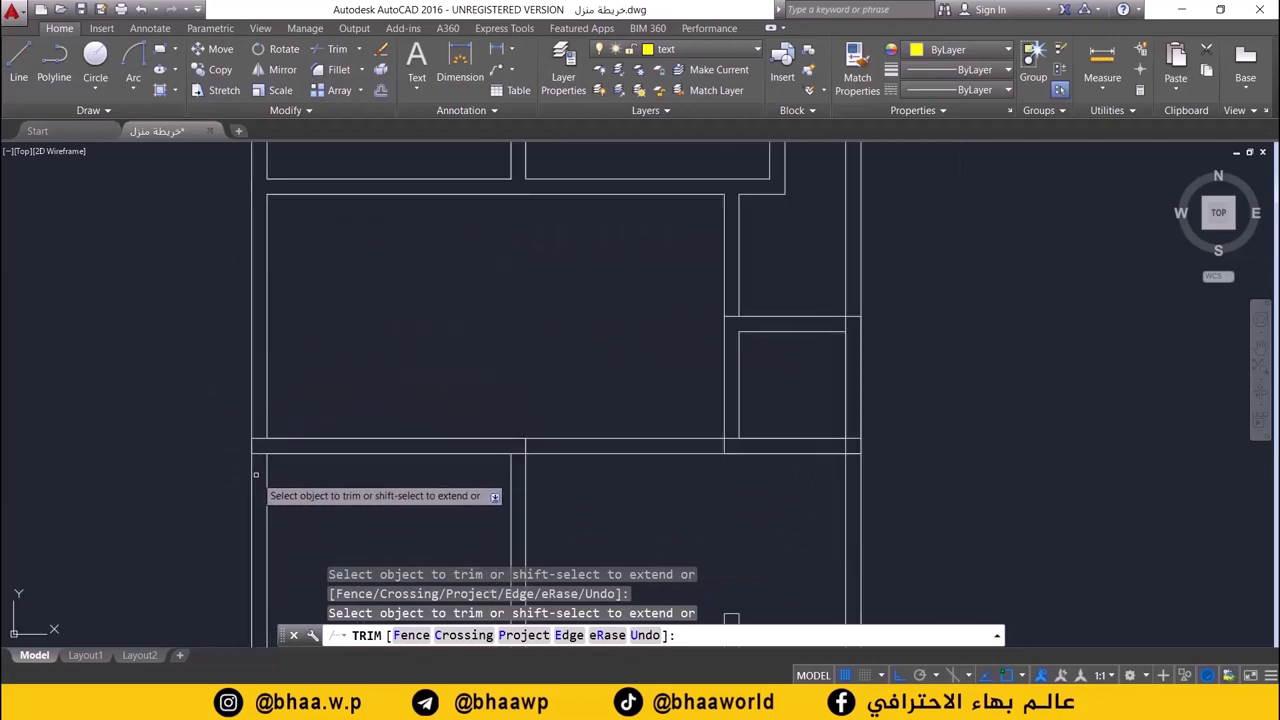
pyautogui.scroll(2, 260, 464)
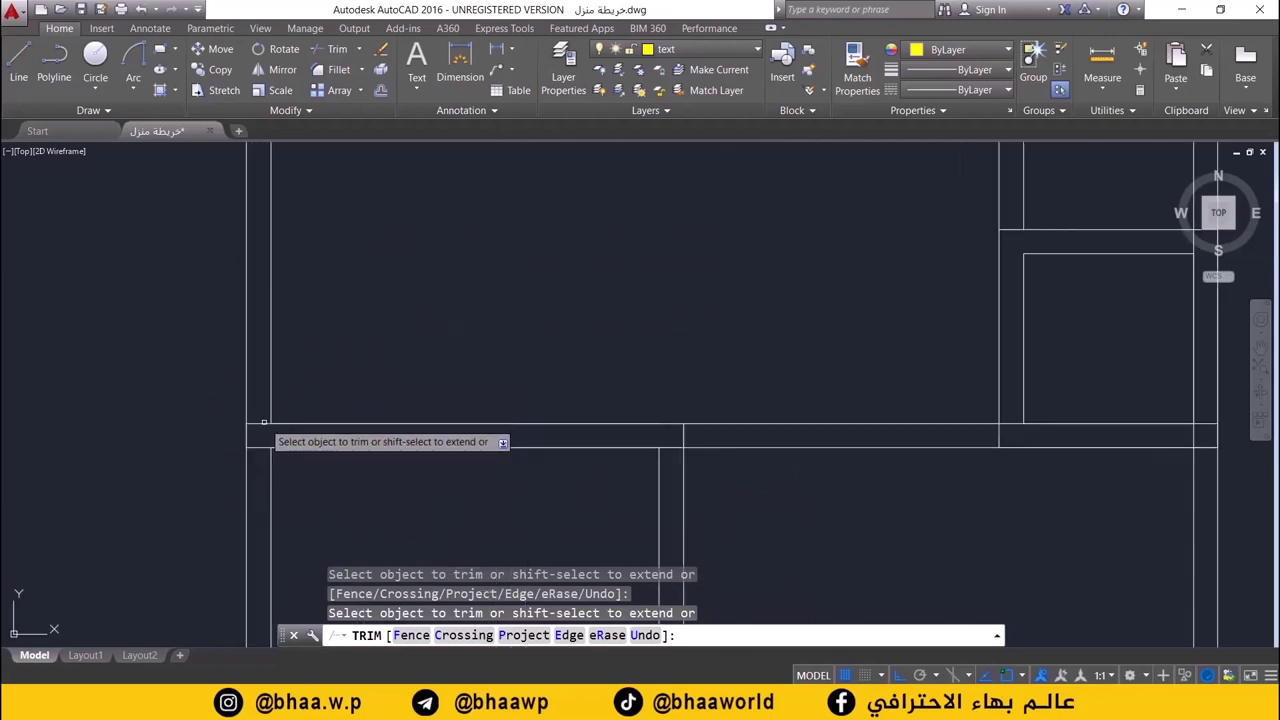
# - Trim the overlaps at the left and central junctions, end Trim, and select the leftover short stub
pyautogui.click(263, 425)
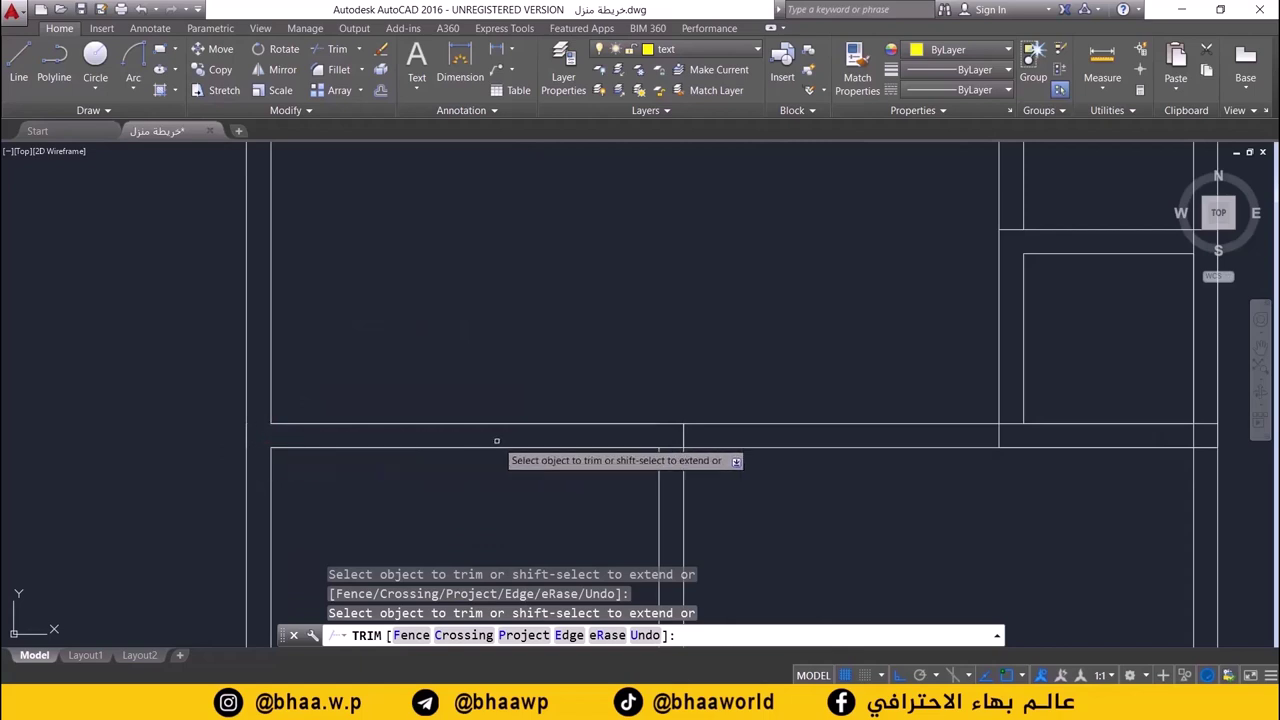
pyautogui.moveTo(497, 450); pyautogui.dragTo(389, 452, button='middle')
pyautogui.click(562, 451)
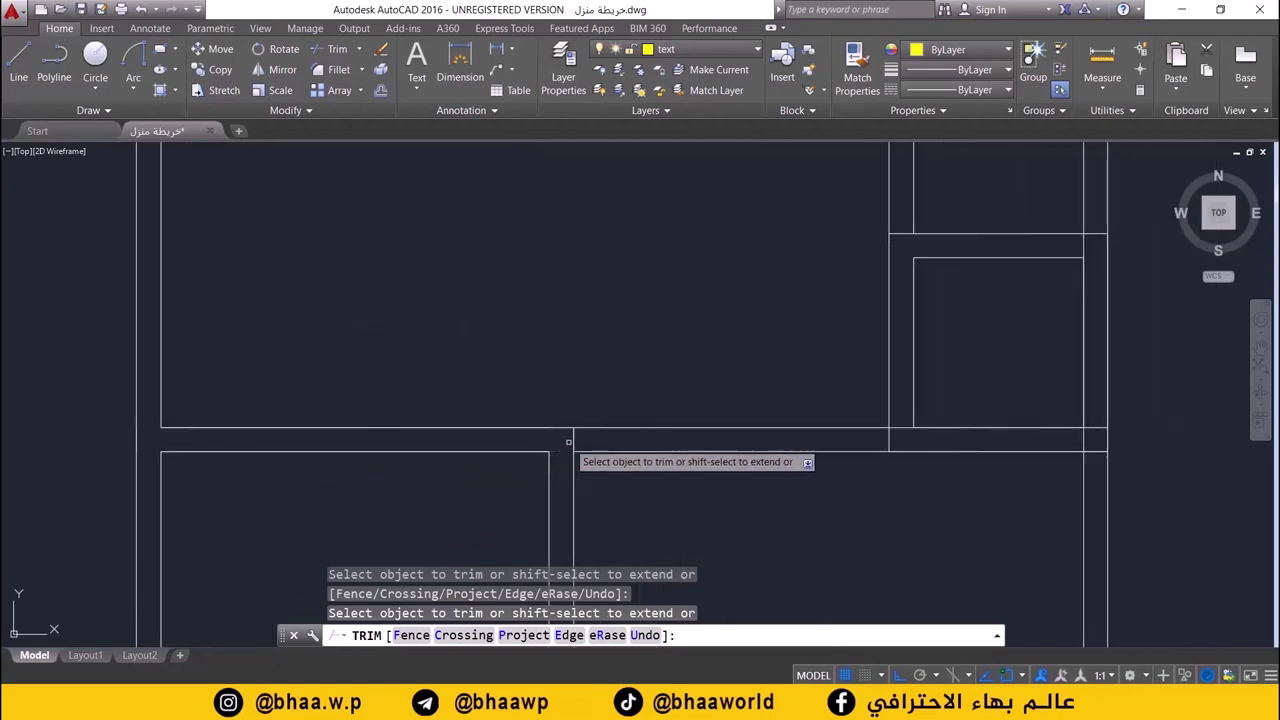
pyautogui.click(572, 441)
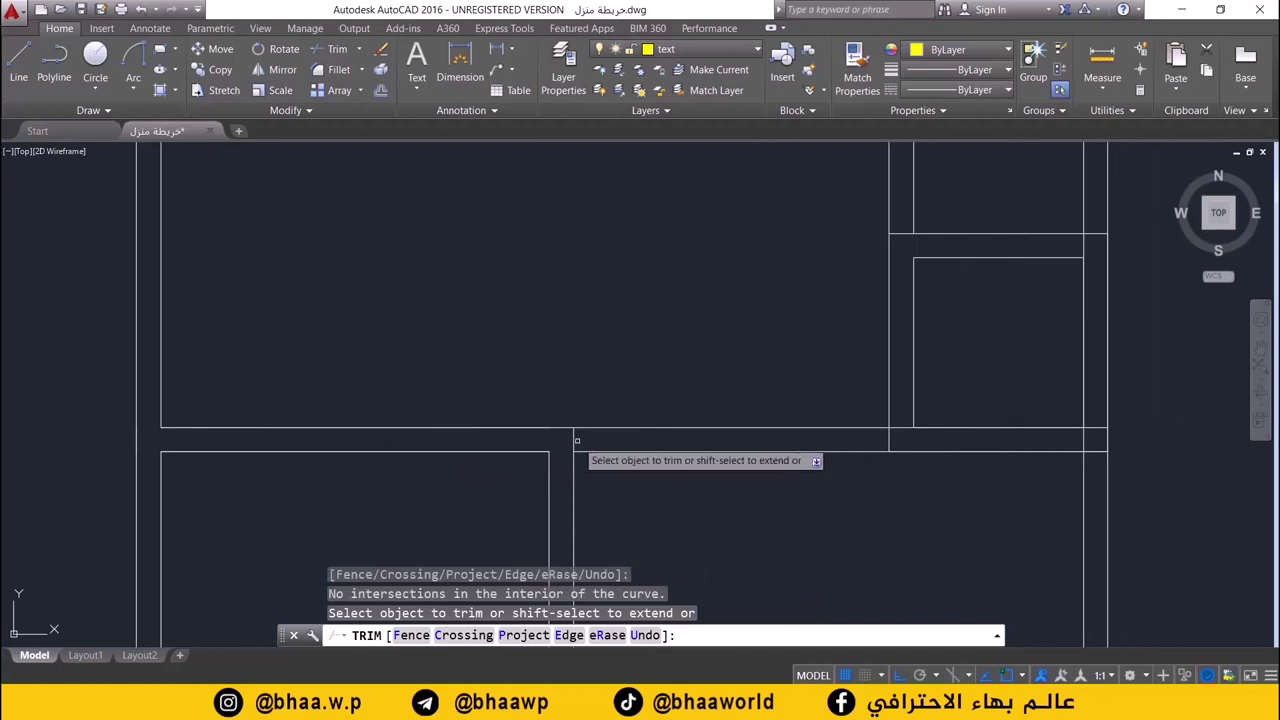
pyautogui.click(574, 438)
pyautogui.click(577, 435)
pyautogui.click(573, 440)
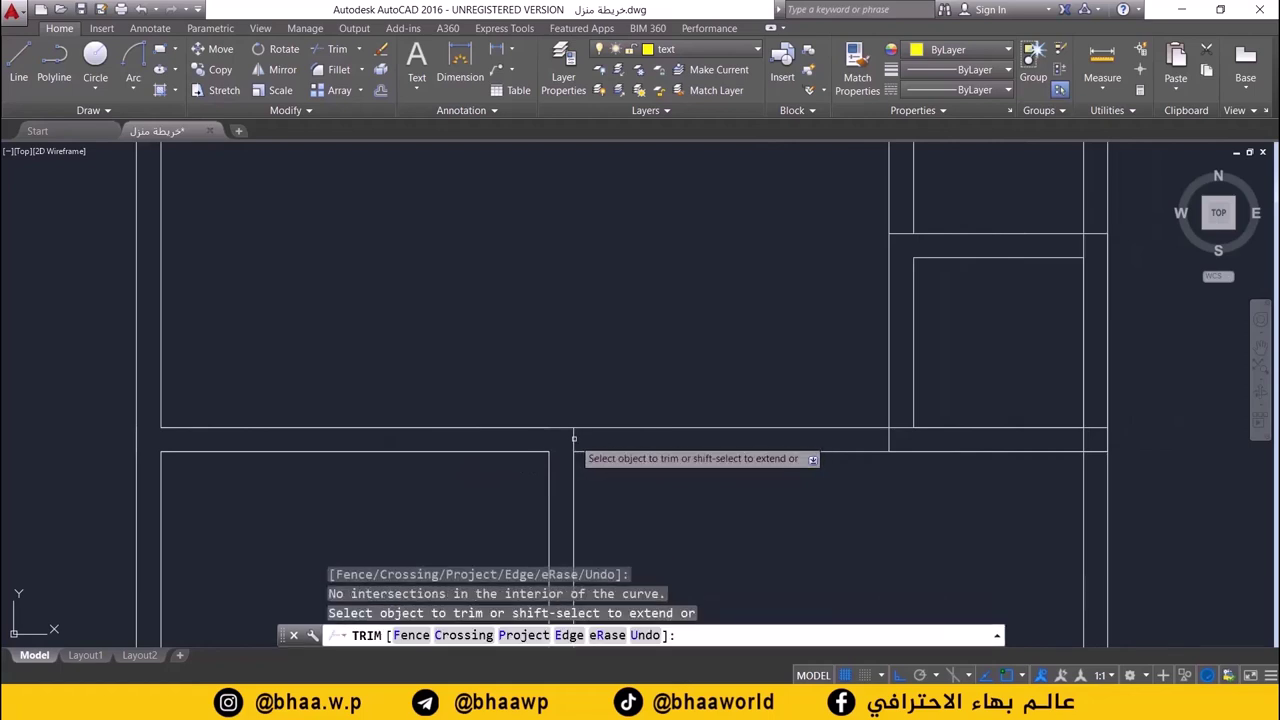
pyautogui.click(565, 438)
pyautogui.click(585, 444)
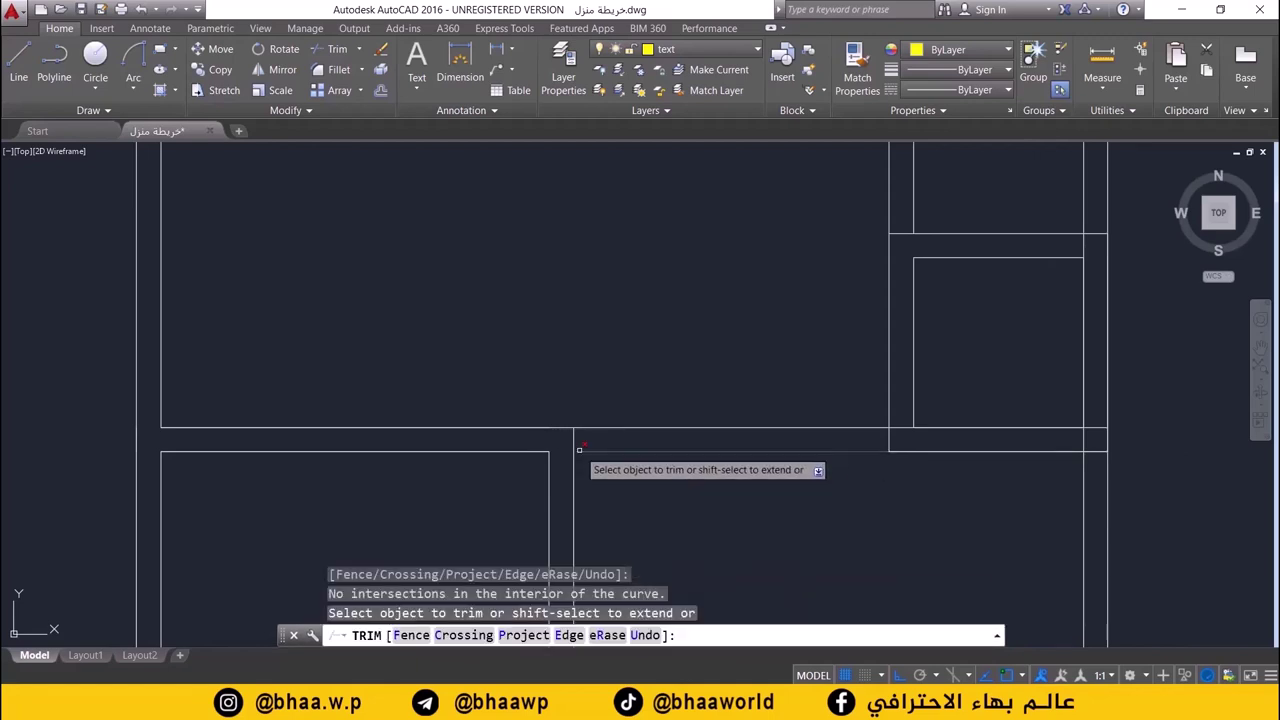
pyautogui.press('Escape')
pyautogui.click(573, 438)
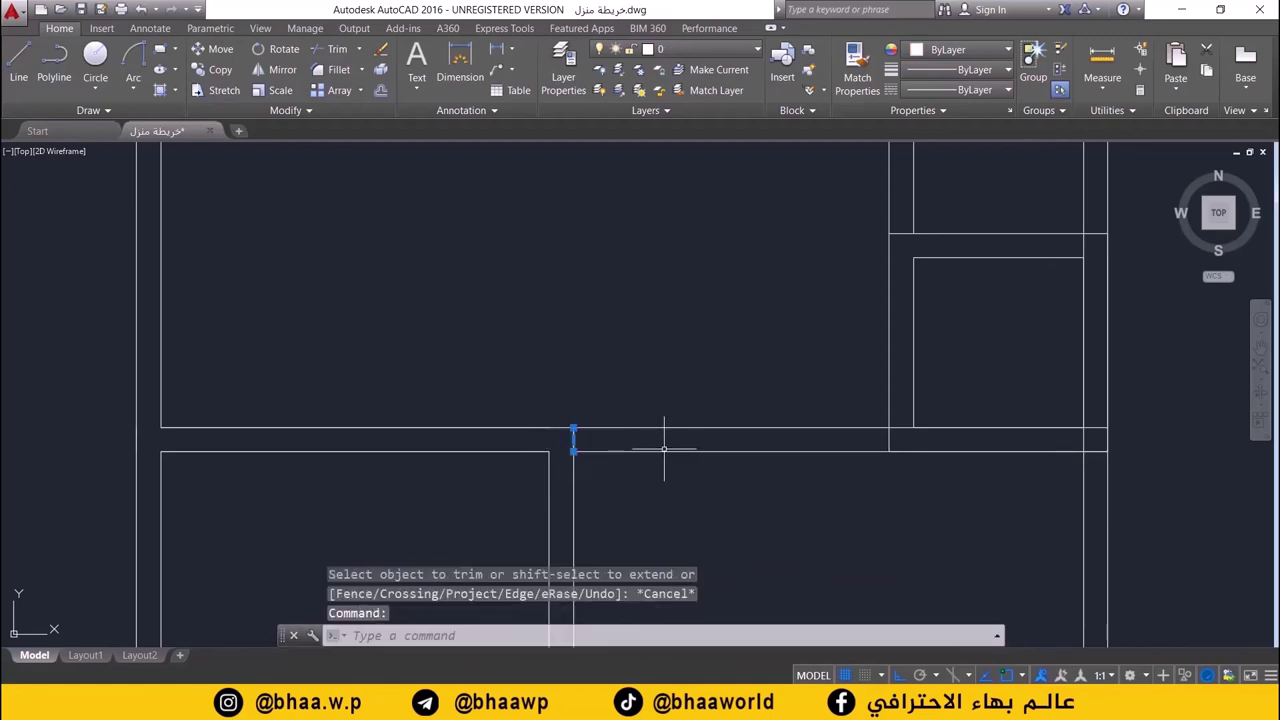
# - Delete the leftover stub and trim the wall pieces around the small right-side room
pyautogui.press('Delete')
pyautogui.moveTo(892, 418)
pyautogui.mouseDown(button='middle')
pyautogui.moveTo(686, 437)
pyautogui.moveTo(640, 428)
pyautogui.mouseUp(button='middle')
pyautogui.click(332, 50)
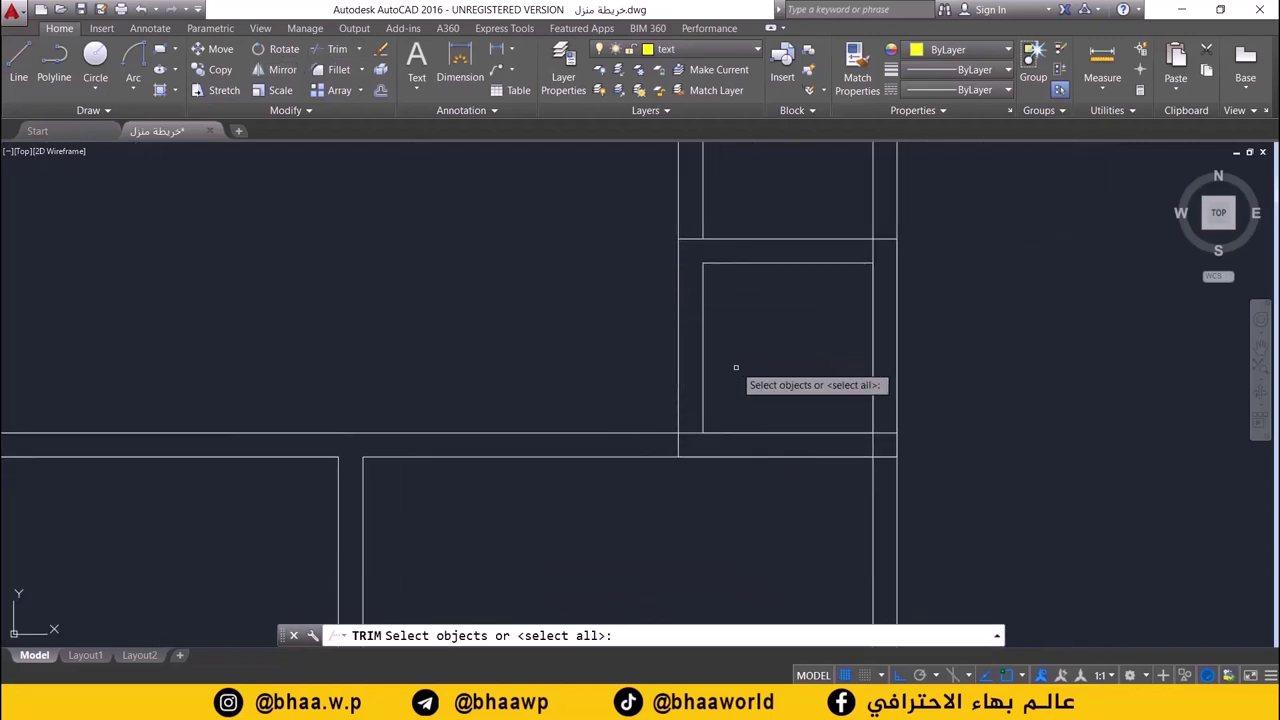
pyautogui.press('Return')
pyautogui.click(685, 437)
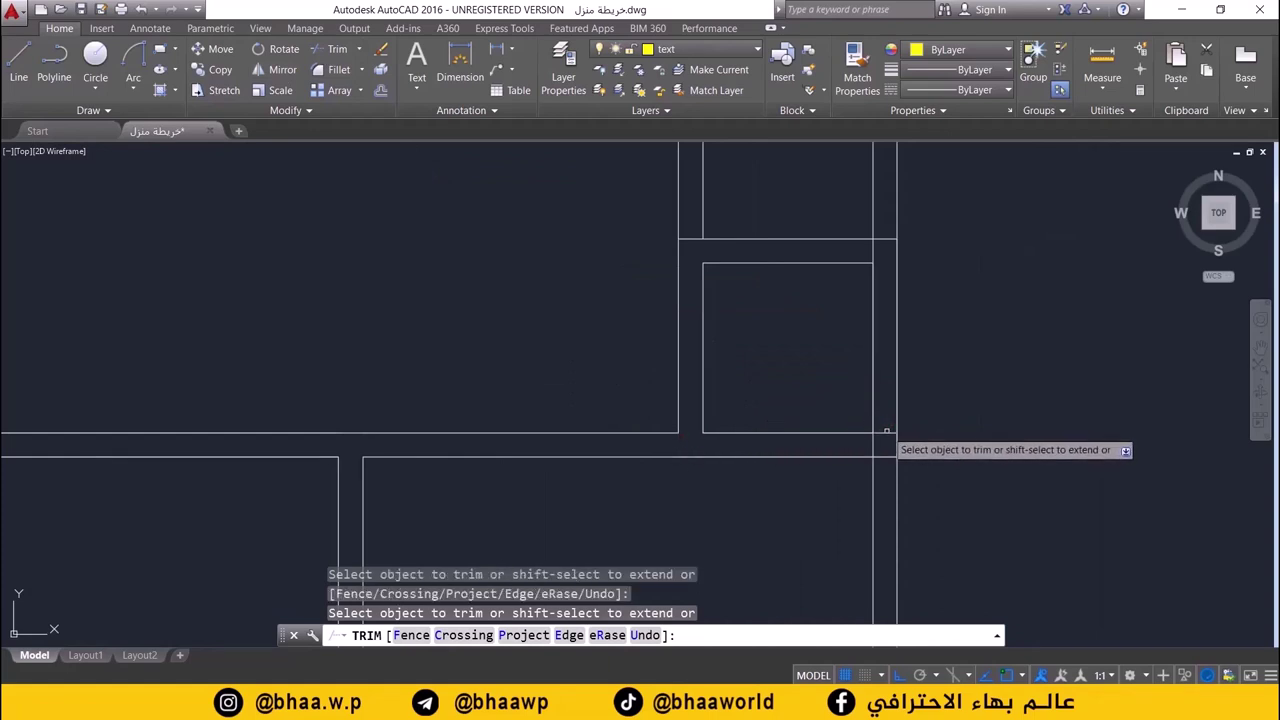
pyautogui.moveTo(886, 413); pyautogui.dragTo(886, 440)
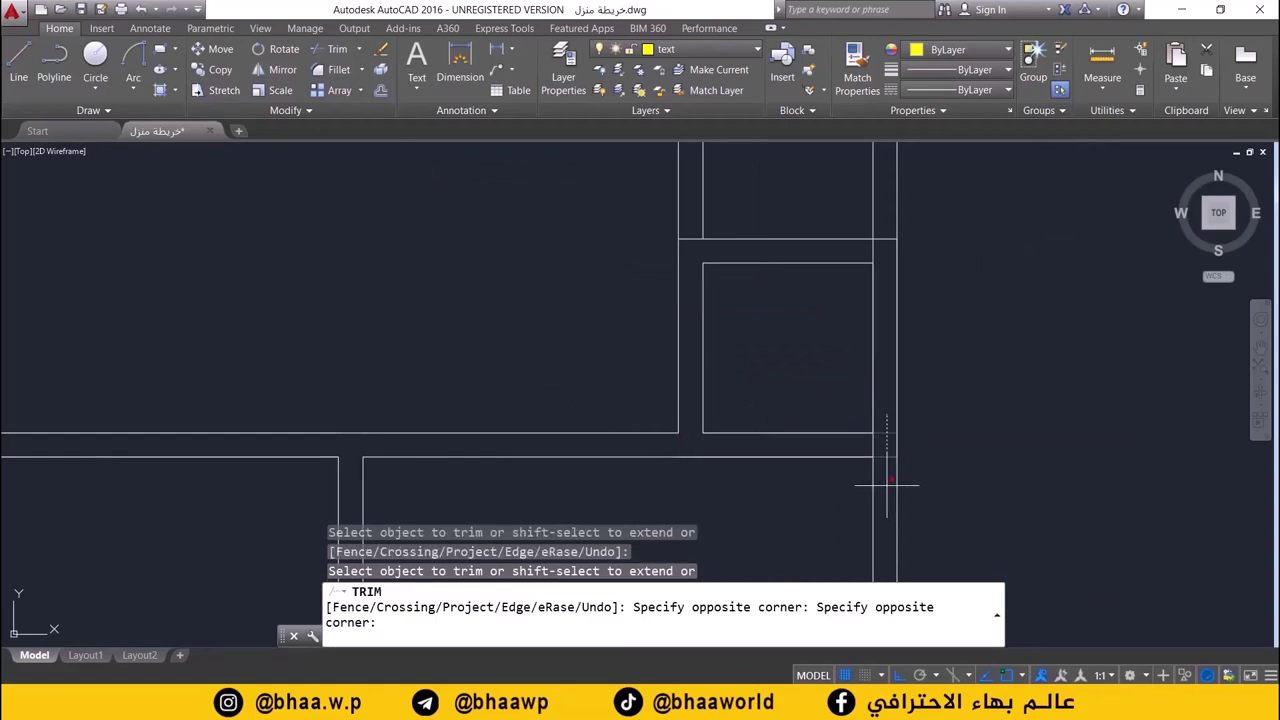
pyautogui.click(887, 485)
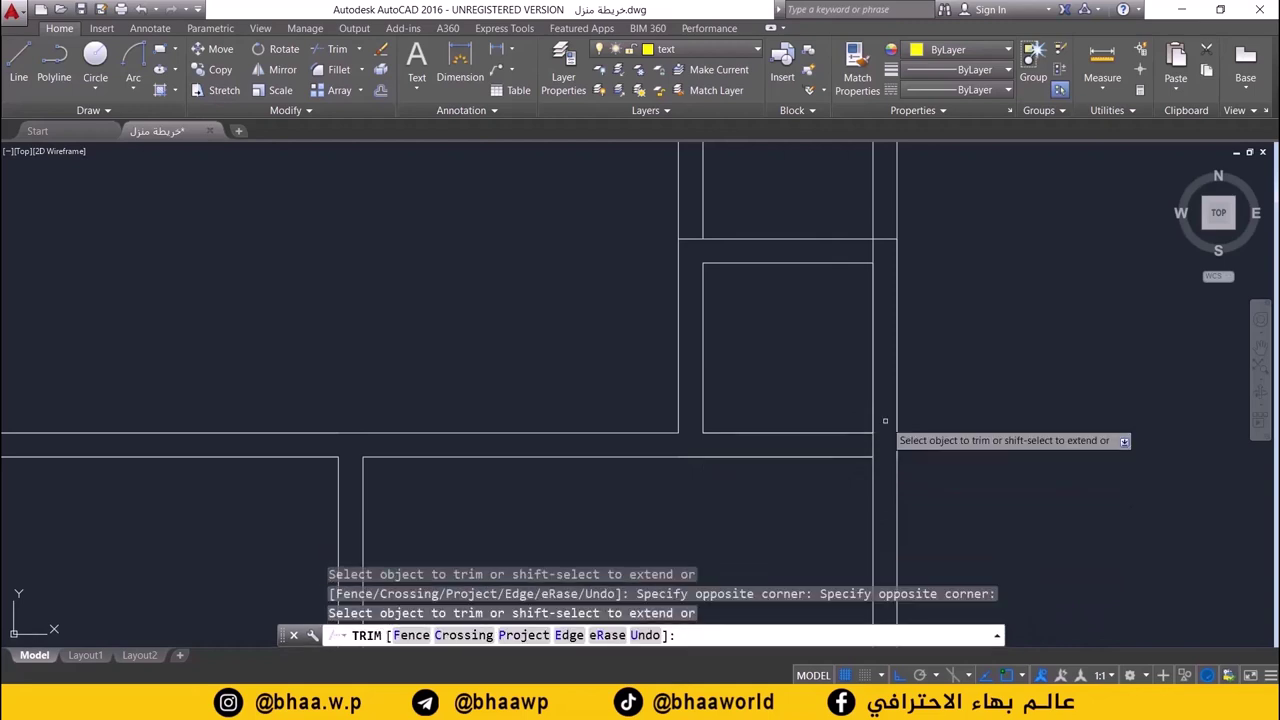
pyautogui.click(873, 445)
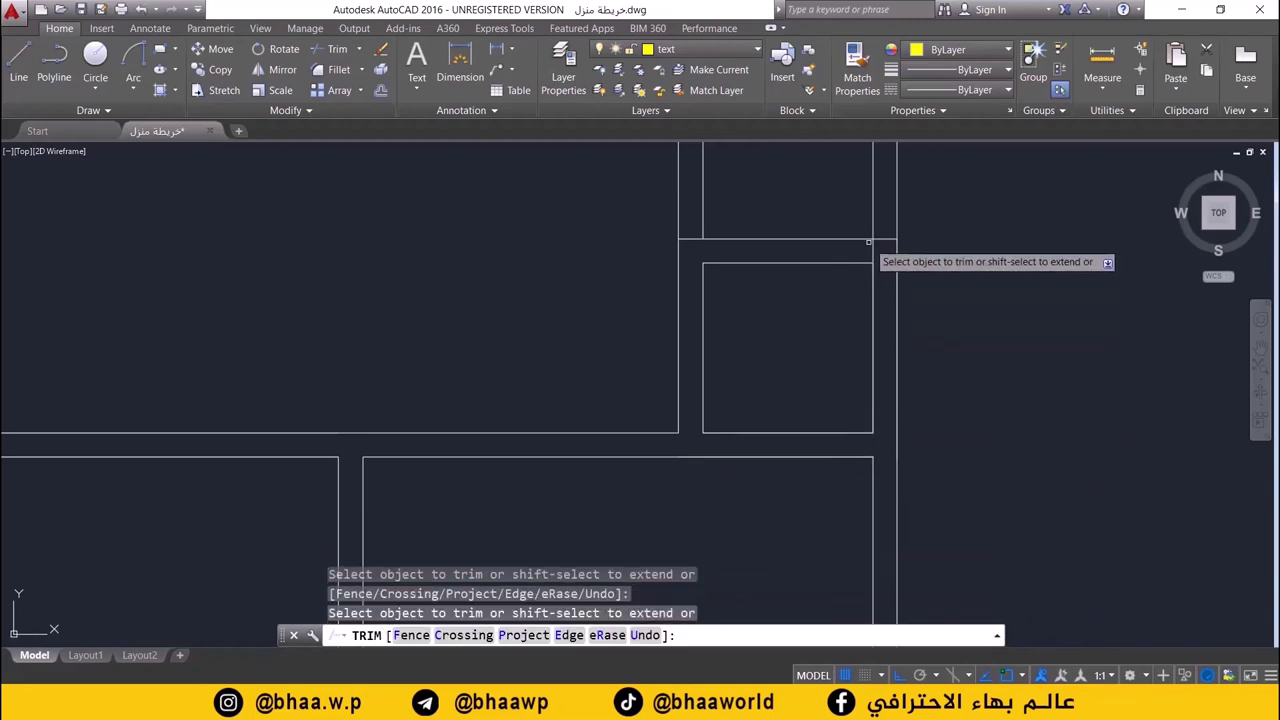
pyautogui.click(690, 240)
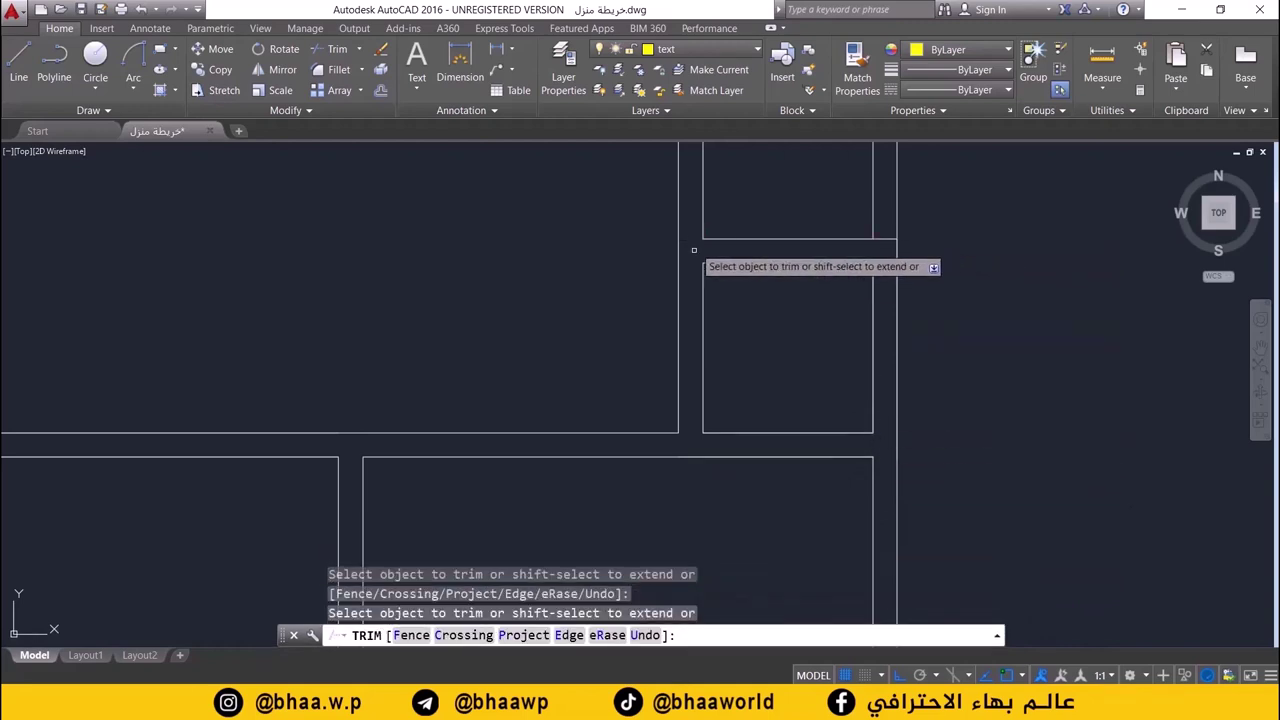
# - Trim both wall lines crossing the lower partition stub and the leftover short vertical piece
pyautogui.scroll(-2, 688, 413)
pyautogui.moveTo(737, 363); pyautogui.dragTo(737, 431, button='middle')
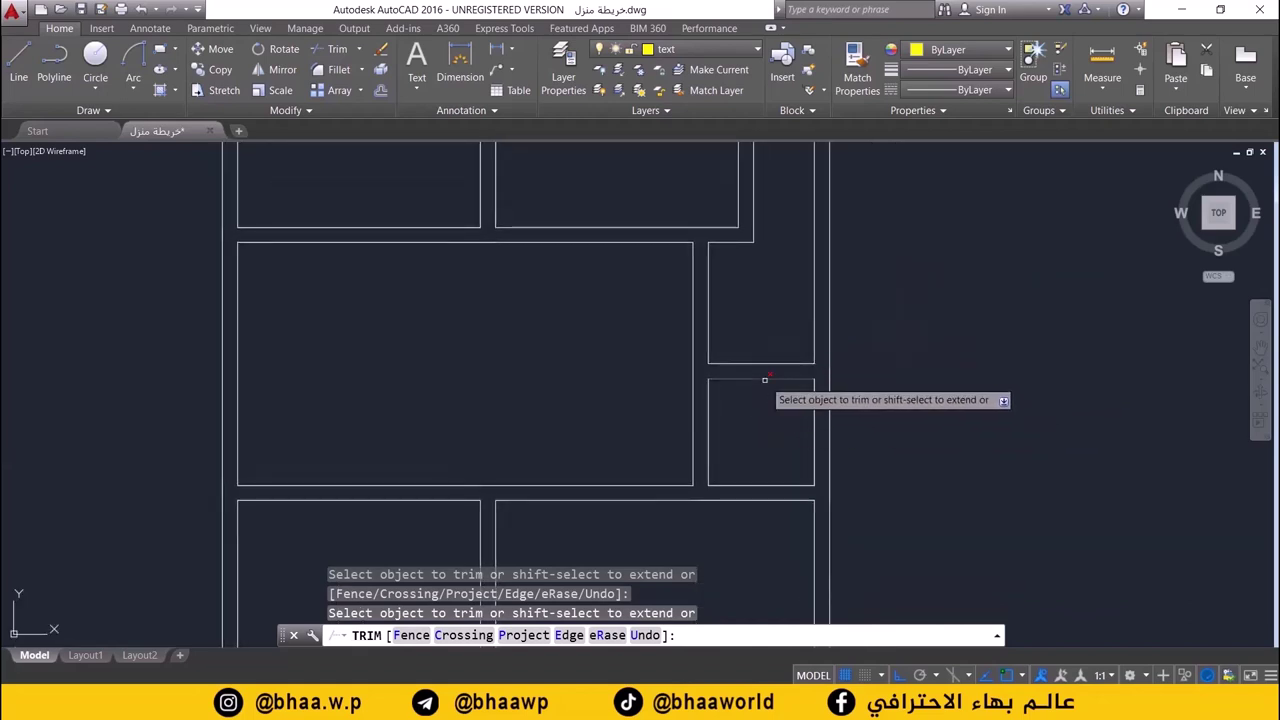
pyautogui.scroll(-2, 760, 376)
pyautogui.moveTo(757, 376)
pyautogui.mouseDown(button='middle')
pyautogui.moveTo(753, 472)
pyautogui.moveTo(733, 371)
pyautogui.mouseUp(button='middle')
pyautogui.moveTo(700, 426); pyautogui.dragTo(714, 374, button='middle')
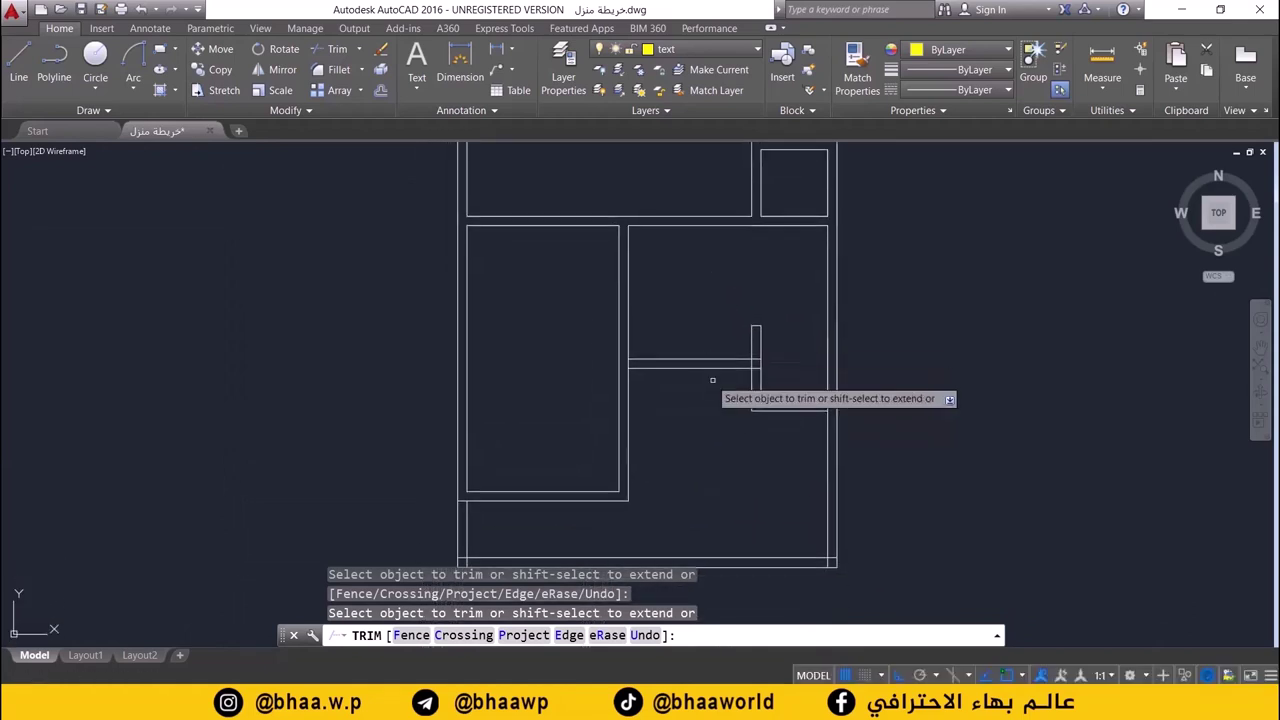
pyautogui.scroll(2, 714, 374)
pyautogui.click(777, 345)
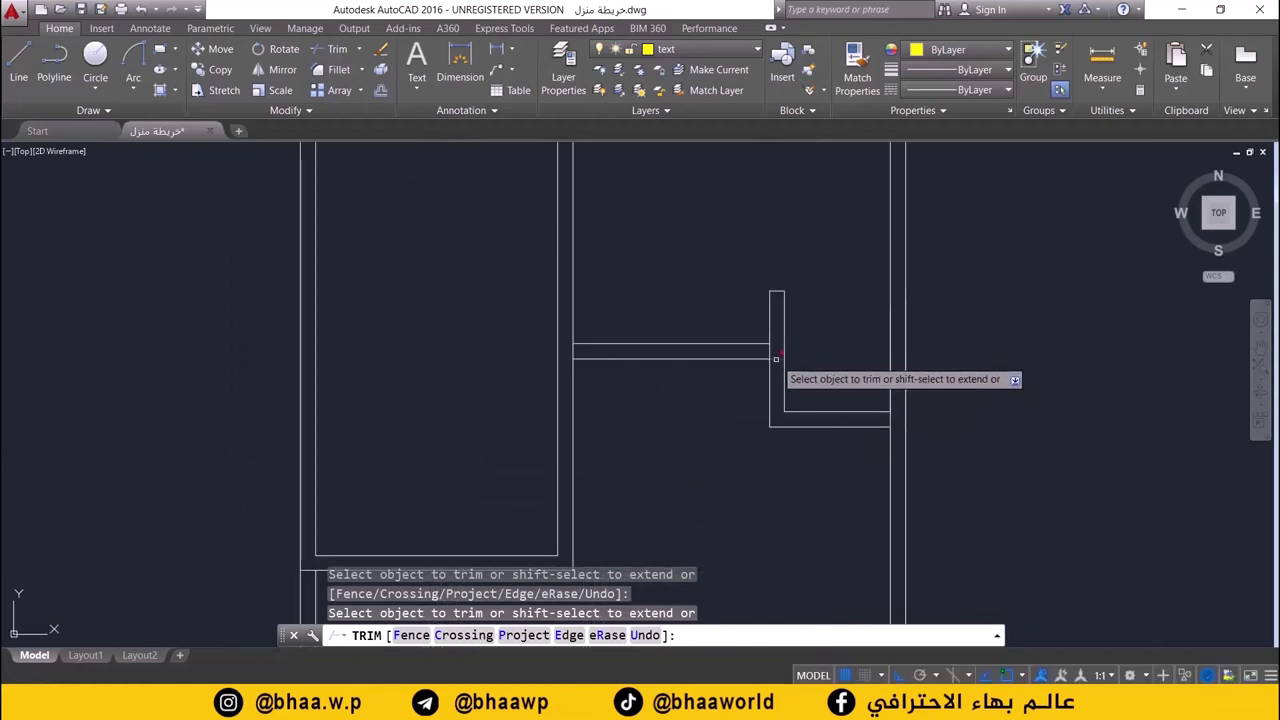
pyautogui.click(774, 357)
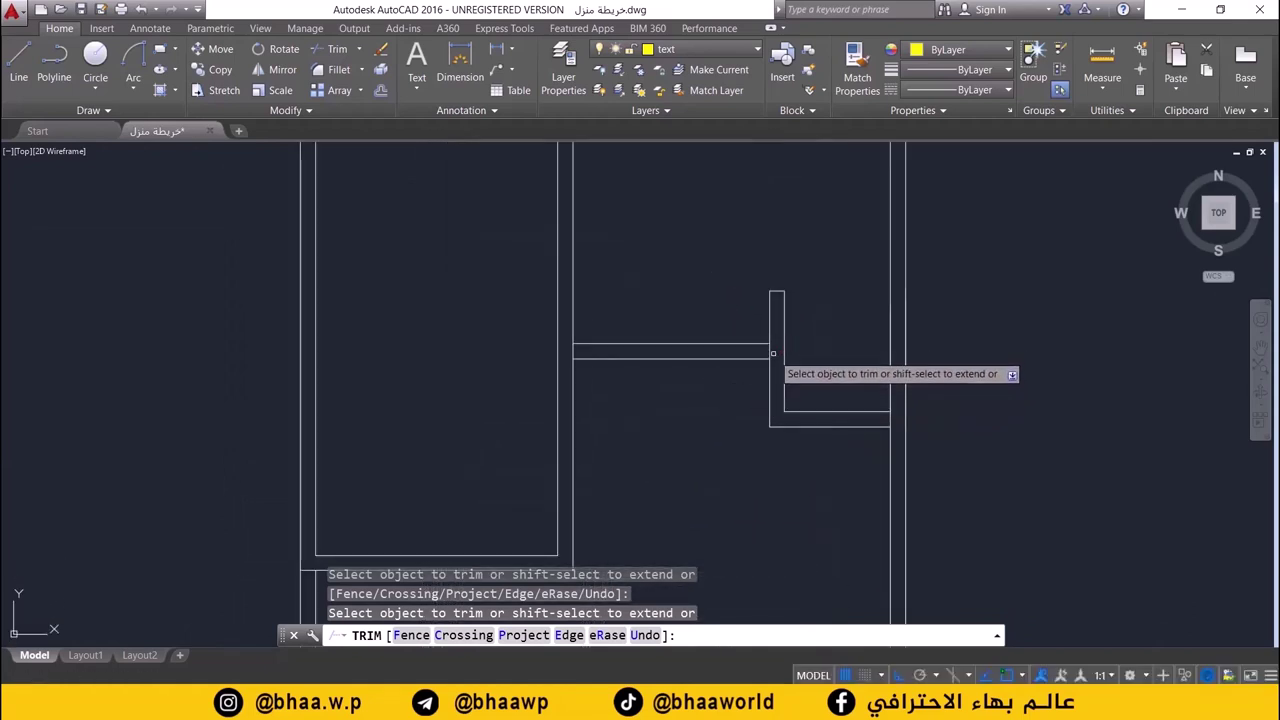
pyautogui.click(889, 419)
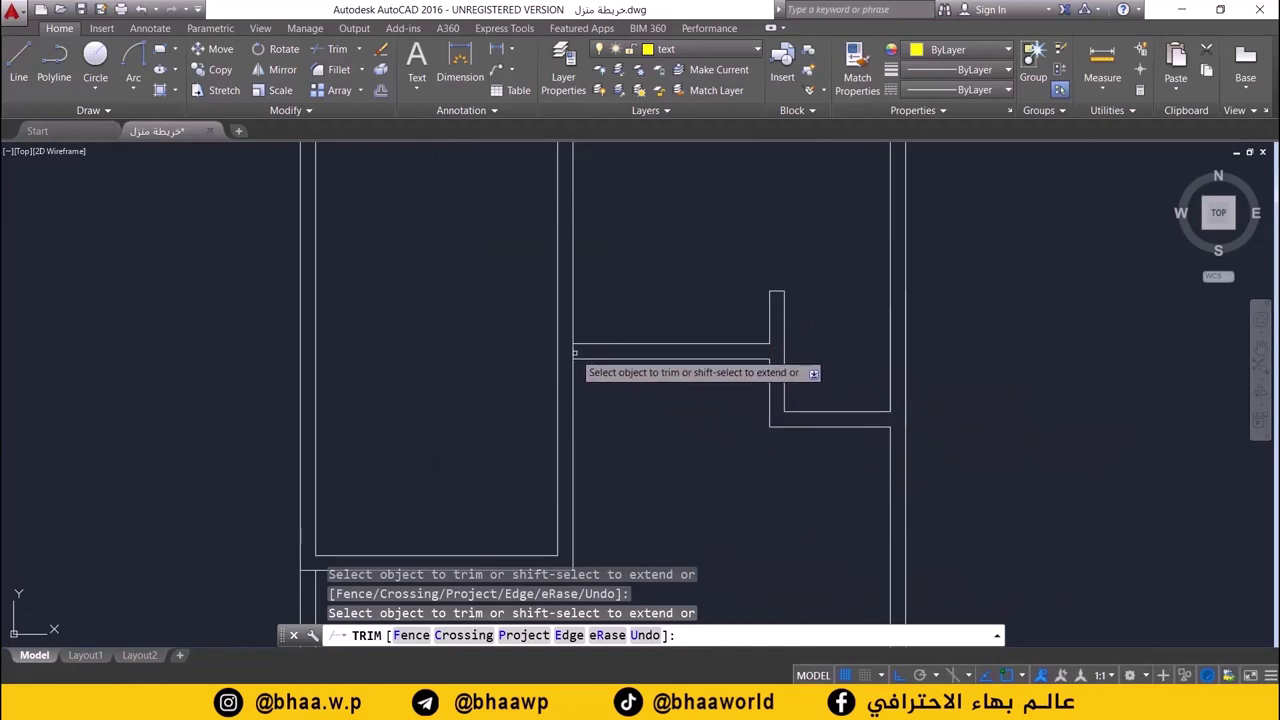
# - Zoom and pan around the floor plan to review the cleaned-up walls
pyautogui.scroll(-1, 680, 415)
pyautogui.scroll(-1, 640, 410)
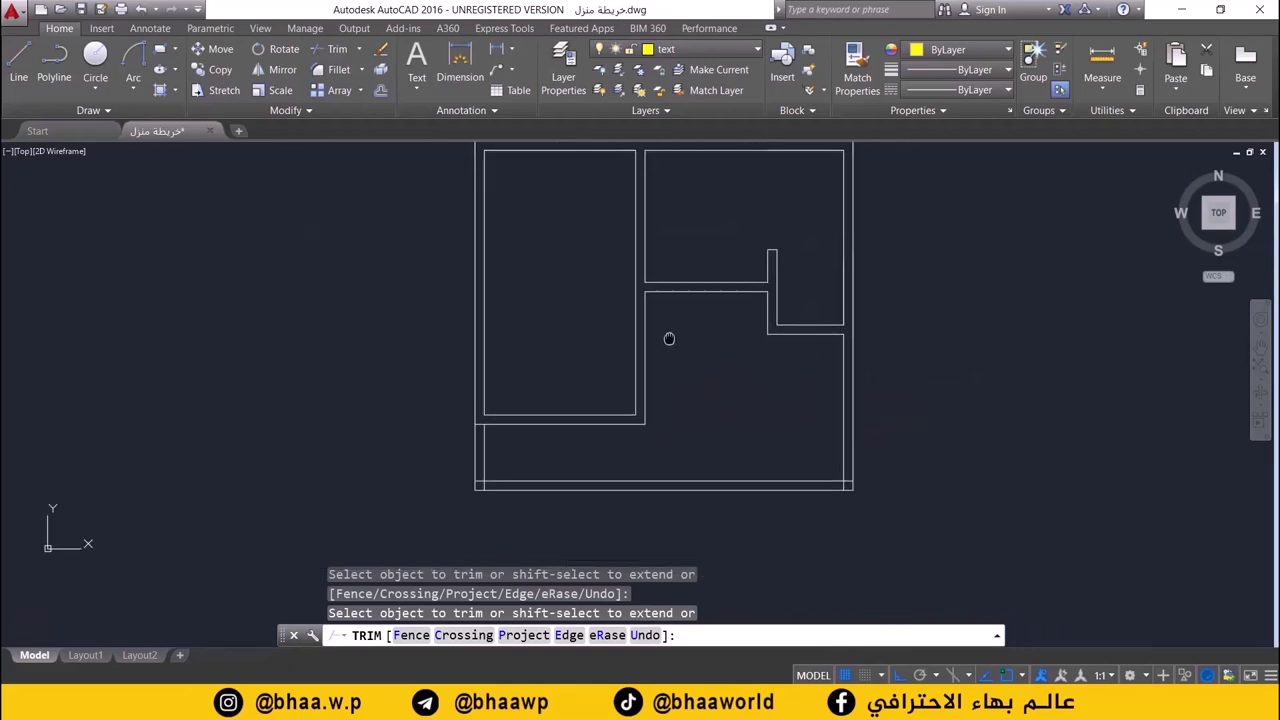
pyautogui.scroll(1, 543, 451)
pyautogui.scroll(1, 586, 406)
pyautogui.scroll(1, 543, 403)
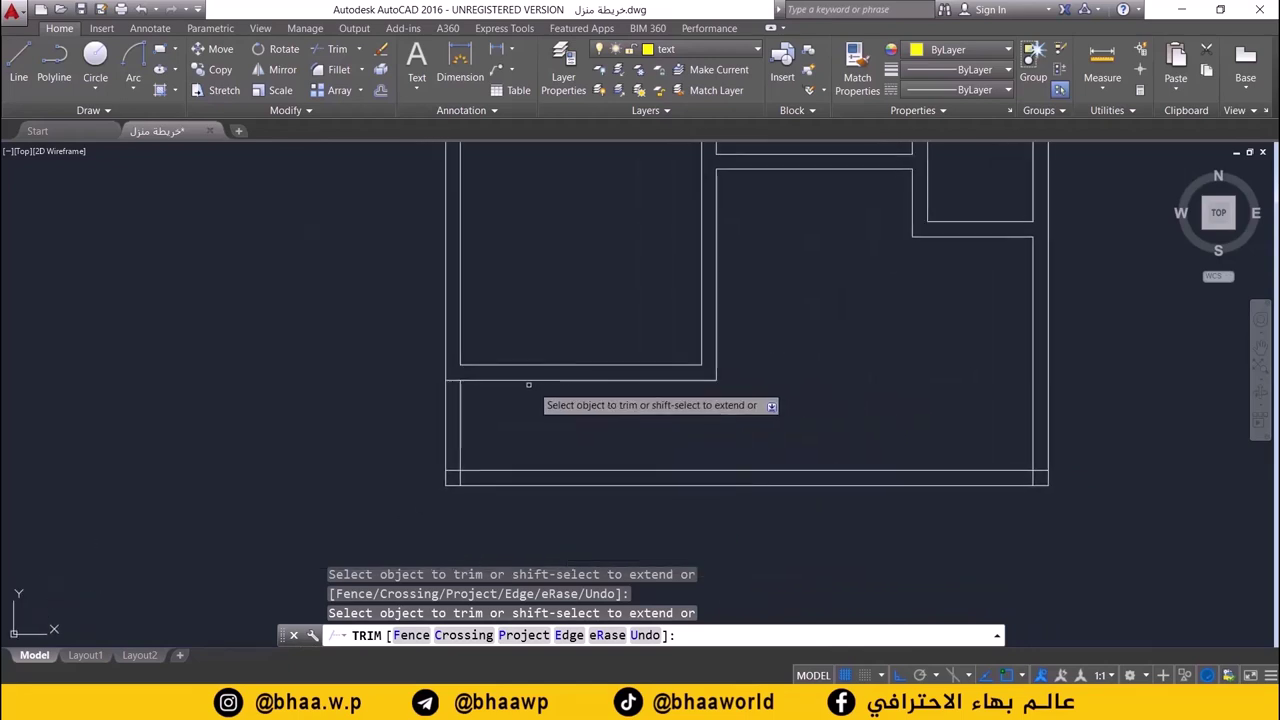
pyautogui.scroll(1, 489, 391)
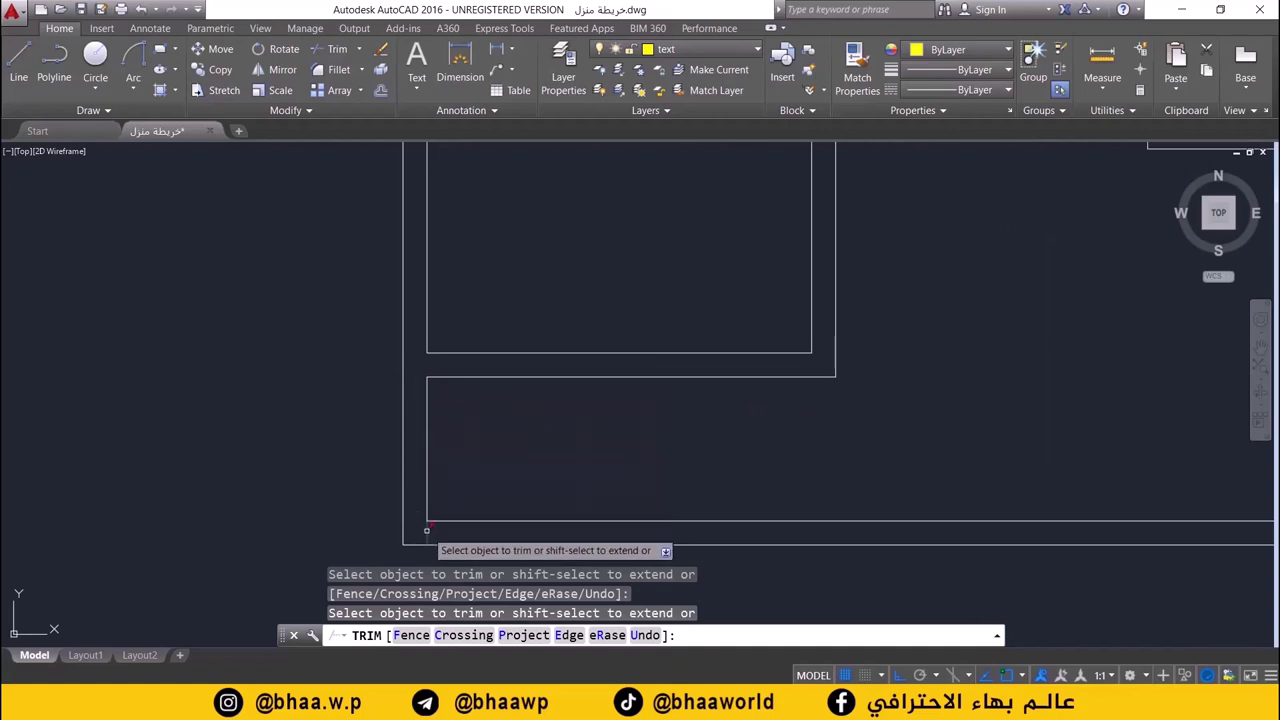
pyautogui.scroll(-2, 700, 480)
pyautogui.moveTo(771, 474); pyautogui.dragTo(437, 479, button='middle')
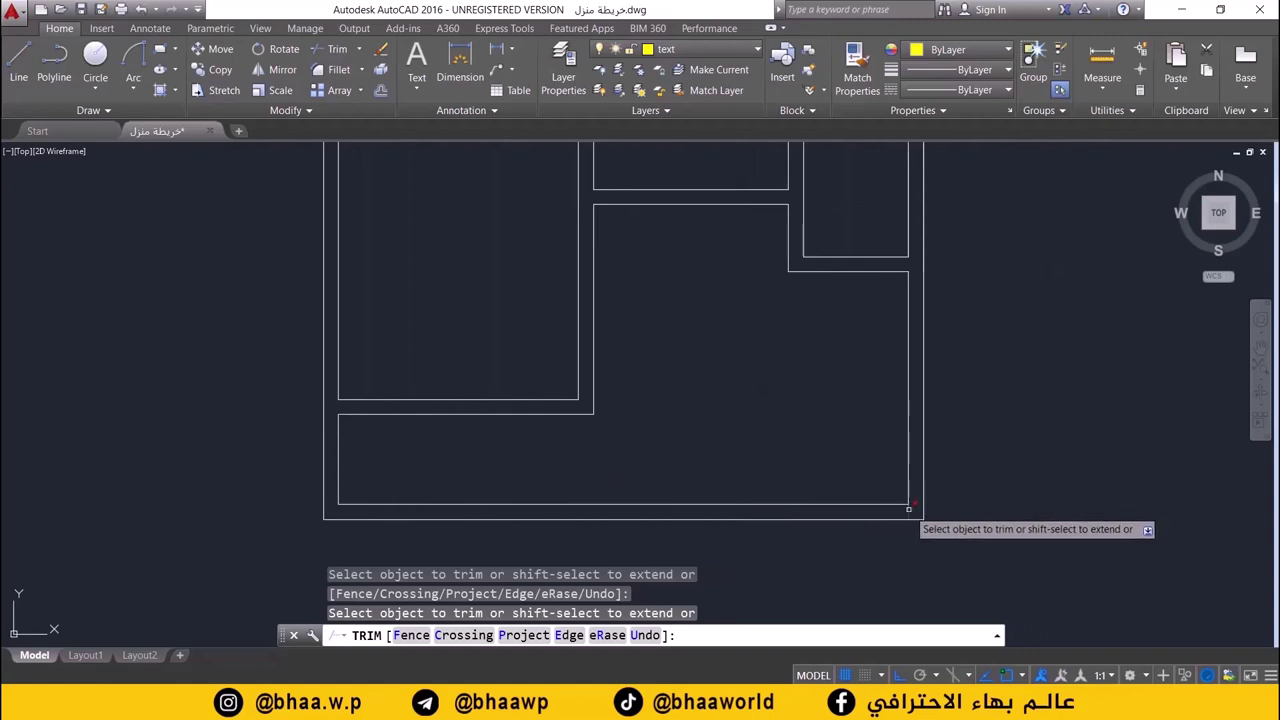
pyautogui.scroll(-2, 760, 455)
pyautogui.moveTo(757, 451)
pyautogui.mouseDown(button='middle')
pyautogui.moveTo(747, 500)
pyautogui.moveTo(808, 543)
pyautogui.mouseUp(button='middle')
pyautogui.scroll(-2, 757, 466)
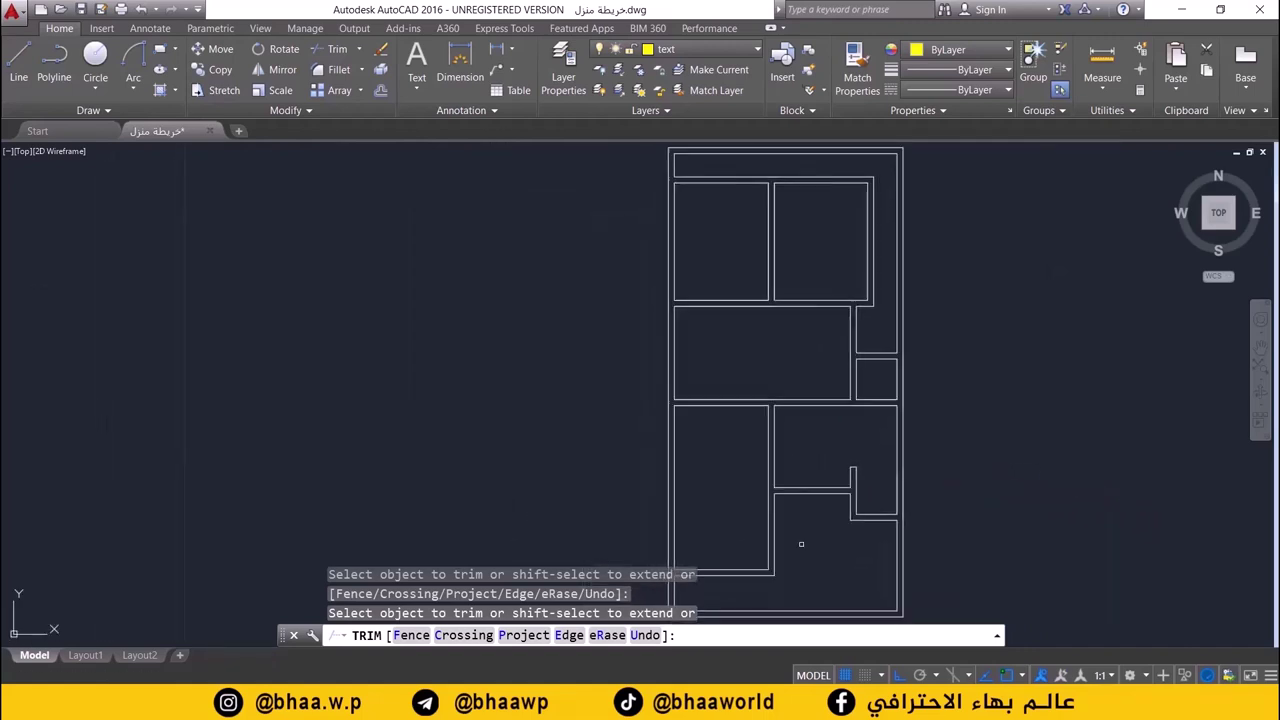
pyautogui.scroll(-2, 803, 537)
pyautogui.moveTo(757, 474); pyautogui.dragTo(757, 440, button='middle')
pyautogui.scroll(3, 749, 445)
pyautogui.scroll(-3, 766, 429)
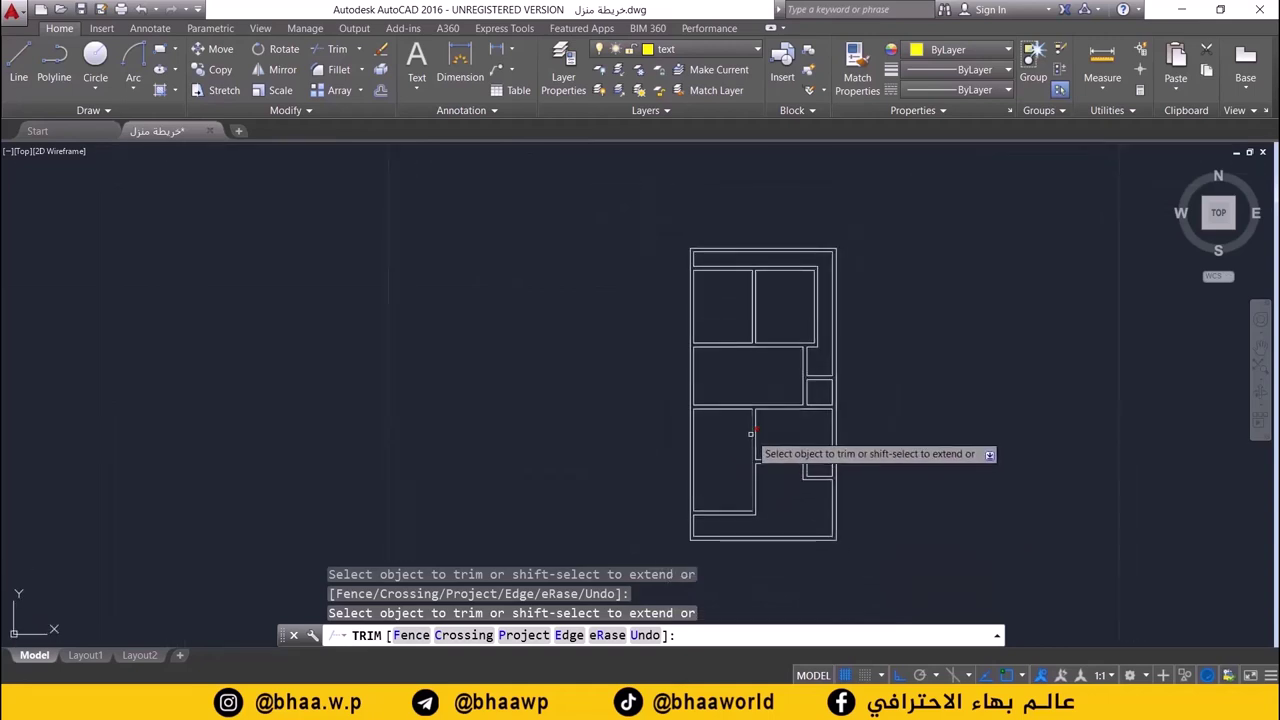
pyautogui.scroll(4, 750, 433)
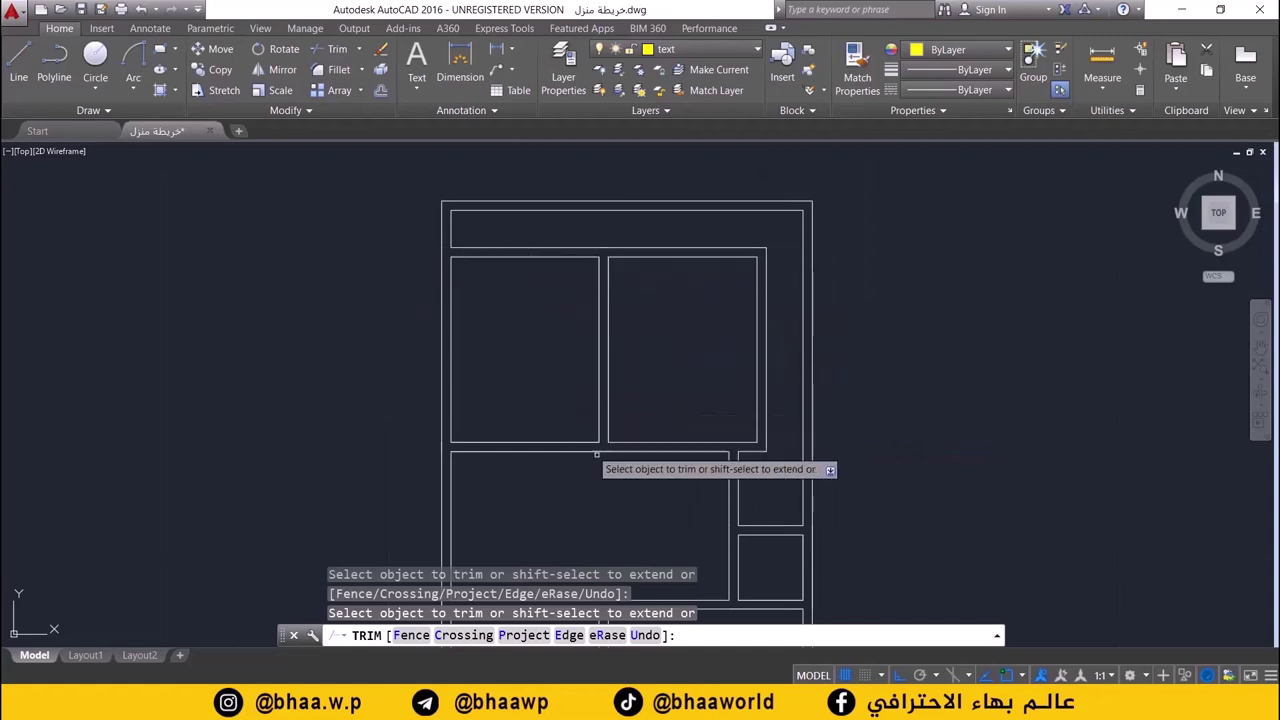
pyautogui.moveTo(597, 490); pyautogui.dragTo(601, 420, button='middle')
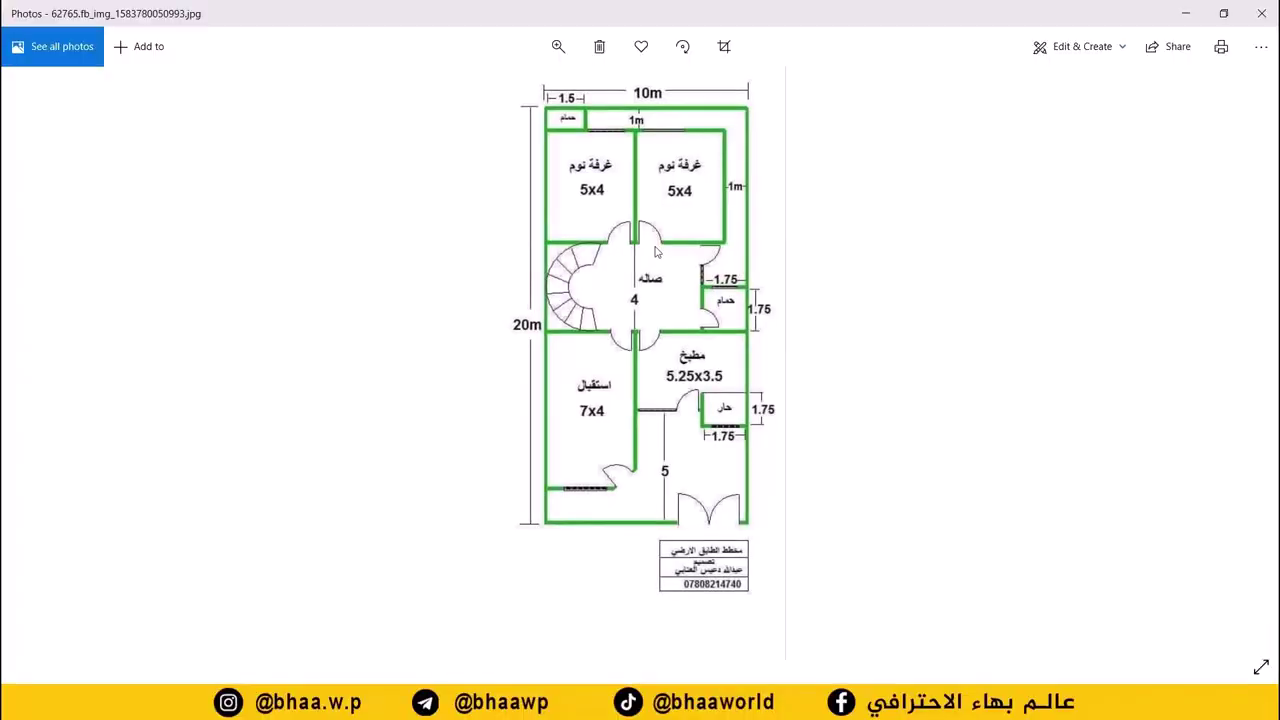
# - Zoom into the reference image's top dimensions (1.5 bathroom, 1m corridor), then return to AutoCAD
pyautogui.scroll(2, 657, 252)
pyautogui.scroll(2, 640, 265)
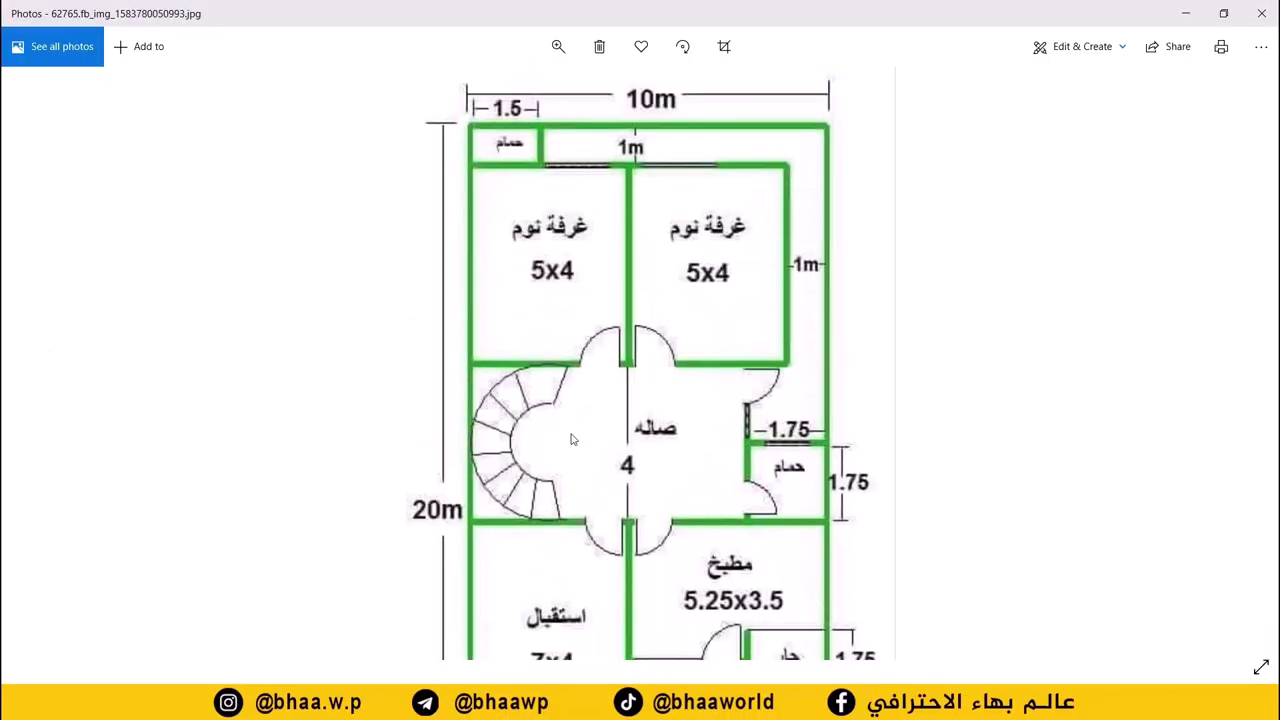
pyautogui.scroll(2, 593, 295)
pyautogui.scroll(1, 593, 295)
pyautogui.scroll(1, 484, 140)
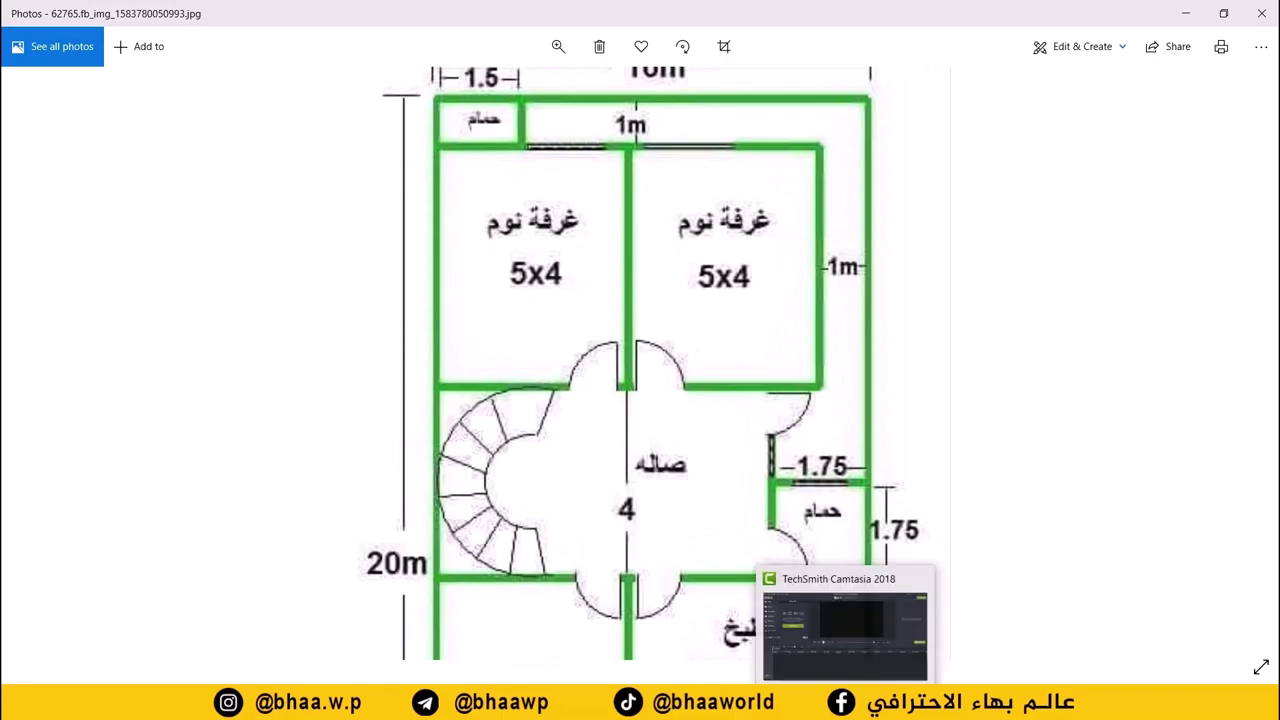
pyautogui.click(850, 630)
# - Cancel Trim and offset the top strip's left wall 1.5 to the right
pyautogui.moveTo(533, 298); pyautogui.dragTo(535, 340, button='middle')
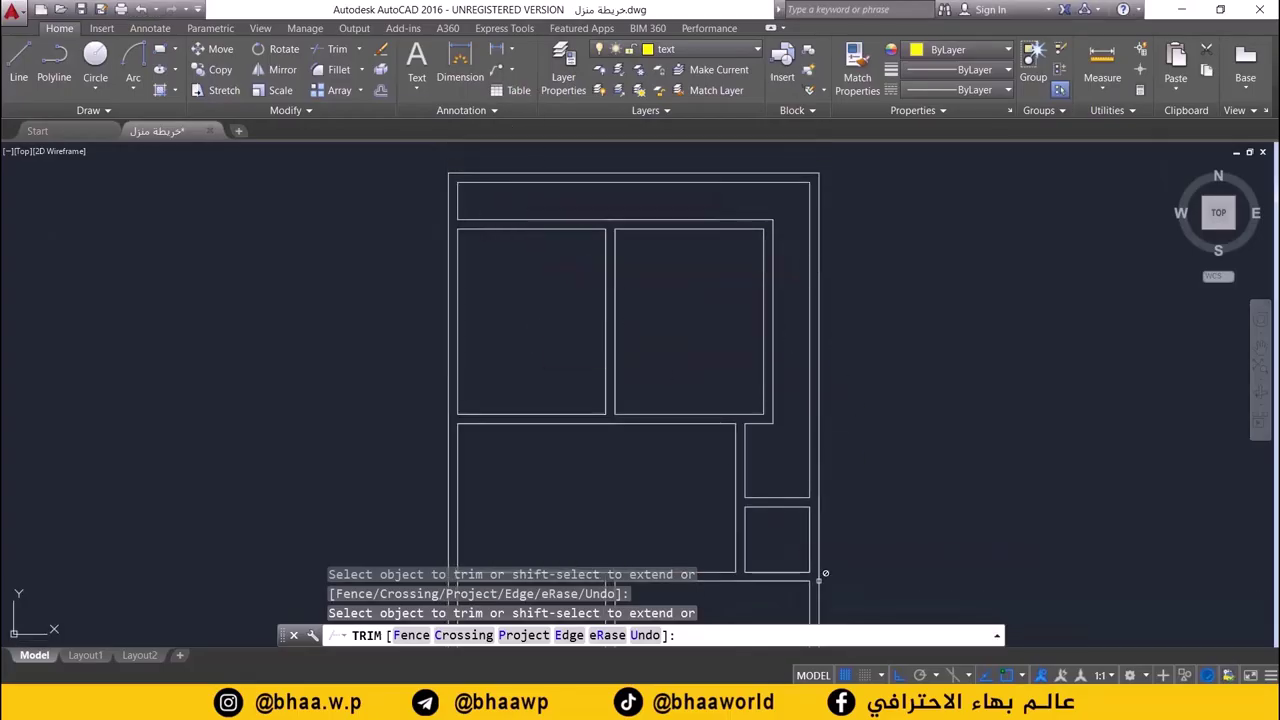
pyautogui.hotkey('alt', 'Tab')
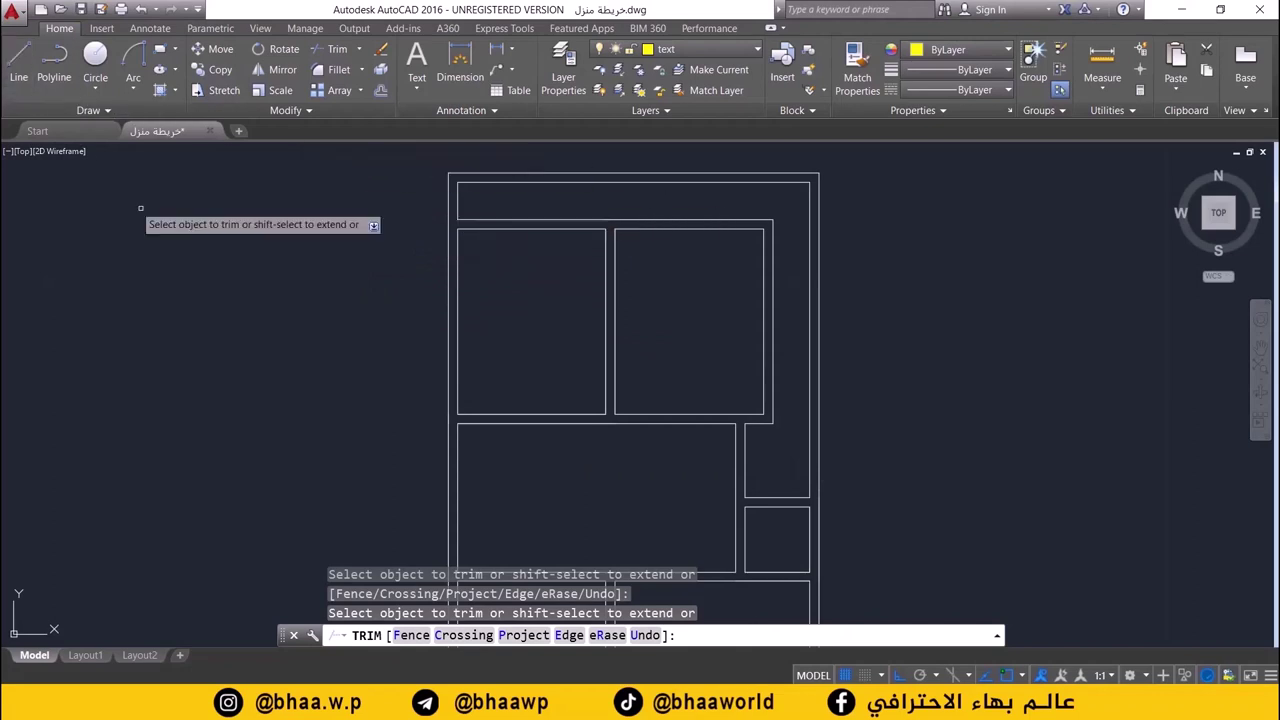
pyautogui.press('Escape')
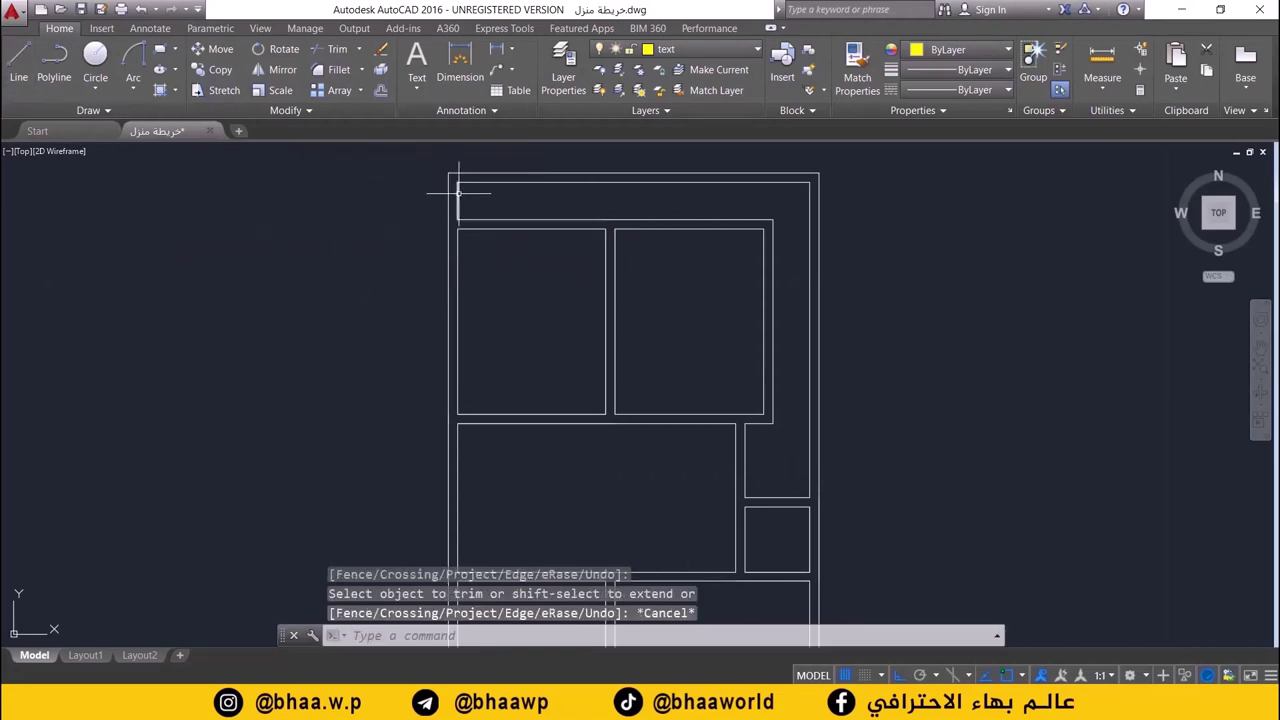
pyautogui.click(388, 90)
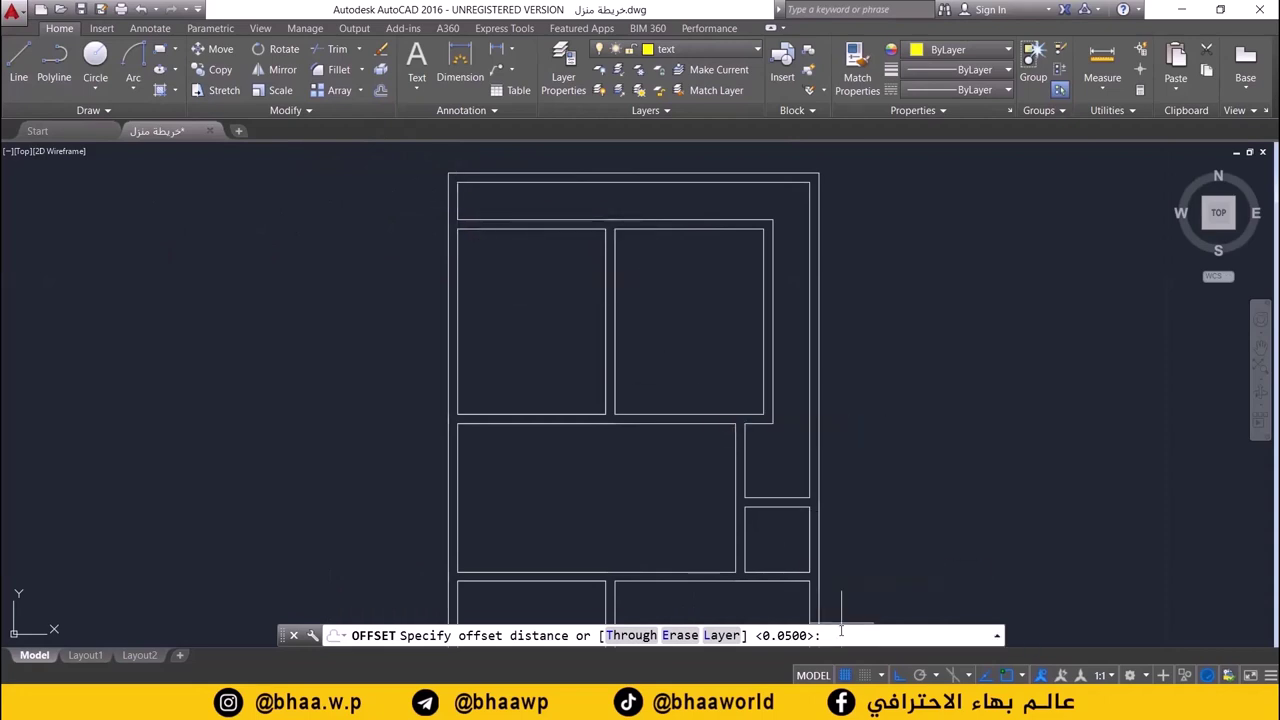
pyautogui.write('15')
pyautogui.press('Return')
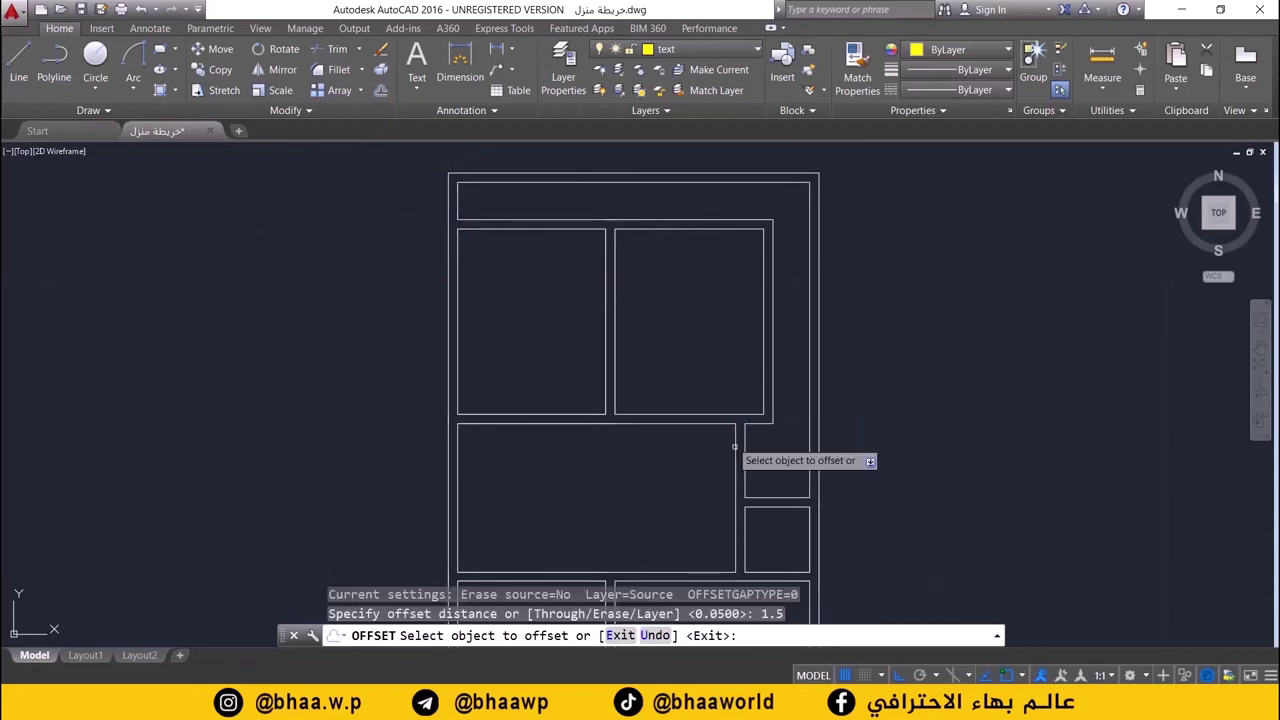
pyautogui.click(458, 202)
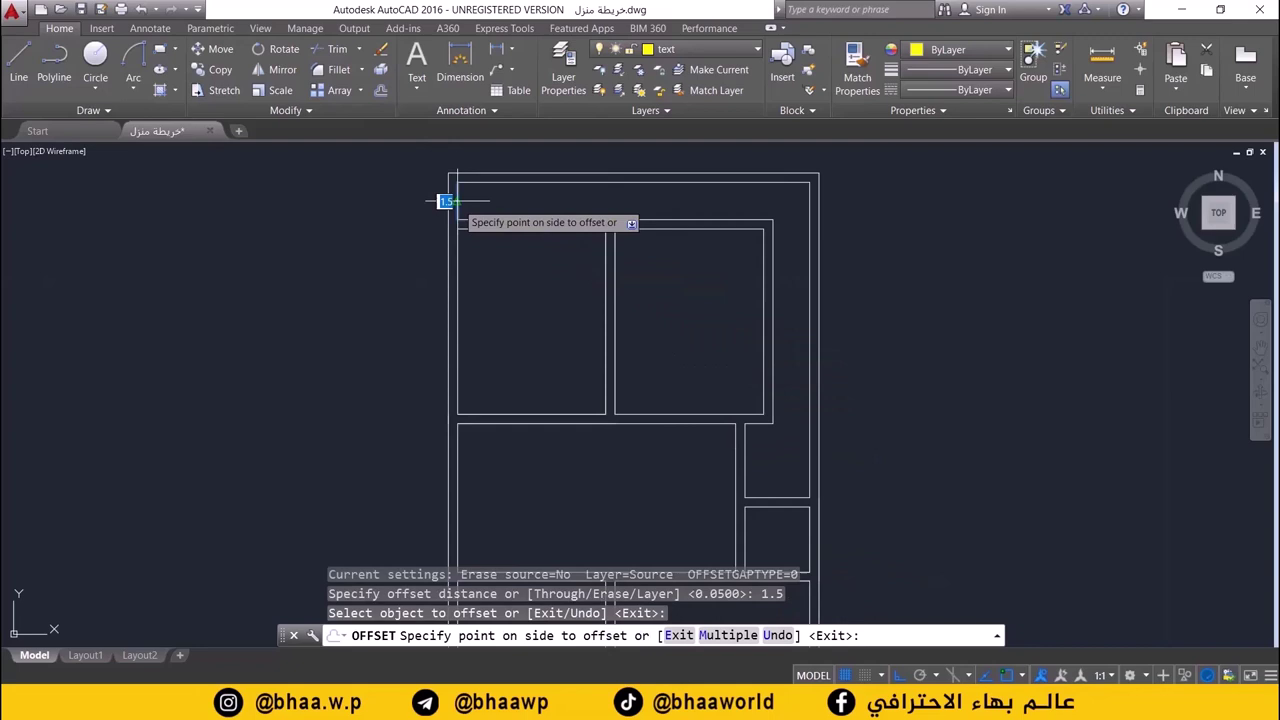
pyautogui.click(511, 202)
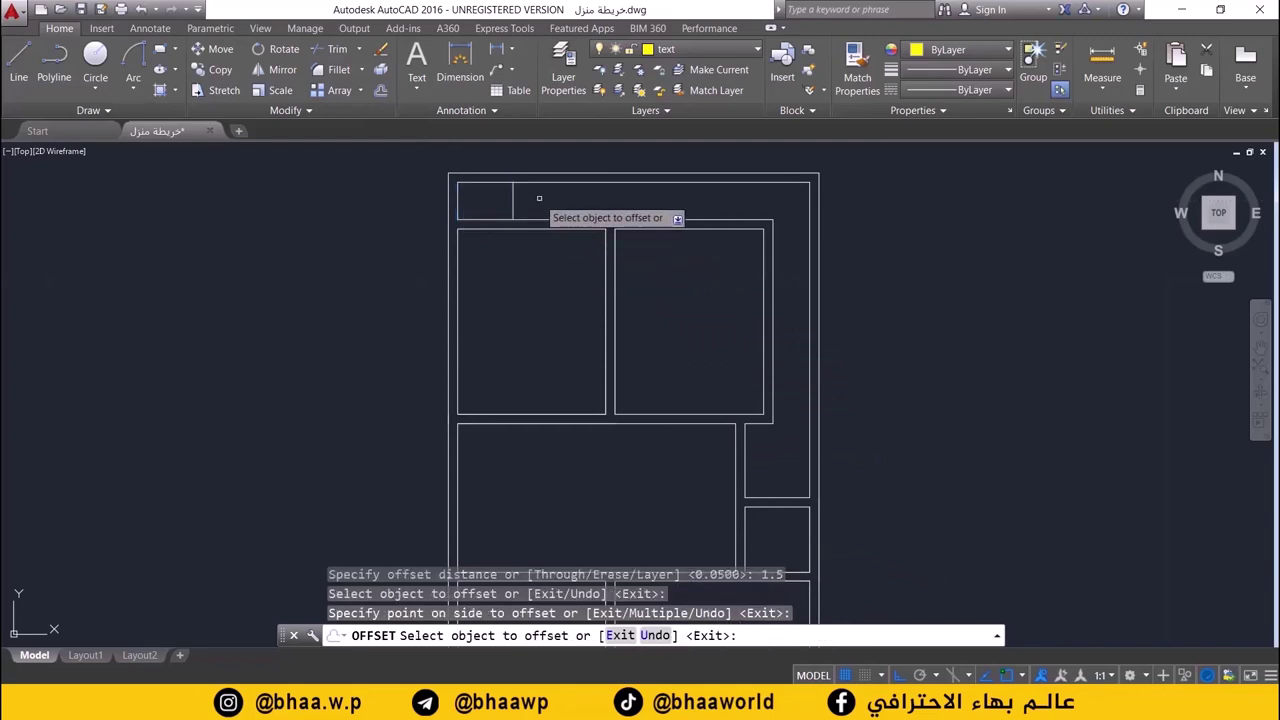
# - Offset the new partition 0.25 rightward and trim the strip edge between the two lines
pyautogui.click(380, 90)
pyautogui.write('00.25')
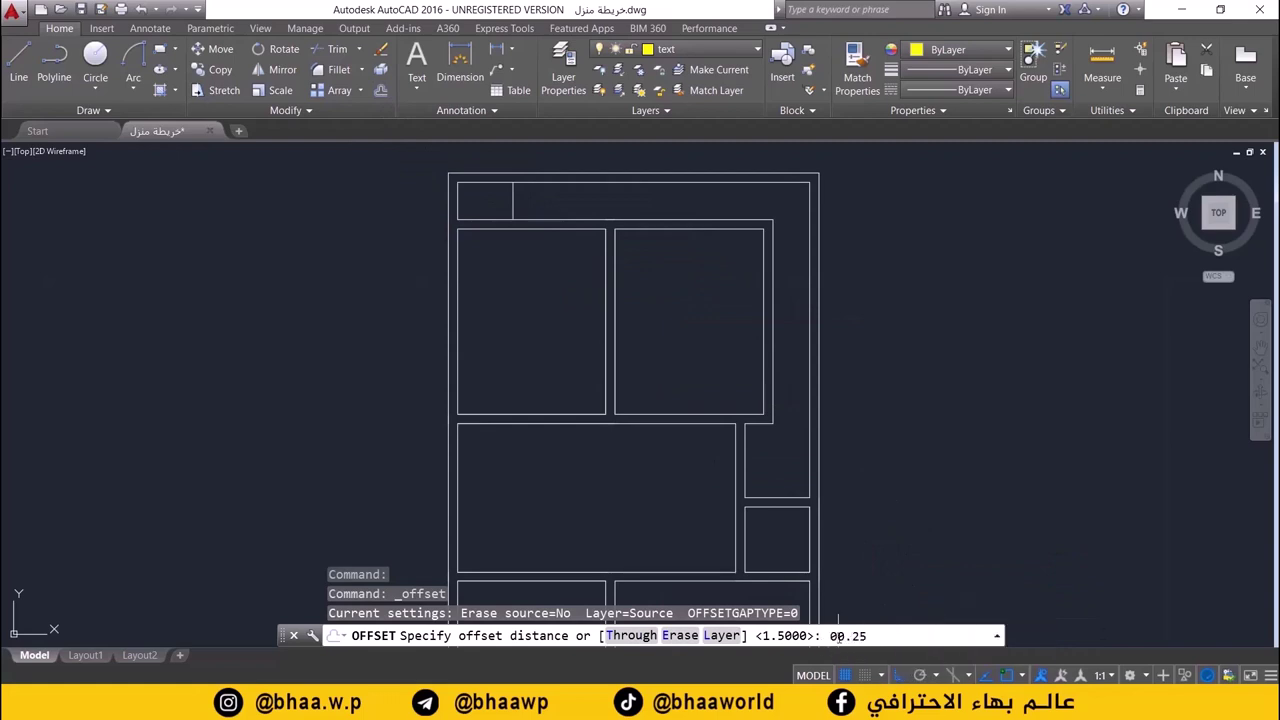
pyautogui.press('Return')
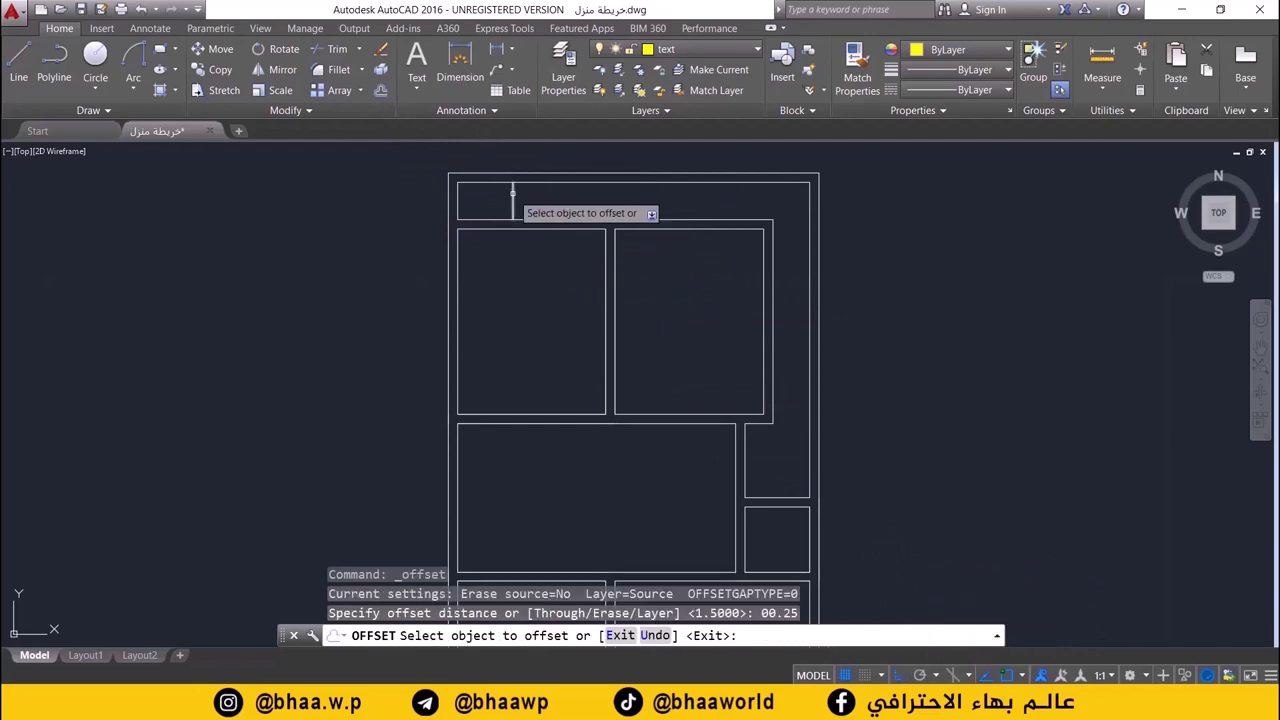
pyautogui.click(513, 197)
pyautogui.click(520, 200)
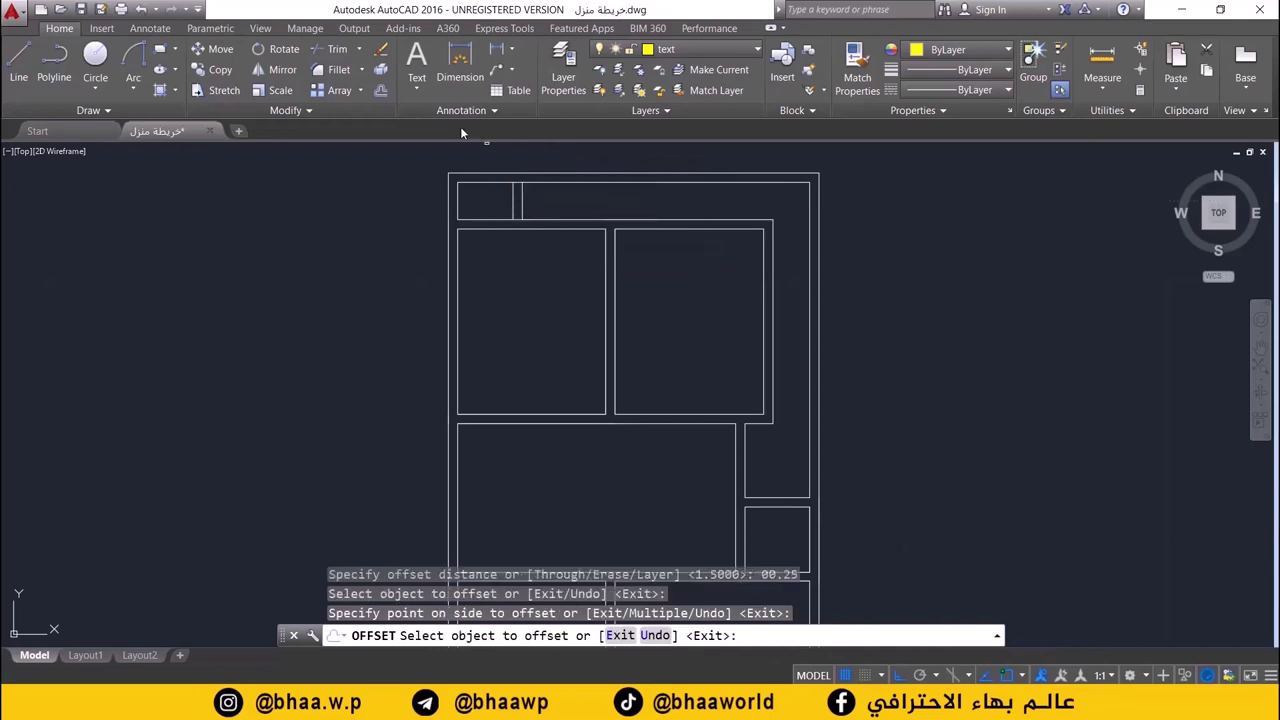
pyautogui.click(335, 50)
pyautogui.press('Return')
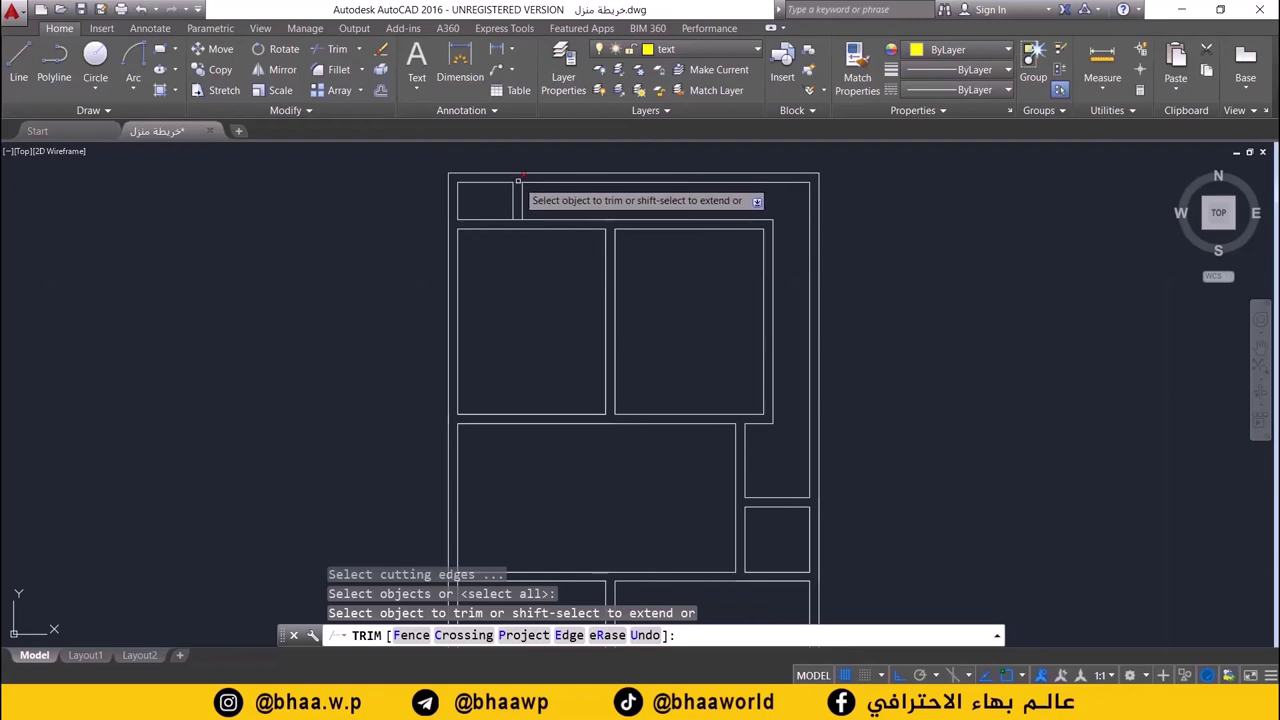
pyautogui.click(518, 182)
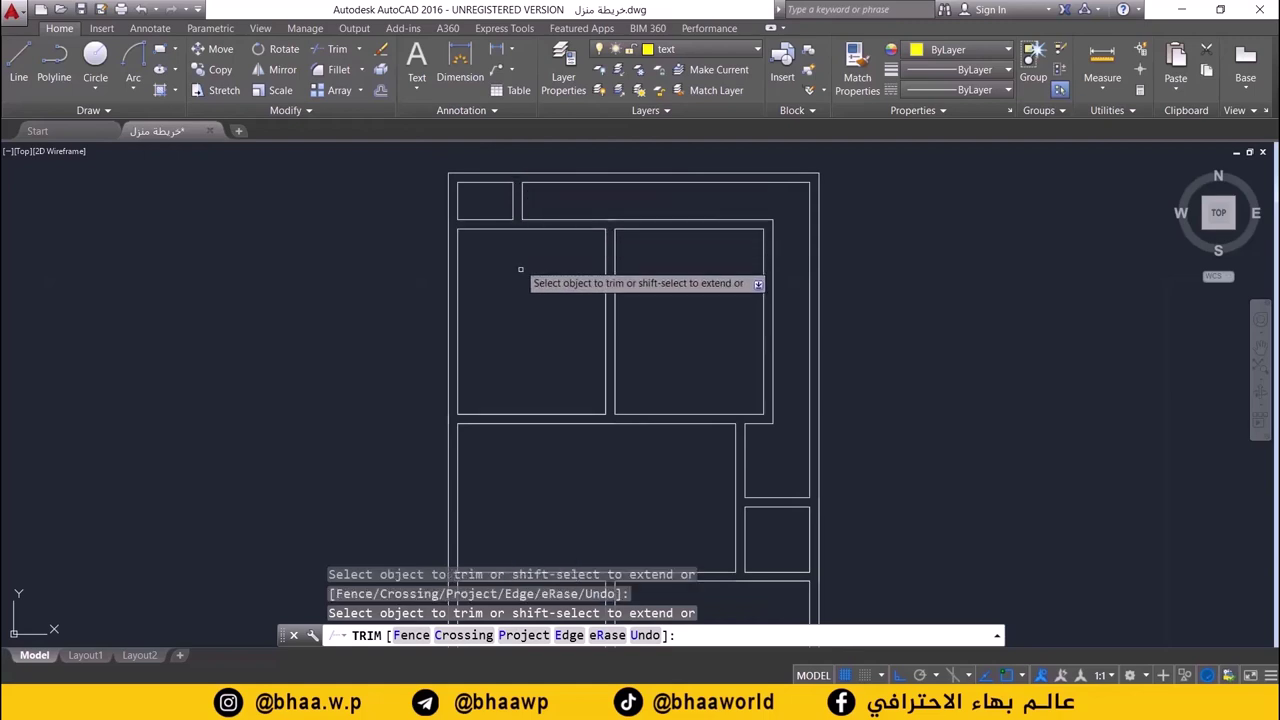
pyautogui.press('Escape')
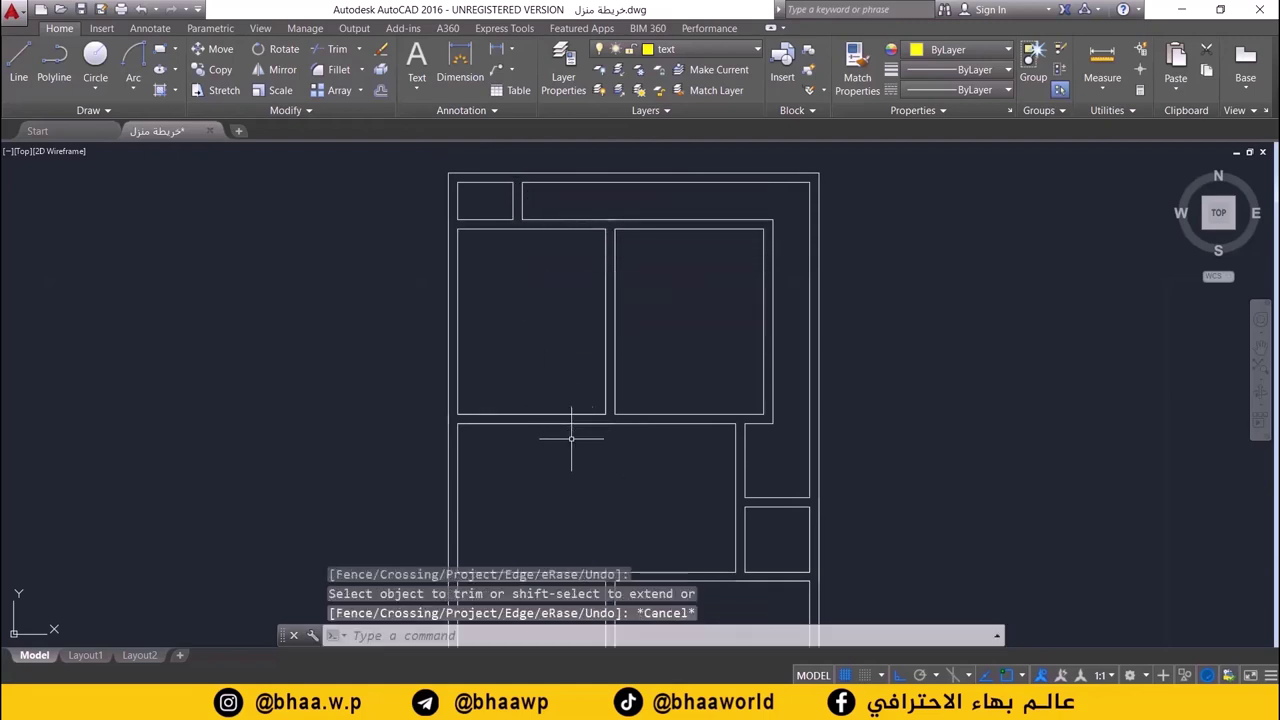
# - Zoom and pan until the opening between the upper rooms and the large room's wall fills the view
pyautogui.scroll(2, 630, 445)
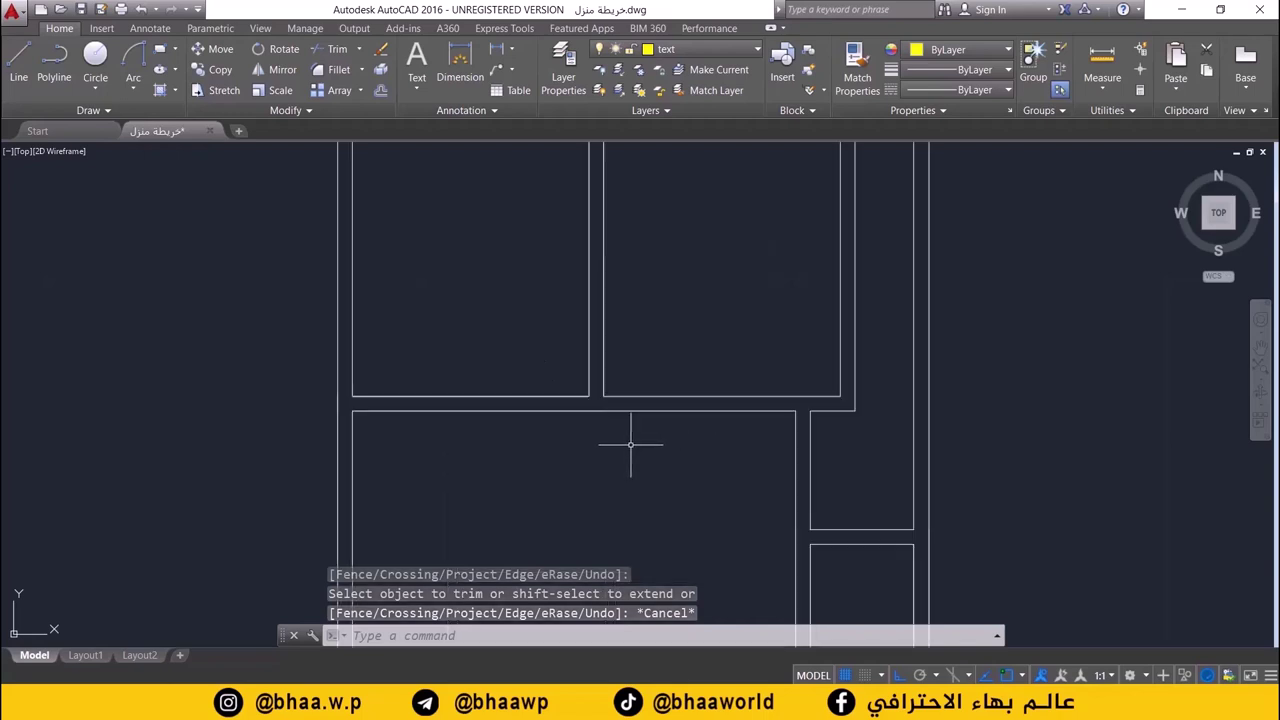
pyautogui.scroll(2, 630, 445)
pyautogui.scroll(1, 520, 441)
pyautogui.scroll(1, 580, 465)
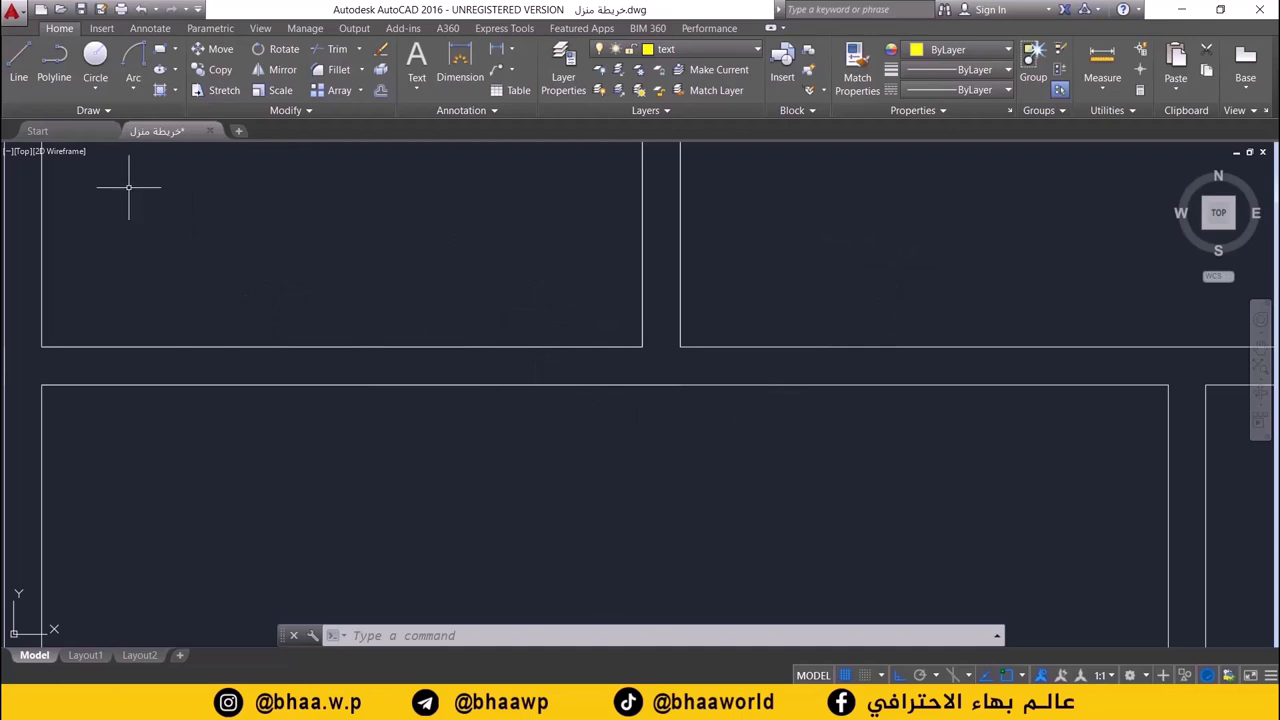
pyautogui.scroll(-2, 211, 296)
pyautogui.scroll(-3, 209, 291)
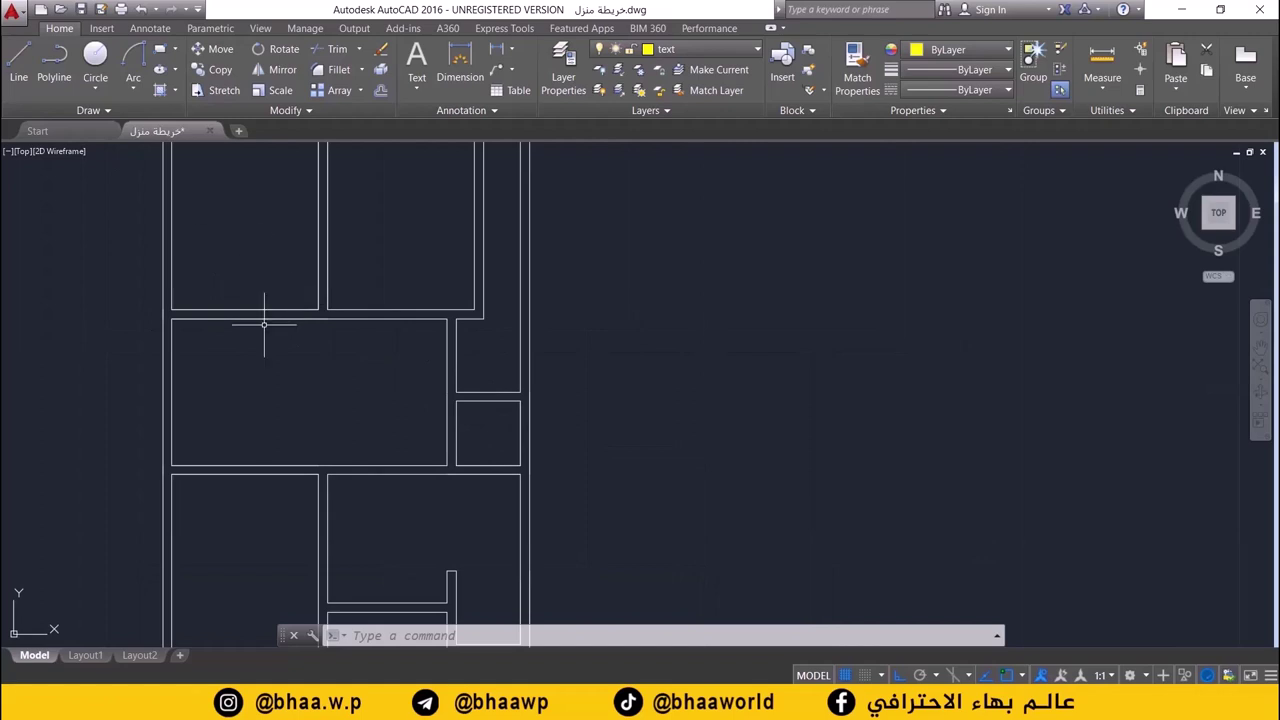
pyautogui.scroll(2, 288, 426)
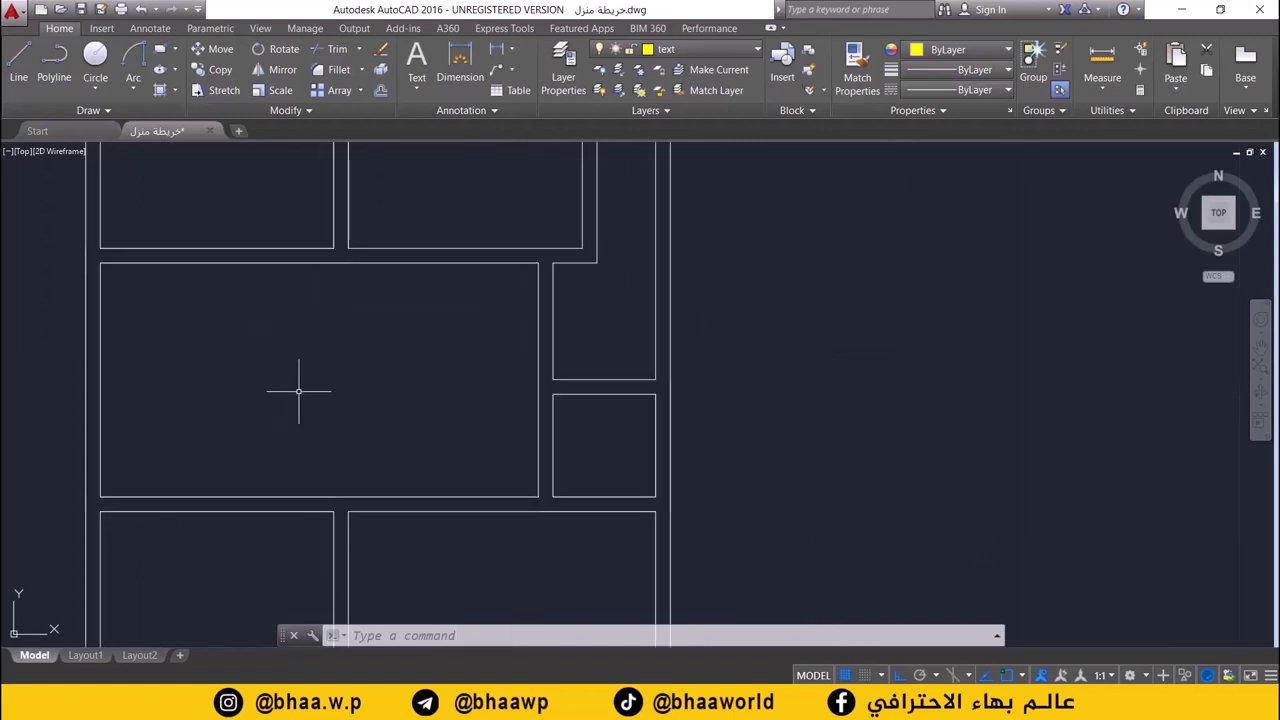
pyautogui.scroll(1, 258, 360)
pyautogui.scroll(2, 268, 375)
pyautogui.scroll(-1, 277, 352)
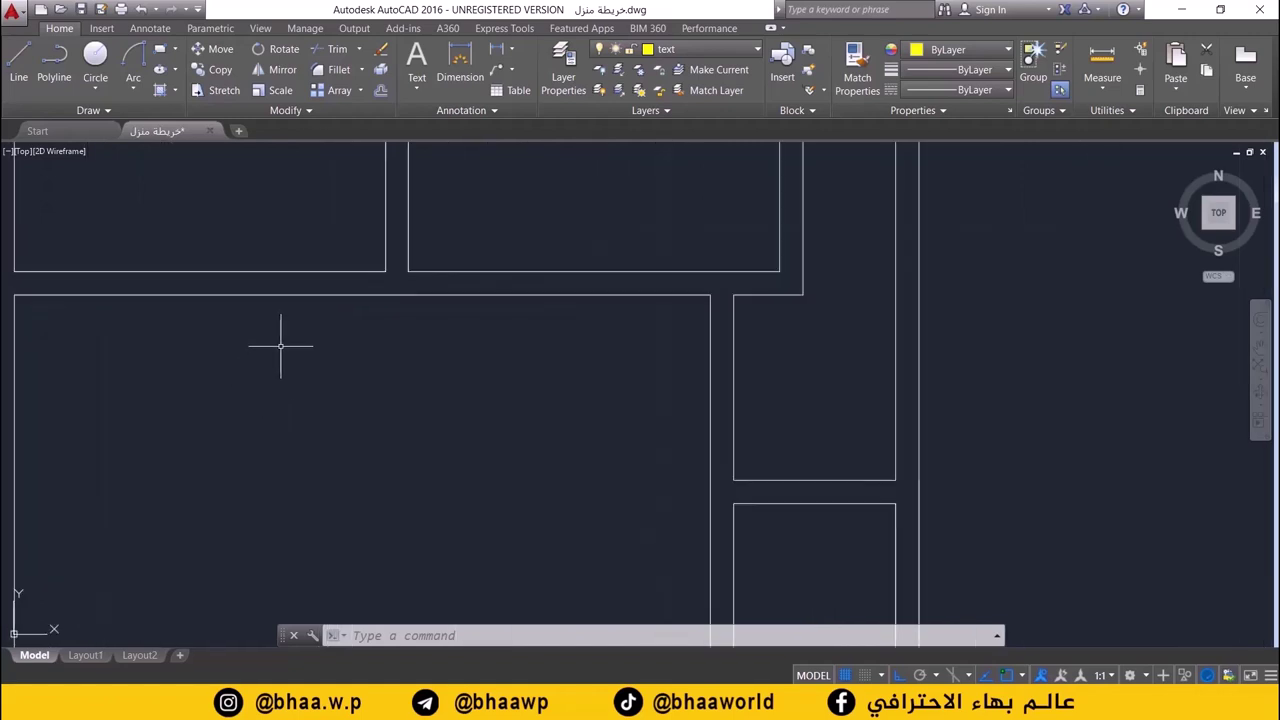
pyautogui.scroll(-2, 380, 270)
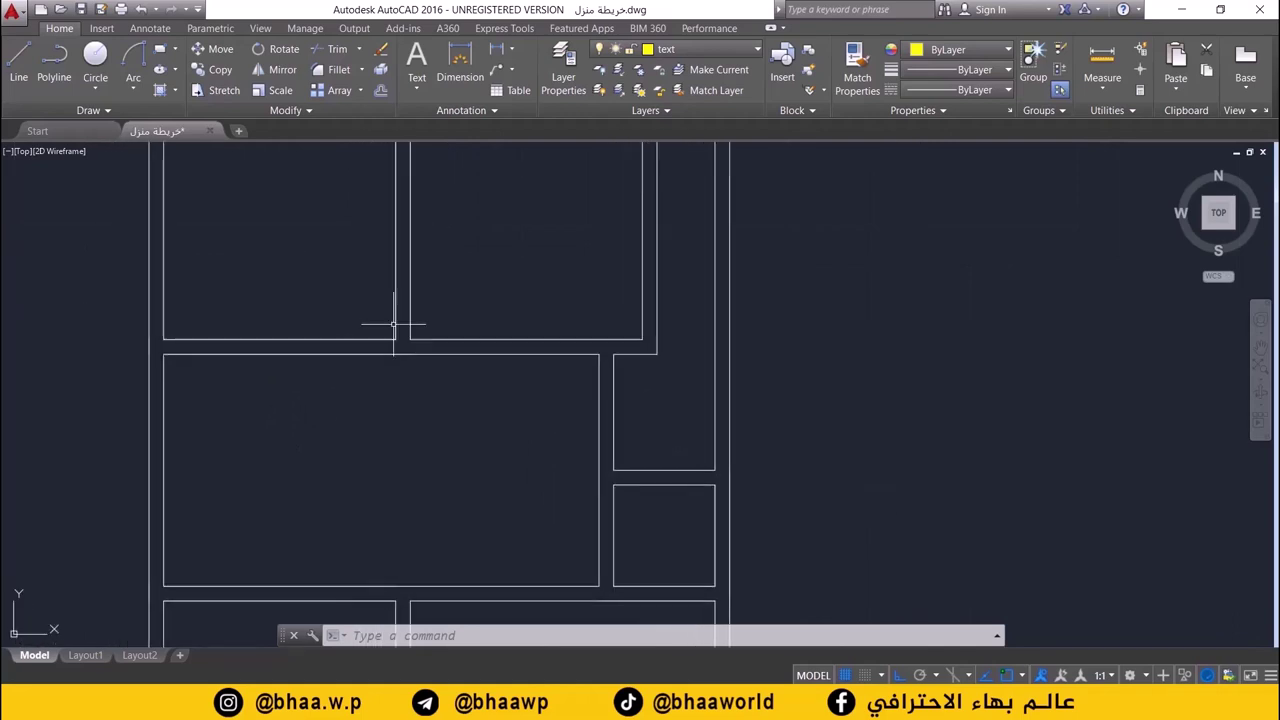
pyautogui.scroll(2, 349, 358)
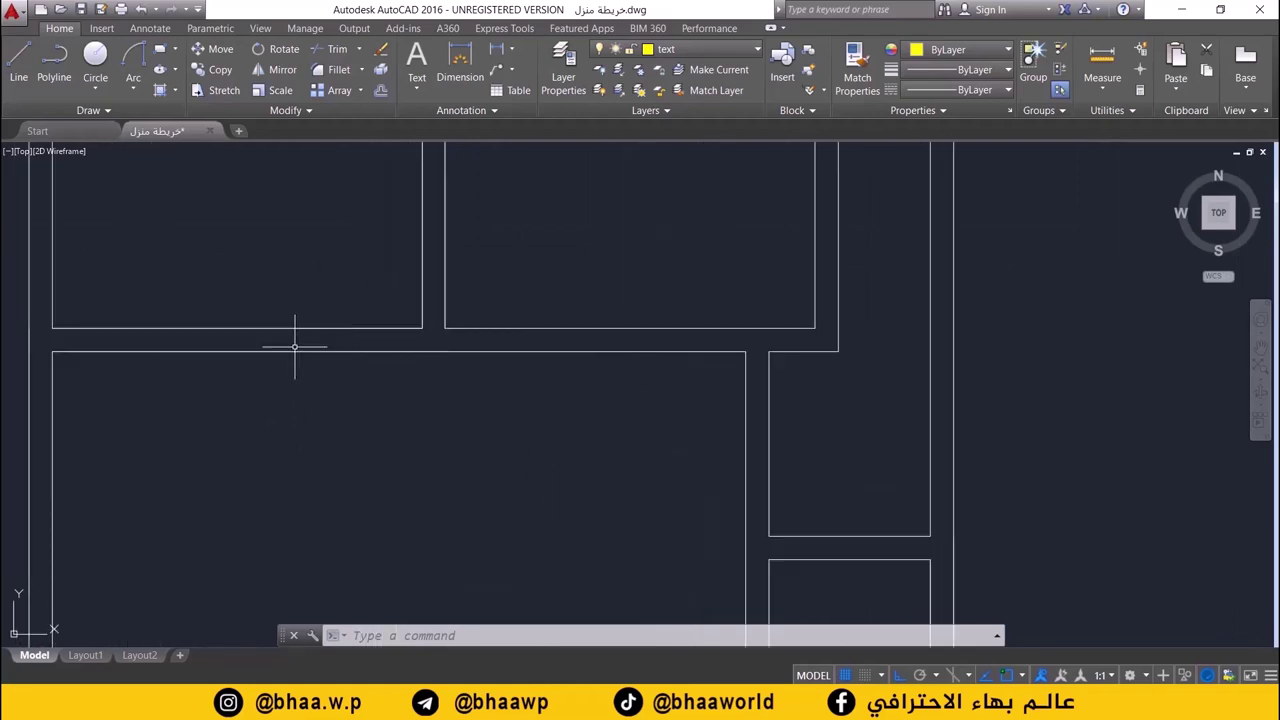
pyautogui.moveTo(294, 347); pyautogui.dragTo(341, 374, button='middle')
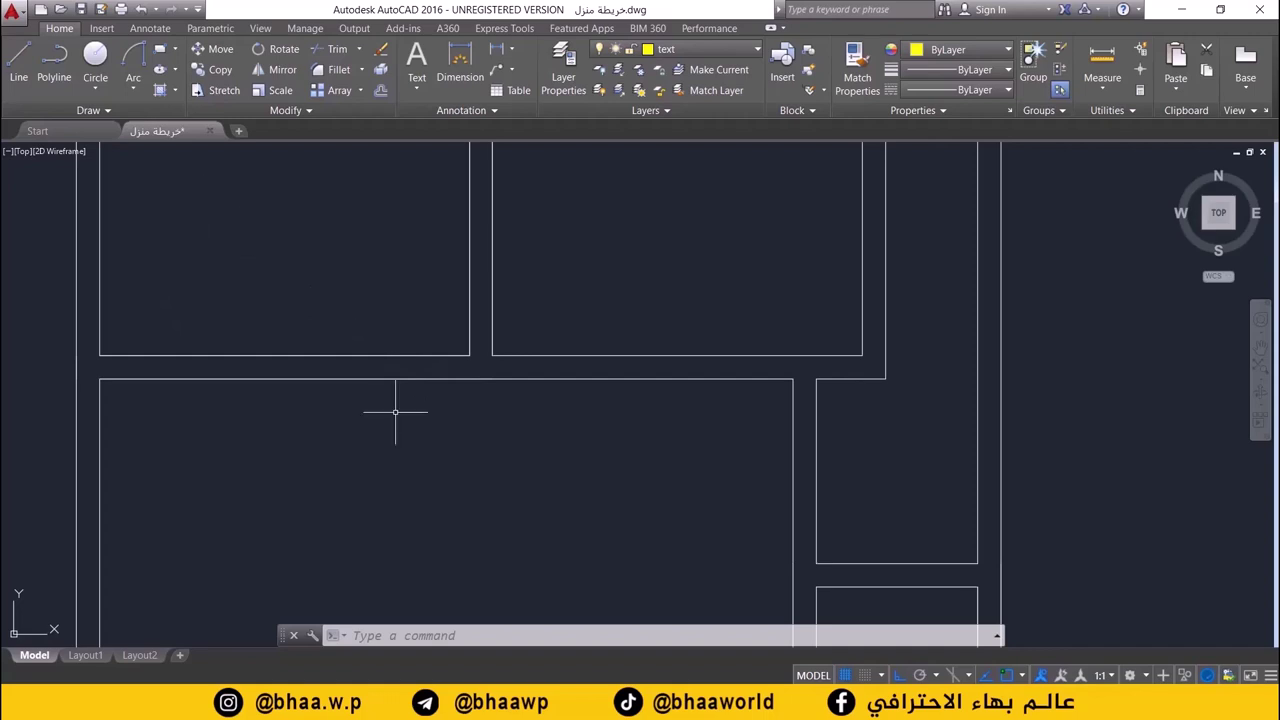
pyautogui.scroll(4, 329, 355)
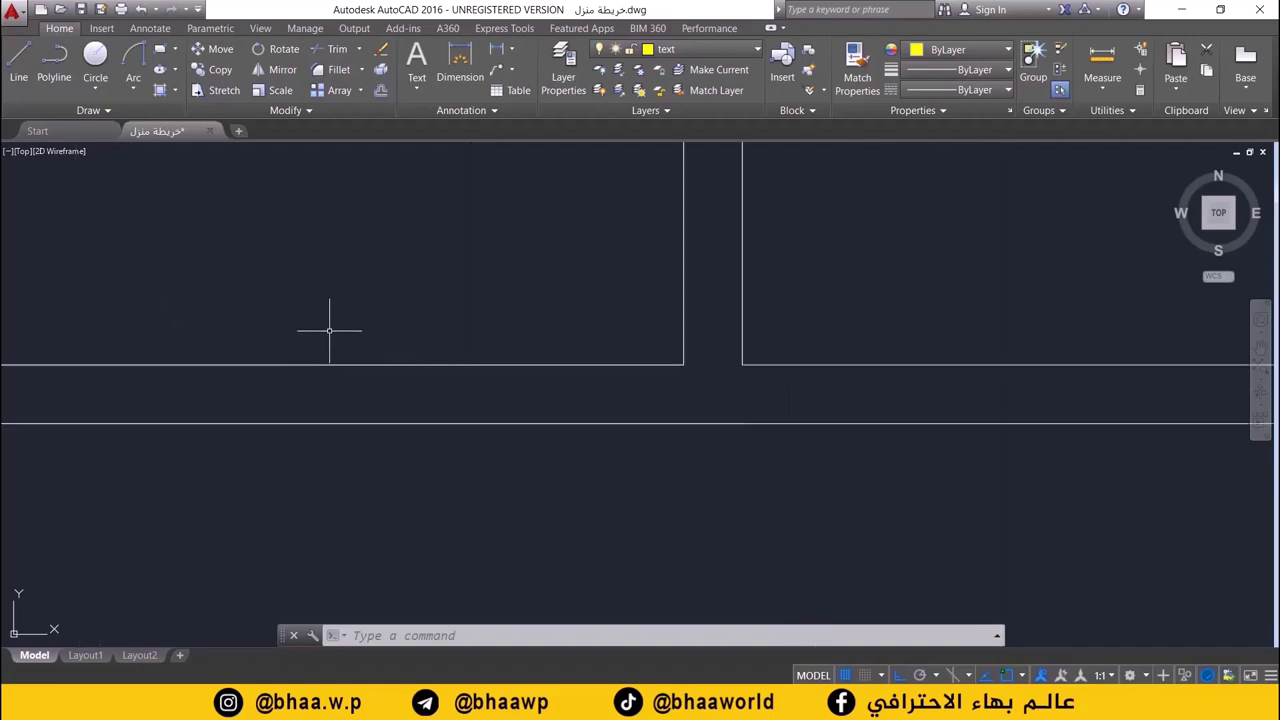
# - Draw a trial line down from the wall corner, delete it, and confirm layer 0 is white
pyautogui.click(20, 66)
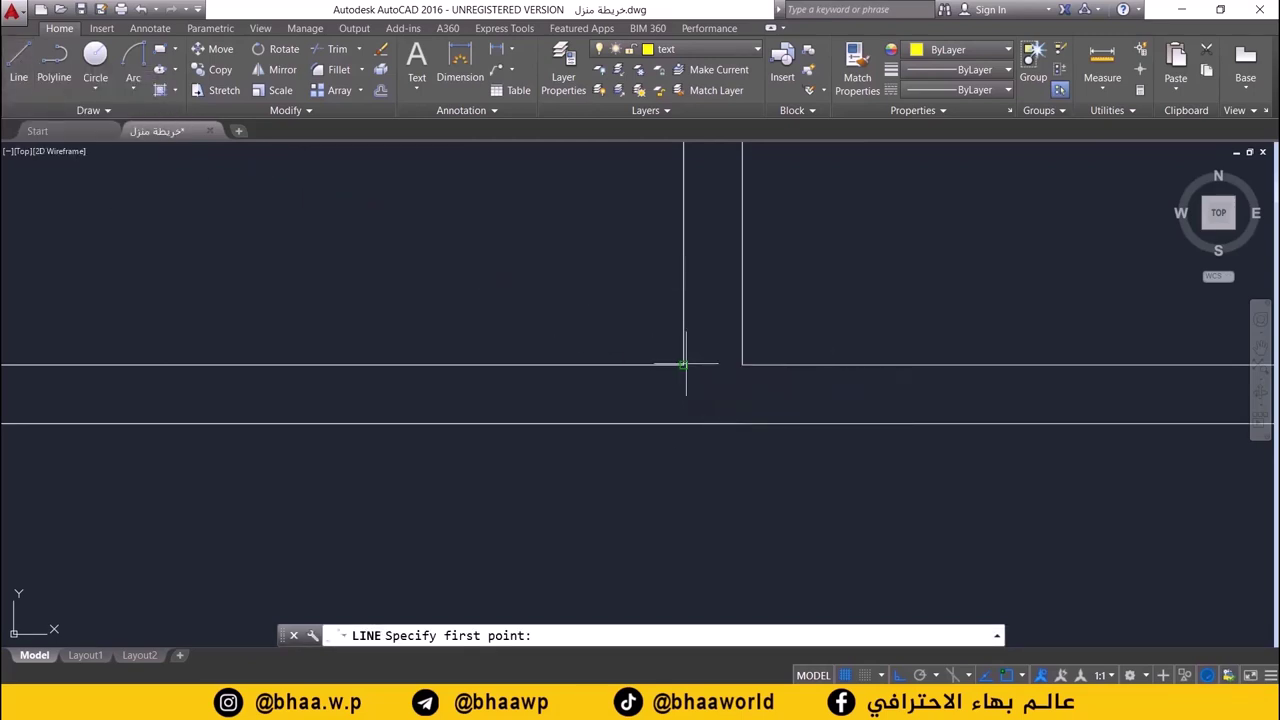
pyautogui.click(683, 366)
pyautogui.click(683, 423)
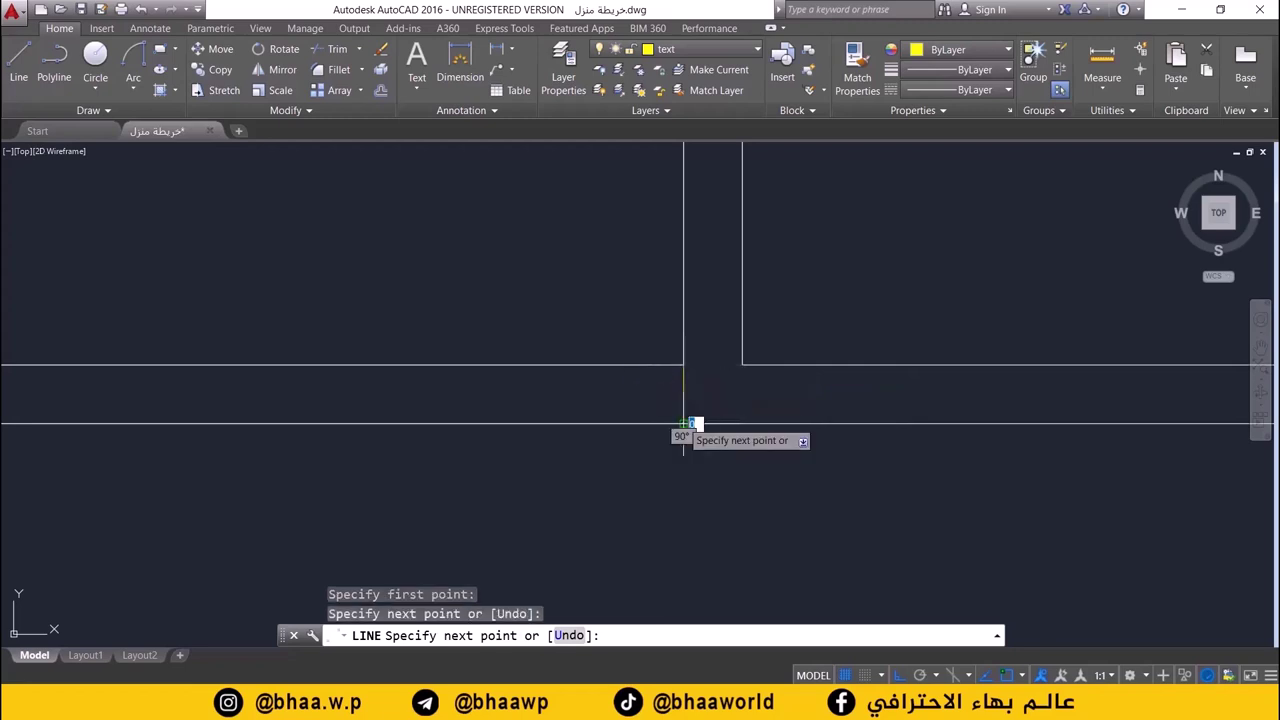
pyautogui.press('Return')
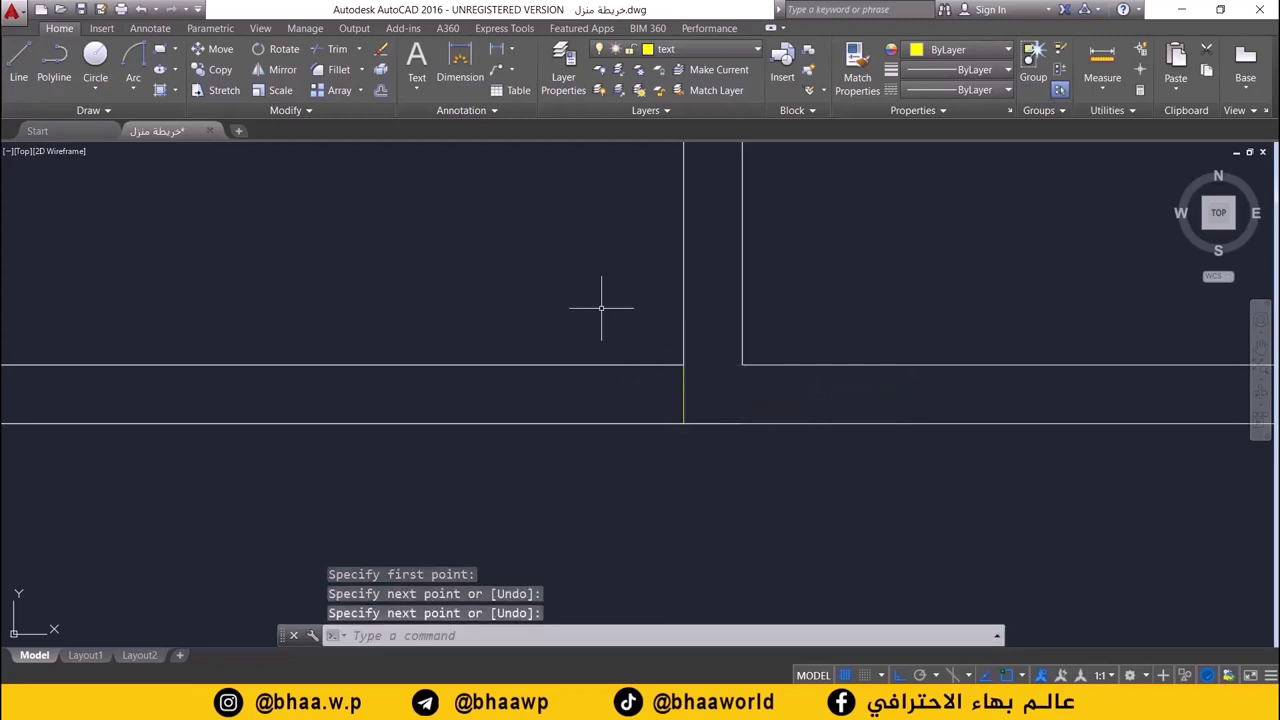
pyautogui.click(680, 50)
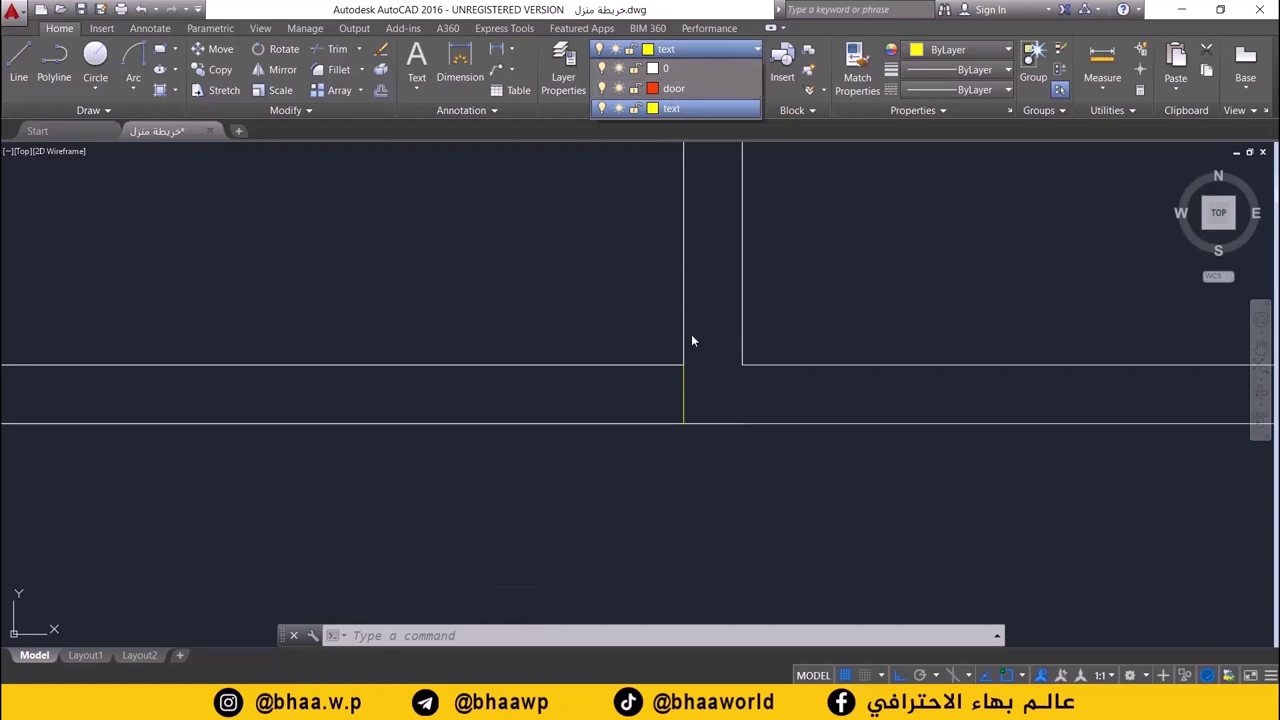
pyautogui.click(677, 411)
pyautogui.click(683, 398)
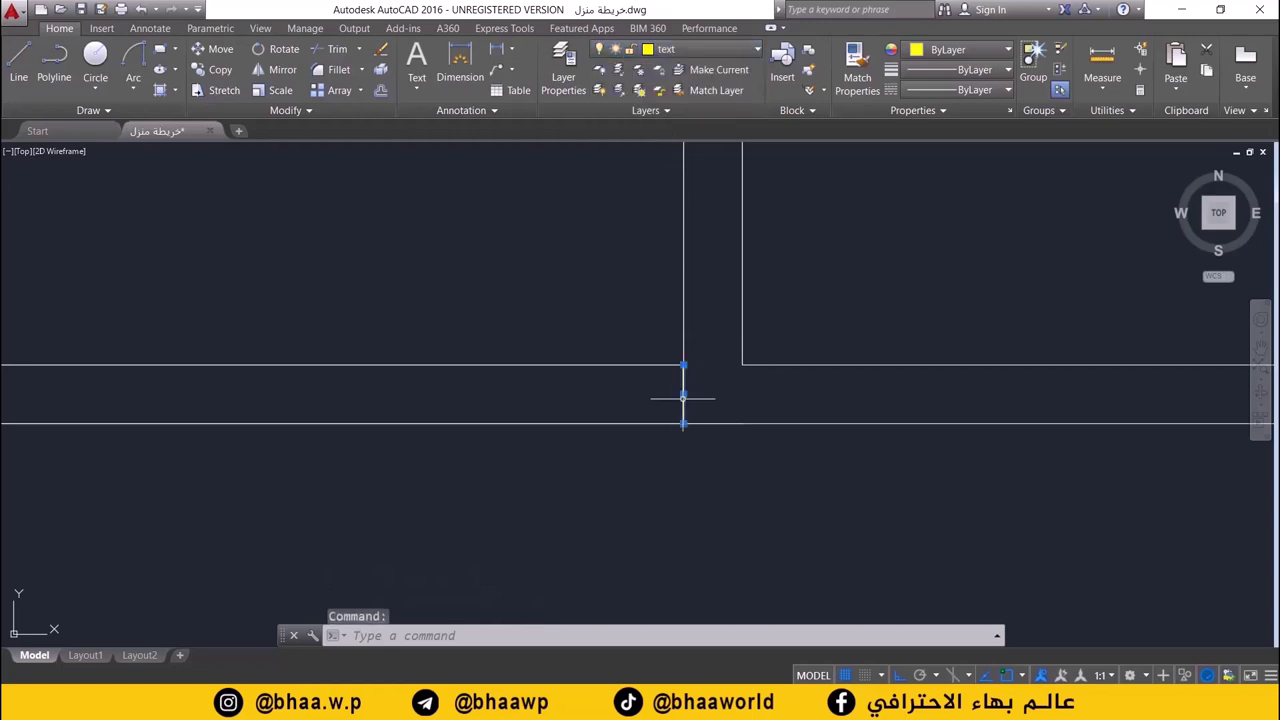
pyautogui.press('Delete')
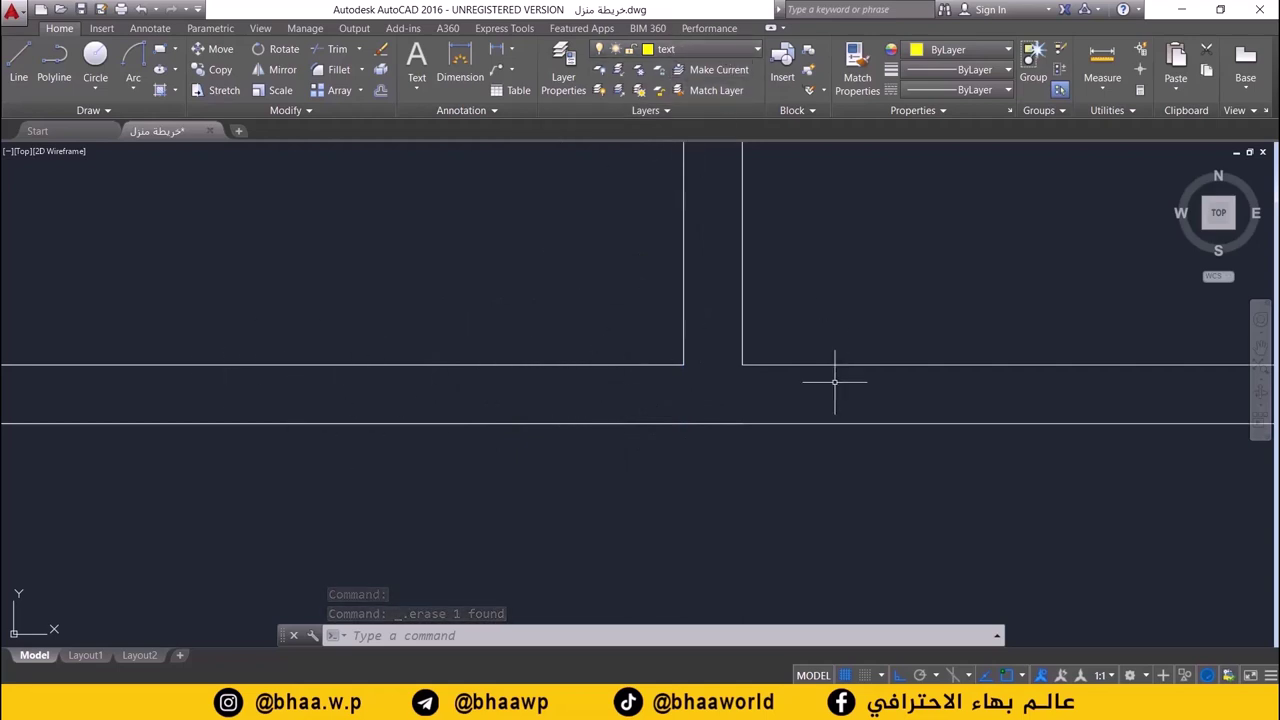
pyautogui.click(705, 46)
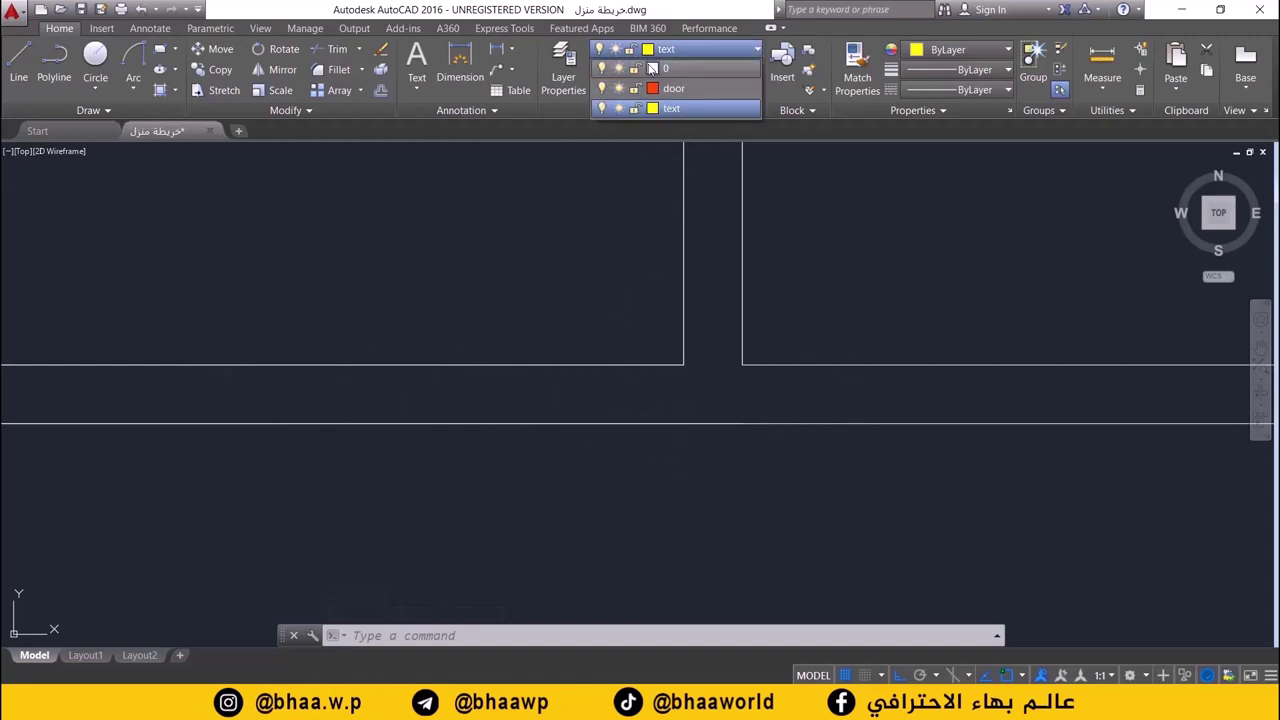
pyautogui.click(652, 68)
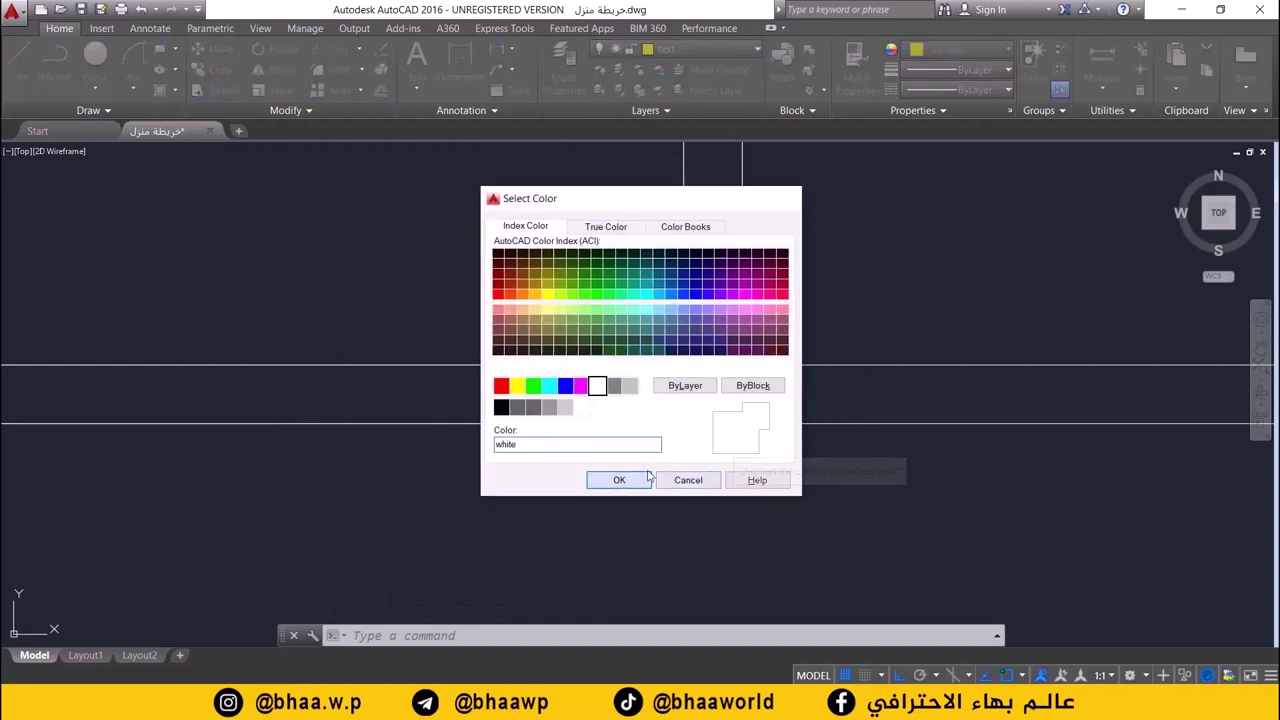
pyautogui.click(646, 478)
# - Draw and erase another trial line, then make layer 0 current with Line active
pyautogui.click(33, 54)
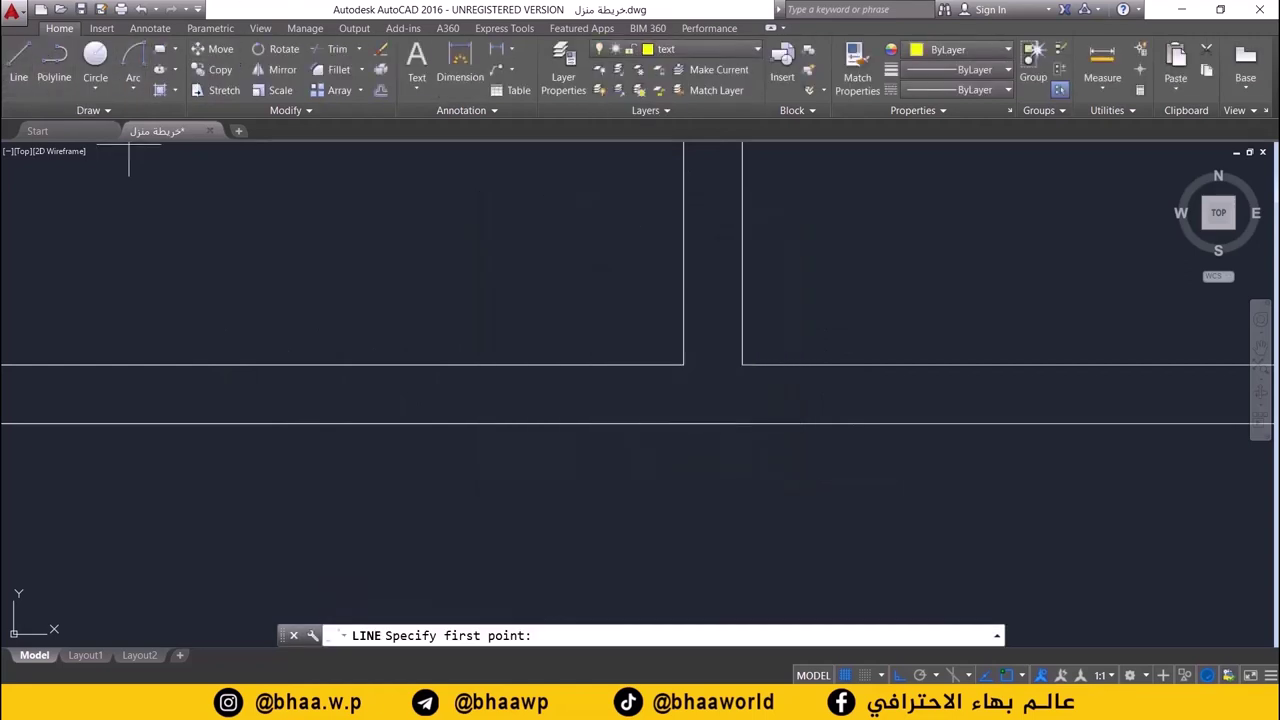
pyautogui.click(684, 365)
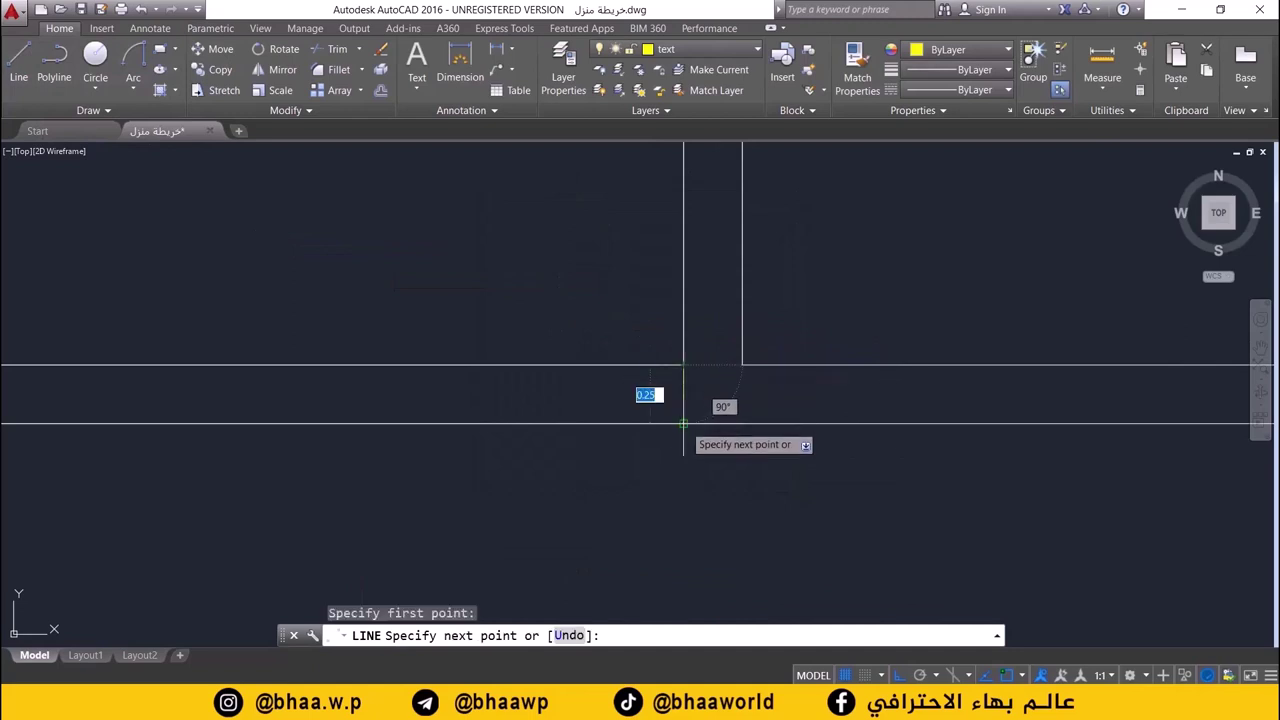
pyautogui.click(684, 423)
pyautogui.press('Escape')
pyautogui.moveTo(705, 440); pyautogui.dragTo(650, 390)
pyautogui.press('Delete')
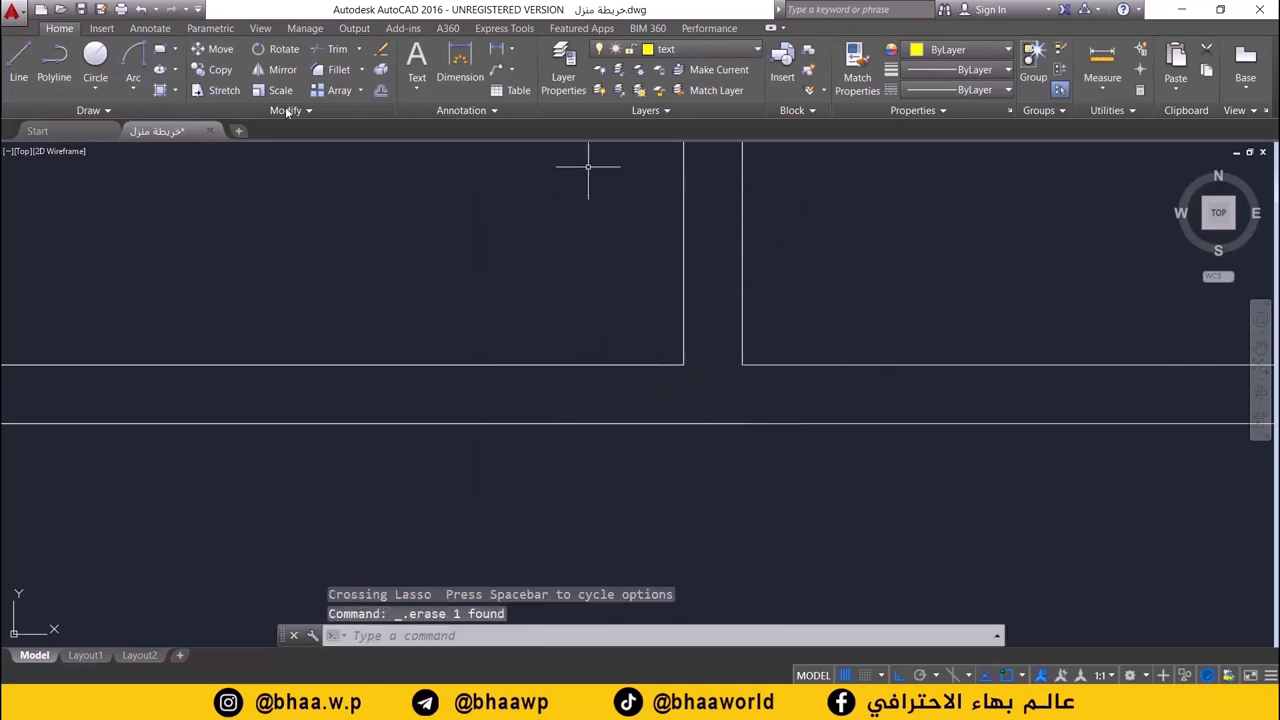
pyautogui.click(19, 60)
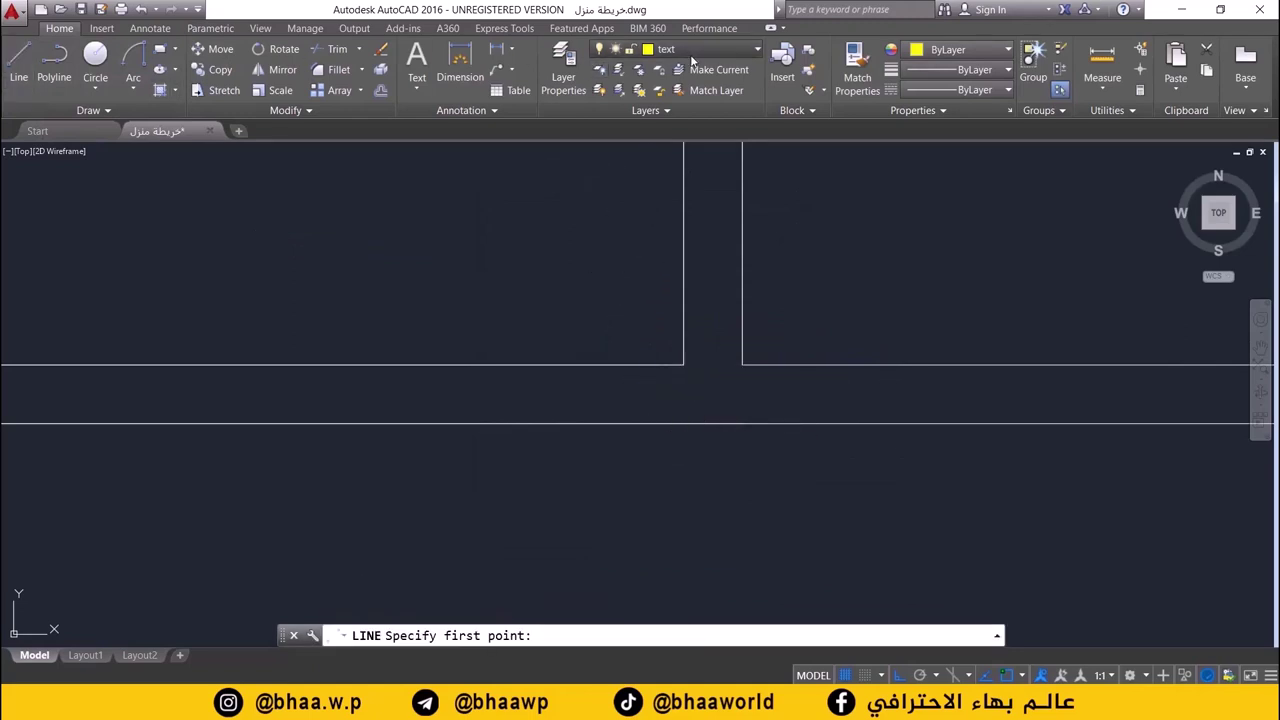
pyautogui.click(690, 52)
pyautogui.click(670, 67)
# - Draw a short vertical line across the wall below the upper rooms
pyautogui.click(16, 62)
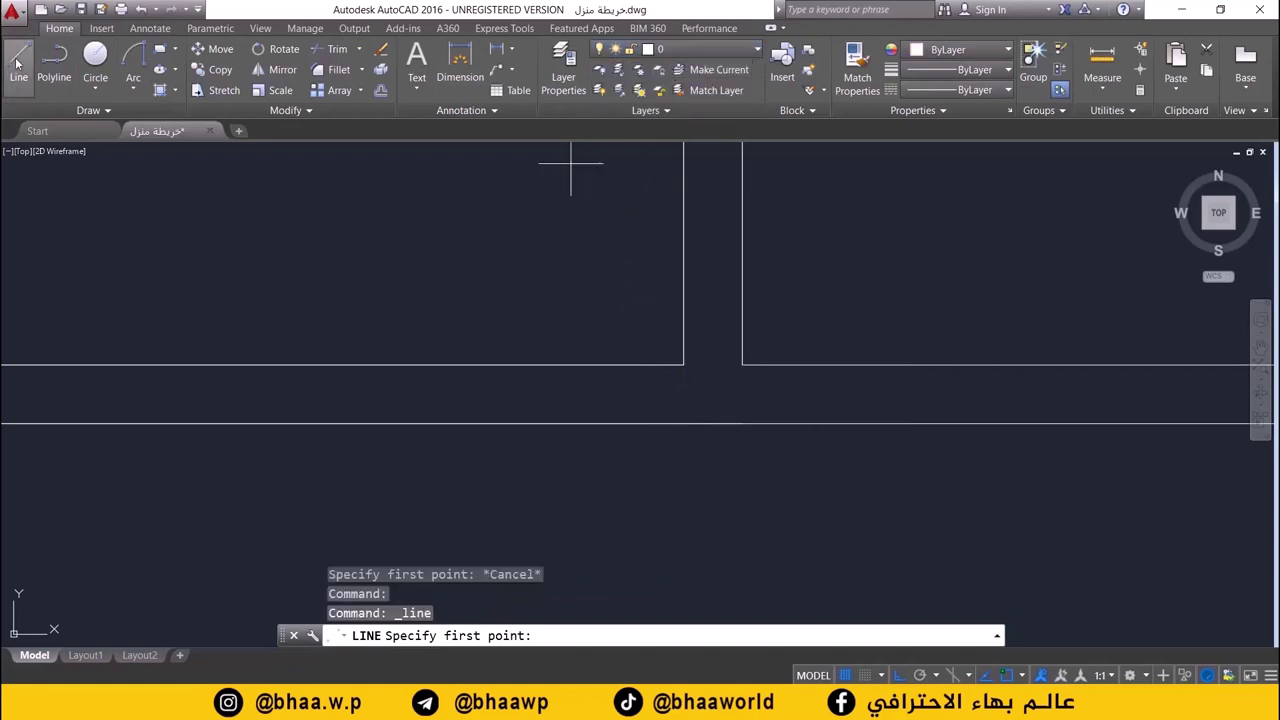
pyautogui.click(684, 365)
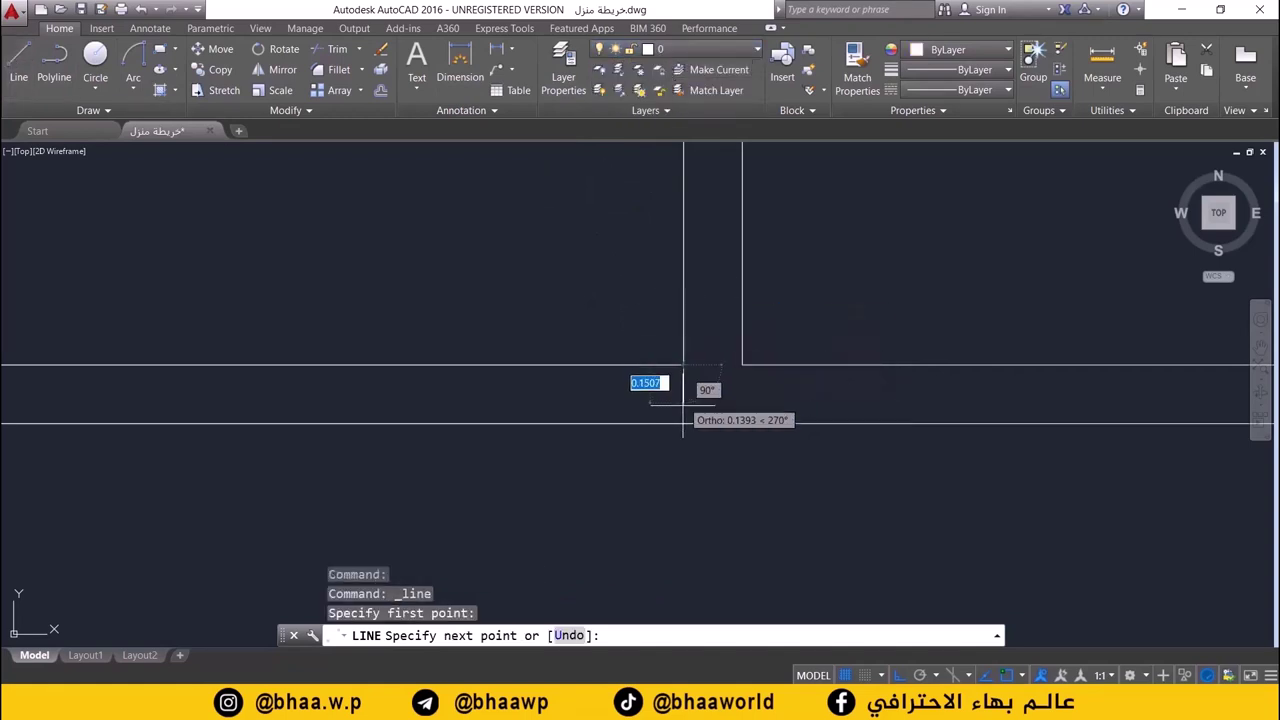
pyautogui.click(684, 424)
pyautogui.press('Return')
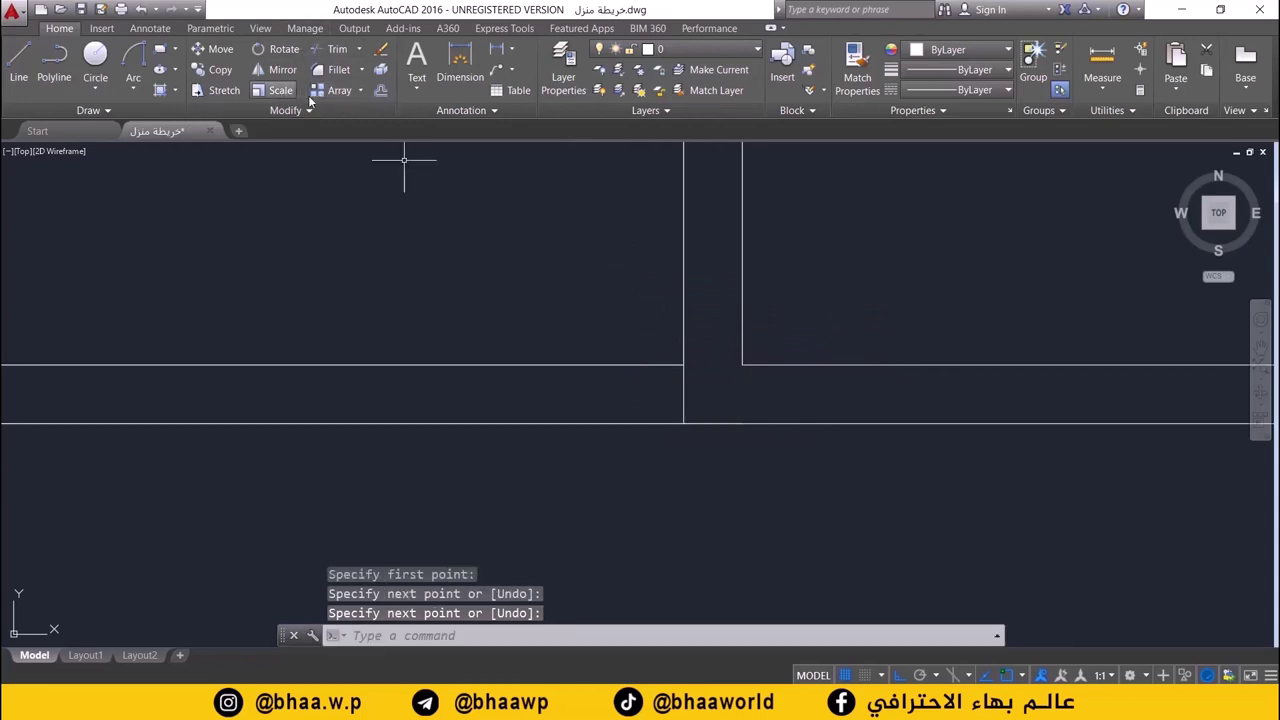
# - Offset that line 0.25 to the left and delete the original corner line
pyautogui.click(381, 90)
pyautogui.write('0.25')
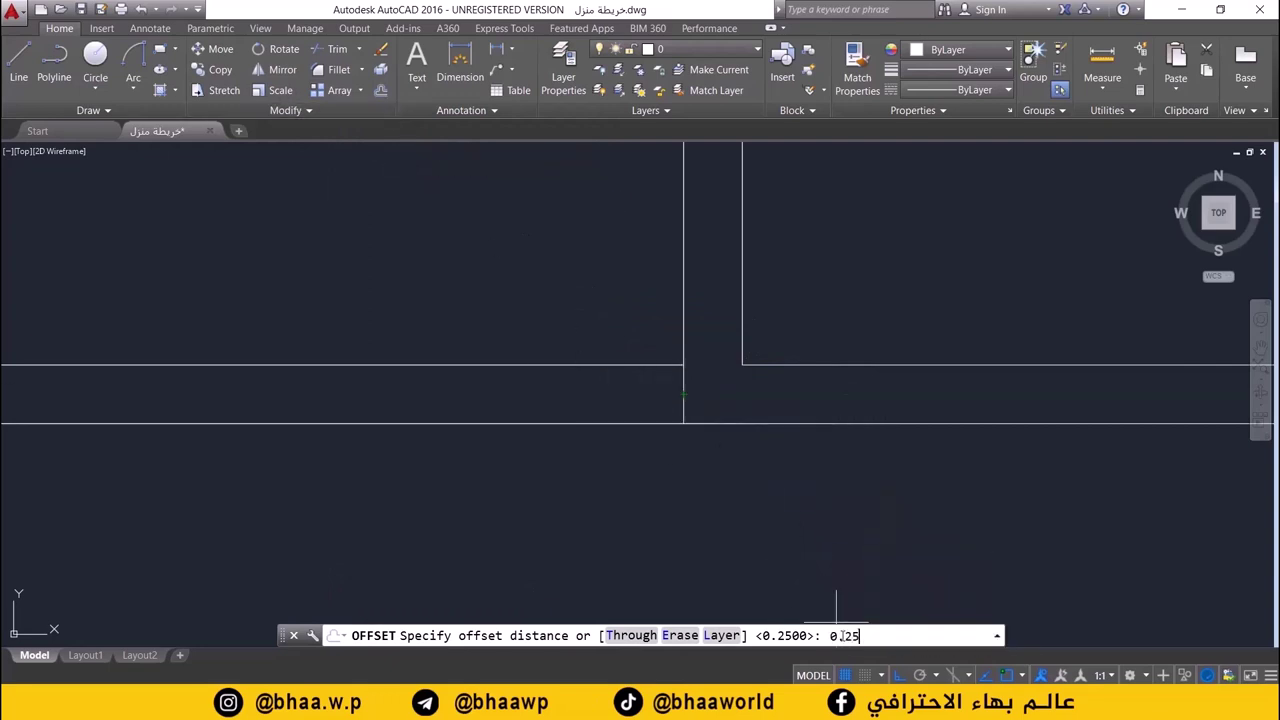
pyautogui.press('Return')
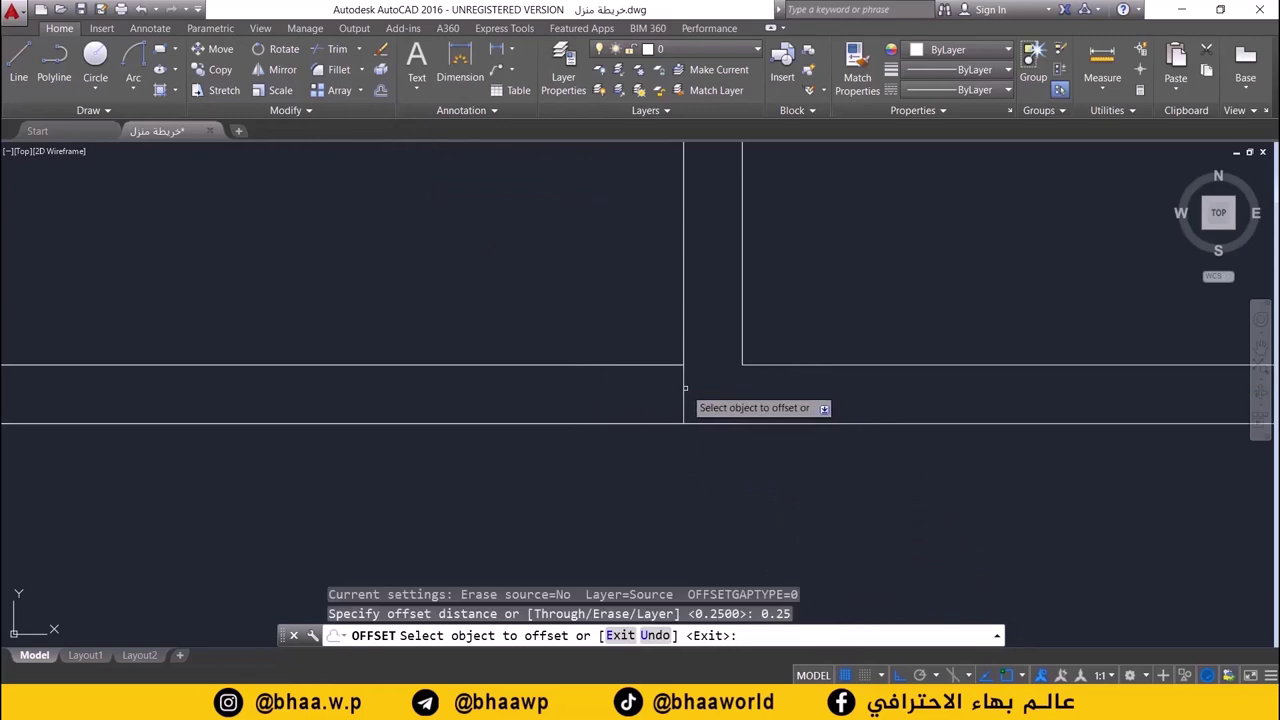
pyautogui.click(684, 388)
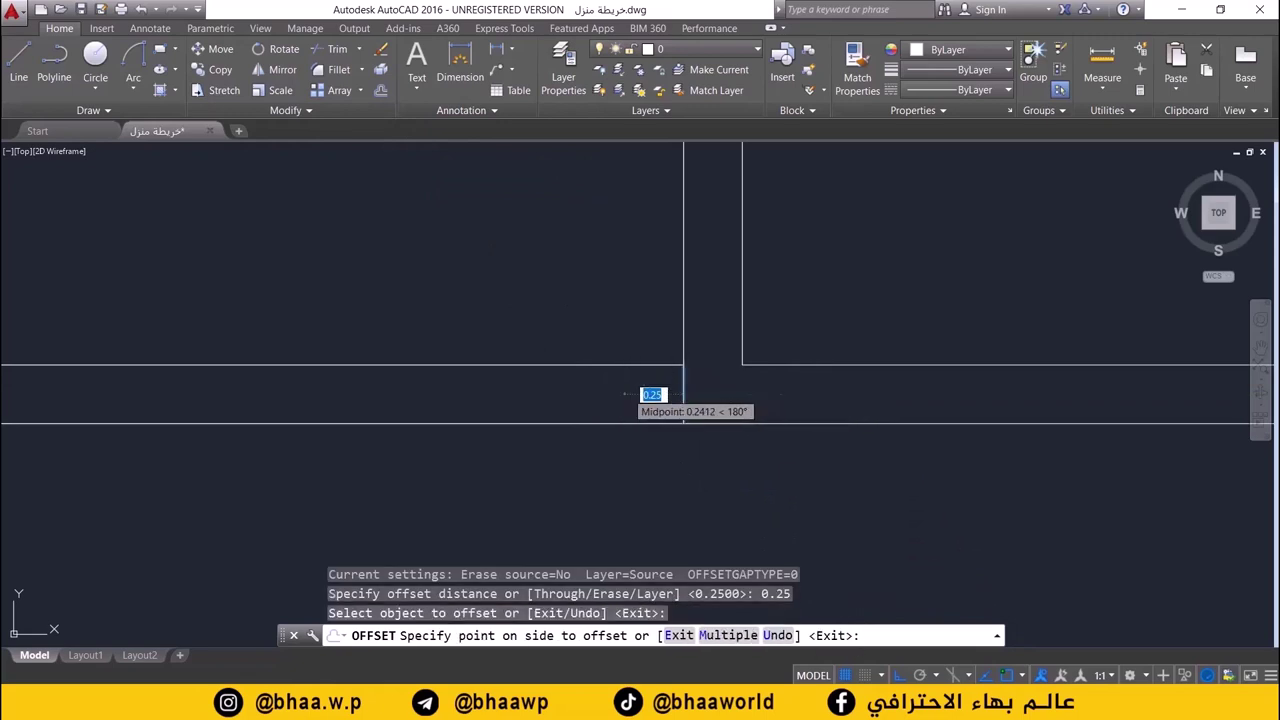
pyautogui.click(654, 394)
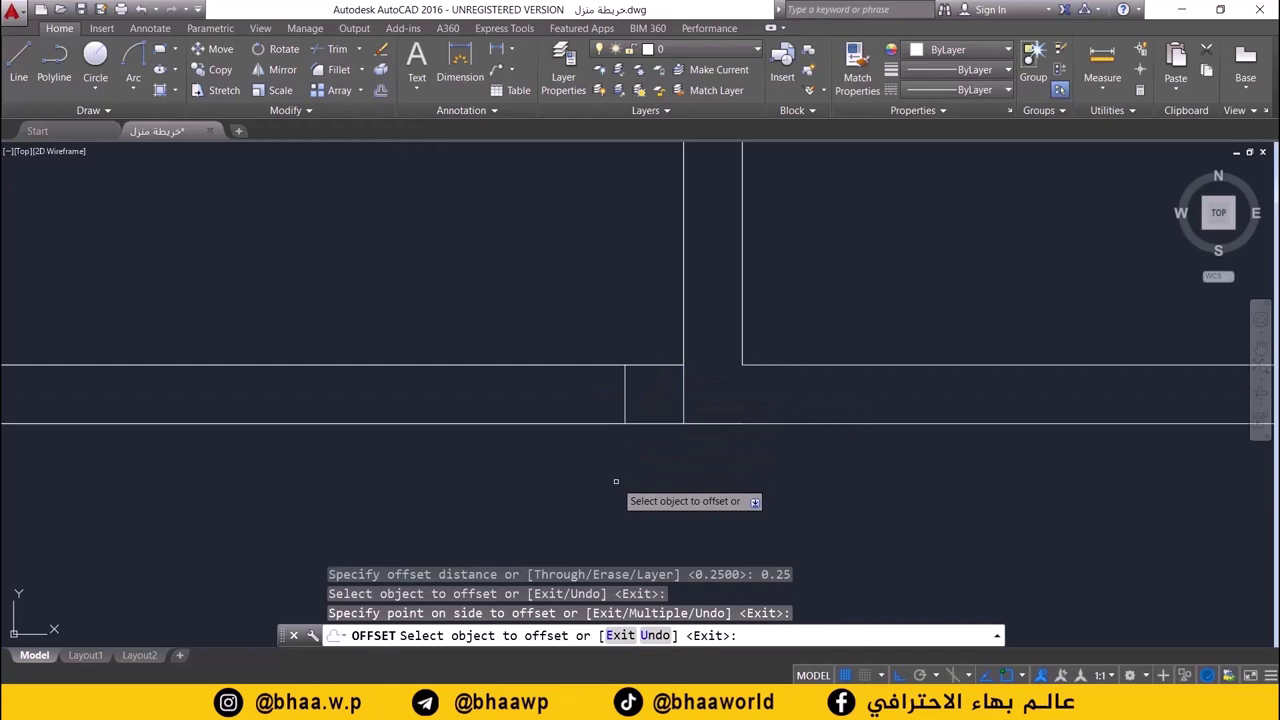
pyautogui.press('Escape')
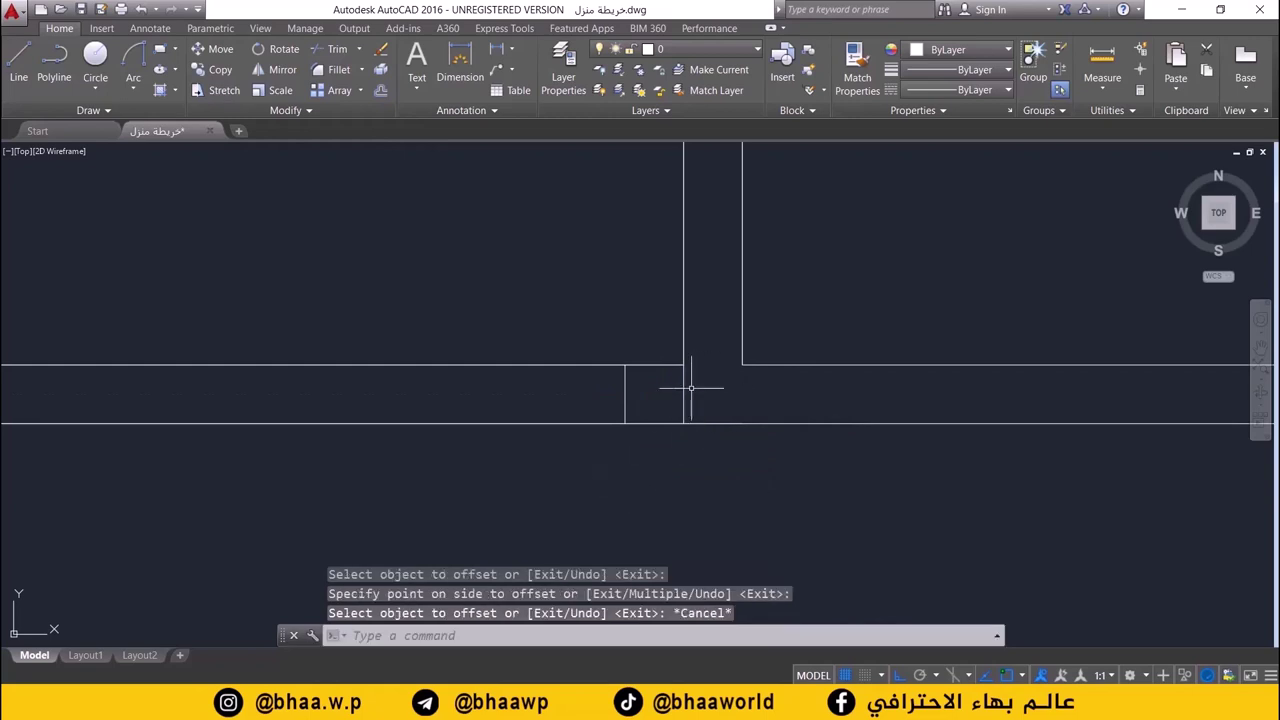
pyautogui.click(684, 389)
pyautogui.press('Delete')
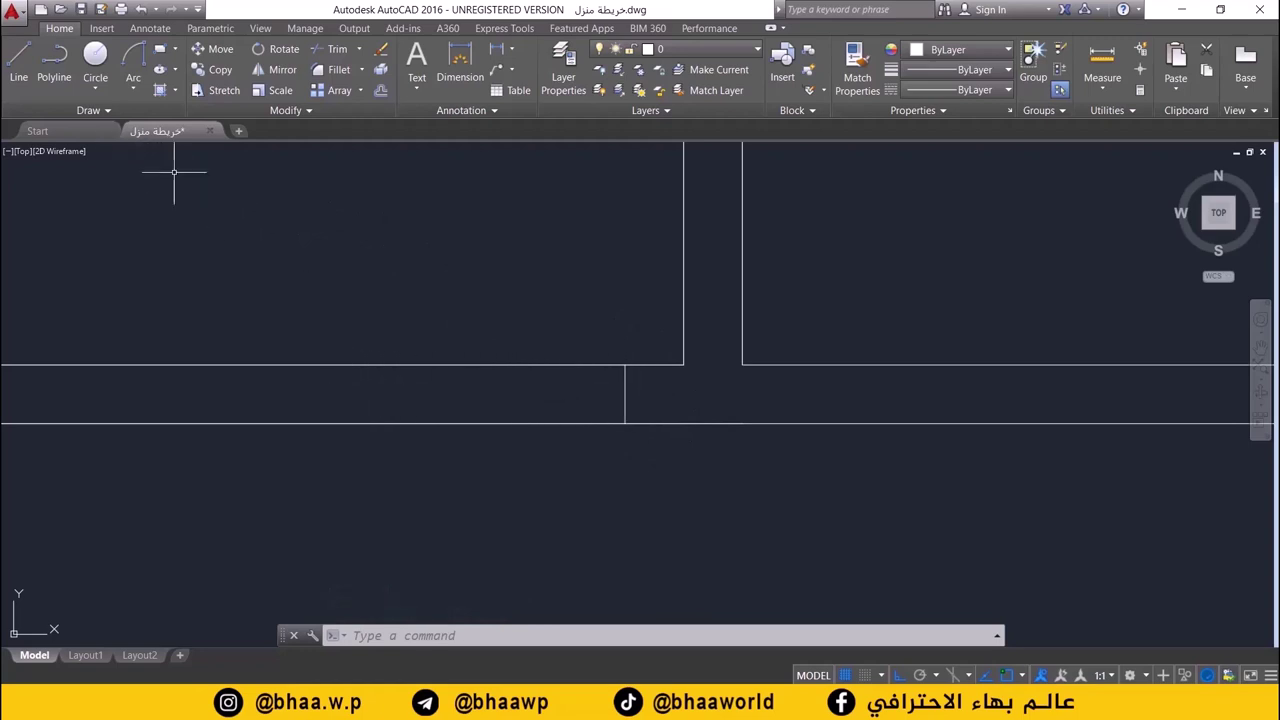
# - Offset the remaining line 1 unit to the left to mark the door's other side
pyautogui.click(381, 91)
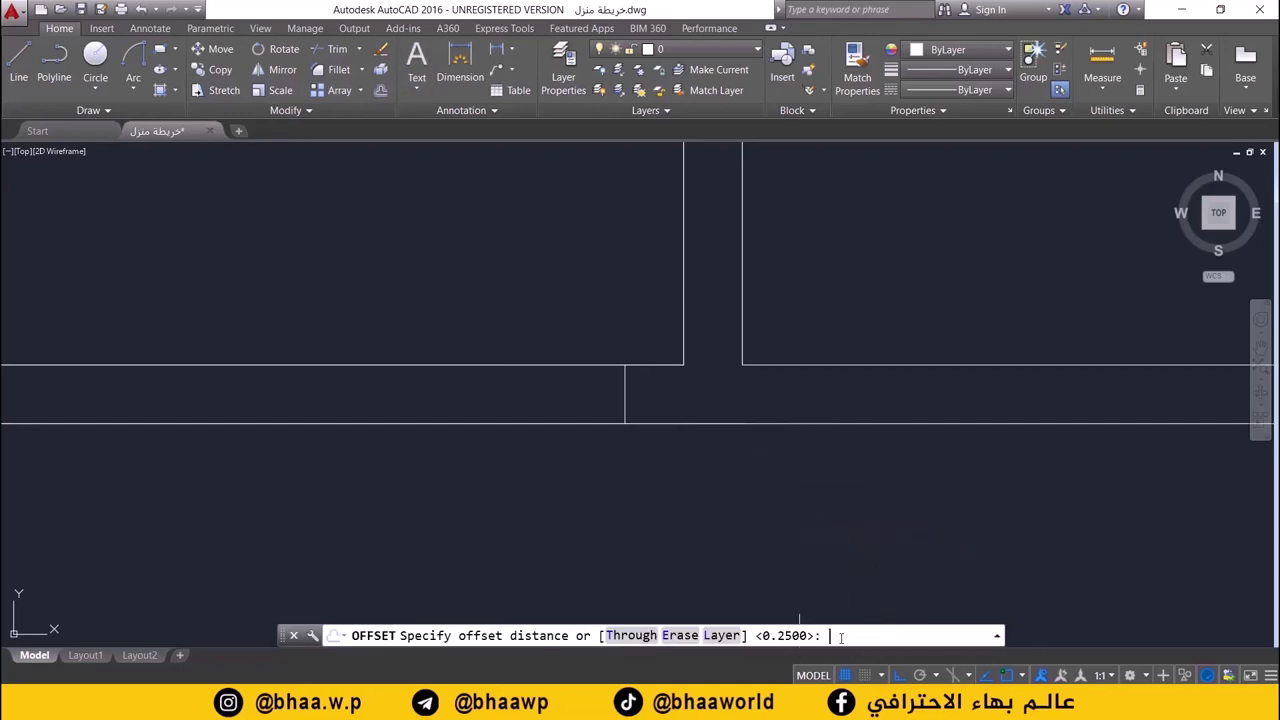
pyautogui.write('1')
pyautogui.press('Return')
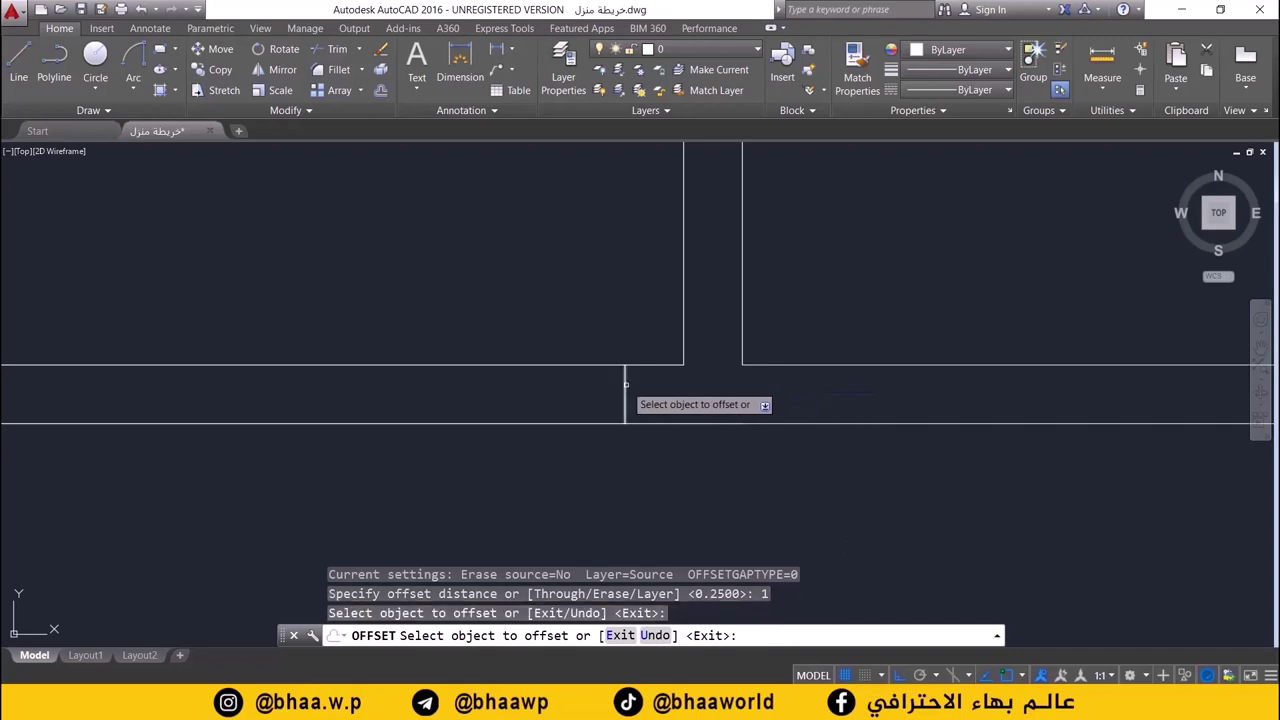
pyautogui.click(625, 383)
pyautogui.click(470, 413)
pyautogui.scroll(-2, 540, 446)
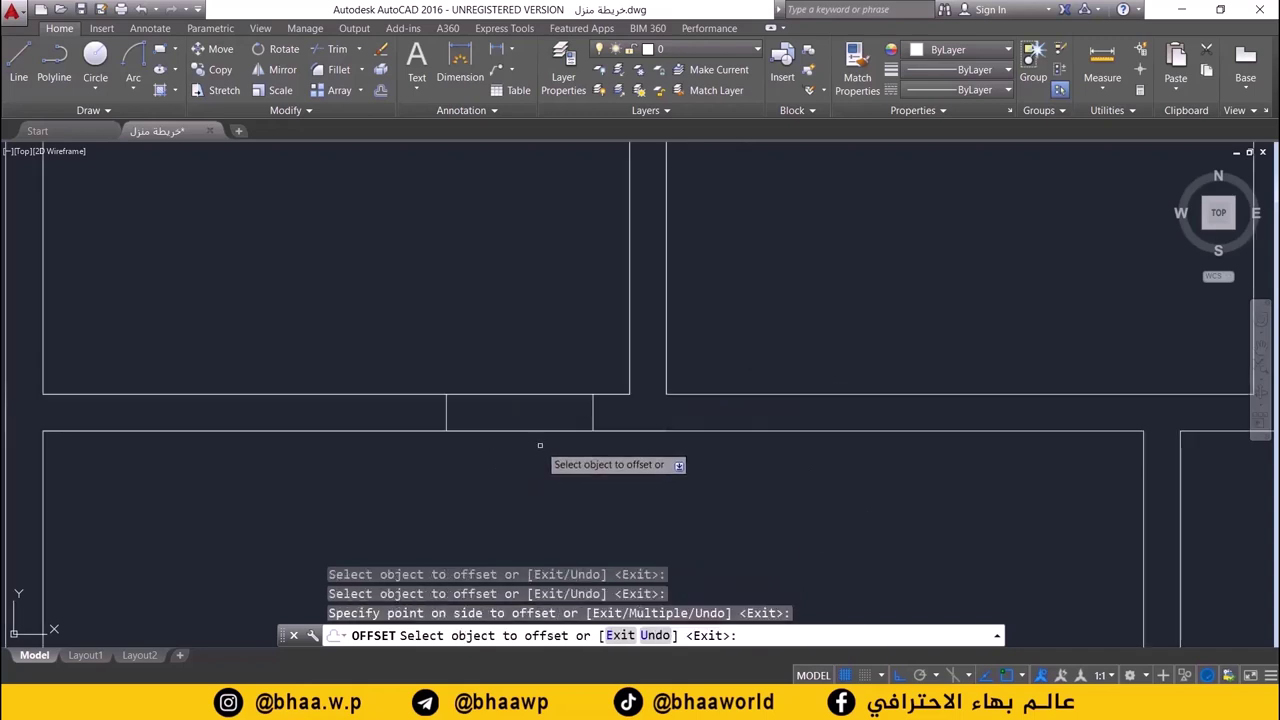
pyautogui.moveTo(540, 446); pyautogui.dragTo(635, 414, button='middle')
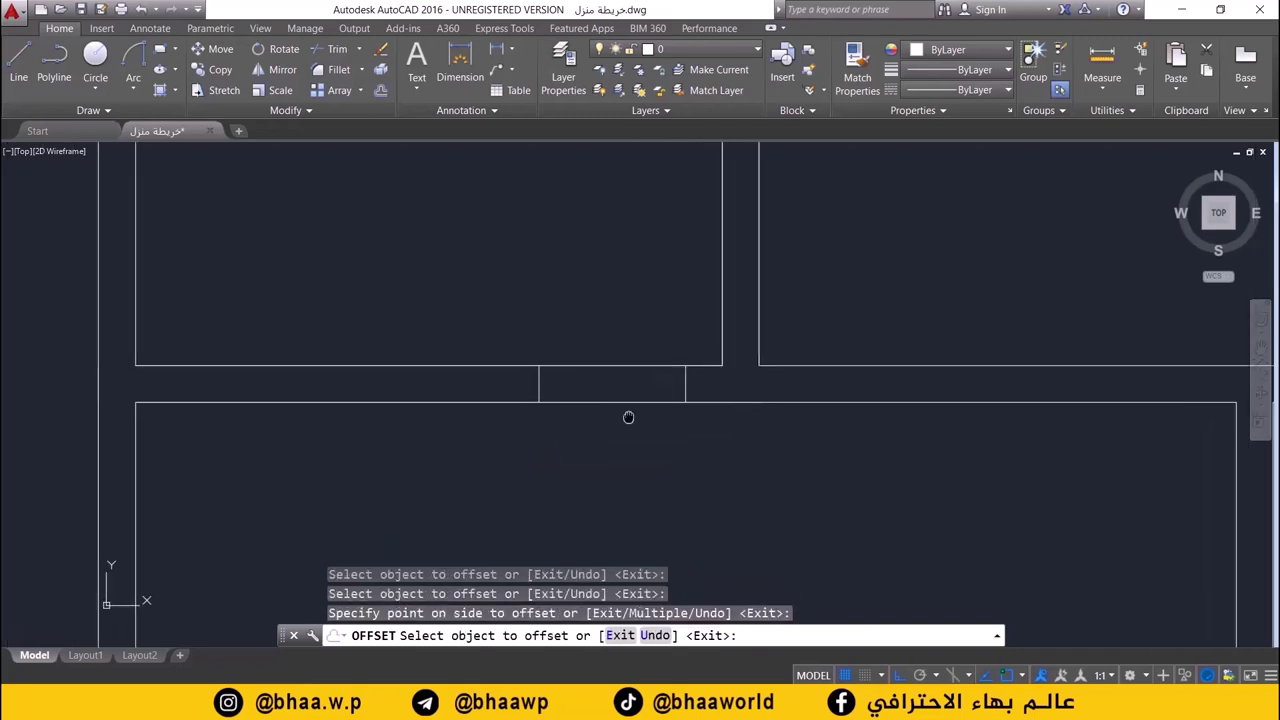
pyautogui.click(337, 50)
# - Trim the wall lines between the two short lines, then compare with the reference floor plan image
pyautogui.press('Return')
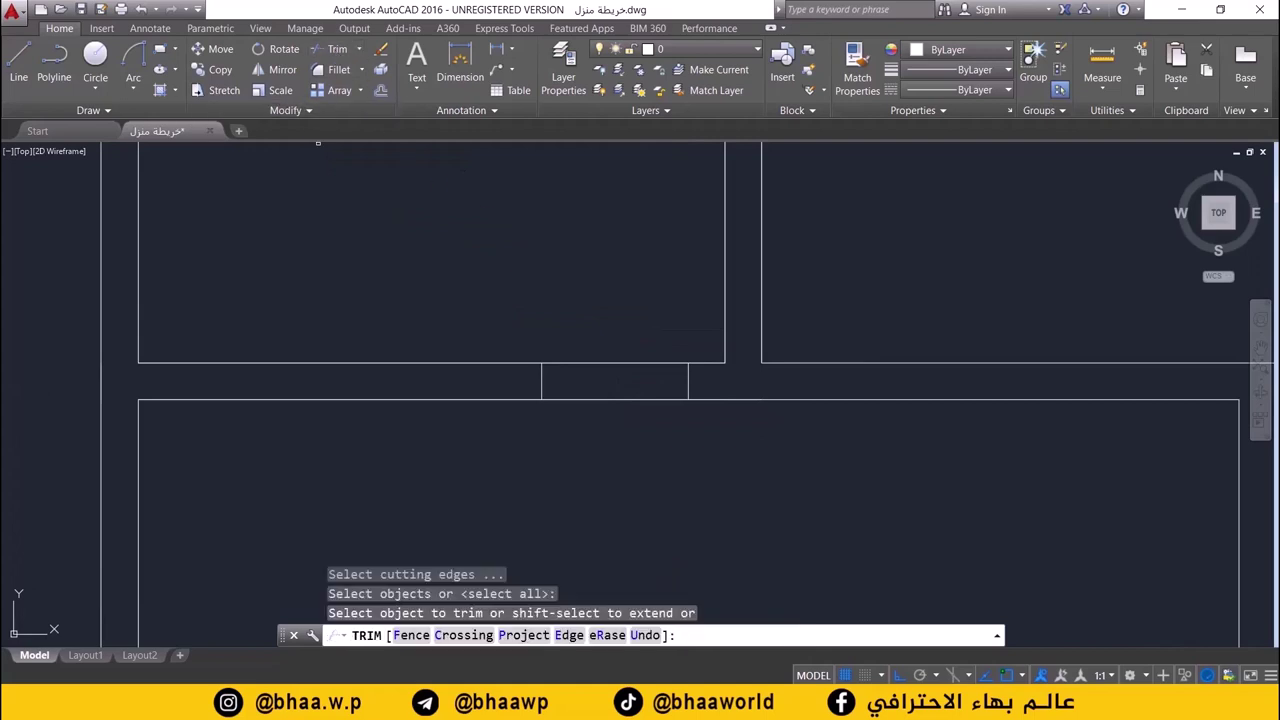
pyautogui.click(620, 364)
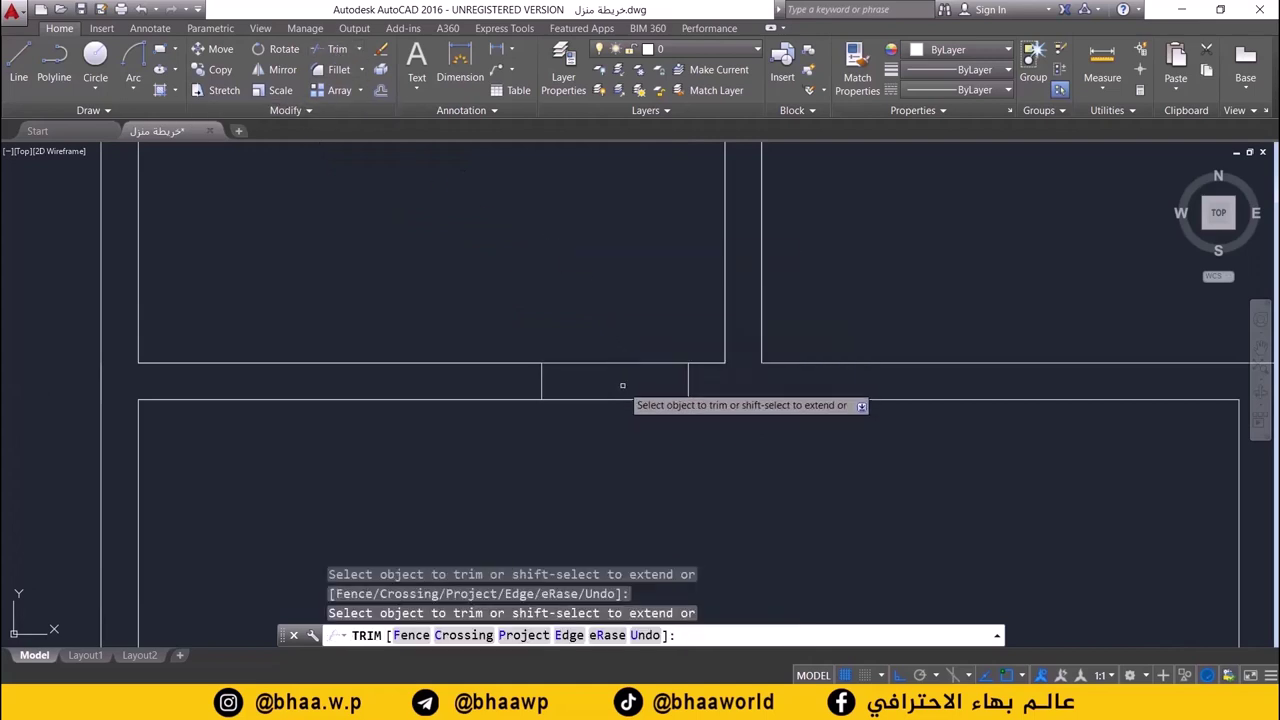
pyautogui.moveTo(617, 337); pyautogui.dragTo(595, 495)
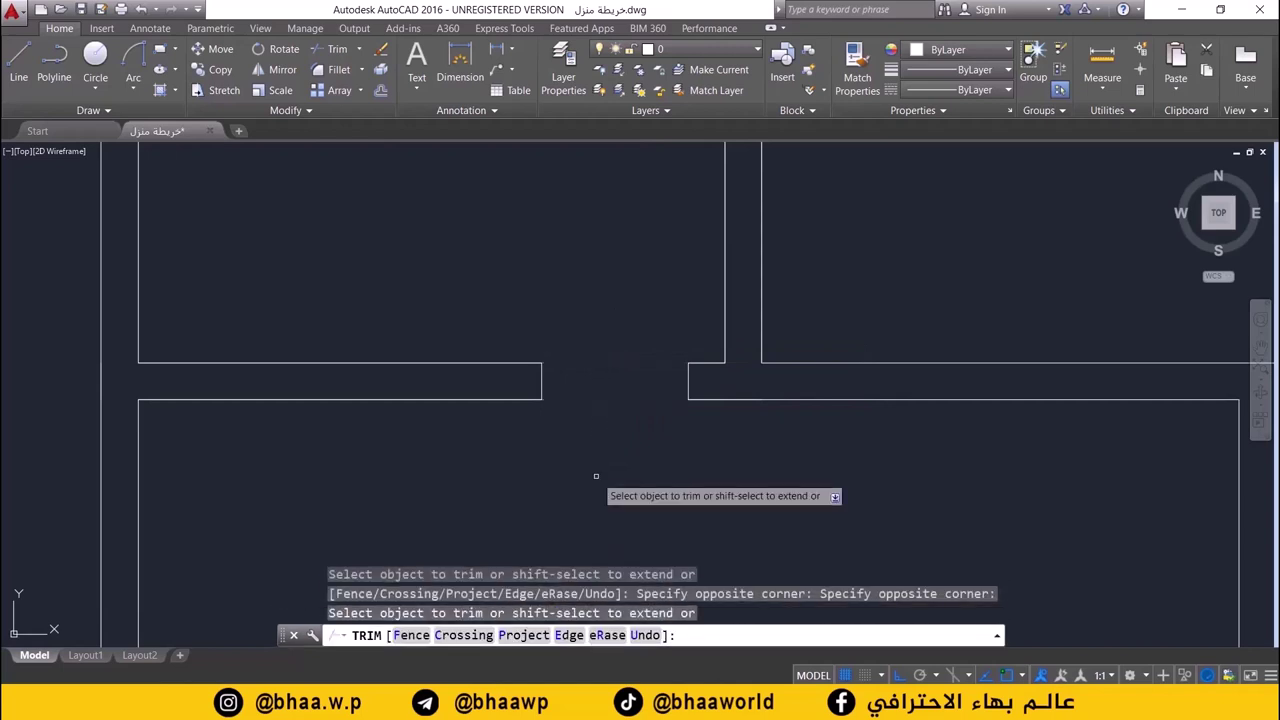
pyautogui.scroll(-2, 620, 414)
pyautogui.scroll(-2, 600, 418)
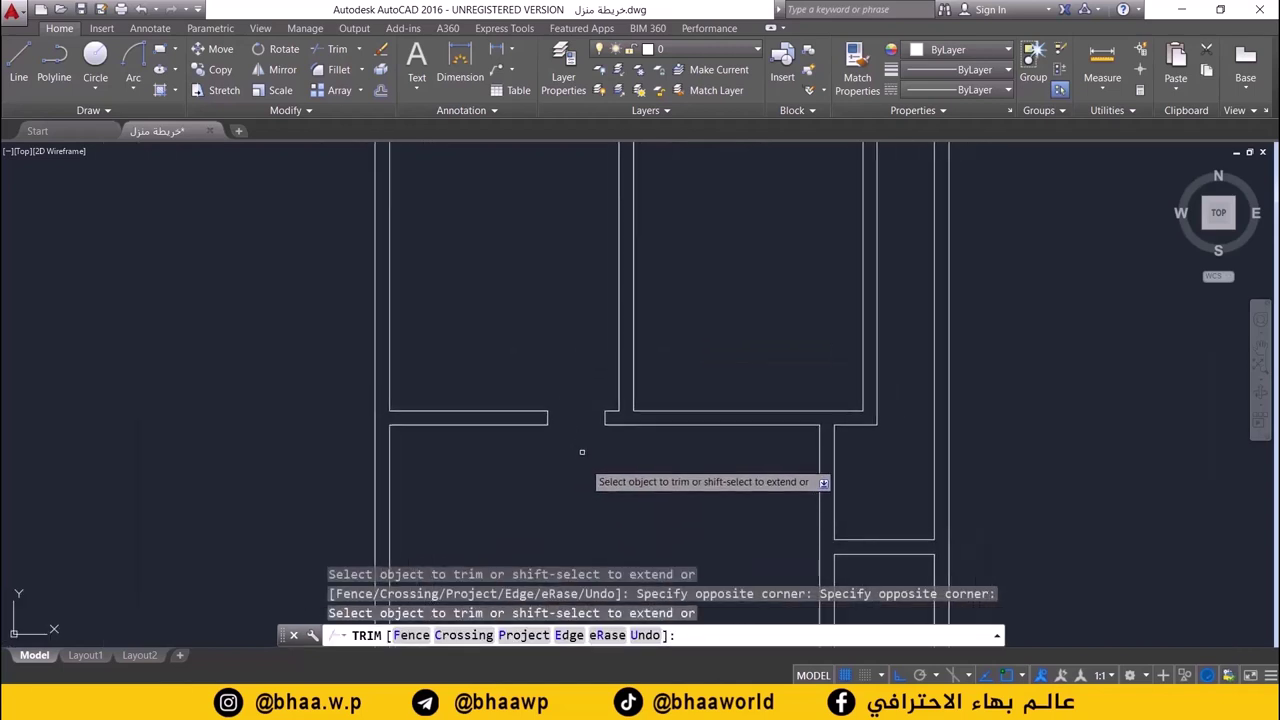
pyautogui.scroll(2, 695, 457)
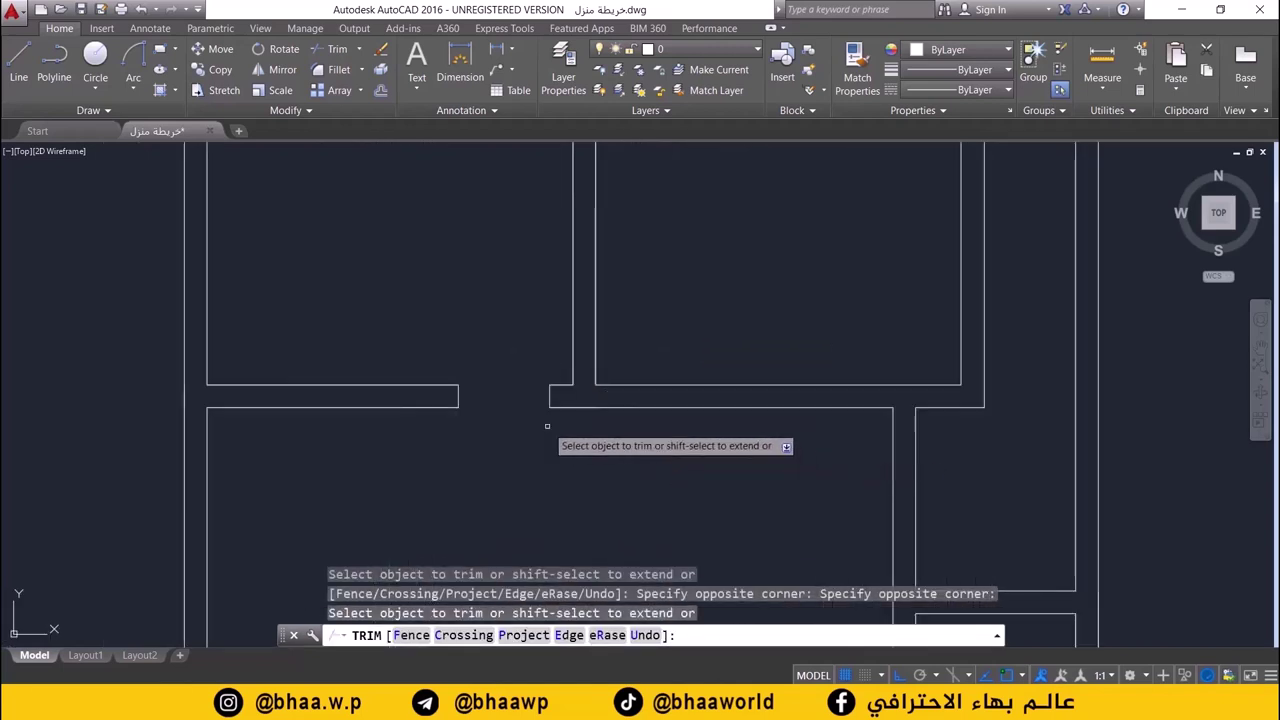
pyautogui.scroll(1, 520, 428)
pyautogui.scroll(1, 531, 435)
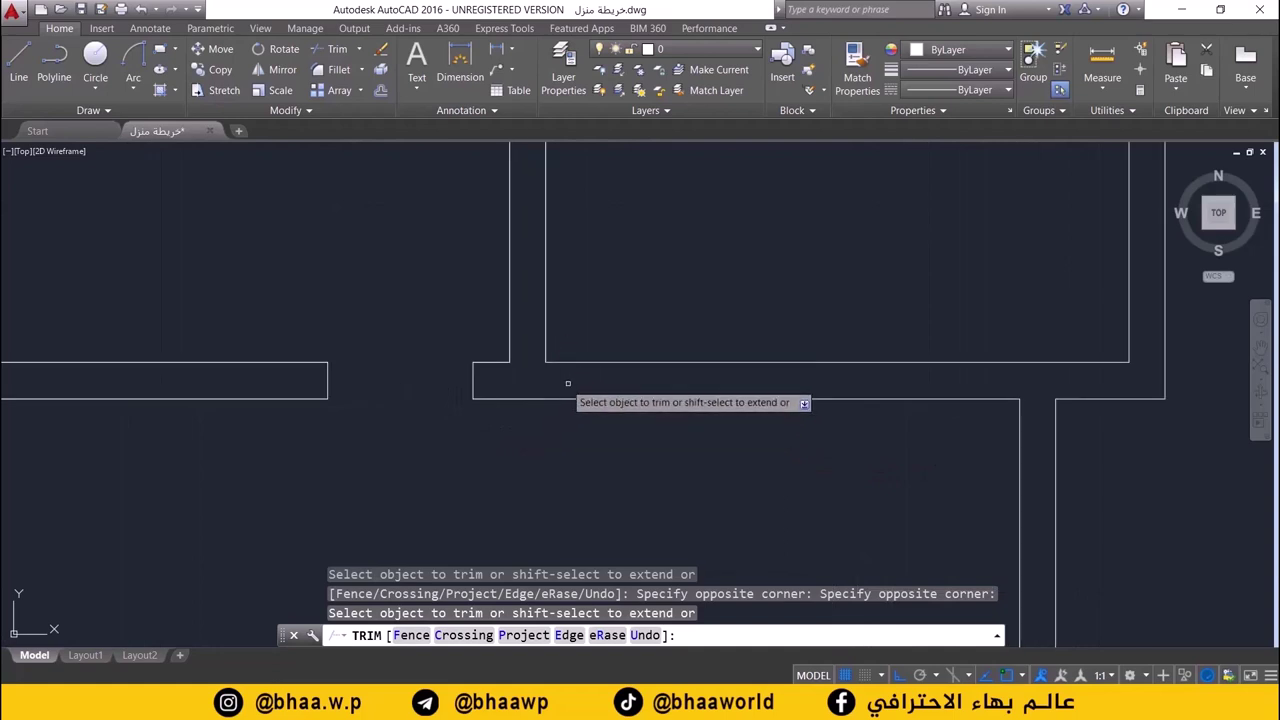
pyautogui.scroll(1, 640, 418)
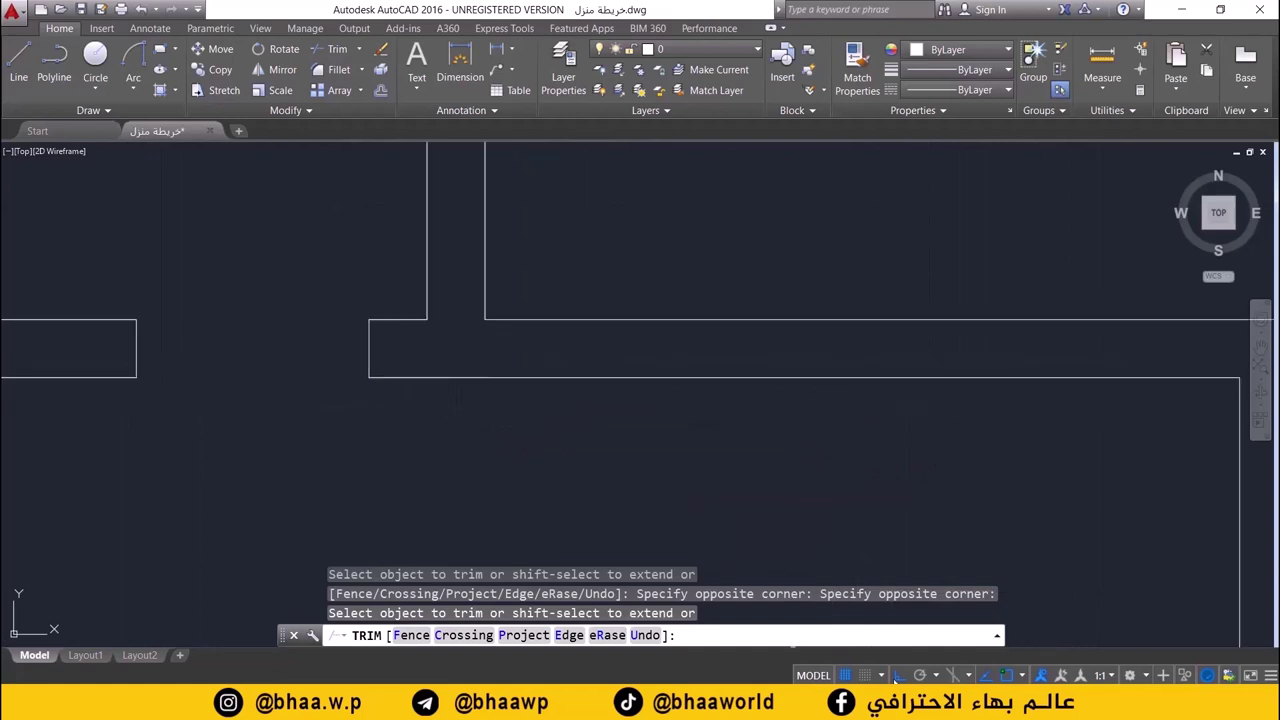
pyautogui.hotkey('alt', 'Tab')
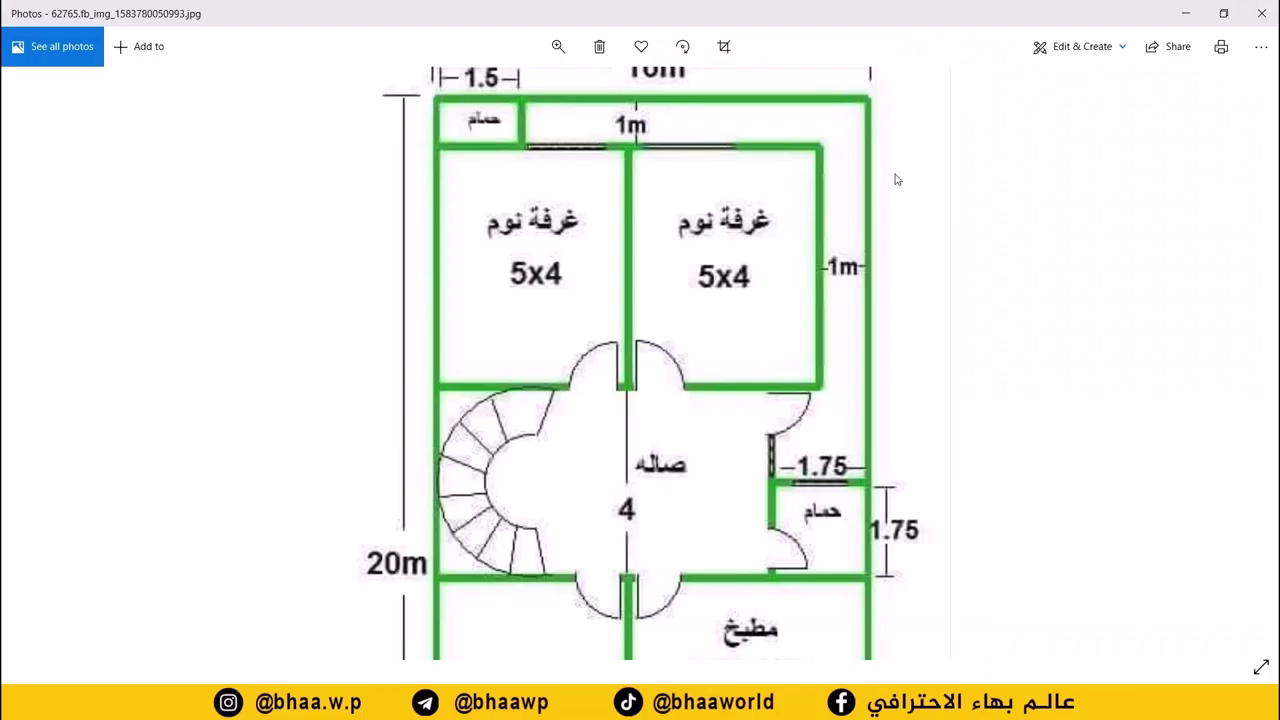
pyautogui.click(1186, 8)
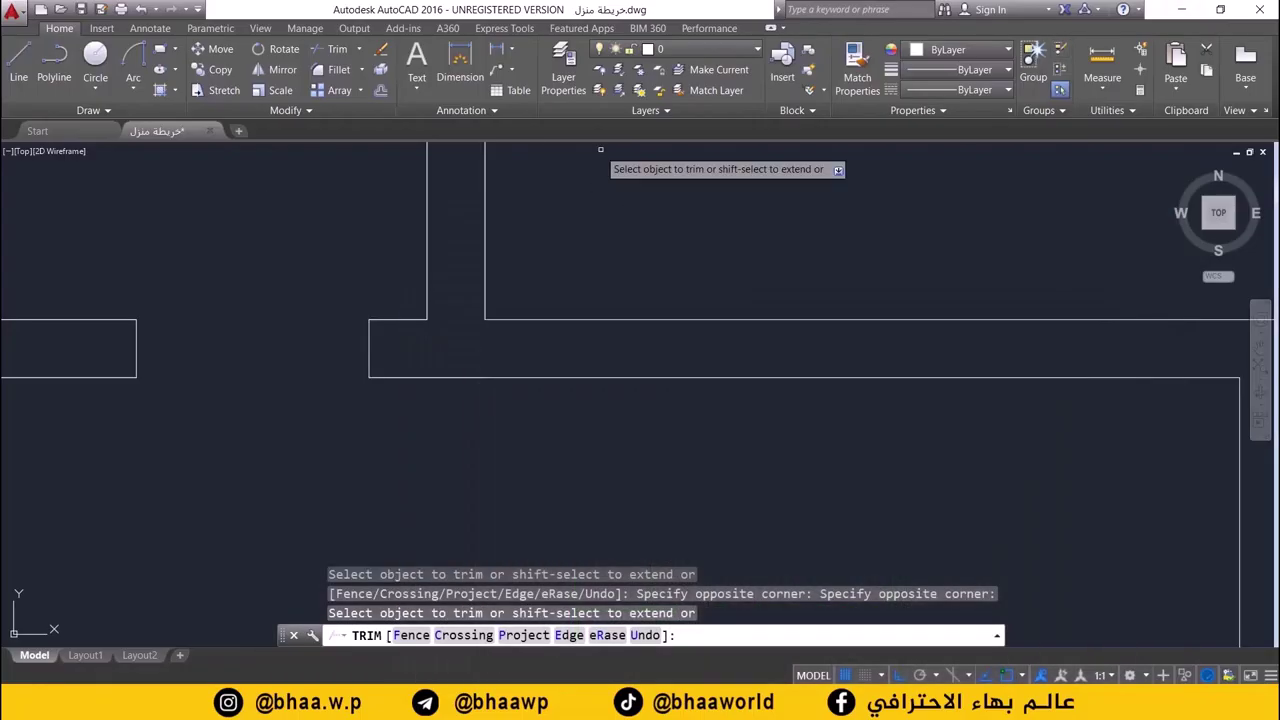
# - Draw a short line closing the wall end just right of the vertical partition
pyautogui.click(18, 70)
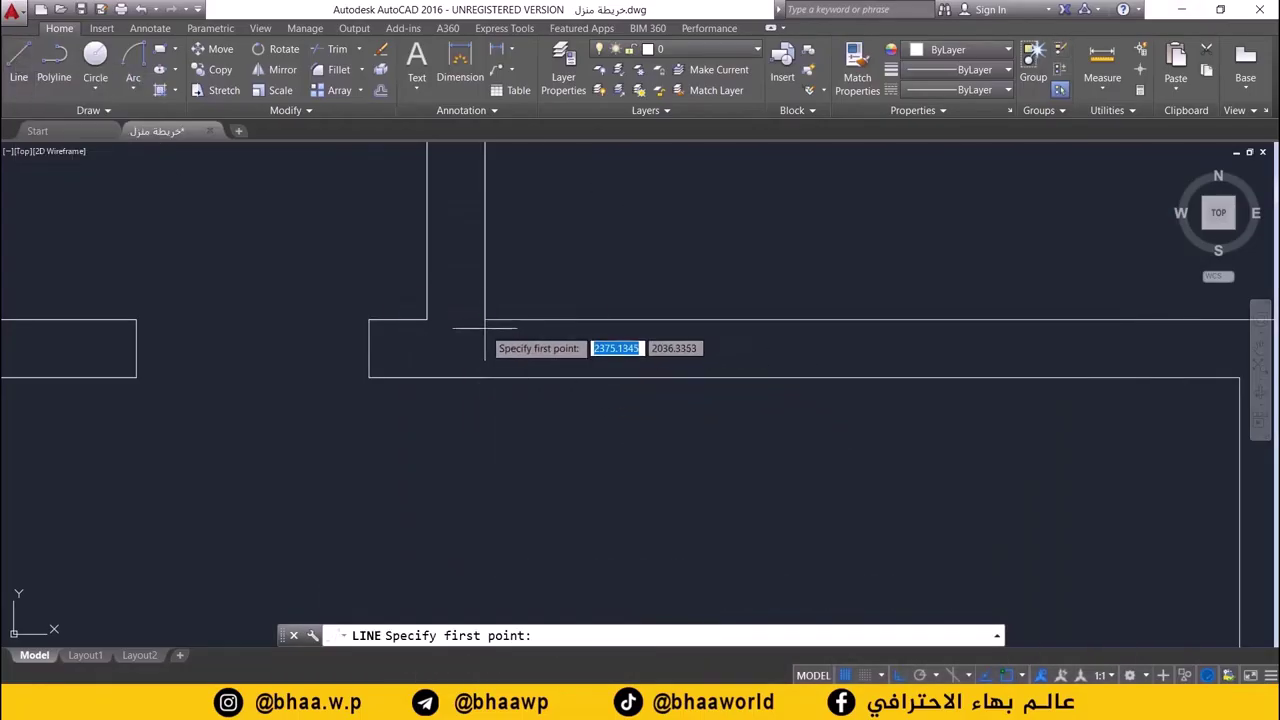
pyautogui.click(485, 320)
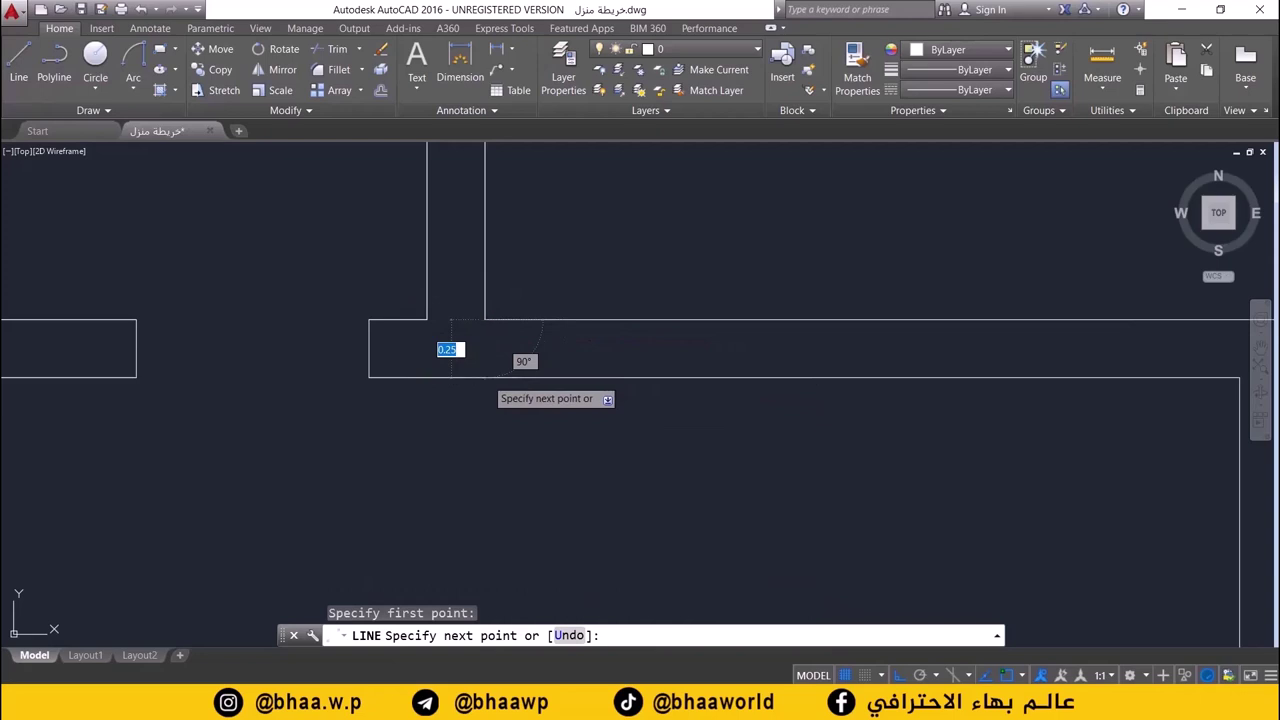
pyautogui.click(486, 377)
pyautogui.press('Return')
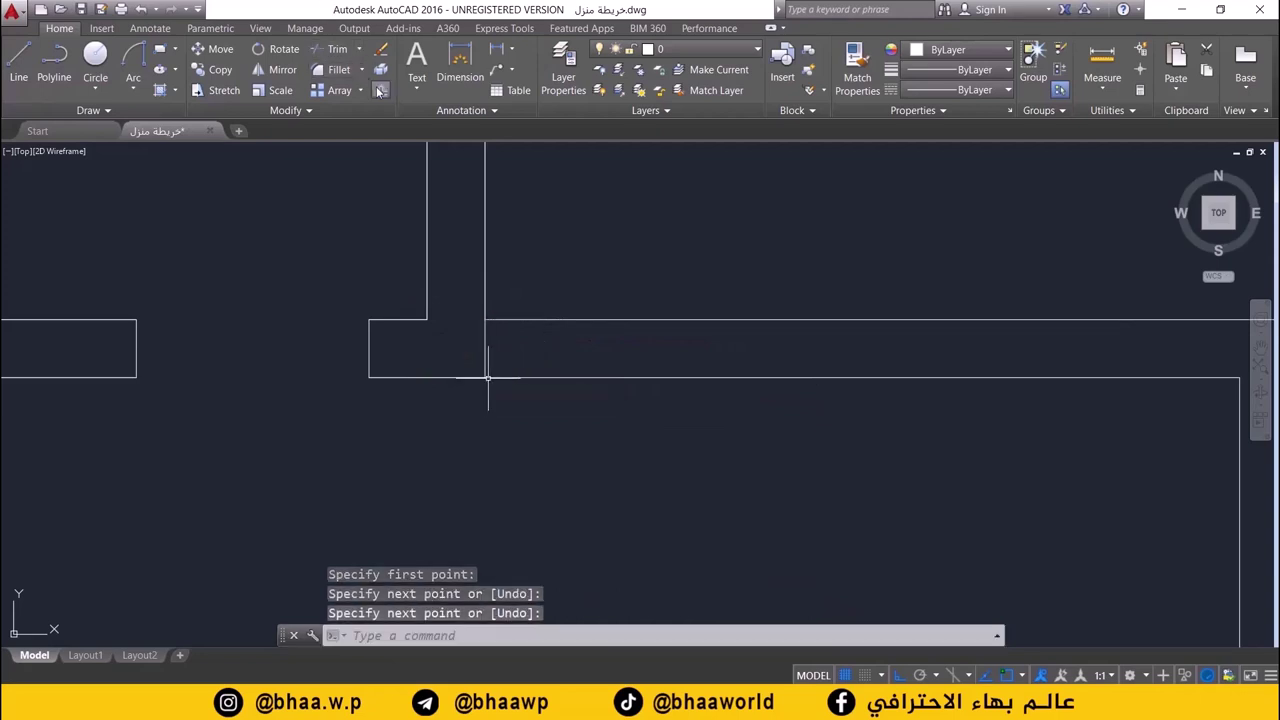
# - Offset the wall-end line 0.25 to the right
pyautogui.click(381, 90)
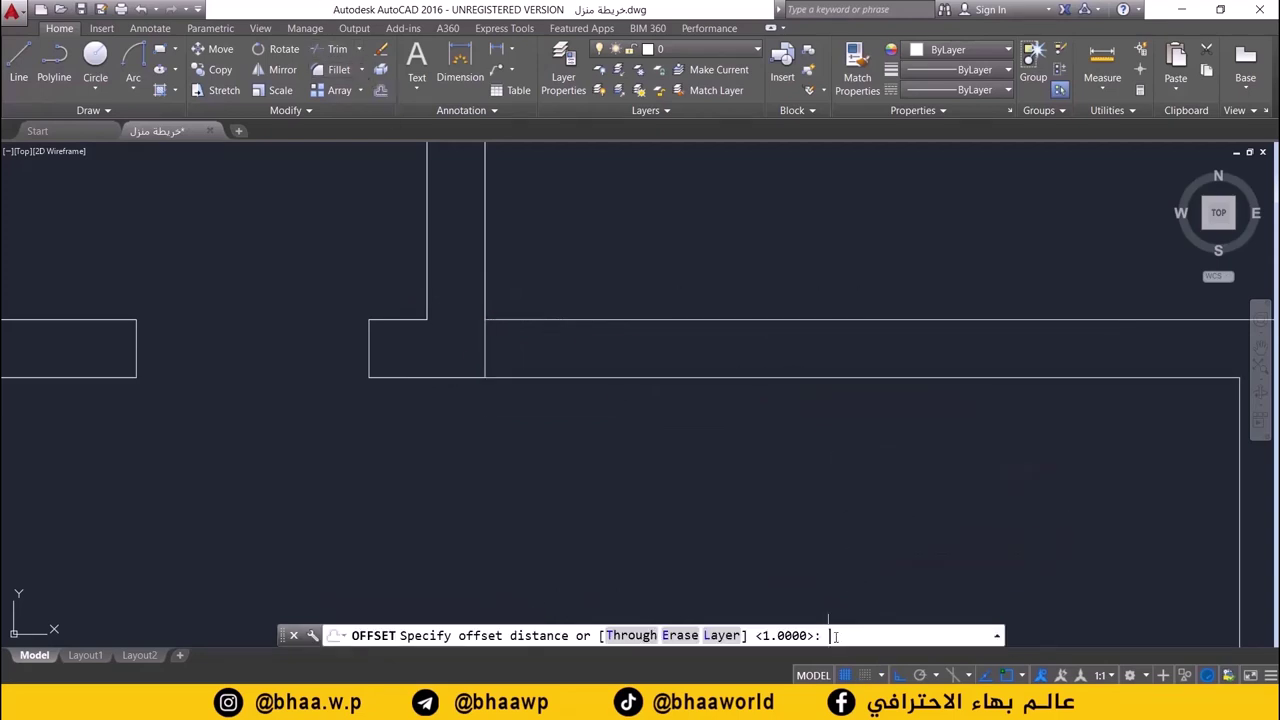
pyautogui.write('0.25')
pyautogui.press('Return')
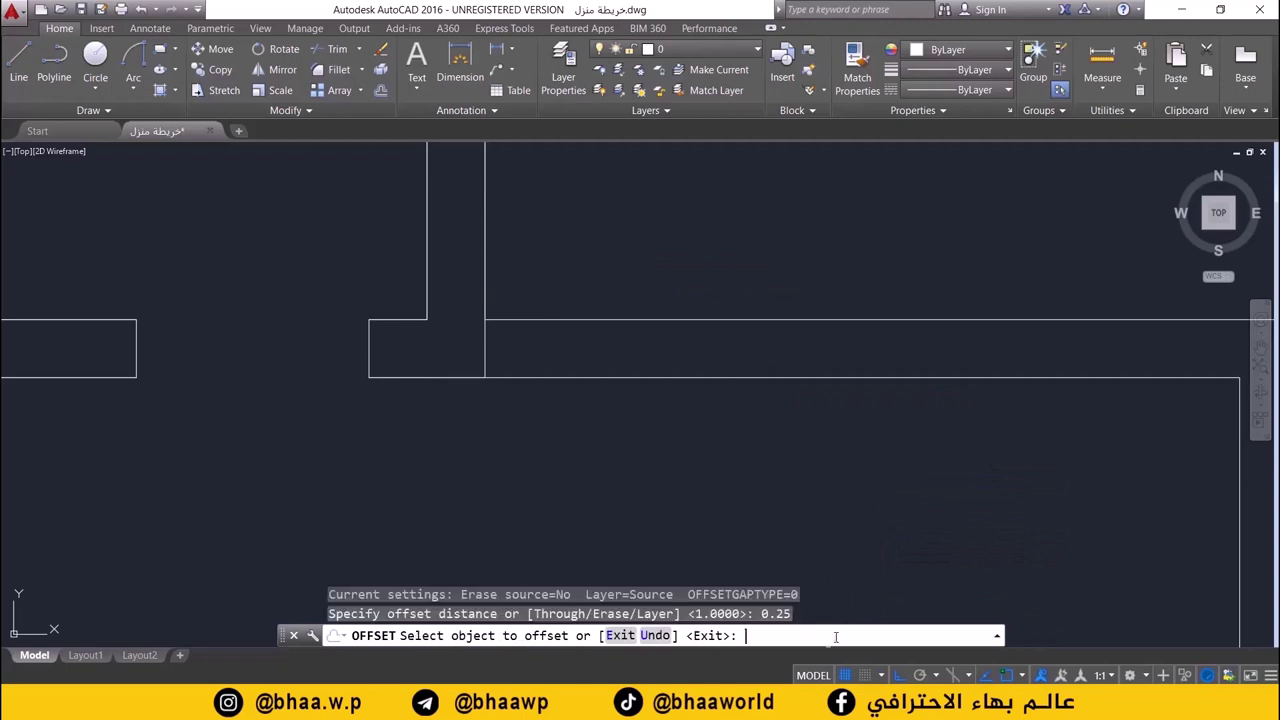
pyautogui.click(486, 348)
pyautogui.click(512, 350)
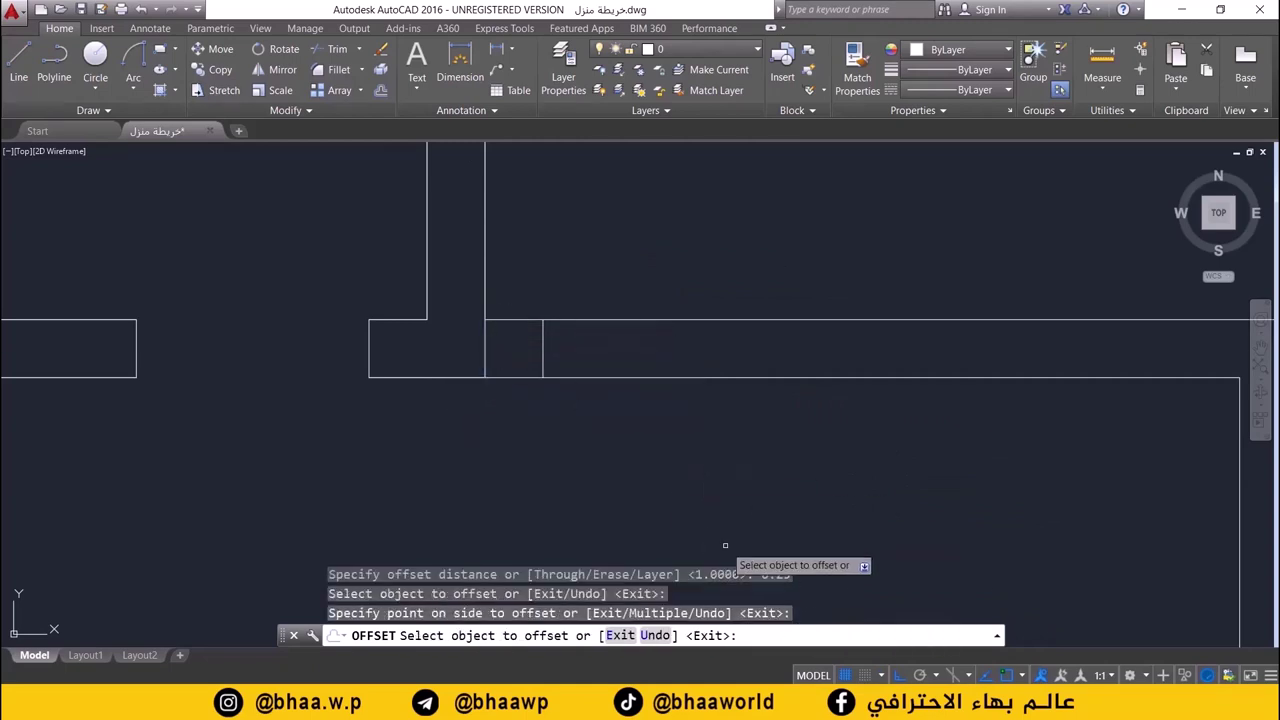
# - Offset that copy 1 m further to the right
pyautogui.click(381, 91)
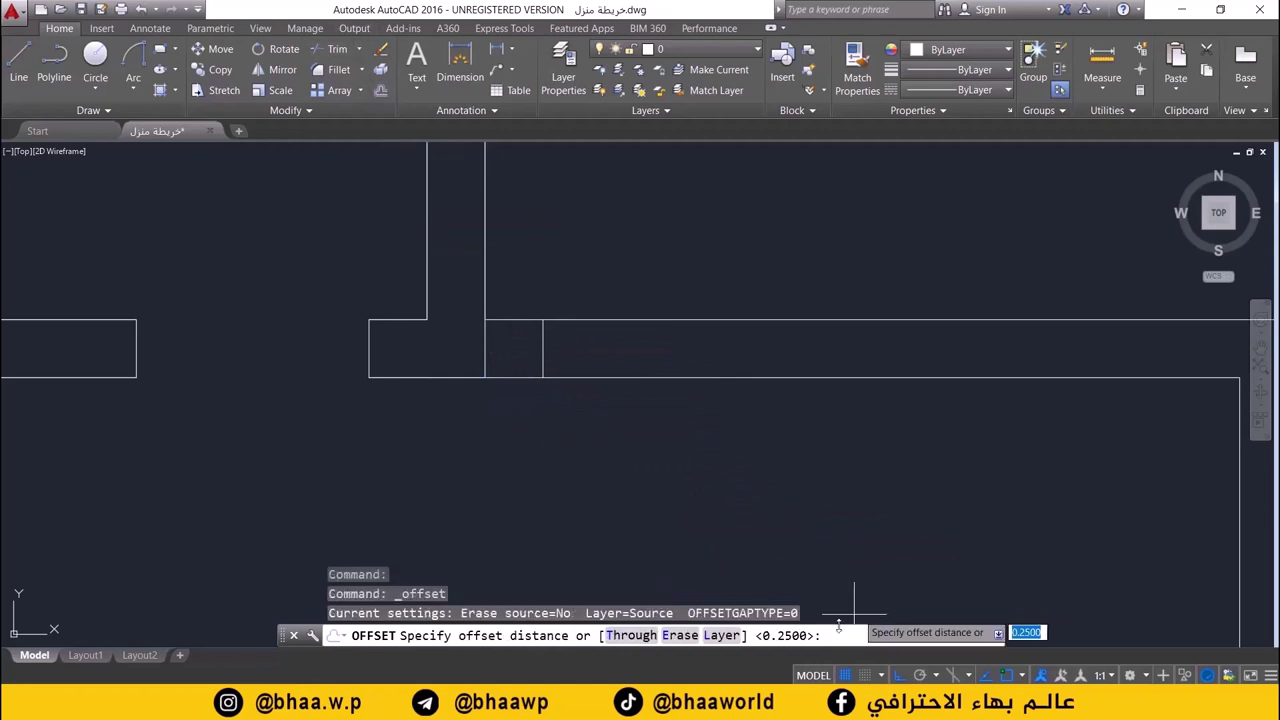
pyautogui.write('1')
pyautogui.press('Return')
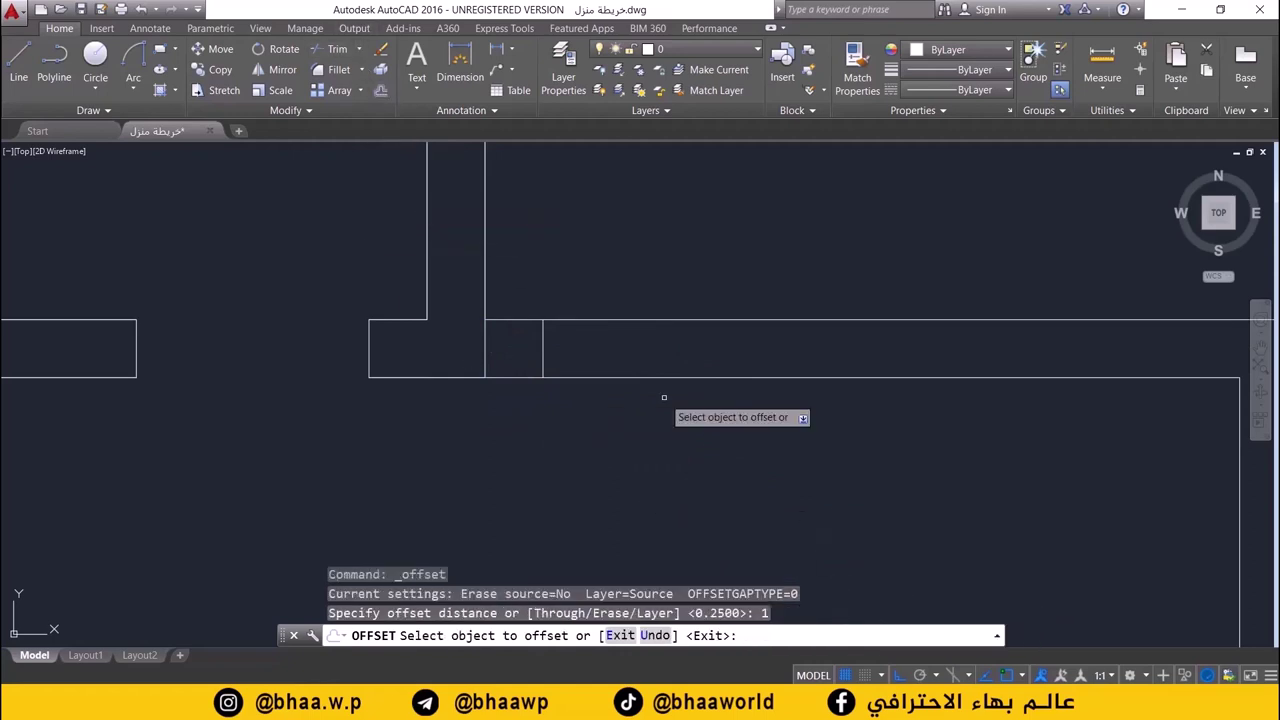
pyautogui.click(543, 338)
pyautogui.click(663, 354)
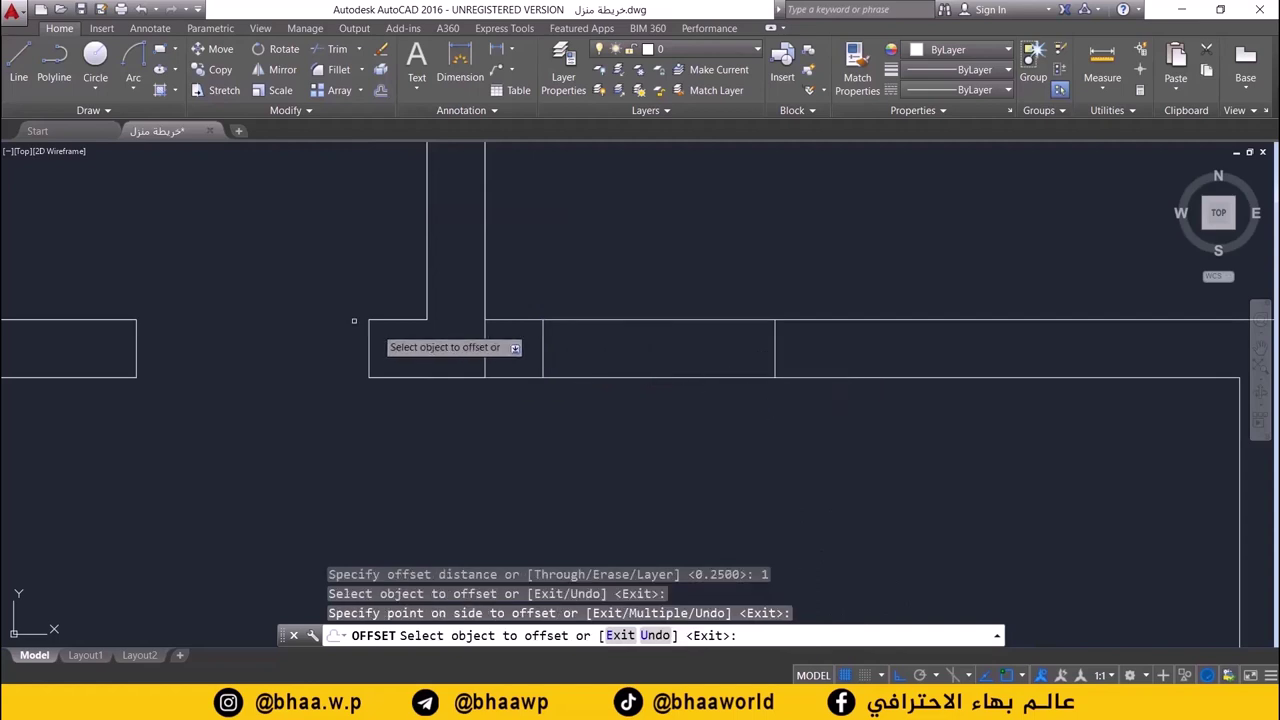
pyautogui.press('Escape')
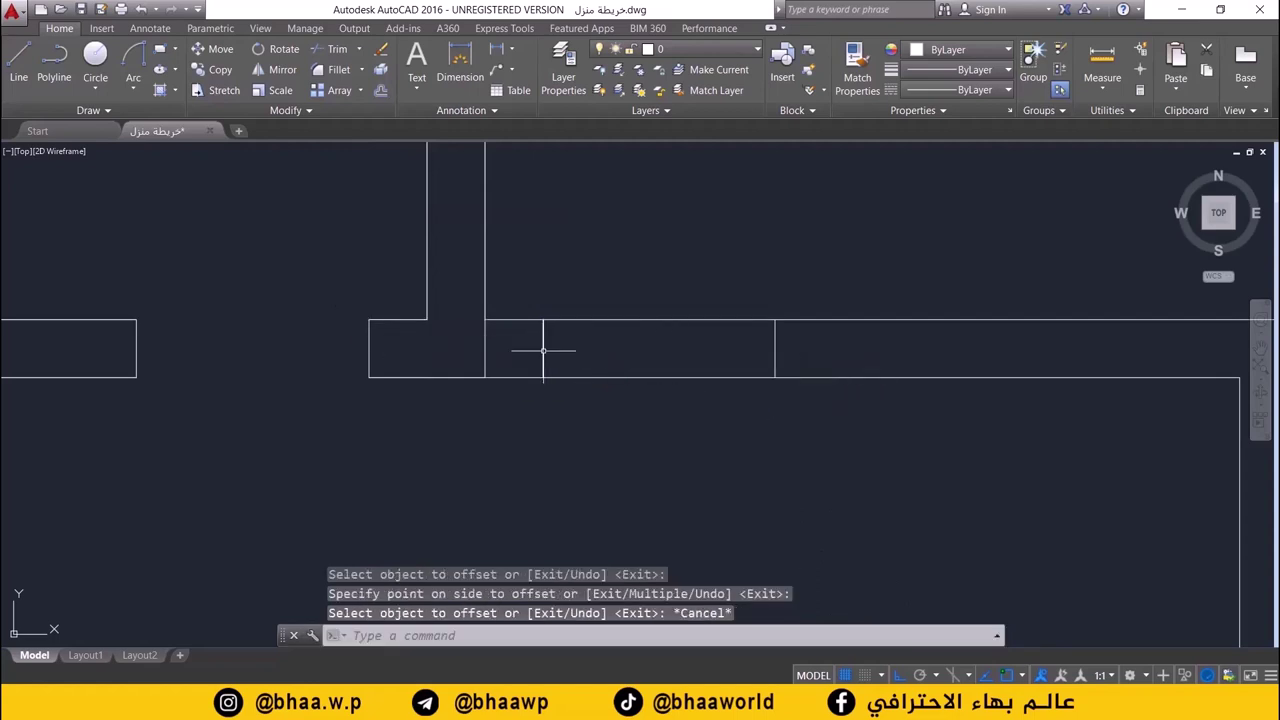
# - Delete the original wall-end line
pyautogui.click(482, 342)
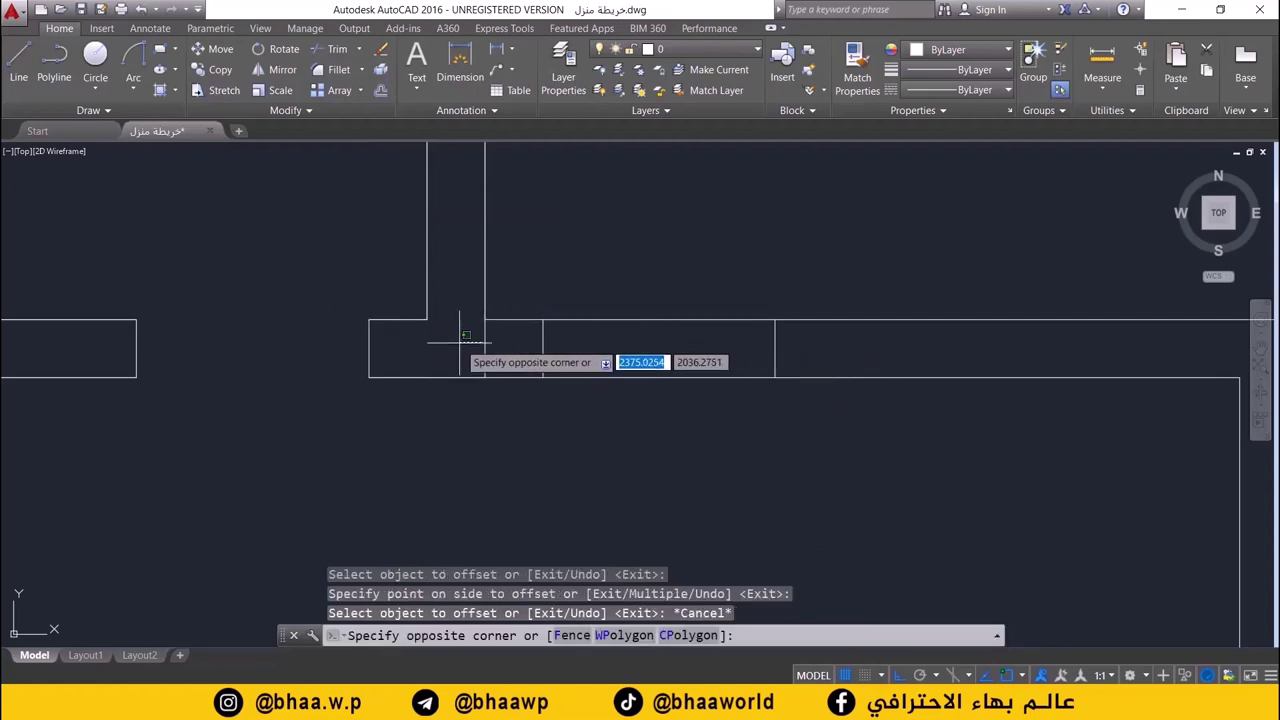
pyautogui.moveTo(488, 348); pyautogui.dragTo(482, 348)
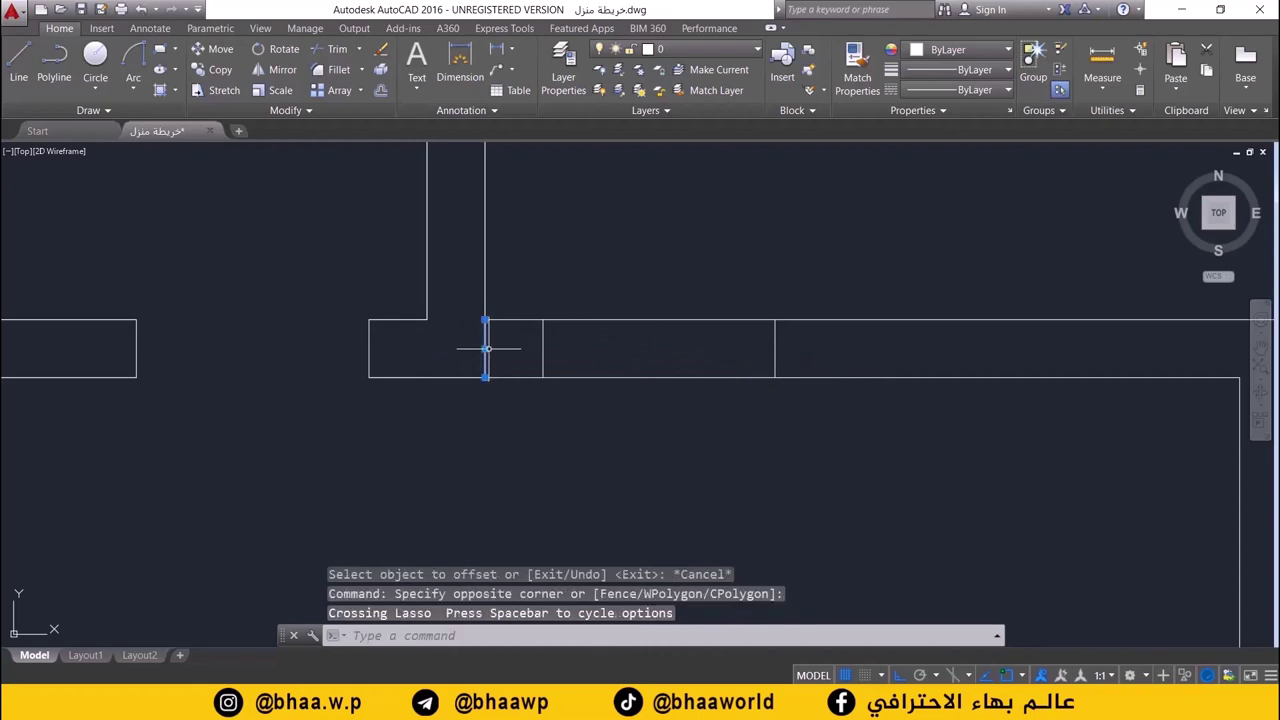
pyautogui.press('Delete')
pyautogui.click(335, 49)
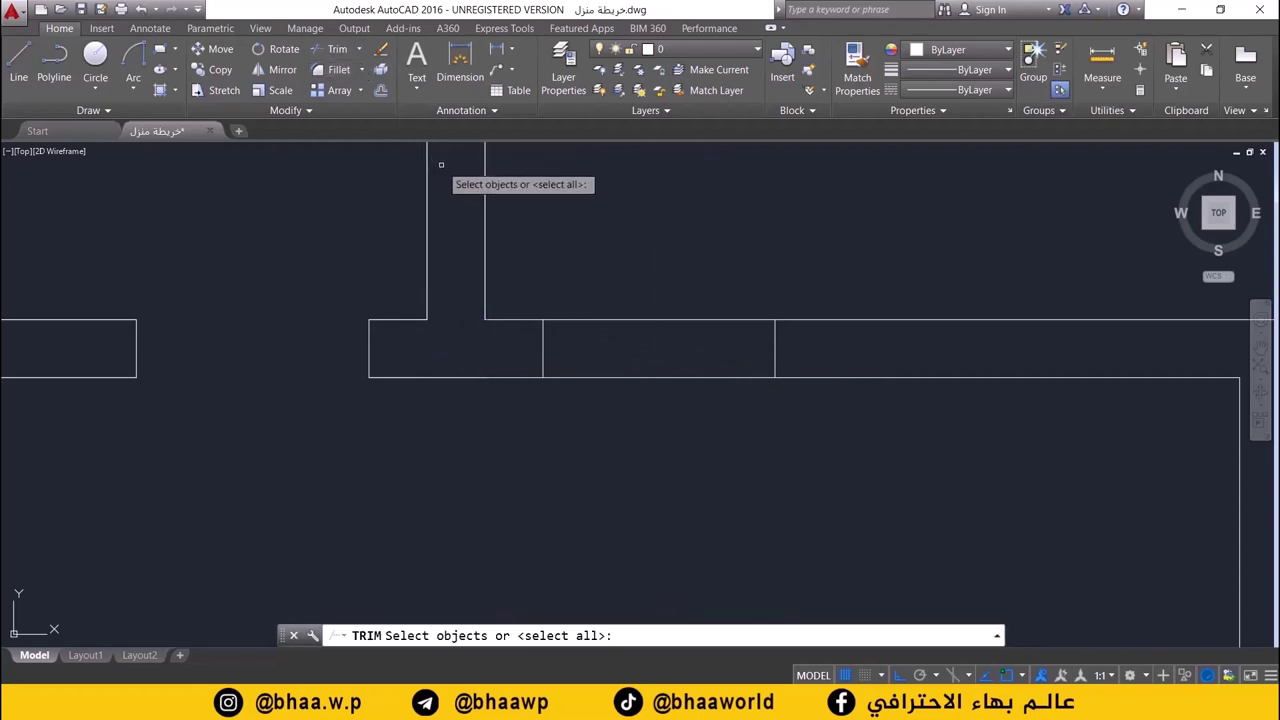
# - Trim the wall lines between the two cross lines to open the 1 m gap
pyautogui.press('Return')
pyautogui.moveTo(714, 272); pyautogui.dragTo(666, 449)
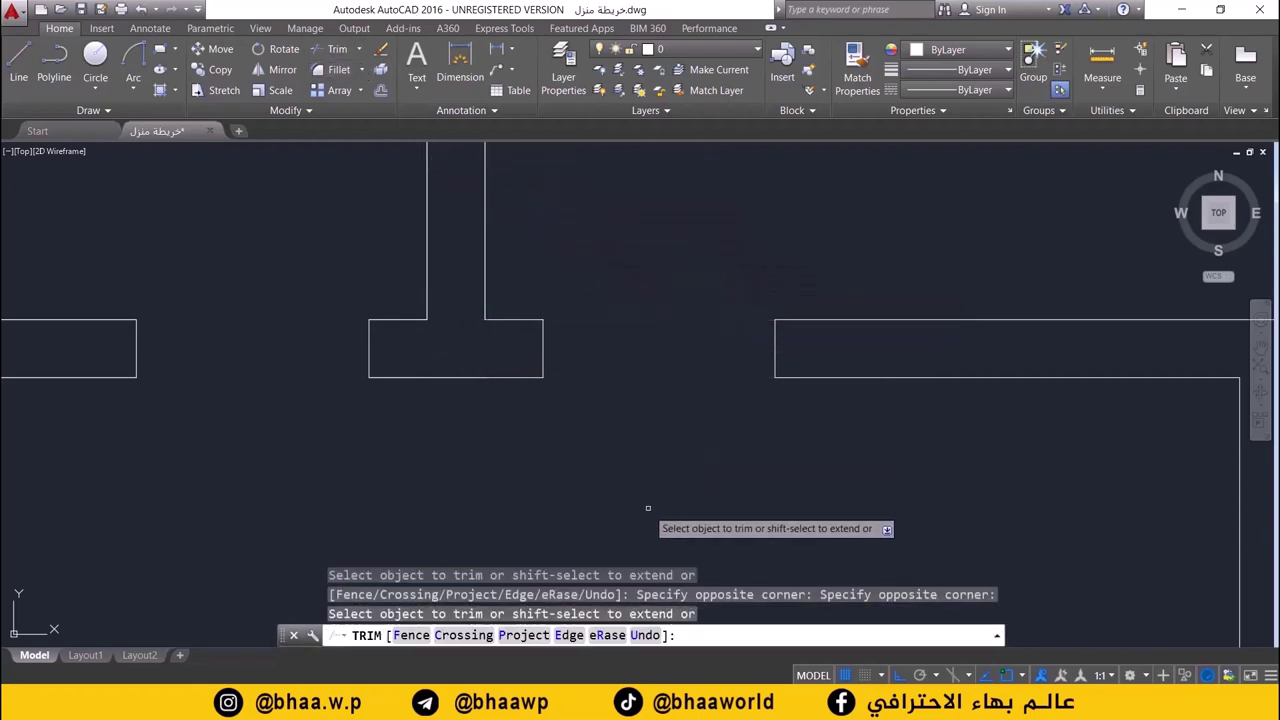
pyautogui.scroll(-2, 566, 391)
pyautogui.scroll(-2, 551, 391)
pyautogui.scroll(-1, 667, 385)
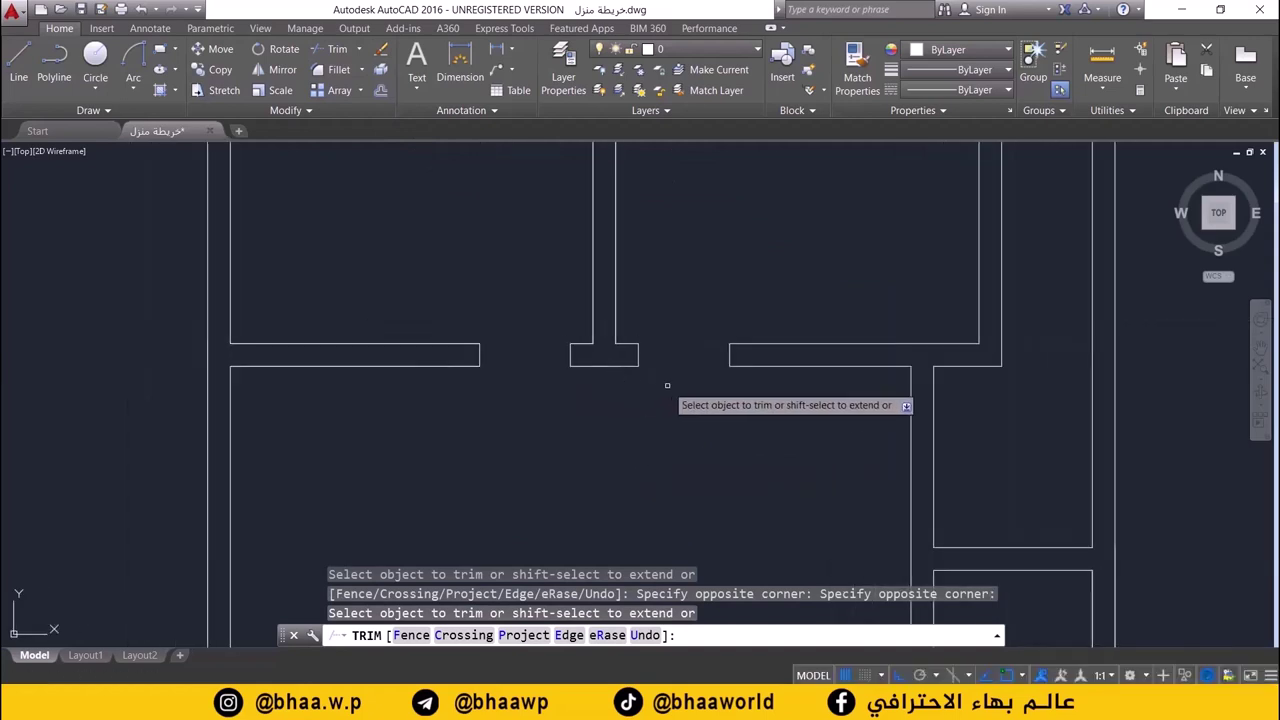
pyautogui.scroll(-1, 667, 385)
pyautogui.scroll(-1, 640, 340)
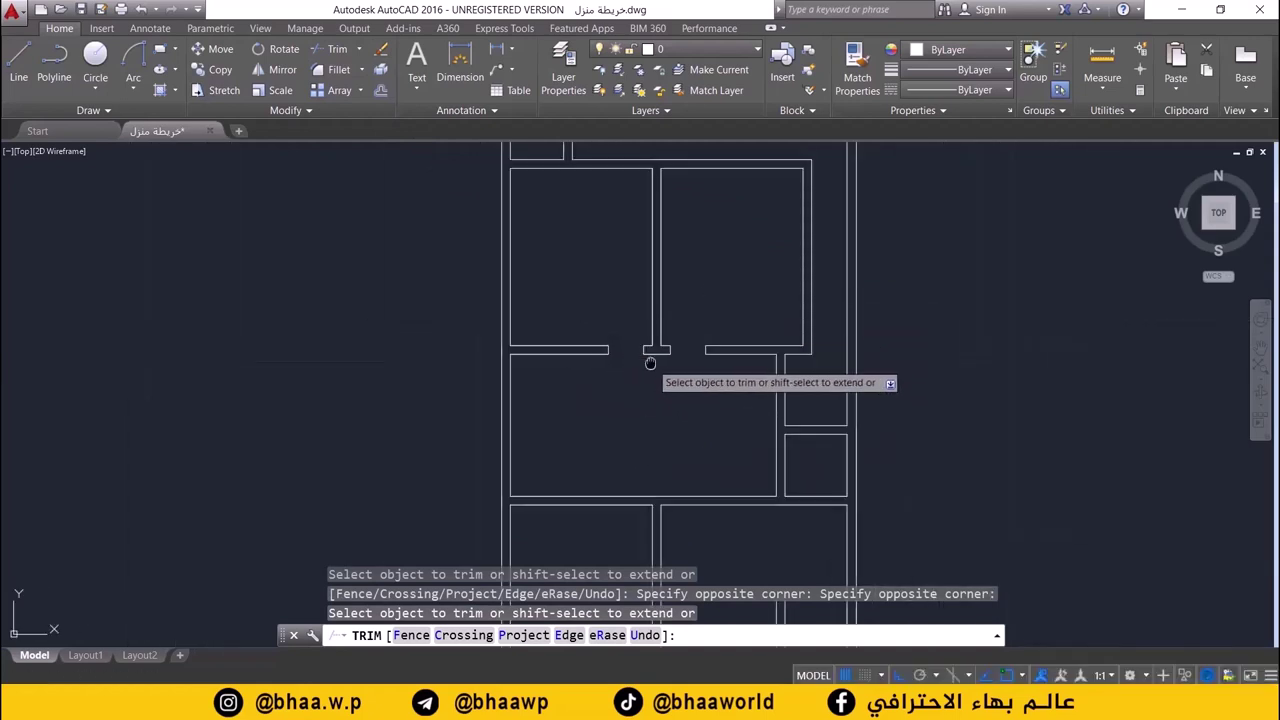
# - Extend the broken wall line near the upper rooms across its small gap
pyautogui.moveTo(650, 363); pyautogui.dragTo(646, 385, button='middle')
pyautogui.scroll(2, 602, 331)
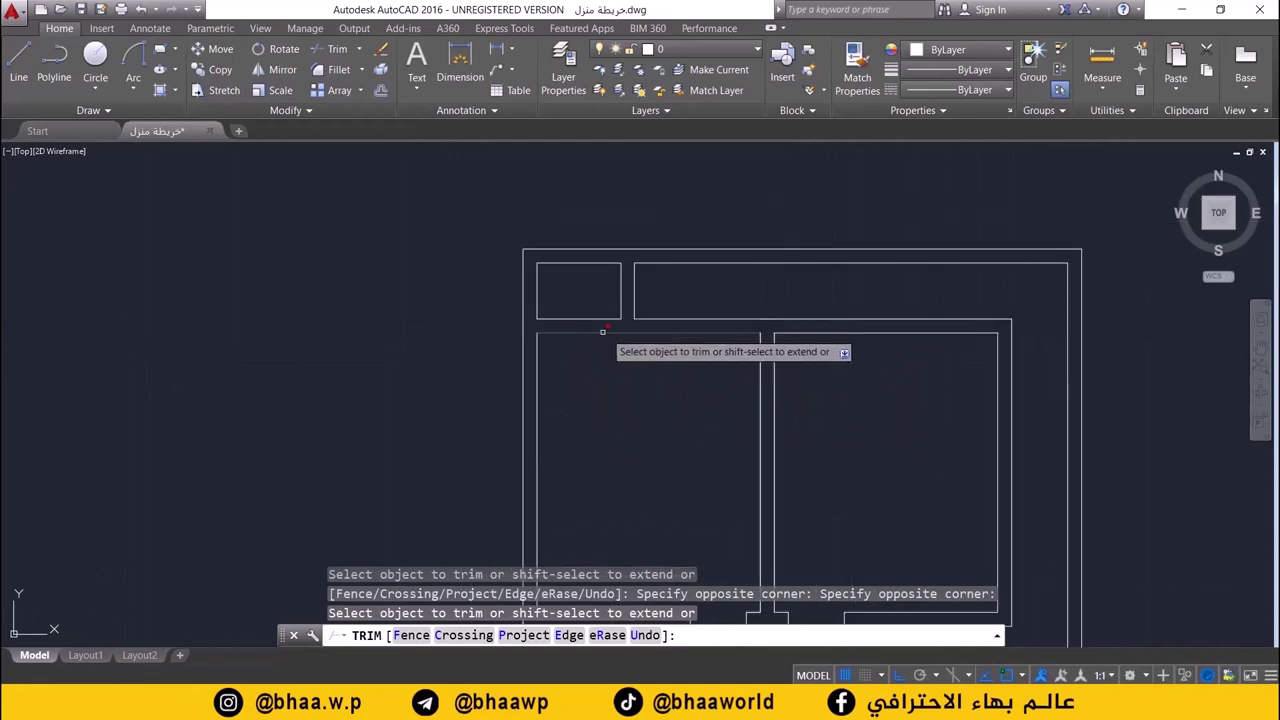
pyautogui.scroll(3, 601, 327)
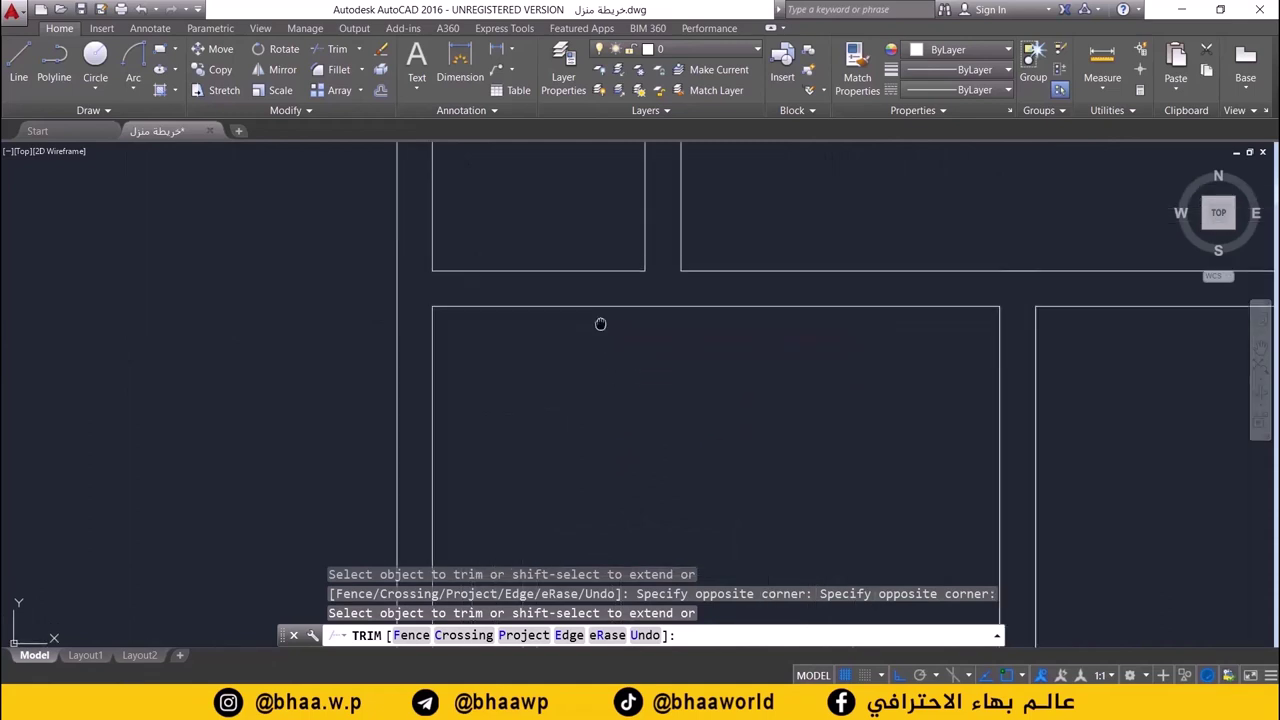
pyautogui.scroll(2, 600, 323)
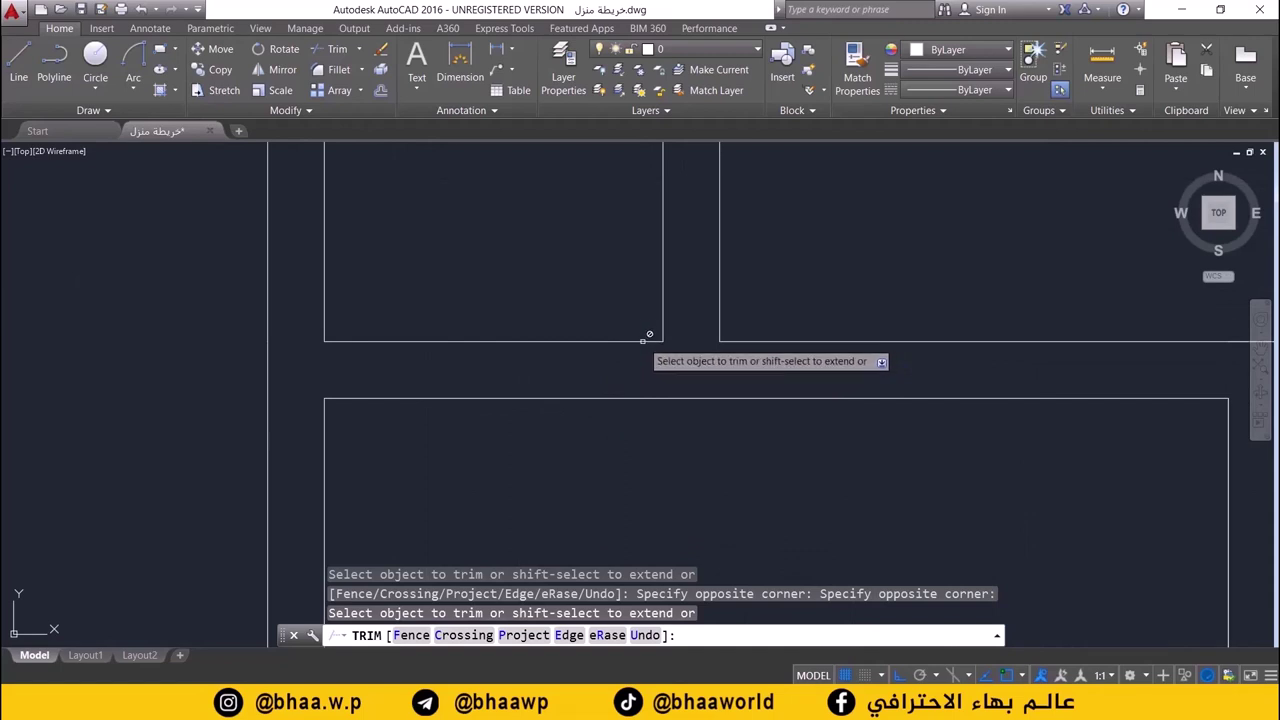
pyautogui.keyDown('shift'); pyautogui.click(628, 338); pyautogui.keyUp('shift')
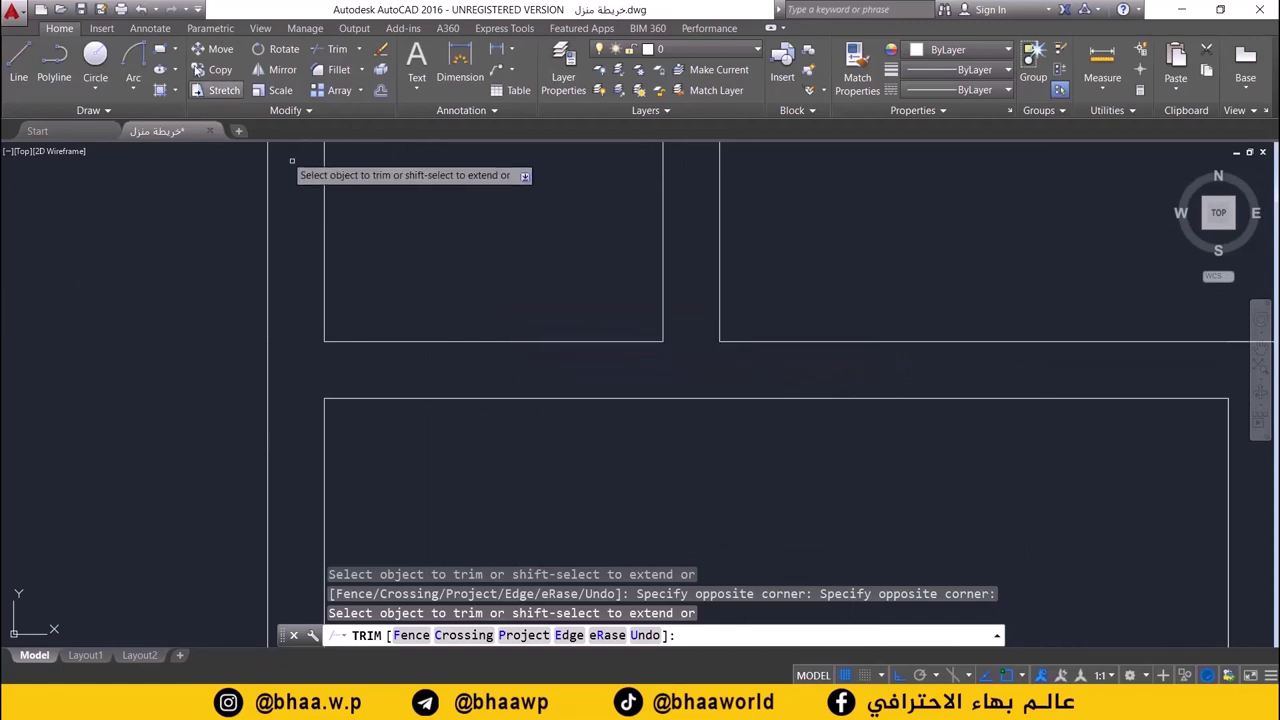
# - Draw a vertical line from the room corner, then zoom in on the passage below the small upper room
pyautogui.click(19, 65)
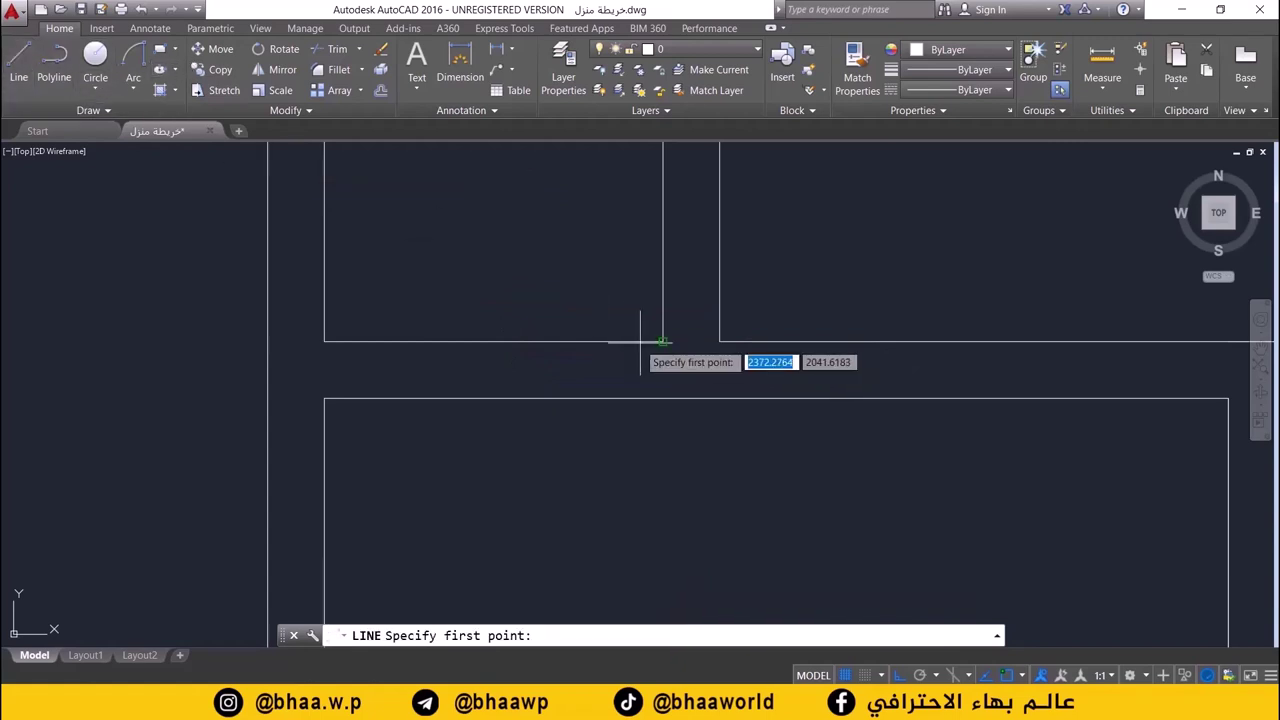
pyautogui.click(663, 342)
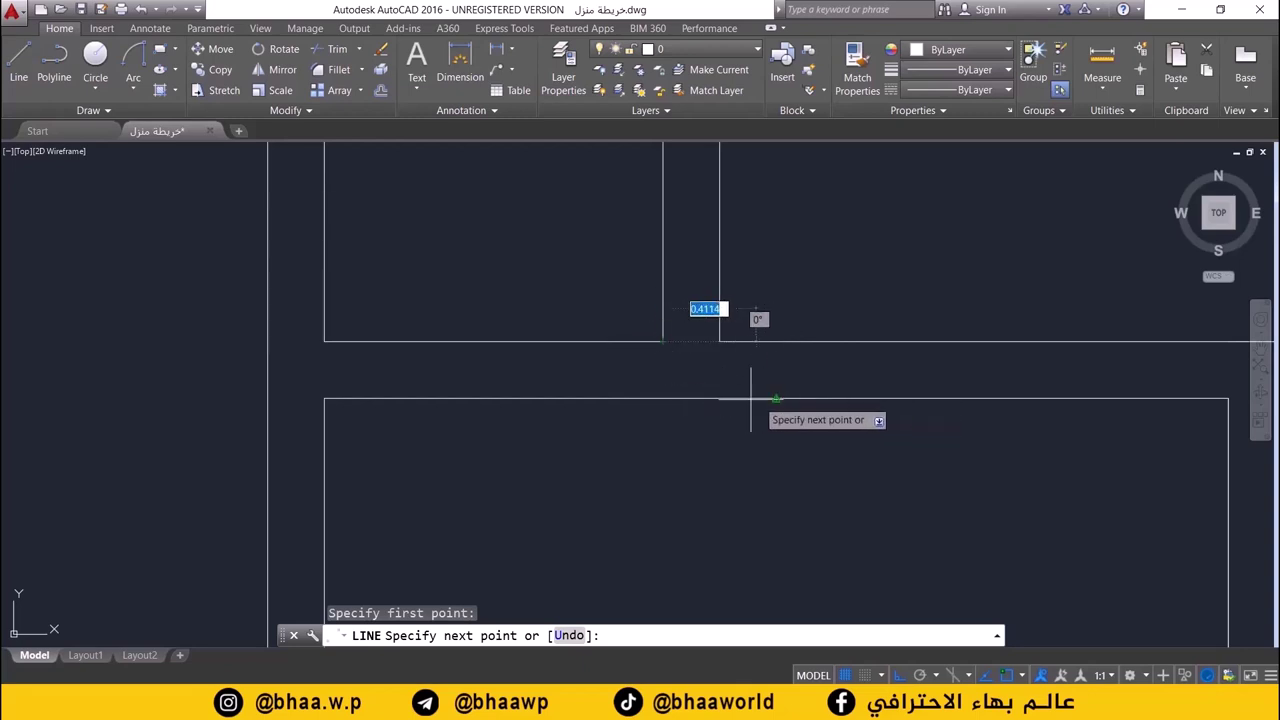
pyautogui.click(663, 398)
pyautogui.scroll(-2, 670, 390)
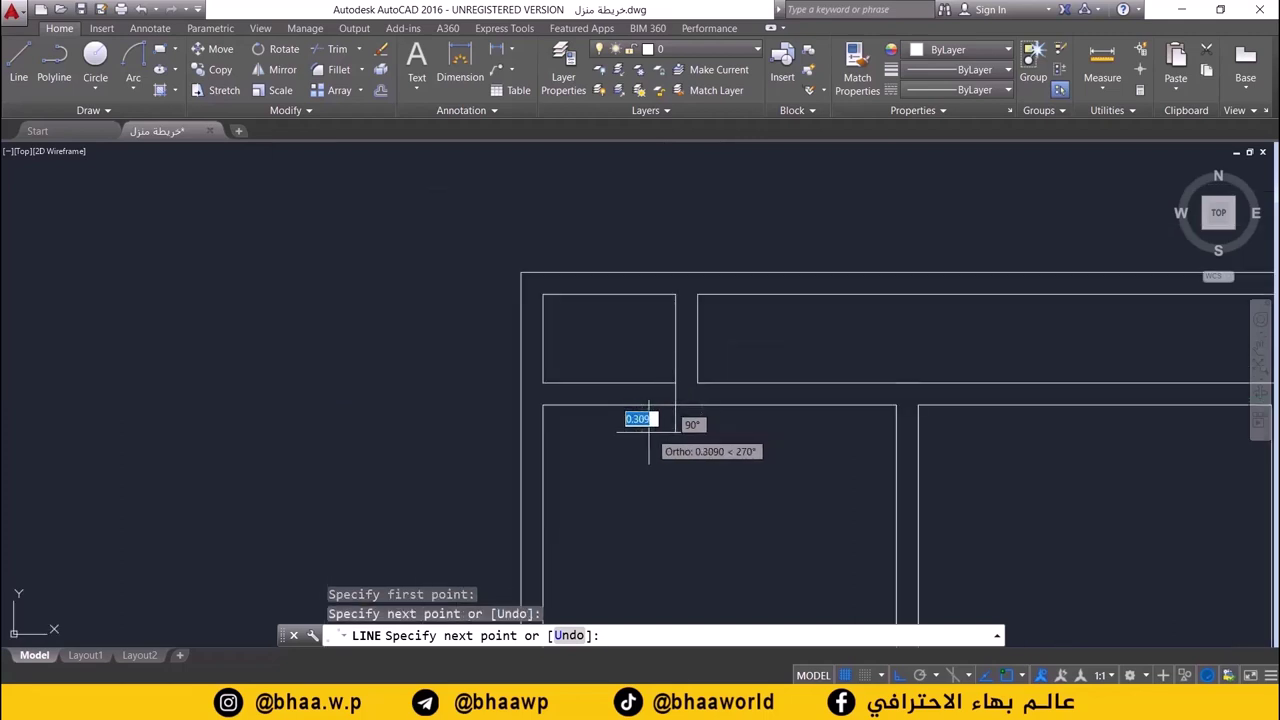
pyautogui.scroll(-1, 643, 400)
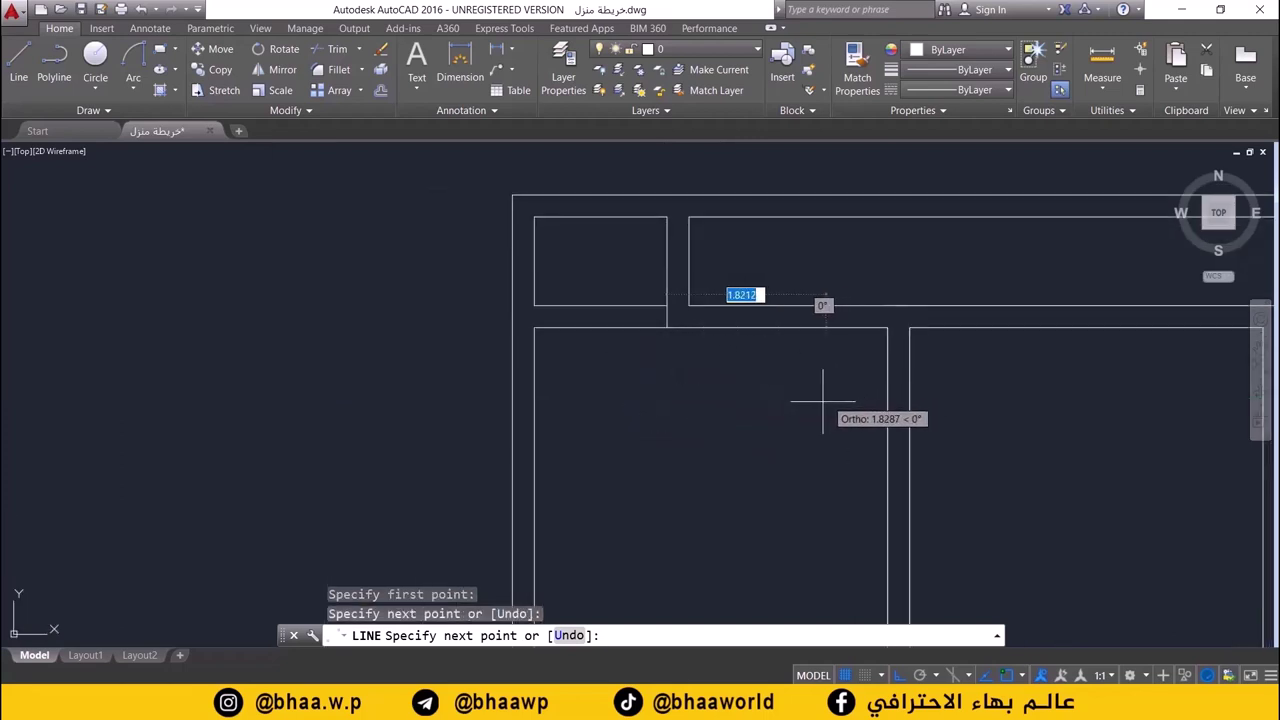
pyautogui.press('Escape')
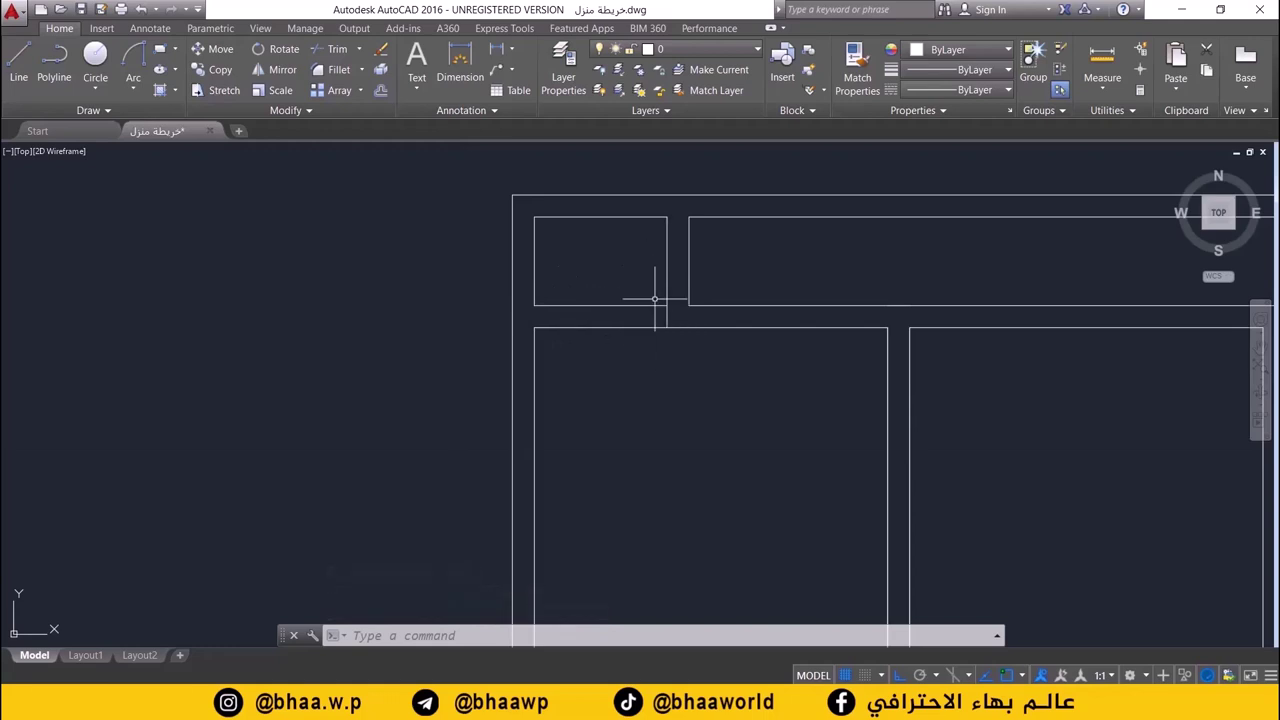
pyautogui.scroll(4, 661, 315)
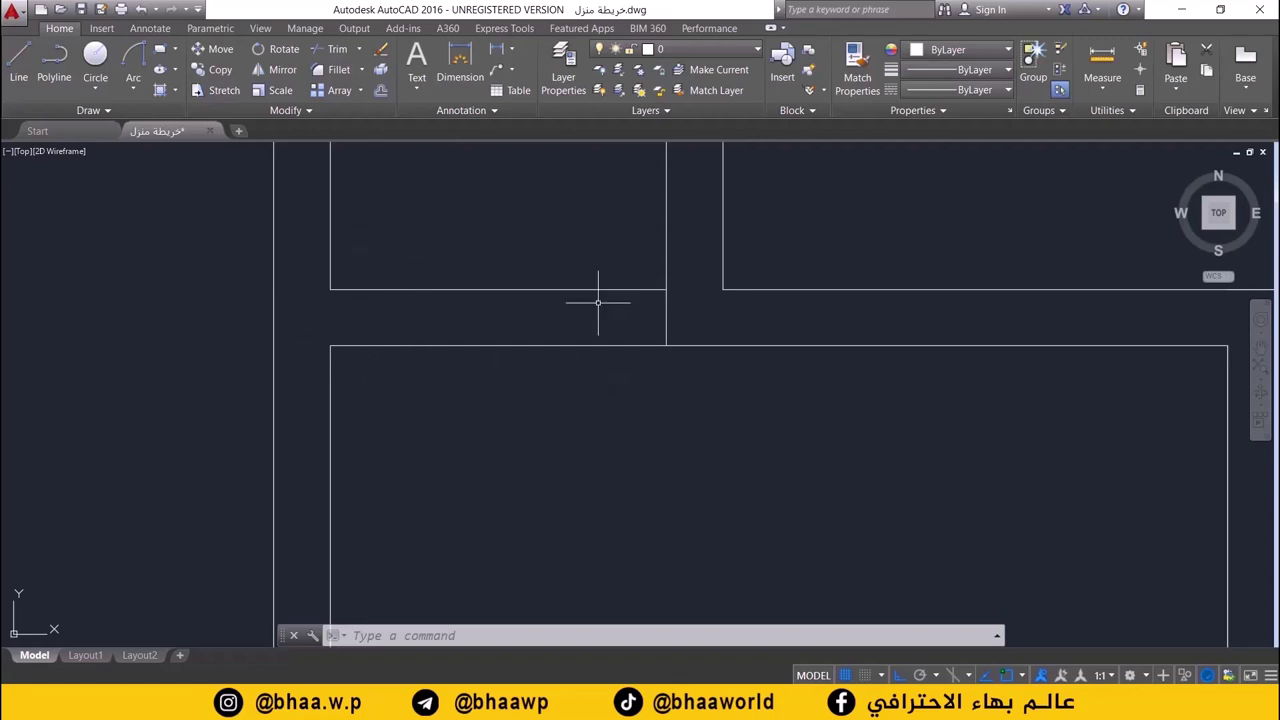
pyautogui.scroll(2, 593, 308)
# - Offset the passage's right vertical wall line 0.2 to the left
pyautogui.click(382, 91)
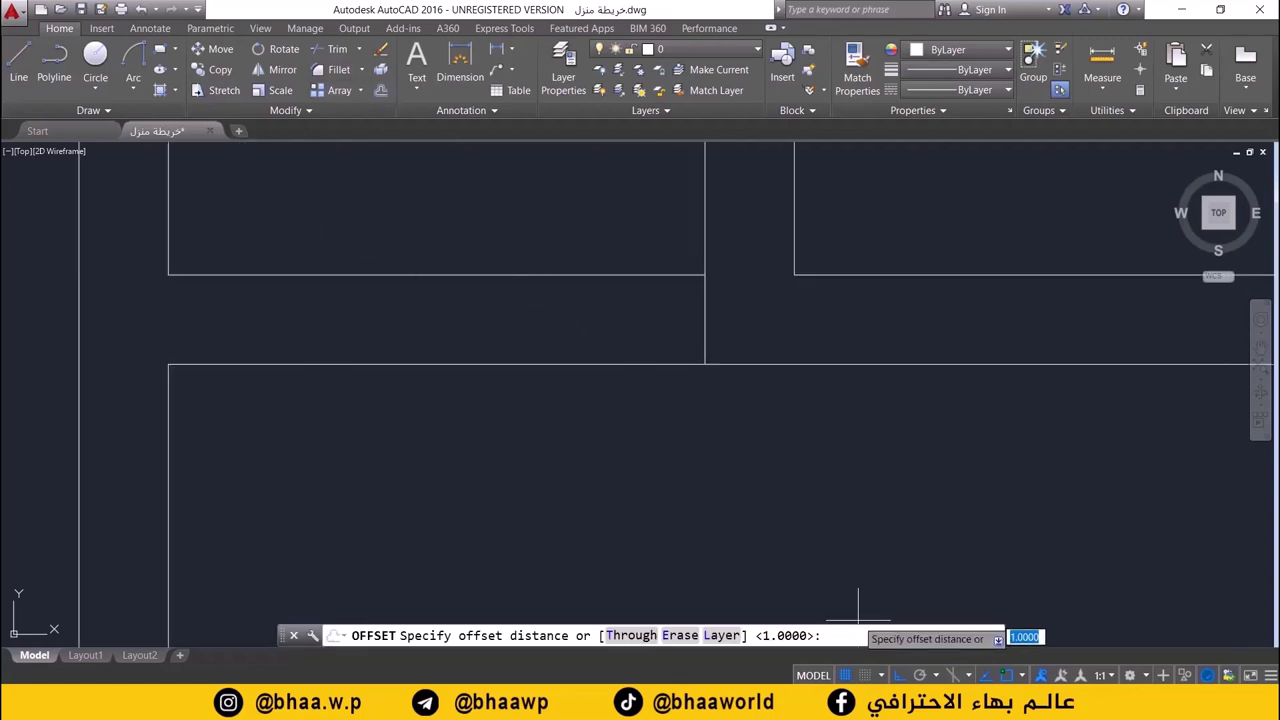
pyautogui.write('0.2')
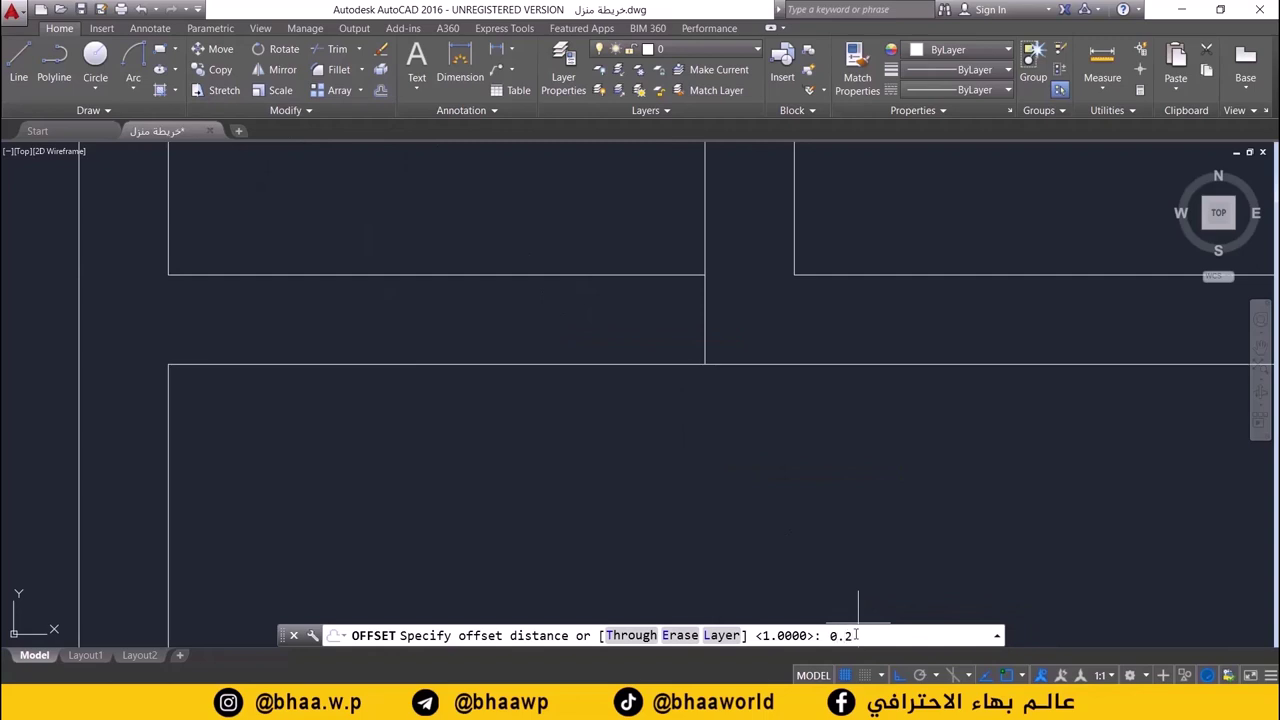
pyautogui.press('Return')
pyautogui.click(705, 318)
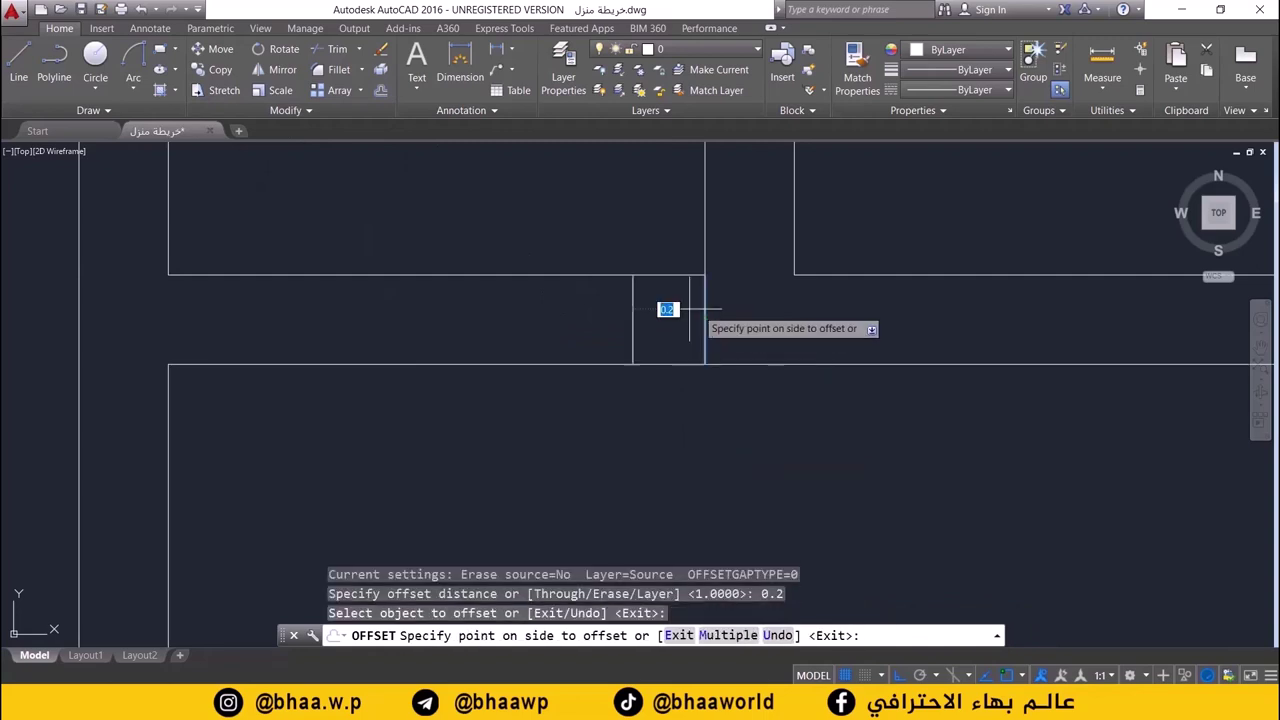
pyautogui.click(686, 314)
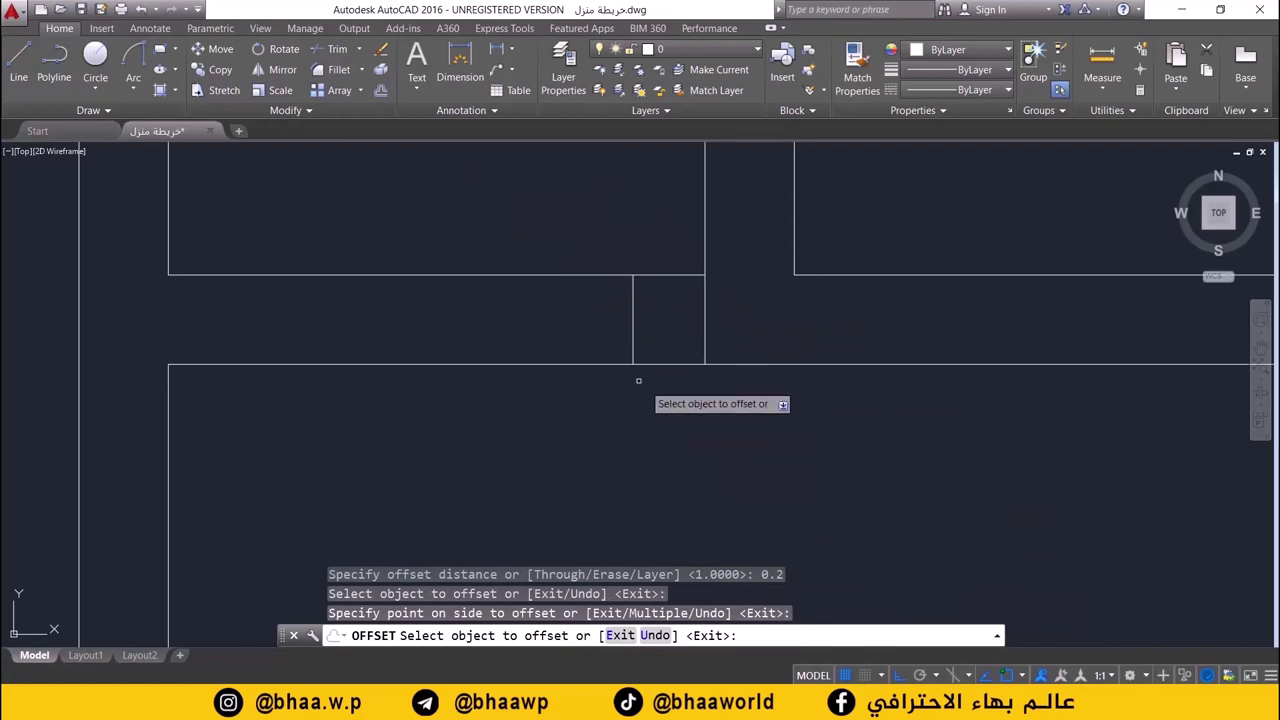
# - Offset the new vertical line 0.8 further to the left
pyautogui.click(380, 90)
pyautogui.write('0.8')
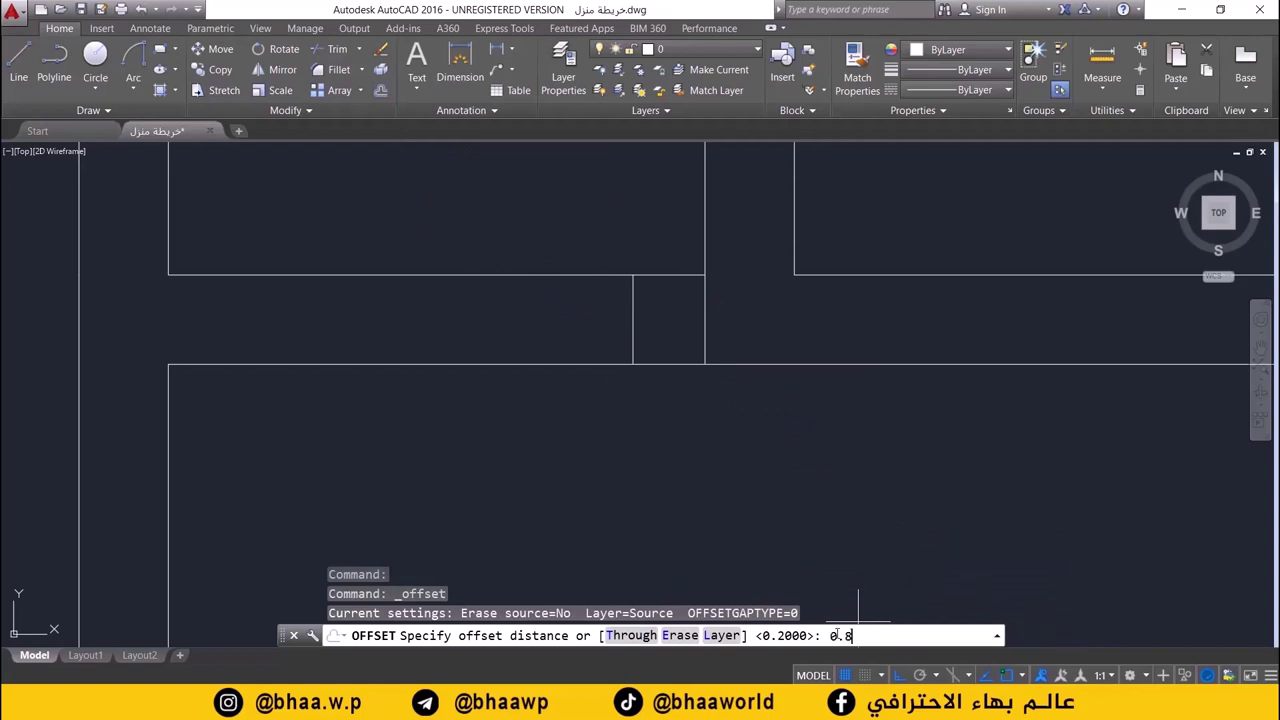
pyautogui.press('Return')
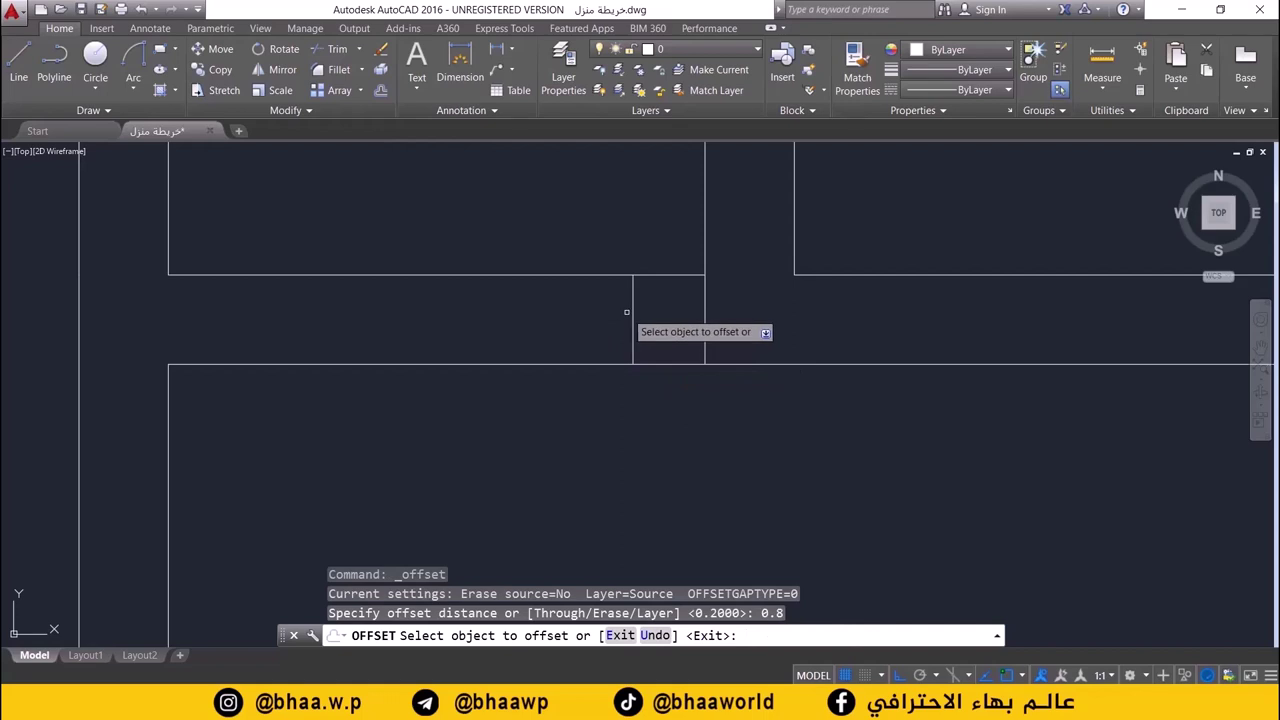
pyautogui.click(633, 296)
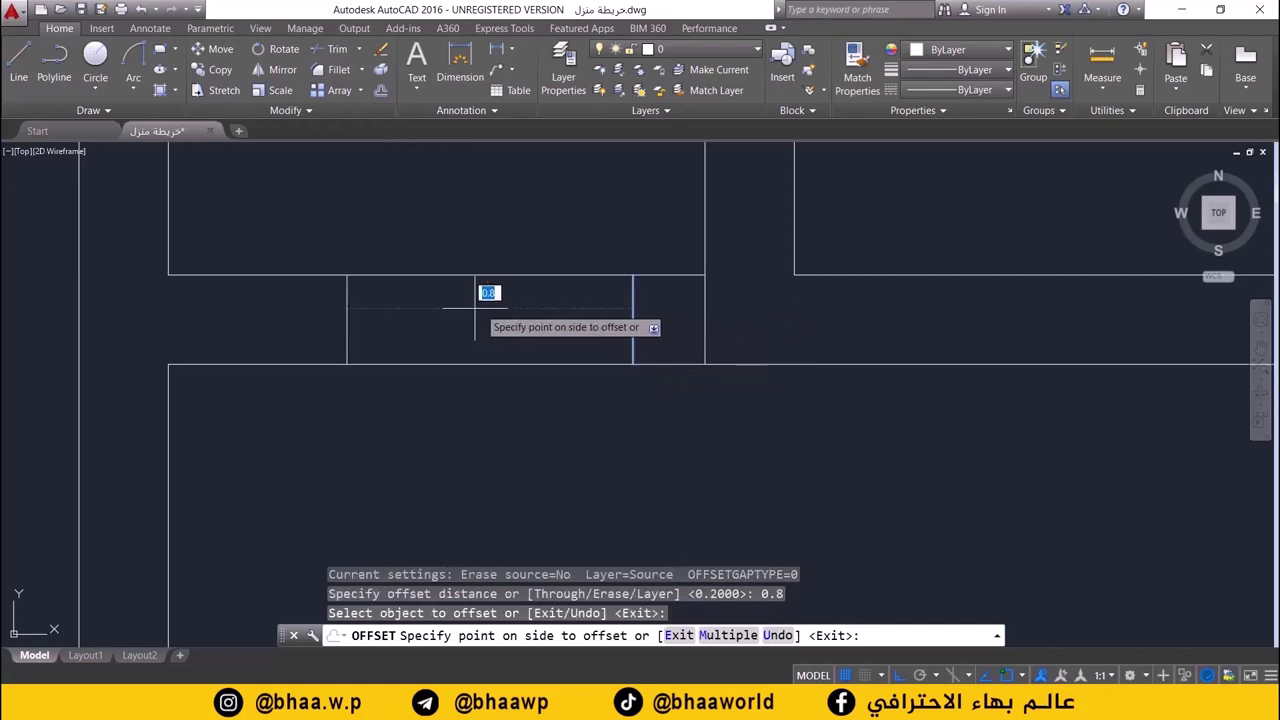
pyautogui.click(410, 309)
pyautogui.scroll(-2, 608, 334)
pyautogui.moveTo(580, 334); pyautogui.dragTo(607, 429, button='middle')
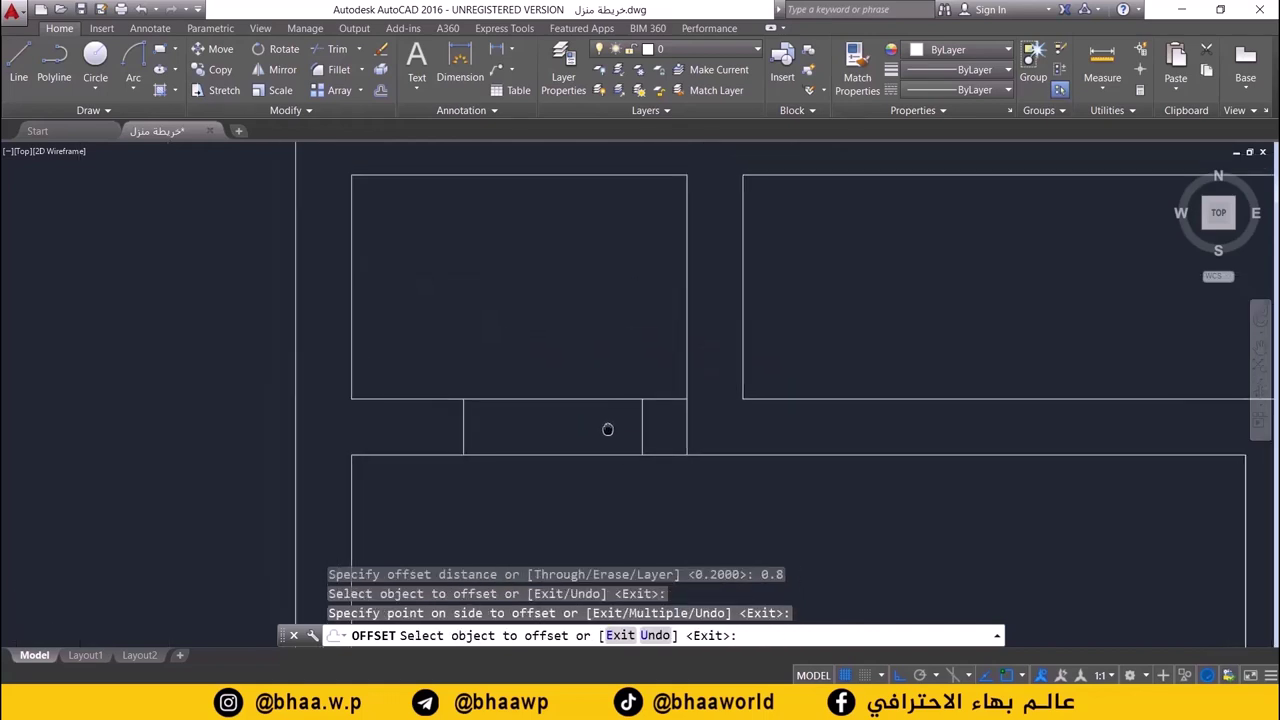
pyautogui.scroll(-1, 607, 429)
pyautogui.scroll(-2, 600, 425)
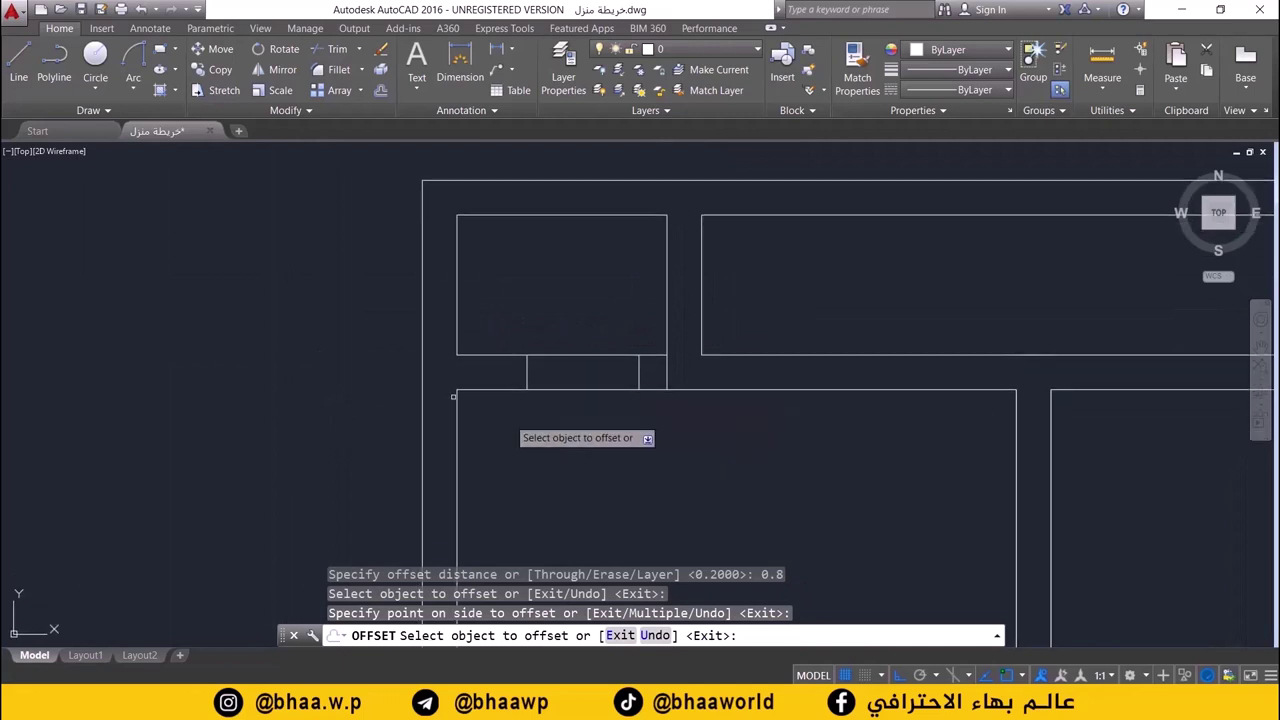
# - Select and erase the stray short line near the new opening
pyautogui.press('Escape')
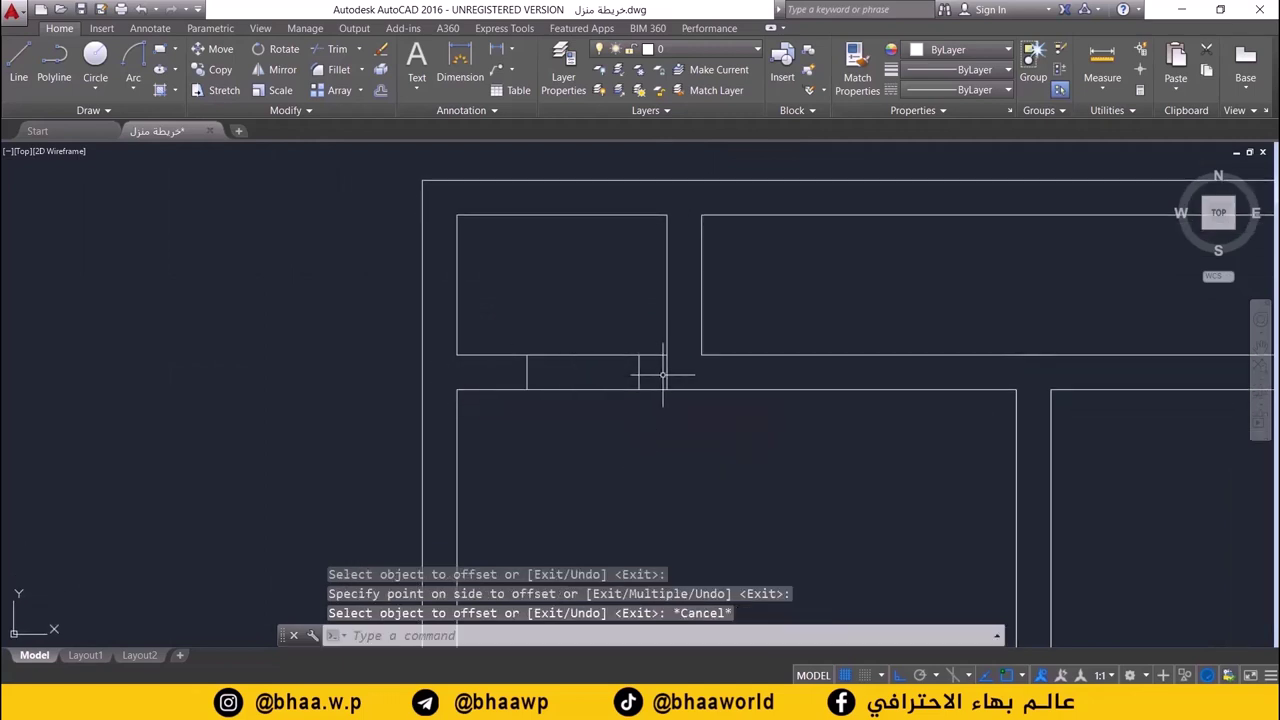
pyautogui.click(668, 371)
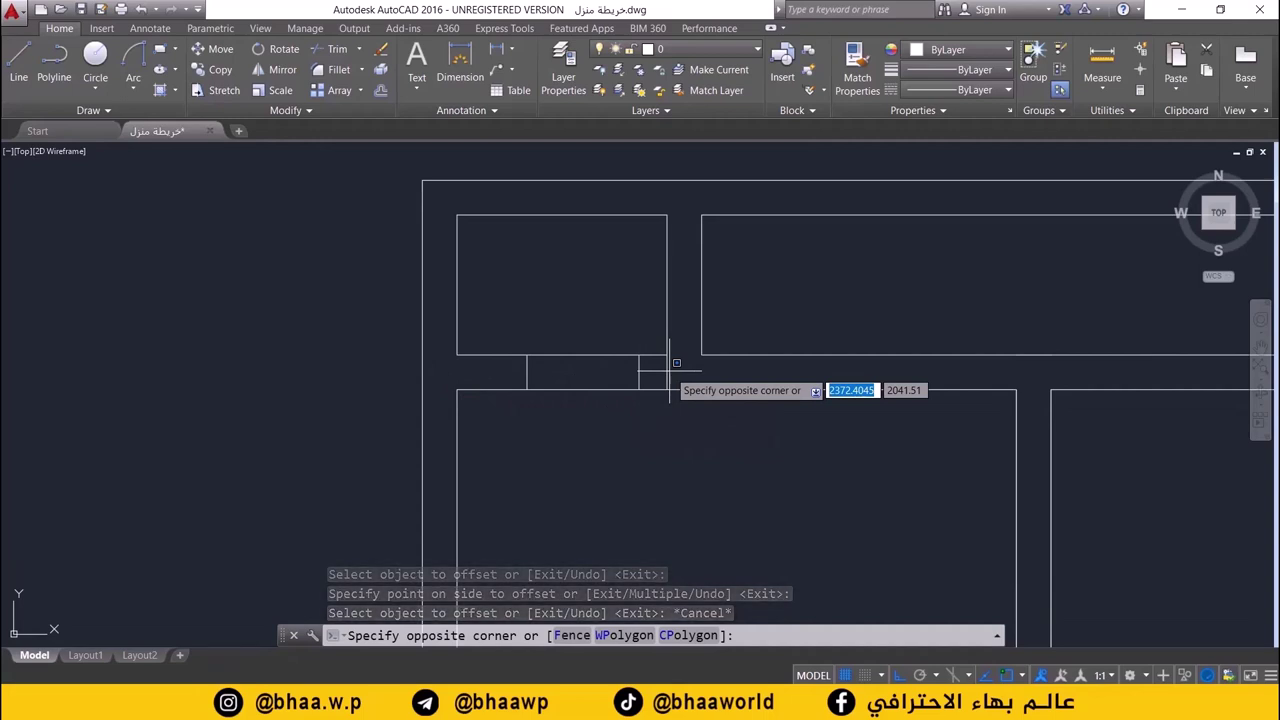
pyautogui.click(669, 371)
pyautogui.click(669, 371)
pyautogui.click(669, 371)
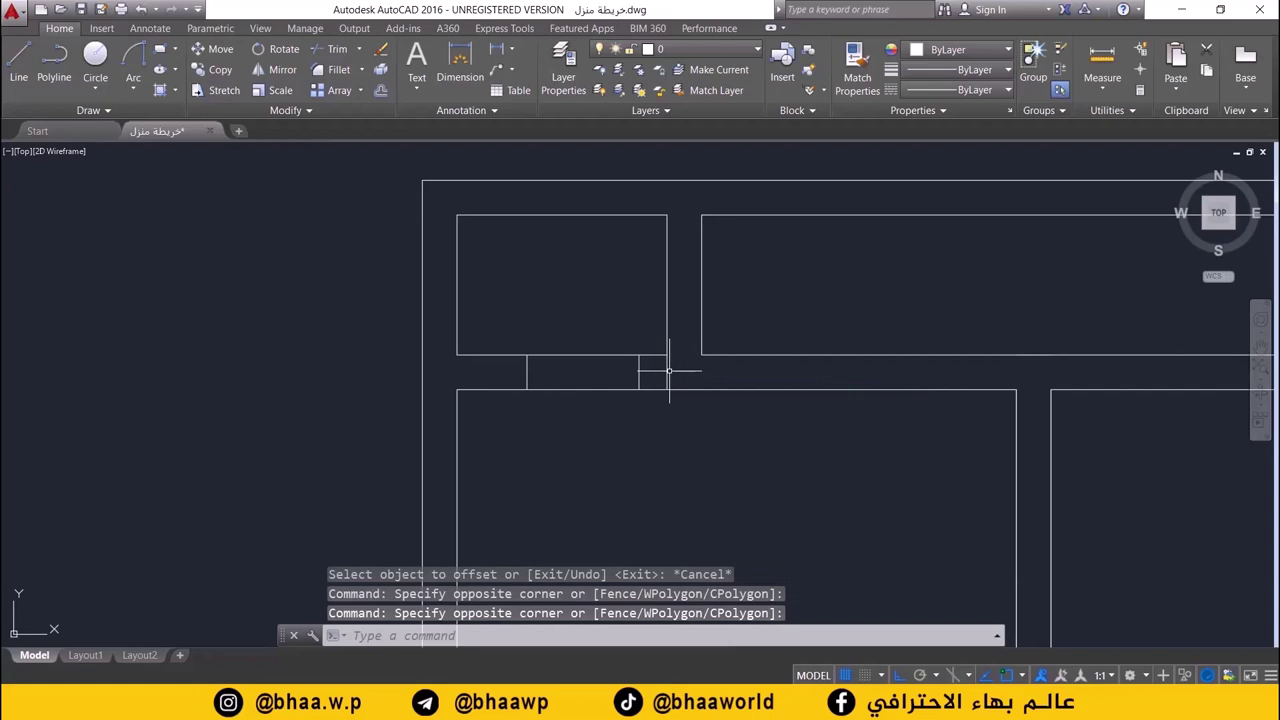
pyautogui.write('tr')
pyautogui.press('space')
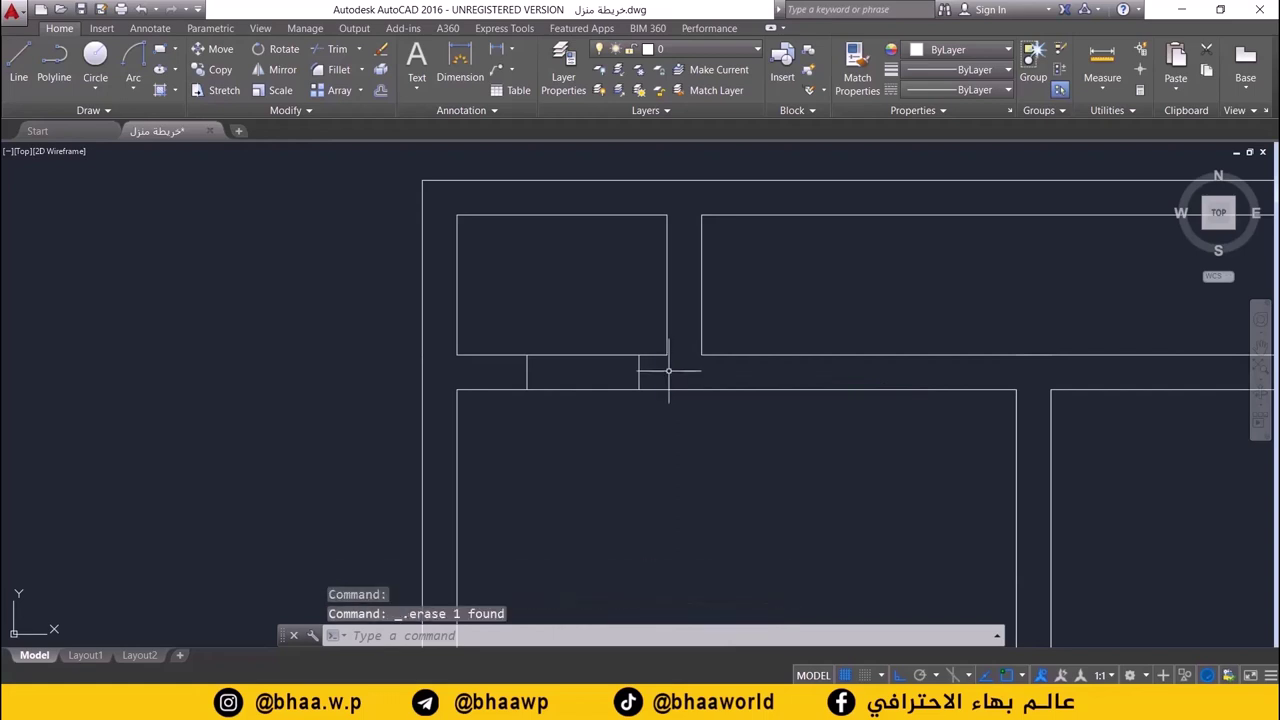
pyautogui.moveTo(669, 371); pyautogui.dragTo(594, 451)
pyautogui.scroll(-2, 594, 451)
pyautogui.press('Escape')
# - Trim away the wall line across the opening under the small upper room
pyautogui.click(338, 50)
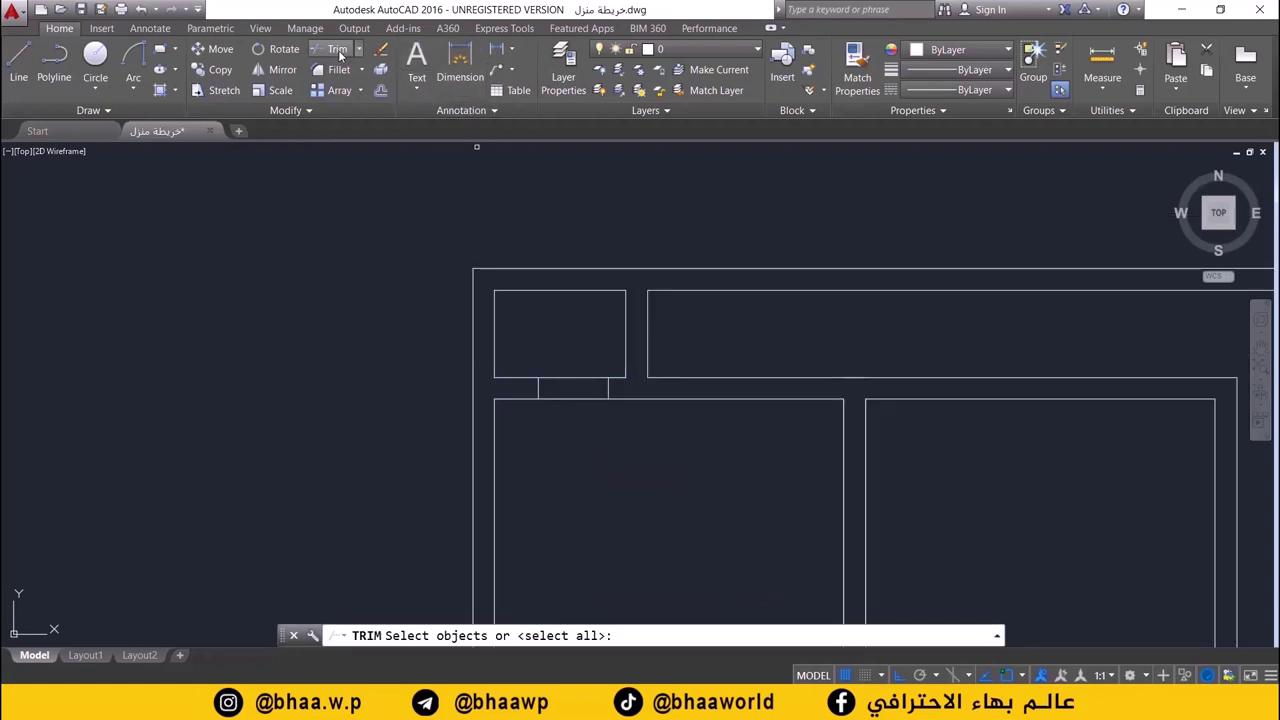
pyautogui.press('space')
pyautogui.click(588, 377)
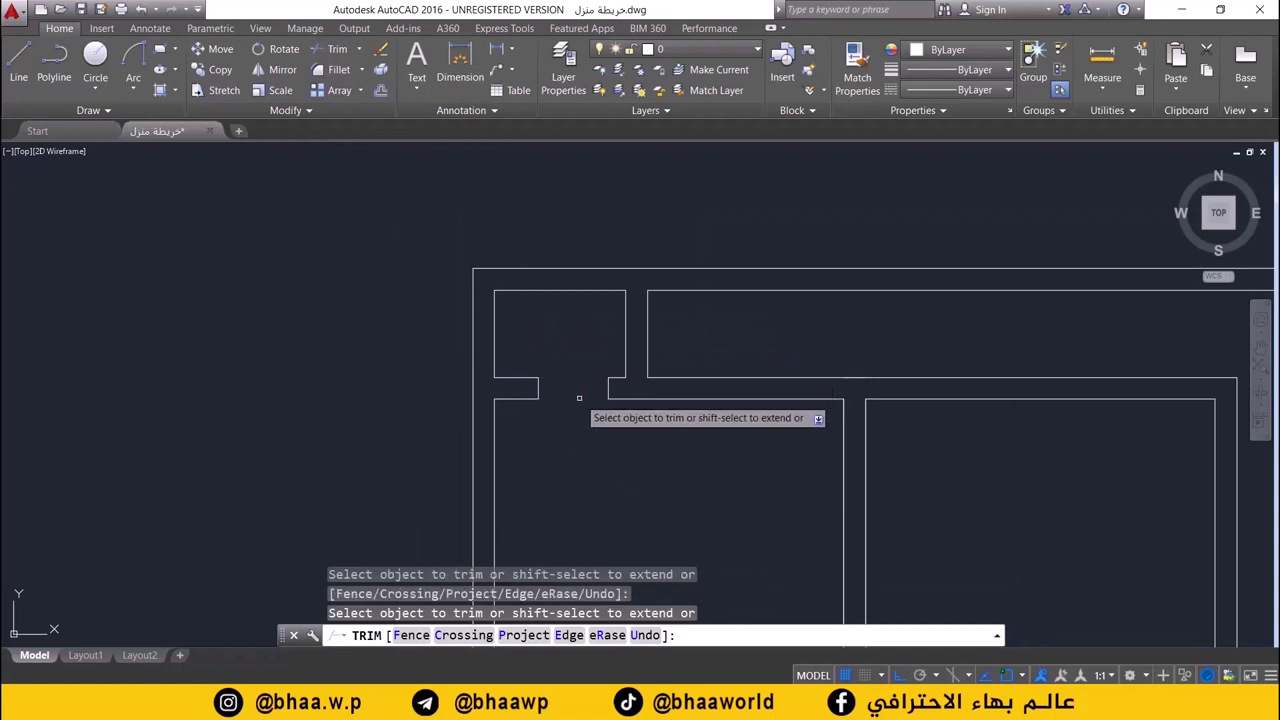
pyautogui.scroll(-2, 620, 477)
pyautogui.moveTo(620, 477)
pyautogui.mouseDown(button='middle')
pyautogui.moveTo(590, 430)
pyautogui.moveTo(609, 310)
pyautogui.mouseUp(button='middle')
pyautogui.scroll(-1, 590, 430)
pyautogui.scroll(-2, 595, 422)
pyautogui.moveTo(683, 428); pyautogui.dragTo(623, 394, button='middle')
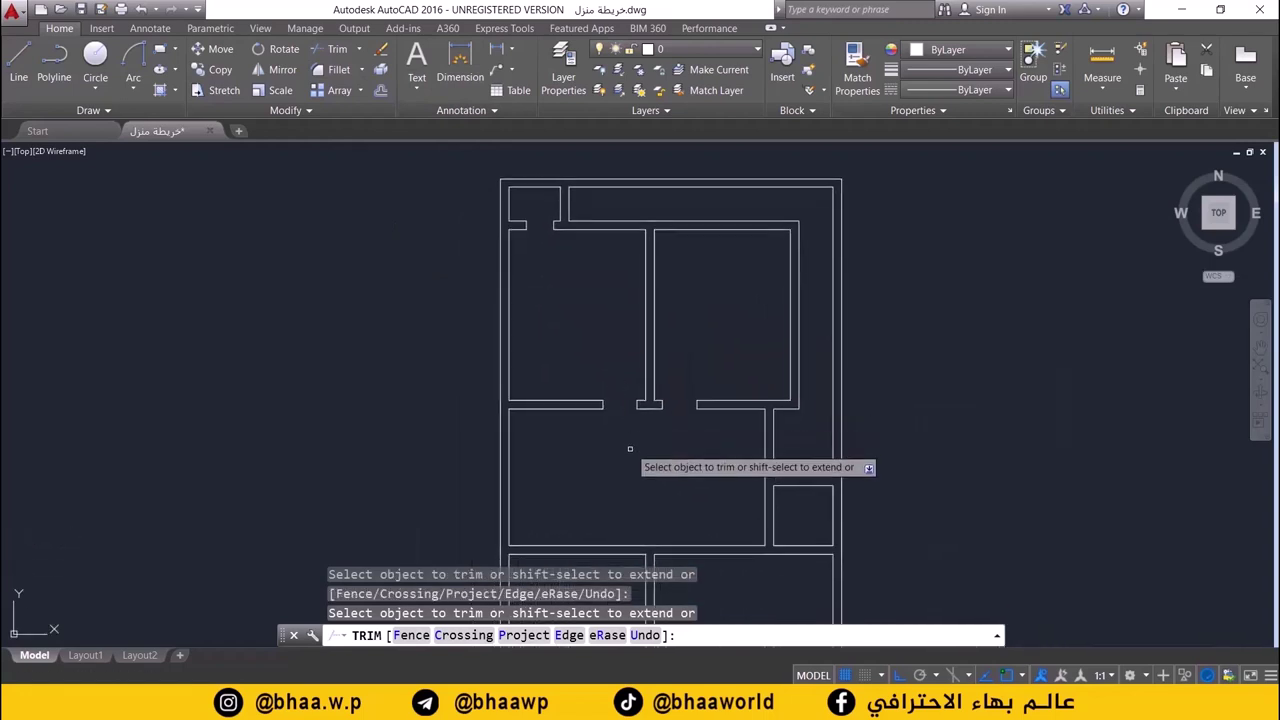
pyautogui.moveTo(627, 438); pyautogui.dragTo(633, 372, button='middle')
pyautogui.scroll(2, 825, 477)
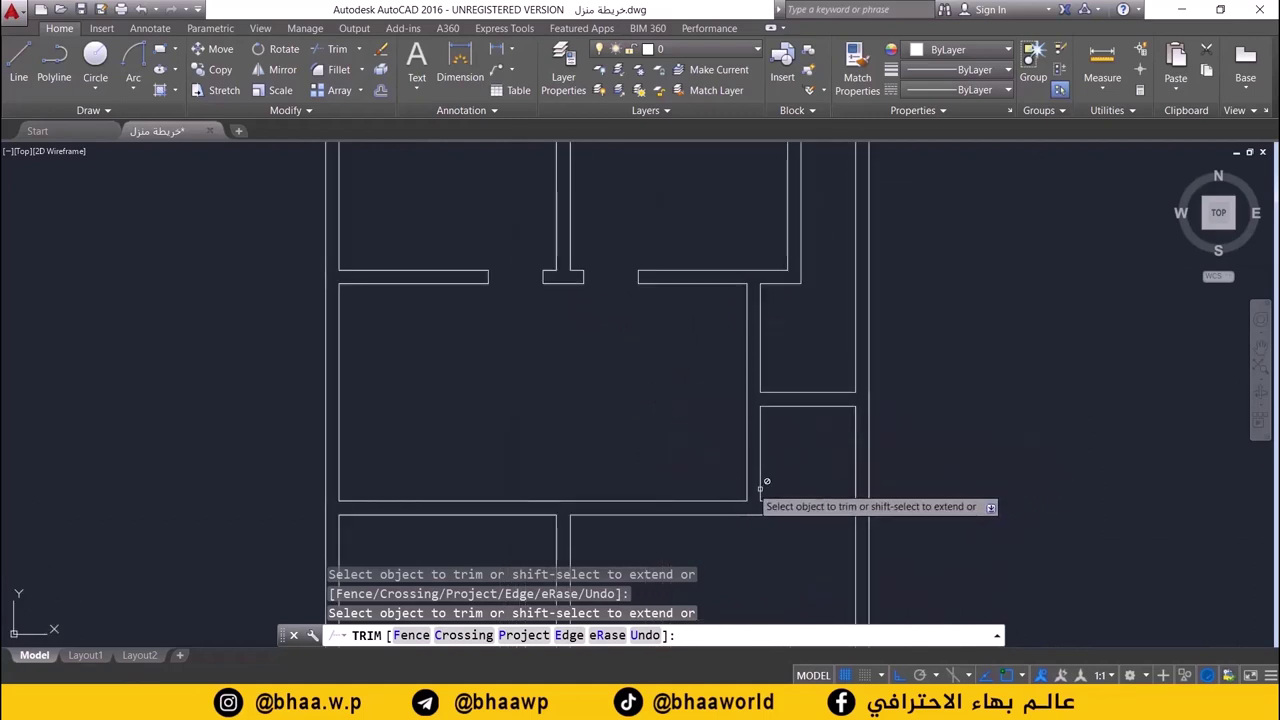
pyautogui.scroll(2, 801, 493)
pyautogui.moveTo(800, 491); pyautogui.dragTo(749, 429, button='middle')
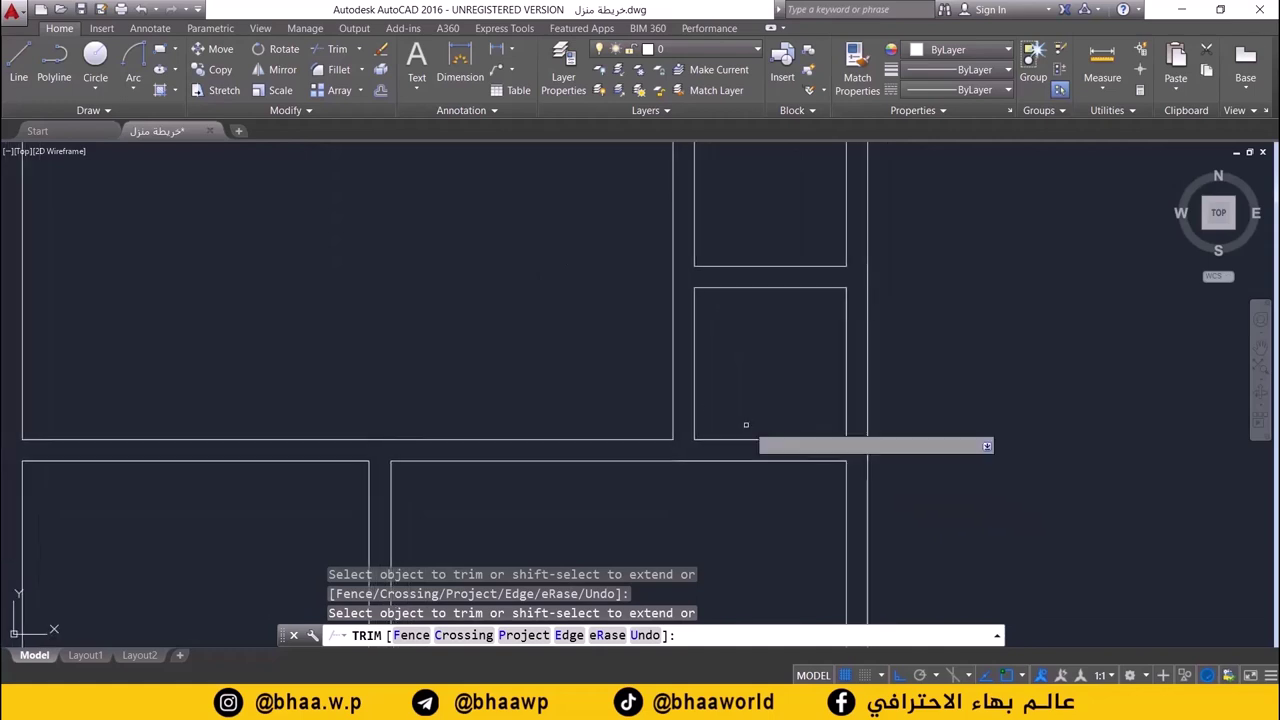
# - Cap the open wall end among the right-hand rooms with a short horizontal line
pyautogui.click(18, 62)
pyautogui.scroll(2, 666, 410)
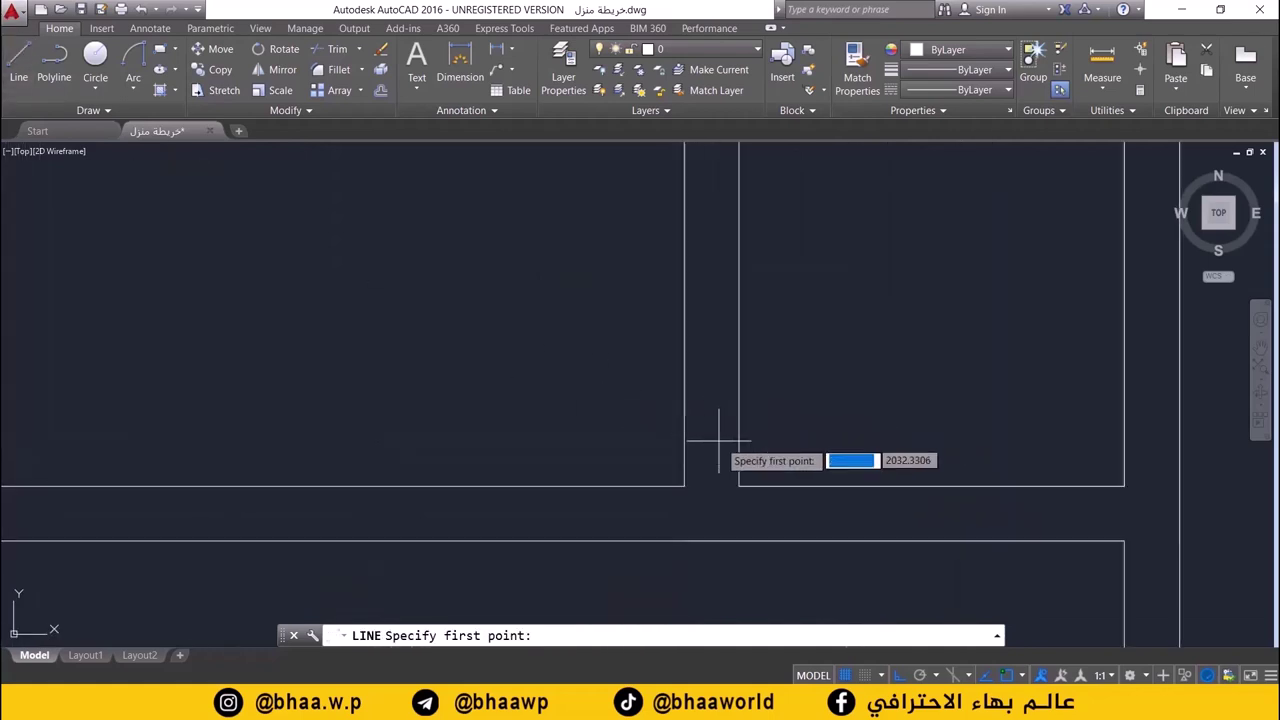
pyautogui.click(684, 487)
pyautogui.click(740, 488)
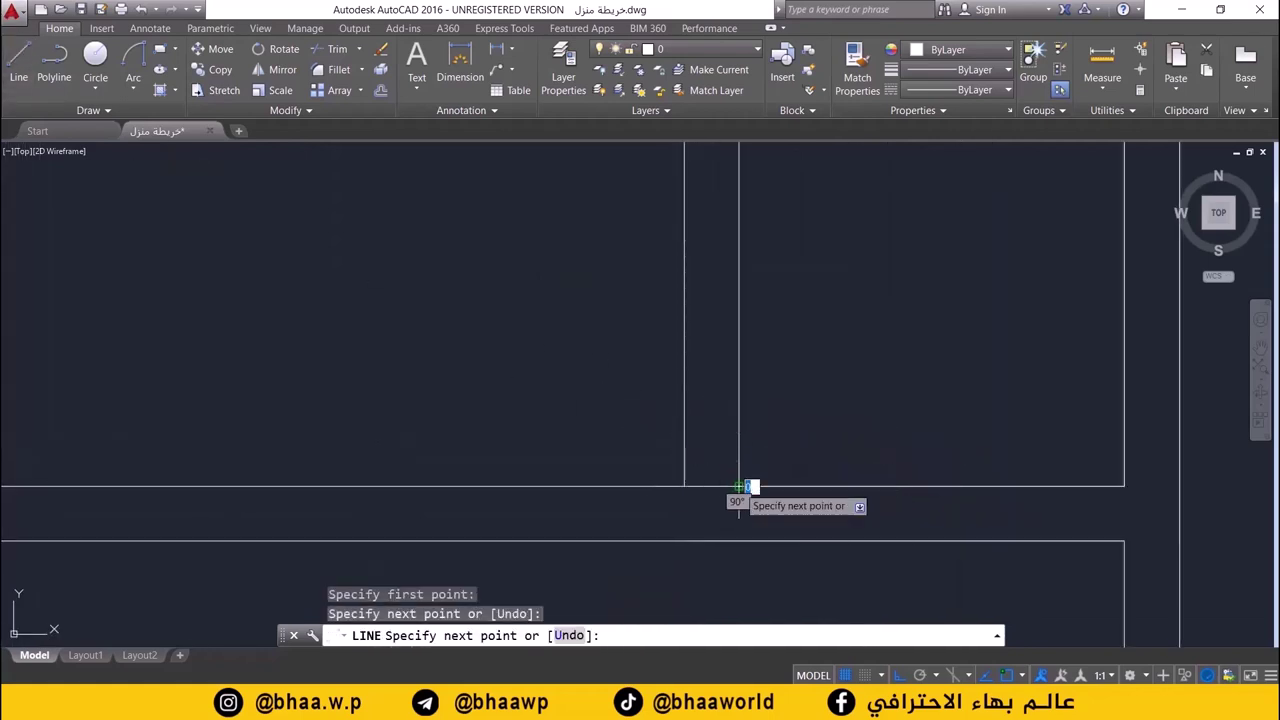
pyautogui.press('Return')
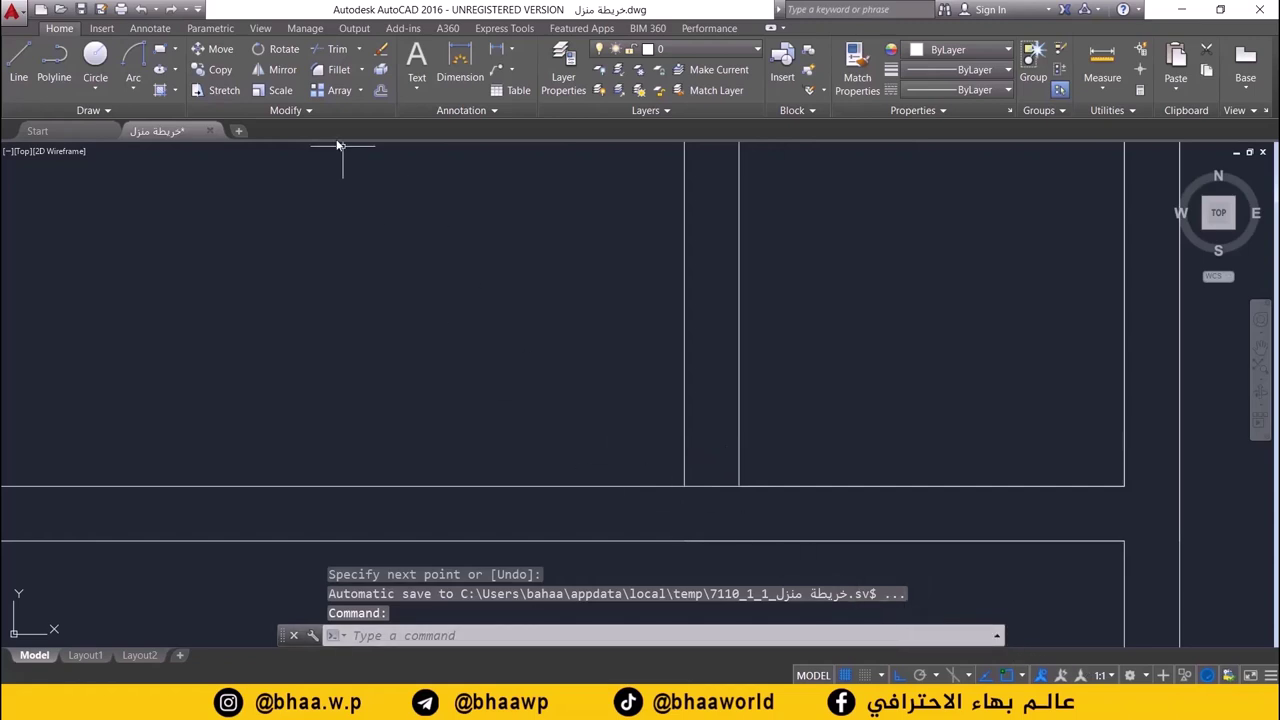
pyautogui.click(381, 96)
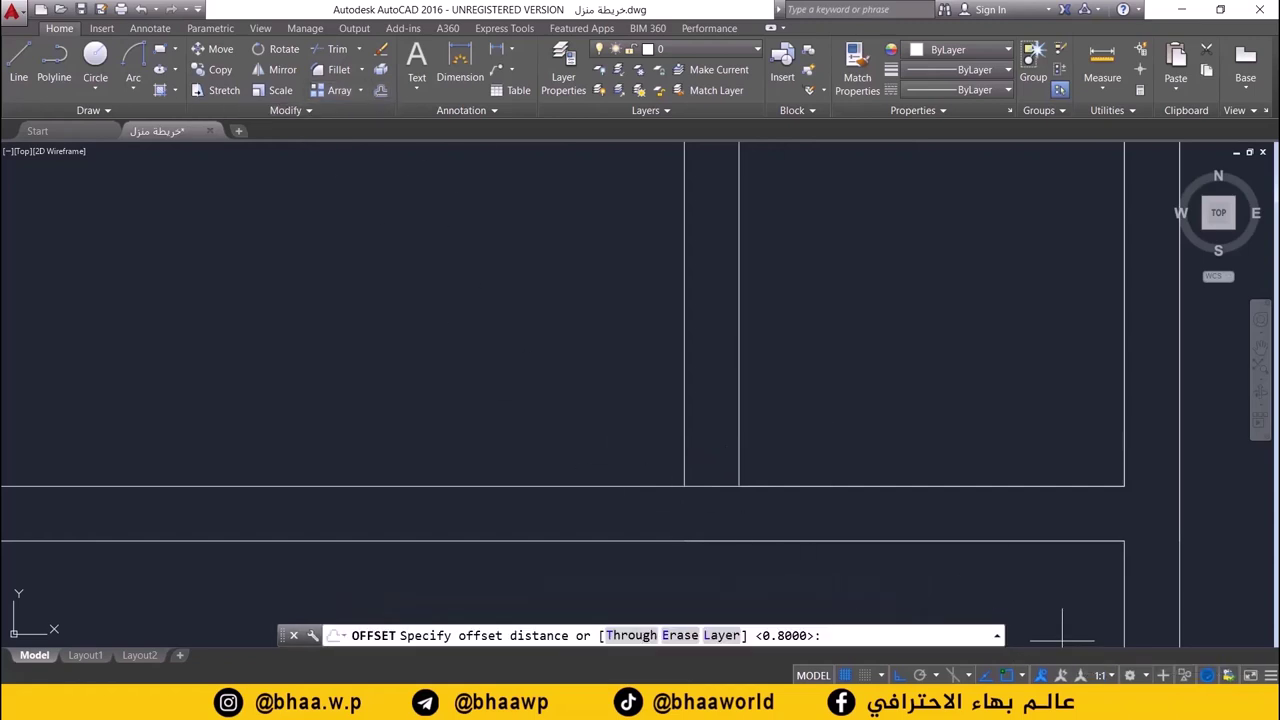
# - Try offsetting the wall-end cap line 0.1 (undone) and then 0.15 upward
pyautogui.scroll(-1, 820, 425)
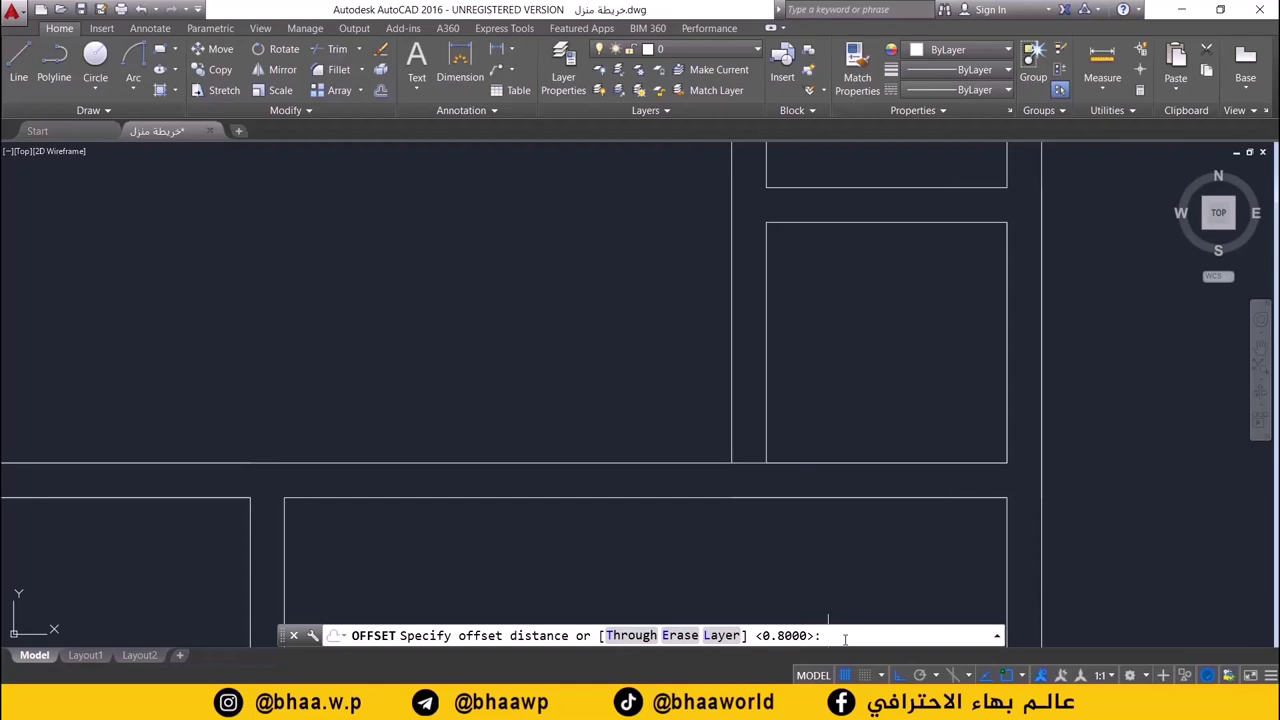
pyautogui.write('0.1')
pyautogui.press('Return')
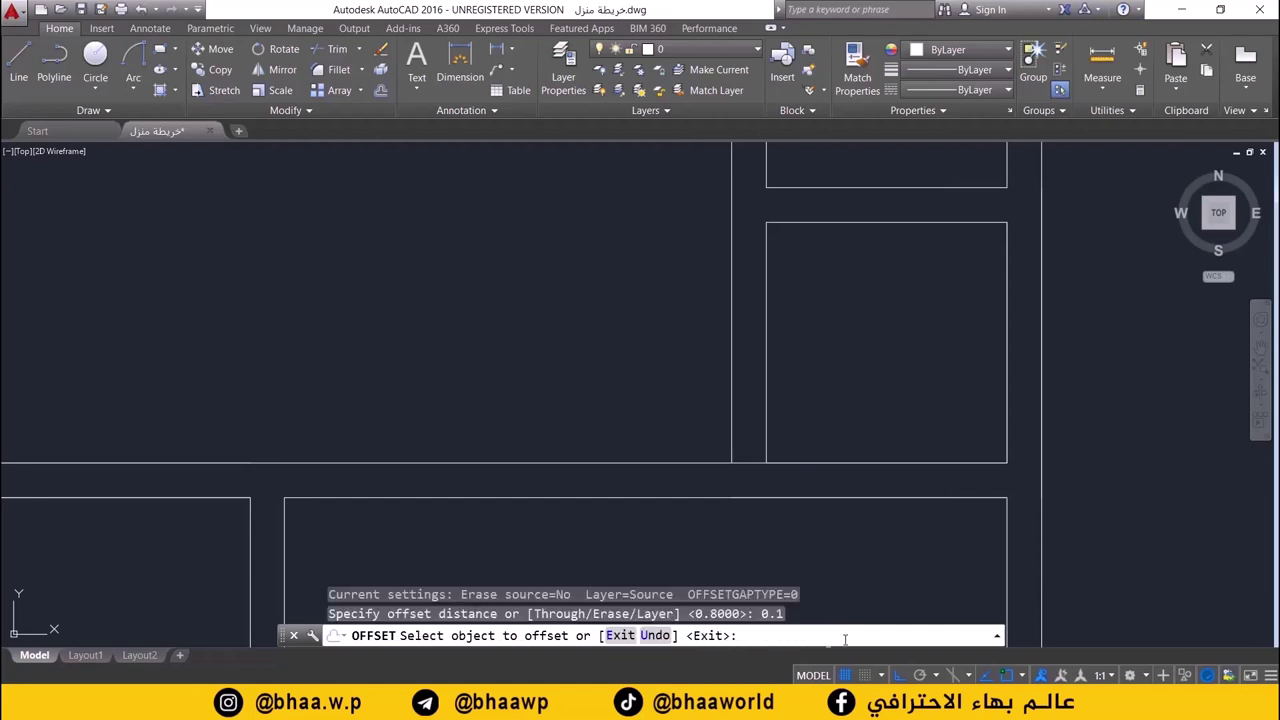
pyautogui.click(752, 461)
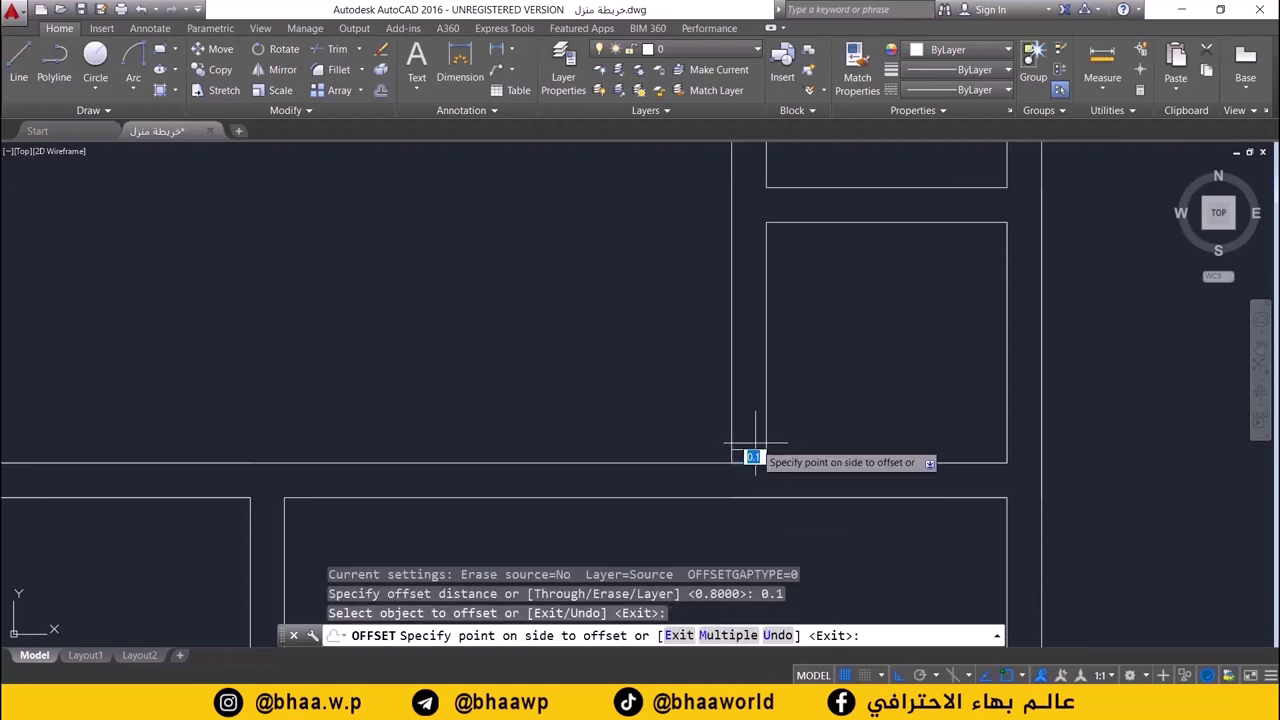
pyautogui.click(752, 452)
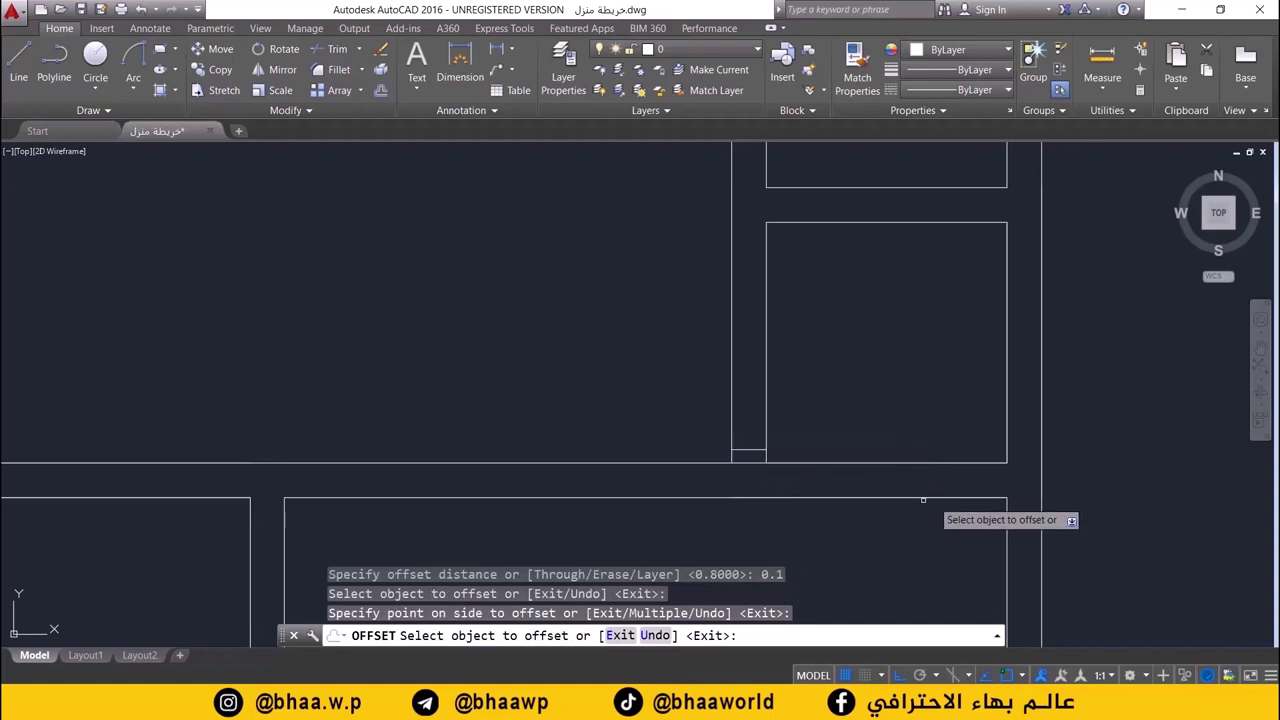
pyautogui.hotkey('ctrl', 'z')
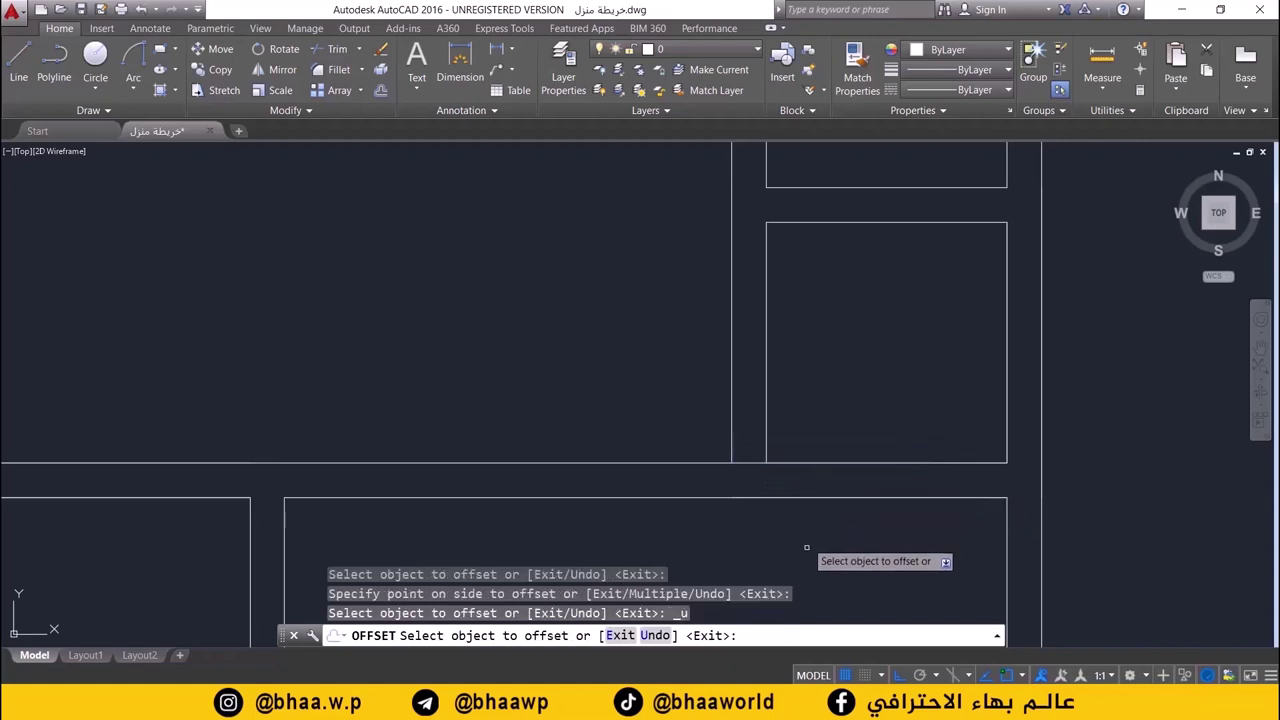
pyautogui.click(381, 90)
pyautogui.write('0.15')
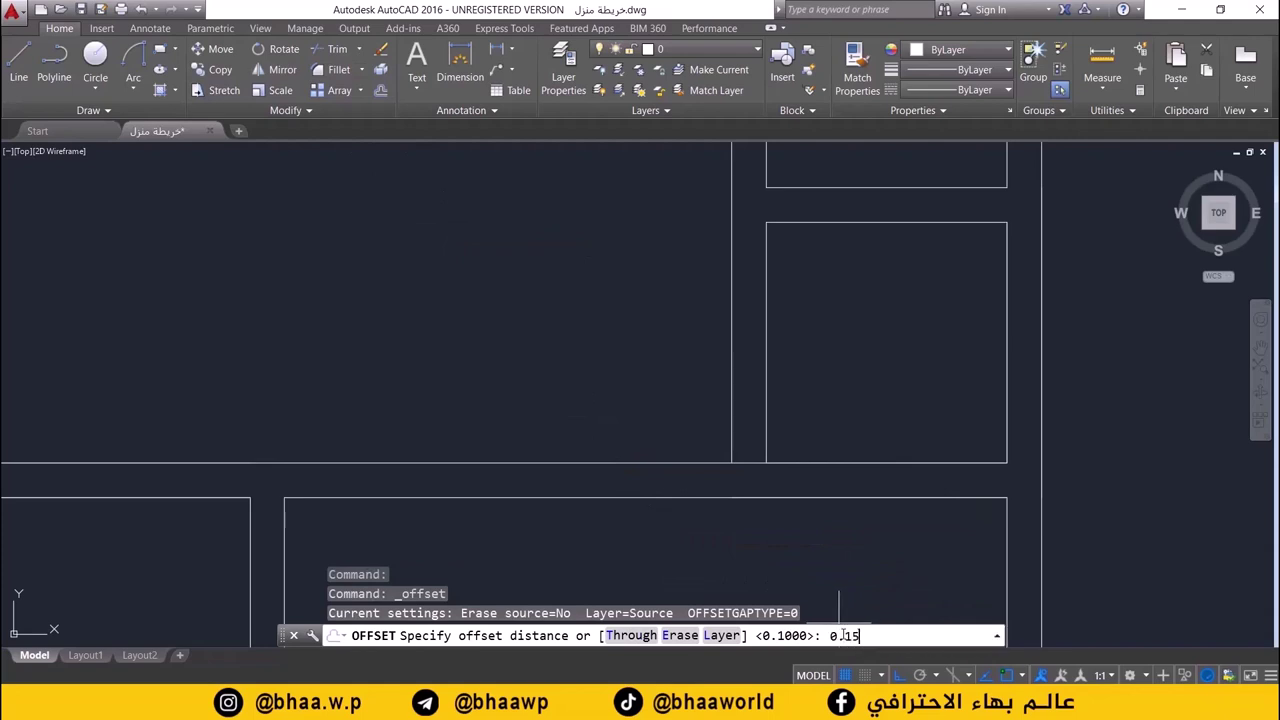
pyautogui.press('Return')
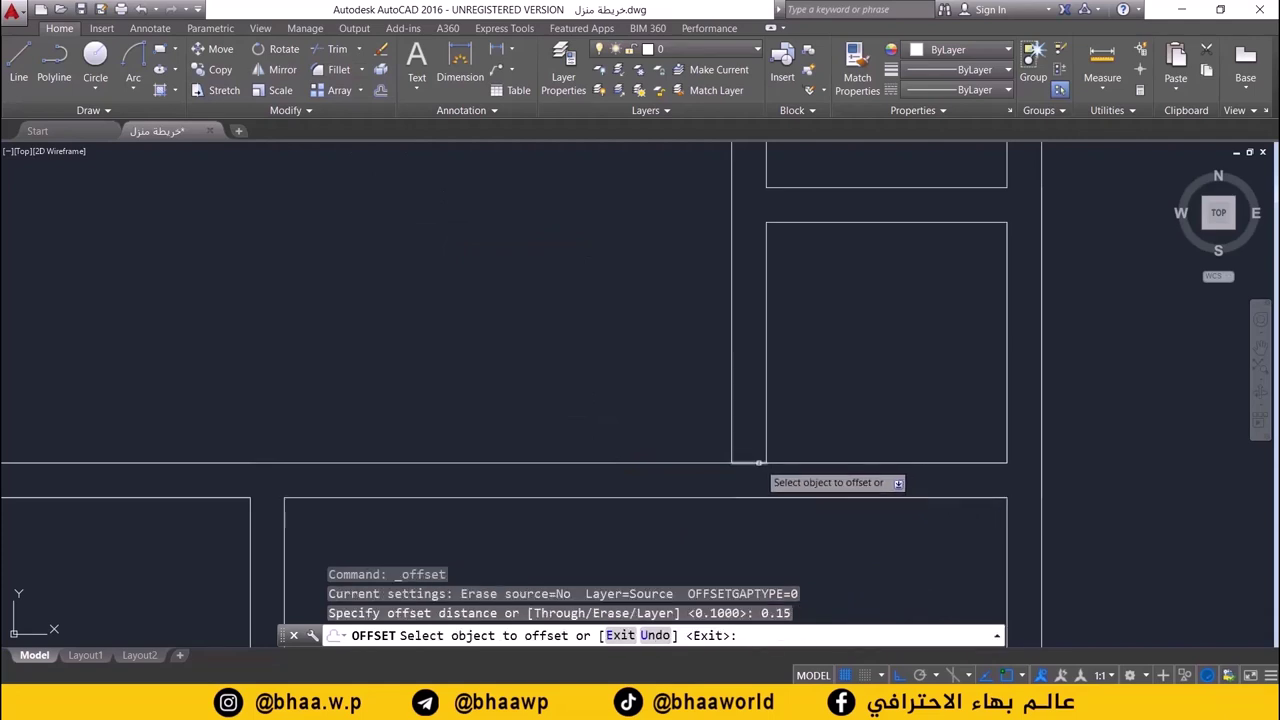
pyautogui.click(752, 462)
pyautogui.click(751, 437)
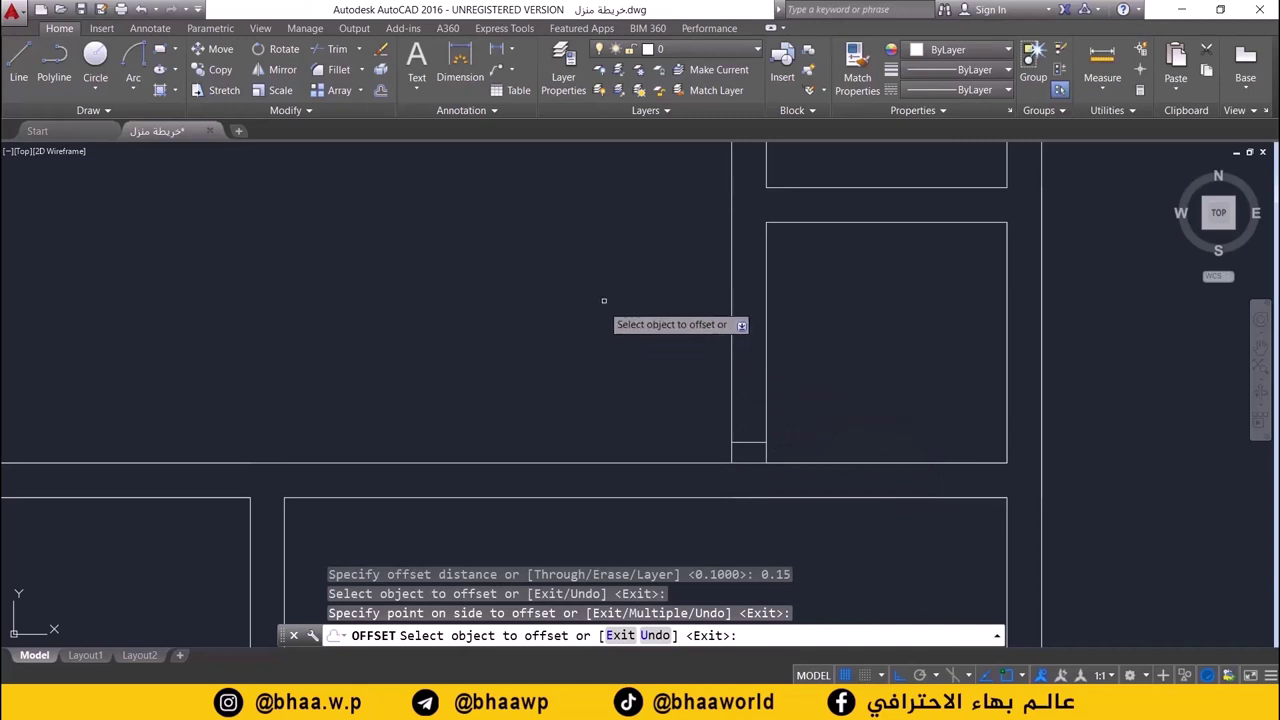
pyautogui.press('Escape')
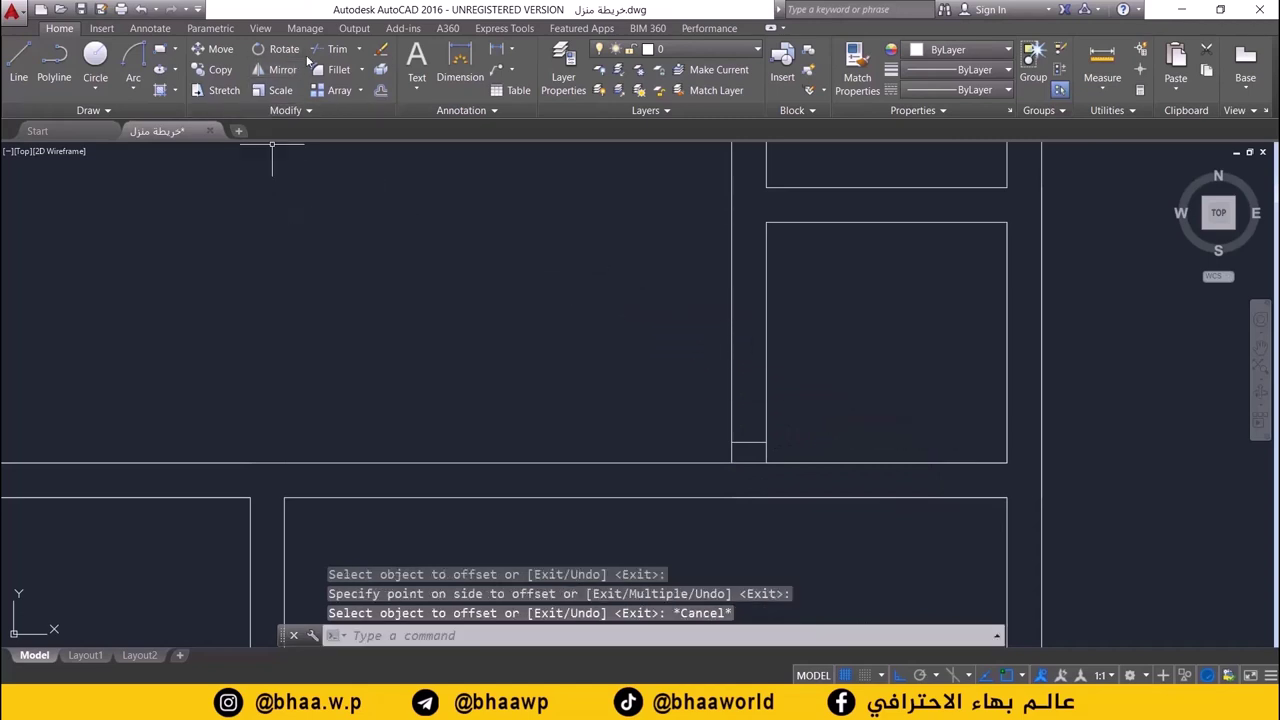
# - Offset the short cross line 0.80 upward in the narrow wall, after undoing a 0.75 copy
pyautogui.click(380, 90)
pyautogui.write('0.75')
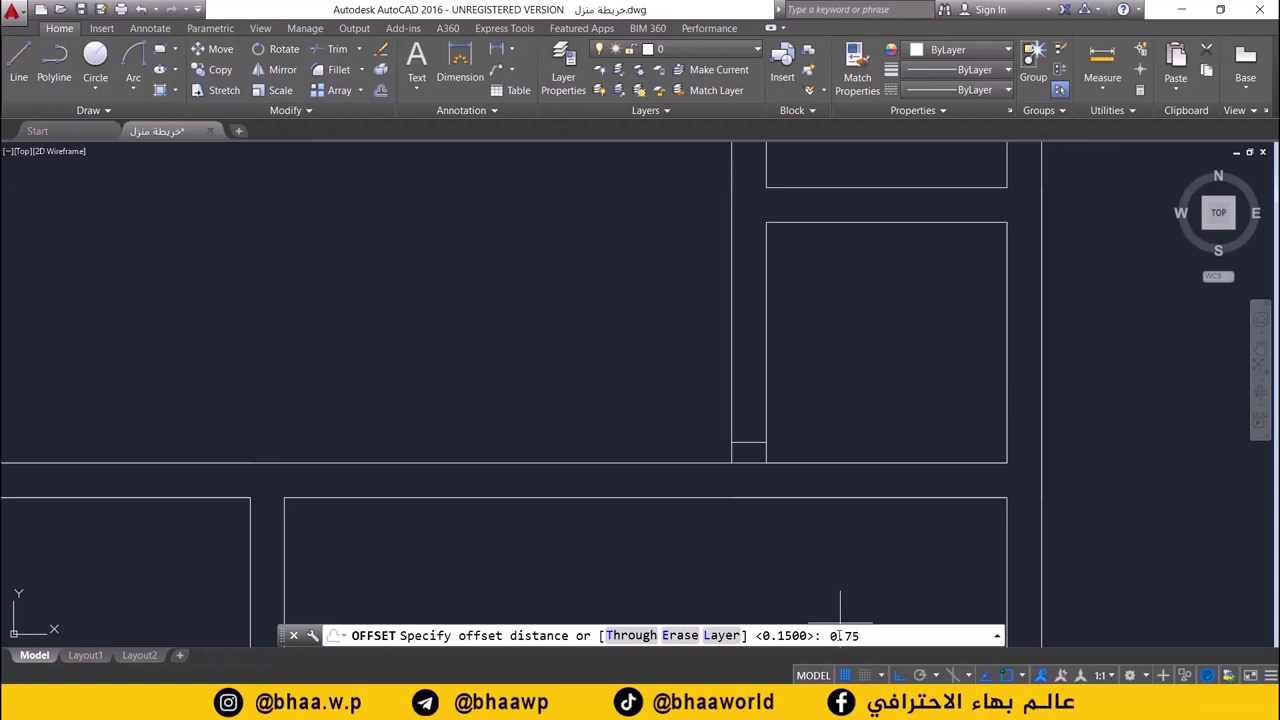
pyautogui.press('Return')
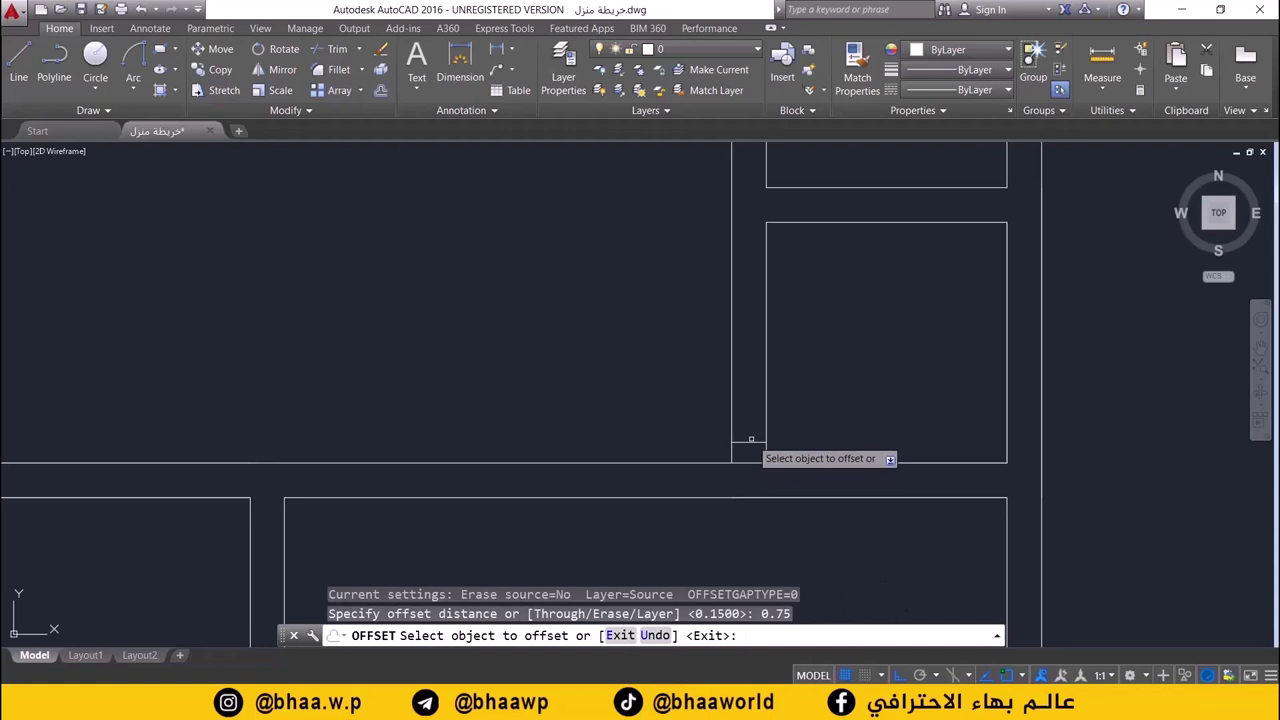
pyautogui.click(750, 441)
pyautogui.click(738, 375)
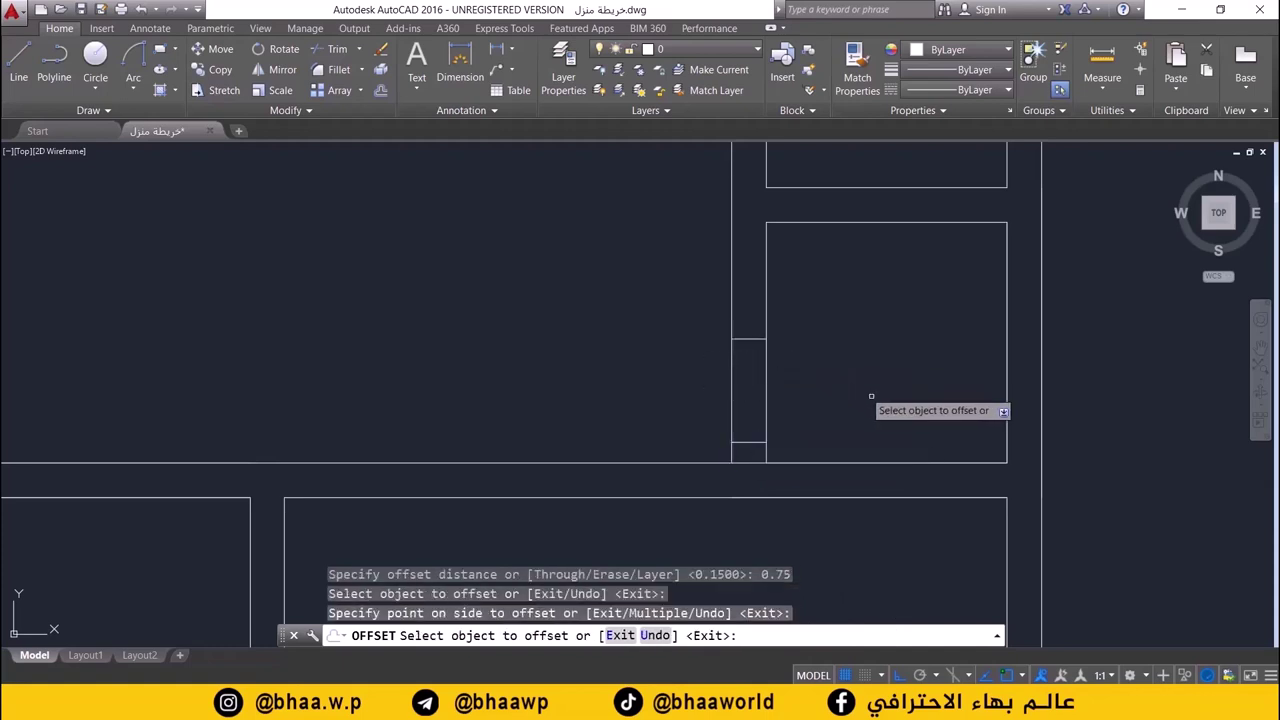
pyautogui.hotkey('ctrl', 'z')
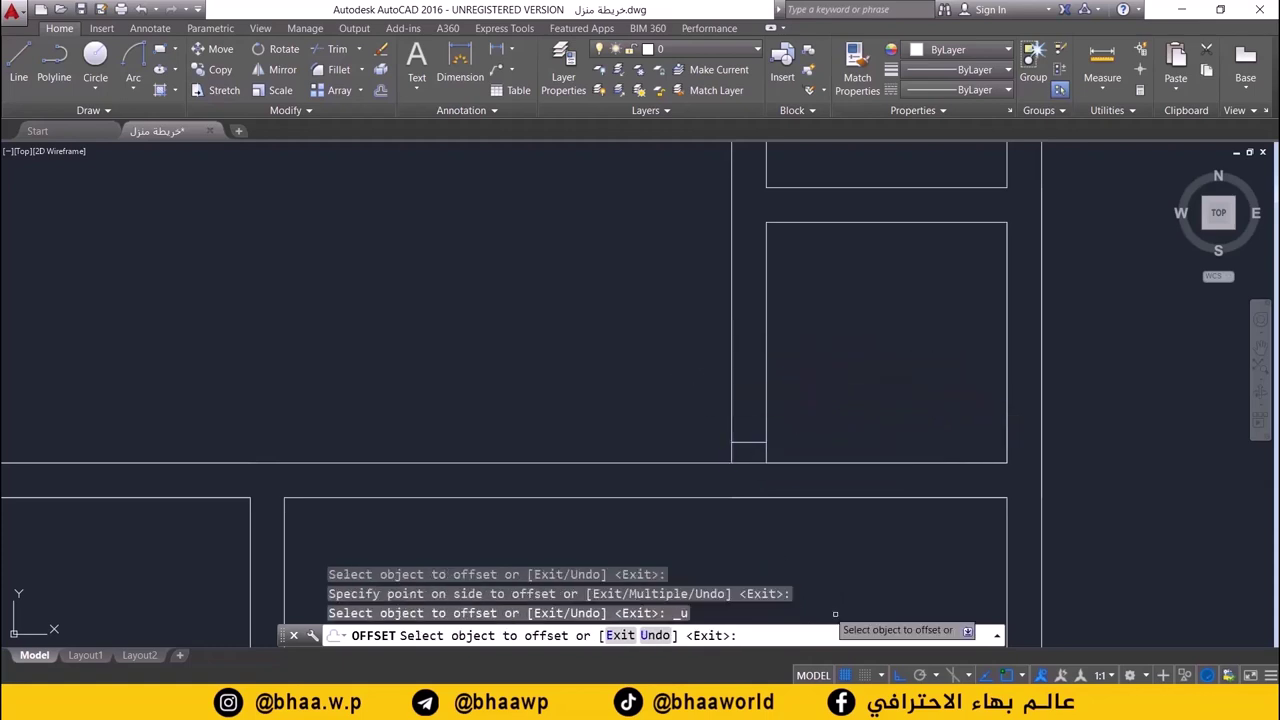
pyautogui.click(381, 69)
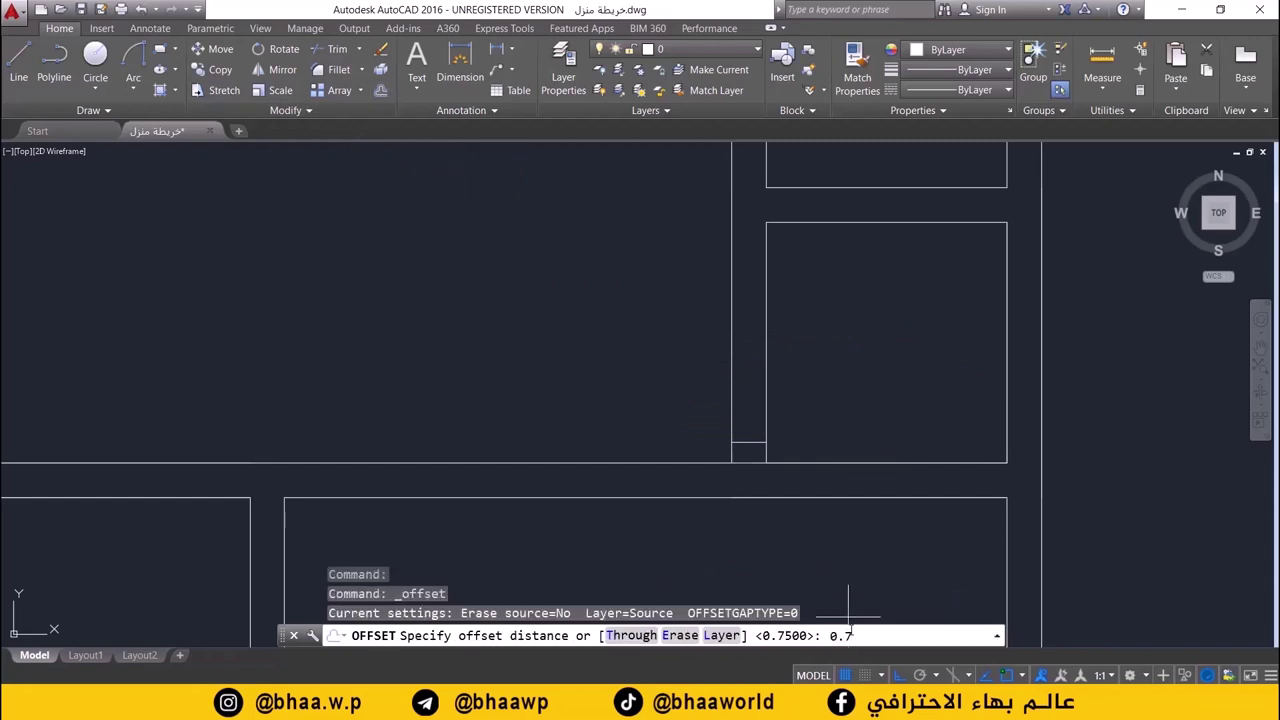
pyautogui.write('0')
pyautogui.press('Return')
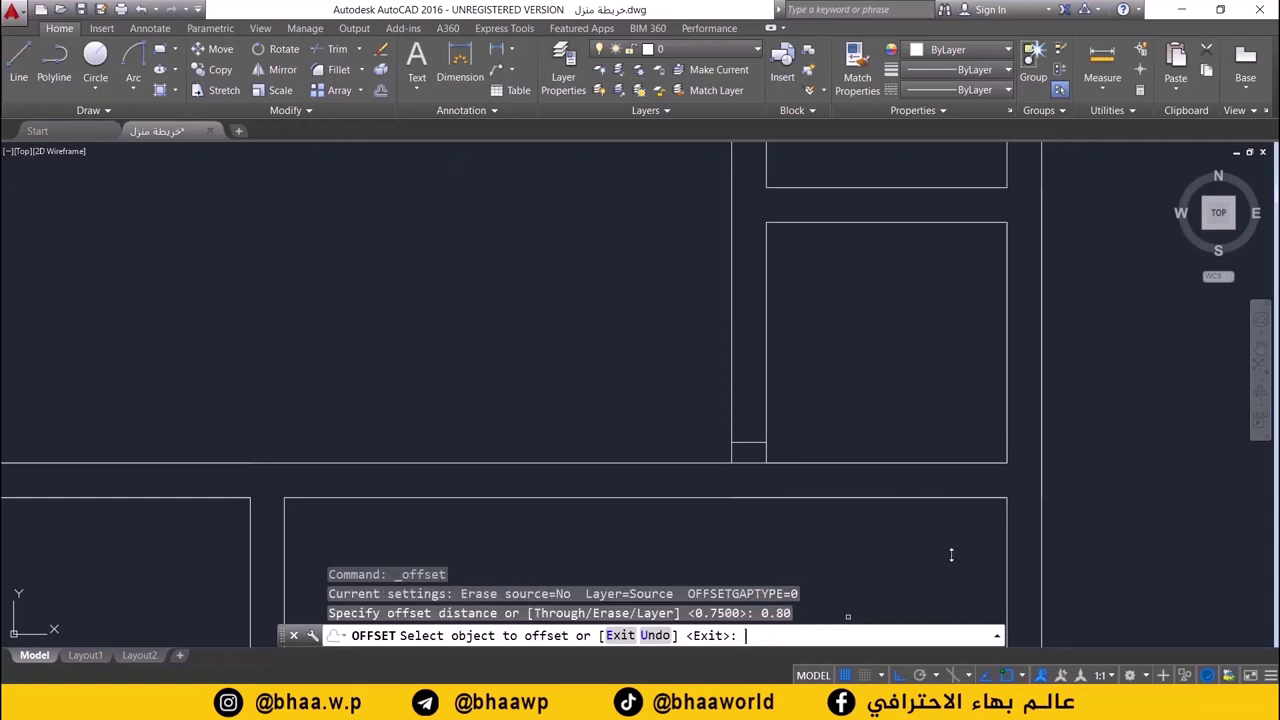
pyautogui.click(750, 441)
pyautogui.click(836, 380)
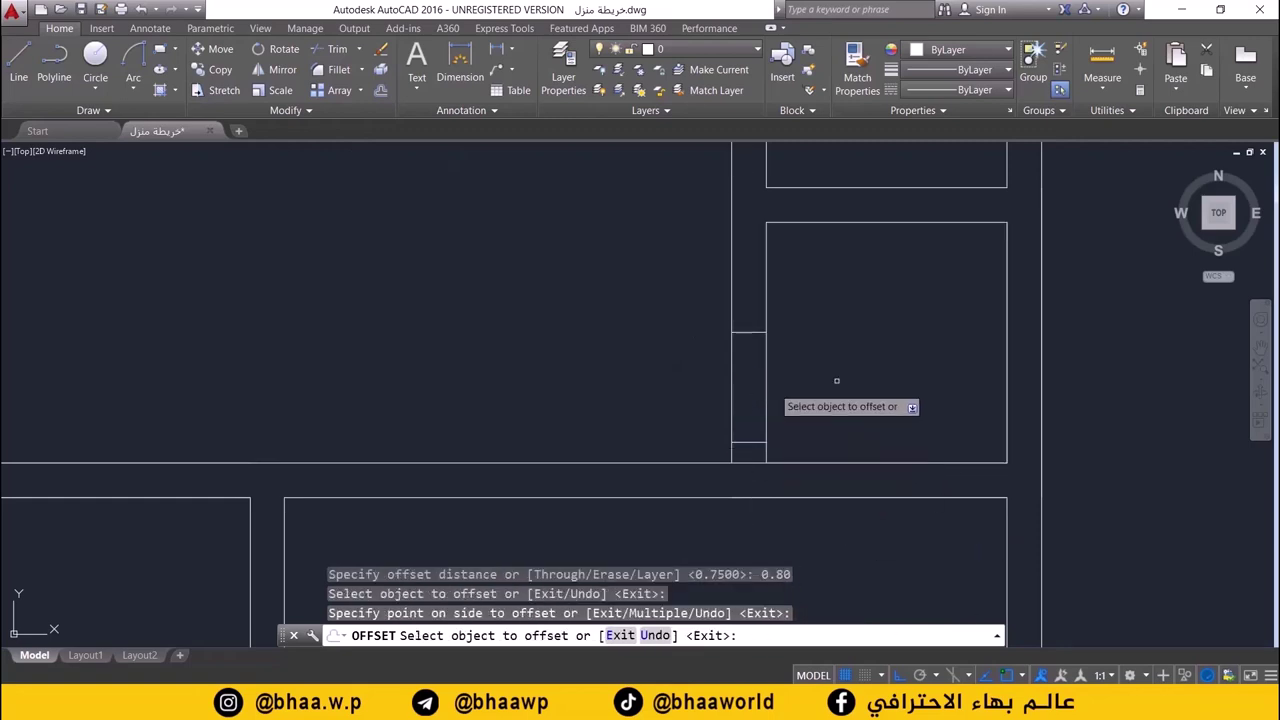
# - Trim the narrow wall's lines between the two cross lines and delete the leftover short line
pyautogui.click(338, 52)
pyautogui.press('Return')
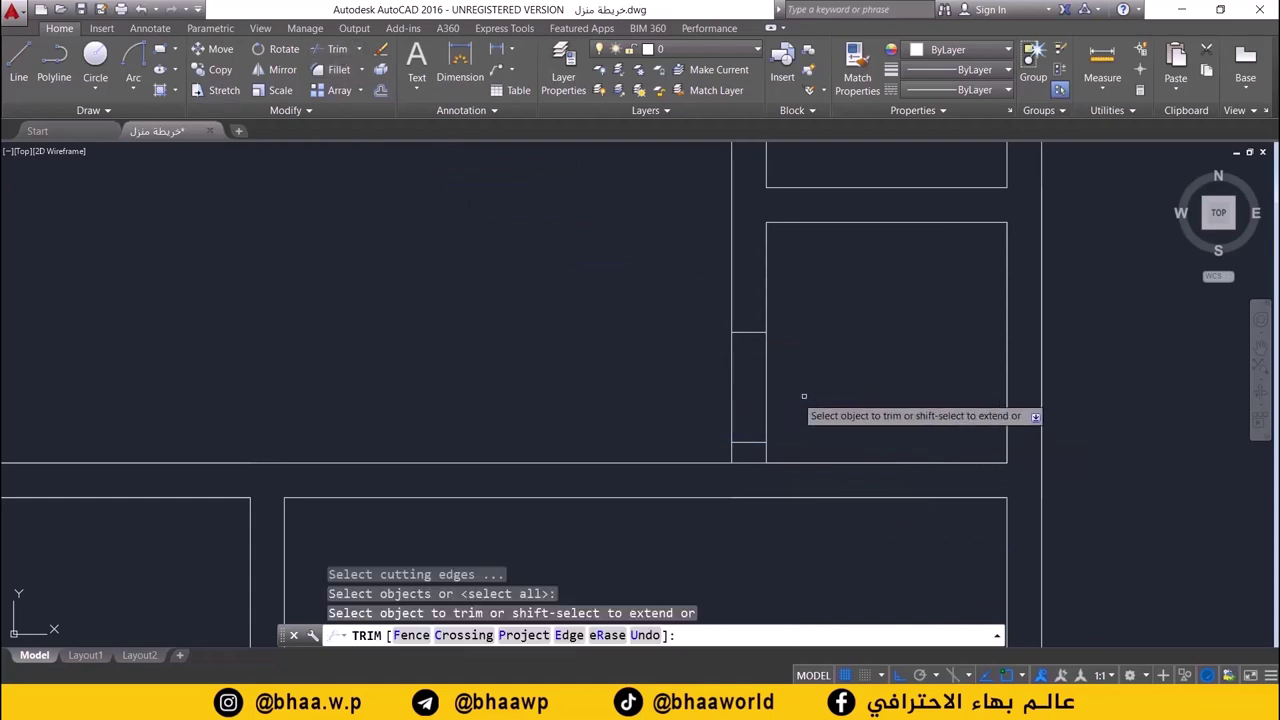
pyautogui.click(796, 377)
pyautogui.click(677, 393)
pyautogui.click(668, 392)
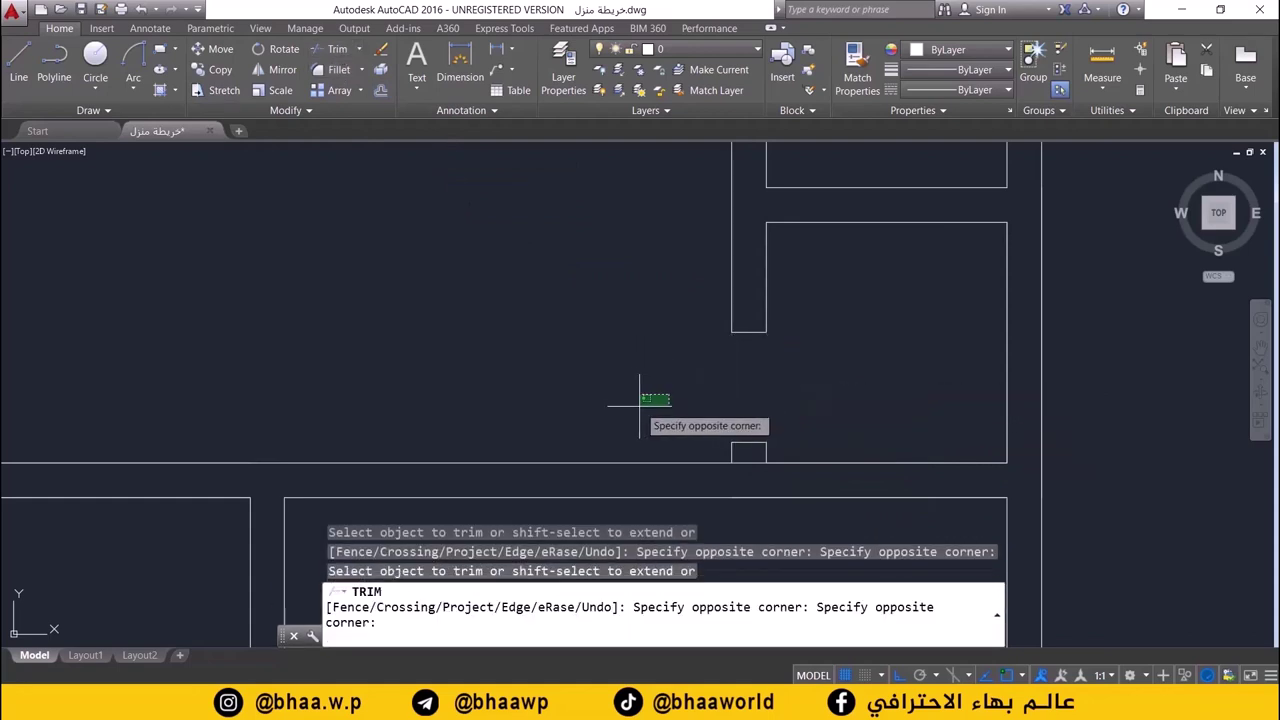
pyautogui.click(640, 417)
pyautogui.press('Return')
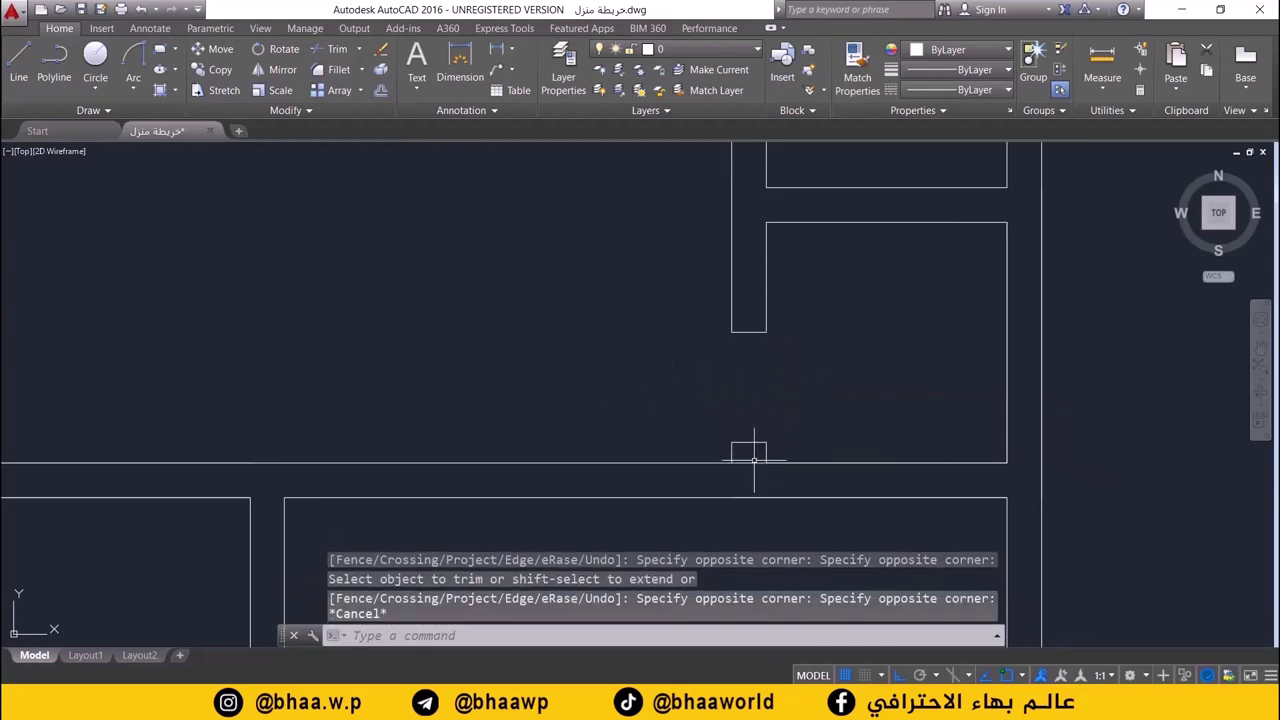
pyautogui.click(754, 461)
pyautogui.press('Delete')
pyautogui.scroll(-1, 580, 430)
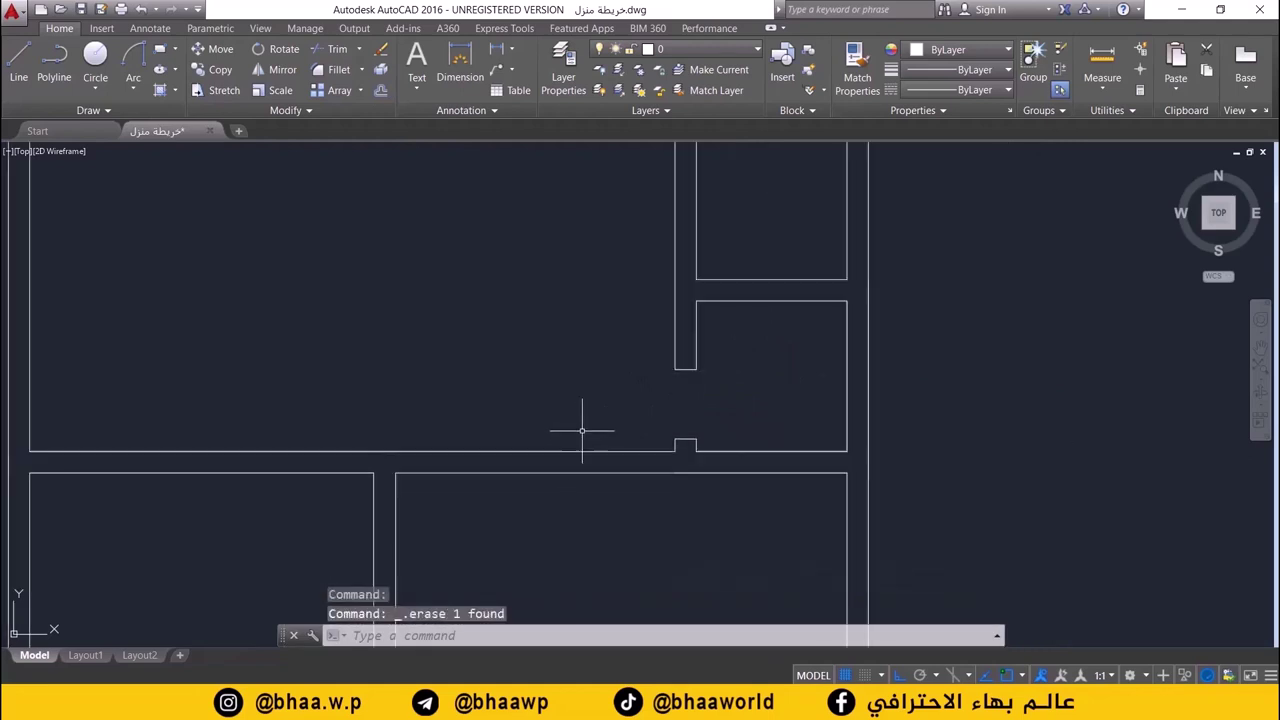
pyautogui.scroll(-2, 648, 414)
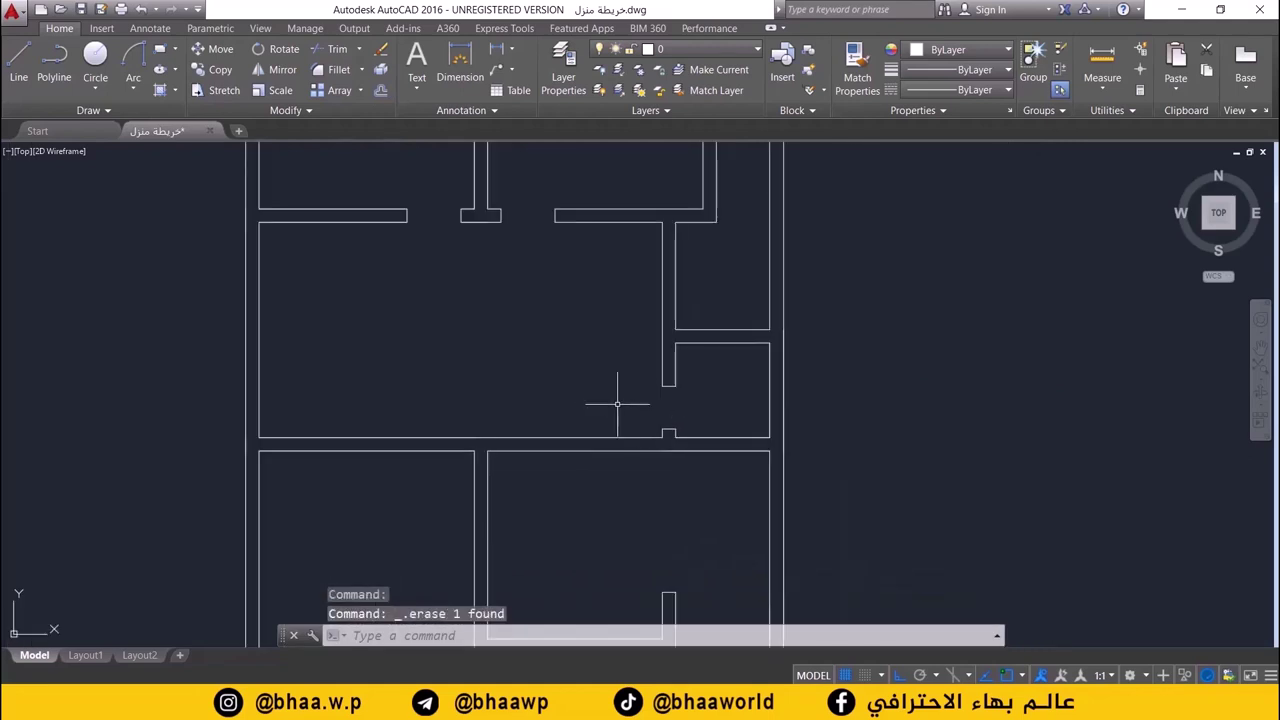
pyautogui.scroll(-1, 582, 535)
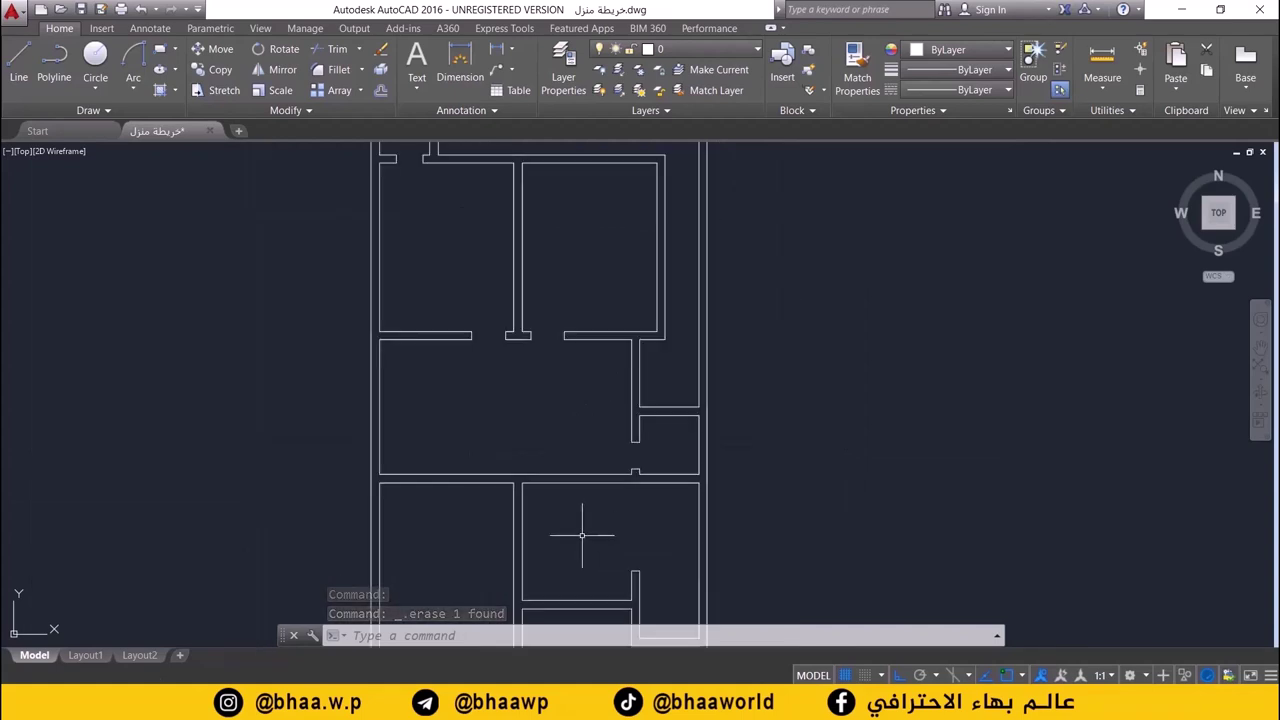
pyautogui.moveTo(540, 537); pyautogui.dragTo(580, 450, button='middle')
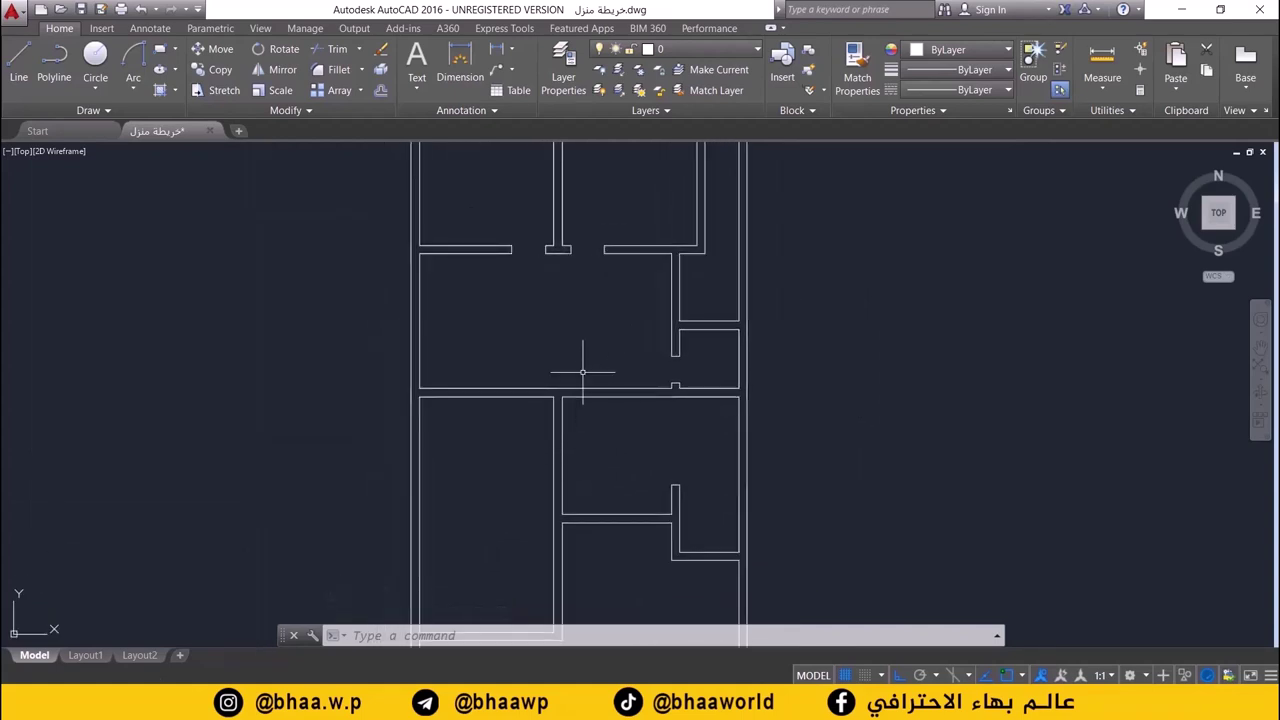
pyautogui.moveTo(594, 406); pyautogui.dragTo(623, 320, button='middle')
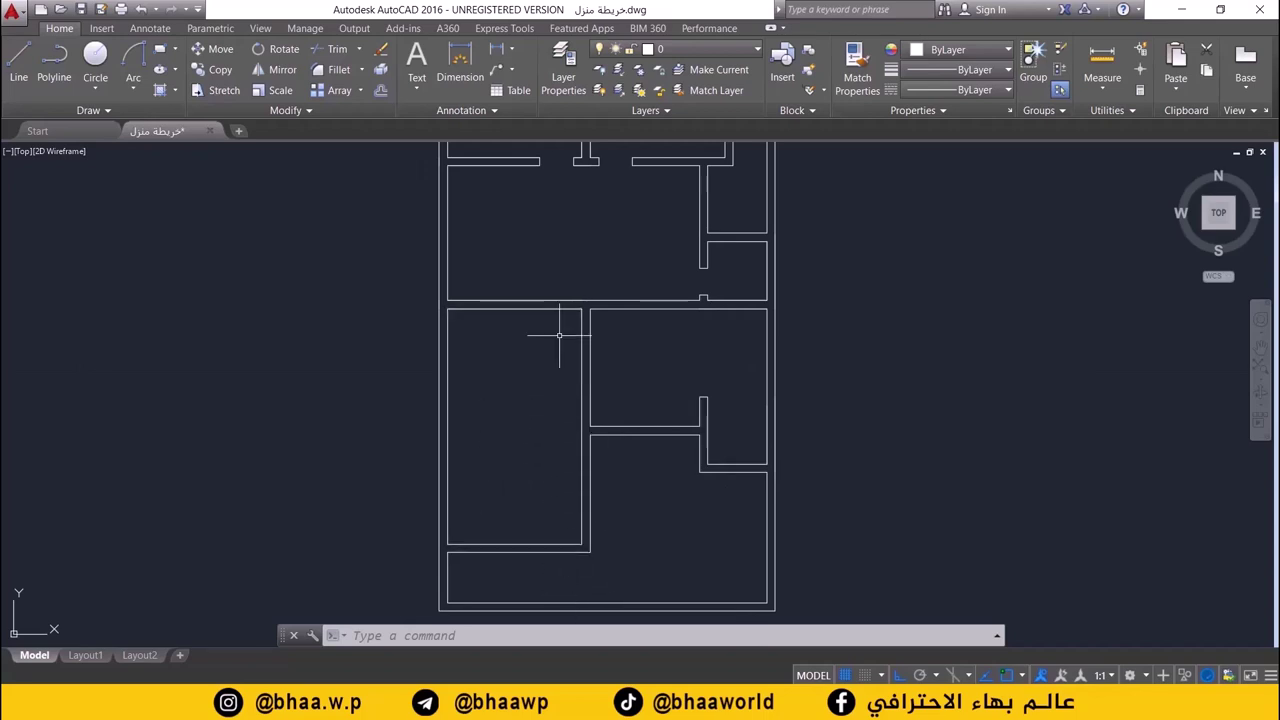
pyautogui.hotkey('alt', 'Tab')
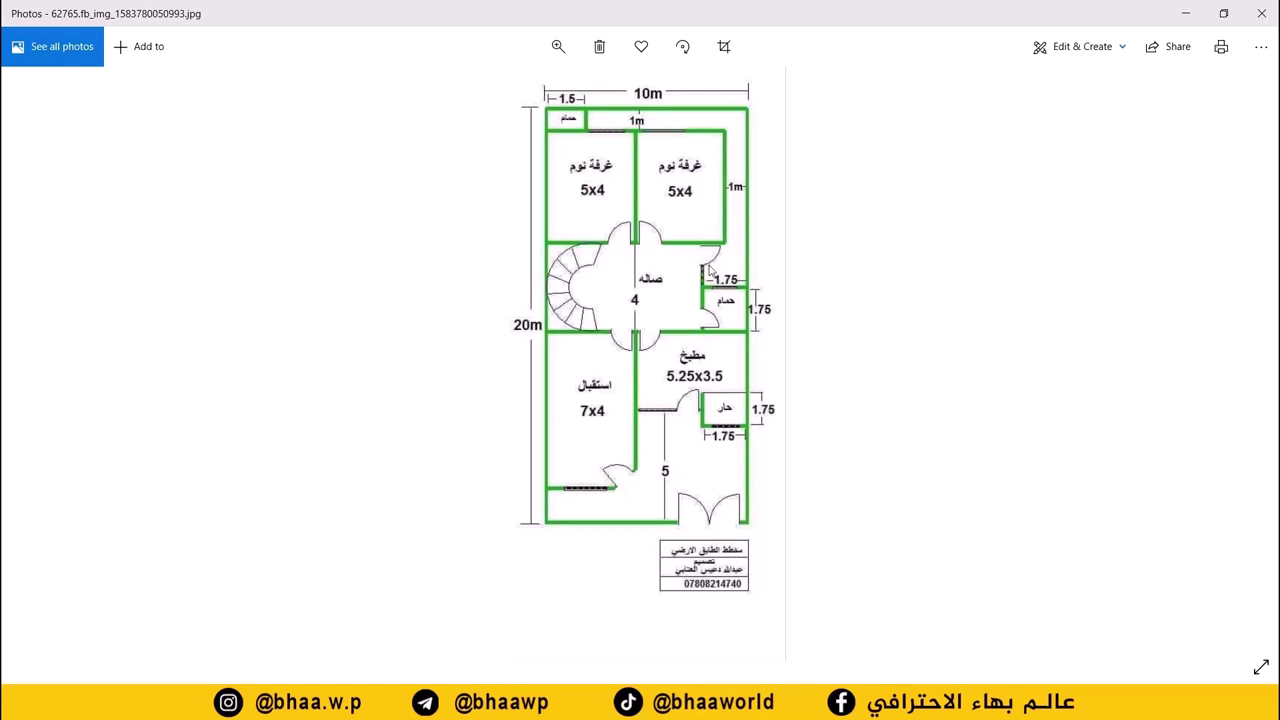
pyautogui.click(1185, 13)
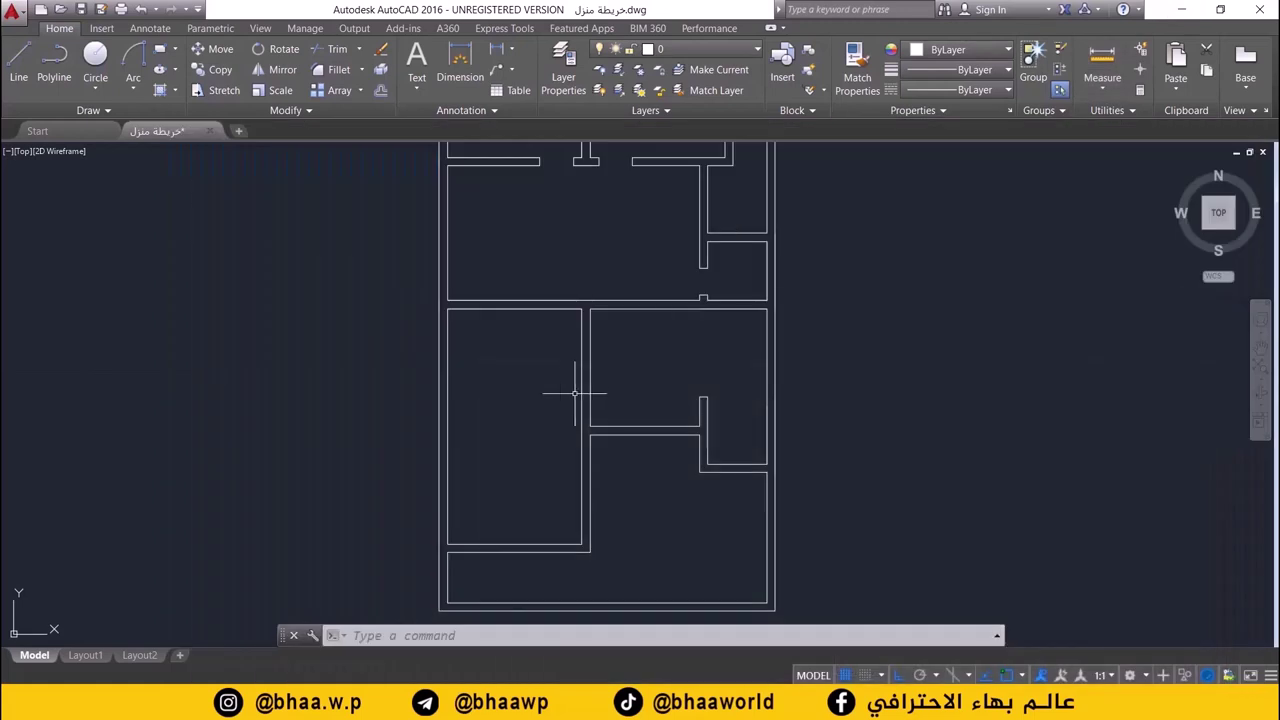
# - Draw two short lines from the partition's edges across the upper horizontal wall
pyautogui.scroll(2, 591, 323)
pyautogui.scroll(2, 557, 309)
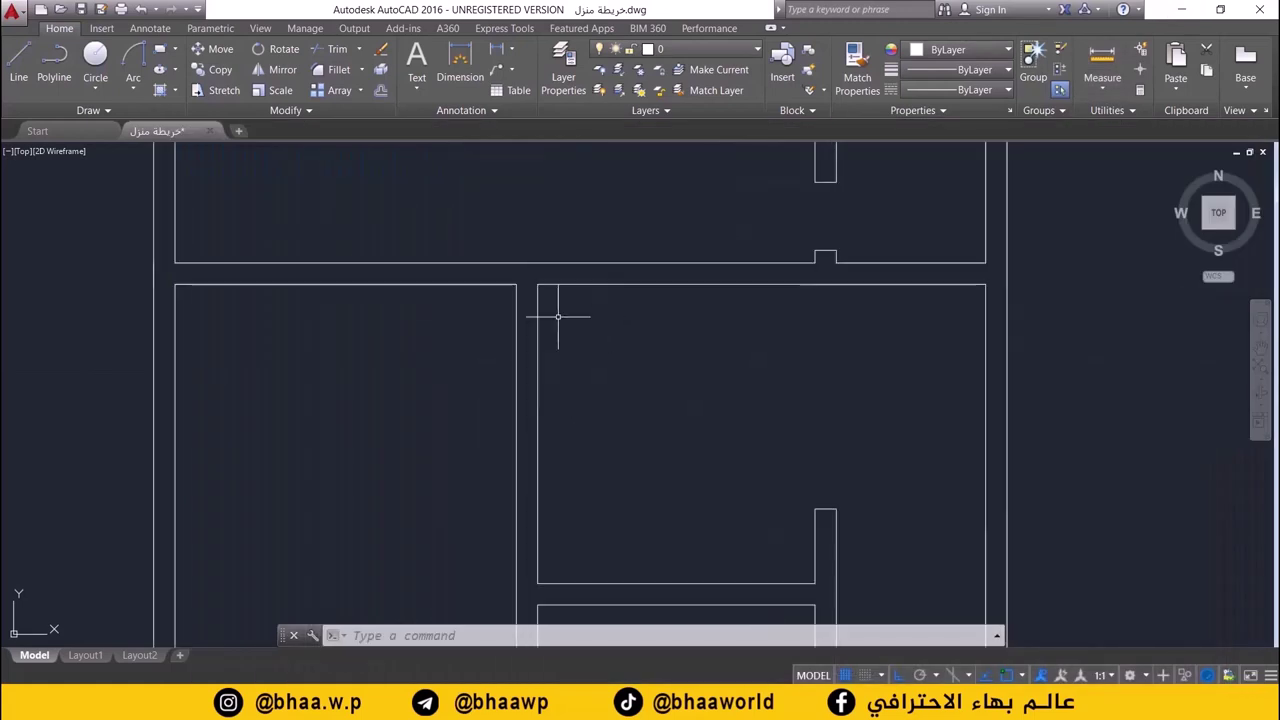
pyautogui.click(18, 64)
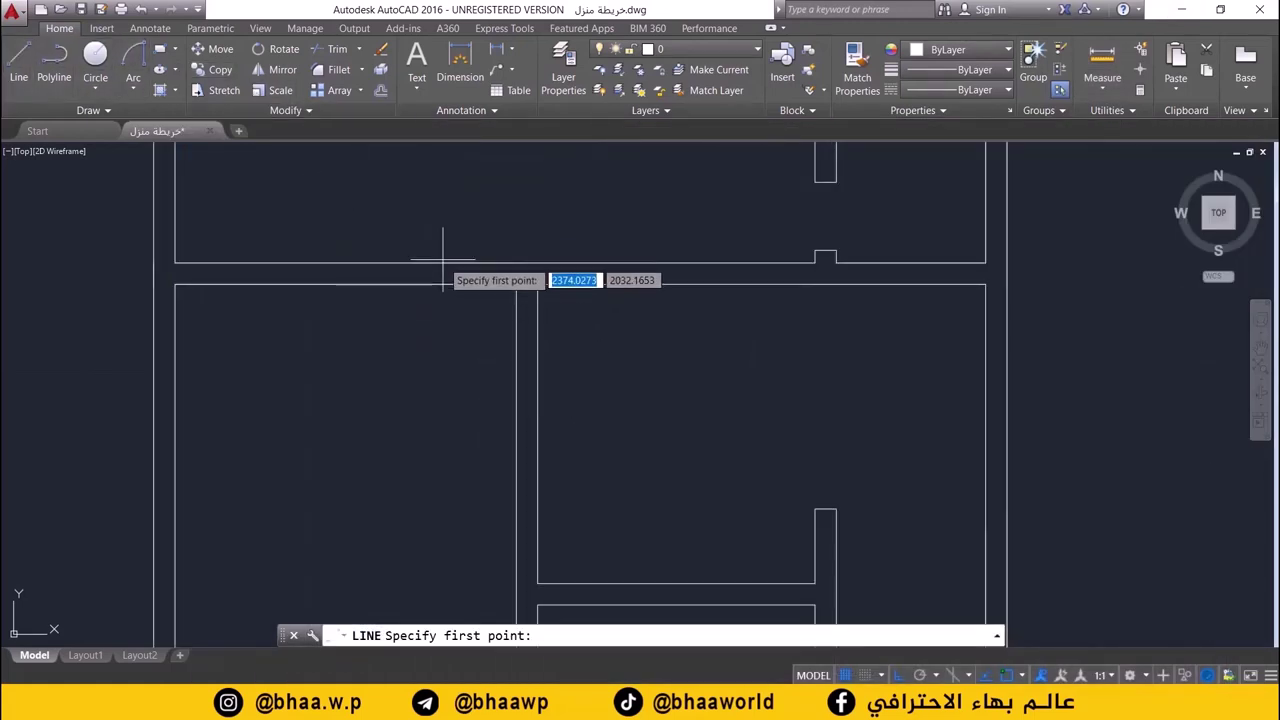
pyautogui.click(537, 285)
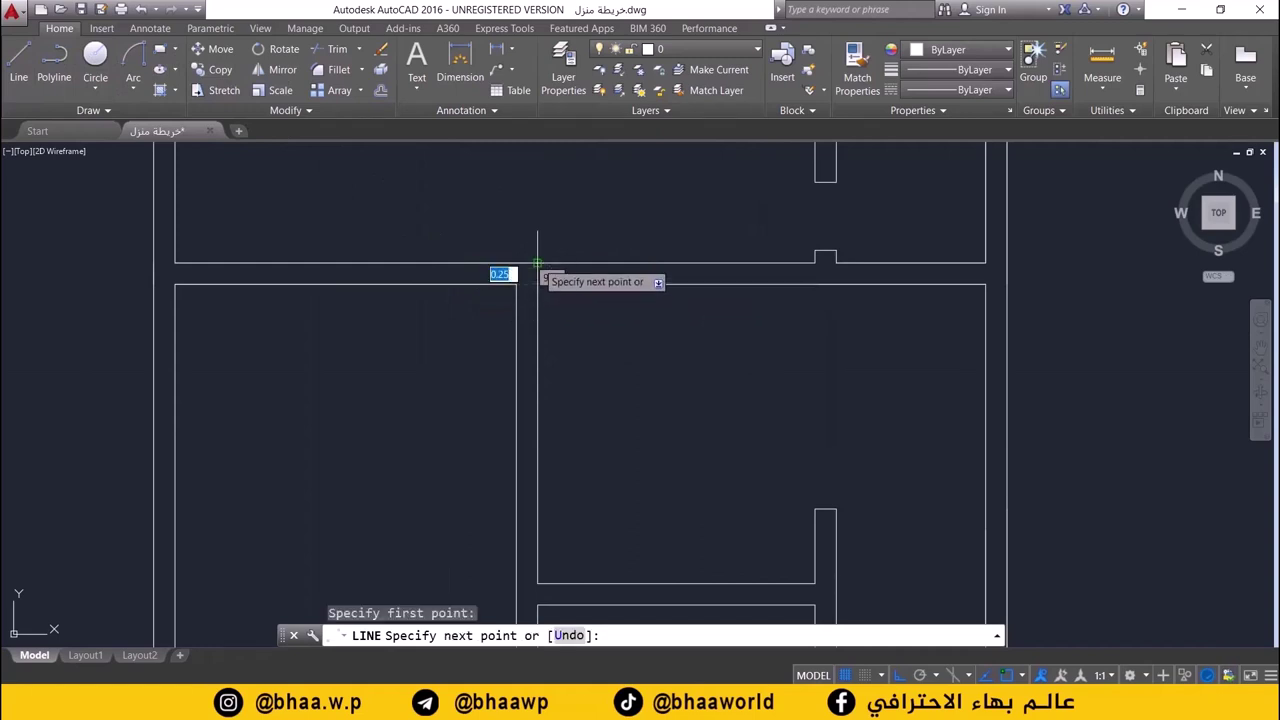
pyautogui.scroll(2, 532, 265)
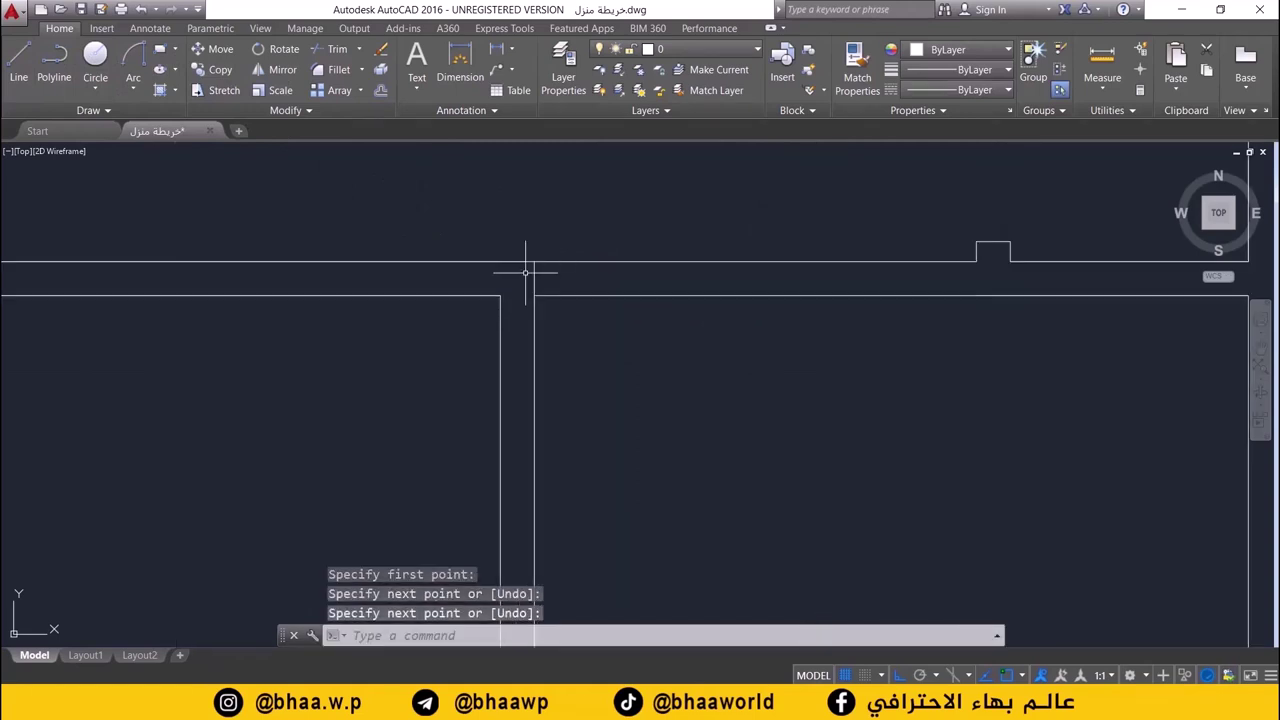
pyautogui.click(19, 60)
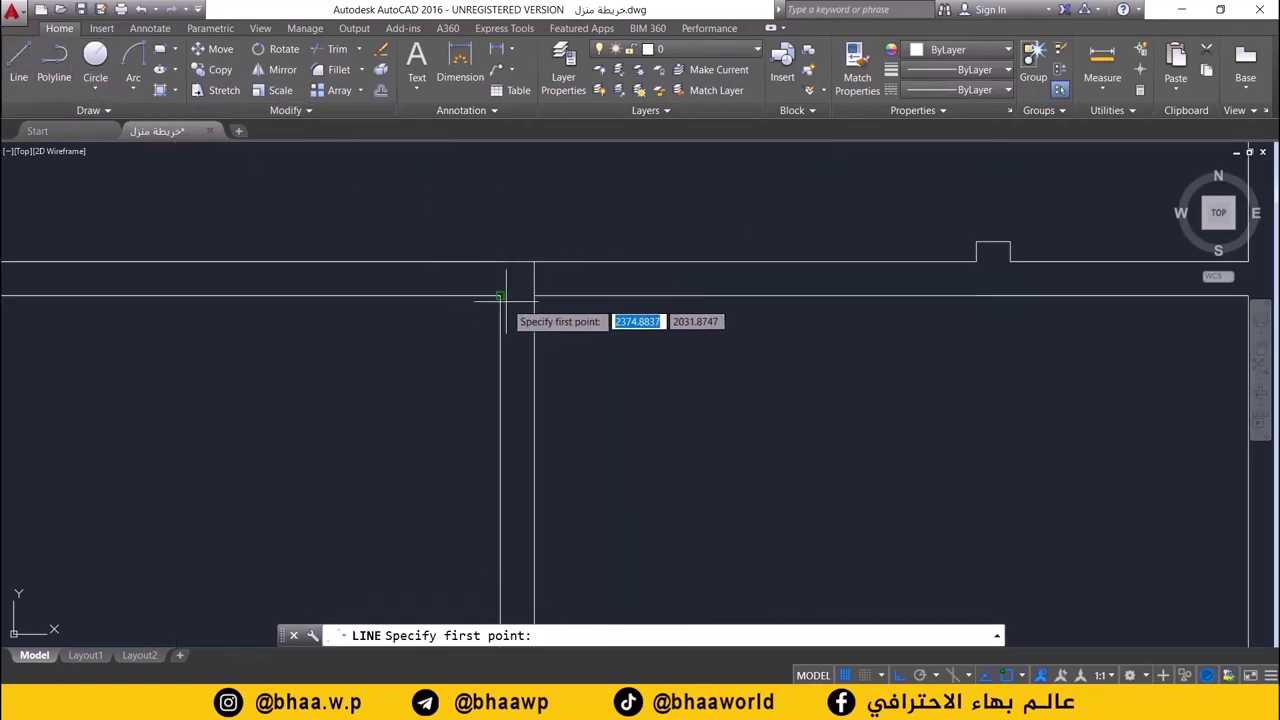
pyautogui.click(499, 262)
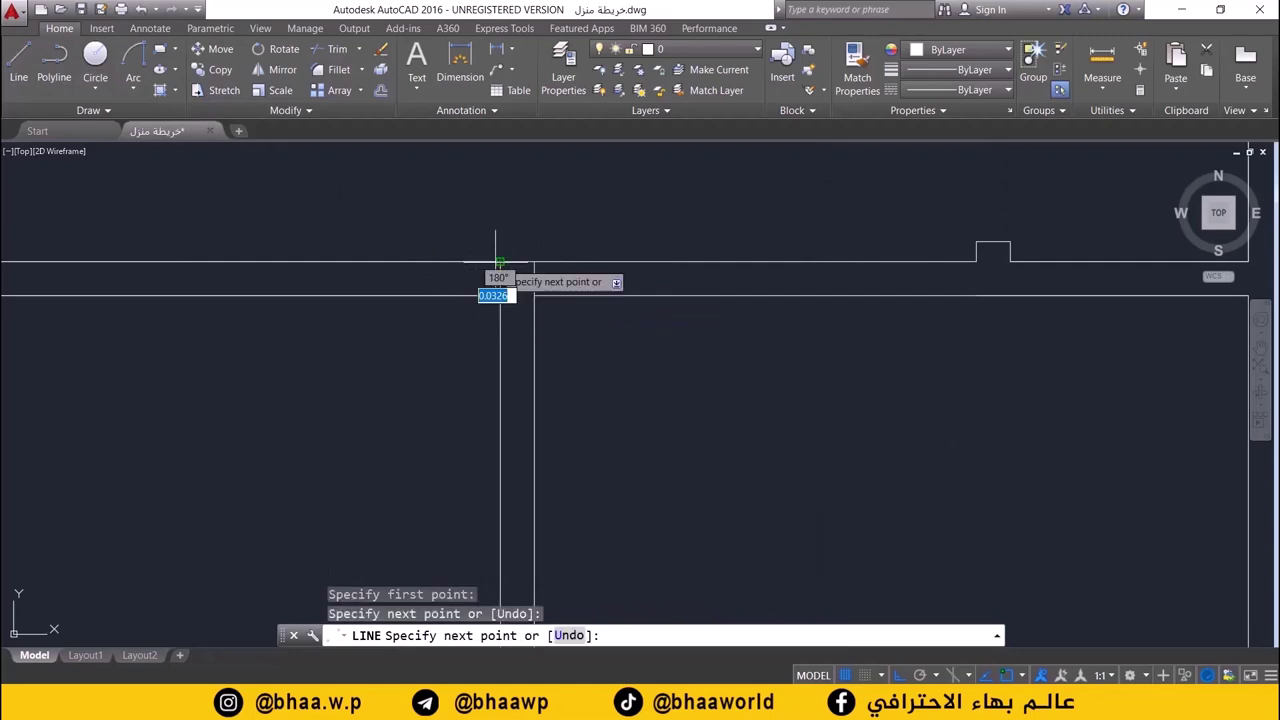
pyautogui.press('Return')
pyautogui.click(386, 88)
pyautogui.write('0.25')
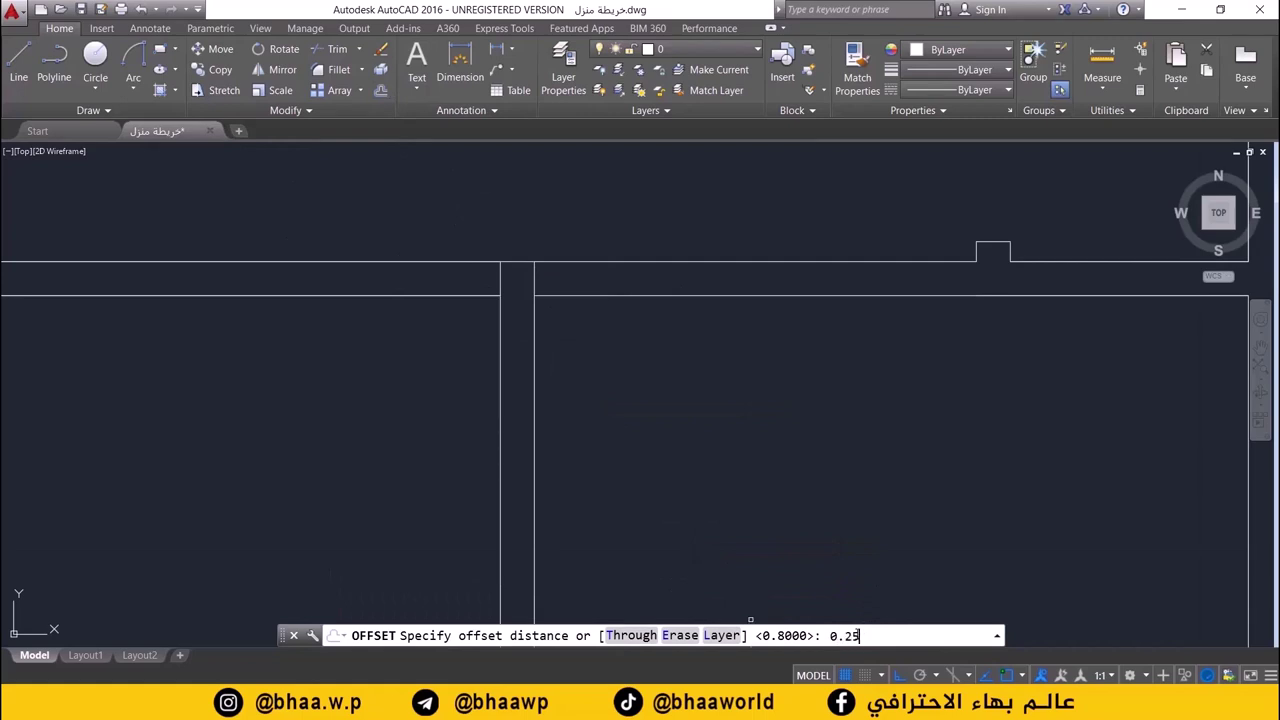
# - Offset both partition edges by 0.25, then delete the two short lines inside the wall
pyautogui.press('Return')
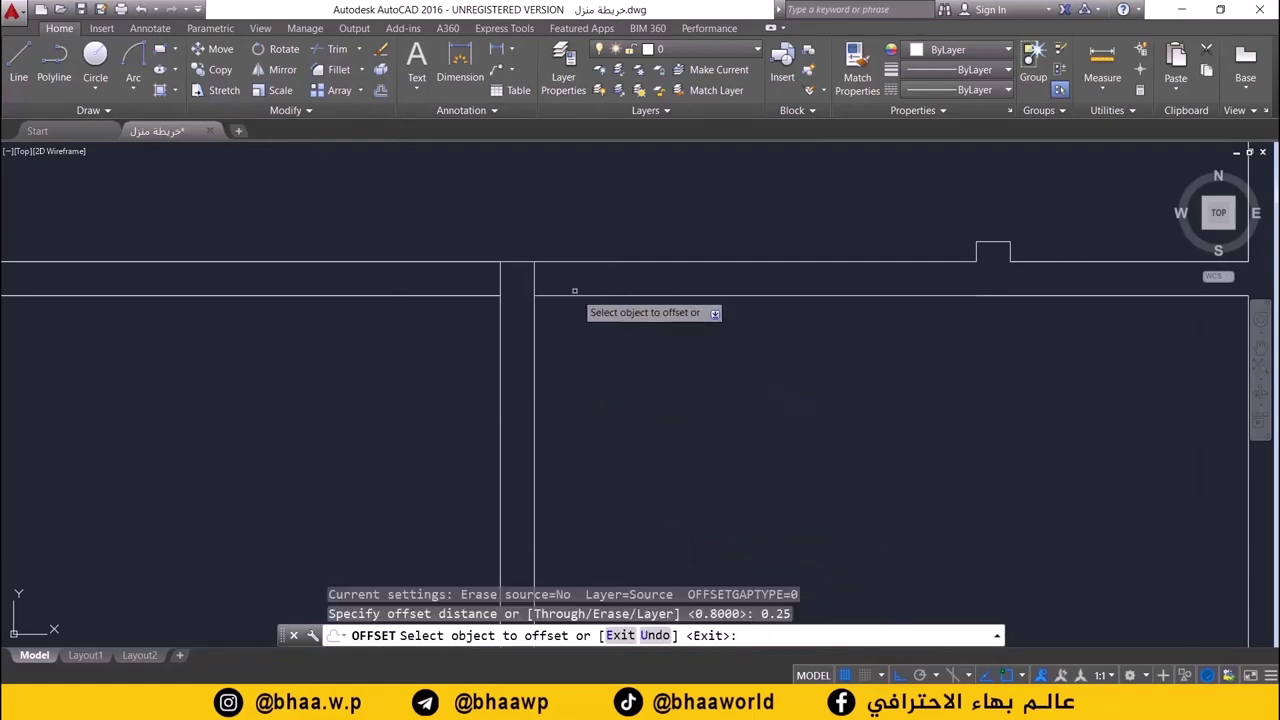
pyautogui.click(534, 279)
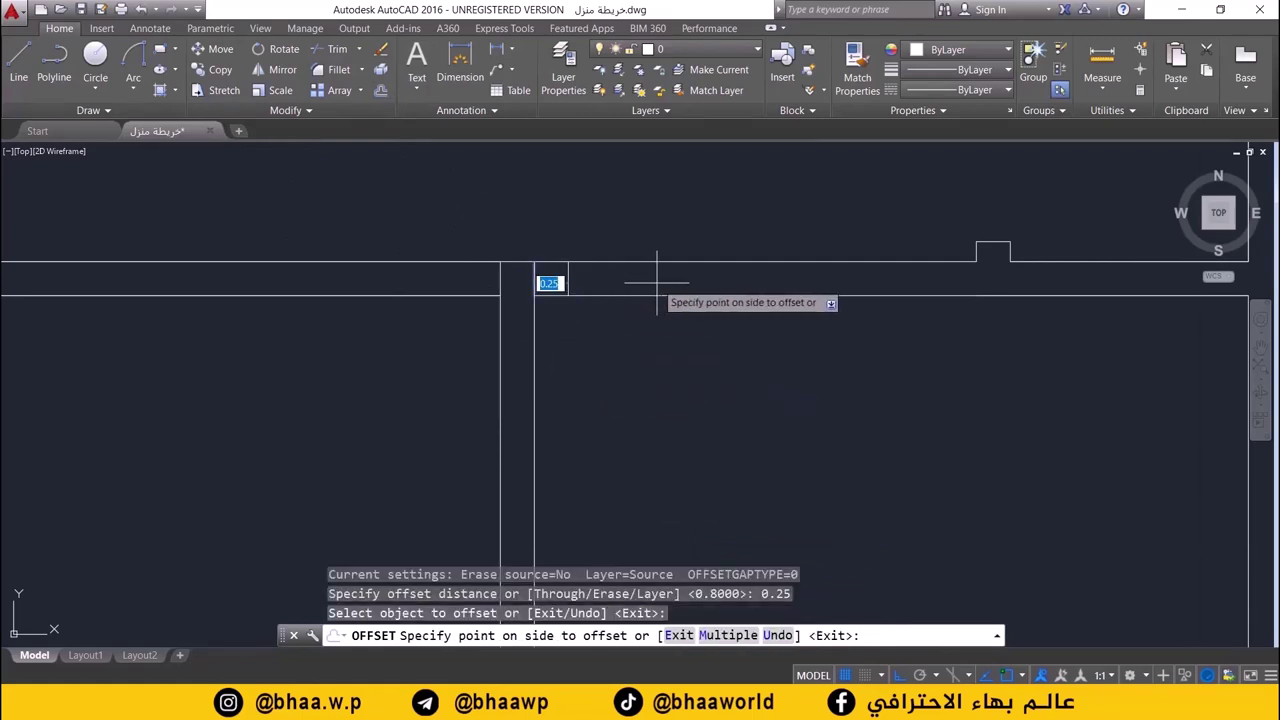
pyautogui.click(545, 277)
pyautogui.click(499, 274)
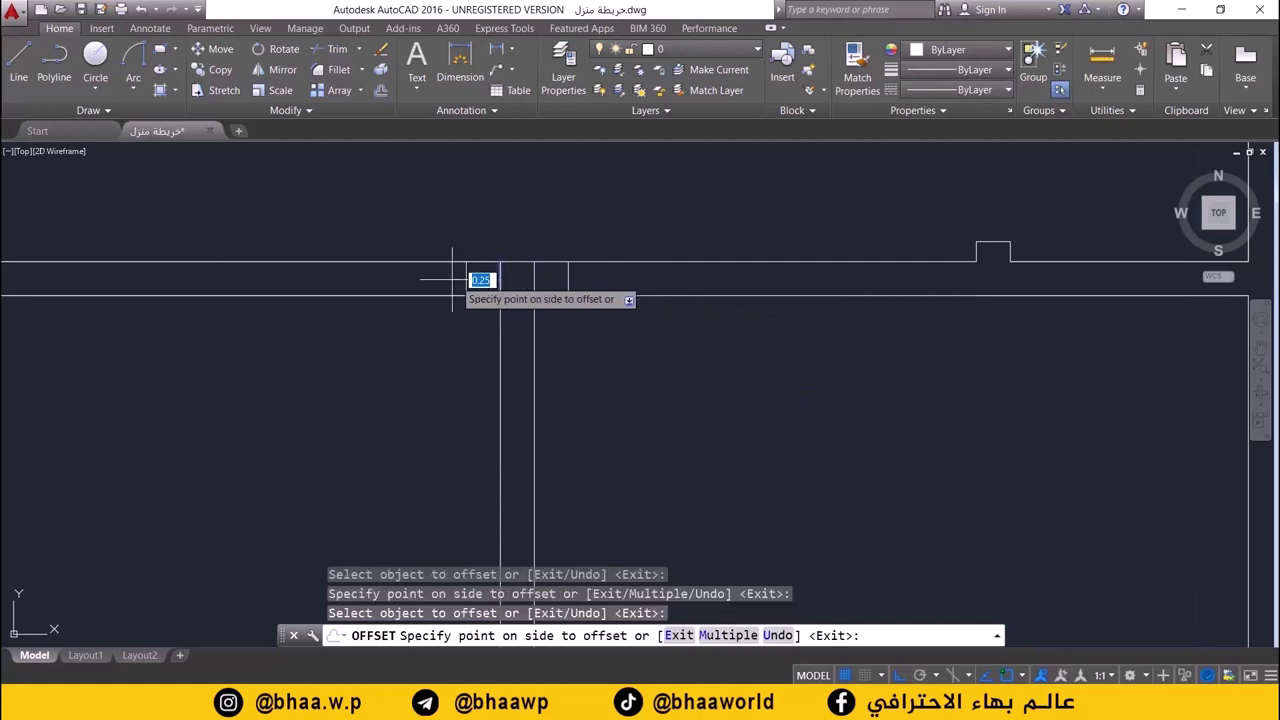
pyautogui.click(480, 277)
pyautogui.press('Escape')
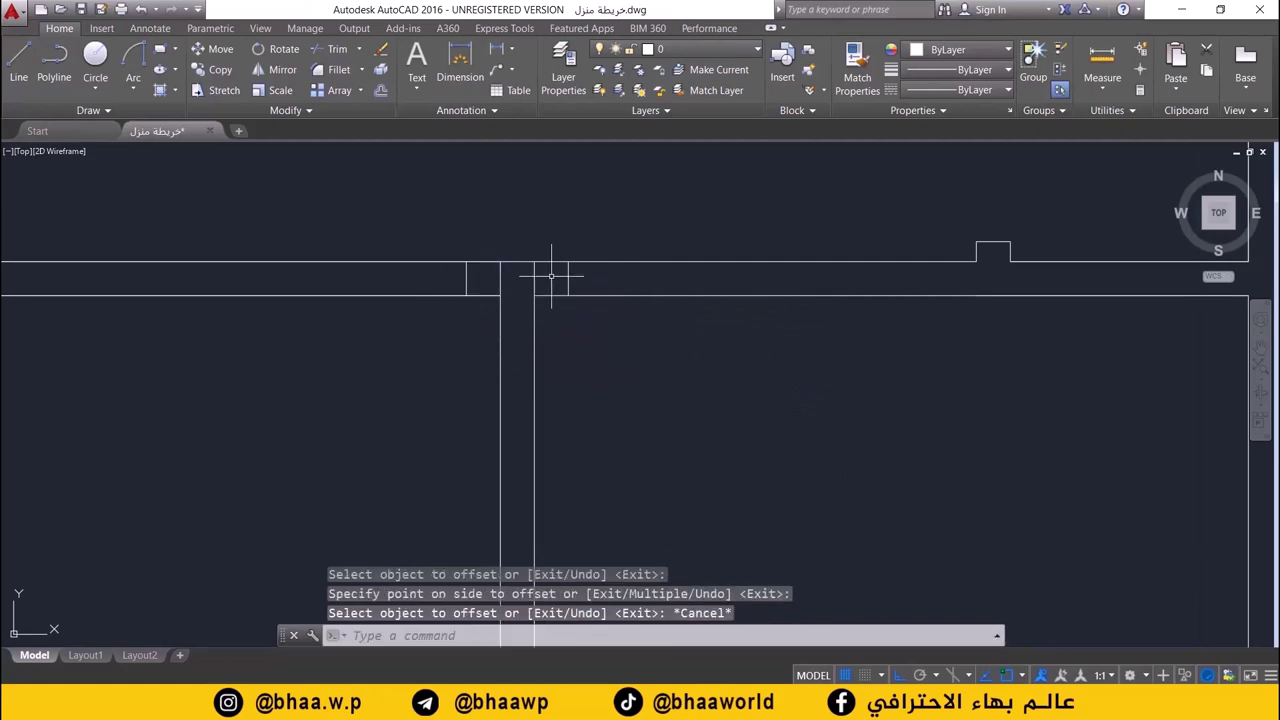
pyautogui.moveTo(551, 277); pyautogui.dragTo(483, 278)
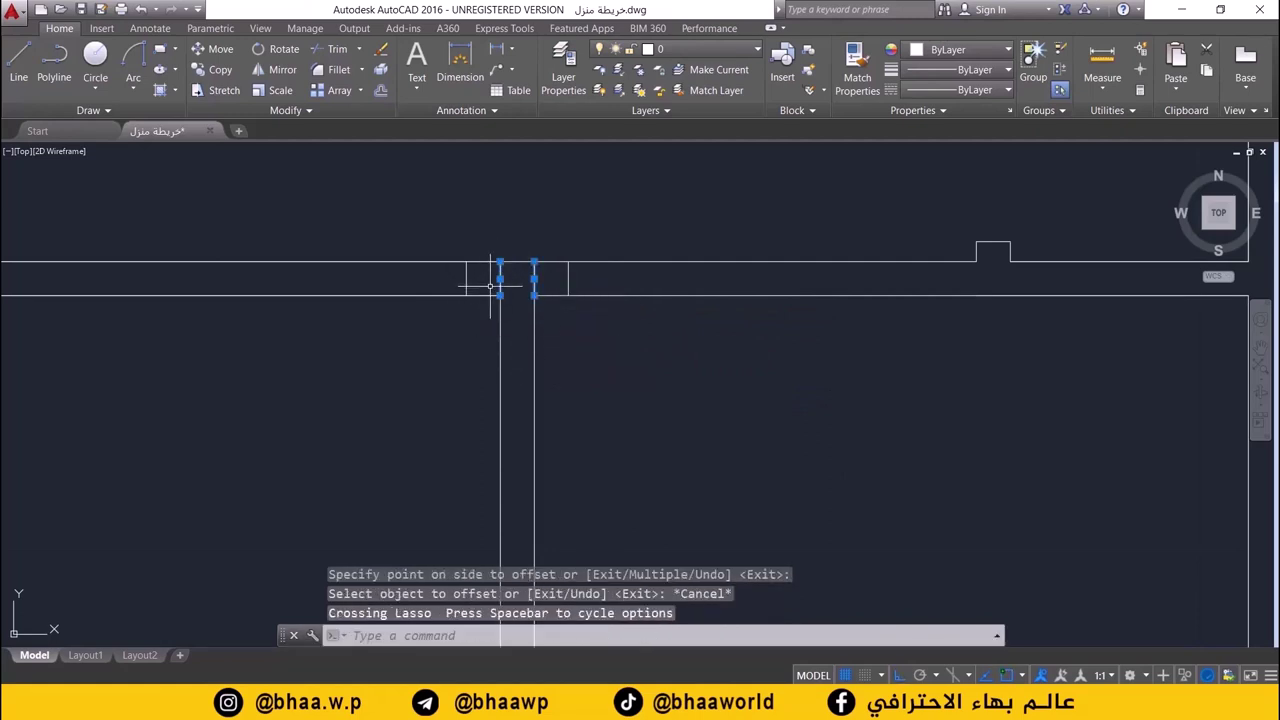
pyautogui.press('Delete')
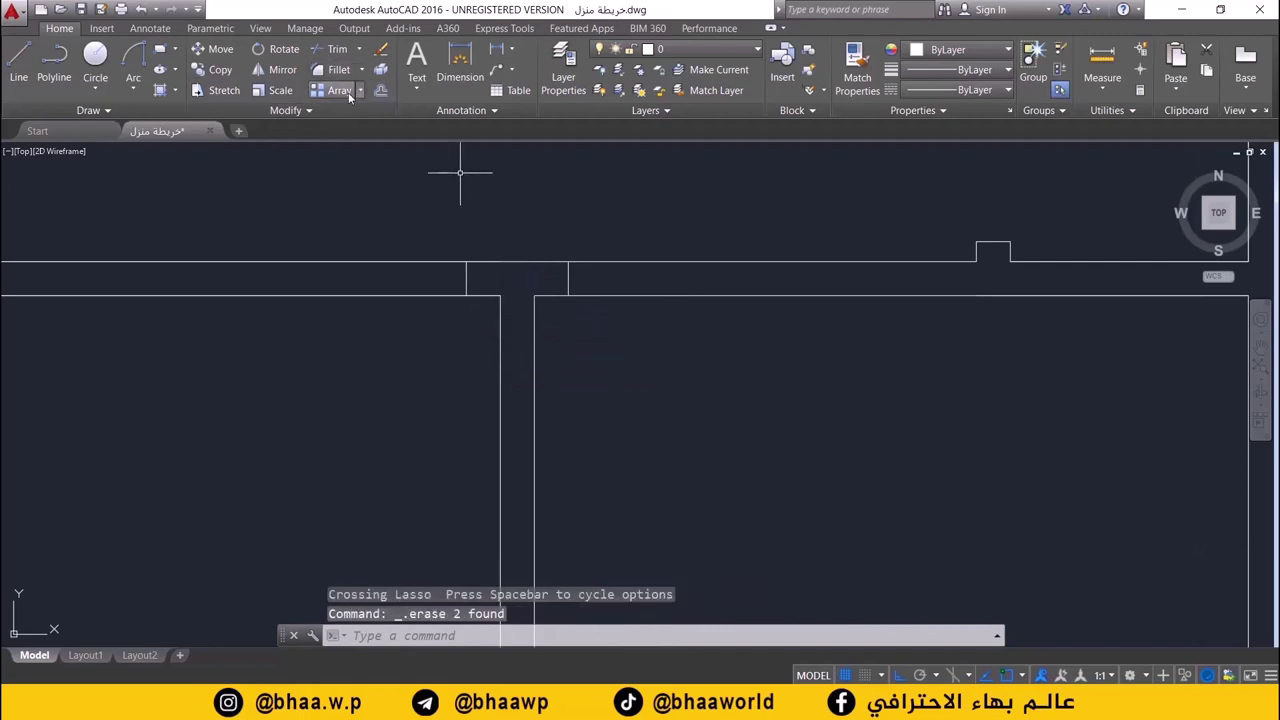
# - Offset both partition wall lines 1 unit outward on each side
pyautogui.click(378, 91)
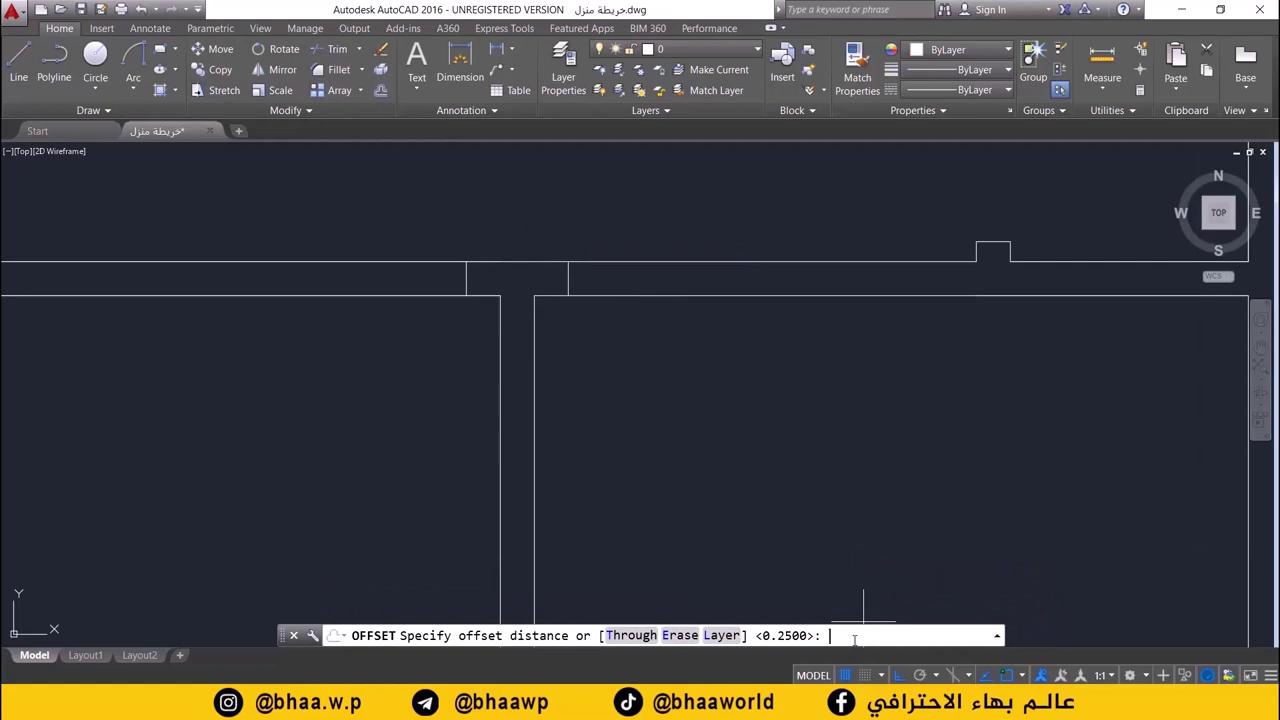
pyautogui.write('1')
pyautogui.press('Return')
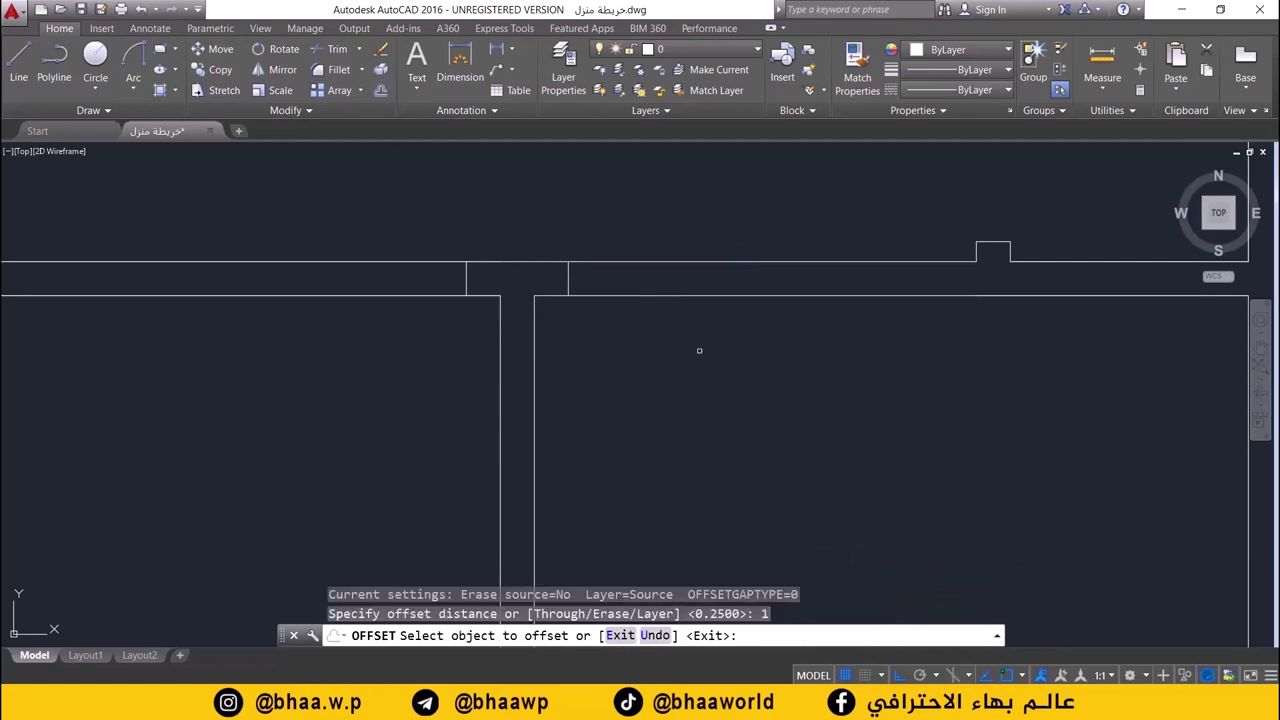
pyautogui.click(568, 271)
pyautogui.click(634, 275)
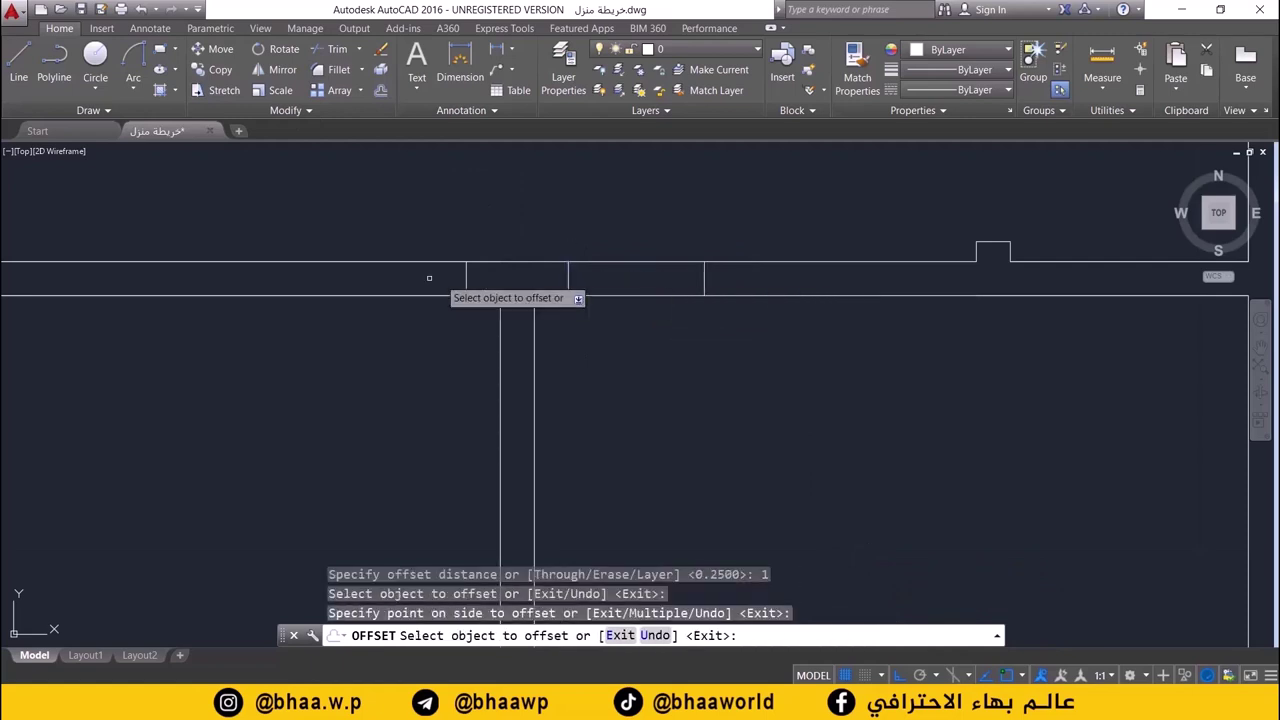
pyautogui.click(465, 272)
pyautogui.click(400, 277)
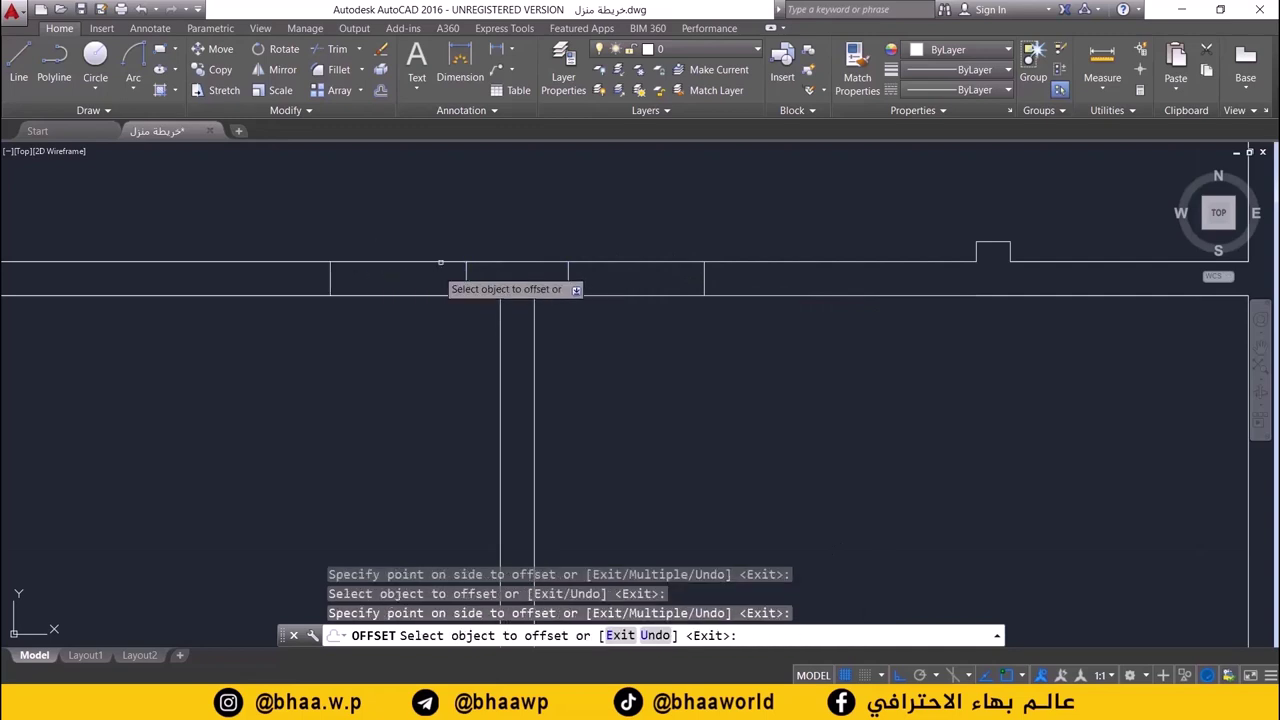
# - Trim the upper wall lines between the offset lines to cut the 1-unit doorway
pyautogui.click(331, 49)
pyautogui.press('Return')
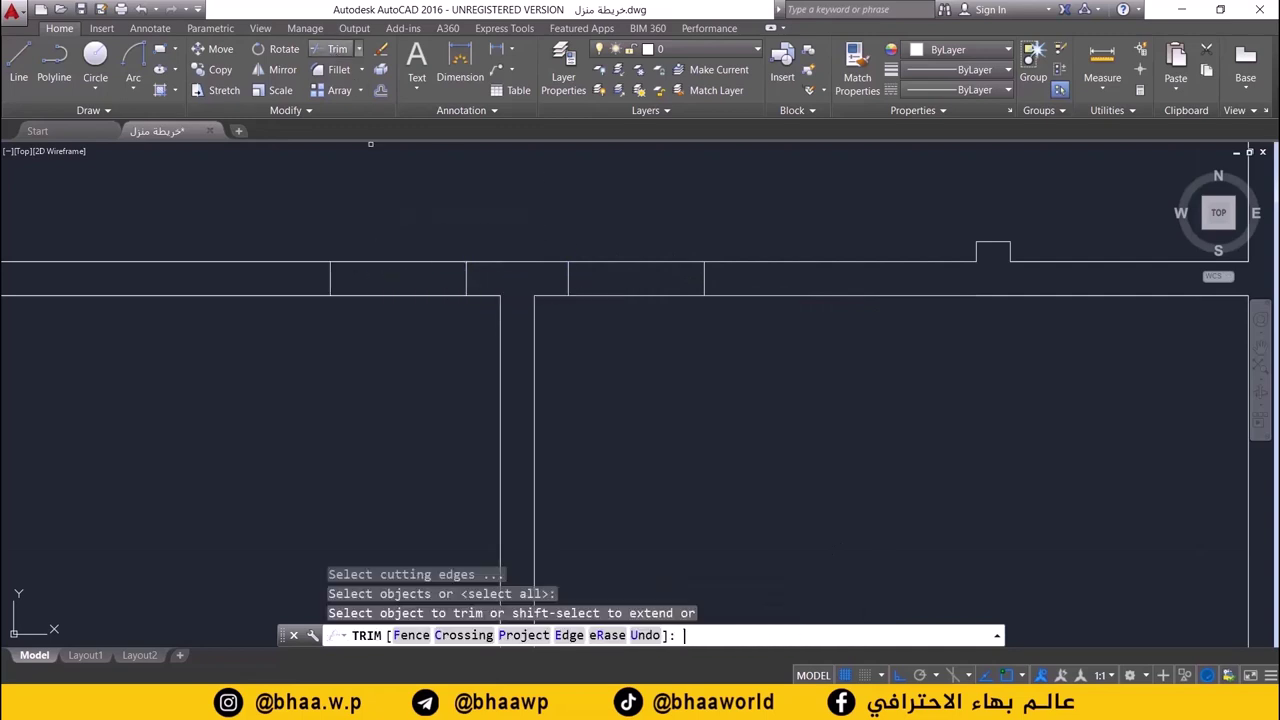
pyautogui.click(645, 230)
pyautogui.click(612, 385)
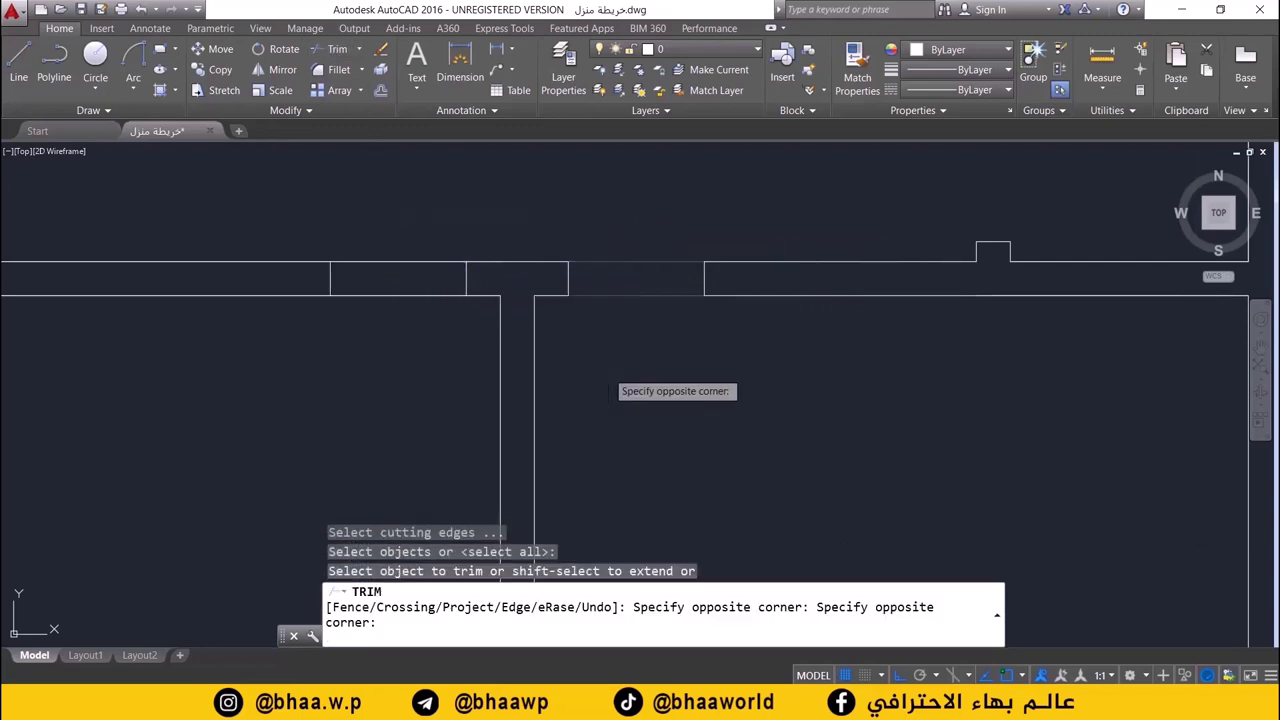
pyautogui.click(366, 220)
pyautogui.click(372, 400)
pyautogui.click(367, 374)
pyautogui.scroll(-4, 497, 348)
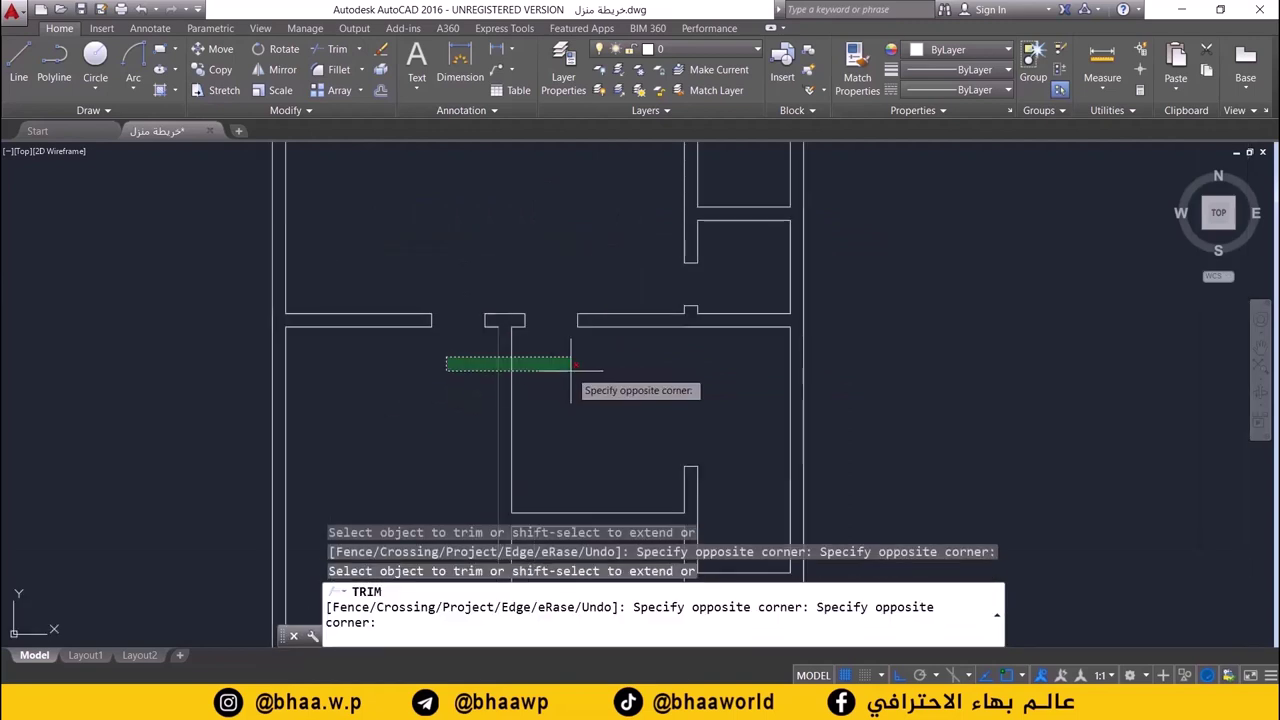
pyautogui.moveTo(565, 360); pyautogui.dragTo(562, 272, button='middle')
pyautogui.click(400, 299)
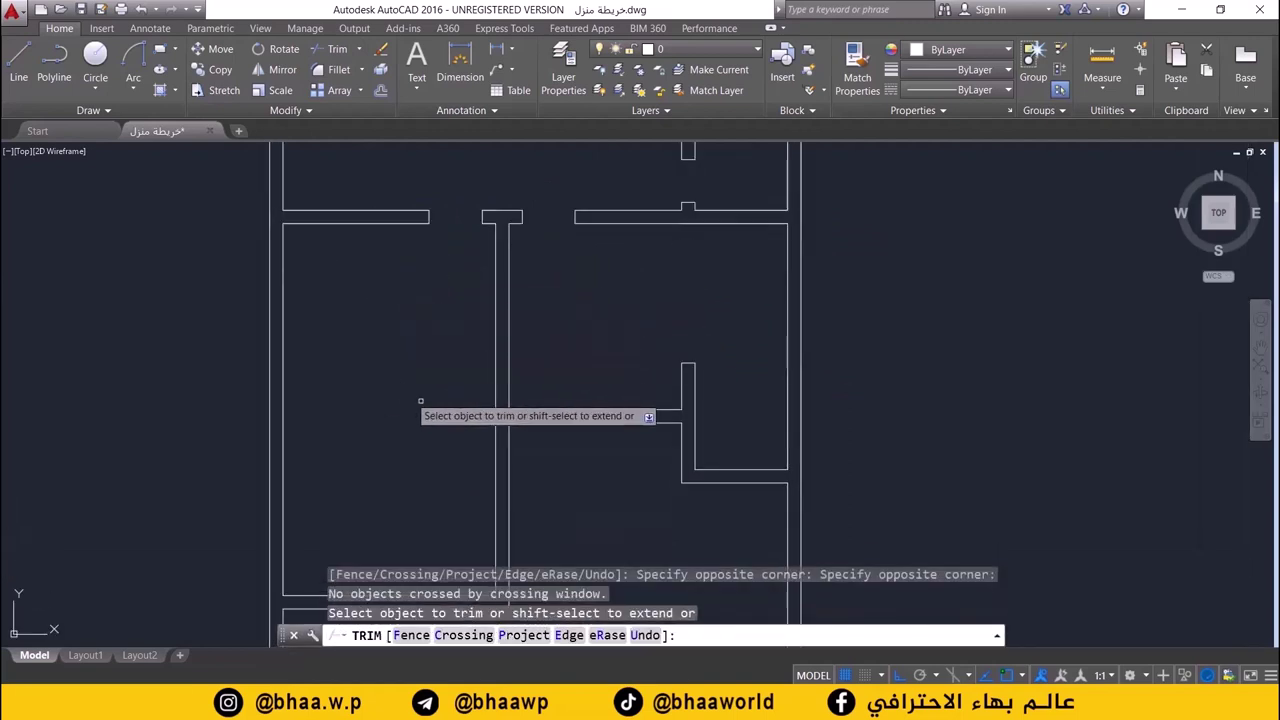
pyautogui.scroll(2, 660, 425)
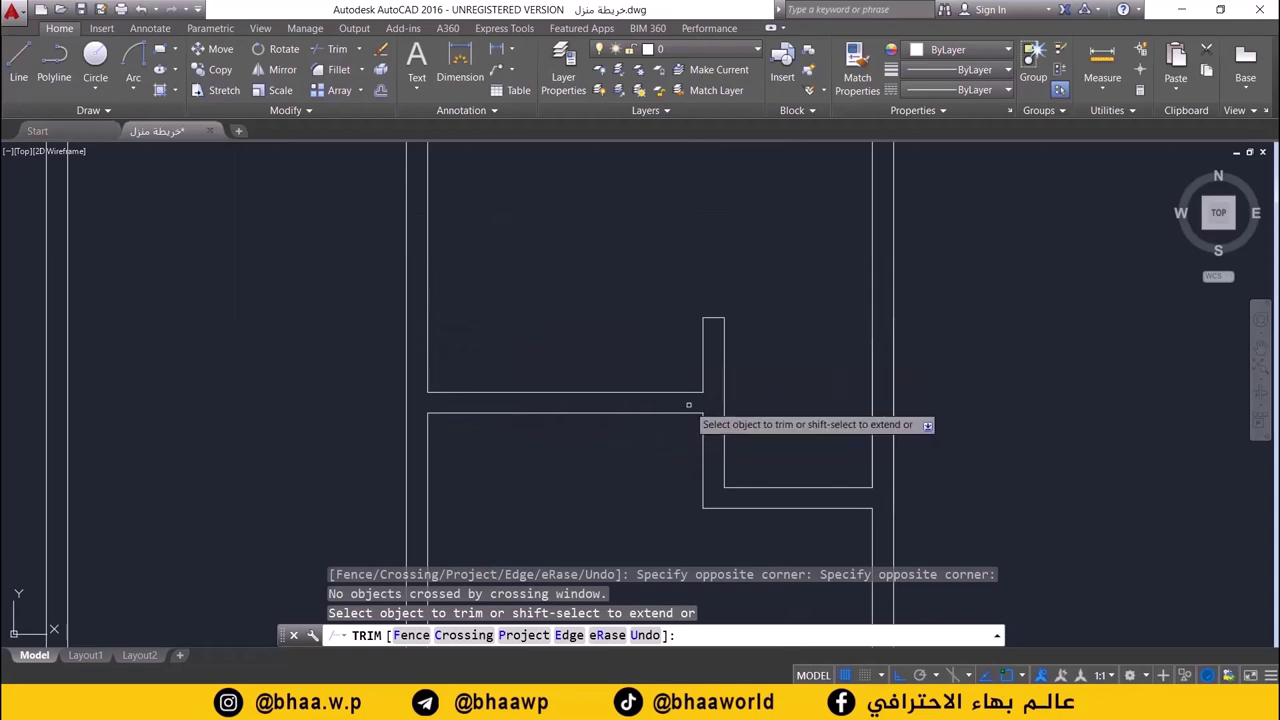
# - Draw a short vertical line closing the end of the horizontal partition wall
pyautogui.click(19, 62)
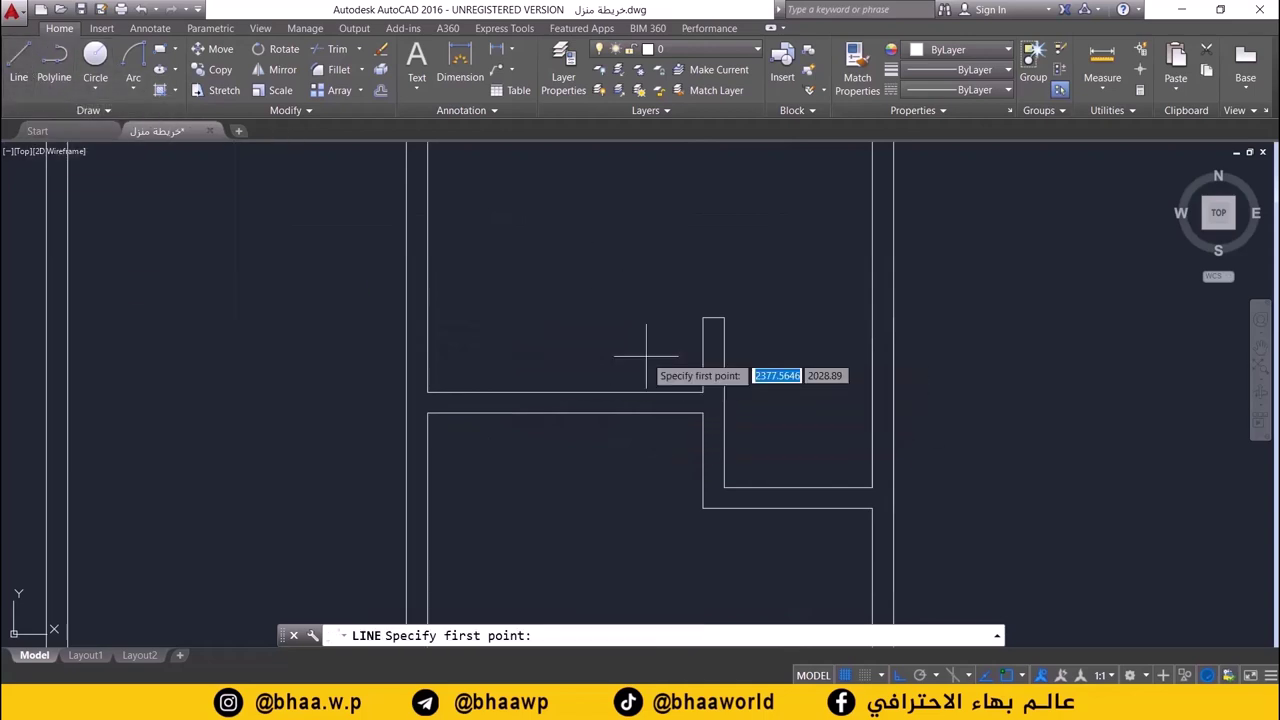
pyautogui.scroll(4, 651, 357)
pyautogui.click(731, 437)
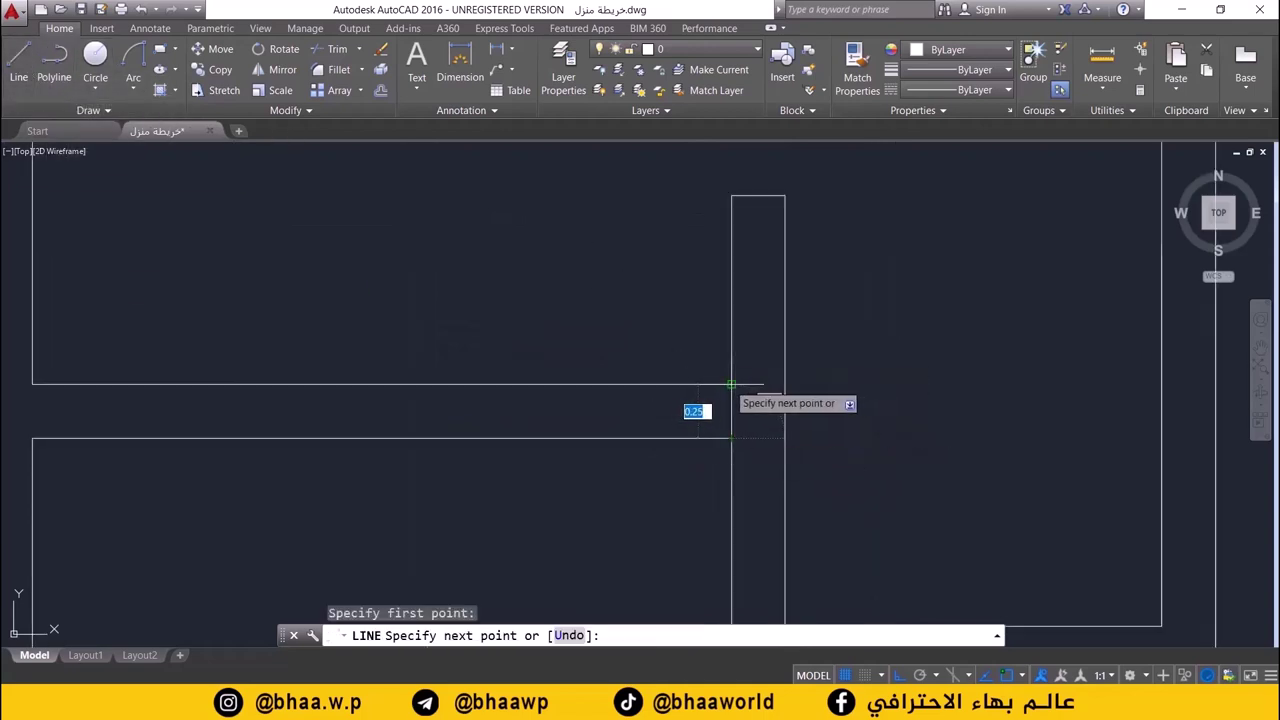
pyautogui.click(731, 384)
pyautogui.press('Return')
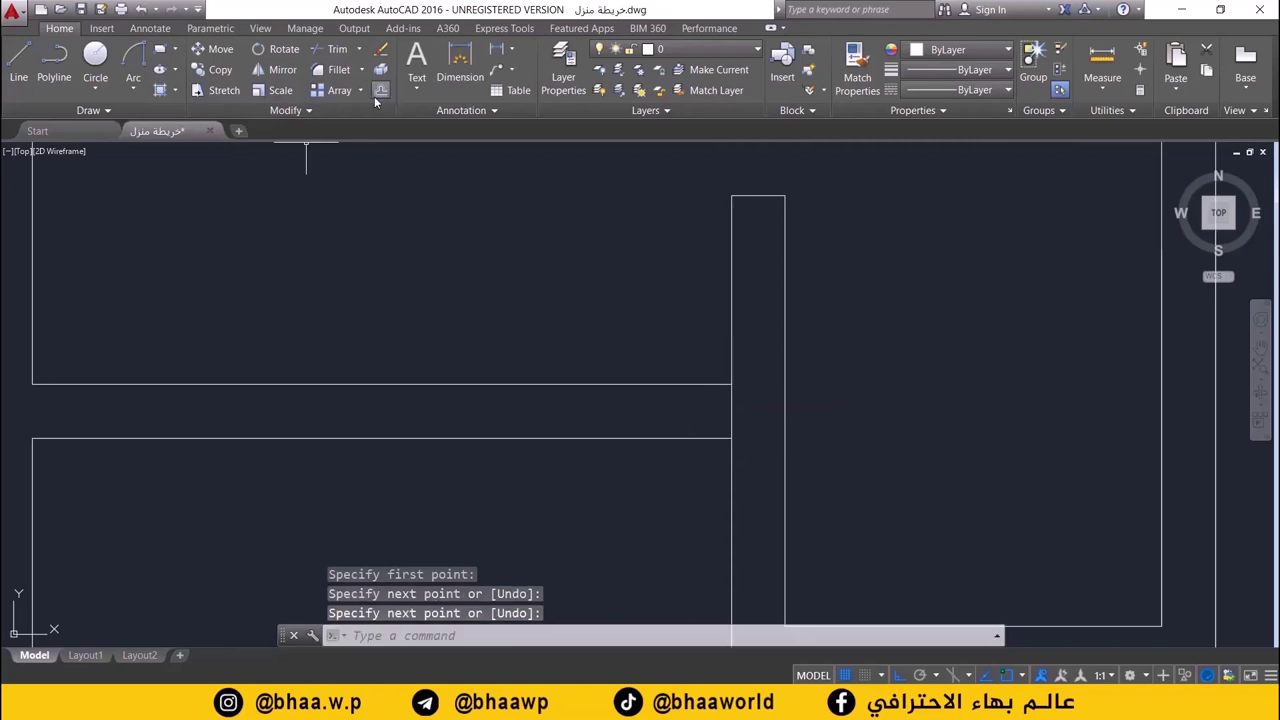
# - Offset the closing line 0.25 left, then offset that copy a further 1 unit left
pyautogui.click(379, 93)
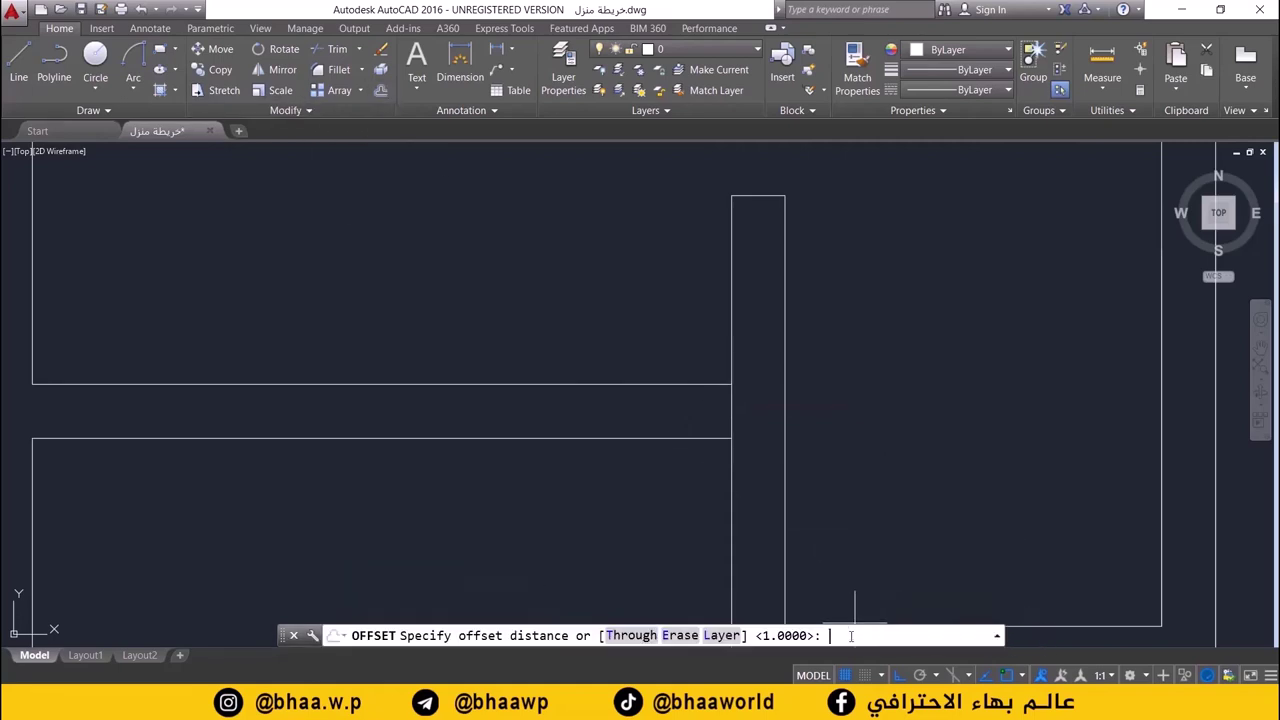
pyautogui.write('0.25')
pyautogui.press('Return')
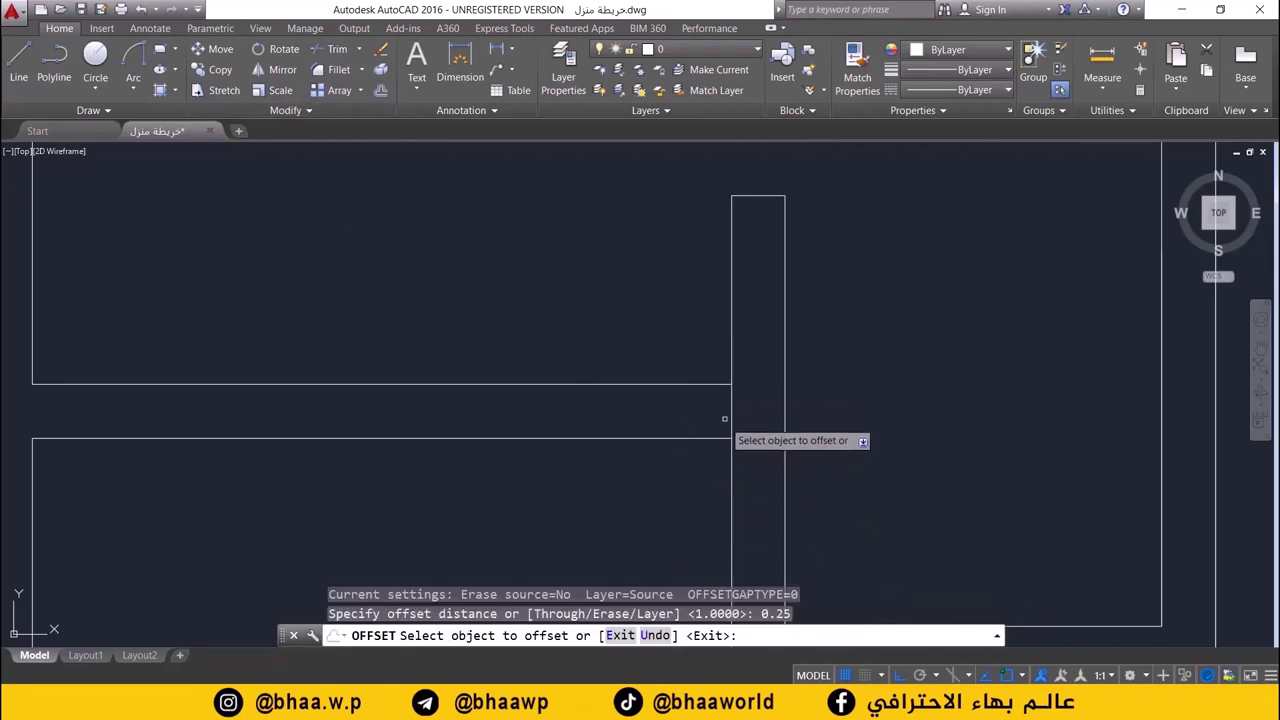
pyautogui.click(732, 411)
pyautogui.click(725, 405)
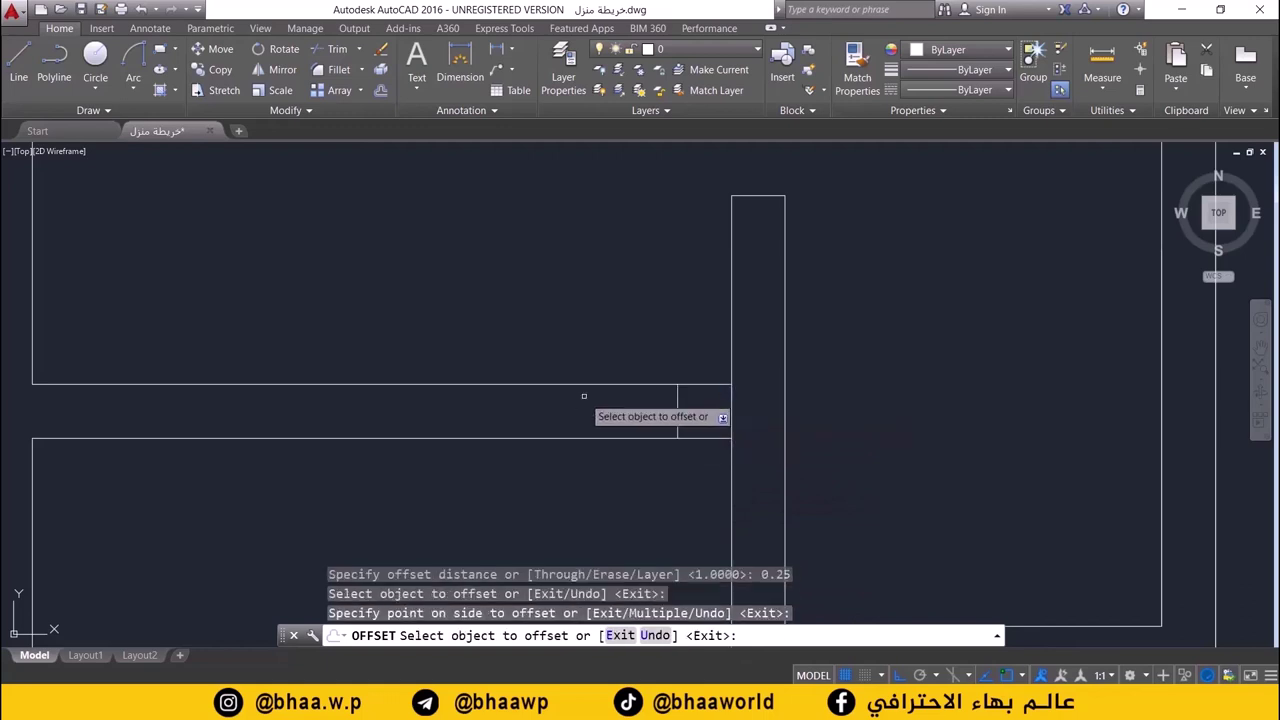
pyautogui.click(380, 91)
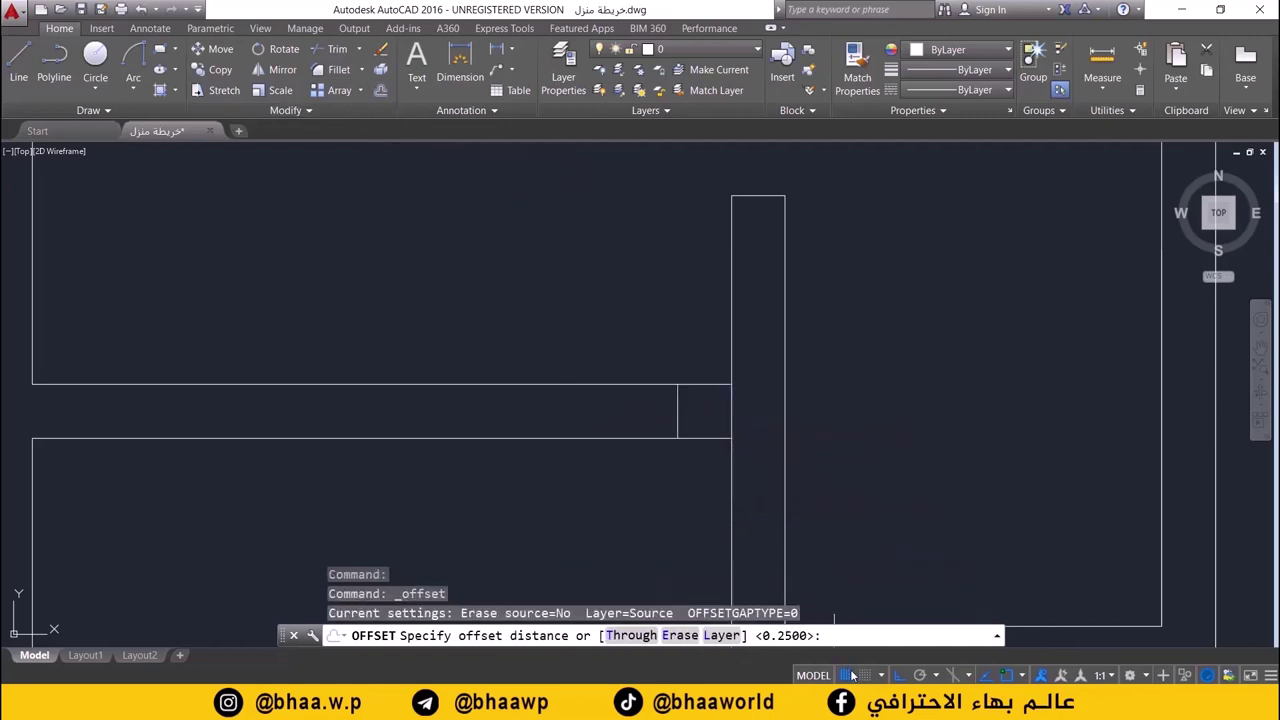
pyautogui.write('1')
pyautogui.press('Return')
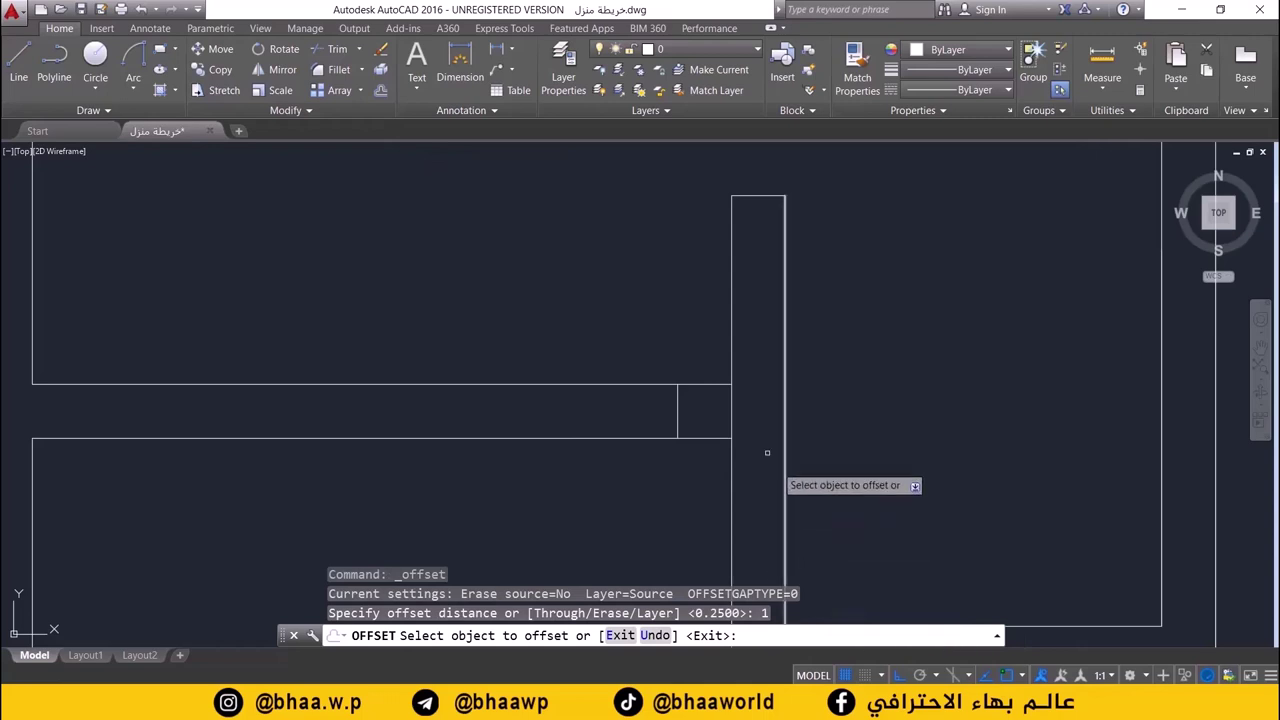
pyautogui.click(677, 411)
pyautogui.click(478, 420)
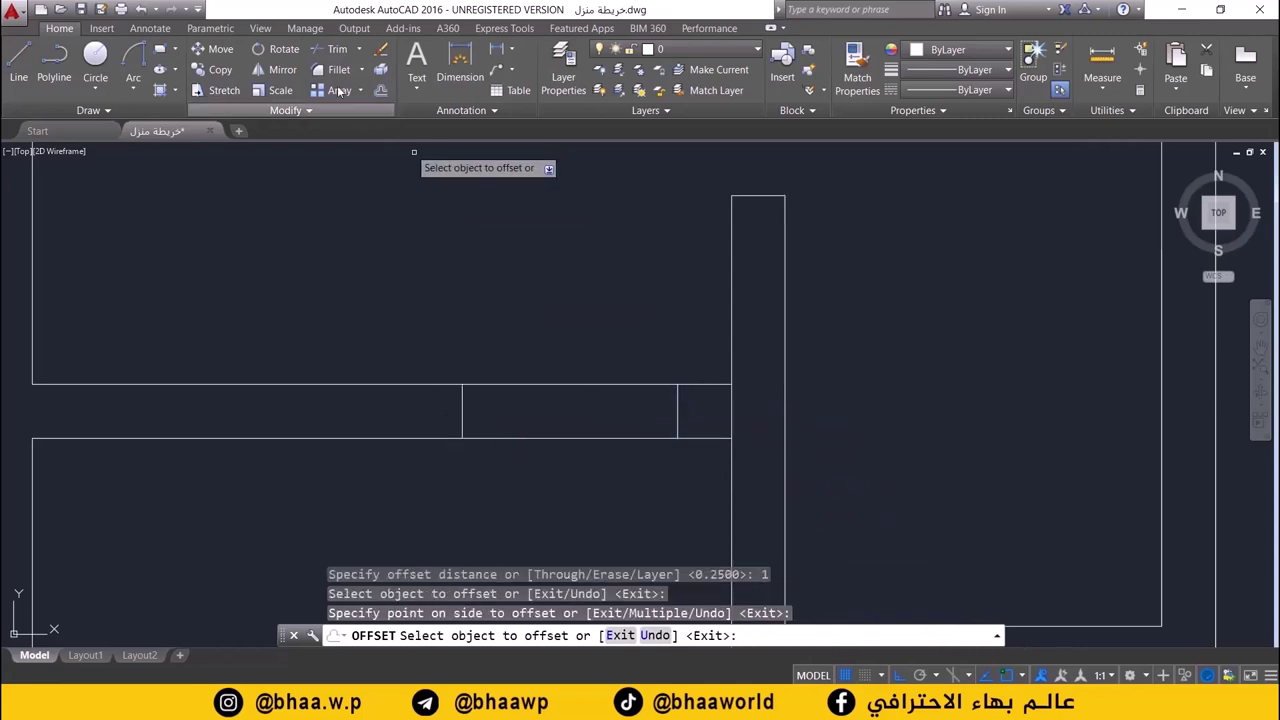
# - Trim the wall lines between the door lines and delete the leftover short segment
pyautogui.click(335, 49)
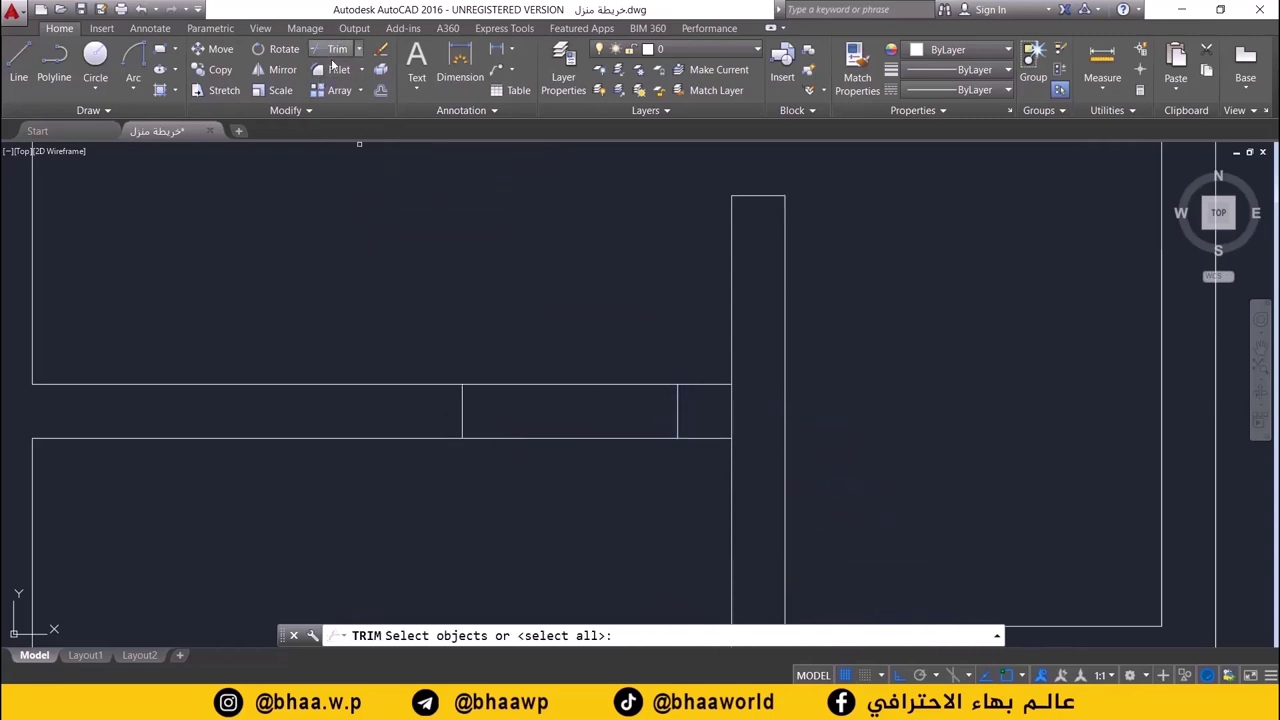
pyautogui.click(617, 350)
pyautogui.click(545, 518)
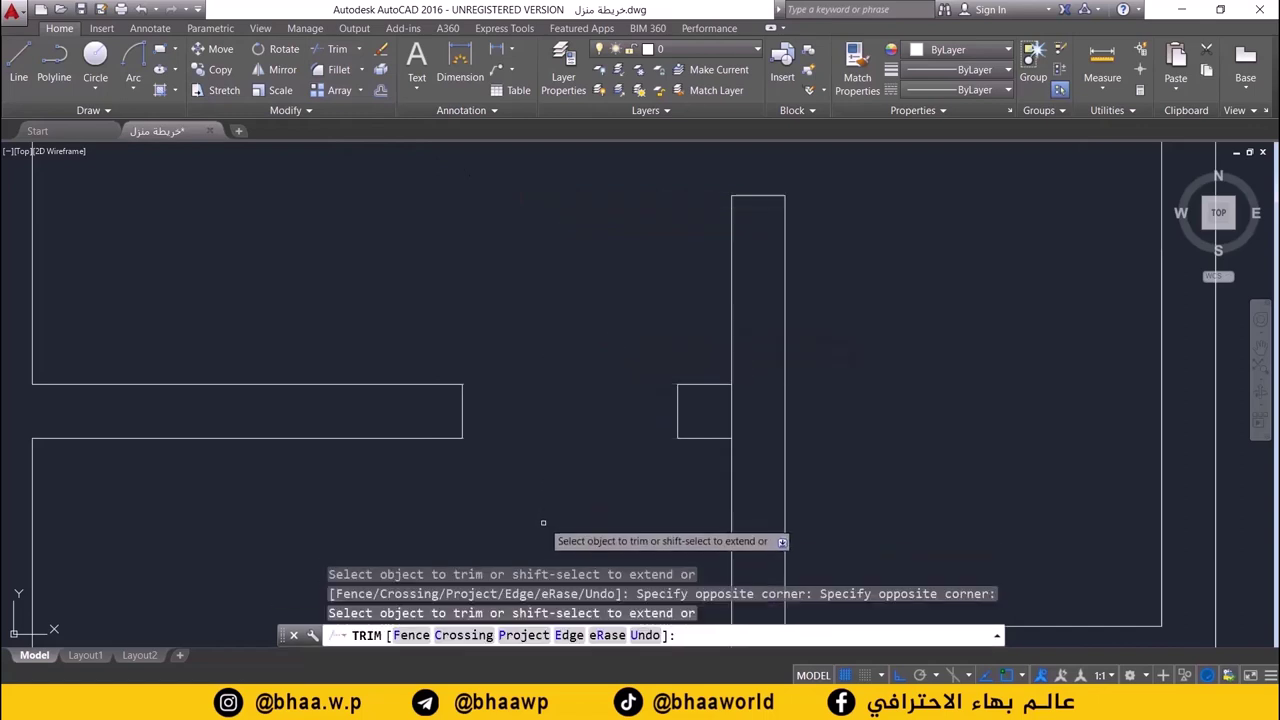
pyautogui.press('Escape')
pyautogui.click(728, 416)
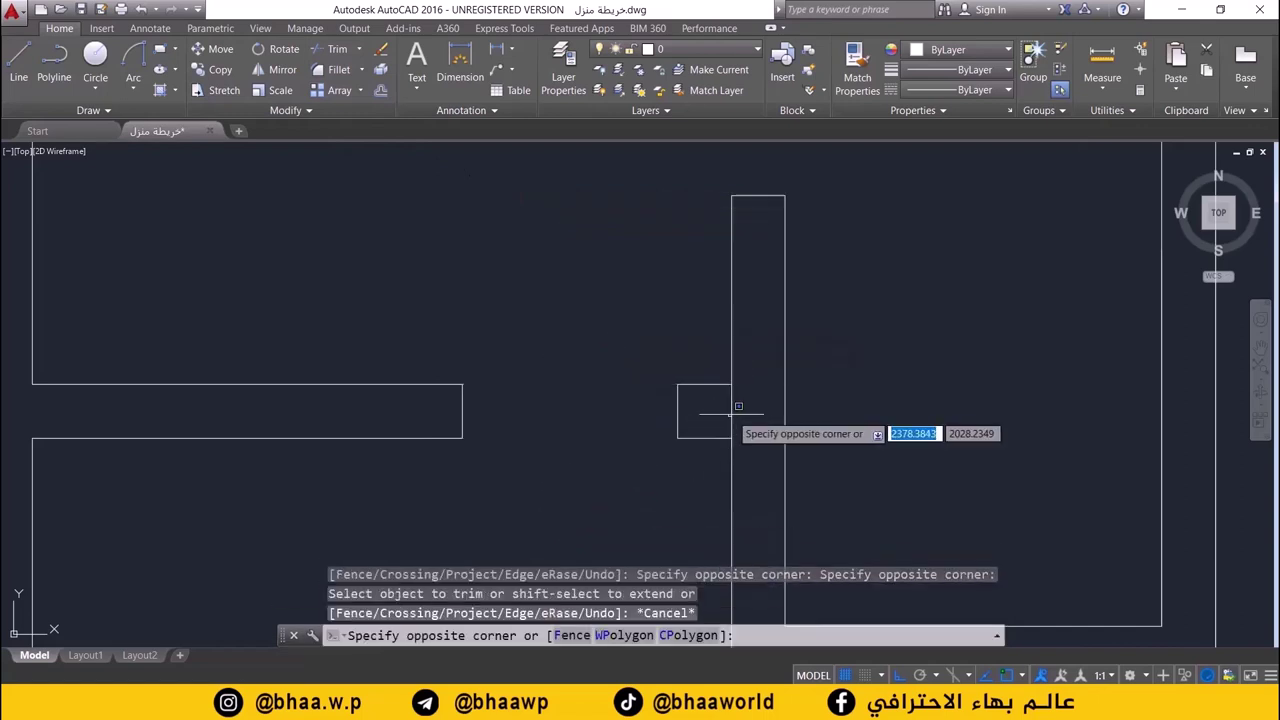
pyautogui.click(731, 413)
pyautogui.press('Delete')
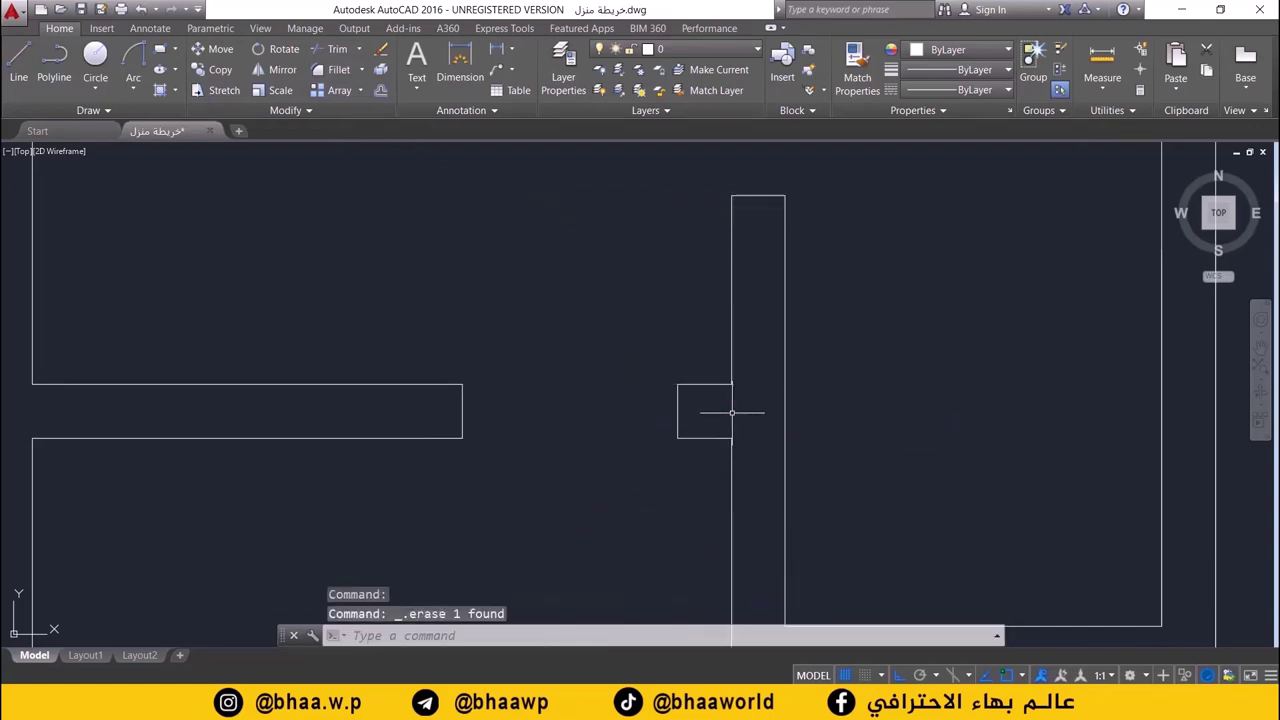
pyautogui.scroll(-3, 731, 409)
pyautogui.scroll(-3, 686, 371)
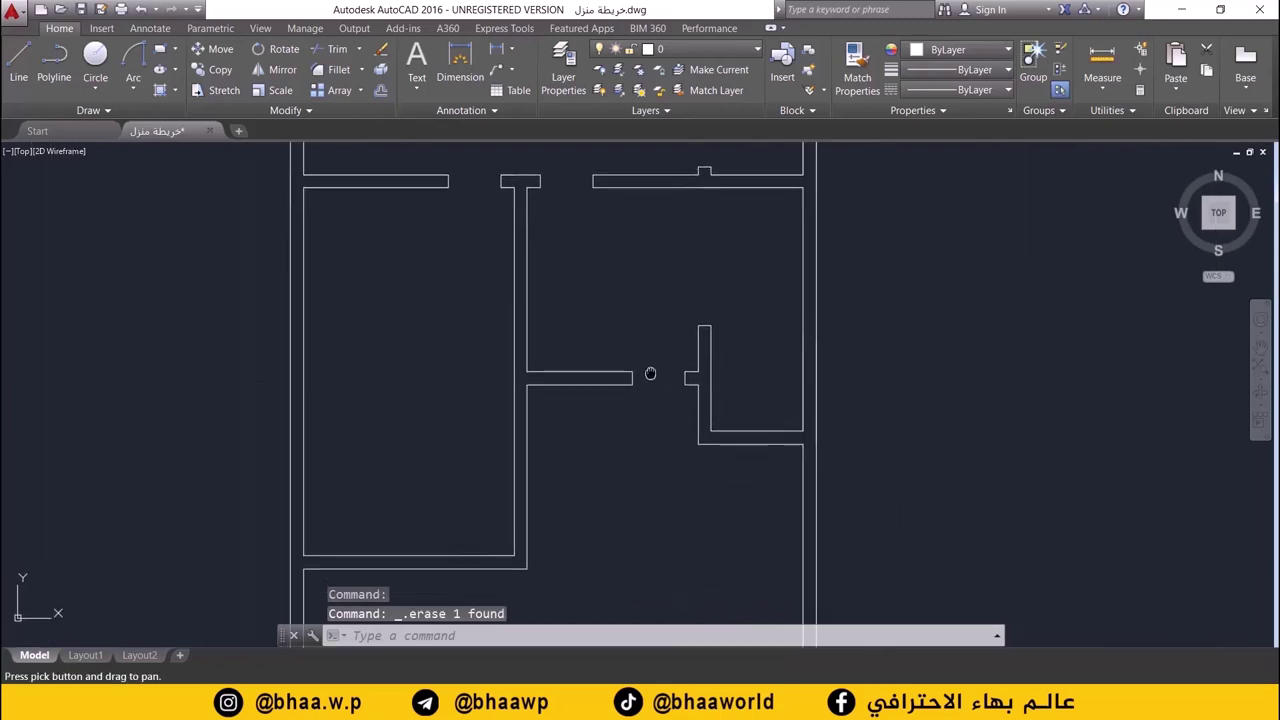
pyautogui.scroll(2, 567, 203)
pyautogui.moveTo(567, 203); pyautogui.dragTo(523, 499, button='middle')
# - Check the reference plan and draw a short cross line closing the narrow vertical wall
pyautogui.scroll(-2, 680, 371)
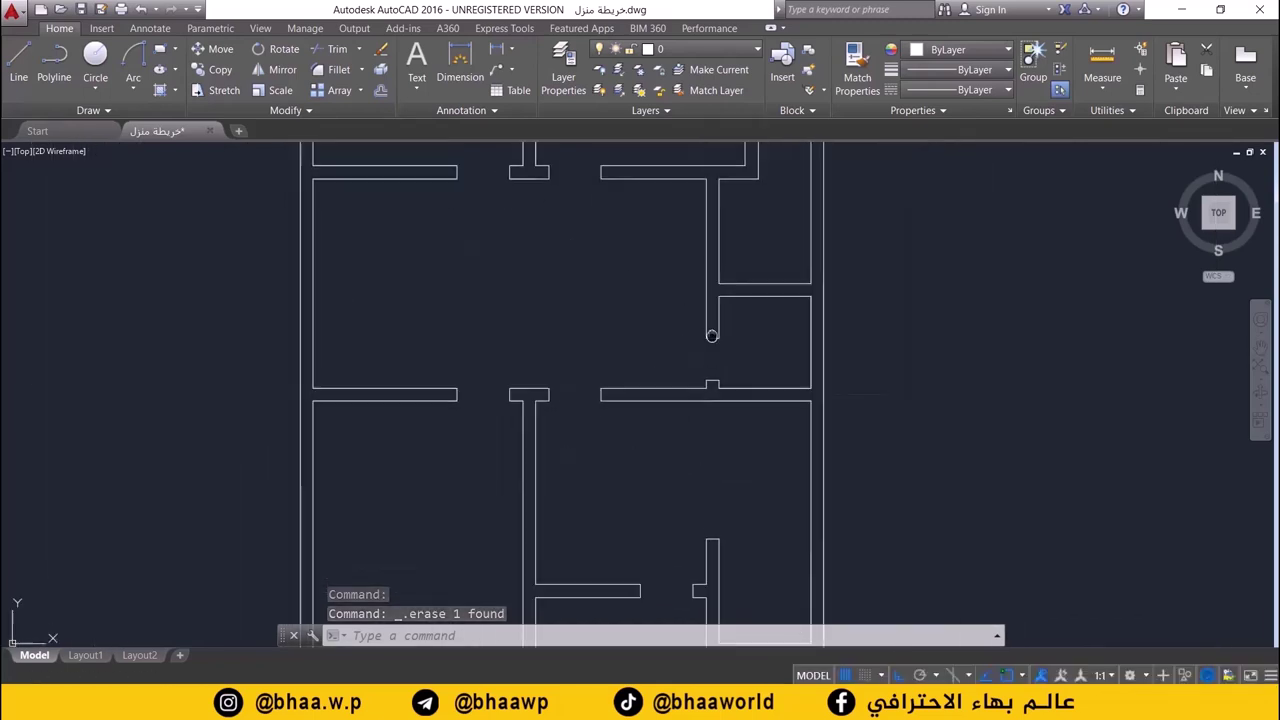
pyautogui.scroll(1, 686, 400)
pyautogui.scroll(1, 685, 326)
pyautogui.hotkey('alt', 'Tab')
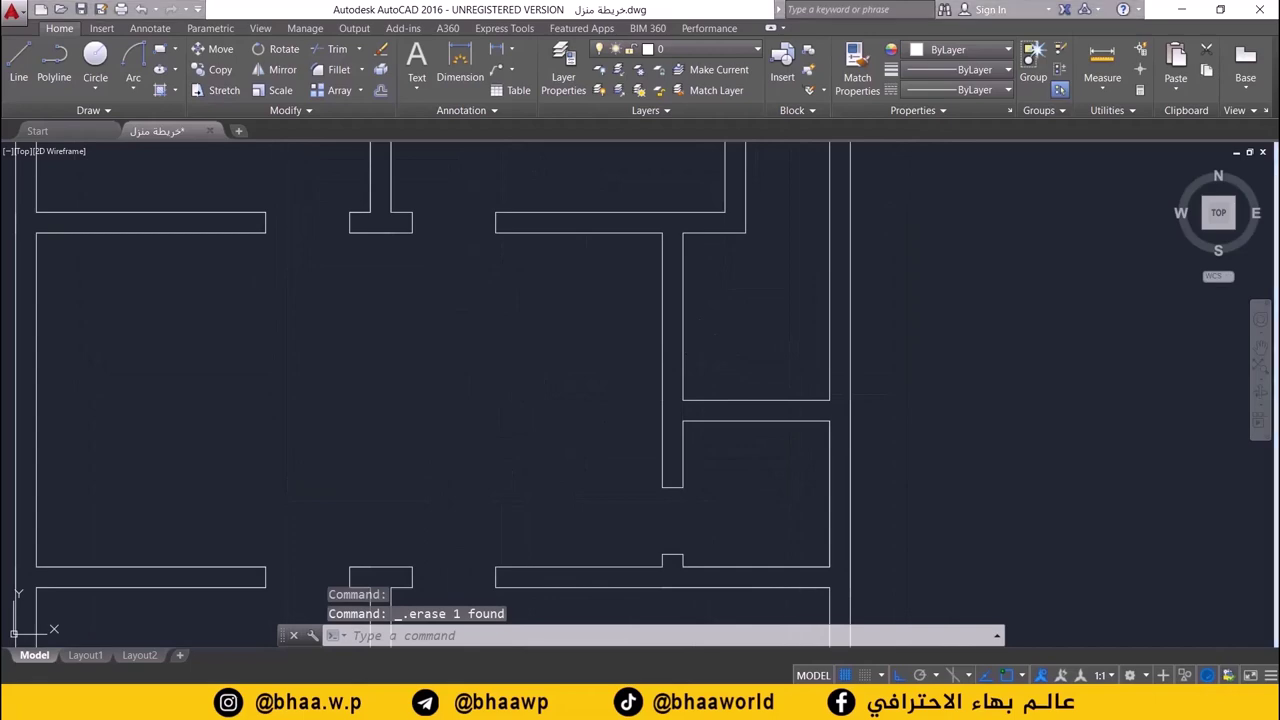
pyautogui.hotkey('alt', 'Tab')
pyautogui.scroll(1, 674, 357)
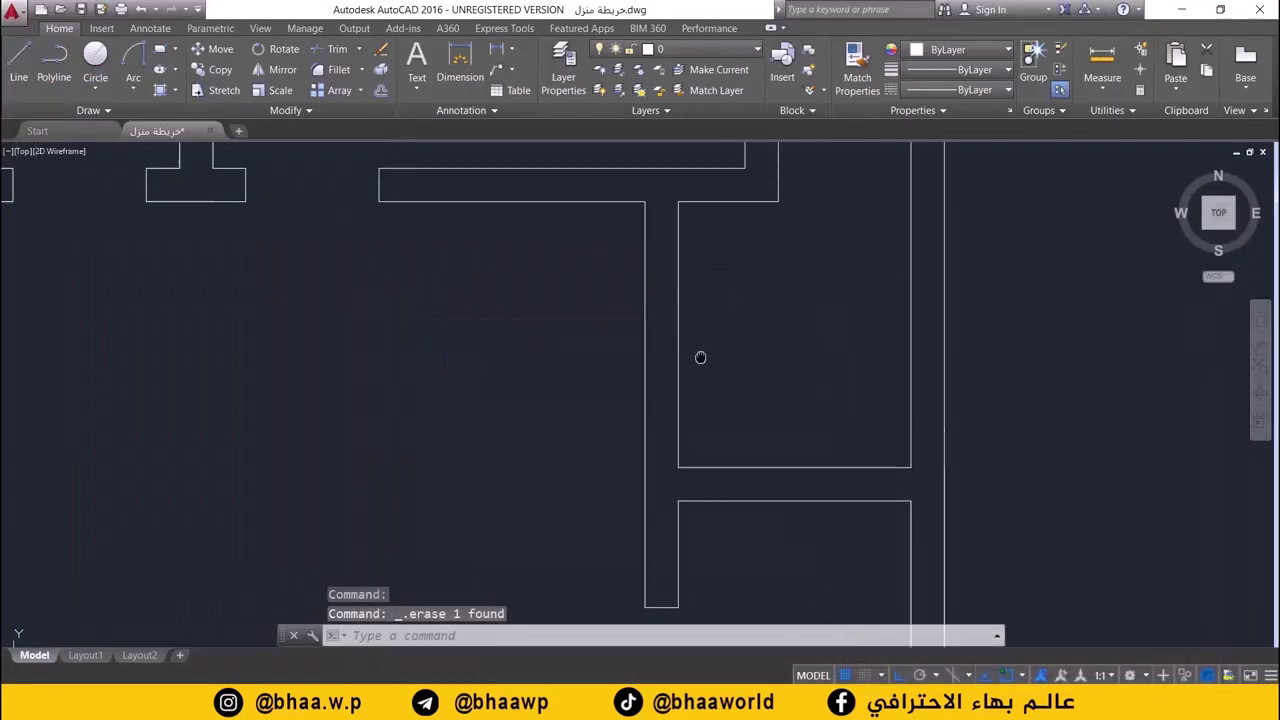
pyautogui.scroll(1, 457, 306)
pyautogui.click(31, 62)
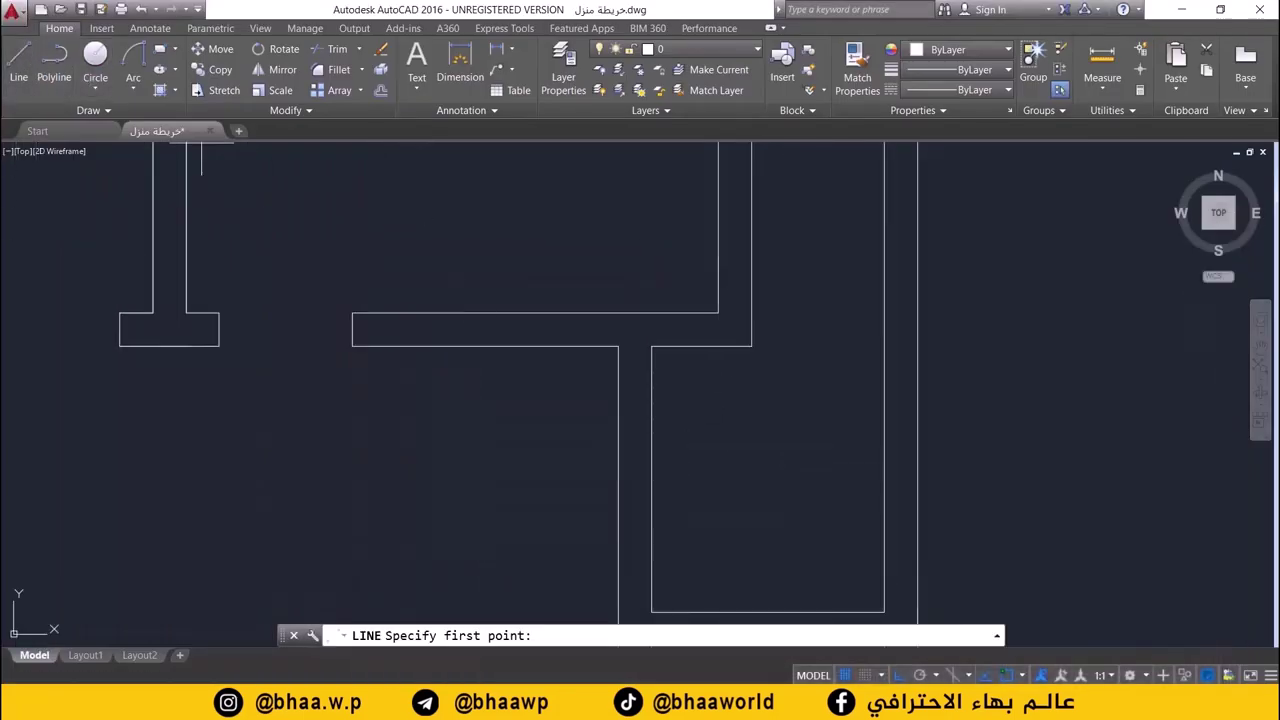
pyautogui.click(618, 346)
pyautogui.click(650, 346)
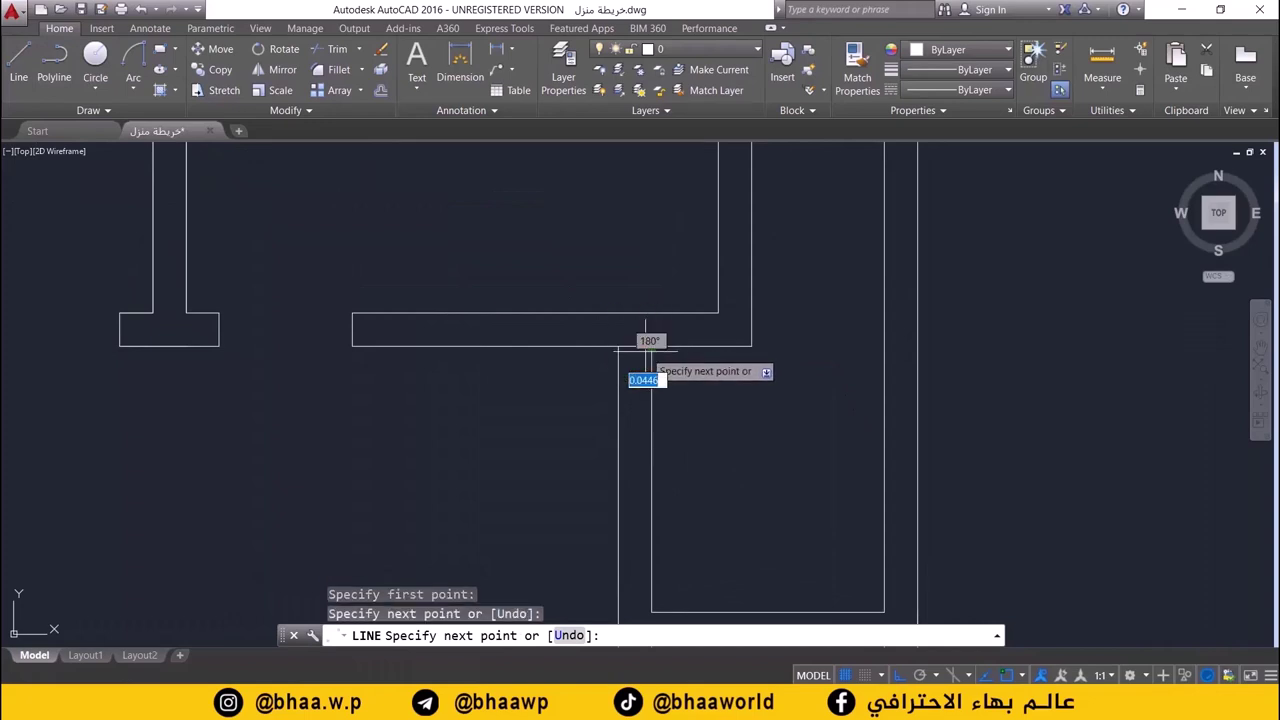
pyautogui.press('Return')
# - Offset the short cross line 0.25 downward with OFFSET
pyautogui.scroll(2, 463, 363)
pyautogui.moveTo(623, 380); pyautogui.dragTo(443, 385, button='middle')
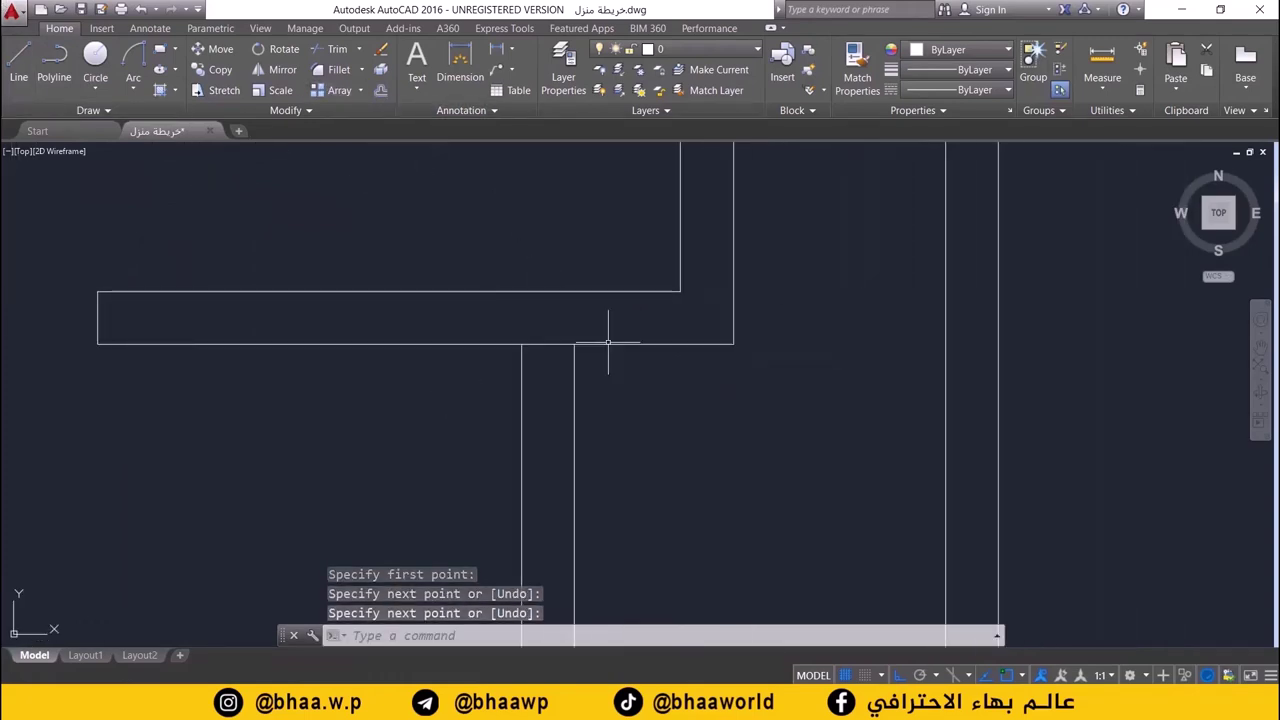
pyautogui.write('o')
pyautogui.press('Return')
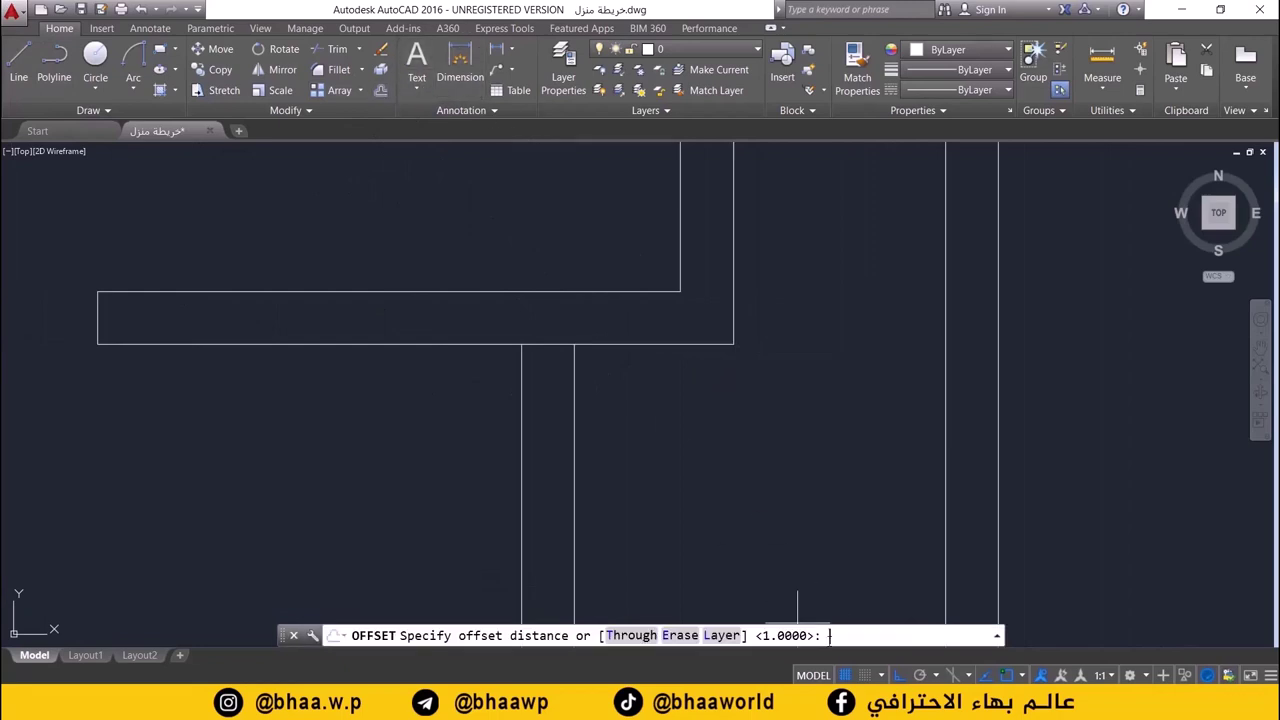
pyautogui.write('25')
pyautogui.press('Return')
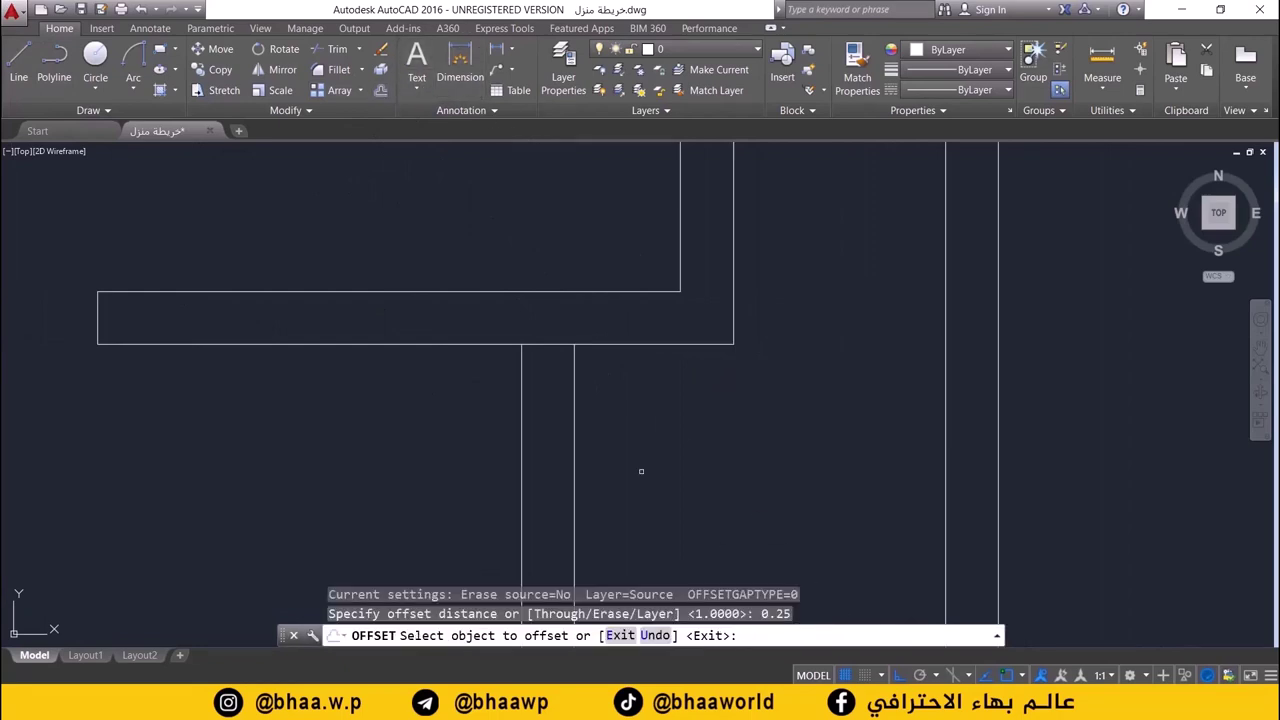
pyautogui.click(548, 343)
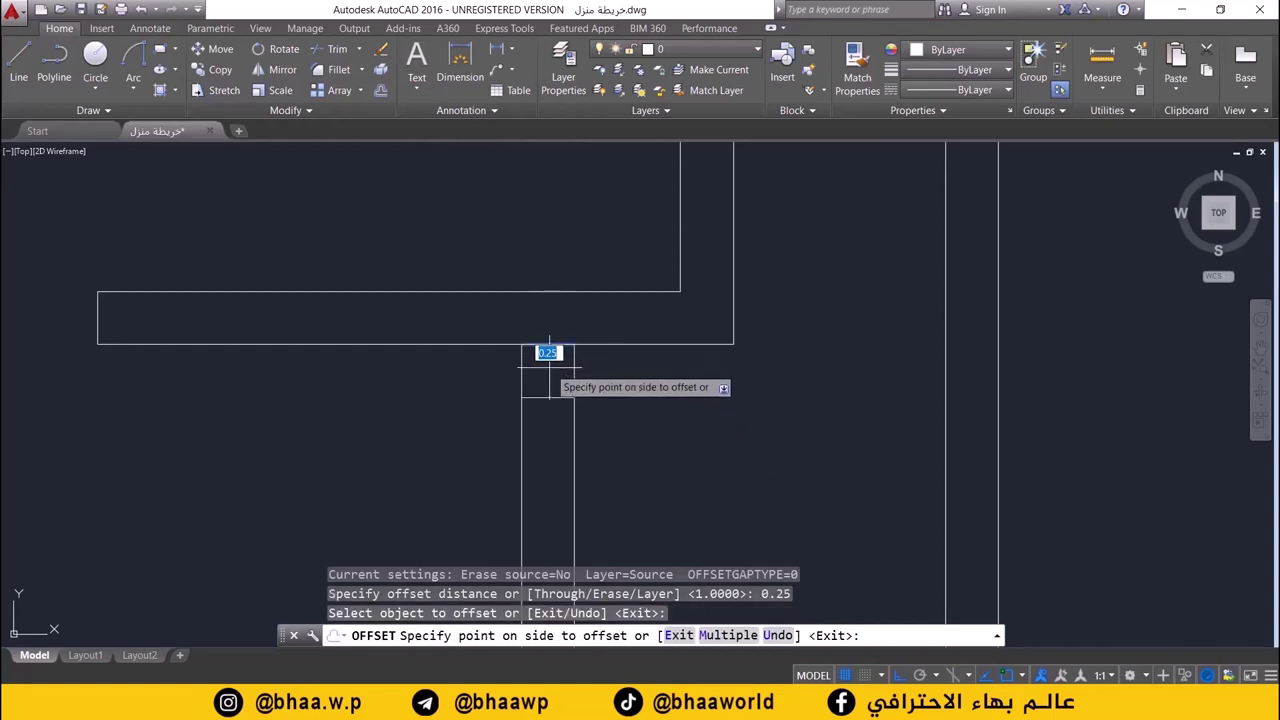
pyautogui.click(545, 360)
# - Offset the cross line 1 m further down the wall and delete the leftover short line
pyautogui.click(383, 91)
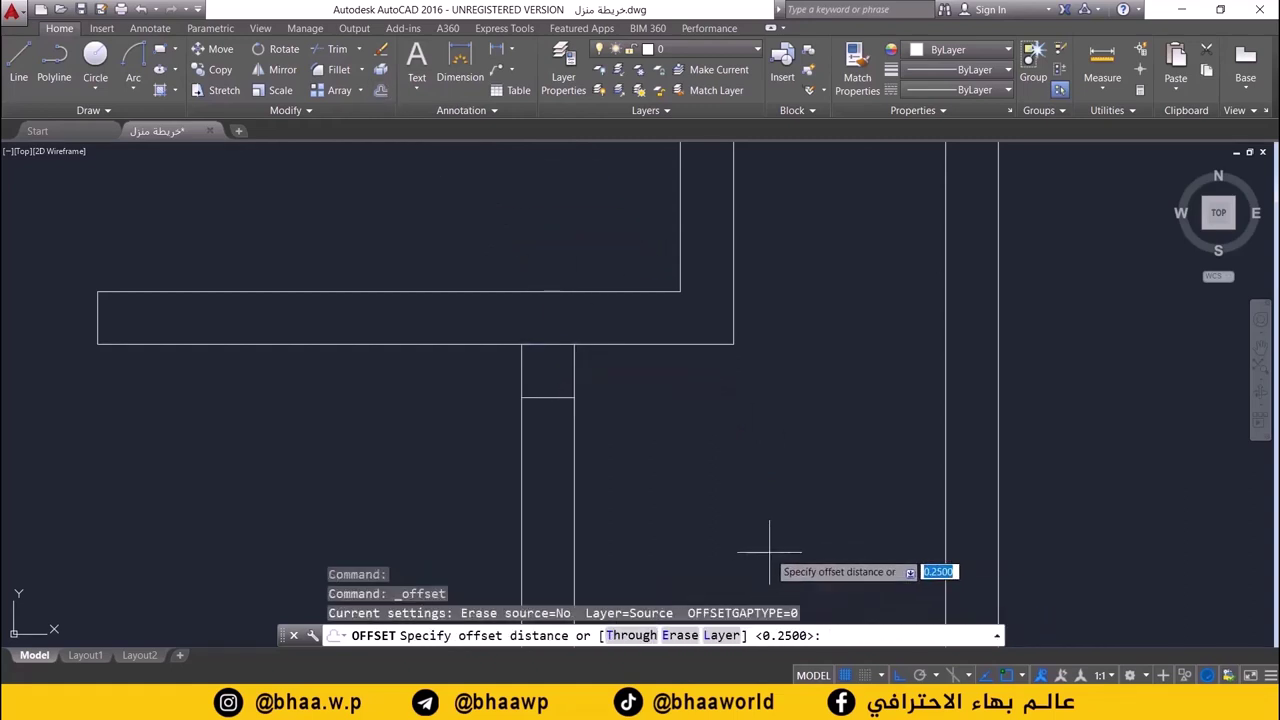
pyautogui.write('1')
pyautogui.press('Return')
pyautogui.scroll(-2, 651, 500)
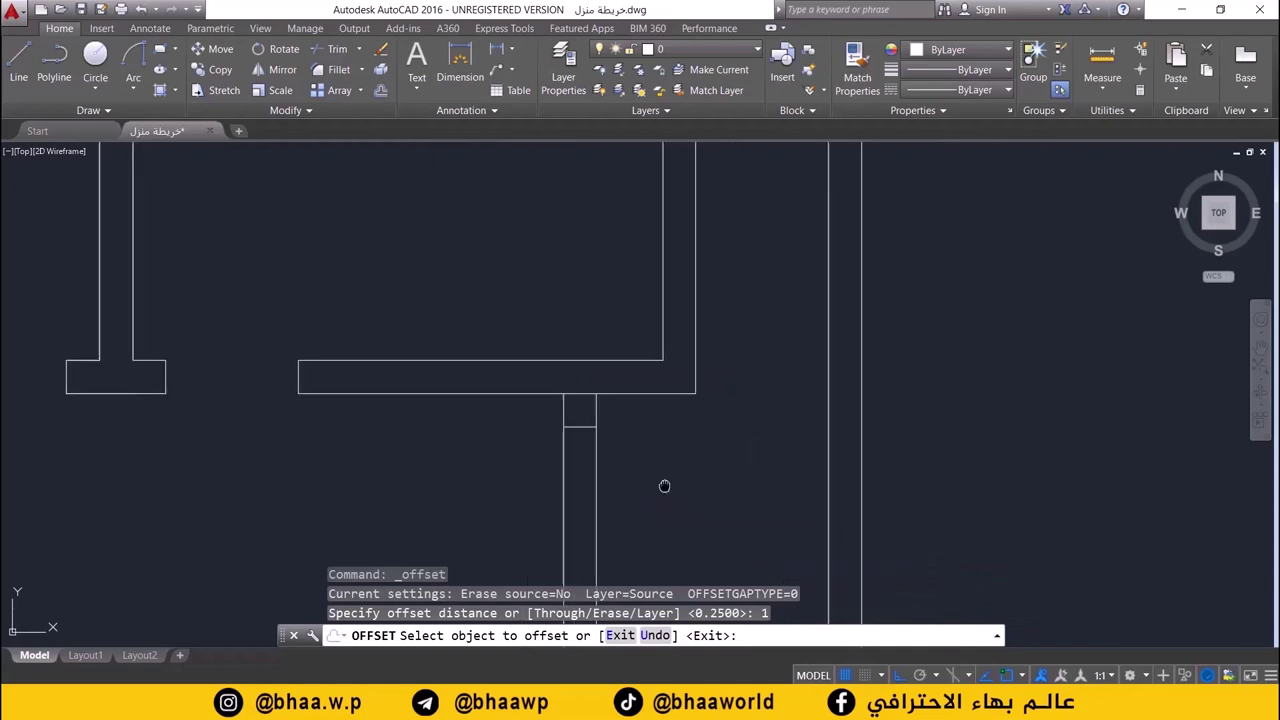
pyautogui.moveTo(663, 486); pyautogui.dragTo(679, 281, button='middle')
pyautogui.click(599, 220)
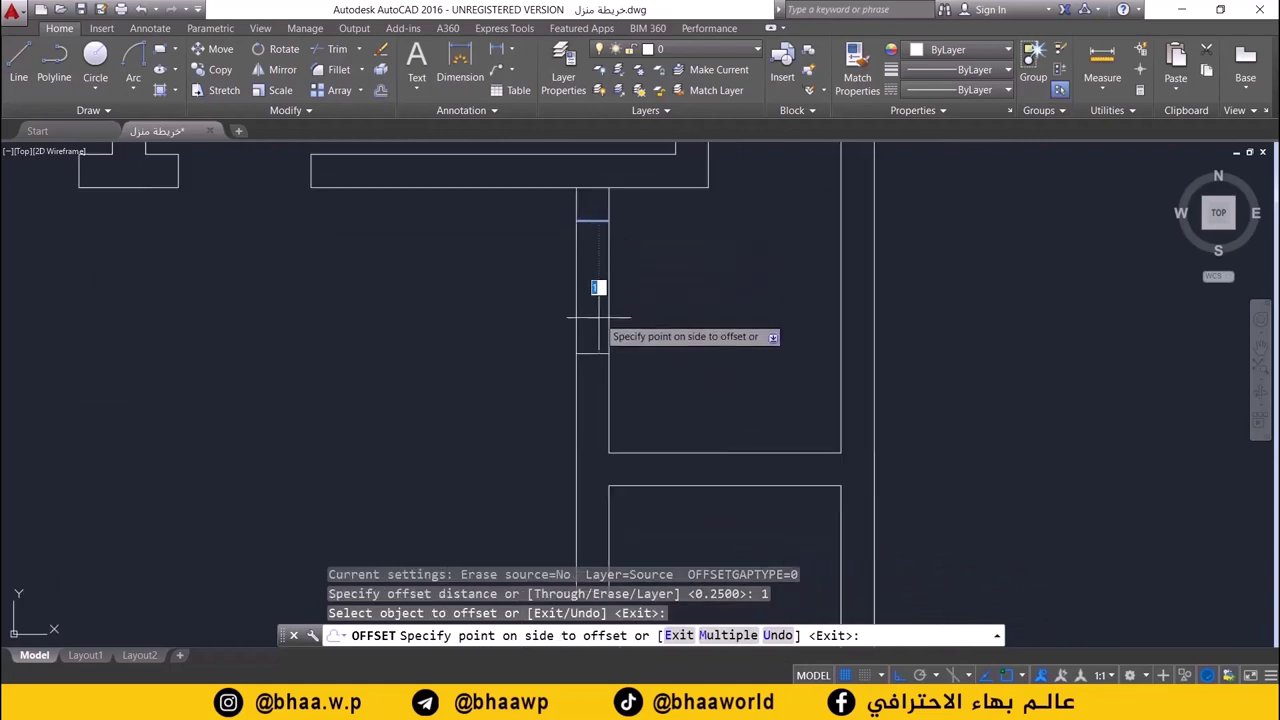
pyautogui.click(594, 286)
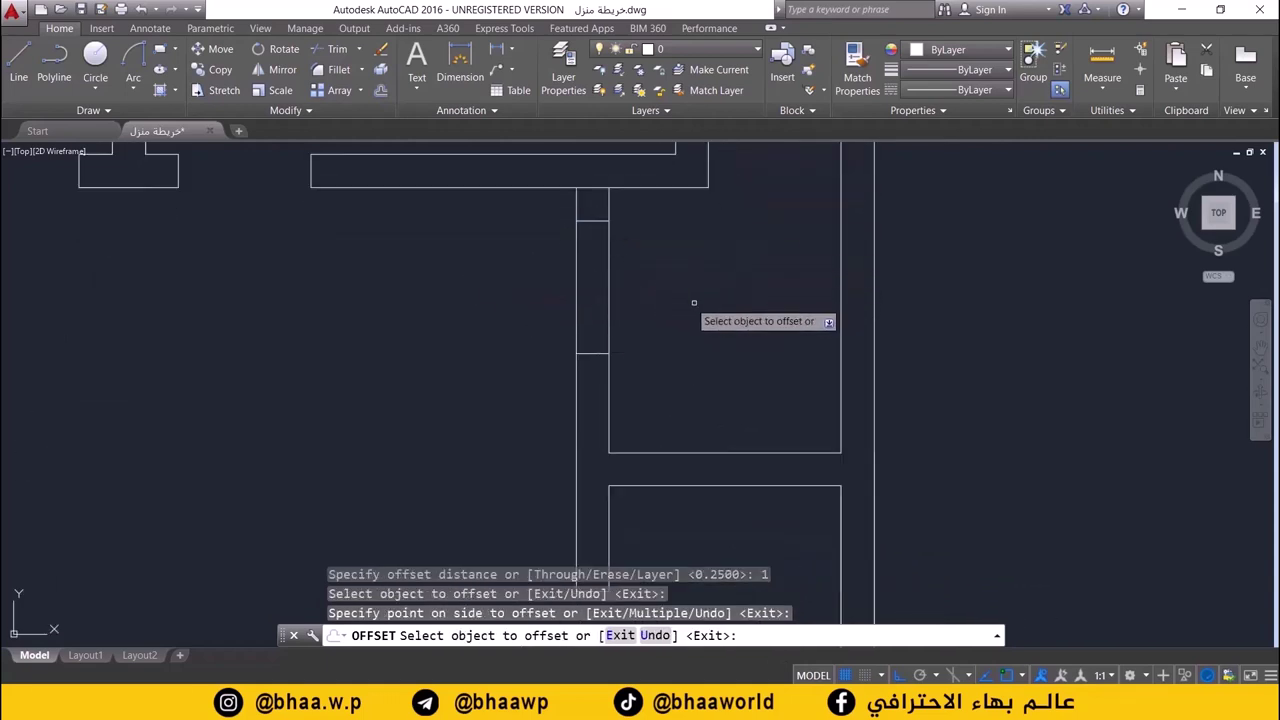
pyautogui.press('Escape')
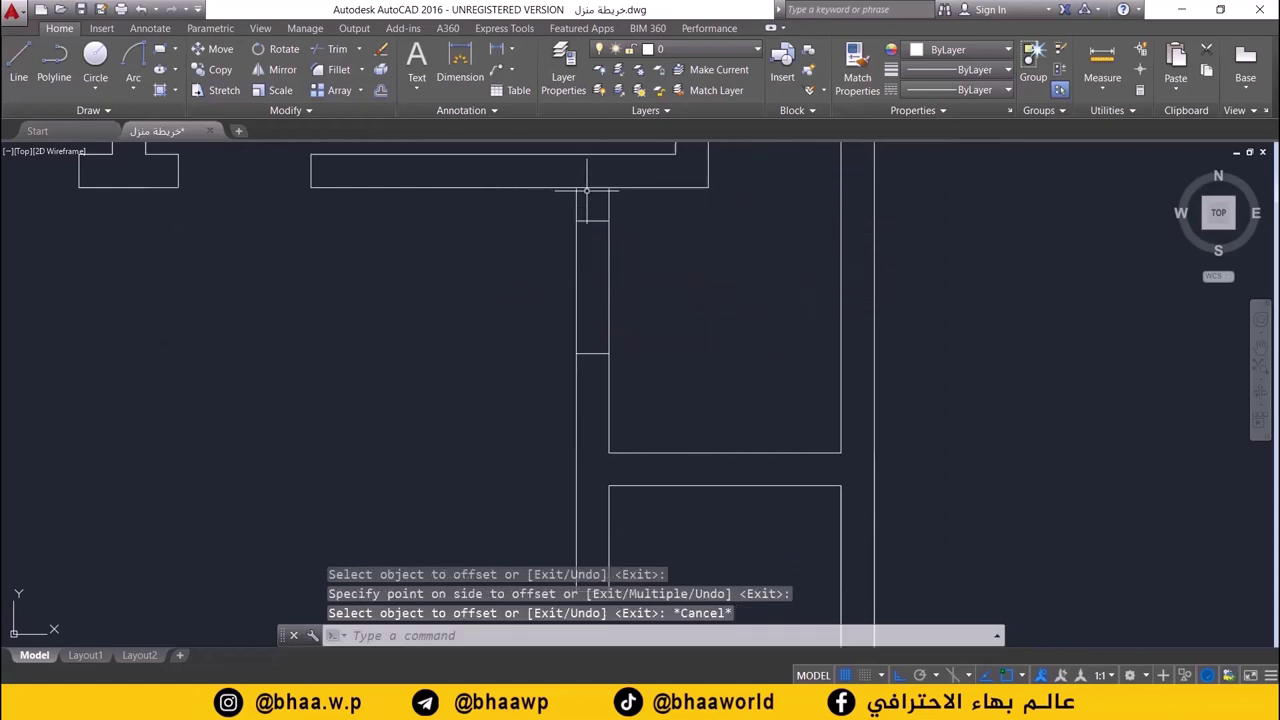
pyautogui.click(590, 187)
pyautogui.press('Delete')
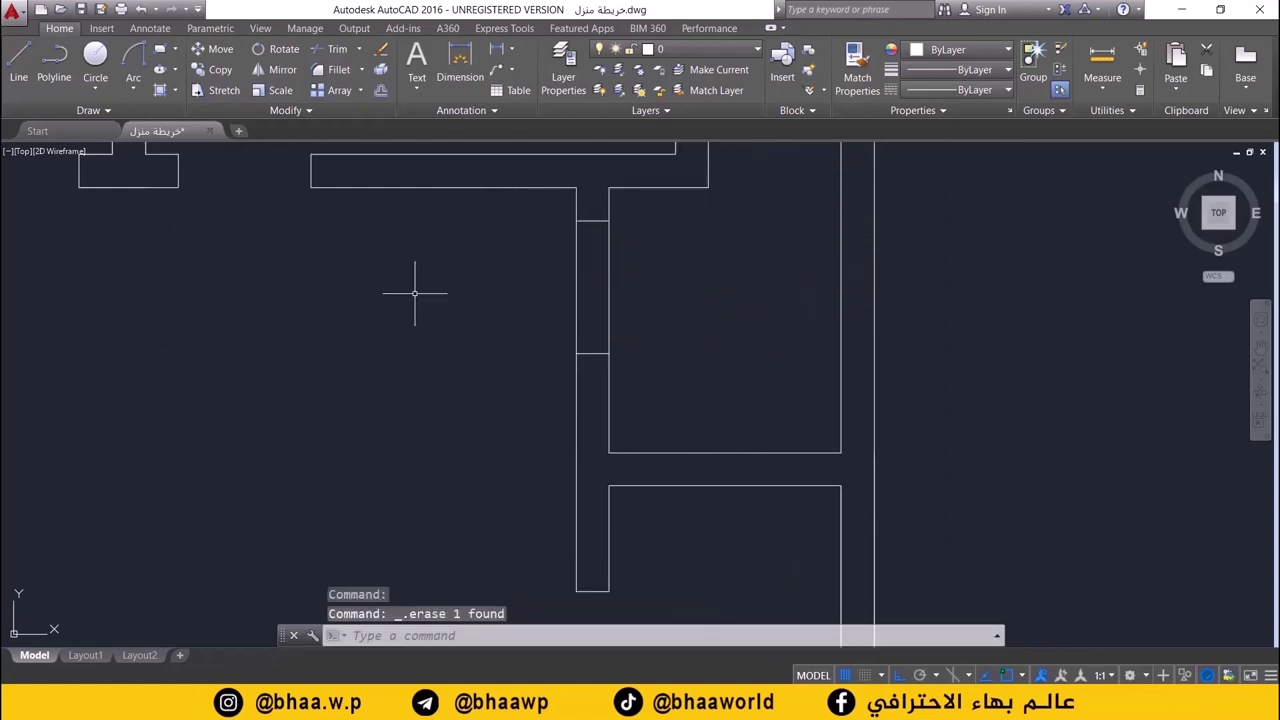
pyautogui.click(318, 50)
# - Trim the wall segments between the cross lines to open the right-hand partition doorways
pyautogui.press('Return')
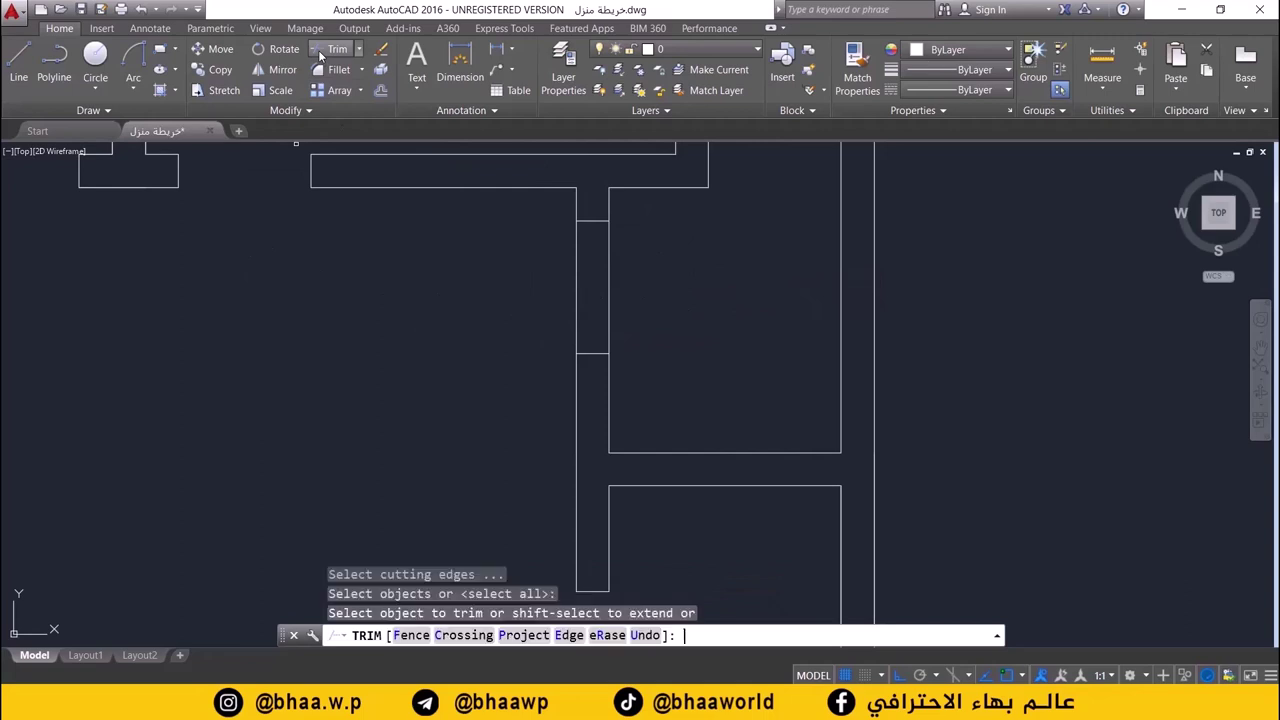
pyautogui.click(660, 260)
pyautogui.click(517, 287)
pyautogui.scroll(-5, 509, 280)
pyautogui.click(509, 303)
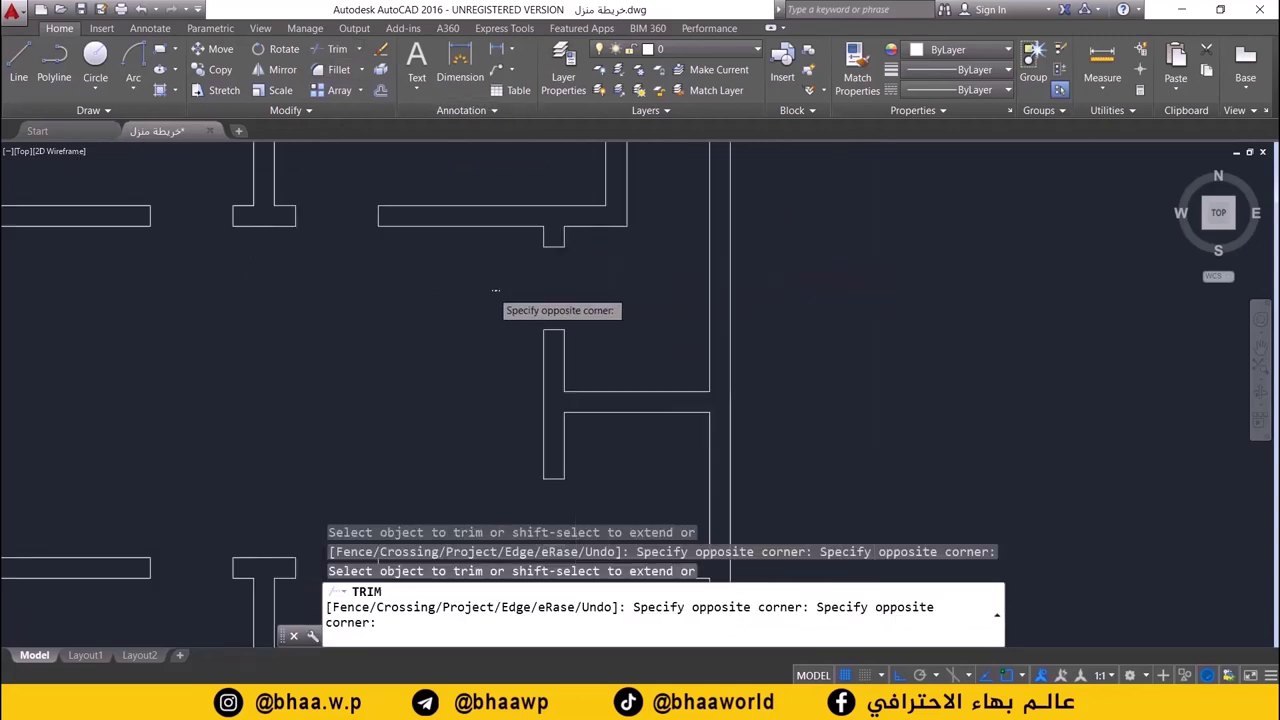
pyautogui.moveTo(534, 337); pyautogui.dragTo(651, 328, button='middle')
pyautogui.scroll(-1, 640, 345)
pyautogui.scroll(-1, 650, 330)
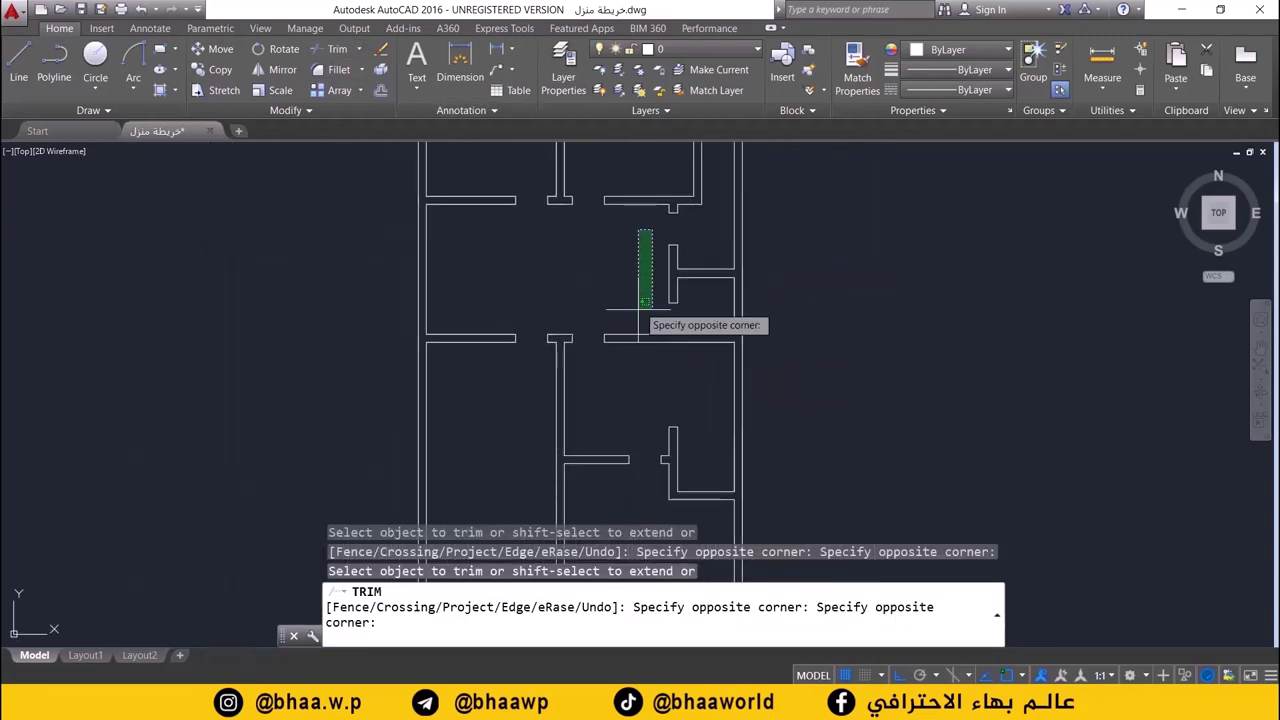
pyautogui.scroll(-1, 650, 360)
pyautogui.scroll(-1, 650, 368)
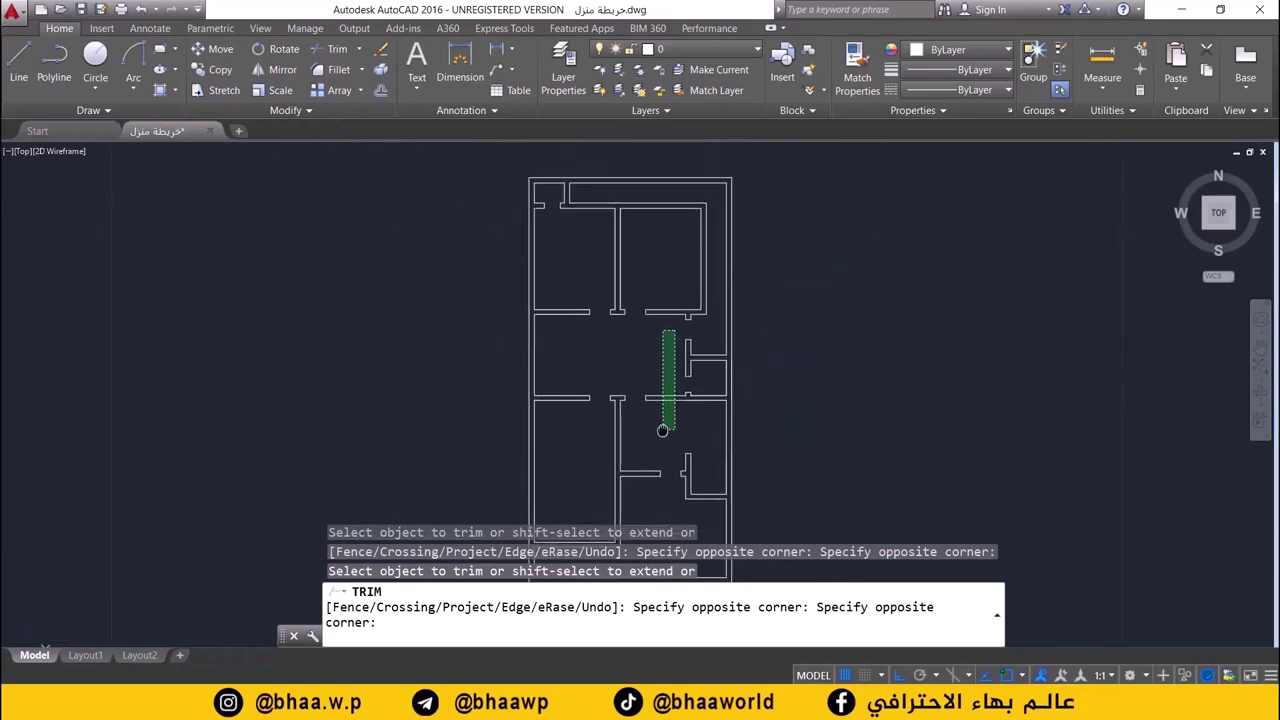
pyautogui.moveTo(663, 437); pyautogui.dragTo(643, 390, button='middle')
pyautogui.scroll(1, 650, 400)
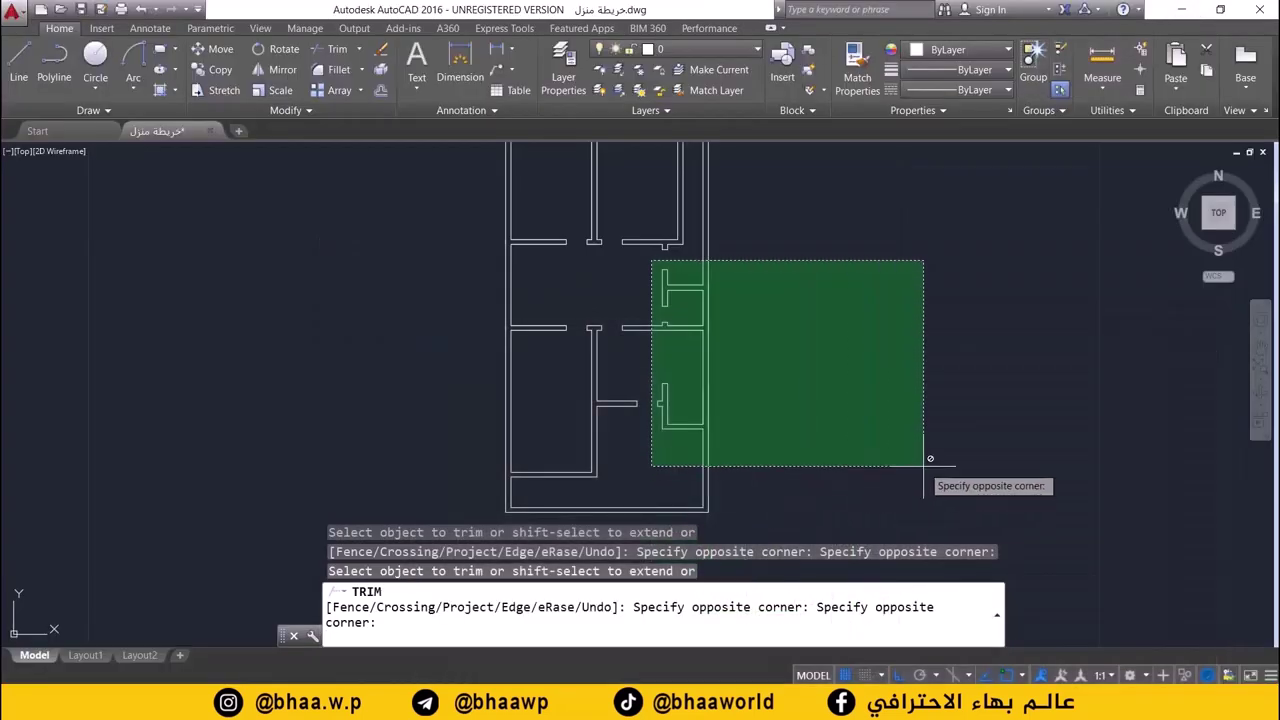
pyautogui.press('Escape')
pyautogui.scroll(1, 766, 481)
pyautogui.scroll(2, 720, 440)
pyautogui.scroll(2, 700, 423)
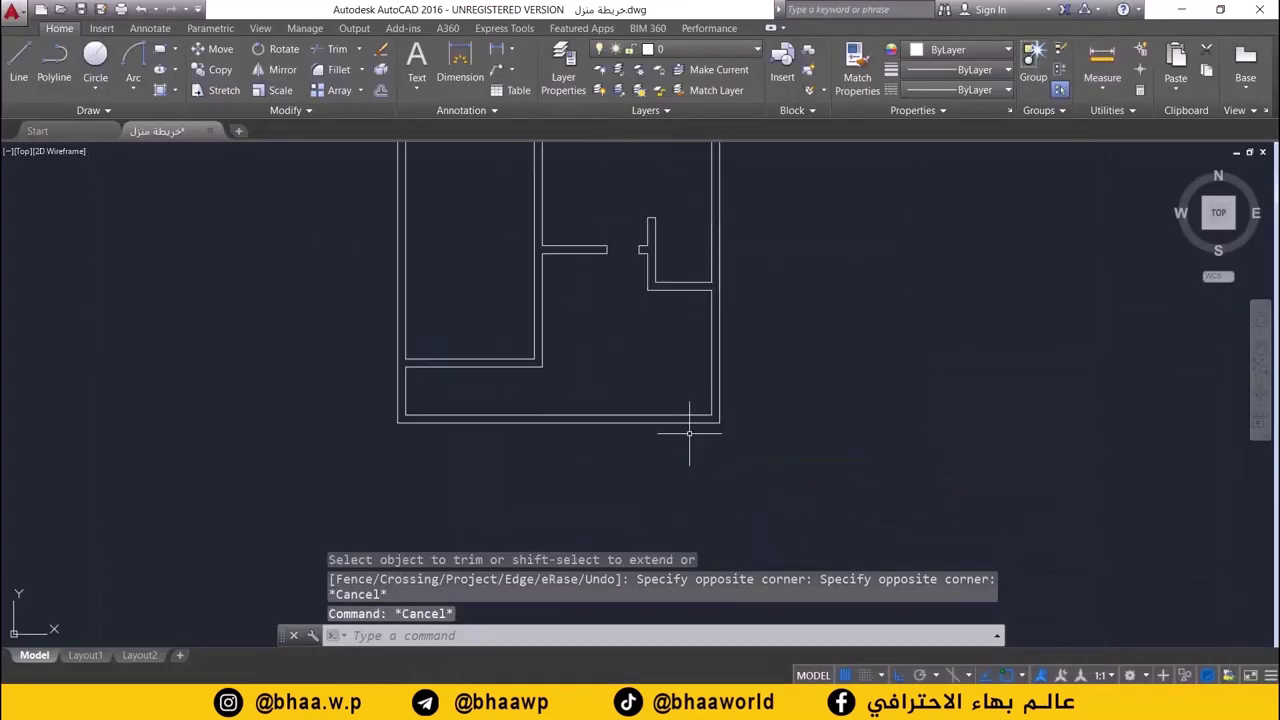
pyautogui.scroll(3, 680, 434)
# - Draw a short cross line over the bottom wall at the lower-right inner corner
pyautogui.click(18, 62)
pyautogui.scroll(2, 700, 400)
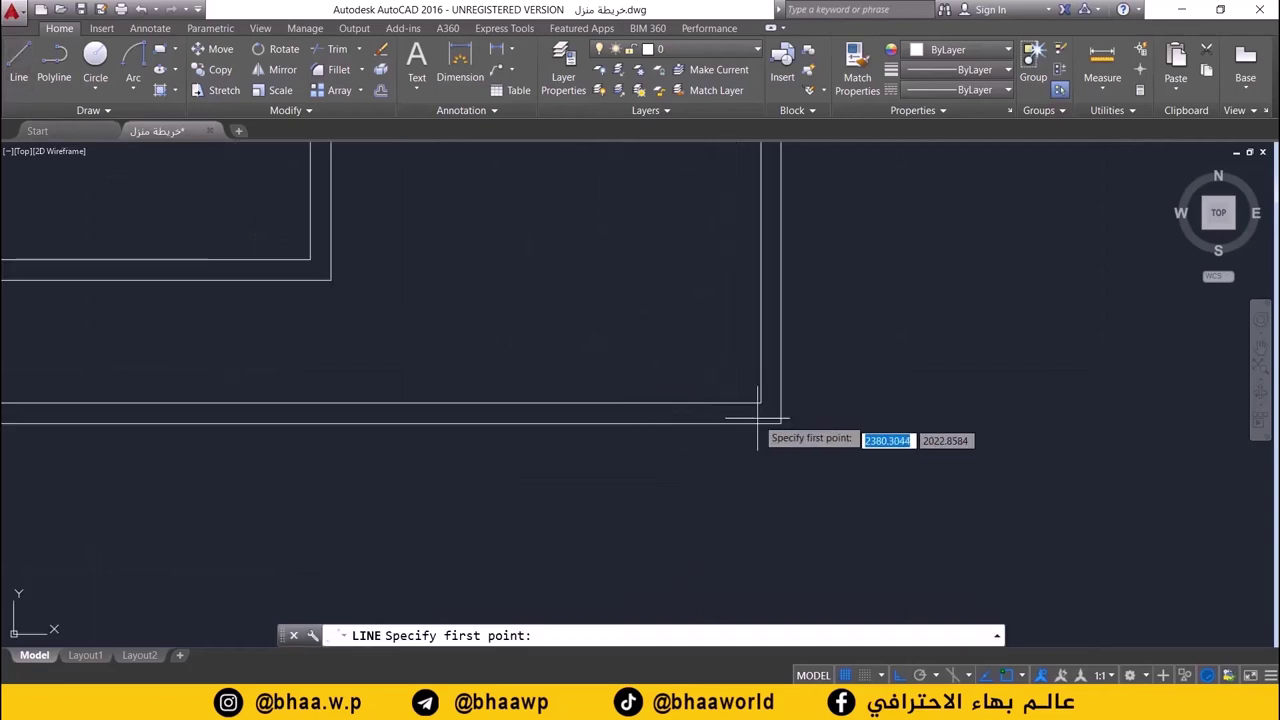
pyautogui.click(759, 402)
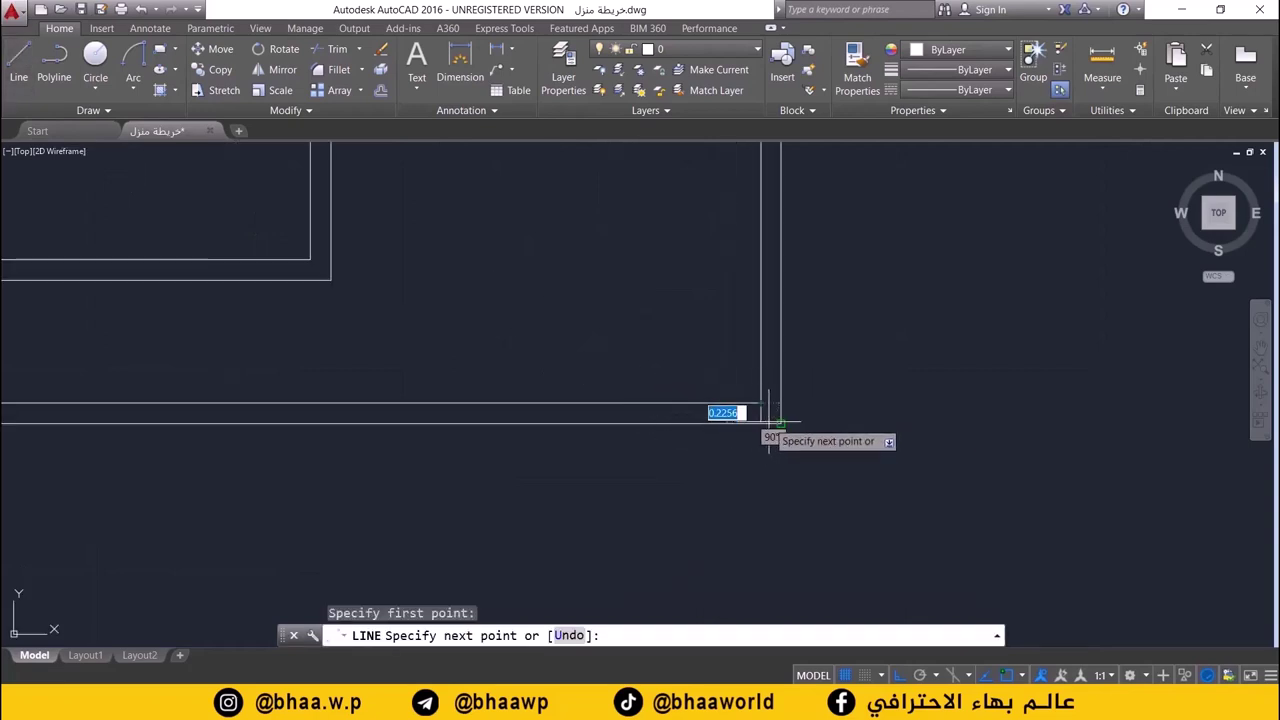
pyautogui.scroll(4, 777, 425)
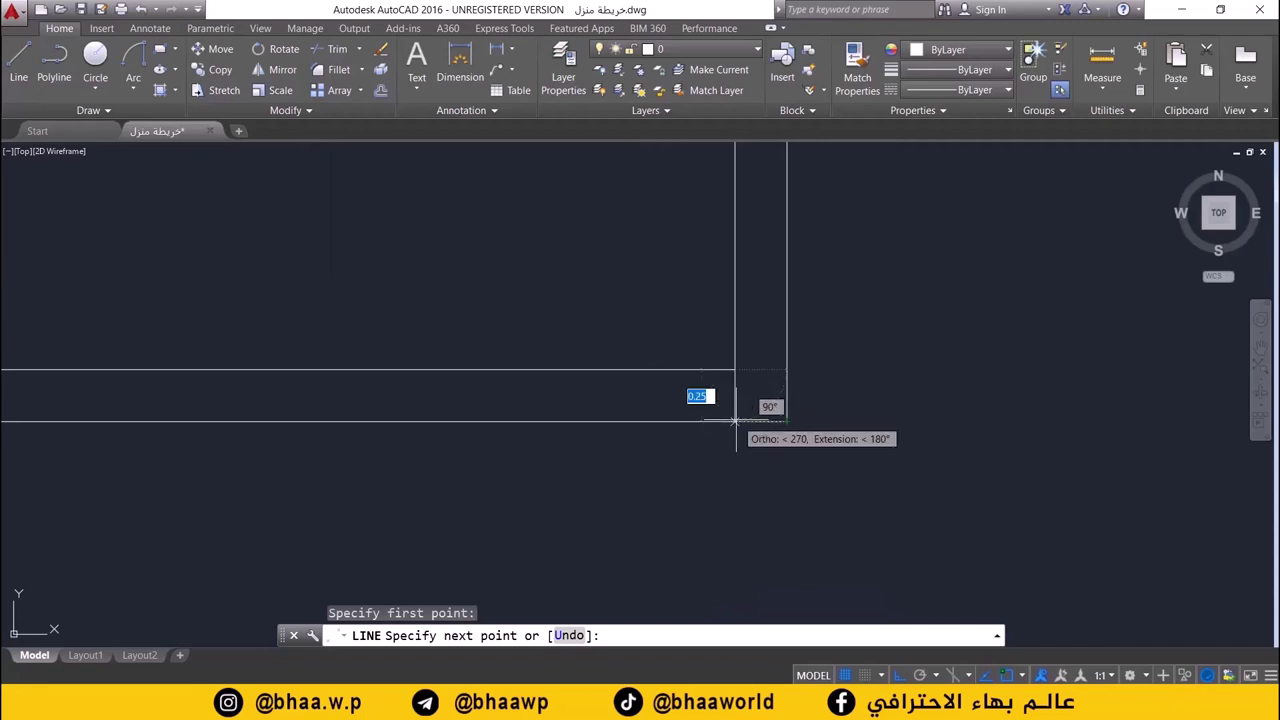
pyautogui.click(735, 421)
pyautogui.press('Return')
pyautogui.scroll(-2, 634, 422)
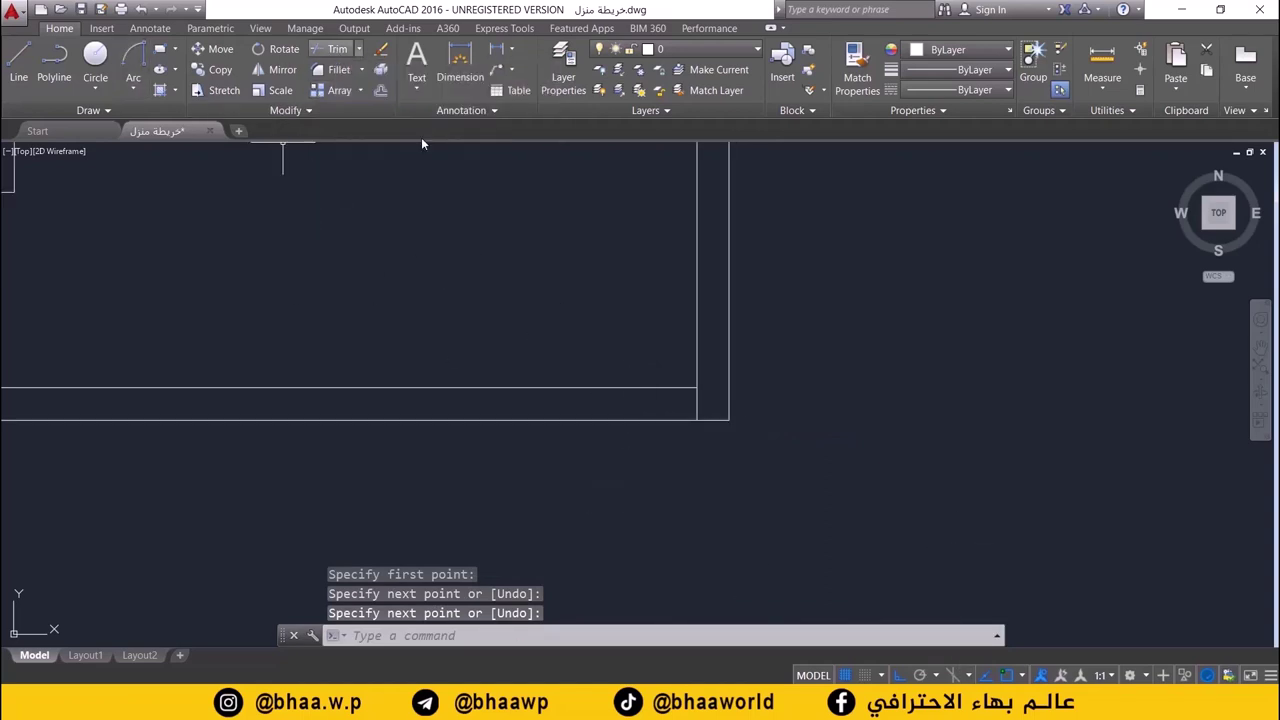
# - Offset the cross line 0.25 to the left and check the reference plan
pyautogui.click(380, 90)
pyautogui.write('0.25')
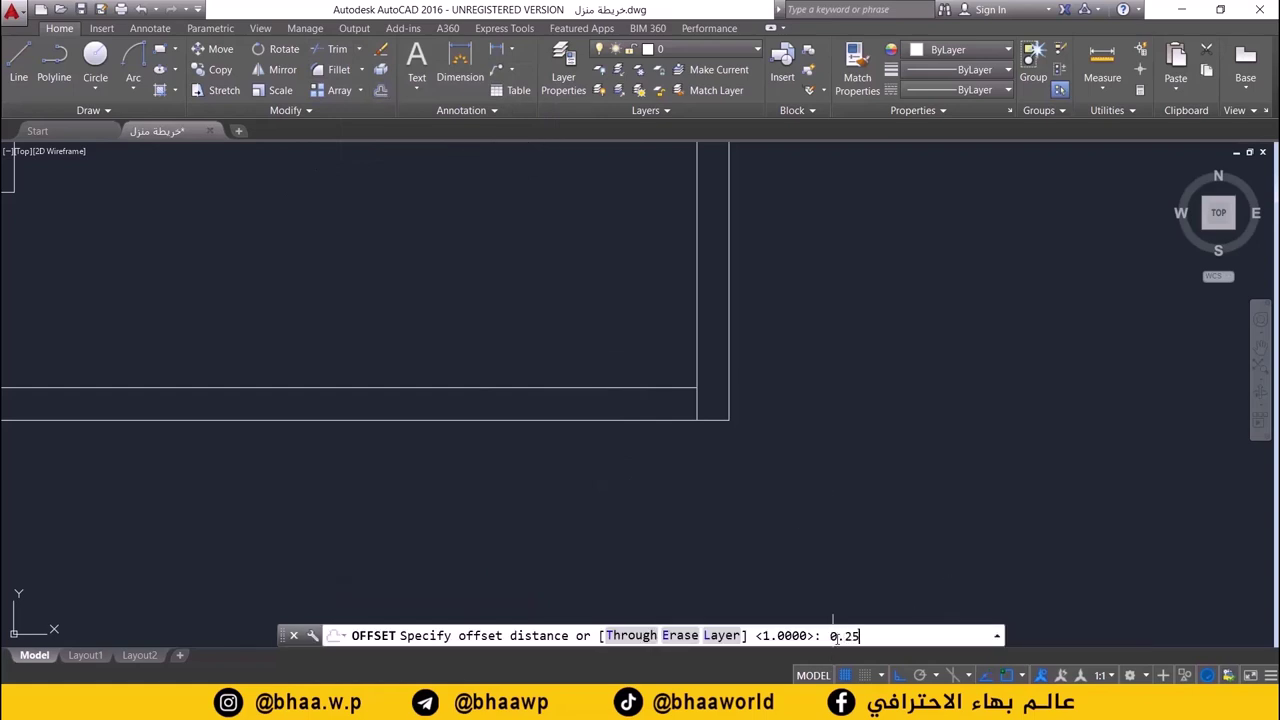
pyautogui.press('Return')
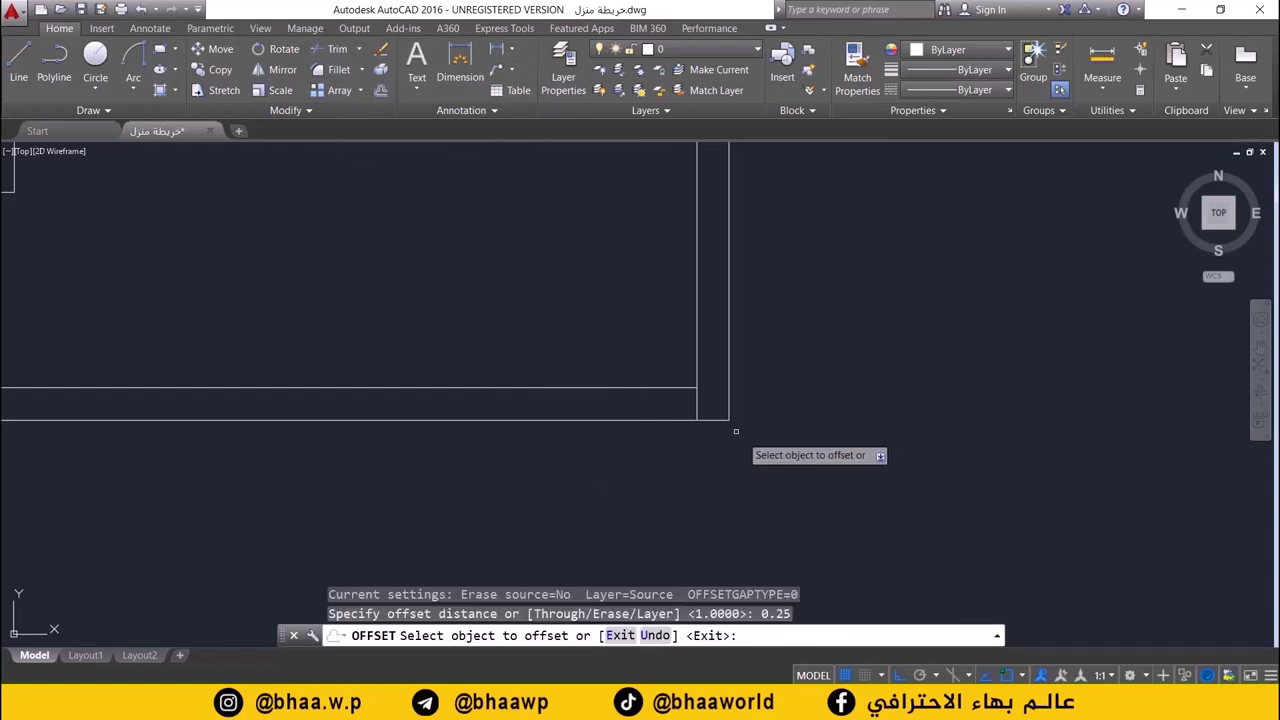
pyautogui.click(697, 402)
pyautogui.click(685, 410)
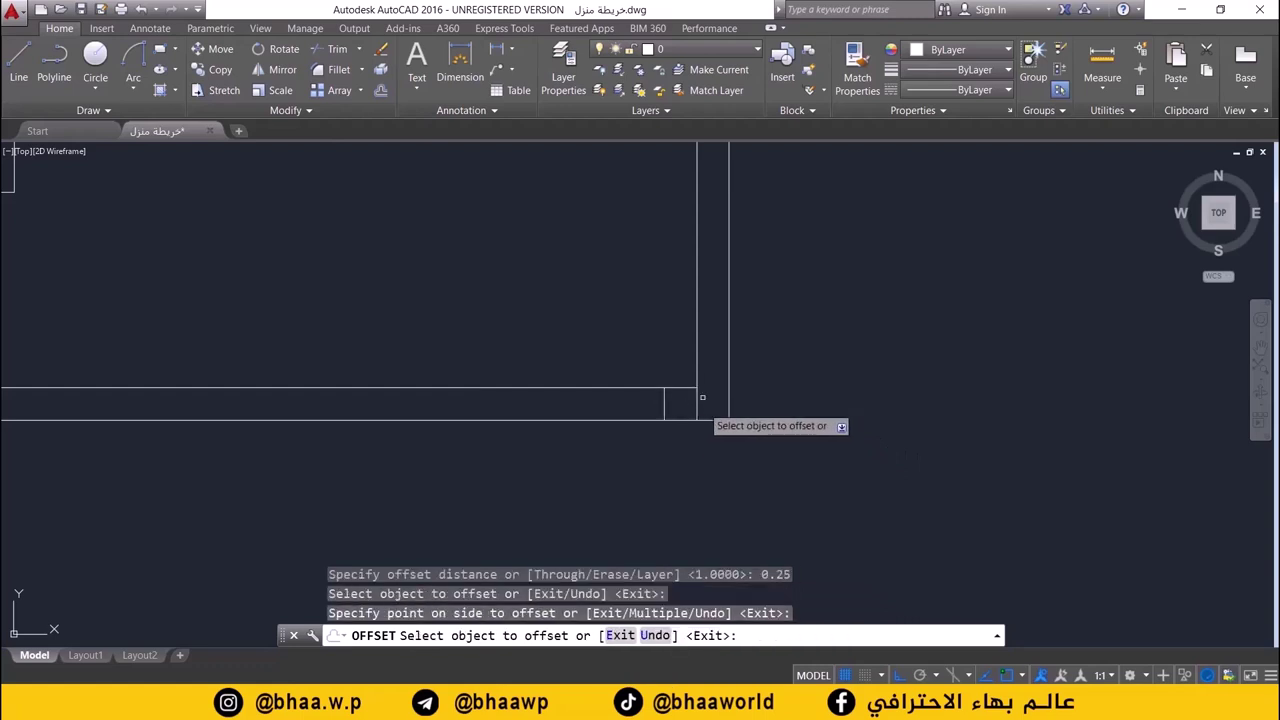
pyautogui.click(380, 91)
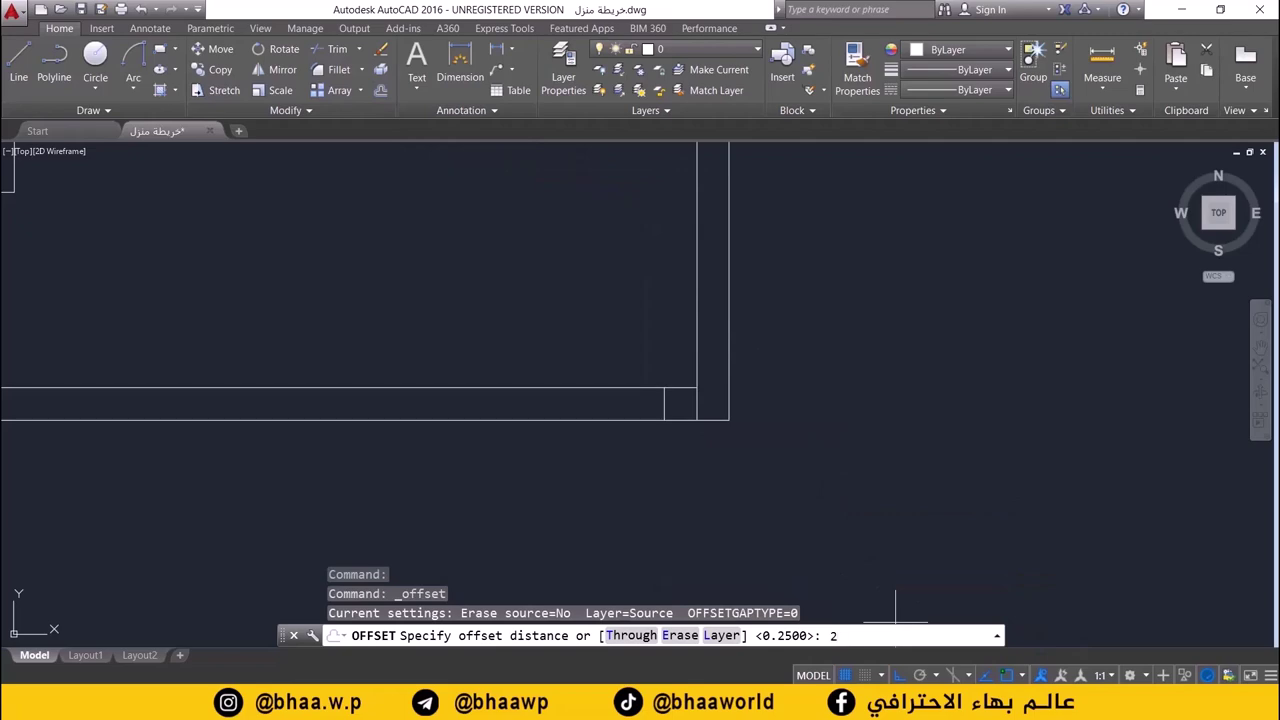
pyautogui.hotkey('alt', 'Tab')
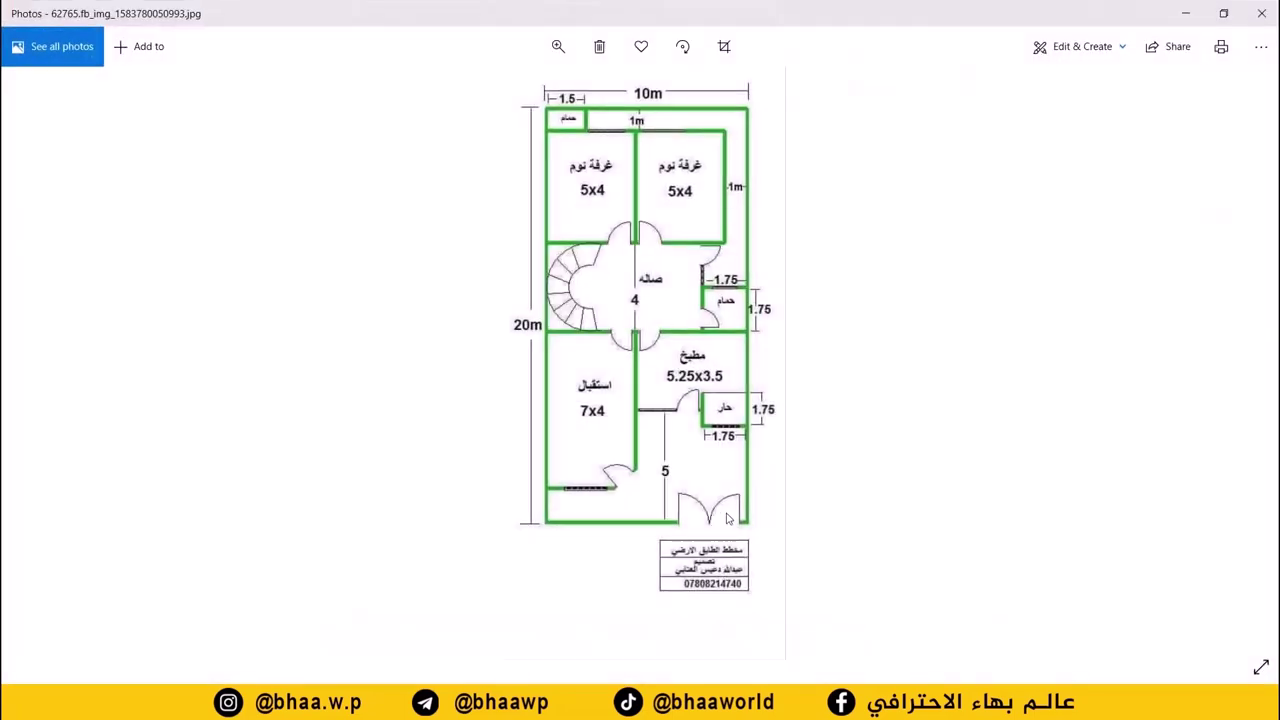
pyautogui.click(1204, 10)
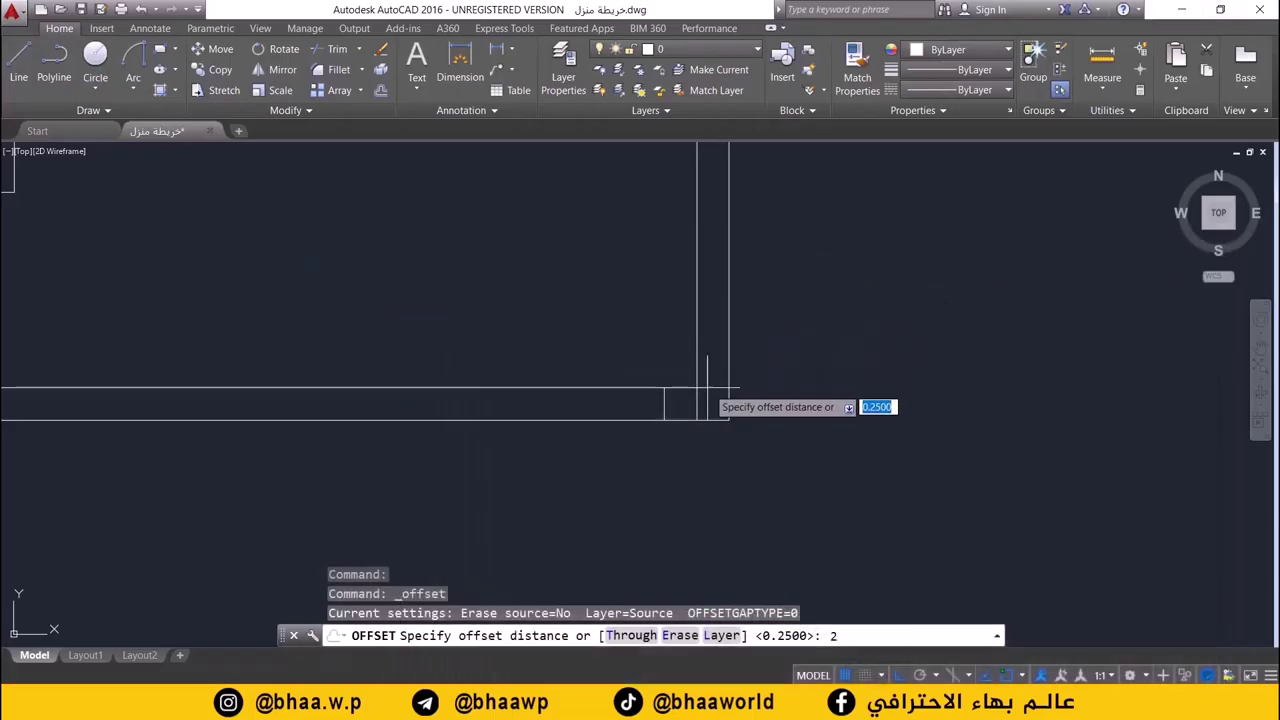
# - Offset the cross line 2 m to the left along the bottom wall
pyautogui.write('2')
pyautogui.press('Return')
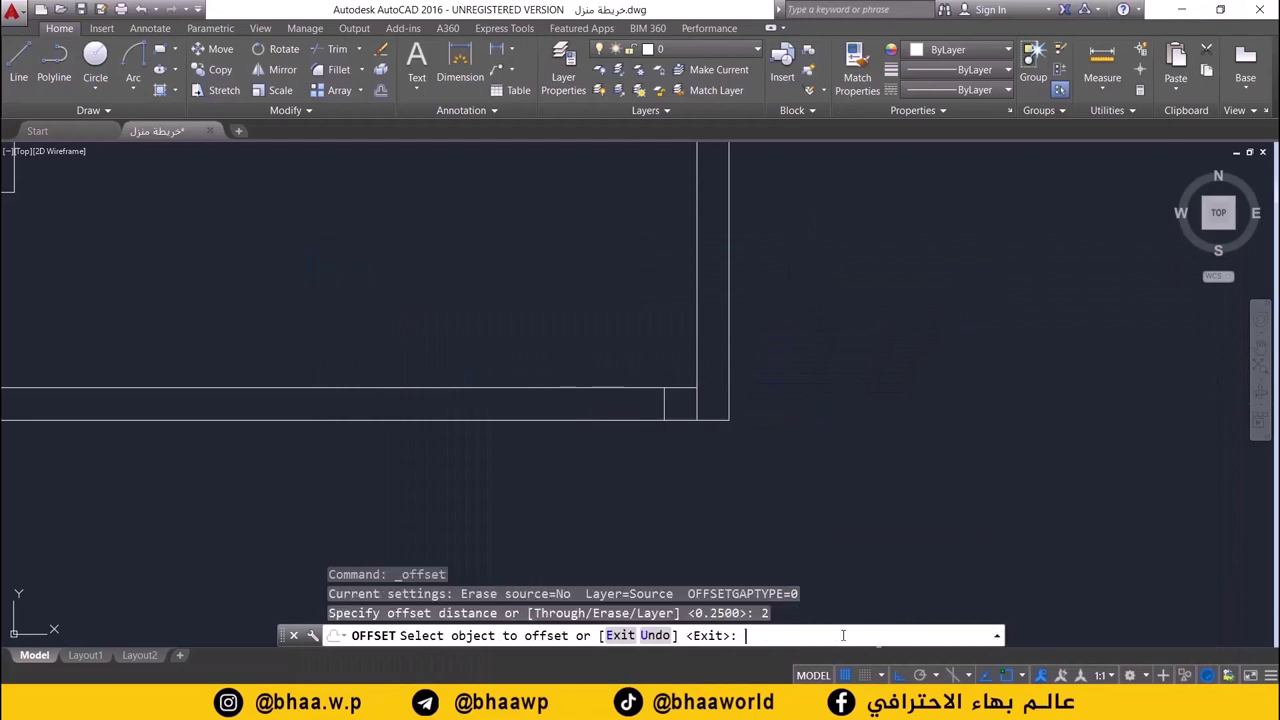
pyautogui.click(664, 400)
pyautogui.click(600, 408)
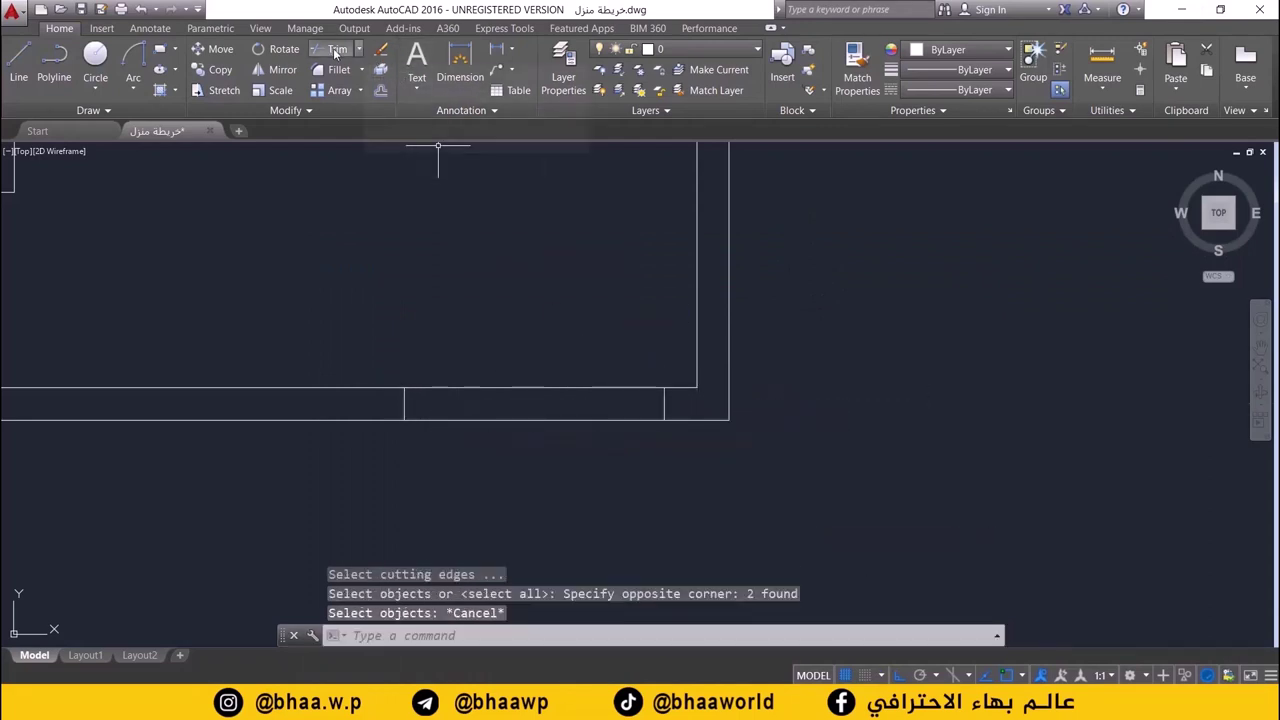
# - Trim the bottom wall between the cross lines to open the 2 m entrance, then view the reference plan
pyautogui.click(333, 48)
pyautogui.press('Return')
pyautogui.click(571, 326)
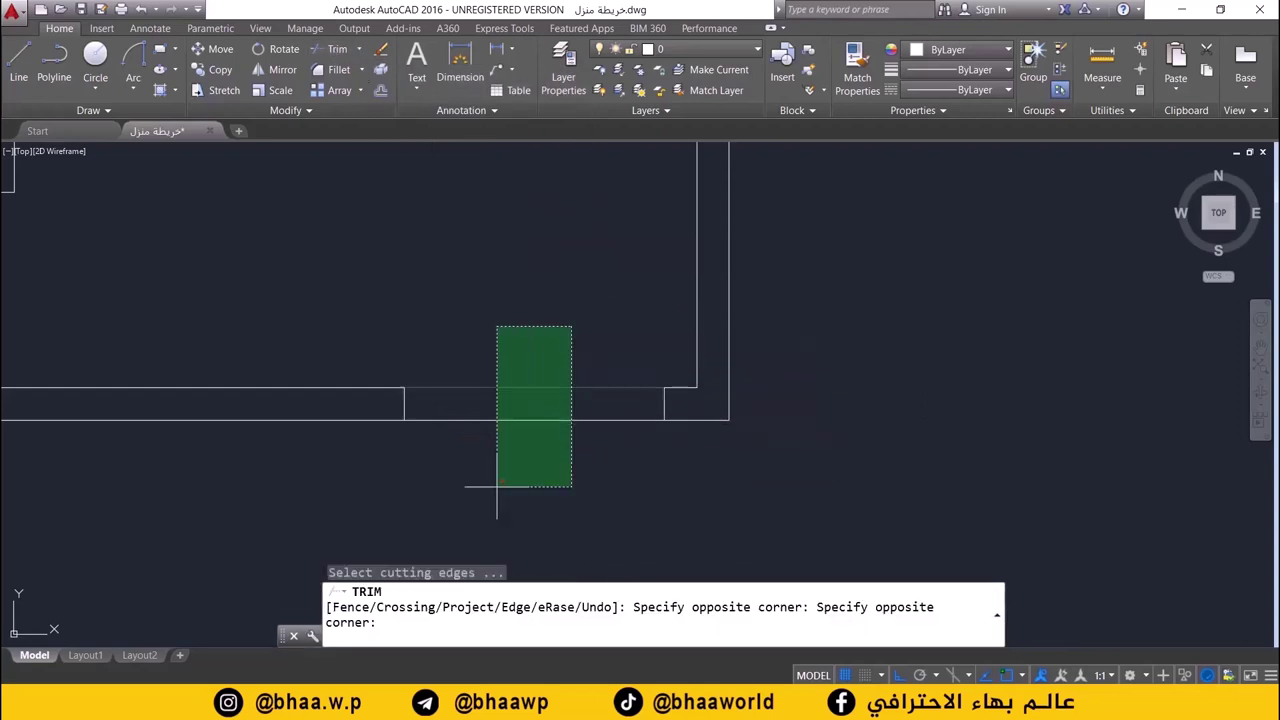
pyautogui.click(497, 487)
pyautogui.press('Return')
pyautogui.scroll(-2, 549, 457)
pyautogui.scroll(-2, 520, 457)
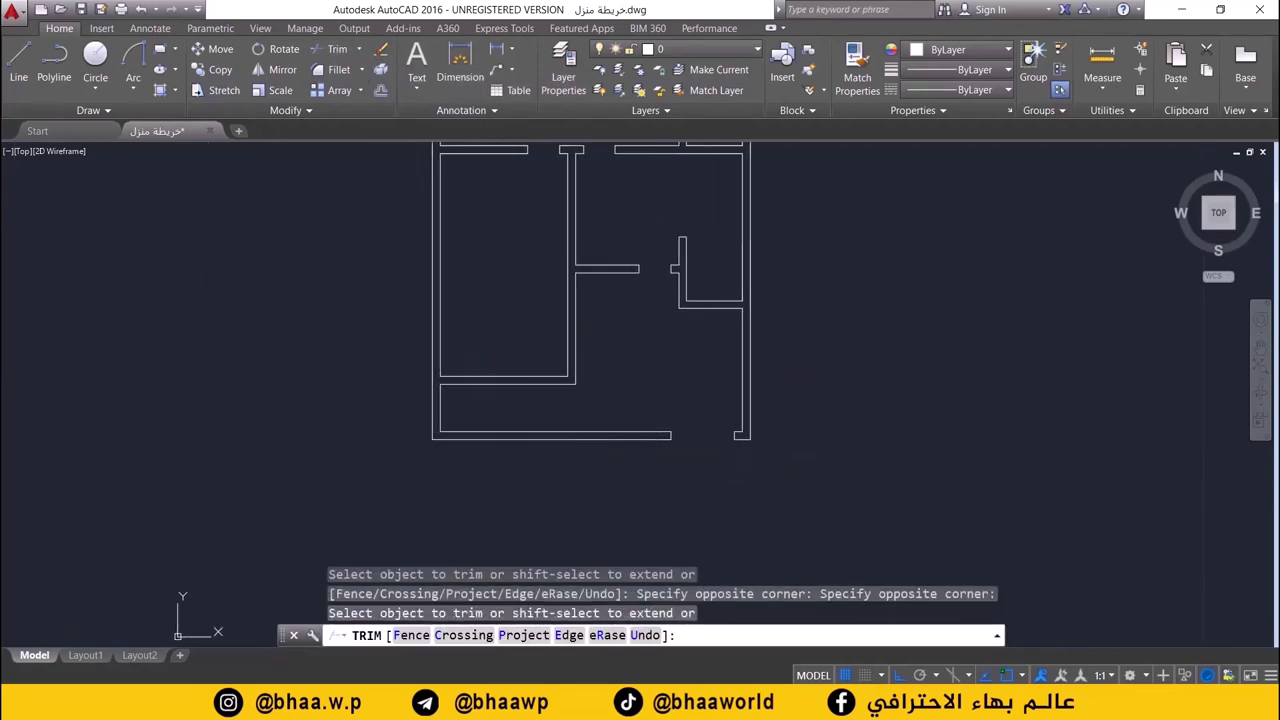
pyautogui.scroll(2, 545, 415)
pyautogui.scroll(2, 566, 390)
pyautogui.scroll(2, 555, 430)
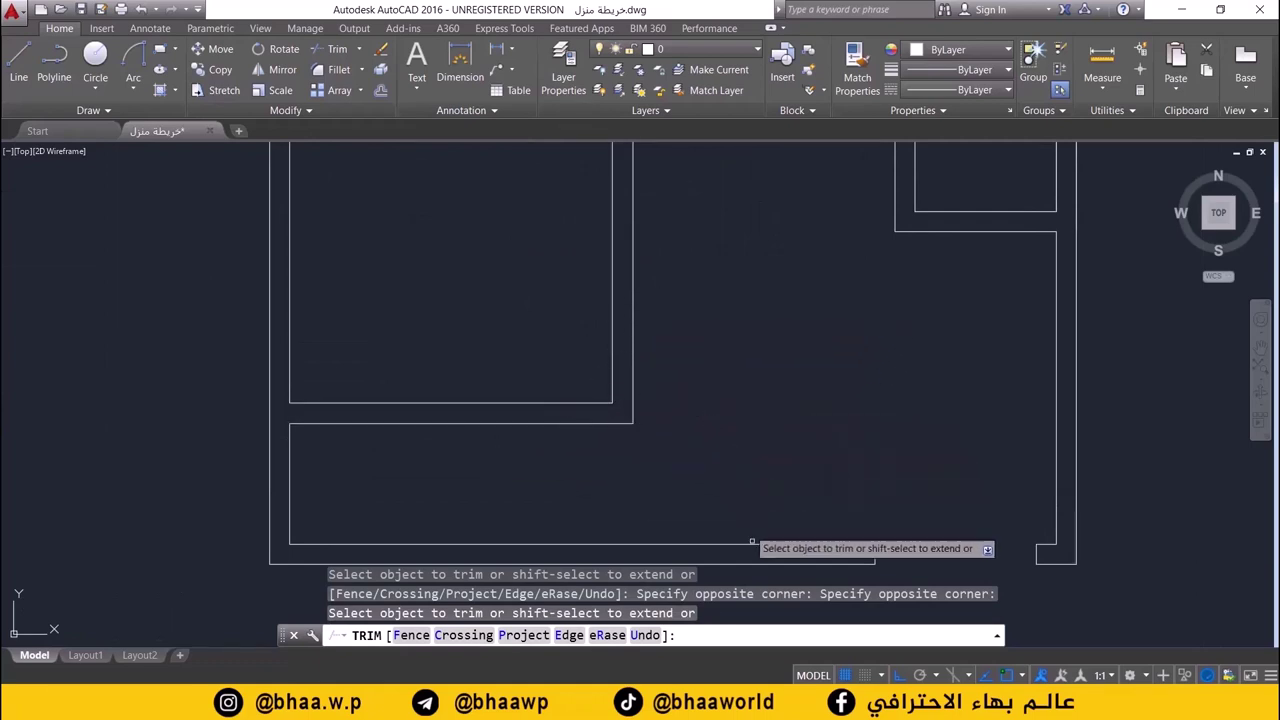
pyautogui.hotkey('alt', 'Tab')
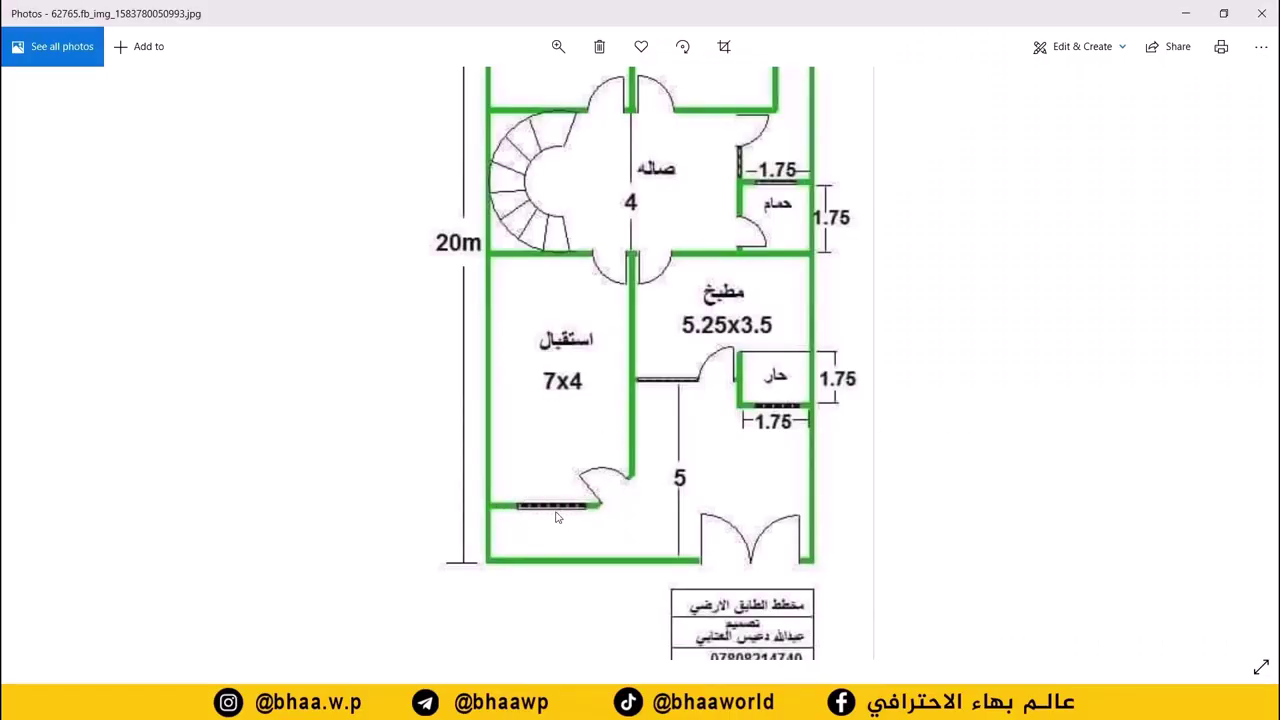
# - Pan the reference image to show the two 5x4 upper bedrooms
pyautogui.moveTo(615, 404); pyautogui.dragTo(598, 610)
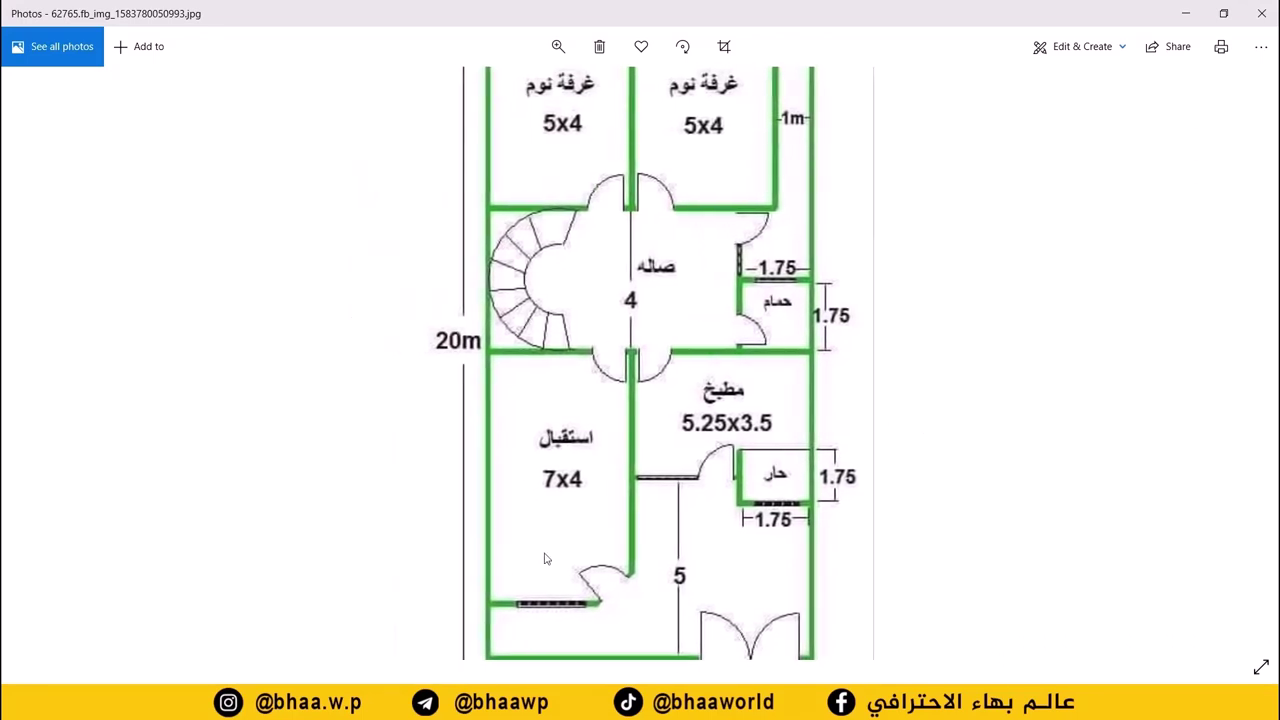
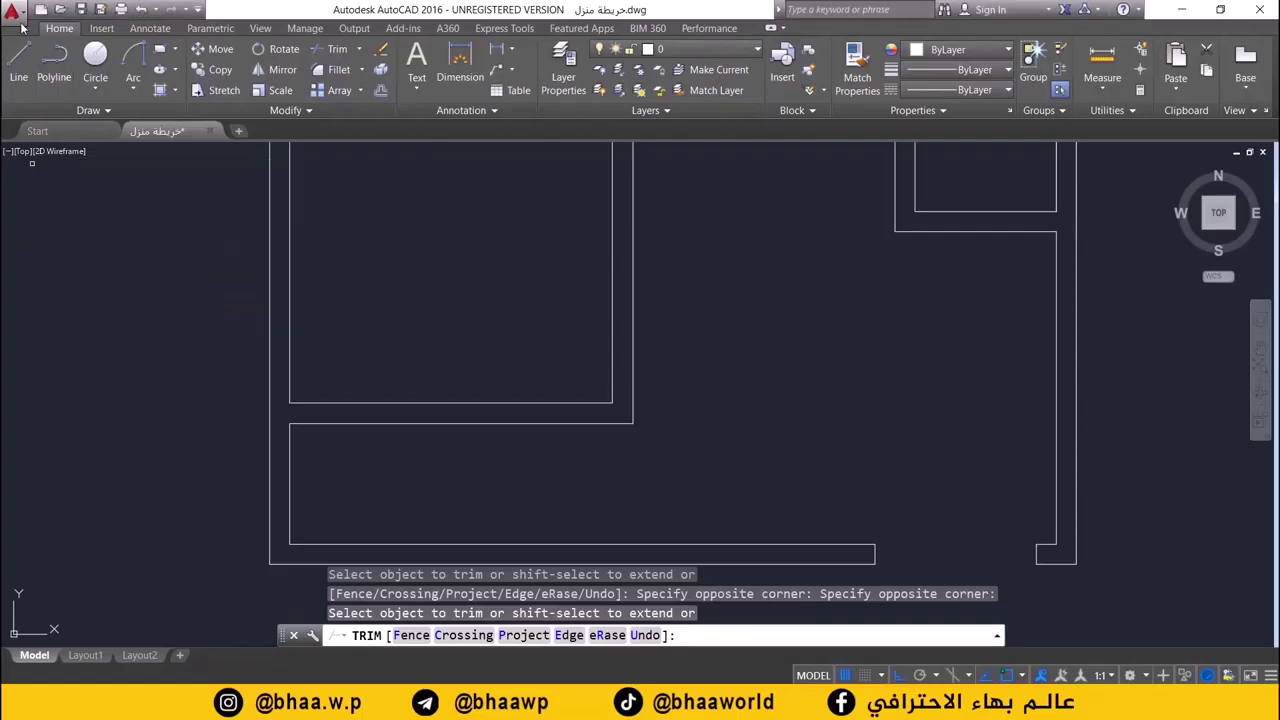
# - Close the wall end with a short line and offset it 1 unit to the right
pyautogui.click(14, 62)
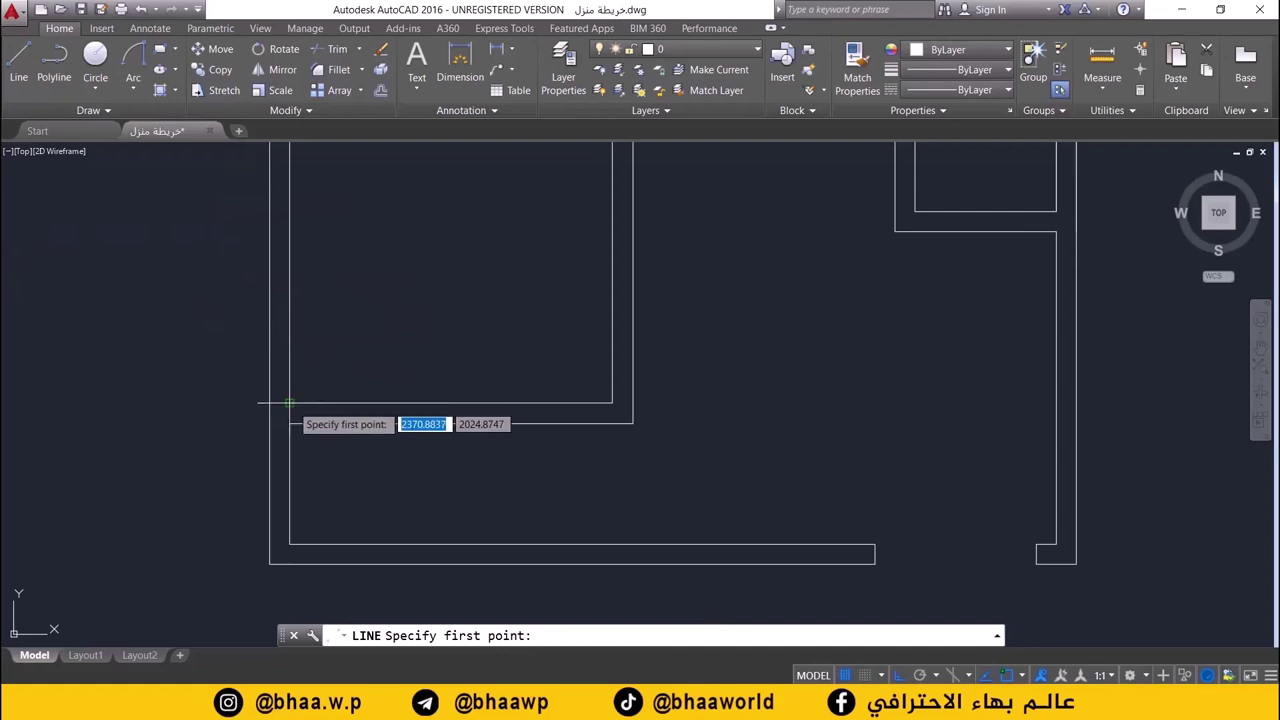
pyautogui.click(289, 423)
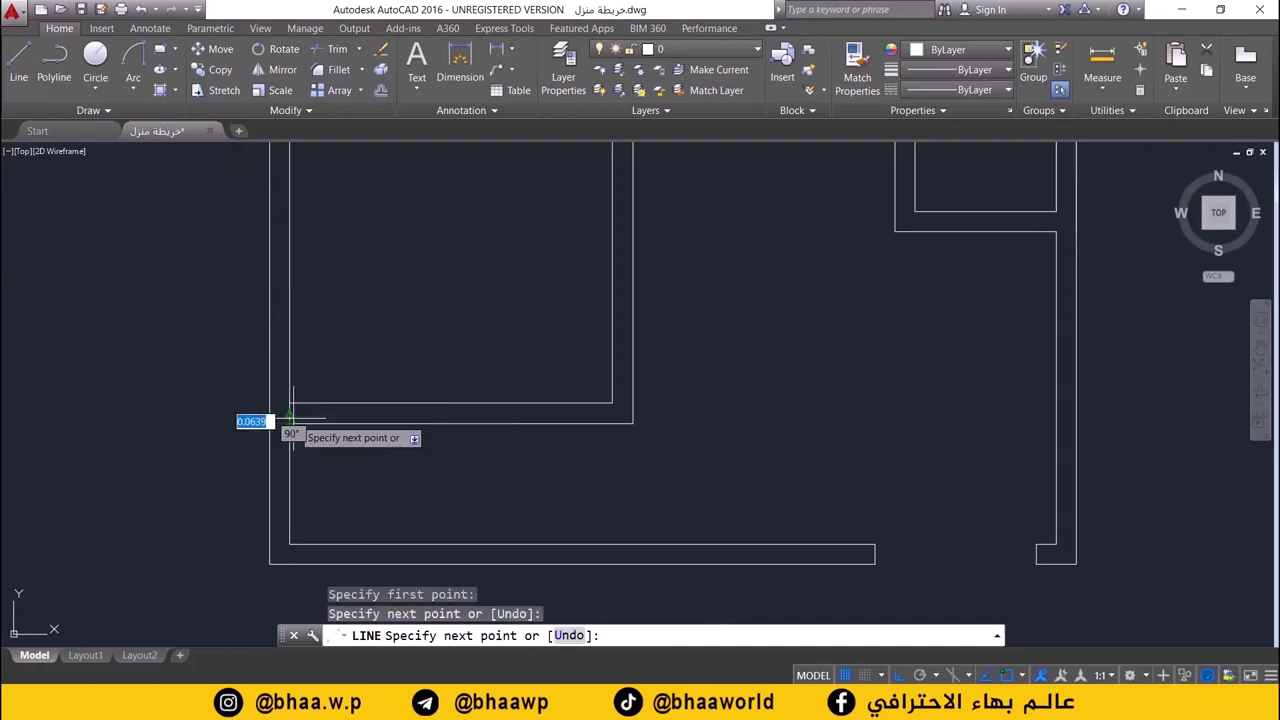
pyautogui.press('Return')
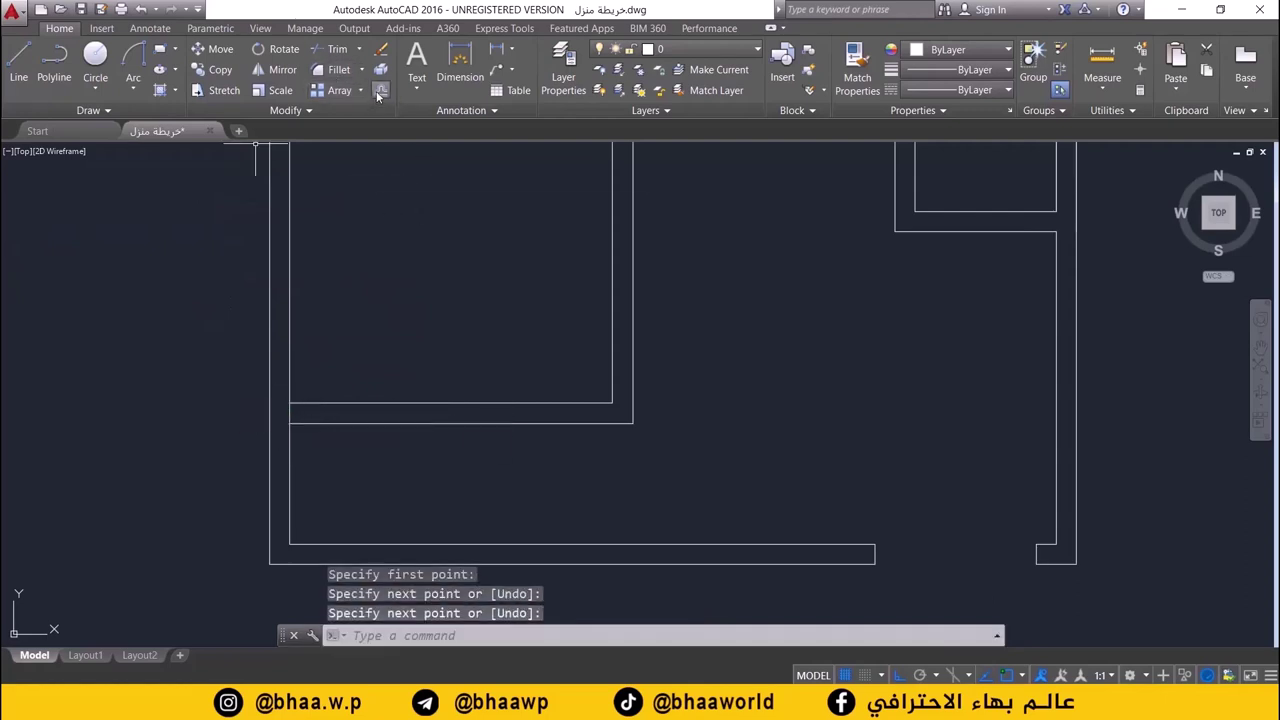
pyautogui.click(380, 91)
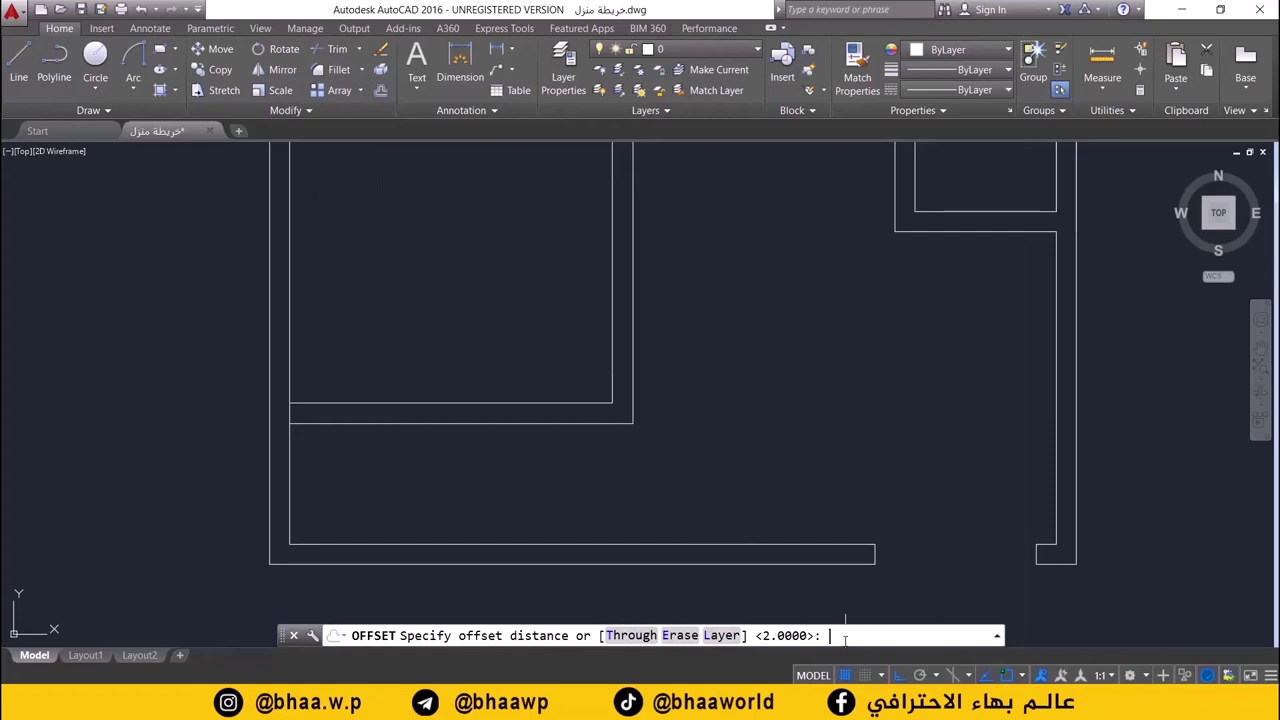
pyautogui.write('1')
pyautogui.press('Return')
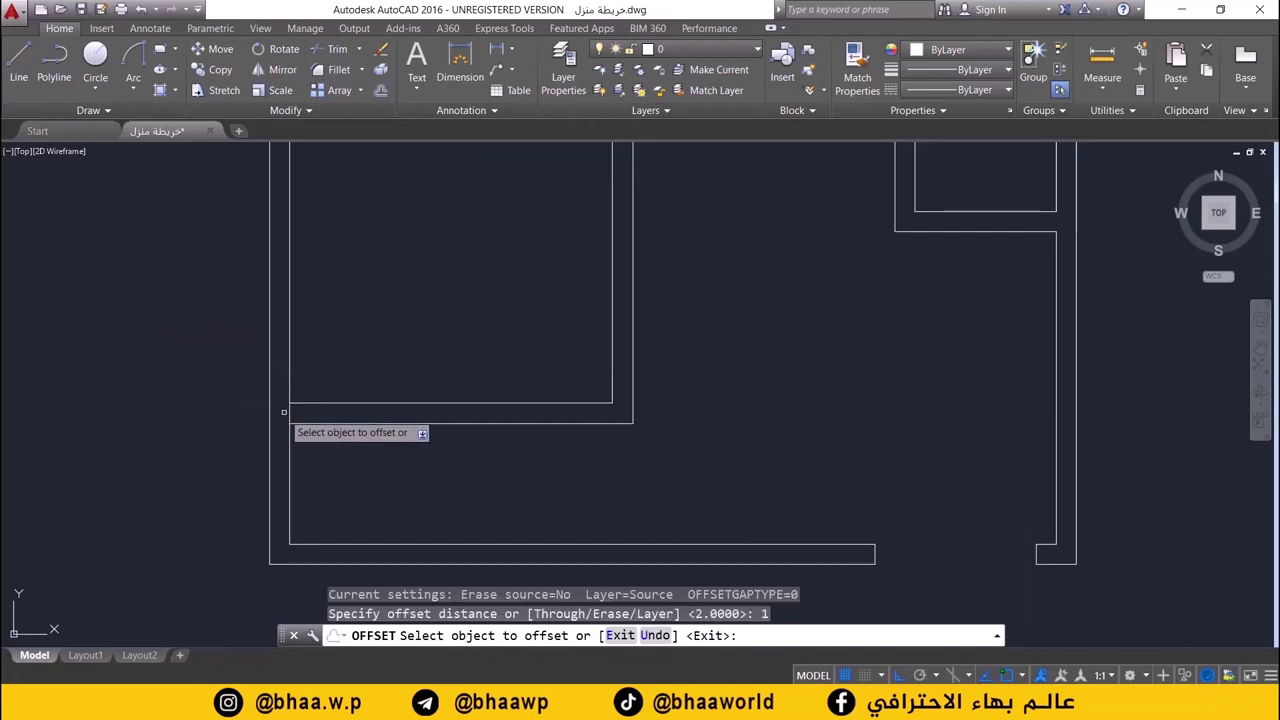
pyautogui.click(289, 413)
pyautogui.click(400, 450)
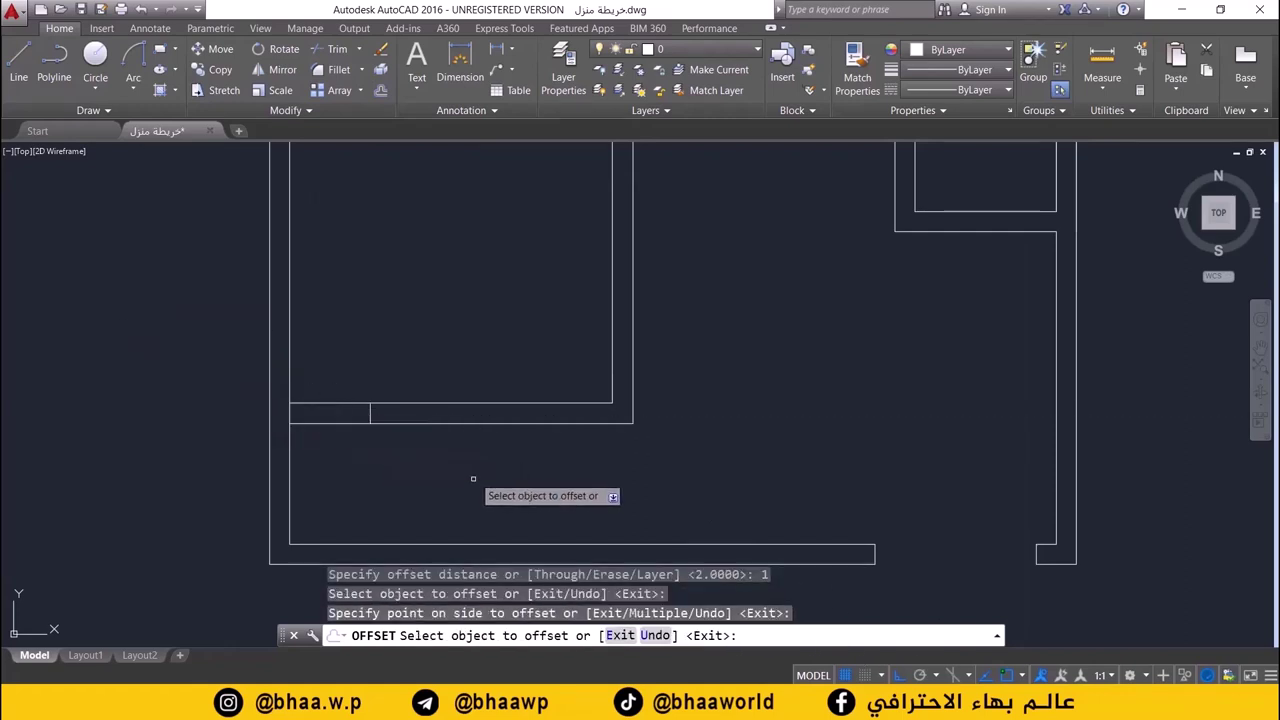
# - Try a 1.5-unit offset of the divider, compare with the reference plan, then undo it
pyautogui.scroll(-2, 676, 537)
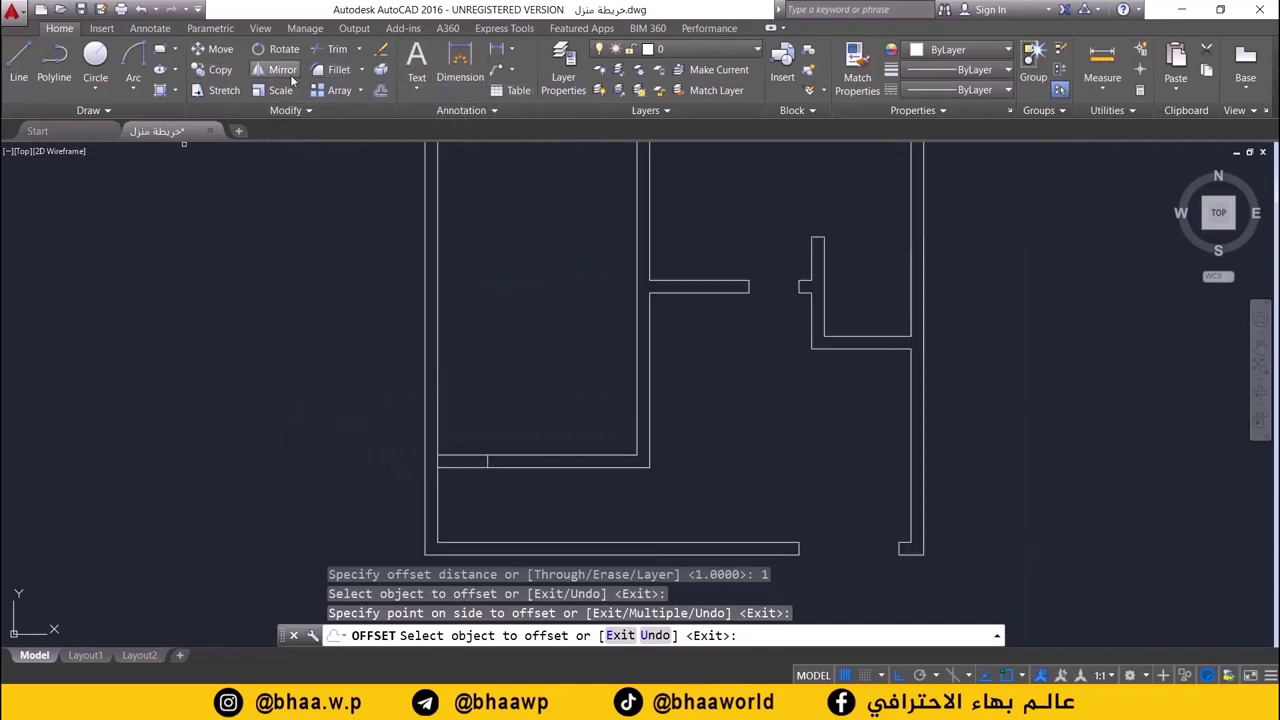
pyautogui.click(380, 91)
pyautogui.write('1.5')
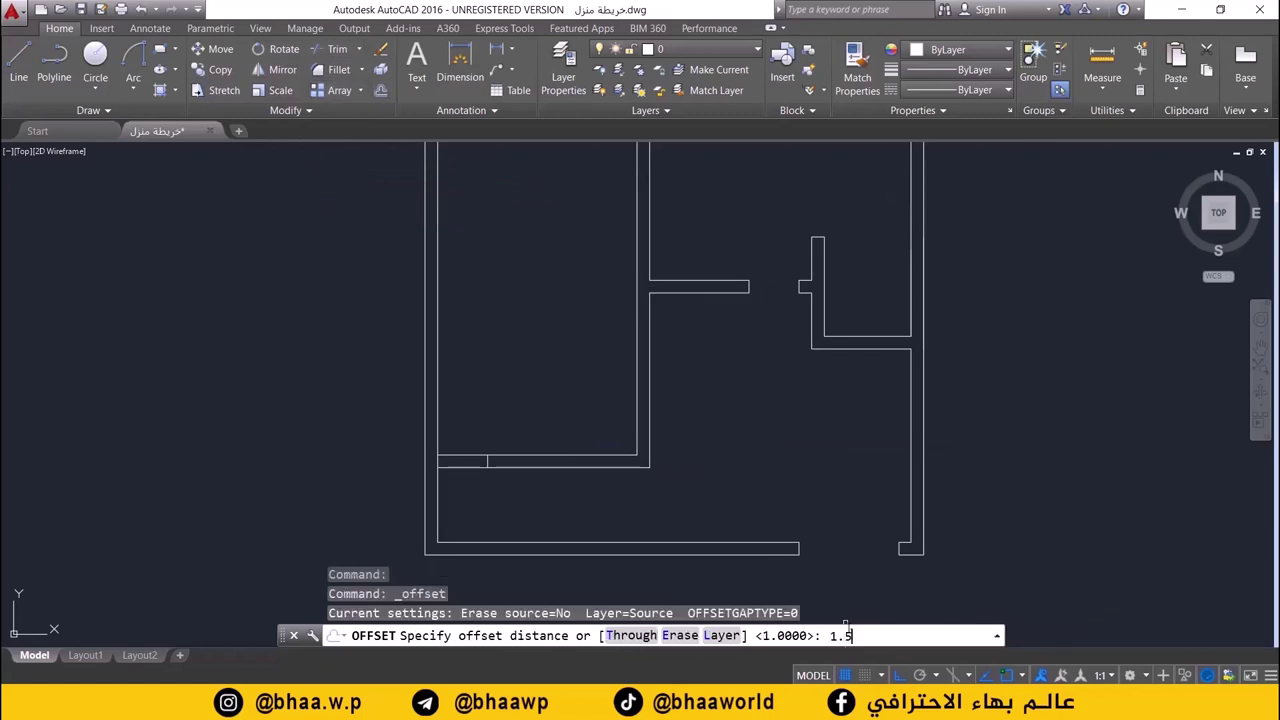
pyautogui.press('Return')
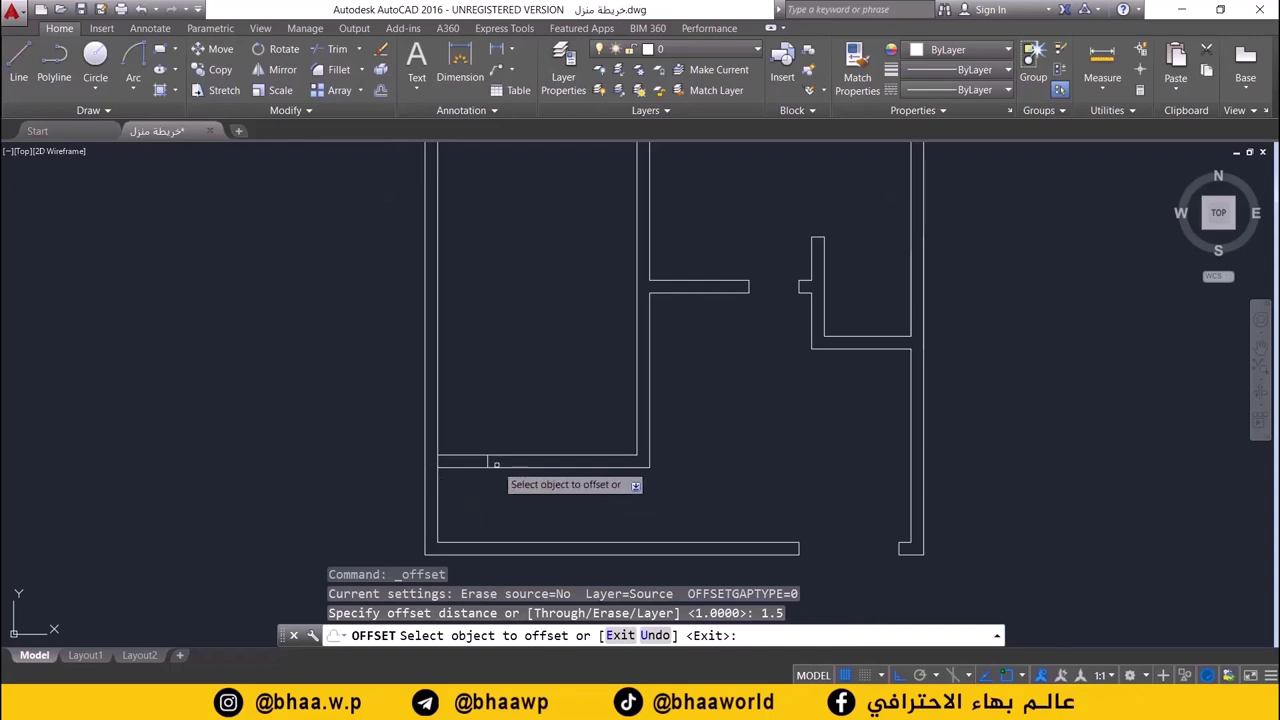
pyautogui.click(488, 462)
pyautogui.click(525, 460)
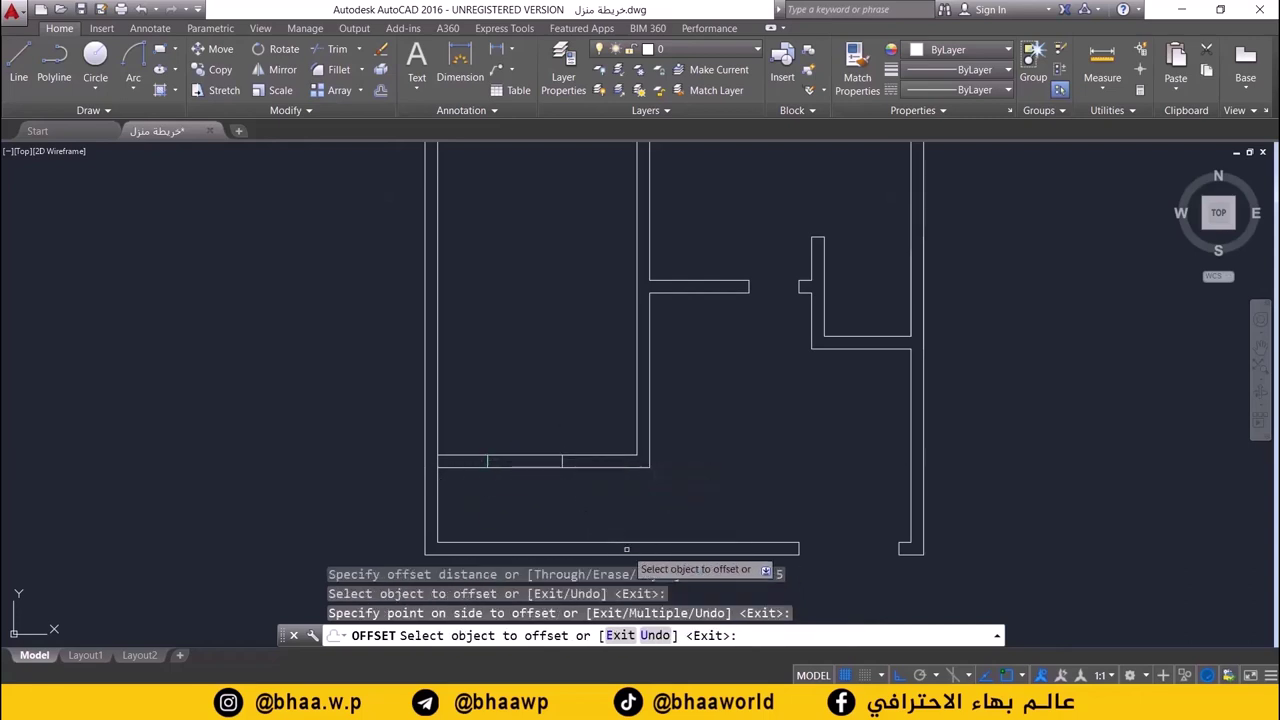
pyautogui.hotkey('alt', 'Tab')
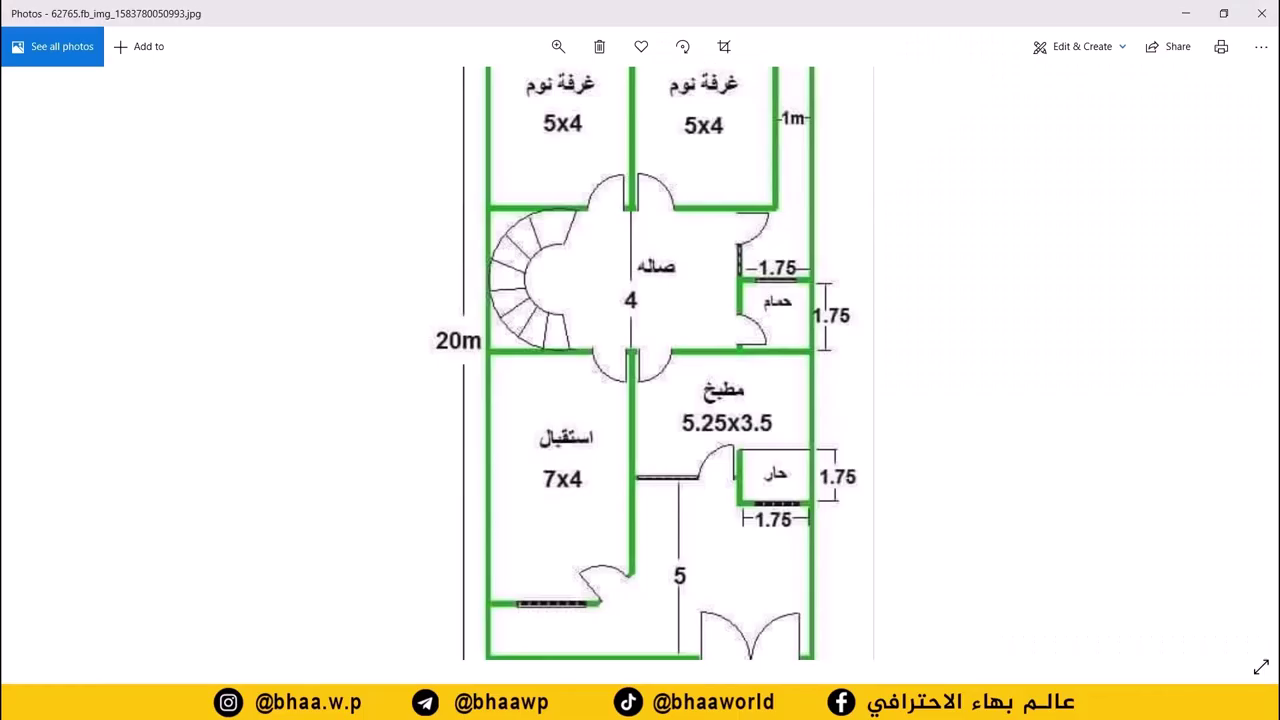
pyautogui.hotkey('alt', 'Tab')
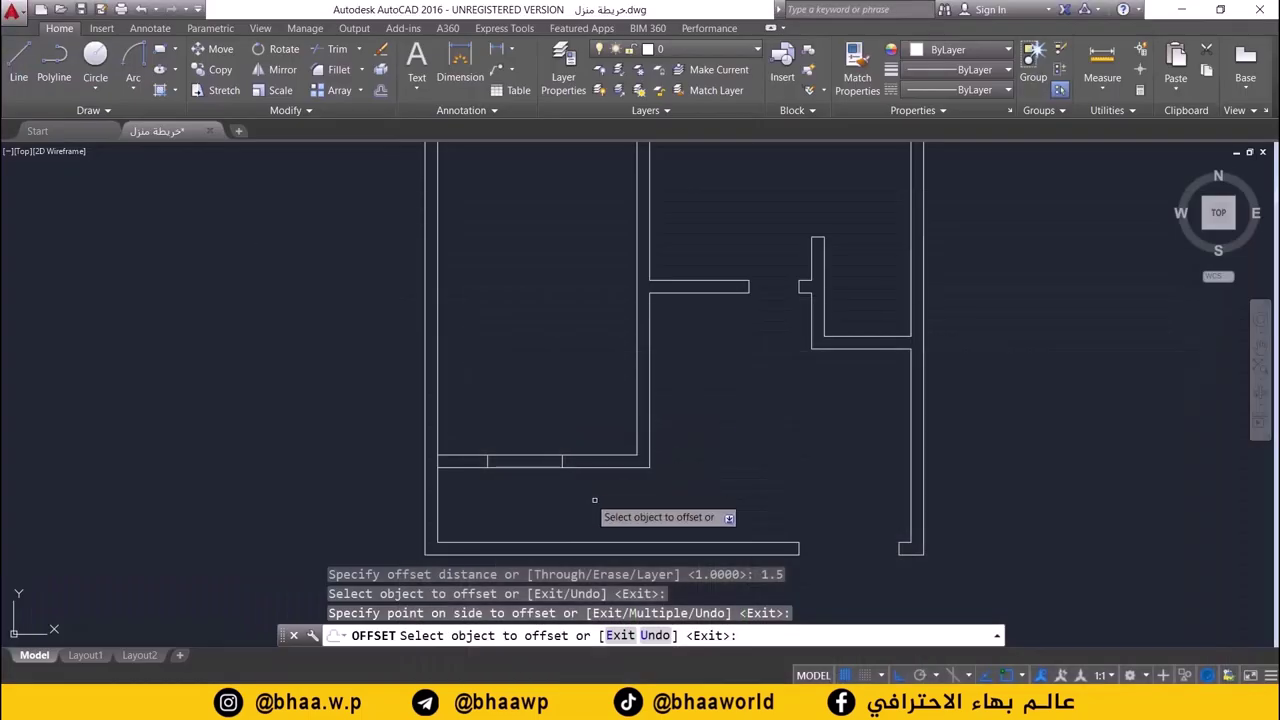
pyautogui.hotkey('ctrl', 'z')
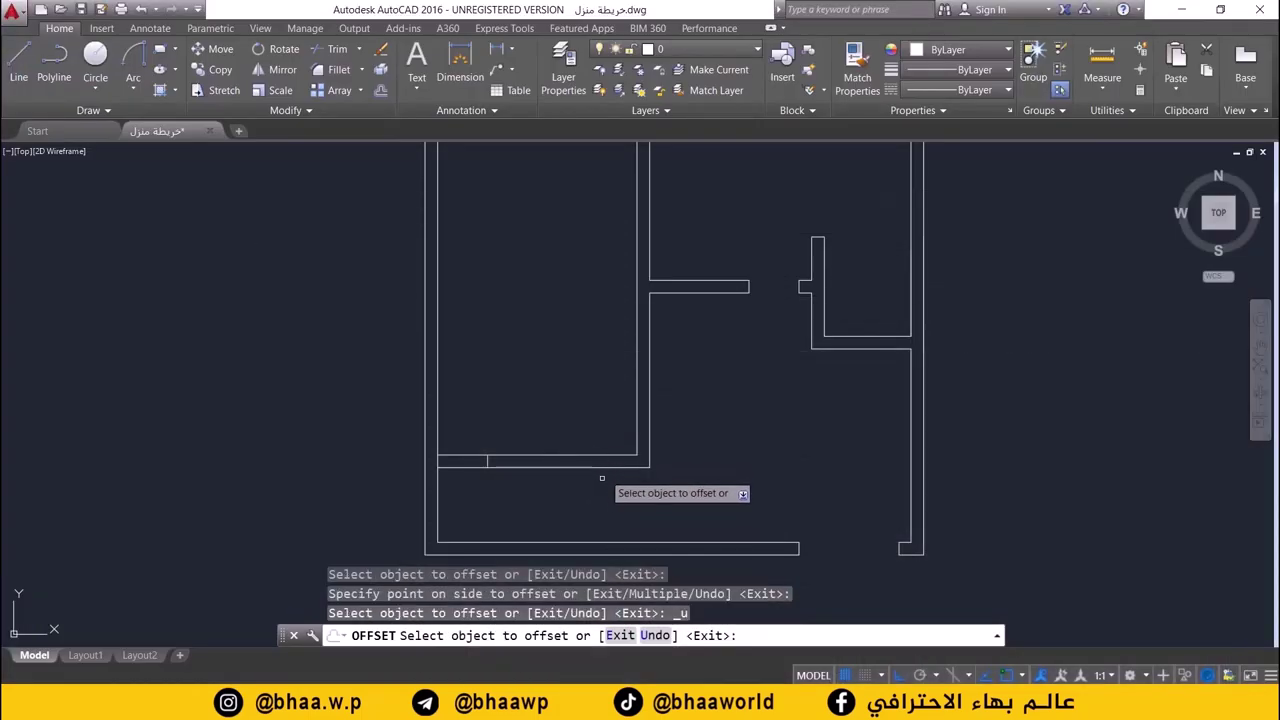
# - Offset the divider line 2 units to mark the window's other edge
pyautogui.click(380, 91)
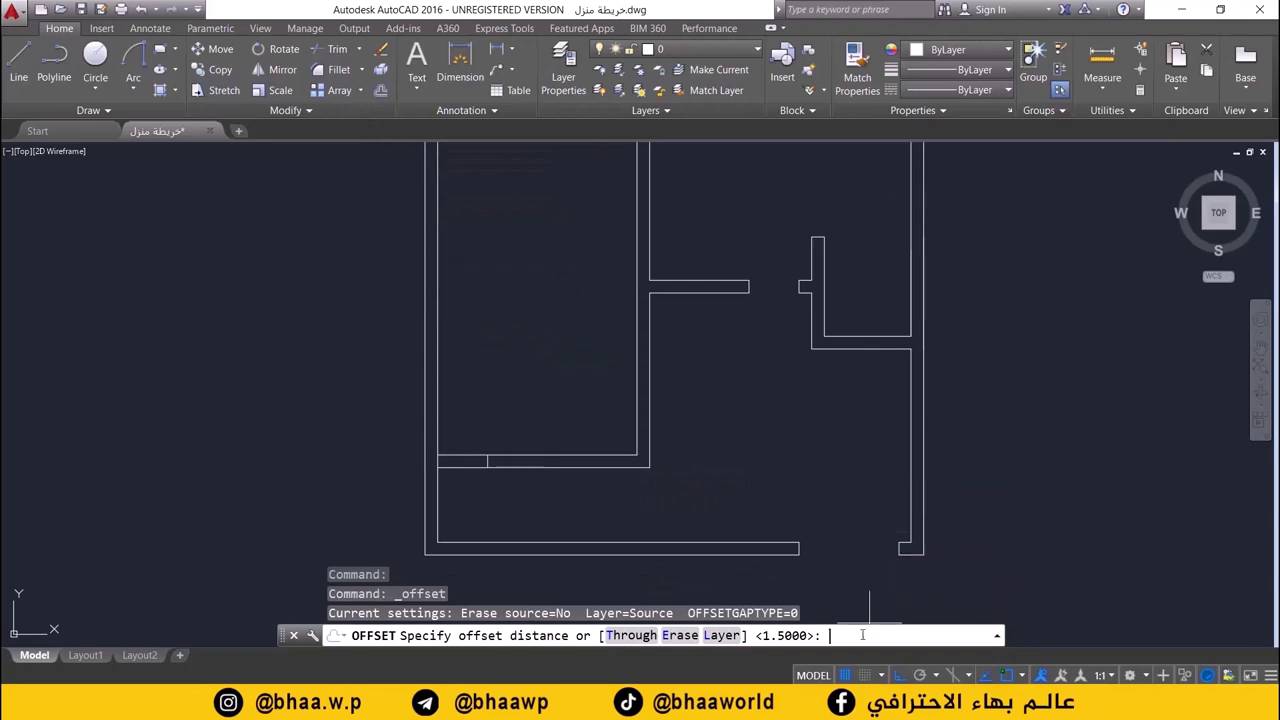
pyautogui.write('2')
pyautogui.press('Return')
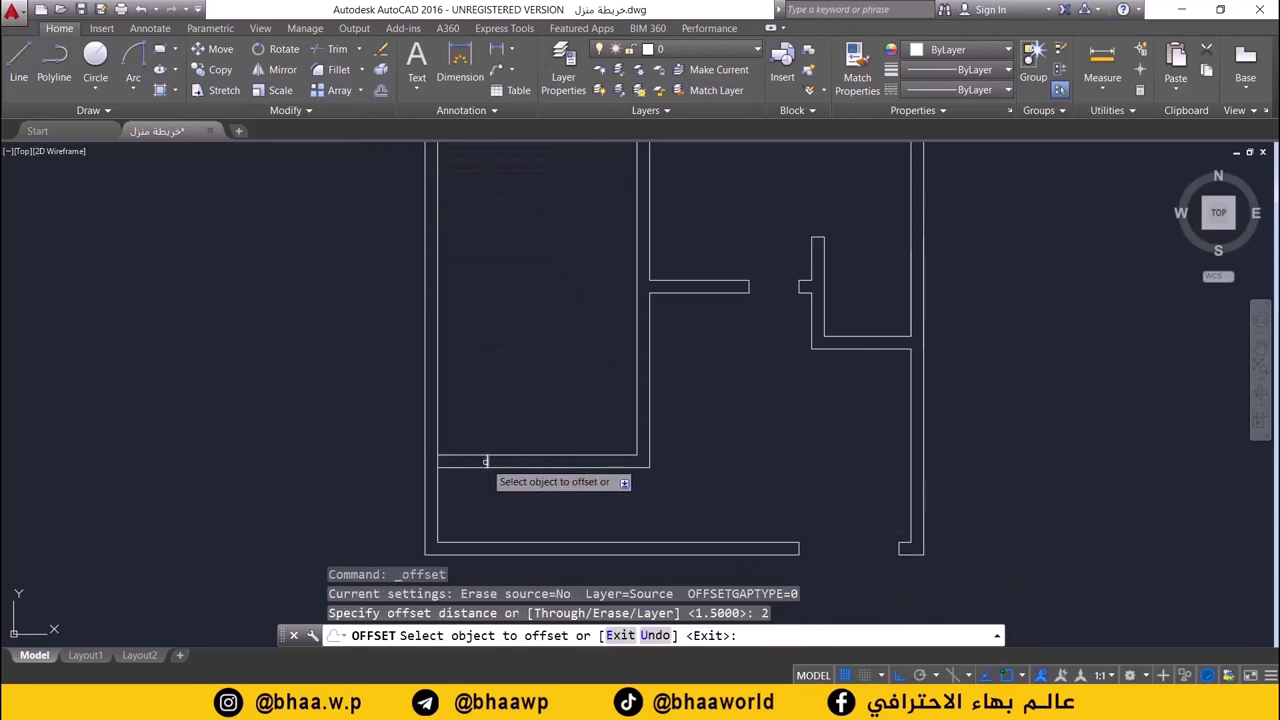
pyautogui.click(549, 461)
pyautogui.click(562, 482)
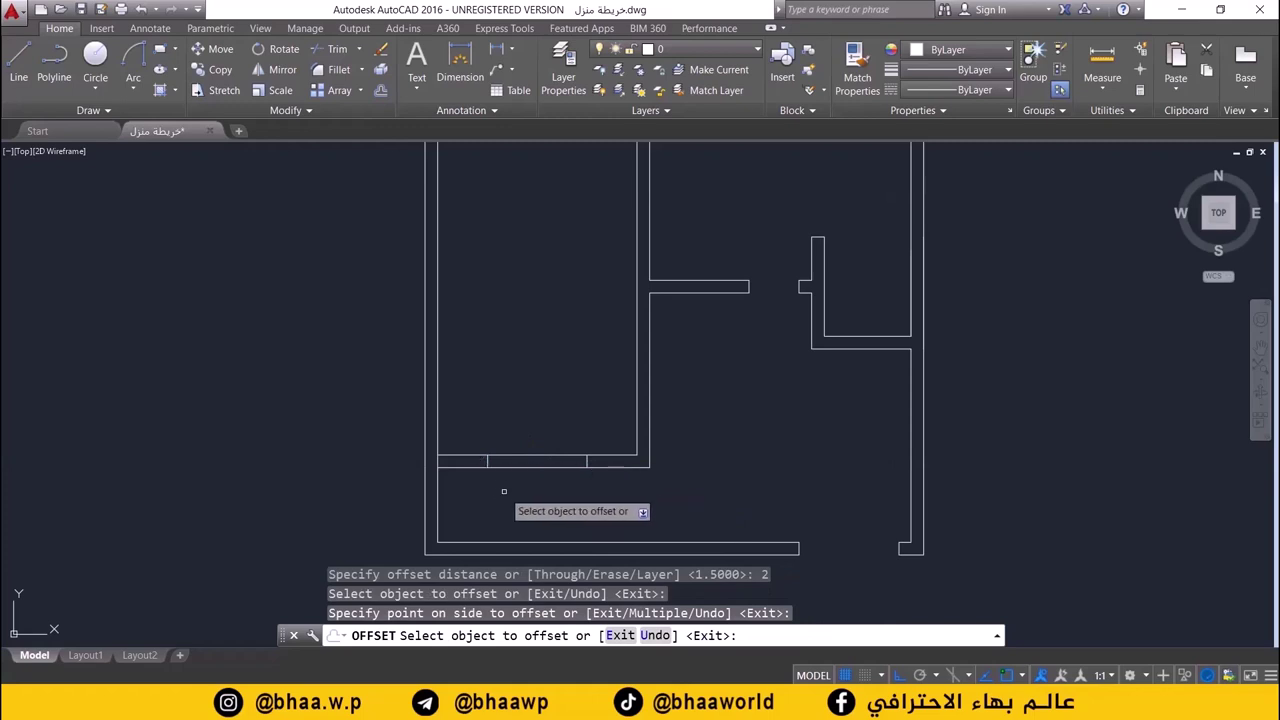
pyautogui.moveTo(507, 517); pyautogui.dragTo(478, 481, button='middle')
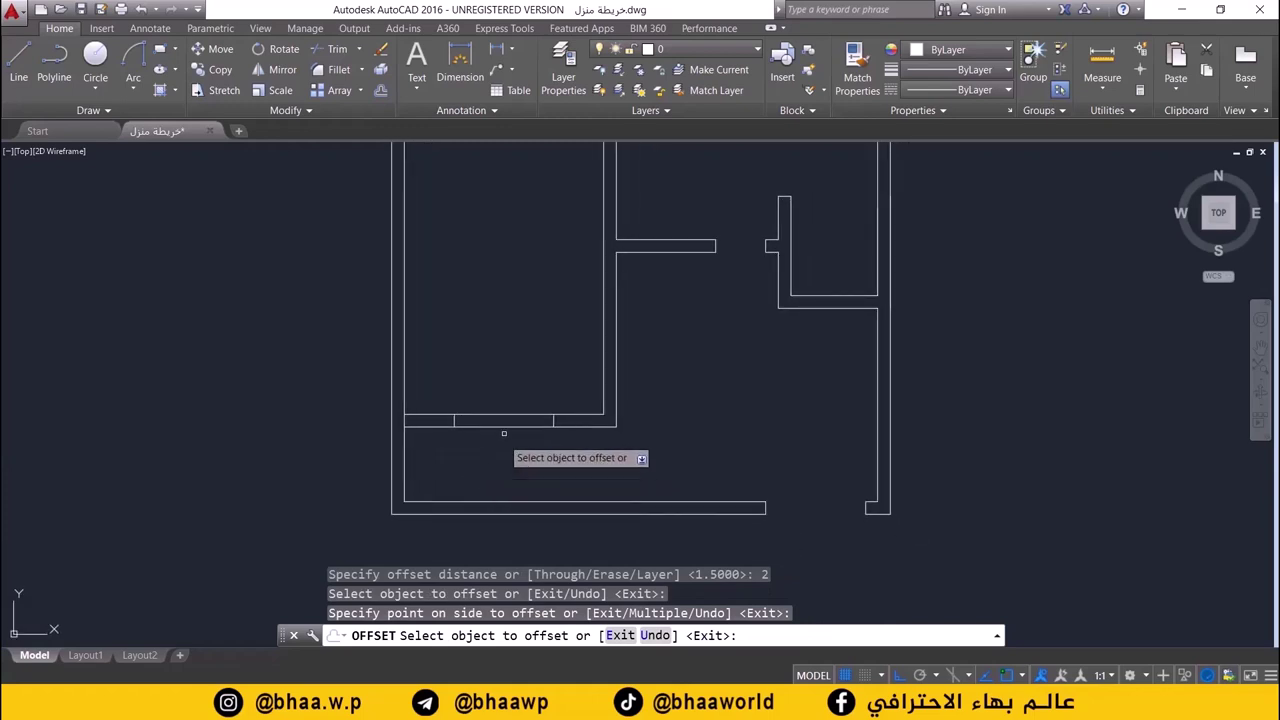
pyautogui.moveTo(500, 435); pyautogui.dragTo(494, 515, button='middle')
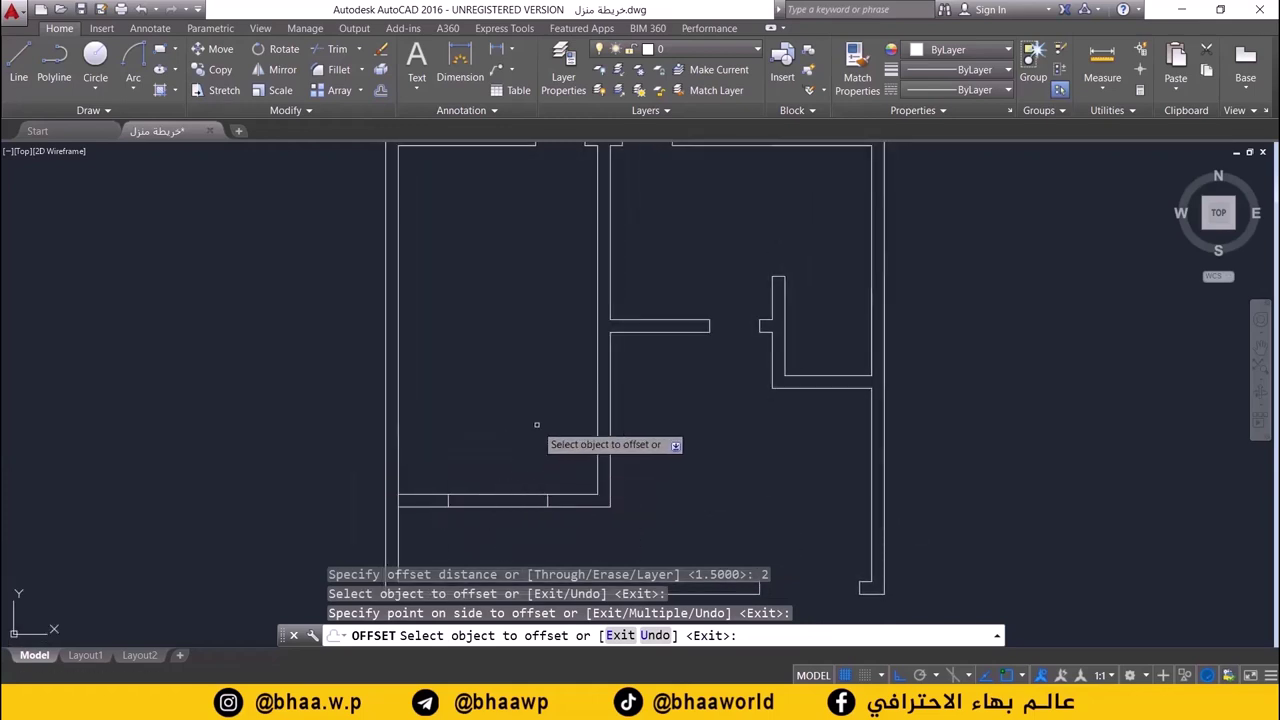
pyautogui.moveTo(543, 437); pyautogui.dragTo(500, 500, button='middle')
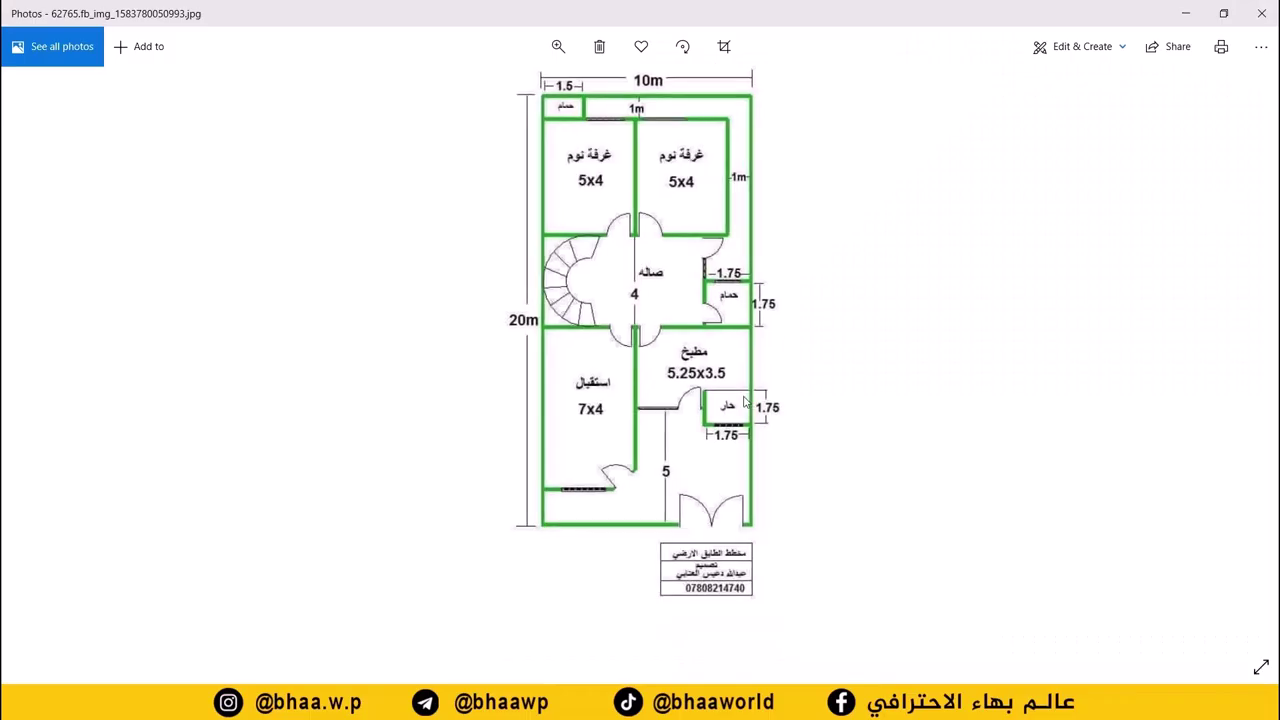
# - Zoom the reference image in on the 5.25x3.5 kitchen and the 1.75 × 1.75 room beside it
pyautogui.scroll(2, 692, 524)
pyautogui.scroll(1, 692, 524)
pyautogui.scroll(1, 692, 524)
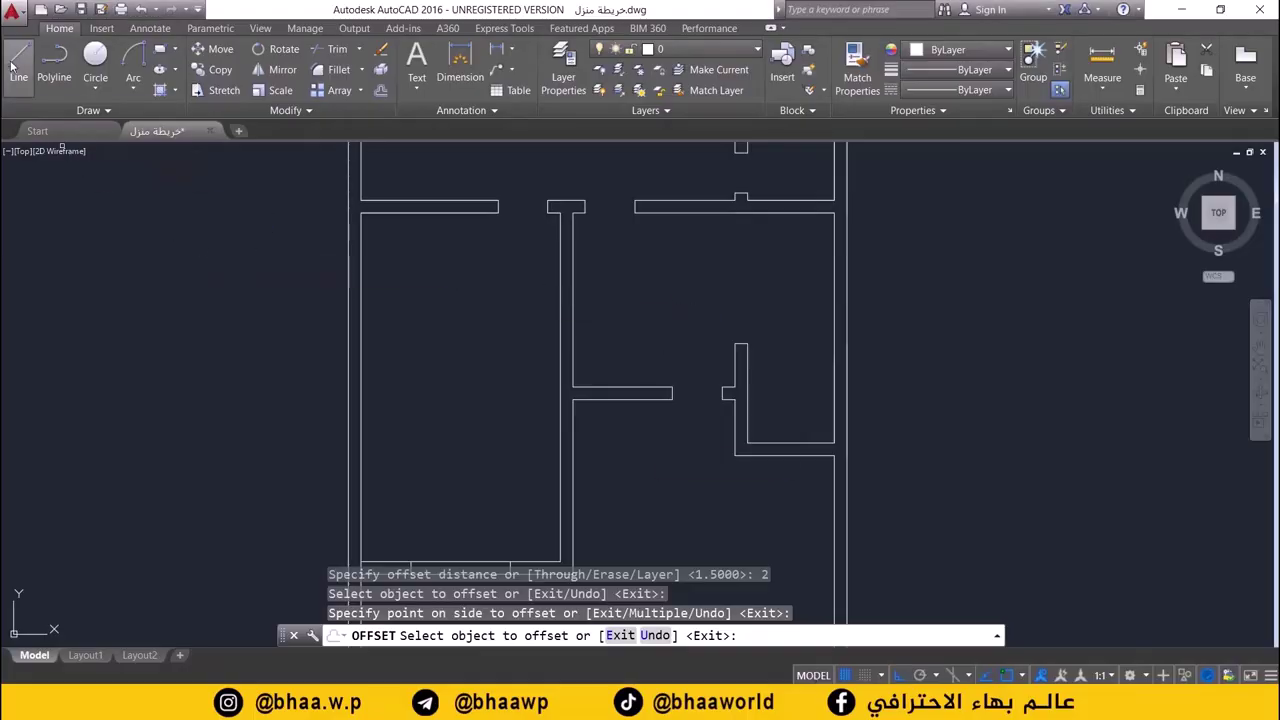
# - Draw a short line closing the wall end below the right room
pyautogui.click(18, 65)
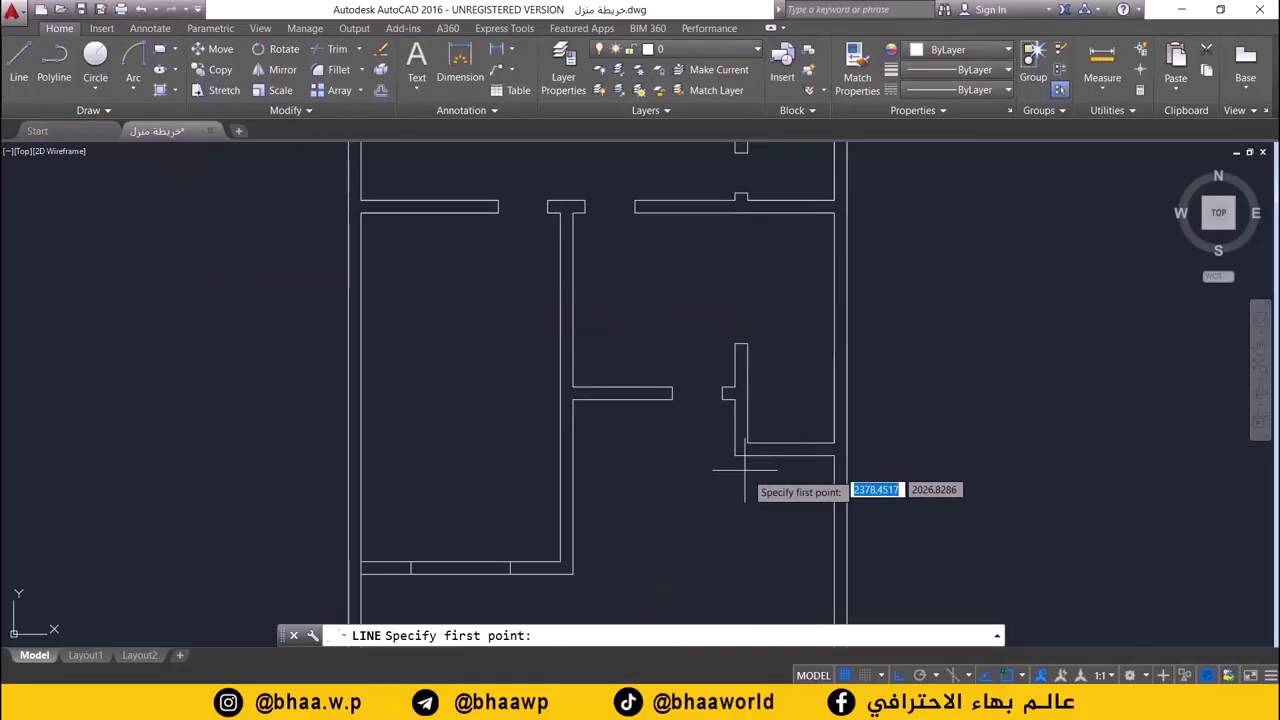
pyautogui.click(835, 455)
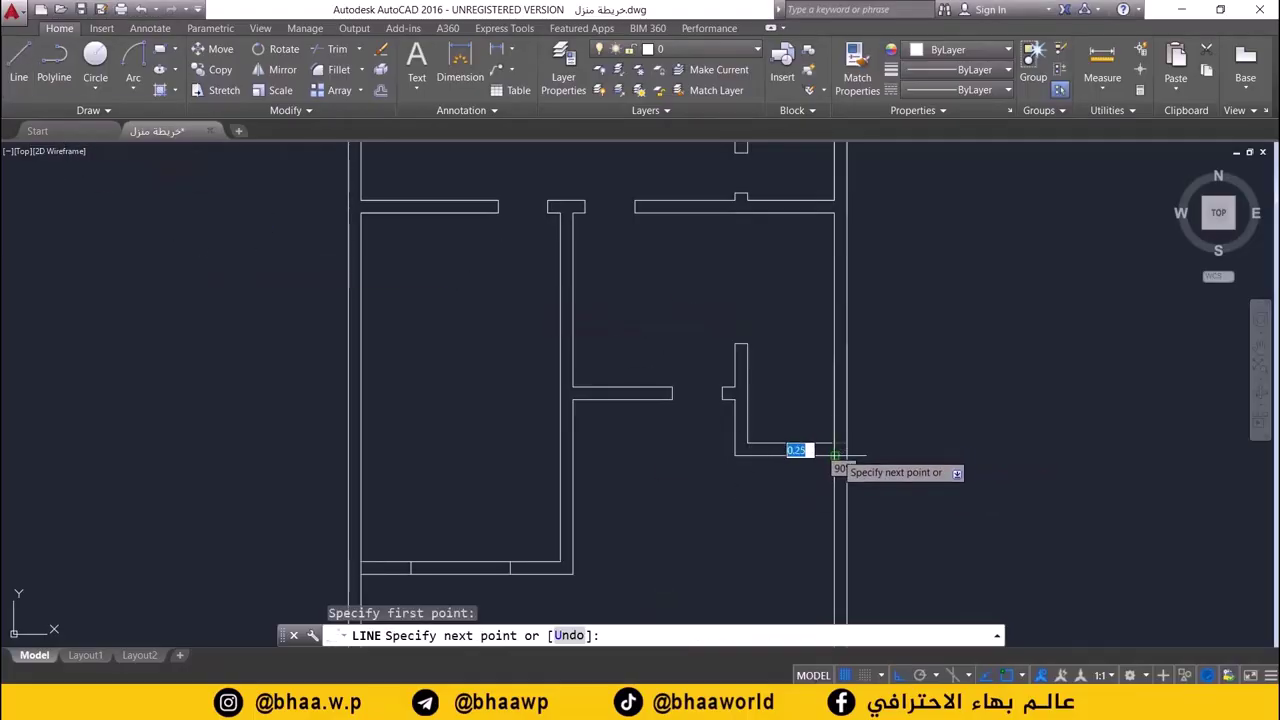
pyautogui.click(836, 455)
pyautogui.press('Return')
pyautogui.scroll(2, 840, 458)
pyautogui.scroll(2, 828, 463)
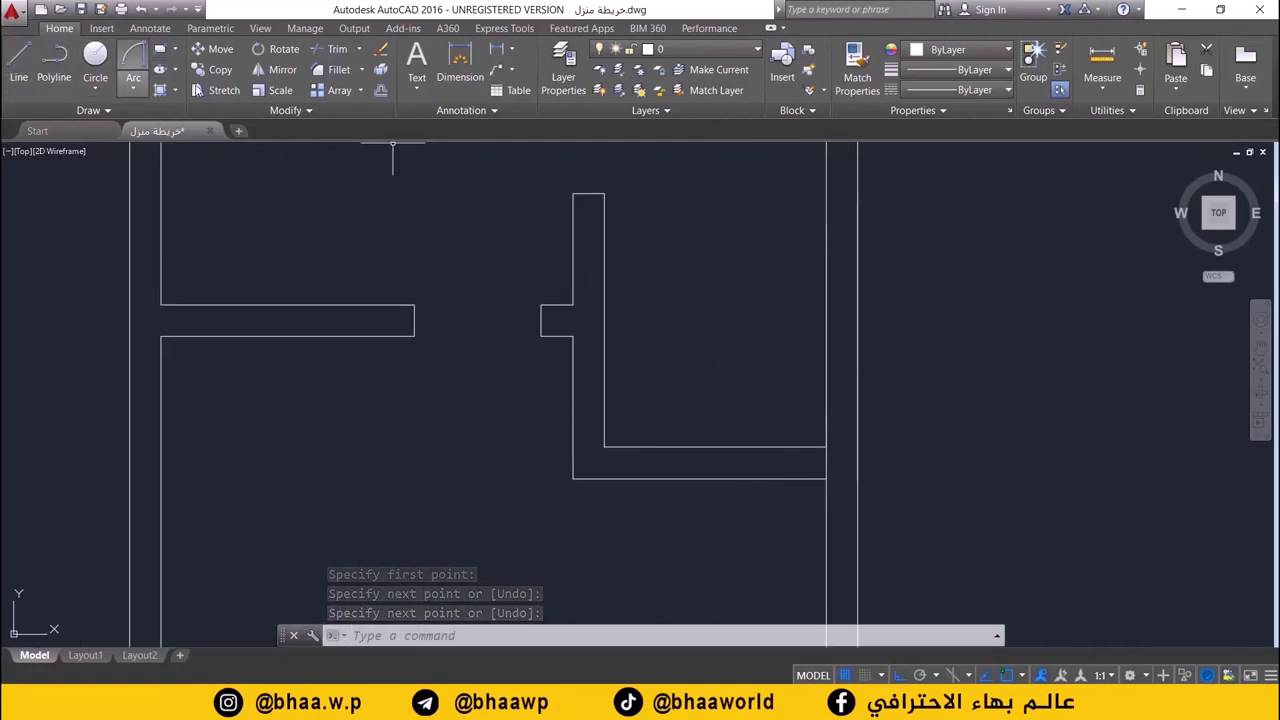
# - Offset the wall-end line 0.35 units to the left, correcting a mistyped 35
pyautogui.click(381, 91)
pyautogui.write('0.35')
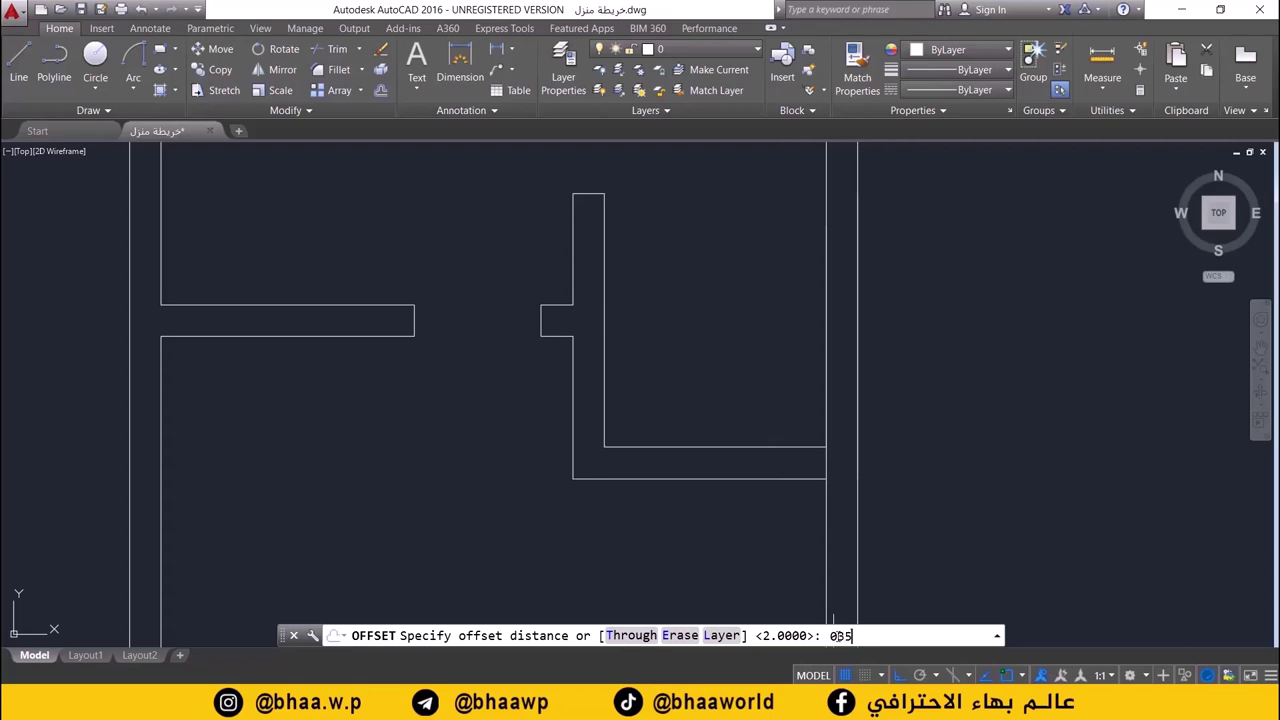
pyautogui.press('Return')
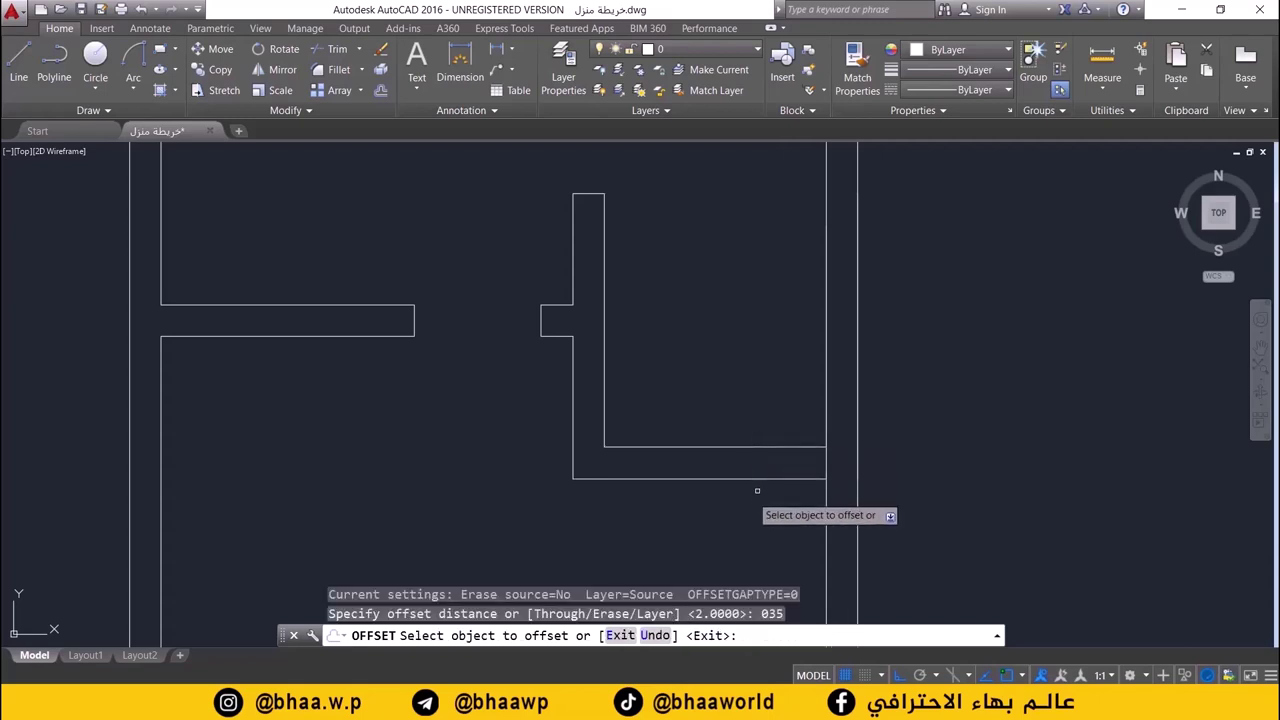
pyautogui.click(381, 91)
pyautogui.write('0.35')
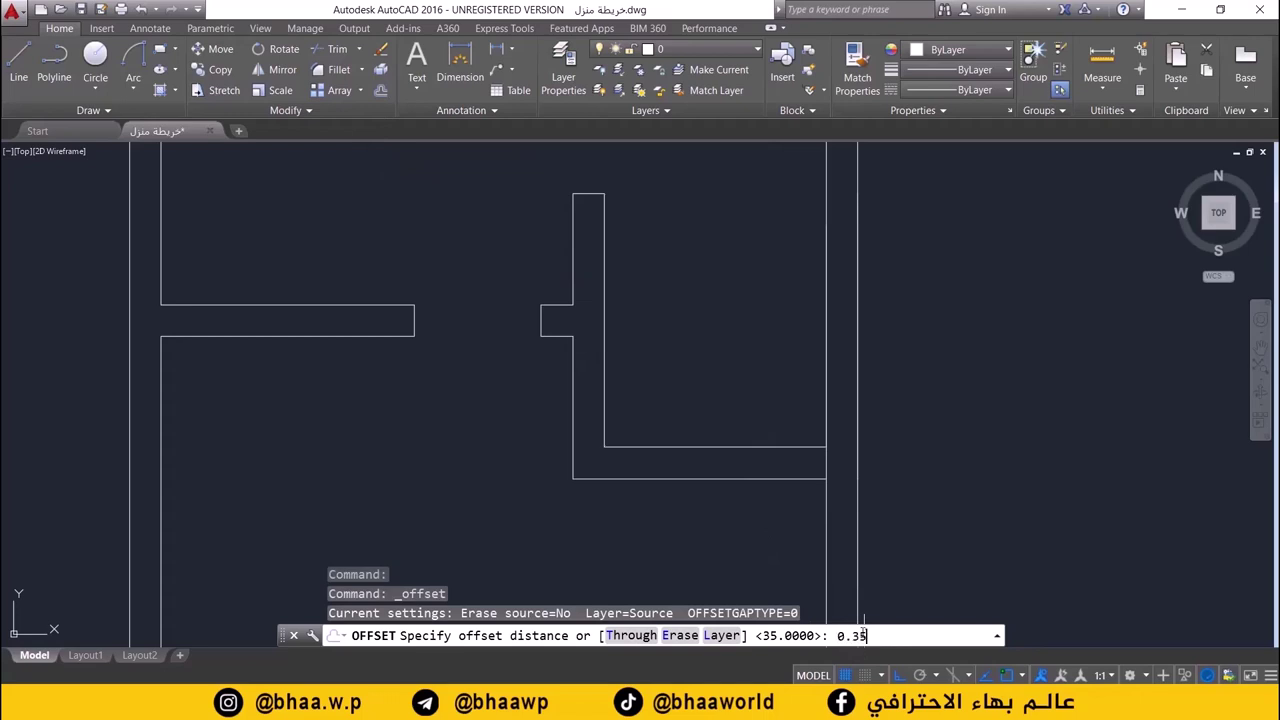
pyautogui.press('Return')
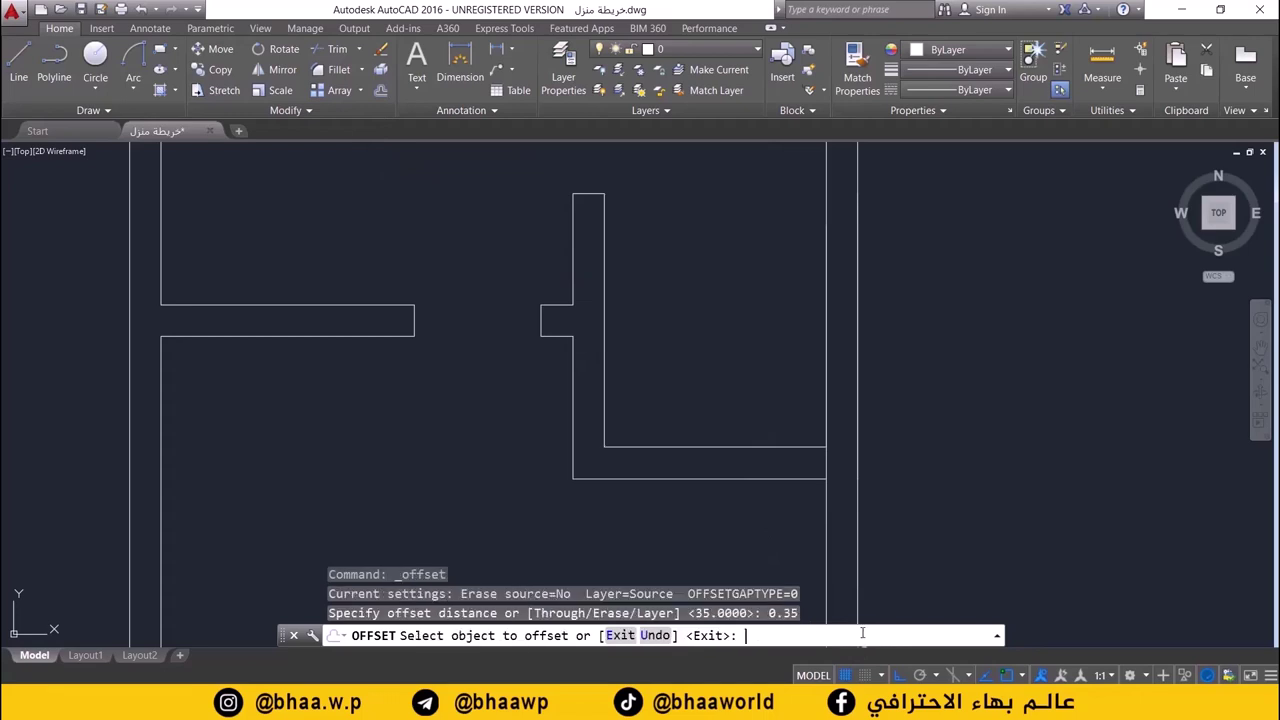
pyautogui.click(826, 459)
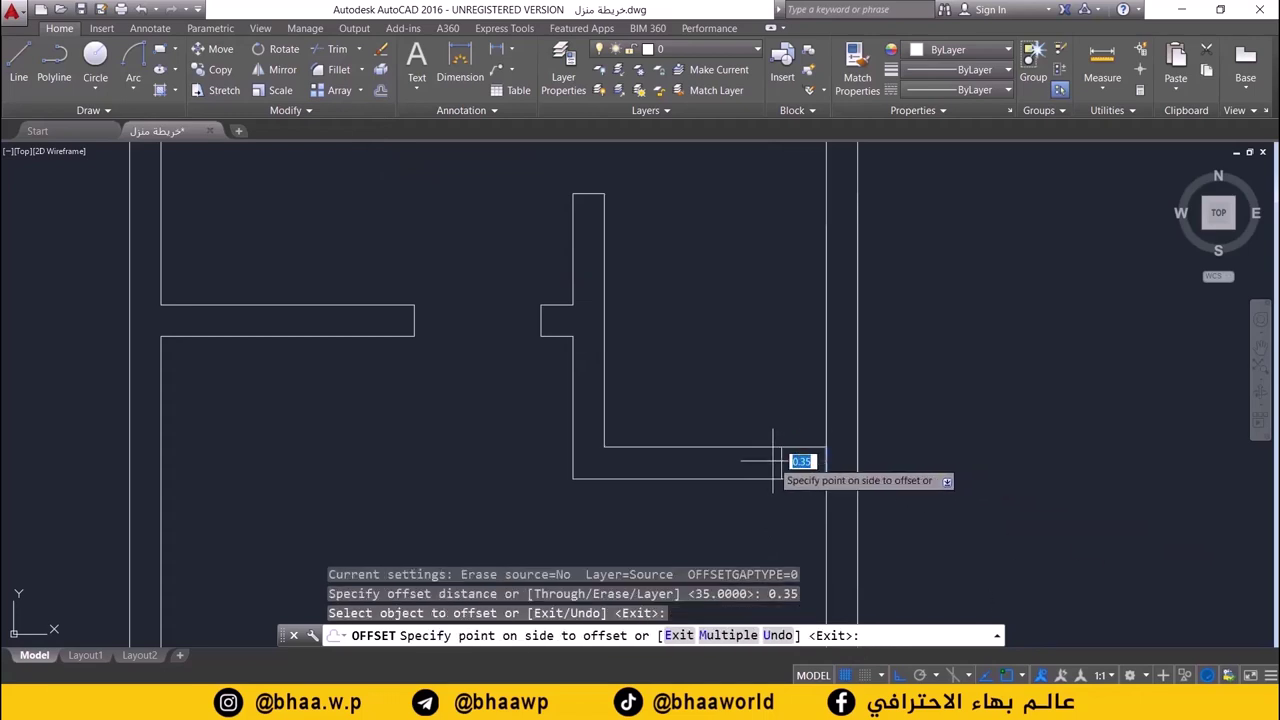
pyautogui.click(786, 457)
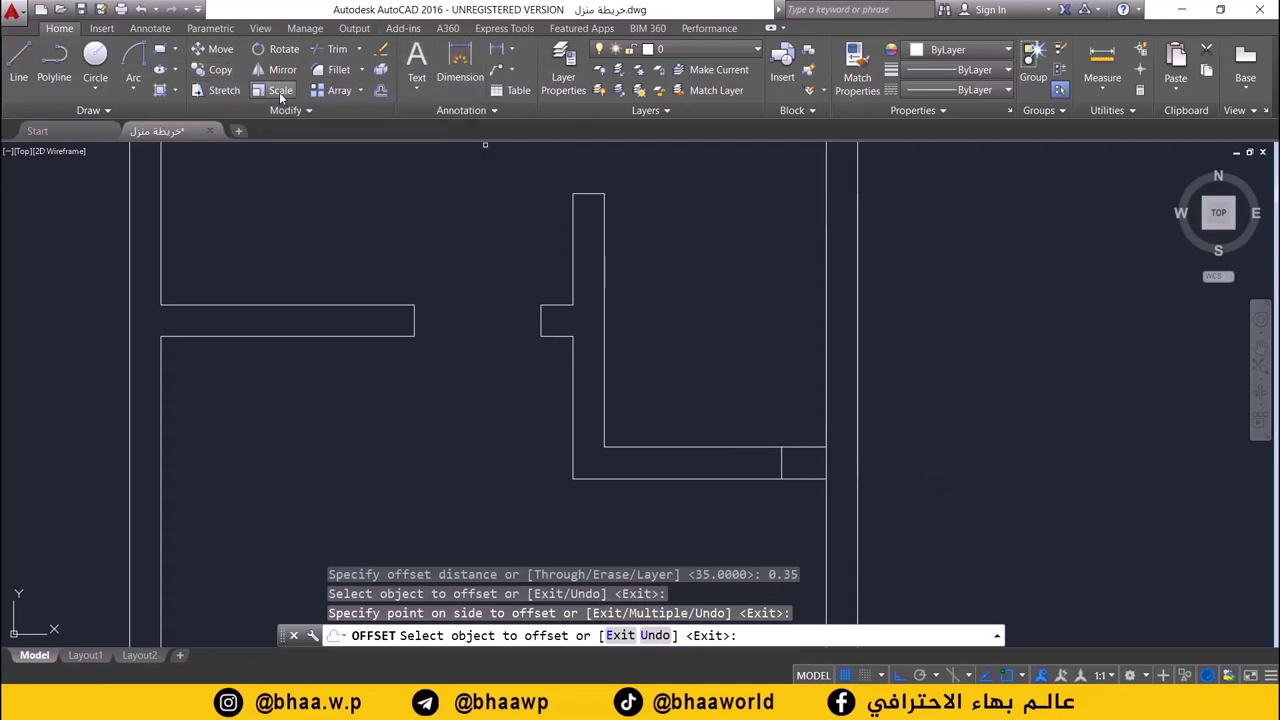
# - Offset the wall line 1 unit to the left and delete the short leftover stub
pyautogui.click(380, 90)
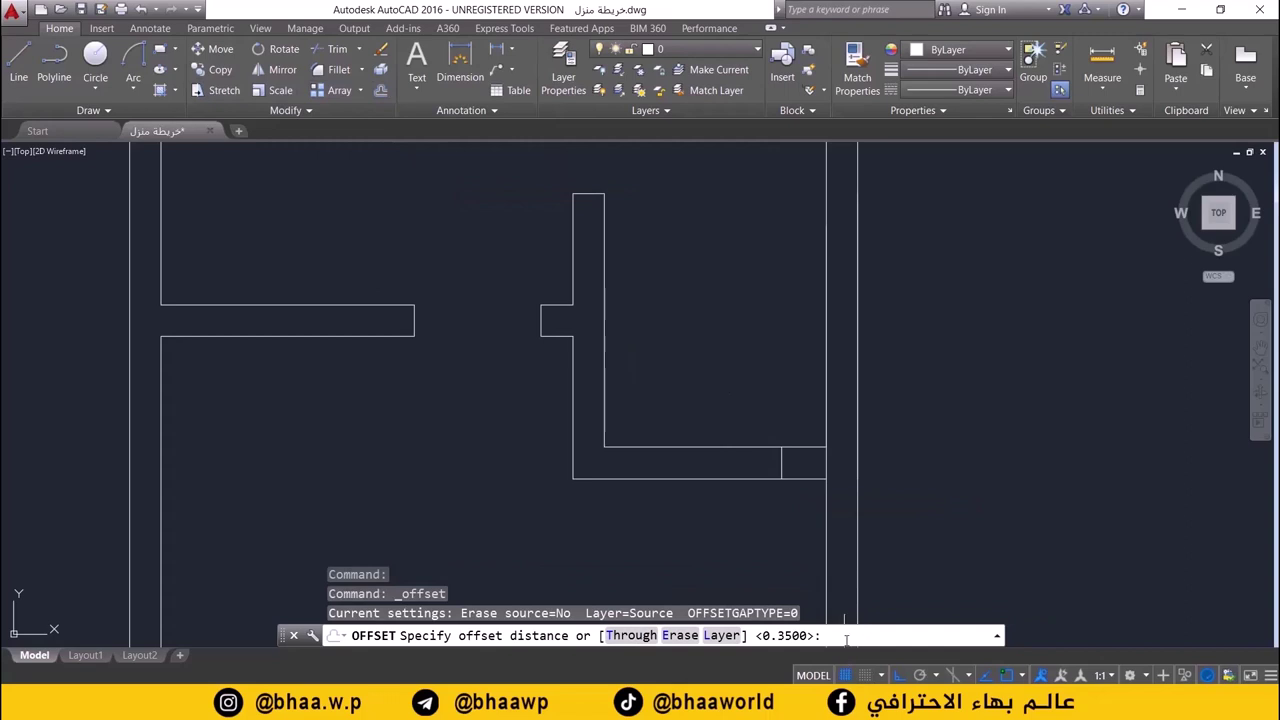
pyautogui.write('1')
pyautogui.press('Return')
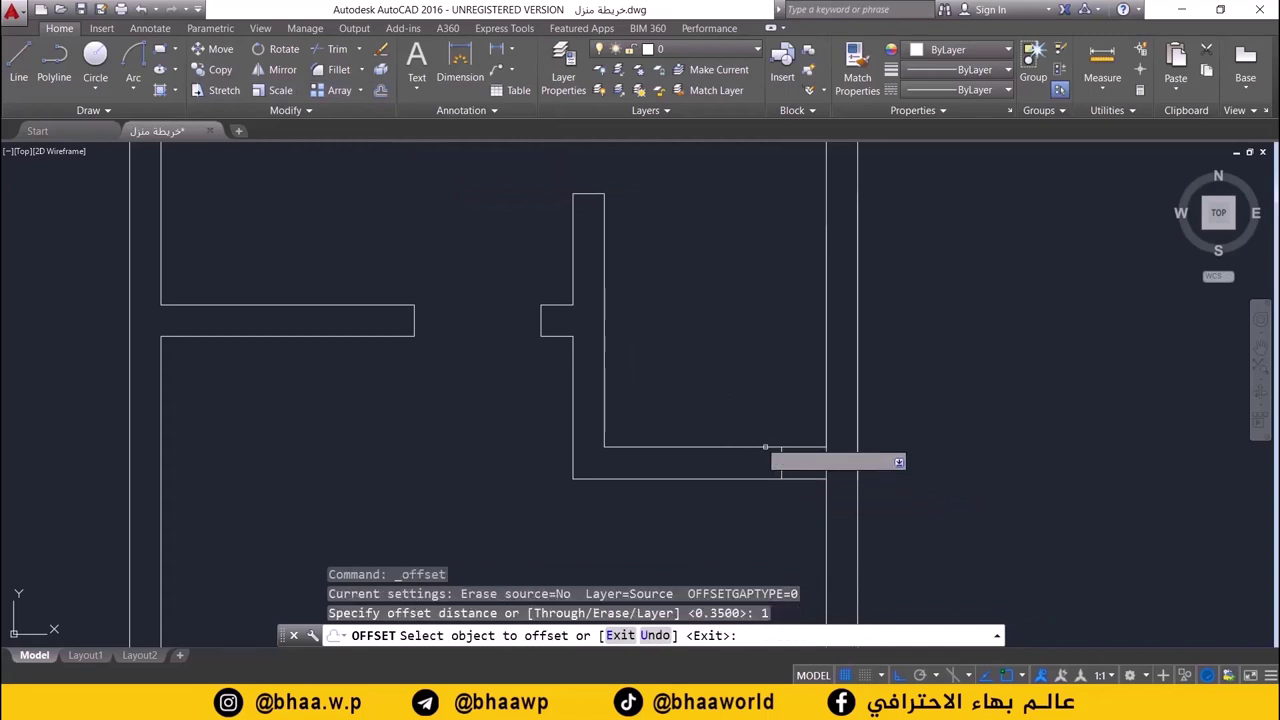
pyautogui.click(781, 462)
pyautogui.click(700, 465)
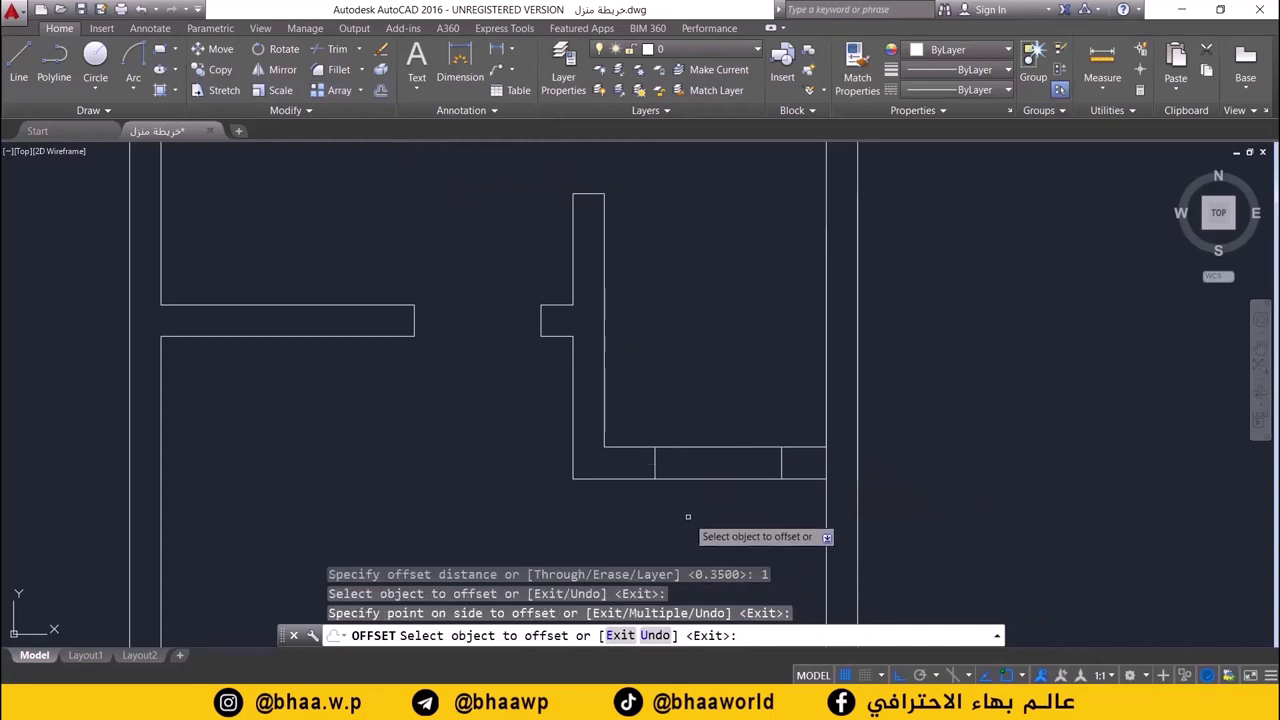
pyautogui.press('Escape')
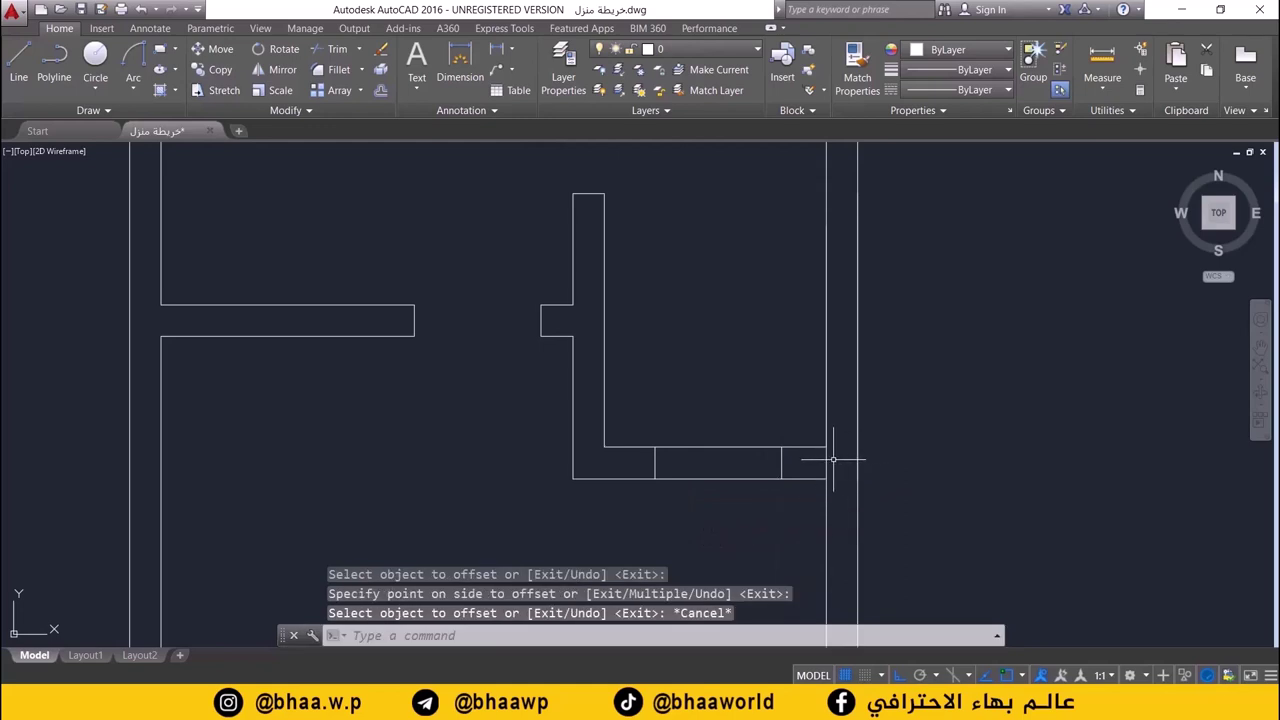
pyautogui.click(826, 461)
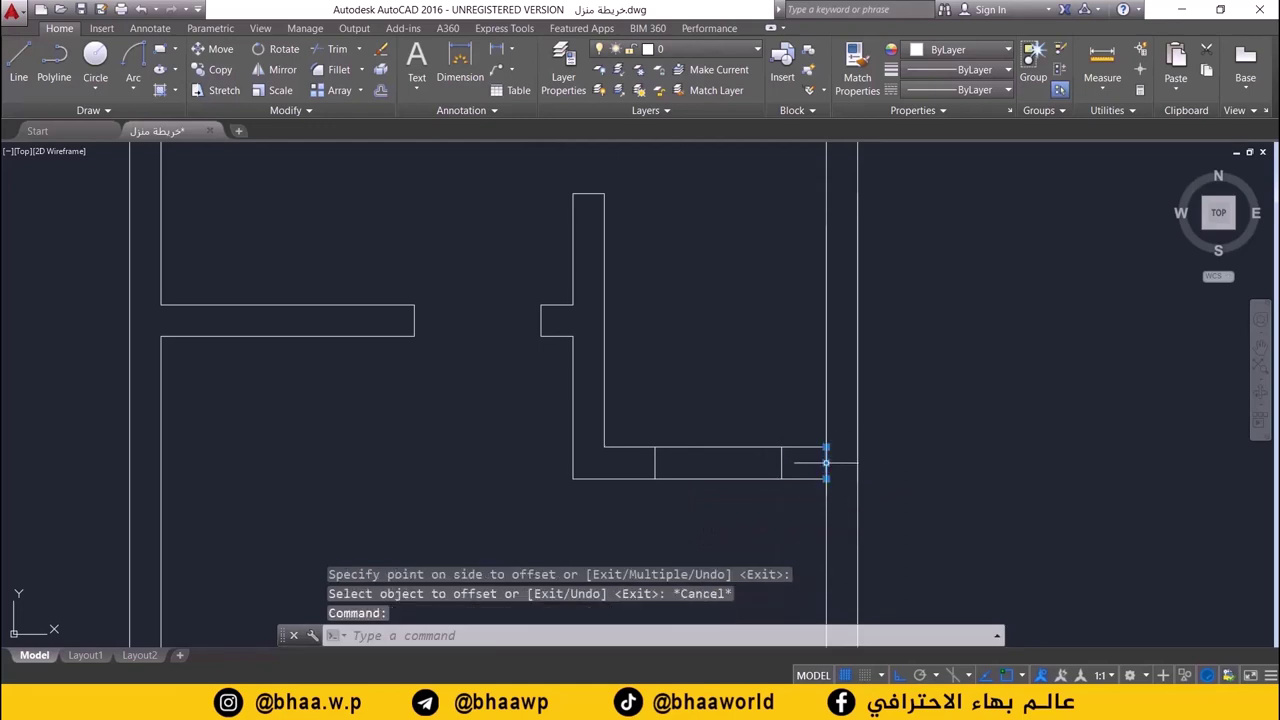
pyautogui.press('Delete')
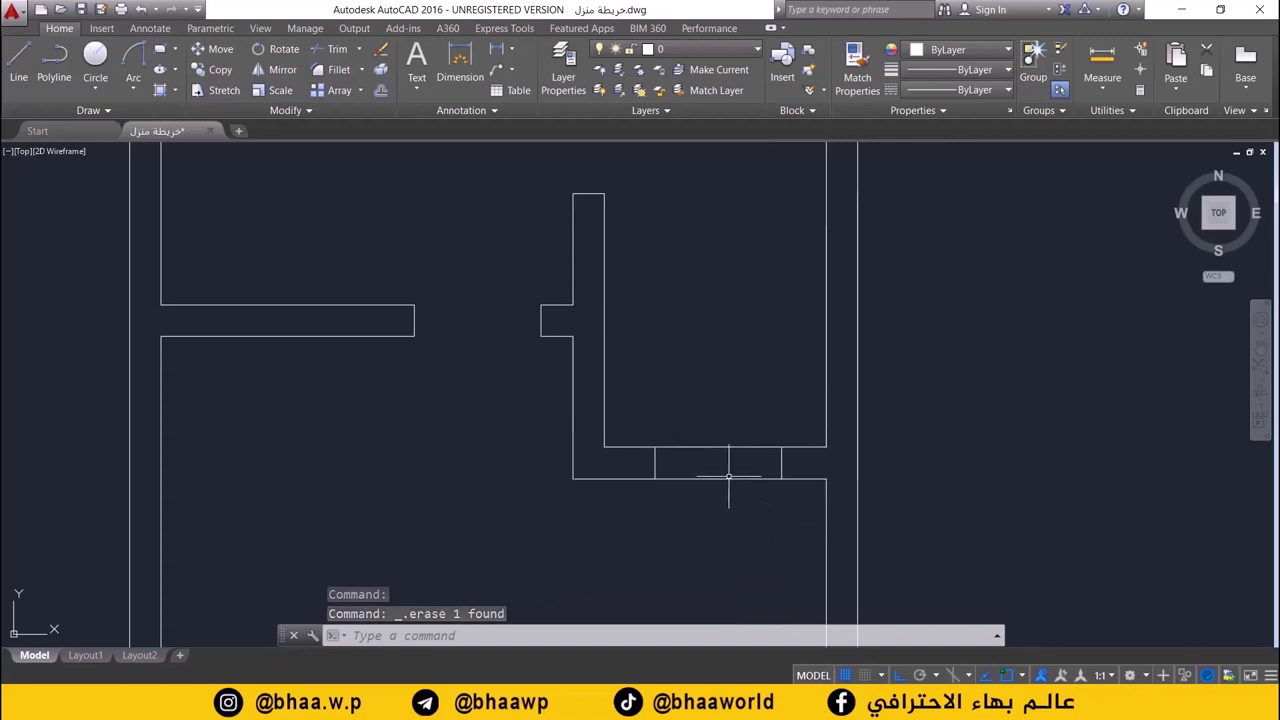
pyautogui.scroll(-2, 696, 472)
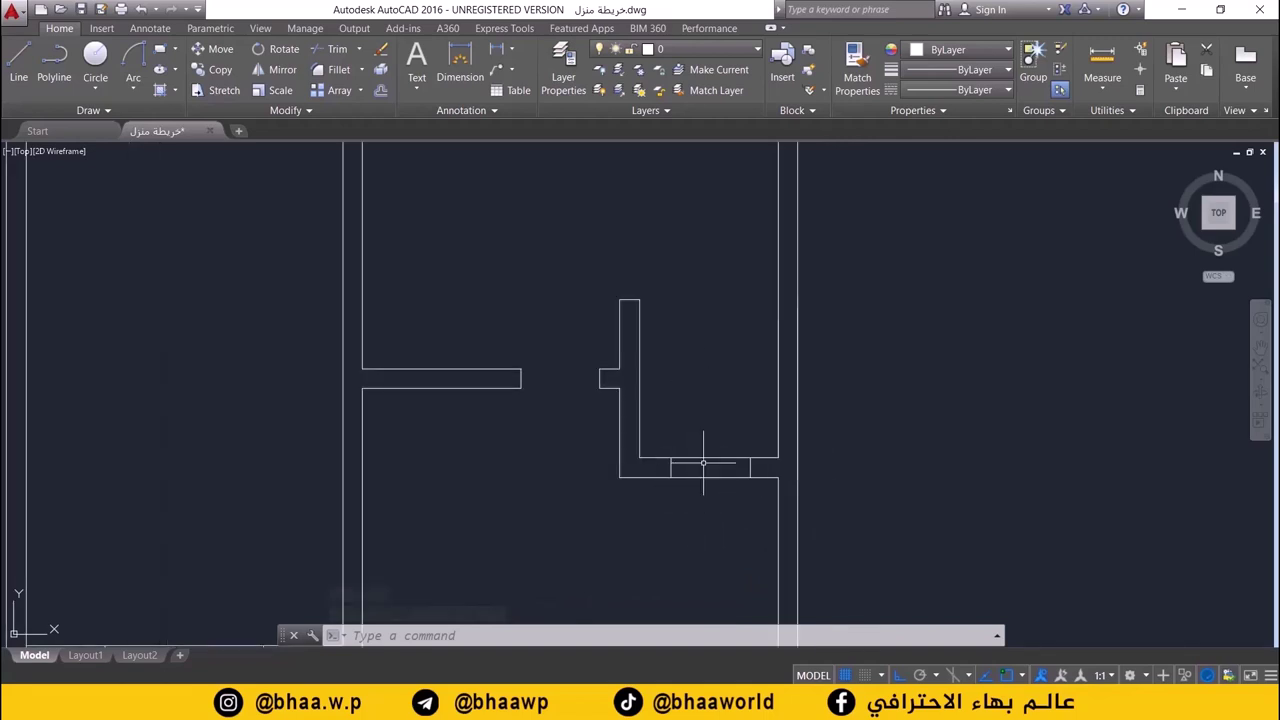
# - Draw a short vertical line across the open end of the horizontal interior wall
pyautogui.scroll(-1, 600, 452)
pyautogui.scroll(-1, 611, 463)
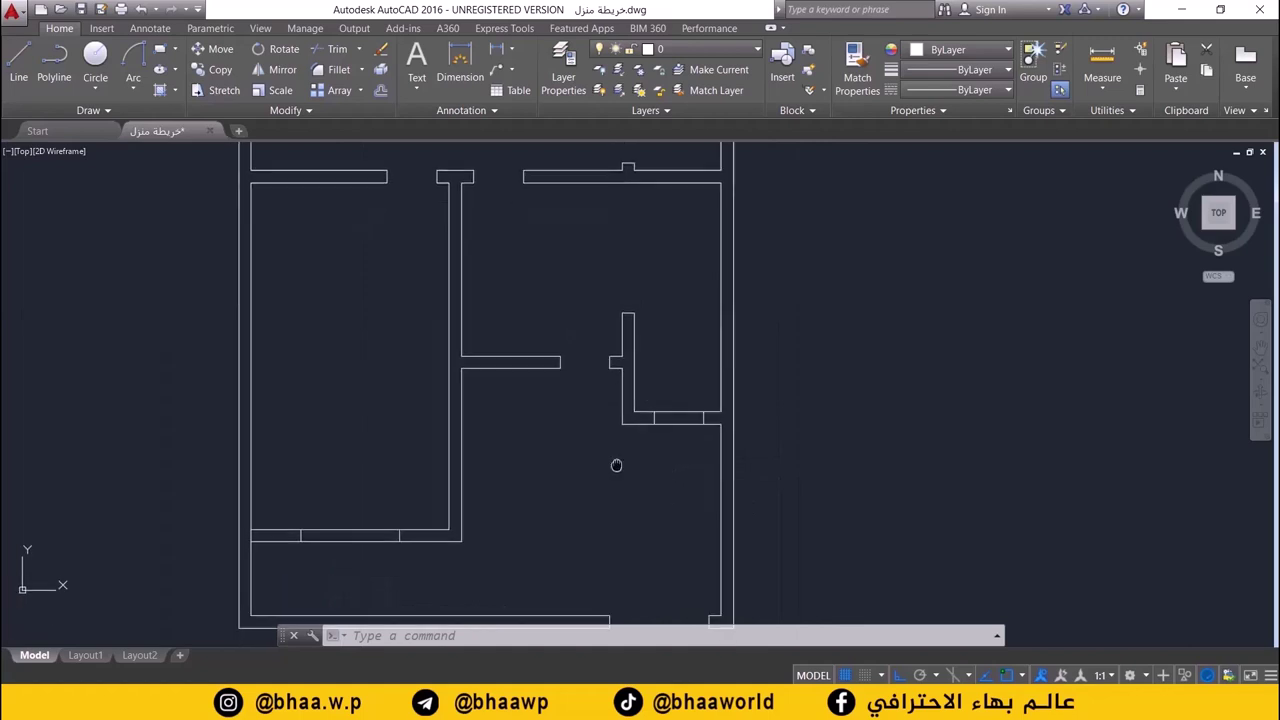
pyautogui.scroll(-1, 620, 463)
pyautogui.moveTo(618, 412); pyautogui.dragTo(626, 476, button='middle')
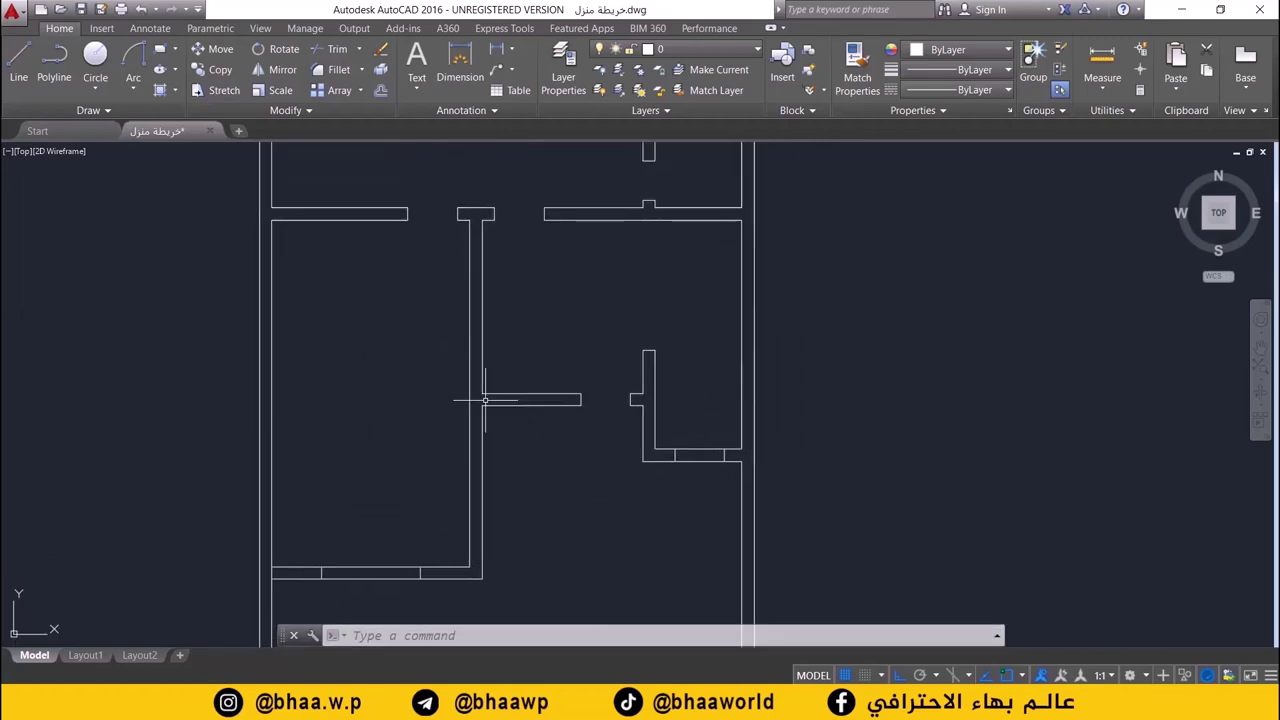
pyautogui.scroll(2, 520, 416)
pyautogui.scroll(2, 560, 420)
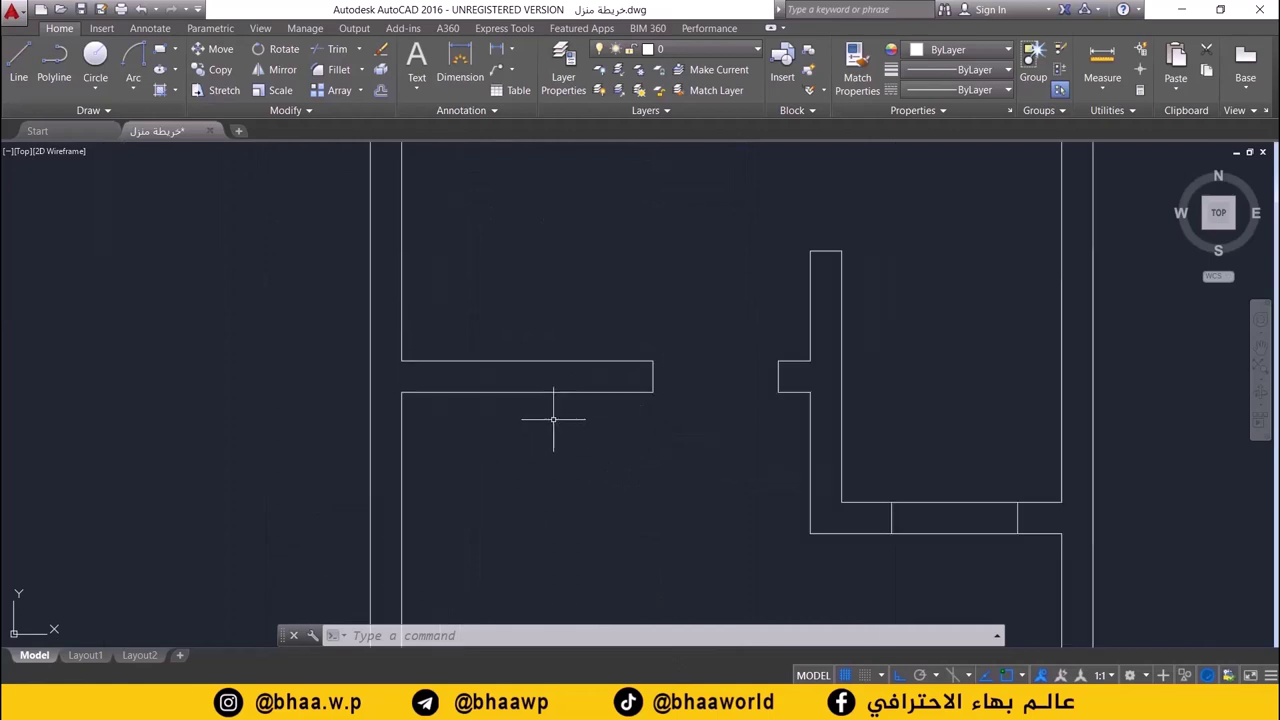
pyautogui.click(18, 65)
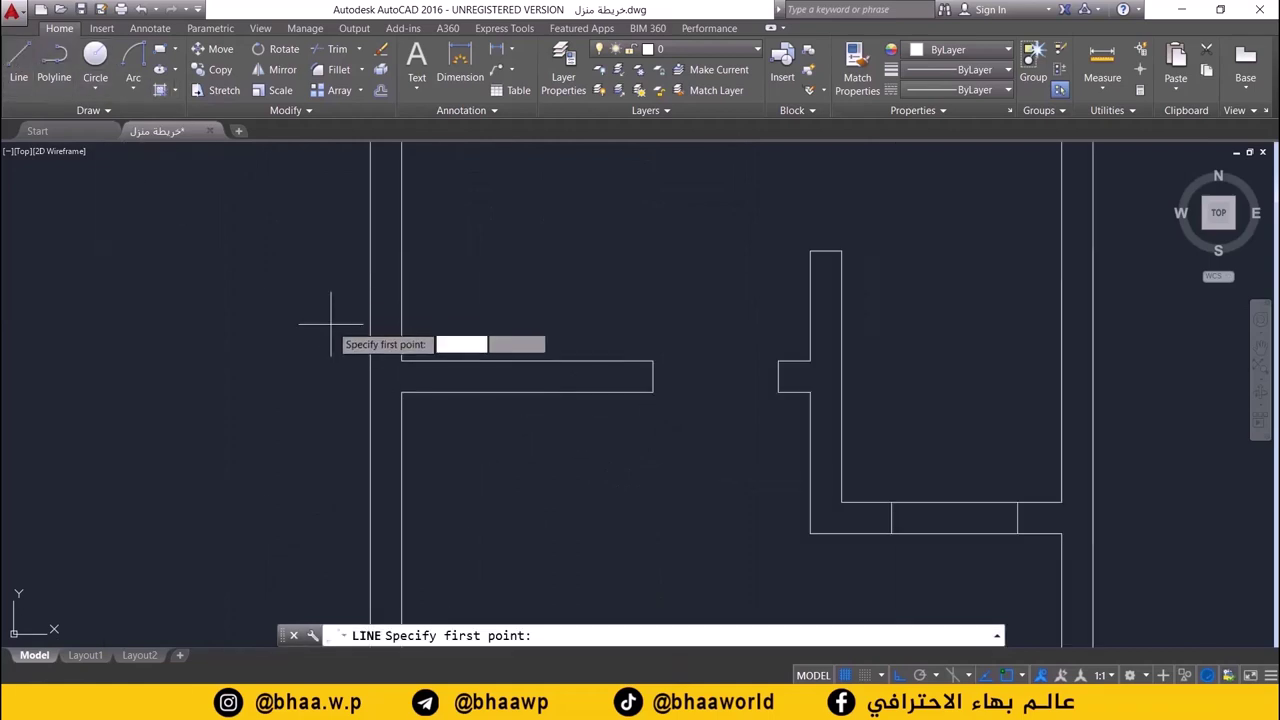
pyautogui.click(401, 361)
pyautogui.click(401, 392)
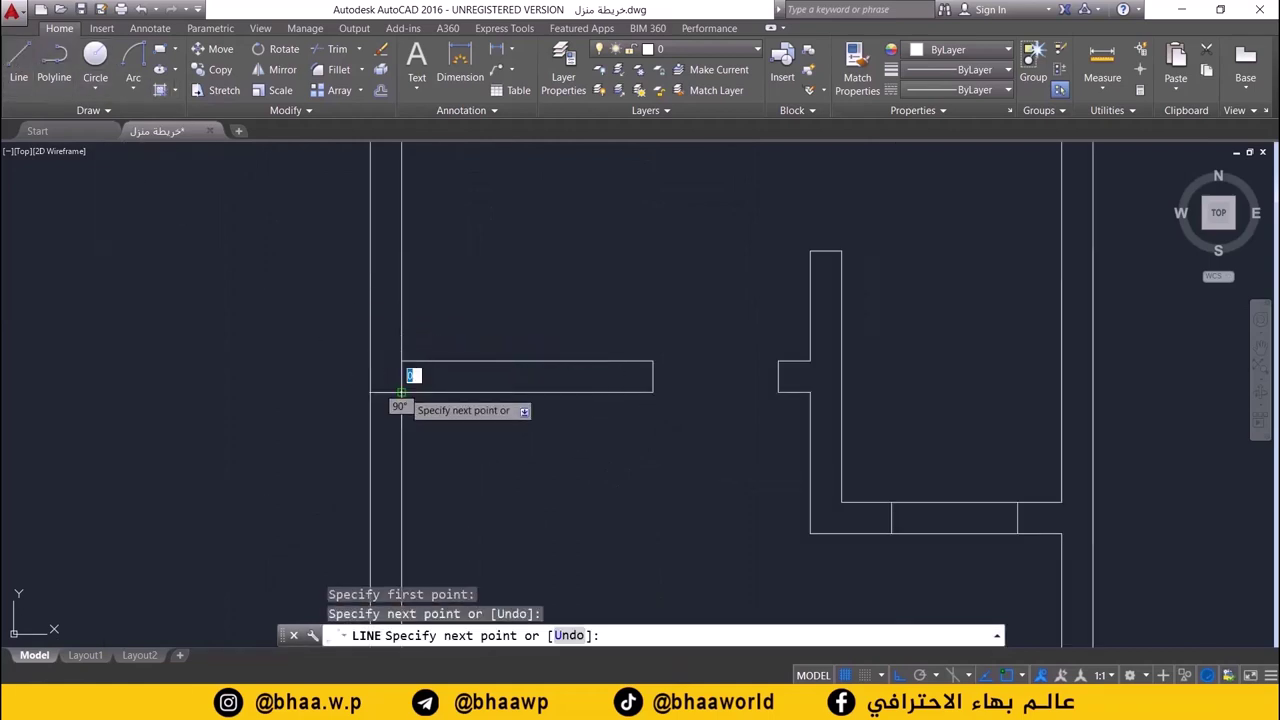
pyautogui.press('Return')
# - After checking the reference plan, offset the new line 0.15 inward
pyautogui.hotkey('alt', 'Tab')
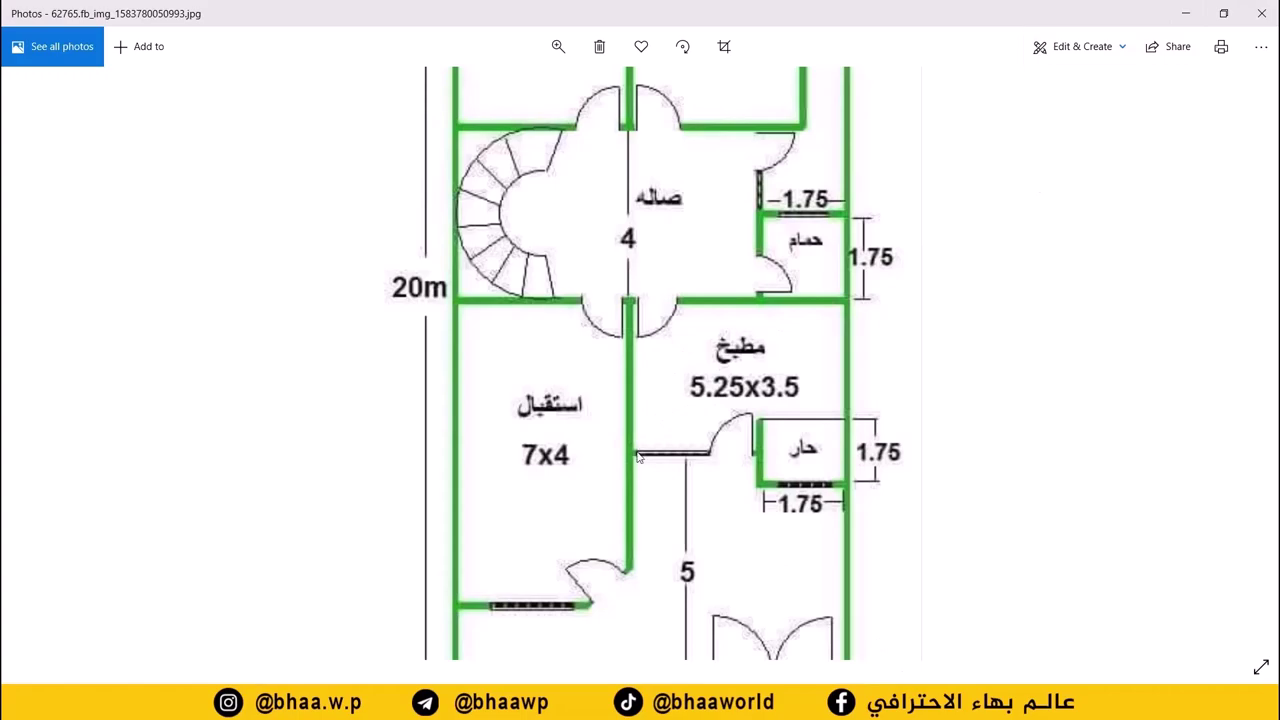
pyautogui.click(1185, 14)
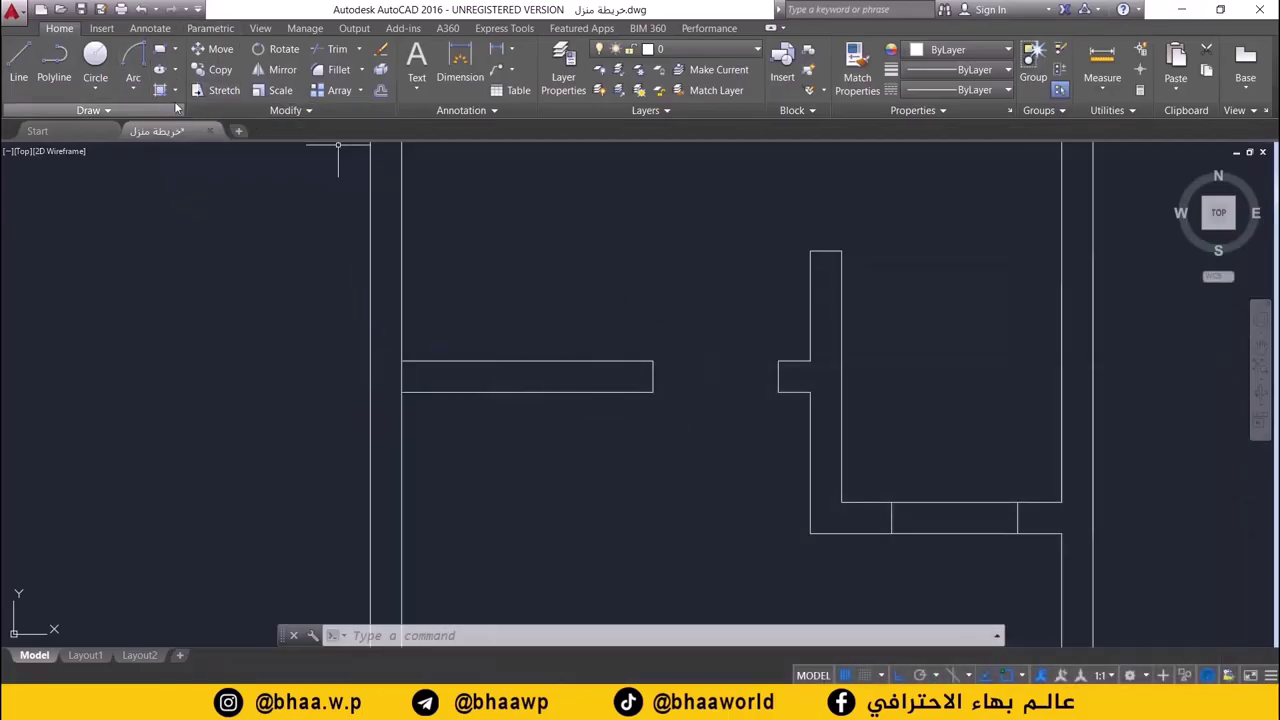
pyautogui.click(381, 90)
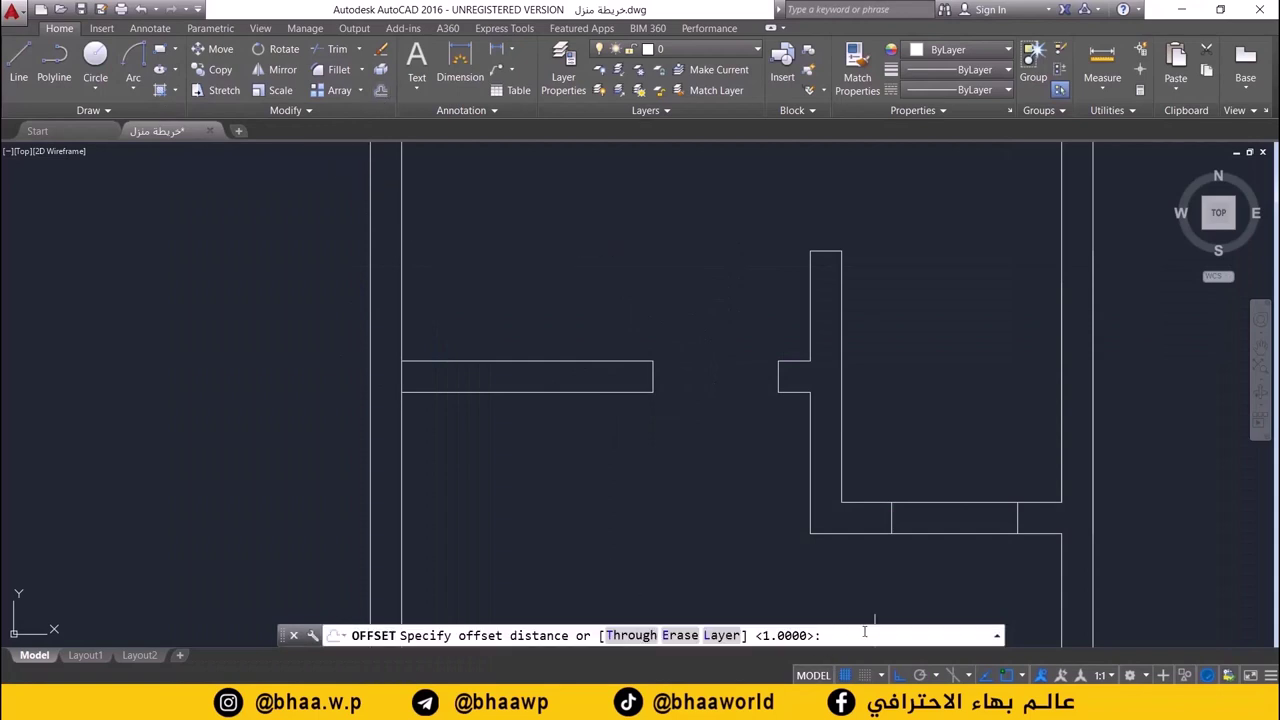
pyautogui.write('0.15')
pyautogui.press('Return')
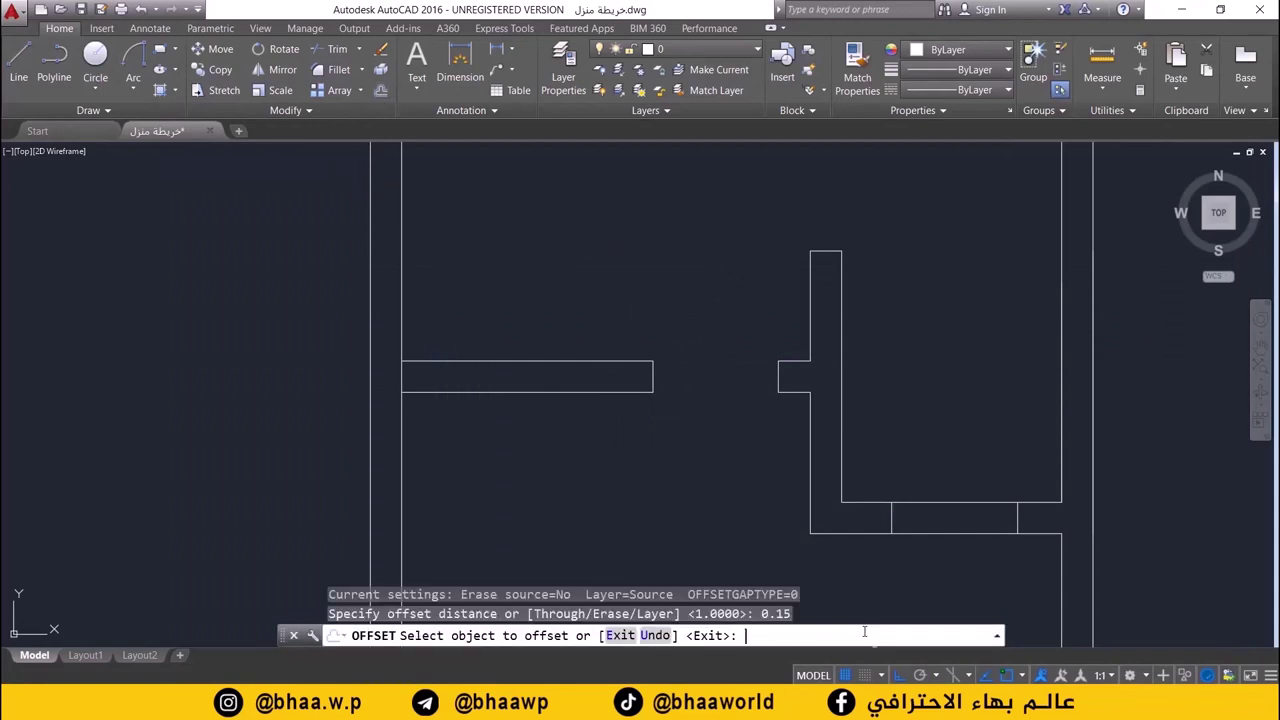
pyautogui.click(401, 376)
pyautogui.click(430, 395)
pyautogui.press('Escape')
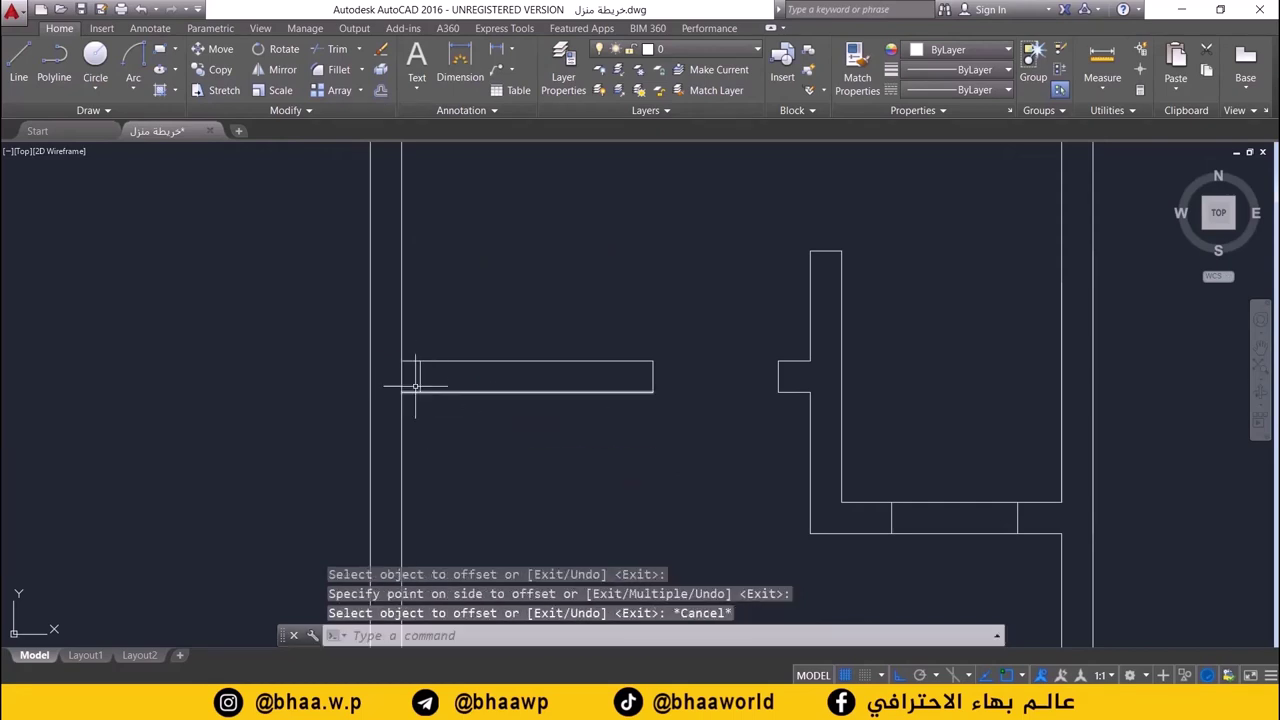
# - Delete the original wall-end line, then frame the top rooms and compare with the reference
pyautogui.click(402, 375)
pyautogui.press('Delete')
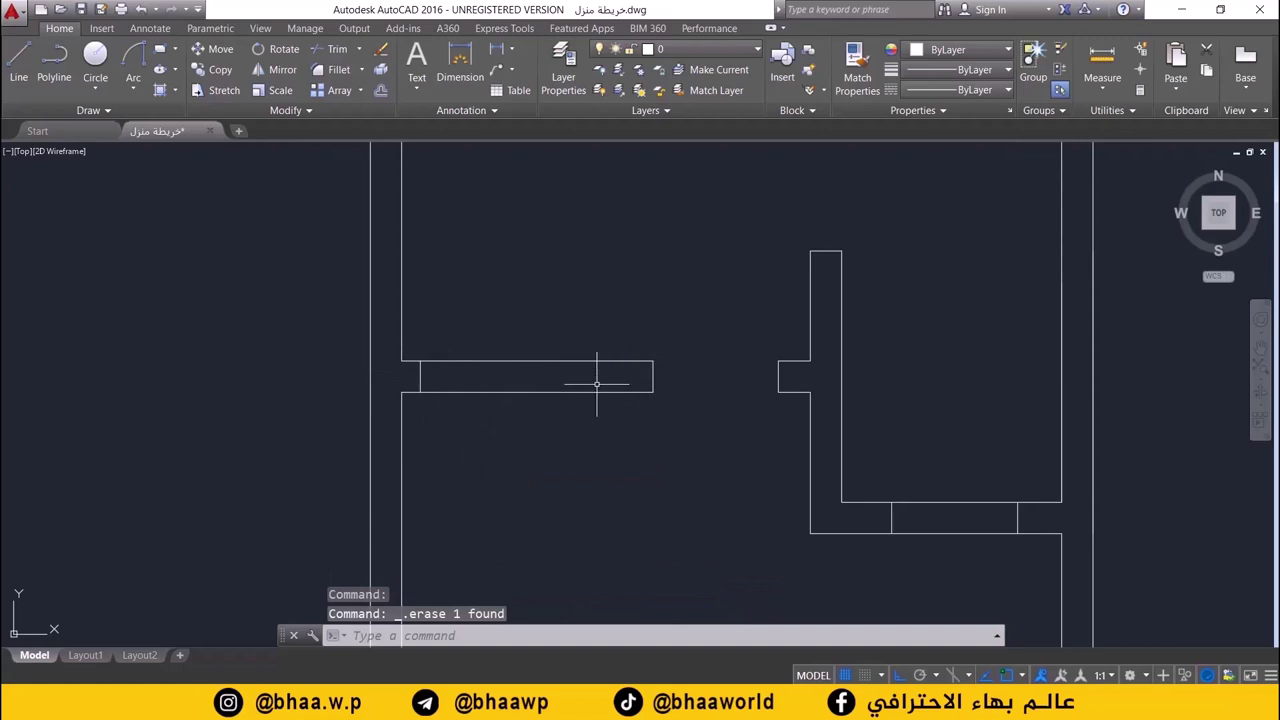
pyautogui.scroll(-2, 597, 385)
pyautogui.scroll(-2, 593, 400)
pyautogui.moveTo(586, 414)
pyautogui.mouseDown(button='middle')
pyautogui.moveTo(591, 449)
pyautogui.moveTo(651, 509)
pyautogui.mouseUp(button='middle')
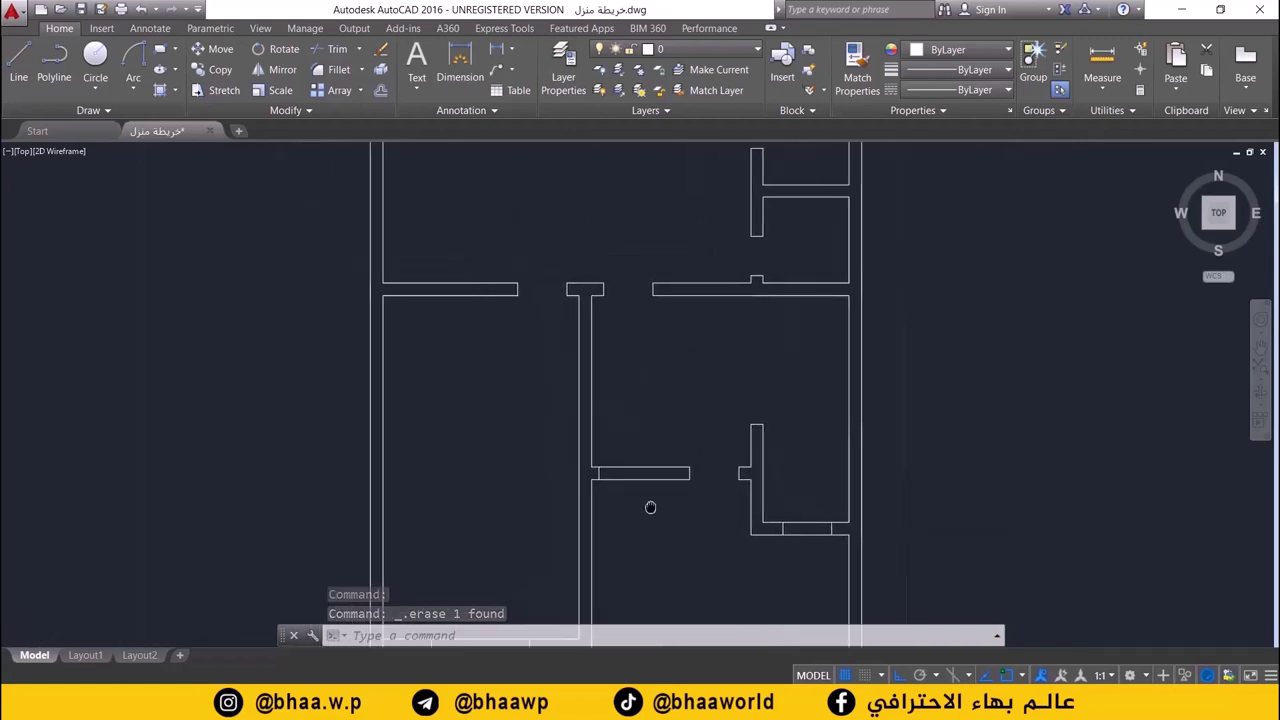
pyautogui.scroll(-2, 586, 434)
pyautogui.moveTo(586, 414); pyautogui.dragTo(591, 595, button='middle')
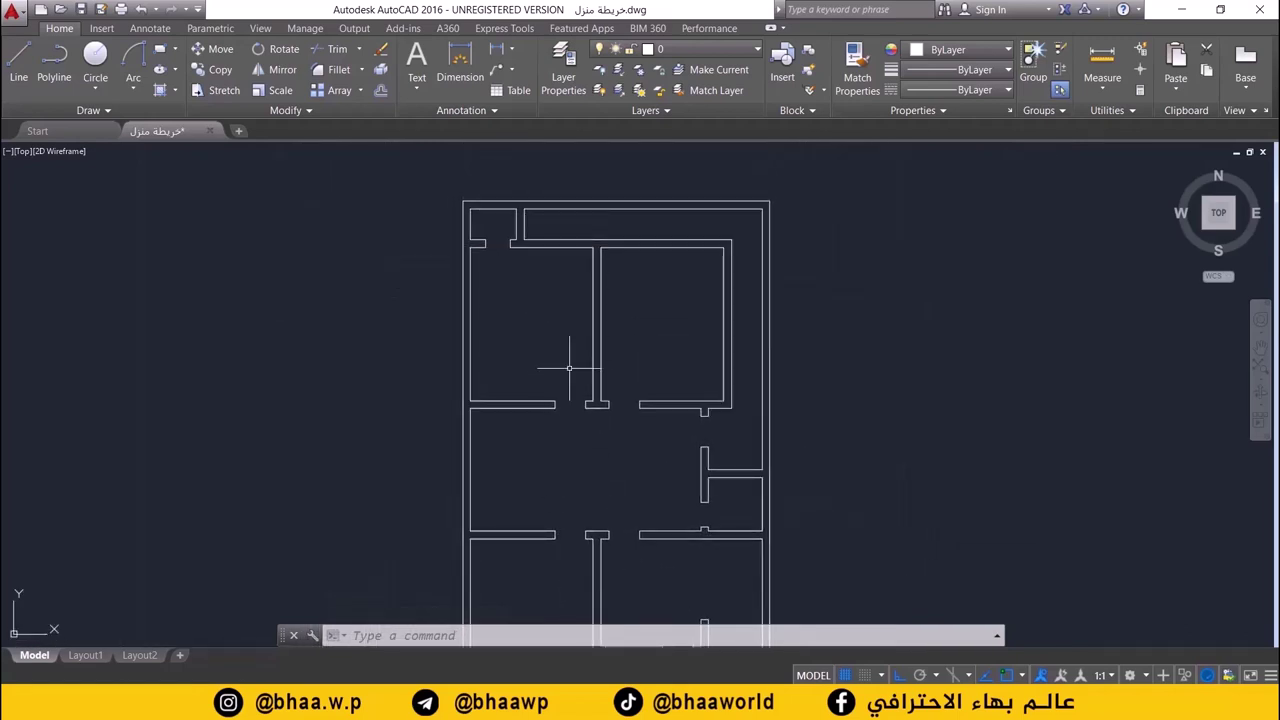
pyautogui.moveTo(580, 360); pyautogui.dragTo(586, 409, button='middle')
pyautogui.scroll(2, 586, 380)
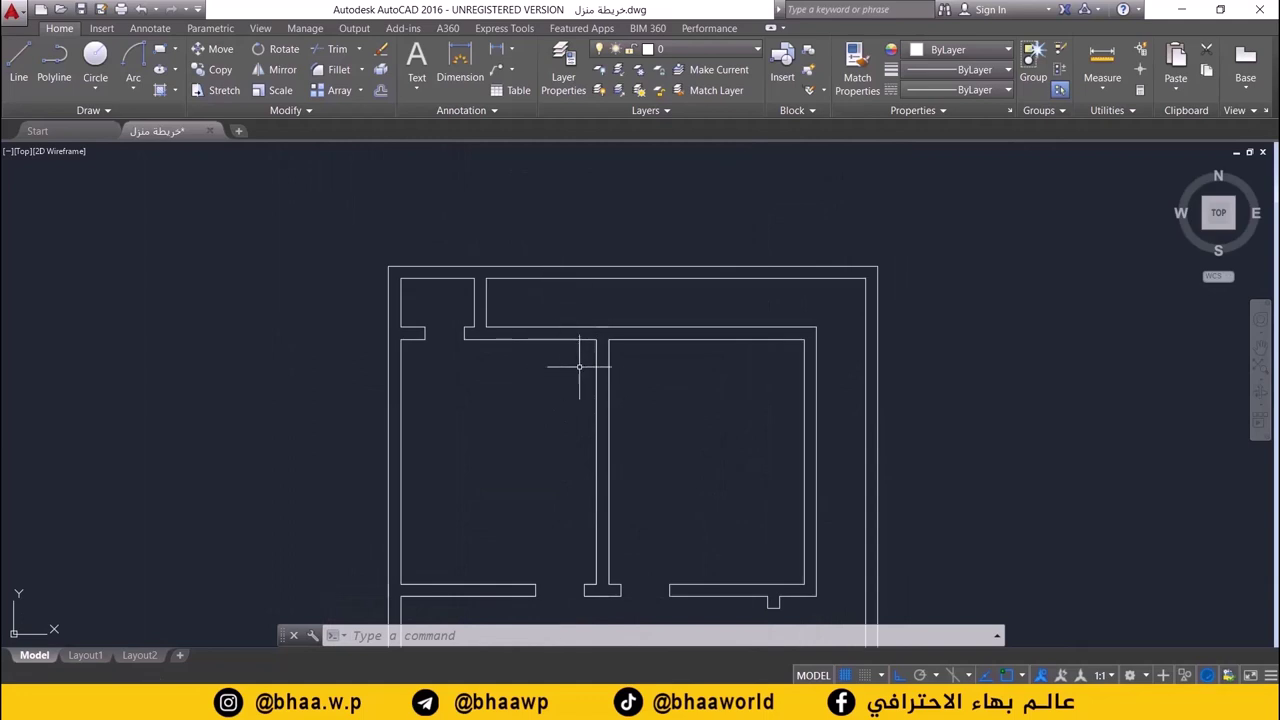
pyautogui.scroll(2, 537, 327)
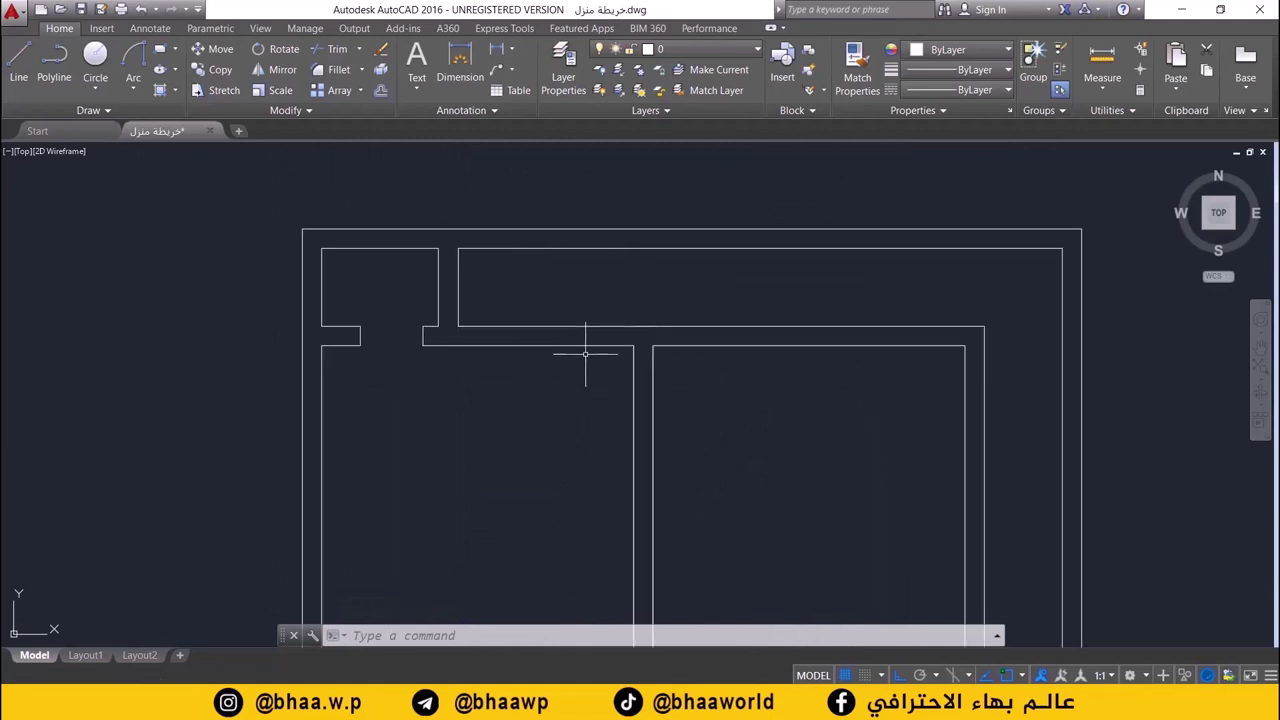
pyautogui.scroll(2, 549, 323)
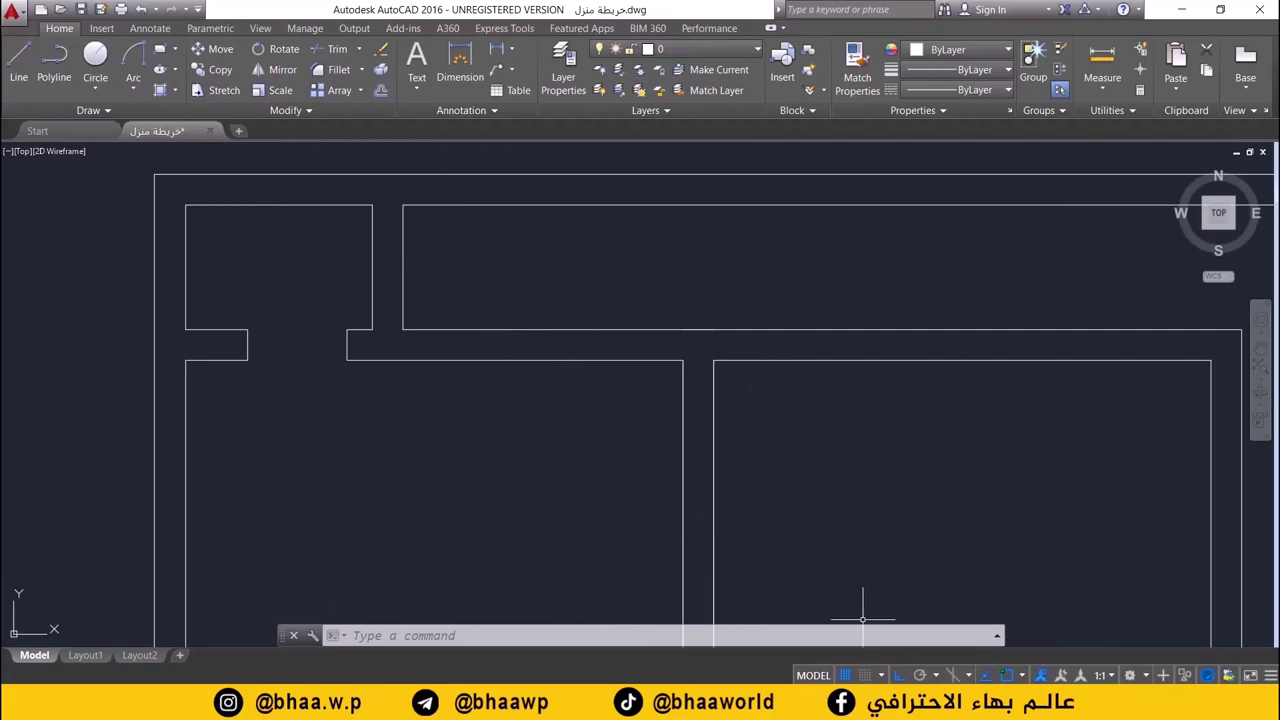
pyautogui.hotkey('alt', 'Tab')
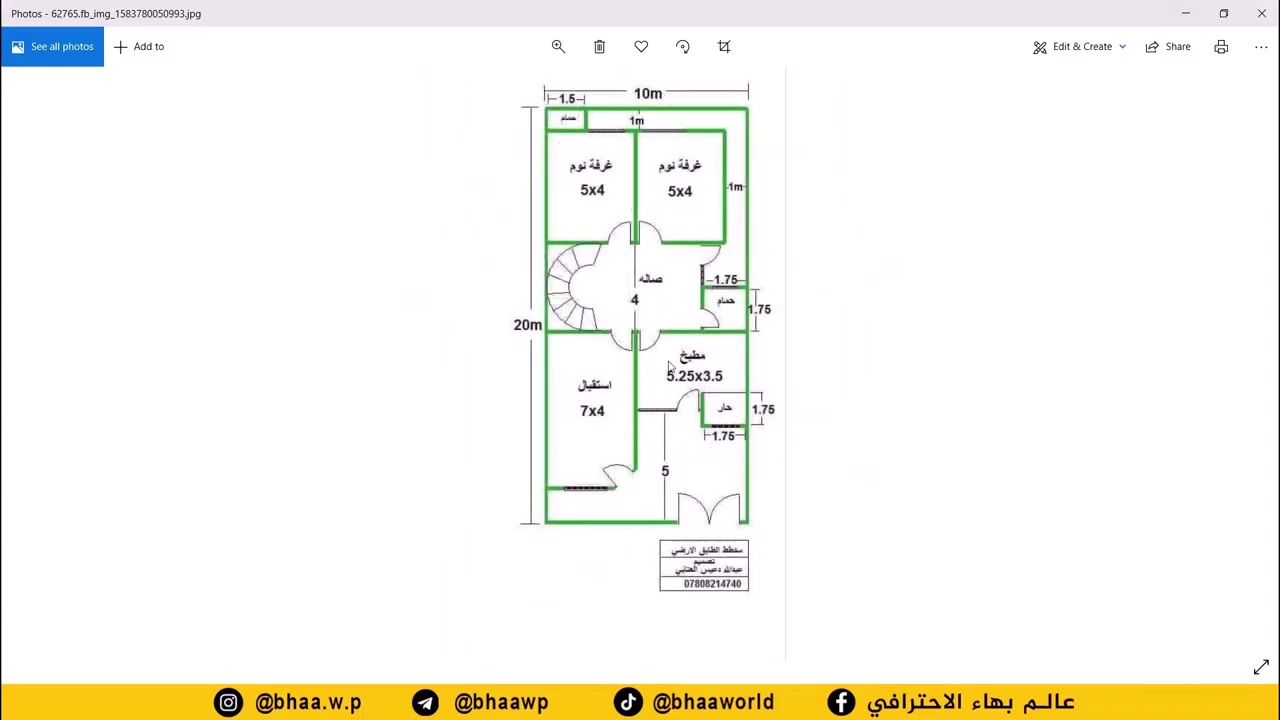
pyautogui.hotkey('alt', 'Tab')
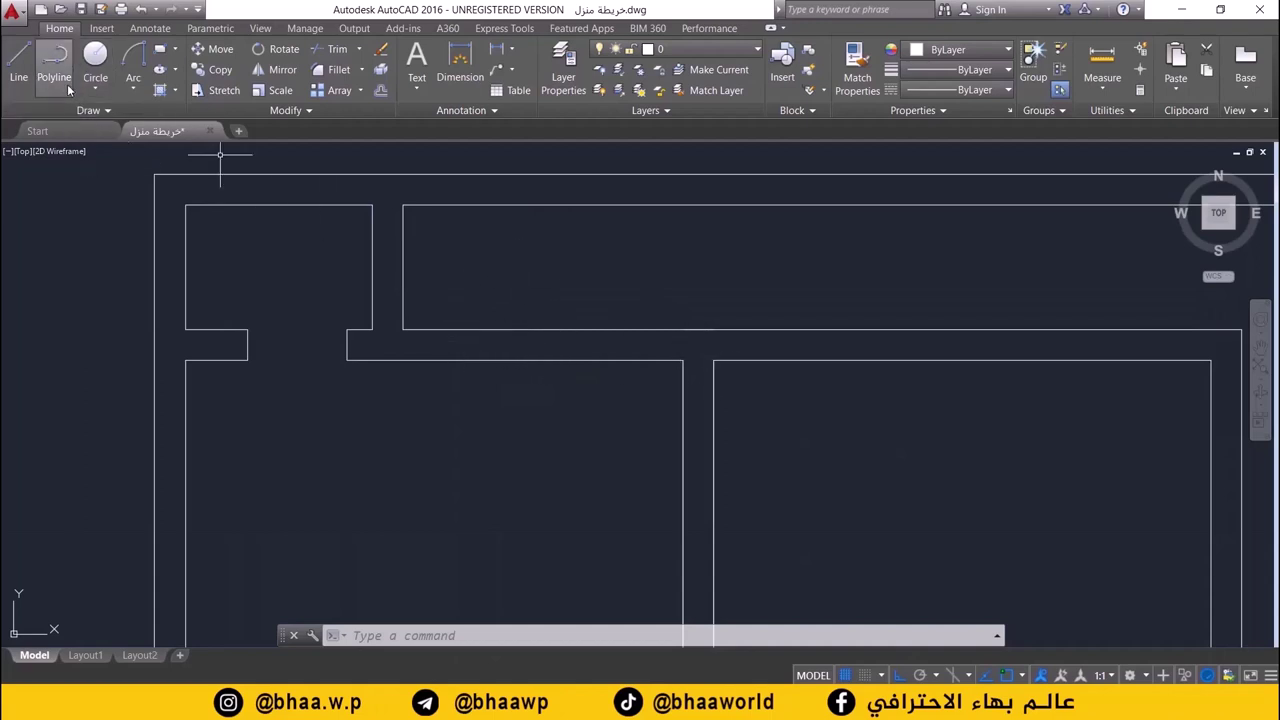
# - Draw two short vertical lines closing the wall ends at the upper junction
pyautogui.click(20, 70)
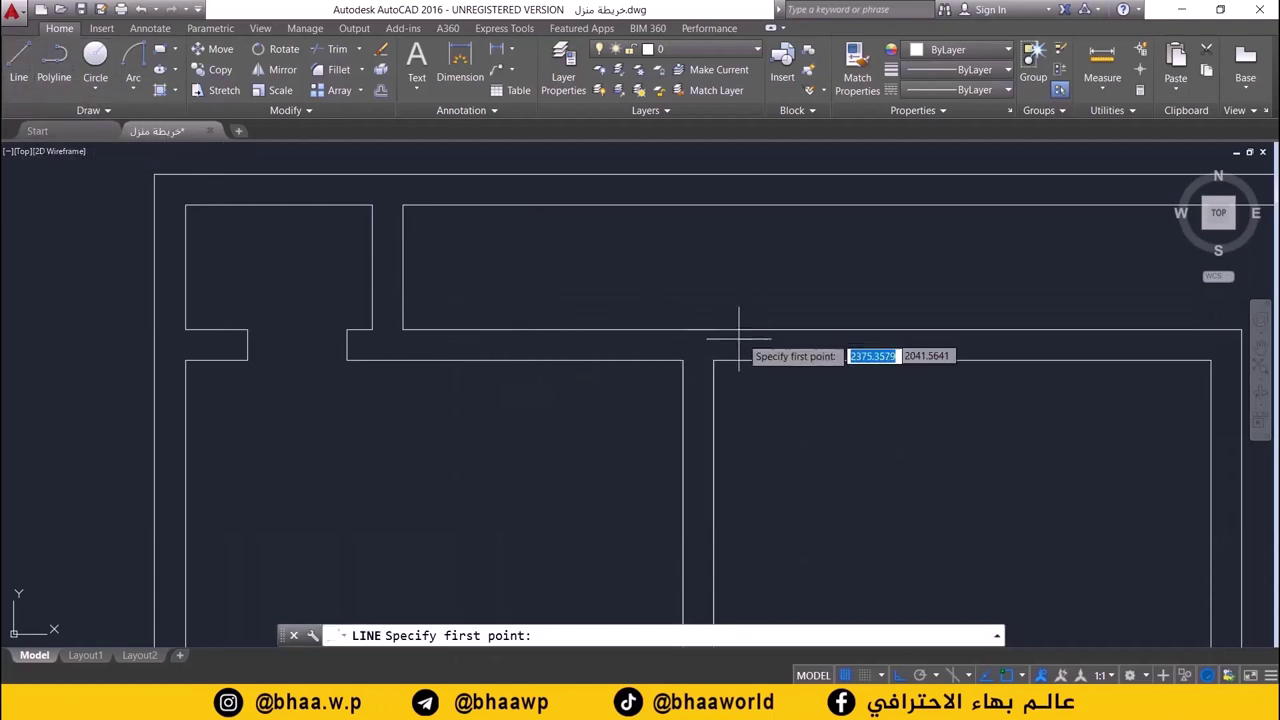
pyautogui.click(683, 360)
pyautogui.click(683, 329)
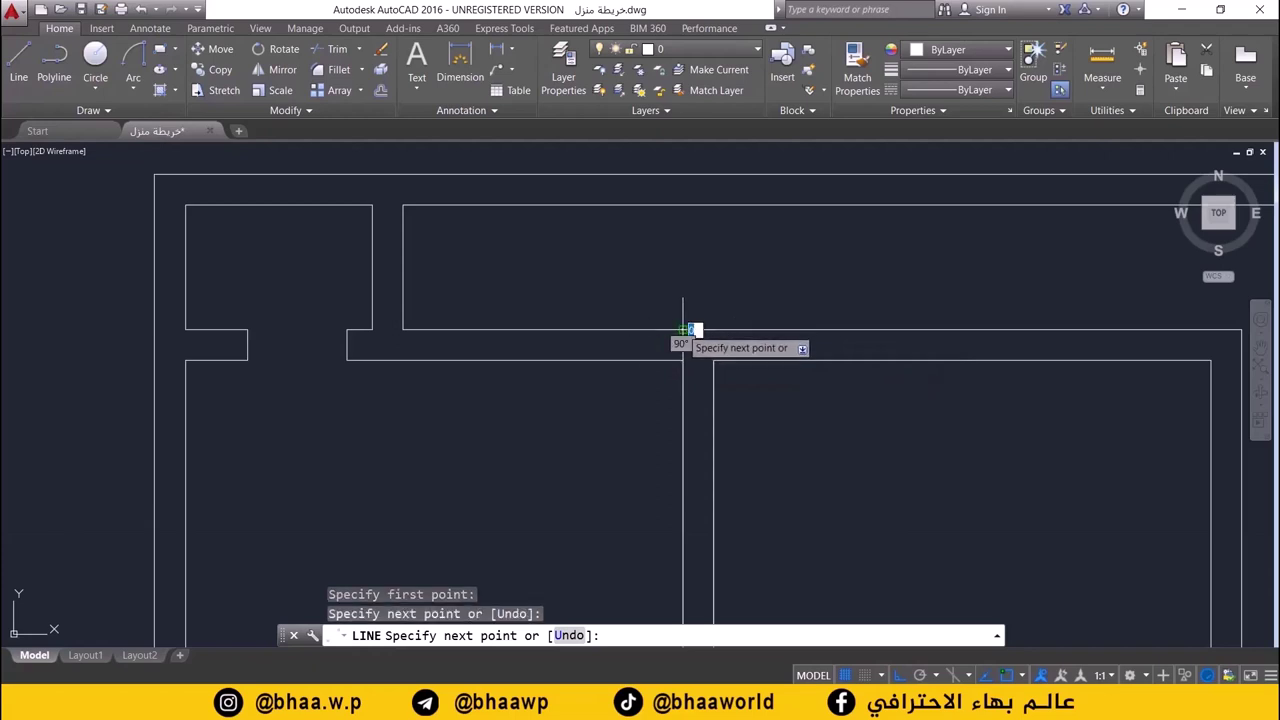
pyautogui.press('Return')
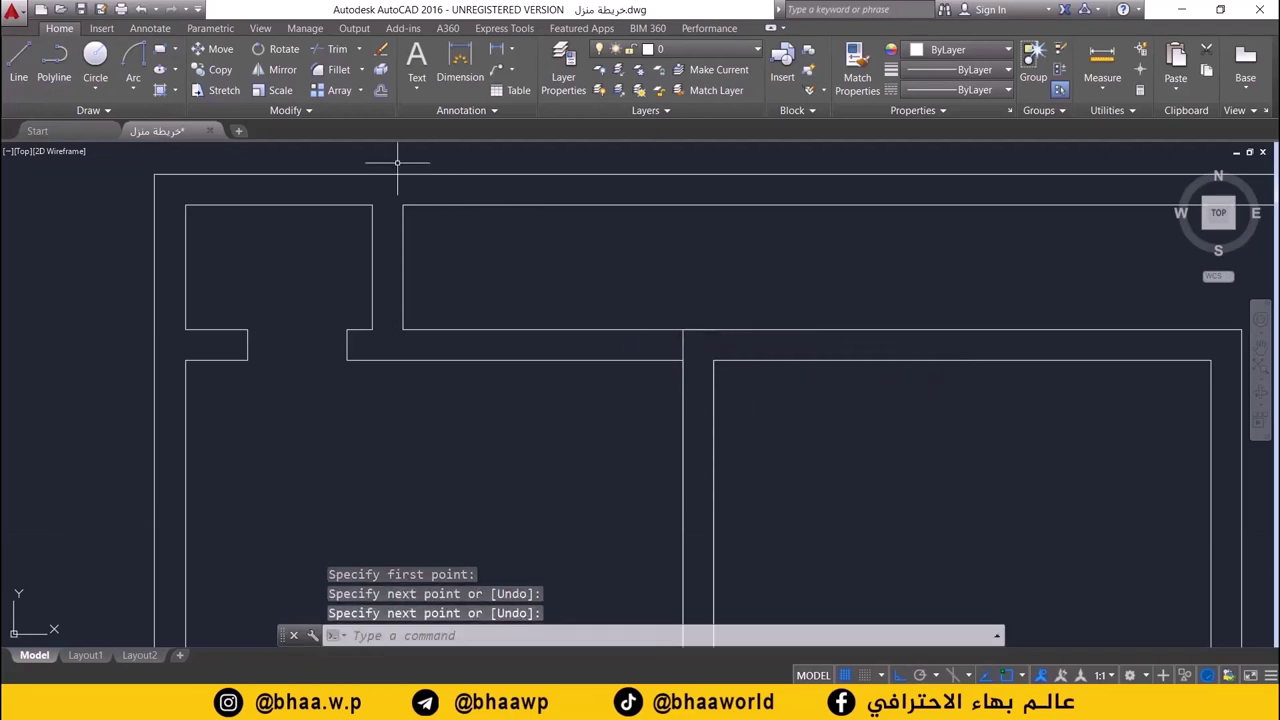
pyautogui.click(20, 62)
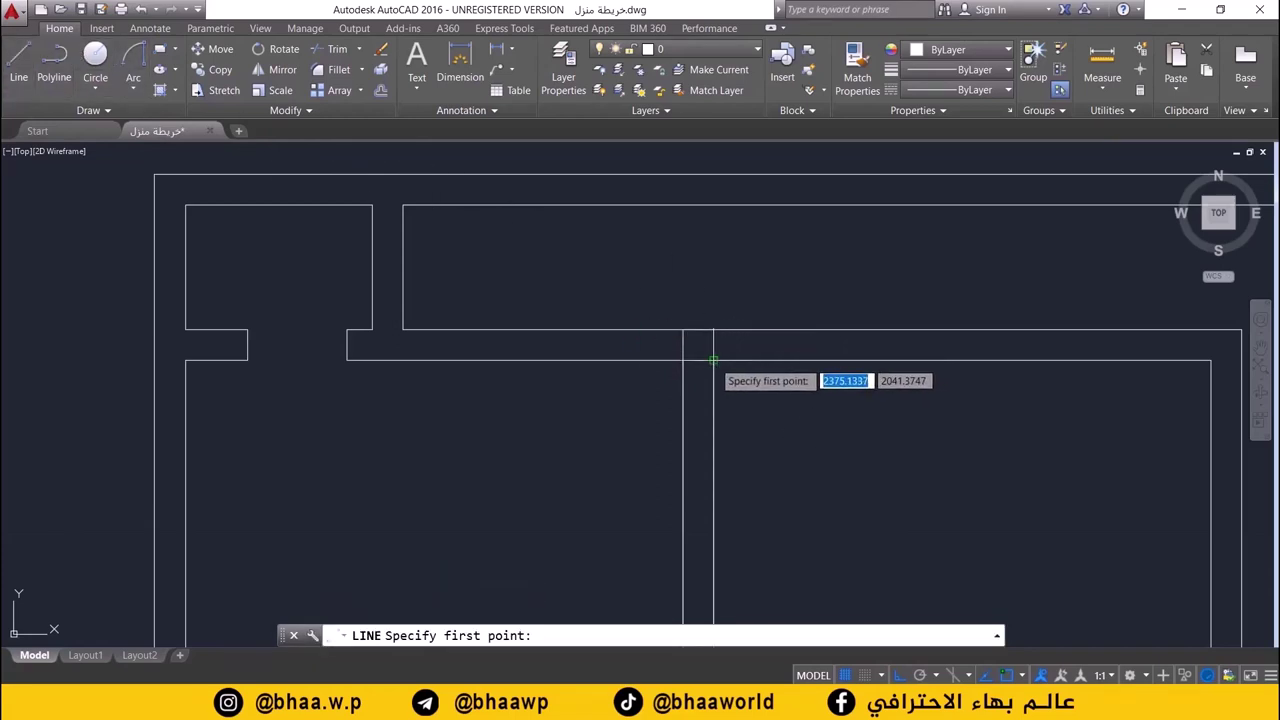
pyautogui.click(713, 360)
pyautogui.click(713, 329)
pyautogui.press('Return')
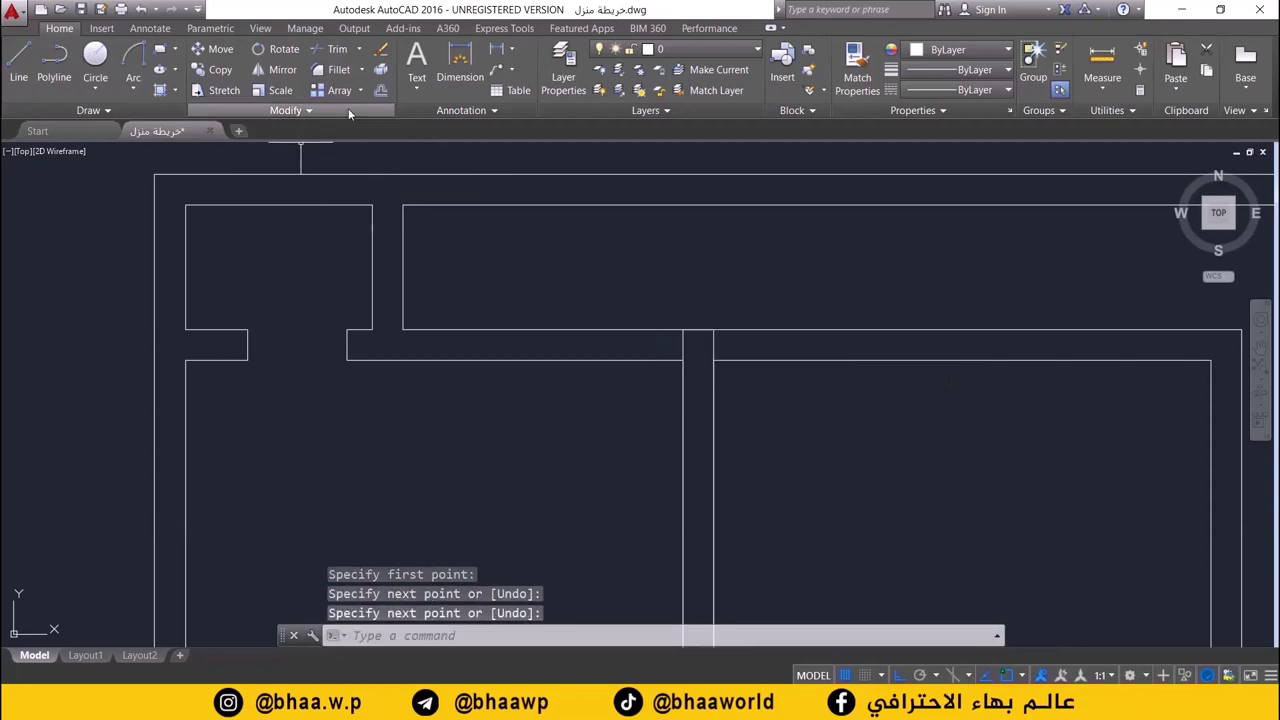
# - Offset the left wall-end line 0.5 to the left, then that copy 1.5 further left
pyautogui.click(381, 90)
pyautogui.write('0.5')
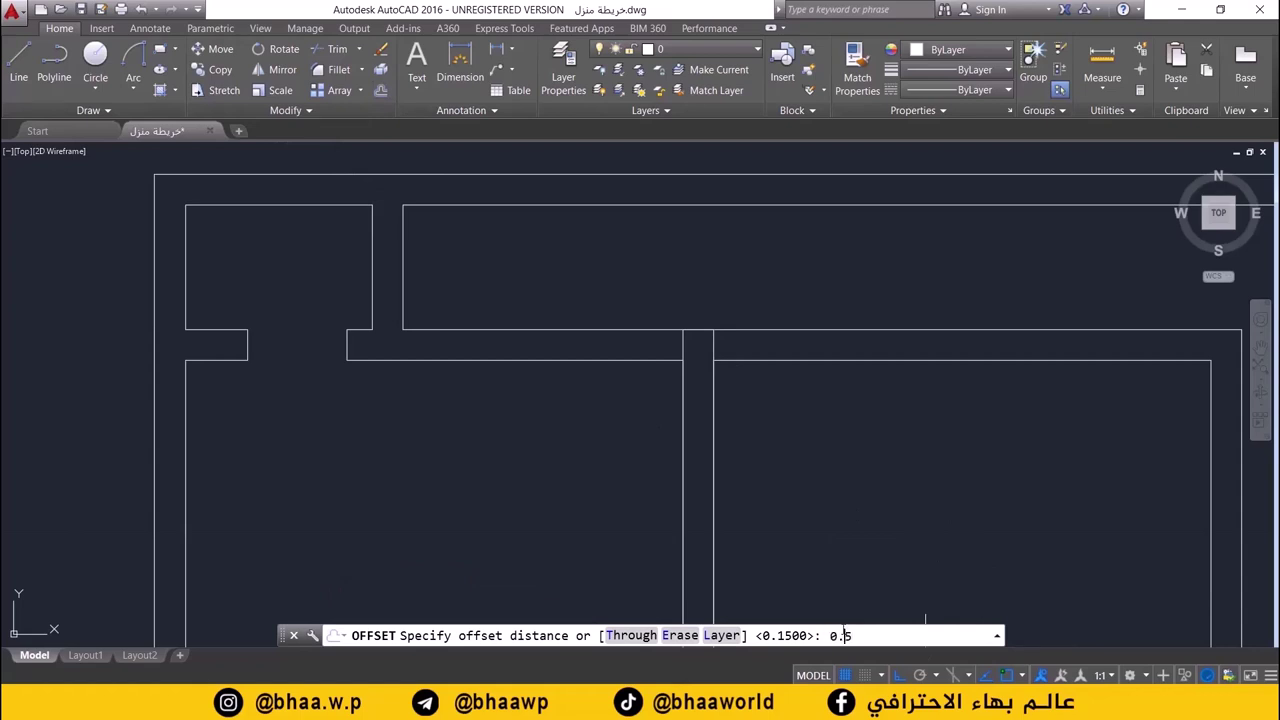
pyautogui.press('Return')
pyautogui.click(684, 348)
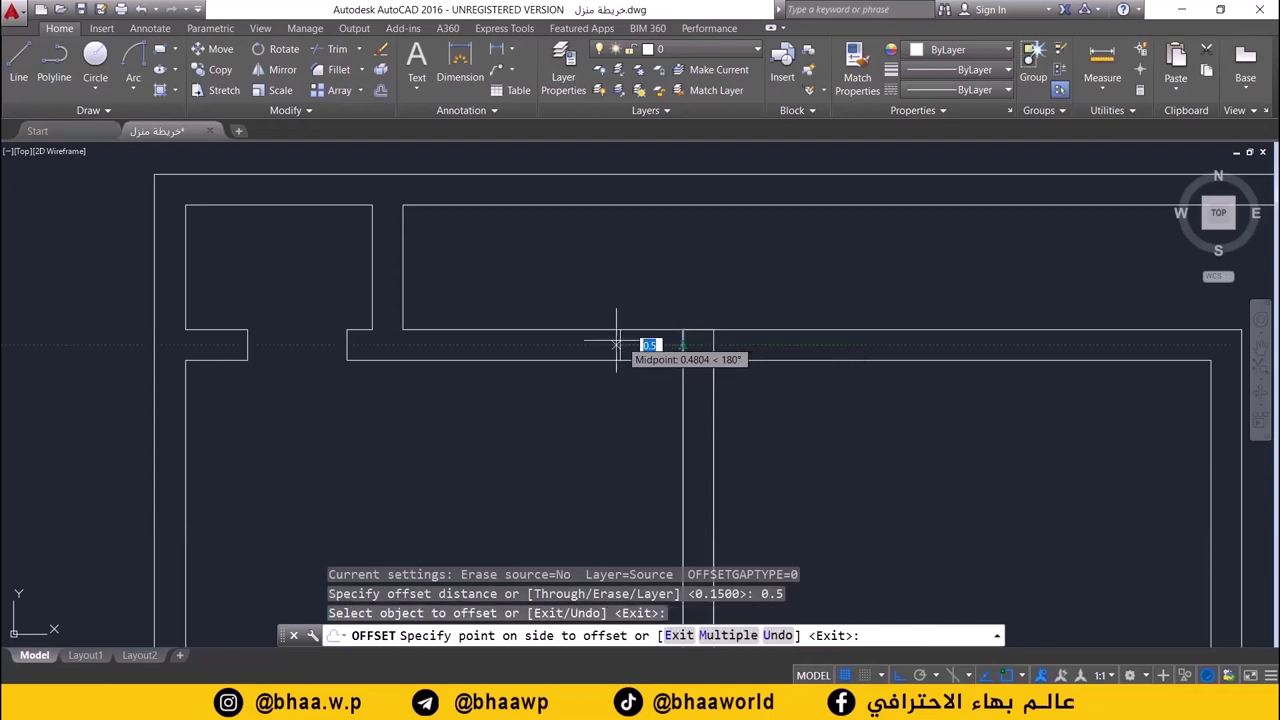
pyautogui.click(616, 345)
pyautogui.press('Return')
pyautogui.click(381, 90)
pyautogui.write('1.5')
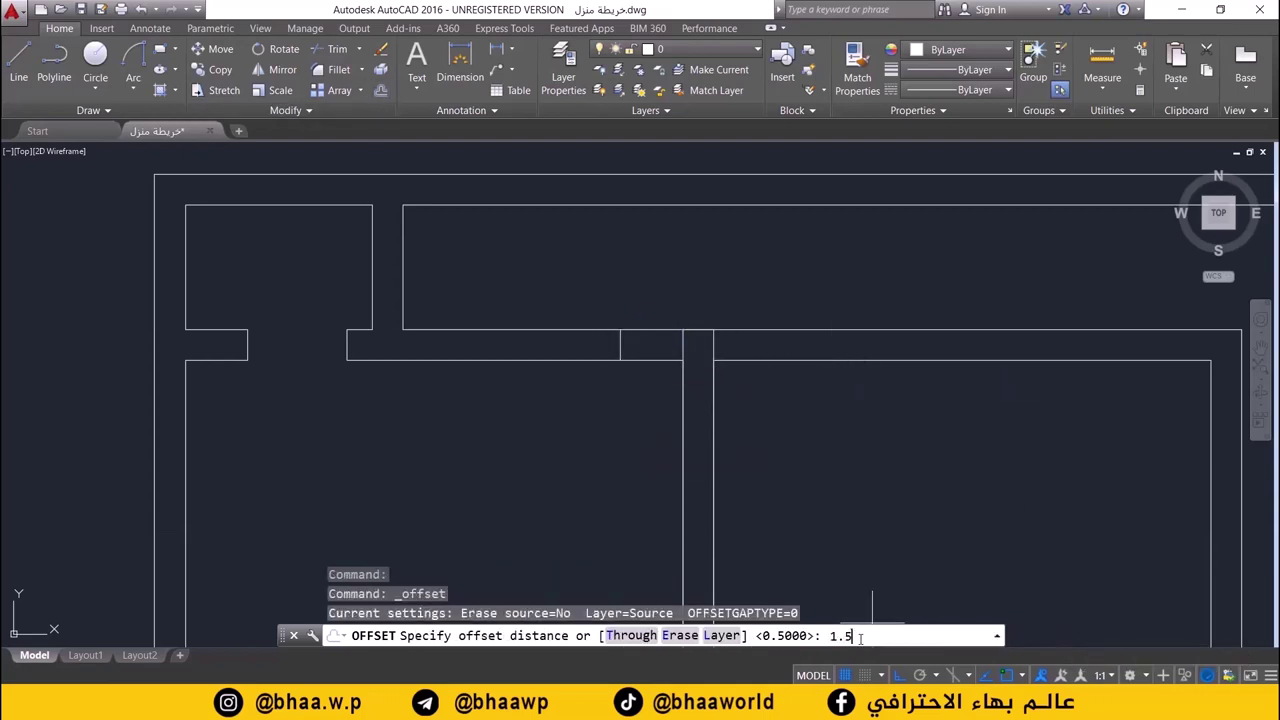
pyautogui.press('Return')
pyautogui.click(620, 345)
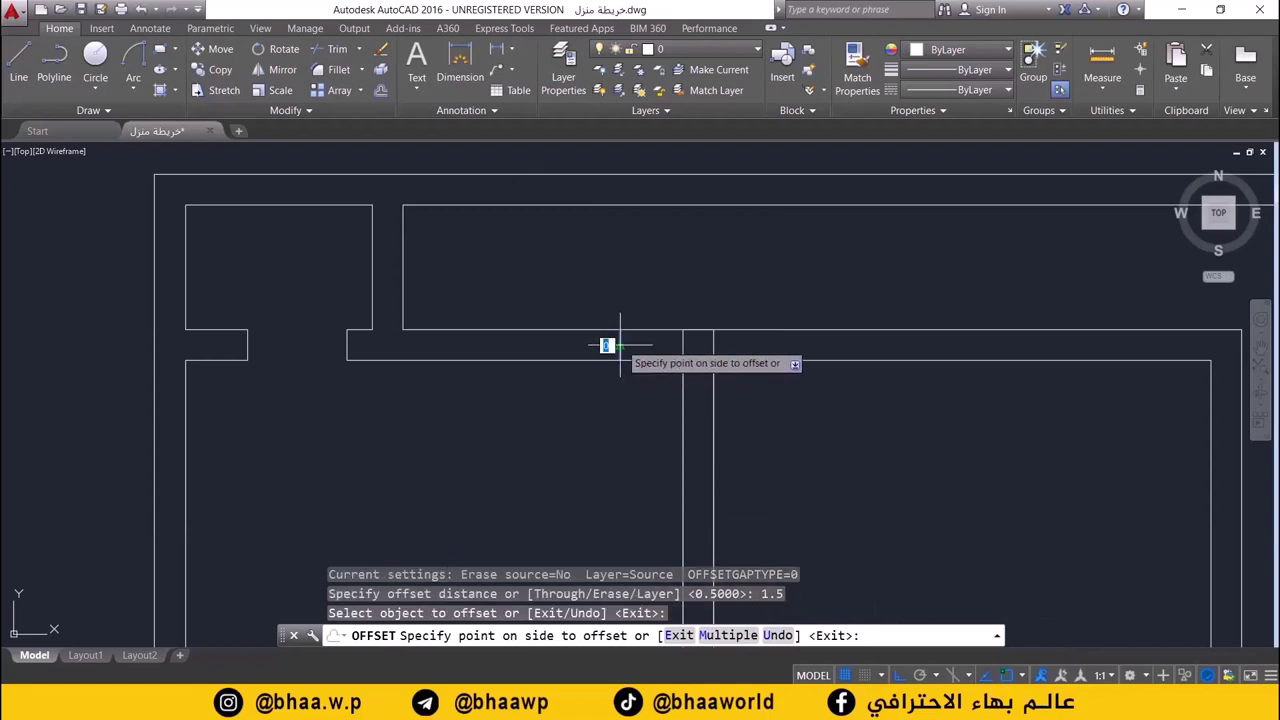
pyautogui.click(450, 345)
pyautogui.press('Escape')
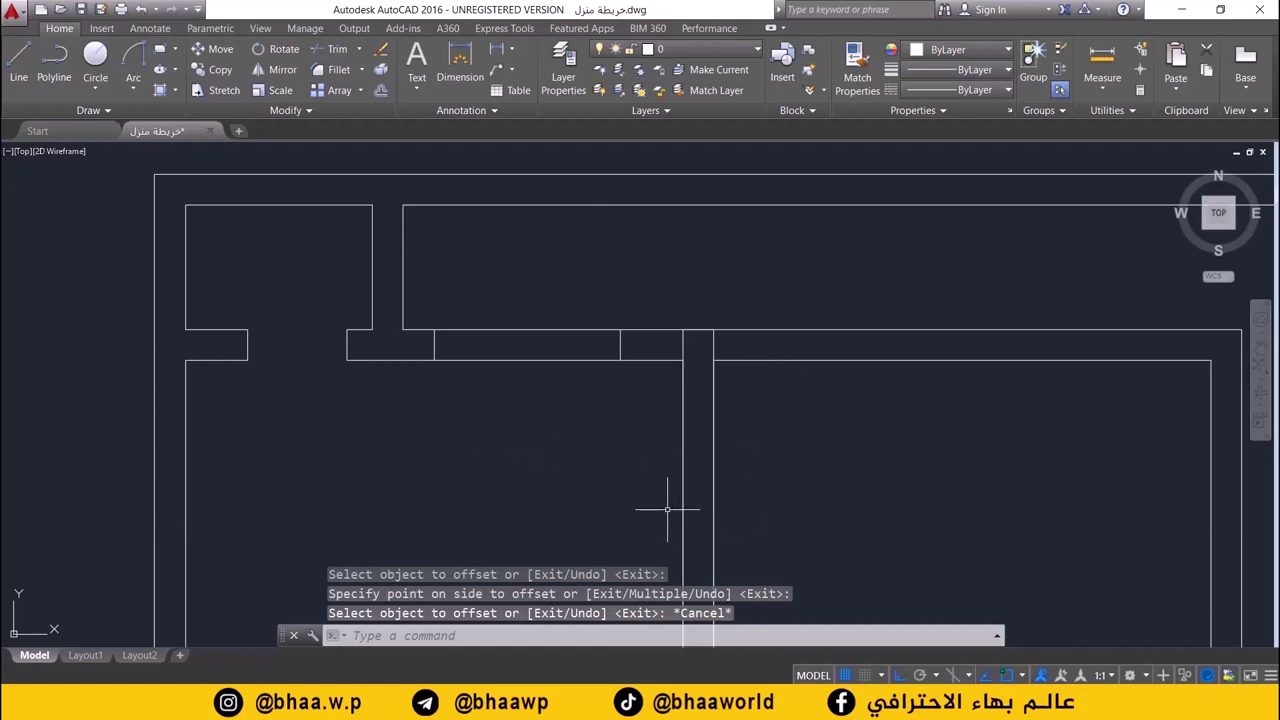
# - Erase the stray short vertical line at the wall junction
pyautogui.click(684, 340)
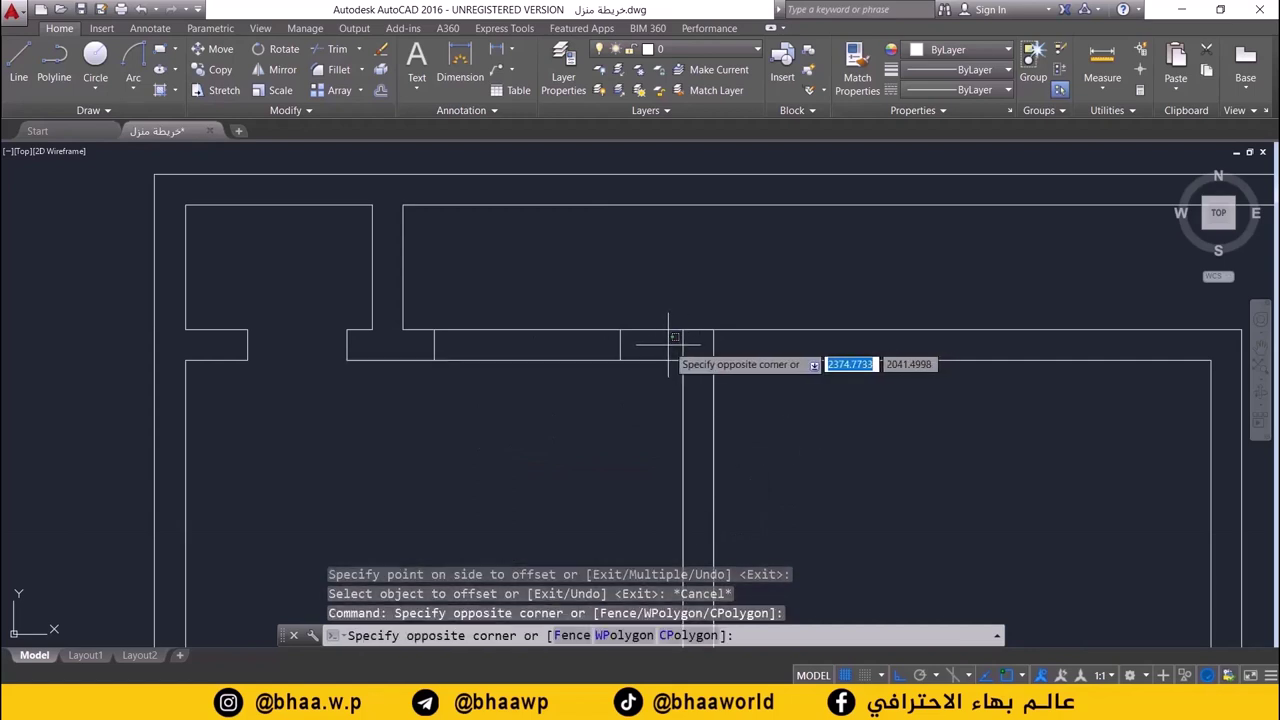
pyautogui.click(690, 351)
pyautogui.moveTo(685, 347); pyautogui.dragTo(663, 352)
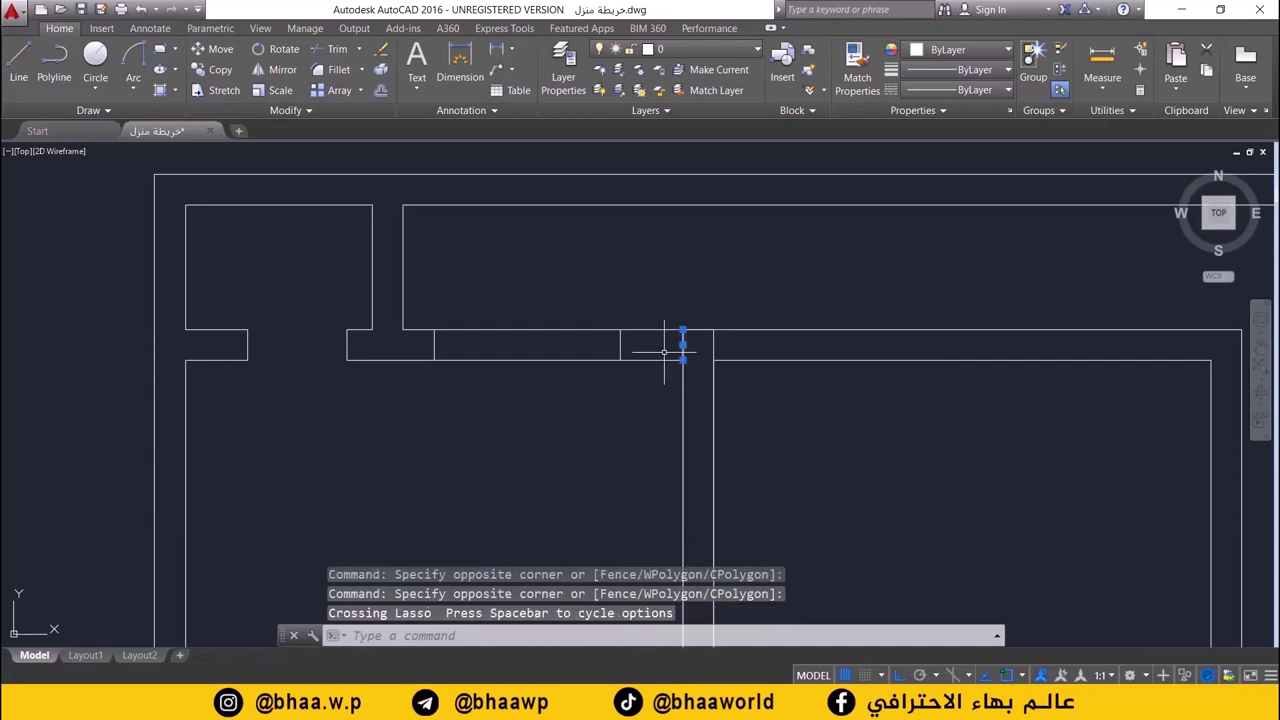
pyautogui.press('Delete')
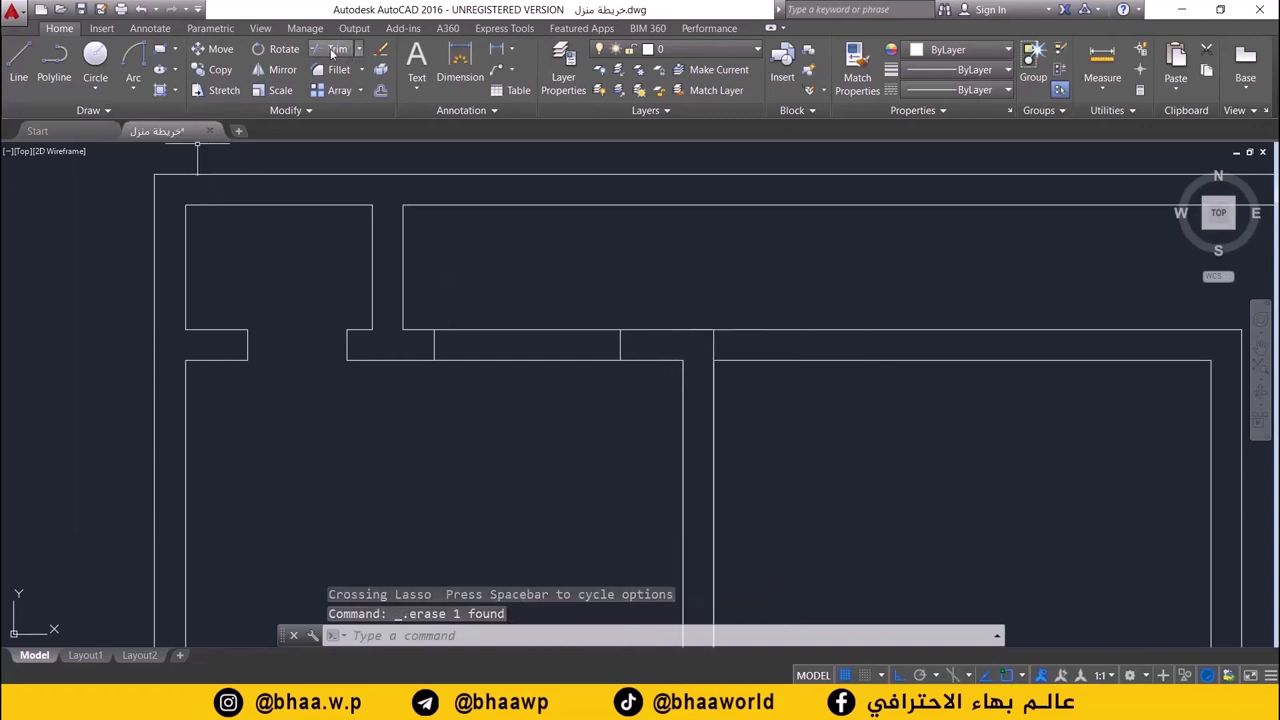
# - Offset the right wall-end line 0.5 units outward and view the reference image
pyautogui.click(380, 69)
pyautogui.write('0.5')
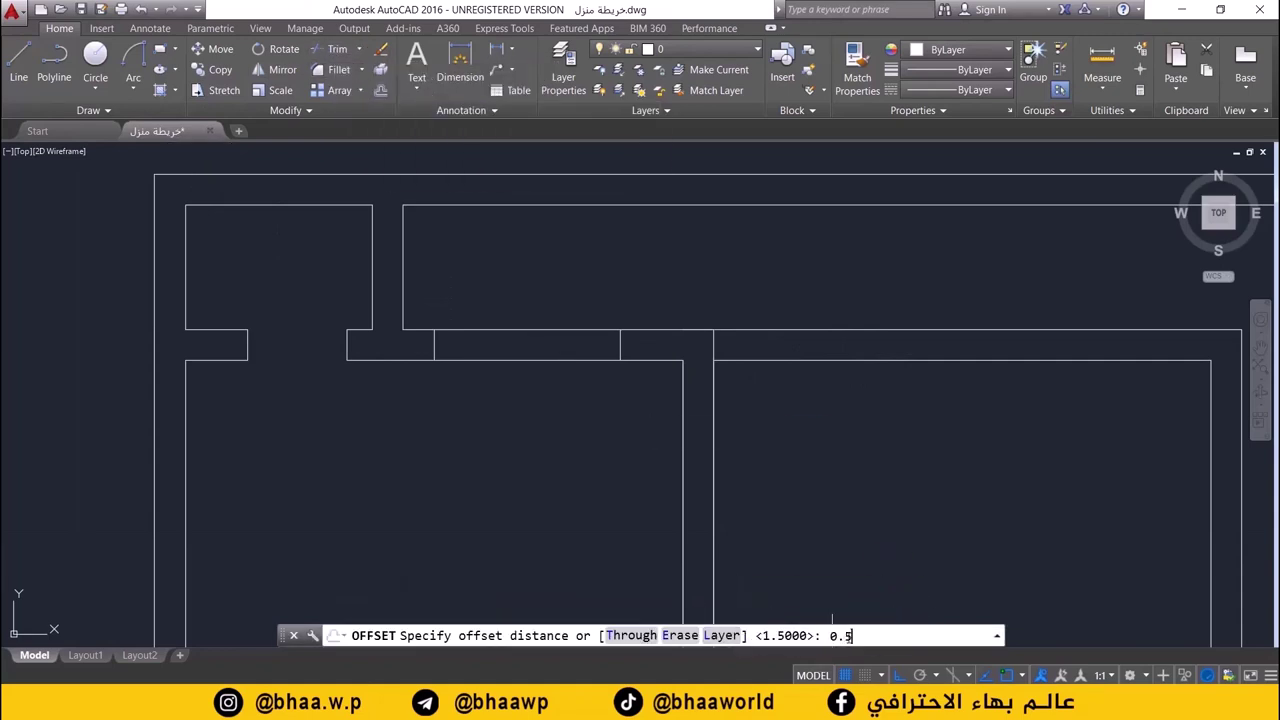
pyautogui.press('Return')
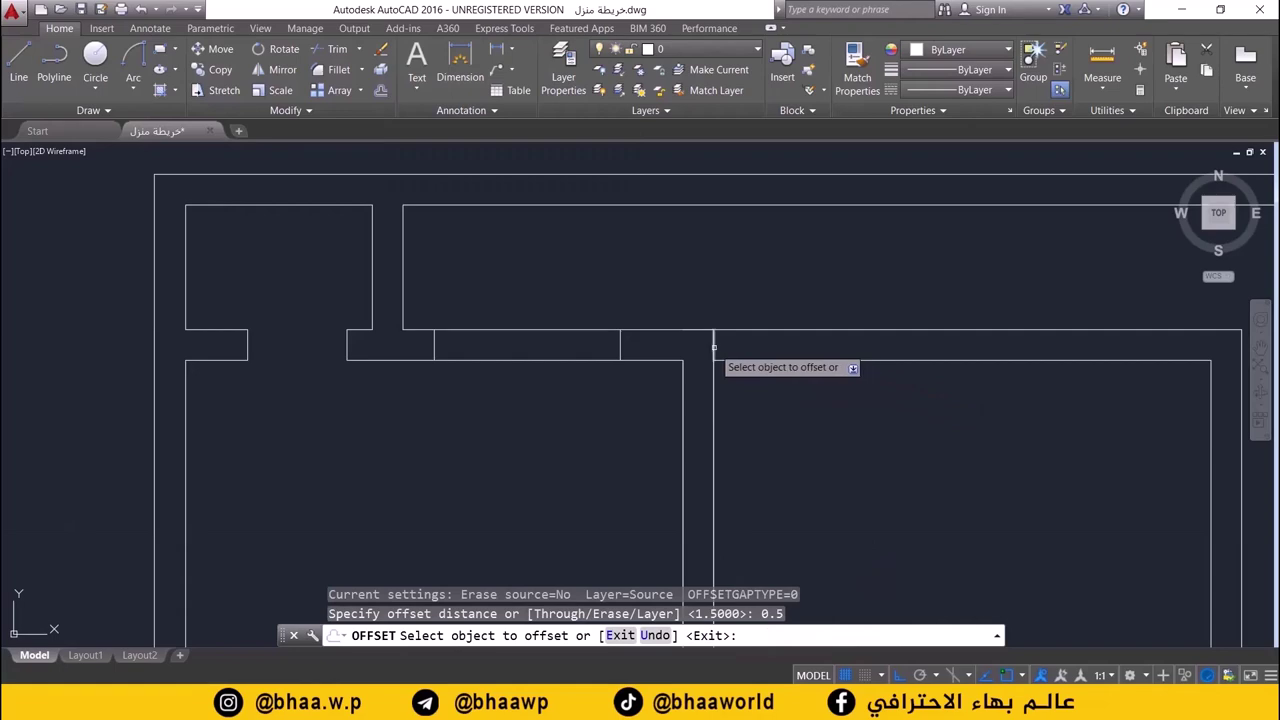
pyautogui.click(713, 348)
pyautogui.click(830, 395)
pyautogui.scroll(-2, 836, 454)
pyautogui.moveTo(836, 454); pyautogui.dragTo(713, 415, button='middle')
pyautogui.hotkey('alt', 'Tab')
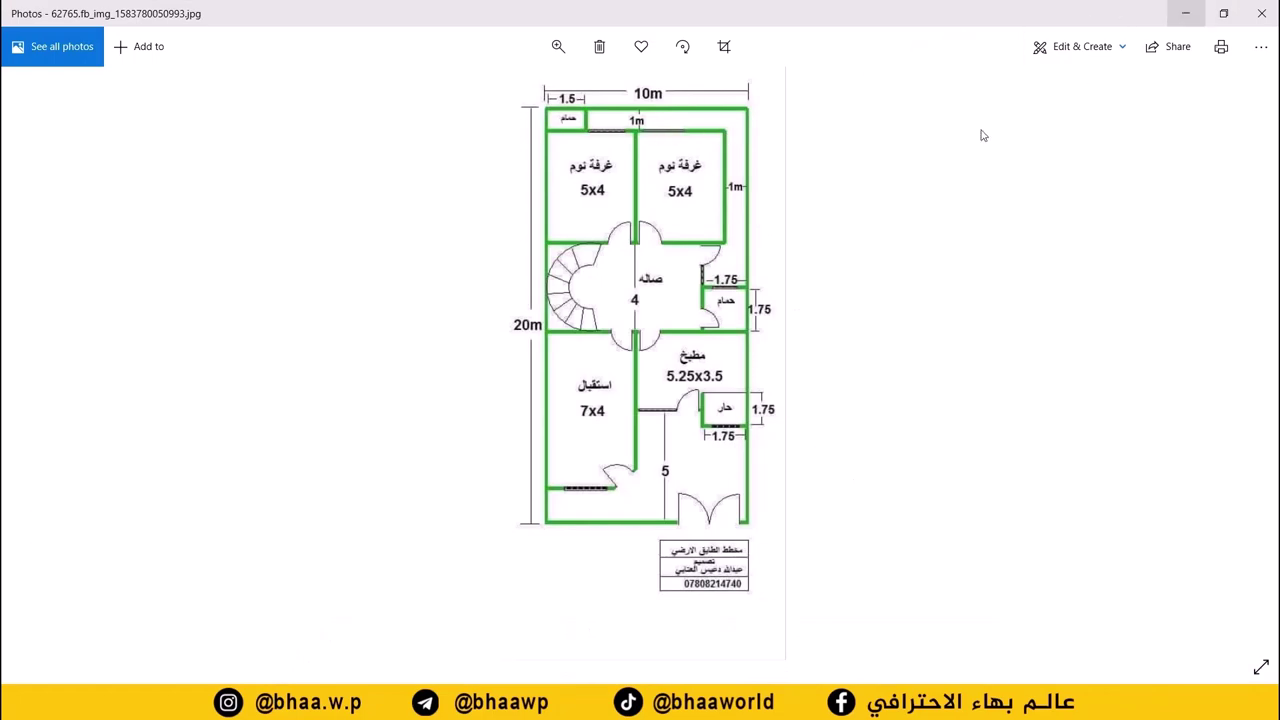
# - Offset the top-wall divider 2 units to the right and erase the leftover short line
pyautogui.hotkey('alt', 'Tab')
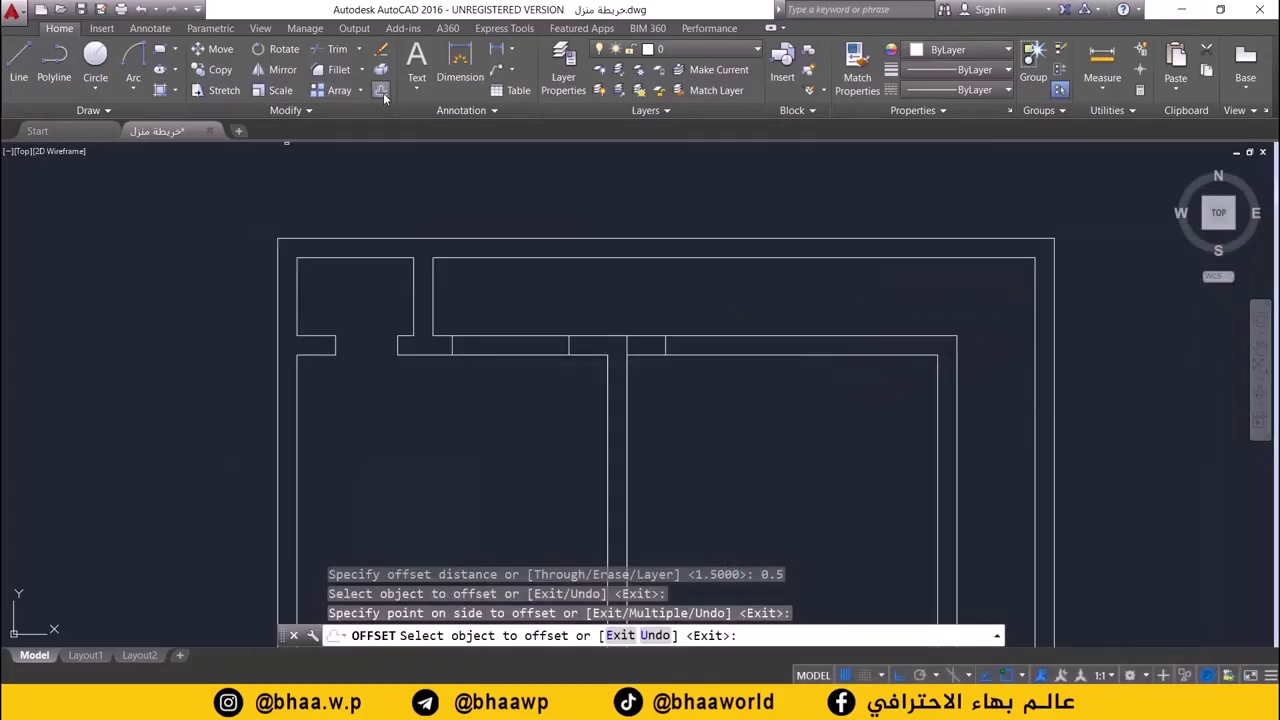
pyautogui.click(382, 92)
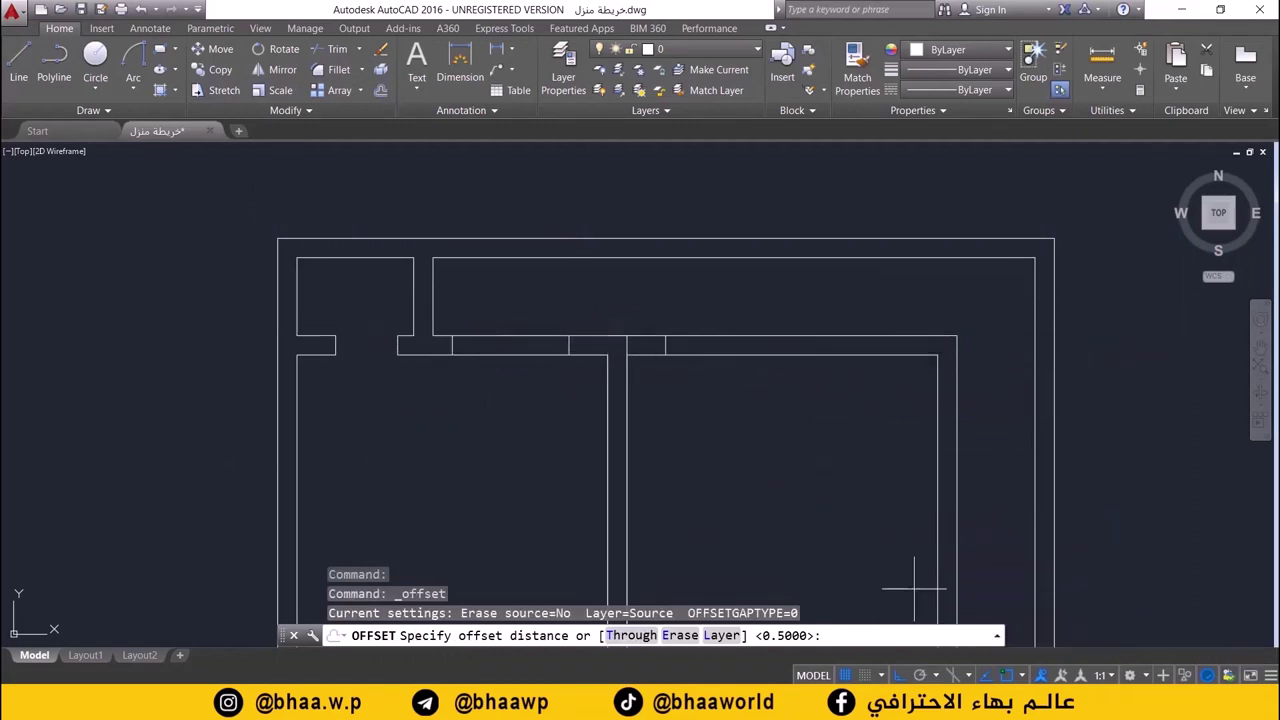
pyautogui.write('2')
pyautogui.press('Return')
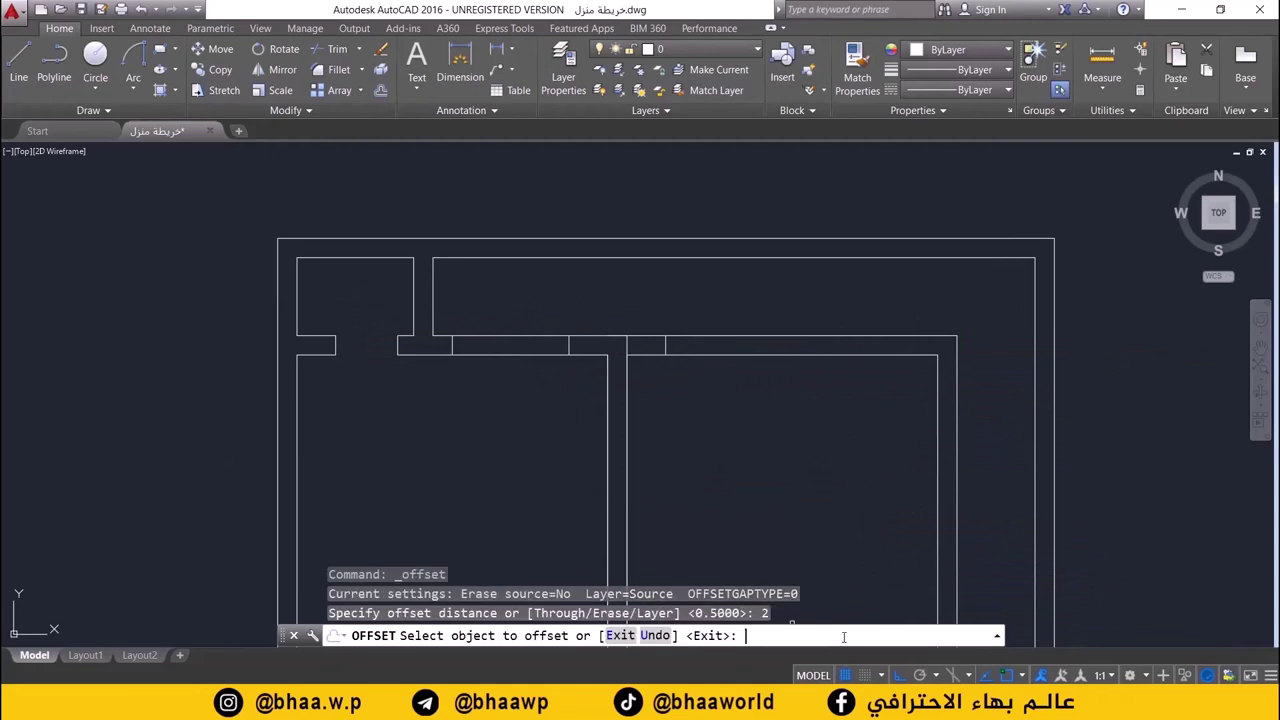
pyautogui.click(665, 345)
pyautogui.click(799, 383)
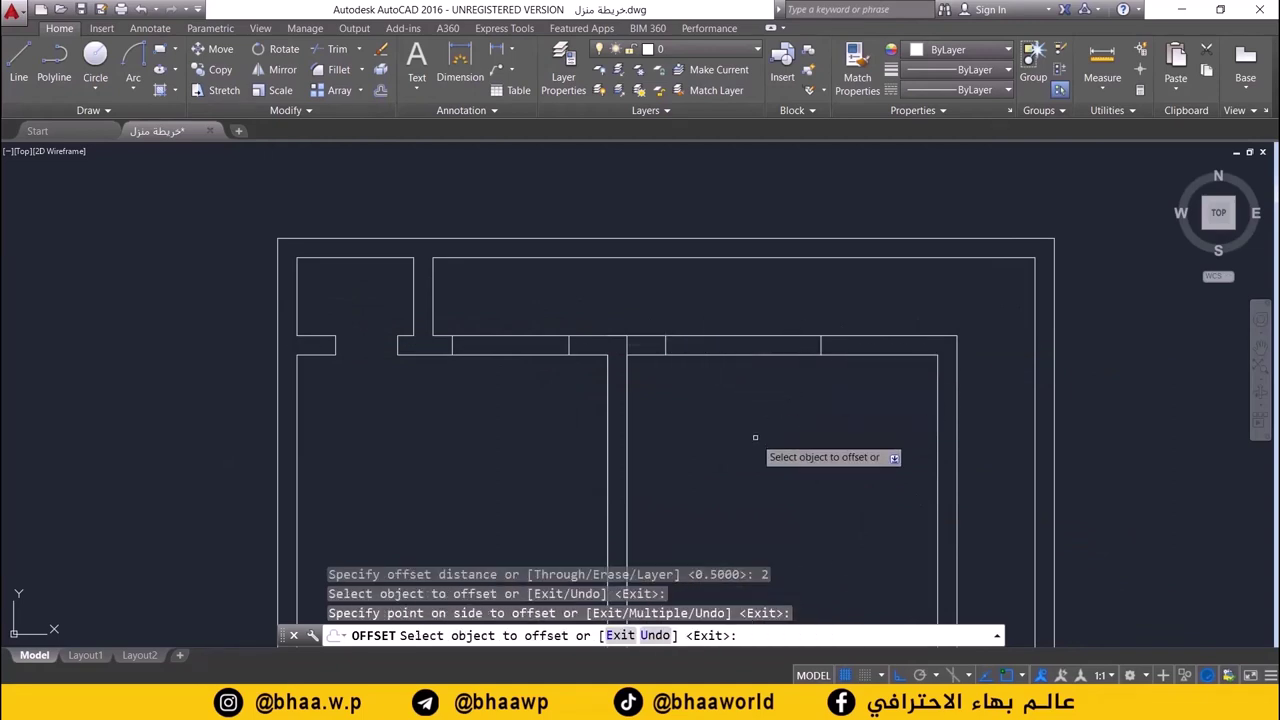
pyautogui.press('Escape')
pyautogui.click(627, 344)
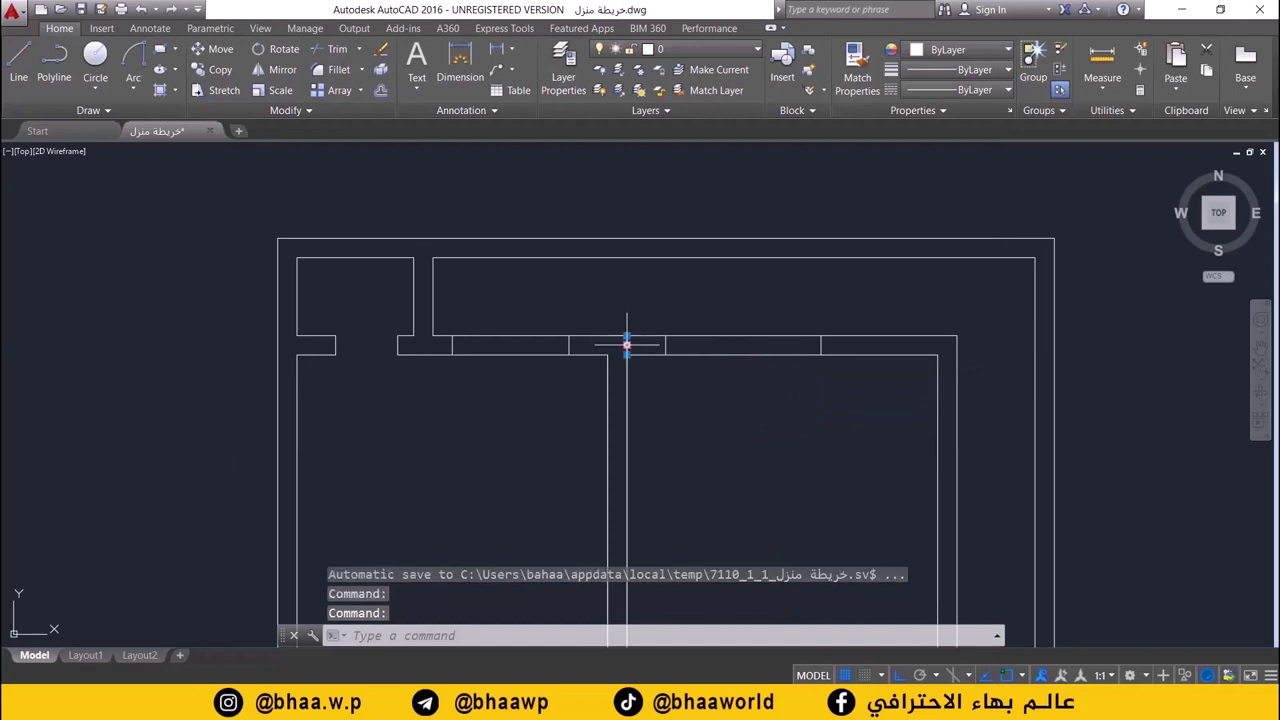
pyautogui.press('Delete')
pyautogui.scroll(-2, 731, 451)
pyautogui.moveTo(714, 457); pyautogui.dragTo(723, 331, button='middle')
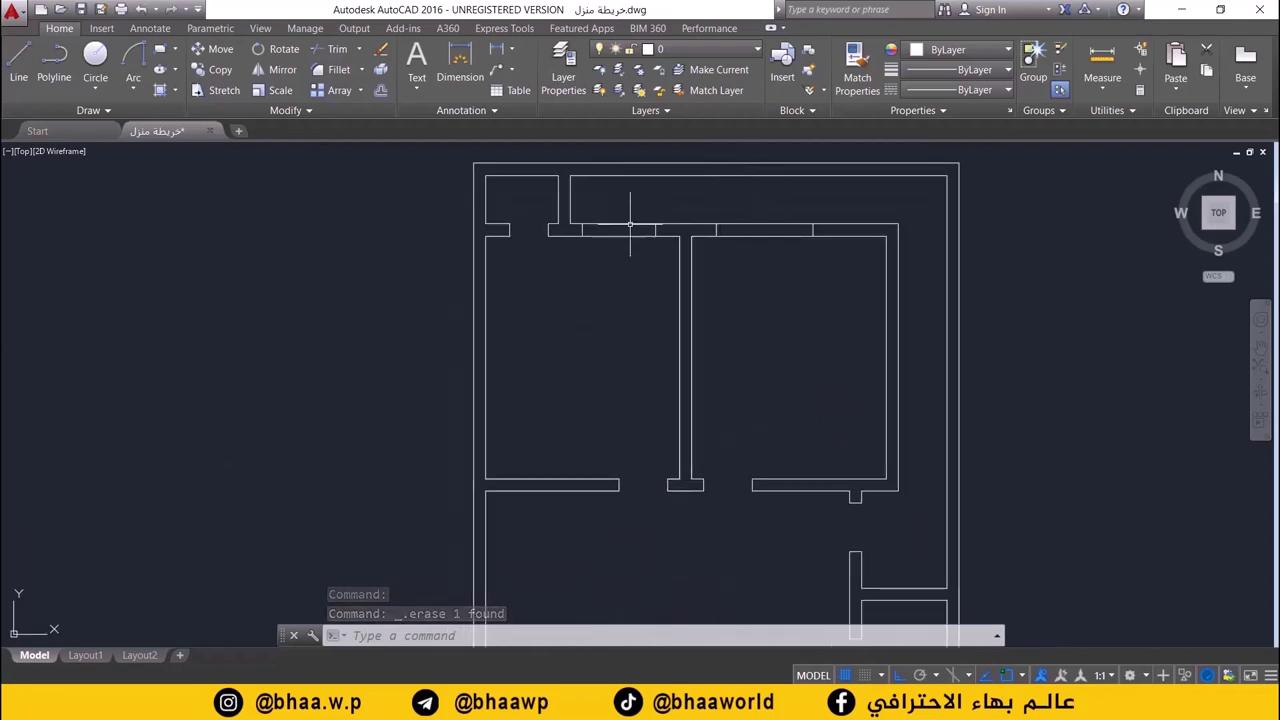
# - Draw a short vertical line closing the gap at the small bathroom's wall end
pyautogui.moveTo(723, 414); pyautogui.dragTo(749, 380, button='middle')
pyautogui.scroll(-2, 770, 410)
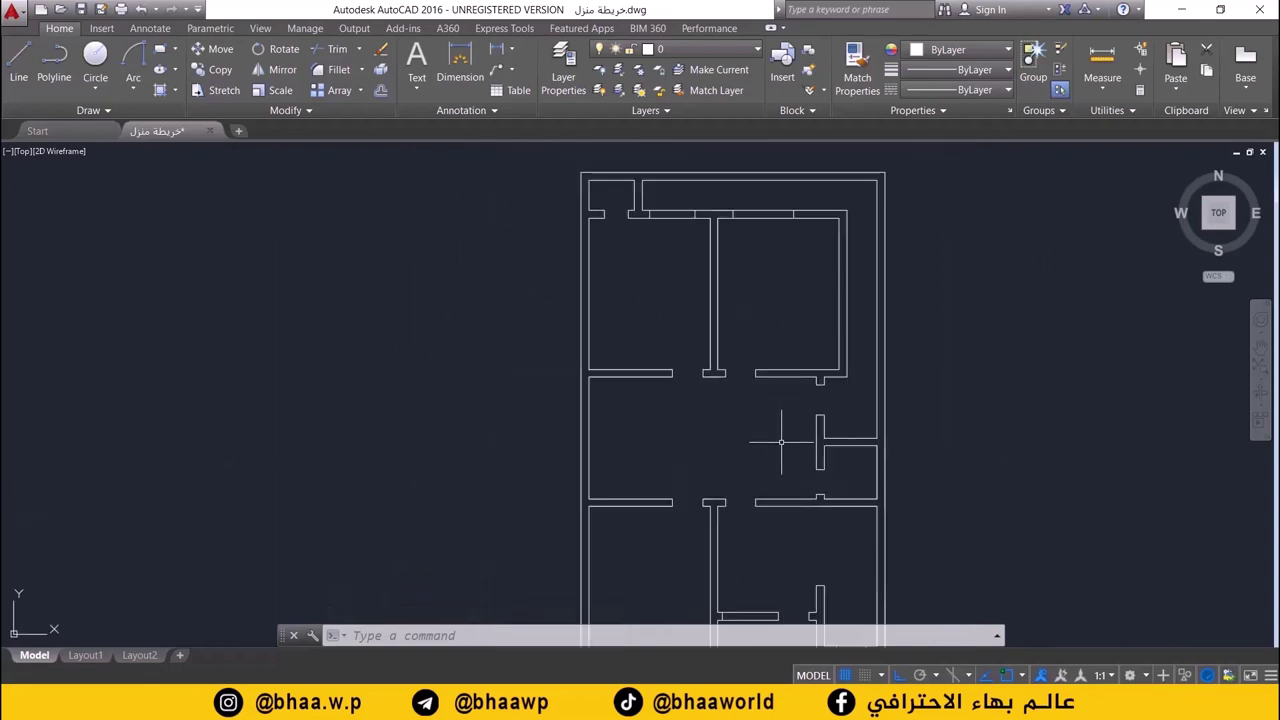
pyautogui.scroll(2, 784, 386)
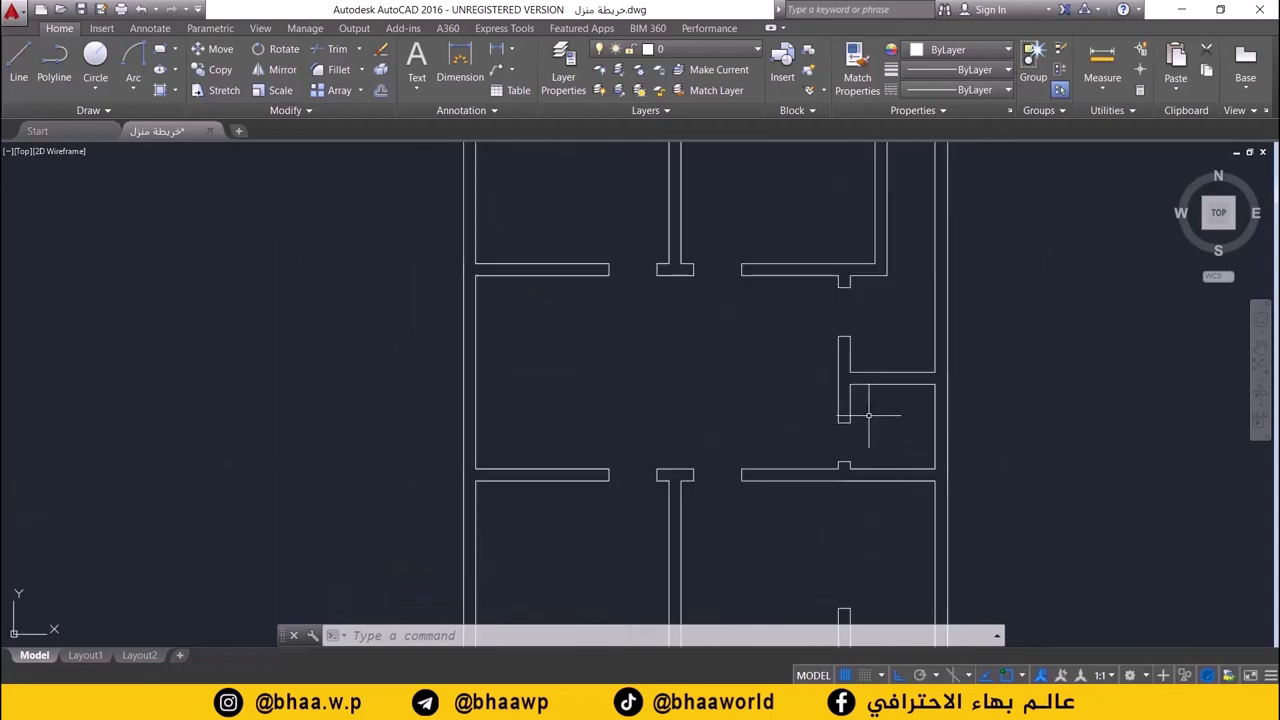
pyautogui.scroll(1, 898, 366)
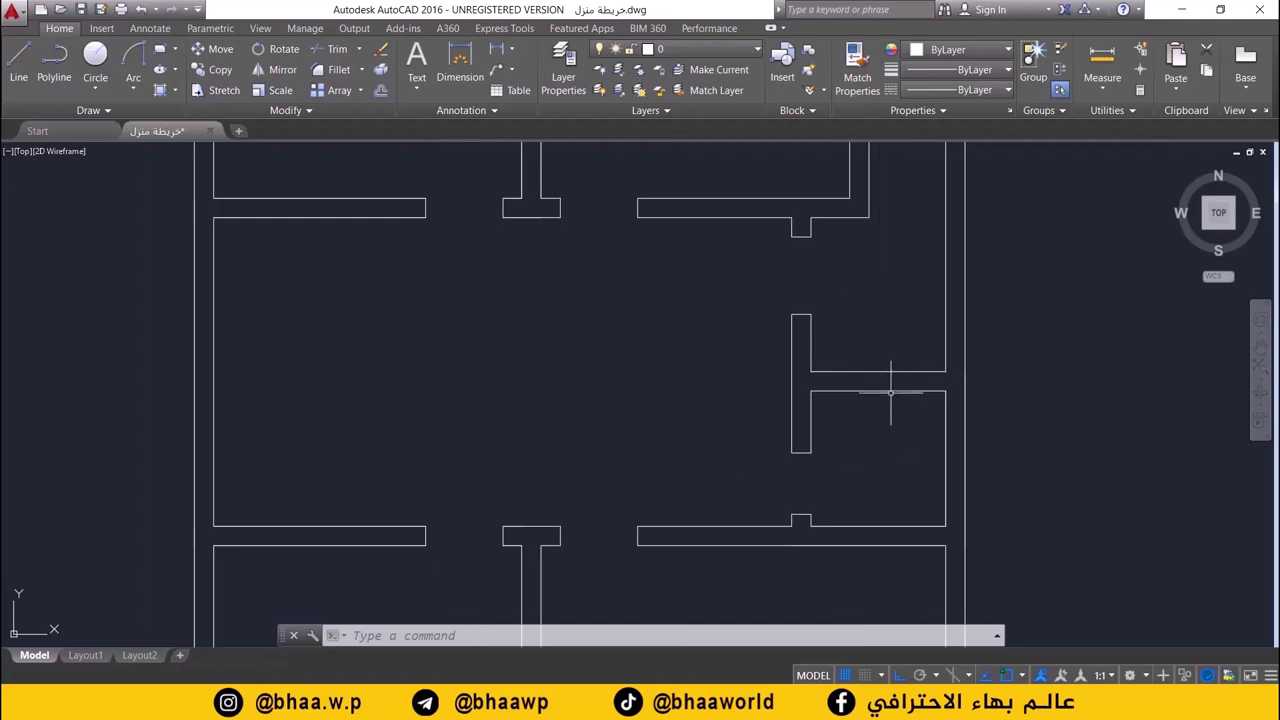
pyautogui.scroll(1, 900, 363)
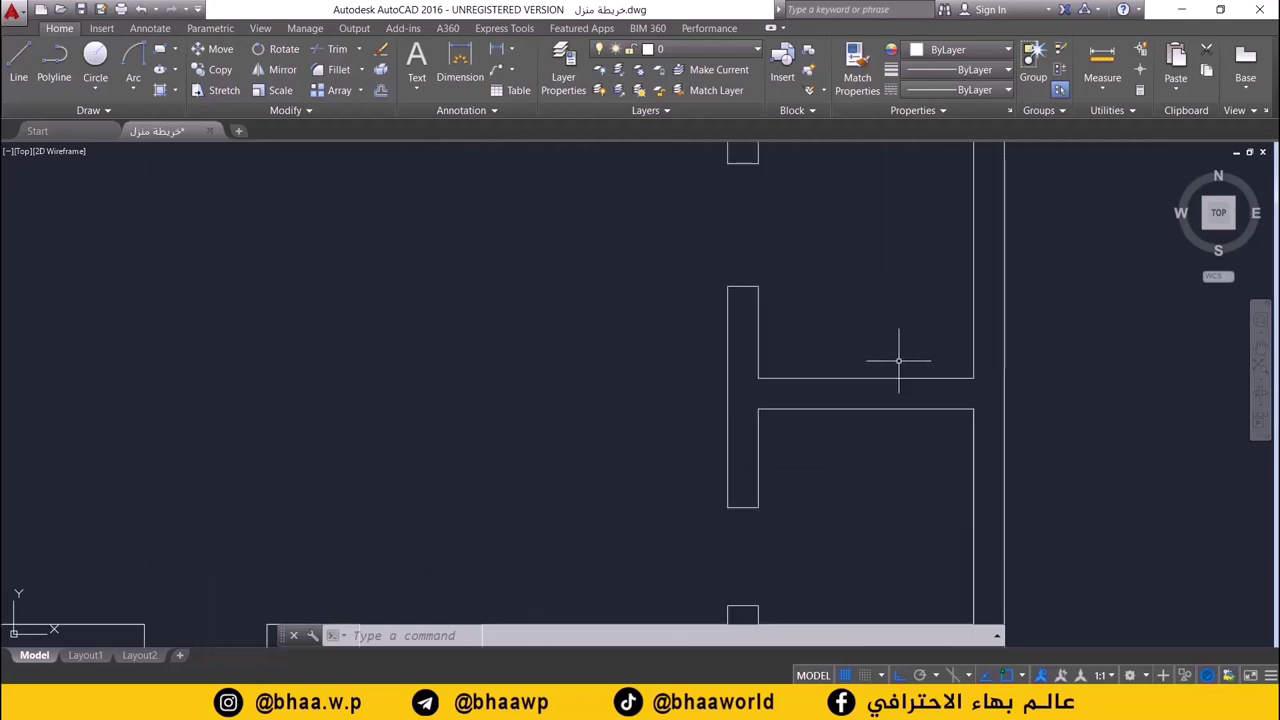
pyautogui.click(20, 66)
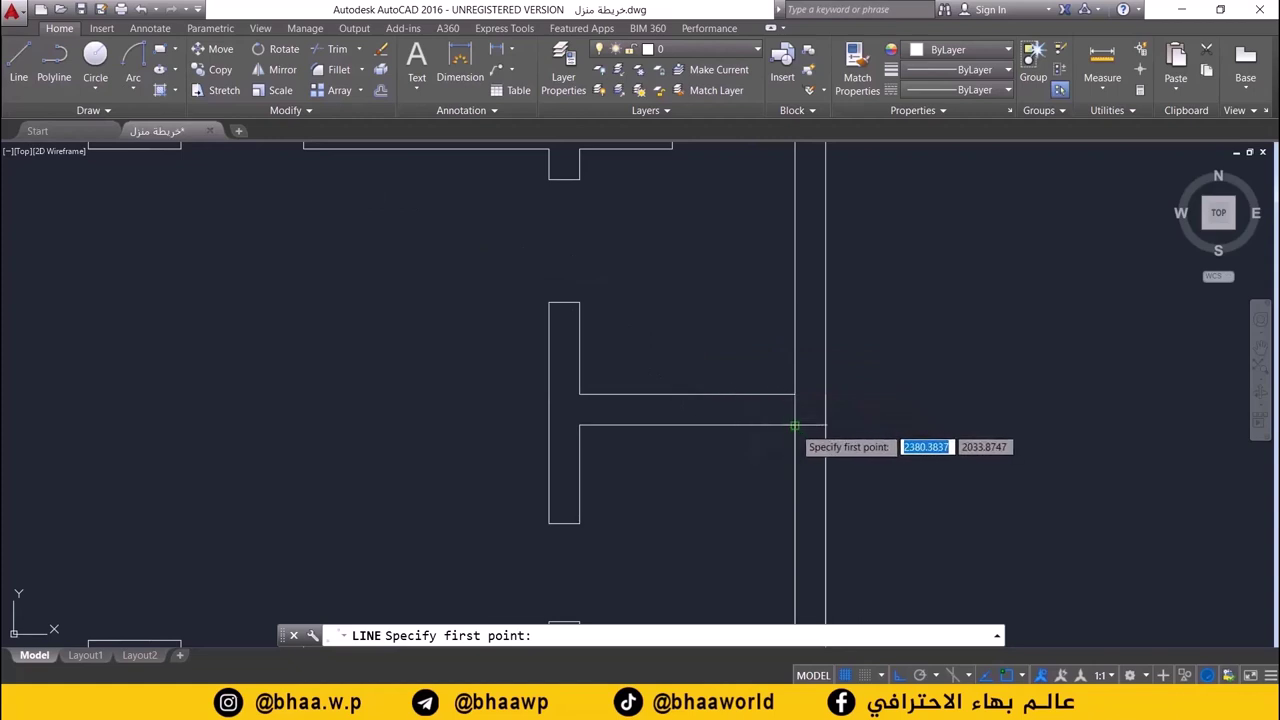
pyautogui.click(795, 425)
pyautogui.click(795, 395)
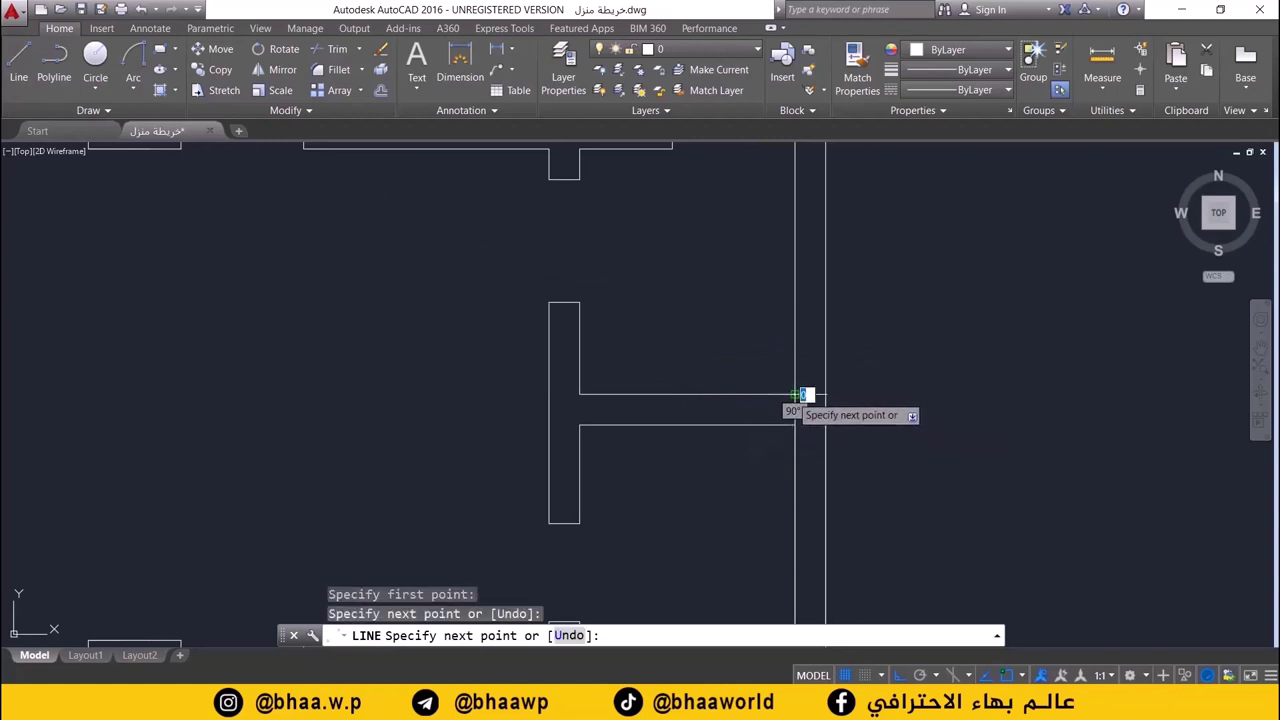
pyautogui.press('Return')
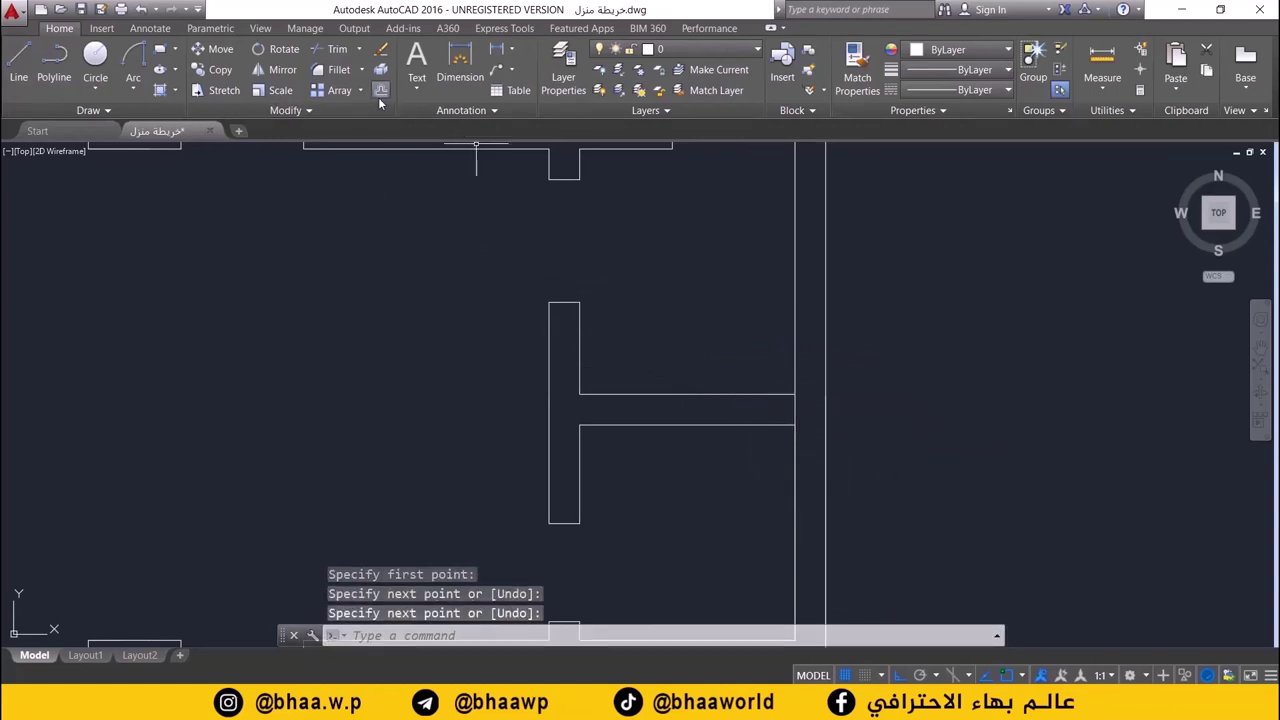
# - Try offset copies of the closing line at 0.25 and 5, then undo both
pyautogui.click(380, 90)
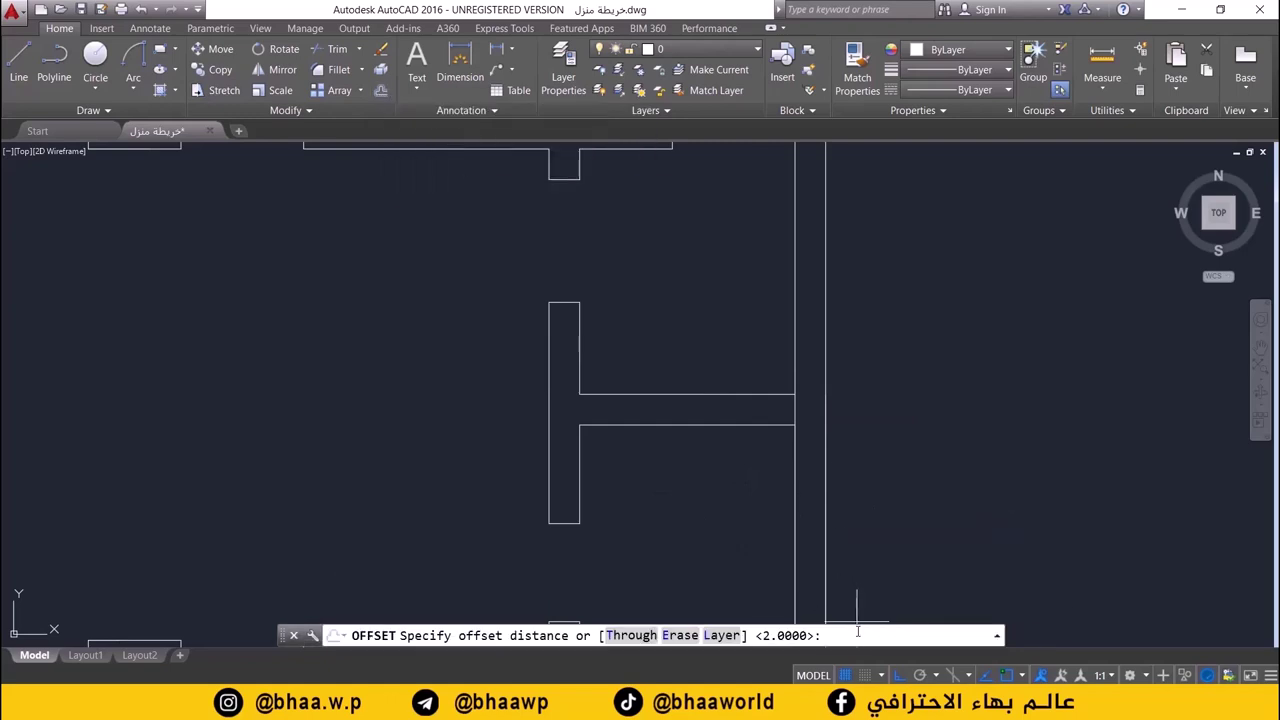
pyautogui.write('0.25')
pyautogui.press('Return')
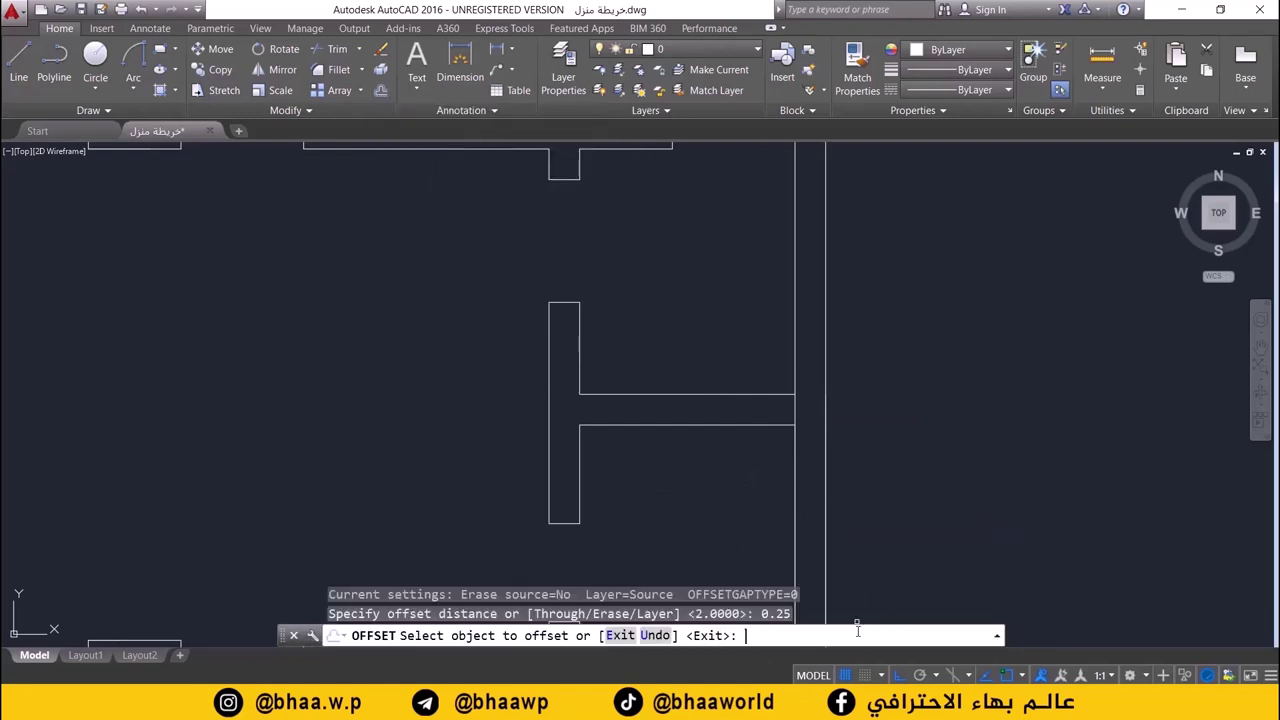
pyautogui.click(793, 410)
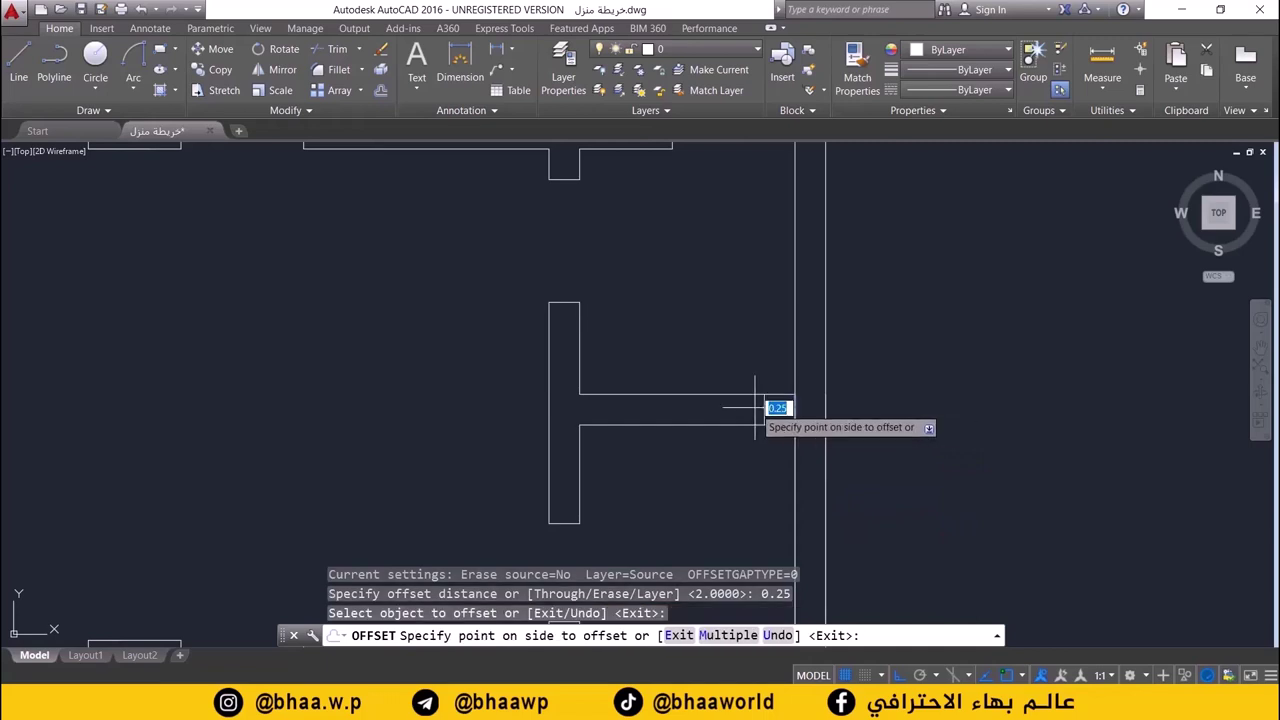
pyautogui.click(740, 486)
pyautogui.press('Escape')
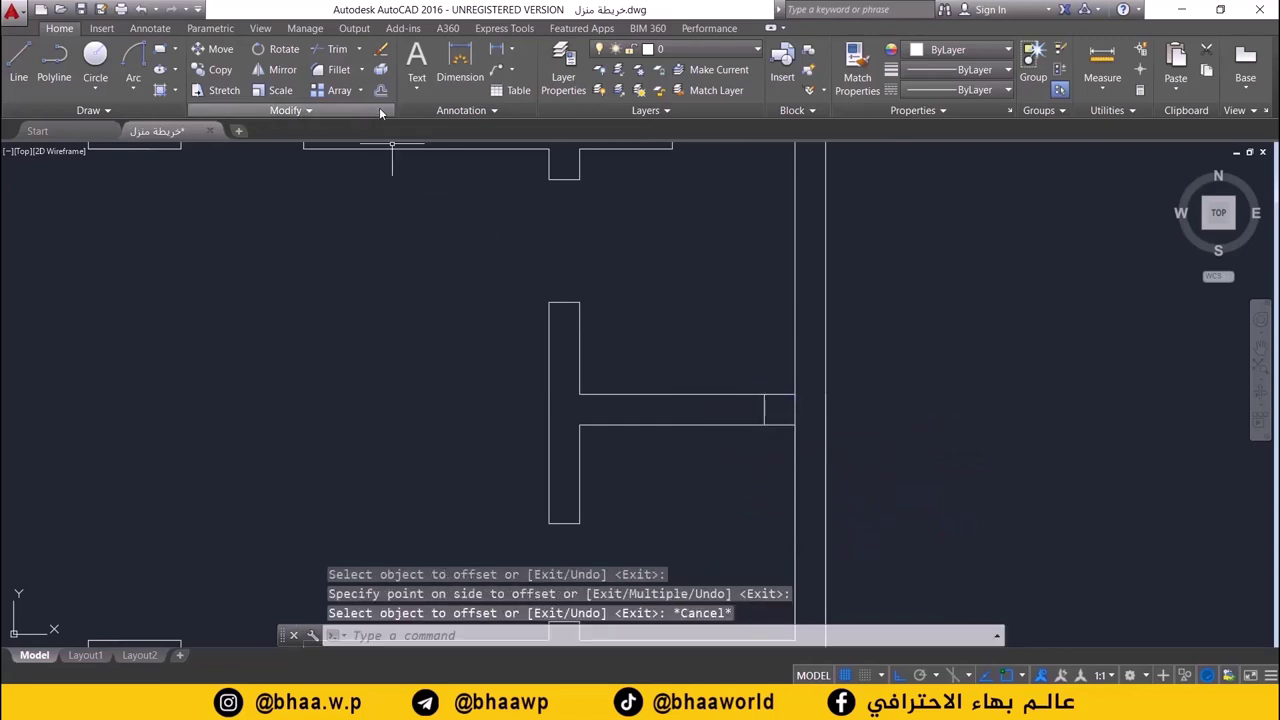
pyautogui.press('Return')
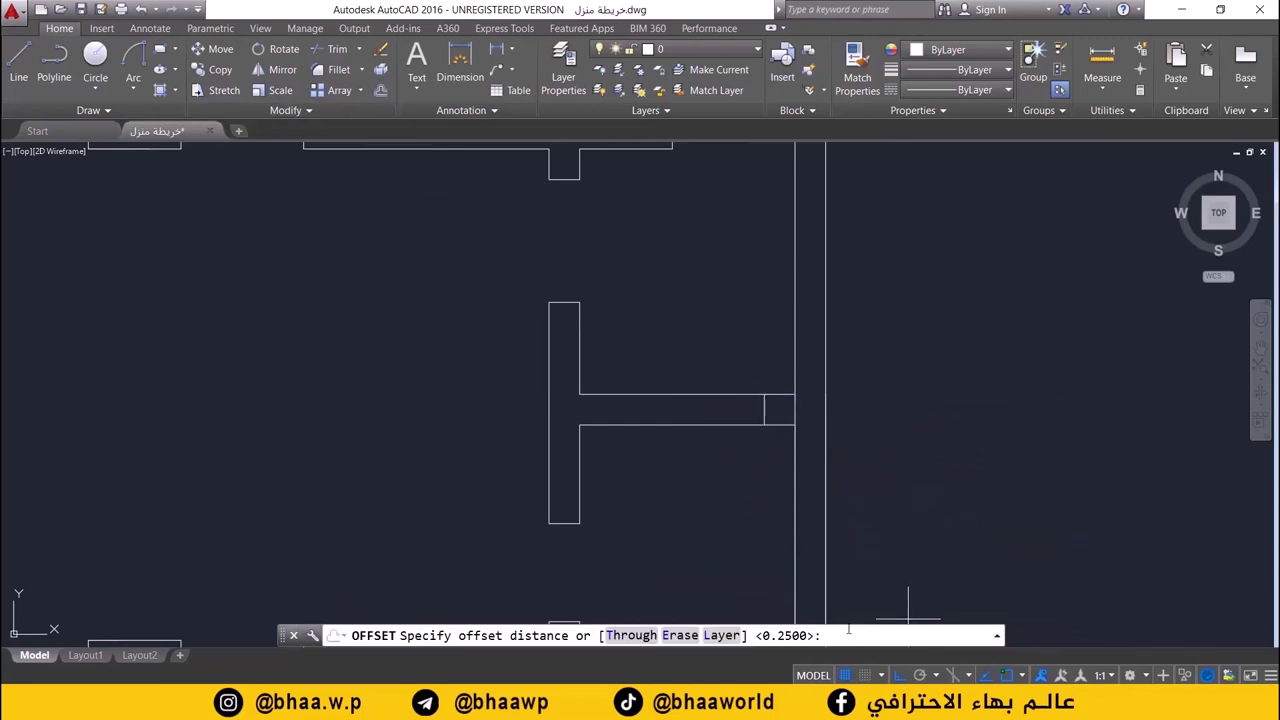
pyautogui.write('0.5')
pyautogui.press('Return')
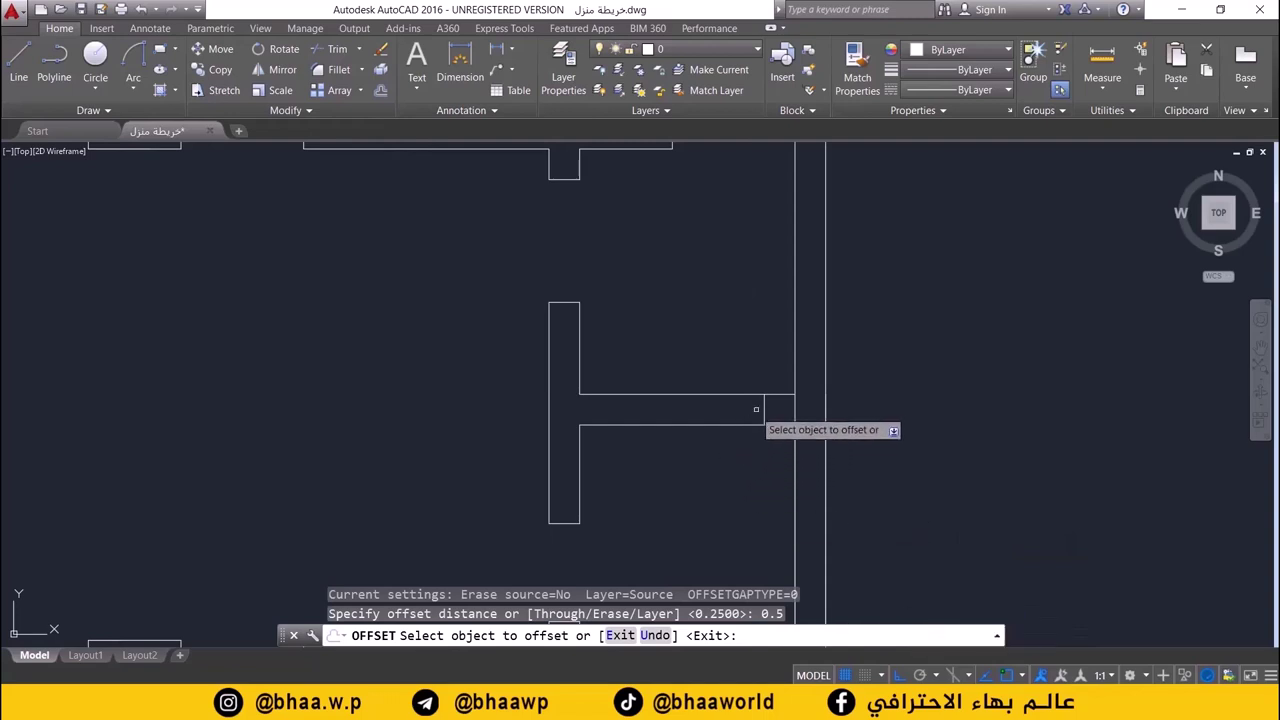
pyautogui.click(762, 410)
pyautogui.click(658, 414)
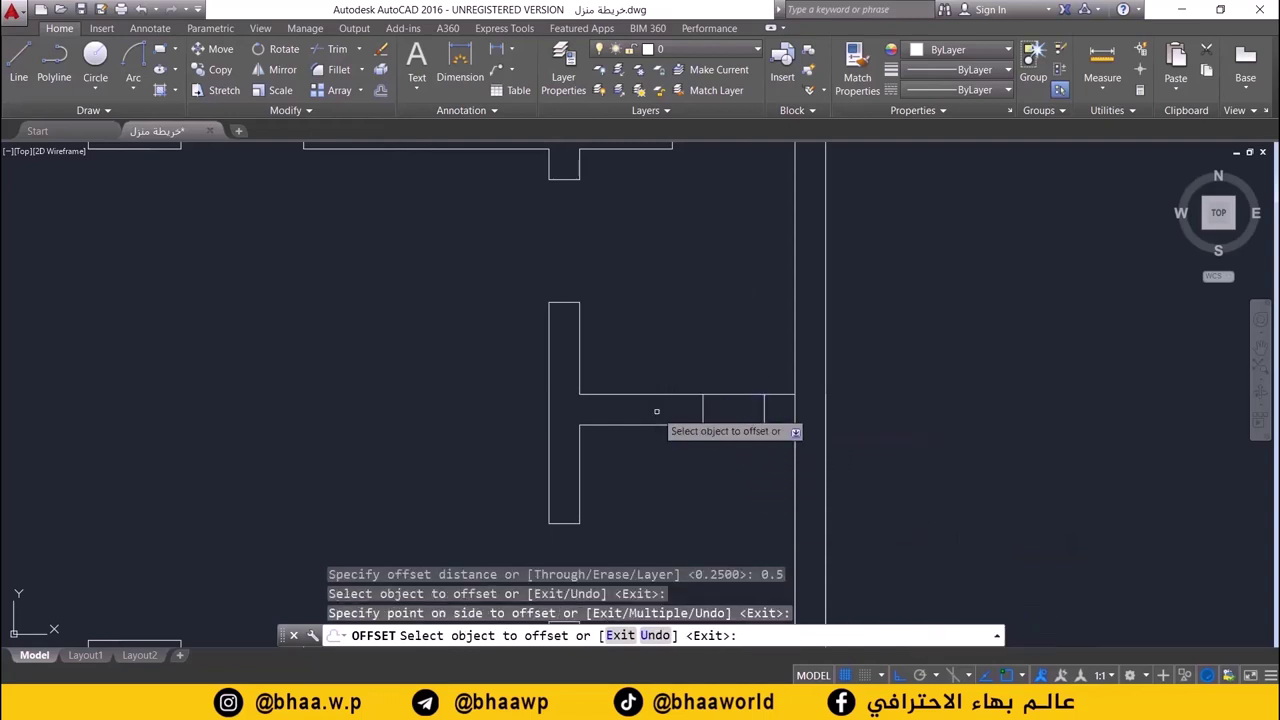
pyautogui.press('Escape')
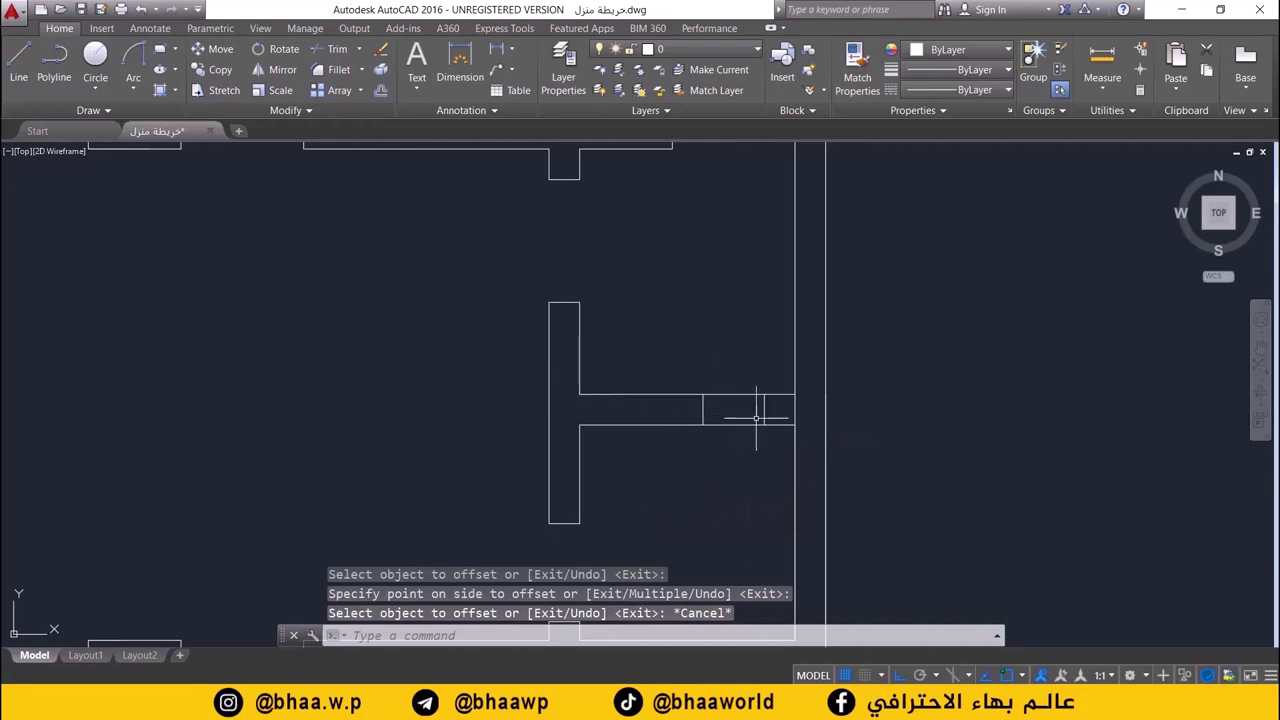
pyautogui.hotkey('ctrl', 'z')
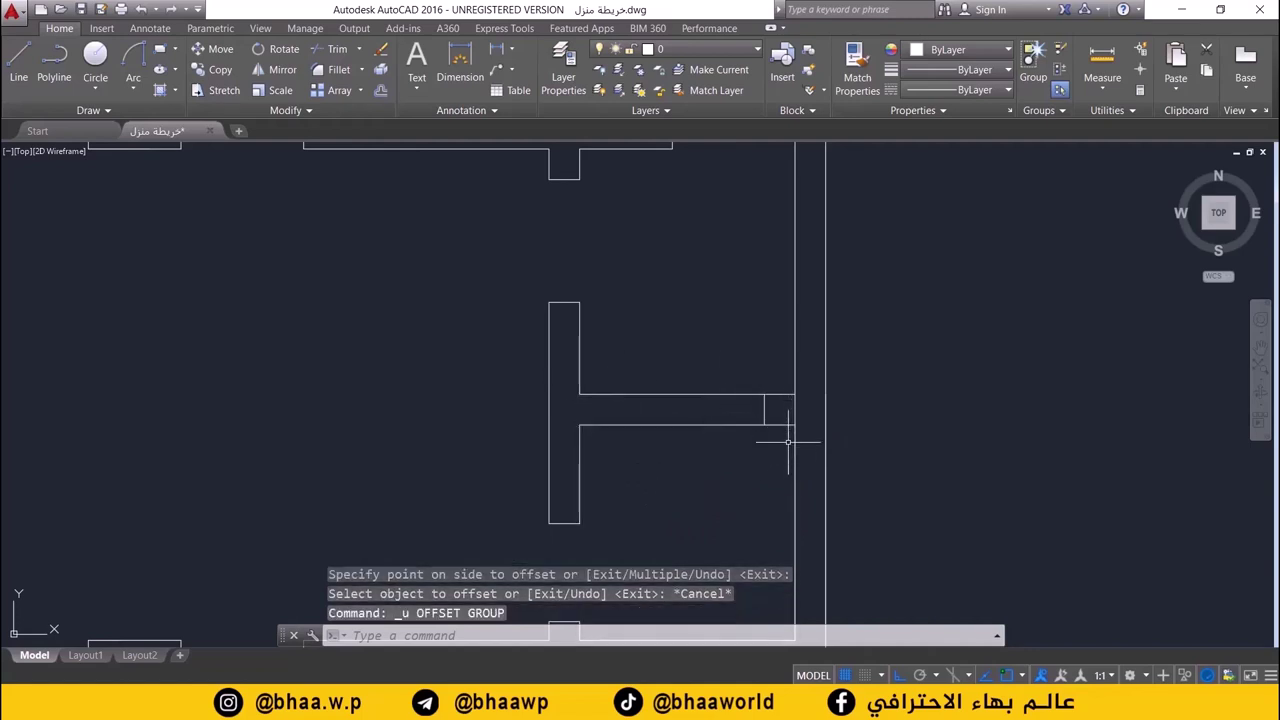
pyautogui.hotkey('ctrl', 'z')
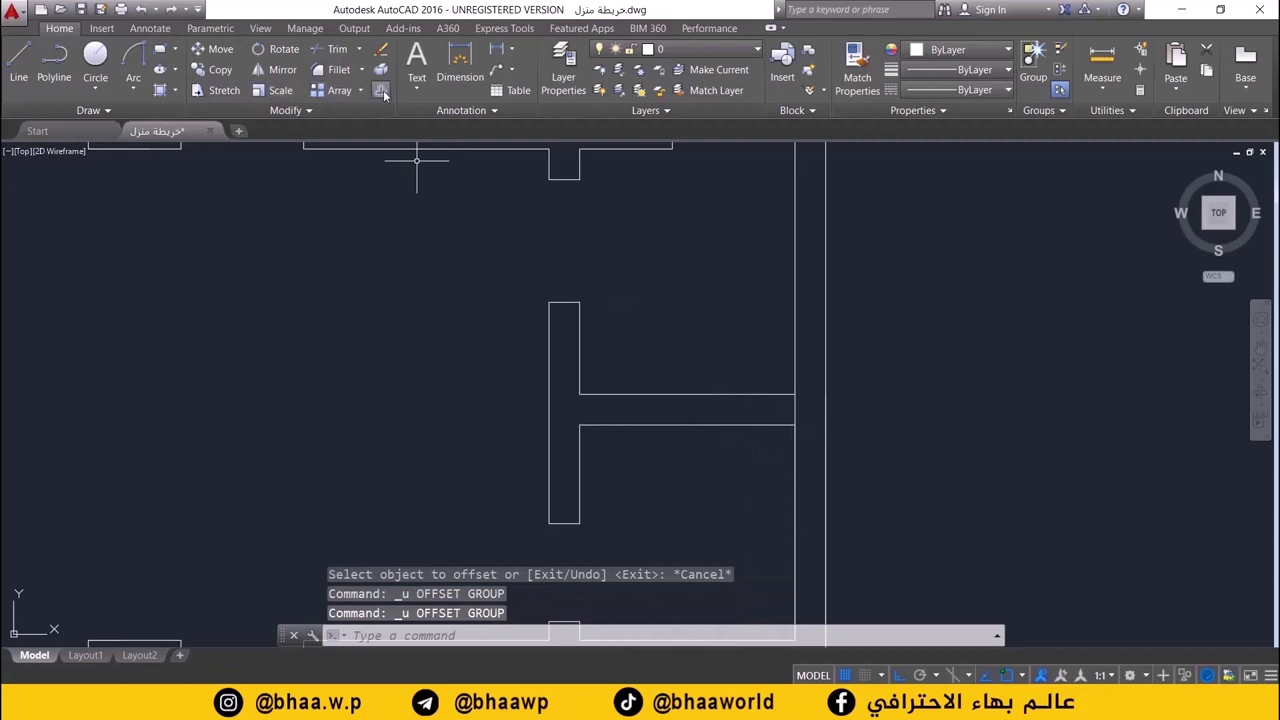
# - Offset the wall end line 0.5 to the left to mark the window edges
pyautogui.click(380, 90)
pyautogui.write('0')
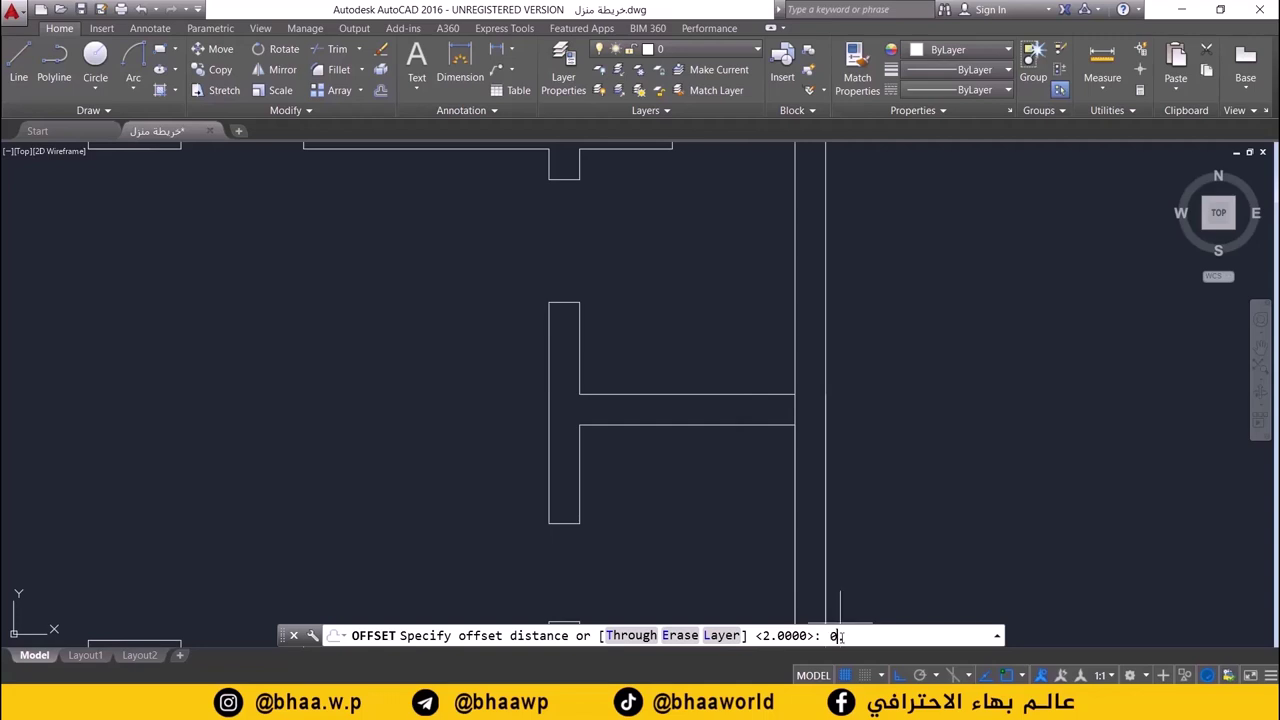
pyautogui.write('.5')
pyautogui.press('Return')
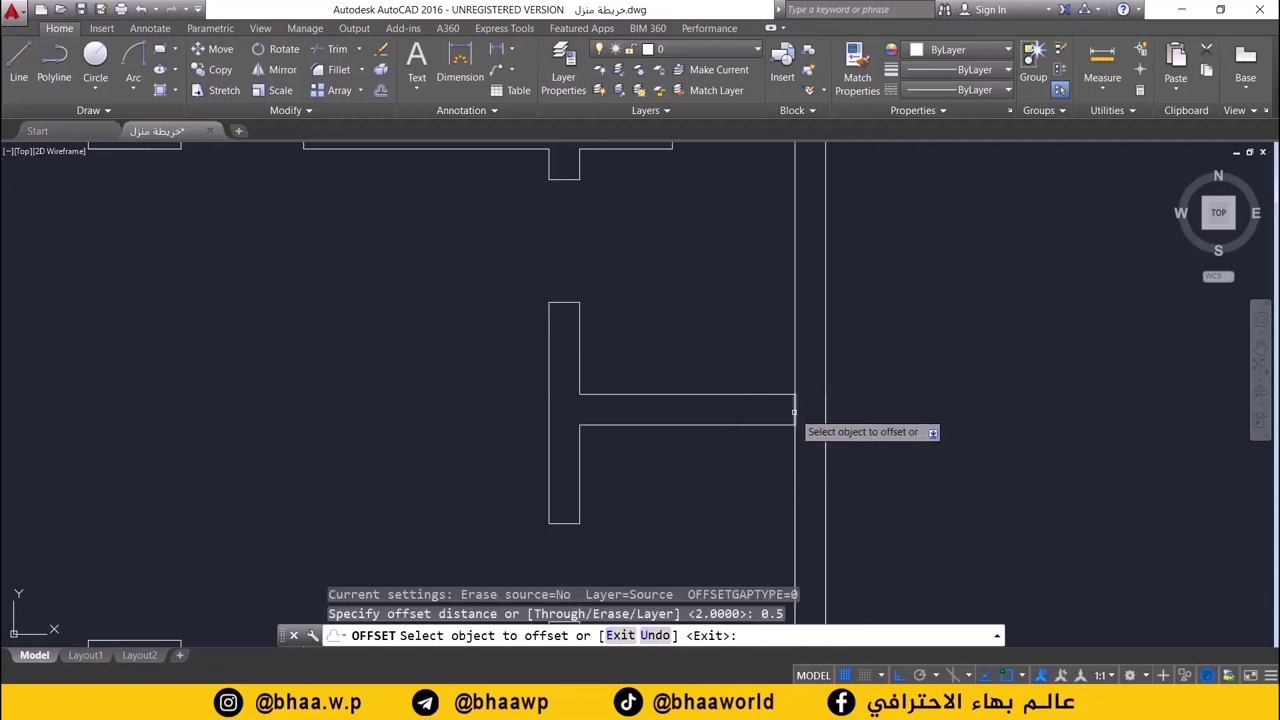
pyautogui.click(796, 418)
pyautogui.click(734, 414)
pyautogui.write('0.')
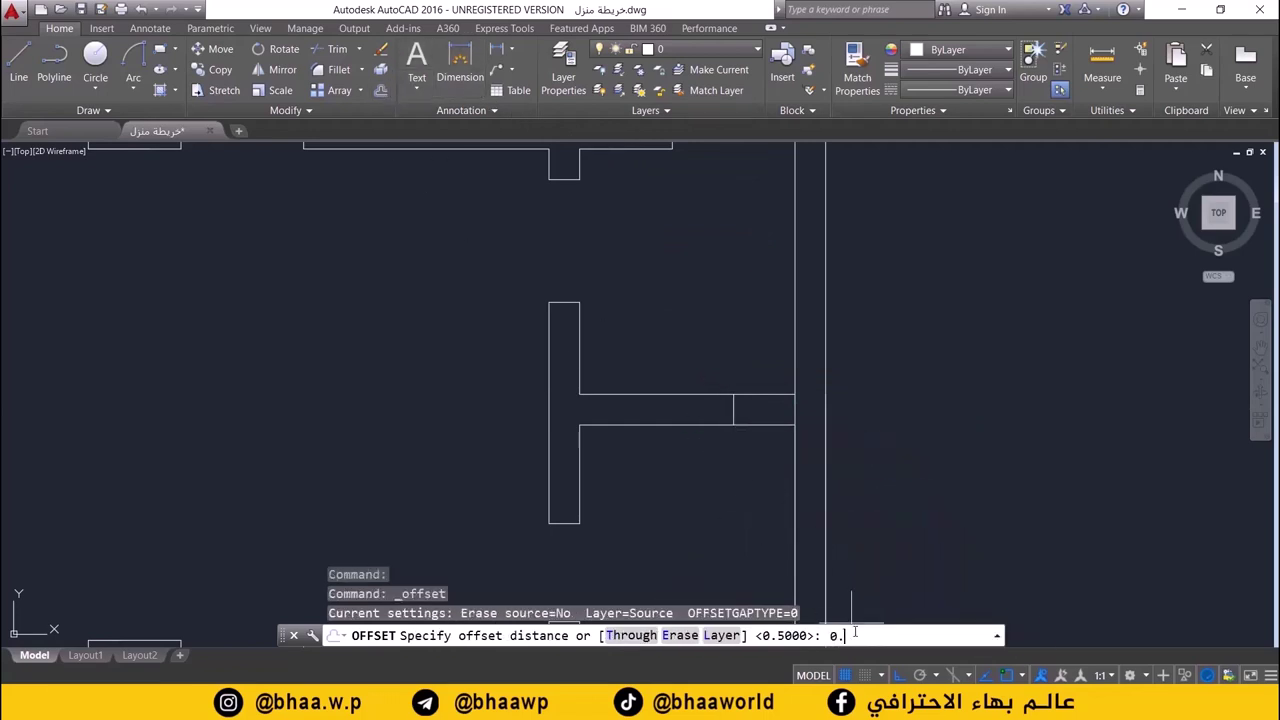
pyautogui.write('5')
pyautogui.press('Return')
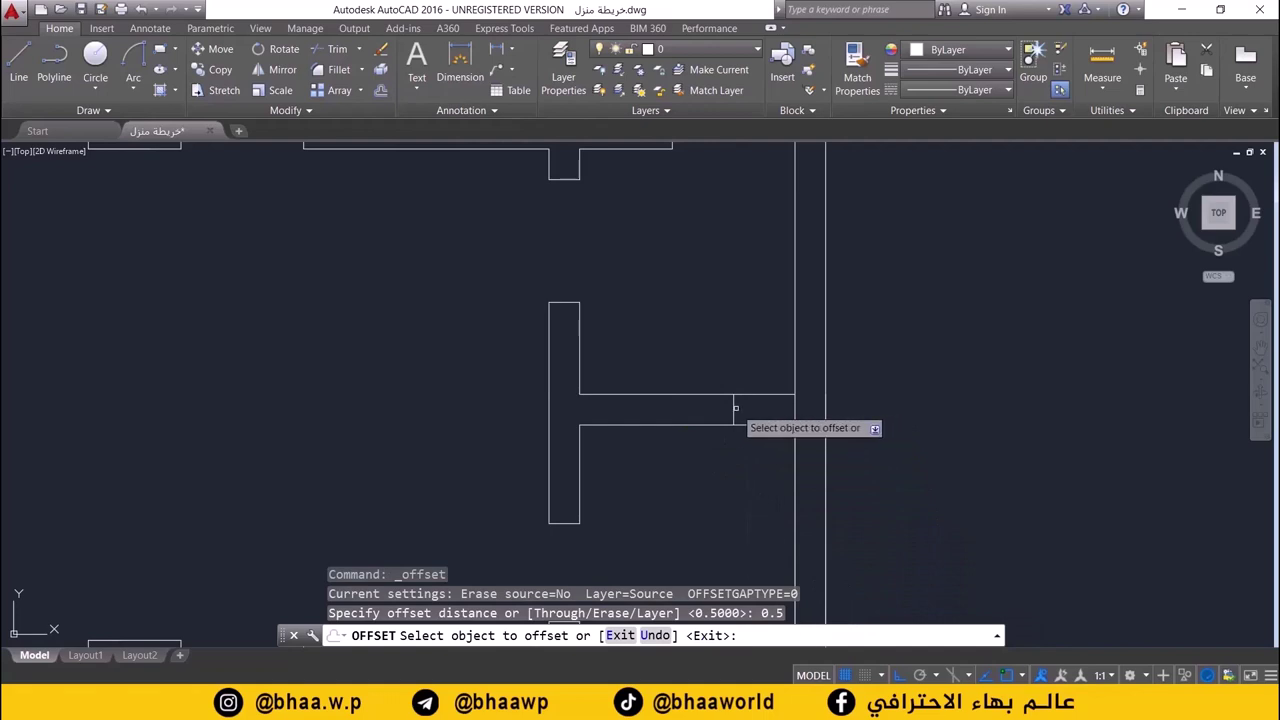
pyautogui.click(735, 410)
pyautogui.click(643, 410)
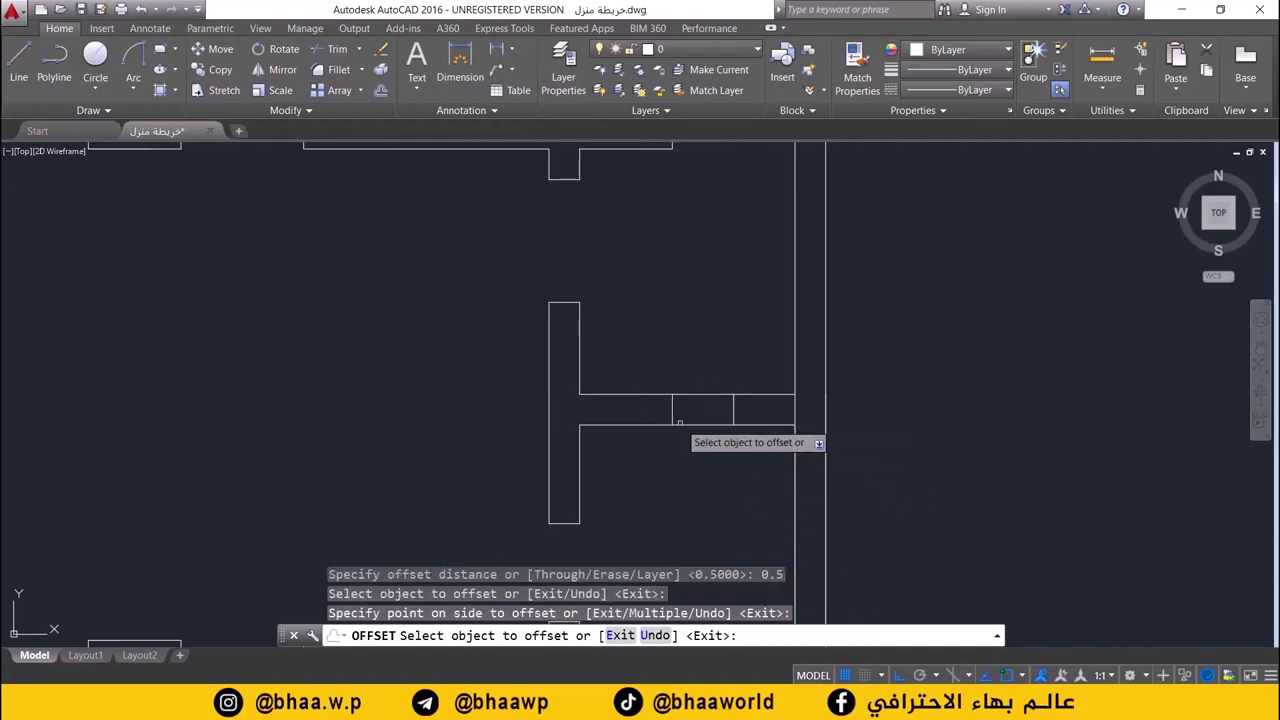
pyautogui.press('Escape')
# - Delete the leftover short line in the wall and zoom out
pyautogui.click(794, 410)
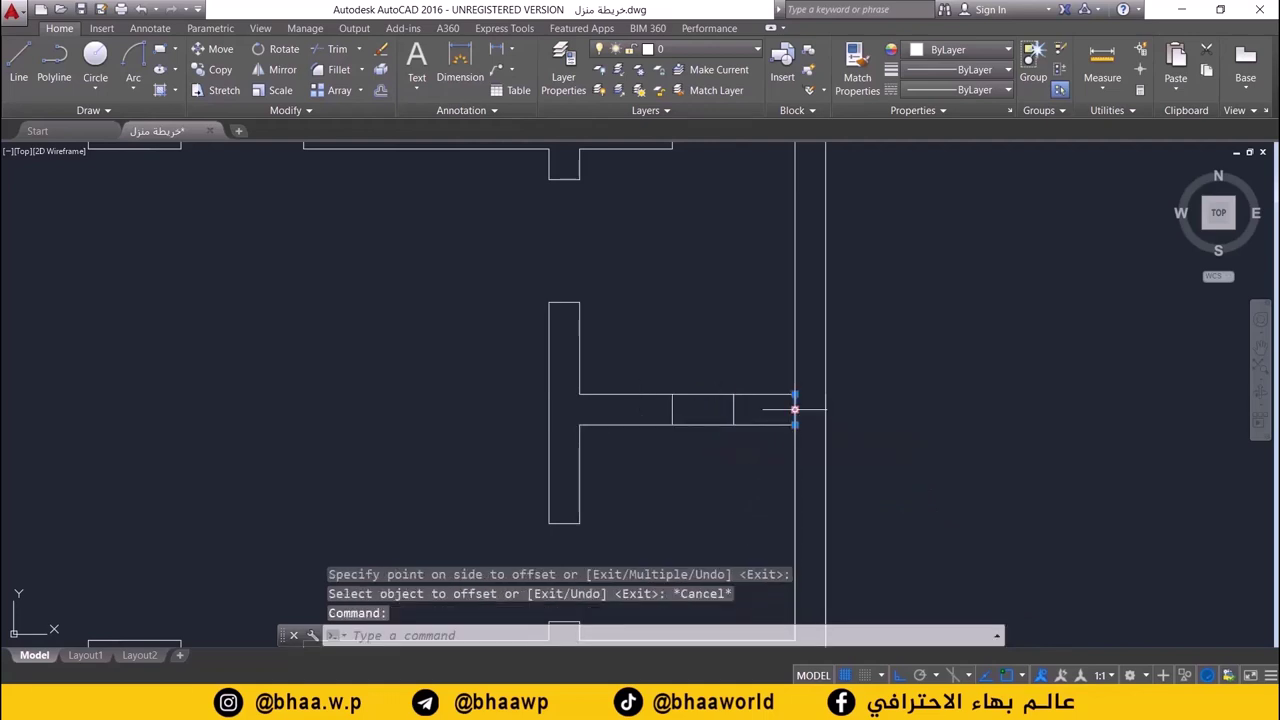
pyautogui.press('Delete')
pyautogui.scroll(-2, 749, 429)
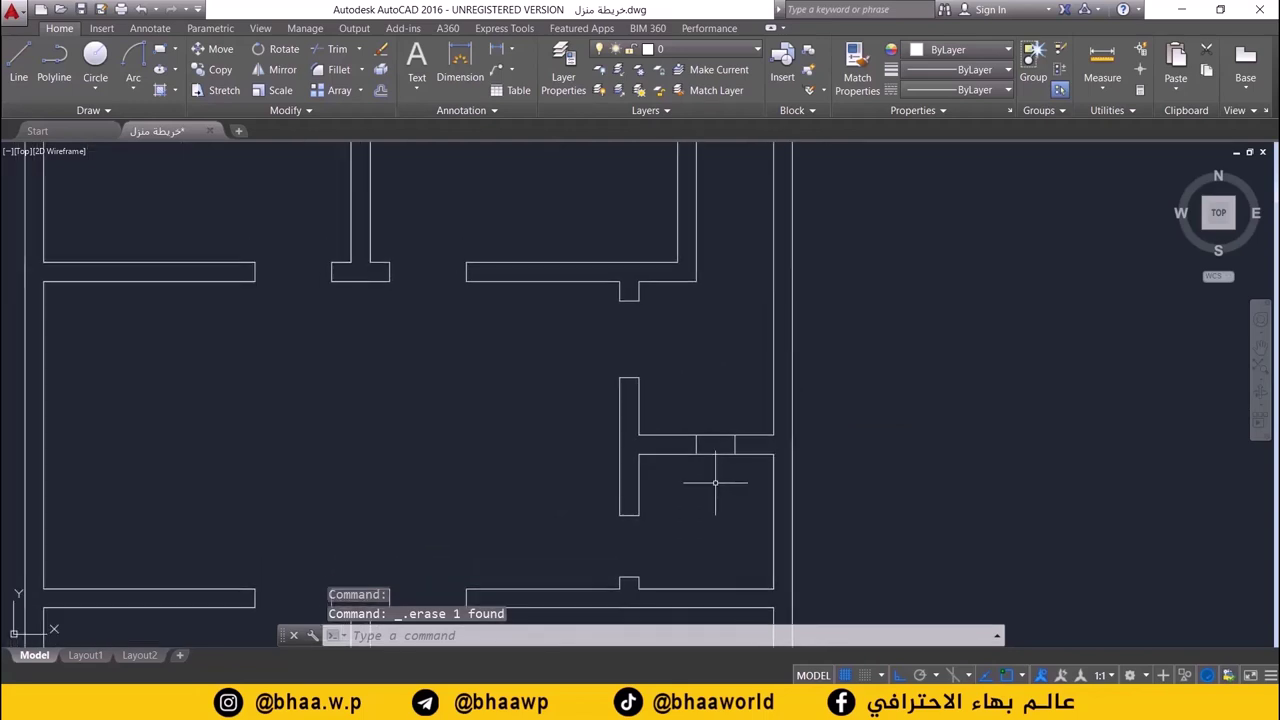
pyautogui.scroll(-2, 705, 480)
pyautogui.scroll(-2, 675, 486)
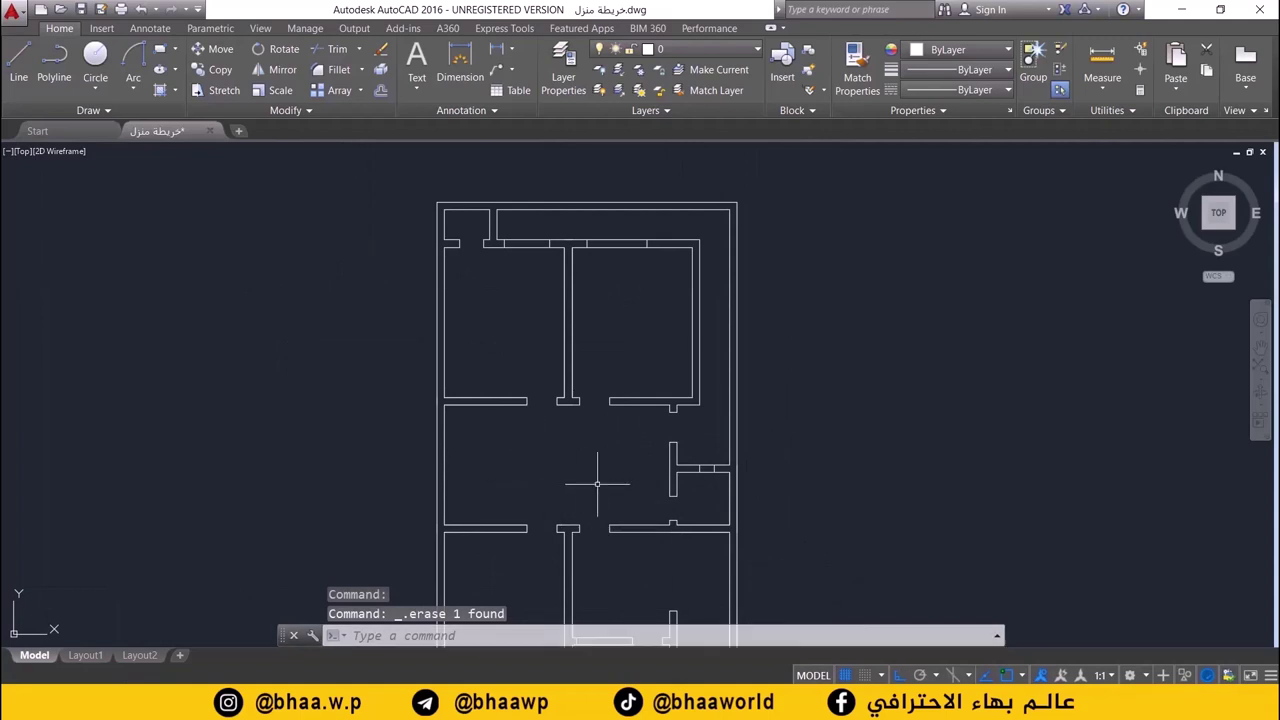
pyautogui.scroll(-2, 597, 484)
# - Pan the reference floor plan in Photos, then minimize it to return to AutoCAD
pyautogui.moveTo(568, 503); pyautogui.dragTo(631, 451, button='middle')
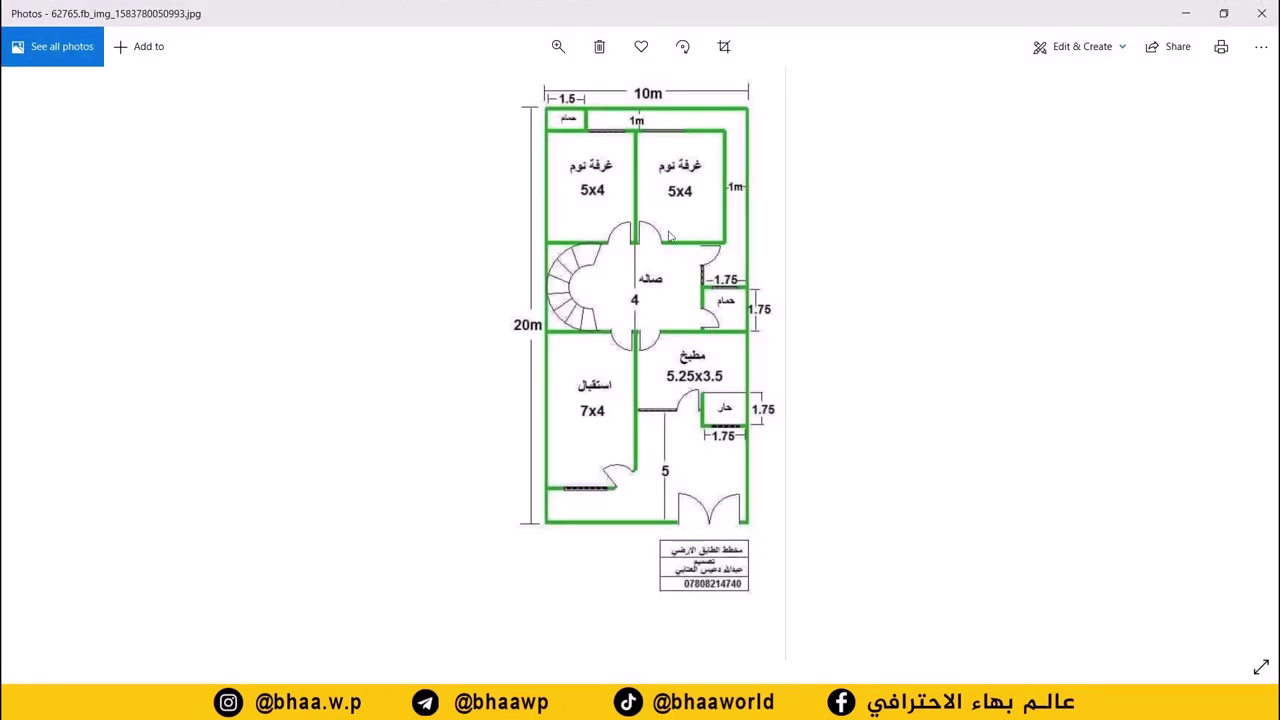
pyautogui.click(1185, 12)
# - Draw a cross line across the narrow wall stub beside the small bathroom
pyautogui.scroll(2, 695, 435)
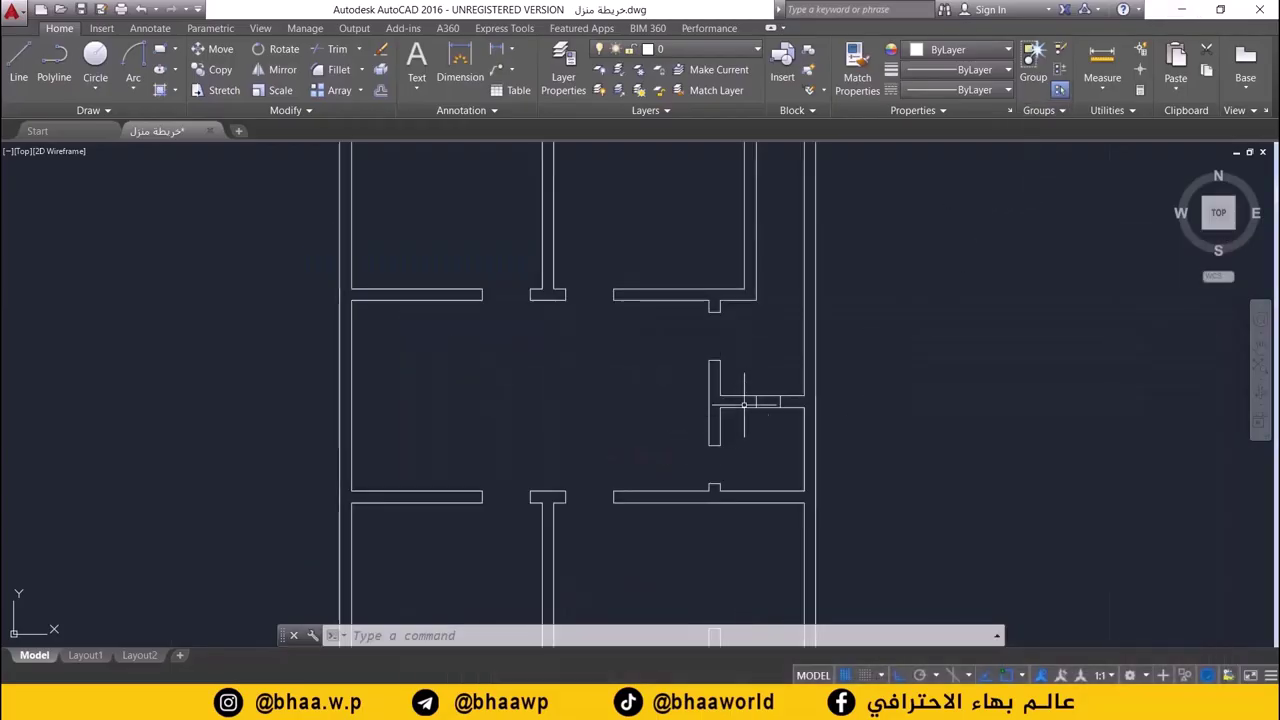
pyautogui.scroll(2, 729, 400)
pyautogui.scroll(2, 749, 371)
pyautogui.scroll(1, 672, 358)
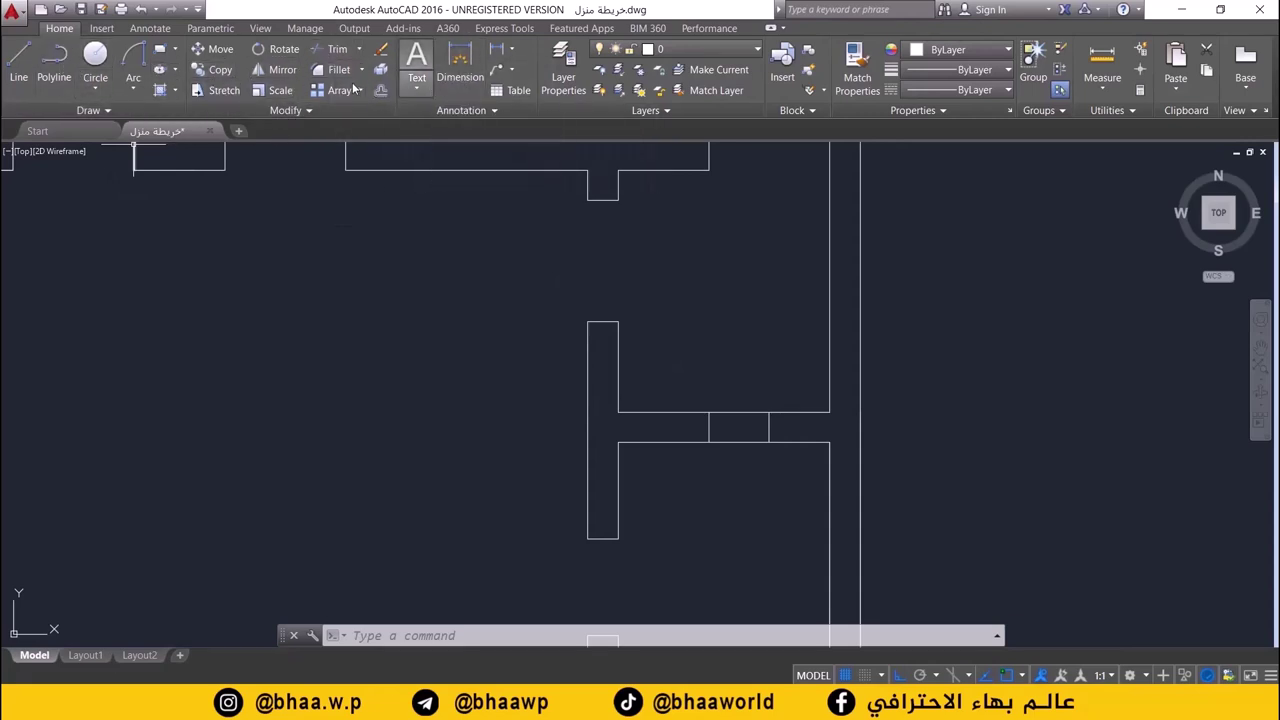
pyautogui.click(18, 62)
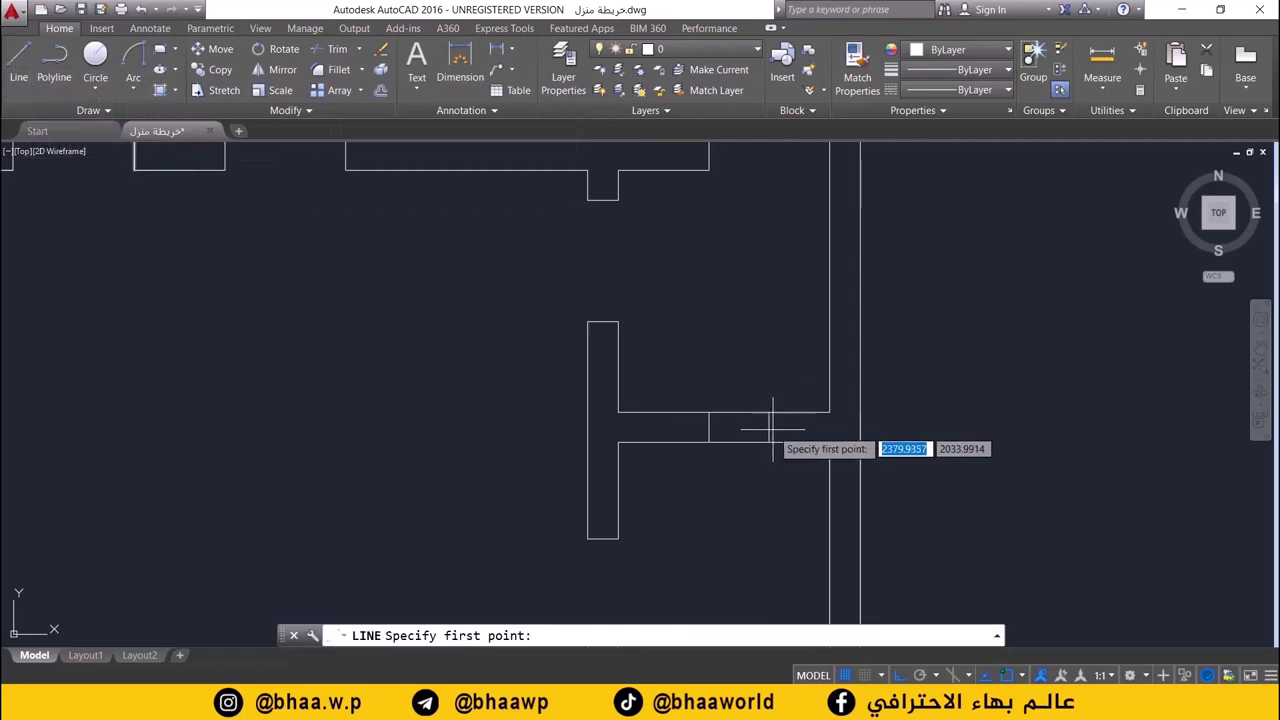
pyautogui.click(587, 411)
pyautogui.press('Return')
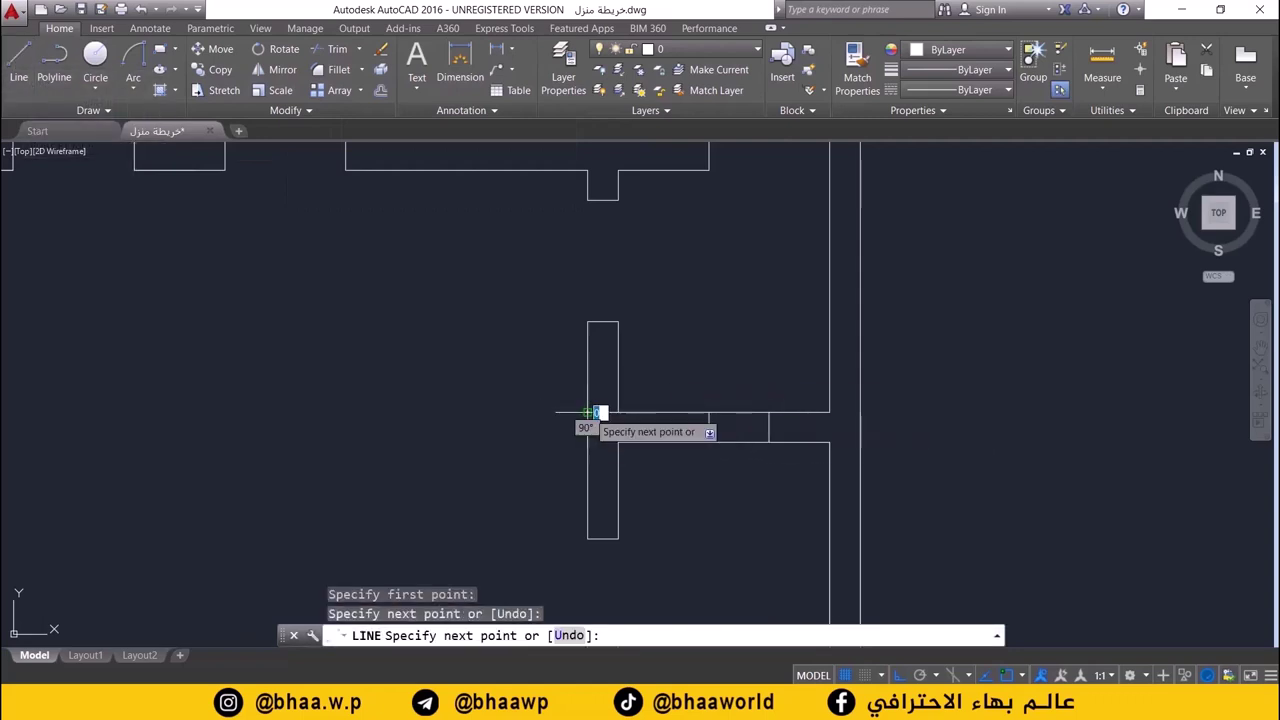
pyautogui.press('Return')
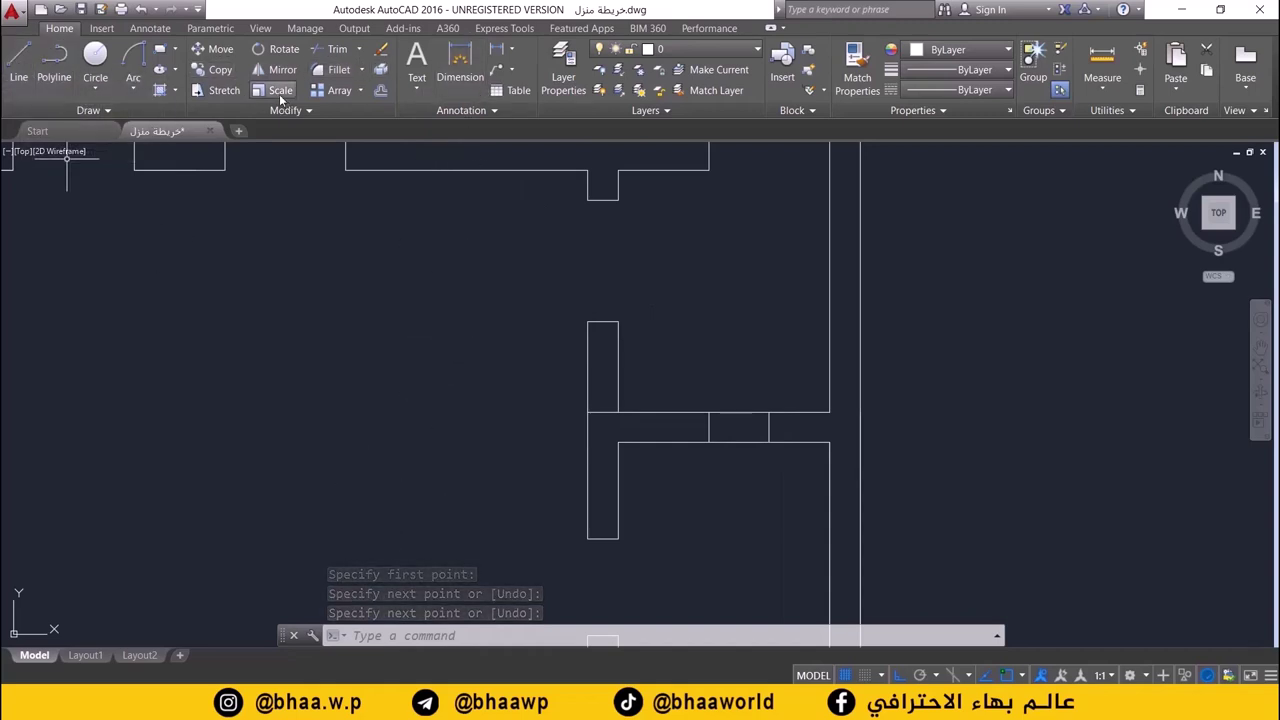
# - Offset the cross line 0.20 upward into the stub and delete the leftover line
pyautogui.click(381, 90)
pyautogui.write('0.2')
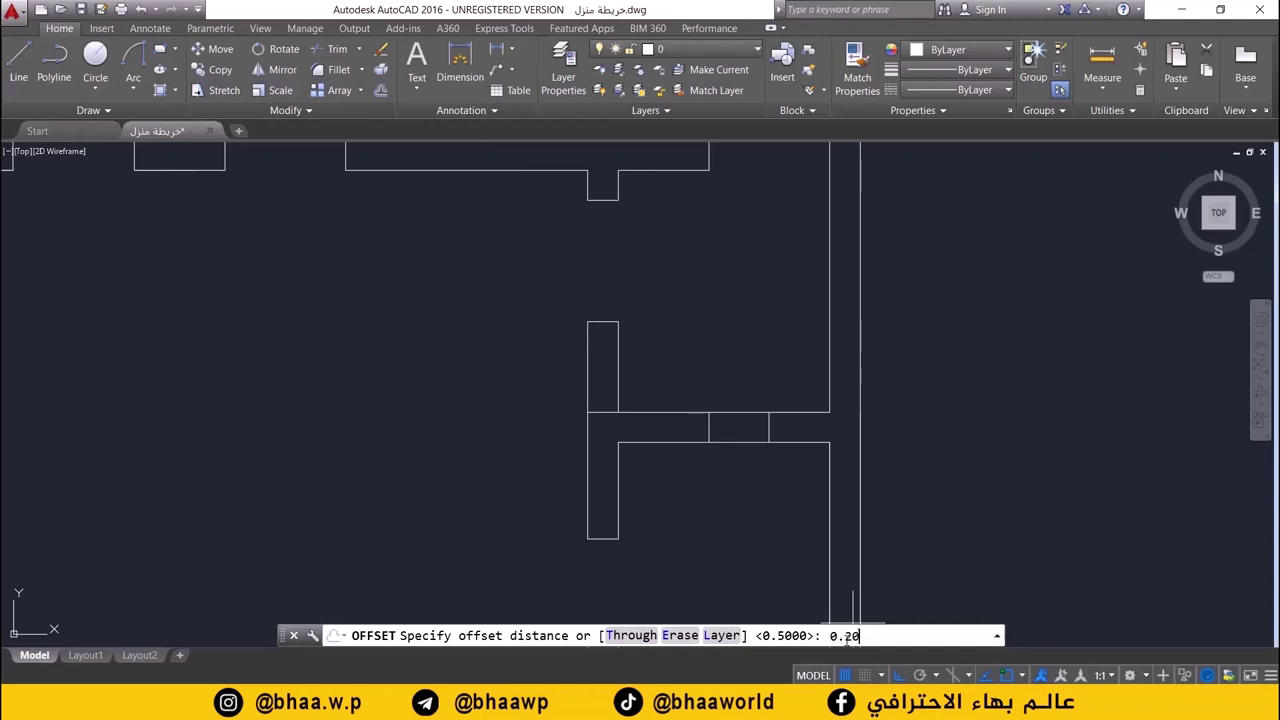
pyautogui.press('Return')
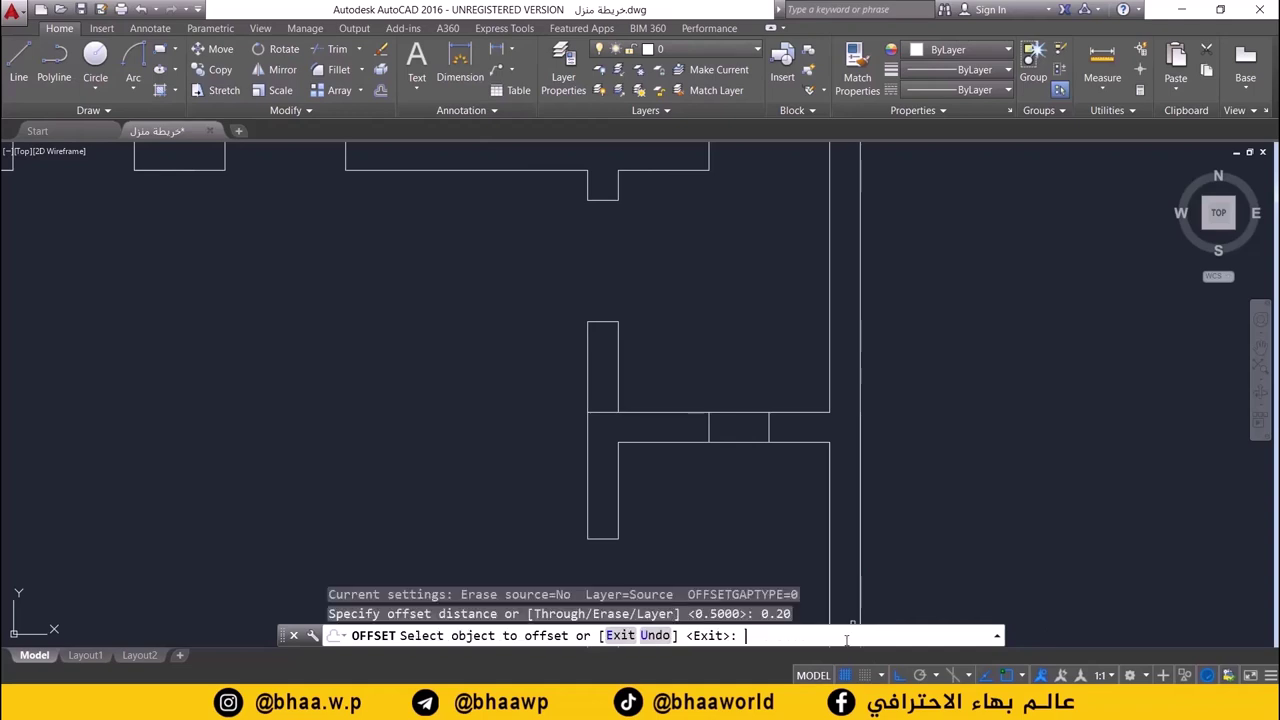
pyautogui.click(604, 414)
pyautogui.click(607, 394)
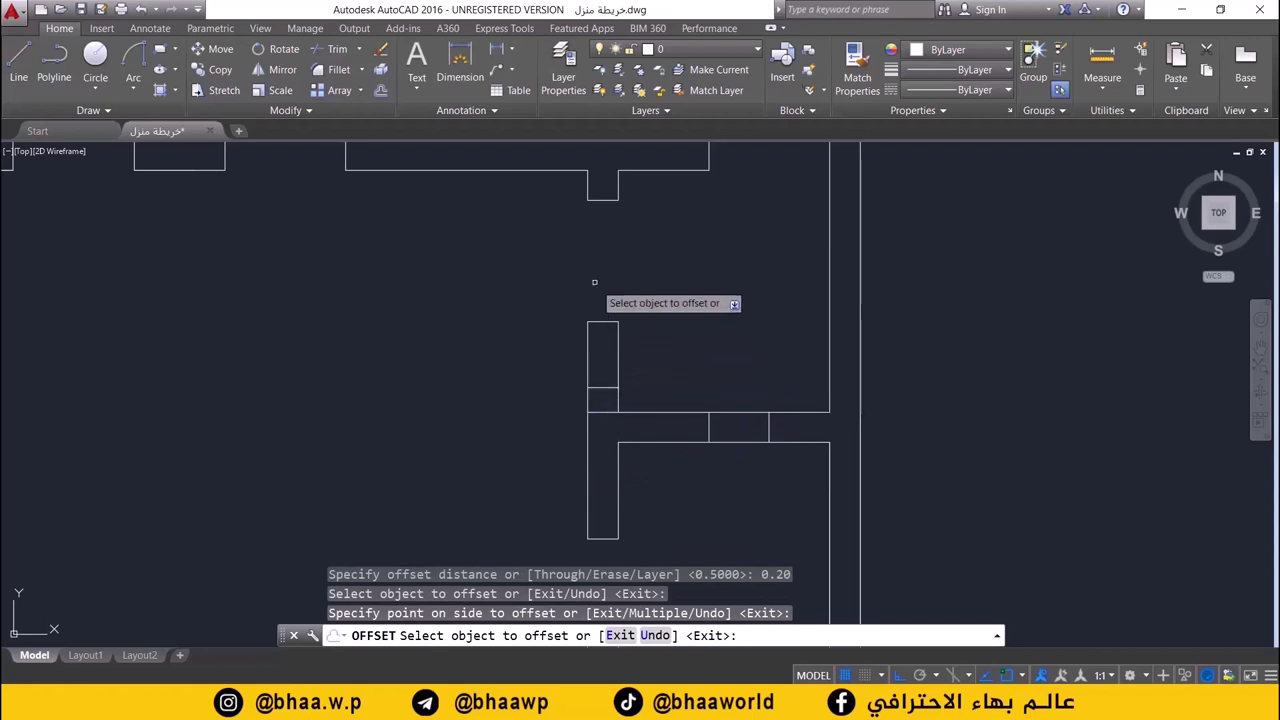
pyautogui.press('Escape')
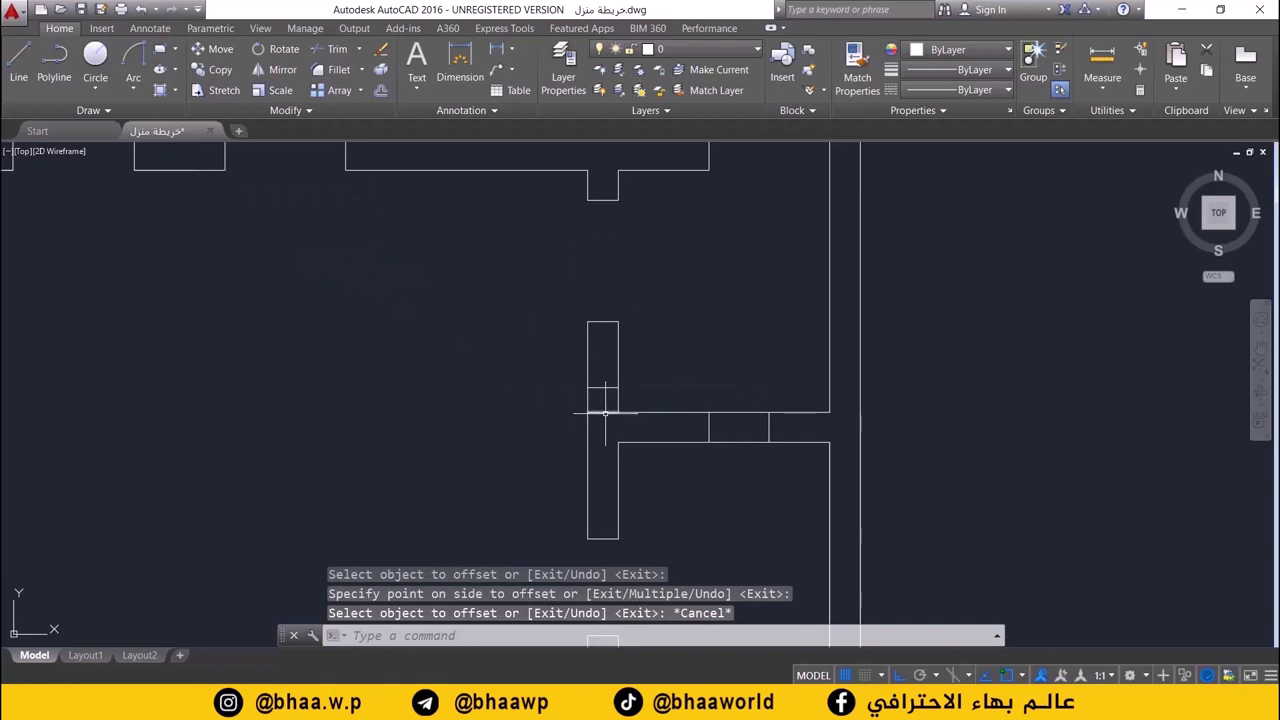
pyautogui.press('Delete')
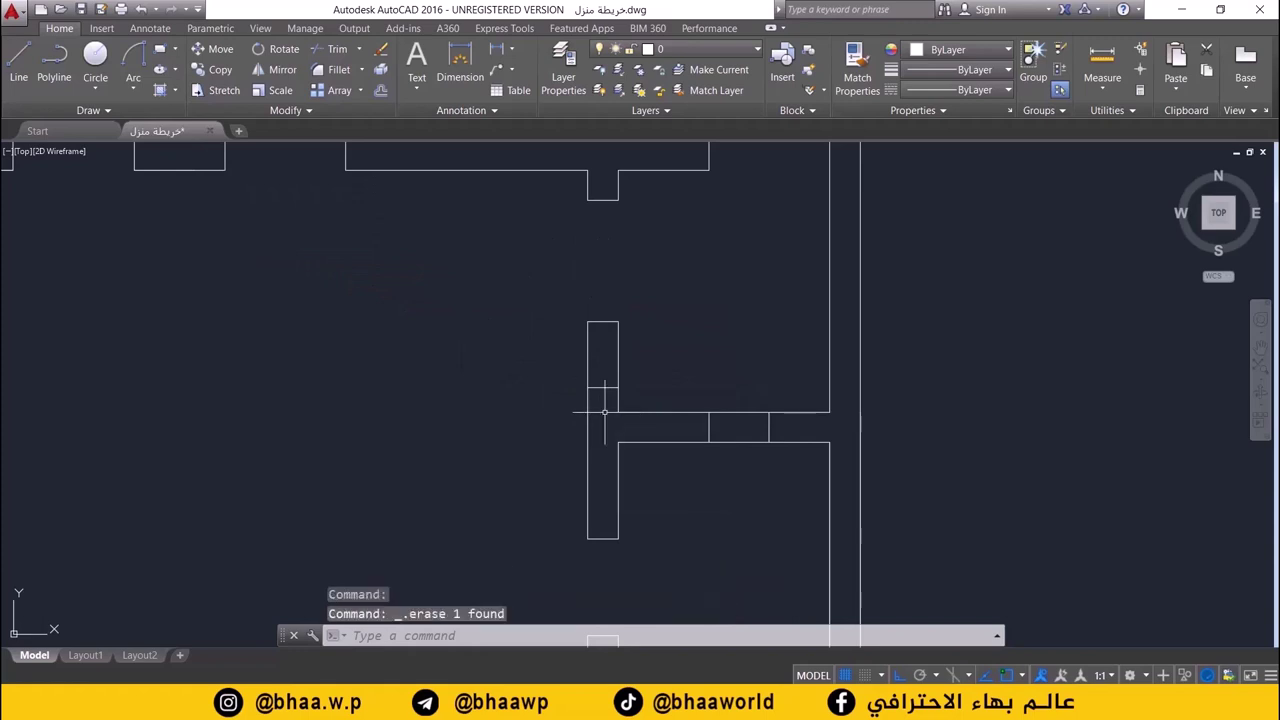
pyautogui.scroll(-4, 580, 393)
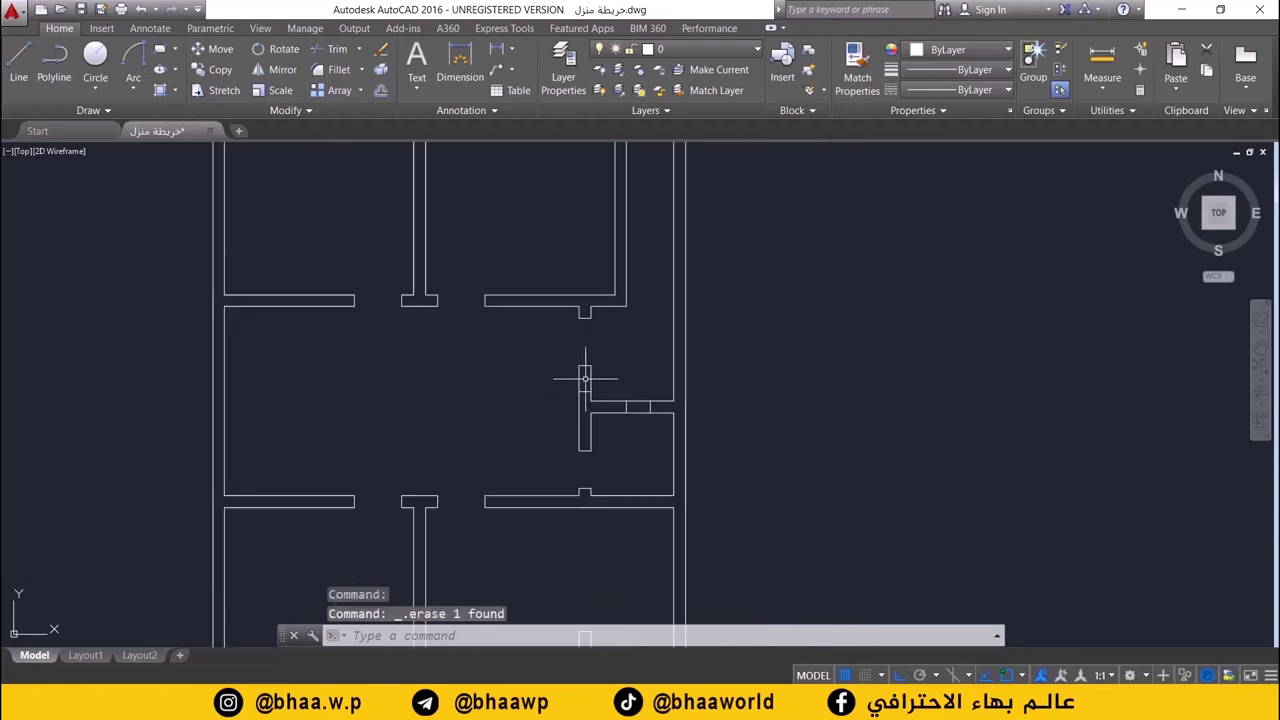
pyautogui.scroll(-2, 410, 381)
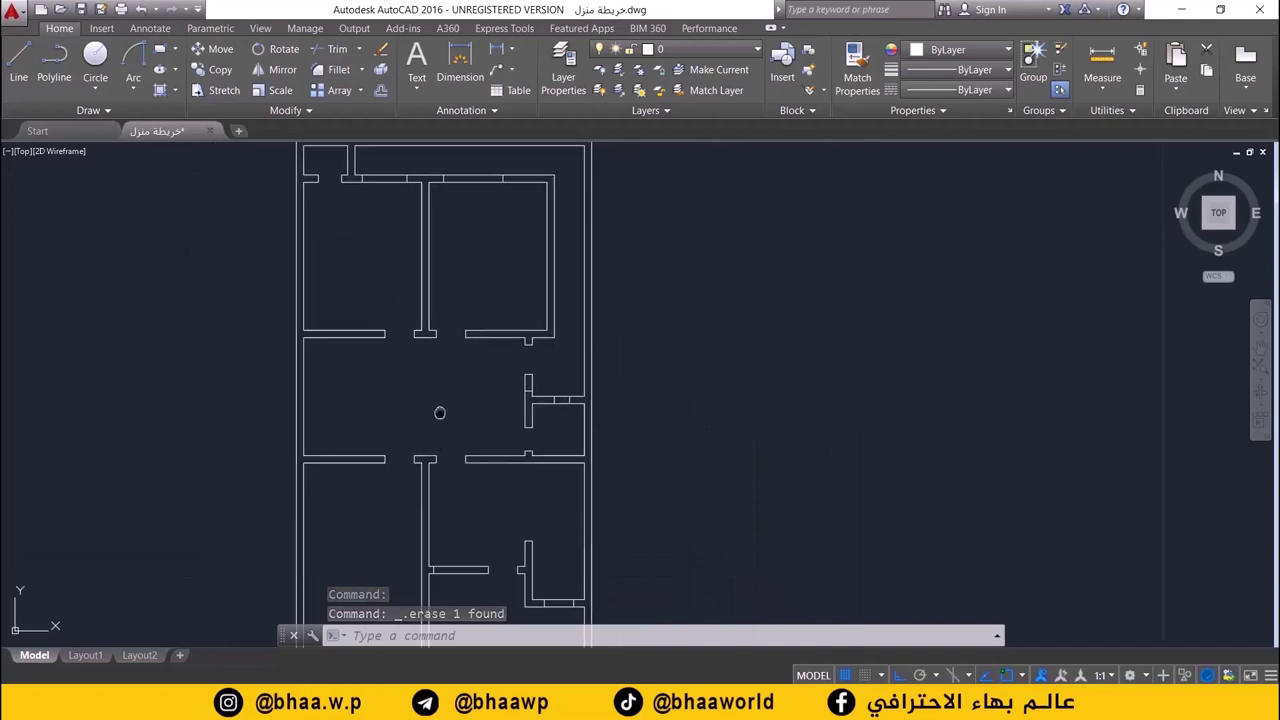
pyautogui.moveTo(443, 414); pyautogui.dragTo(478, 302, button='middle')
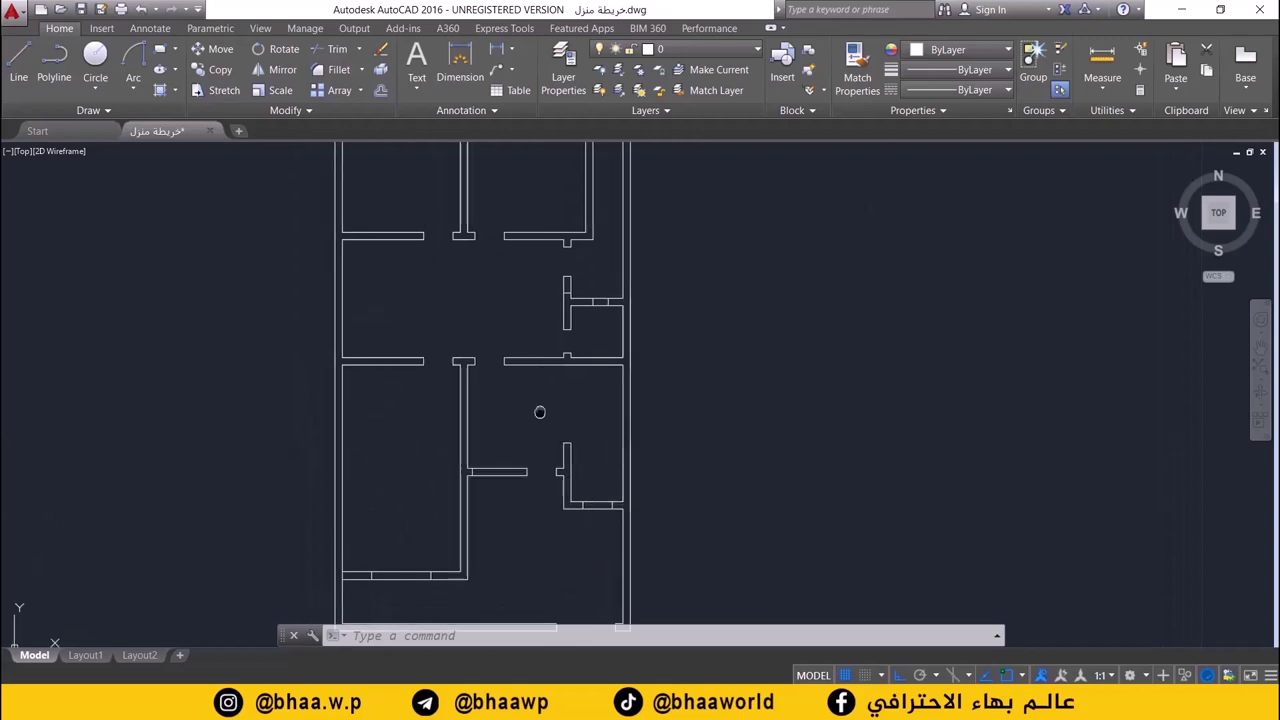
pyautogui.scroll(2, 600, 430)
pyautogui.scroll(-2, 548, 335)
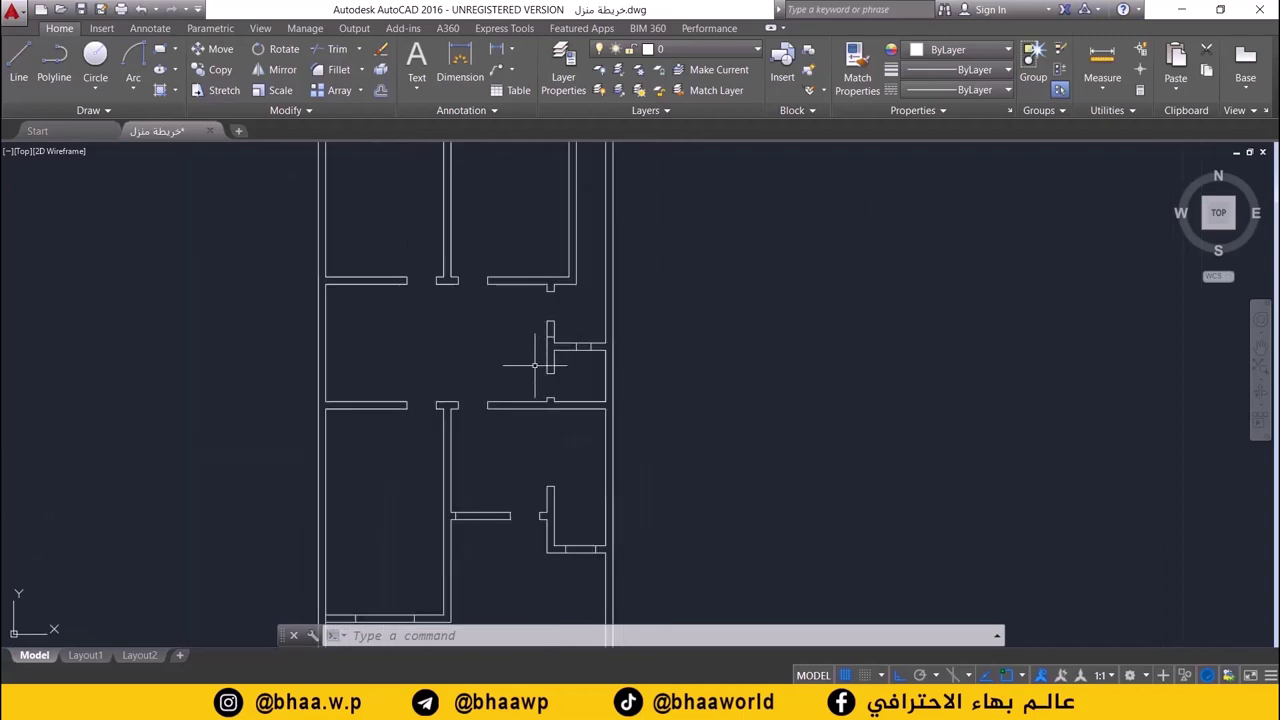
pyautogui.scroll(-3, 543, 366)
pyautogui.moveTo(468, 405)
pyautogui.mouseDown(button='middle')
pyautogui.moveTo(535, 367)
pyautogui.moveTo(530, 425)
pyautogui.mouseUp(button='middle')
pyautogui.scroll(1, 535, 368)
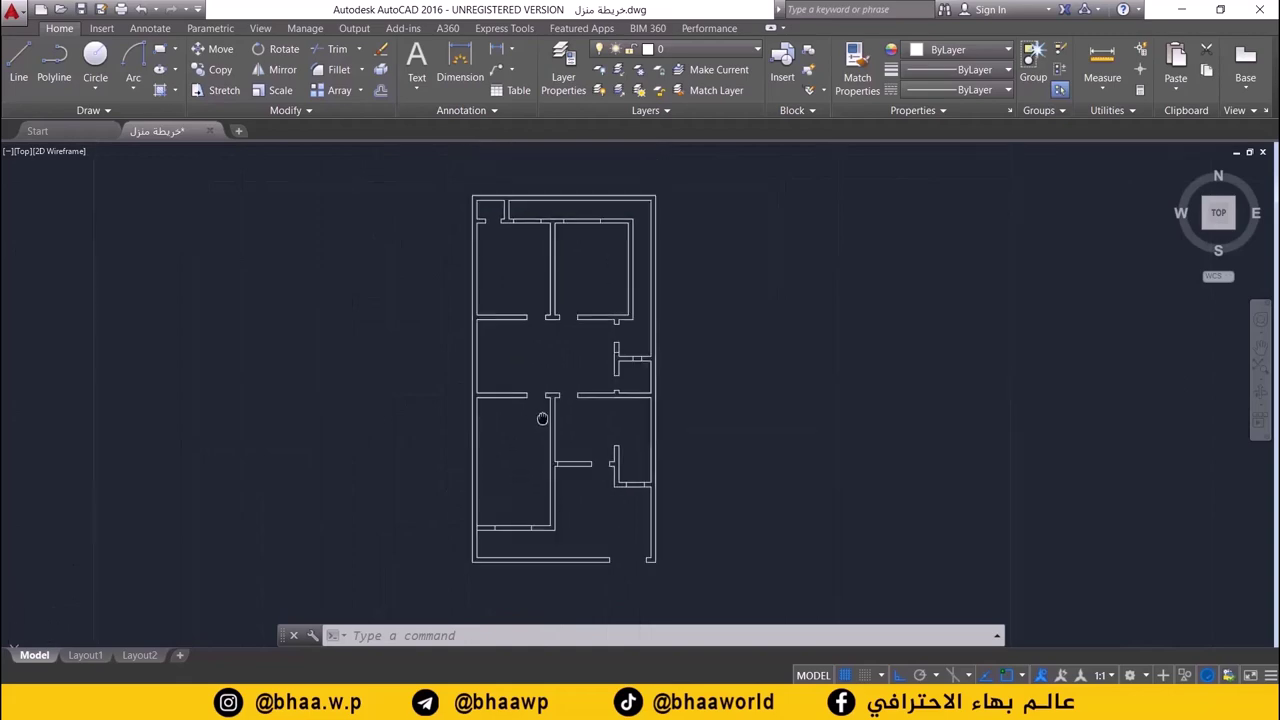
pyautogui.hotkey('alt', 'Tab')
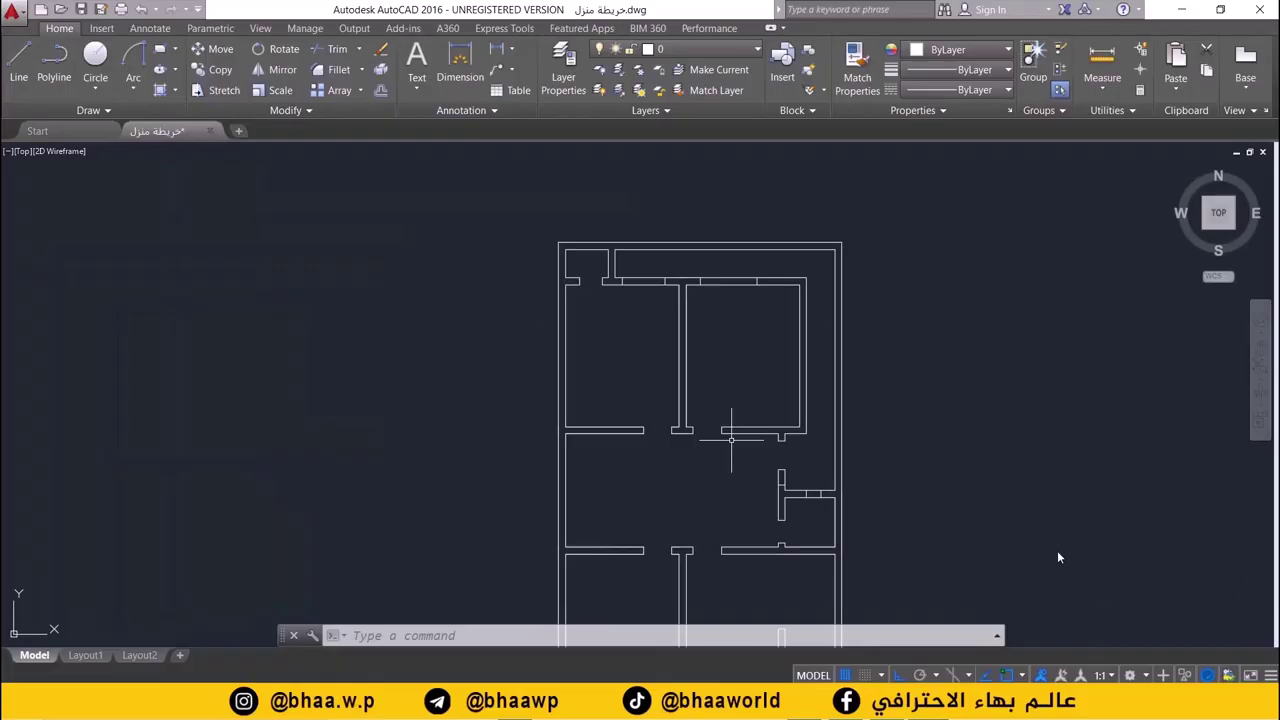
pyautogui.moveTo(606, 423); pyautogui.dragTo(380, 346, button='middle')
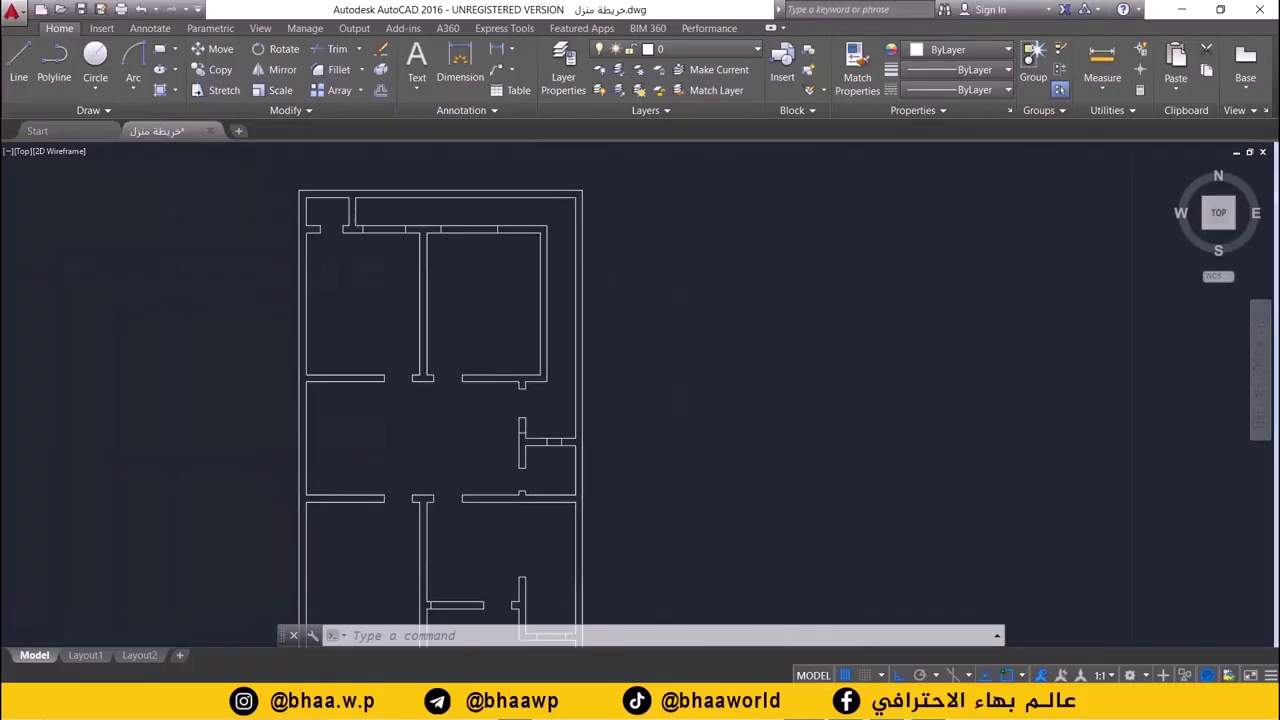
pyautogui.scroll(2, 389, 350)
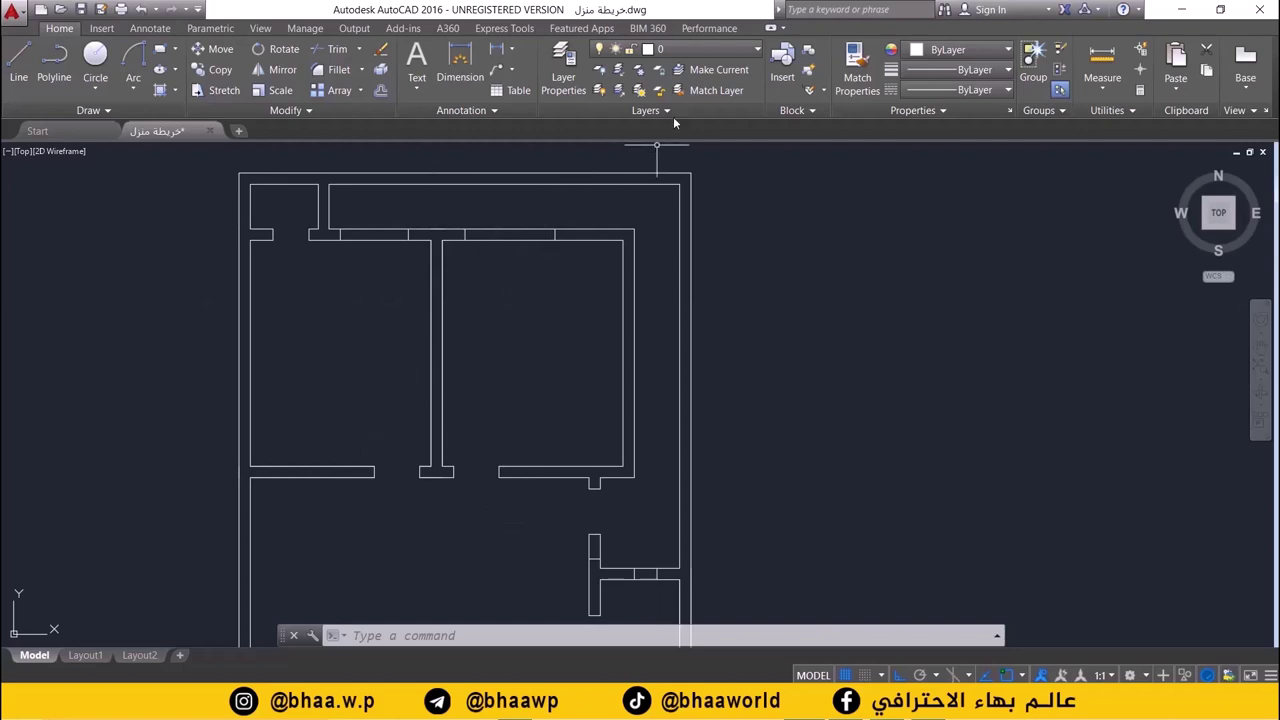
pyautogui.click(699, 47)
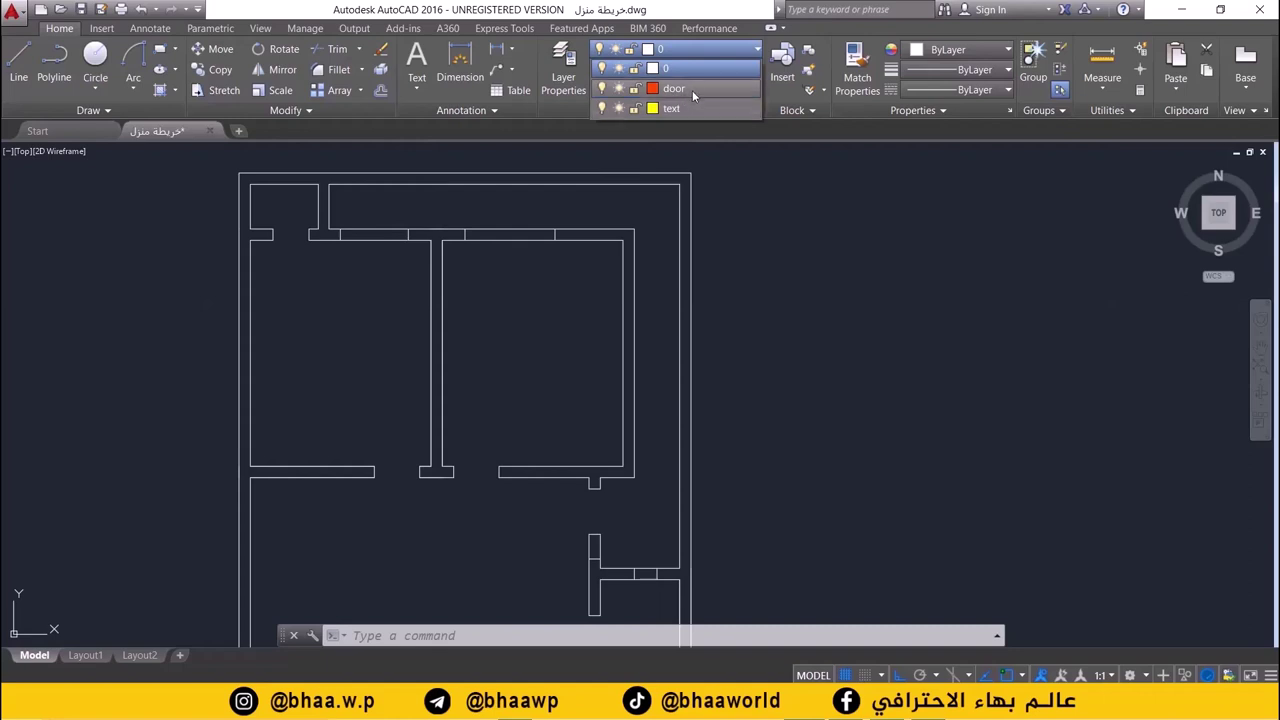
pyautogui.click(692, 90)
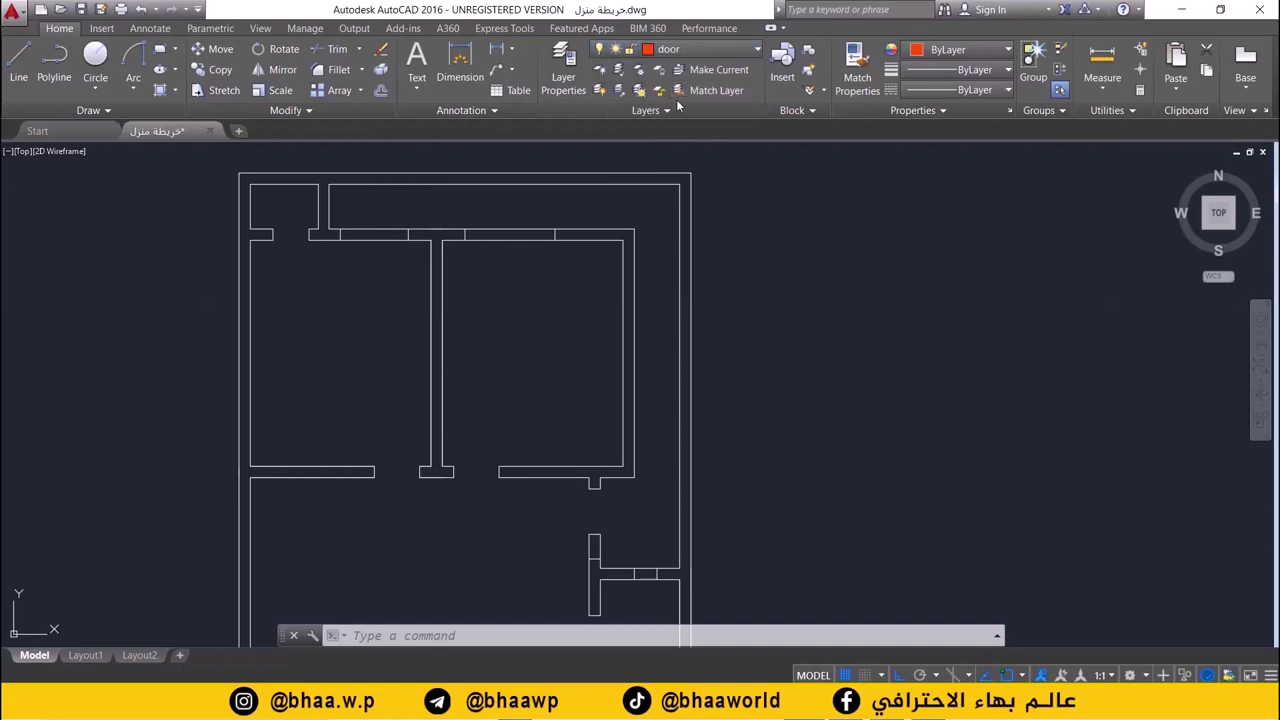
pyautogui.click(694, 48)
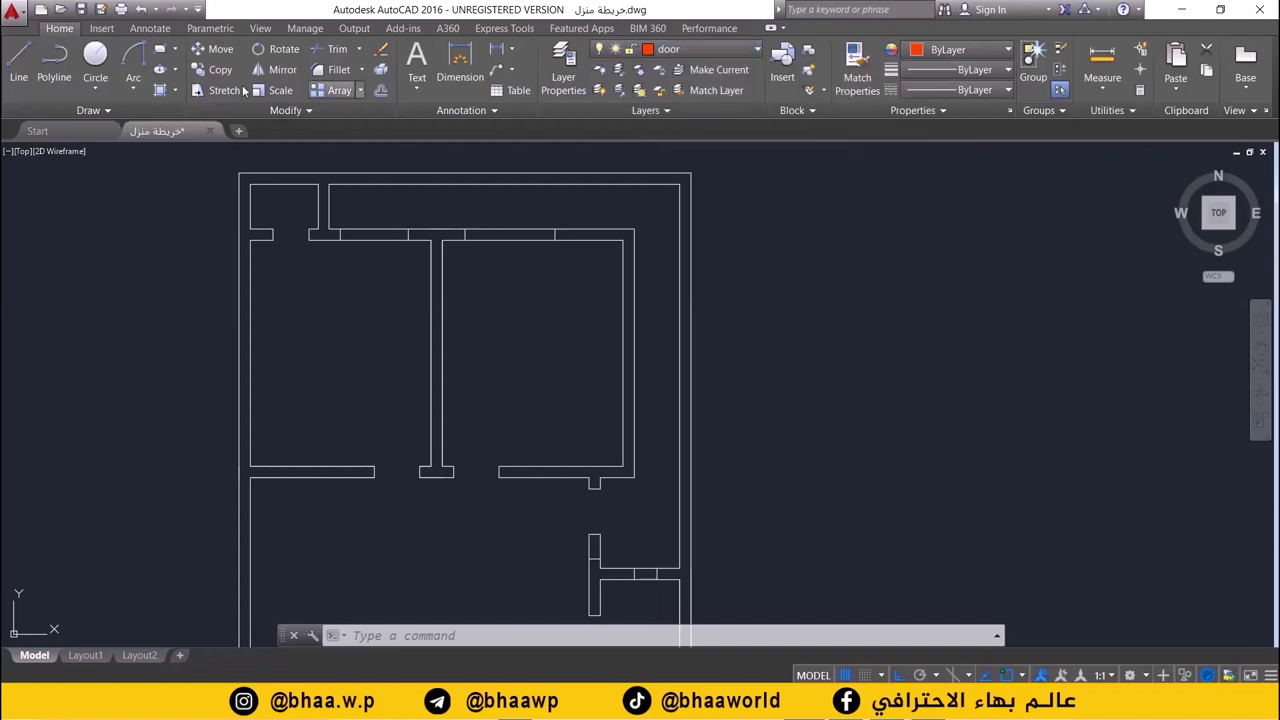
pyautogui.click(18, 62)
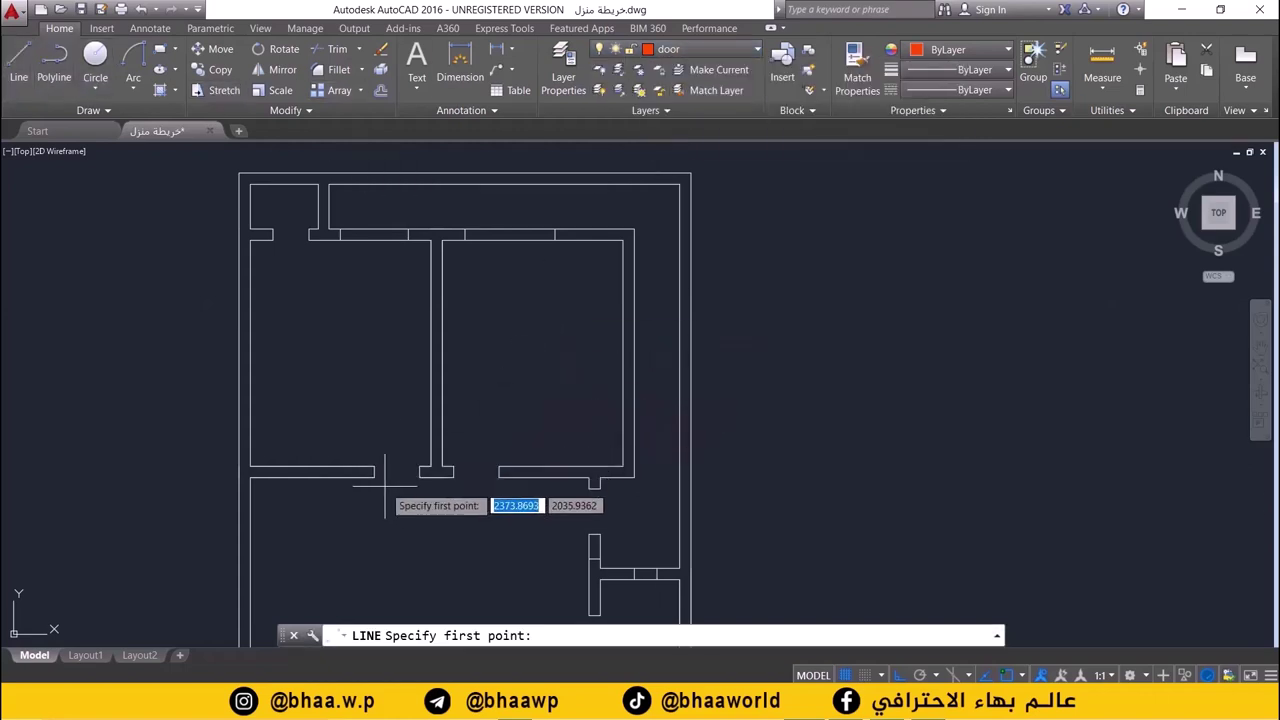
pyautogui.scroll(1, 384, 486)
pyautogui.scroll(1, 370, 400)
pyautogui.scroll(1, 370, 400)
pyautogui.scroll(1, 402, 450)
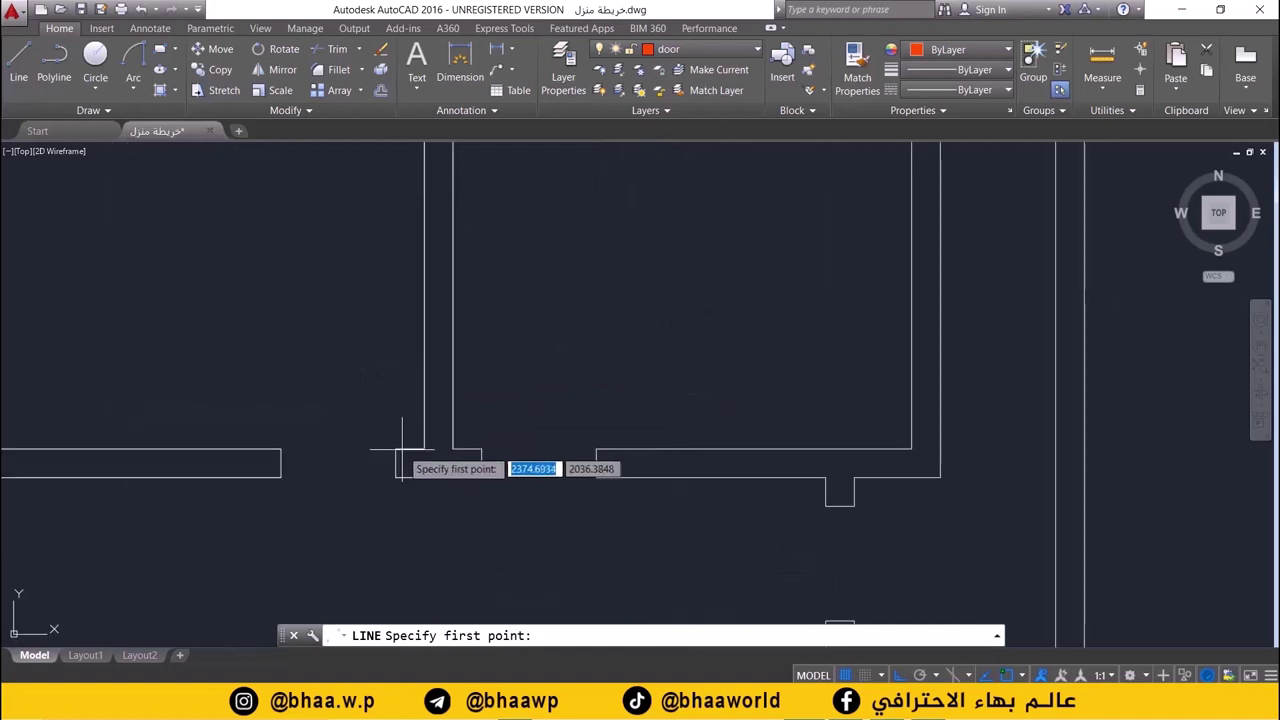
pyautogui.click(396, 449)
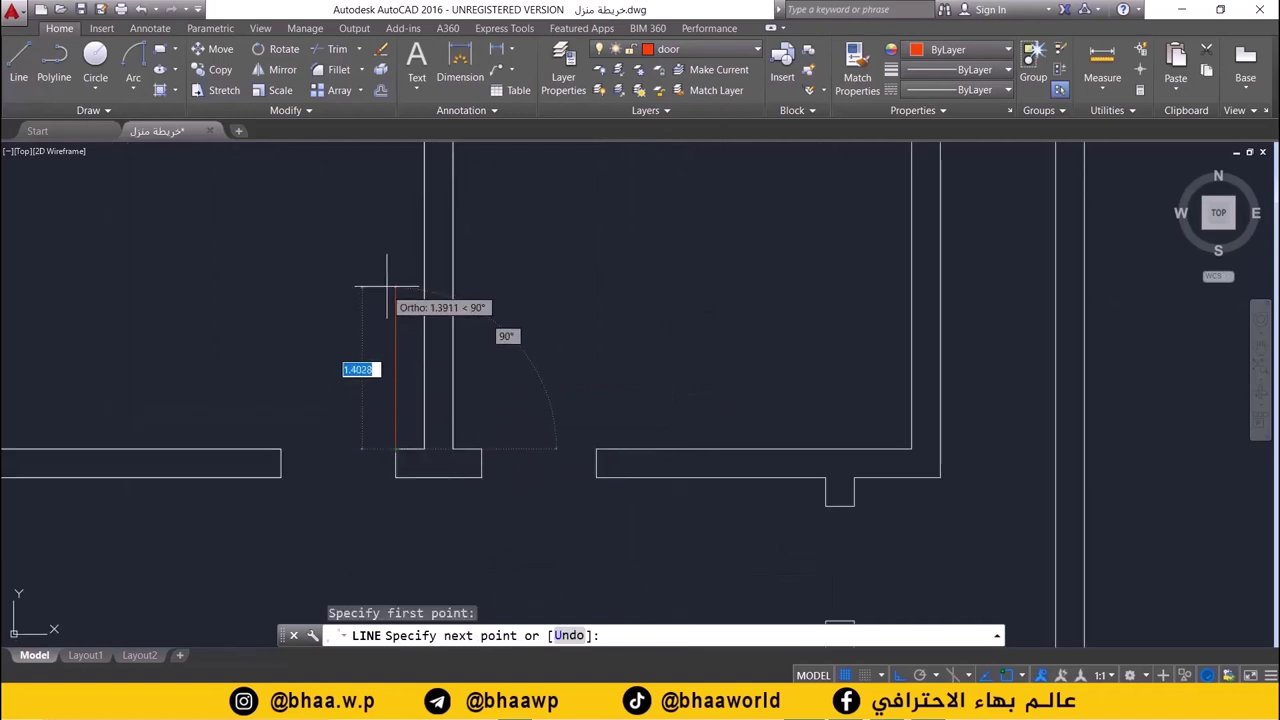
pyautogui.write('1')
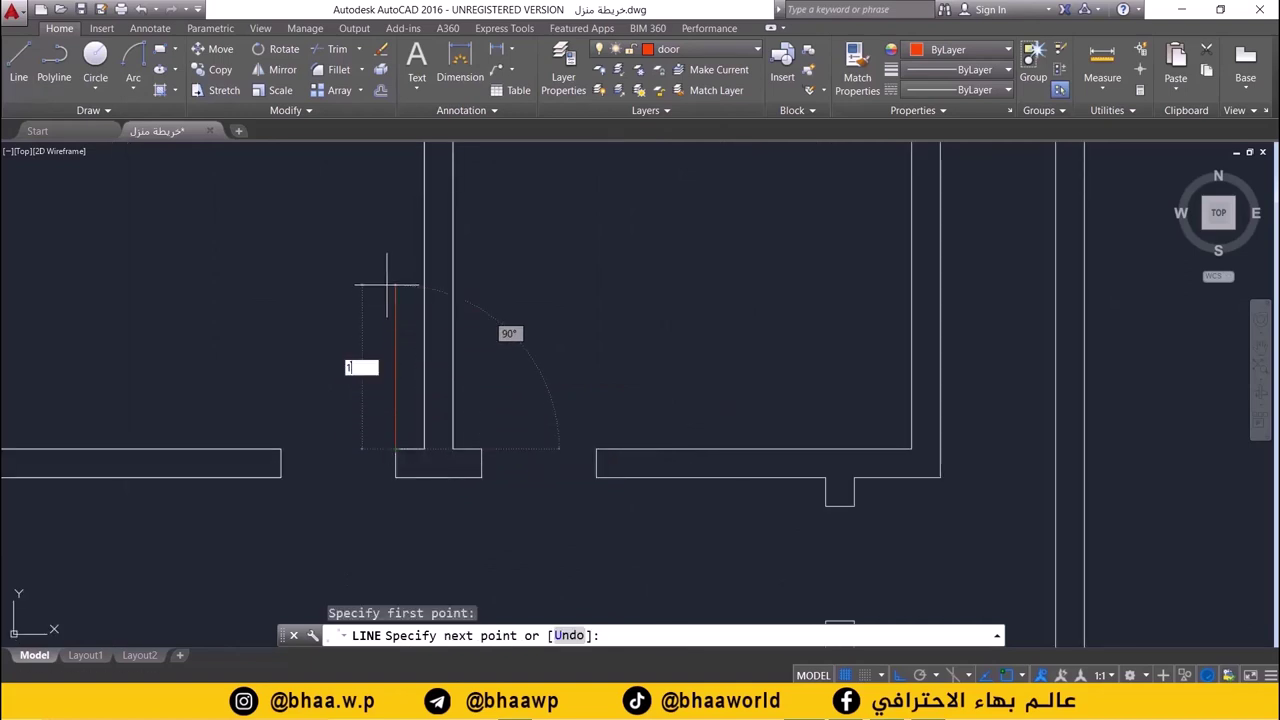
pyautogui.press('Return')
pyautogui.press('Return')
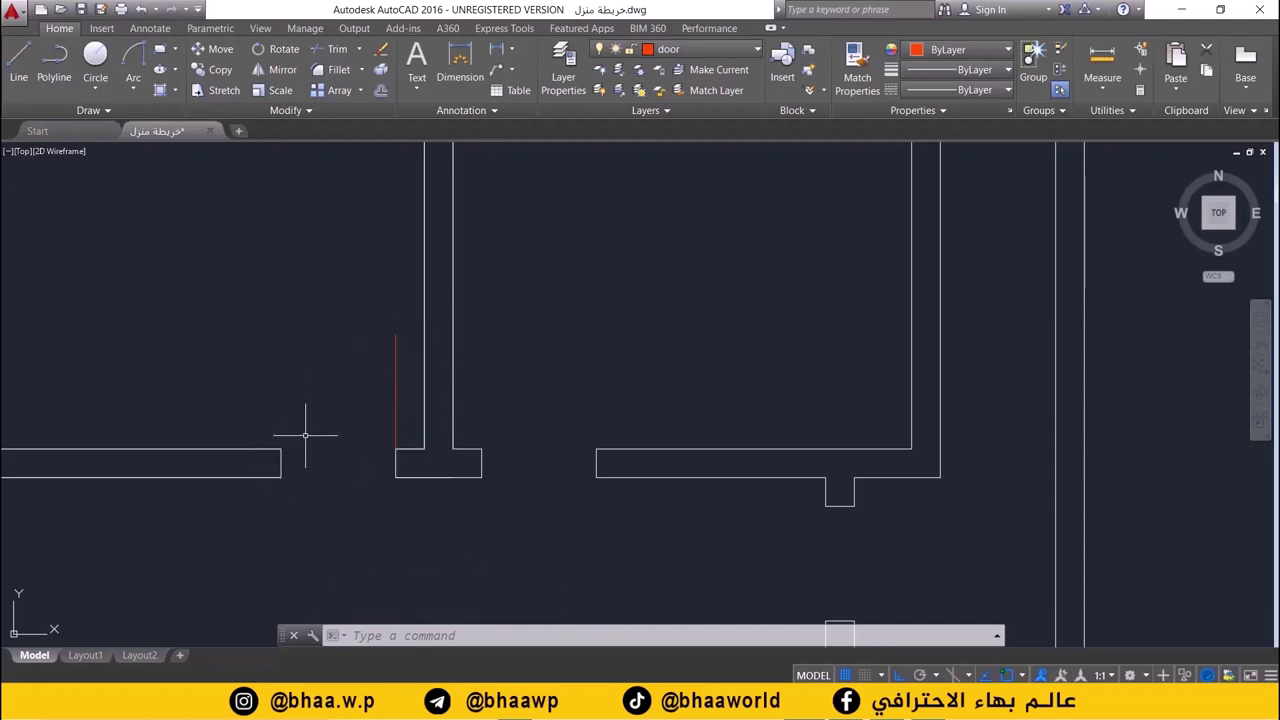
pyautogui.scroll(-2, 305, 435)
pyautogui.scroll(-2, 309, 520)
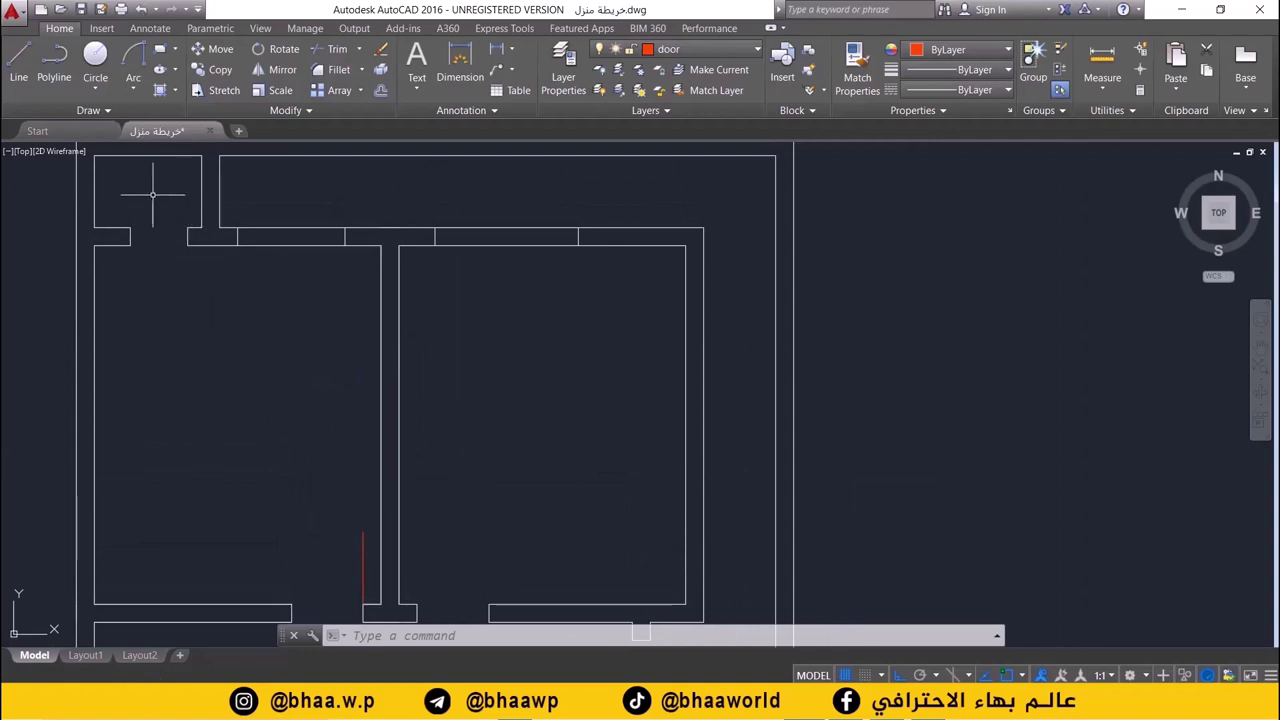
pyautogui.moveTo(295, 444); pyautogui.dragTo(295, 276, button='middle')
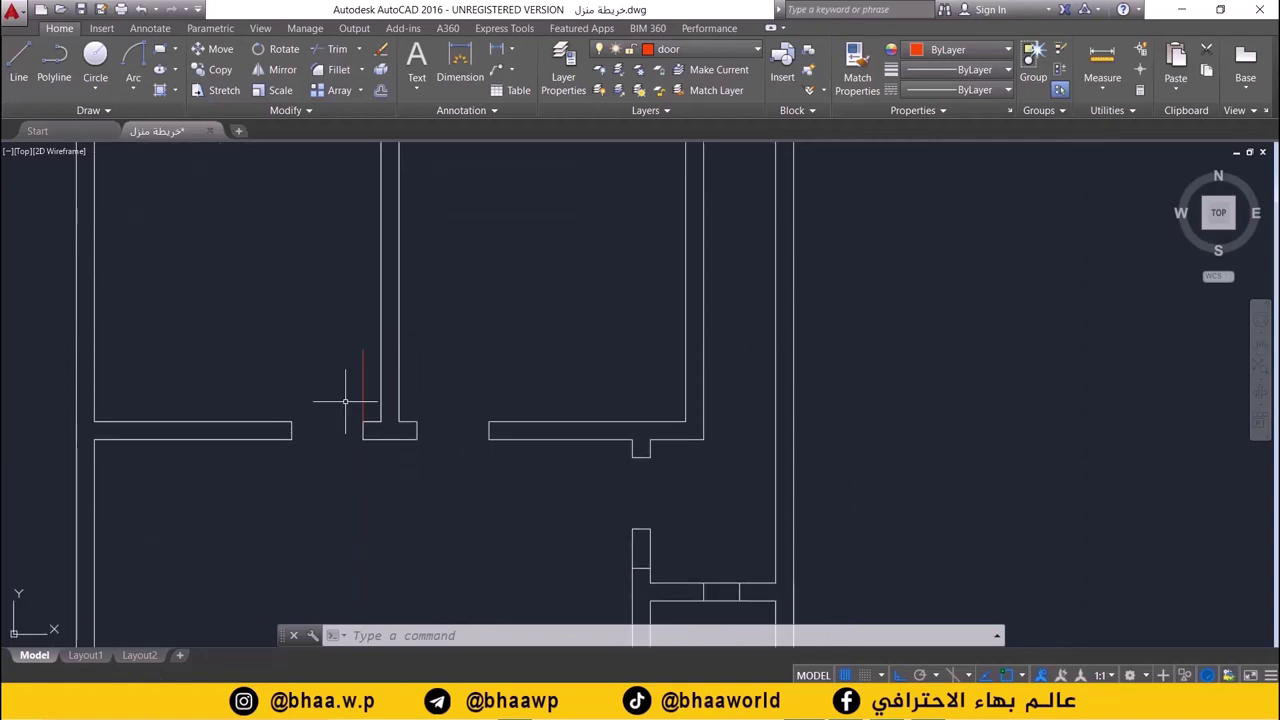
pyautogui.scroll(2, 319, 383)
pyautogui.moveTo(303, 377); pyautogui.dragTo(399, 378, button='middle')
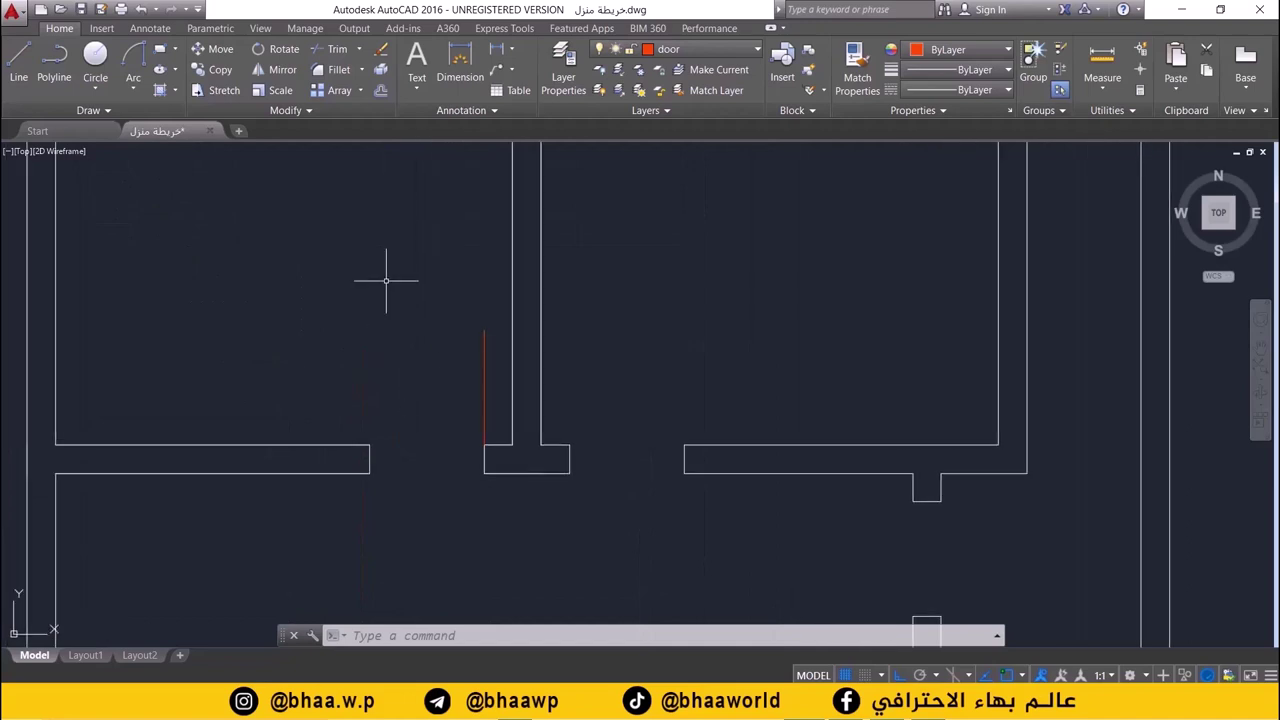
# - Choose the Start, End, Radius arc method from the Arc list
pyautogui.click(133, 87)
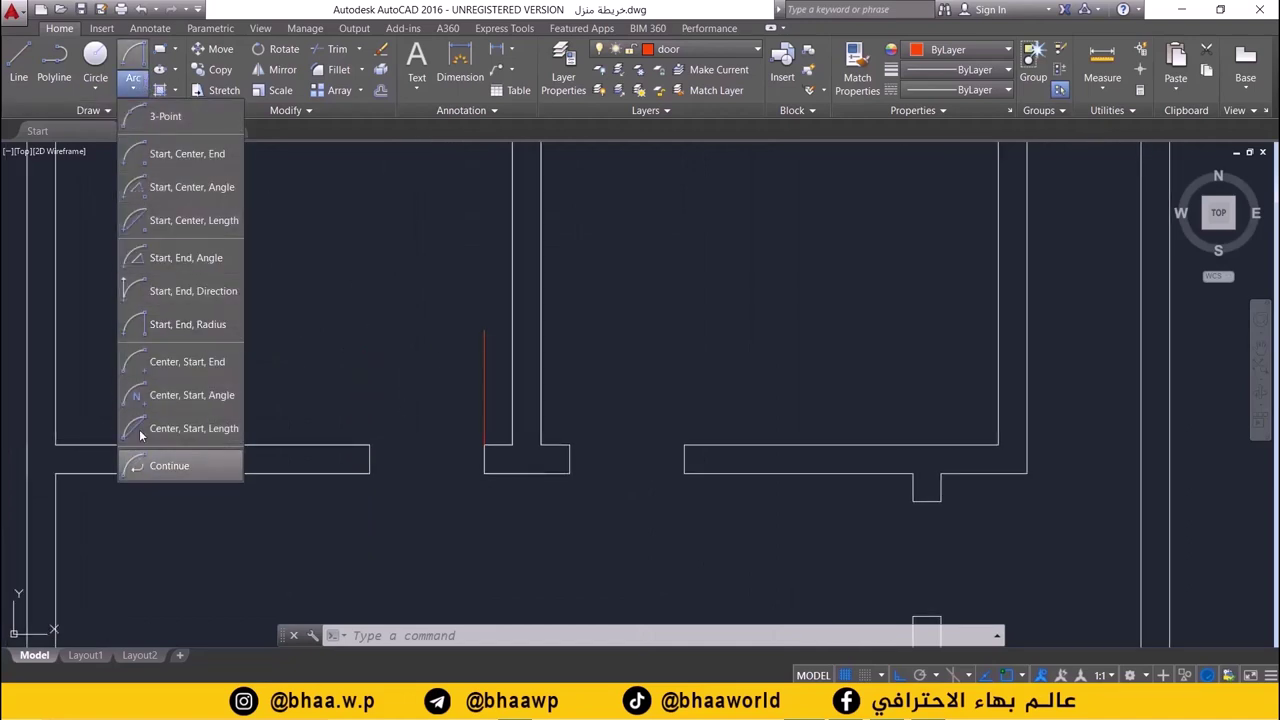
pyautogui.click(185, 324)
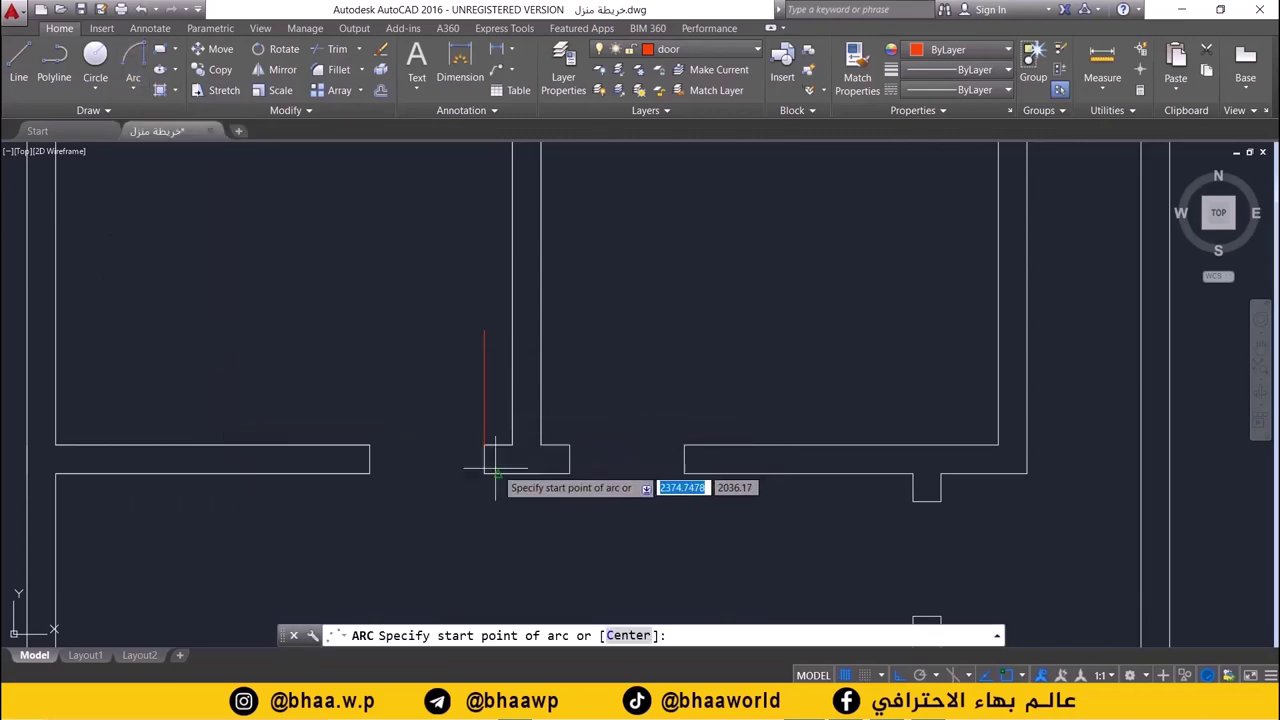
pyautogui.press('Escape')
# - Draw a radius-1 arc from the door leaf's top to the left wall corner
pyautogui.click(140, 62)
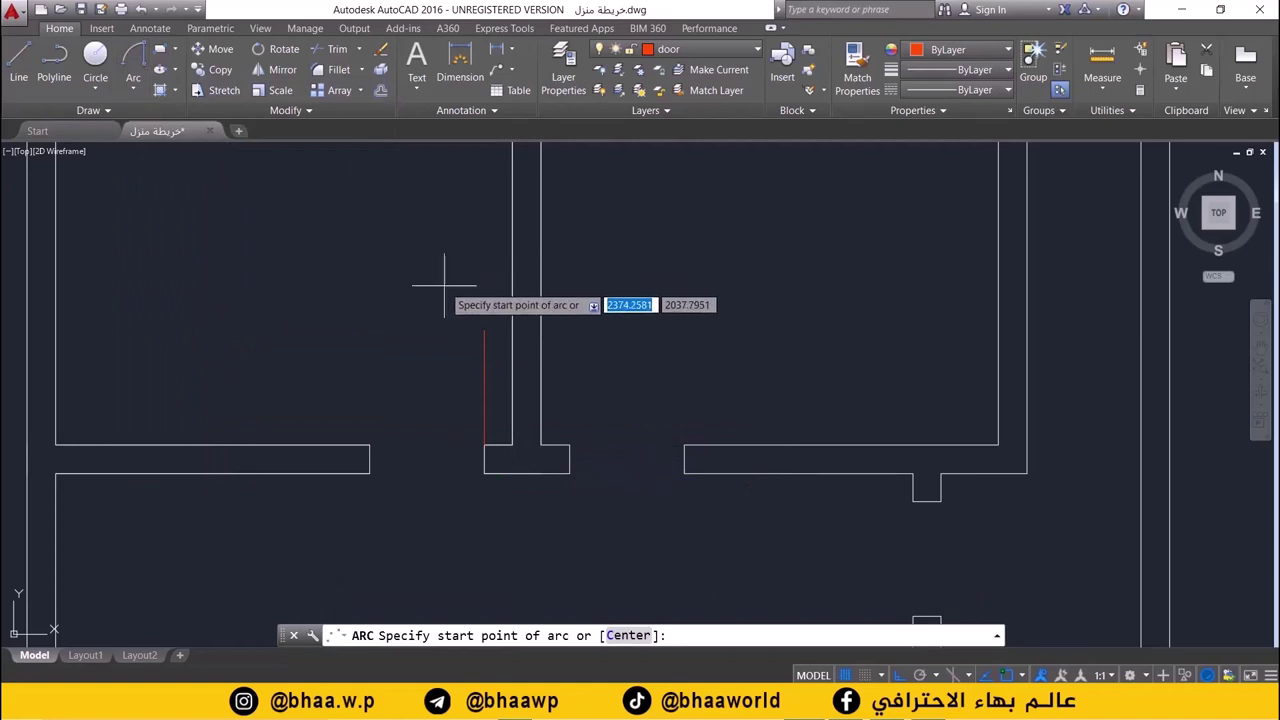
pyautogui.click(485, 330)
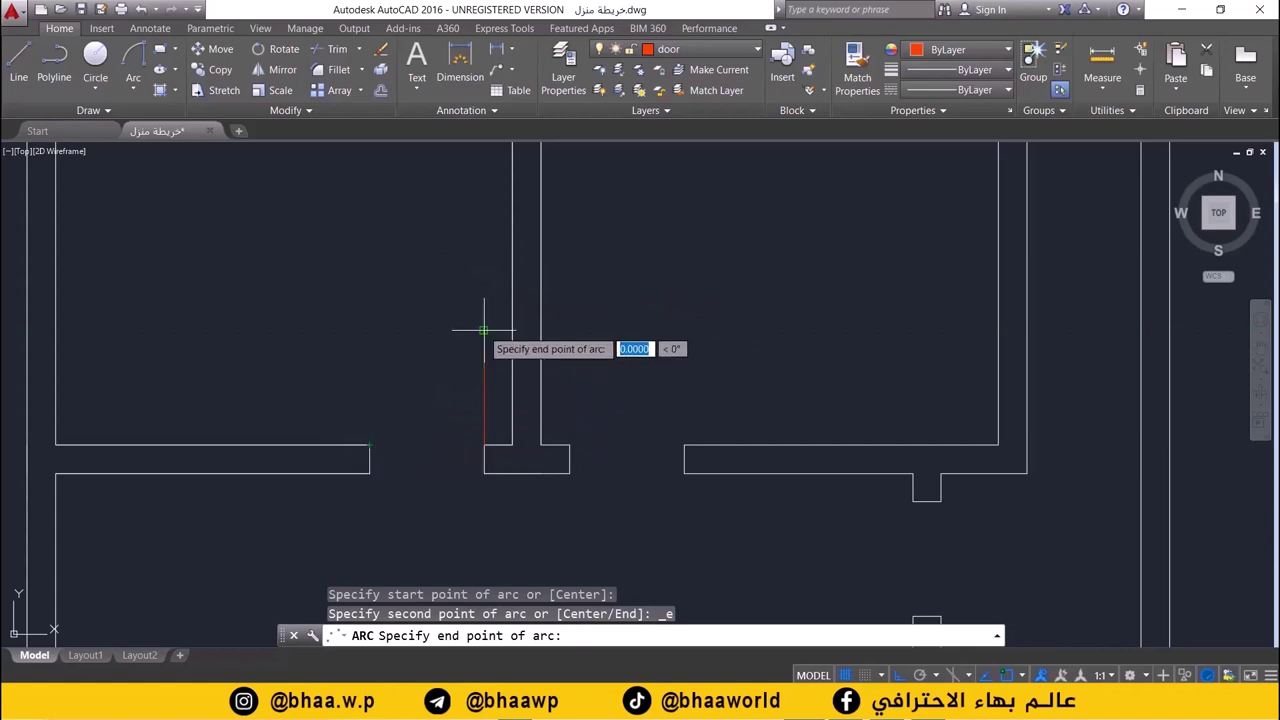
pyautogui.click(370, 443)
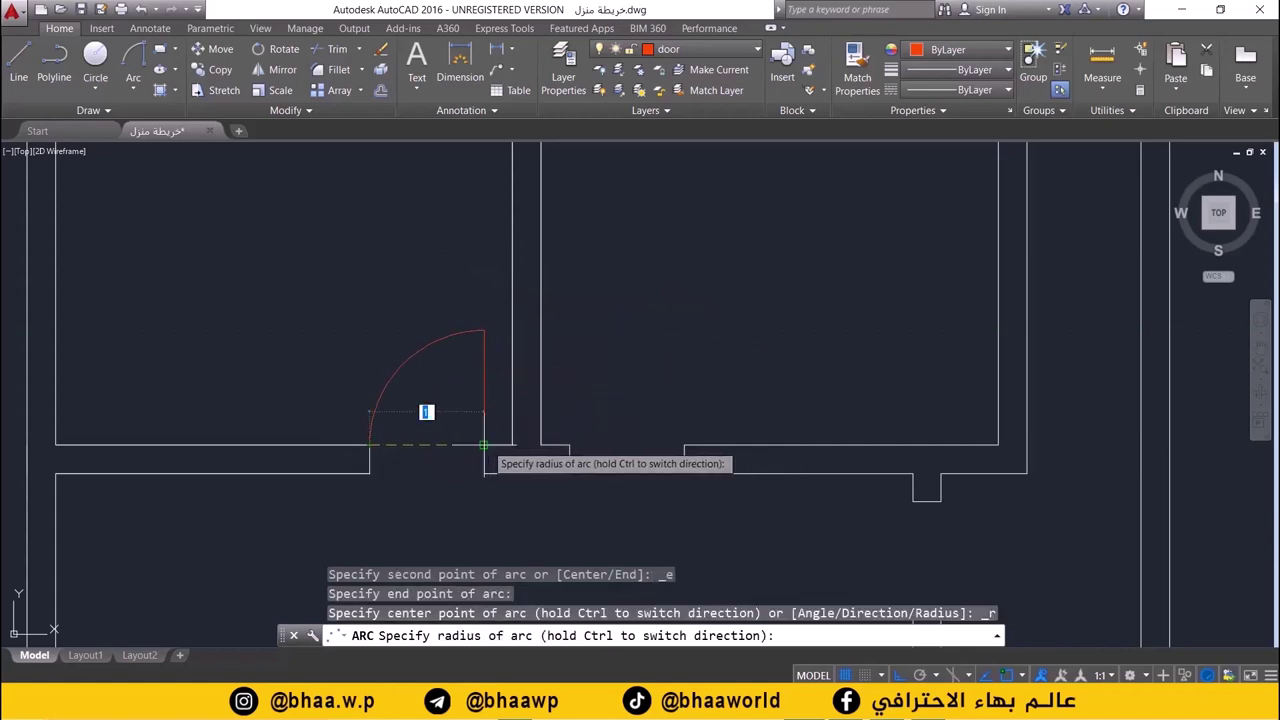
pyautogui.write('1')
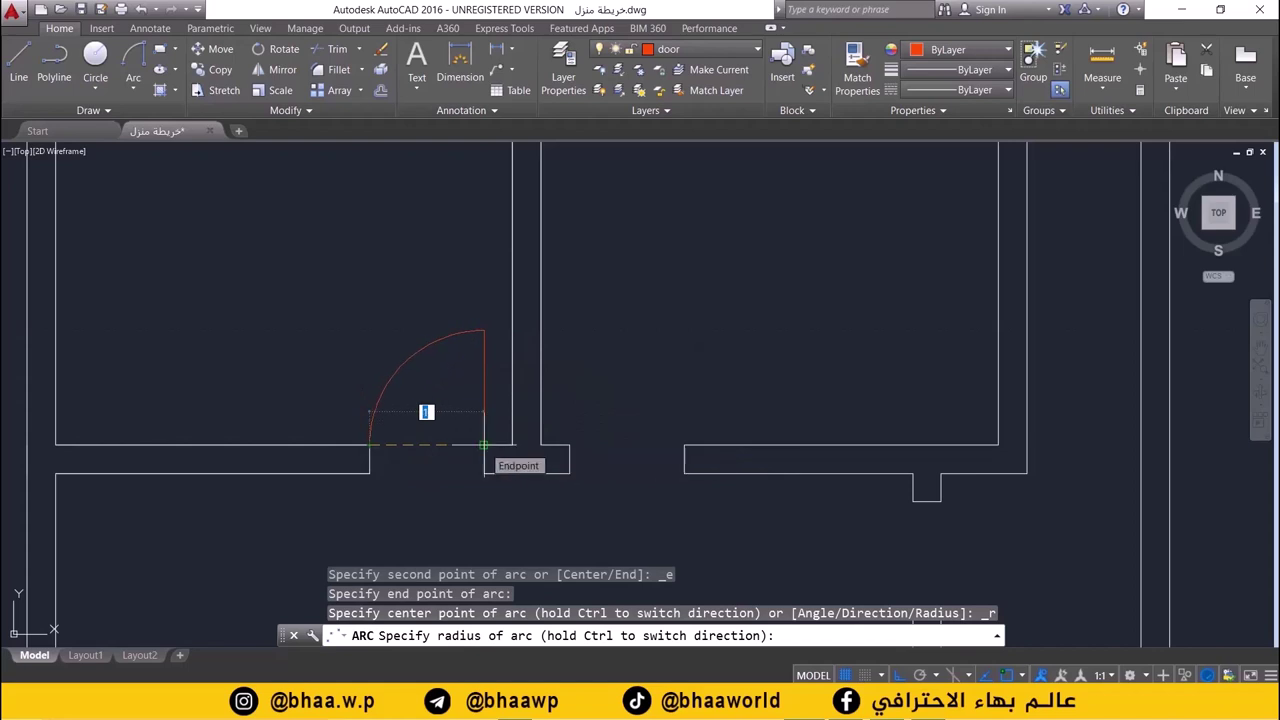
pyautogui.press('BackSpace')
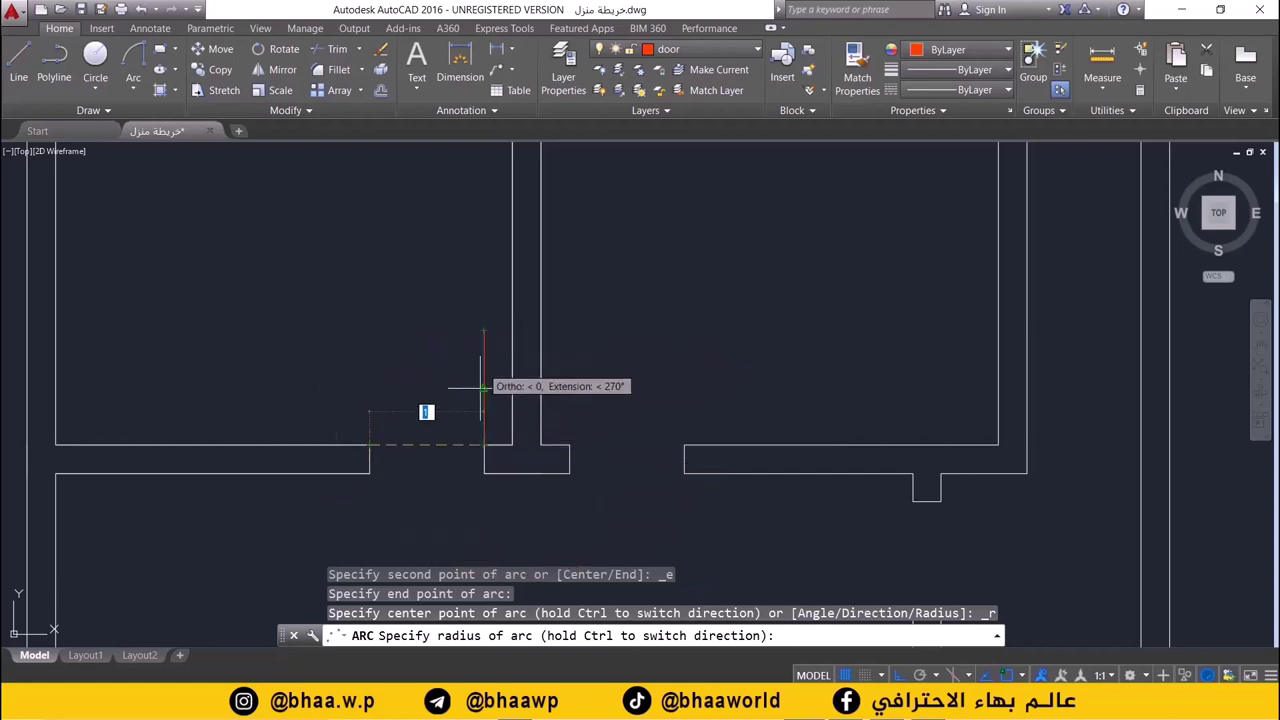
pyautogui.write('1')
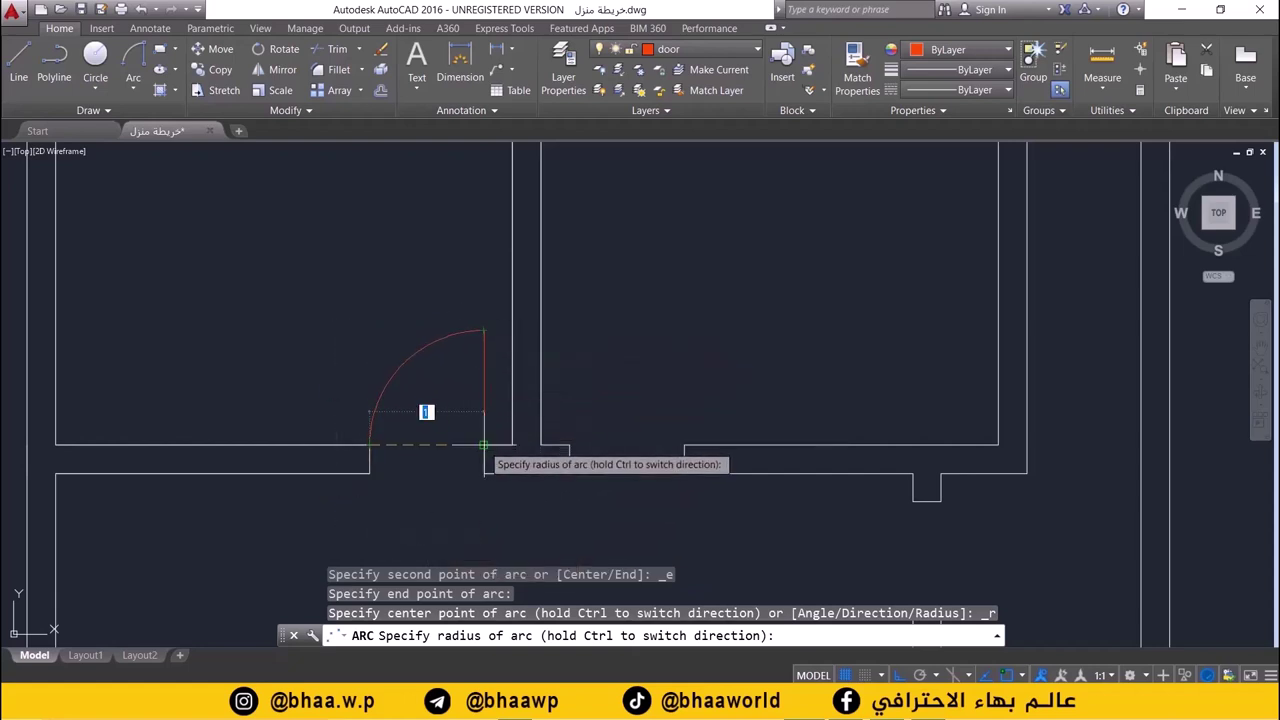
pyautogui.press('Return')
pyautogui.press('Return')
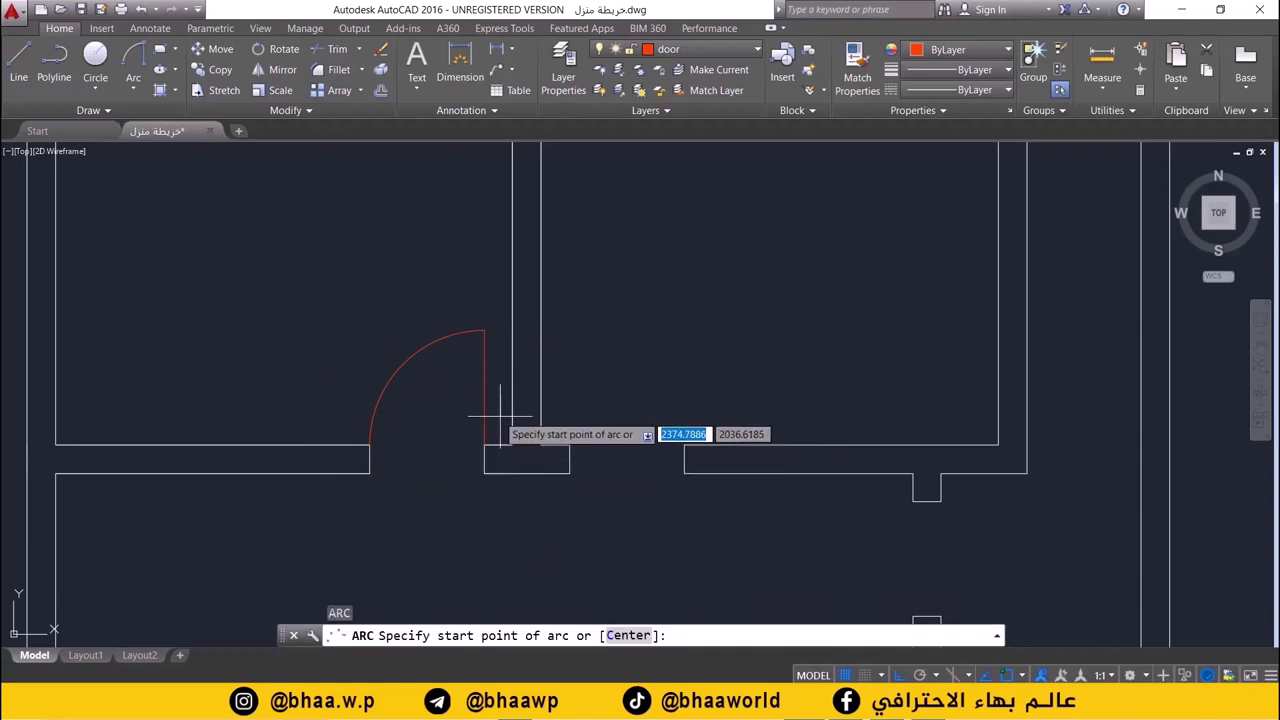
pyautogui.click(460, 331)
pyautogui.press('Escape')
pyautogui.press('Escape')
pyautogui.moveTo(460, 331); pyautogui.dragTo(401, 345, button='middle')
# - Group the red door arc and leaf line into a single object
pyautogui.click(377, 358)
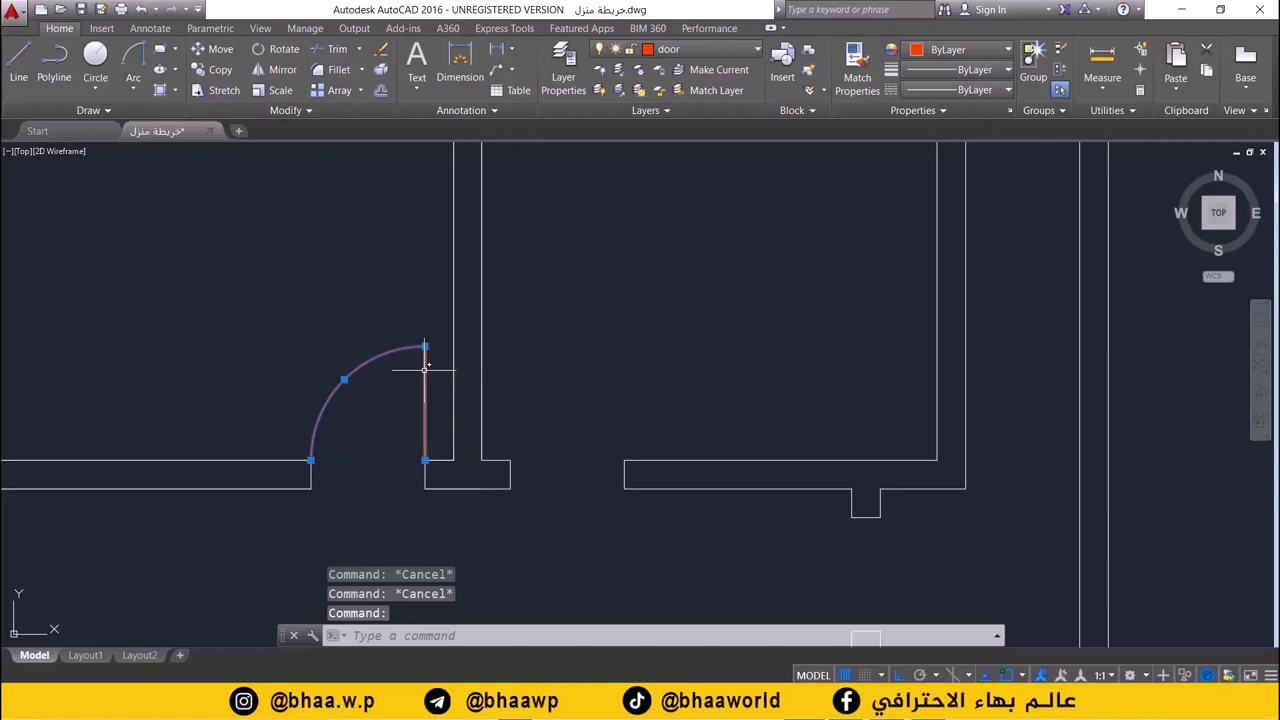
pyautogui.click(425, 368)
pyautogui.rightClick(425, 365)
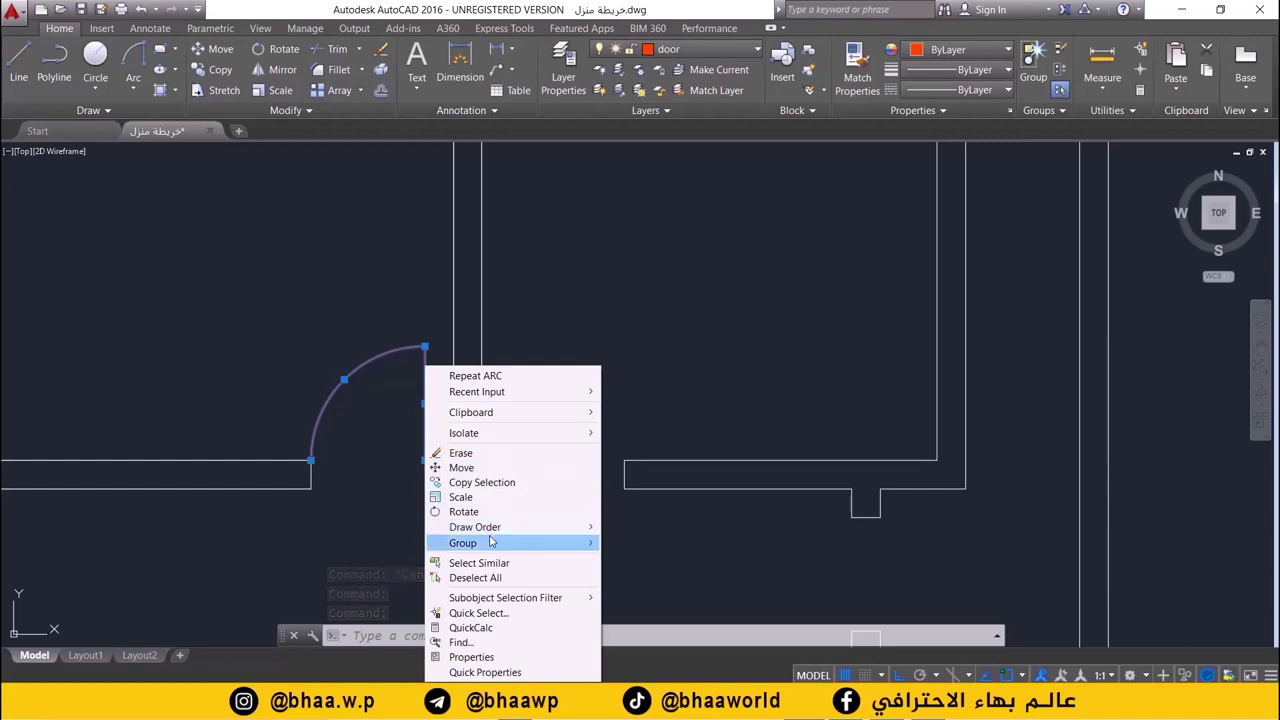
pyautogui.moveTo(463, 542)
pyautogui.click(632, 540)
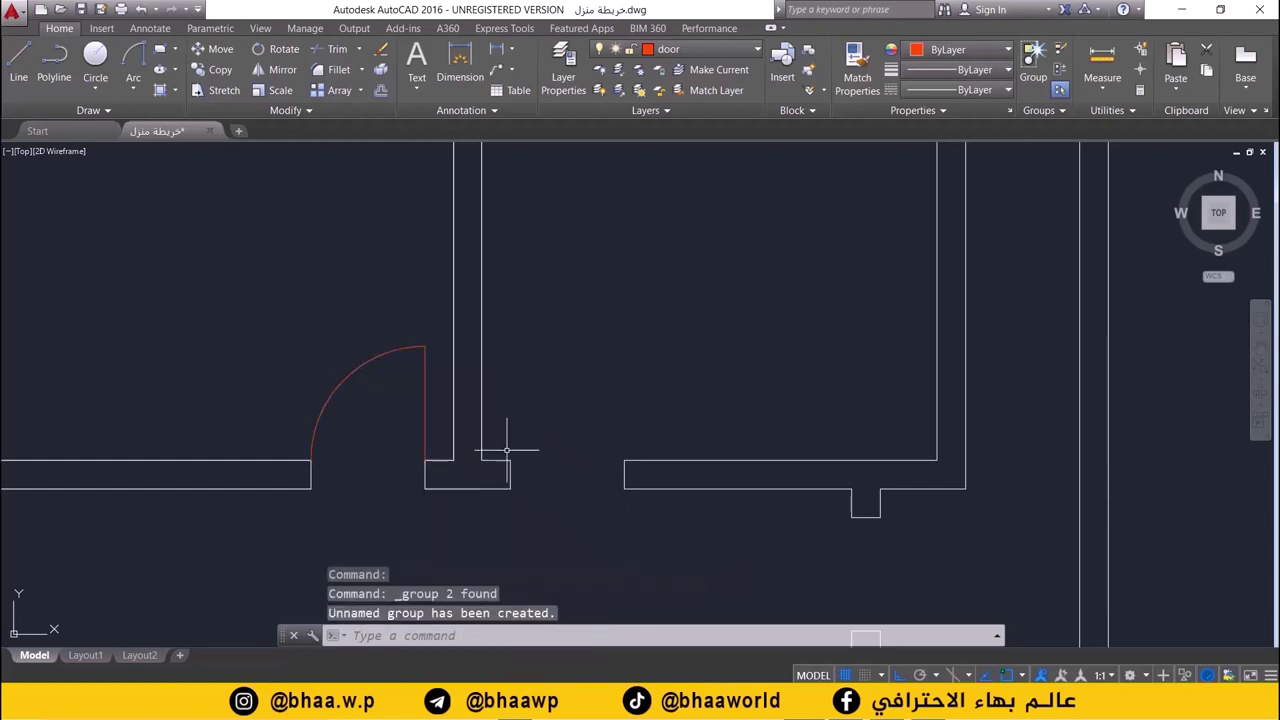
pyautogui.click(392, 354)
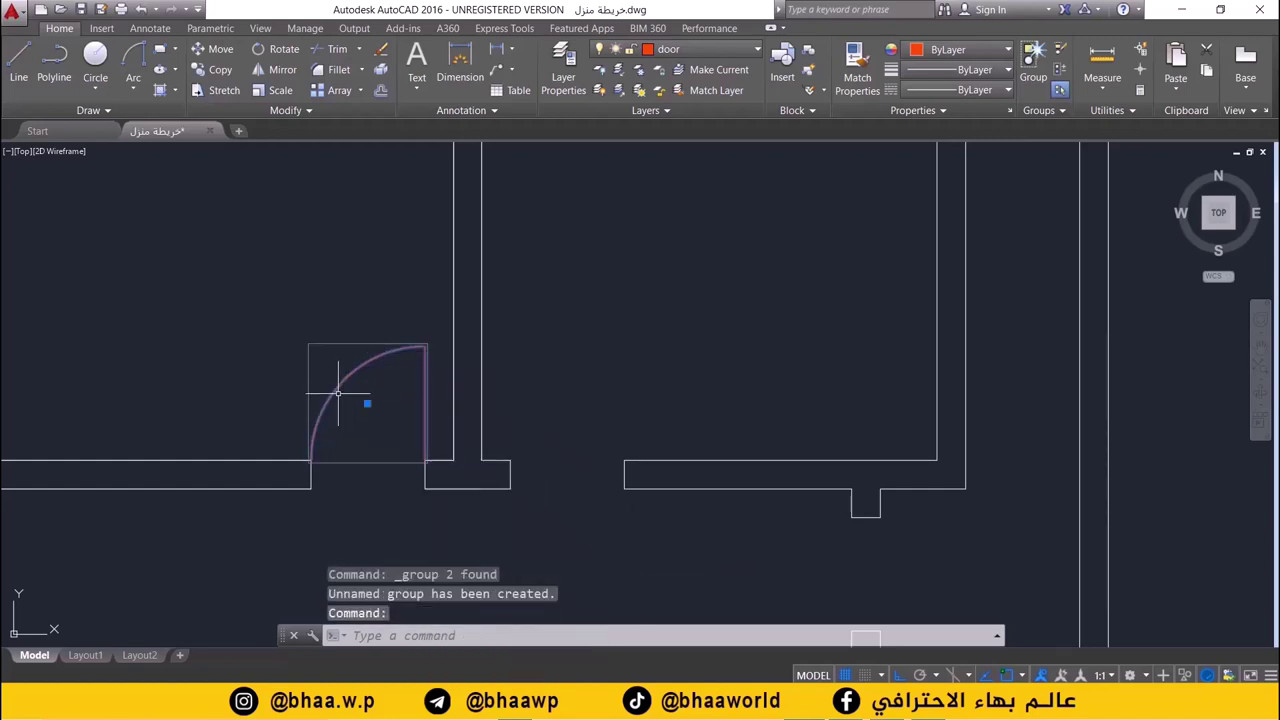
pyautogui.press('Escape')
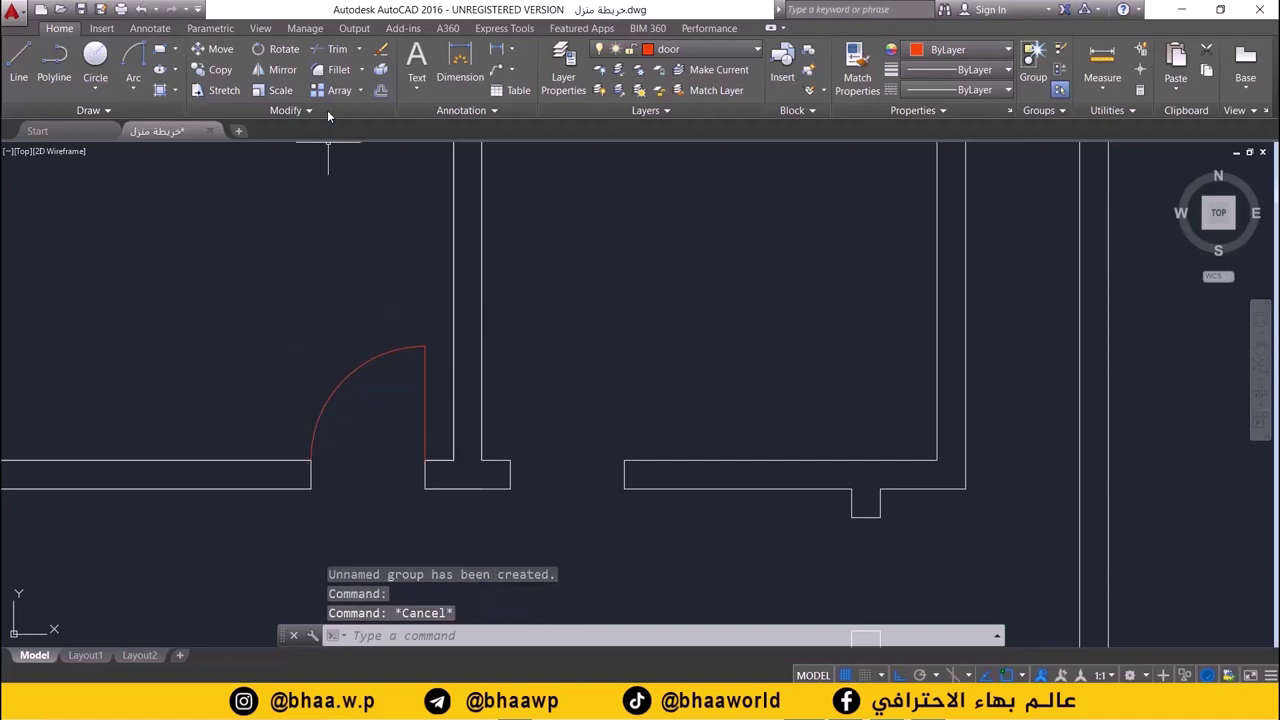
# - Copy the grouped door from its hinge corner to the partition wall's right corner
pyautogui.click(218, 70)
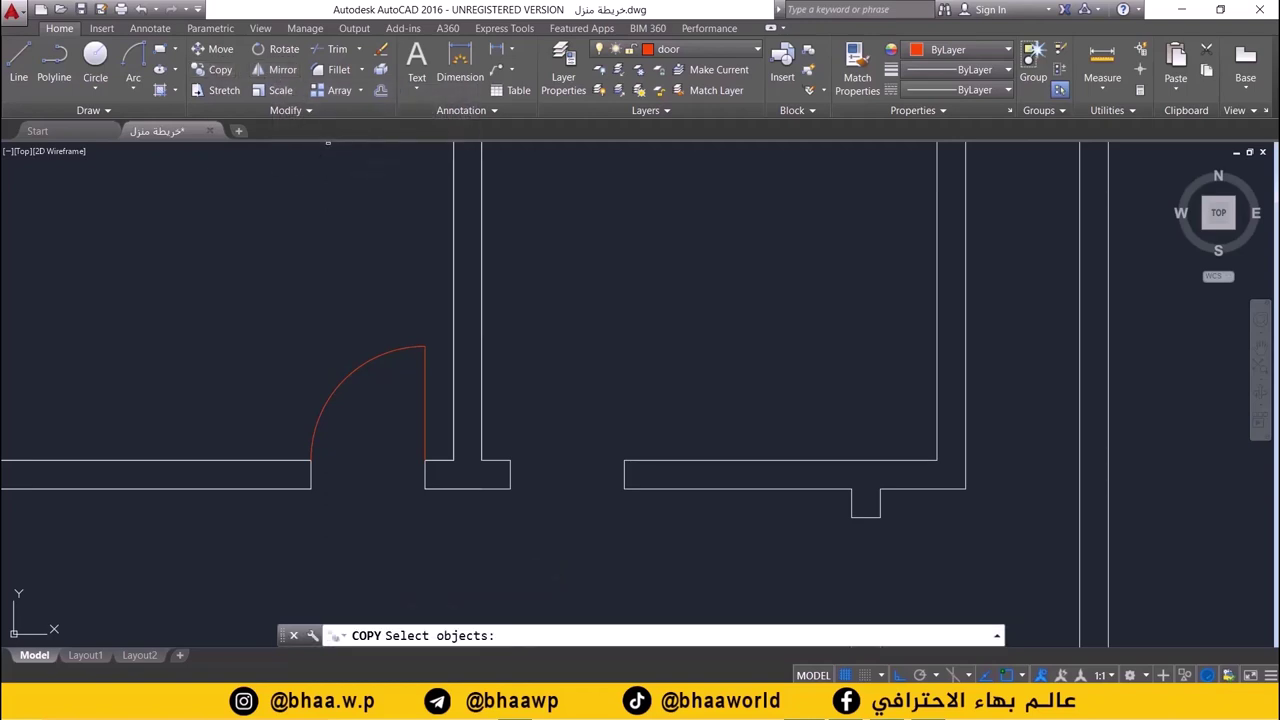
pyautogui.click(422, 427)
pyautogui.press('Return')
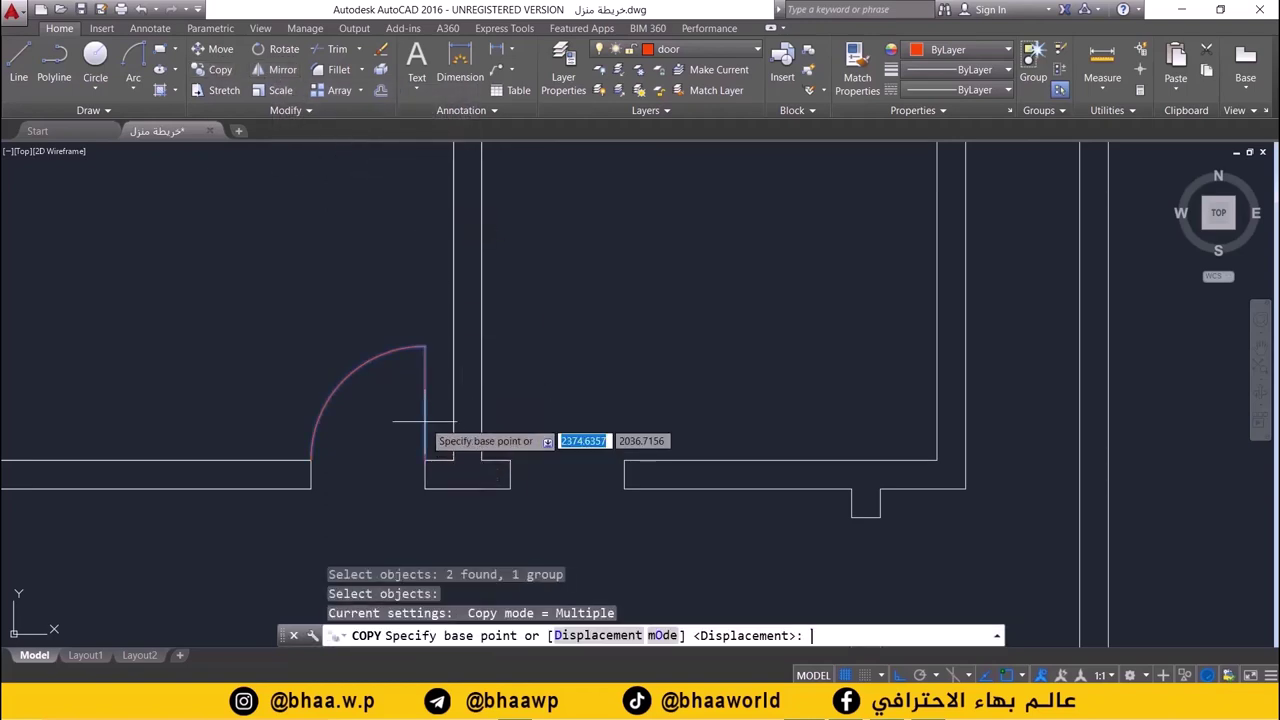
pyautogui.click(425, 460)
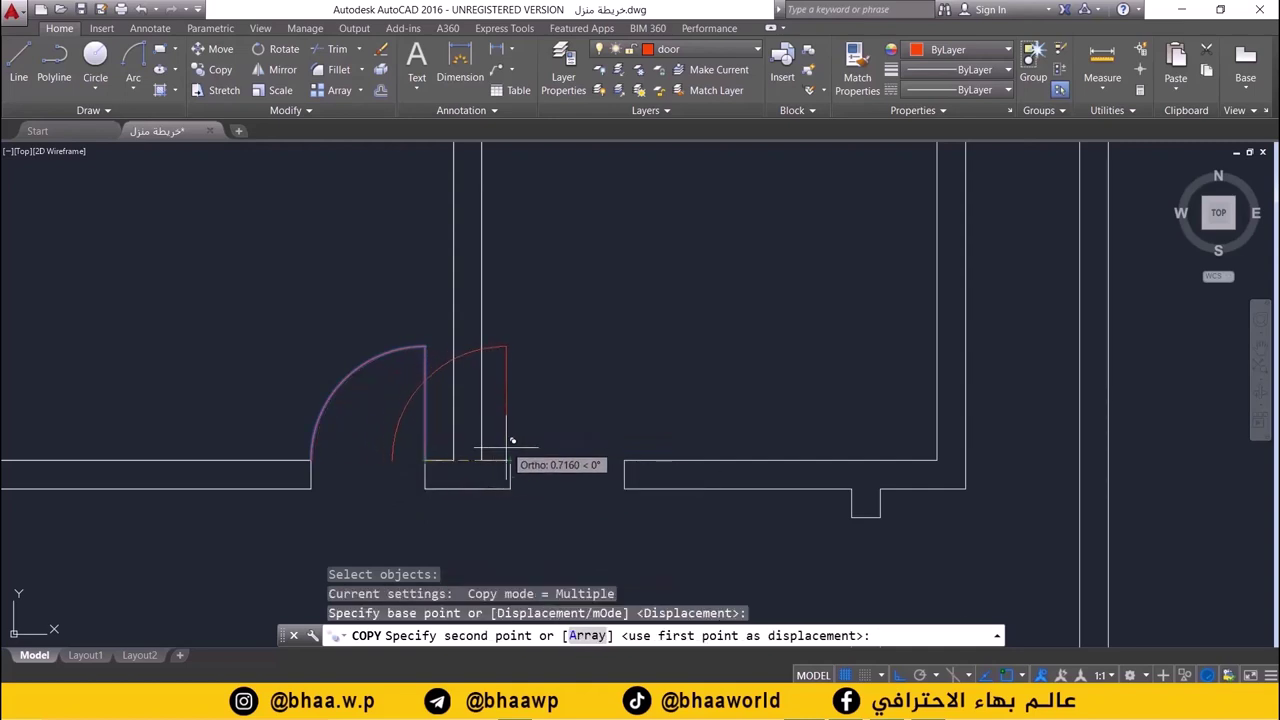
pyautogui.click(515, 456)
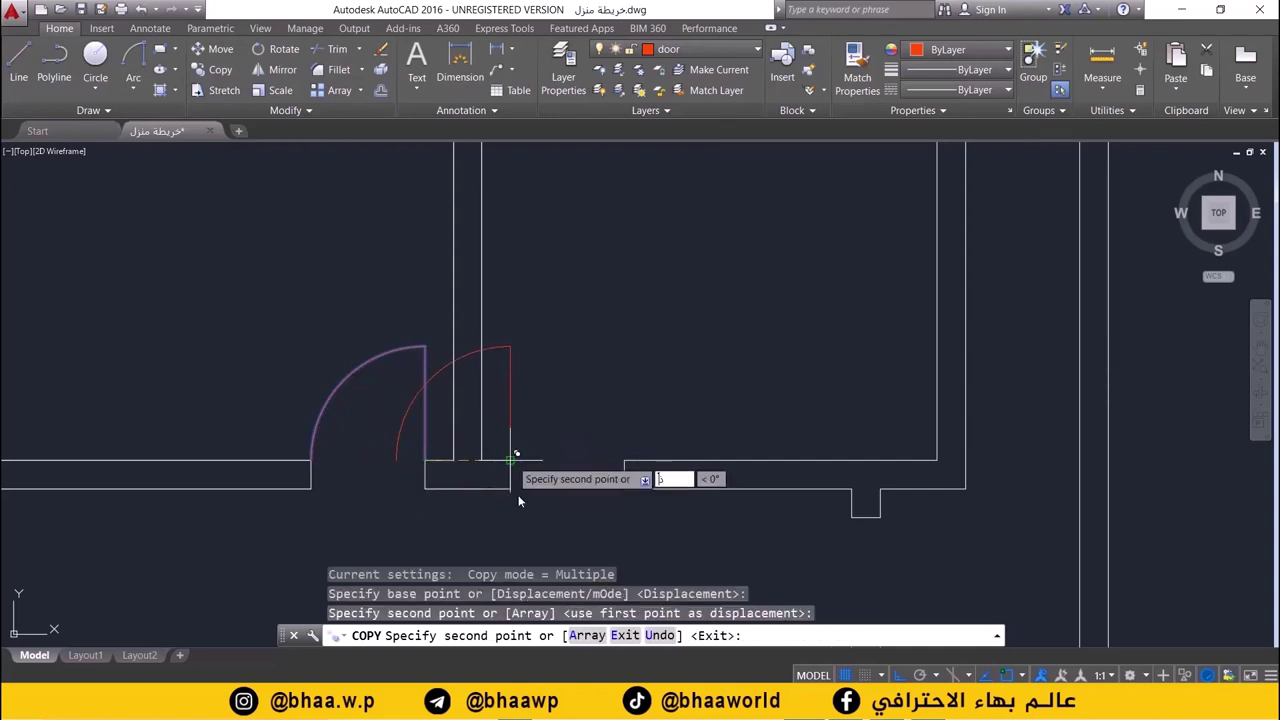
pyautogui.press('Escape')
pyautogui.press('Escape')
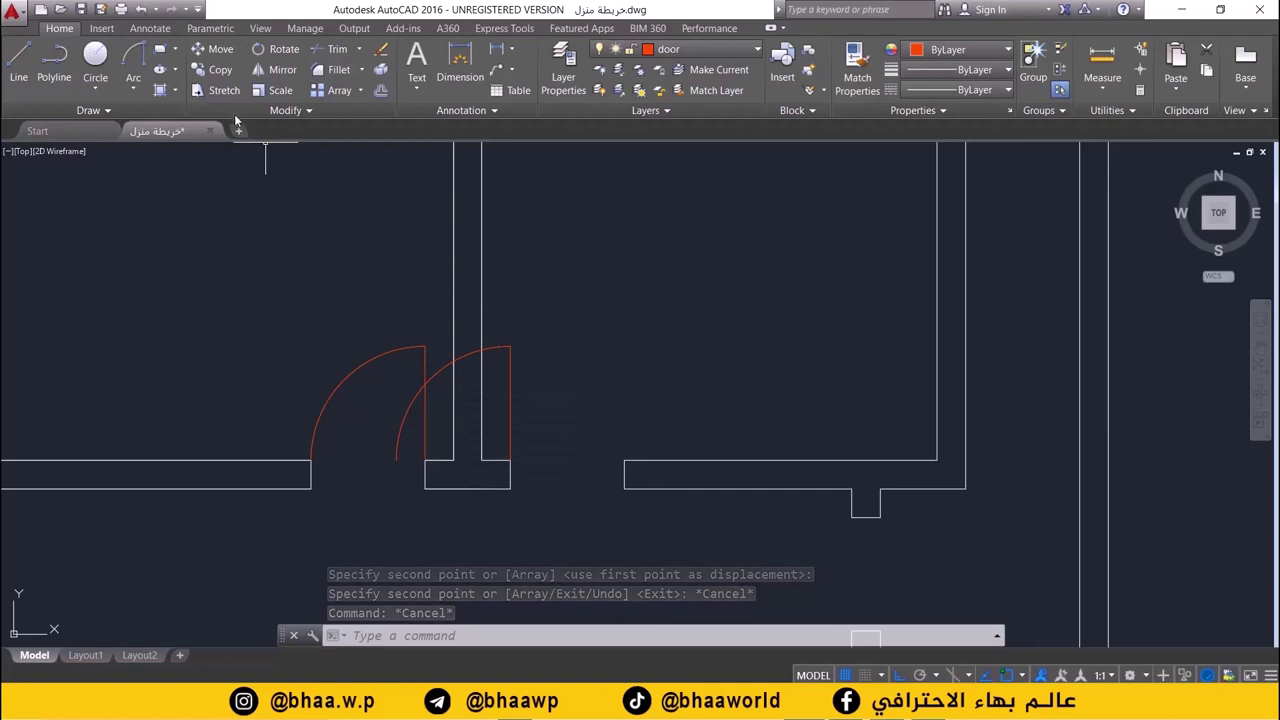
pyautogui.click(274, 71)
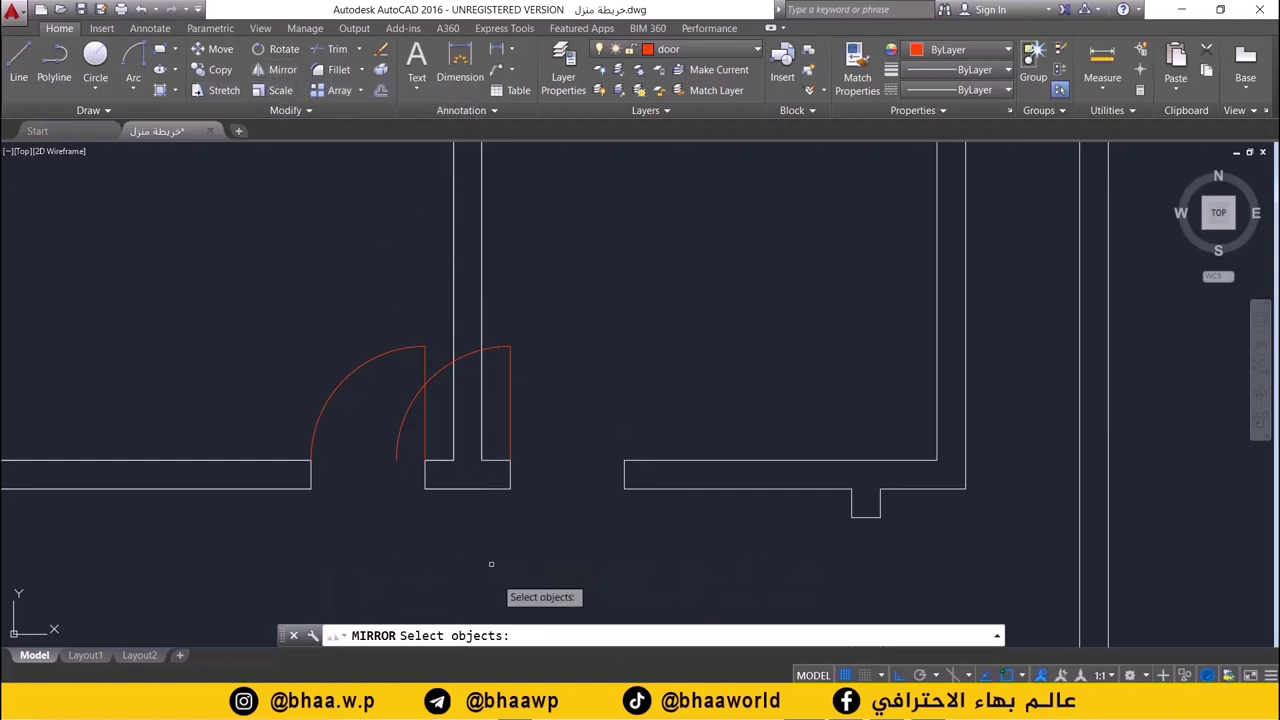
# - Mirror the copied door about a vertical axis through its hinge, erasing the original
pyautogui.click(511, 413)
pyautogui.press('Return')
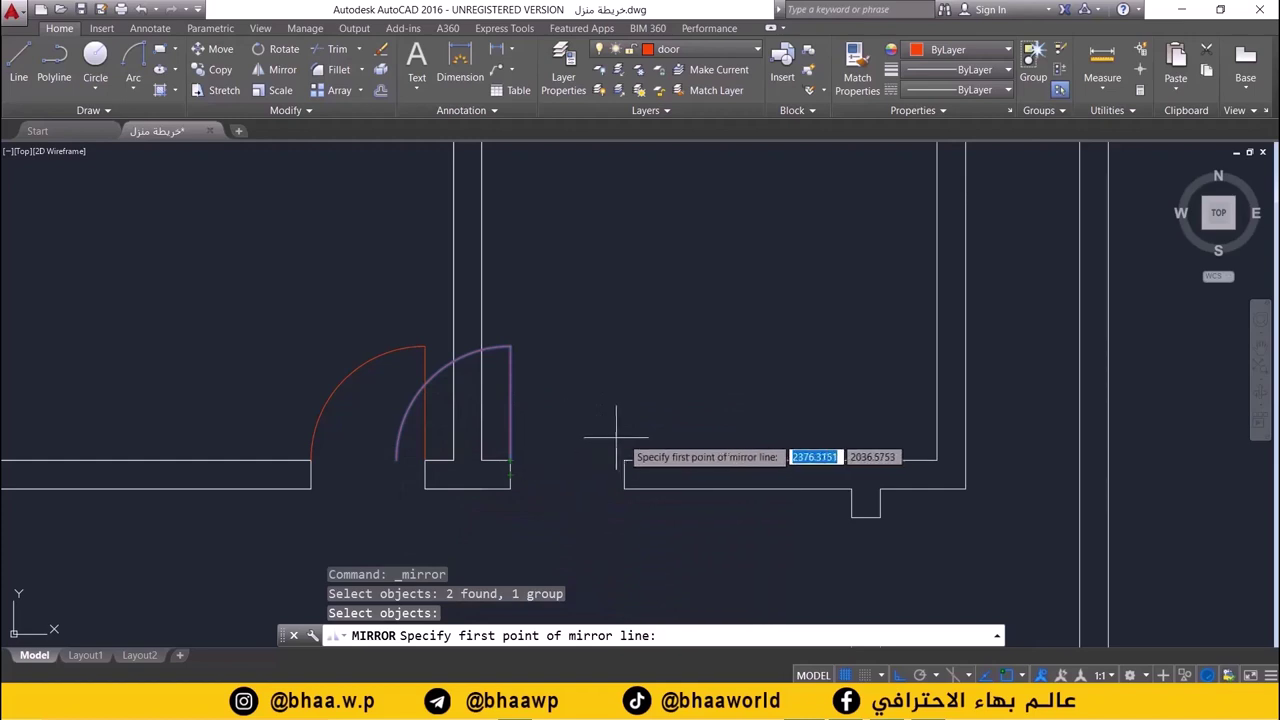
pyautogui.click(510, 460)
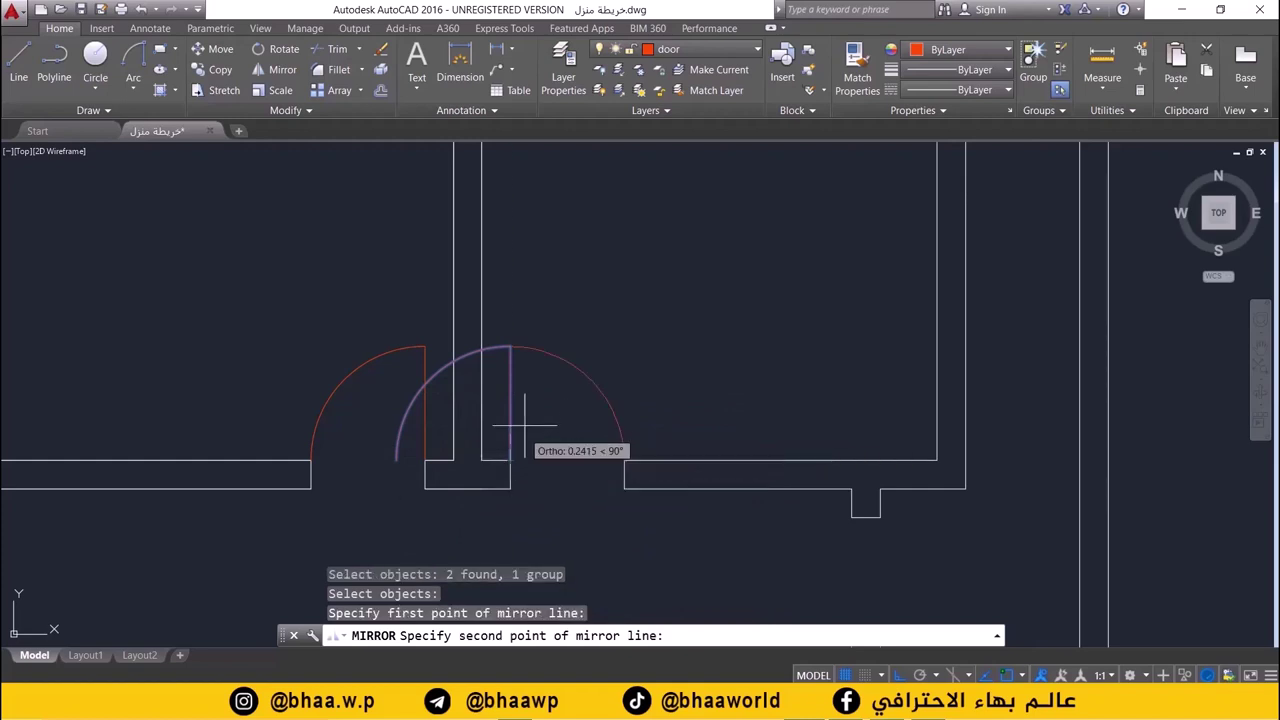
pyautogui.click(508, 349)
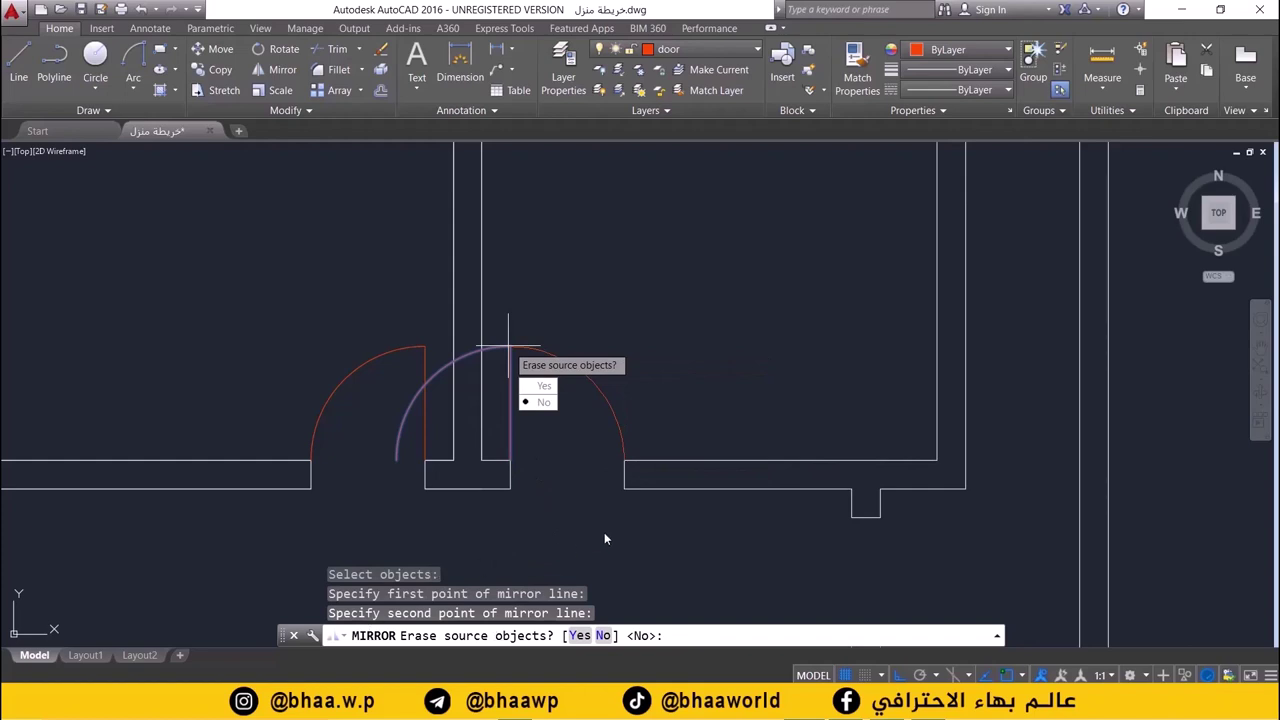
pyautogui.click(578, 637)
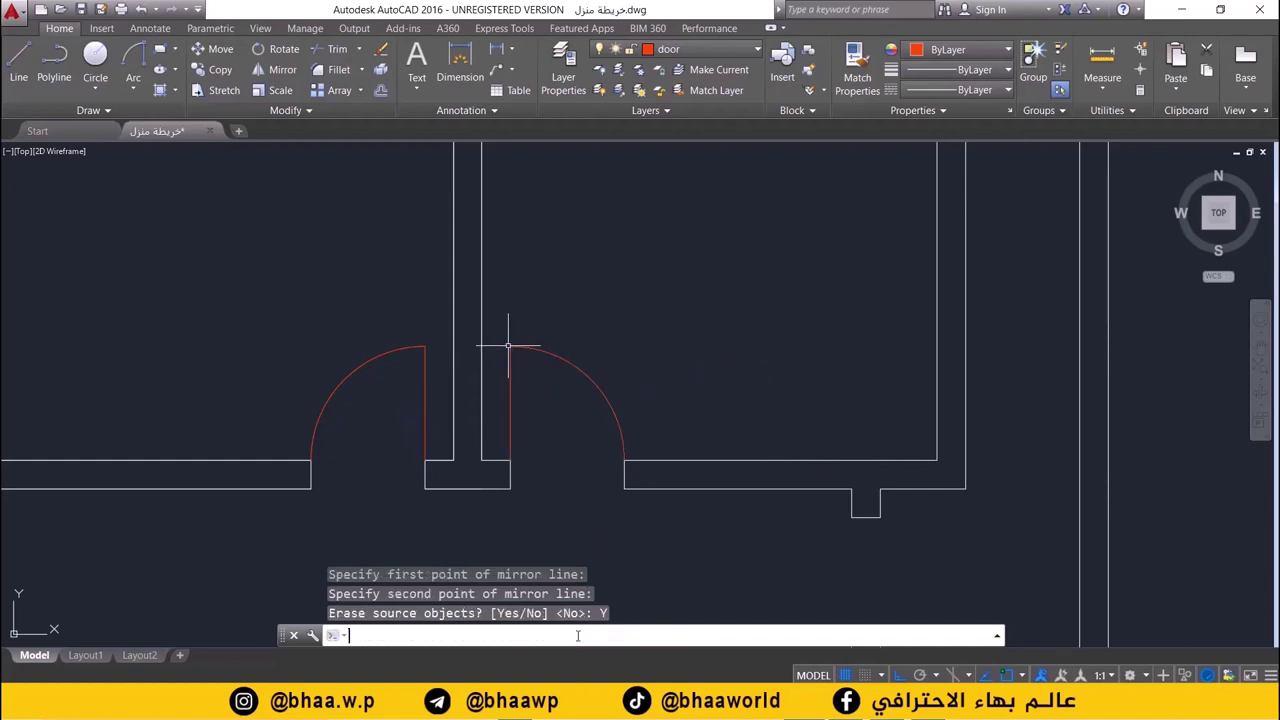
pyautogui.scroll(-4, 609, 429)
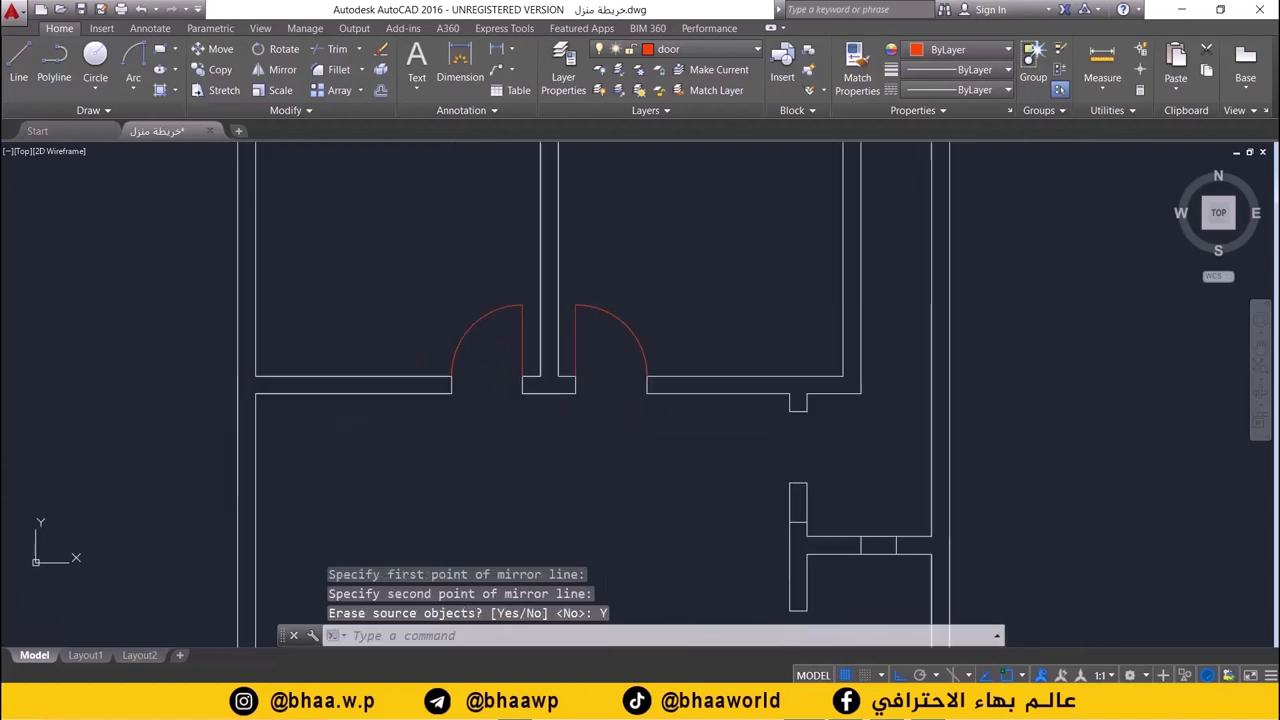
pyautogui.scroll(-1, 600, 410)
pyautogui.moveTo(600, 400)
pyautogui.mouseDown(button='middle')
pyautogui.moveTo(595, 416)
pyautogui.moveTo(595, 342)
pyautogui.mouseUp(button='middle')
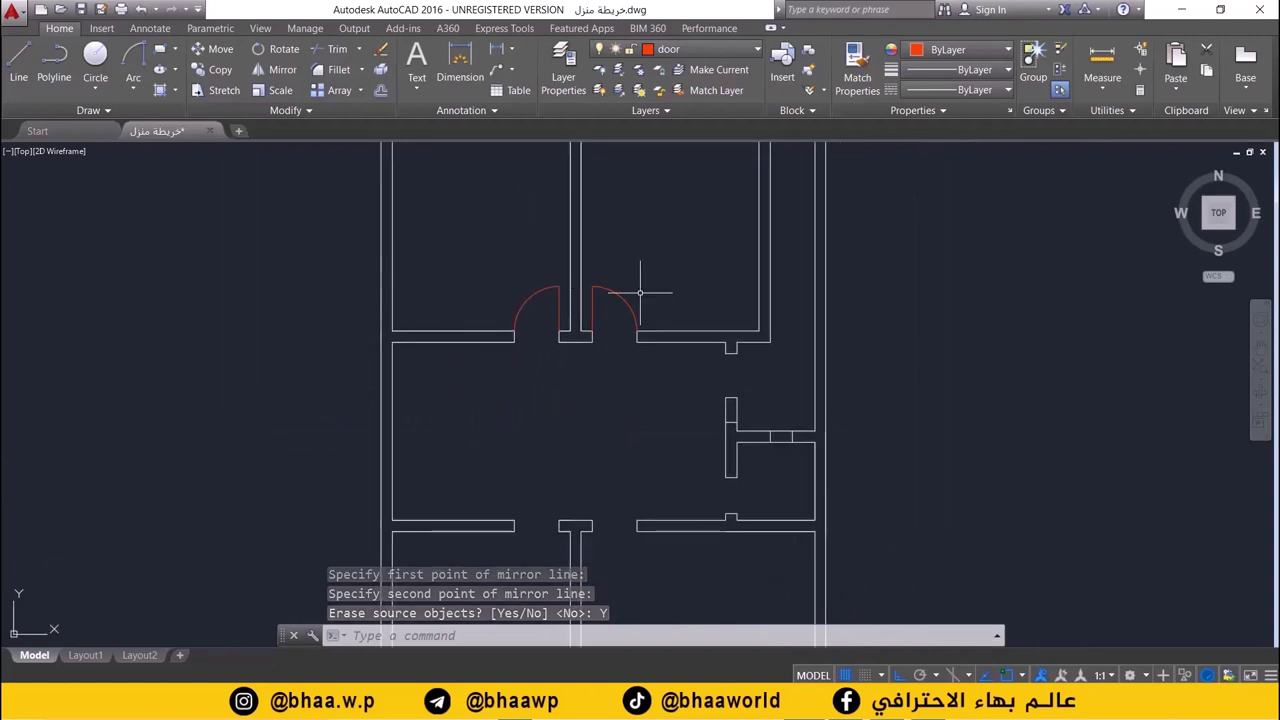
pyautogui.moveTo(649, 423)
pyautogui.mouseDown(button='middle')
pyautogui.moveTo(635, 357)
pyautogui.moveTo(547, 333)
pyautogui.moveTo(560, 420)
pyautogui.mouseUp(button='middle')
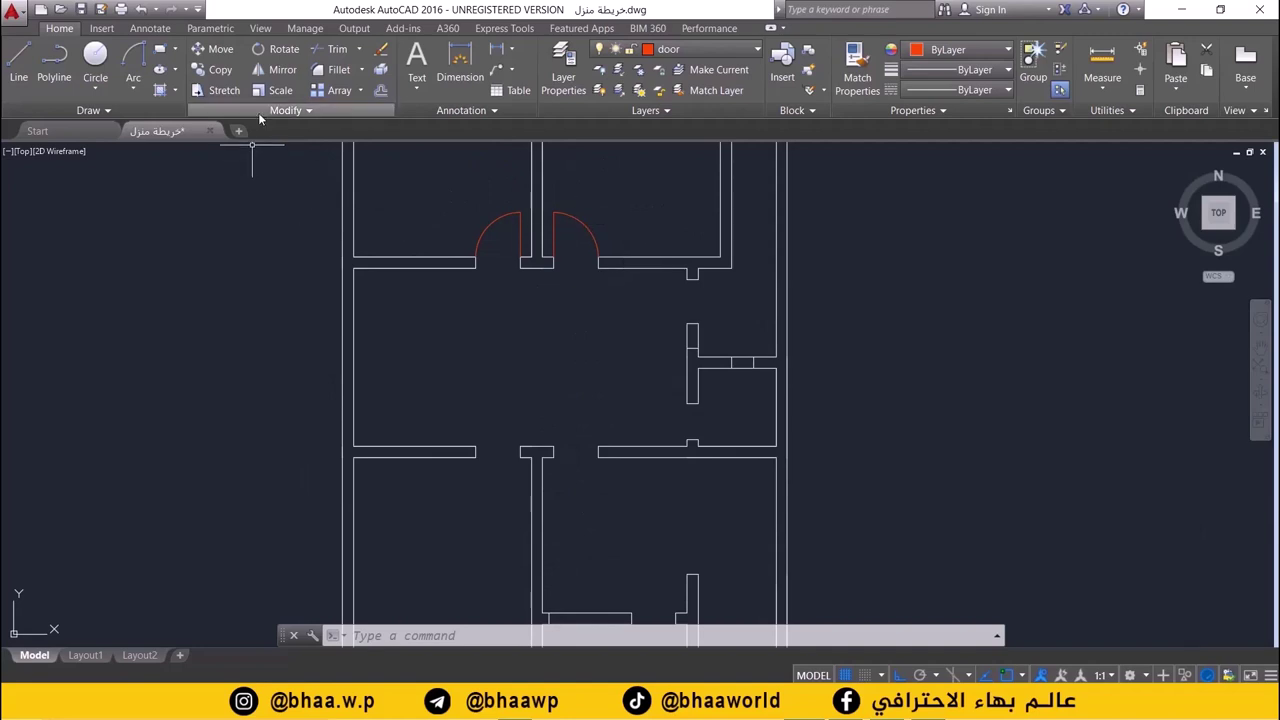
# - Copy both upper red doors down into the doorway on the wall below the hall
pyautogui.click(215, 70)
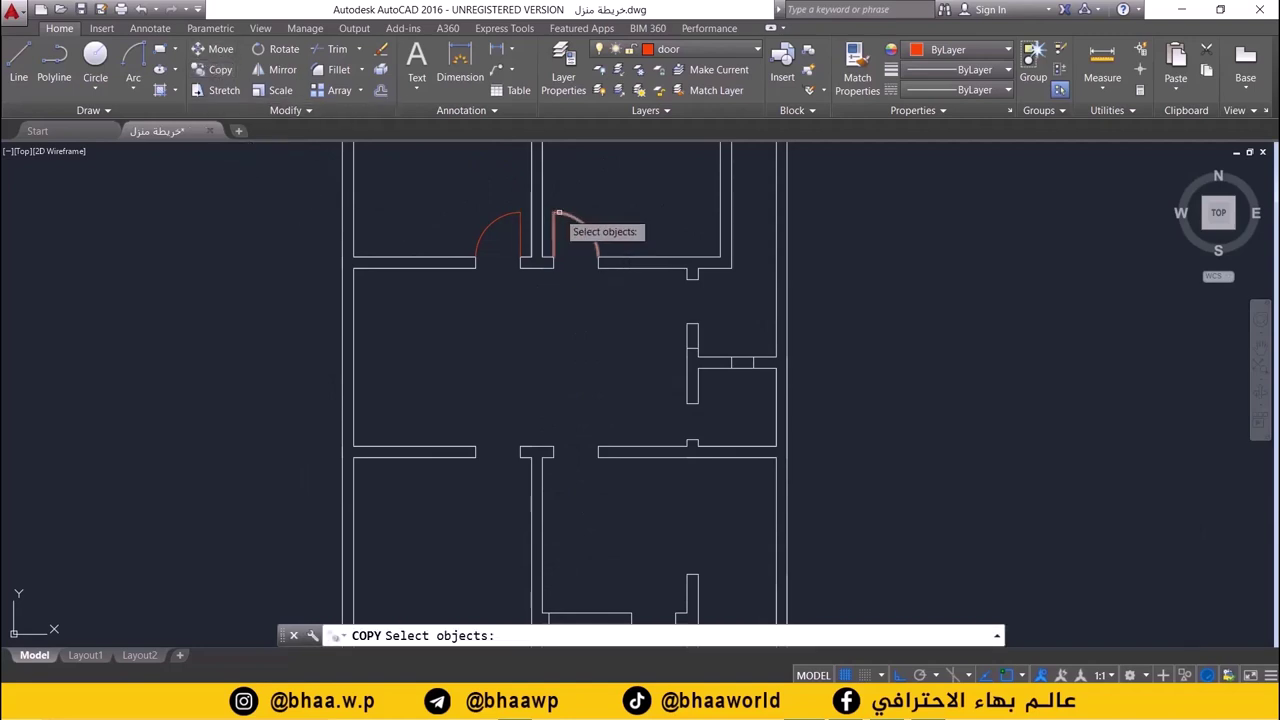
pyautogui.click(565, 217)
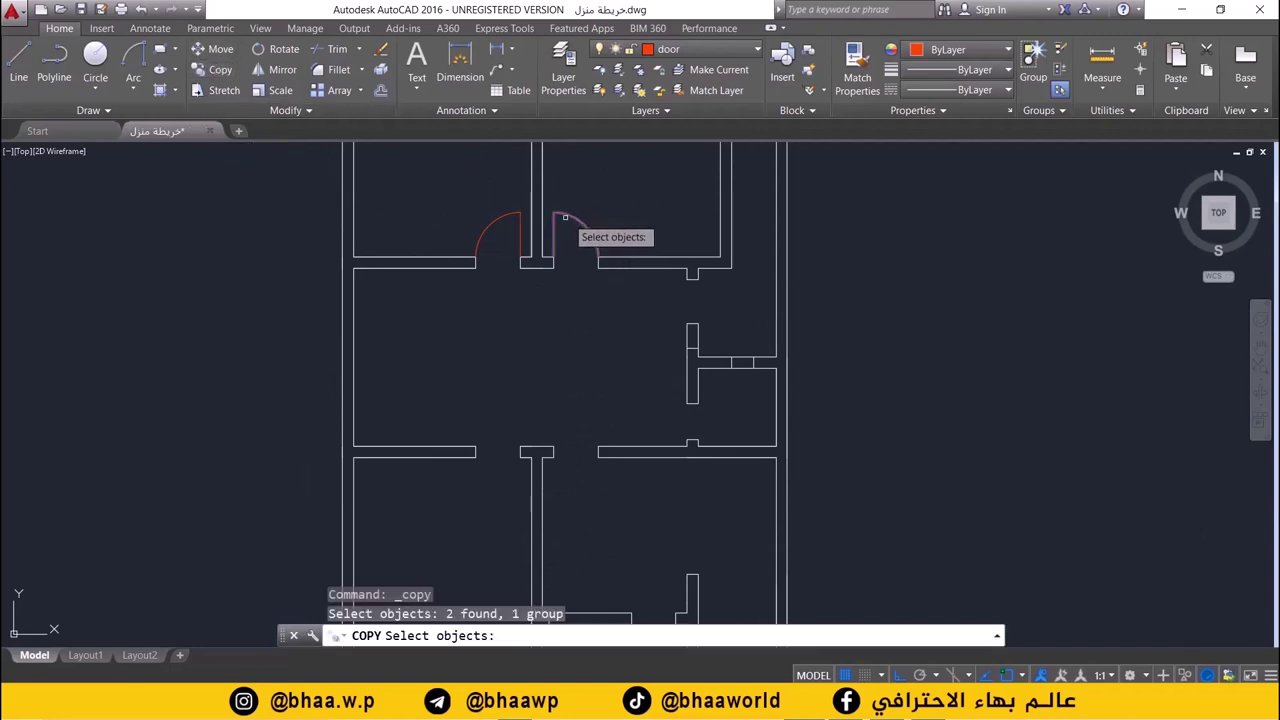
pyautogui.click(508, 215)
pyautogui.press('Return')
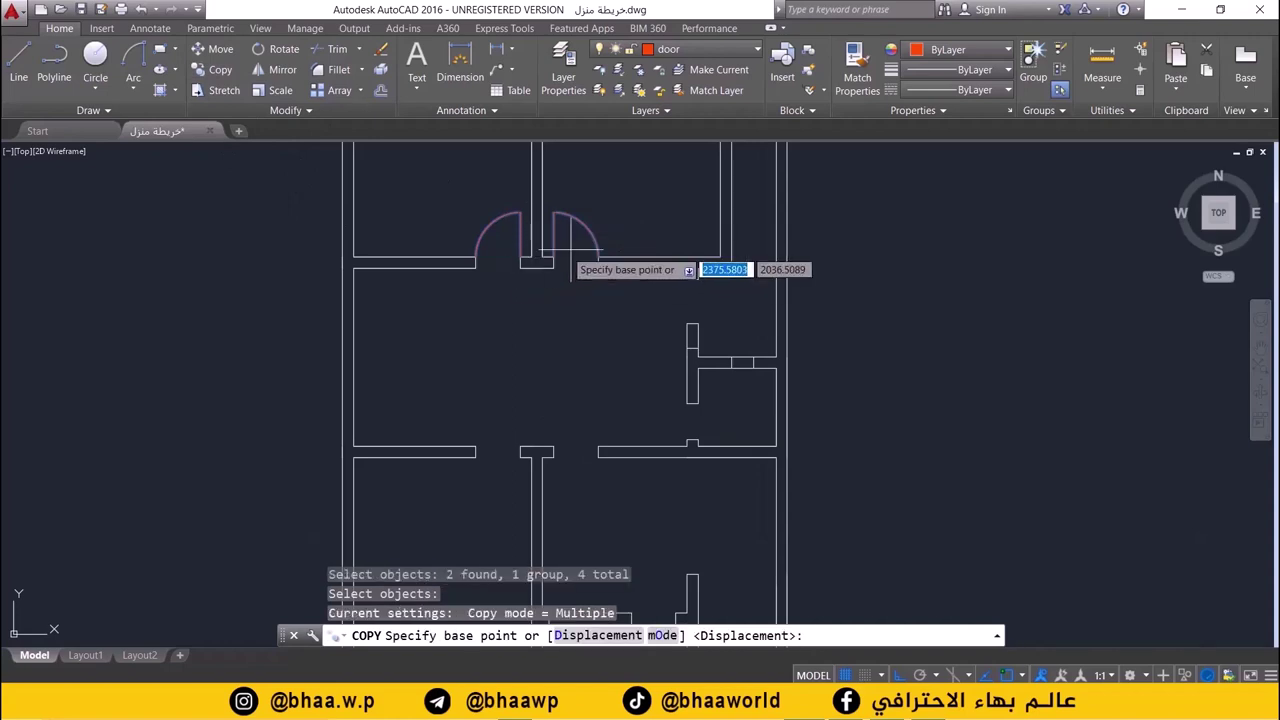
pyautogui.click(553, 258)
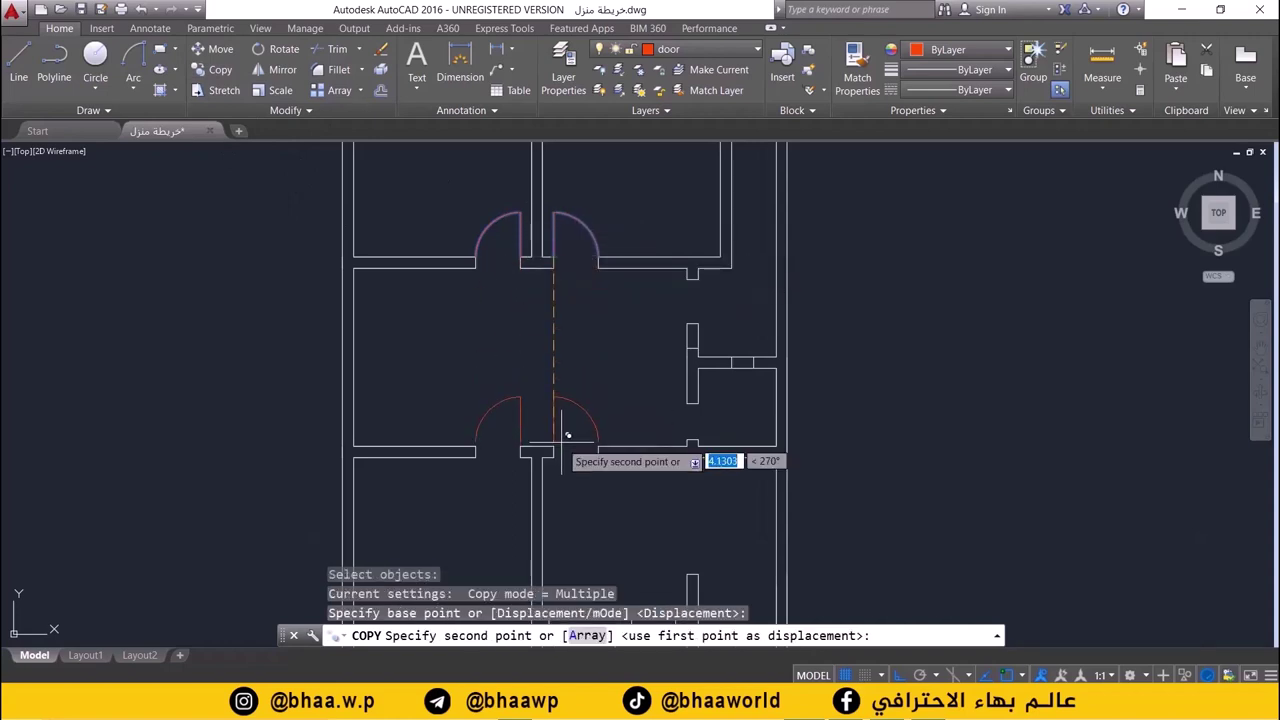
pyautogui.scroll(4, 558, 460)
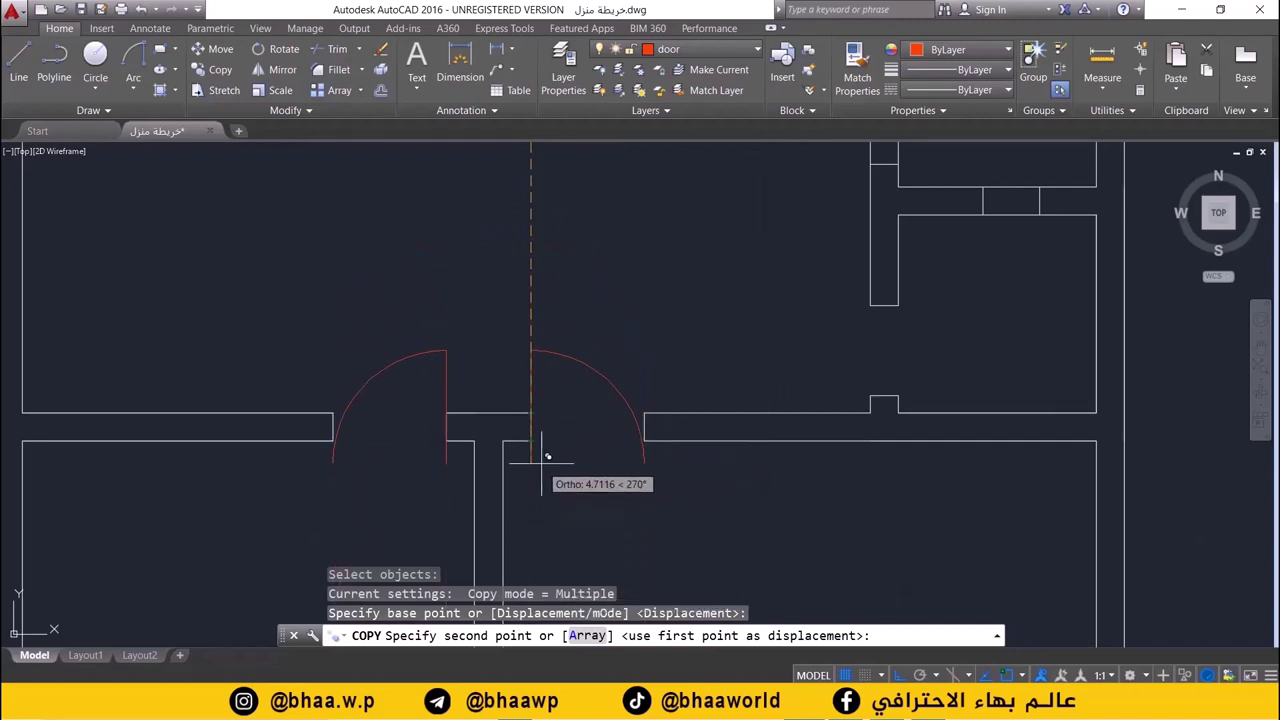
pyautogui.click(531, 440)
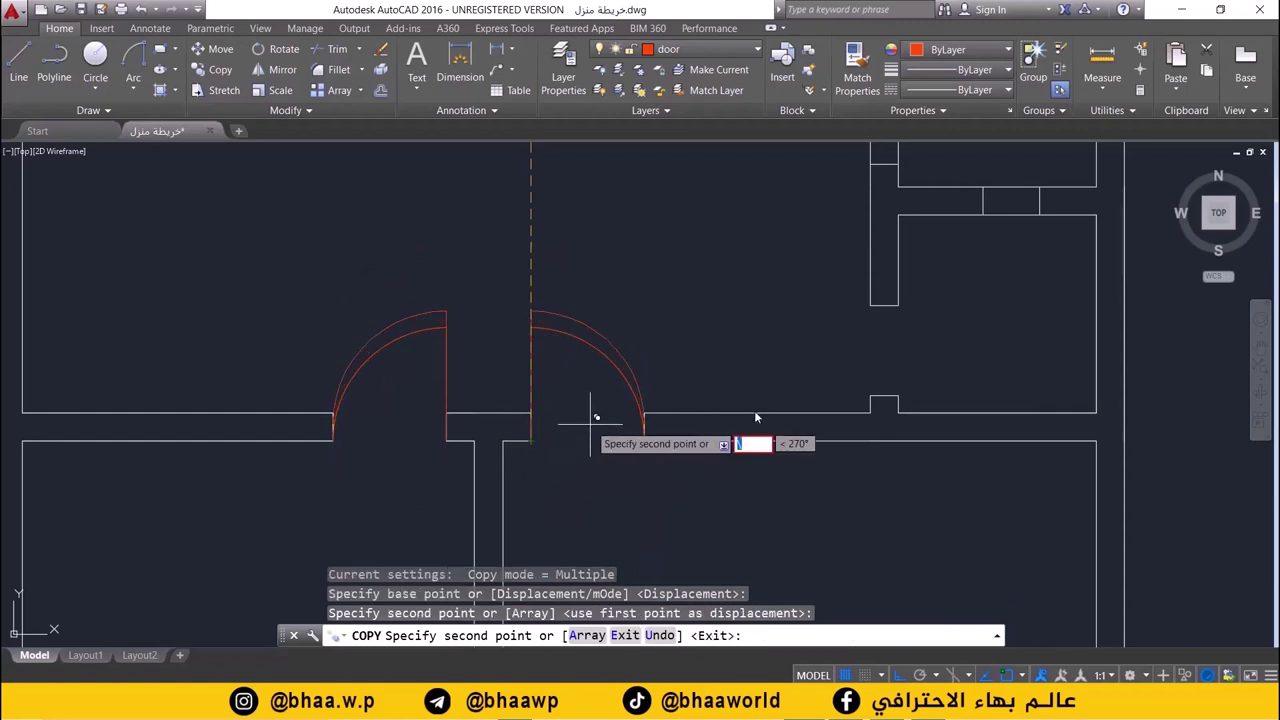
pyautogui.press('Escape')
pyautogui.scroll(-1, 587, 412)
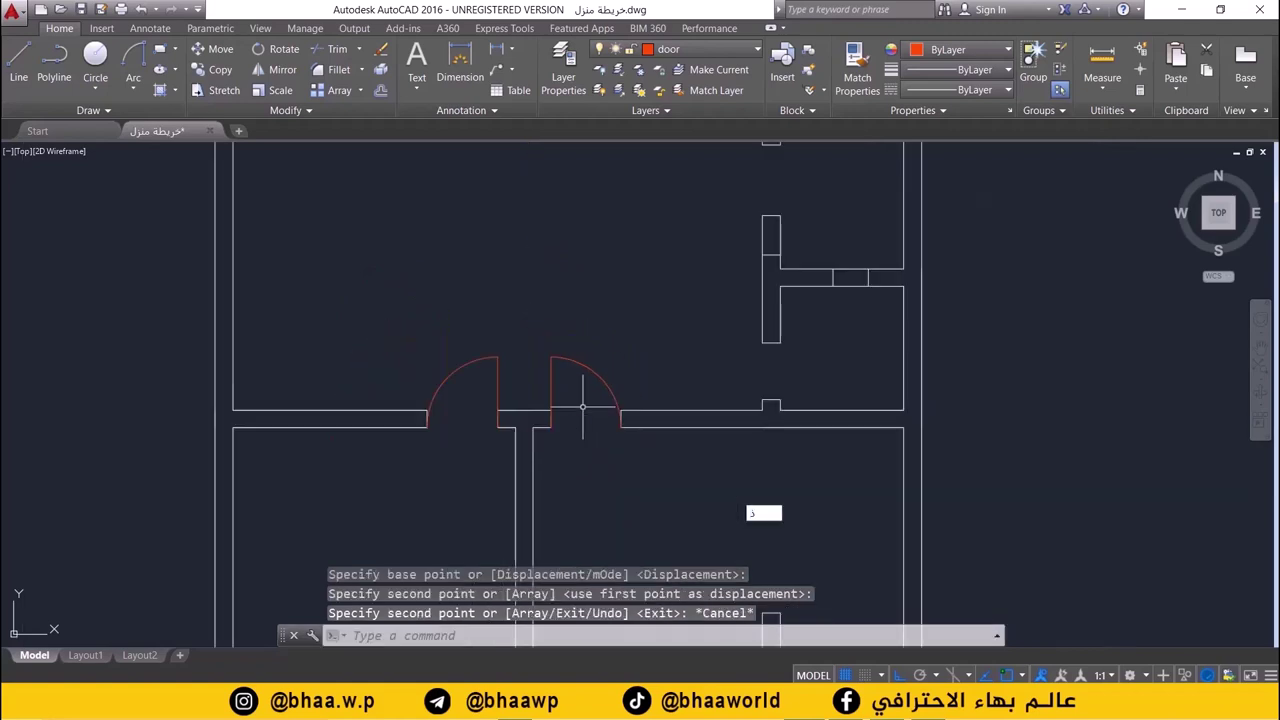
pyautogui.scroll(-1, 576, 347)
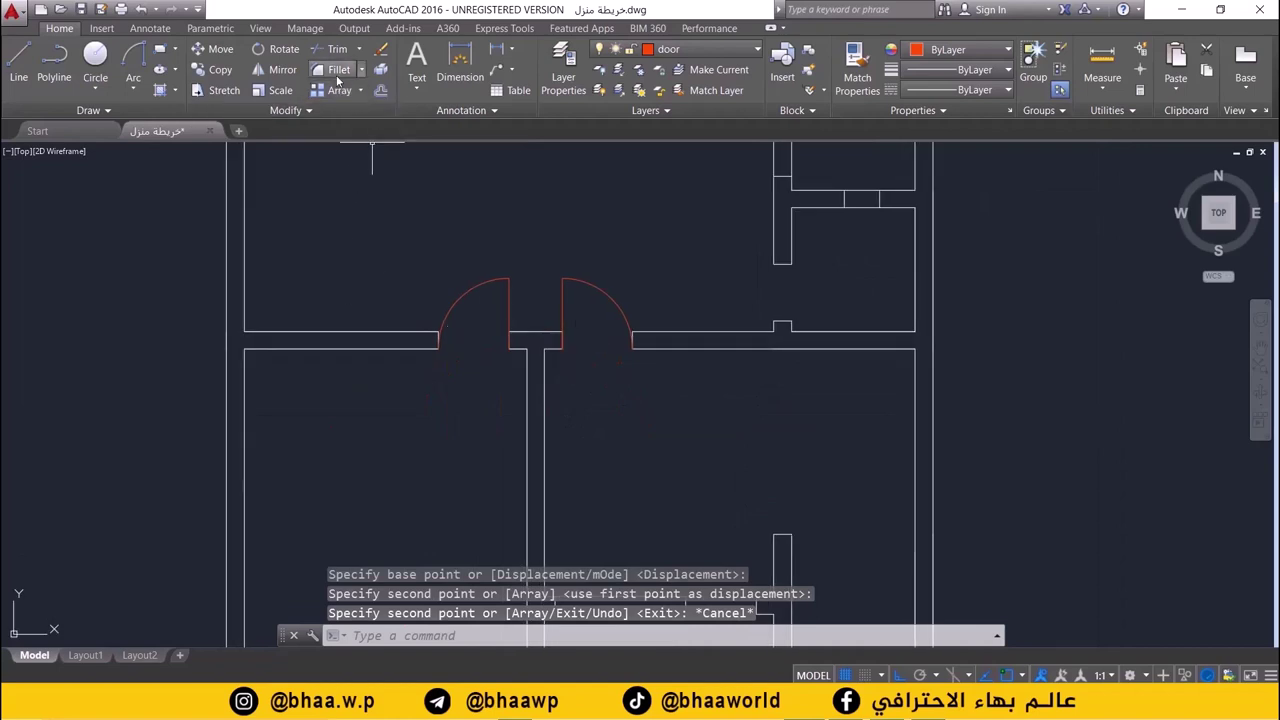
# - Mirror the lower door pair across the horizontal wall line, erasing the originals
pyautogui.click(282, 69)
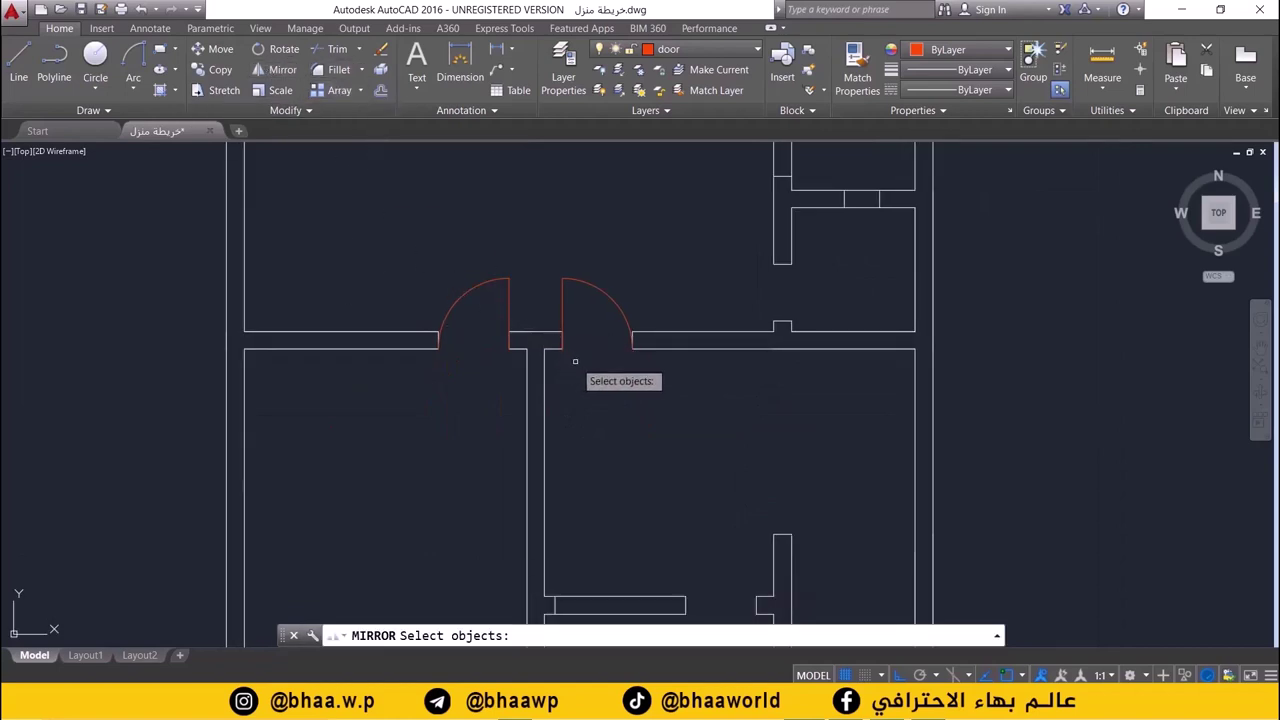
pyautogui.click(587, 284)
pyautogui.click(489, 279)
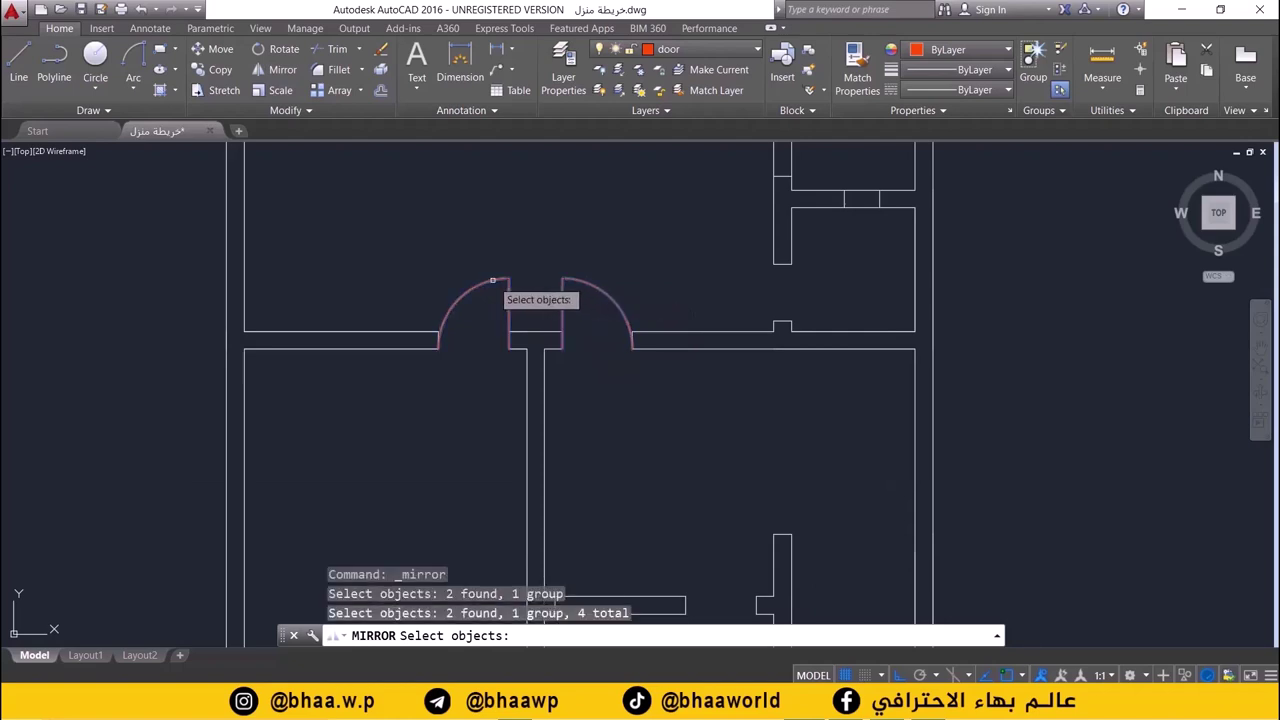
pyautogui.press('Return')
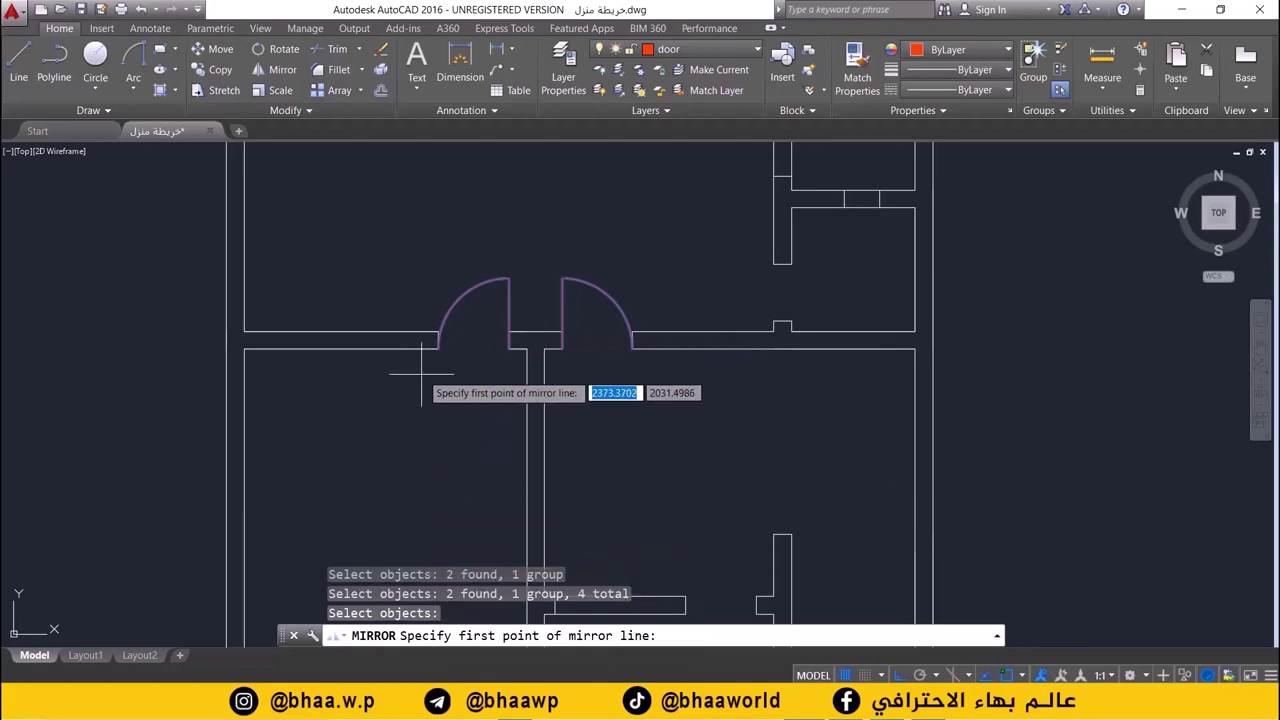
pyautogui.click(438, 349)
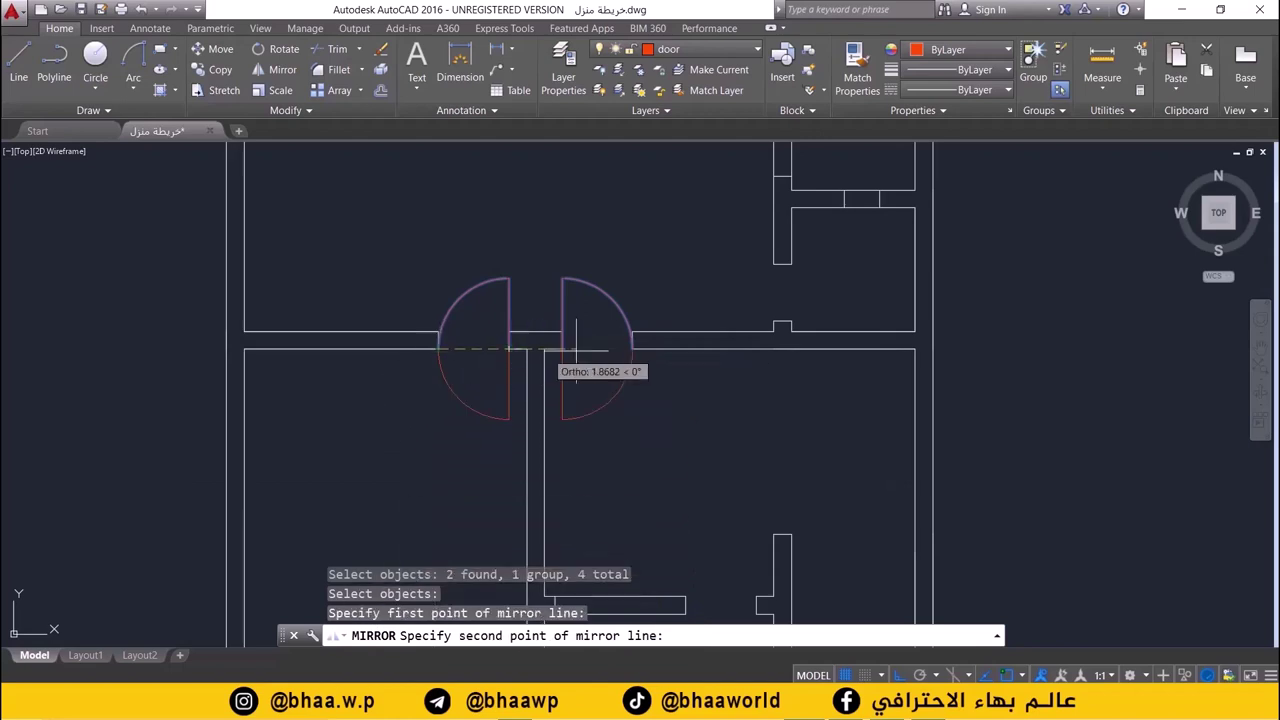
pyautogui.click(632, 349)
pyautogui.write('y')
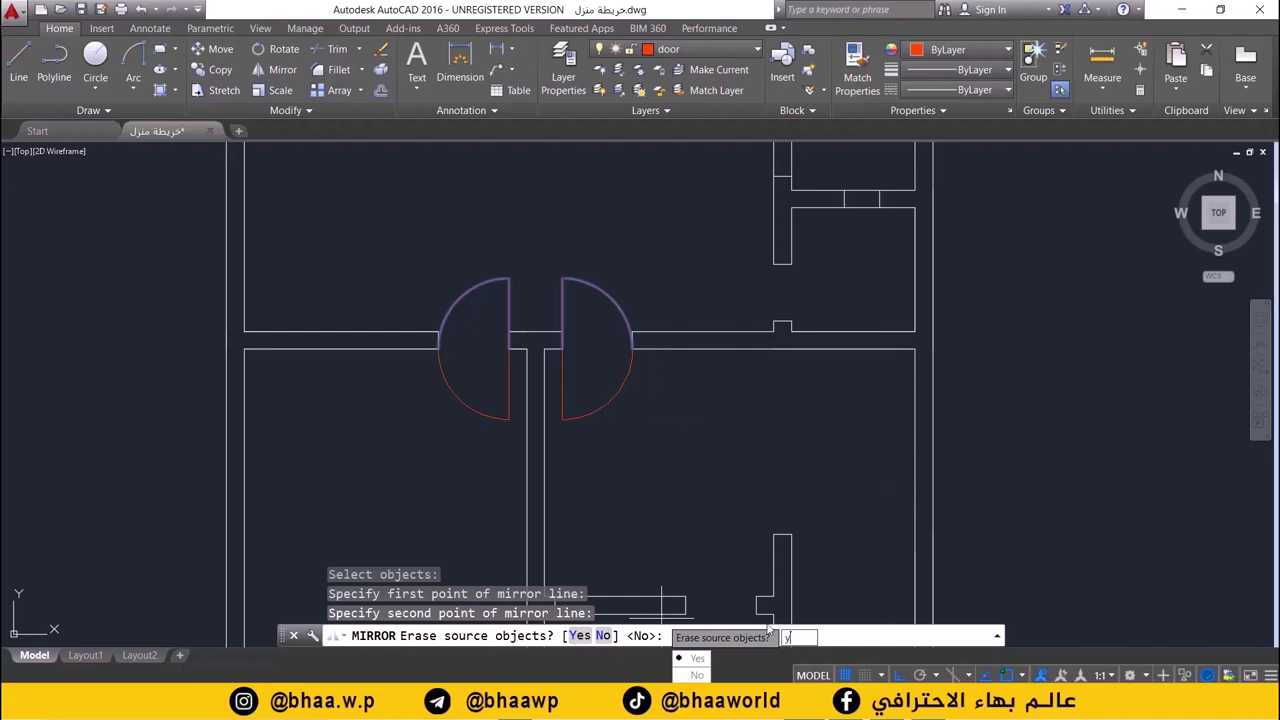
pyautogui.press('Return')
# - Zoom and pan the plan to centre the hall and show the top doorway
pyautogui.scroll(-2, 650, 415)
pyautogui.scroll(-2, 605, 420)
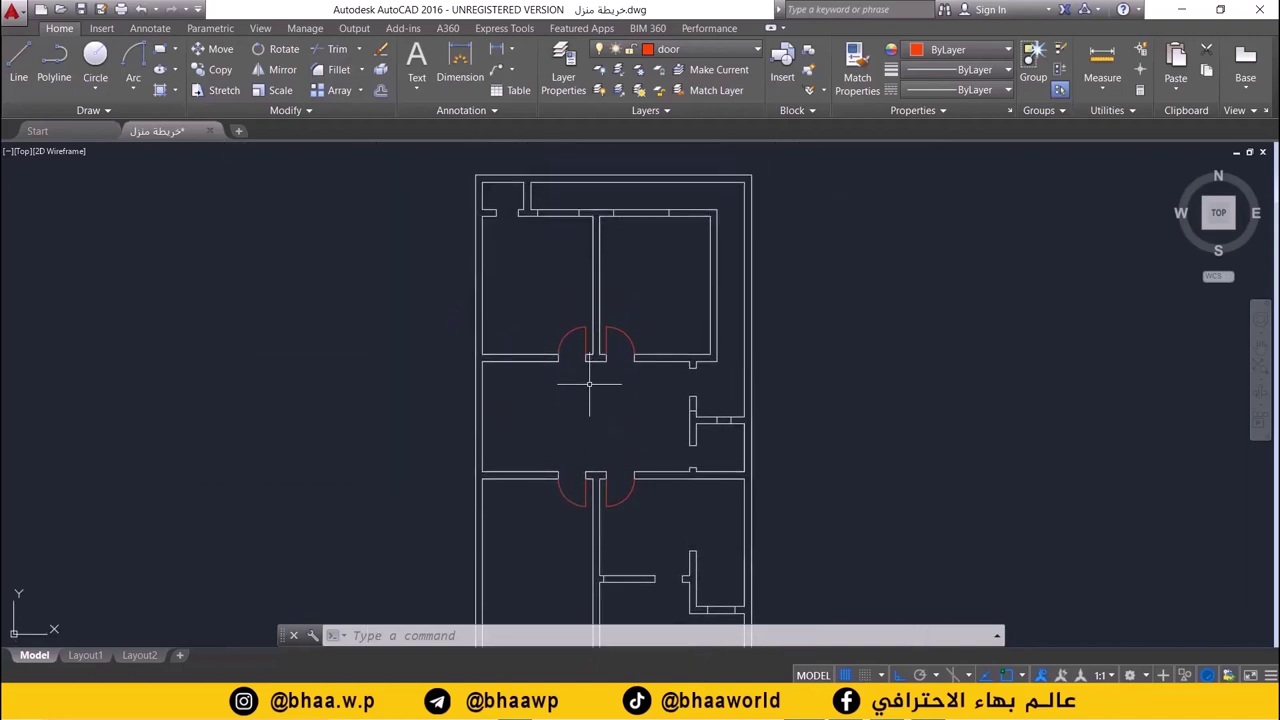
pyautogui.scroll(1, 657, 443)
pyautogui.scroll(1, 693, 489)
pyautogui.scroll(1, 690, 489)
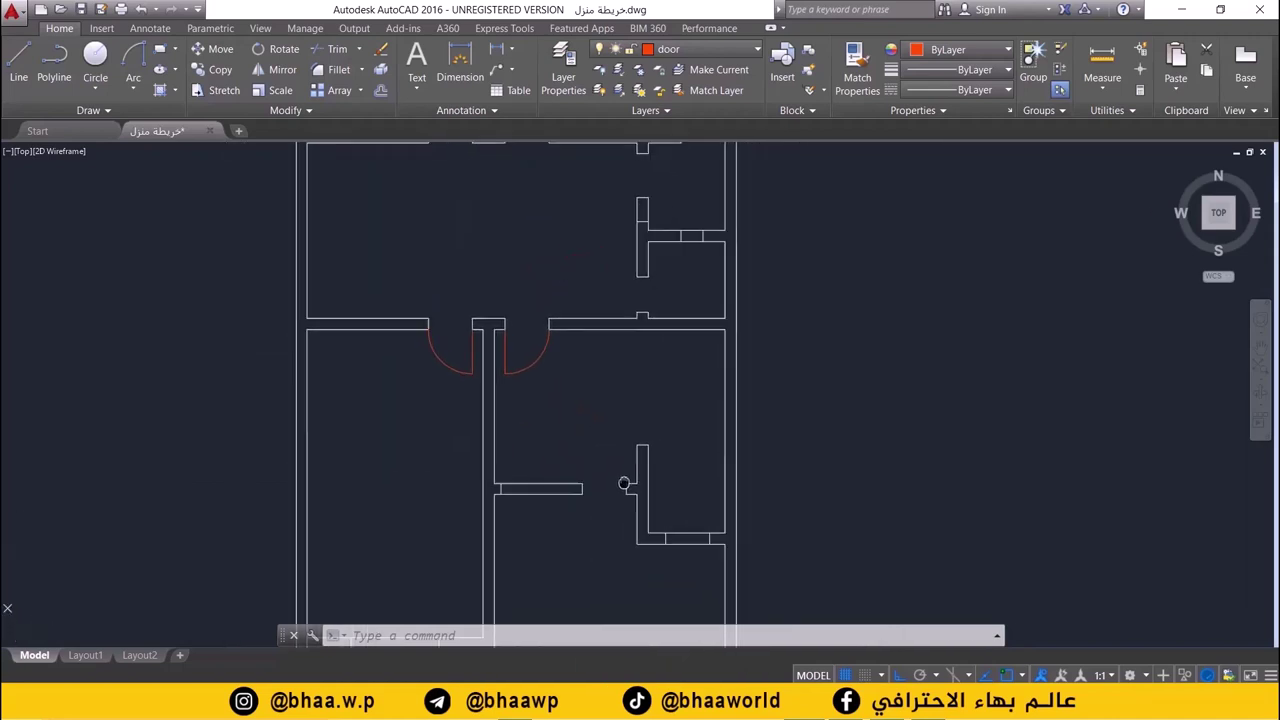
pyautogui.scroll(1, 618, 472)
pyautogui.scroll(-2, 602, 481)
pyautogui.moveTo(600, 450)
pyautogui.mouseDown(button='middle')
pyautogui.moveTo(586, 514)
pyautogui.moveTo(595, 499)
pyautogui.mouseUp(button='middle')
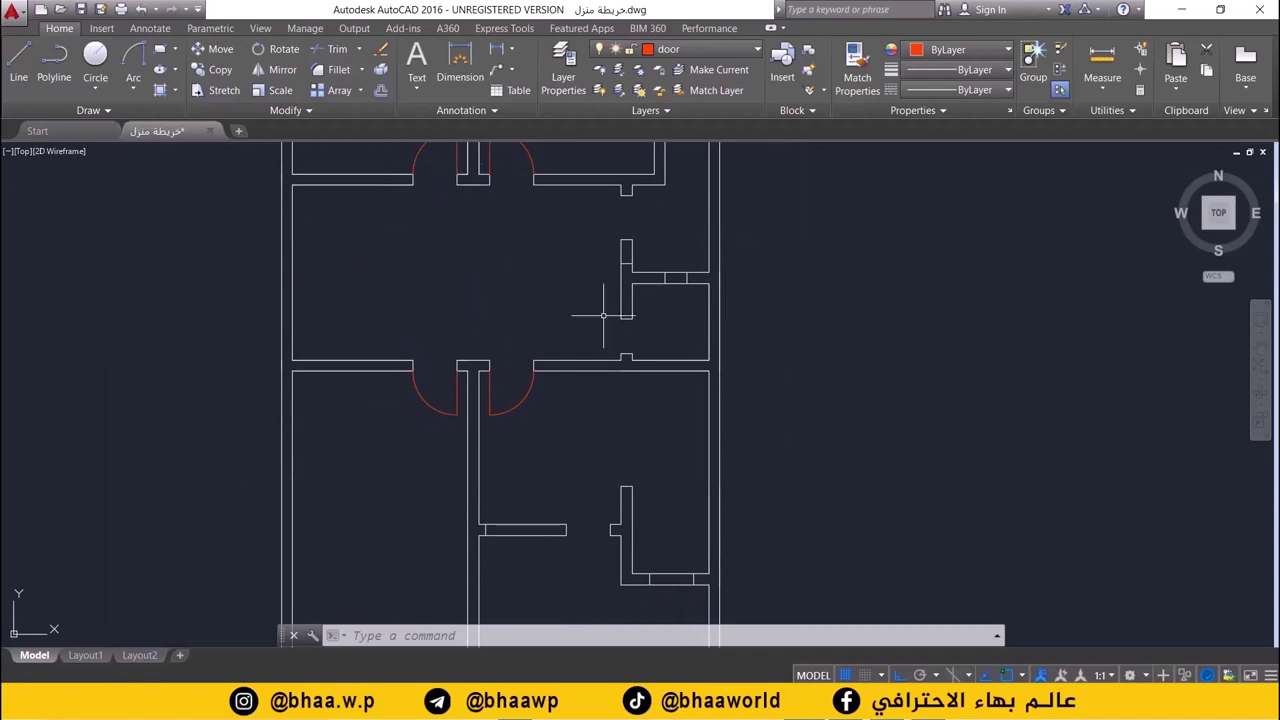
pyautogui.moveTo(485, 271); pyautogui.dragTo(479, 297, button='middle')
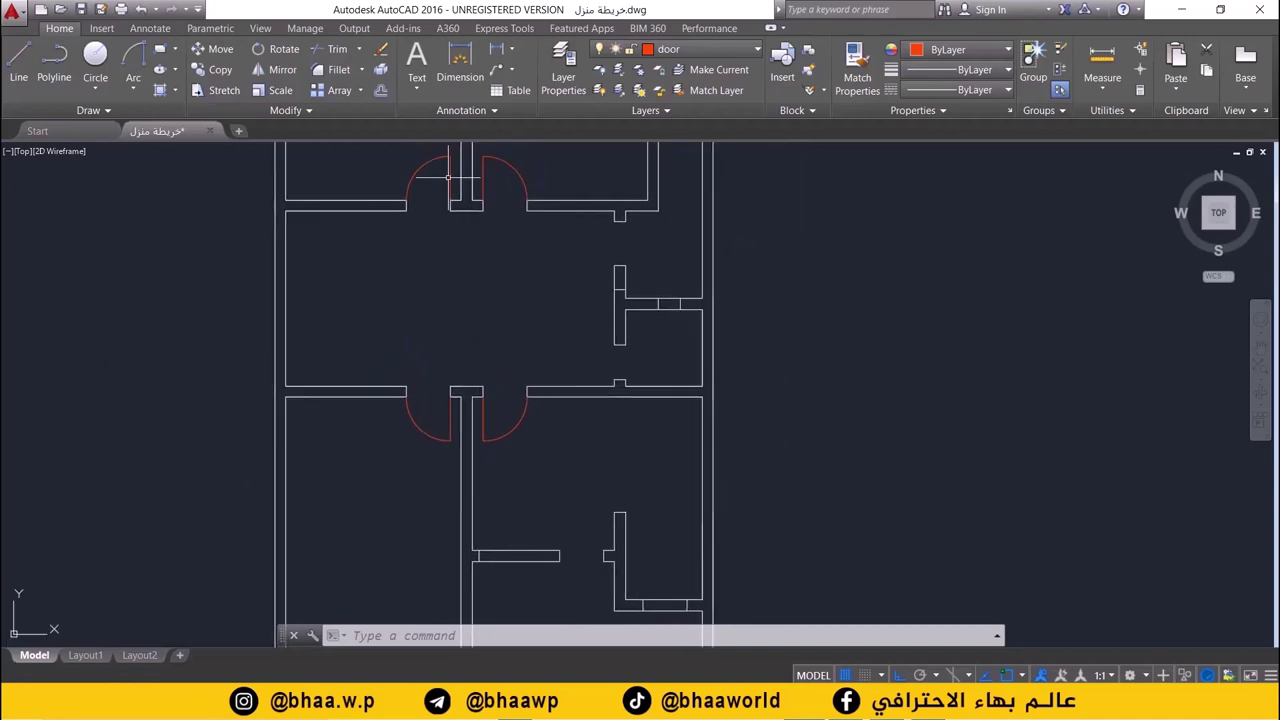
# - Copy the top-left door by its hinge into the lower room's inner wall opening
pyautogui.click(218, 72)
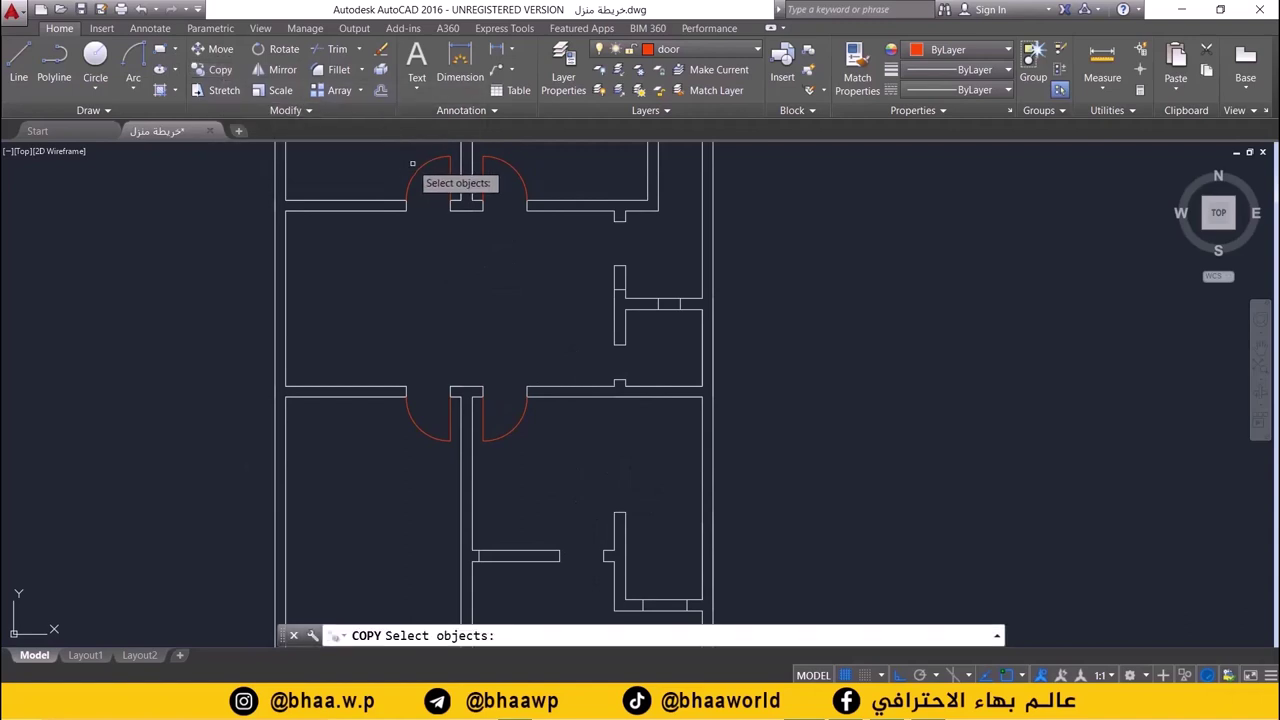
pyautogui.click(419, 167)
pyautogui.press('Return')
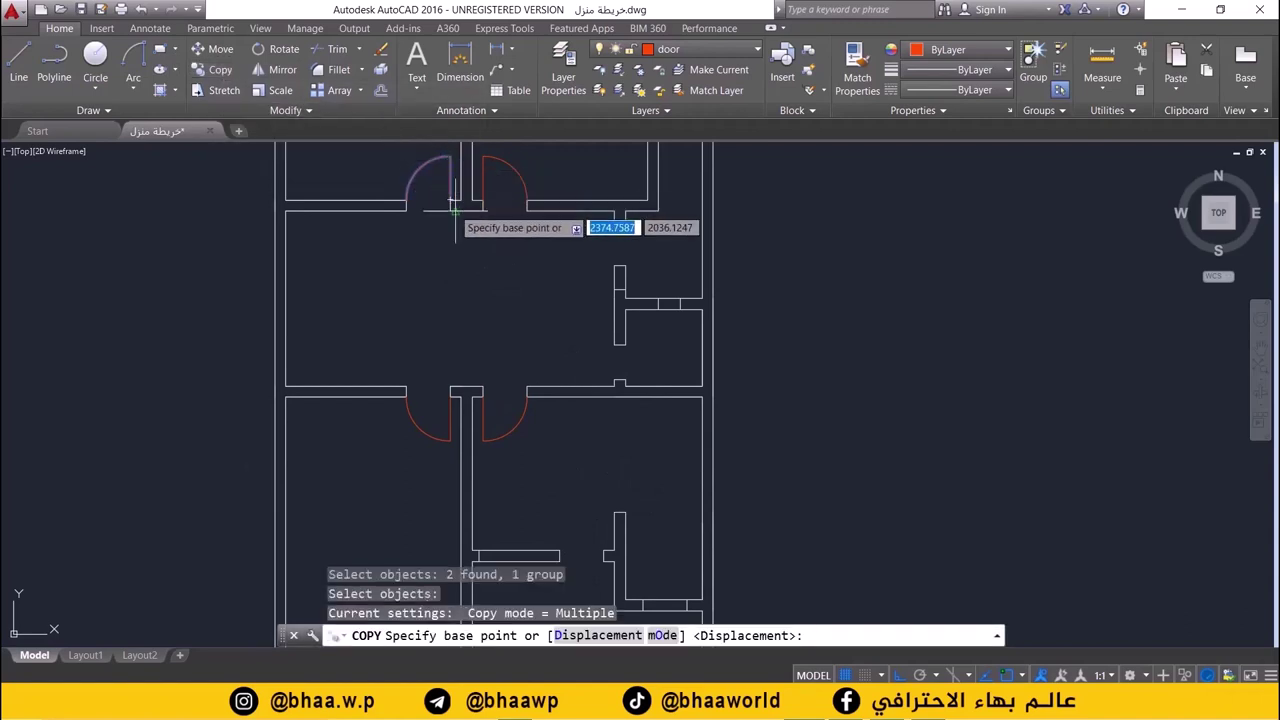
pyautogui.click(450, 200)
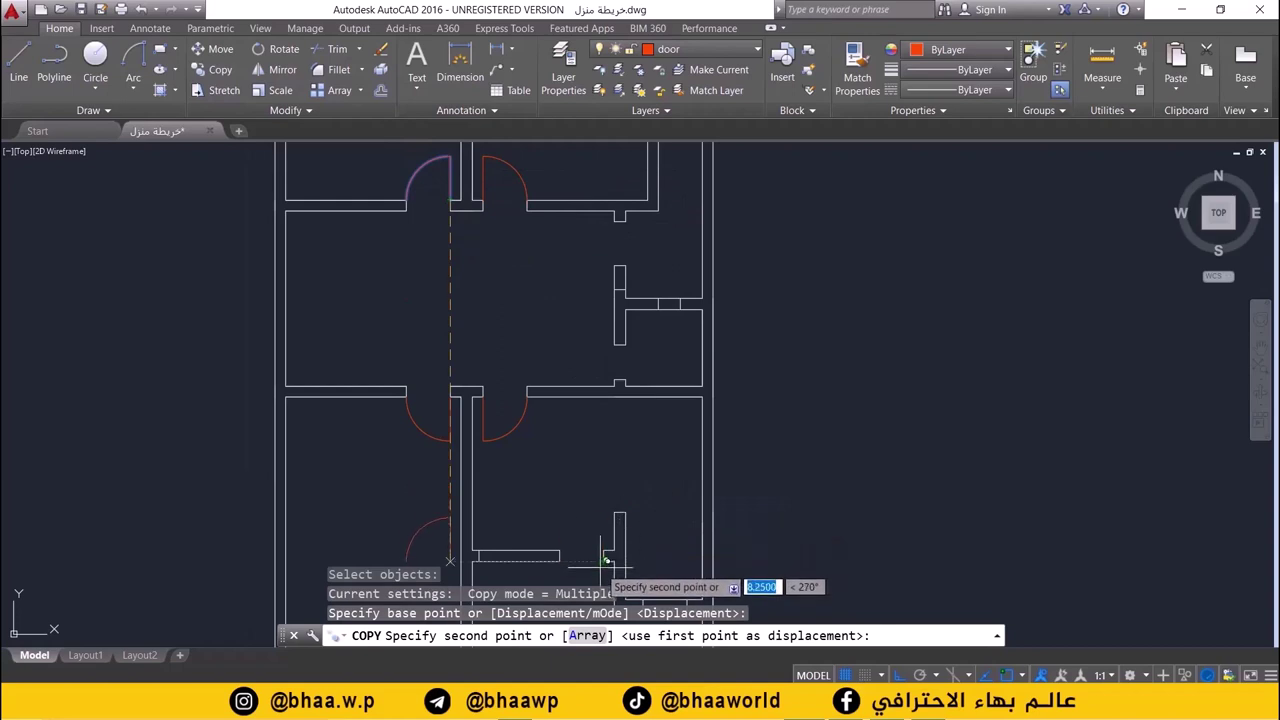
pyautogui.moveTo(575, 560); pyautogui.dragTo(575, 405, button='middle')
pyautogui.scroll(5, 585, 405)
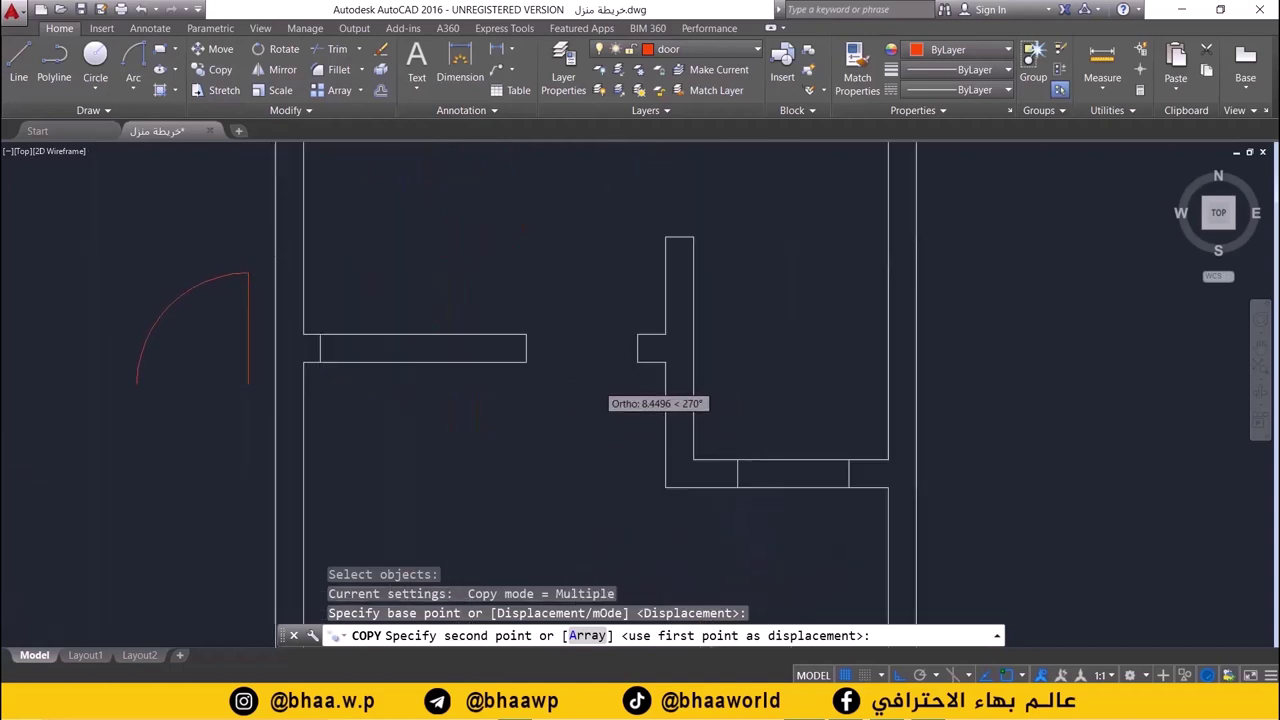
pyautogui.scroll(-2, 591, 416)
pyautogui.scroll(-1, 591, 416)
pyautogui.scroll(-1, 592, 450)
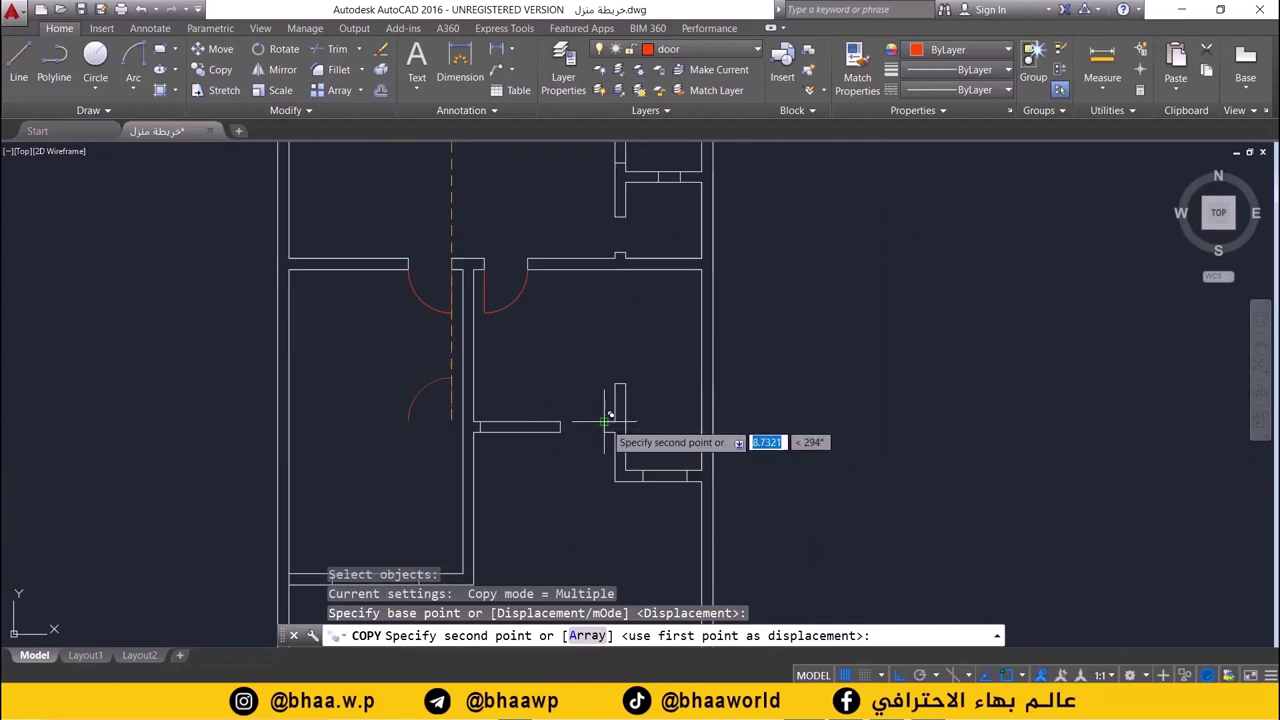
pyautogui.scroll(2, 605, 430)
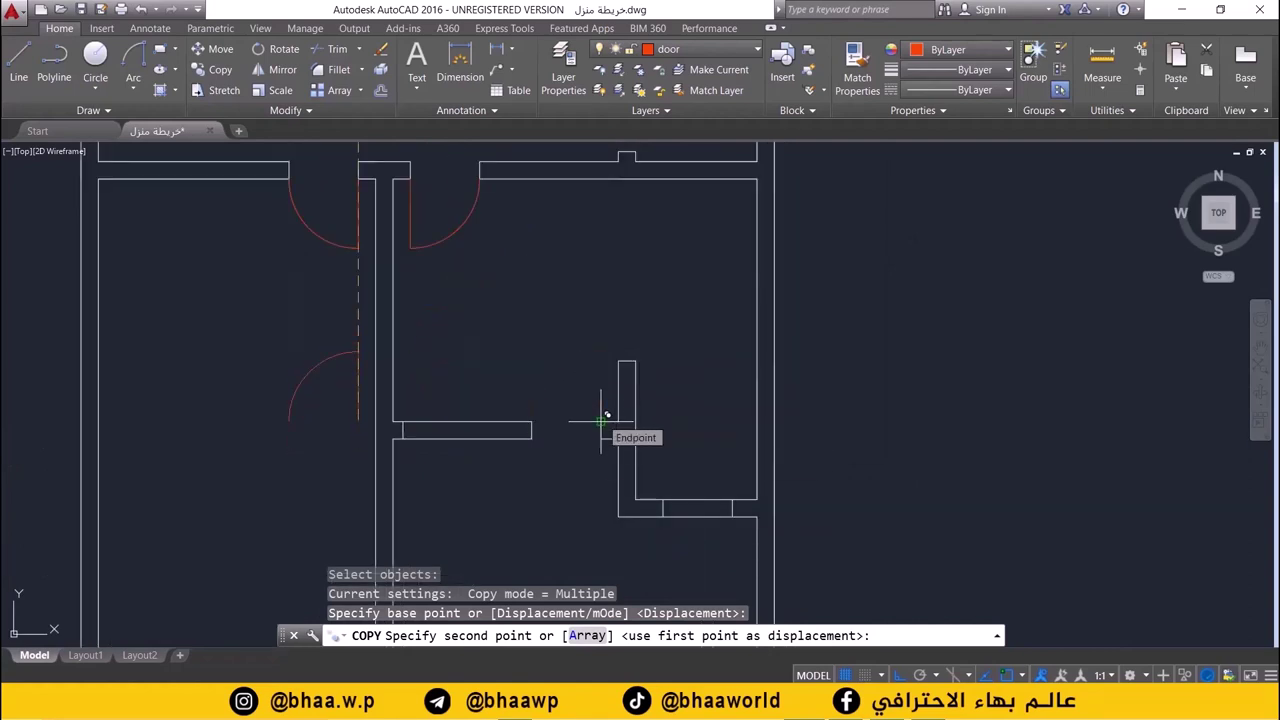
pyautogui.click(601, 421)
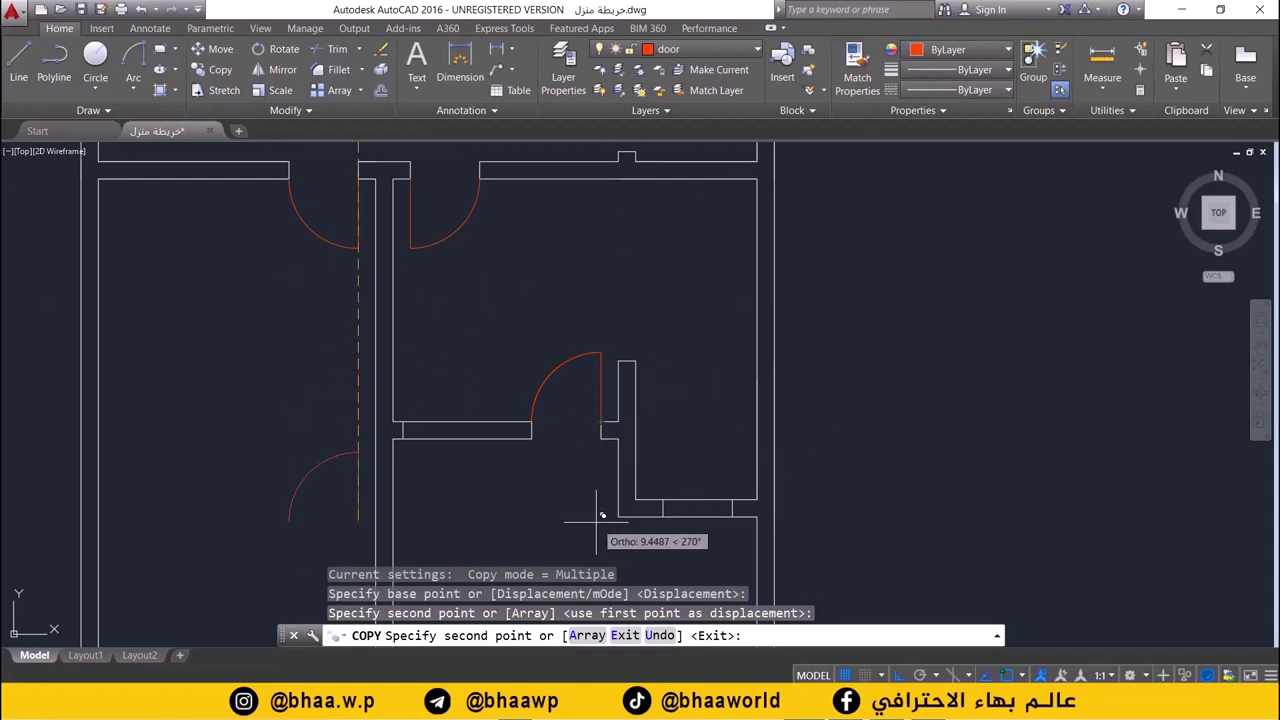
pyautogui.press('Return')
pyautogui.scroll(-2, 525, 355)
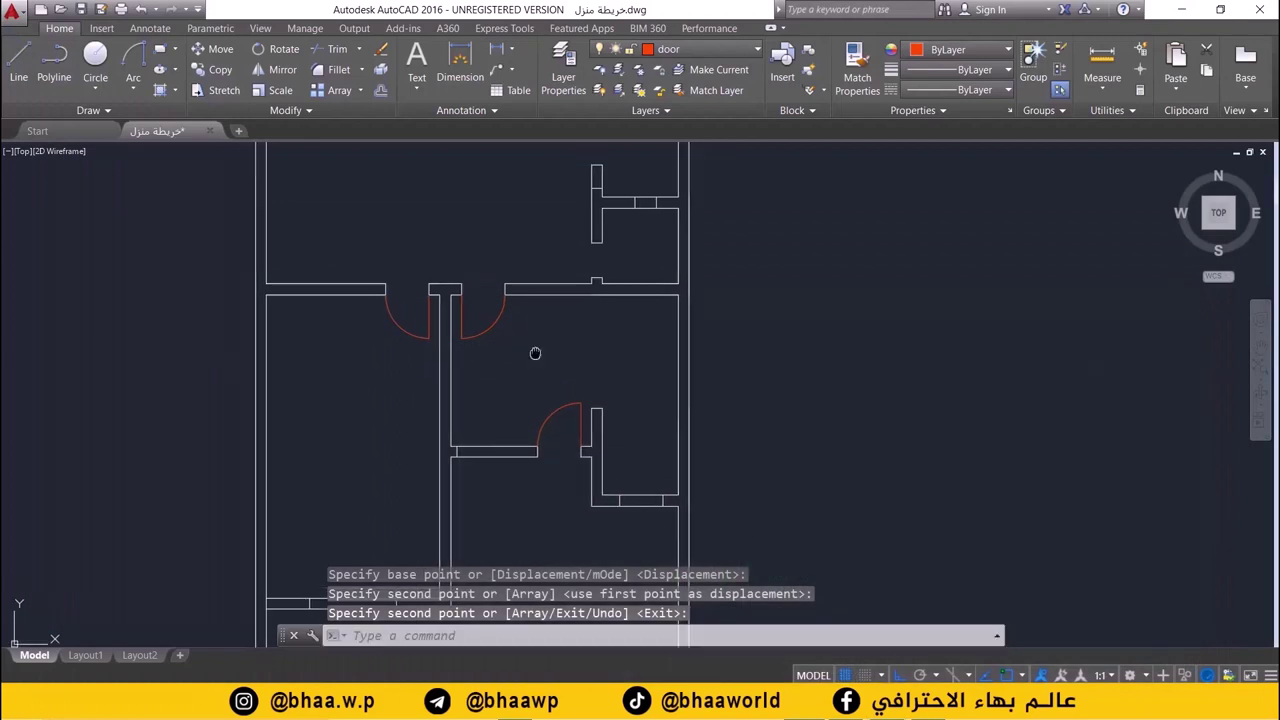
pyautogui.scroll(-2, 587, 428)
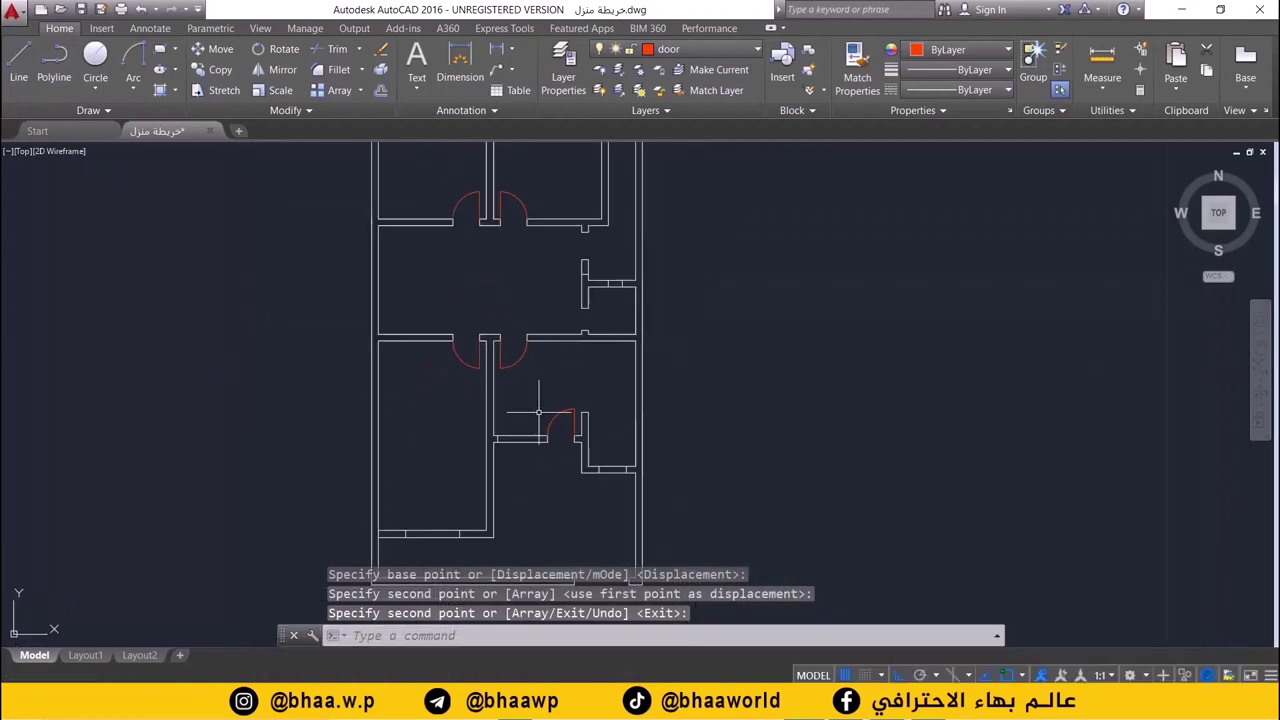
pyautogui.moveTo(538, 412); pyautogui.dragTo(559, 375, button='middle')
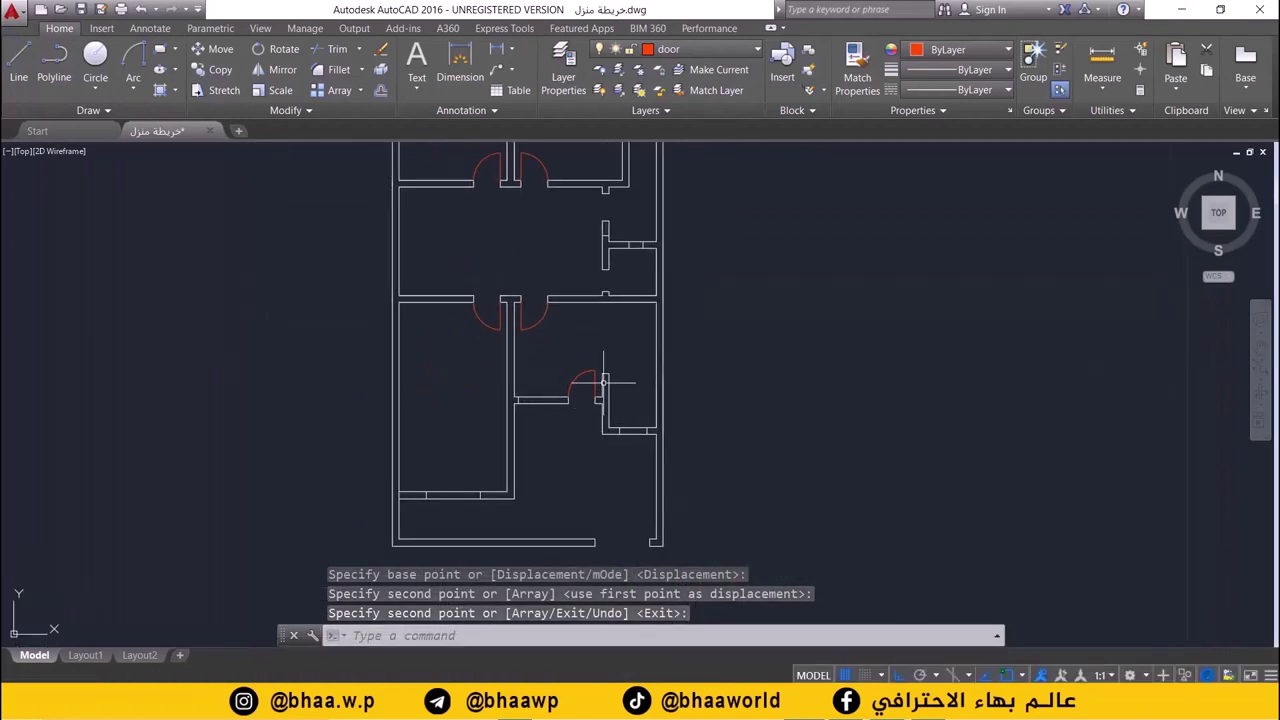
pyautogui.moveTo(575, 337)
pyautogui.mouseDown(button='middle')
pyautogui.moveTo(605, 417)
pyautogui.moveTo(581, 467)
pyautogui.mouseUp(button='middle')
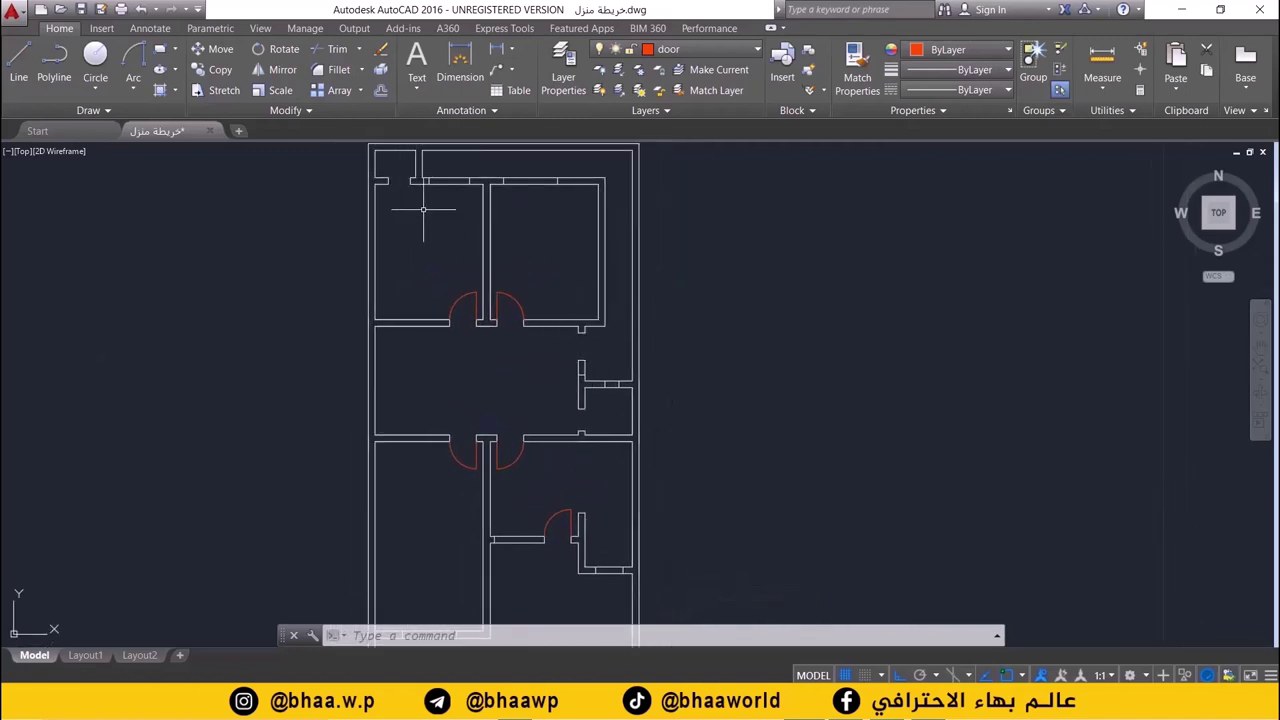
pyautogui.scroll(1, 585, 343)
pyautogui.scroll(1, 560, 370)
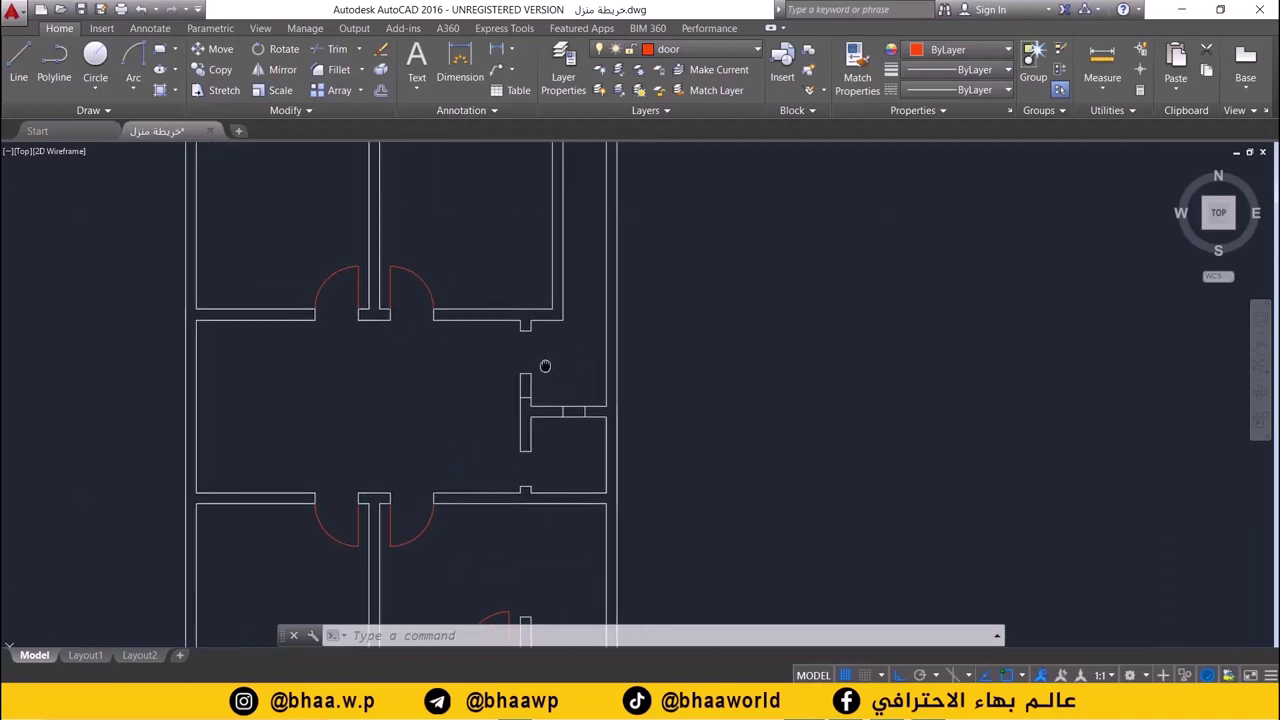
pyautogui.scroll(1, 538, 385)
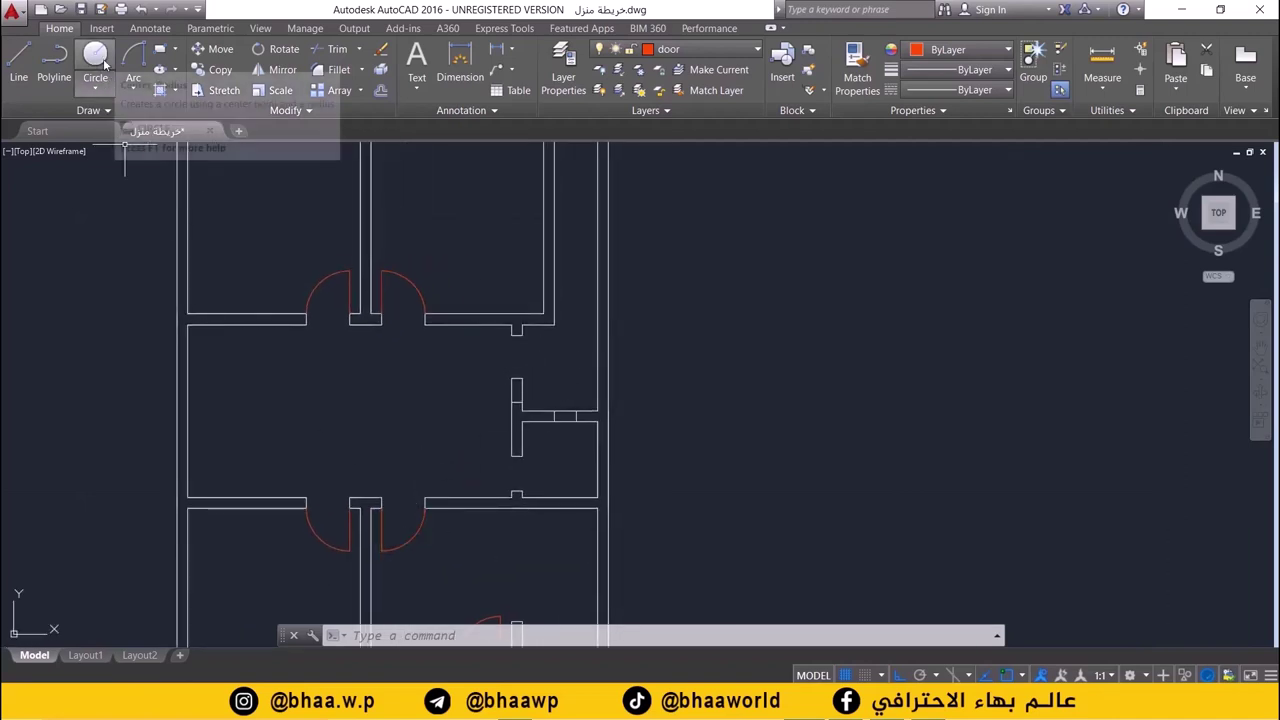
# - Copy the hall's lower-right door swing to the small doorway on the right
pyautogui.click(215, 70)
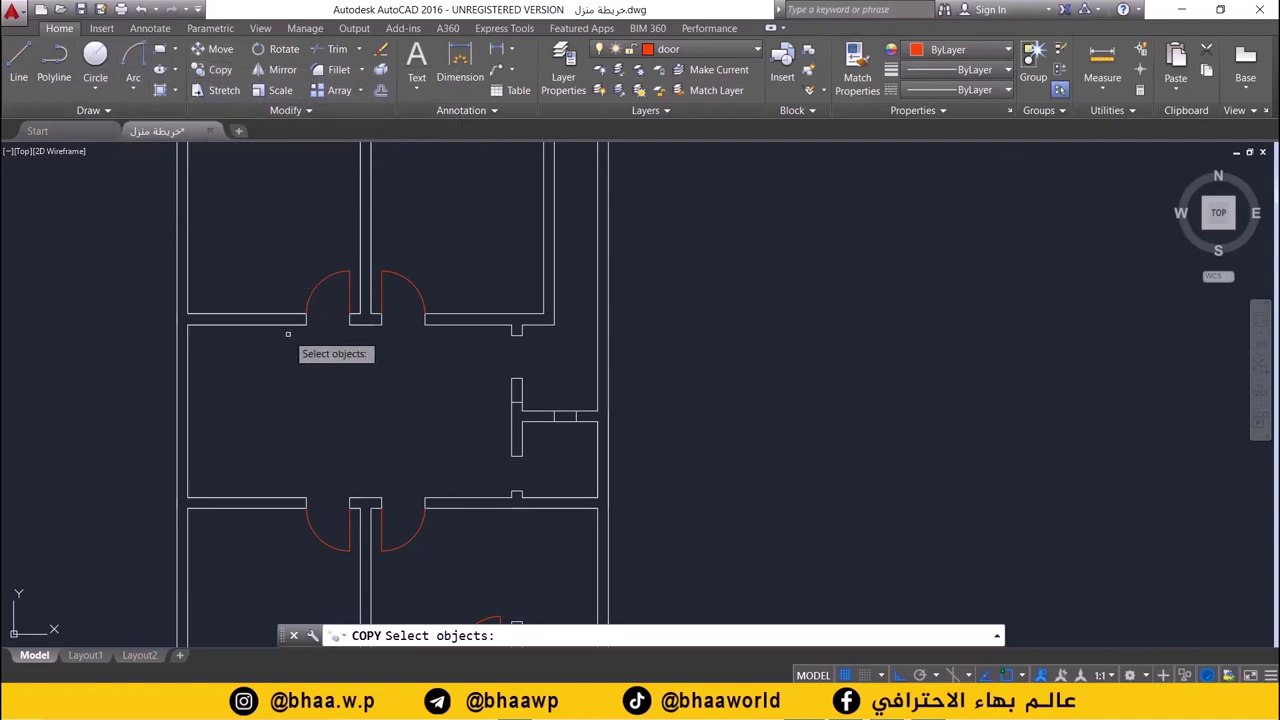
pyautogui.click(414, 525)
pyautogui.press('Return')
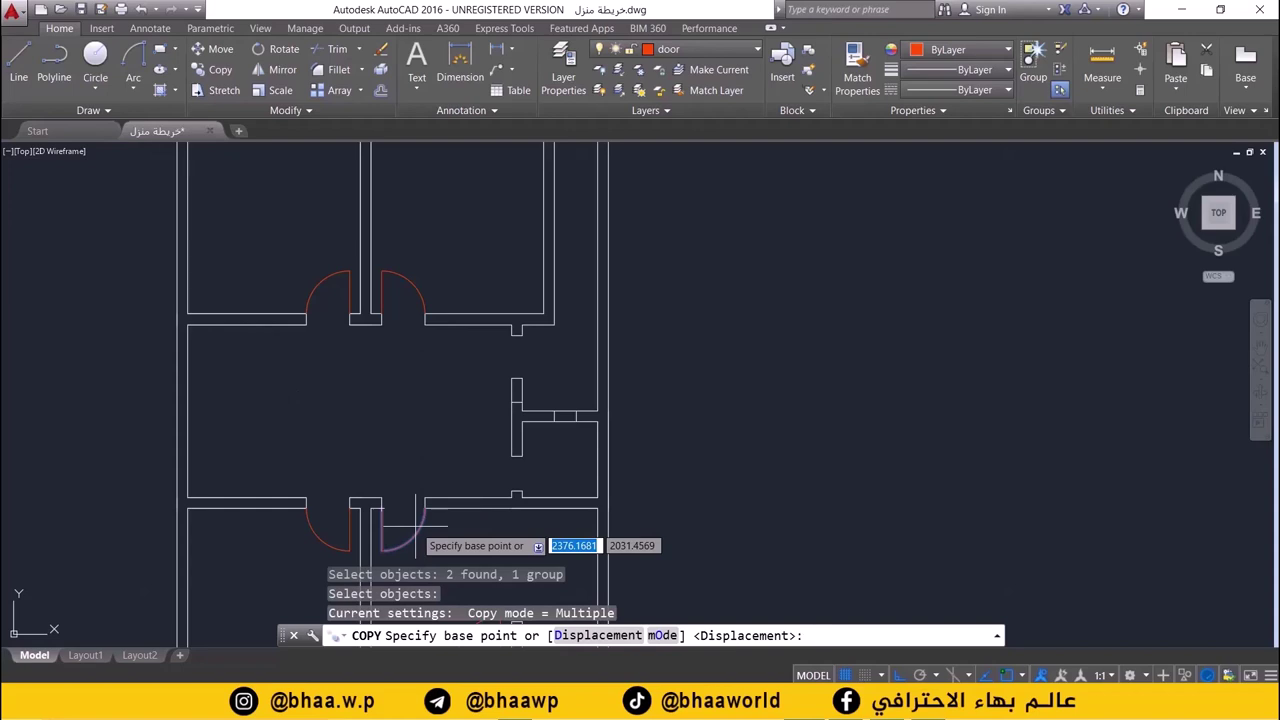
pyautogui.click(382, 508)
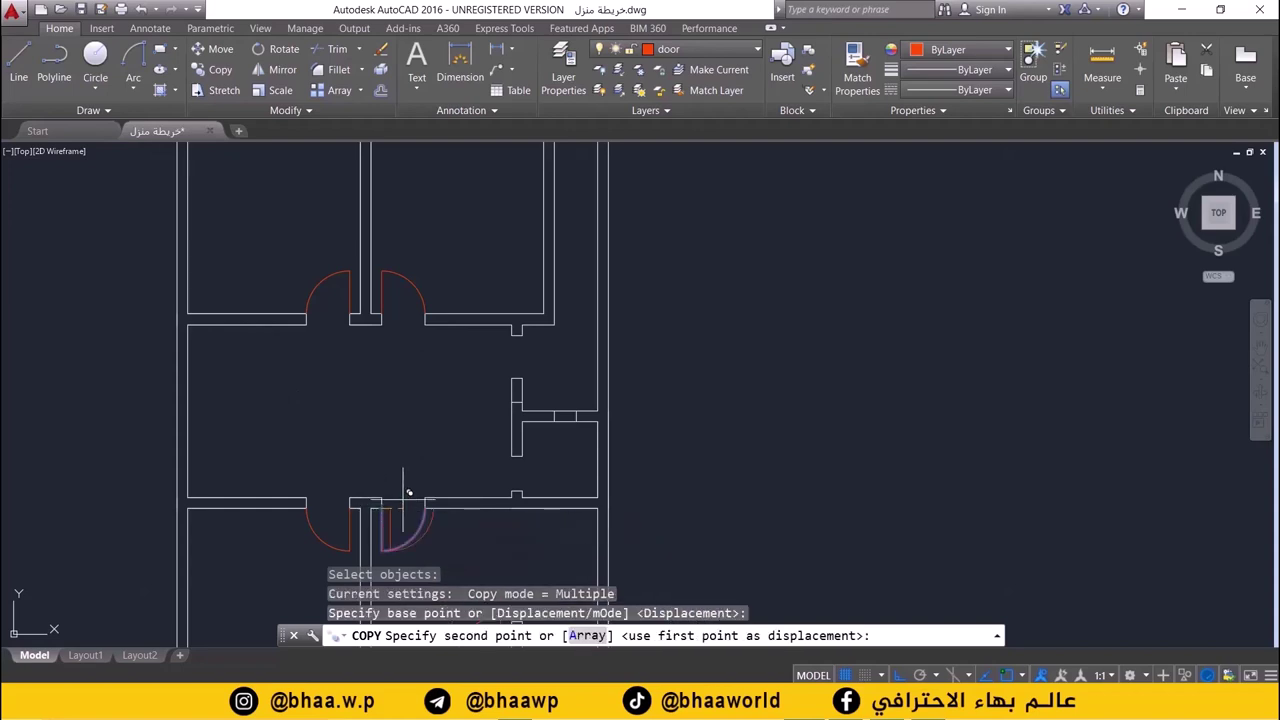
pyautogui.click(520, 380)
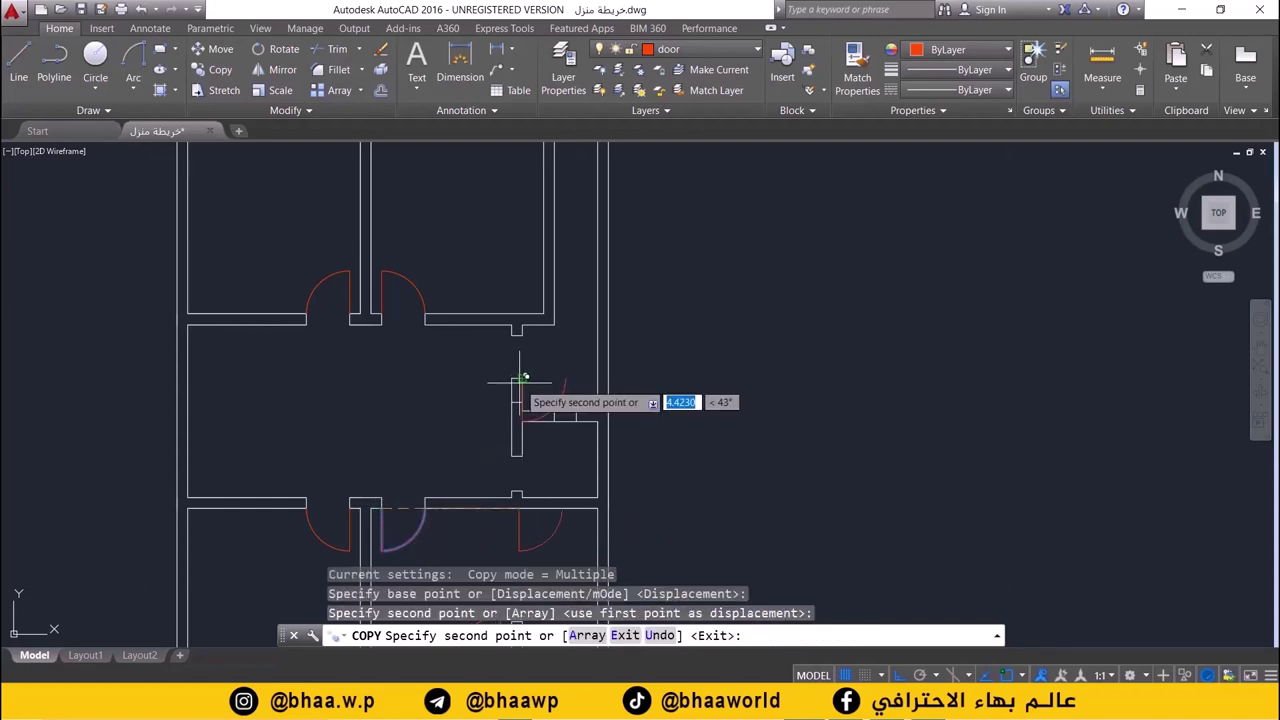
pyautogui.press('Escape')
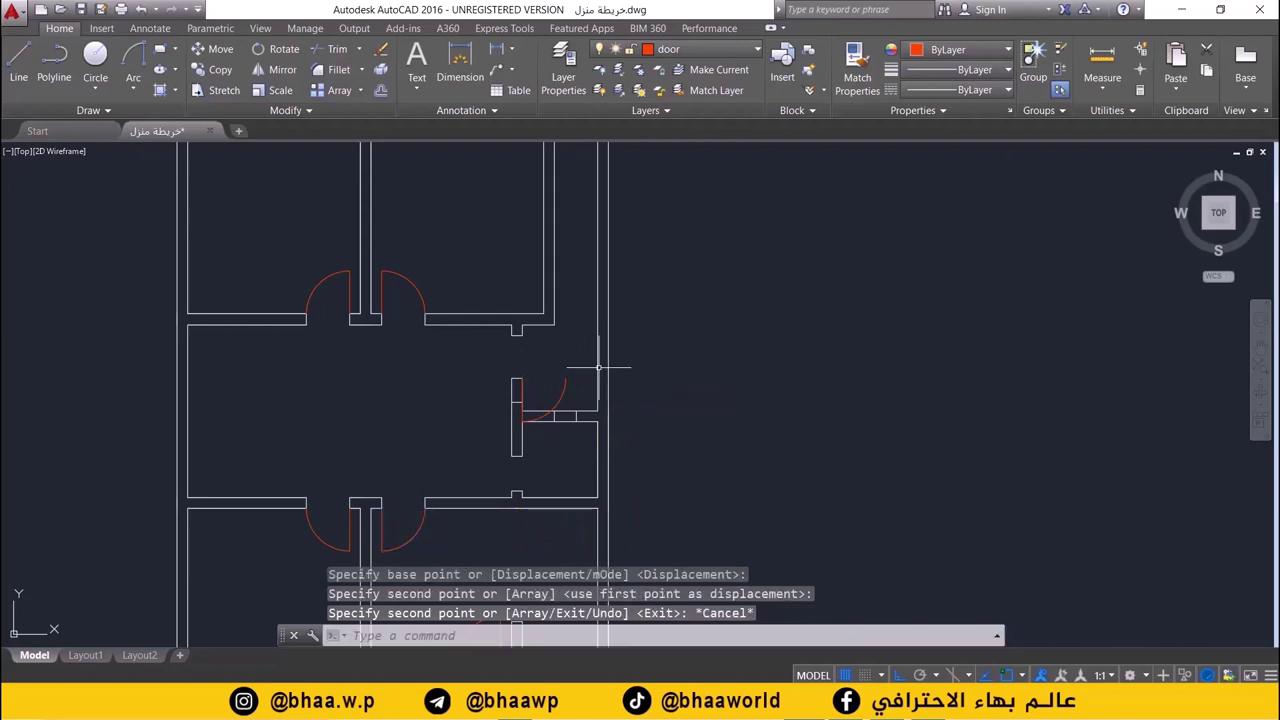
# - Rotate the copied door 90 degrees about the wall corner into the opening
pyautogui.scroll(2, 517, 406)
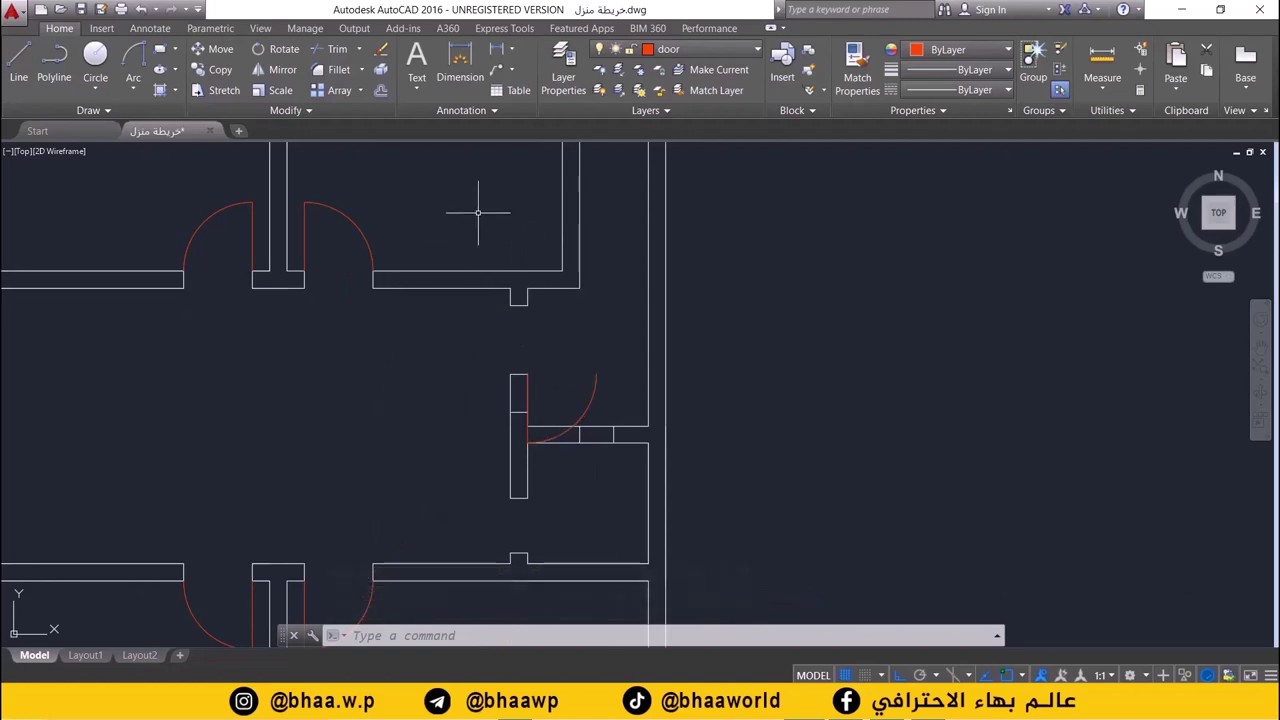
pyautogui.click(277, 52)
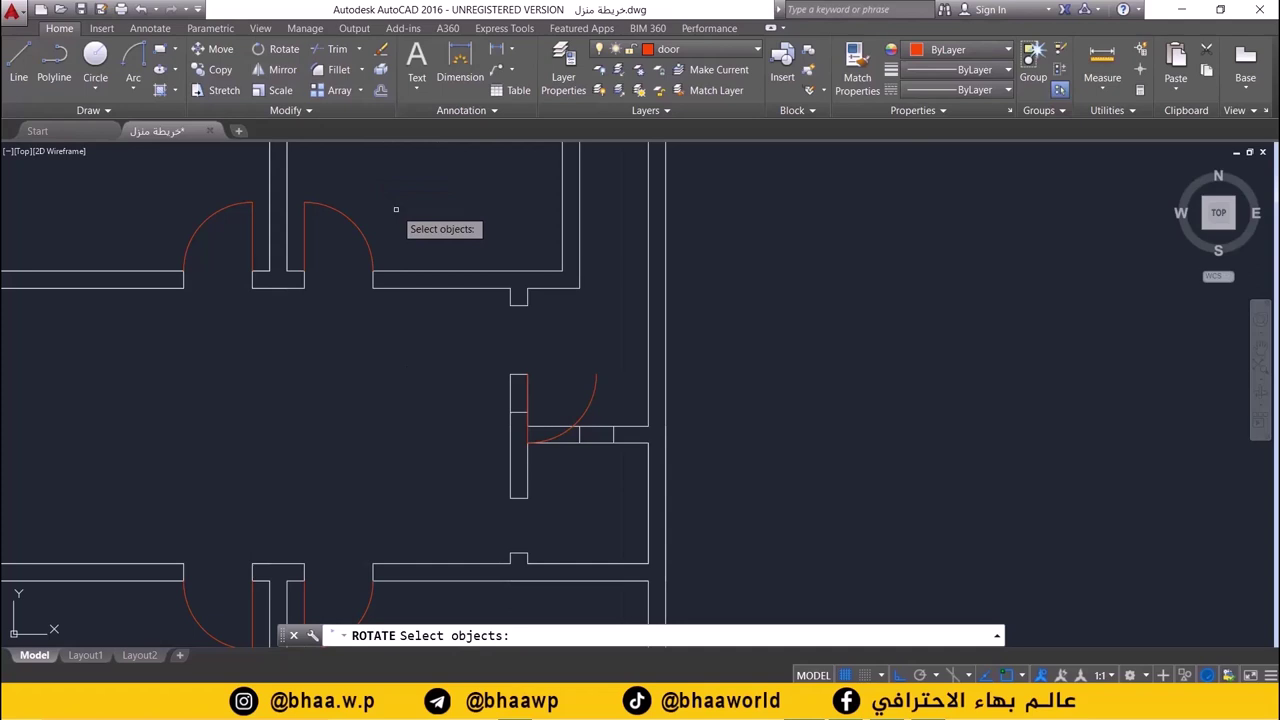
pyautogui.click(593, 391)
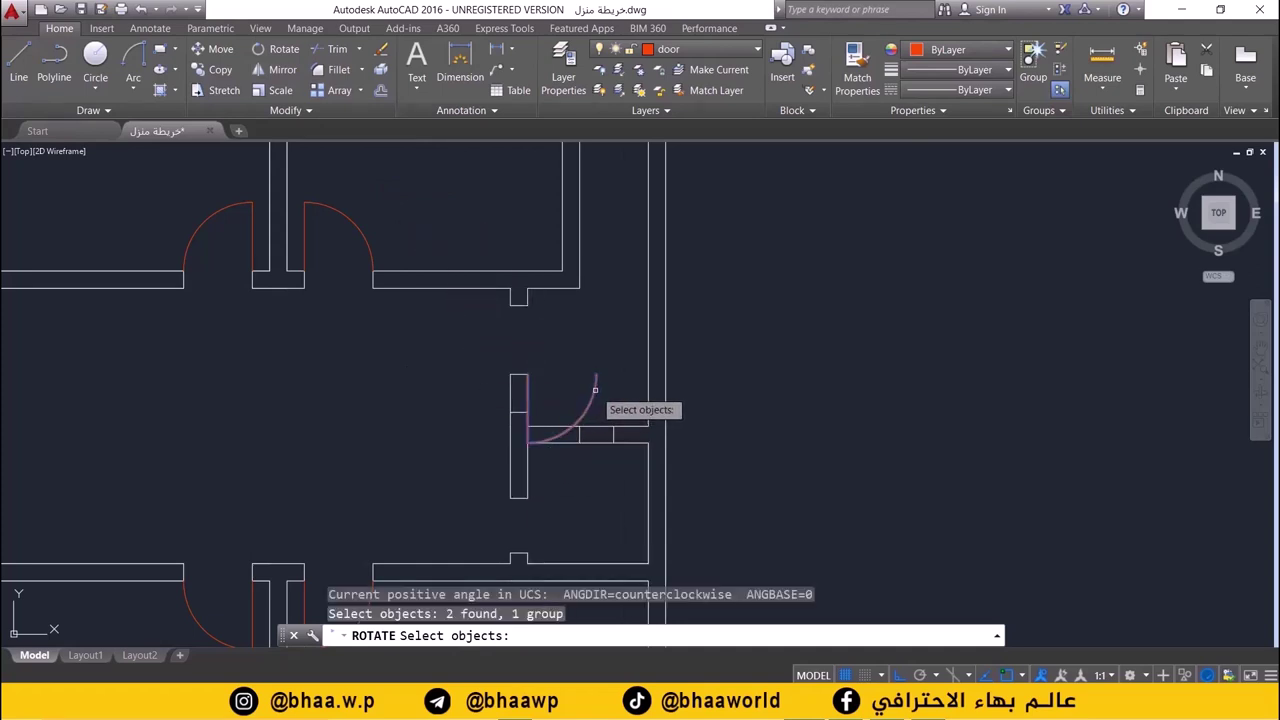
pyautogui.press('Return')
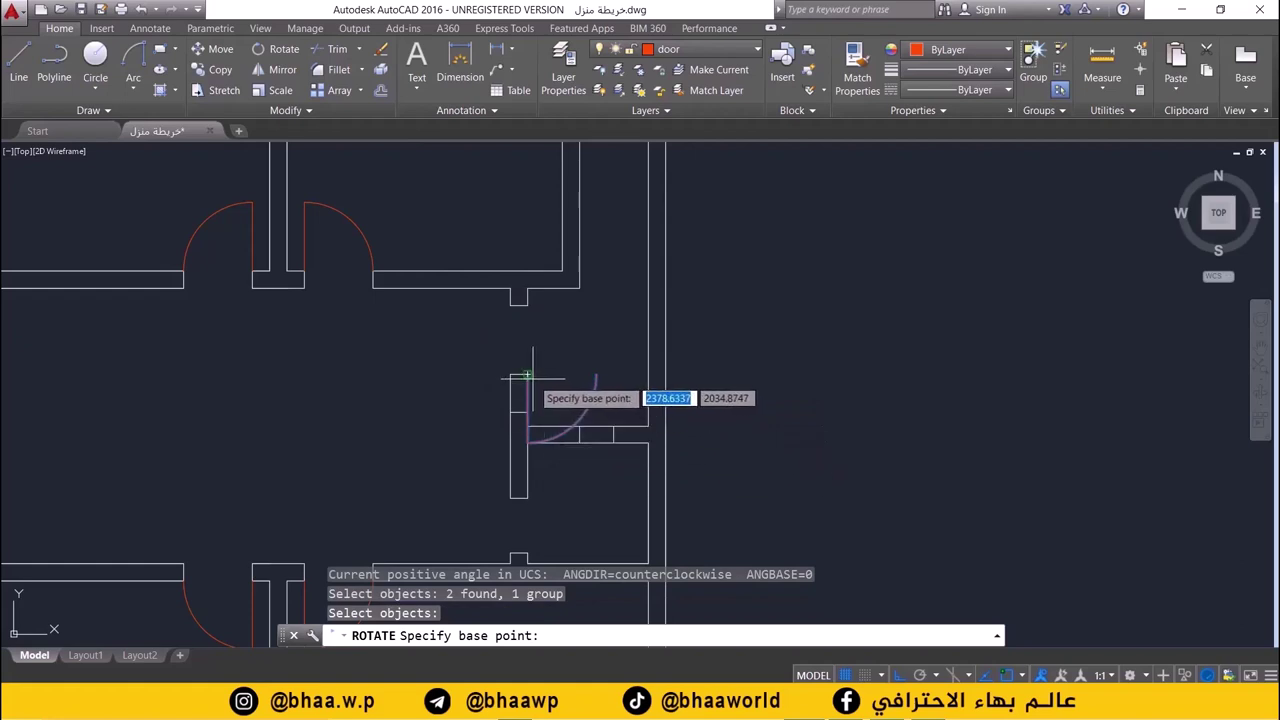
pyautogui.click(527, 376)
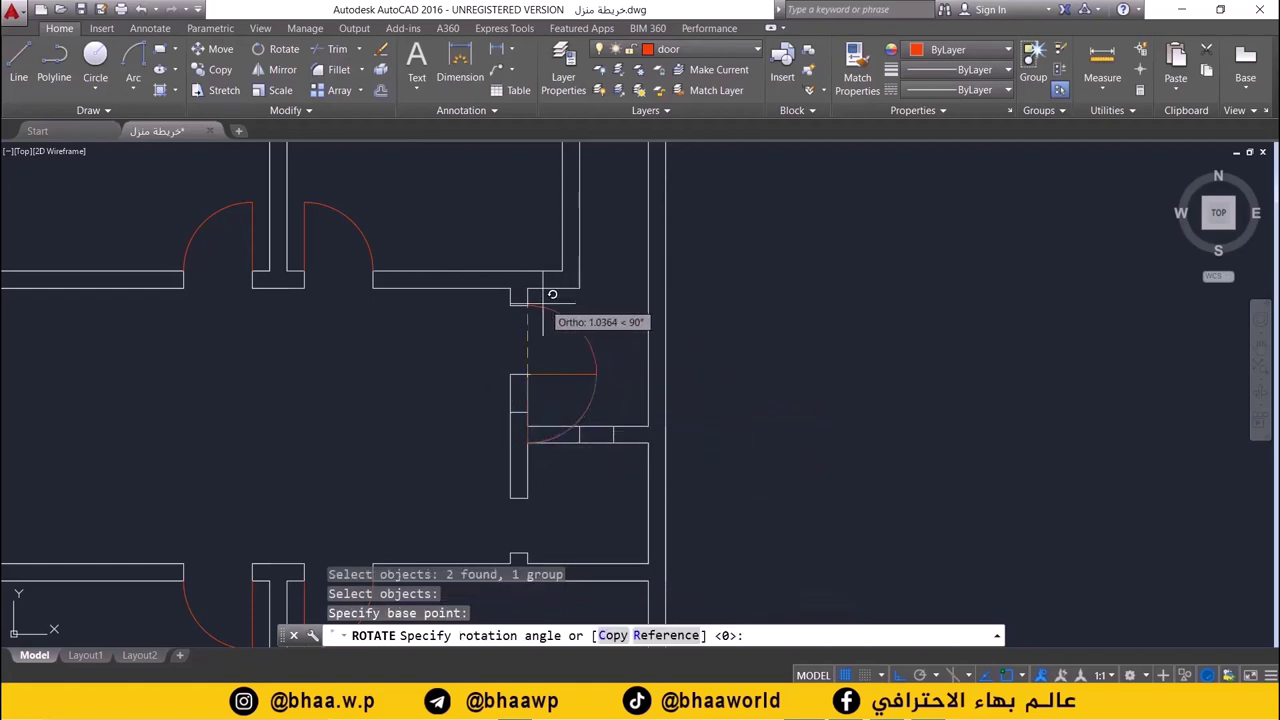
pyautogui.write('90')
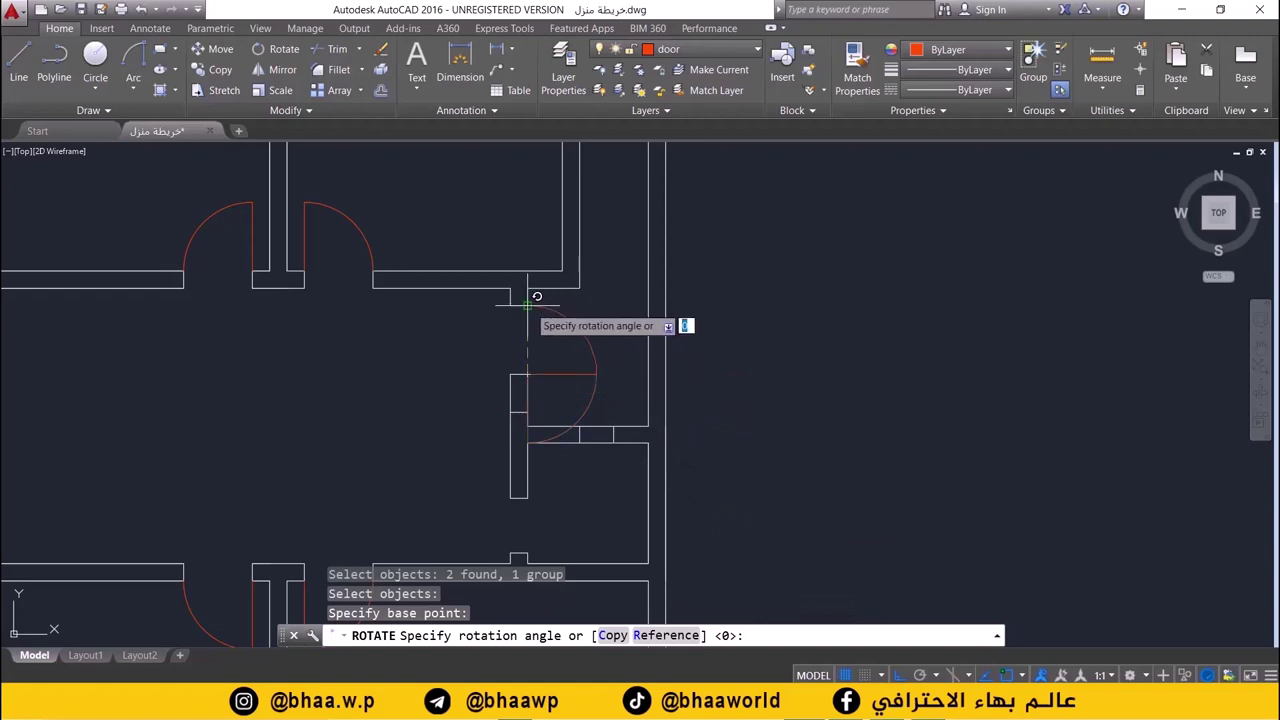
pyautogui.press('Return')
pyautogui.press('Return')
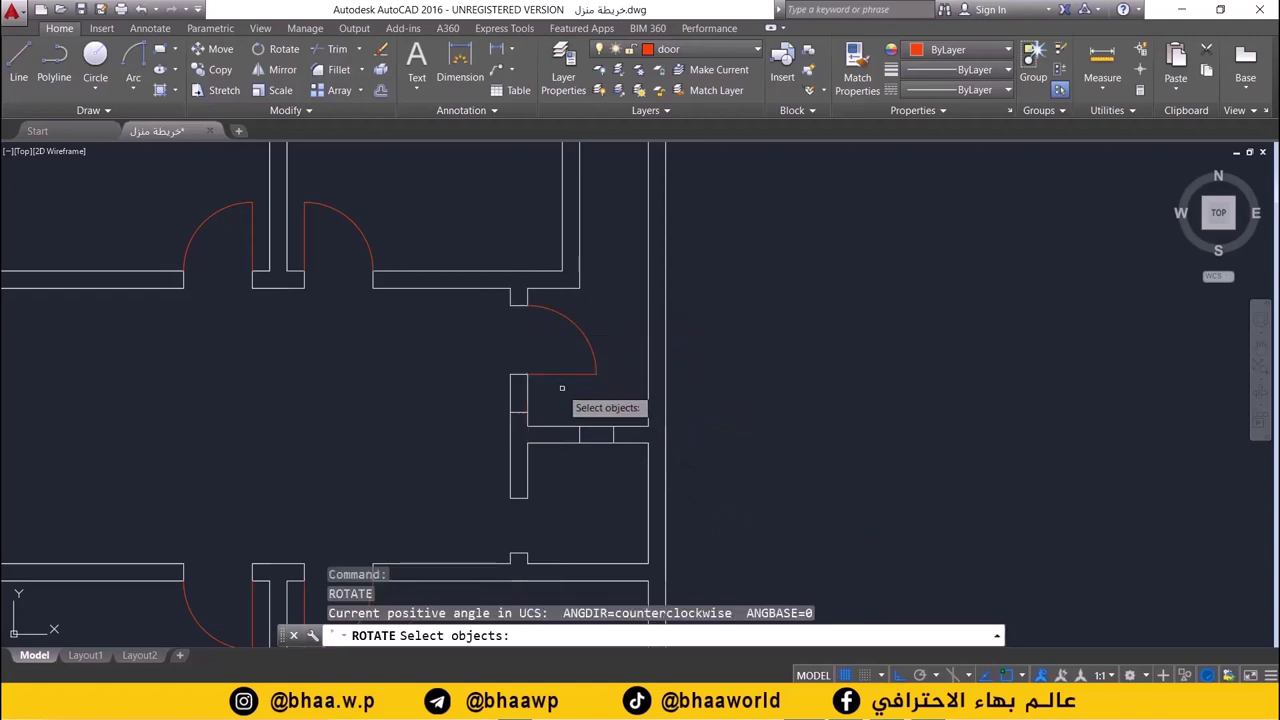
# - Mirror the turned door swing across a horizontal axis, erasing the original
pyautogui.scroll(-2, 566, 370)
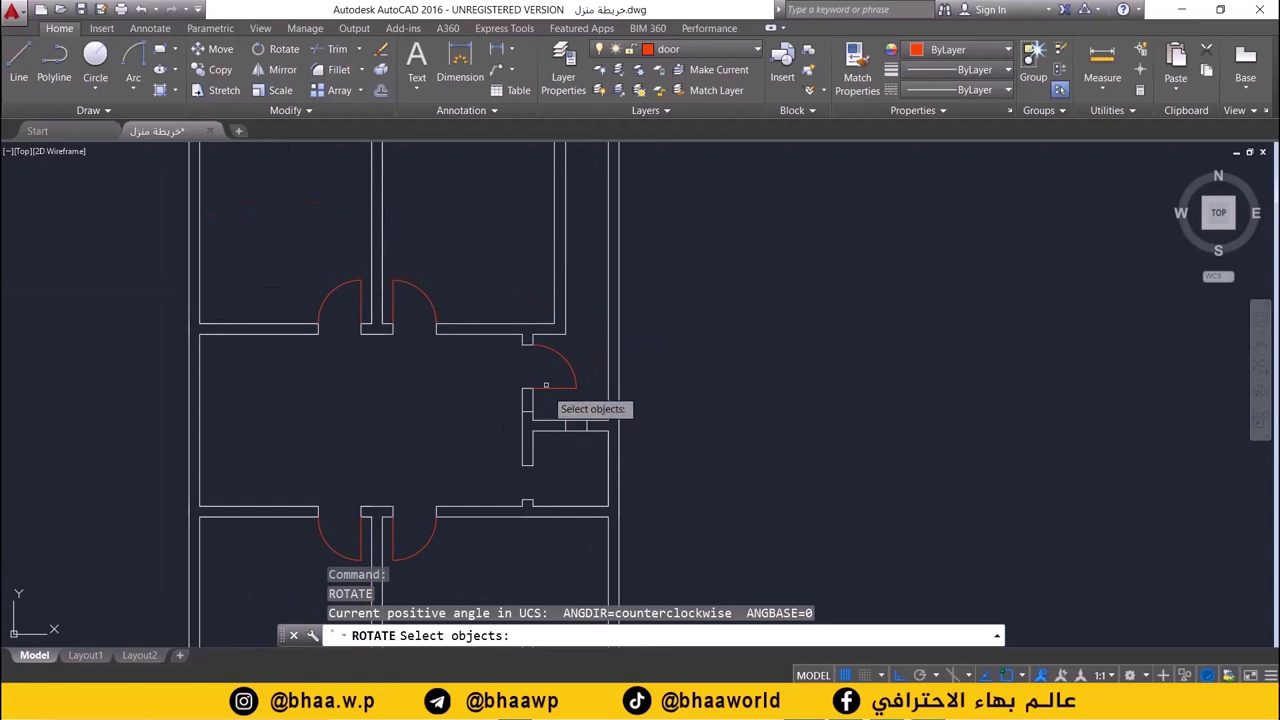
pyautogui.scroll(2, 560, 370)
pyautogui.moveTo(573, 350); pyautogui.dragTo(509, 363, button='middle')
pyautogui.scroll(2, 509, 363)
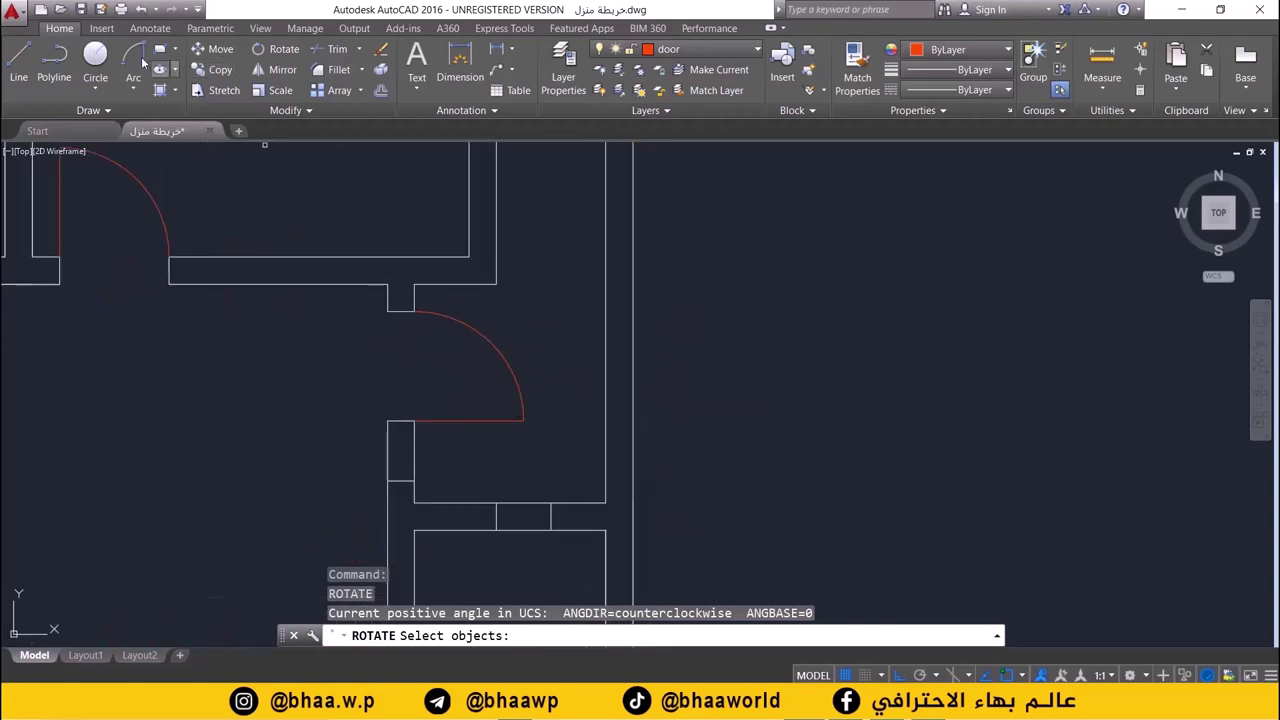
pyautogui.scroll(-2, 230, 242)
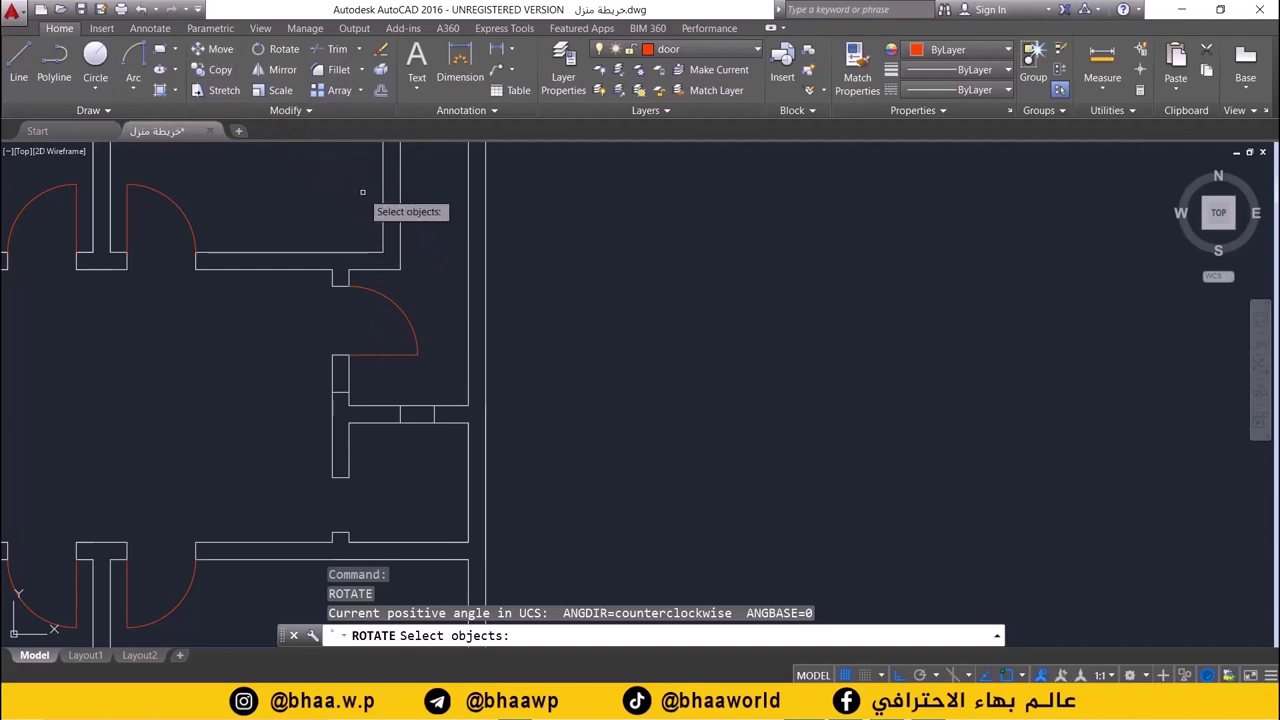
pyautogui.click(275, 77)
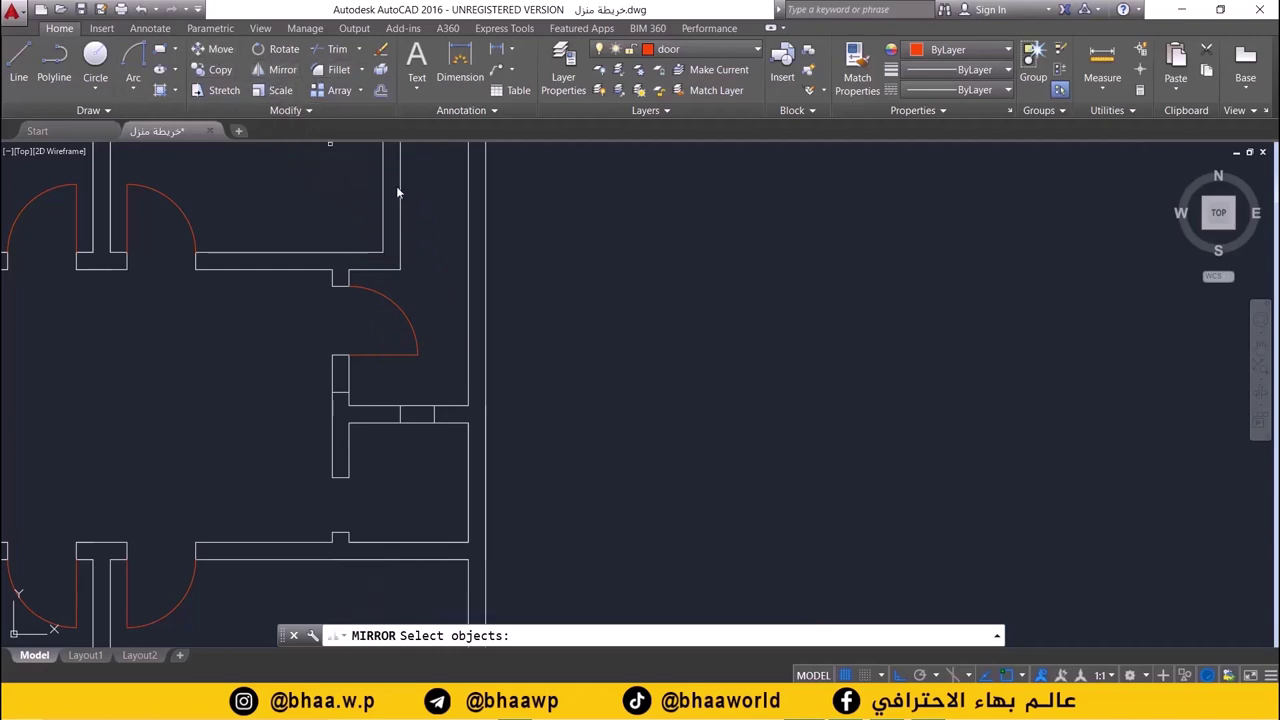
pyautogui.click(385, 354)
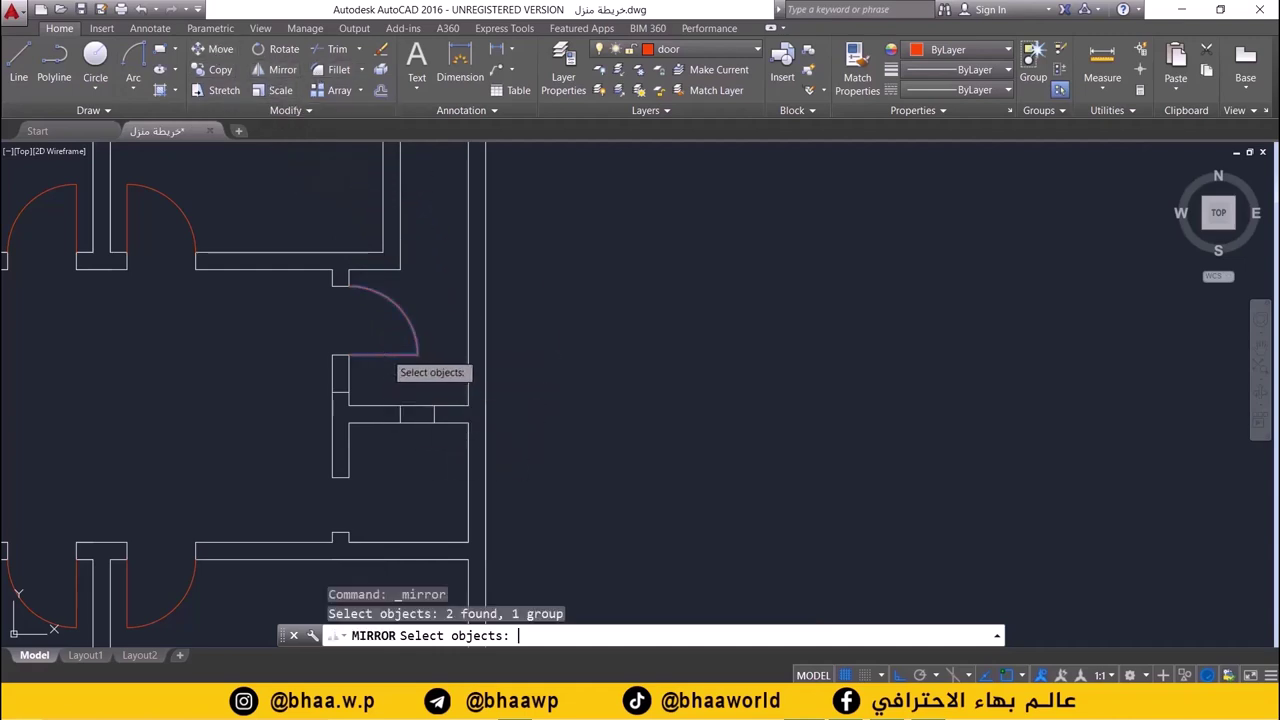
pyautogui.press('Return')
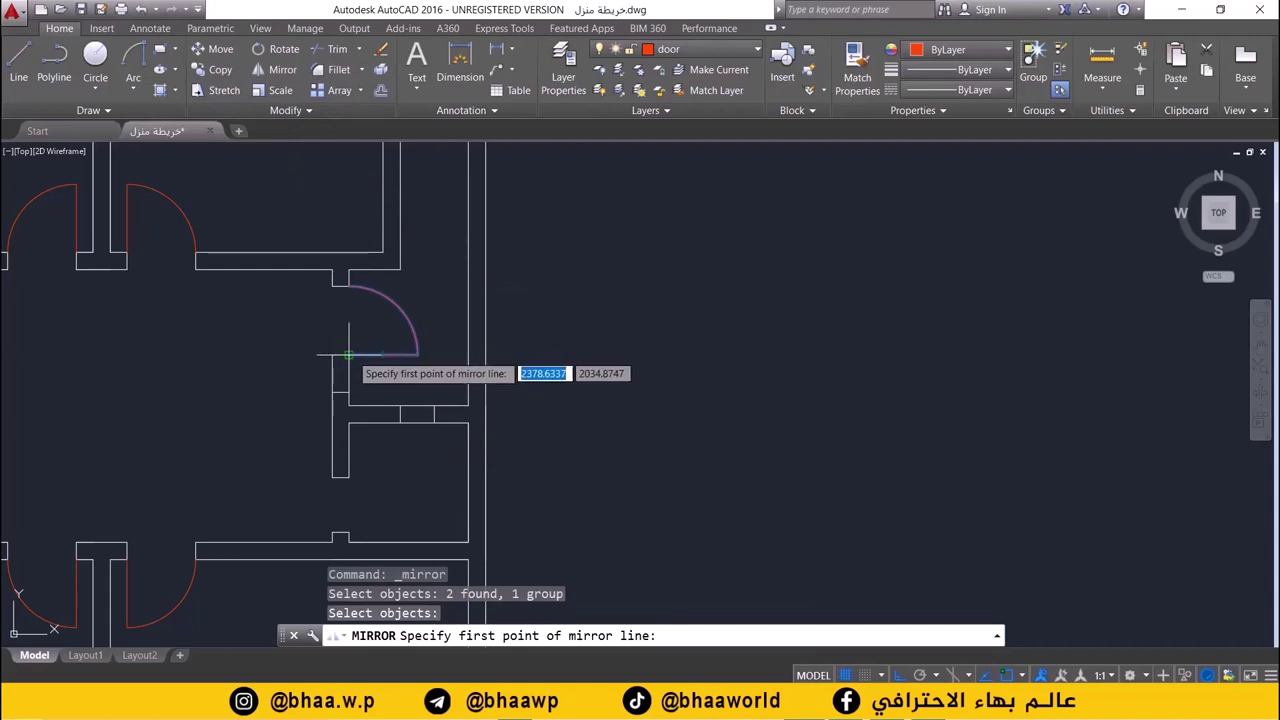
pyautogui.click(348, 354)
pyautogui.click(418, 354)
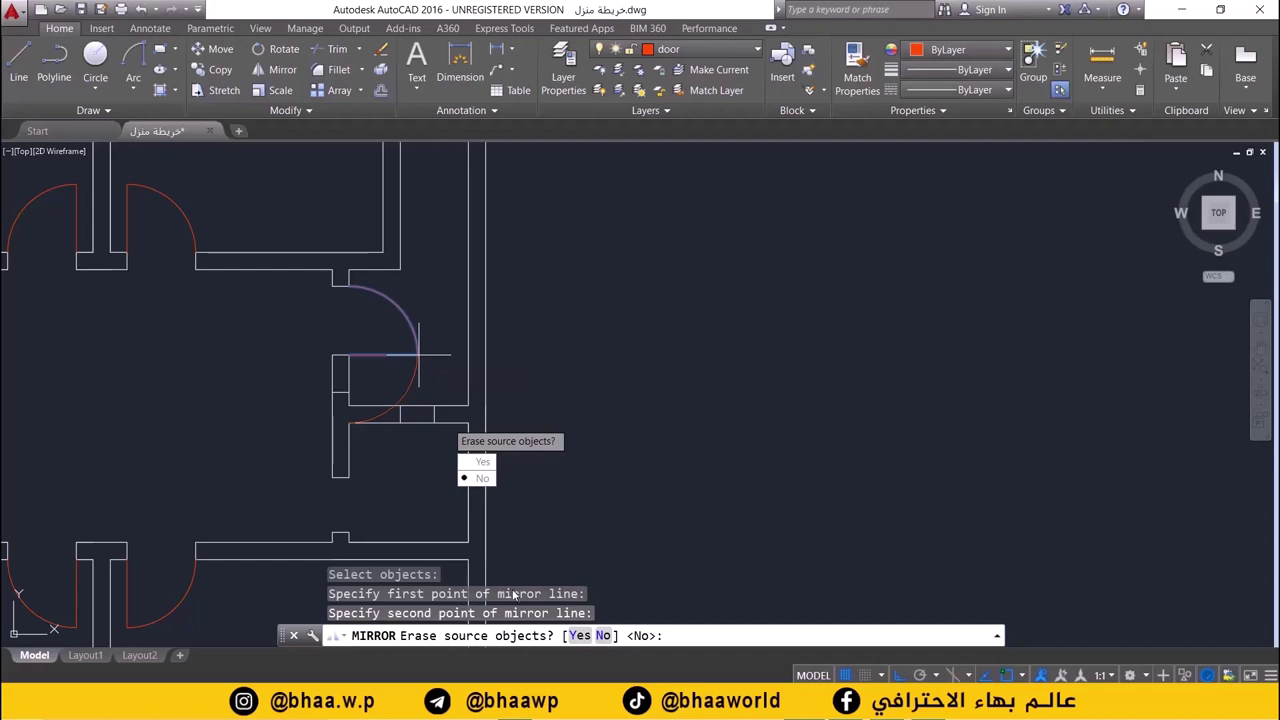
pyautogui.click(580, 636)
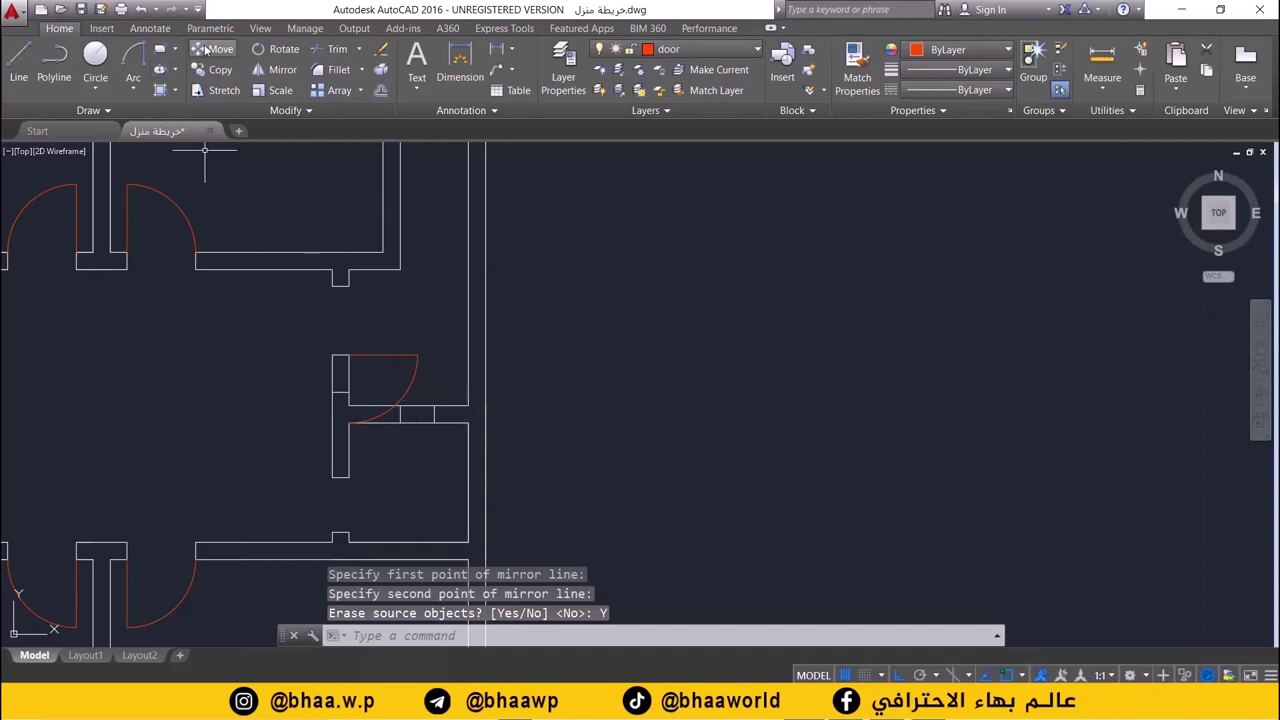
# - Move the flipped door up from its hinge into the small room's doorway
pyautogui.click(207, 50)
pyautogui.click(404, 355)
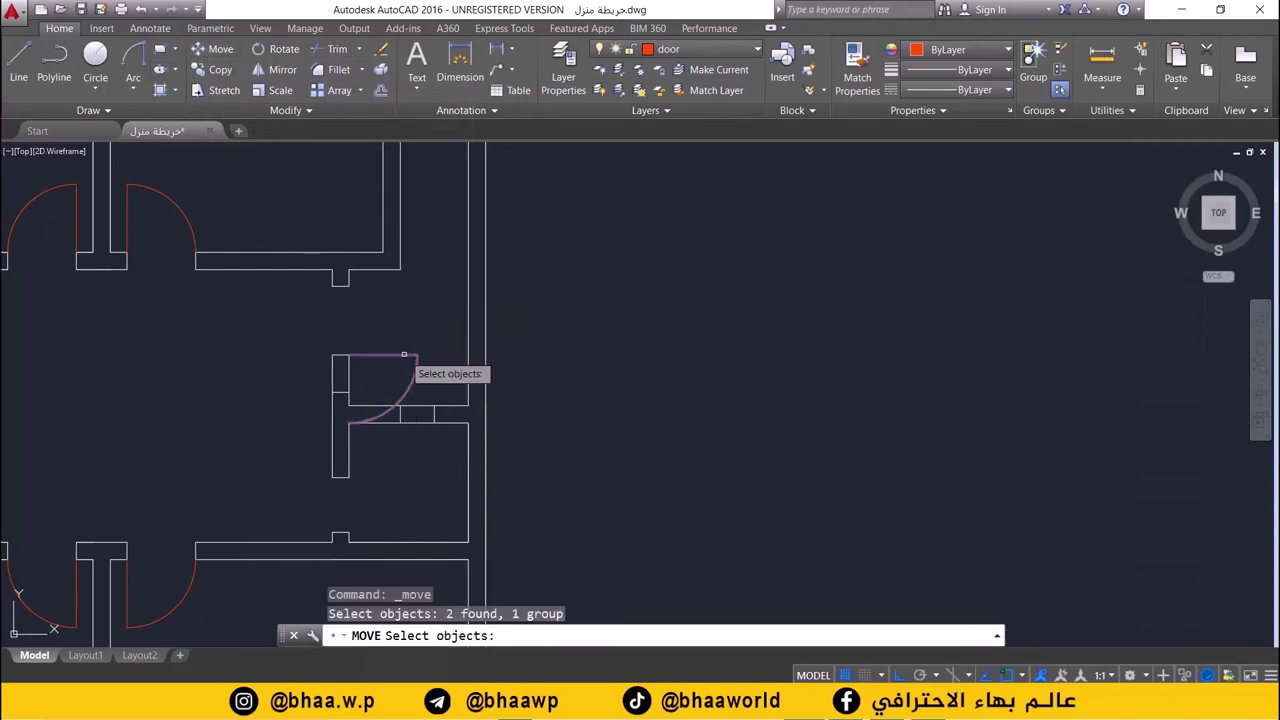
pyautogui.press('Return')
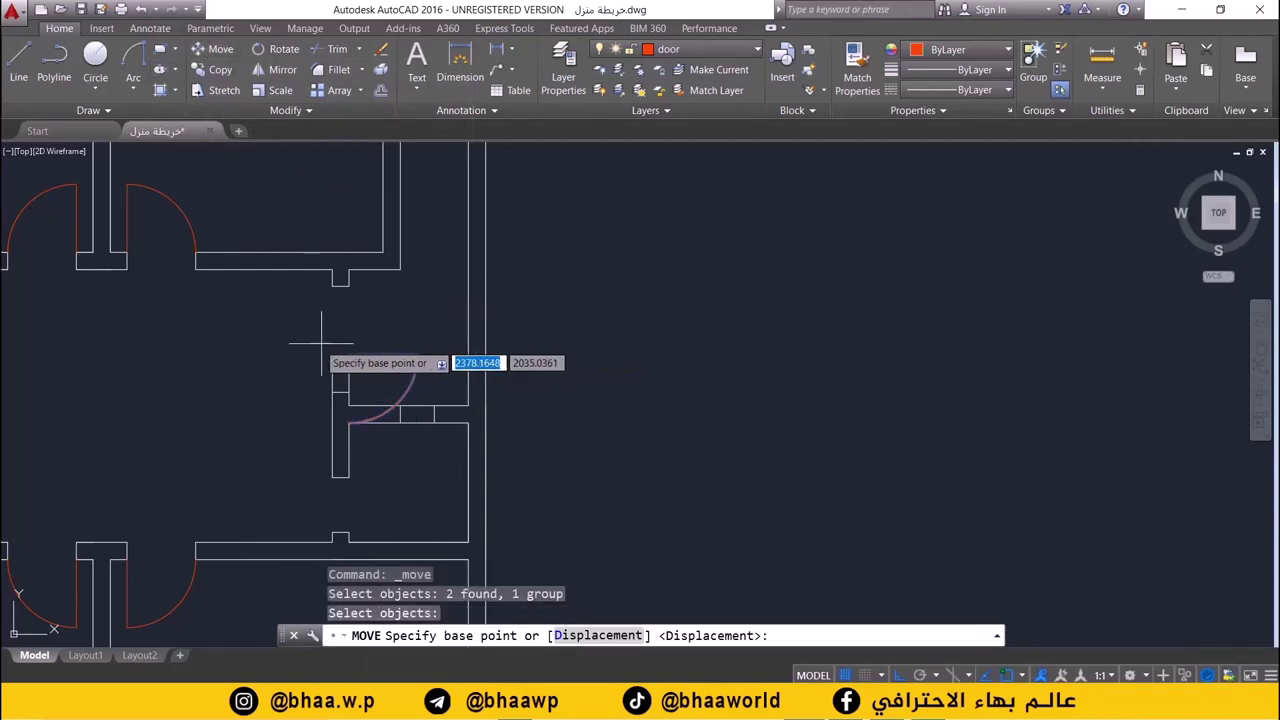
pyautogui.click(352, 357)
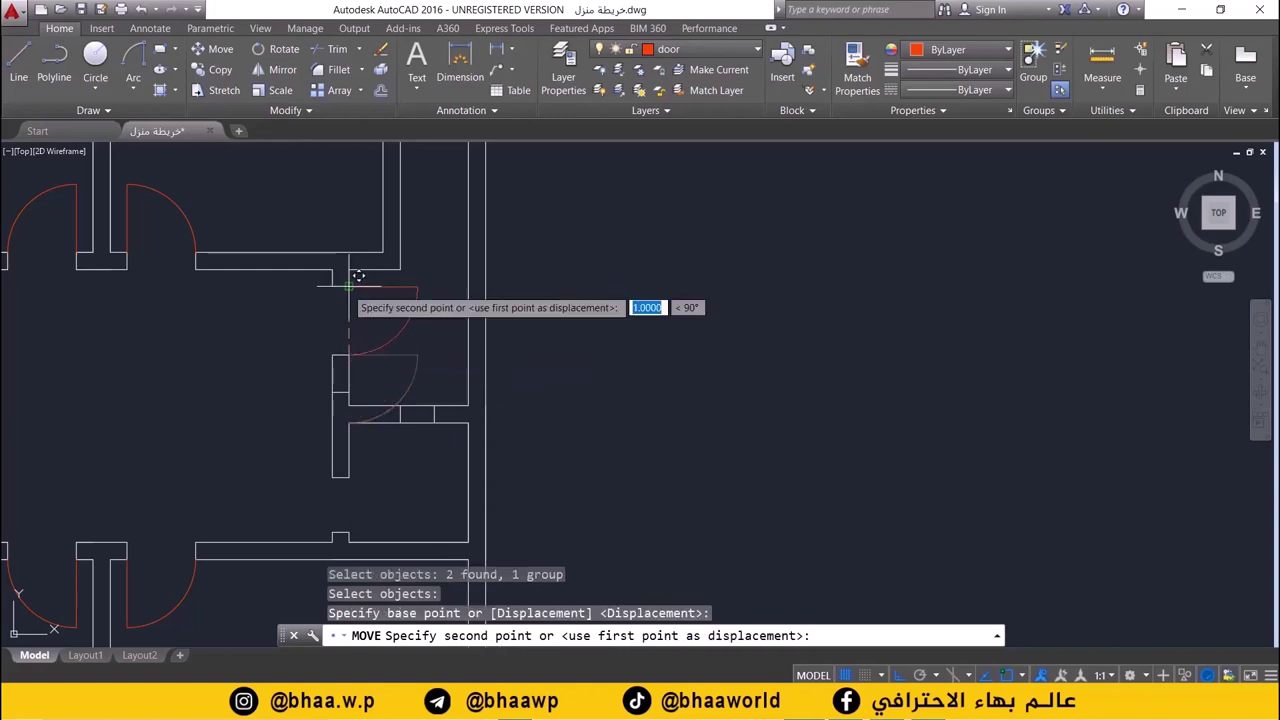
pyautogui.click(352, 289)
pyautogui.scroll(-2, 414, 335)
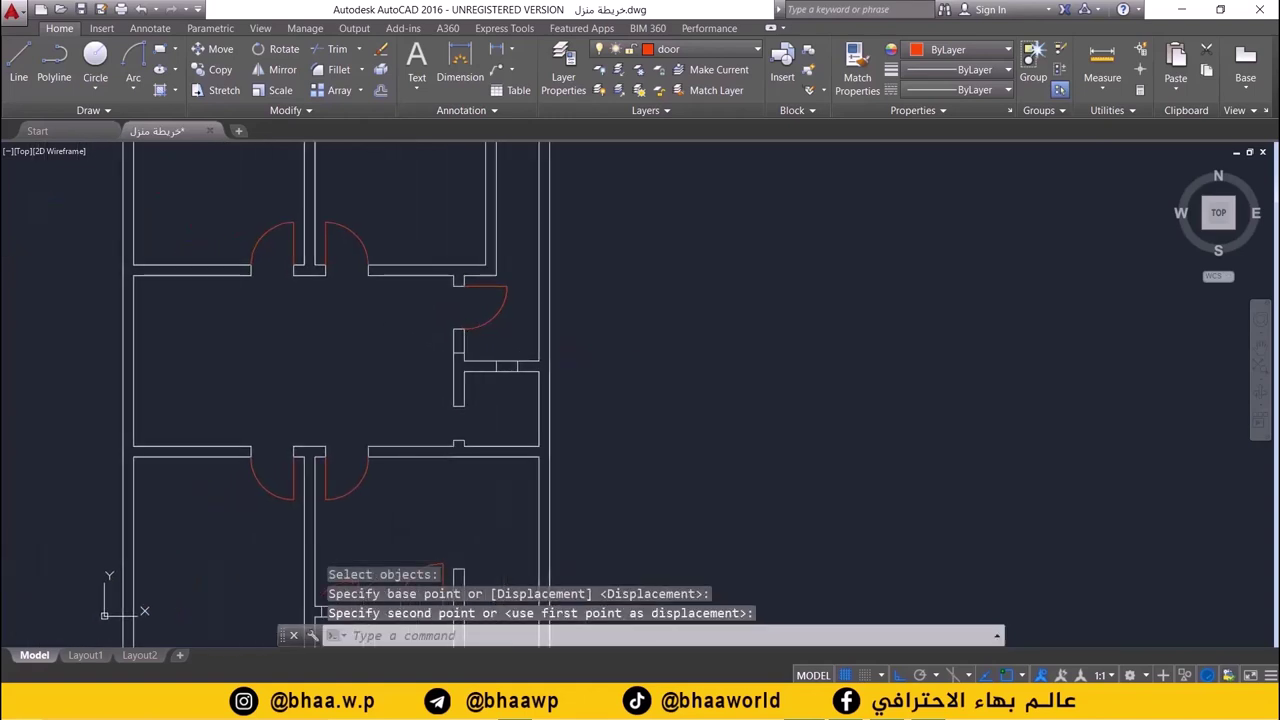
pyautogui.scroll(-2, 406, 345)
pyautogui.moveTo(423, 461); pyautogui.dragTo(435, 360, button='middle')
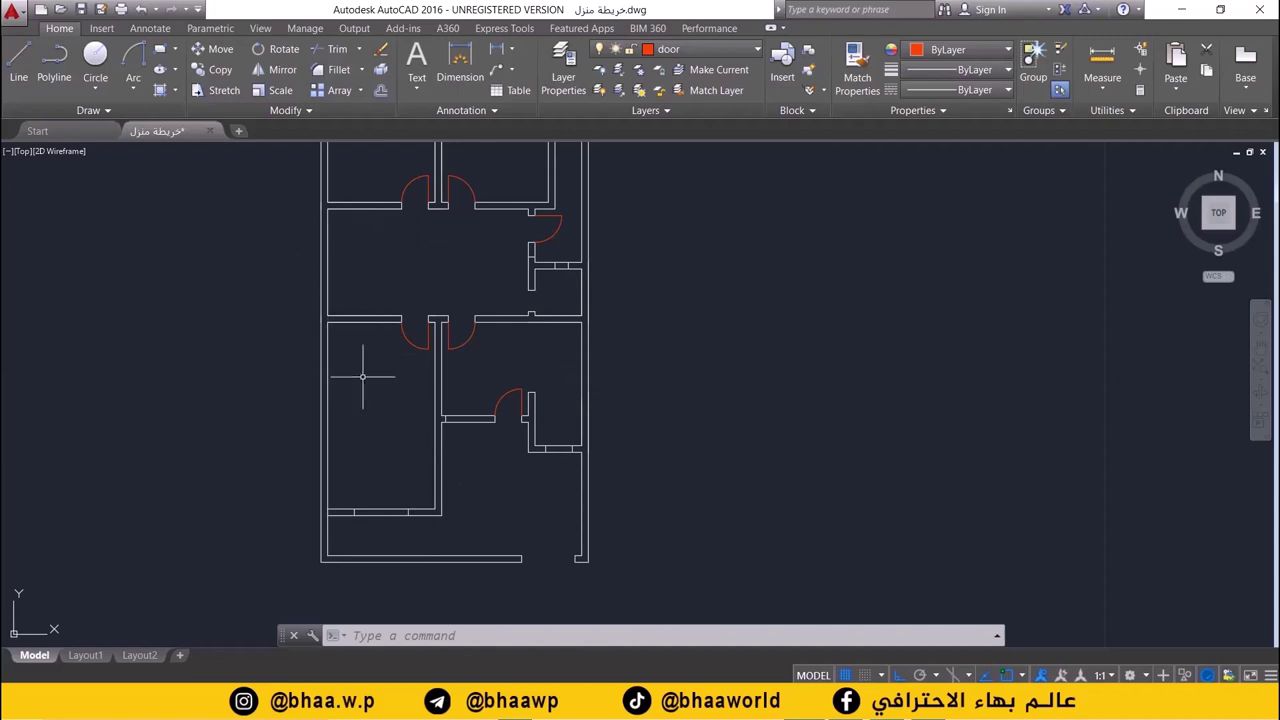
pyautogui.moveTo(525, 435); pyautogui.dragTo(462, 490, button='middle')
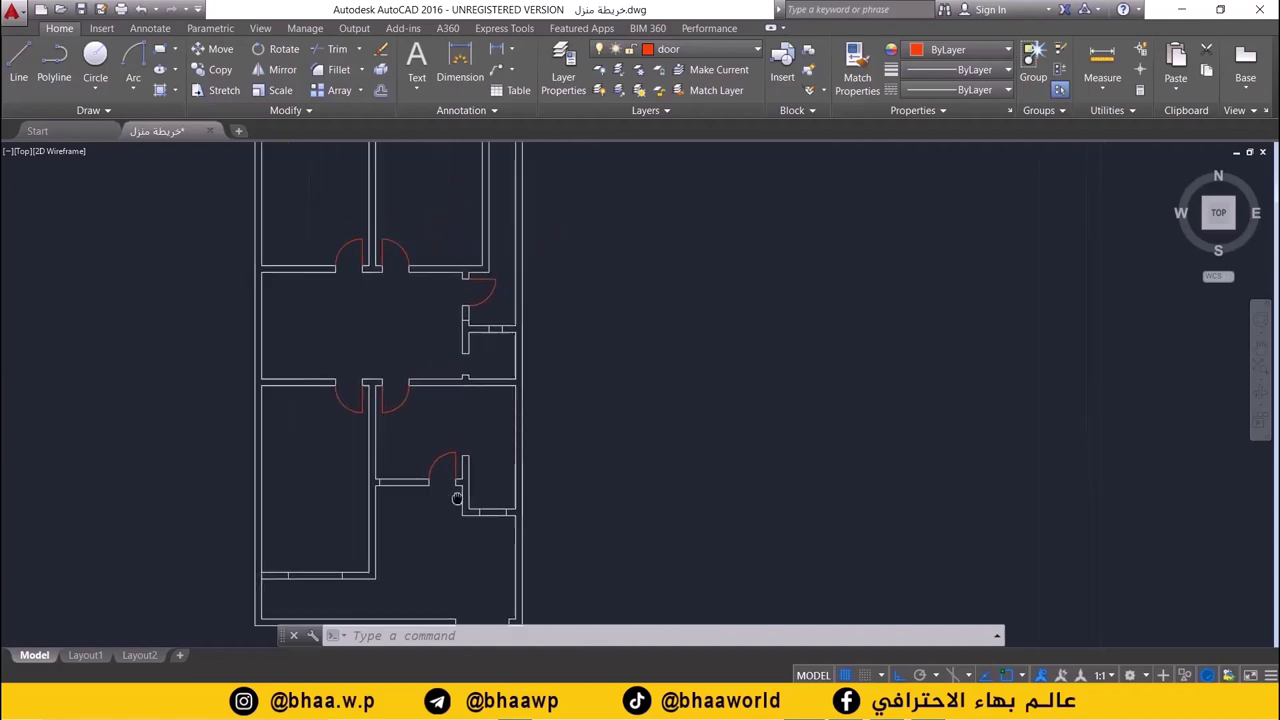
pyautogui.scroll(2, 480, 384)
pyautogui.moveTo(480, 384); pyautogui.dragTo(457, 449, button='middle')
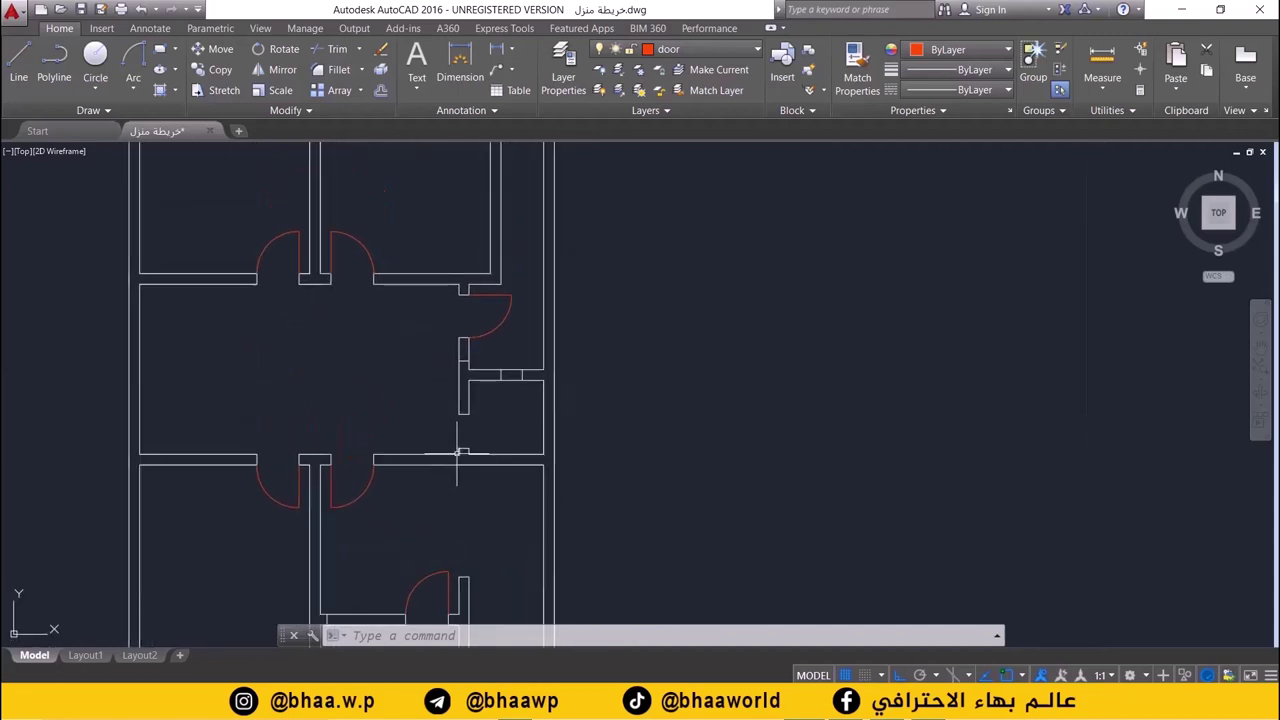
pyautogui.scroll(2, 486, 434)
pyautogui.moveTo(458, 374); pyautogui.dragTo(426, 332, button='middle')
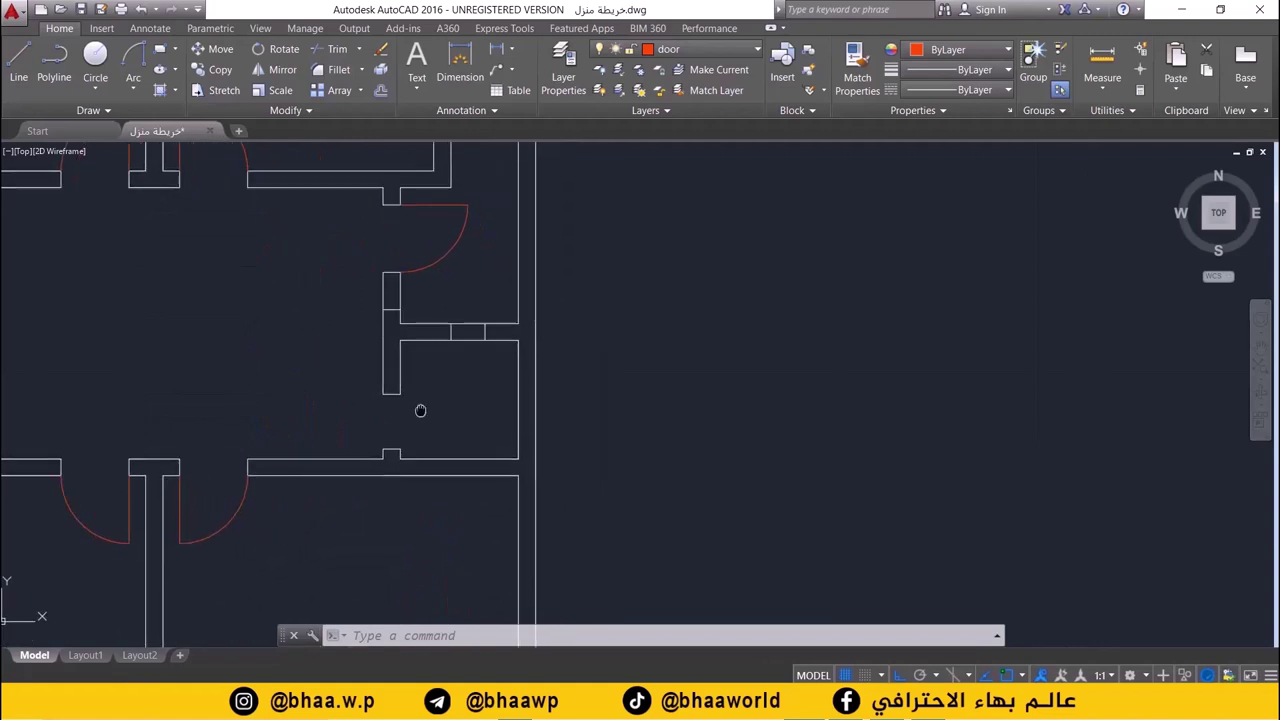
pyautogui.scroll(2, 360, 362)
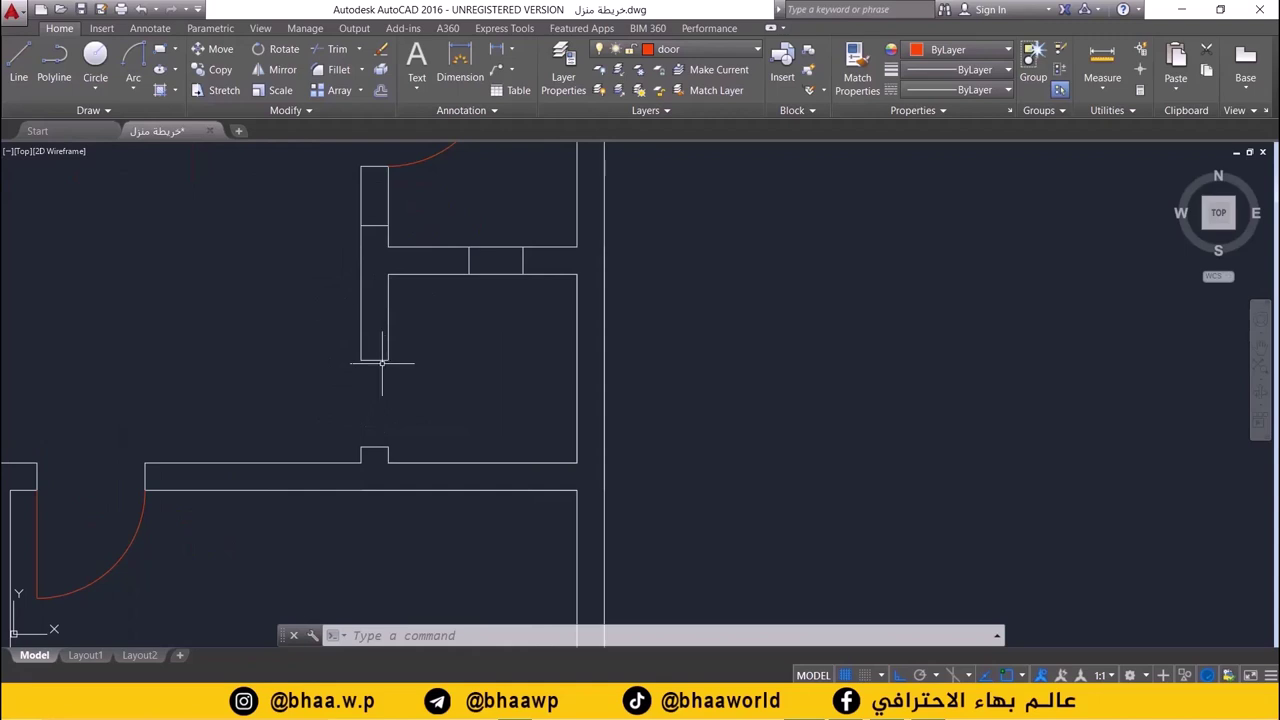
pyautogui.click(459, 62)
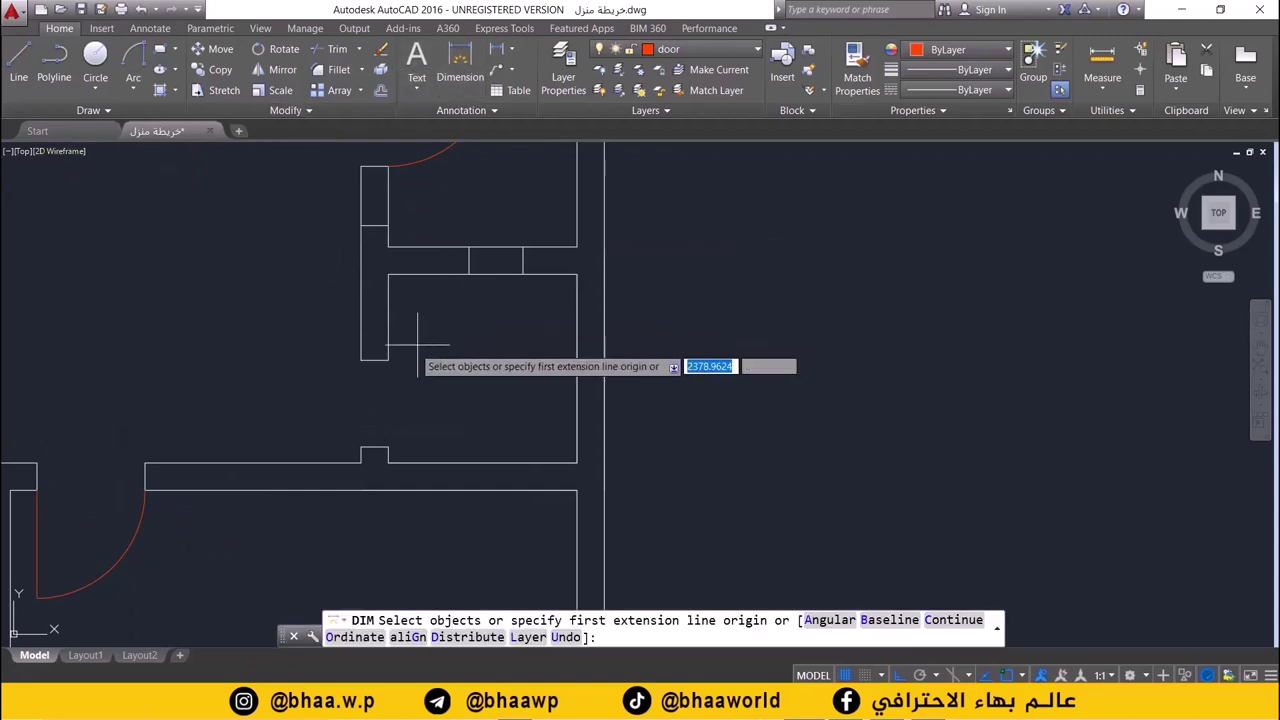
pyautogui.click(361, 360)
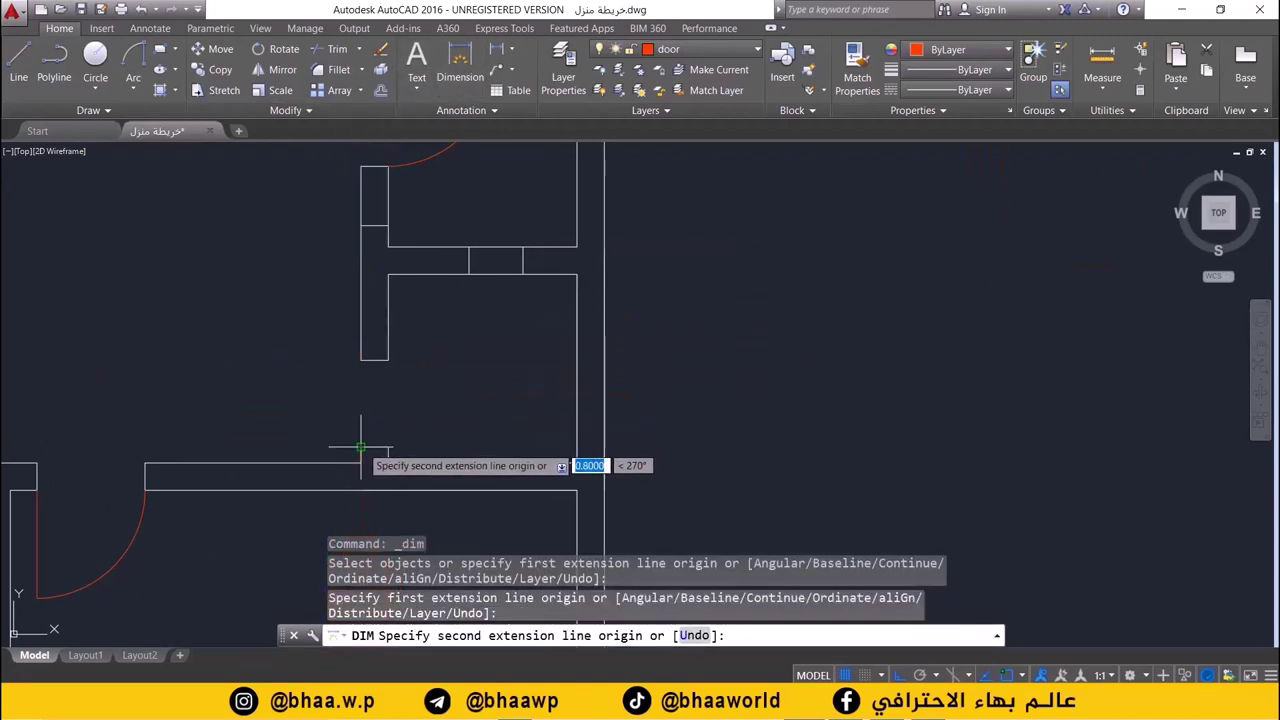
pyautogui.click(362, 462)
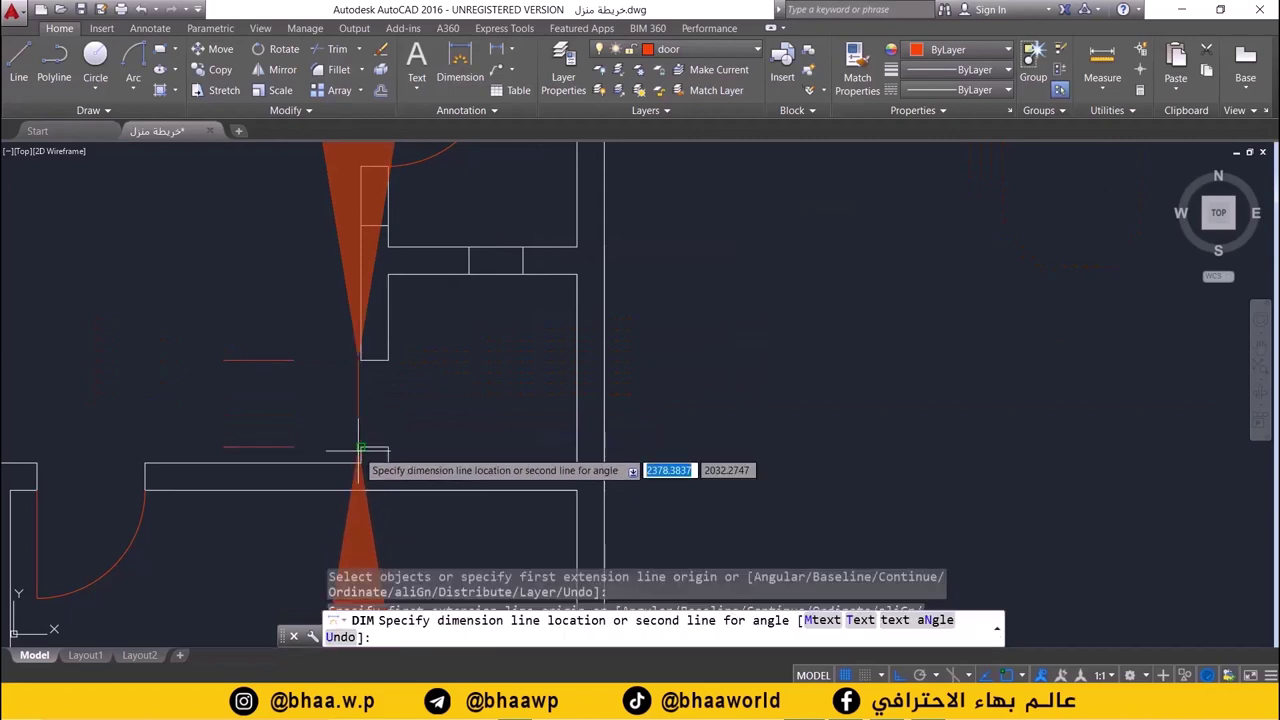
pyautogui.scroll(-5, 375, 440)
pyautogui.scroll(-4, 440, 415)
pyautogui.scroll(-3, 640, 385)
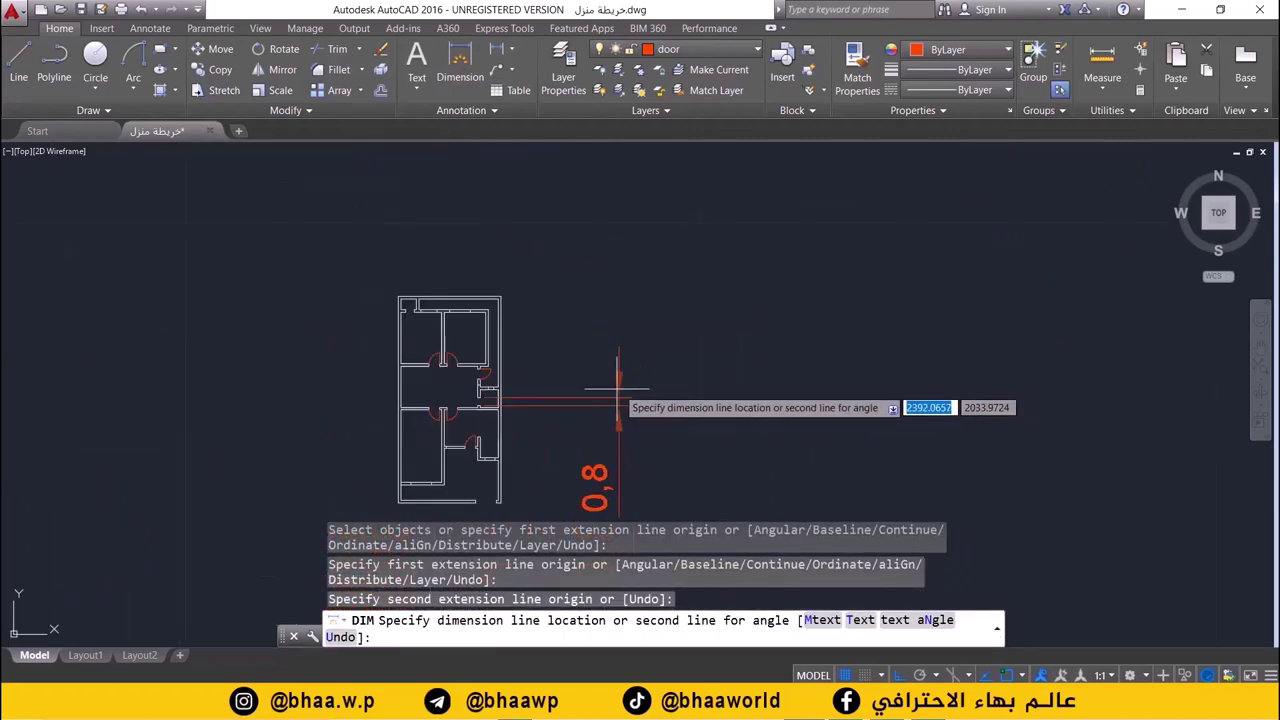
pyautogui.press('Escape')
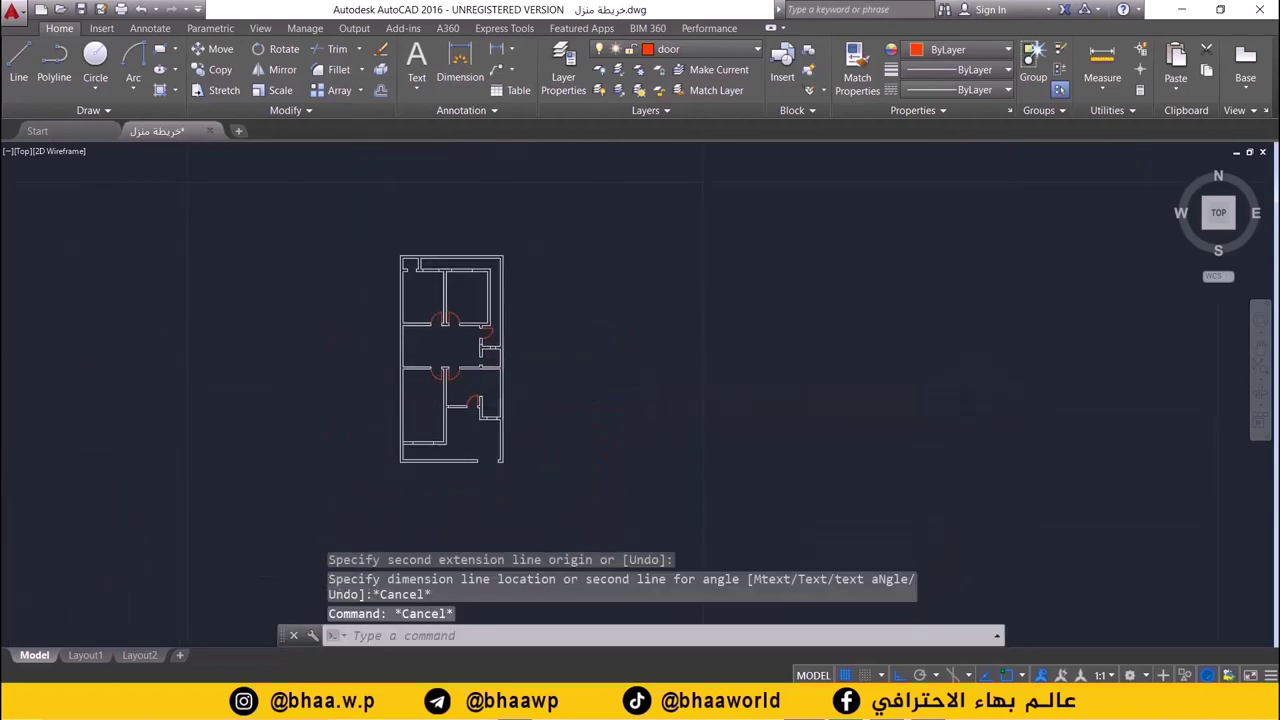
pyautogui.scroll(6, 612, 349)
pyautogui.moveTo(542, 339); pyautogui.dragTo(461, 349, button='middle')
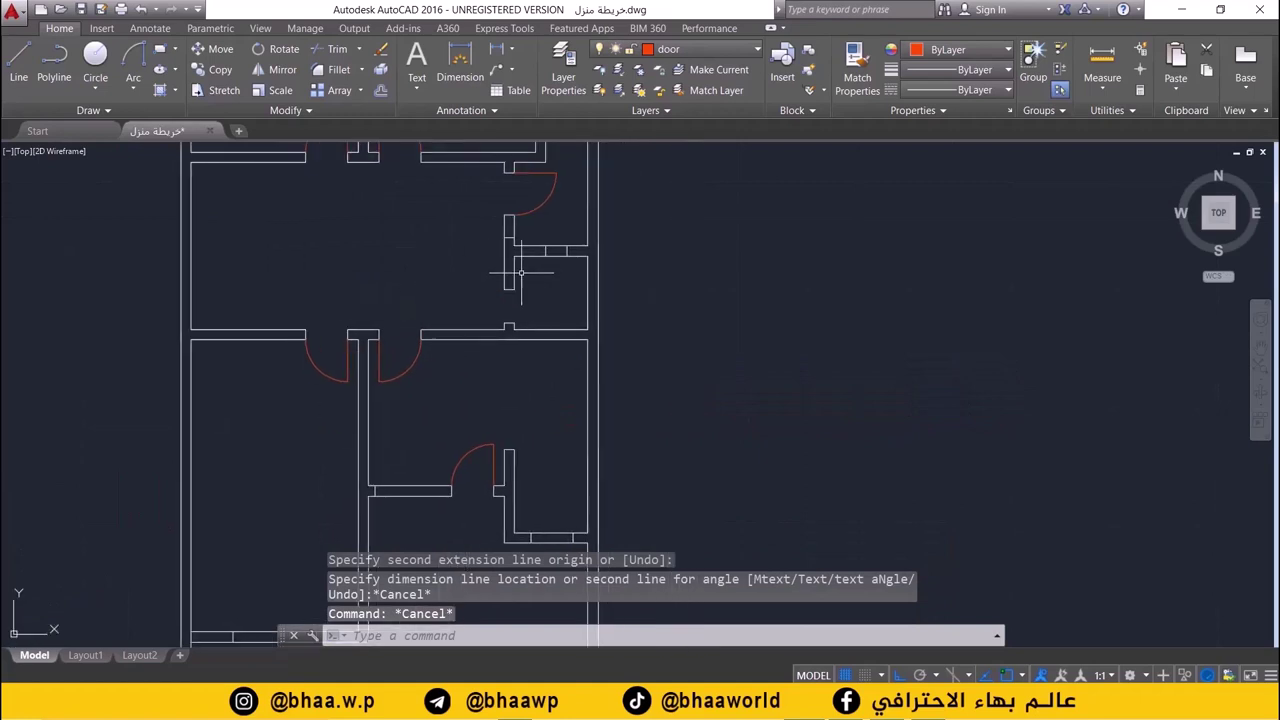
# - Measure the small room's wall opening with DIST, finding 0.8
pyautogui.scroll(2, 520, 272)
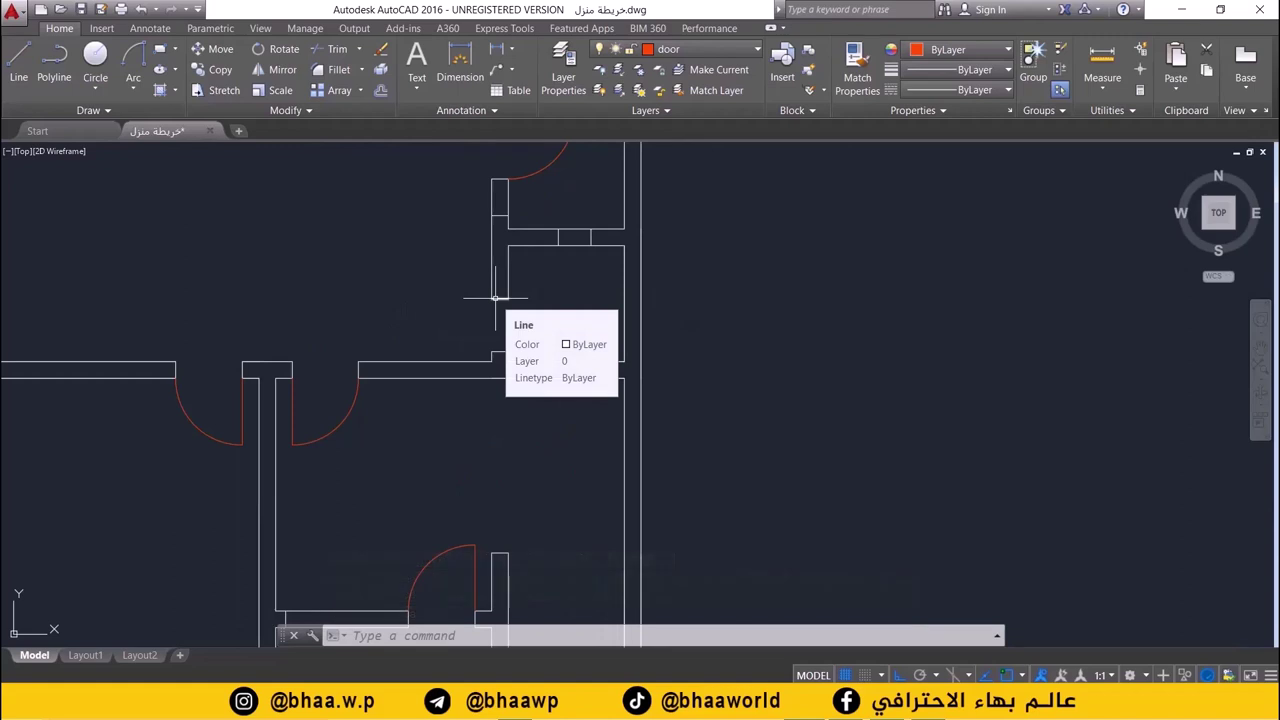
pyautogui.write('d')
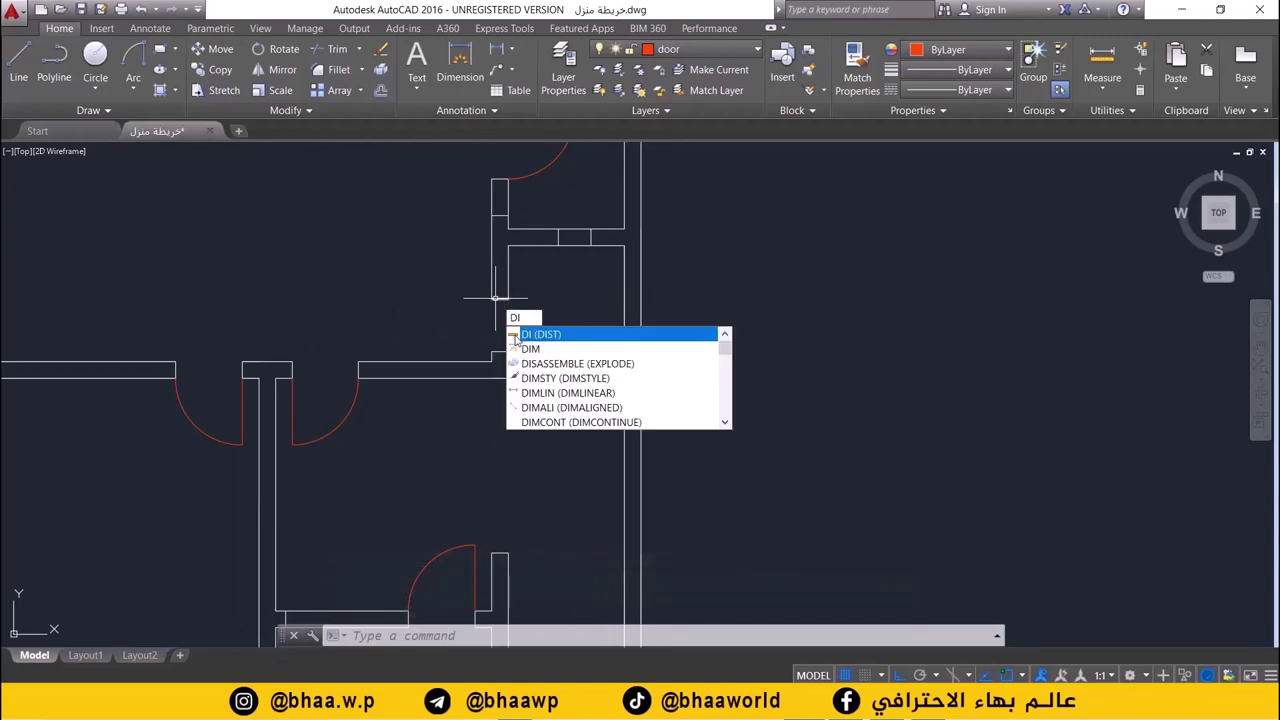
pyautogui.press('Return')
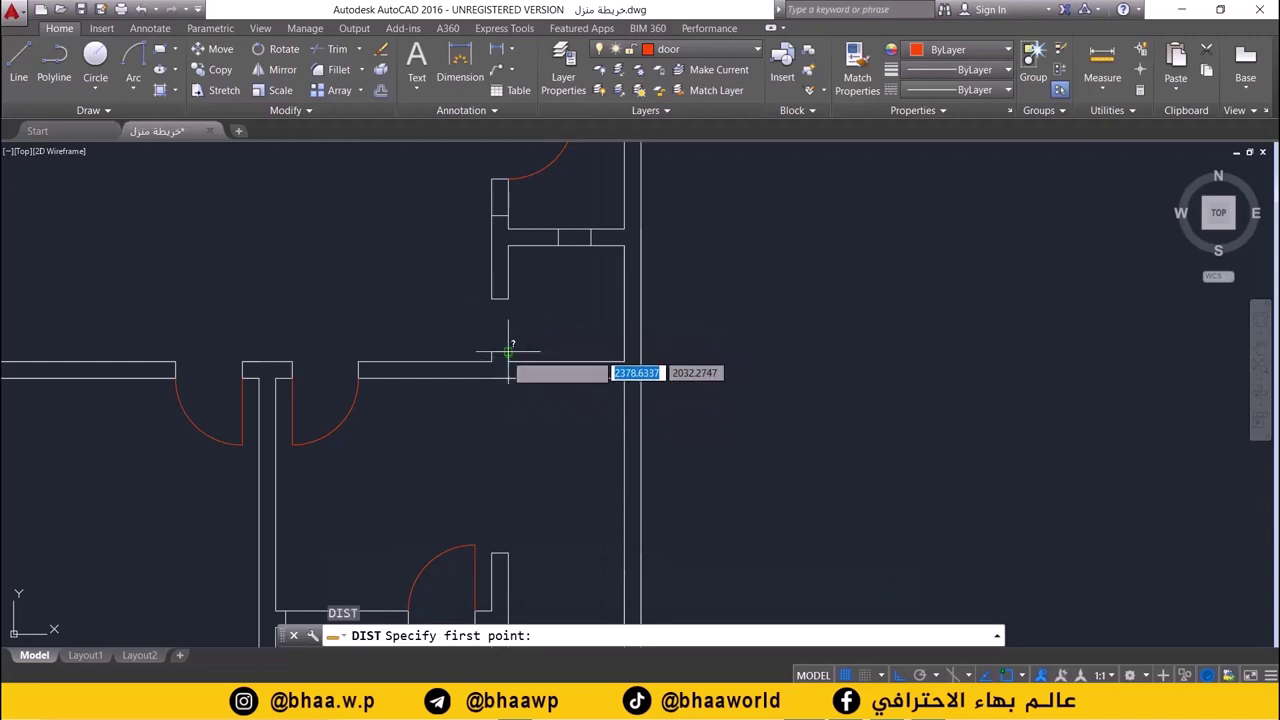
pyautogui.click(508, 352)
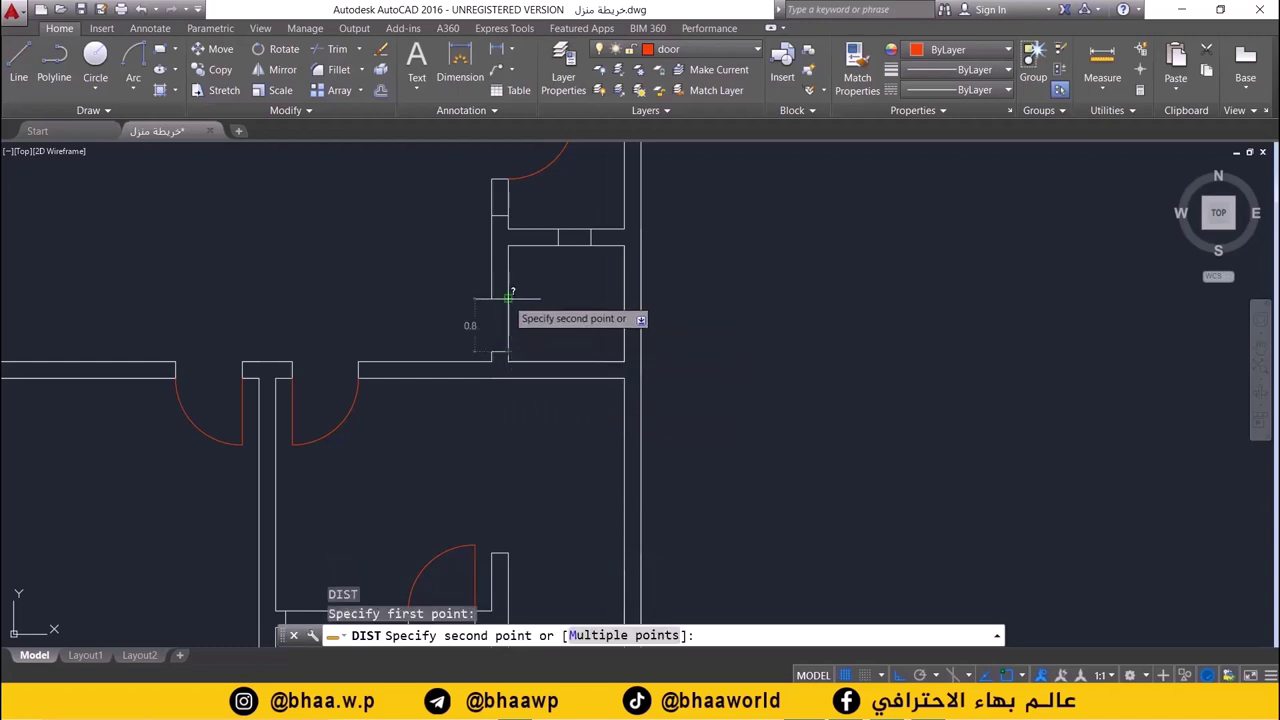
pyautogui.click(509, 296)
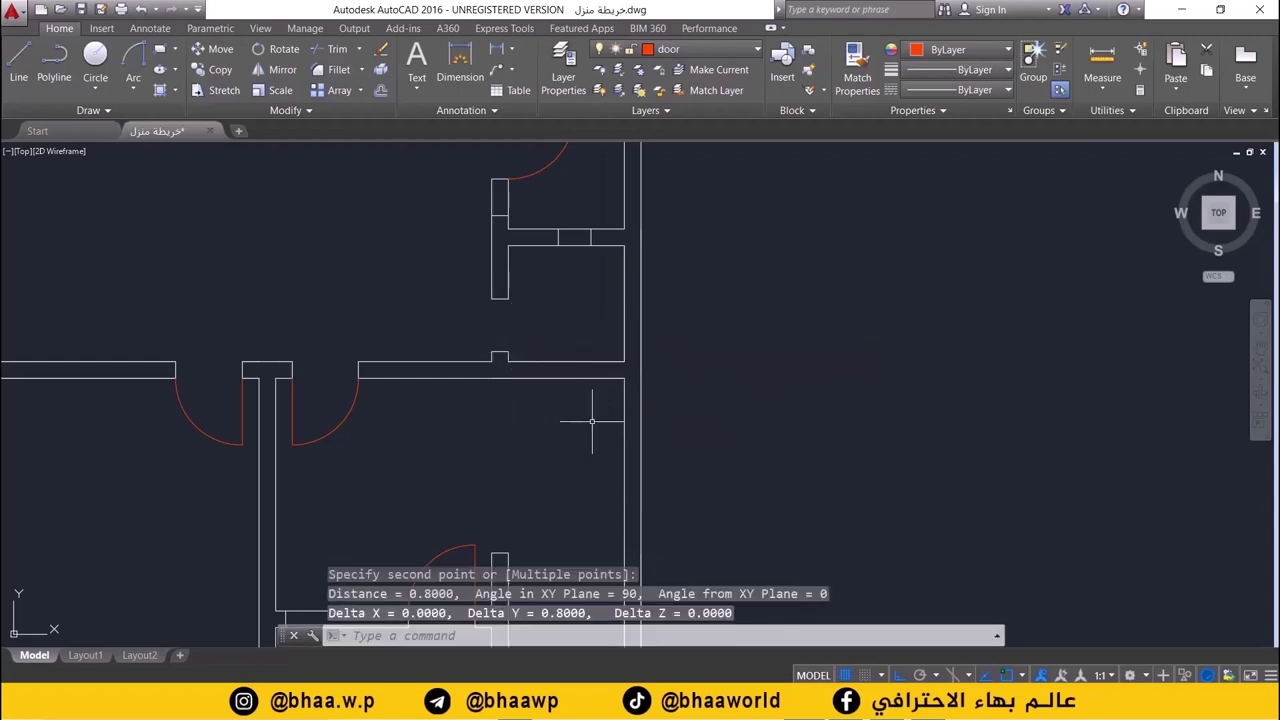
pyautogui.moveTo(478, 358); pyautogui.dragTo(434, 418, button='middle')
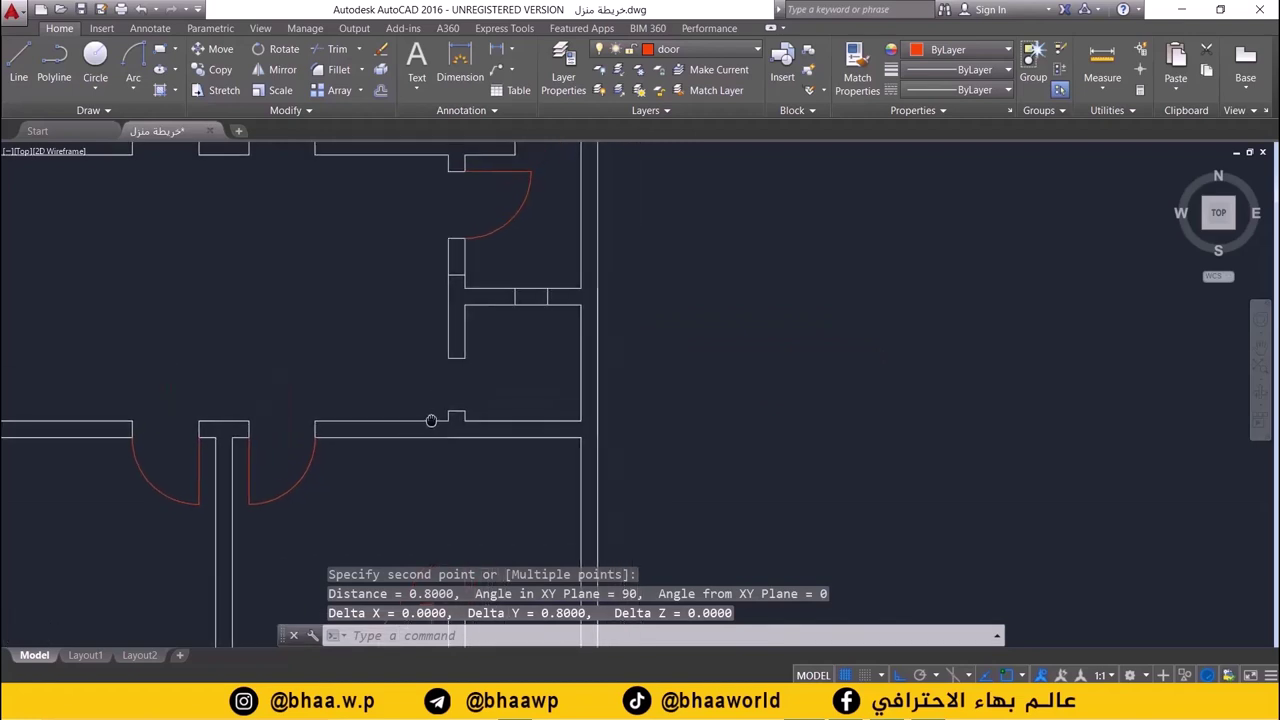
# - Draw a 0.8-long door leaf line from the notch corner
pyautogui.click(18, 67)
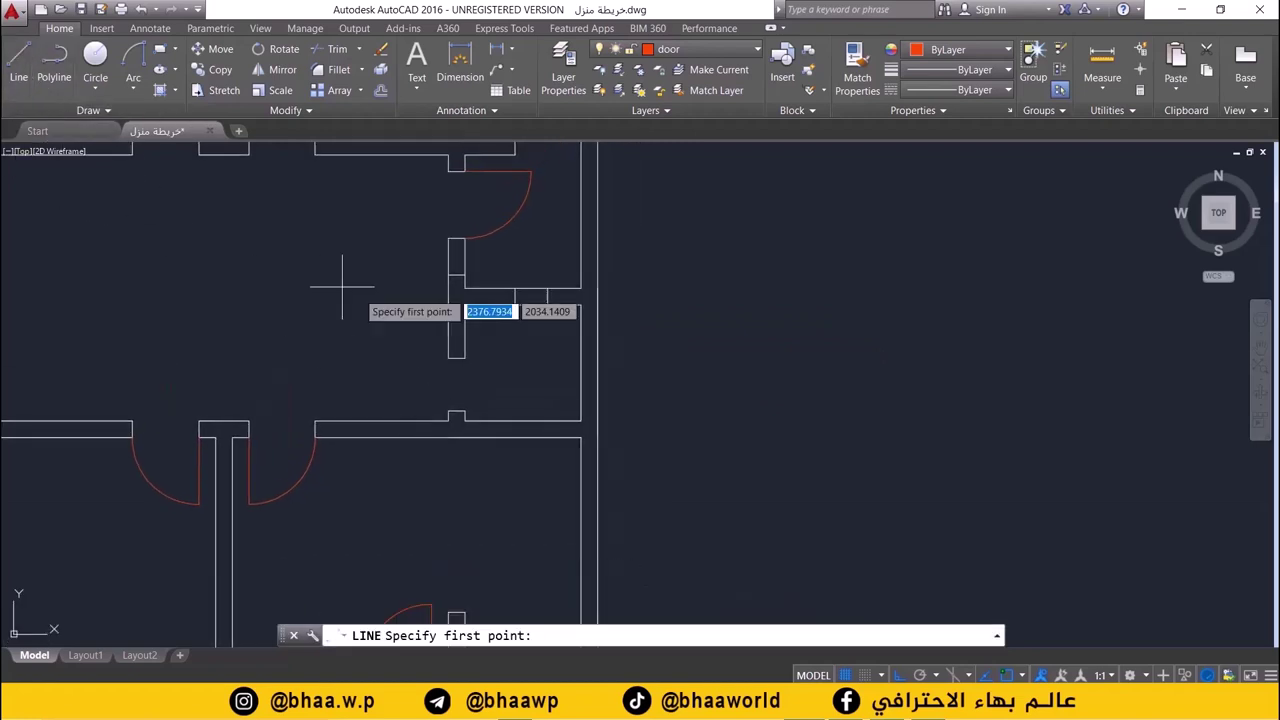
pyautogui.scroll(2, 548, 407)
pyautogui.click(414, 412)
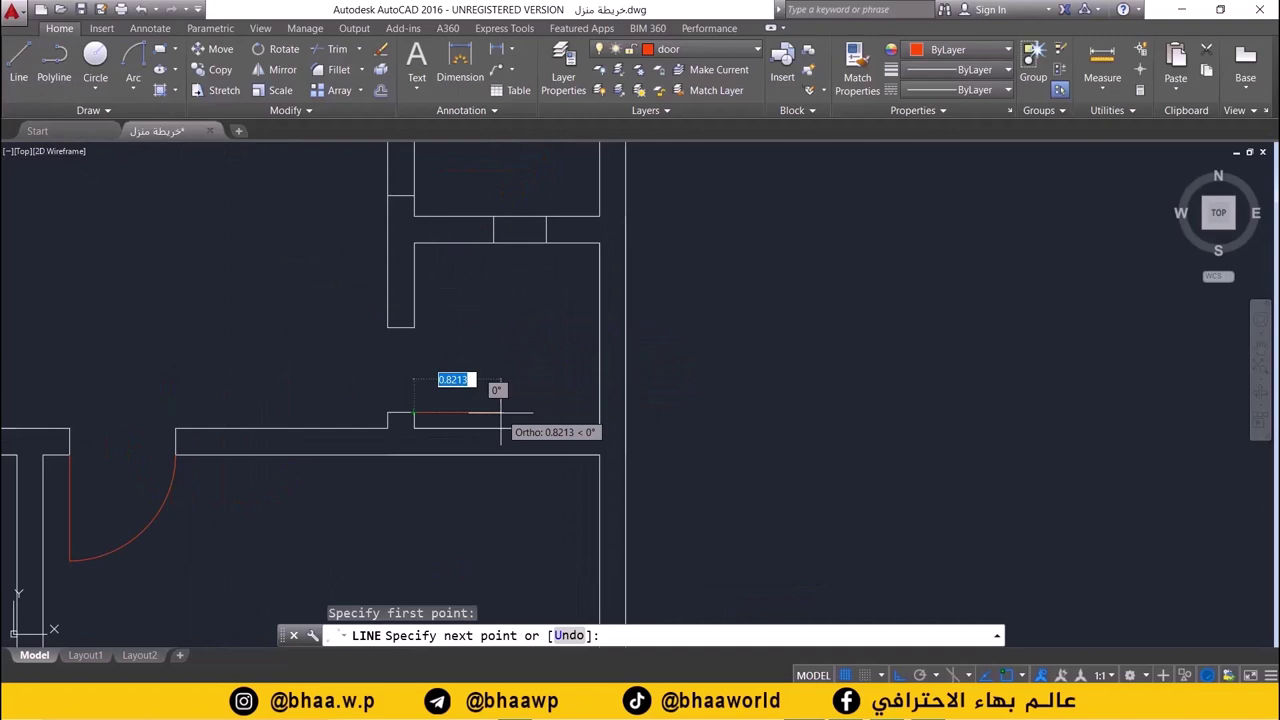
pyautogui.write('0')
pyautogui.press('Return')
pyautogui.press('Return')
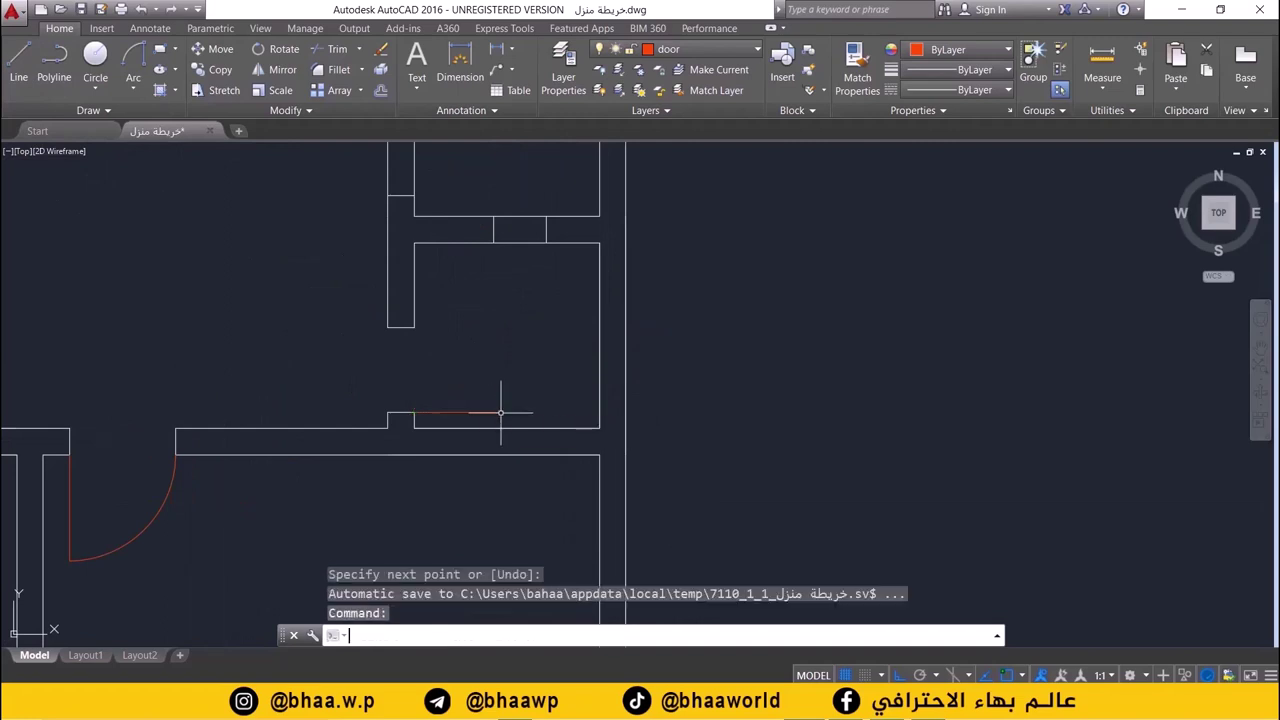
pyautogui.scroll(2, 458, 350)
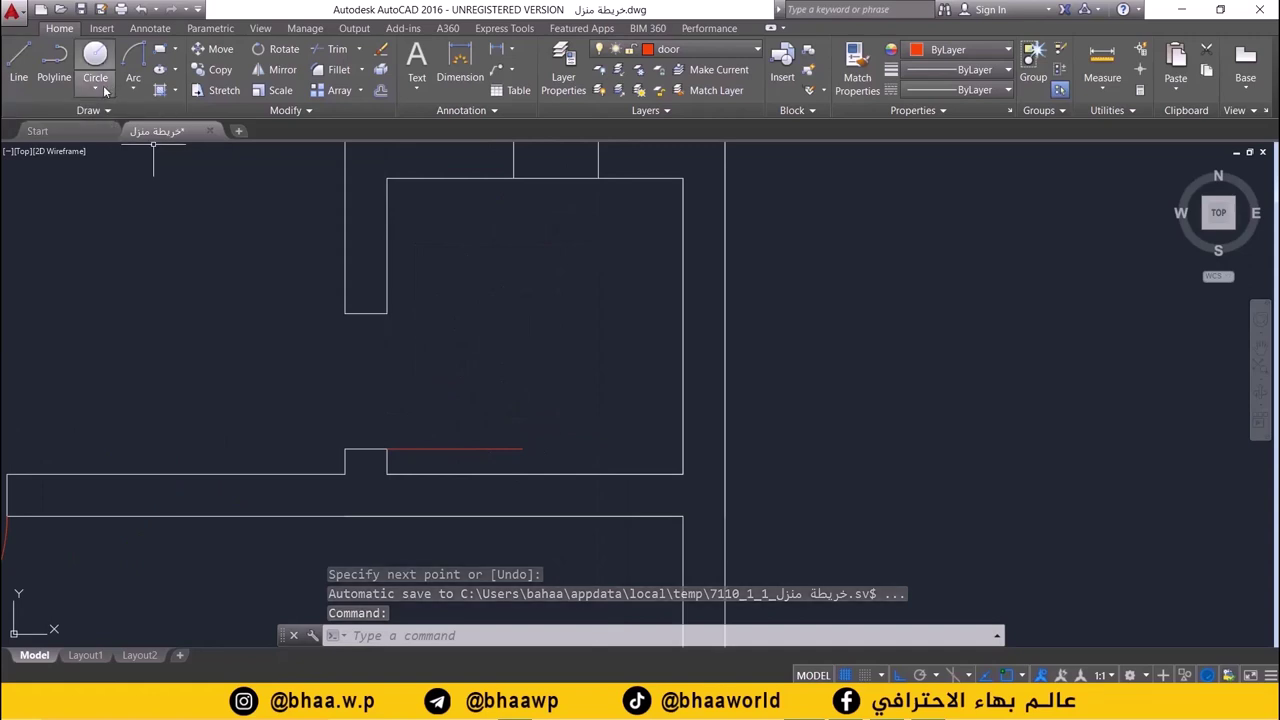
# - Draw the quarter swing arc (start, end, radius) from the leaf end to the wall corner
pyautogui.click(133, 88)
pyautogui.click(181, 325)
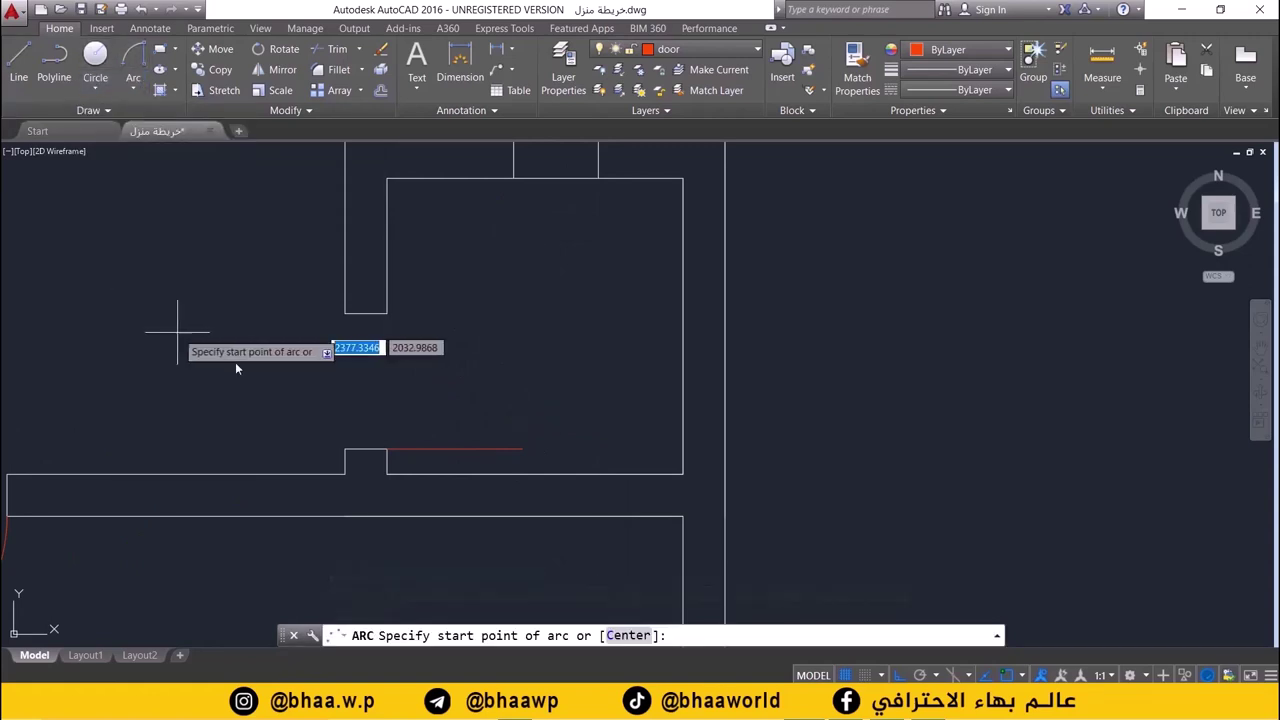
pyautogui.click(522, 449)
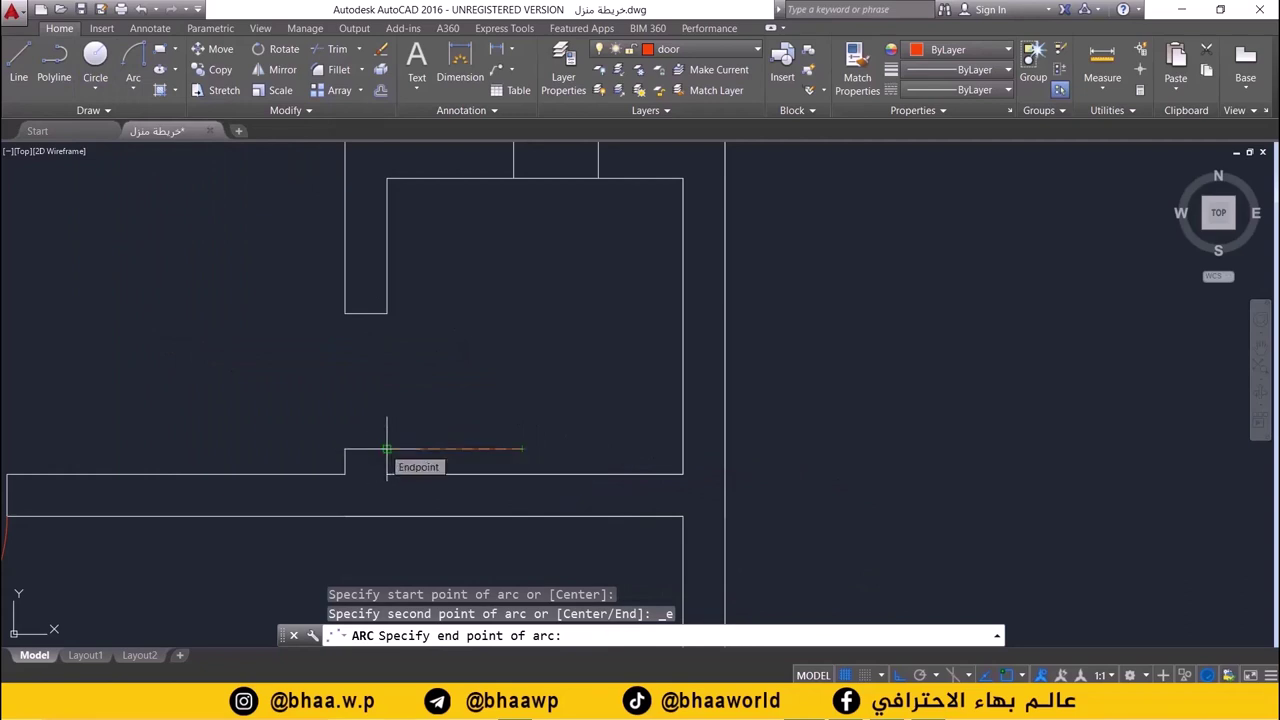
pyautogui.click(387, 449)
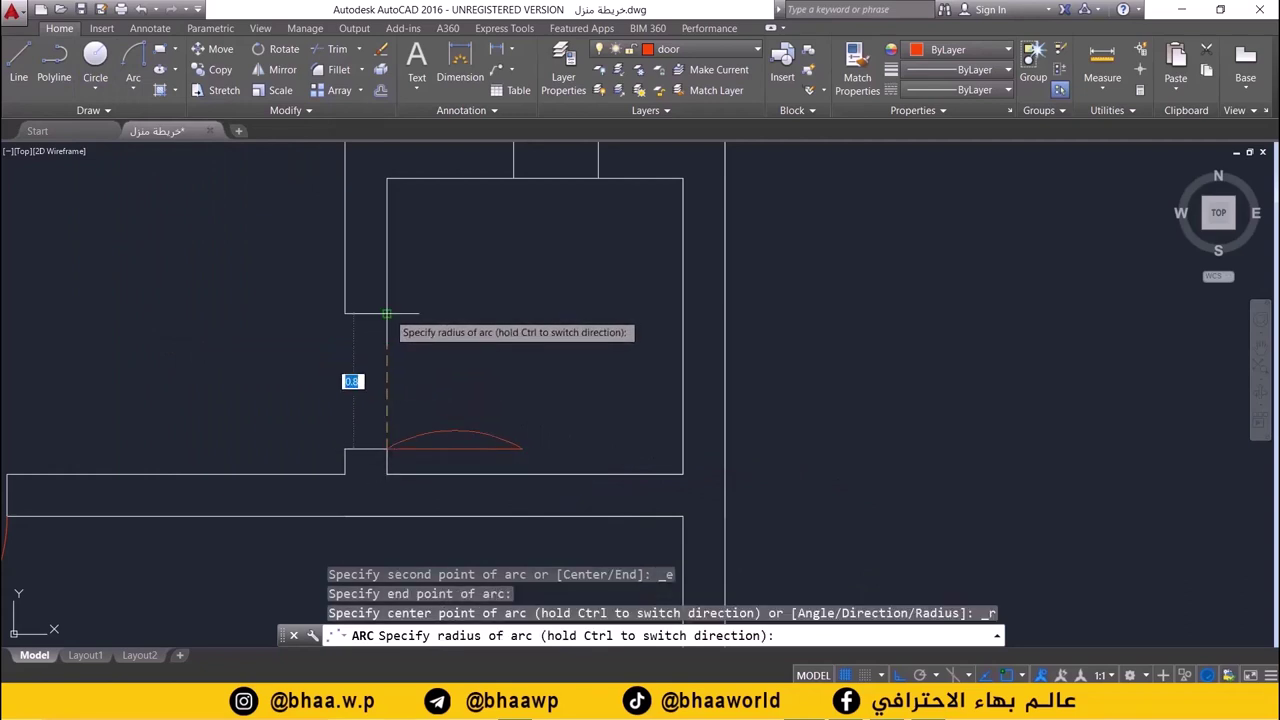
pyautogui.press('Escape')
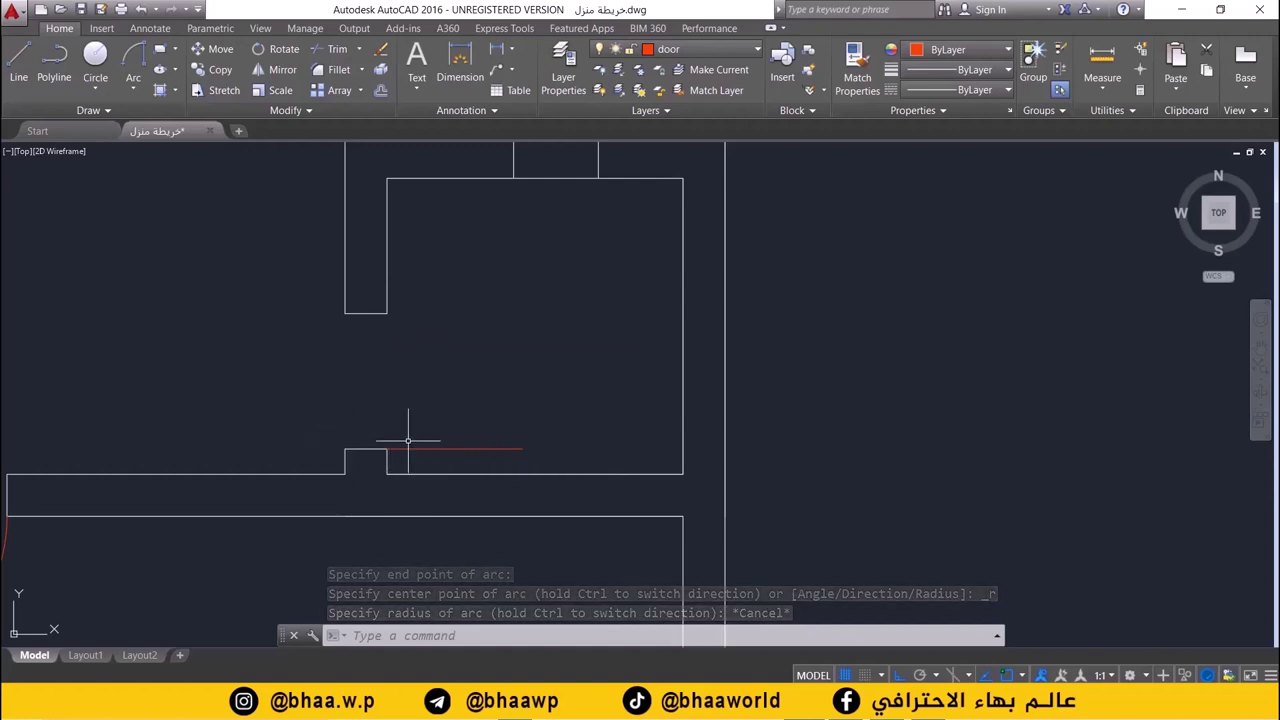
pyautogui.click(19, 65)
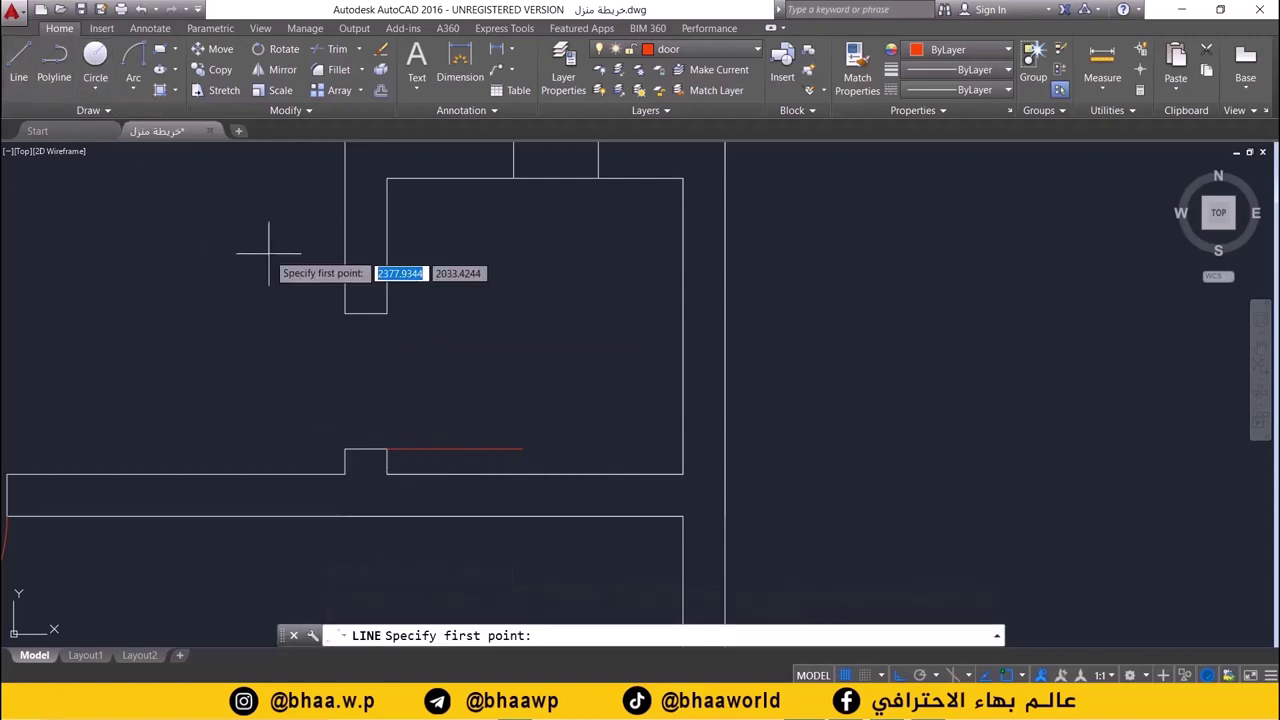
pyautogui.click(136, 60)
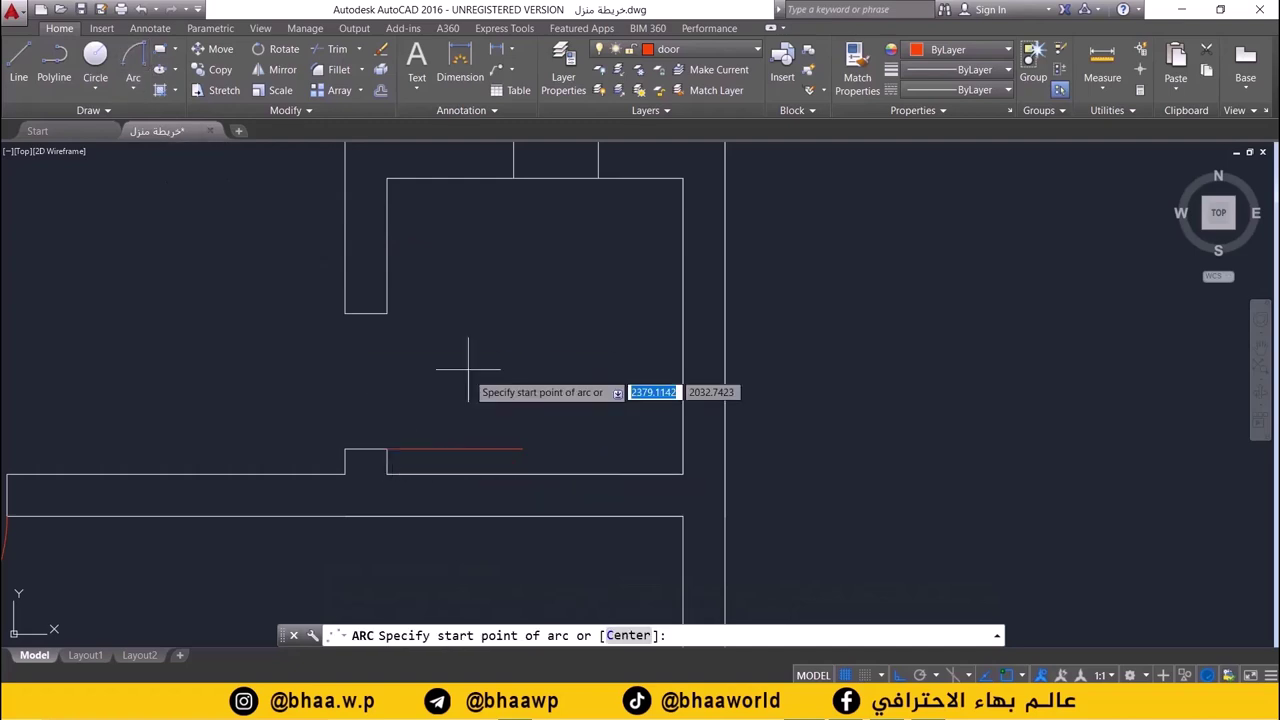
pyautogui.click(521, 449)
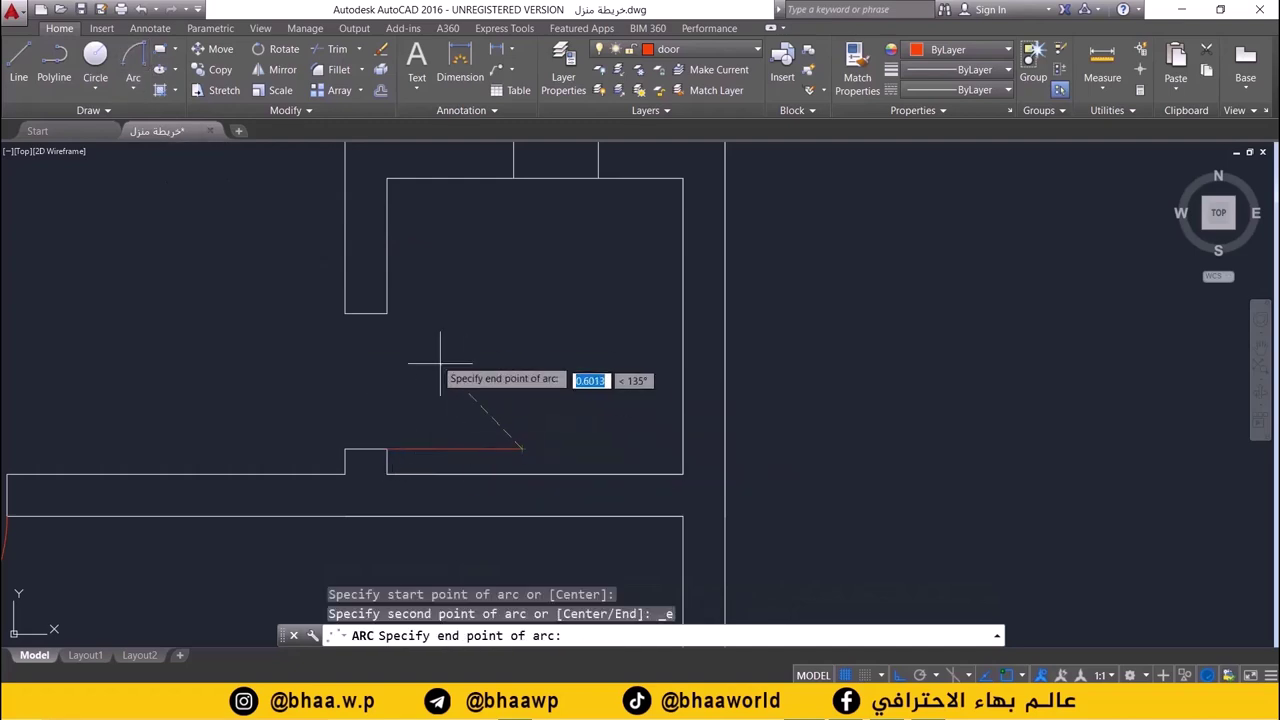
pyautogui.click(386, 314)
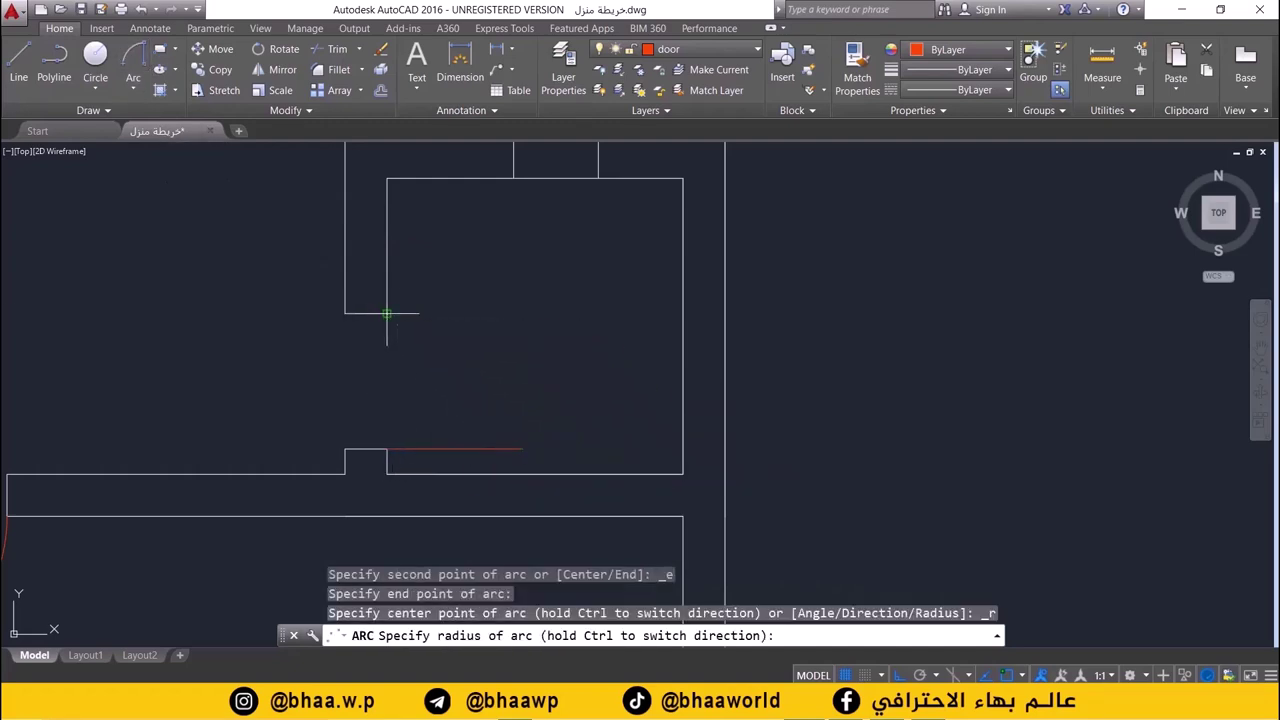
pyautogui.click(386, 450)
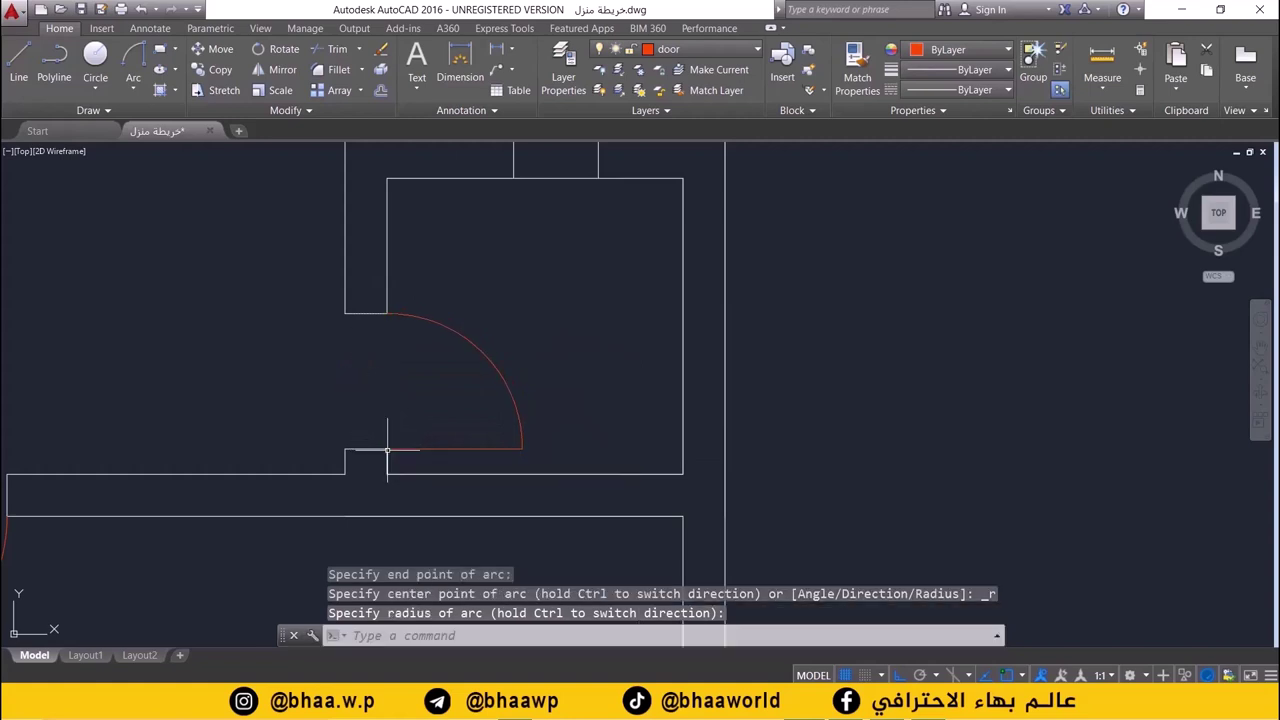
# - Select the seventh door's leaf line and swing arc and group them
pyautogui.scroll(-1, 518, 370)
pyautogui.scroll(-1, 580, 330)
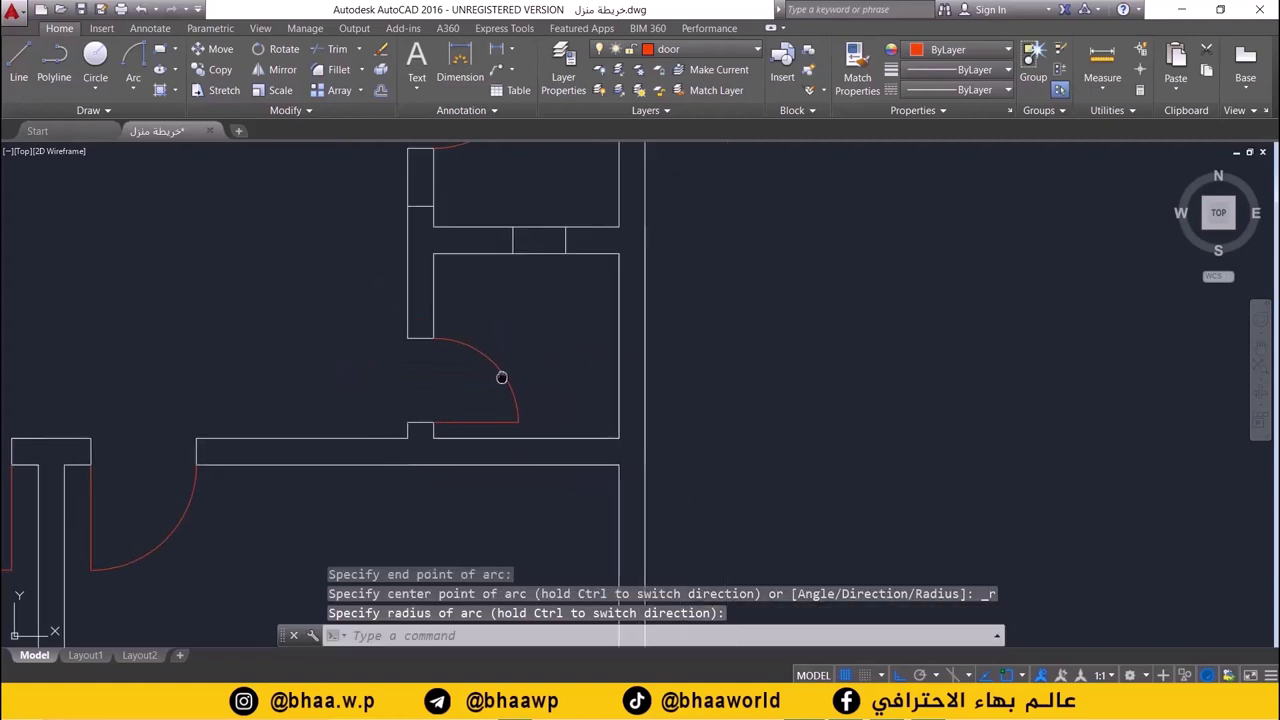
pyautogui.scroll(-1, 575, 380)
pyautogui.scroll(-1, 555, 386)
pyautogui.scroll(-1, 555, 386)
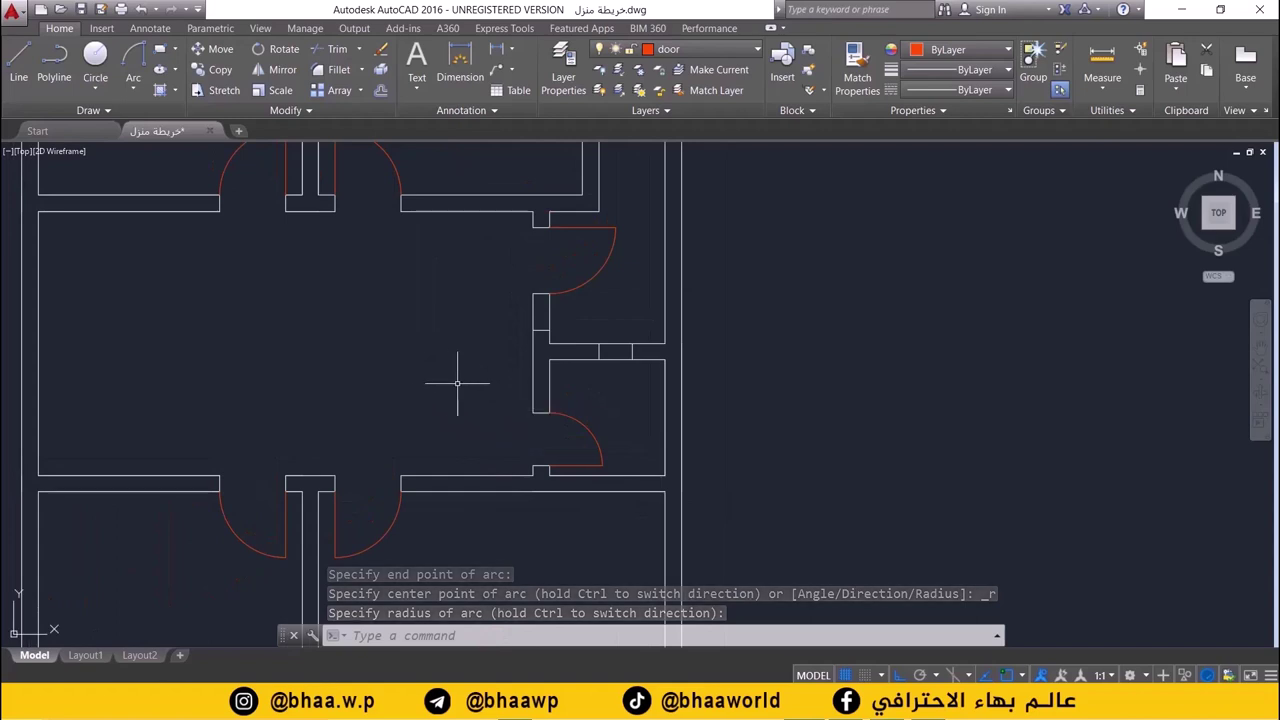
pyautogui.scroll(-1, 457, 380)
pyautogui.moveTo(437, 371); pyautogui.dragTo(417, 402, button='middle')
pyautogui.scroll(-1, 420, 385)
pyautogui.scroll(-1, 430, 363)
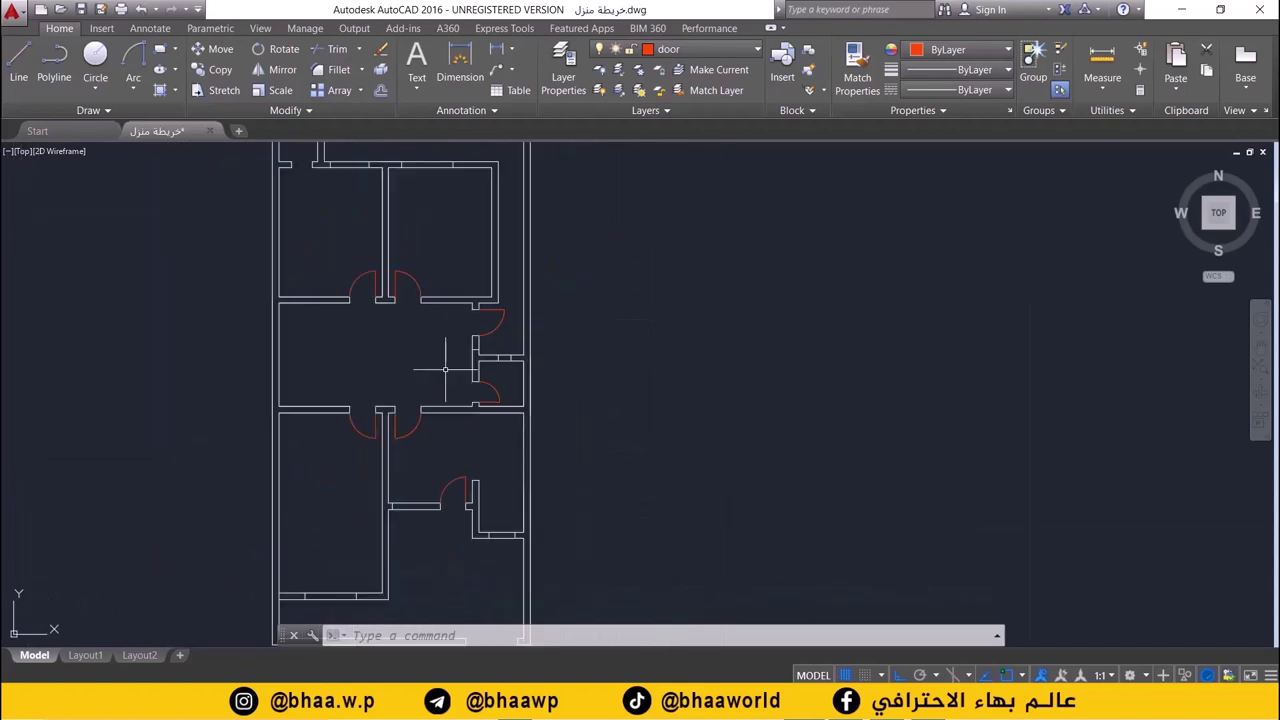
pyautogui.scroll(-1, 440, 363)
pyautogui.scroll(-1, 415, 370)
pyautogui.scroll(1, 489, 436)
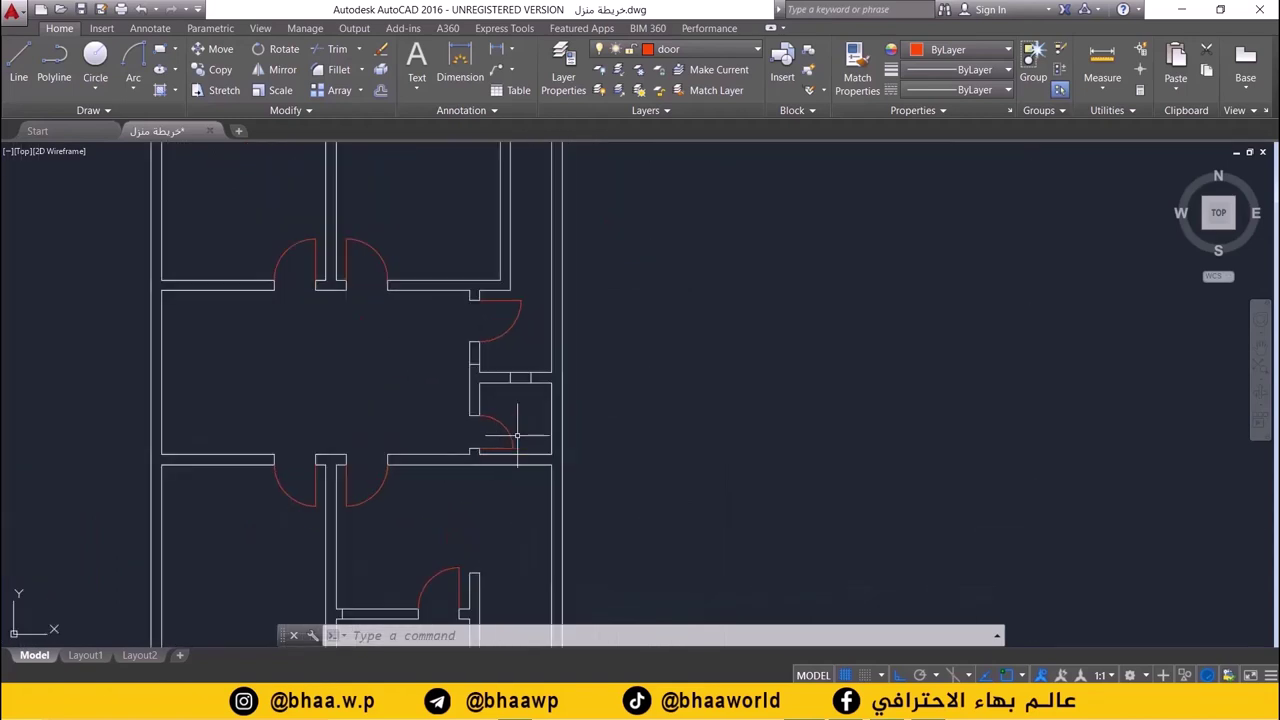
pyautogui.scroll(1, 505, 425)
pyautogui.moveTo(523, 420); pyautogui.dragTo(493, 452)
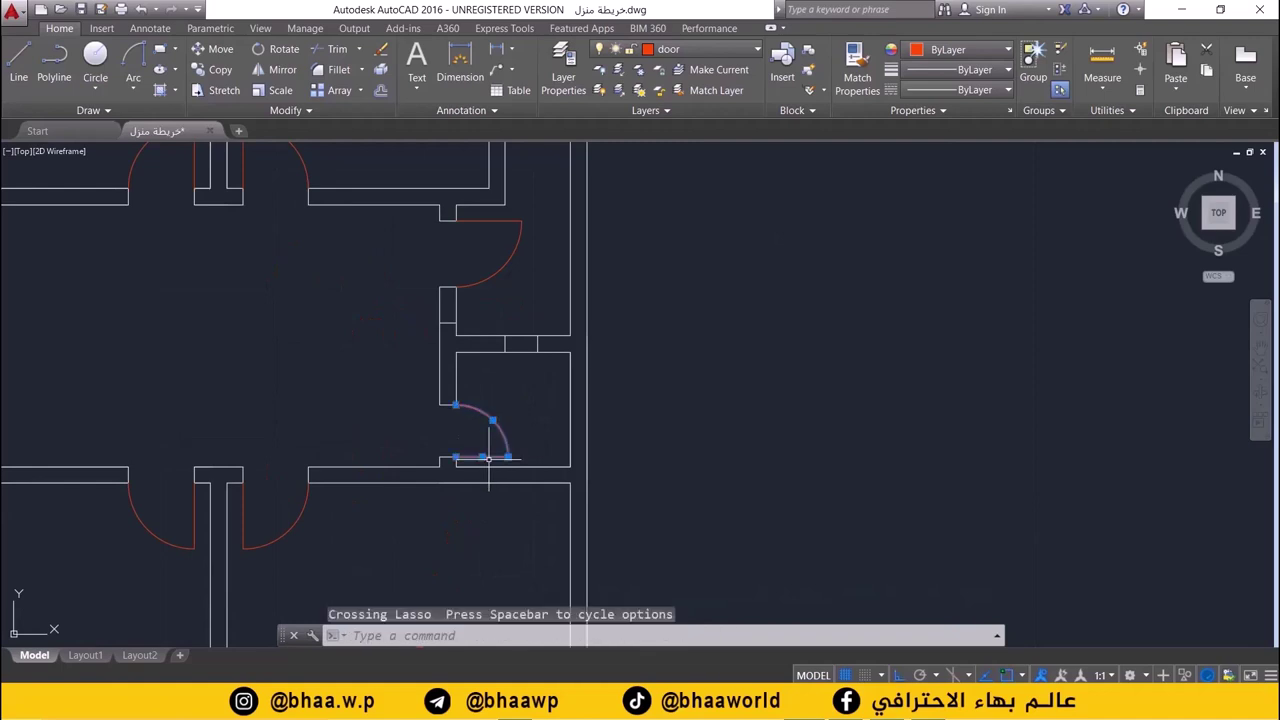
pyautogui.rightClick(498, 433)
pyautogui.moveTo(537, 296)
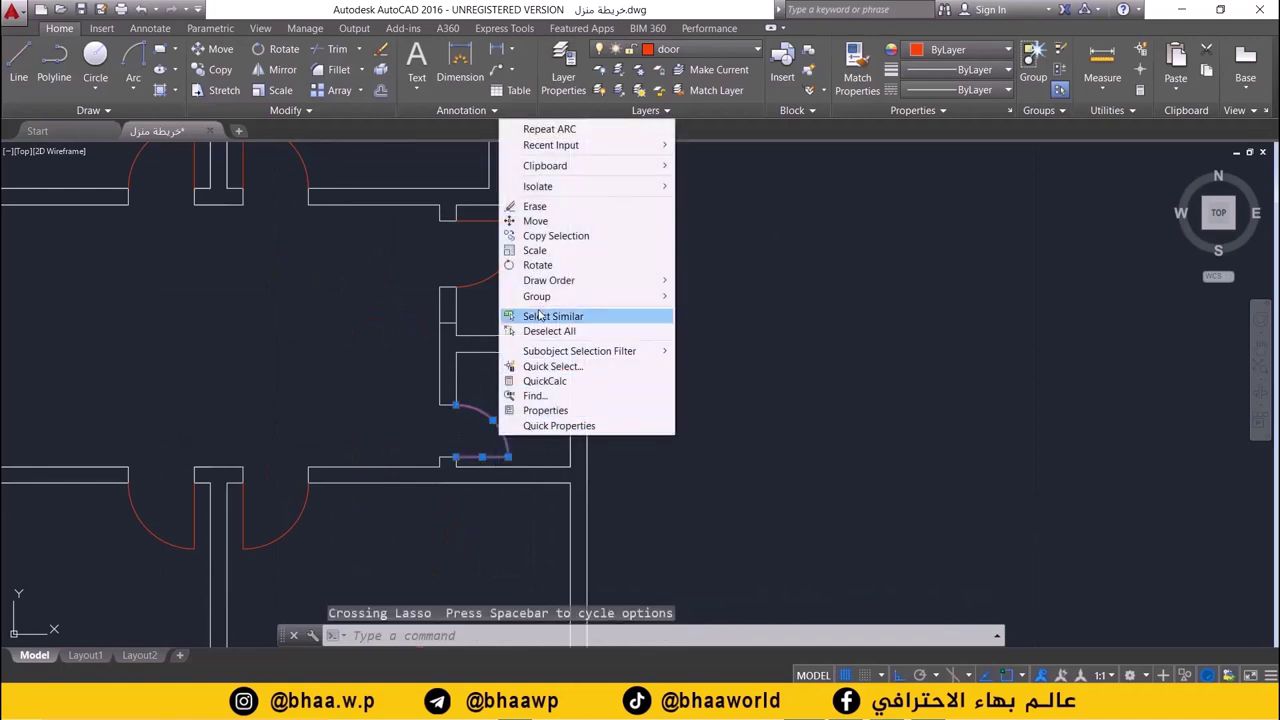
pyautogui.click(734, 298)
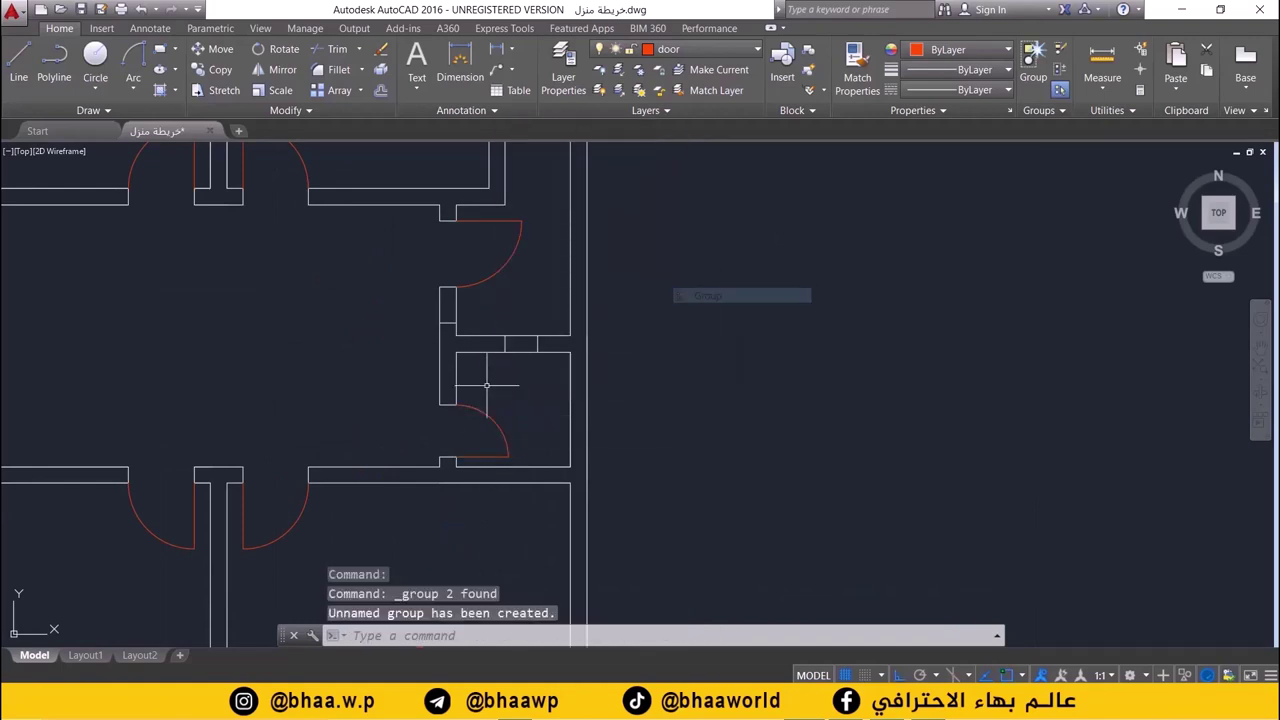
pyautogui.click(217, 72)
# - Copy the grouped door to the doorway of the small top-left room
pyautogui.click(482, 414)
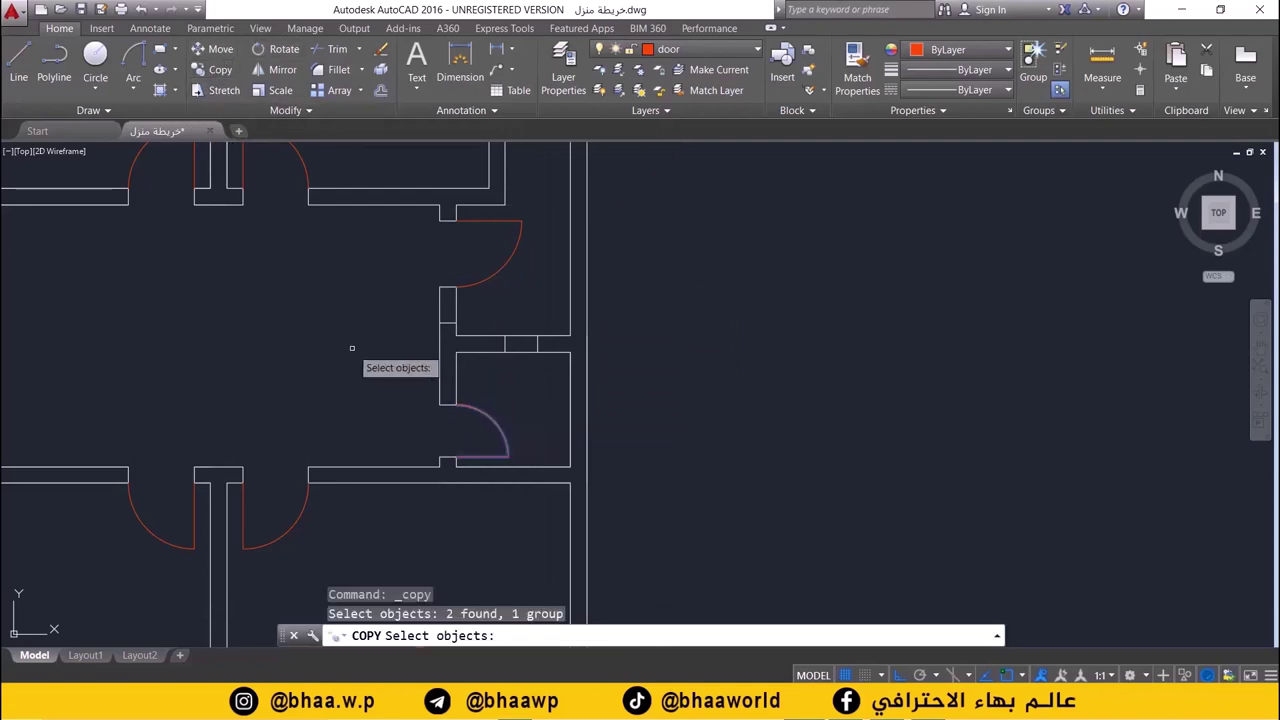
pyautogui.press('Return')
pyautogui.moveTo(334, 366); pyautogui.dragTo(544, 539, button='middle')
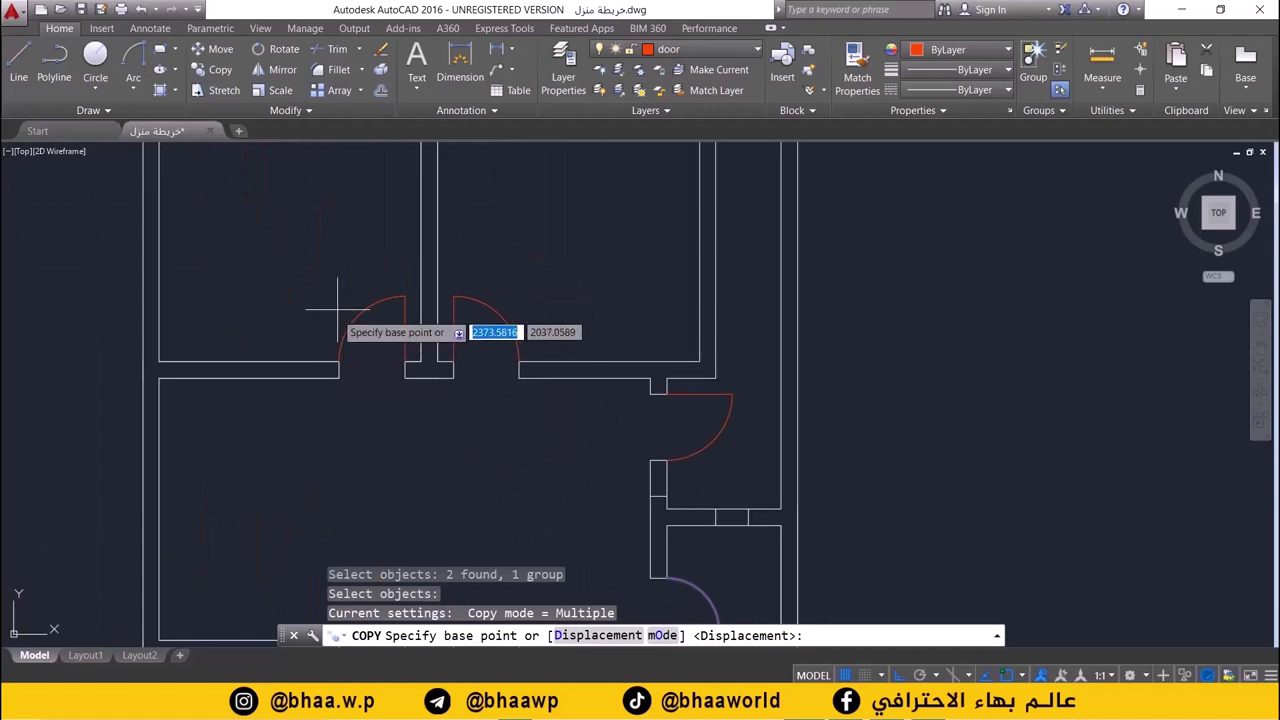
pyautogui.moveTo(337, 310); pyautogui.dragTo(245, 278, button='middle')
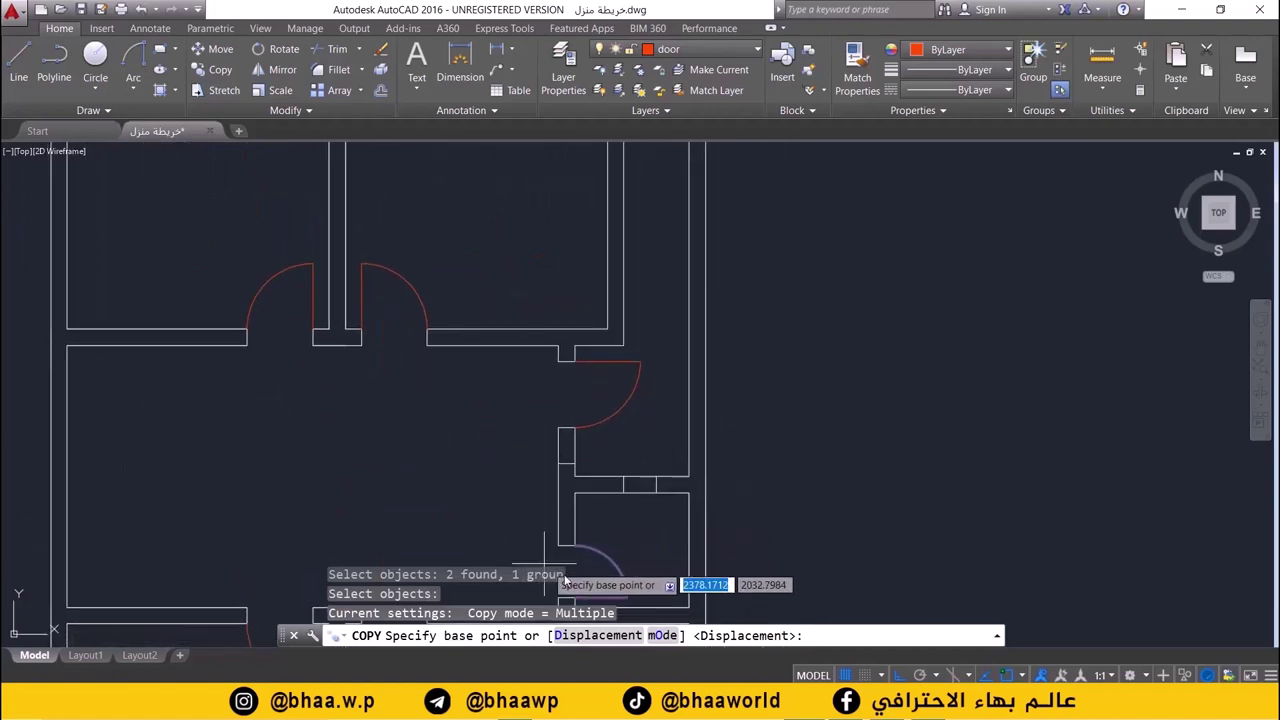
pyautogui.click(575, 547)
pyautogui.scroll(2, 232, 241)
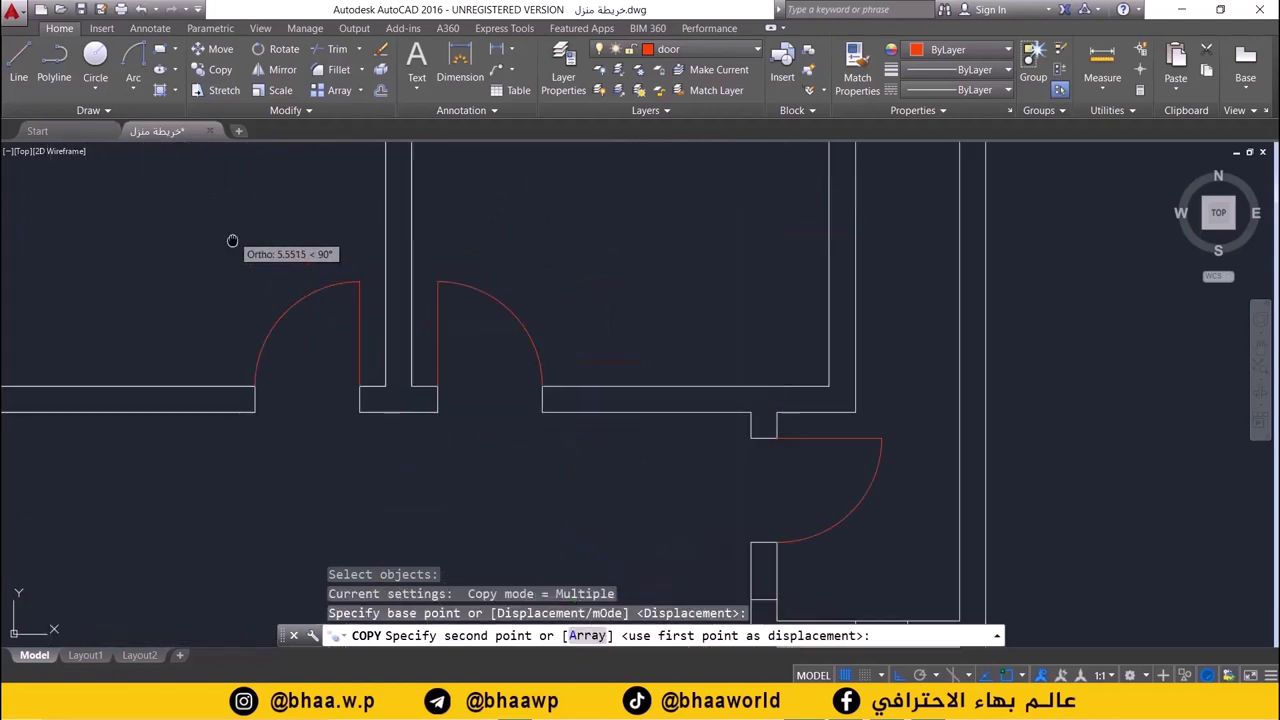
pyautogui.moveTo(232, 241); pyautogui.dragTo(393, 240, button='middle')
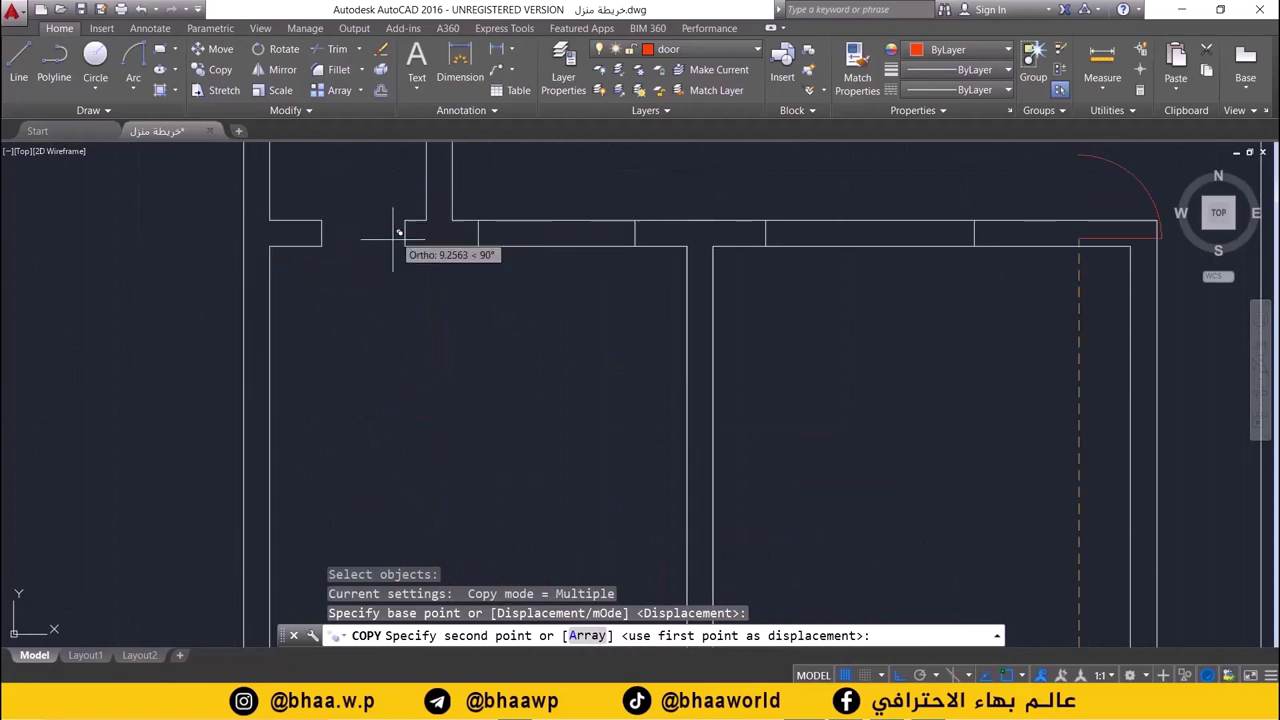
pyautogui.click(899, 677)
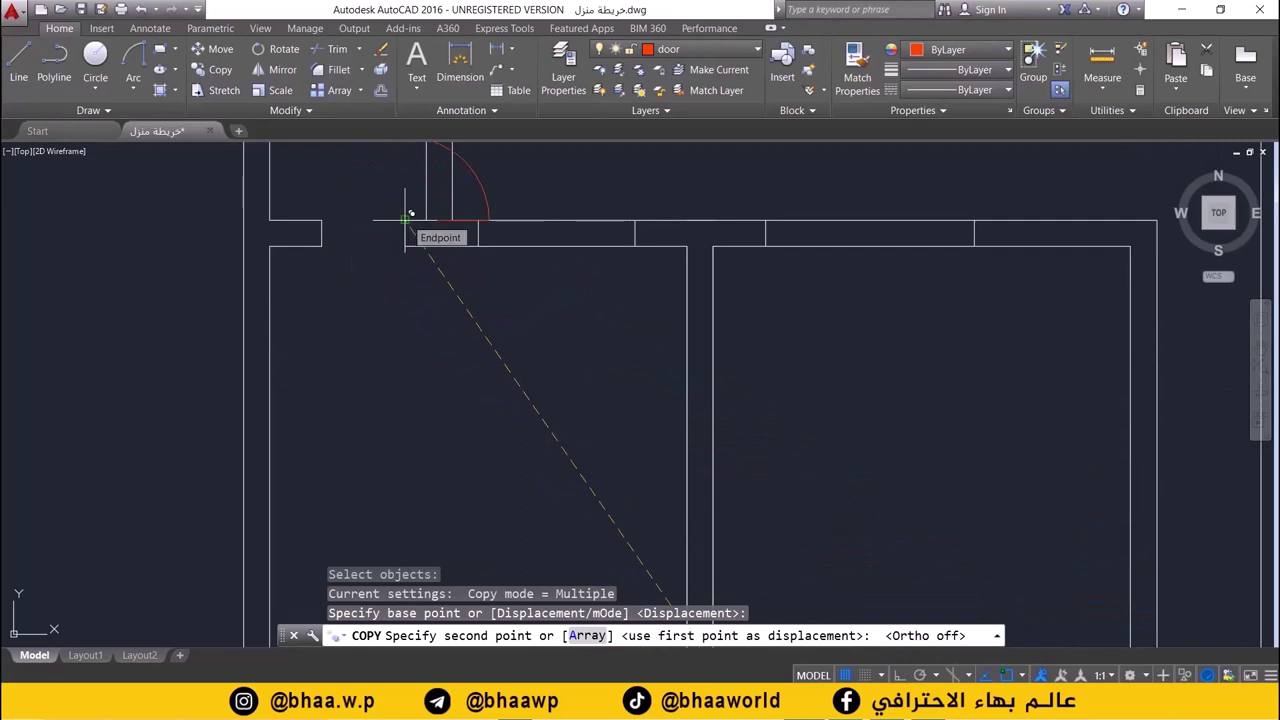
pyautogui.click(410, 216)
pyautogui.press('Escape')
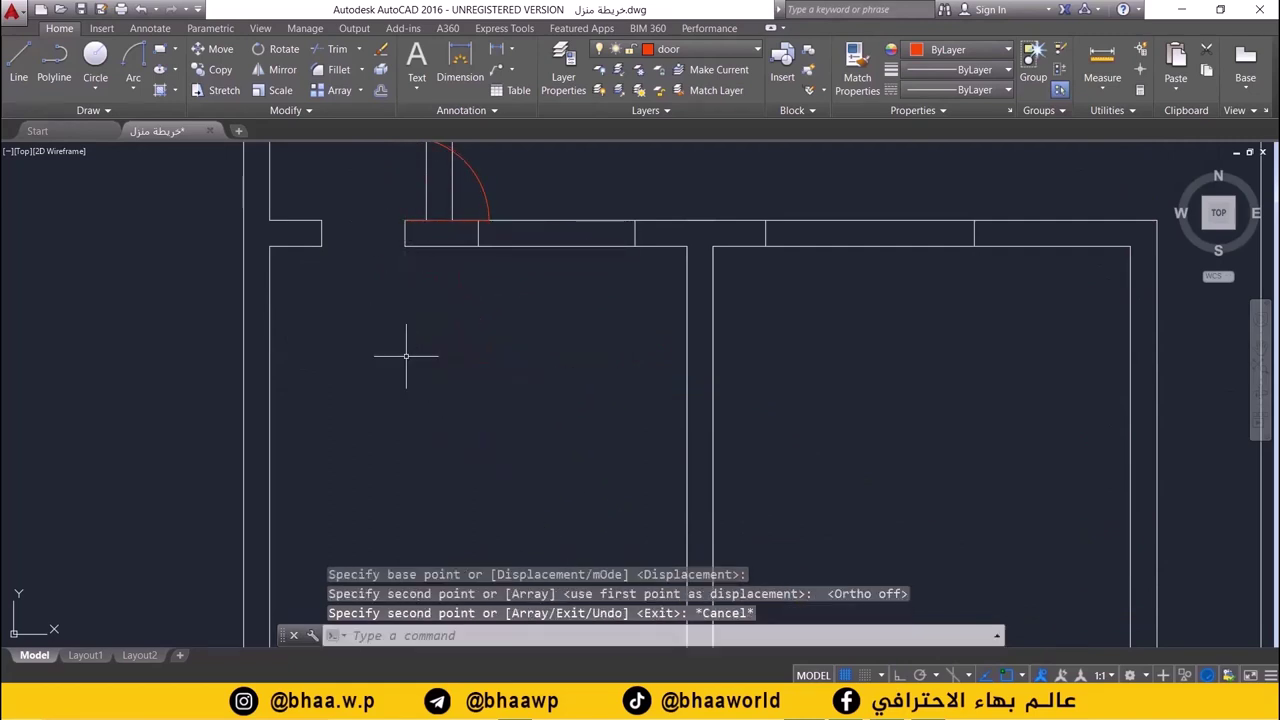
# - Rotate the copied door 90° about its hinge corner into the small room
pyautogui.moveTo(460, 243); pyautogui.dragTo(462, 408, button='middle')
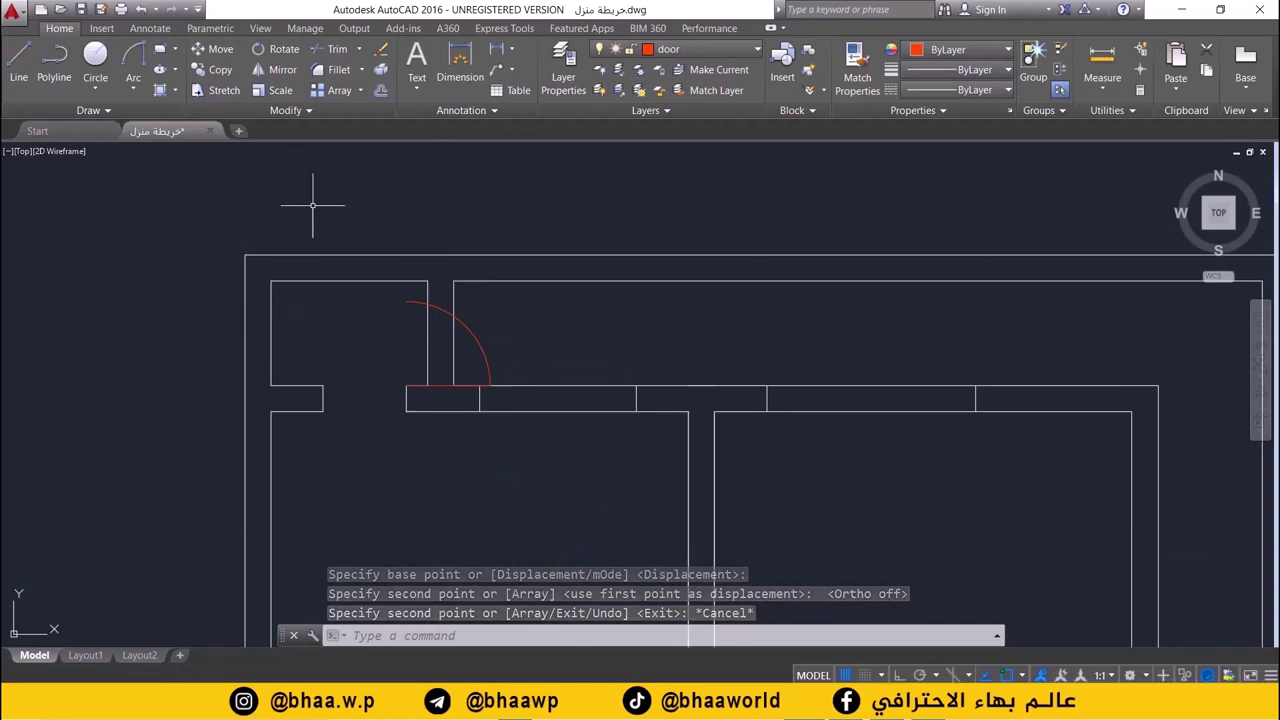
pyautogui.click(278, 48)
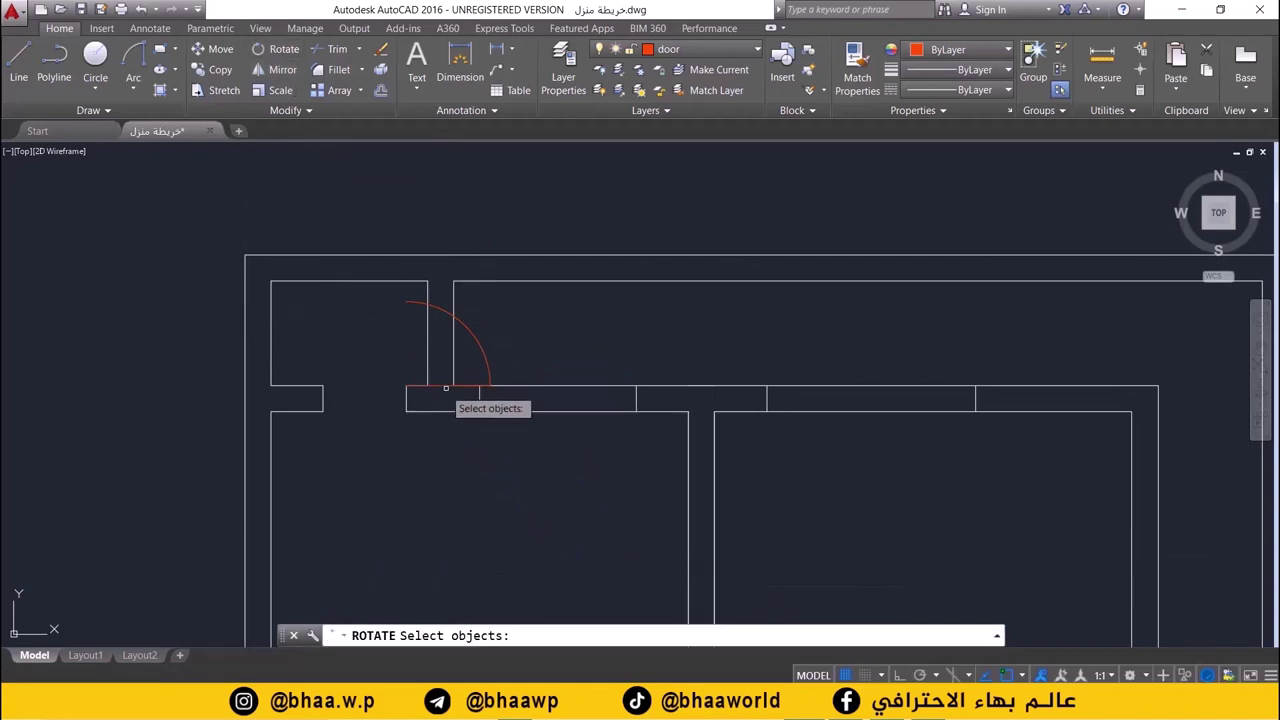
pyautogui.click(479, 346)
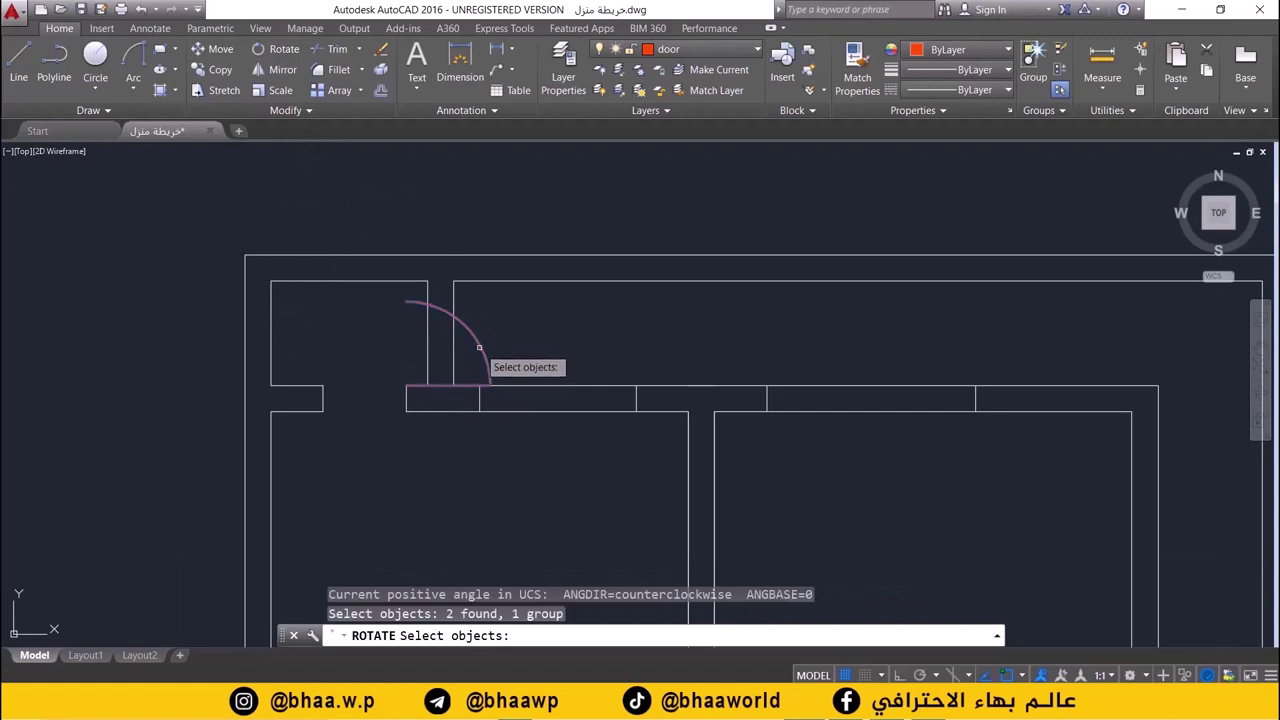
pyautogui.press('Return')
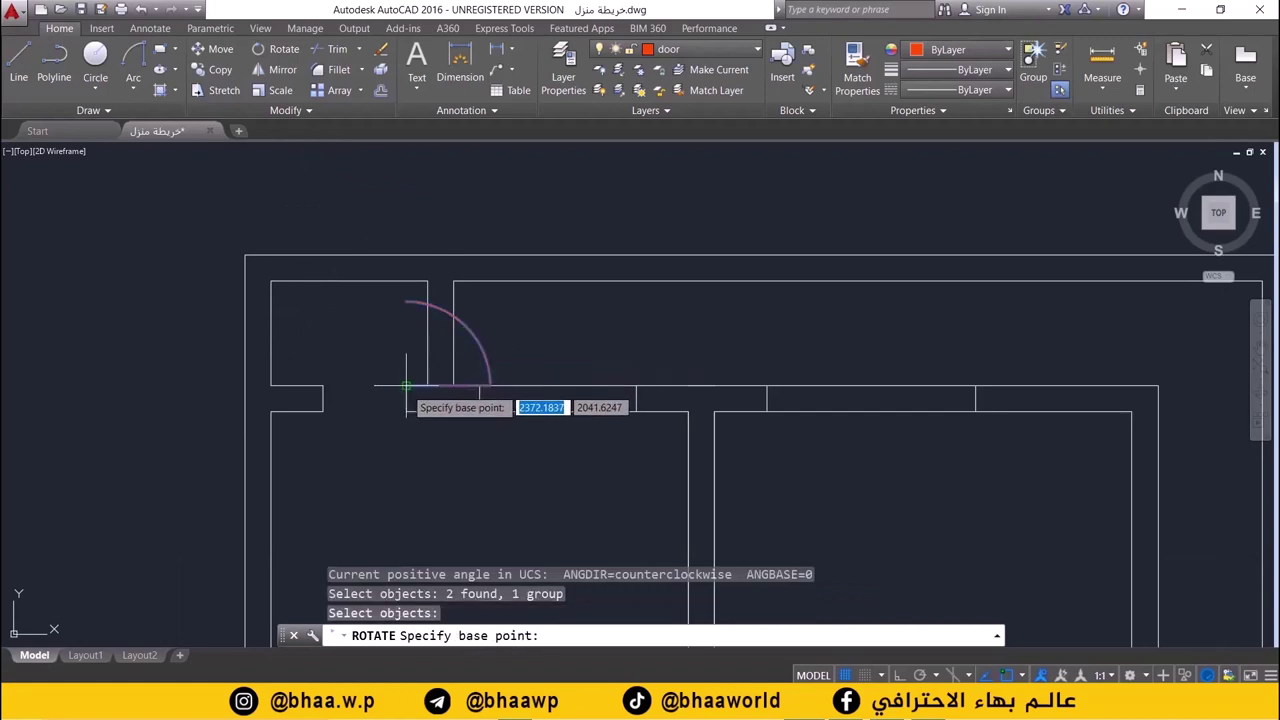
pyautogui.click(407, 386)
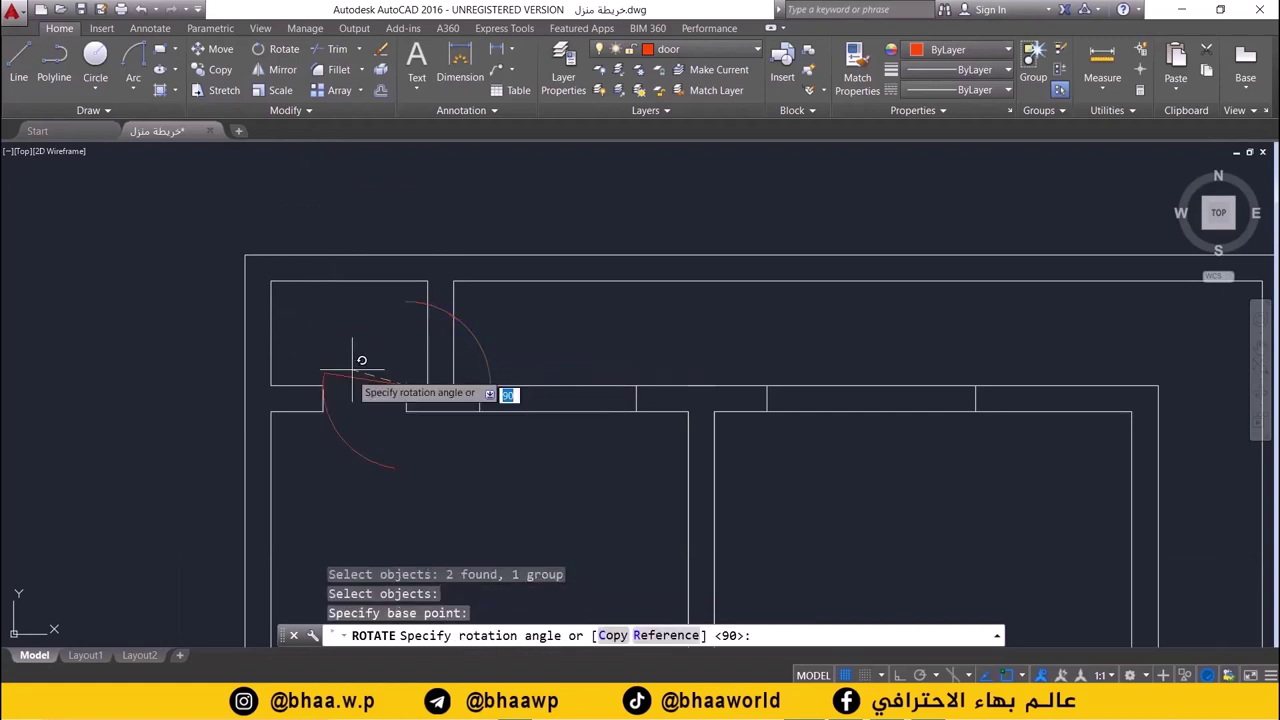
pyautogui.click(407, 357)
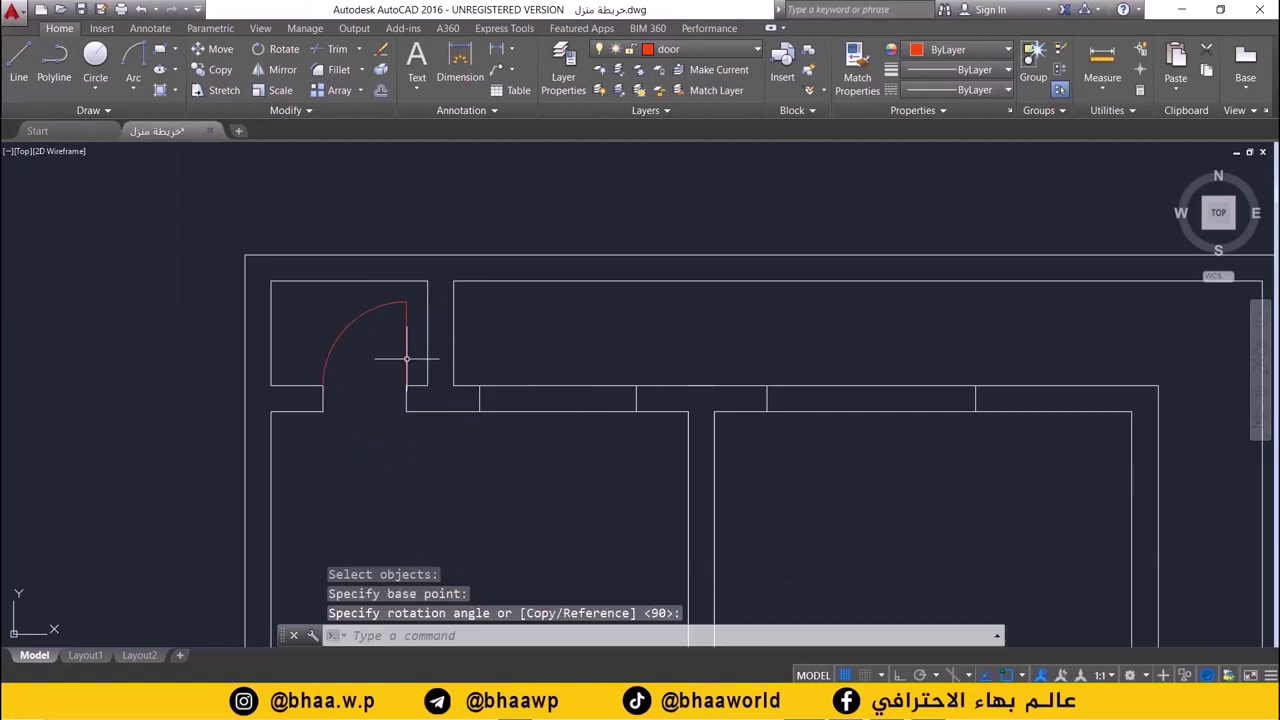
# - Copy the rotated door from its hinge to the bottom entrance opening near the lower-right walls
pyautogui.scroll(-1, 430, 375)
pyautogui.scroll(-1, 428, 390)
pyautogui.scroll(-2, 430, 330)
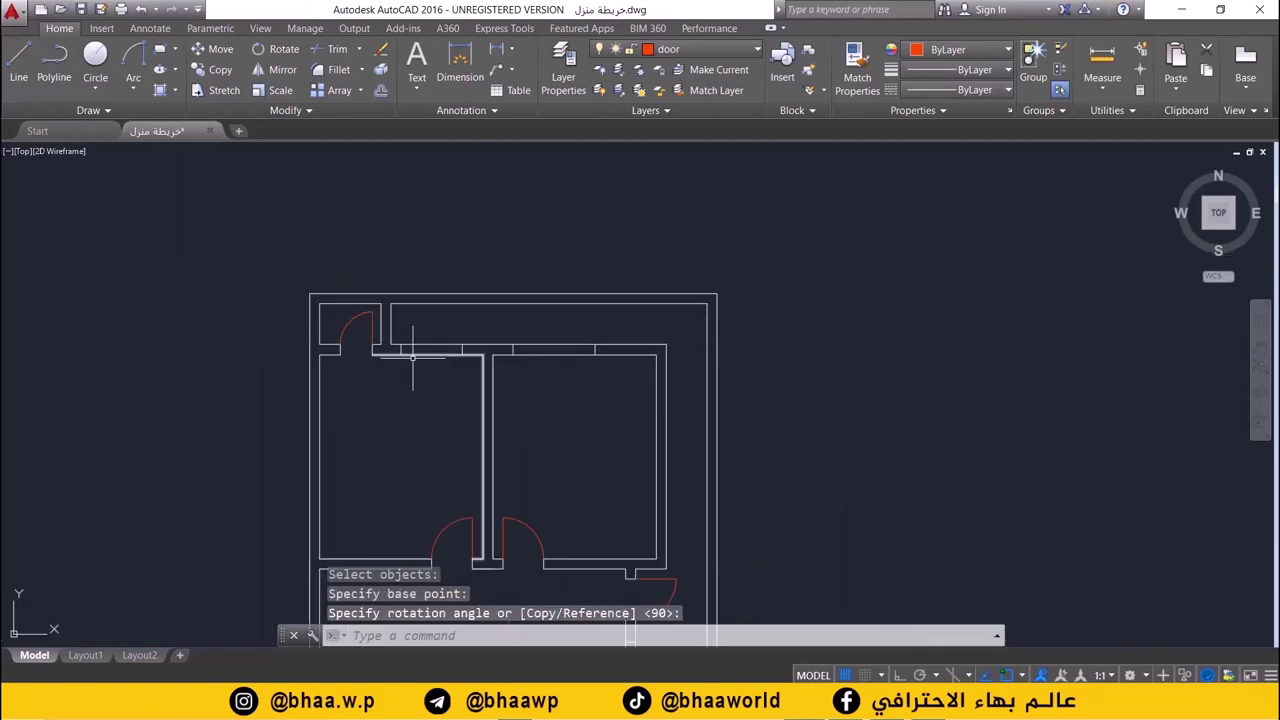
pyautogui.scroll(-1, 443, 357)
pyautogui.scroll(-1, 457, 414)
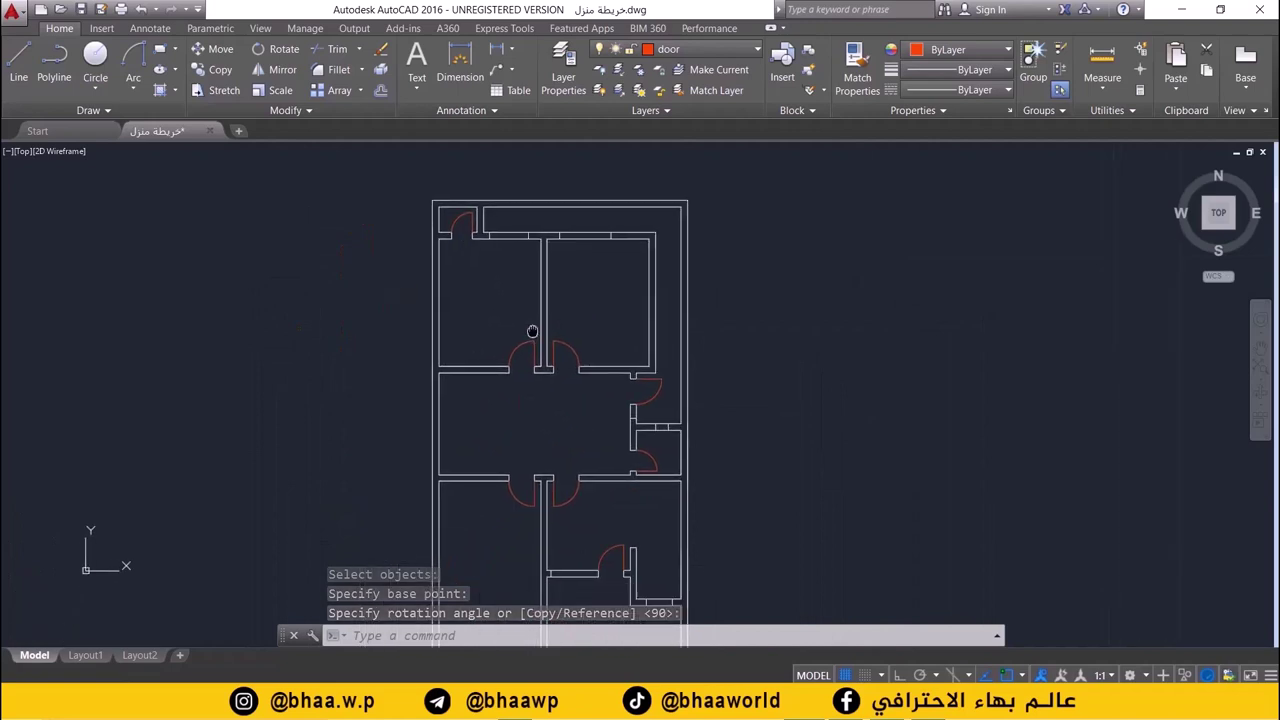
pyautogui.scroll(-1, 530, 390)
pyautogui.scroll(1, 623, 566)
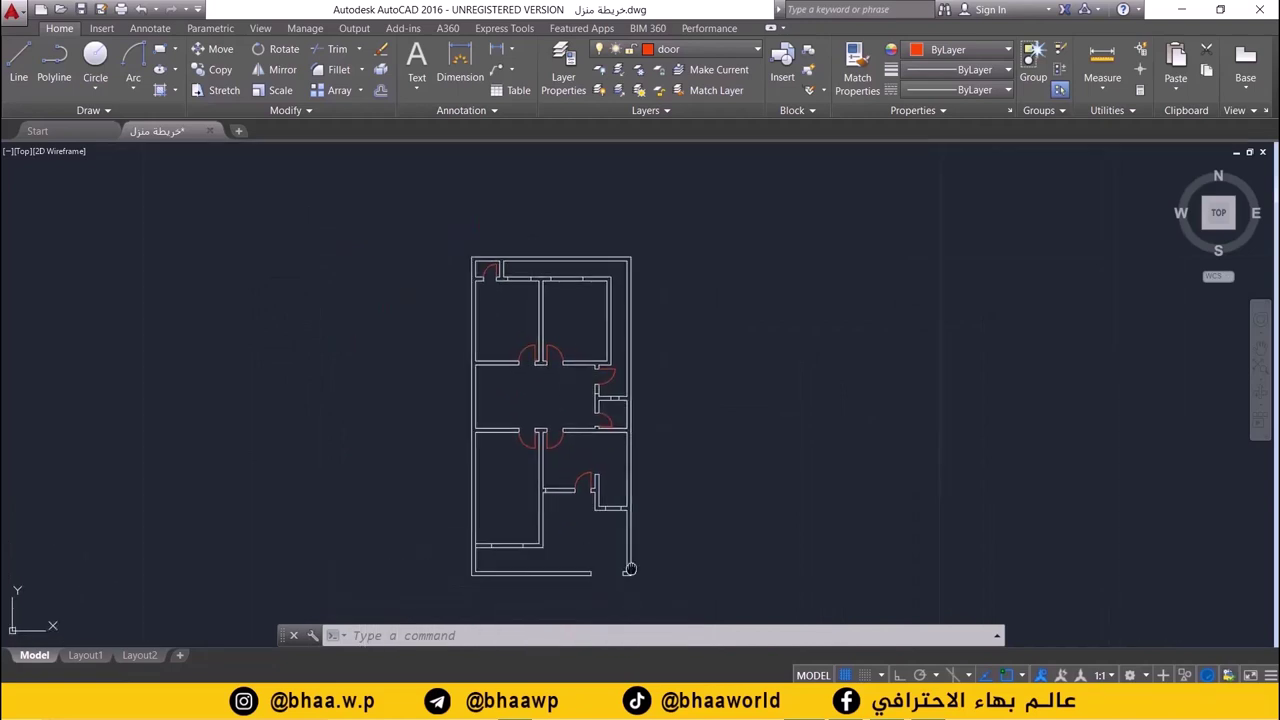
pyautogui.scroll(2, 517, 494)
pyautogui.scroll(1, 466, 417)
pyautogui.moveTo(466, 417)
pyautogui.mouseDown(button='middle')
pyautogui.moveTo(611, 561)
pyautogui.moveTo(566, 560)
pyautogui.mouseUp(button='middle')
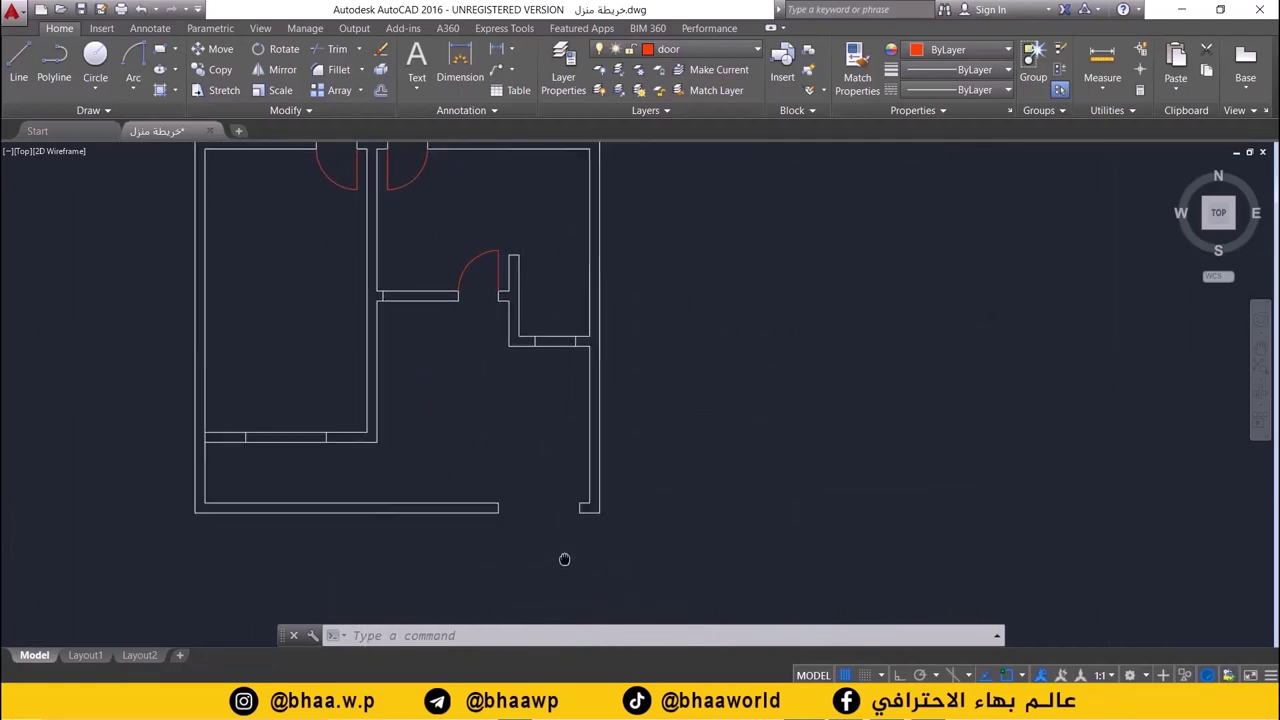
pyautogui.scroll(2, 571, 486)
pyautogui.moveTo(571, 486)
pyautogui.mouseDown(button='middle')
pyautogui.moveTo(531, 477)
pyautogui.moveTo(533, 535)
pyautogui.mouseUp(button='middle')
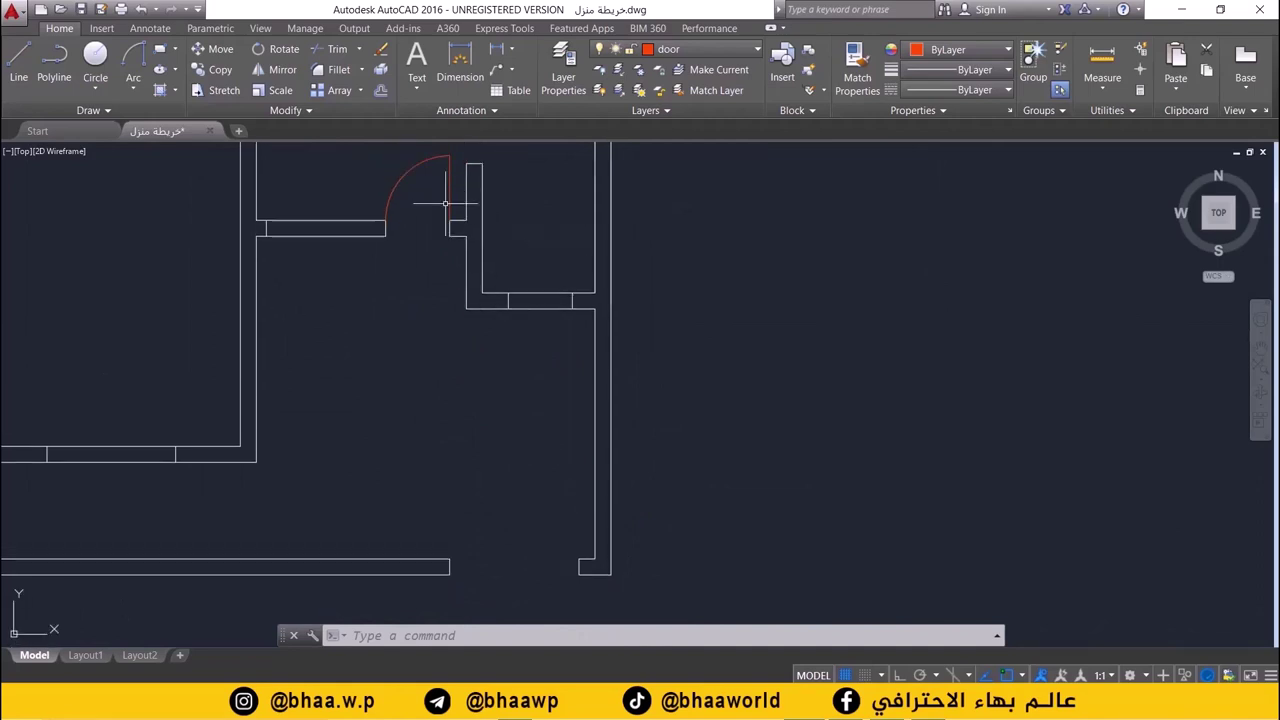
pyautogui.press('Escape')
pyautogui.press('Escape')
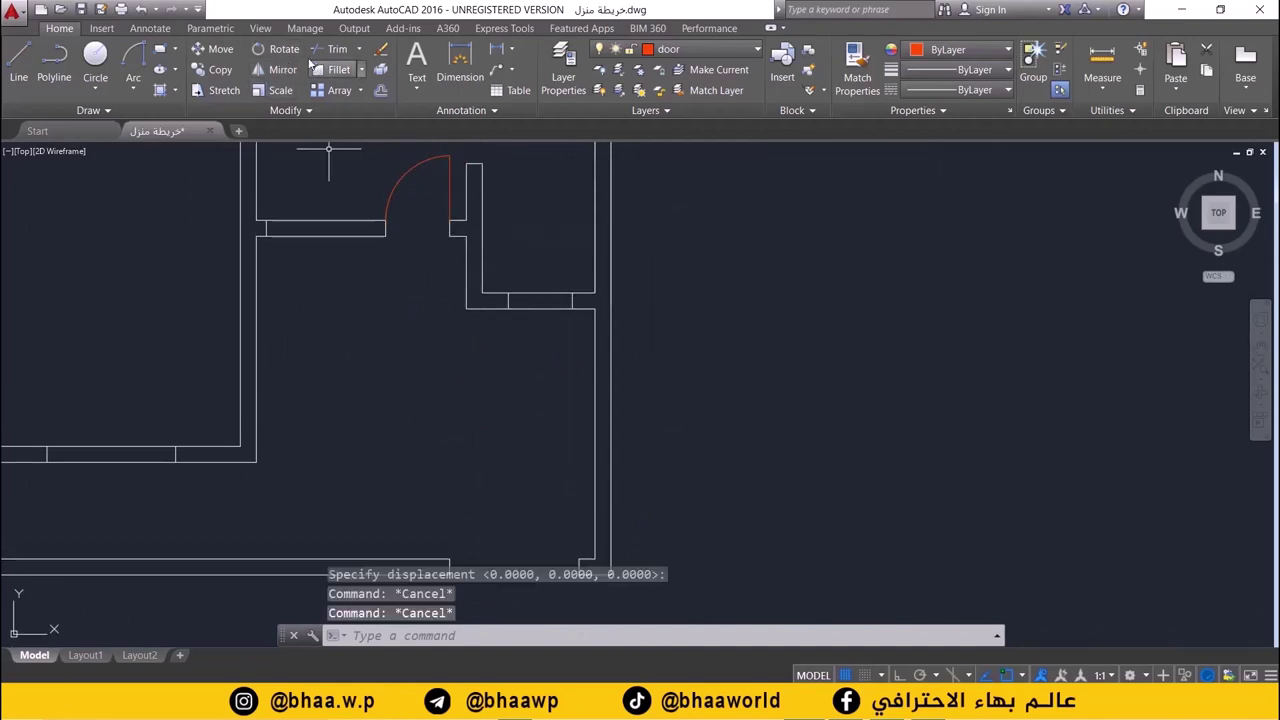
pyautogui.click(215, 69)
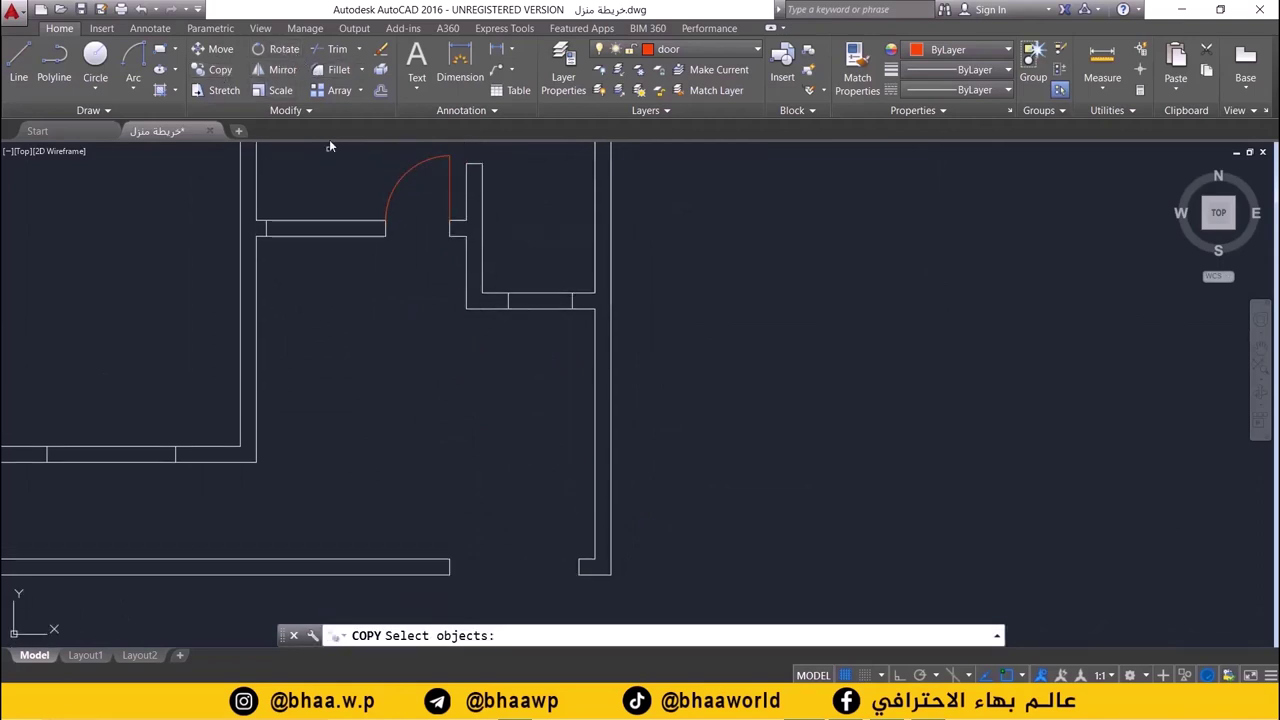
pyautogui.click(449, 185)
pyautogui.press('Return')
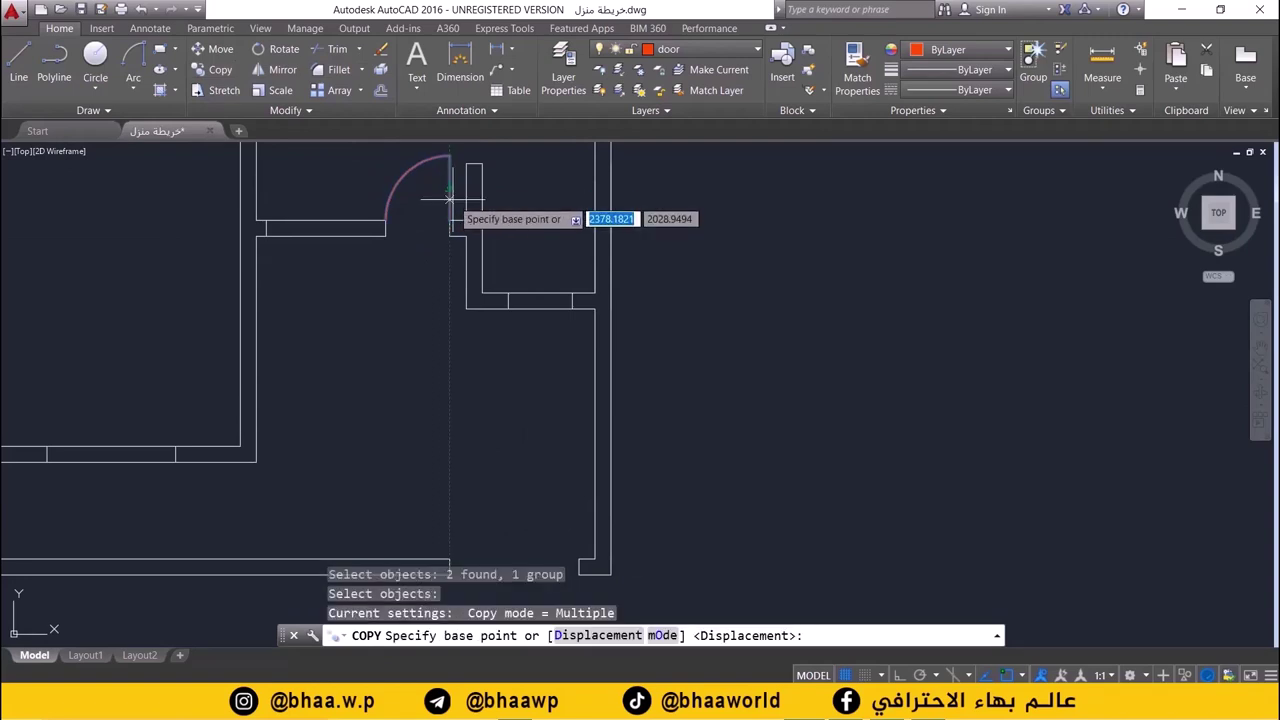
pyautogui.click(449, 220)
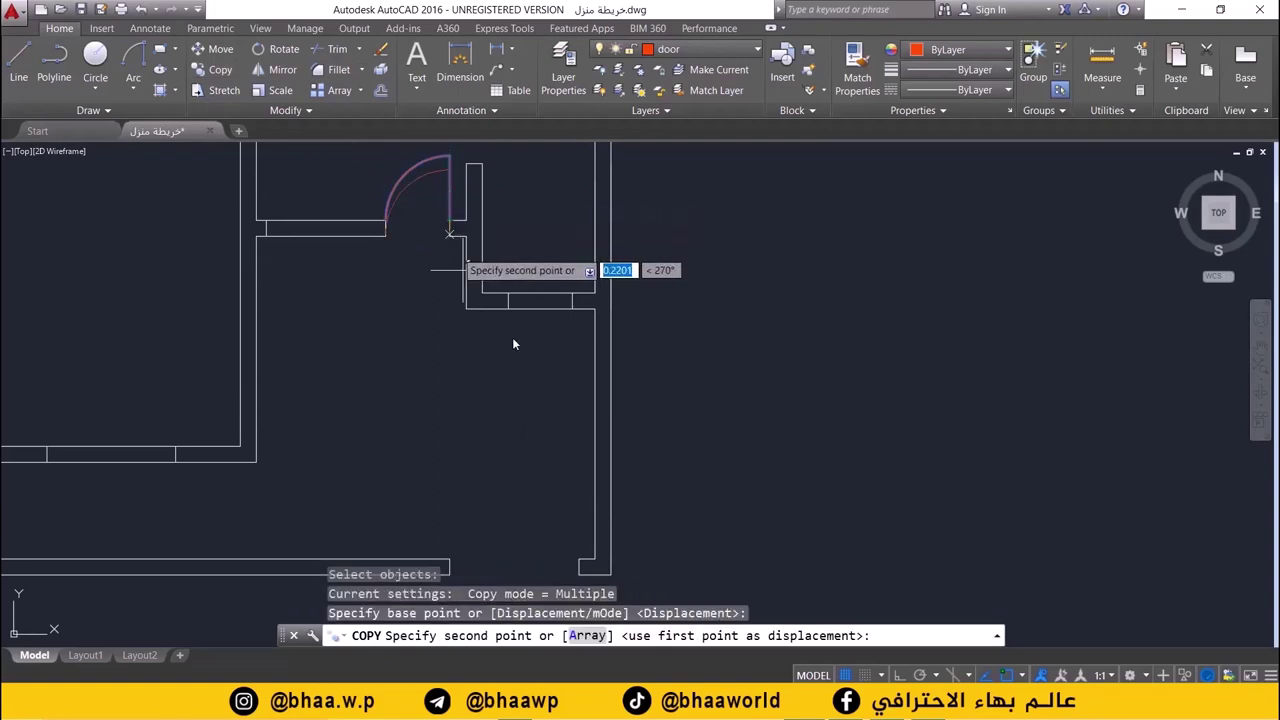
pyautogui.click(579, 557)
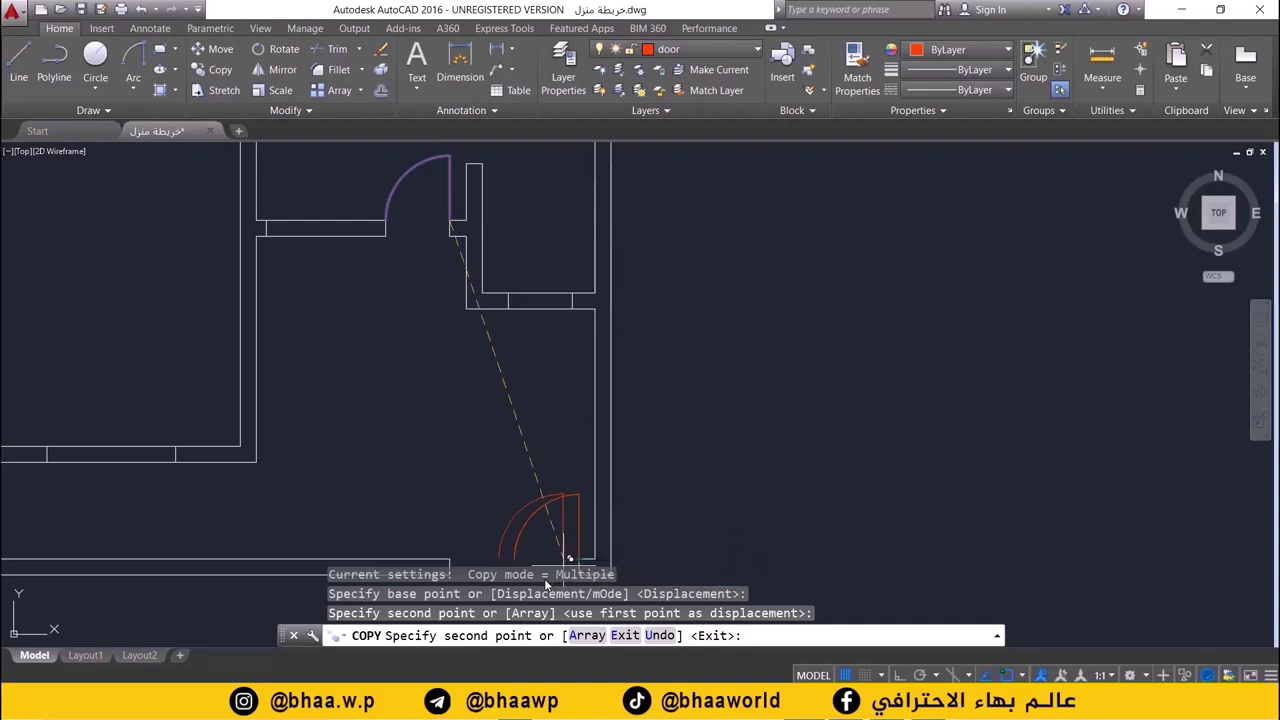
pyautogui.press('Escape')
# - Copy that new door to the wall end on the opening's left side
pyautogui.scroll(2, 480, 394)
pyautogui.scroll(2, 480, 394)
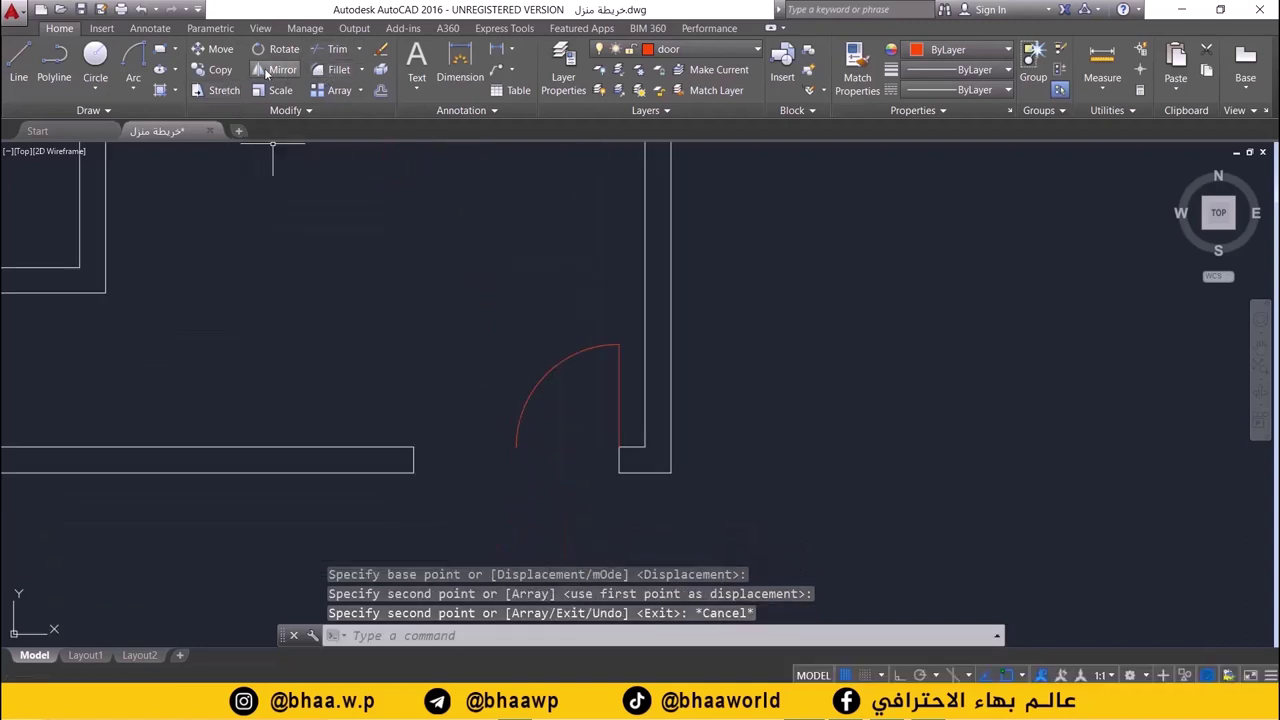
pyautogui.click(212, 69)
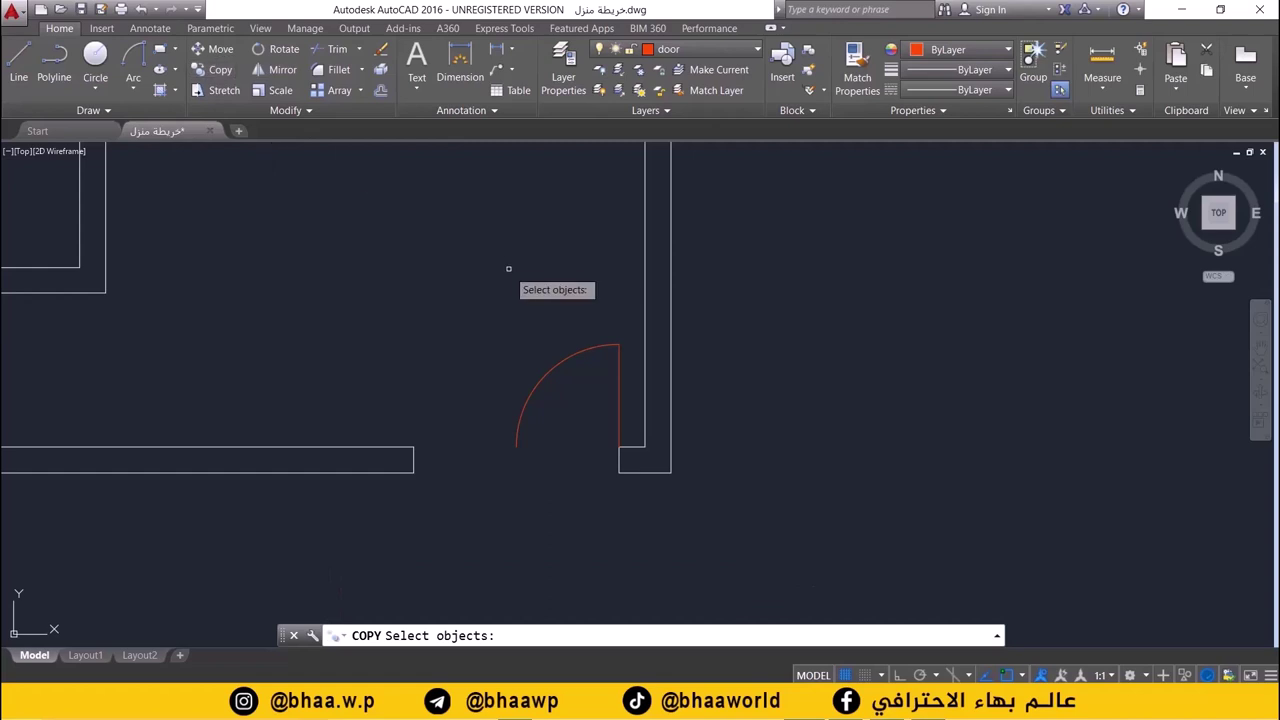
pyautogui.click(617, 379)
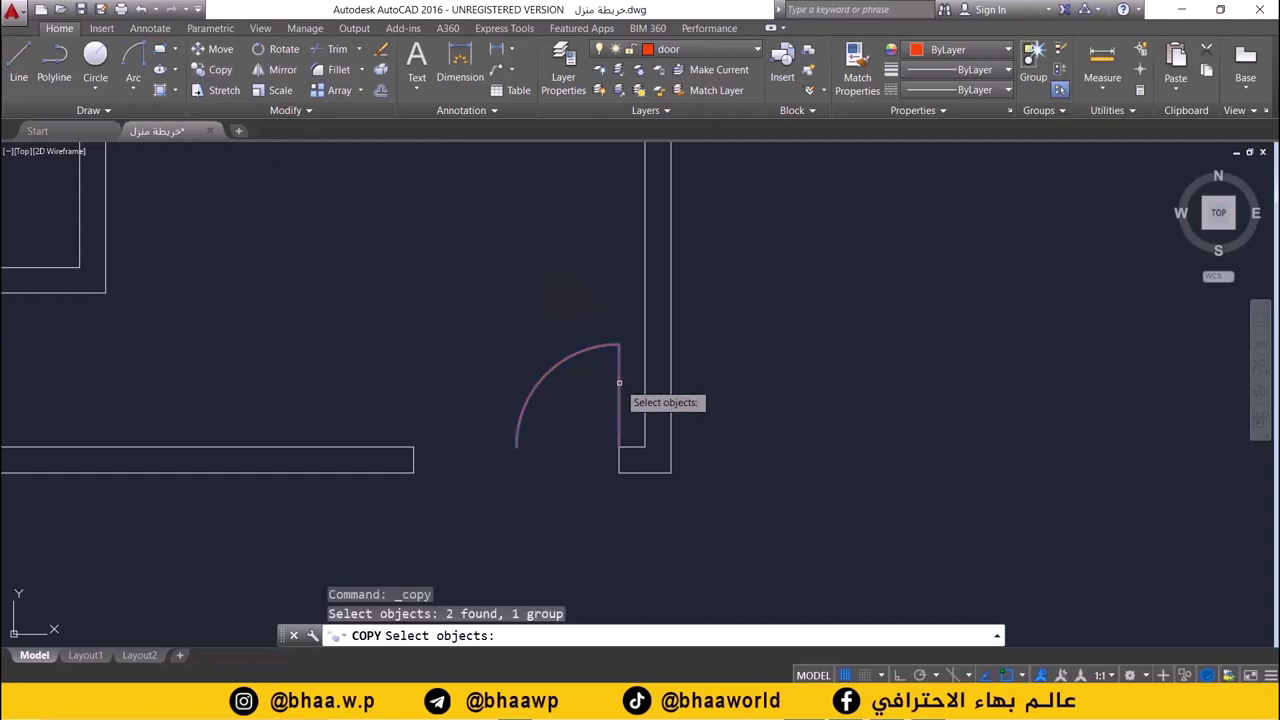
pyautogui.press('Return')
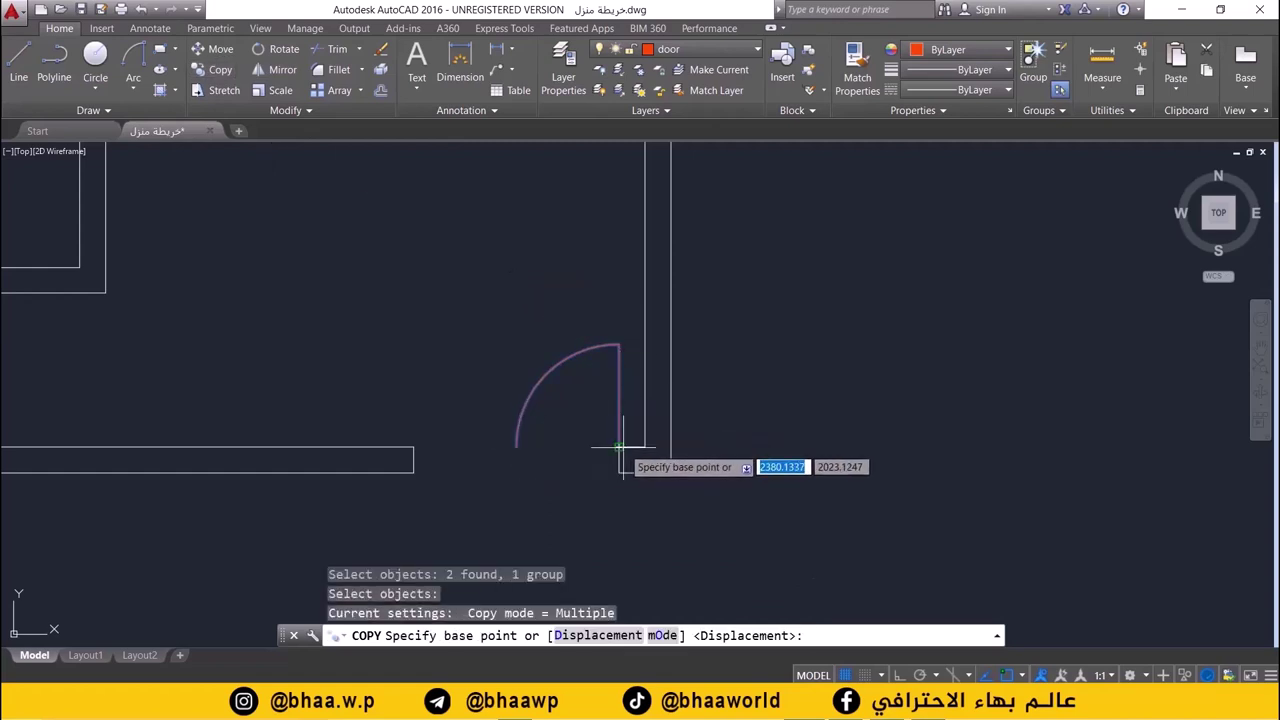
pyautogui.click(619, 447)
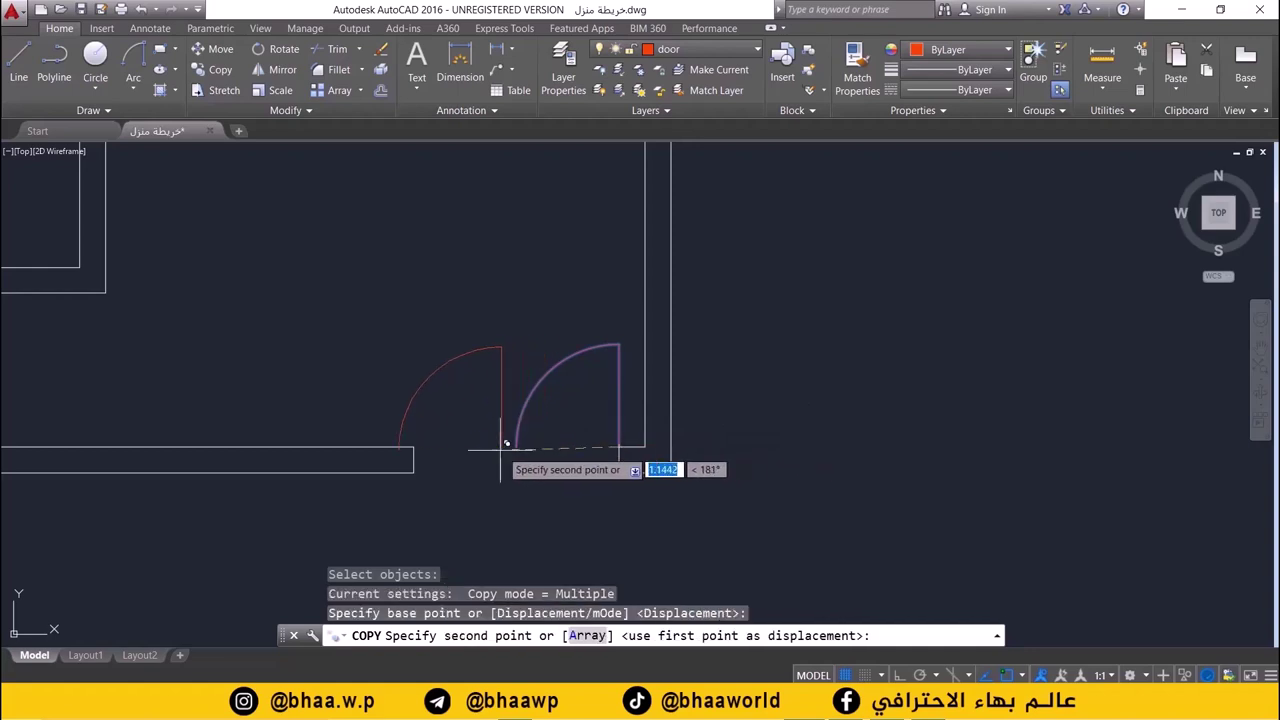
pyautogui.click(413, 447)
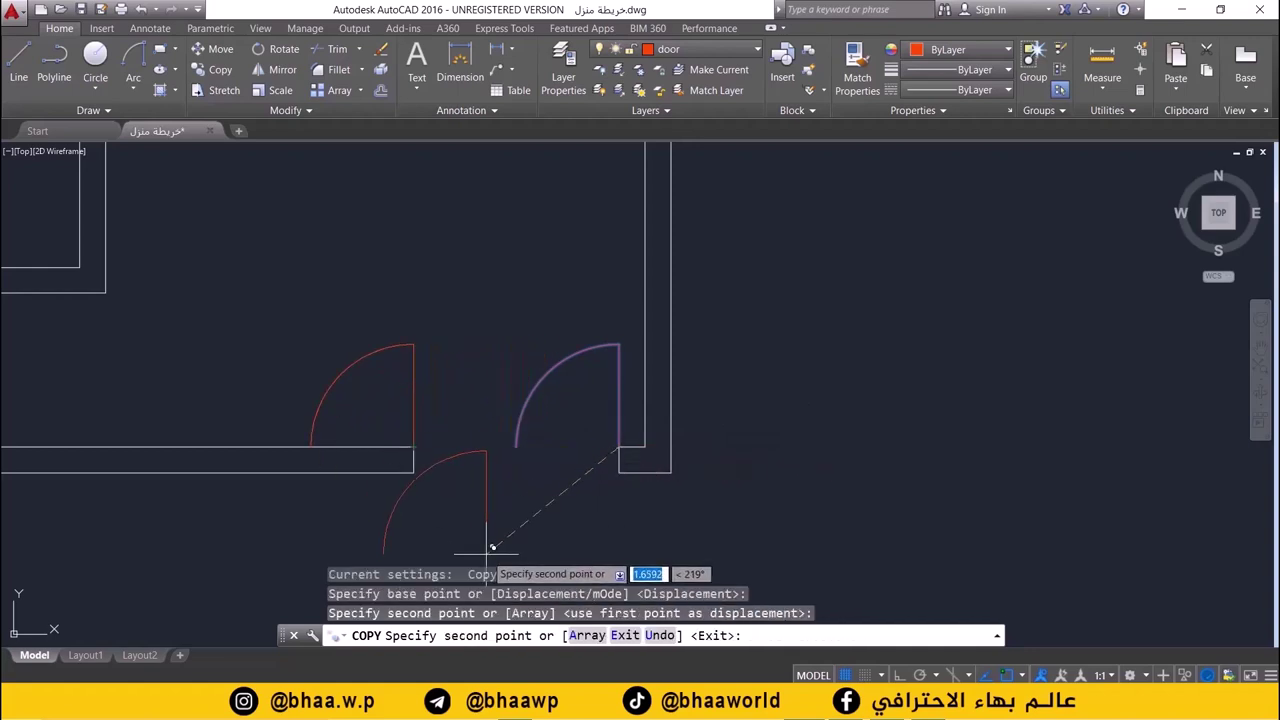
pyautogui.press('Escape')
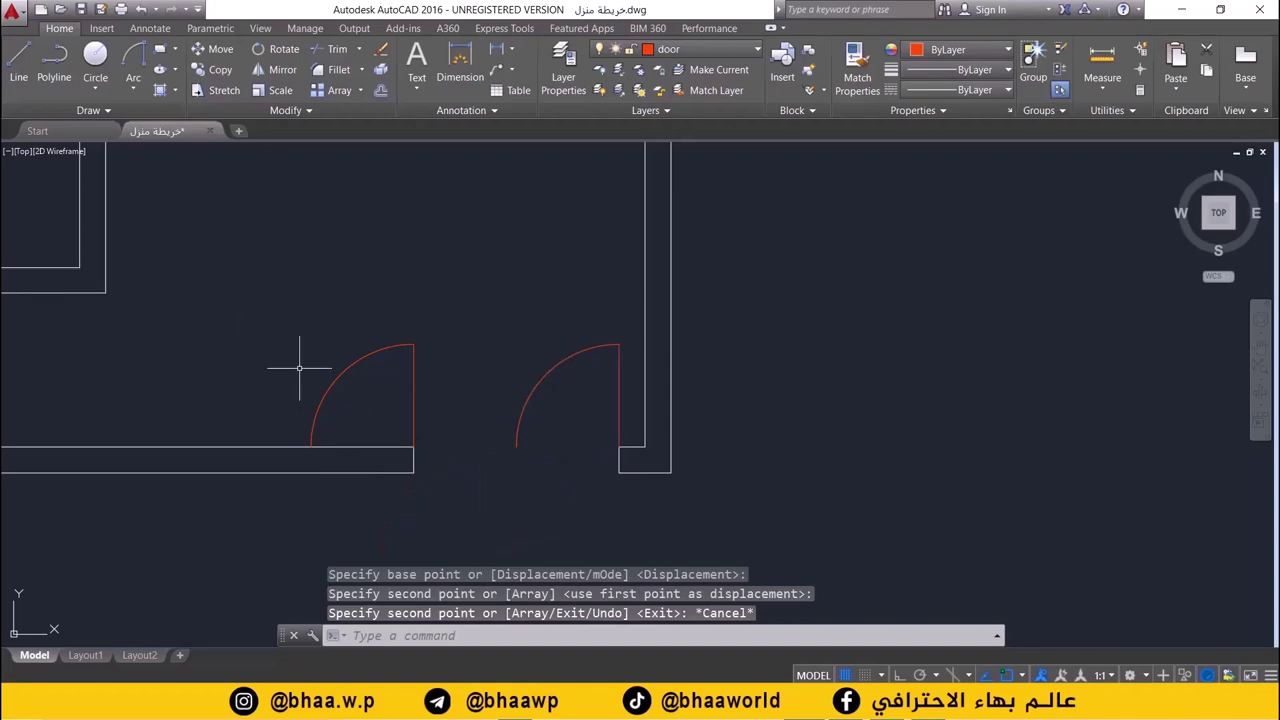
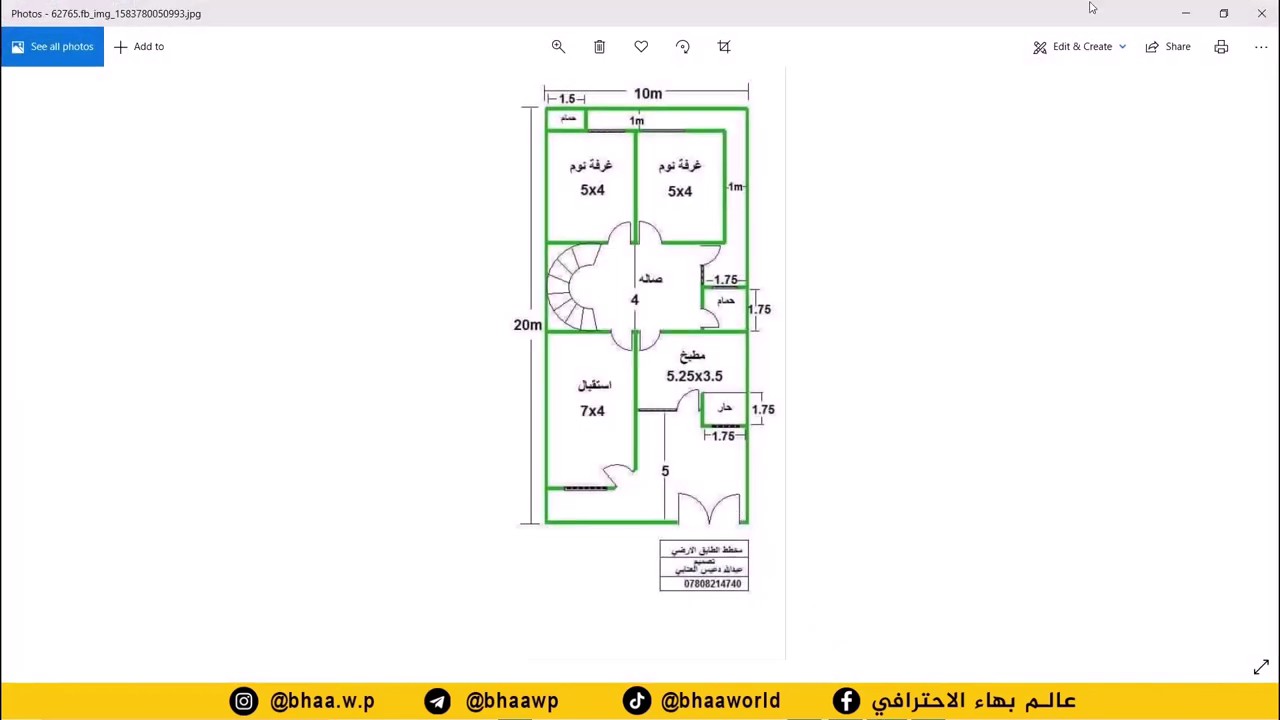
# - Minimize the Photos window showing the reference floor plan to get back to AutoCAD
pyautogui.click(1185, 12)
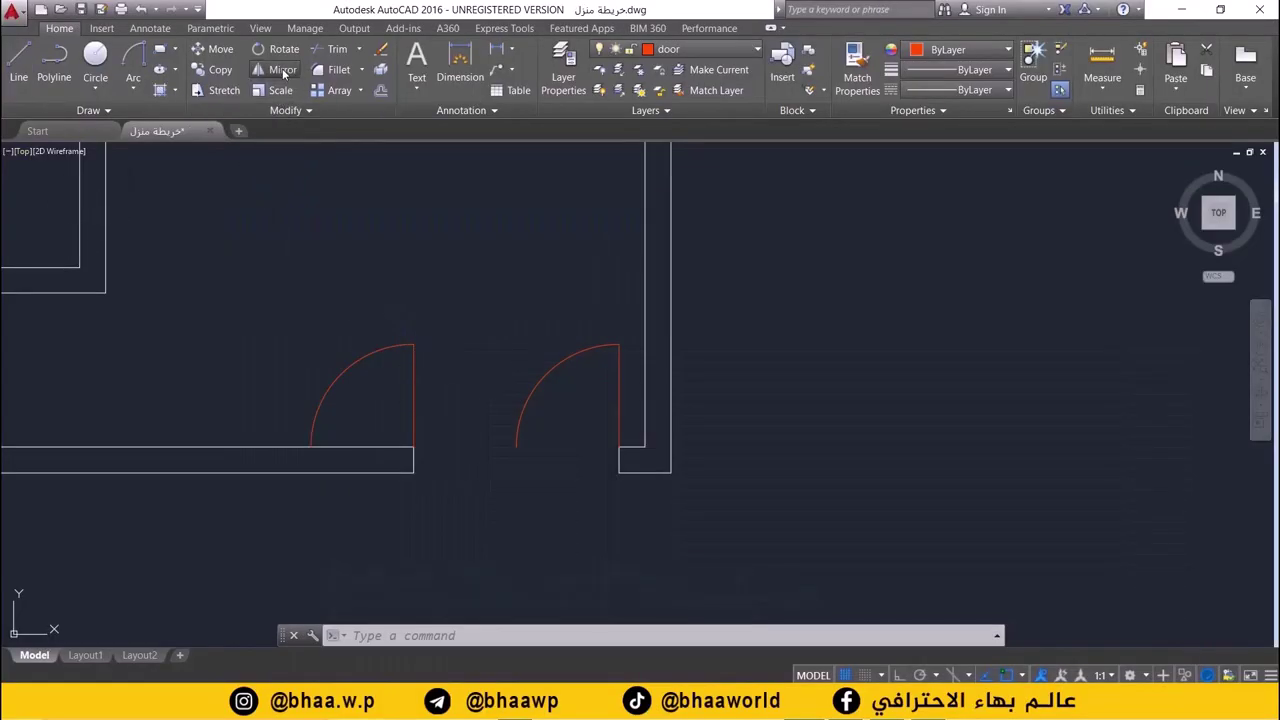
# - Mirror the left red door about its vertical hinge line, erasing the original, so it faces the right door
pyautogui.click(281, 70)
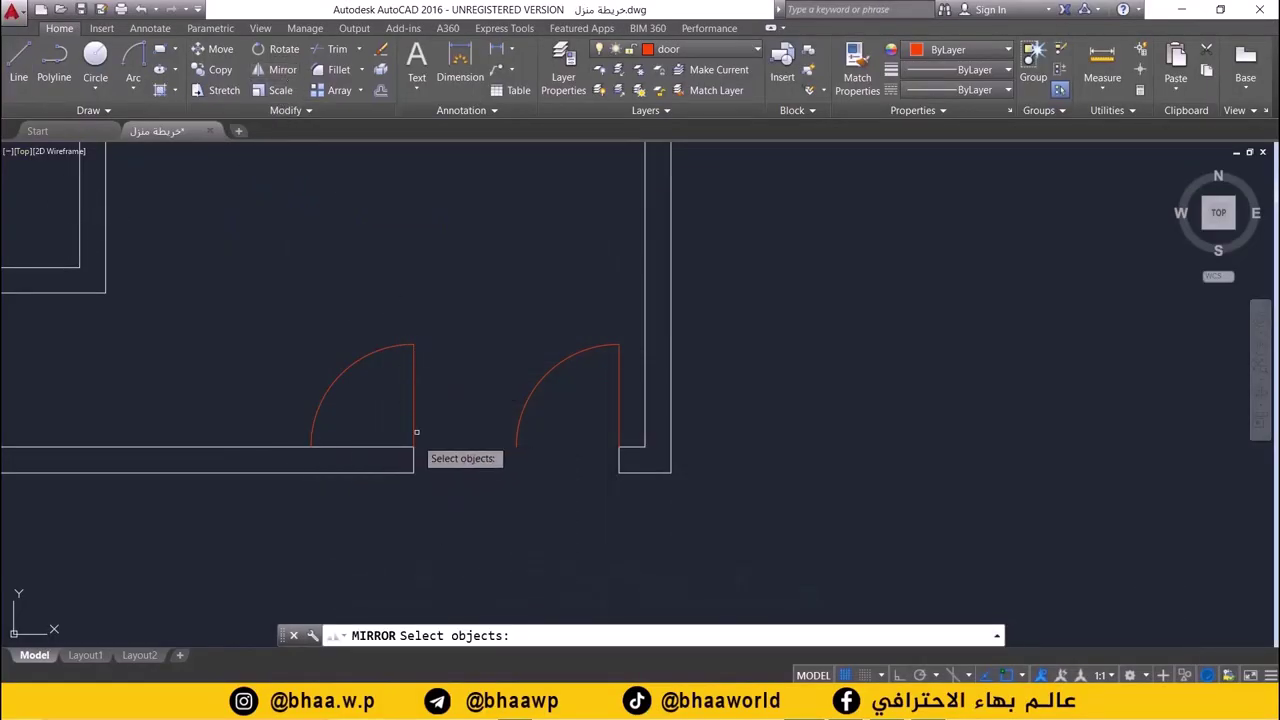
pyautogui.click(413, 388)
pyautogui.press('Return')
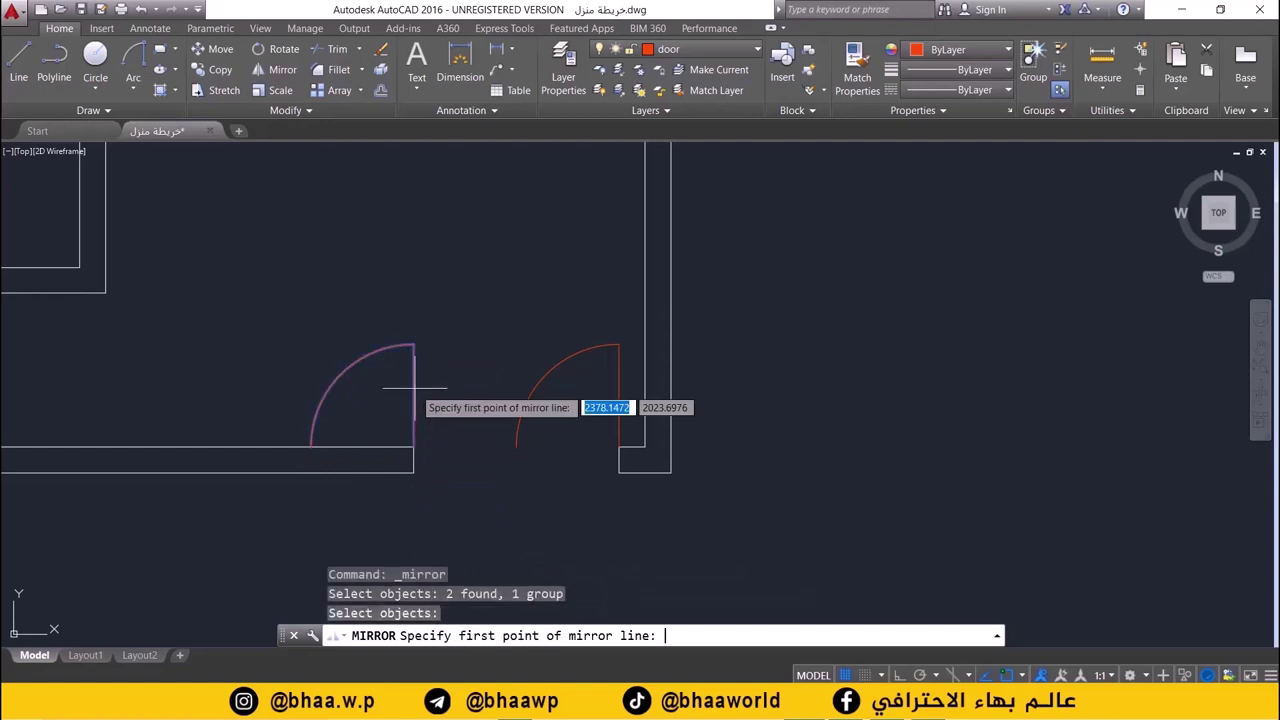
pyautogui.click(413, 447)
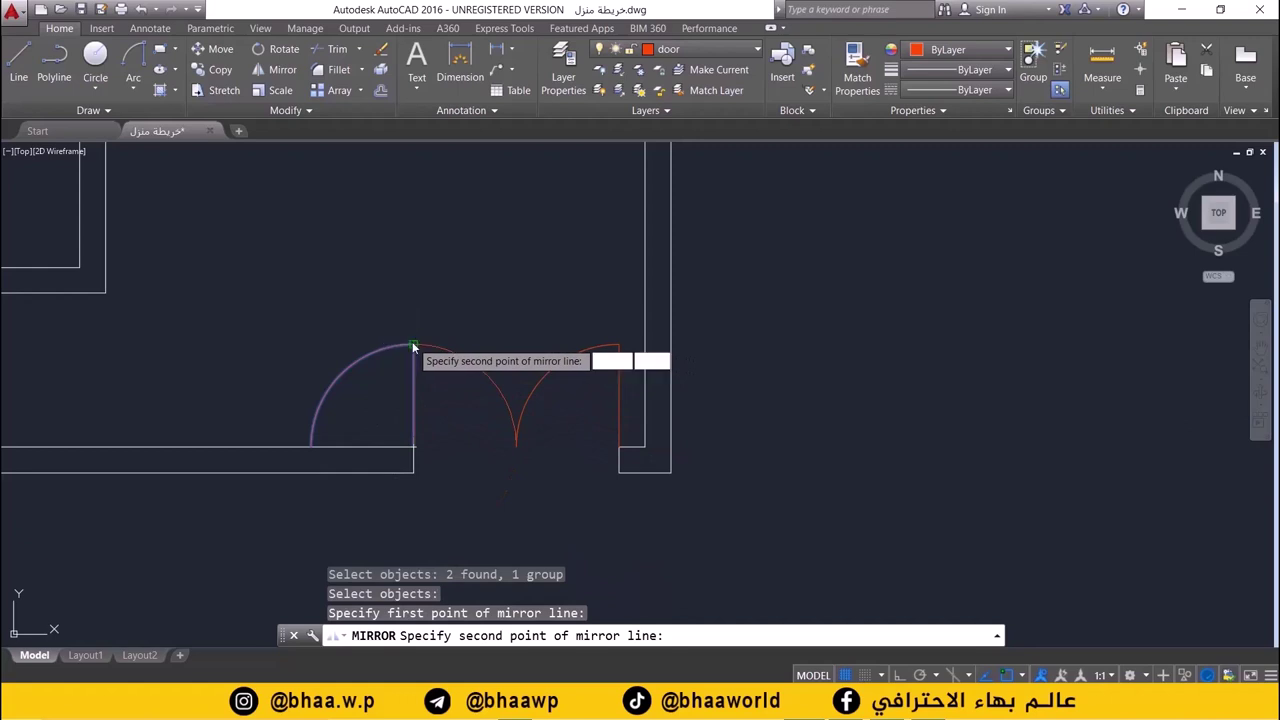
pyautogui.click(413, 347)
pyautogui.click(578, 636)
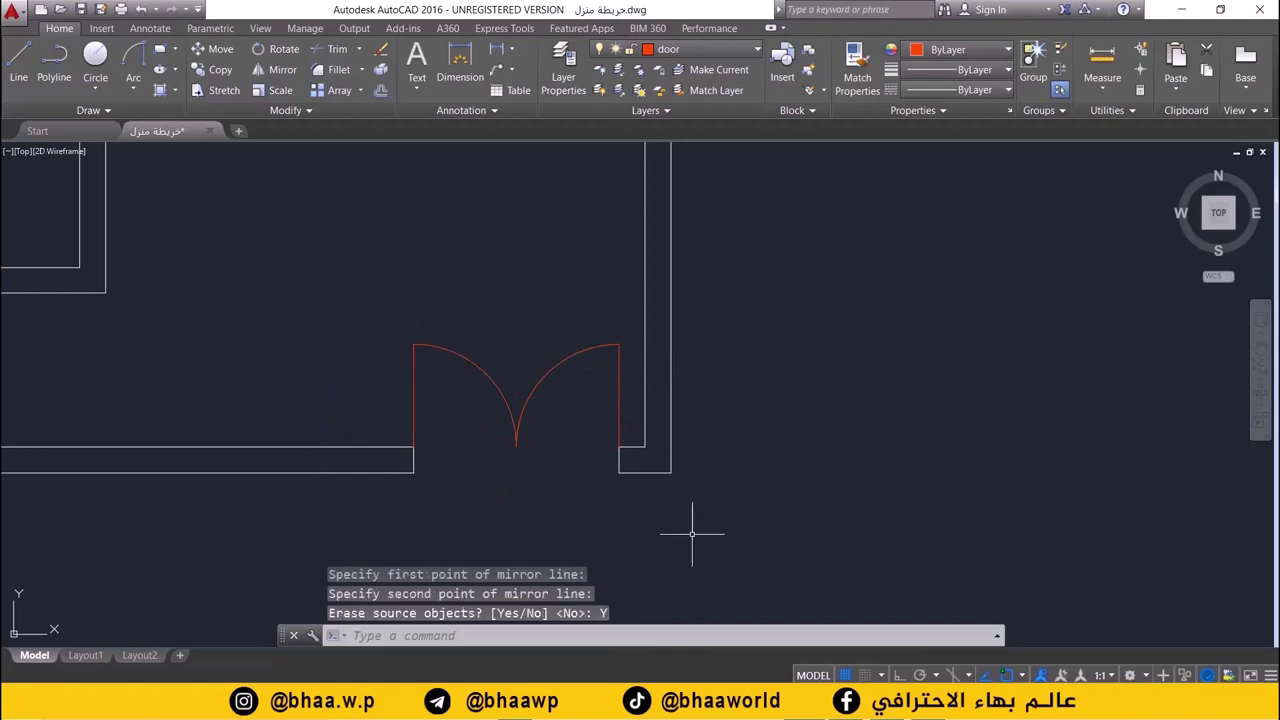
pyautogui.scroll(-3, 604, 389)
pyautogui.scroll(-2, 540, 385)
pyautogui.scroll(1, 497, 366)
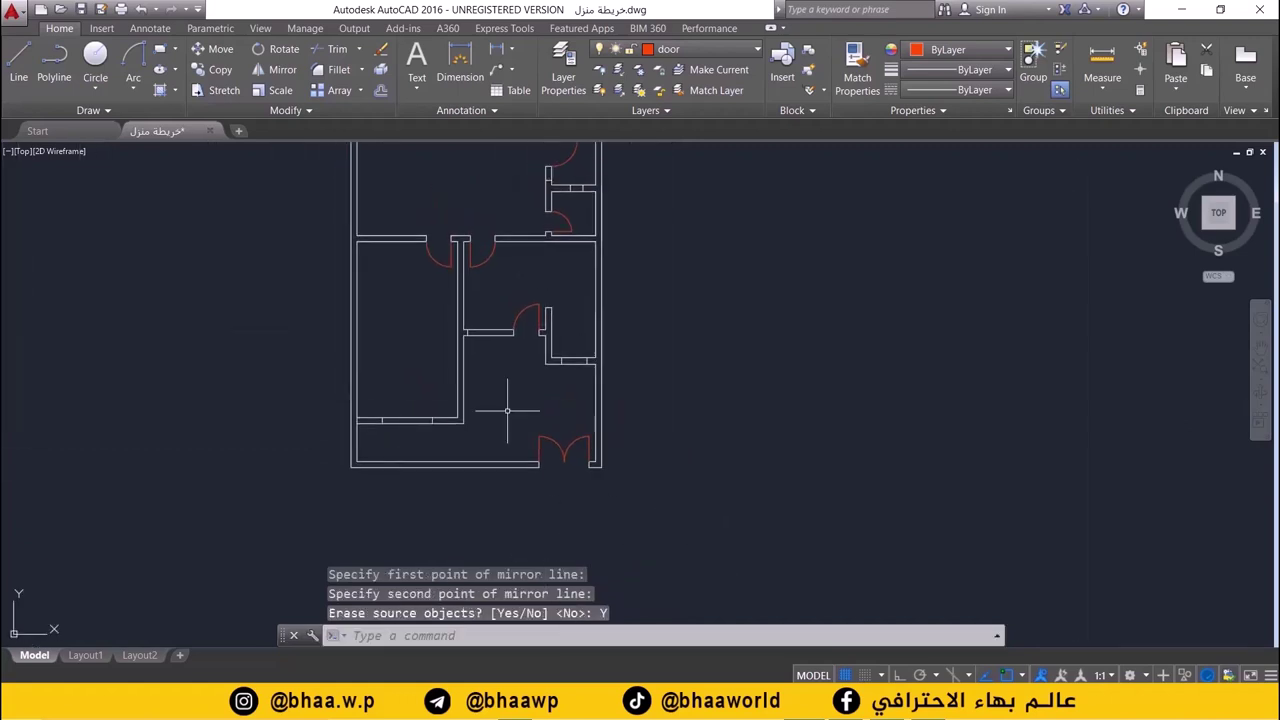
pyautogui.scroll(2, 506, 414)
# - Draw a red line across the first window opening in the top wall
pyautogui.moveTo(400, 250)
pyautogui.mouseDown(button='middle')
pyautogui.moveTo(457, 400)
pyautogui.moveTo(450, 450)
pyautogui.mouseUp(button='middle')
pyautogui.moveTo(440, 190)
pyautogui.mouseDown(button='middle')
pyautogui.moveTo(437, 348)
pyautogui.moveTo(411, 414)
pyautogui.moveTo(429, 400)
pyautogui.mouseUp(button='middle')
pyautogui.scroll(4, 437, 348)
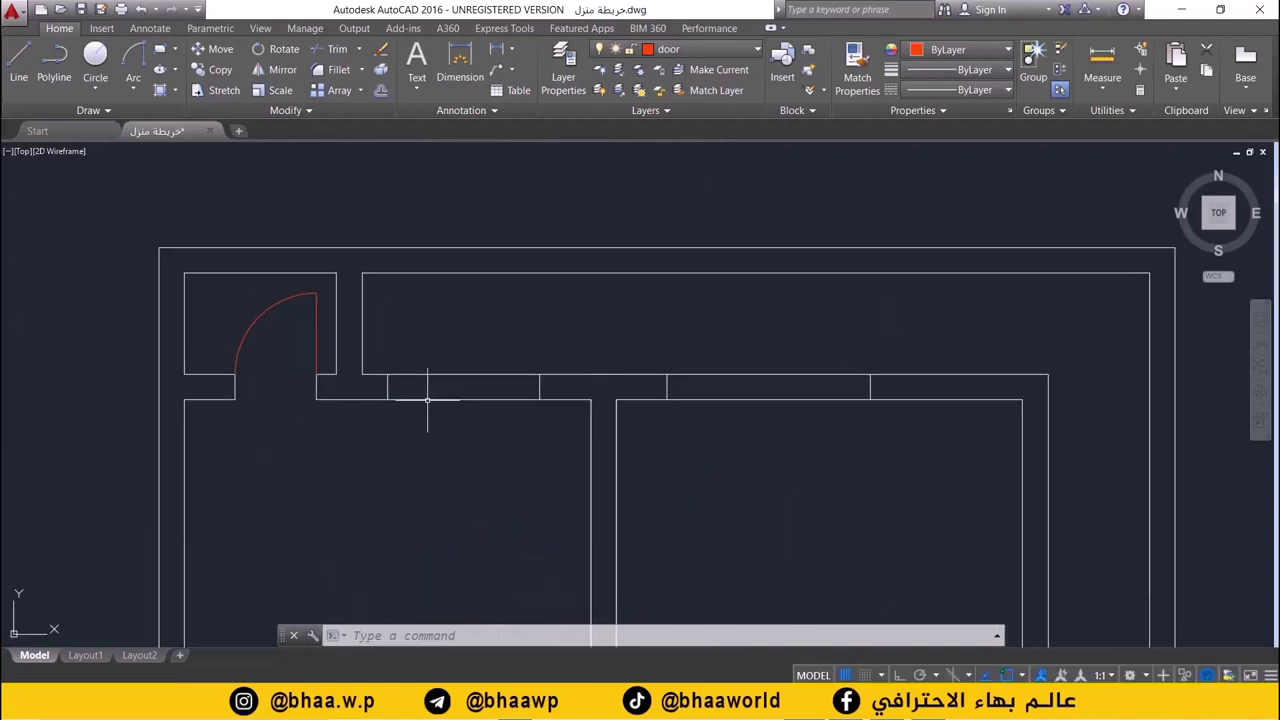
pyautogui.scroll(1, 430, 300)
pyautogui.scroll(1, 380, 300)
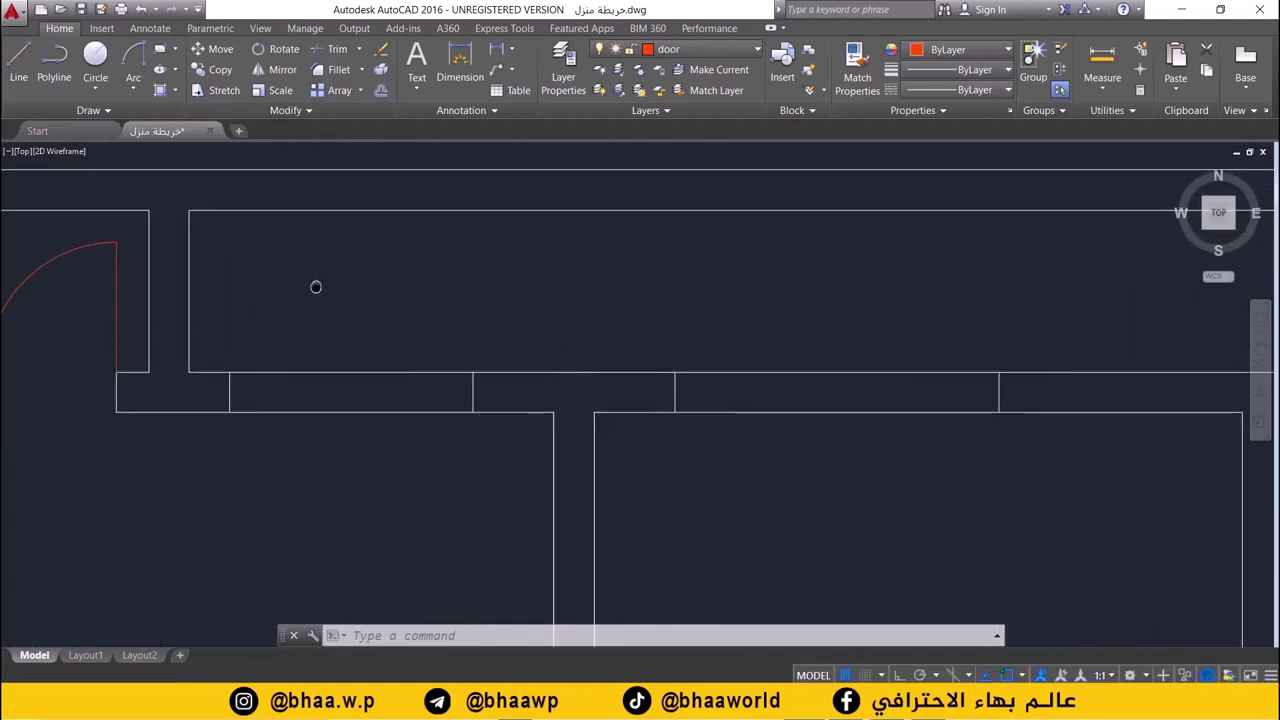
pyautogui.scroll(1, 318, 285)
pyautogui.scroll(-3, 340, 281)
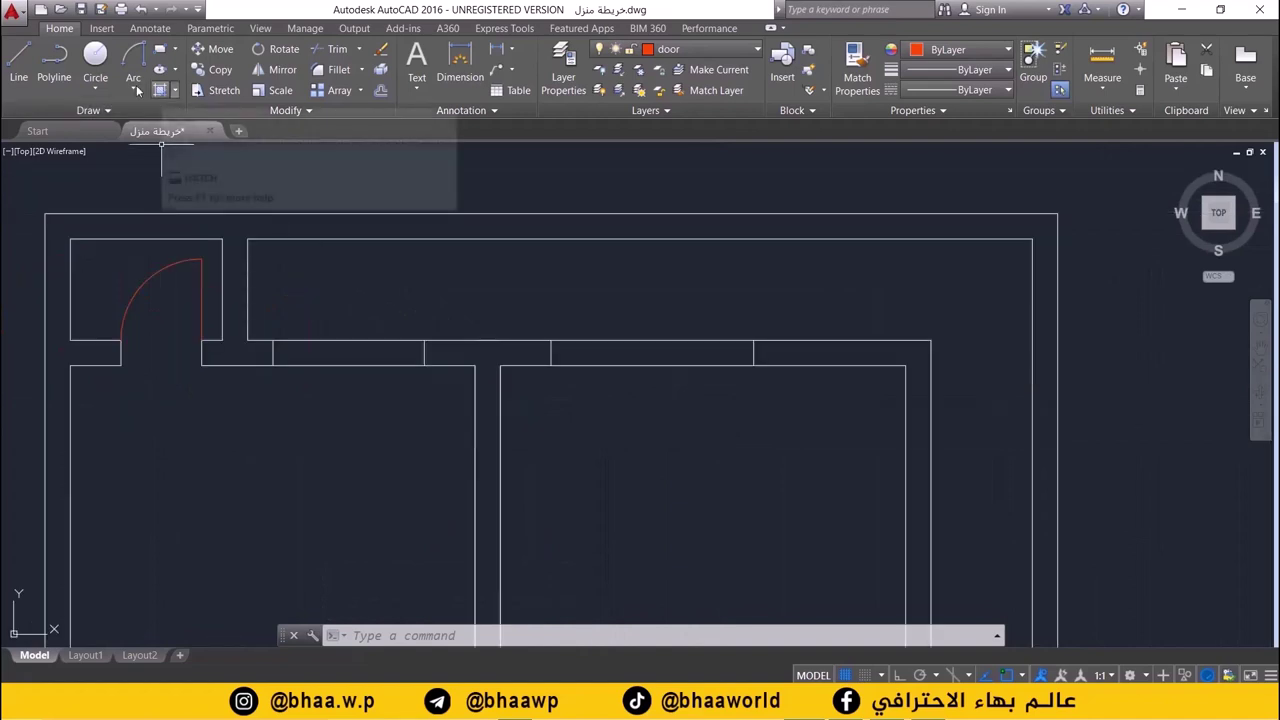
pyautogui.click(18, 65)
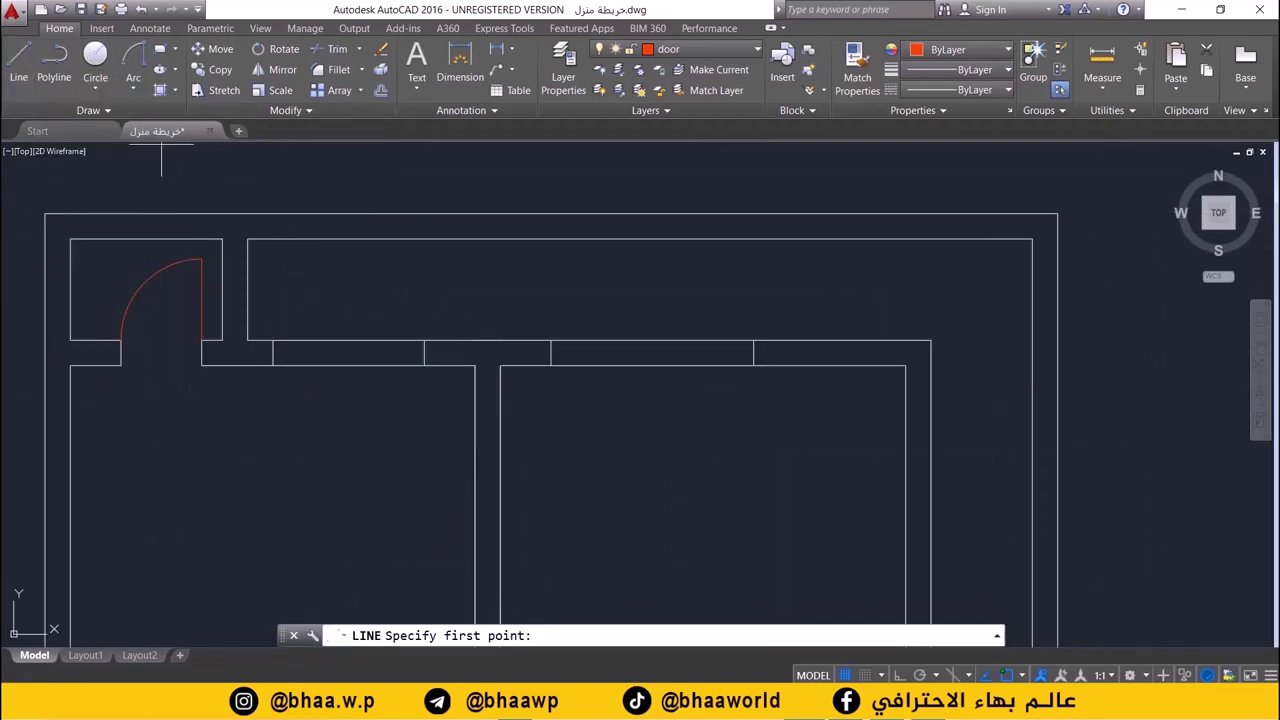
pyautogui.click(272, 353)
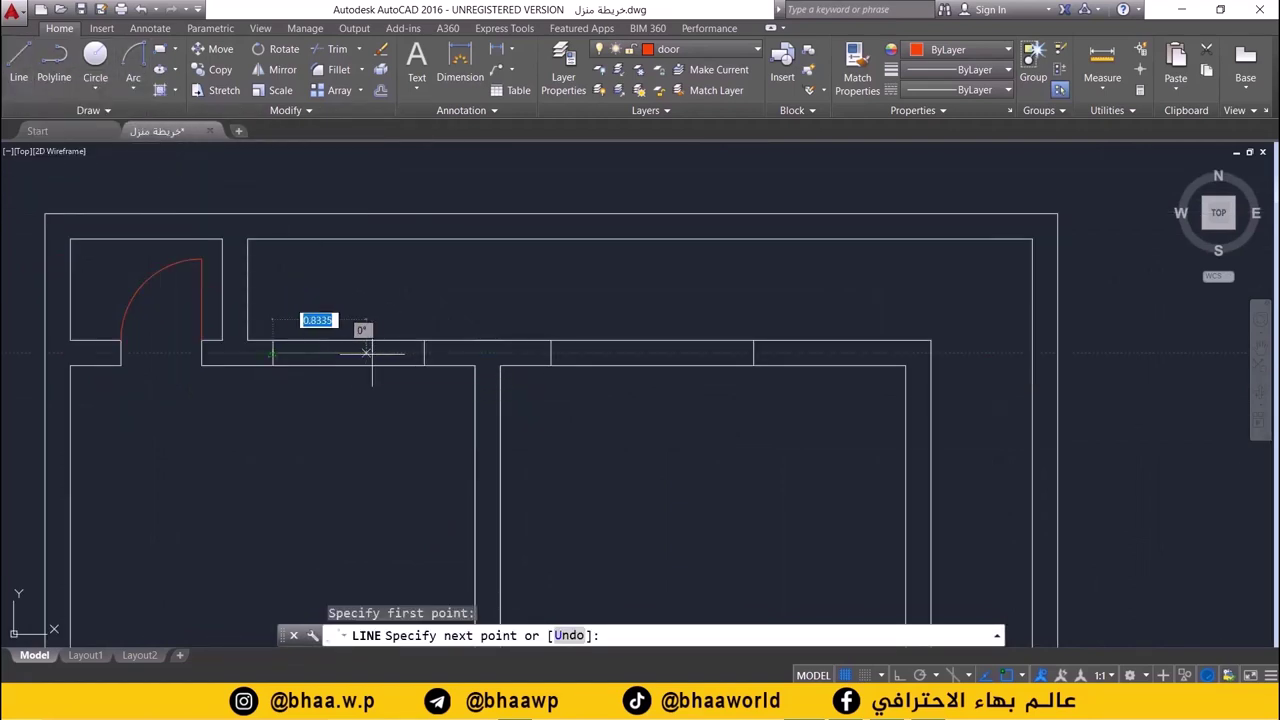
pyautogui.click(424, 353)
pyautogui.press('Return')
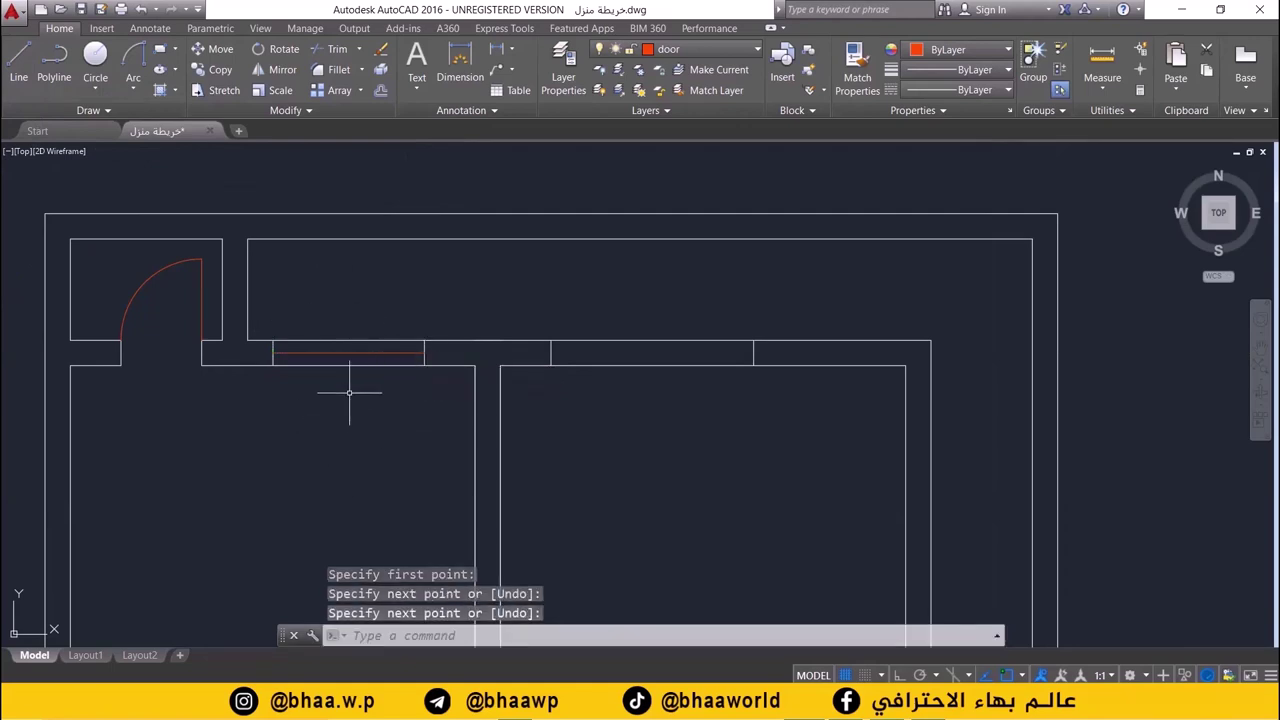
# - Draw a red line spanning the second, wider window opening in the top wall
pyautogui.scroll(2, 349, 392)
pyautogui.scroll(1, 340, 317)
pyautogui.scroll(1, 340, 360)
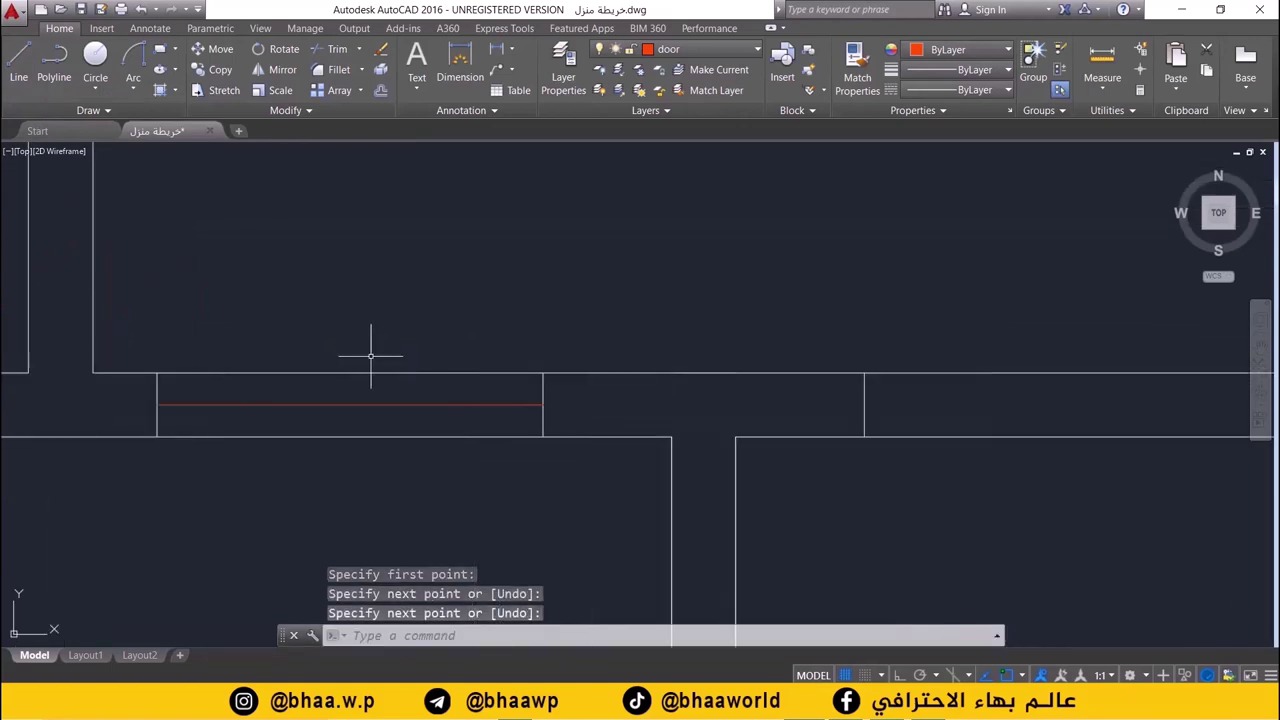
pyautogui.scroll(-2, 370, 355)
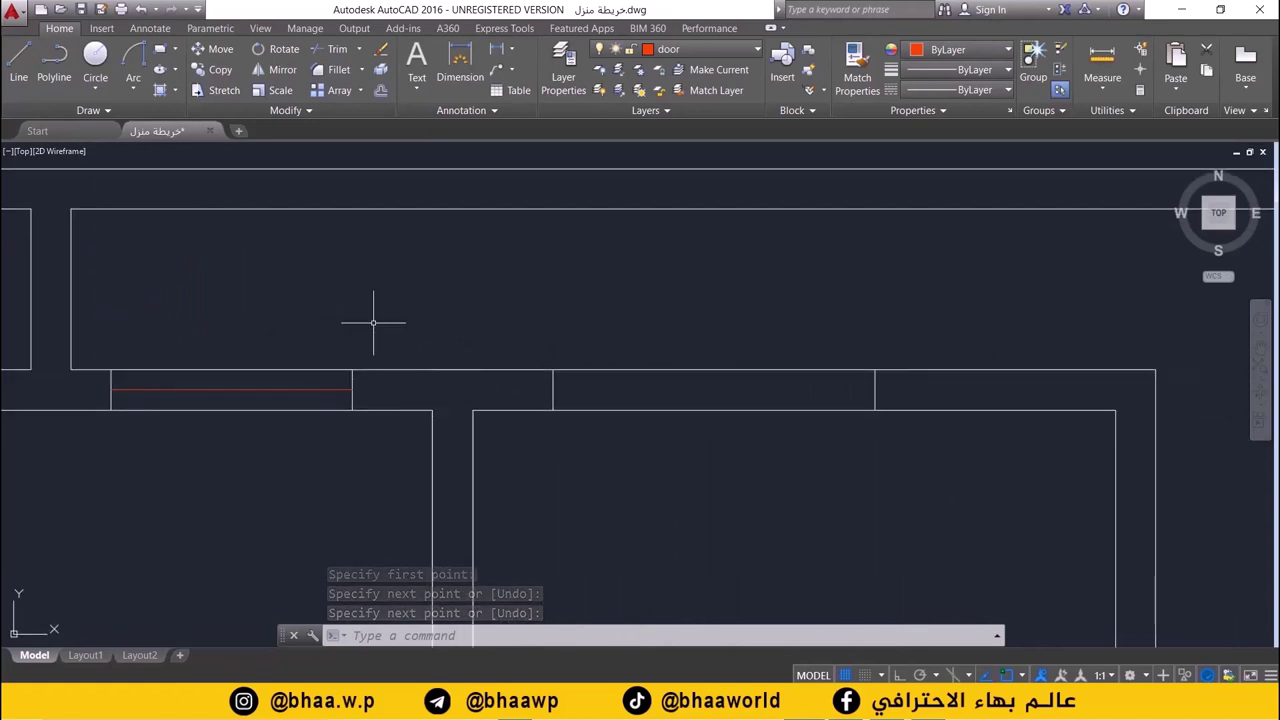
pyautogui.click(18, 62)
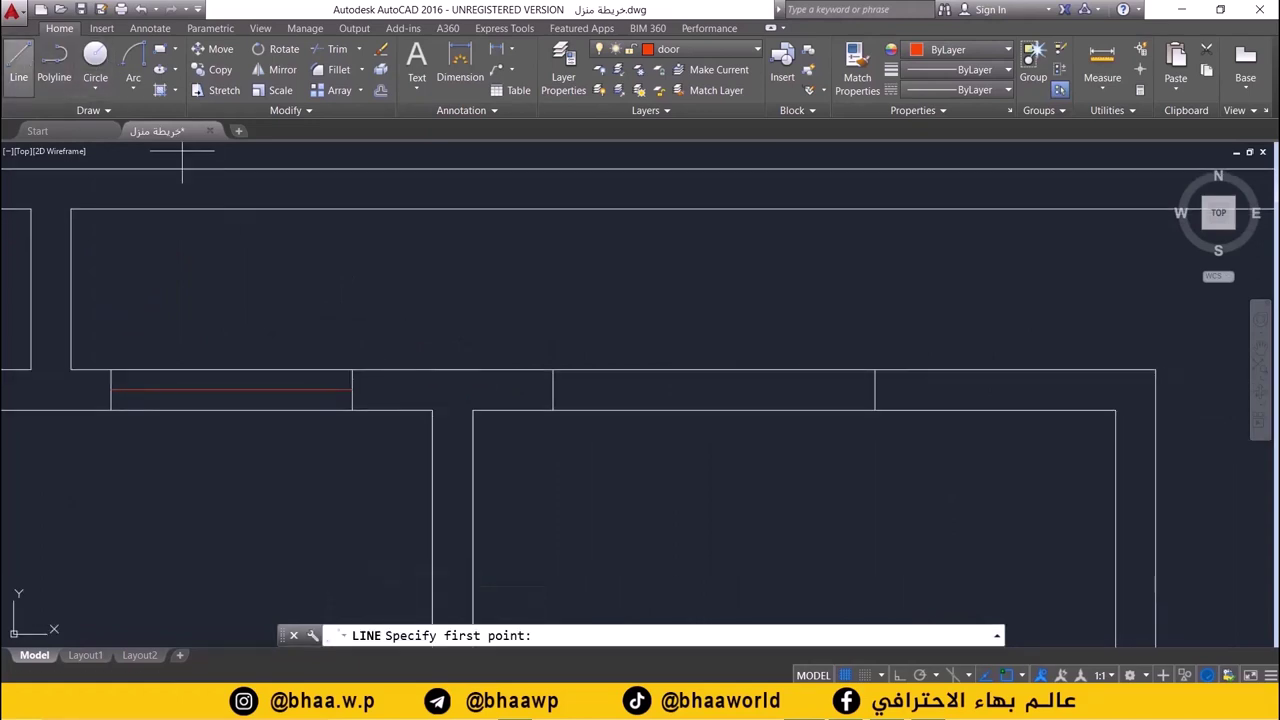
pyautogui.click(552, 390)
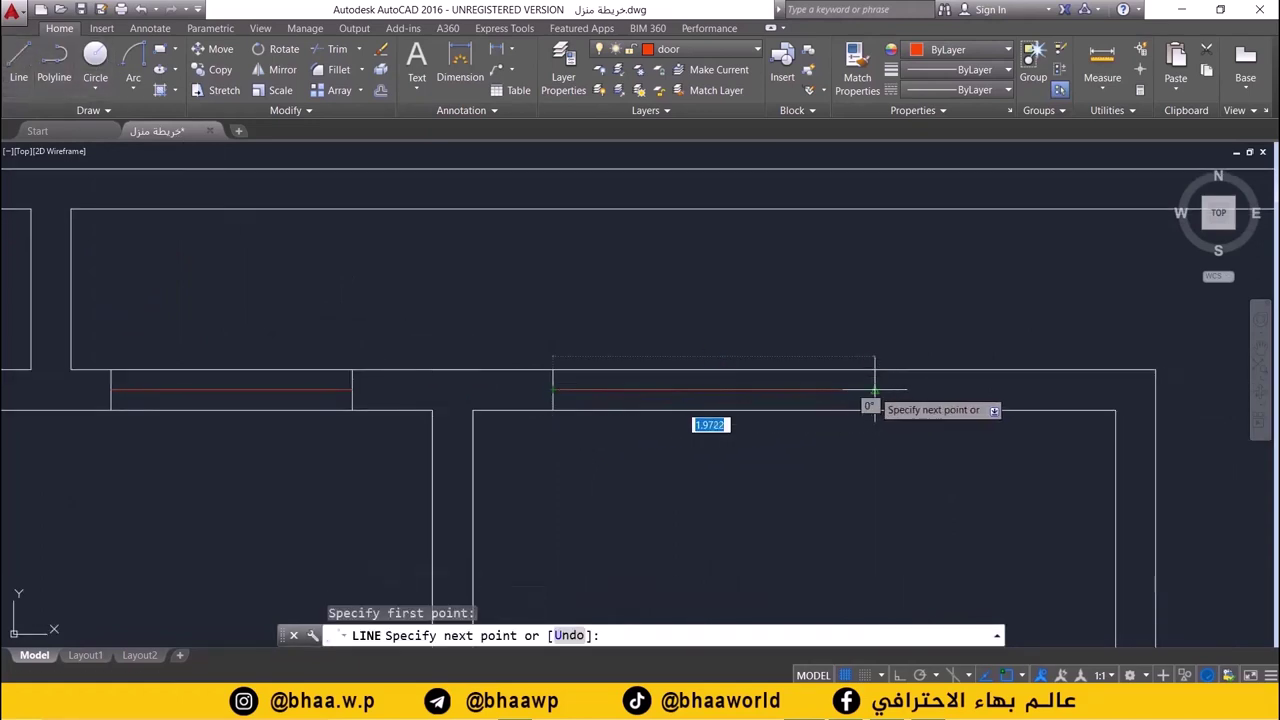
pyautogui.click(873, 390)
pyautogui.press('Return')
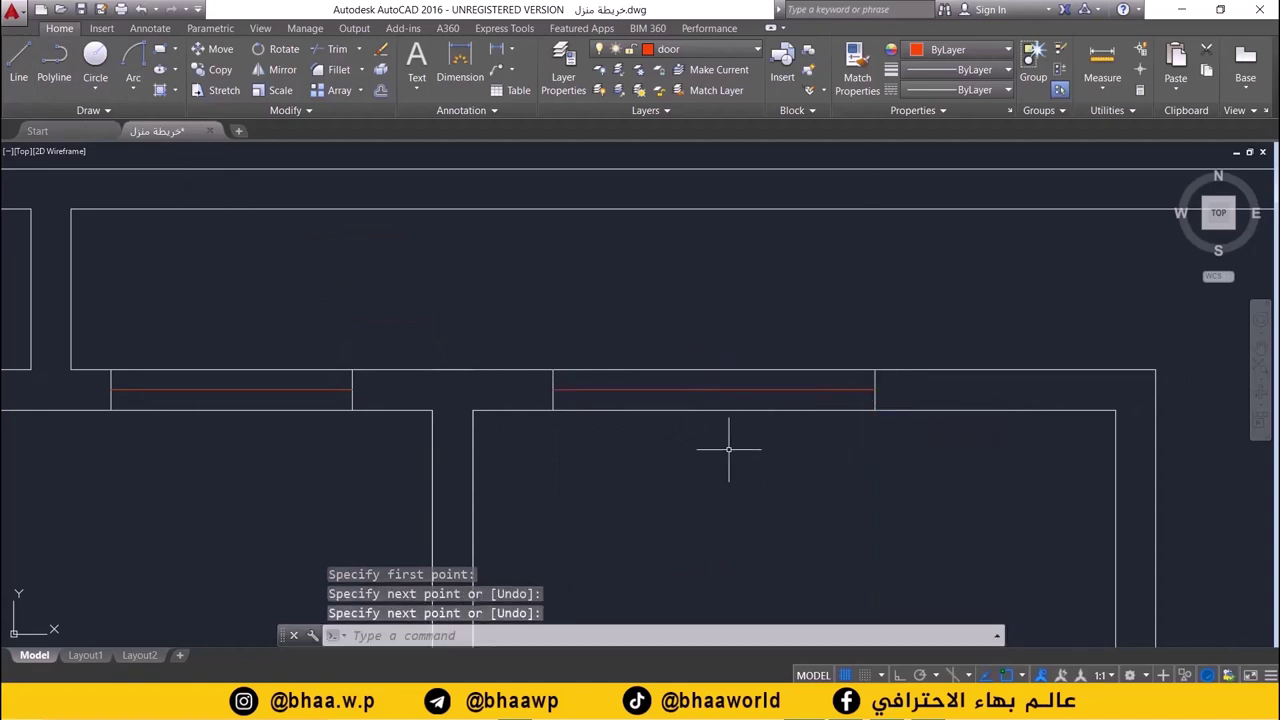
pyautogui.scroll(-3, 617, 447)
pyautogui.moveTo(617, 447); pyautogui.dragTo(600, 371, button='middle')
pyautogui.scroll(2, 600, 371)
pyautogui.scroll(1, 597, 320)
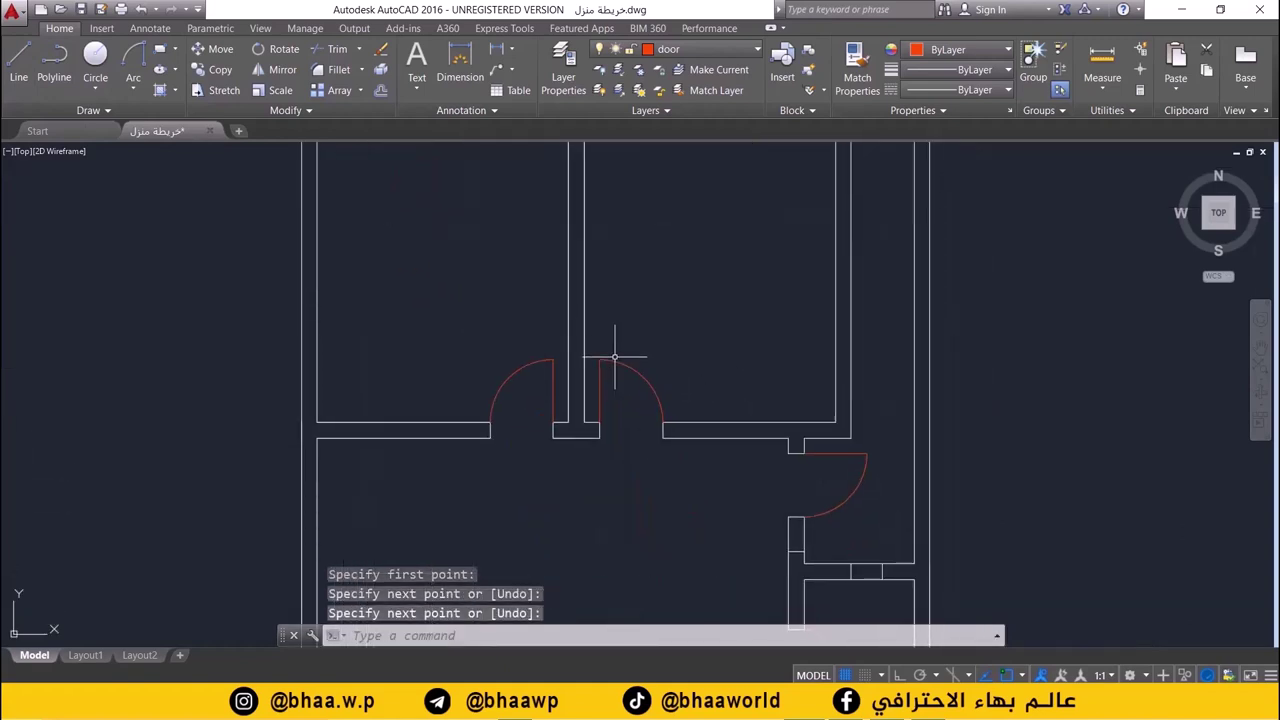
pyautogui.scroll(-1, 531, 478)
pyautogui.moveTo(777, 423); pyautogui.dragTo(609, 414, button='middle')
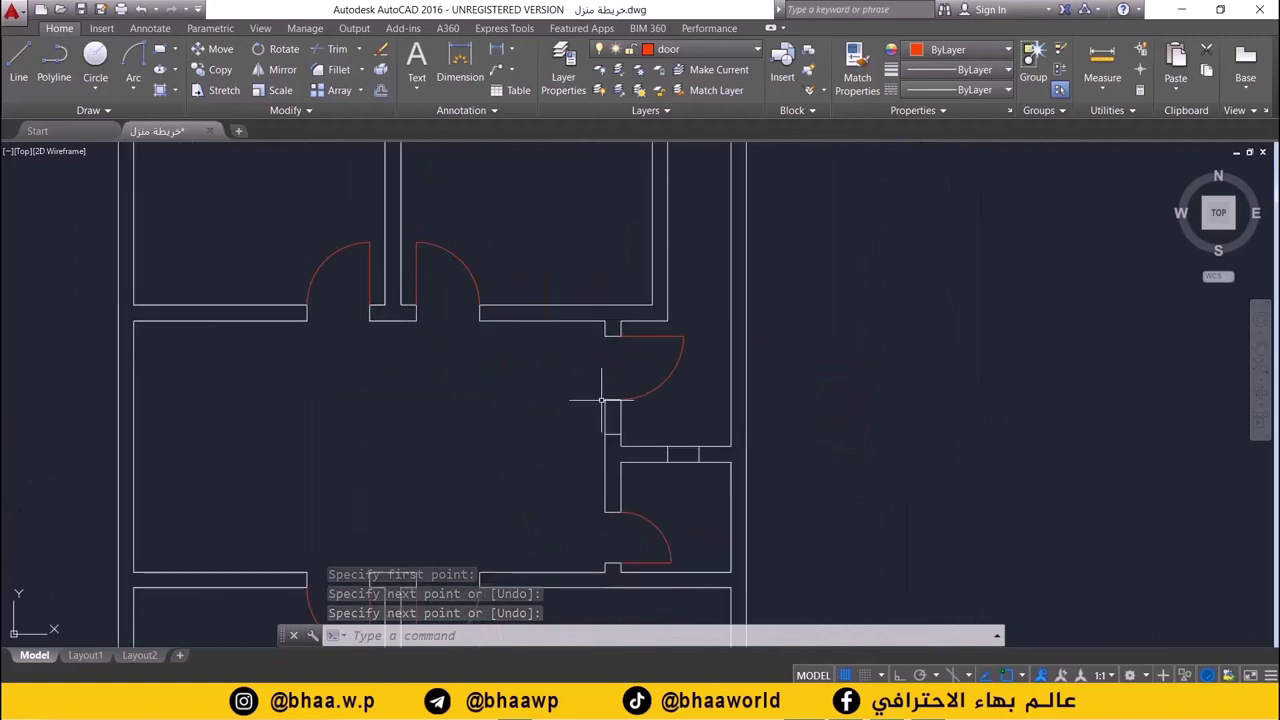
pyautogui.scroll(2, 609, 414)
pyautogui.scroll(2, 626, 416)
# - Draw a red line across the small wall opening with the L command
pyautogui.write('l')
pyautogui.press('Return')
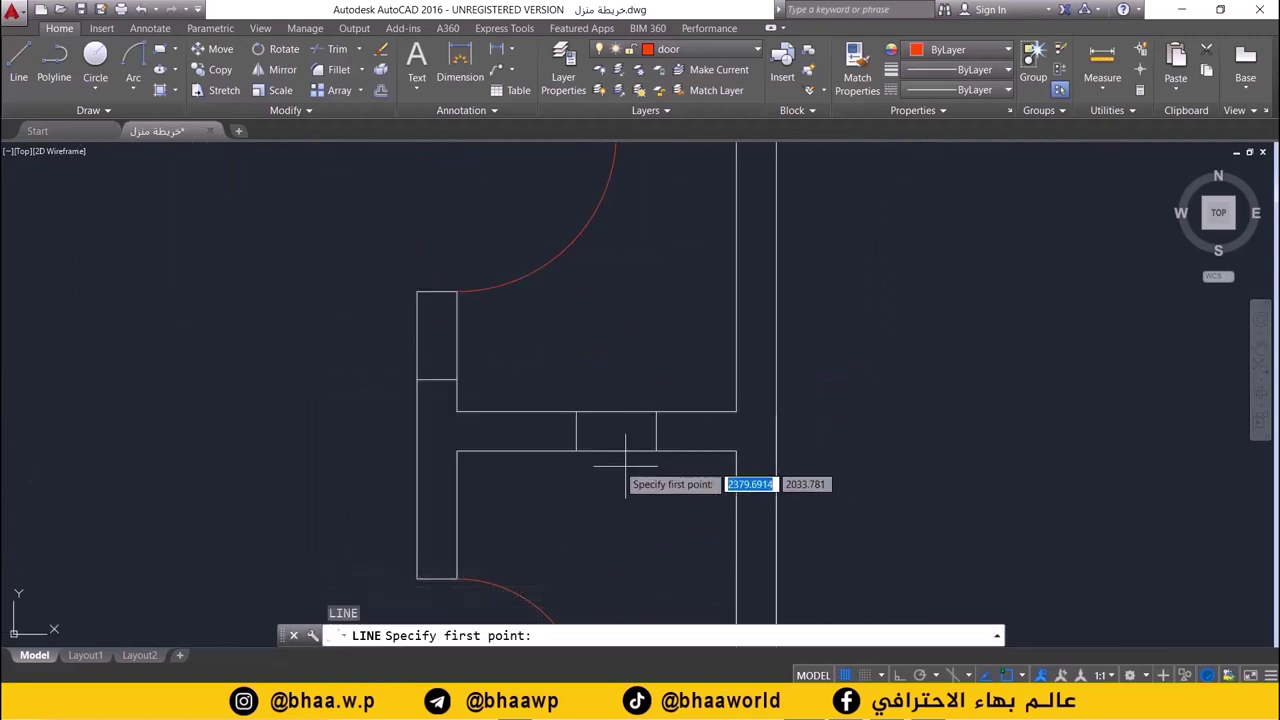
pyautogui.click(576, 431)
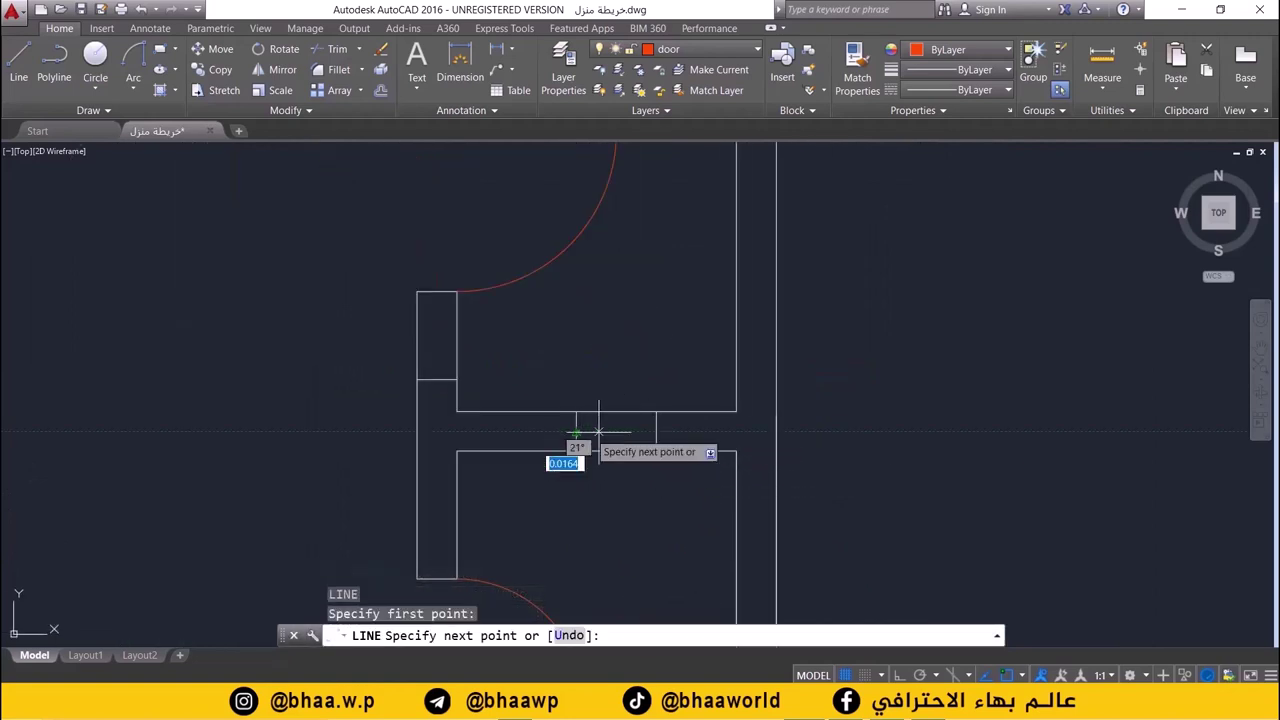
pyautogui.click(656, 431)
pyautogui.press('Return')
# - Draw a short vertical line inside the wall opening below the lower door
pyautogui.moveTo(515, 463); pyautogui.dragTo(706, 349, button='middle')
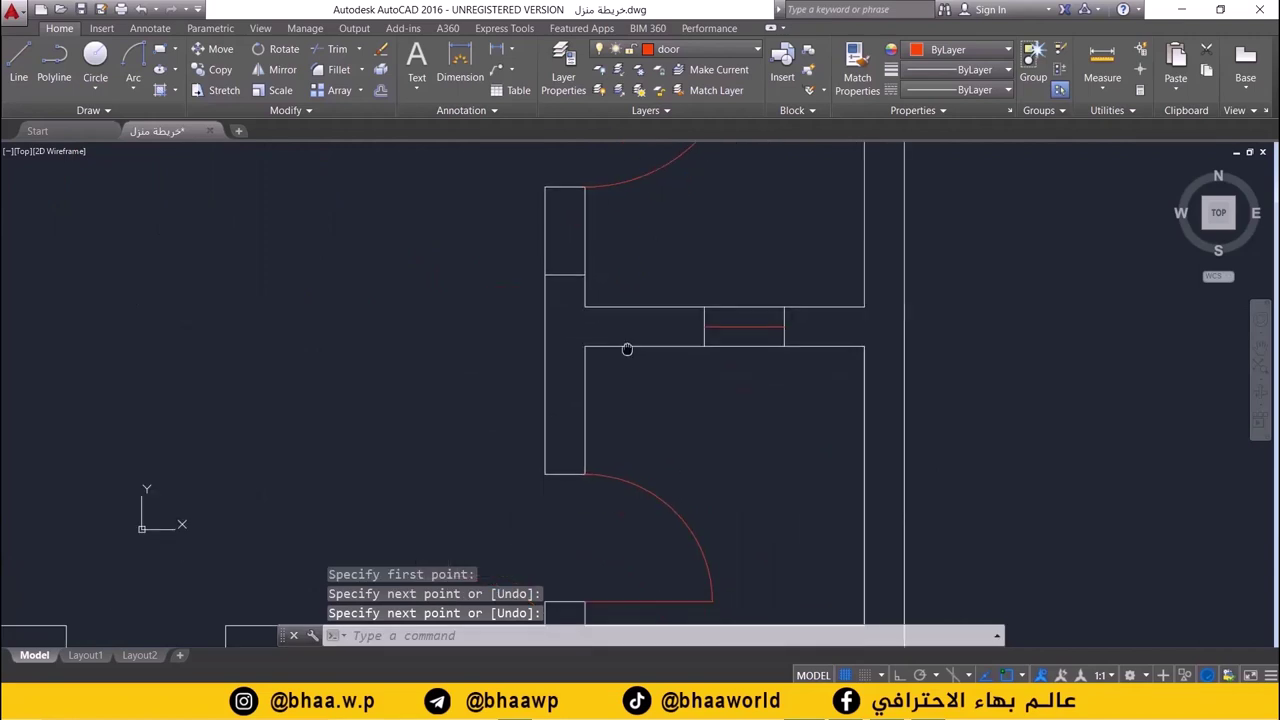
pyautogui.scroll(-2, 630, 403)
pyautogui.moveTo(619, 430); pyautogui.dragTo(634, 386, button='middle')
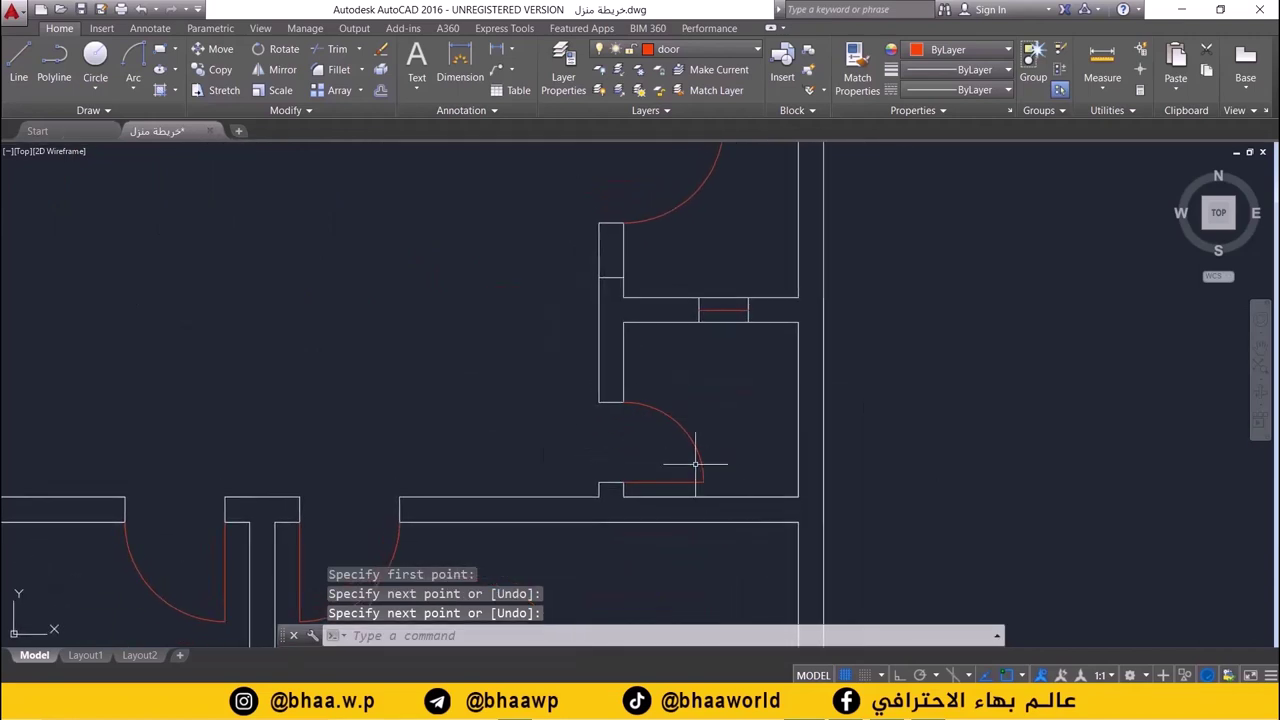
pyautogui.moveTo(694, 463)
pyautogui.mouseDown(button='middle')
pyautogui.moveTo(725, 421)
pyautogui.moveTo(700, 457)
pyautogui.mouseUp(button='middle')
pyautogui.scroll(-2, 725, 420)
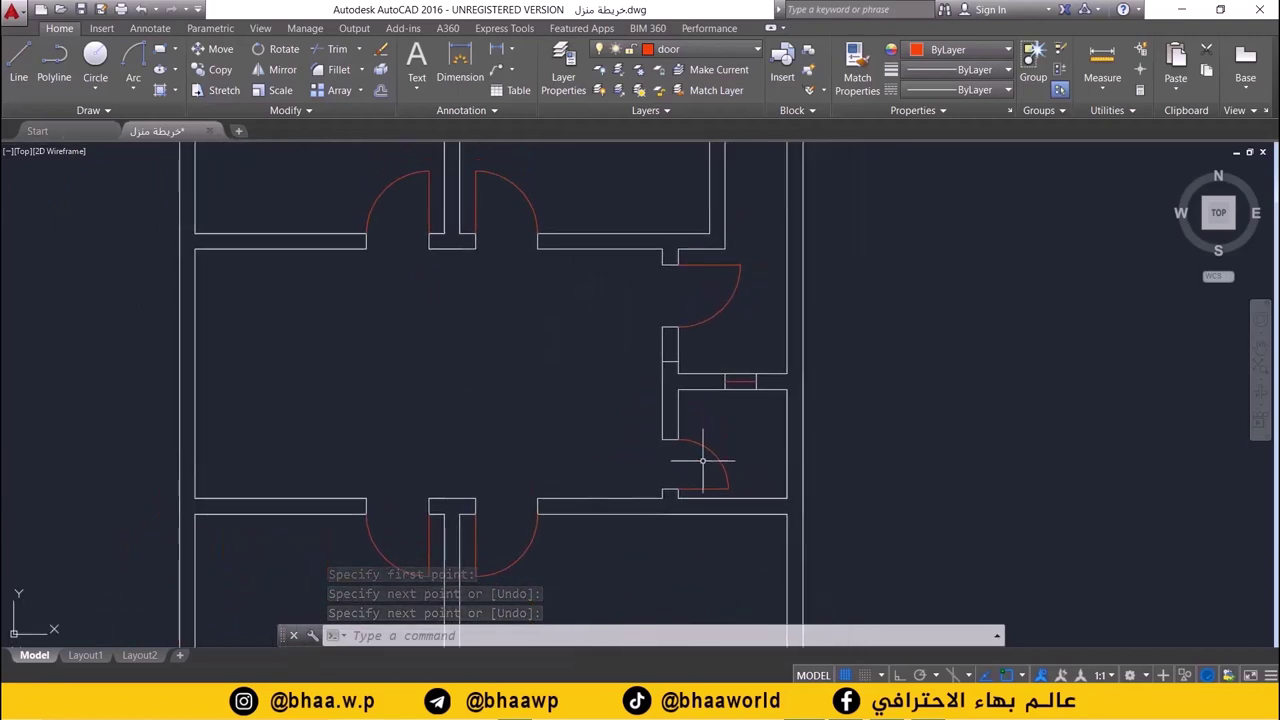
pyautogui.scroll(4, 704, 348)
pyautogui.write('l')
pyautogui.press('Return')
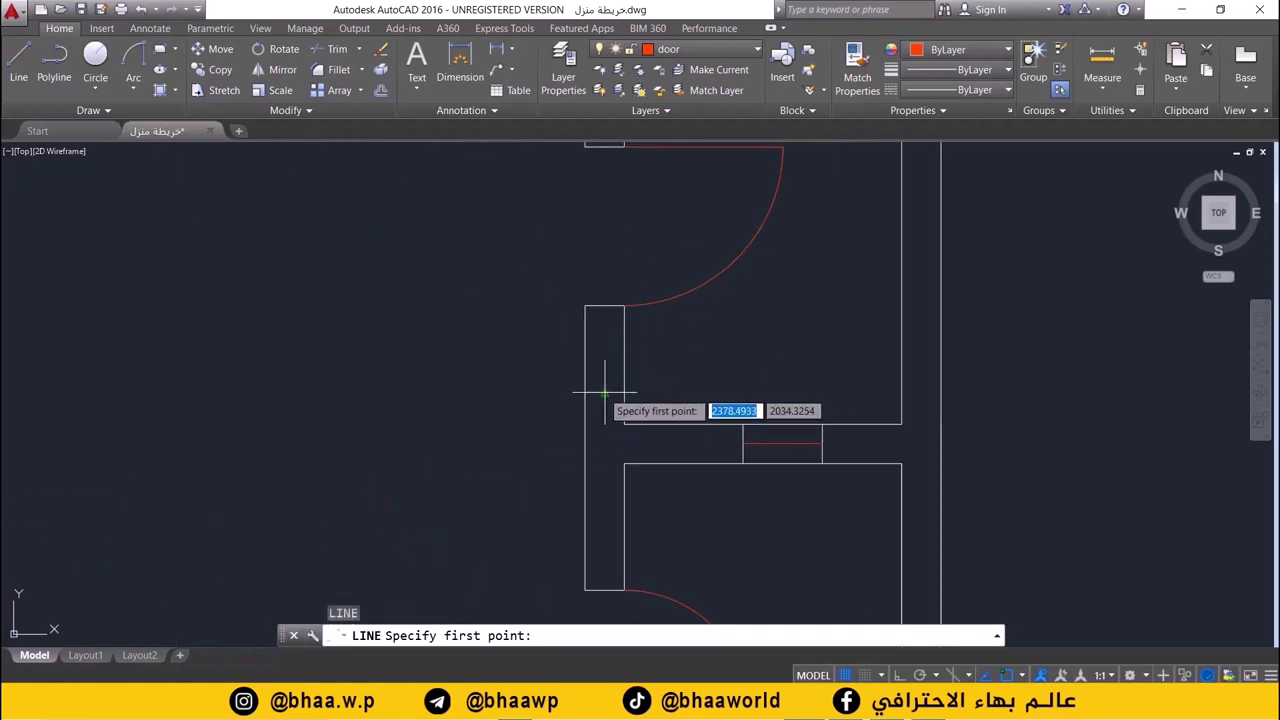
pyautogui.click(604, 392)
pyautogui.click(604, 324)
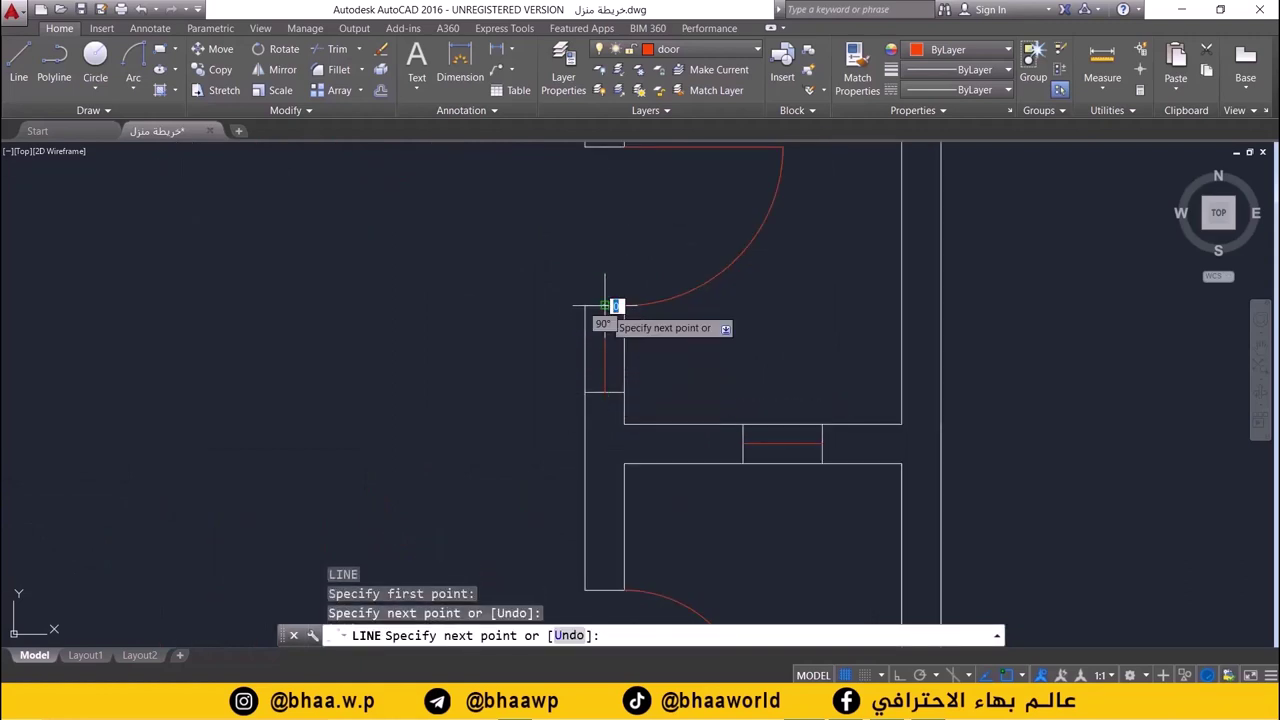
pyautogui.press('Return')
# - Draw a red line across the window opening in the lower rooms
pyautogui.scroll(-2, 604, 460)
pyautogui.scroll(-2, 600, 440)
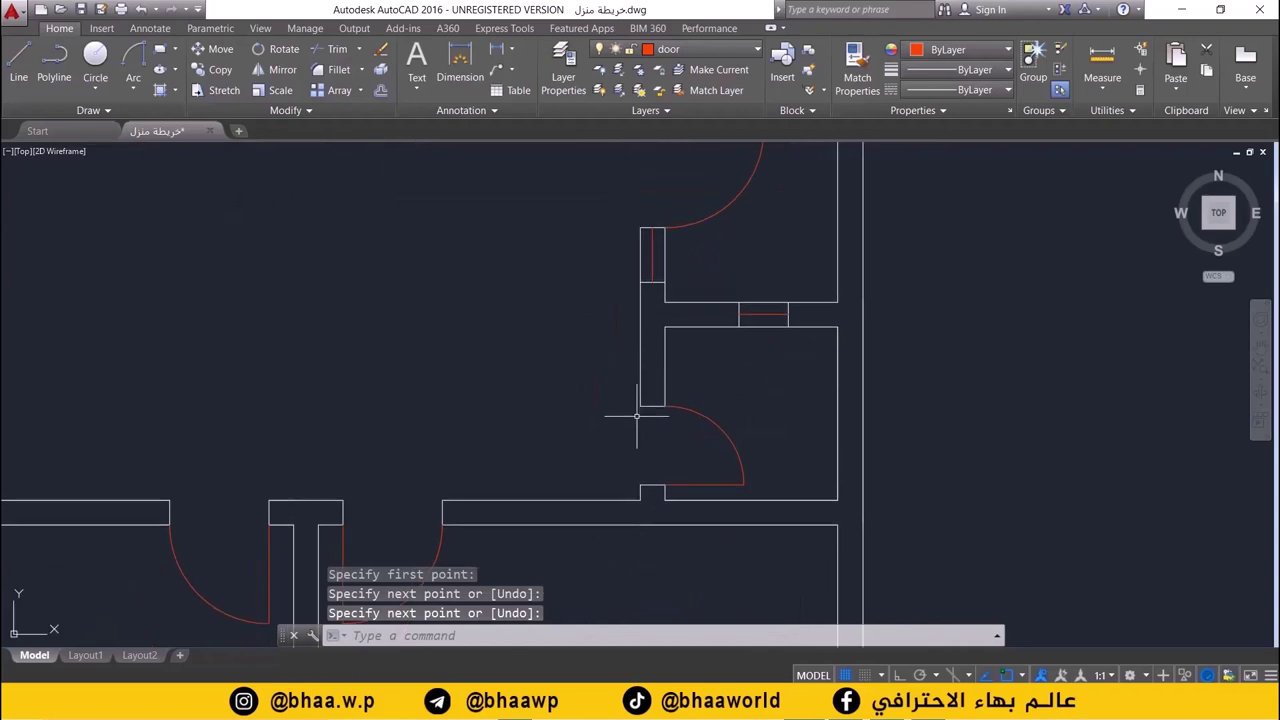
pyautogui.scroll(-2, 617, 420)
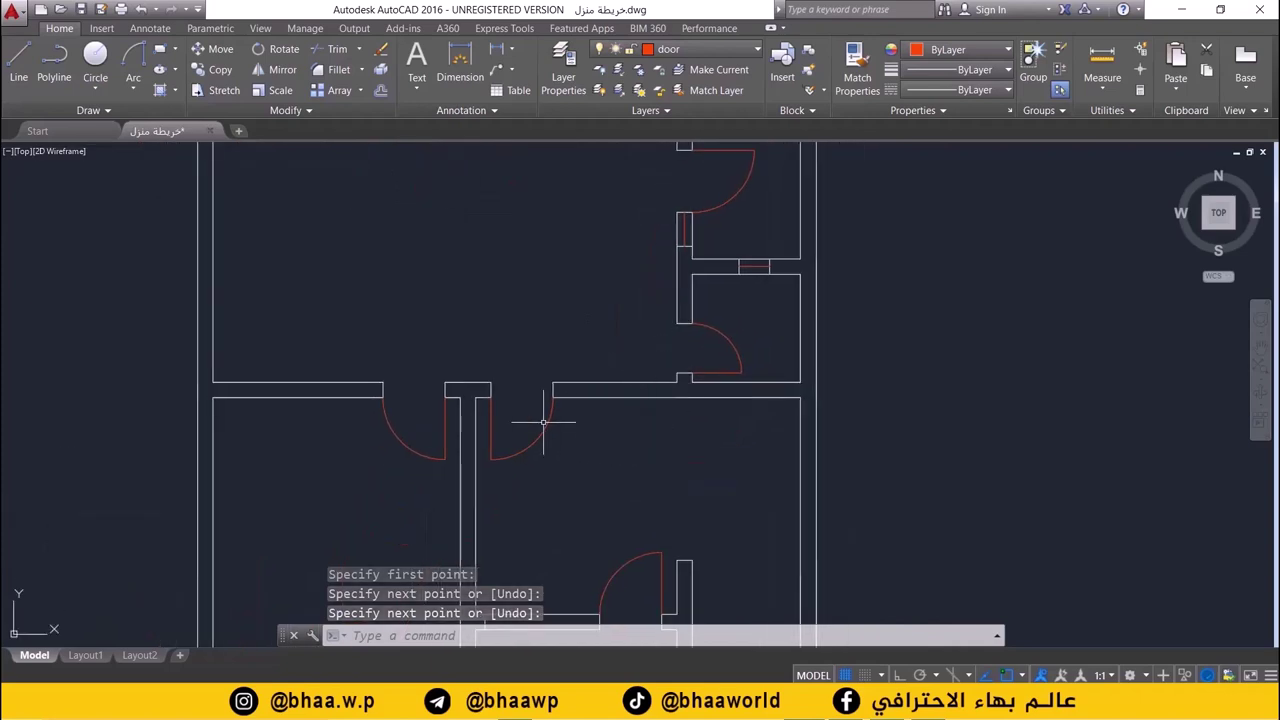
pyautogui.moveTo(539, 460); pyautogui.dragTo(591, 334, button='middle')
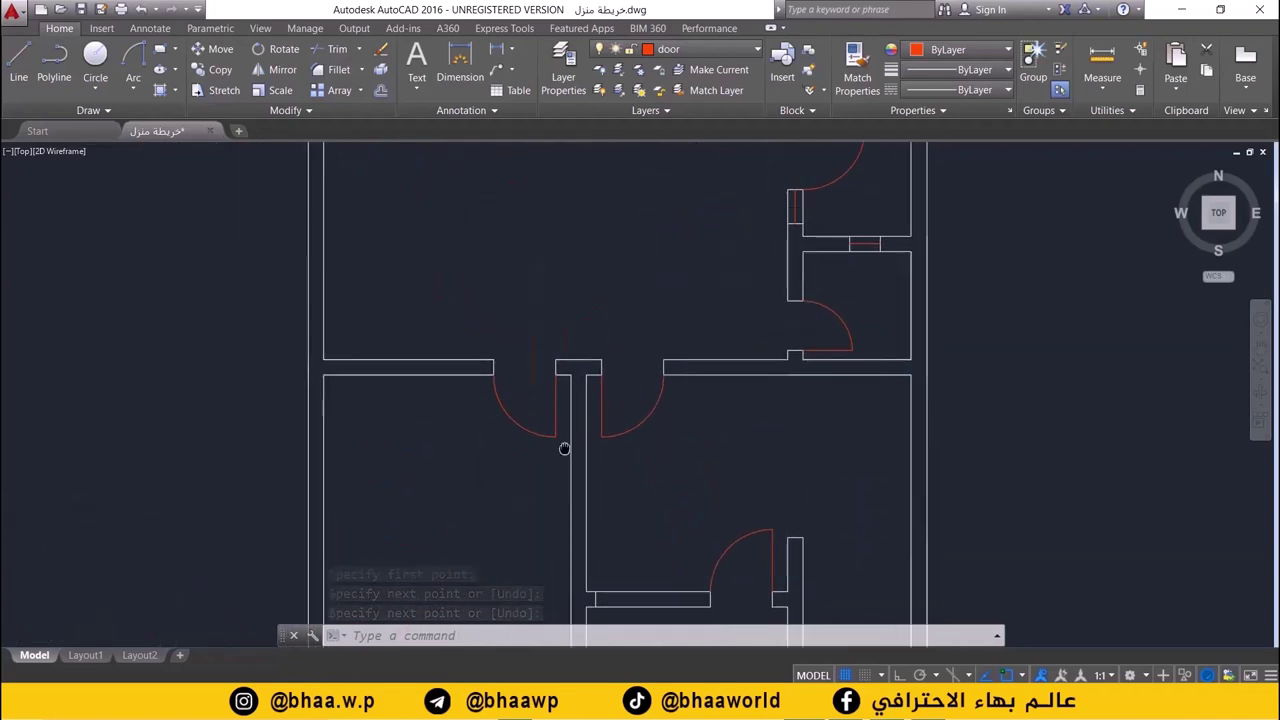
pyautogui.moveTo(590, 640)
pyautogui.mouseDown(button='middle')
pyautogui.moveTo(617, 449)
pyautogui.moveTo(543, 371)
pyautogui.moveTo(580, 351)
pyautogui.mouseUp(button='middle')
pyautogui.write('l')
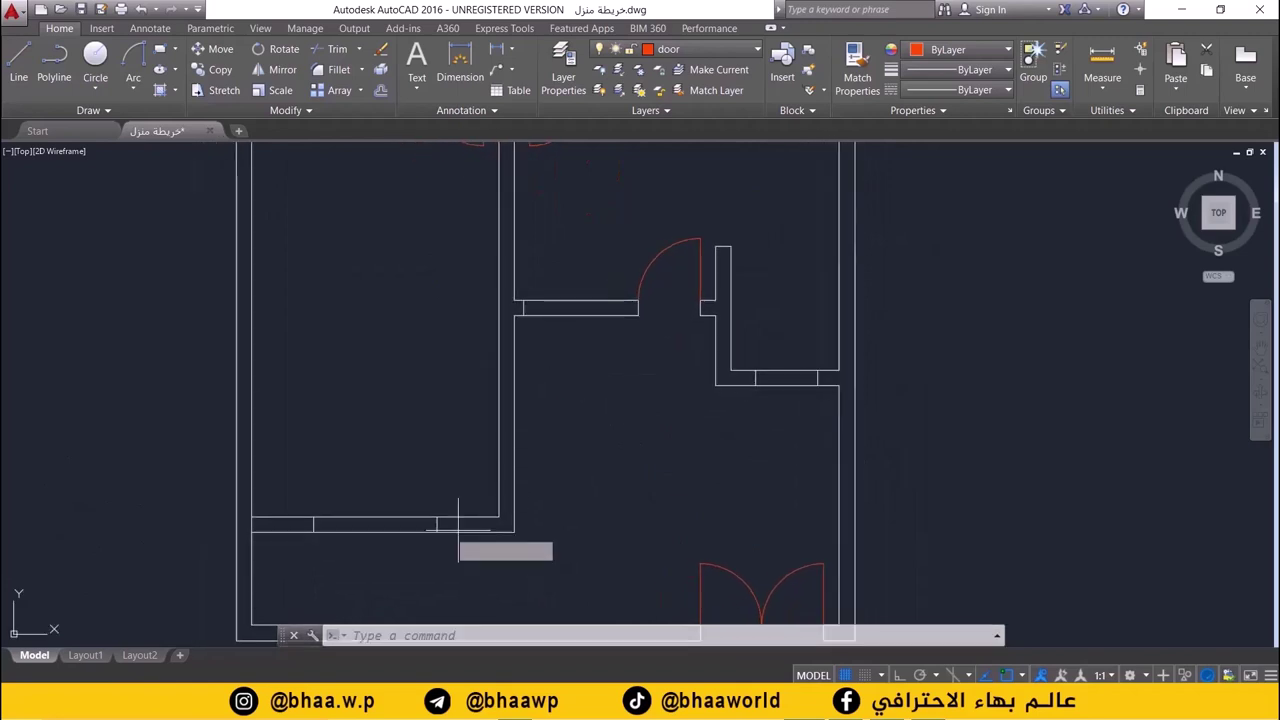
pyautogui.press('Return')
pyautogui.click(313, 524)
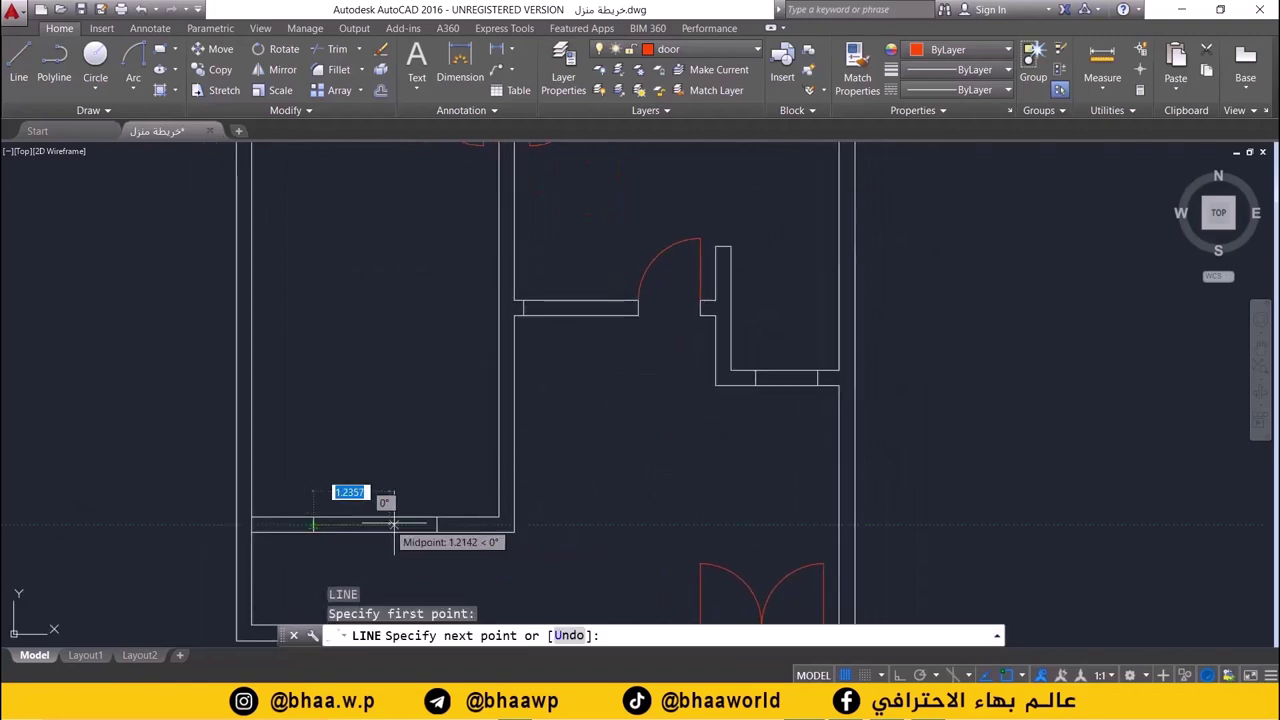
pyautogui.write('2')
pyautogui.click(436, 524)
pyautogui.press('Return')
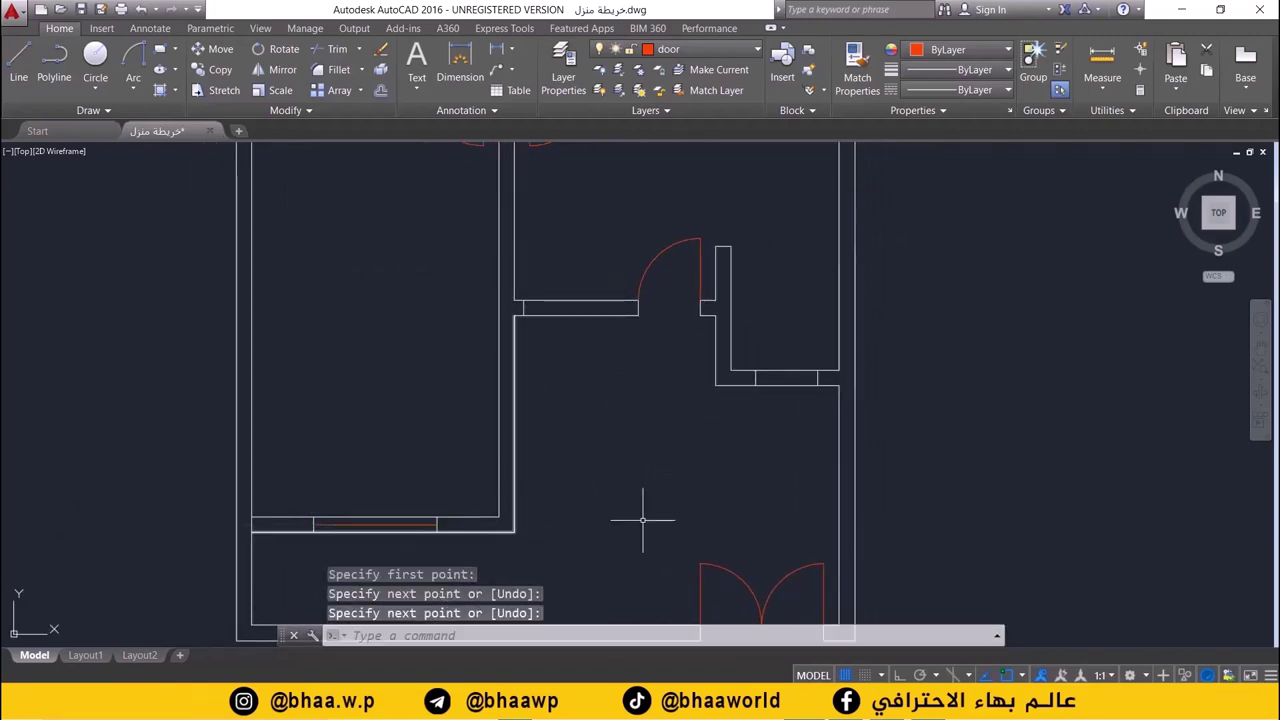
# - Draw a red line across the second lower window opening
pyautogui.scroll(2, 637, 457)
pyautogui.press('Return')
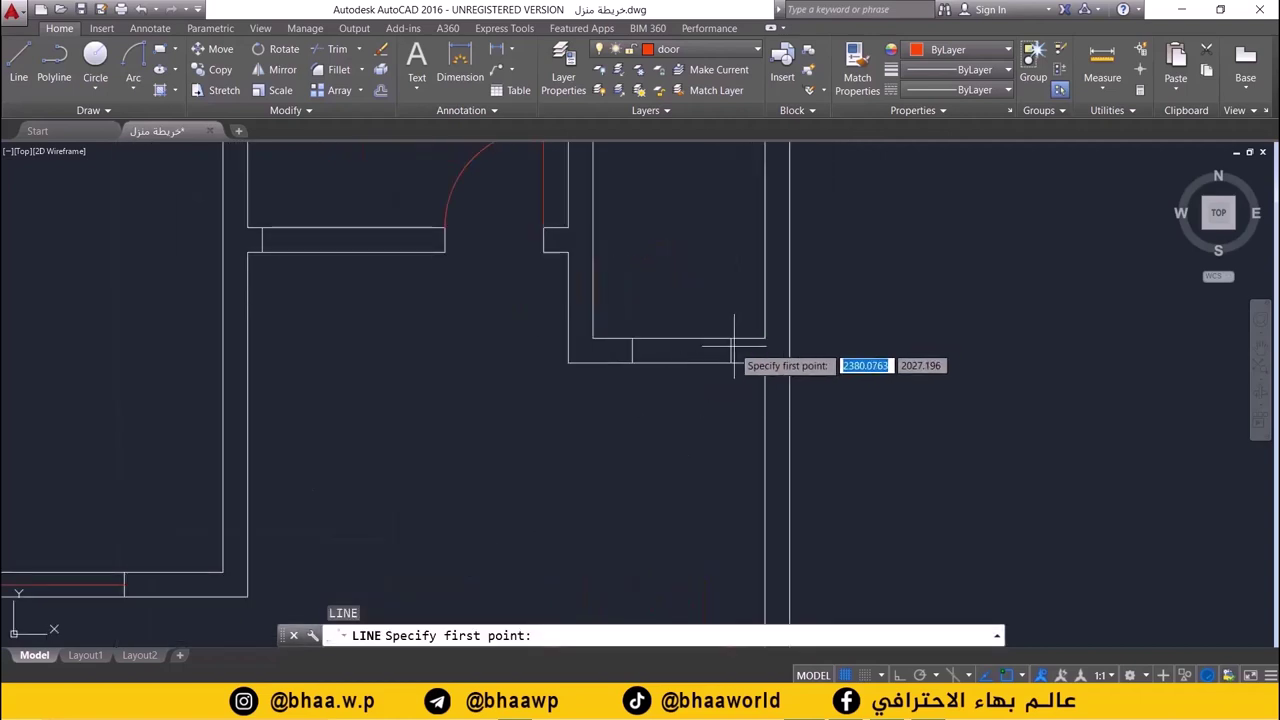
pyautogui.click(730, 350)
pyautogui.click(632, 350)
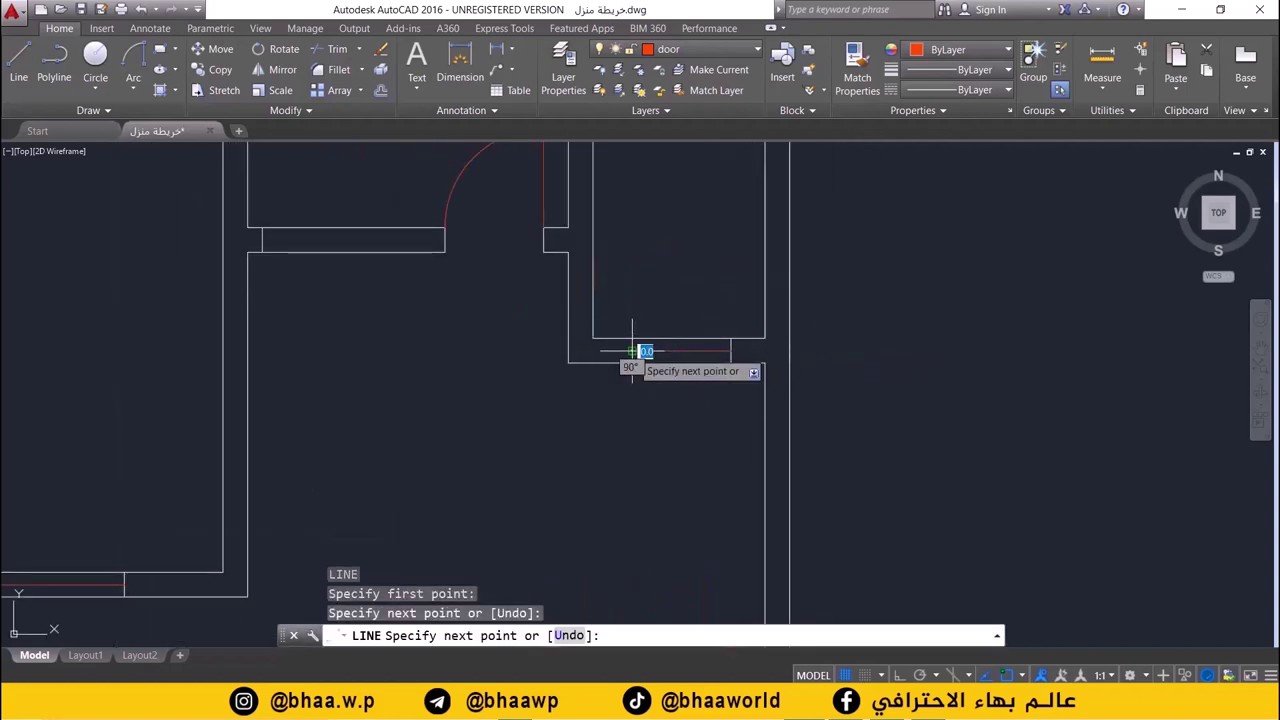
pyautogui.press('Return')
# - Return to the top-left room and make layer 0 the current layer
pyautogui.scroll(-2, 651, 491)
pyautogui.scroll(-2, 669, 409)
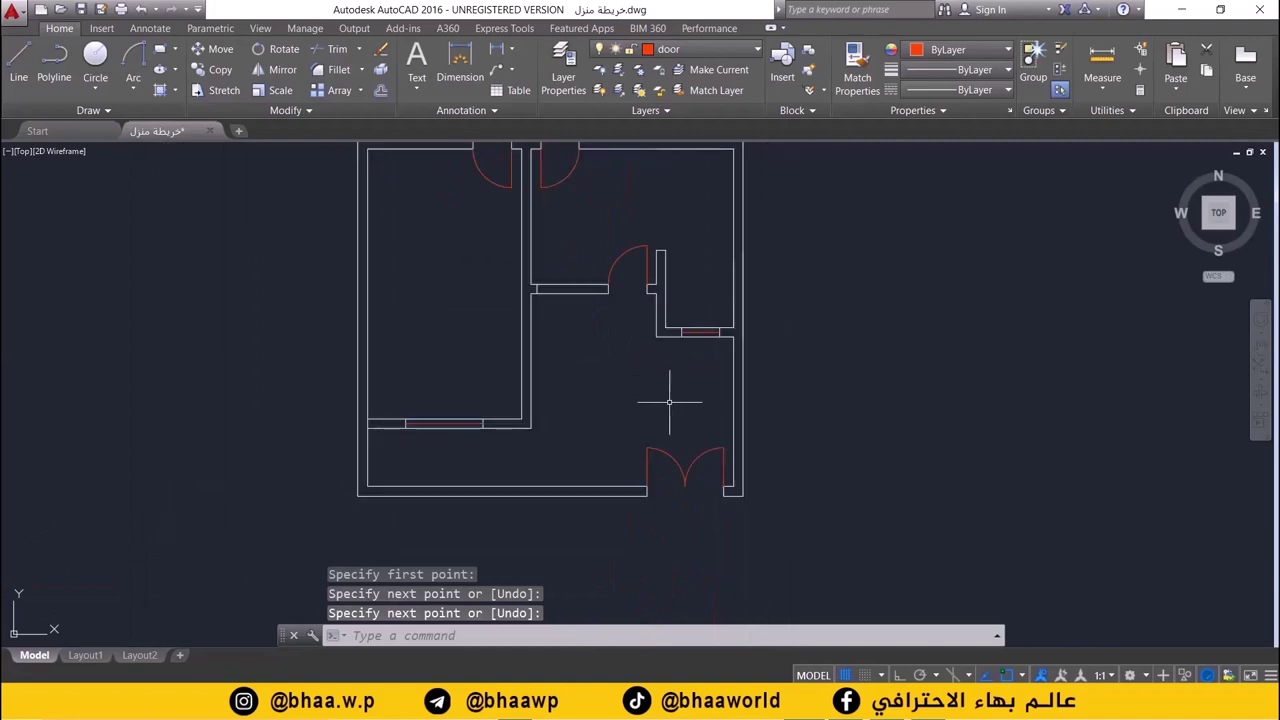
pyautogui.moveTo(669, 409); pyautogui.dragTo(663, 503, button='middle')
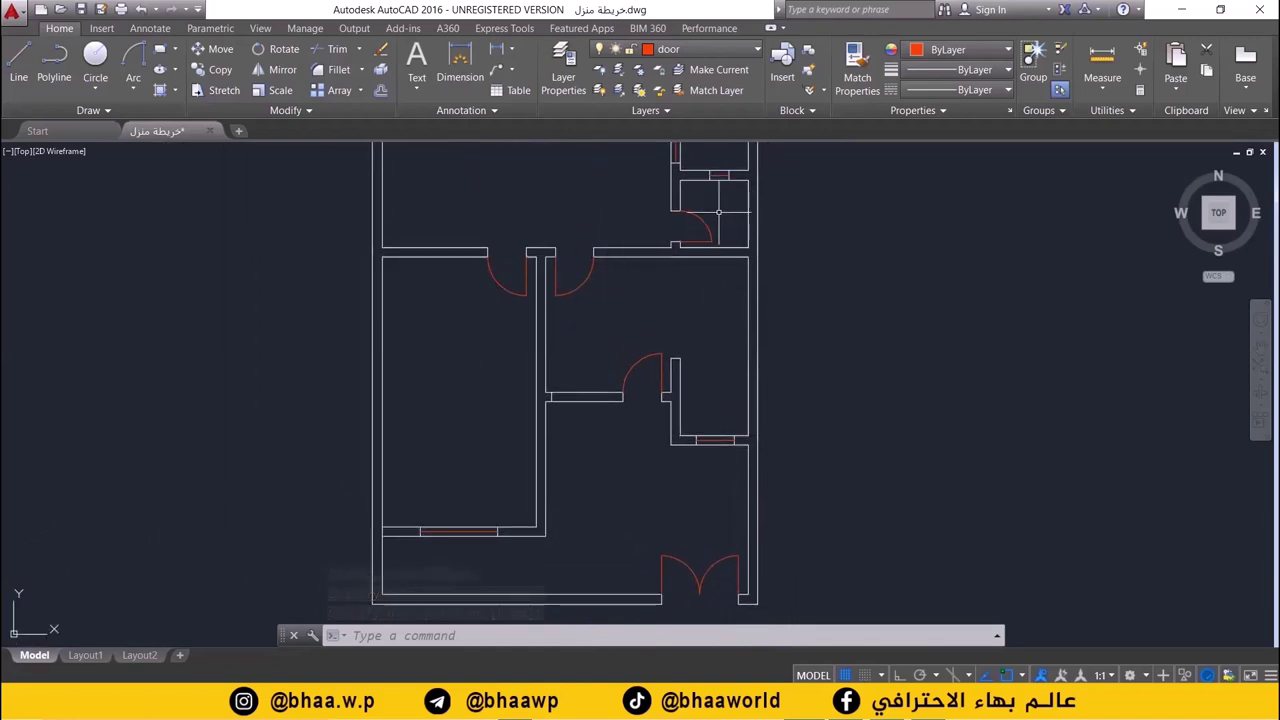
pyautogui.moveTo(718, 212); pyautogui.dragTo(716, 357, button='middle')
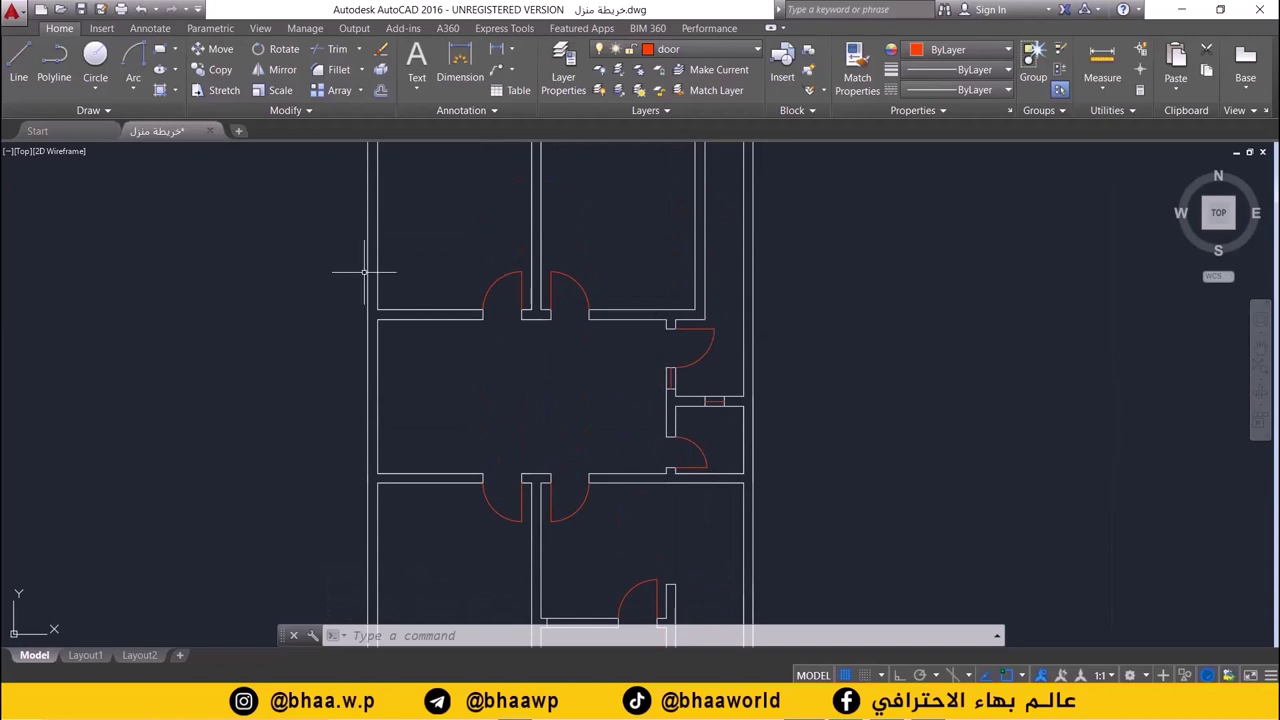
pyautogui.moveTo(364, 271)
pyautogui.mouseDown(button='middle')
pyautogui.moveTo(503, 354)
pyautogui.moveTo(449, 343)
pyautogui.moveTo(483, 524)
pyautogui.mouseUp(button='middle')
pyautogui.scroll(4, 449, 343)
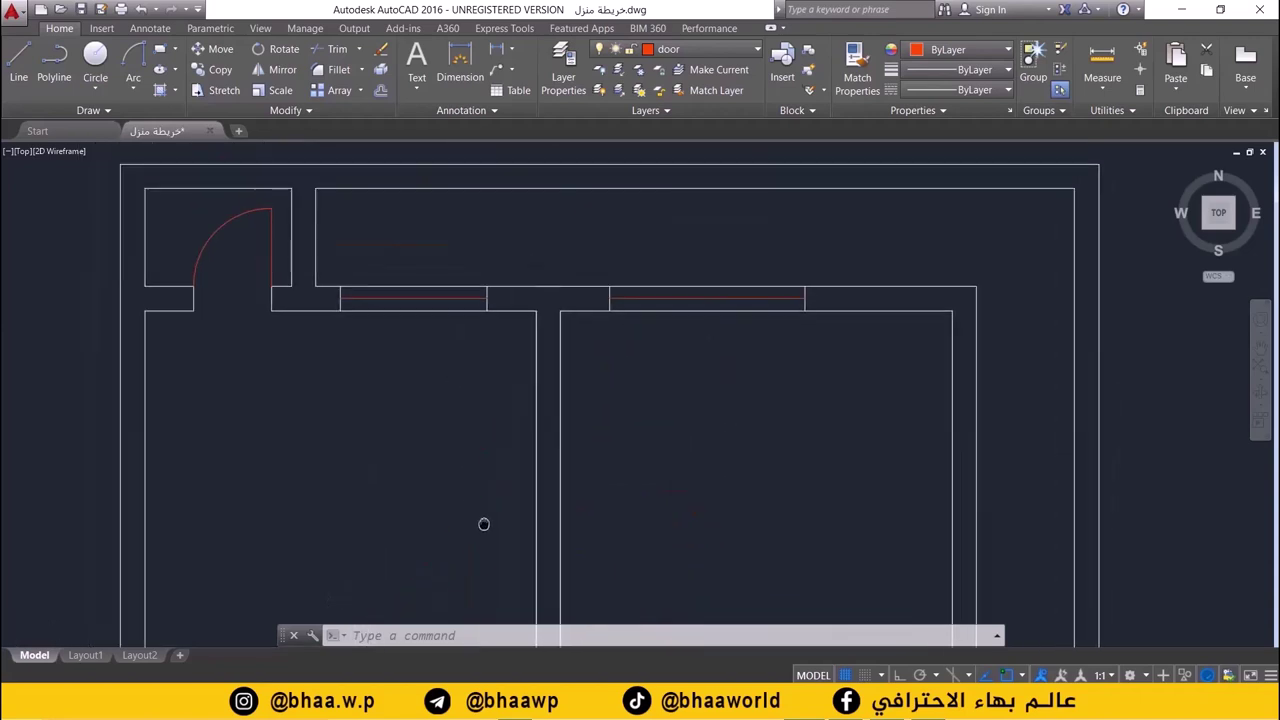
pyautogui.scroll(-2, 483, 524)
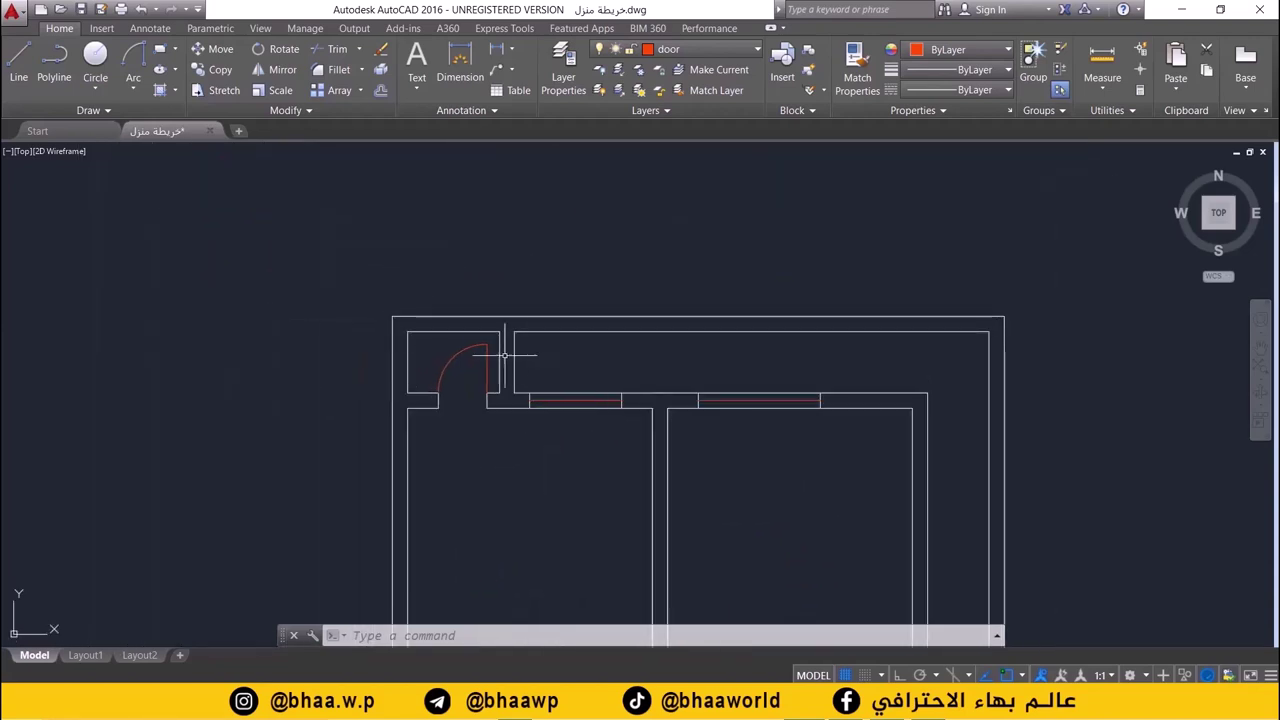
pyautogui.scroll(3, 505, 355)
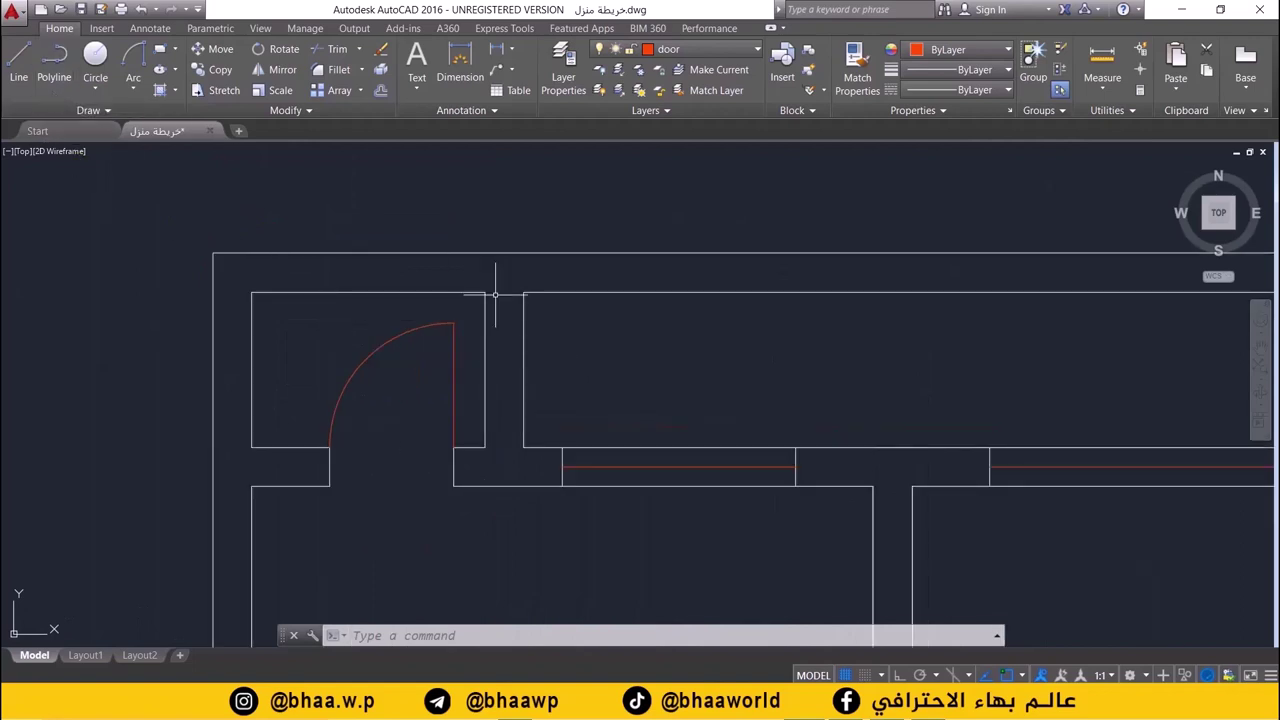
pyautogui.click(676, 54)
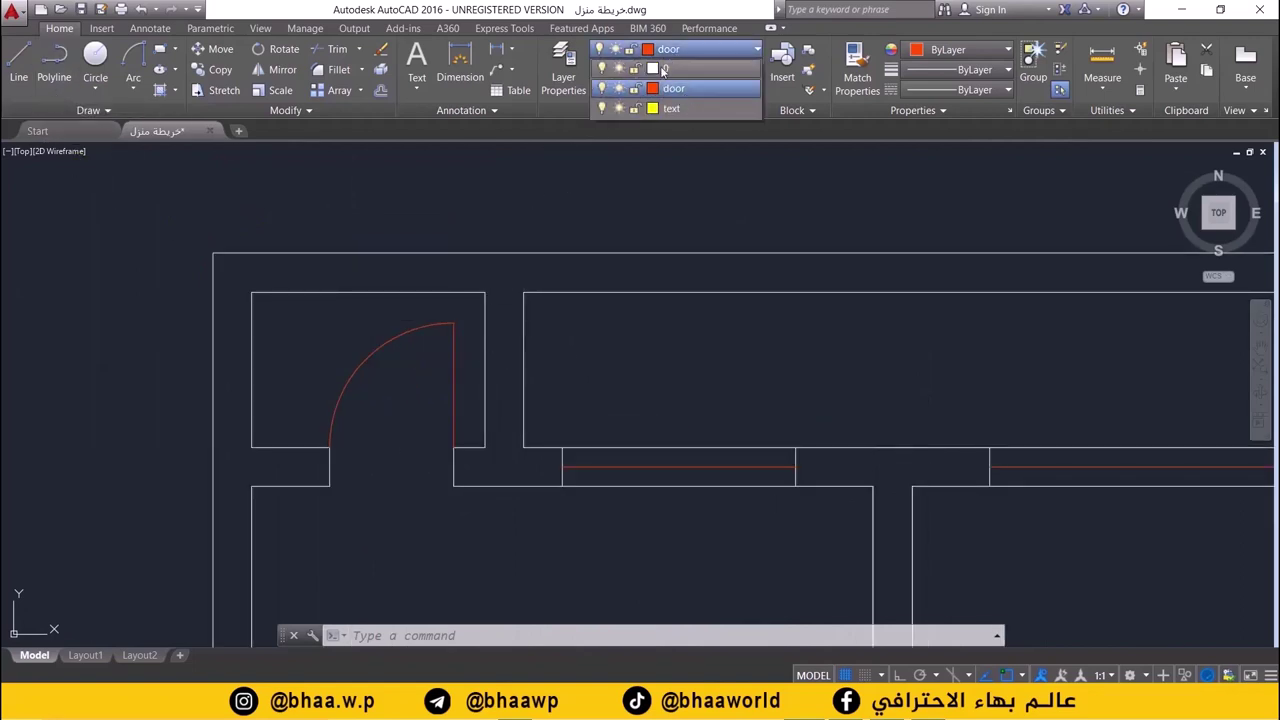
pyautogui.click(662, 69)
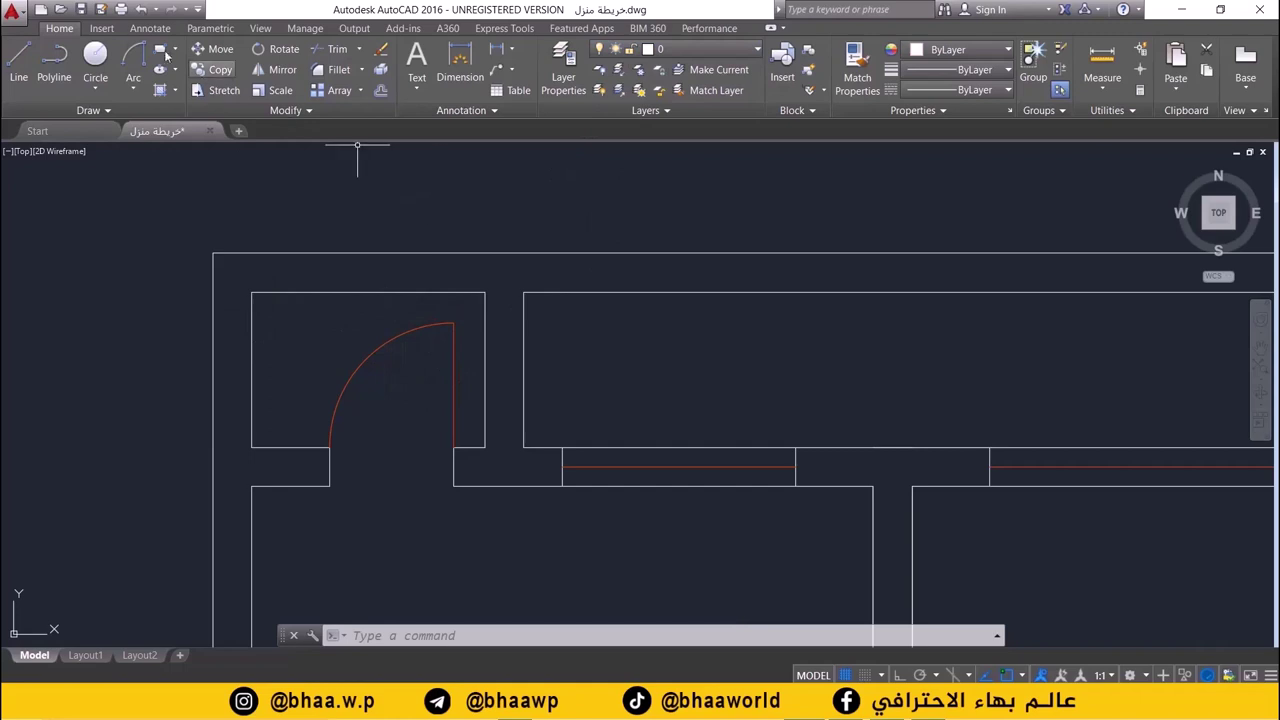
# - Draw a short line closing the top wall gap beside the double door
pyautogui.click(18, 60)
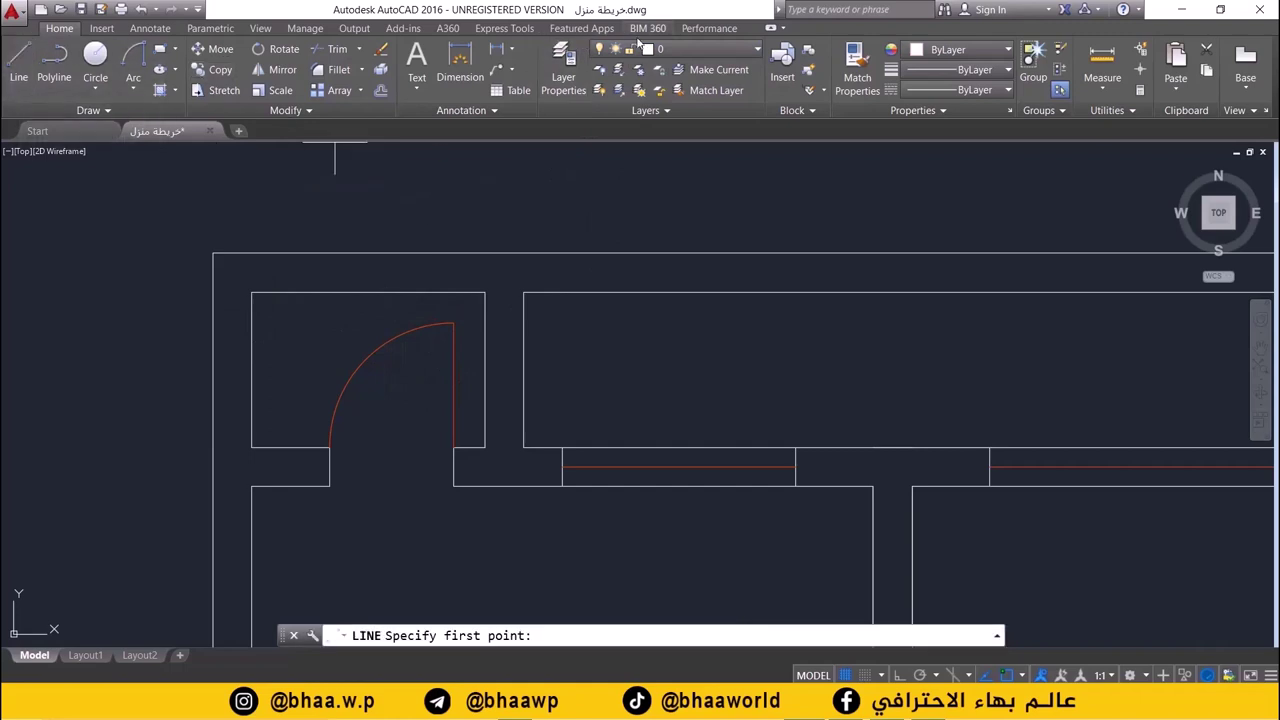
pyautogui.click(485, 292)
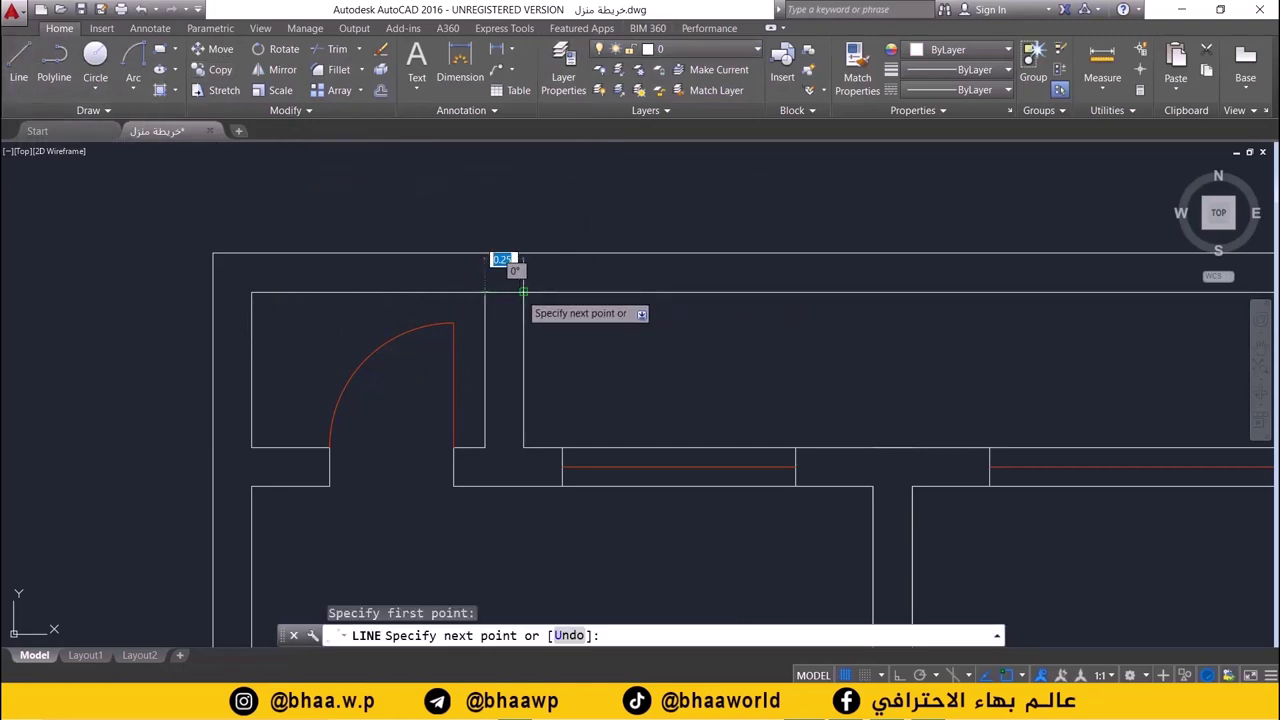
pyautogui.click(522, 292)
pyautogui.press('Return')
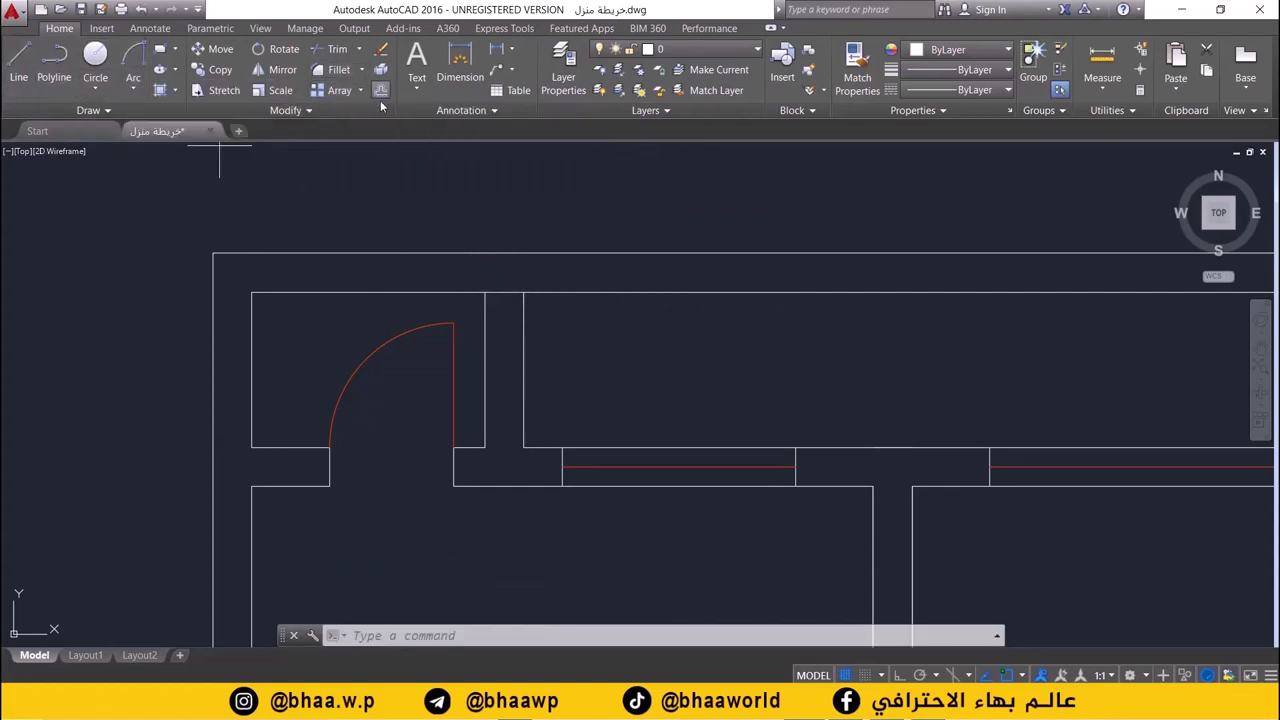
# - Offset the short line 0.25 downward, undoing an extra misplaced copy
pyautogui.click(381, 69)
pyautogui.write('0.25')
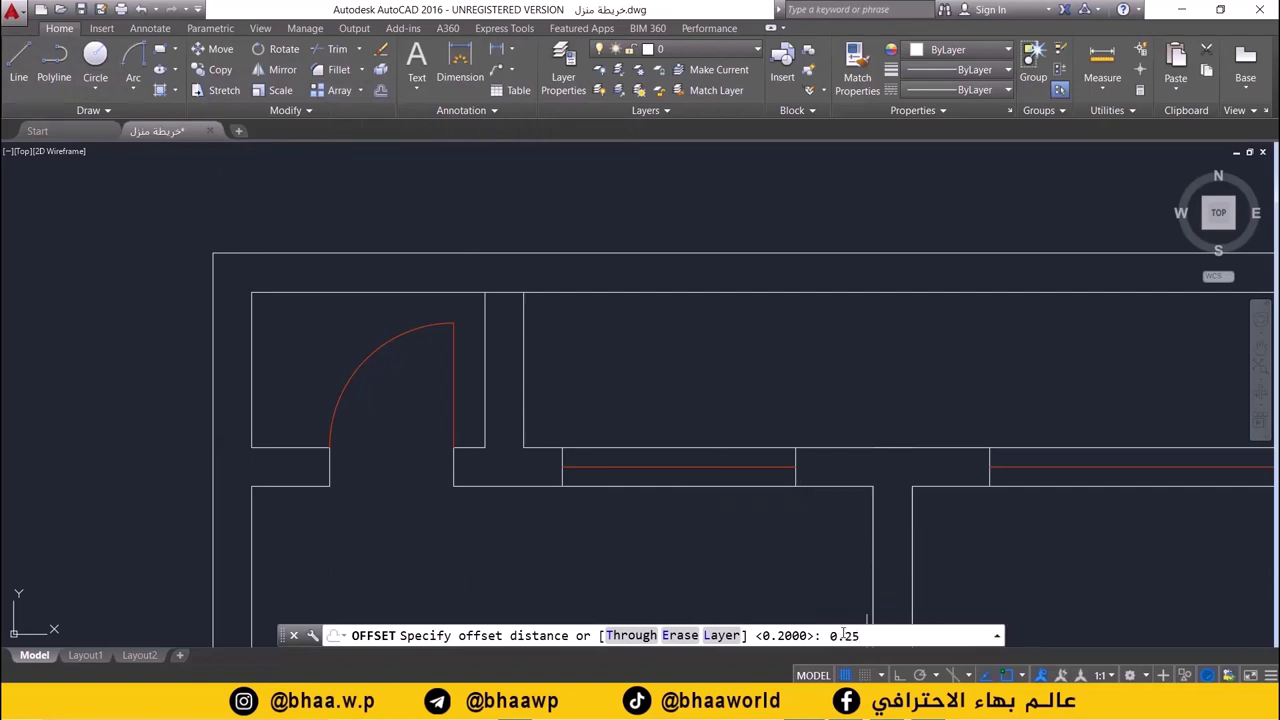
pyautogui.press('Return')
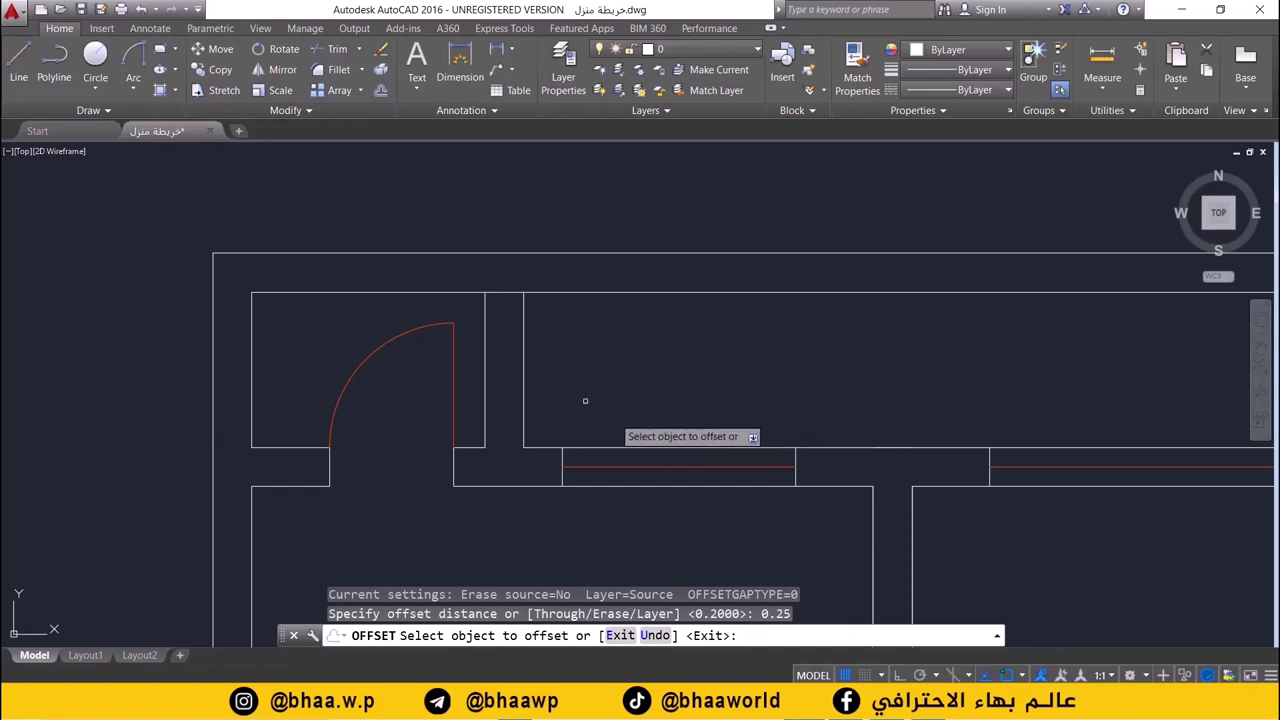
pyautogui.click(508, 293)
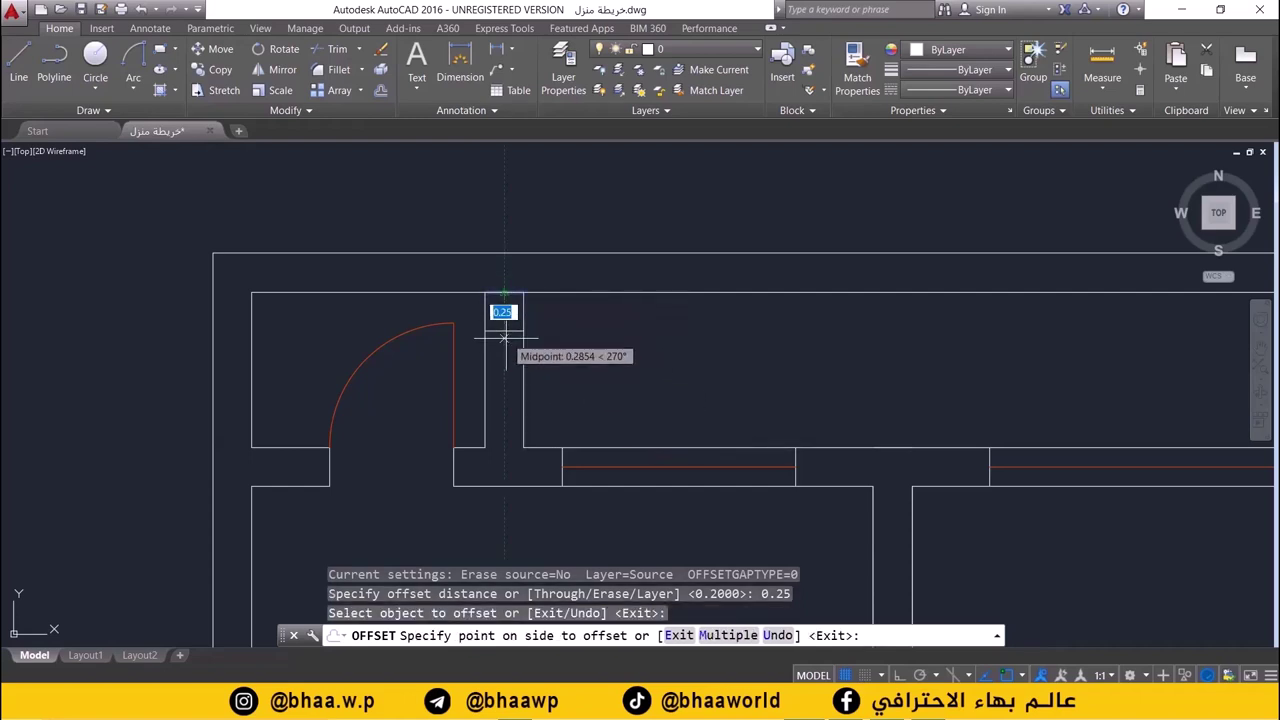
pyautogui.click(502, 312)
pyautogui.click(380, 90)
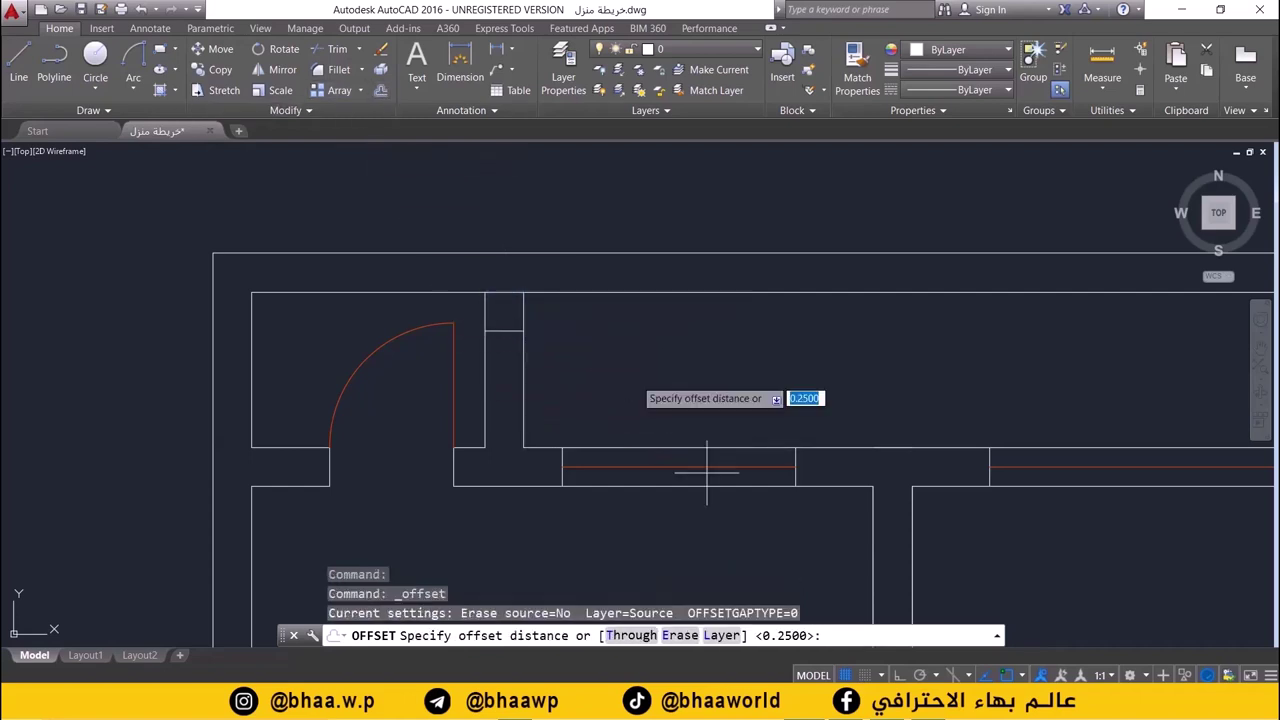
pyautogui.write('0.25')
pyautogui.press('Return')
pyautogui.write('0.5')
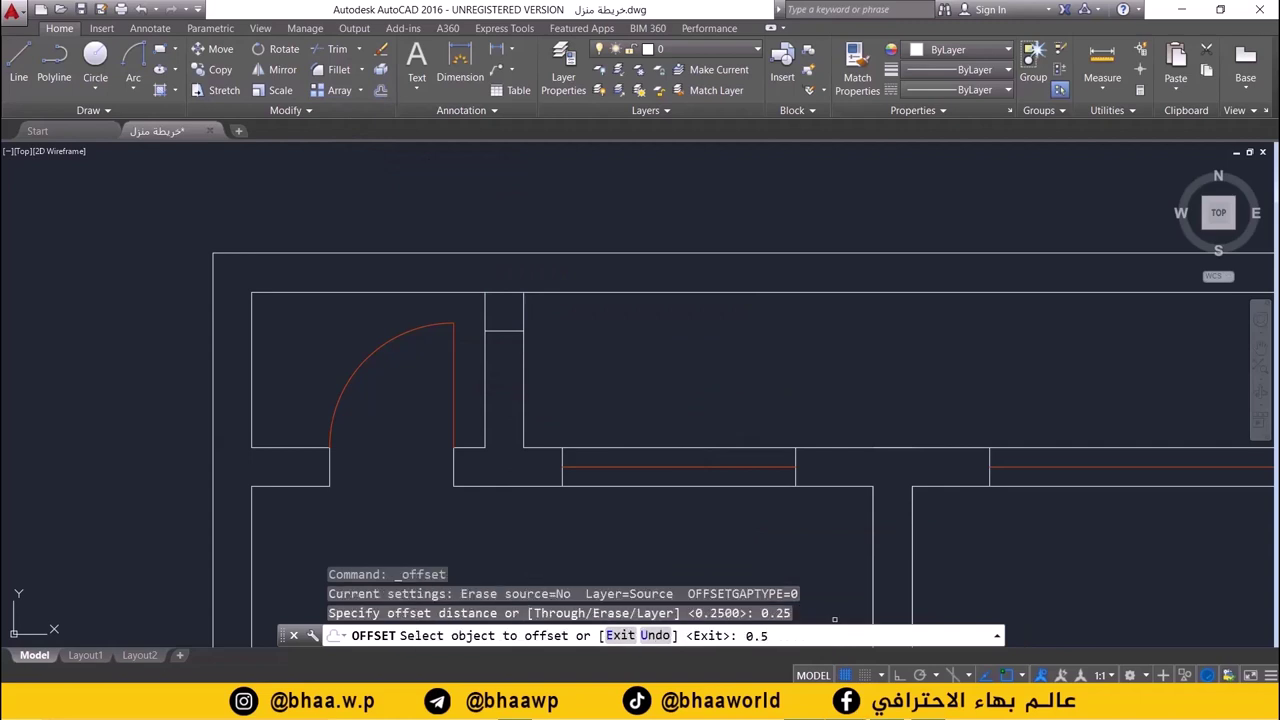
pyautogui.press('Return')
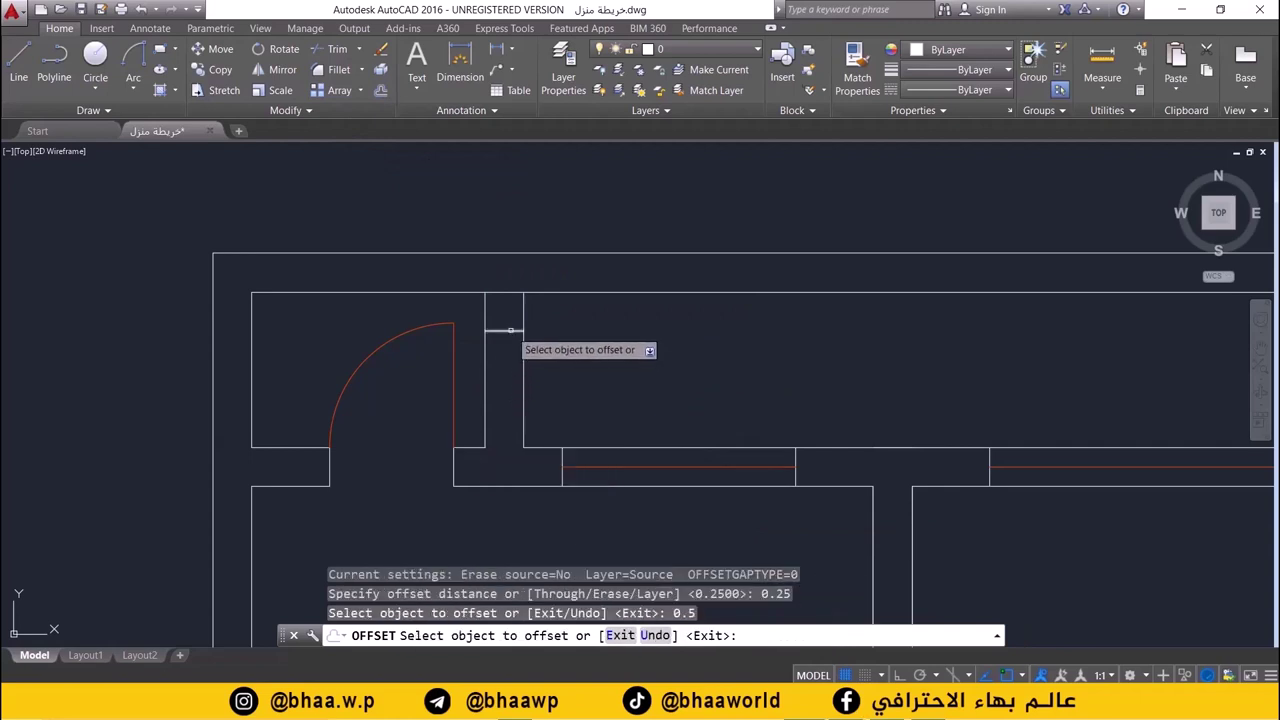
pyautogui.click(505, 330)
pyautogui.click(511, 397)
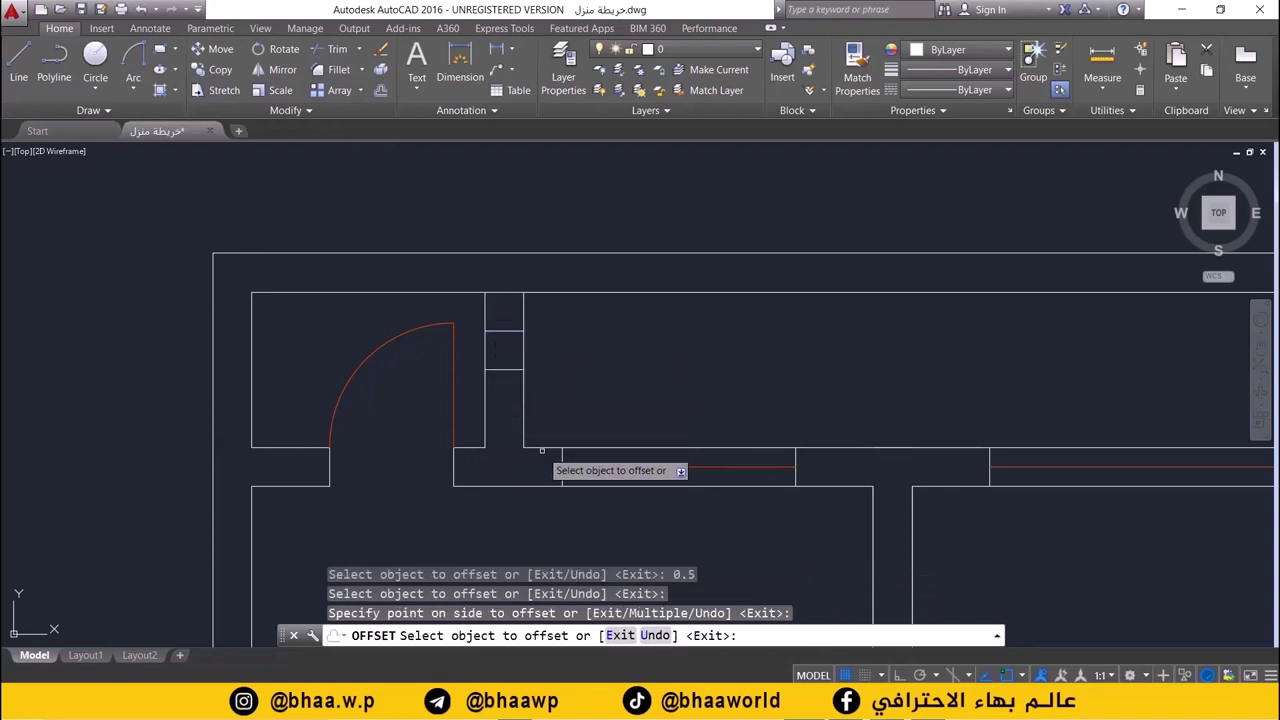
pyautogui.write('u')
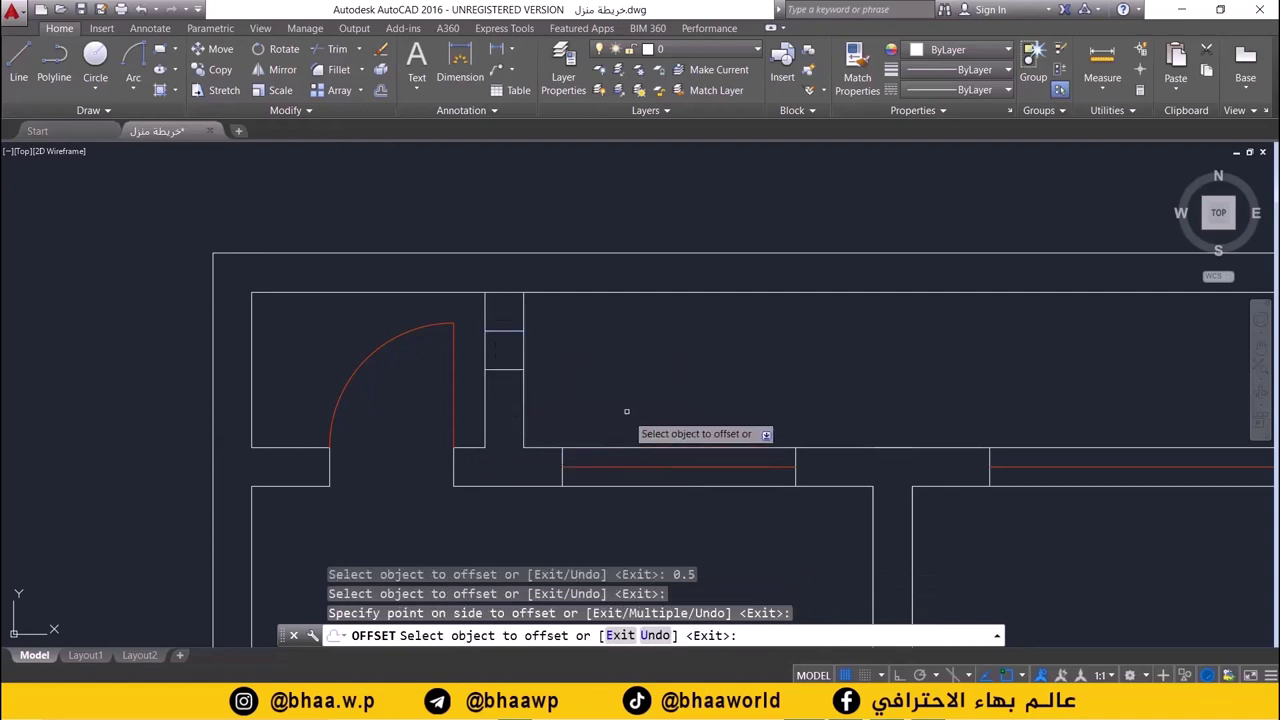
pyautogui.press('Return')
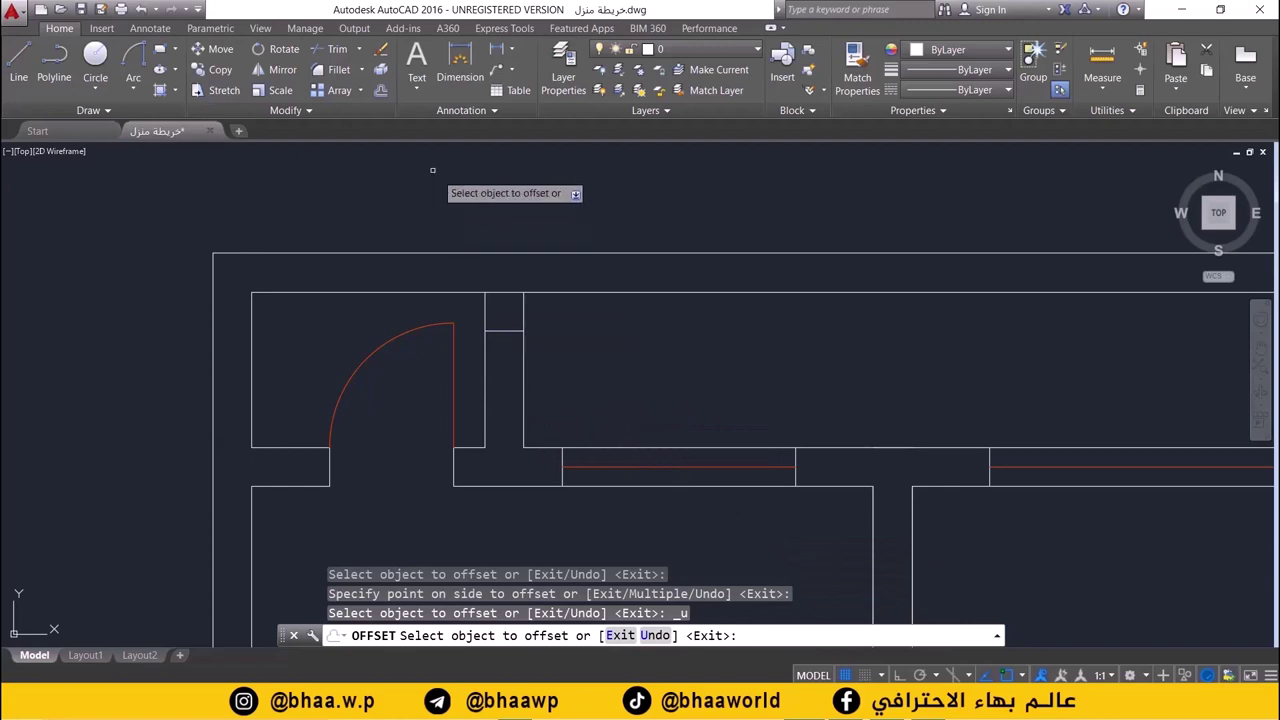
# - Offset the lower short line 0.5 further down to divide the wall strip
pyautogui.click(380, 90)
pyautogui.write('0.5')
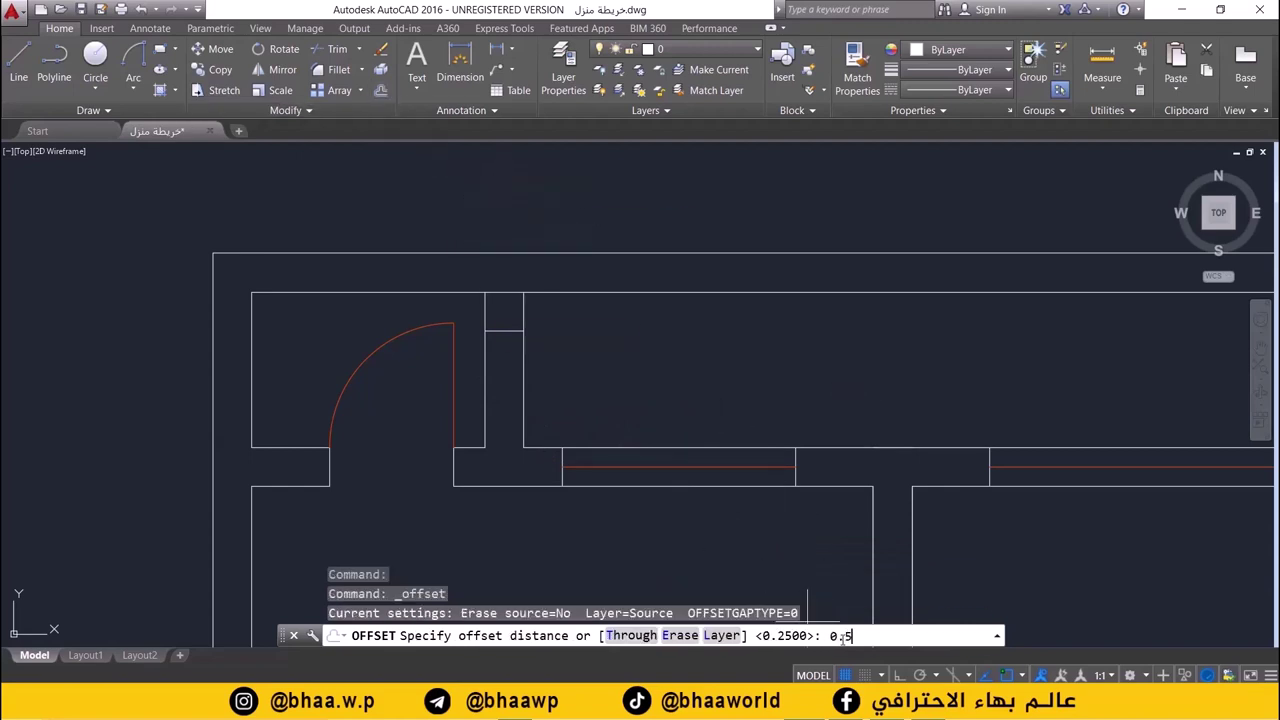
pyautogui.press('Return')
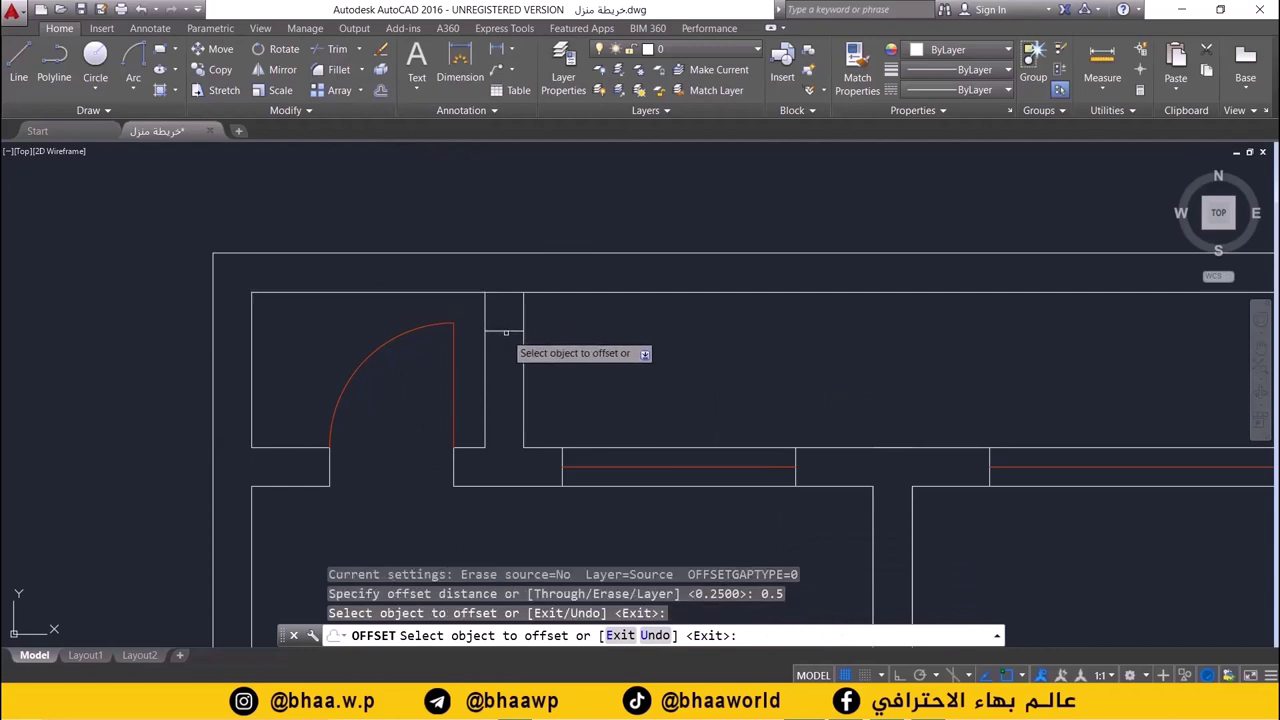
pyautogui.click(505, 331)
pyautogui.click(560, 370)
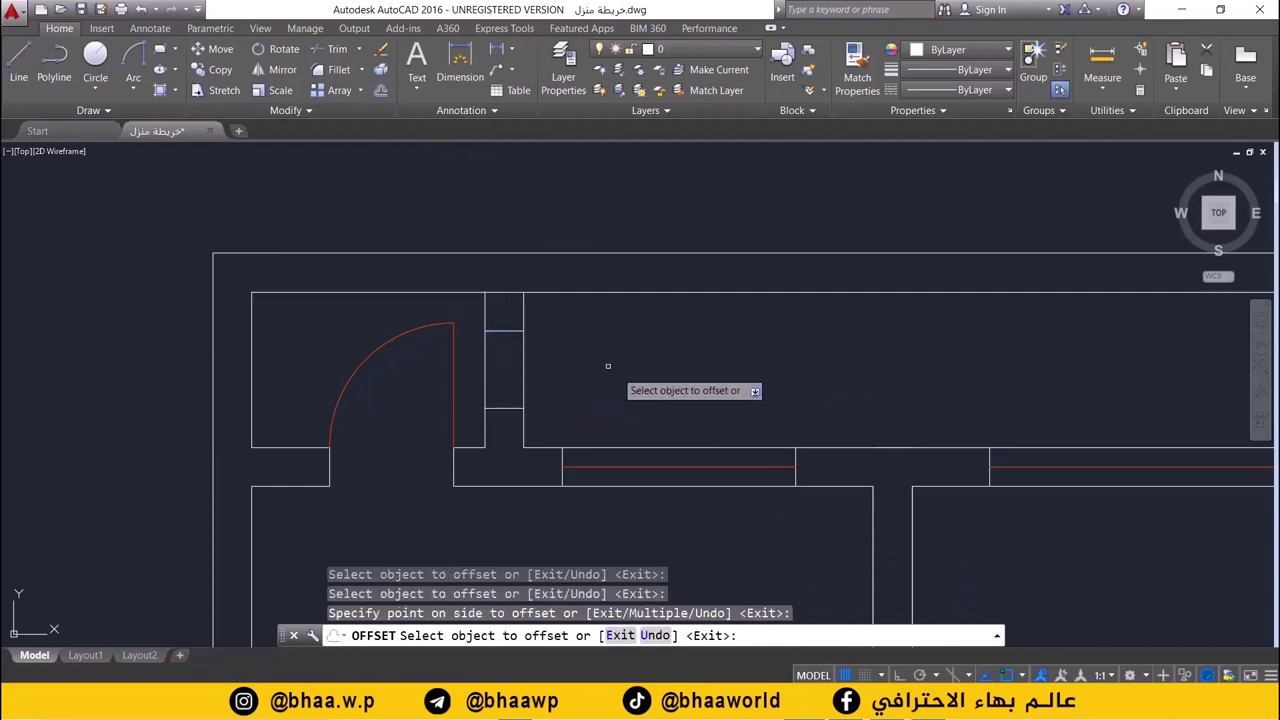
pyautogui.press('Escape')
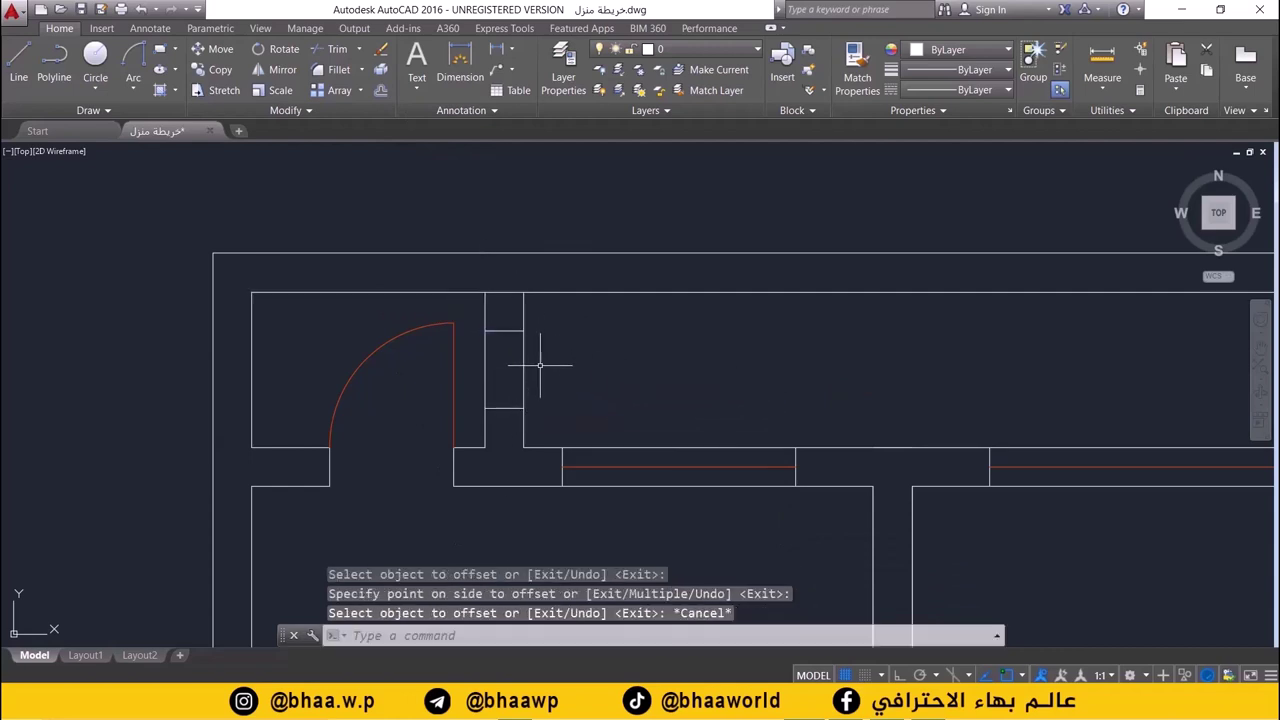
pyautogui.moveTo(540, 365); pyautogui.dragTo(526, 362, button='middle')
# - On the door layer, draw a vertical line through the small window and start a 0.05 offset
pyautogui.click(672, 49)
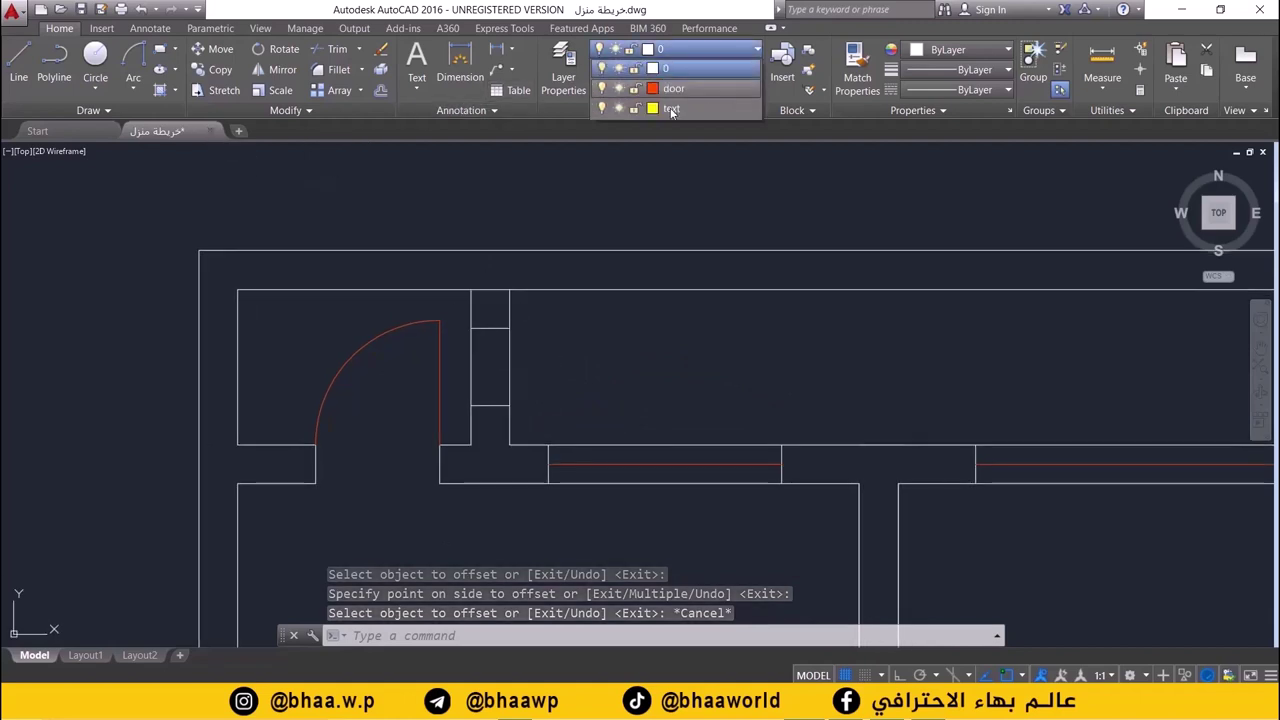
pyautogui.click(672, 88)
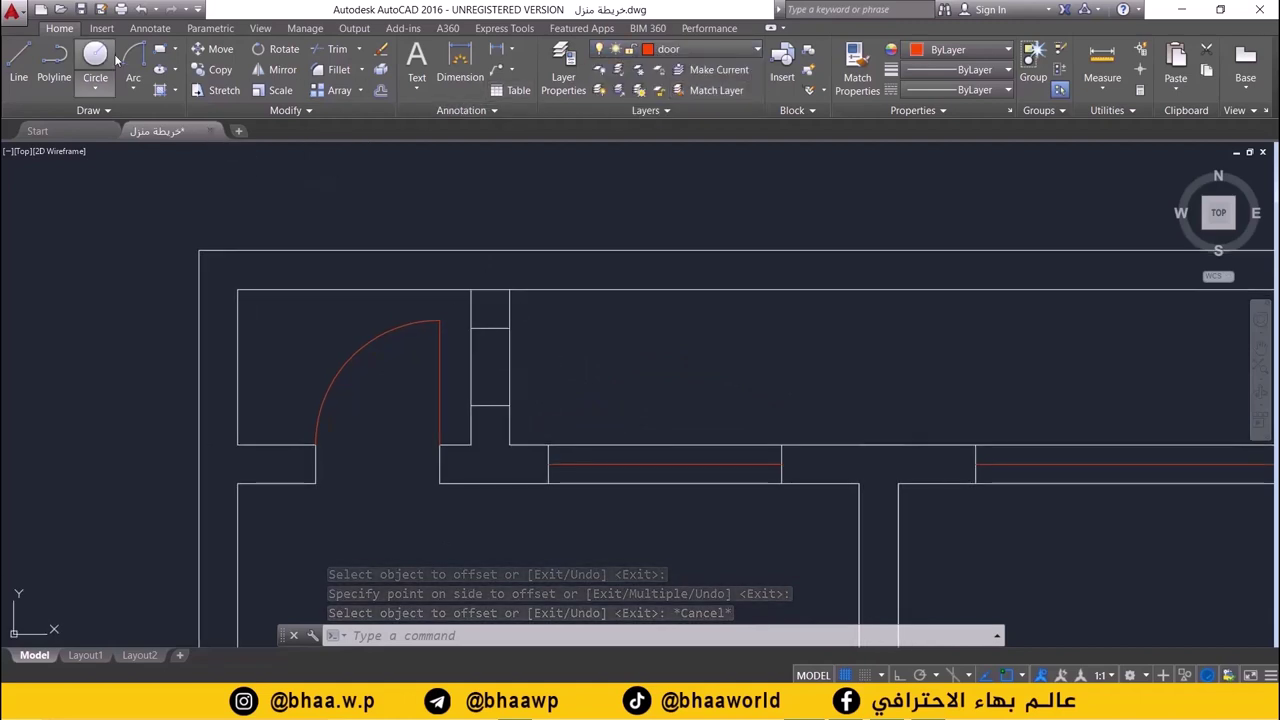
pyautogui.click(30, 62)
pyautogui.click(491, 328)
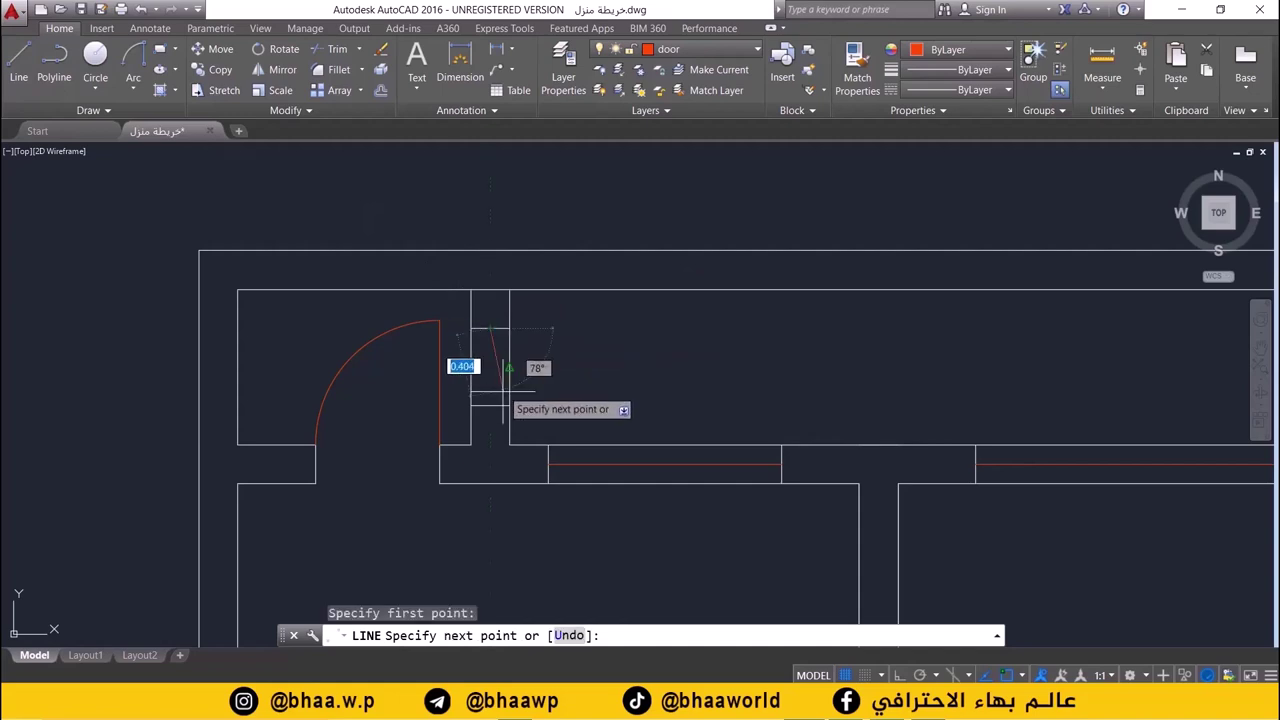
pyautogui.click(491, 404)
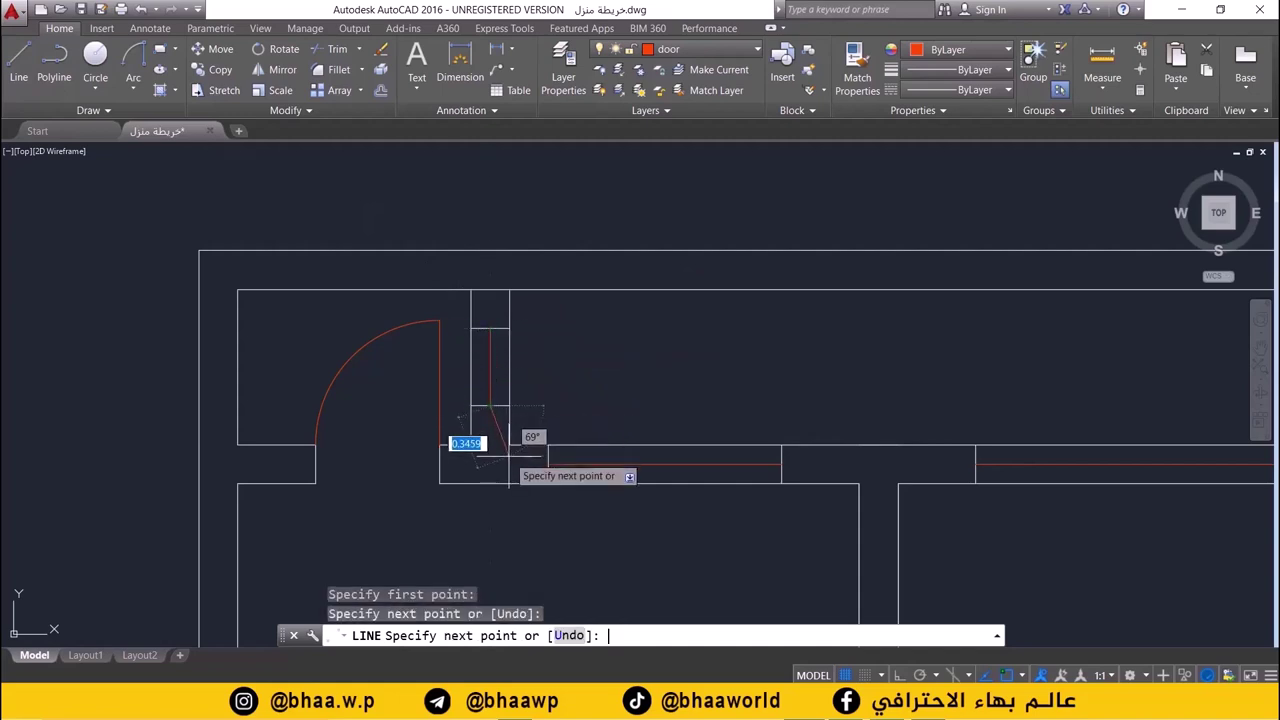
pyautogui.press('Return')
pyautogui.scroll(-1, 586, 343)
pyautogui.scroll(-2, 614, 338)
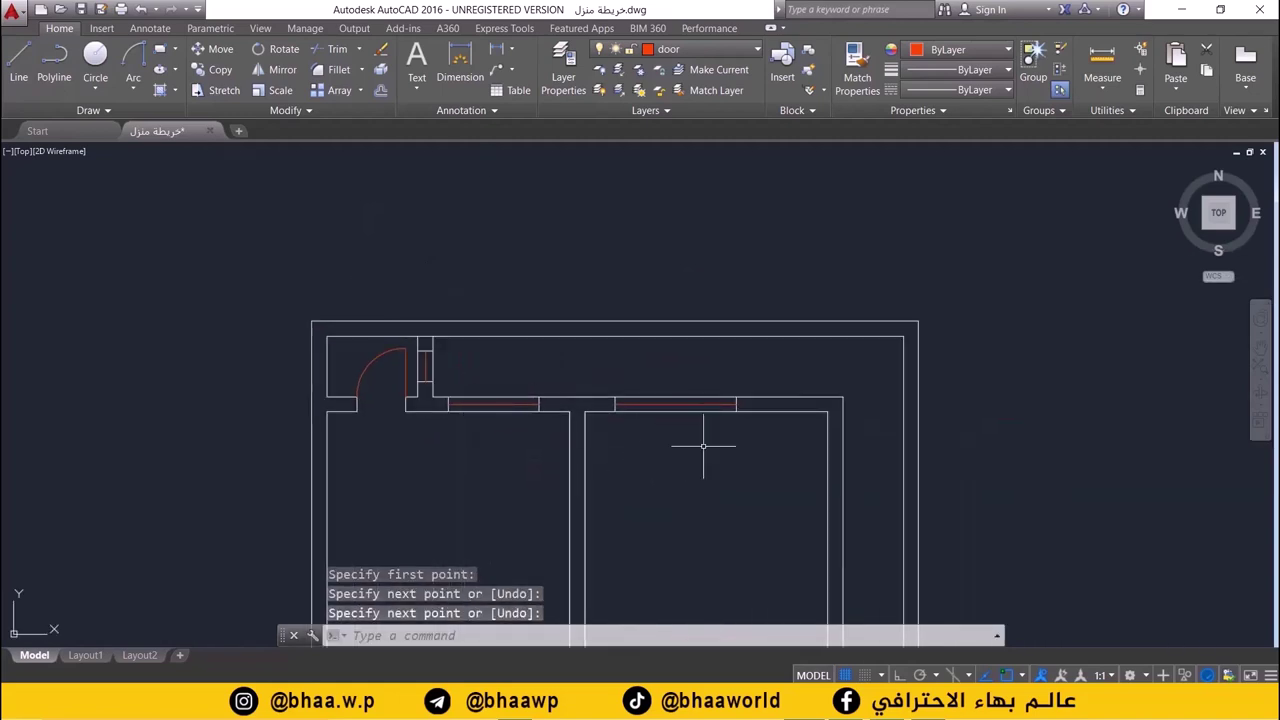
pyautogui.scroll(4, 703, 446)
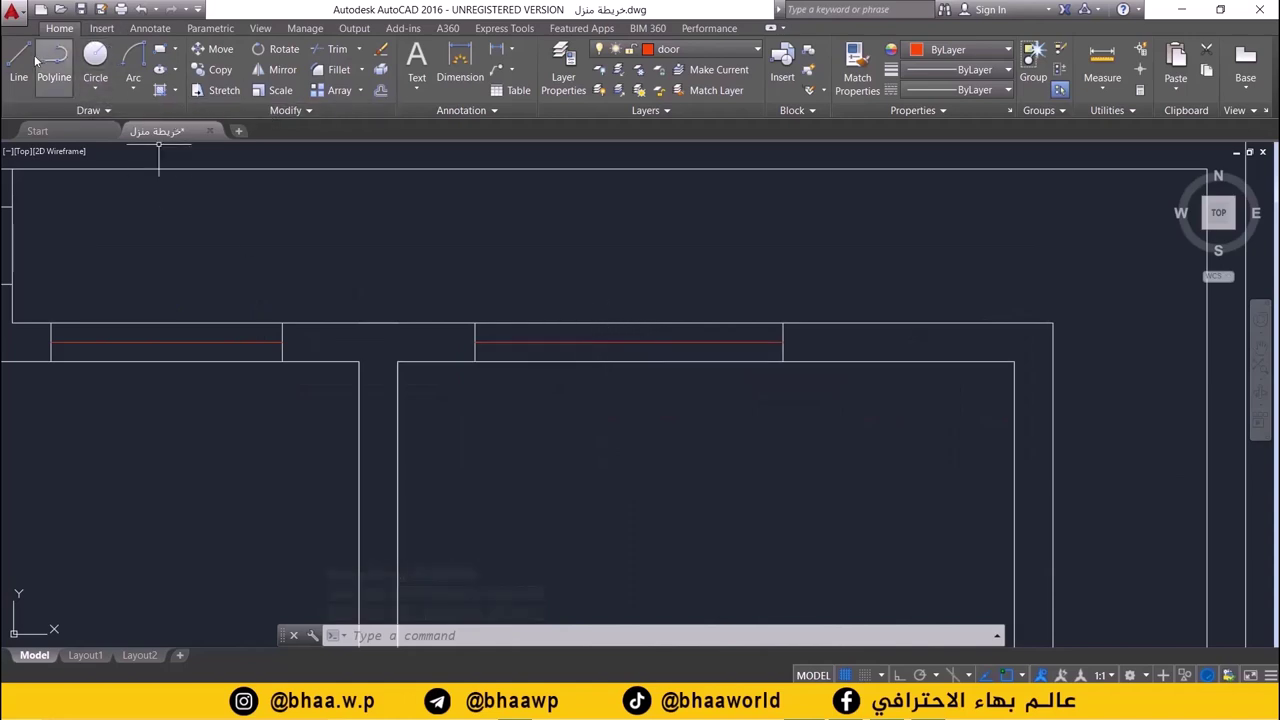
pyautogui.click(382, 91)
pyautogui.write('0.05')
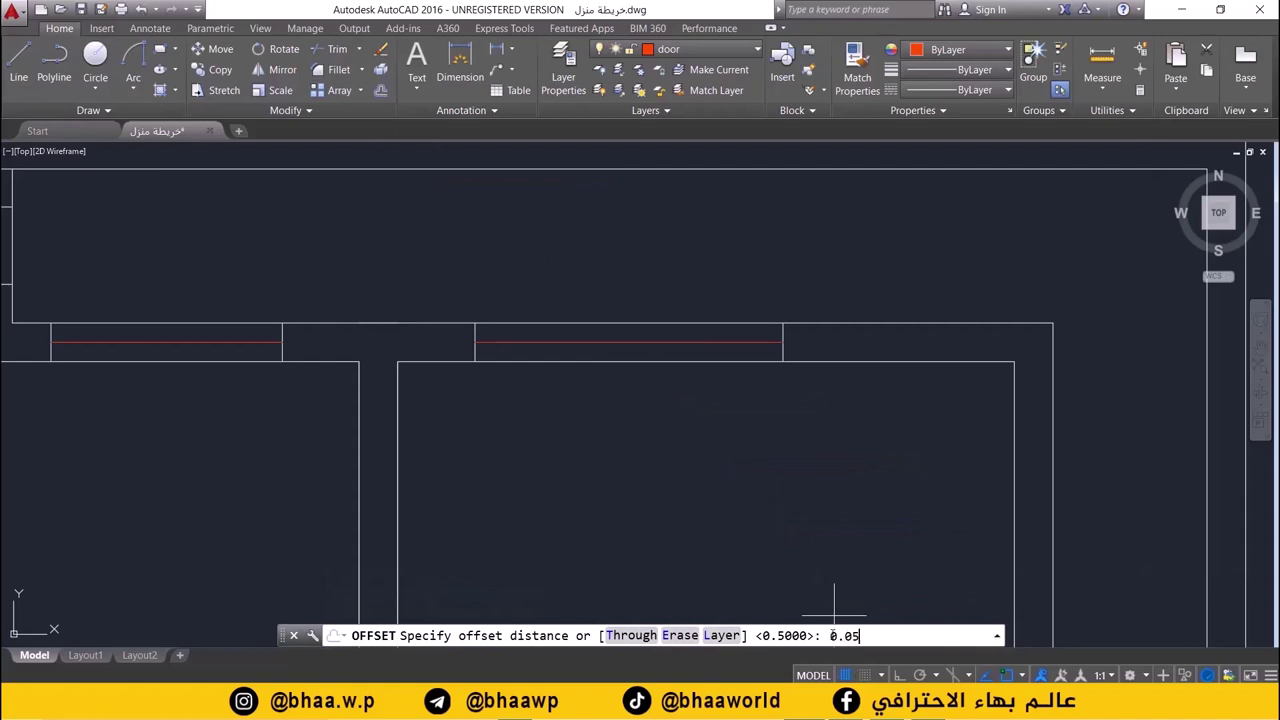
# - Offset the first window's red line 0.05 to add three parallel lines
pyautogui.press('Return')
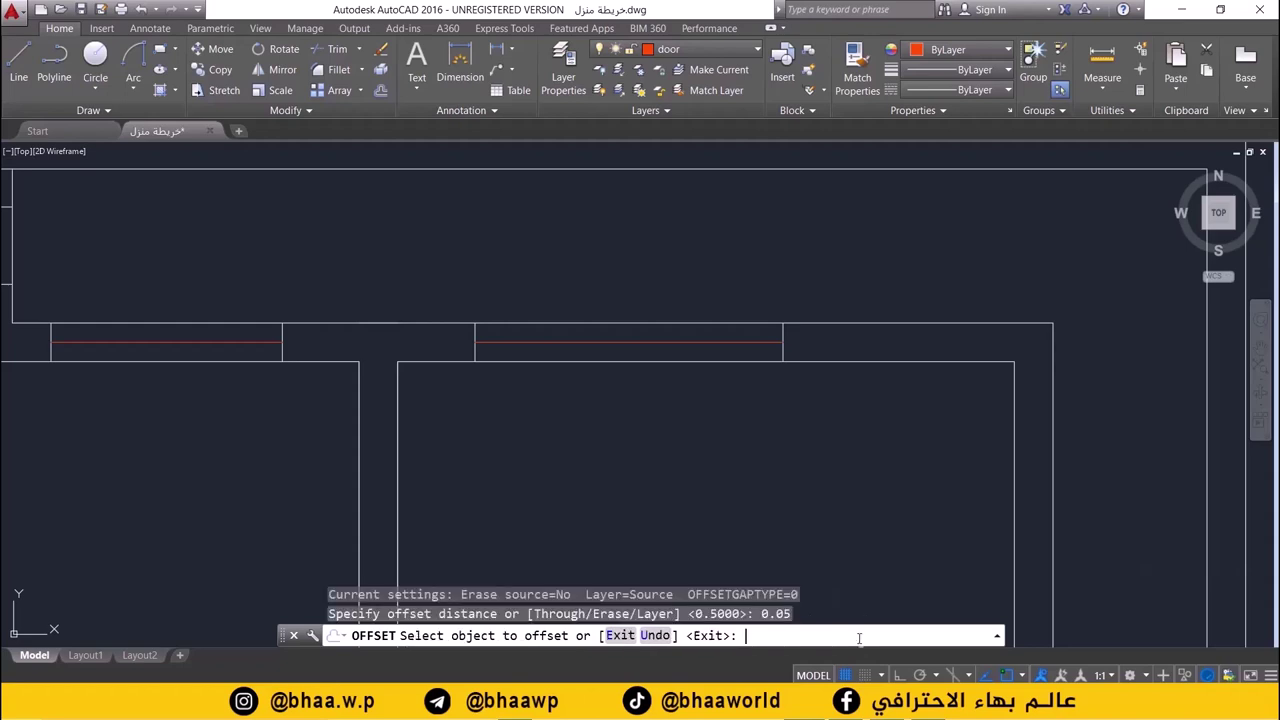
pyautogui.scroll(-3, 472, 329)
pyautogui.scroll(1, 465, 355)
pyautogui.scroll(2, 440, 370)
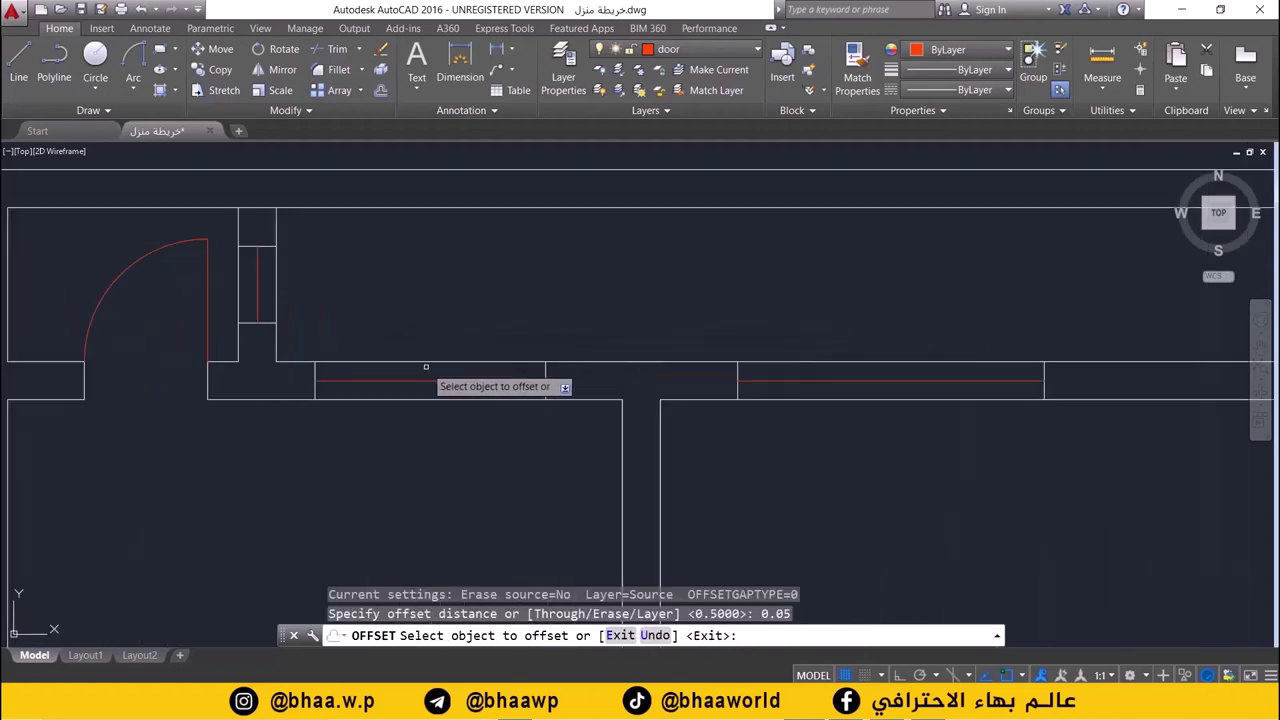
pyautogui.scroll(2, 424, 381)
pyautogui.click(425, 387)
pyautogui.click(424, 375)
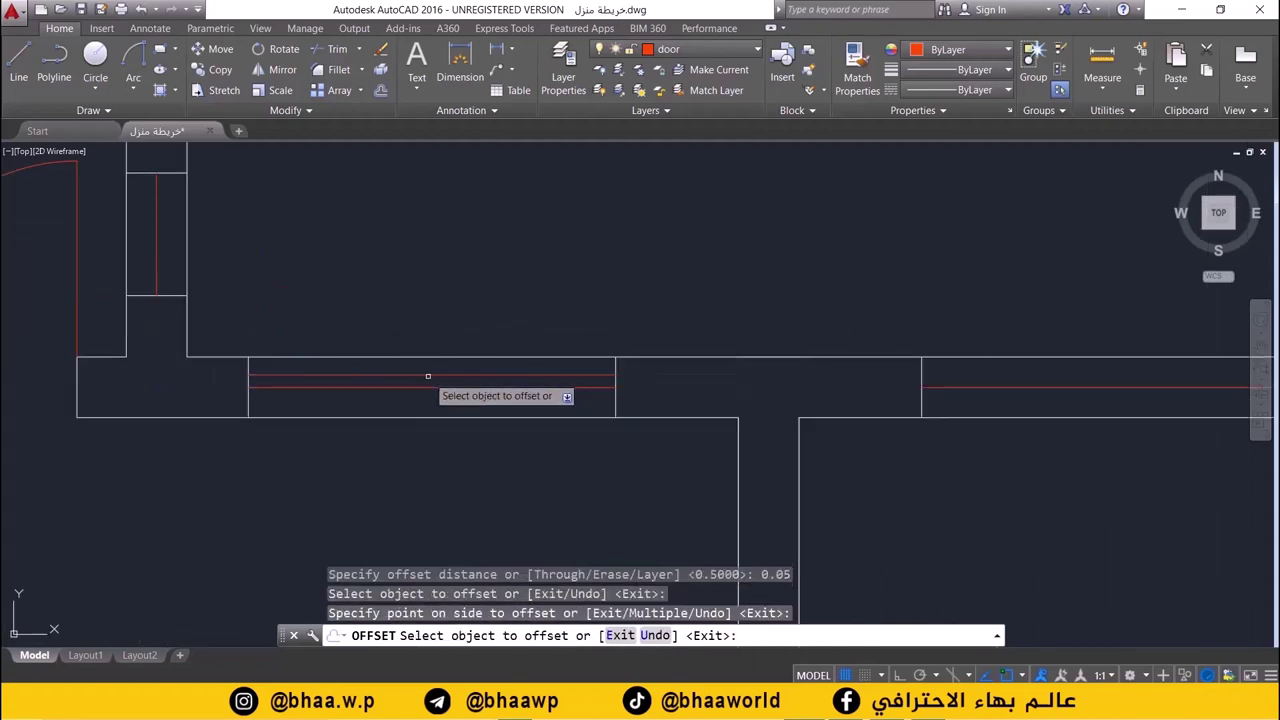
pyautogui.click(426, 387)
pyautogui.click(426, 389)
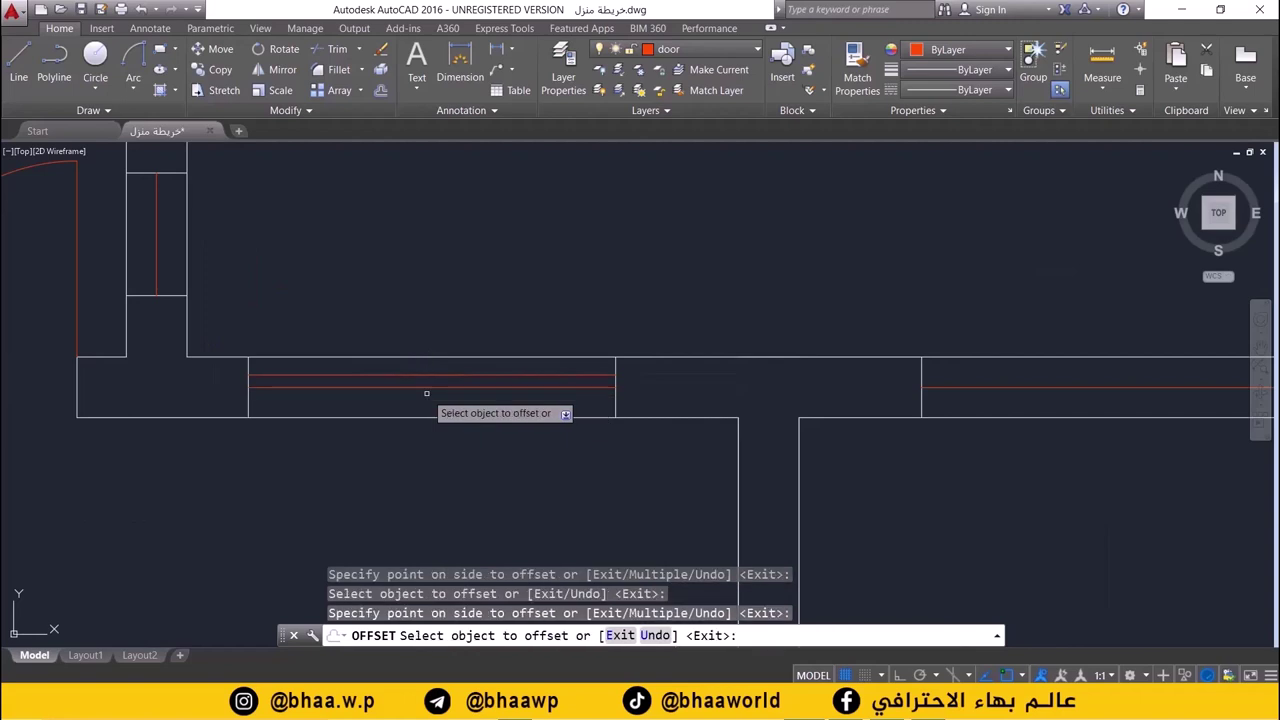
pyautogui.click(507, 387)
pyautogui.click(505, 392)
# - Add two 0.05 parallel copies of the second window's red line
pyautogui.moveTo(995, 391); pyautogui.dragTo(545, 420, button='middle')
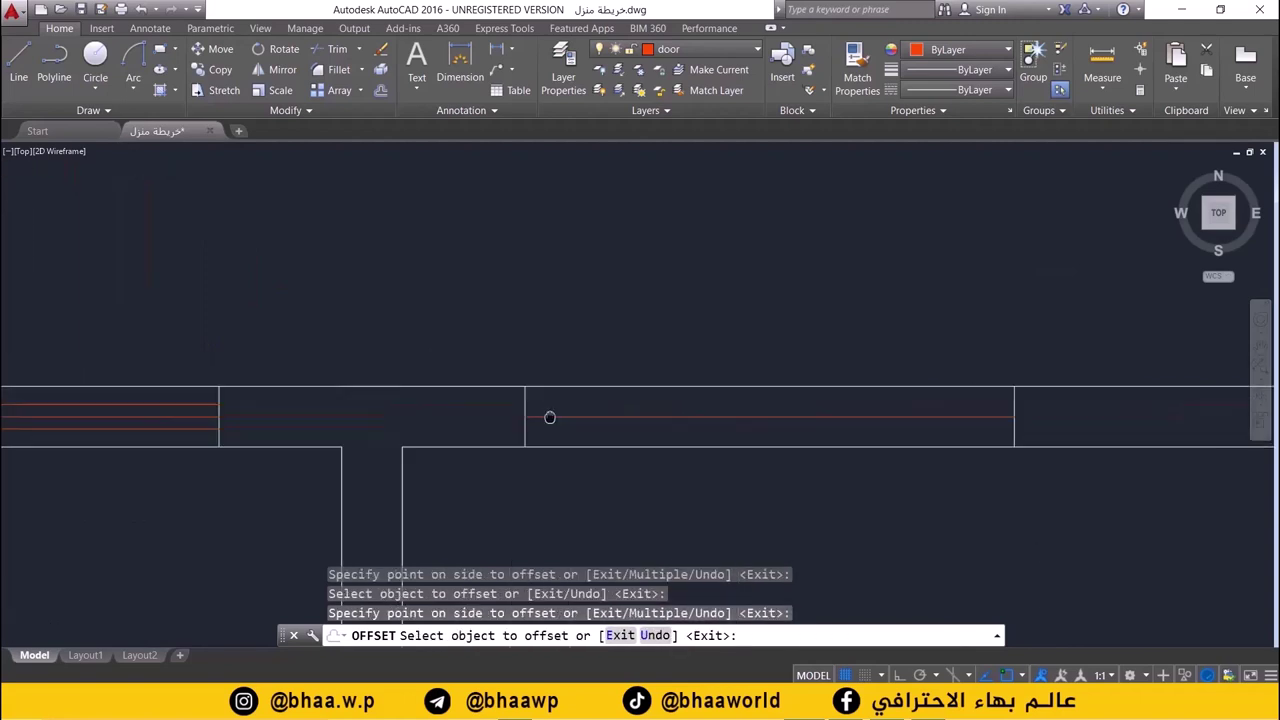
pyautogui.click(656, 416)
pyautogui.click(657, 400)
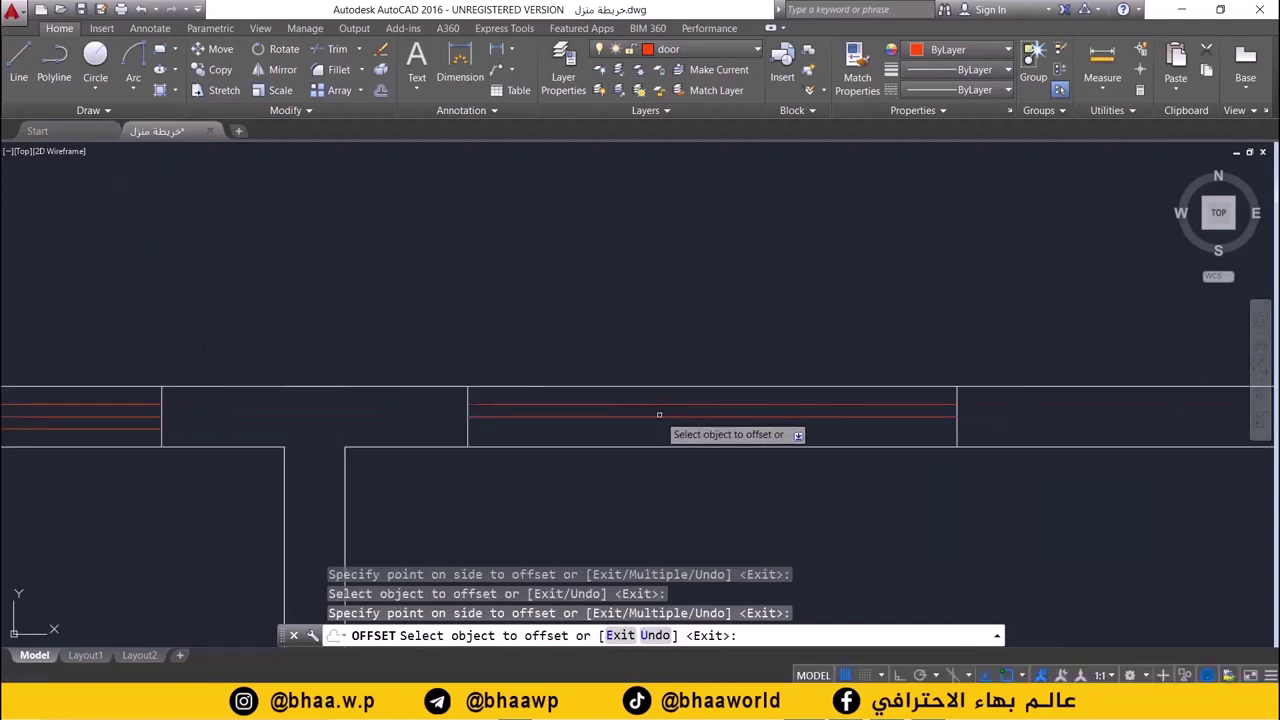
pyautogui.click(659, 416)
pyautogui.click(658, 402)
# - Offset the small window's vertical red line 0.05 to both sides
pyautogui.scroll(-2, 640, 420)
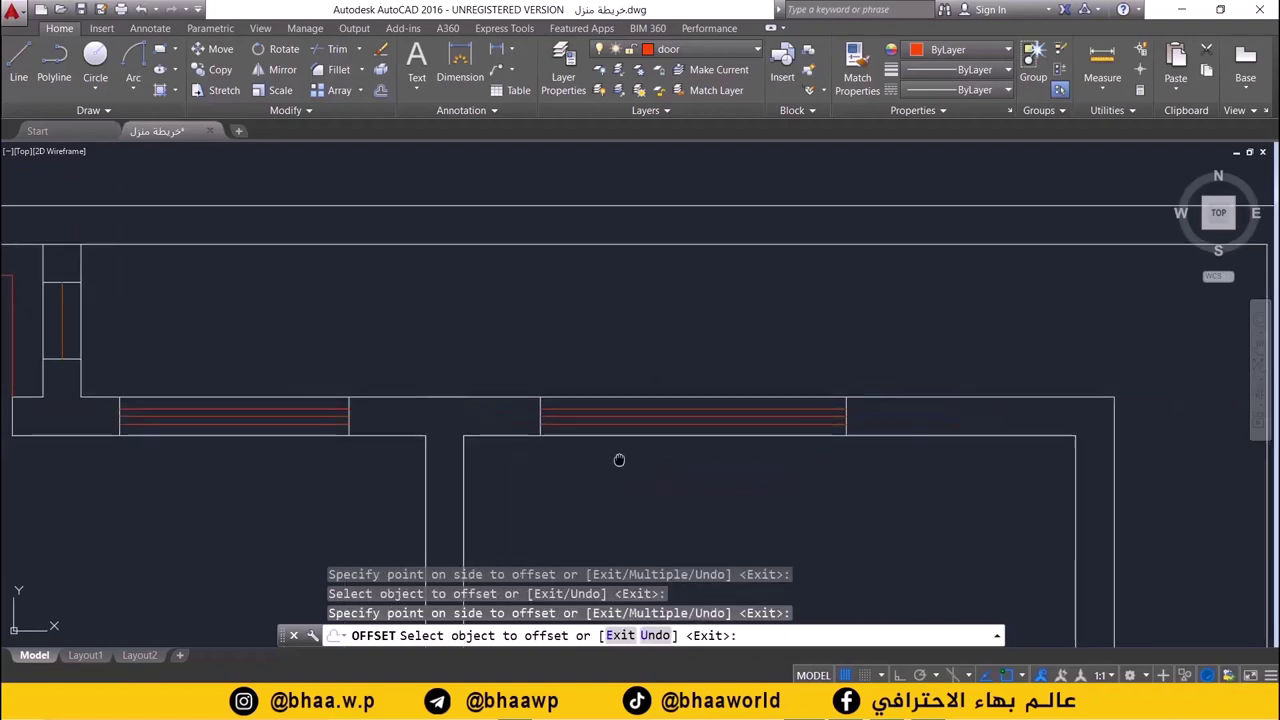
pyautogui.moveTo(620, 457); pyautogui.dragTo(586, 423, button='middle')
pyautogui.scroll(-3, 530, 445)
pyautogui.scroll(4, 400, 423)
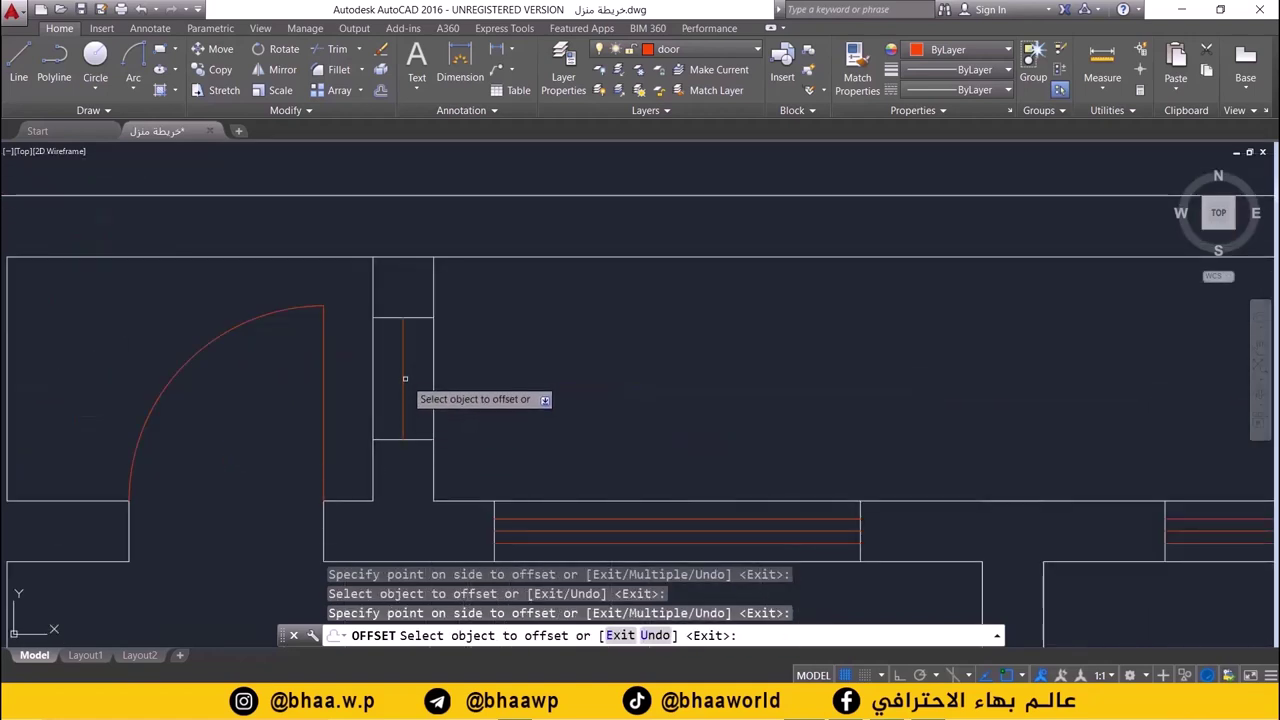
pyautogui.click(403, 379)
pyautogui.click(414, 380)
pyautogui.click(403, 380)
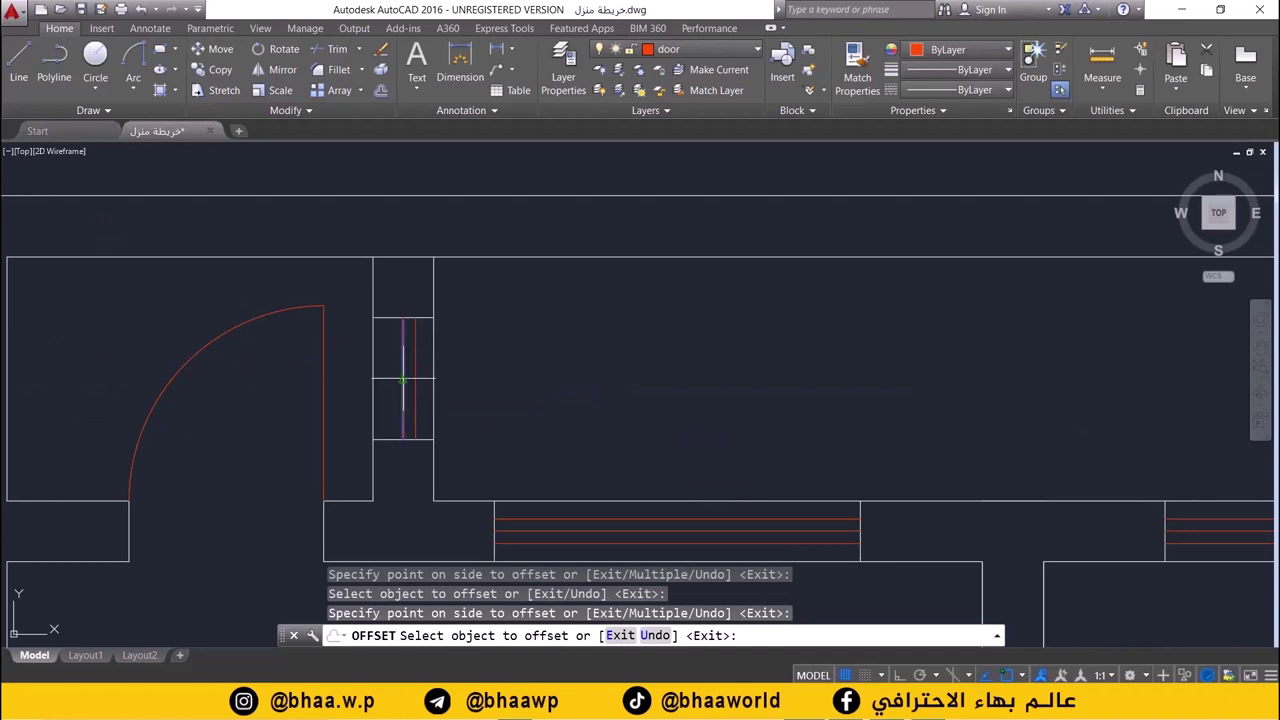
pyautogui.click(386, 380)
pyautogui.scroll(-5, 489, 323)
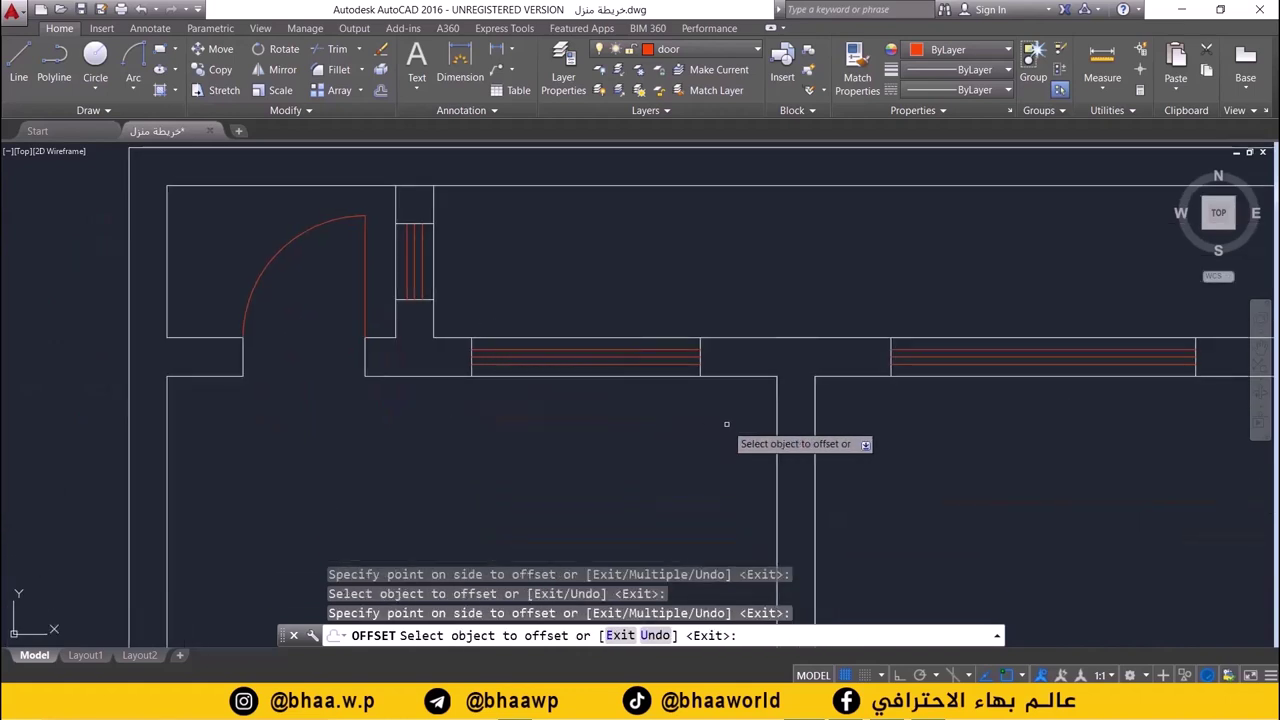
pyautogui.scroll(2, 750, 432)
pyautogui.scroll(1, 700, 428)
pyautogui.scroll(-3, 660, 470)
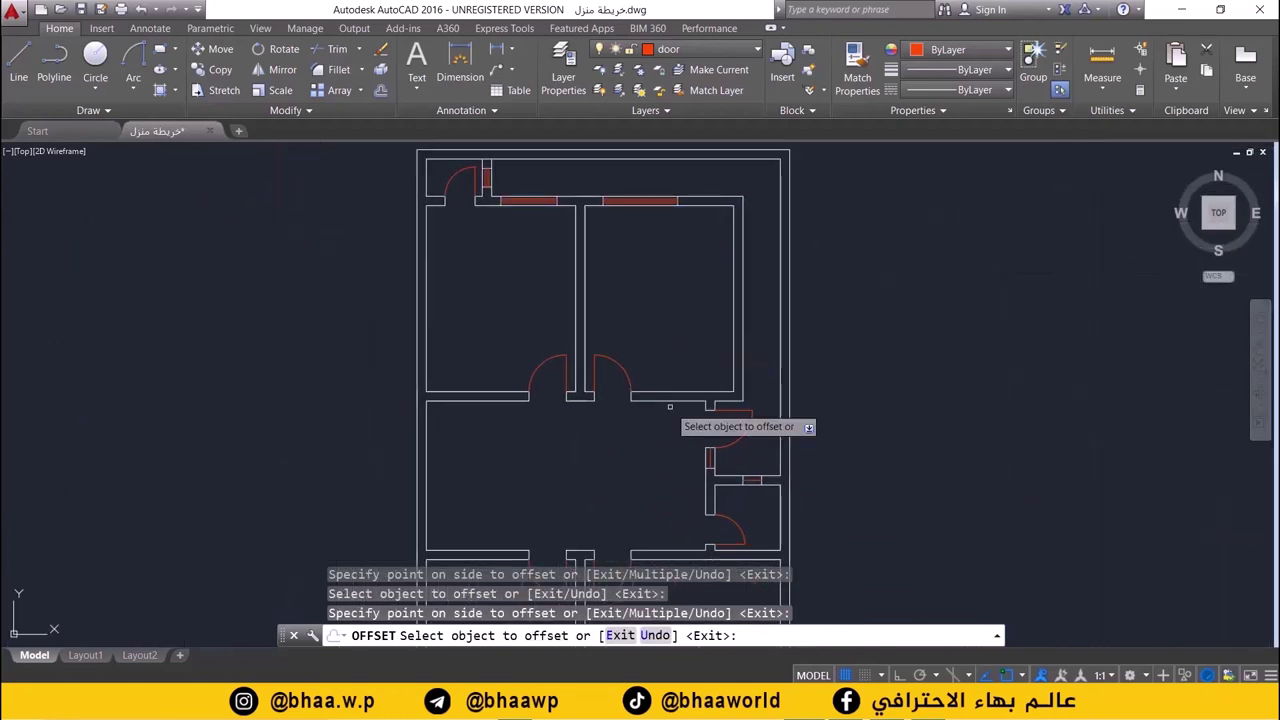
pyautogui.scroll(3, 710, 450)
pyautogui.scroll(-3, 650, 400)
pyautogui.scroll(4, 610, 368)
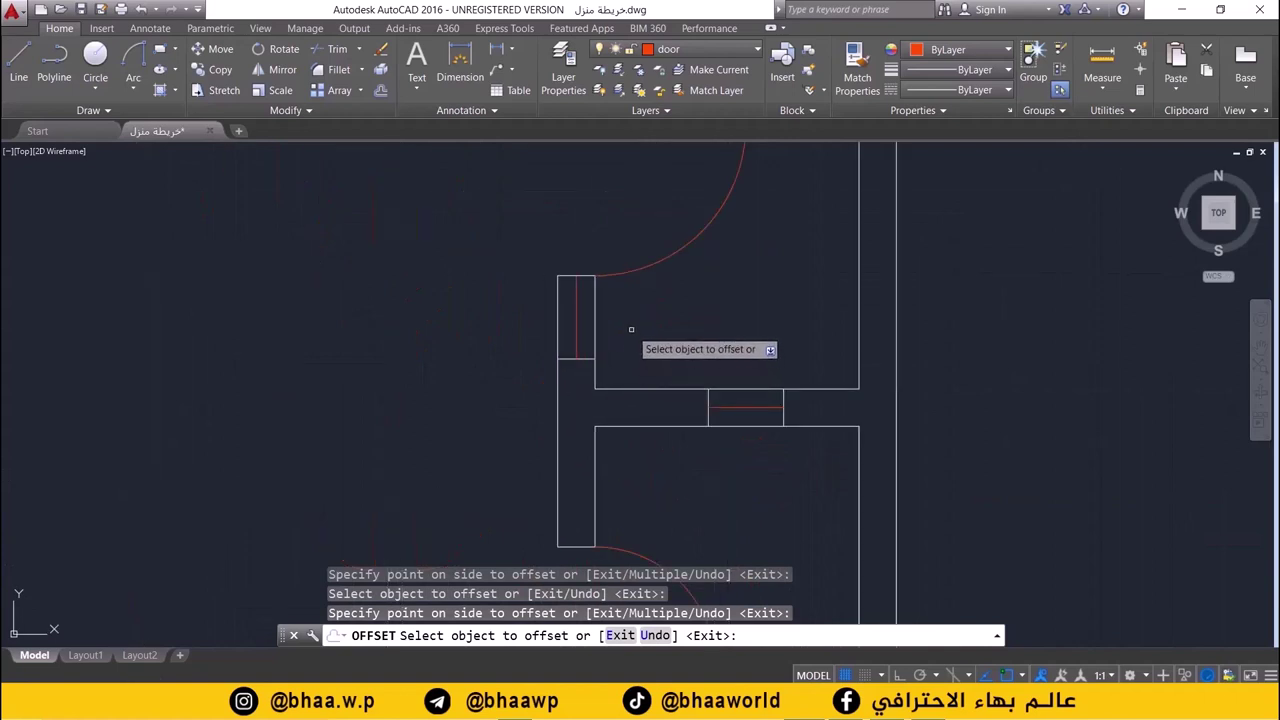
pyautogui.scroll(1, 625, 390)
pyautogui.scroll(-3, 620, 398)
# - Draw a line across the opening from its left end to the door jamb
pyautogui.click(18, 62)
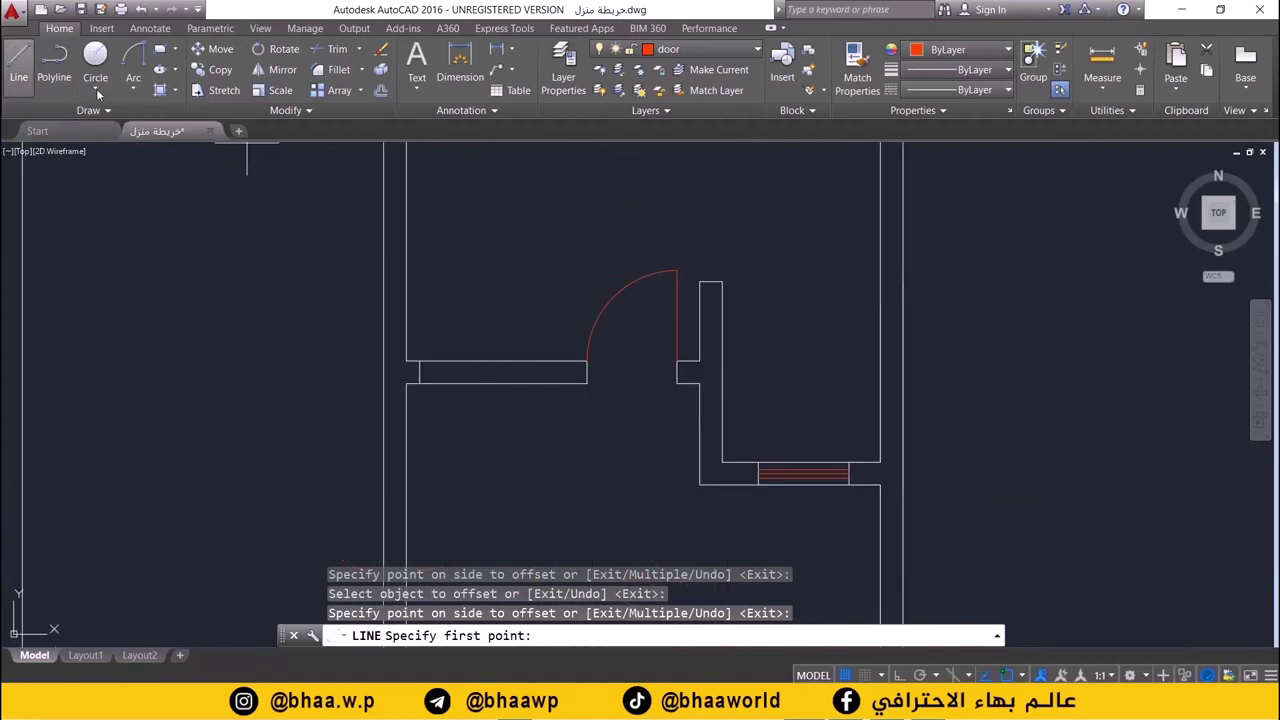
pyautogui.click(419, 372)
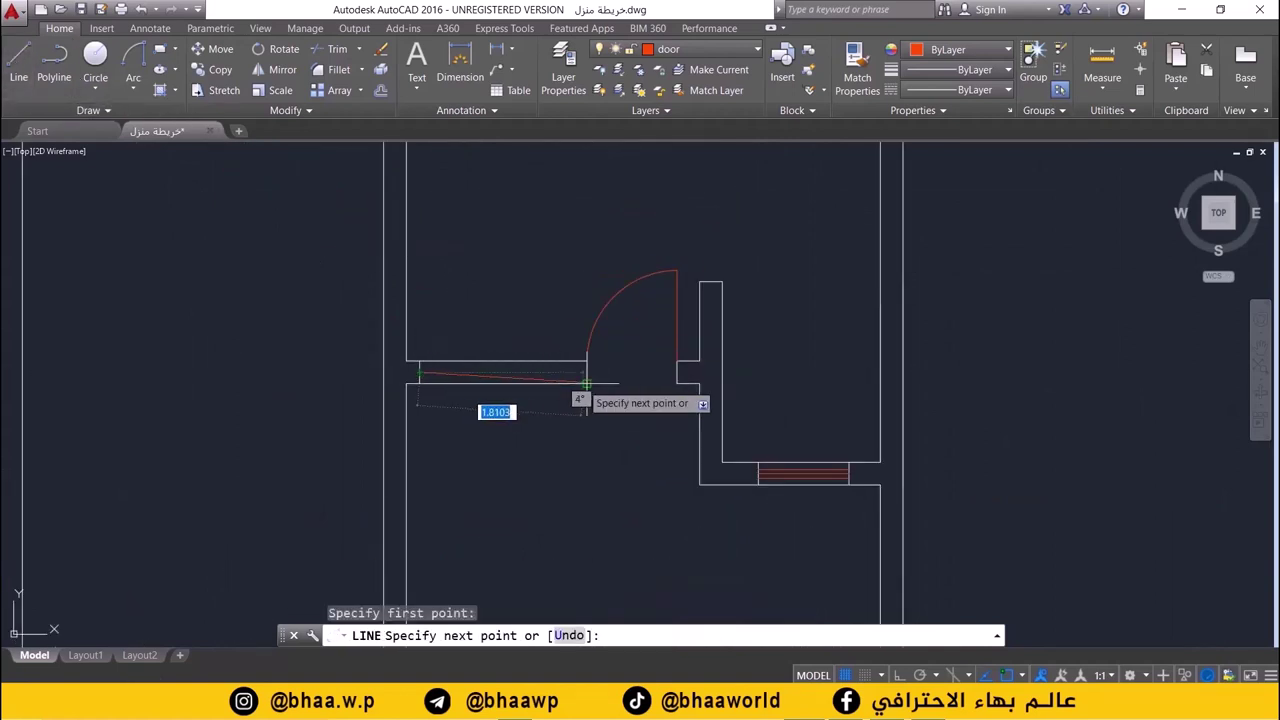
pyautogui.click(587, 372)
pyautogui.press('Return')
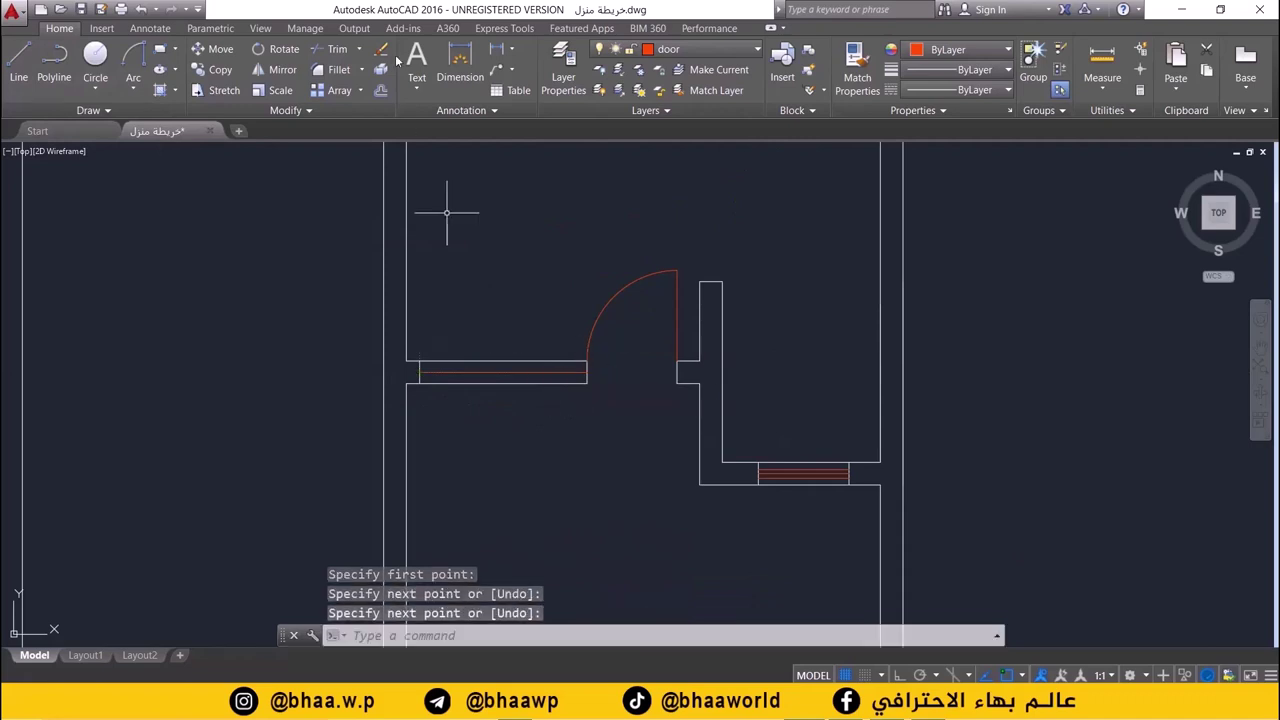
# - Offset the new window line 0.05 three times to fill the small window
pyautogui.click(381, 91)
pyautogui.press('Return')
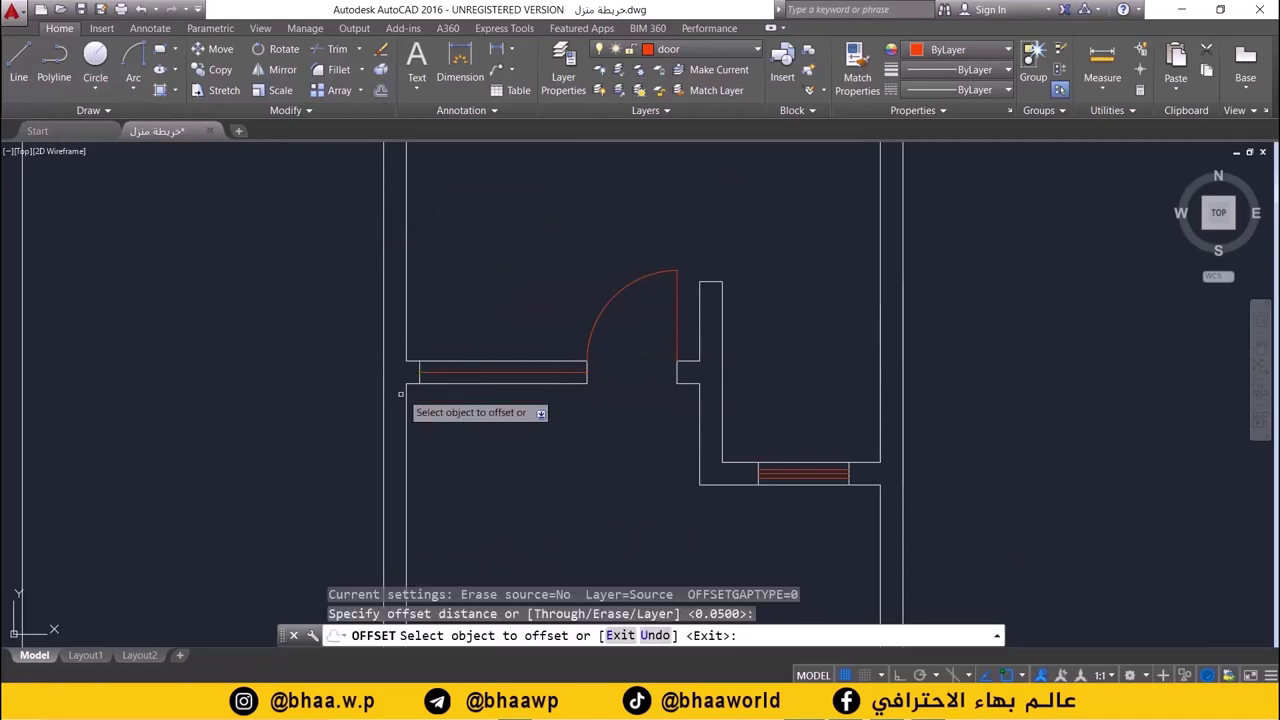
pyautogui.scroll(2, 474, 368)
pyautogui.click(488, 374)
pyautogui.click(488, 370)
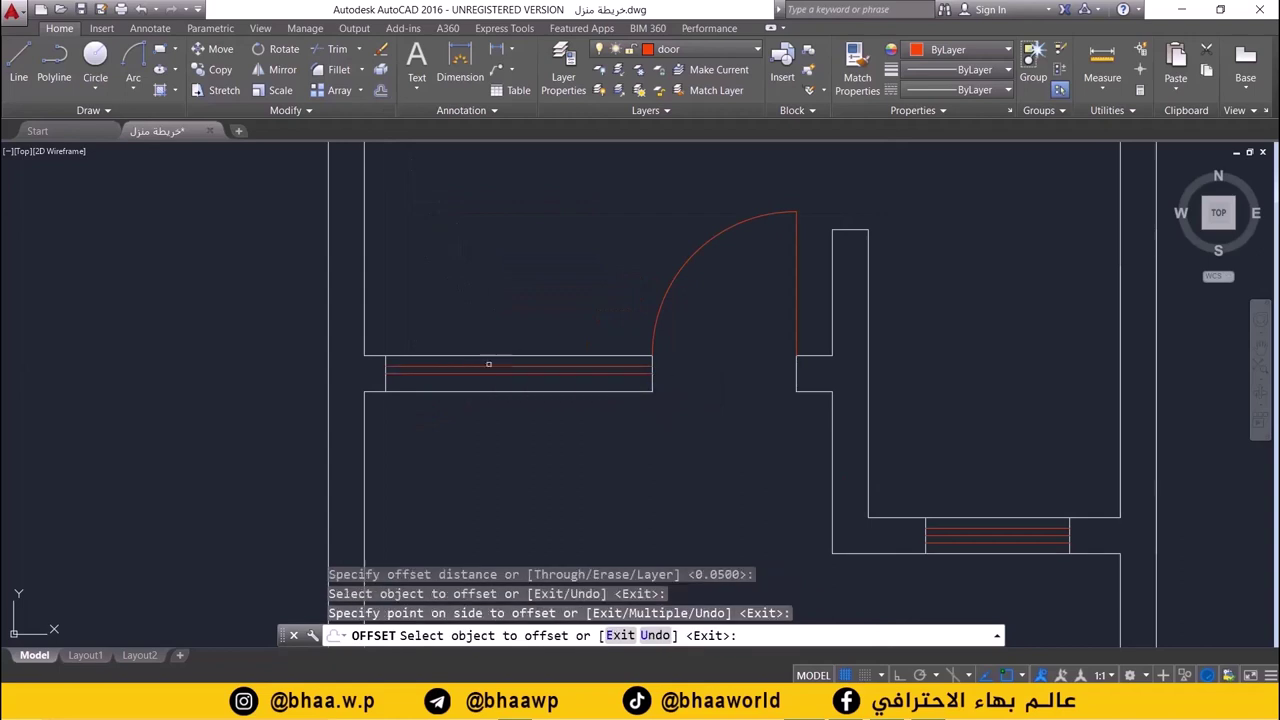
pyautogui.click(489, 372)
pyautogui.click(535, 378)
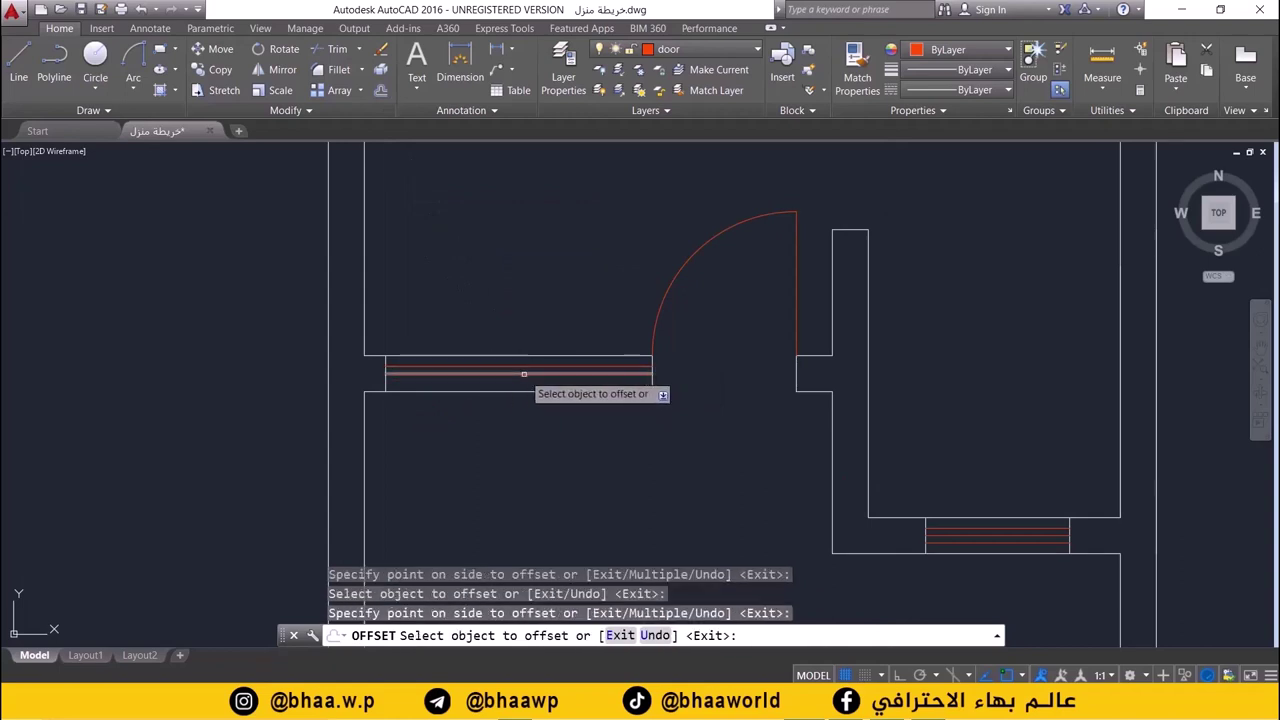
pyautogui.click(522, 377)
pyautogui.click(522, 380)
pyautogui.scroll(-2, 540, 375)
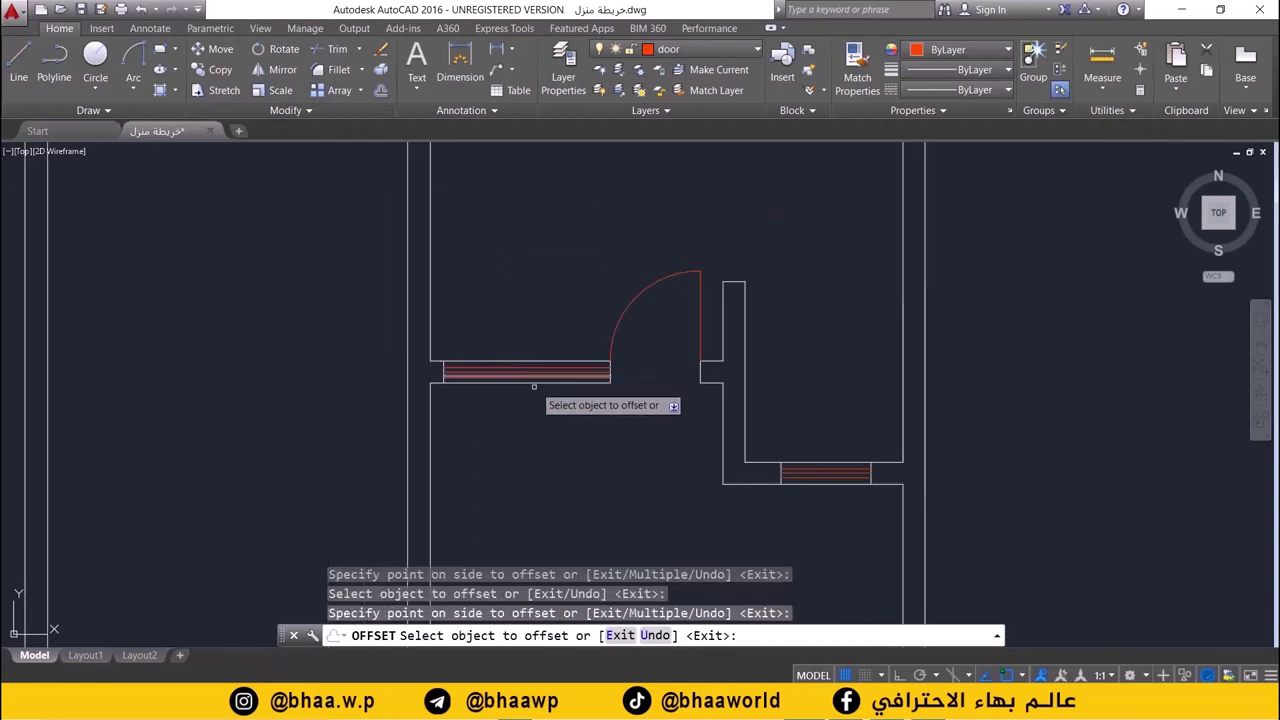
pyautogui.press('Escape')
# - Delete the stray vertical line in the jamb and zoom out to the full plan
pyautogui.scroll(-2, 657, 434)
pyautogui.scroll(-2, 500, 286)
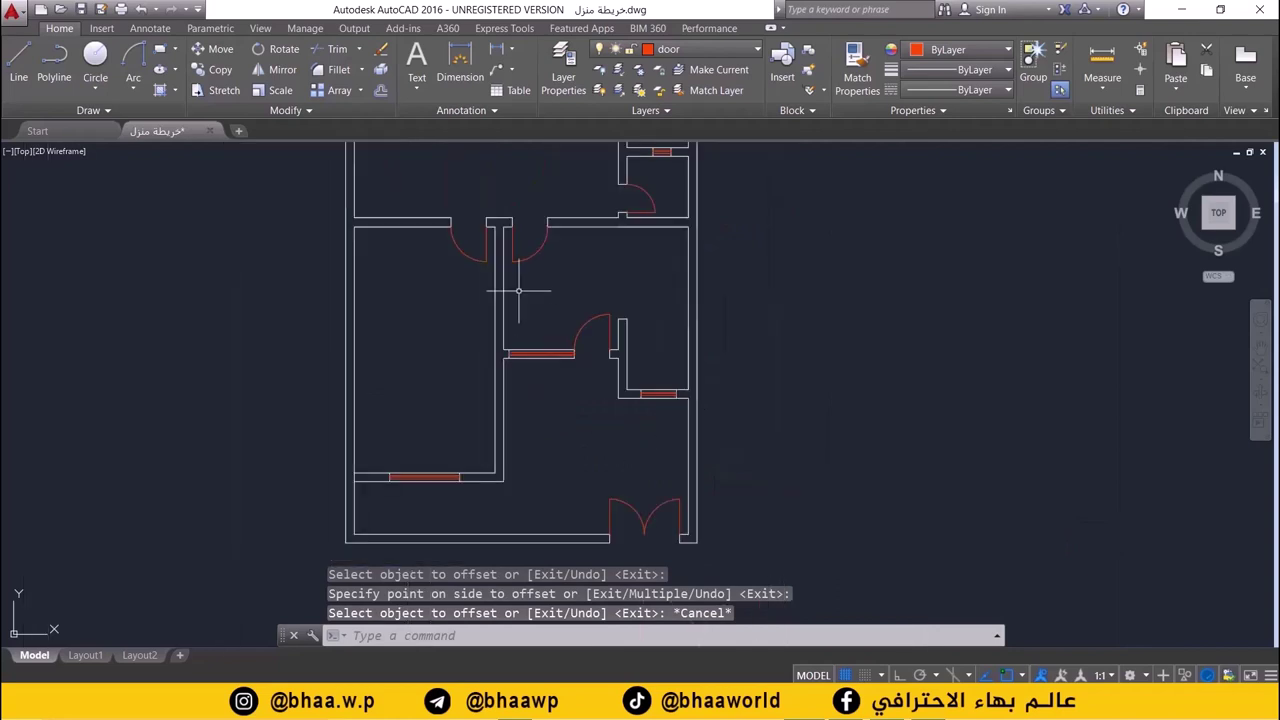
pyautogui.scroll(3, 538, 436)
pyautogui.scroll(2, 480, 260)
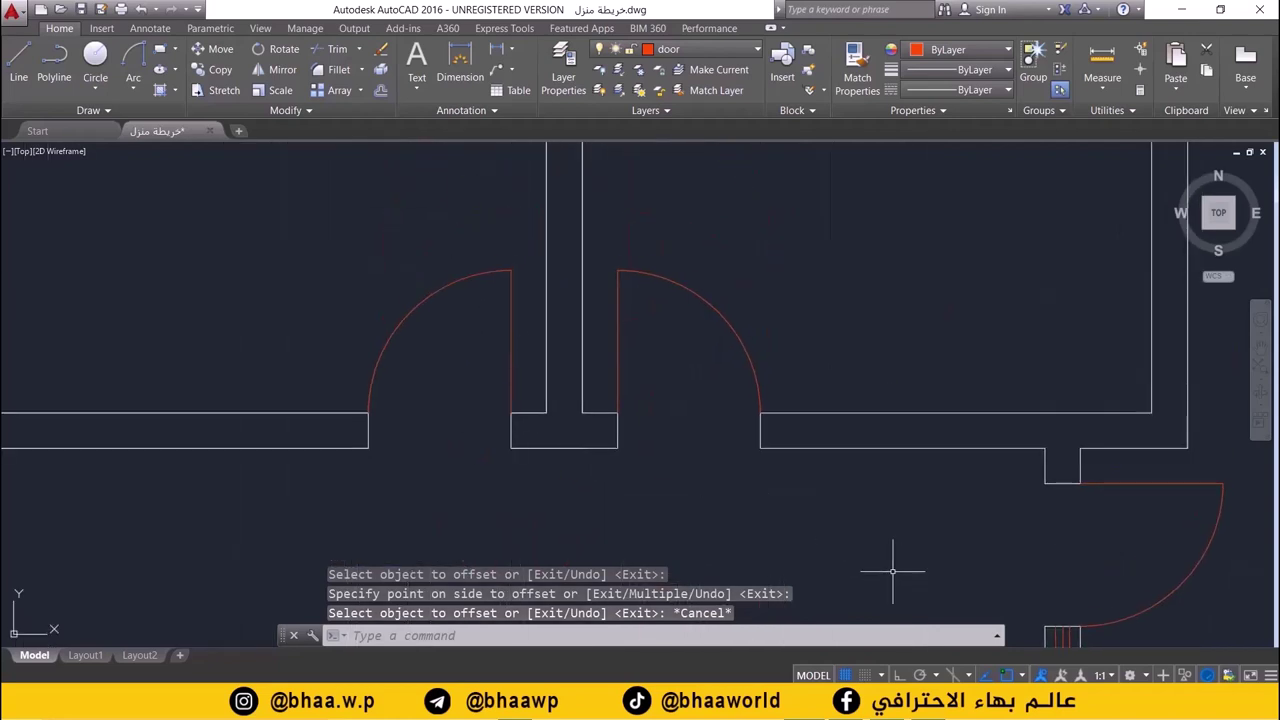
pyautogui.scroll(2, 897, 571)
pyautogui.scroll(2, 725, 422)
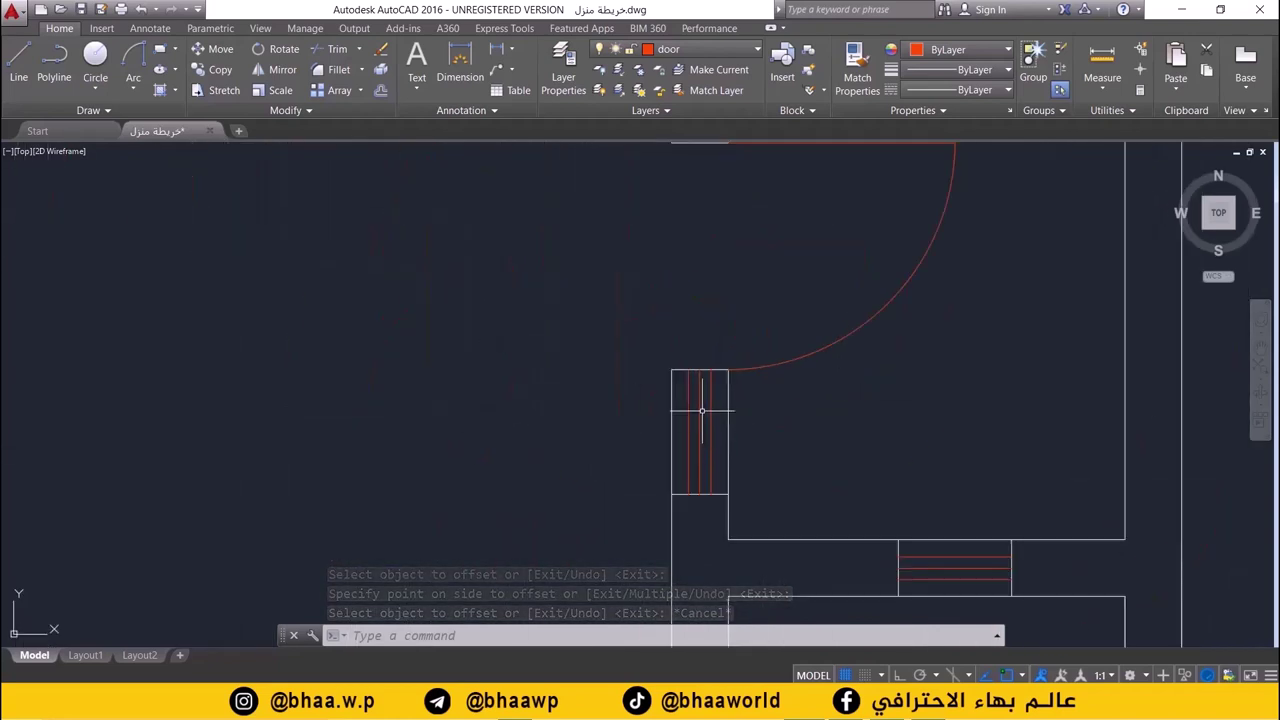
pyautogui.click(699, 410)
pyautogui.press('Delete')
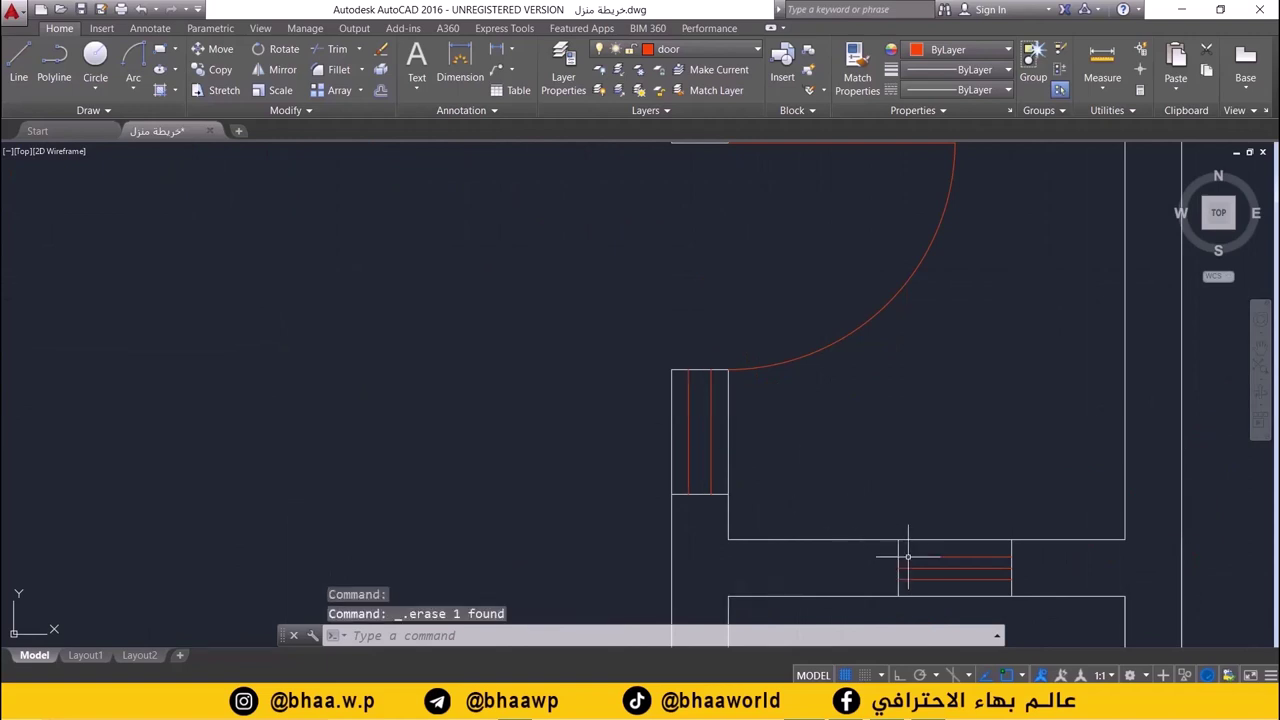
pyautogui.scroll(-3, 760, 457)
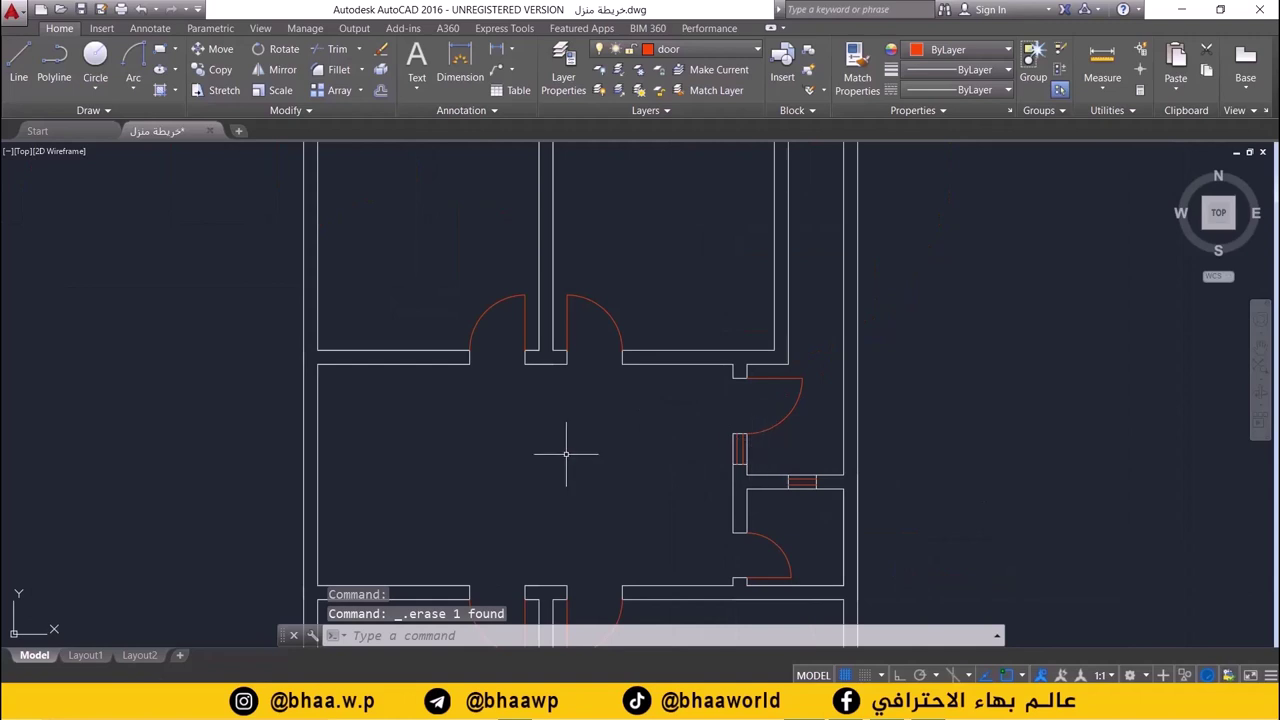
pyautogui.scroll(-2, 536, 362)
pyautogui.scroll(-2, 540, 360)
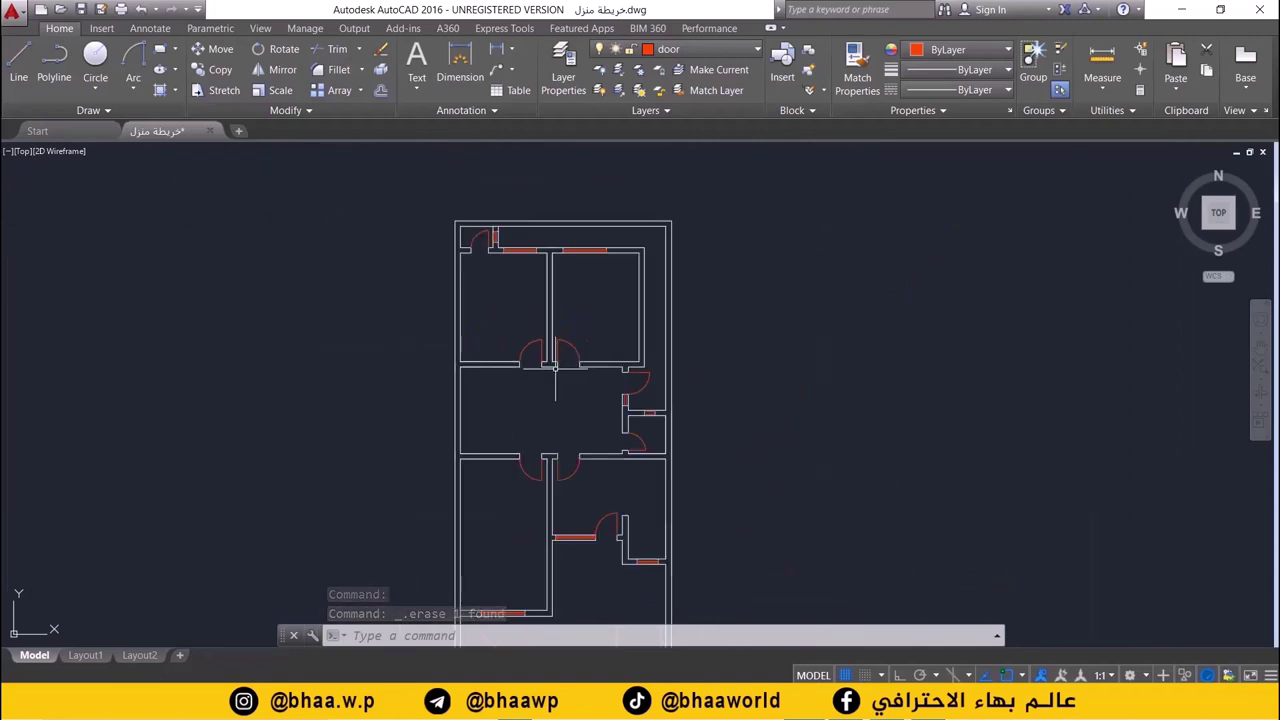
# - Center the plan, then zoom into the lower-left room's inner corner
pyautogui.moveTo(543, 371)
pyautogui.mouseDown(button='middle')
pyautogui.moveTo(558, 314)
pyautogui.moveTo(531, 319)
pyautogui.mouseUp(button='middle')
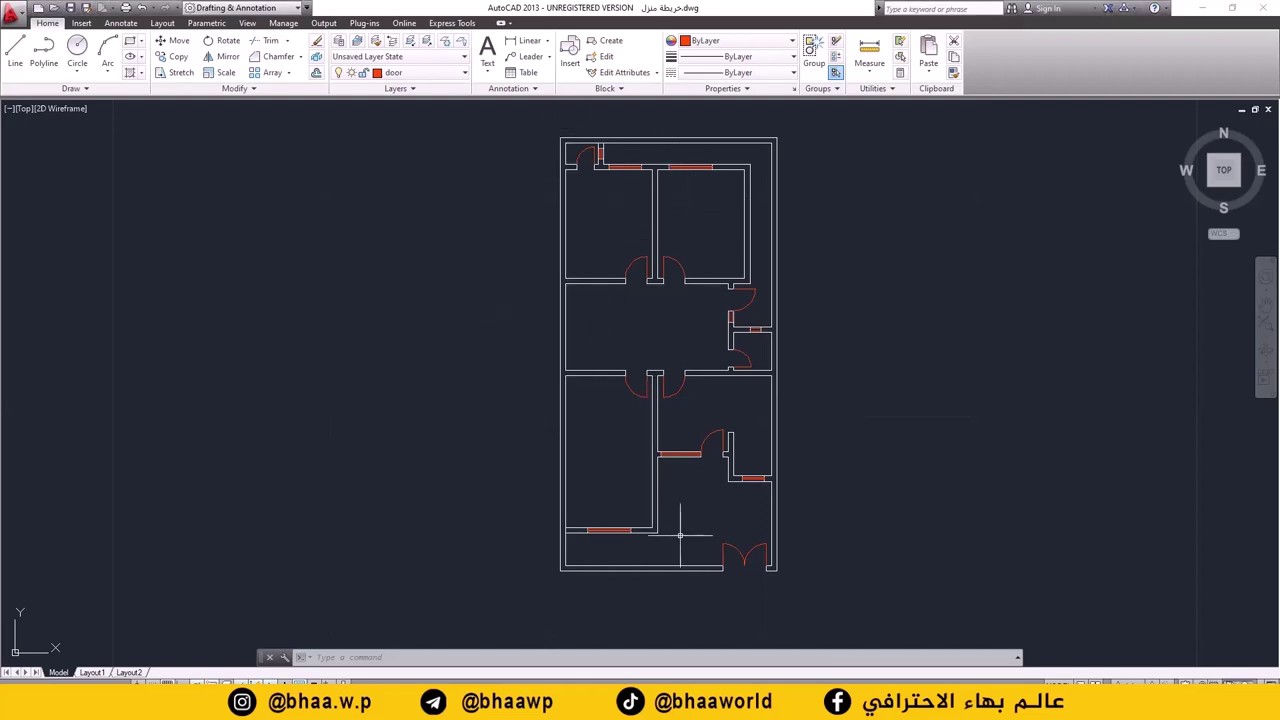
pyautogui.scroll(1, 660, 528)
pyautogui.scroll(1, 636, 533)
pyautogui.scroll(2, 636, 533)
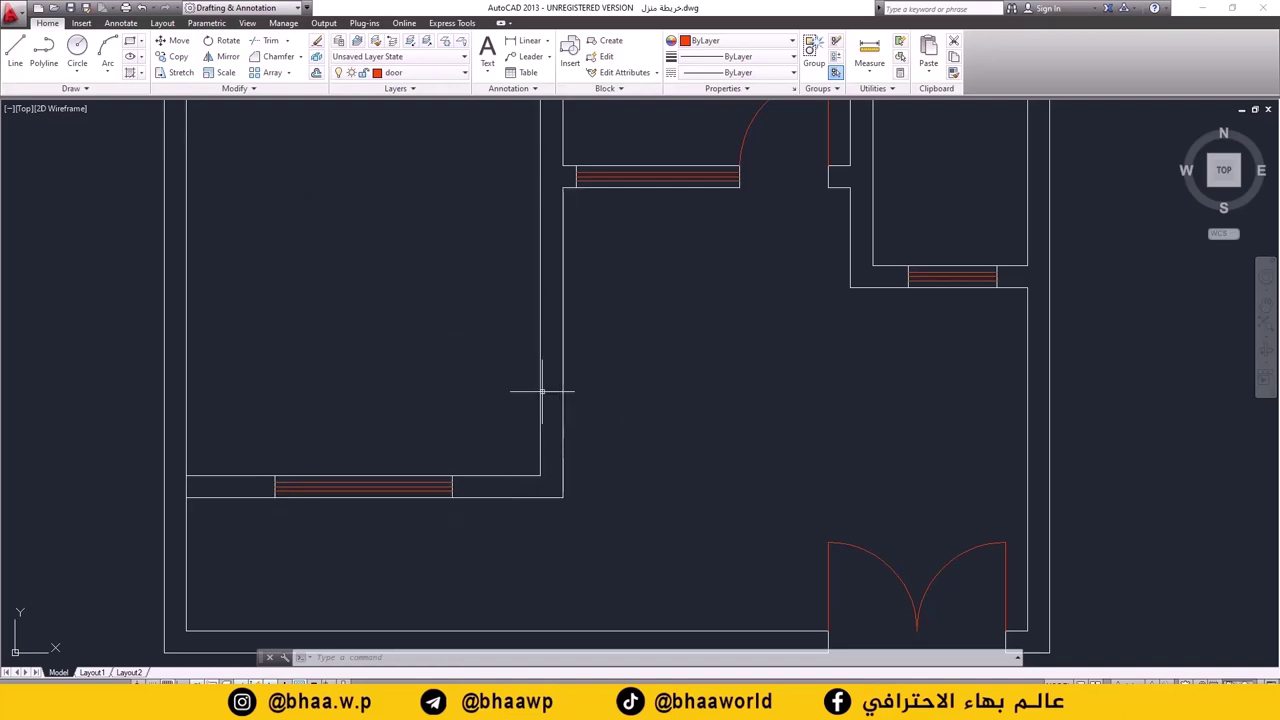
# - Chamfer the corner between the right and bottom wall lines with 0.75 and 0.75 distances
pyautogui.click(297, 60)
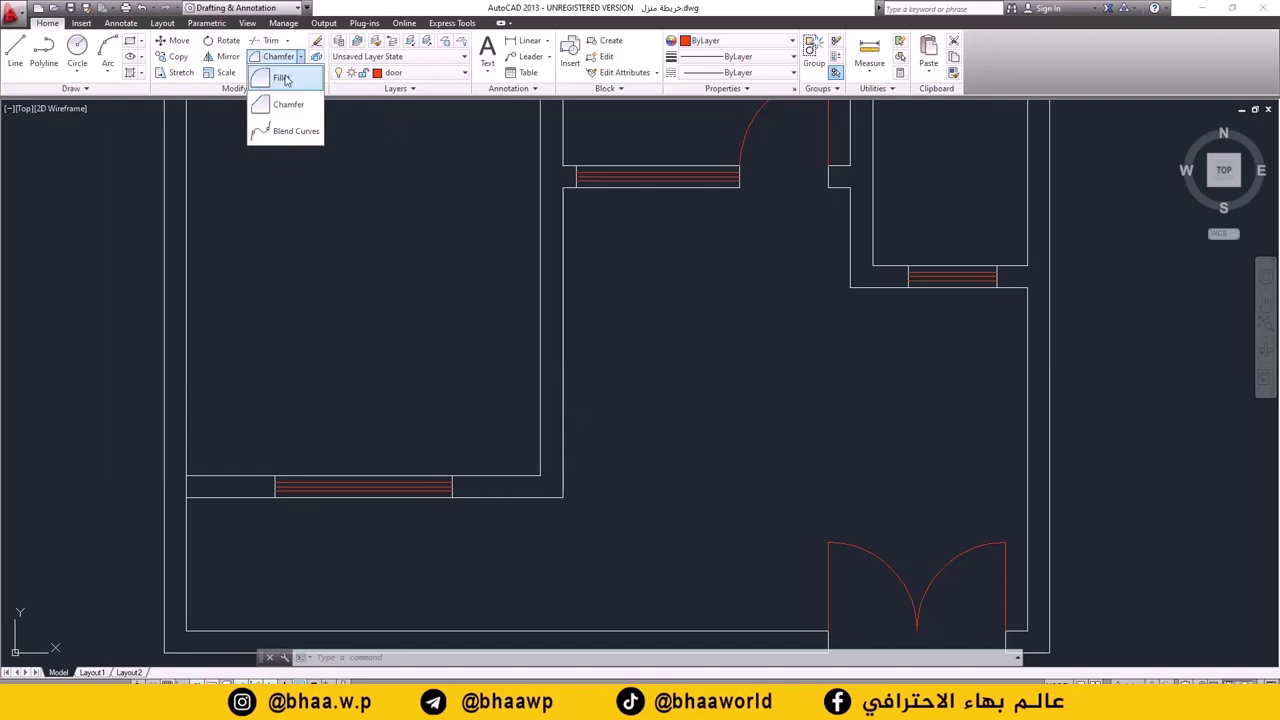
pyautogui.click(289, 79)
pyautogui.click(288, 57)
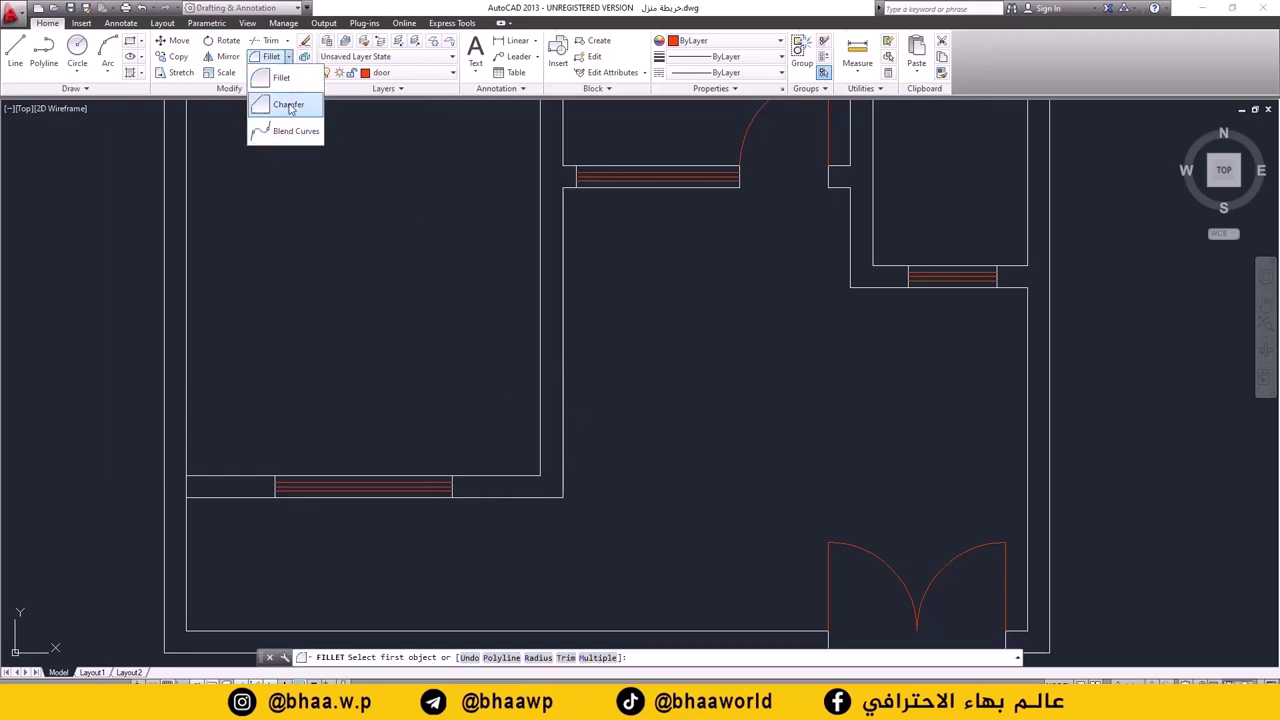
pyautogui.click(289, 106)
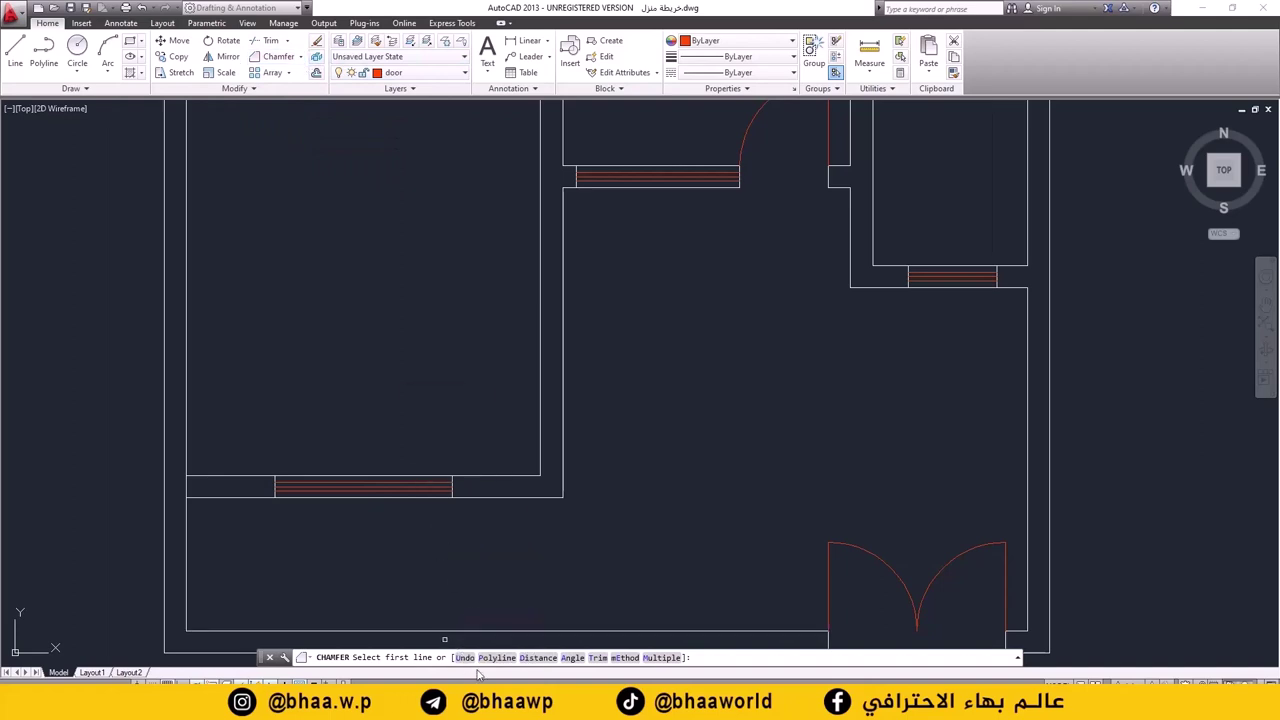
pyautogui.click(539, 658)
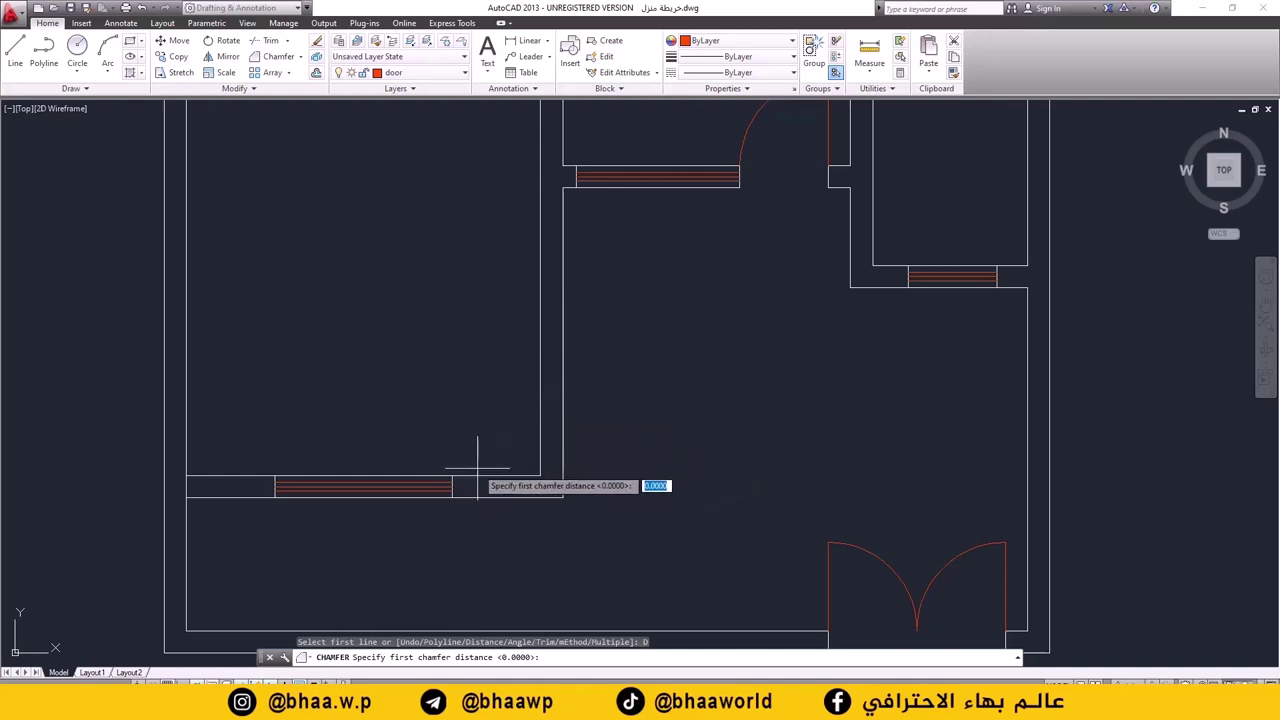
pyautogui.click(262, 60)
pyautogui.click(537, 658)
pyautogui.write('0.75')
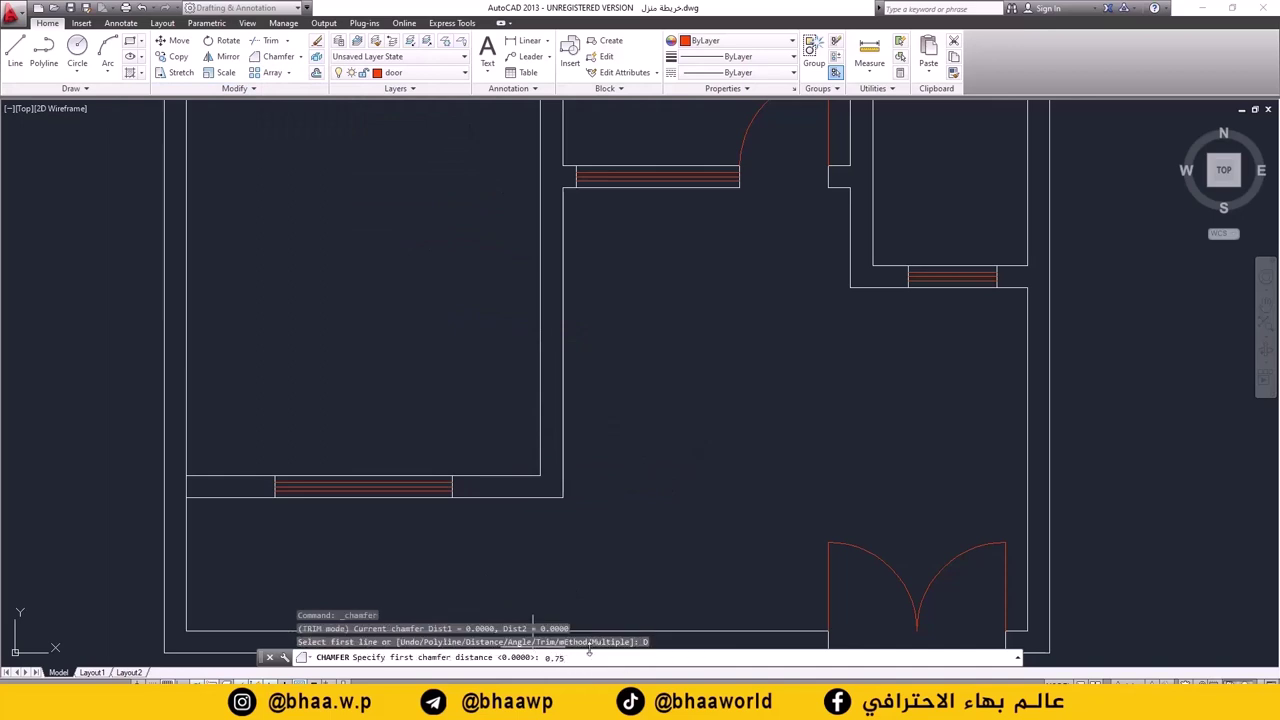
pyautogui.press('Return')
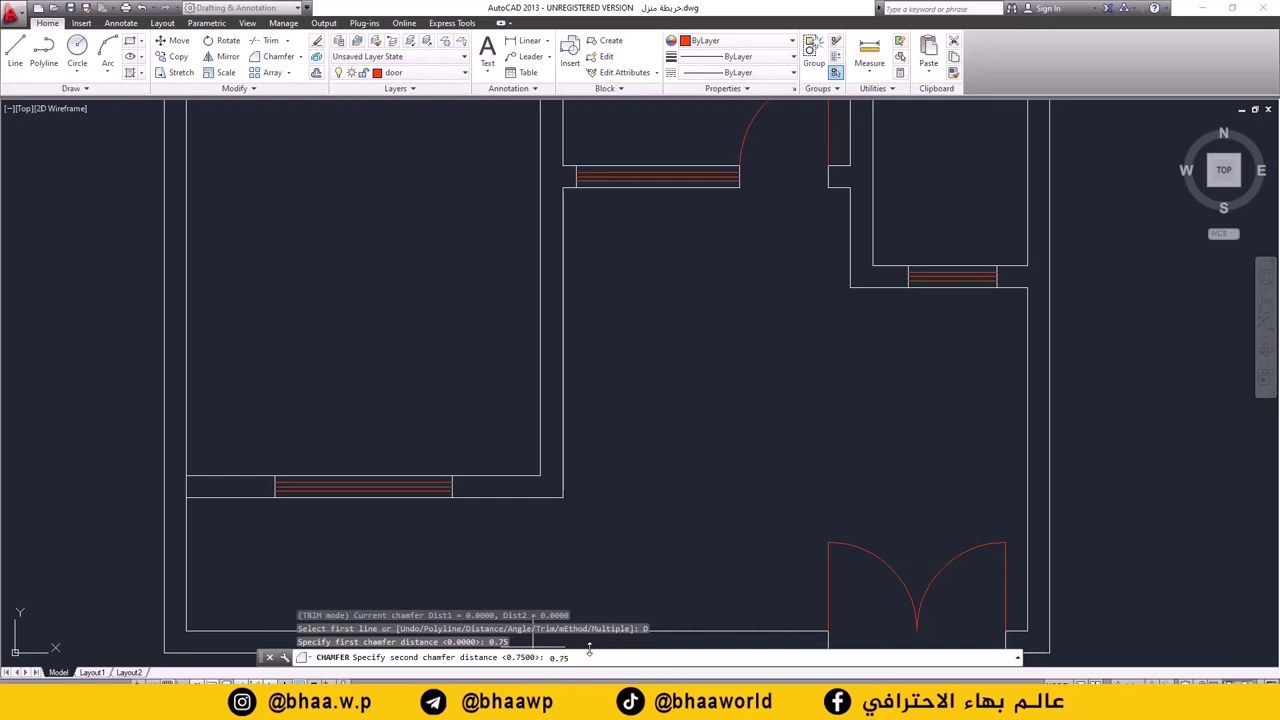
pyautogui.press('Return')
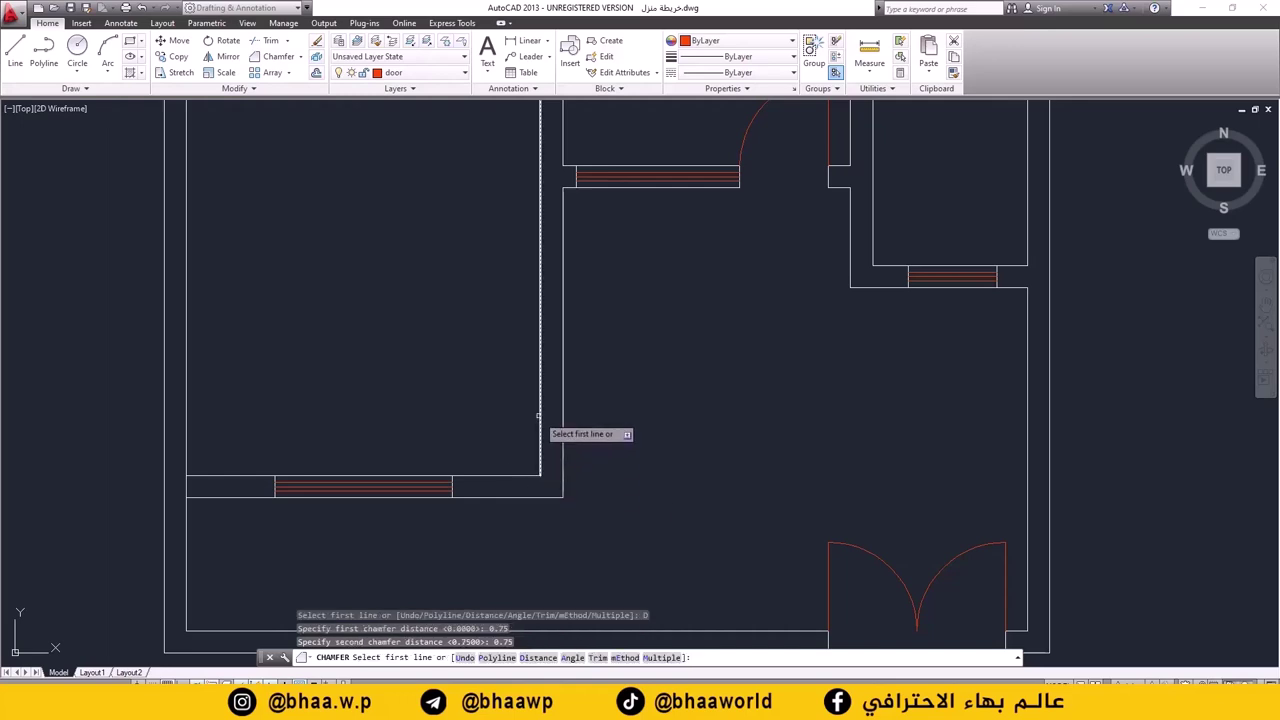
pyautogui.click(540, 416)
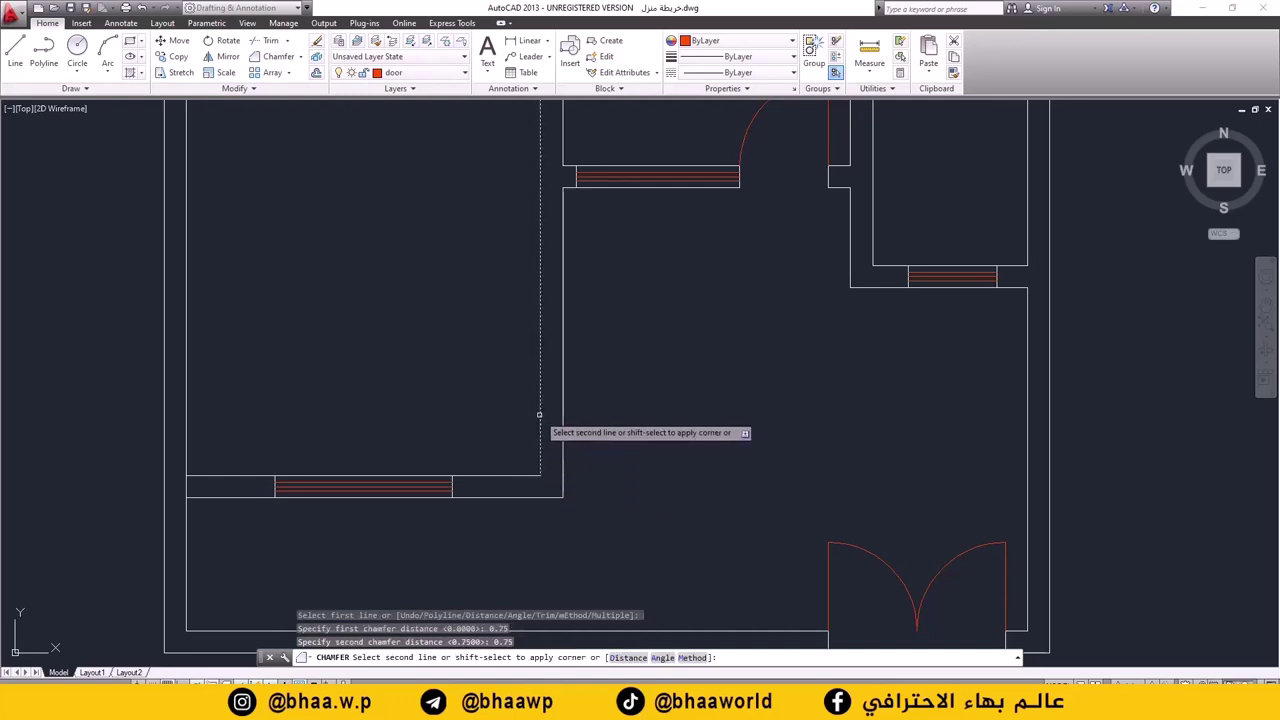
pyautogui.click(510, 476)
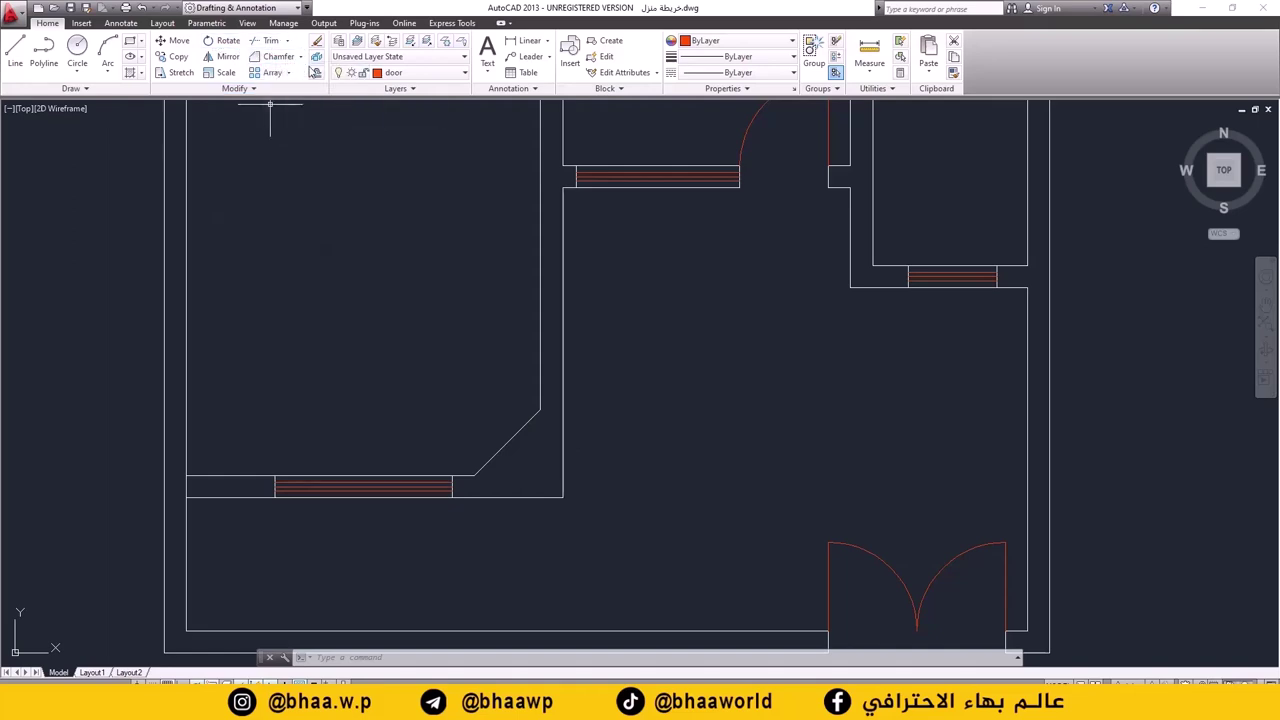
# - Offset the chamfered wall line 0.25 to its outer side
pyautogui.click(316, 73)
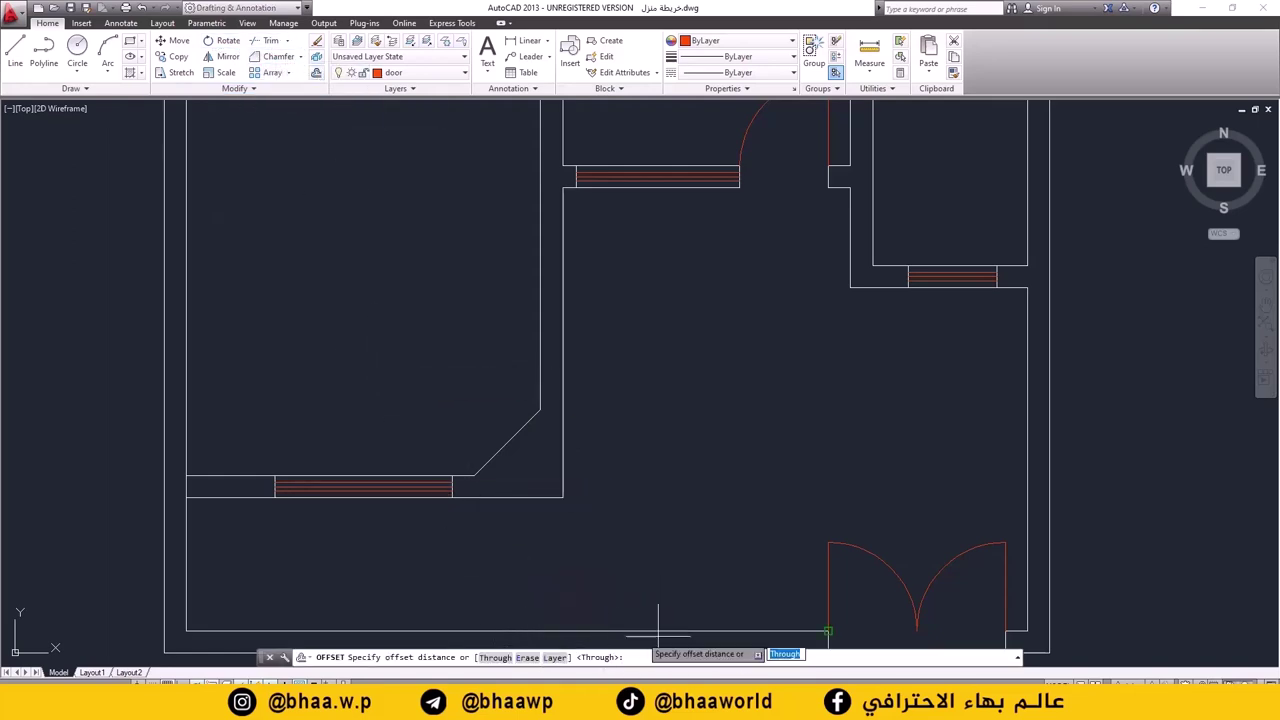
pyautogui.write('0.25')
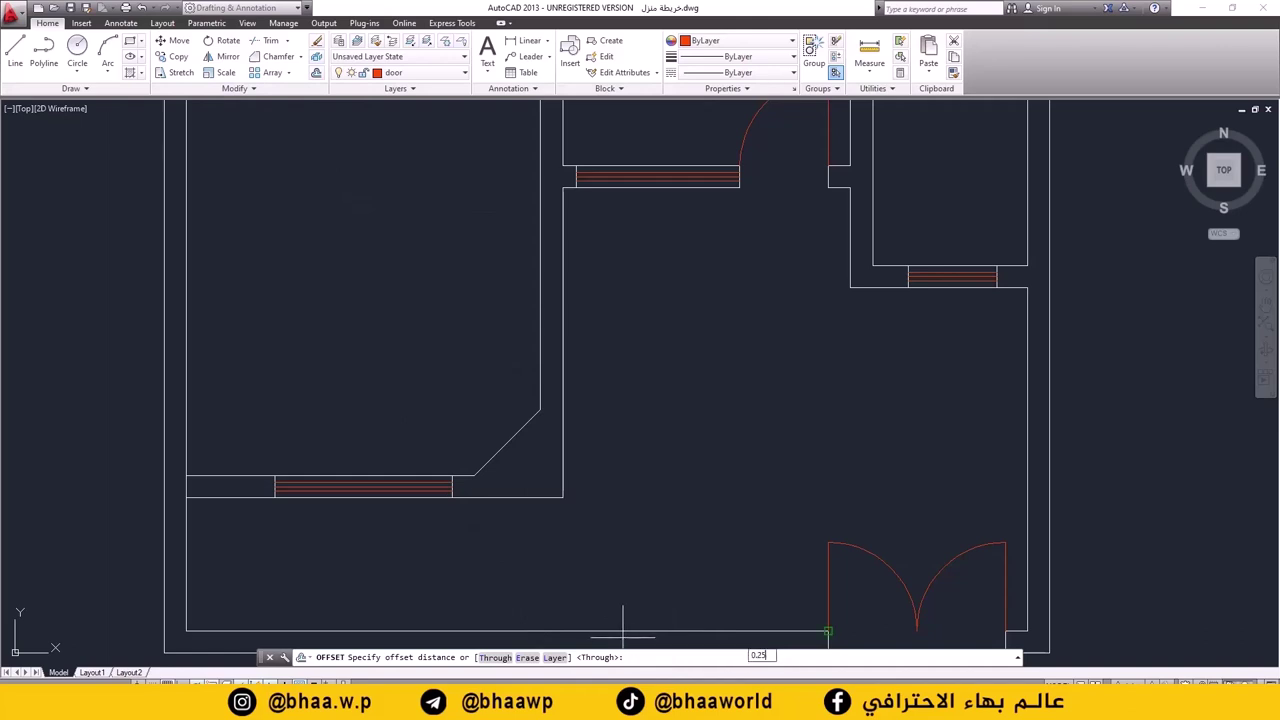
pyautogui.press('Return')
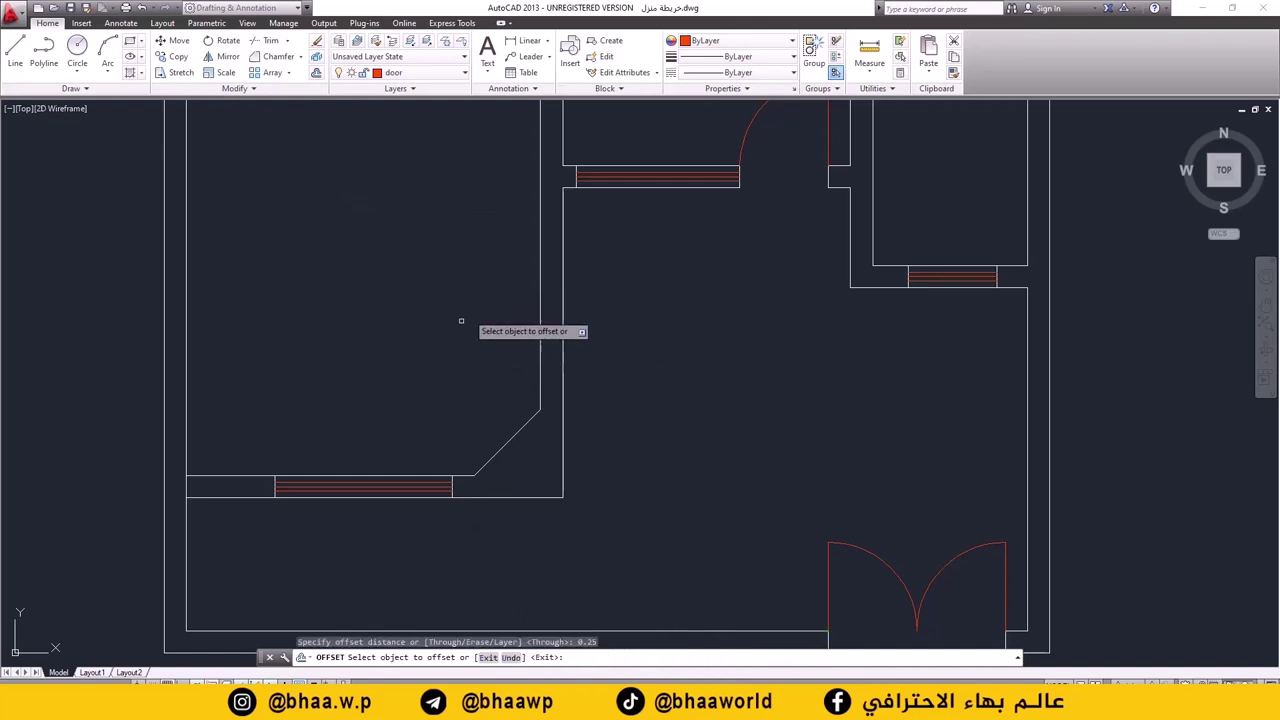
pyautogui.click(511, 439)
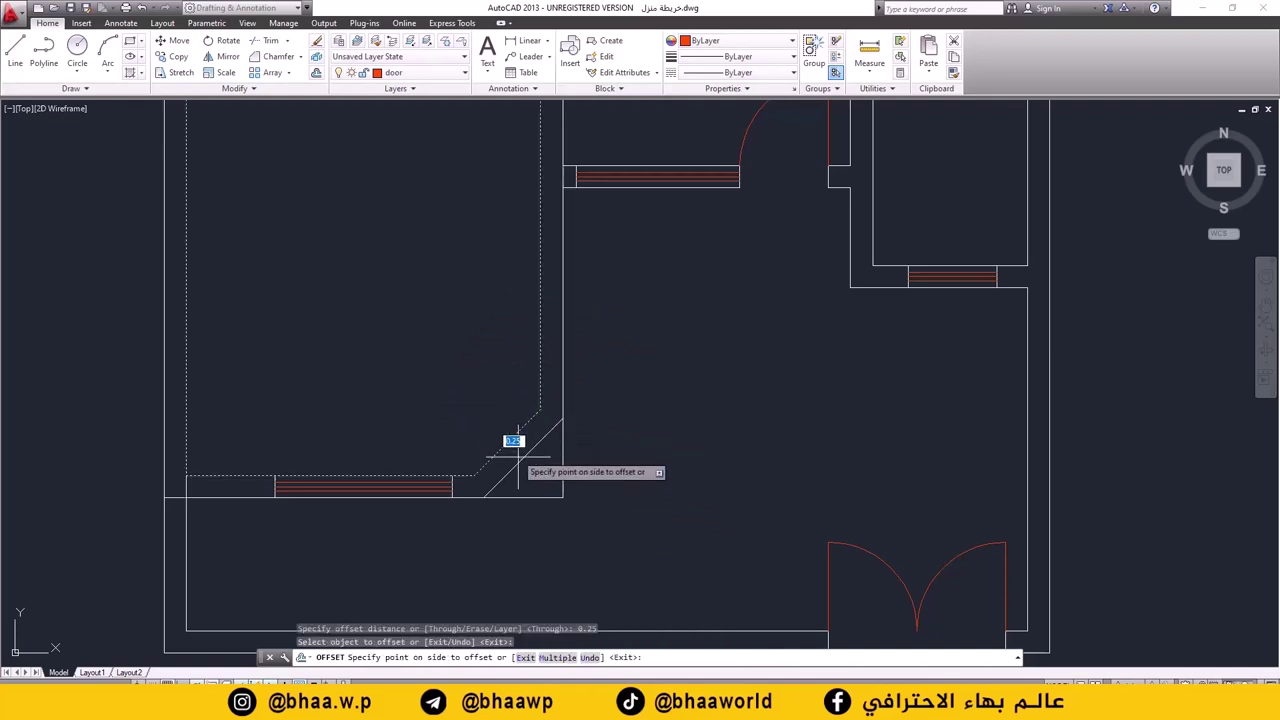
pyautogui.click(521, 456)
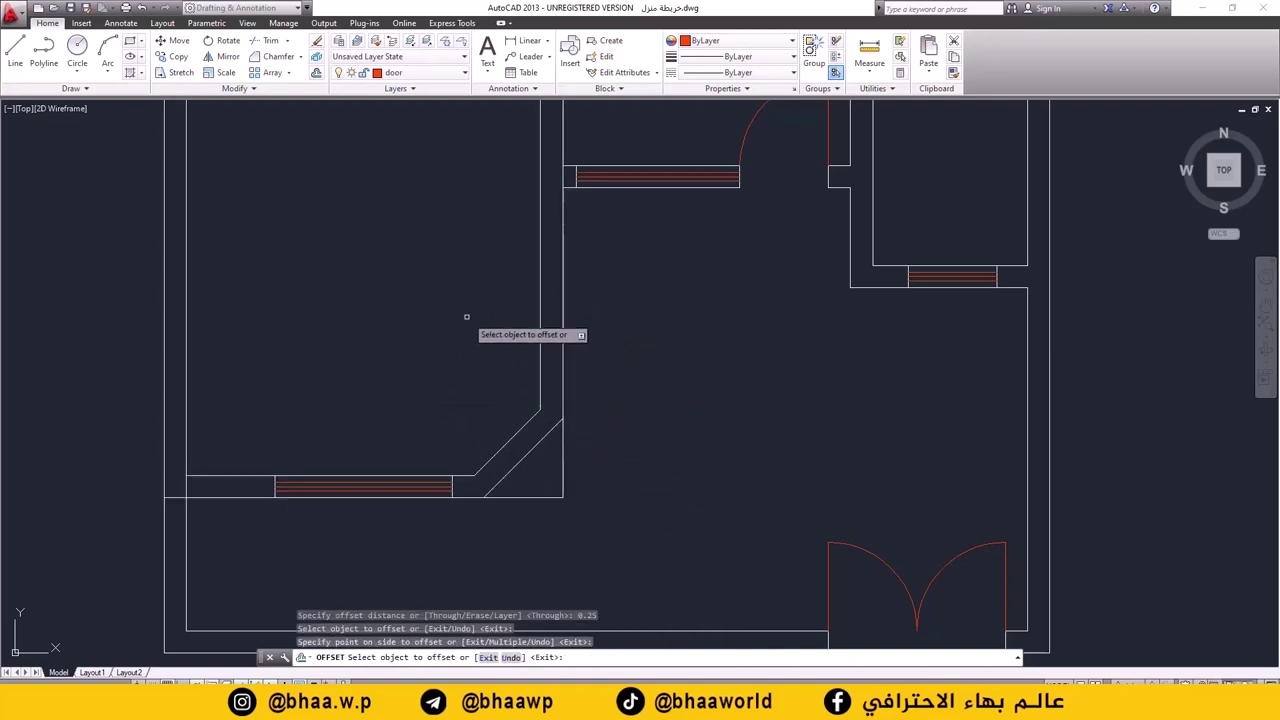
# - Trim the leftover bottom and right wall segments at the old square corner
pyautogui.click(265, 45)
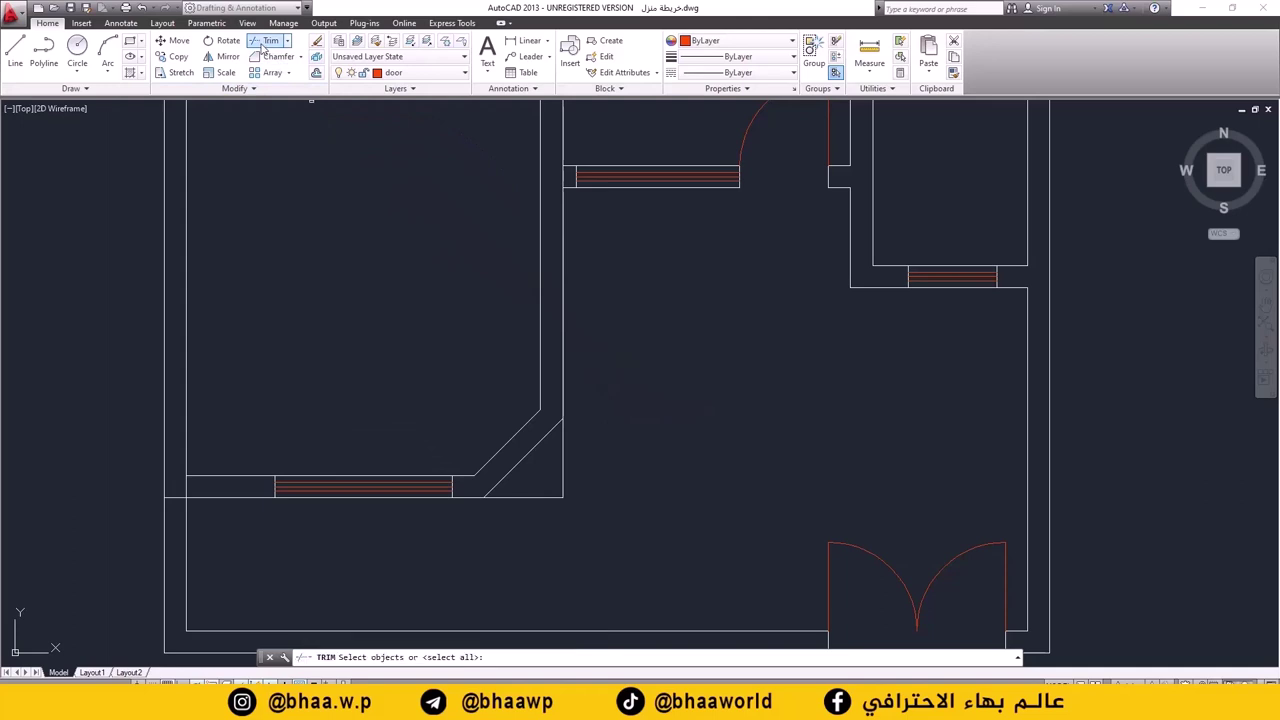
pyautogui.press('Return')
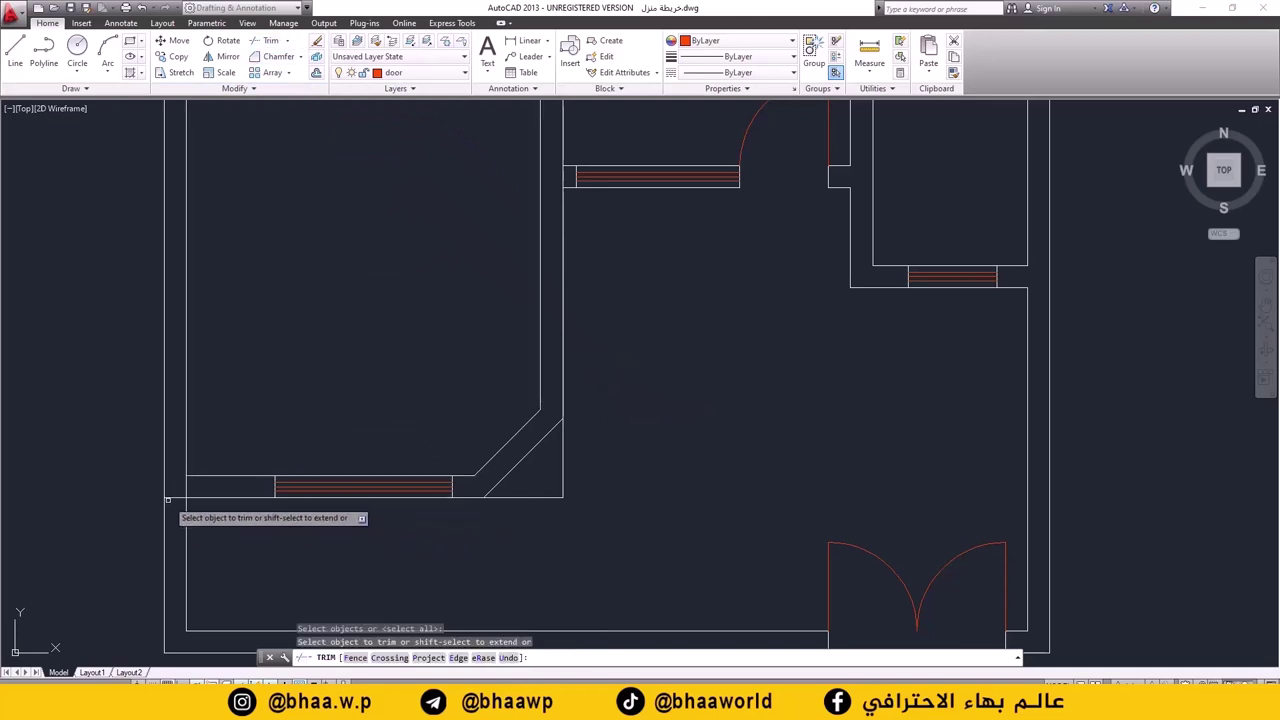
pyautogui.click(172, 498)
pyautogui.click(175, 498)
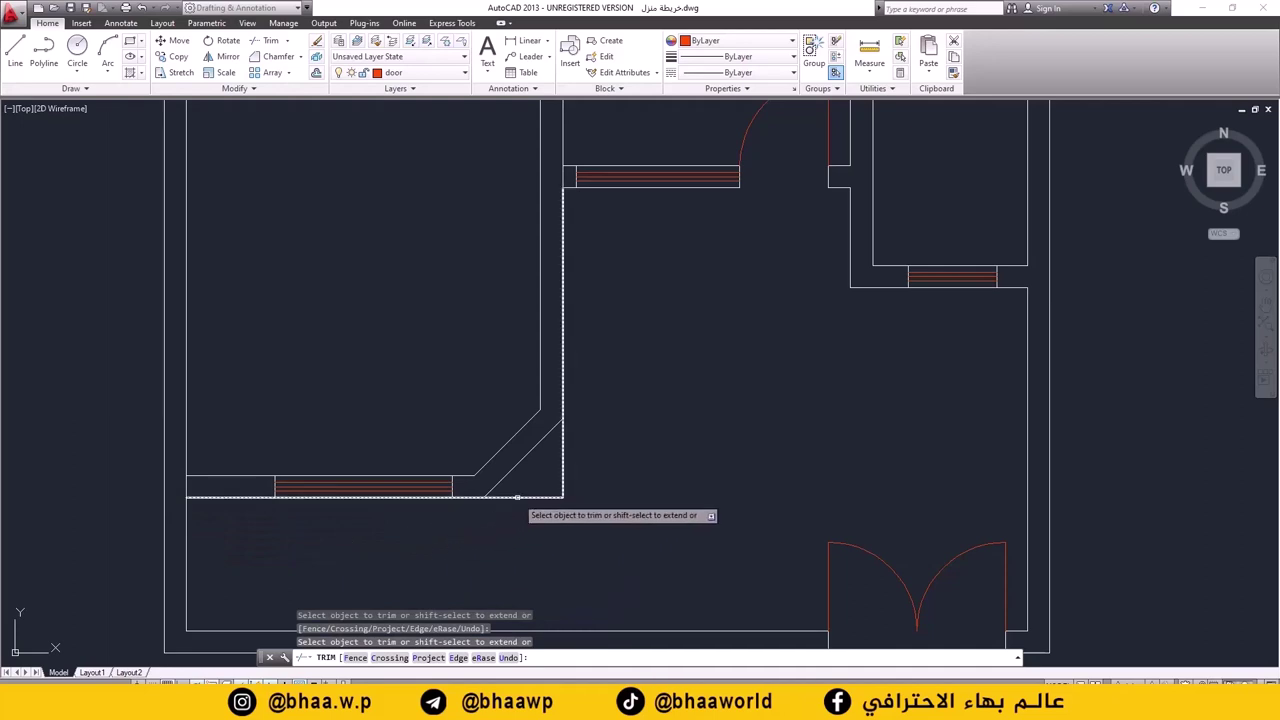
pyautogui.click(540, 494)
pyautogui.click(563, 476)
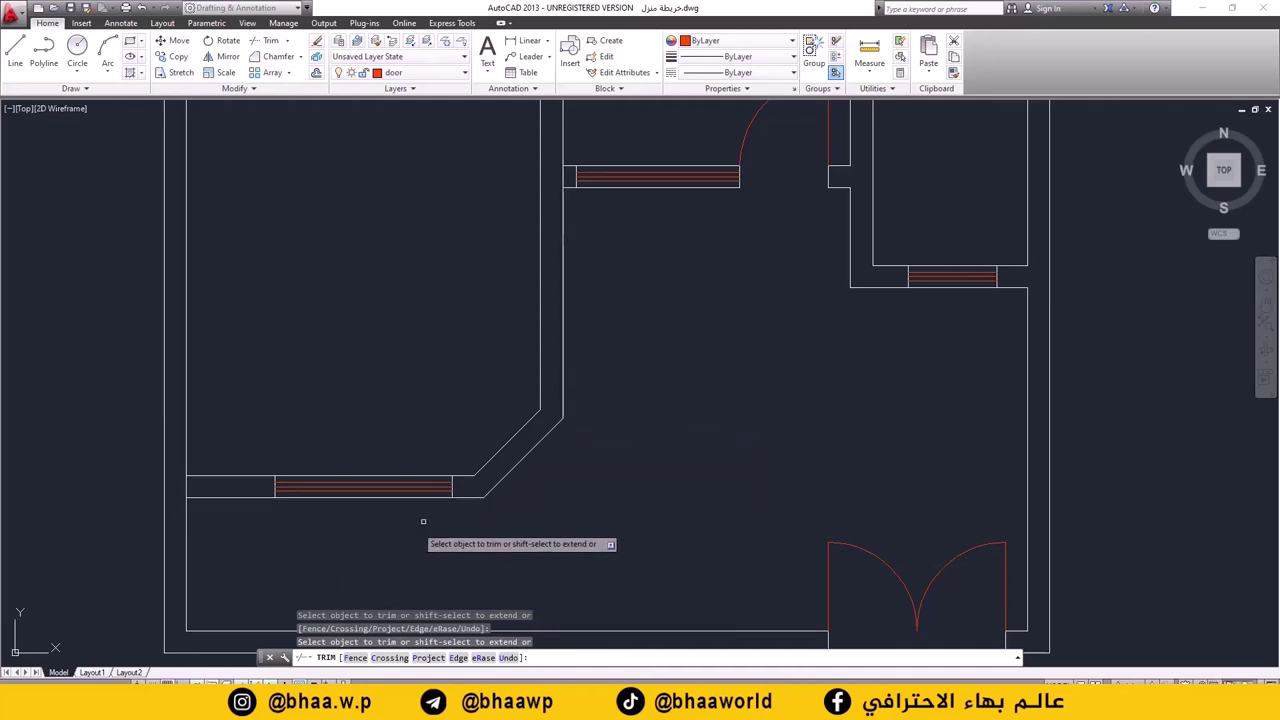
pyautogui.hotkey('ctrl', 'z')
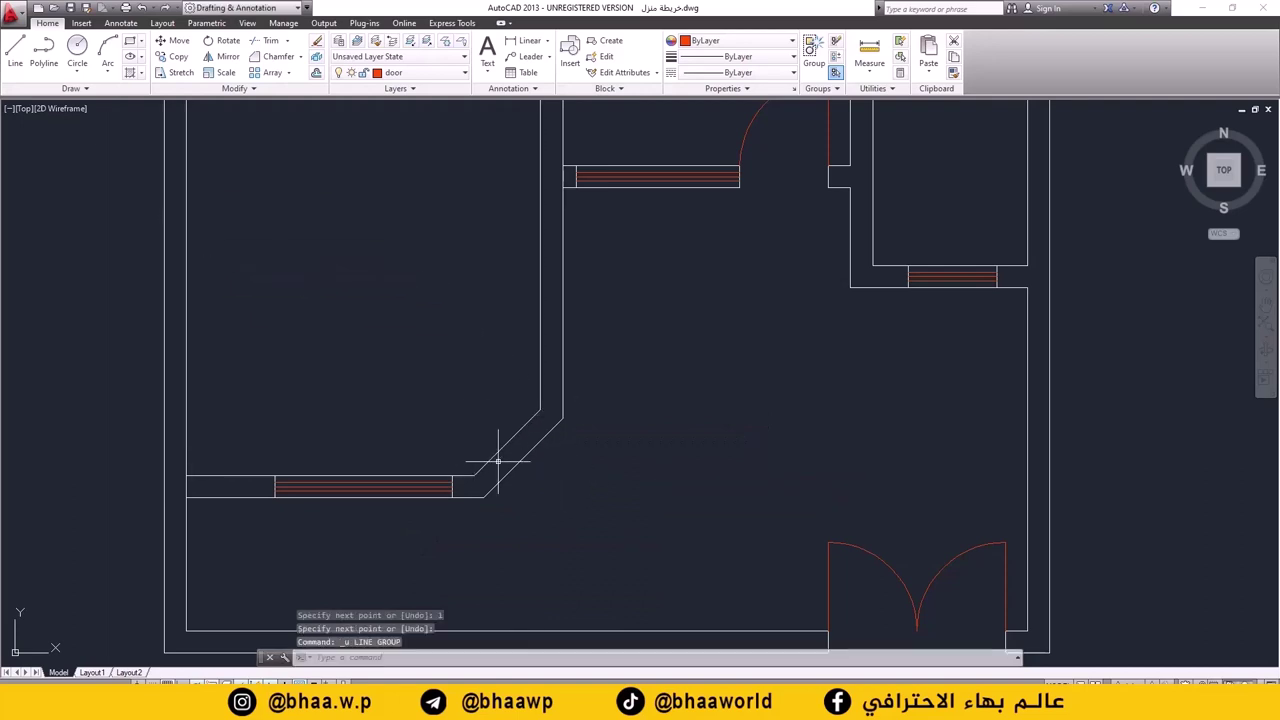
# - On the door layer, draw a 1-unit door leaf line from the inner wall corner
pyautogui.click(456, 73)
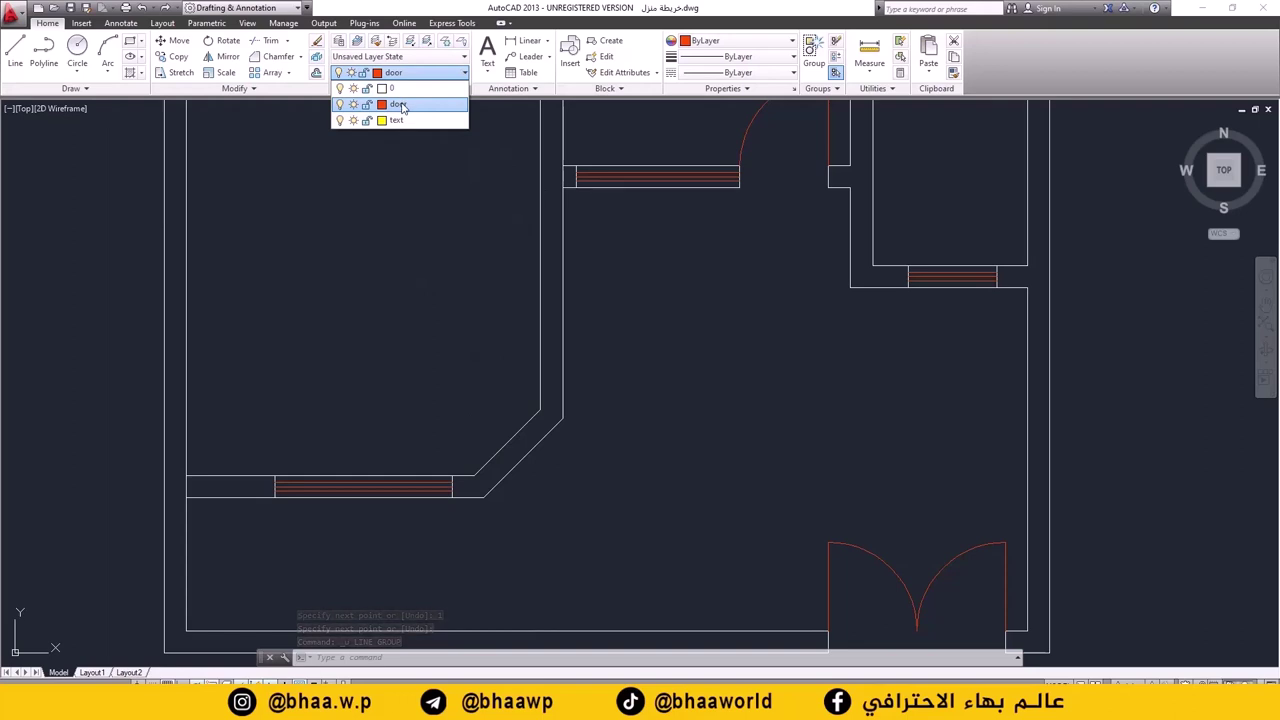
pyautogui.click(401, 107)
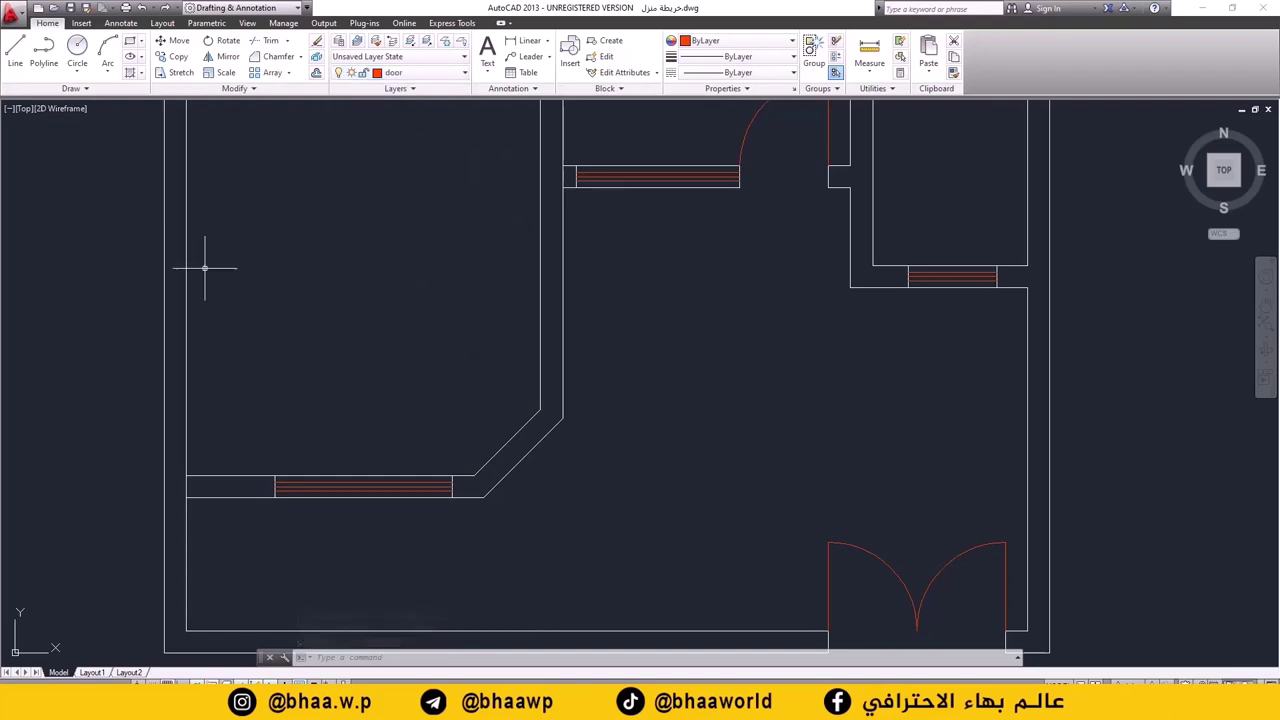
pyautogui.click(14, 50)
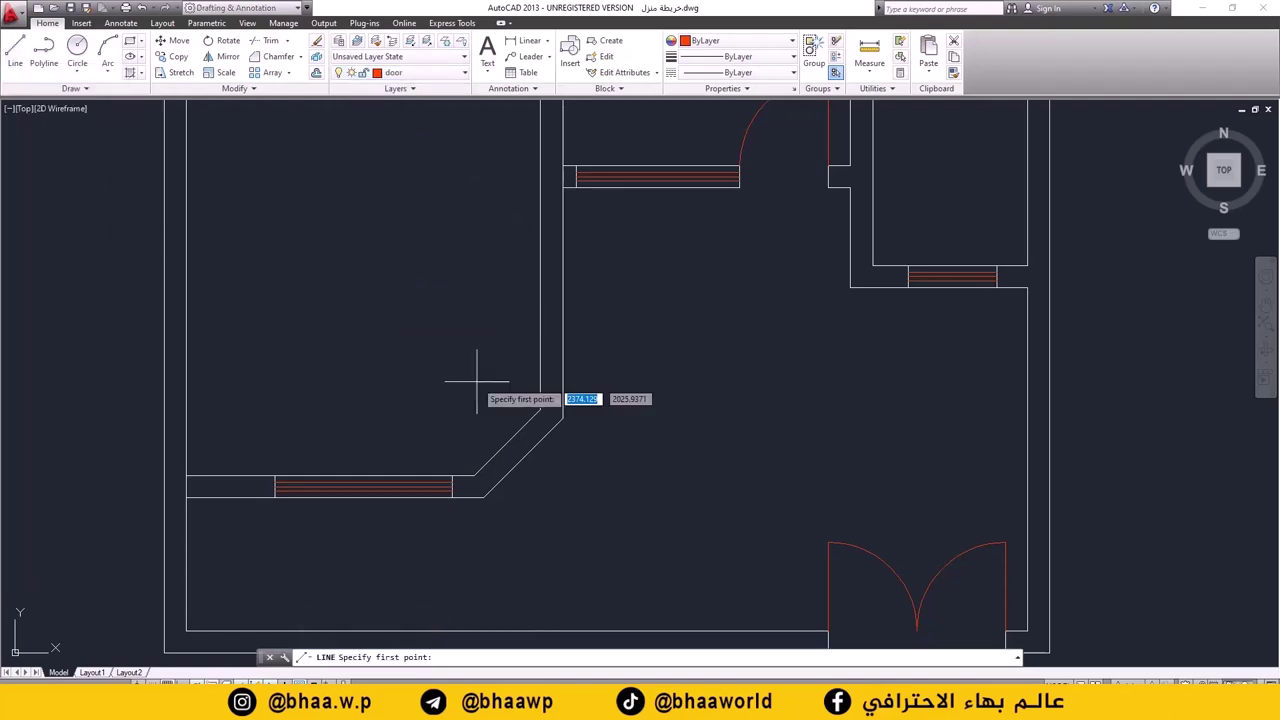
pyautogui.click(540, 409)
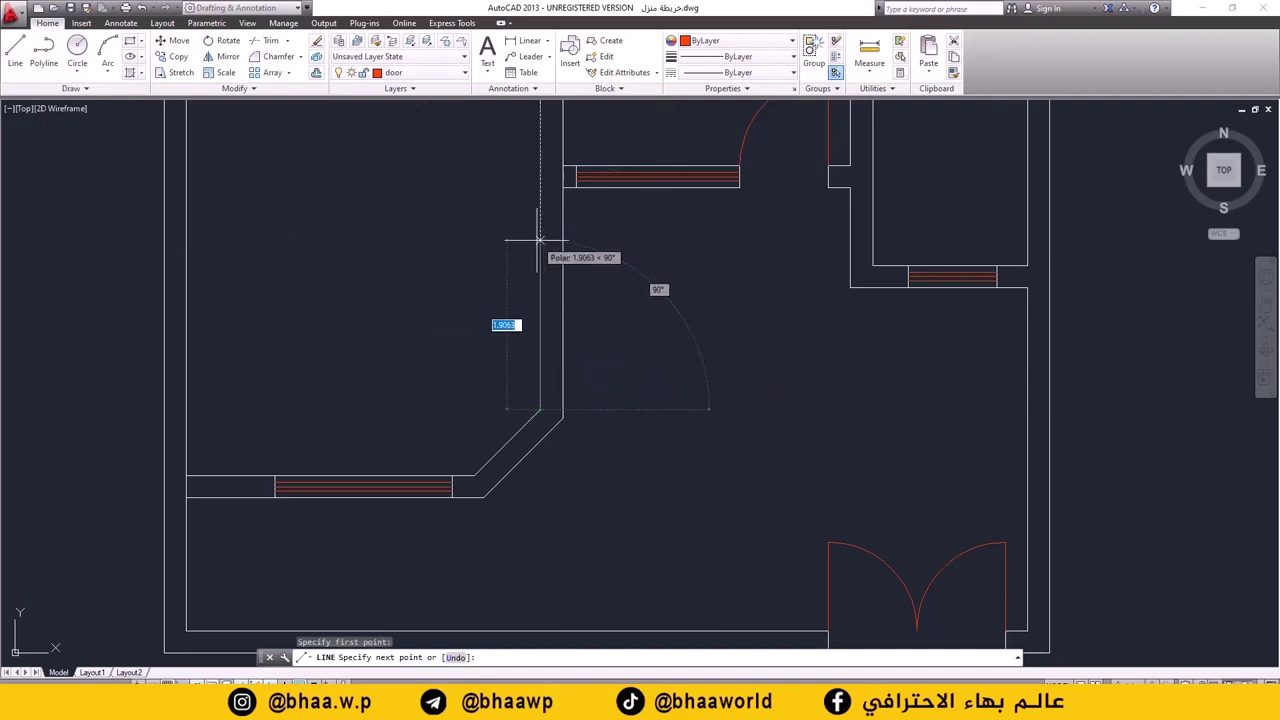
pyautogui.write('1')
pyautogui.press('Return')
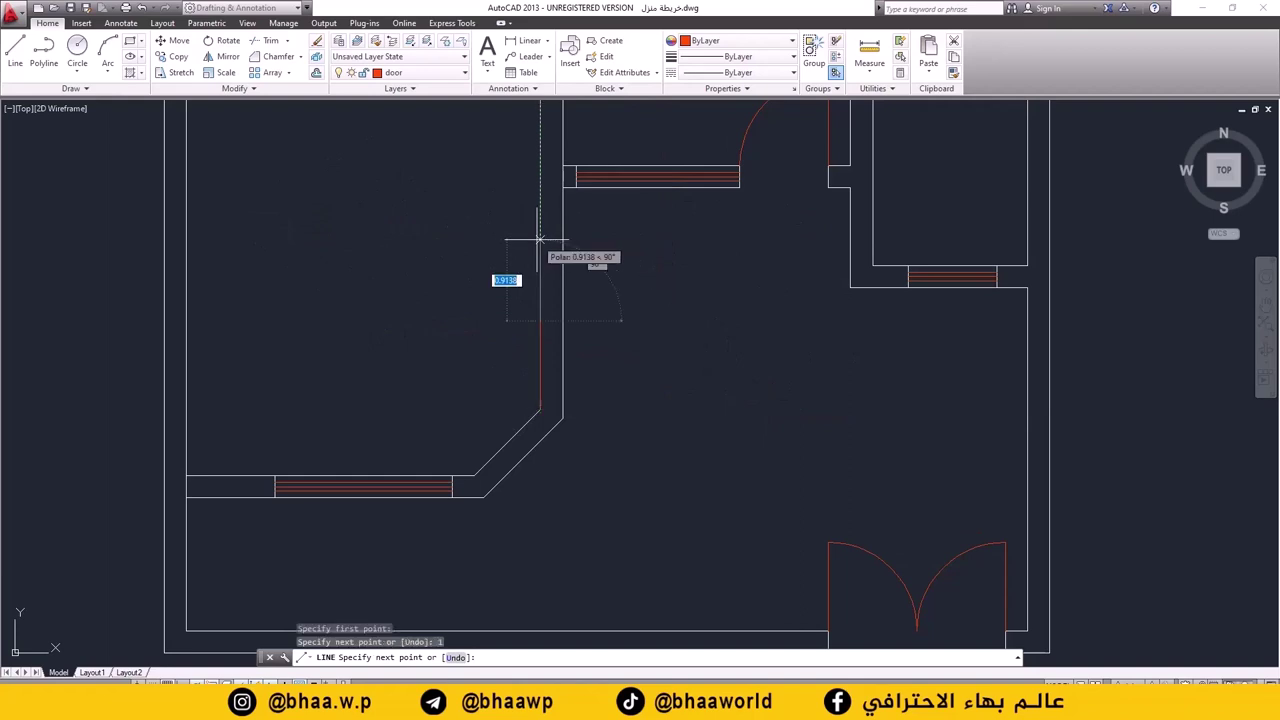
pyautogui.press('Return')
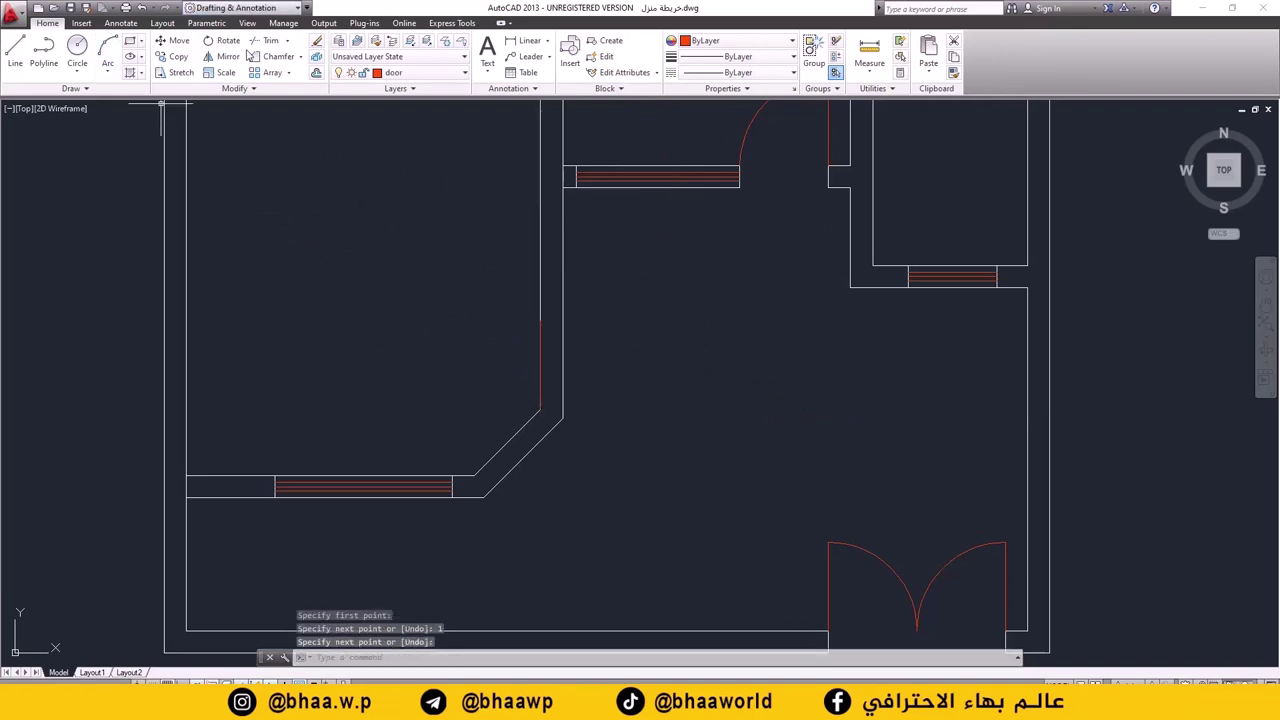
# - Rotate the door leaf 45° about the wall corner
pyautogui.click(224, 41)
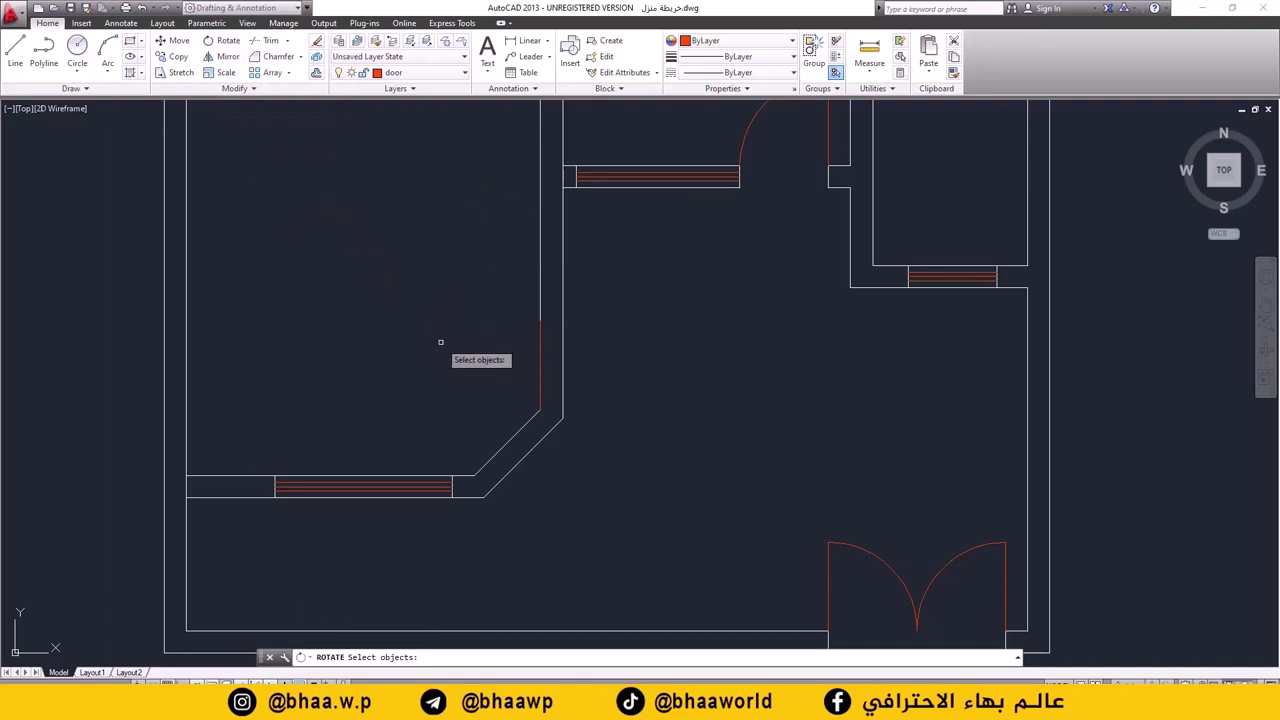
pyautogui.click(540, 354)
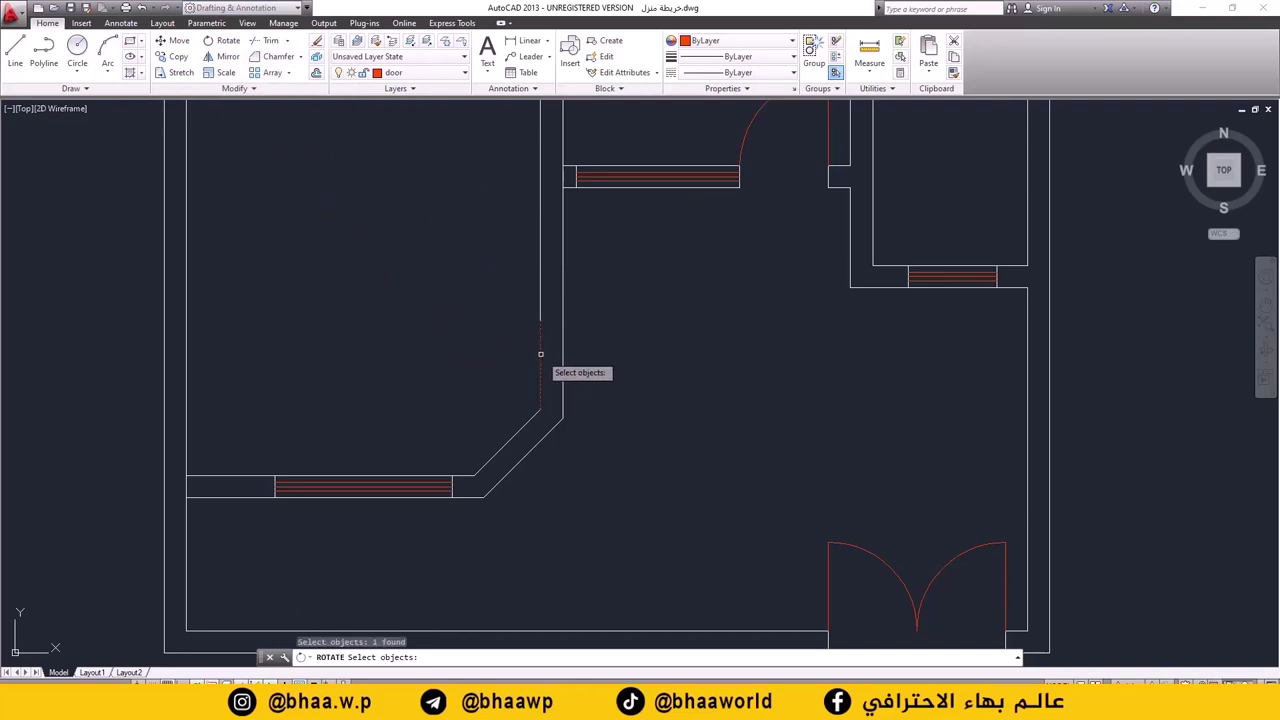
pyautogui.press('Return')
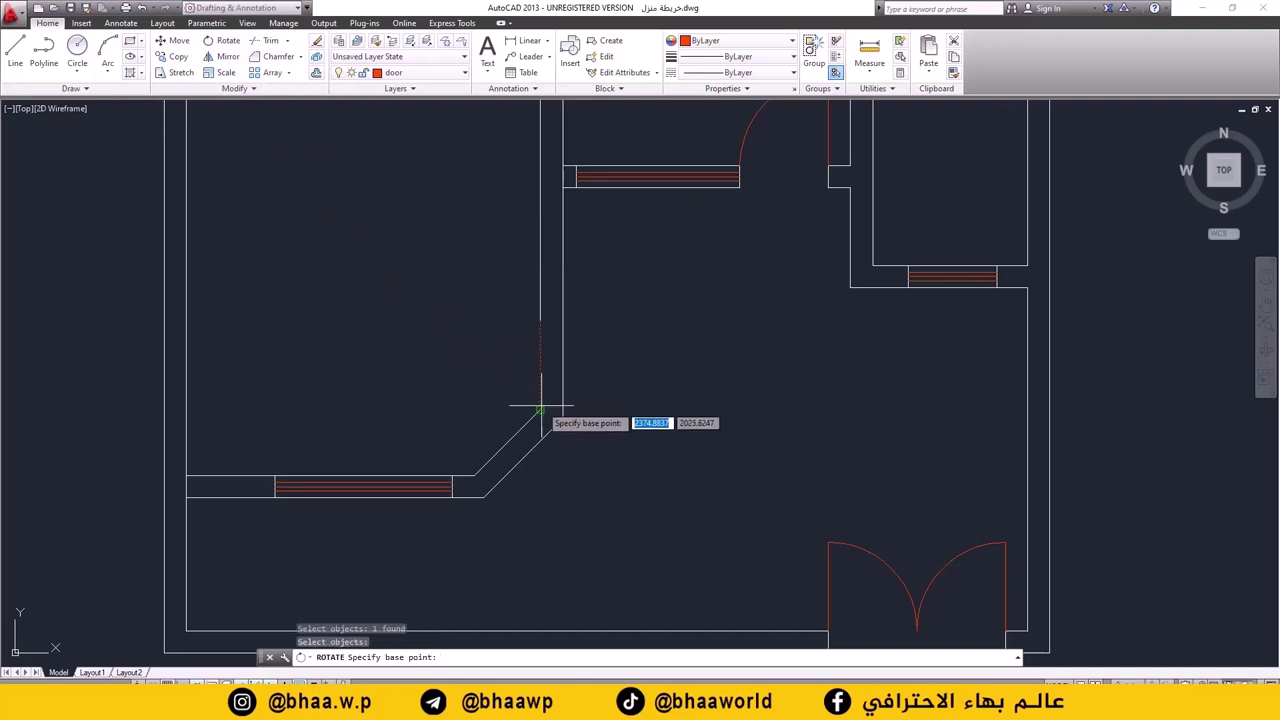
pyautogui.click(540, 410)
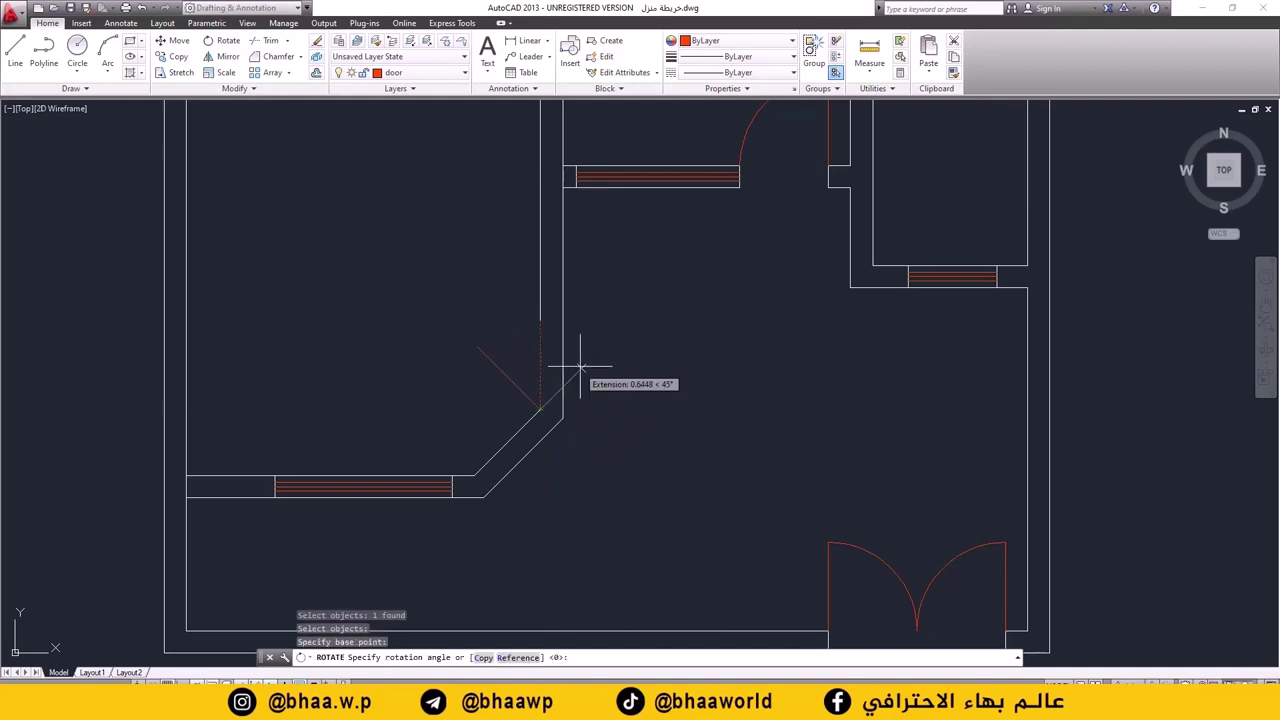
pyautogui.press('Return')
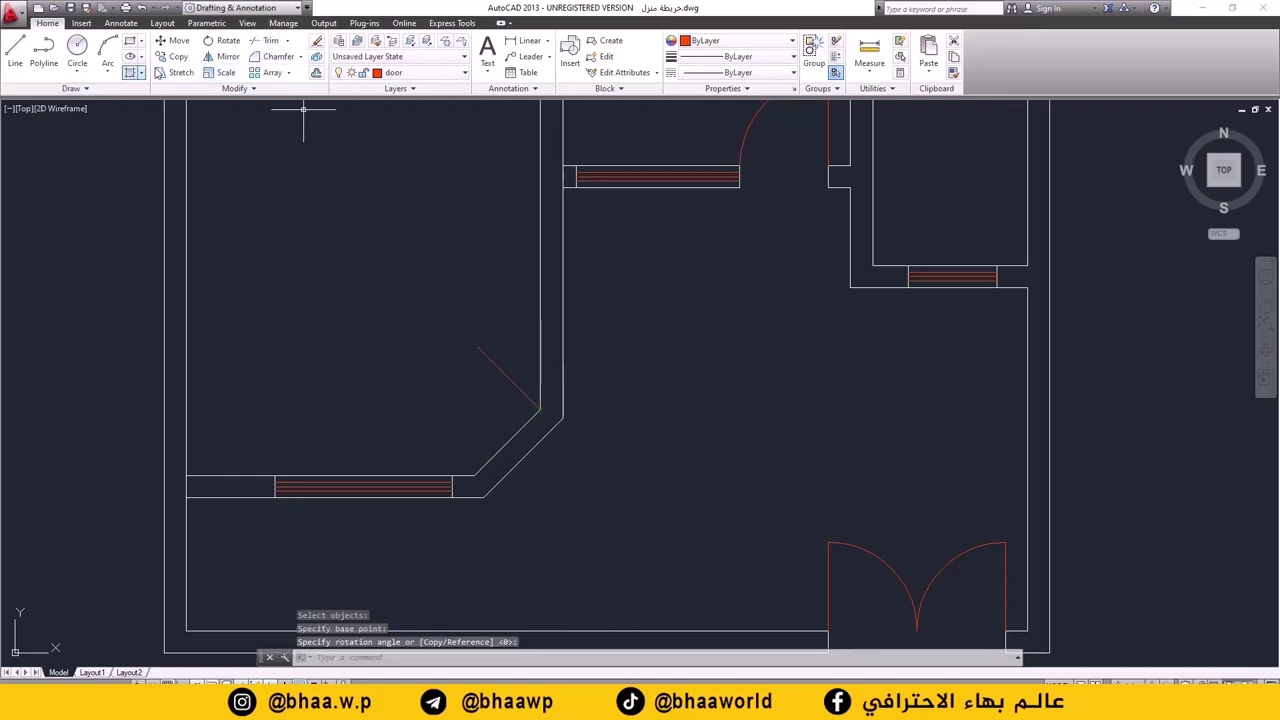
# - Draw the door swing arc by start, end and radius equal to the leaf length
pyautogui.click(108, 64)
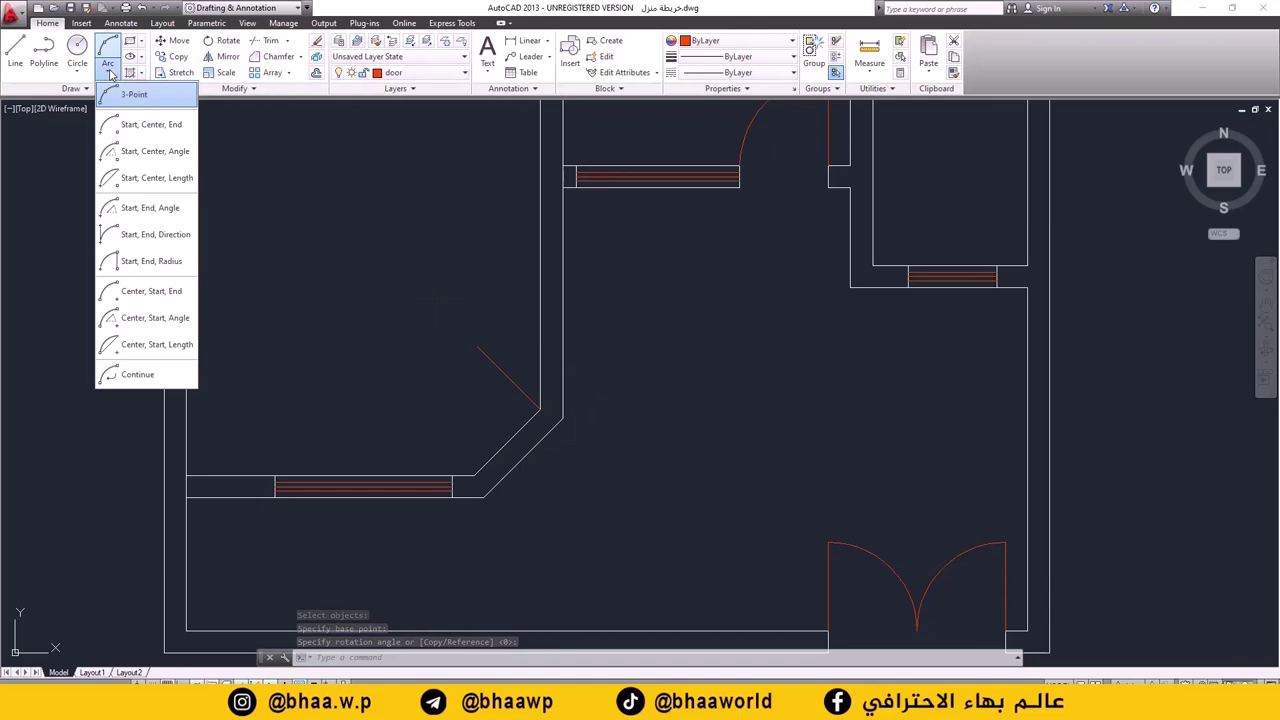
pyautogui.click(131, 263)
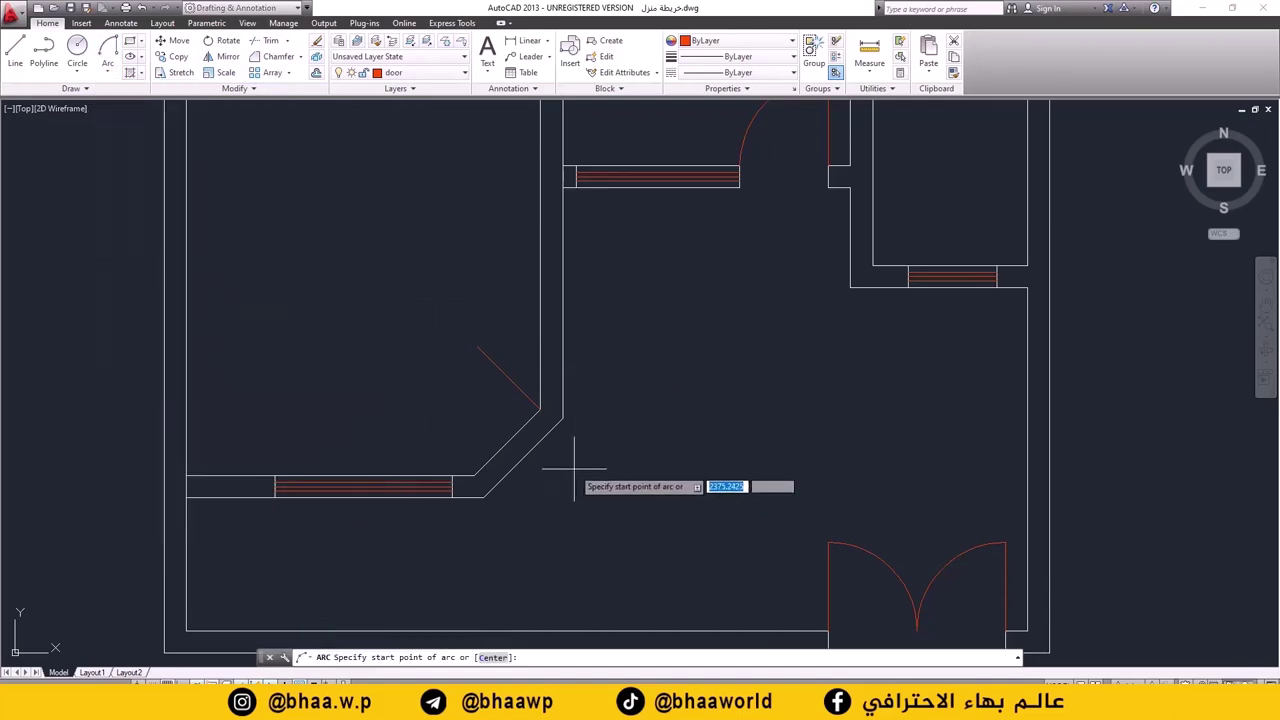
pyautogui.click(477, 349)
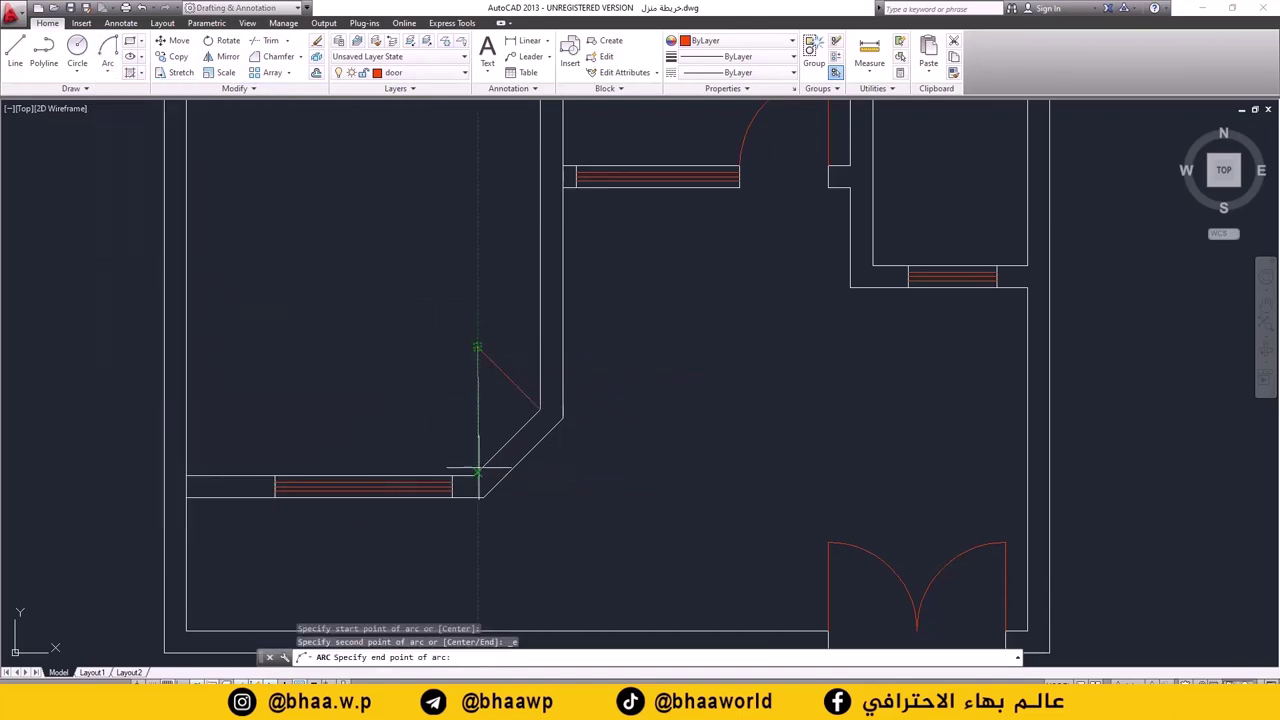
pyautogui.click(475, 477)
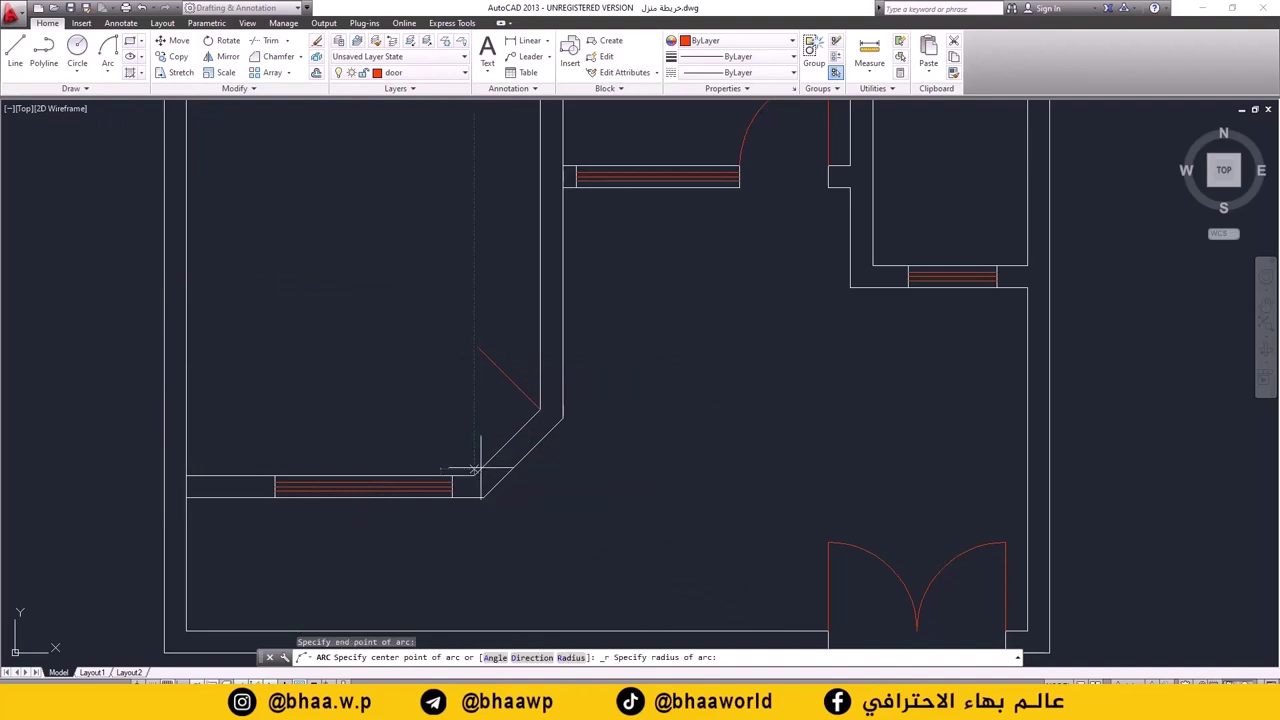
pyautogui.write('r')
pyautogui.press('Return')
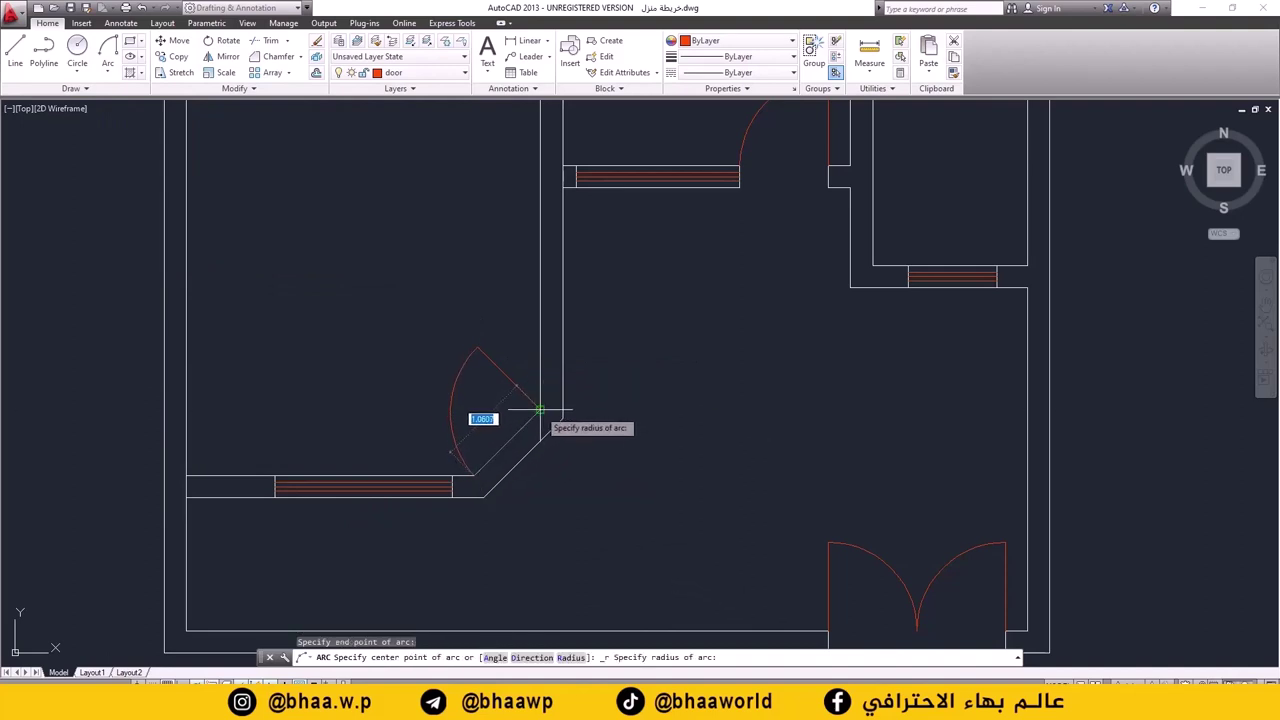
pyautogui.click(539, 410)
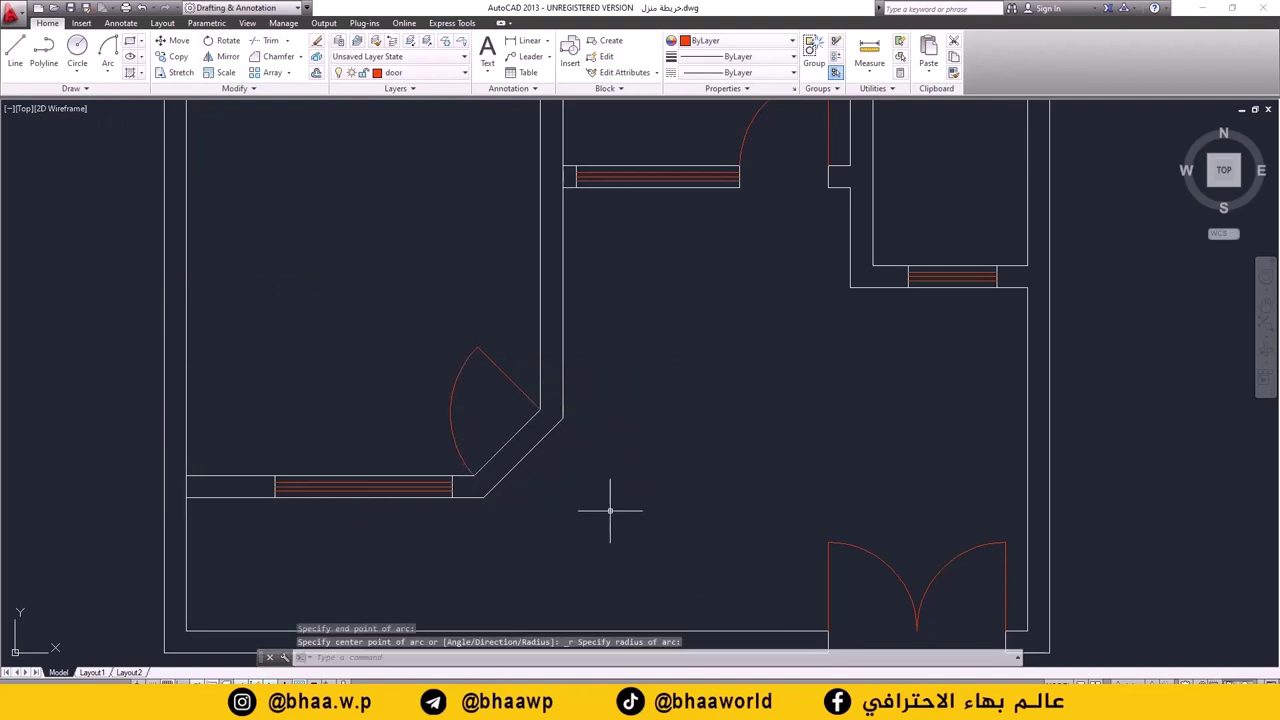
# - Make layer 0 the current layer
pyautogui.click(416, 73)
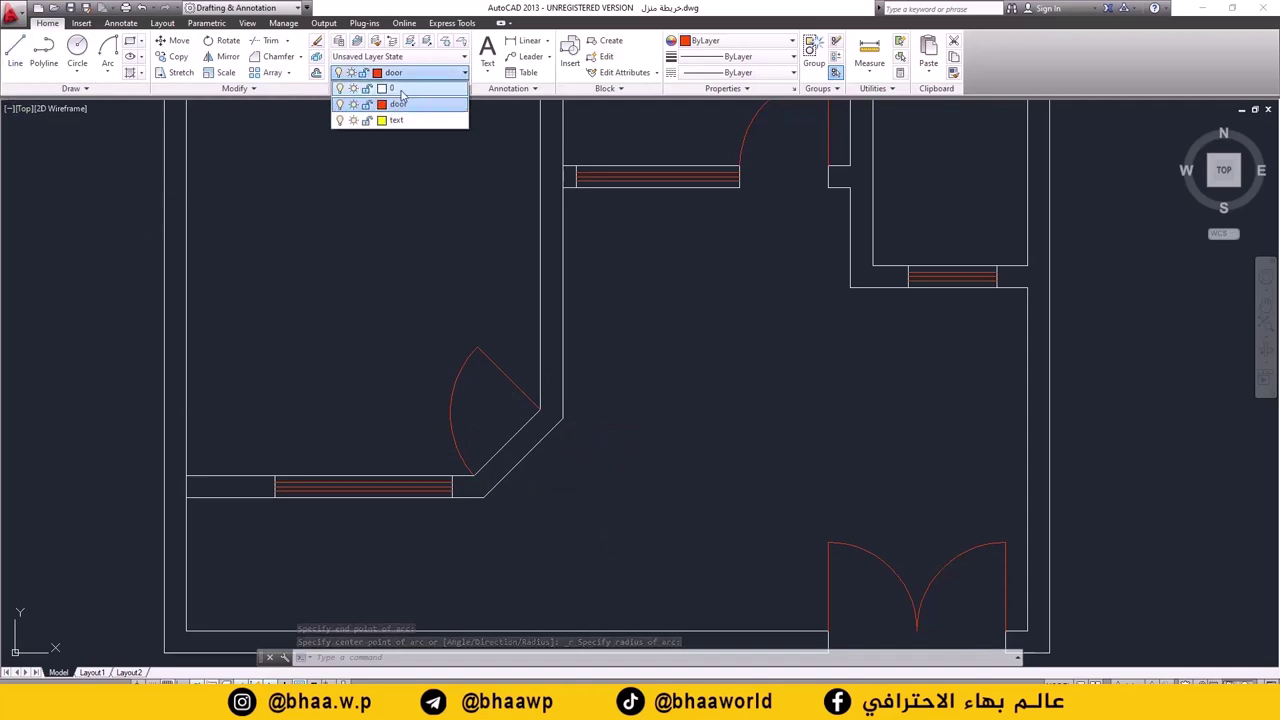
pyautogui.click(408, 89)
pyautogui.click(384, 75)
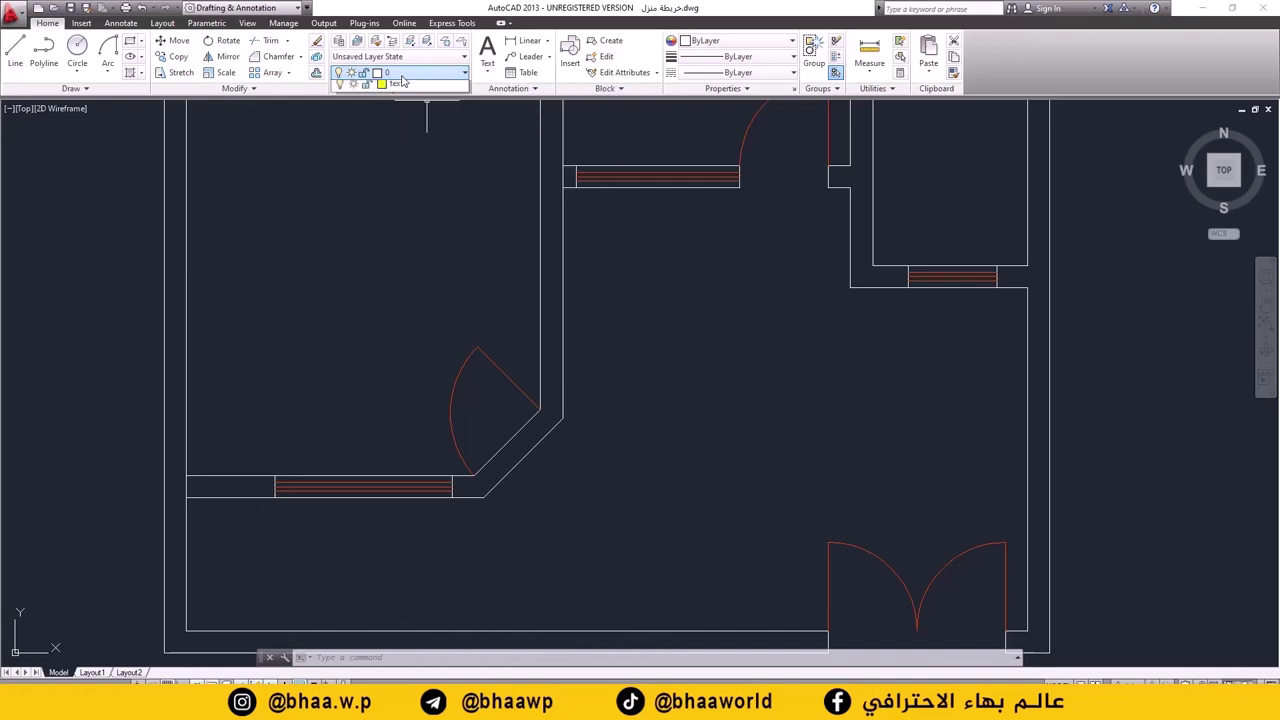
pyautogui.click(395, 89)
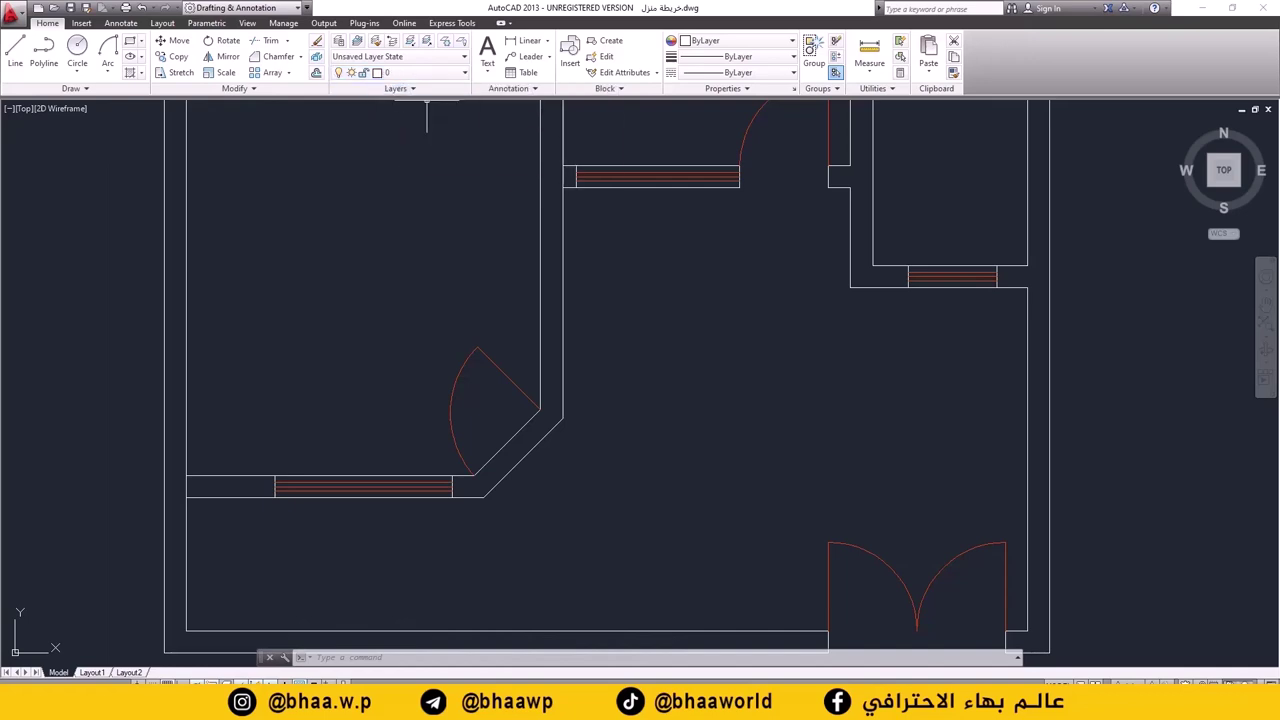
# - Draw end-cap lines closing the wall ends at both sides of the diagonal doorway
pyautogui.click(15, 50)
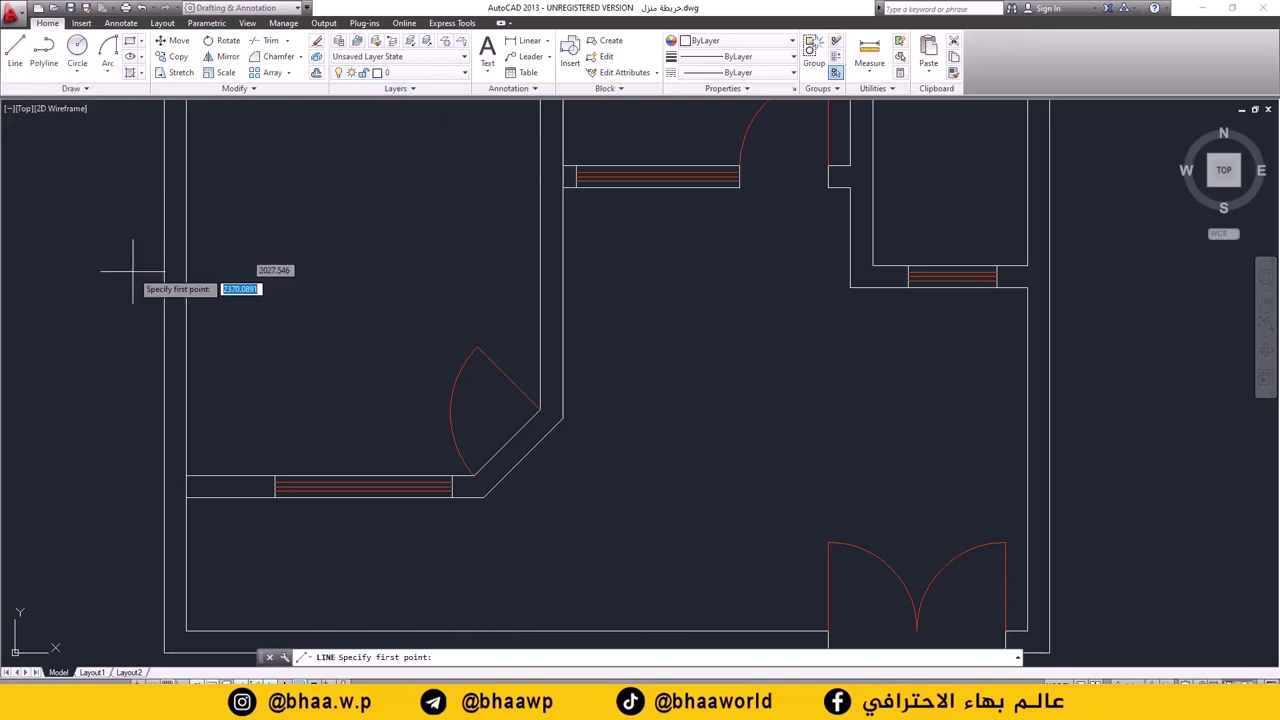
pyautogui.scroll(2, 511, 505)
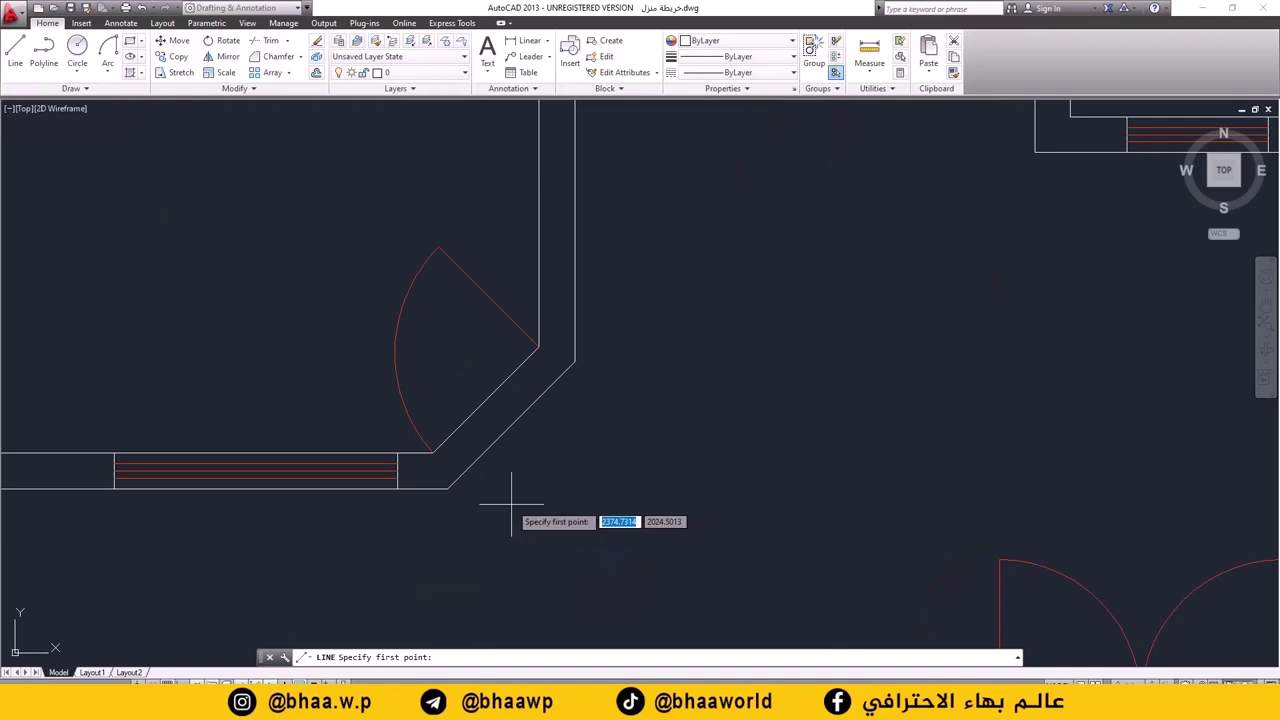
pyautogui.click(433, 452)
pyautogui.click(459, 477)
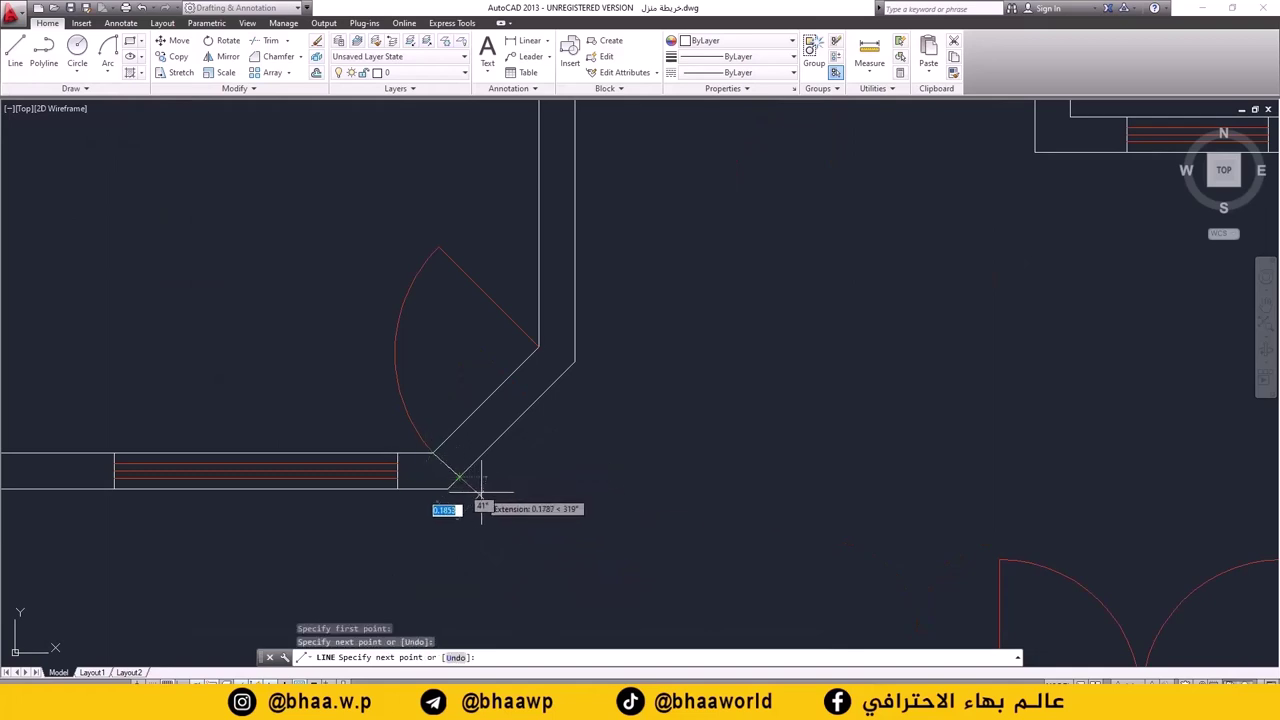
pyautogui.press('Return')
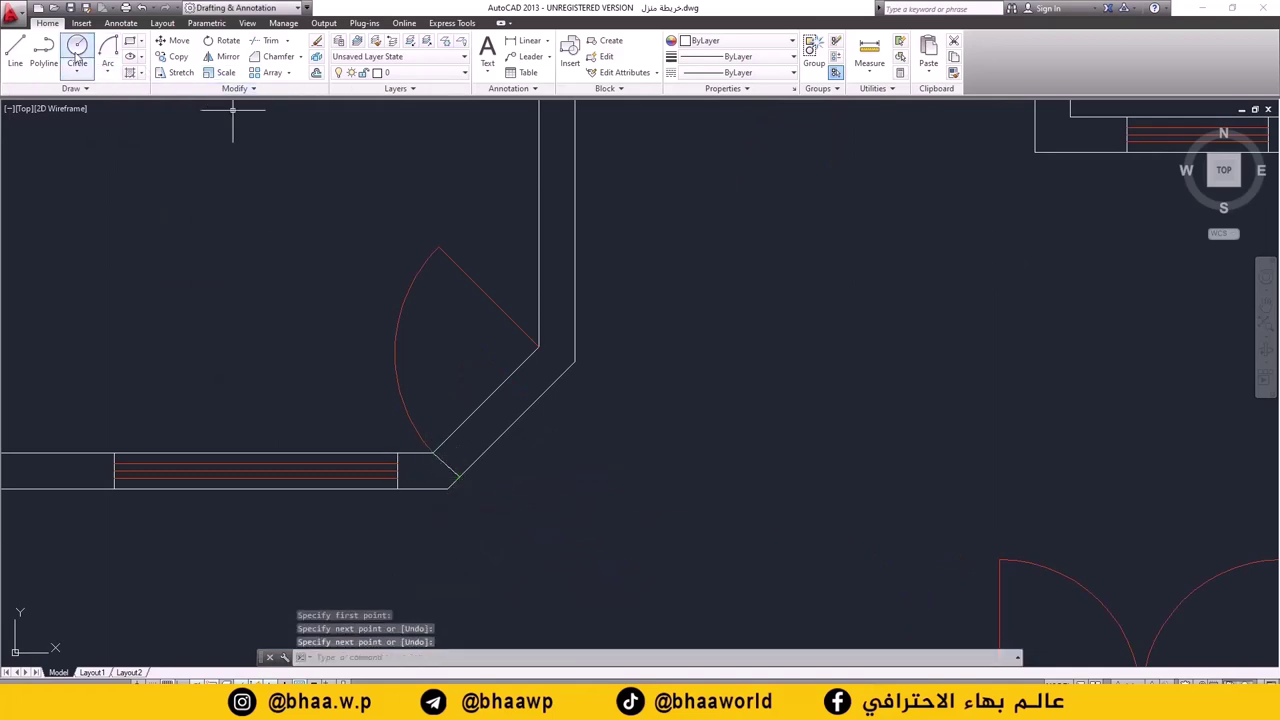
pyautogui.click(15, 50)
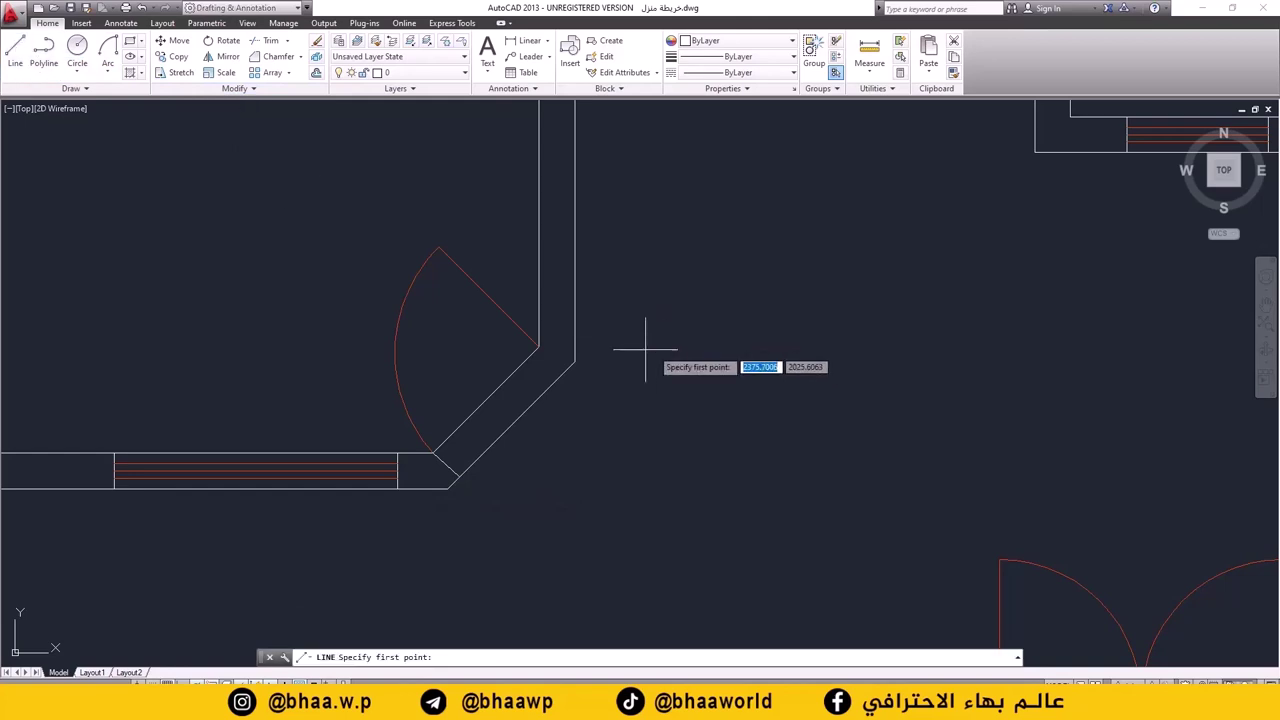
pyautogui.click(536, 348)
pyautogui.click(564, 371)
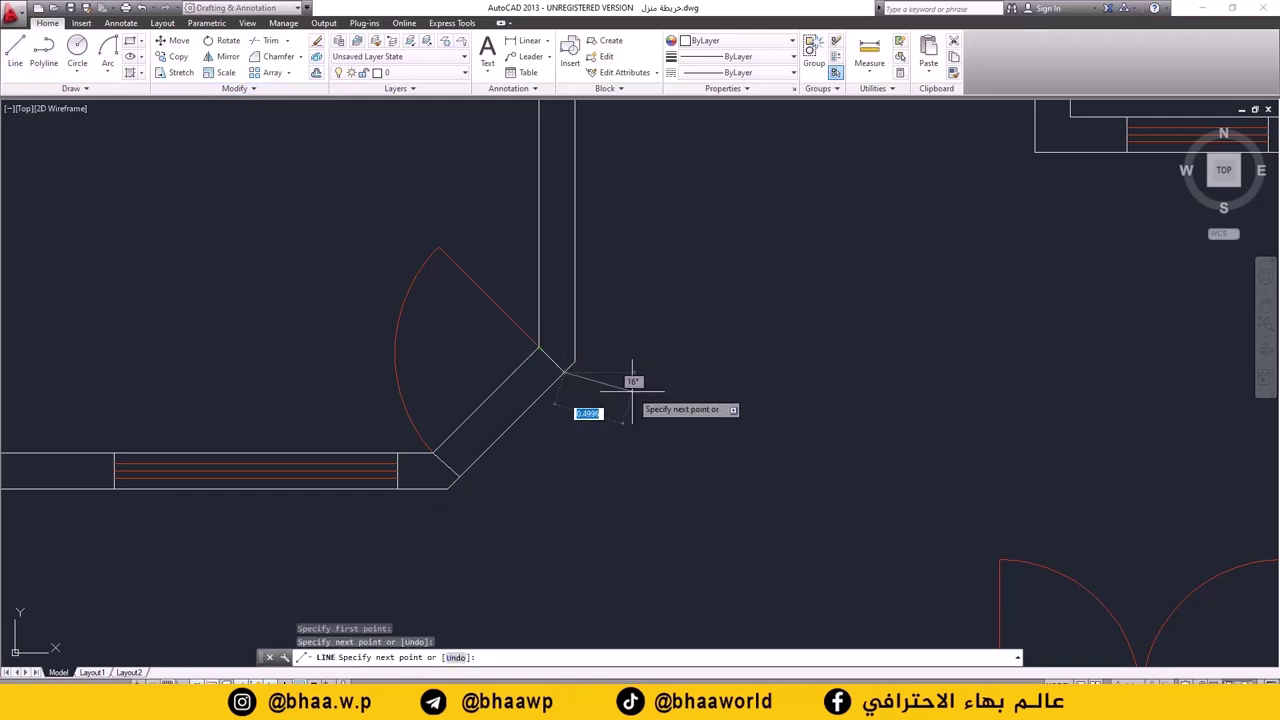
pyautogui.click(575, 364)
pyautogui.press('Return')
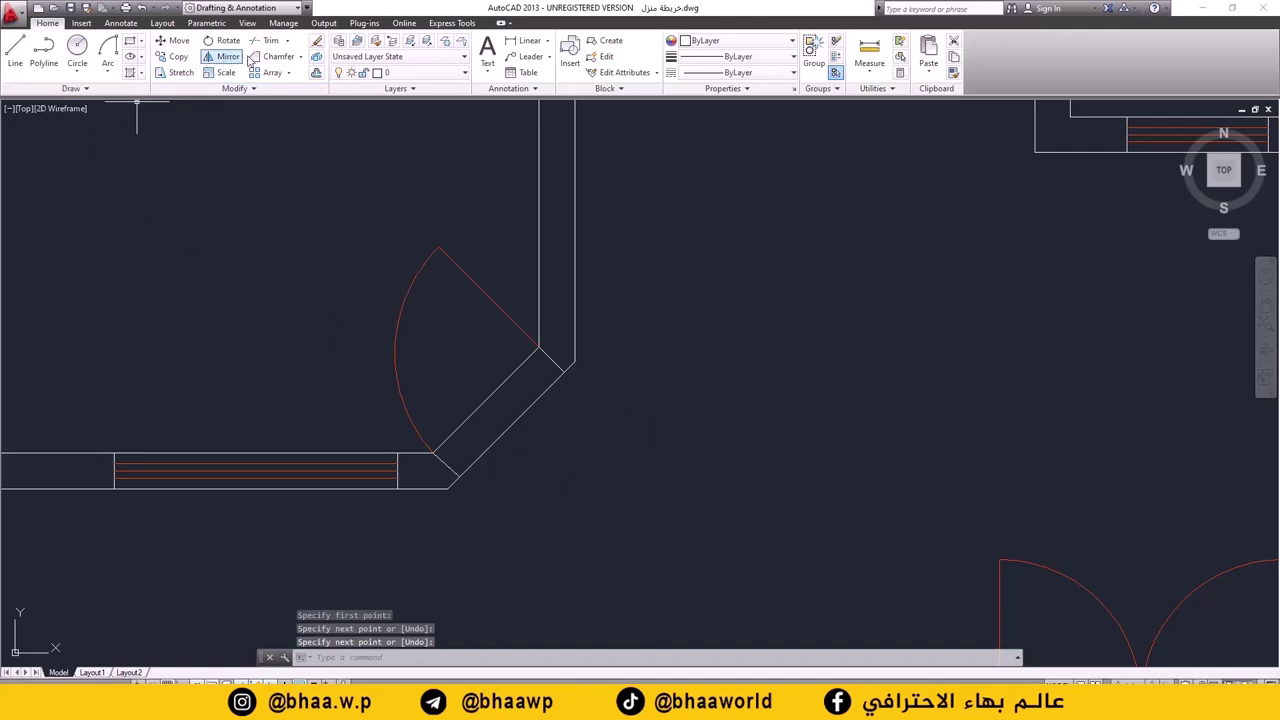
# - Trim the diagonal wall lines across the doorway, then zoom out to the whole plan
pyautogui.click(268, 41)
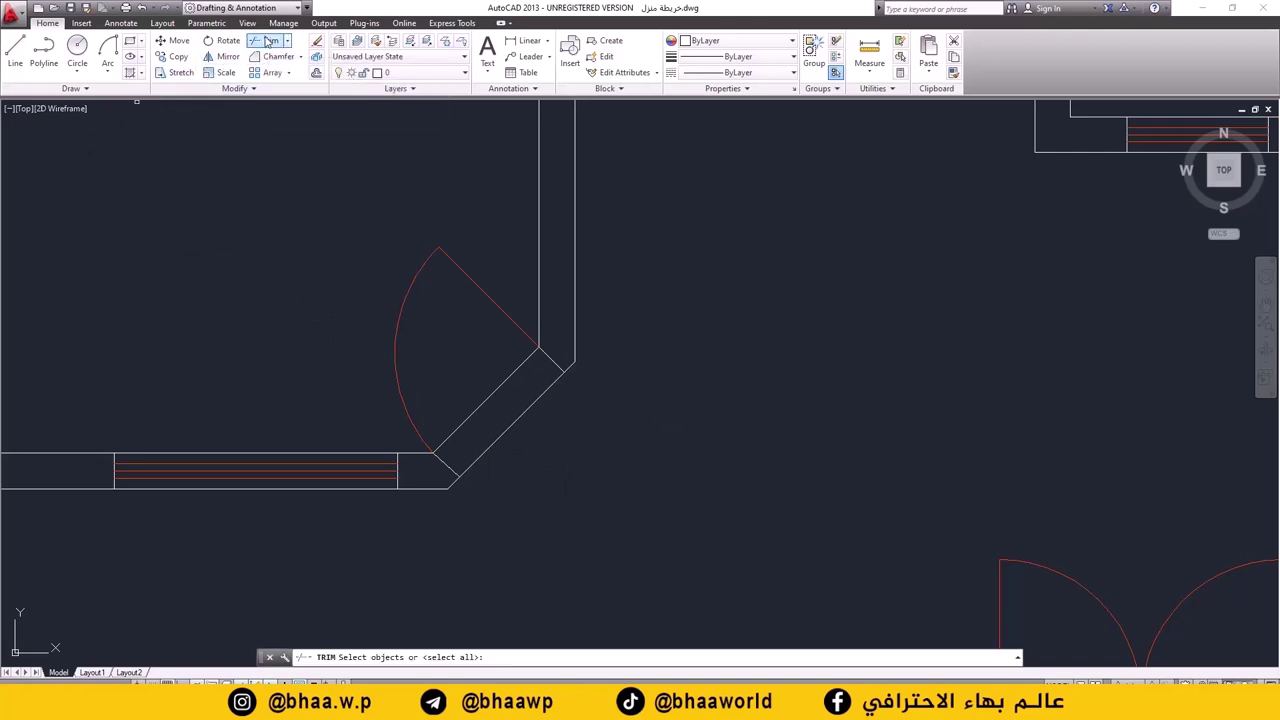
pyautogui.press('Return')
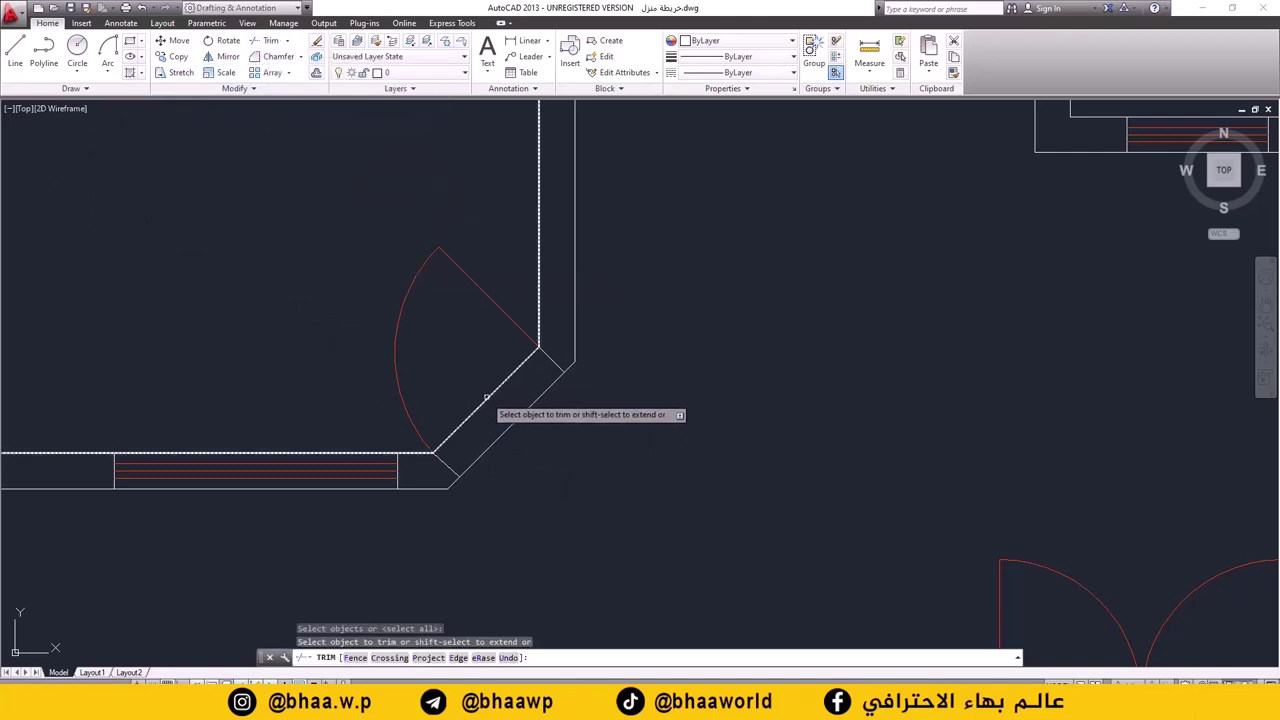
pyautogui.click(487, 397)
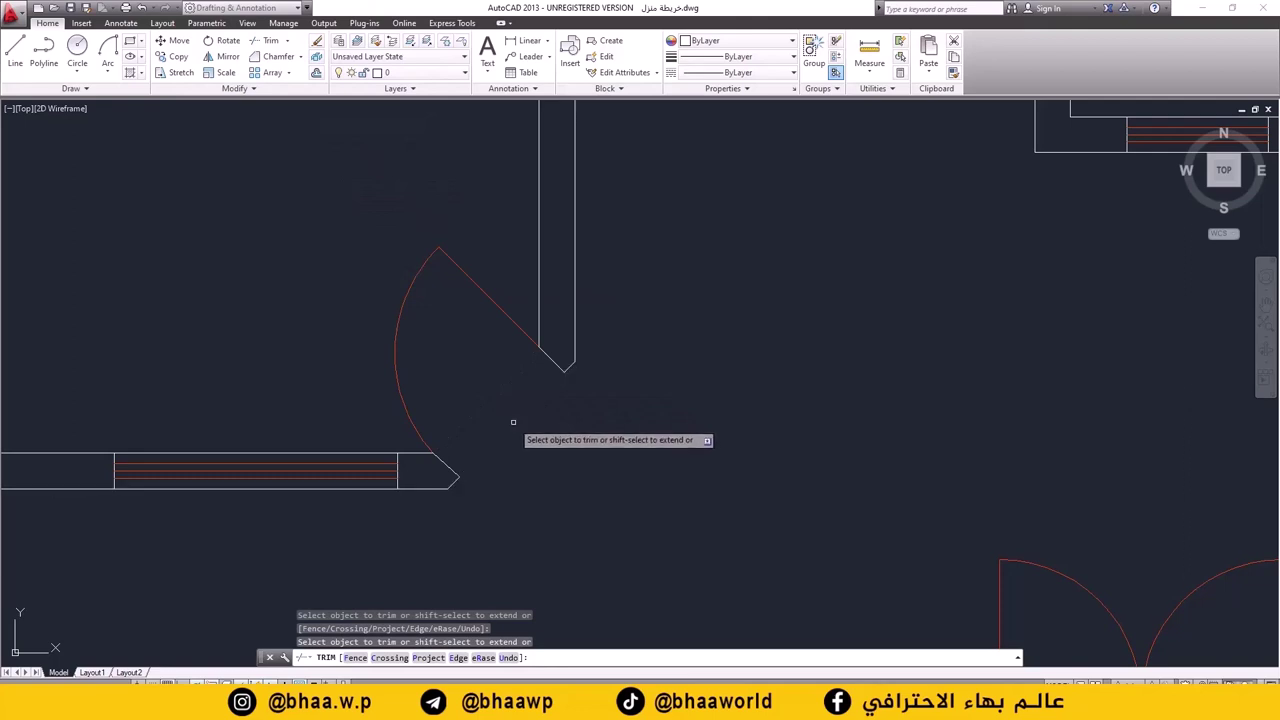
pyautogui.scroll(-3, 505, 400)
pyautogui.scroll(-3, 510, 402)
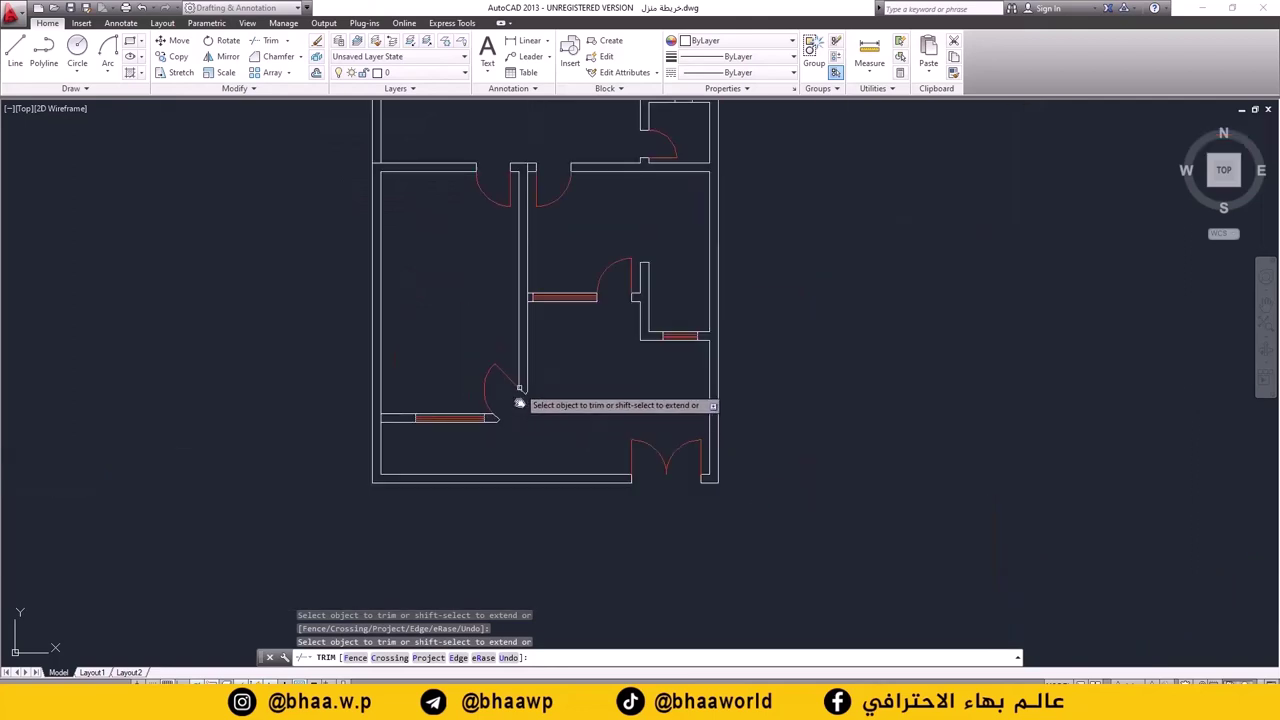
pyautogui.moveTo(519, 403); pyautogui.dragTo(519, 462, button='middle')
pyautogui.scroll(-2, 519, 400)
pyautogui.scroll(-2, 518, 452)
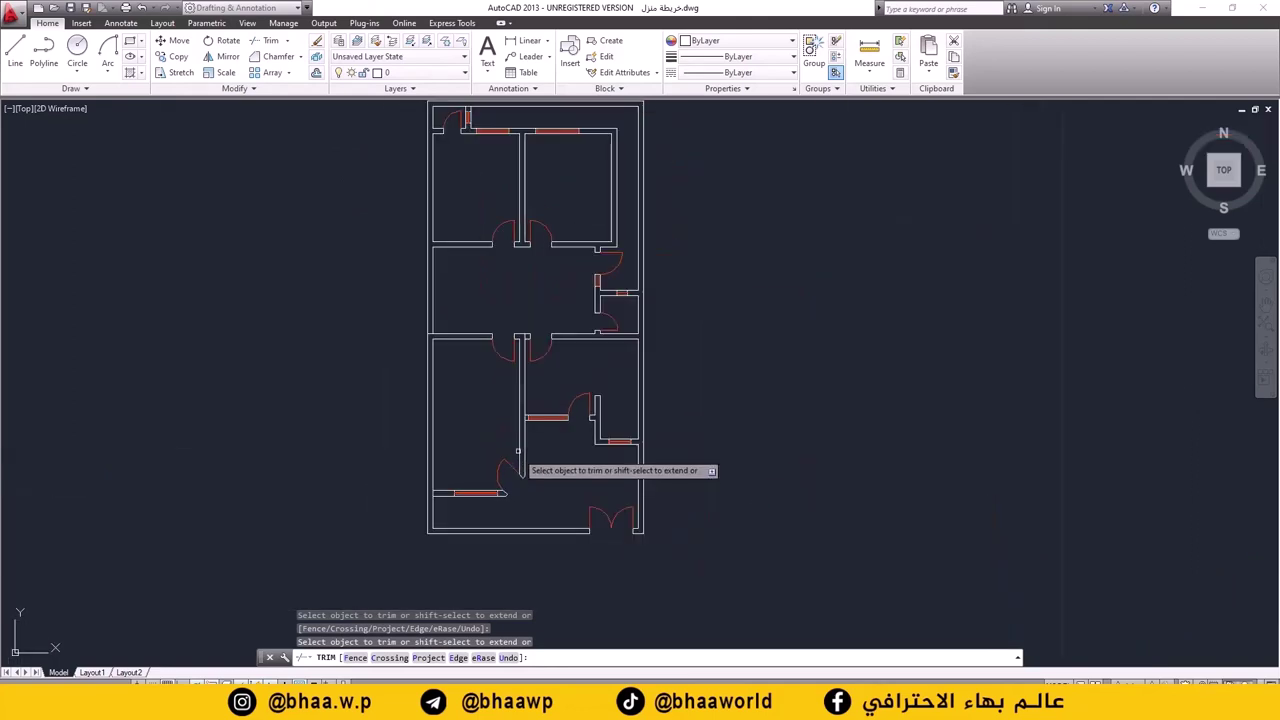
pyautogui.moveTo(518, 398); pyautogui.dragTo(520, 443, button='middle')
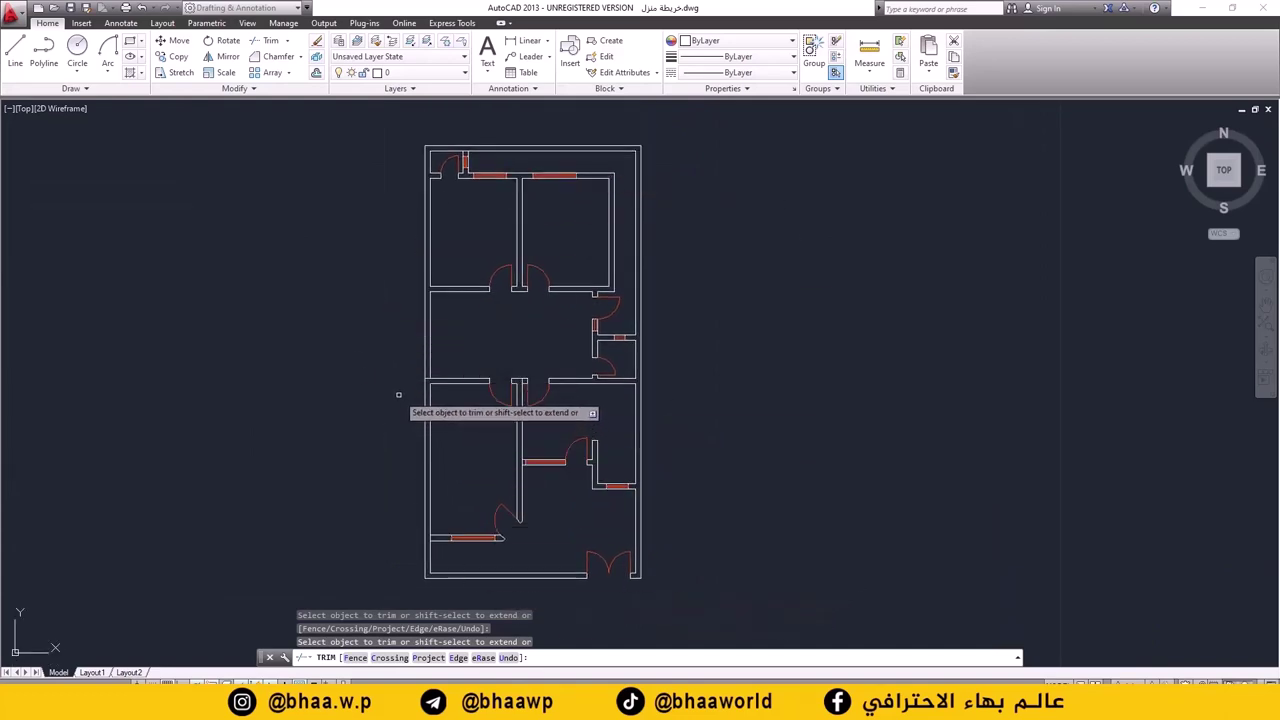
# - Create a new layer named dim with green colour index 90 in the layer manager
pyautogui.click(428, 73)
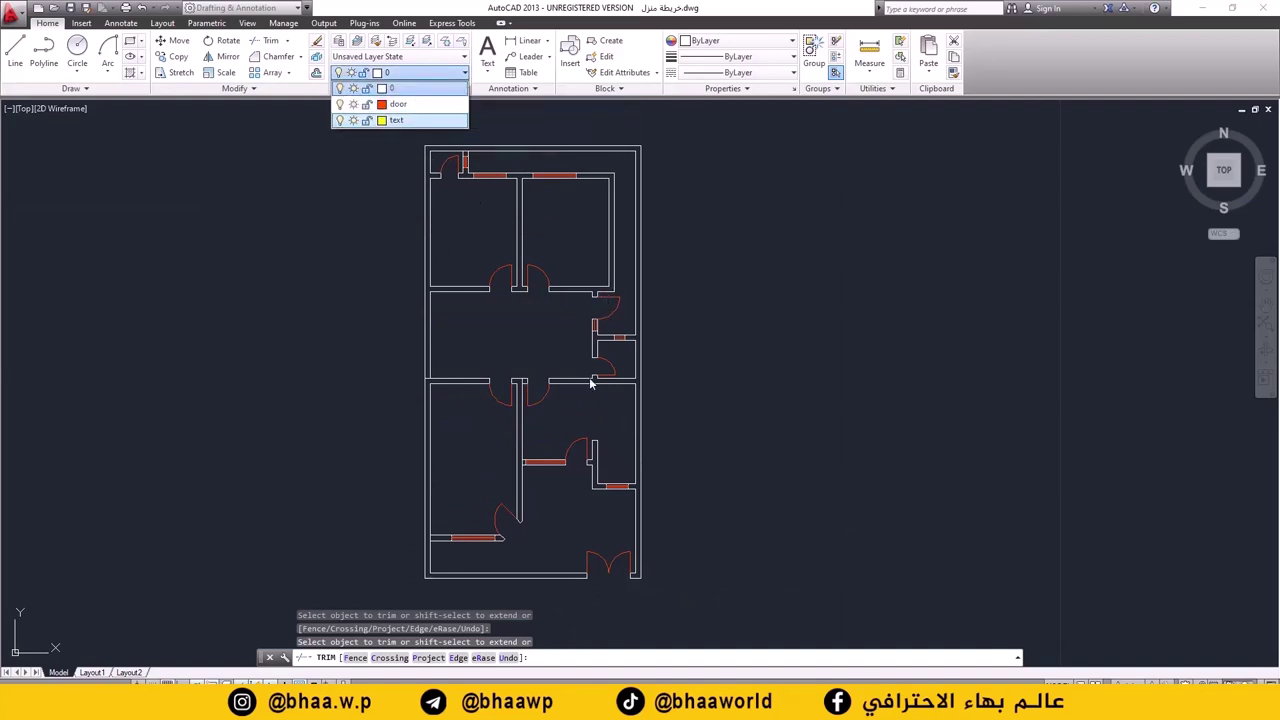
pyautogui.click(400, 88)
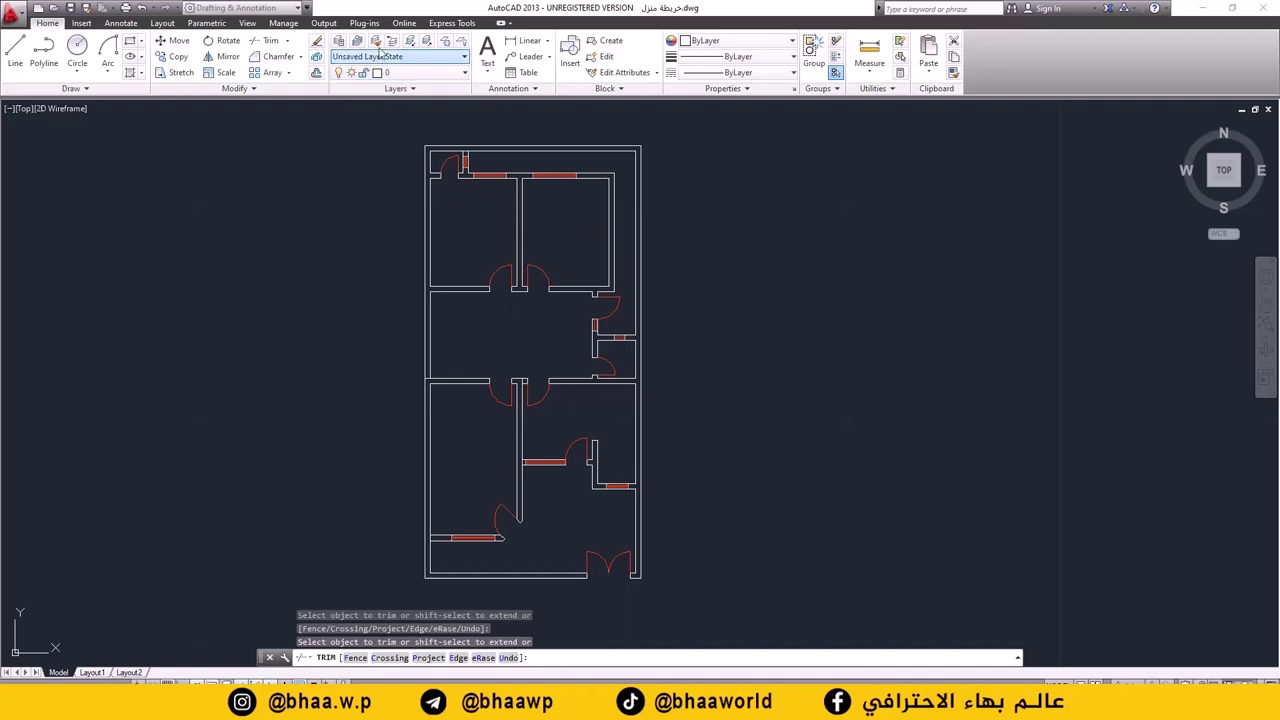
pyautogui.press('Escape')
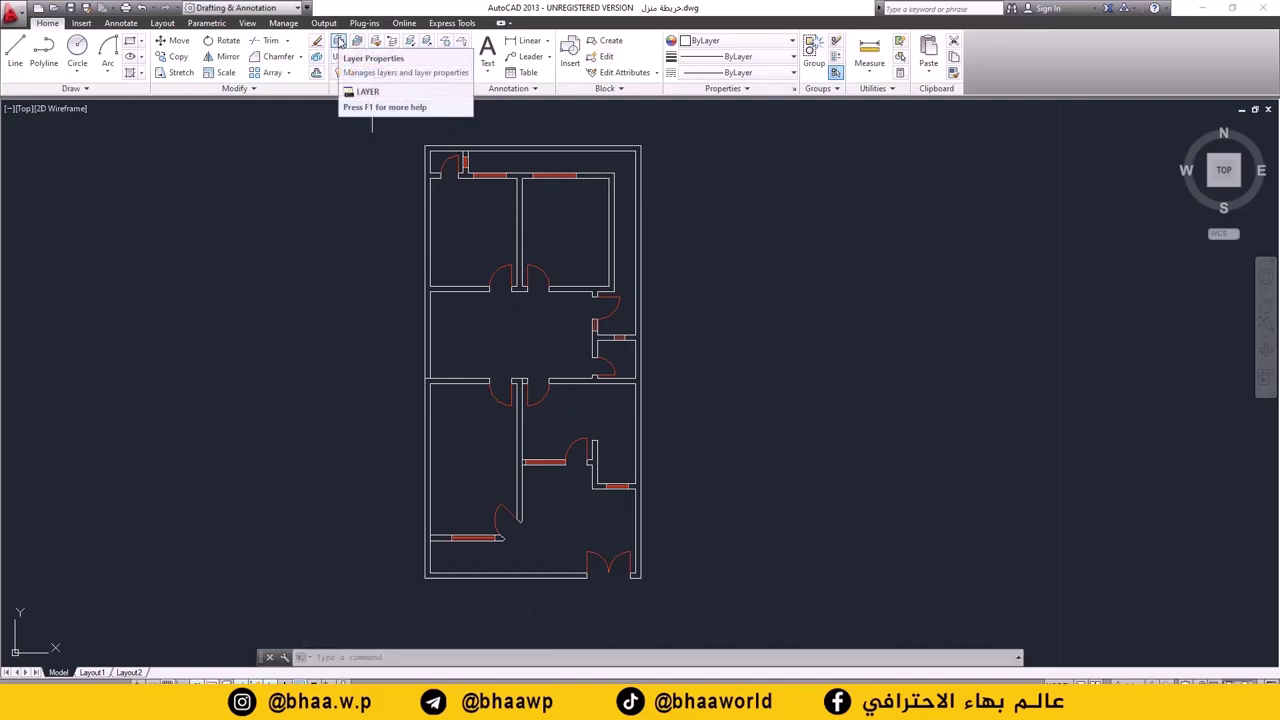
pyautogui.click(339, 42)
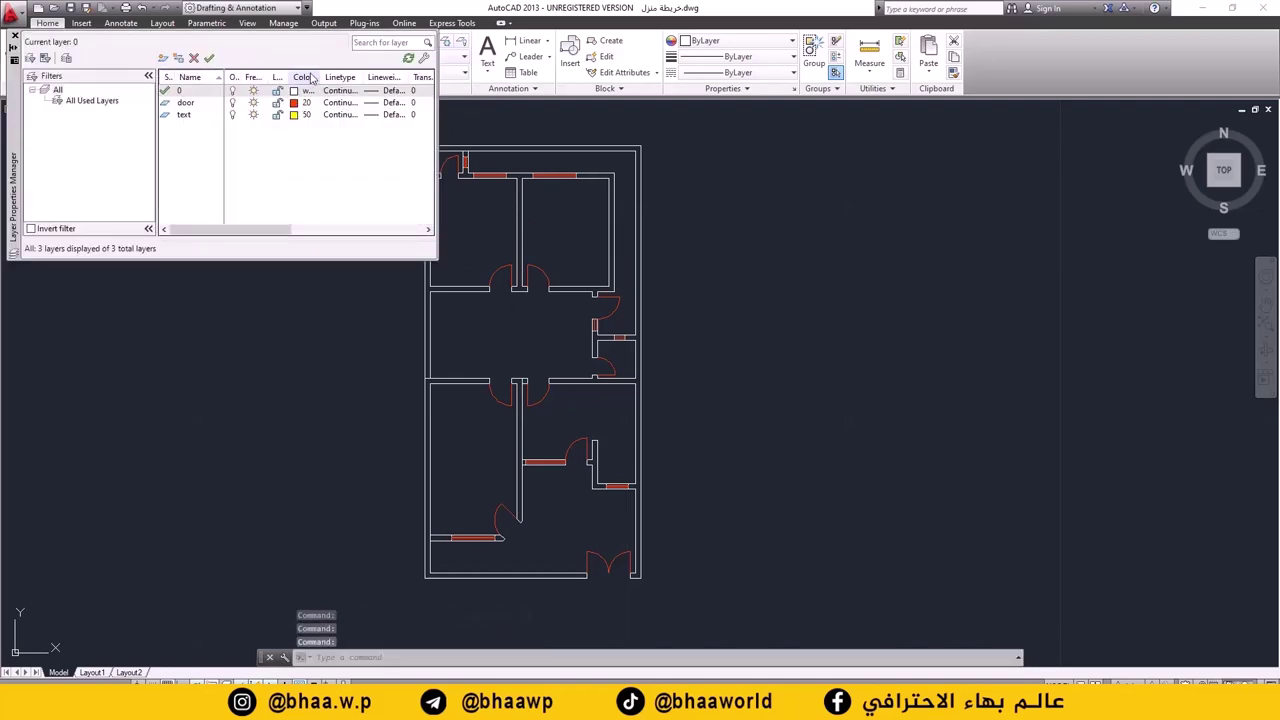
pyautogui.click(163, 58)
pyautogui.write('dim')
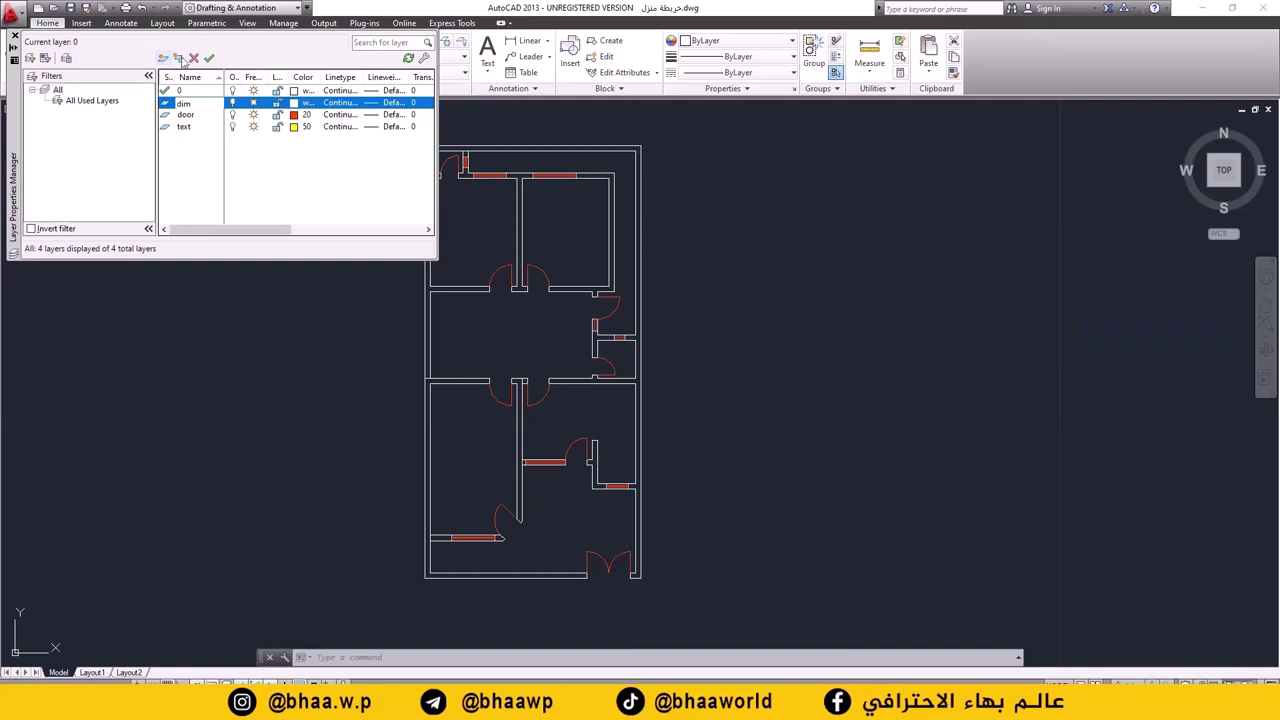
pyautogui.click(296, 103)
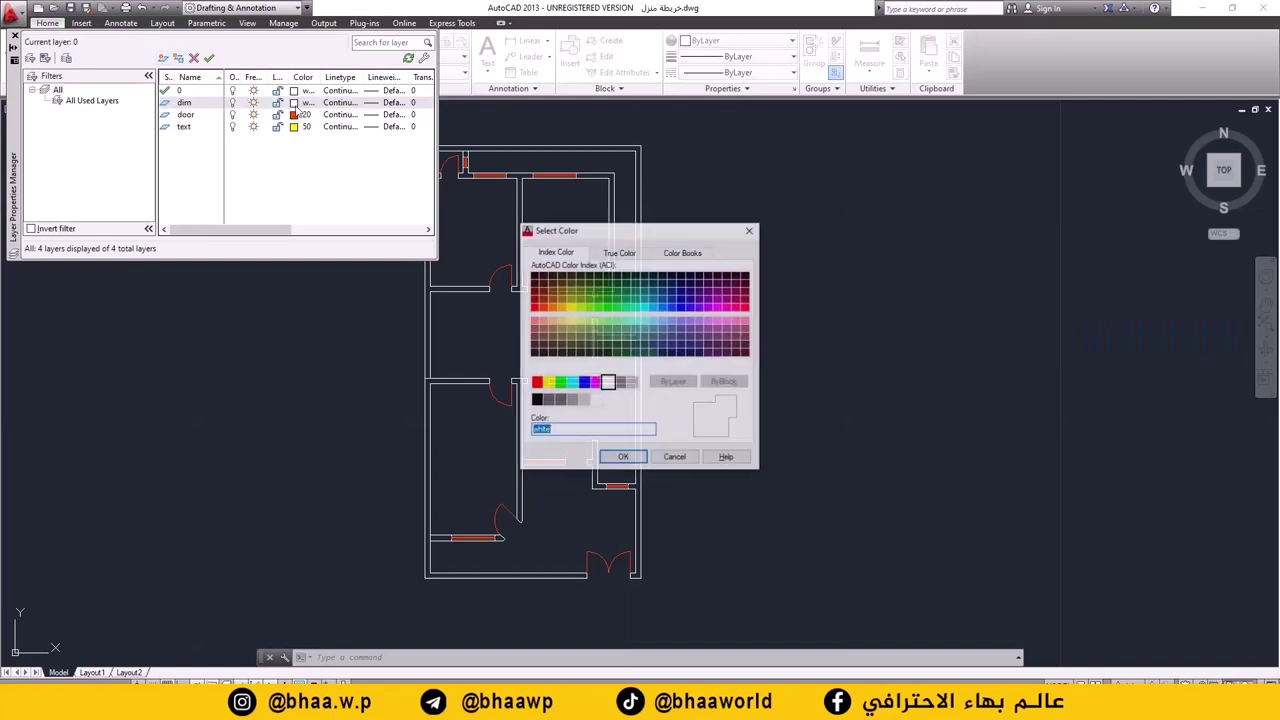
pyautogui.click(607, 308)
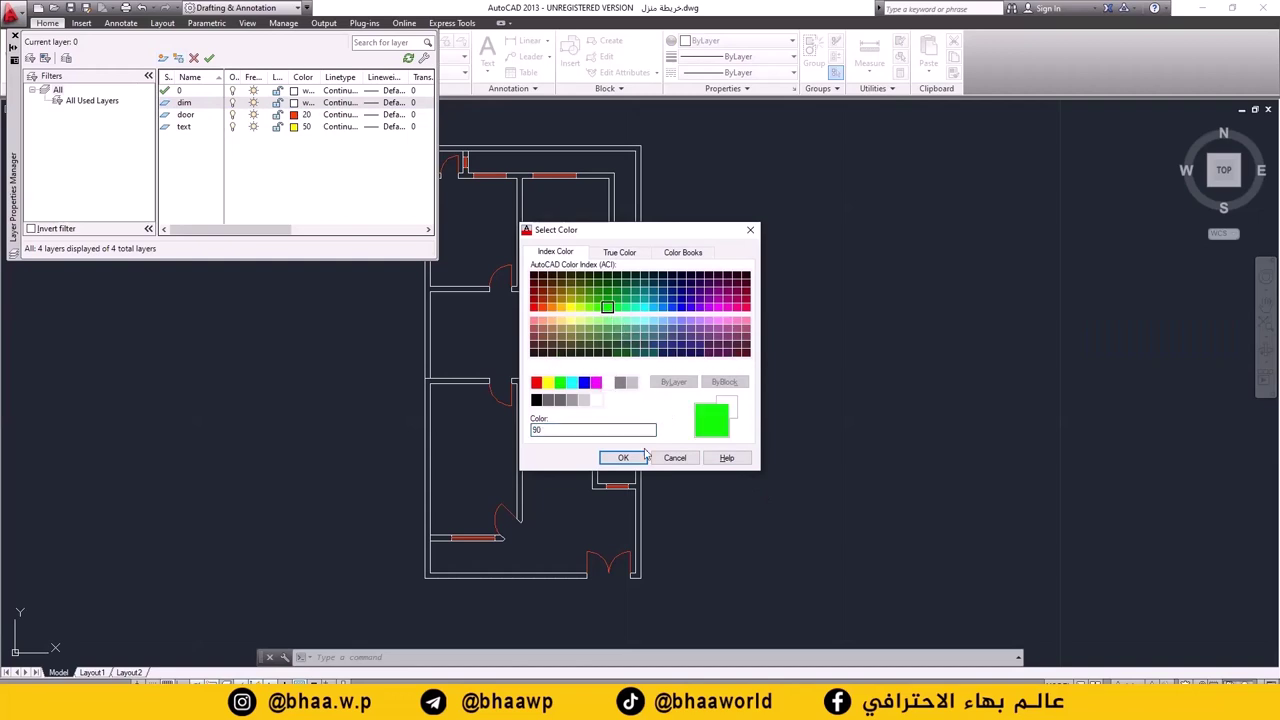
pyautogui.click(623, 458)
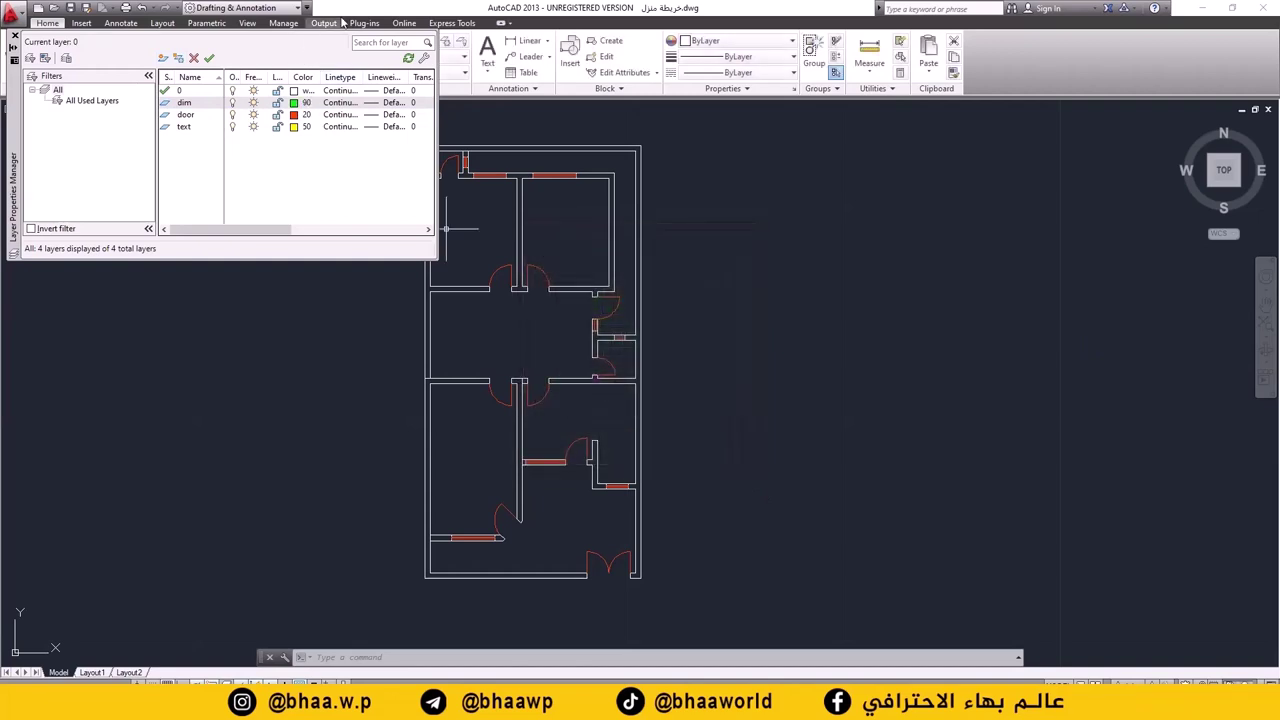
pyautogui.click(15, 36)
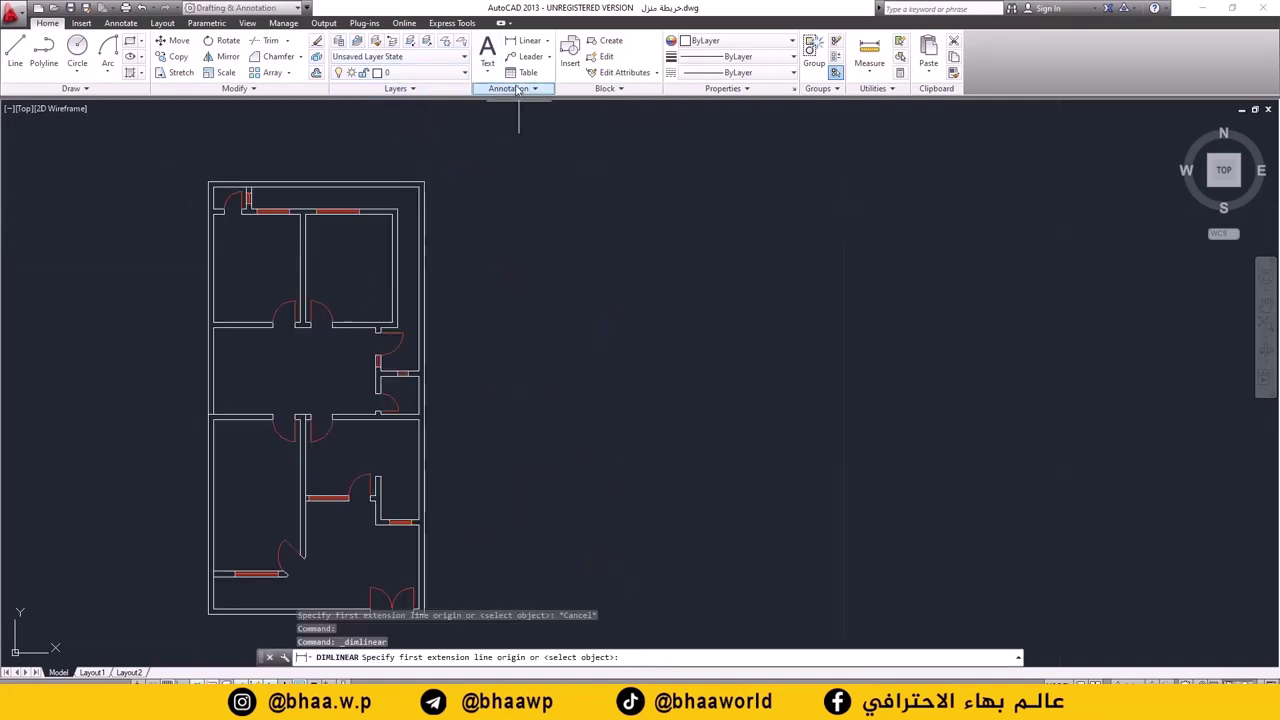
pyautogui.click(548, 42)
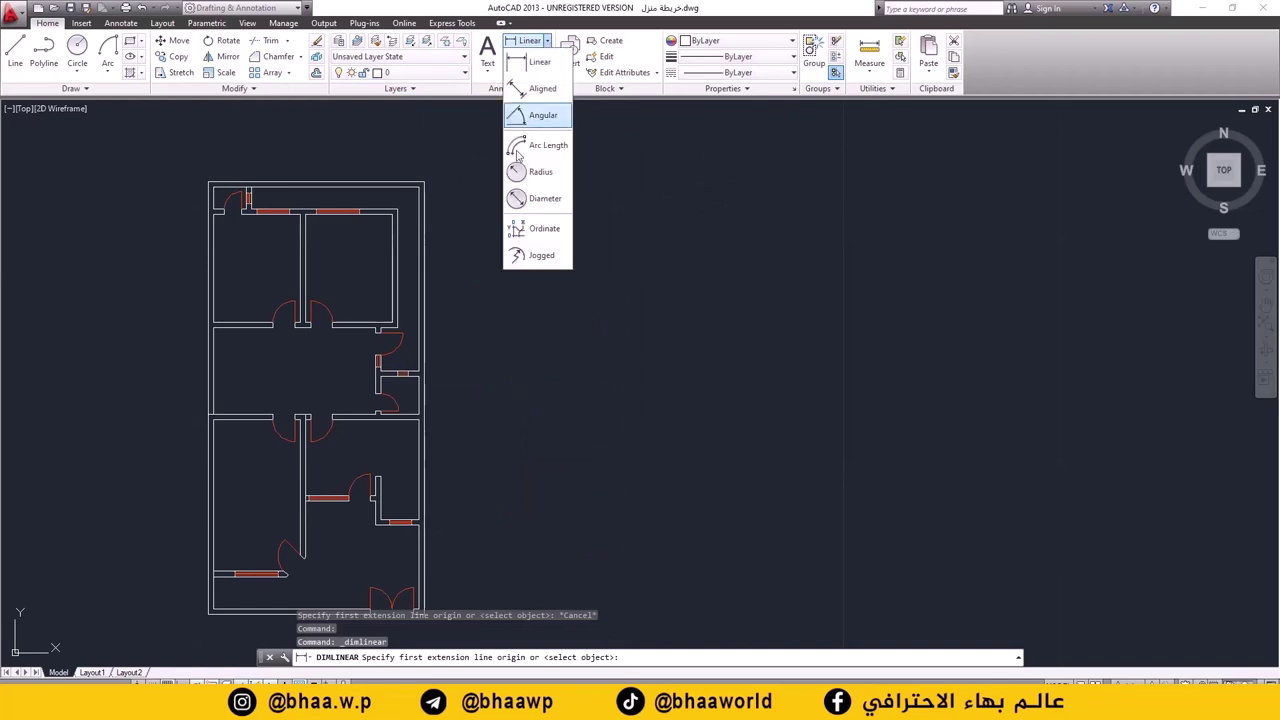
pyautogui.click(537, 62)
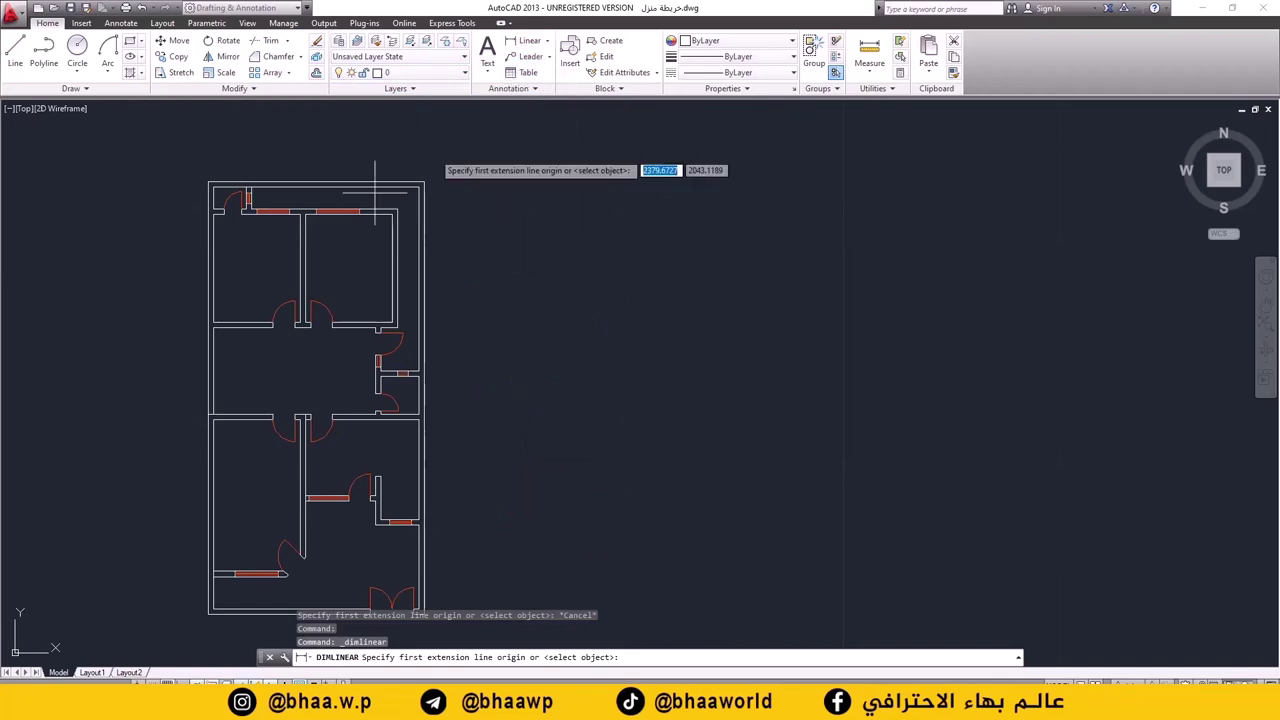
pyautogui.click(208, 183)
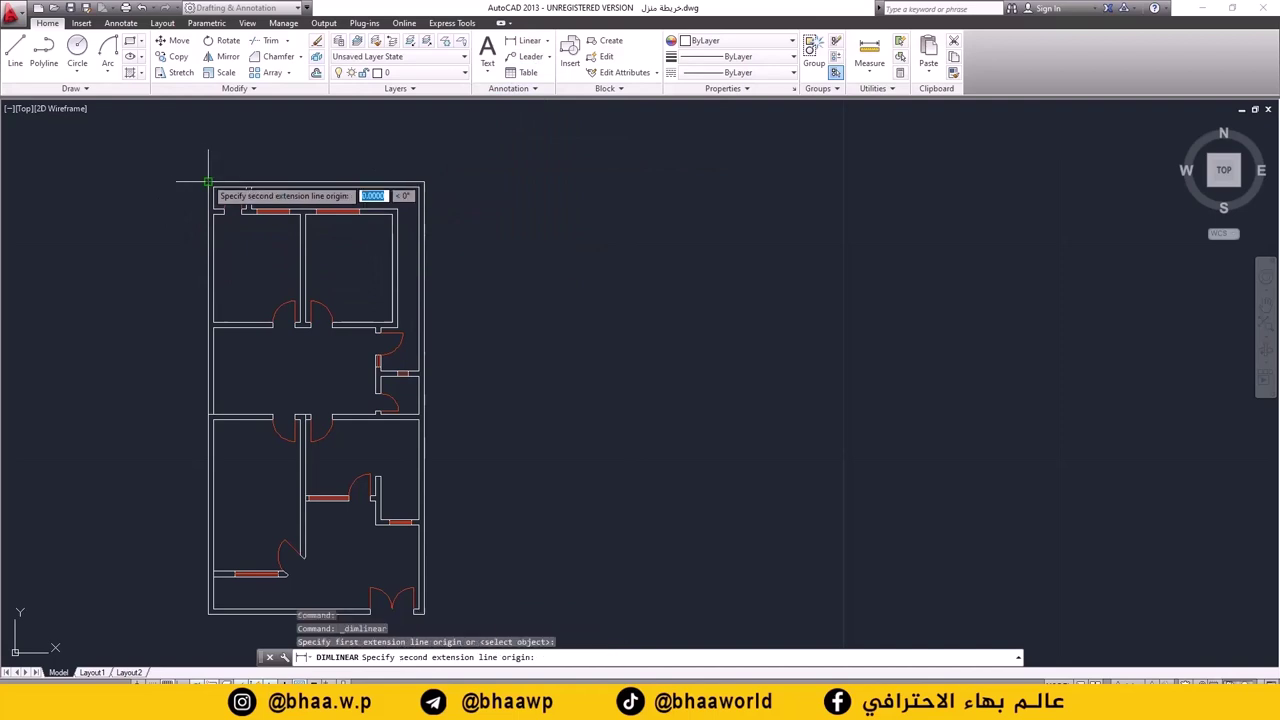
pyautogui.click(424, 183)
pyautogui.click(424, 157)
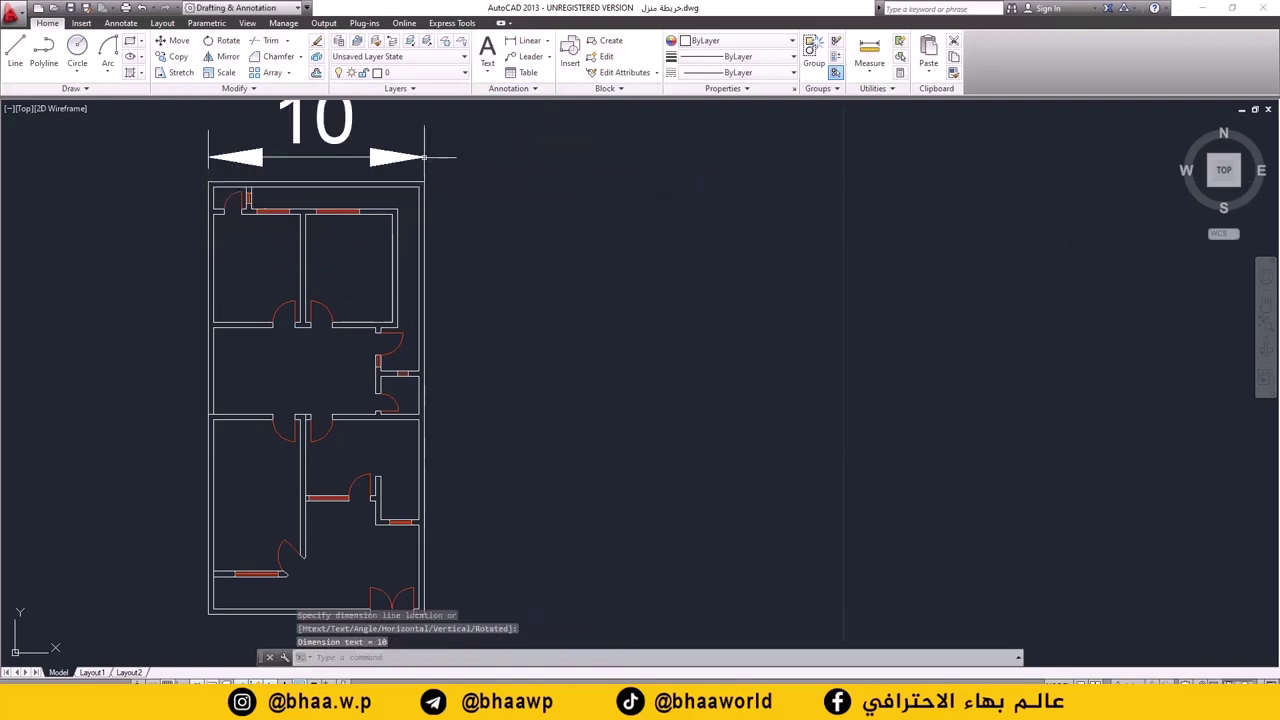
pyautogui.scroll(-2, 491, 171)
pyautogui.scroll(4, 559, 190)
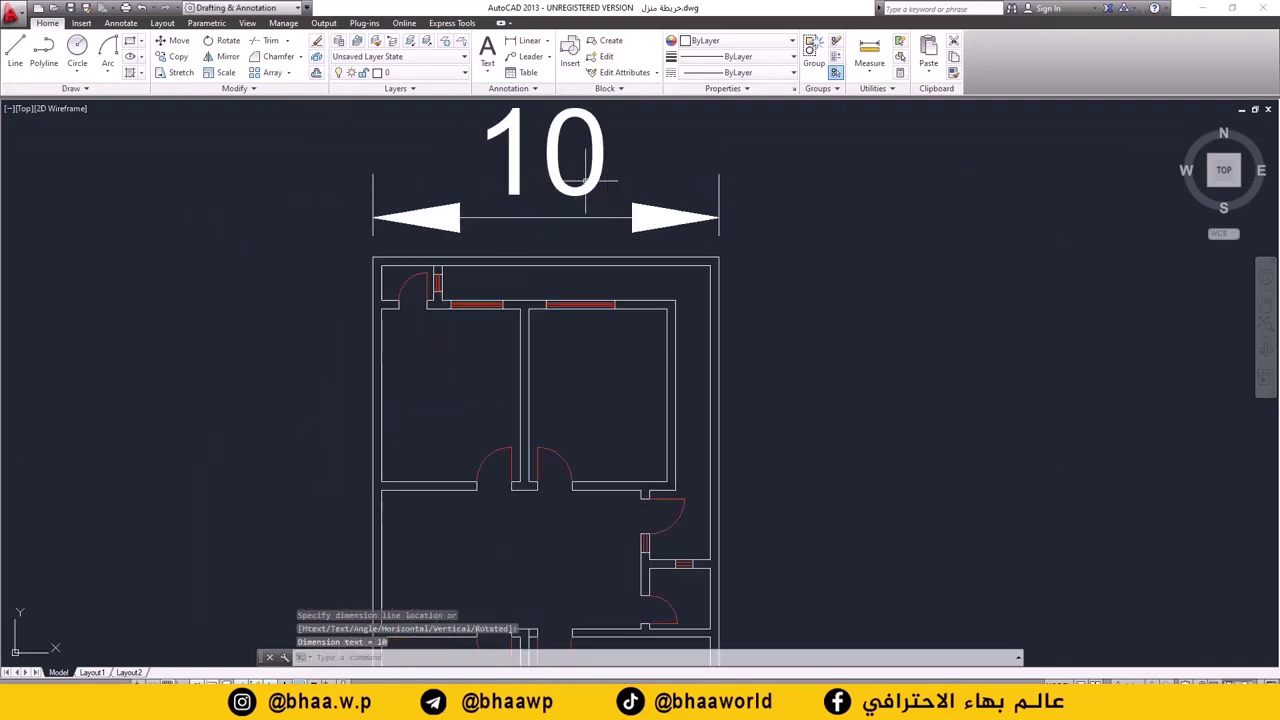
pyautogui.scroll(-2, 484, 190)
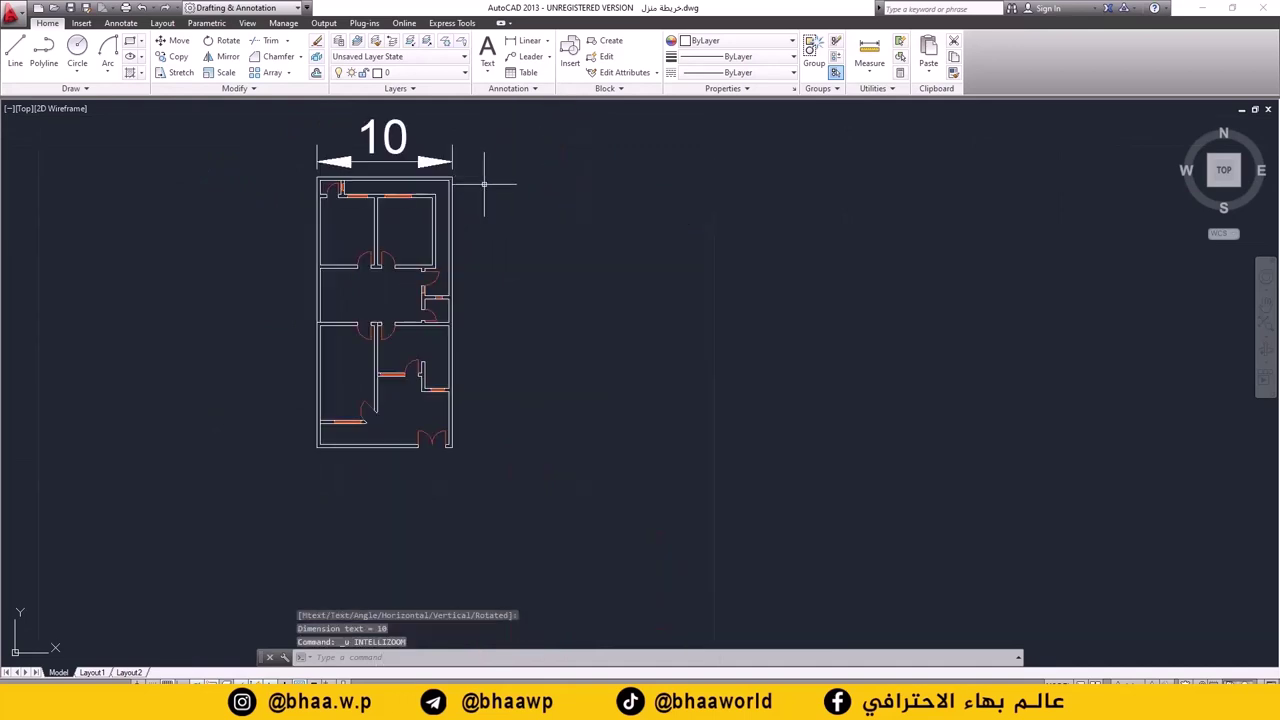
pyautogui.hotkey('ctrl', 'z')
pyautogui.hotkey('ctrl', 'z')
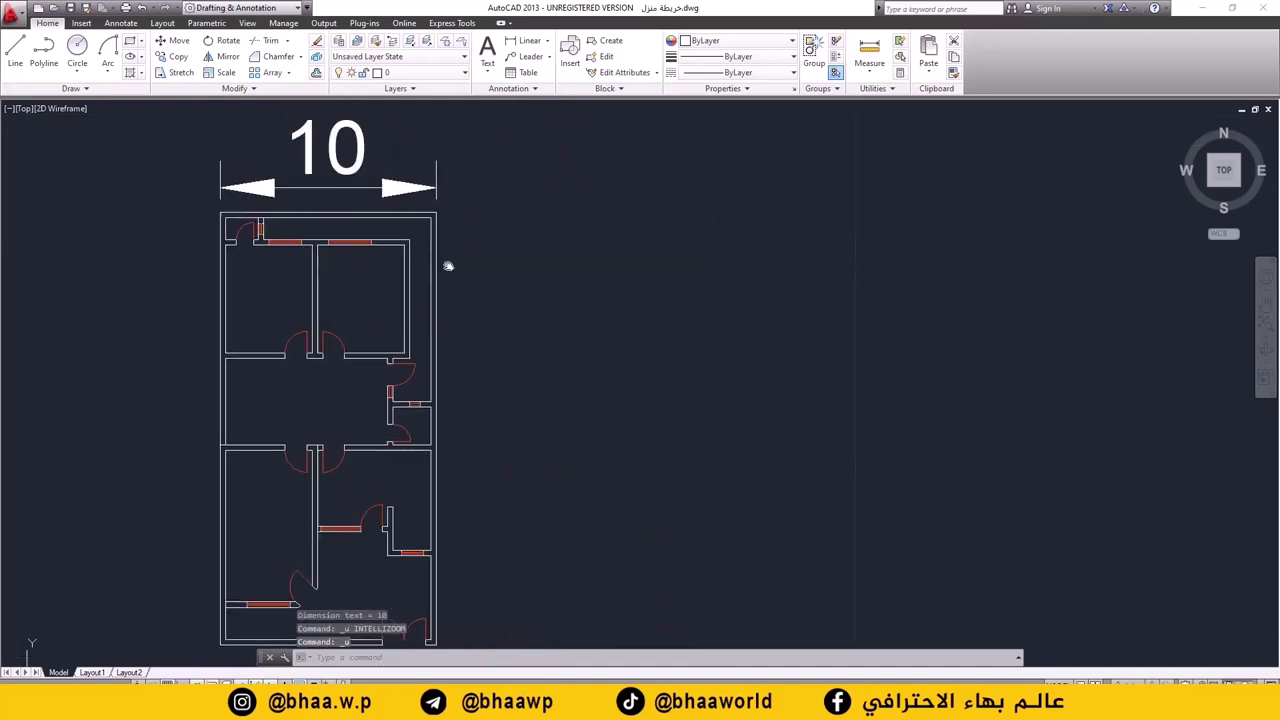
pyautogui.hotkey('ctrl', 'z')
pyautogui.hotkey('ctrl', 'z')
pyautogui.hotkey('ctrl', 'z')
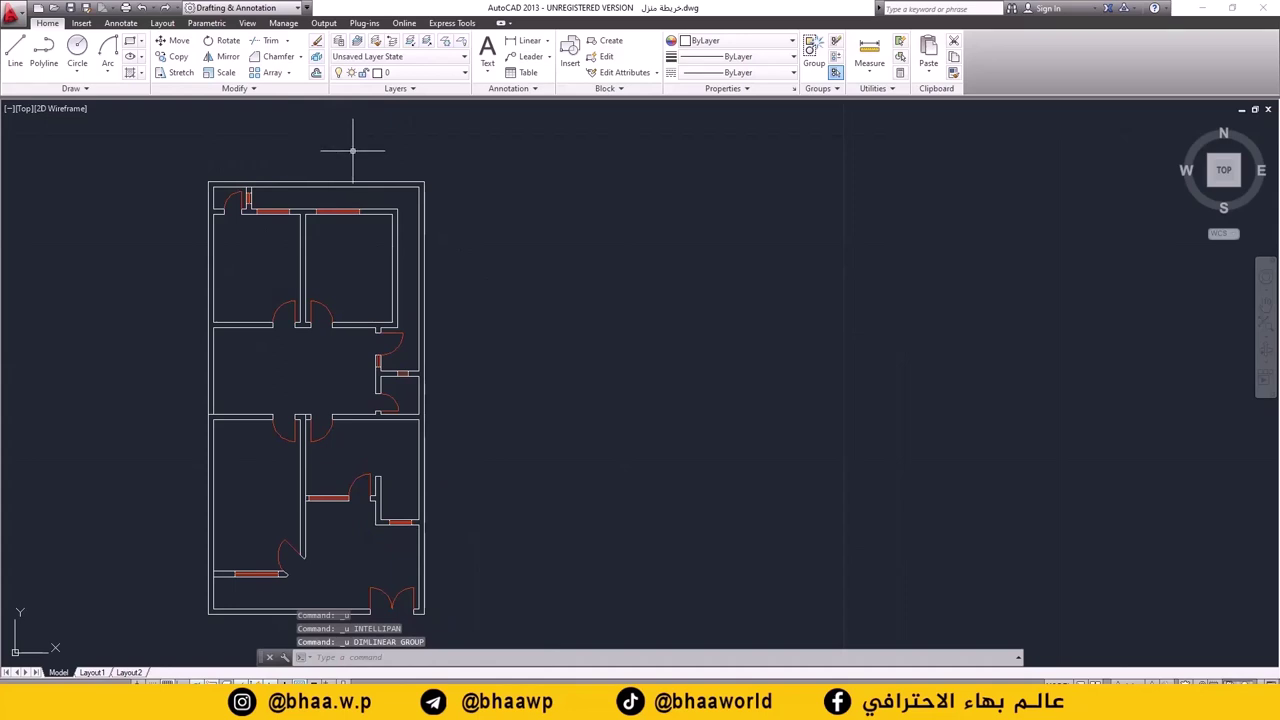
pyautogui.moveTo(352, 151); pyautogui.dragTo(419, 178, button='middle')
pyautogui.write('D')
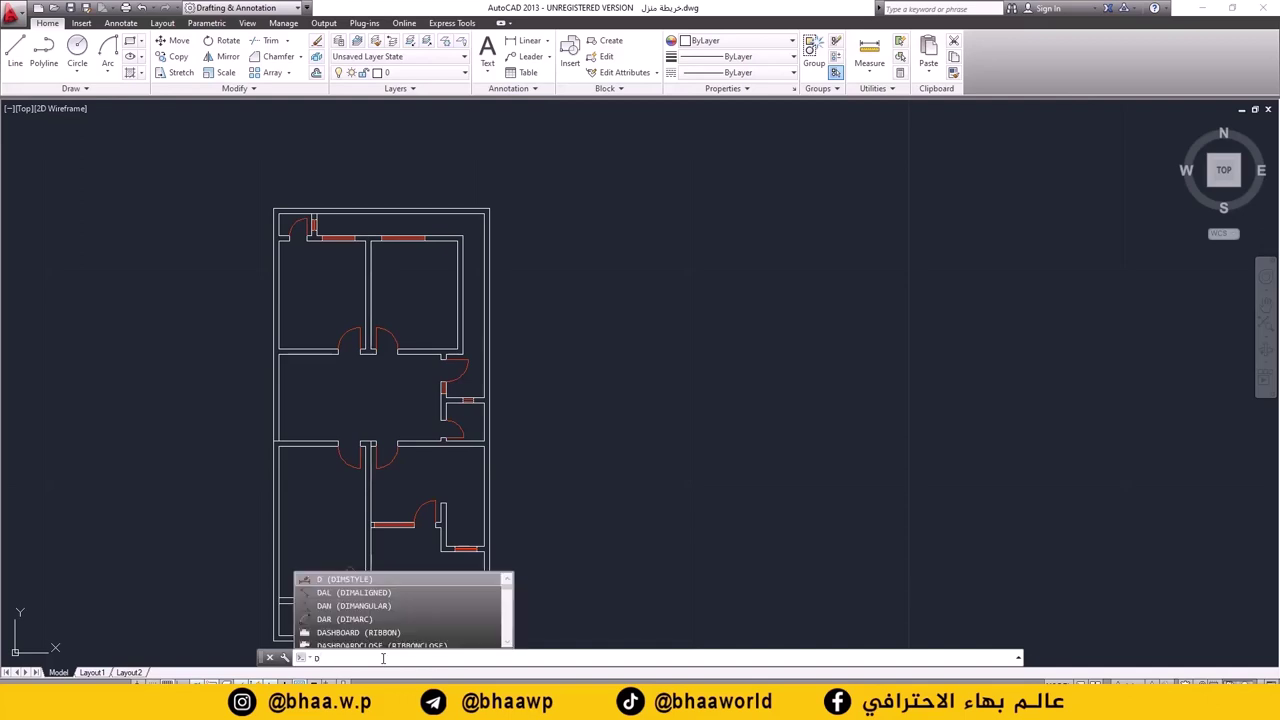
# - Start a new dimension style named bhaa based on ISO-25
pyautogui.press('Return')
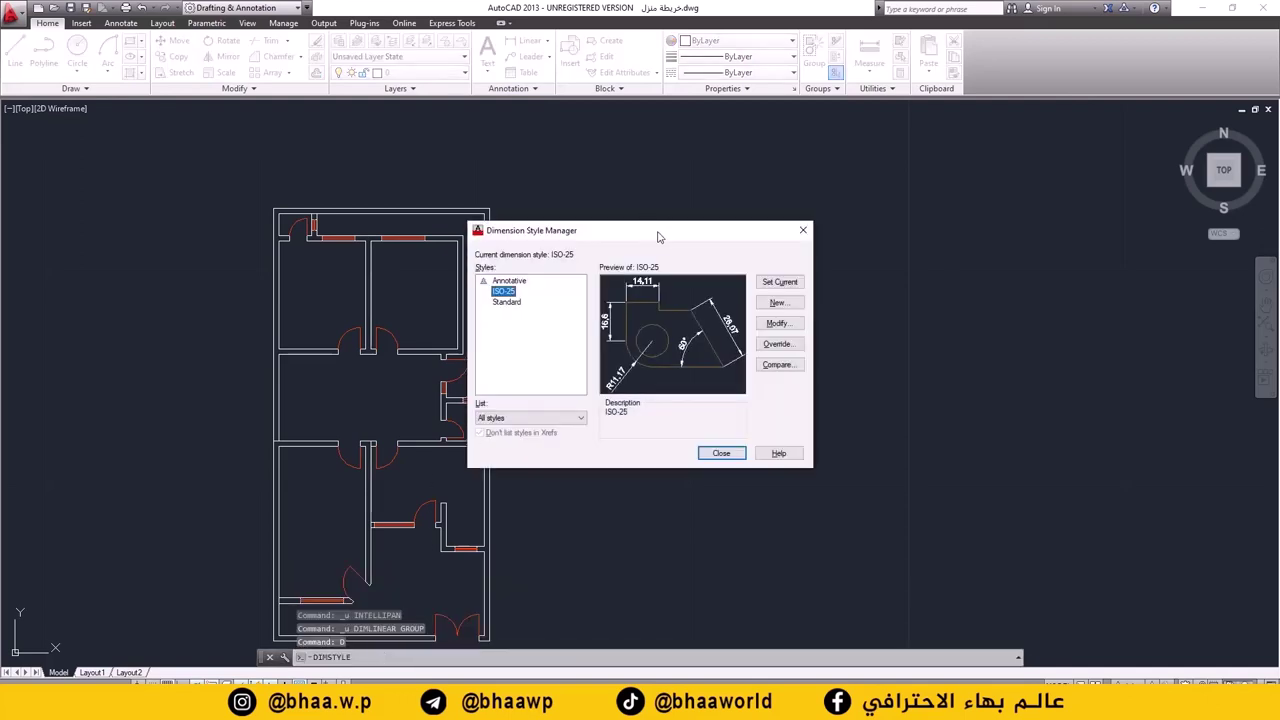
pyautogui.moveTo(658, 237); pyautogui.dragTo(745, 195)
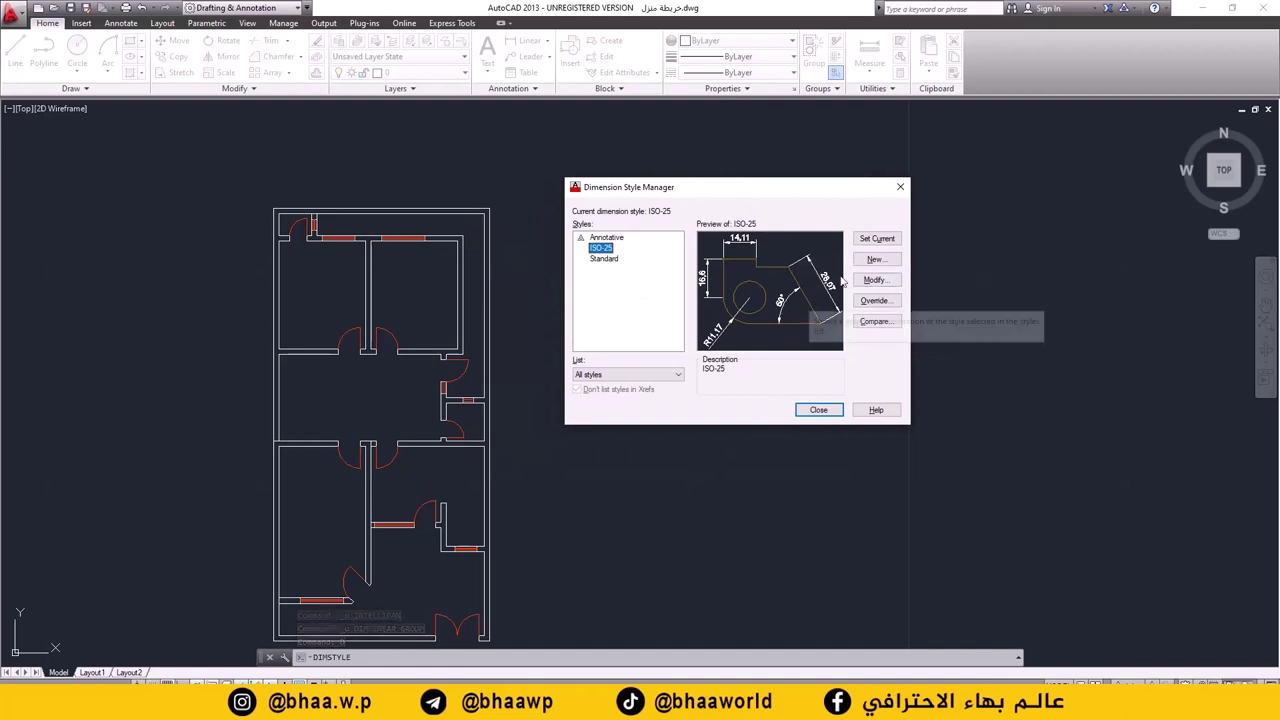
pyautogui.click(877, 261)
pyautogui.write('bhaa')
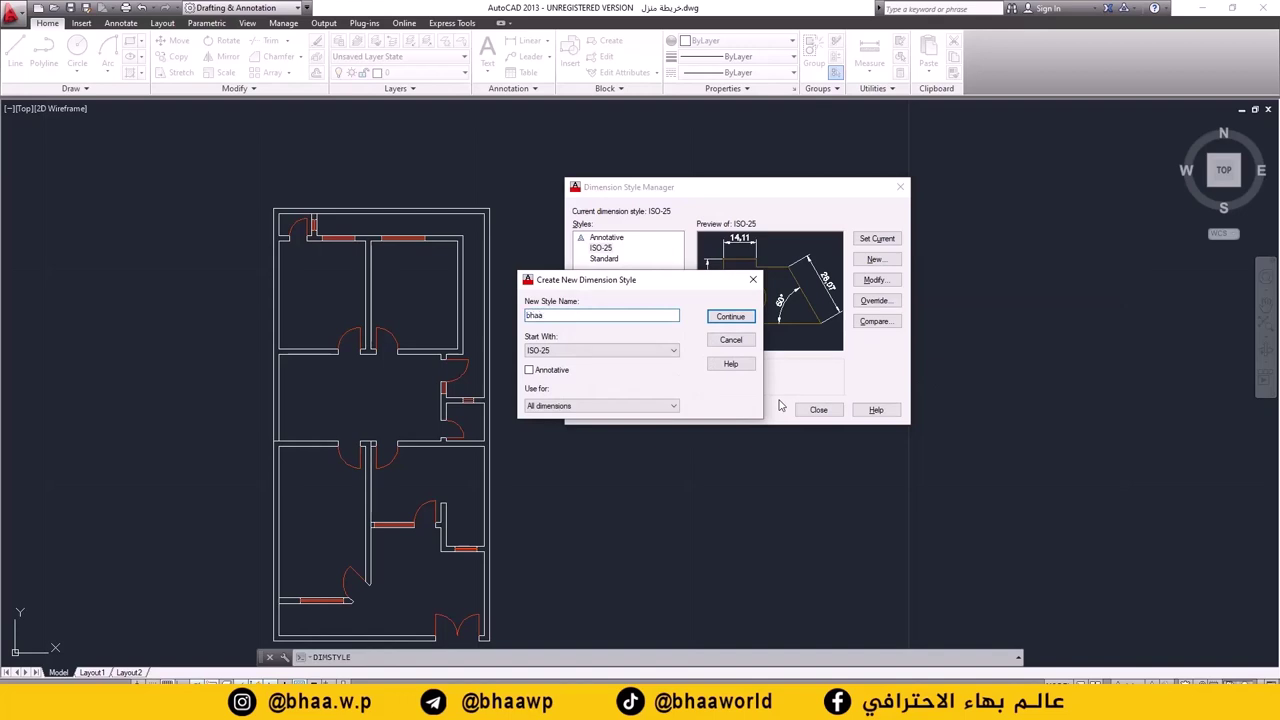
pyautogui.click(731, 317)
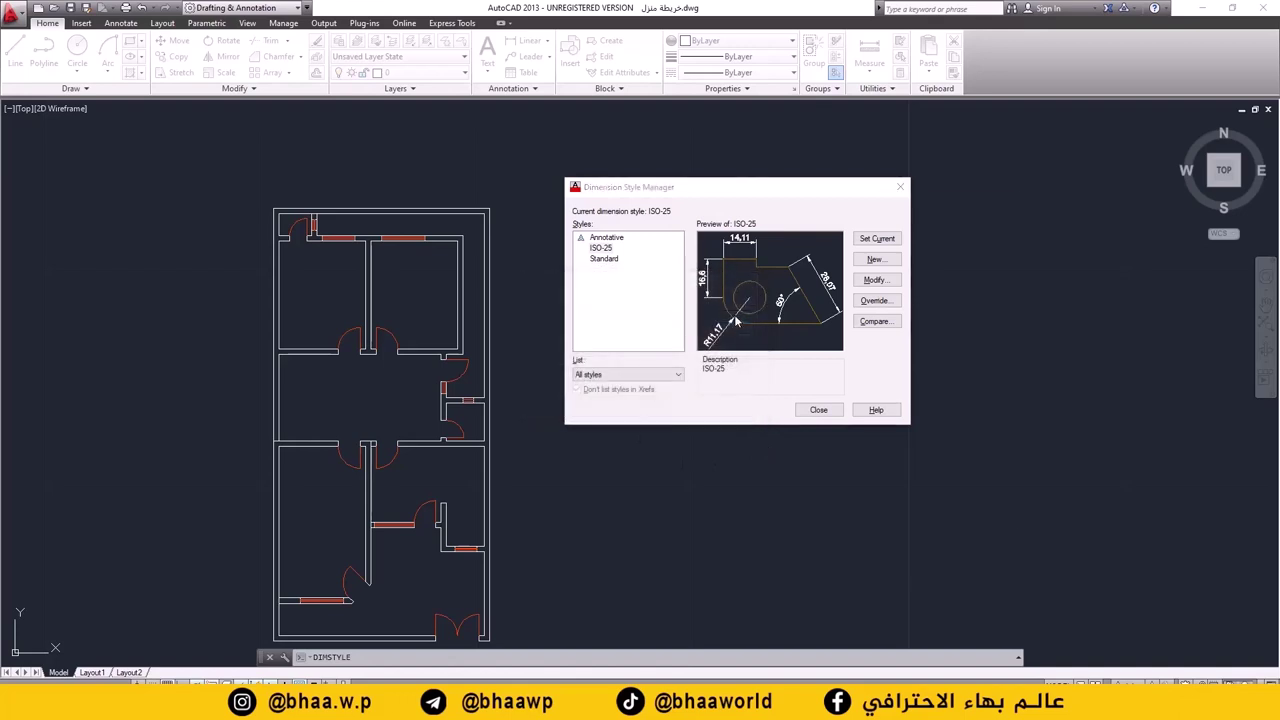
# - Set both the dimension line and extension line colours to green
pyautogui.moveTo(790, 200); pyautogui.dragTo(737, 171)
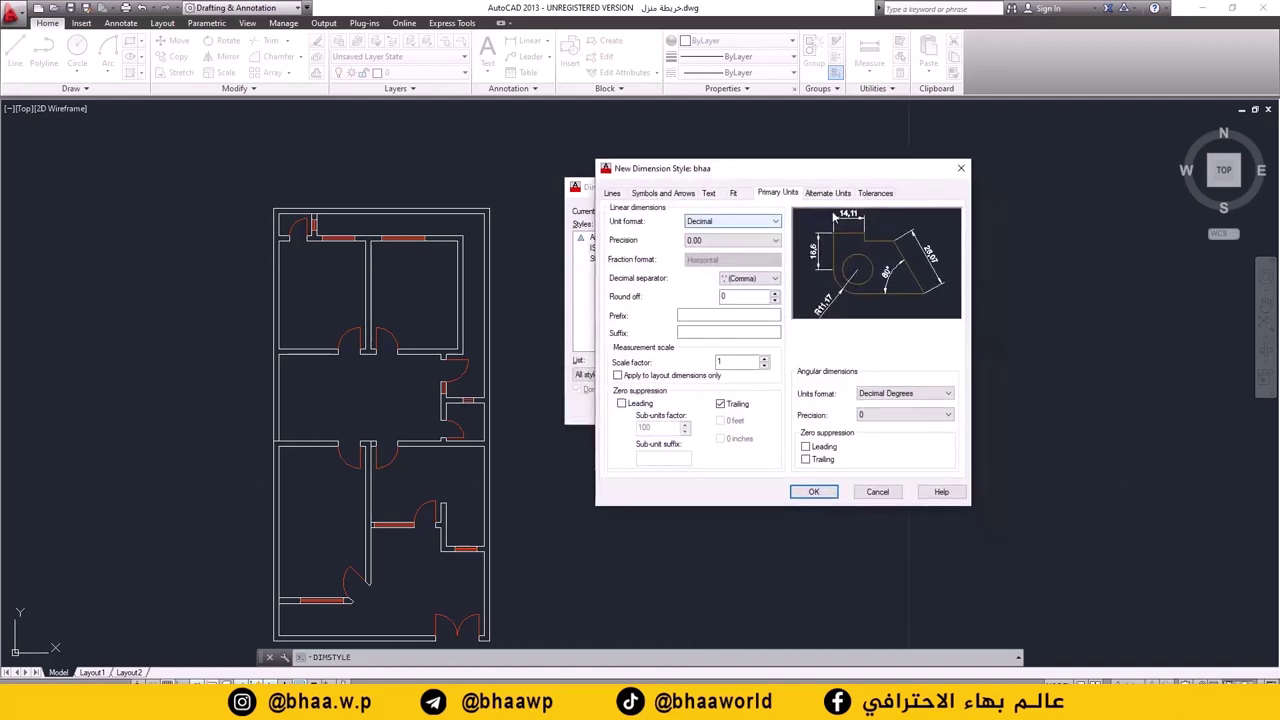
pyautogui.click(612, 194)
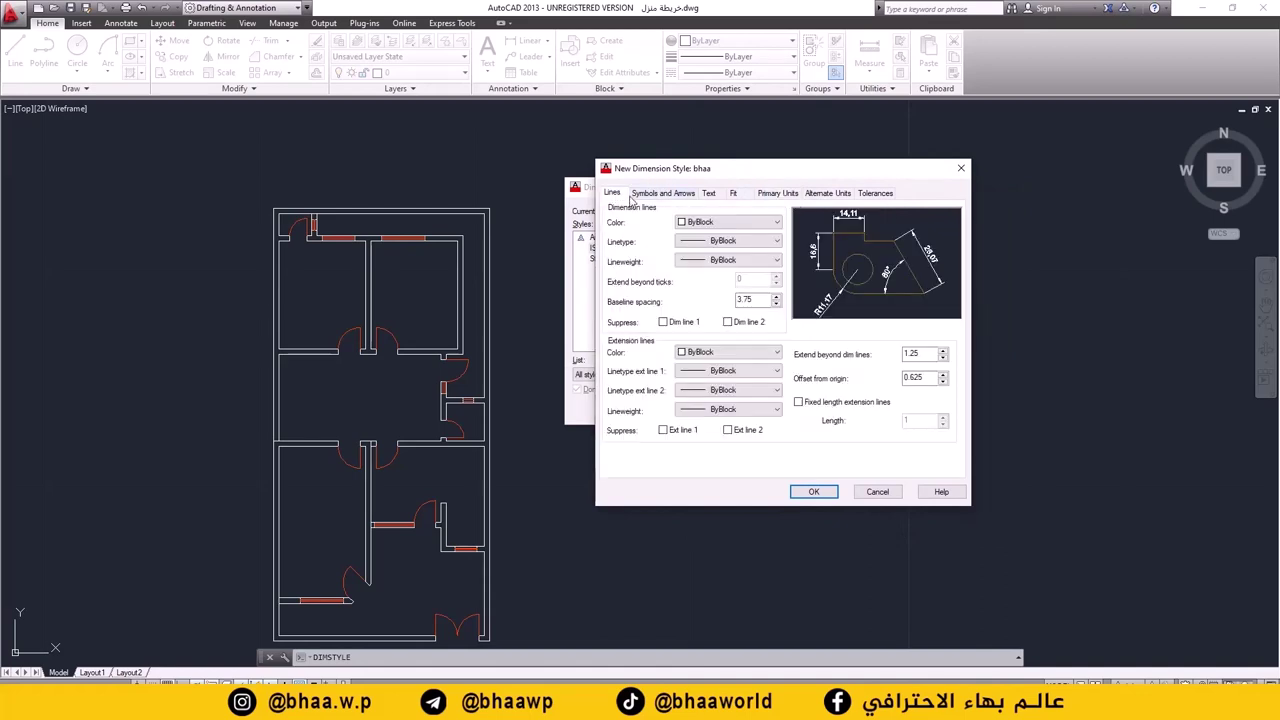
pyautogui.click(703, 222)
pyautogui.click(710, 281)
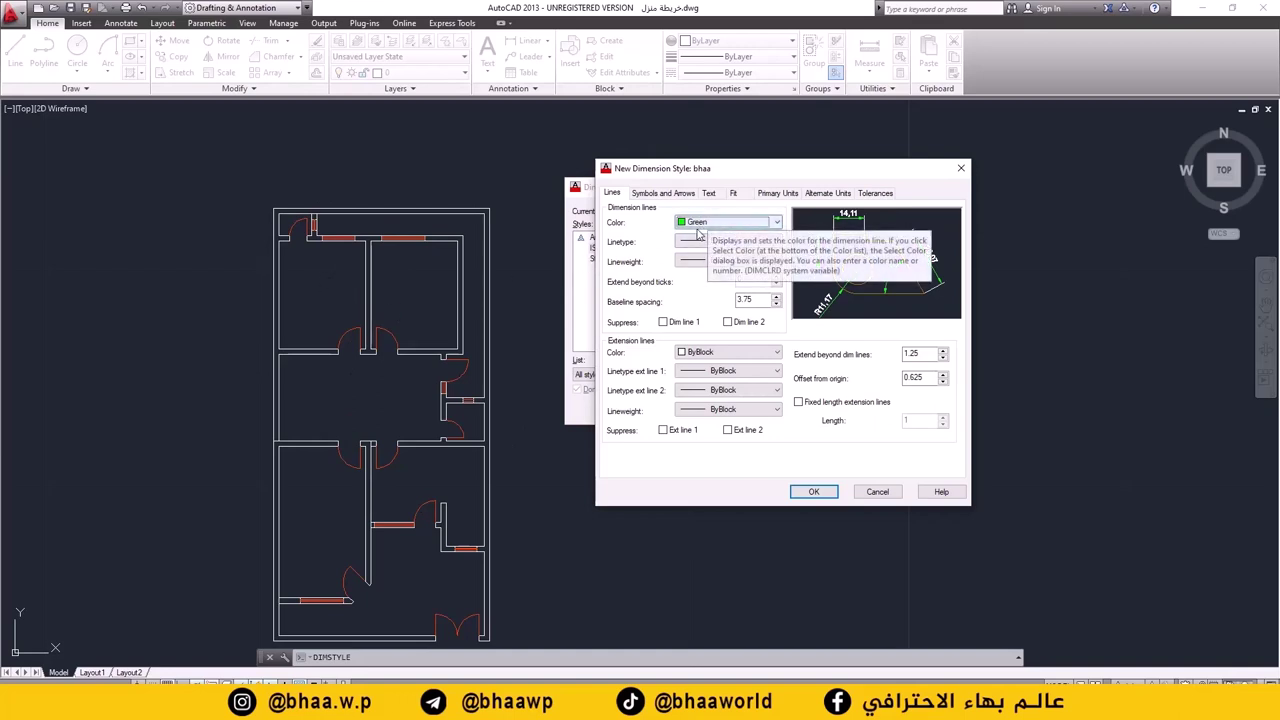
pyautogui.scroll(1, 716, 362)
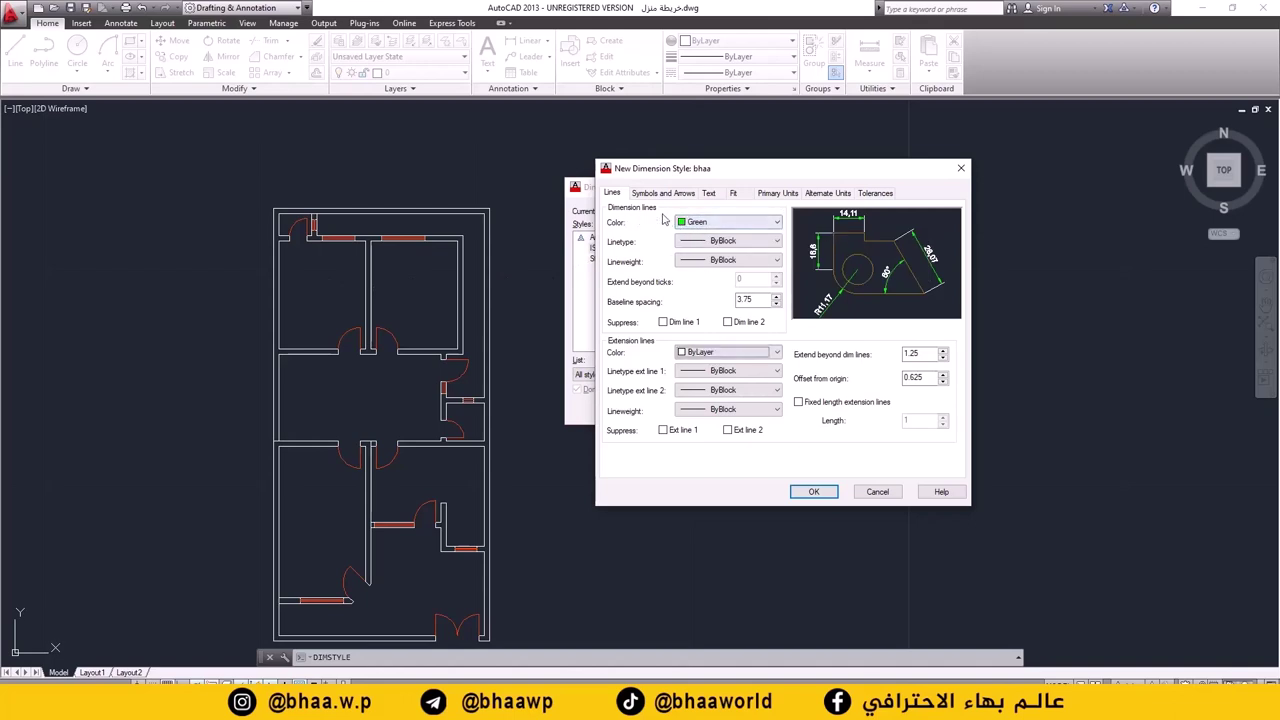
pyautogui.scroll(1, 708, 233)
pyautogui.scroll(-1, 708, 233)
pyautogui.click(700, 352)
pyautogui.click(696, 409)
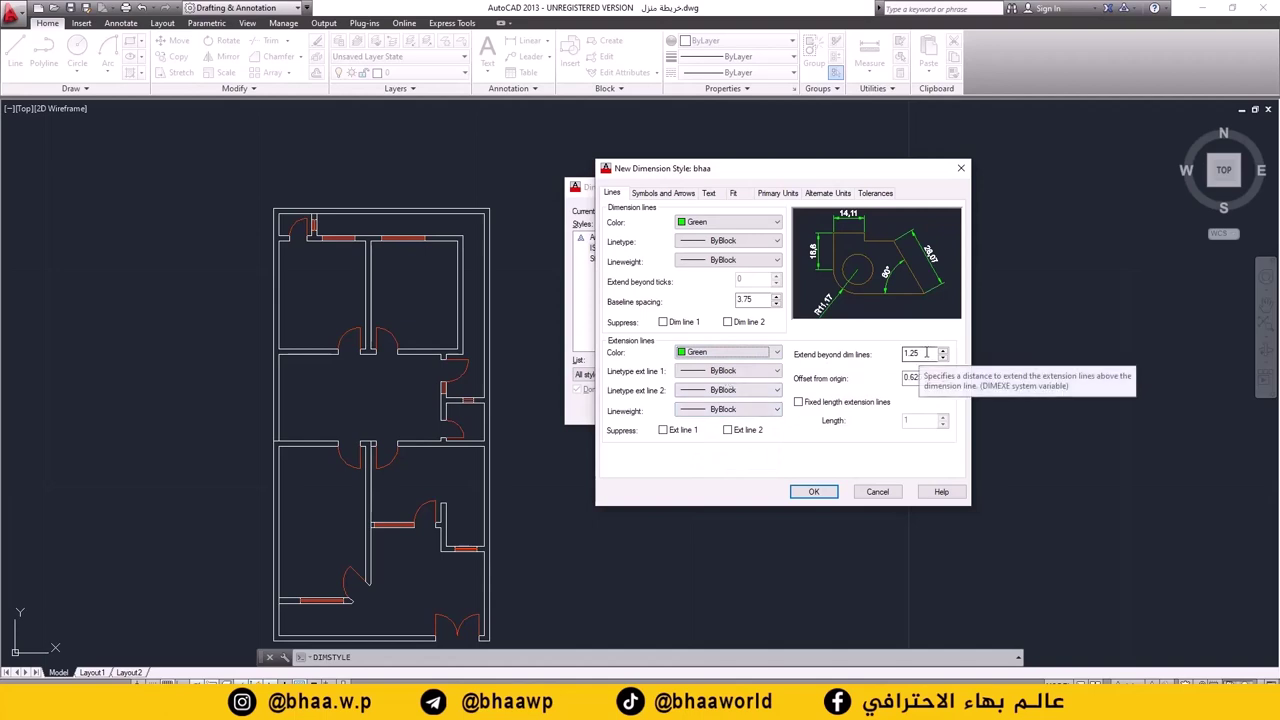
pyautogui.moveTo(925, 353); pyautogui.dragTo(898, 354)
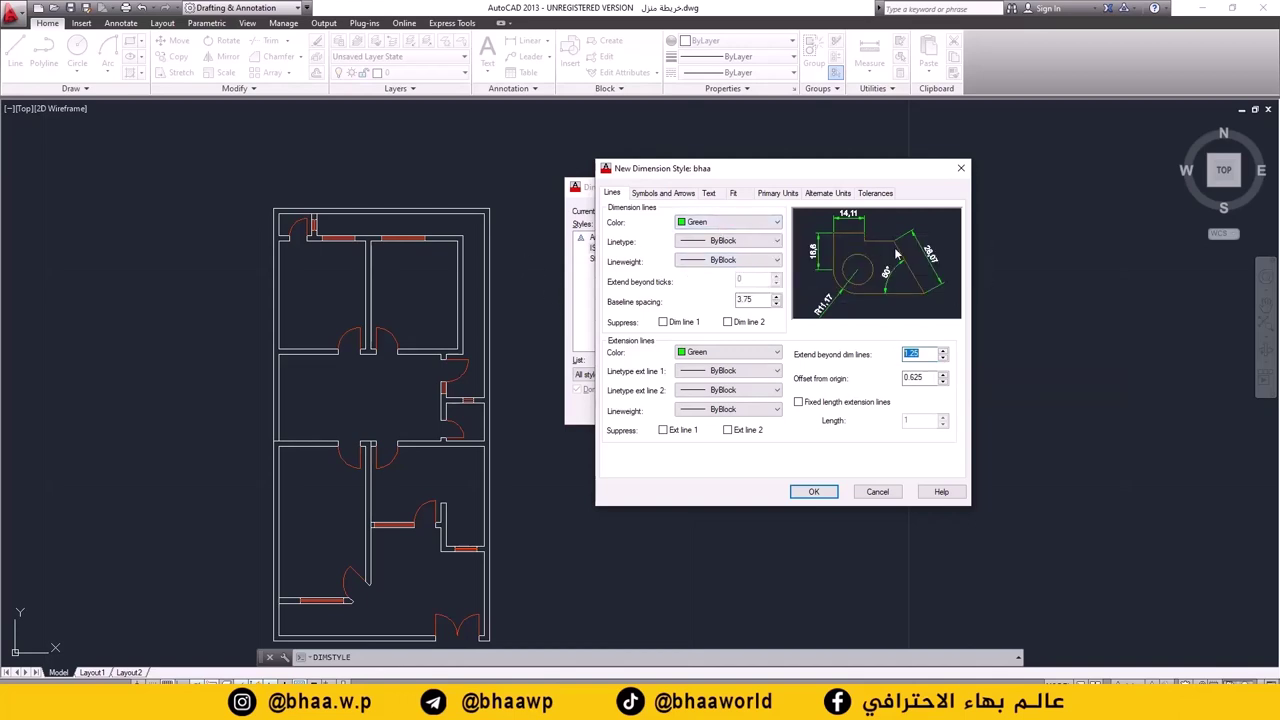
pyautogui.click(662, 194)
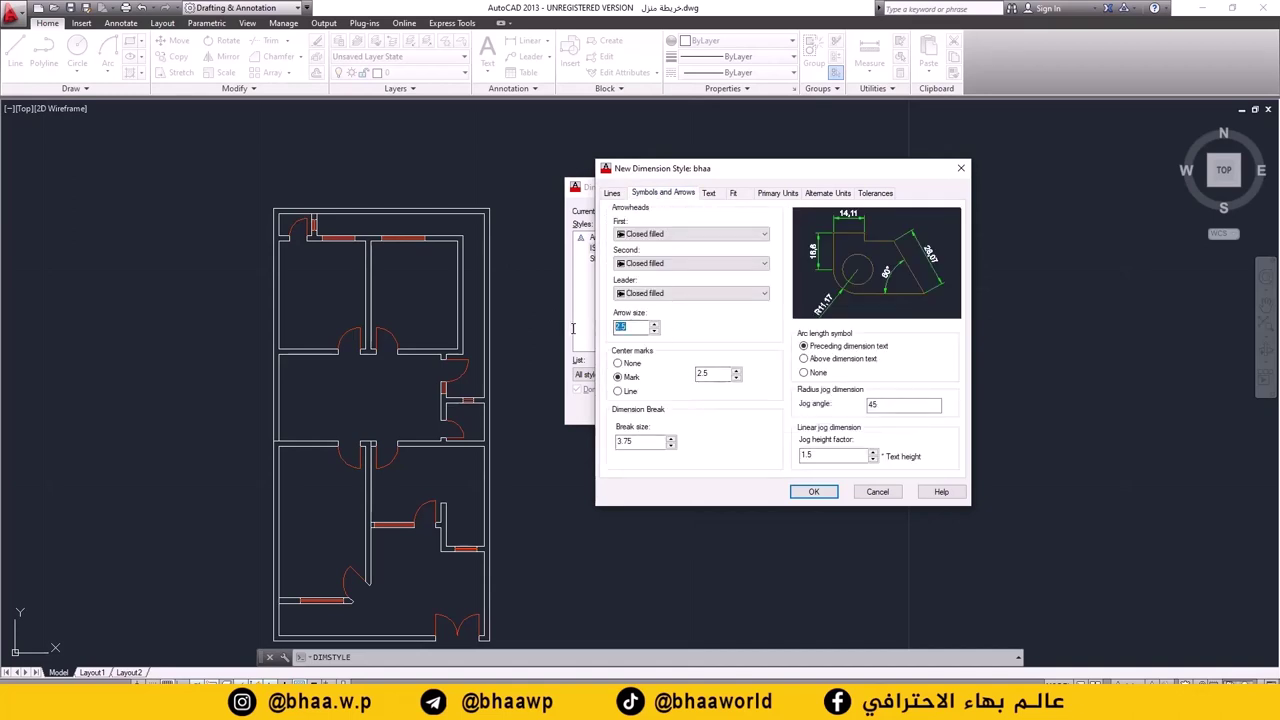
# - Set arrow size to 0.5 and place the arc length symbol above the text
pyautogui.write('0')
pyautogui.click(803, 359)
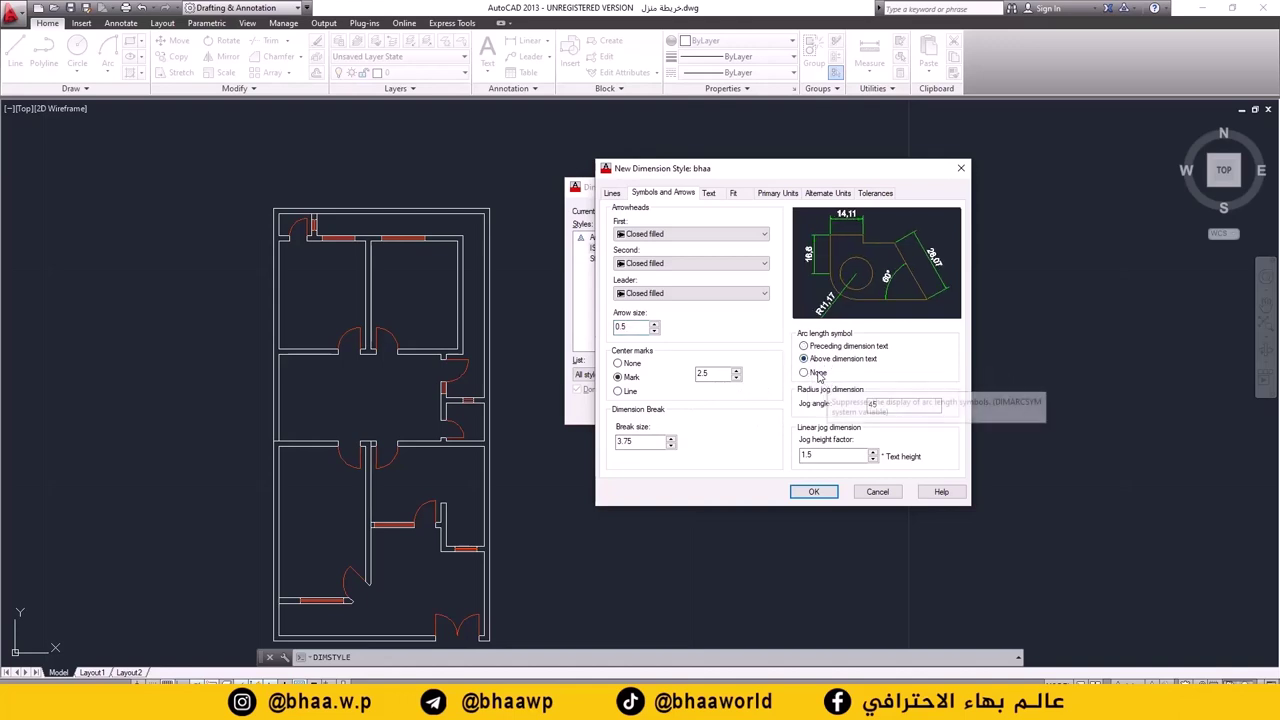
pyautogui.click(803, 347)
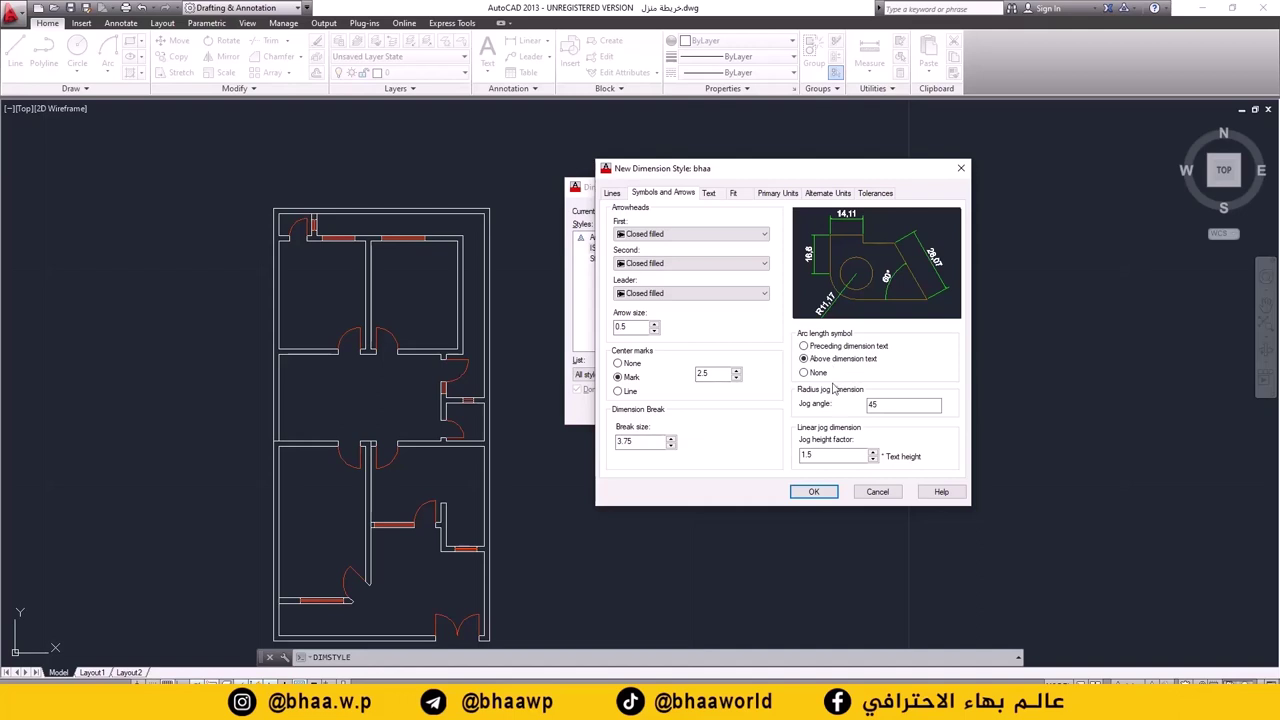
# - Make the dimension text green, save the bhaa style and close the manager
pyautogui.click(709, 194)
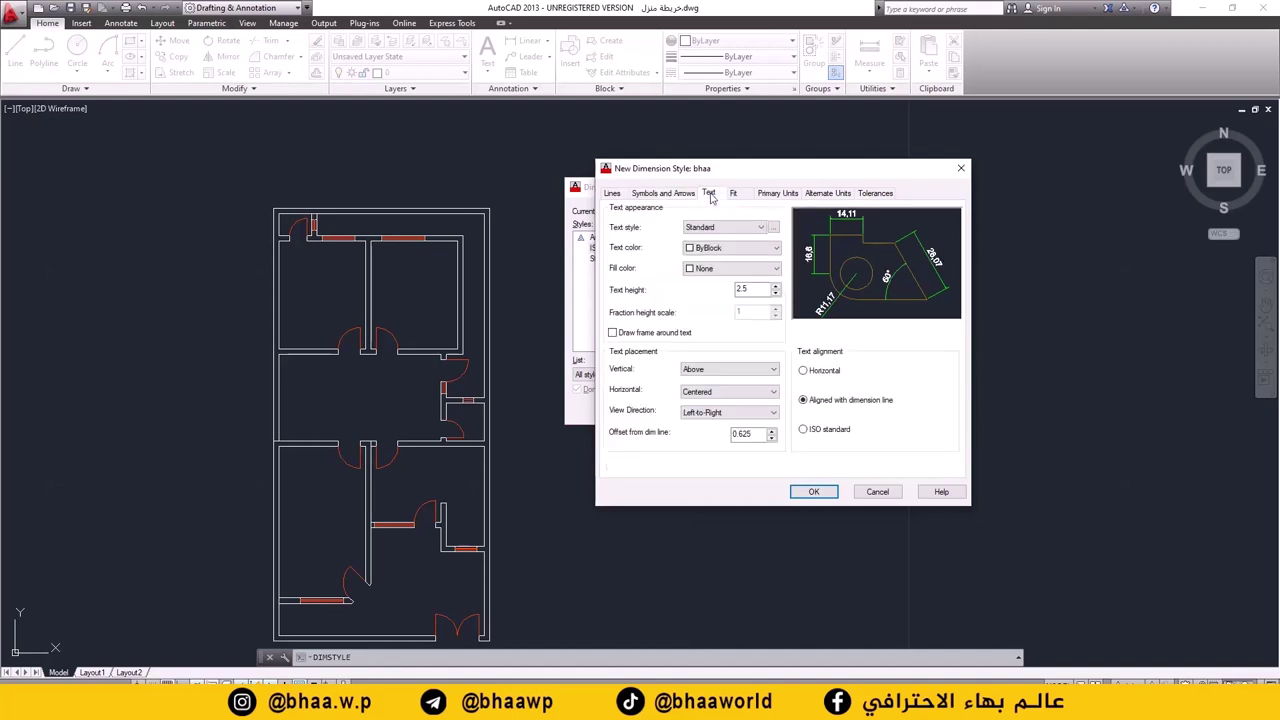
pyautogui.click(737, 256)
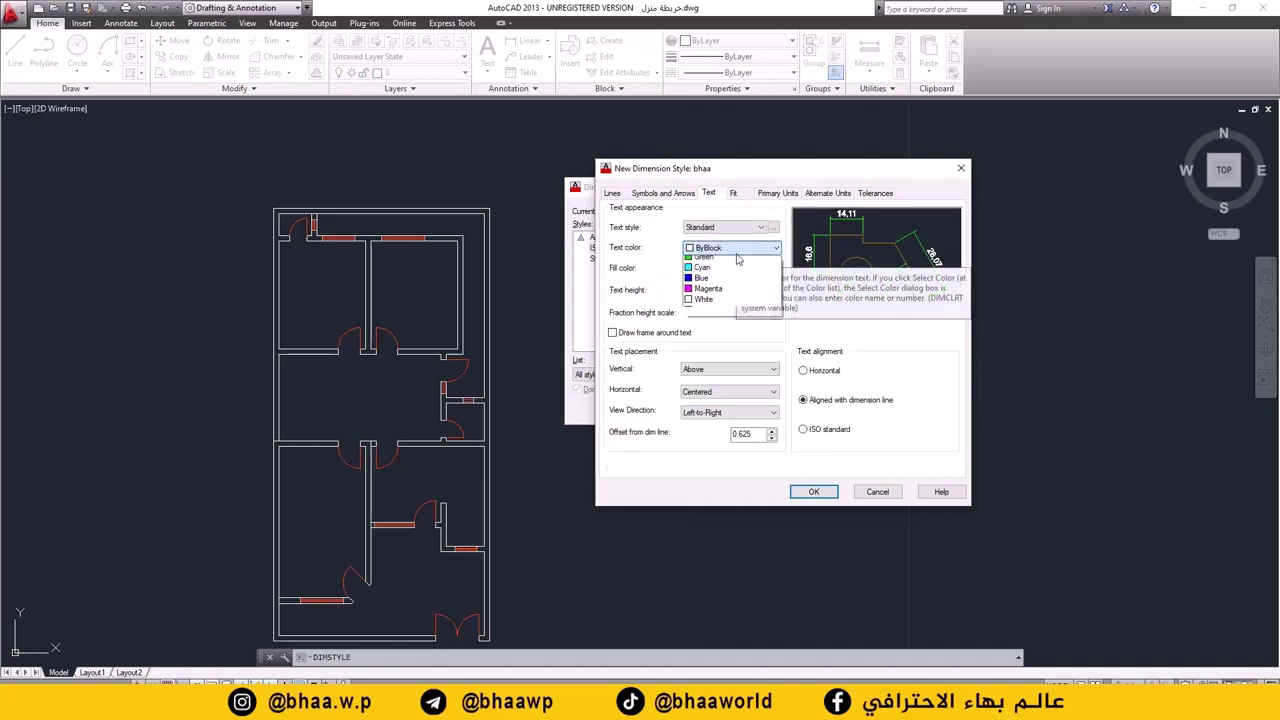
pyautogui.click(712, 303)
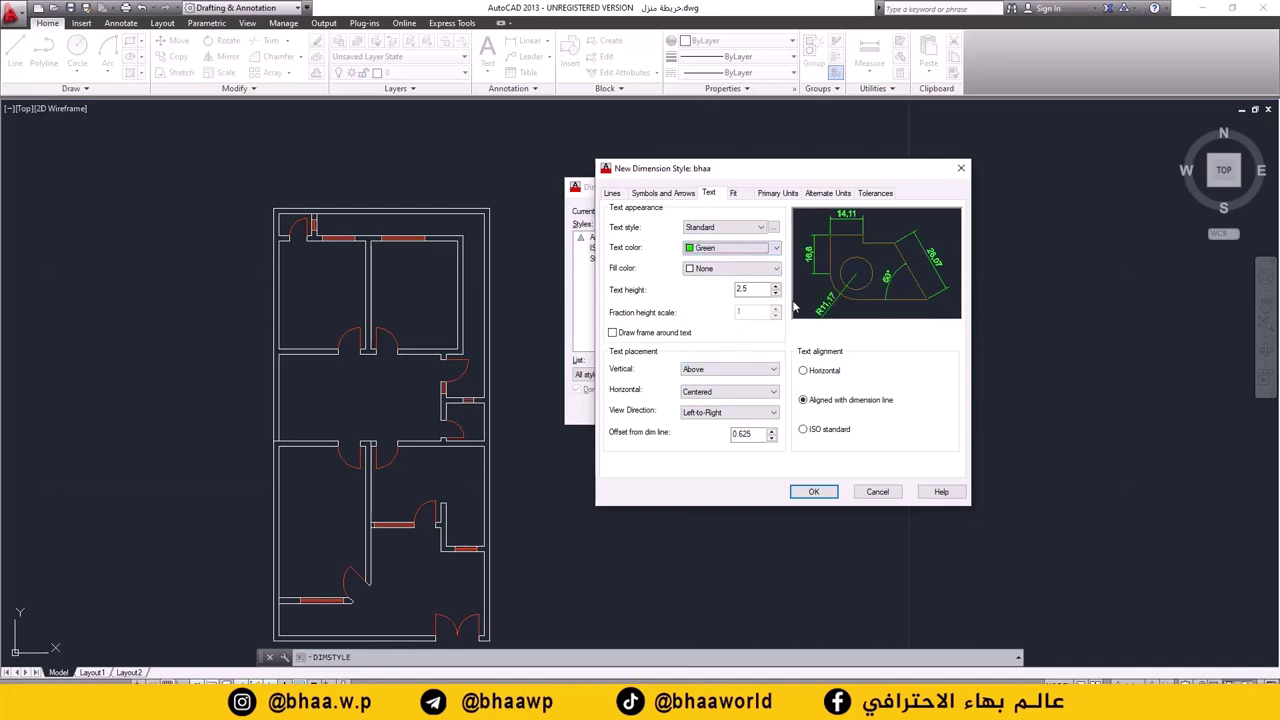
pyautogui.click(740, 289)
pyautogui.click(815, 492)
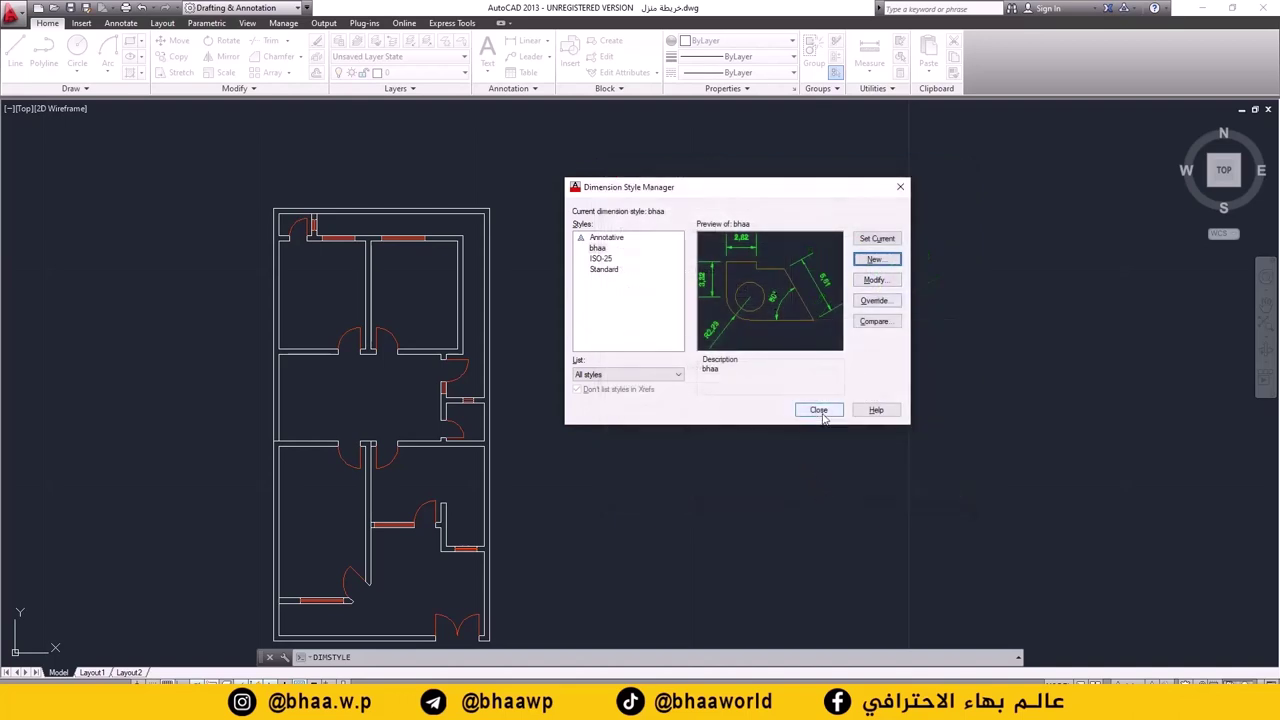
pyautogui.click(818, 410)
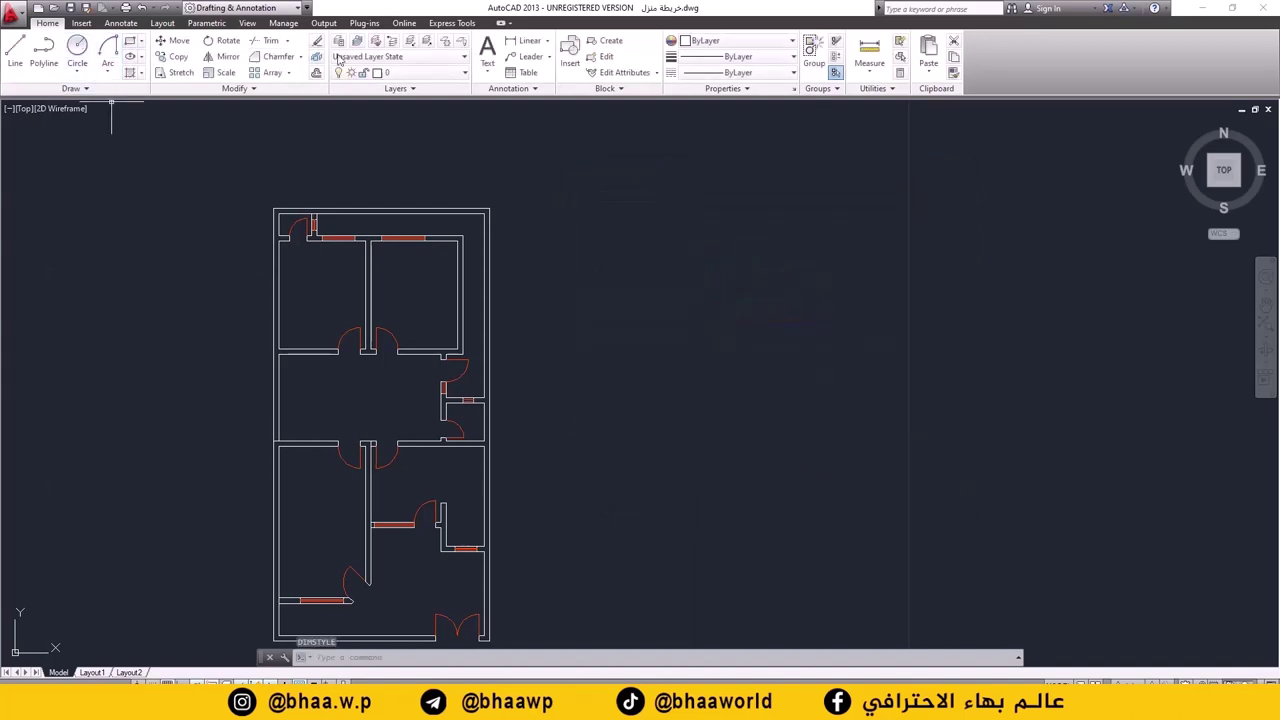
# - Place a trial 10 dimension across the plan's top, undo it, and reopen DIMSTYLE
pyautogui.click(522, 42)
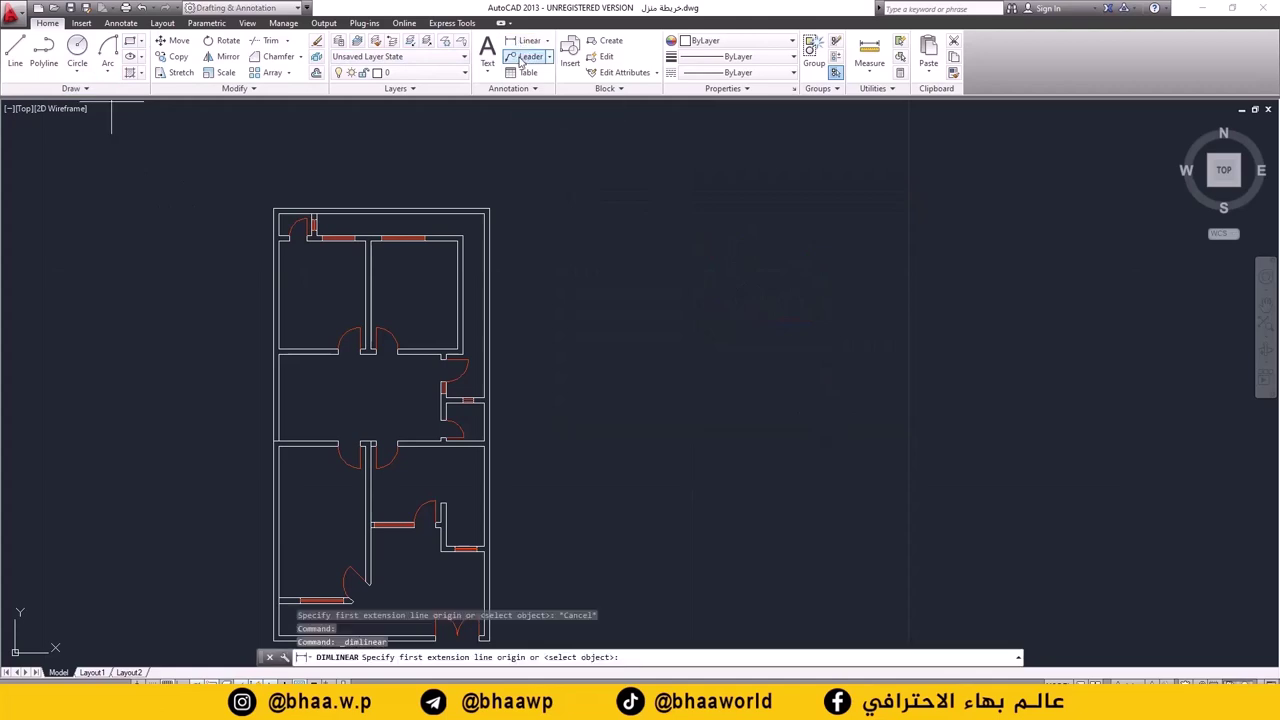
pyautogui.click(273, 209)
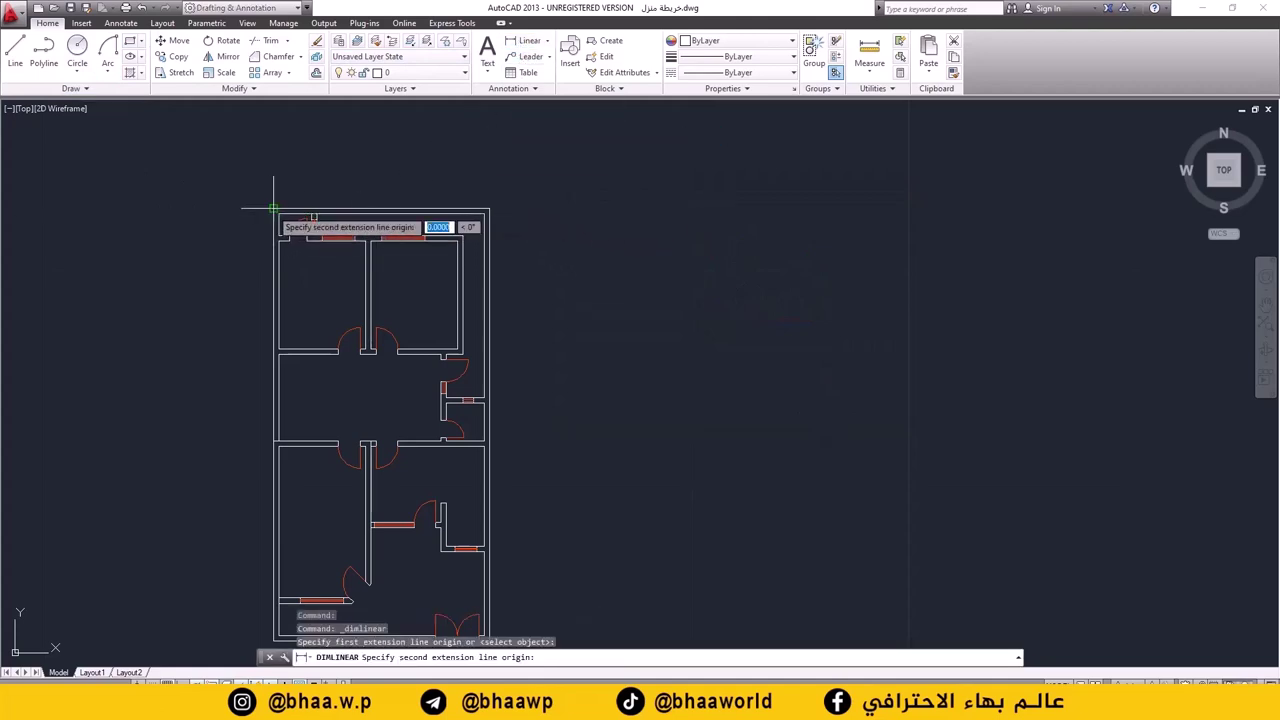
pyautogui.click(488, 208)
pyautogui.click(545, 160)
pyautogui.scroll(3, 346, 210)
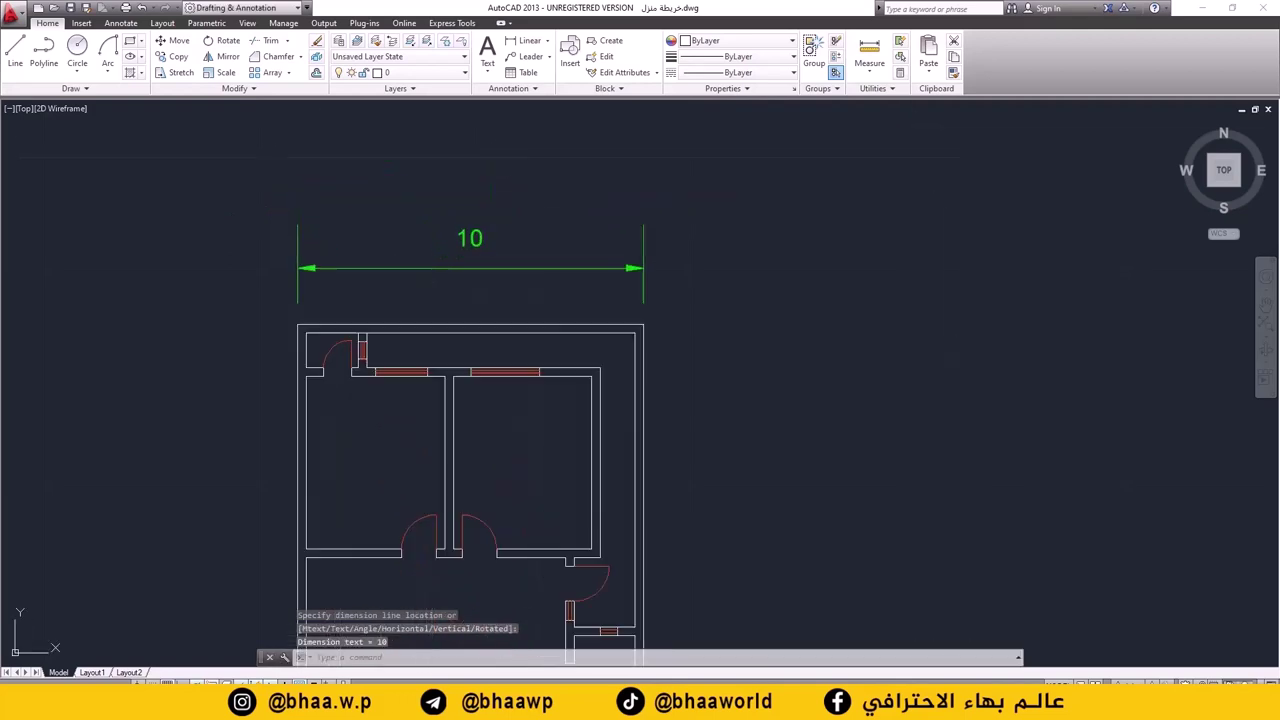
pyautogui.scroll(2, 394, 266)
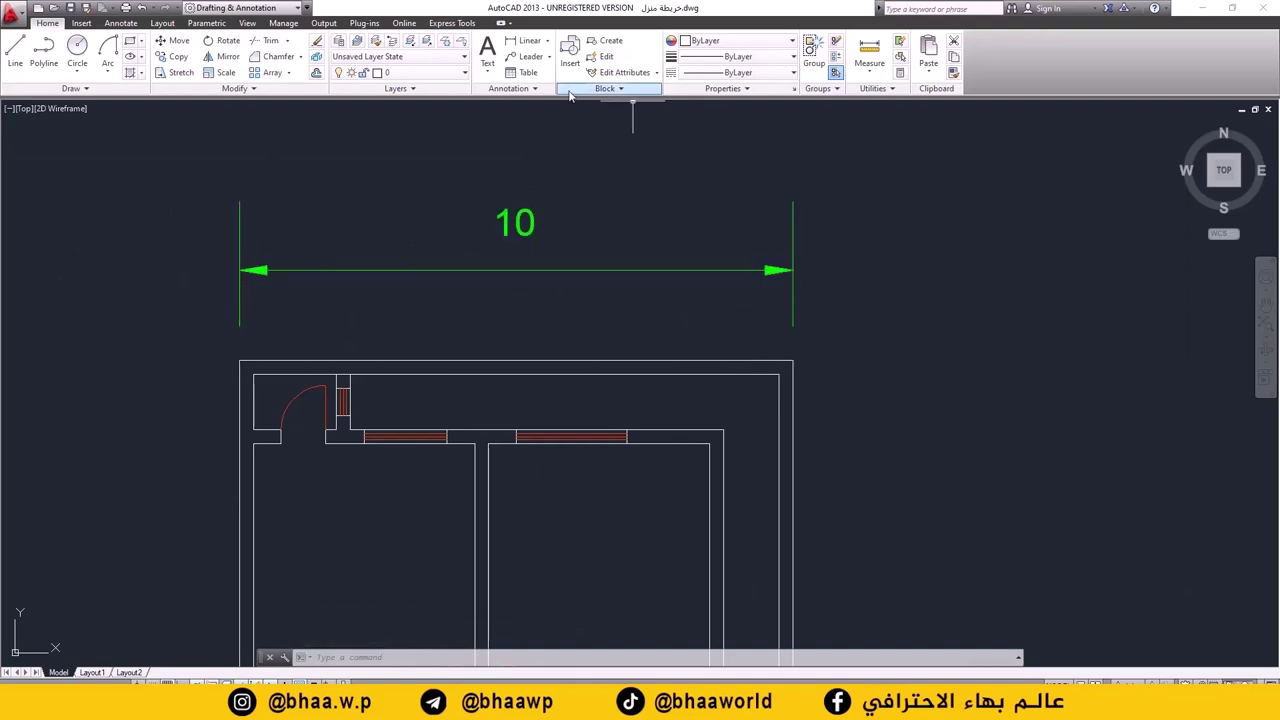
pyautogui.hotkey('ctrl', 'z')
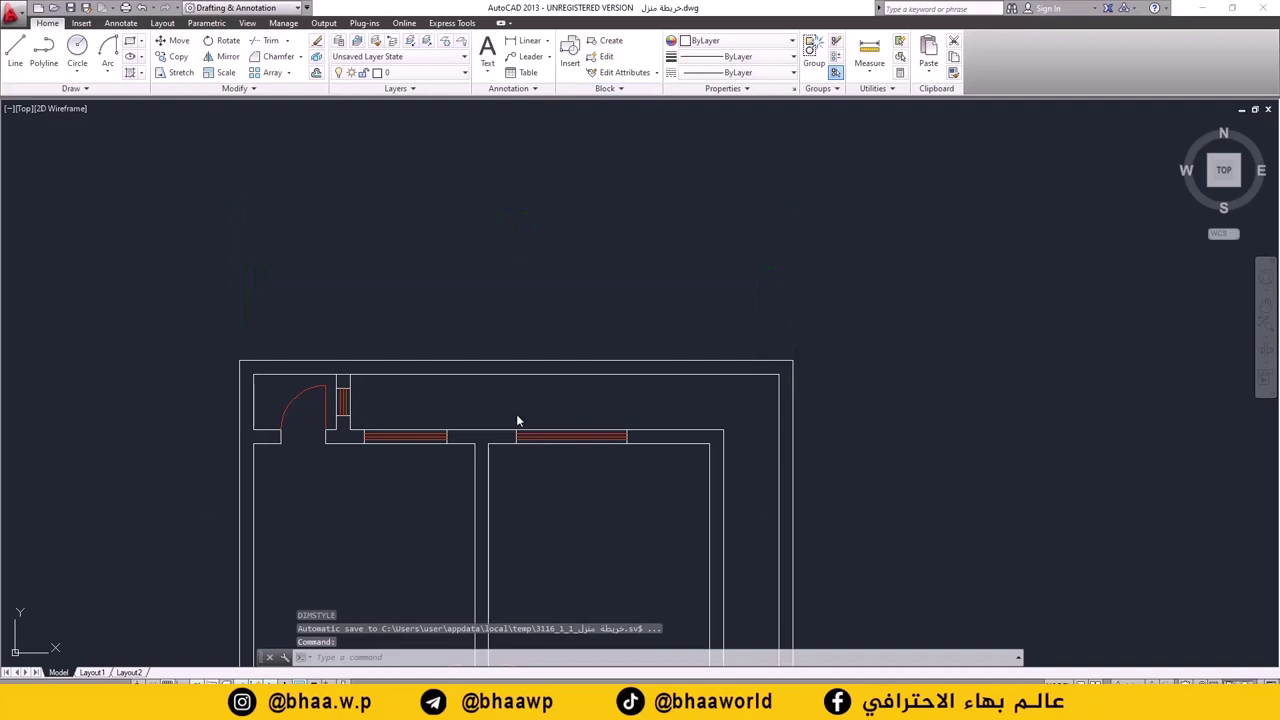
pyautogui.write('d')
pyautogui.press('Return')
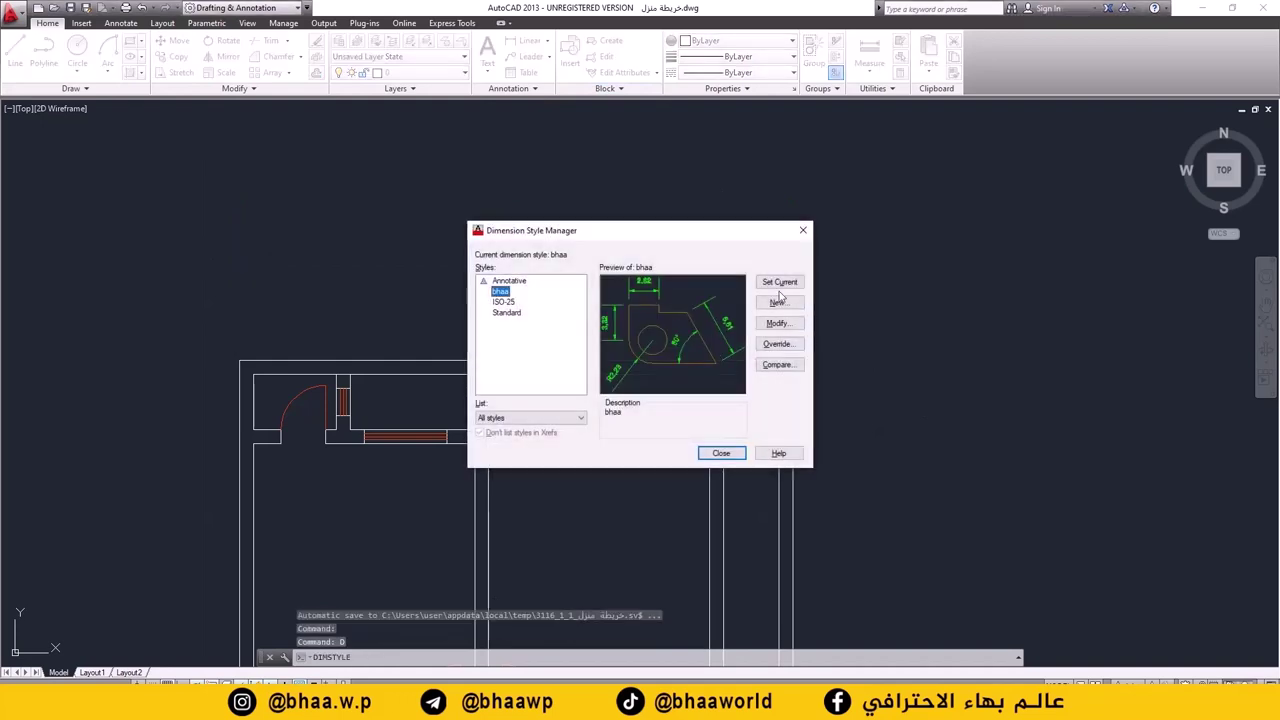
# - Modify bhaa lines: extend beyond dimension lines 0.2, offset from origin 0.1, then close
pyautogui.click(786, 324)
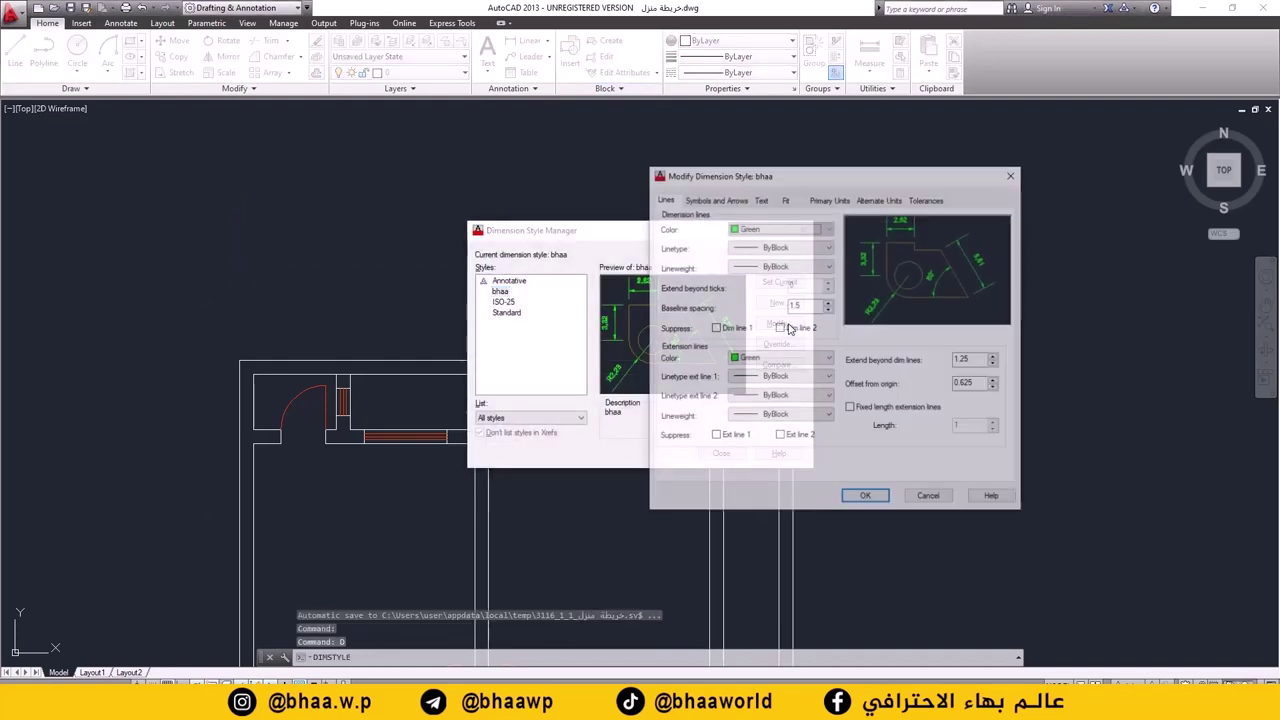
pyautogui.hotkey('alt', 'x')
pyautogui.write('0.2')
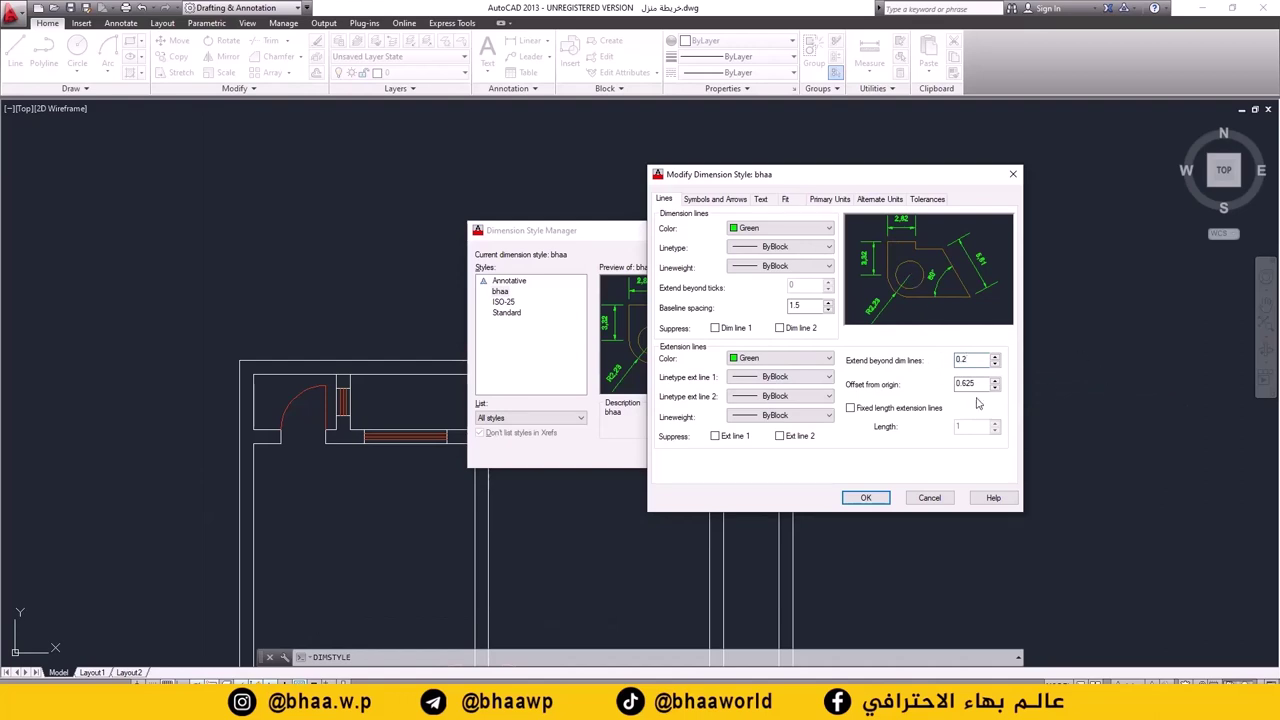
pyautogui.moveTo(982, 383); pyautogui.dragTo(932, 387)
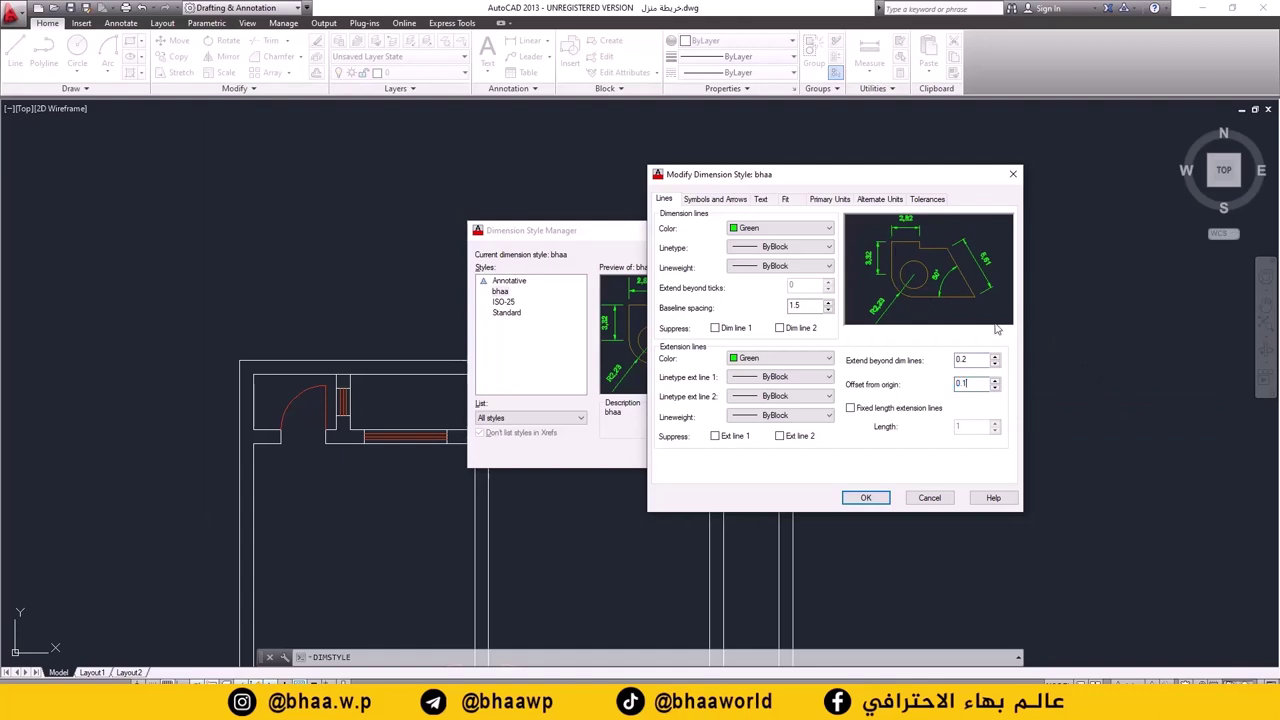
pyautogui.click(866, 497)
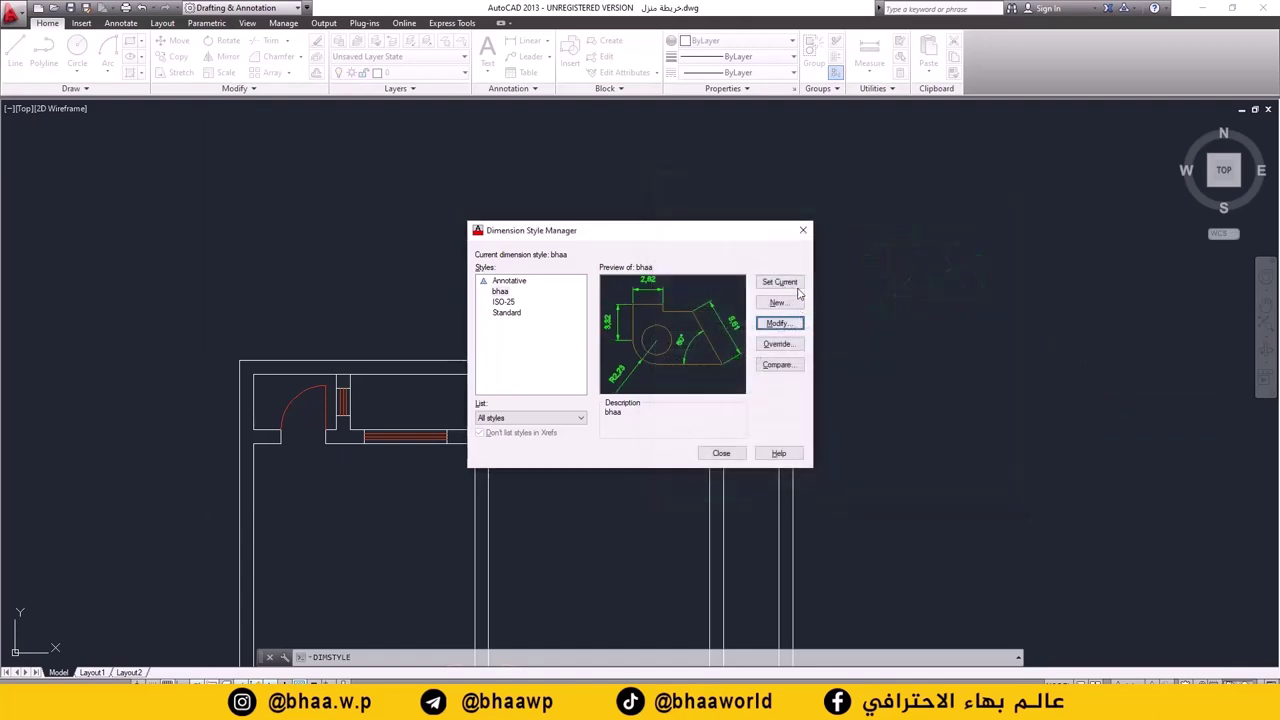
pyautogui.click(802, 230)
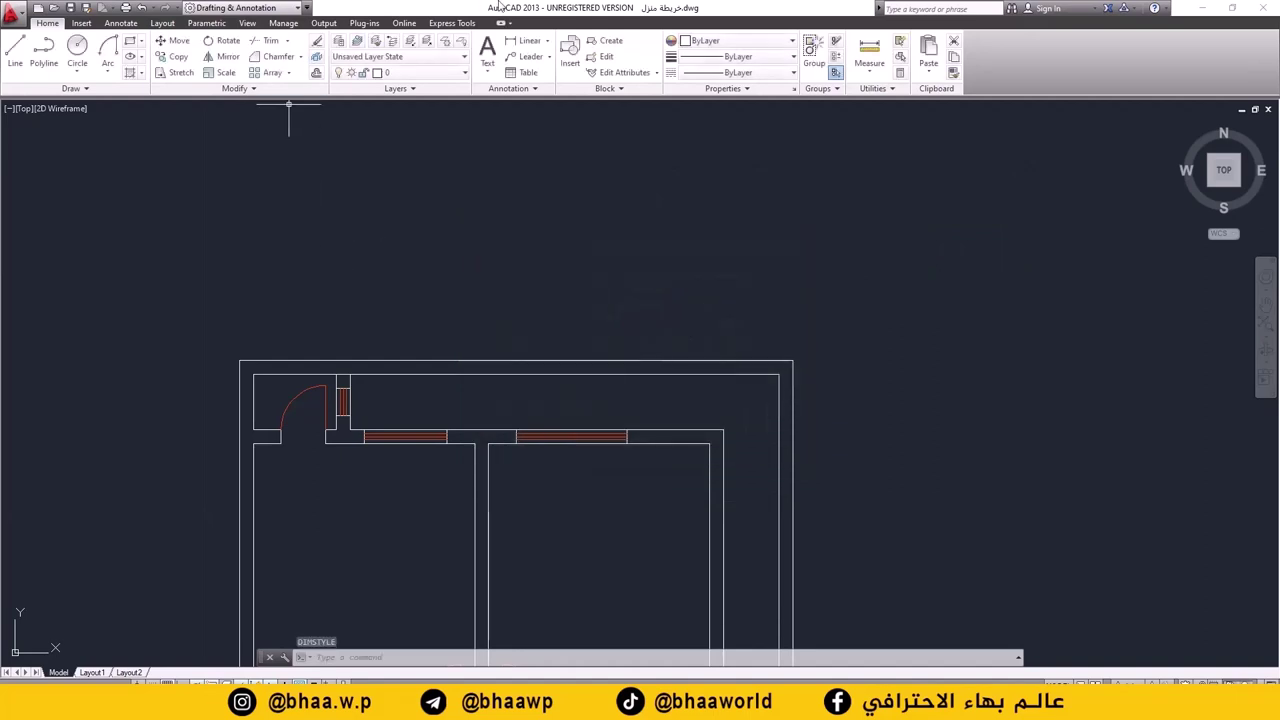
pyautogui.click(522, 40)
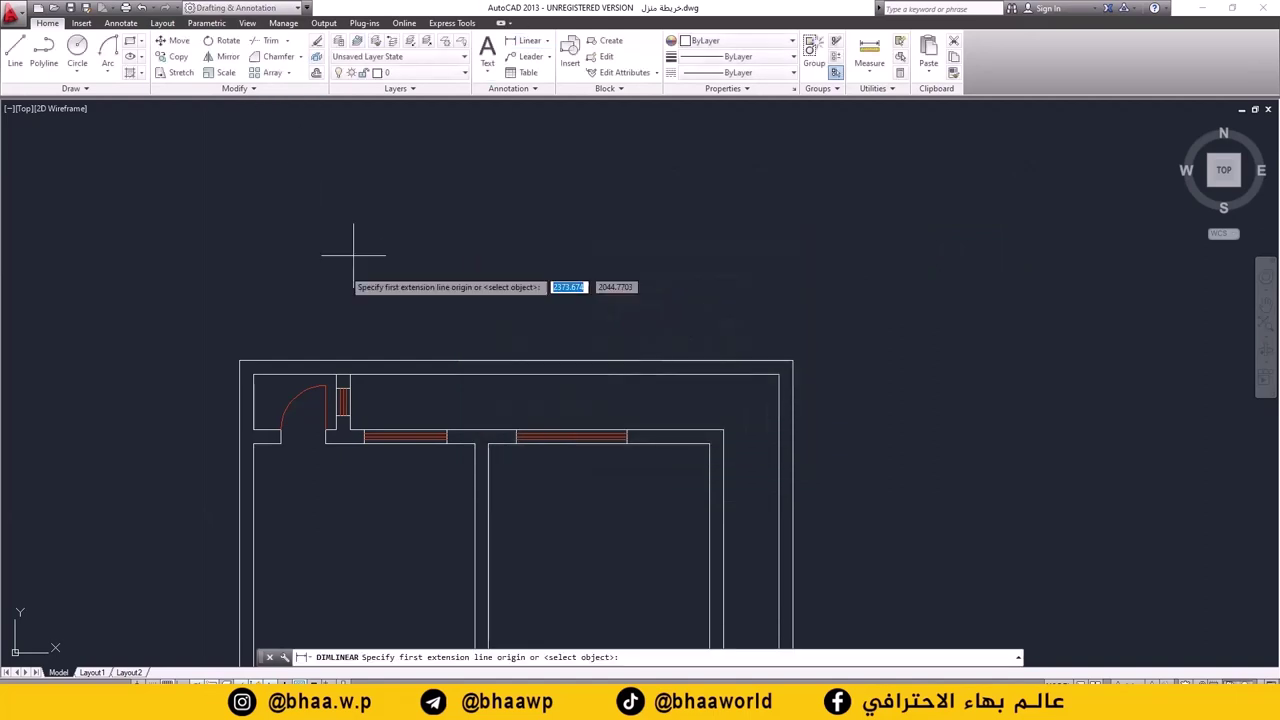
pyautogui.click(240, 360)
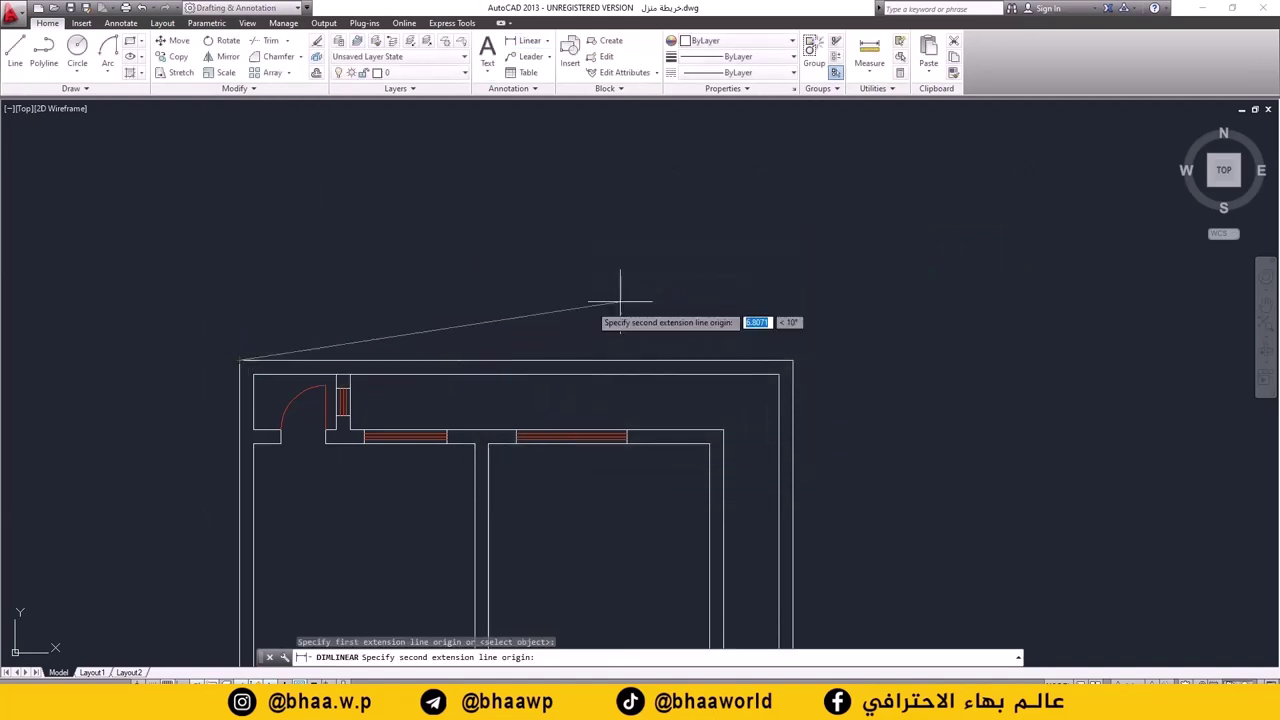
pyautogui.click(793, 360)
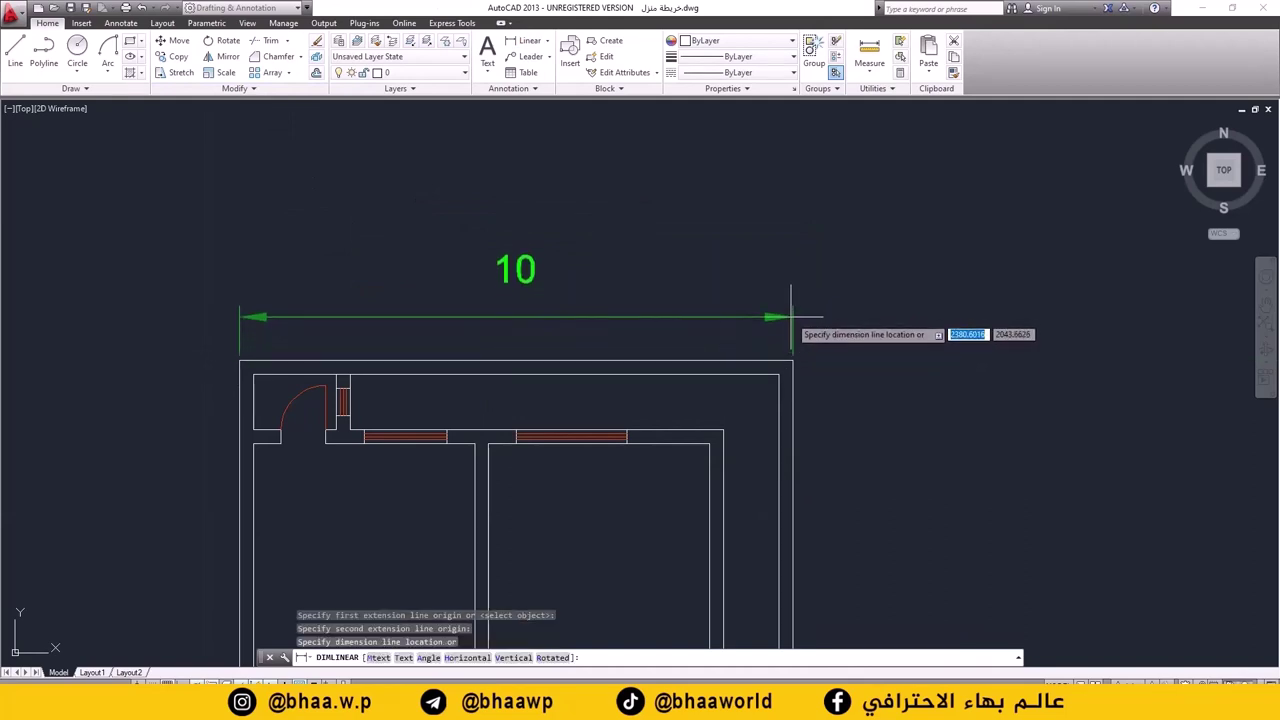
pyautogui.click(792, 324)
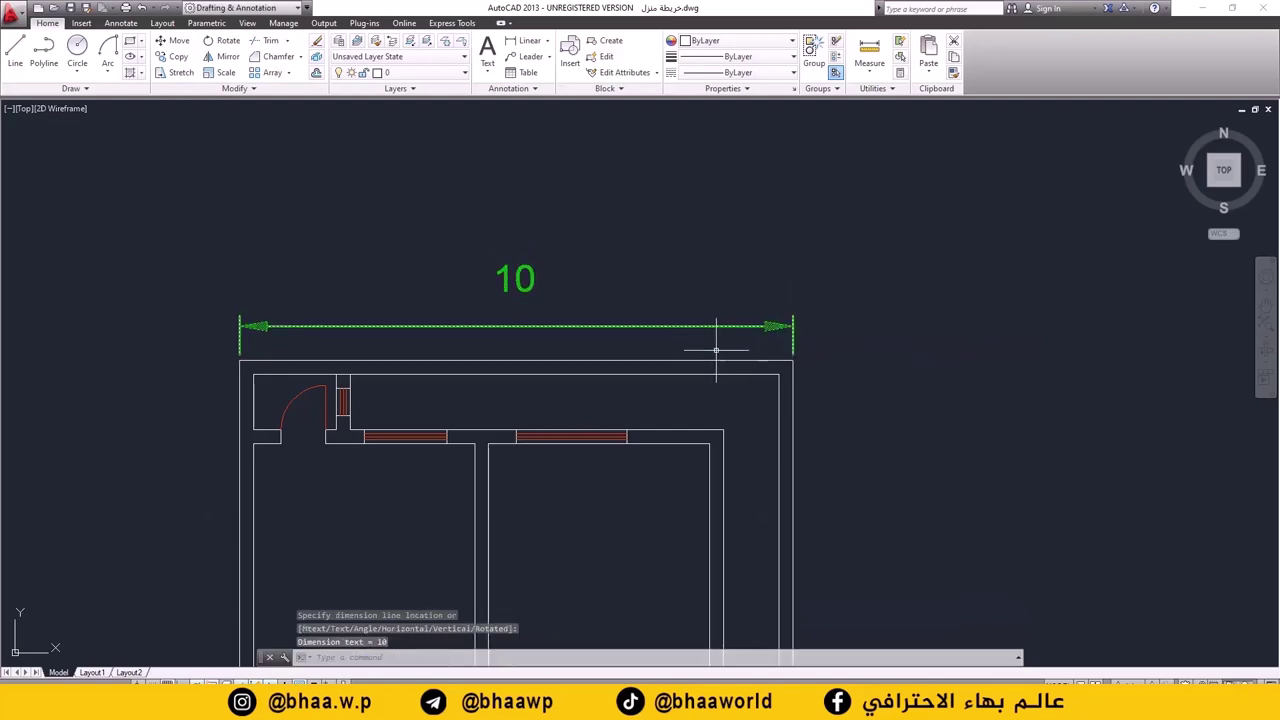
pyautogui.scroll(-4, 709, 349)
pyautogui.moveTo(616, 369); pyautogui.dragTo(684, 260, button='middle')
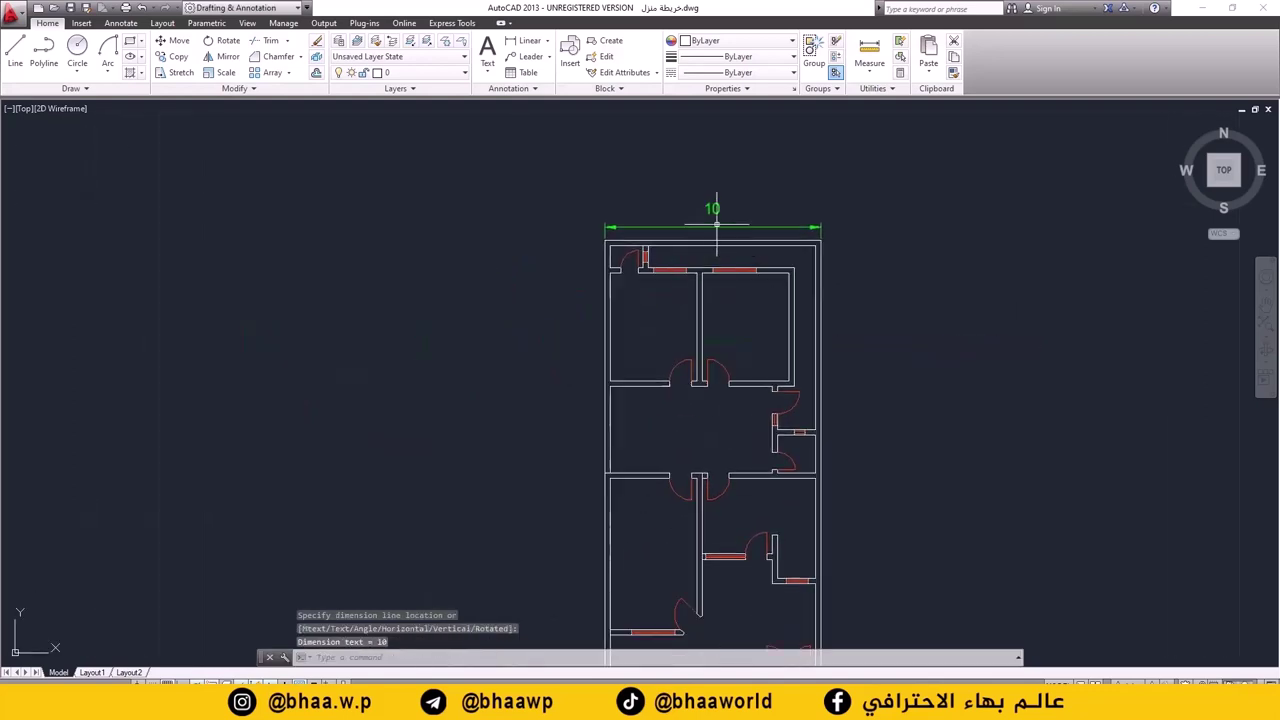
pyautogui.scroll(2, 721, 228)
pyautogui.moveTo(721, 205); pyautogui.dragTo(675, 285, button='middle')
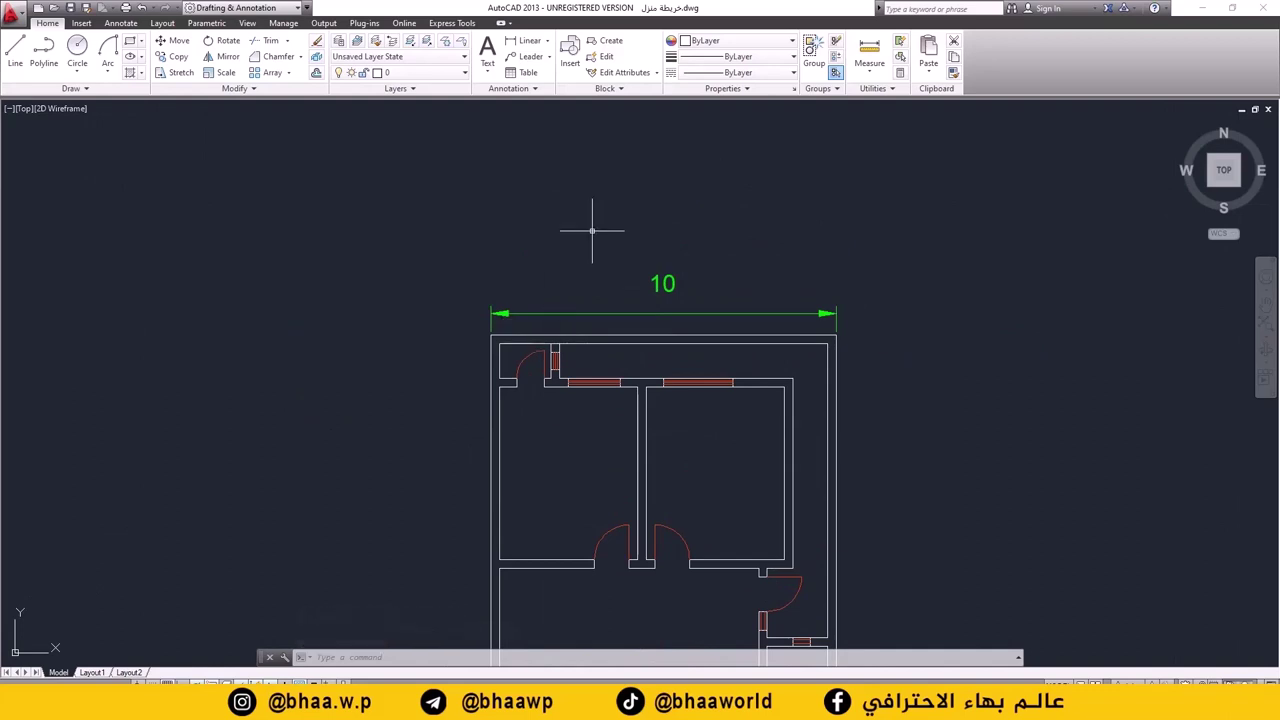
pyautogui.click(690, 313)
pyautogui.press('Delete')
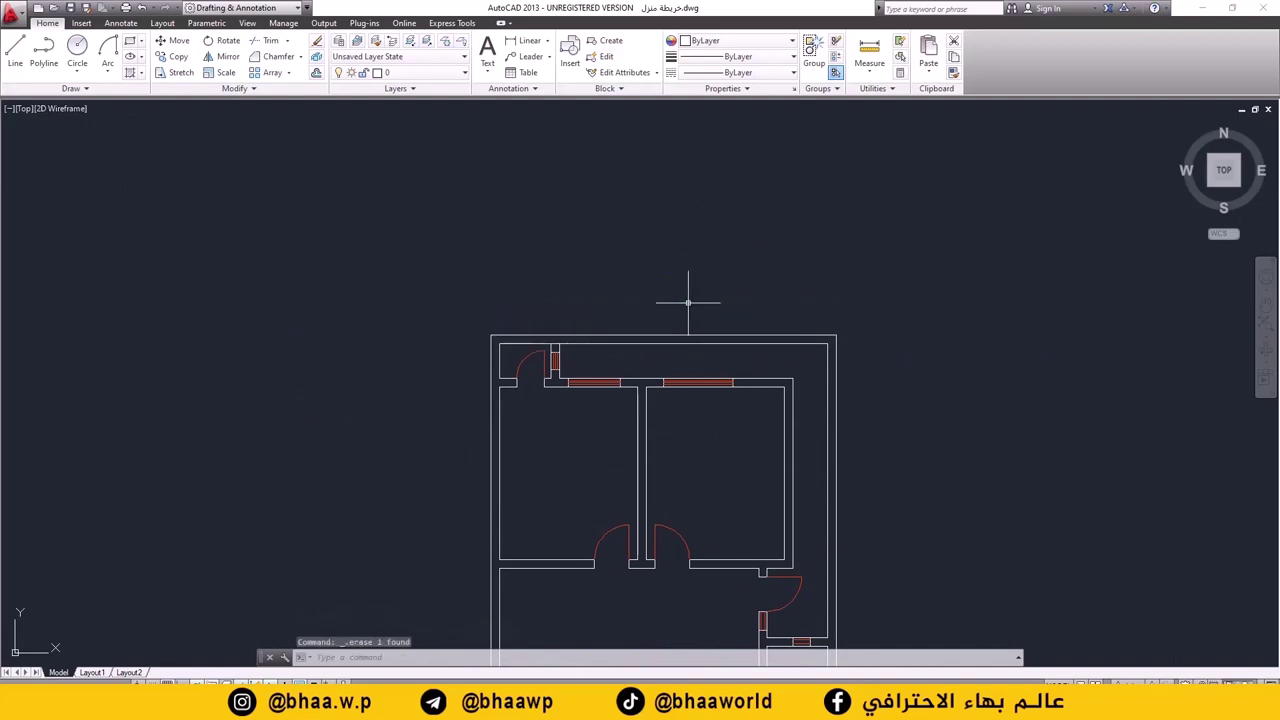
pyautogui.write('D')
# - Modify bhaa to use 0.2 arrowheads and green 0.2-high text, then close the manager
pyautogui.press('Return')
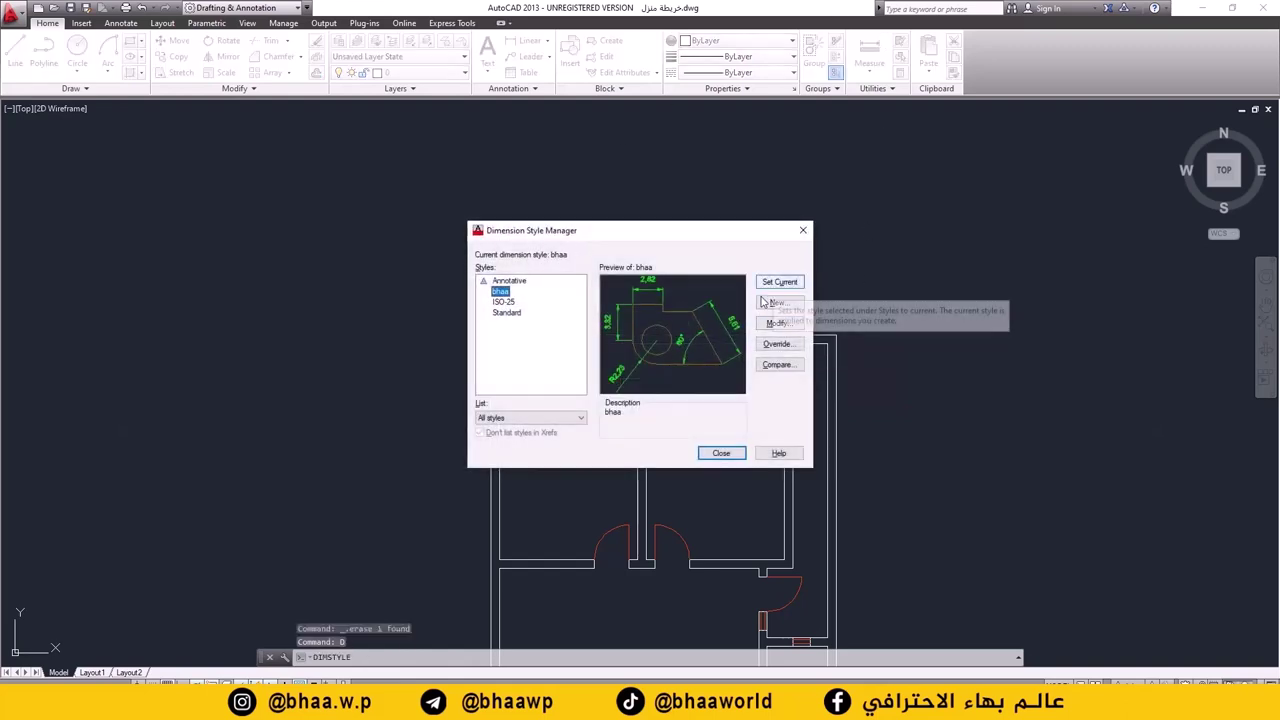
pyautogui.click(779, 324)
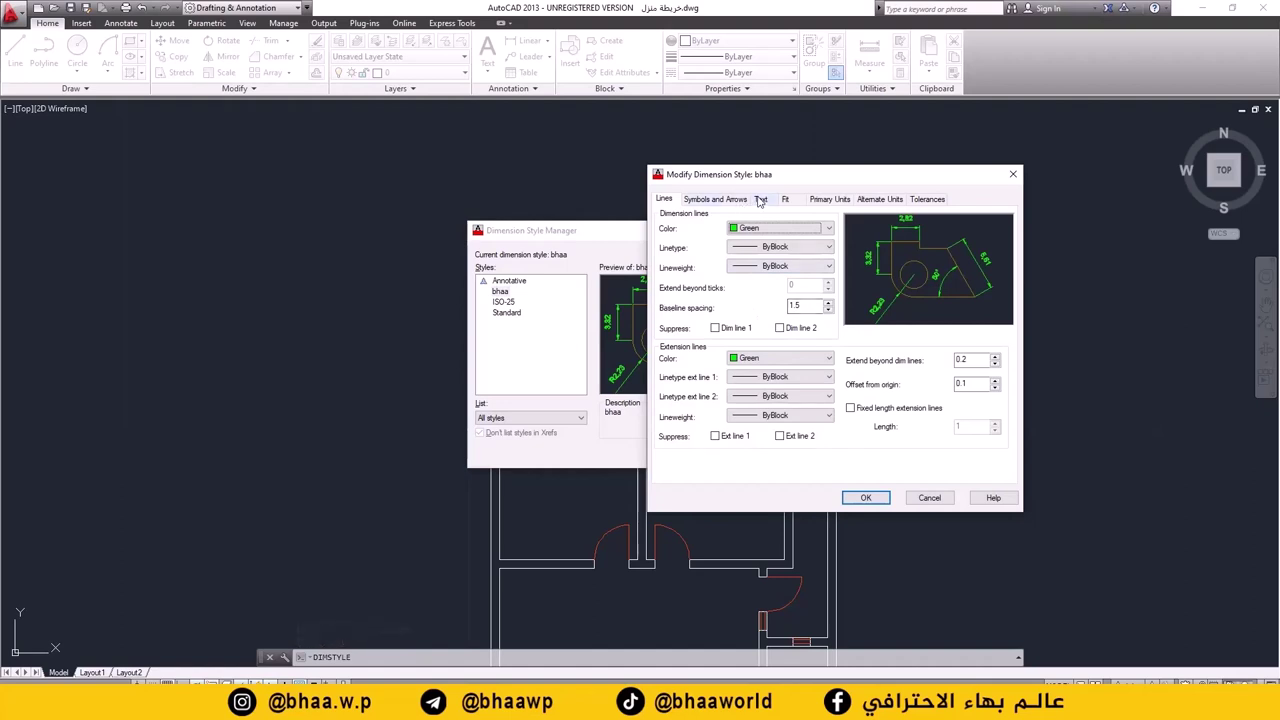
pyautogui.click(724, 200)
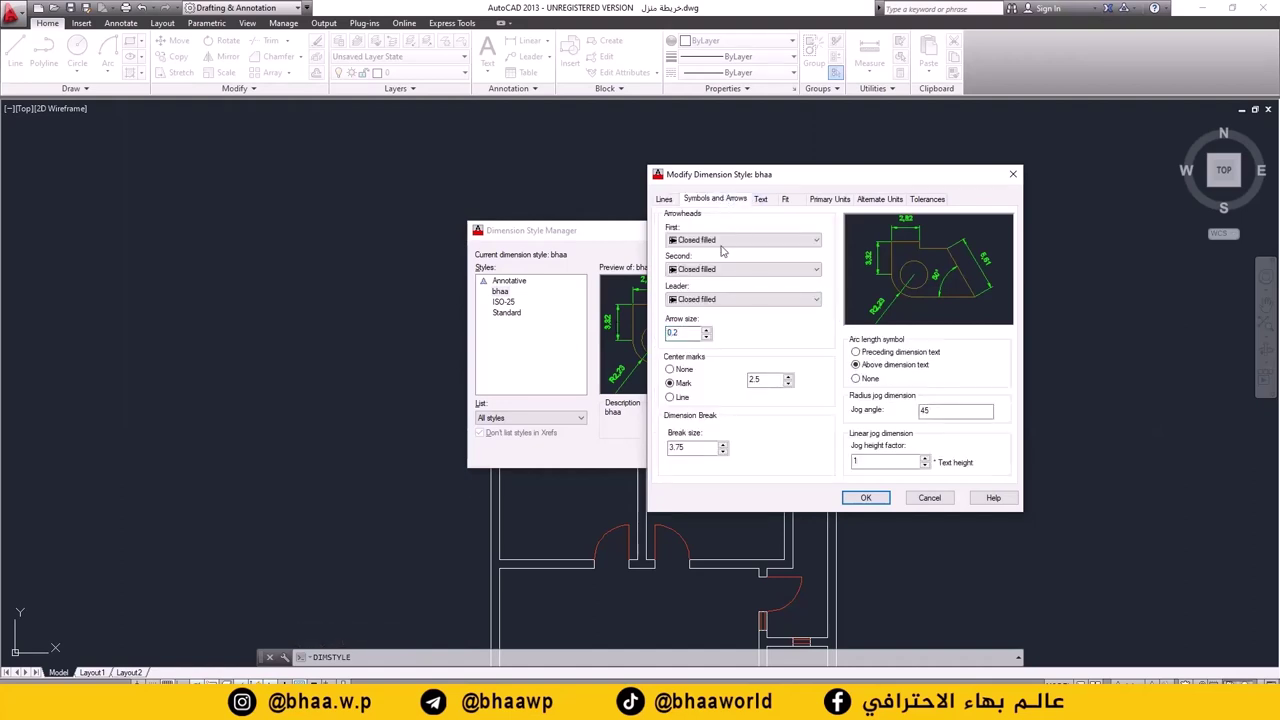
pyautogui.click(763, 200)
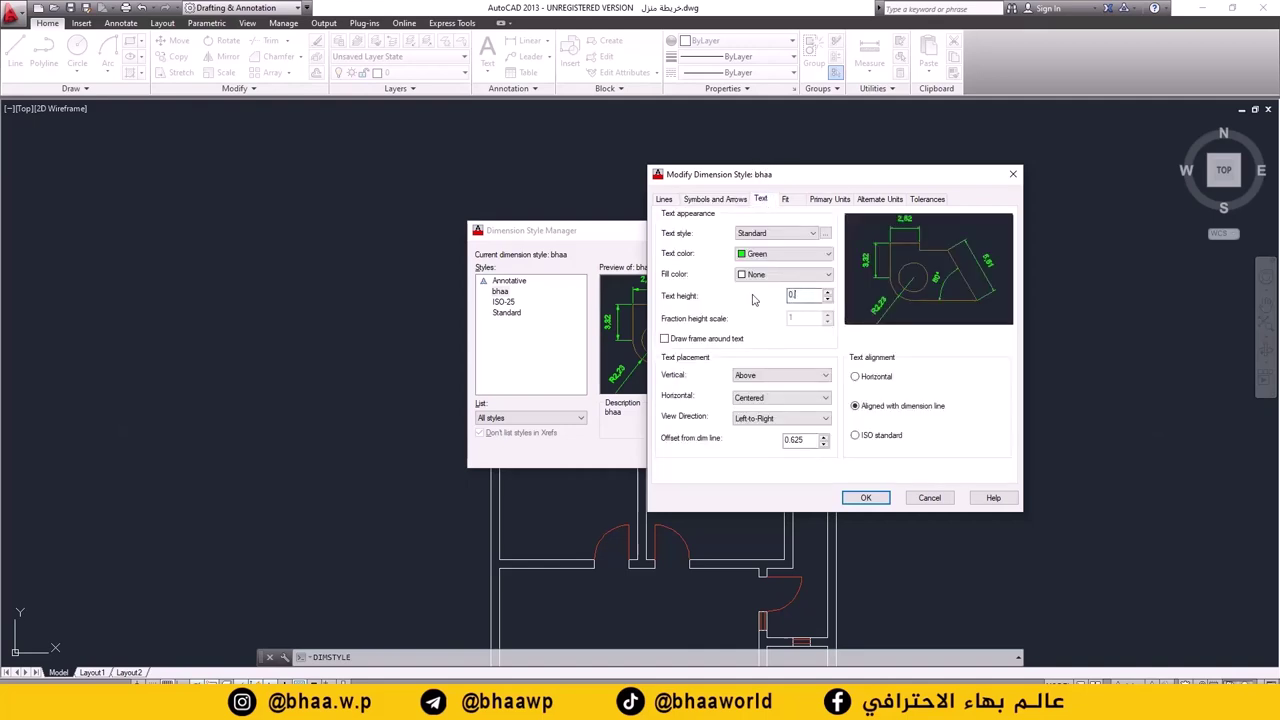
pyautogui.click(865, 498)
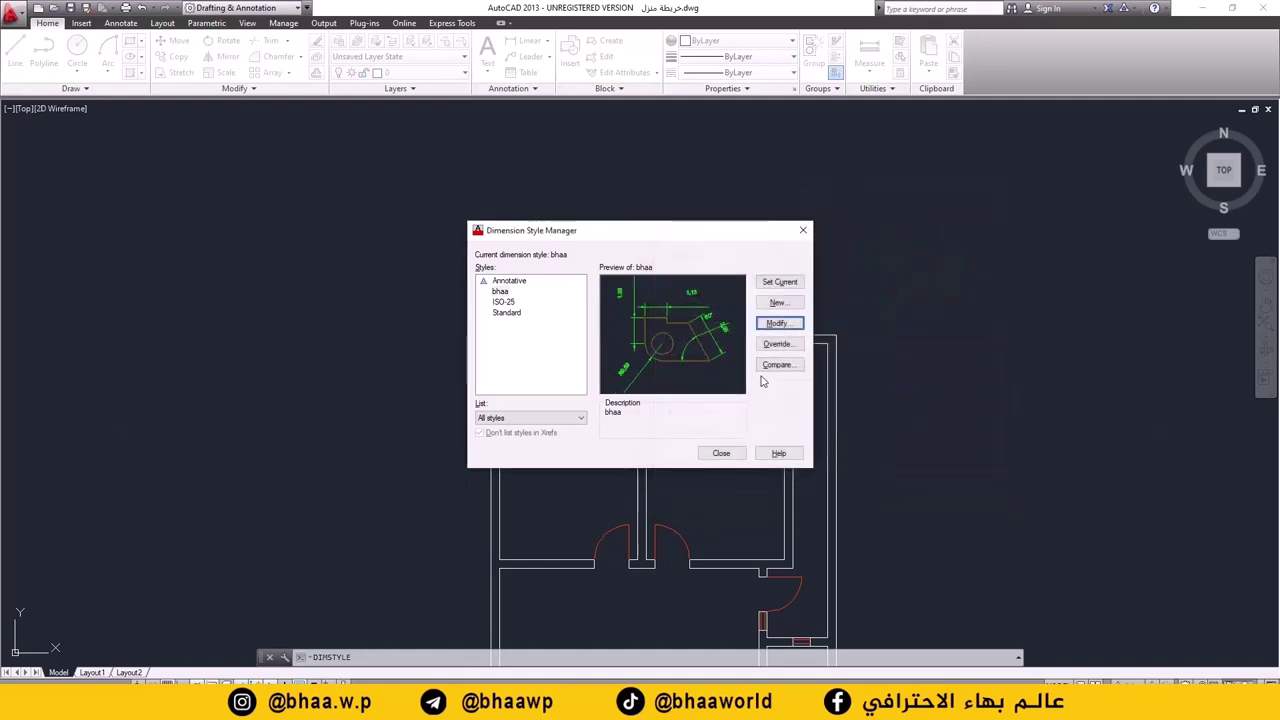
pyautogui.click(721, 453)
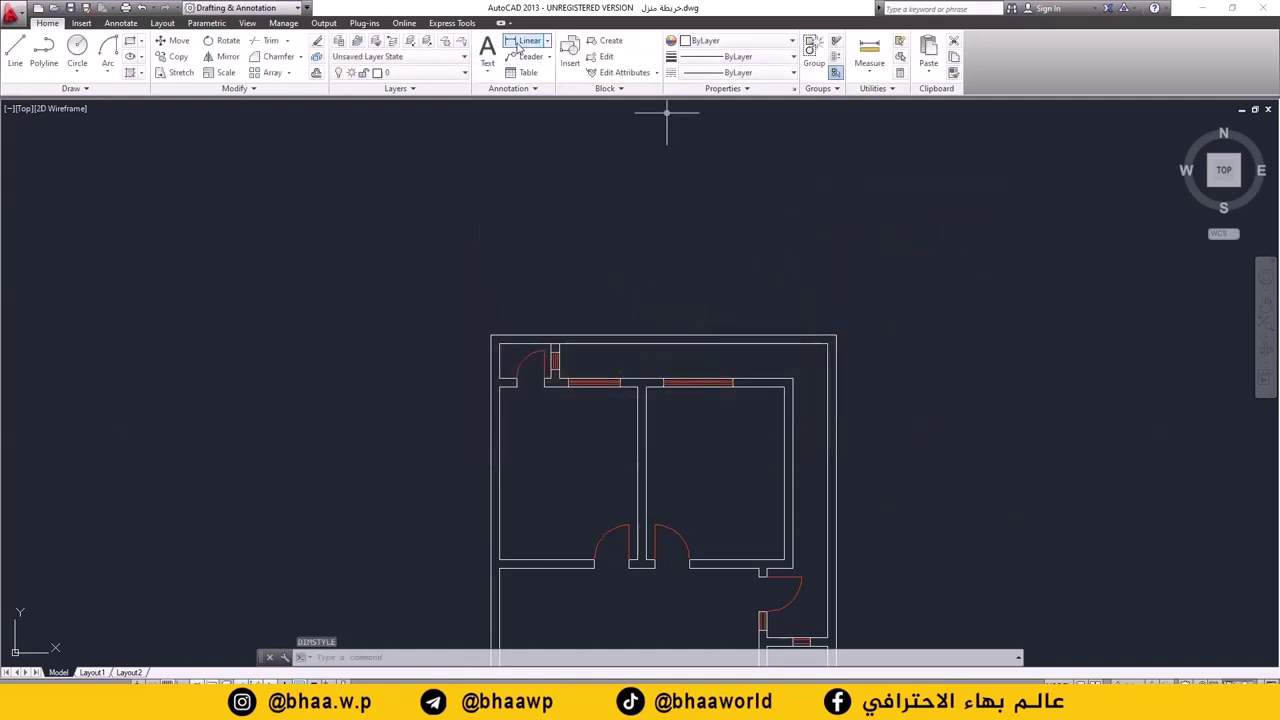
# - Add a 10 linear dimension (DLI) across the building's top edge
pyautogui.write('dli')
pyautogui.press('Return')
pyautogui.click(491, 336)
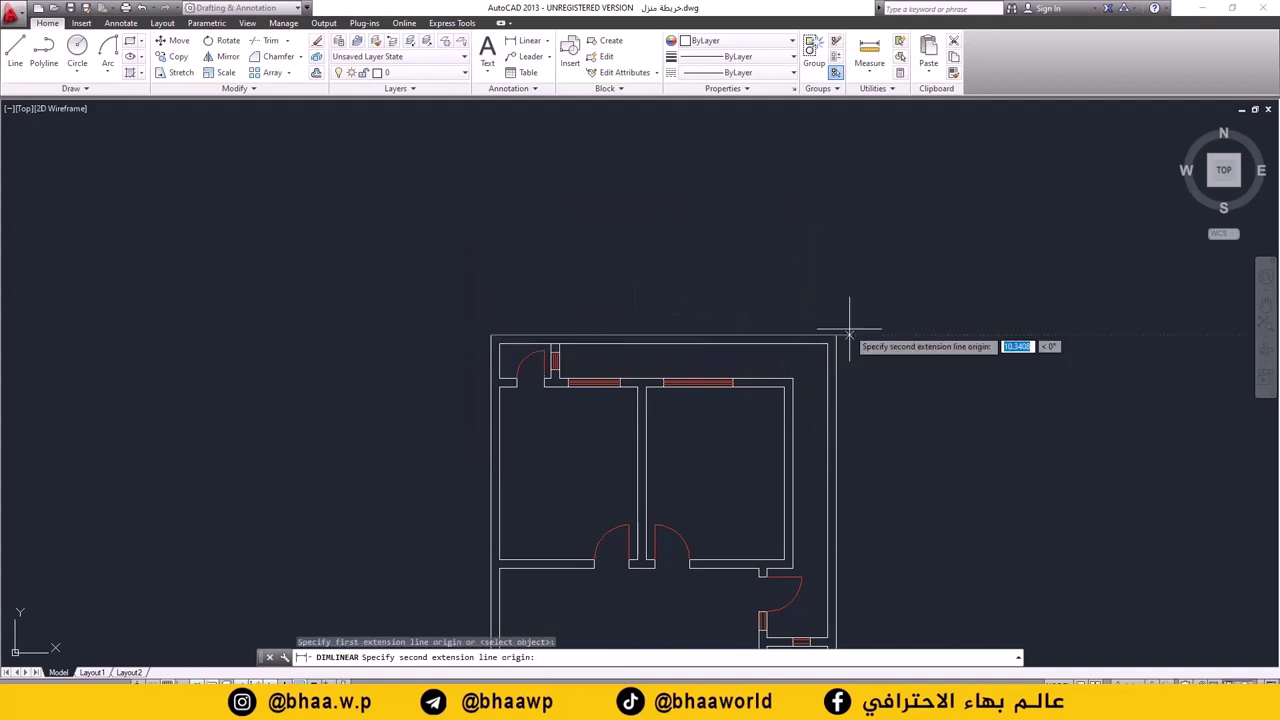
pyautogui.click(836, 336)
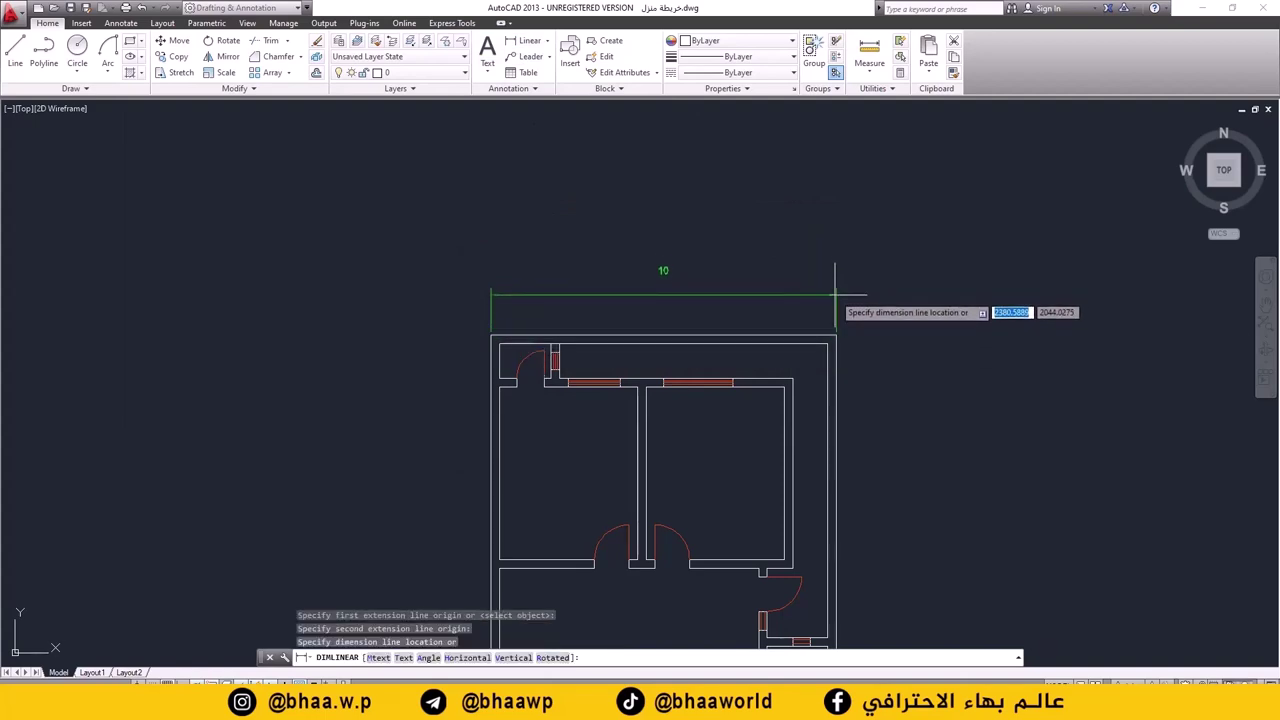
pyautogui.click(834, 305)
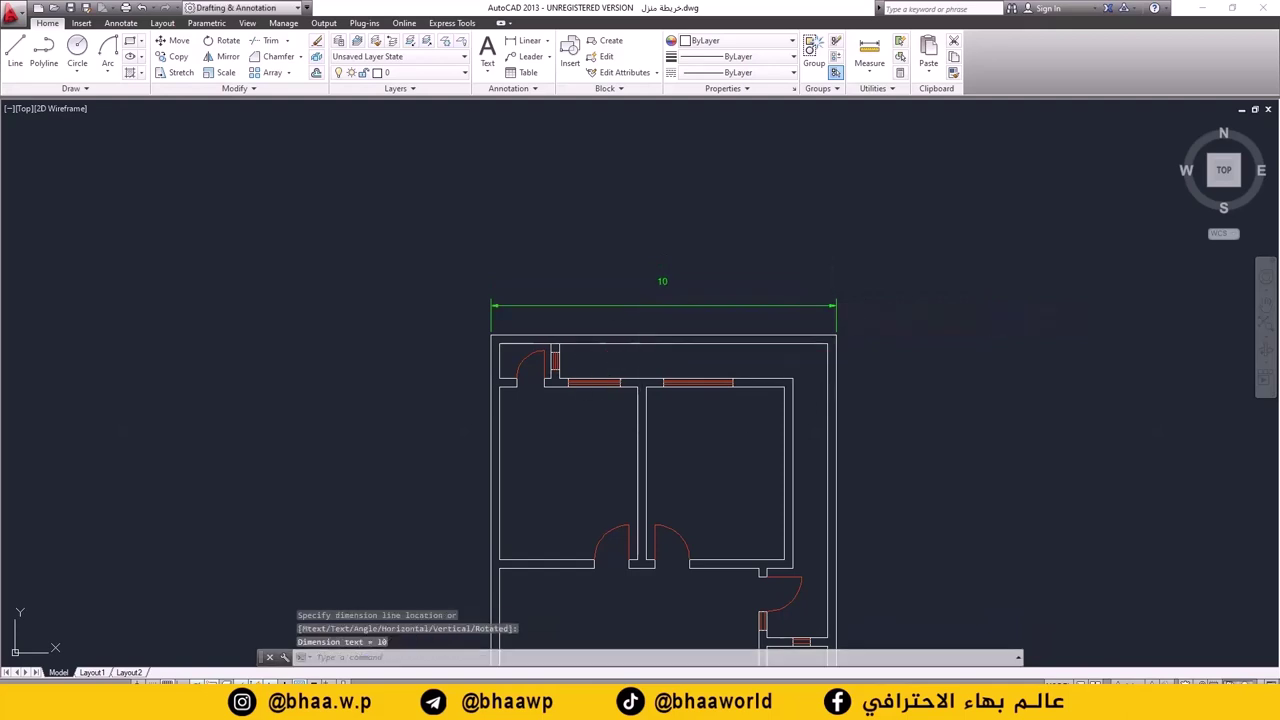
# - Zoom out to show the whole floor plan and reopen the Dimension Style Manager
pyautogui.moveTo(594, 436)
pyautogui.mouseDown(button='middle')
pyautogui.moveTo(600, 406)
pyautogui.moveTo(559, 343)
pyautogui.mouseUp(button='middle')
pyautogui.scroll(-2, 593, 406)
pyautogui.moveTo(651, 343); pyautogui.dragTo(763, 280, button='middle')
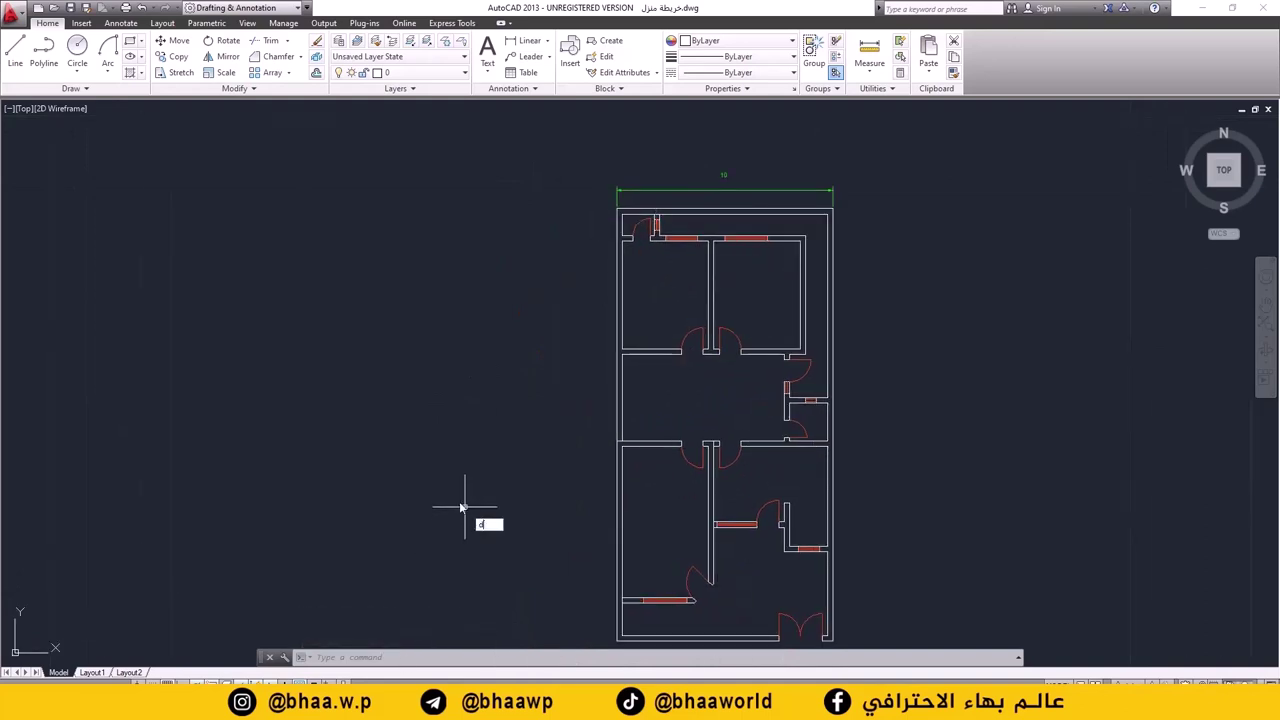
pyautogui.press('Return')
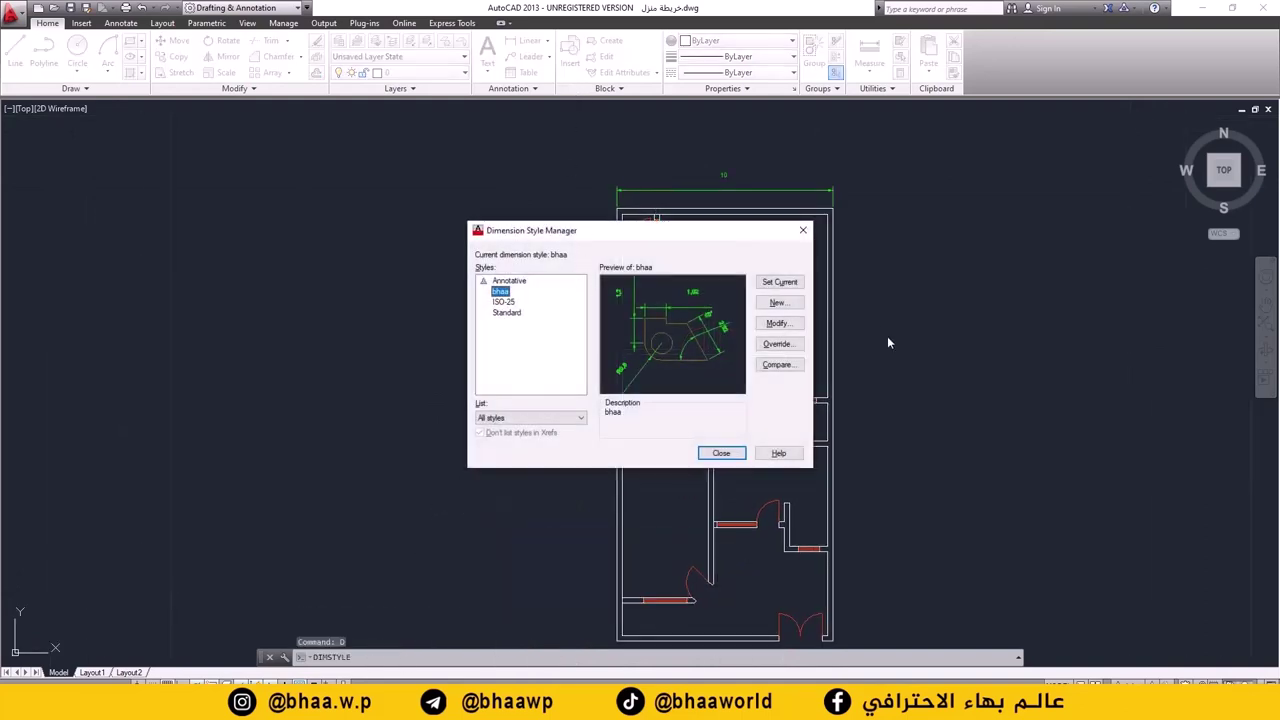
# - Modify bhaa to text height 0.4 and arrow size 0.3, then close the manager
pyautogui.click(776, 324)
pyautogui.write('0.4')
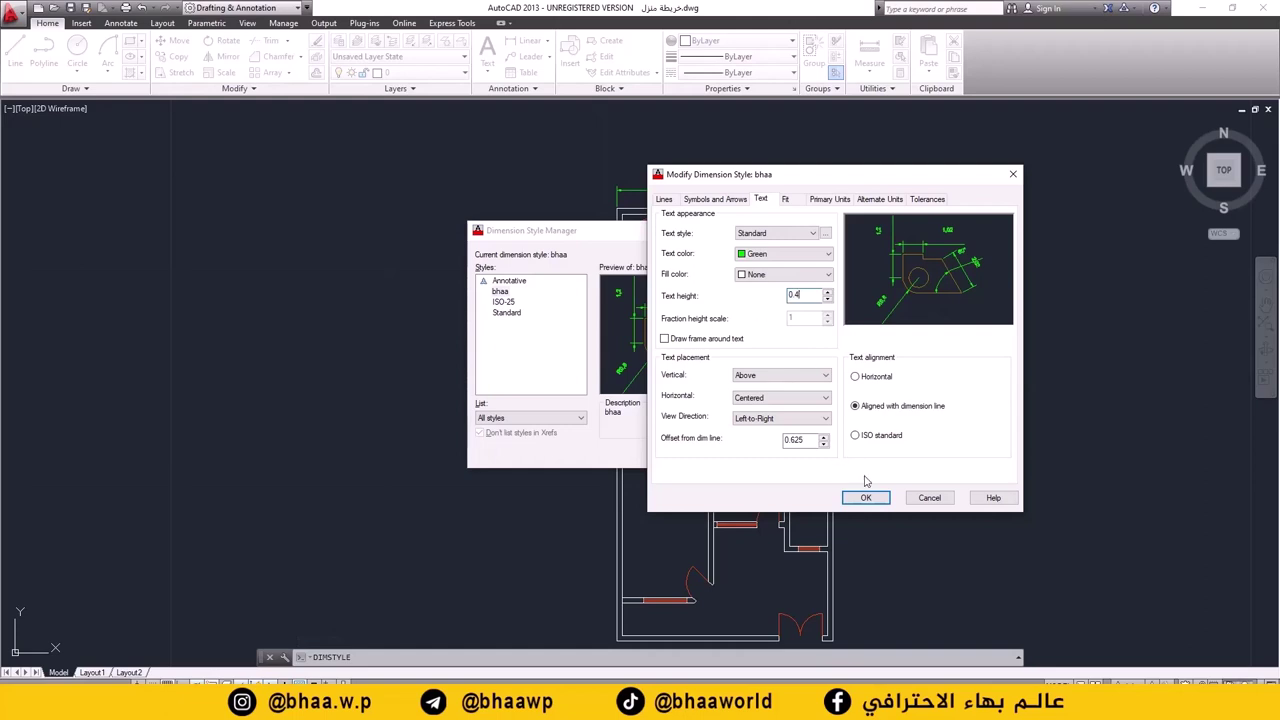
pyautogui.click(868, 499)
pyautogui.click(735, 200)
pyautogui.write('0.3')
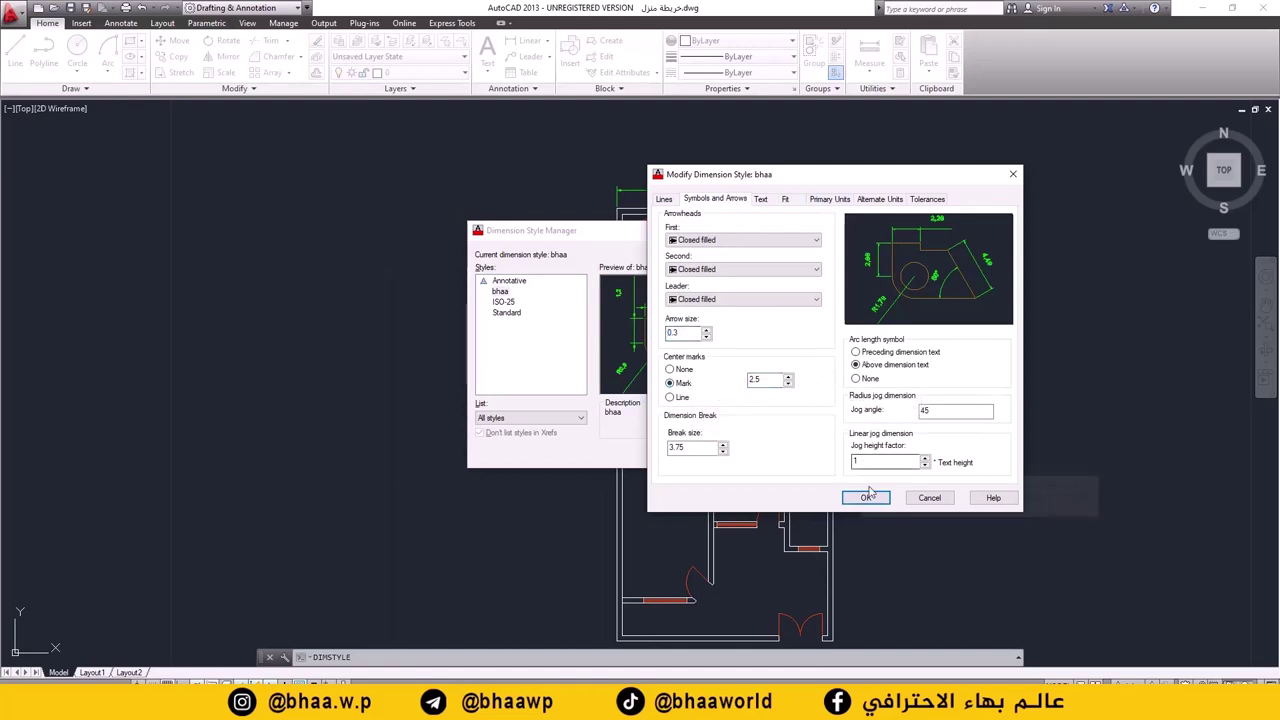
pyautogui.click(866, 497)
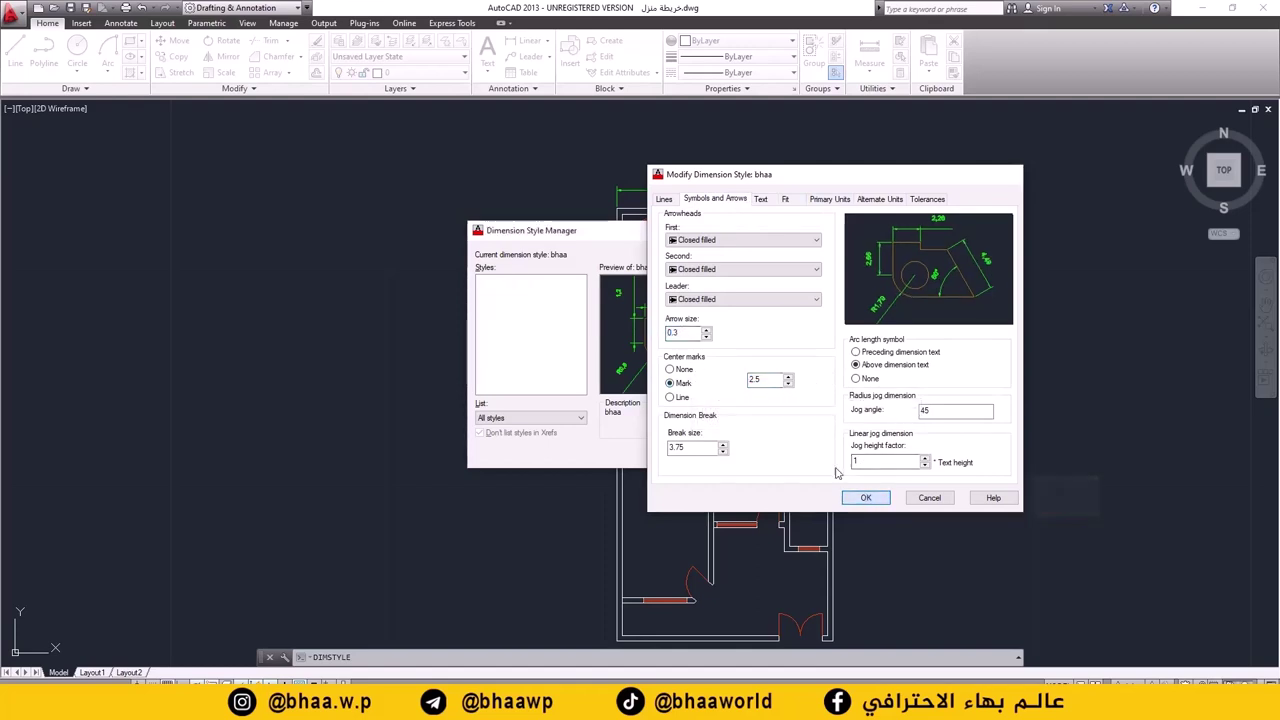
pyautogui.click(803, 231)
# - Delete the old top dimension and redraw the 10 dimension across the plan's top corners
pyautogui.click(782, 204)
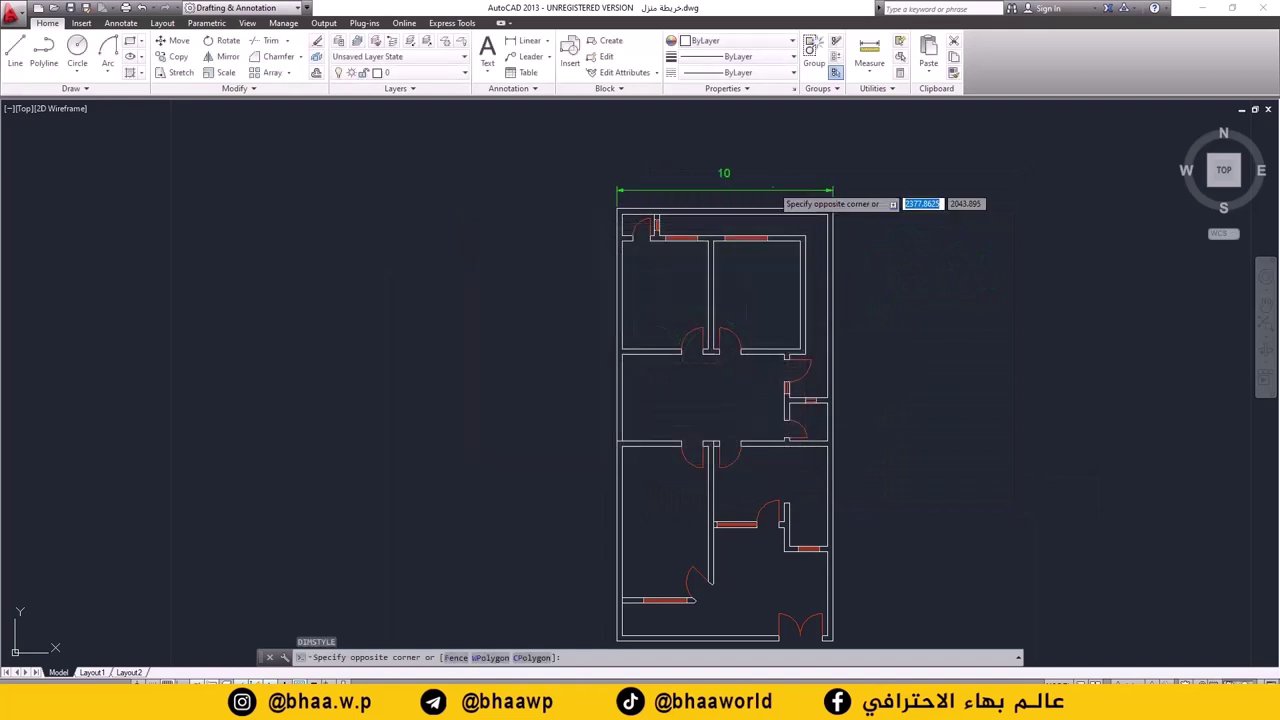
pyautogui.click(769, 190)
pyautogui.press('Delete')
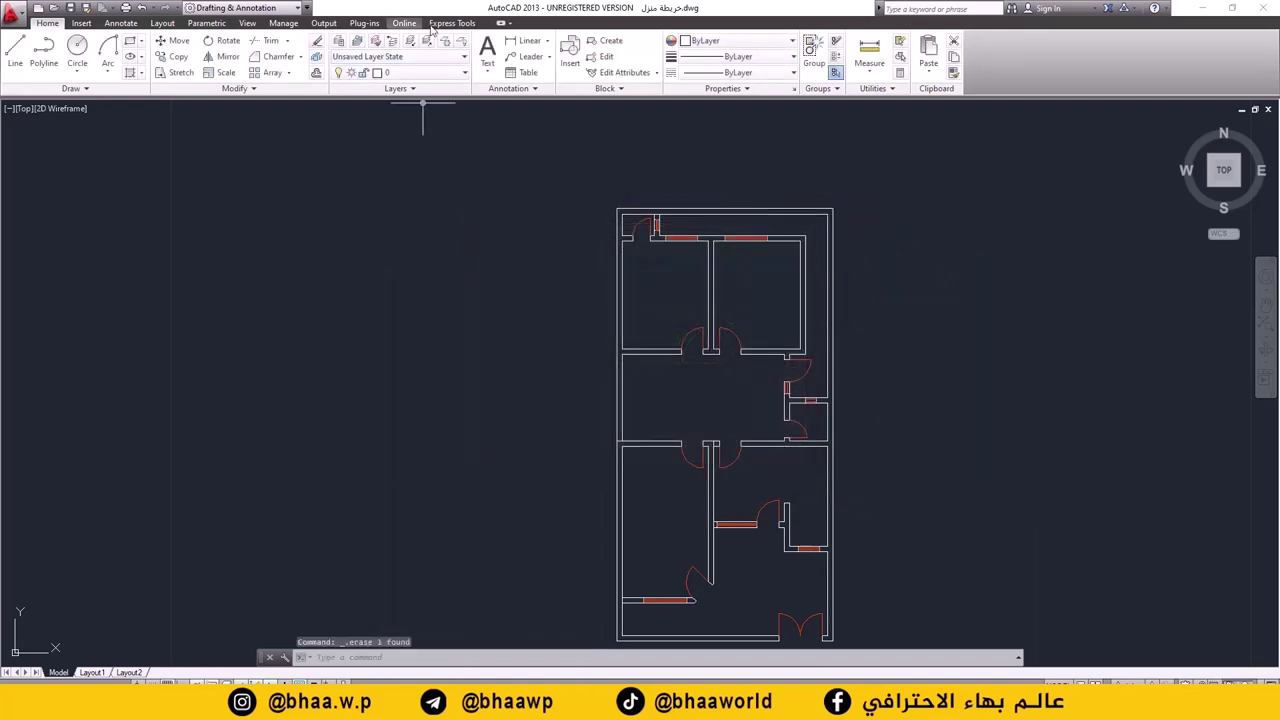
pyautogui.click(530, 40)
pyautogui.scroll(2, 900, 250)
pyautogui.moveTo(784, 208); pyautogui.dragTo(702, 313, button='middle')
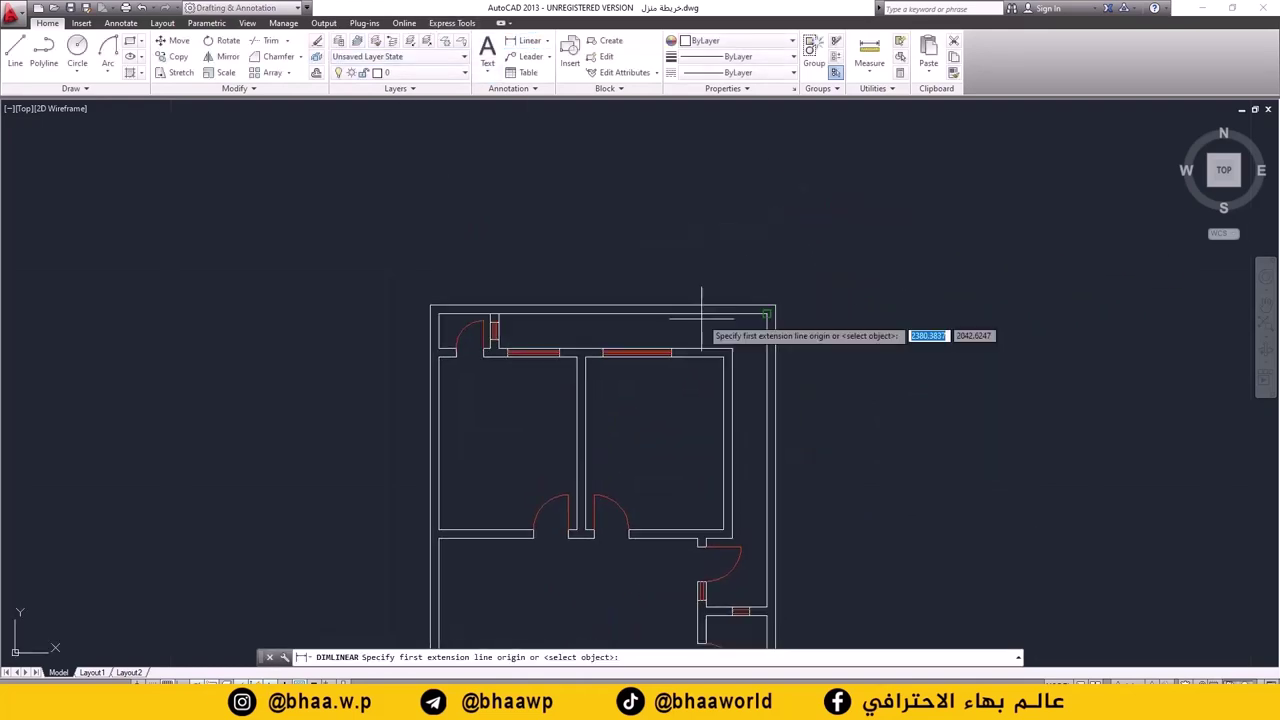
pyautogui.click(430, 305)
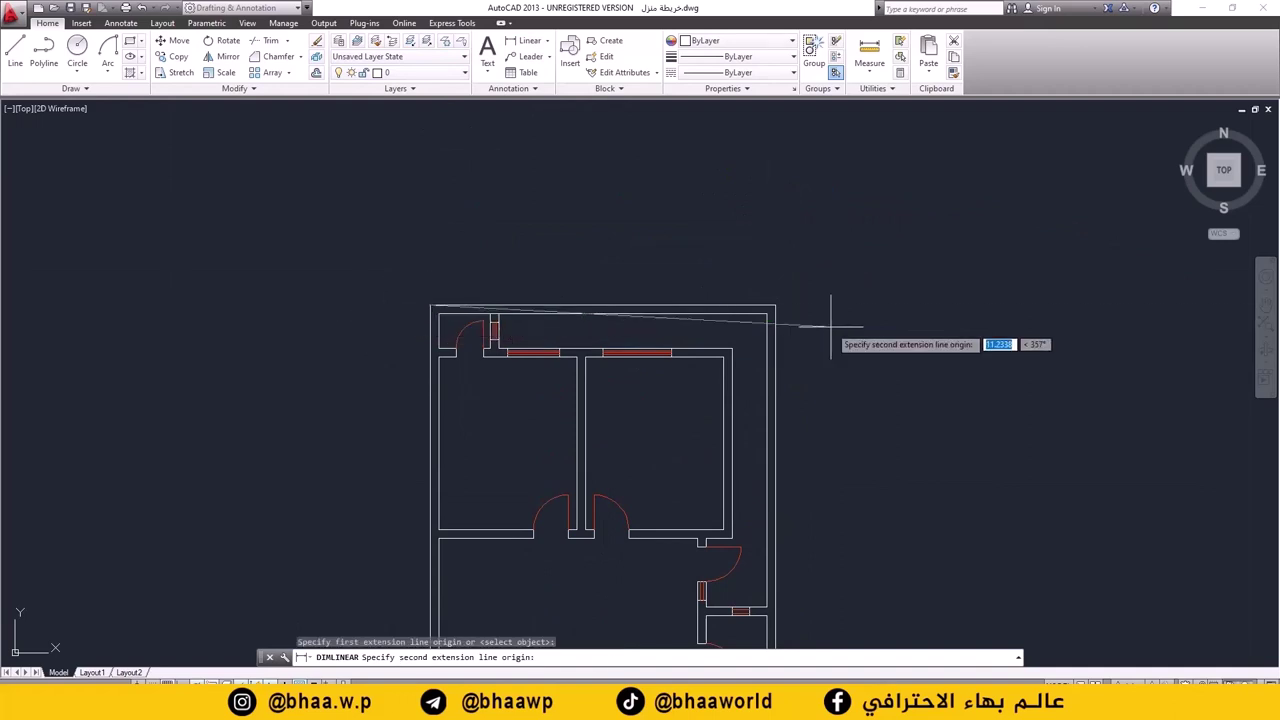
pyautogui.click(775, 305)
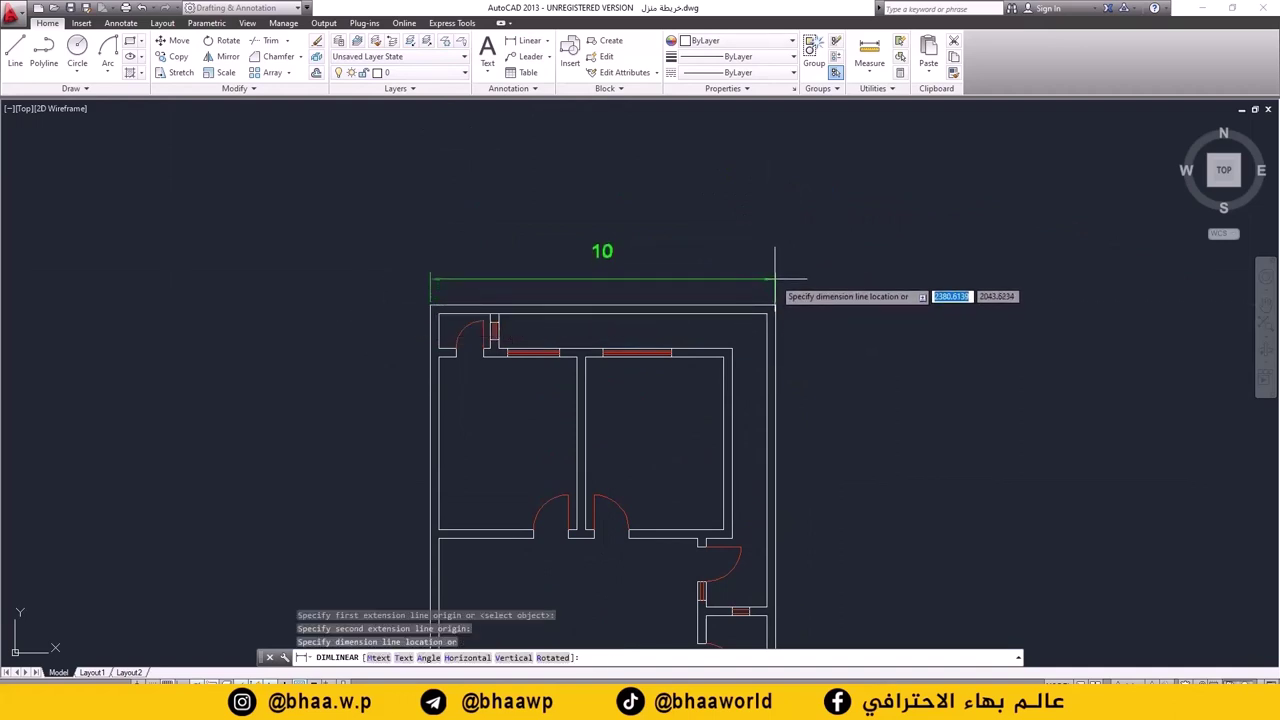
pyautogui.click(770, 271)
pyautogui.scroll(-2, 760, 293)
pyautogui.scroll(-2, 740, 280)
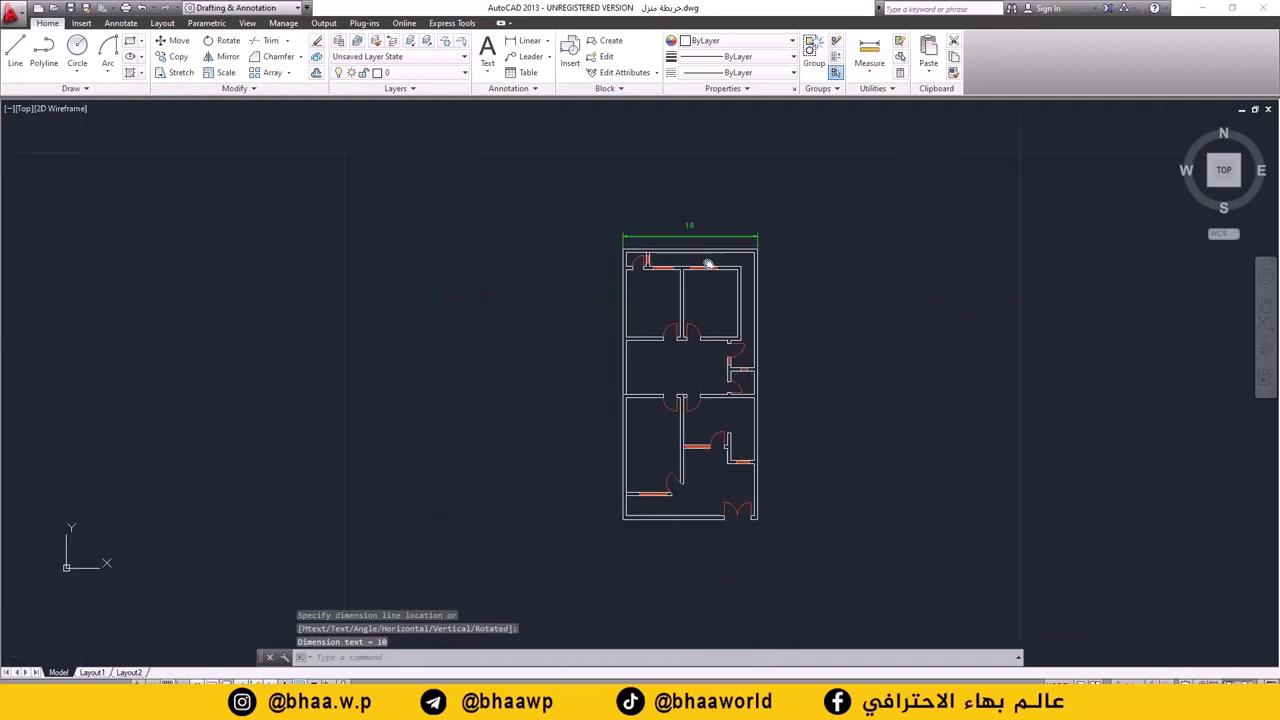
# - Add a vertical 20 dimension down the plan's left side
pyautogui.click(530, 41)
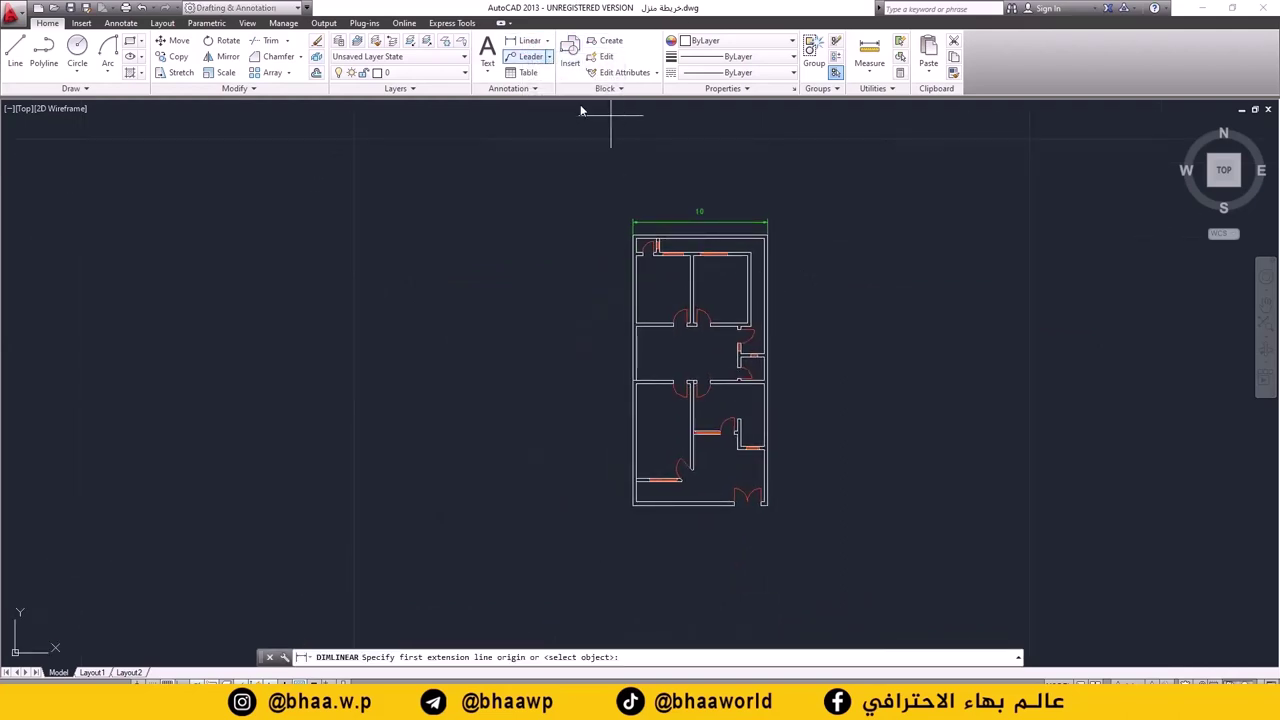
pyautogui.click(632, 237)
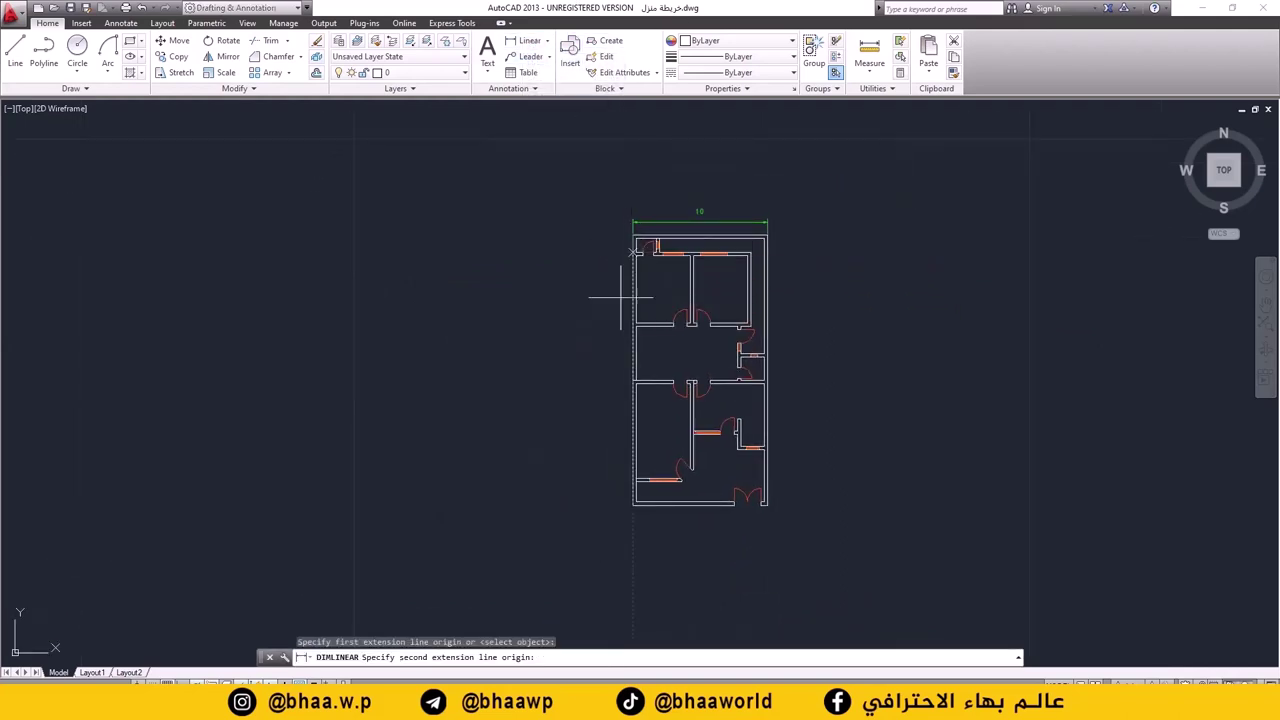
pyautogui.click(634, 503)
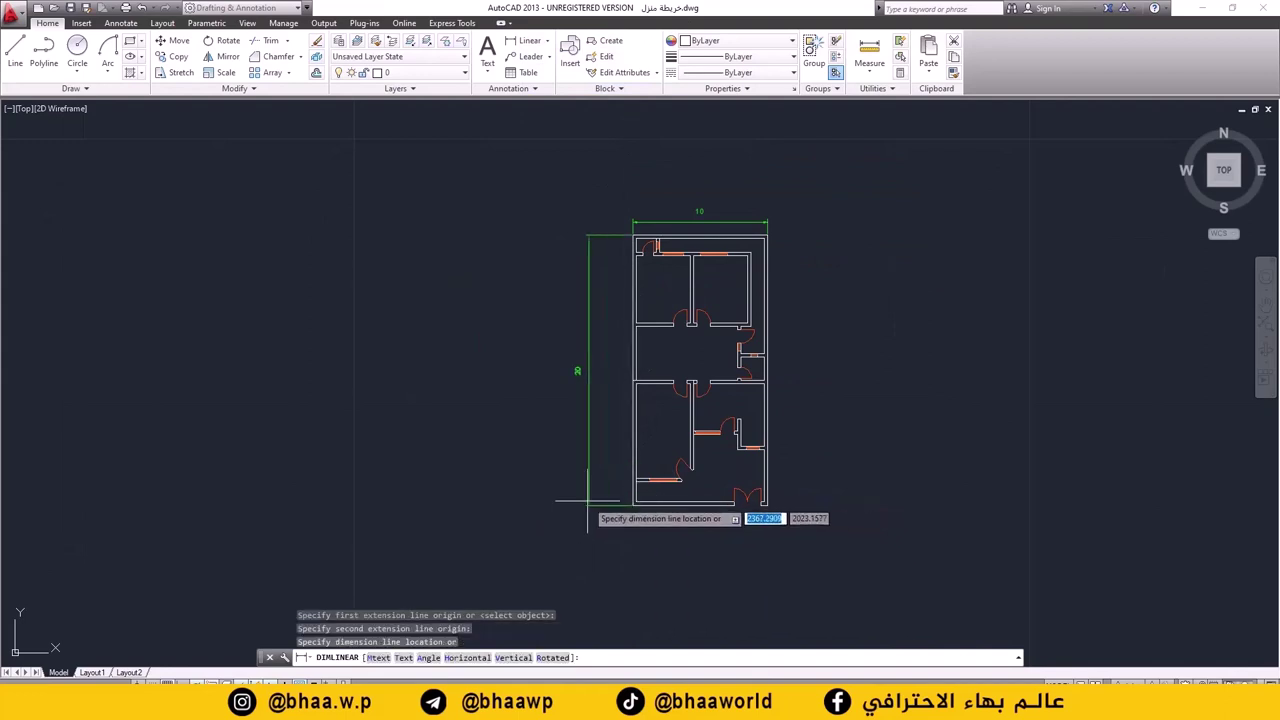
pyautogui.click(608, 503)
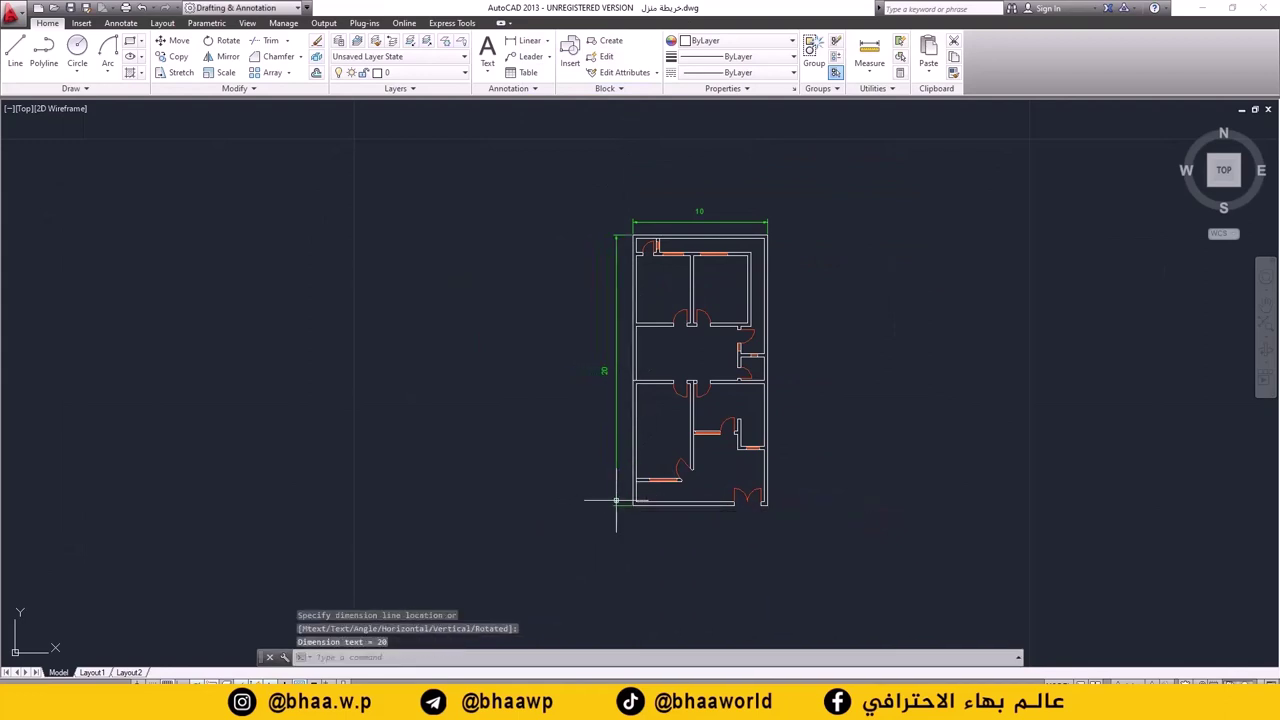
pyautogui.scroll(2, 670, 330)
pyautogui.scroll(2, 670, 330)
pyautogui.moveTo(670, 330); pyautogui.dragTo(647, 361, button='middle')
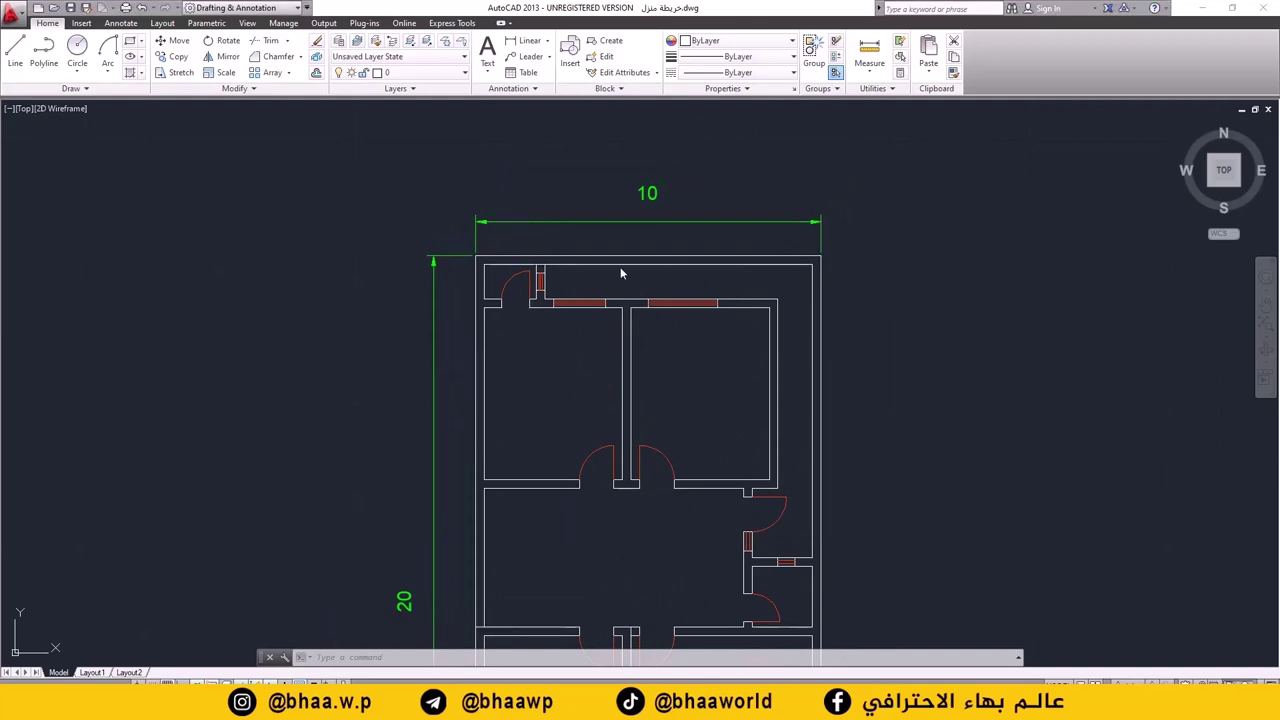
# - Dimension the widths of the two top rooms, each 4, inside the rooms
pyautogui.scroll(2, 581, 405)
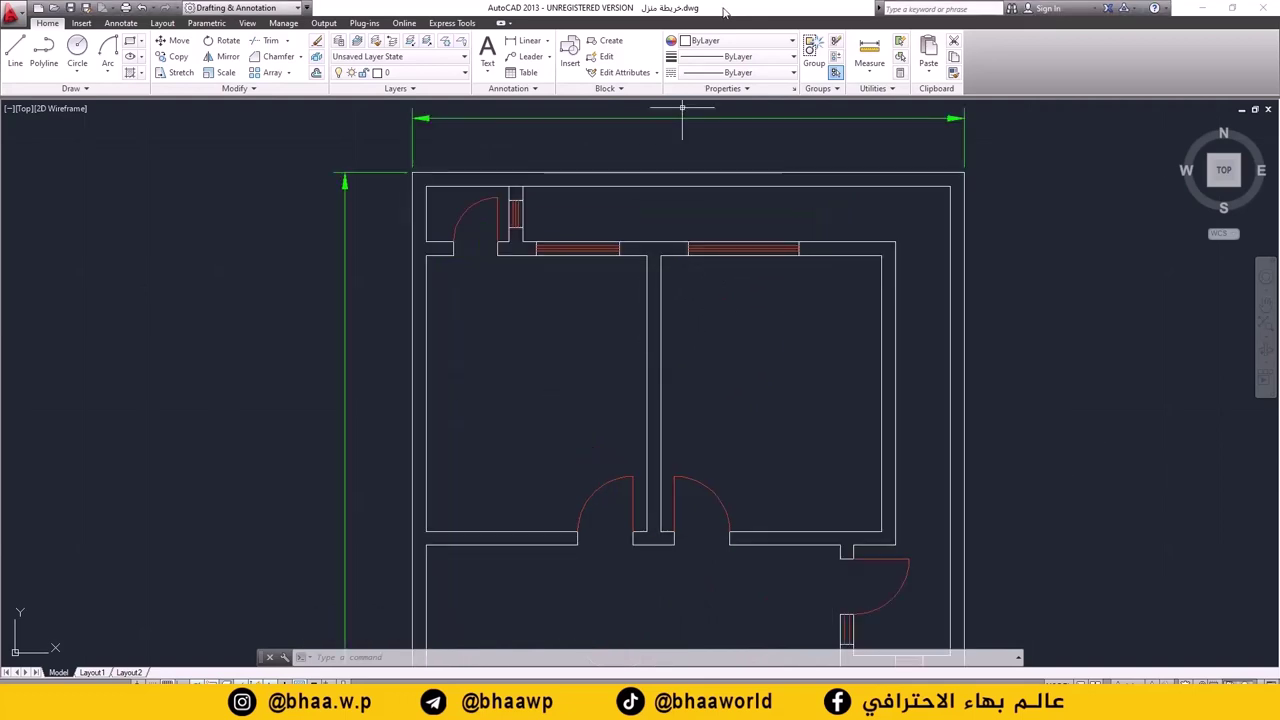
pyautogui.click(527, 46)
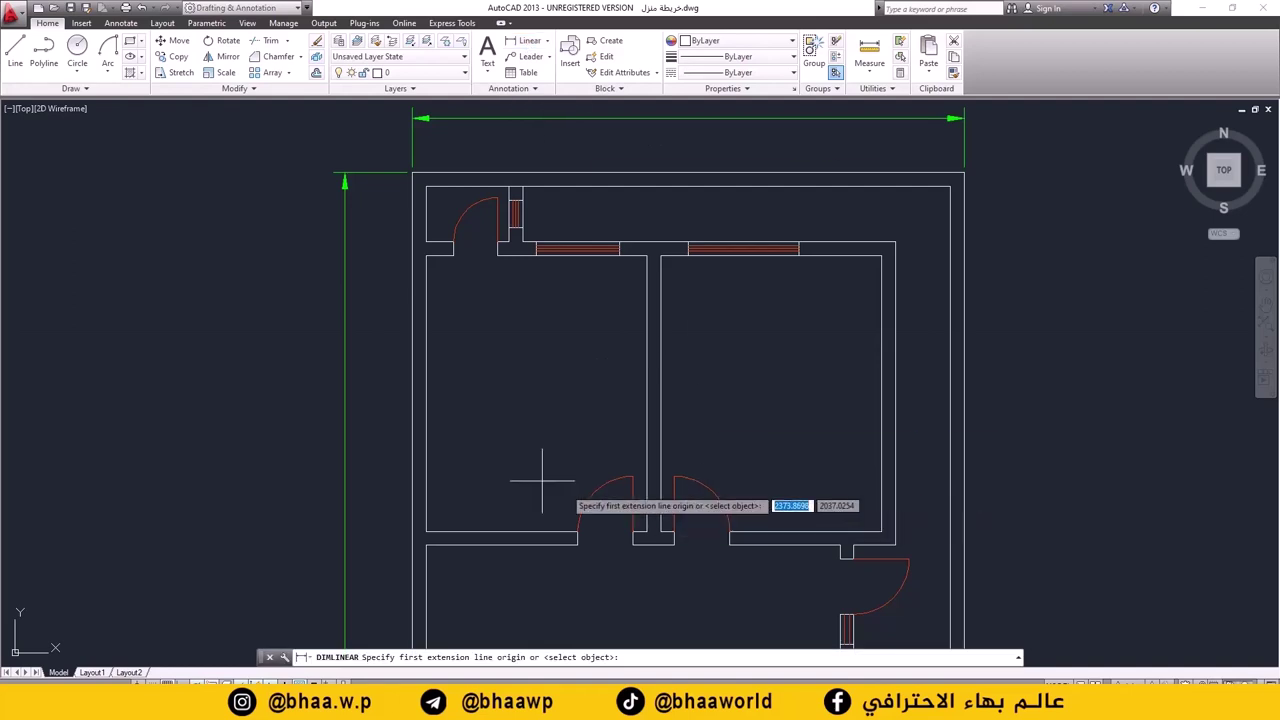
pyautogui.click(426, 255)
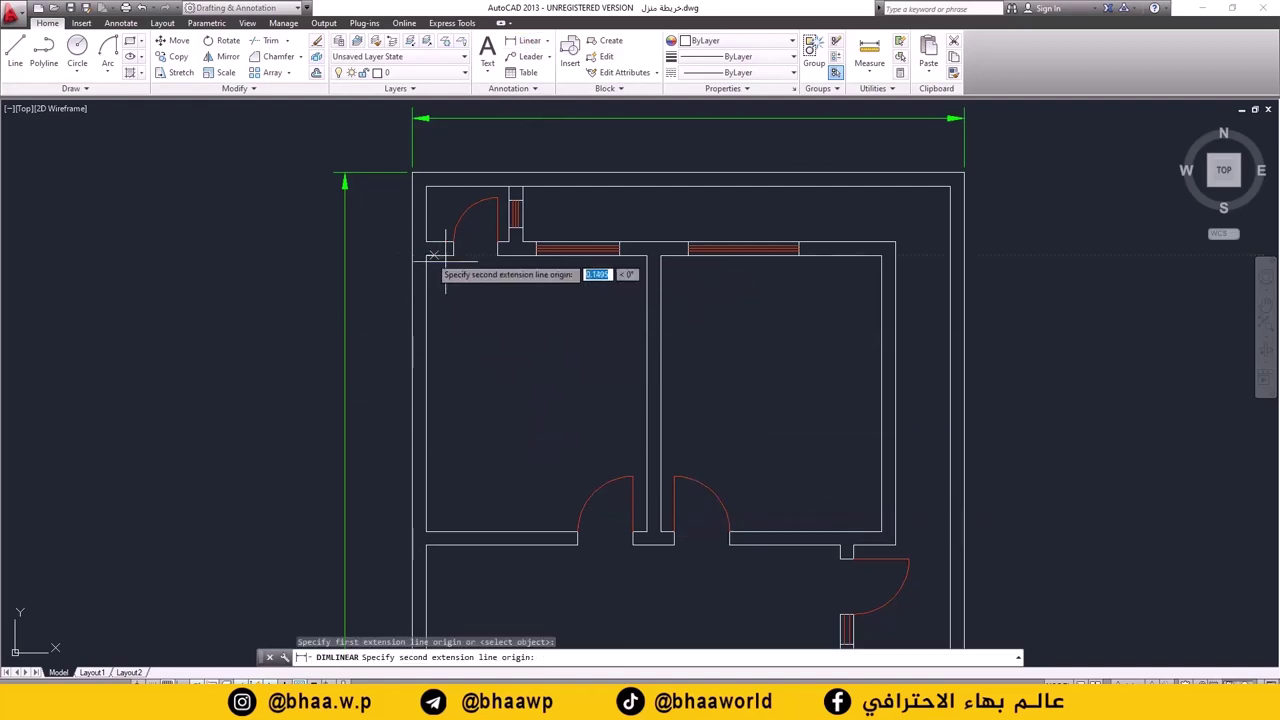
pyautogui.click(646, 256)
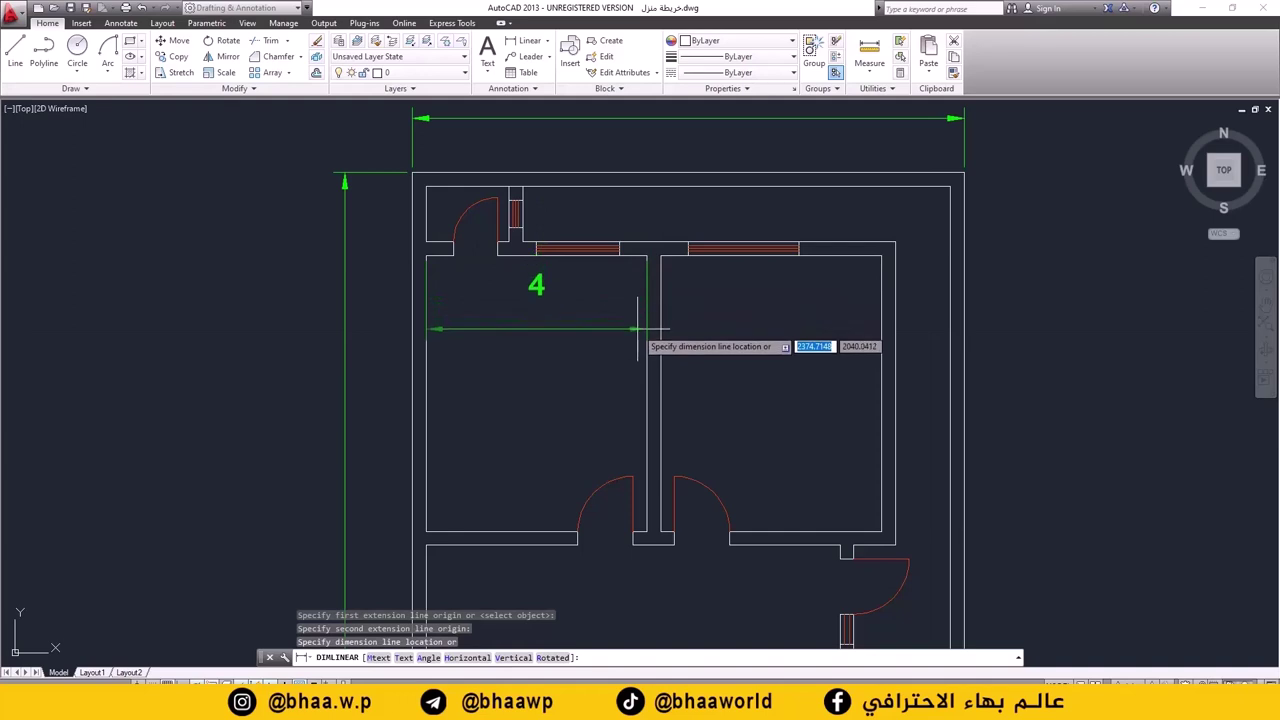
pyautogui.click(637, 328)
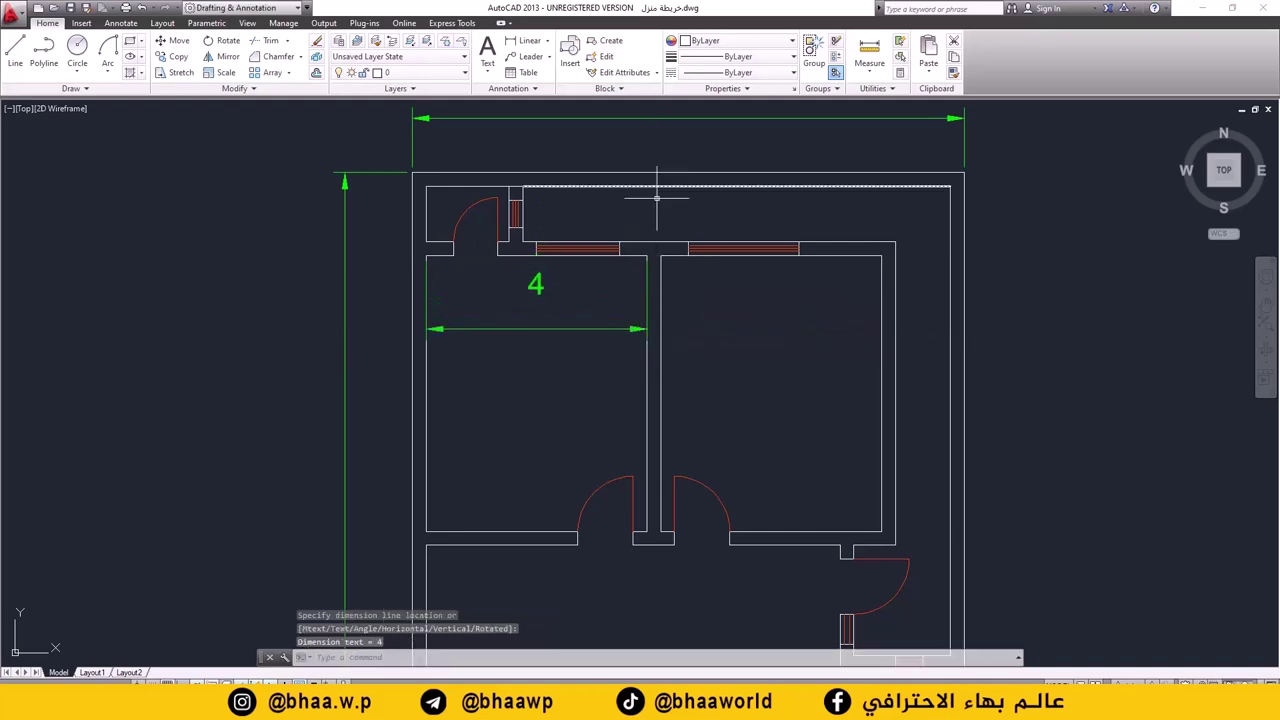
pyautogui.press('Return')
pyautogui.click(660, 256)
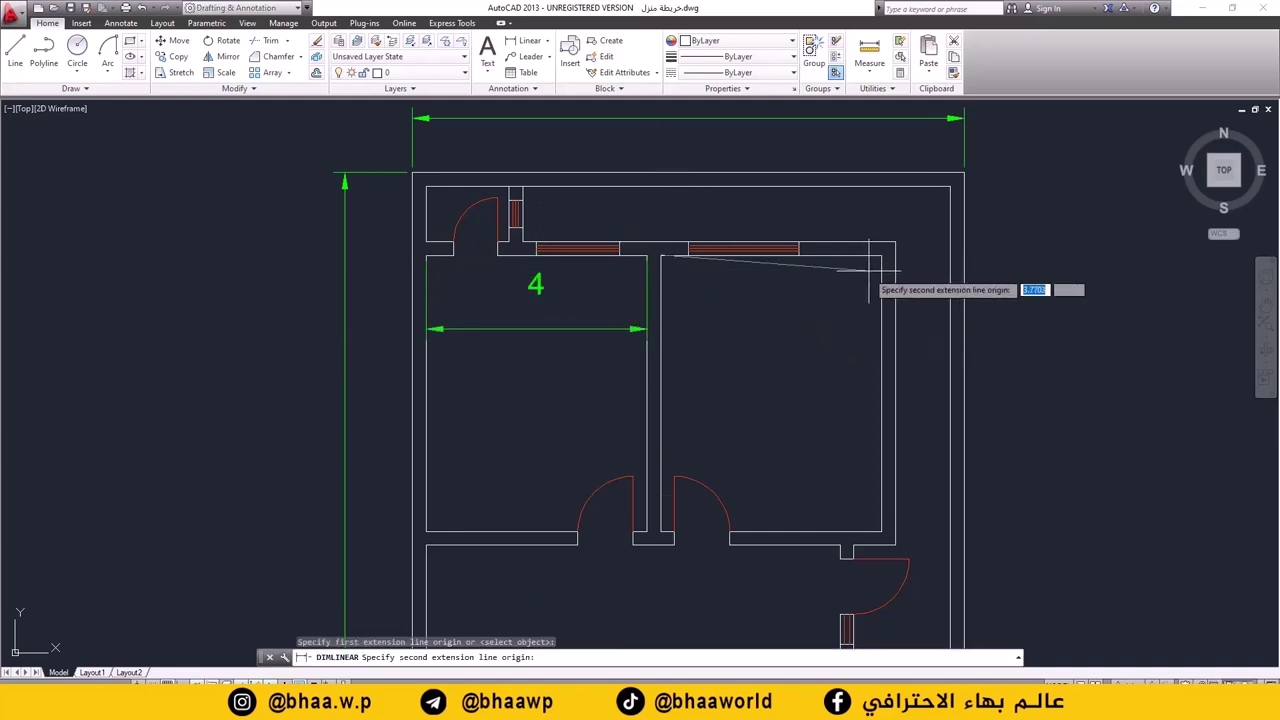
pyautogui.click(881, 256)
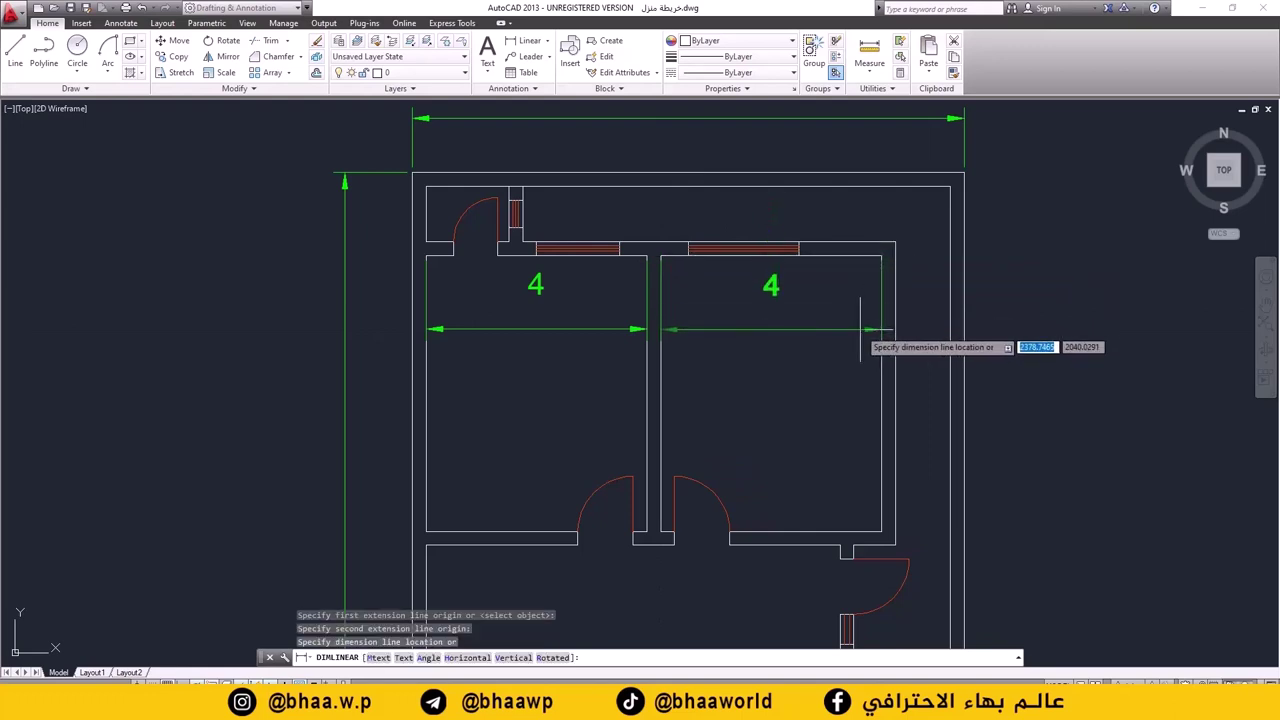
pyautogui.click(860, 329)
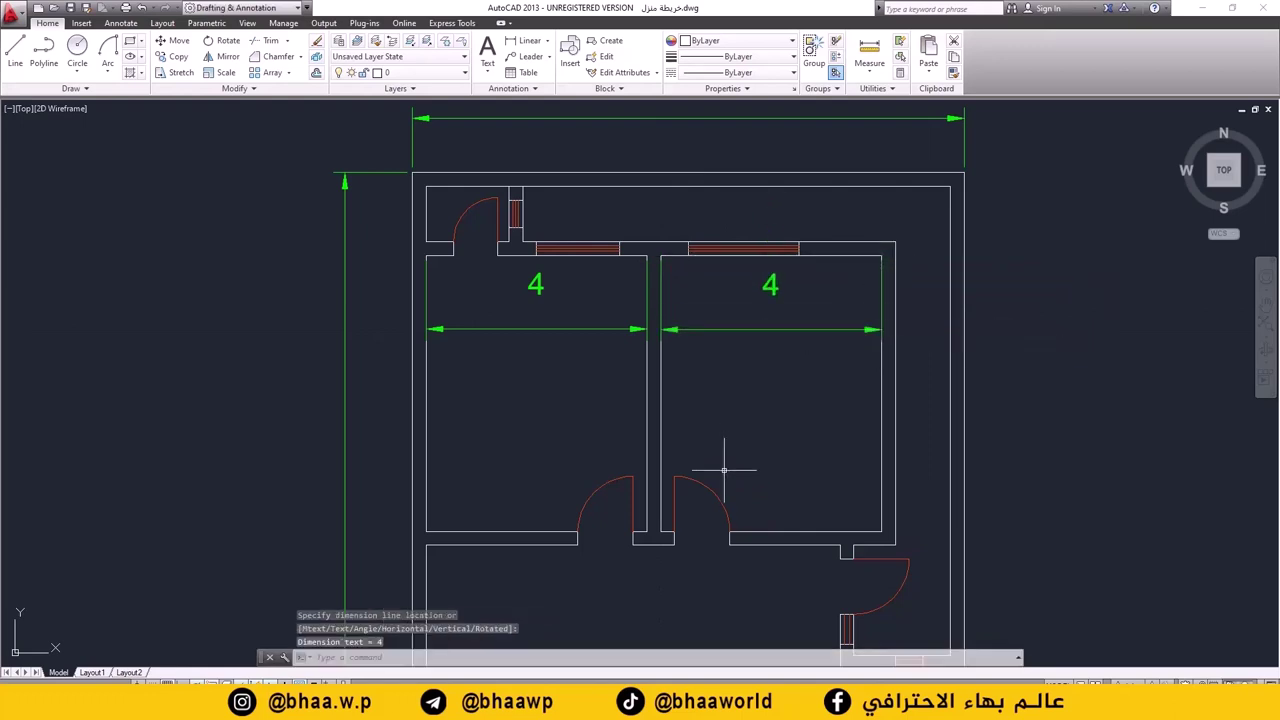
# - Add a vertical 5 dimension inside the upper-right room
pyautogui.click(516, 42)
pyautogui.click(881, 256)
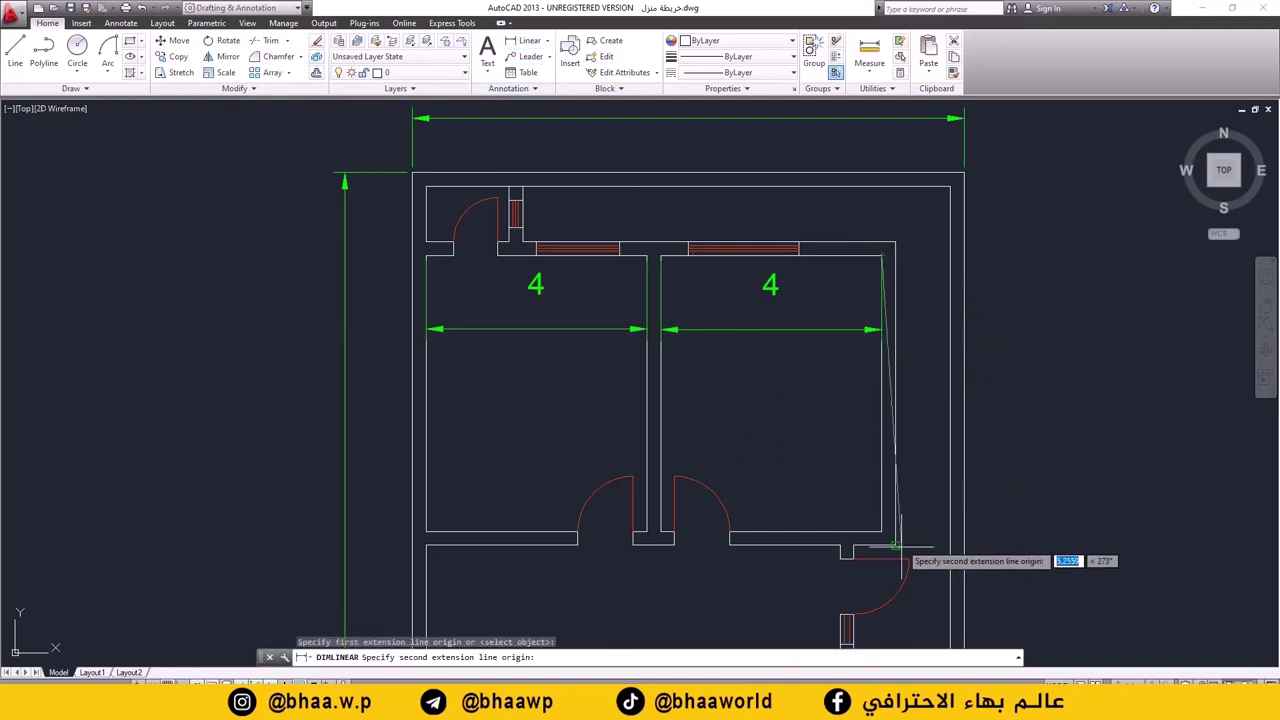
pyautogui.click(881, 531)
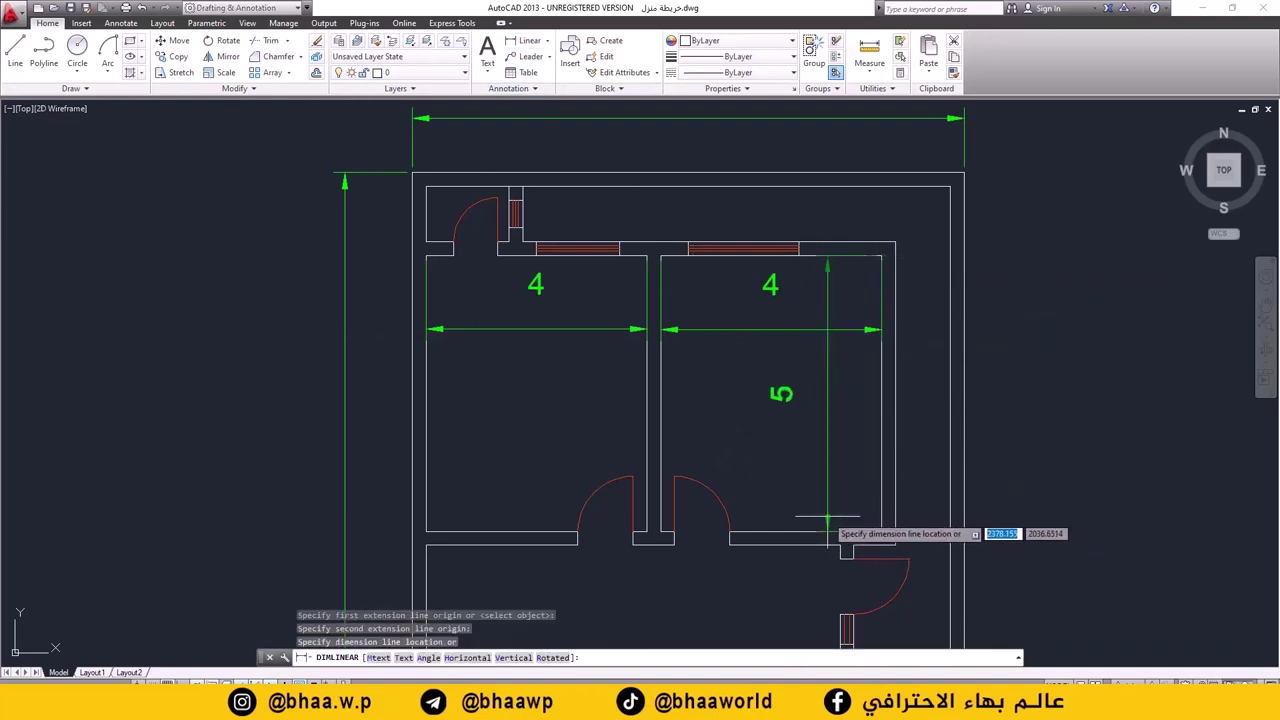
pyautogui.click(834, 516)
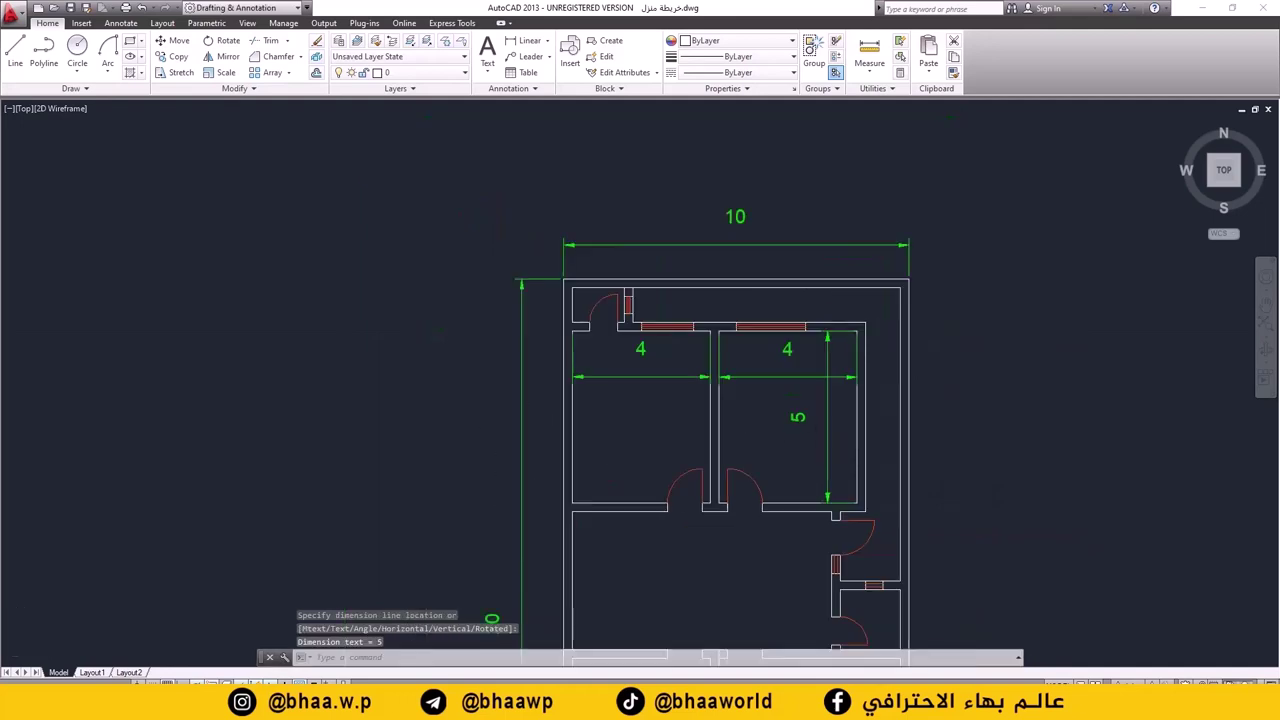
pyautogui.scroll(-2, 815, 455)
pyautogui.moveTo(714, 534); pyautogui.dragTo(680, 343, button='middle')
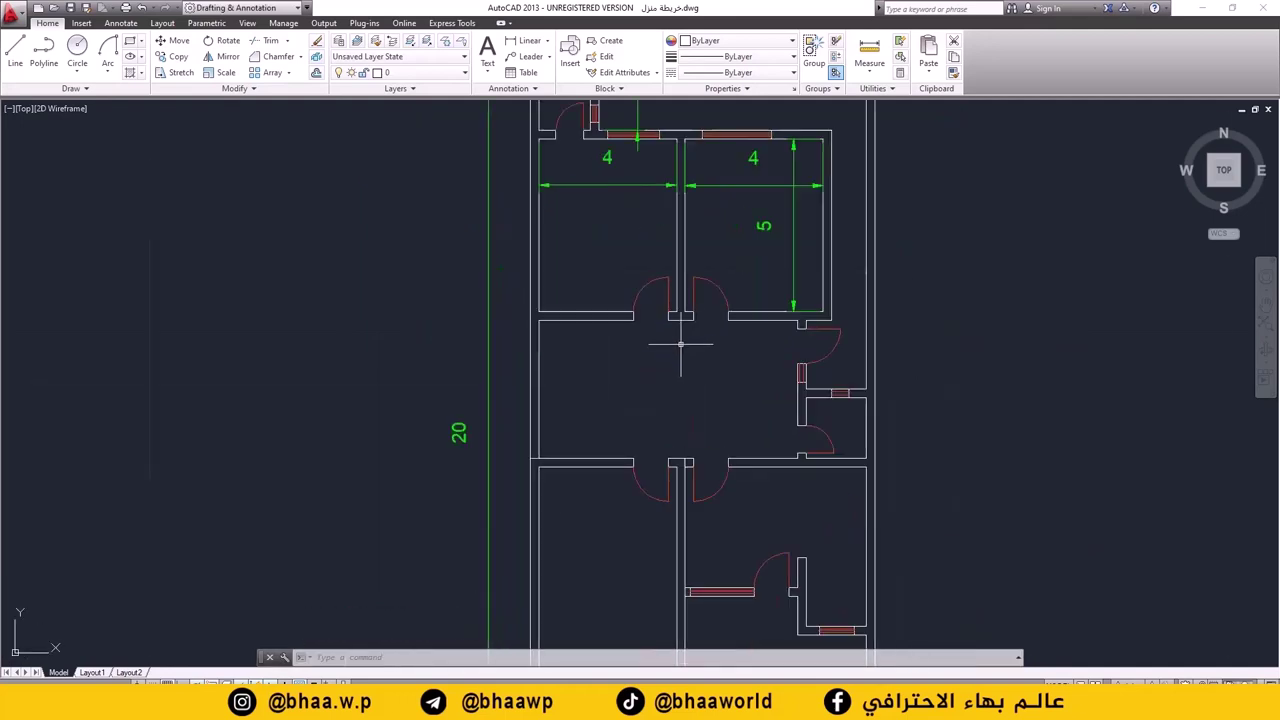
# - Add a vertical 4 dimension along the middle hall's left wall
pyautogui.click(525, 41)
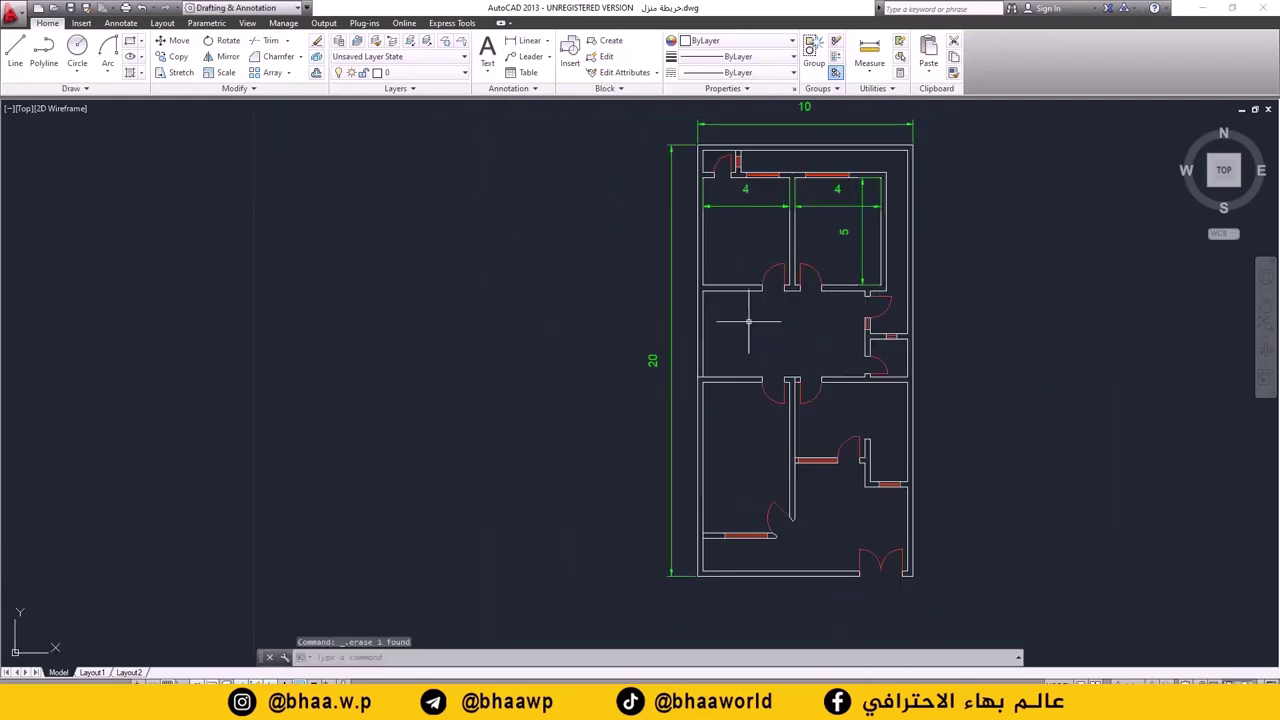
pyautogui.moveTo(779, 305); pyautogui.dragTo(743, 323, button='middle')
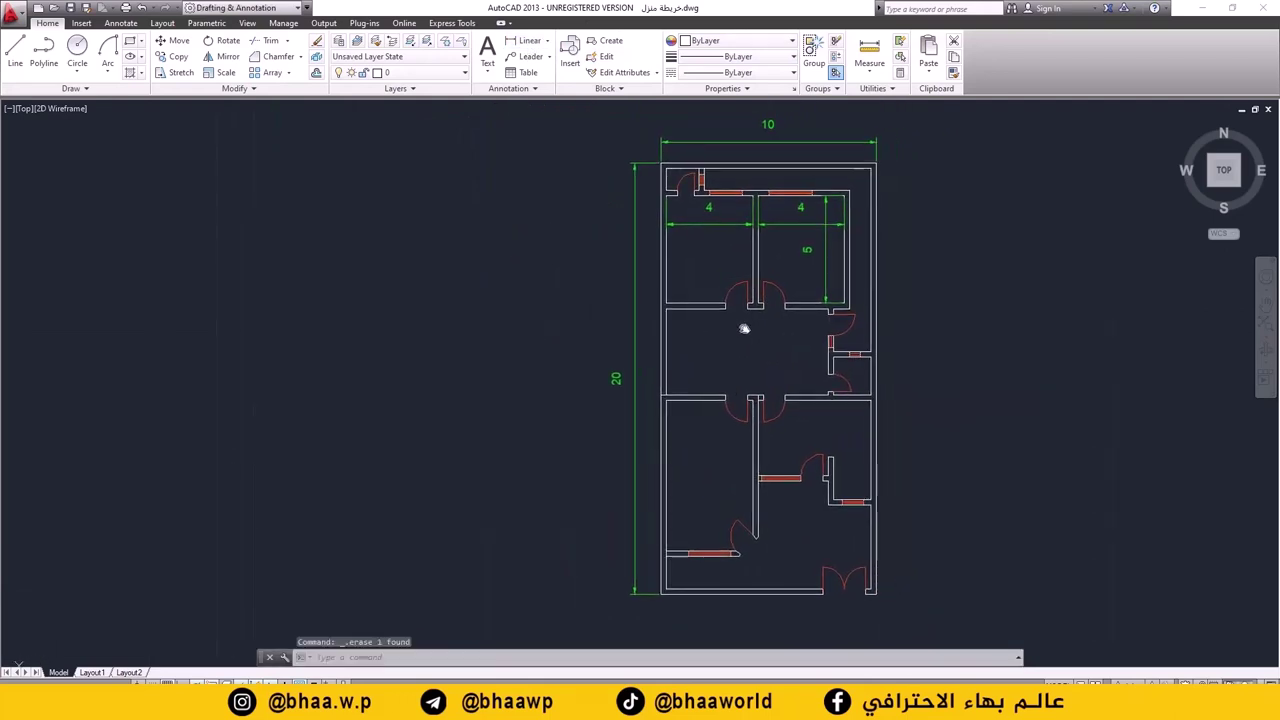
pyautogui.click(520, 42)
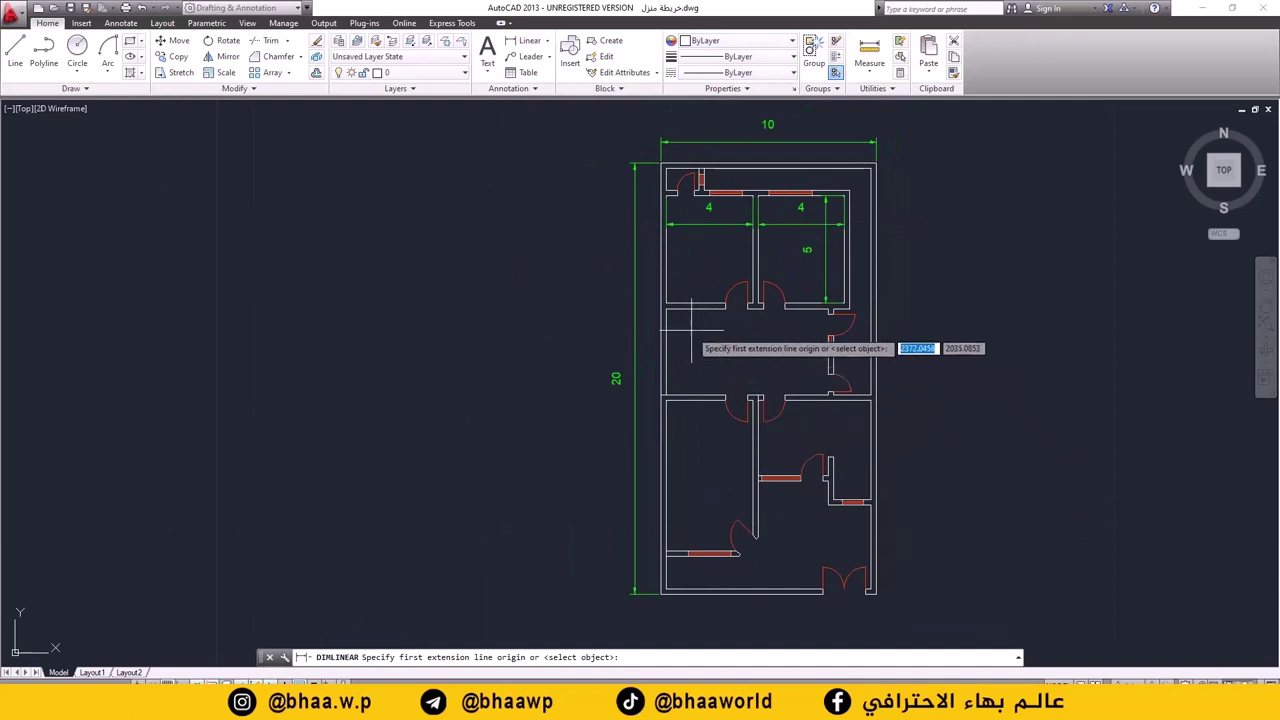
pyautogui.click(665, 308)
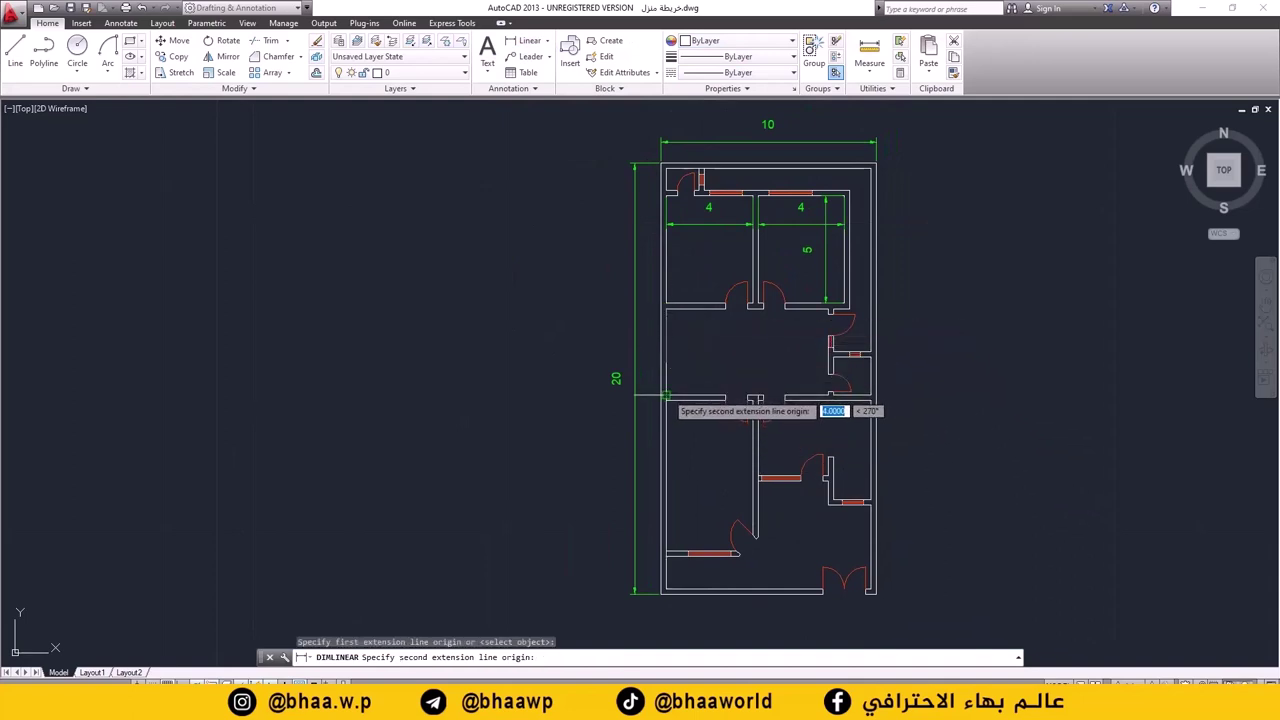
pyautogui.click(666, 397)
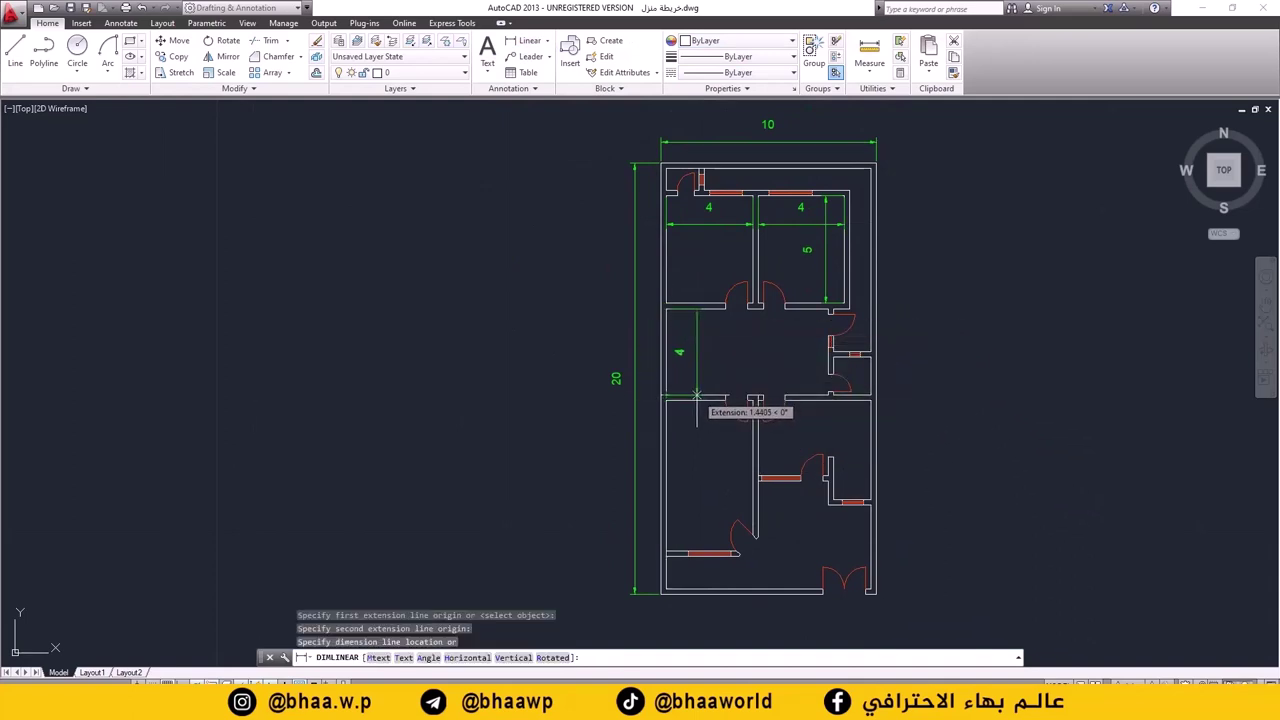
pyautogui.click(697, 398)
pyautogui.moveTo(716, 458); pyautogui.dragTo(731, 415, button='middle')
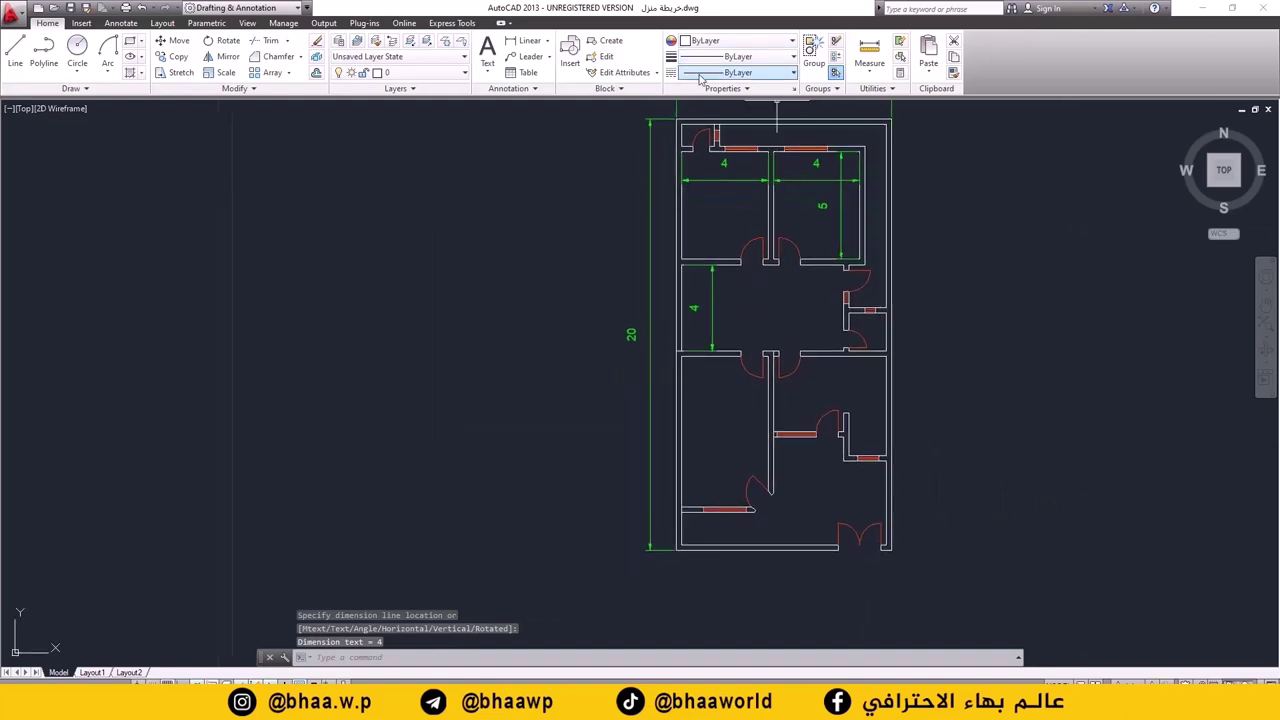
# - Add a vertical 7 dimension measuring the lower-left room's height
pyautogui.press('Return')
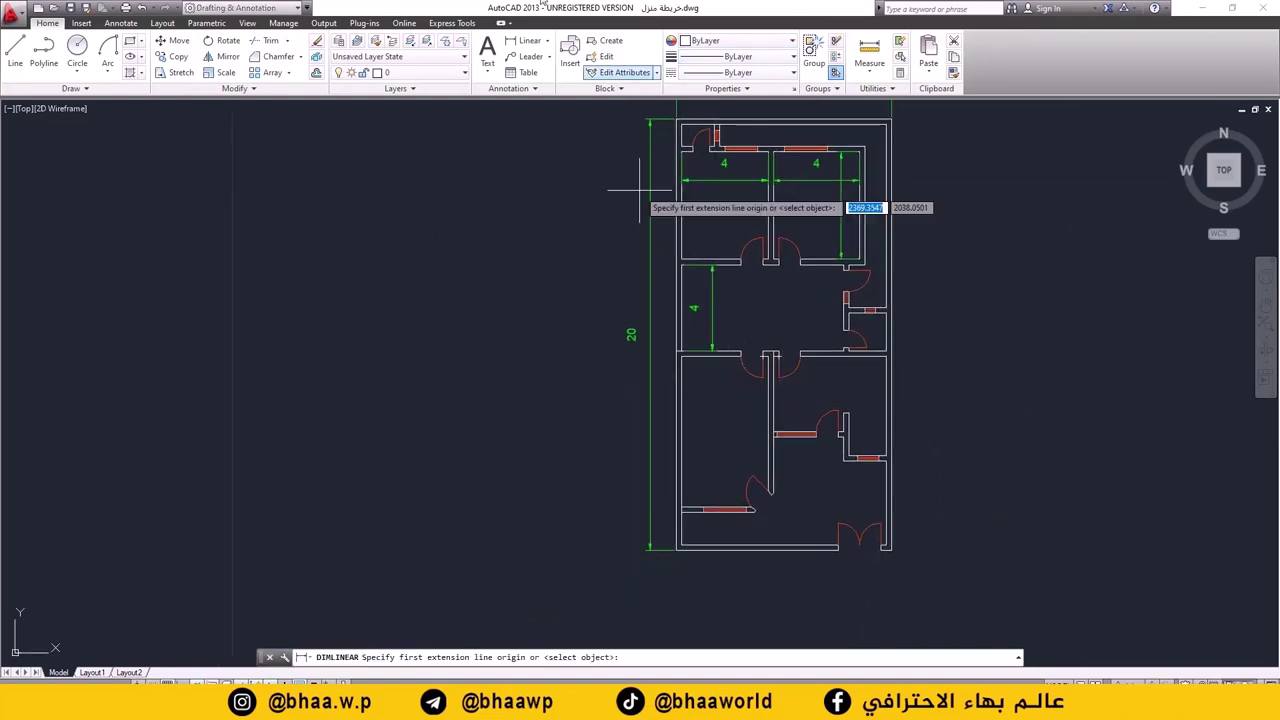
pyautogui.click(524, 45)
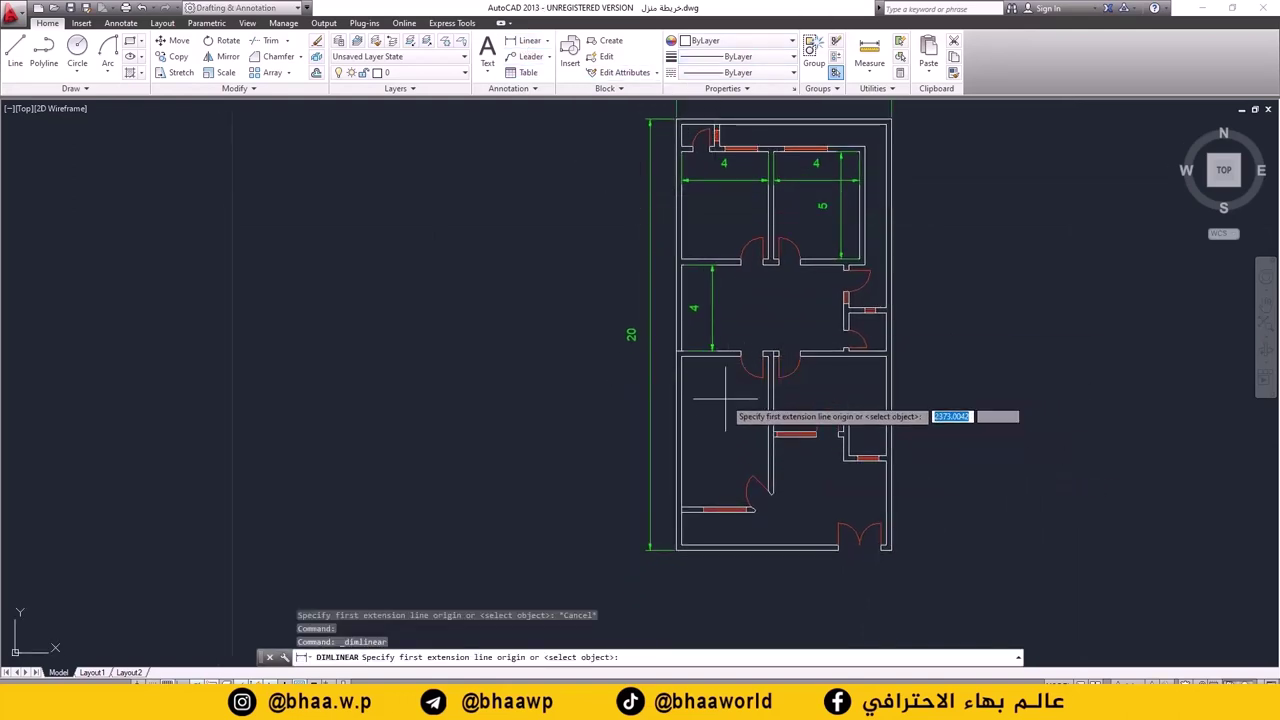
pyautogui.click(681, 355)
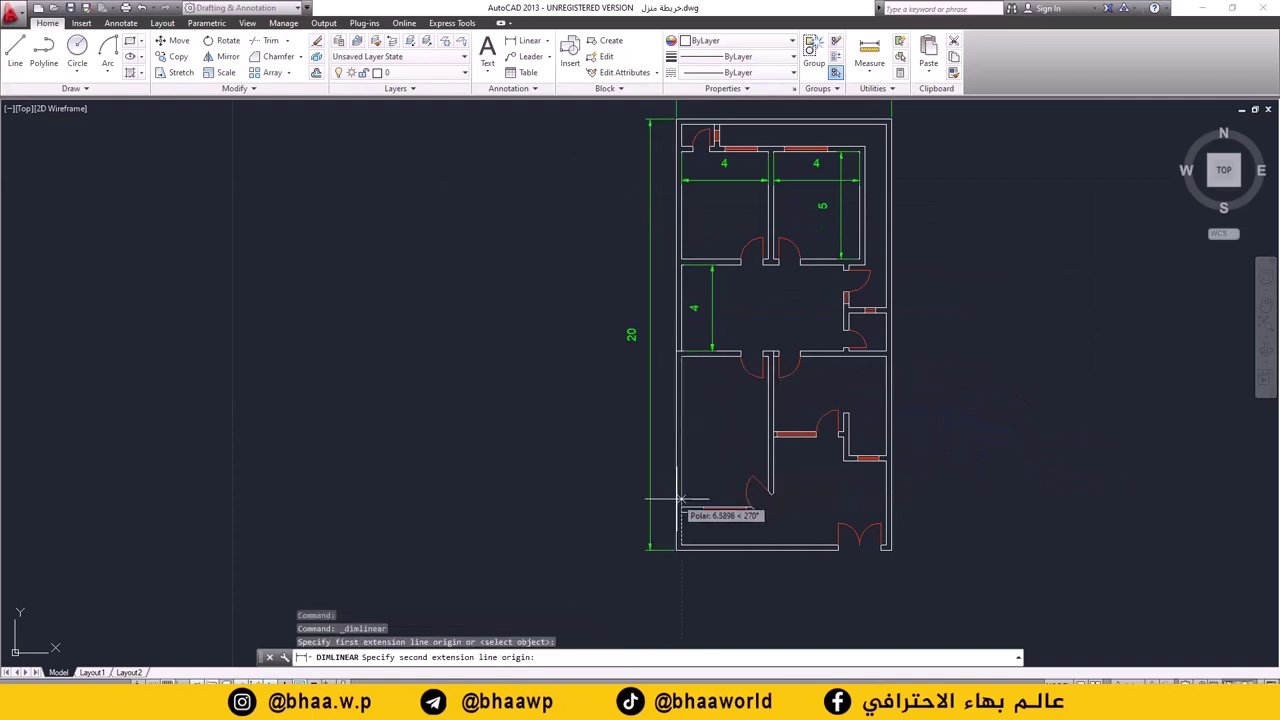
pyautogui.click(681, 507)
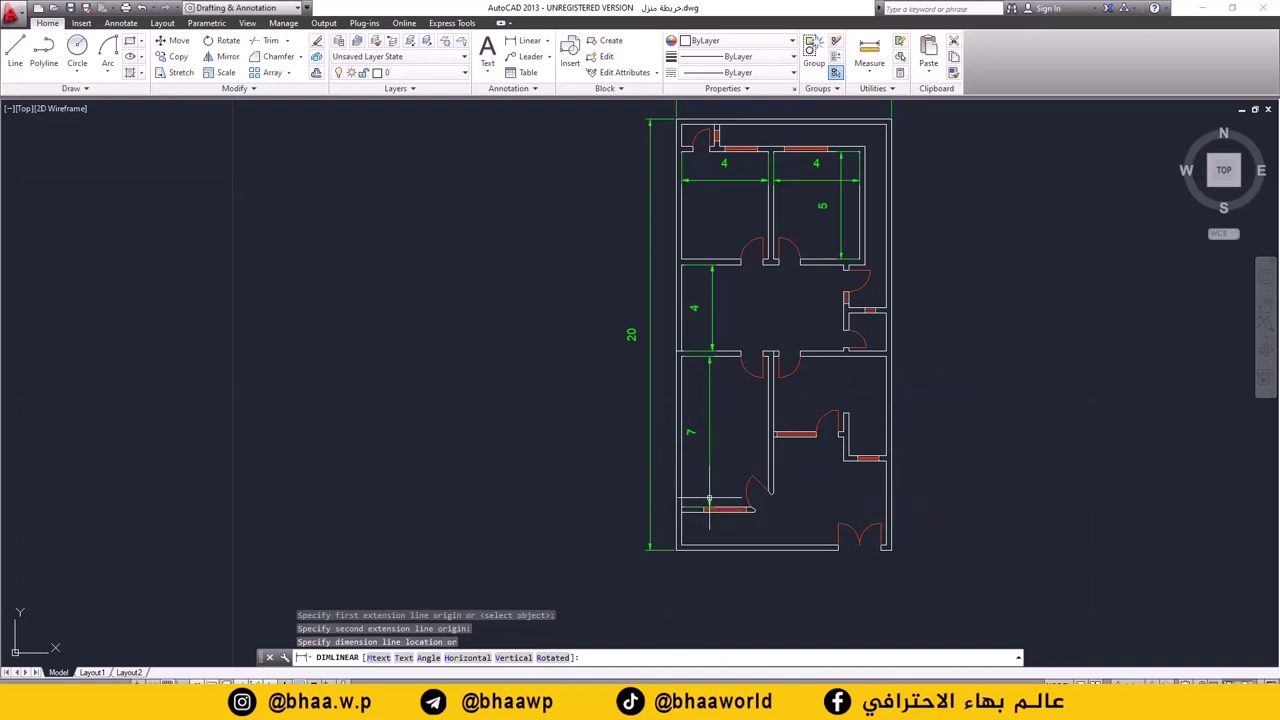
pyautogui.click(709, 505)
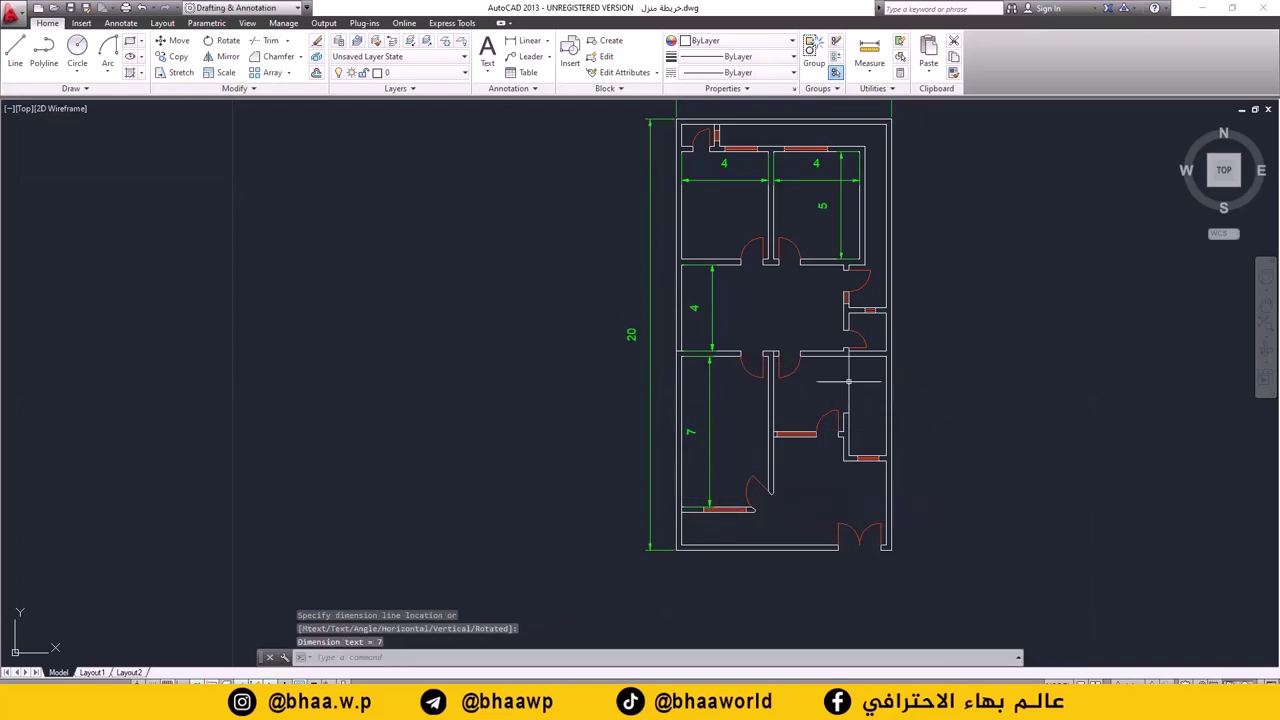
pyautogui.scroll(3, 760, 385)
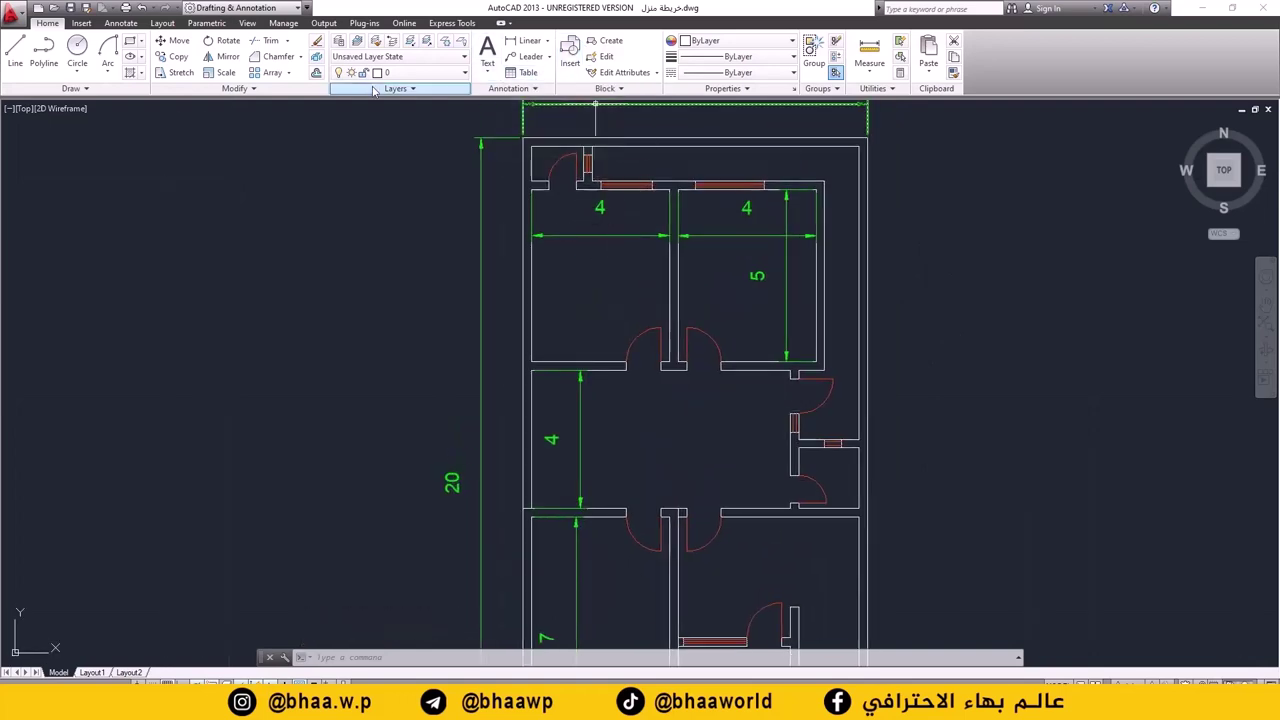
# - Make text the current layer and draw a multiline text box in the upper-left room
pyautogui.click(457, 76)
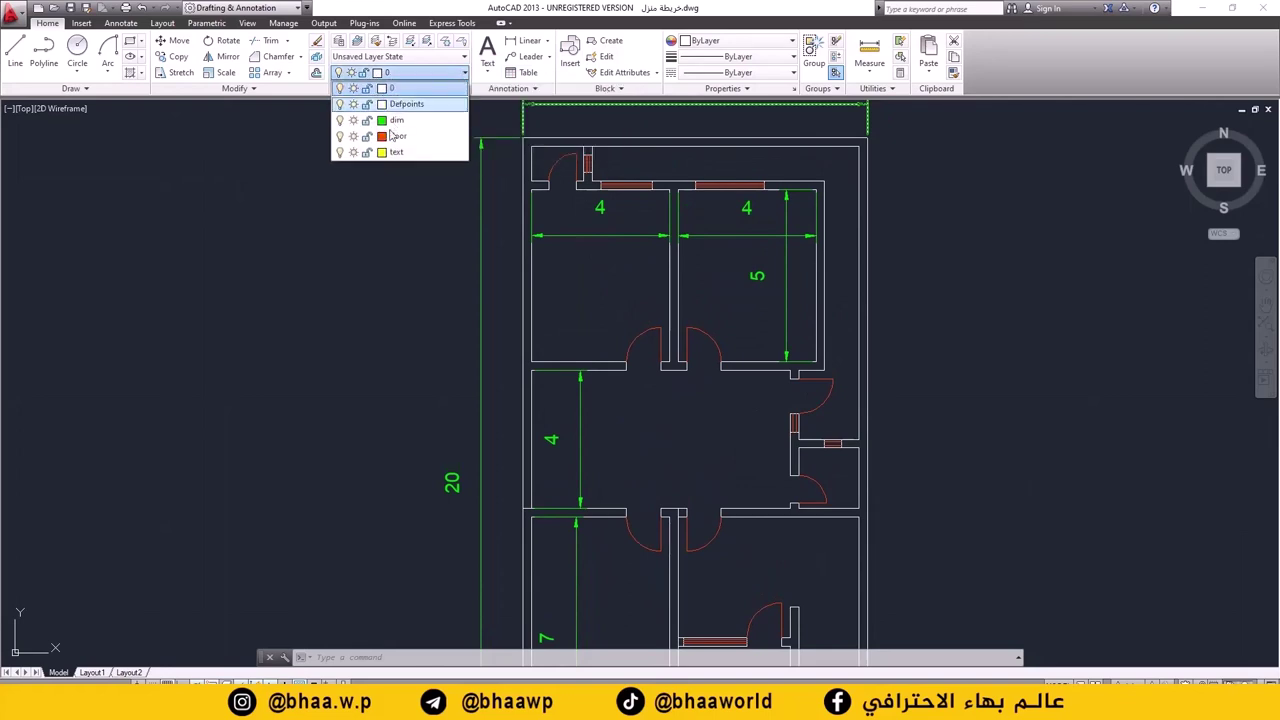
pyautogui.click(397, 152)
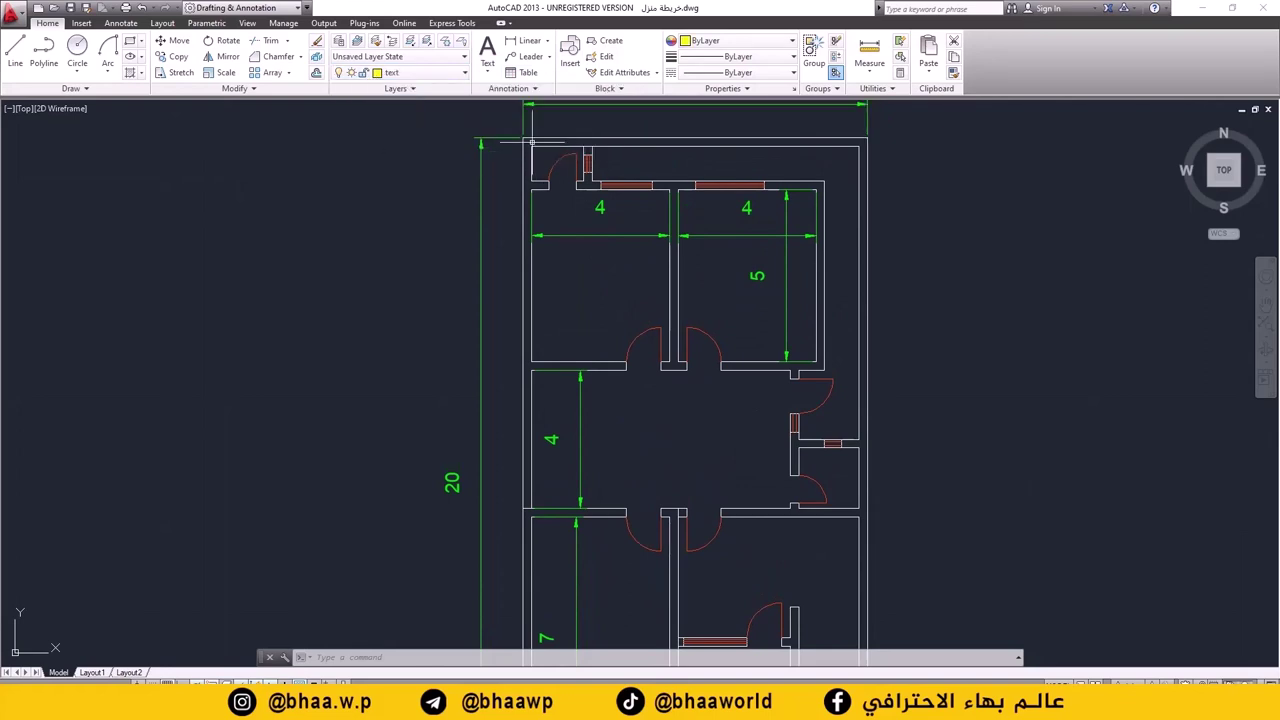
pyautogui.click(487, 62)
pyautogui.click(491, 77)
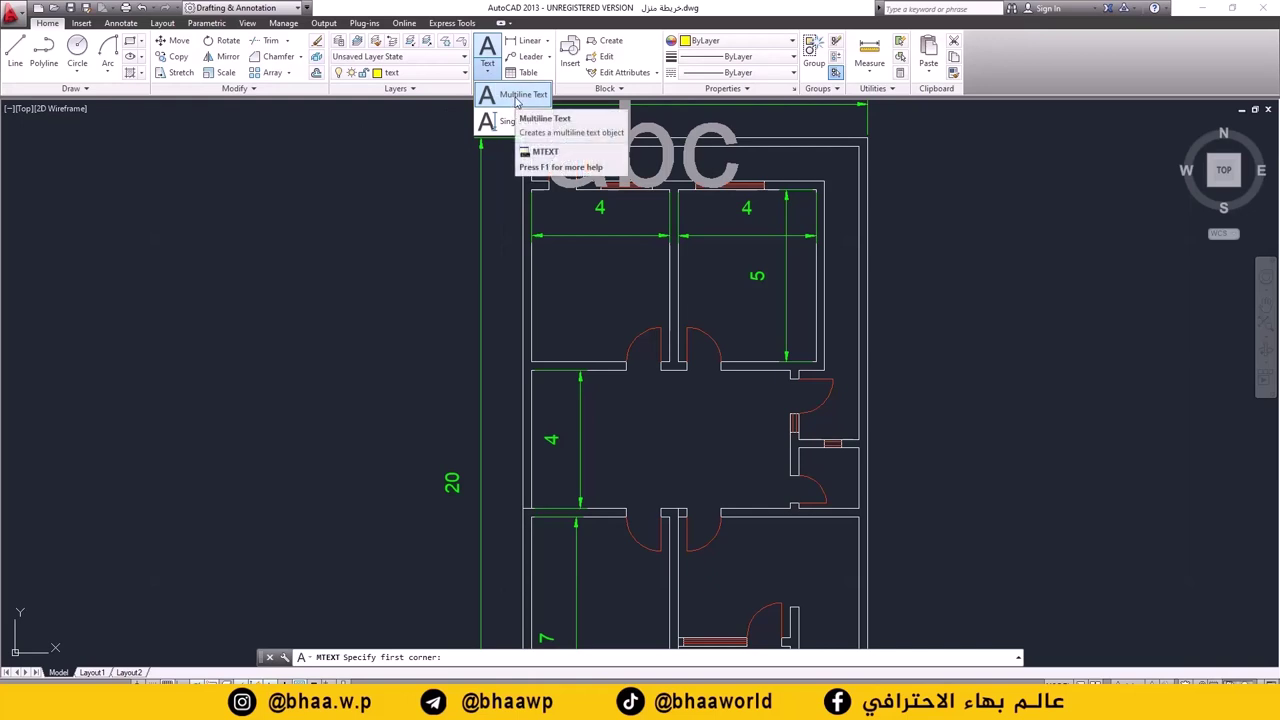
pyautogui.click(517, 102)
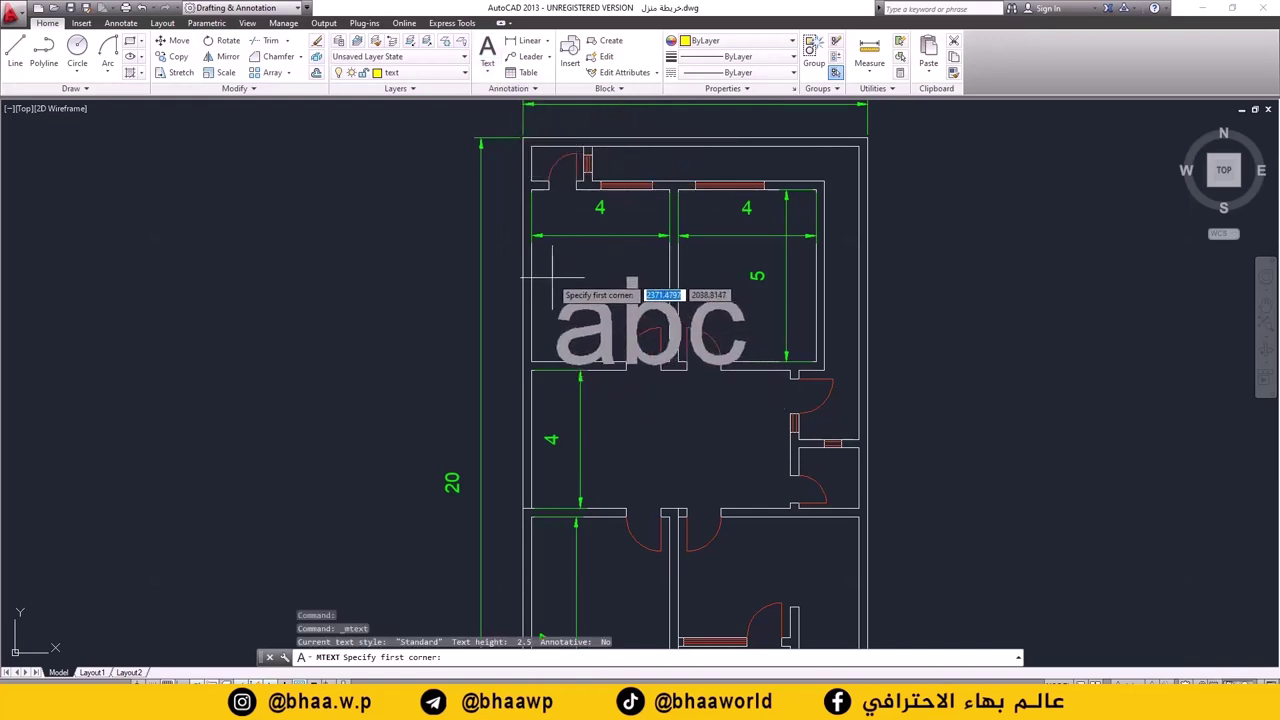
pyautogui.click(563, 280)
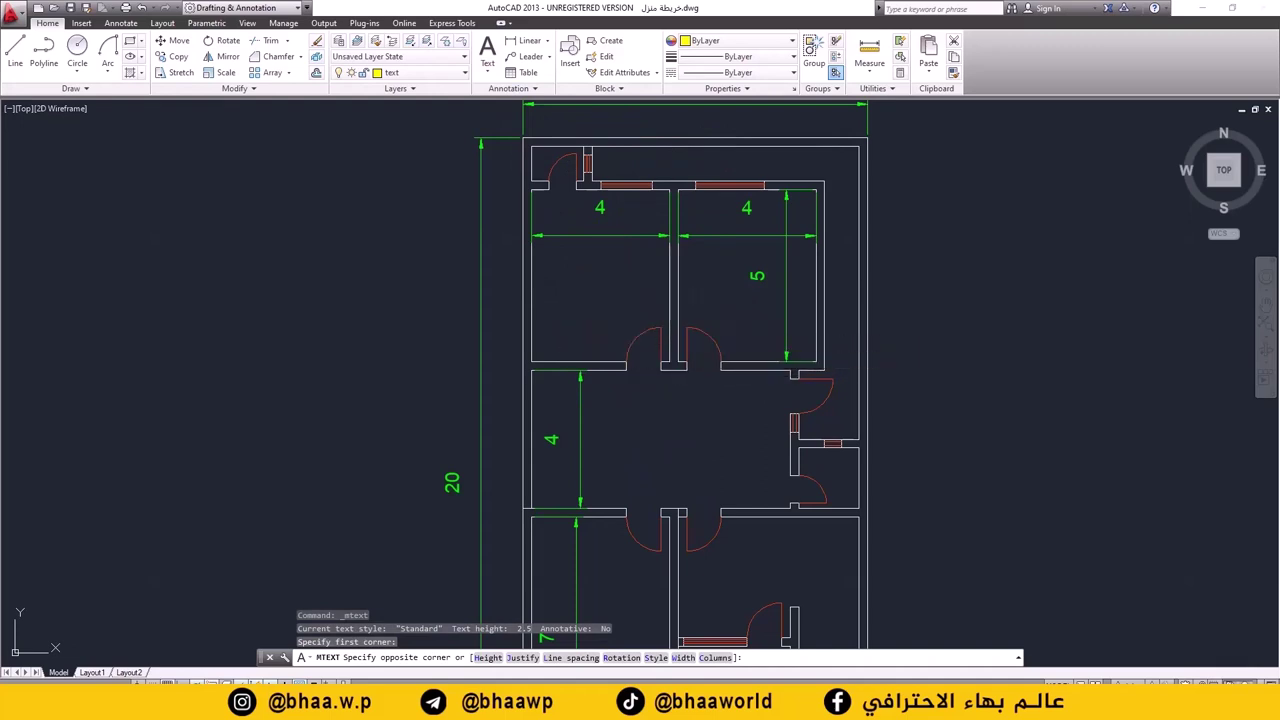
pyautogui.click(702, 423)
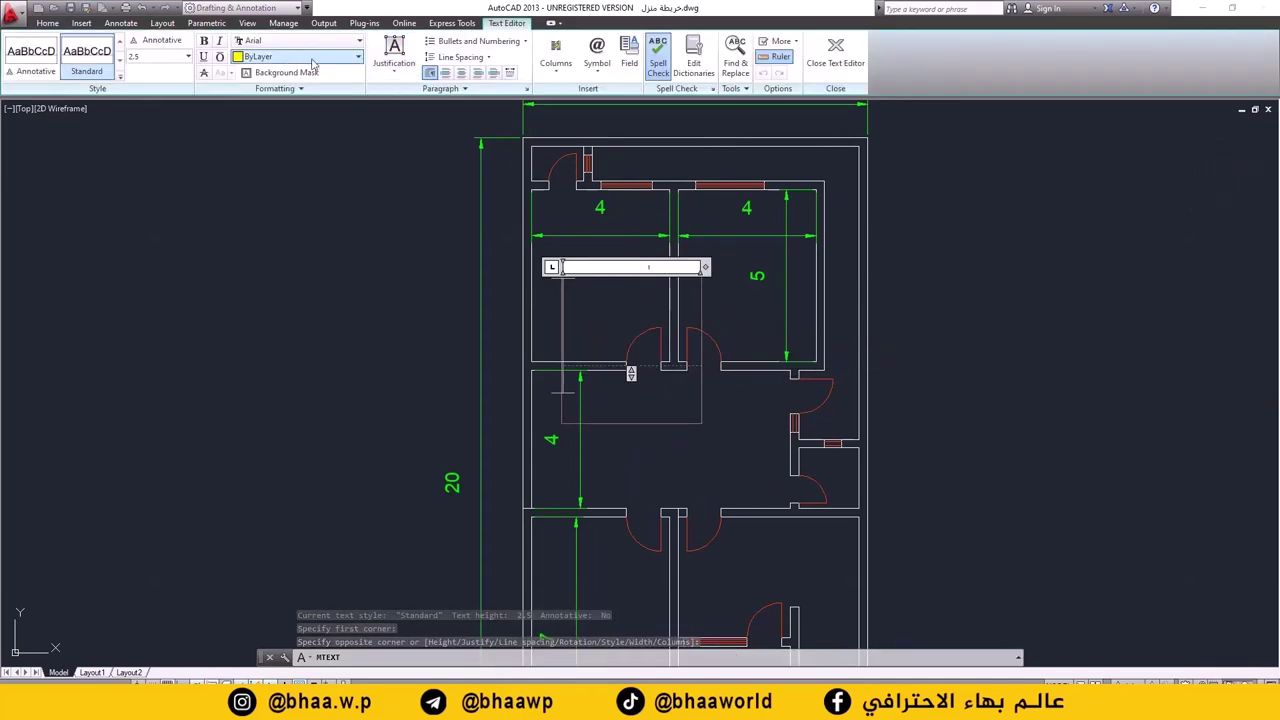
# - Enter the label غرفة at 0.5 text height and close the text editor
pyautogui.click(158, 56)
pyautogui.write('0.5')
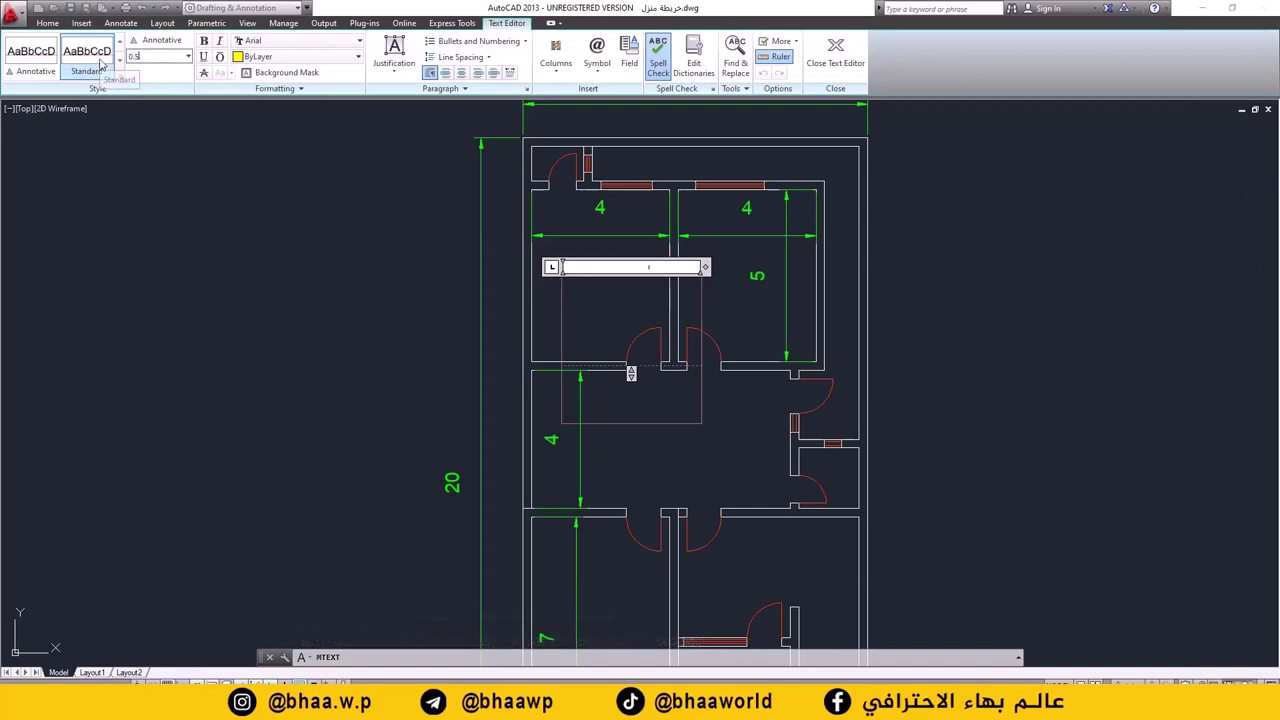
pyautogui.press('Return')
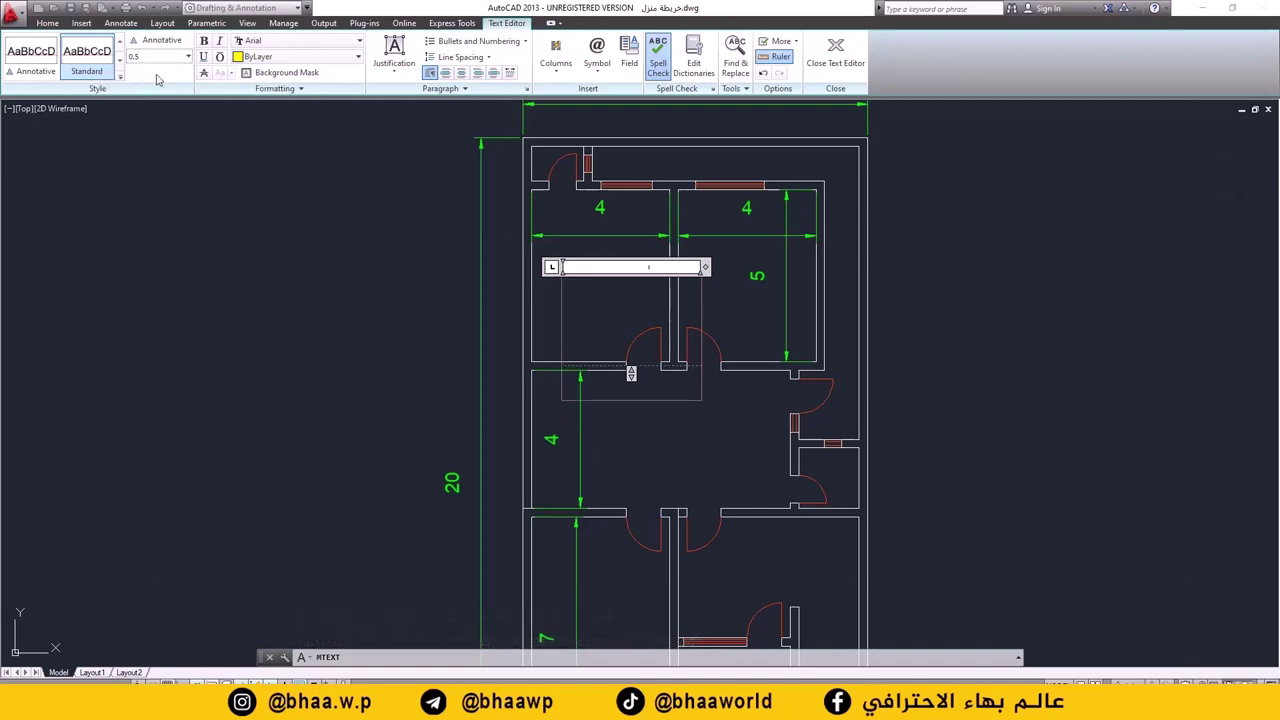
pyautogui.click(617, 268)
pyautogui.write('غرفة')
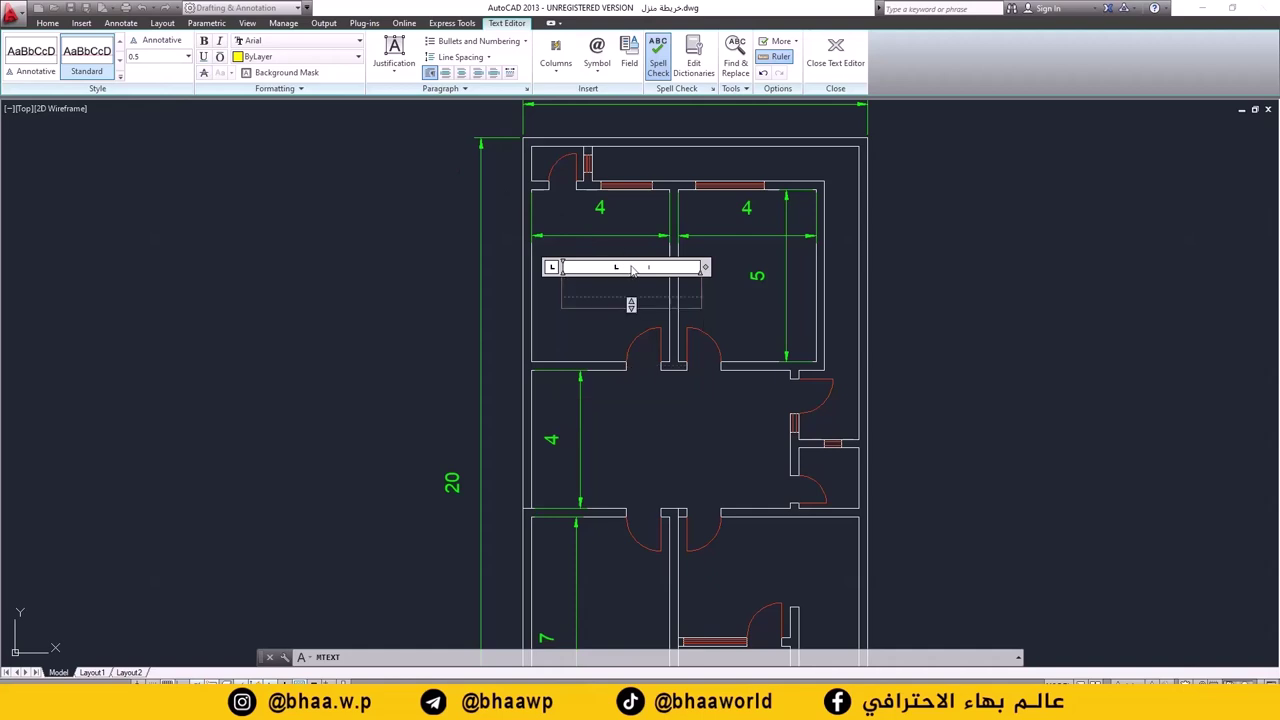
pyautogui.click(836, 50)
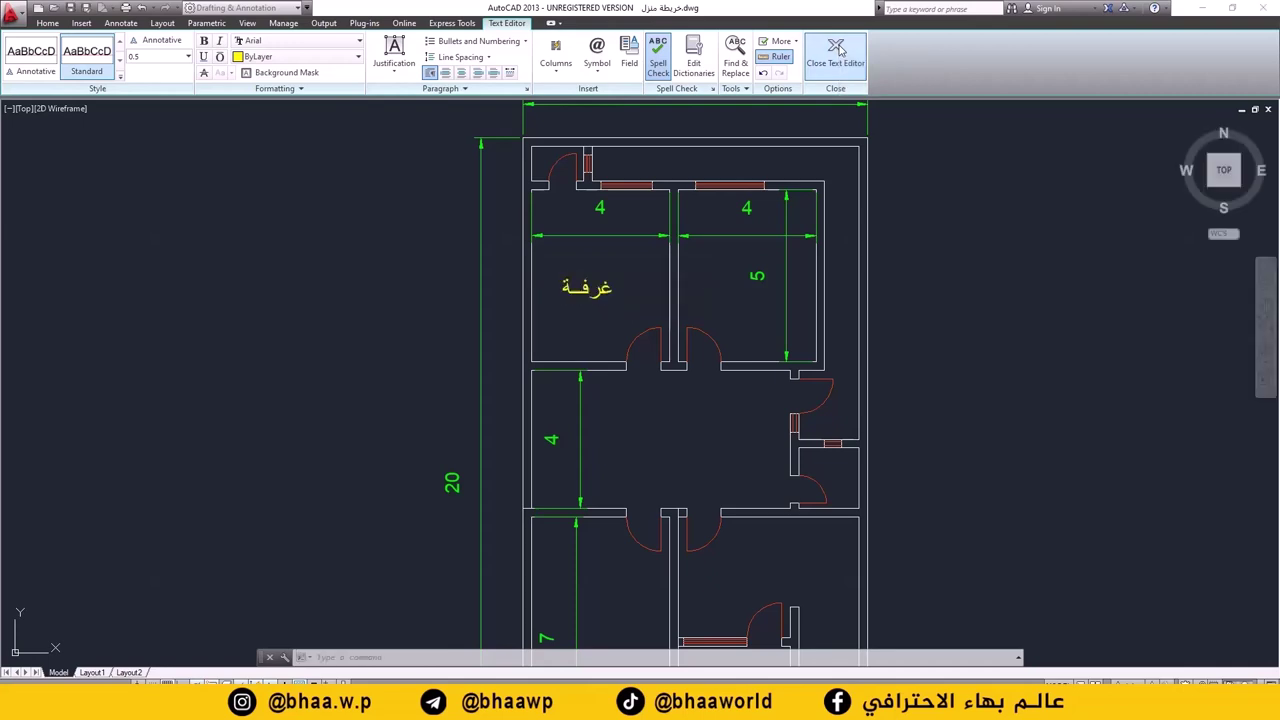
pyautogui.click(605, 296)
# - Copy the غرفة label into the upper-right and middle rooms
pyautogui.click(564, 280)
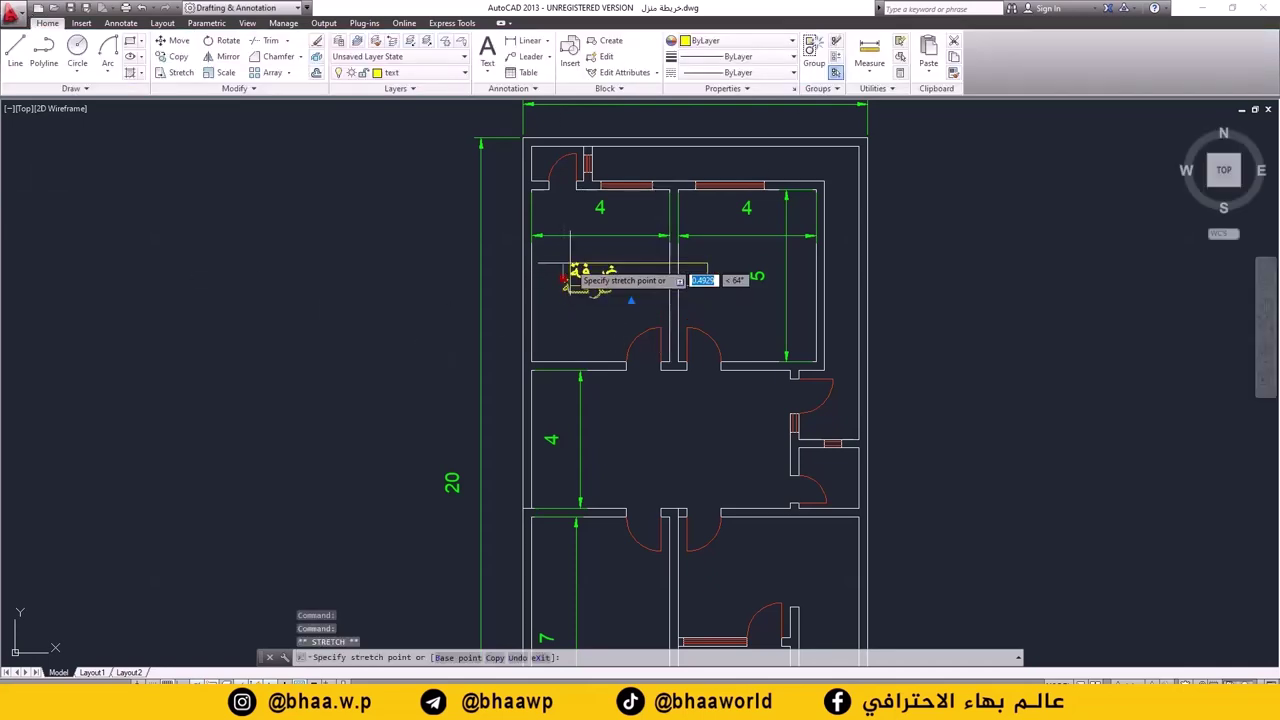
pyautogui.press('Escape')
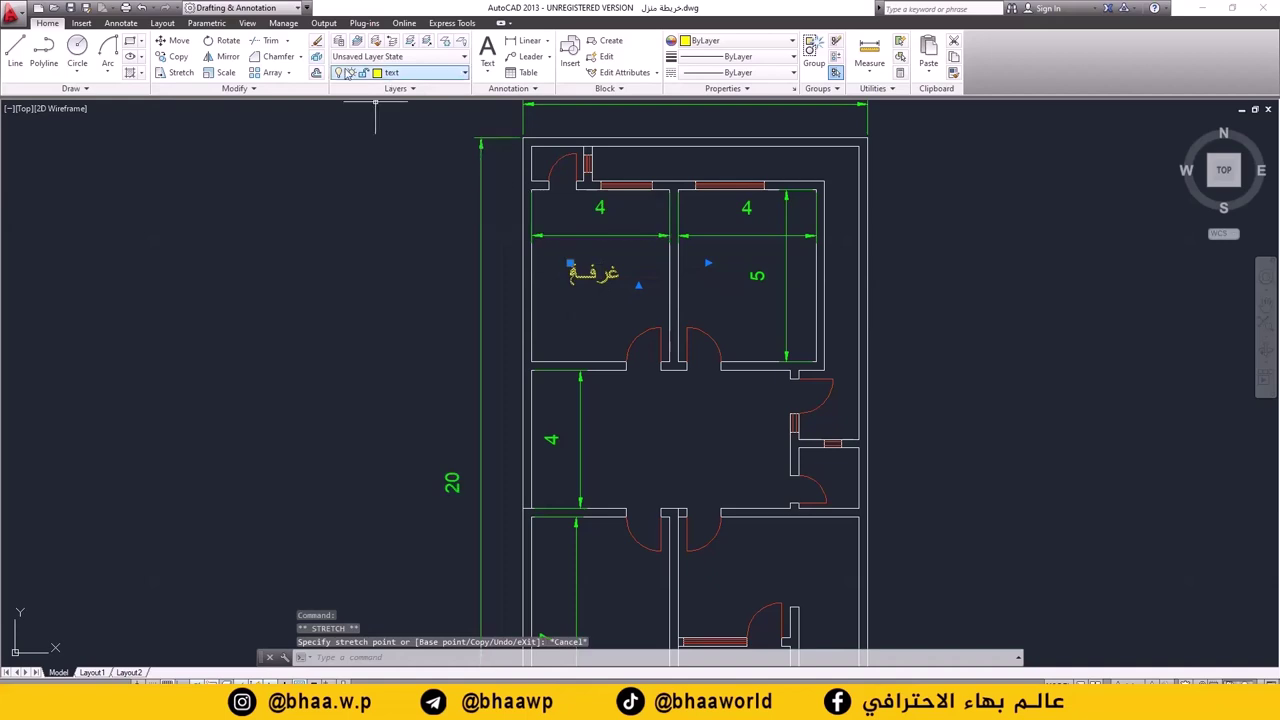
pyautogui.click(180, 57)
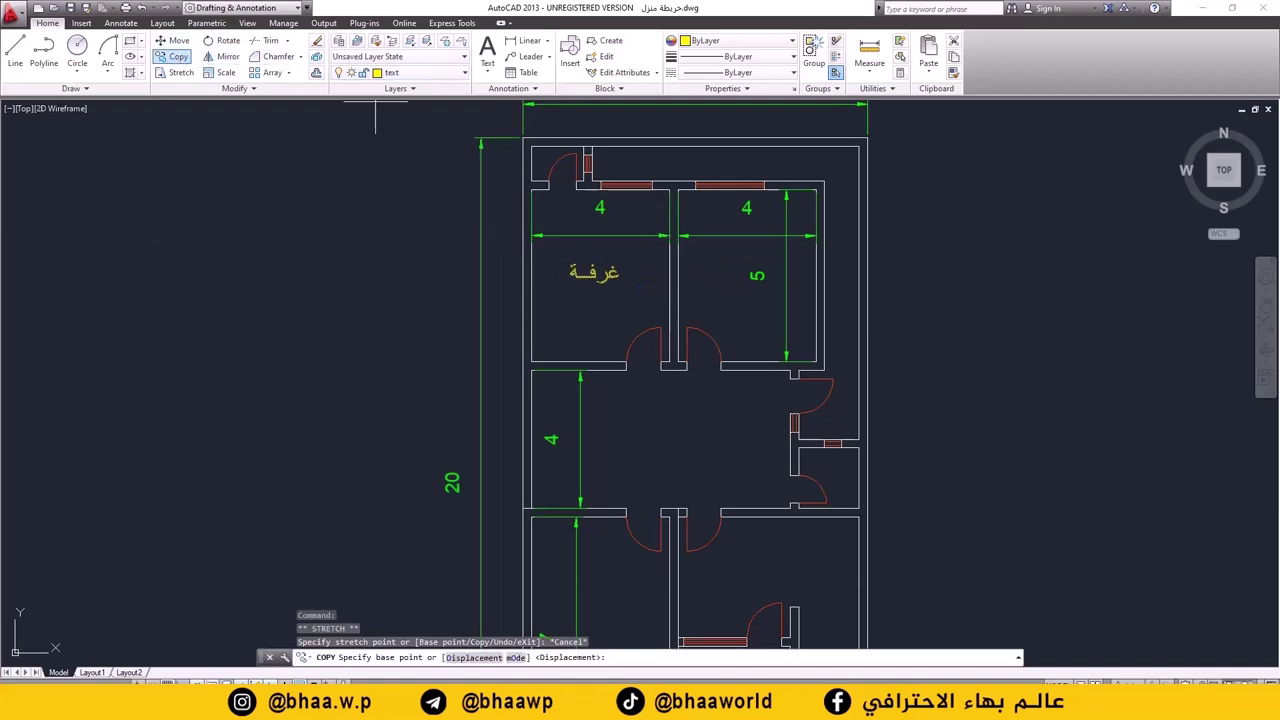
pyautogui.click(708, 288)
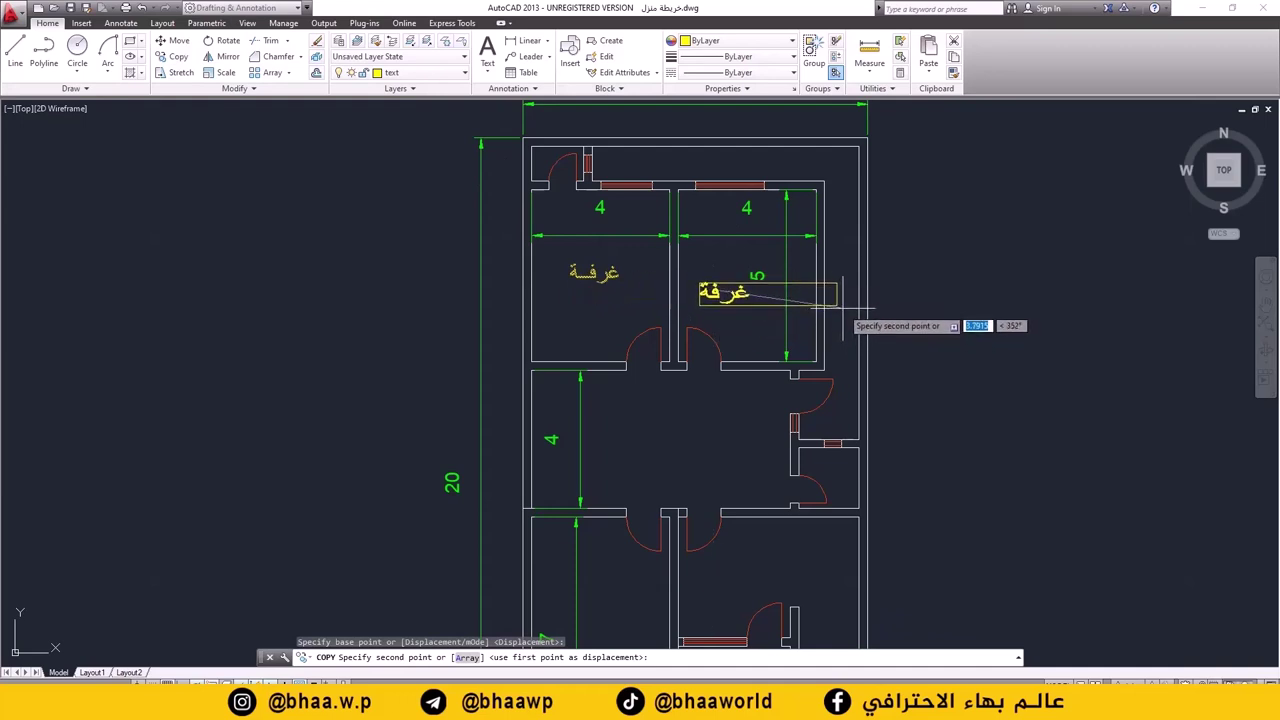
pyautogui.click(843, 305)
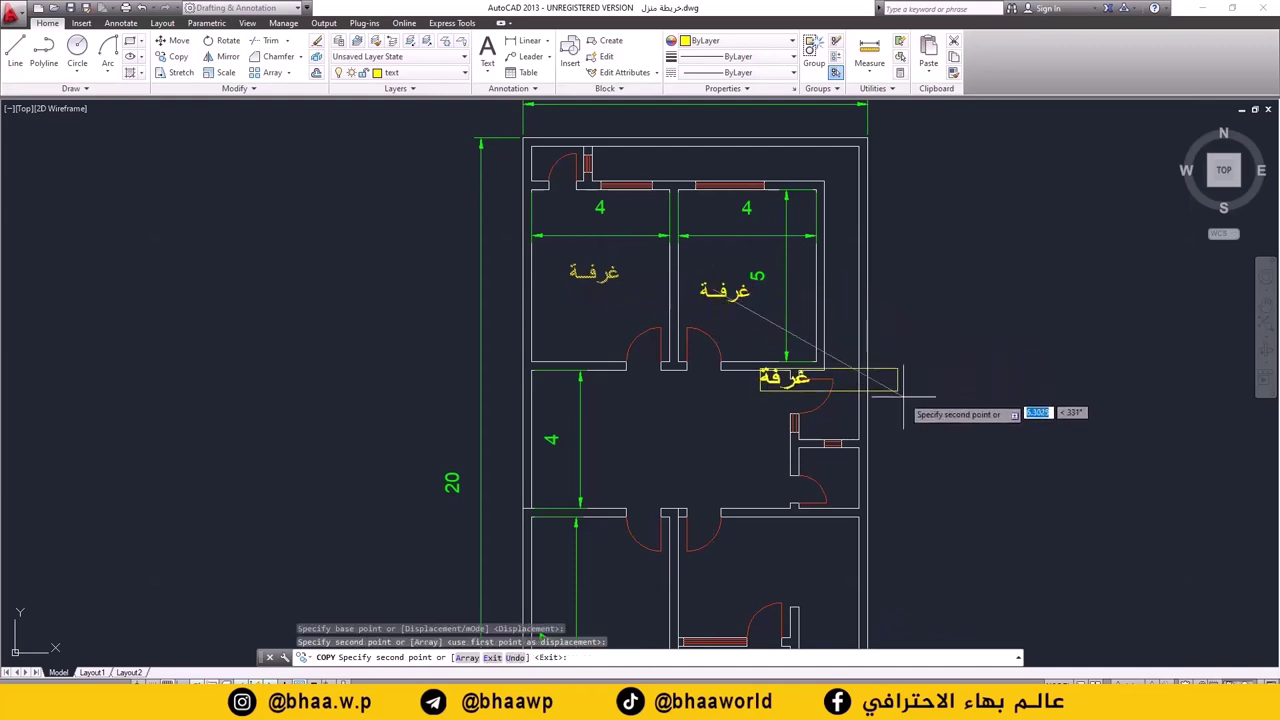
pyautogui.click(789, 440)
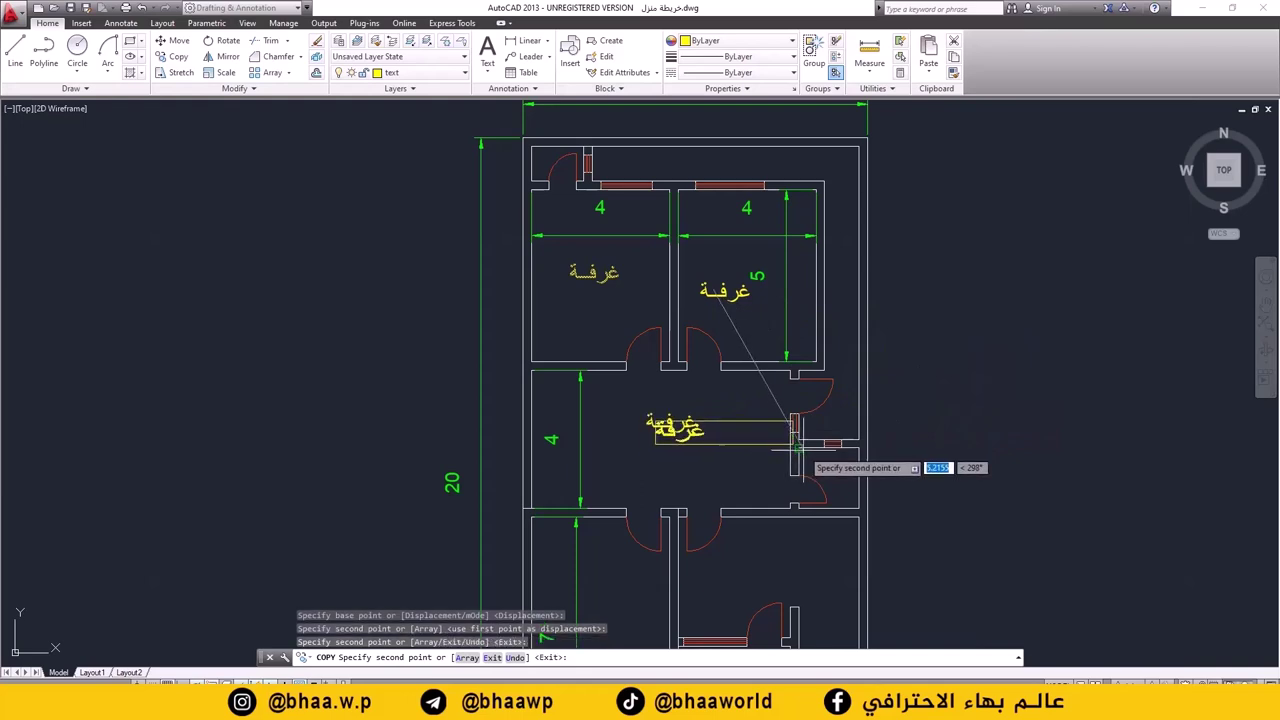
# - Place further غرفة copies in the lower-left, middle-right and small right rooms
pyautogui.scroll(-2, 789, 440)
pyautogui.scroll(-2, 800, 470)
pyautogui.scroll(1, 800, 310)
pyautogui.scroll(2, 760, 362)
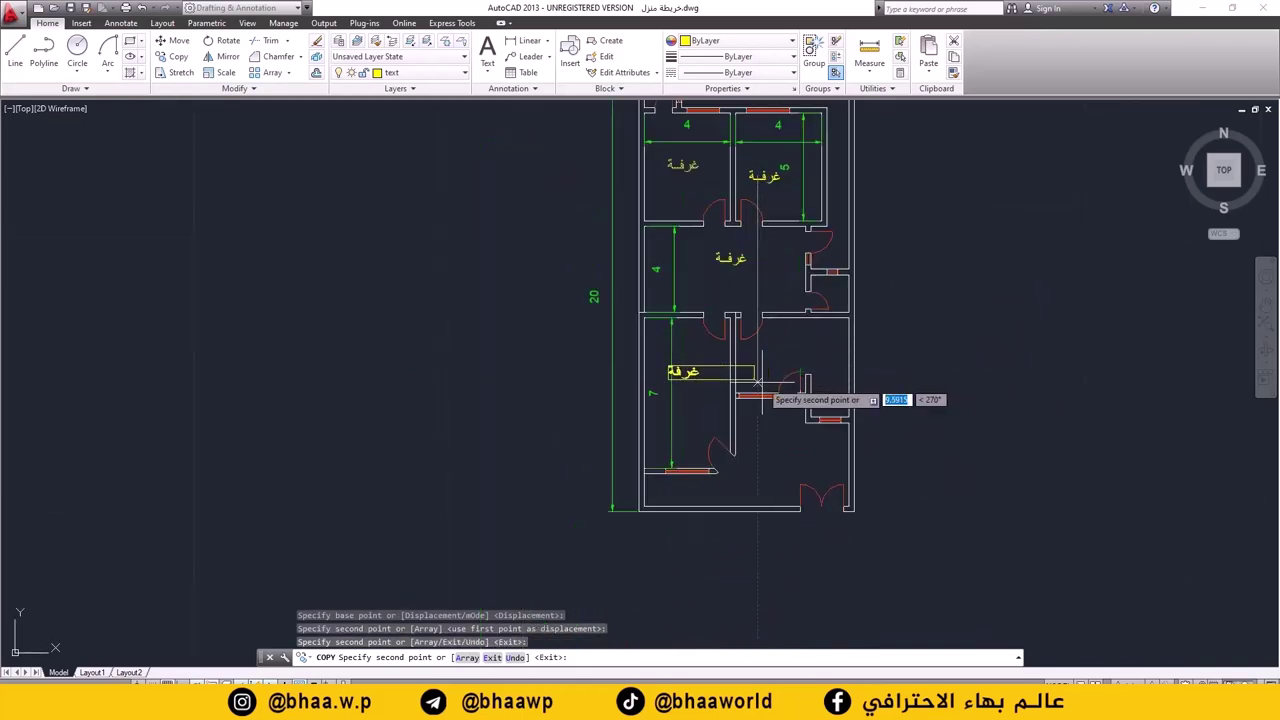
pyautogui.click(774, 392)
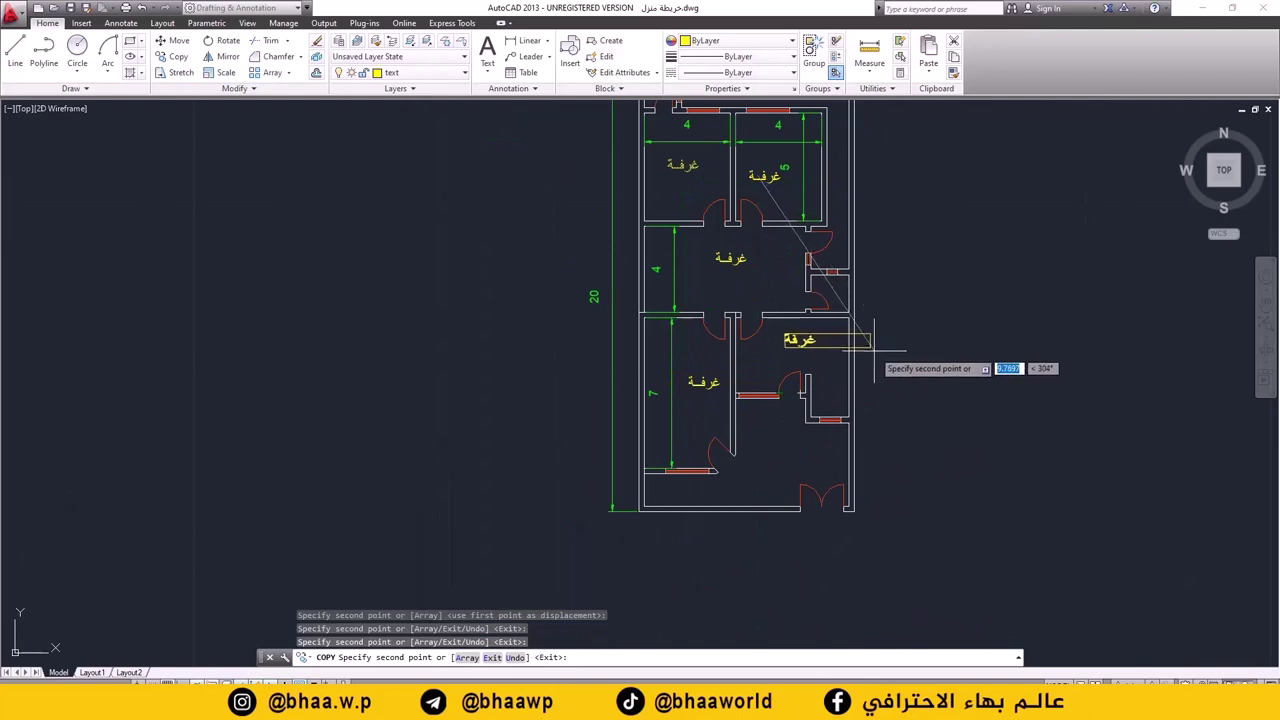
pyautogui.click(867, 352)
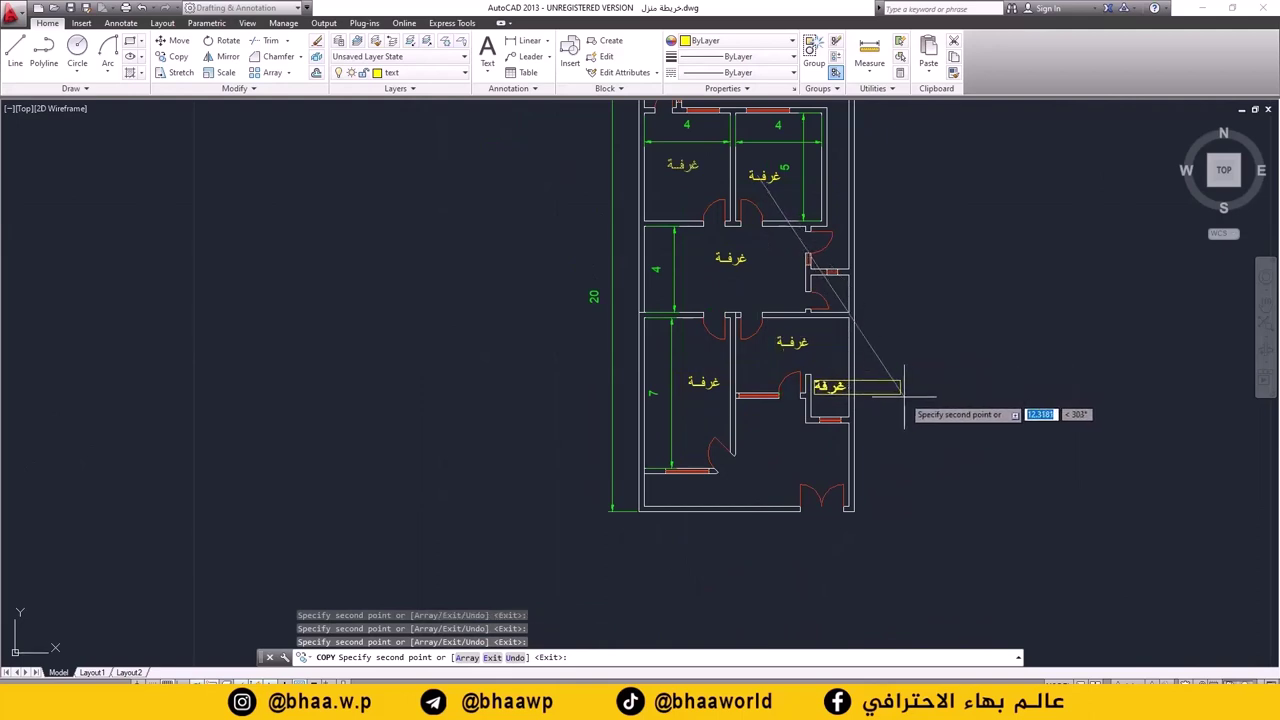
pyautogui.click(905, 396)
pyautogui.press('Escape')
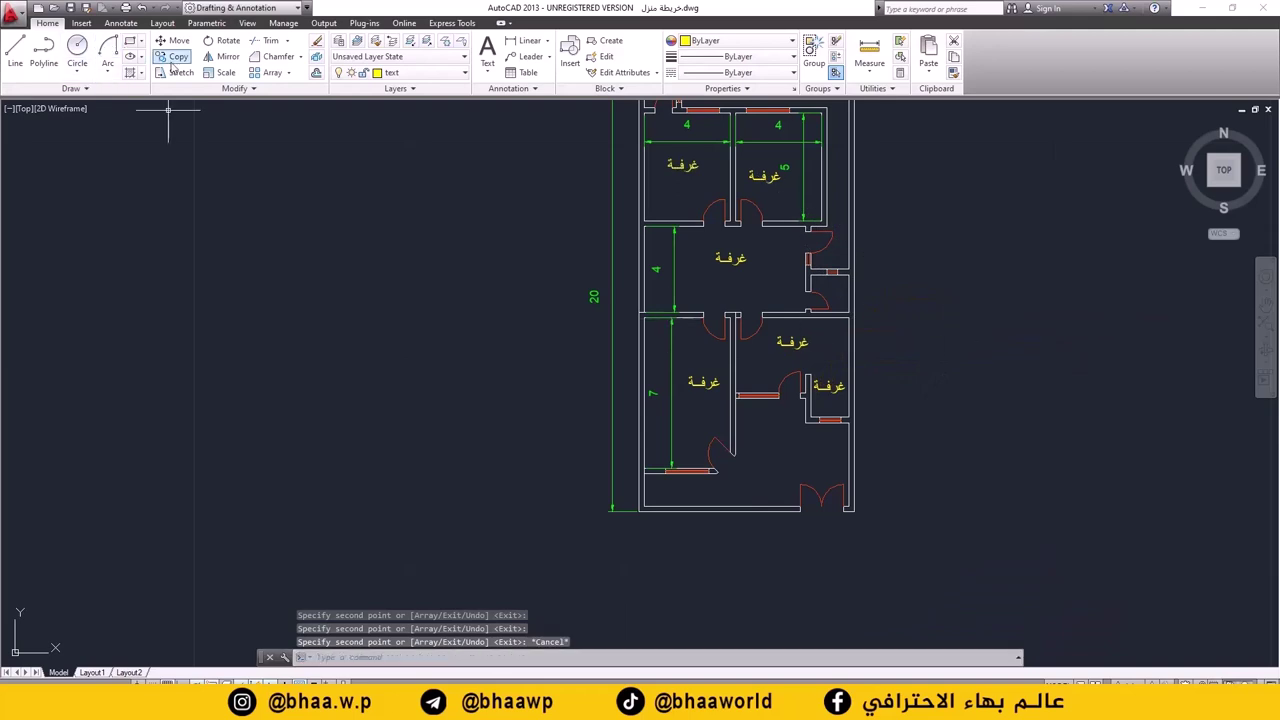
# - Rename the middle room label to صالة and the middle-right label to مطبخ
pyautogui.click(734, 258)
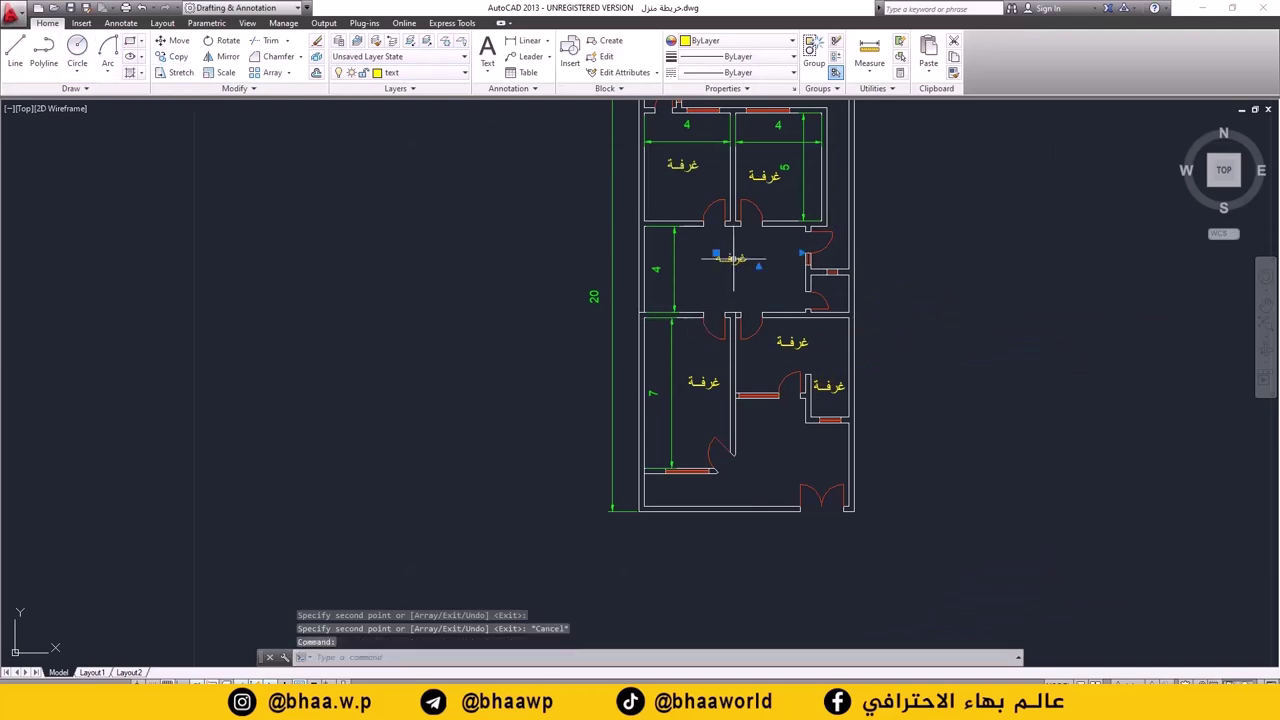
pyautogui.doubleClick(731, 259)
pyautogui.write('صالة')
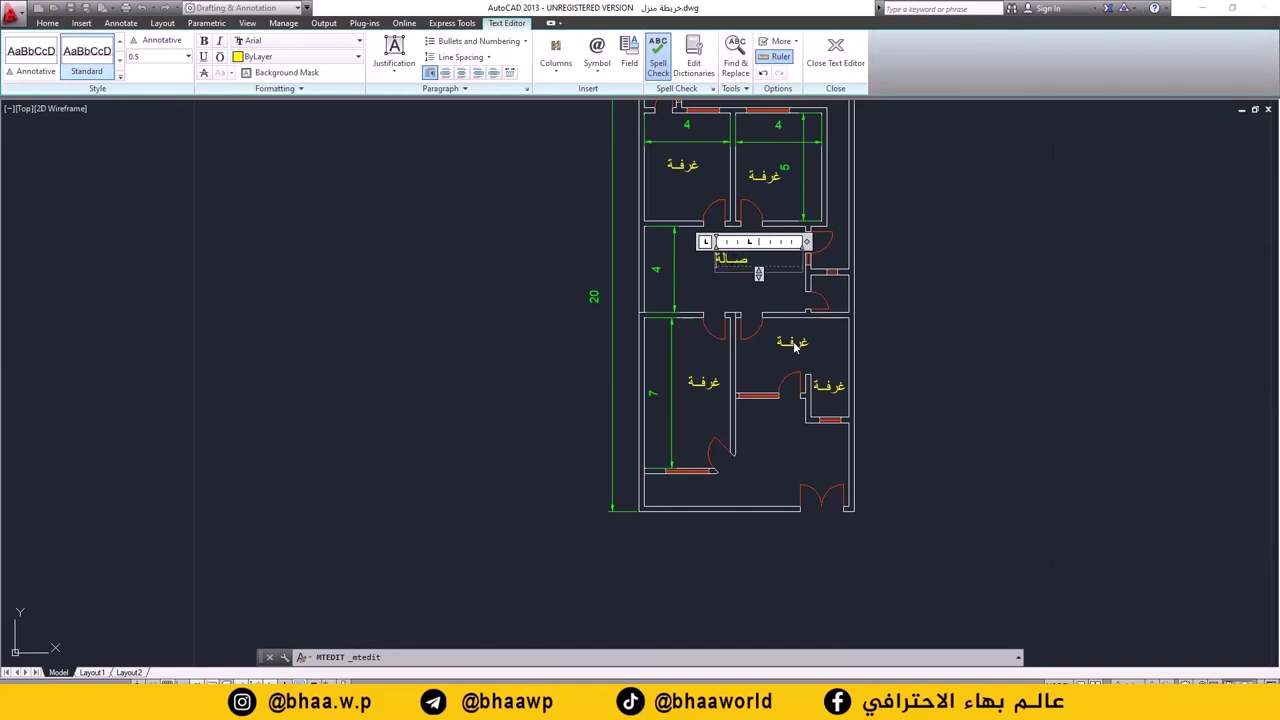
pyautogui.click(795, 346)
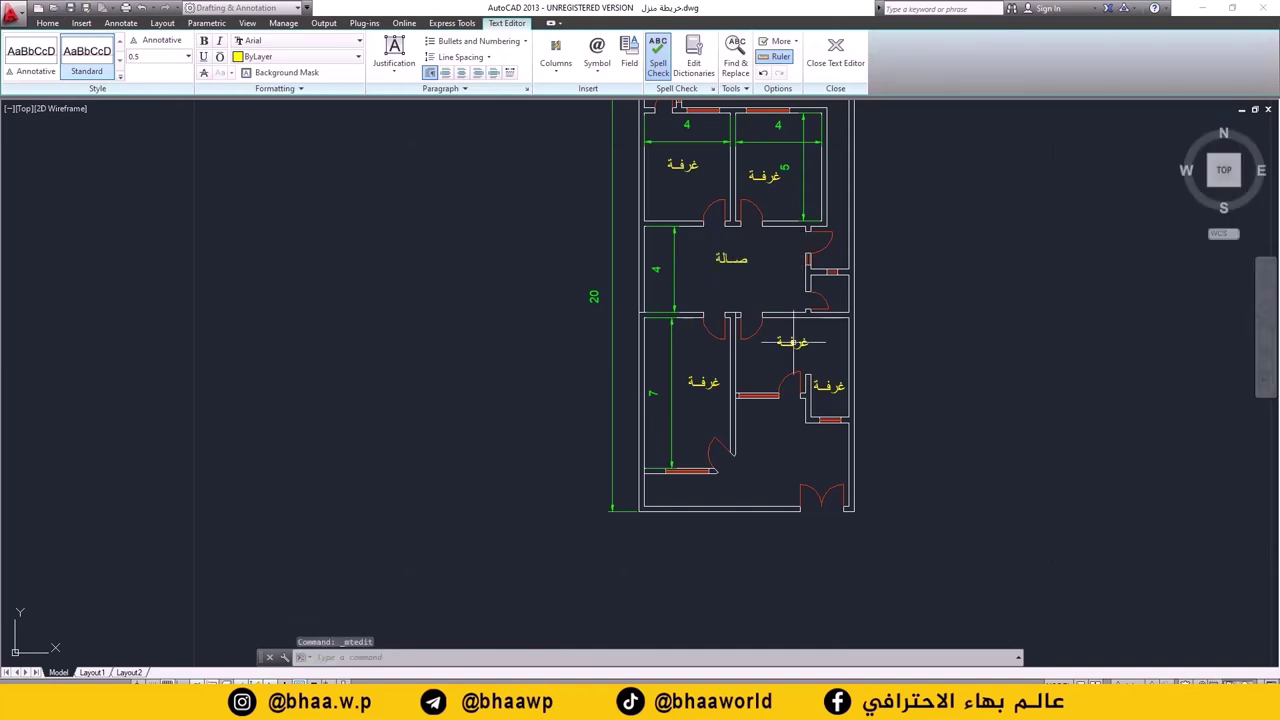
pyautogui.click(792, 342)
pyautogui.write('مطبخ')
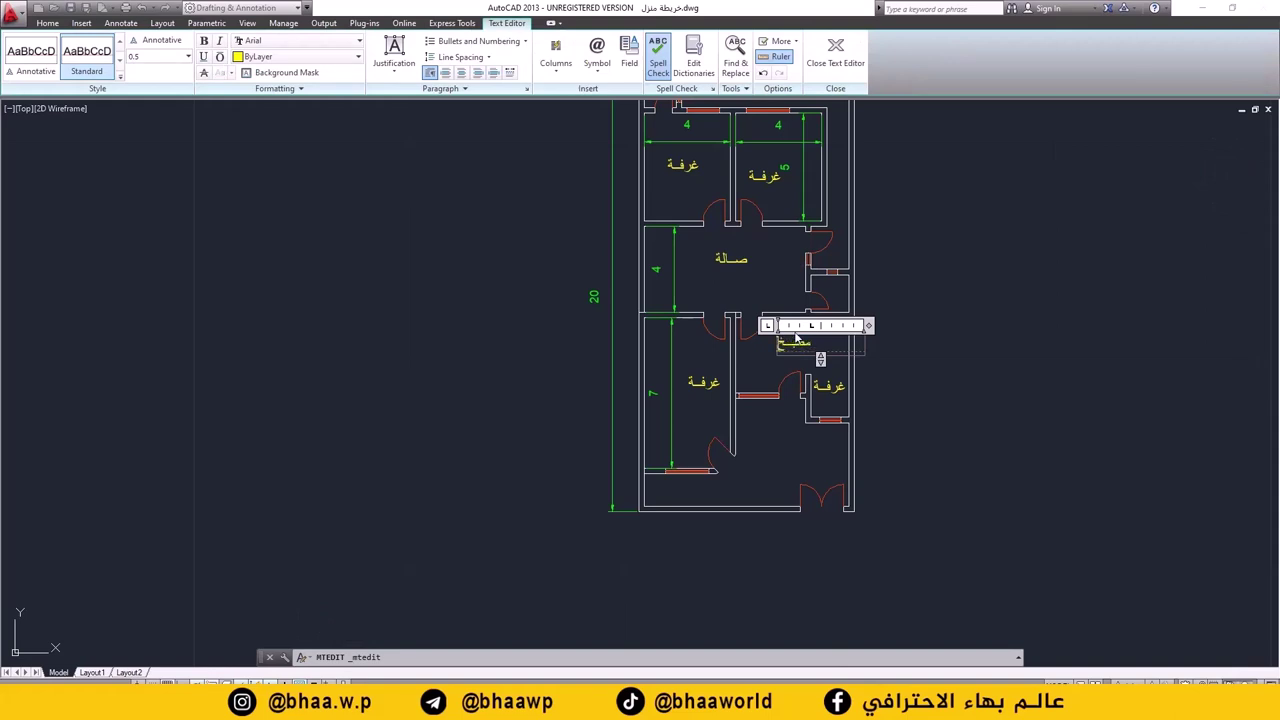
pyautogui.click(834, 392)
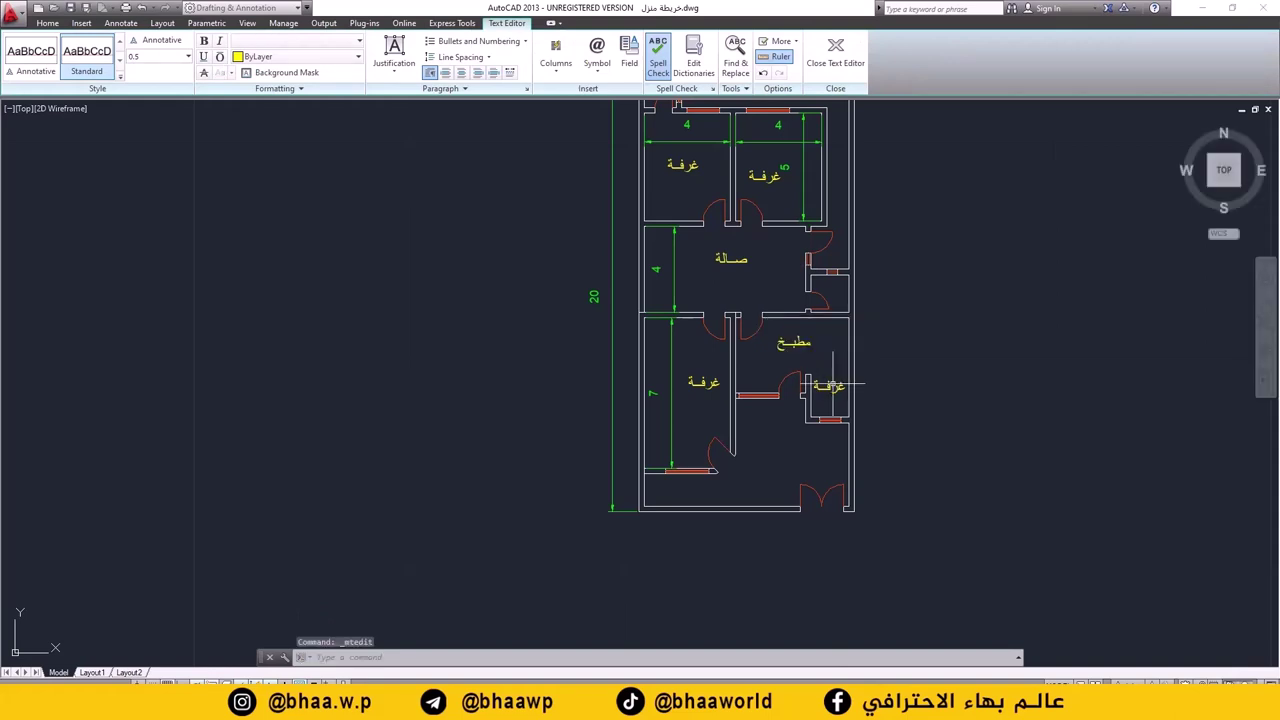
pyautogui.click(836, 396)
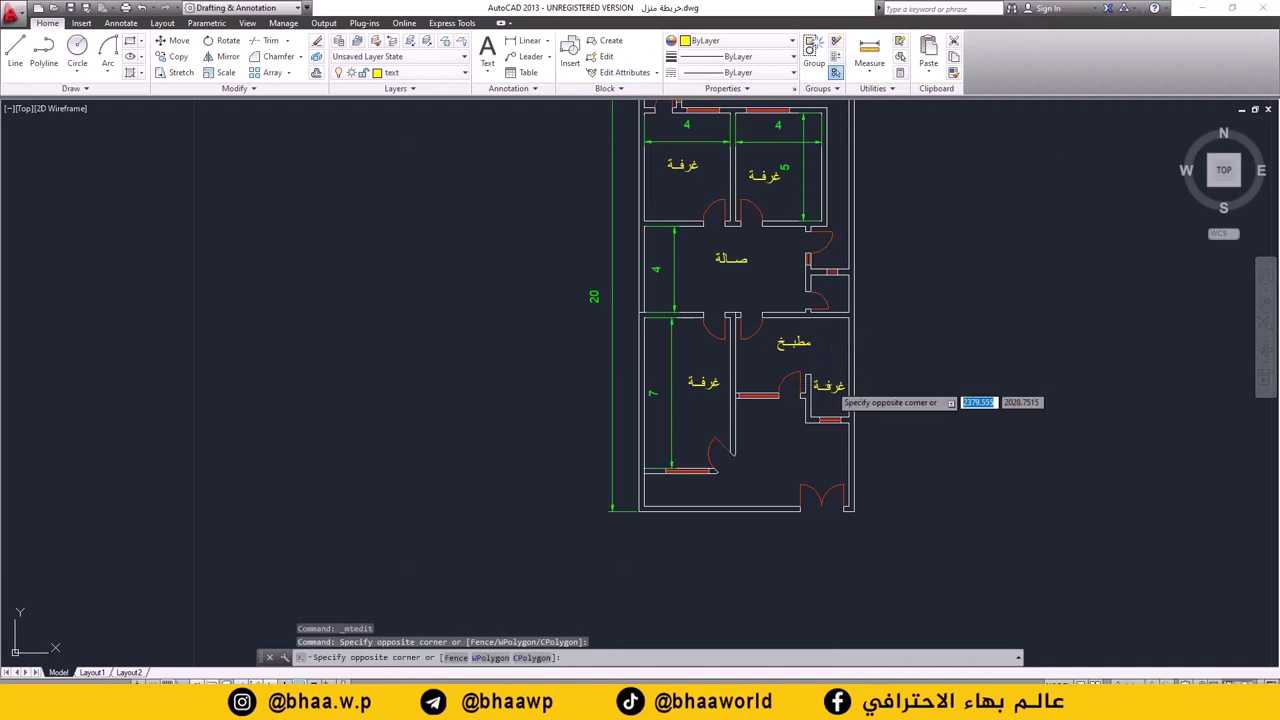
pyautogui.press('Escape')
# - Rename the small room label to حار and the lower-left label to استقبال
pyautogui.doubleClick(828, 387)
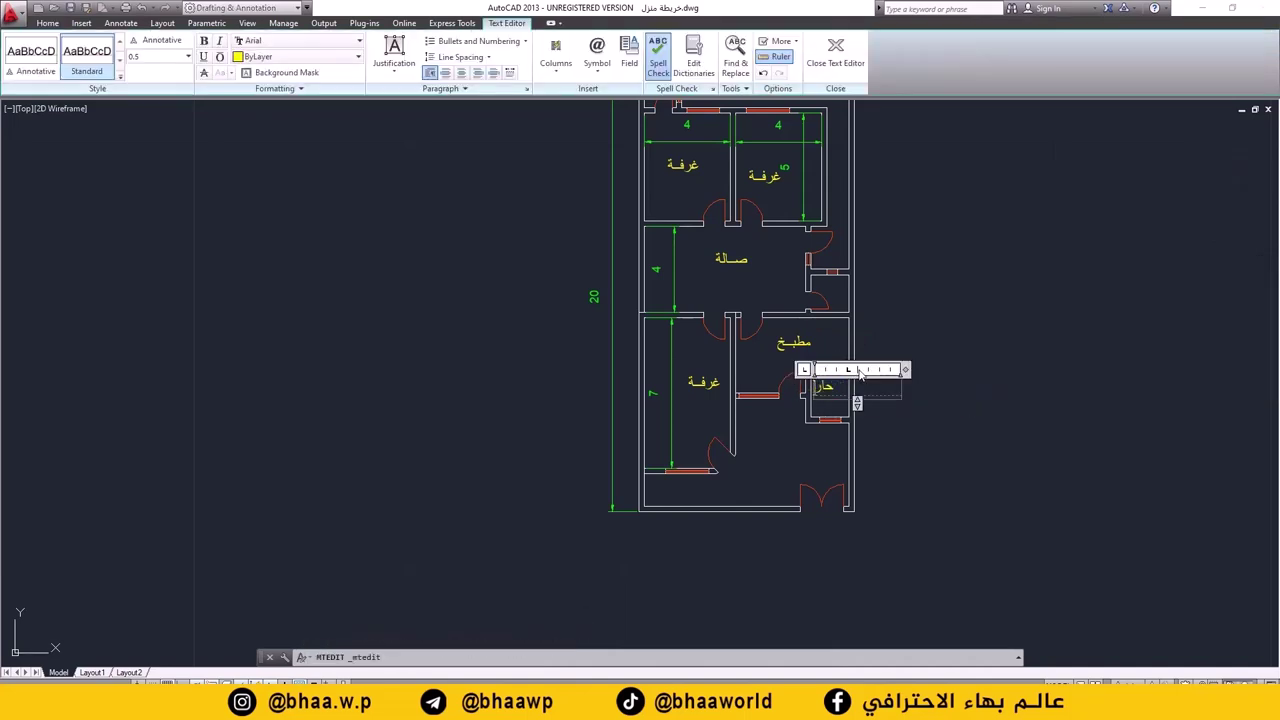
pyautogui.click(712, 386)
pyautogui.doubleClick(712, 386)
pyautogui.write('اســتقبال')
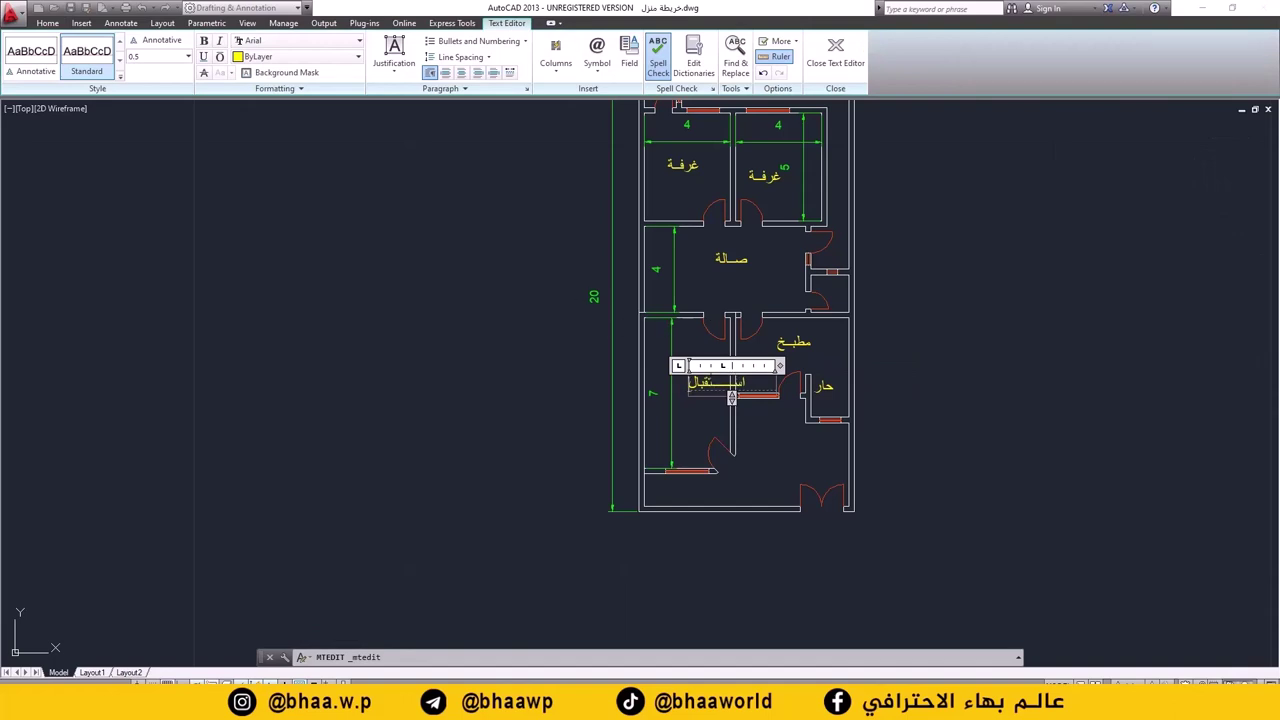
pyautogui.click(836, 50)
pyautogui.scroll(2, 716, 413)
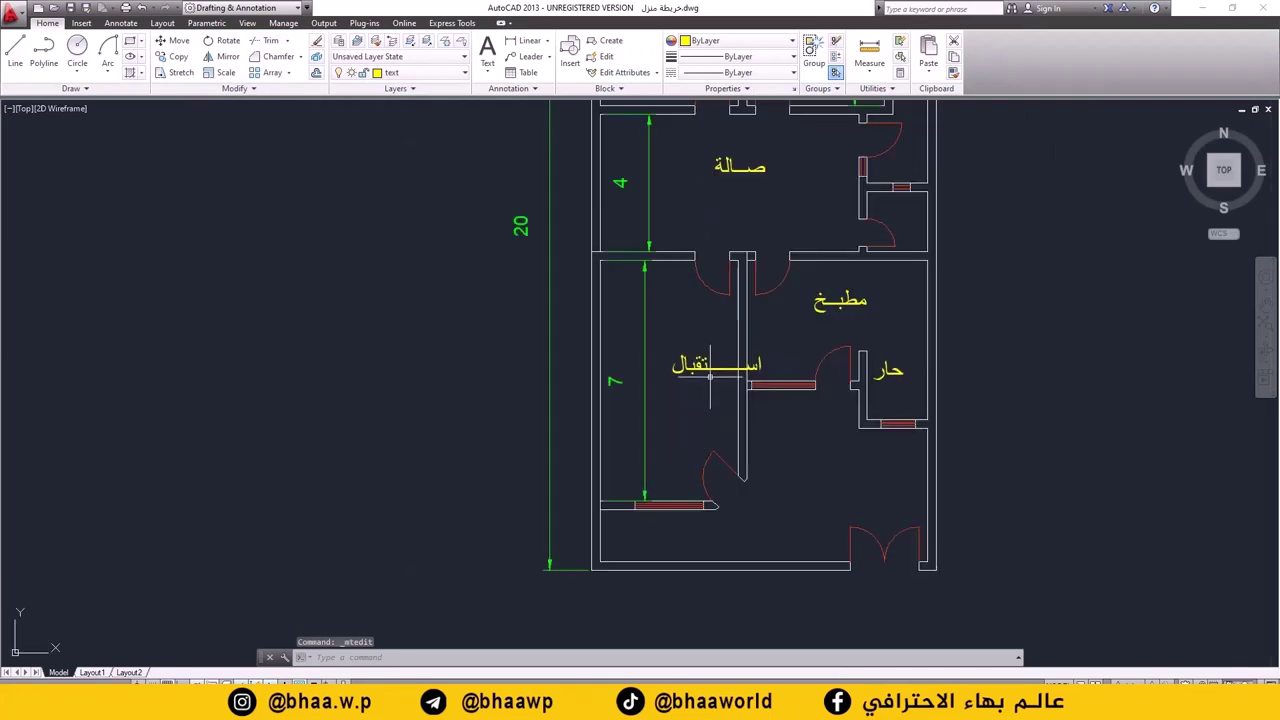
# - Move the استقبال label lower in its room and shift the حار label within the small room
pyautogui.moveTo(820, 390); pyautogui.dragTo(685, 355)
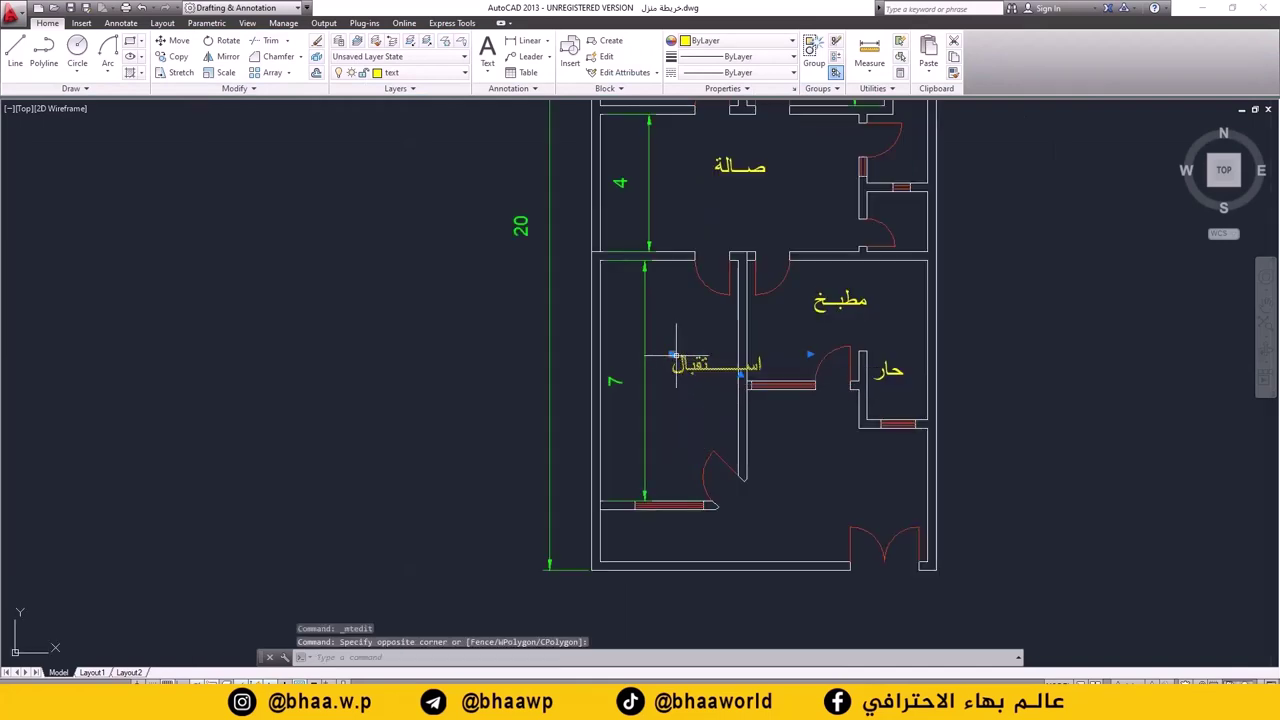
pyautogui.click(670, 356)
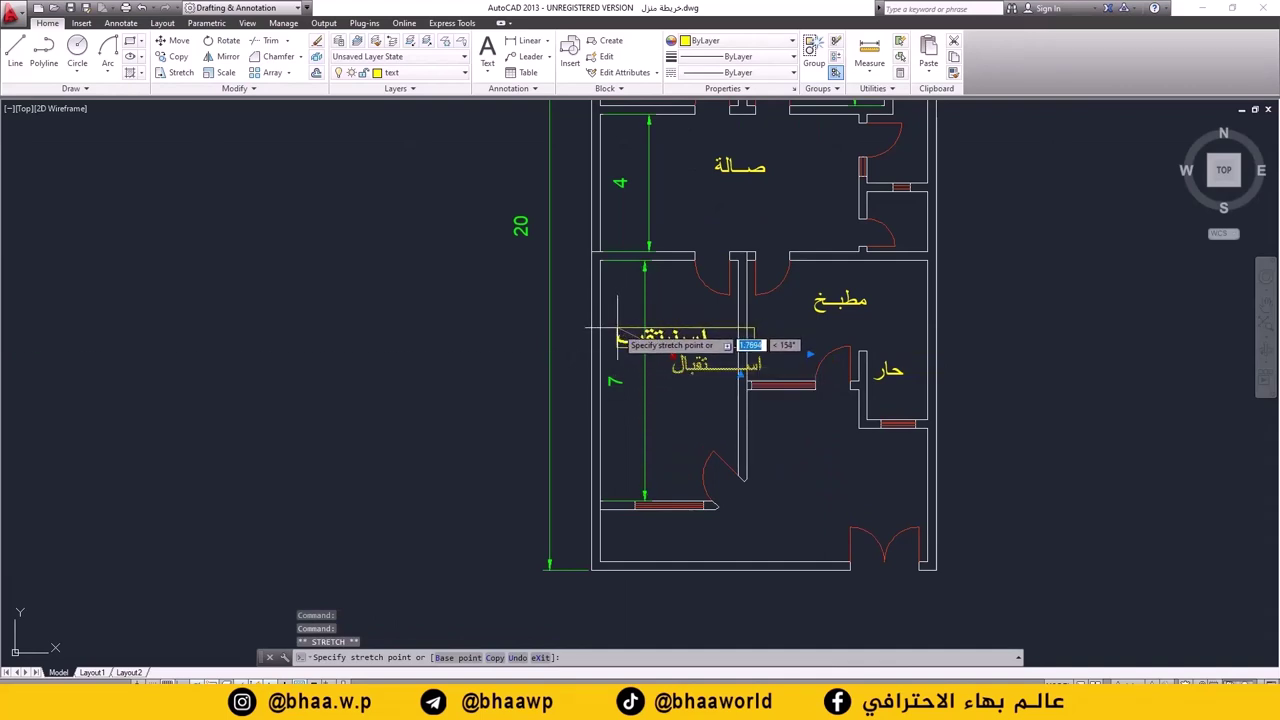
pyautogui.click(614, 421)
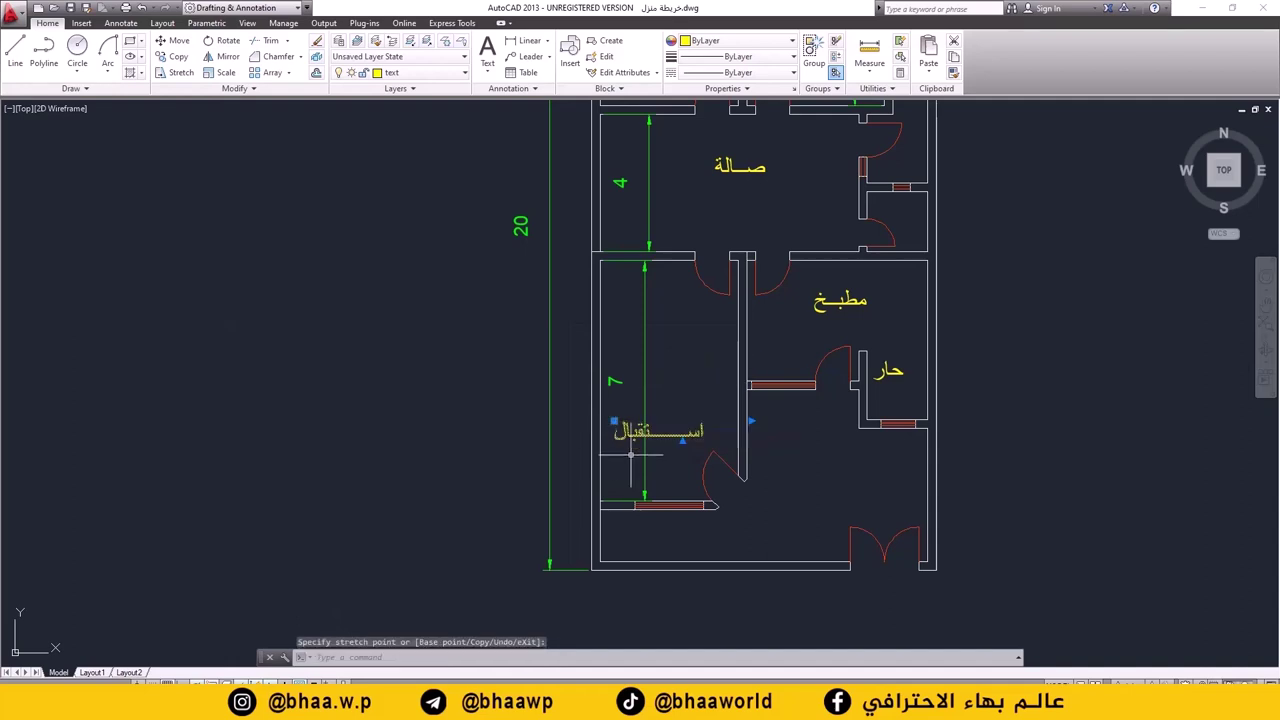
pyautogui.click(898, 375)
pyautogui.click(888, 371)
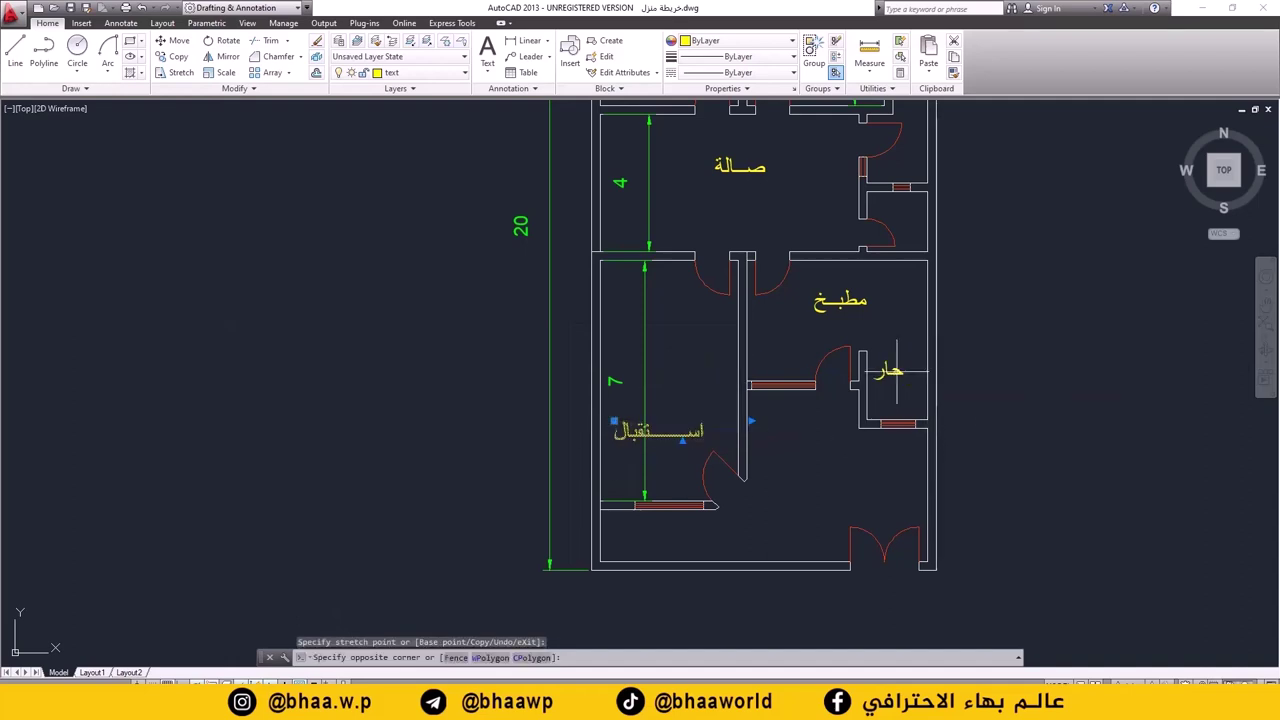
pyautogui.click(874, 364)
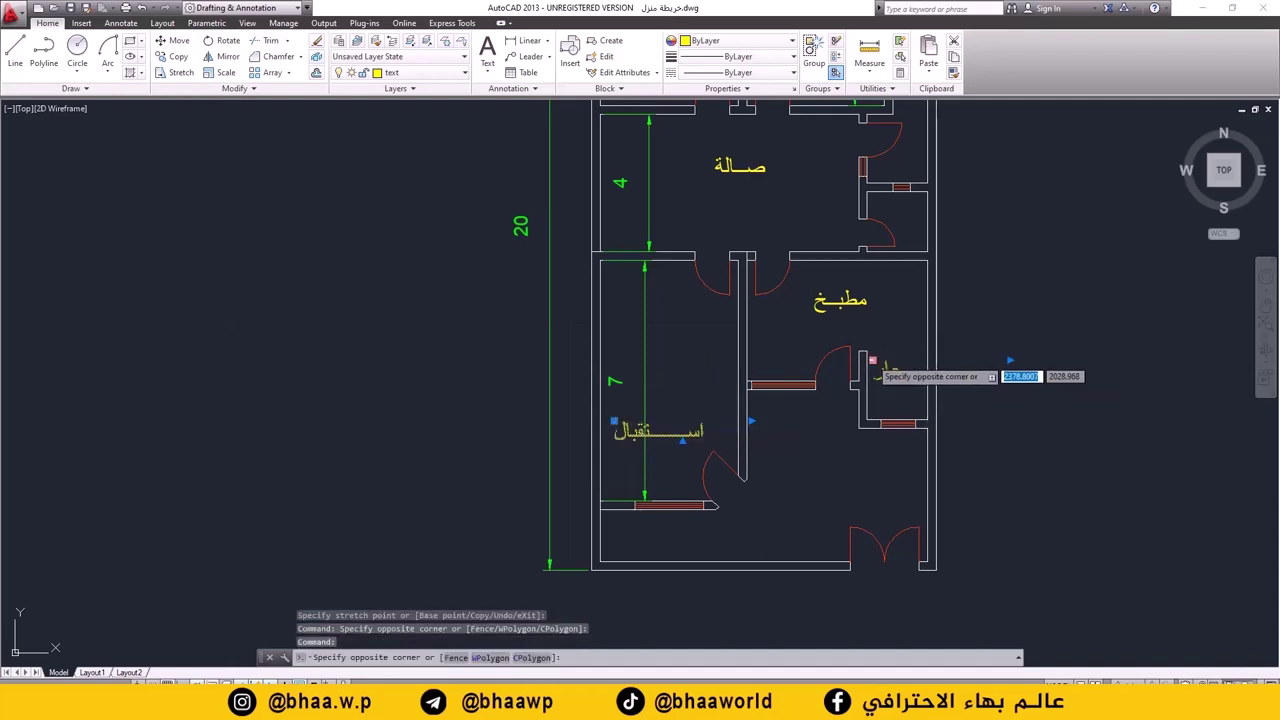
pyautogui.click(880, 371)
pyautogui.click(873, 360)
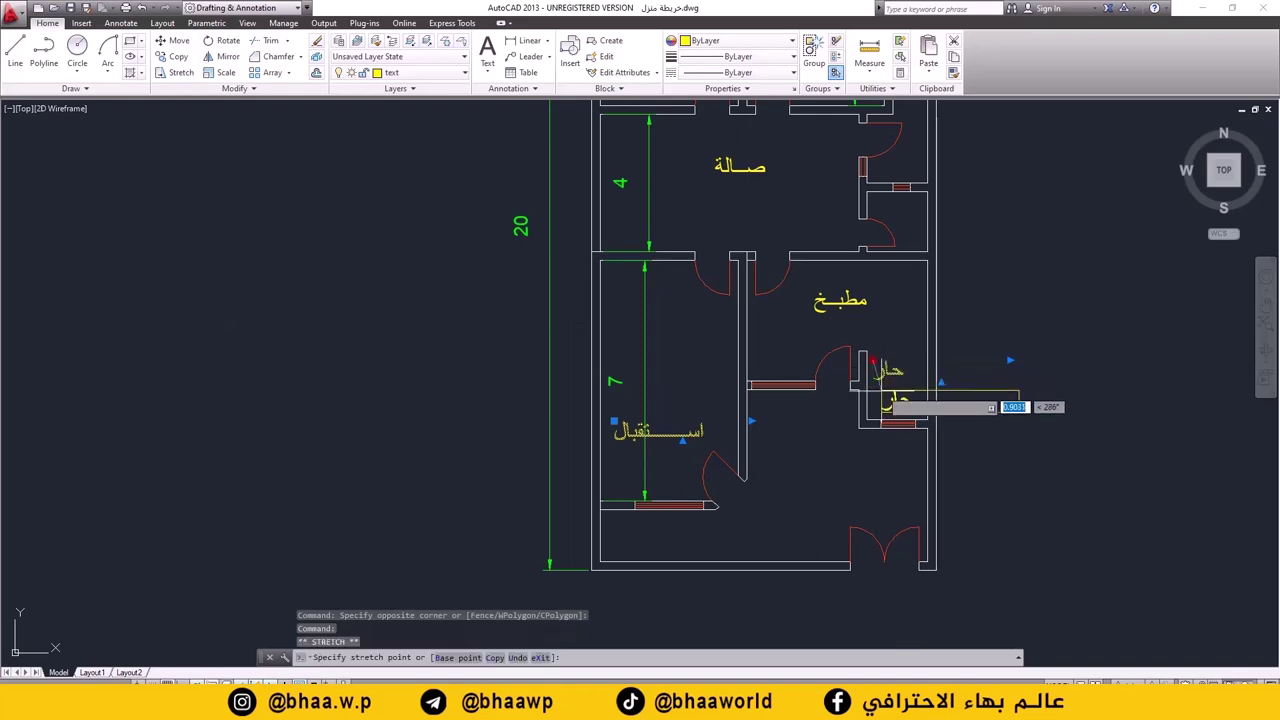
pyautogui.click(841, 300)
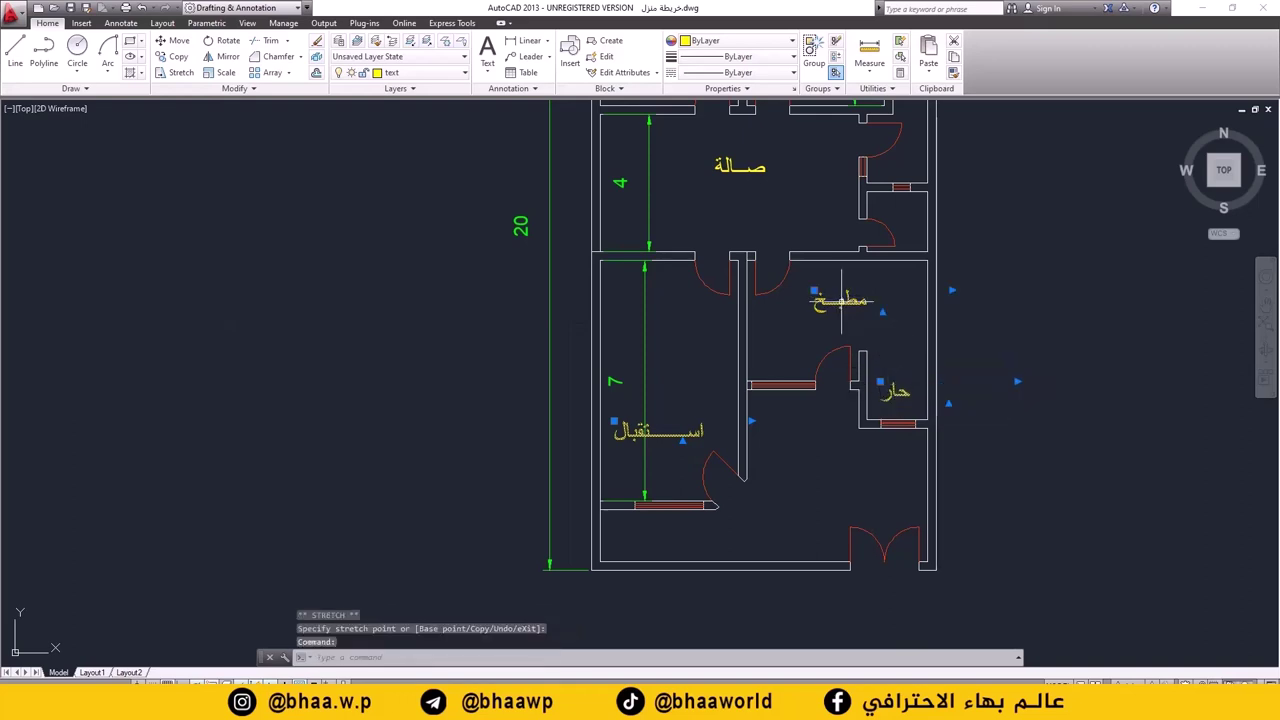
# - Reposition the مطبخ label and bring the whole floor plan back into view
pyautogui.click(816, 289)
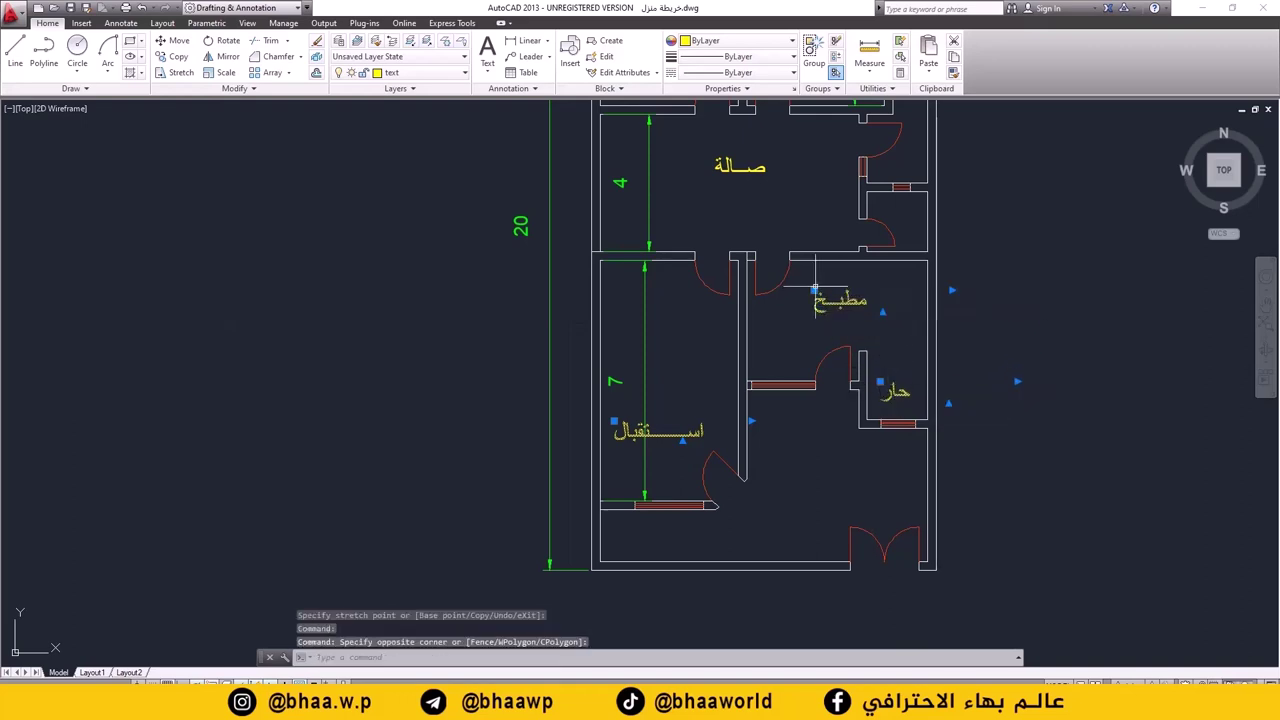
pyautogui.click(816, 289)
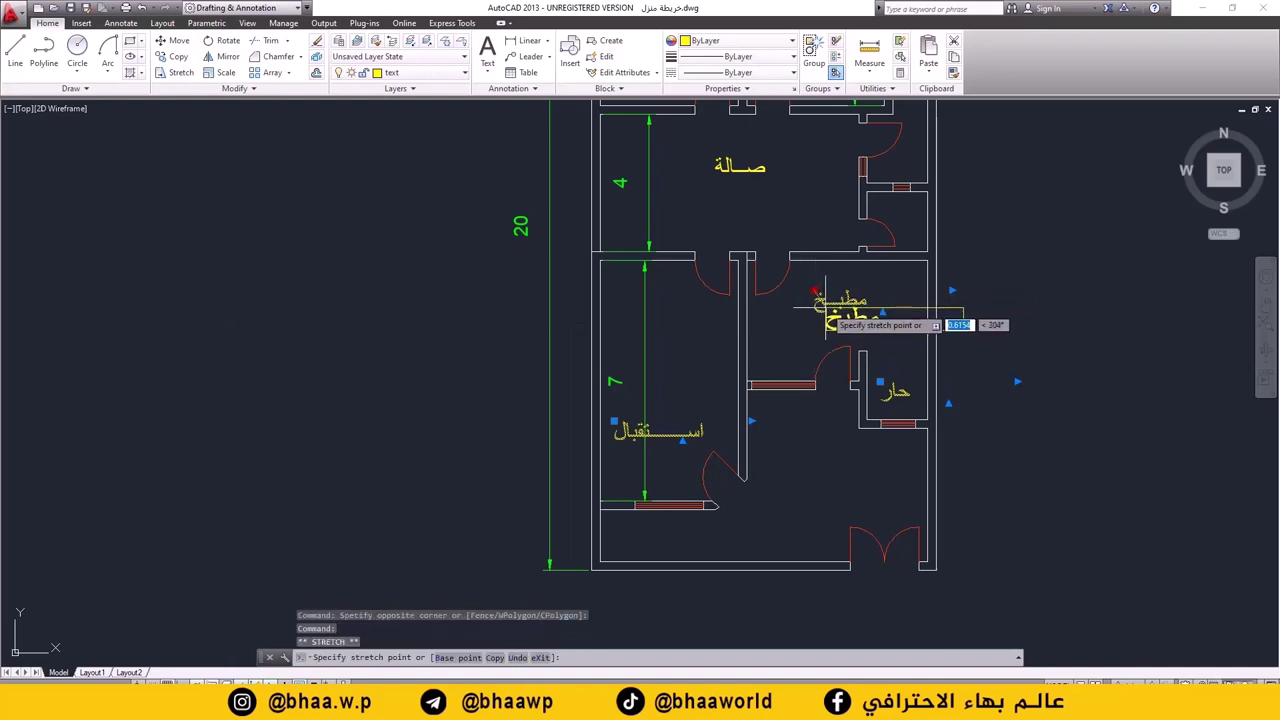
pyautogui.scroll(-2, 880, 322)
pyautogui.moveTo(880, 322); pyautogui.dragTo(865, 372, button='middle')
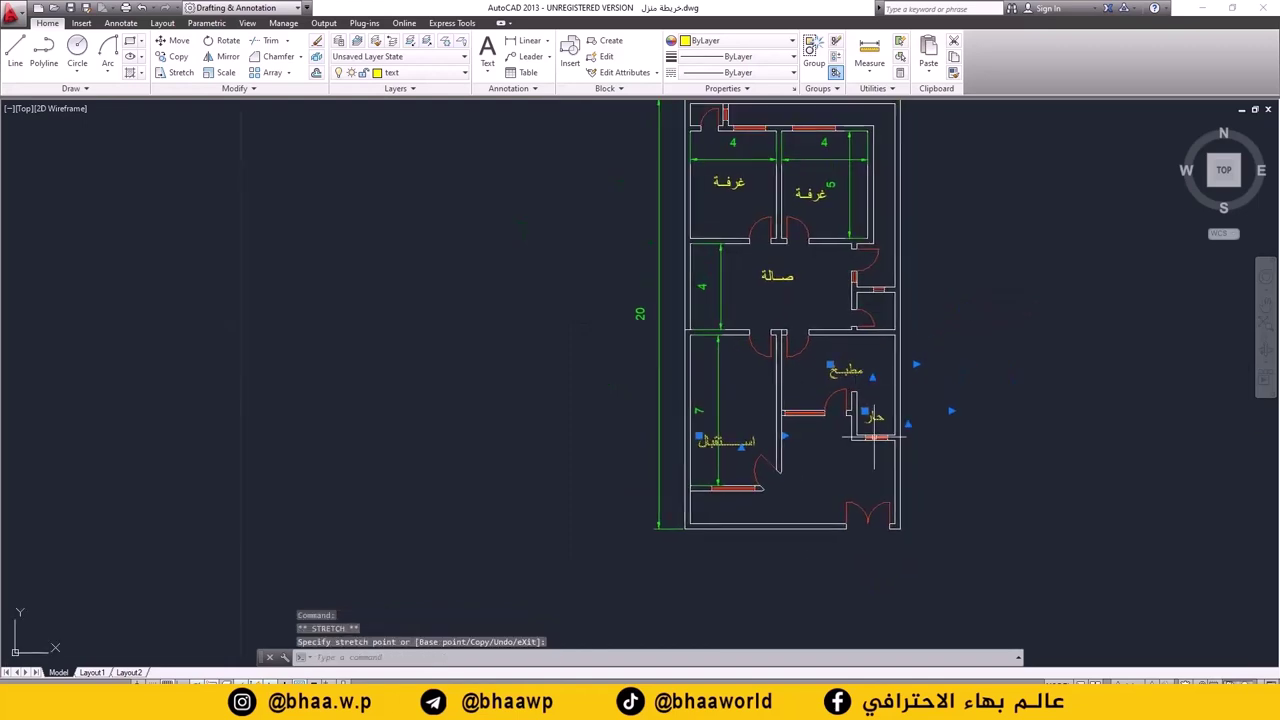
pyautogui.moveTo(996, 354); pyautogui.dragTo(893, 406, button='middle')
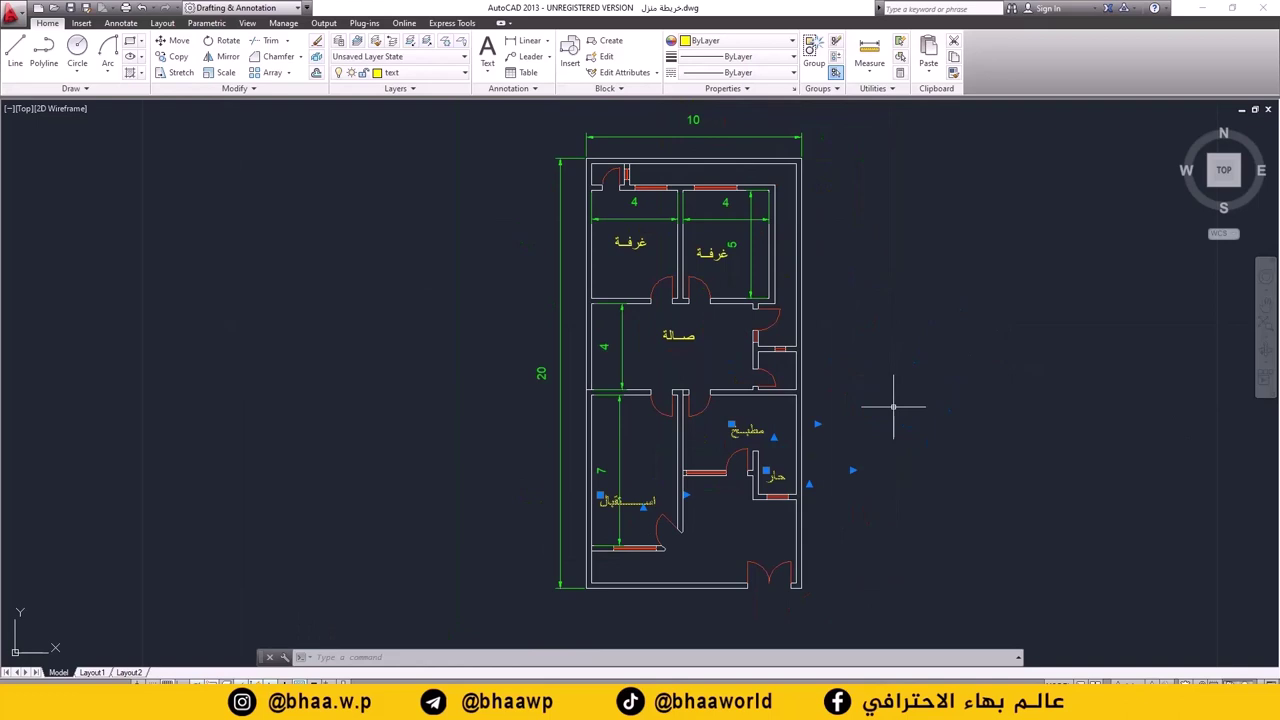